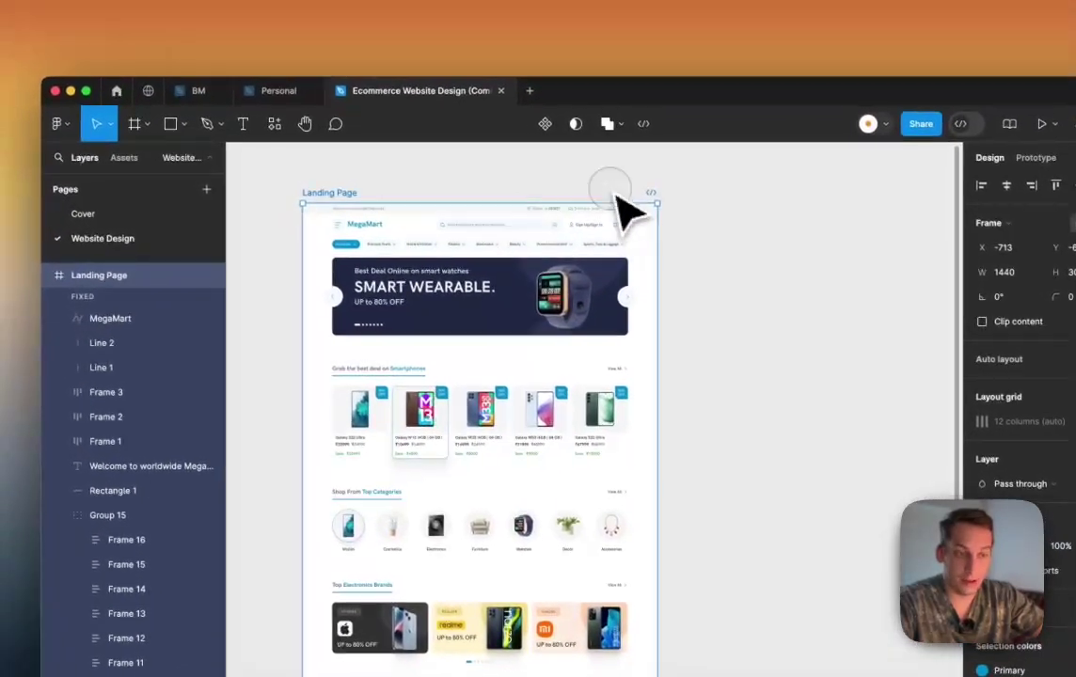
Step: Open the Ecommerce Website Design template's community page and review its title, preview and description
click(546, 100)
scroll(416, 134, up, 5)
scroll(488, 234, down, 5)
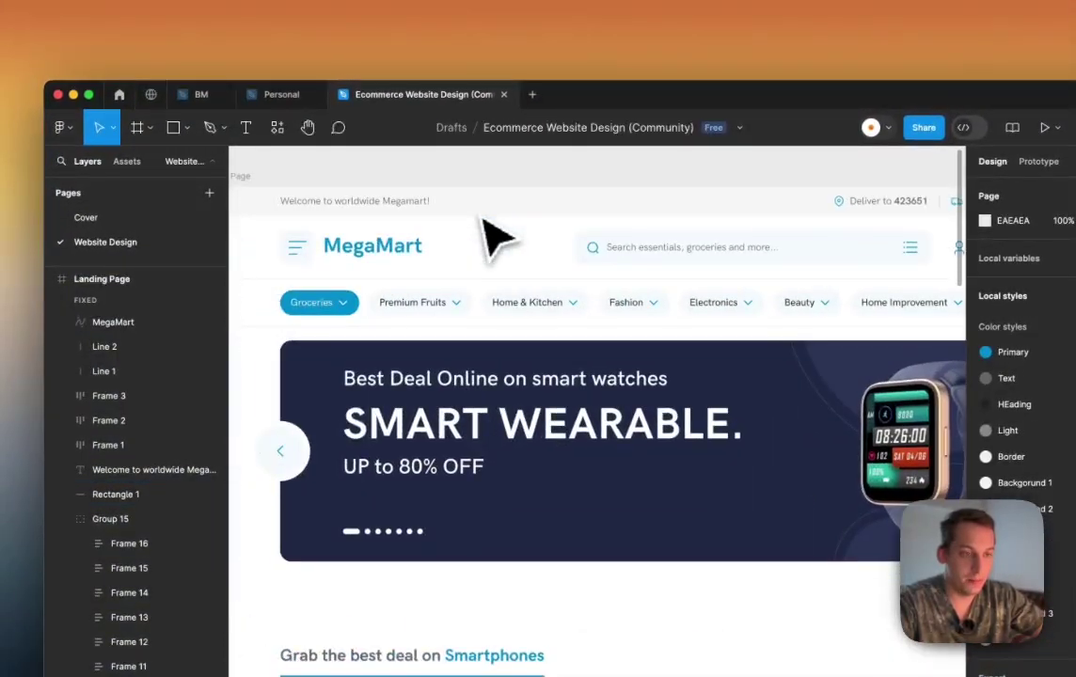
click(151, 94)
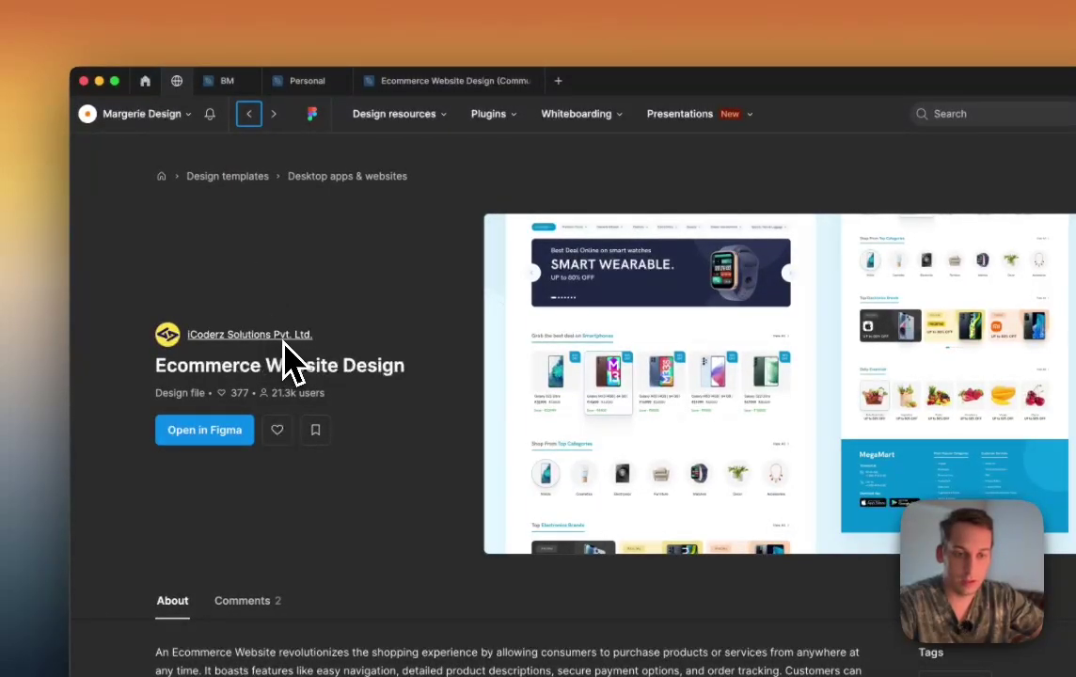
drag(156, 366, 403, 363)
click(445, 331)
scroll(447, 461, down, 10)
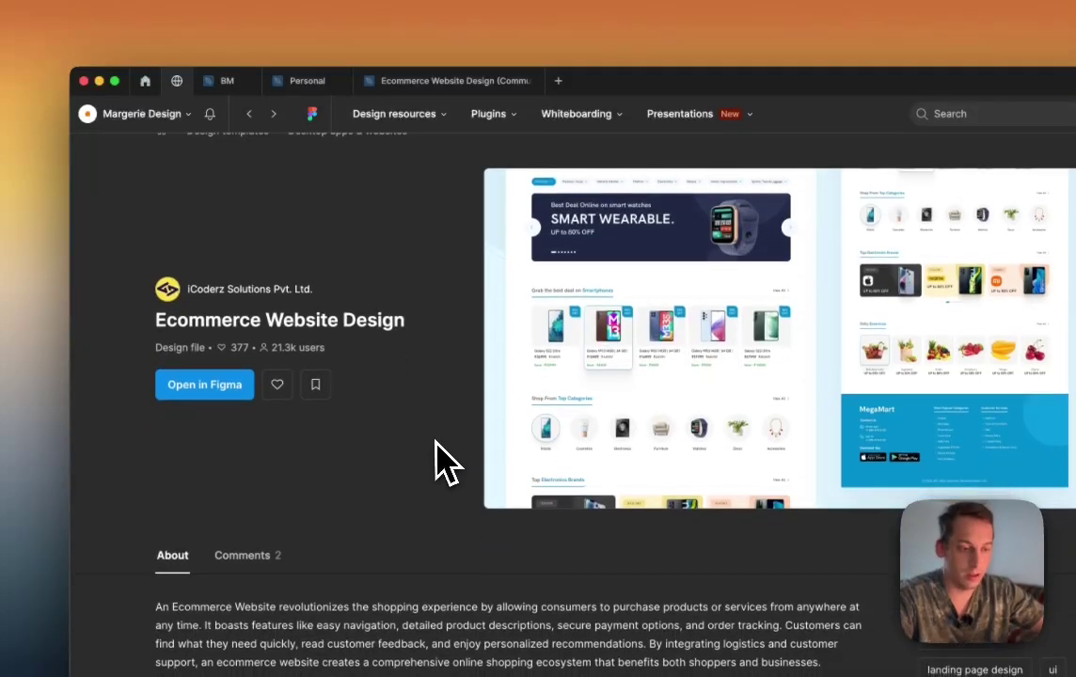
scroll(444, 461, up, 10)
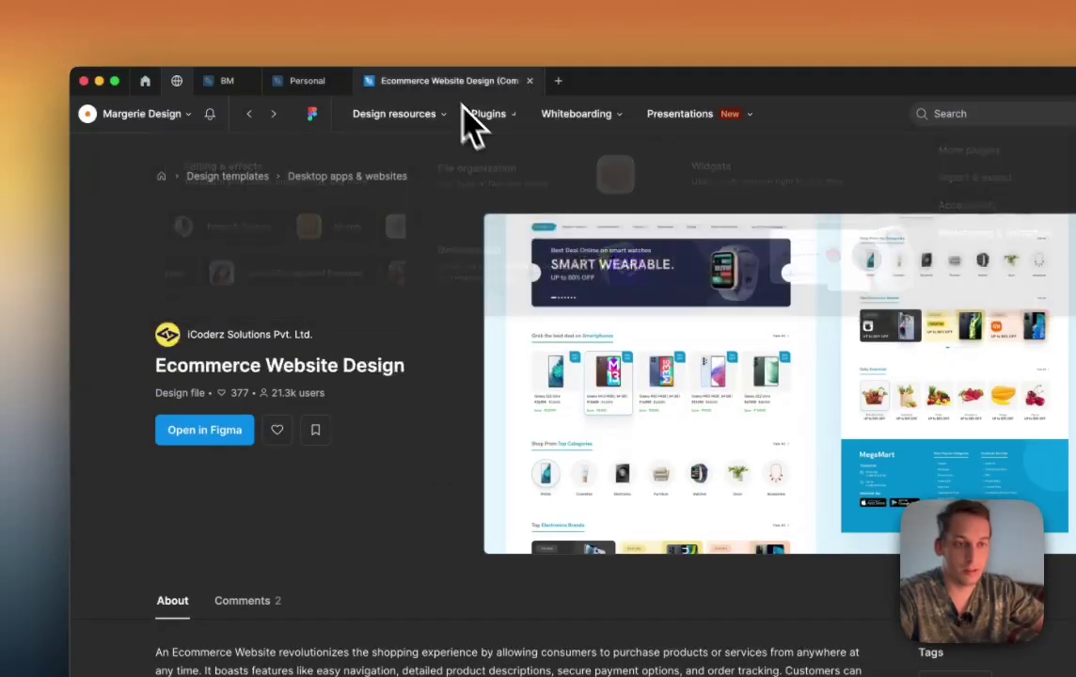
Step: Return to the Ecommerce Website Design file and examine the landing page's header, category navigation and smart watch hero banner
click(449, 82)
scroll(546, 485, down, 5)
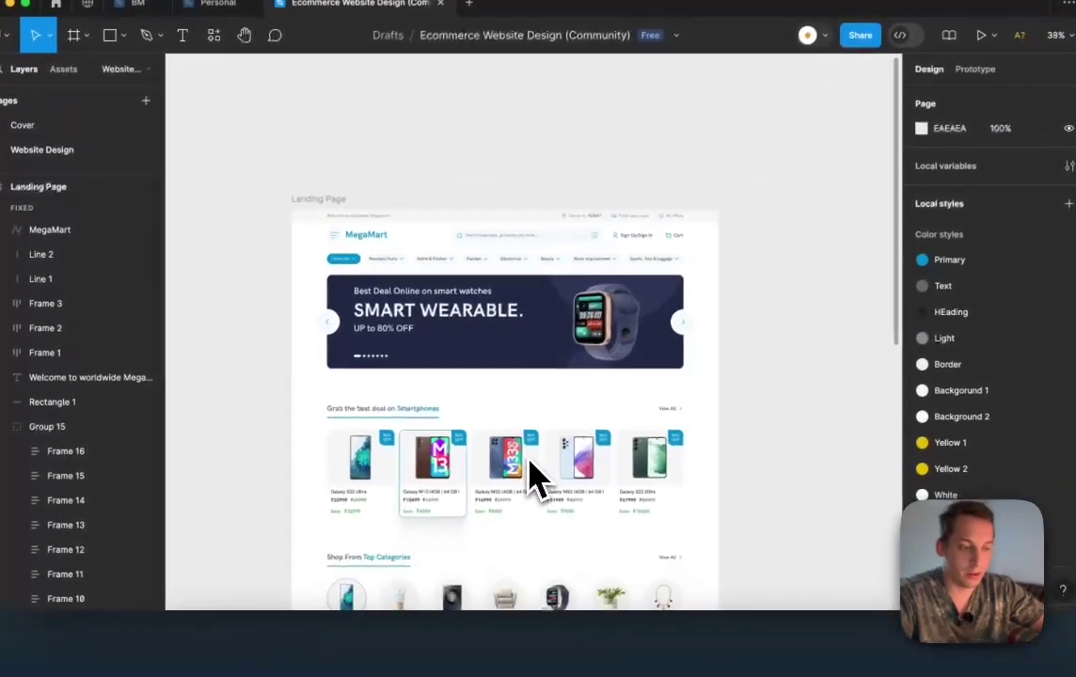
scroll(577, 428, up, 3)
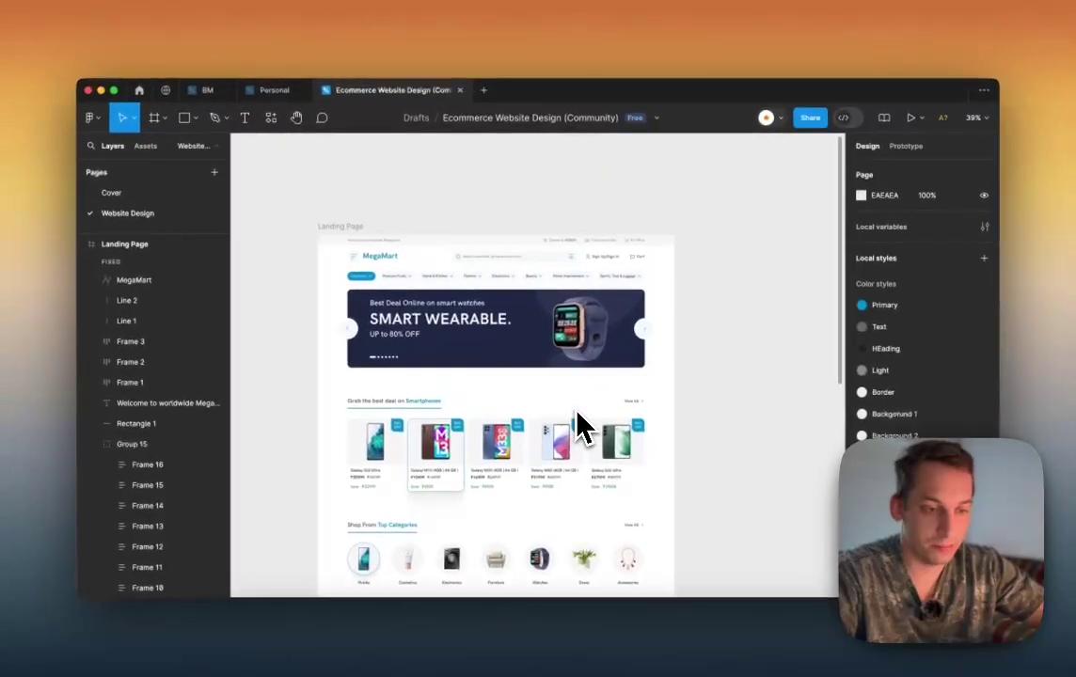
scroll(504, 348, up, 5)
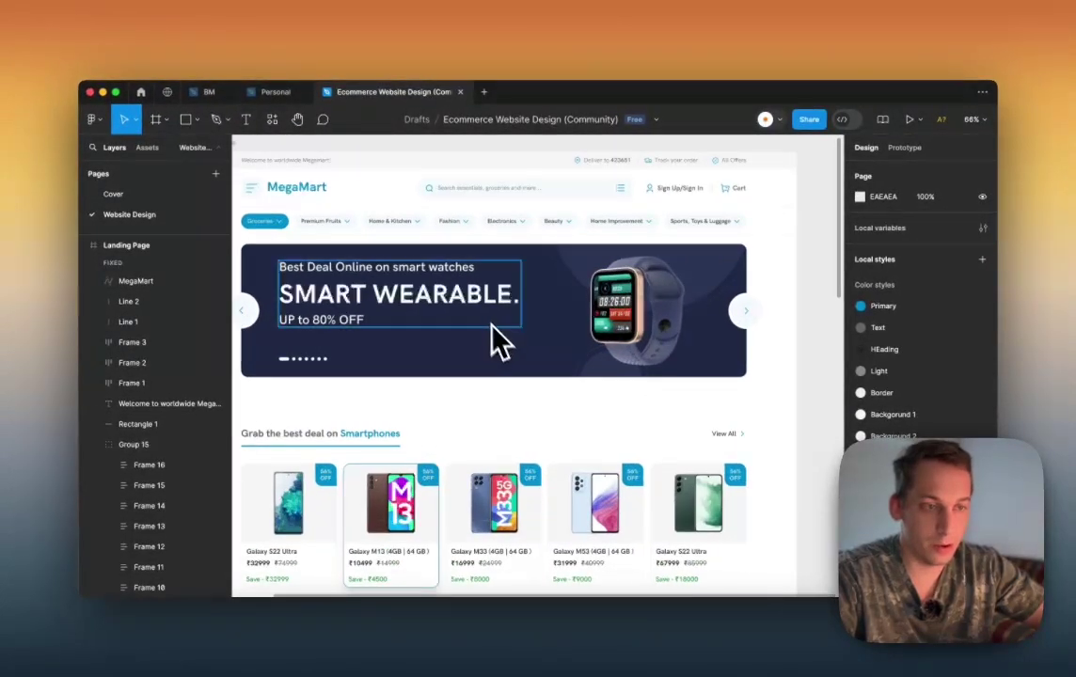
scroll(499, 344, up, 2)
scroll(499, 343, left, 2)
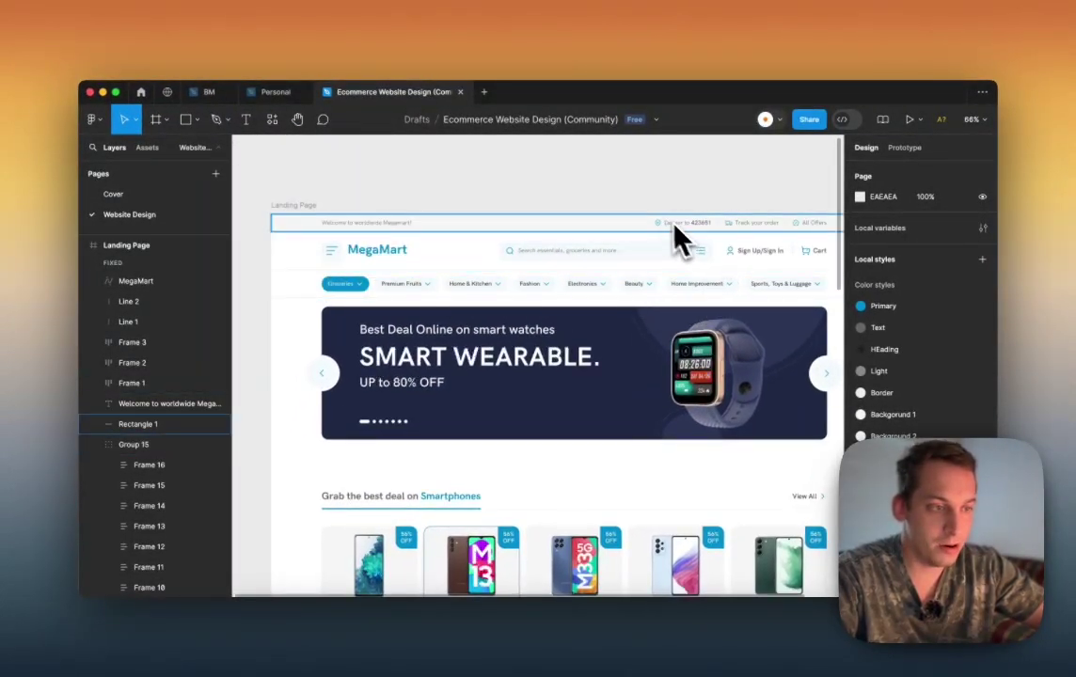
scroll(668, 237, right, 3)
scroll(668, 237, down, 1)
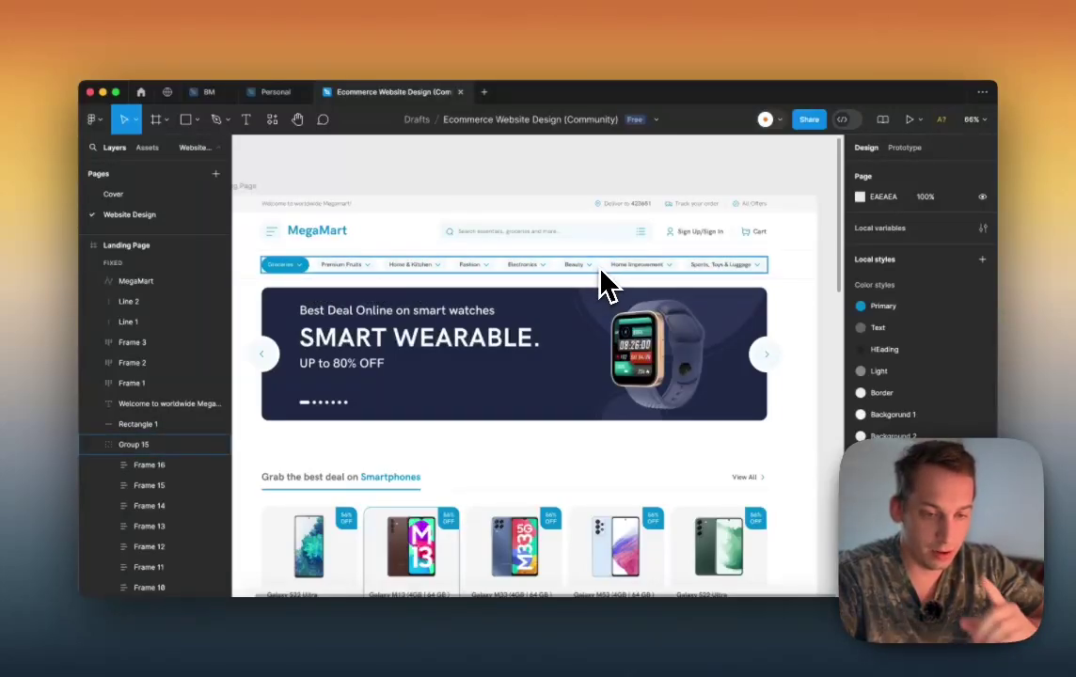
scroll(607, 282, down, 2)
scroll(606, 282, left, 1)
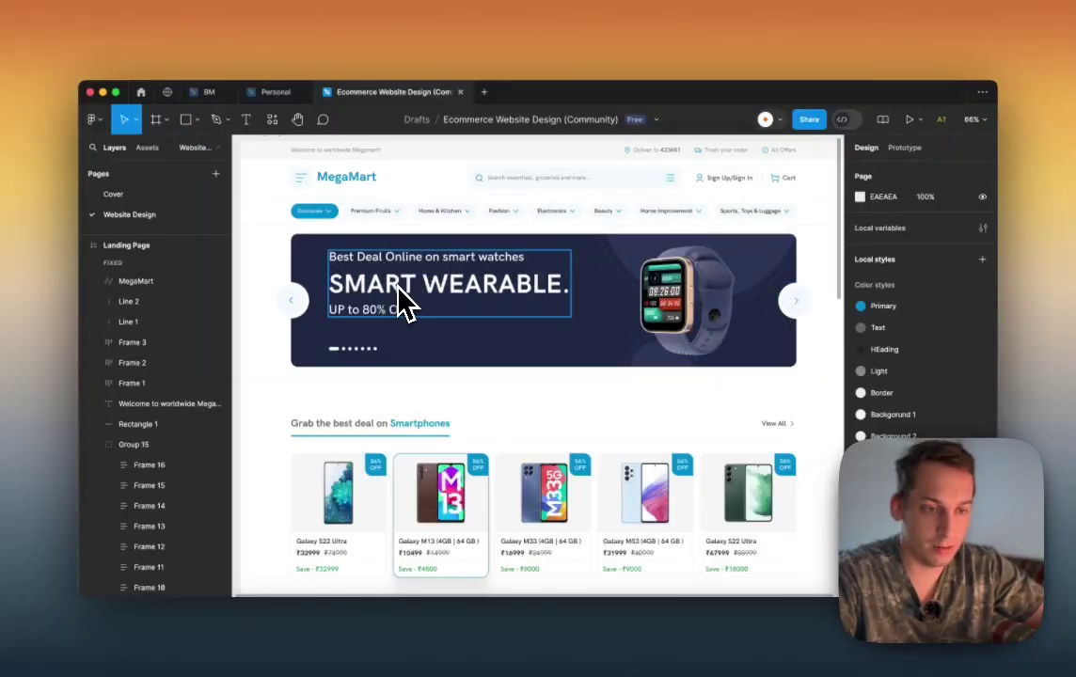
Step: Examine the Smartphones deals section, marking out its heading row and product cards and checking the heading text
scroll(361, 311, down, 3)
ctrl+scroll(361, 311, down, 3)
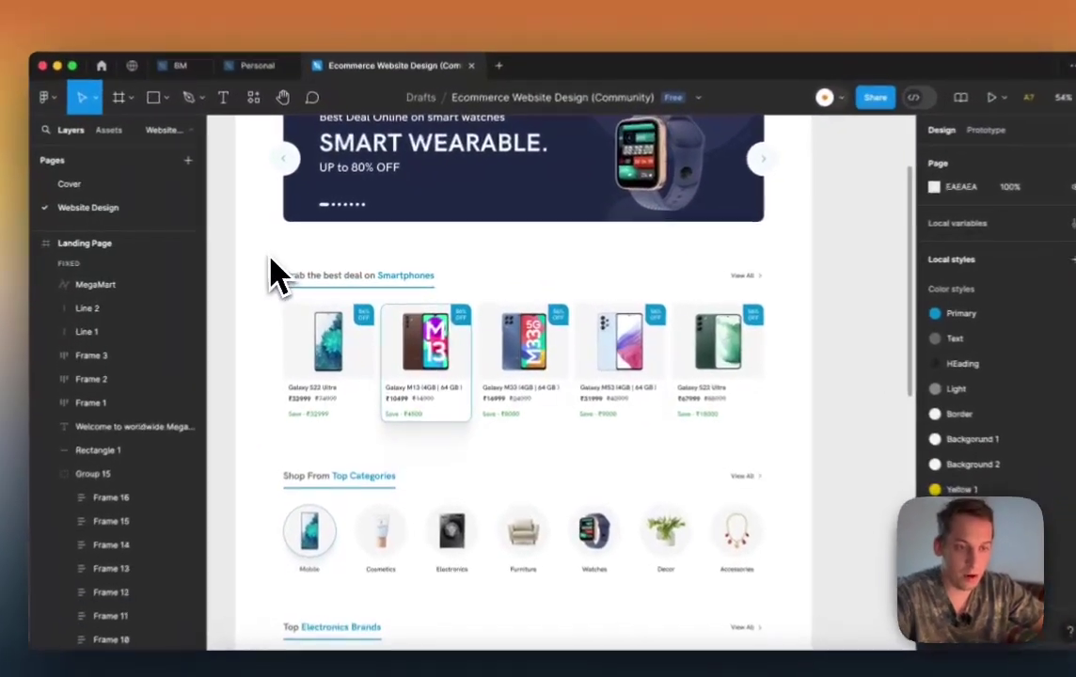
drag(283, 252, 800, 308)
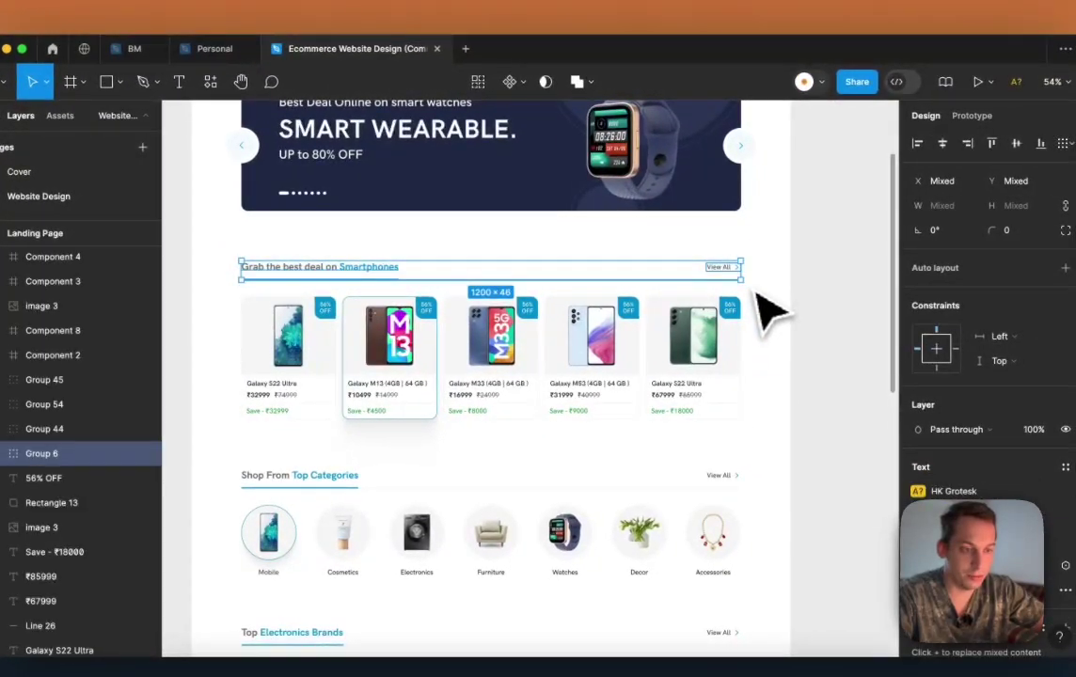
click(831, 359)
drag(793, 432, 346, 285)
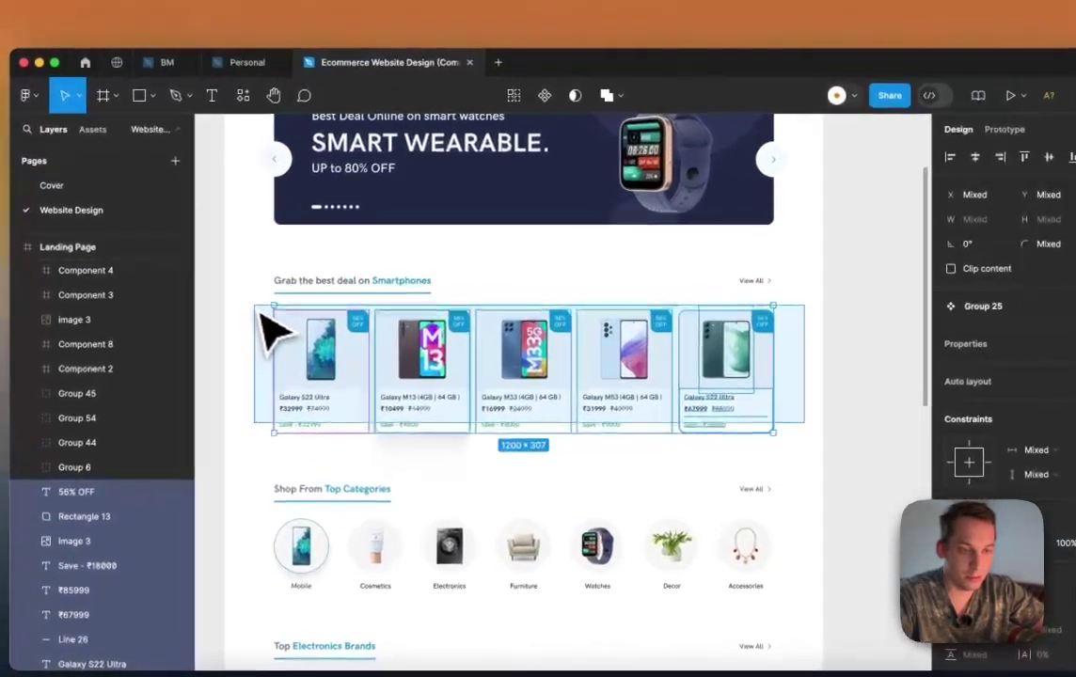
double_click(377, 286)
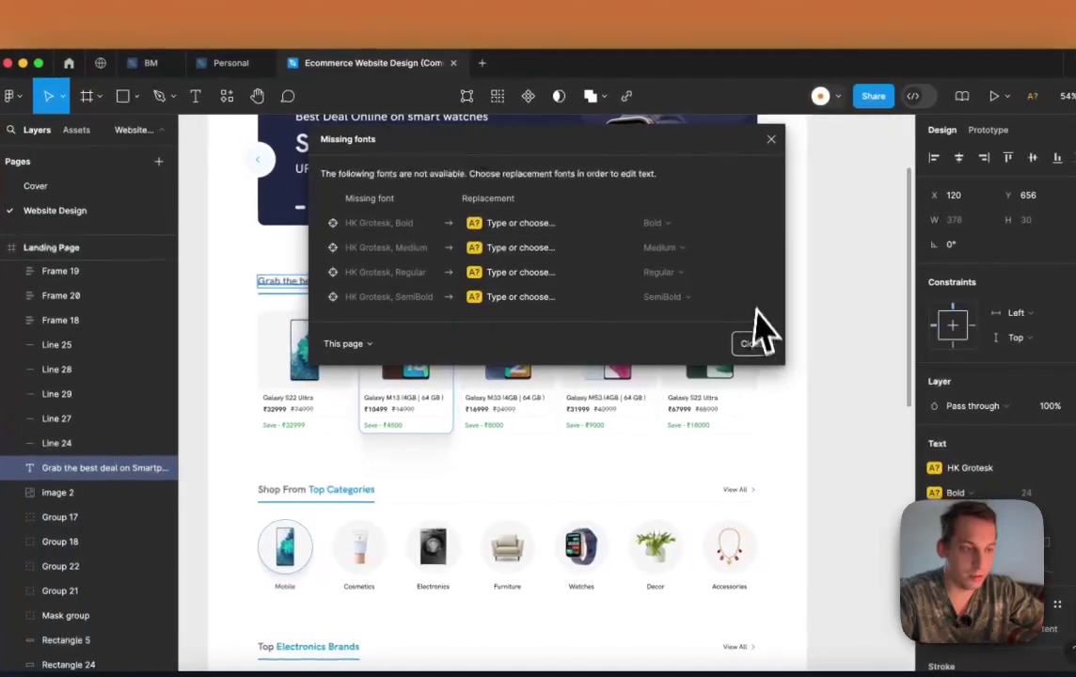
click(743, 344)
key(Escape)
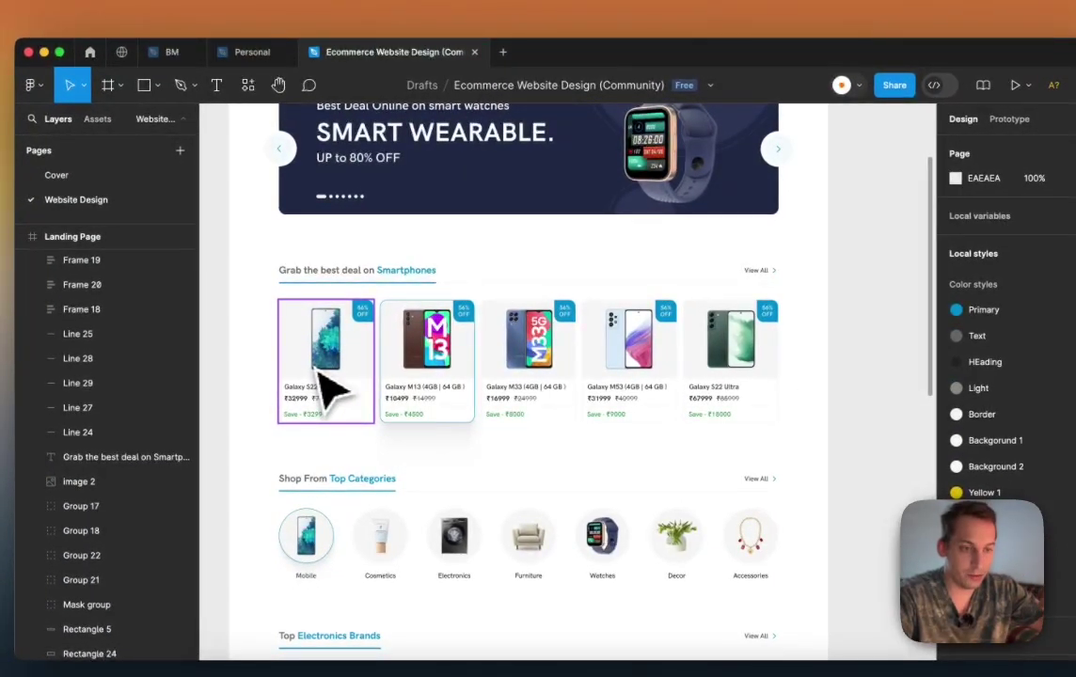
Step: Examine the Top Categories section by marking out its heading and category circles
scroll(325, 386, down, 5)
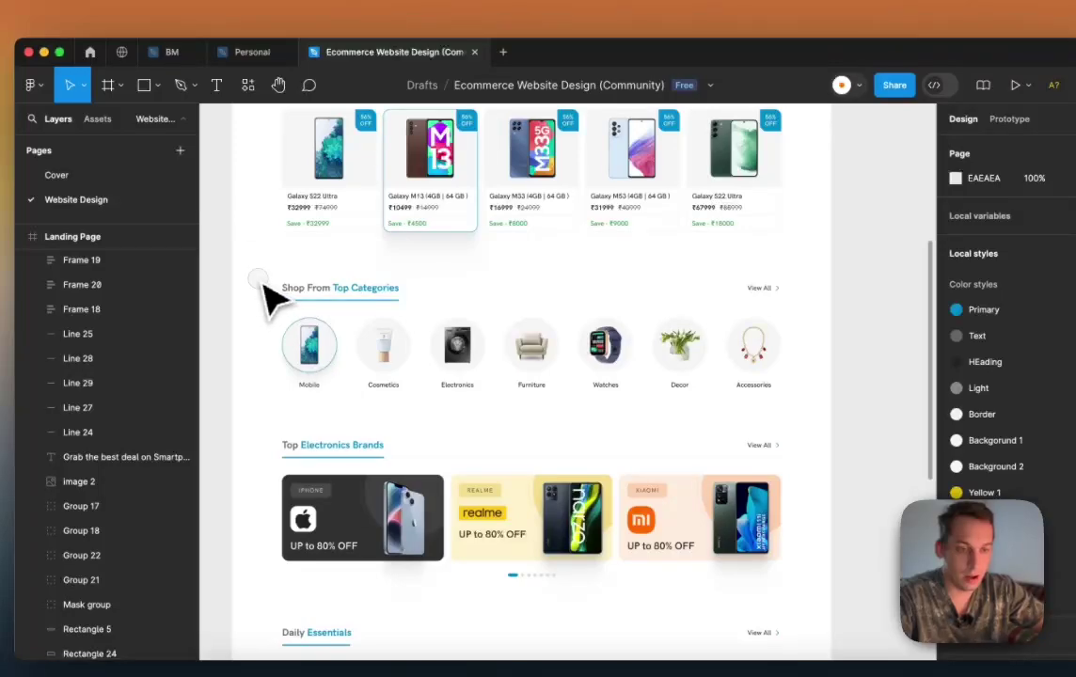
drag(256, 278, 760, 409)
click(752, 413)
Step: Examine the Top Electronics Brands section, marking out the whole block and inspecting its iPhone and Realme brand cards
scroll(743, 421, down, 3)
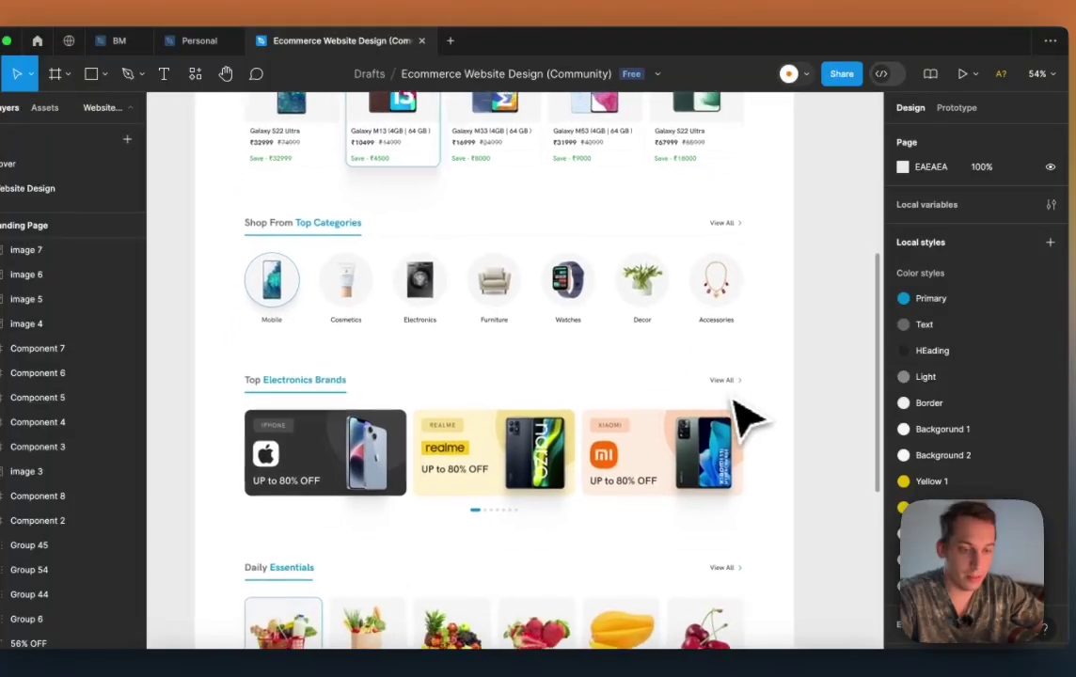
scroll(743, 421, down, 2)
drag(222, 272, 786, 446)
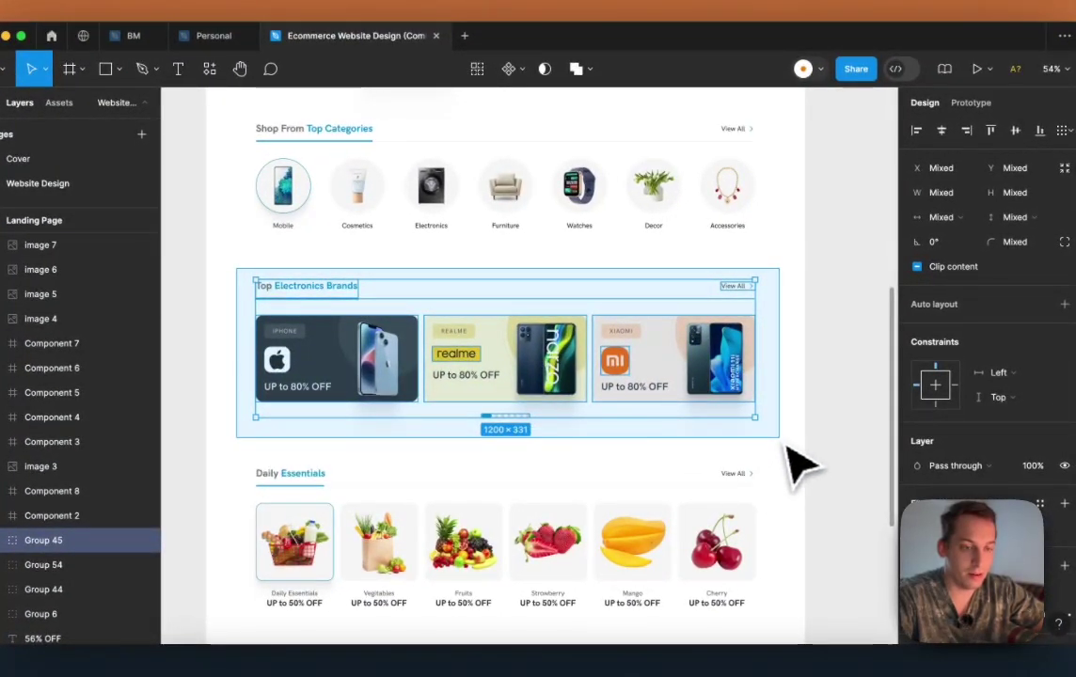
click(786, 446)
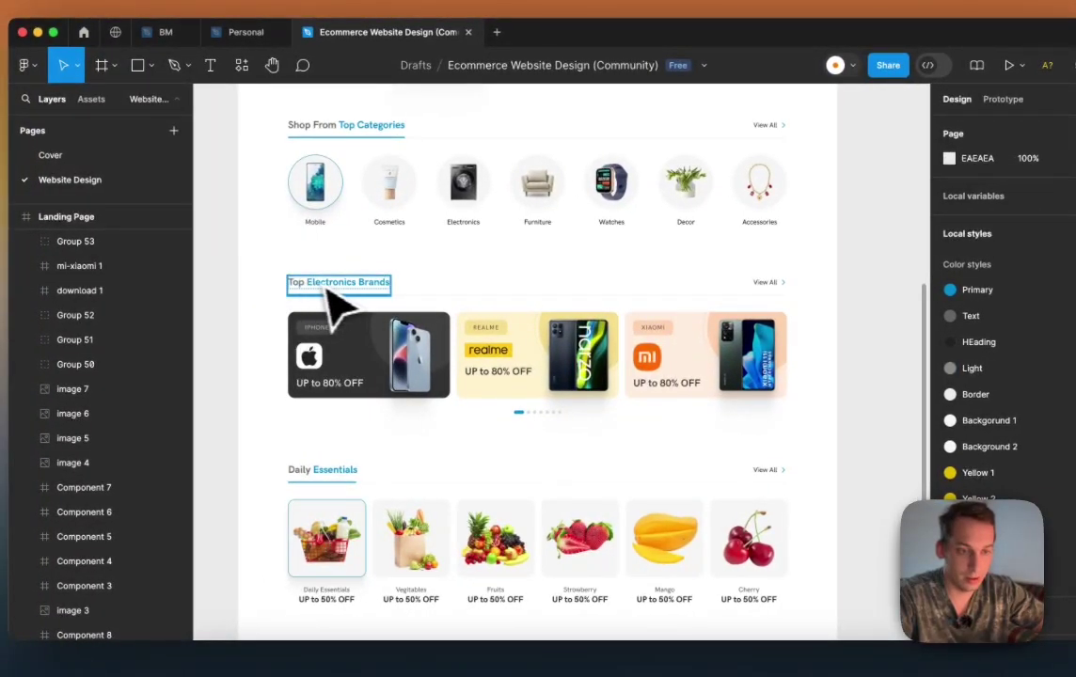
click(323, 367)
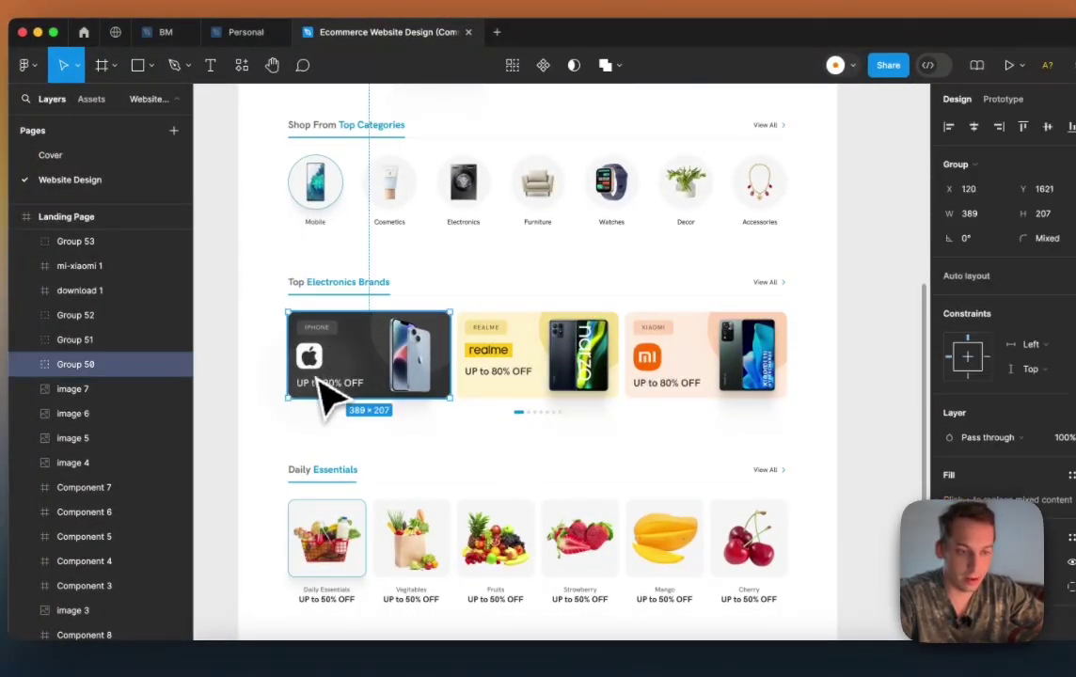
click(527, 327)
click(527, 297)
click(512, 308)
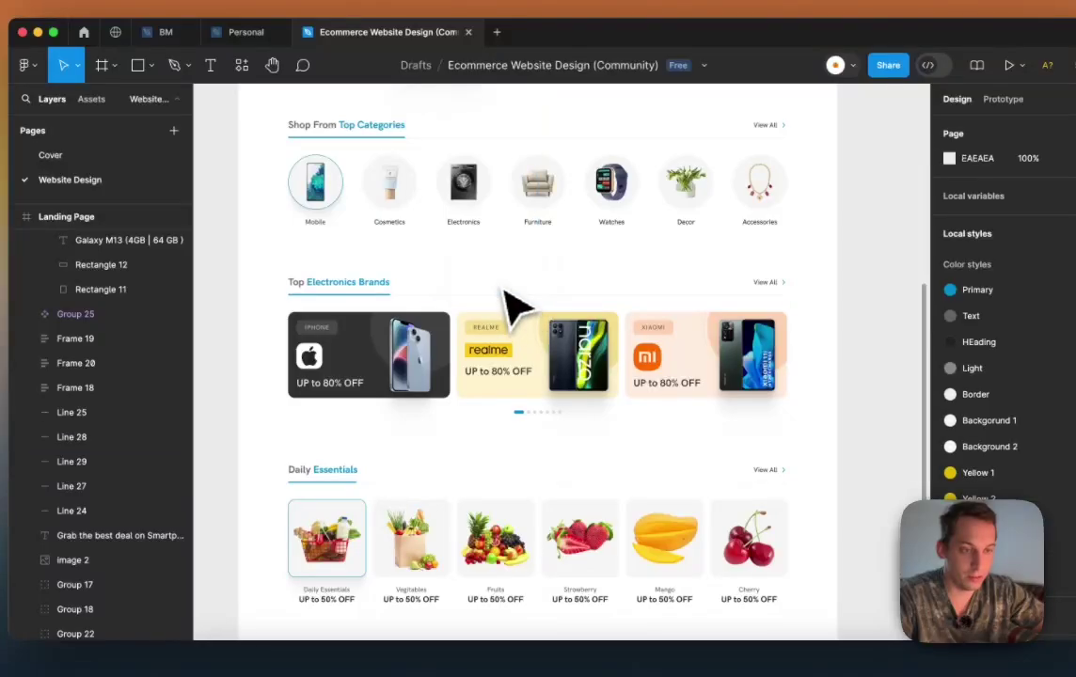
Step: Examine the Daily Essentials section, marking out its product grid and inspecting the first card's name and discount texts
scroll(511, 307, down, 3)
drag(281, 345, 781, 513)
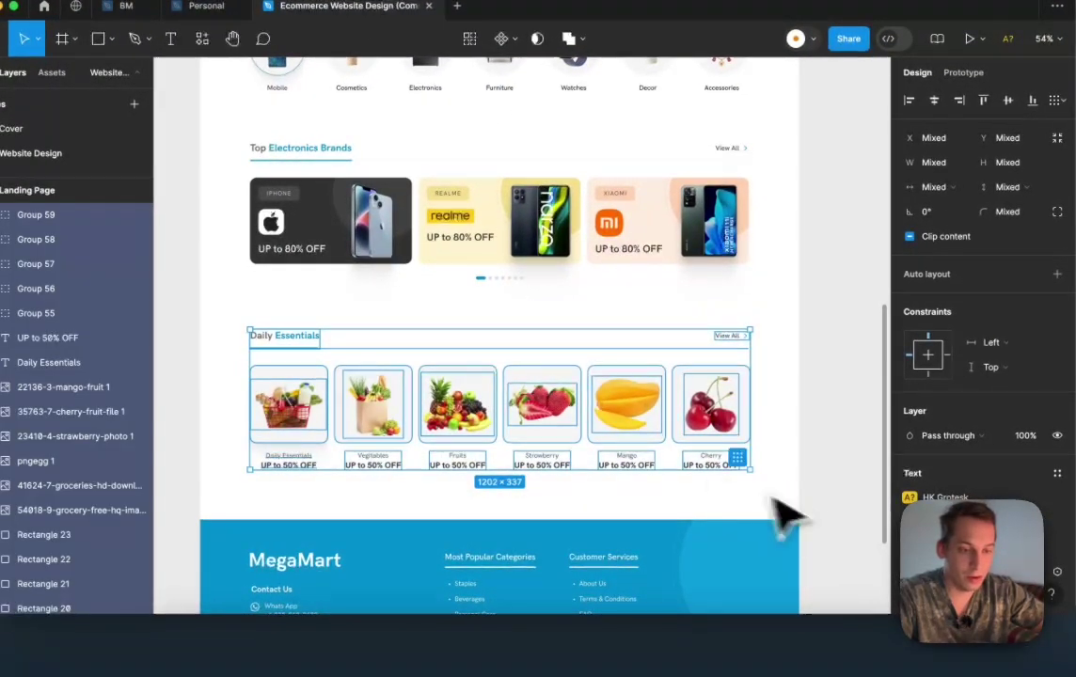
click(444, 343)
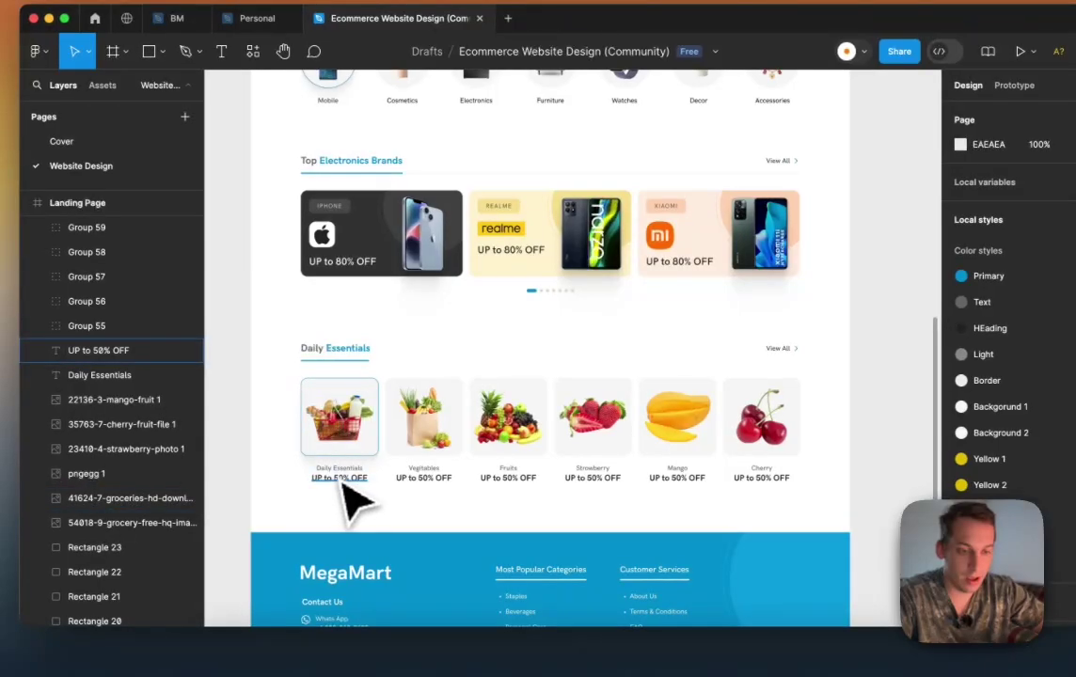
click(329, 468)
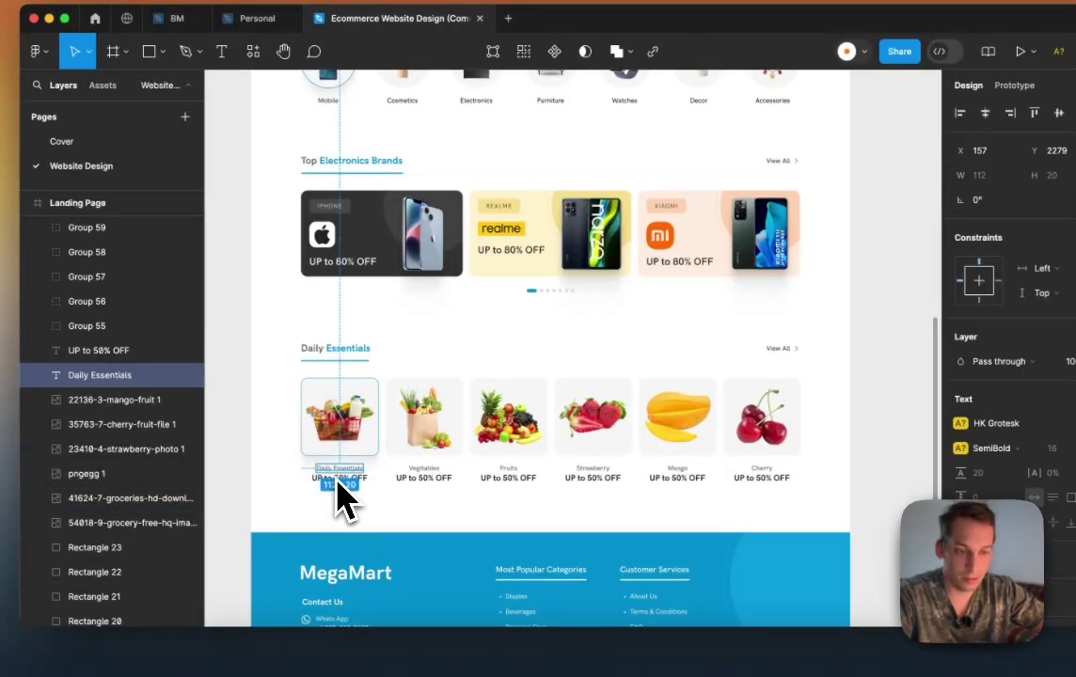
scroll(339, 483, up, 5)
click(339, 480)
scroll(338, 483, down, 5)
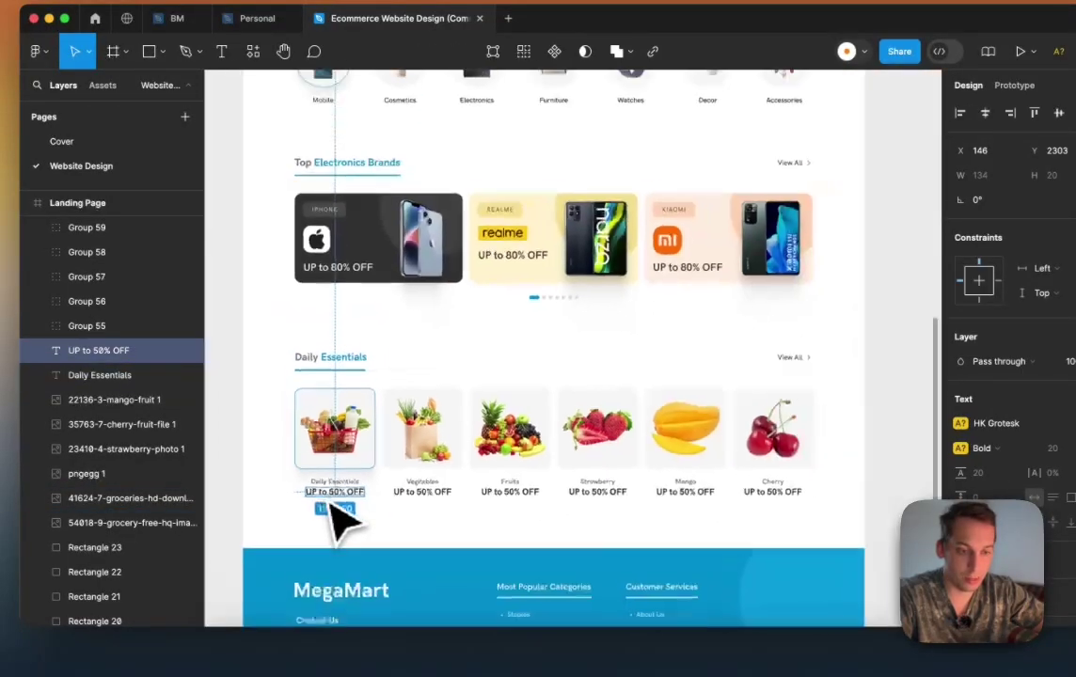
click(287, 494)
Step: Examine the blue MegaMart footer by marking out its contact details, app badges and link columns
scroll(282, 491, down, 4)
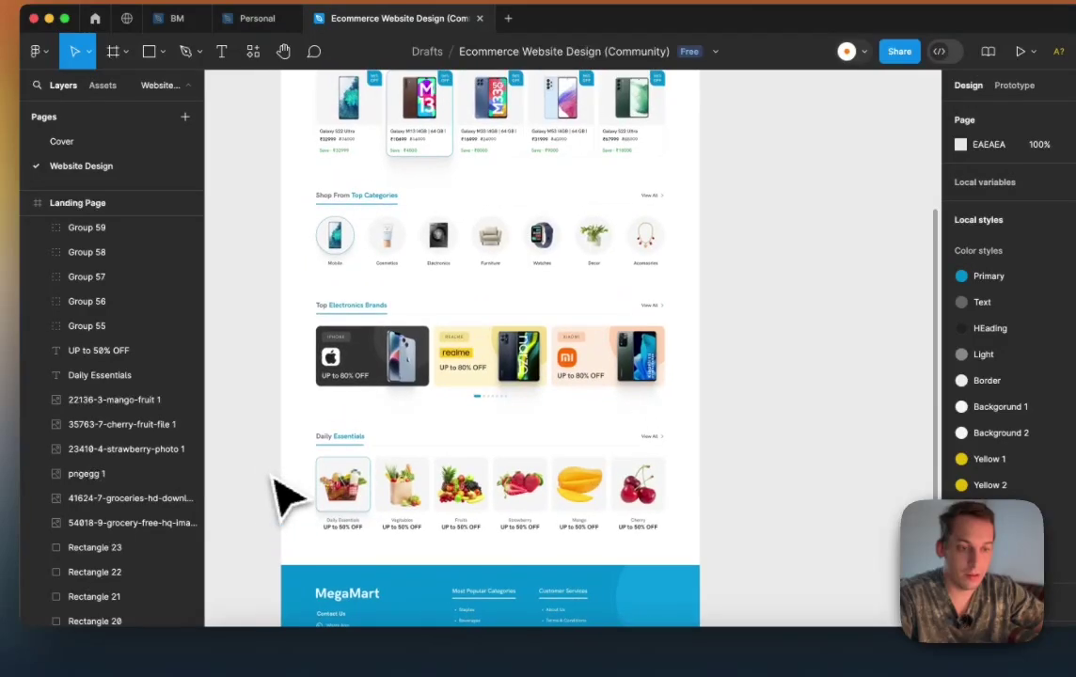
scroll(415, 491, down, 5)
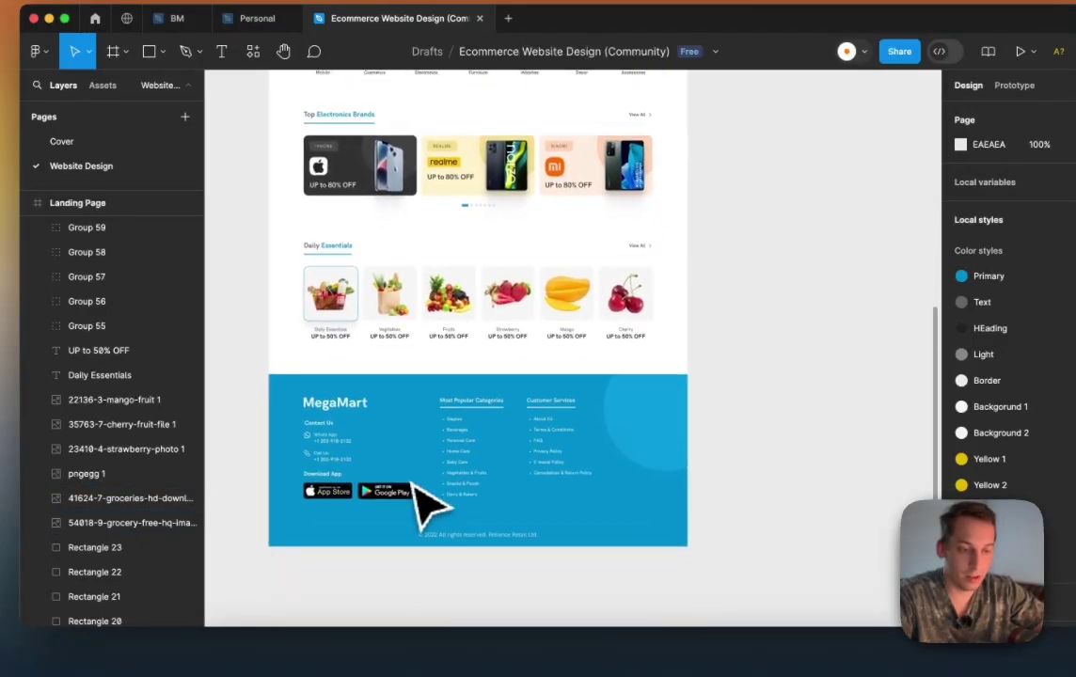
scroll(414, 470, down, 2)
scroll(395, 395, up, 4)
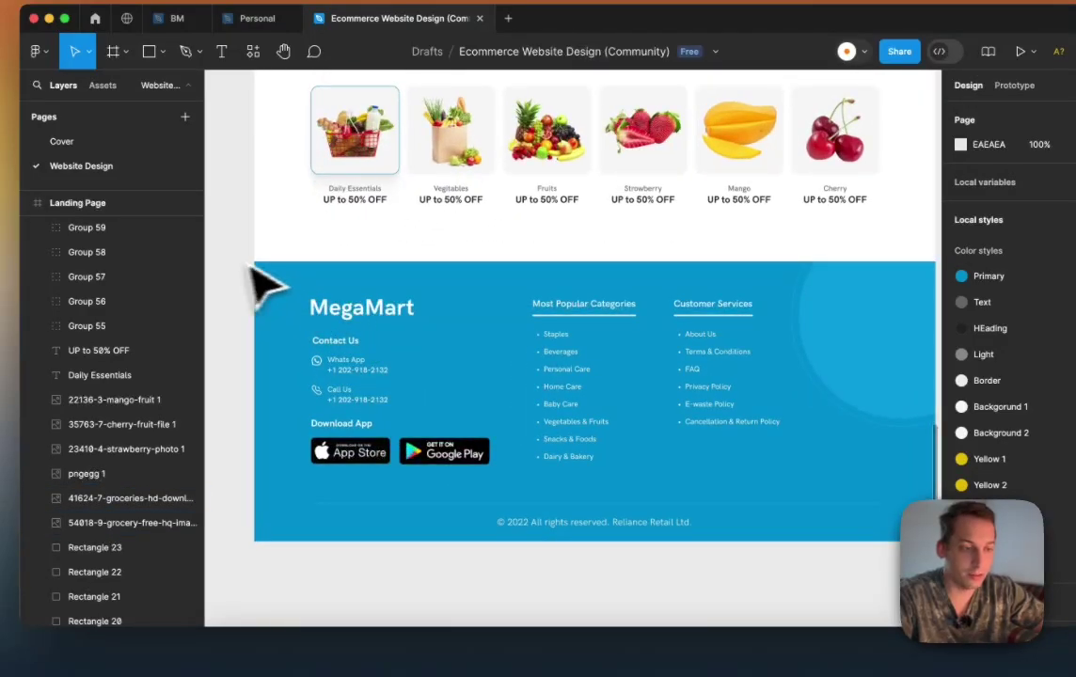
drag(240, 257, 926, 578)
click(866, 580)
scroll(865, 581, down, 5)
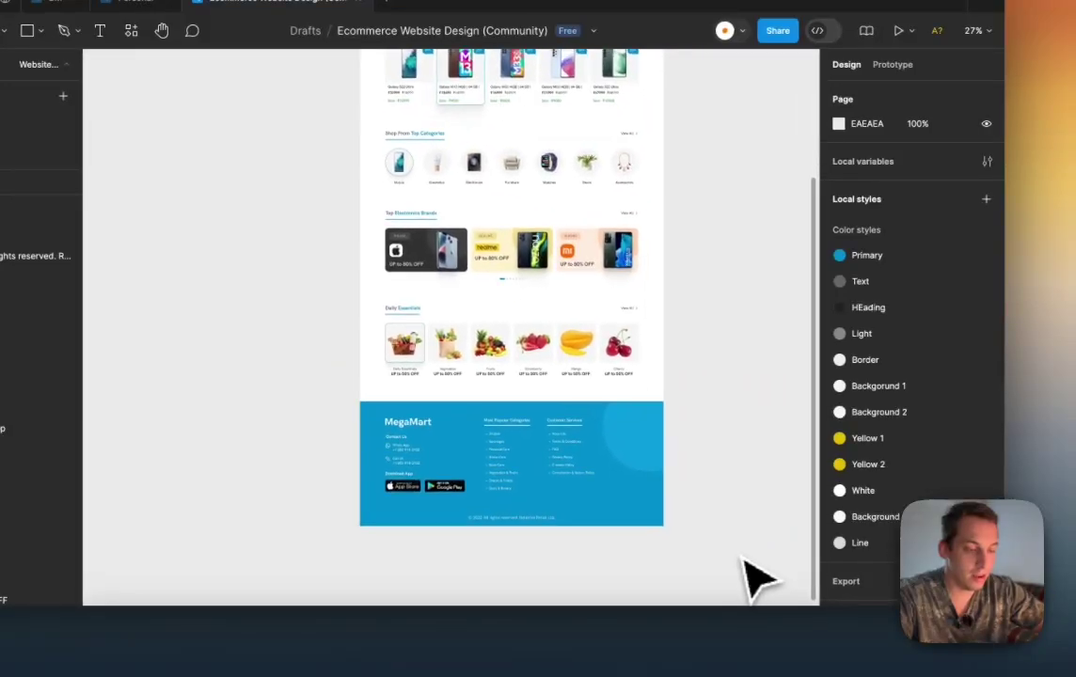
scroll(743, 562, right, 3)
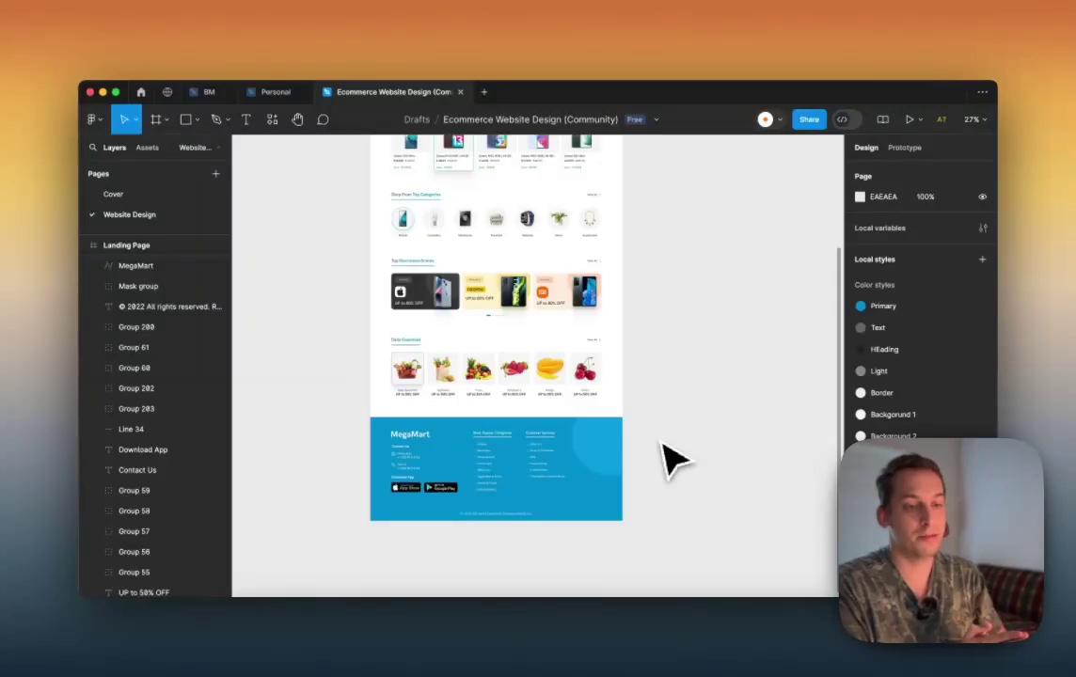
Step: Review the landing page again from its start, including the hero banner, product sections and the header's sign-in and cart area
scroll(663, 456, up, 10)
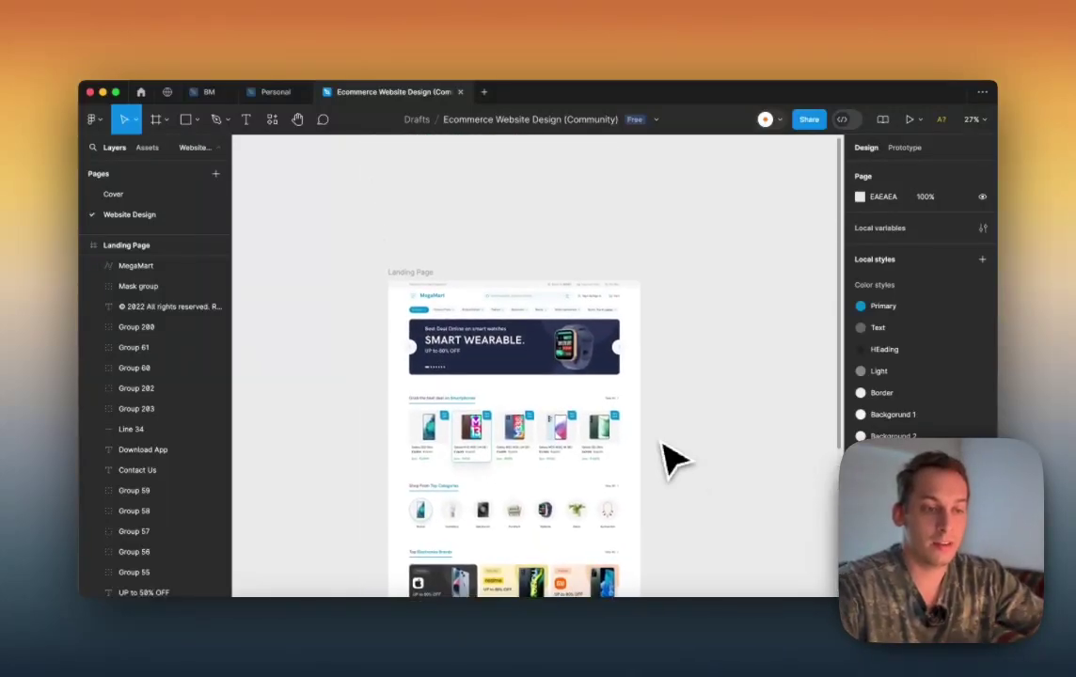
scroll(664, 456, down, 1)
scroll(645, 352, up, 5)
scroll(648, 350, left, 4)
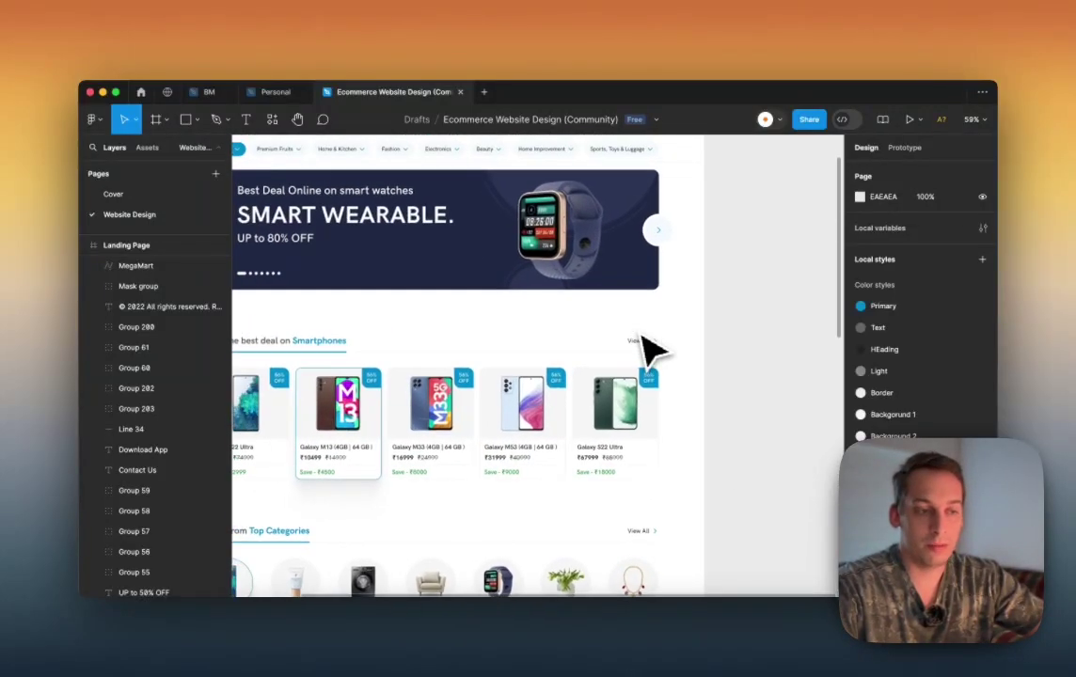
scroll(658, 349, down, 5)
scroll(748, 282, up, 1)
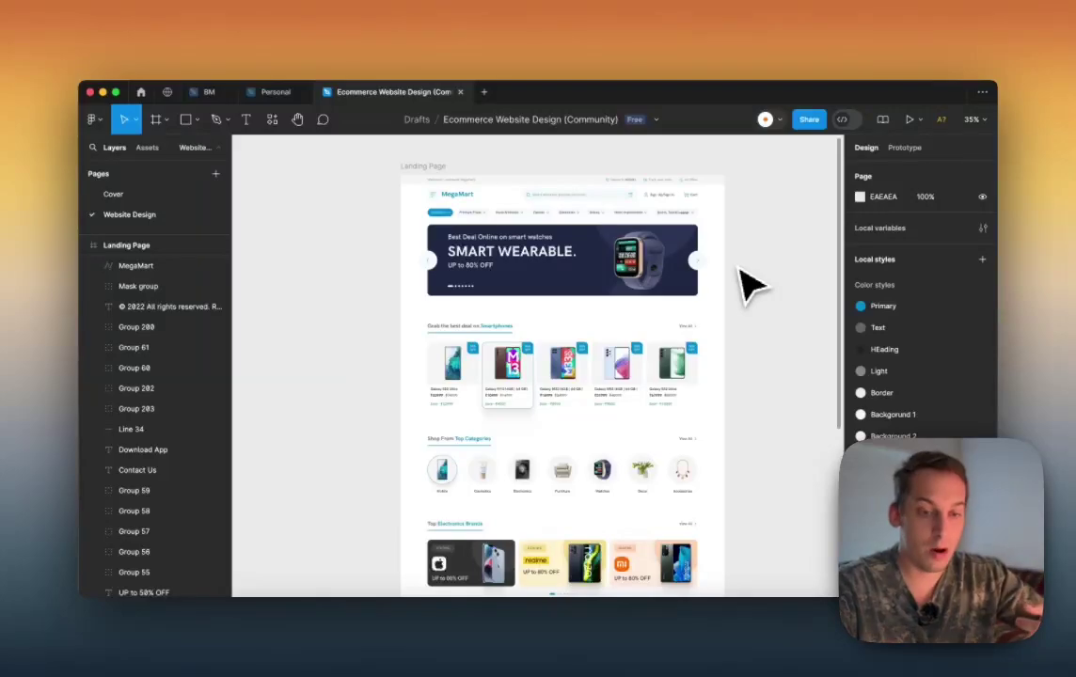
scroll(709, 228, up, 5)
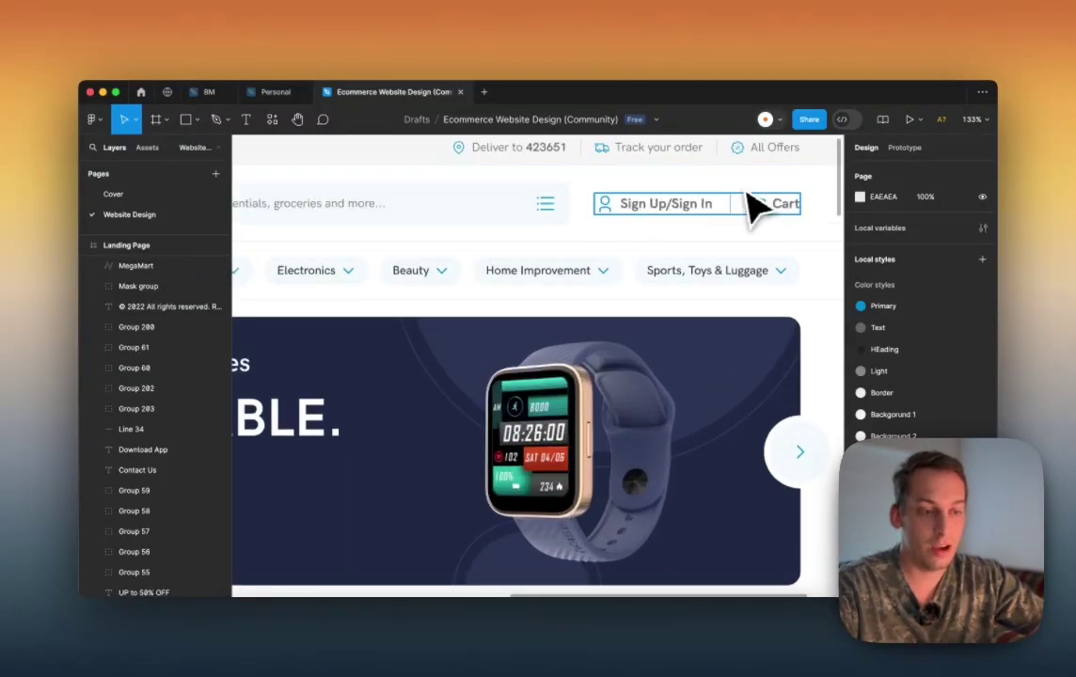
scroll(743, 214, down, 4)
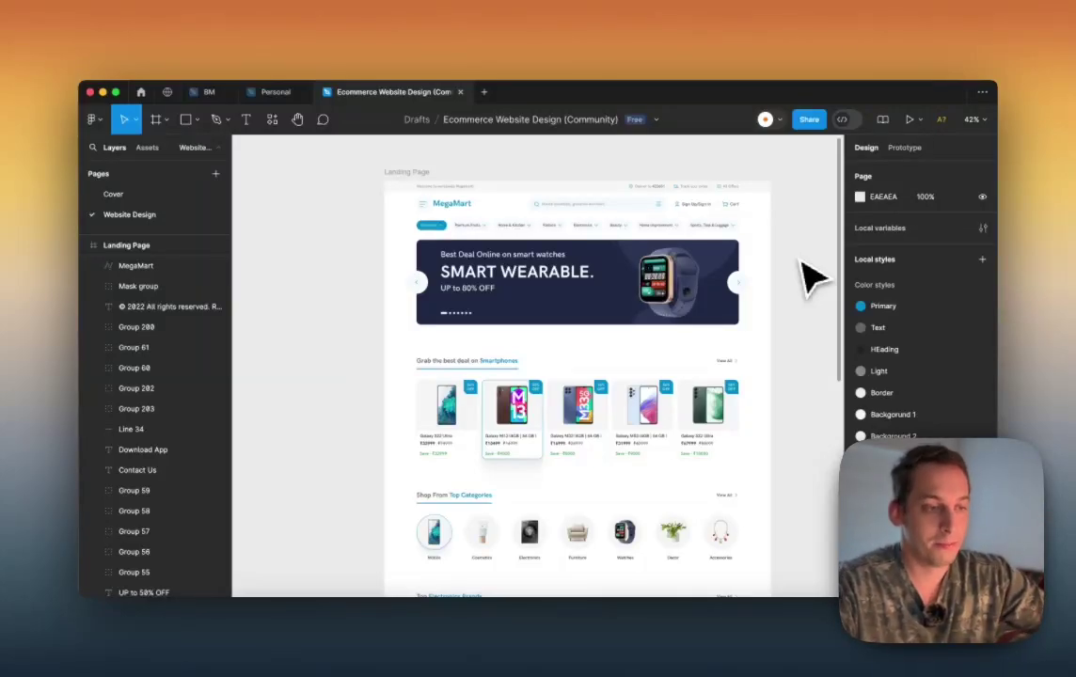
Step: Examine the whole landing page from overview to close-up, covering its sections, the hero banner and the header
scroll(802, 264, down, 5)
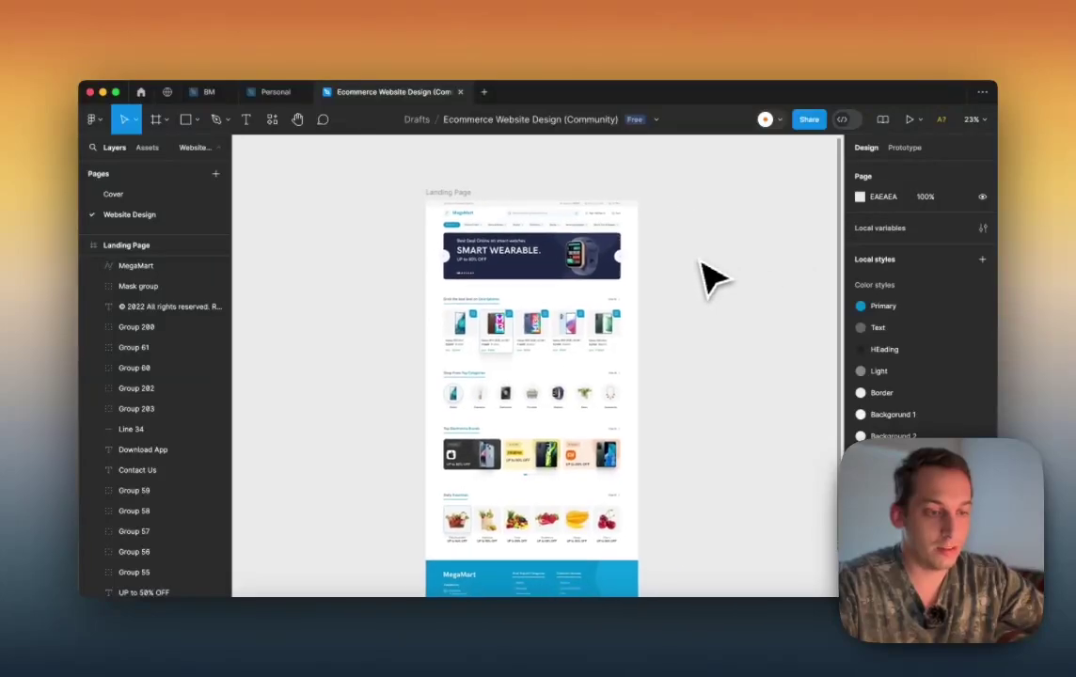
scroll(512, 278, up, 3)
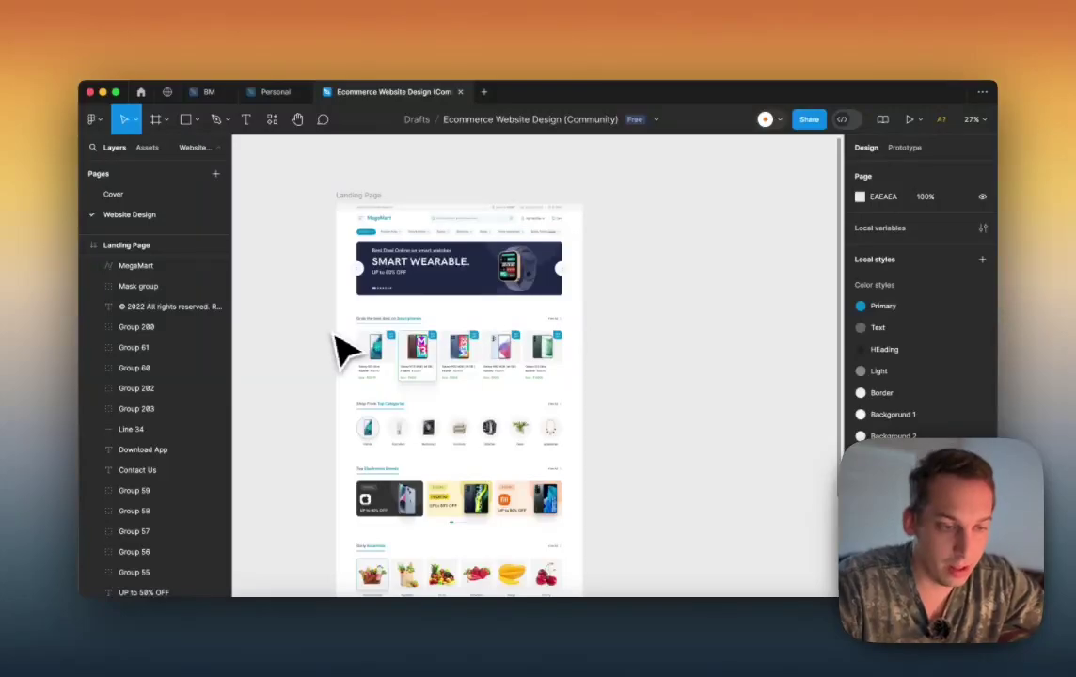
scroll(384, 322, up, 5)
scroll(362, 320, down, 3)
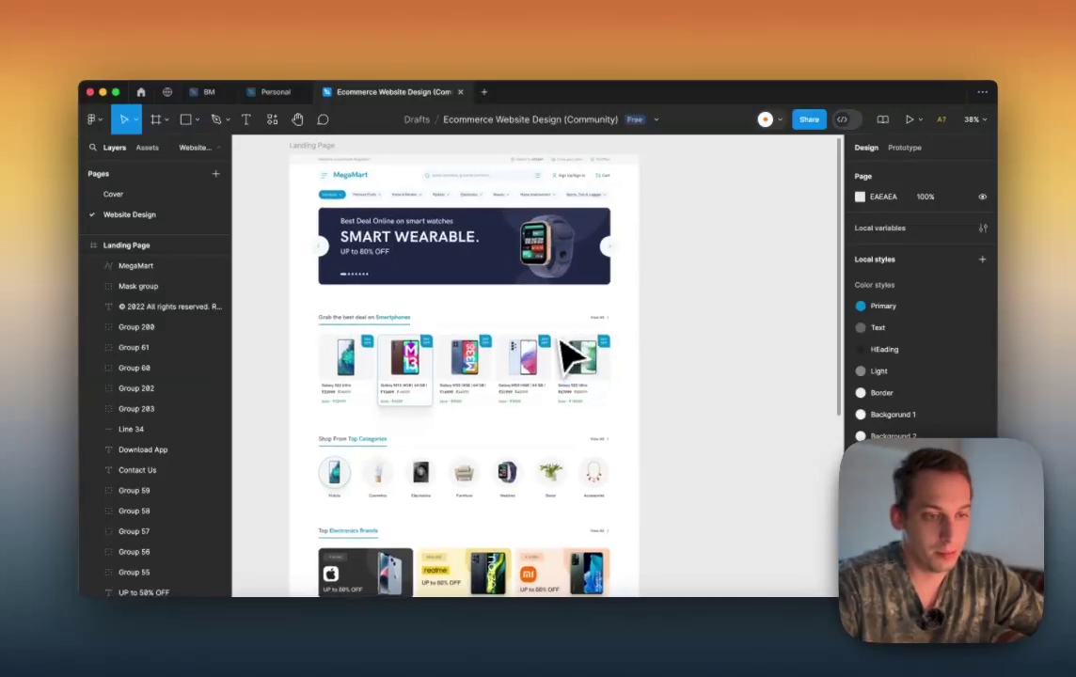
scroll(576, 360, up, 2)
scroll(576, 361, left, 2)
scroll(320, 218, up, 3)
scroll(319, 218, up, 2)
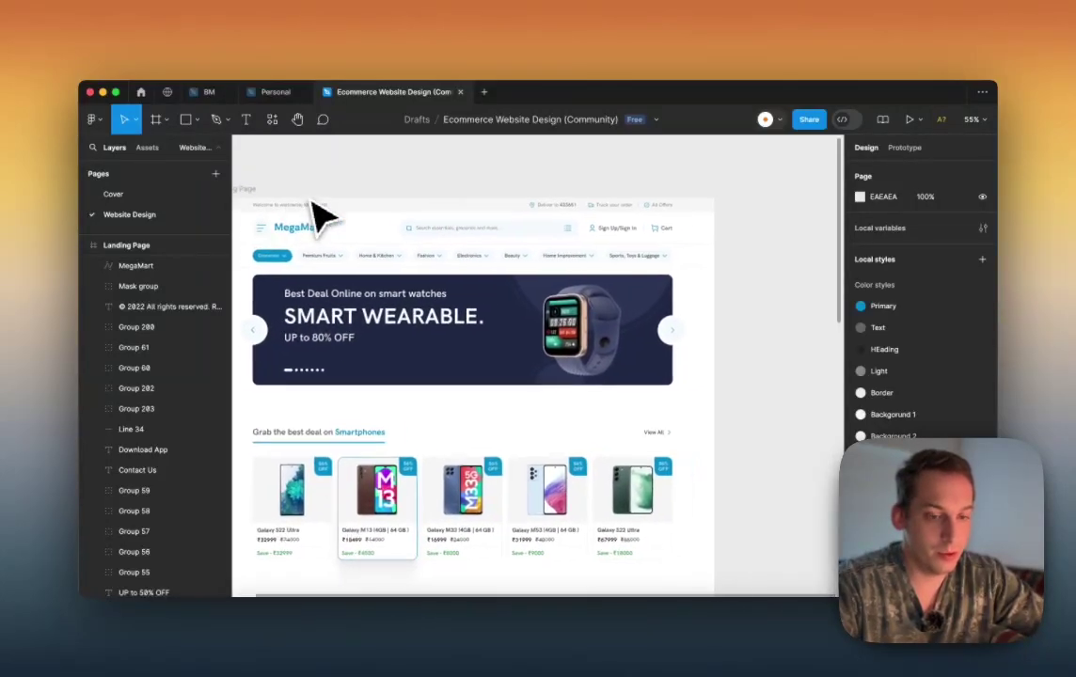
Step: Draw a rectangle about 1553 × 254 over the landing page header, covering its top bar, search row and category navigation
scroll(320, 219, left, 3)
scroll(319, 218, down, 3)
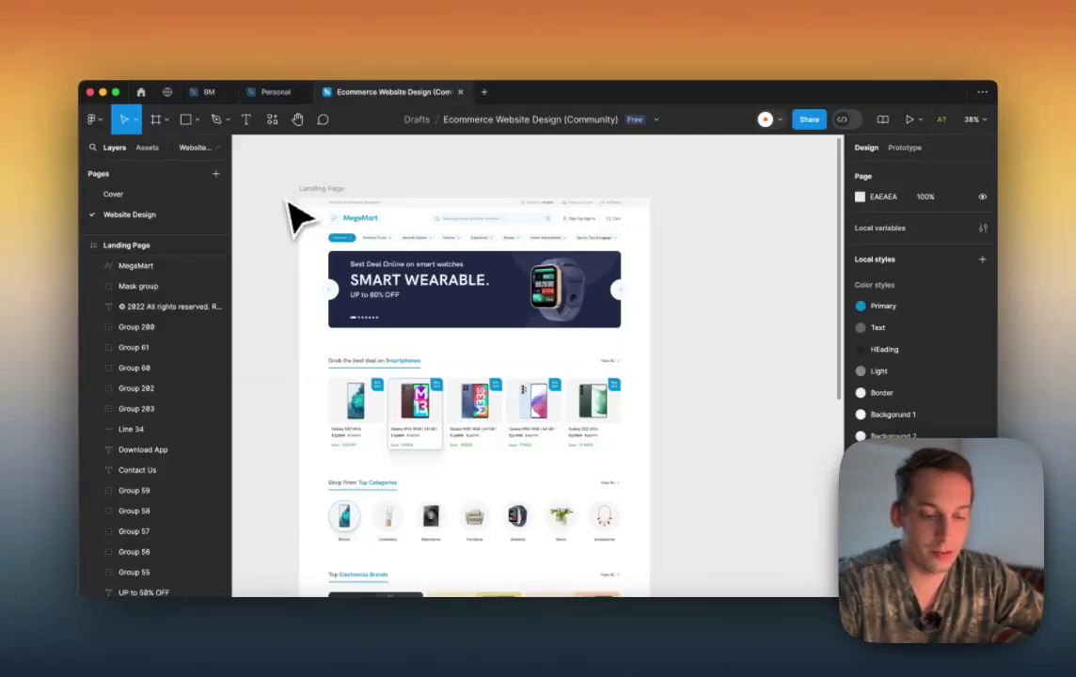
key(r)
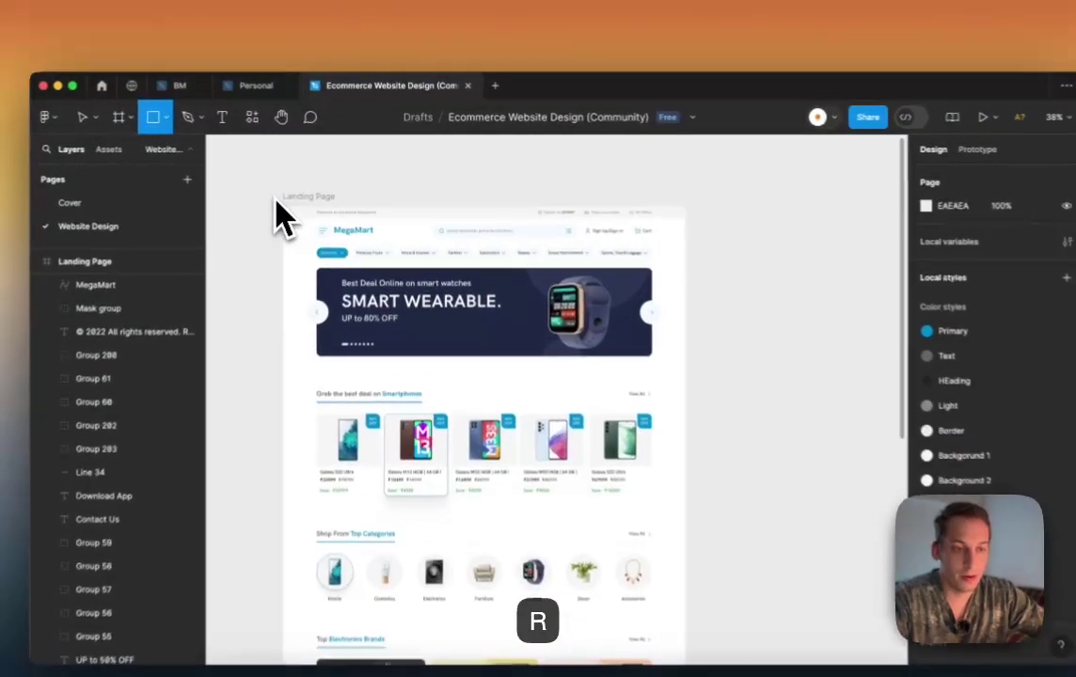
mouse_move(290, 188)
mouse_down()
mouse_move(690, 296)
mouse_move(671, 226)
mouse_up()
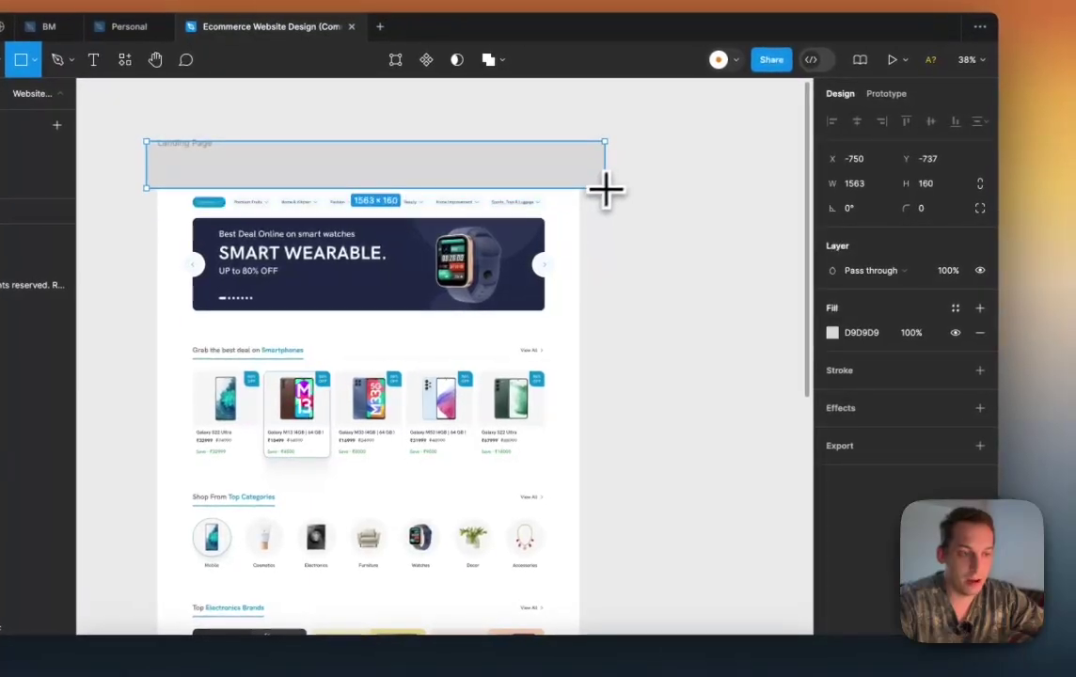
drag(605, 189, 602, 219)
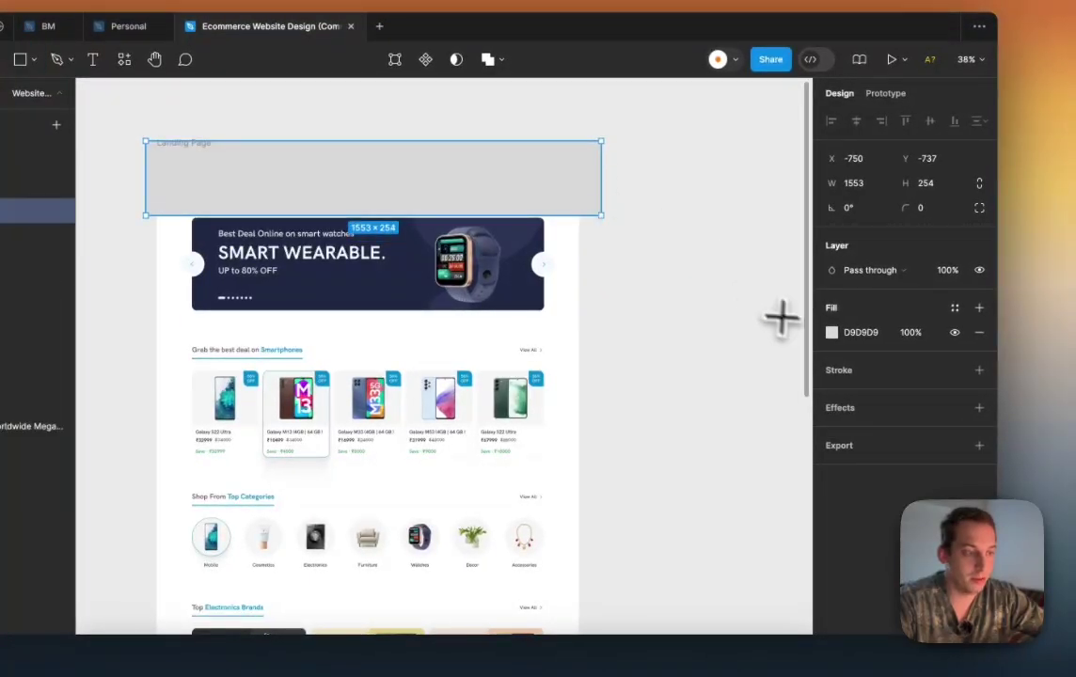
Step: Turn the header rectangle into an outline by removing its fill and giving it an inside stroke 11 thick
click(979, 370)
click(979, 332)
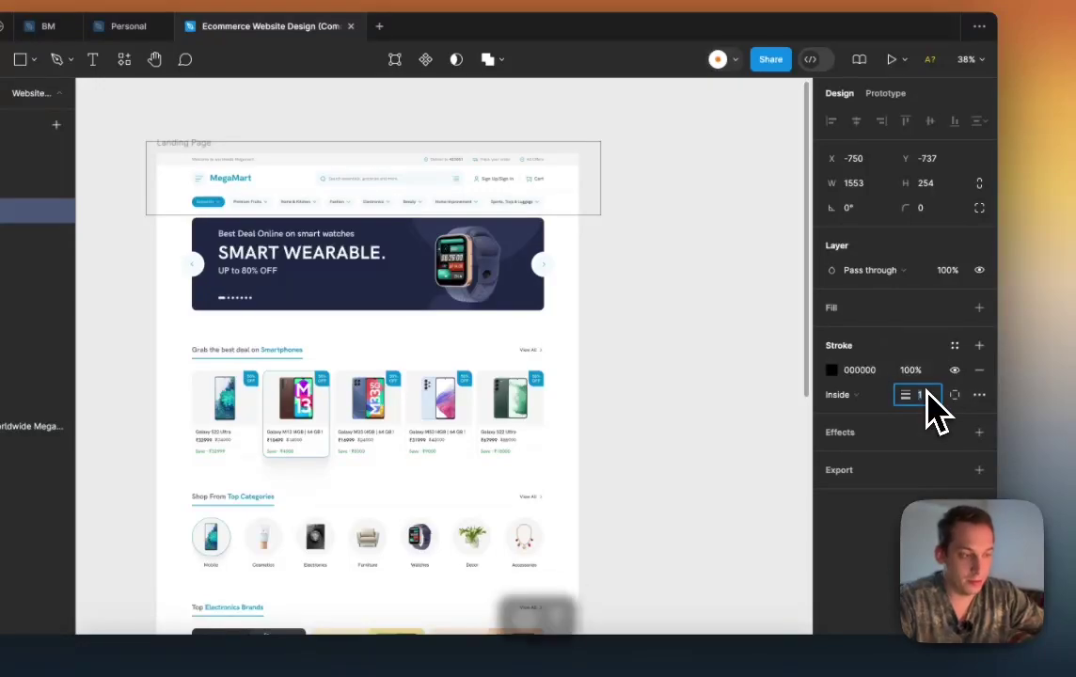
key(shift+Up)
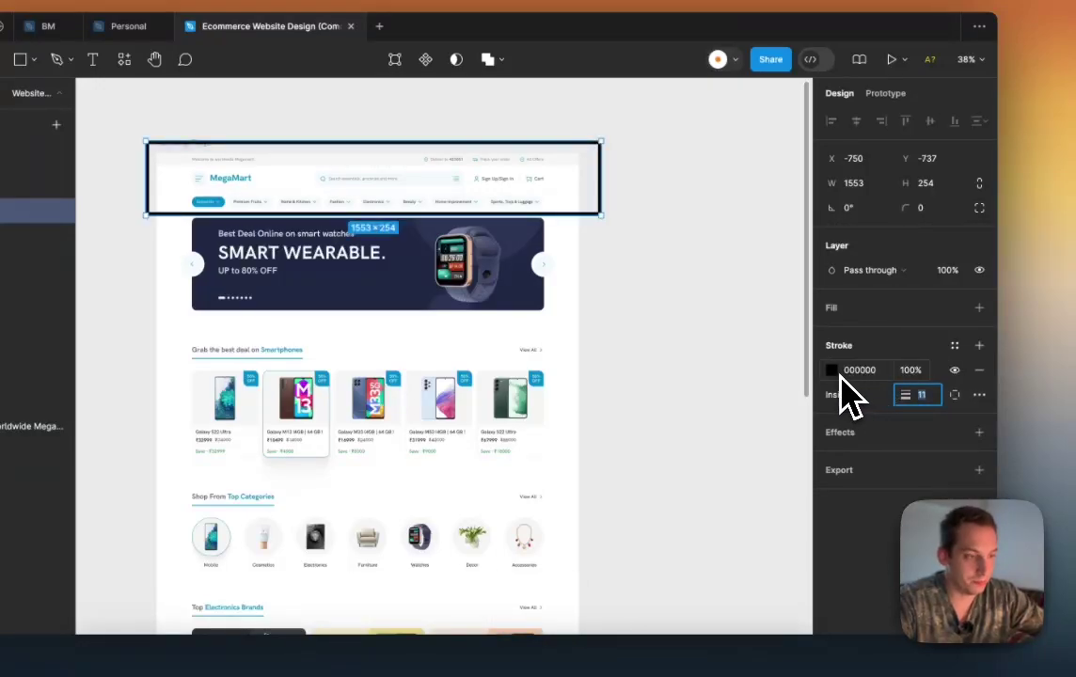
Step: Recolor the header rectangle's stroke to bright magenta FF0099
click(834, 371)
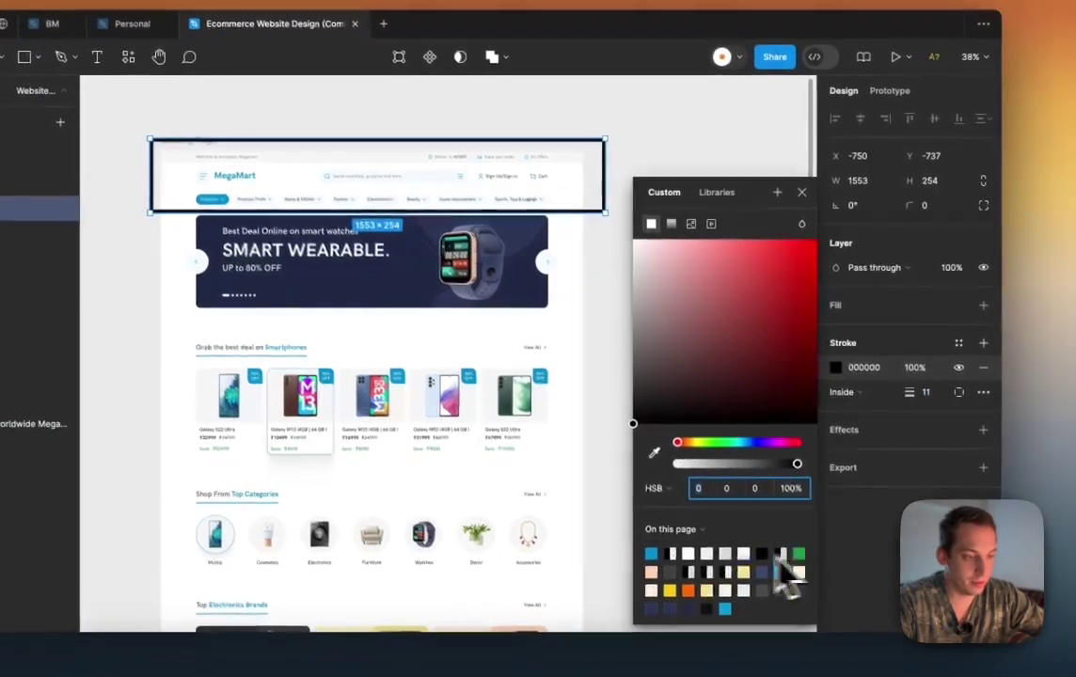
click(777, 575)
mouse_move(701, 307)
mouse_down()
mouse_move(632, 360)
mouse_move(622, 396)
mouse_move(808, 337)
mouse_move(743, 250)
mouse_move(750, 216)
mouse_move(834, 247)
mouse_up()
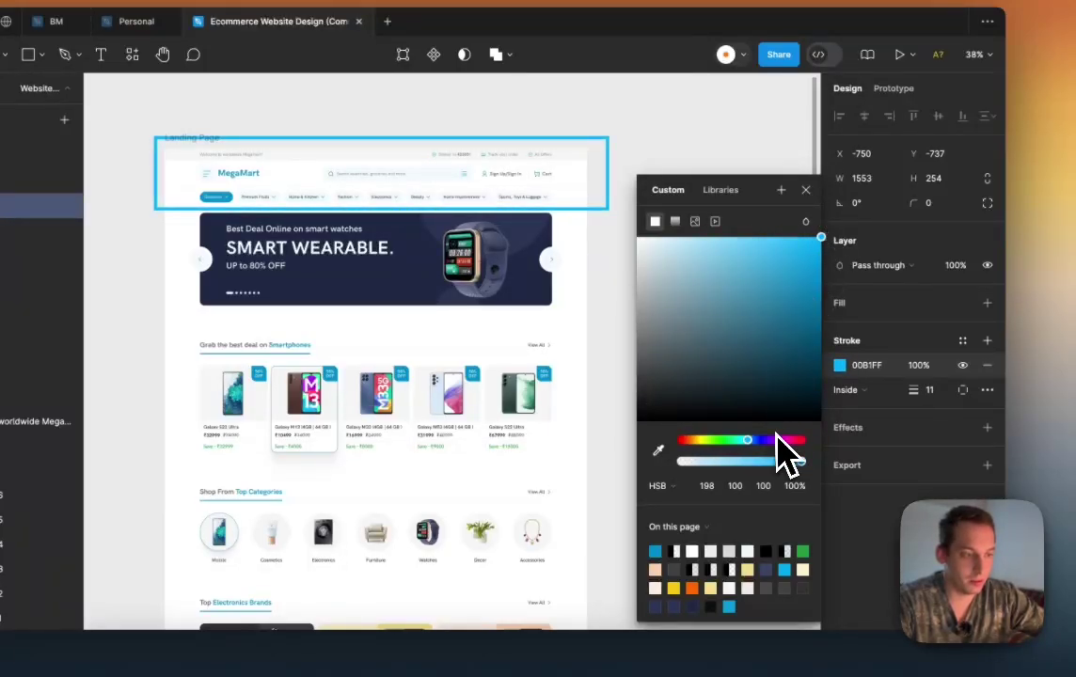
drag(778, 440, 791, 442)
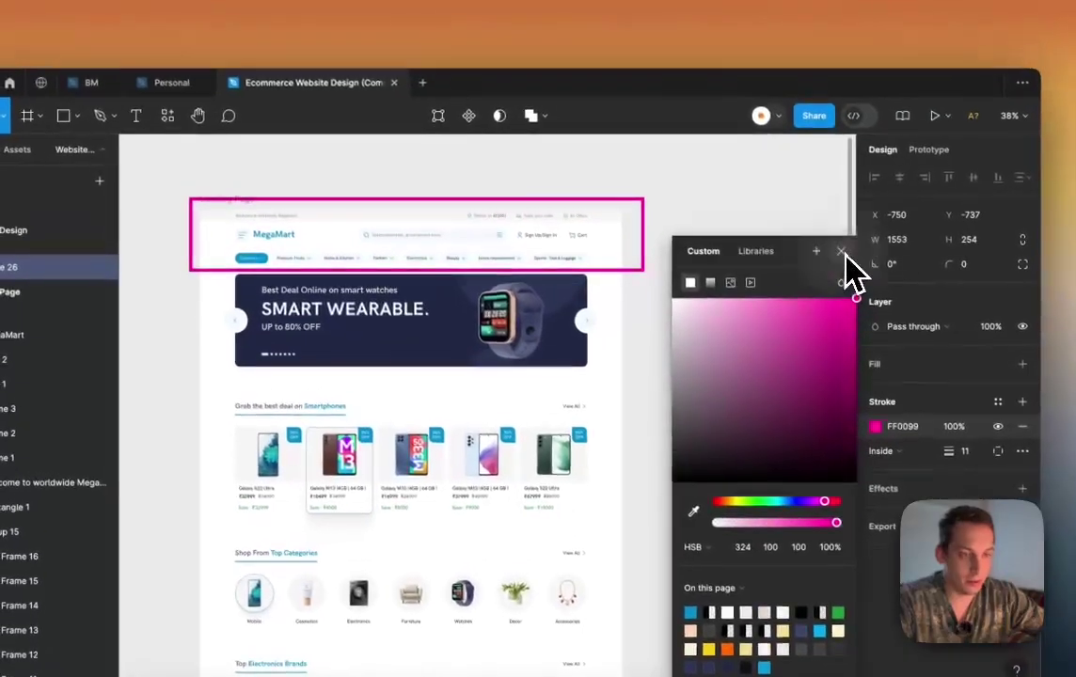
click(692, 165)
scroll(669, 165, left, 2)
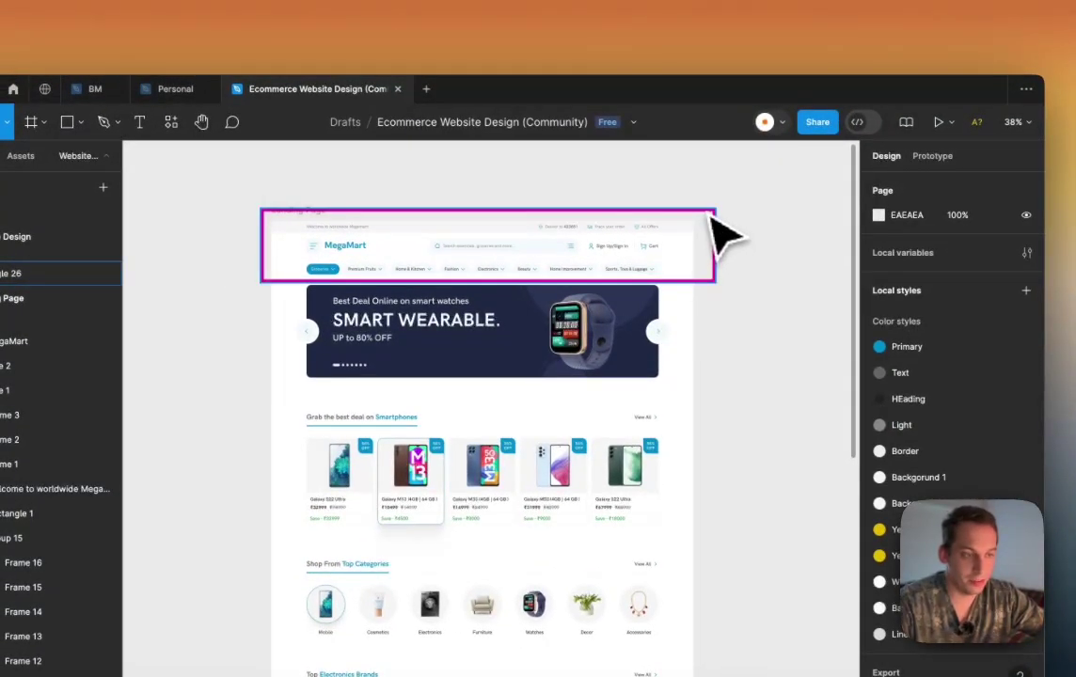
click(709, 228)
drag(709, 228, 725, 300)
key(BackSpace)
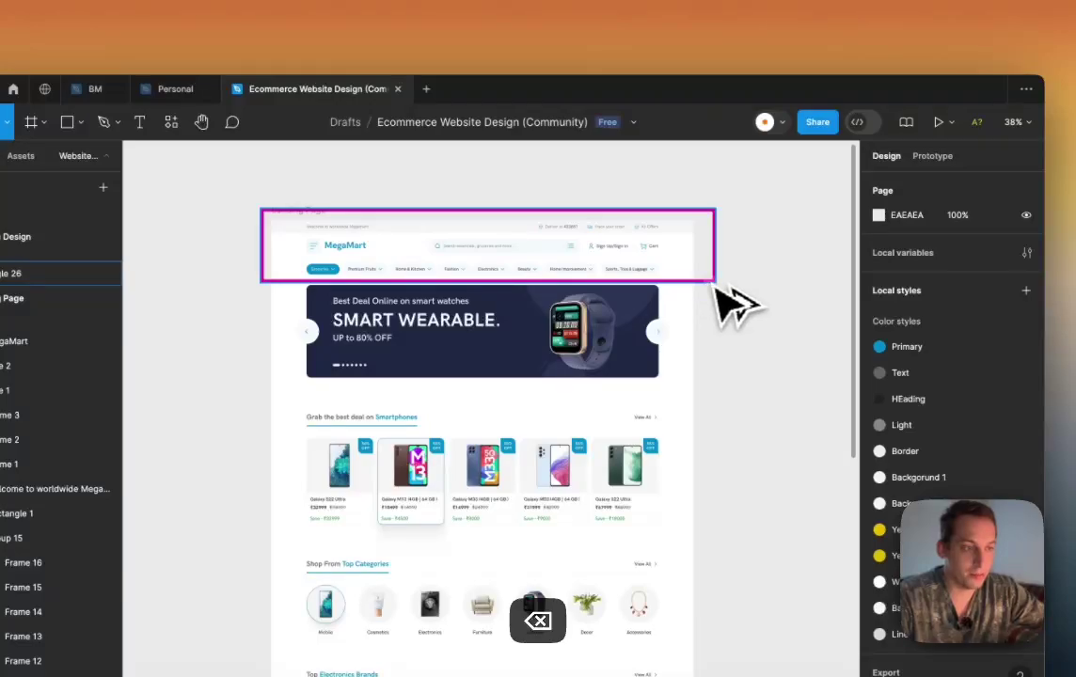
Step: Duplicate the header outline and stretch the copy to about 1619 × 3182 so it encloses the whole landing page
key(super+z)
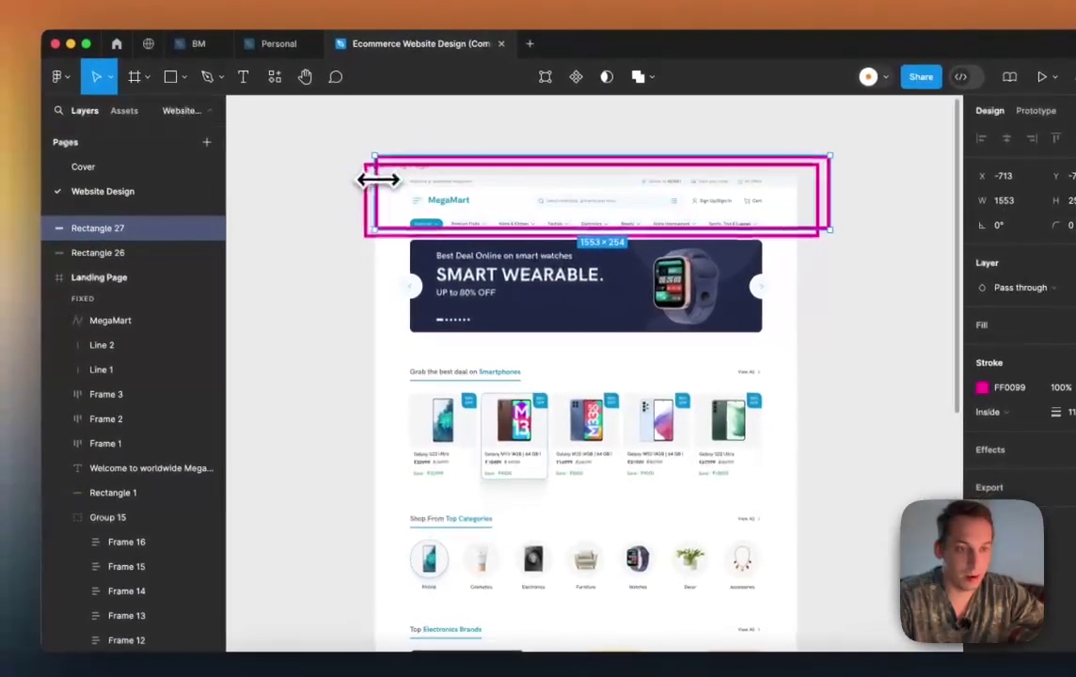
drag(379, 178, 355, 180)
drag(480, 226, 515, 567)
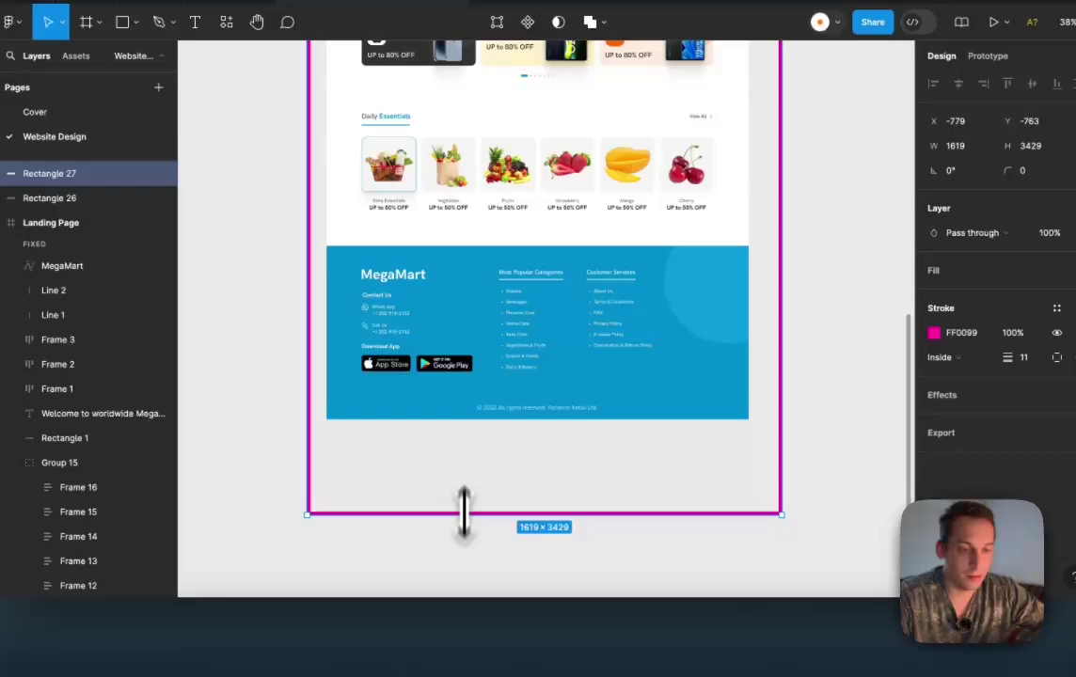
drag(464, 513, 461, 447)
scroll(461, 447, down, 5)
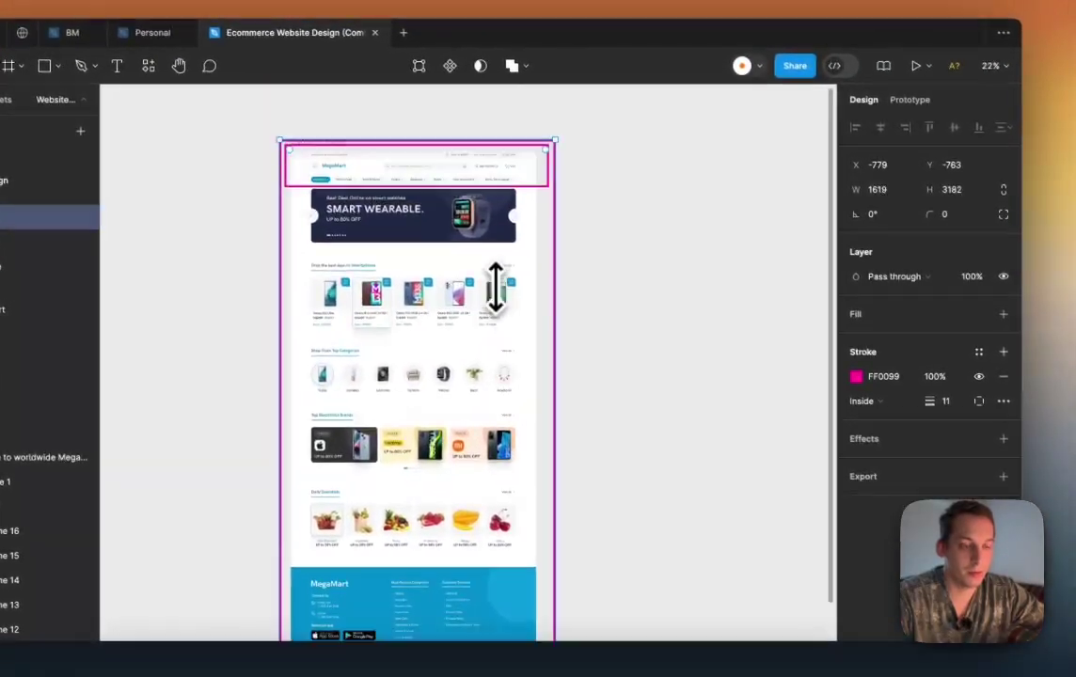
Step: Narrow the full-page outline to a width of 1582 and the header outline to a width of 1524
scroll(496, 287, up, 3)
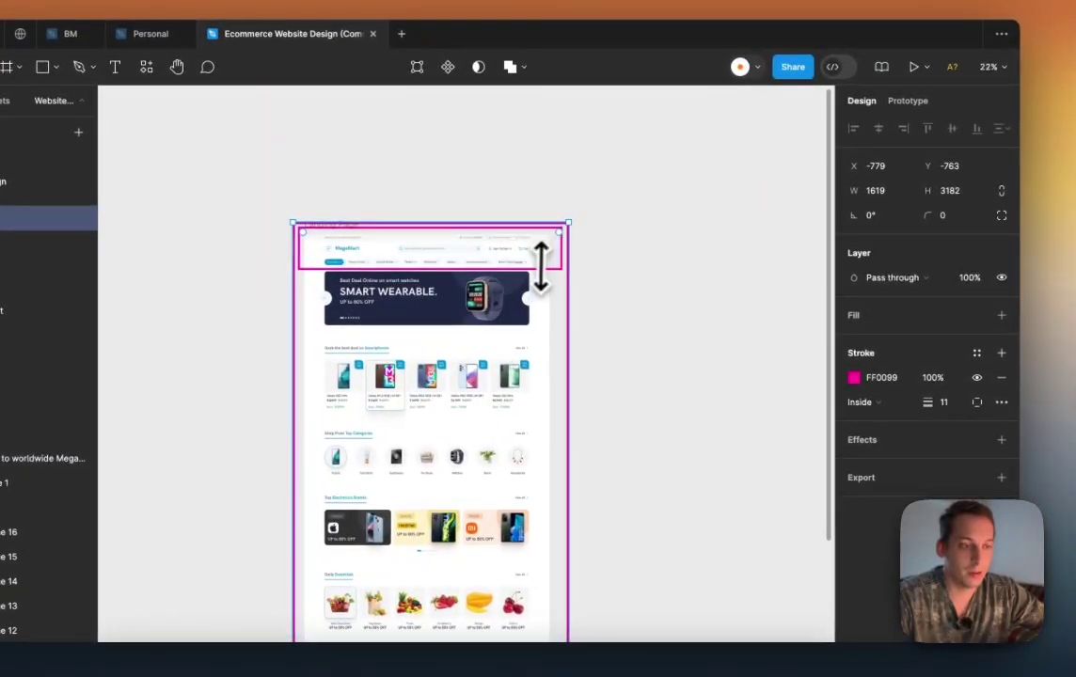
scroll(559, 272, up, 3)
drag(568, 284, 564, 283)
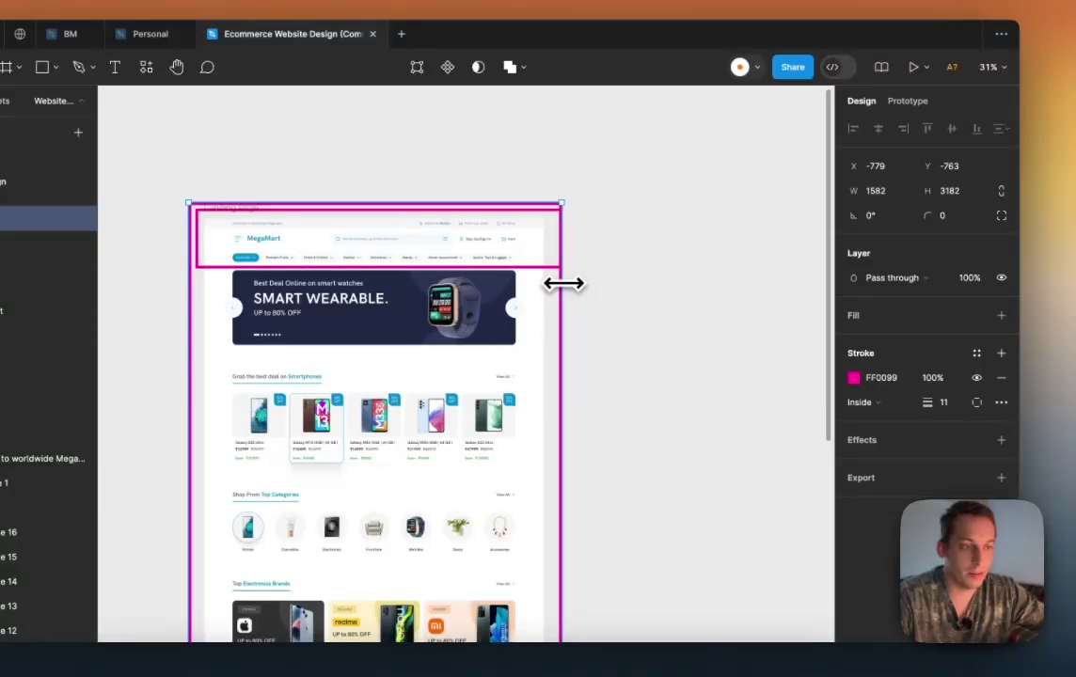
scroll(559, 287, up, 3)
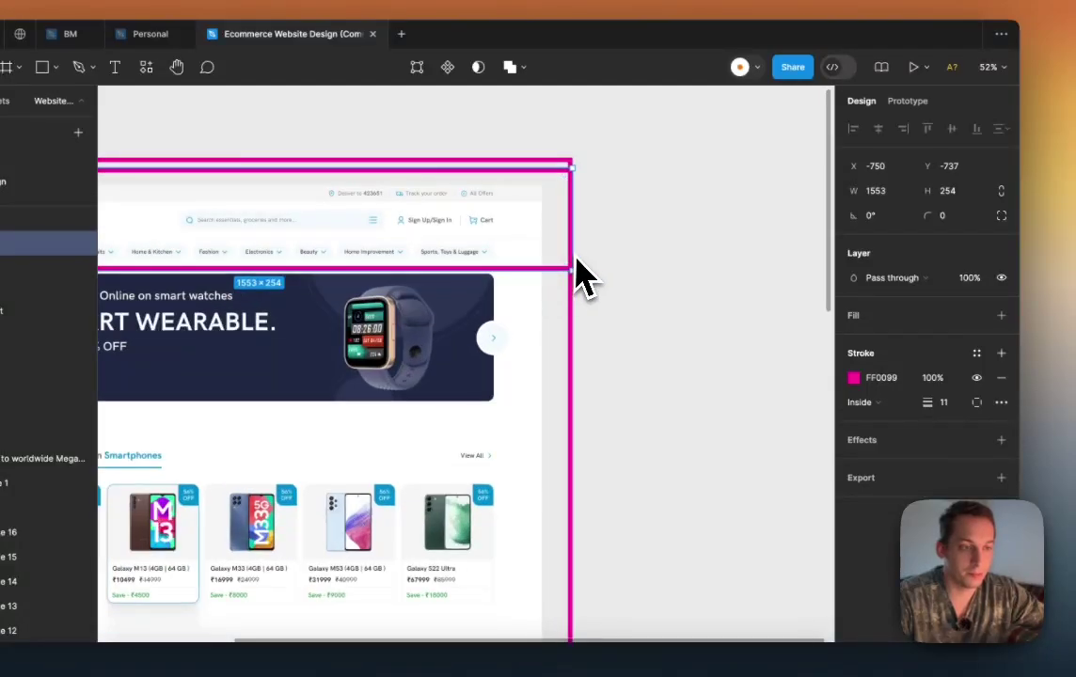
scroll(563, 246, down, 3)
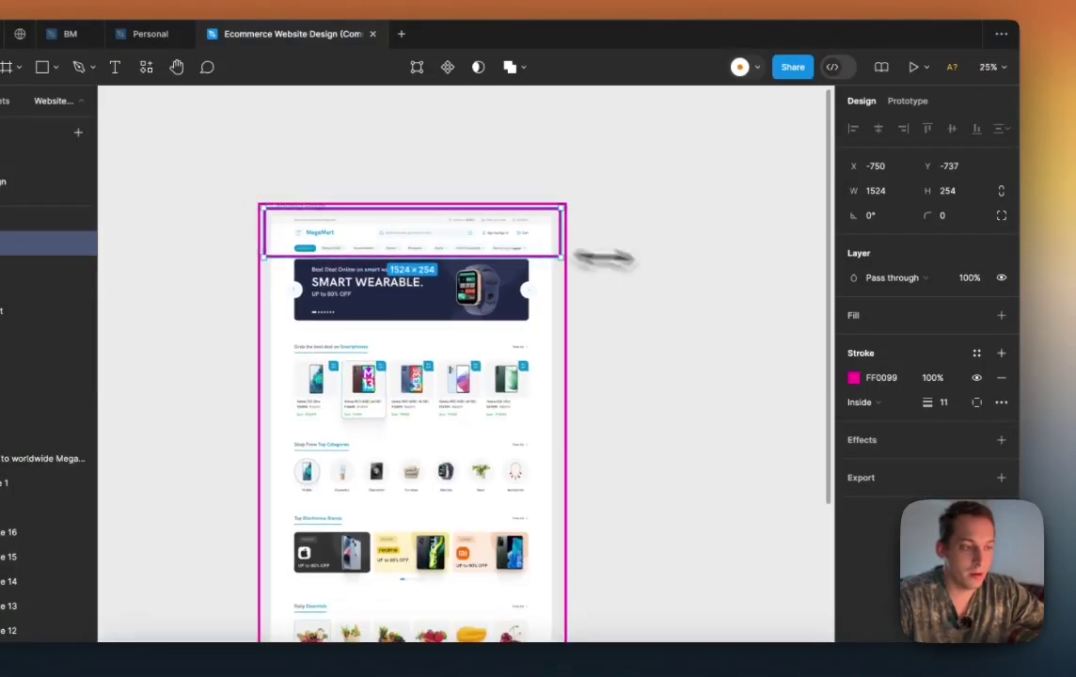
Step: Recolor the header outline's stroke to blue 0085FF to distinguish it from the magenta page outline
click(853, 378)
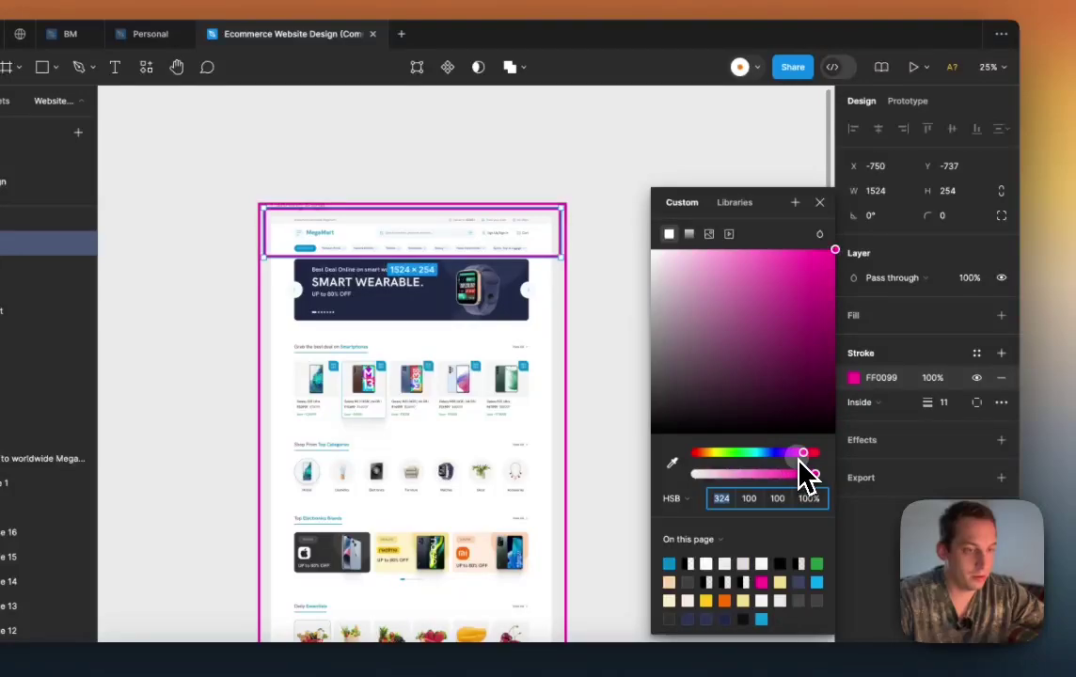
drag(800, 459, 767, 455)
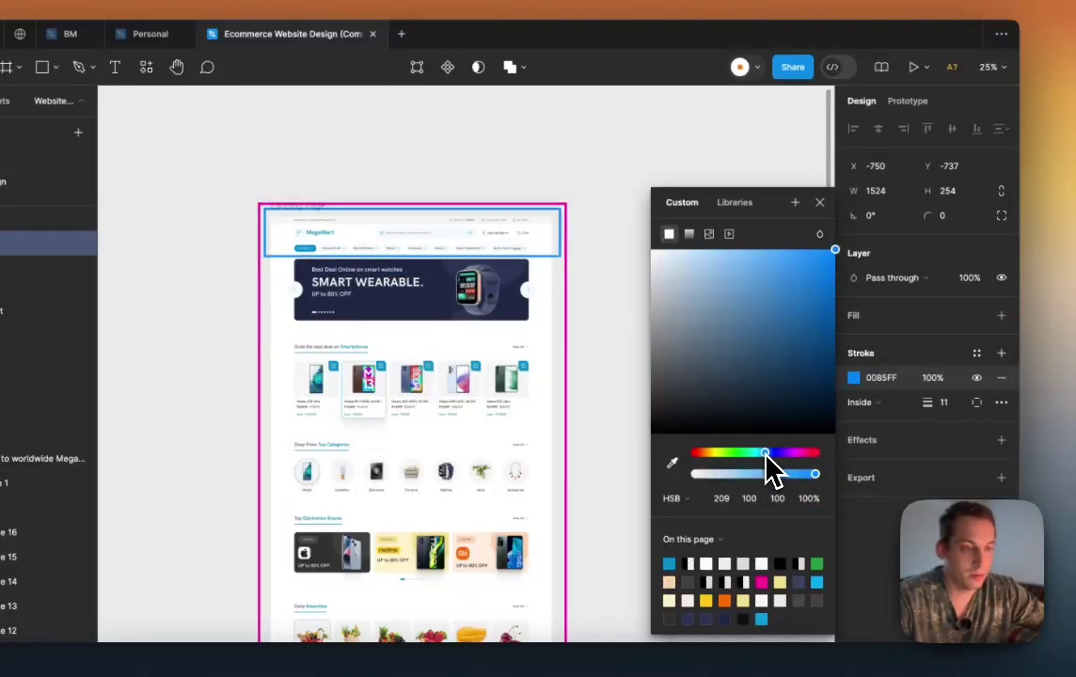
click(611, 293)
Step: Duplicate the blue header outline over the hero banner and extend the copy to a height of about 397
scroll(568, 259, up, 5)
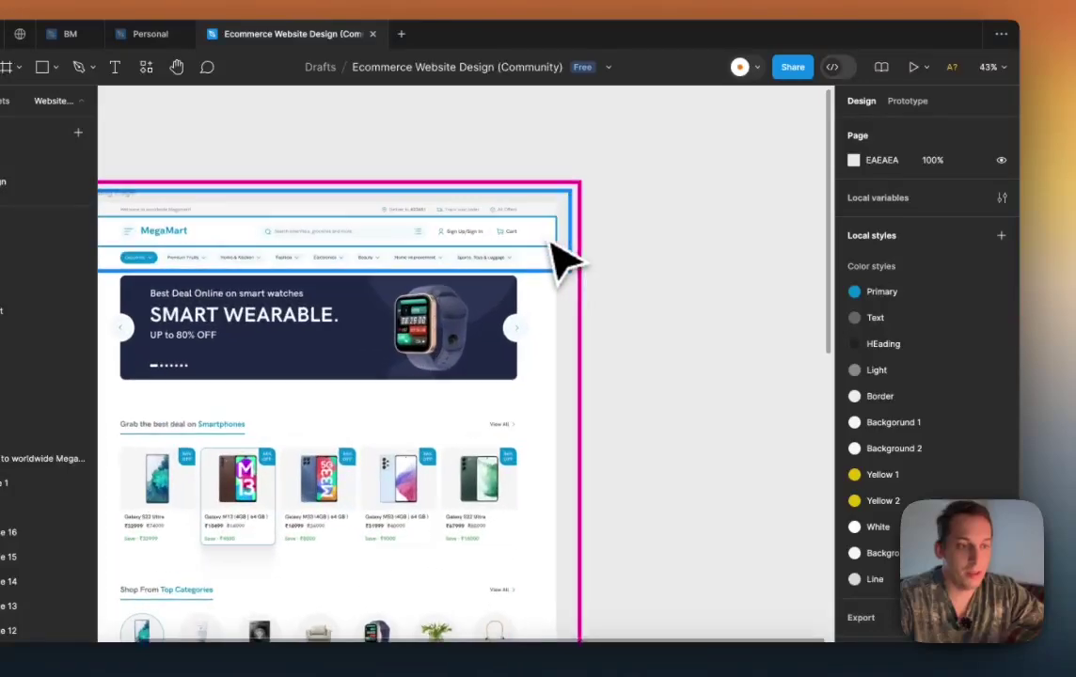
scroll(569, 278, left, 5)
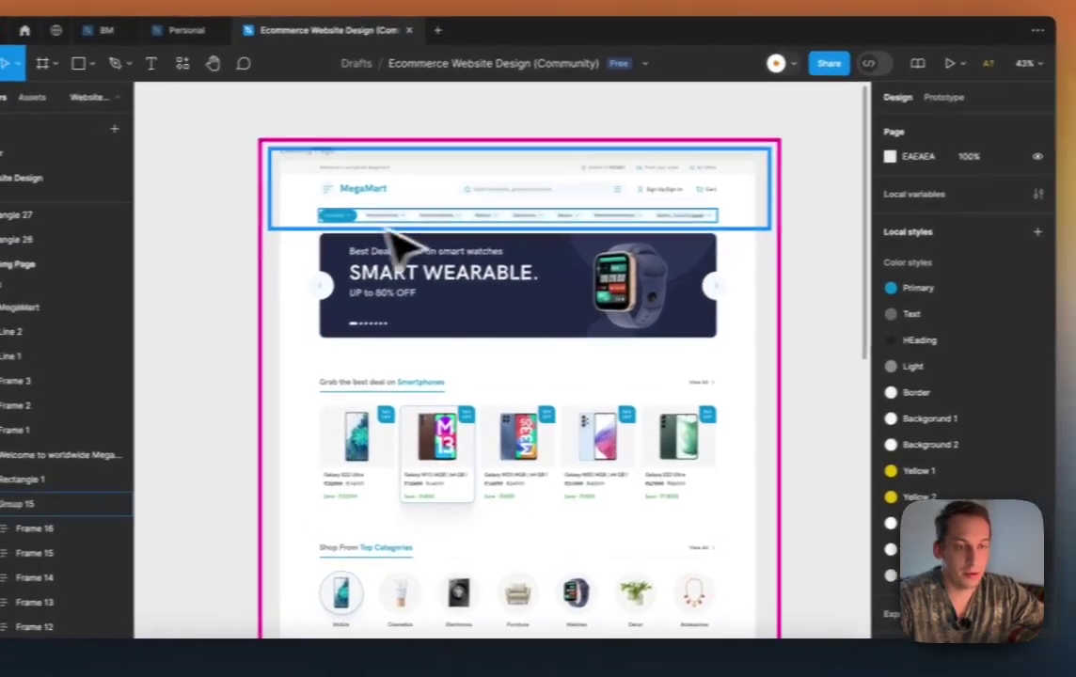
click(241, 239)
drag(316, 235, 336, 355)
Step: Nudge the hero banner outline up to Y -493 against the header outline and reduce its height to 365
key(Up)
key(Up)
key(Up)
key(Up)
key(Up)
key(Up)
key(Up)
key(Up)
key(Up)
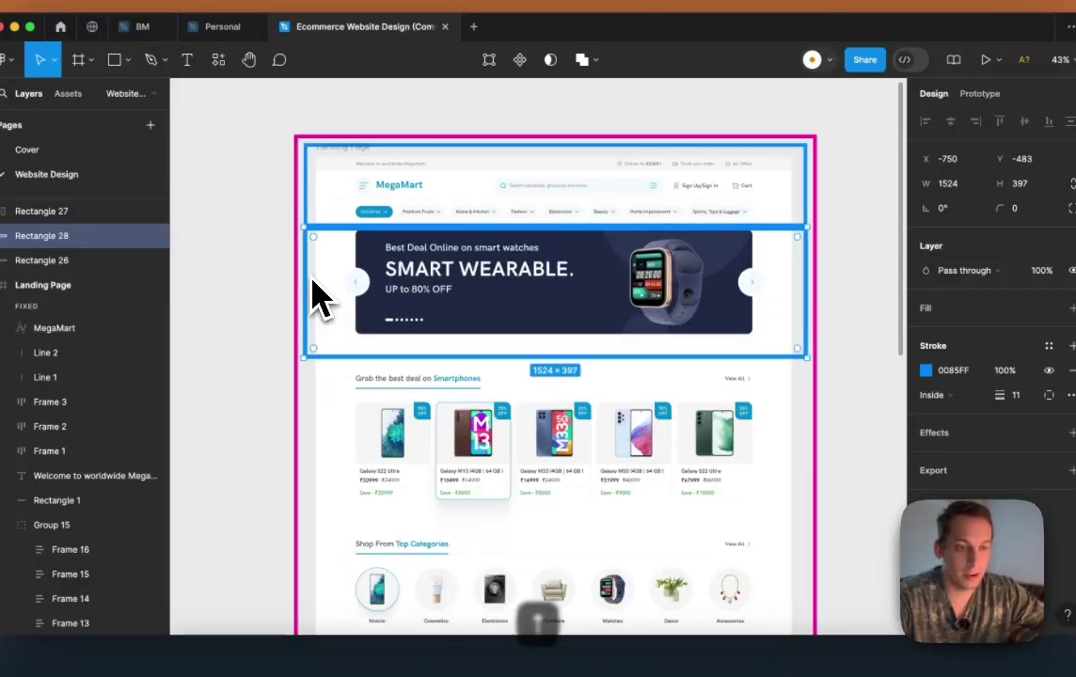
key(Up)
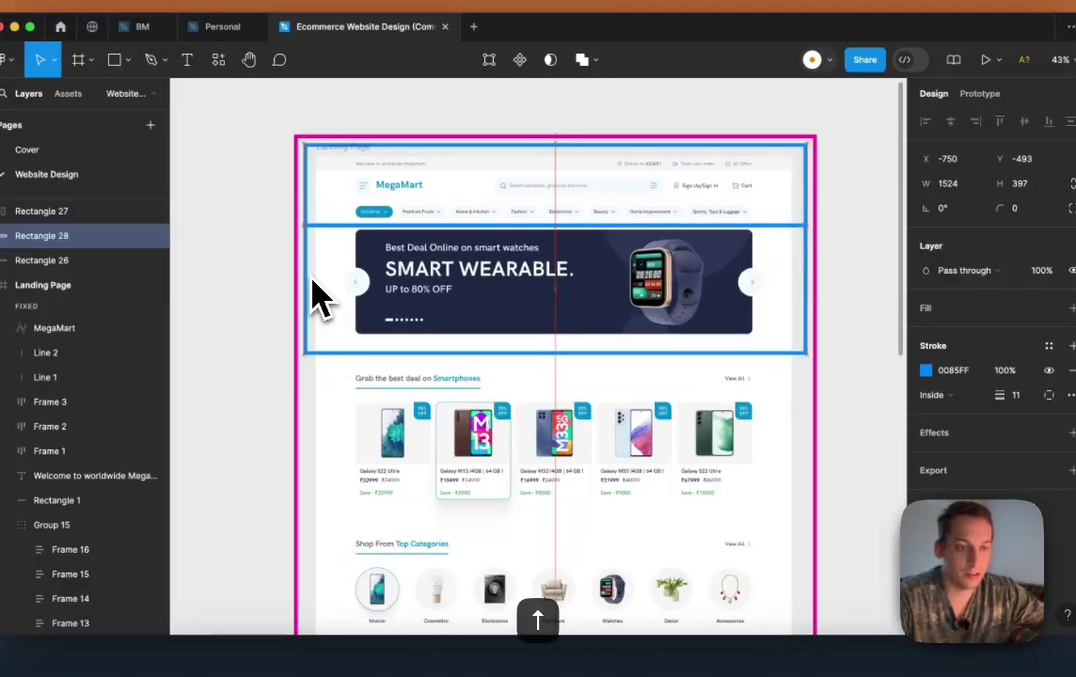
drag(385, 350, 384, 345)
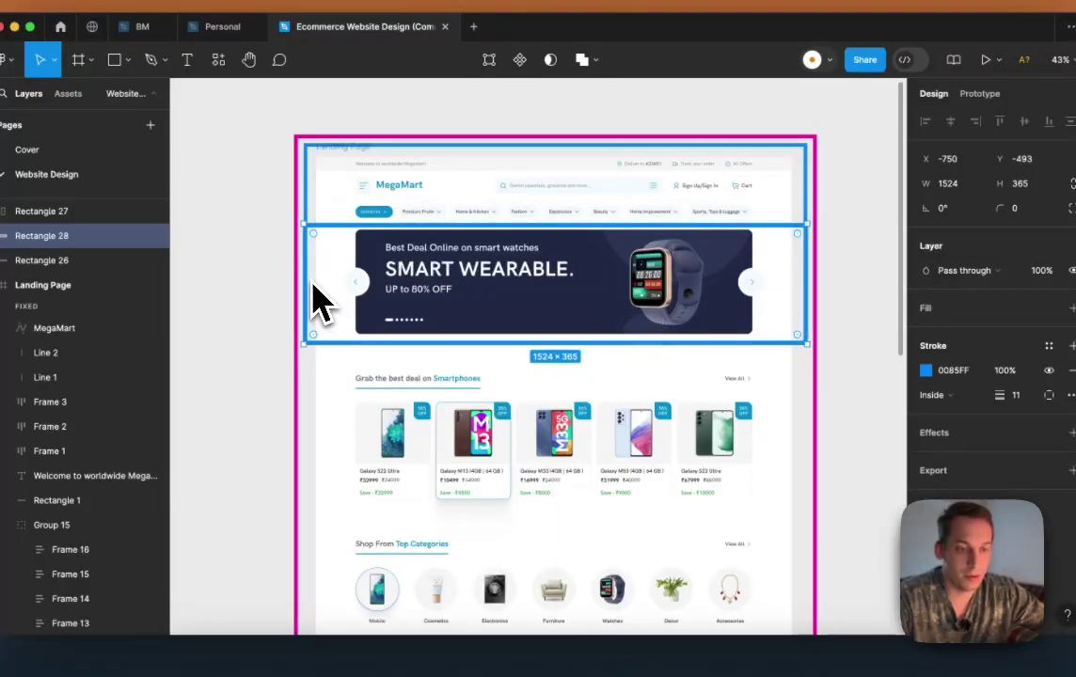
Step: Duplicate the hero outline directly below for the Smartphones section and extend the copy to a height of 585
drag(331, 293, 336, 413)
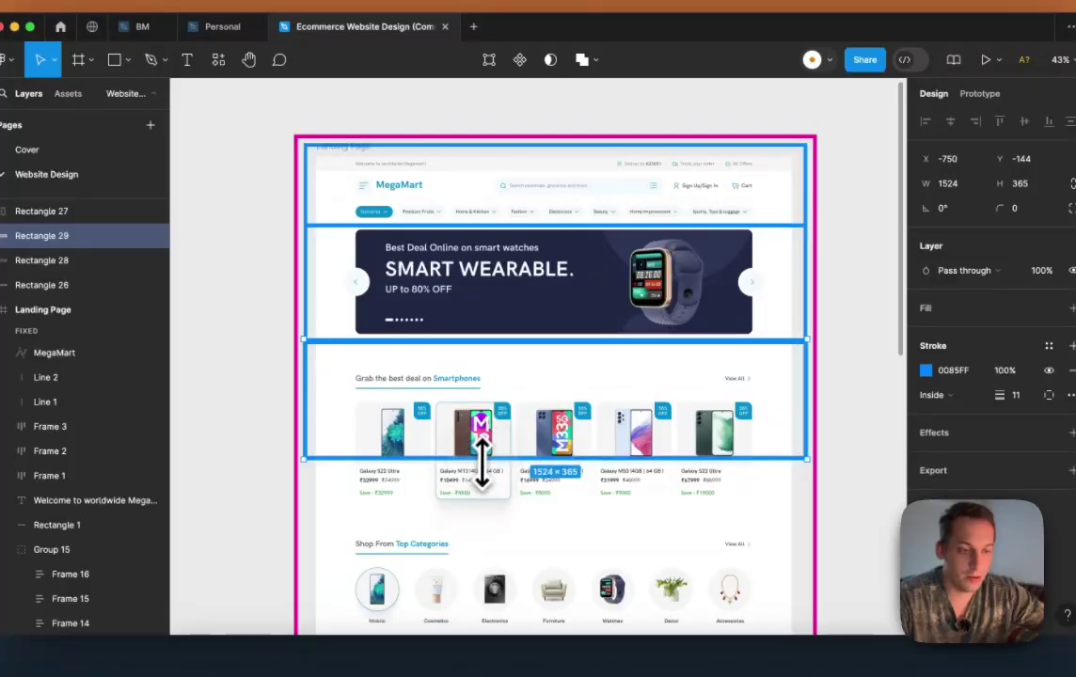
drag(482, 461, 485, 531)
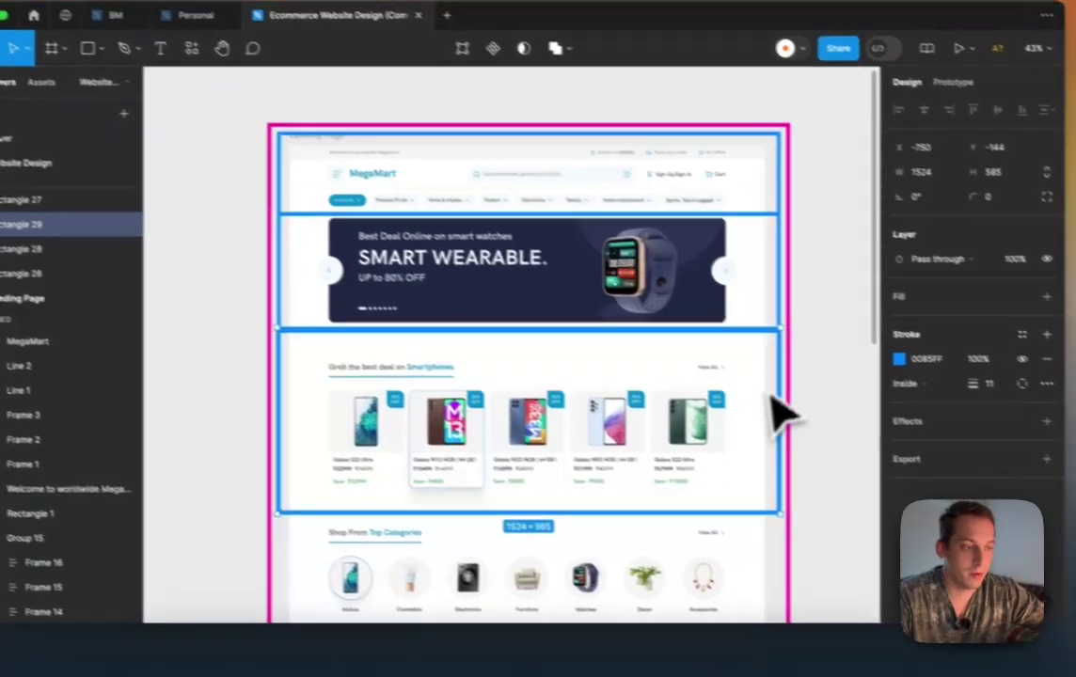
click(839, 407)
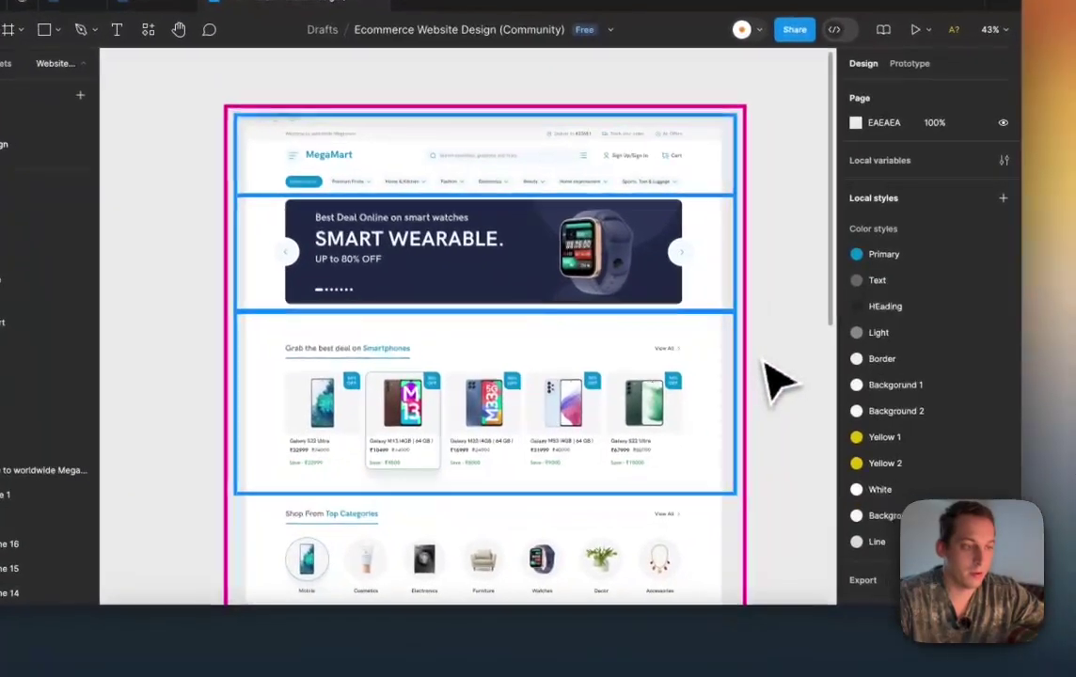
Step: Outline the Top Categories and Top Electronics Brands sections with copies of the blue frame, making the brands outline 1524 × 454
scroll(753, 373, down, 5)
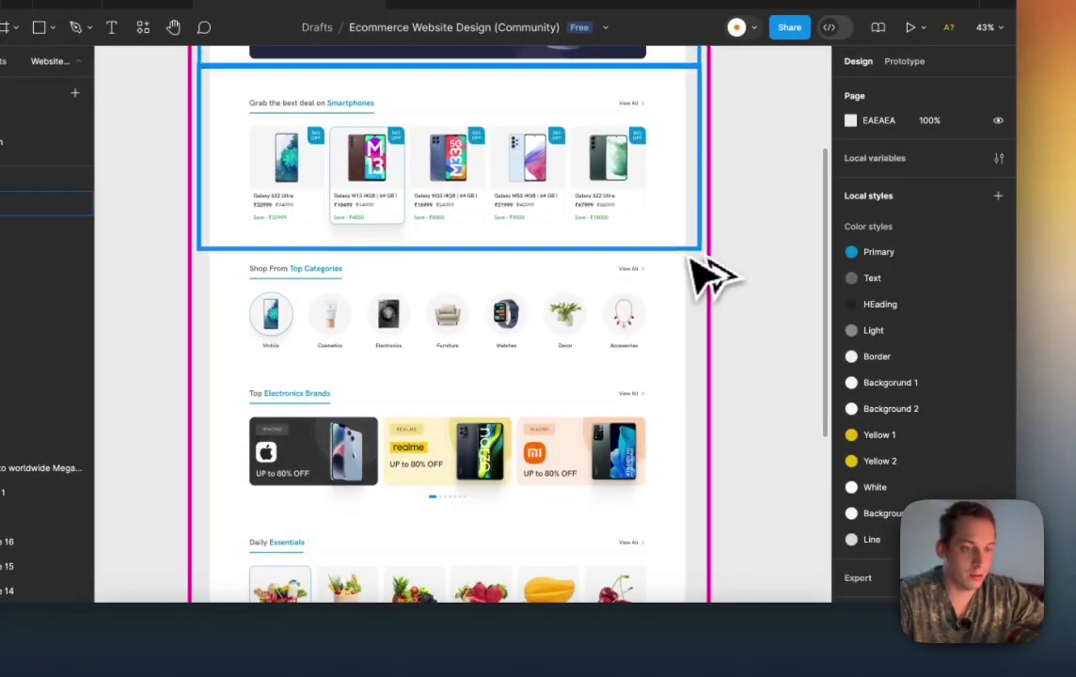
drag(692, 257, 679, 515)
click(752, 343)
scroll(679, 515, down, 4)
scroll(680, 515, right, 1)
click(697, 413)
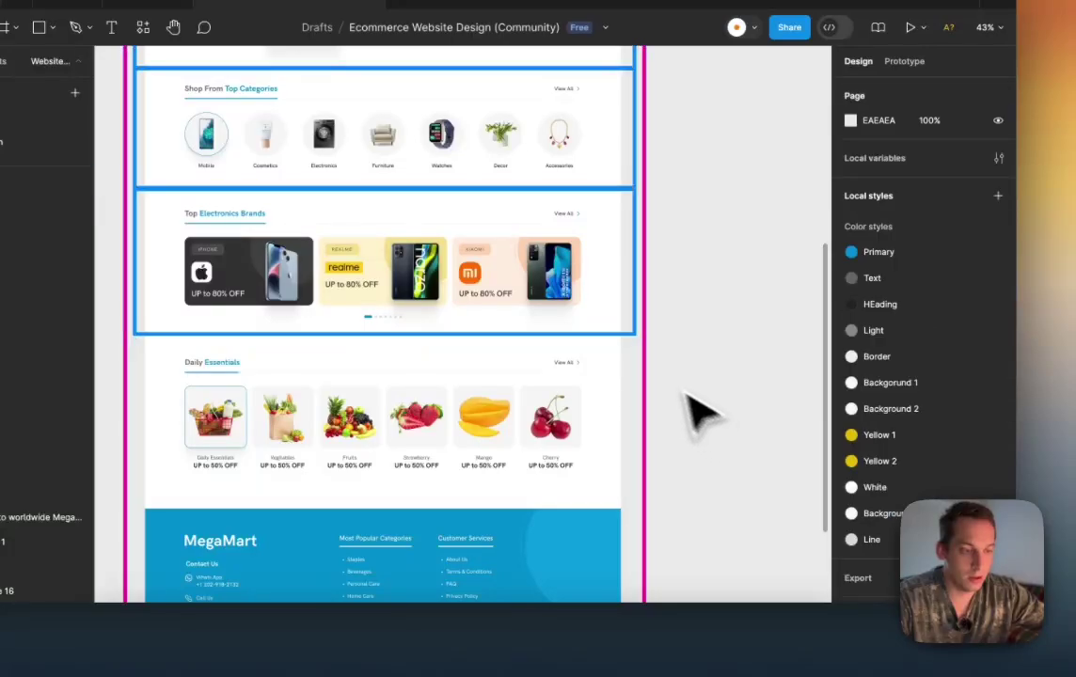
click(631, 343)
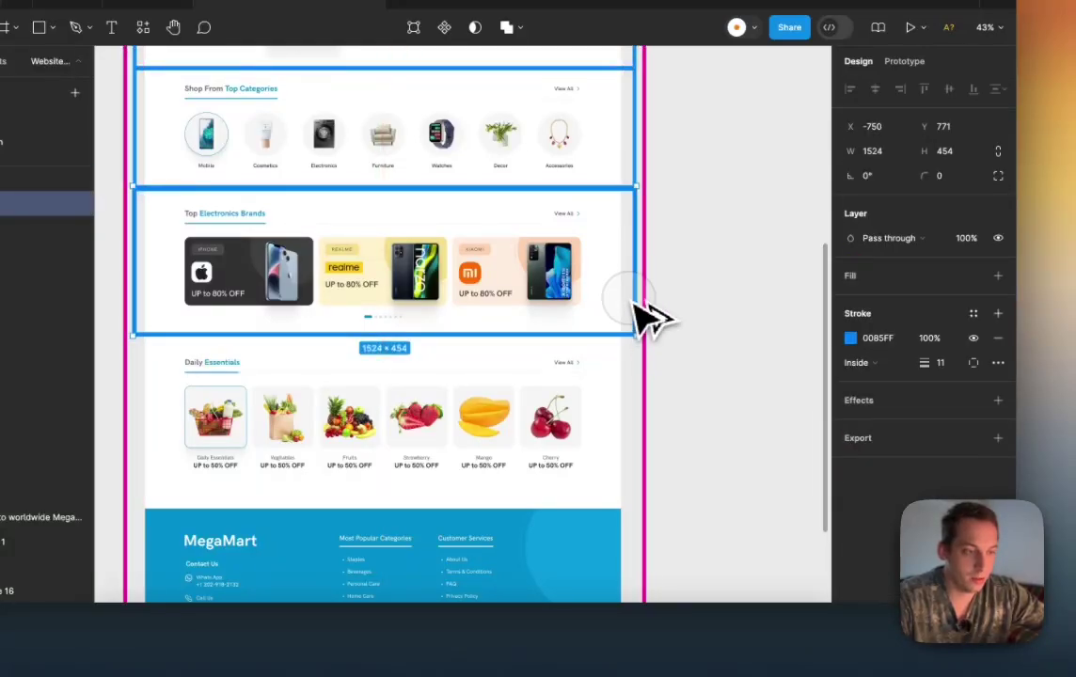
Step: Duplicate the Top Electronics Brands outline over the Daily Essentials section and extend the copy's height slightly below the product row
drag(635, 301, 639, 449)
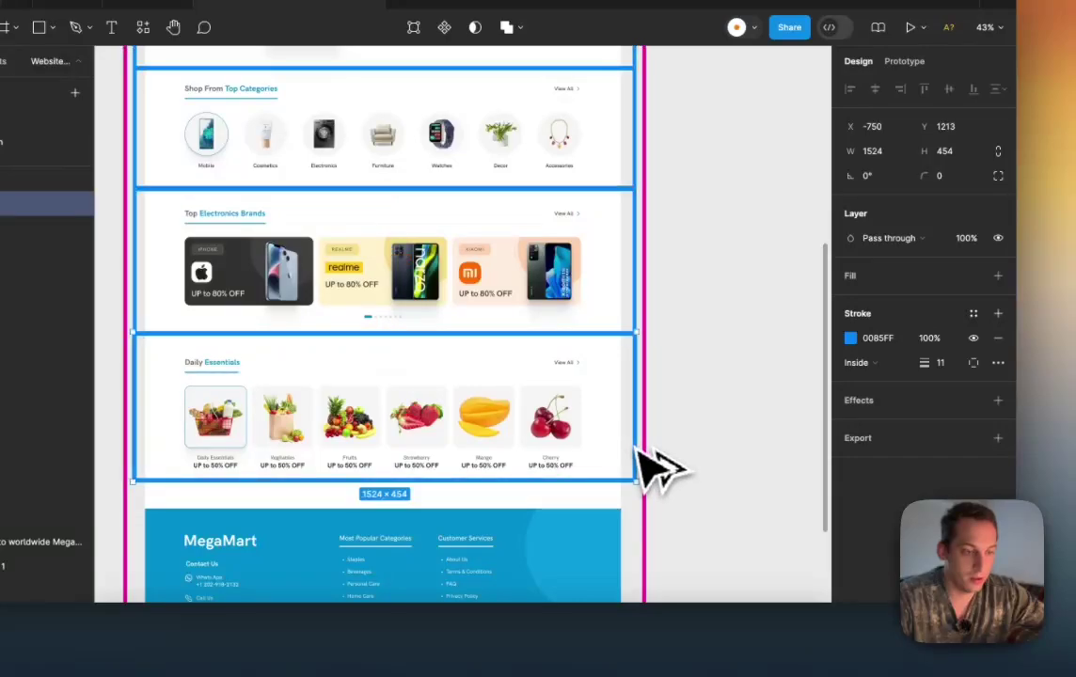
drag(577, 480, 578, 494)
click(696, 481)
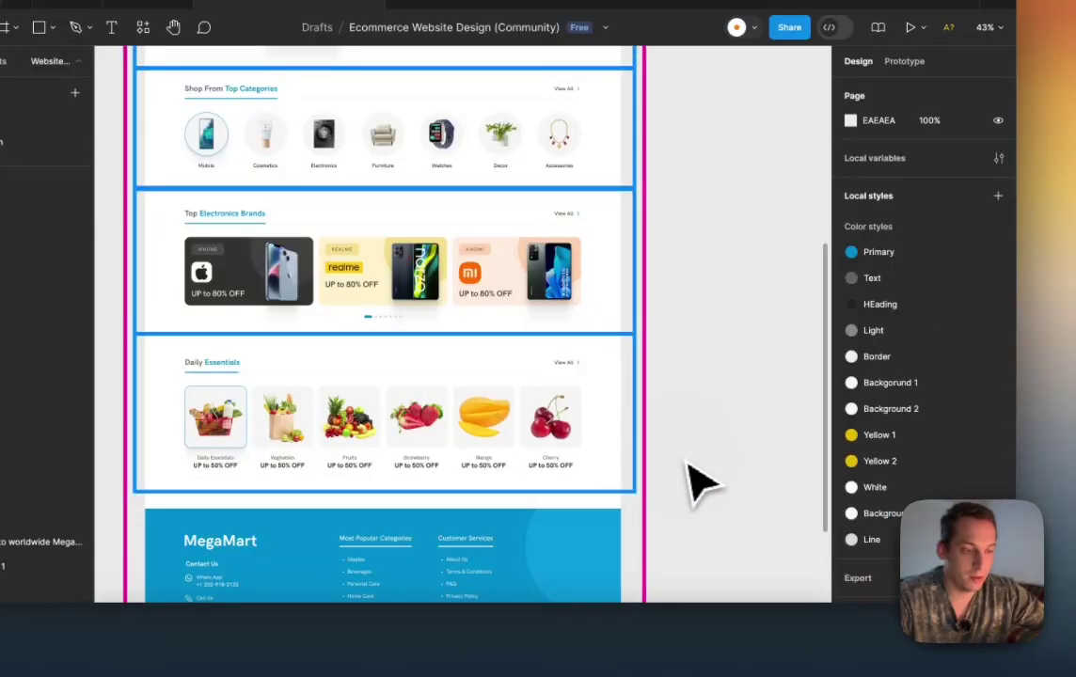
Step: Outline the footer with a 1524 × 624 copy of the blue frame and extend the Daily Essentials outline to a height of 533
mouse_move(645, 501)
mouse_down()
mouse_move(644, 644)
mouse_move(641, 458)
mouse_move(649, 499)
mouse_up()
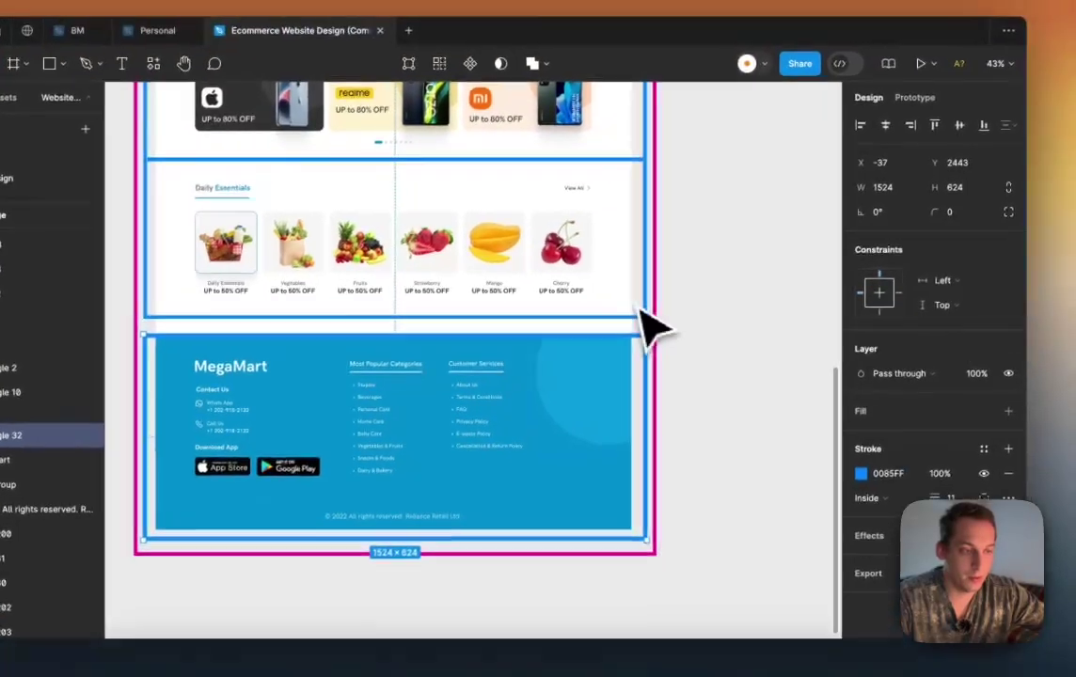
click(640, 278)
drag(625, 336, 625, 351)
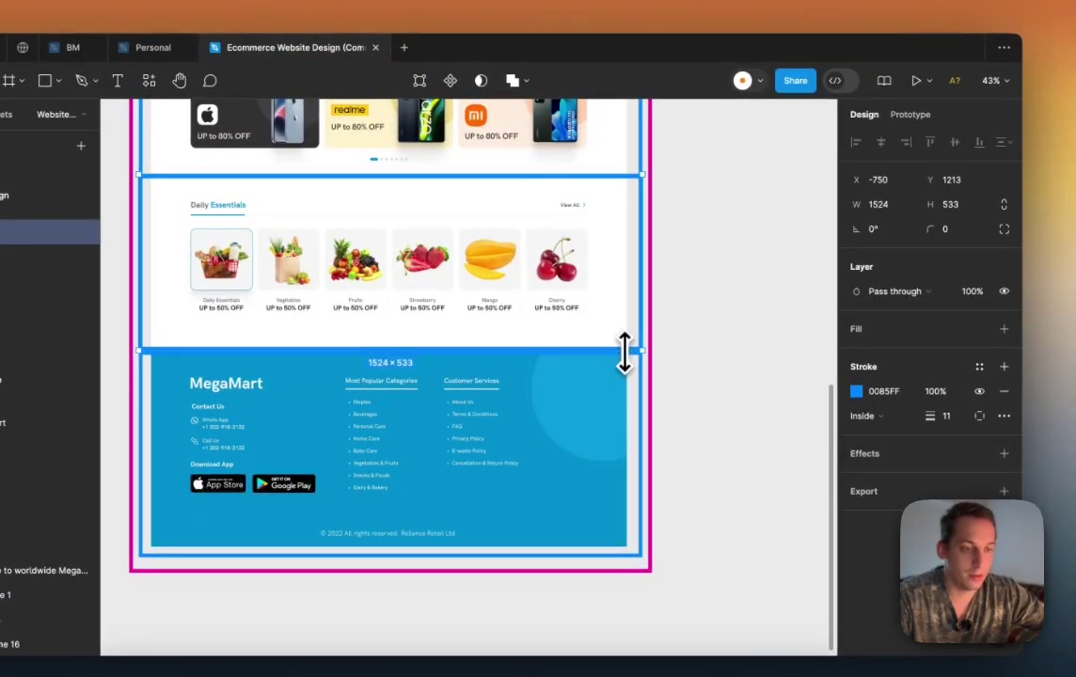
click(712, 348)
Step: Duplicate the blue header outline inside itself and resize the copy to 1472 × 66 around the header's welcome bar
scroll(725, 344, down, 6)
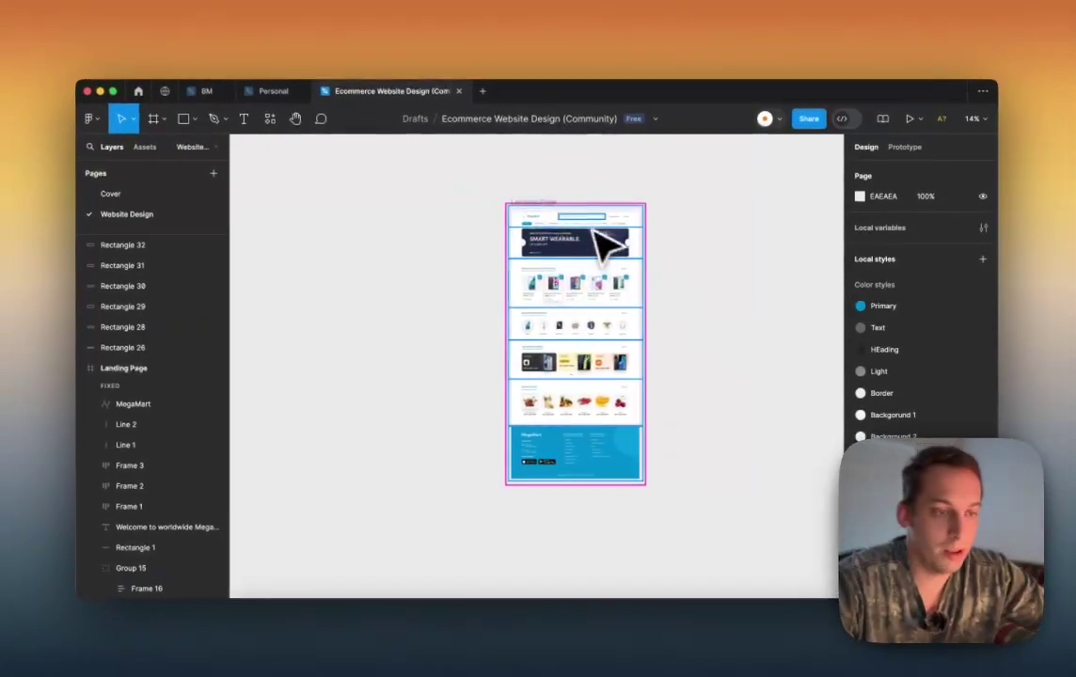
scroll(594, 243, up, 5)
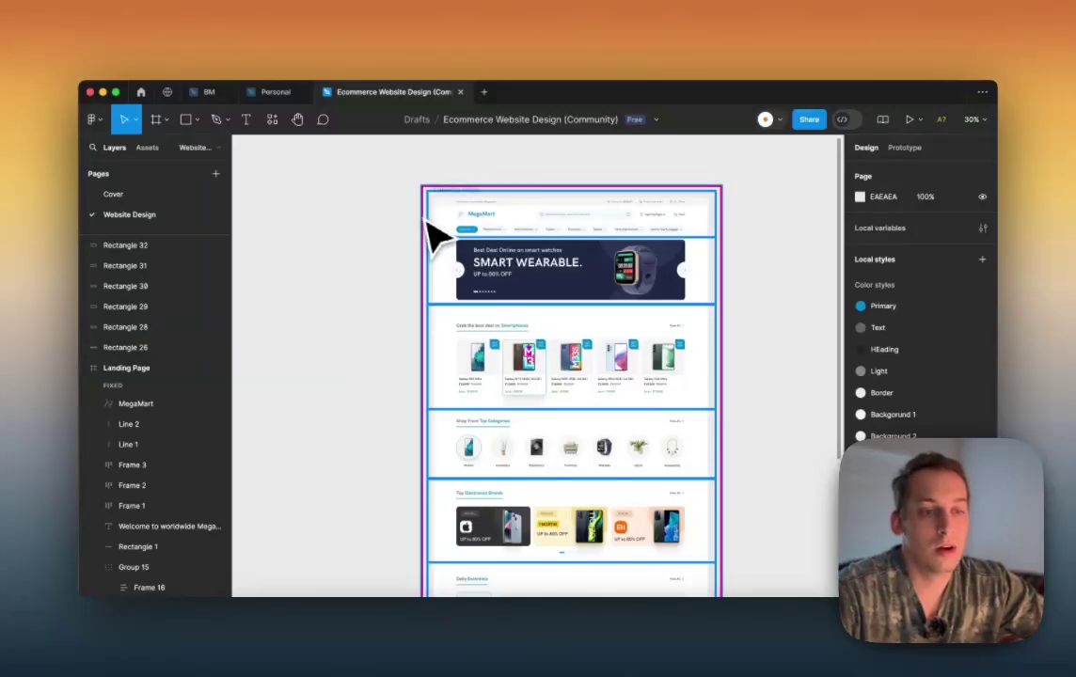
scroll(434, 217, up, 5)
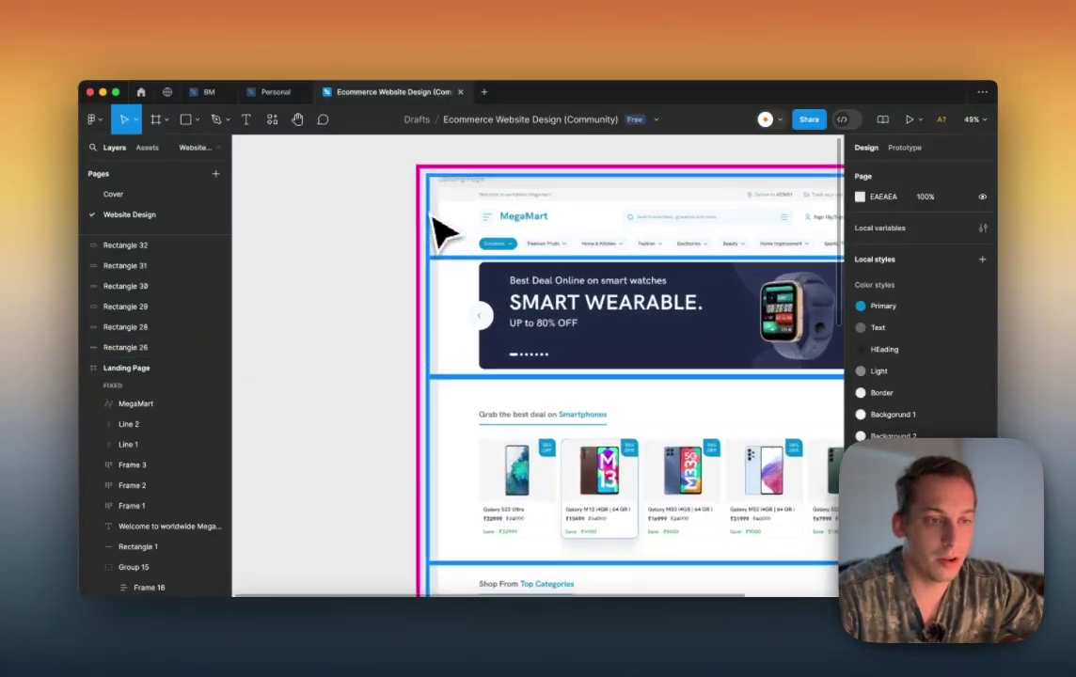
click(433, 220)
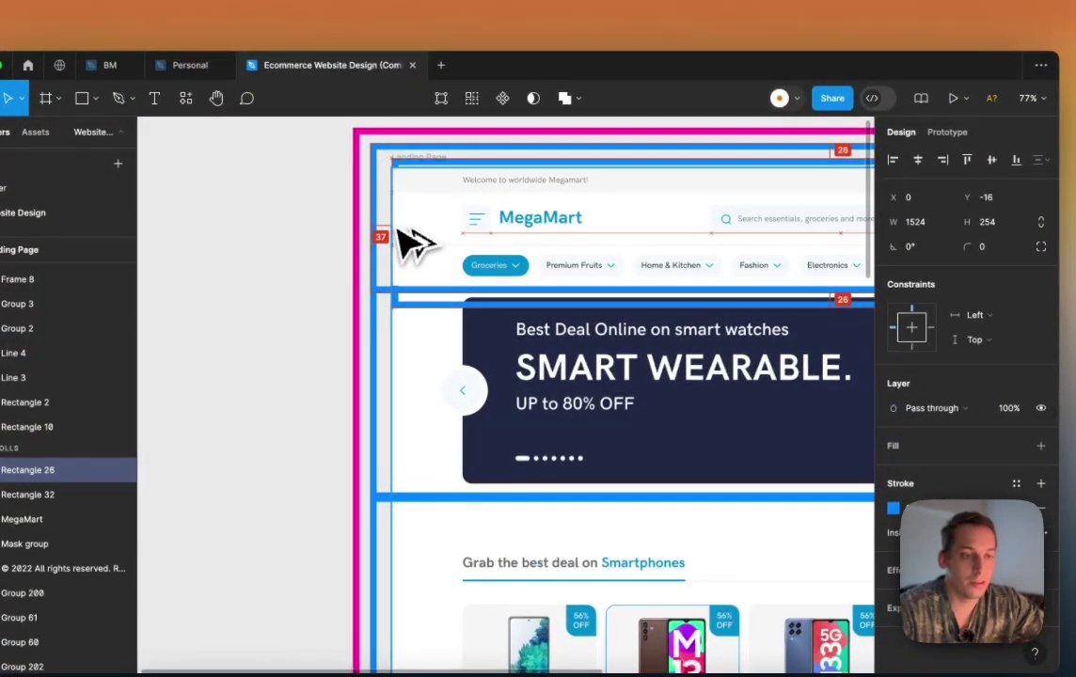
click(414, 246)
scroll(414, 247, down, 3)
scroll(414, 247, right, 5)
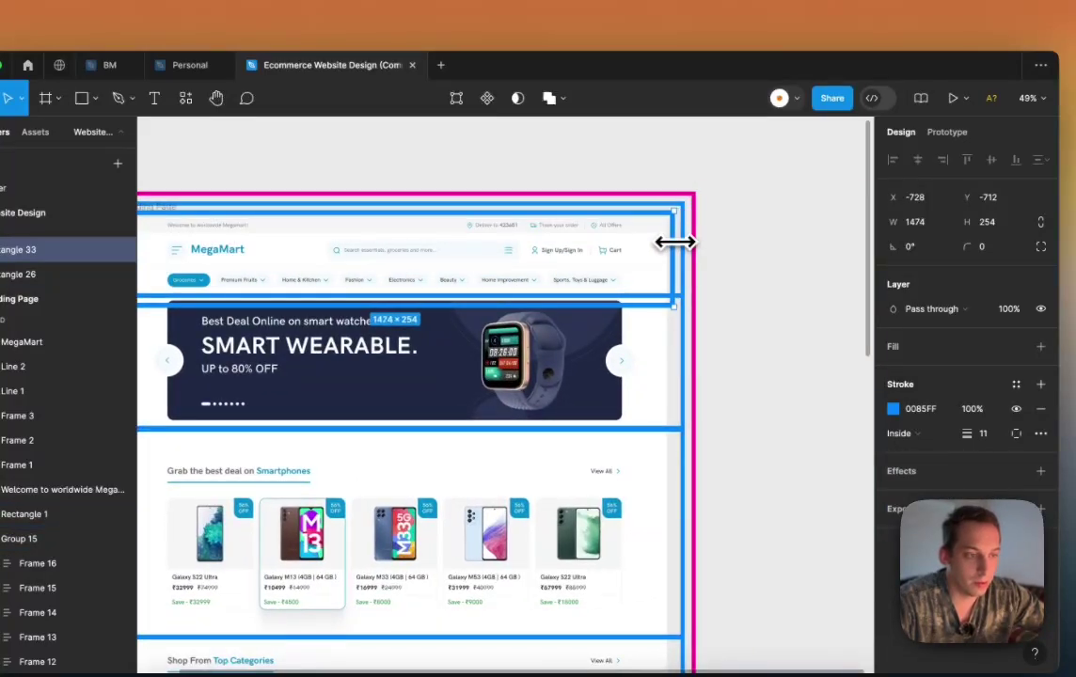
scroll(675, 242, down, 3)
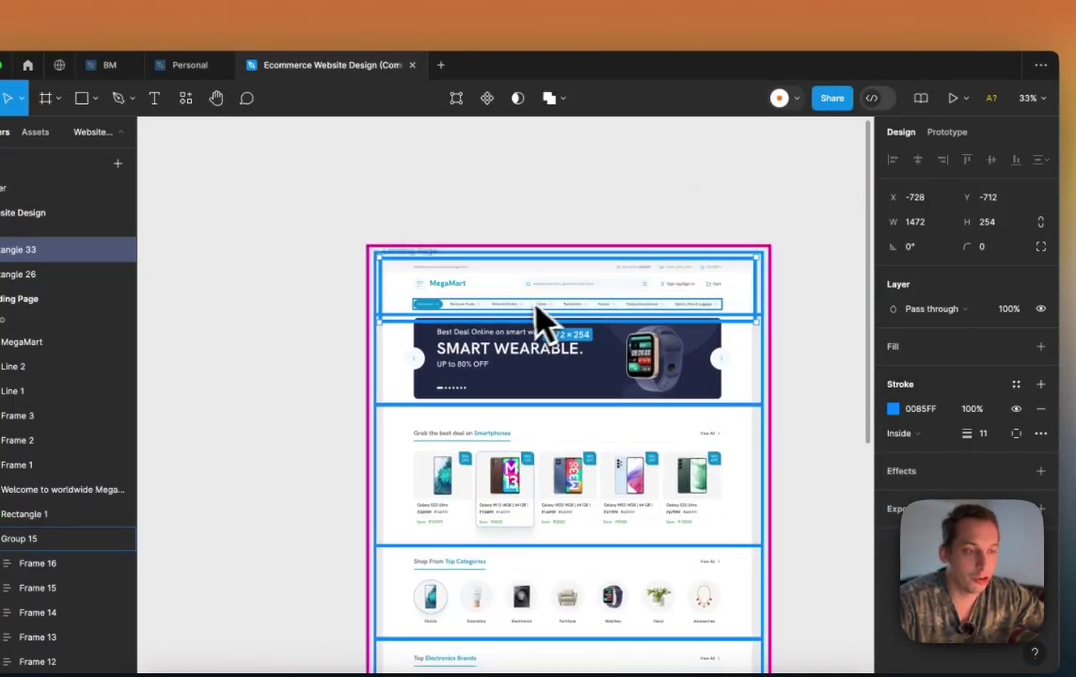
scroll(541, 320, up, 2)
drag(516, 324, 508, 270)
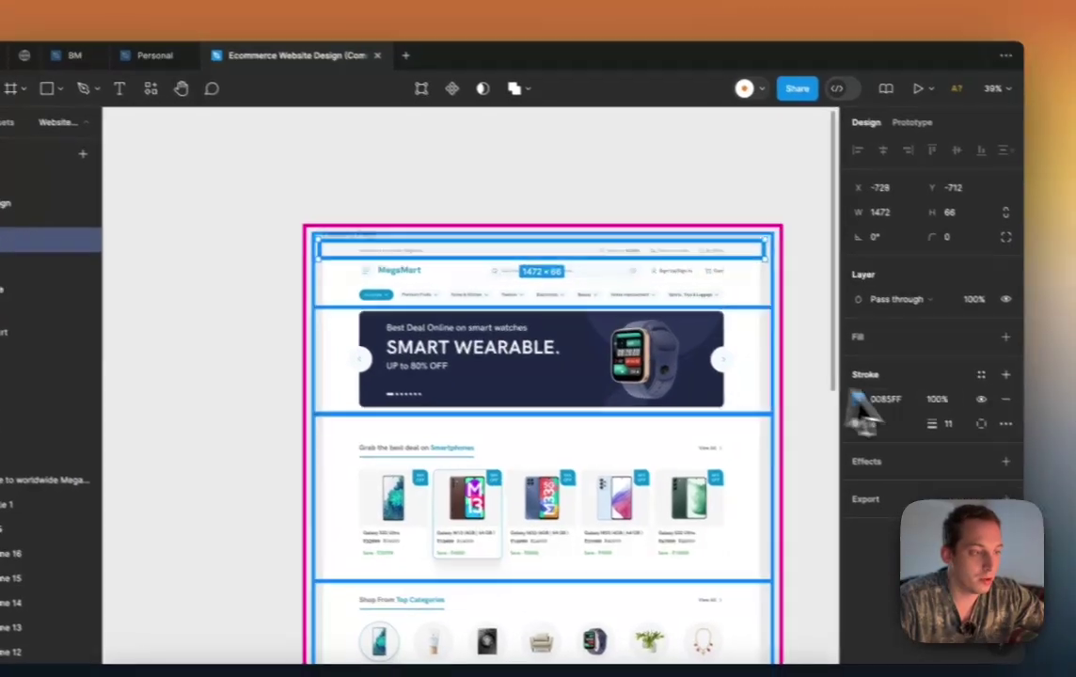
Step: Set the welcome bar outline's stroke weight to 8 and its colour to green 00FF47
click(983, 436)
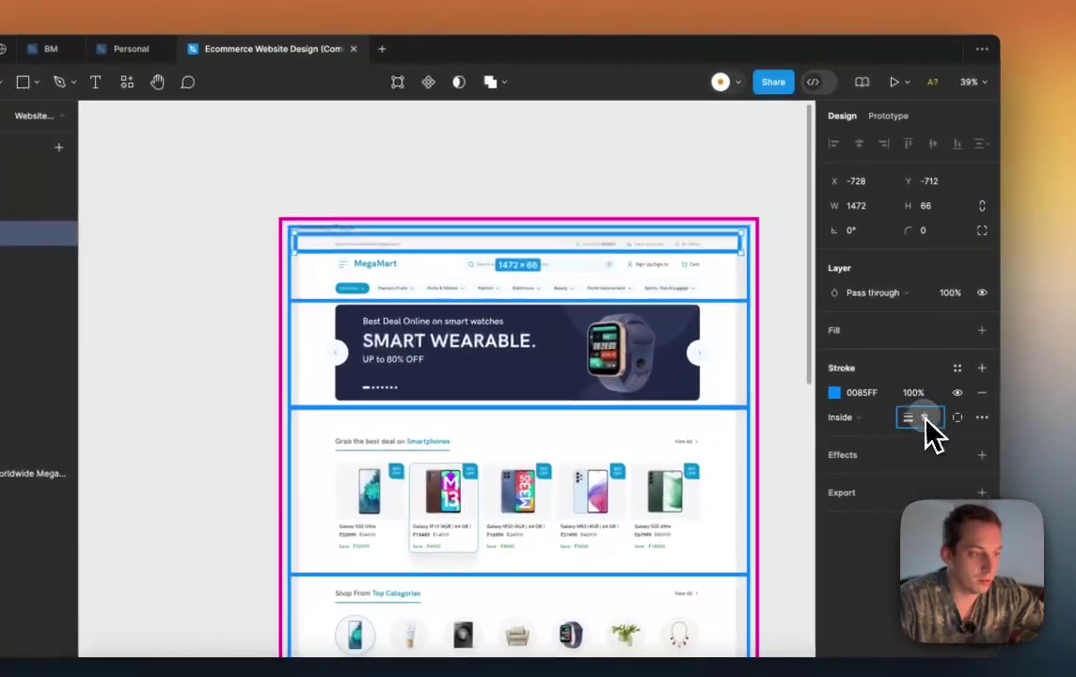
click(831, 391)
click(720, 468)
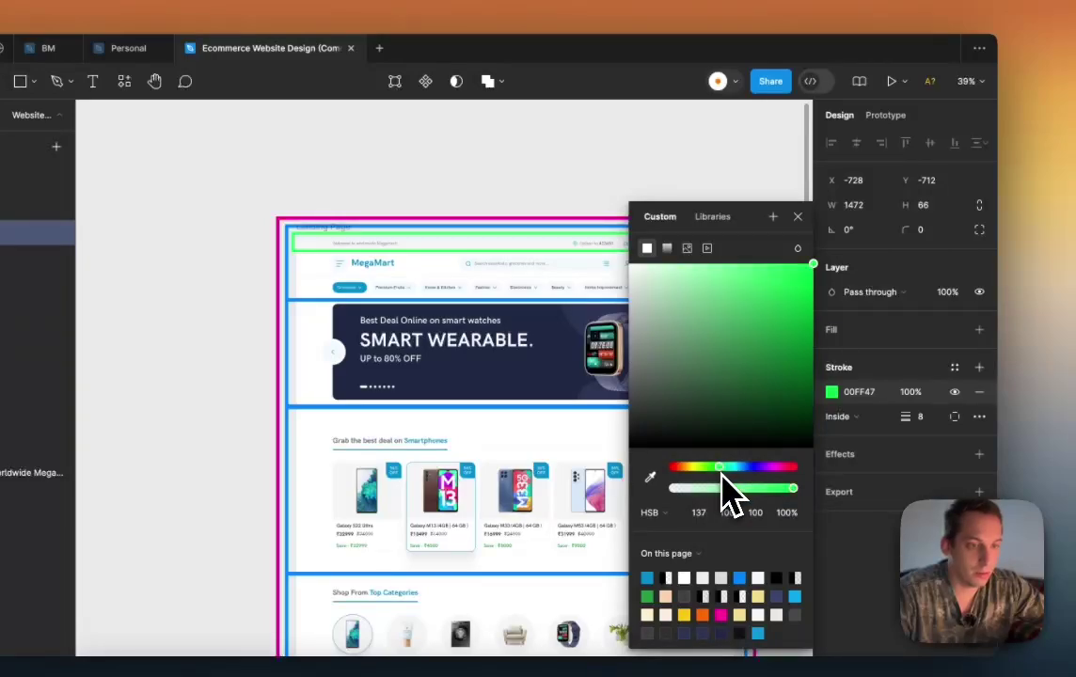
click(644, 180)
Step: Move the green outline to Y -705 and duplicate it over the logo and search row and the category navigation, making the navigation outline 80 high
scroll(588, 259, up, 5)
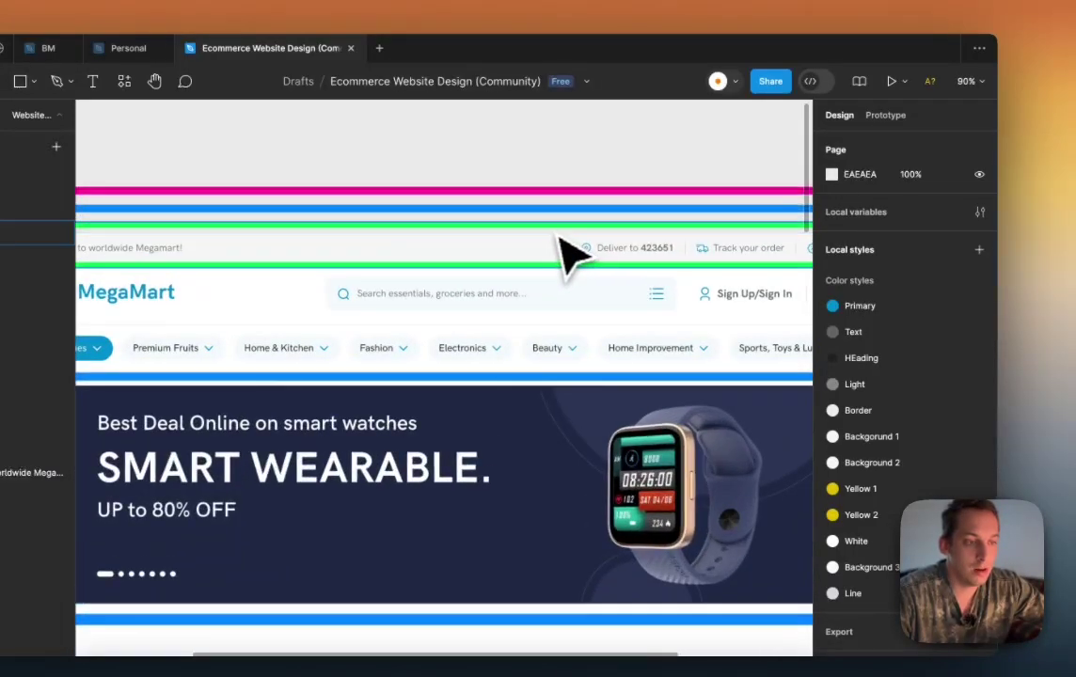
scroll(563, 248, left, 3)
click(461, 209)
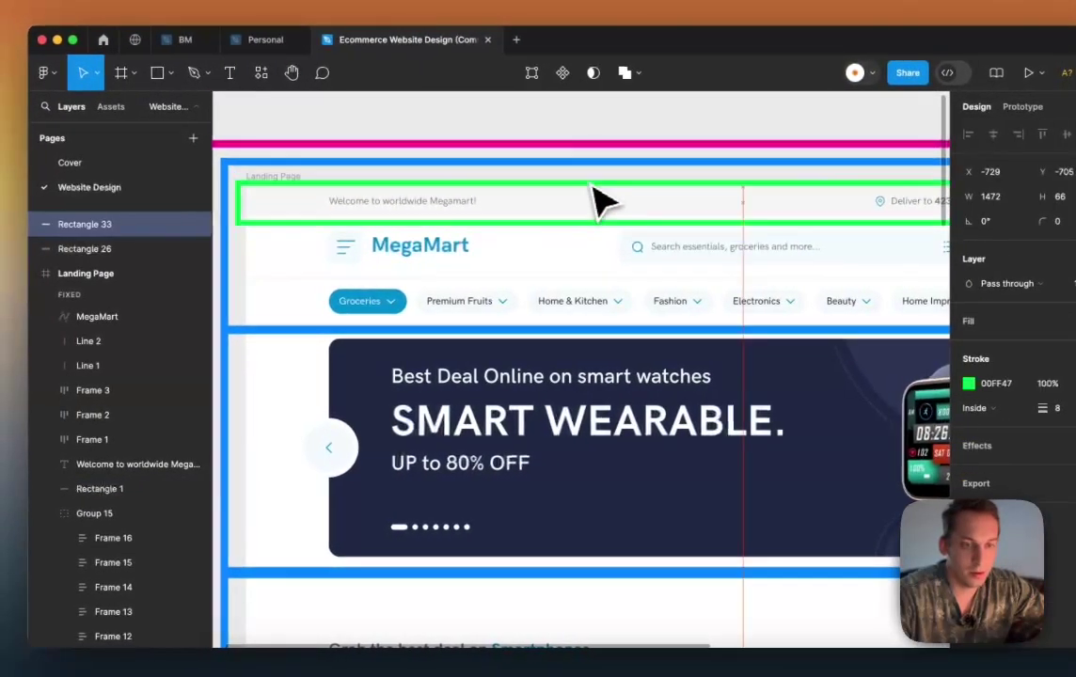
drag(605, 204, 610, 261)
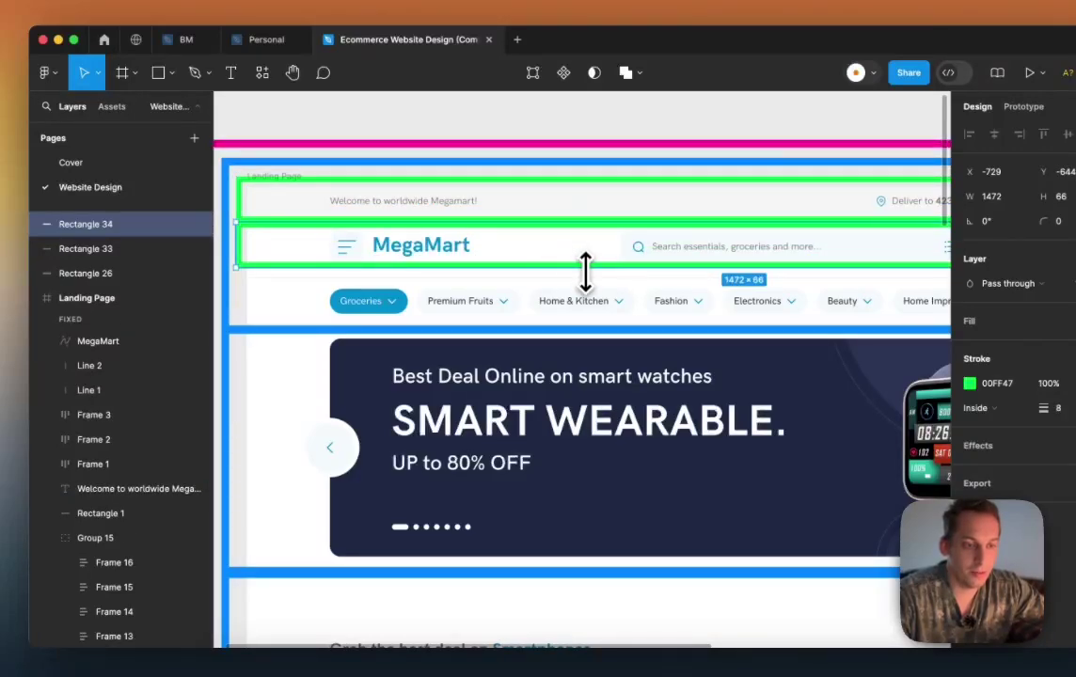
drag(528, 260, 548, 313)
scroll(451, 287, down, 5)
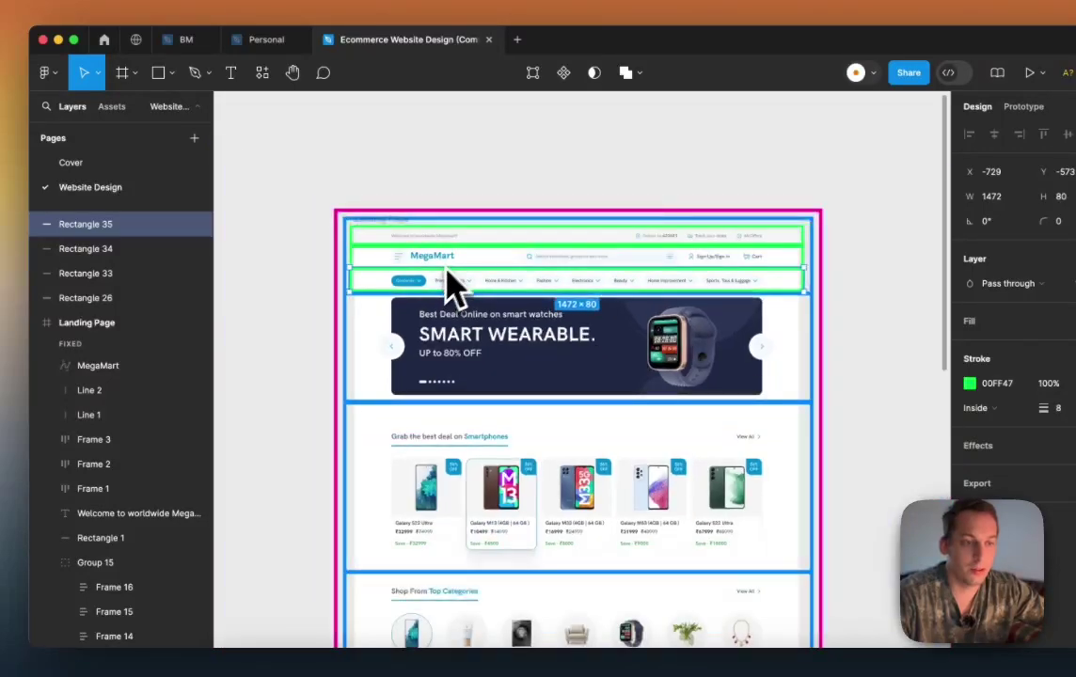
click(574, 183)
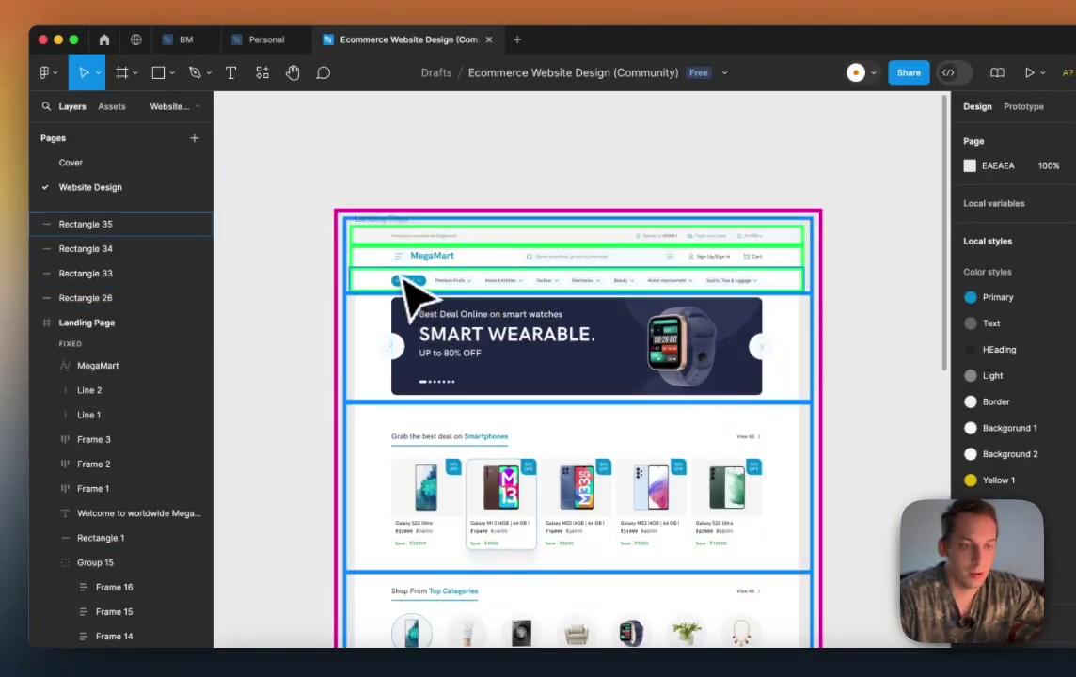
Step: Duplicate the green navigation outline over the hero banner and extend the copy to a height of 339
drag(398, 277, 398, 299)
drag(398, 306, 398, 401)
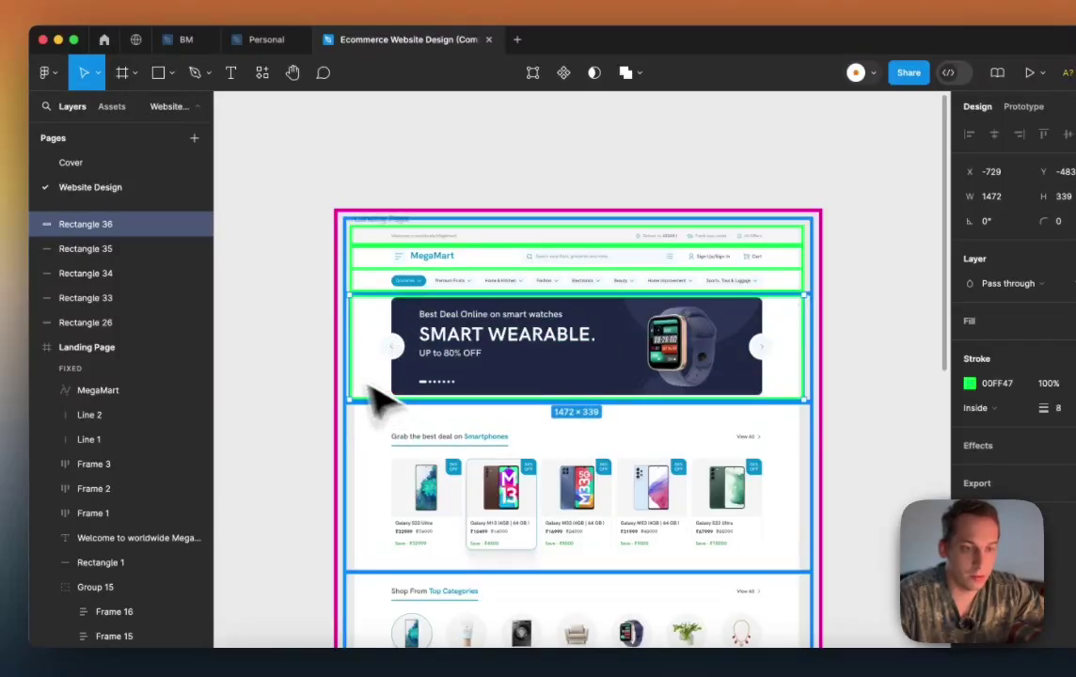
click(368, 372)
Step: Add green outlines around the Smartphones heading row and the product cards beneath it, making the cards outline 1472 × 386
drag(384, 283, 379, 412)
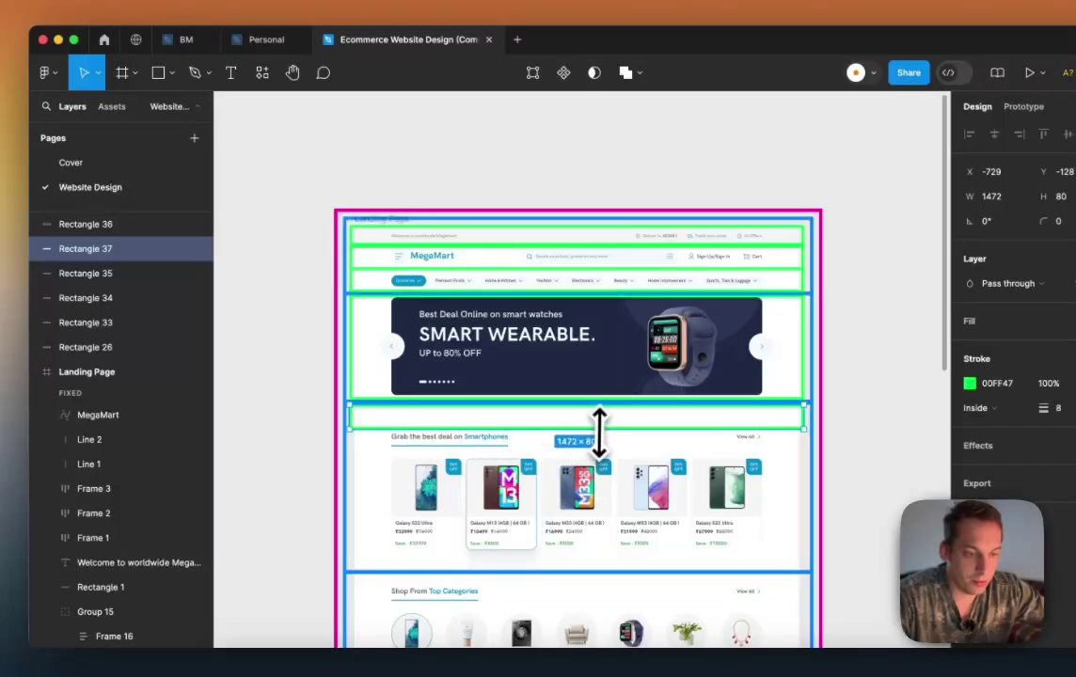
drag(596, 434, 578, 565)
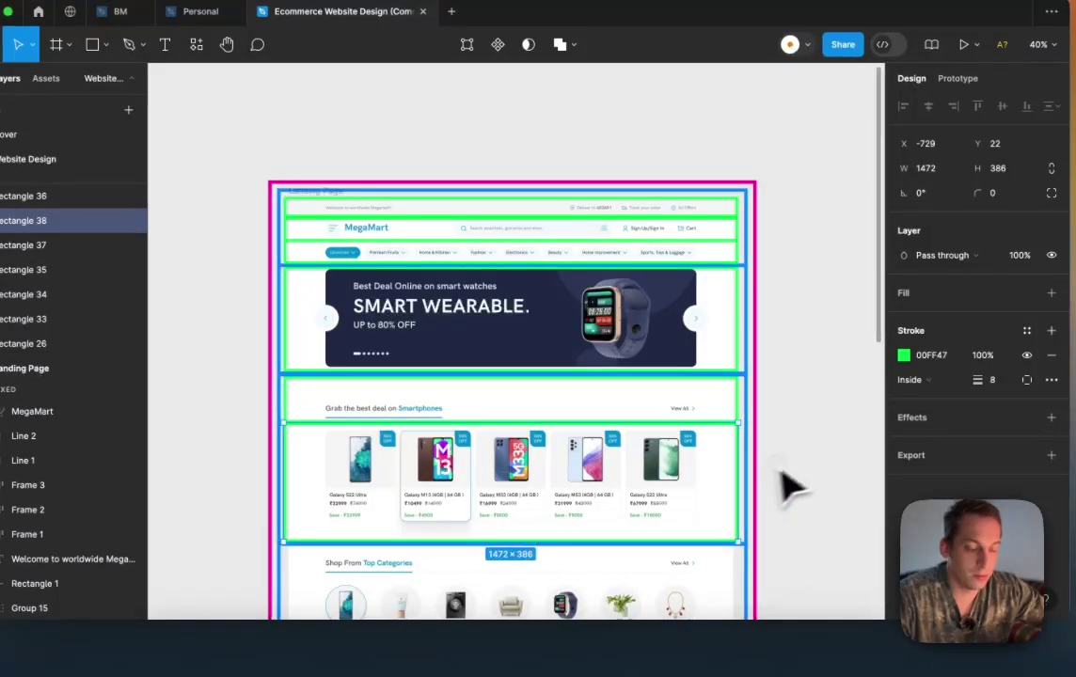
click(788, 487)
Step: Add green outlines around the Top Categories heading row and its icon row, making the heading outline 1472 × 85
scroll(809, 480, down, 4)
drag(720, 293, 690, 386)
drag(548, 482, 544, 391)
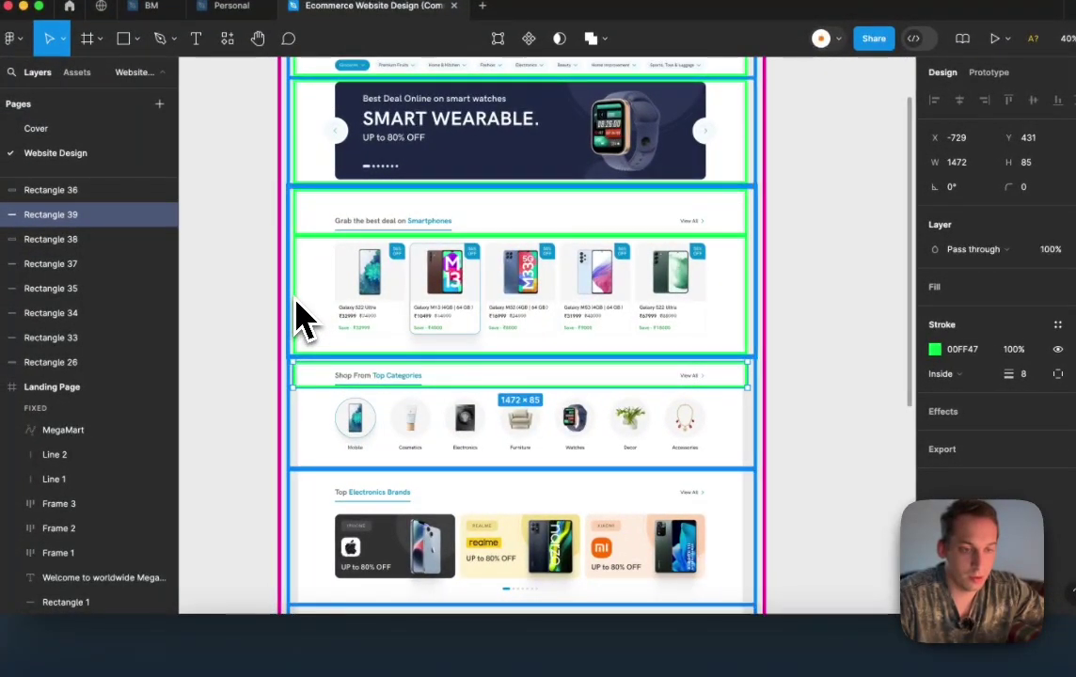
drag(310, 320, 362, 461)
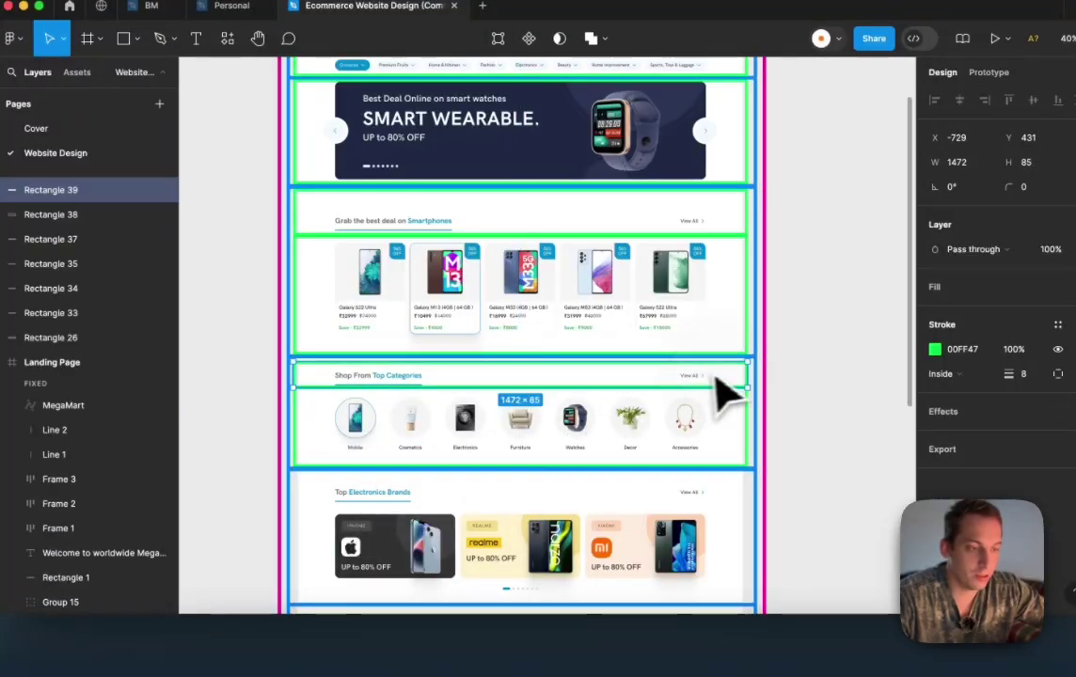
click(807, 375)
Step: Add green outlines to the Top Electronics Brands section, 1472 × 117 around the heading row and 1472 × 309 around the brand cards
scroll(806, 359, down, 5)
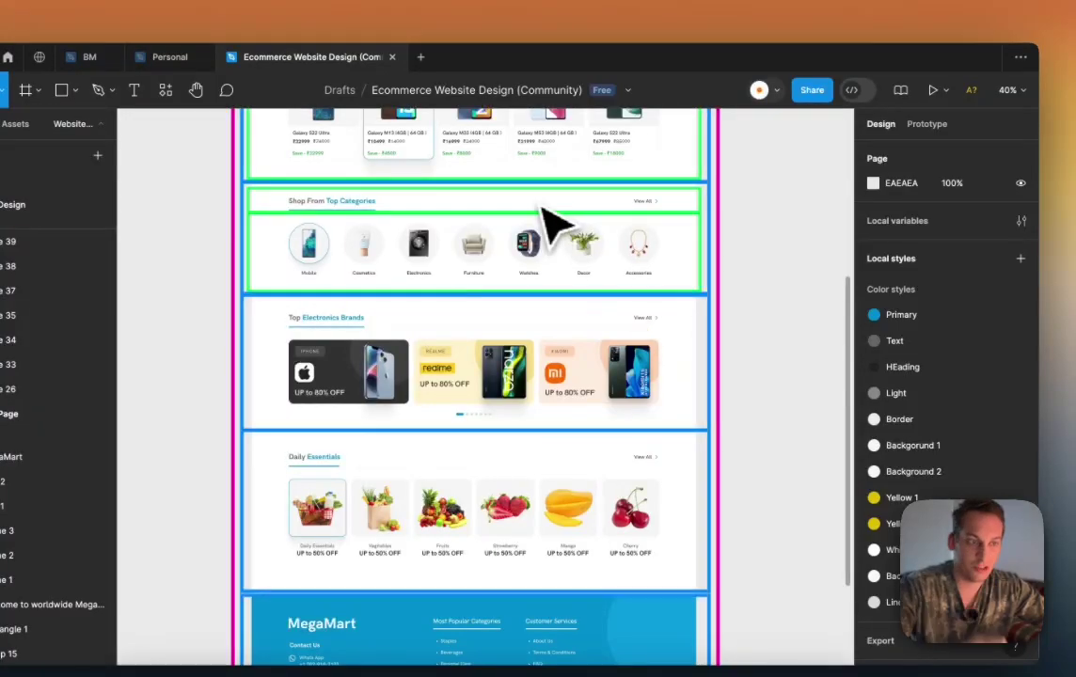
drag(541, 211, 513, 331)
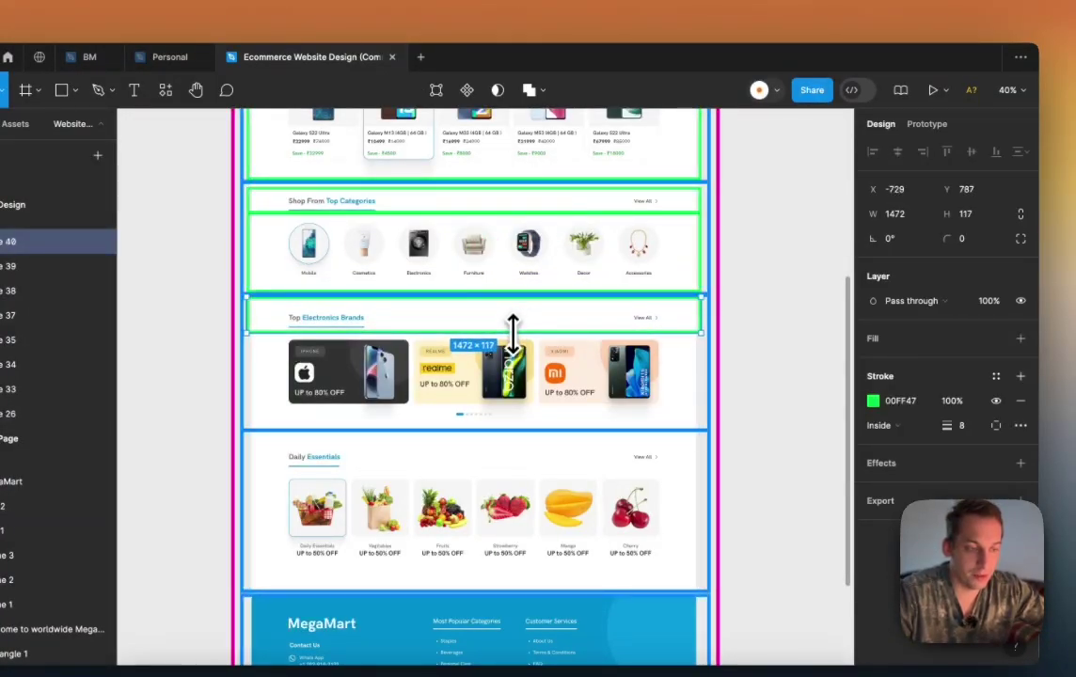
click(769, 281)
drag(671, 336, 649, 426)
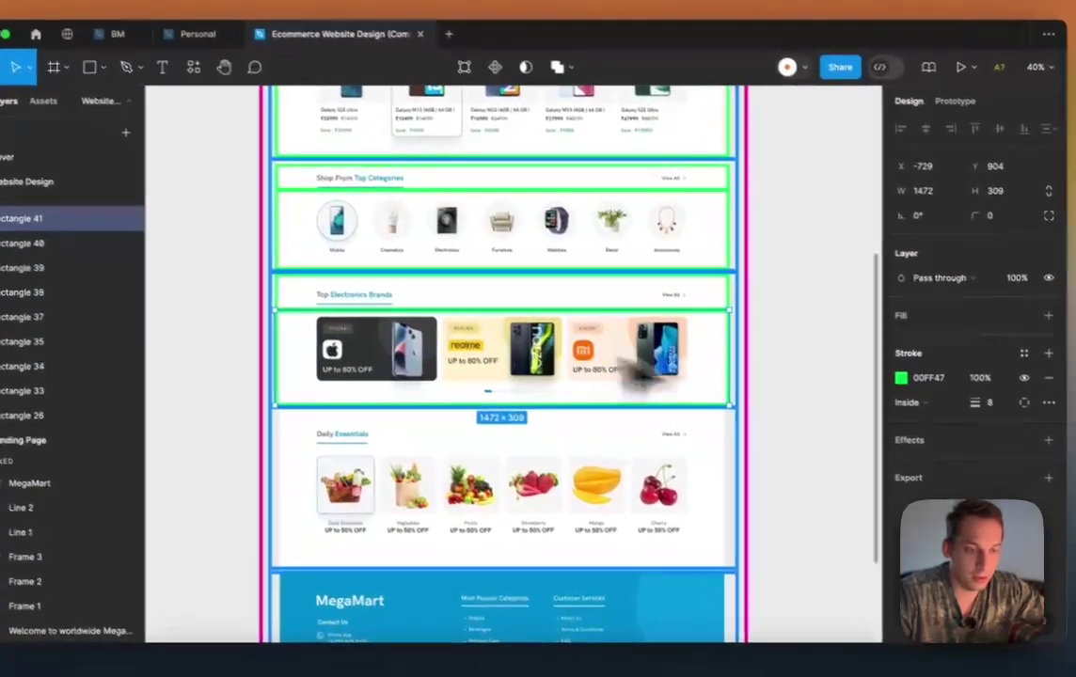
click(796, 411)
Step: Duplicate the green outlines over the Daily Essentials section, 1472 × 117 around the heading row and 1472 × 357 around the products
drag(683, 284, 630, 543)
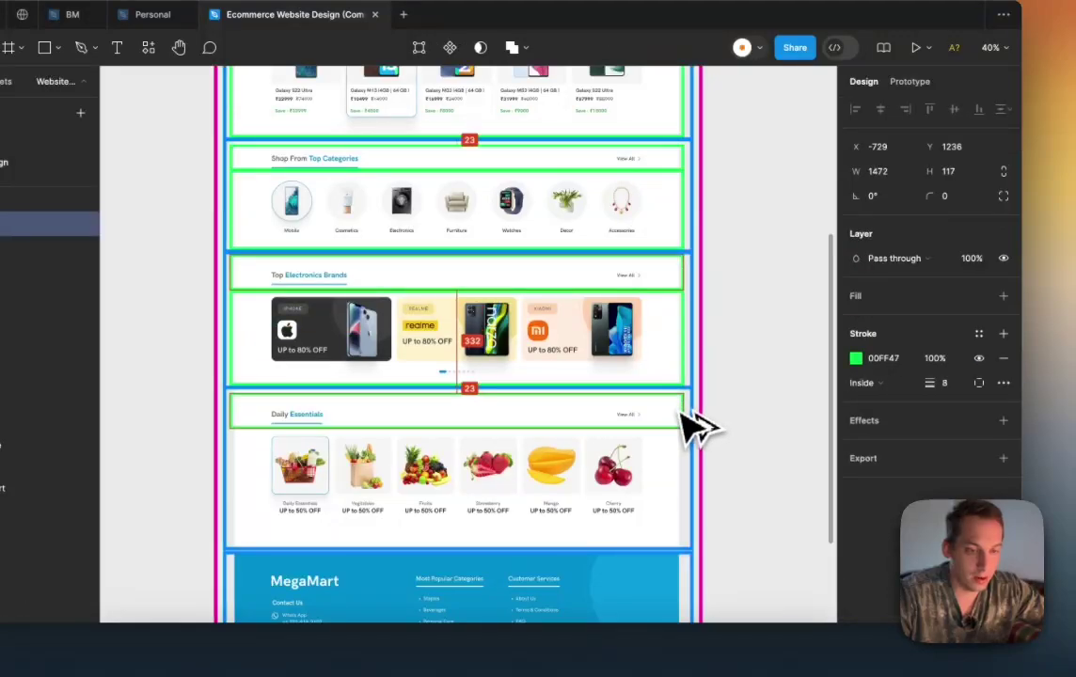
scroll(630, 546, down, 4)
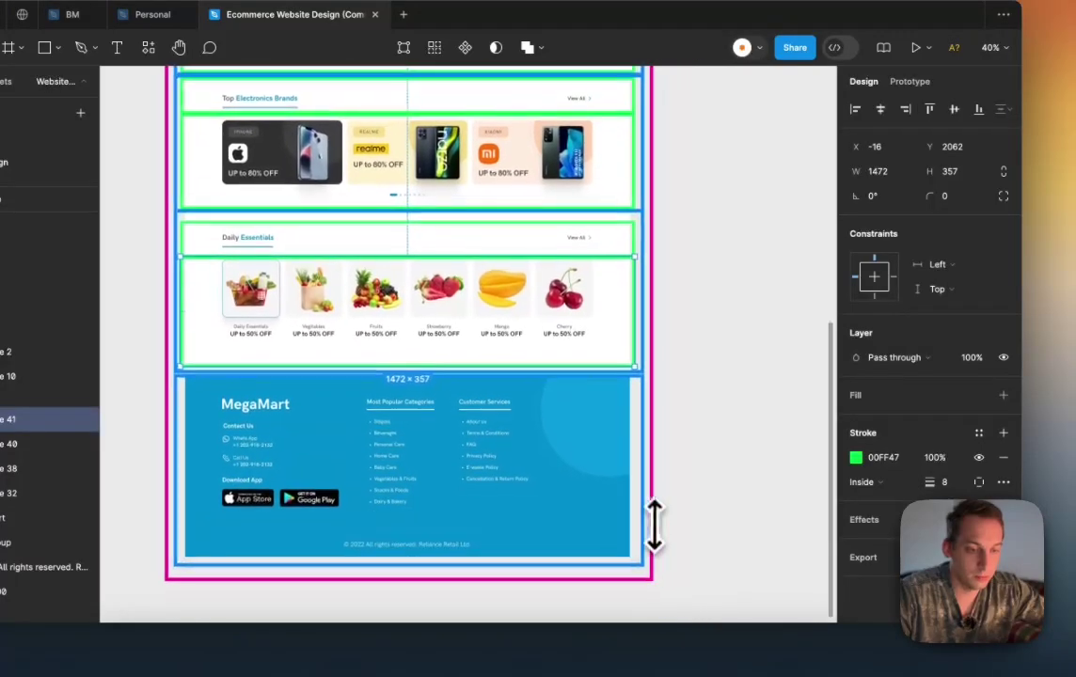
click(710, 508)
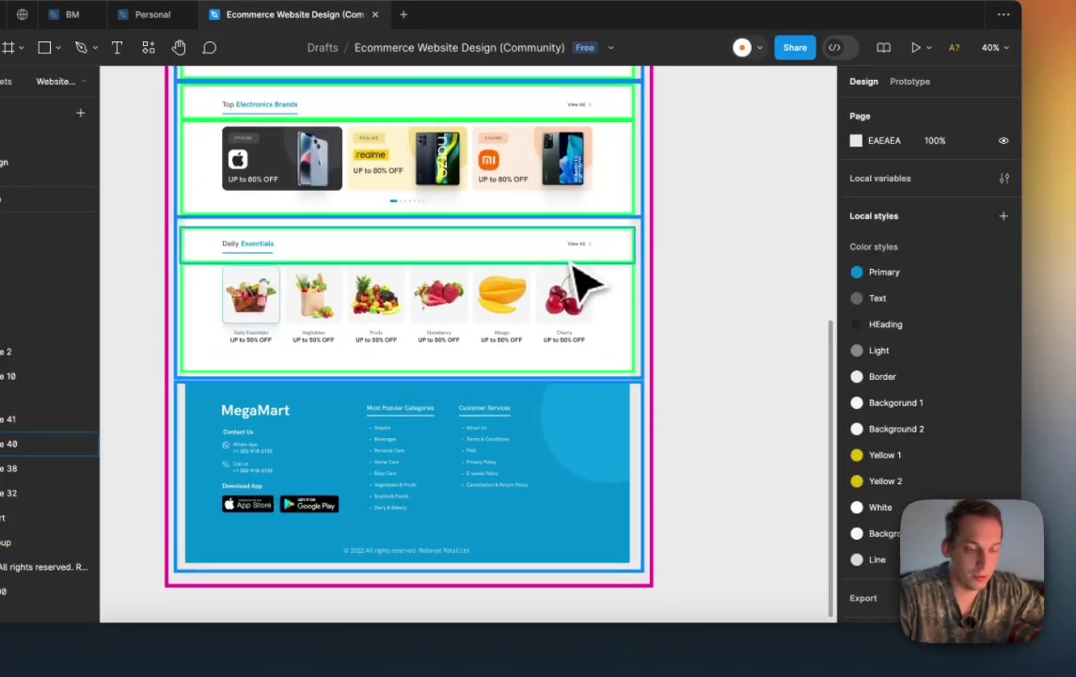
Step: Add green outlines inside the footer, 1472 × 486 around the main content and 1472 × 117 around the copyright row
drag(583, 282, 577, 444)
drag(512, 425, 520, 541)
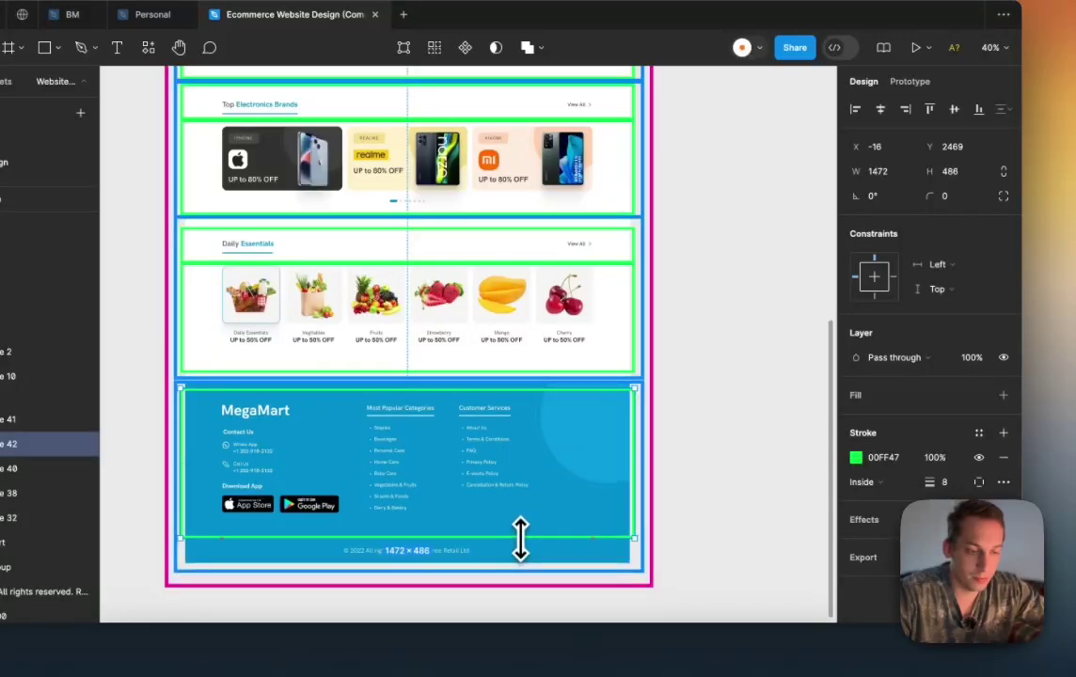
drag(578, 513, 578, 512)
click(672, 383)
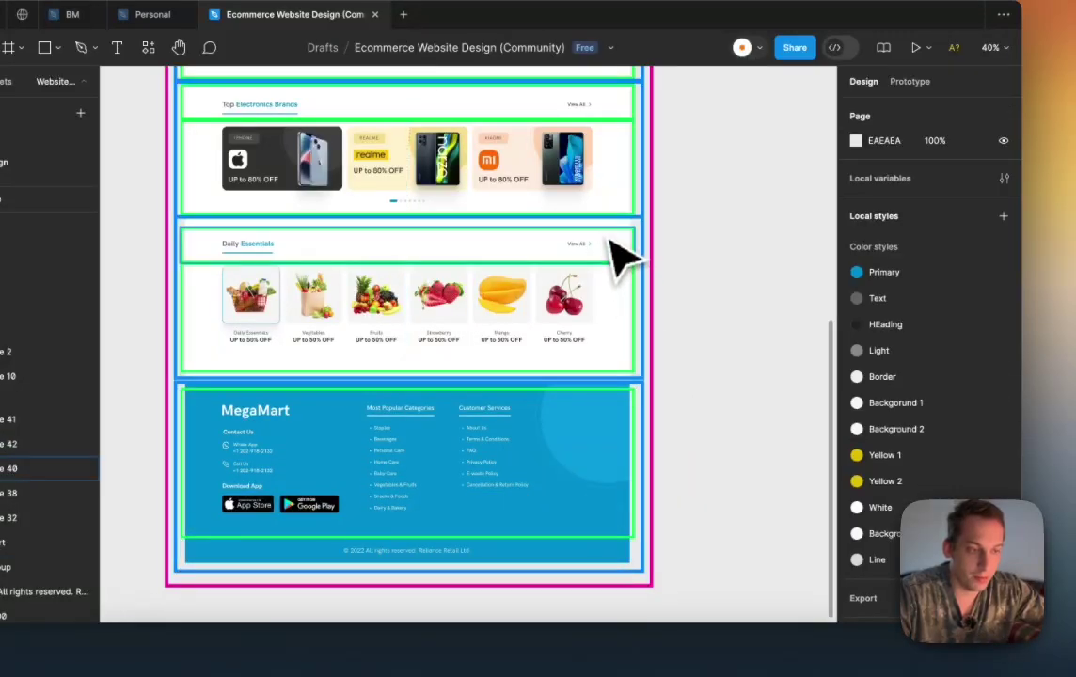
drag(603, 410, 584, 565)
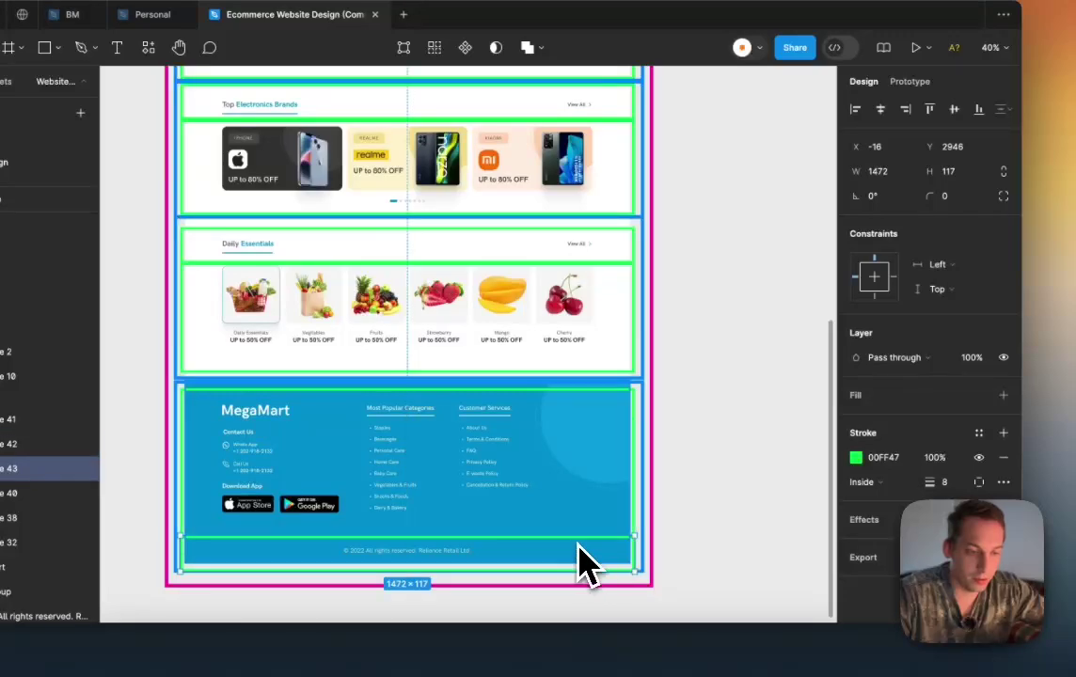
click(666, 529)
scroll(709, 512, down, 3)
scroll(701, 513, down, 2)
scroll(697, 508, up, 3)
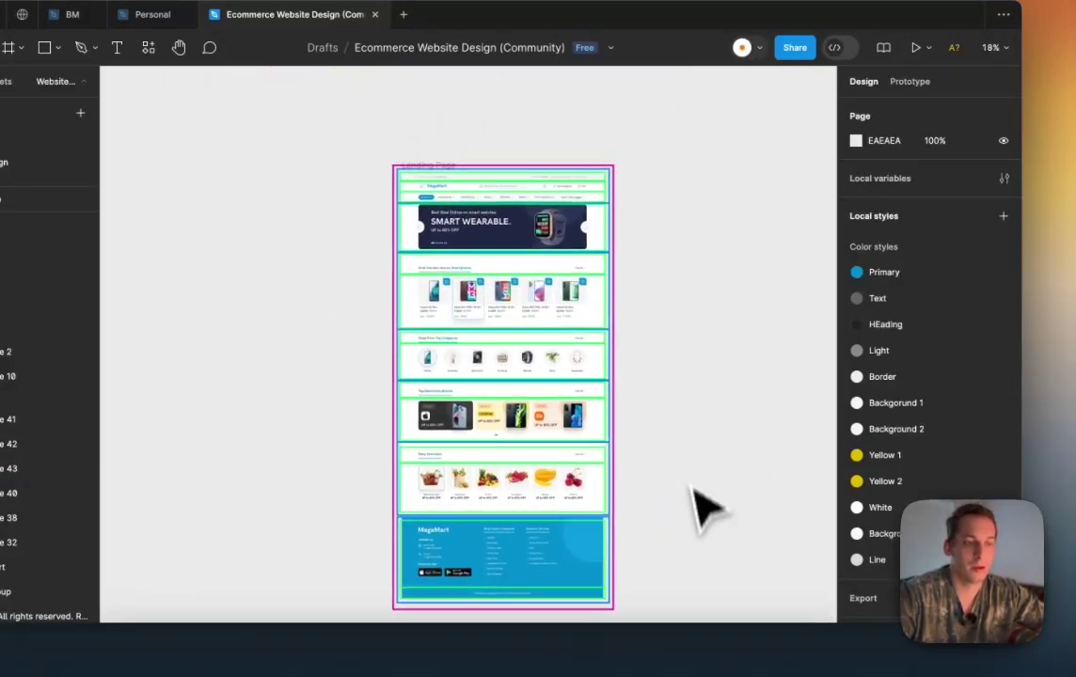
scroll(584, 216, up, 3)
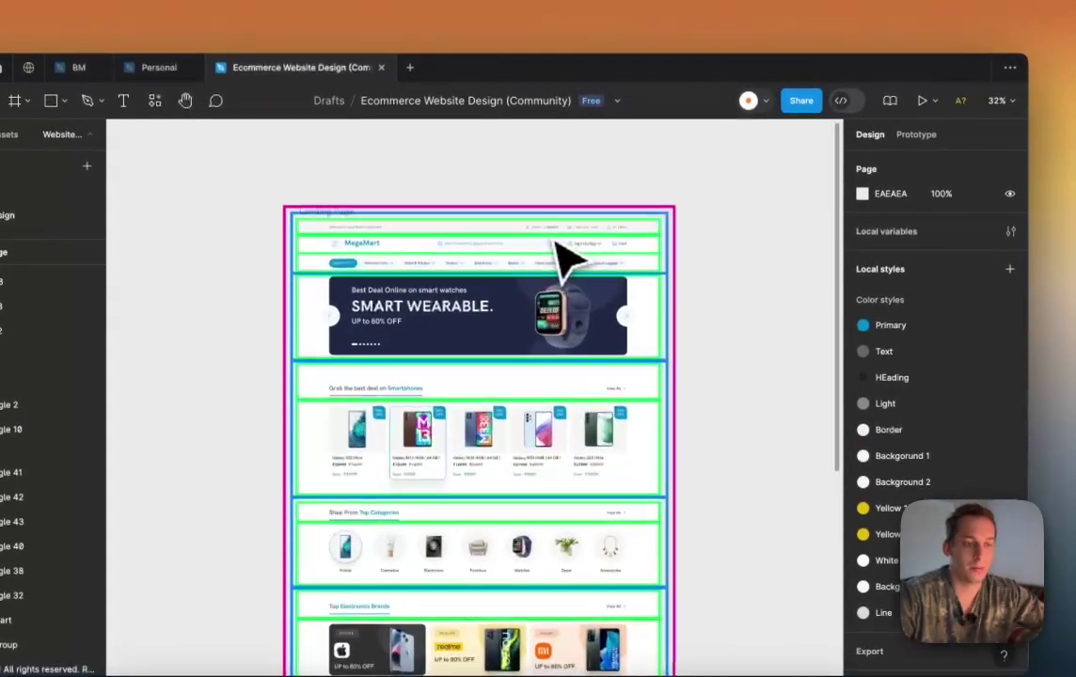
scroll(563, 252, down, 4)
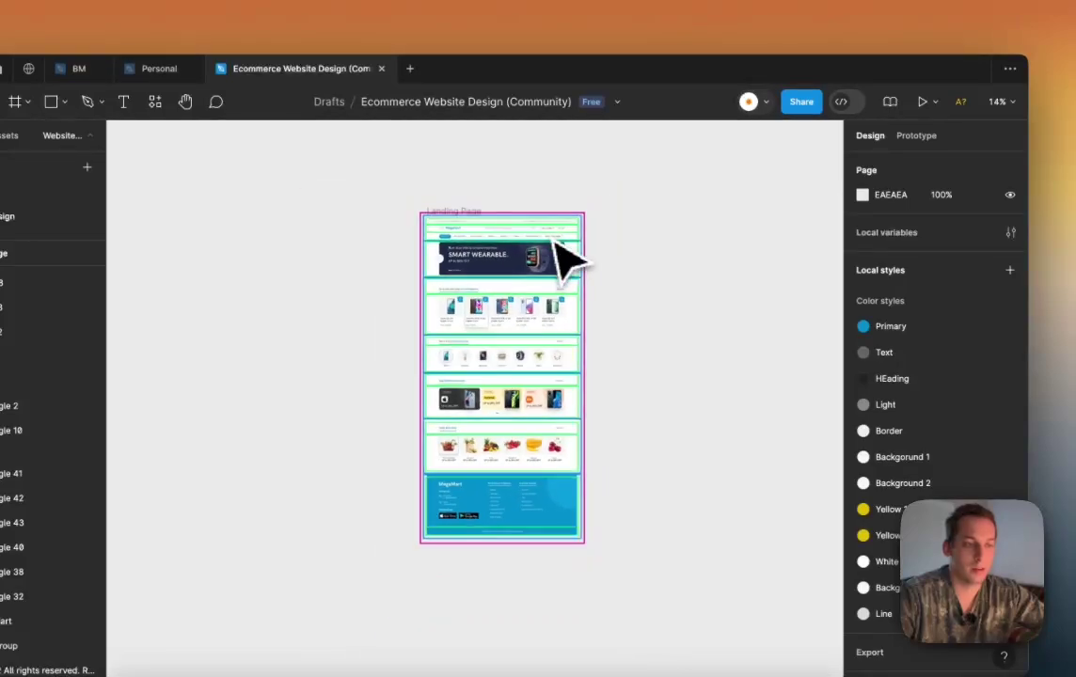
Step: Change the canvas background colour to dark grey, 282828
click(862, 196)
drag(661, 226, 621, 393)
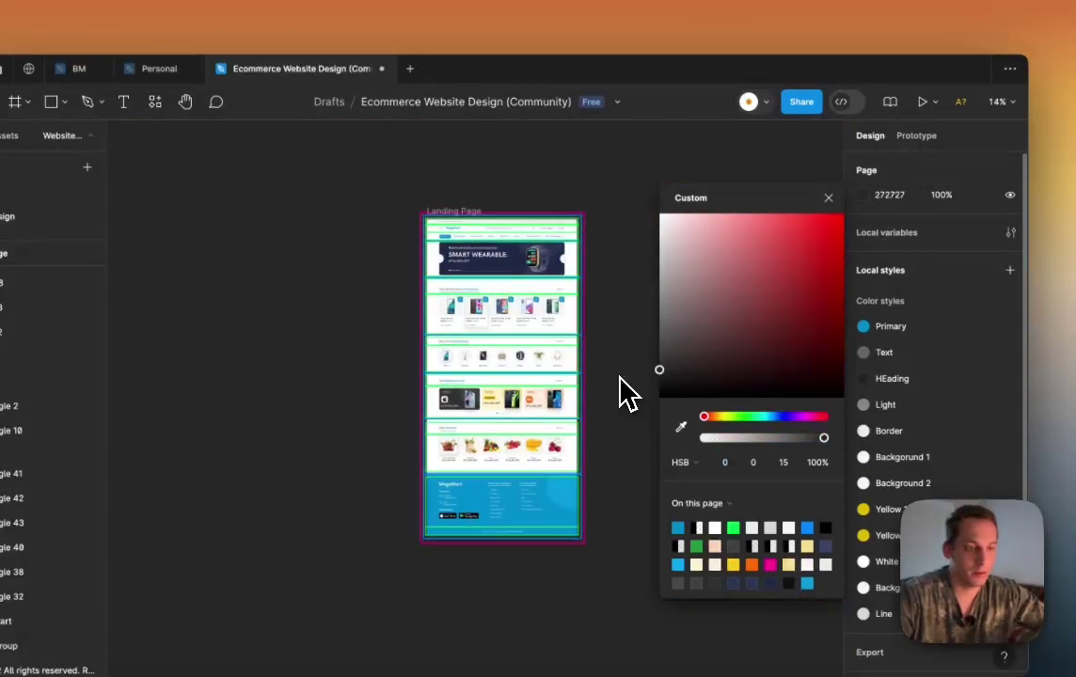
click(534, 265)
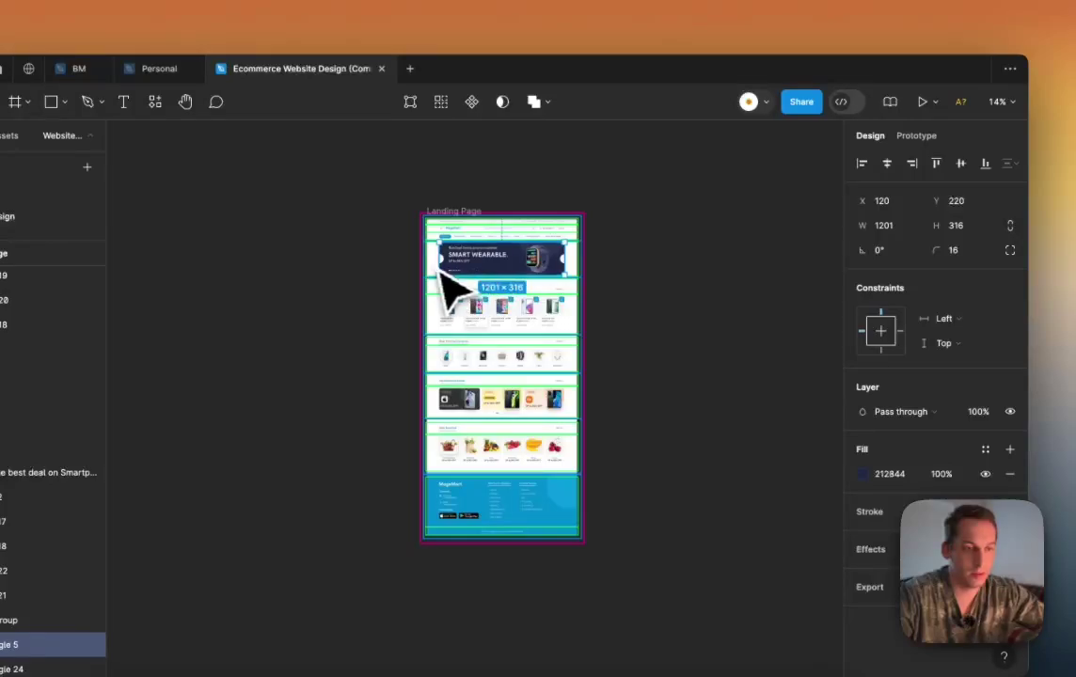
key(Escape)
Step: Reduce the Landing Page frame's layer opacity to 50%
click(463, 209)
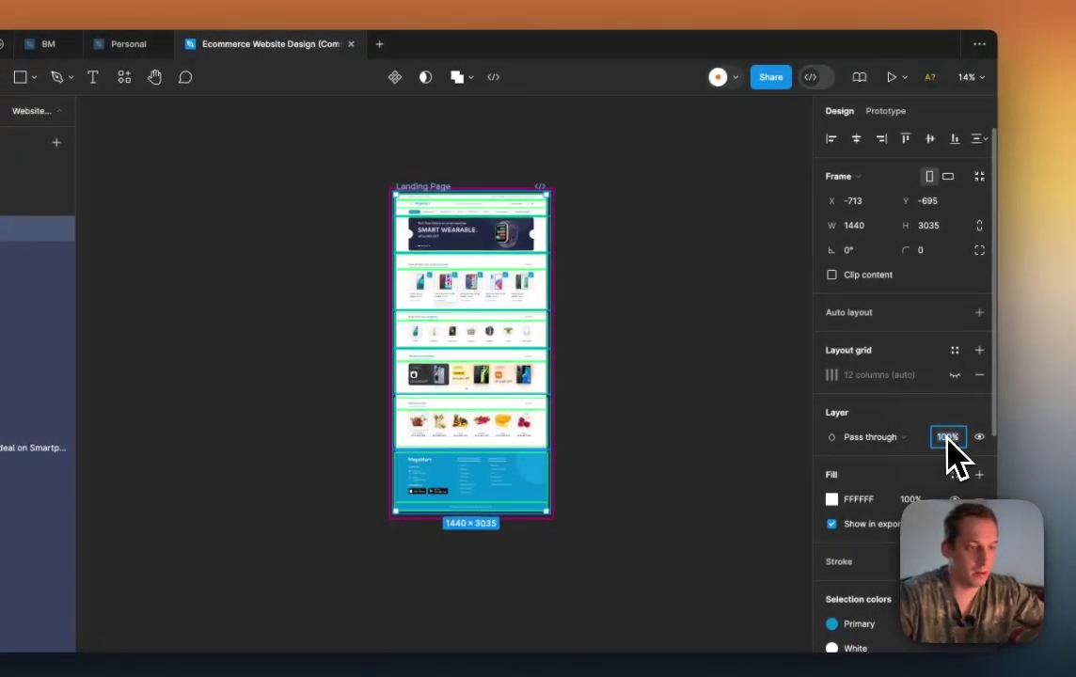
key(shift+Down)
key(shift+Down)
key(shift+Down)
key(shift+Down)
key(shift+Down)
key(shift+Down)
key(shift+Down)
key(shift+Down)
key(shift+Down)
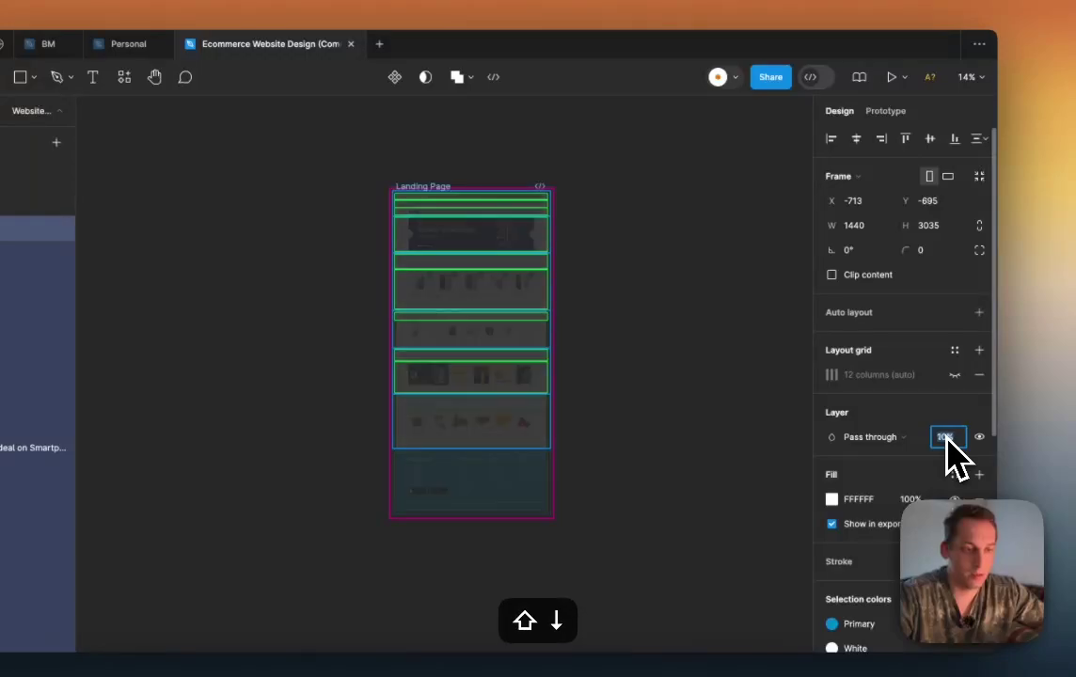
key(shift+Up)
key(shift+Up)
key(shift+Up)
key(shift+Up)
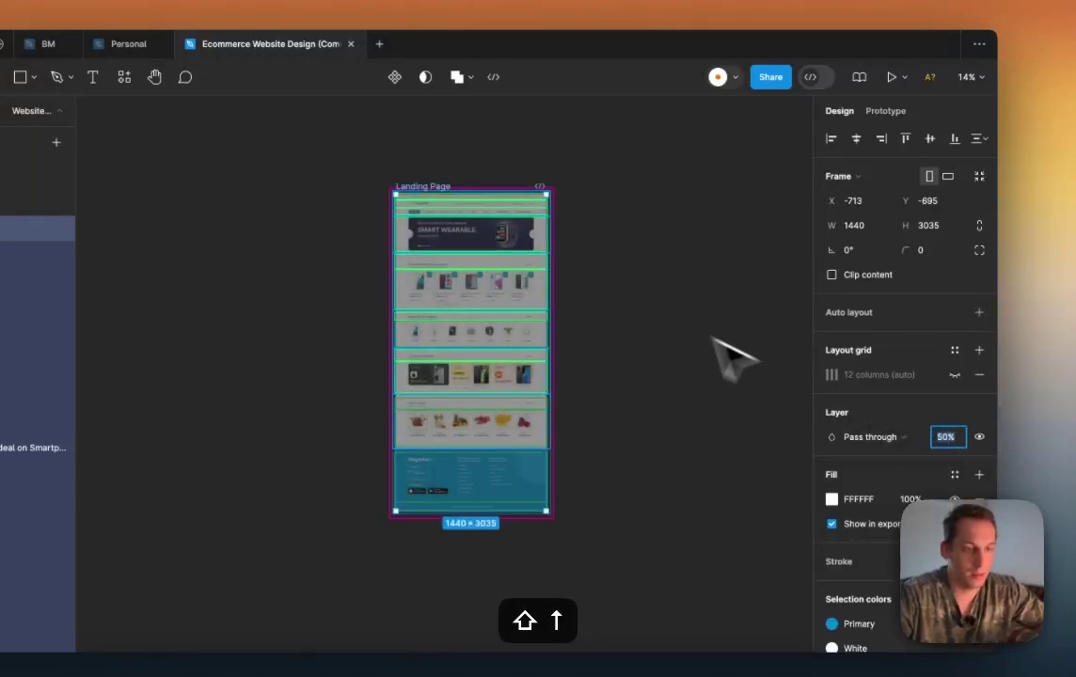
click(715, 341)
Step: Duplicate the green outline of the header's first row and place the 1472 × 66 copy just above it, over the page's upper edge
scroll(461, 211, up, 5)
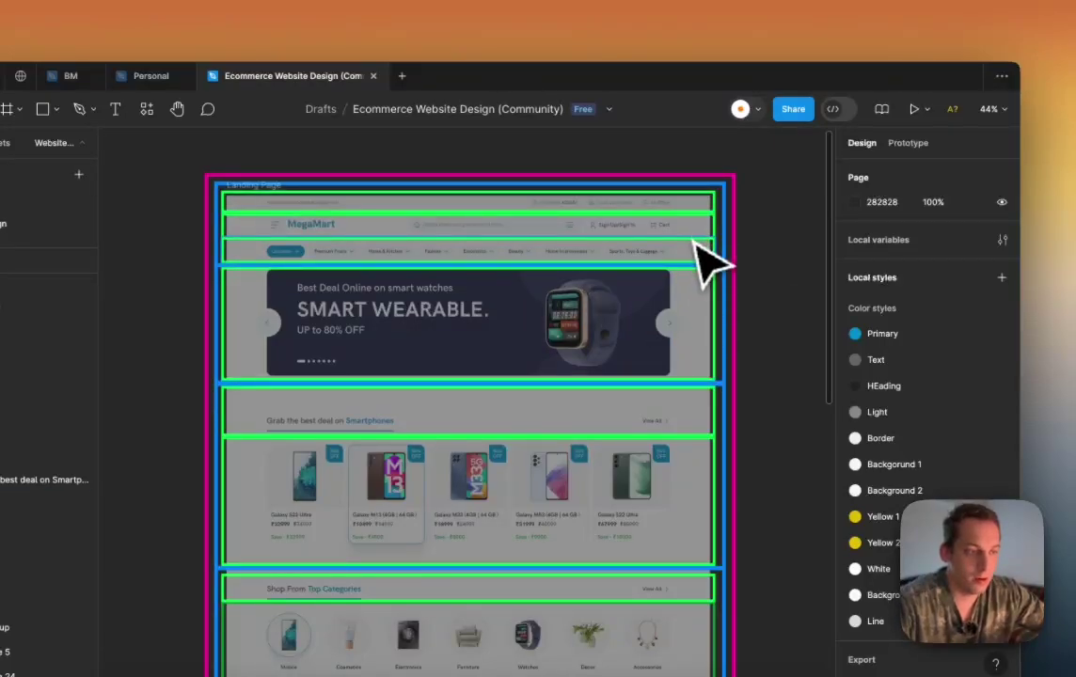
click(581, 202)
click(585, 204)
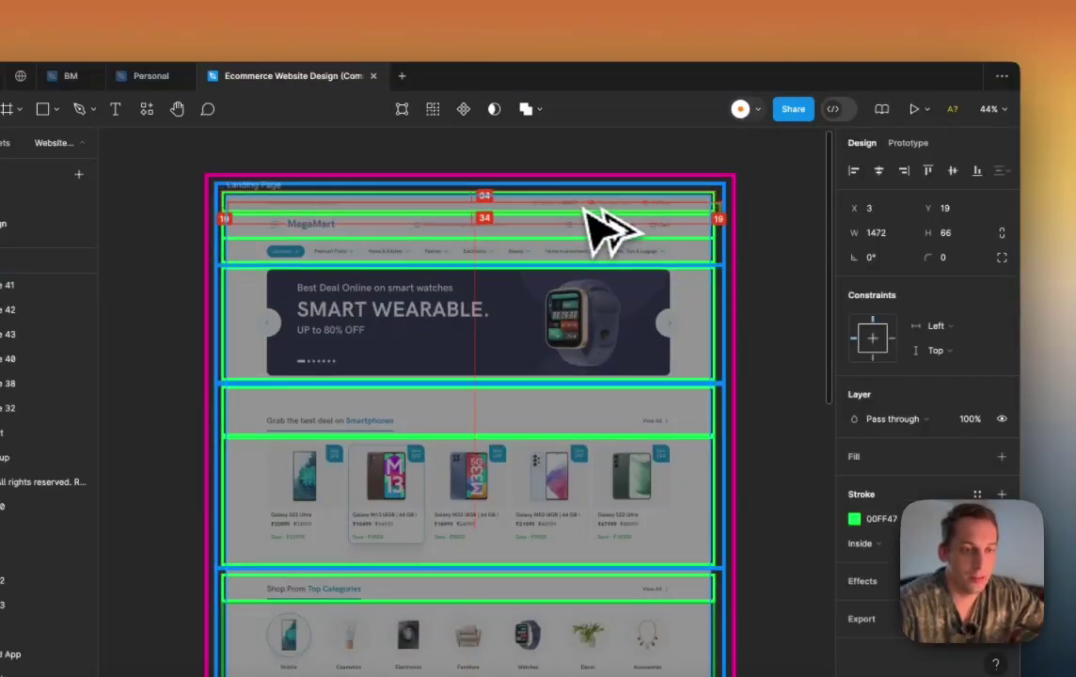
drag(591, 201, 584, 169)
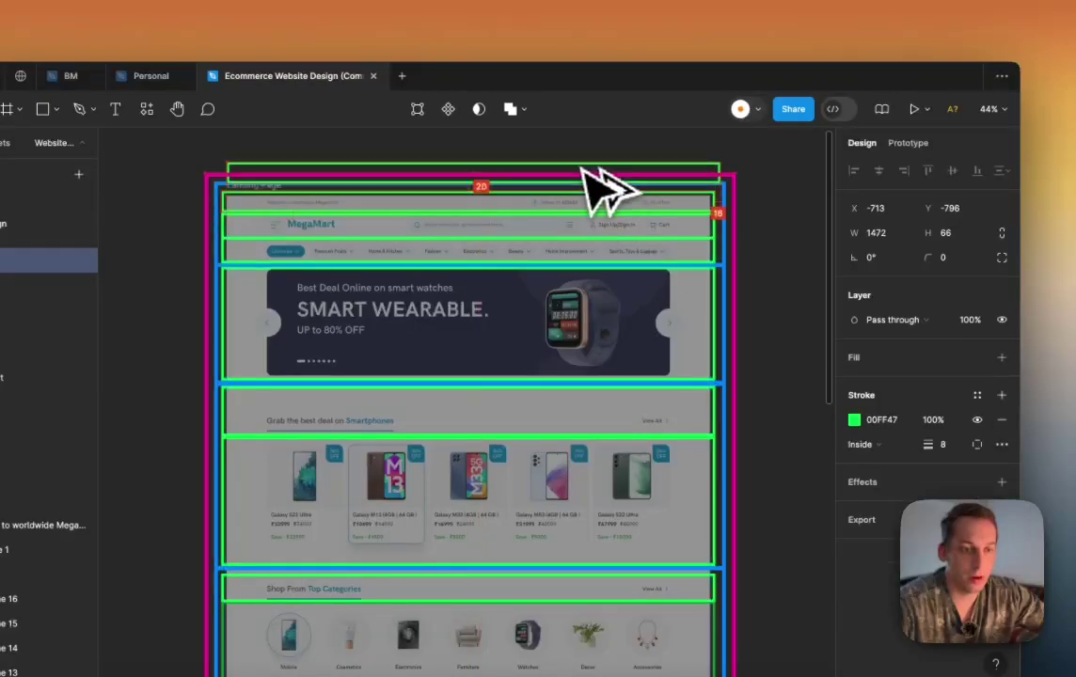
Step: Recolour the copied outline's stroke to bright yellow, FFF84C
click(855, 421)
mouse_move(757, 381)
mouse_down()
mouse_move(773, 396)
mouse_move(592, 223)
mouse_up()
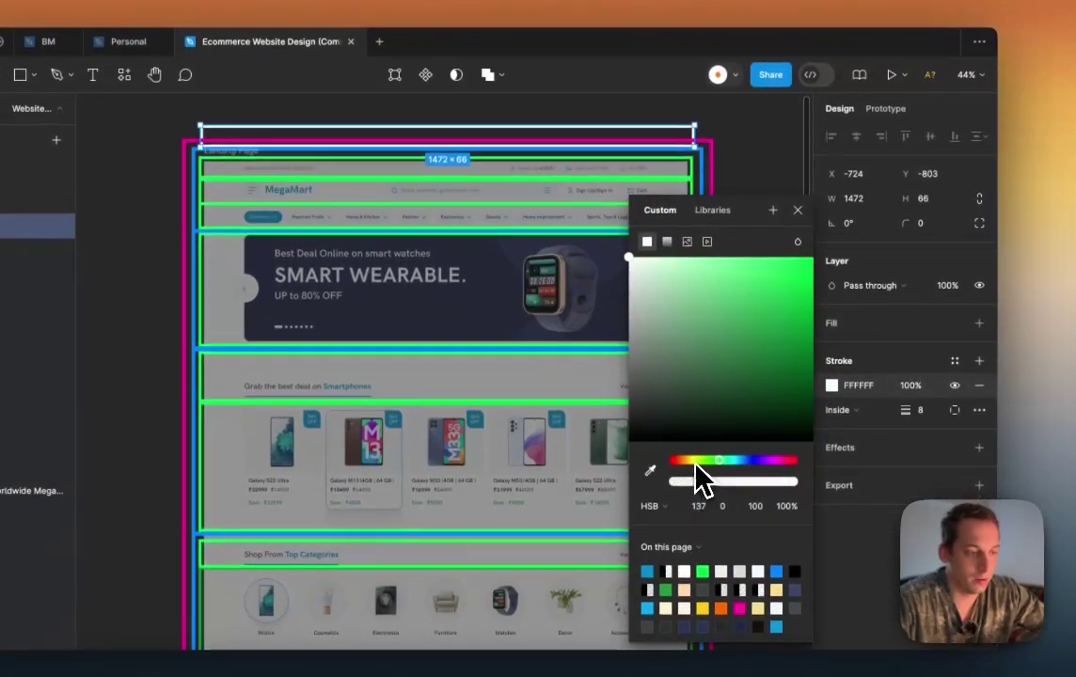
click(696, 484)
mouse_move(735, 362)
mouse_down()
mouse_move(720, 407)
mouse_move(769, 175)
mouse_up()
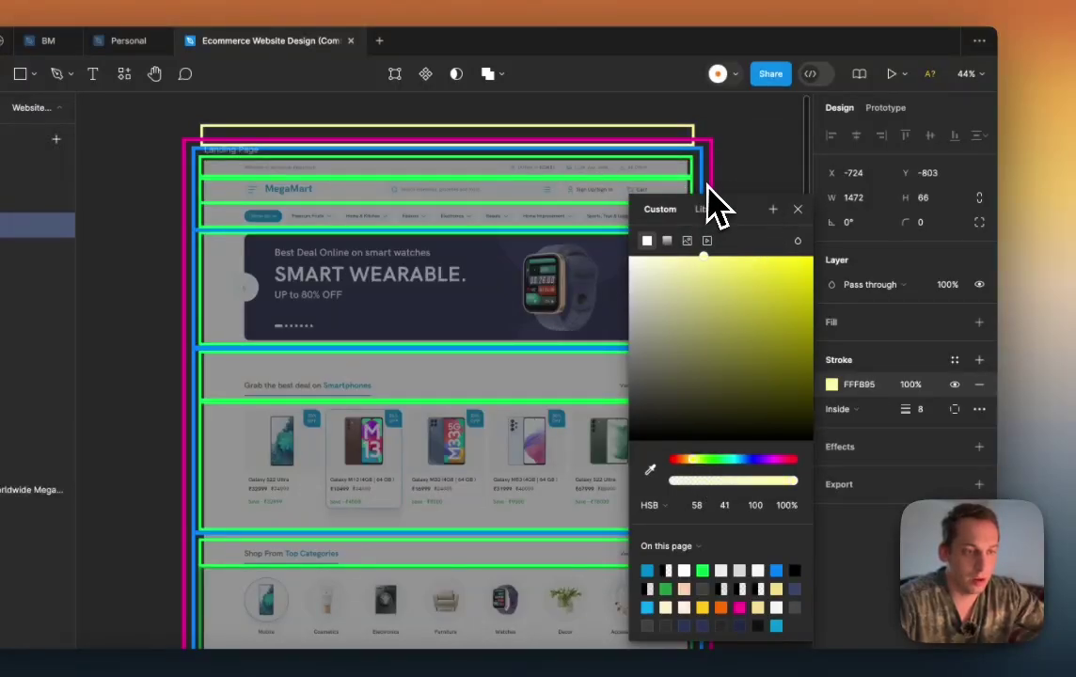
scroll(550, 158, up, 5)
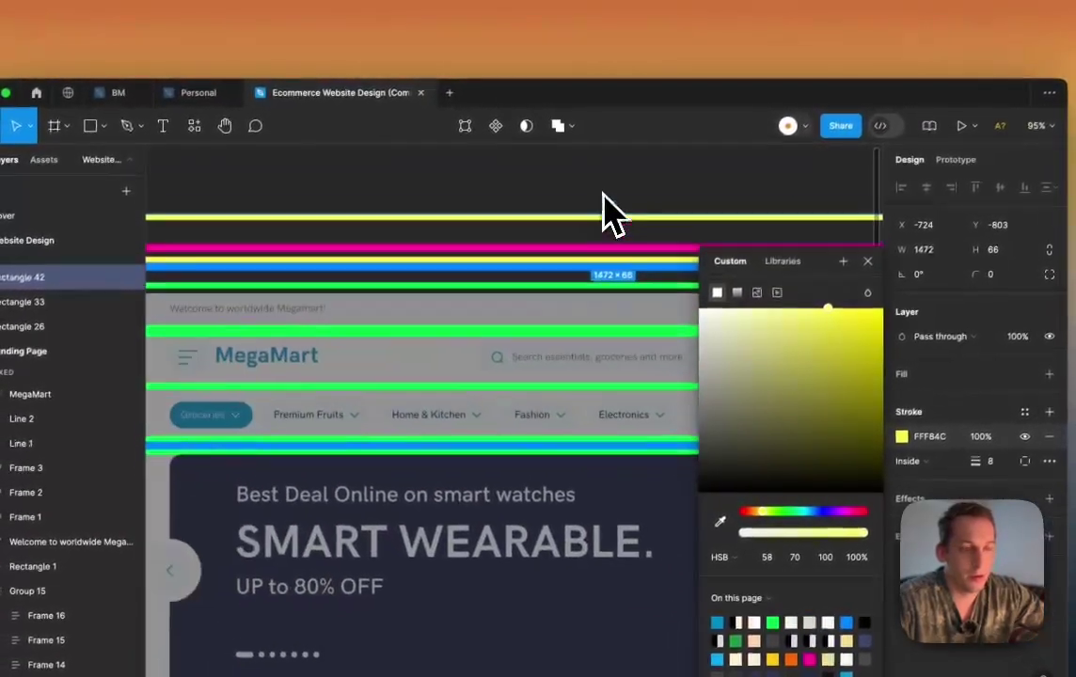
Step: Set the yellow outline's stroke weight to 4 and its stroke style to Dash
scroll(395, 252, down, 5)
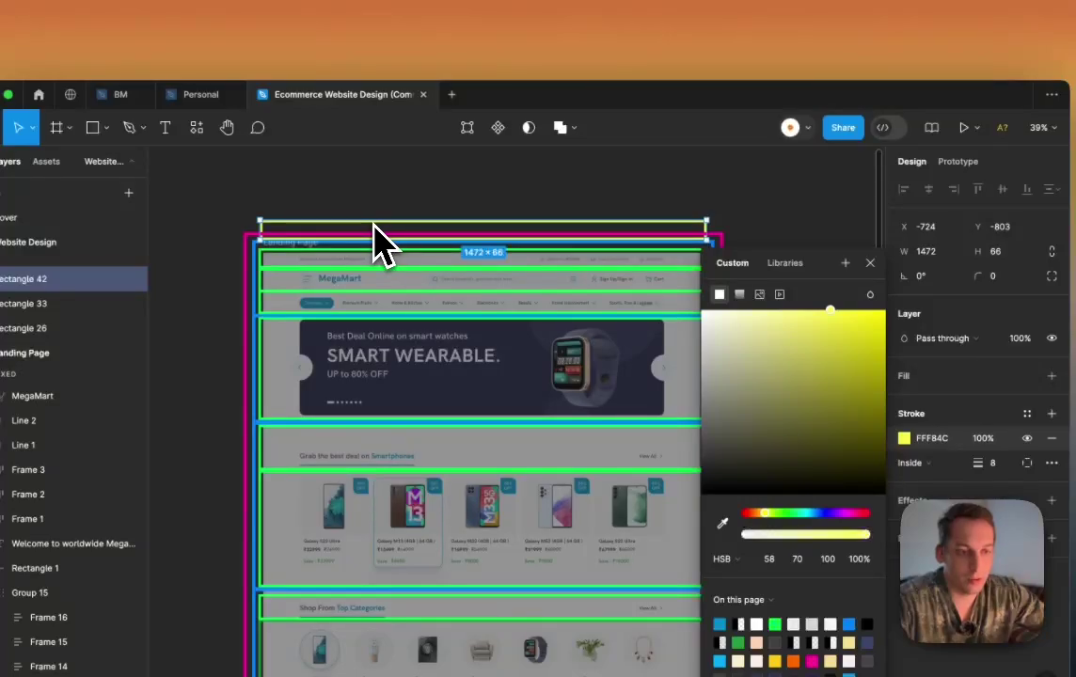
scroll(375, 240, up, 4)
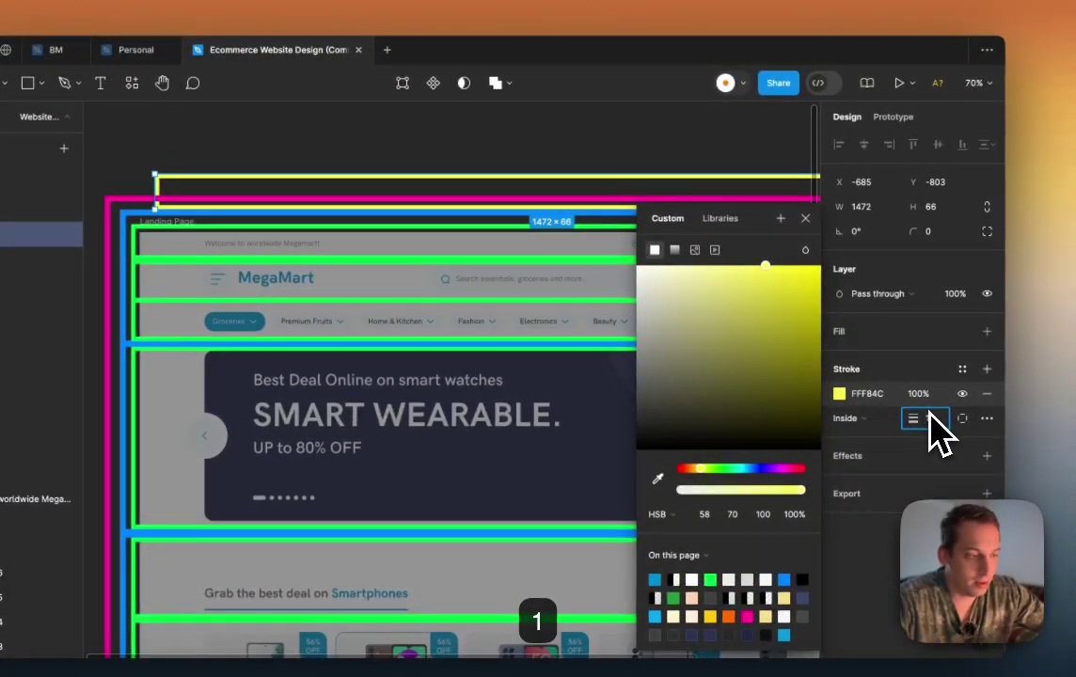
key(Return)
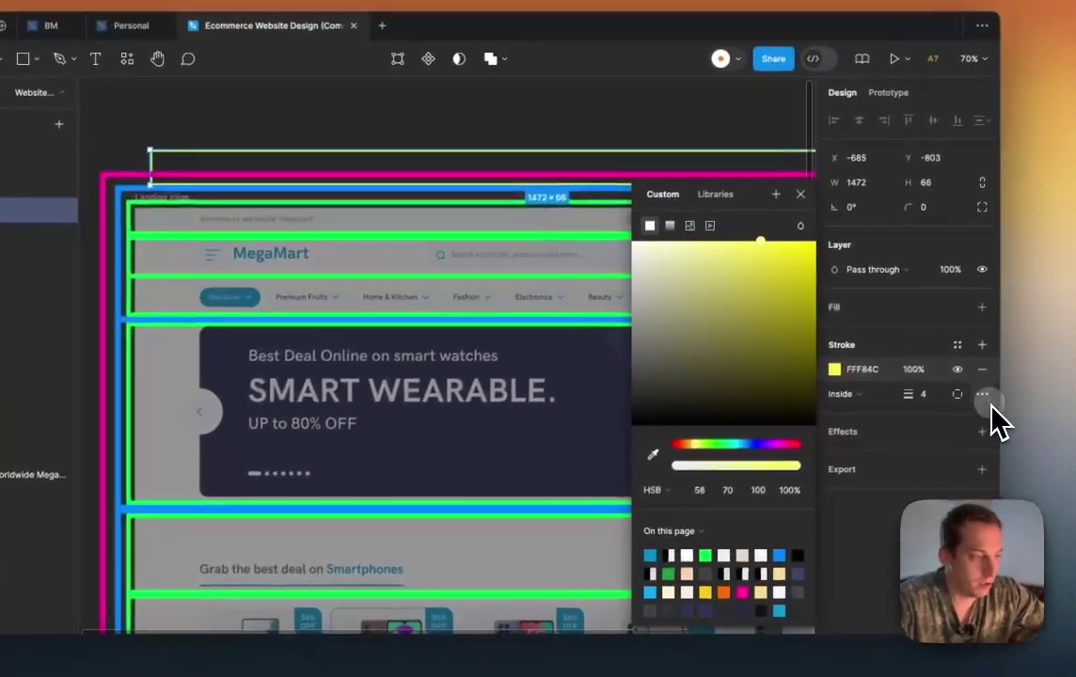
click(1053, 449)
click(779, 429)
click(781, 451)
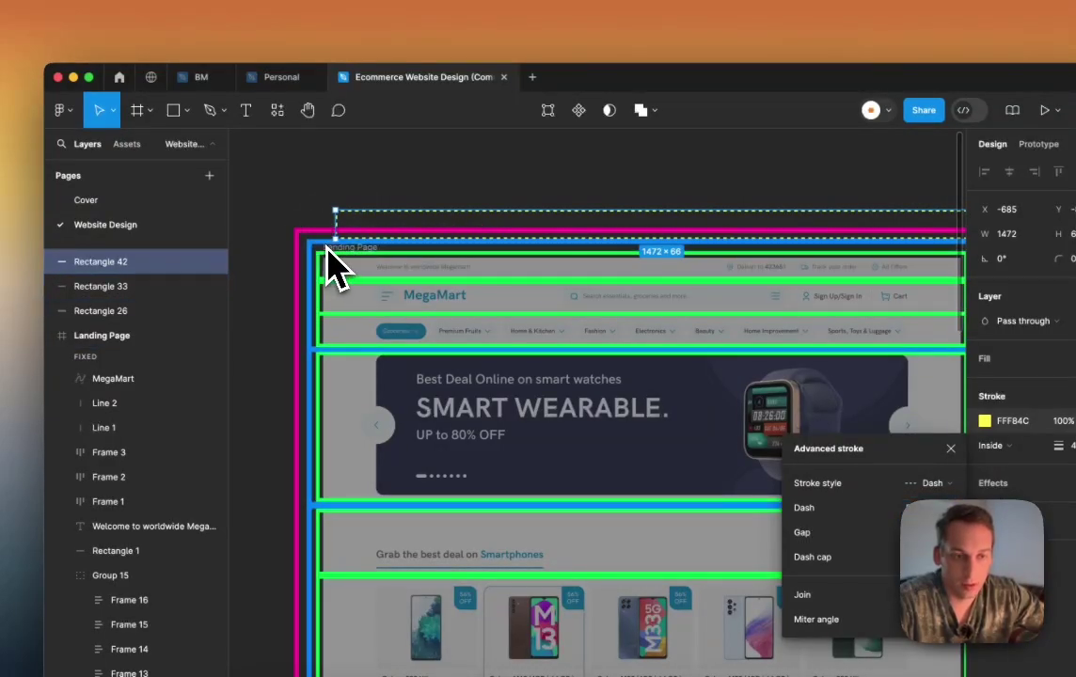
Step: Lock the Landing Page frame so that it cannot be selected on the canvas
scroll(348, 269, up, 5)
click(334, 288)
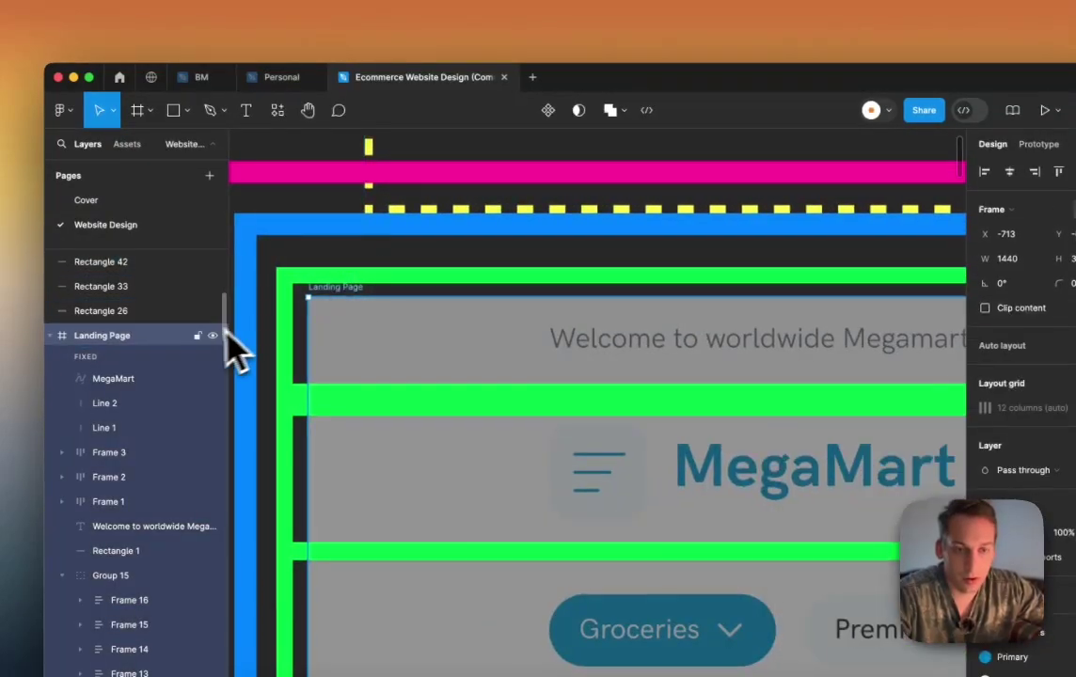
click(272, 201)
scroll(286, 191, down, 5)
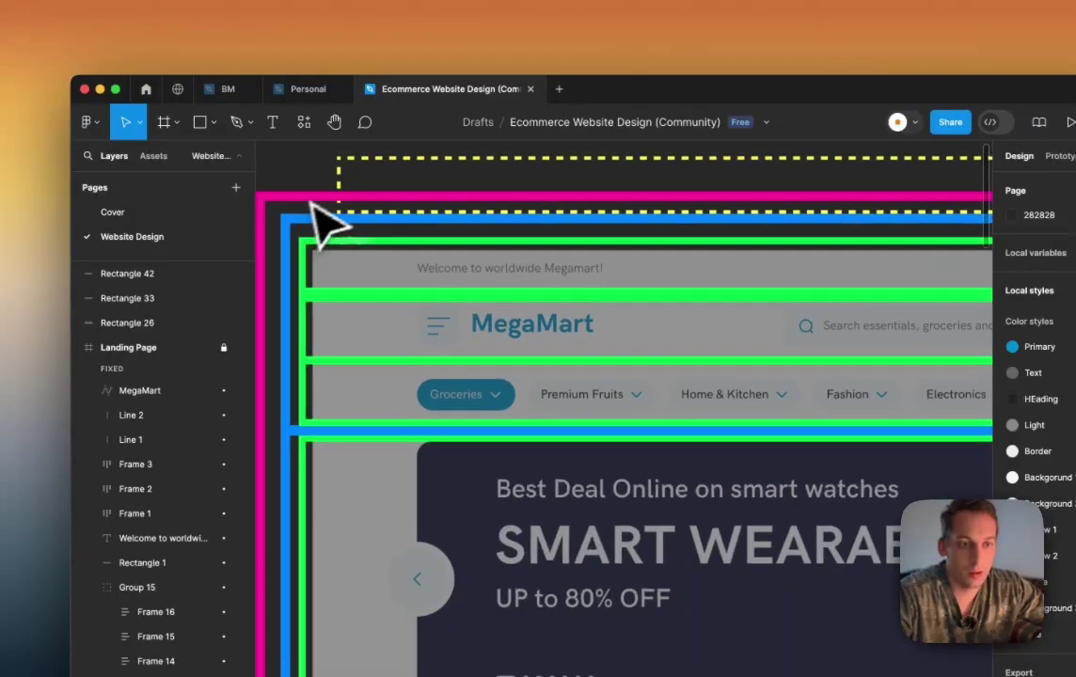
Step: Fit the yellow dashed outline around the welcome text in the header's first row, sized 363 × 42
drag(376, 175, 348, 263)
scroll(350, 265, down, 3)
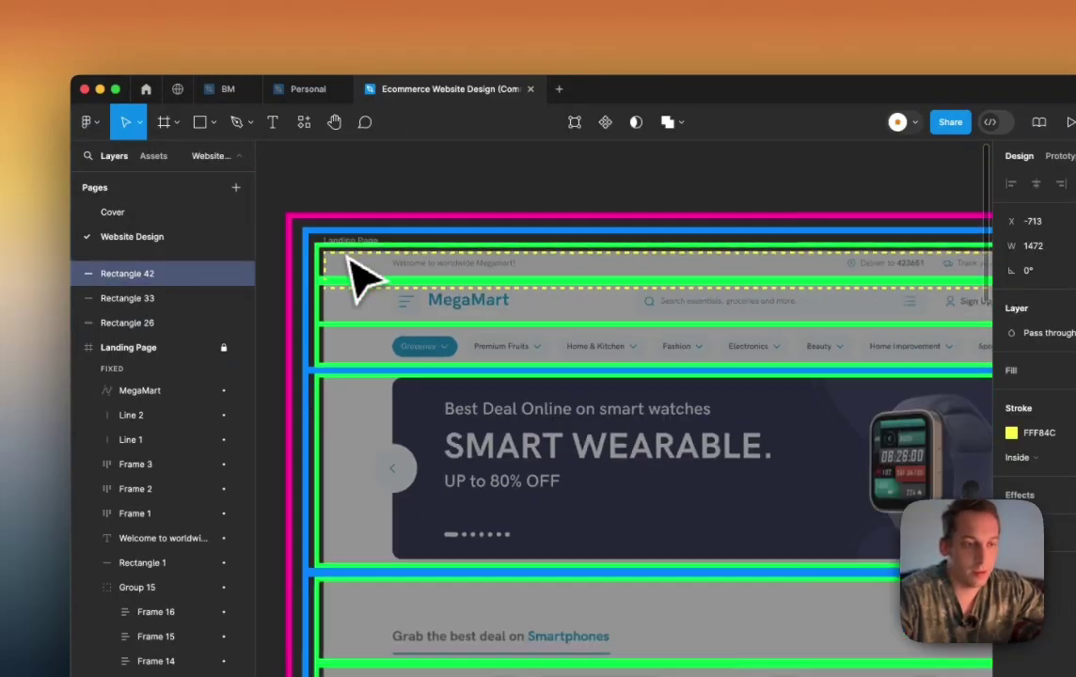
scroll(348, 265, down, 3)
drag(740, 282, 411, 259)
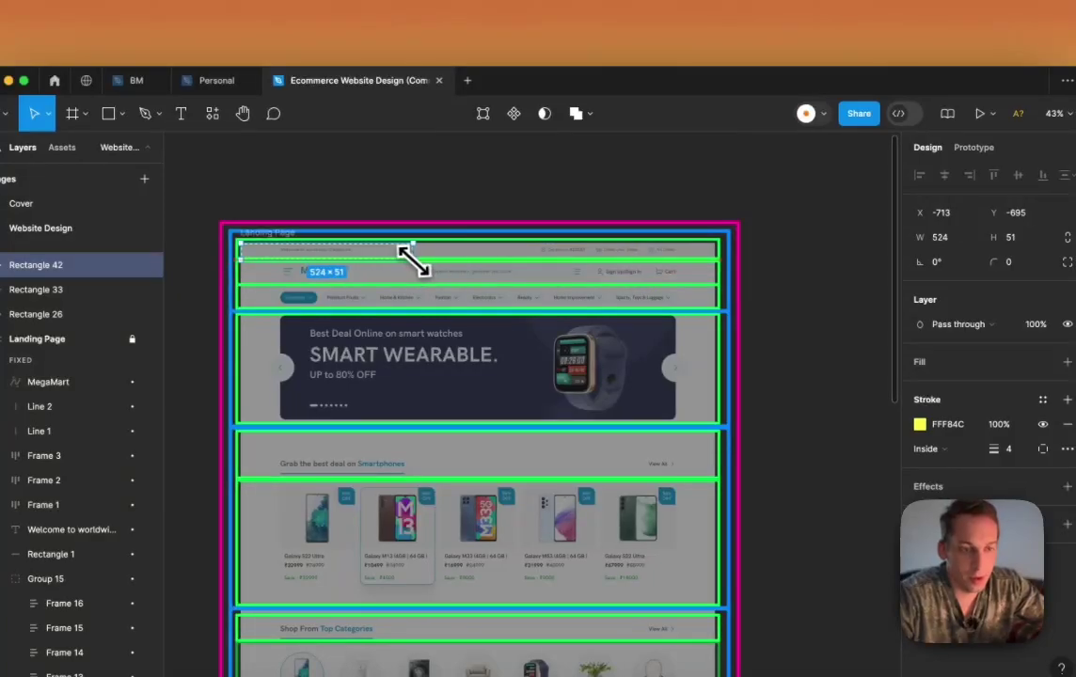
scroll(358, 260, up, 5)
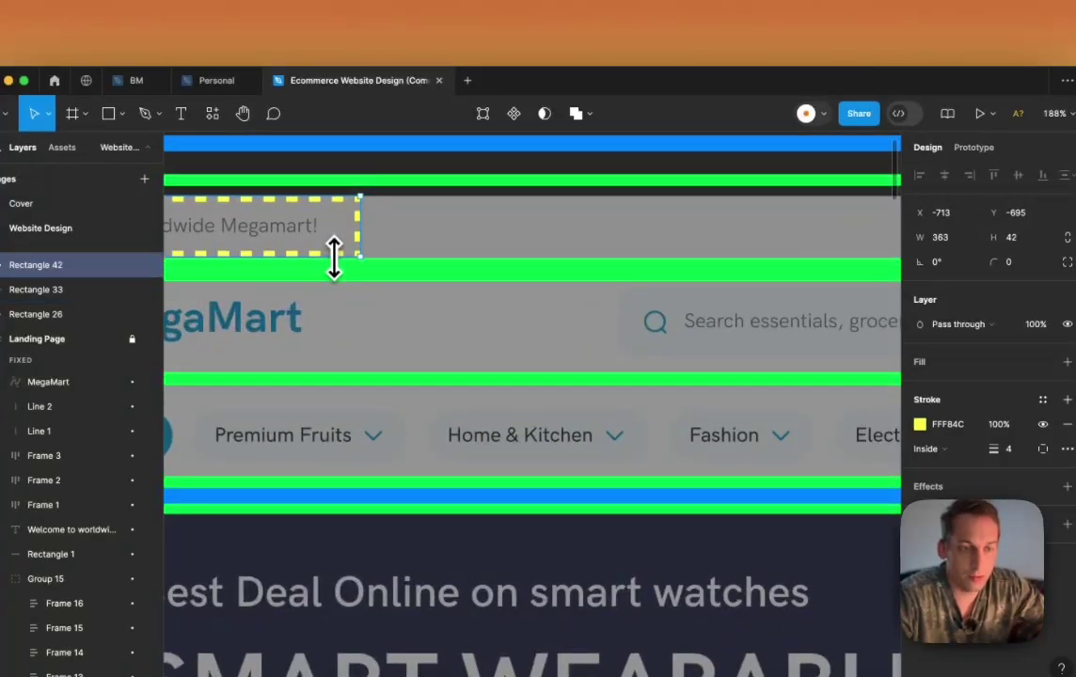
scroll(334, 254, down, 5)
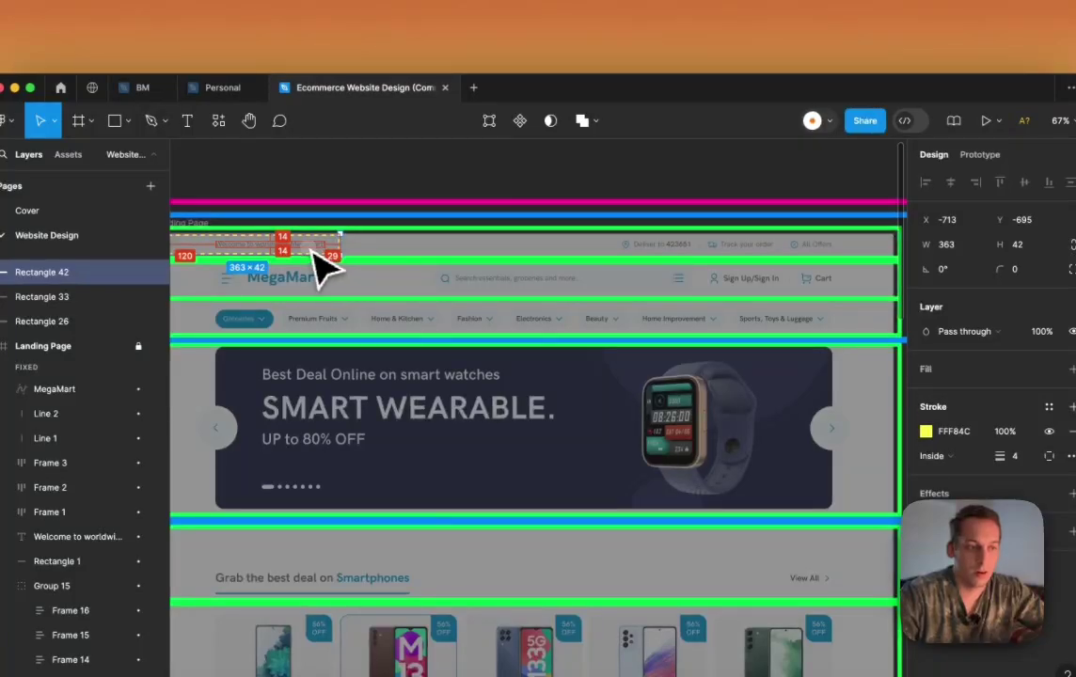
Step: Duplicate the yellow outline over the delivery, order tracking and offers links, and widen the copy to 442 × 42
drag(313, 254, 422, 242)
drag(725, 273, 830, 274)
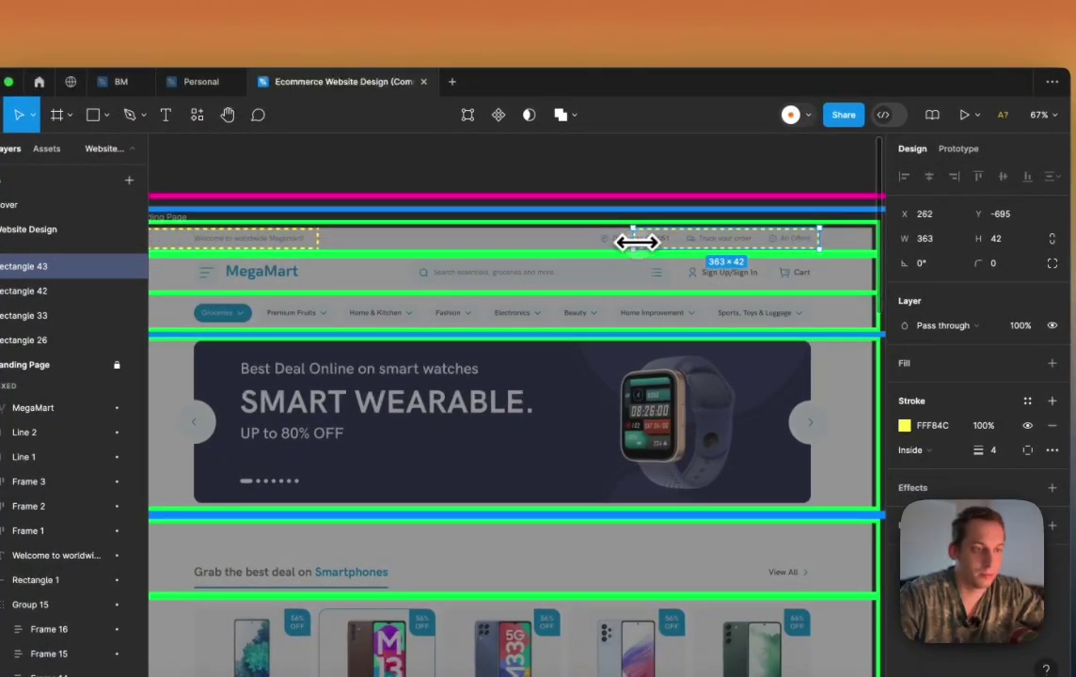
scroll(603, 266, left, 1)
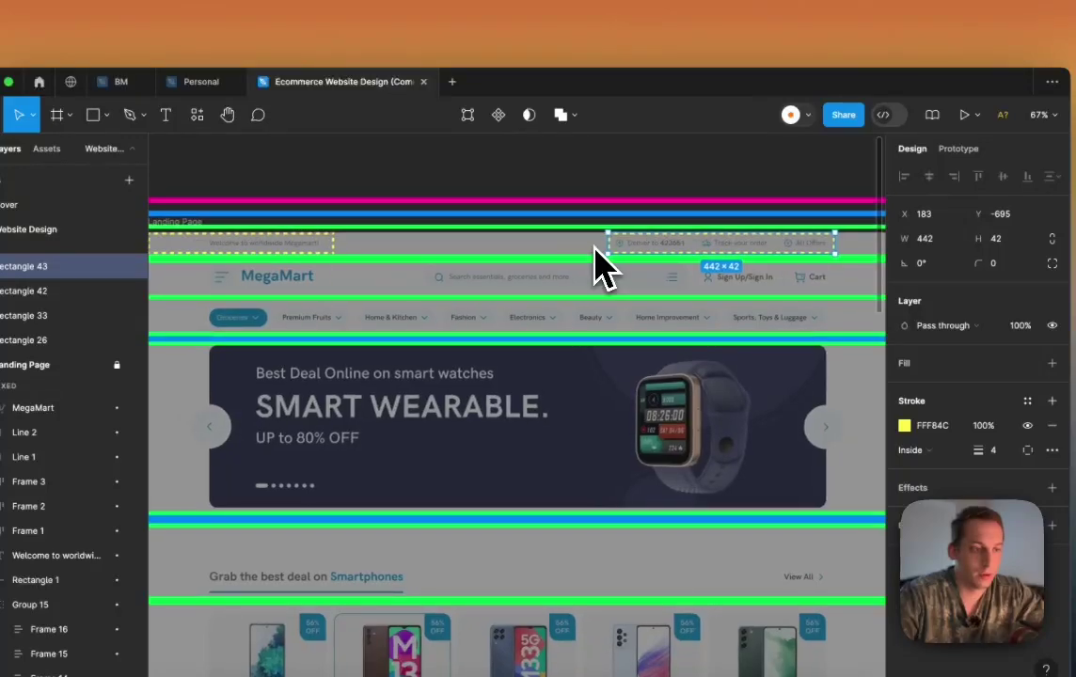
Step: Copy both yellow outlines down to the second header row, one over the MegaMart logo and one over the sign-in and cart links
drag(713, 243, 709, 264)
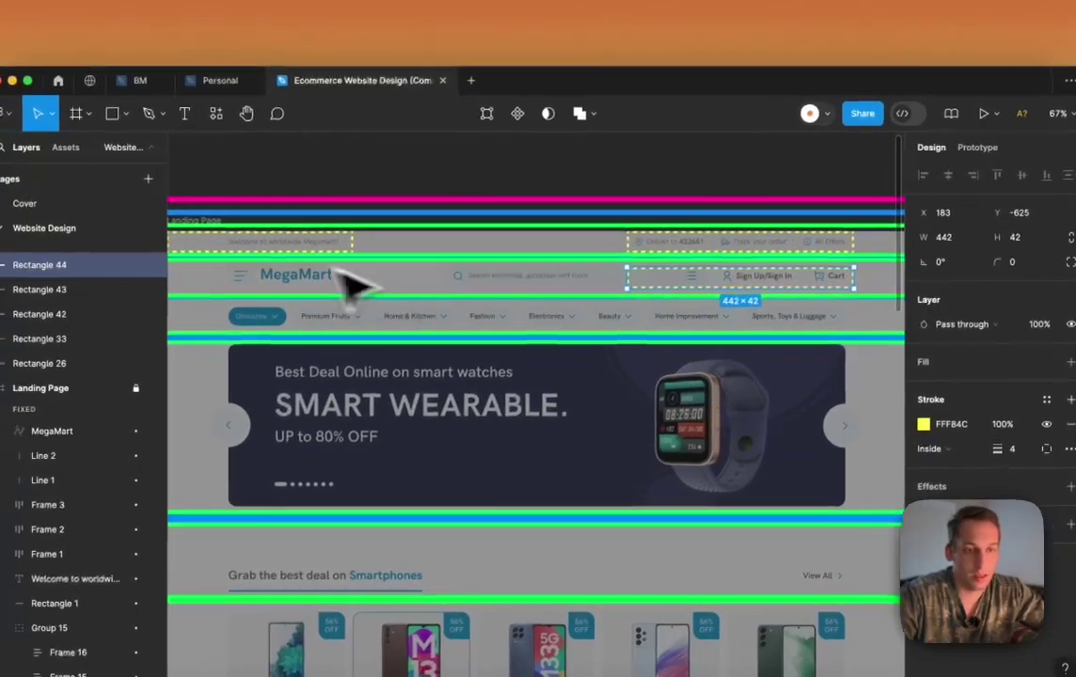
drag(279, 250, 283, 288)
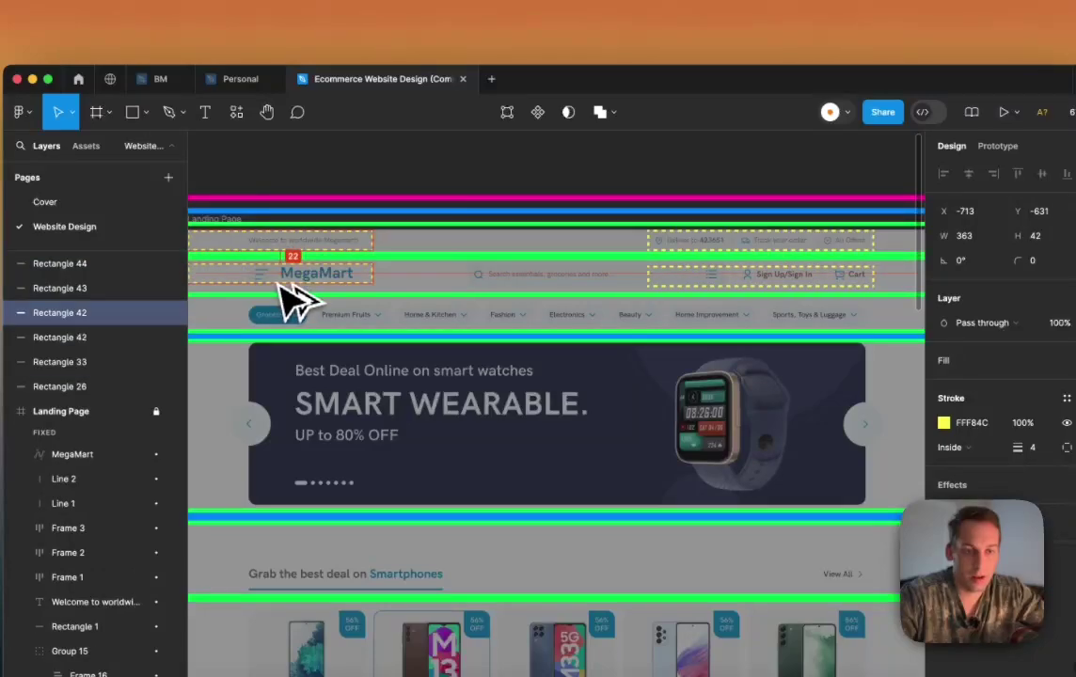
scroll(282, 289, left, 3)
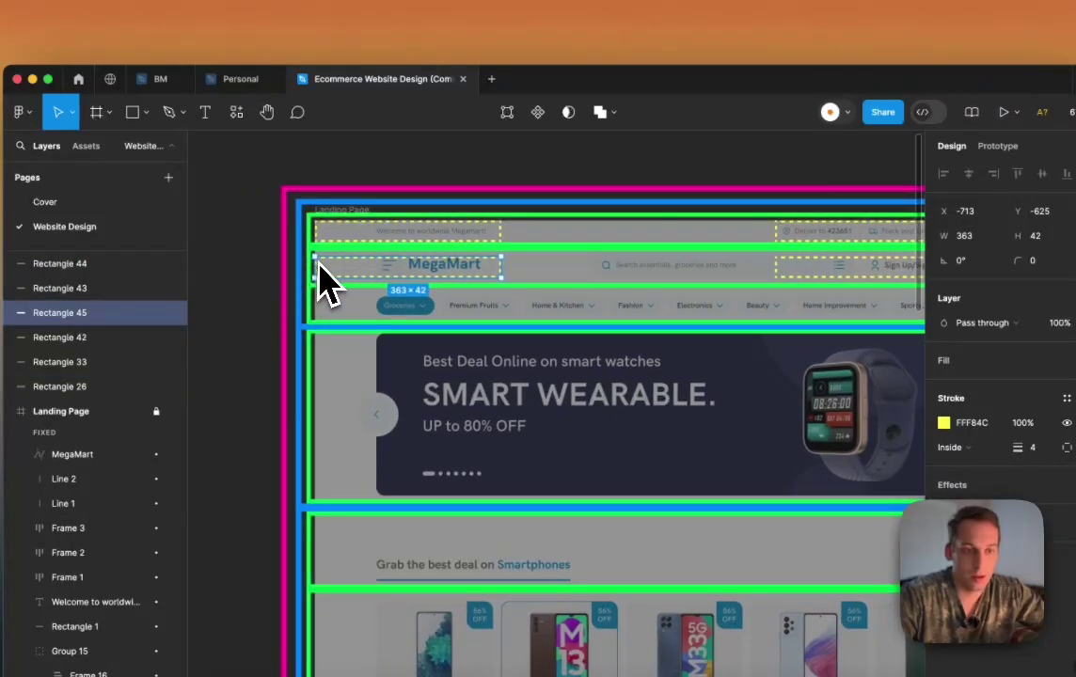
Step: Widen the yellow outlines around the delivery links and the sign-in and cart links together to the page's right edge
scroll(324, 283, right, 6)
click(597, 287)
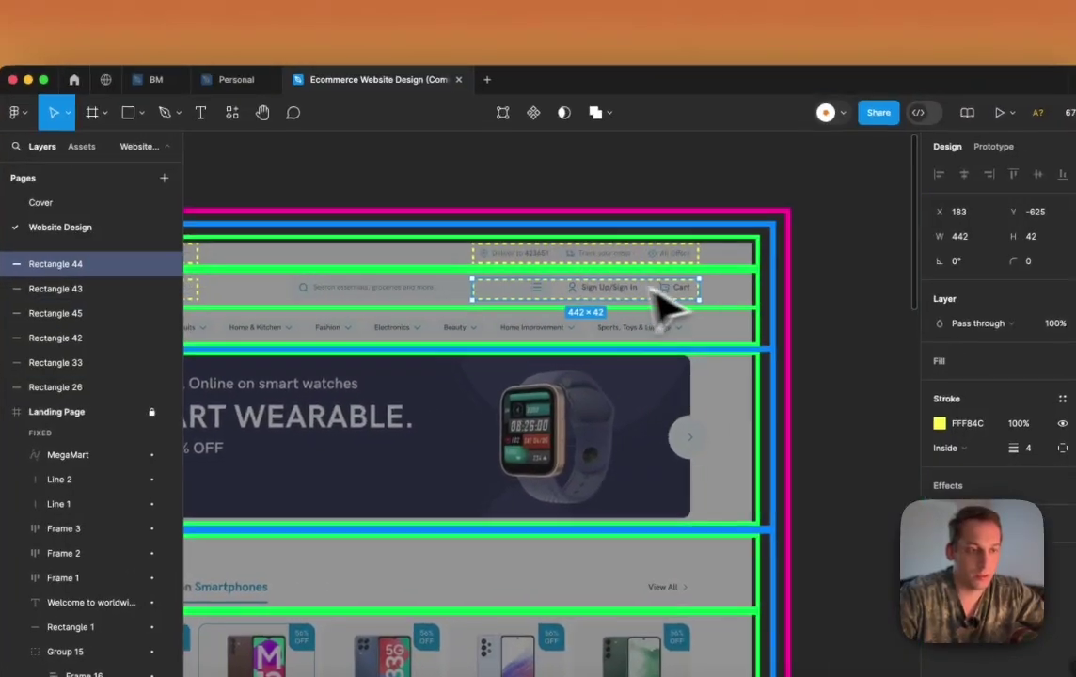
shift+click(704, 255)
drag(704, 257, 727, 257)
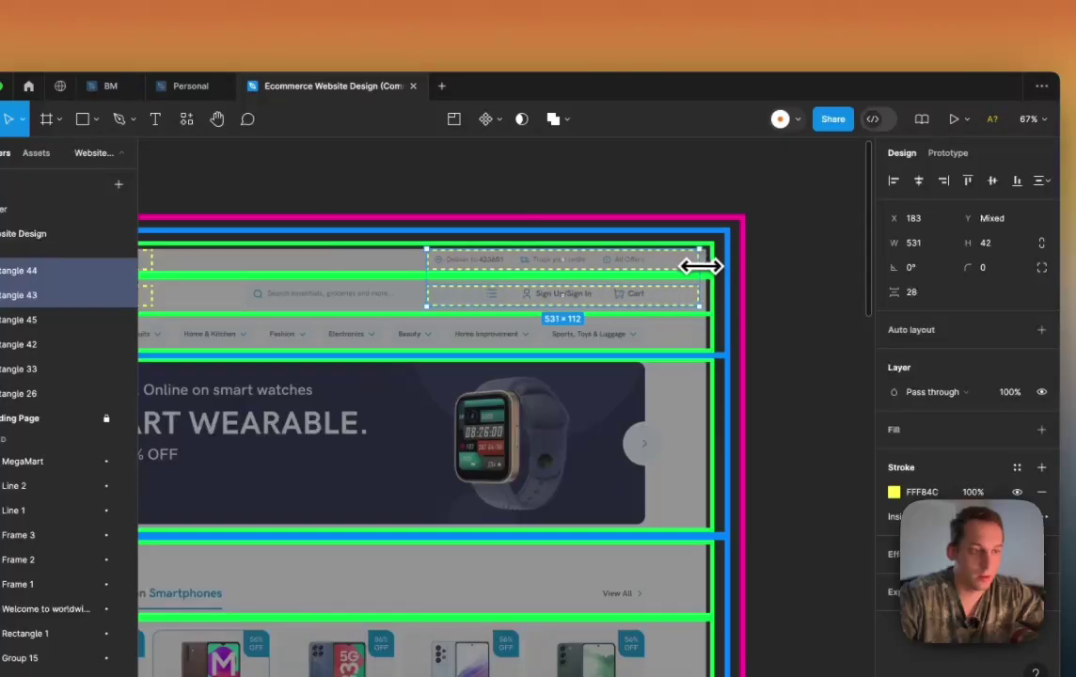
click(829, 257)
scroll(829, 252, left, 3)
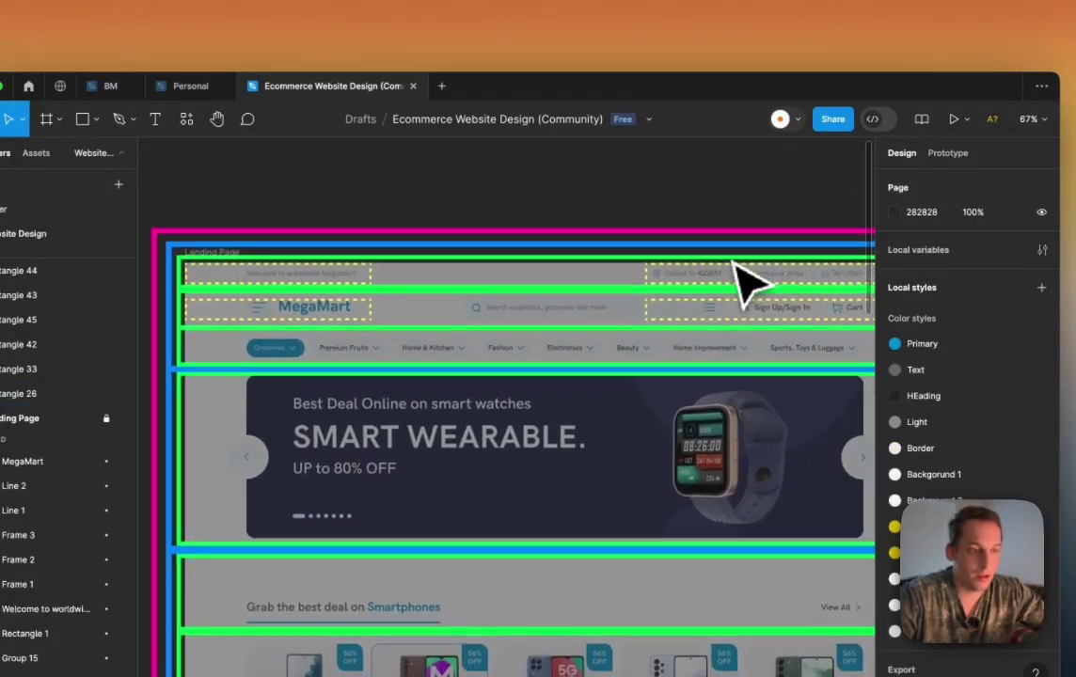
Step: Duplicate the sign-in and cart outline over the search field, filling the gap between the row's two outlines at 533 × 42
click(720, 320)
drag(720, 320, 475, 350)
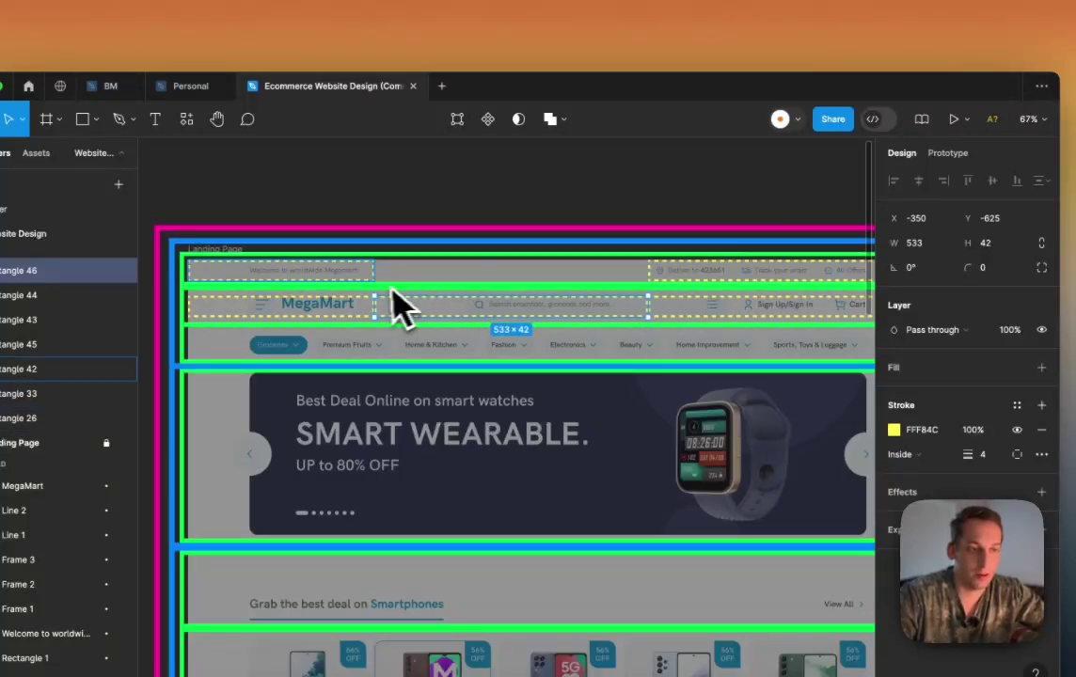
click(476, 184)
scroll(480, 193, down, 3)
scroll(484, 231, up, 5)
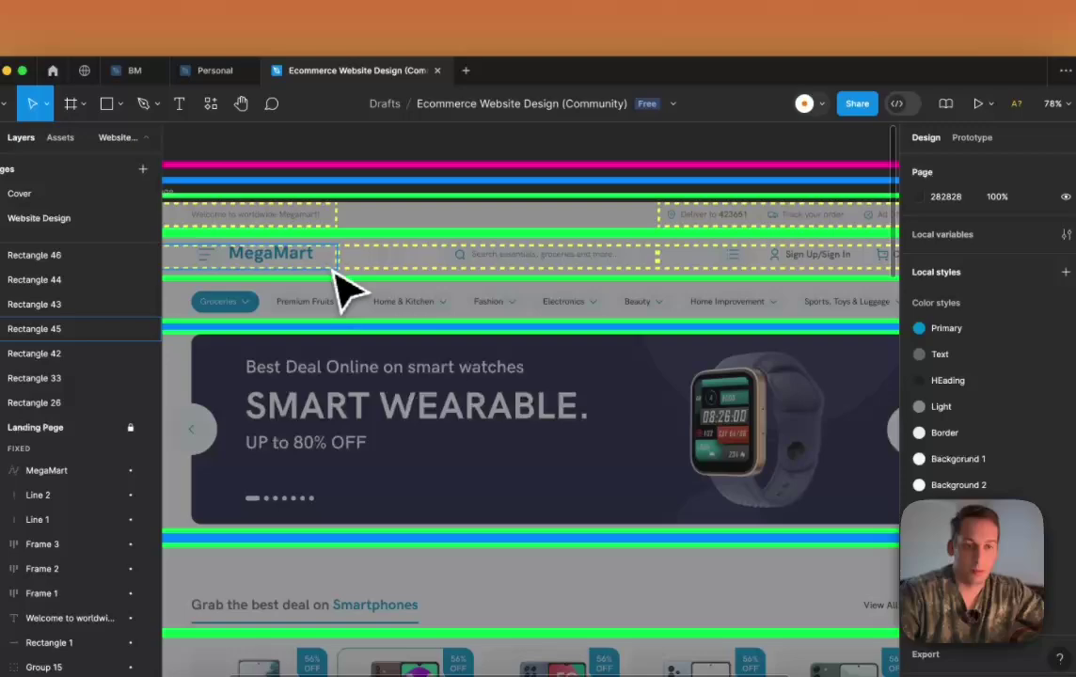
Step: Duplicate the logo's yellow outline onto the category navigation row and widen it to the full page width, 1440 × 42
drag(320, 299, 318, 336)
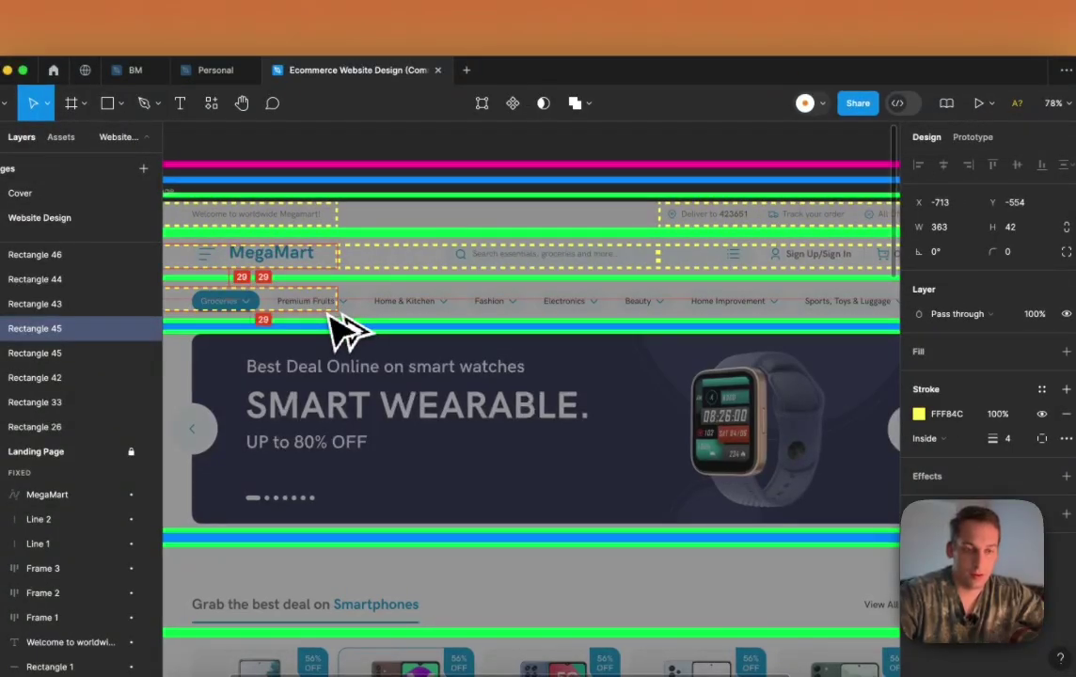
scroll(330, 314, left, 3)
drag(458, 290, 979, 252)
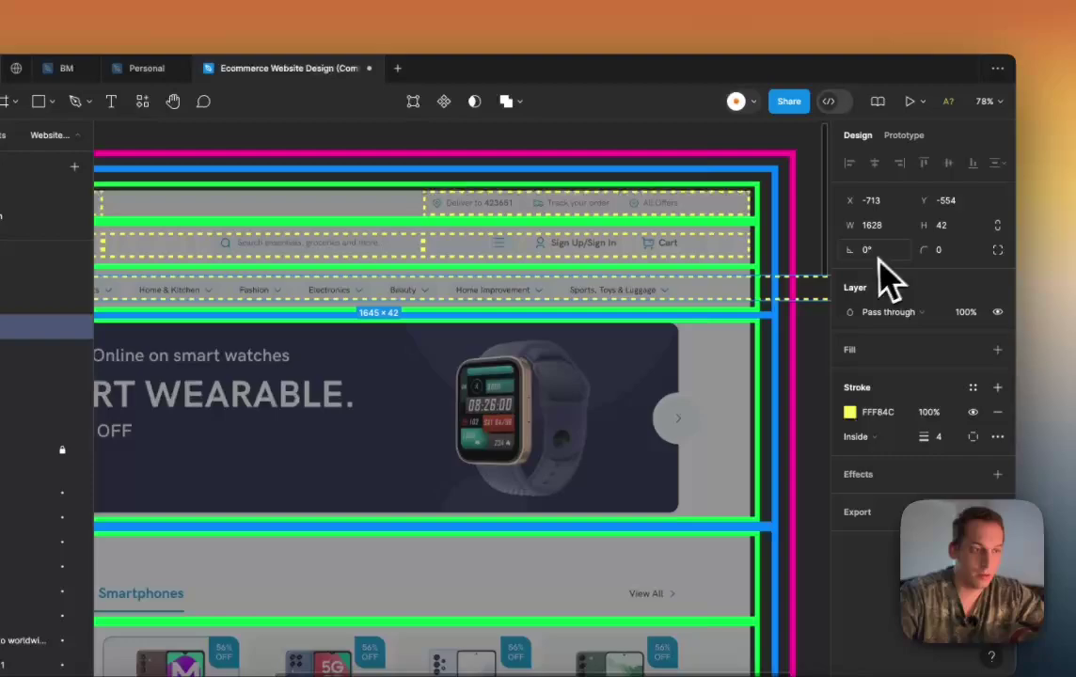
drag(889, 277, 729, 290)
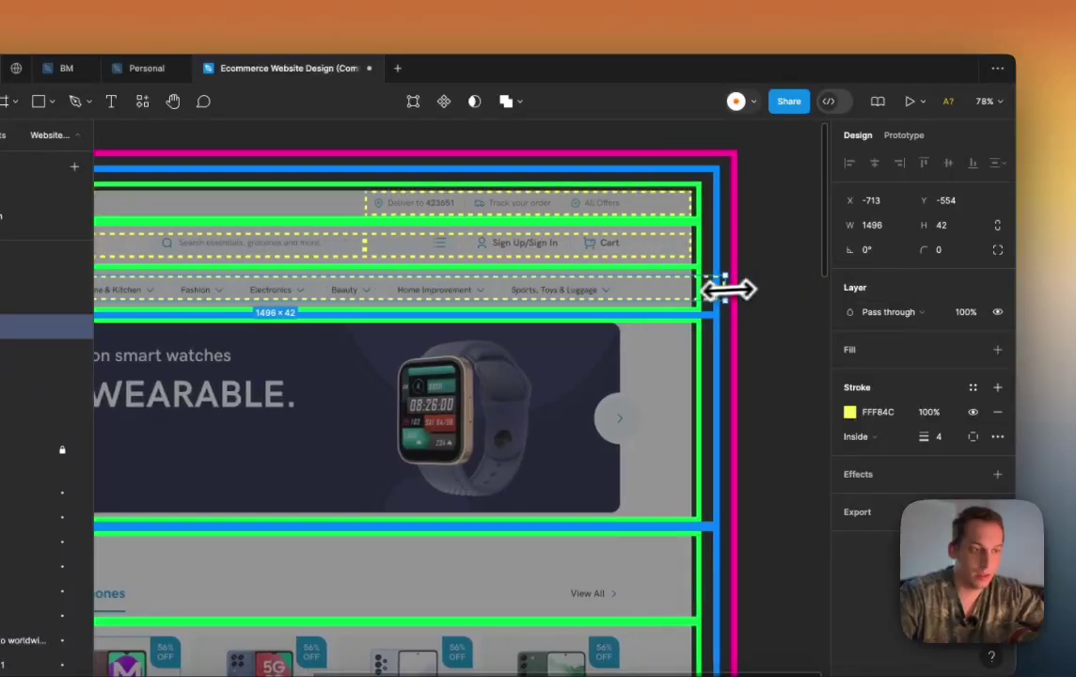
scroll(681, 303, left, 2)
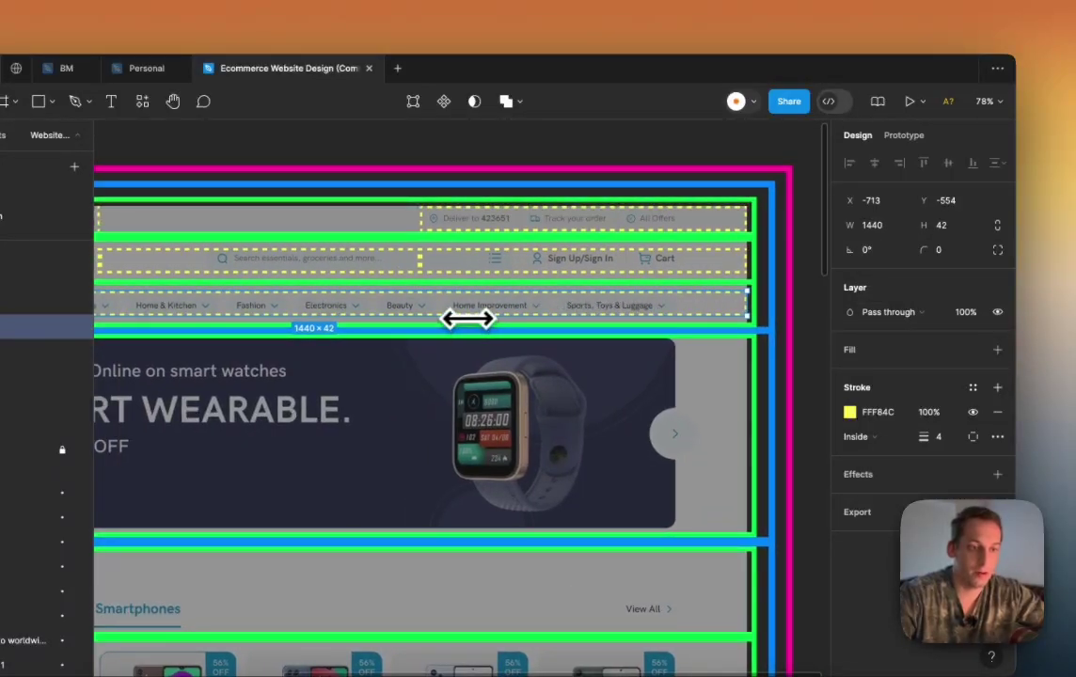
Step: Duplicate the category navigation row's yellow outline onto the upper part of the smartwatch banner and resize it to 1205 × 93
scroll(468, 319, down, 5)
click(442, 190)
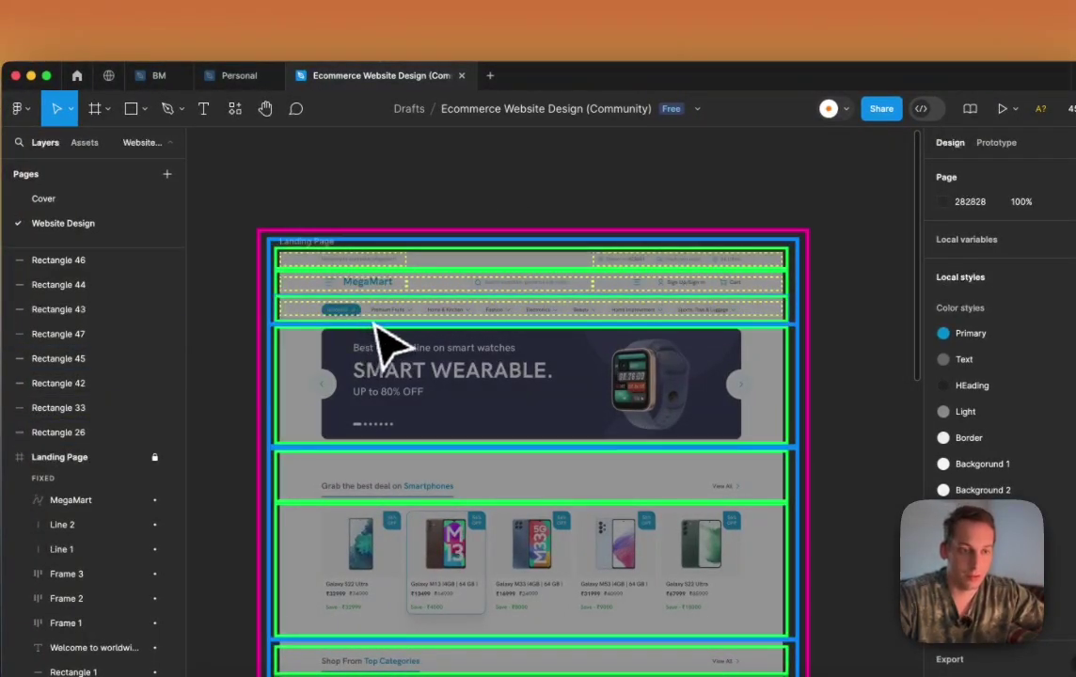
drag(381, 329, 395, 362)
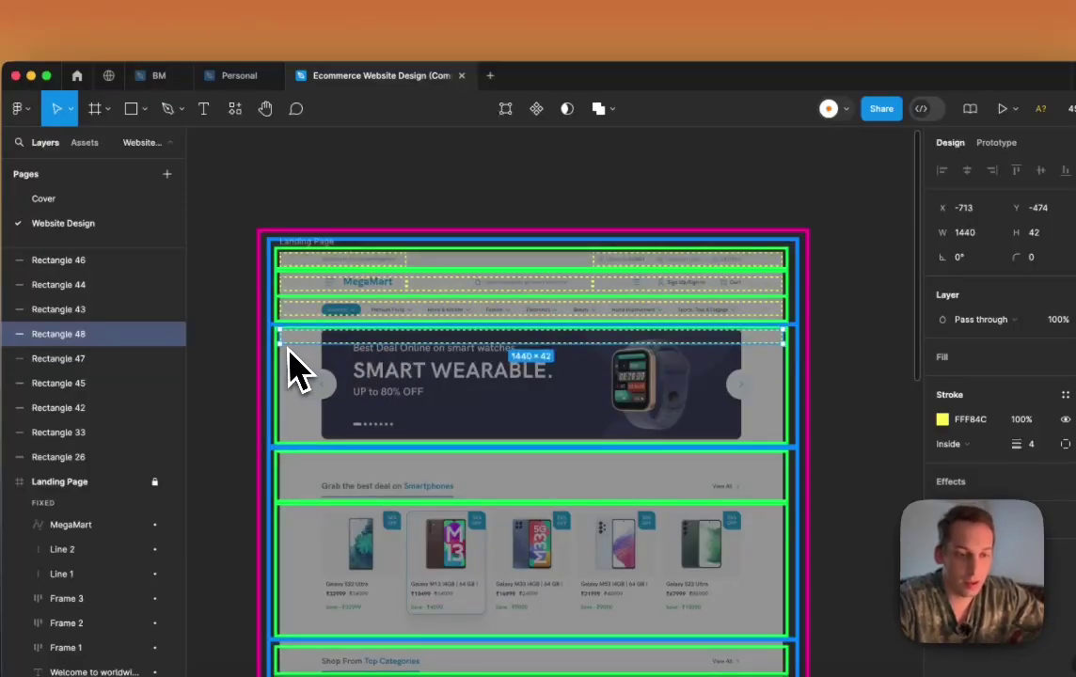
drag(278, 346, 310, 358)
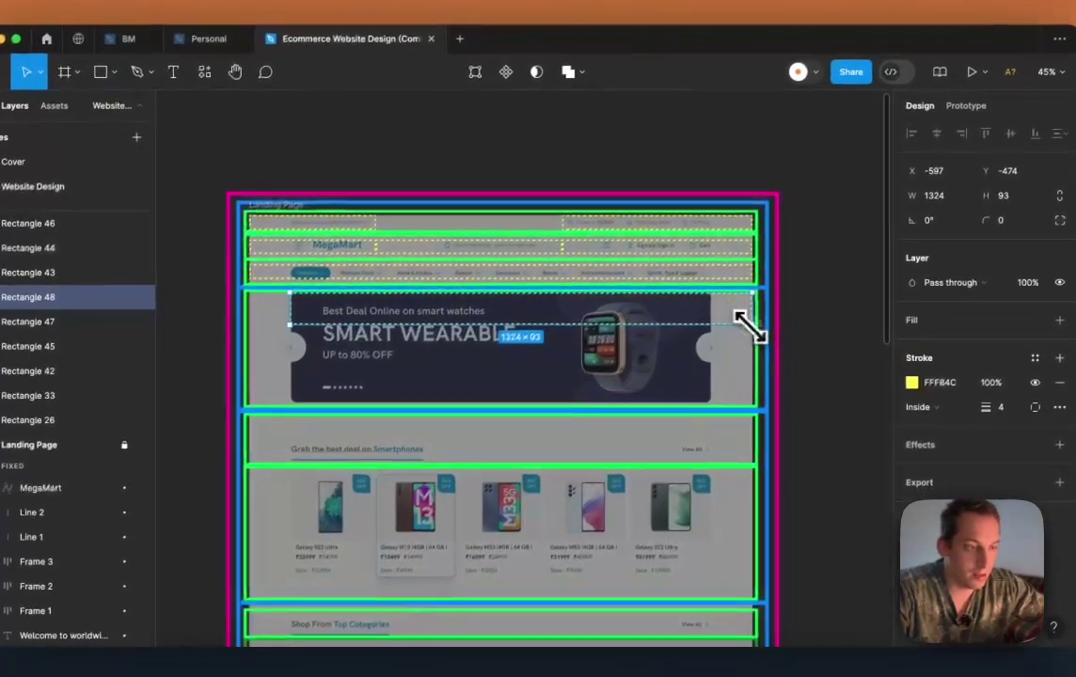
drag(781, 360, 736, 363)
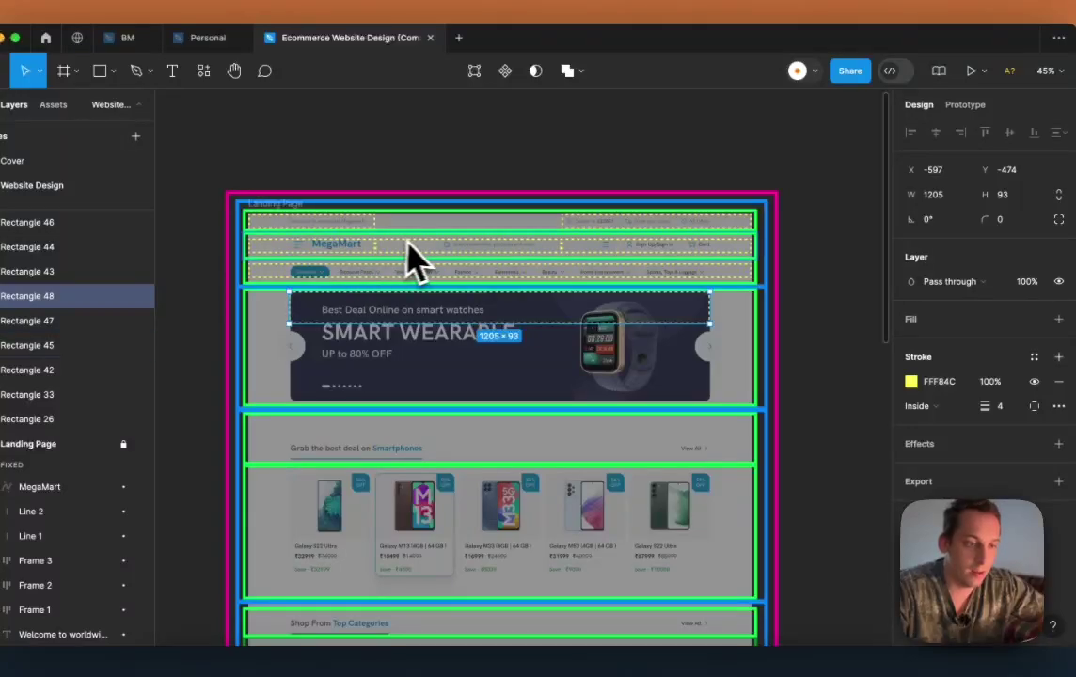
Step: Duplicate the banner's yellow outline directly below itself and stretch it to the banner's lower edge, 1205 × 222
scroll(504, 306, up, 3)
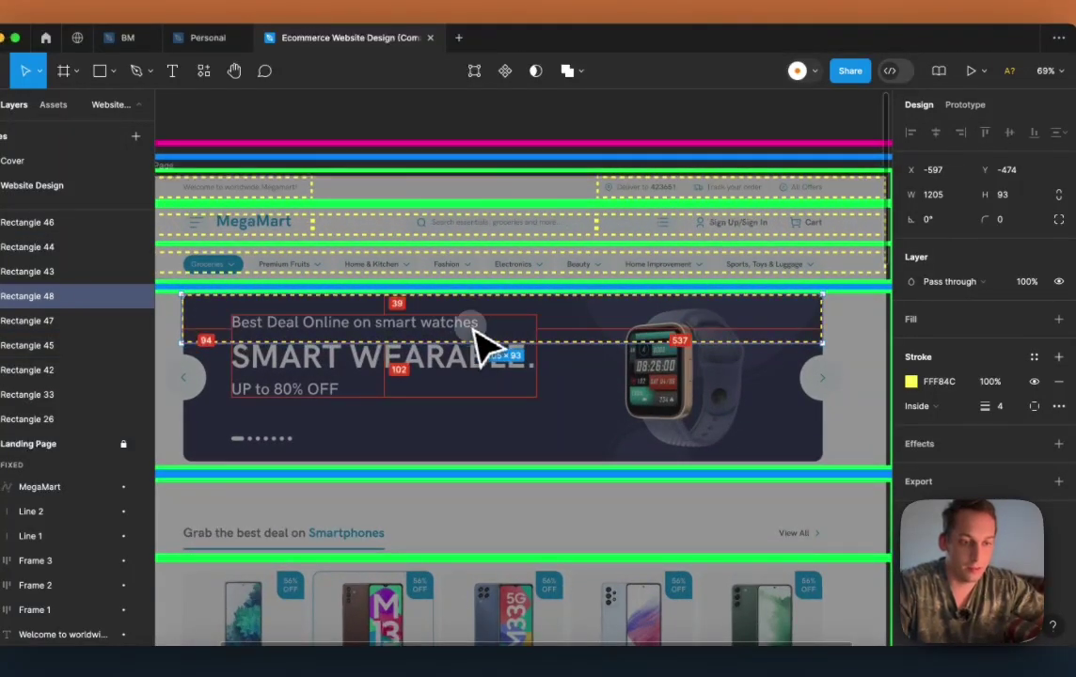
drag(475, 331, 458, 415)
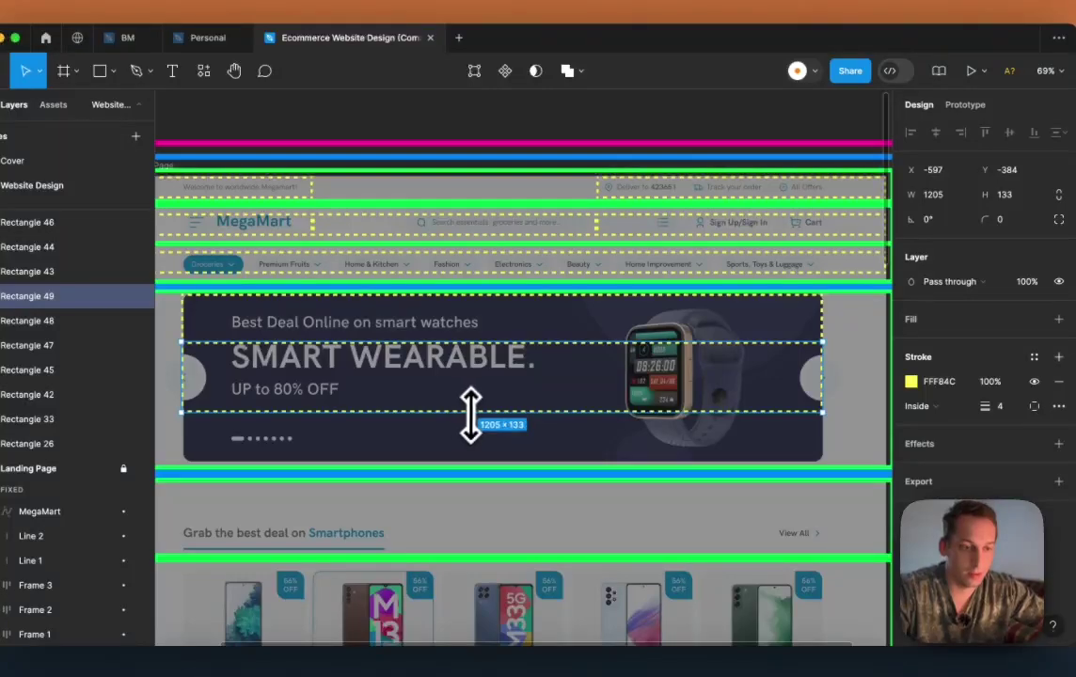
key(super+z)
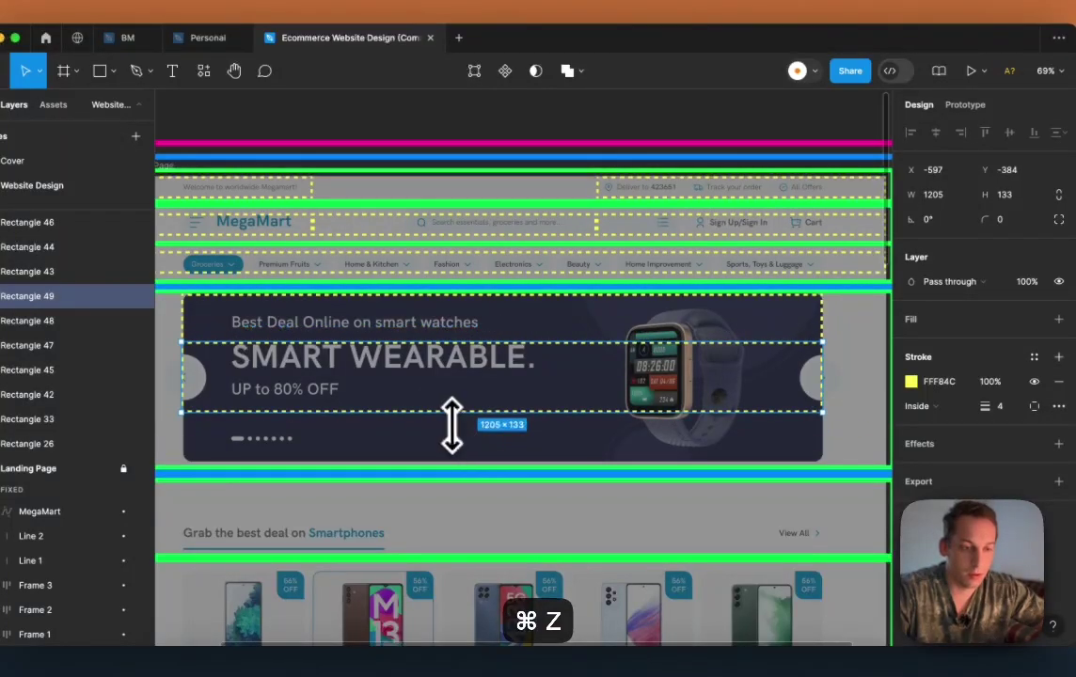
key(super+z)
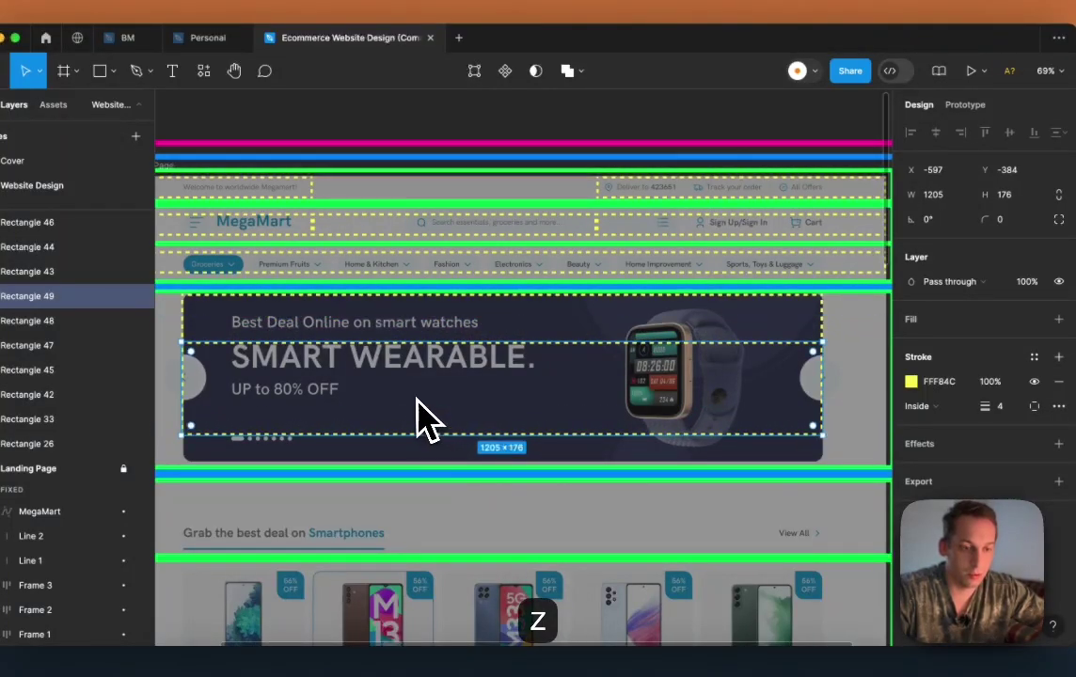
key(super+z)
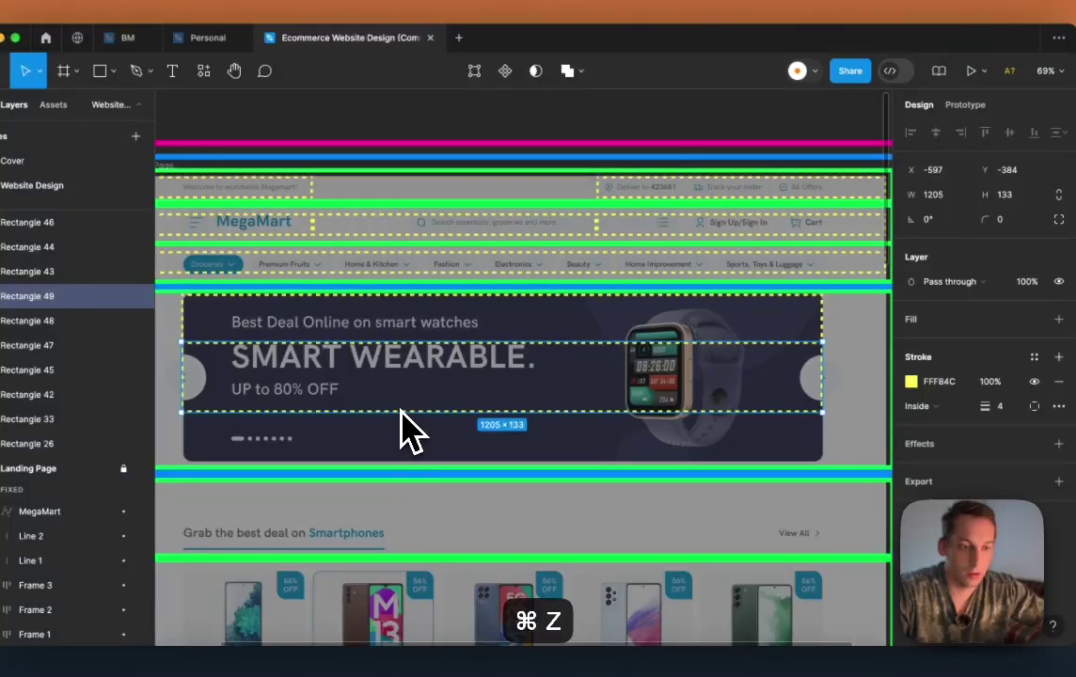
drag(398, 411, 402, 460)
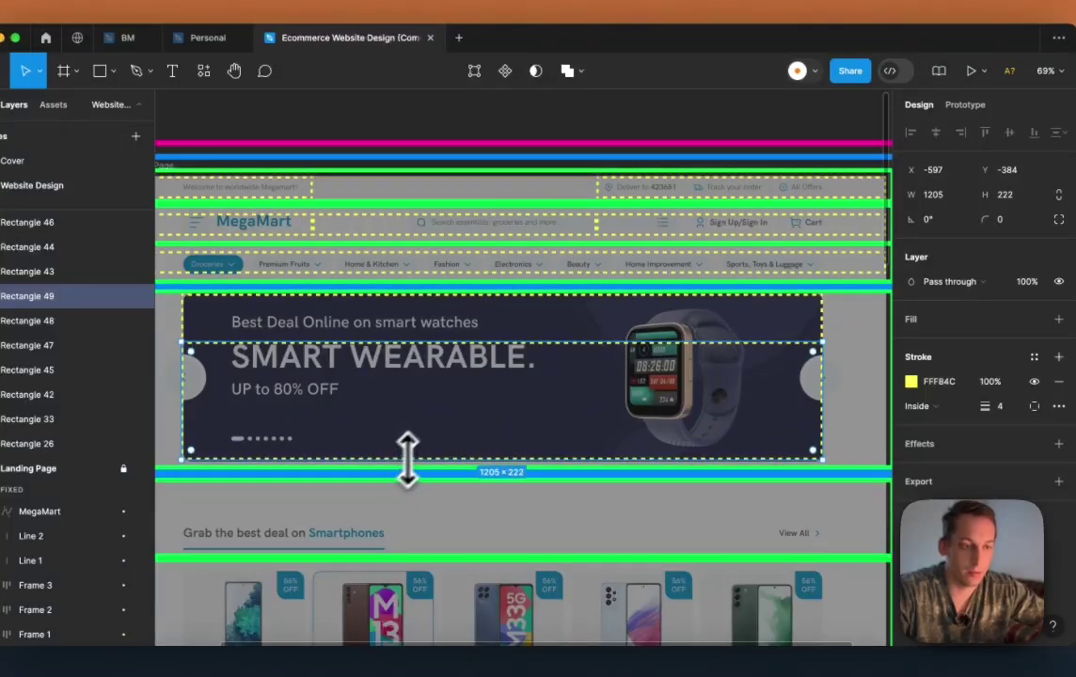
Step: Narrow both banner outlines together to a width of 717 and cover the smartwatch area with a full-height copy of the lower one
shift+click(656, 318)
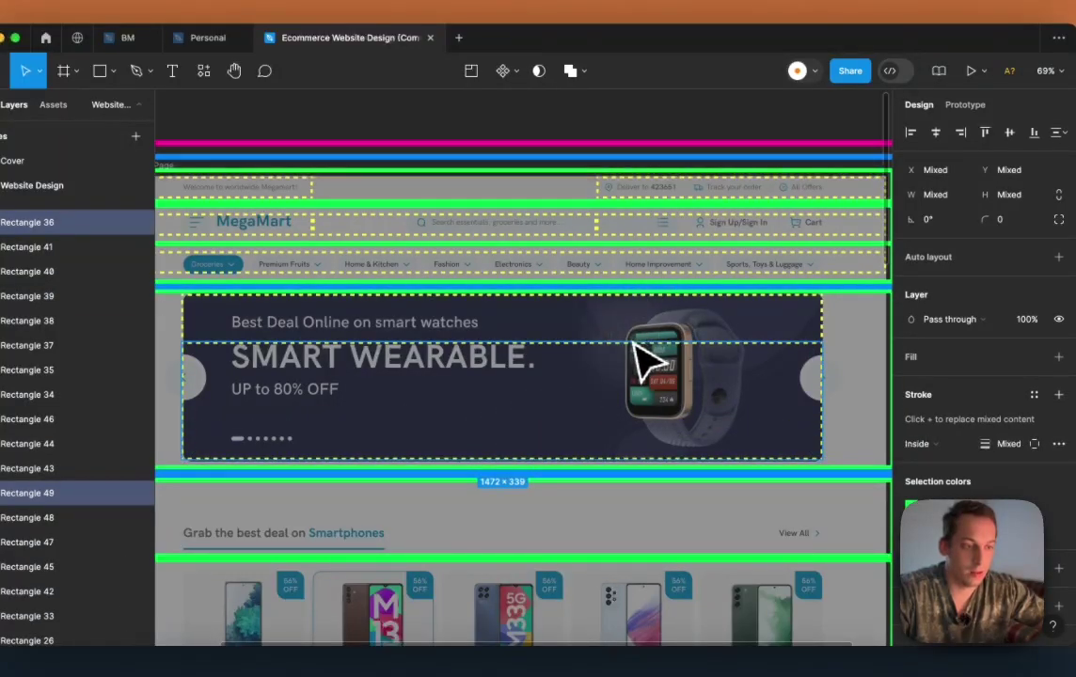
shift+click(648, 350)
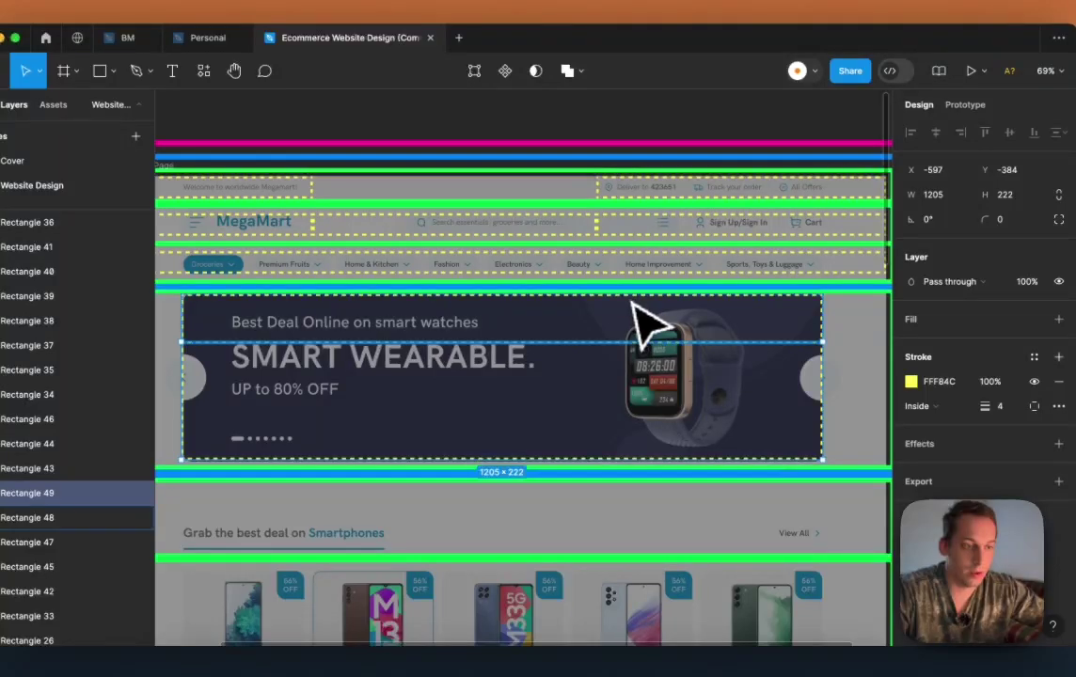
shift+click(647, 318)
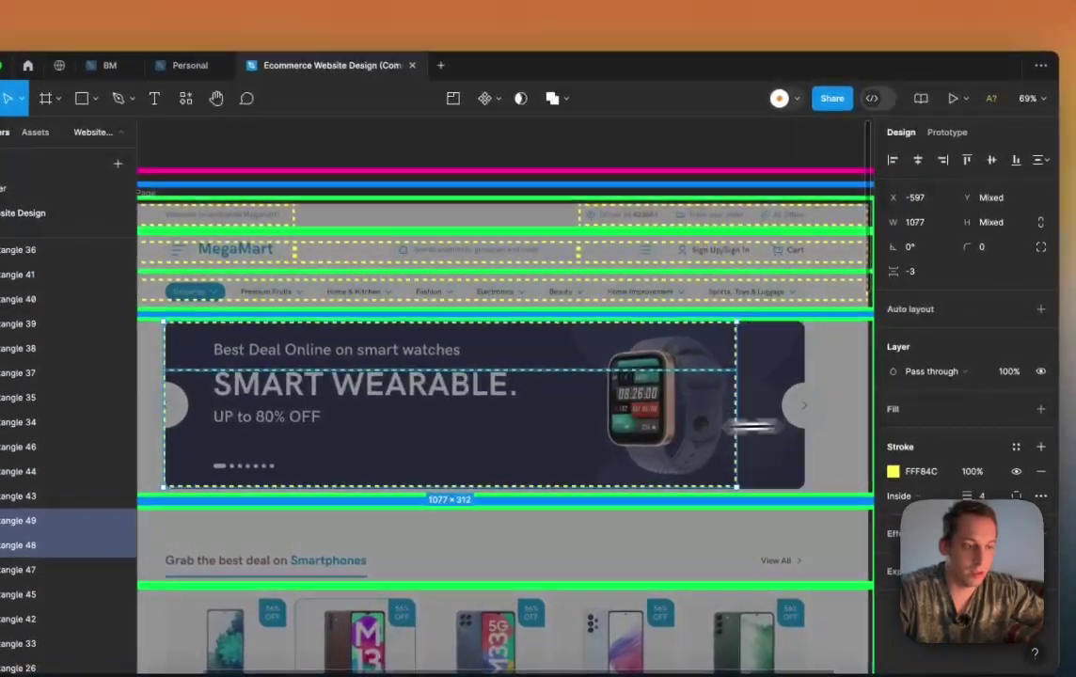
mouse_move(810, 419)
mouse_down()
mouse_move(554, 419)
mouse_move(567, 395)
mouse_move(808, 396)
mouse_up()
key(Escape)
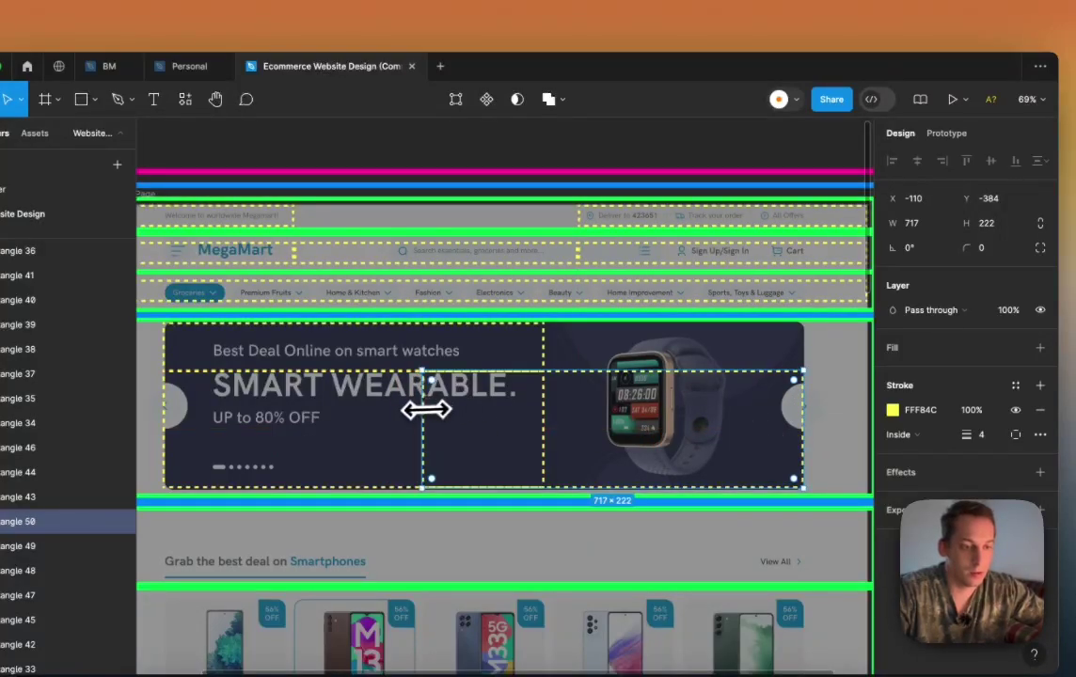
drag(426, 410, 607, 320)
scroll(608, 320, down, 5)
click(773, 247)
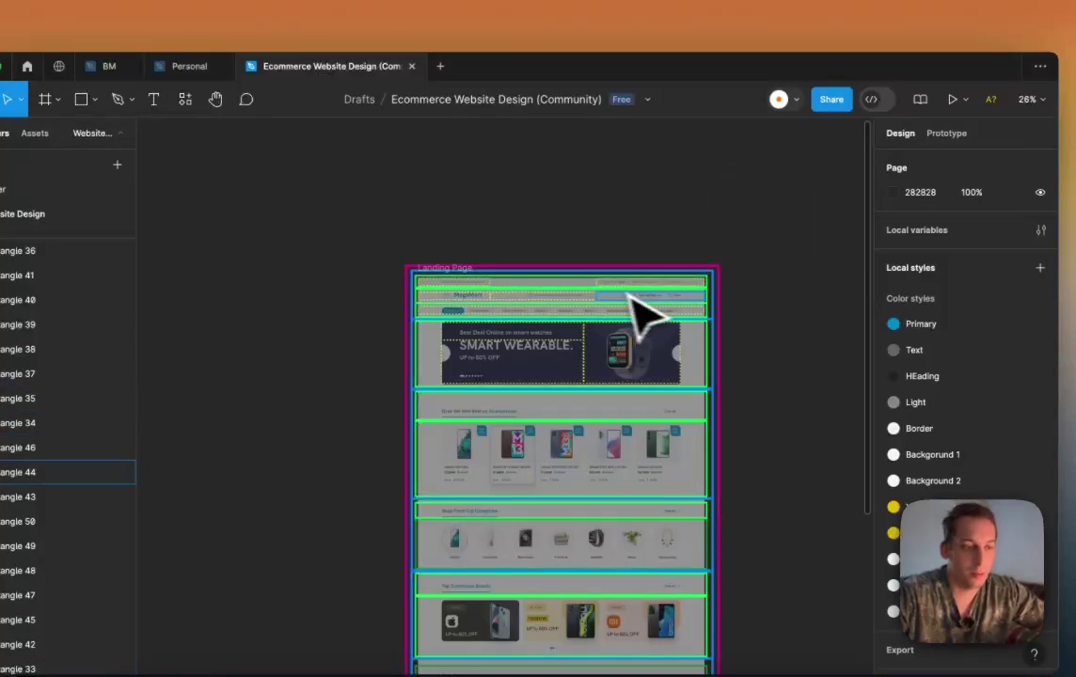
Step: Duplicate a left-hand banner outline onto the Smartphones heading, resize it to 692 × 61, and copy it over the row's View All link
scroll(663, 315, up, 5)
scroll(668, 317, down, 4)
scroll(658, 313, up, 2)
scroll(658, 326, up, 3)
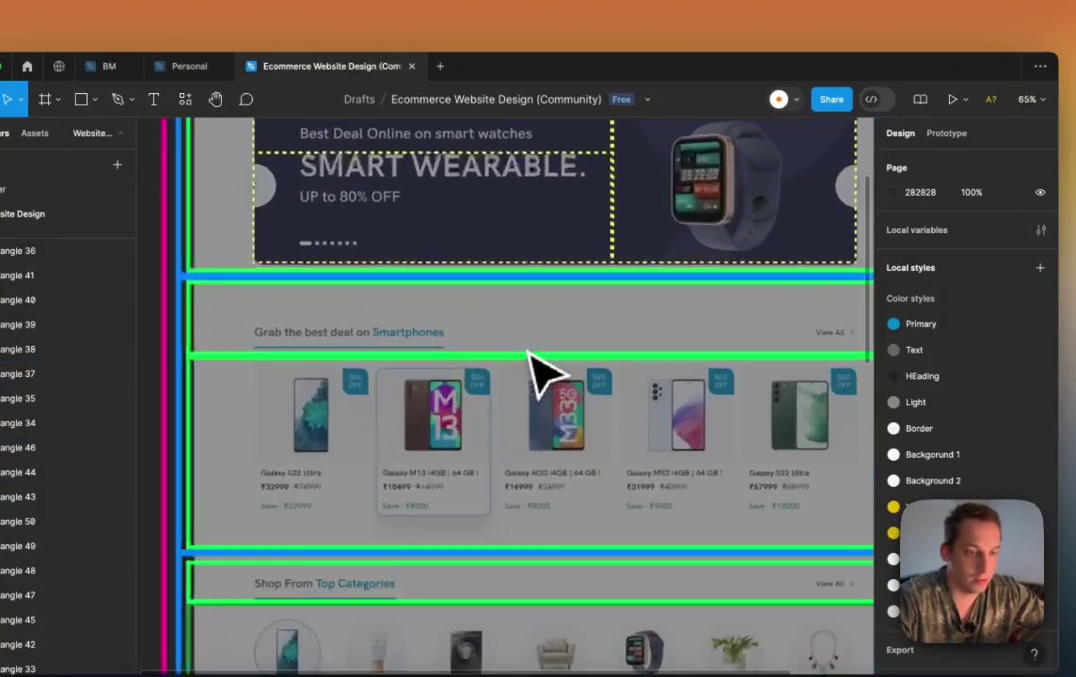
drag(414, 169, 395, 320)
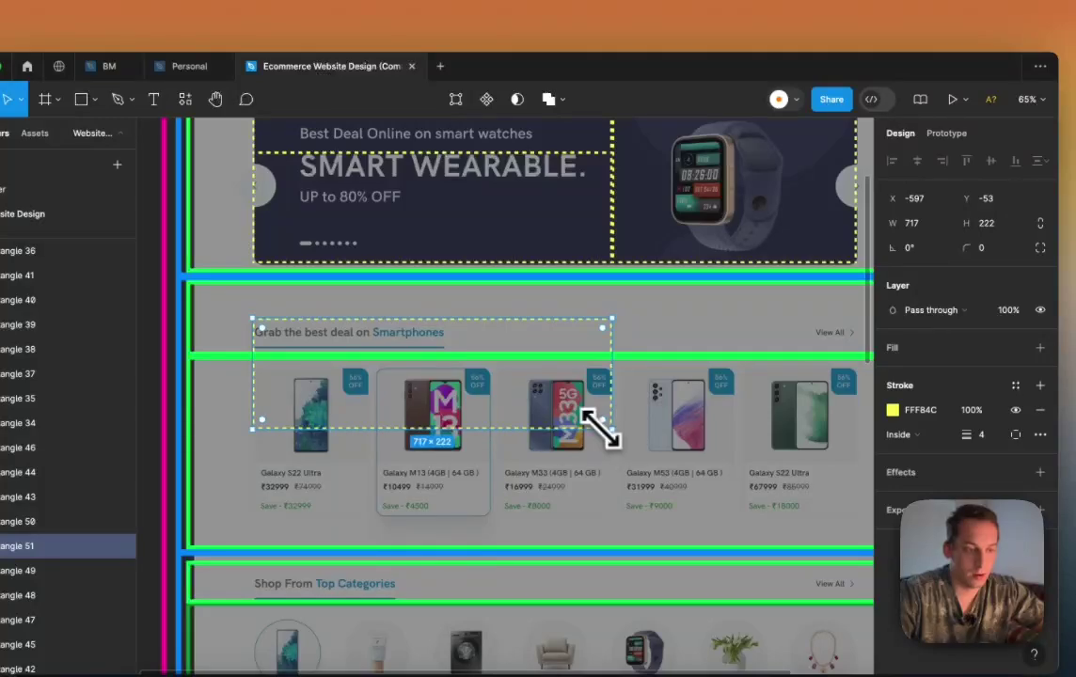
drag(607, 430, 788, 331)
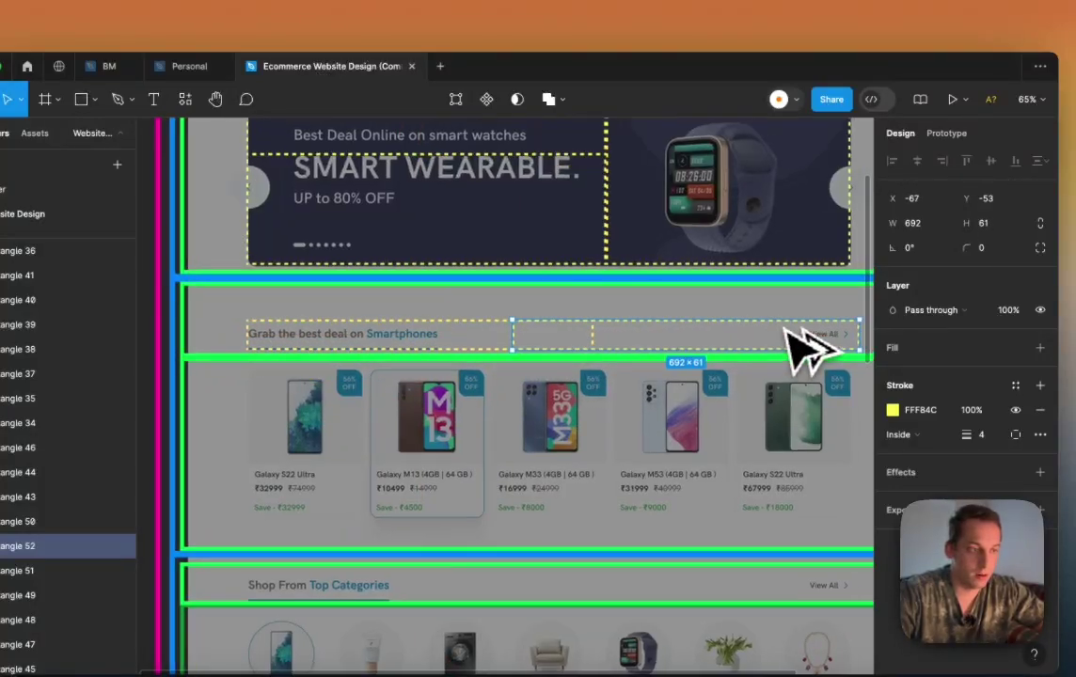
Step: Fit the View All outline to the page's right edge at 632 × 61 and extend the Smartphones heading outline to the left edge, 808 × 61
scroll(799, 348, right, 3)
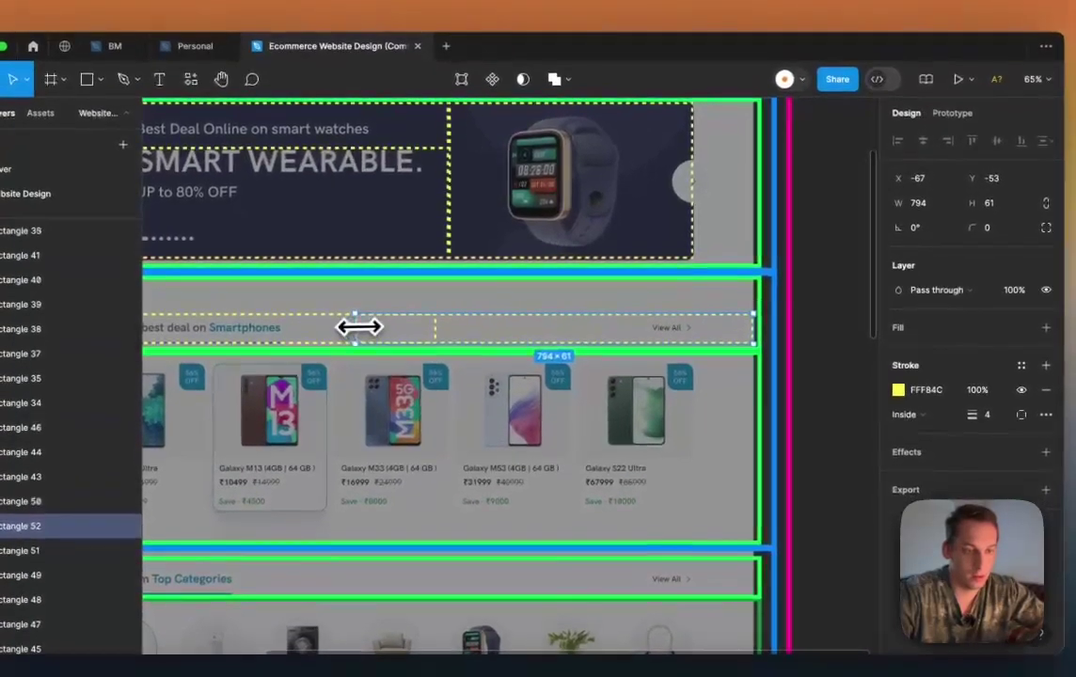
drag(350, 347, 426, 346)
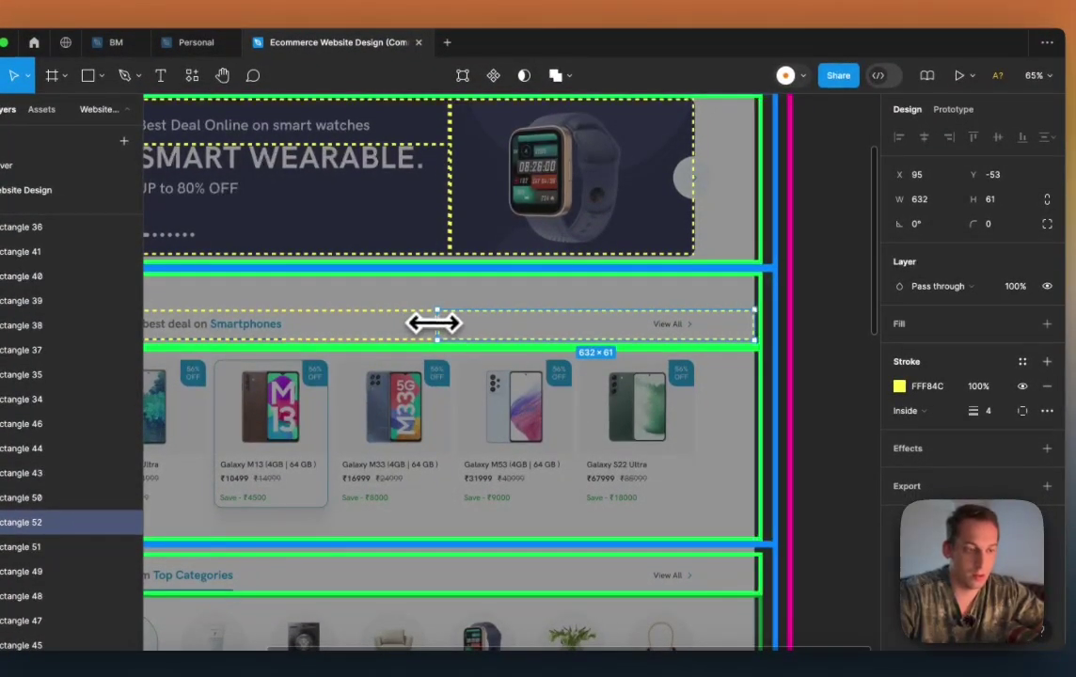
click(834, 365)
scroll(833, 365, down, 3)
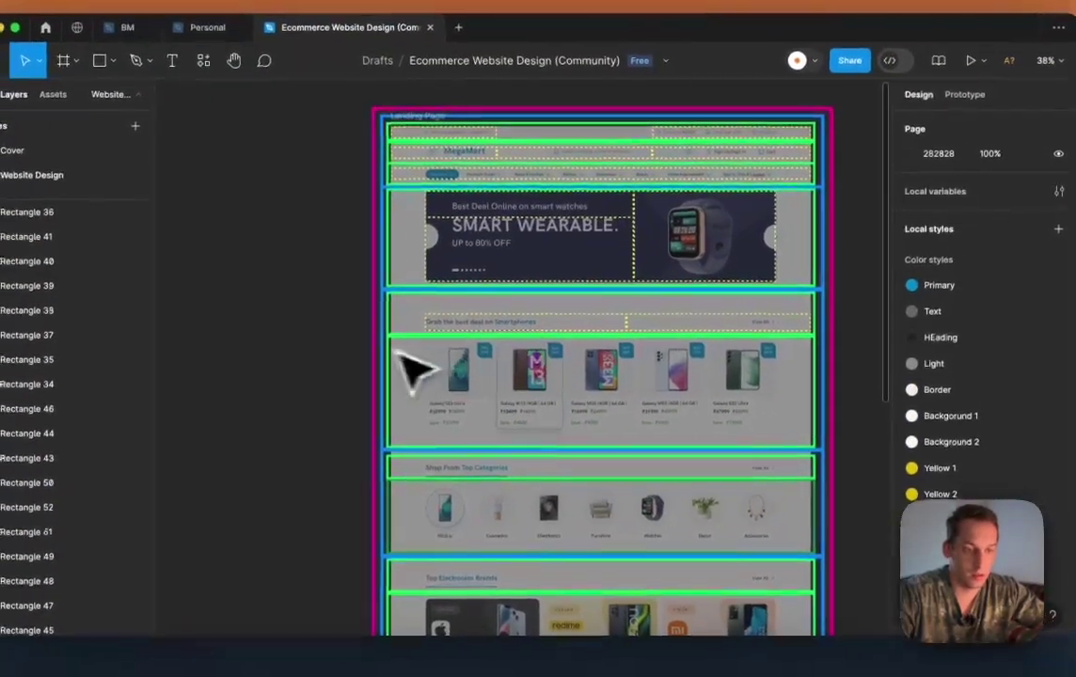
click(437, 318)
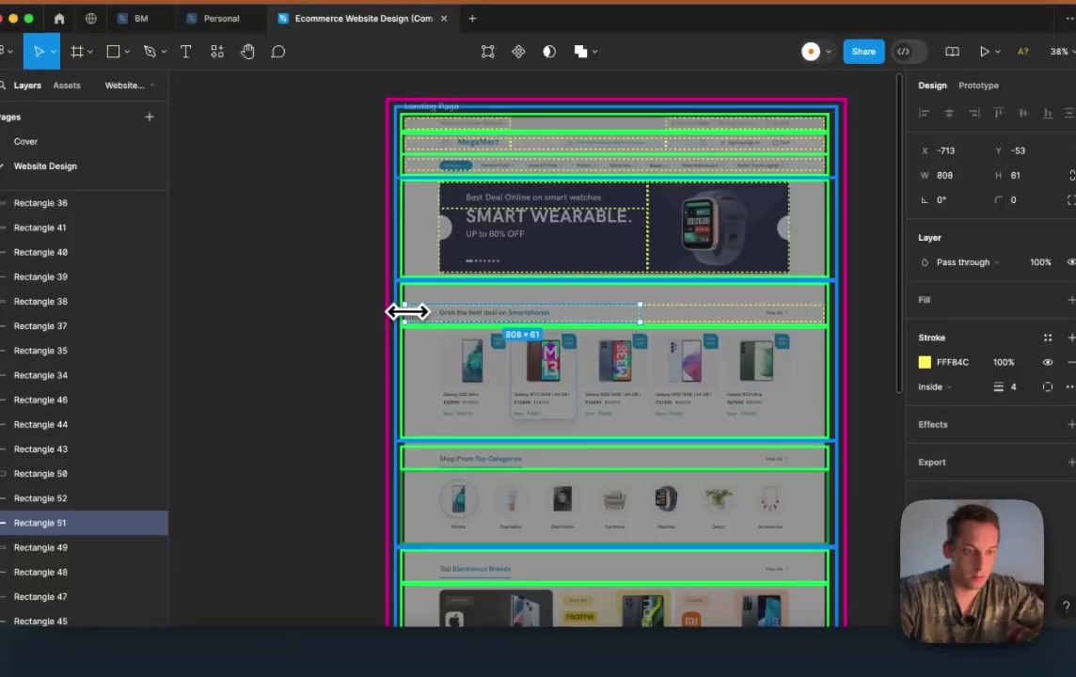
key(Escape)
Step: Duplicate the Smartphones heading outline onto the product row below and resize it around the five phone cards, 1193 × 301
drag(509, 308, 510, 335)
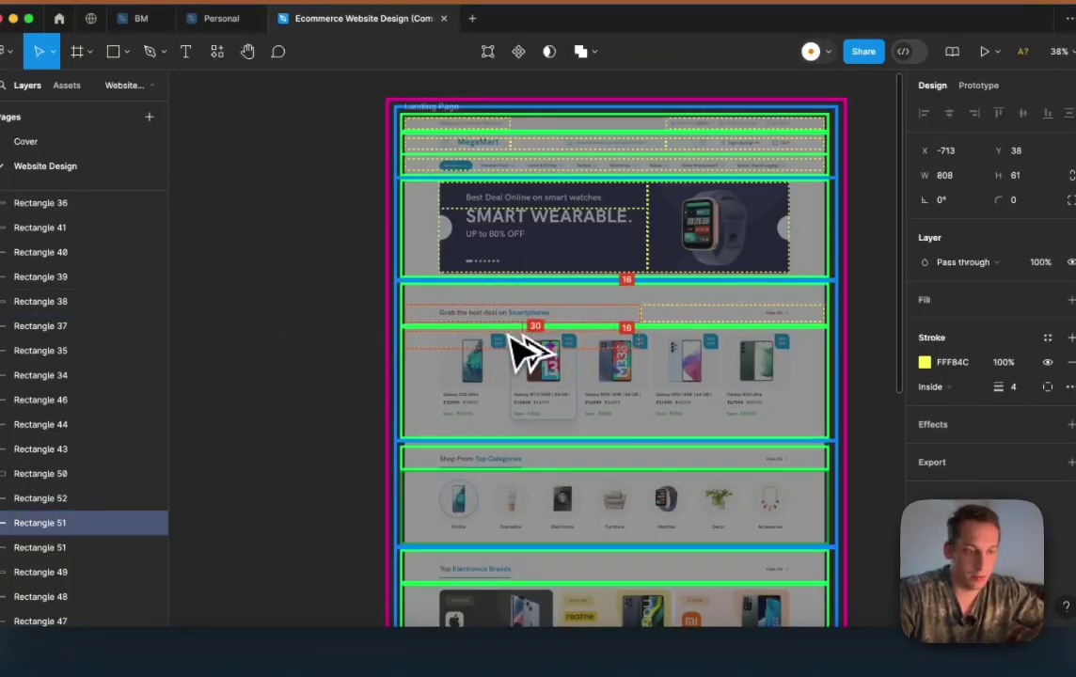
scroll(531, 353, up, 3)
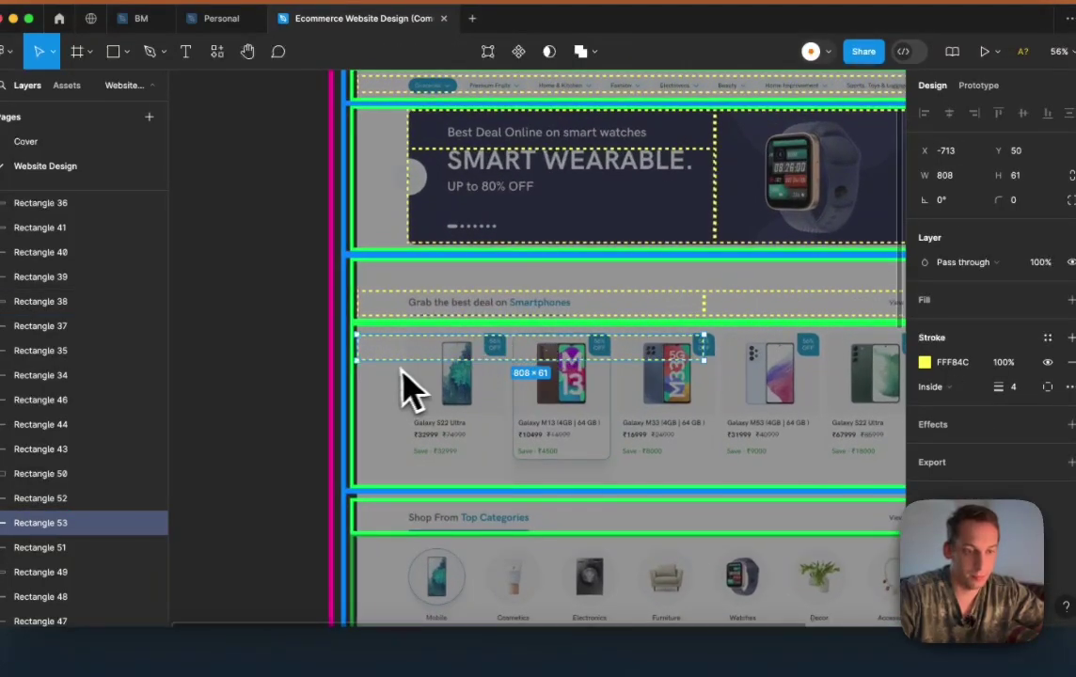
drag(359, 362, 414, 463)
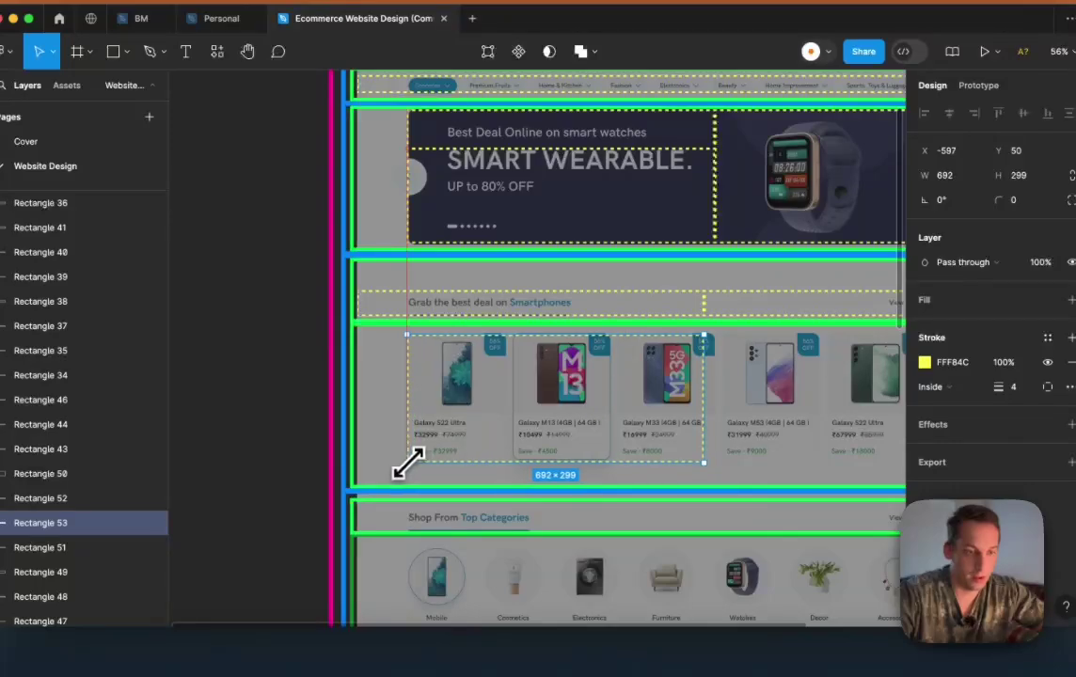
drag(699, 412, 766, 411)
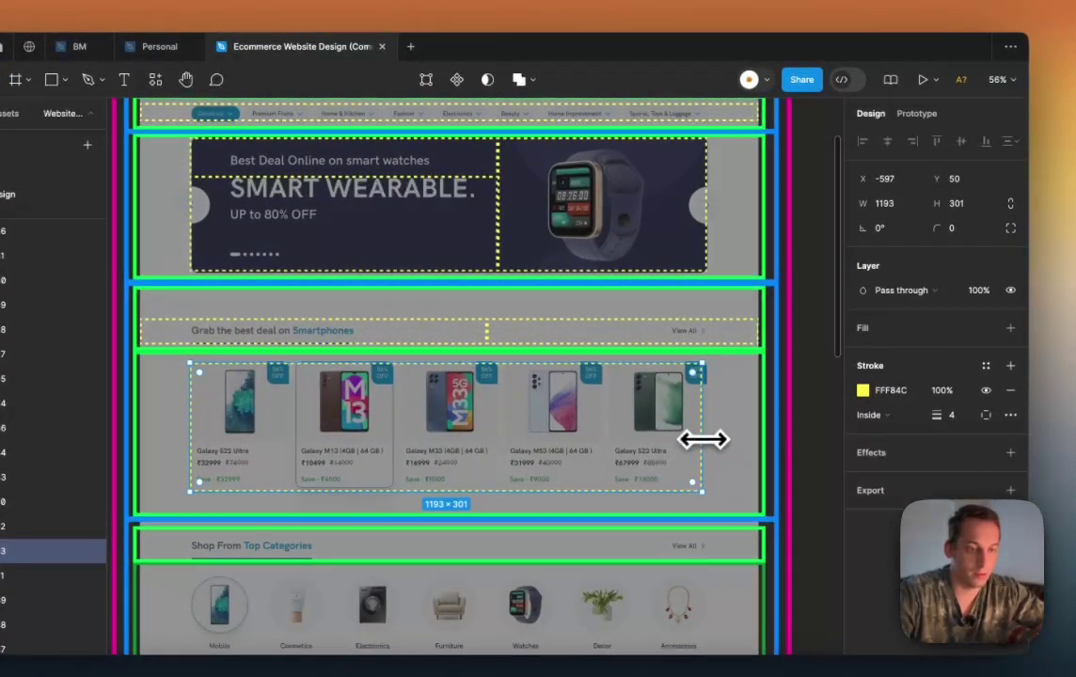
scroll(721, 469, down, 3)
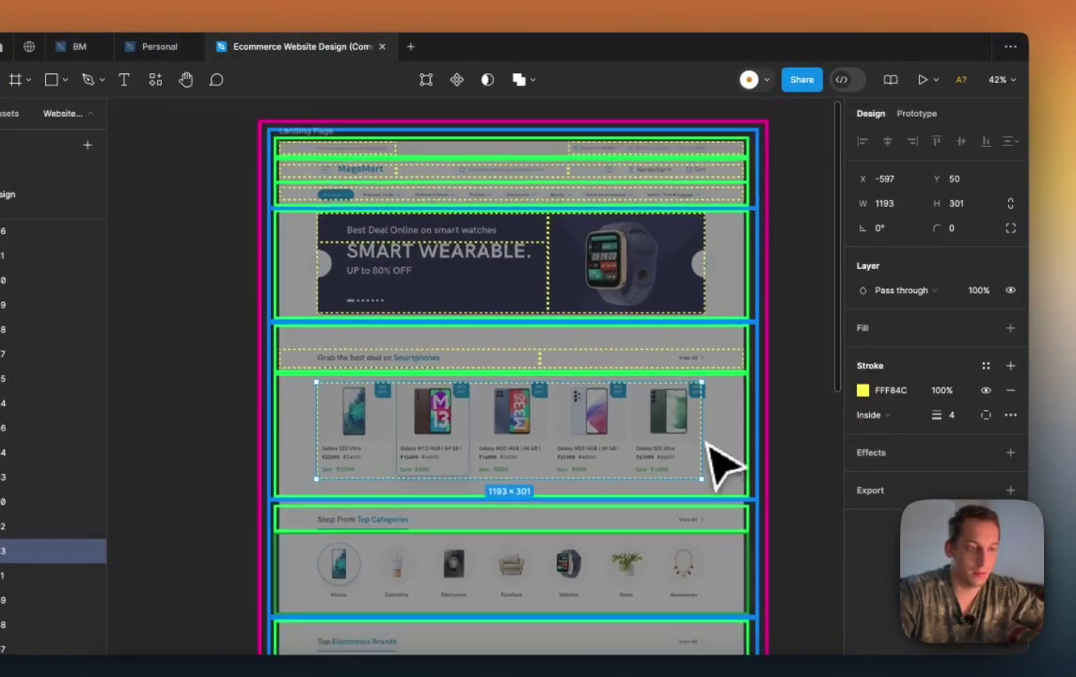
click(806, 450)
Step: Look over the outlined landing page from the product rows to the footer and examine its layer list
scroll(806, 450, down, 5)
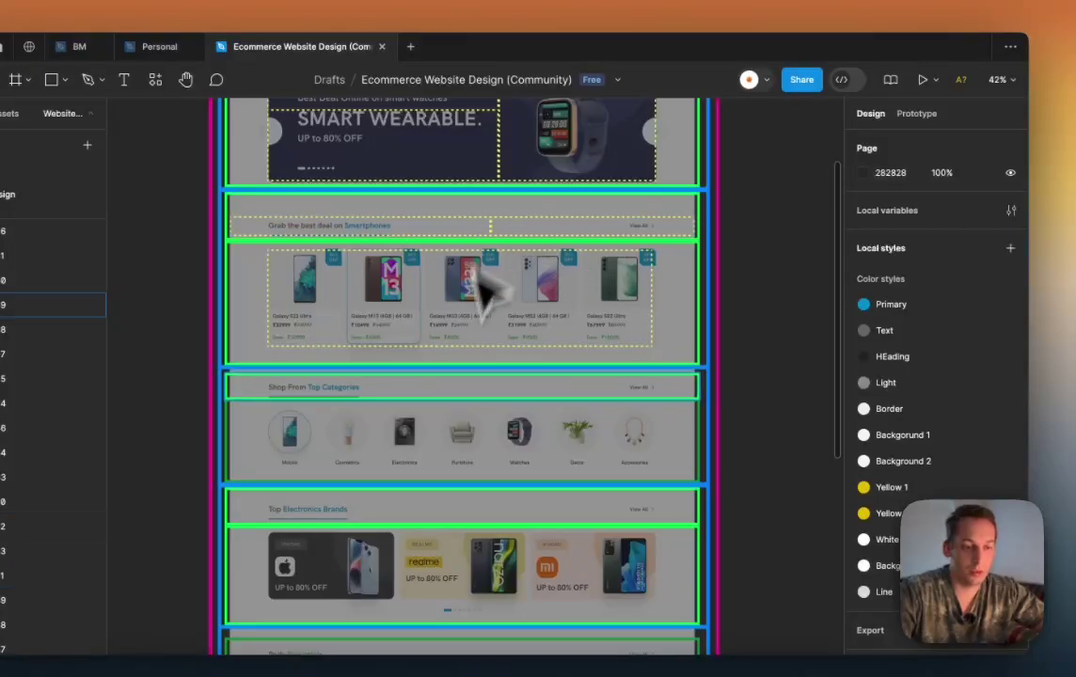
scroll(447, 433, down, 5)
scroll(457, 433, up, 4)
scroll(457, 432, down, 3)
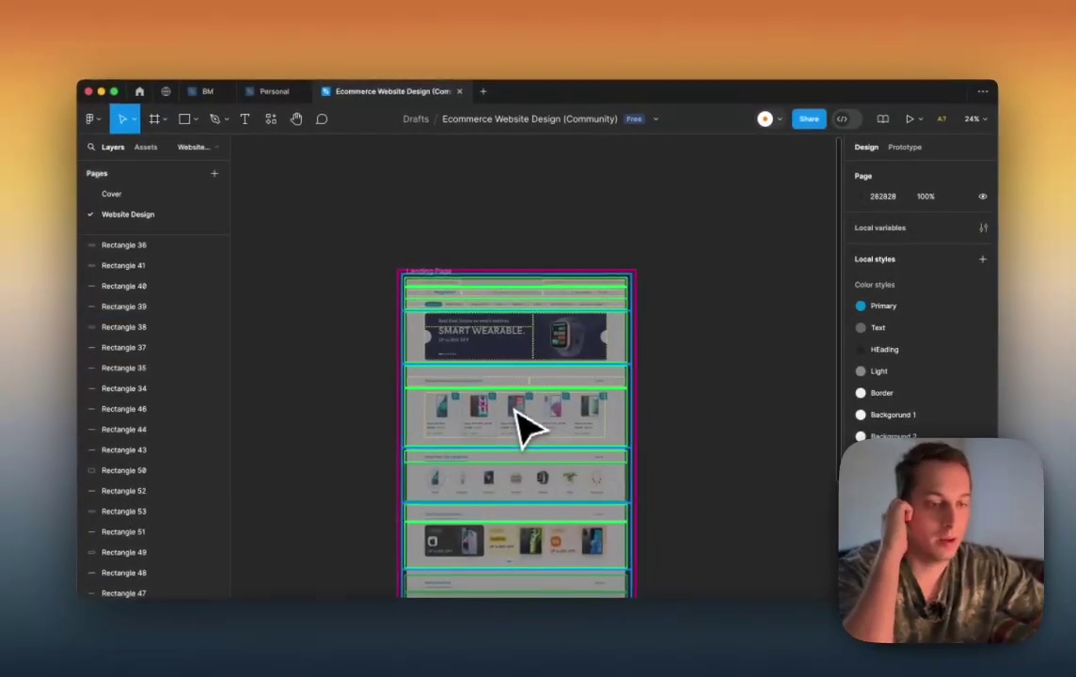
scroll(527, 428, right, 2)
scroll(528, 428, down, 3)
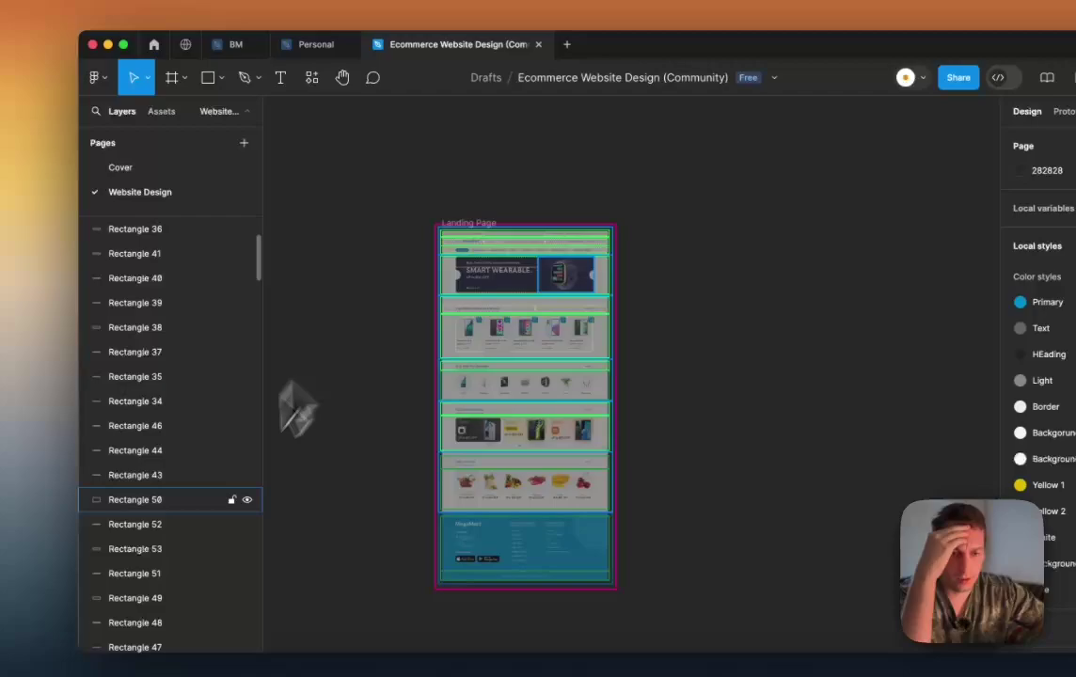
scroll(180, 477, down, 5)
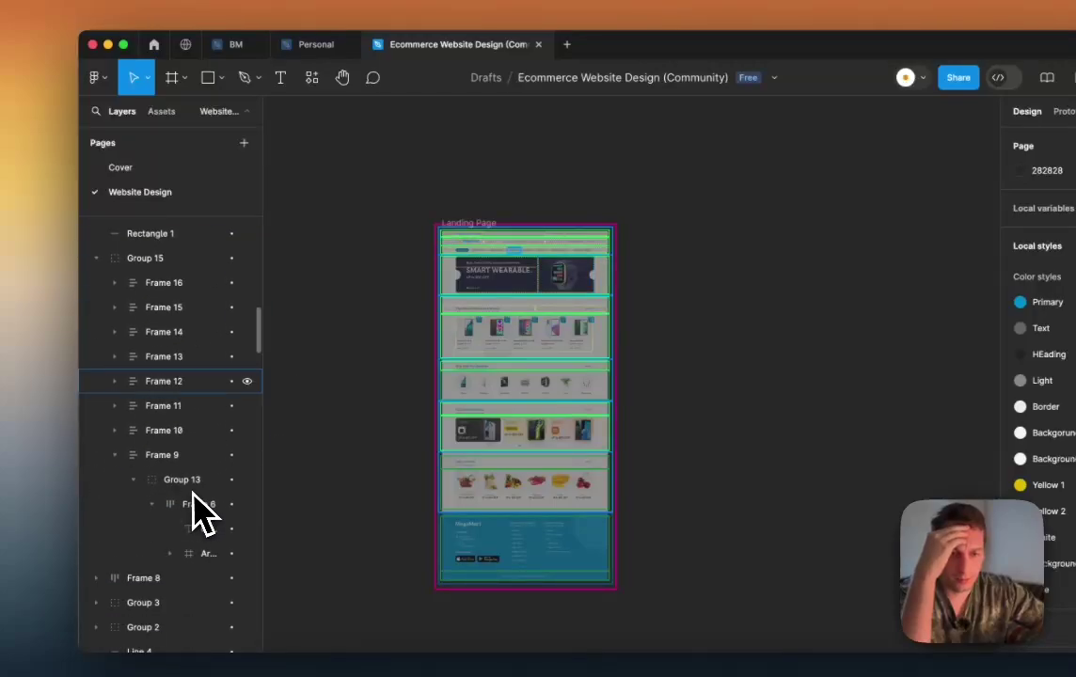
scroll(198, 508, up, 5)
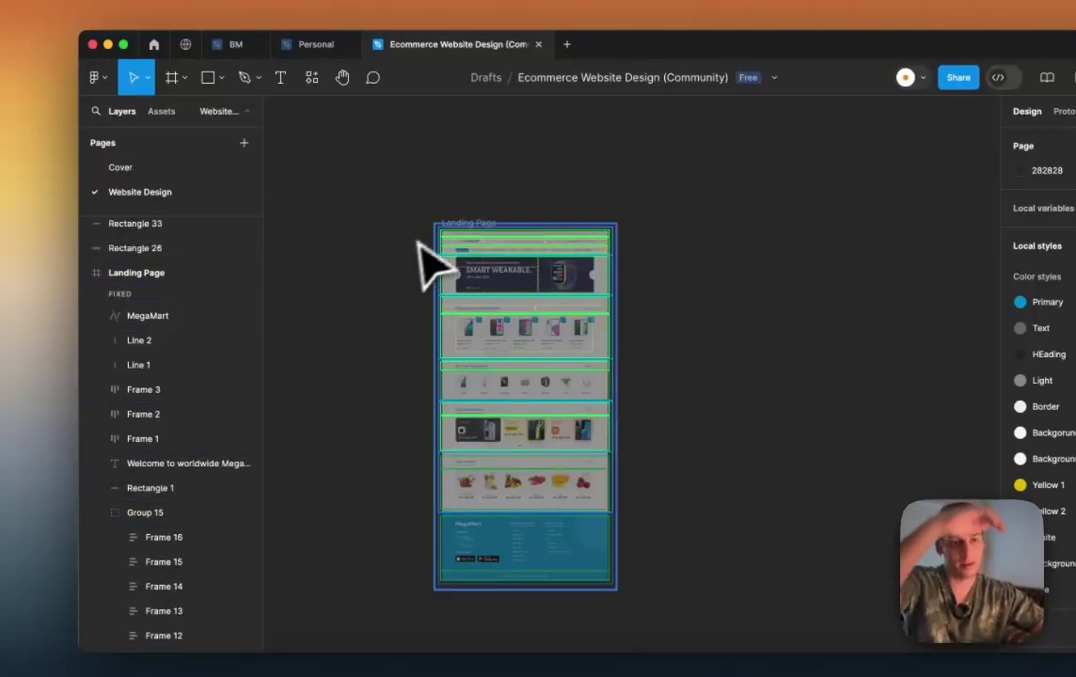
Step: Duplicate the Landing Page frame and place the copy beside the outlined original at X 908, Y -695
scroll(466, 224, up, 5)
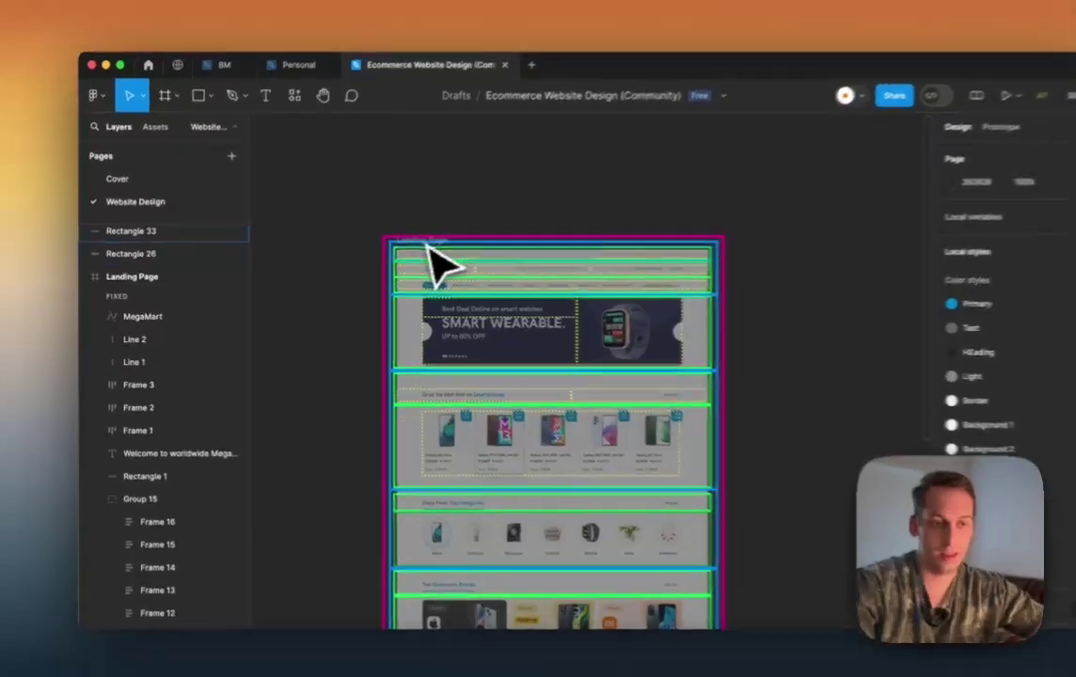
scroll(459, 236, up, 10)
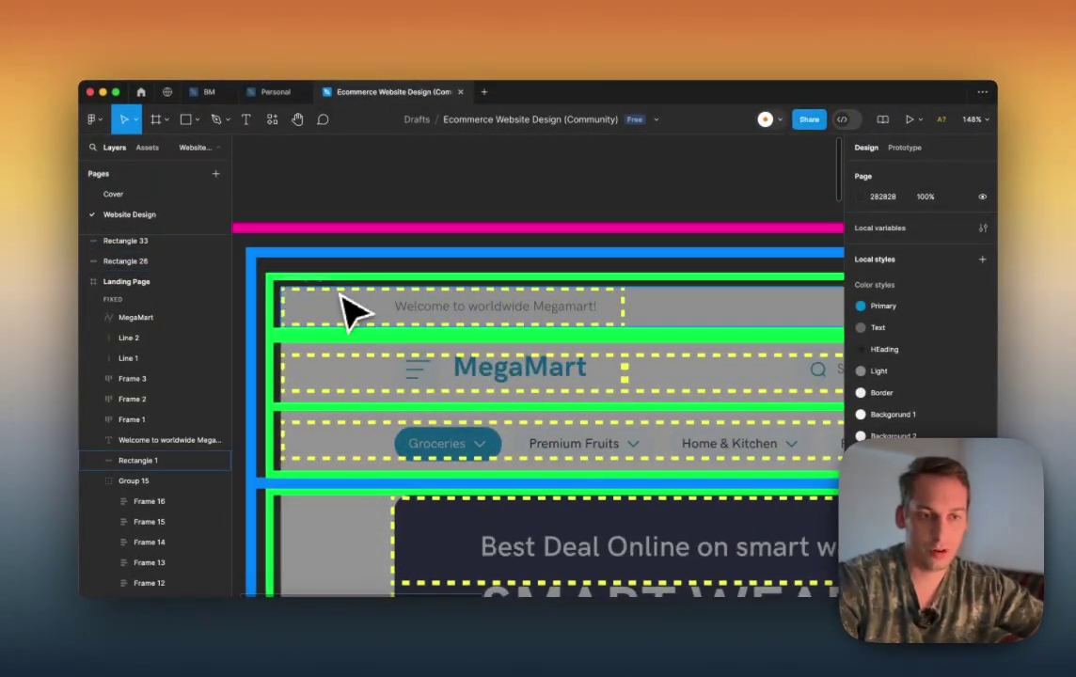
scroll(305, 304, up, 3)
click(261, 298)
scroll(257, 303, down, 3)
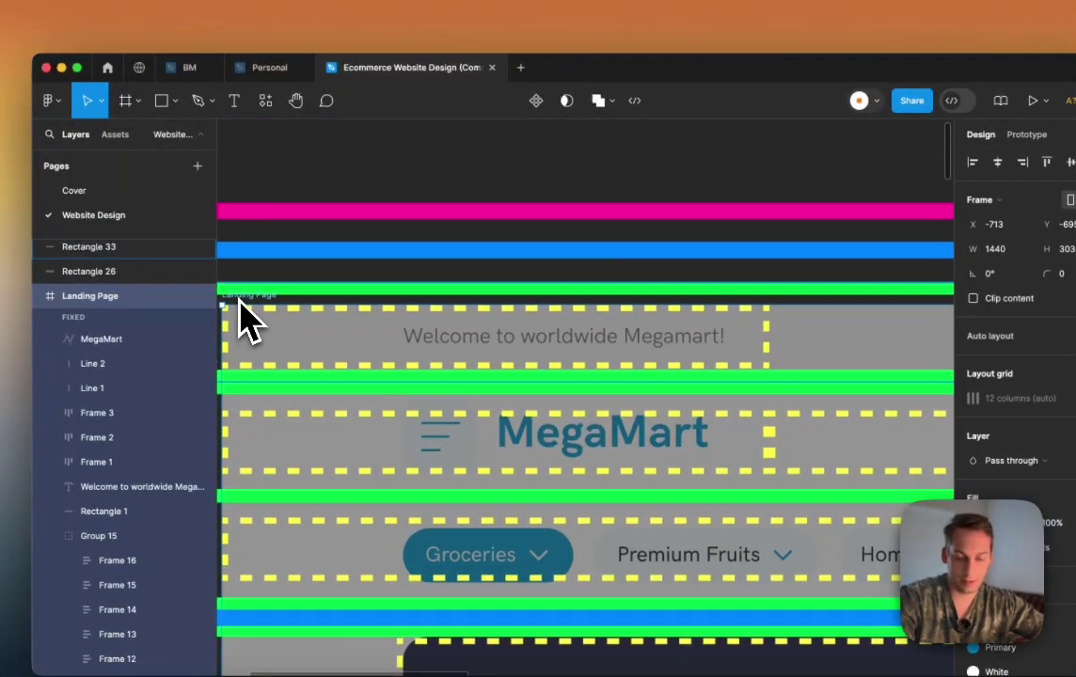
scroll(945, 256, right, 10)
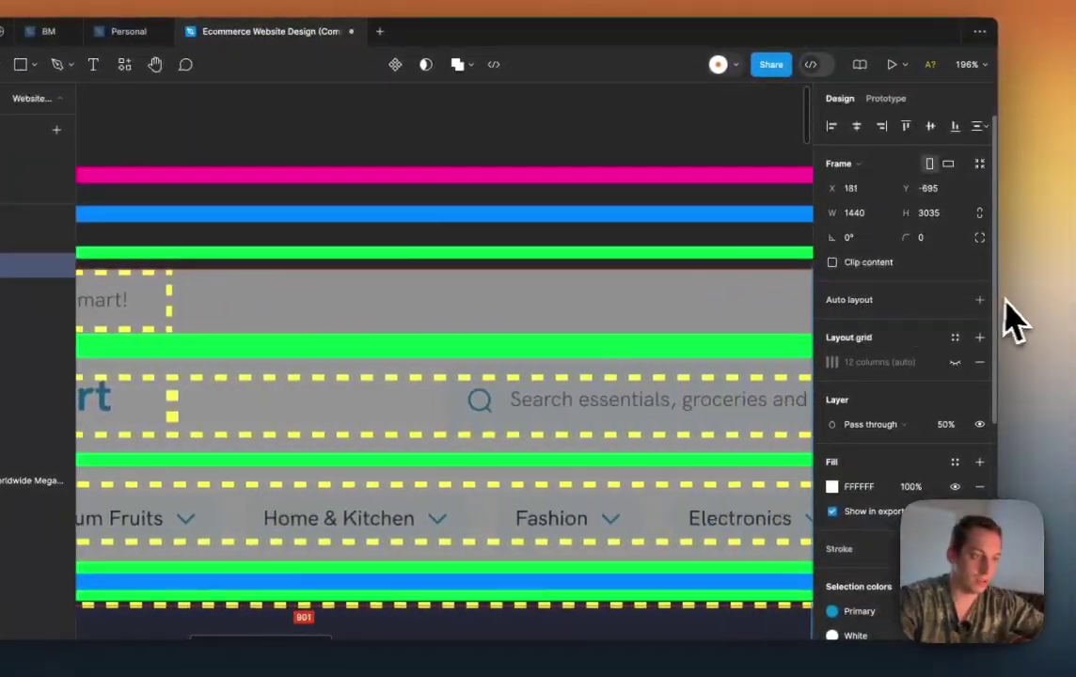
scroll(1014, 320, right, 15)
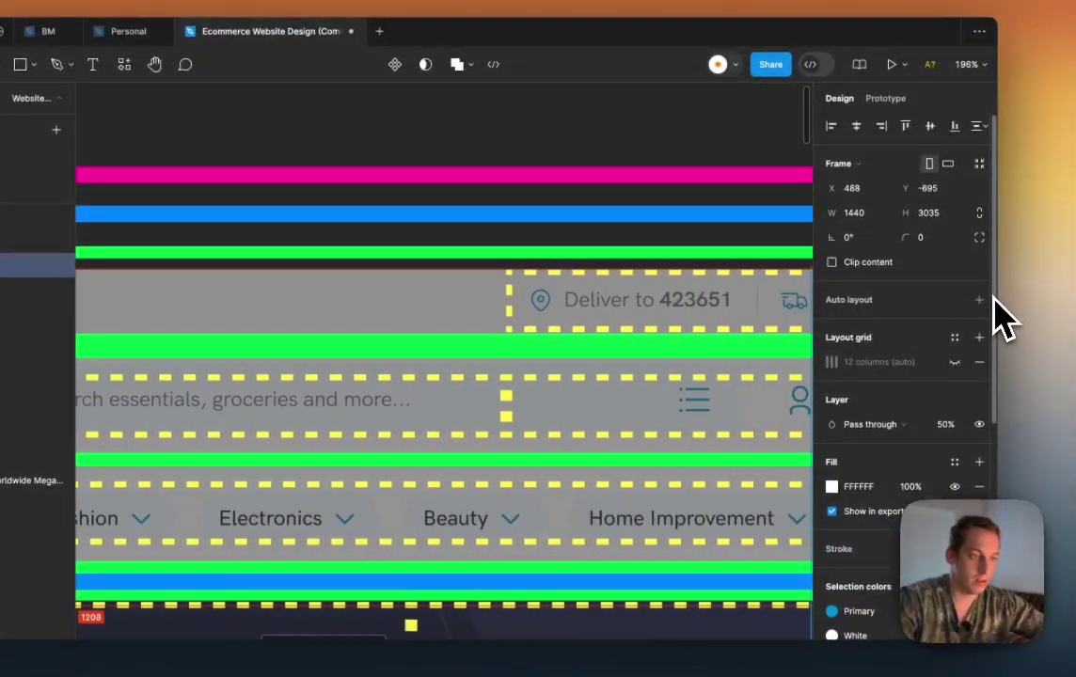
drag(994, 299, 701, 337)
Step: Set the duplicated Landing Page frame's layer opacity to 100%
scroll(701, 339, down, 5)
scroll(716, 354, down, 5)
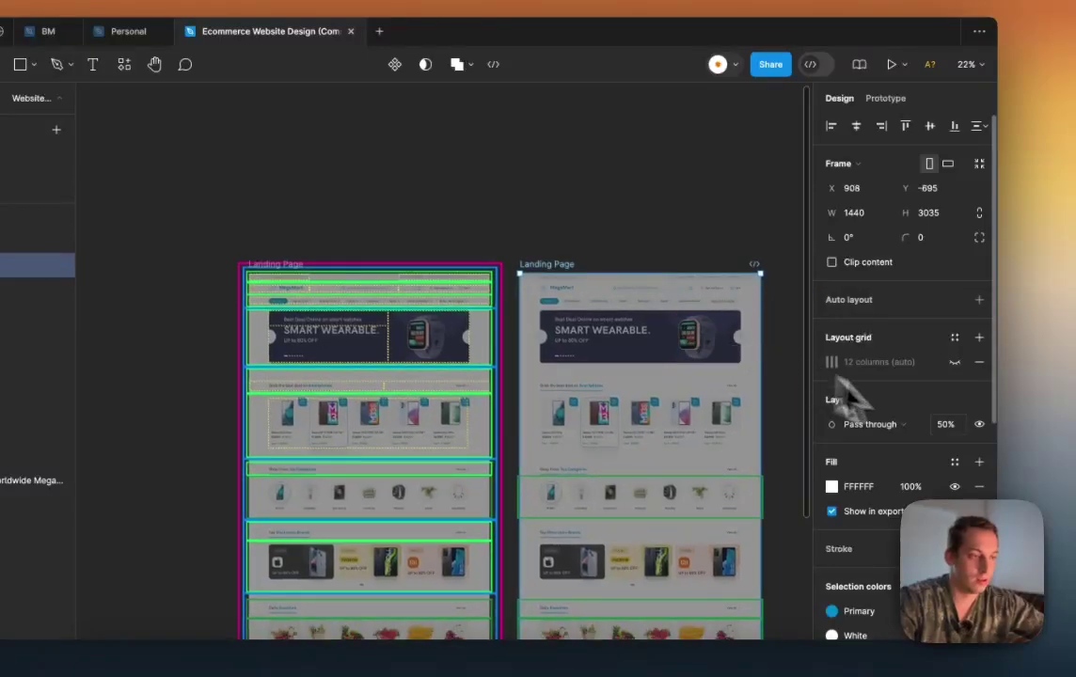
key(Return)
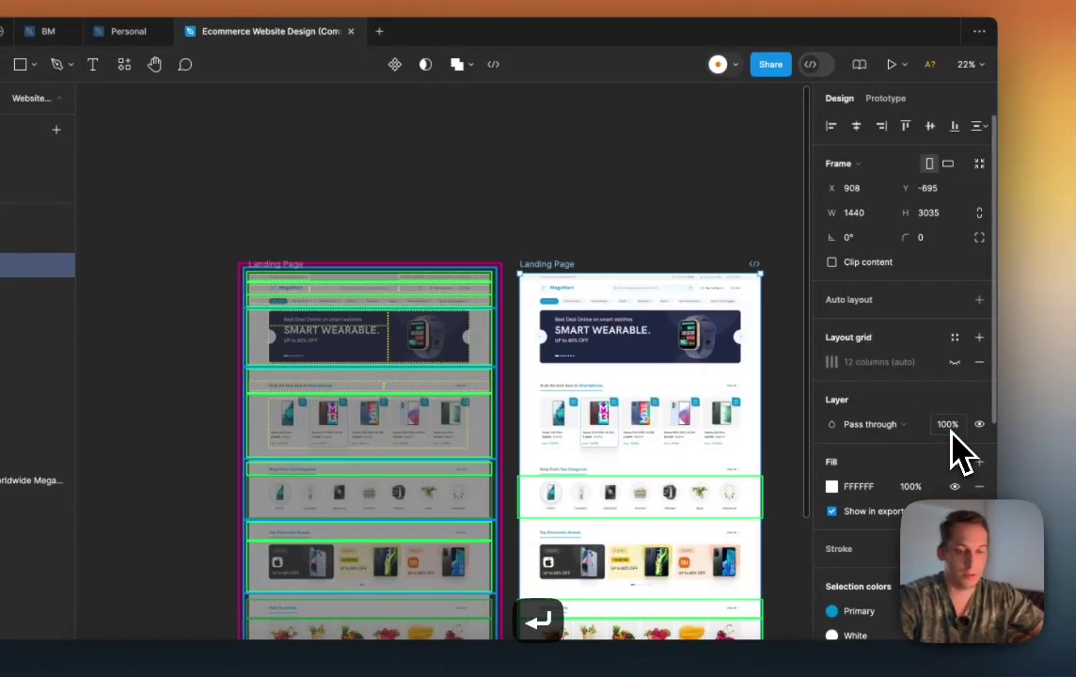
click(603, 243)
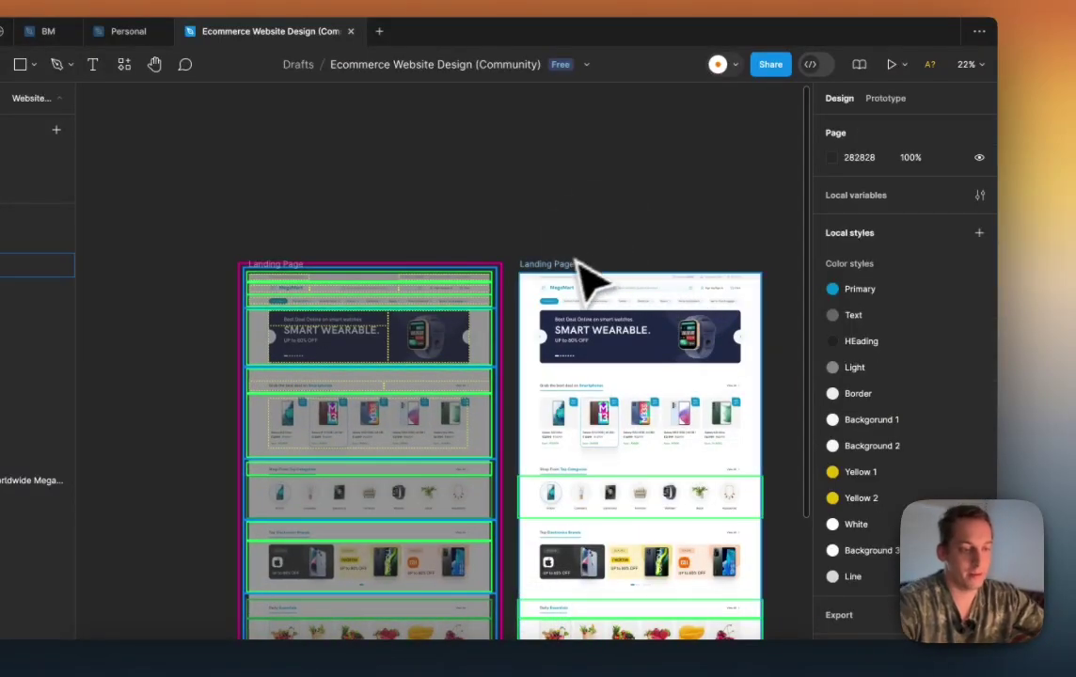
Step: Delete the leftover green outlines around the Top Categories and Daily Essentials rows in the duplicated page
scroll(563, 282, down, 3)
scroll(562, 283, right, 2)
click(688, 376)
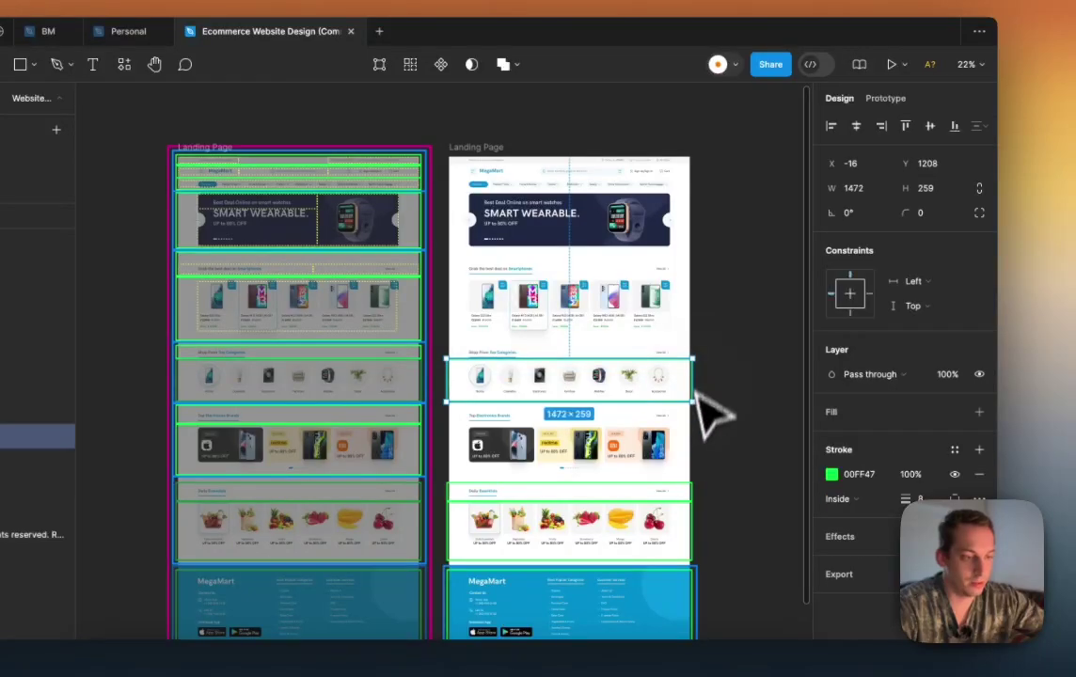
shift+click(698, 508)
key(BackSpace)
click(694, 506)
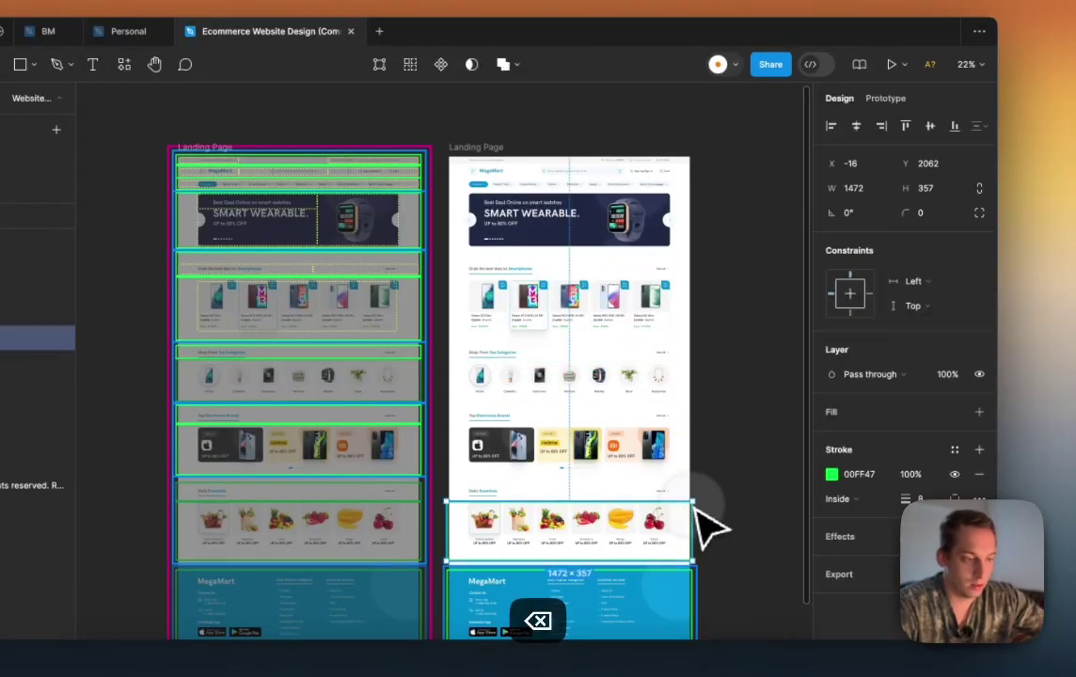
key(BackSpace)
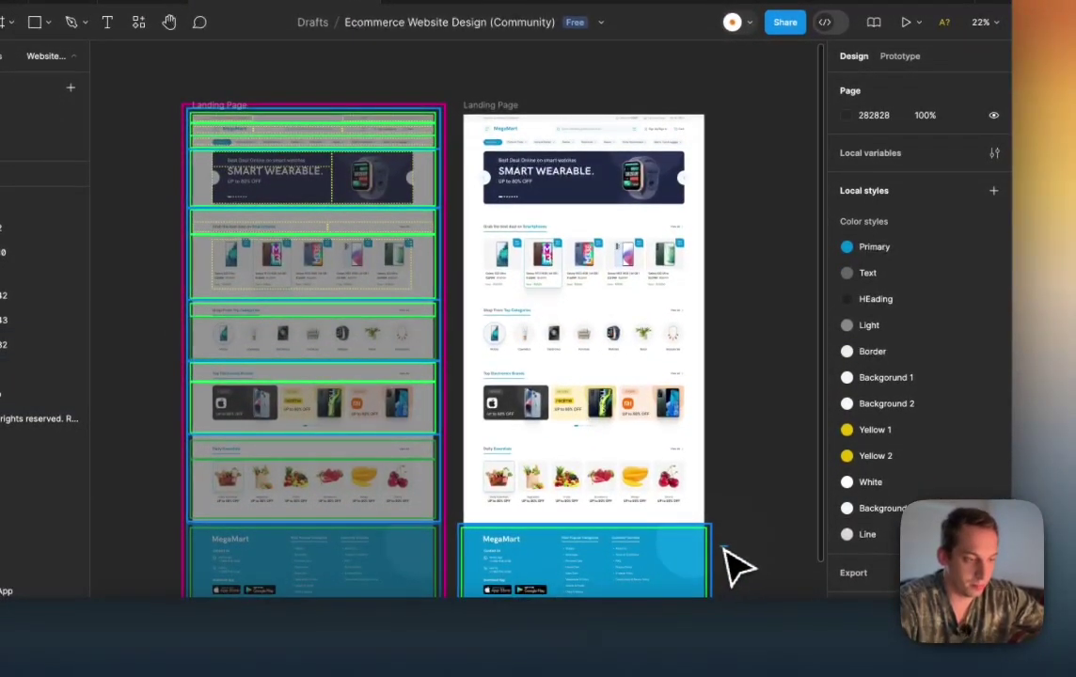
Step: Delete the blue and green outlines around the duplicated page's footer, including the one over the copyright row
click(715, 555)
shift+click(715, 569)
key(BackSpace)
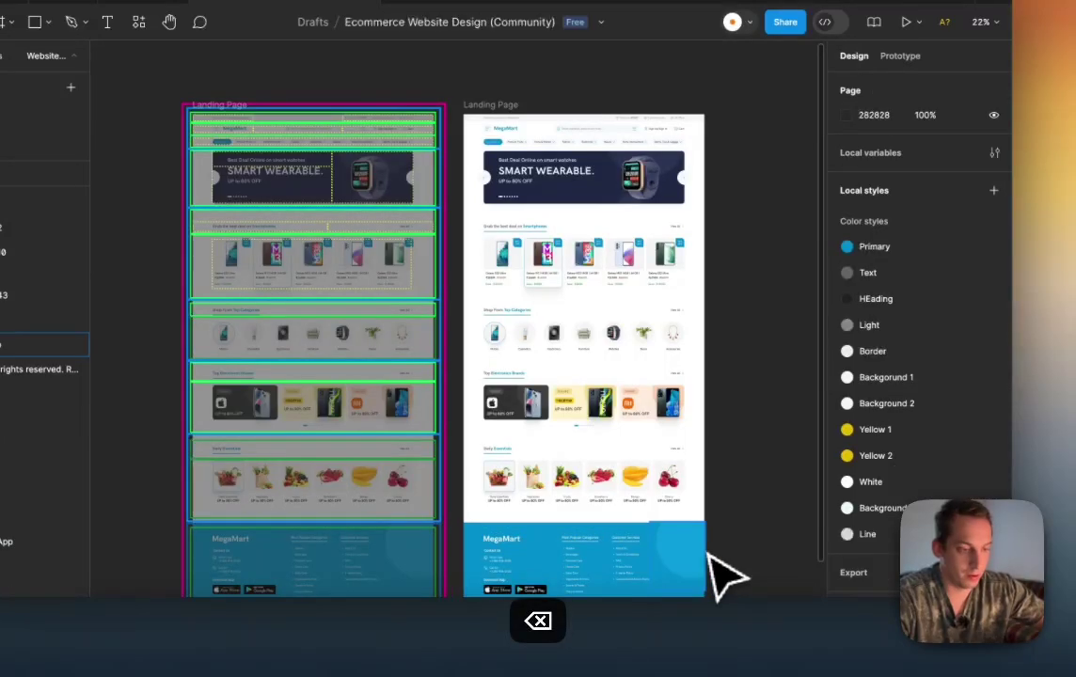
scroll(722, 574, down, 4)
click(664, 430)
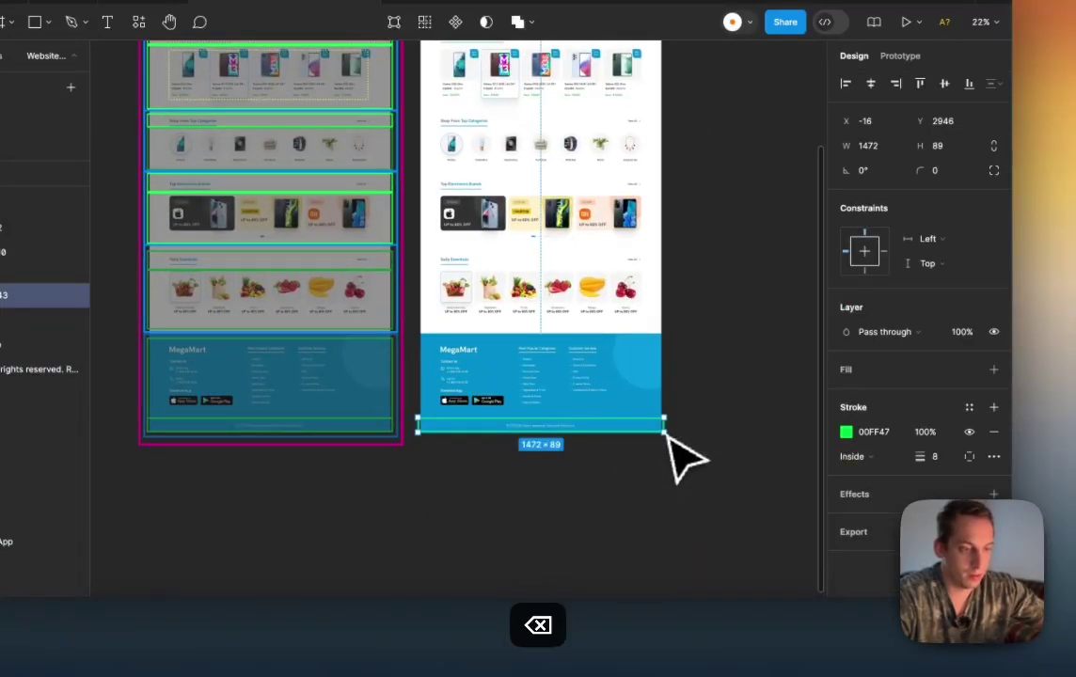
key(BackSpace)
scroll(666, 435, up, 3)
scroll(667, 437, down, 2)
scroll(667, 438, up, 2)
scroll(667, 438, right, 2)
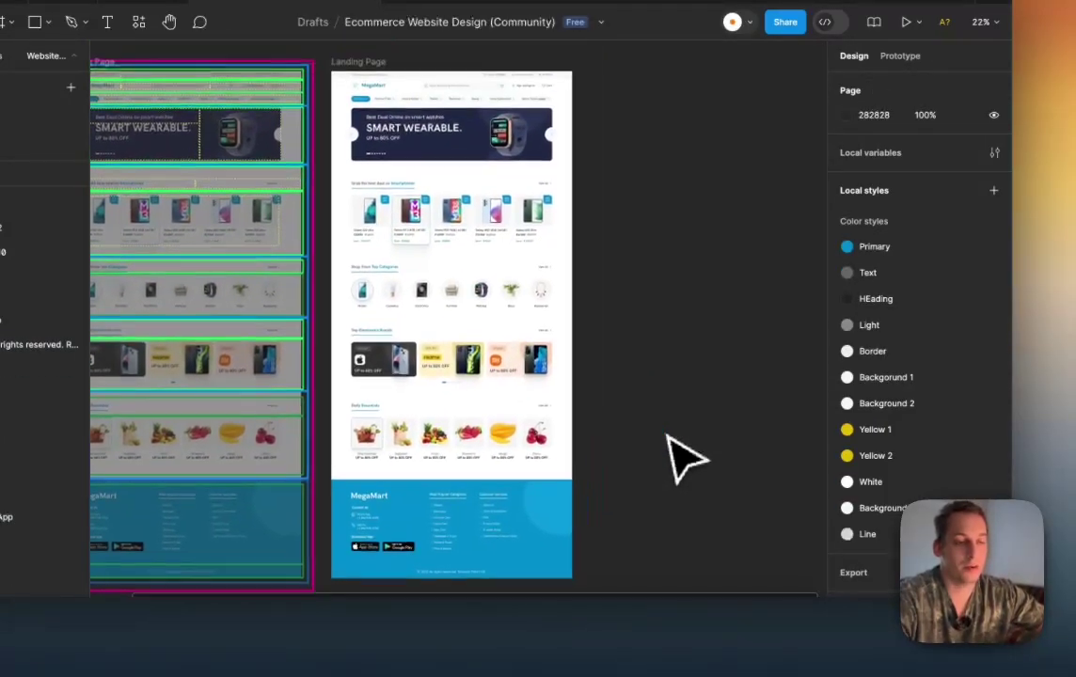
Step: Rename the duplicated frame "Landing Page - Tutorial" and export it at 4x
scroll(668, 320, up, 5)
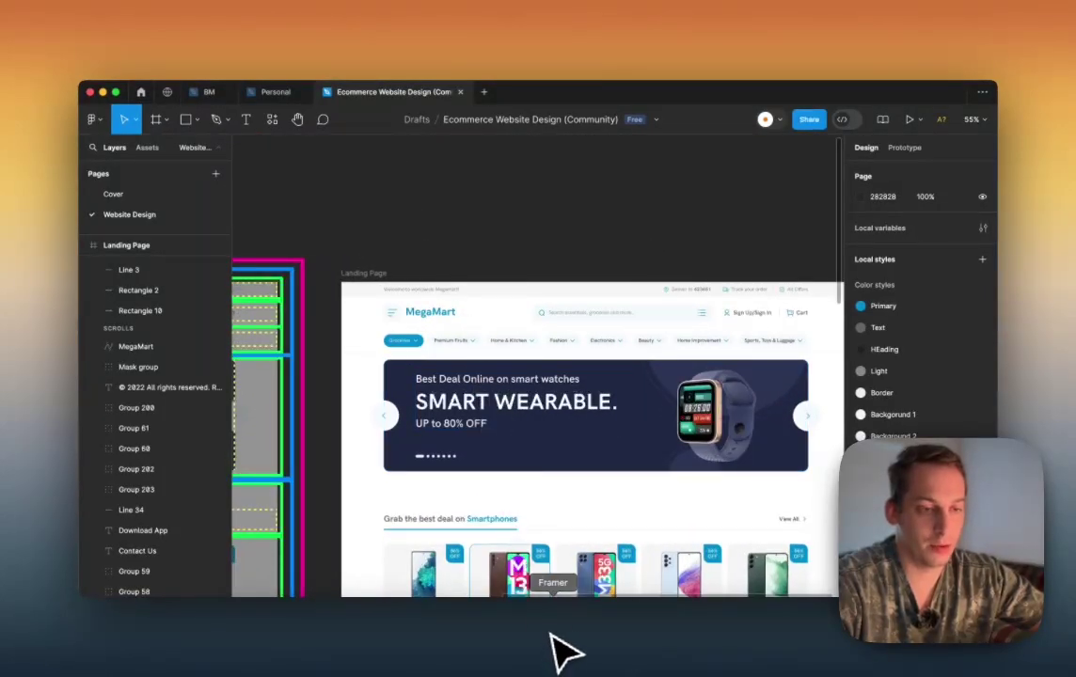
scroll(602, 215, down, 5)
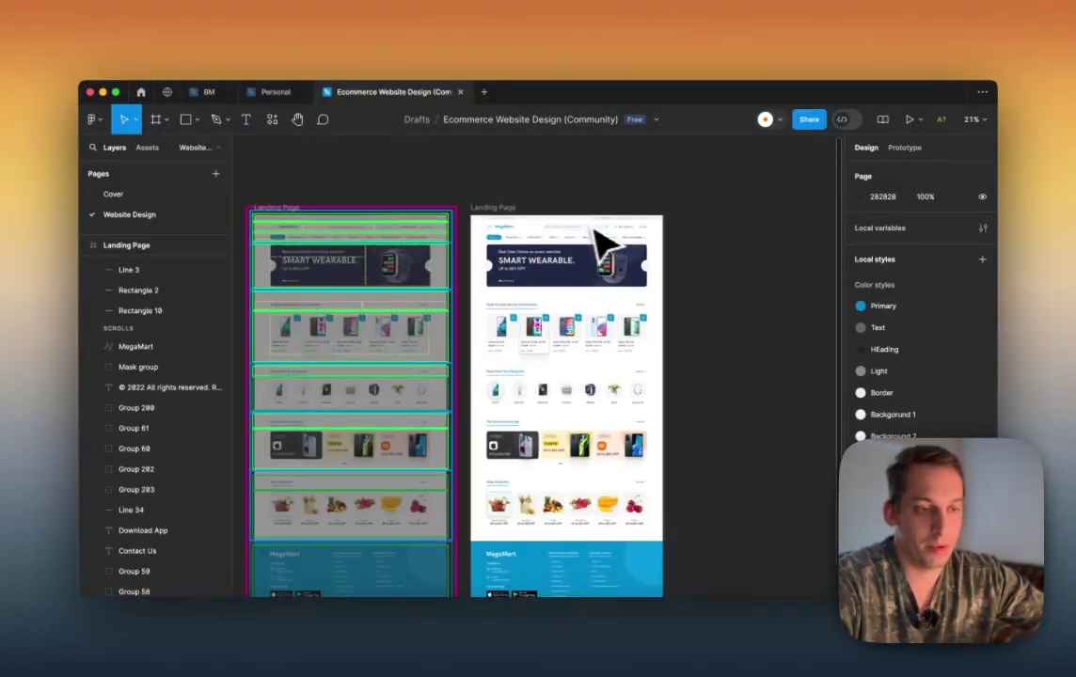
click(488, 208)
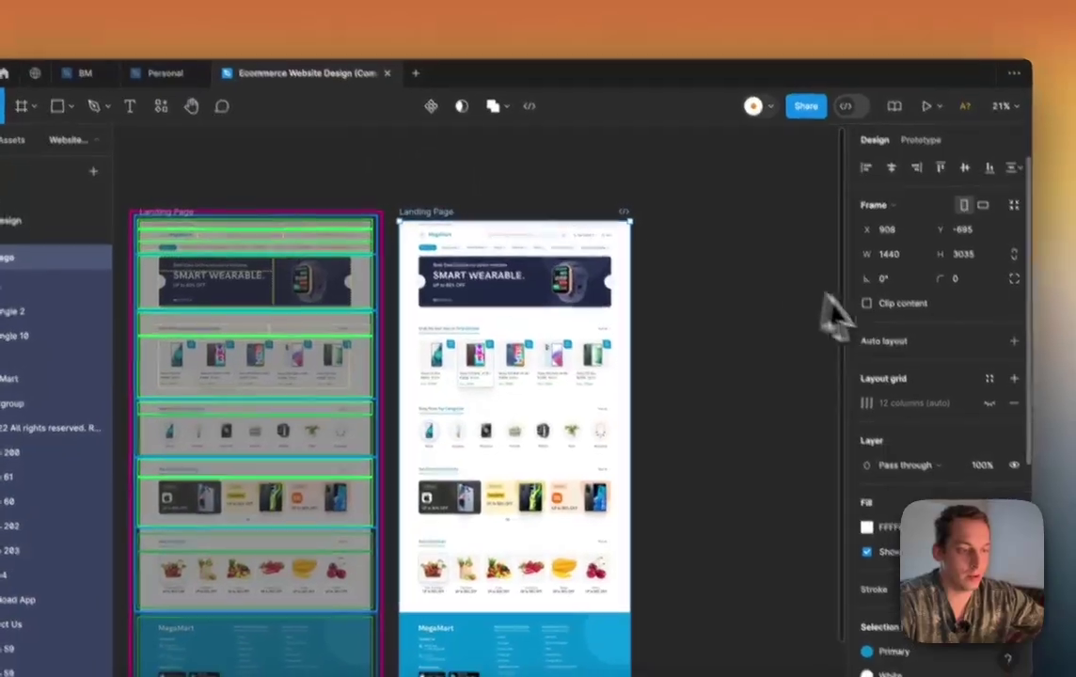
scroll(908, 368, down, 4)
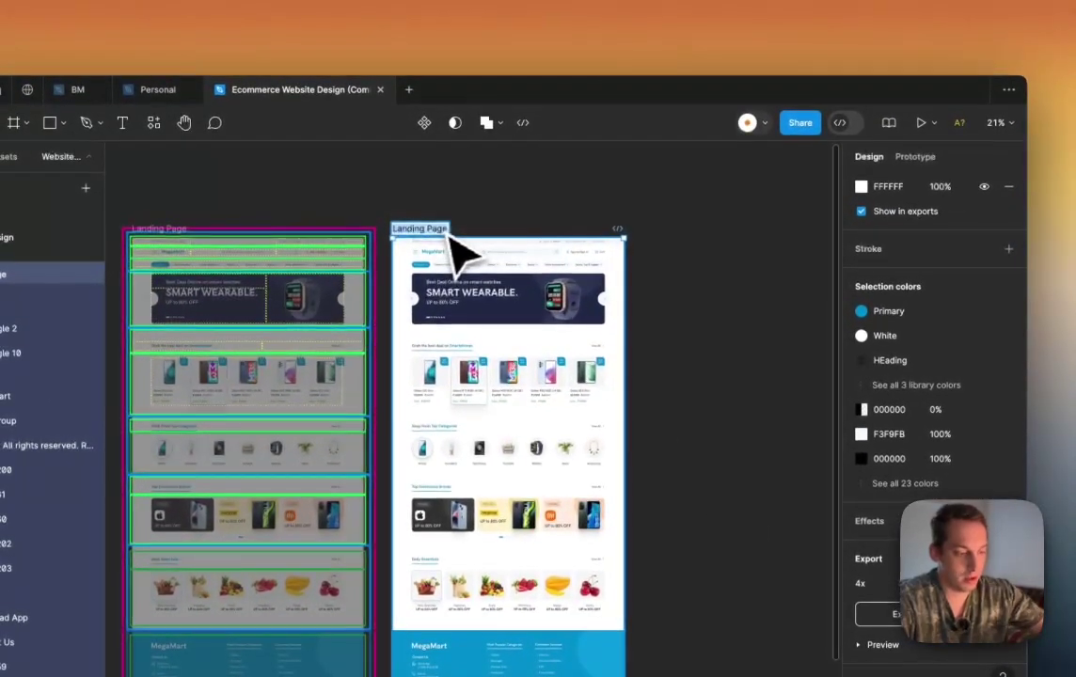
key(space)
text(- Tutorial)
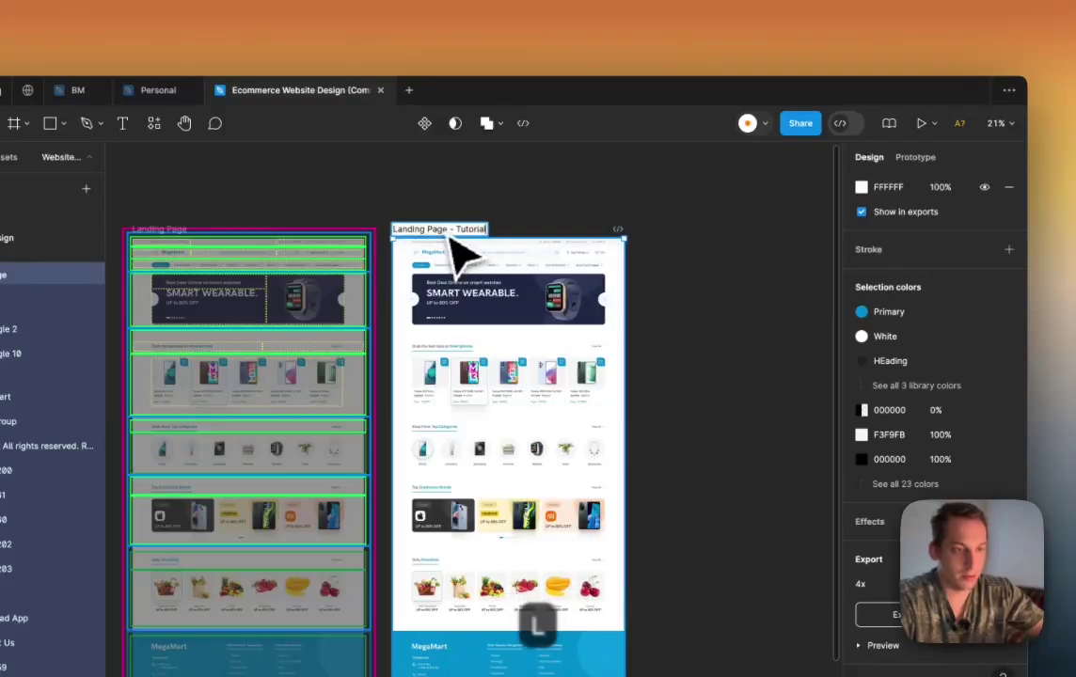
key(Return)
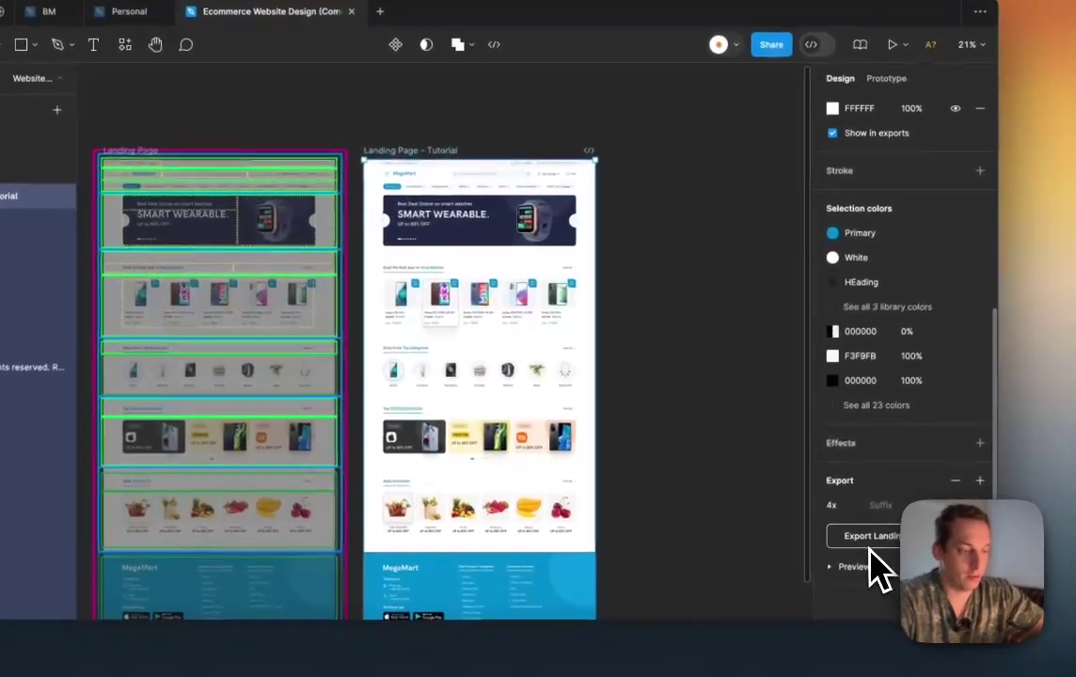
click(862, 584)
click(849, 467)
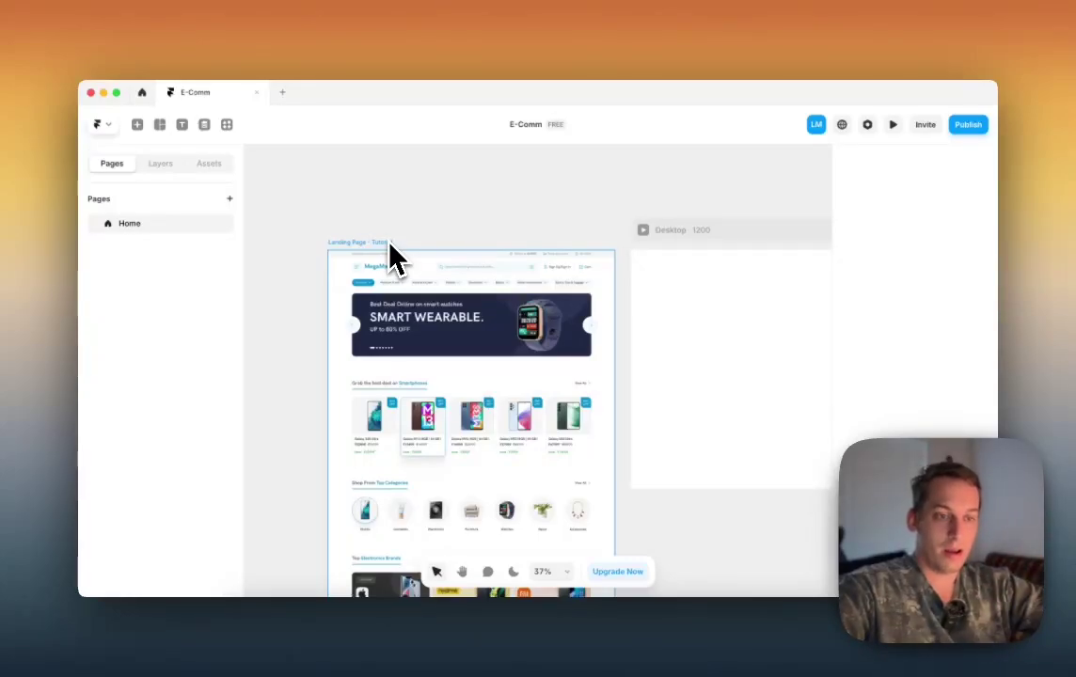
Step: Switch to the E-Comm project in Framer and position the landing page image just left of the Desktop breakpoint
drag(390, 253, 397, 256)
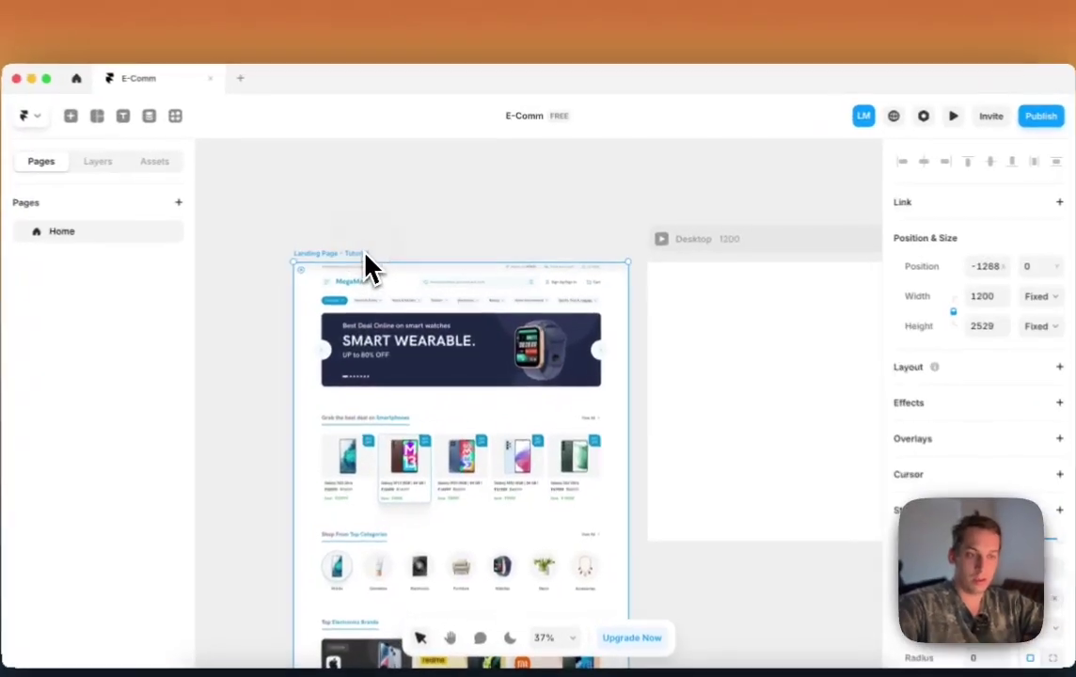
click(351, 213)
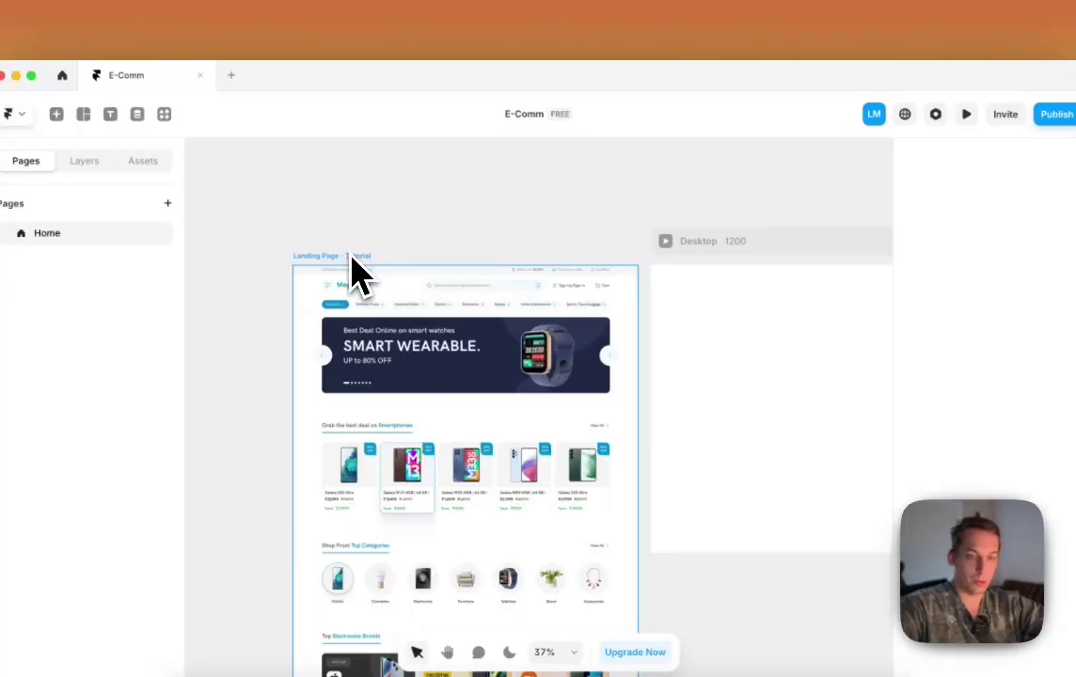
Step: Add a Tablet breakpoint at 810 and a Phone breakpoint at 390 beside the Desktop breakpoint
scroll(701, 329, right, 5)
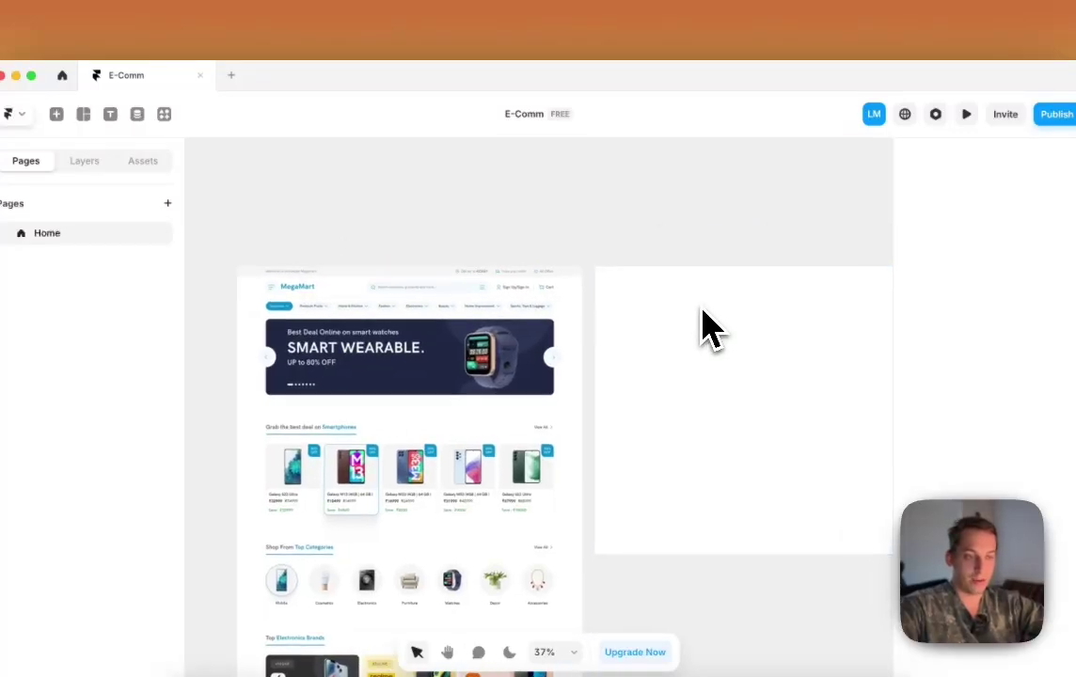
scroll(708, 329, down, 3)
click(713, 277)
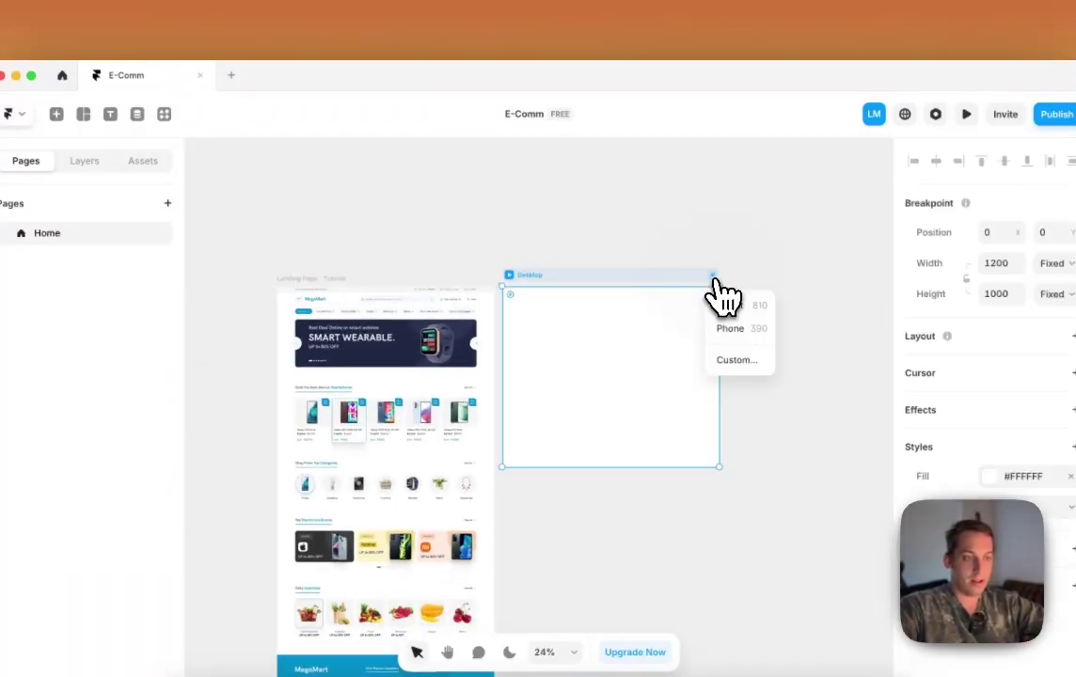
click(731, 306)
click(607, 311)
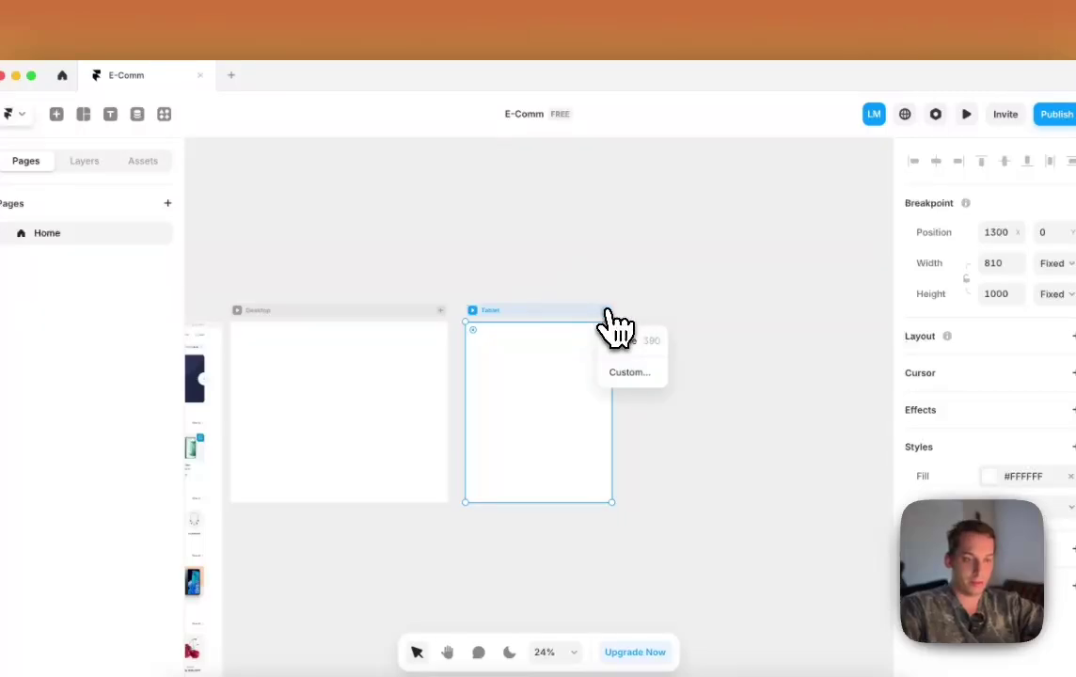
click(623, 342)
Step: Look over the three breakpoints and examine the reference image's top bar, navigation and hero banner
click(413, 312)
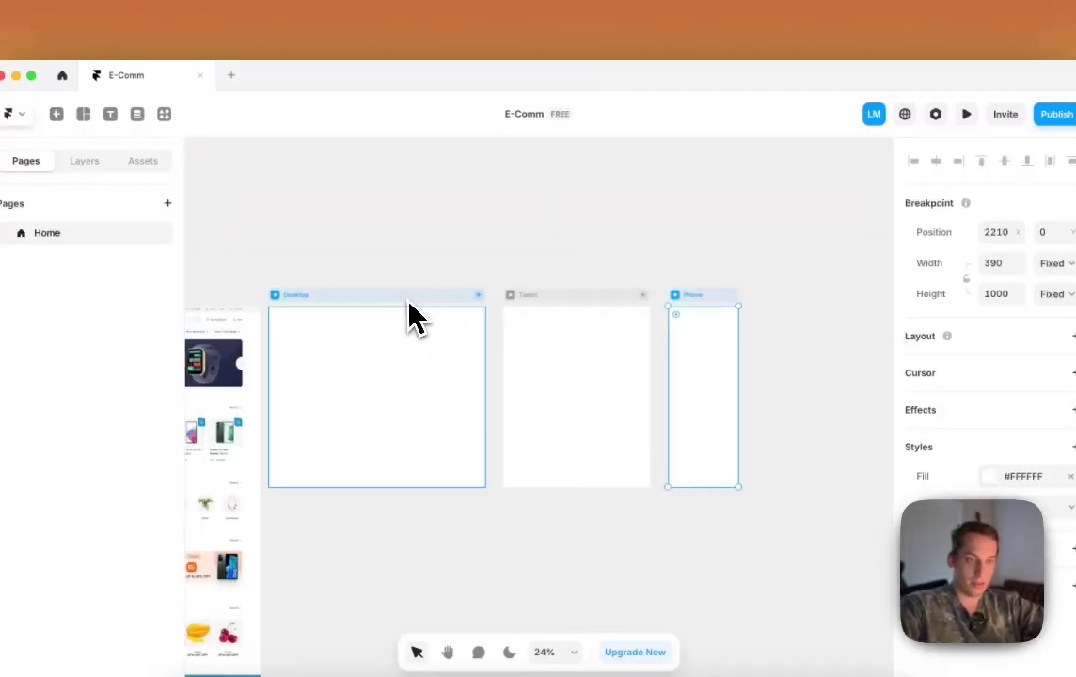
click(611, 311)
click(713, 308)
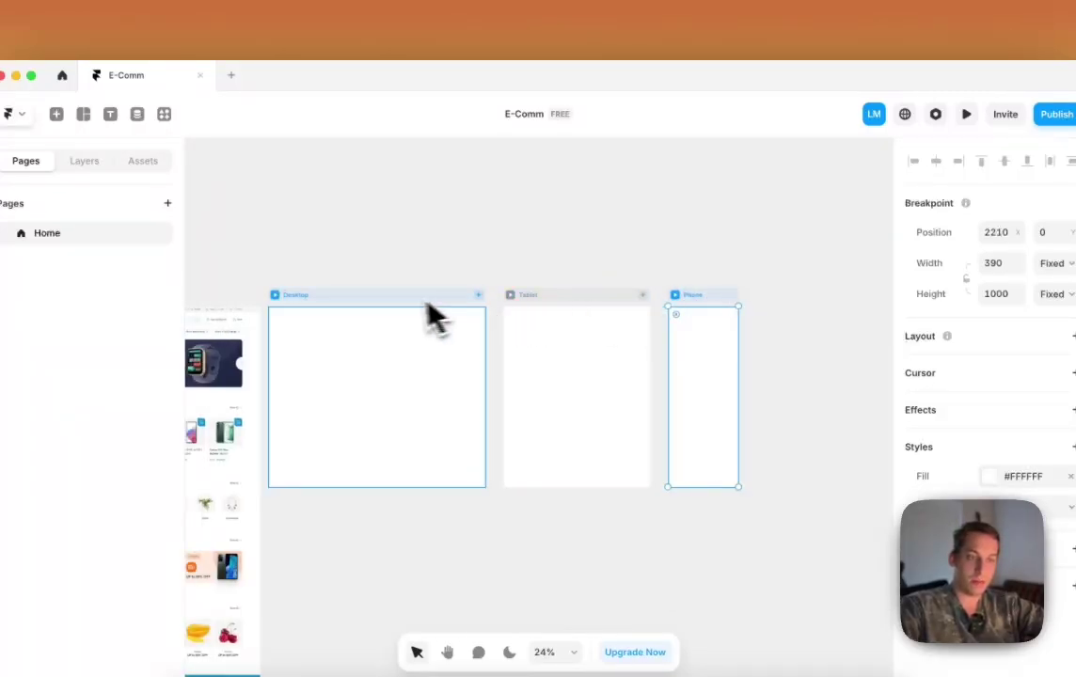
click(400, 318)
scroll(395, 320, left, 3)
click(356, 357)
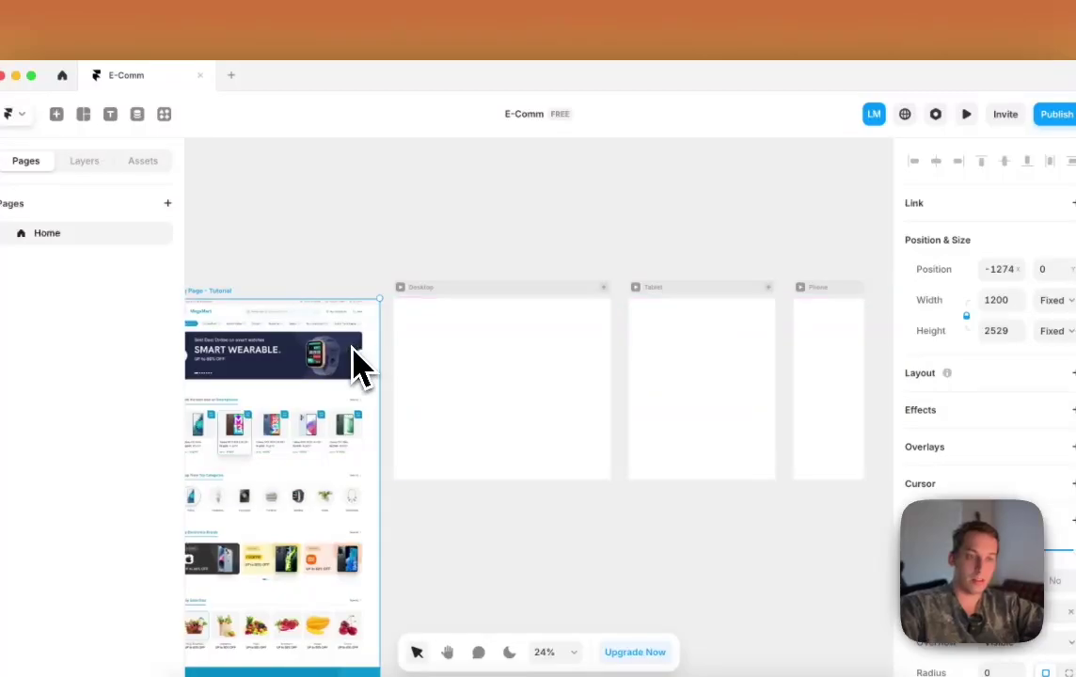
click(501, 318)
scroll(405, 282, left, 2)
click(356, 264)
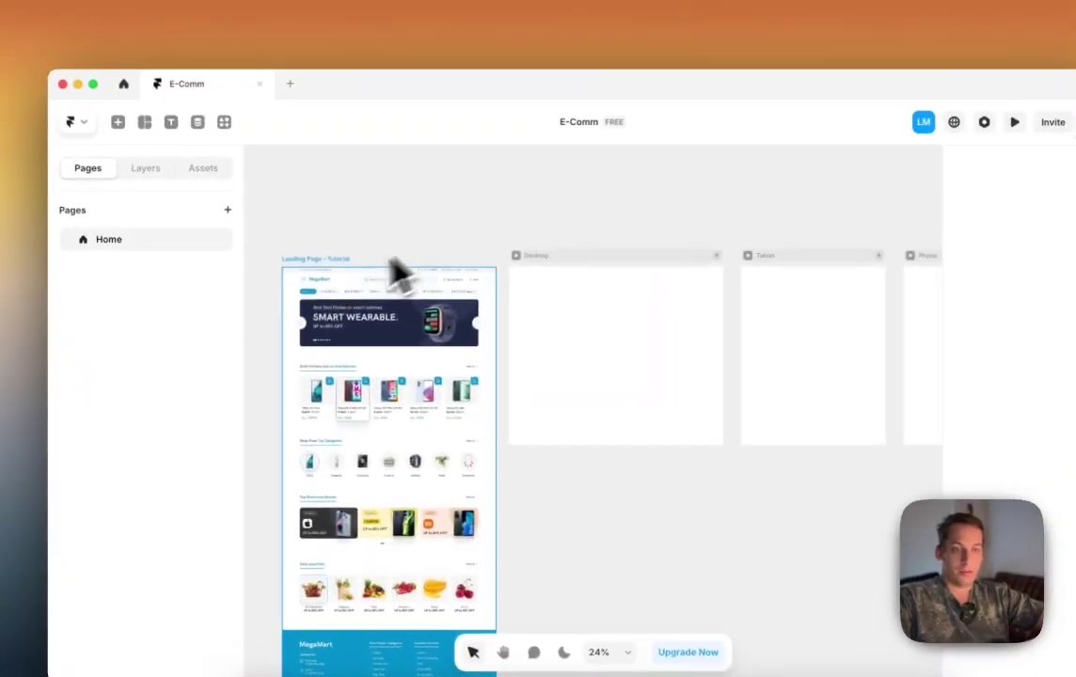
scroll(305, 280, up, 8)
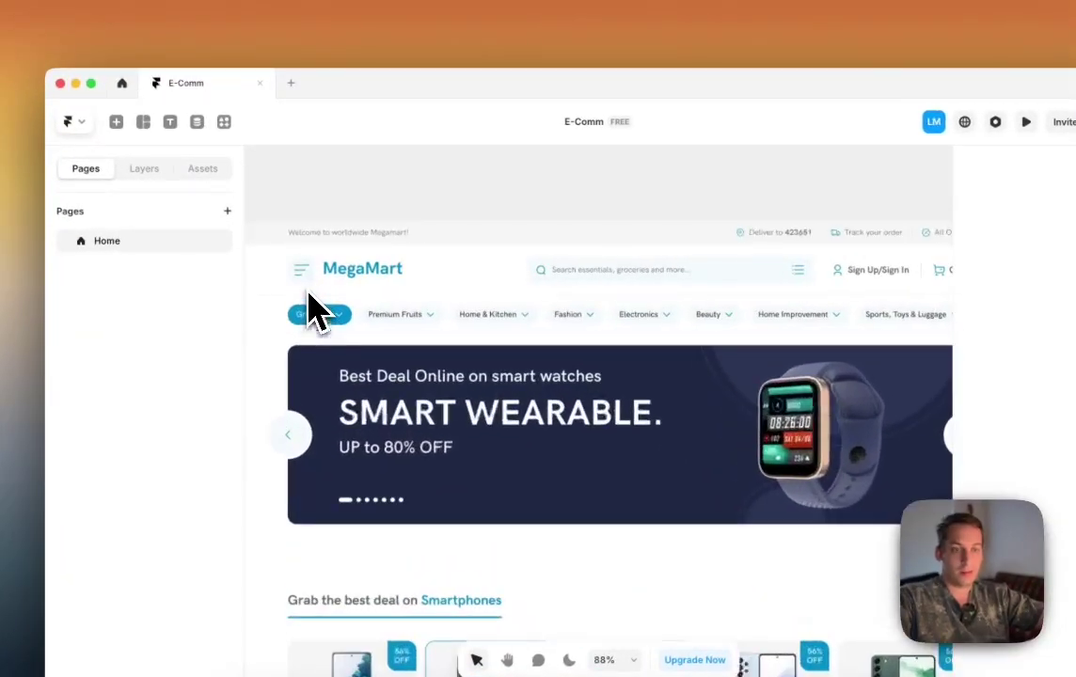
scroll(310, 299, up, 2)
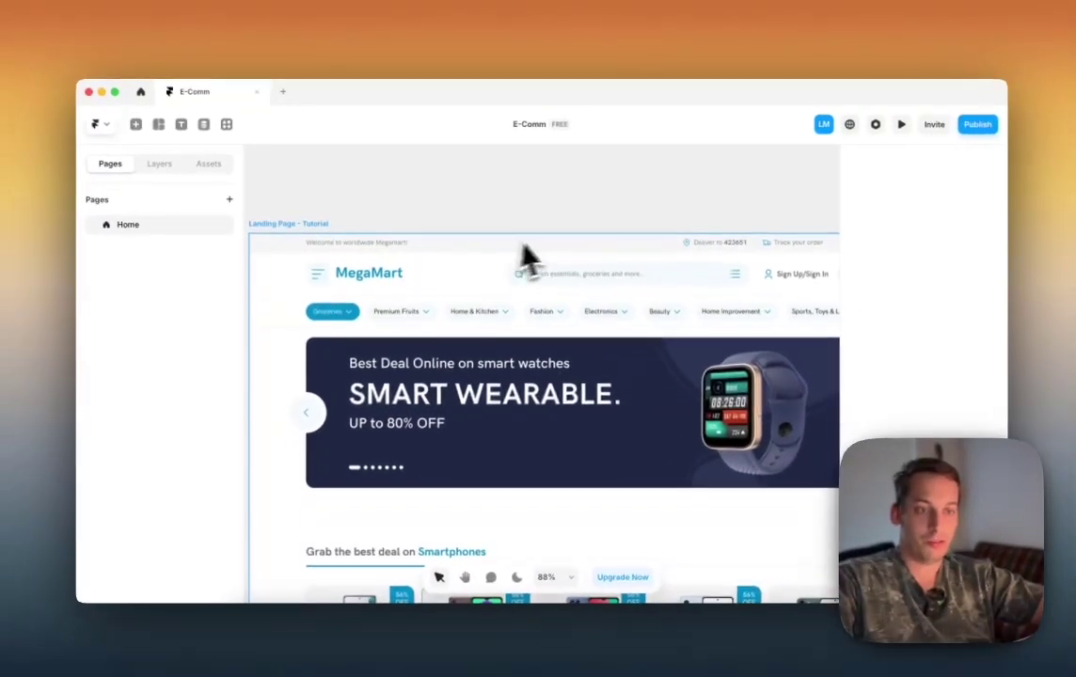
scroll(577, 252, down, 3)
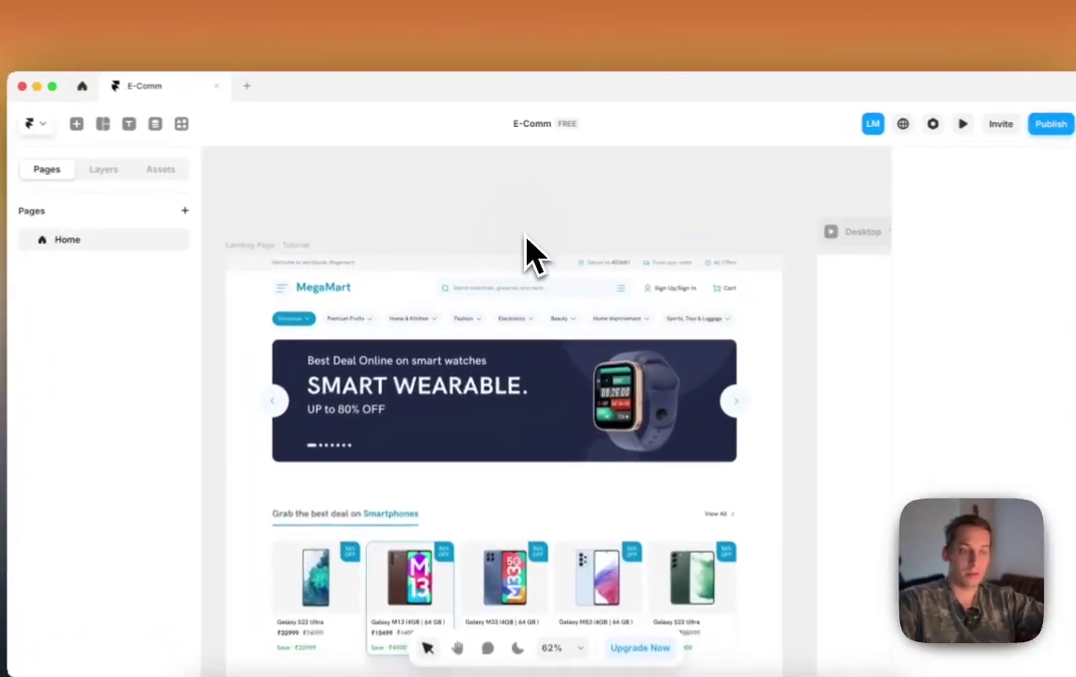
scroll(526, 233, down, 2)
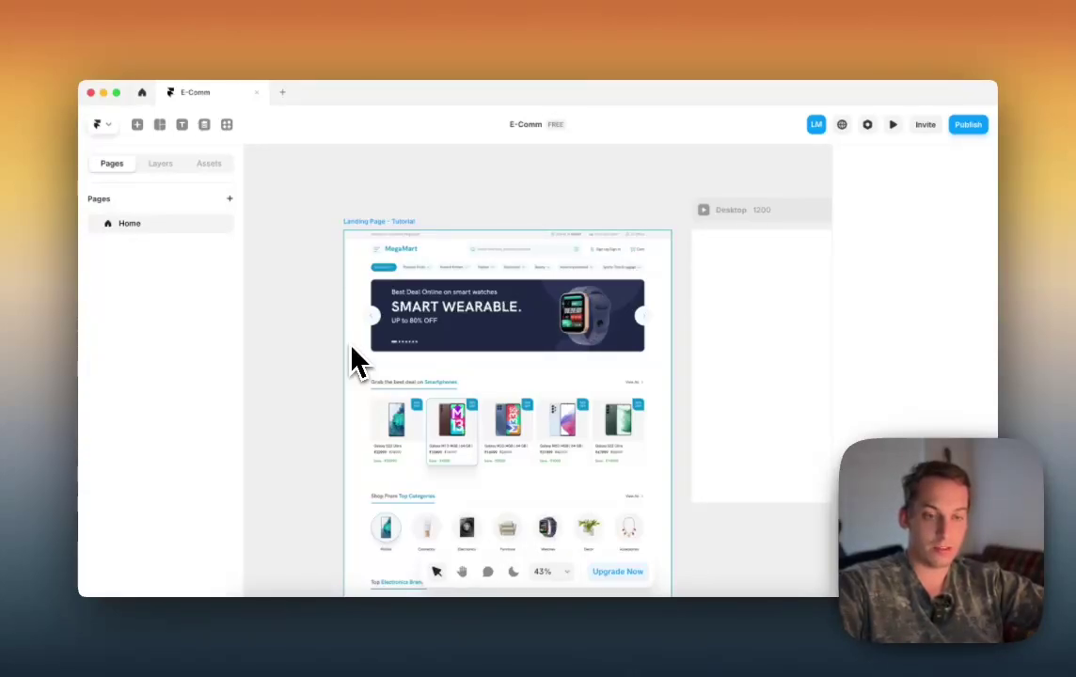
Step: Compare Framify's Top Bar sections in Chrome with the top bar of the reference image in Framer
key(super+Tab)
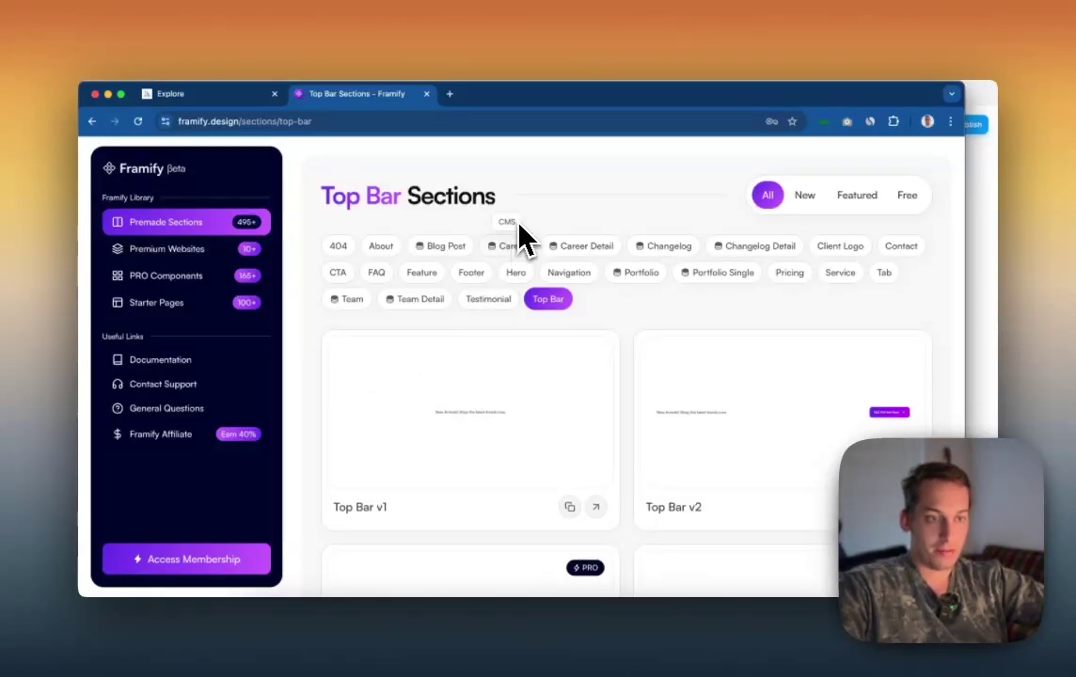
scroll(560, 357, down, 2)
scroll(565, 372, up, 3)
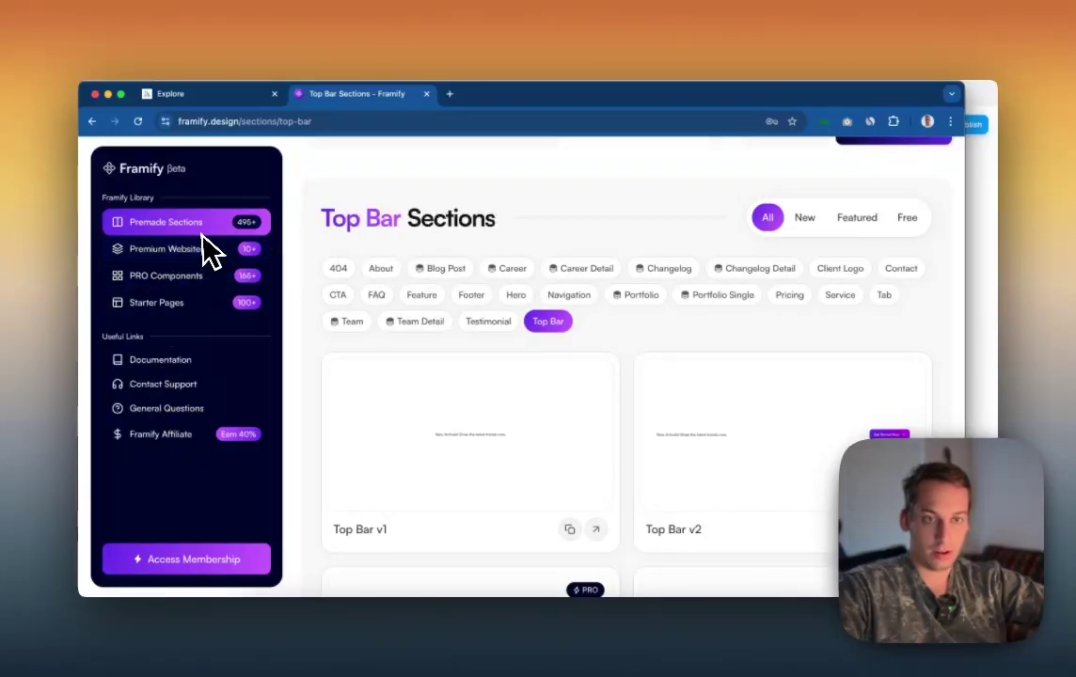
scroll(546, 357, down, 5)
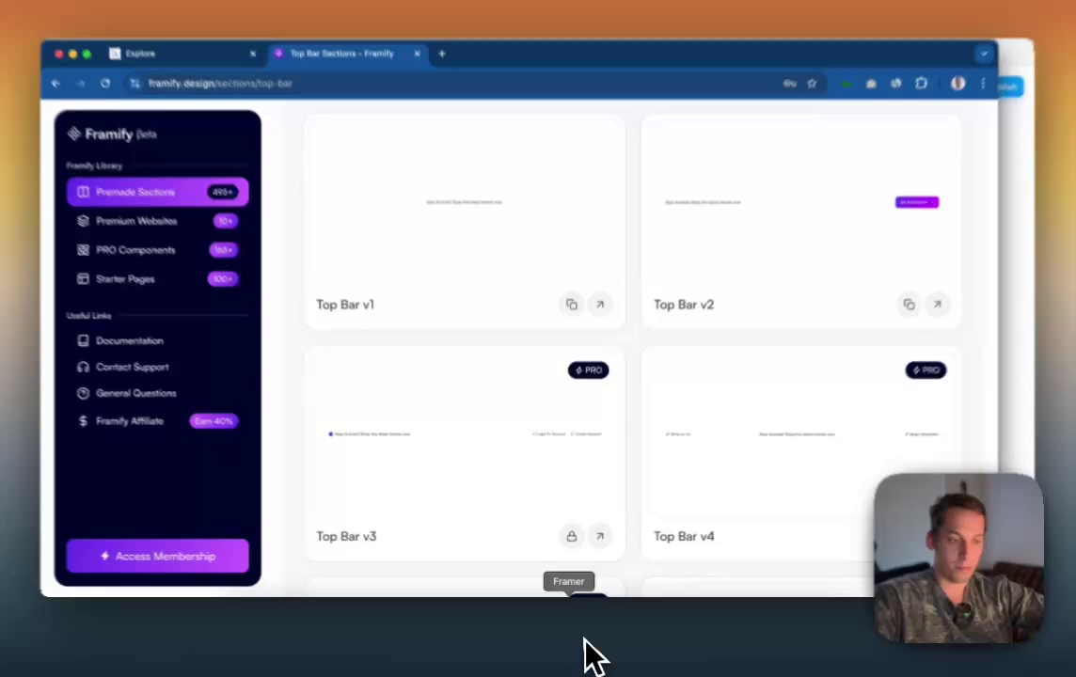
click(583, 655)
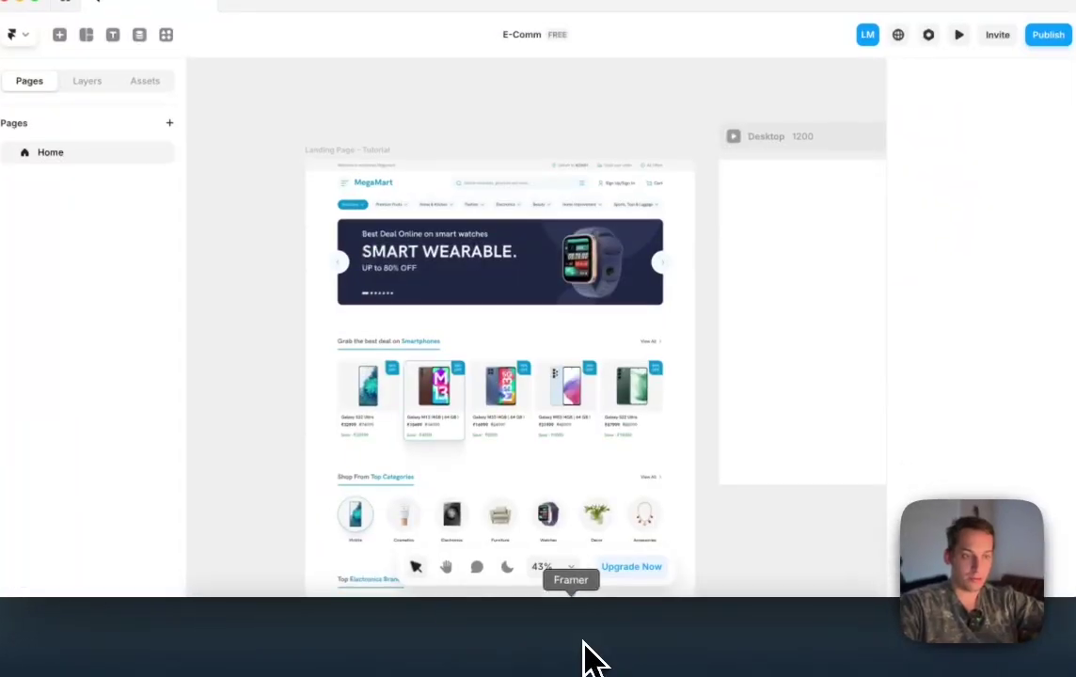
scroll(349, 228, up, 5)
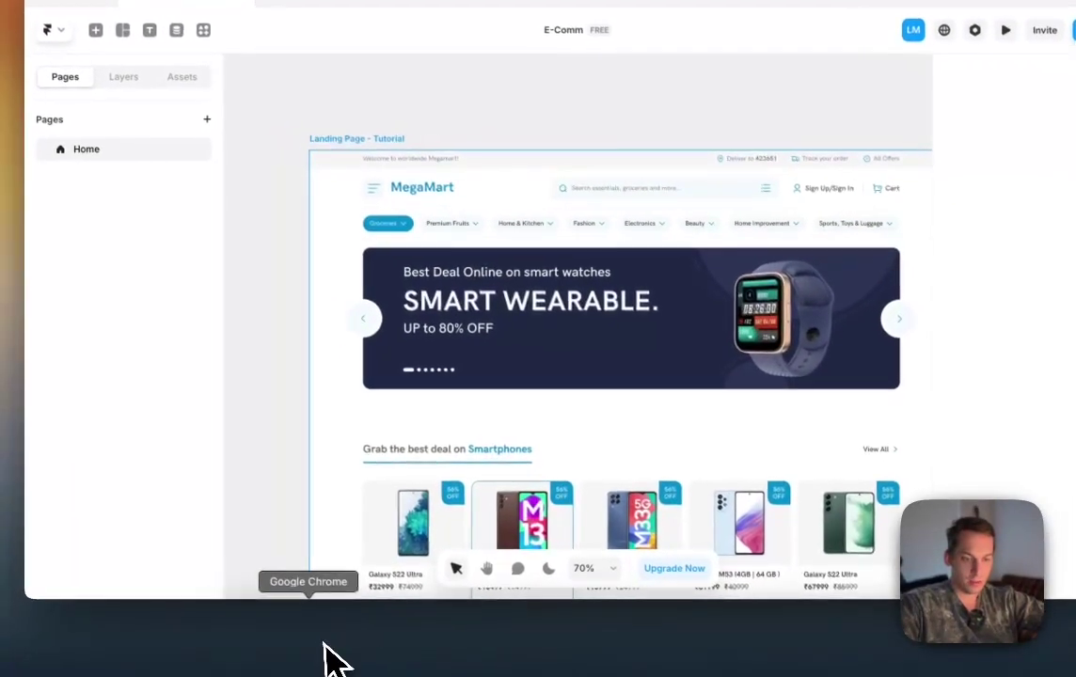
click(322, 640)
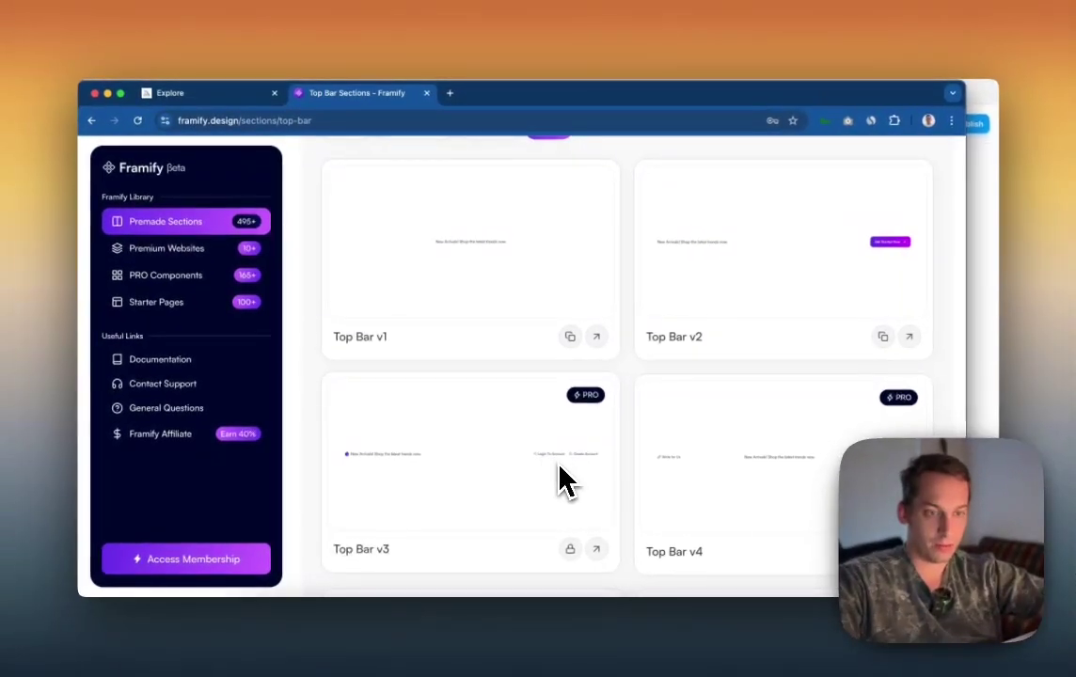
Step: Examine the text, icon and button layouts of Framify's Top Bar v1 to v4 sections
scroll(579, 448, up, 5)
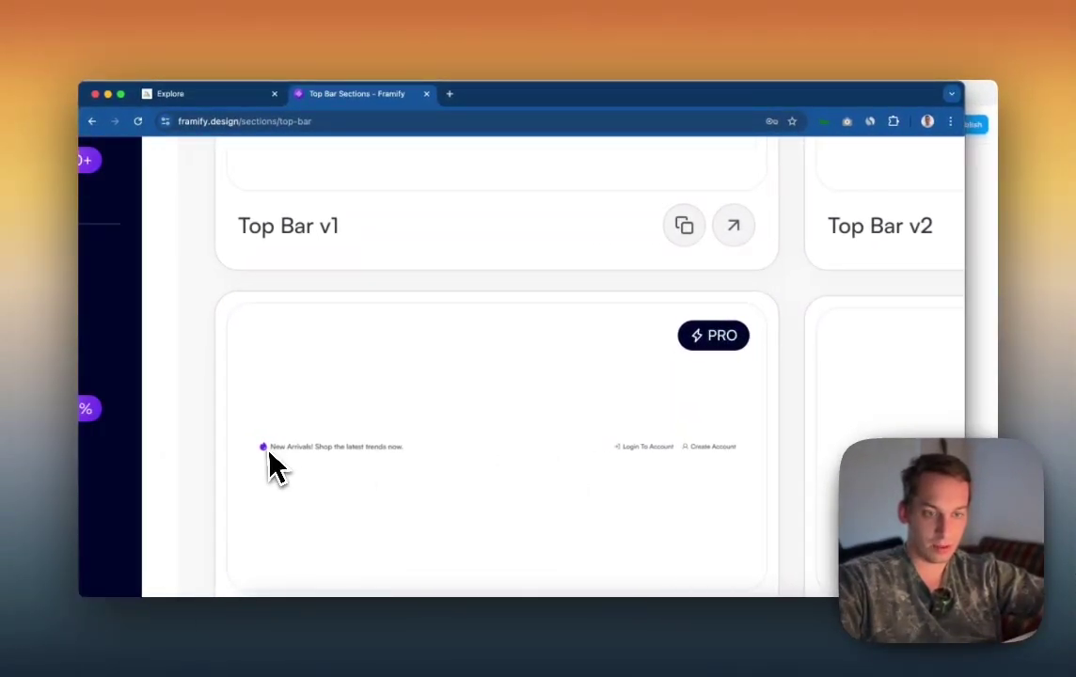
scroll(691, 484, down, 5)
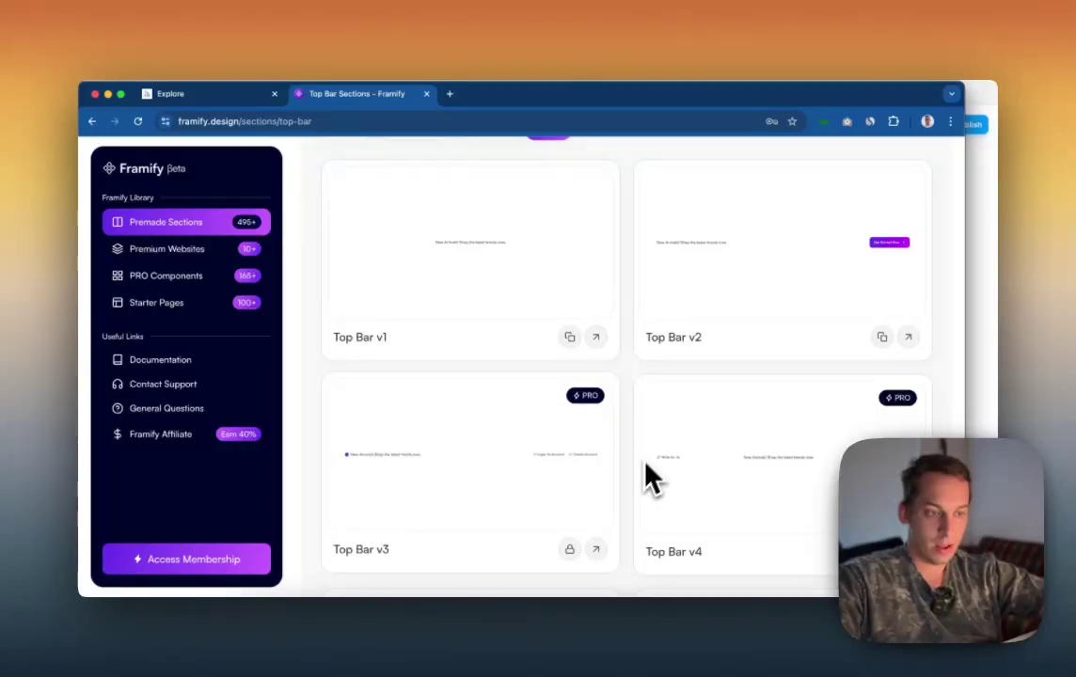
scroll(570, 438, down, 3)
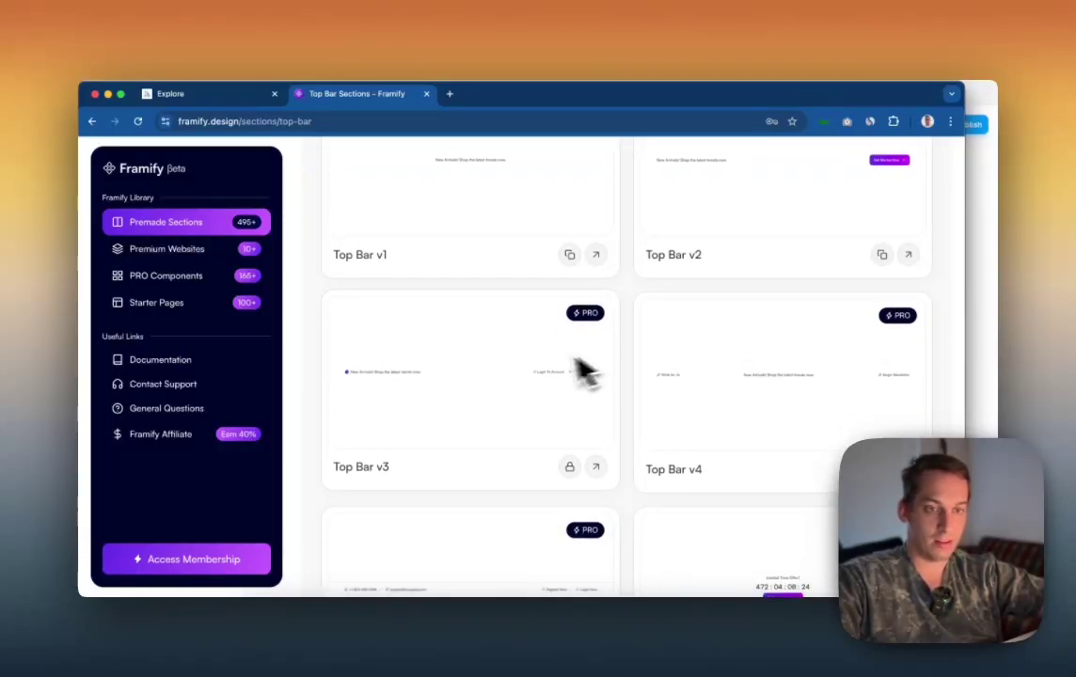
scroll(545, 376, up, 2)
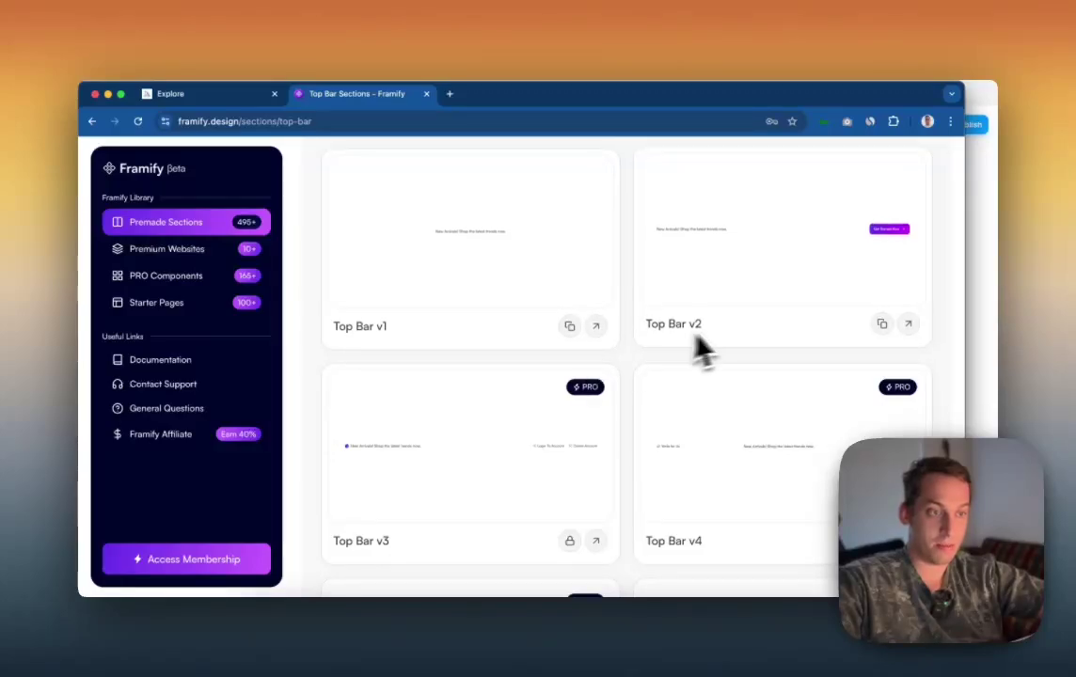
scroll(632, 367, up, 4)
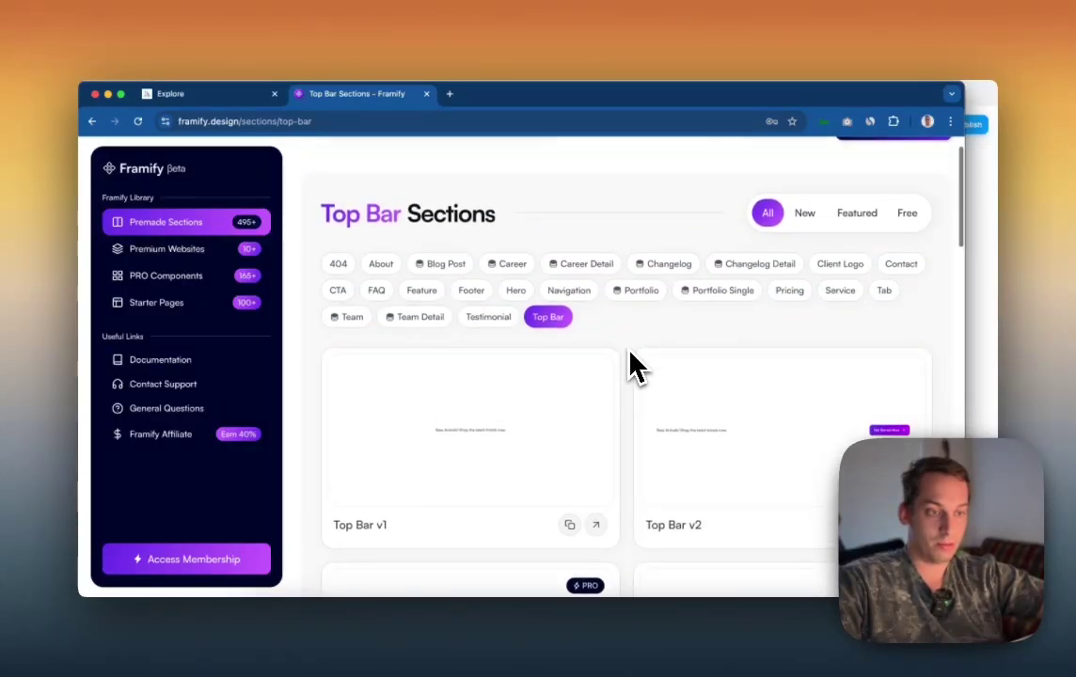
scroll(631, 435, down, 2)
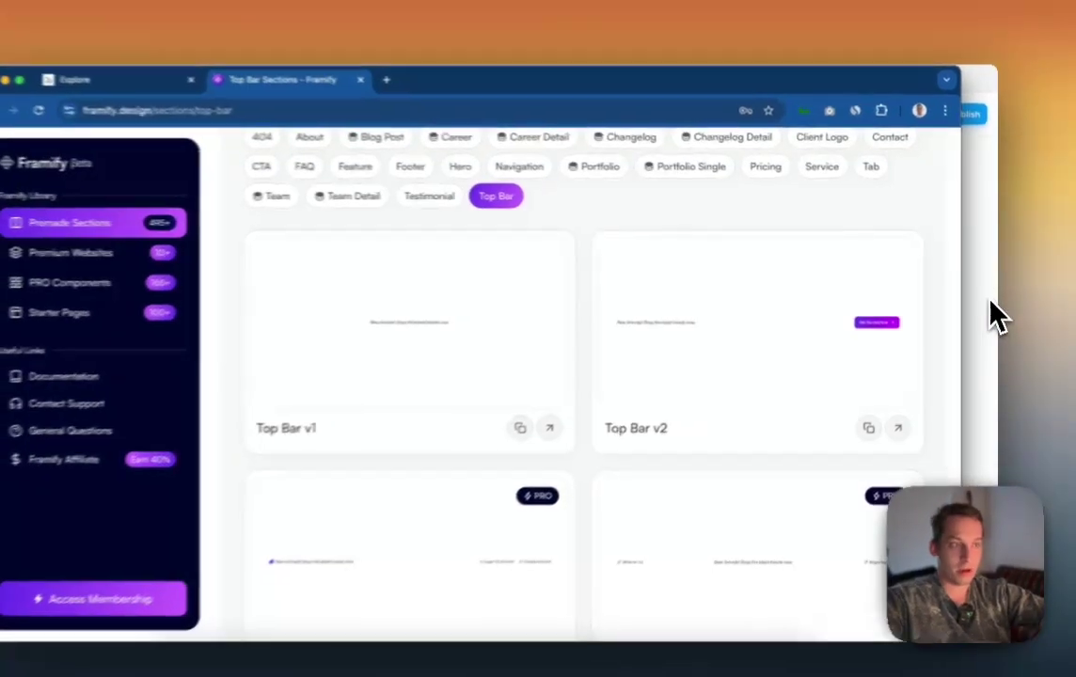
Step: Switch to the E-Comm project in Framer and launch the Blocs plugin beside the Desktop breakpoint
click(988, 310)
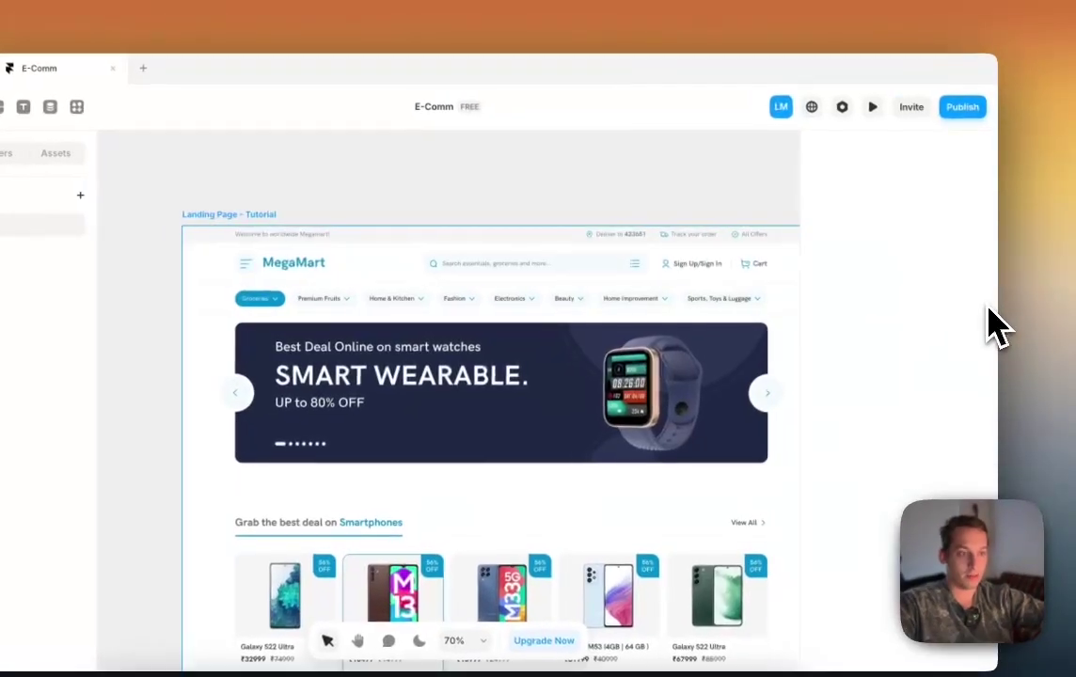
scroll(412, 188, right, 5)
scroll(404, 185, down, 3)
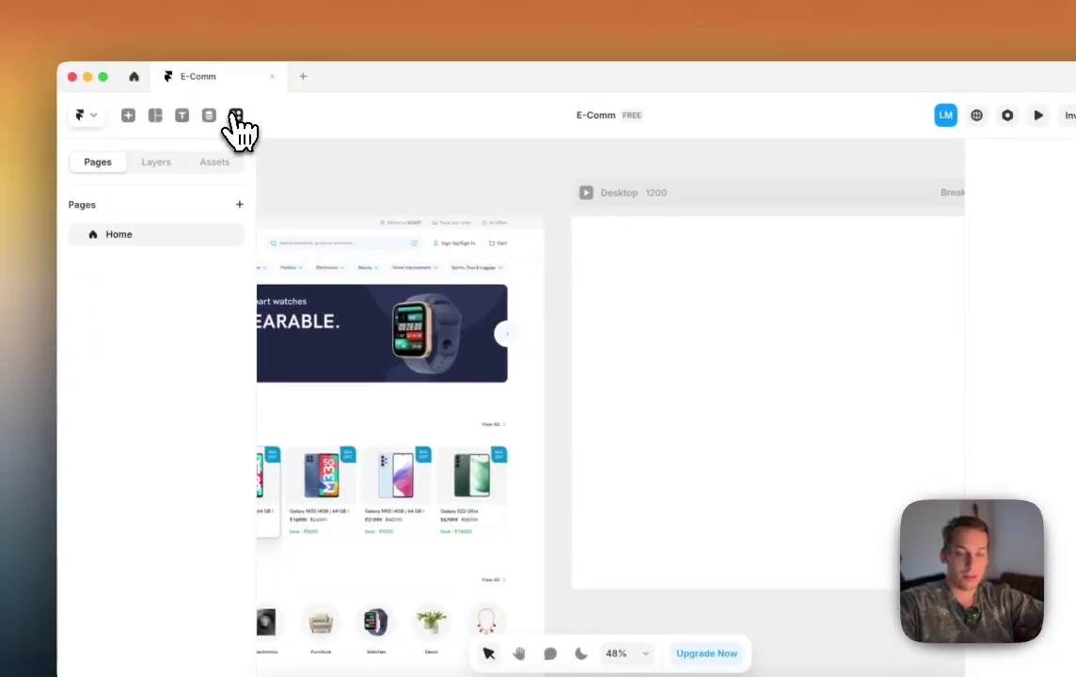
click(213, 134)
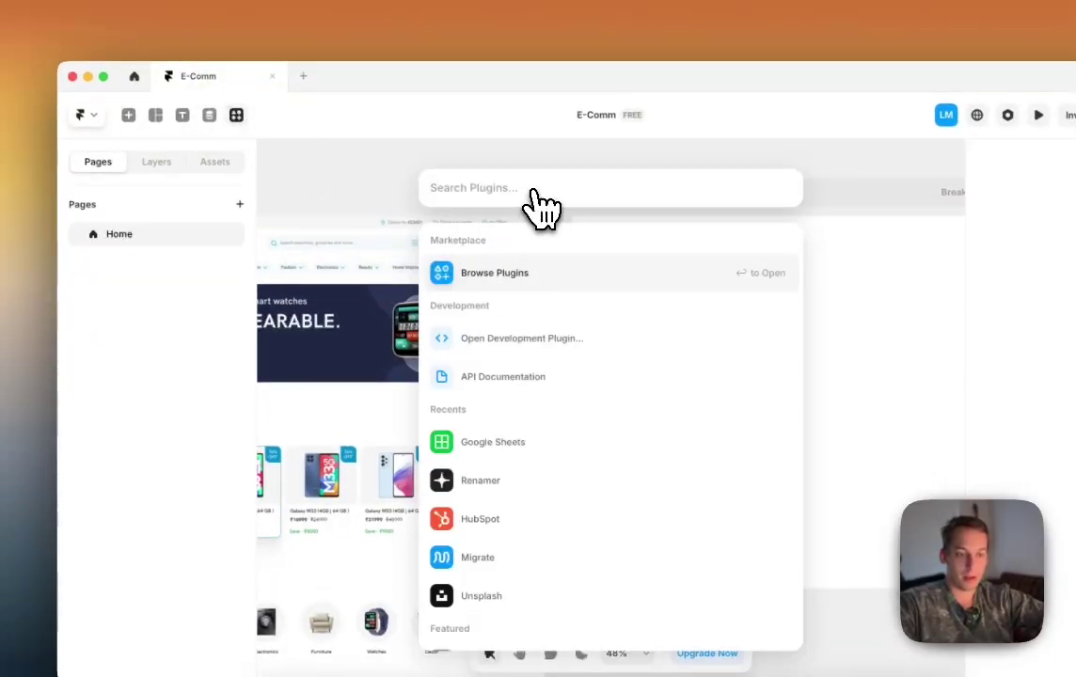
text(blocs)
click(536, 281)
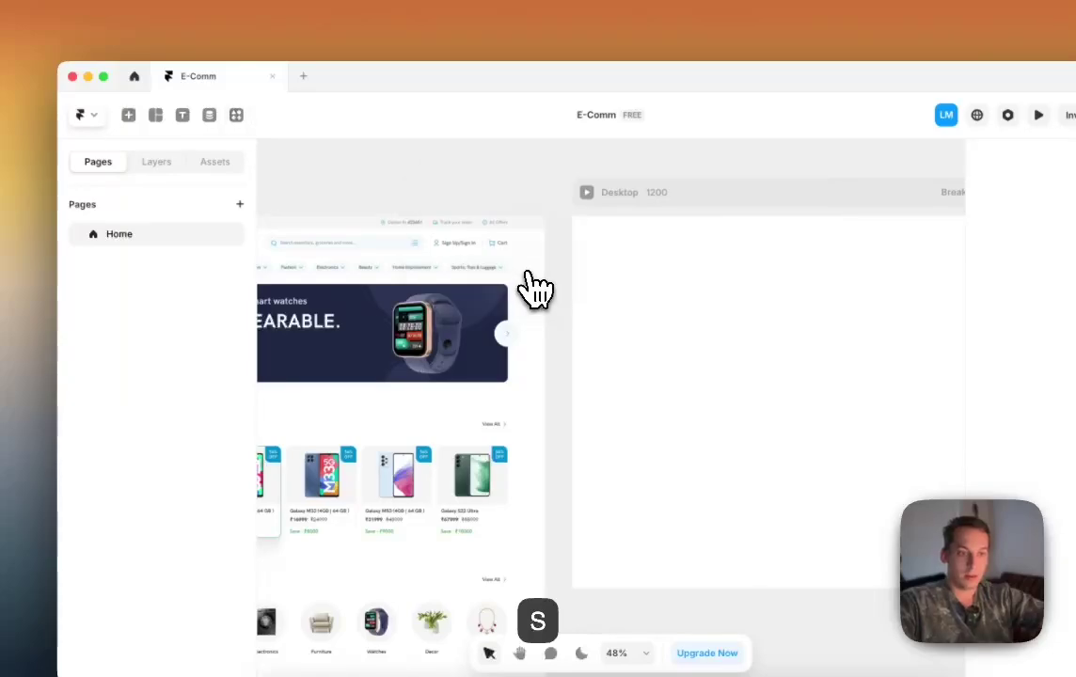
click(557, 299)
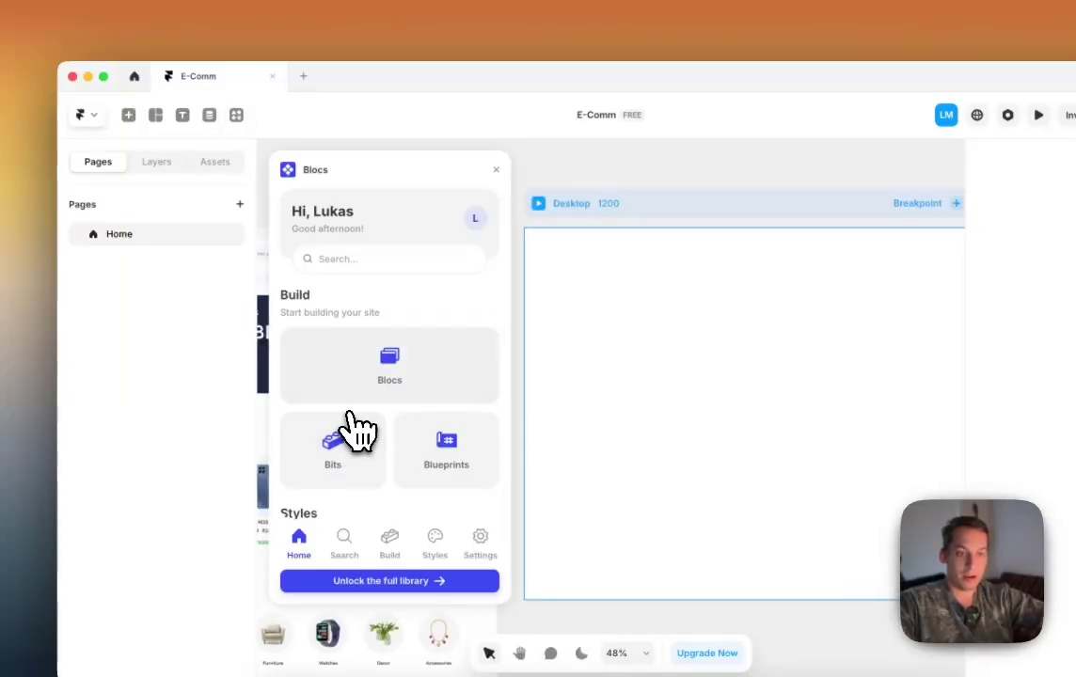
Step: Add the Simple banner from the Blocs Banner category at the top edge of the Desktop breakpoint
click(358, 390)
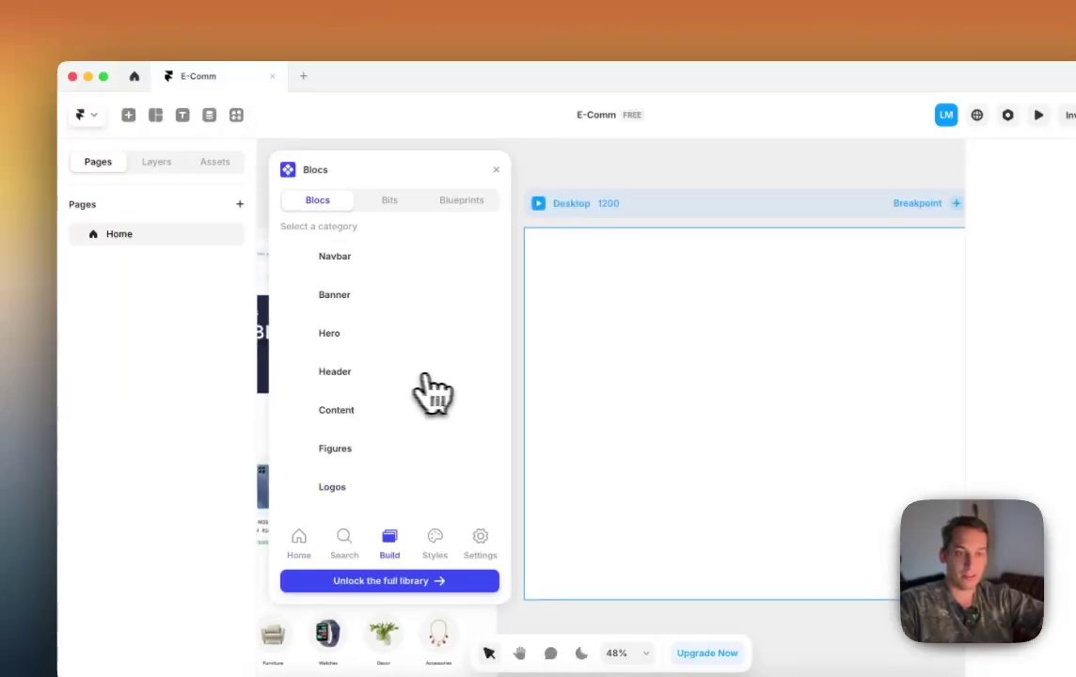
click(368, 303)
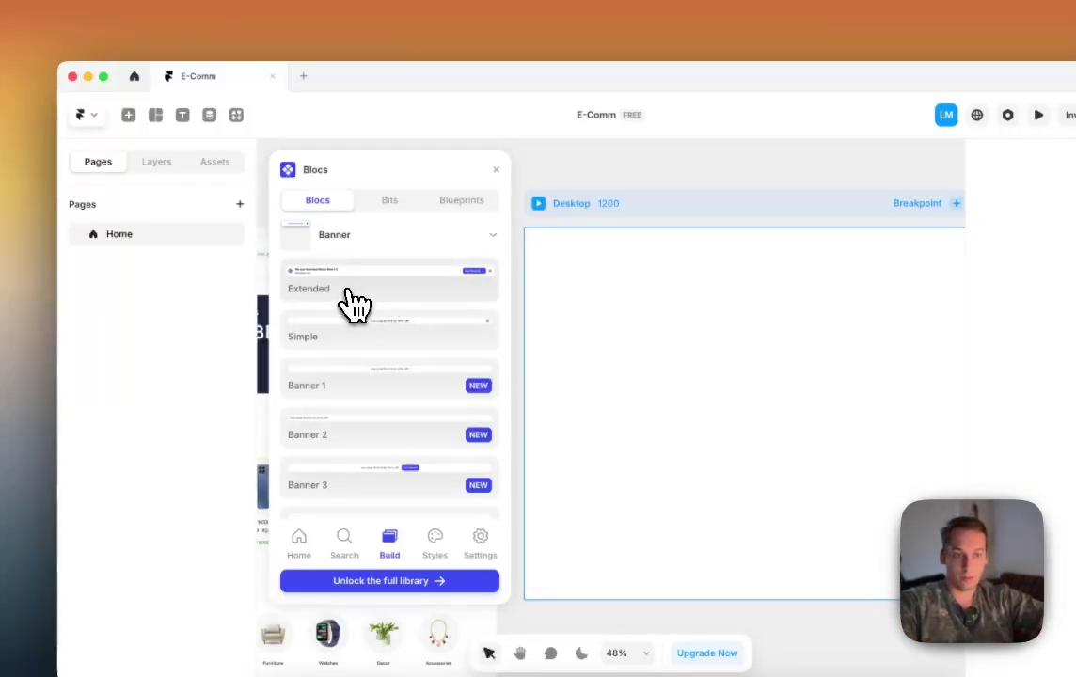
click(433, 289)
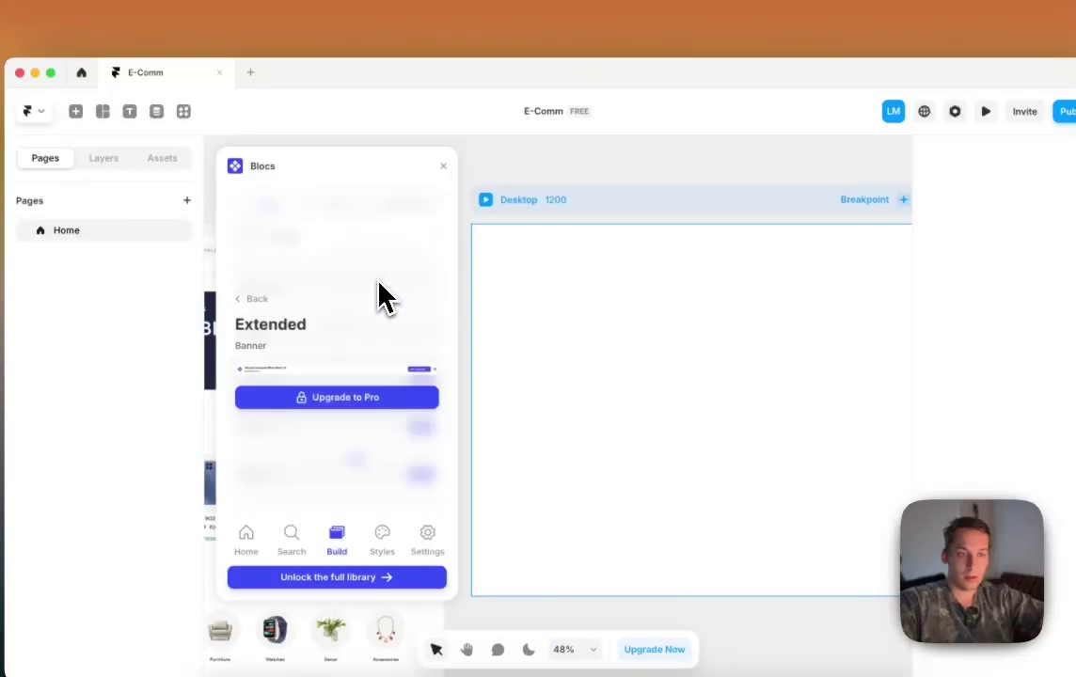
click(378, 293)
drag(331, 334, 396, 193)
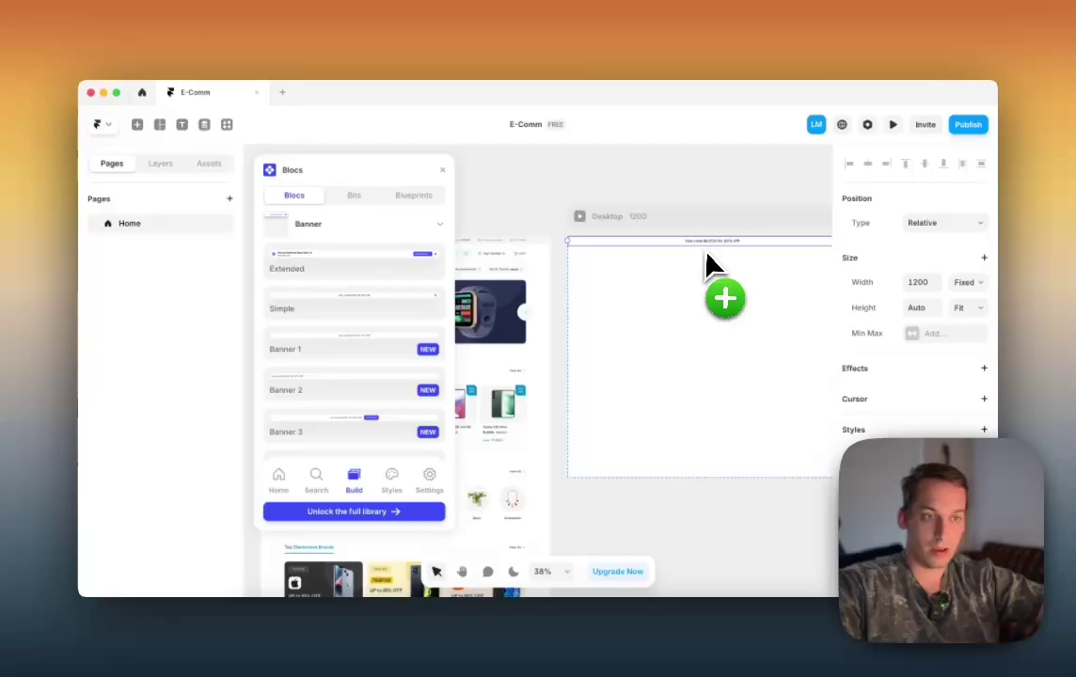
drag(707, 256, 557, 270)
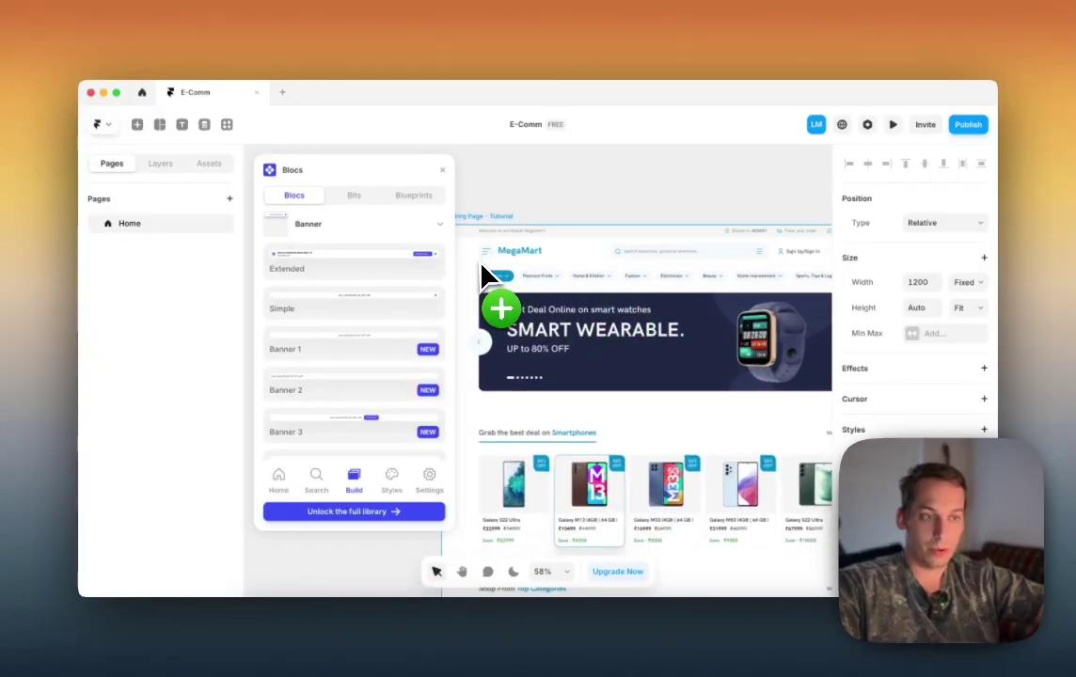
drag(482, 276, 592, 276)
drag(499, 273, 287, 499)
Step: Look through the remaining banner layouts in the Blocs Banner category
click(280, 482)
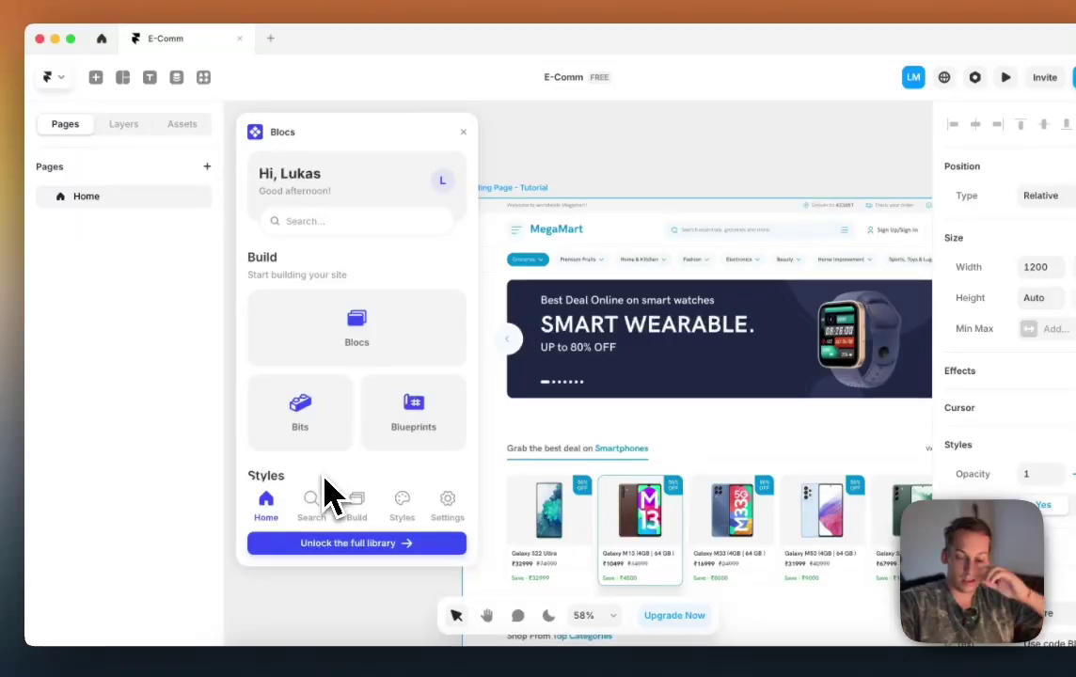
click(263, 346)
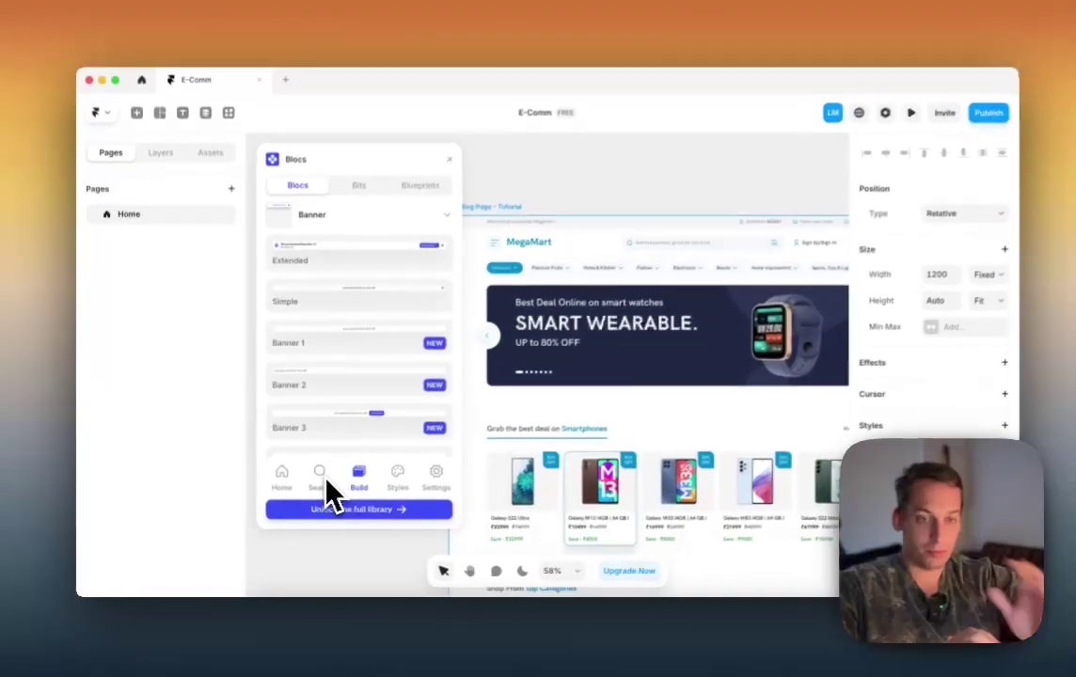
scroll(337, 367, down, 6)
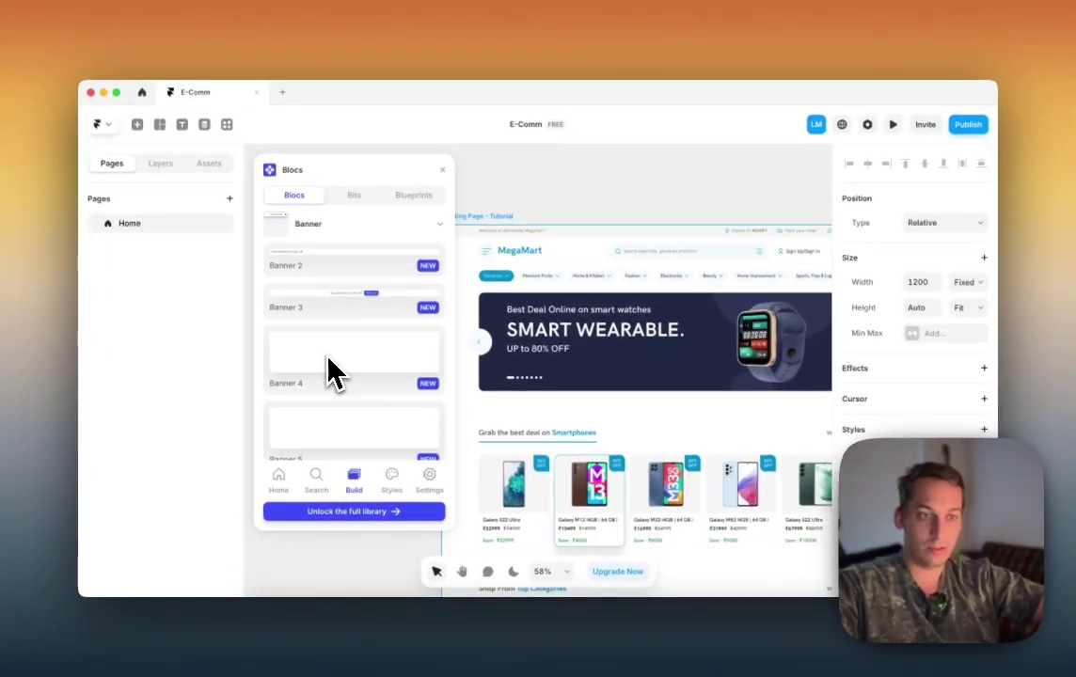
scroll(337, 372, up, 6)
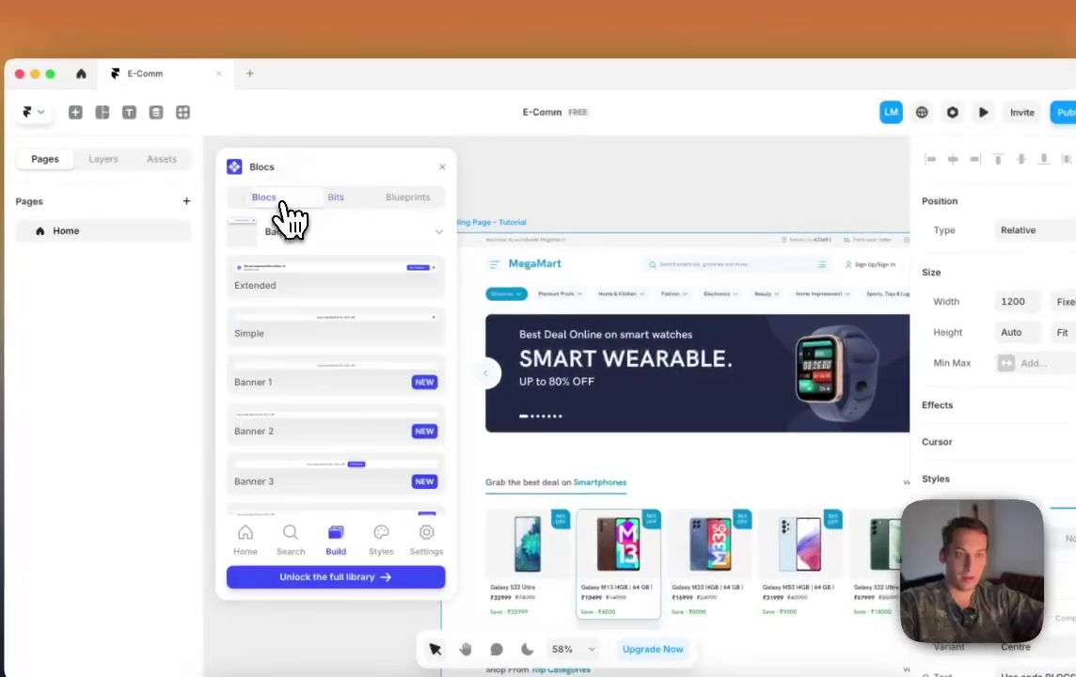
Step: Open the Blocs Navbar category and inspect how the banner sits on the Tablet and Phone breakpoints
click(287, 233)
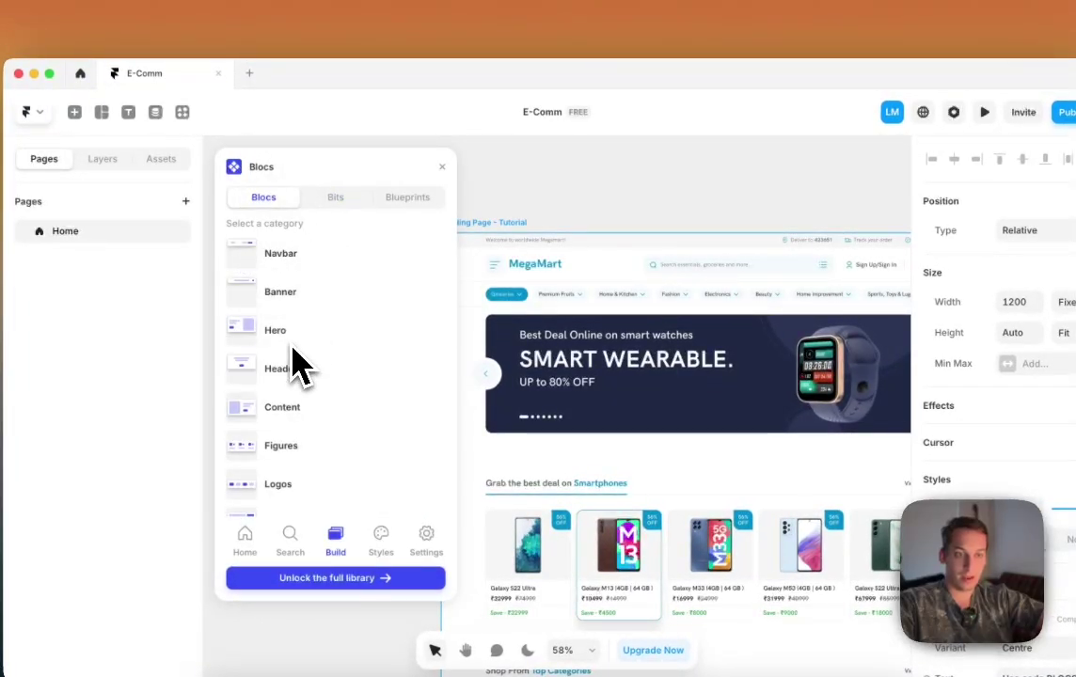
click(325, 267)
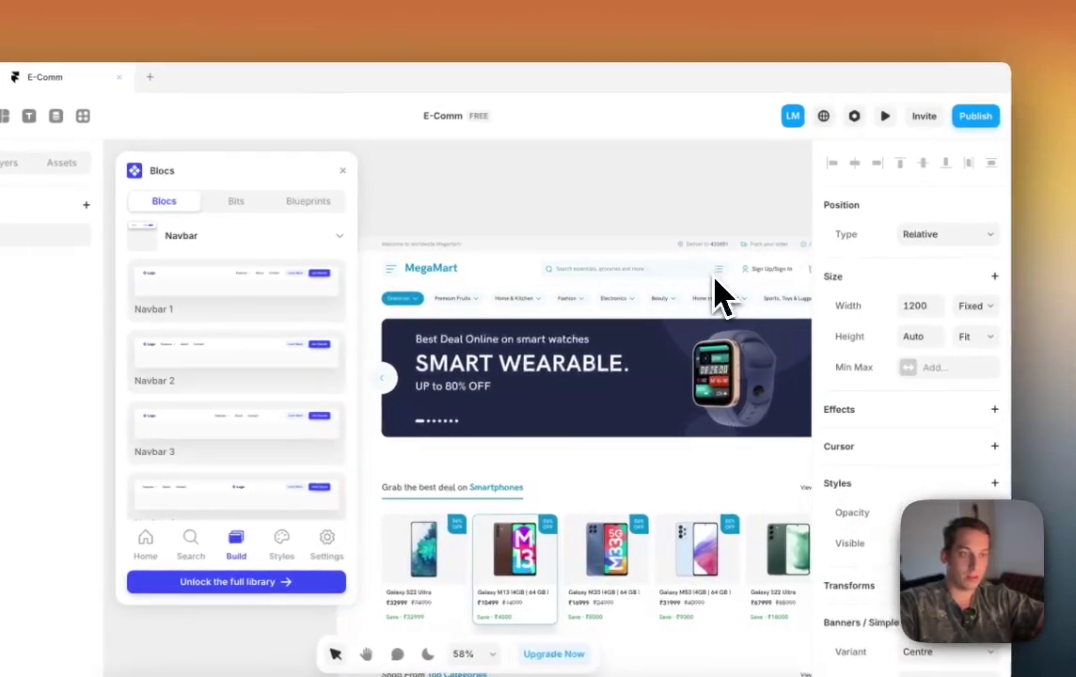
scroll(714, 277, right, 4)
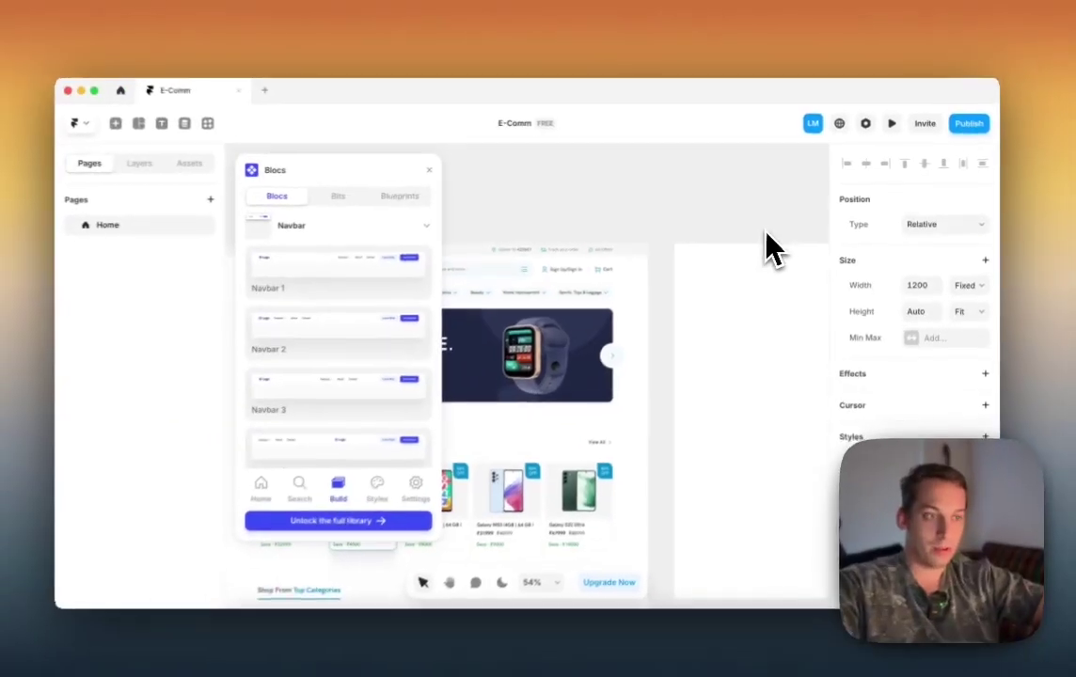
scroll(733, 250, right, 4)
scroll(732, 251, down, 4)
scroll(729, 300, right, 5)
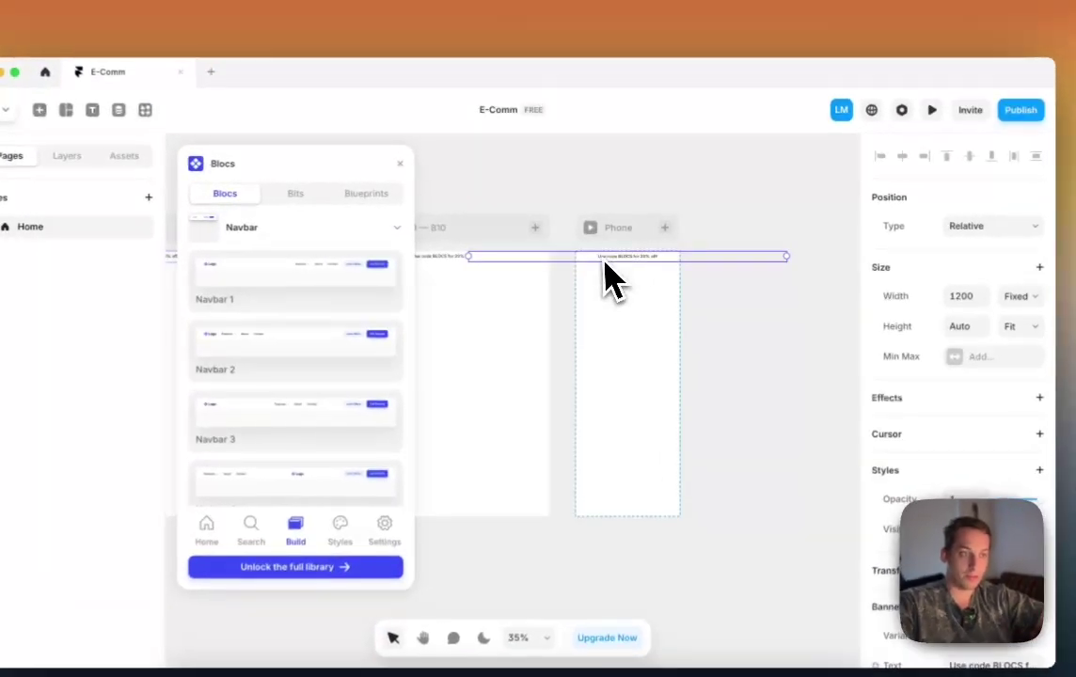
scroll(548, 313, left, 5)
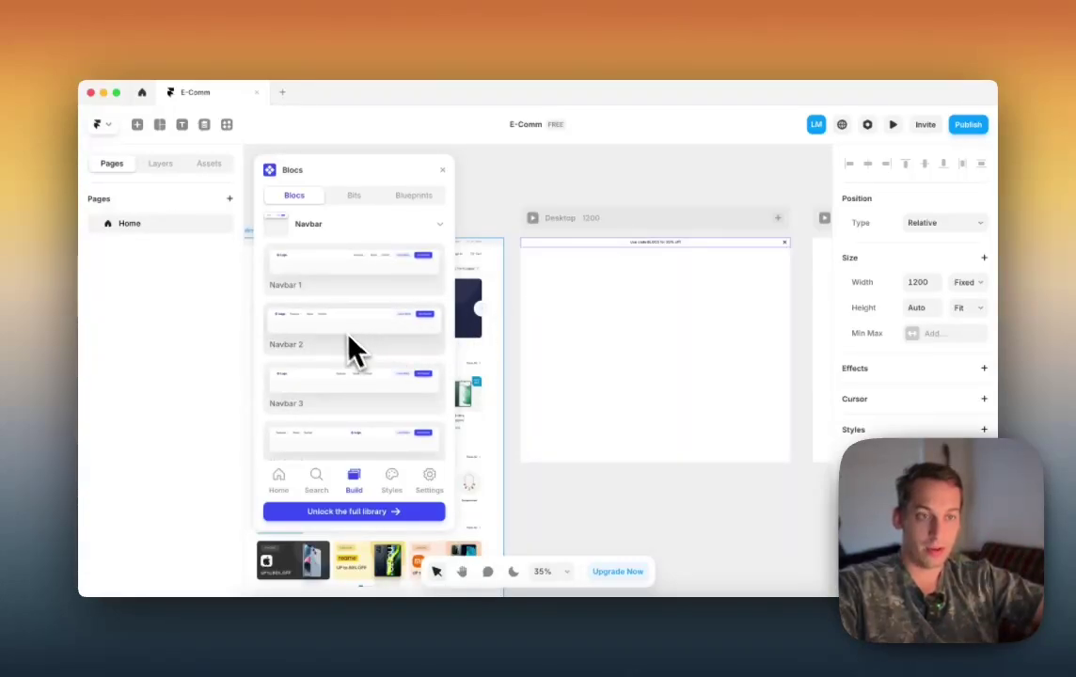
Step: Add Navbar 1 from the Blocs plugin directly beneath the banner on the Desktop breakpoint and close the plugin
scroll(659, 339, left, 5)
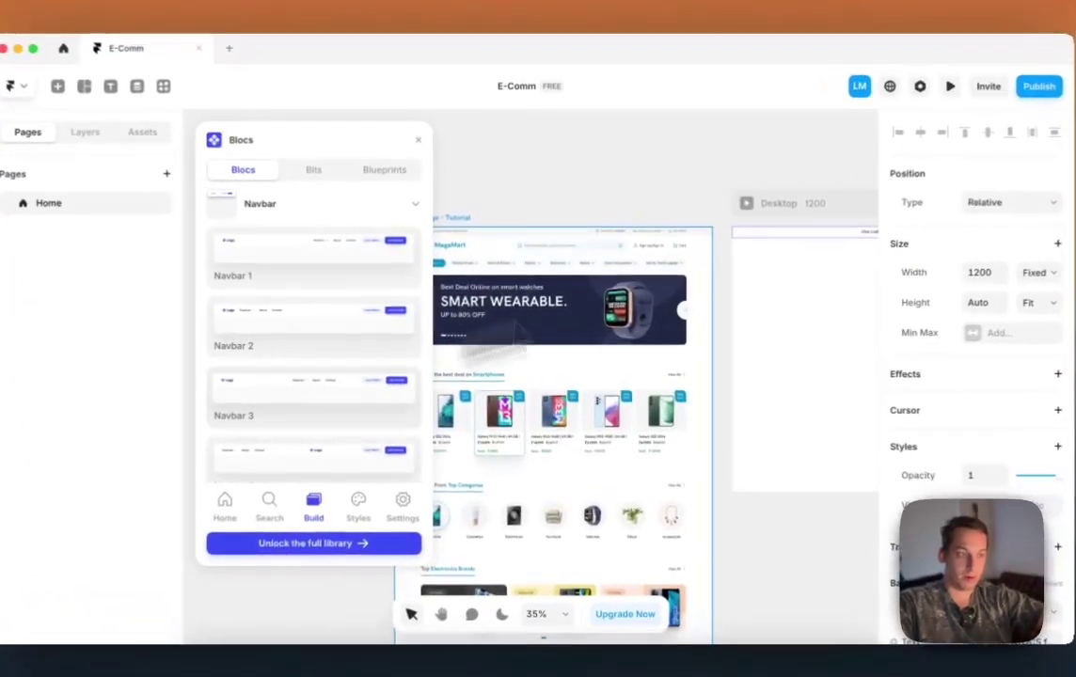
drag(316, 288, 360, 268)
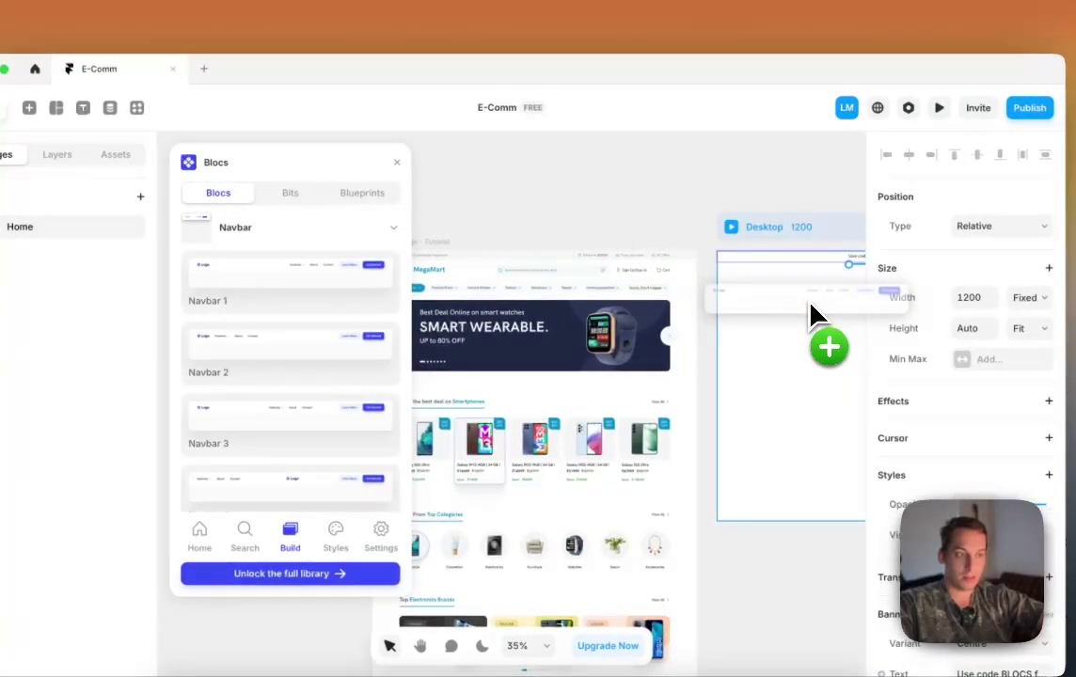
click(296, 287)
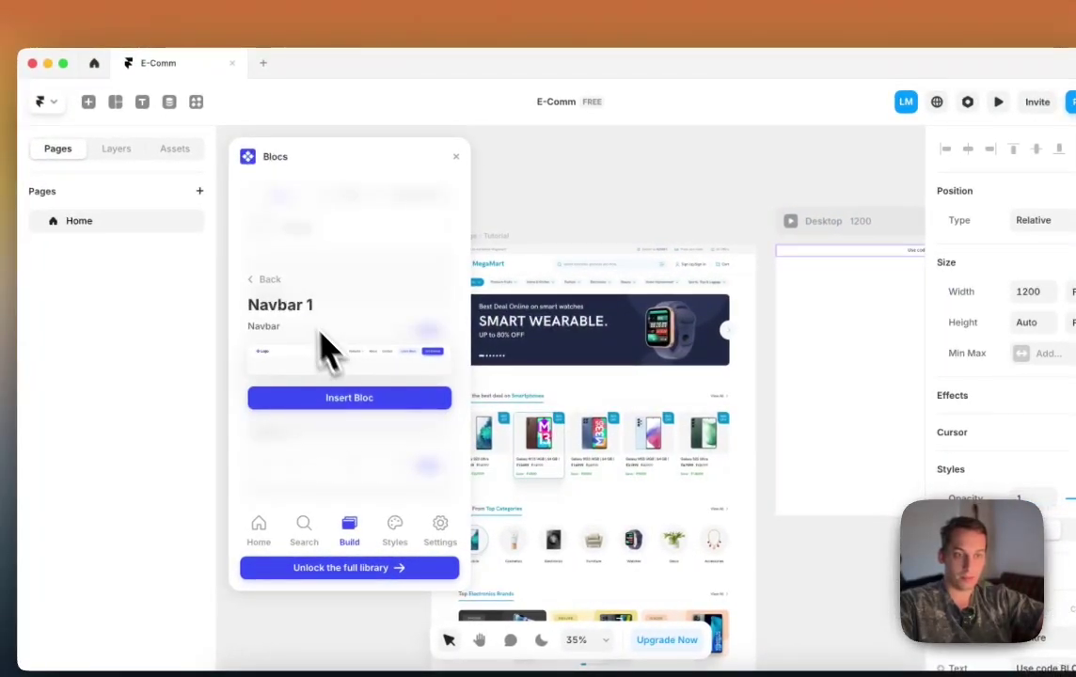
click(258, 278)
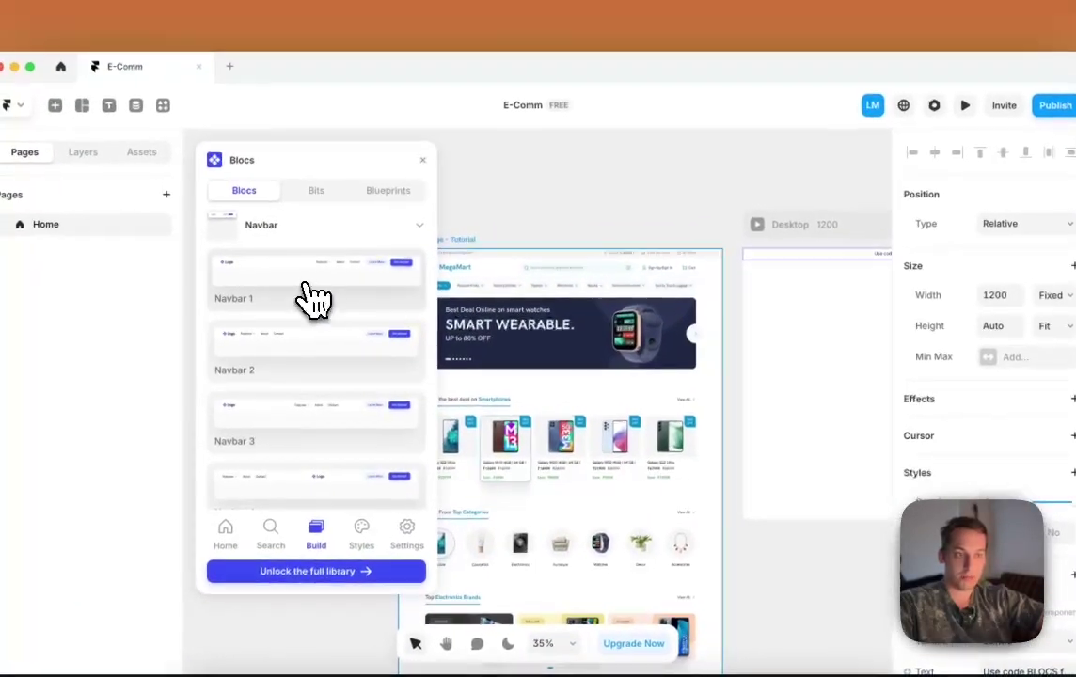
drag(313, 299, 642, 288)
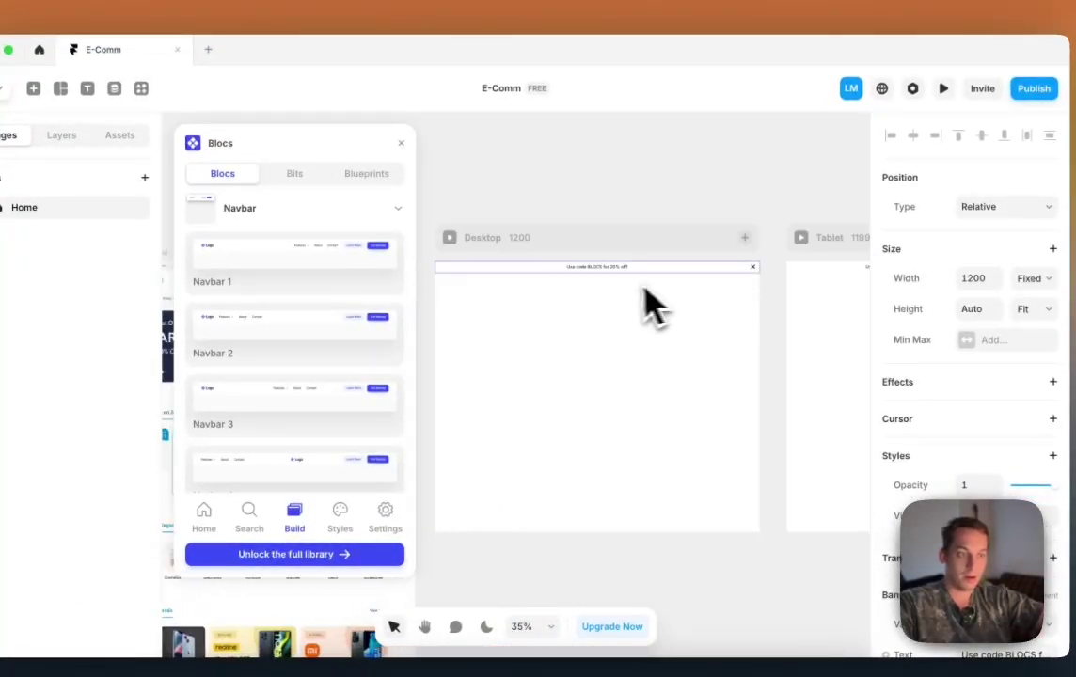
scroll(629, 305, up, 3)
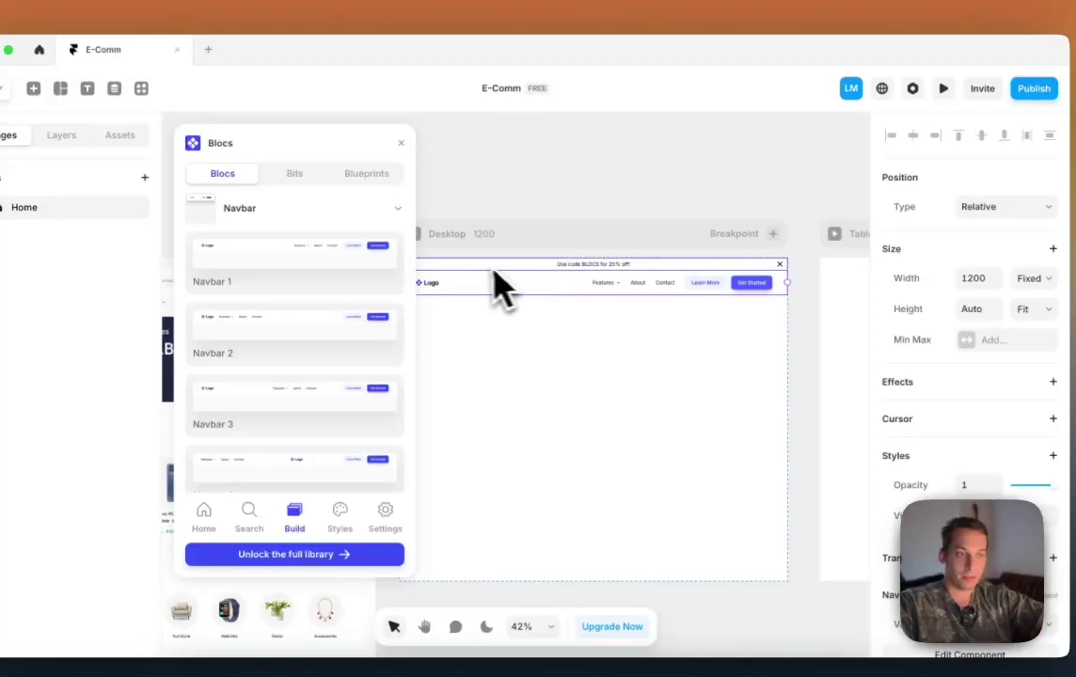
click(401, 143)
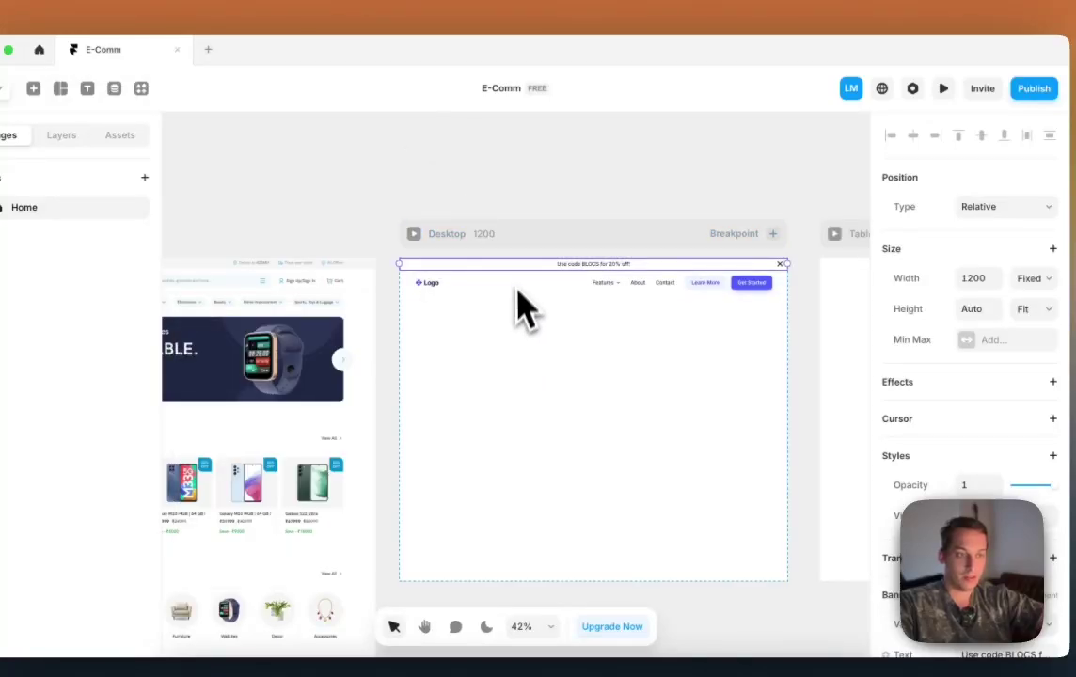
Step: Set the Desktop breakpoint's height to fit its content and the promo banner's width to Fill
click(555, 243)
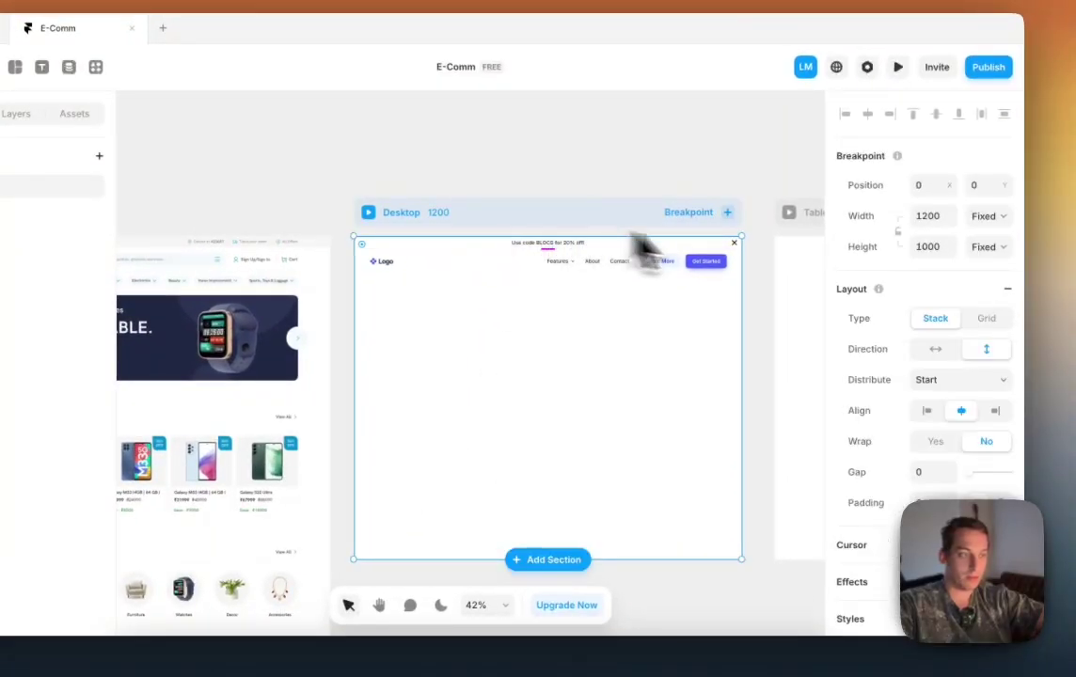
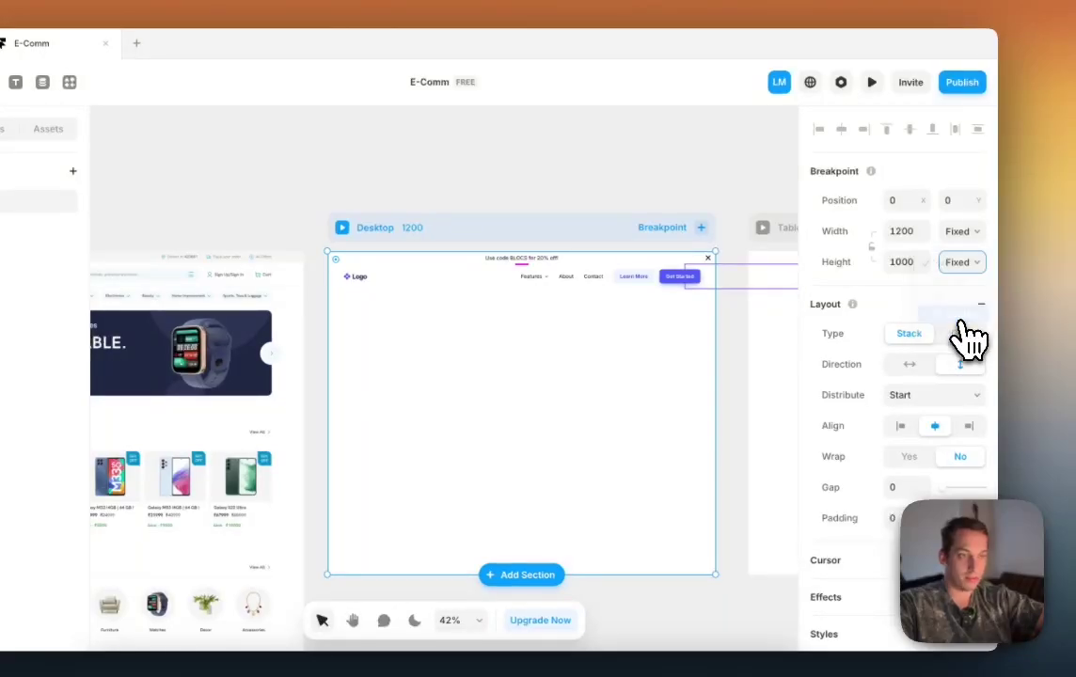
click(473, 271)
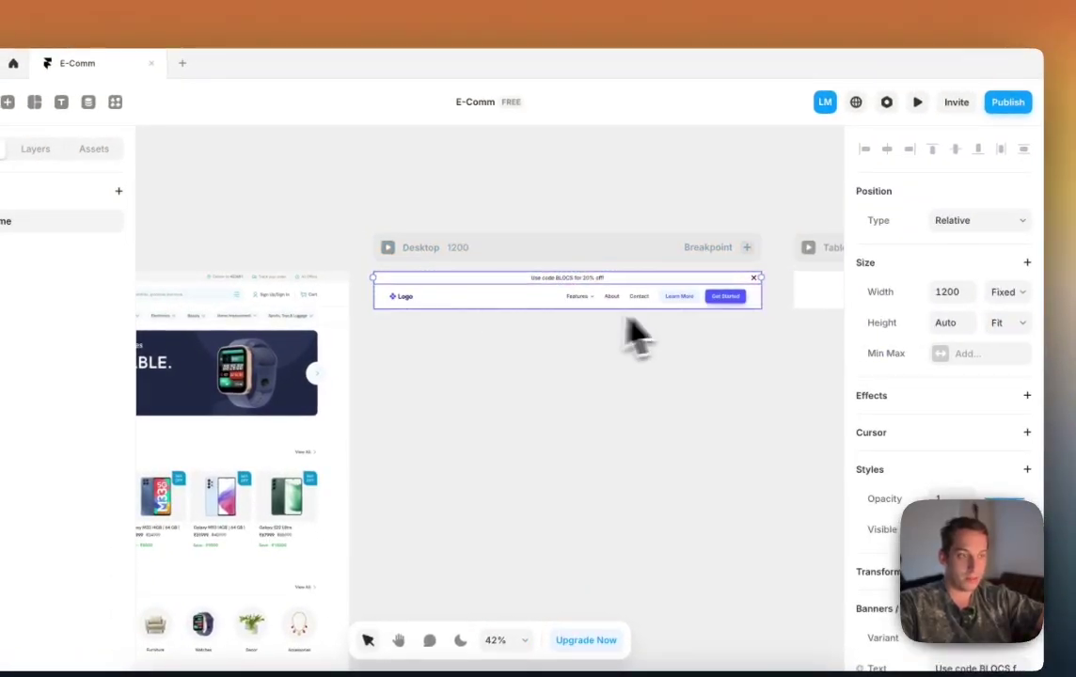
click(467, 303)
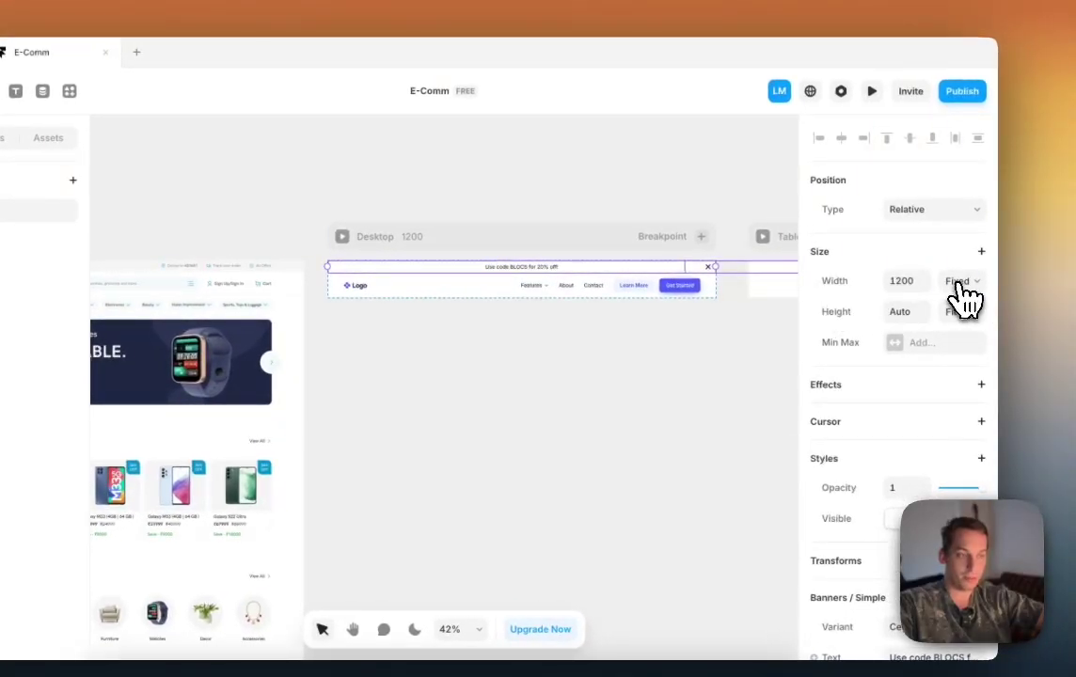
click(962, 282)
click(953, 318)
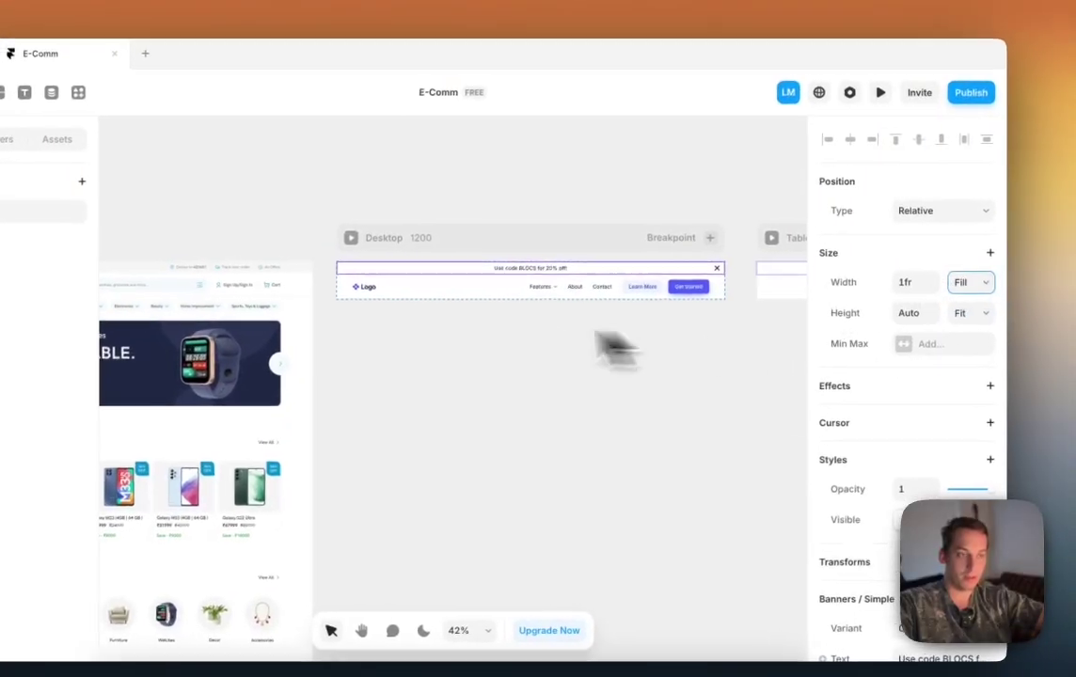
Step: Set the navbar's width to Fill and check how it adapts on the Tablet and Phone breakpoints
click(414, 285)
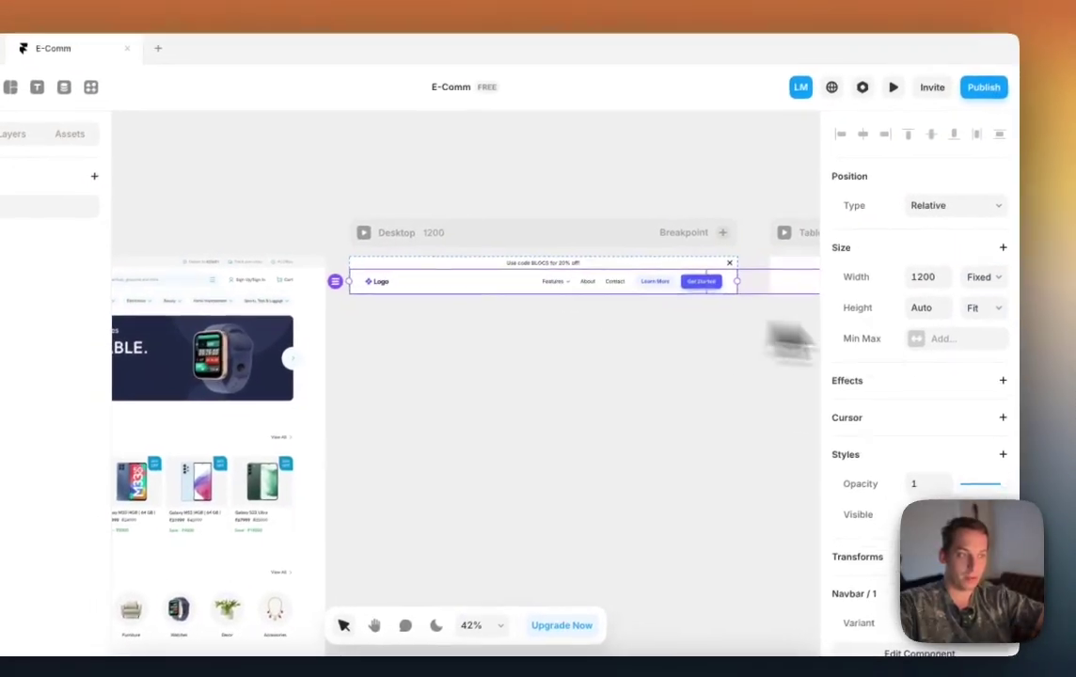
click(980, 279)
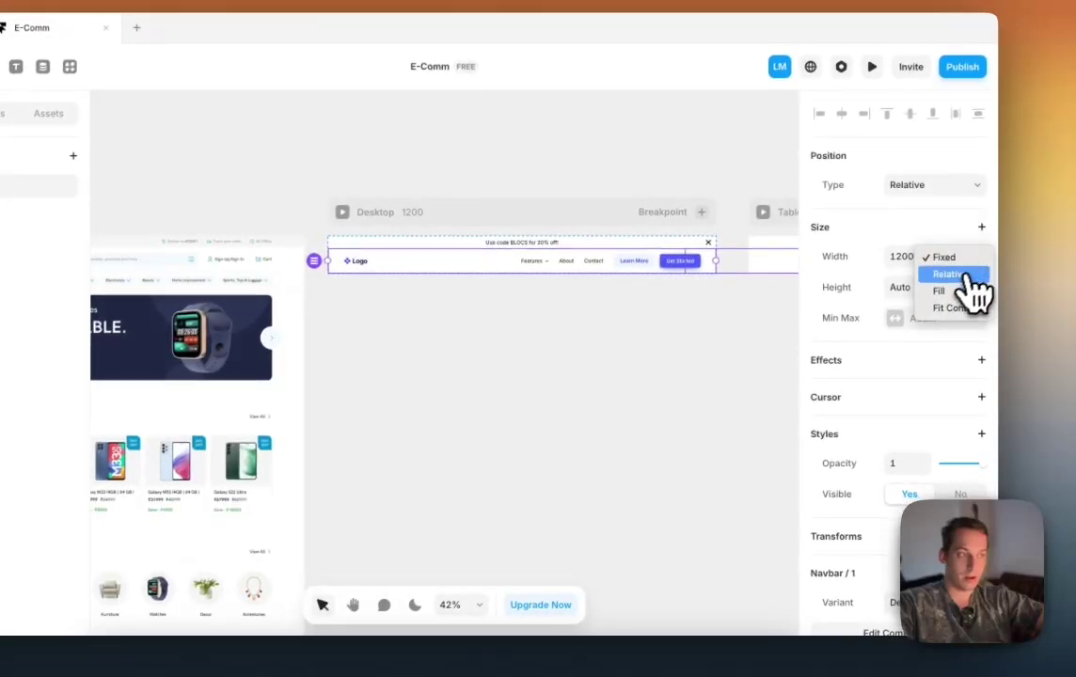
click(964, 308)
scroll(668, 330, right, 10)
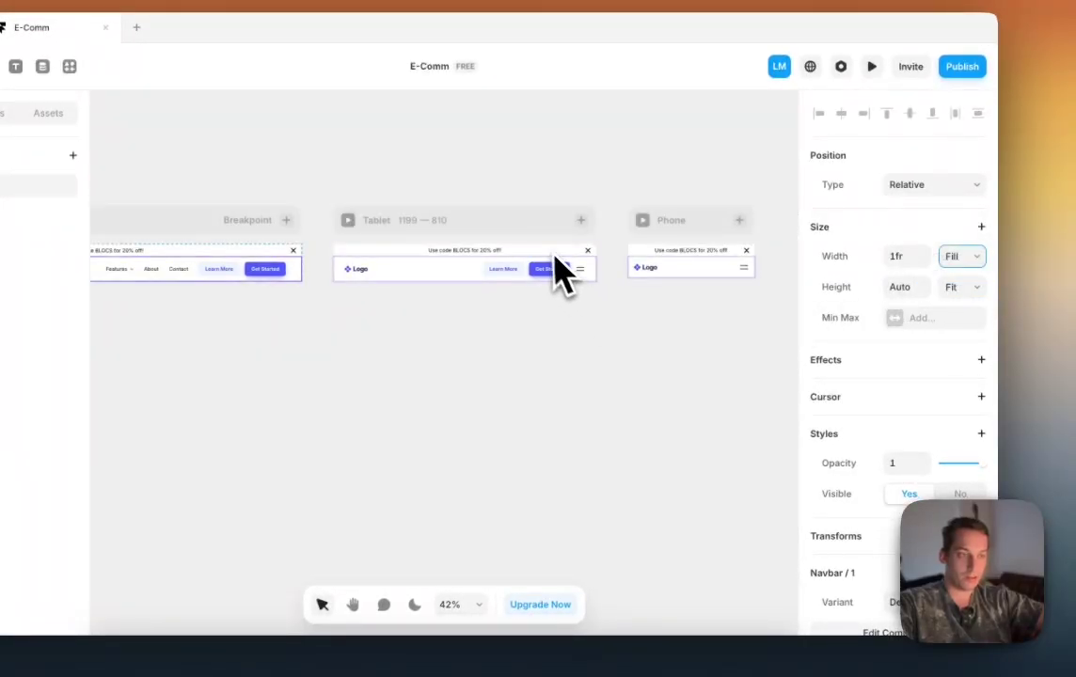
Step: Review the variant options of the Tablet banner and compare the banner with the header of the reference image
click(545, 253)
scroll(944, 475, down, 3)
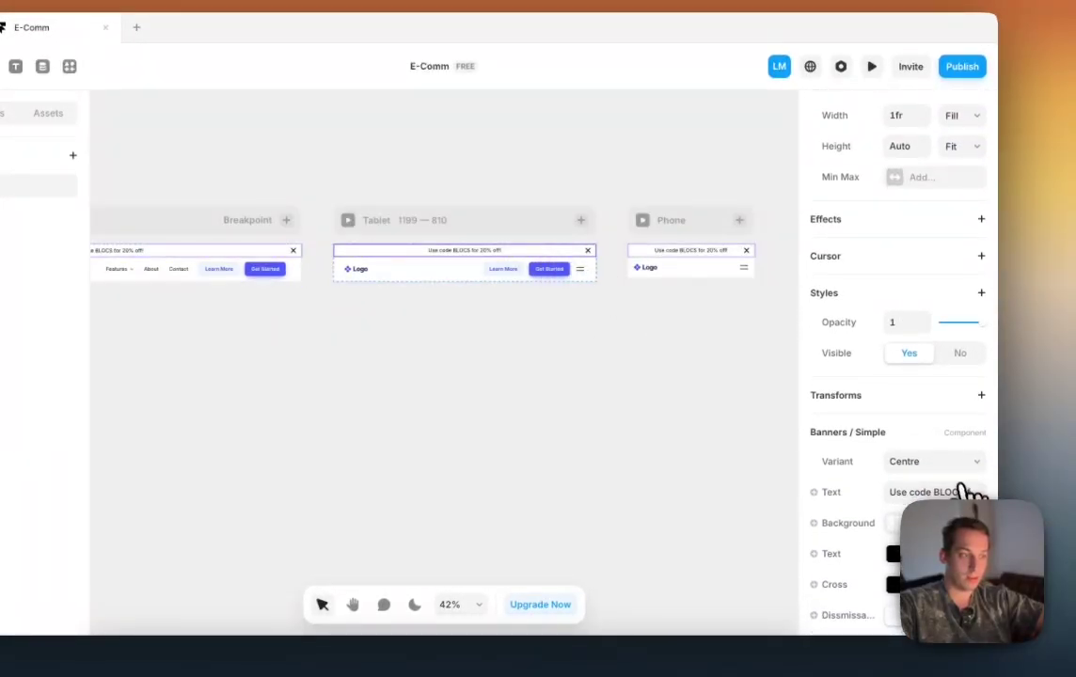
click(961, 483)
click(784, 451)
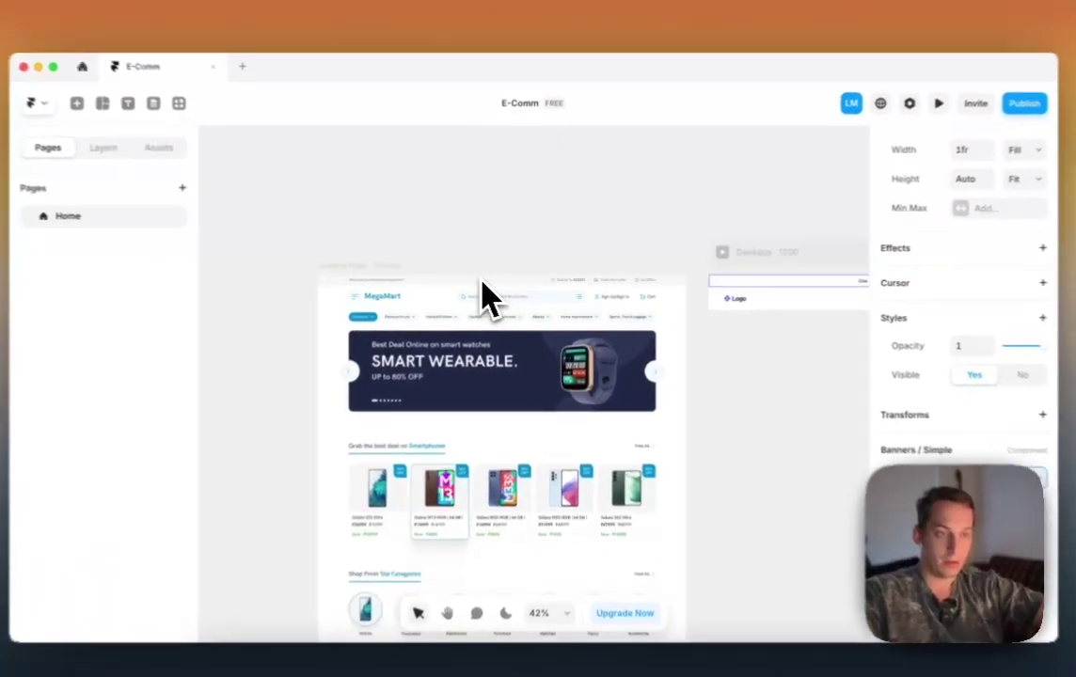
scroll(490, 296, right, 6)
scroll(555, 301, left, 4)
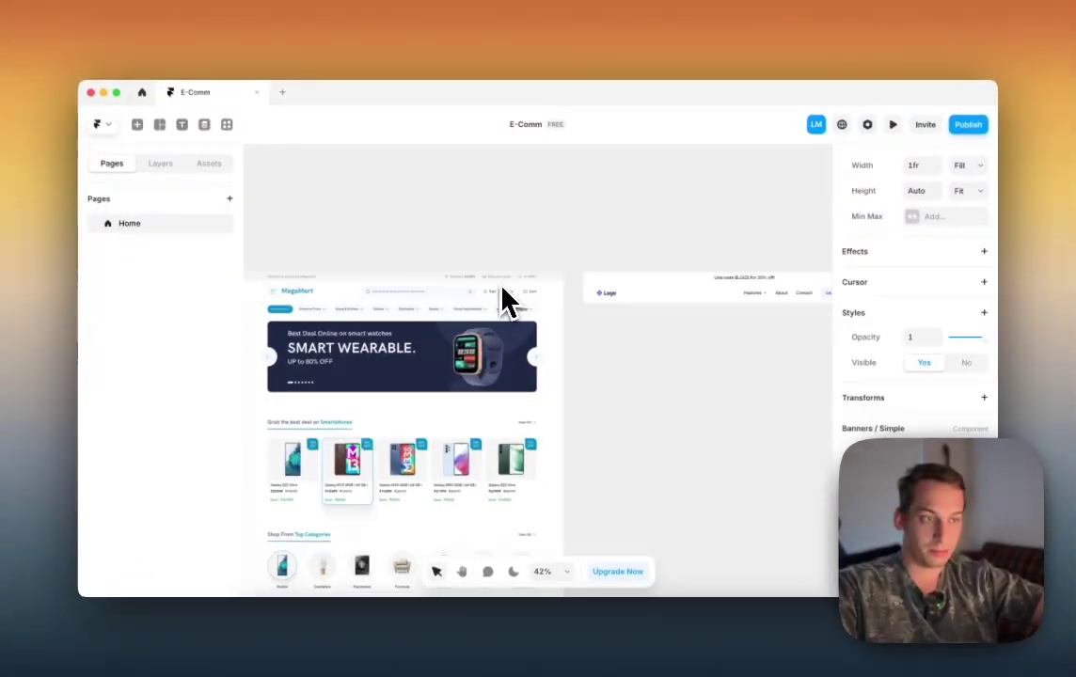
scroll(502, 290, right, 5)
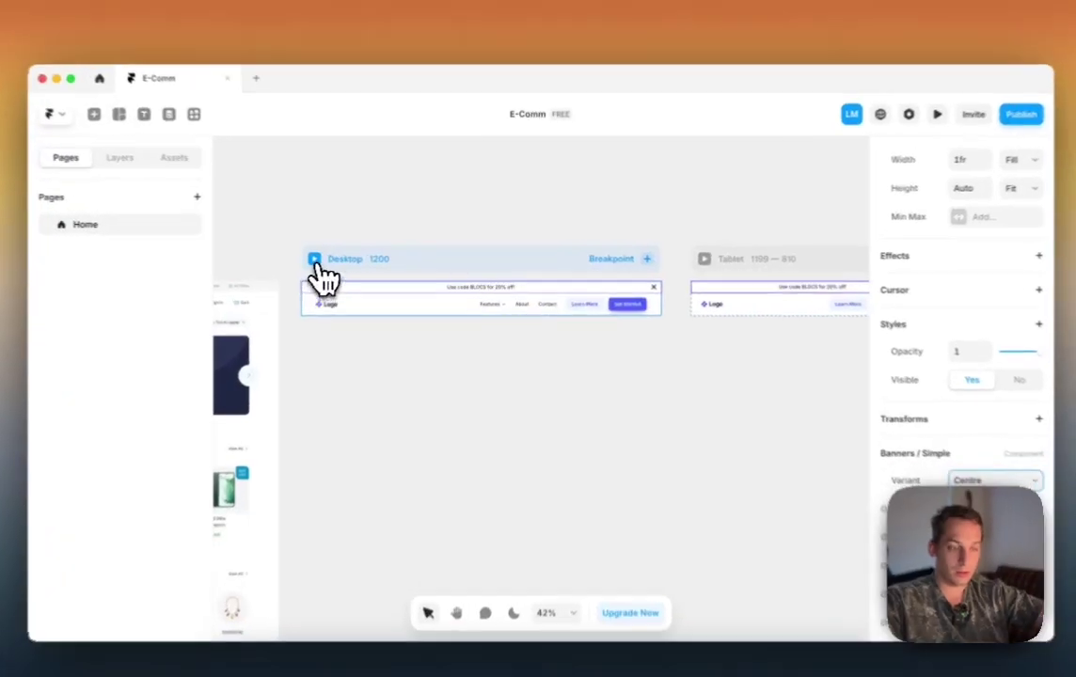
Step: Preview the Desktop breakpoint, return to the canvas and examine the top bar of the reference image
click(333, 252)
click(983, 373)
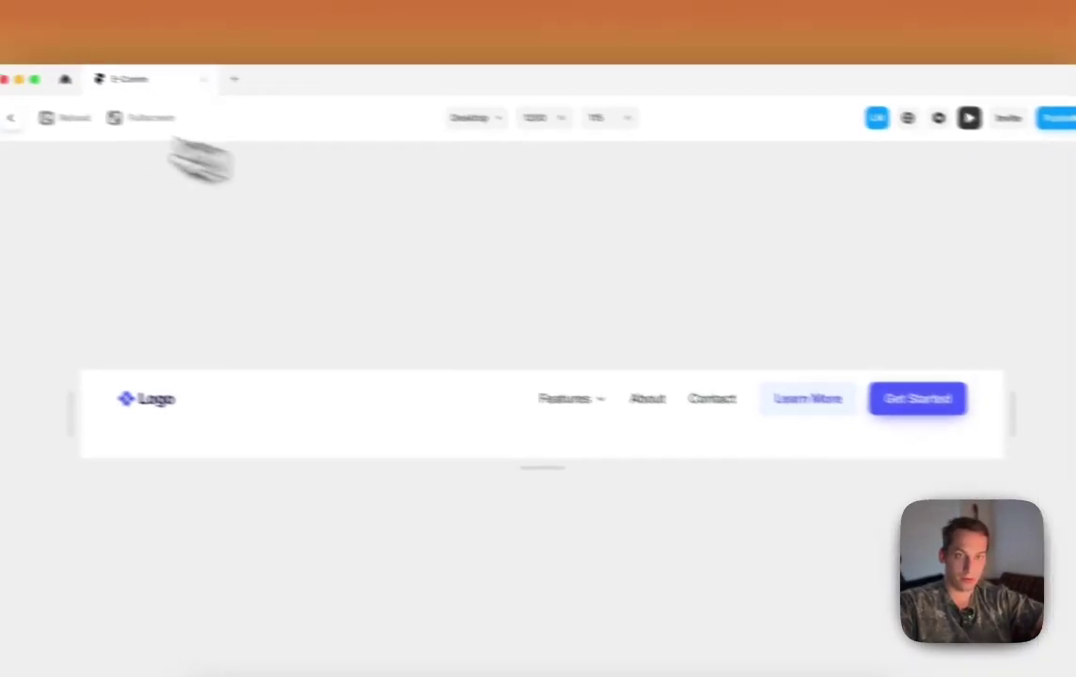
click(11, 117)
scroll(347, 301, left, 5)
scroll(492, 361, up, 6)
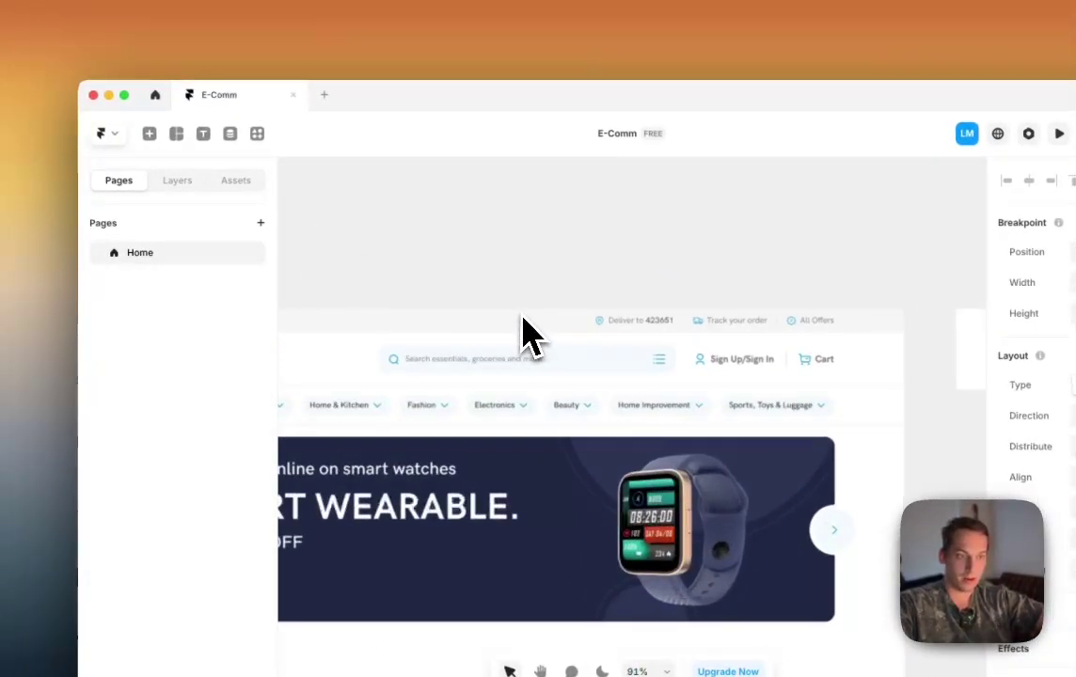
scroll(524, 331, down, 5)
scroll(524, 331, right, 5)
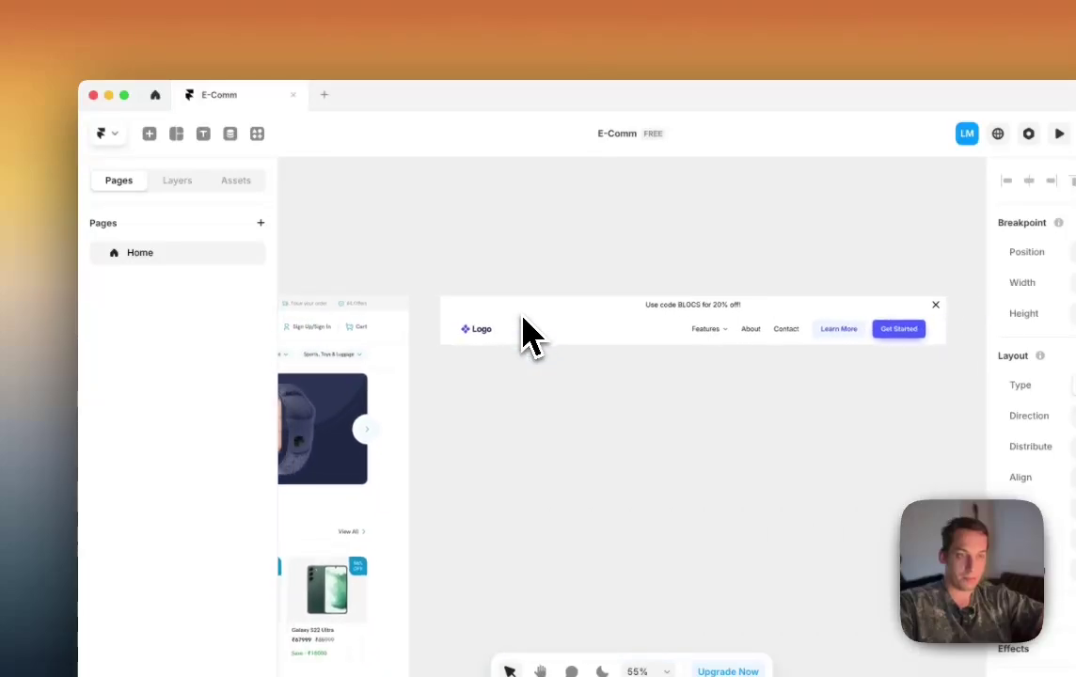
click(523, 310)
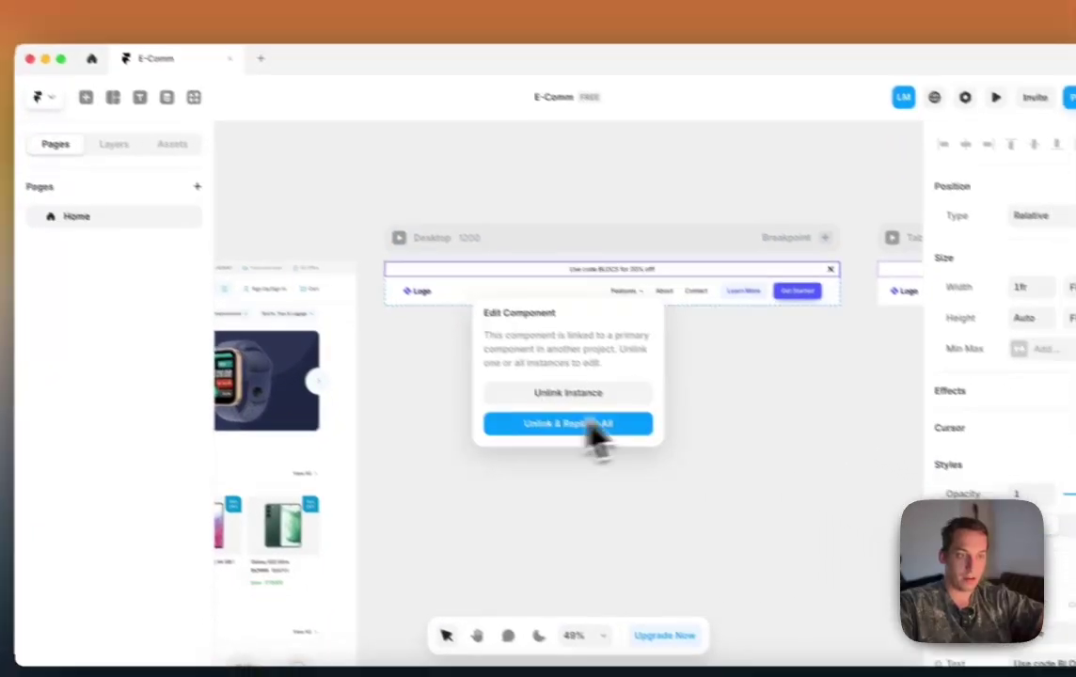
click(649, 461)
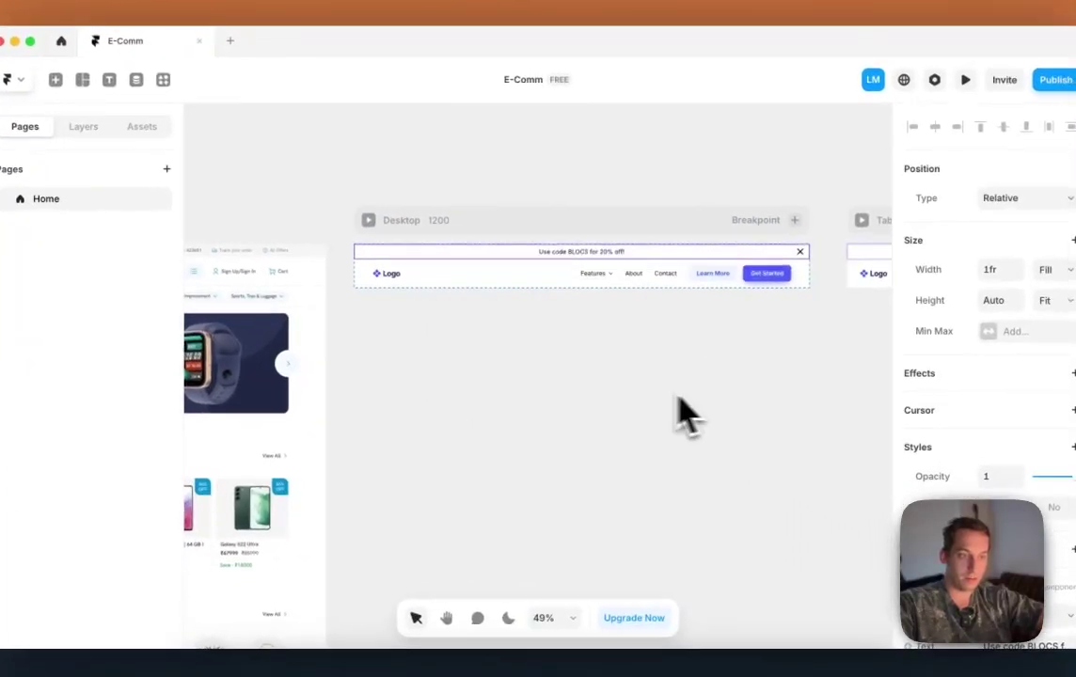
scroll(384, 355, left, 3)
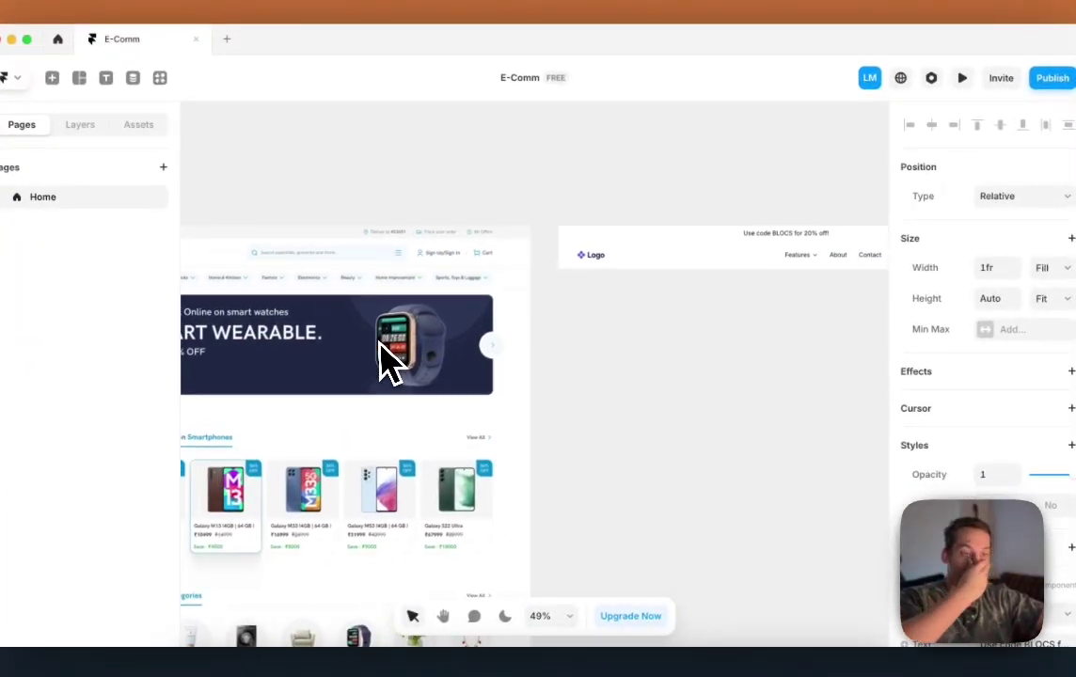
scroll(390, 343, right, 4)
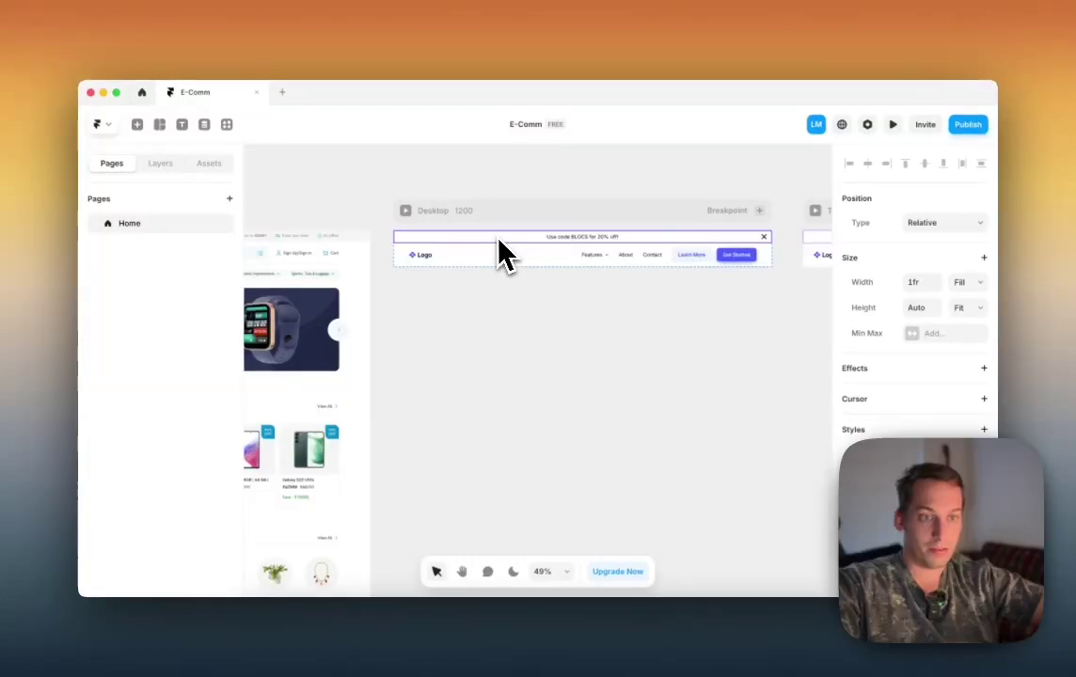
scroll(505, 251, left, 5)
scroll(505, 250, right, 3)
Step: Unlink the promo banner from its primary component in another project and open it for editing
double_click(610, 248)
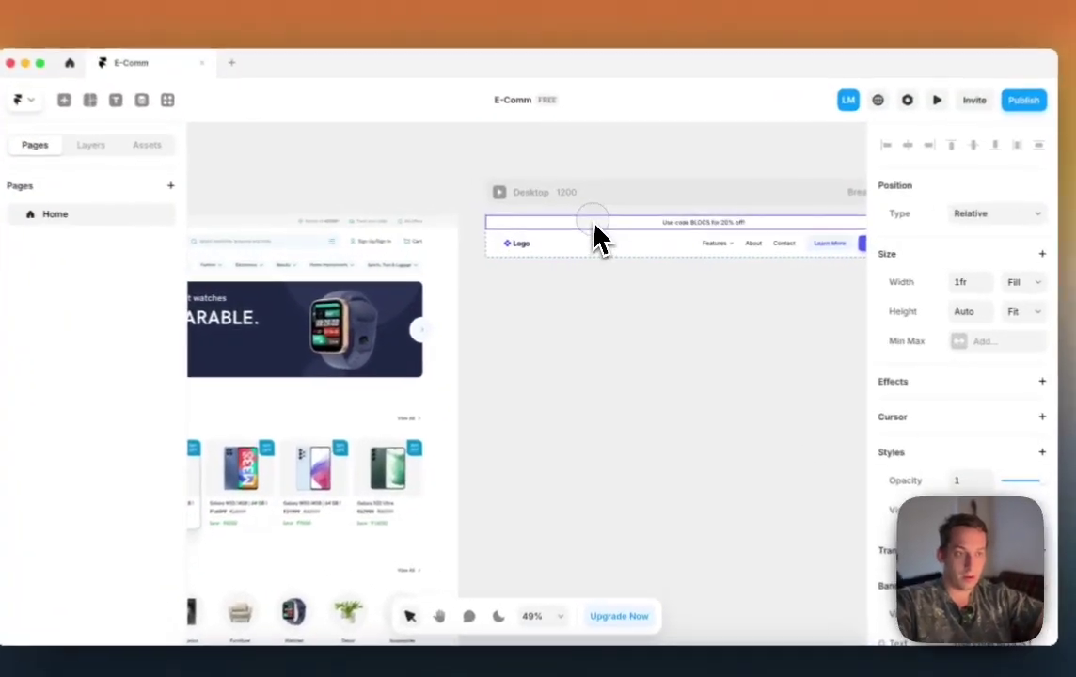
click(563, 407)
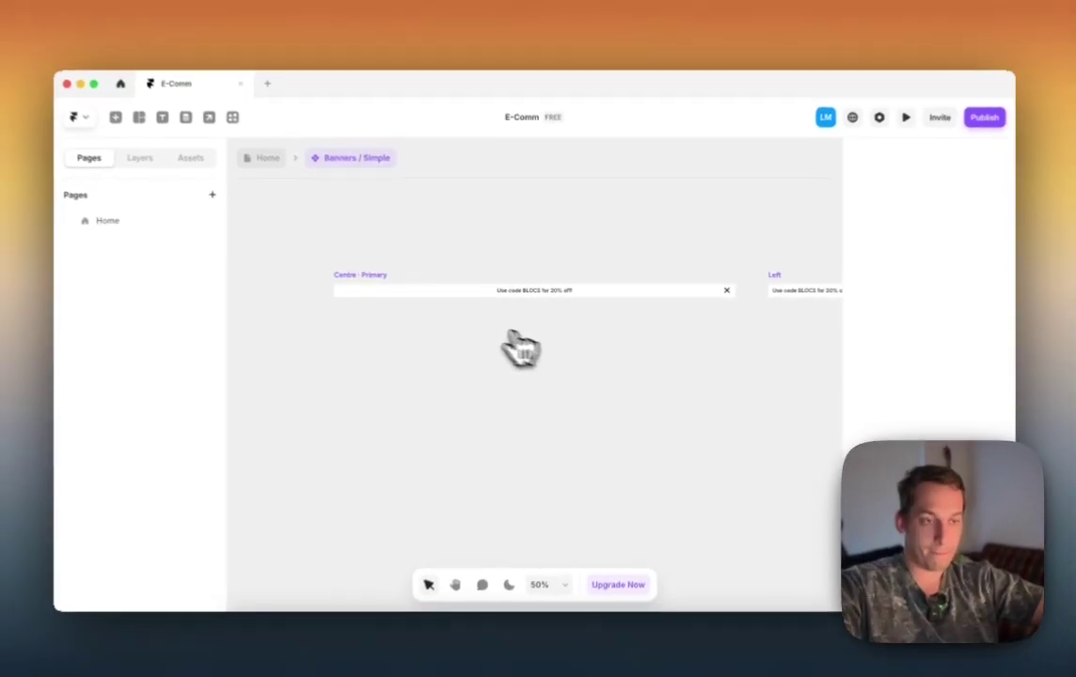
scroll(431, 333, left, 2)
scroll(431, 333, right, 2)
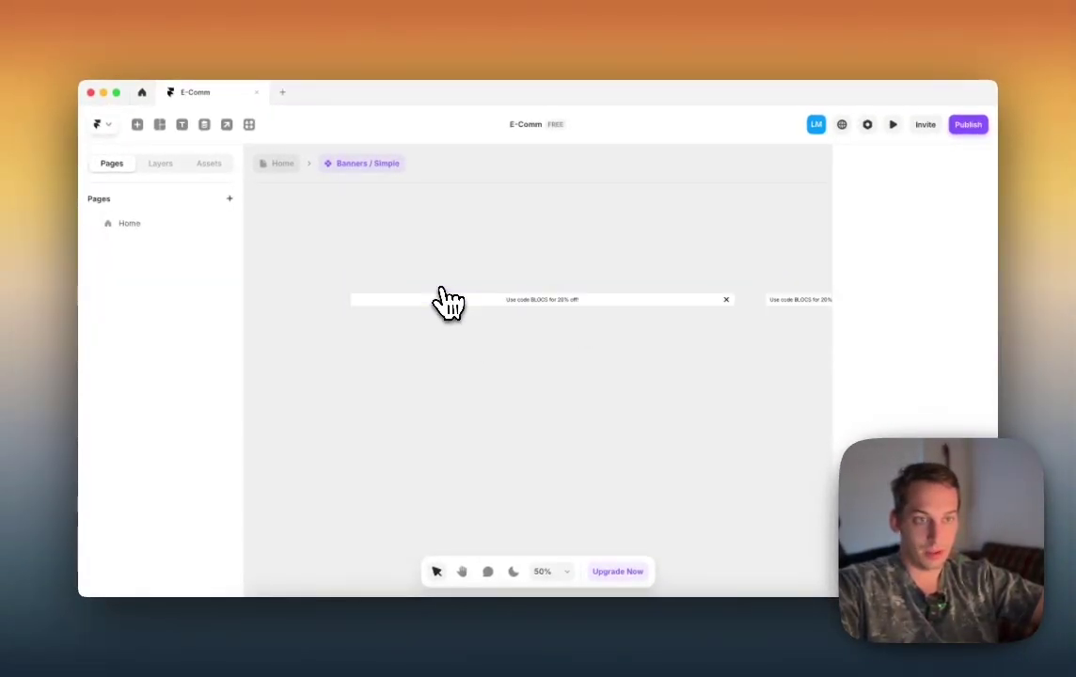
scroll(440, 298, left, 2)
scroll(440, 298, up, 1)
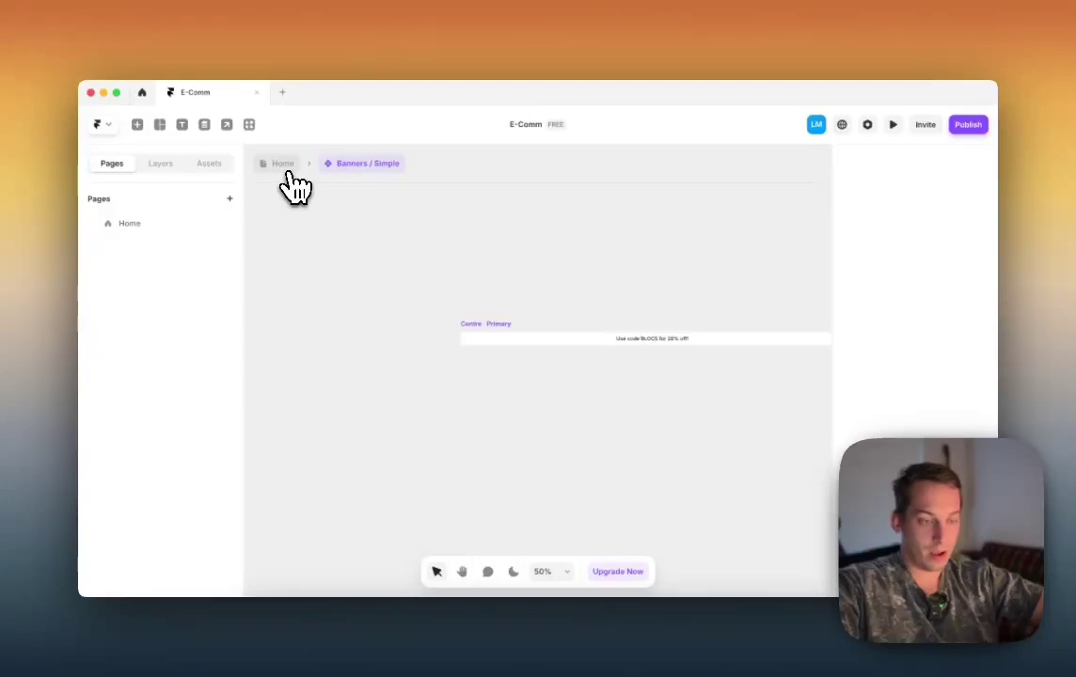
scroll(475, 296, right, 2)
scroll(475, 296, down, 1)
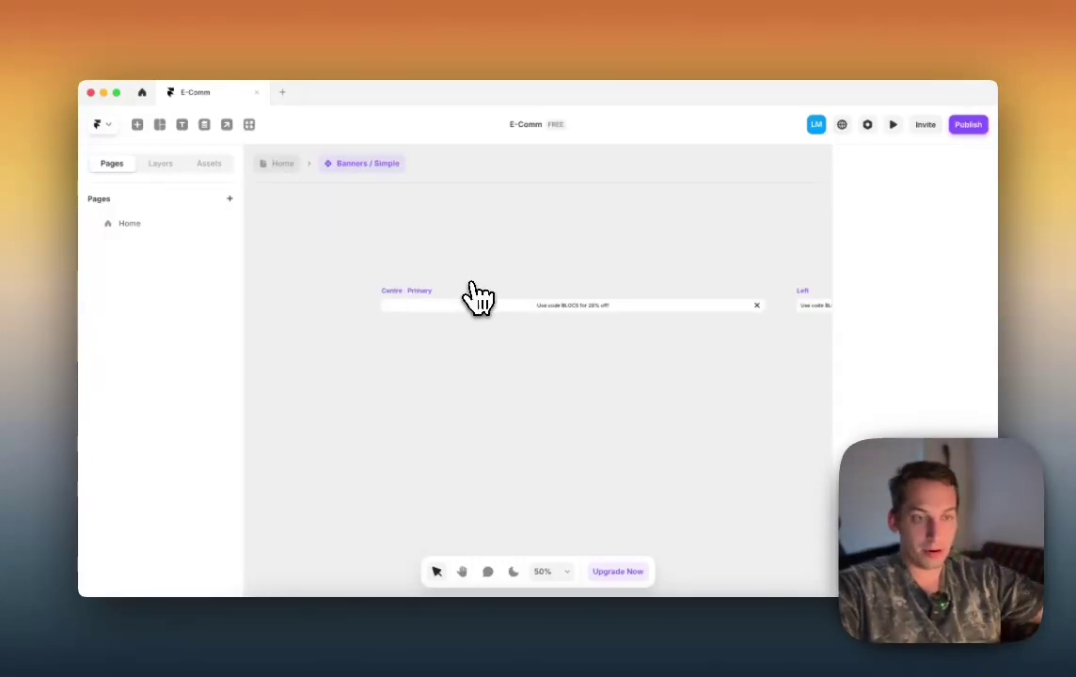
Step: Copy the reference landing page image from the Home page into the banner component's canvas, placing it beside the Centre variant
click(282, 163)
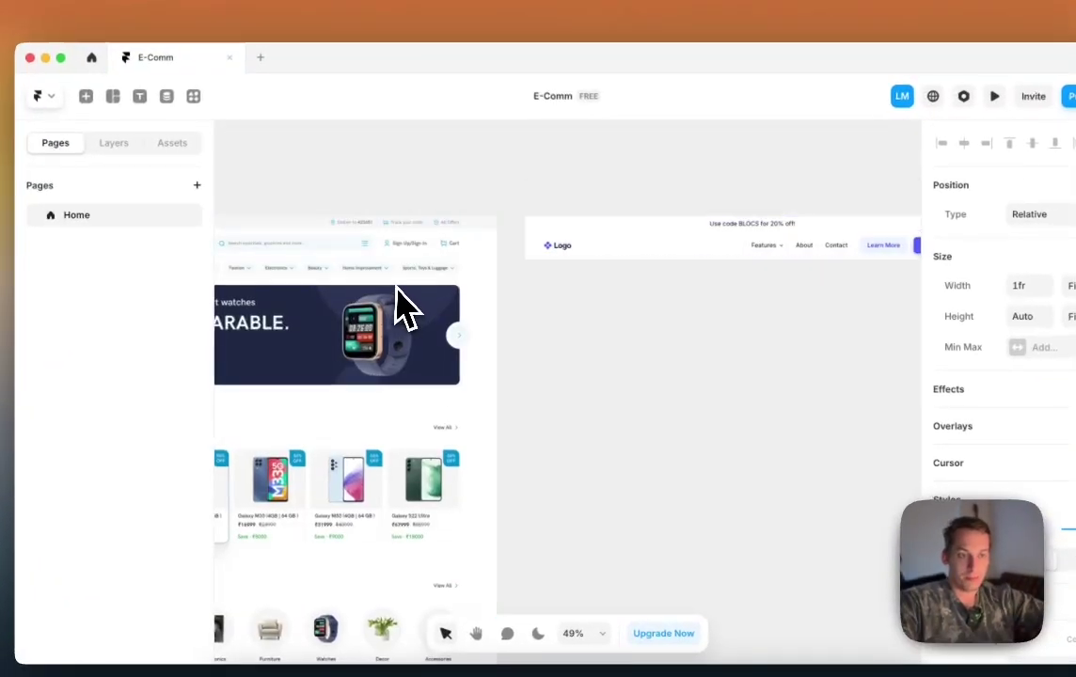
scroll(404, 303, left, 5)
click(443, 299)
key(super+c)
scroll(701, 266, right, 4)
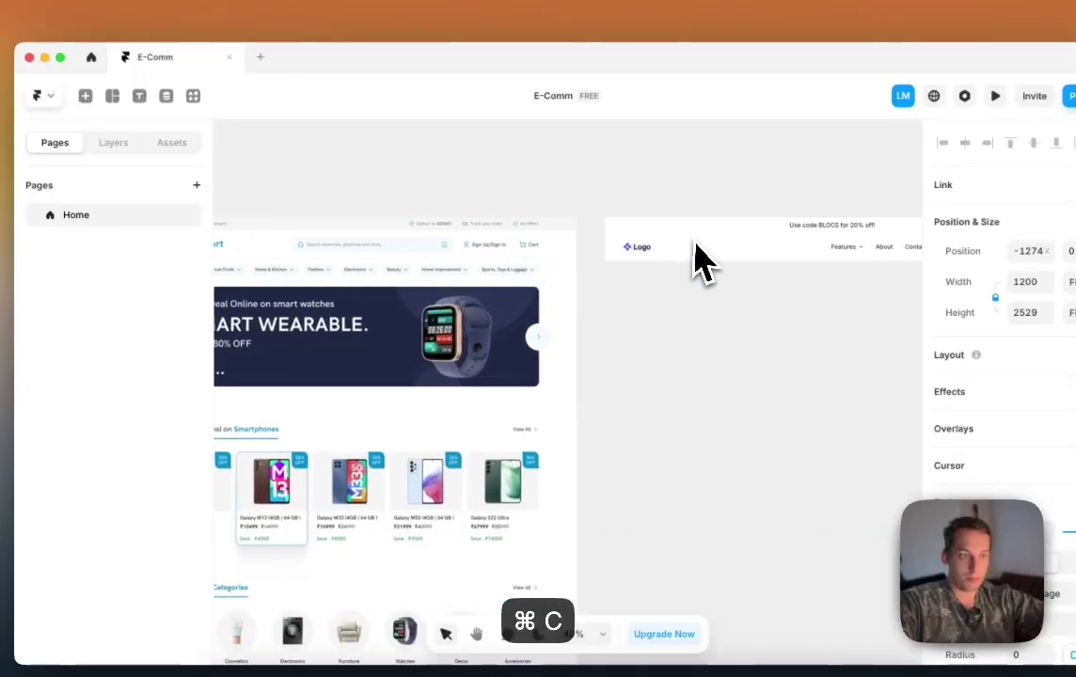
scroll(701, 266, right, 2)
double_click(703, 251)
key(super+v)
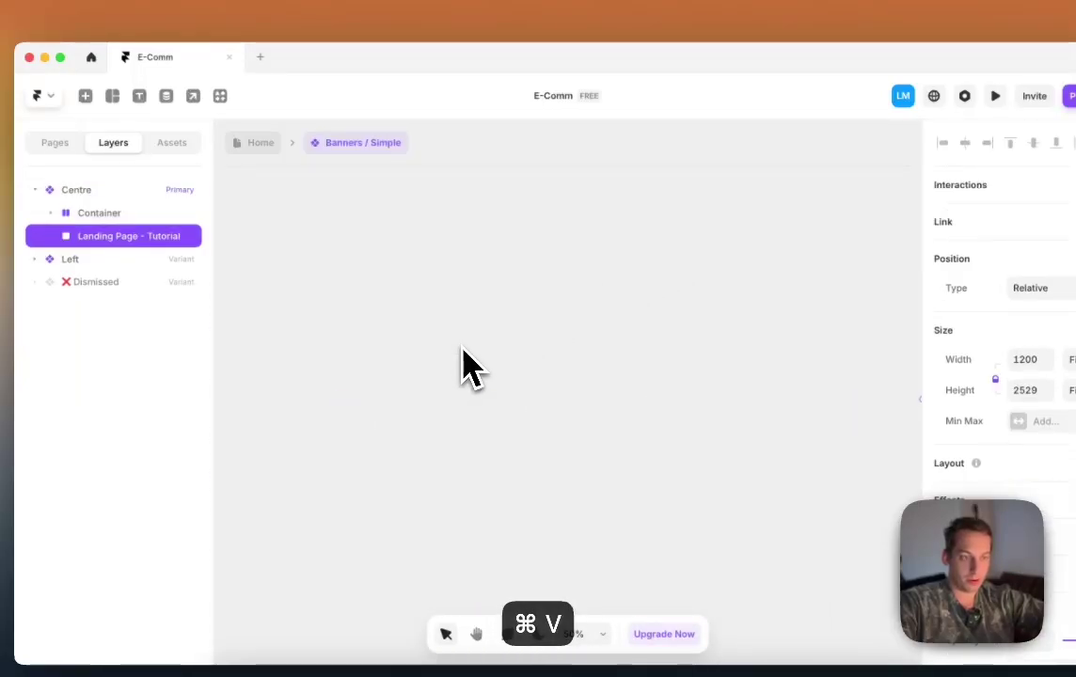
drag(663, 494, 405, 464)
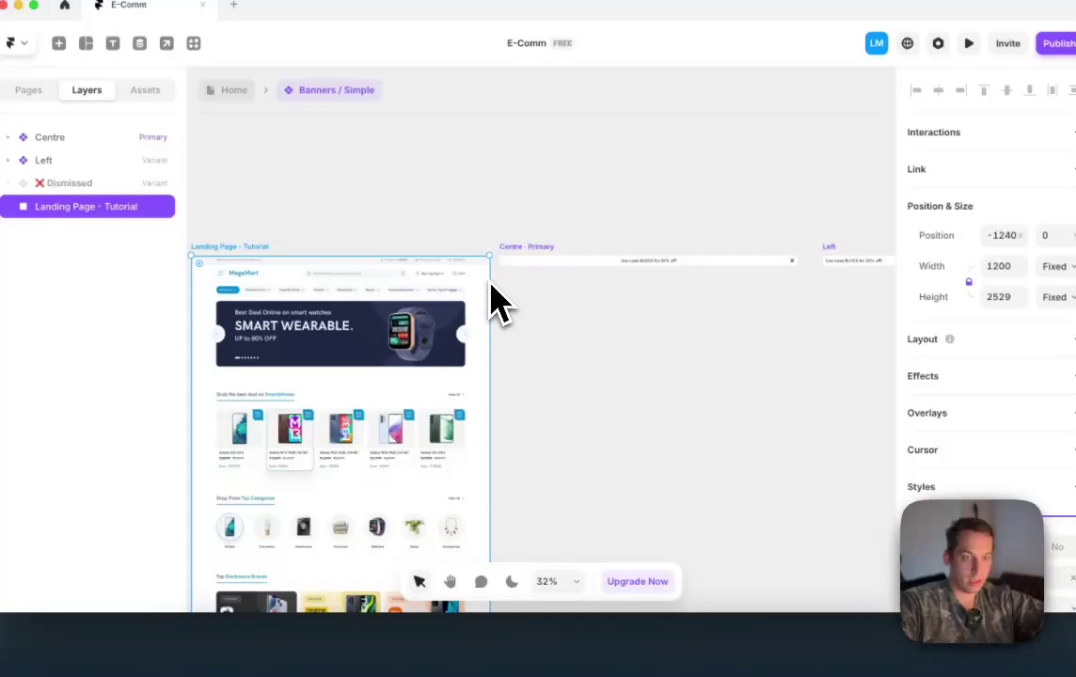
scroll(493, 301, down, 5)
drag(399, 562, 437, 325)
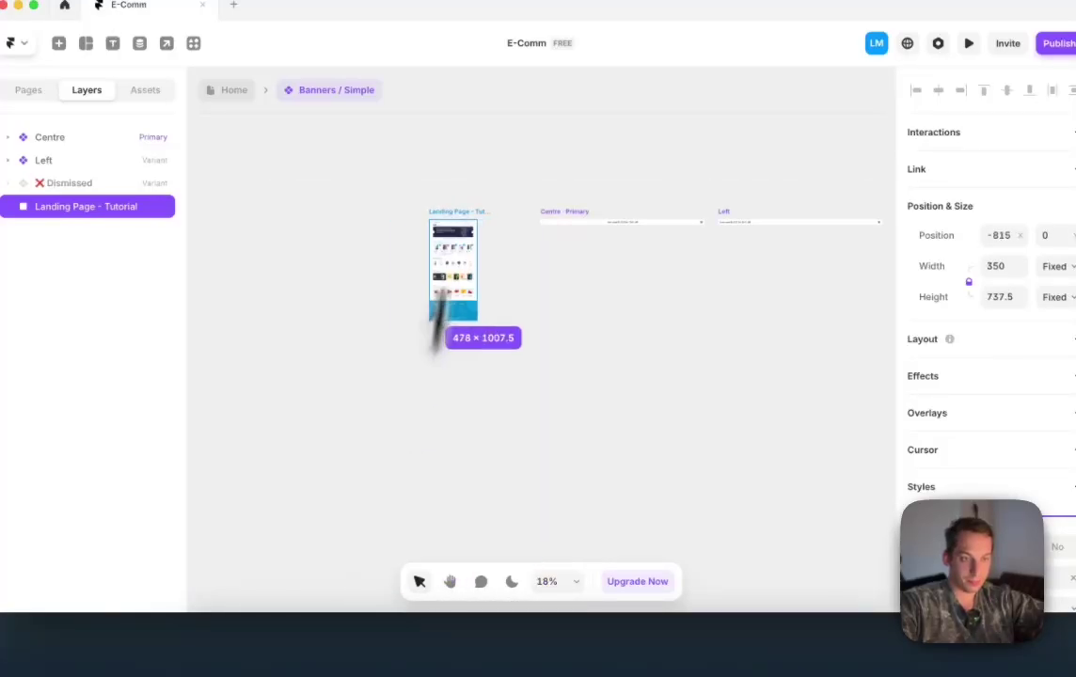
key(super+z)
Step: Compare the reference image's top bar with the Centre variant's container, spacer, text and close icon layers
scroll(457, 308, up, 5)
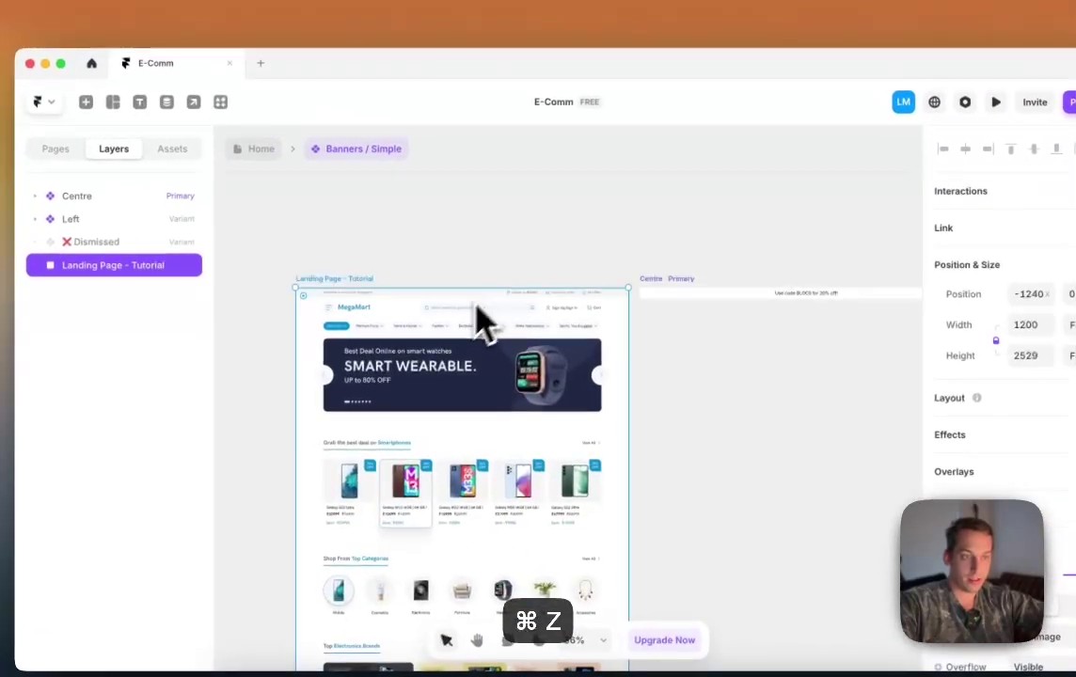
scroll(461, 320, left, 5)
scroll(486, 312, up, 2)
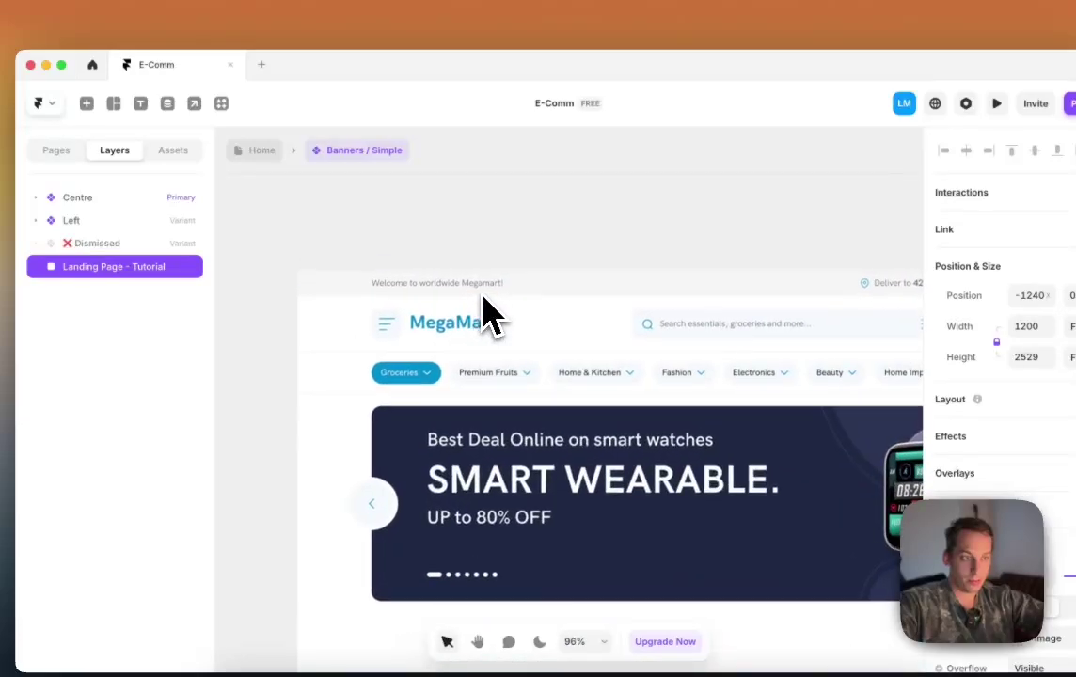
scroll(488, 313, down, 2)
scroll(489, 313, right, 10)
scroll(491, 316, down, 1)
click(679, 302)
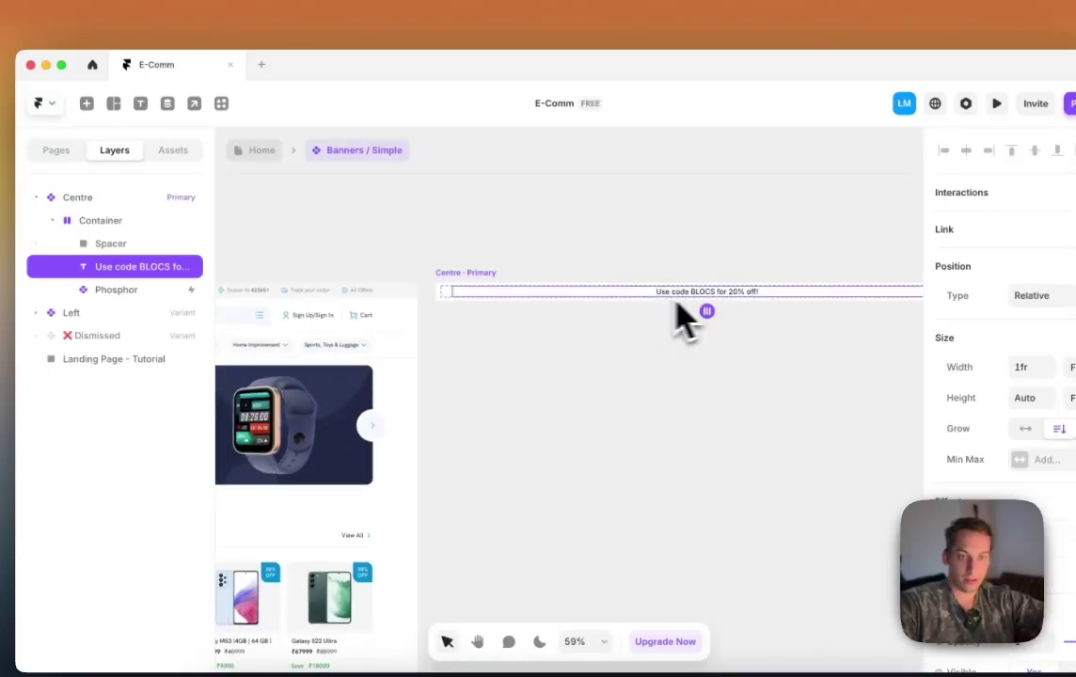
click(121, 248)
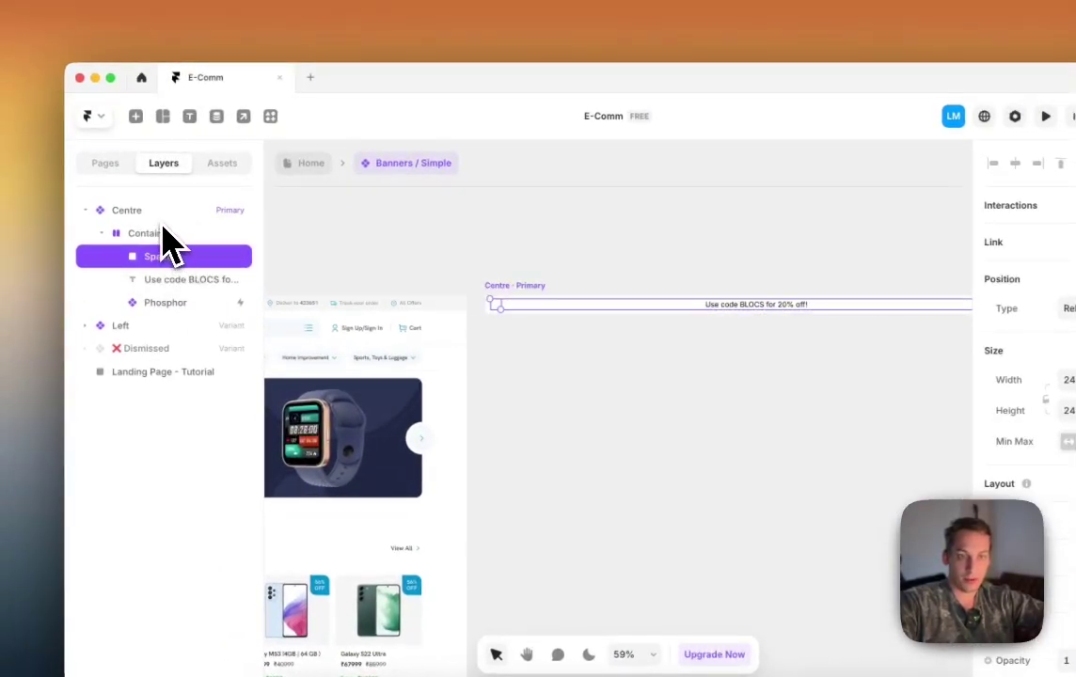
key(Escape)
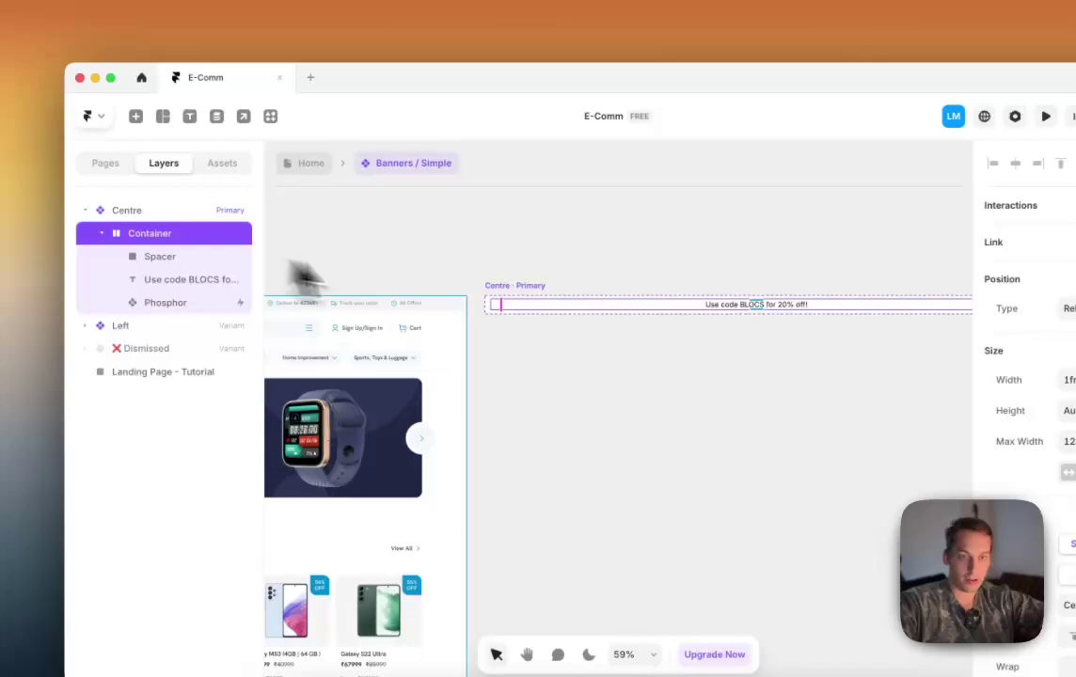
click(200, 279)
click(199, 302)
Step: Examine the Left variant's layout and compare the Centre banner's text with the reference image's top bar
scroll(470, 329, right, 5)
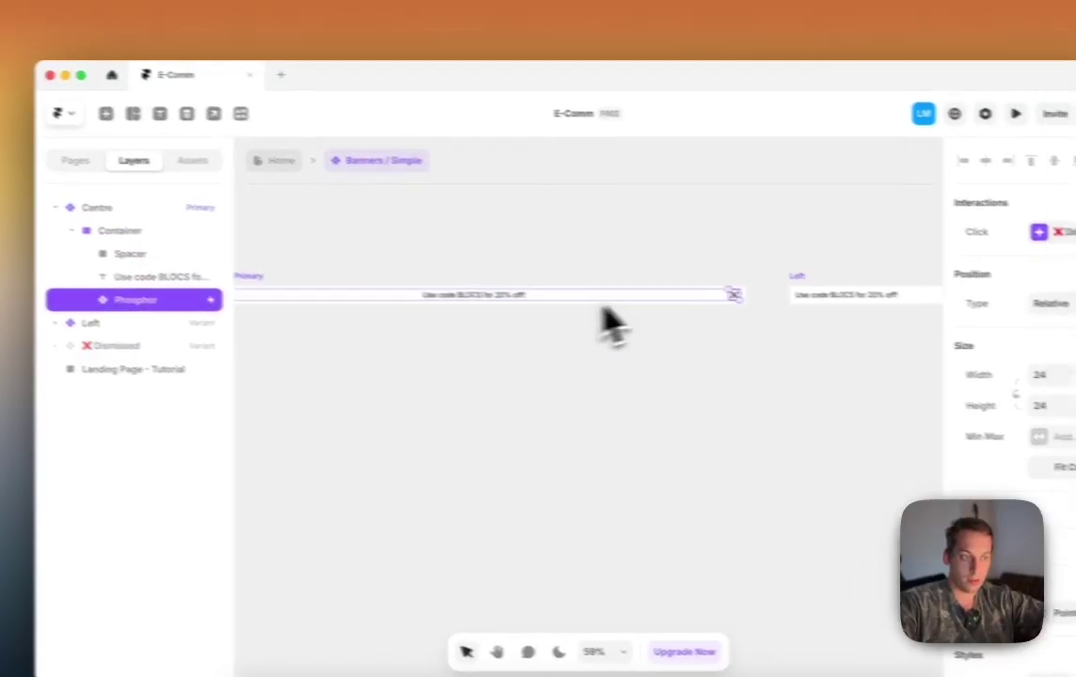
scroll(743, 325, right, 8)
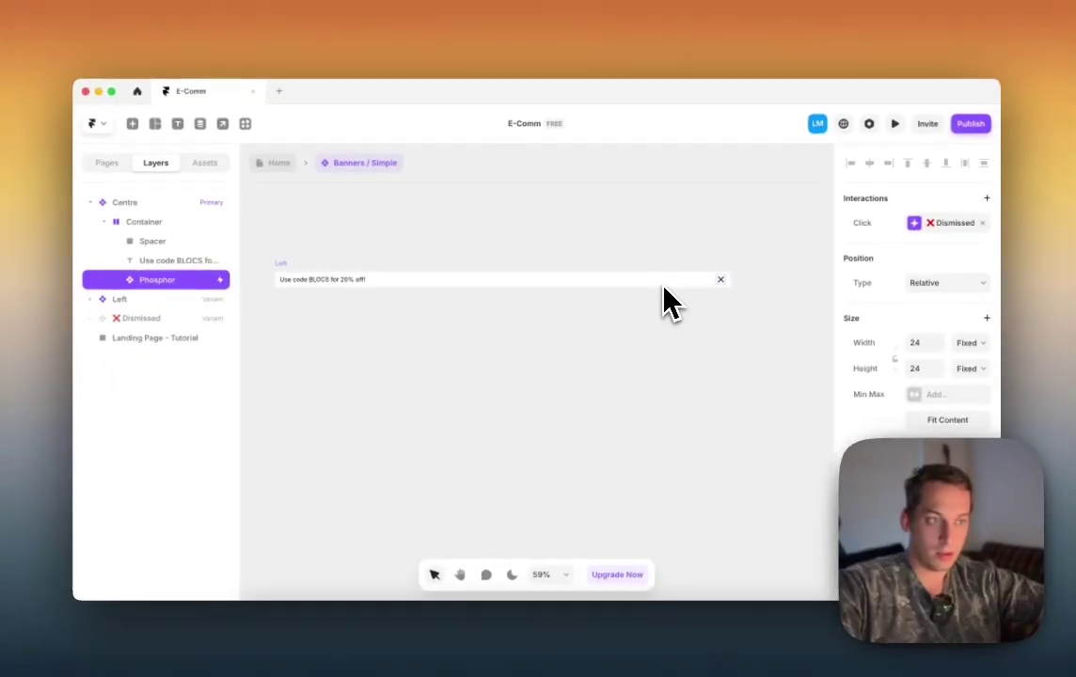
scroll(663, 286, down, 5)
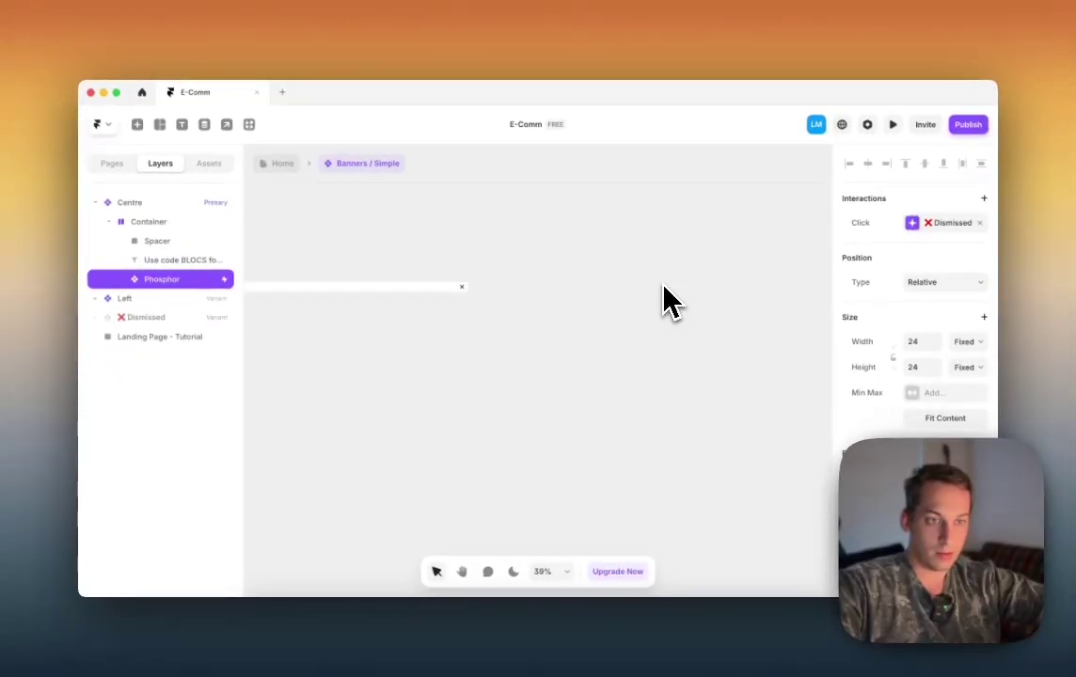
scroll(663, 300, left, 3)
scroll(618, 308, up, 3)
click(567, 287)
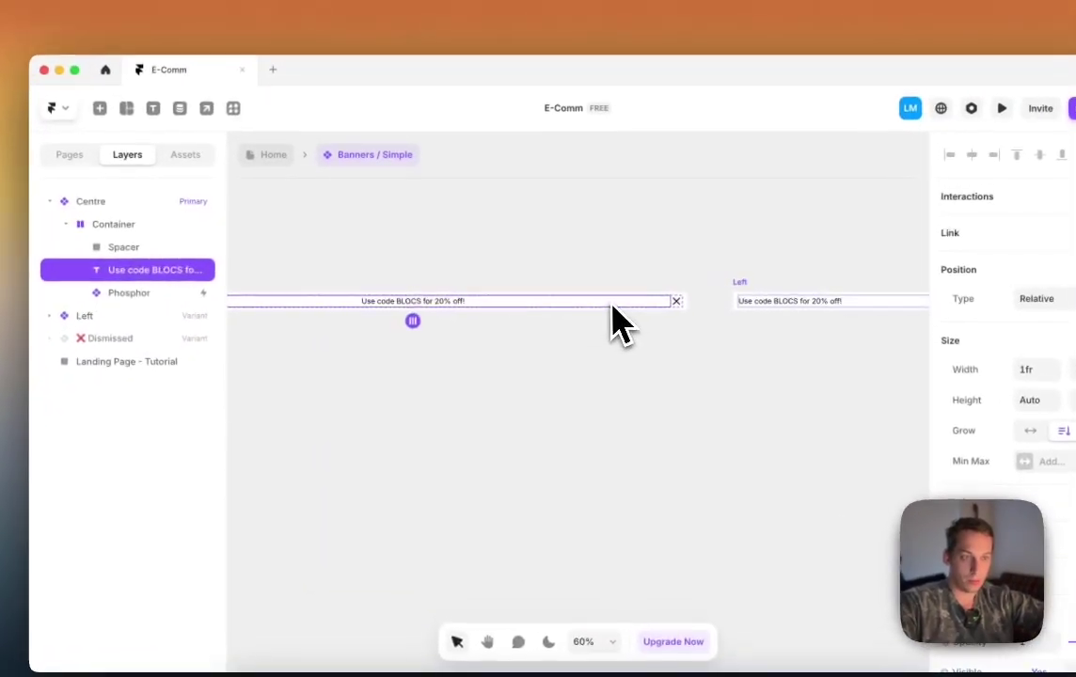
scroll(616, 320, left, 5)
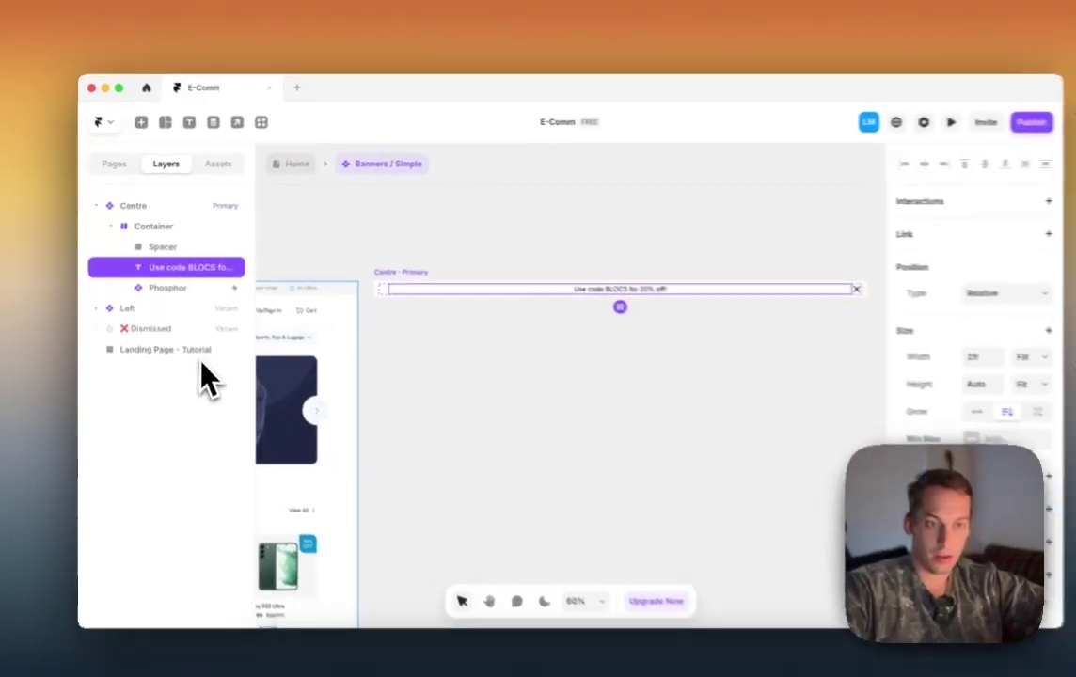
scroll(324, 344, left, 4)
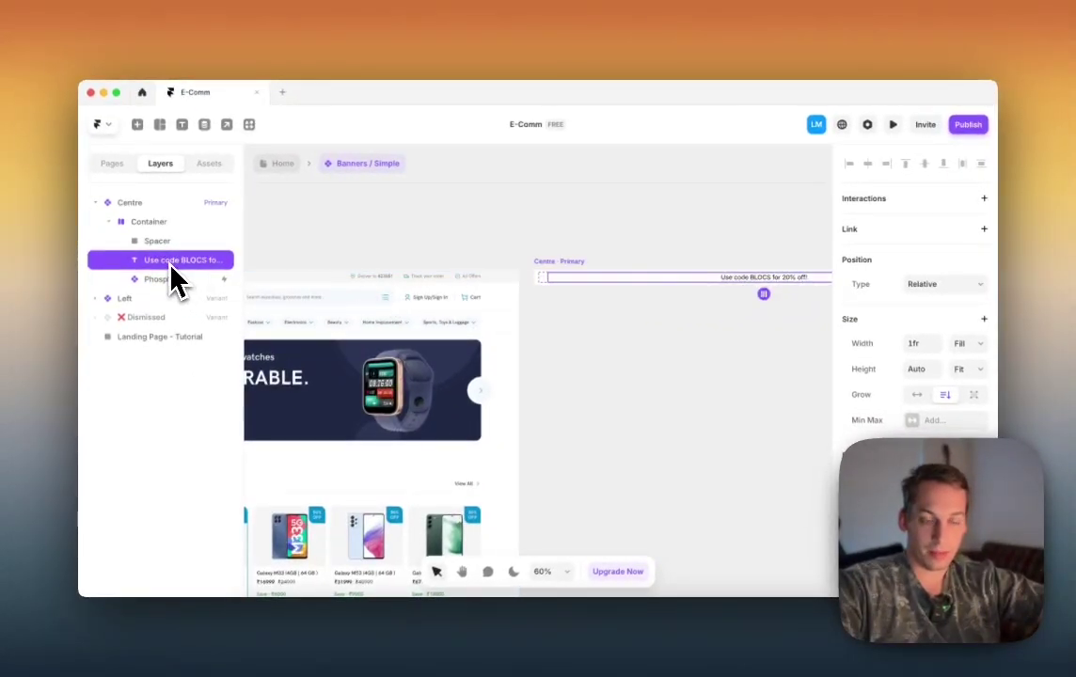
Step: Delete the Spacer and the Phosphor close icon from the Centre variant's container
click(167, 244)
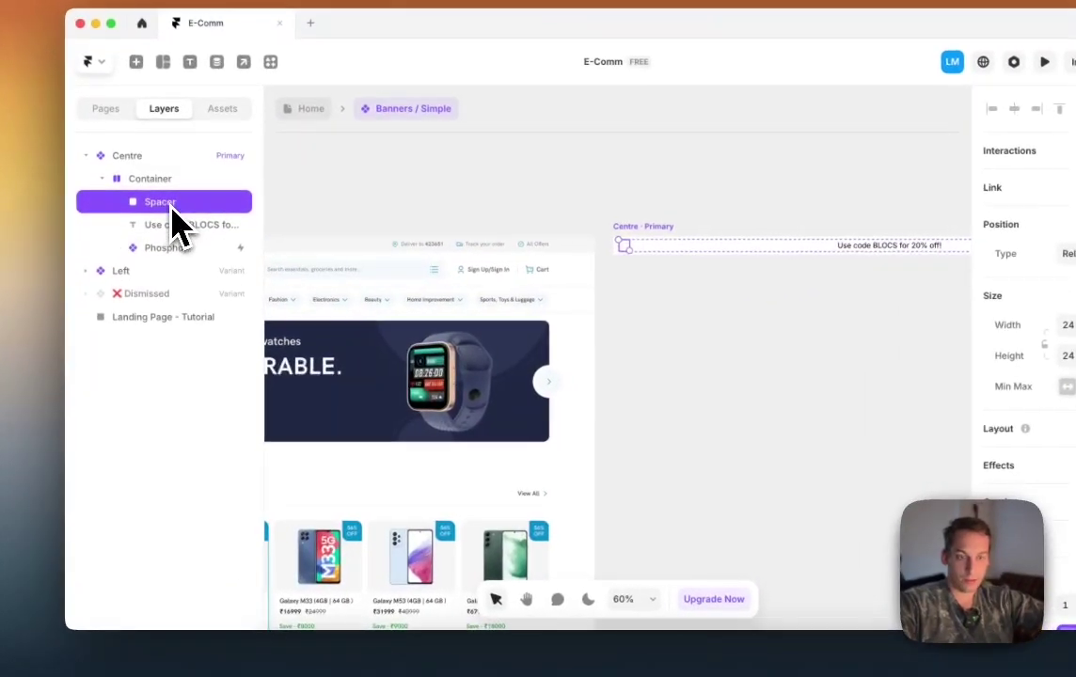
key(BackSpace)
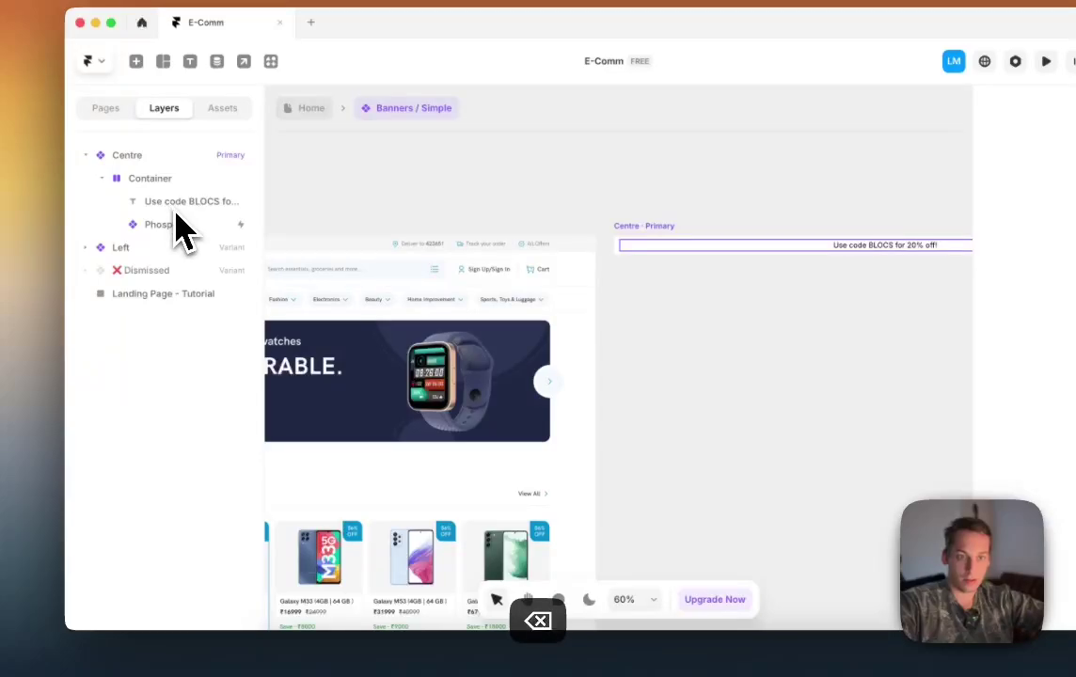
key(BackSpace)
Step: Wrap the promo text of the Centre variant in a stack and duplicate that stack inside the container
click(179, 203)
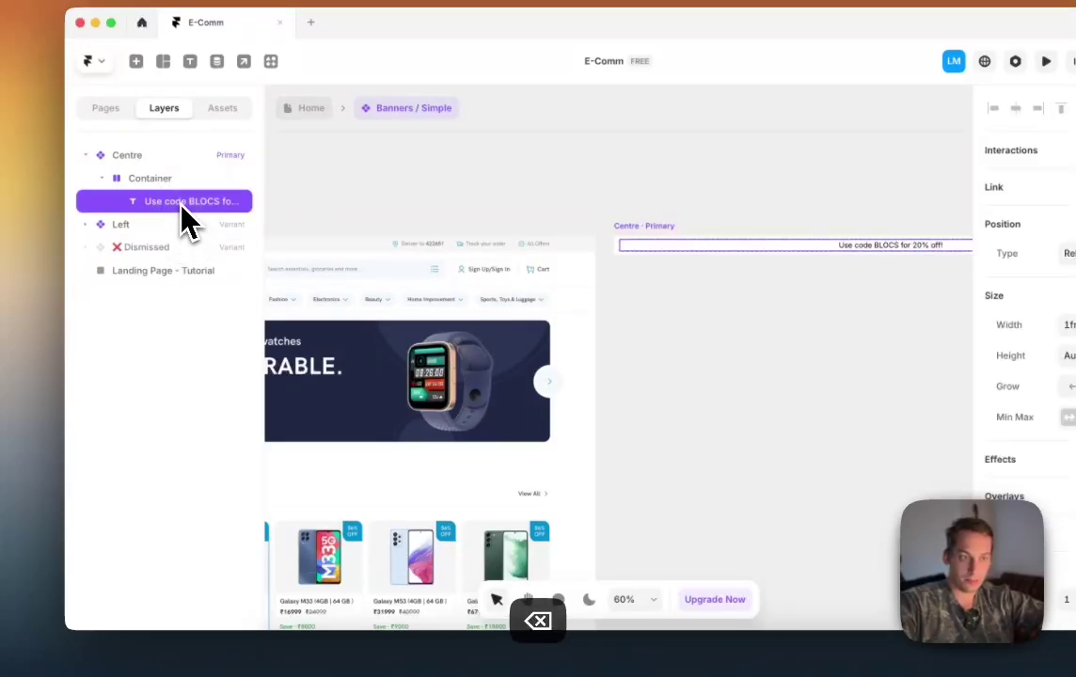
right_click(185, 222)
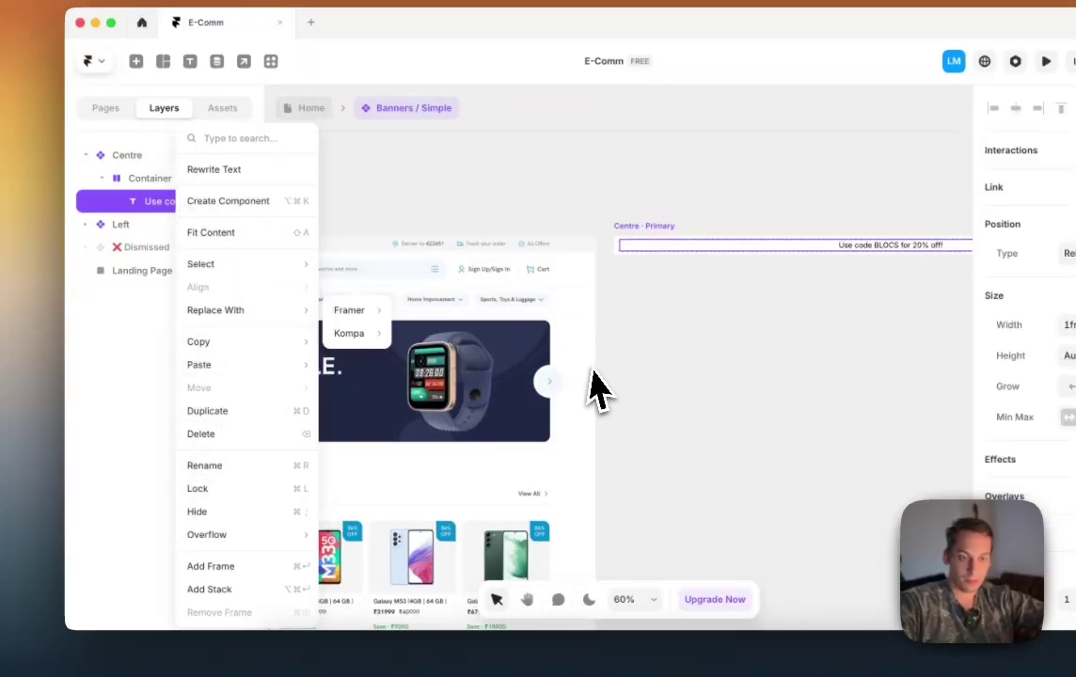
click(209, 589)
click(182, 238)
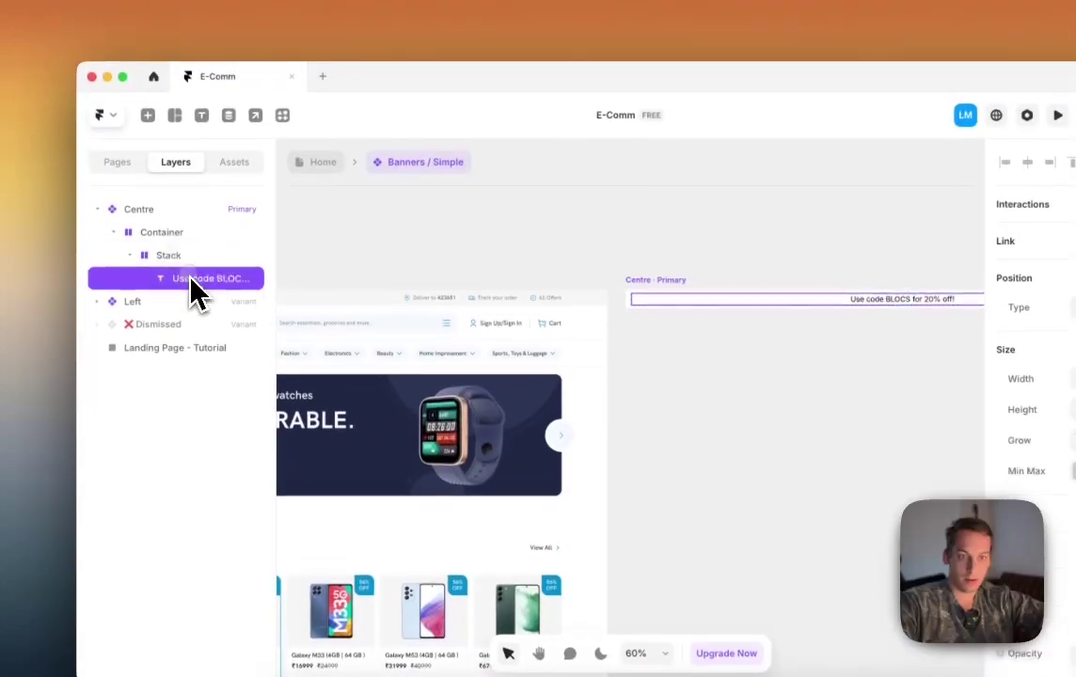
click(158, 263)
key(super+d)
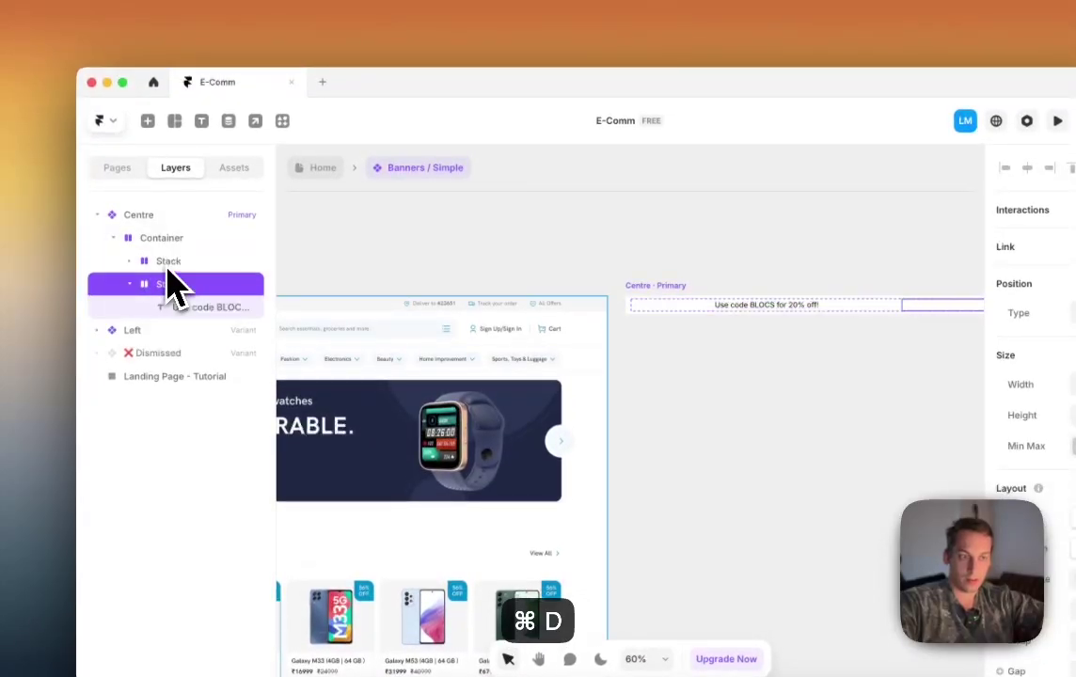
Step: Wrap the promo text inside the container's second stack in a nested stack of its own
scroll(656, 318, left, 3)
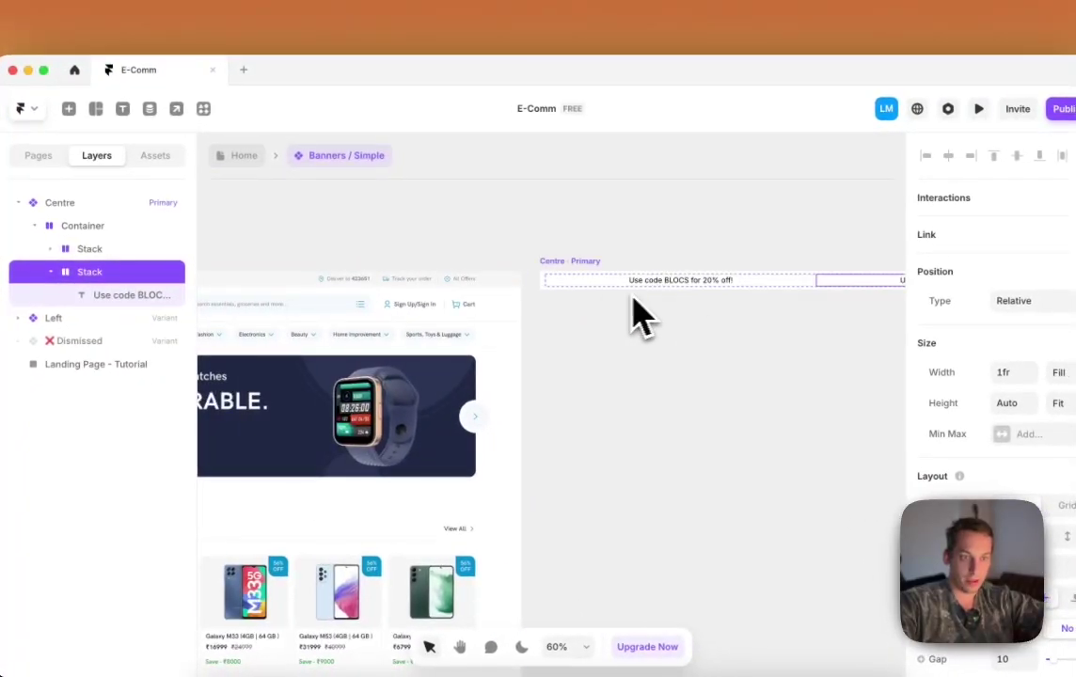
click(117, 296)
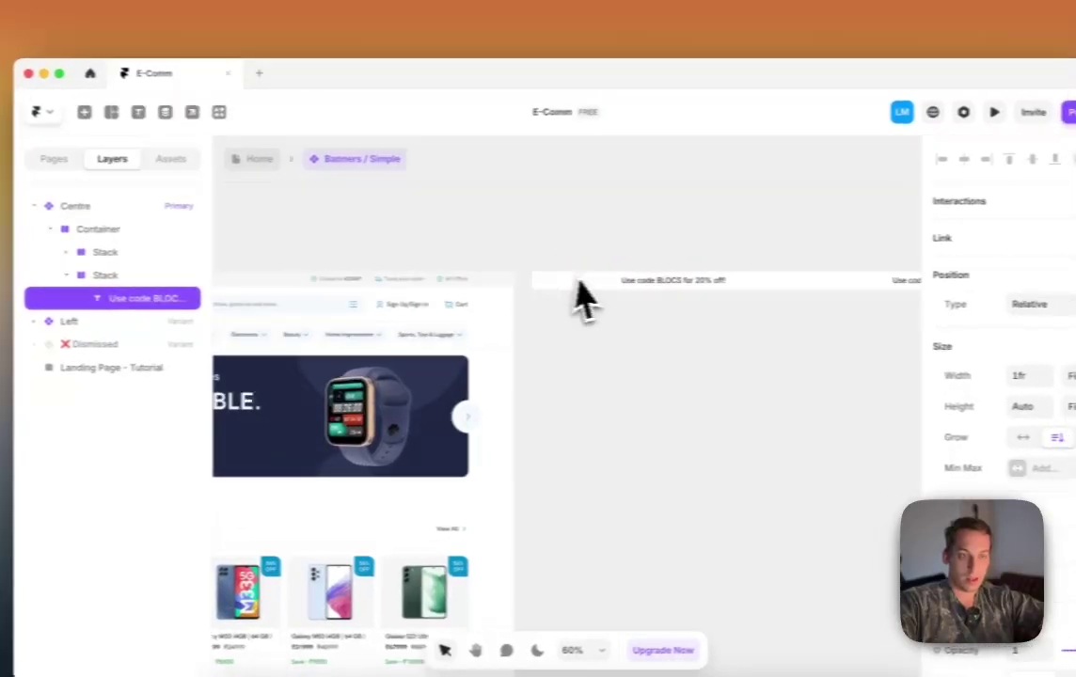
scroll(593, 299, right, 5)
scroll(607, 299, left, 1)
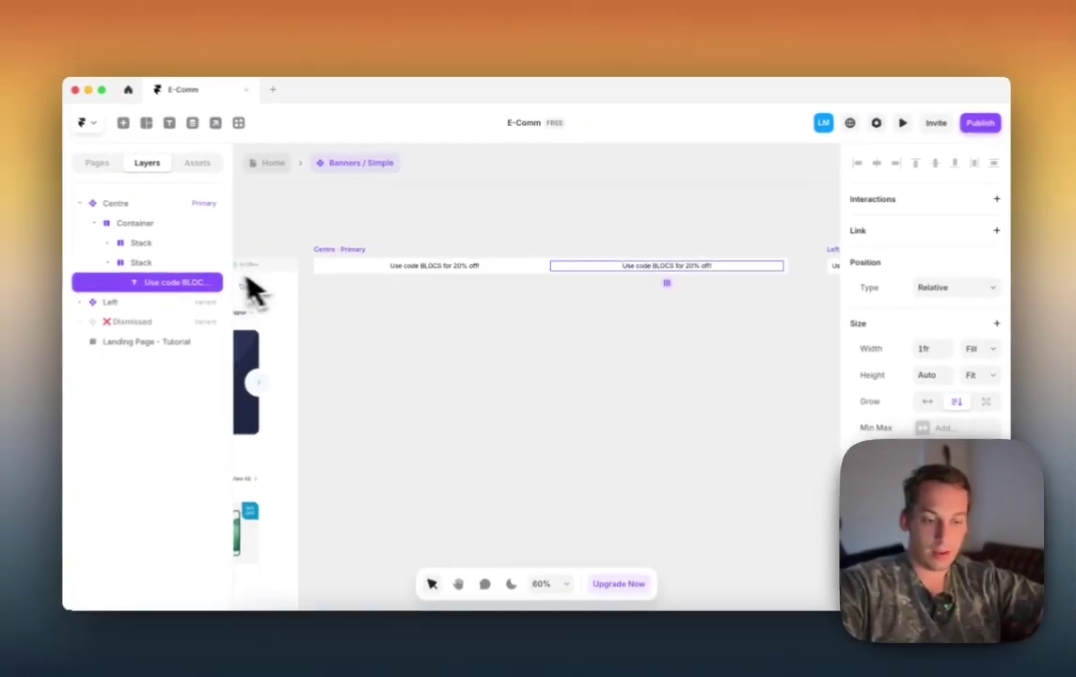
key(super+d)
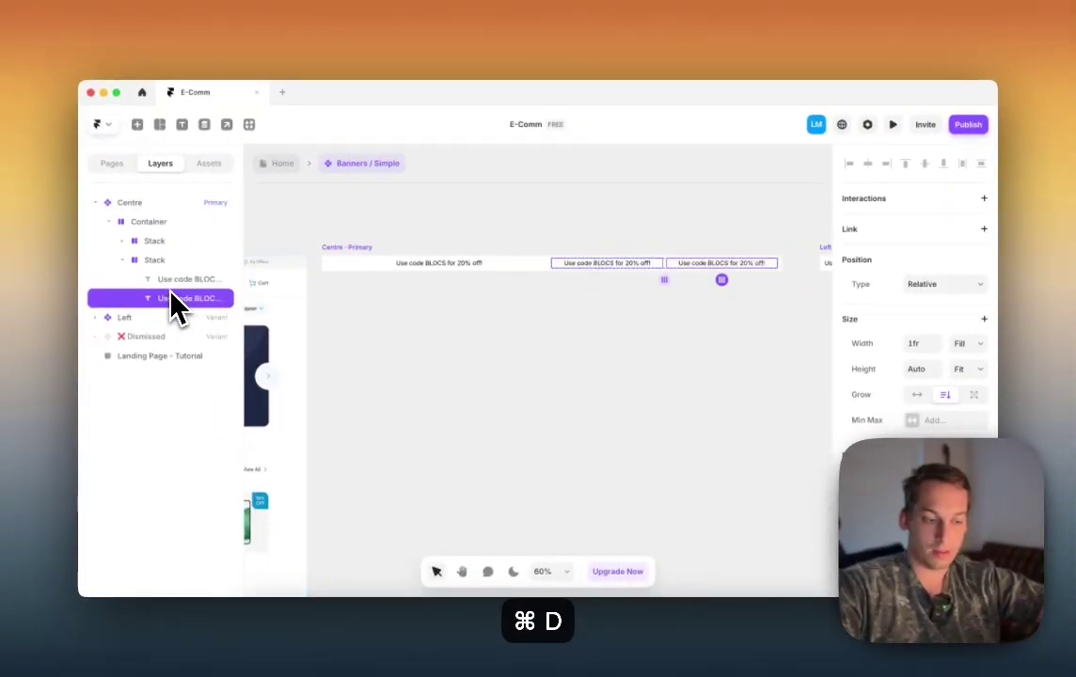
key(super+z)
right_click(170, 279)
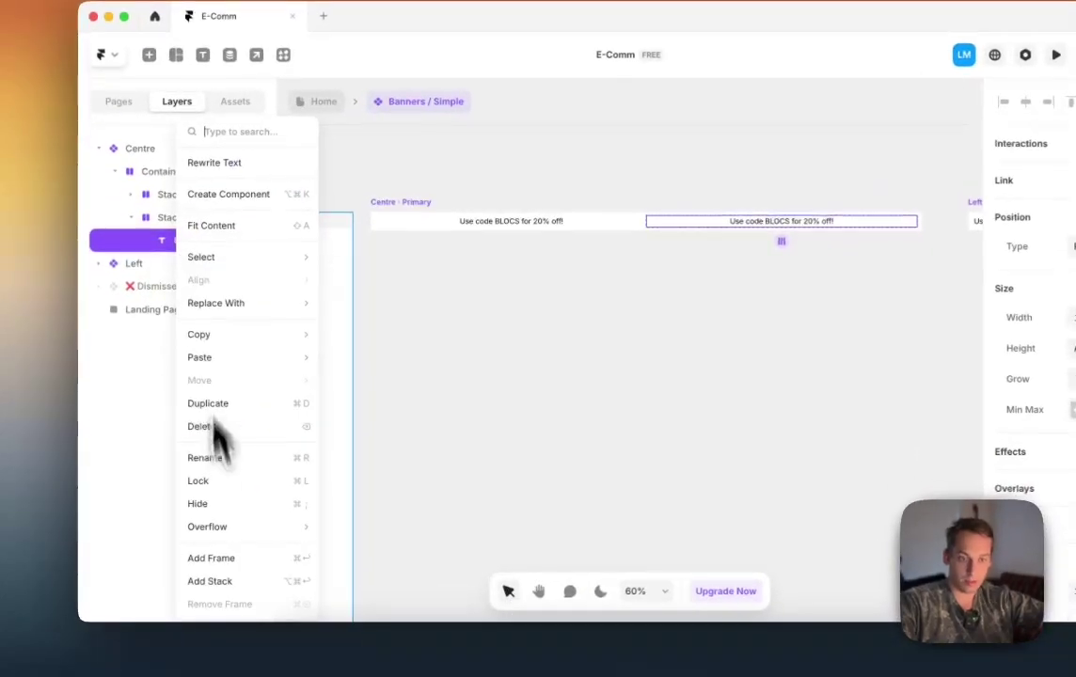
click(221, 580)
Step: Rename the container's first stack Left and its second stack Right
click(162, 195)
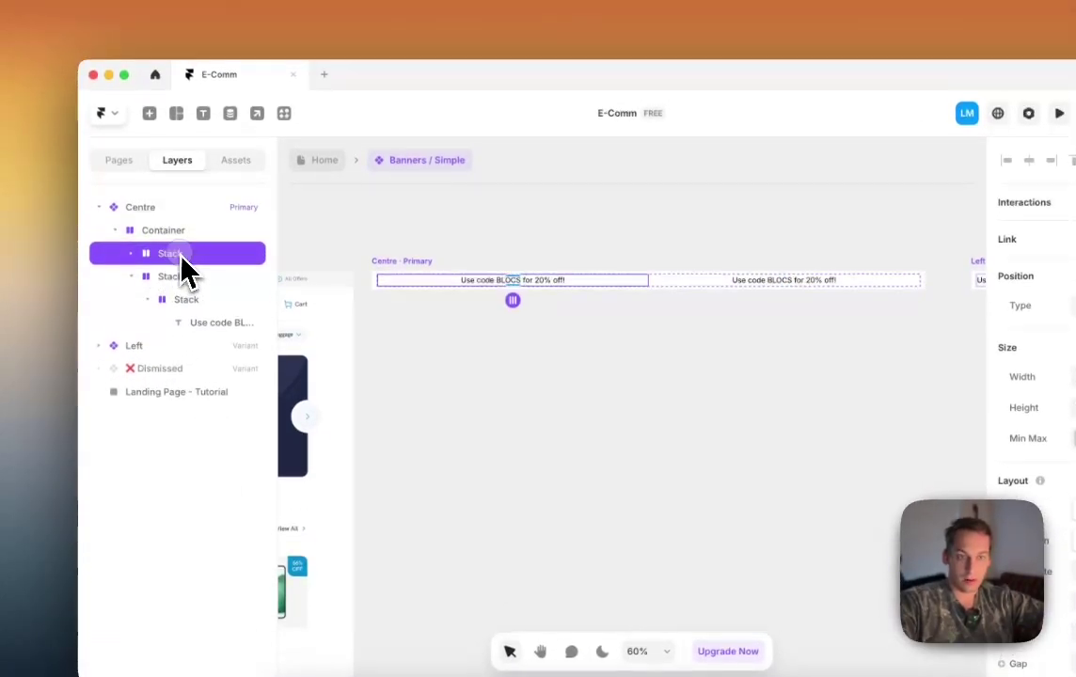
double_click(169, 254)
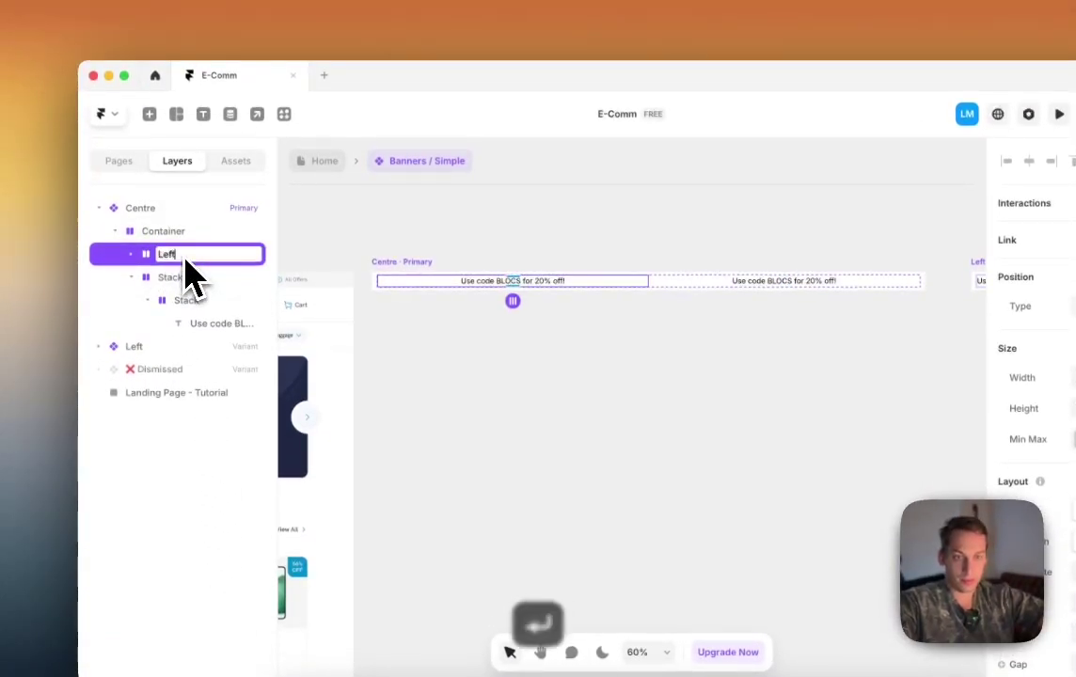
double_click(183, 278)
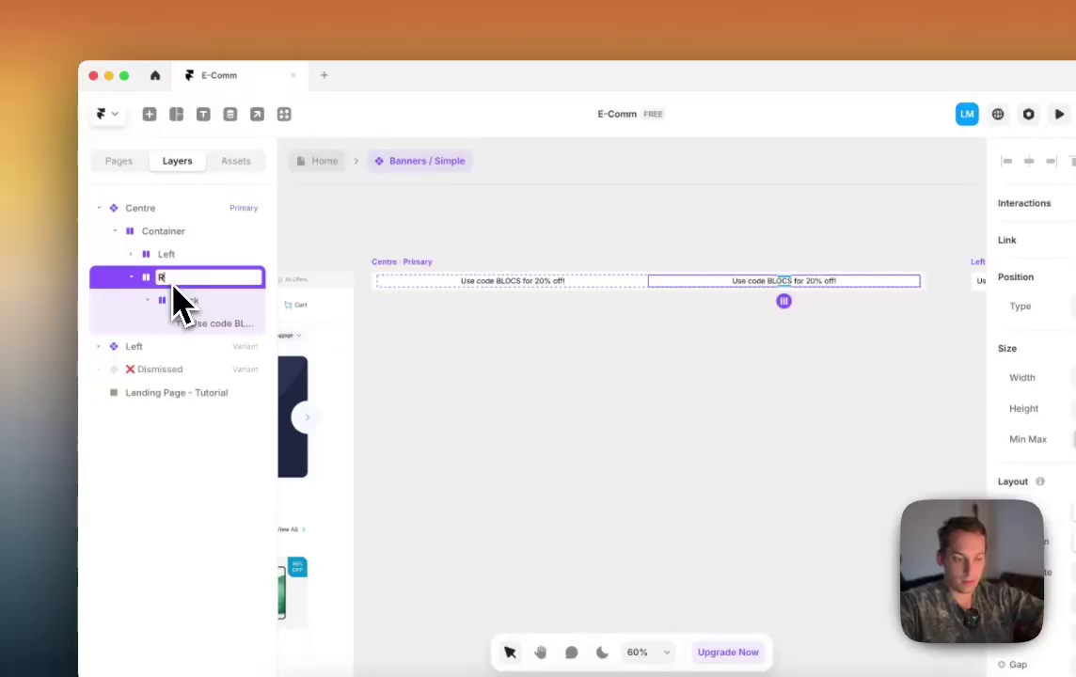
Step: Delete the Left variant from the banner component, keeping the Centre primary variant
scroll(809, 296, right, 5)
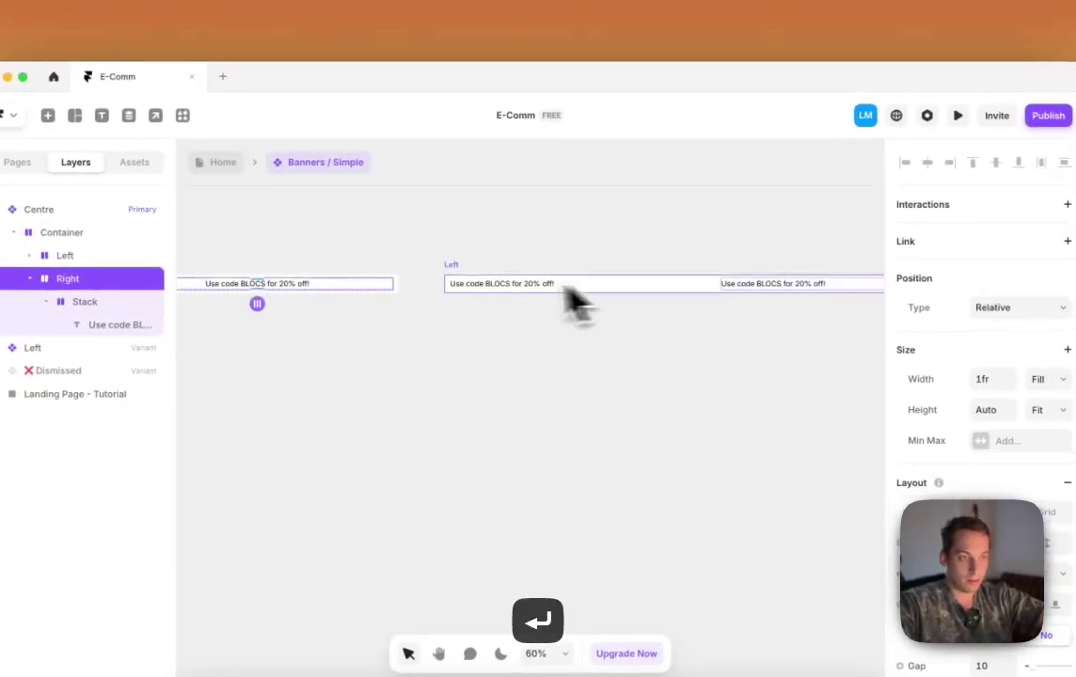
click(570, 272)
key(BackSpace)
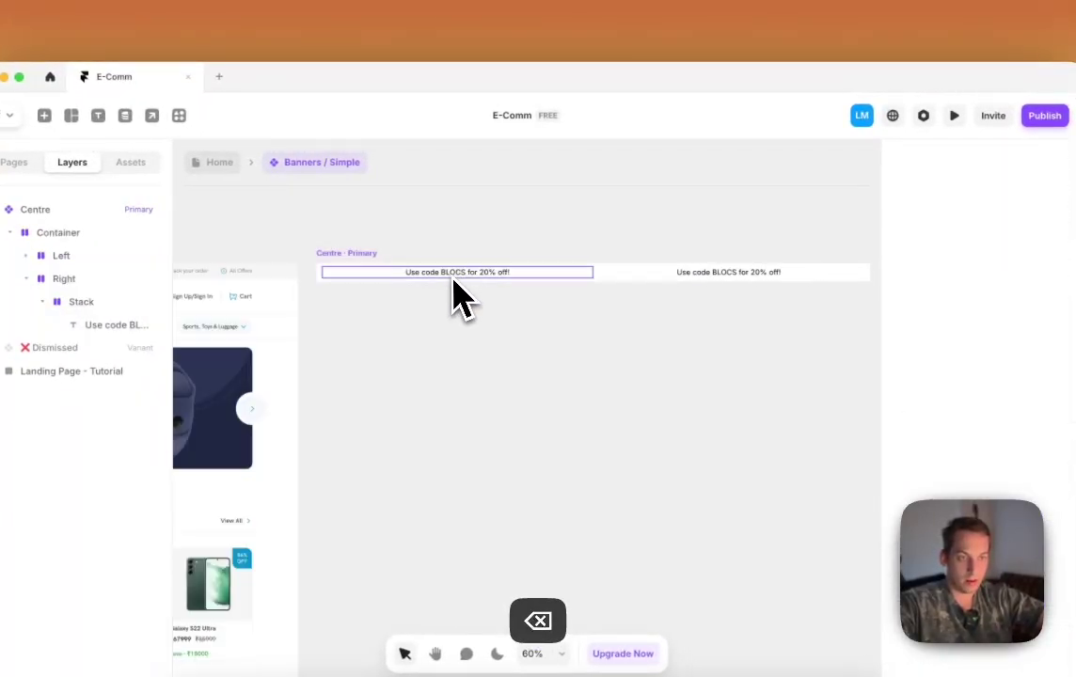
Step: Review the component variables and the text properties of the promo text in the Left stack
click(459, 282)
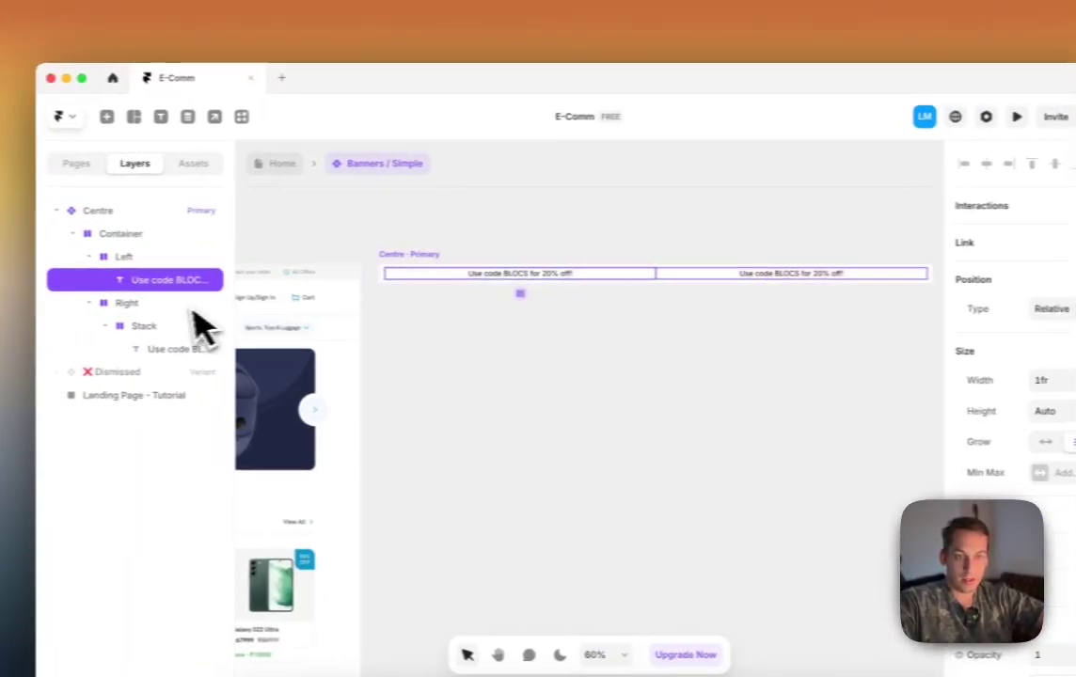
scroll(452, 255, left, 10)
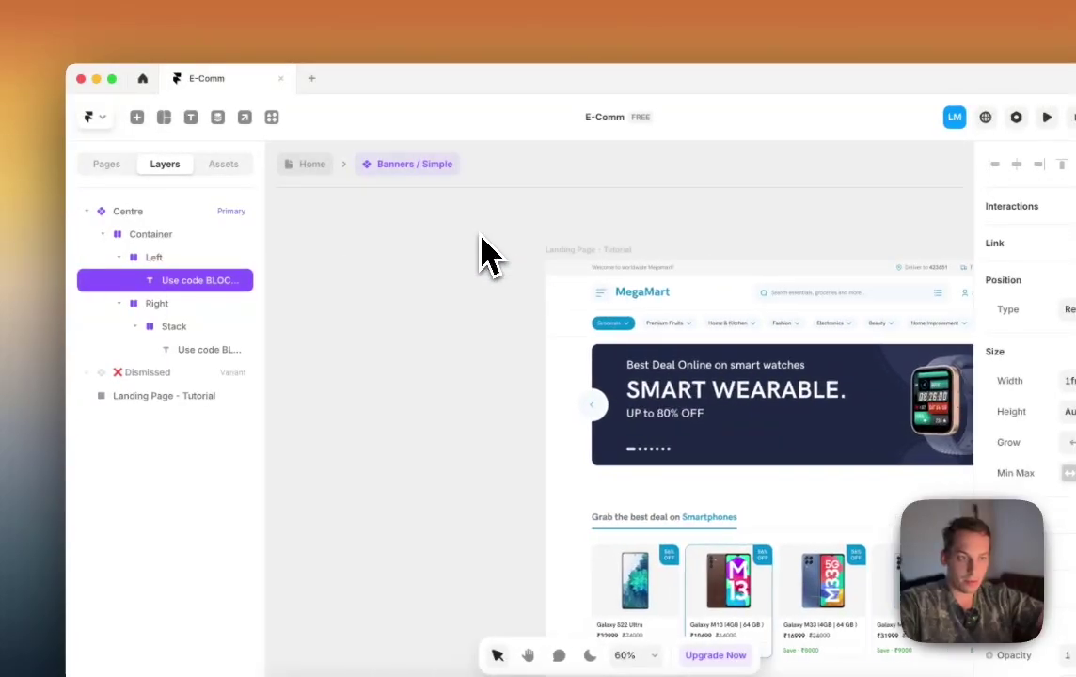
scroll(482, 254, right, 10)
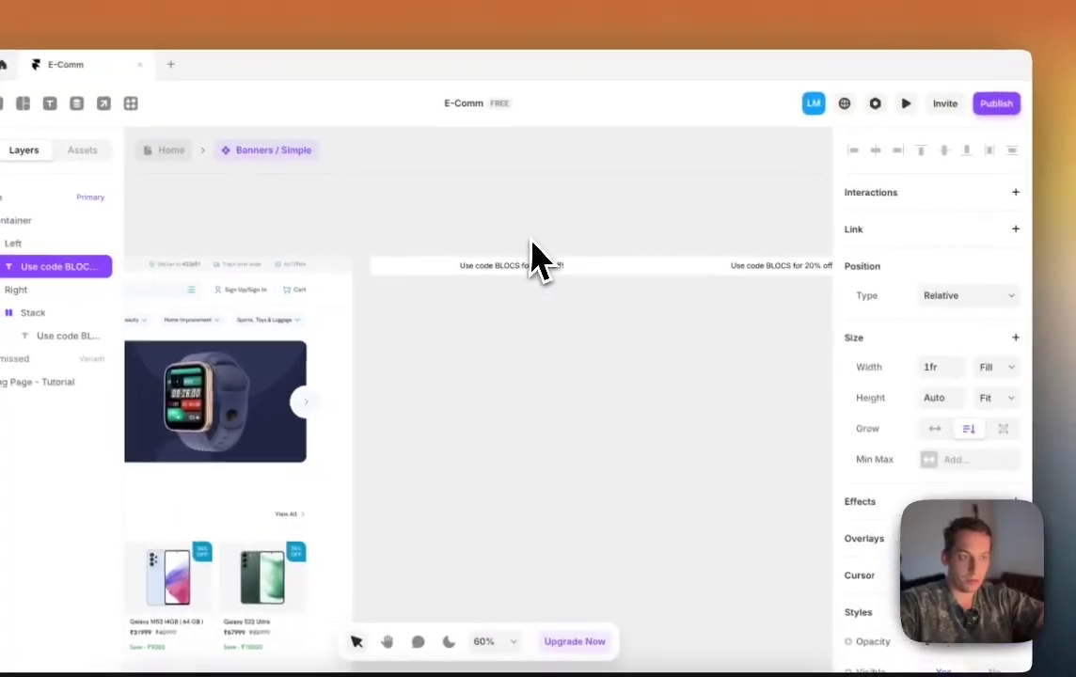
click(652, 271)
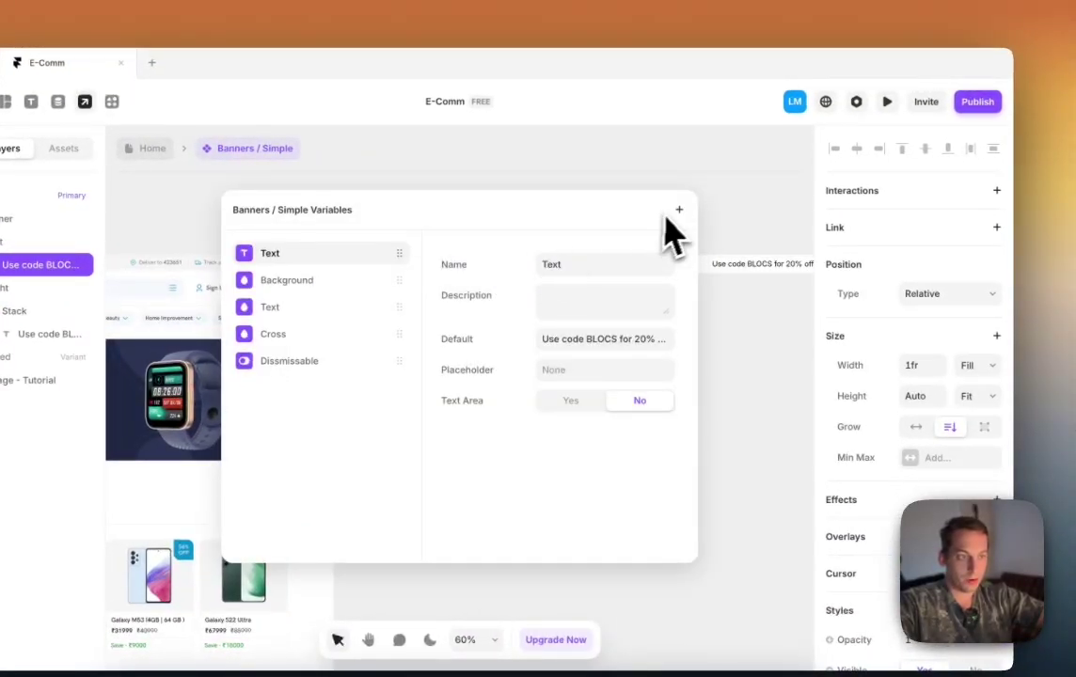
key(Escape)
scroll(875, 440, down, 5)
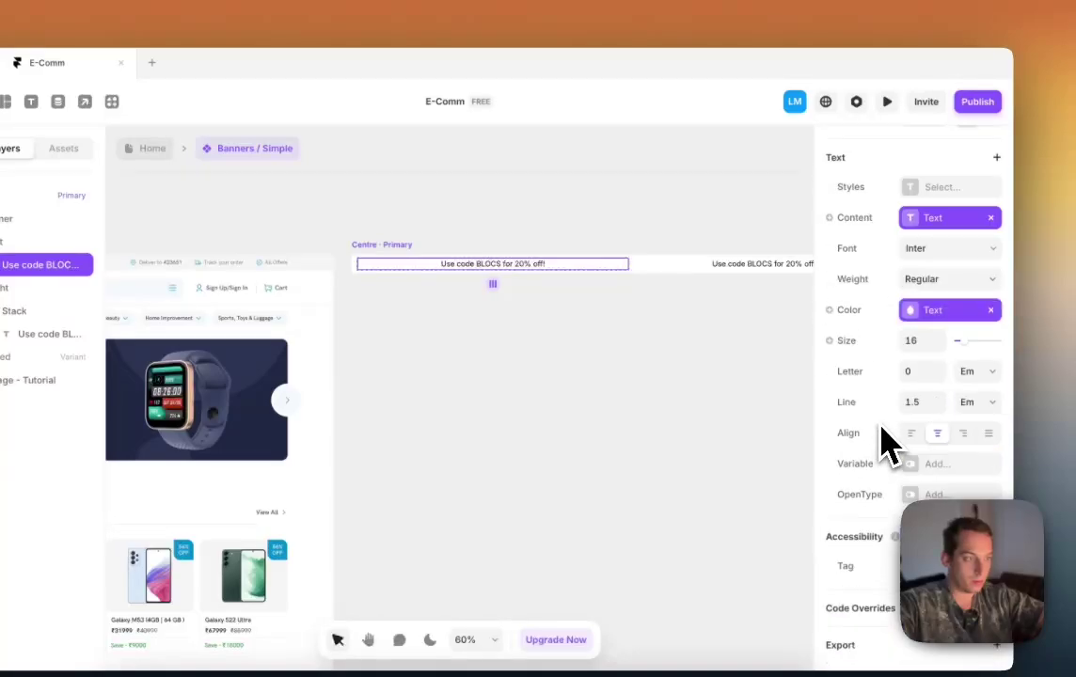
Step: Check the default value of the banner's Text variable and return to the Home page
double_click(471, 269)
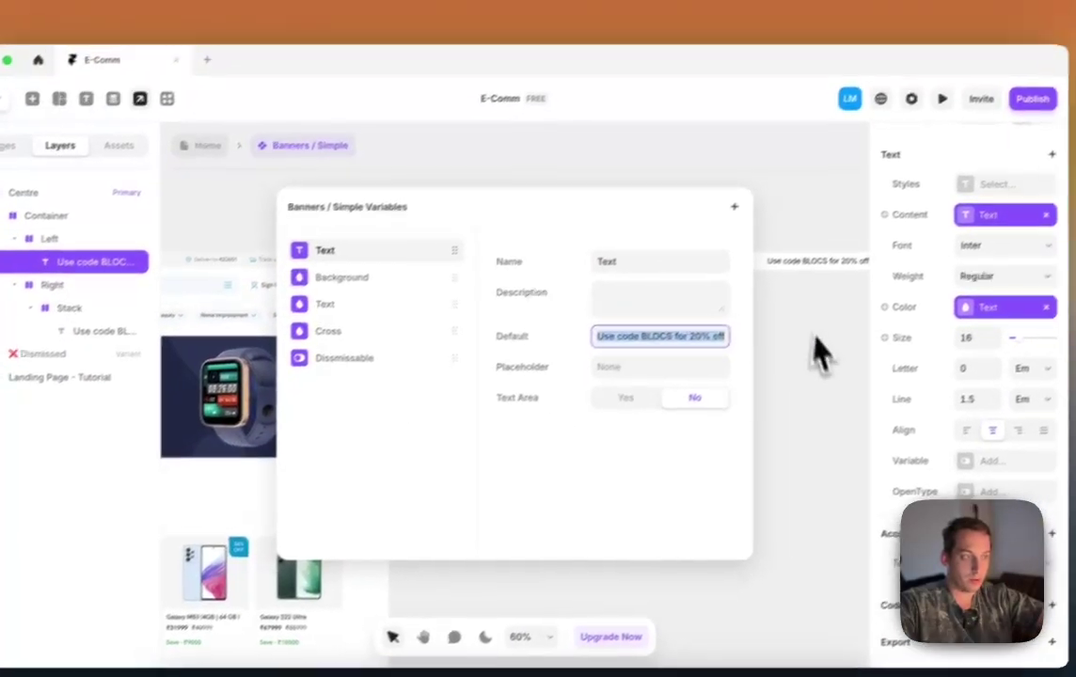
key(Escape)
click(181, 164)
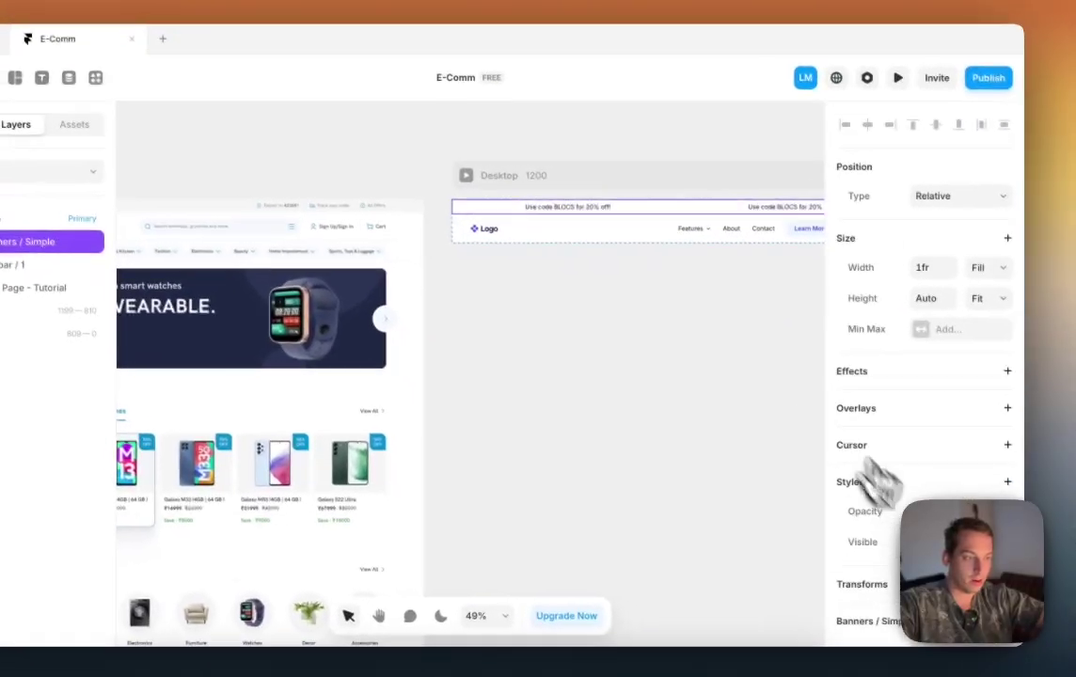
Step: Open the banner component for editing and unlink the Text variable from the content of both promo texts
scroll(894, 470, down, 5)
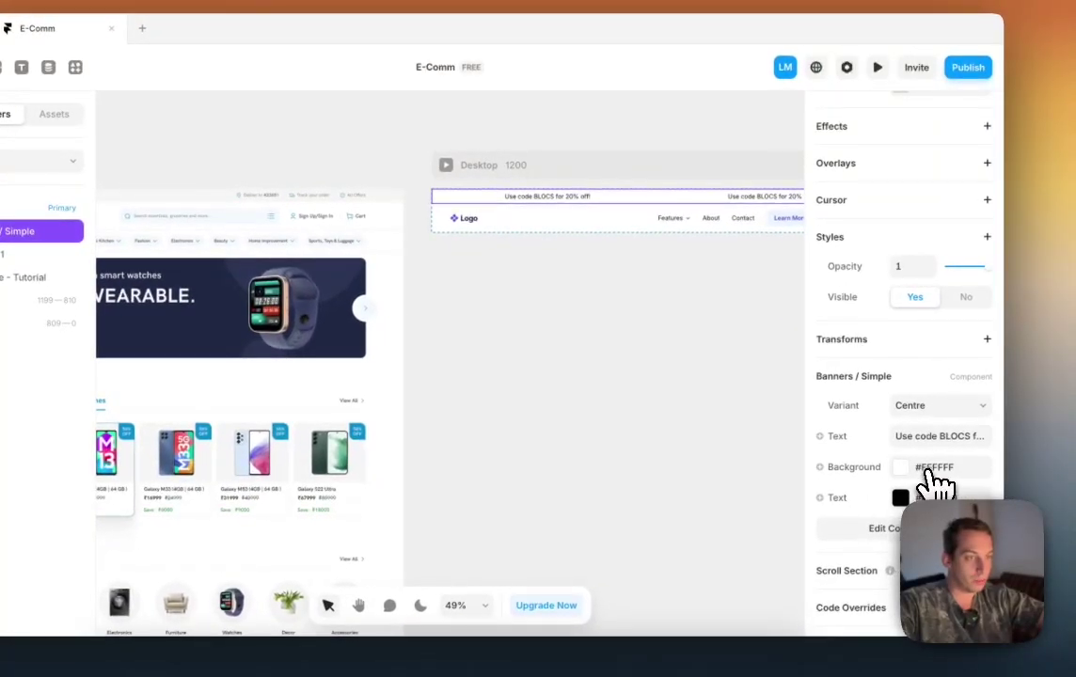
scroll(712, 415, right, 5)
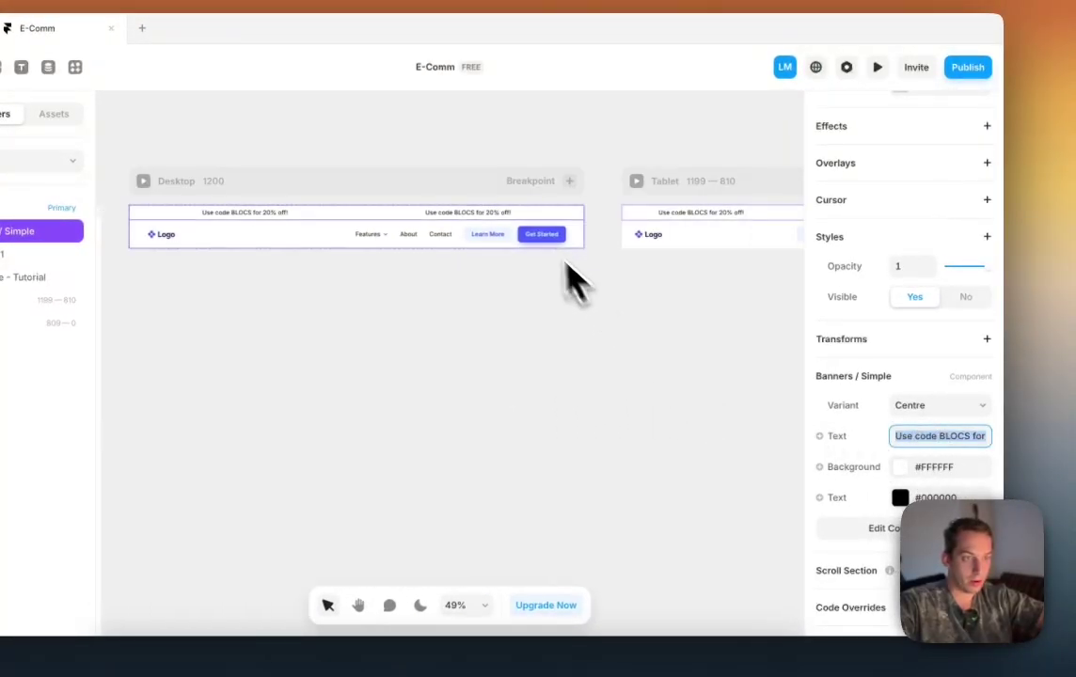
double_click(408, 257)
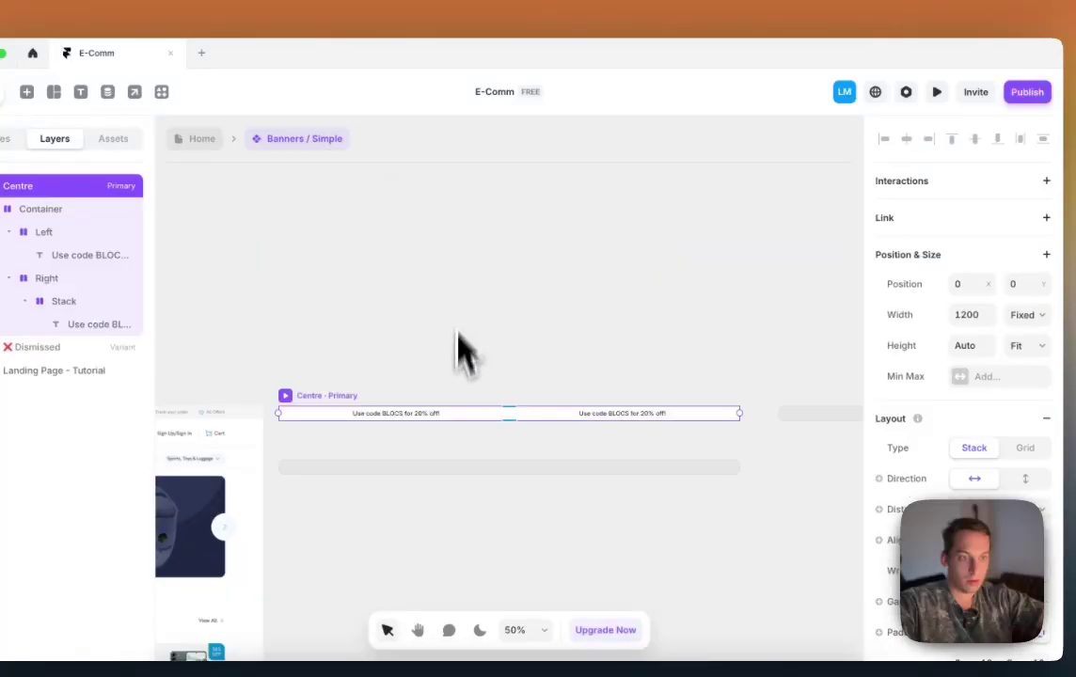
click(381, 416)
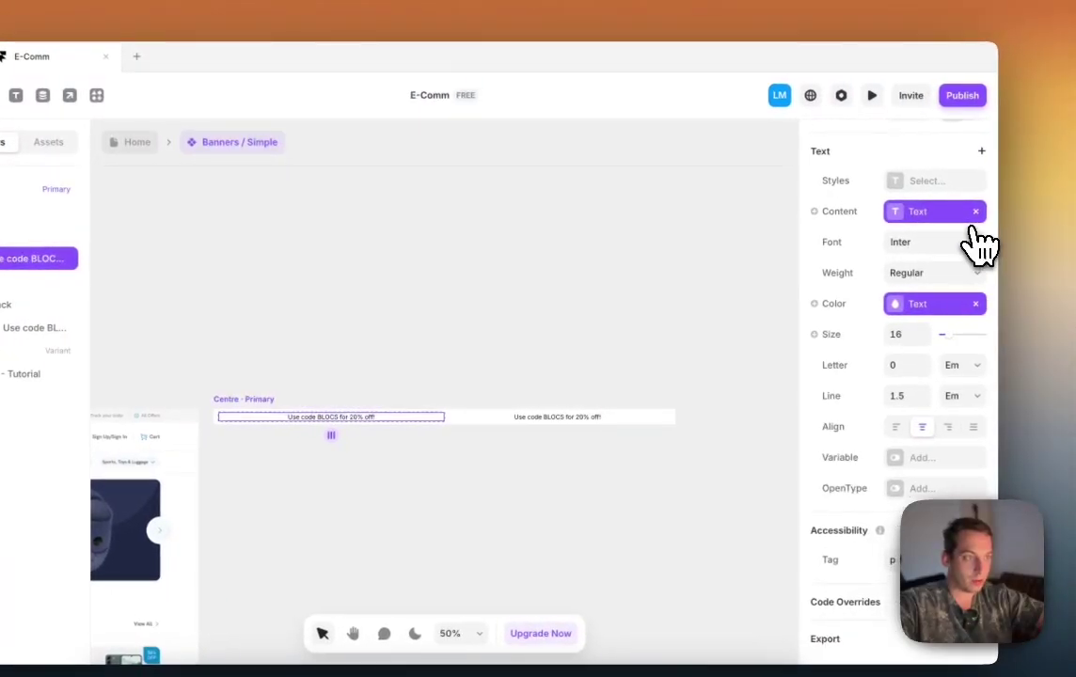
click(573, 416)
scroll(885, 396, down, 5)
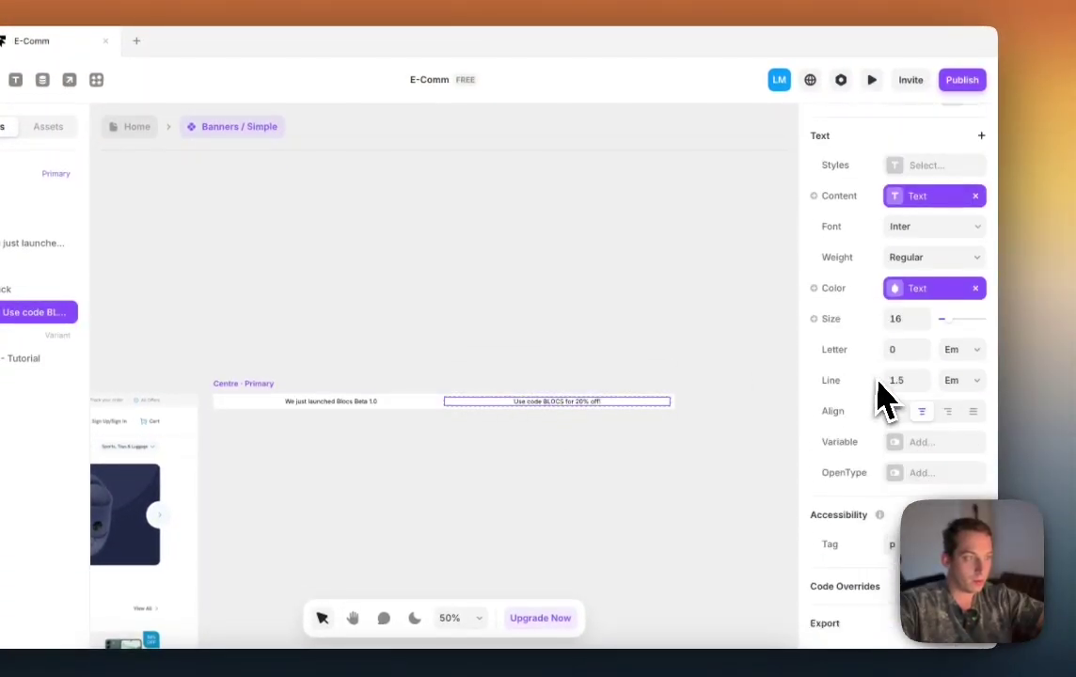
click(975, 207)
click(550, 377)
Step: Replace the promo text in the Left stack with "Welcome to our online store"
scroll(522, 393, up, 5)
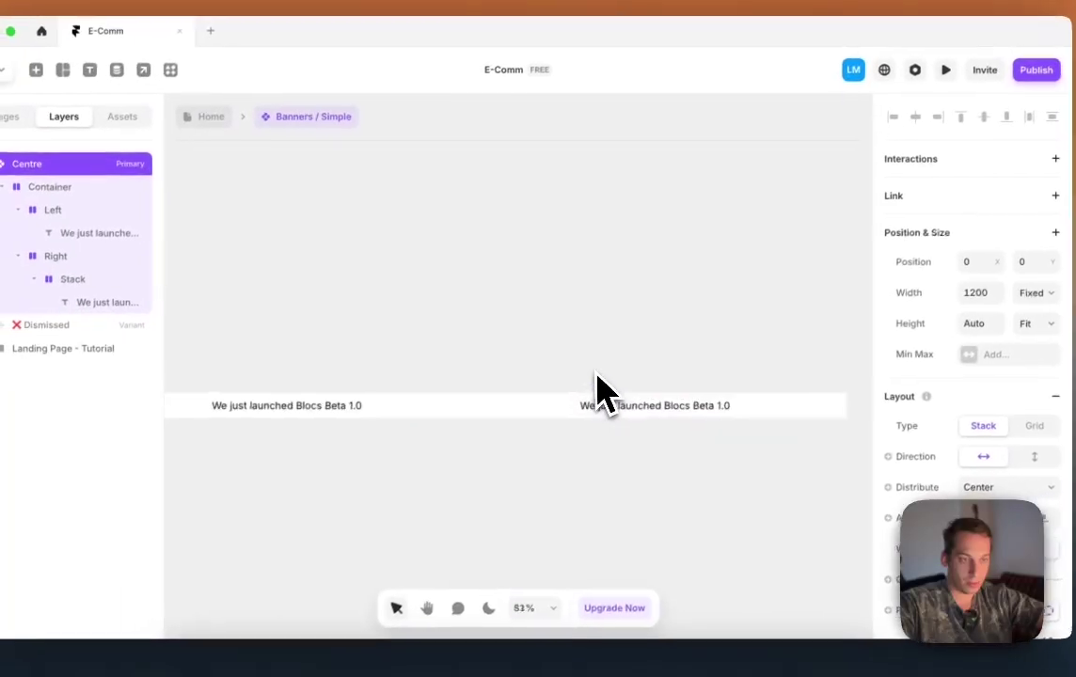
scroll(522, 395, left, 3)
click(533, 367)
scroll(519, 367, left, 3)
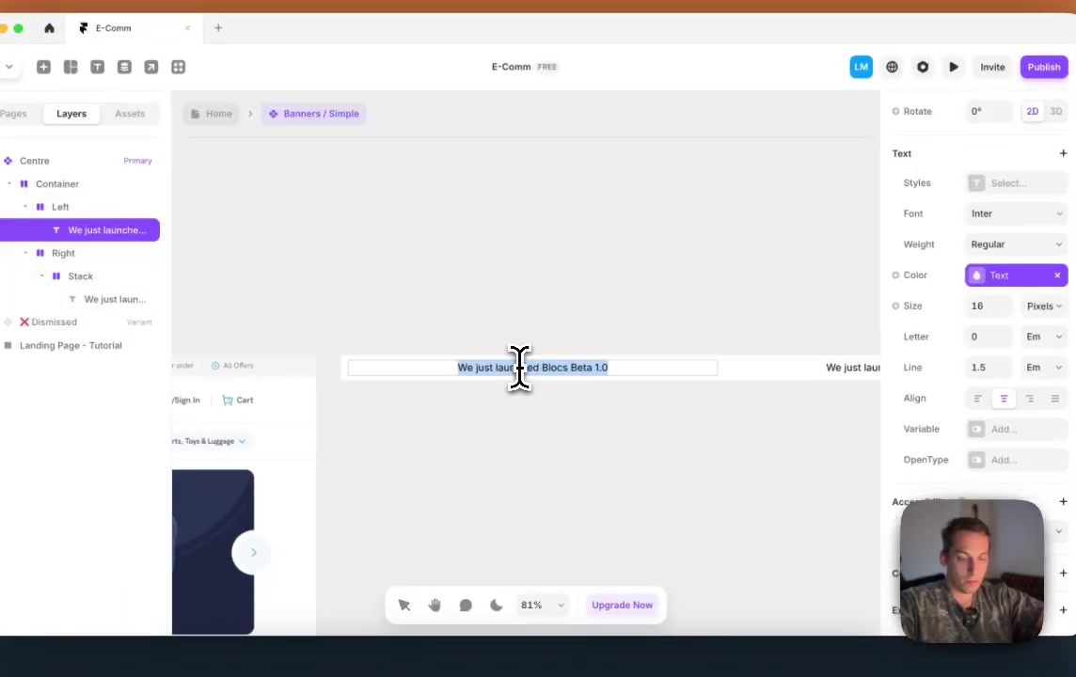
text(me to our on)
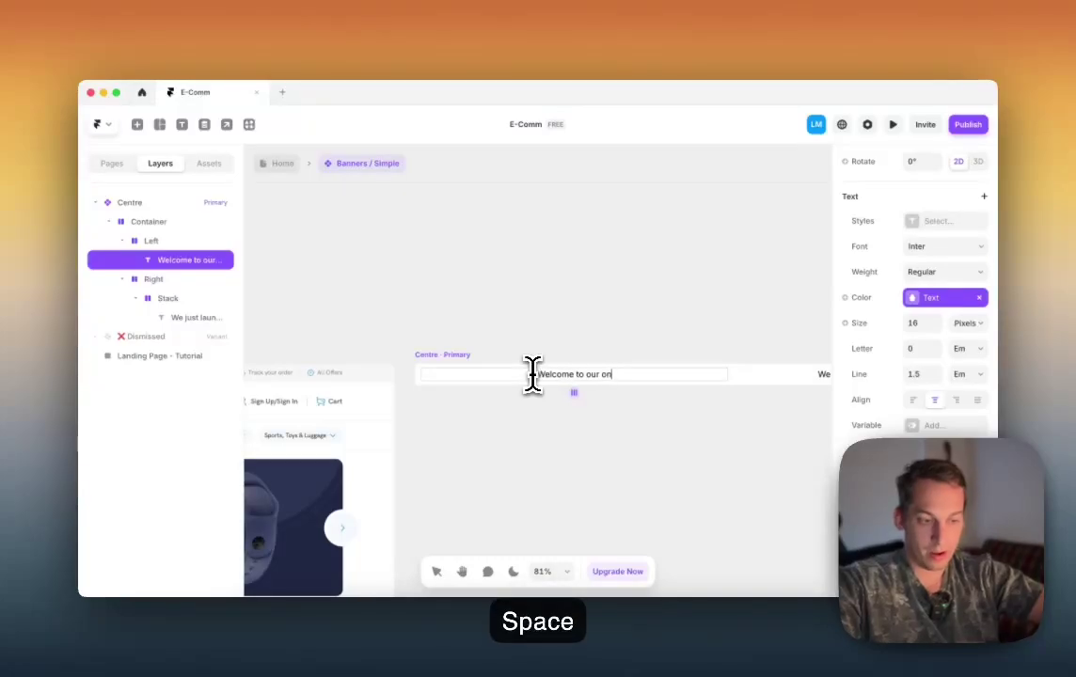
text(line store)
key(Escape)
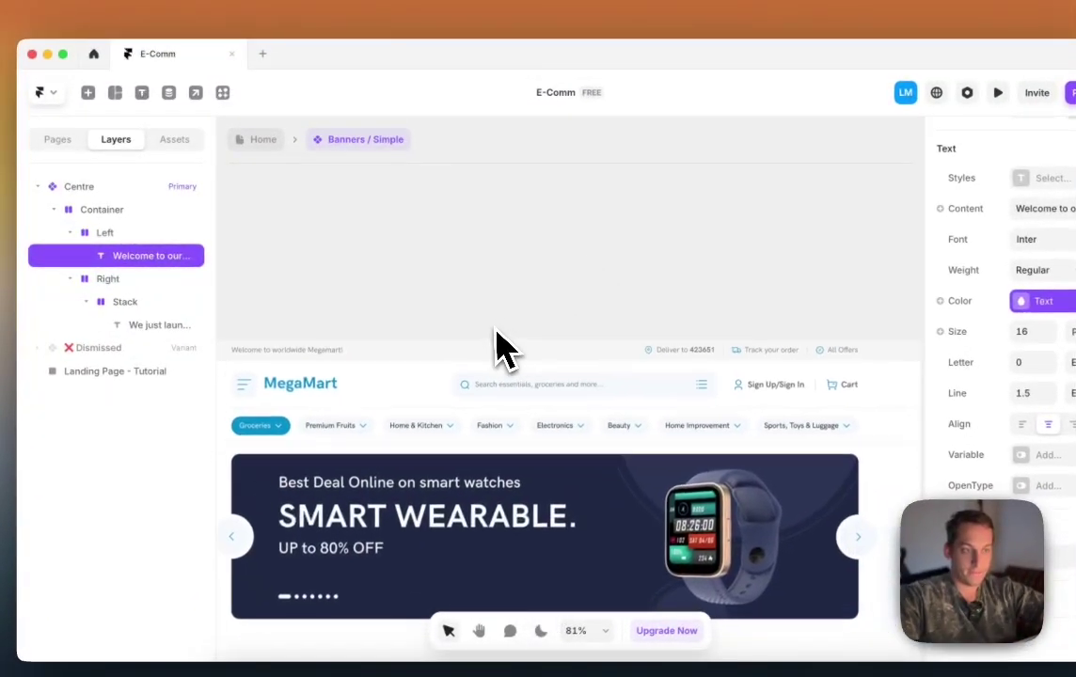
Step: Set the width of both the Right stack and its nested Stack to Fit Content
scroll(499, 349, right, 5)
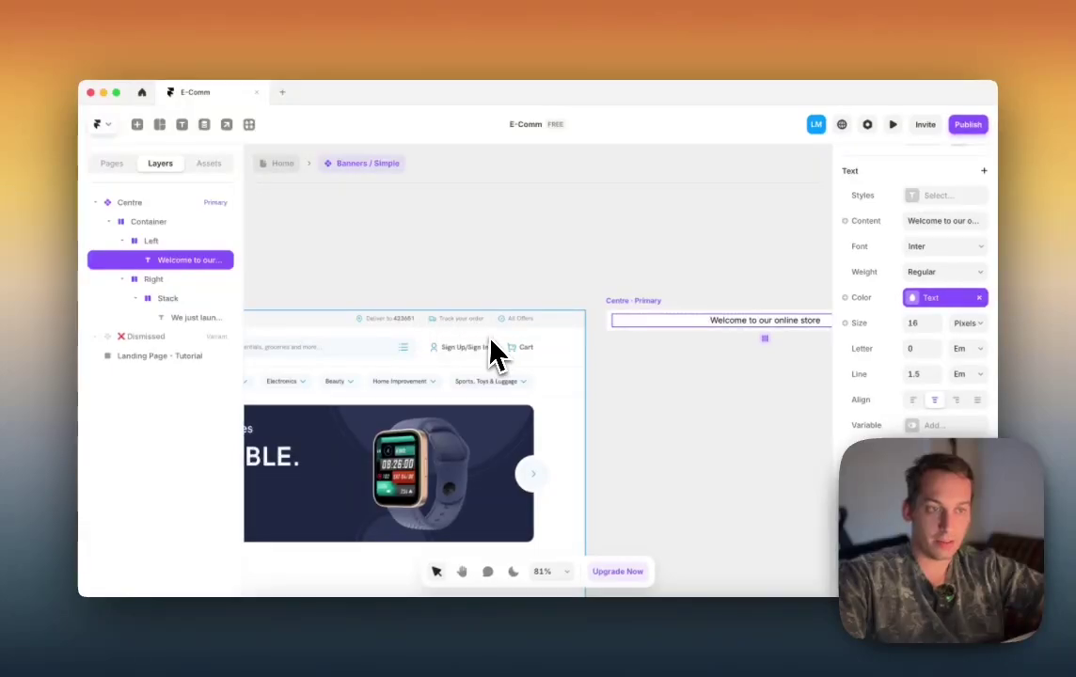
click(167, 298)
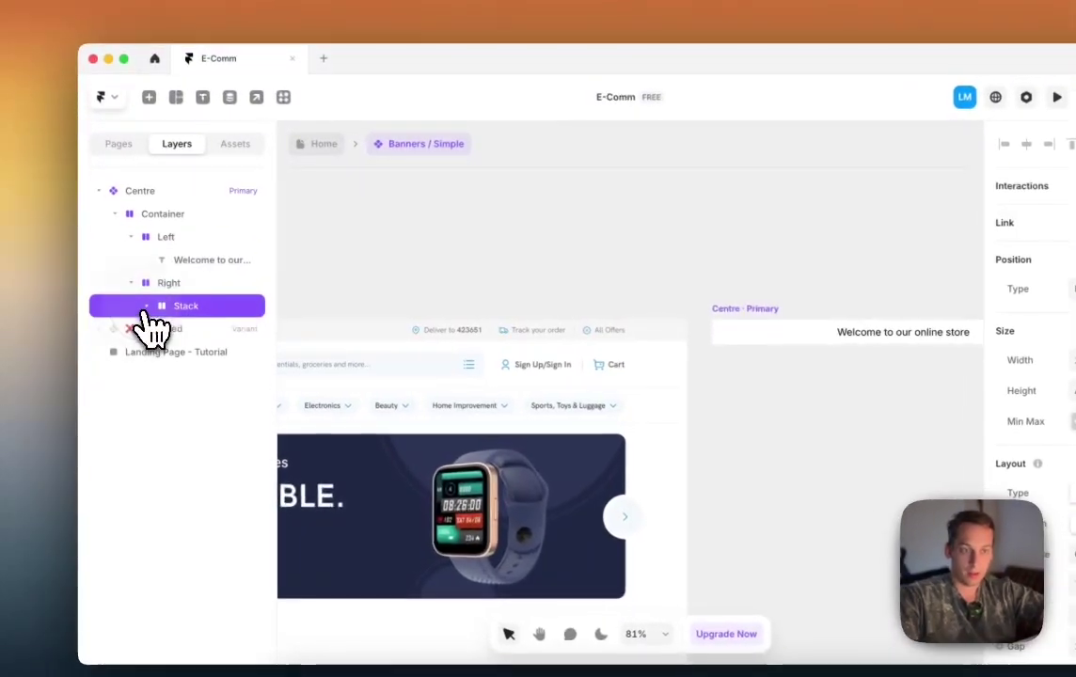
scroll(522, 301, right, 3)
scroll(557, 316, right, 5)
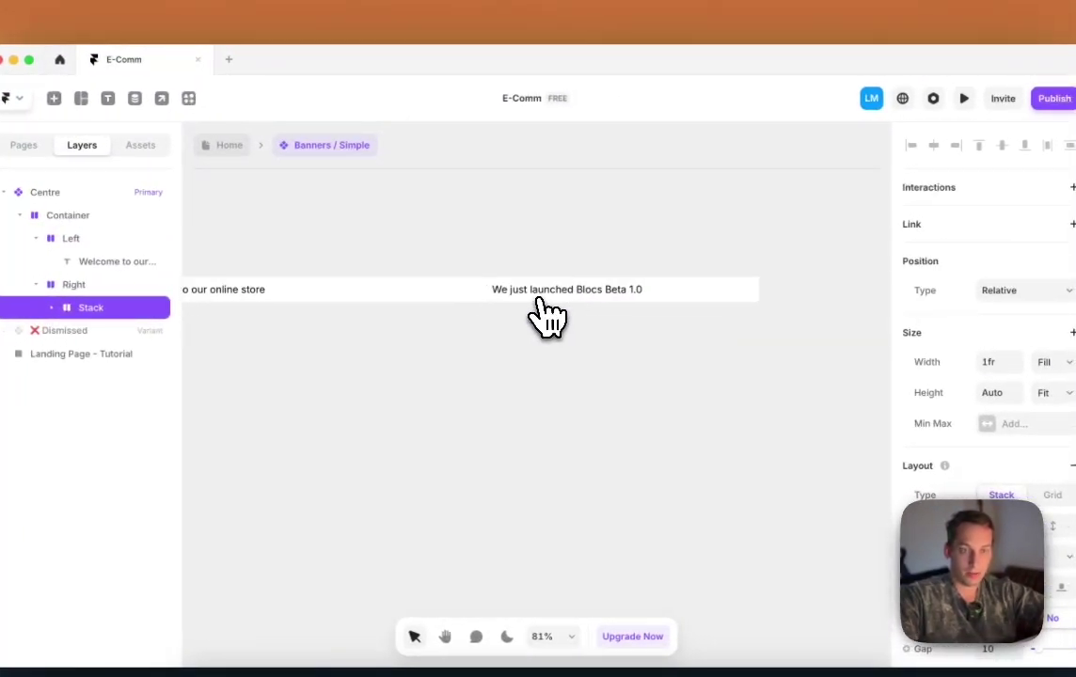
click(1049, 362)
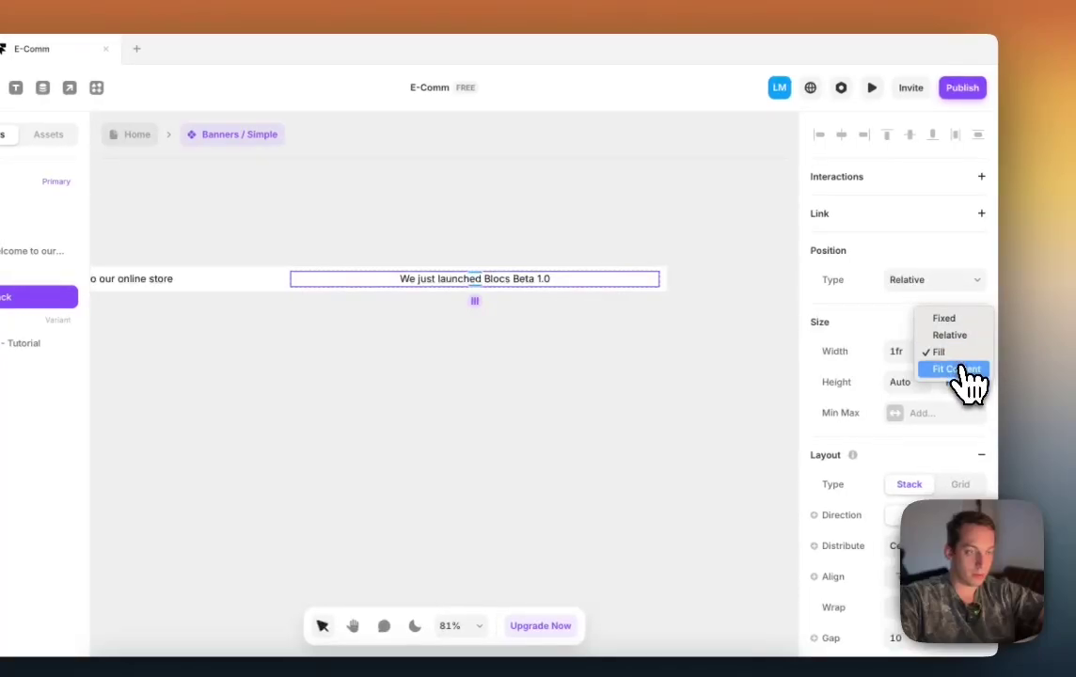
click(957, 369)
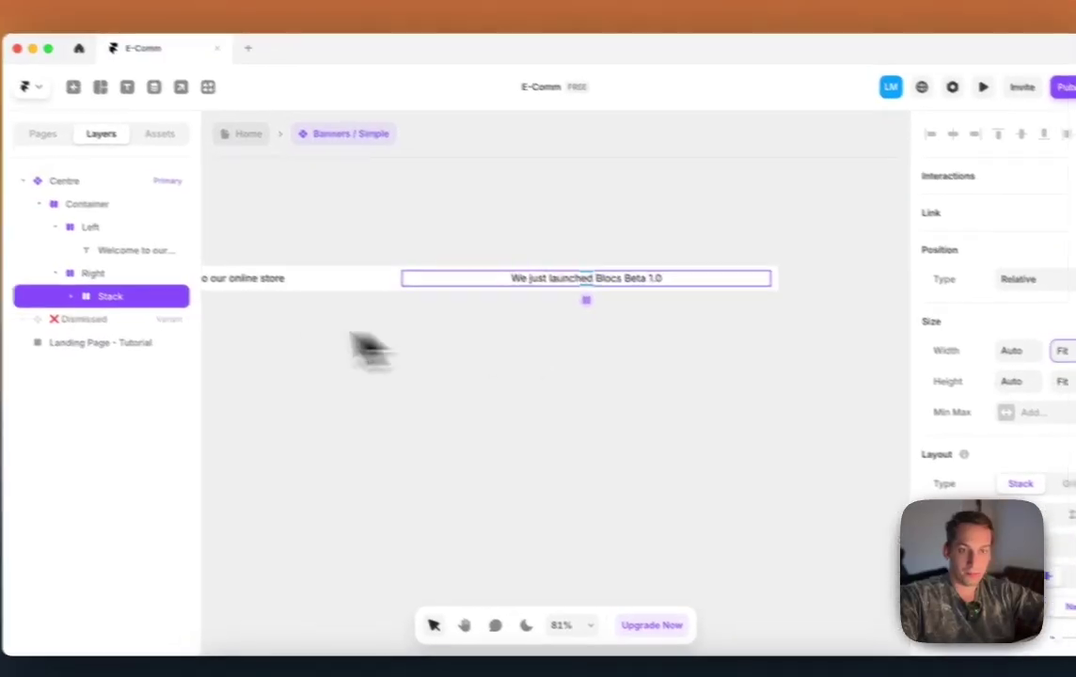
click(24, 275)
click(955, 354)
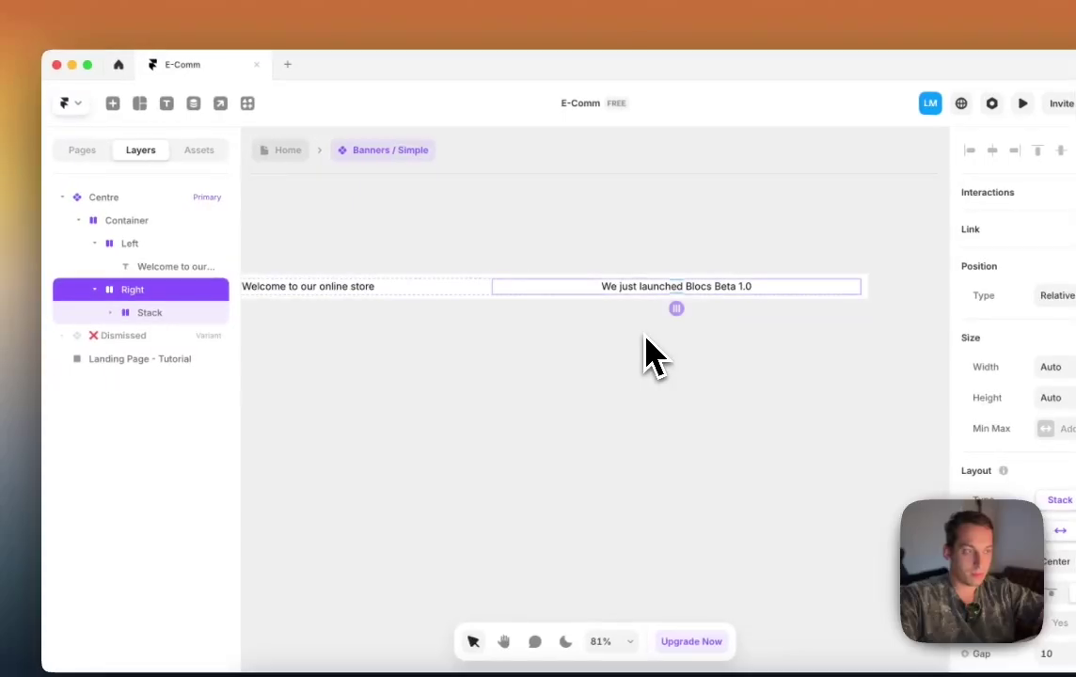
Step: Set the width of both banner texts, in the Right and Left stacks, to Fit Content
click(372, 290)
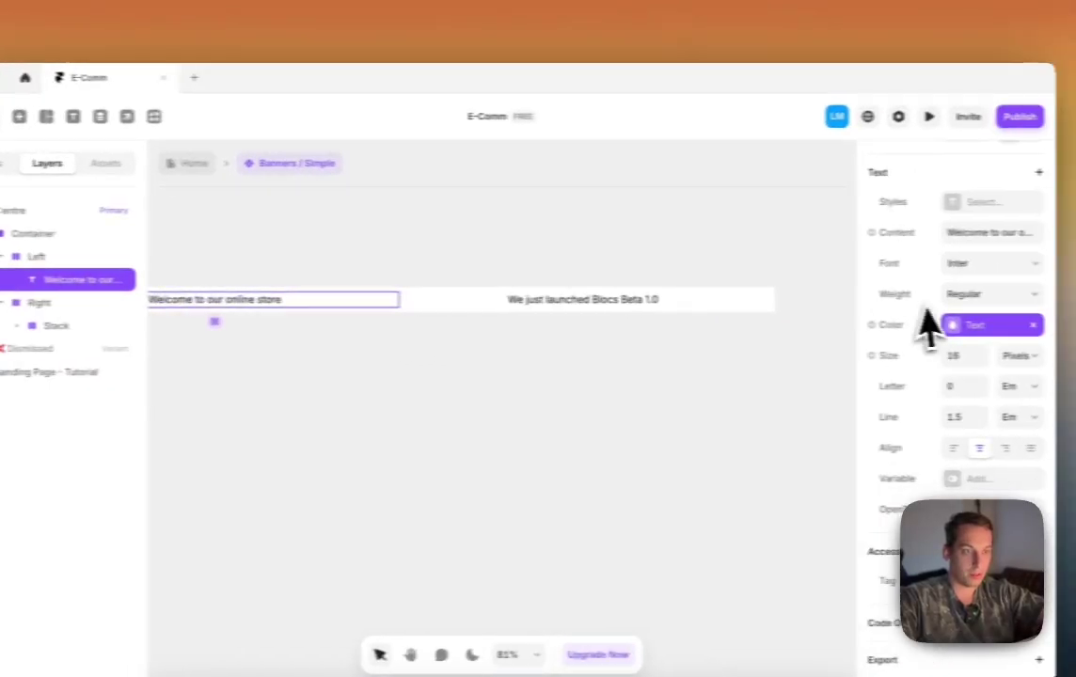
click(508, 301)
scroll(979, 339, up, 5)
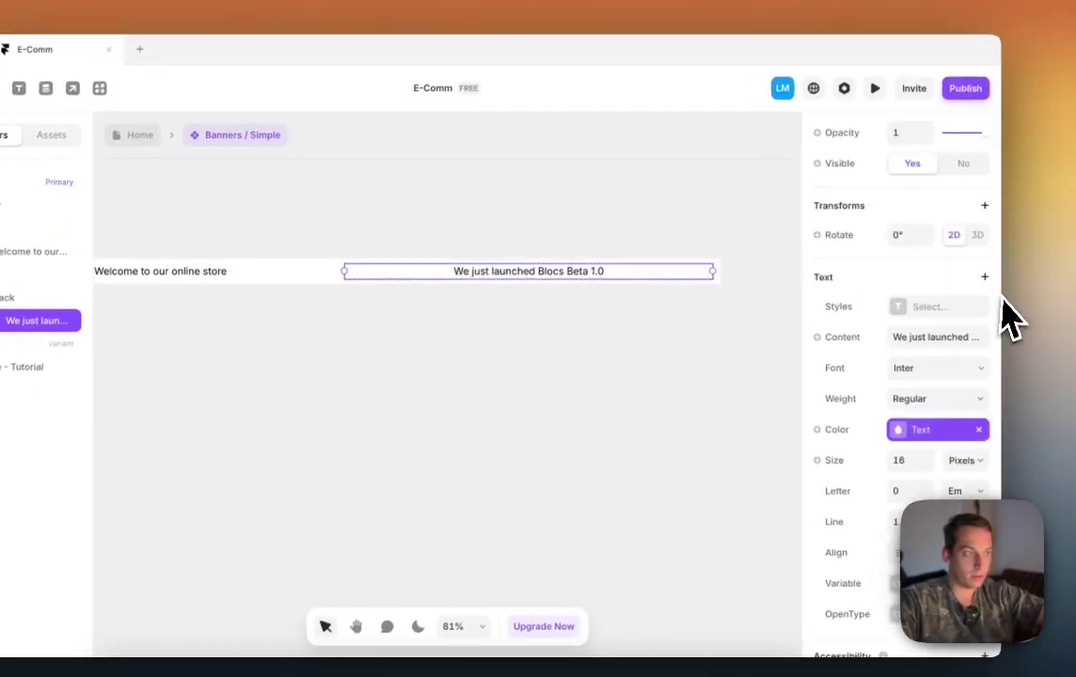
scroll(988, 348, up, 4)
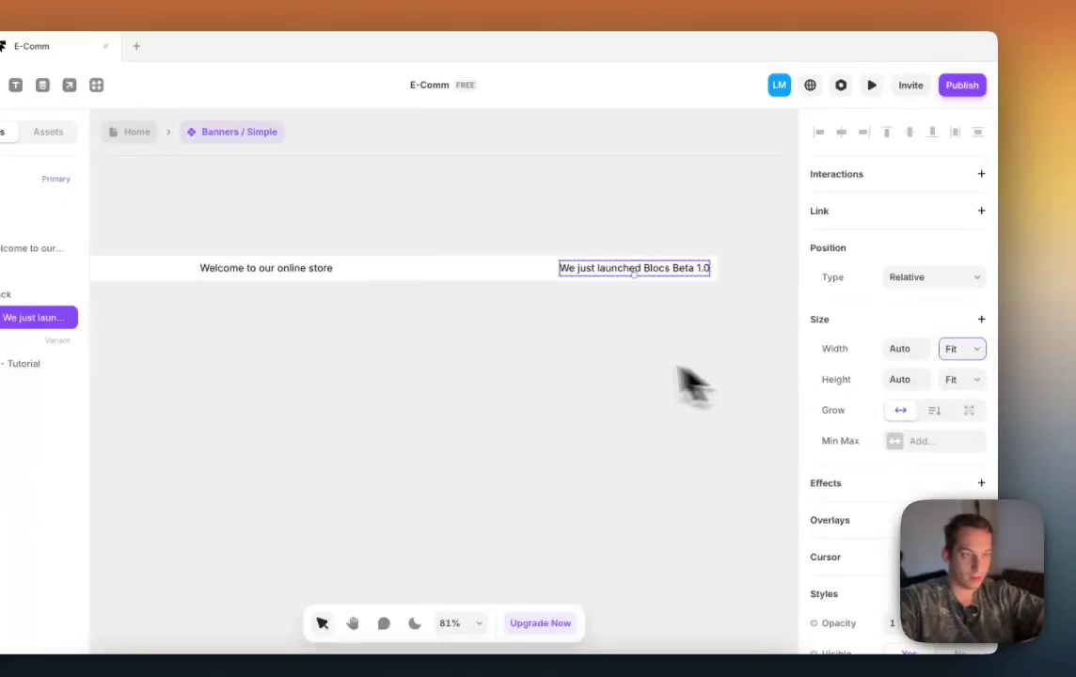
click(302, 269)
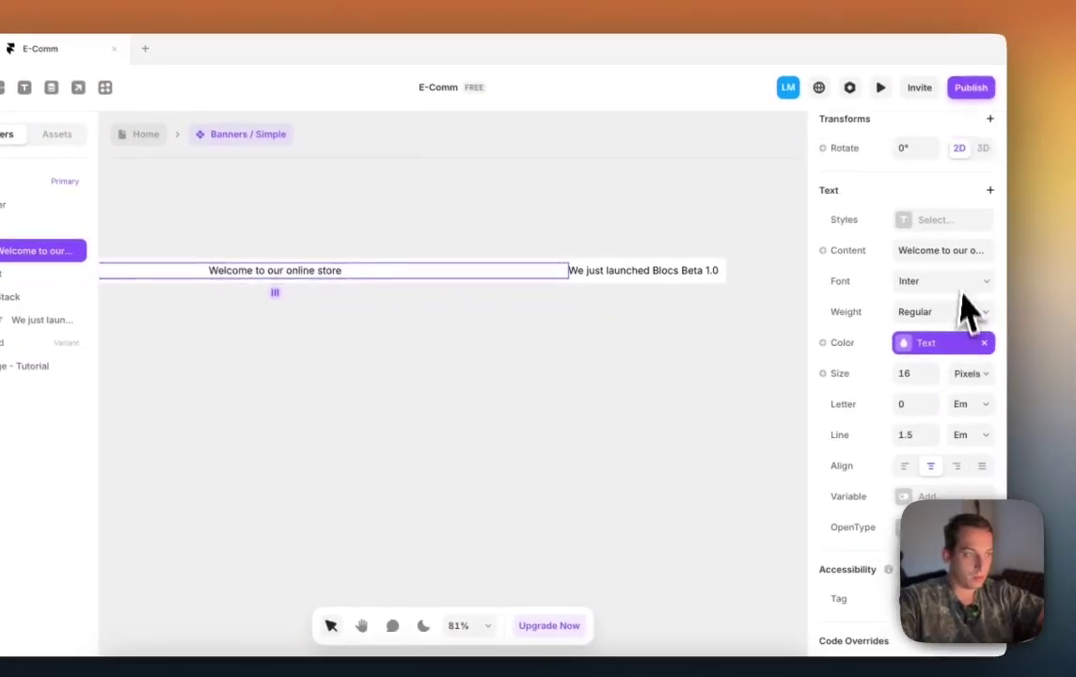
scroll(974, 320, up, 5)
click(962, 369)
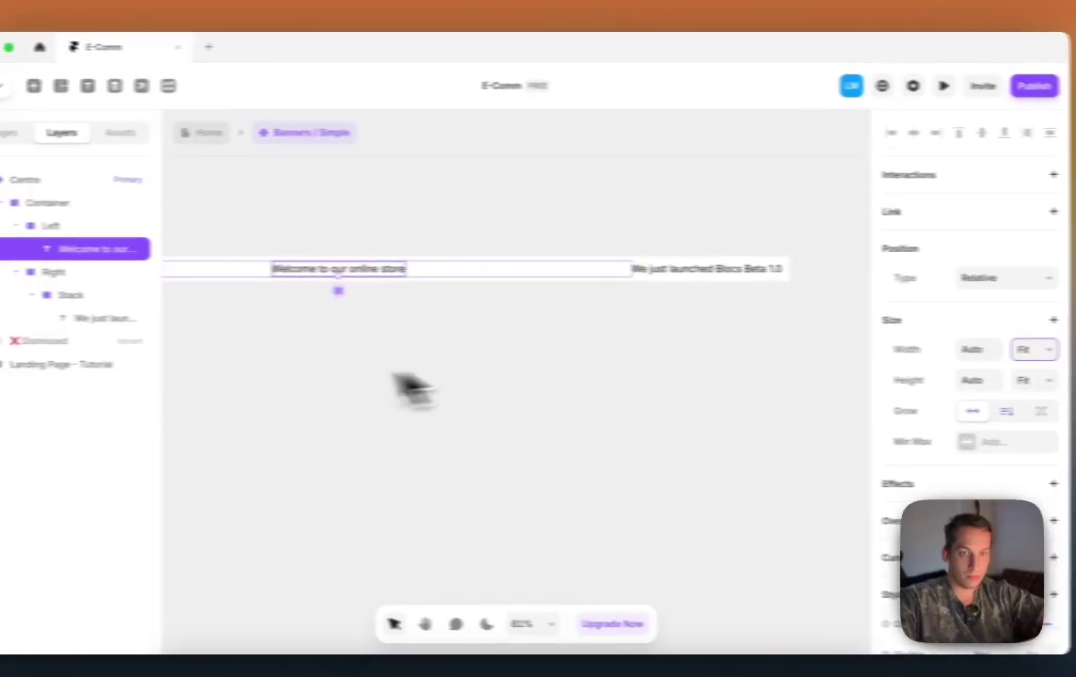
Step: Set the Left stack's width to Fit Content and clear the selection
click(17, 228)
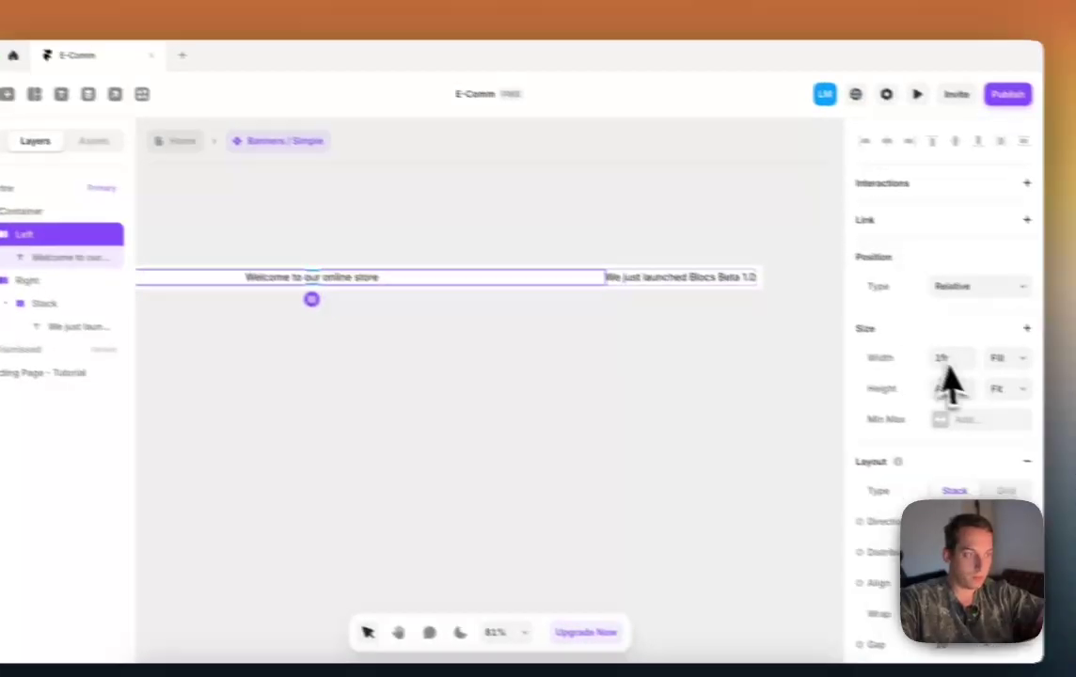
click(998, 359)
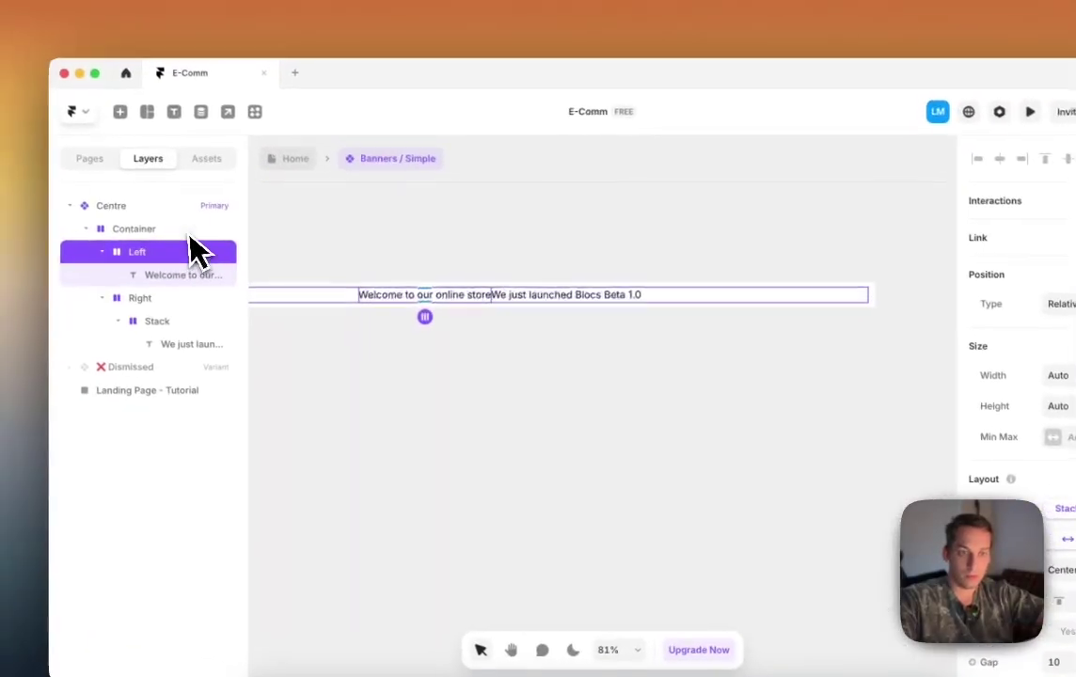
click(30, 200)
click(434, 266)
click(481, 449)
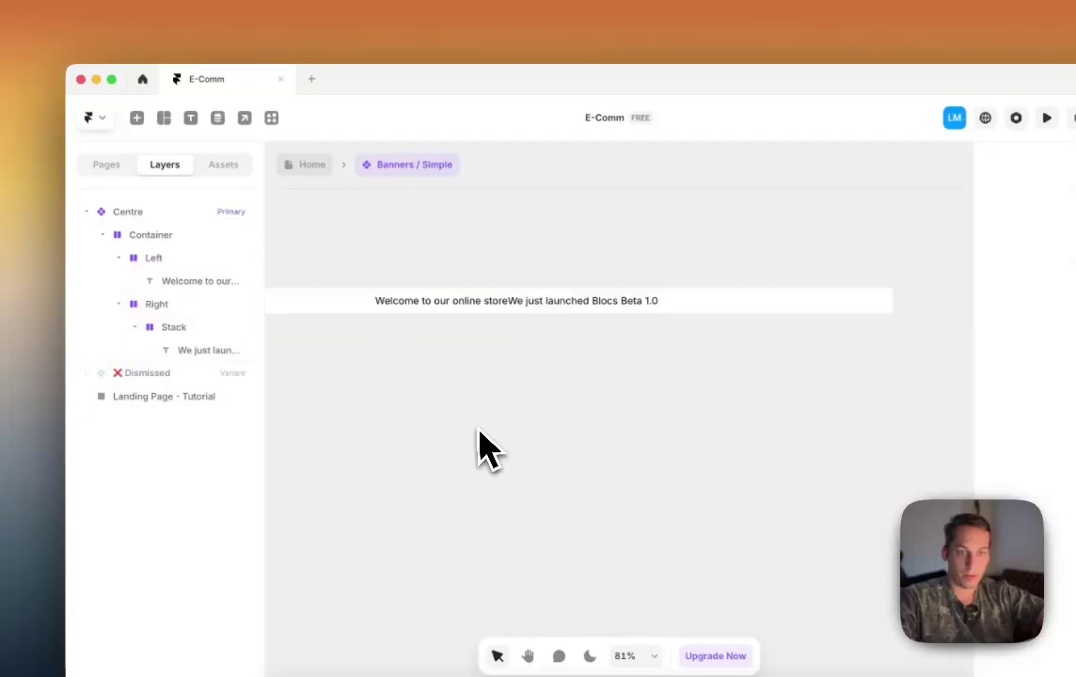
Step: Search the insert library for "icon" and place a Feather icon on the canvas below the banner
click(189, 330)
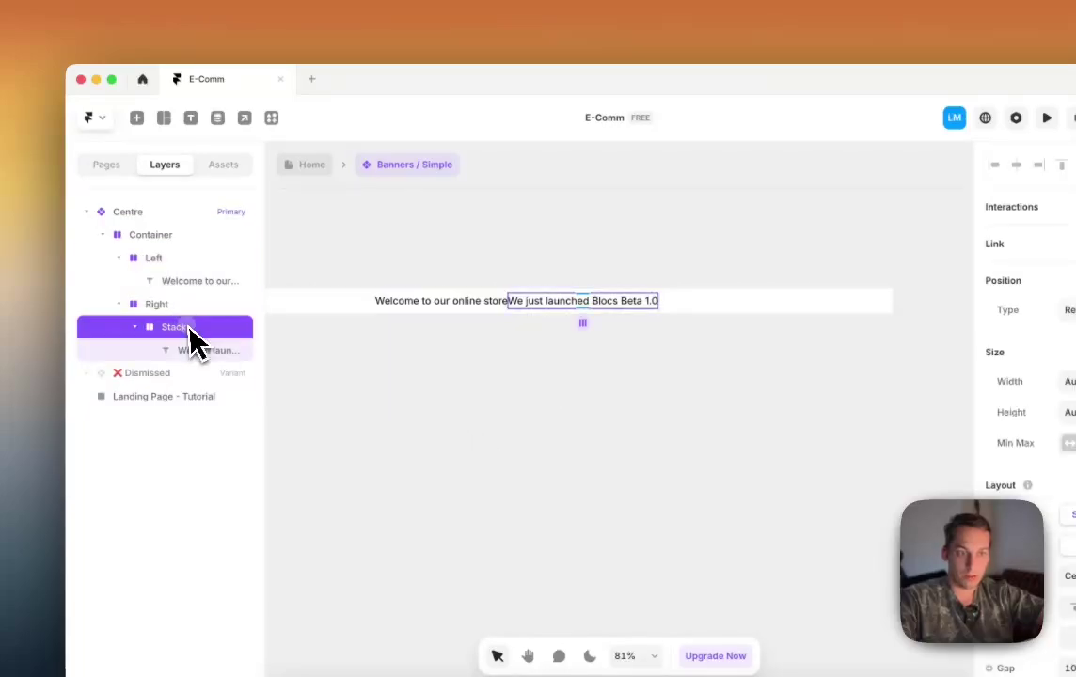
click(136, 117)
text(i)
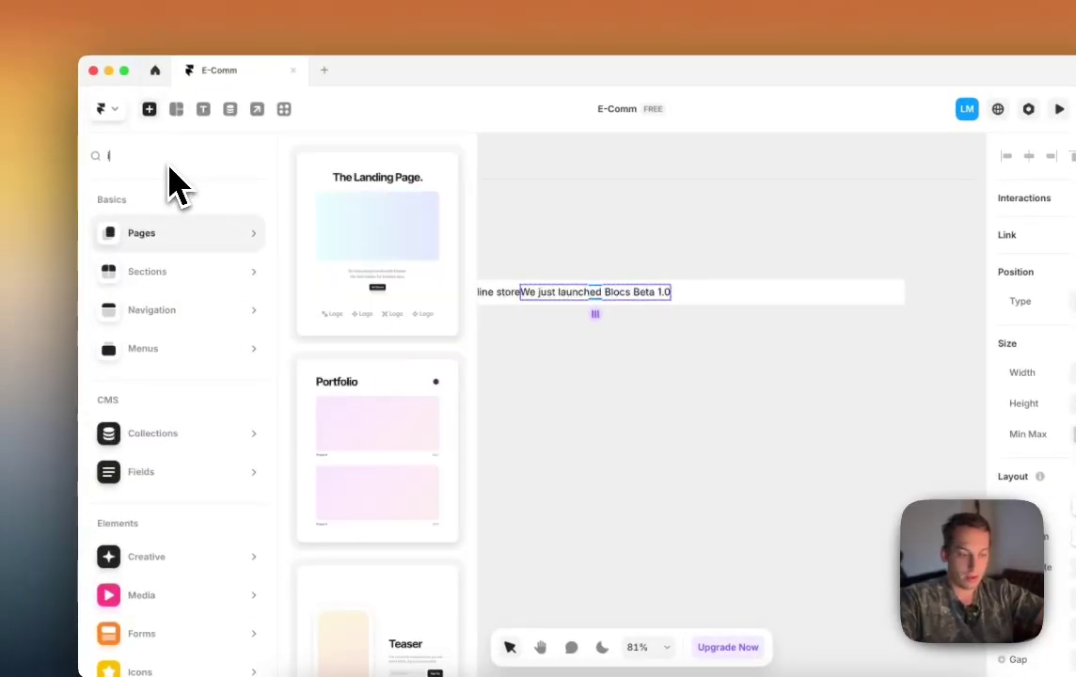
text(con)
scroll(181, 293, down, 5)
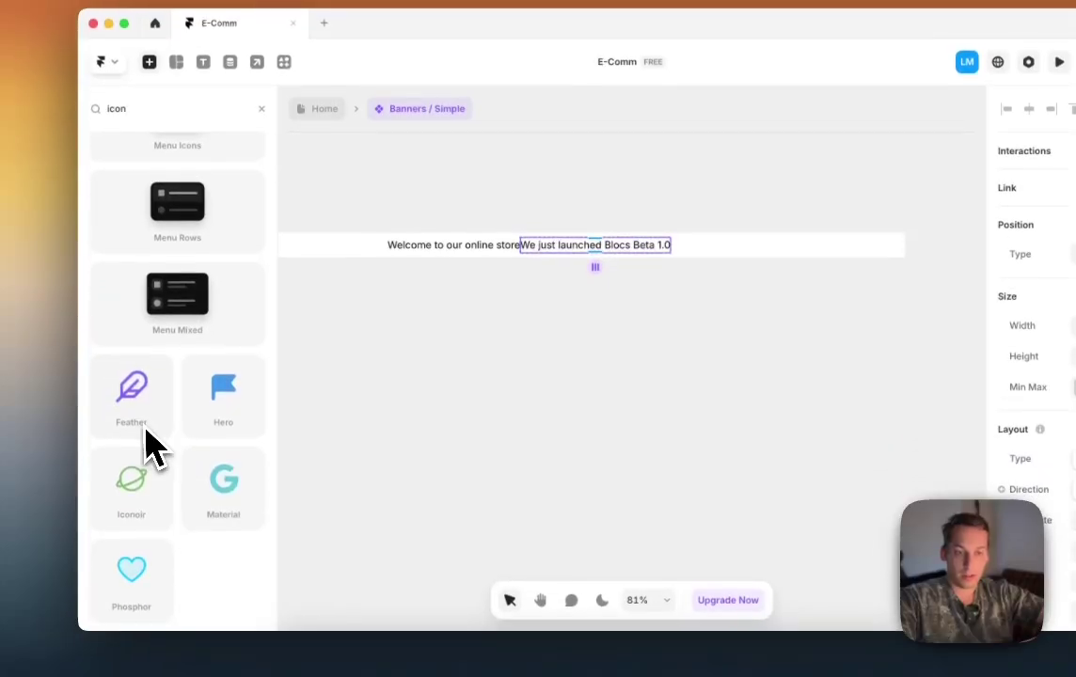
drag(144, 428, 706, 468)
drag(607, 411, 611, 411)
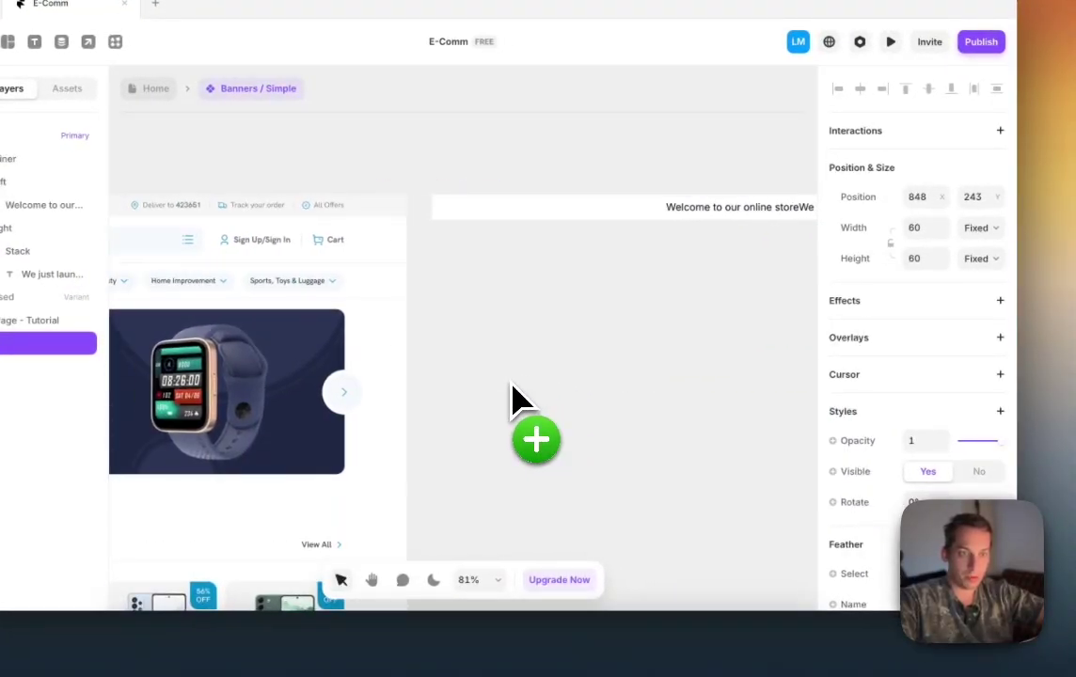
Step: Change the Feather icon to Truck
scroll(893, 492, down, 5)
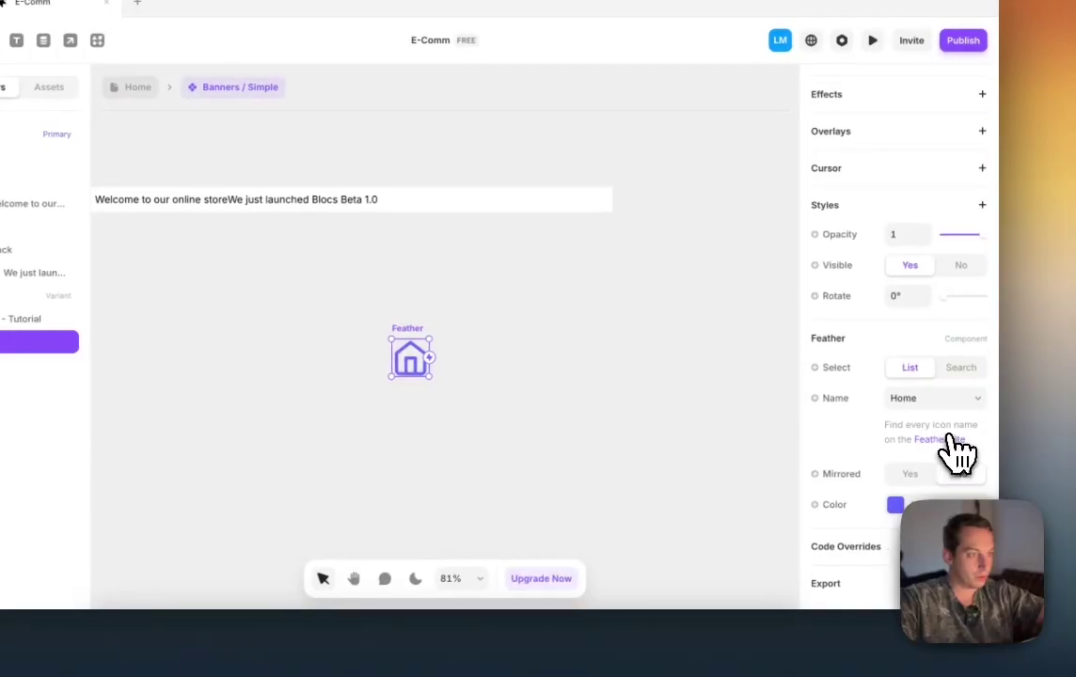
click(946, 399)
scroll(949, 402, down, 20)
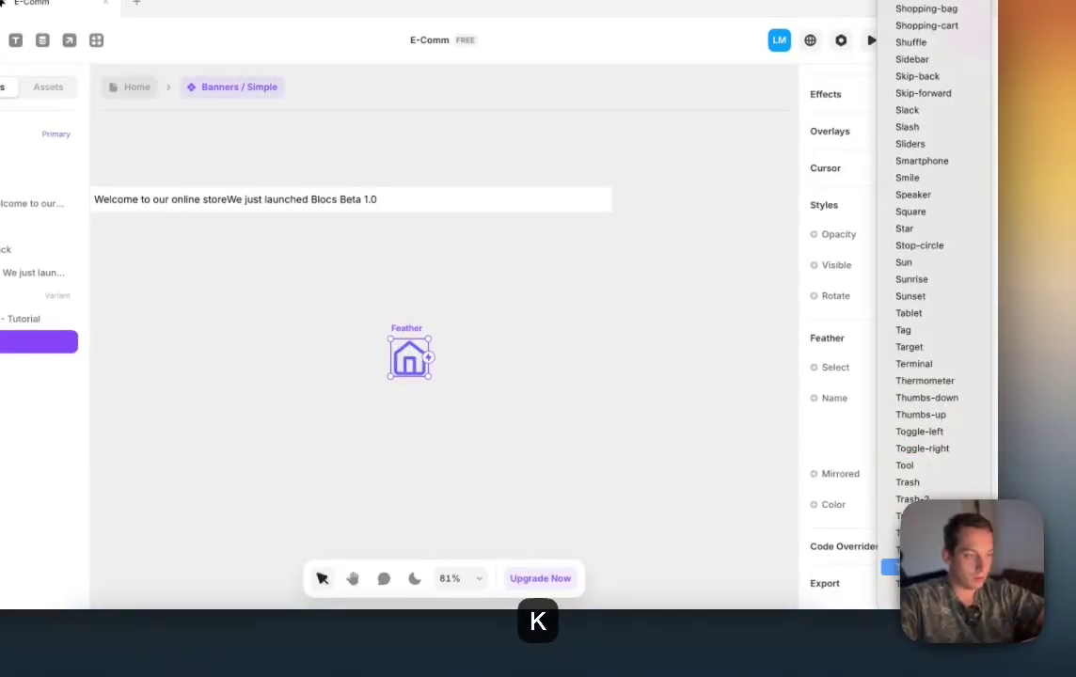
click(912, 584)
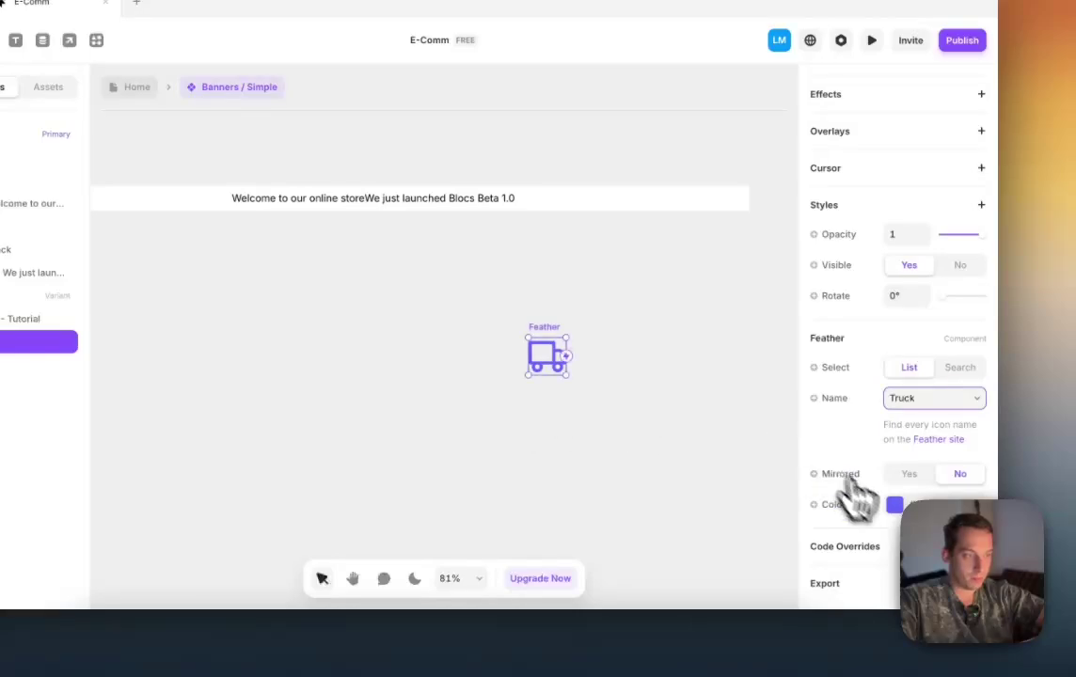
Step: Color the truck icon #6696FF and save that color as a new style named "sky blue"
click(895, 507)
scroll(546, 407, left, 5)
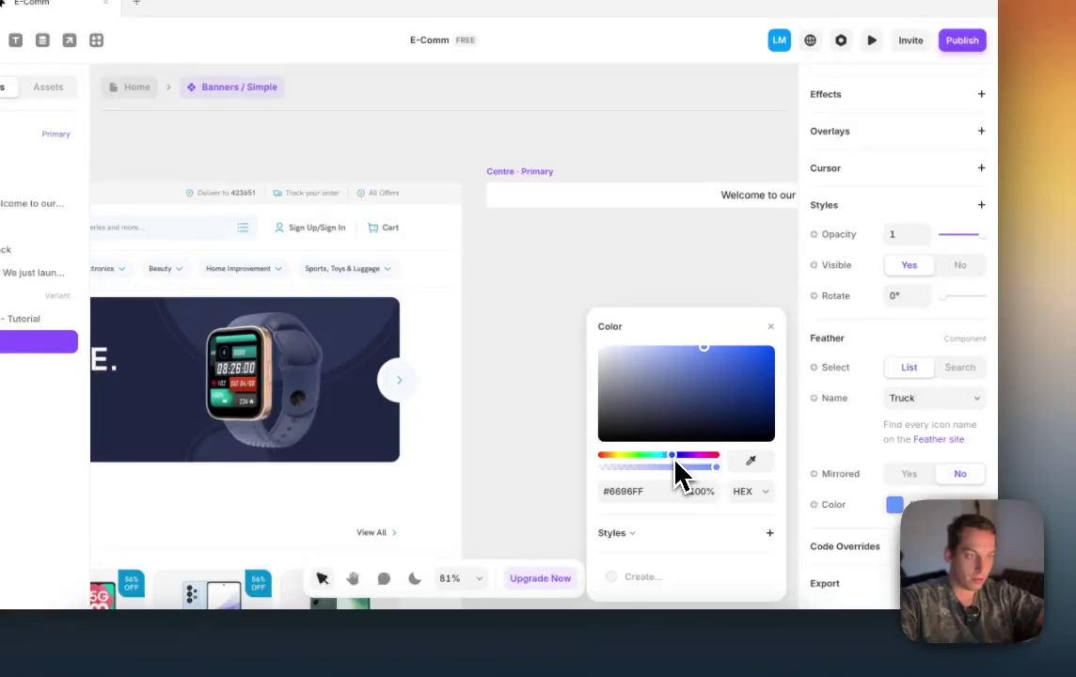
scroll(404, 378, right, 10)
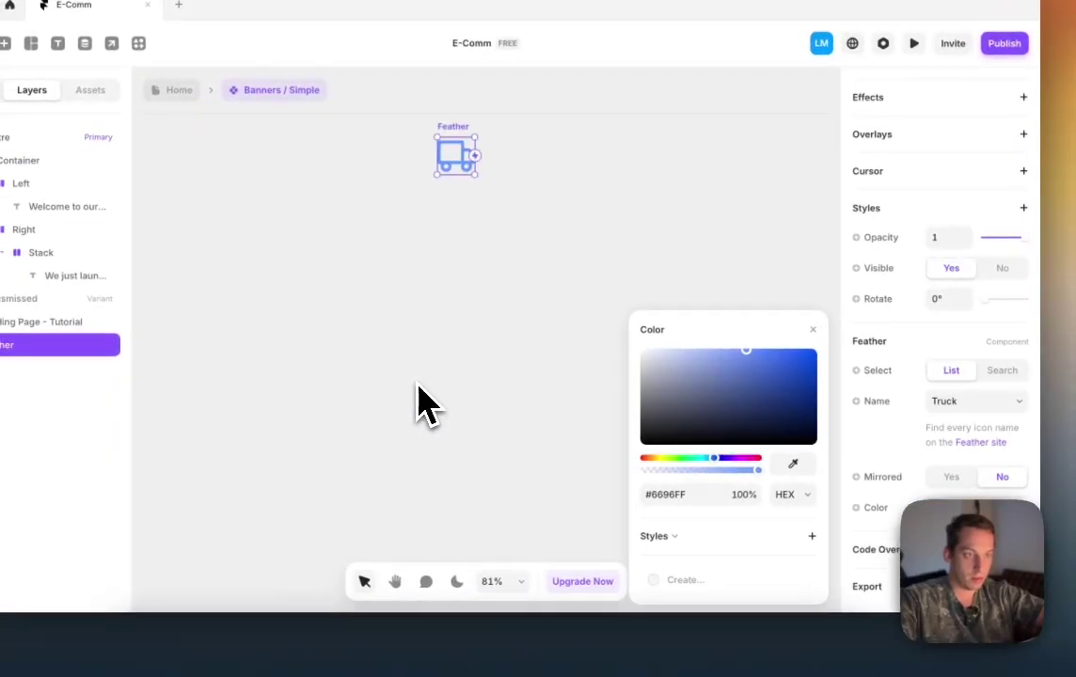
scroll(419, 400, up, 5)
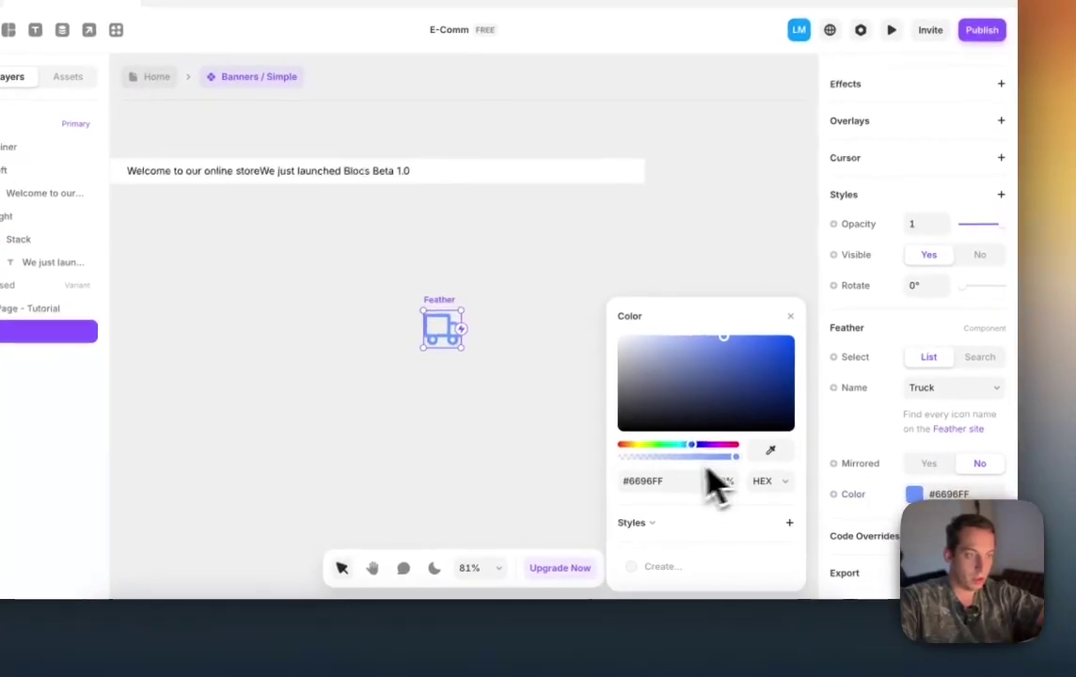
click(789, 522)
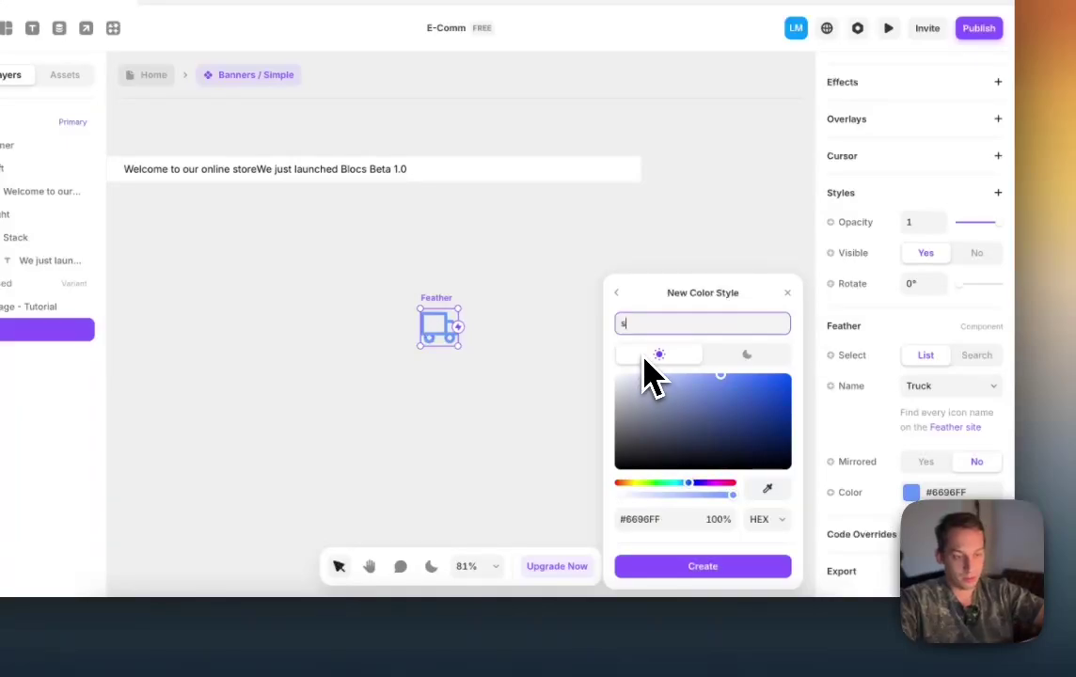
click(651, 568)
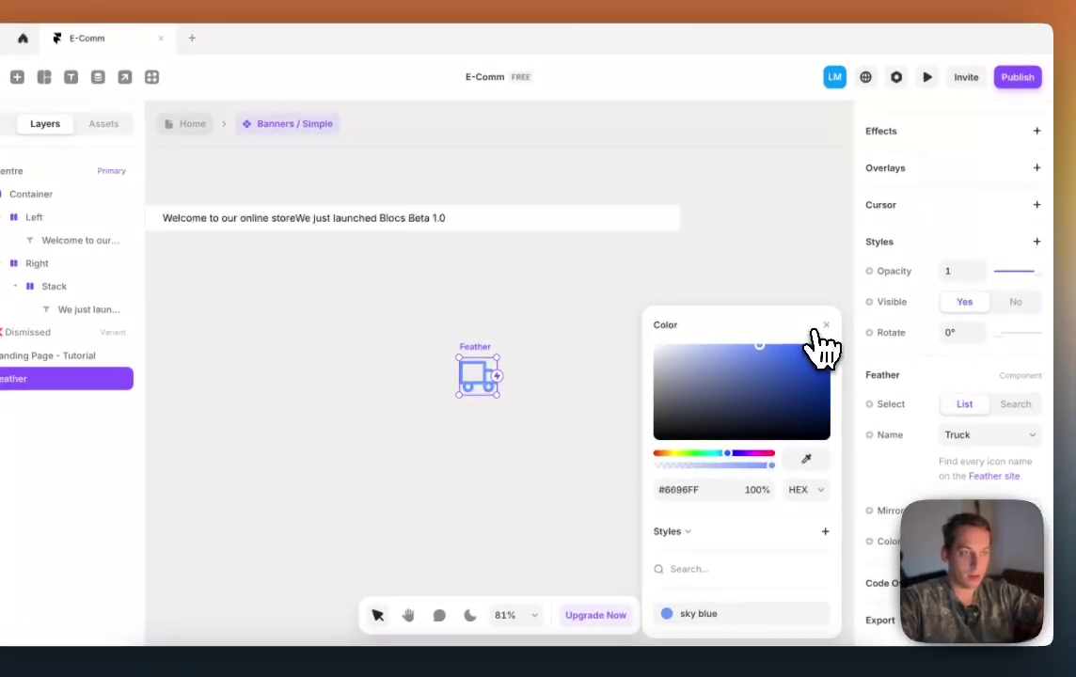
Step: Nest the truck icon inside the Right group's Stack, ahead of its announcement text
click(825, 327)
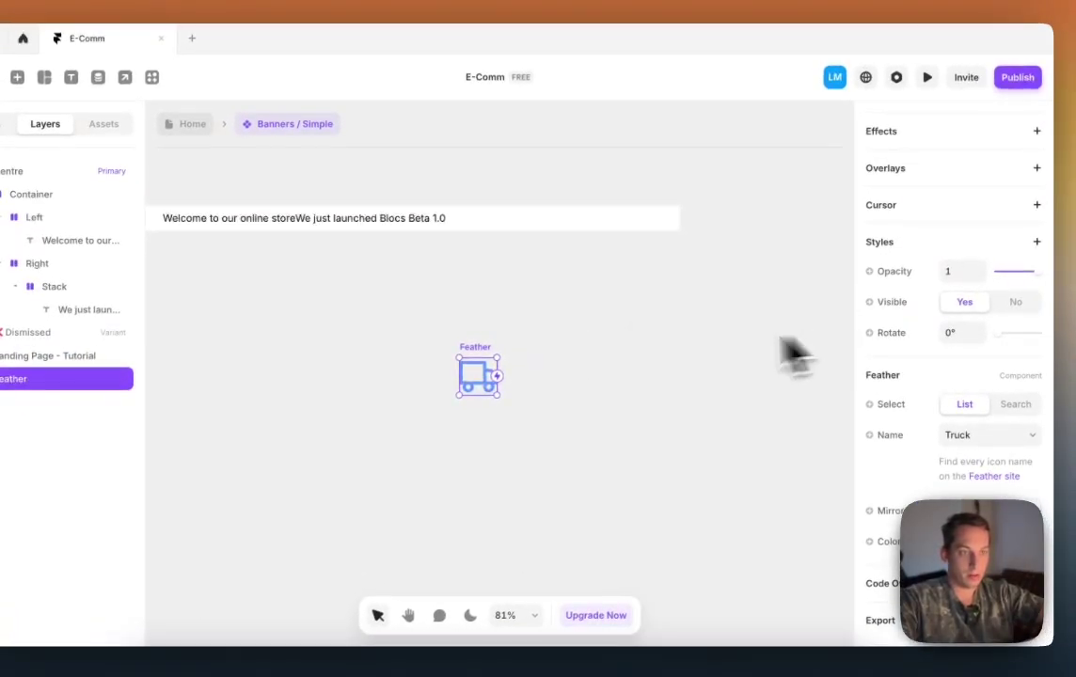
scroll(495, 385, left, 3)
ctrl+scroll(508, 384, down, 3)
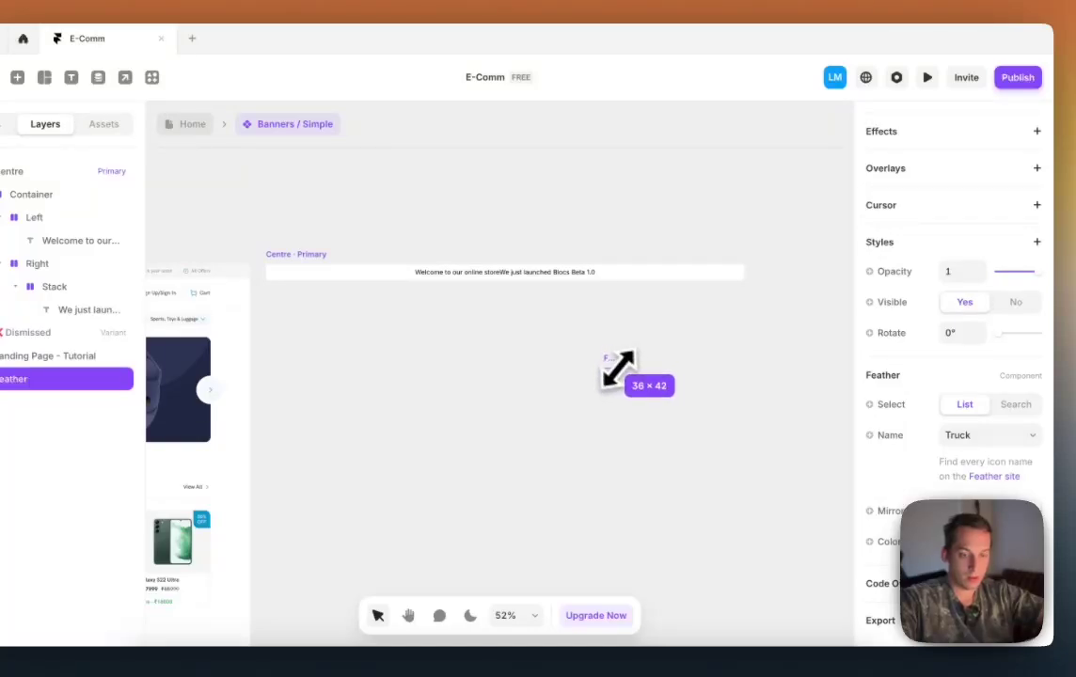
scroll(638, 376, left, 3)
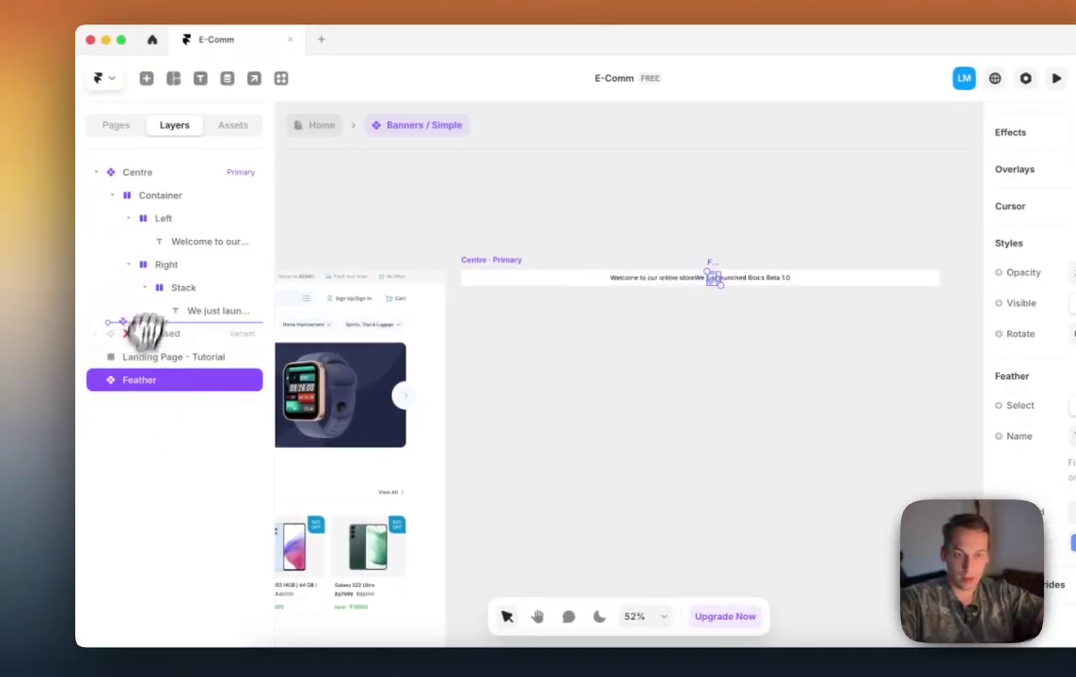
drag(186, 297, 211, 304)
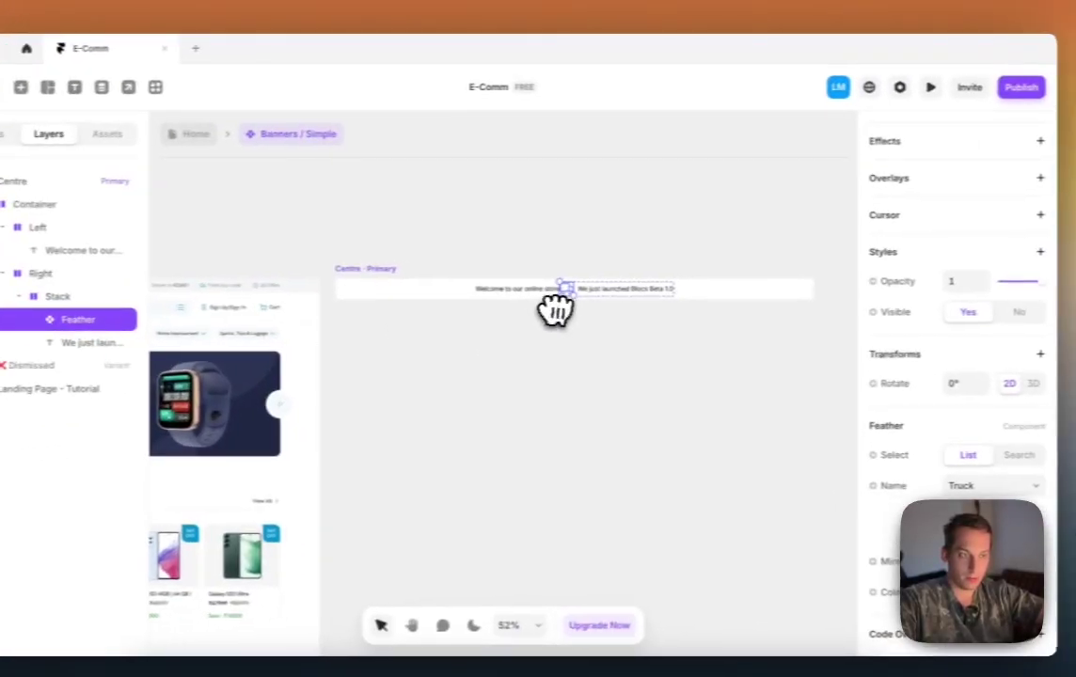
Step: Lock the truck icon's proportions and set its width to 20
scroll(694, 281, up, 5)
scroll(983, 375, up, 3)
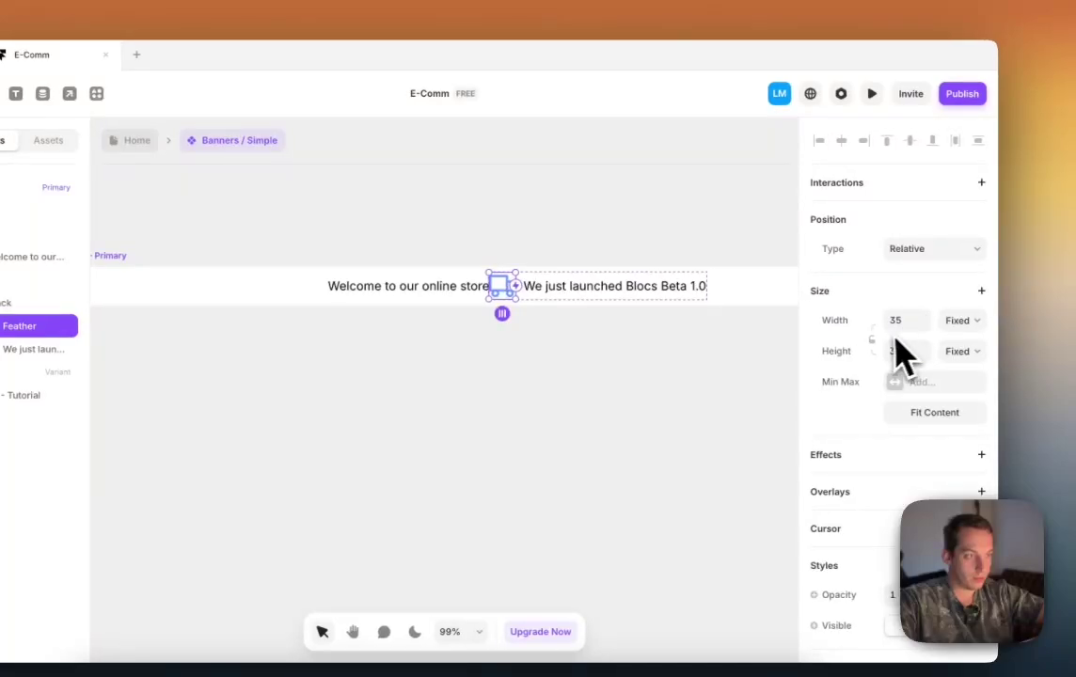
key(shift+Down)
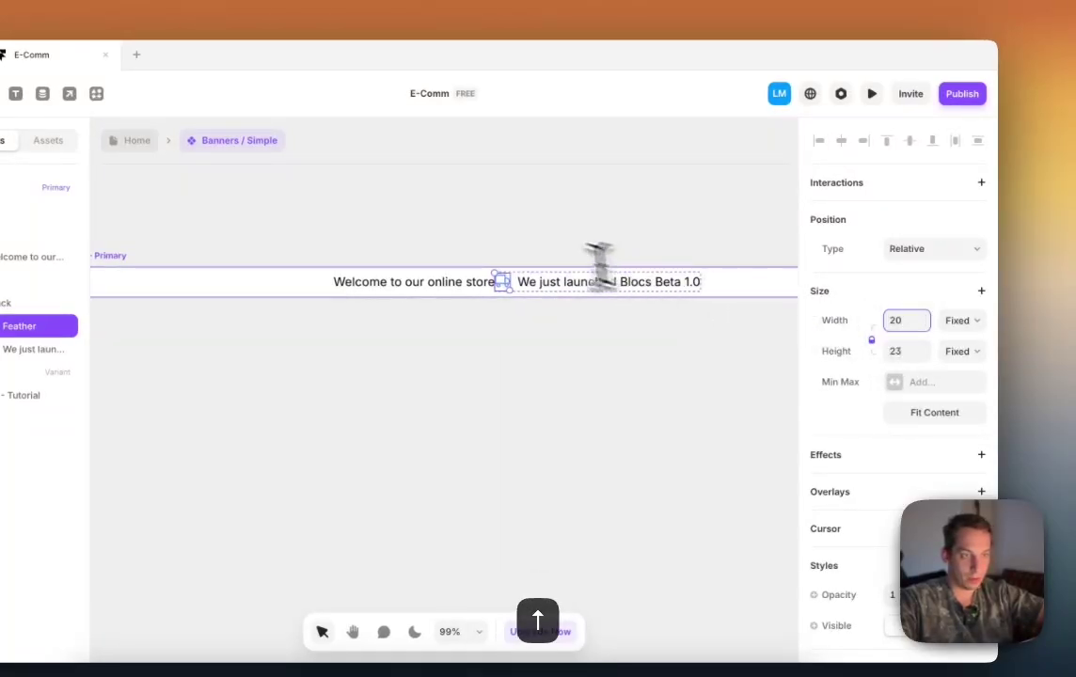
Step: Set the gap of the Stack holding the truck icon and its text to 8
click(31, 303)
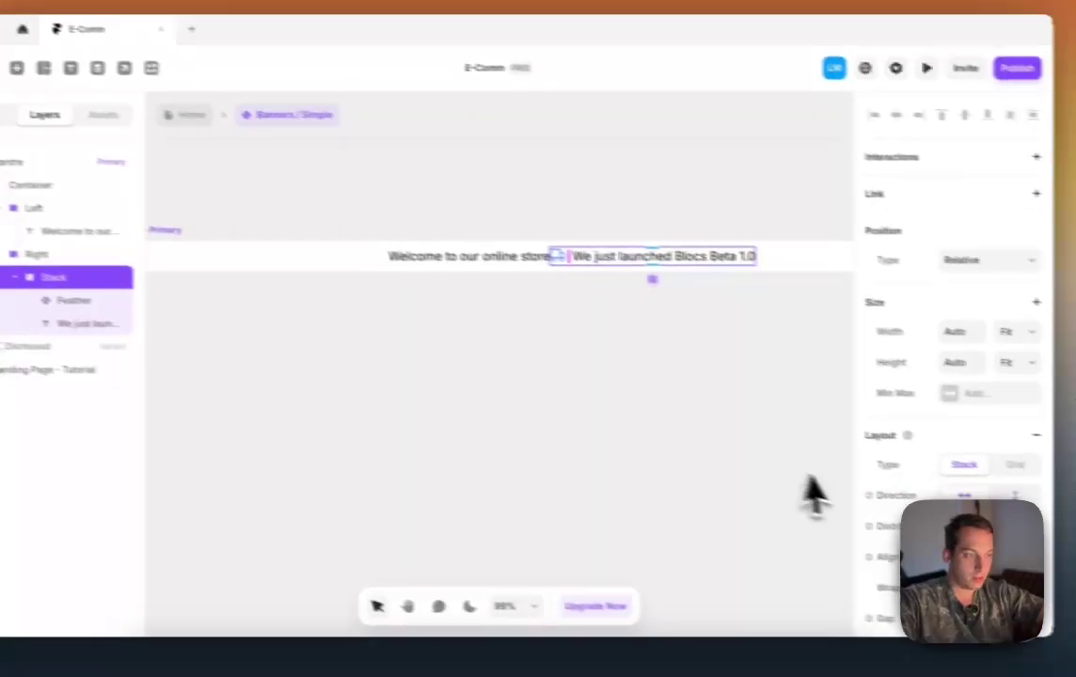
scroll(845, 488, down, 2)
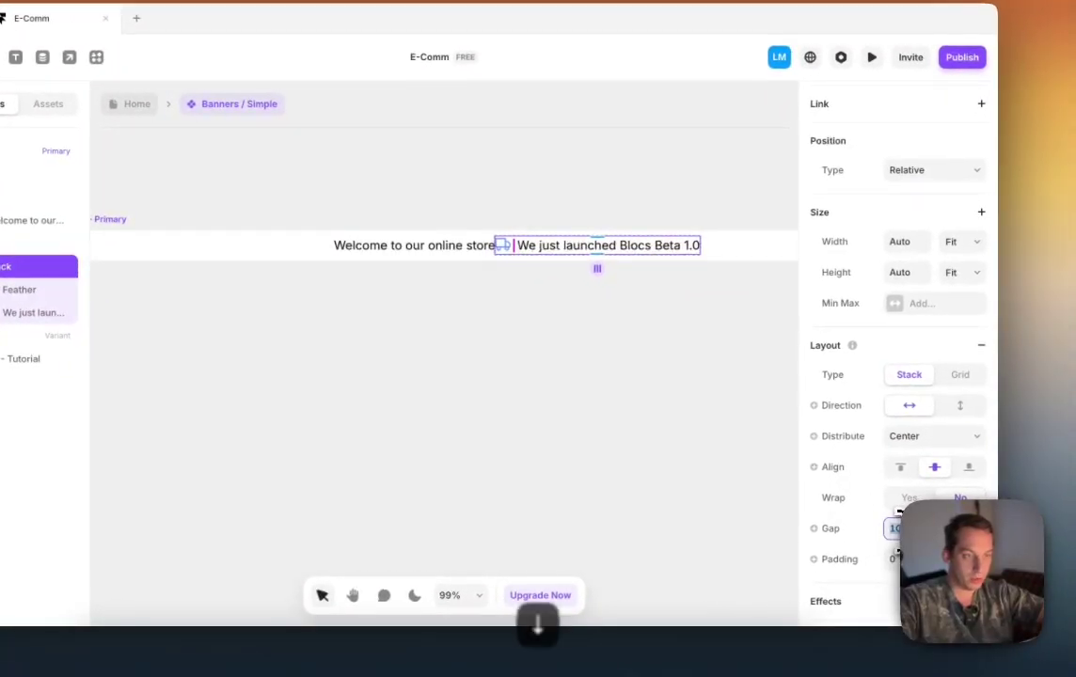
scroll(899, 513, down, 6)
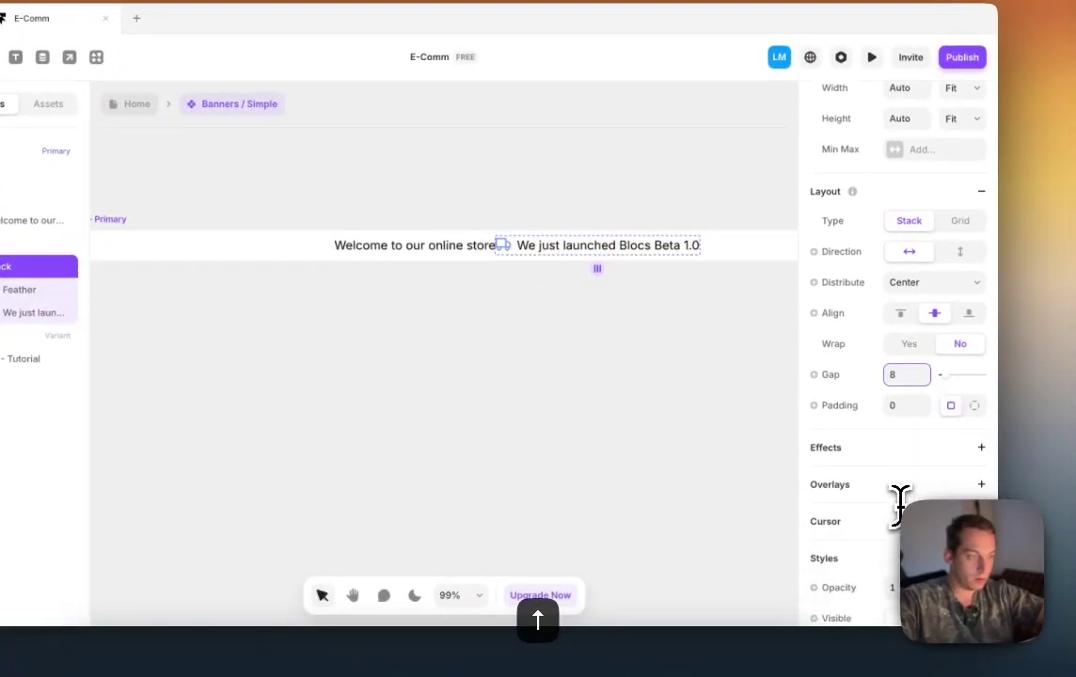
Step: Replace the announcement text beside the truck icon with "Deliver to 33178", following the reference header's wording
click(627, 250)
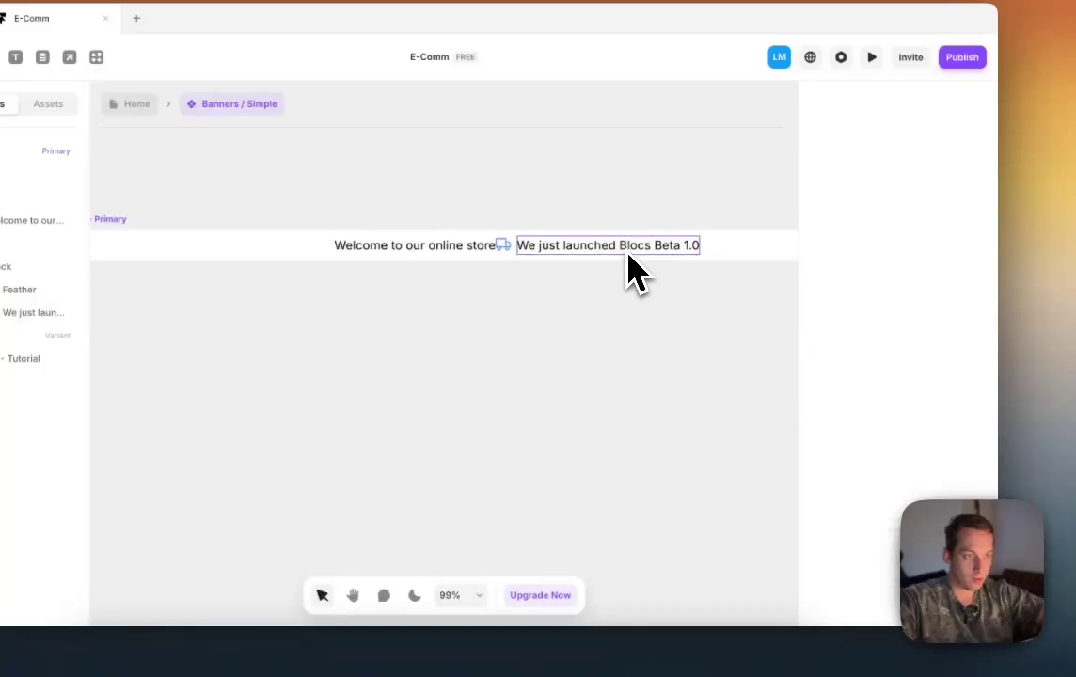
scroll(885, 388, down, 10)
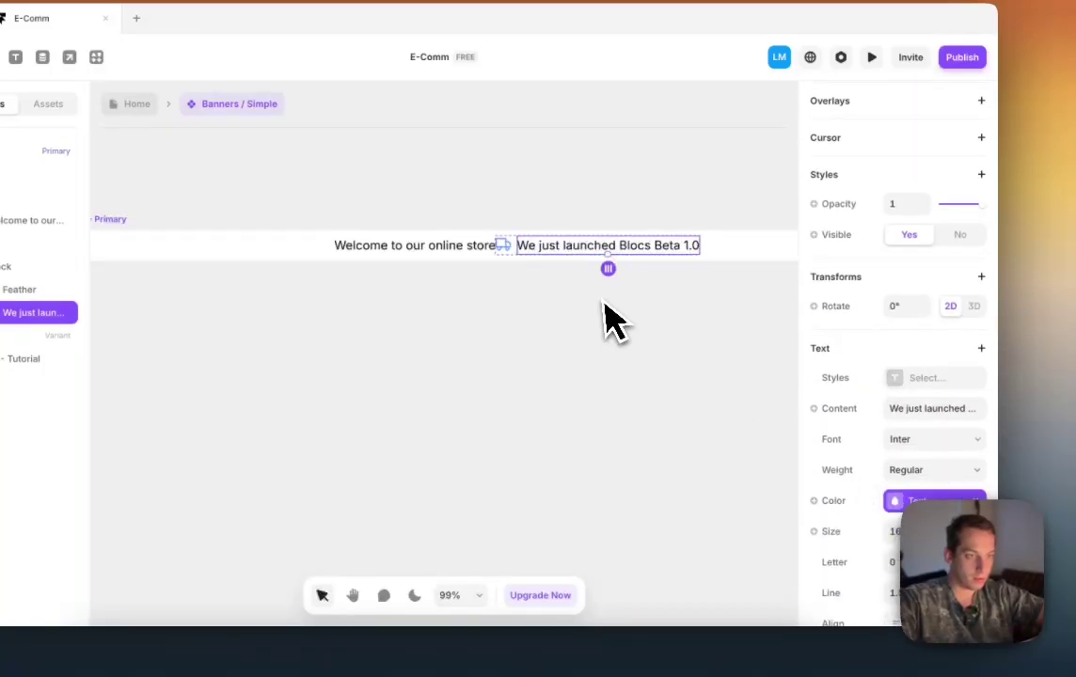
click(678, 418)
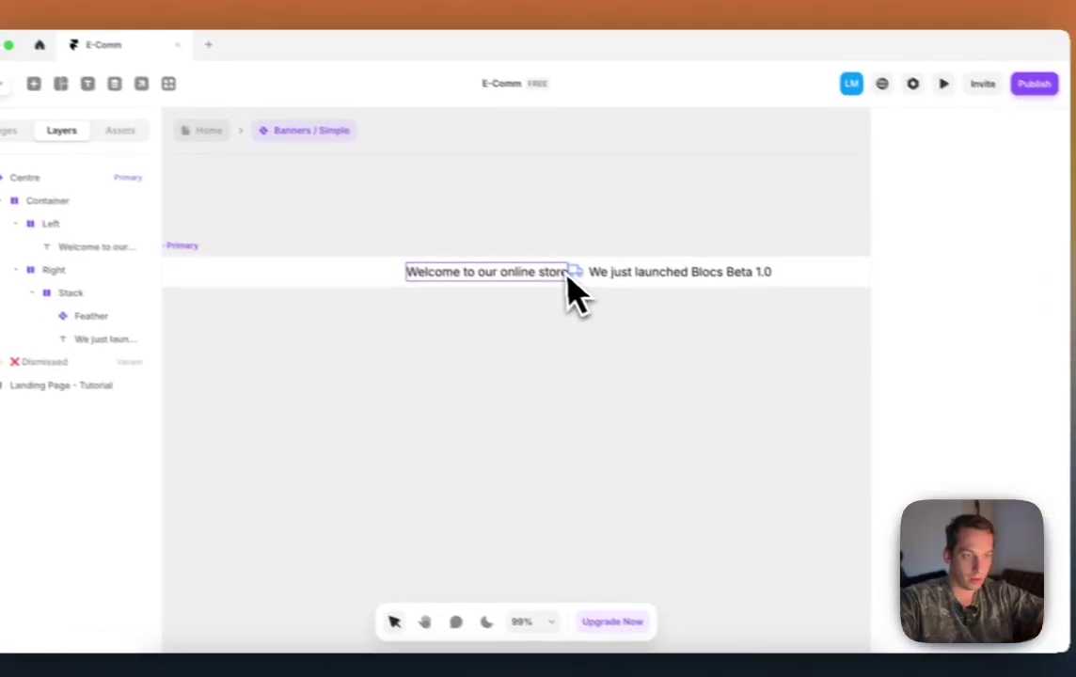
scroll(420, 377, left, 10)
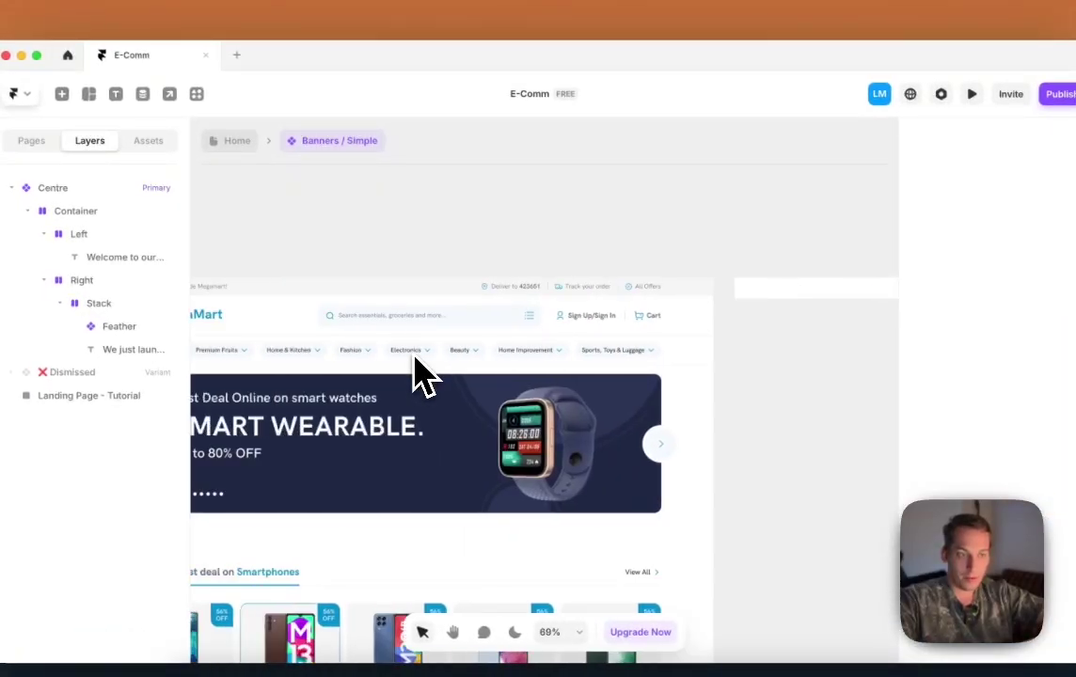
scroll(581, 324, down, 3)
scroll(591, 322, up, 5)
double_click(633, 292)
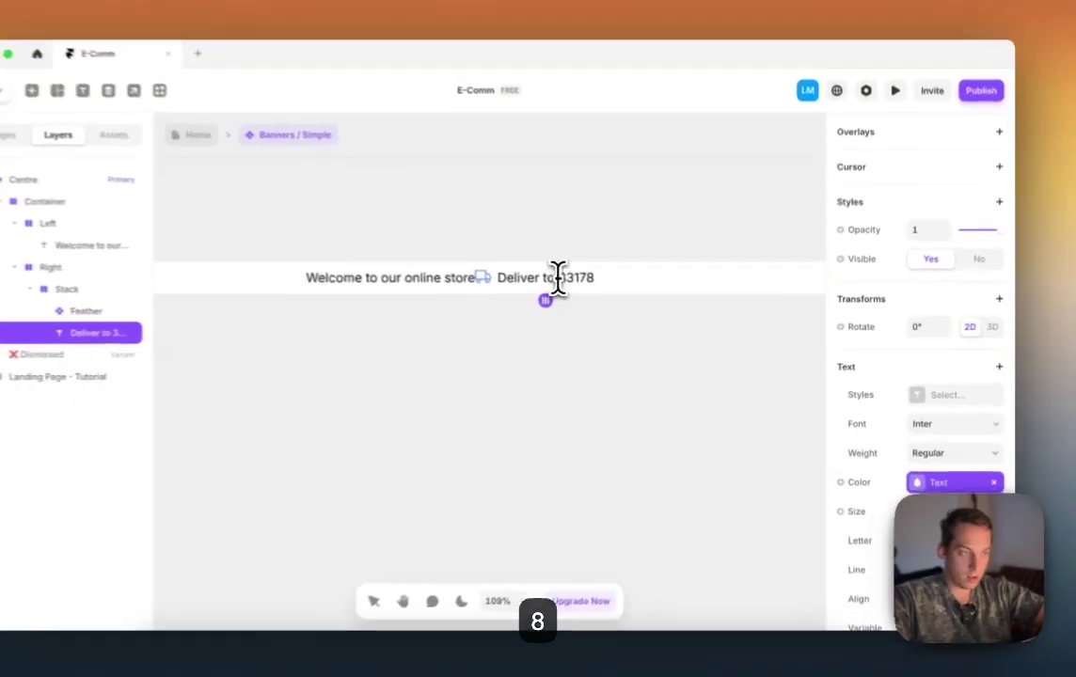
double_click(617, 287)
key(Escape)
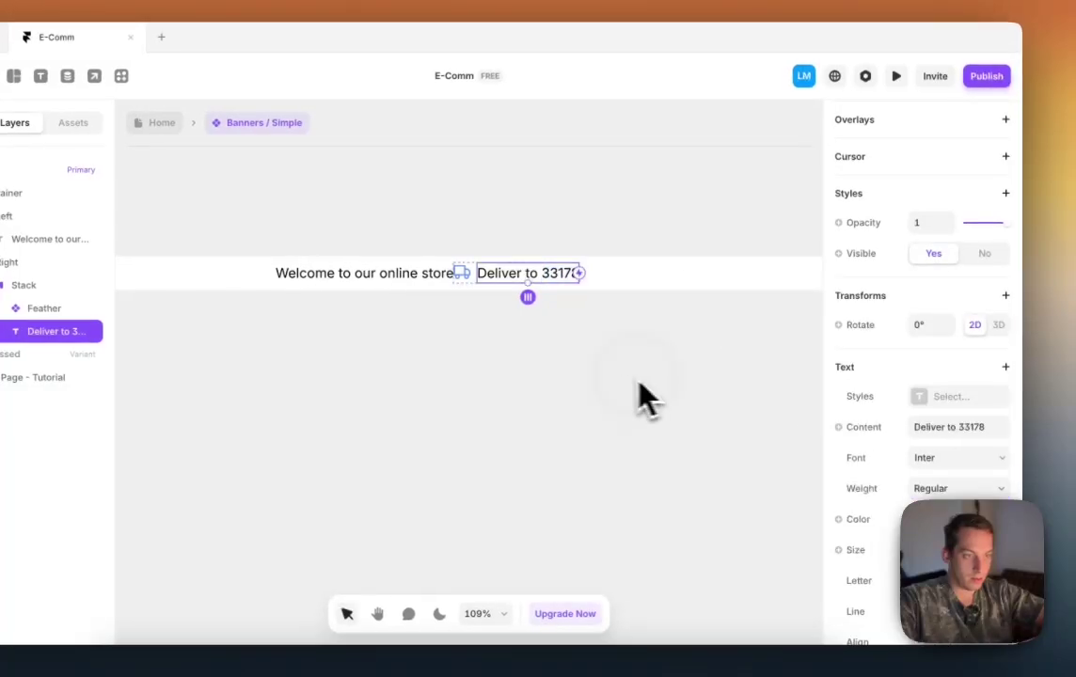
shift+click(414, 277)
scroll(927, 470, down, 8)
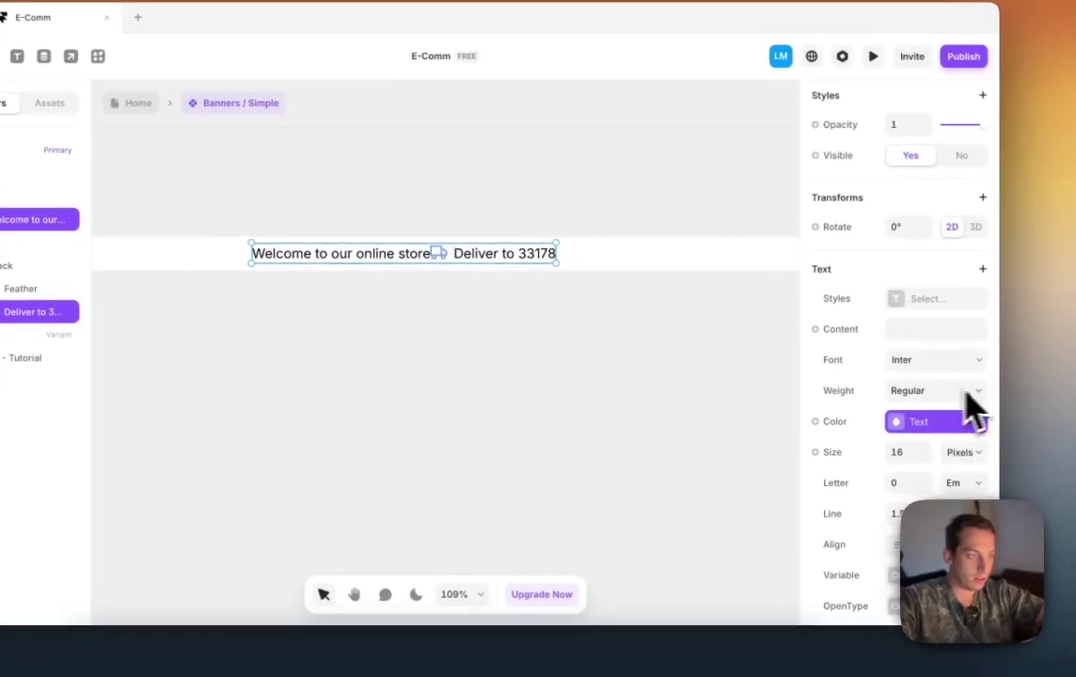
click(612, 372)
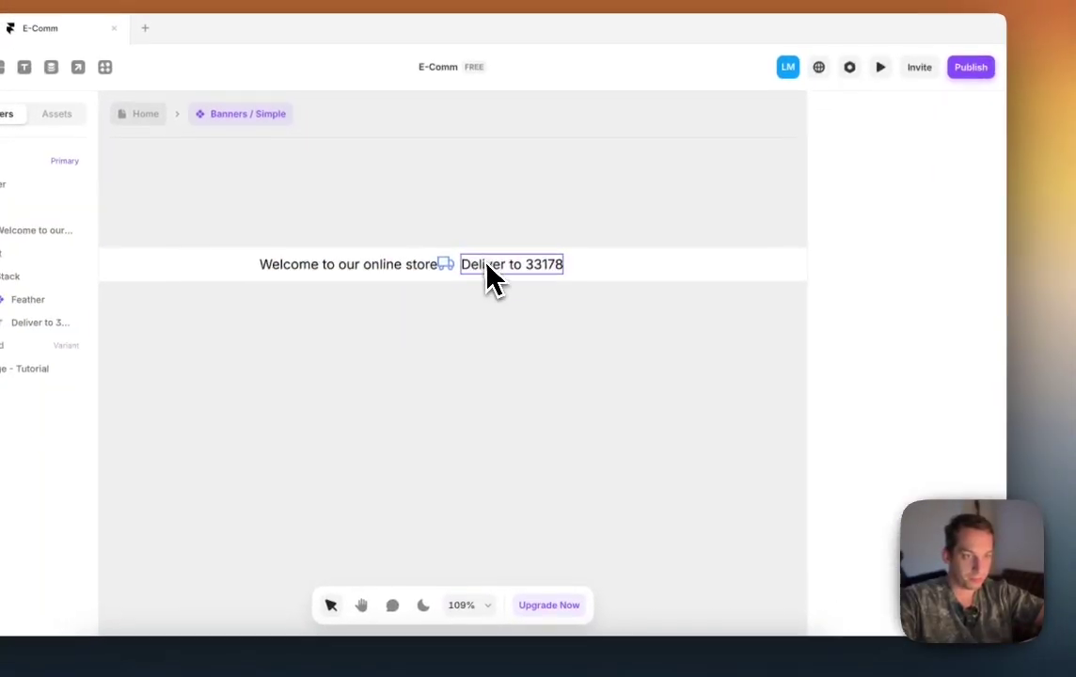
Step: Apply a heavier font weight to only the number 33178 in the delivery text, and leave the component
click(516, 256)
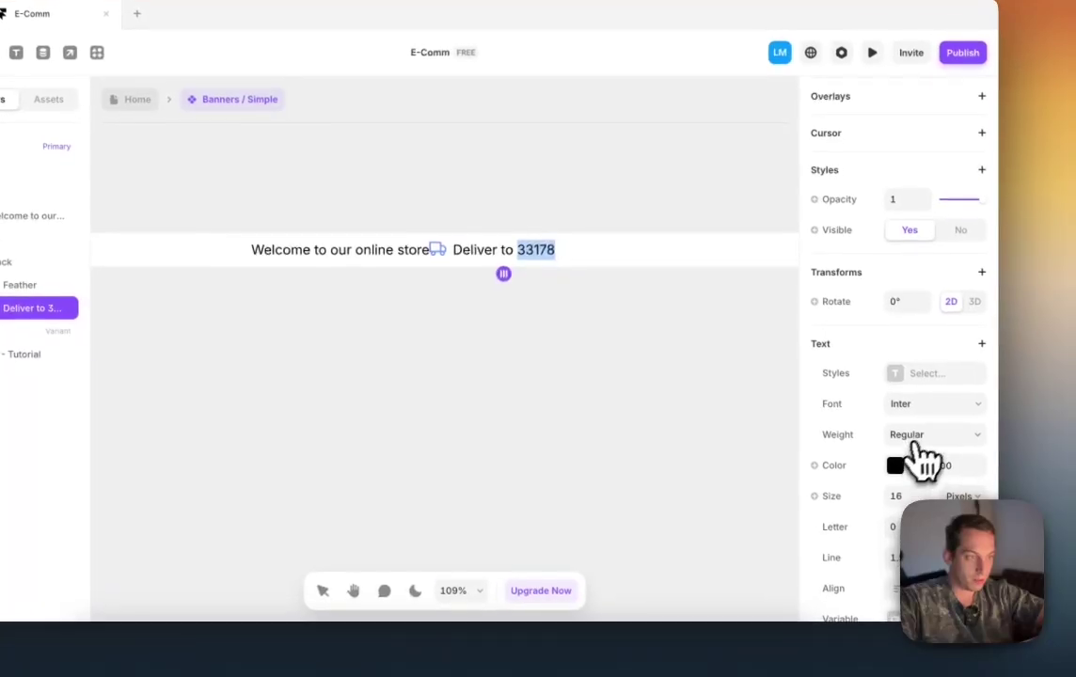
click(948, 452)
click(915, 502)
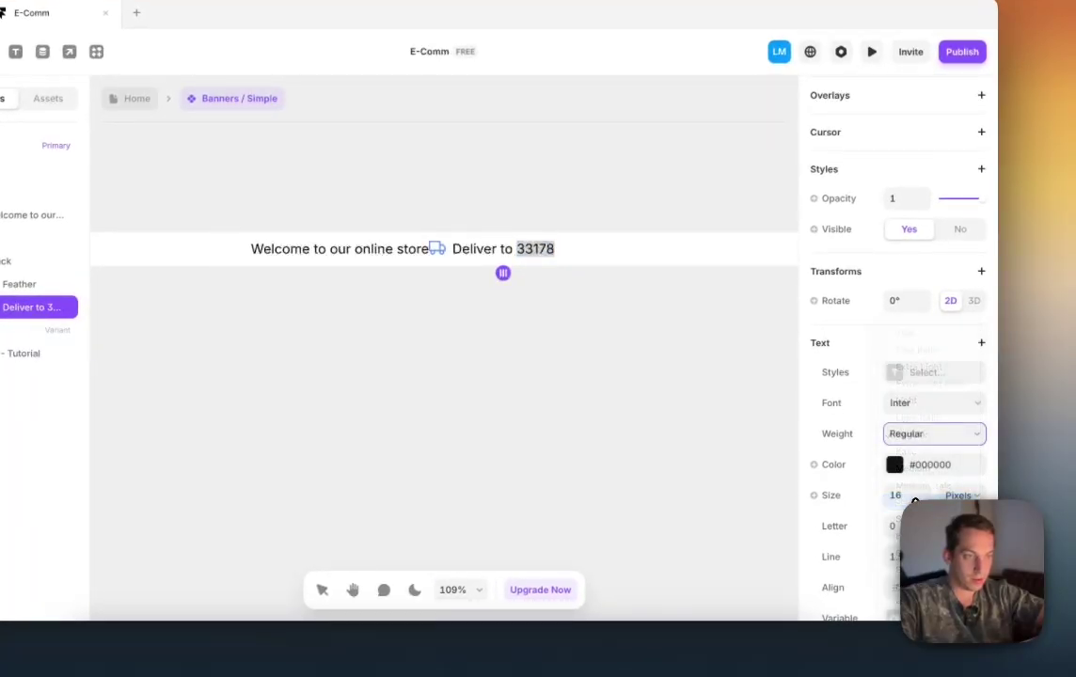
click(701, 368)
key(Escape)
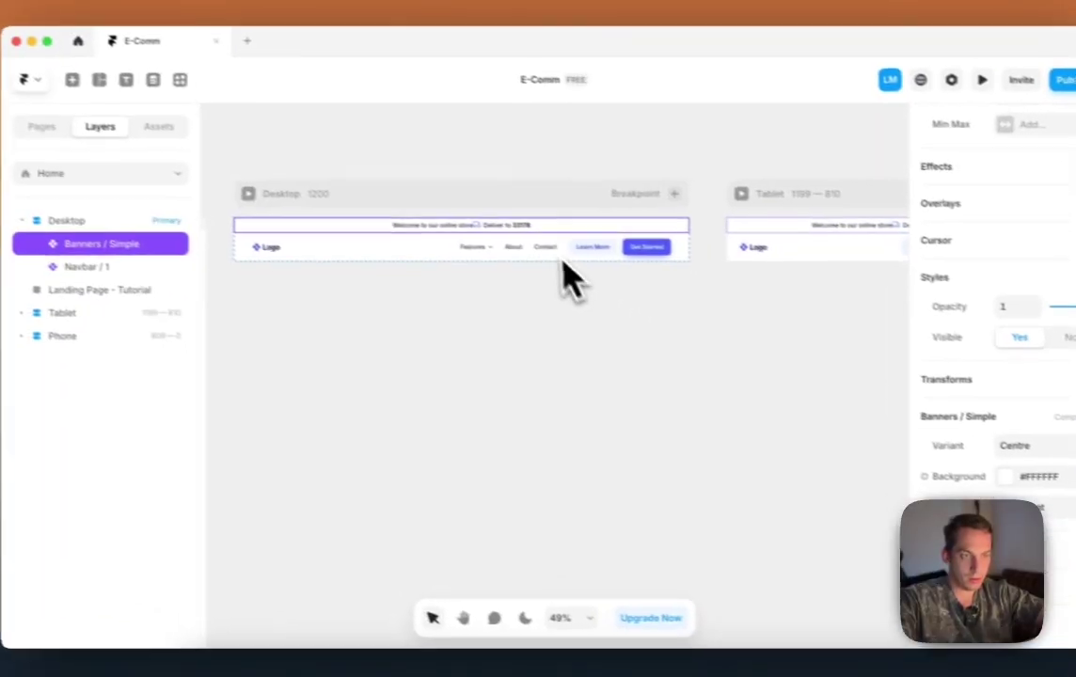
Step: Reopen the Banners / Simple component and set its Container's distribution to Space Between
double_click(545, 233)
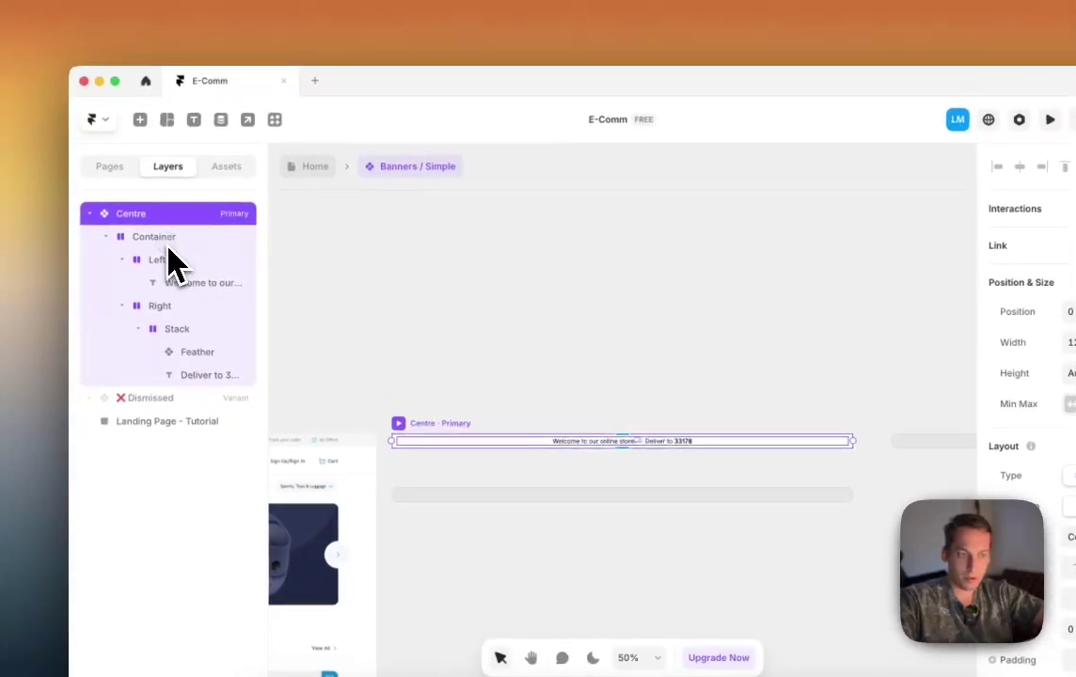
click(139, 206)
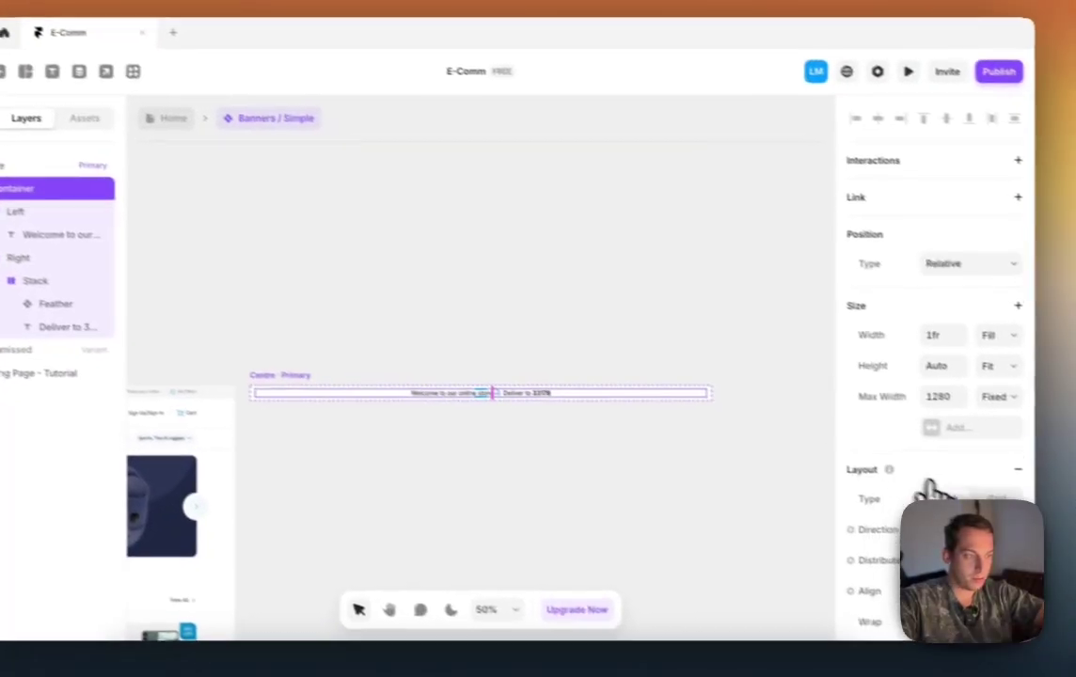
scroll(927, 489, down, 2)
click(971, 490)
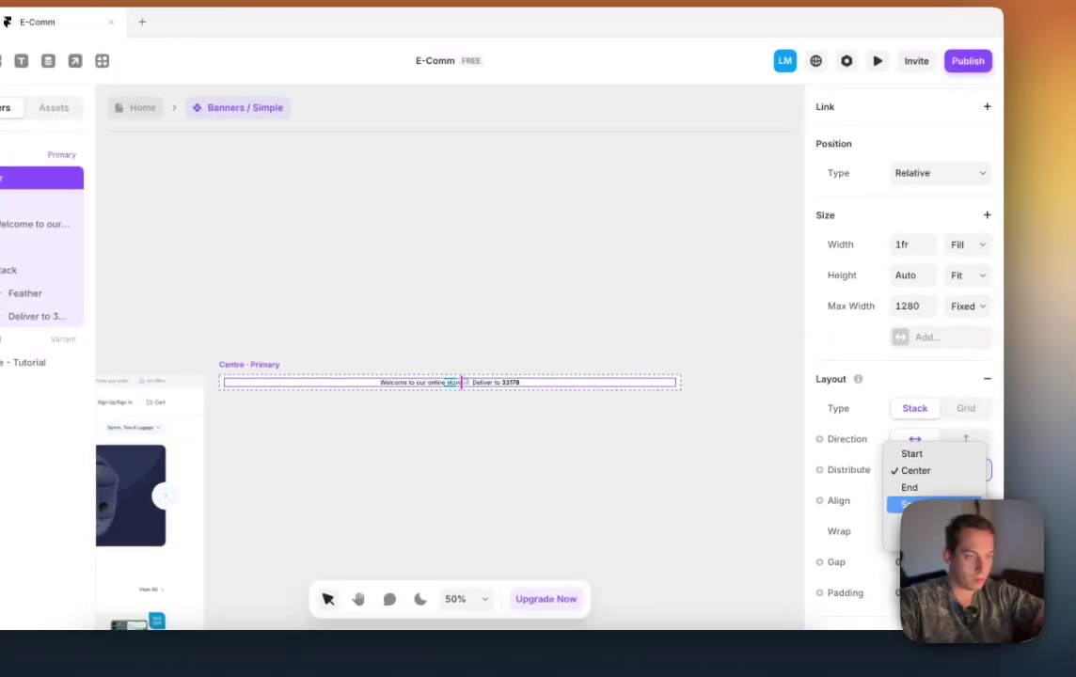
click(936, 504)
click(376, 419)
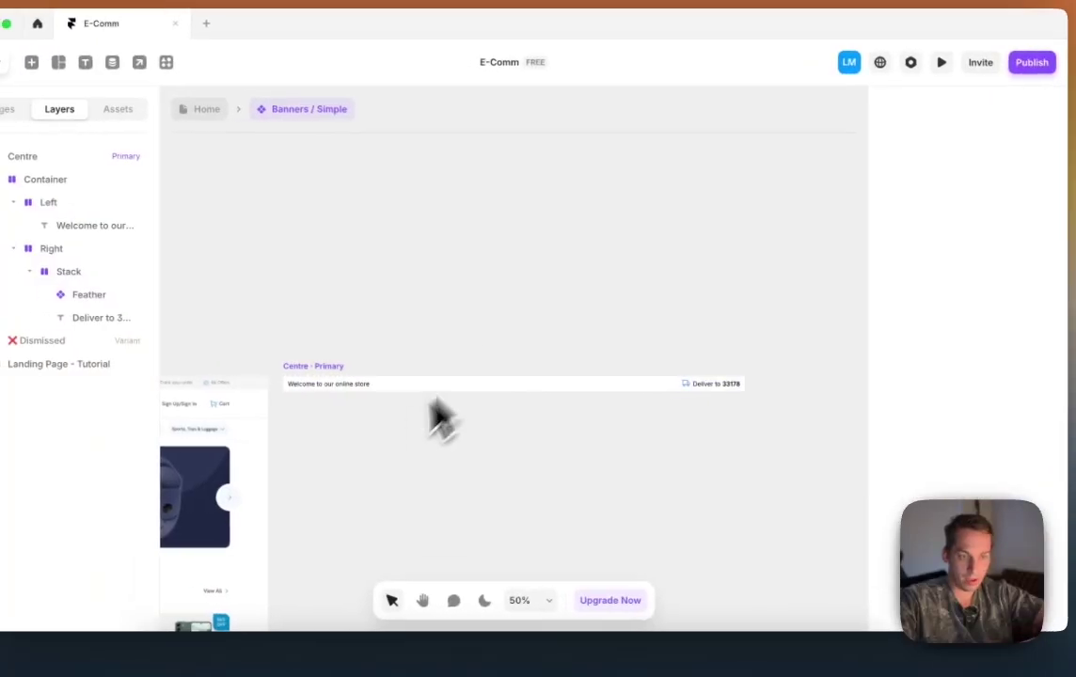
scroll(339, 377, up, 3)
scroll(339, 377, left, 5)
scroll(338, 376, right, 2)
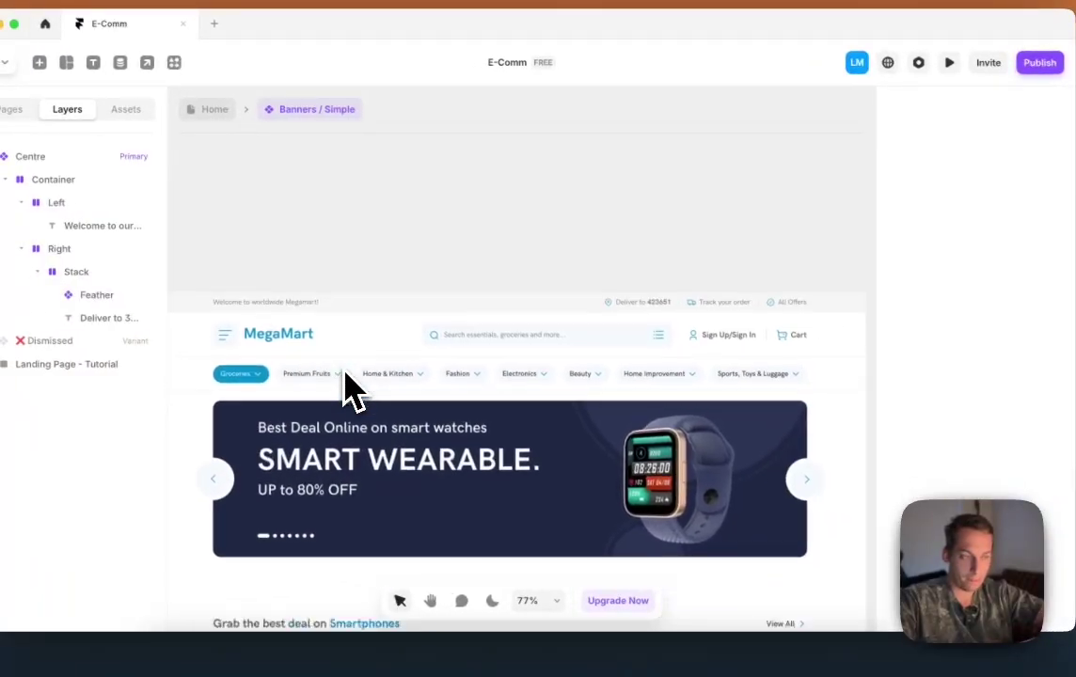
Step: Duplicate the truck icon and delivery text stack twice inside the banner's Right container
scroll(348, 386, down, 4)
scroll(395, 371, right, 5)
click(396, 317)
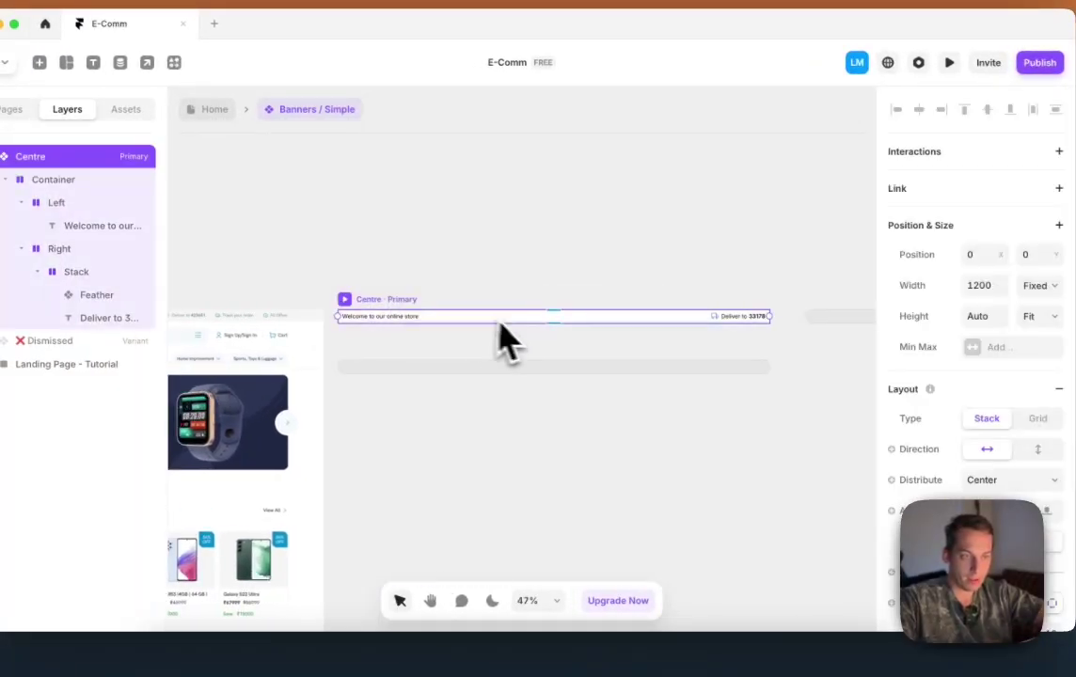
scroll(508, 341, up, 3)
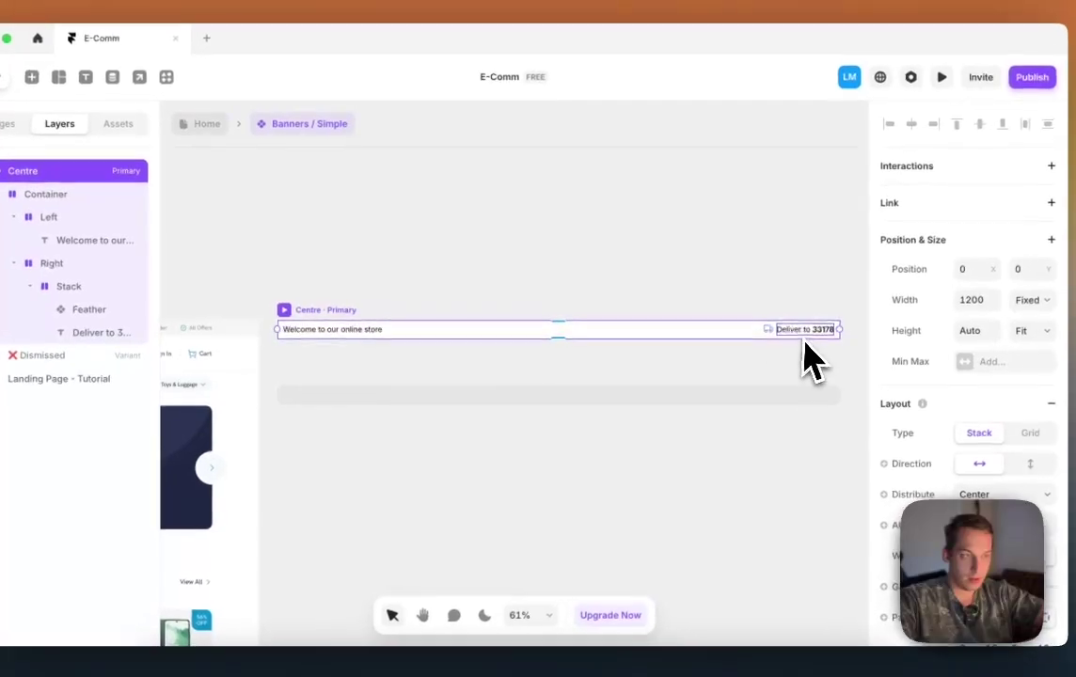
click(800, 331)
click(80, 287)
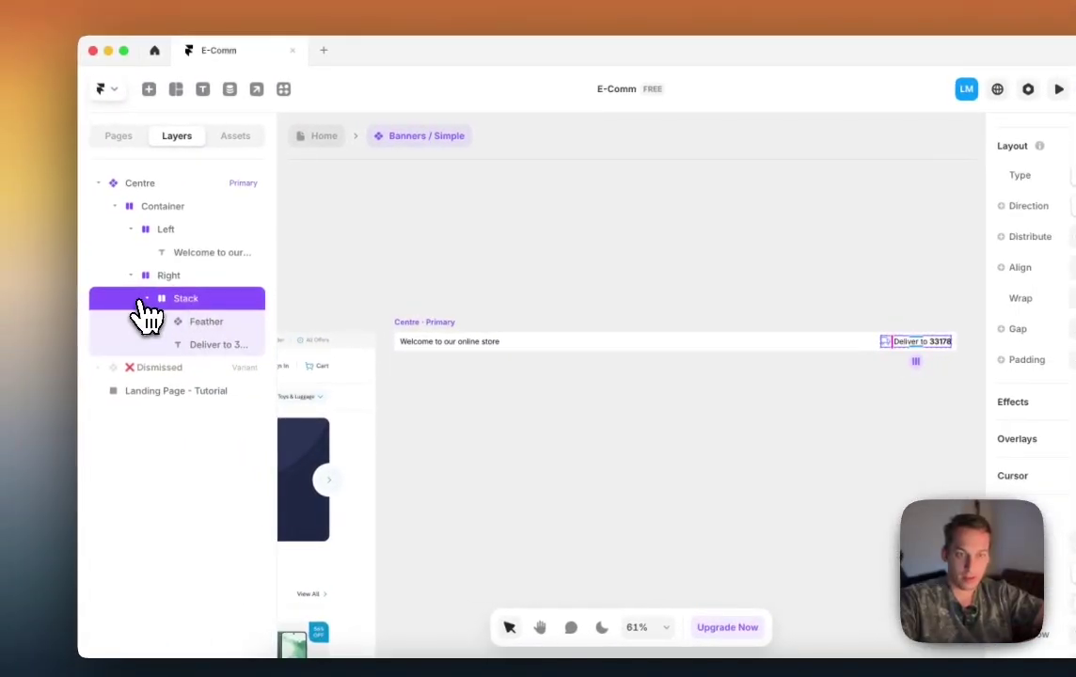
click(146, 299)
scroll(330, 315, left, 5)
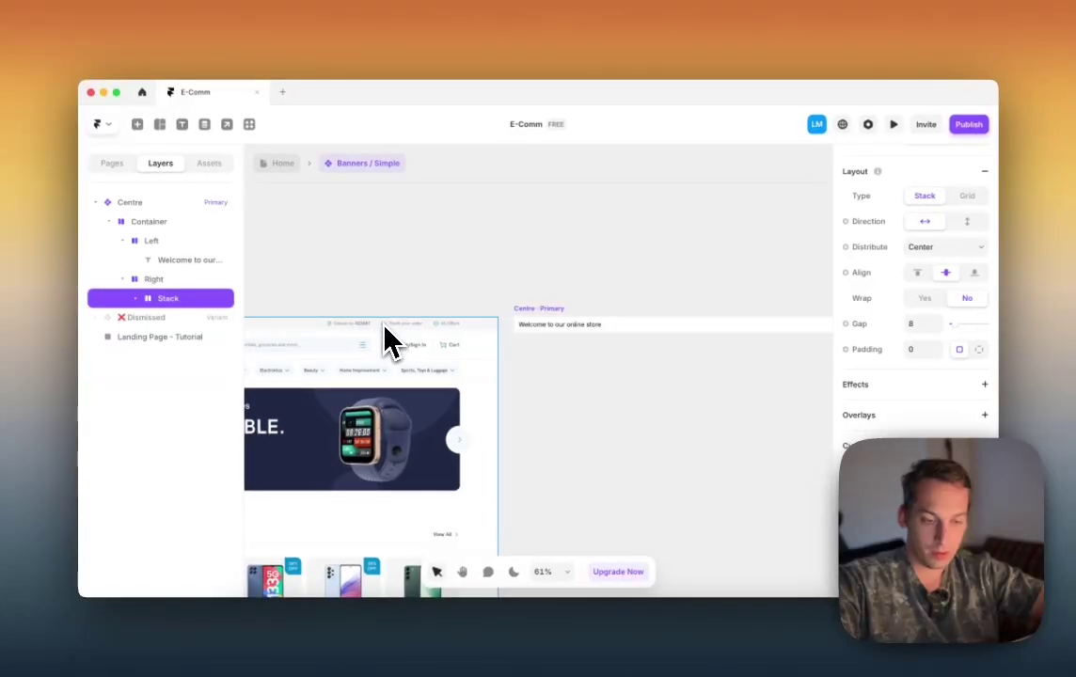
key(super+d)
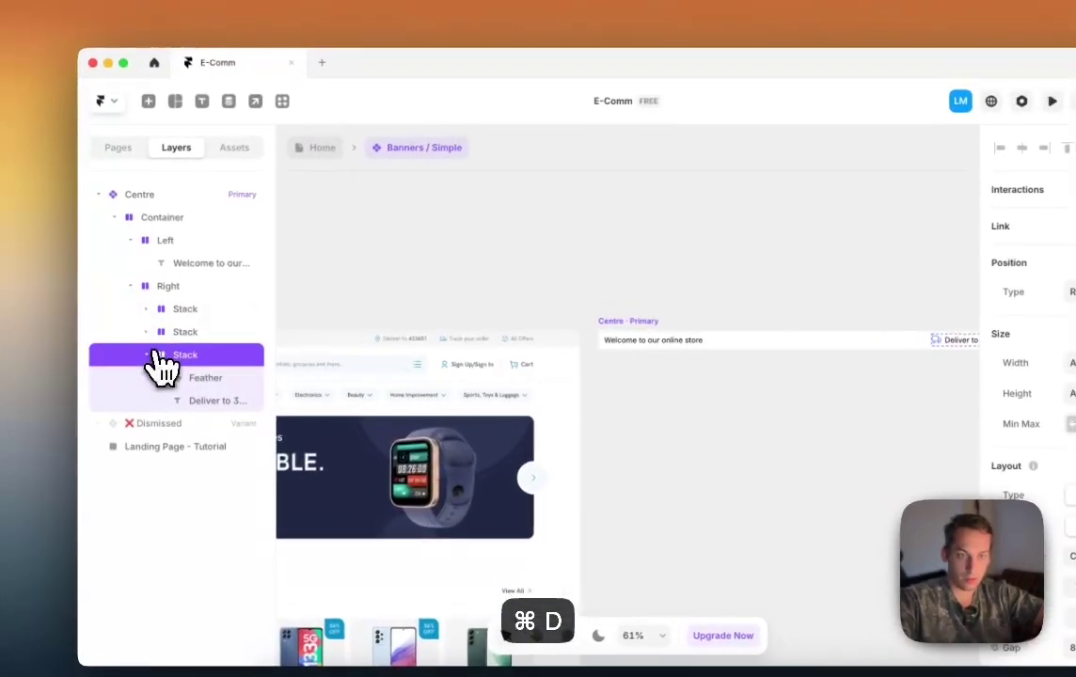
click(136, 317)
Step: Change the text of the banner's second icon item to "Track your order"
scroll(475, 367, up, 5)
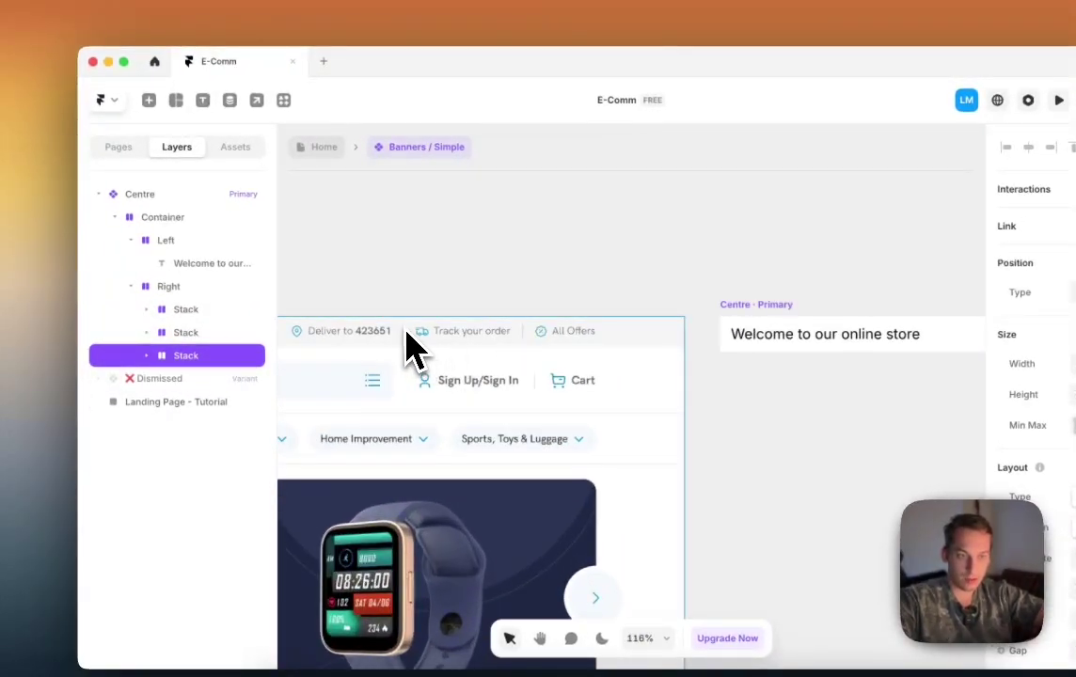
click(225, 334)
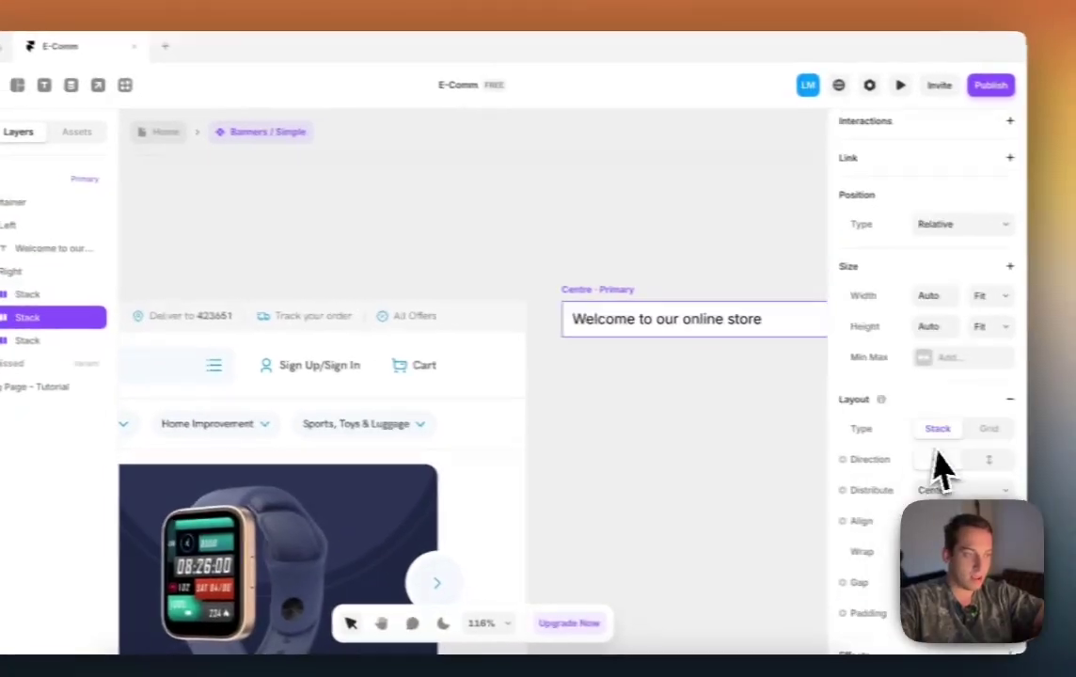
scroll(926, 466, down, 5)
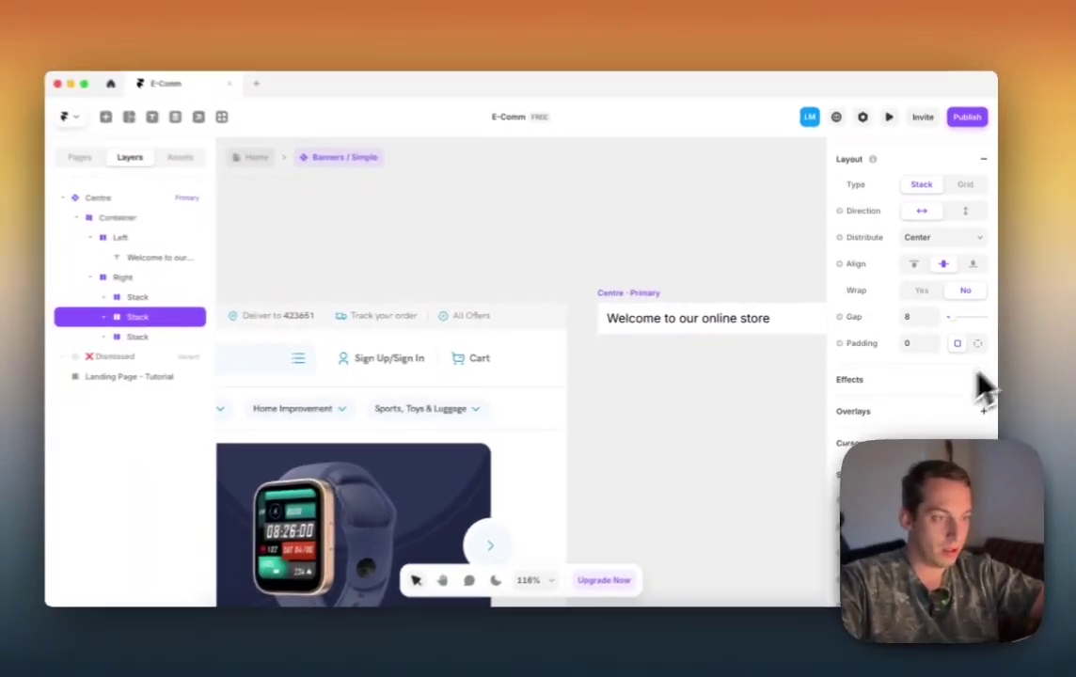
scroll(955, 434, down, 3)
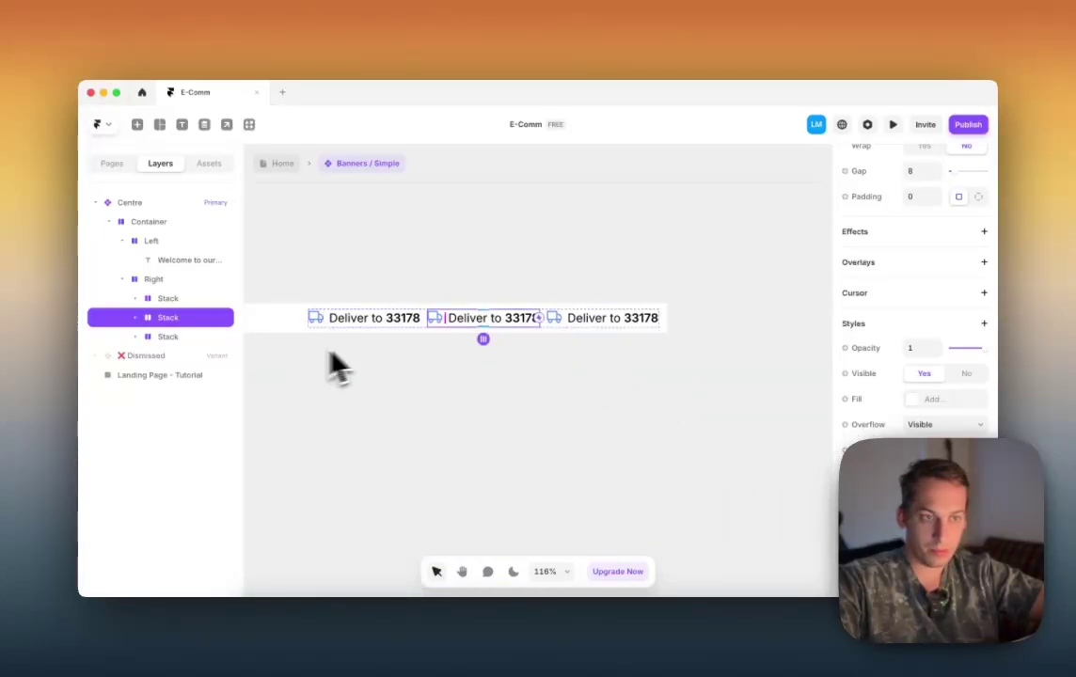
scroll(399, 353, down, 3)
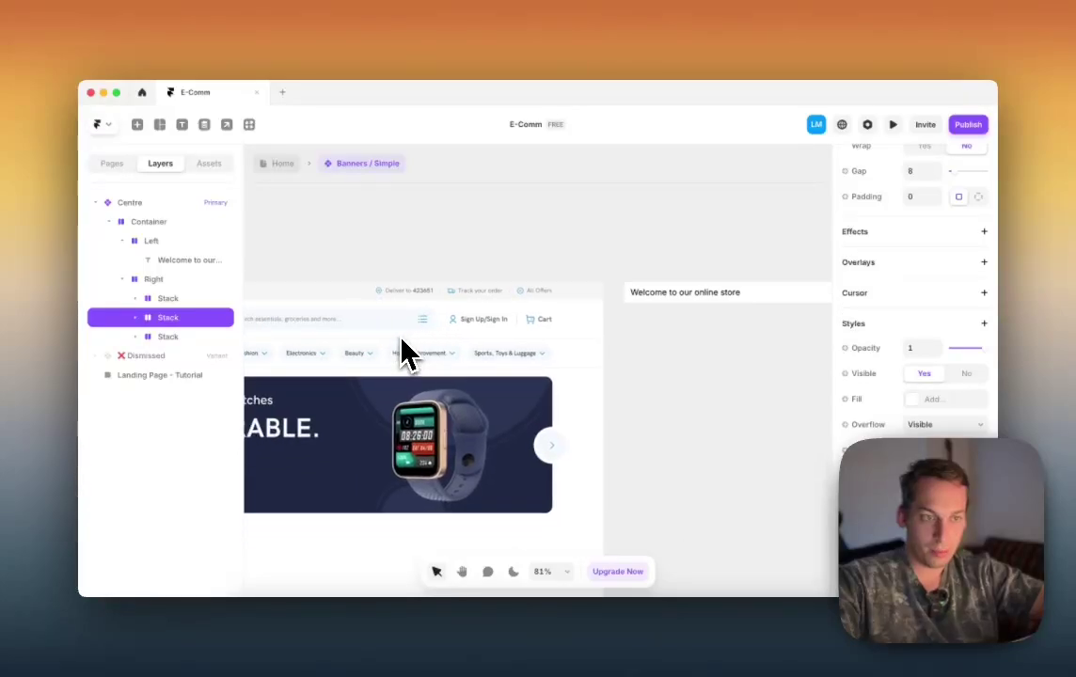
scroll(425, 306, right, 2)
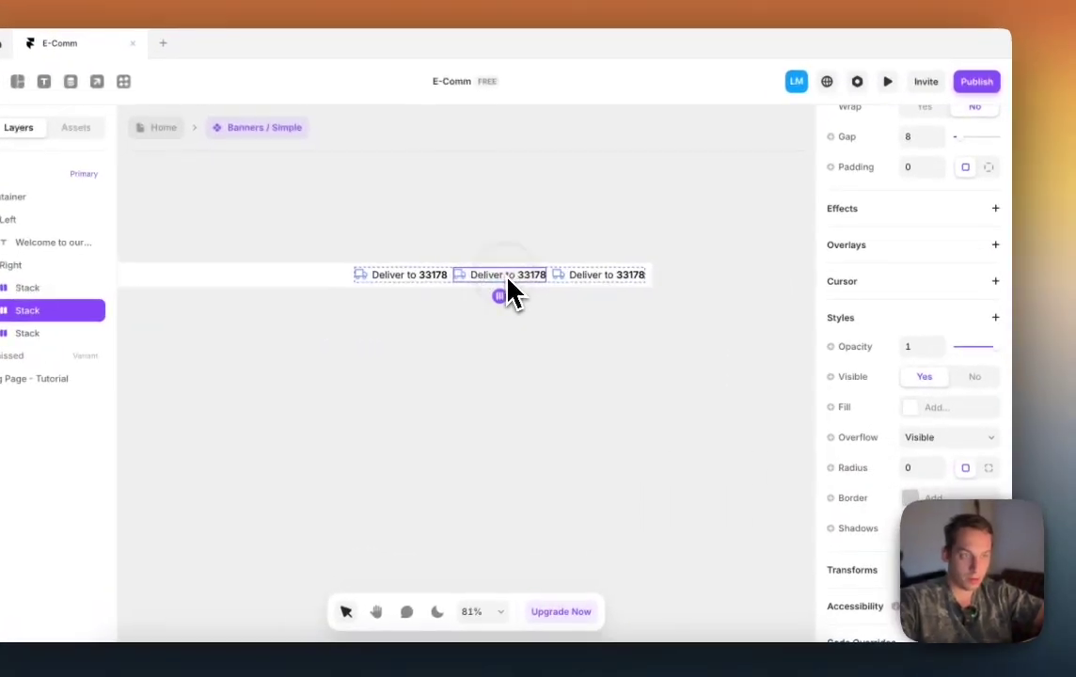
click(568, 289)
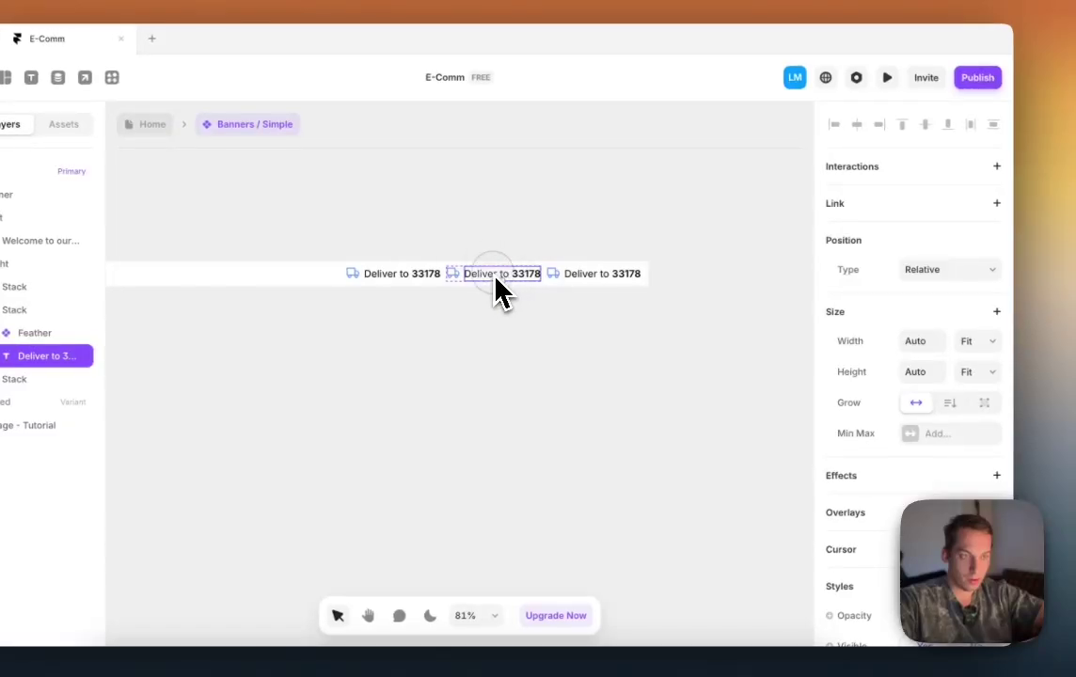
text(Track y)
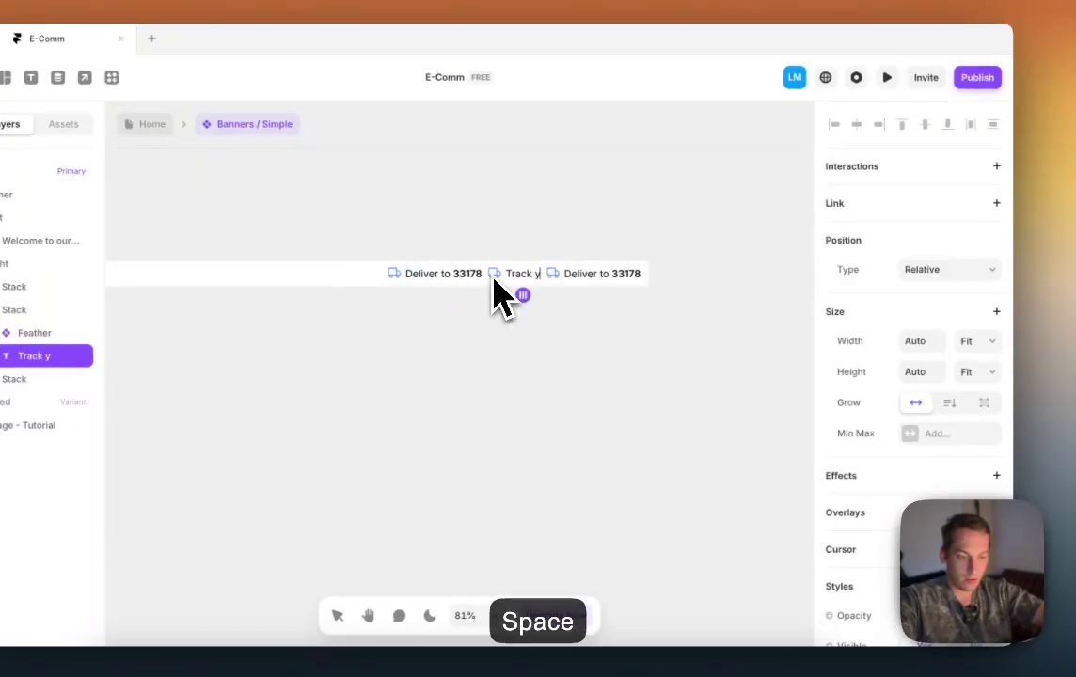
text(our order)
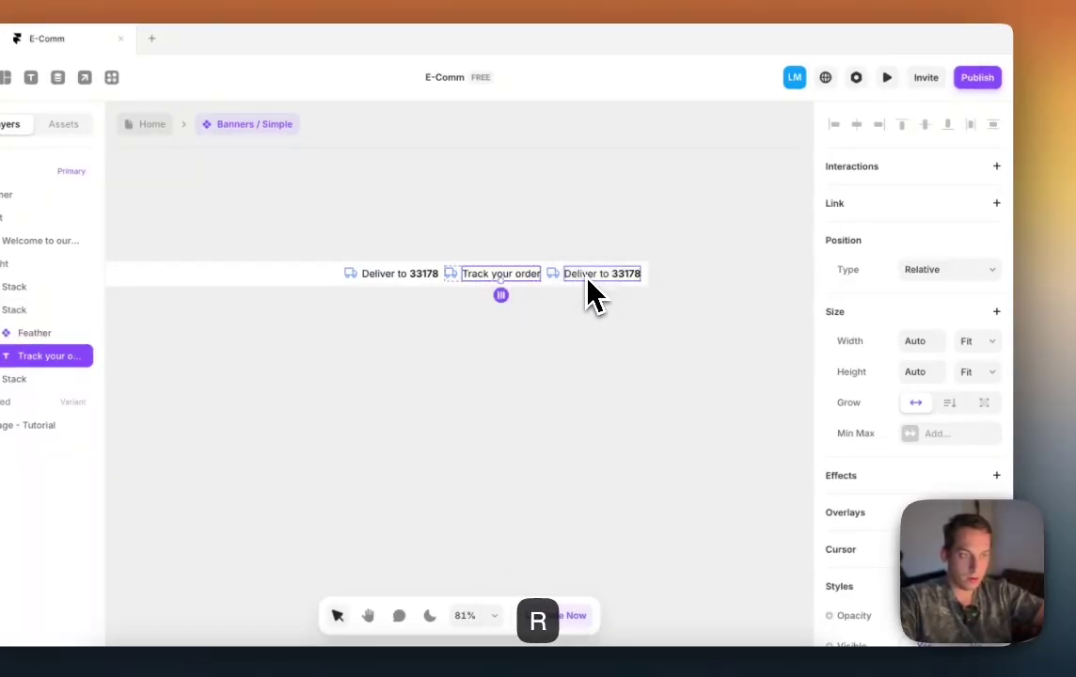
Step: Change the text of the banner's third icon item to "All offers"
double_click(580, 274)
text(All offers)
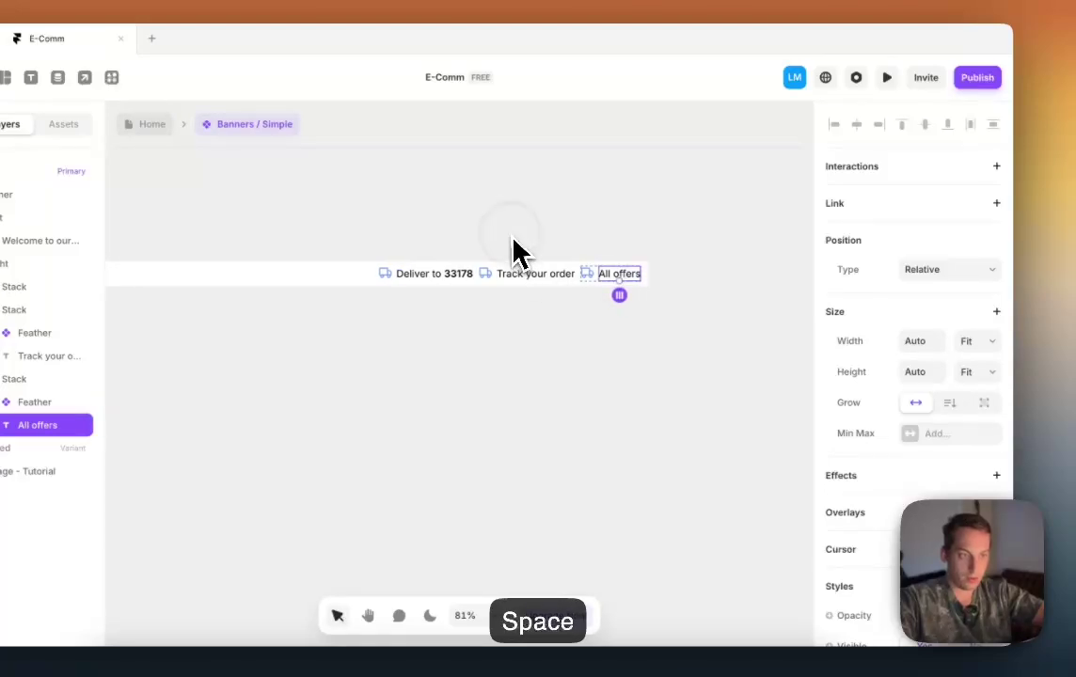
double_click(511, 235)
double_click(466, 227)
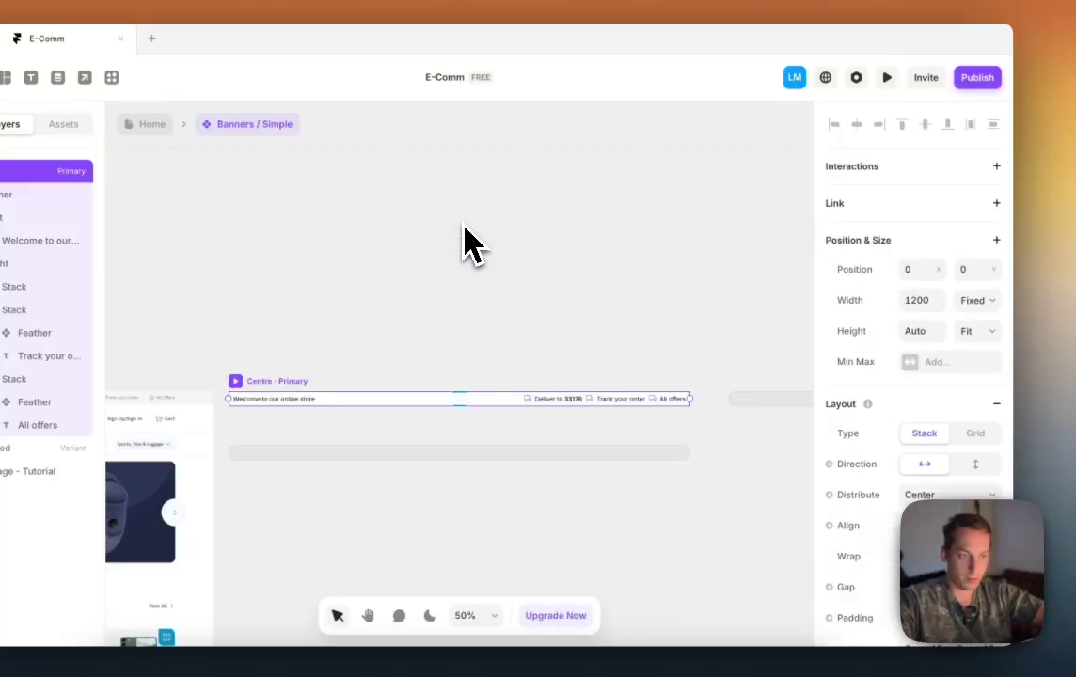
Step: Set the gap between the three items in the Right container to 30
click(589, 404)
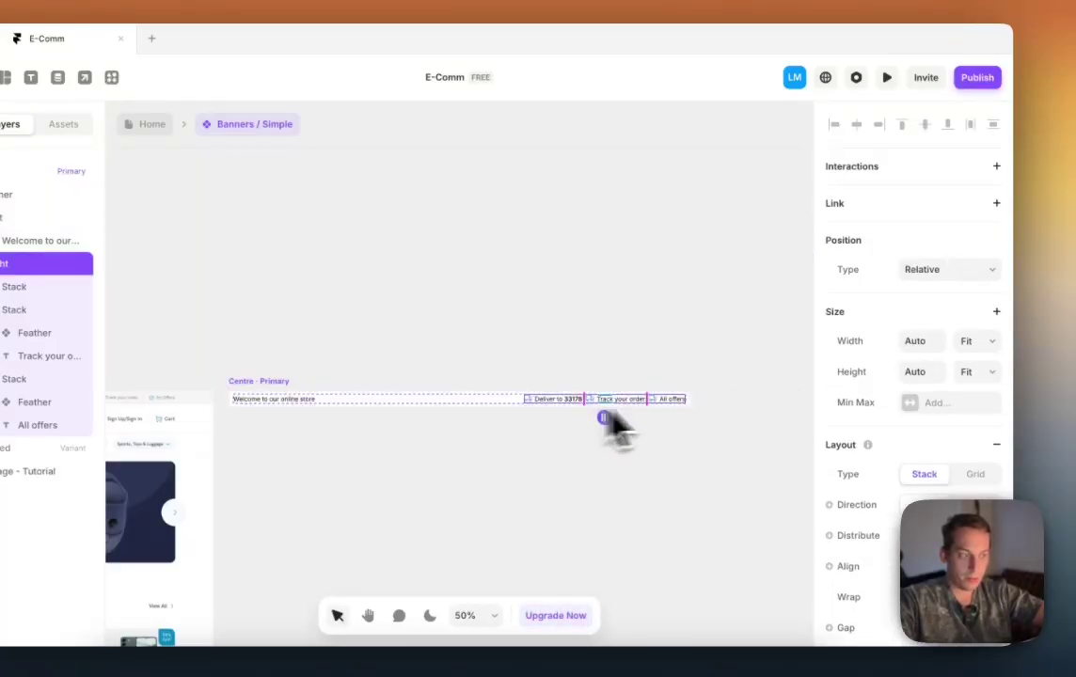
scroll(865, 428, down, 3)
click(837, 466)
click(916, 433)
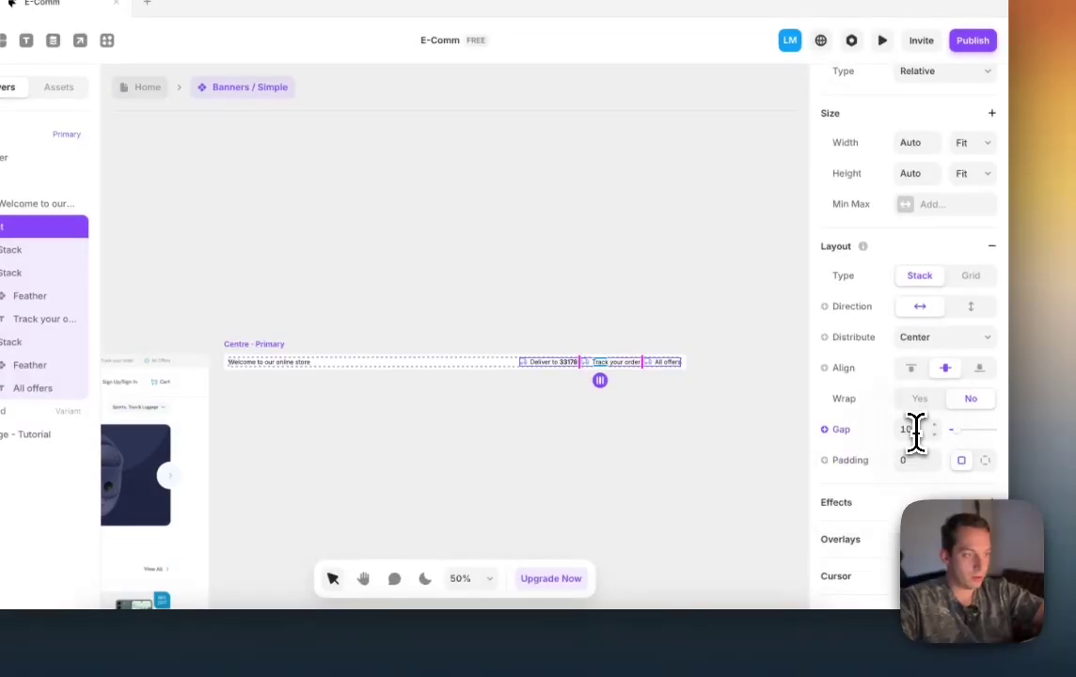
key(shift+Up)
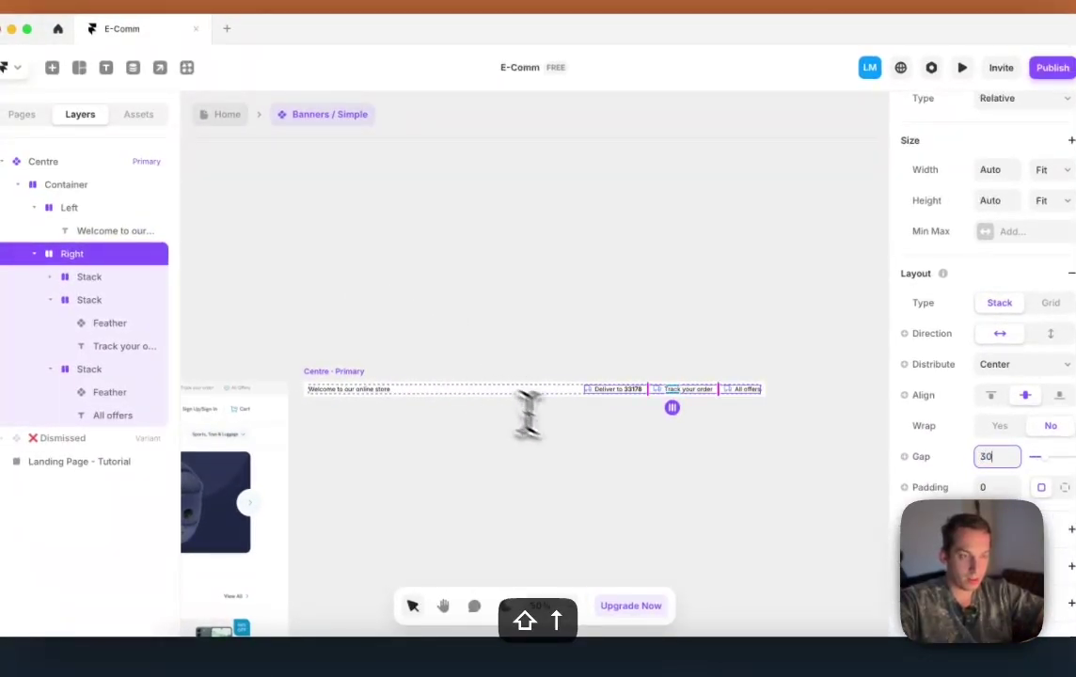
click(589, 391)
Step: Replace the truck icon beside "All offers" with the Feather icon Award
scroll(608, 413, up, 3)
scroll(605, 413, left, 5)
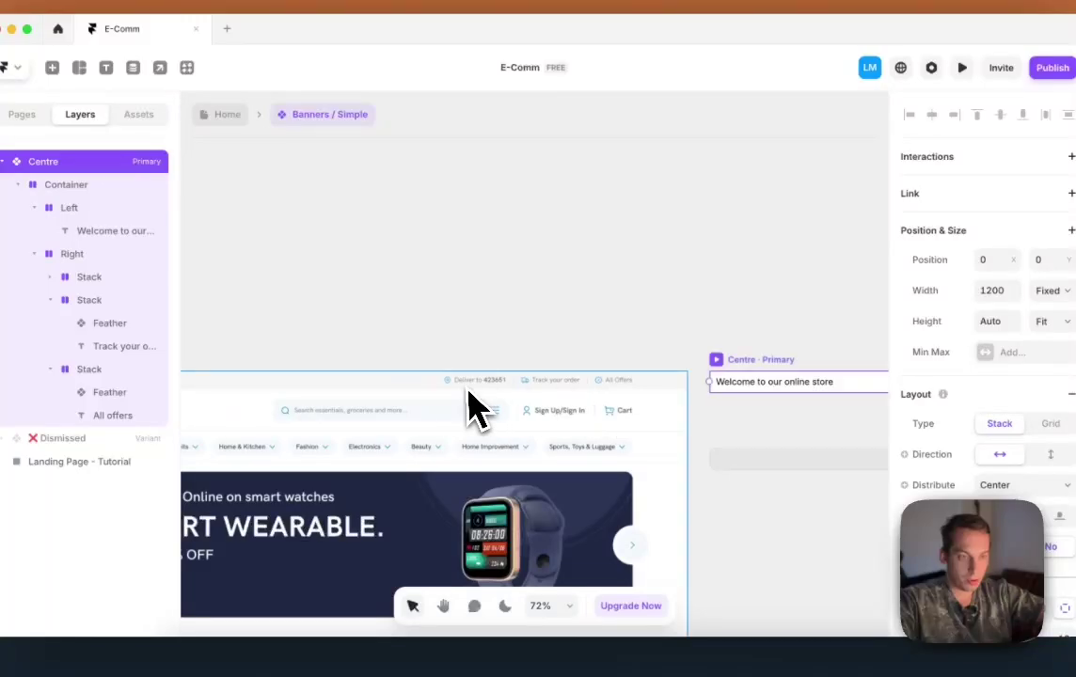
scroll(451, 388, up, 5)
scroll(630, 442, right, 10)
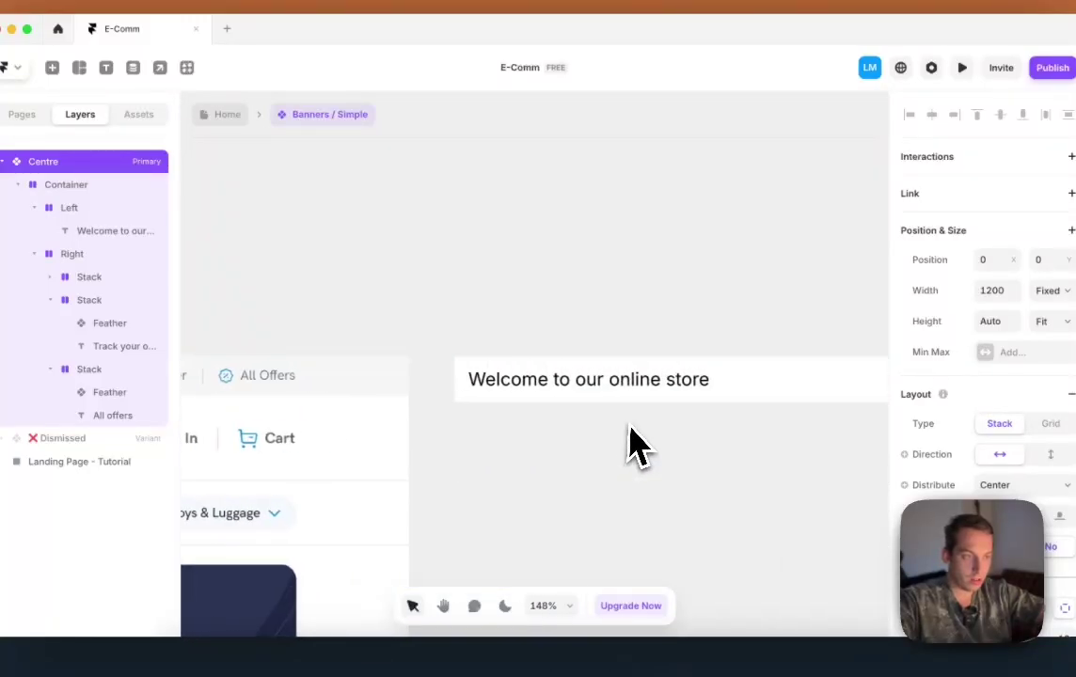
click(602, 381)
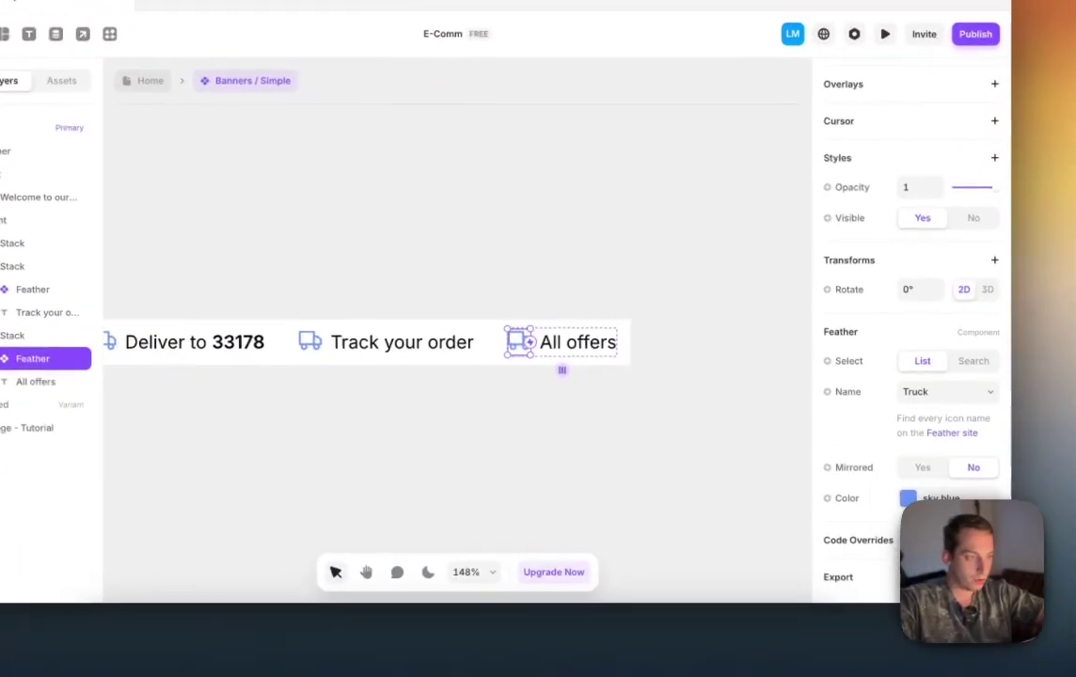
click(1017, 426)
scroll(922, 414, up, 8)
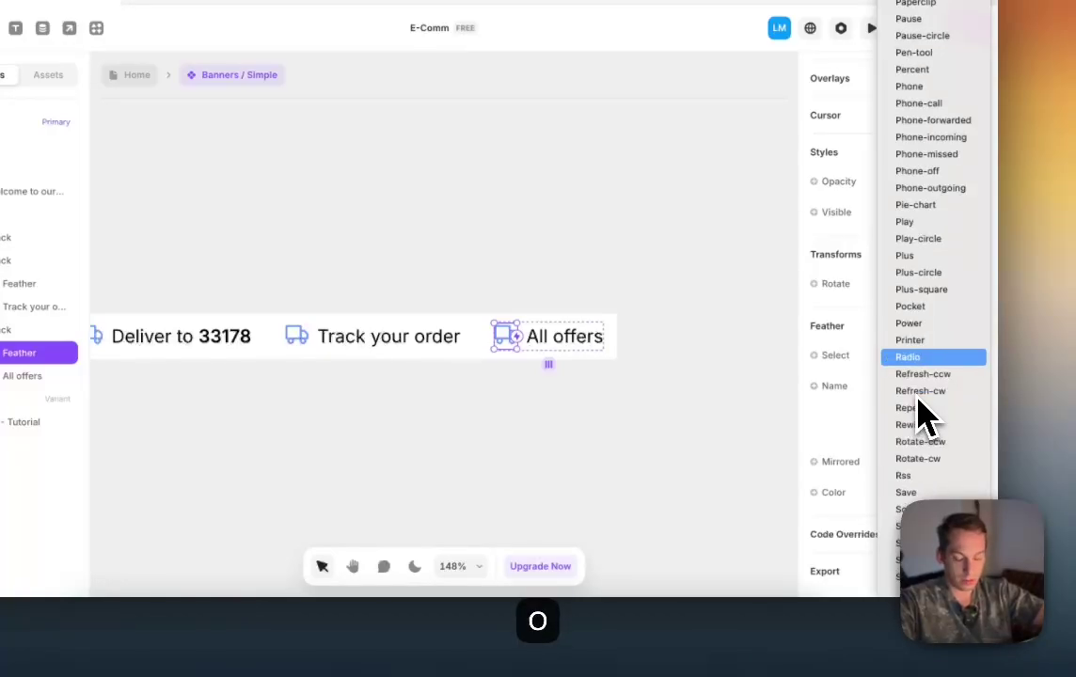
scroll(922, 414, up, 15)
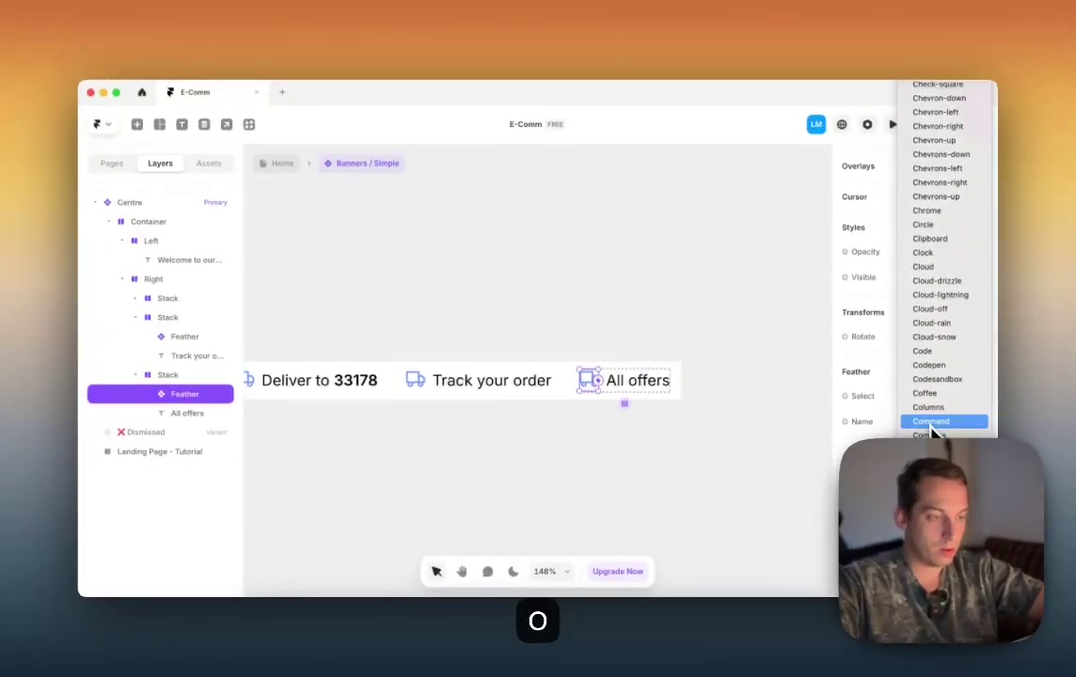
scroll(934, 431, down, 3)
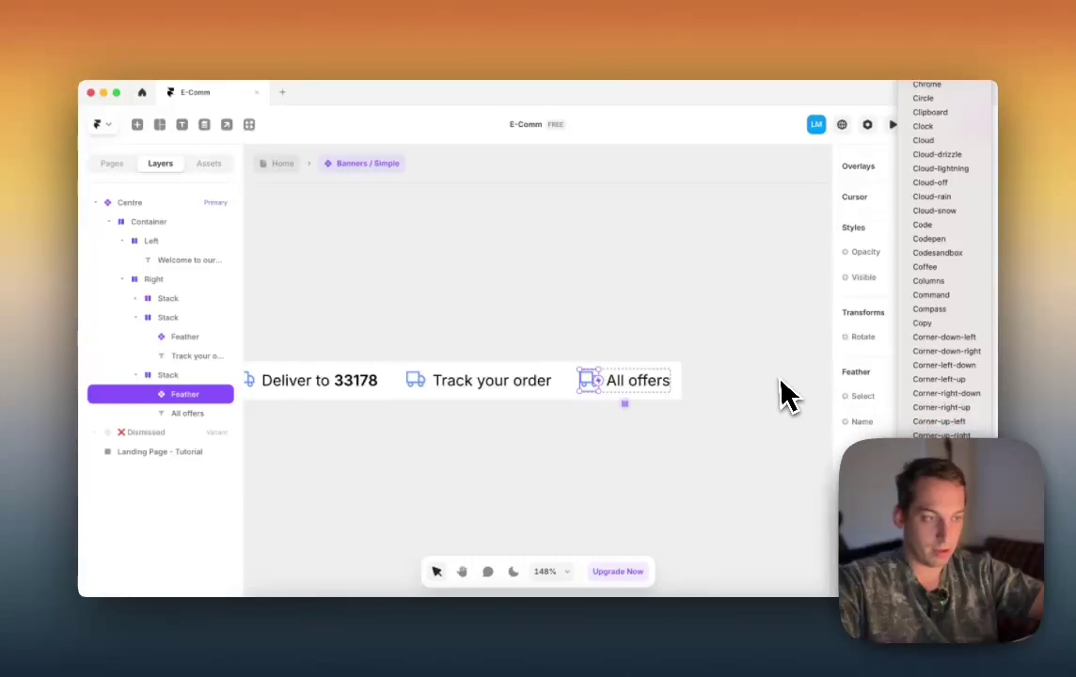
scroll(941, 429, up, 10)
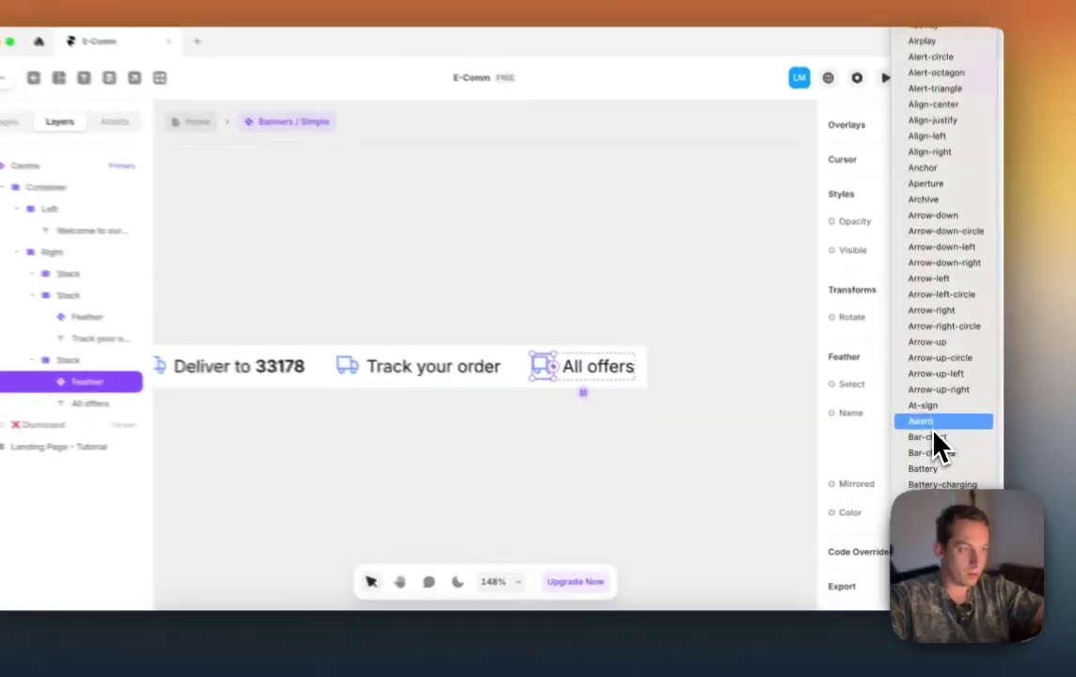
click(924, 429)
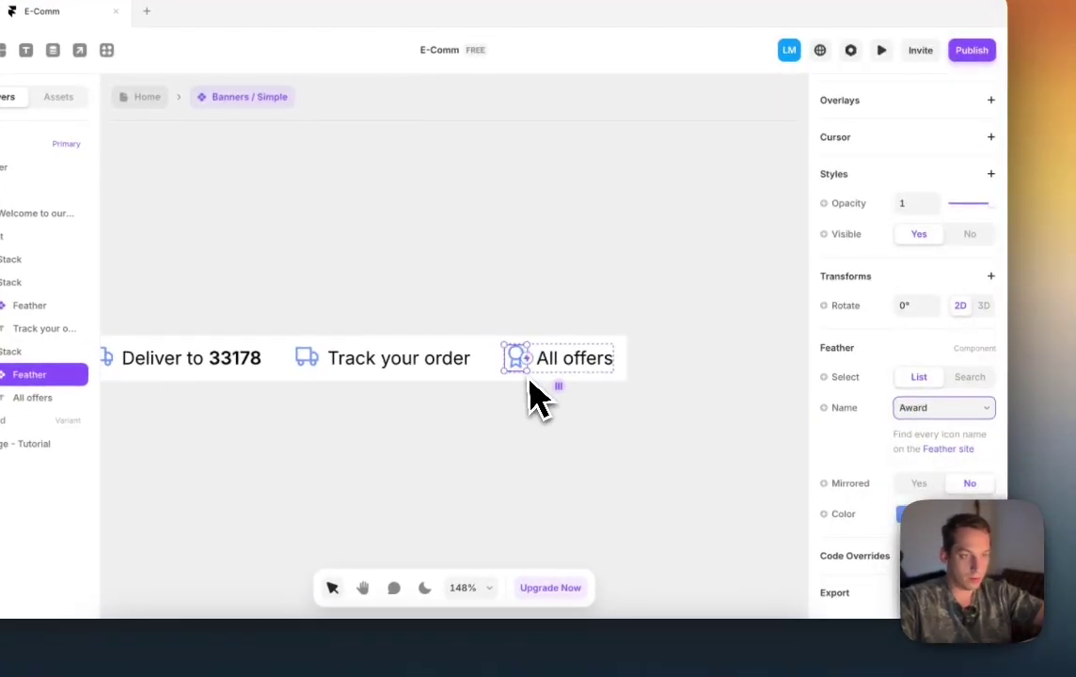
Step: Replace the truck icon beside the "Deliver to" text with the Feather icon Move
click(158, 352)
scroll(950, 447, down, 5)
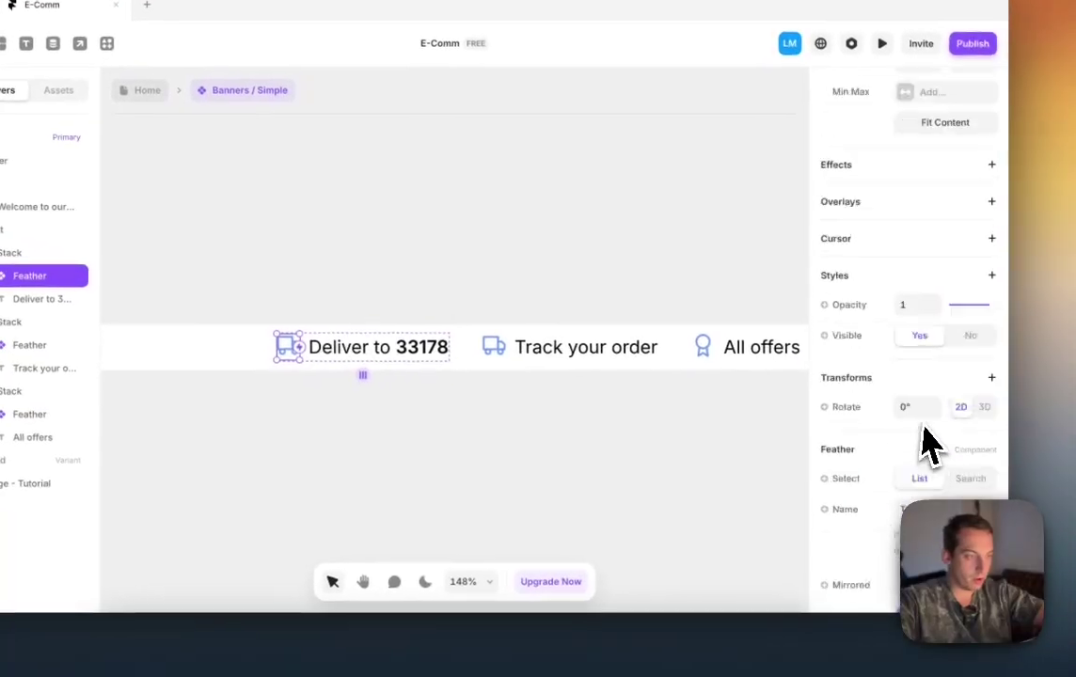
click(927, 401)
text(lock)
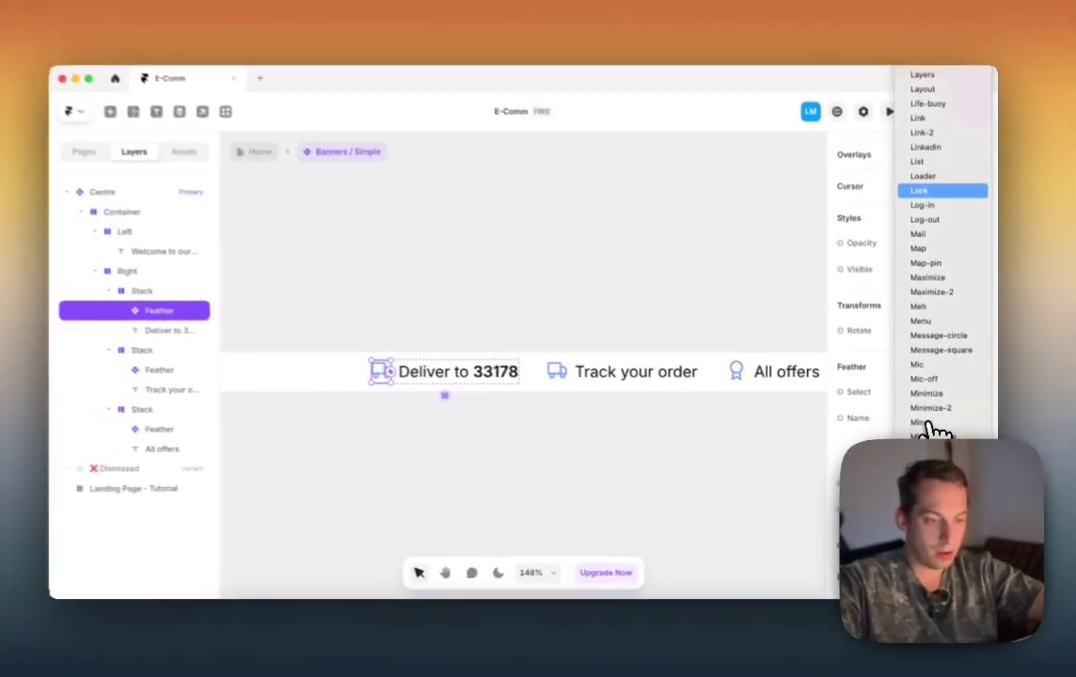
scroll(927, 421, down, 5)
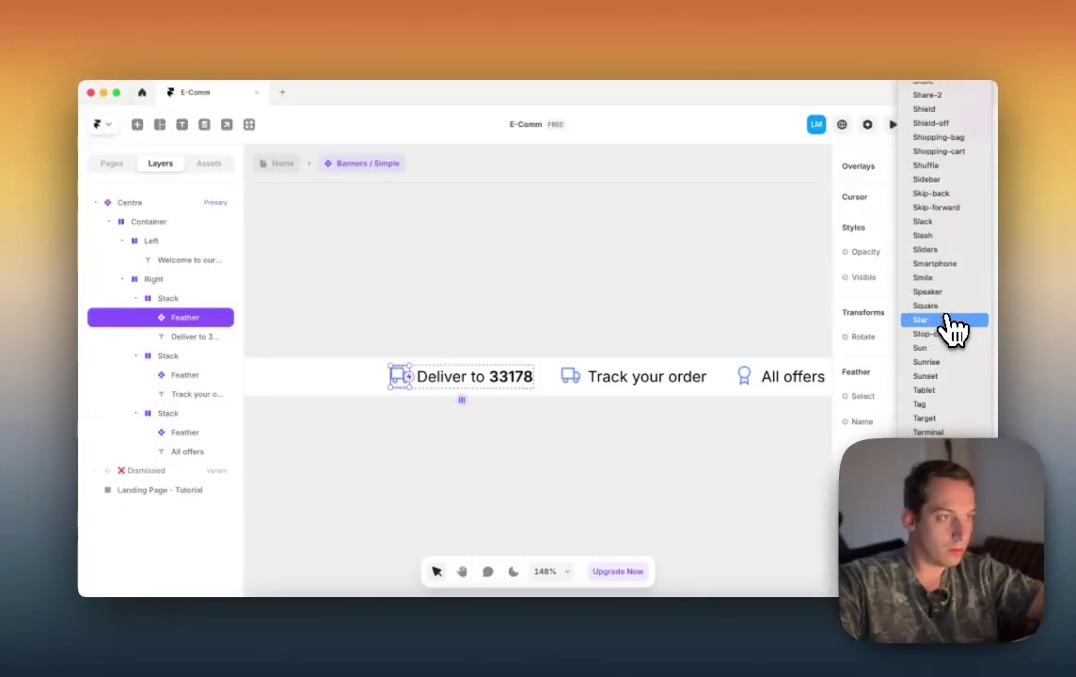
scroll(952, 329, up, 10)
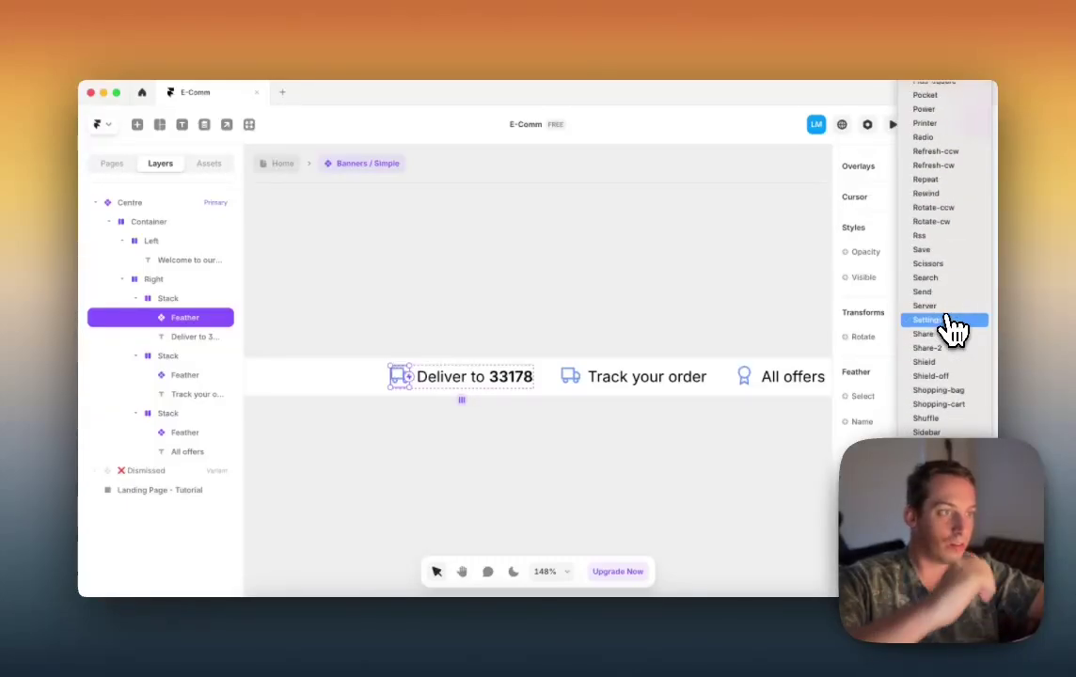
key(Escape)
scroll(733, 355, down, 4)
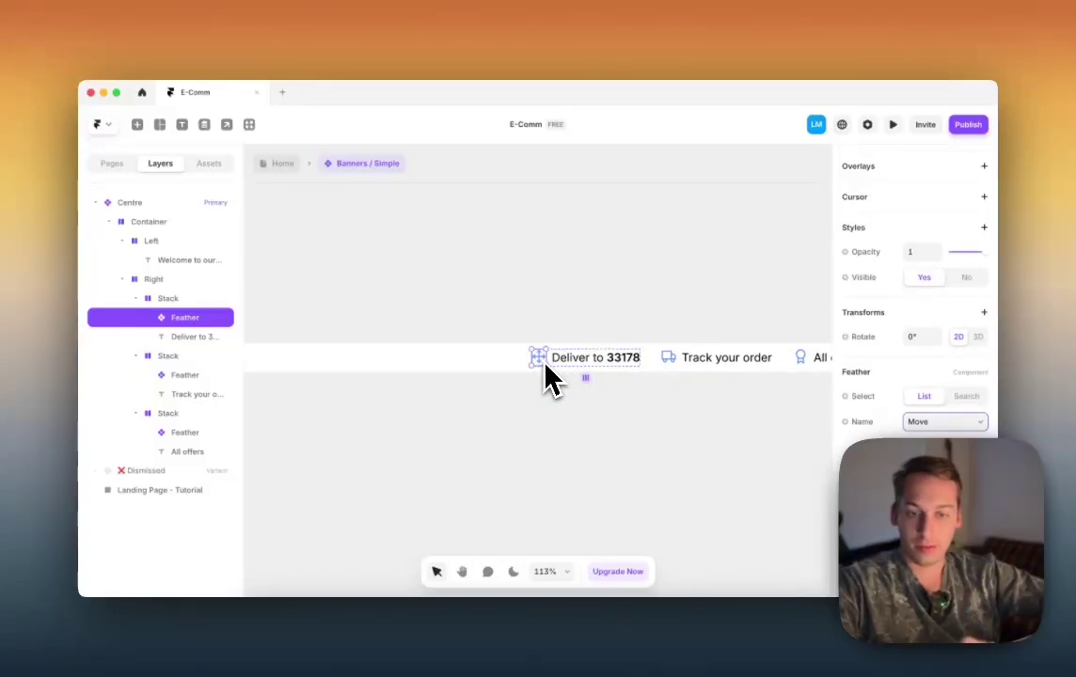
Step: Compare the banner component's Centre variant with the top bar of the reference landing page design
scroll(500, 348, left, 3)
scroll(504, 348, down, 5)
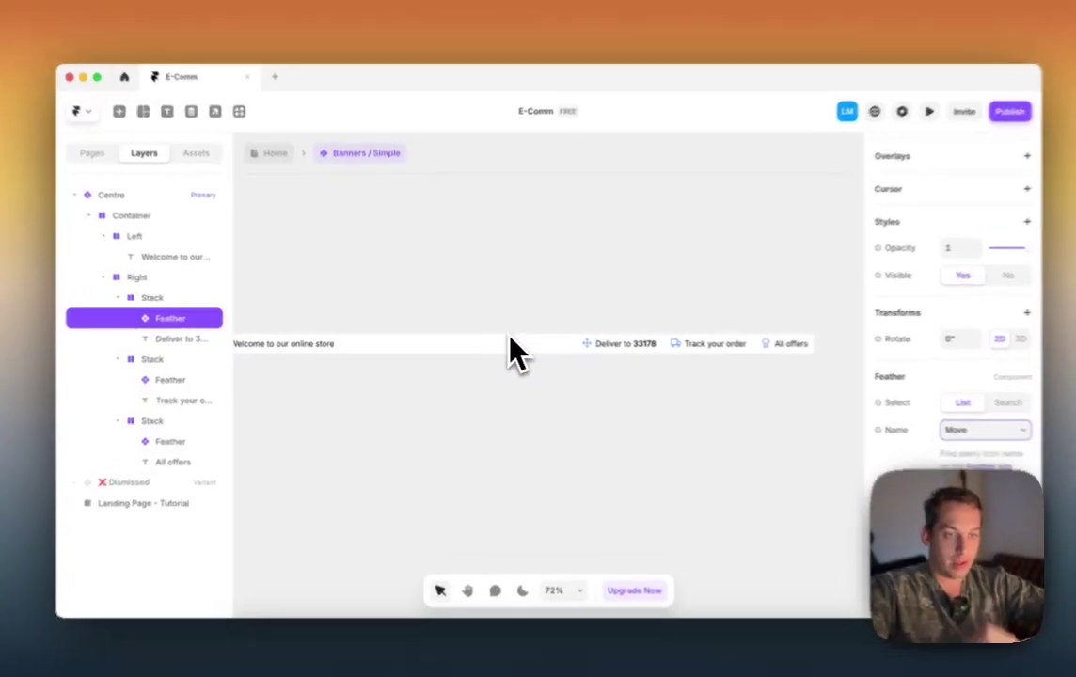
click(501, 329)
scroll(516, 335, left, 3)
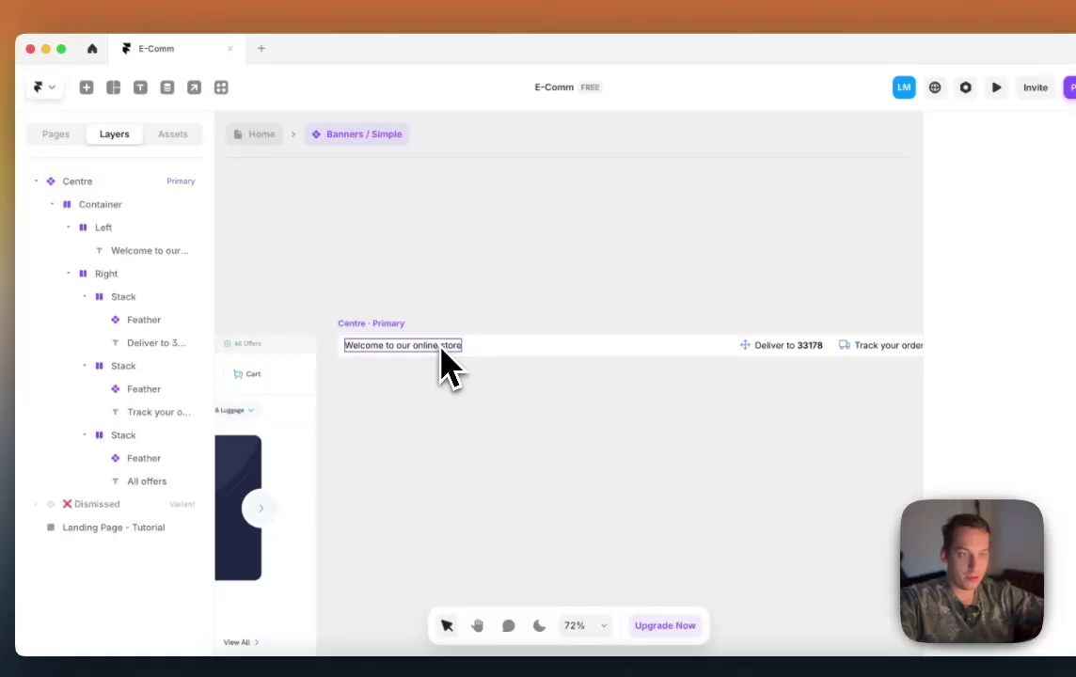
click(550, 345)
click(401, 318)
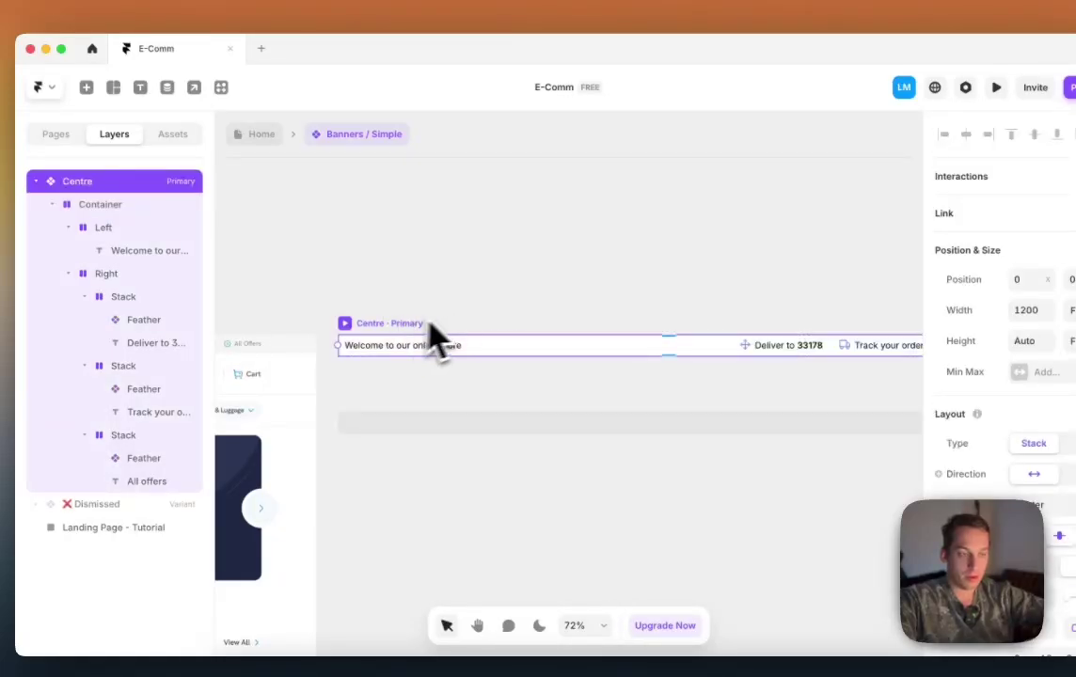
scroll(442, 334, left, 3)
scroll(481, 331, down, 3)
scroll(488, 342, left, 3)
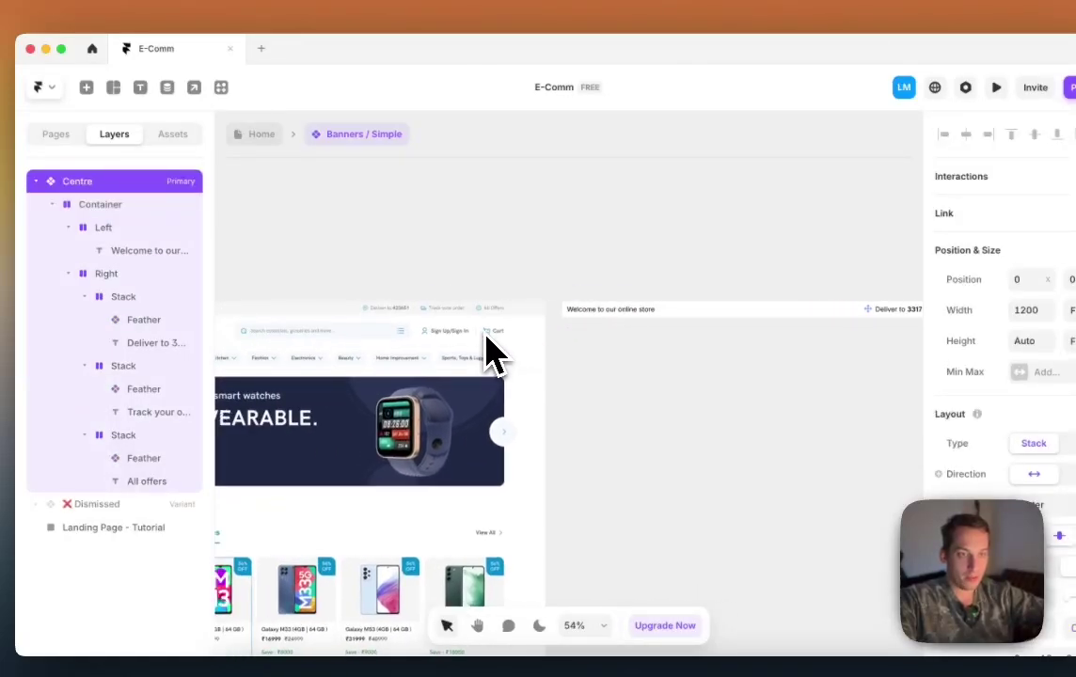
scroll(487, 356, right, 3)
scroll(1013, 448, down, 3)
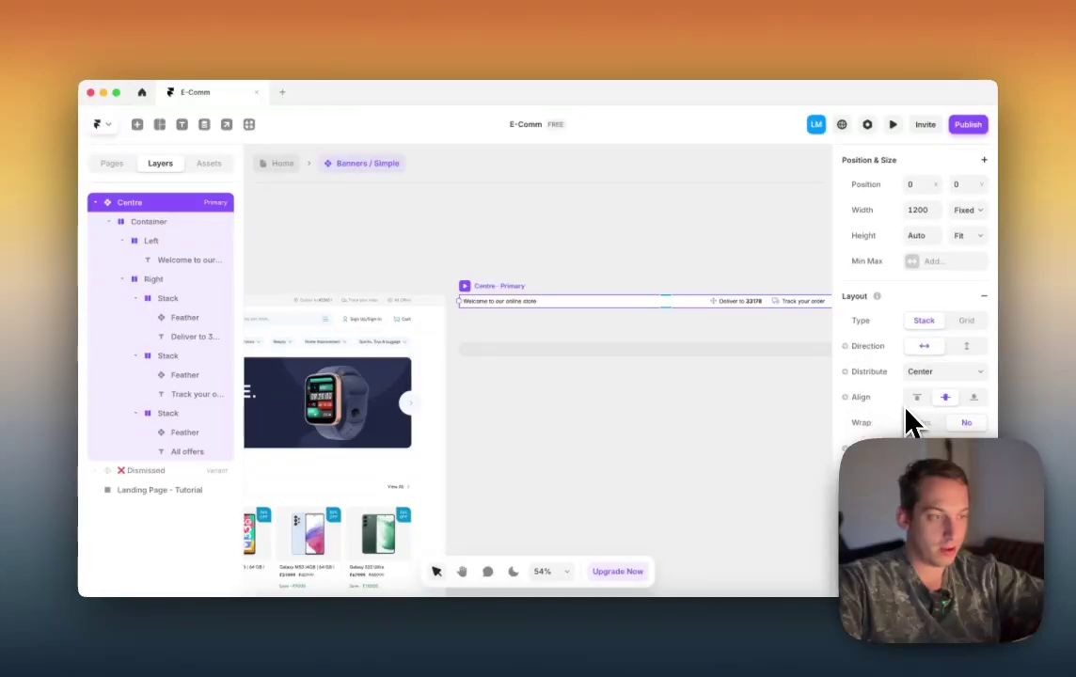
scroll(741, 428, right, 2)
scroll(740, 427, down, 3)
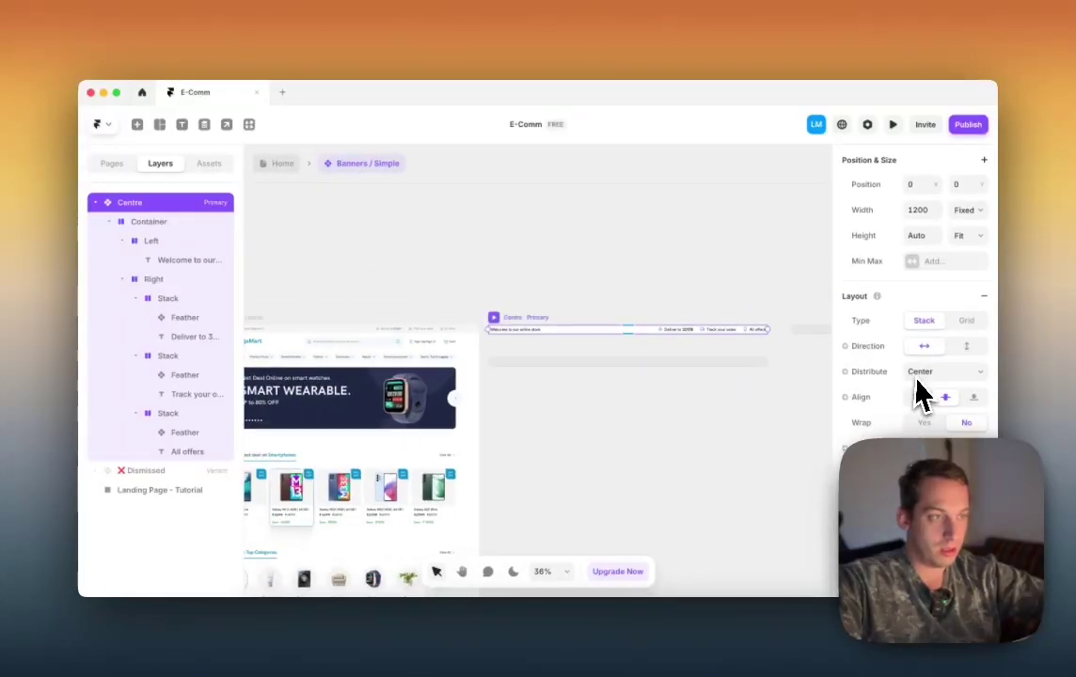
scroll(795, 356, right, 2)
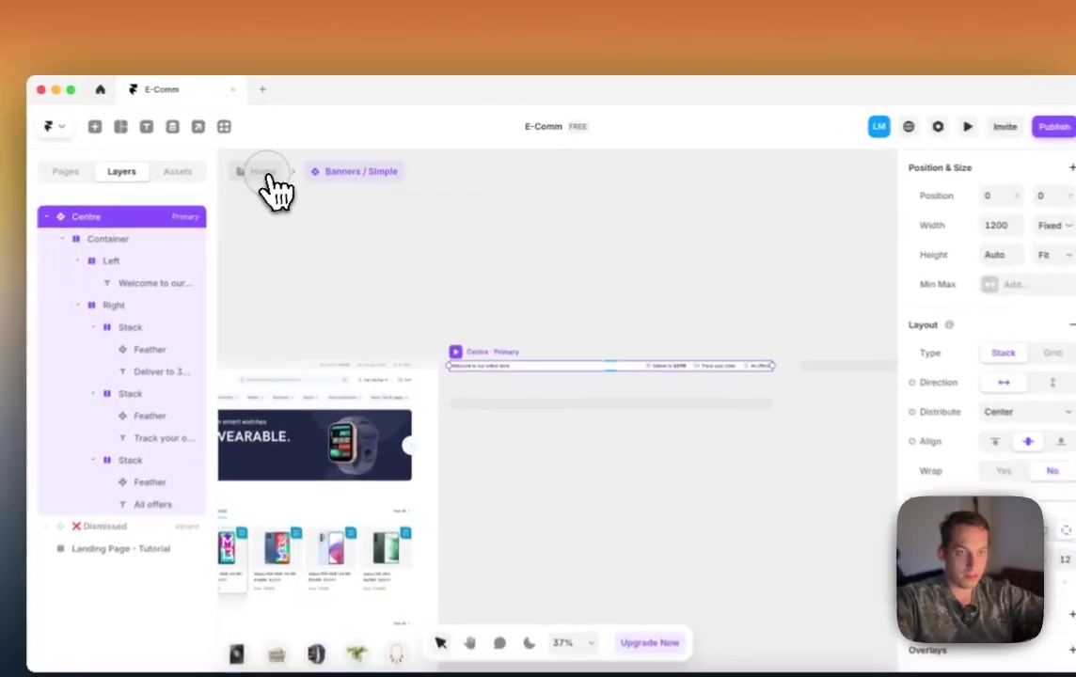
Step: Return to the Home page and inspect how the banner looks on the tablet and phone breakpoints
click(282, 163)
scroll(602, 334, right, 3)
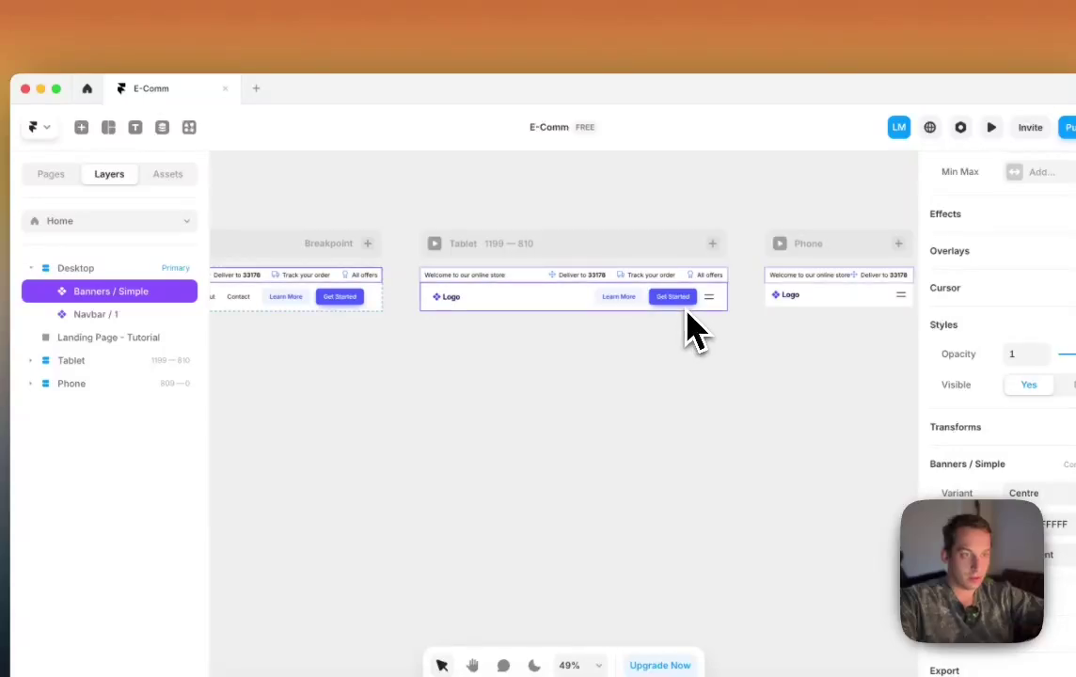
click(819, 292)
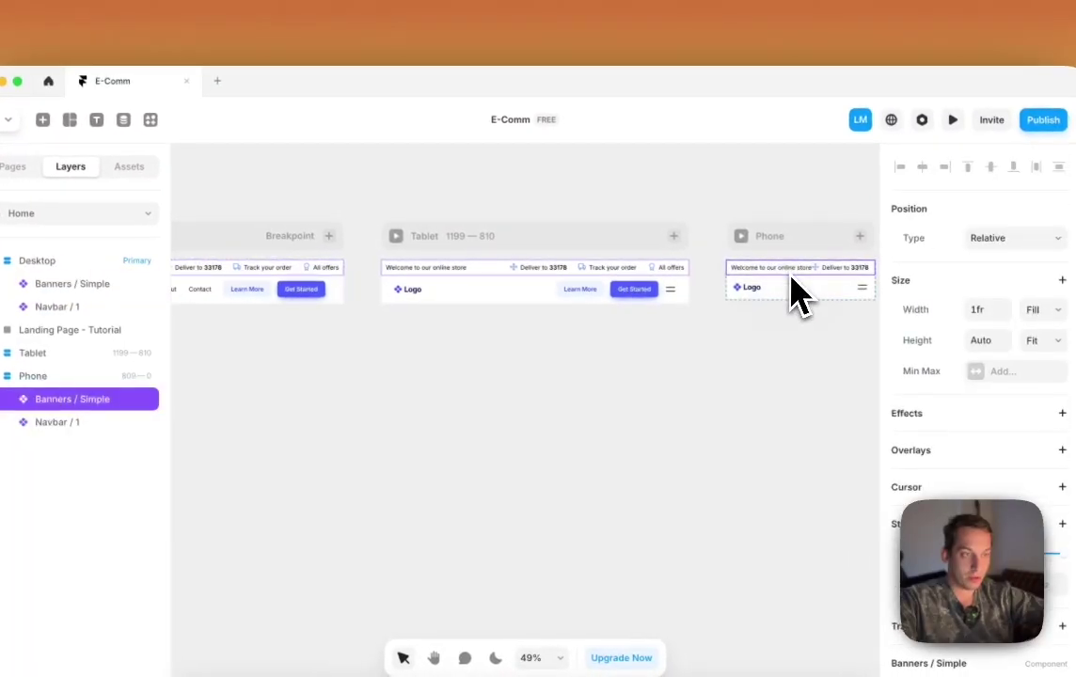
Step: Reopen the Banners / Simple component, add a new variant beside Centre and set its width to 390
double_click(345, 298)
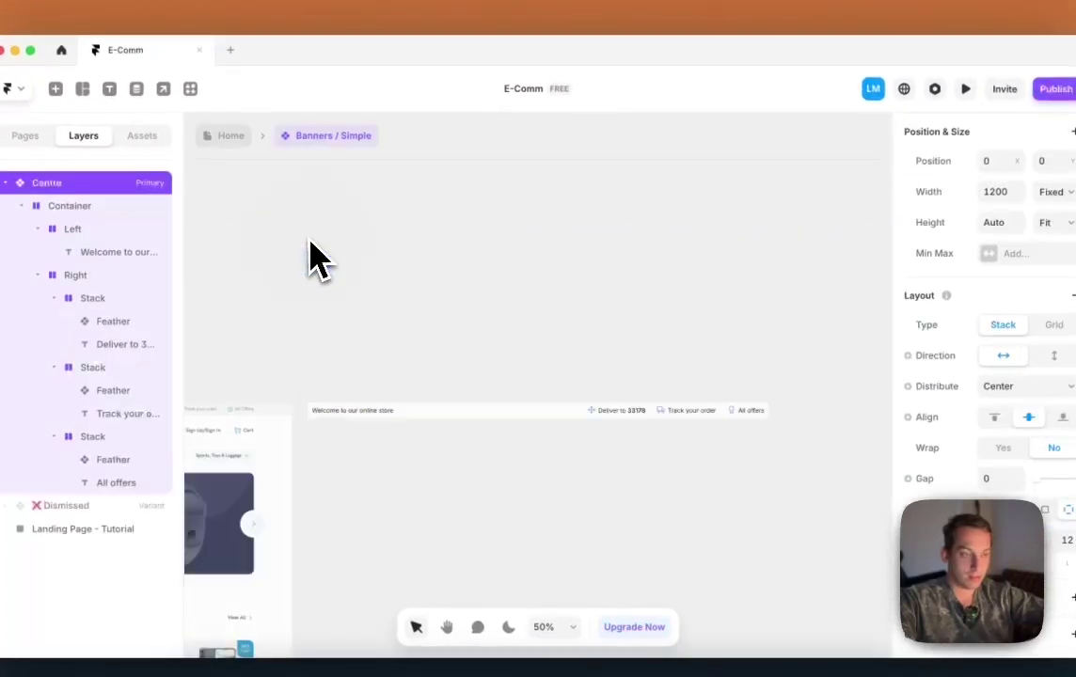
scroll(739, 423, right, 3)
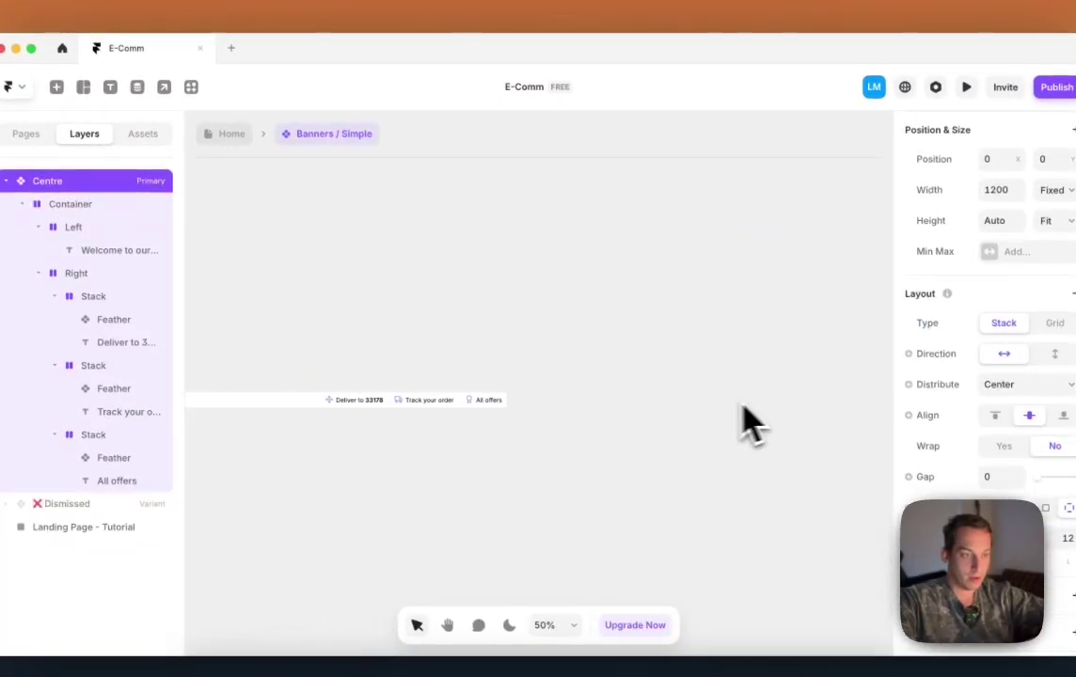
click(685, 421)
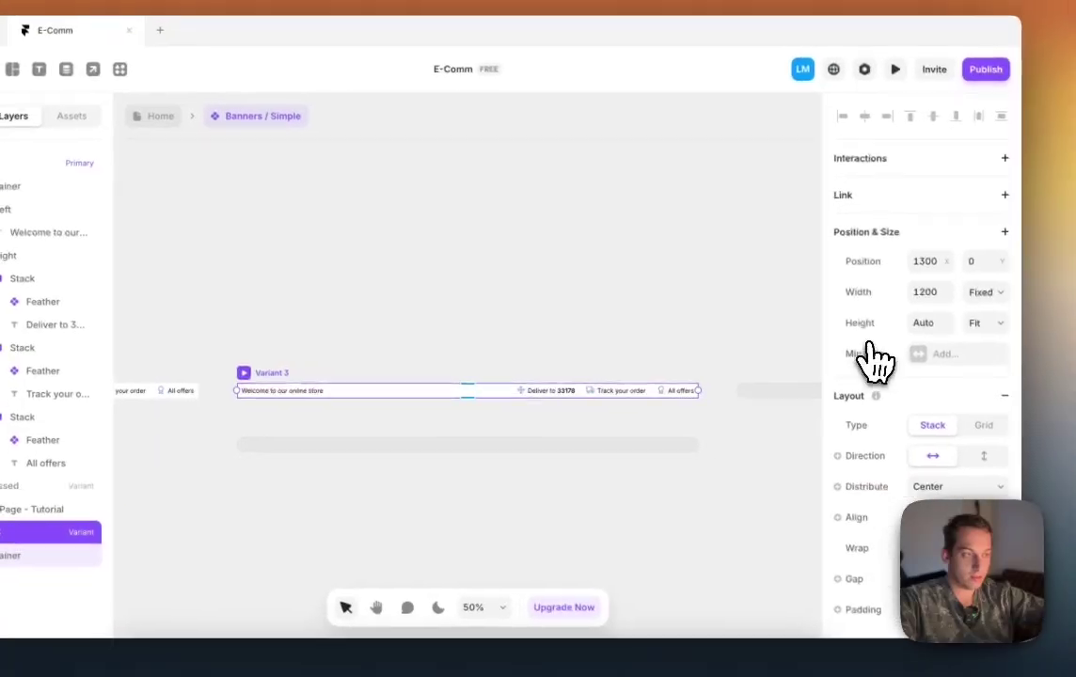
click(1000, 314)
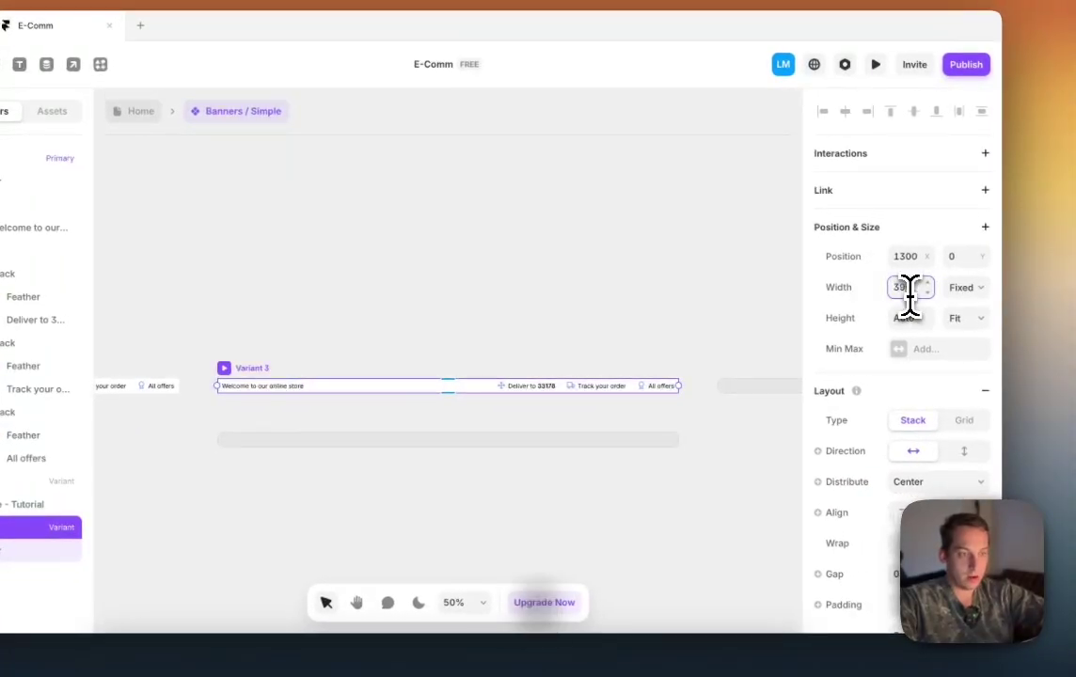
text(390)
key(Return)
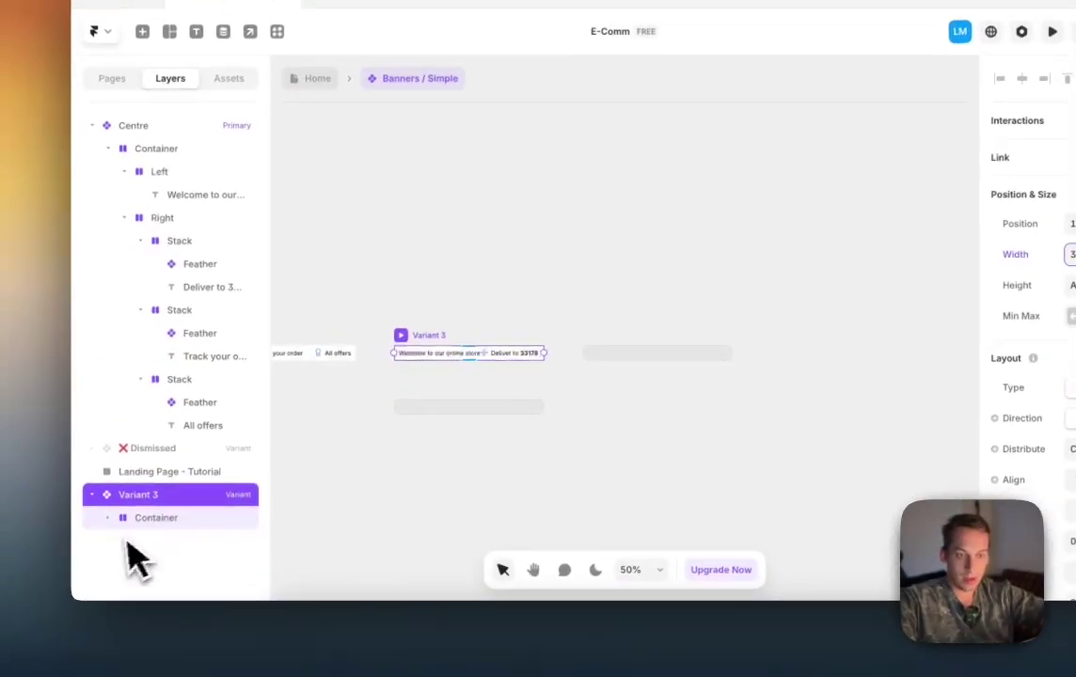
Step: In the new variant, set the Container's direction to vertical and the Right stack's width to Fill
click(162, 515)
click(952, 490)
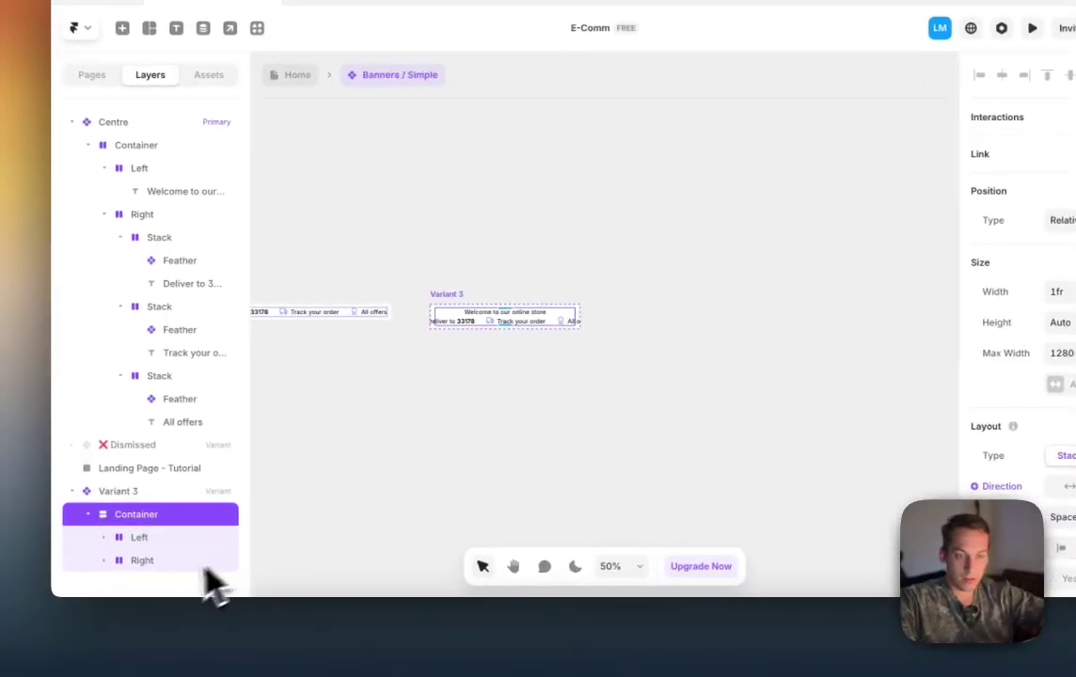
click(170, 562)
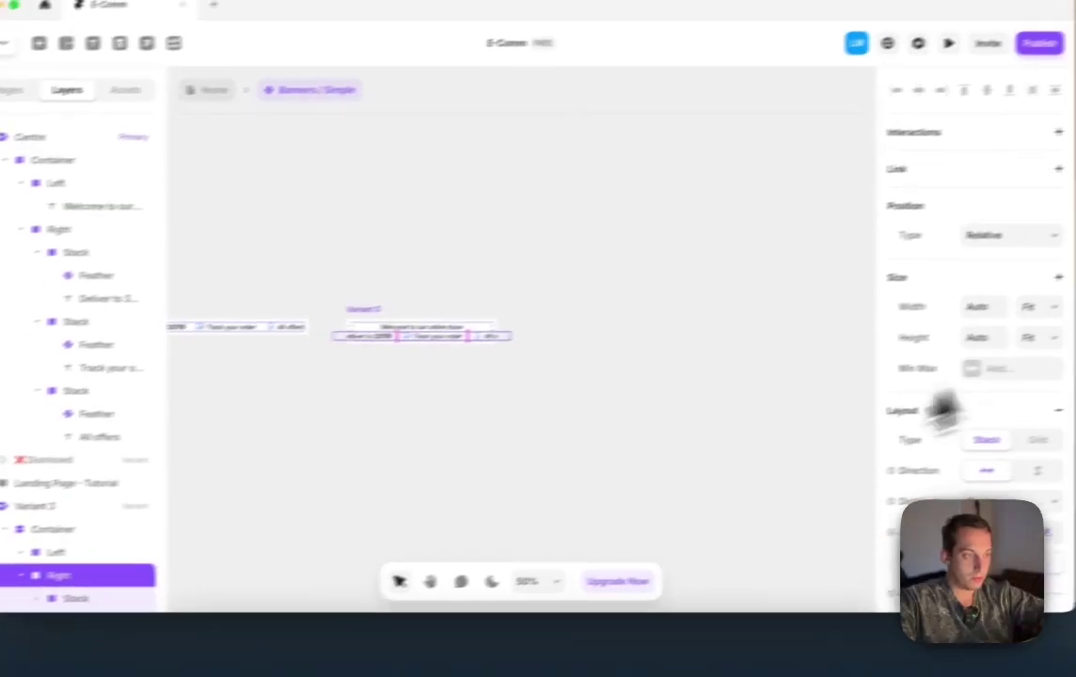
click(1028, 305)
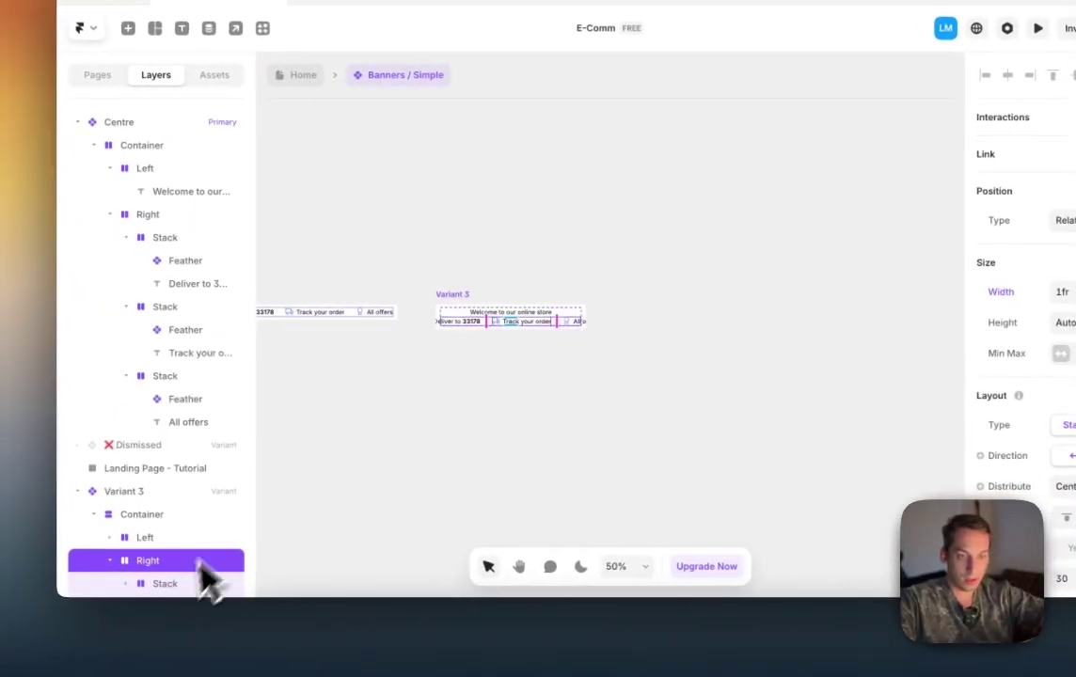
Step: Try setting the width of the three item stacks inside Right to Fill, and undo it
click(105, 591)
scroll(168, 535, down, 2)
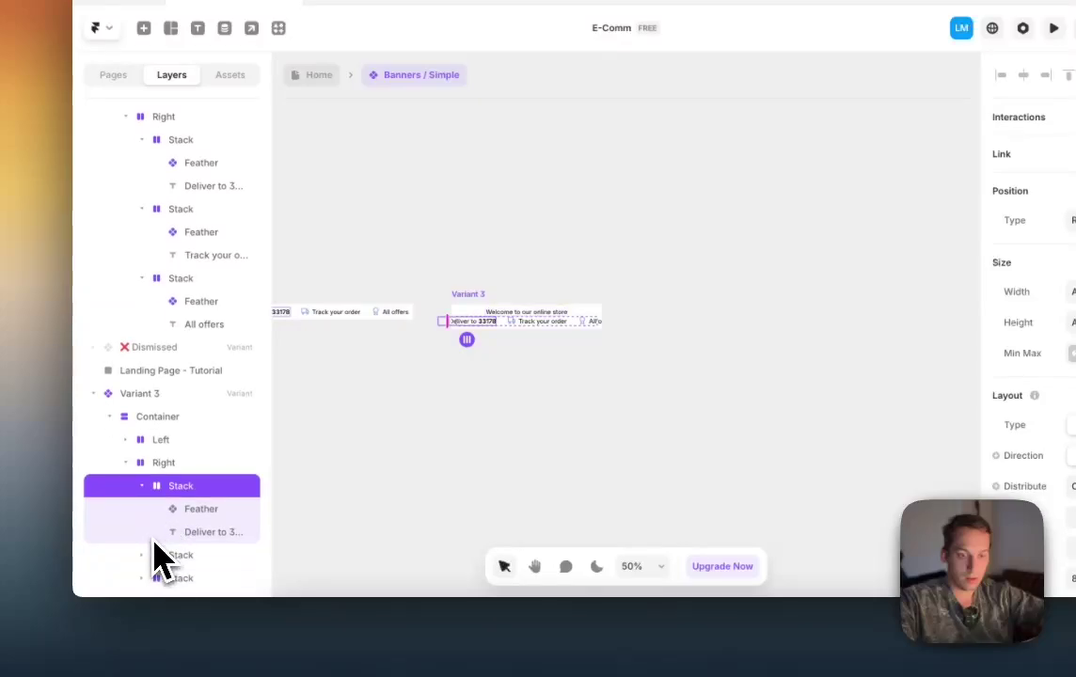
click(143, 487)
shift+click(177, 589)
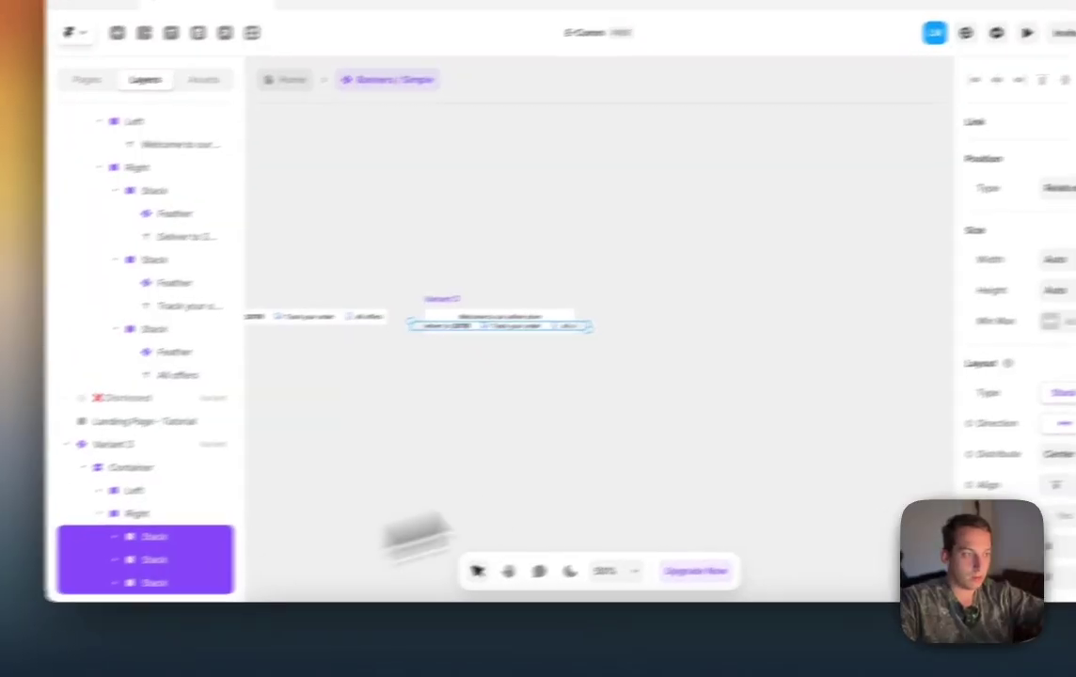
click(984, 313)
click(981, 316)
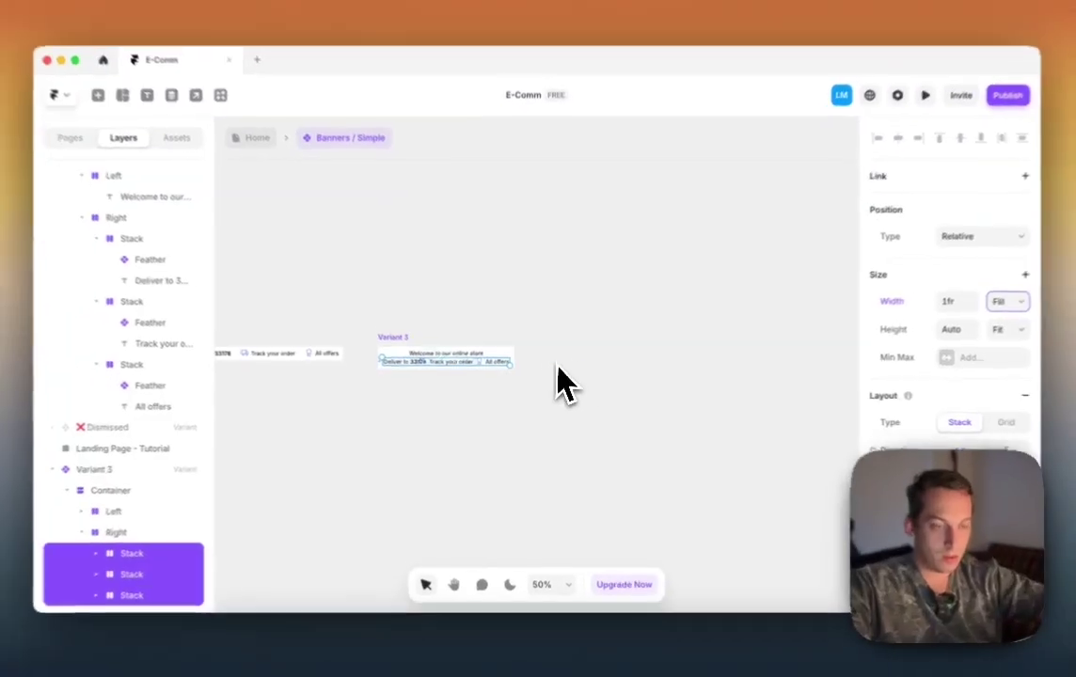
scroll(422, 384, up, 5)
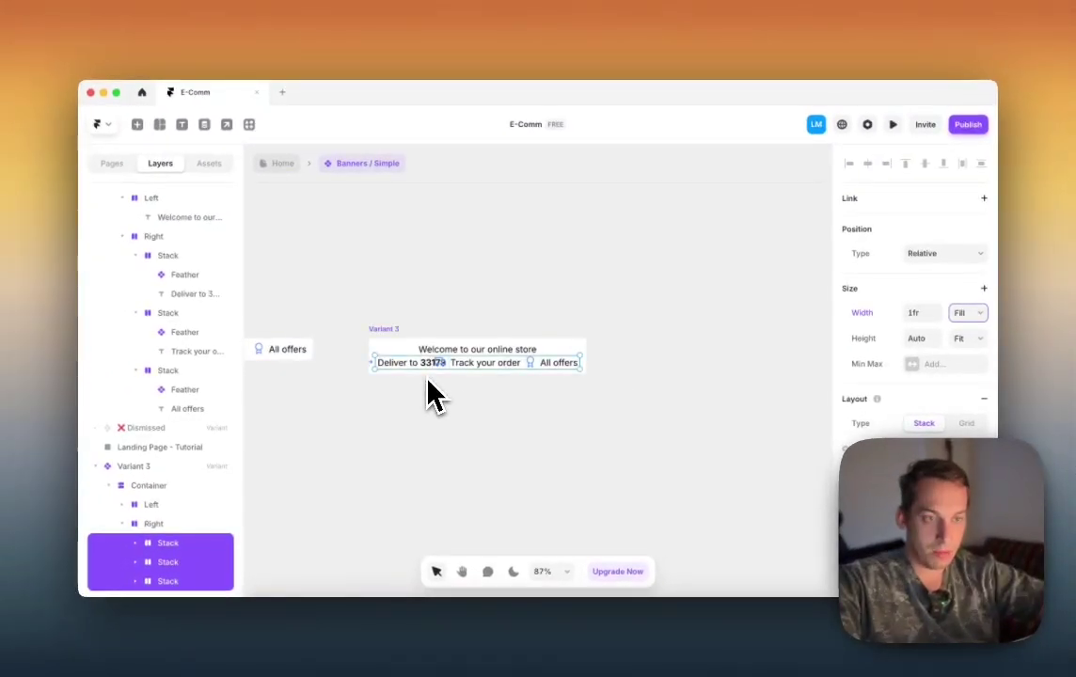
key(super+z)
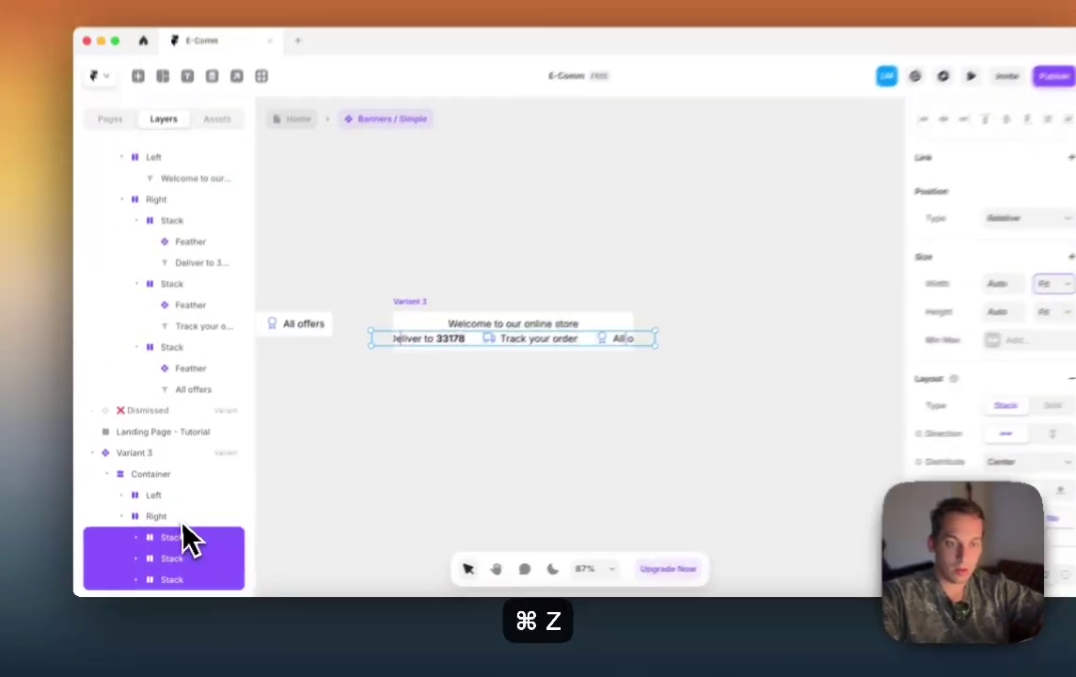
Step: Set the direction of the new variant's Right stack to vertical and reduce the gap between its items
click(179, 520)
click(1052, 433)
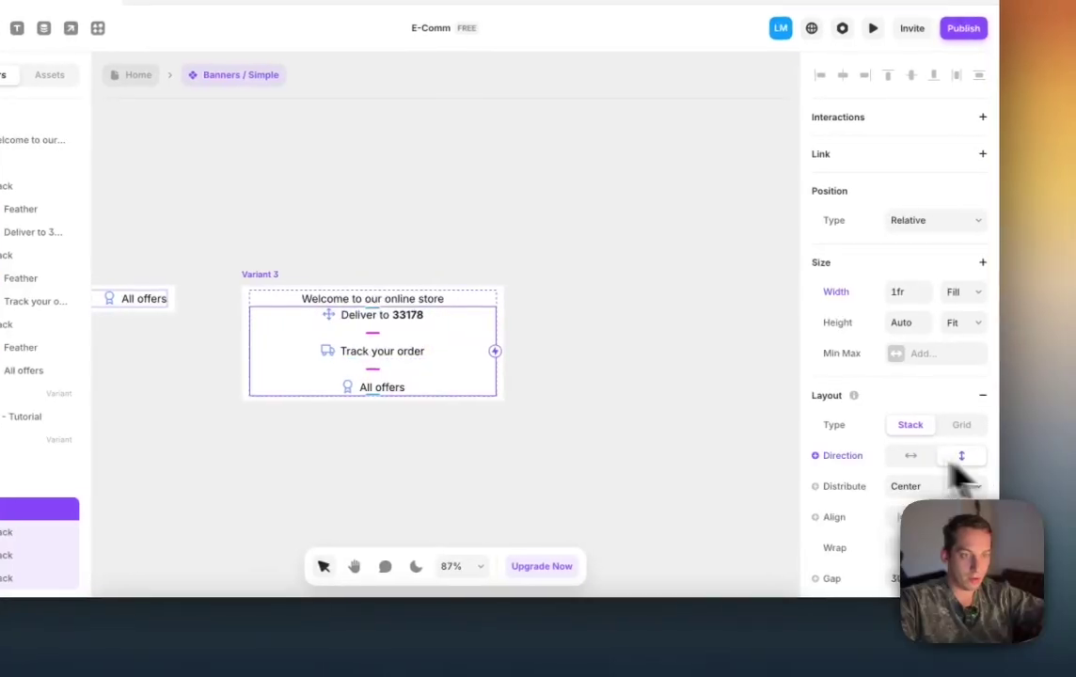
scroll(885, 490, down, 2)
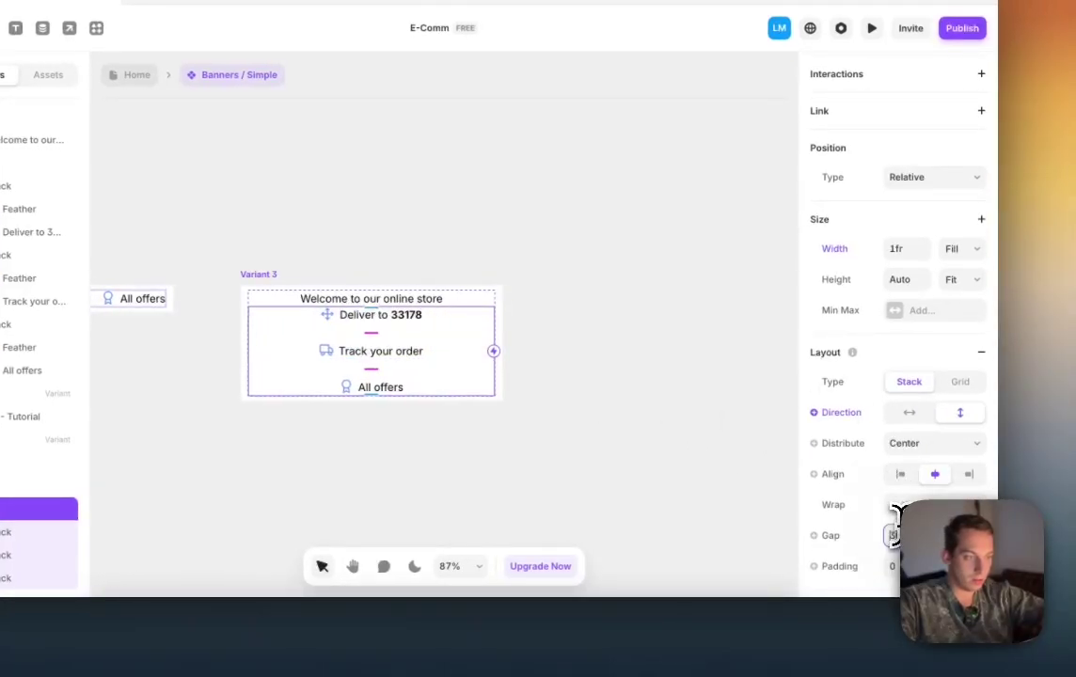
key(shift+Down)
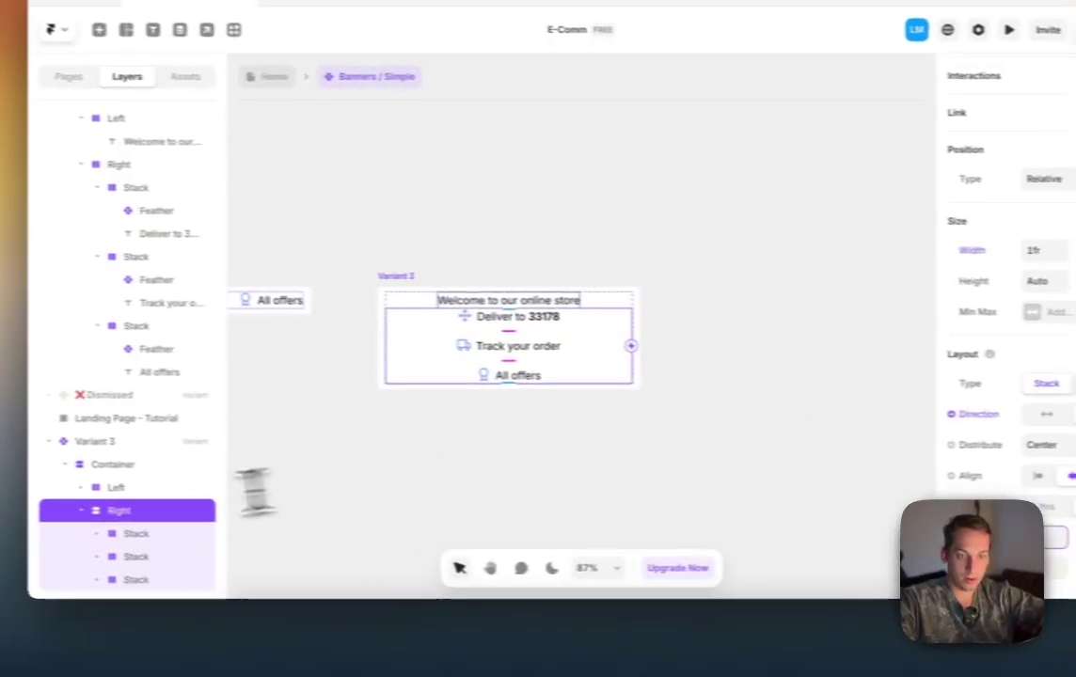
Step: Examine the size, layout and style settings of the new variant's Container, and check its Left stack
click(16, 462)
scroll(1007, 527, down, 5)
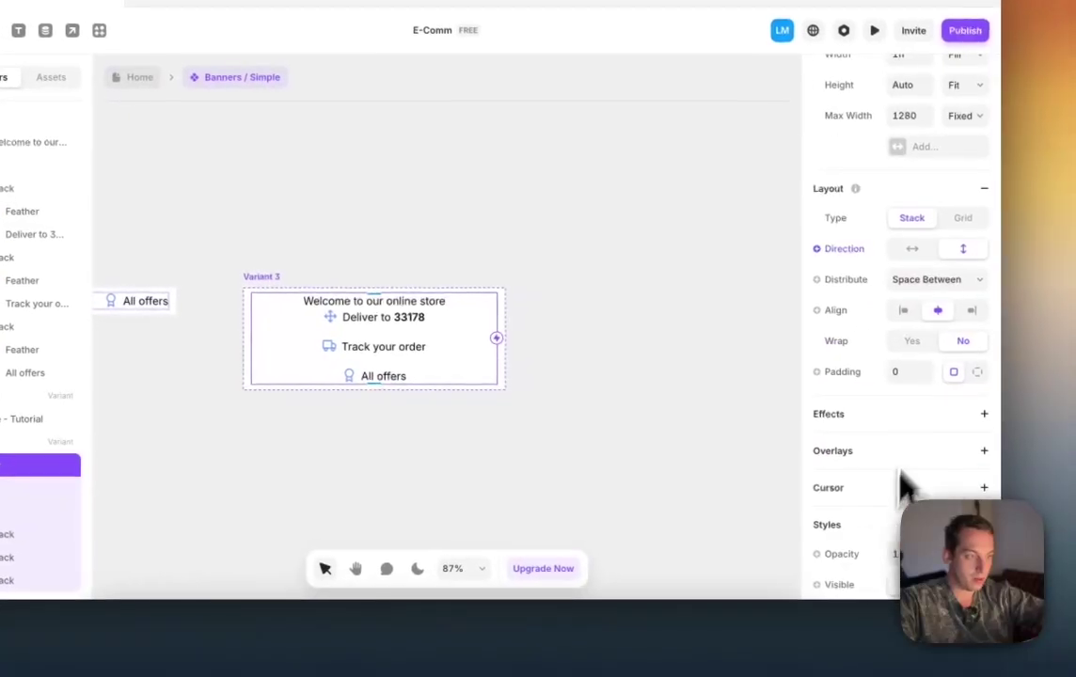
scroll(1039, 396, down, 4)
scroll(899, 414, up, 5)
scroll(898, 414, down, 8)
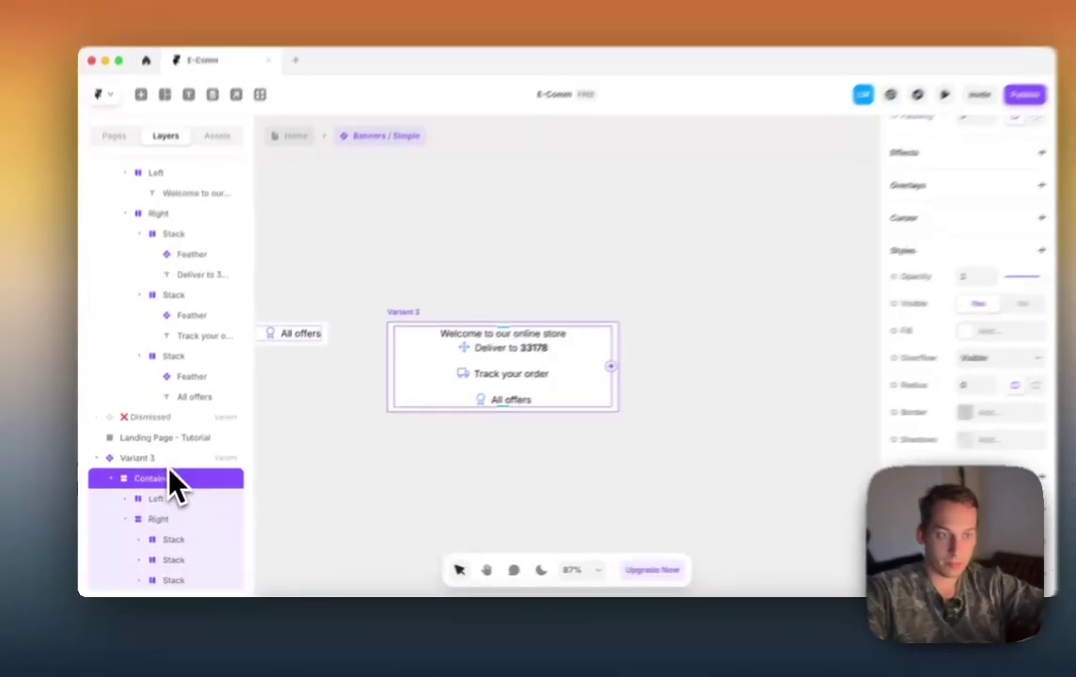
key(Escape)
click(162, 501)
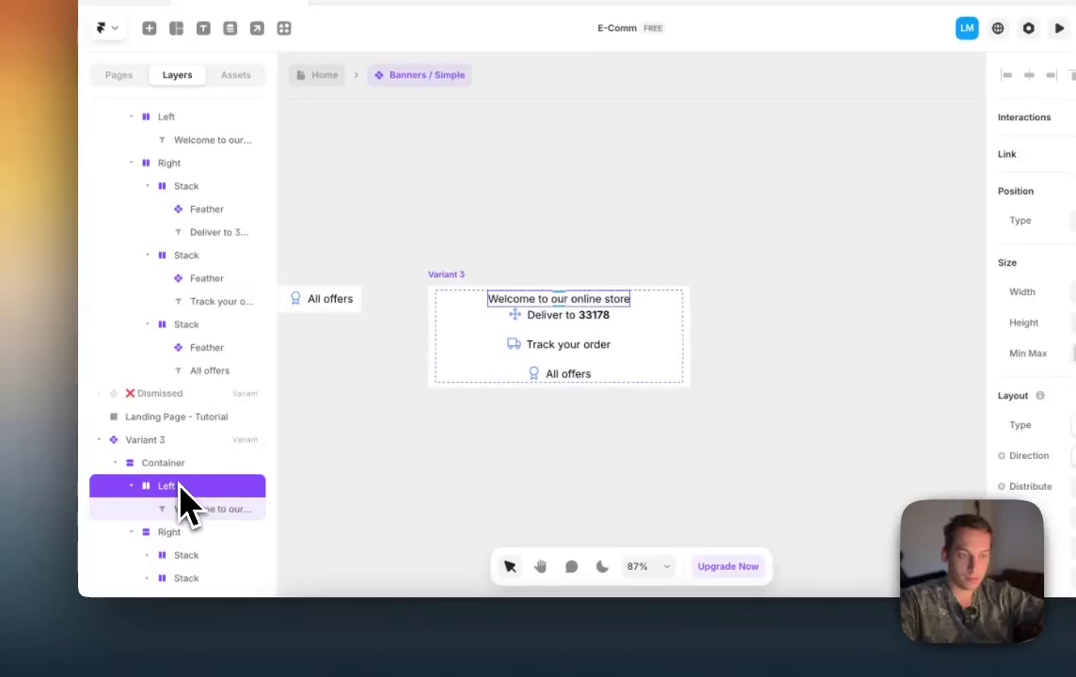
key(Escape)
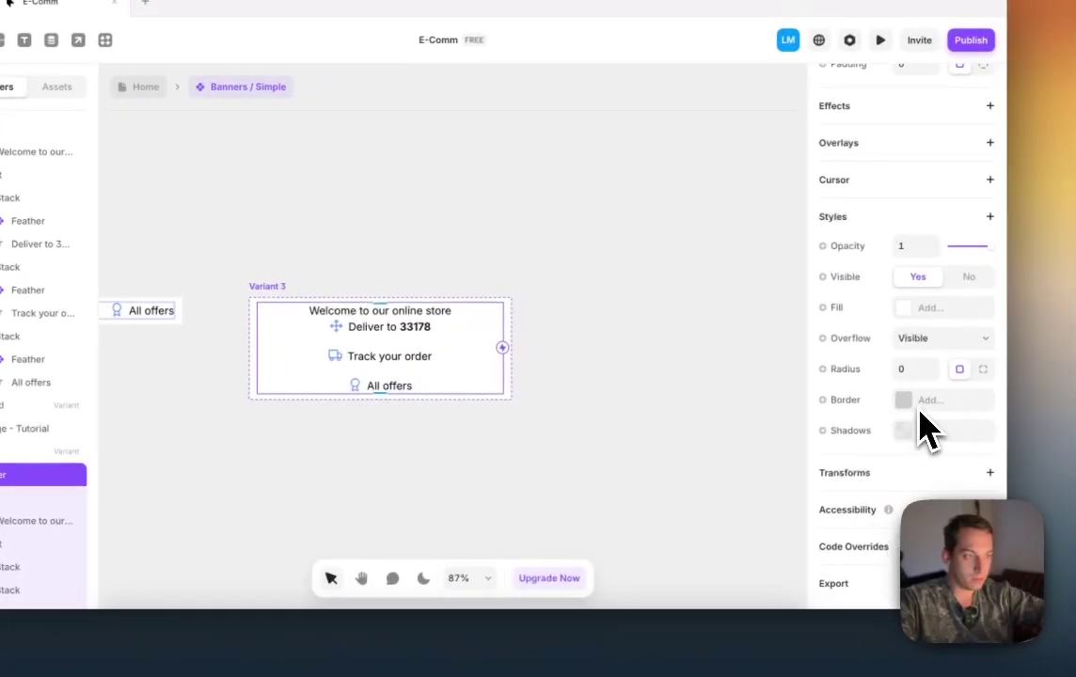
scroll(915, 428, up, 6)
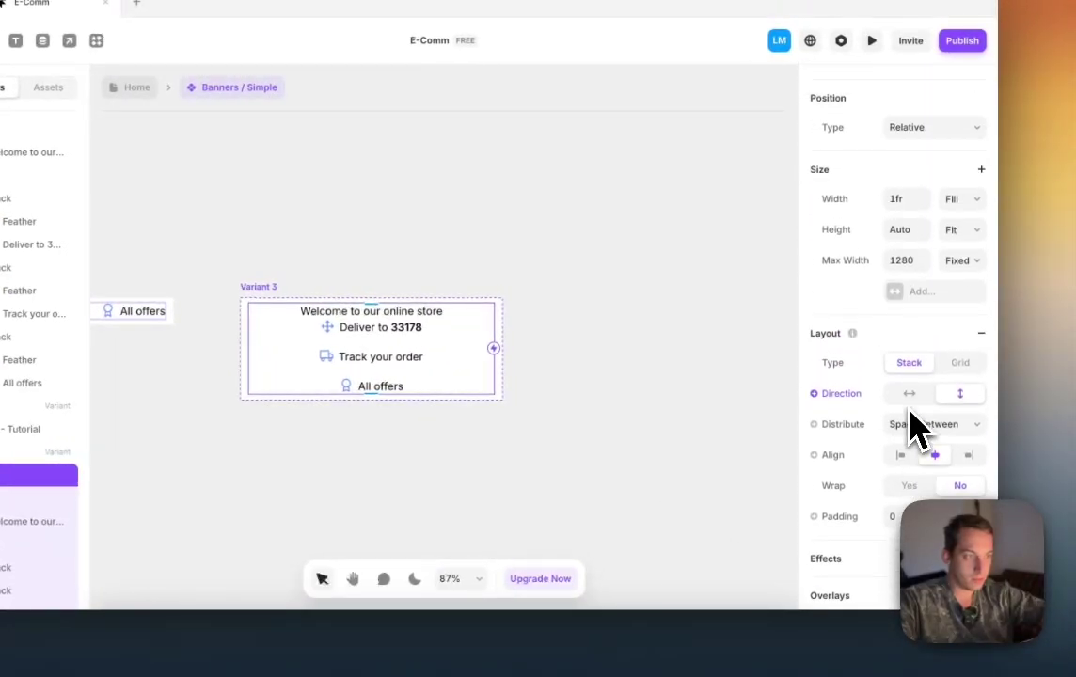
click(2, 497)
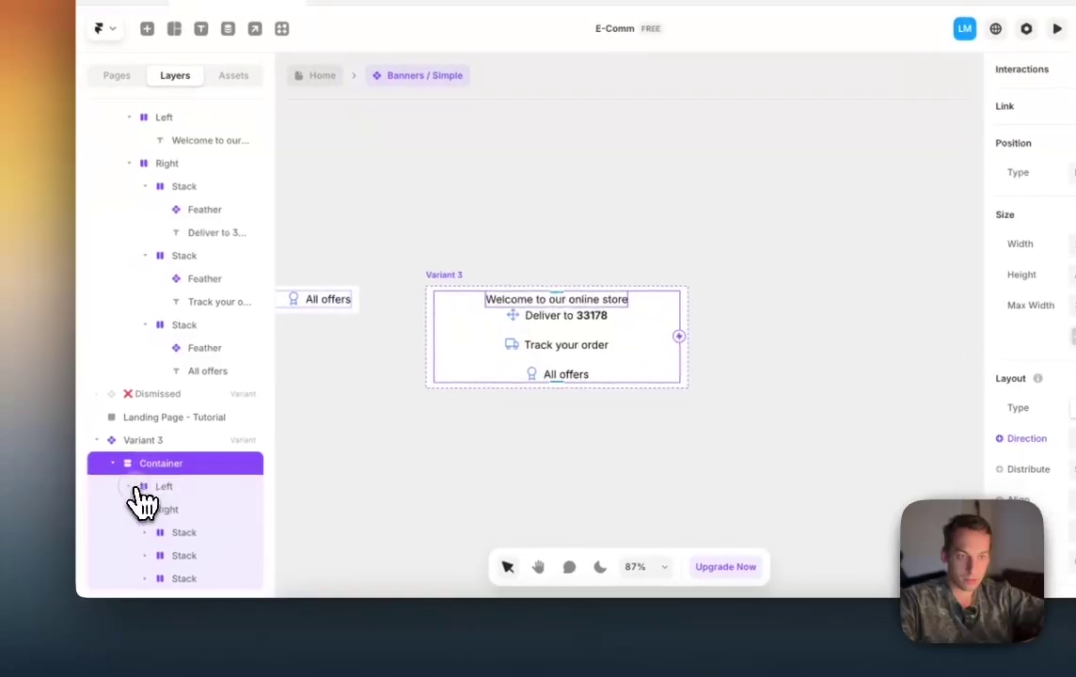
click(134, 509)
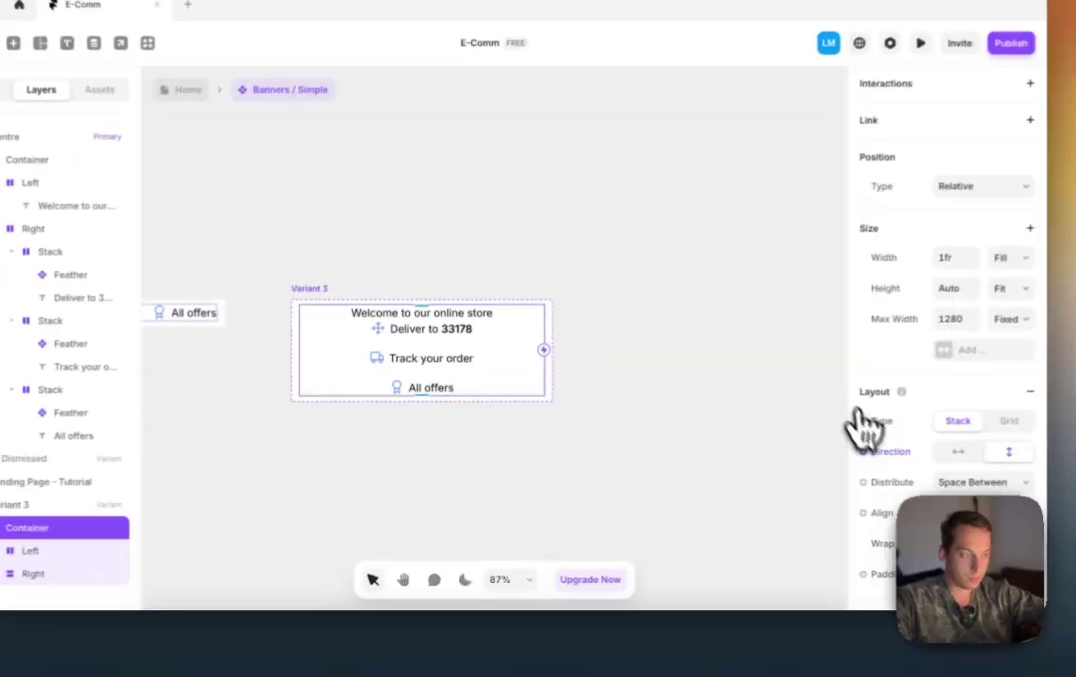
scroll(1021, 414, down, 2)
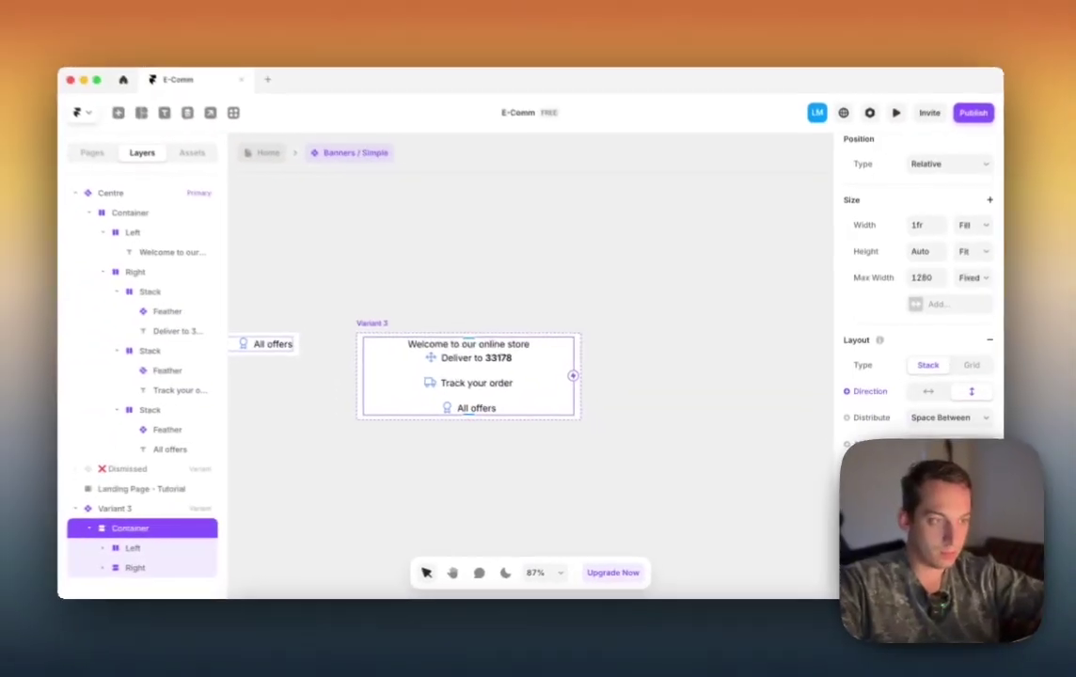
scroll(913, 310, down, 2)
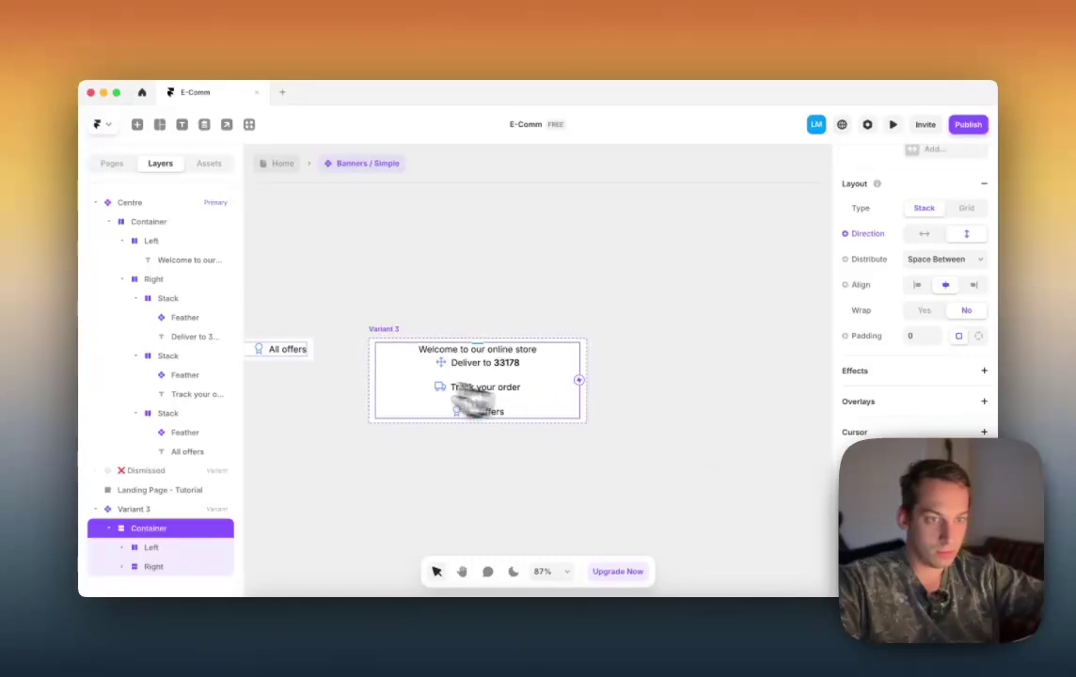
scroll(913, 310, down, 3)
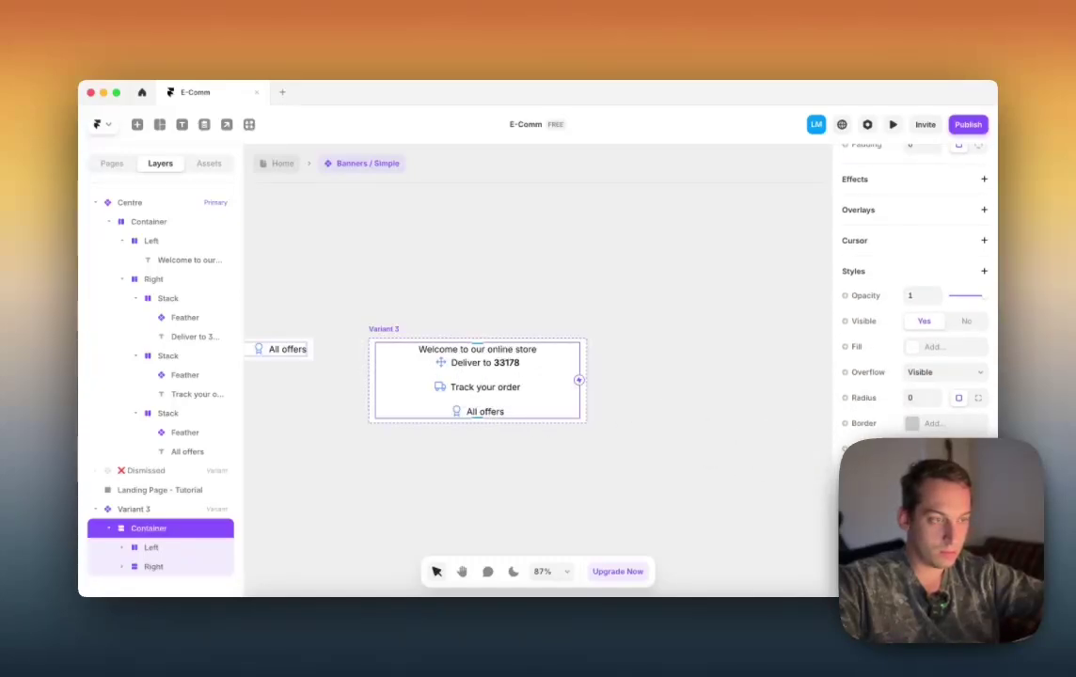
scroll(547, 433, left, 5)
scroll(547, 433, down, 3)
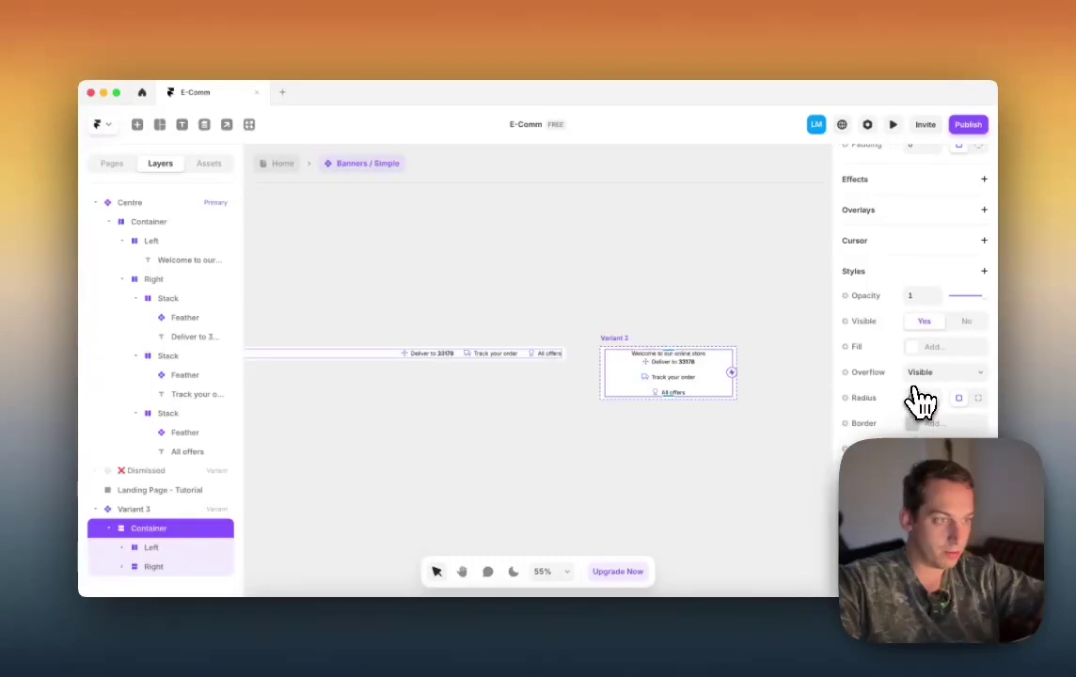
scroll(925, 414, up, 10)
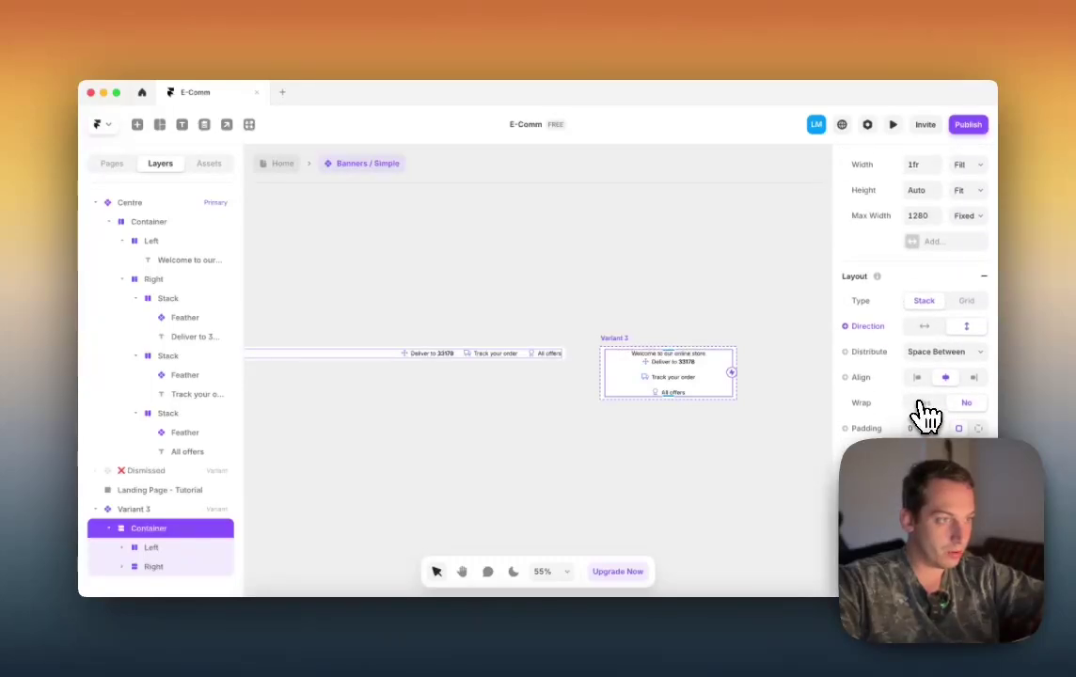
scroll(925, 414, down, 2)
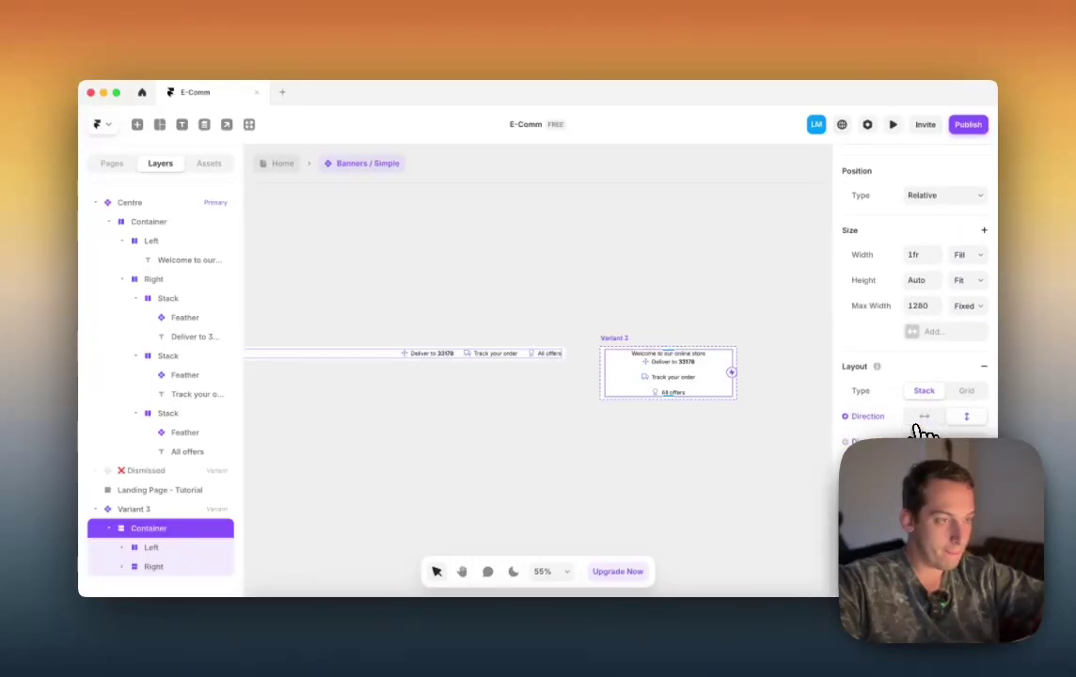
Step: Set the distribution of the new variant's Container to Center and its gap to 30
click(936, 440)
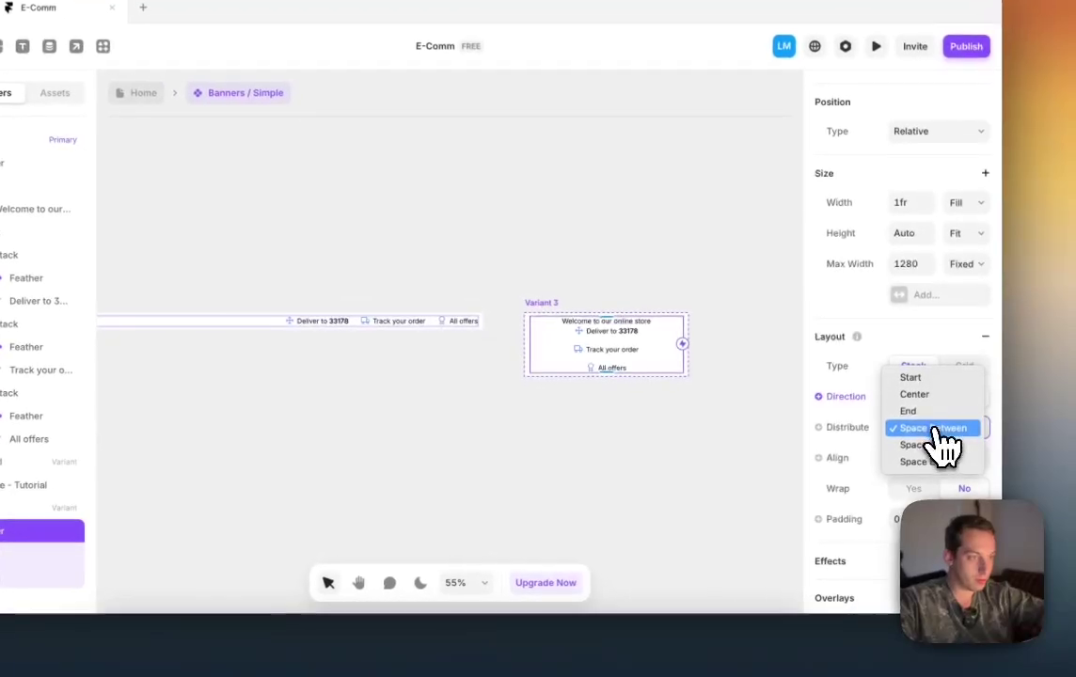
click(945, 395)
key(super+z)
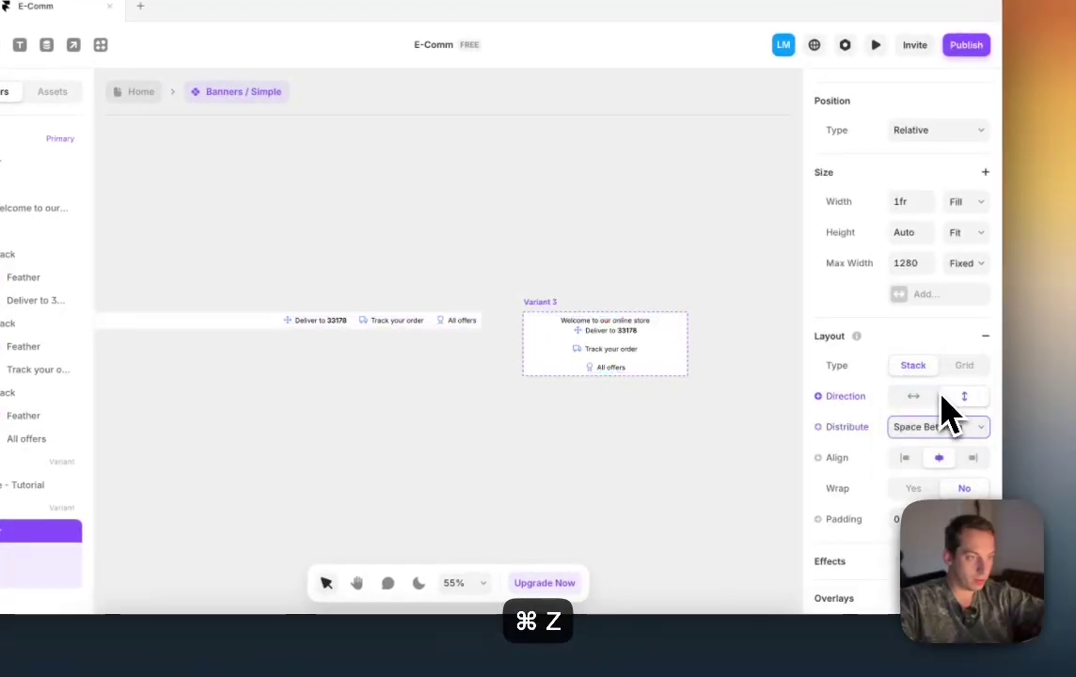
key(super+shift+z)
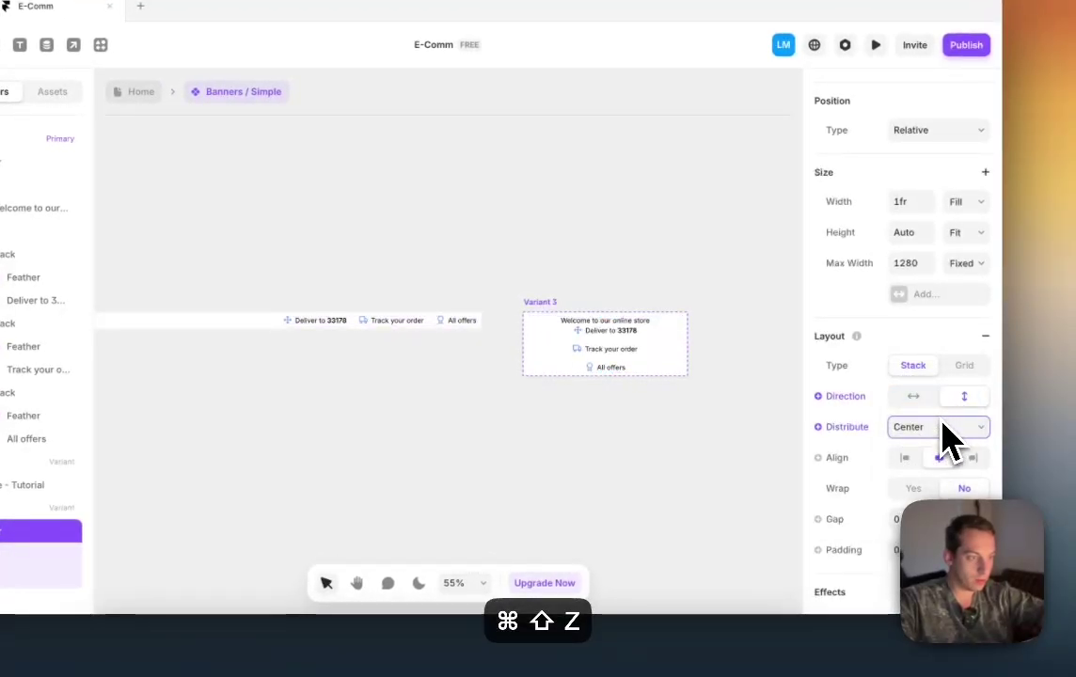
key(super+z)
key(super+shift+z)
key(shift+Up)
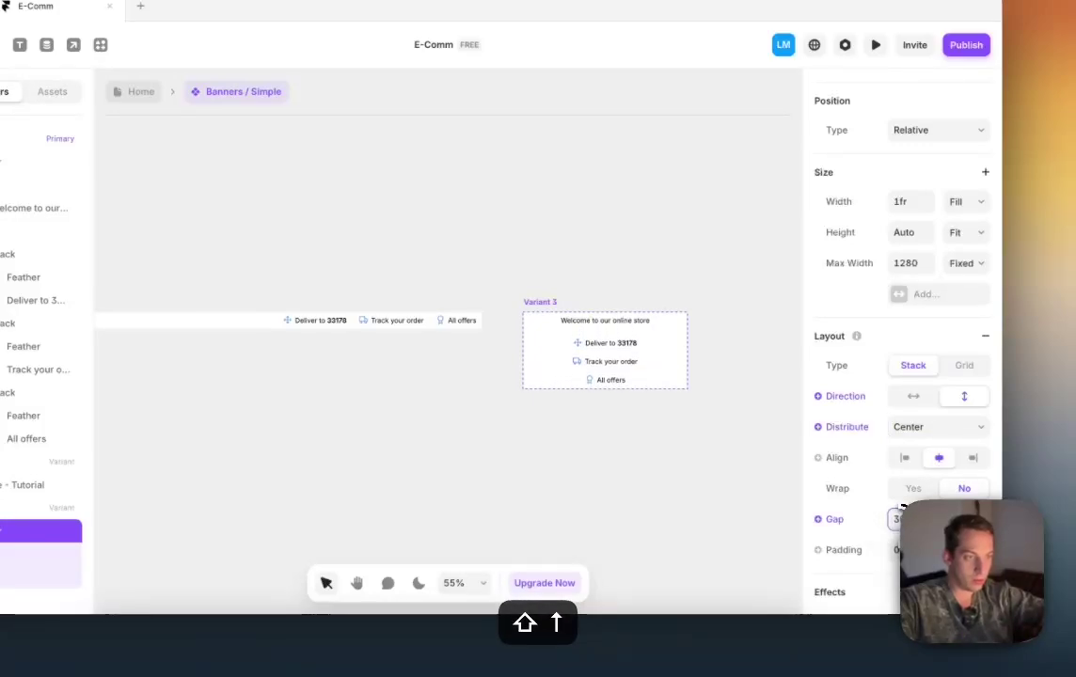
click(691, 301)
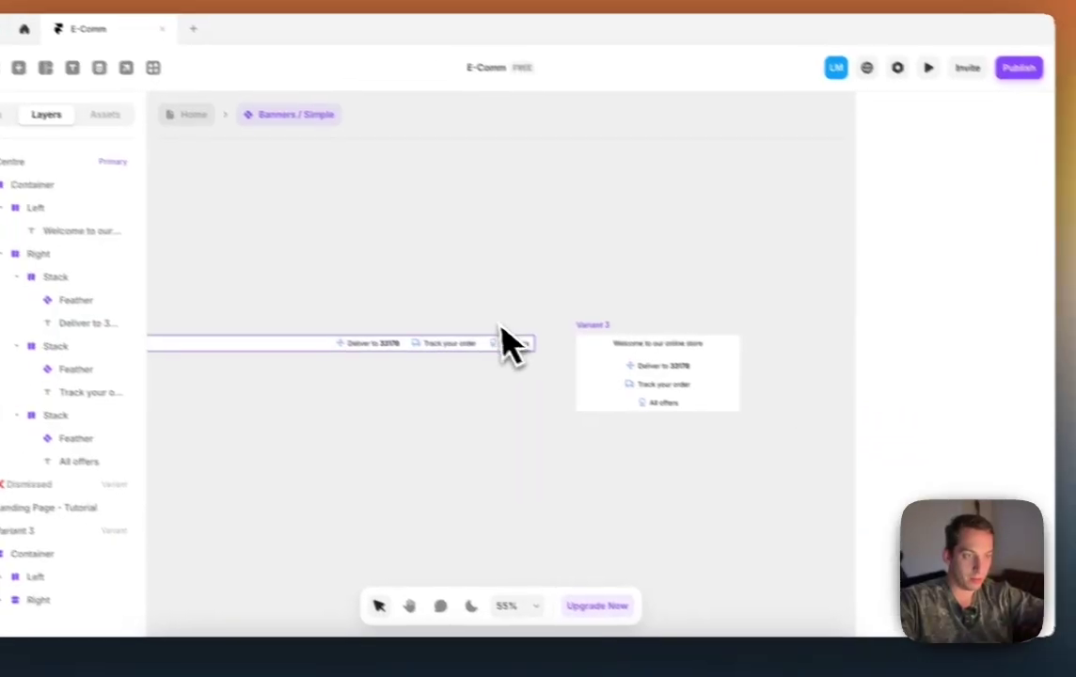
Step: Compare the banner variants with the MegaMart reference design and preview the new phone variant
scroll(516, 344, down, 3)
scroll(520, 359, left, 3)
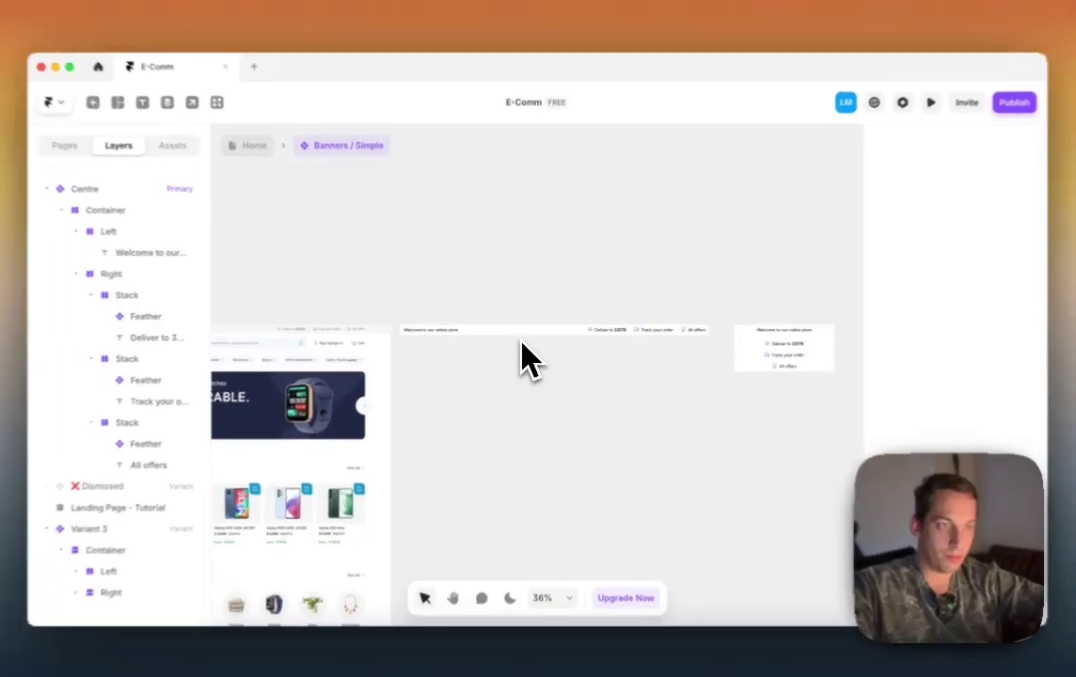
scroll(526, 359, left, 3)
scroll(527, 358, down, 2)
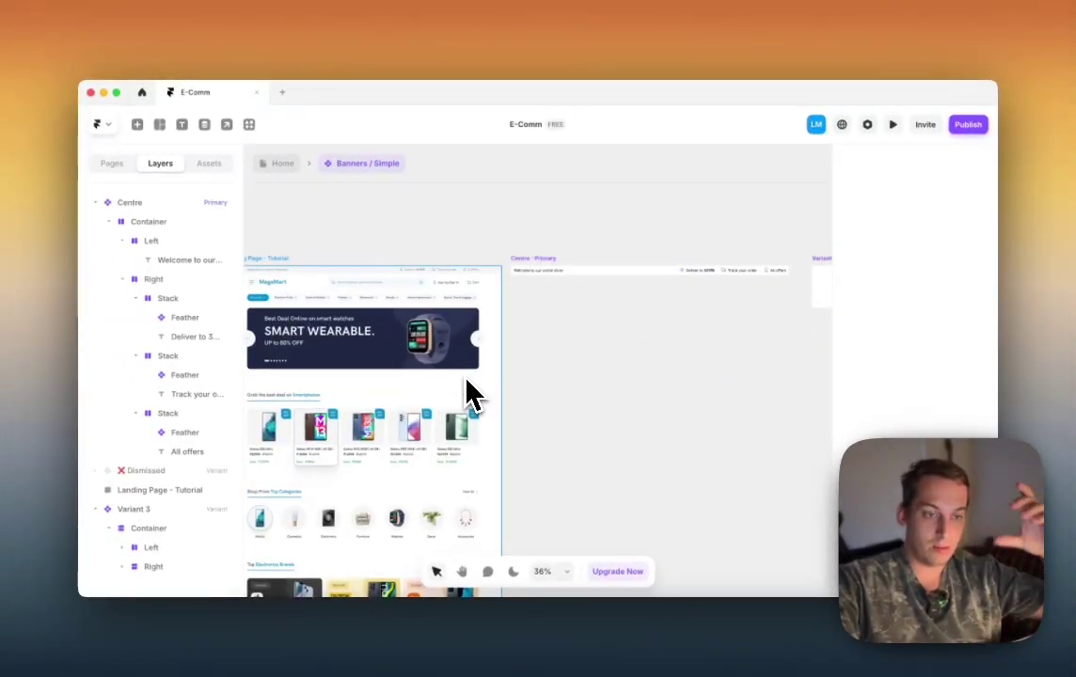
scroll(471, 394, right, 5)
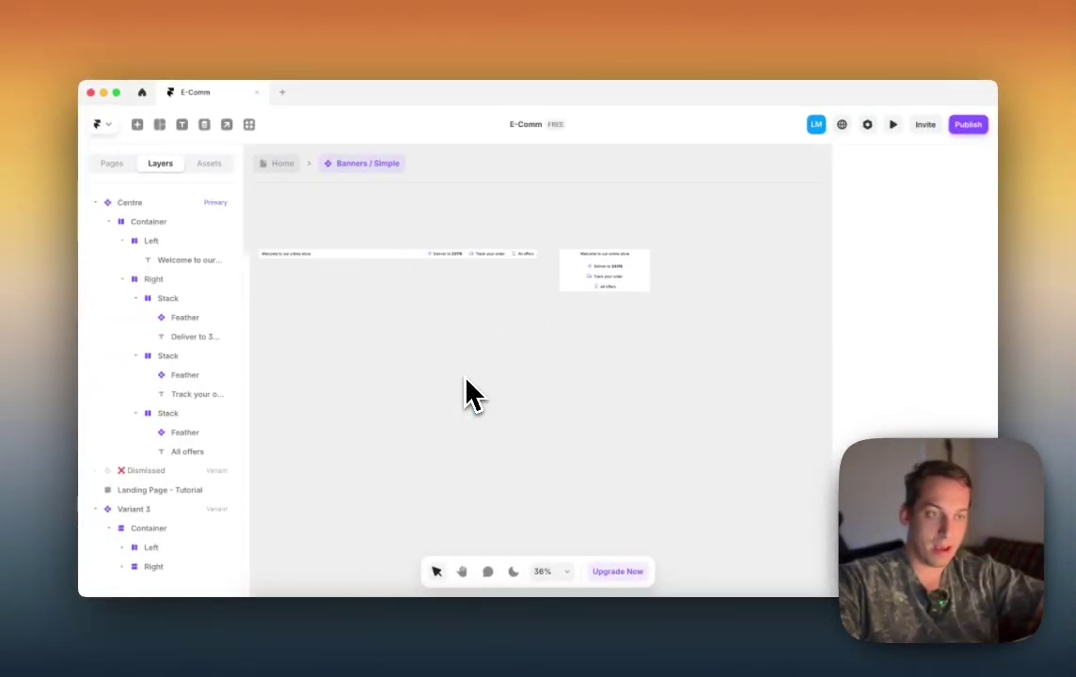
scroll(470, 393, down, 2)
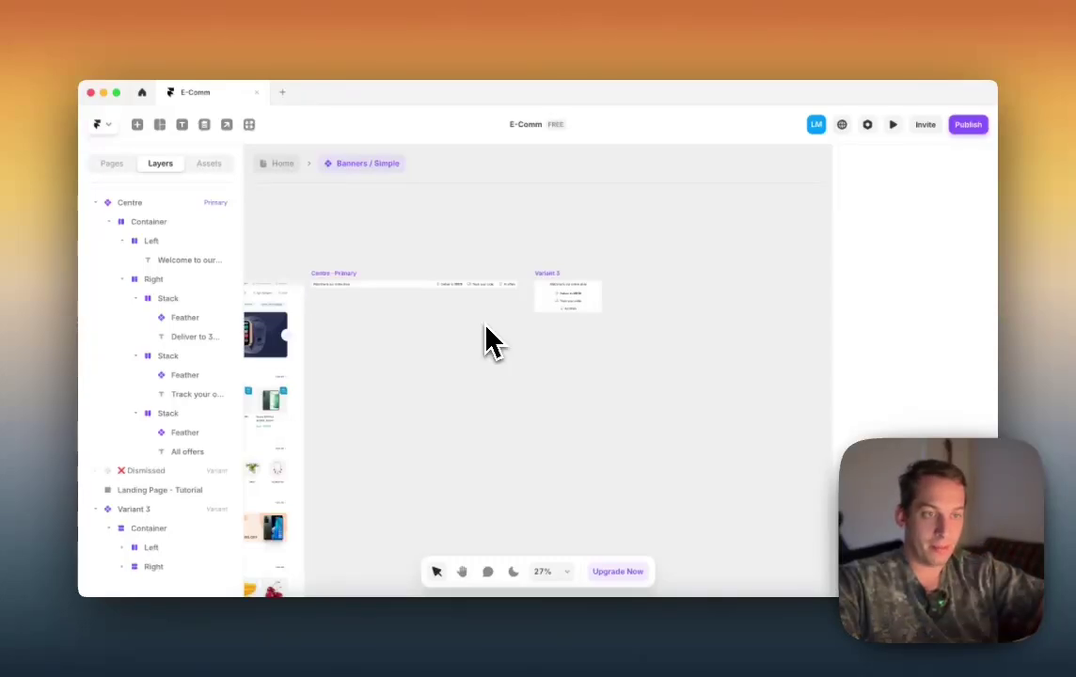
click(554, 299)
click(543, 277)
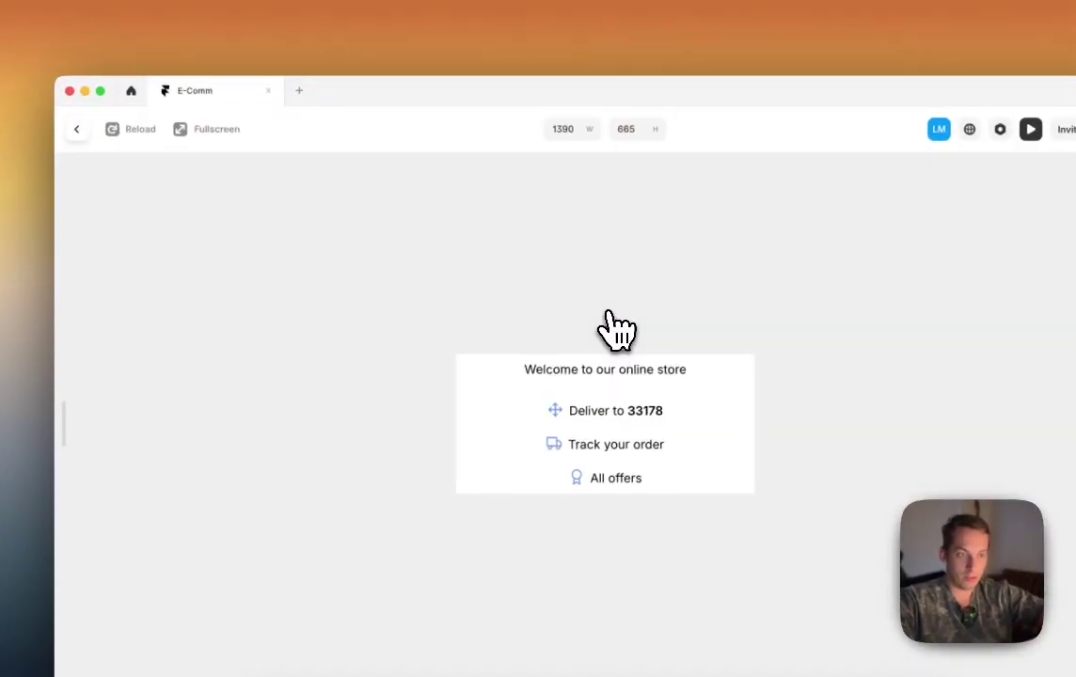
click(95, 122)
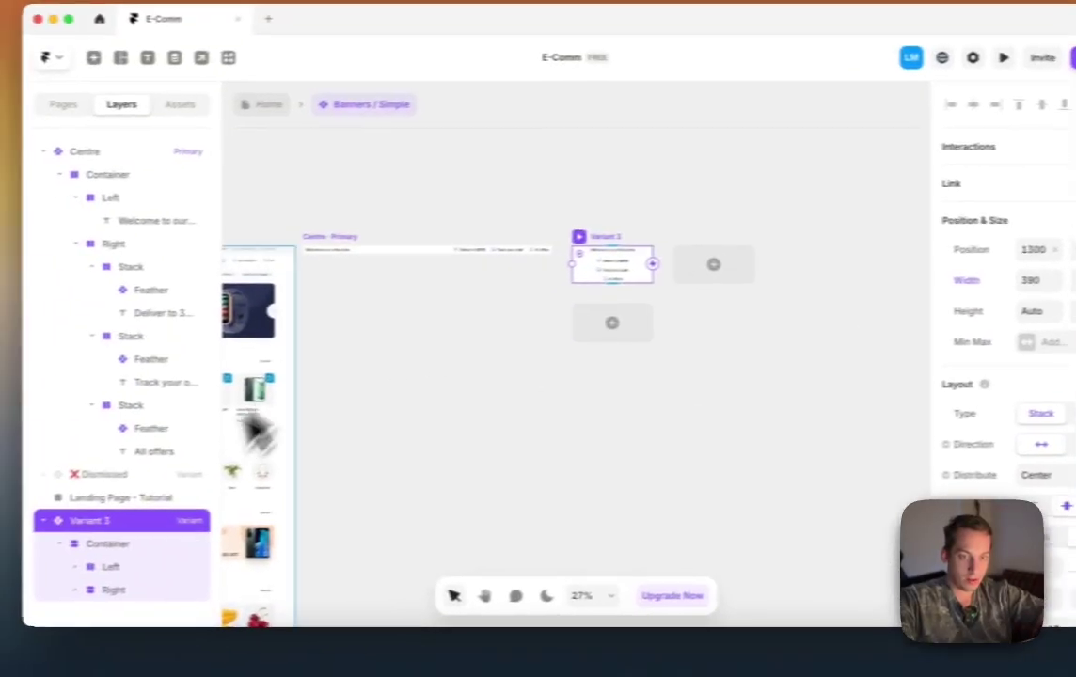
Step: Rename the new 390-wide variant as Mobile
double_click(11, 580)
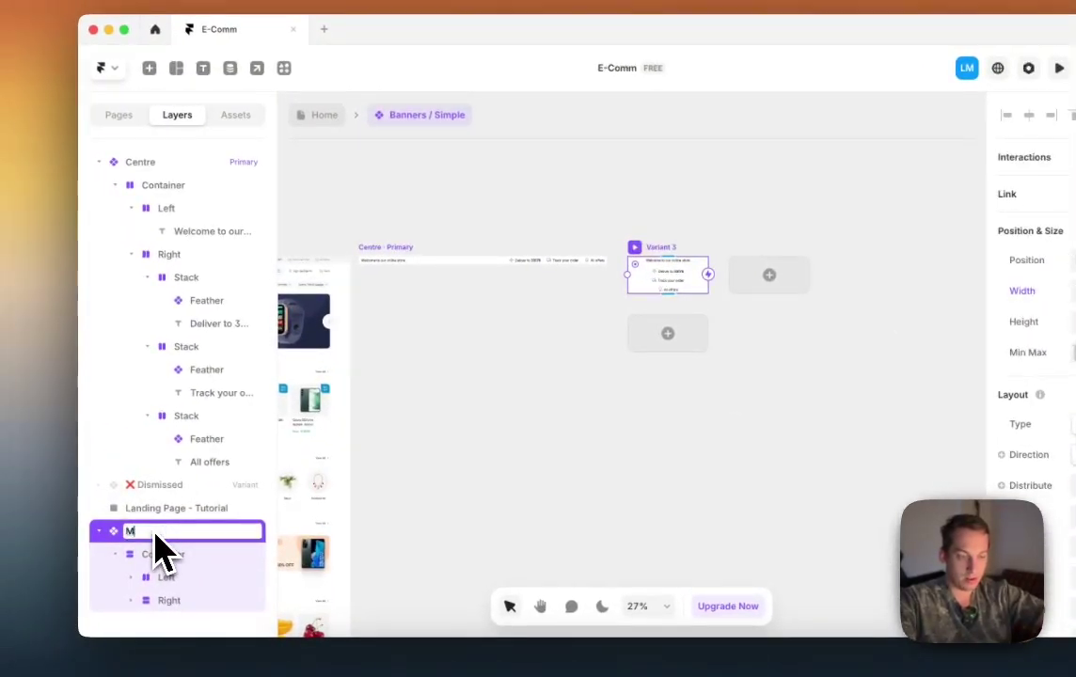
text(Mobile)
key(Return)
click(539, 391)
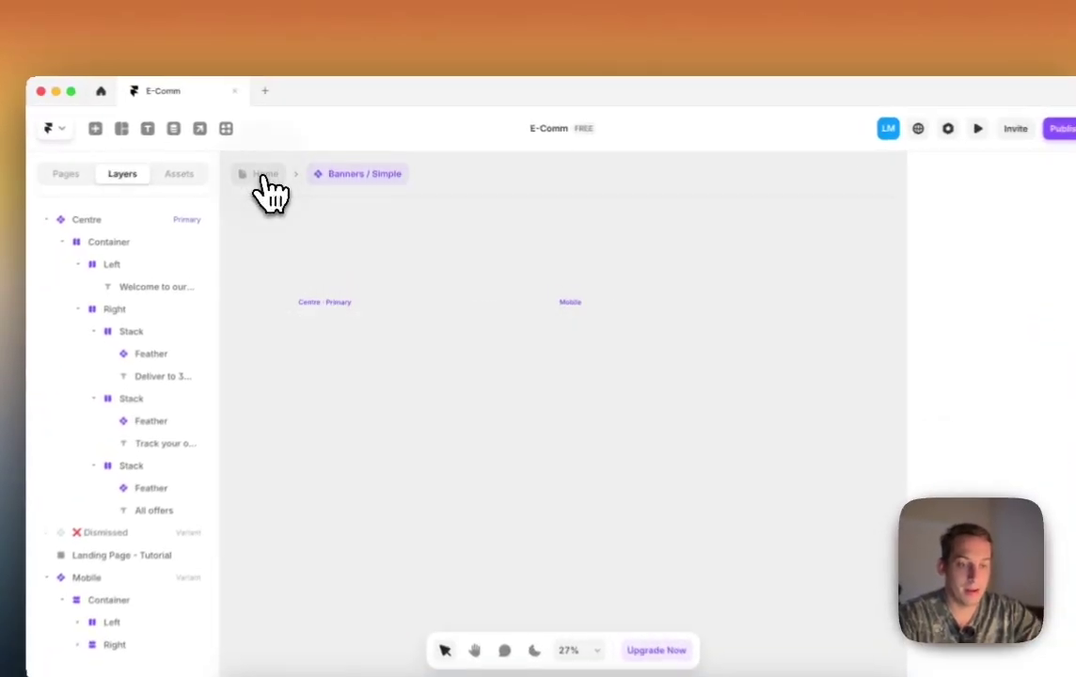
Step: Return to the Home page and switch the Phone breakpoint's banner to the Mobile variant
click(282, 164)
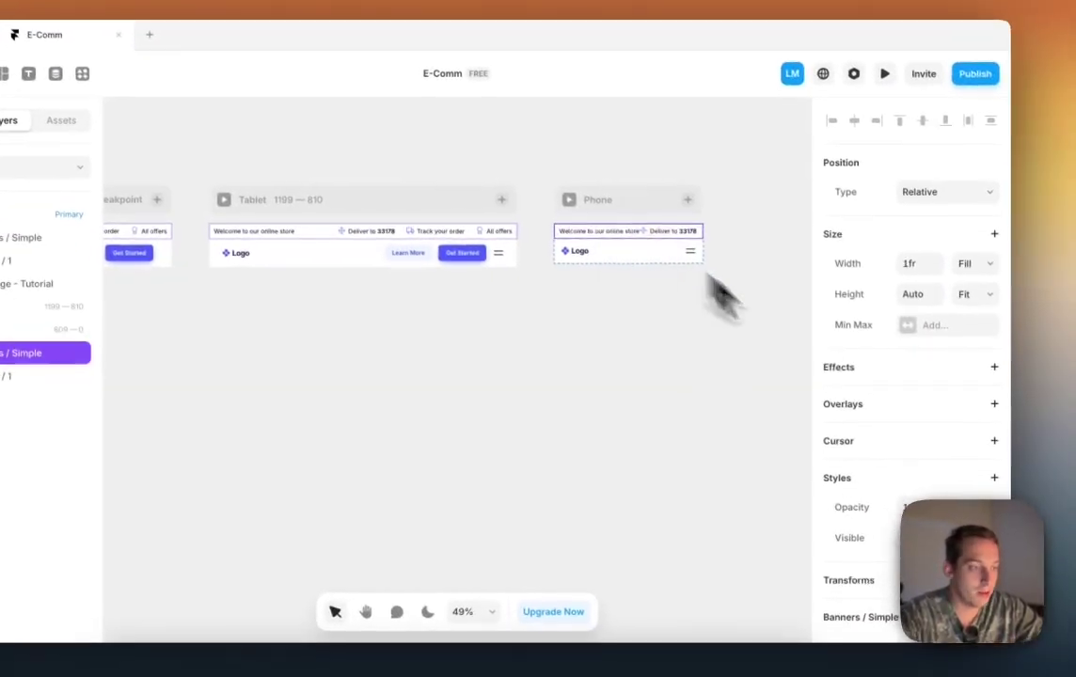
scroll(925, 456, down, 3)
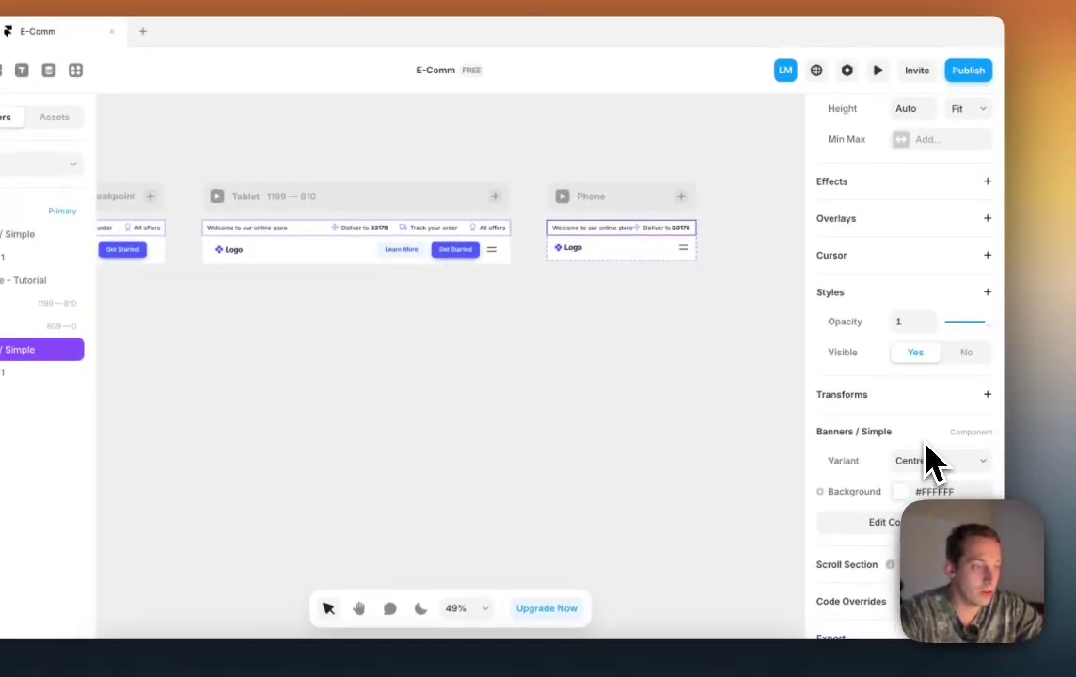
click(997, 469)
click(936, 495)
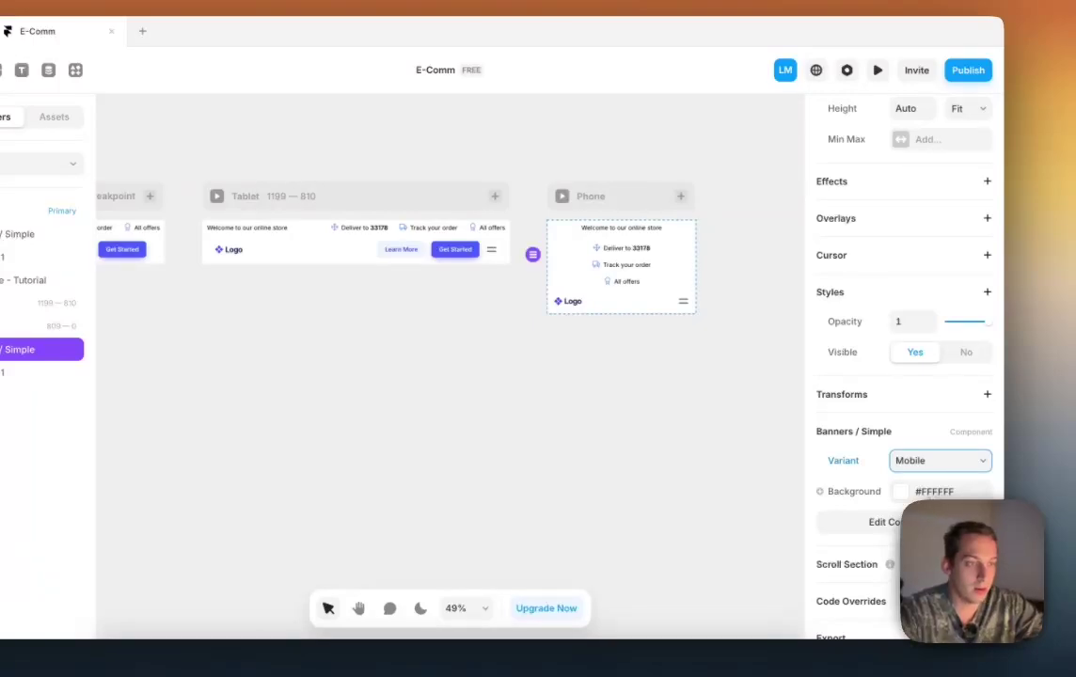
click(649, 390)
Step: Open the Desktop banner's component, inspect the Centre variant's Container, and return to the Home page
scroll(396, 332, left, 5)
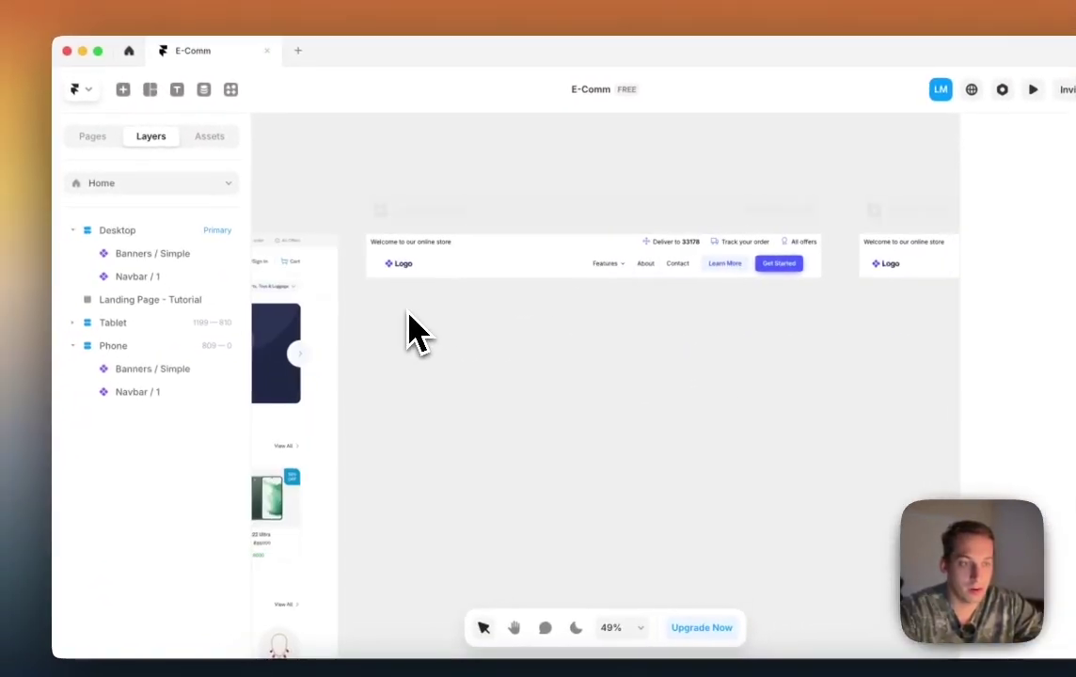
double_click(475, 267)
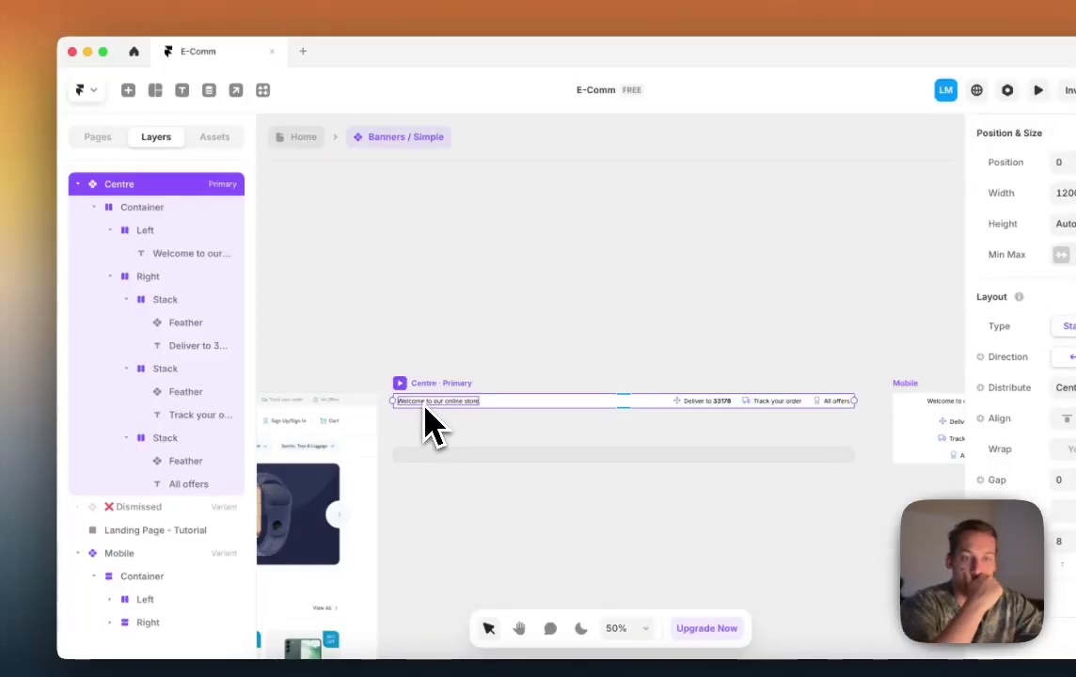
click(177, 211)
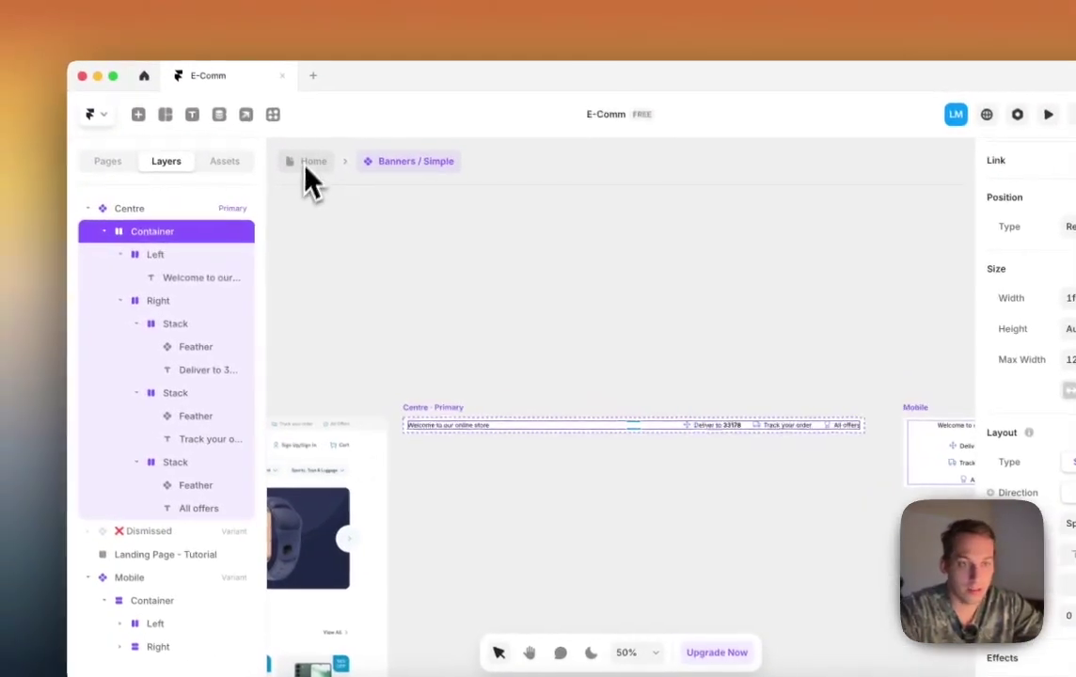
click(139, 135)
Step: Preview the Desktop breakpoint with the banner above the navbar, try resizing the preview, and close it
scroll(372, 245, left, 5)
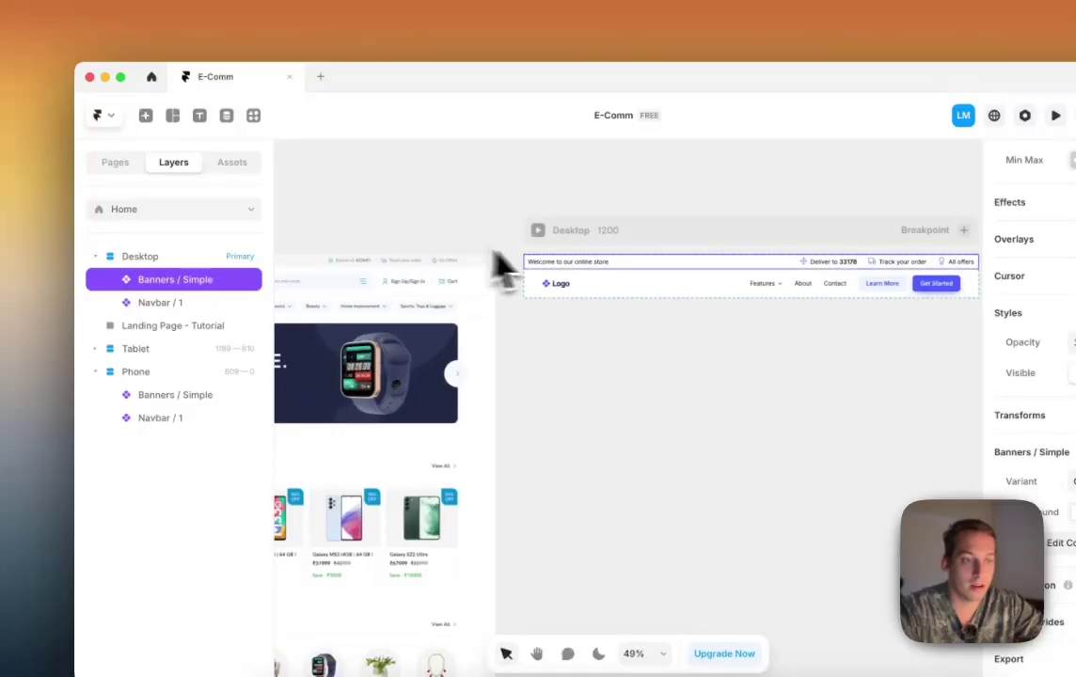
click(538, 230)
drag(216, 384, 83, 370)
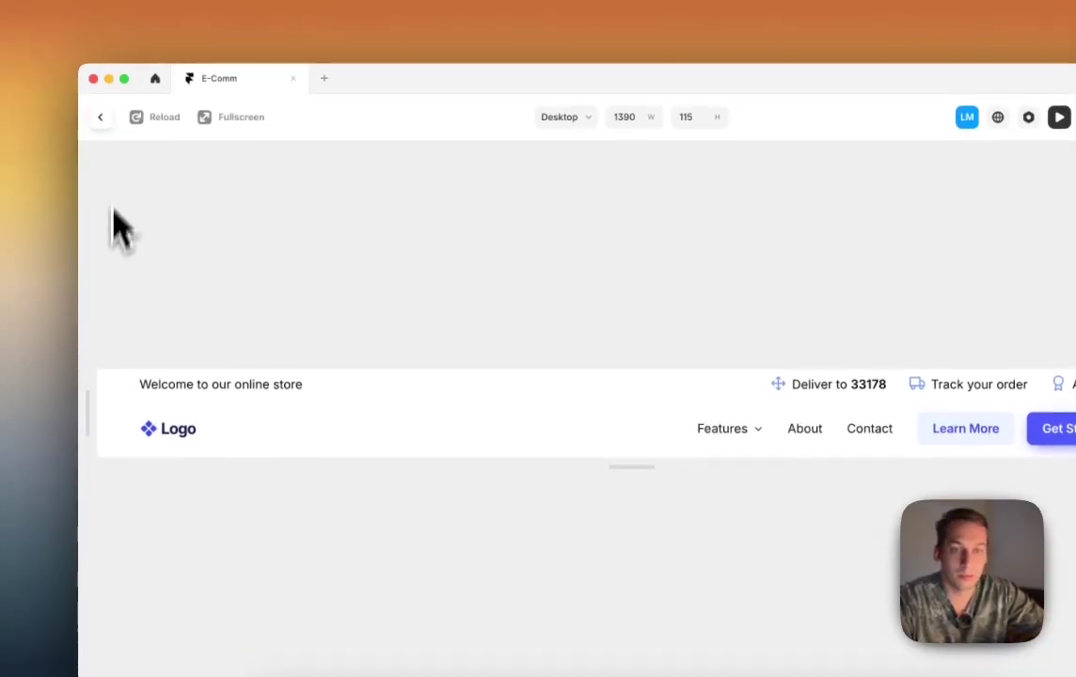
click(100, 122)
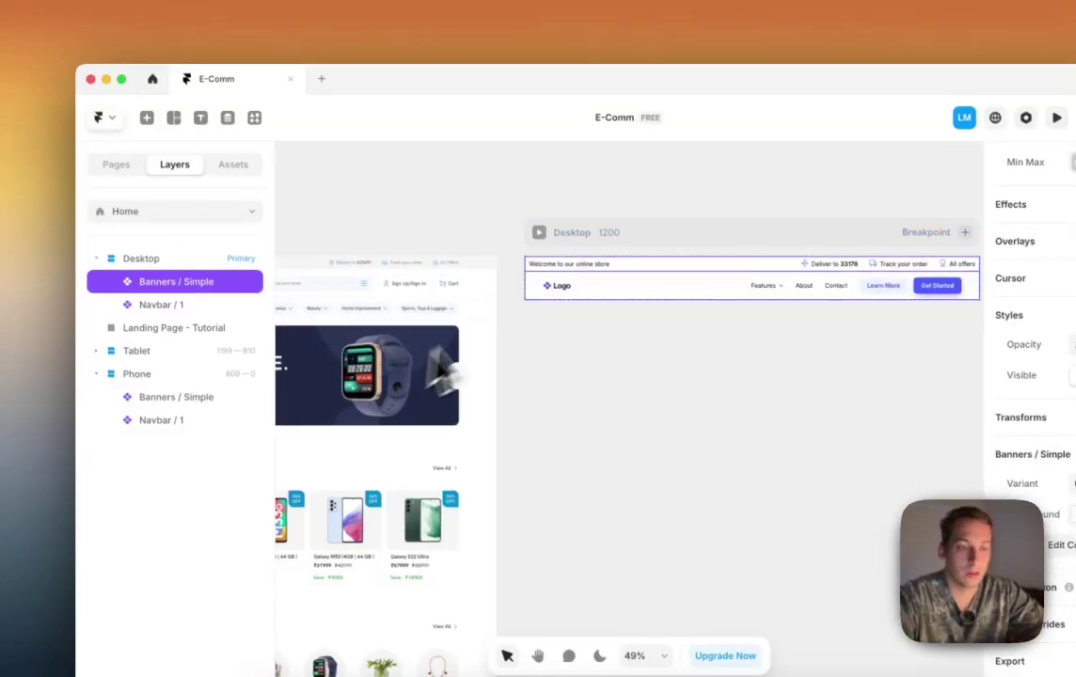
Step: Compare the Desktop breakpoint with the reference and open its Navbar / 1 component for editing
scroll(428, 362, left, 4)
scroll(414, 275, right, 5)
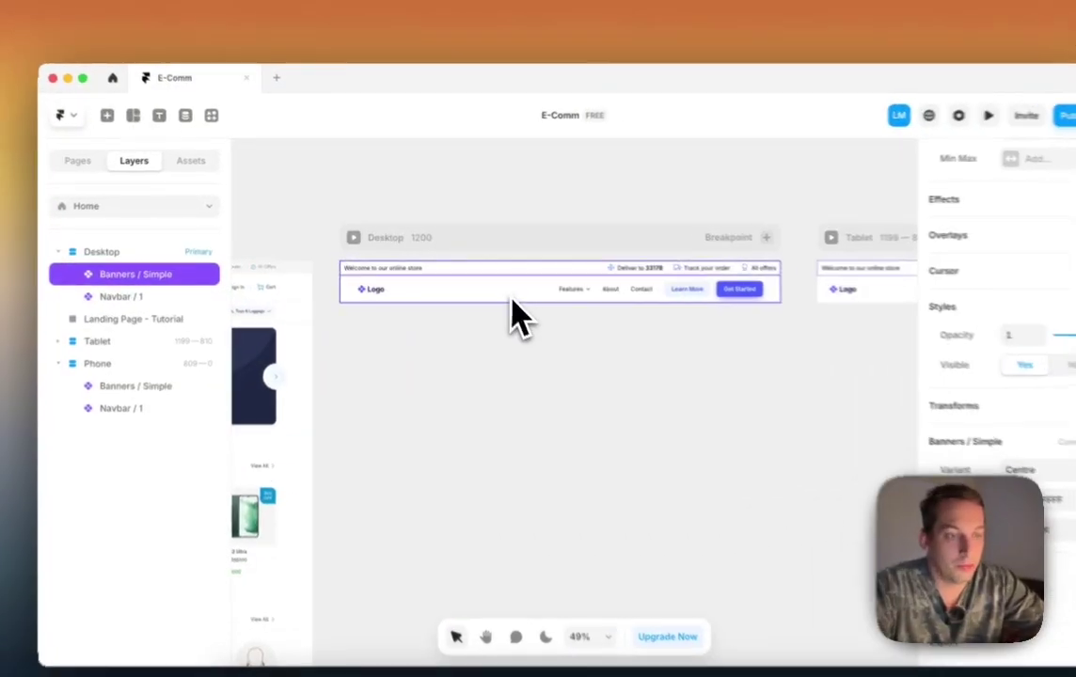
scroll(508, 311, left, 2)
scroll(490, 299, right, 3)
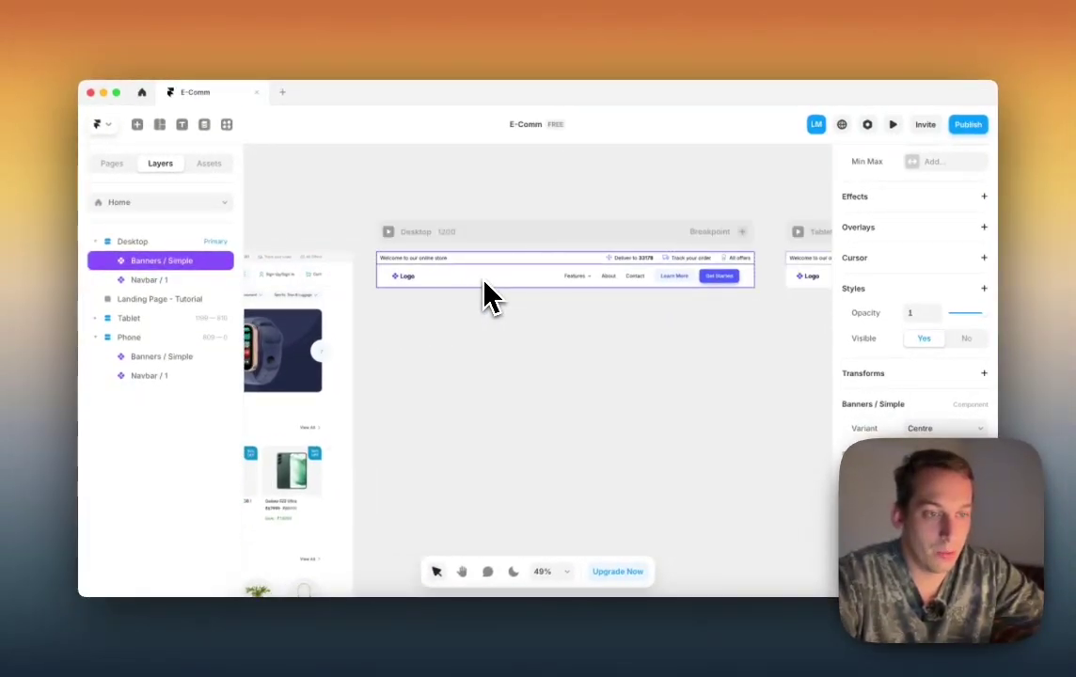
click(483, 281)
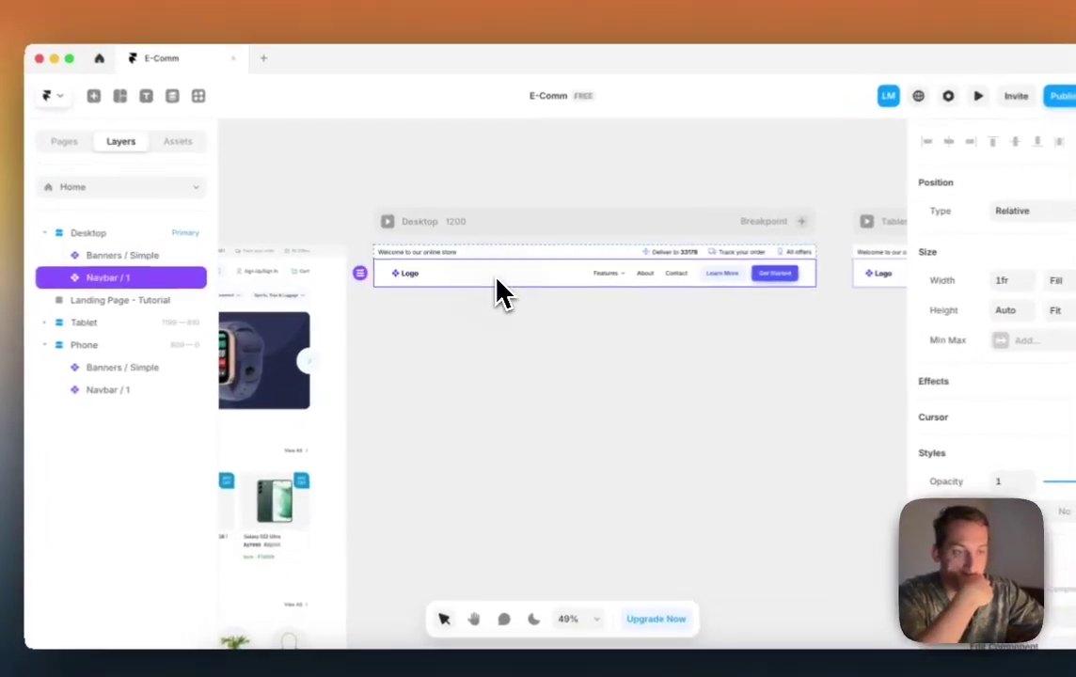
double_click(485, 282)
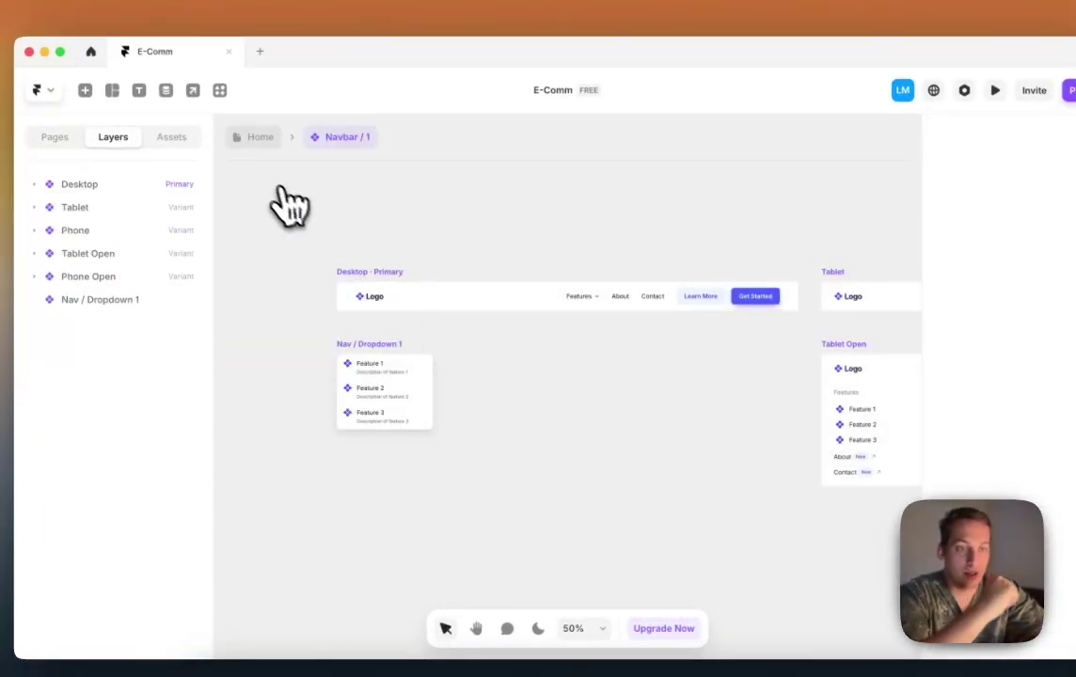
Step: Copy the Landing Page - Tutorial reference from the Home page and paste it into the Navbar / 1 component beside the Desktop variant
click(249, 138)
click(433, 281)
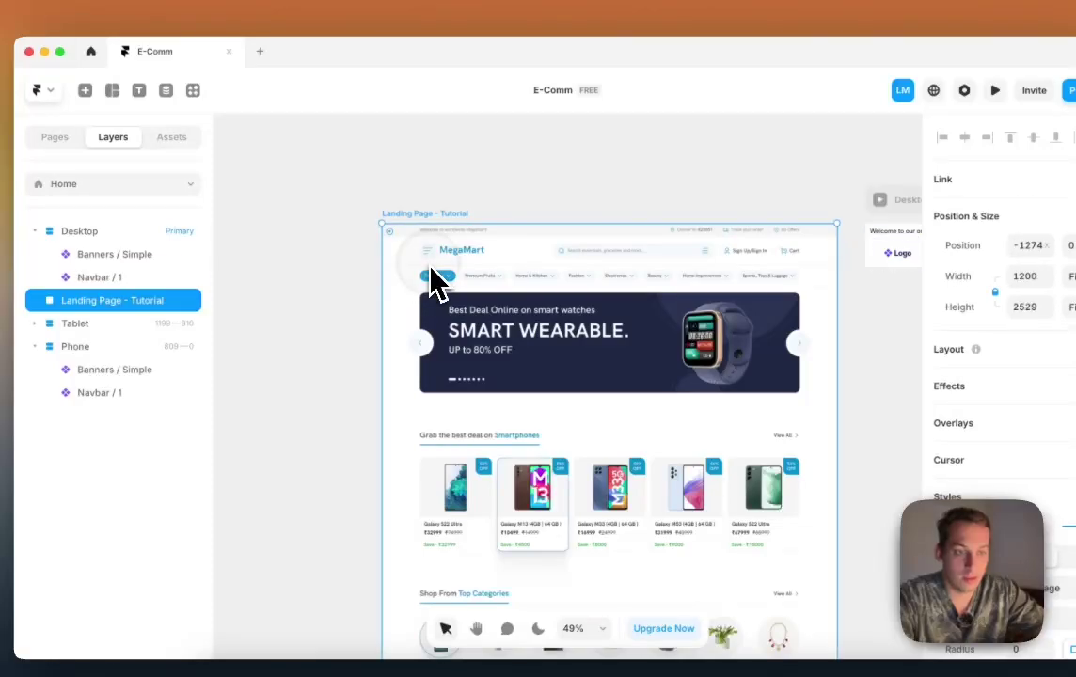
scroll(702, 280, right, 4)
double_click(675, 268)
scroll(674, 268, left, 5)
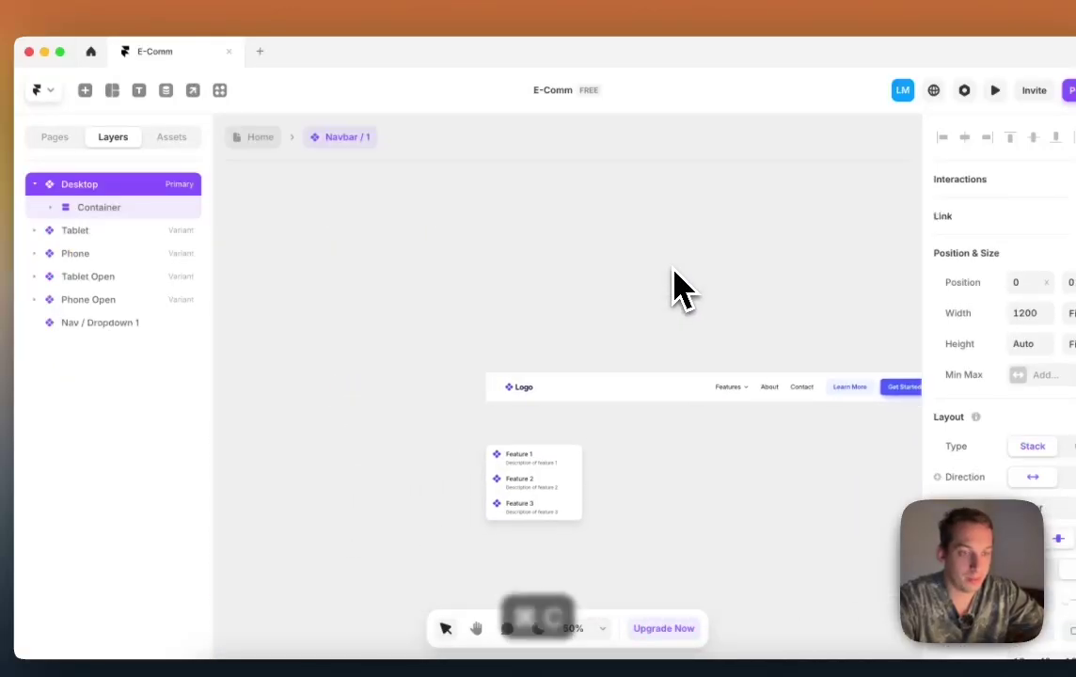
click(503, 345)
key(super+v)
scroll(569, 373, up, 5)
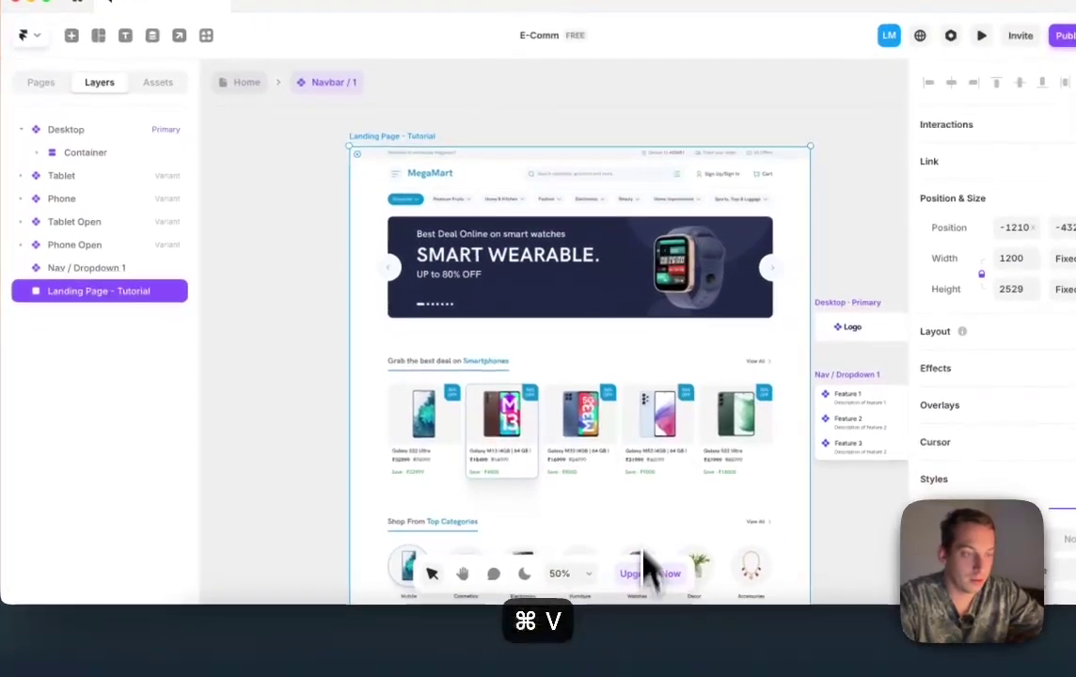
drag(643, 566, 638, 571)
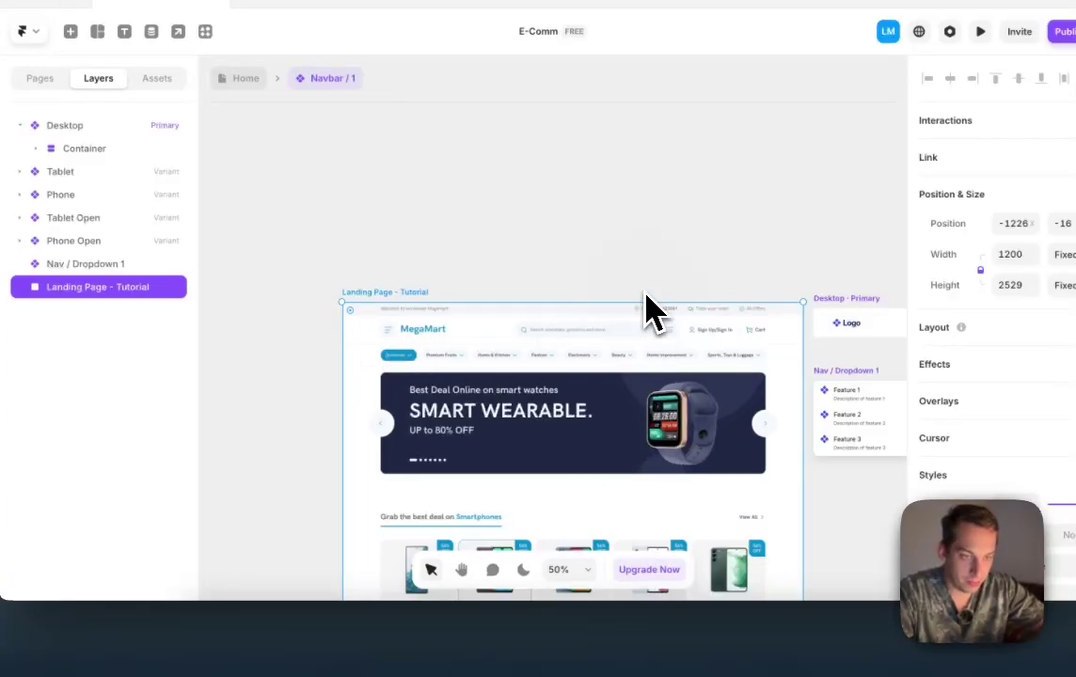
Step: Examine the navbar's Desktop, Tablet and Phone variants and compare them with the MegaMart reference header
scroll(649, 308, right, 5)
scroll(649, 307, down, 3)
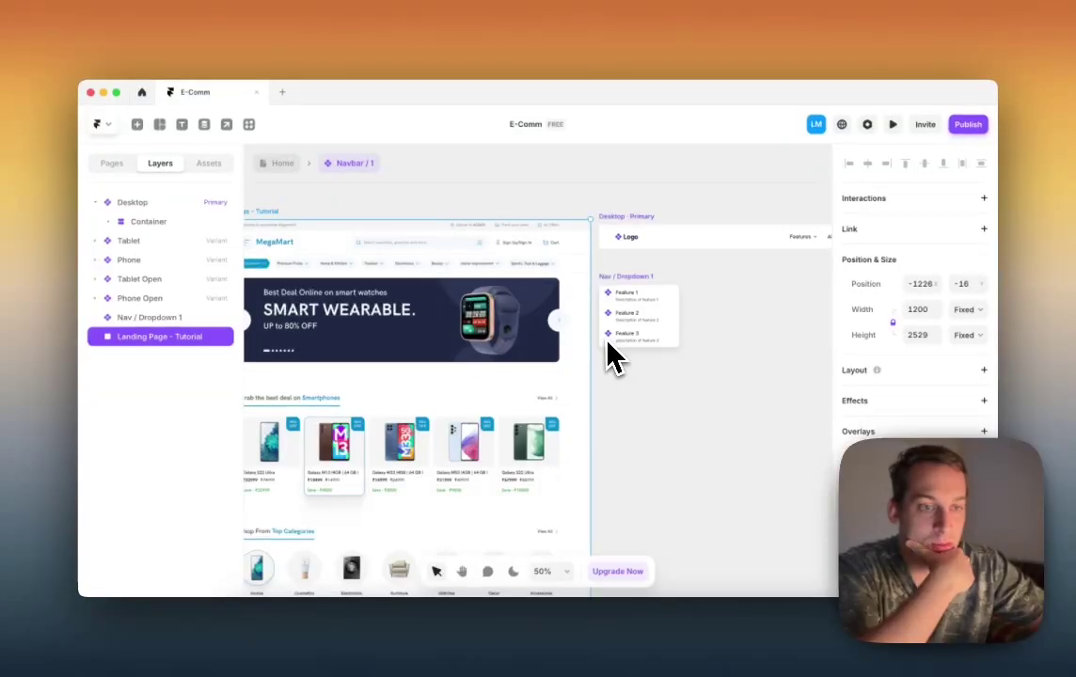
scroll(612, 356, left, 2)
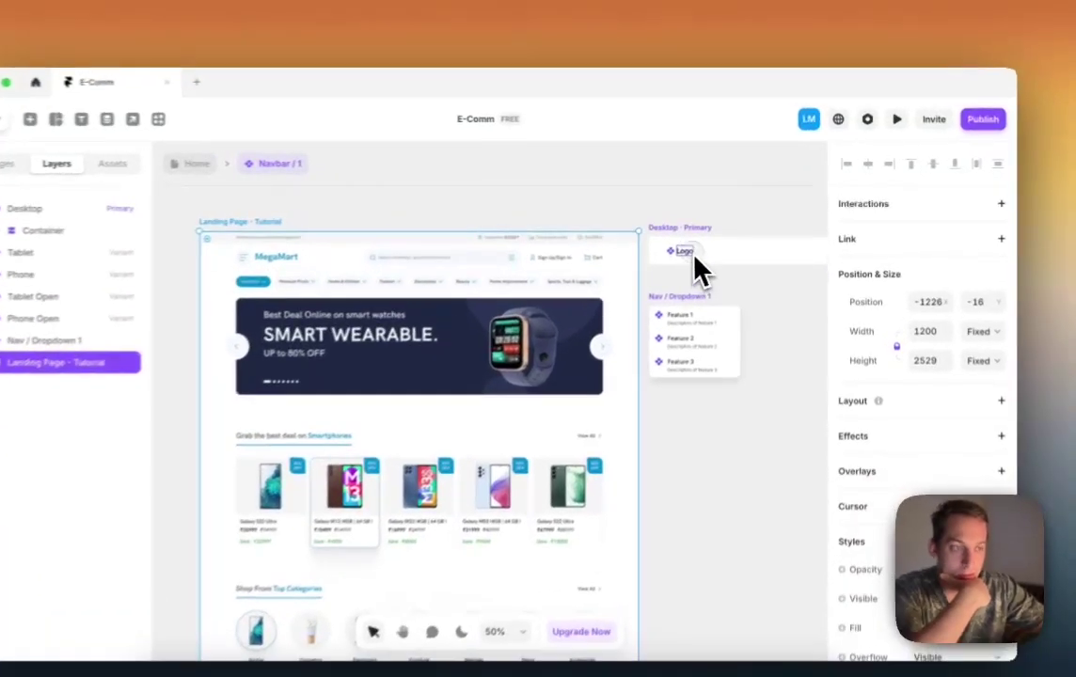
click(706, 240)
scroll(701, 280, right, 5)
scroll(664, 304, right, 5)
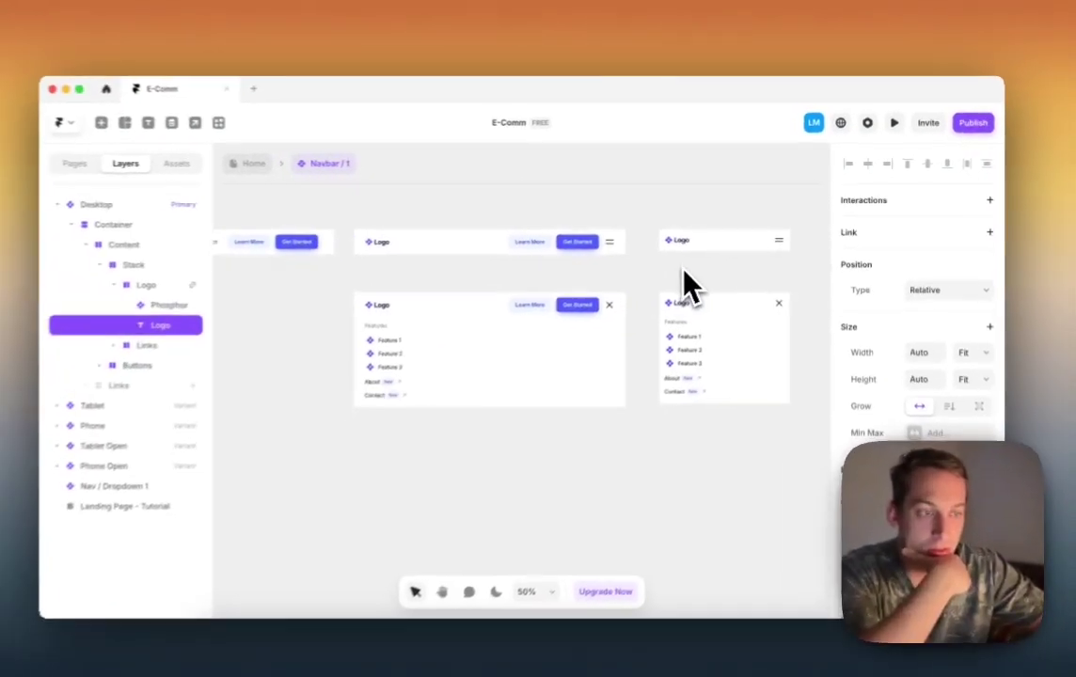
scroll(661, 304, left, 5)
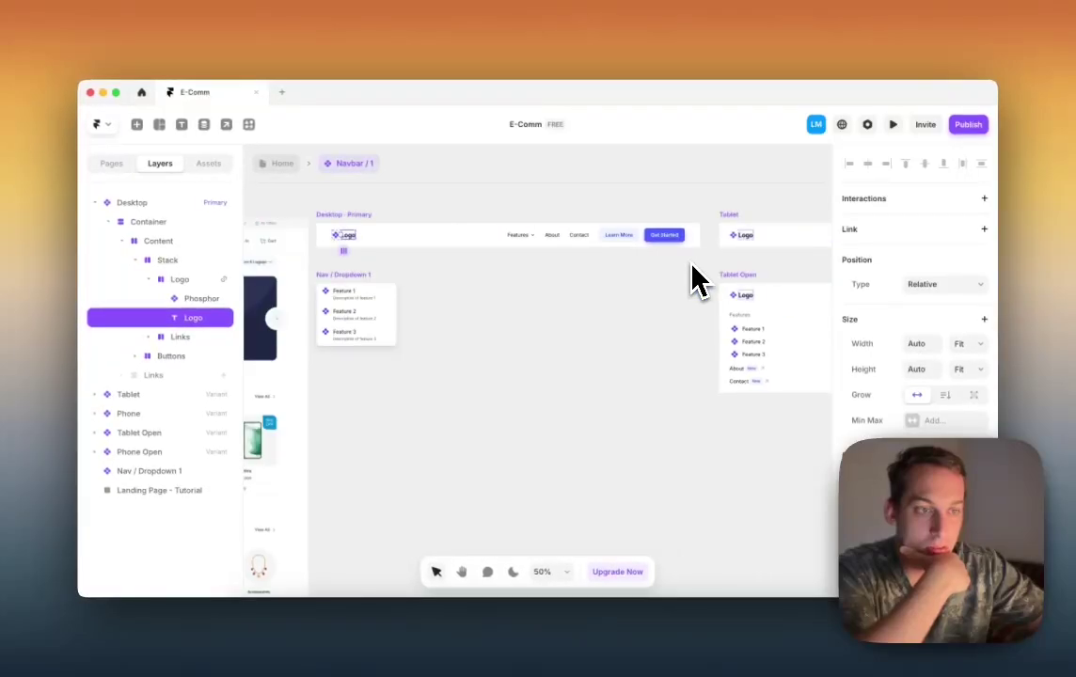
scroll(489, 284, left, 6)
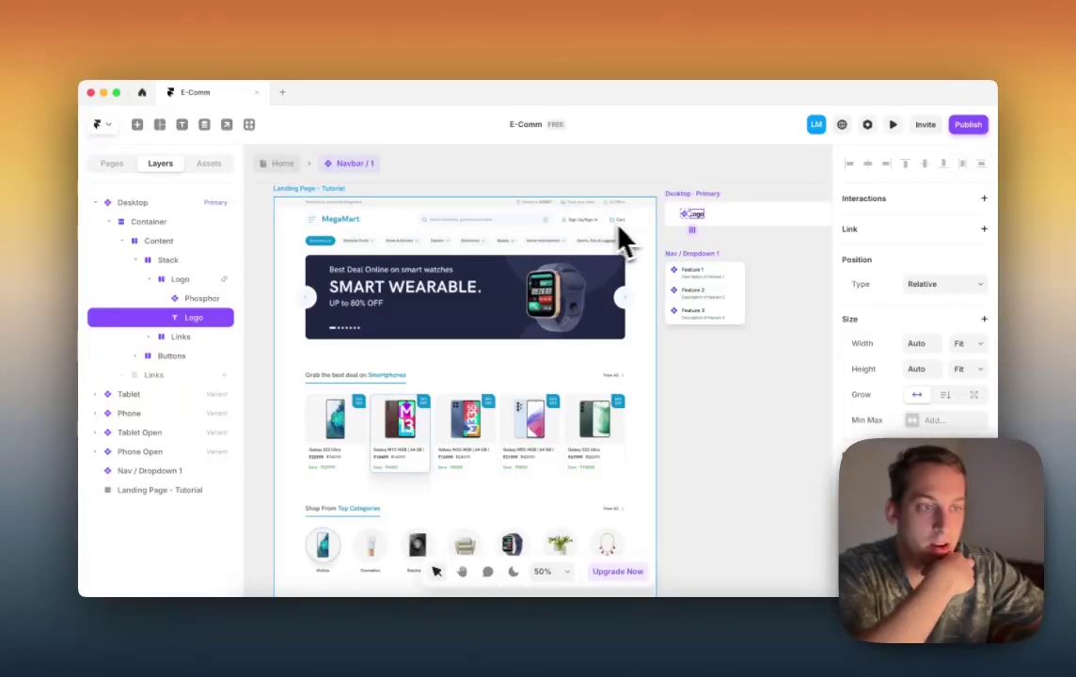
Step: Delete the Learn More and Get Started buttons from the navbar's Desktop variant
scroll(612, 244, right, 5)
click(674, 222)
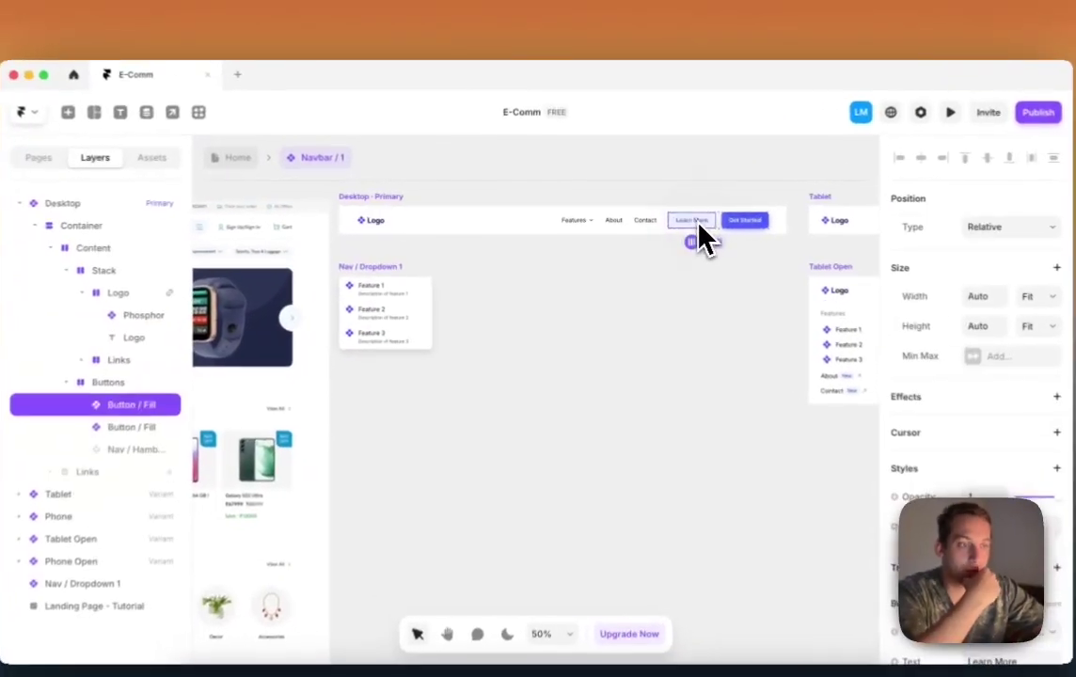
click(635, 222)
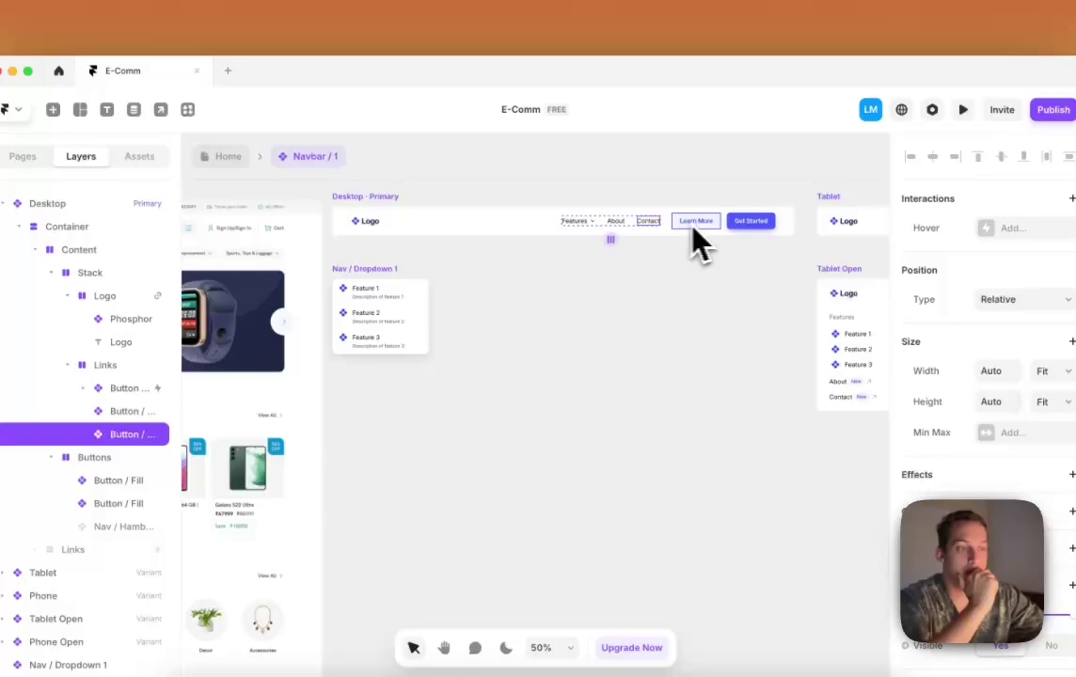
click(695, 225)
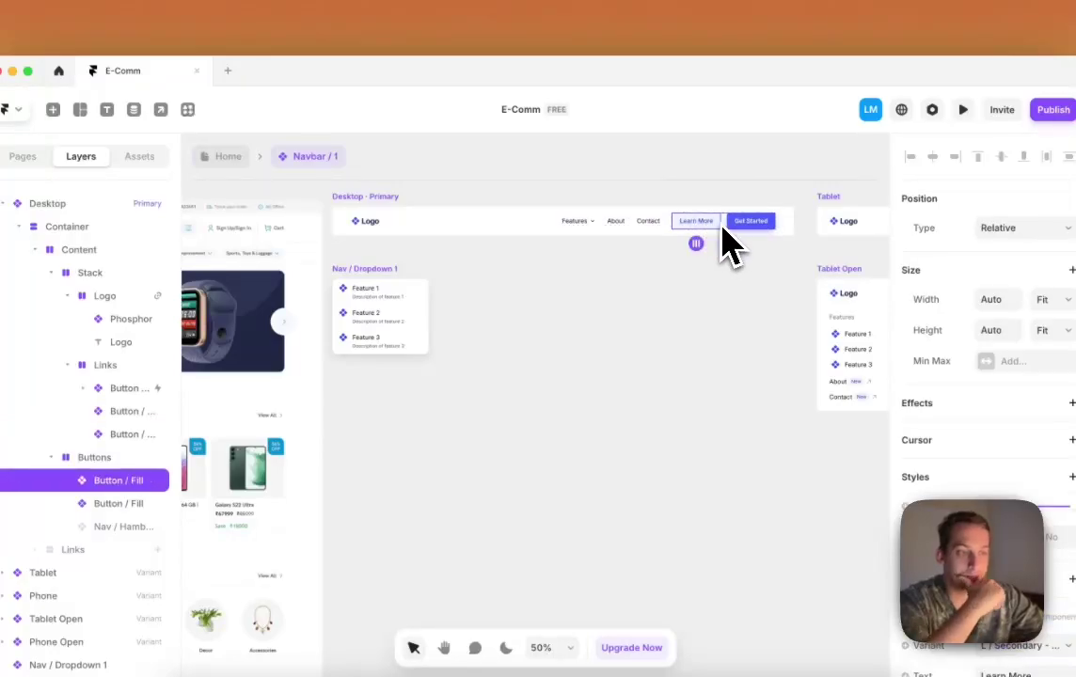
shift+click(748, 226)
drag(739, 224, 746, 353)
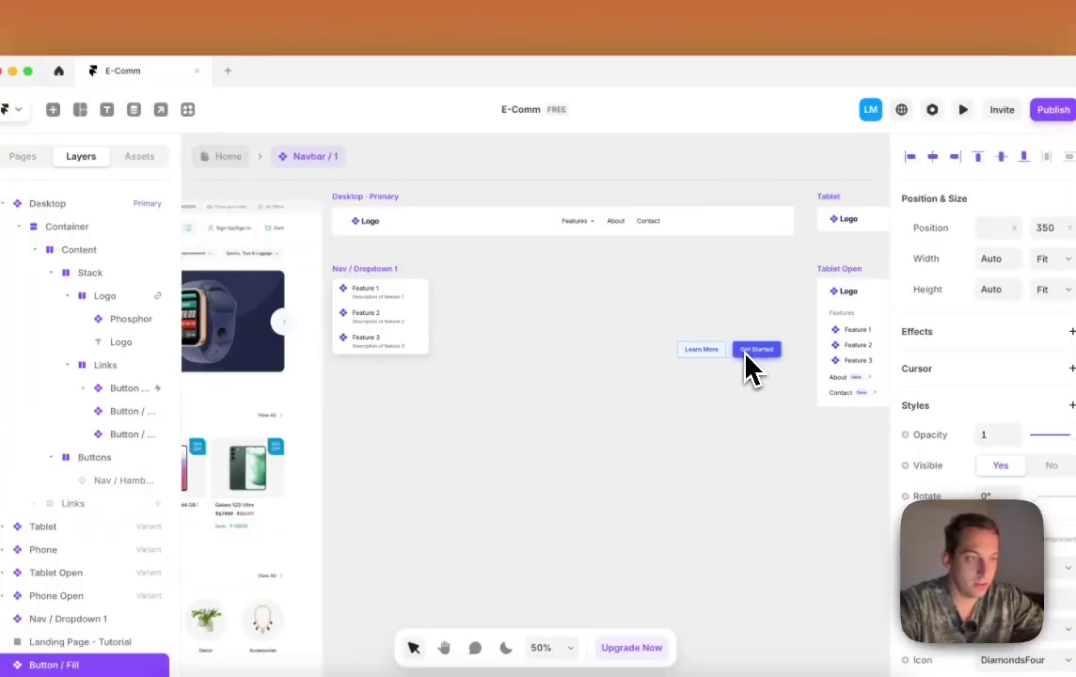
key(BackSpace)
Step: Select the Desktop variant's Buttons stack, collapse the Links and Stack layers, and check the layout against the reference
click(724, 227)
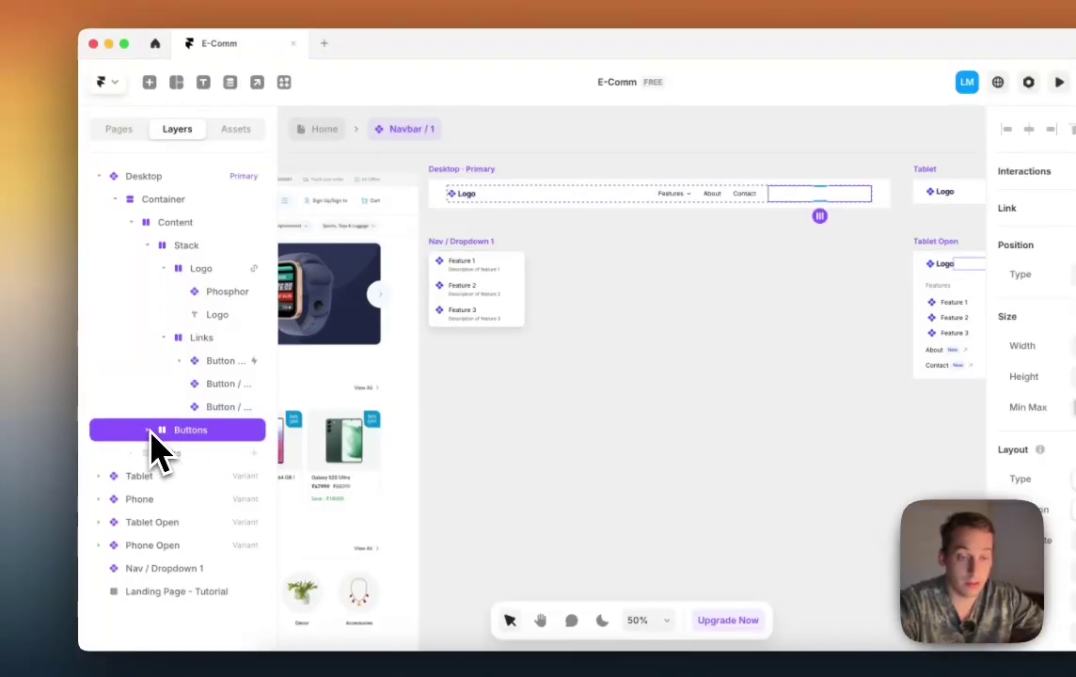
click(165, 338)
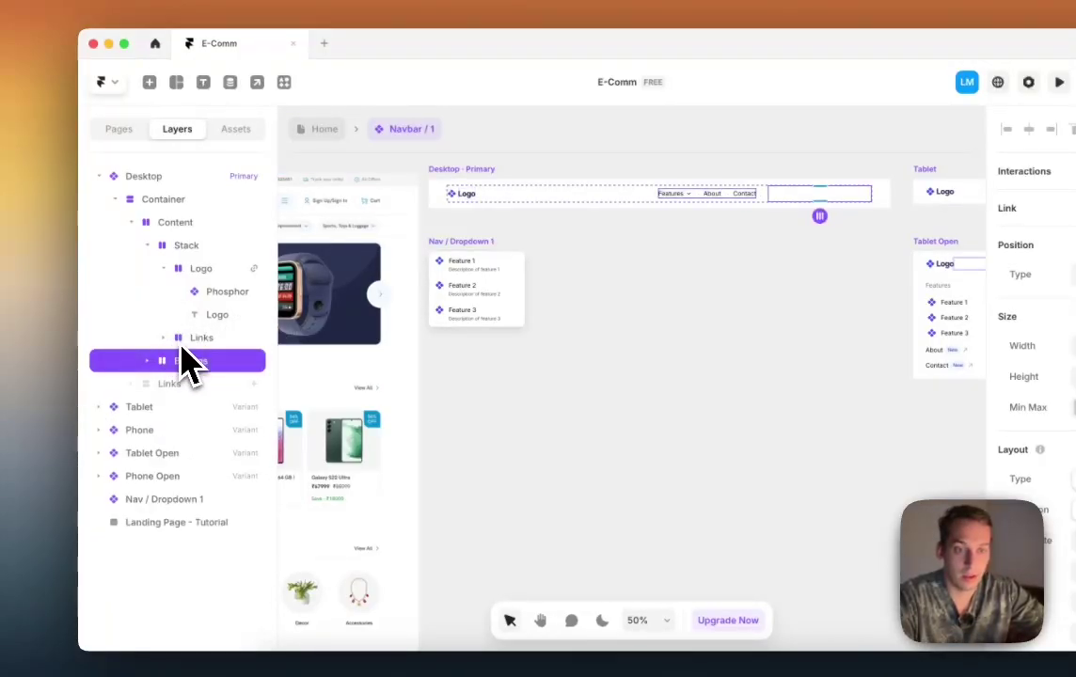
click(164, 339)
click(147, 246)
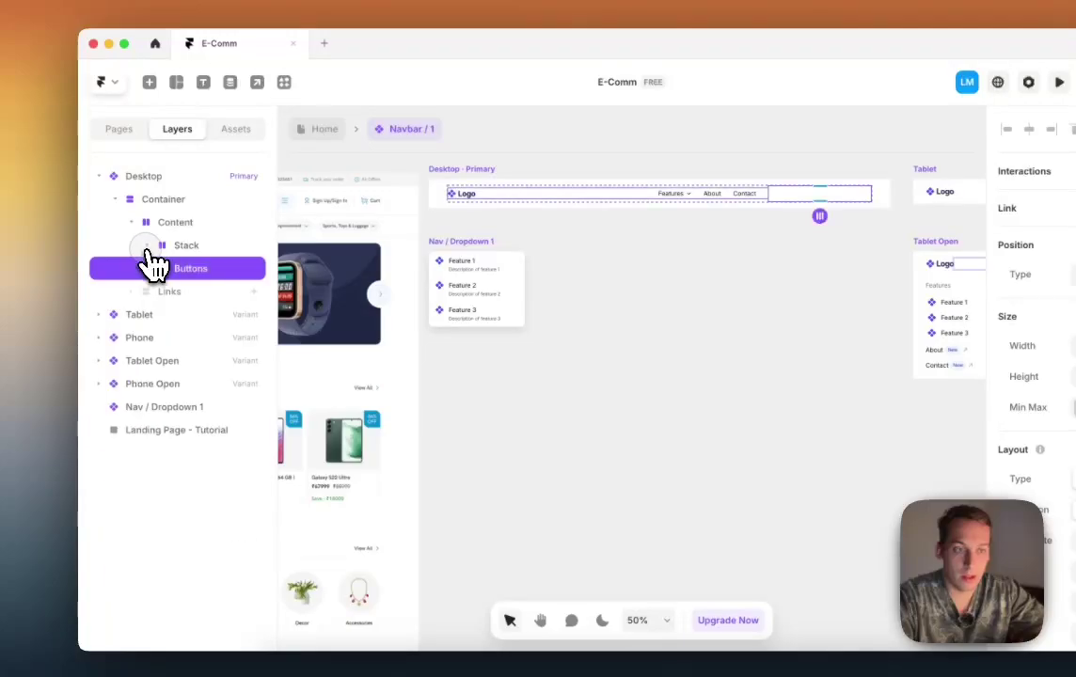
scroll(558, 300, left, 5)
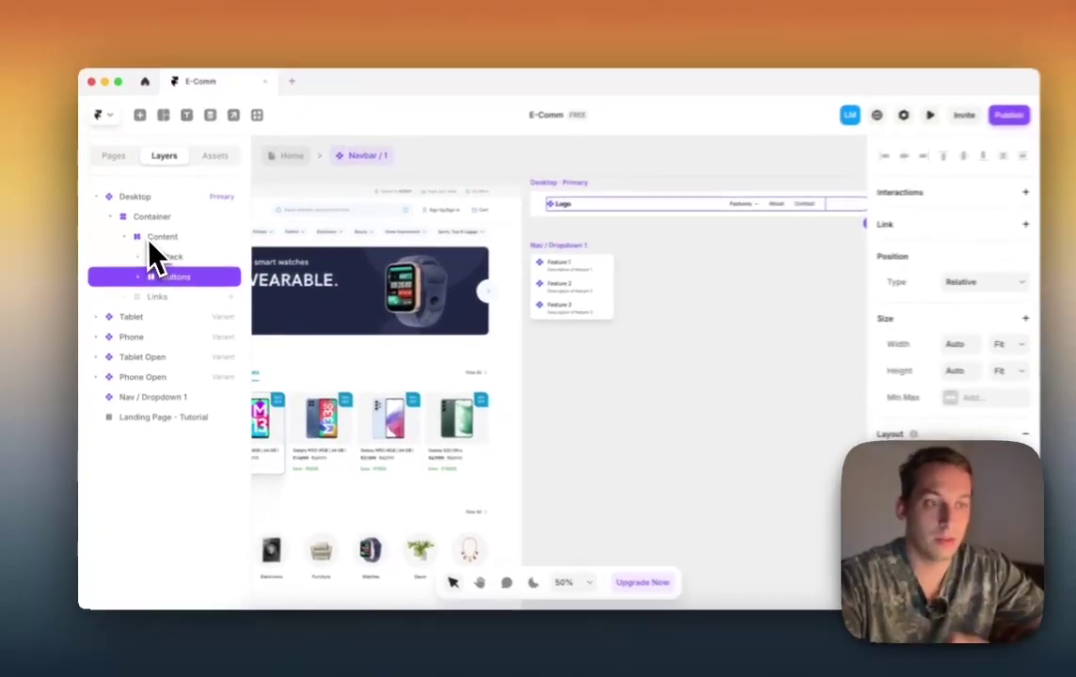
scroll(440, 254, left, 5)
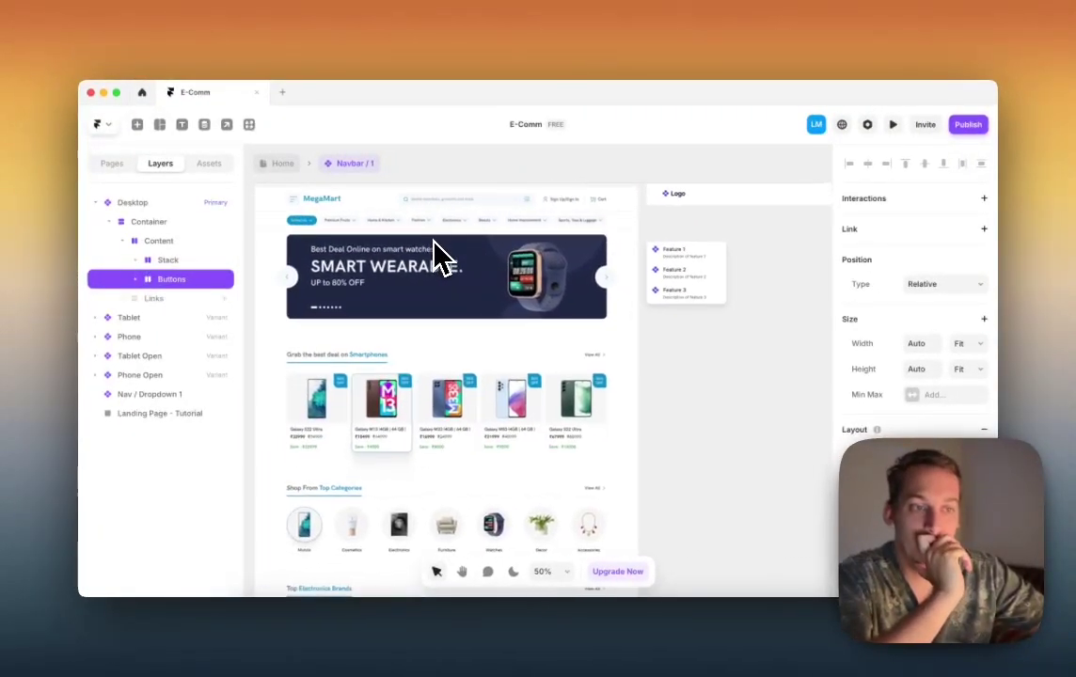
scroll(440, 254, right, 5)
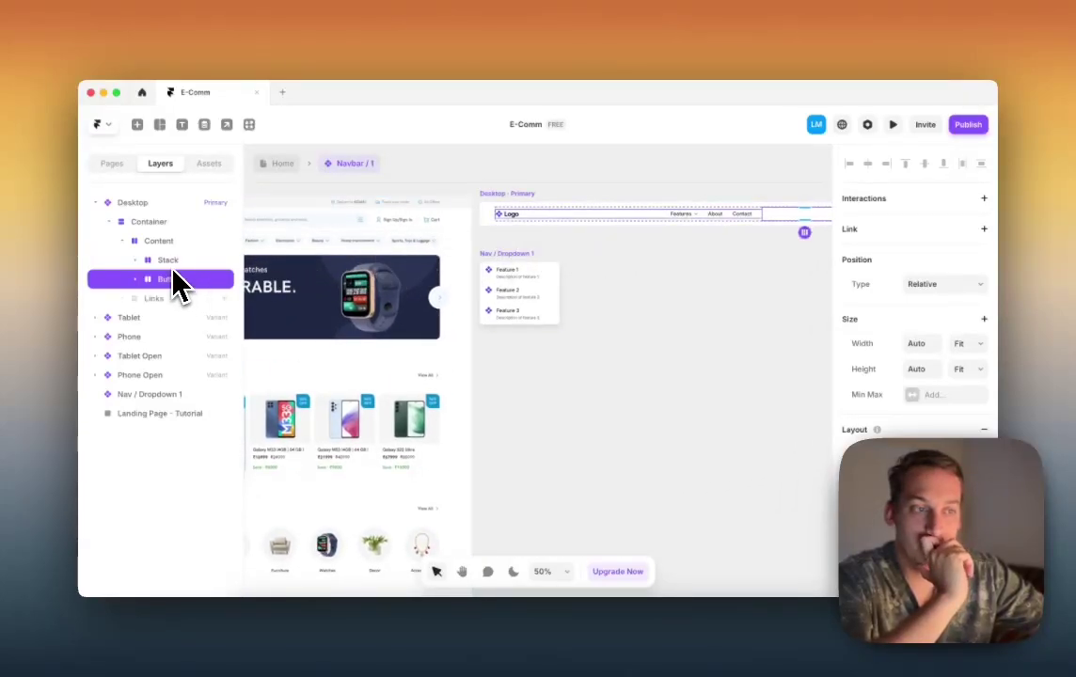
Step: Inspect the Desktop variant's Content, Stack, Logo and Links layers to see how the navbar is structured
click(171, 261)
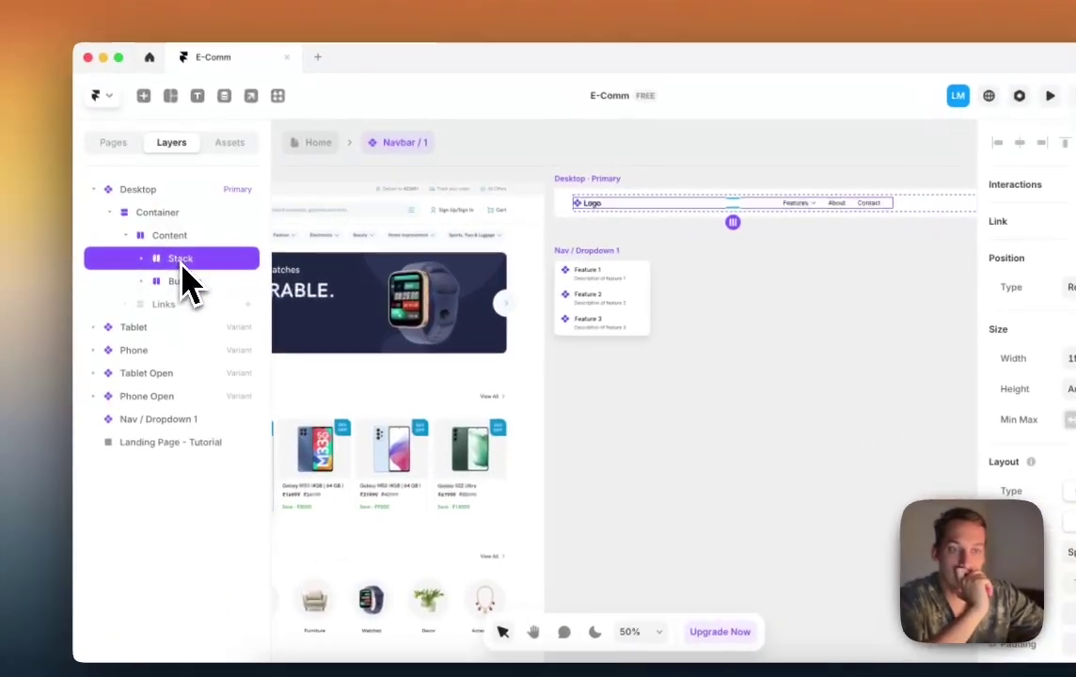
click(184, 237)
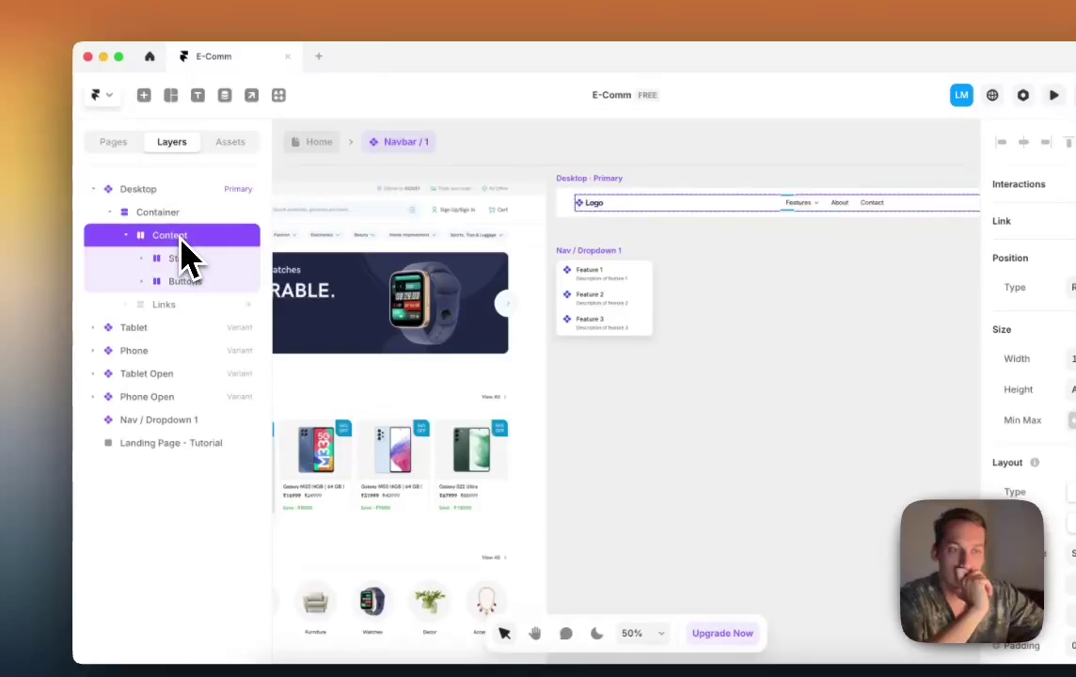
click(186, 263)
click(144, 258)
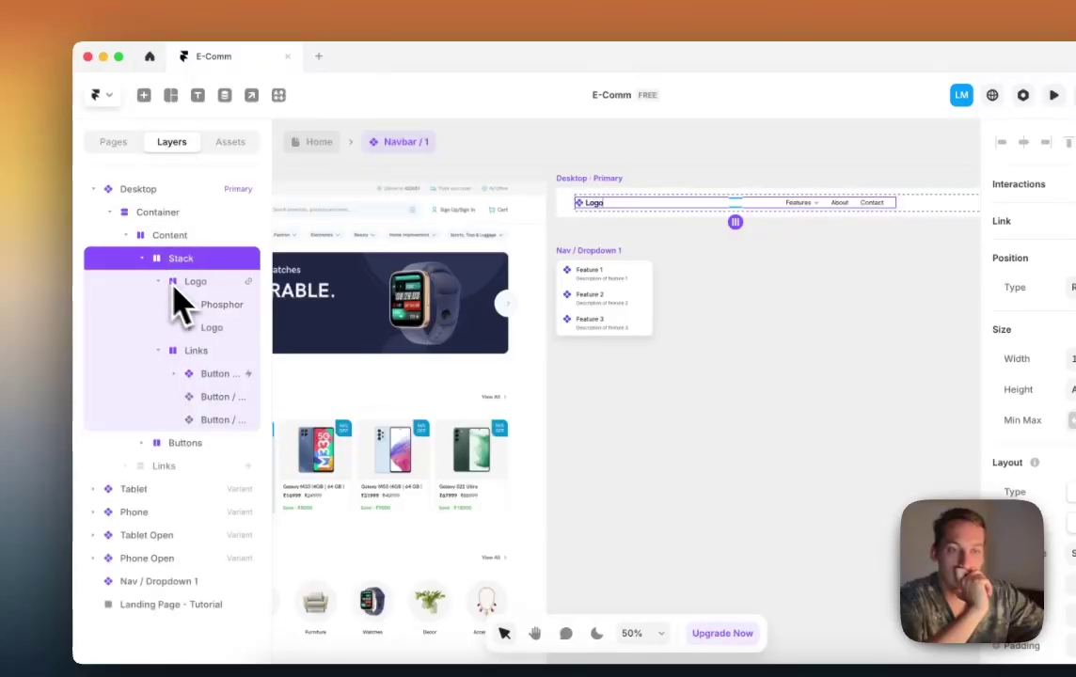
click(191, 282)
click(192, 353)
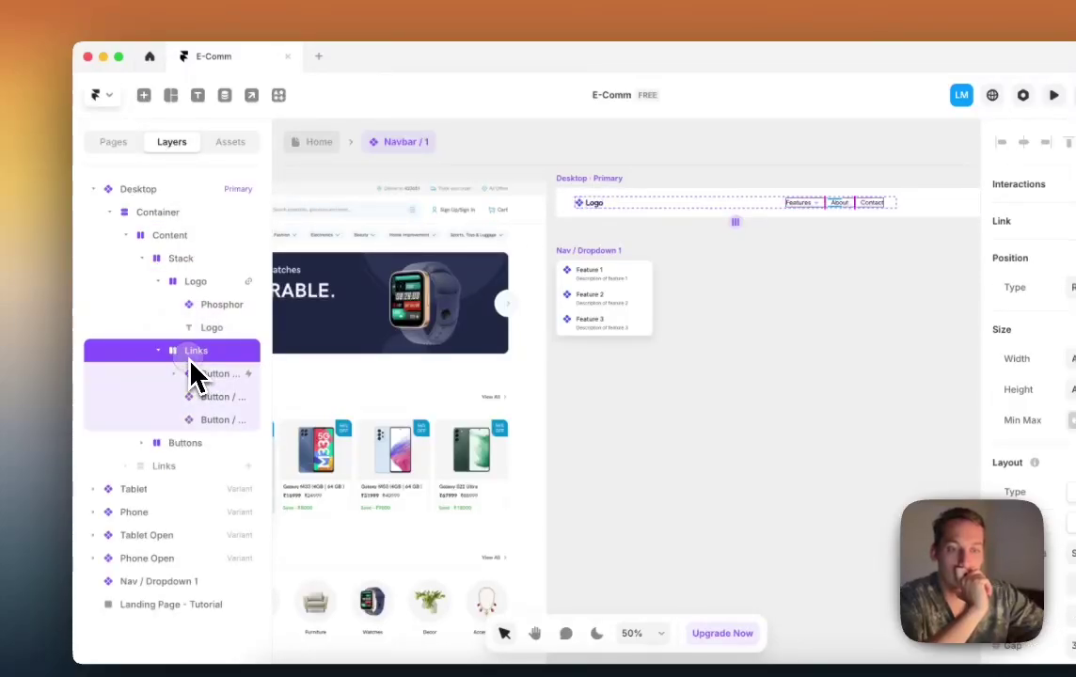
click(197, 288)
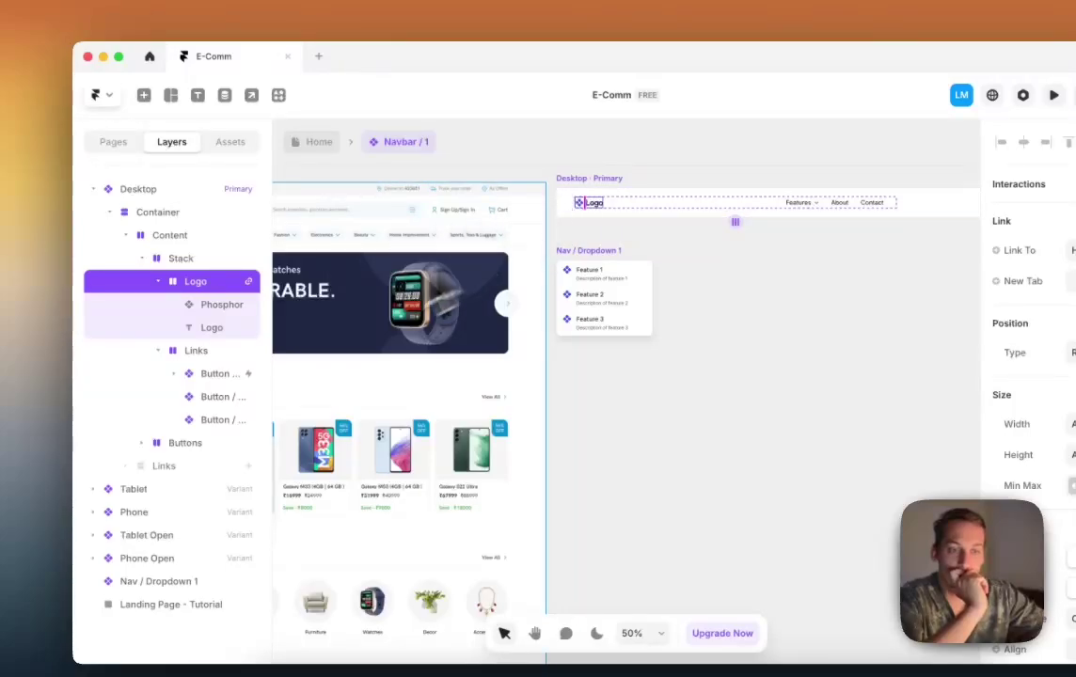
Step: Delete the Features, About and Contact links from the Desktop variant, along with the separate Nav / Dropdown 1 element
click(208, 375)
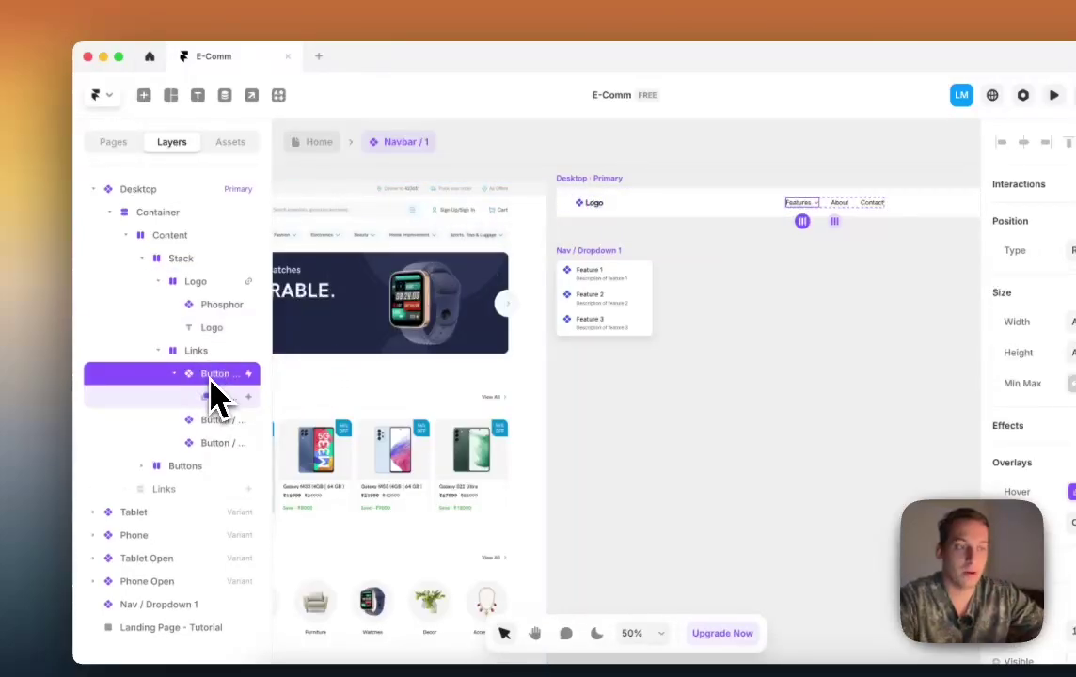
click(232, 446)
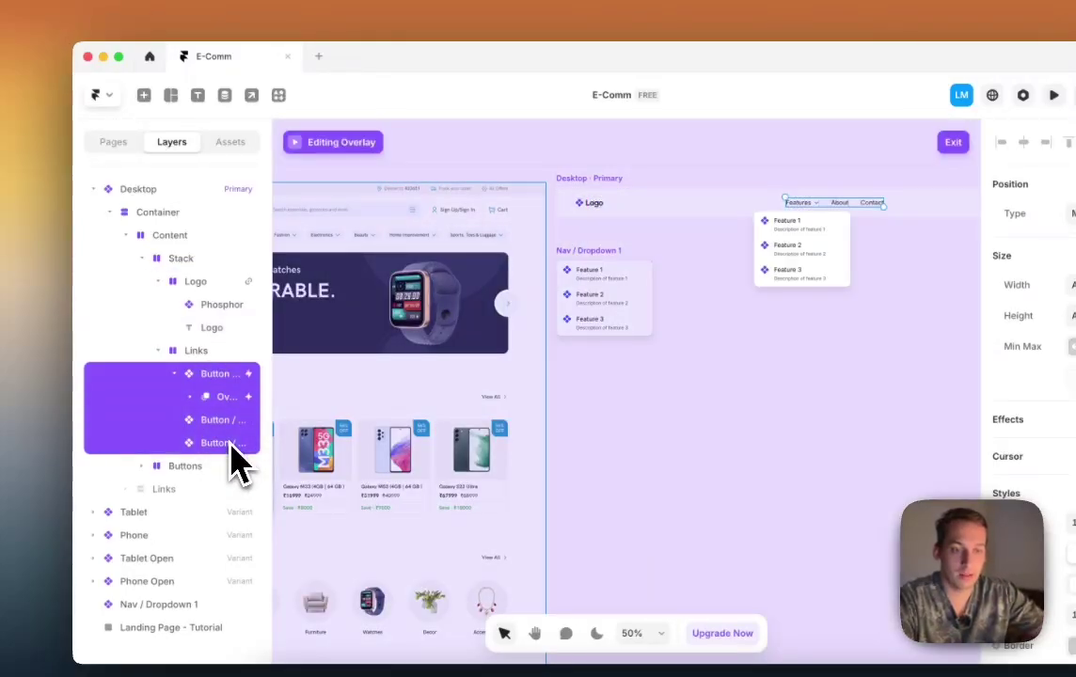
key(BackSpace)
click(610, 265)
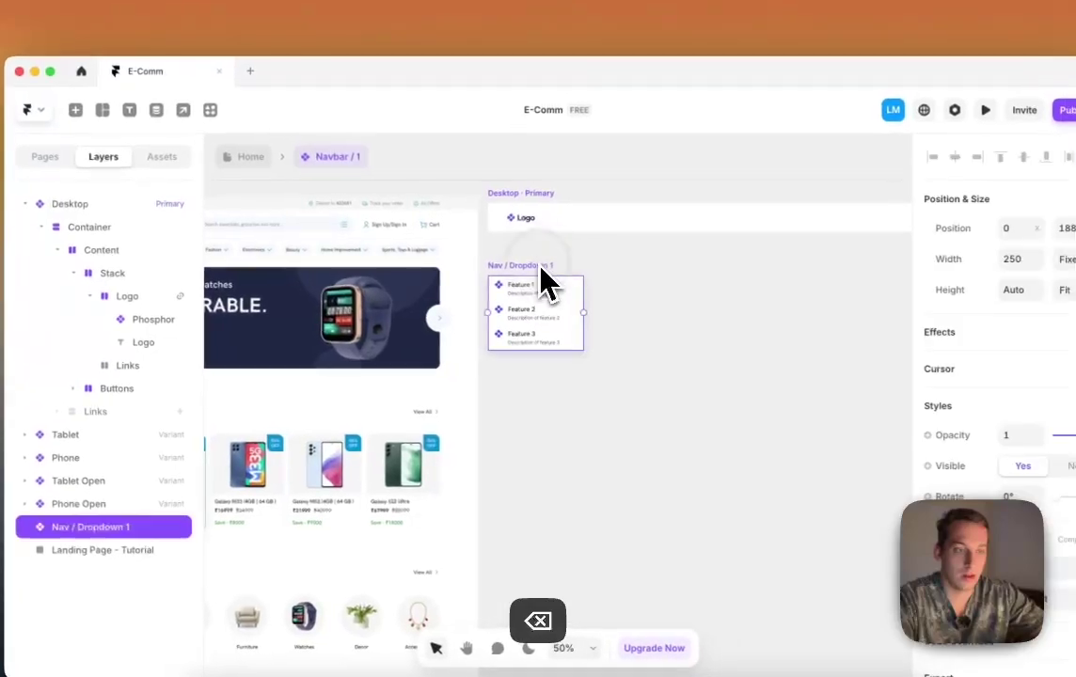
key(BackSpace)
Step: Examine the Tablet Open and Phone Open menus, including the nested Nav / Dropdown 1, and compare the Desktop navbar with the reference header
scroll(602, 282, right, 5)
scroll(625, 315, right, 5)
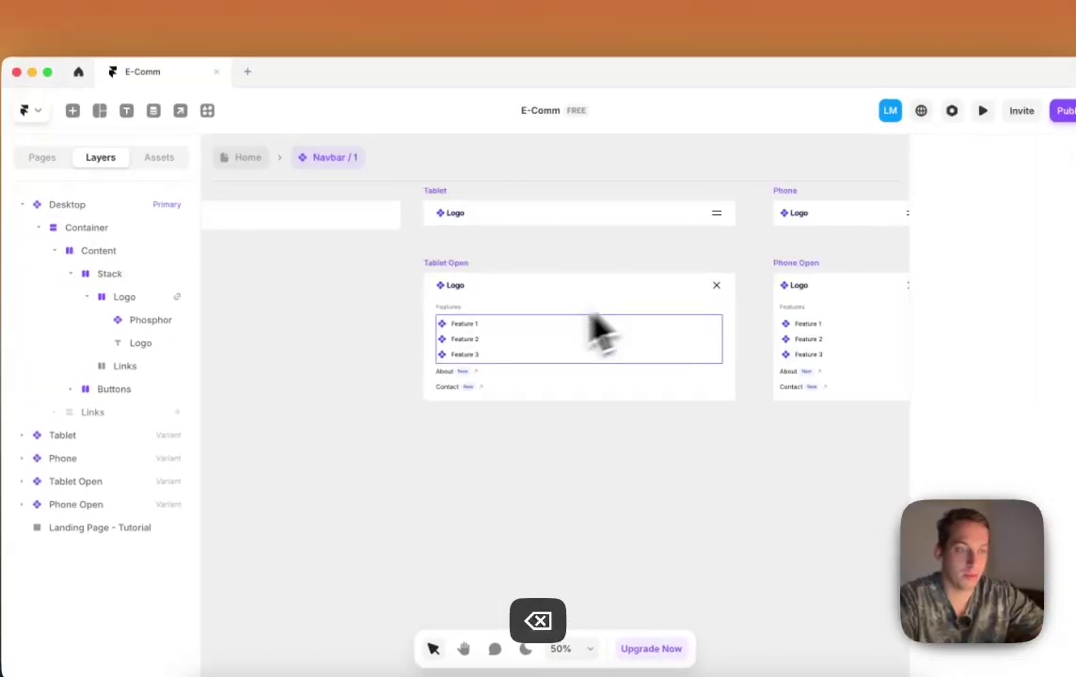
scroll(473, 365, right, 3)
scroll(473, 365, left, 3)
click(457, 367)
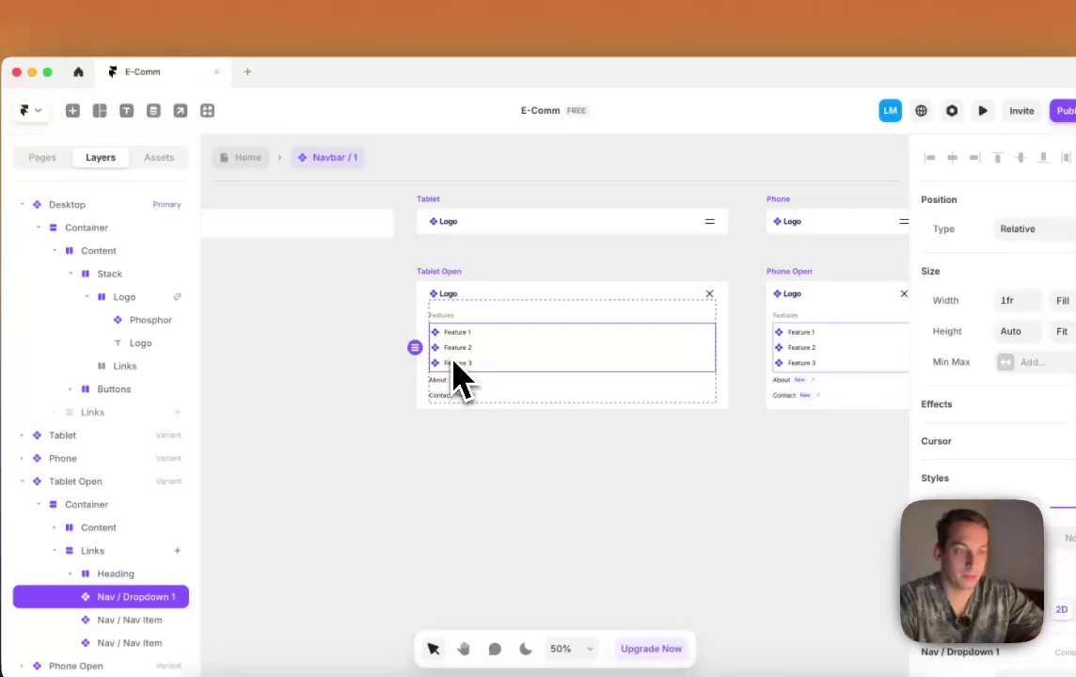
scroll(457, 373, left, 5)
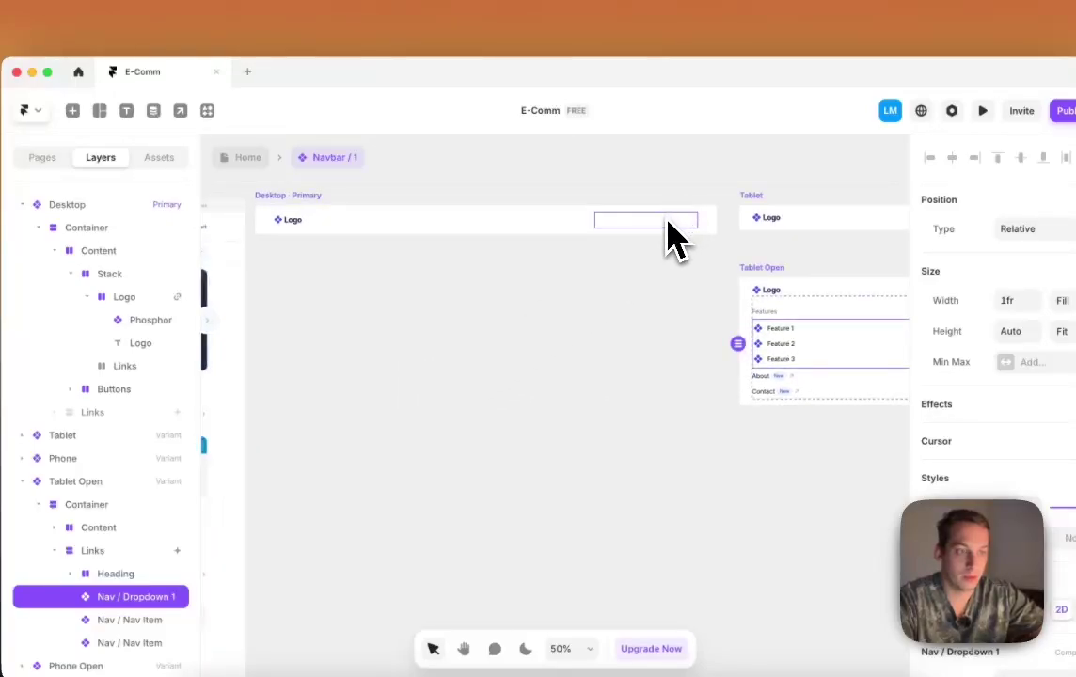
click(576, 348)
scroll(576, 348, left, 6)
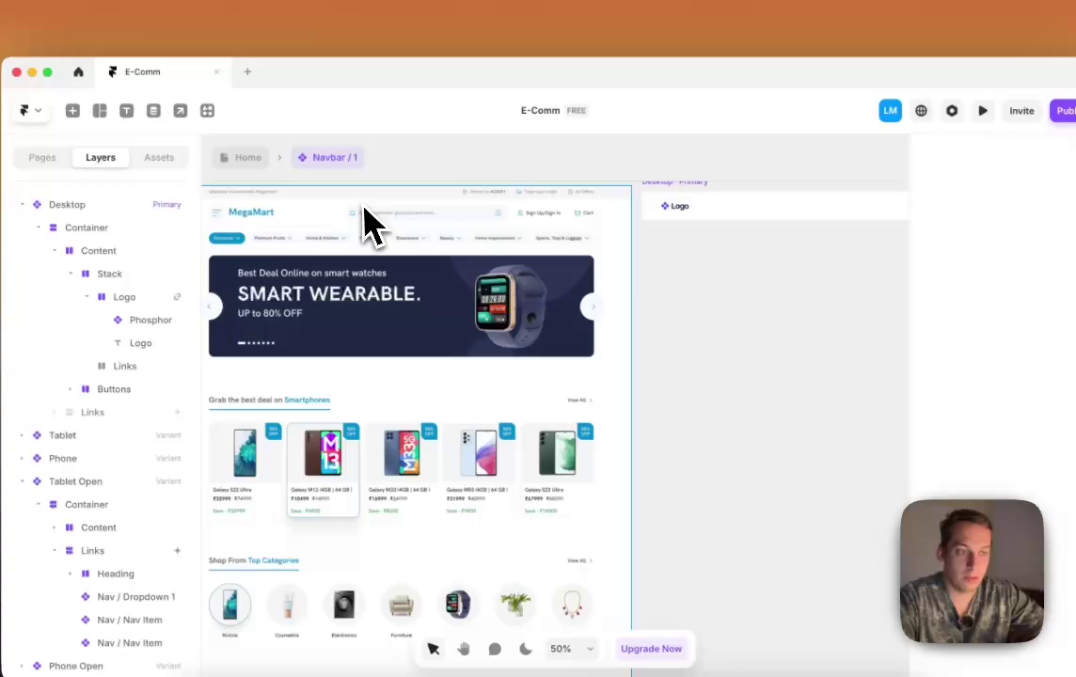
Step: Copy the Track your order stack from the Banners / Simple component into the Navbar / 1 component
scroll(470, 225, right, 3)
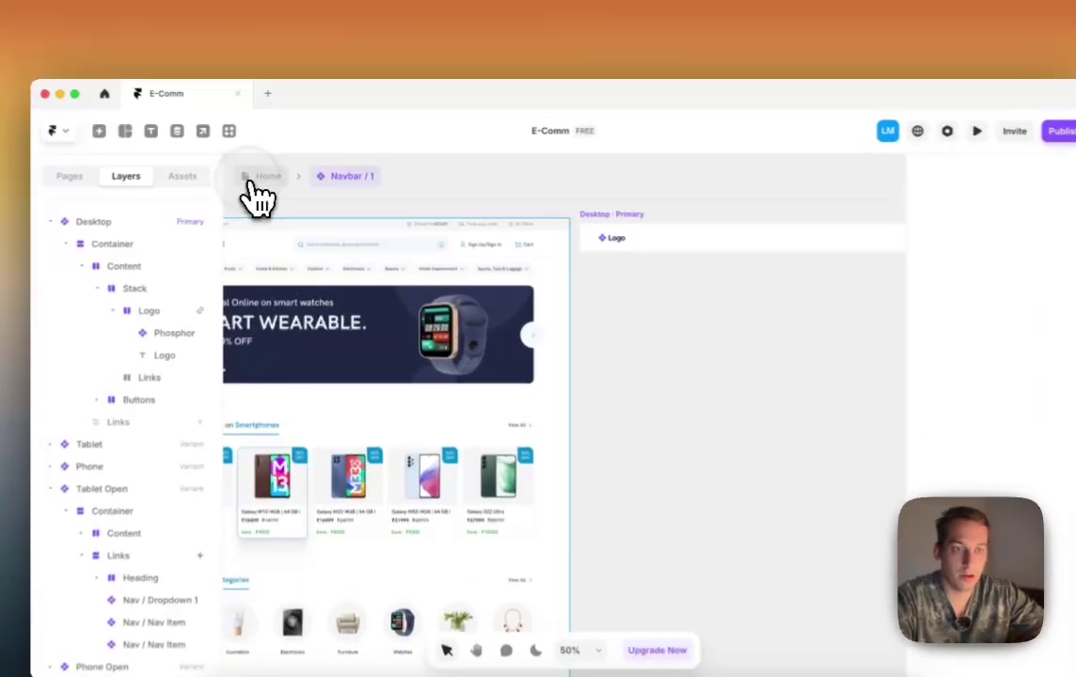
click(277, 164)
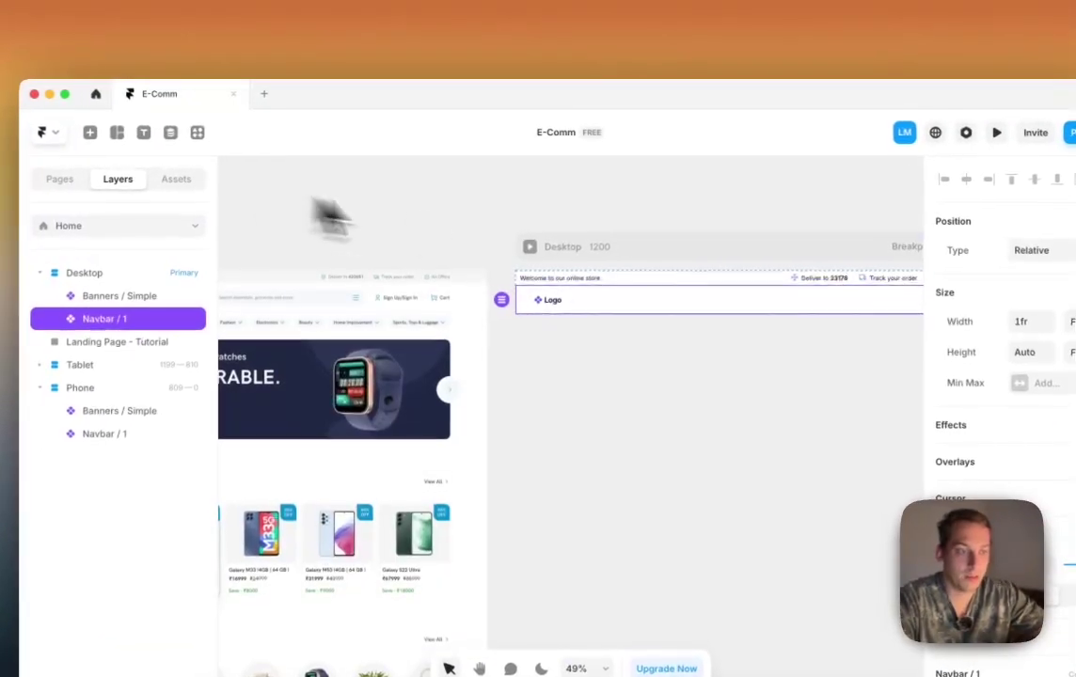
click(649, 291)
double_click(649, 291)
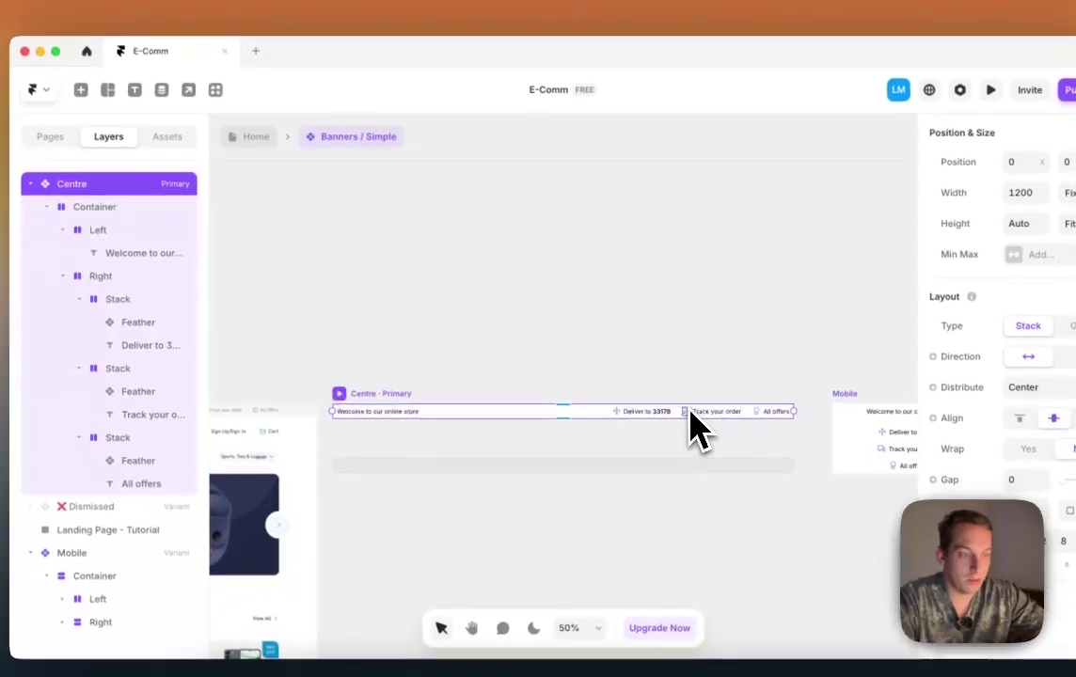
click(701, 431)
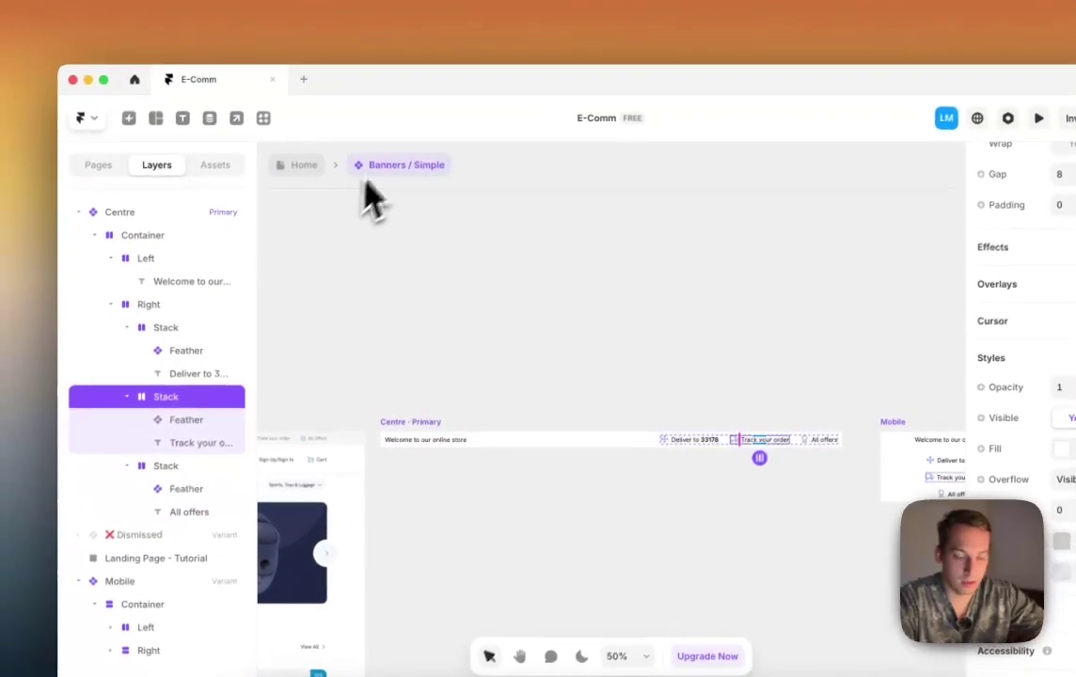
key(super+c)
click(254, 135)
click(767, 291)
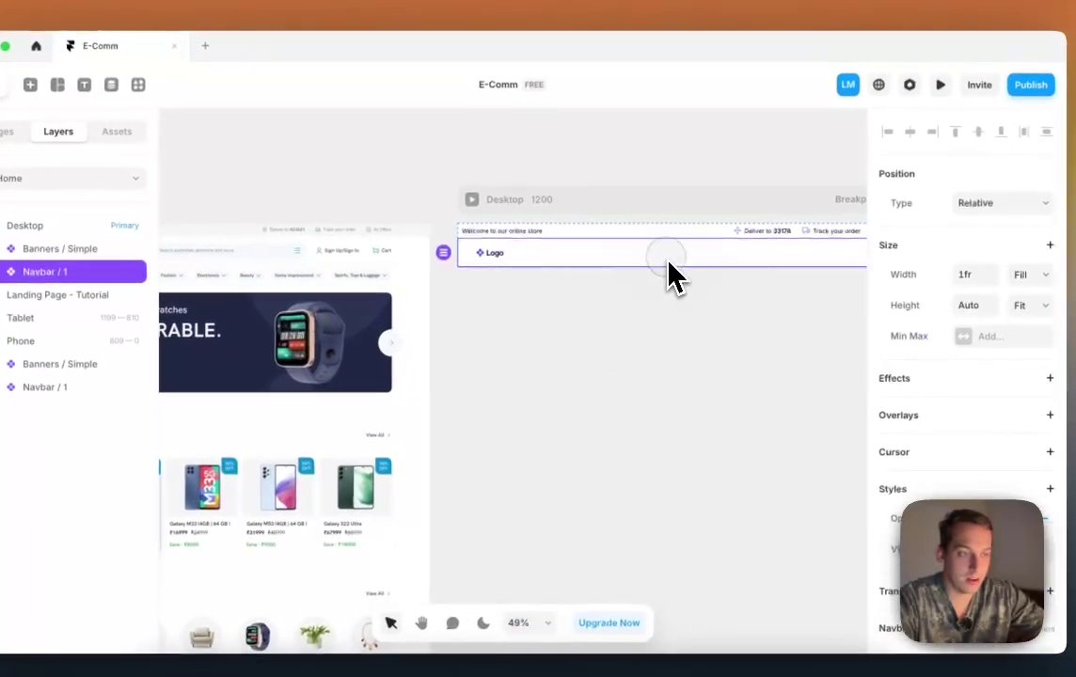
double_click(767, 291)
key(super+v)
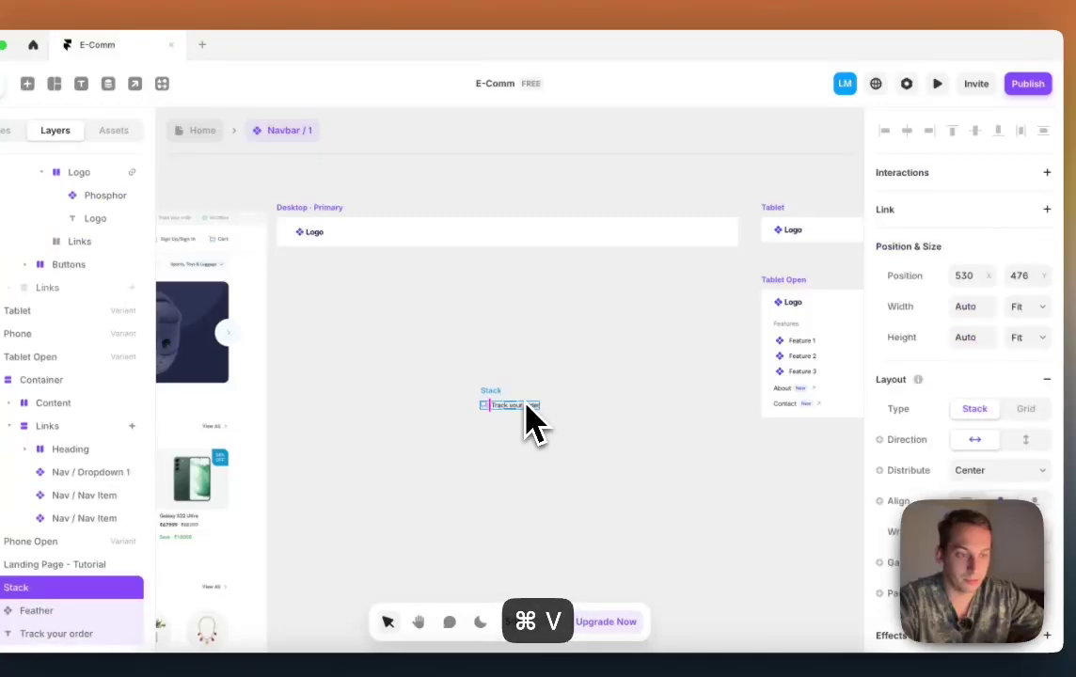
Step: Change the pasted stack's text to "Sign up/Sign in"
scroll(518, 433, left, 2)
scroll(574, 423, up, 3)
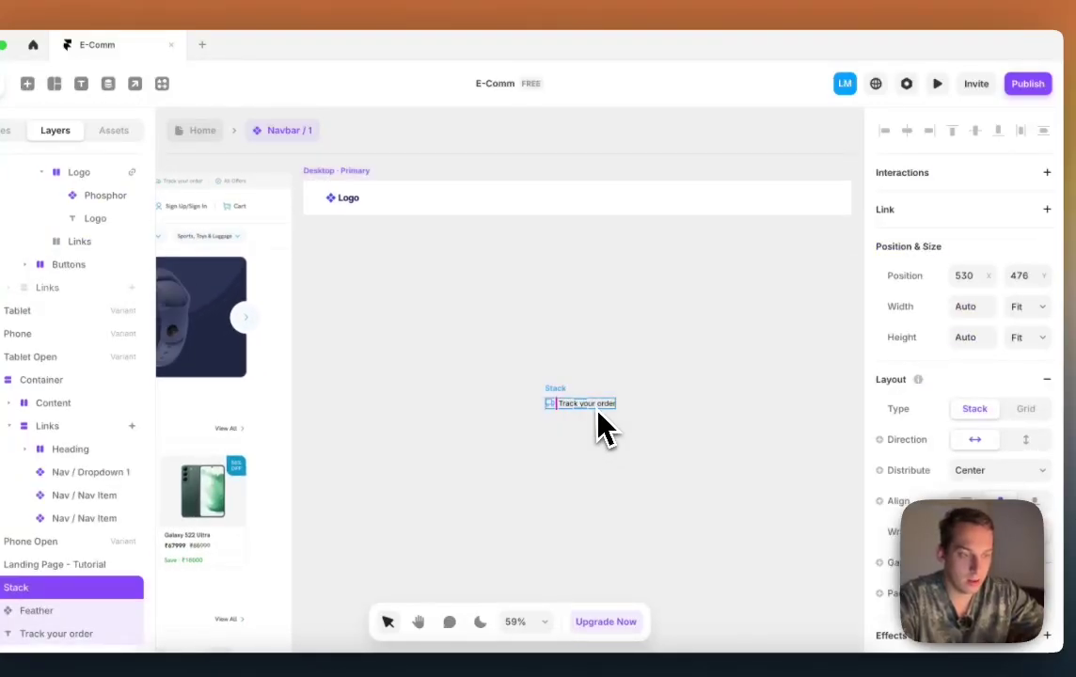
click(587, 406)
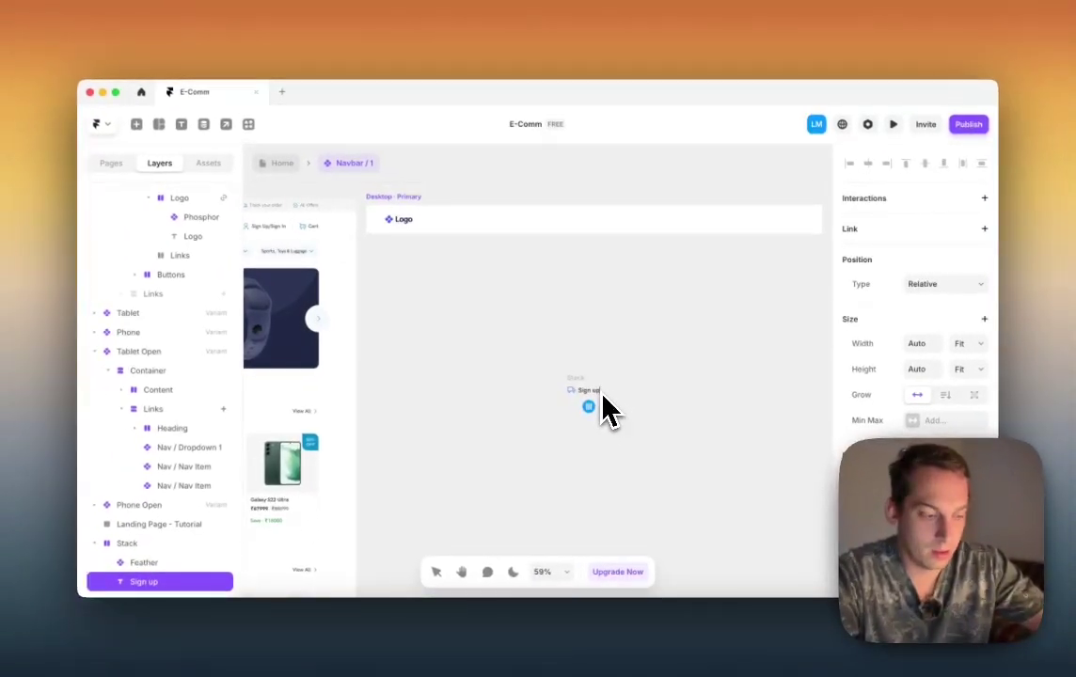
text(/Sign in)
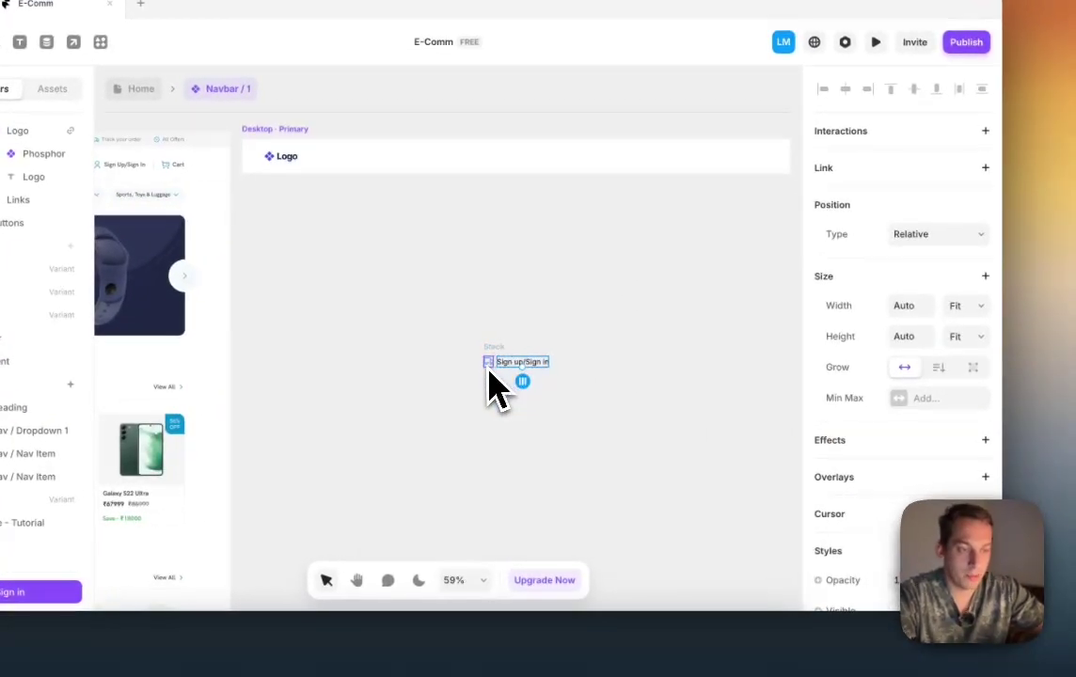
Step: Set the Feather icon beside the Sign up/Sign in text to User
click(489, 369)
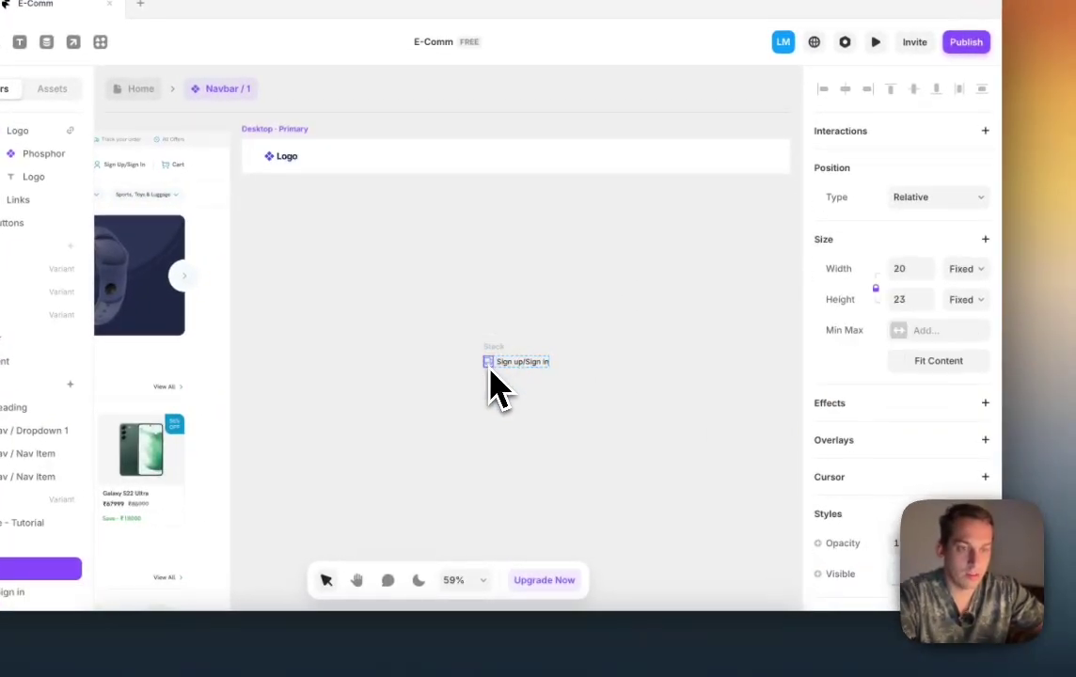
scroll(894, 452, down, 5)
click(953, 423)
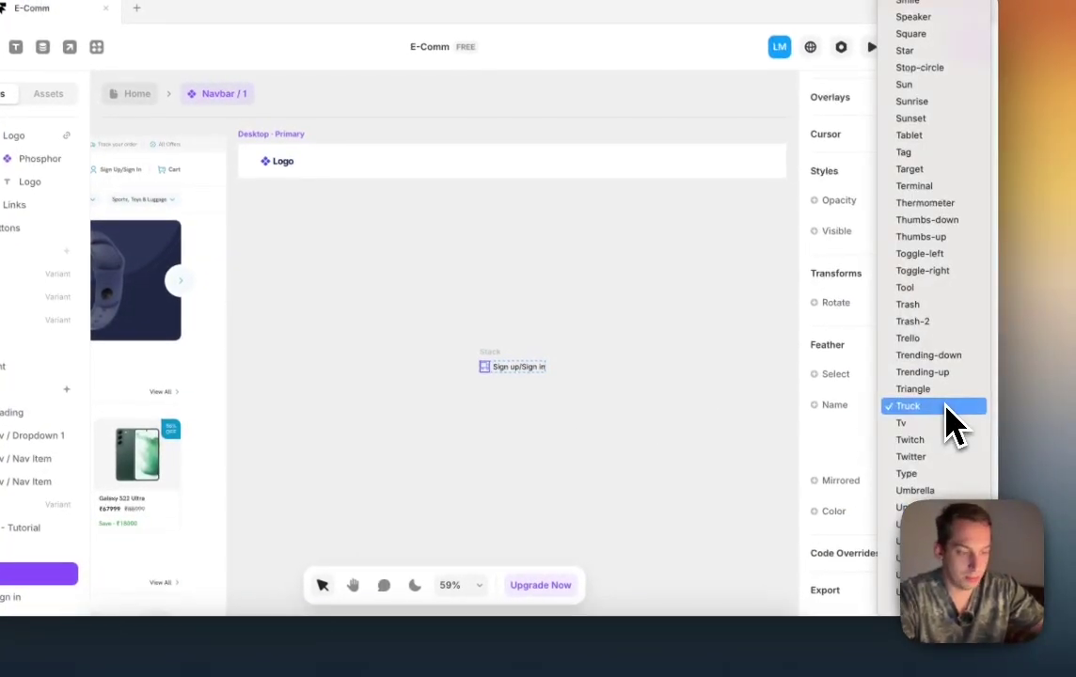
scroll(953, 428, up, 10)
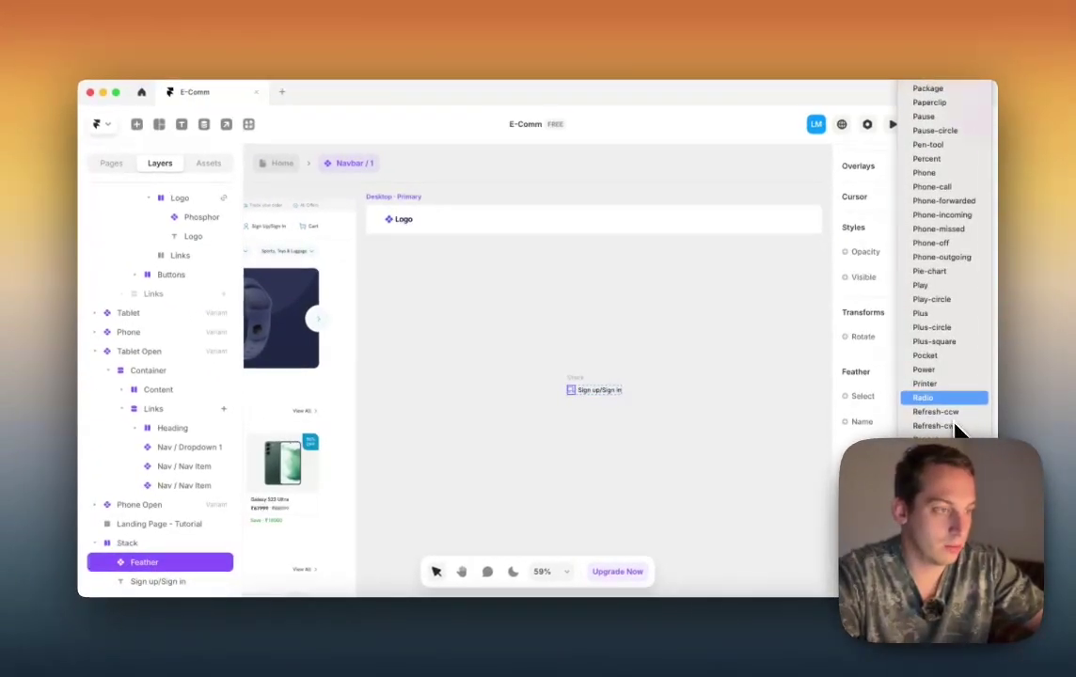
text(pe)
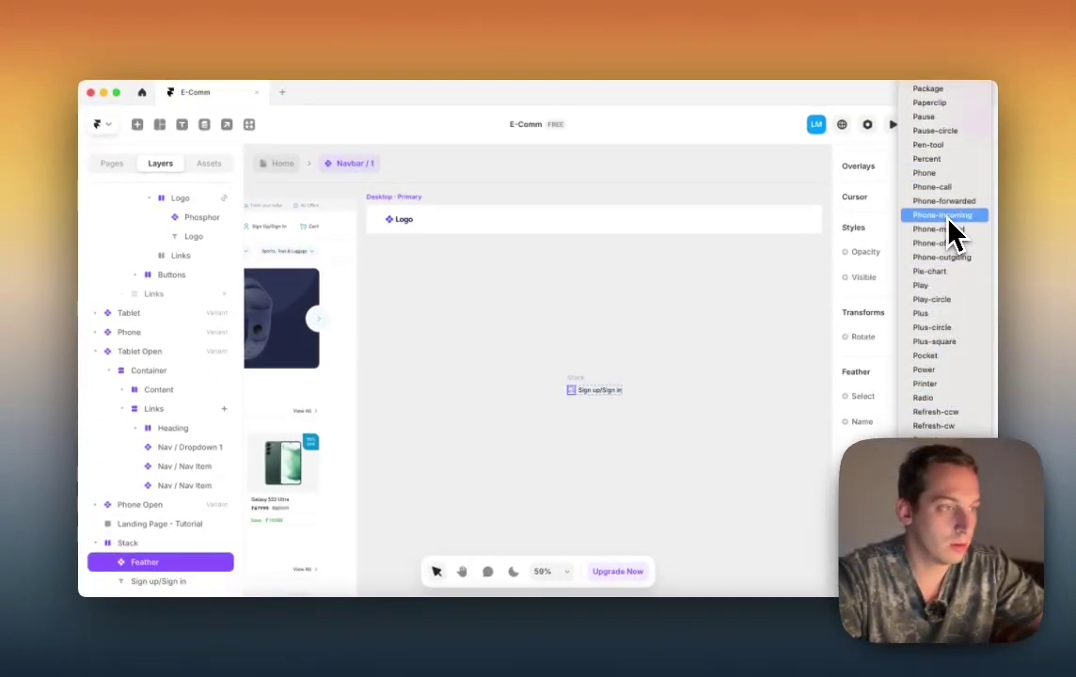
scroll(951, 222, up, 2)
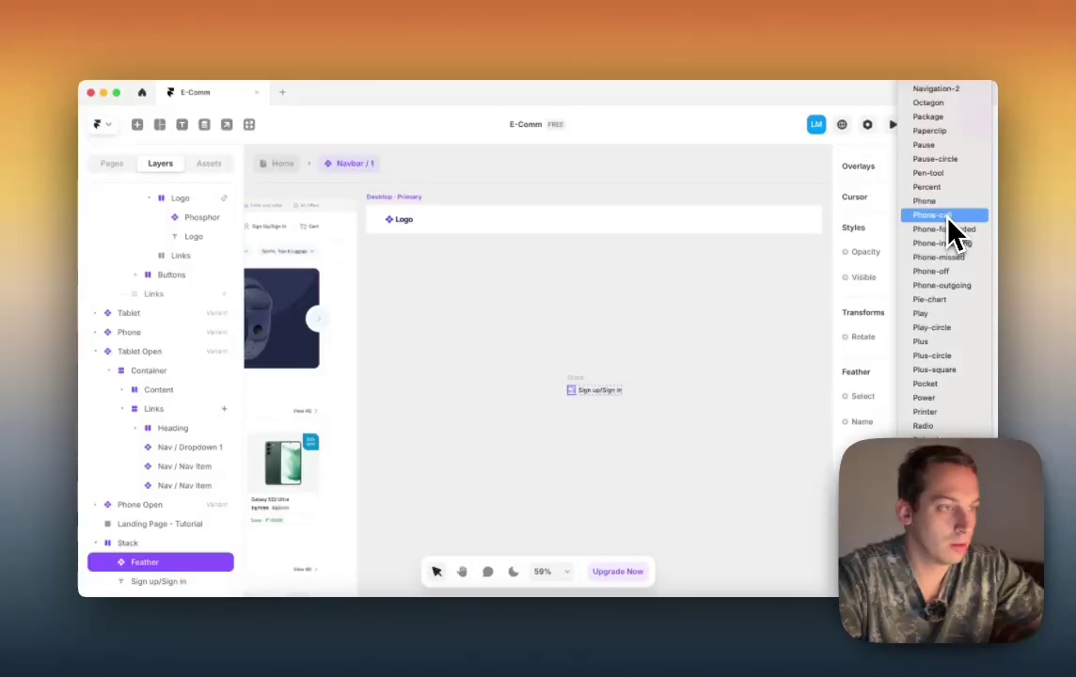
scroll(954, 232, down, 10)
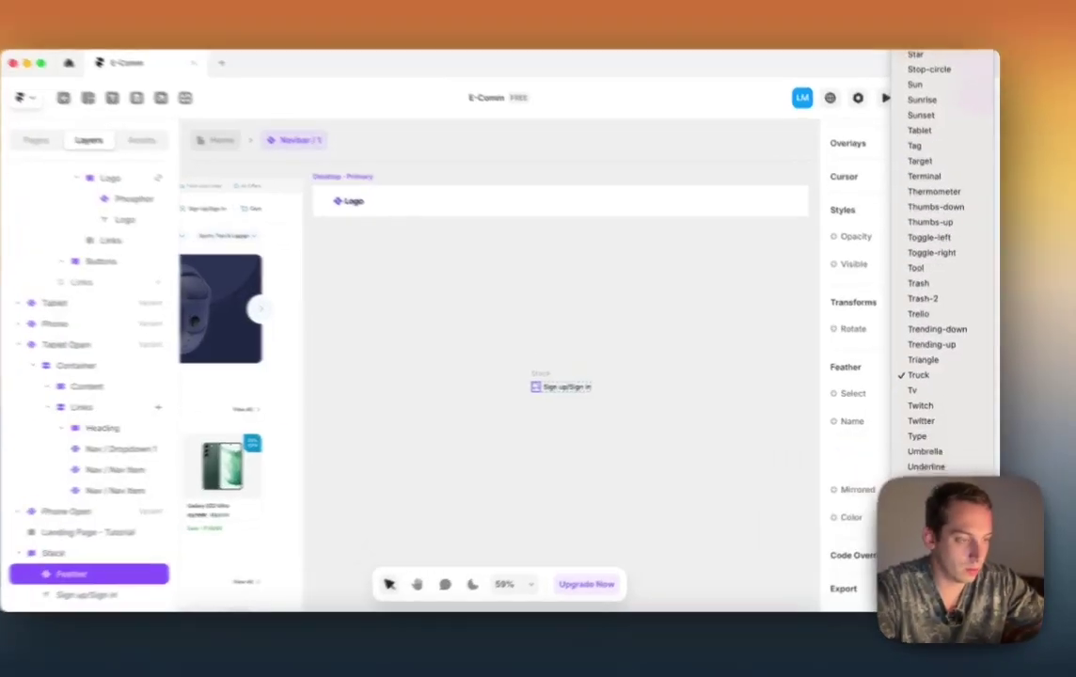
text(user)
key(Return)
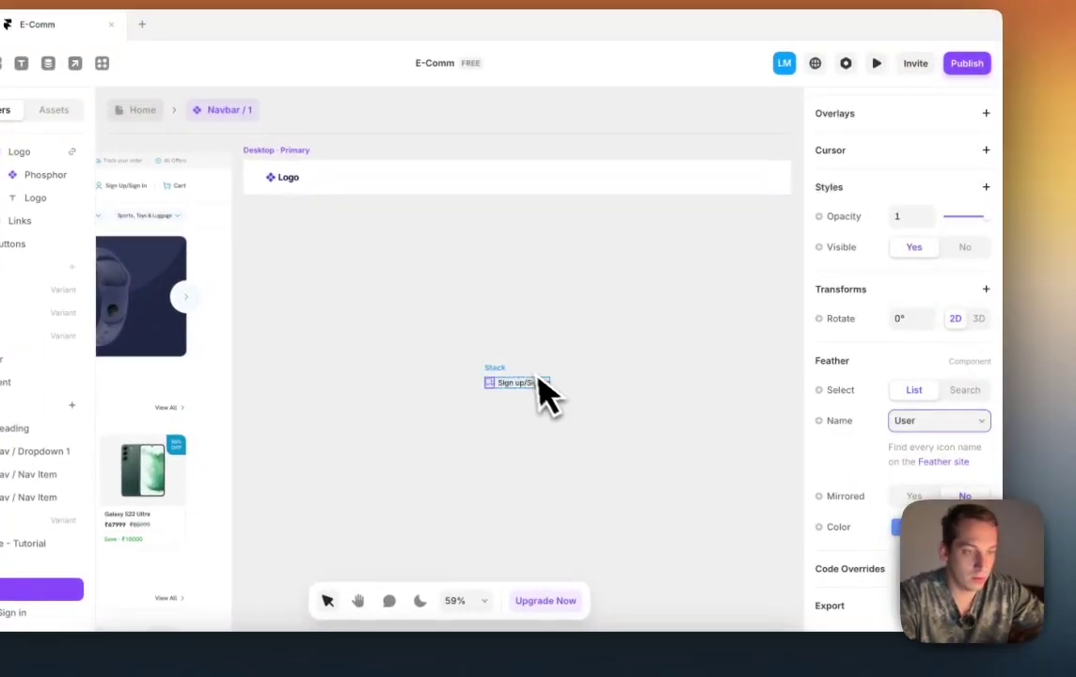
Step: Duplicate the Sign up/Sign in stack beside itself as a "Cart" item with a shopping cart icon
click(503, 365)
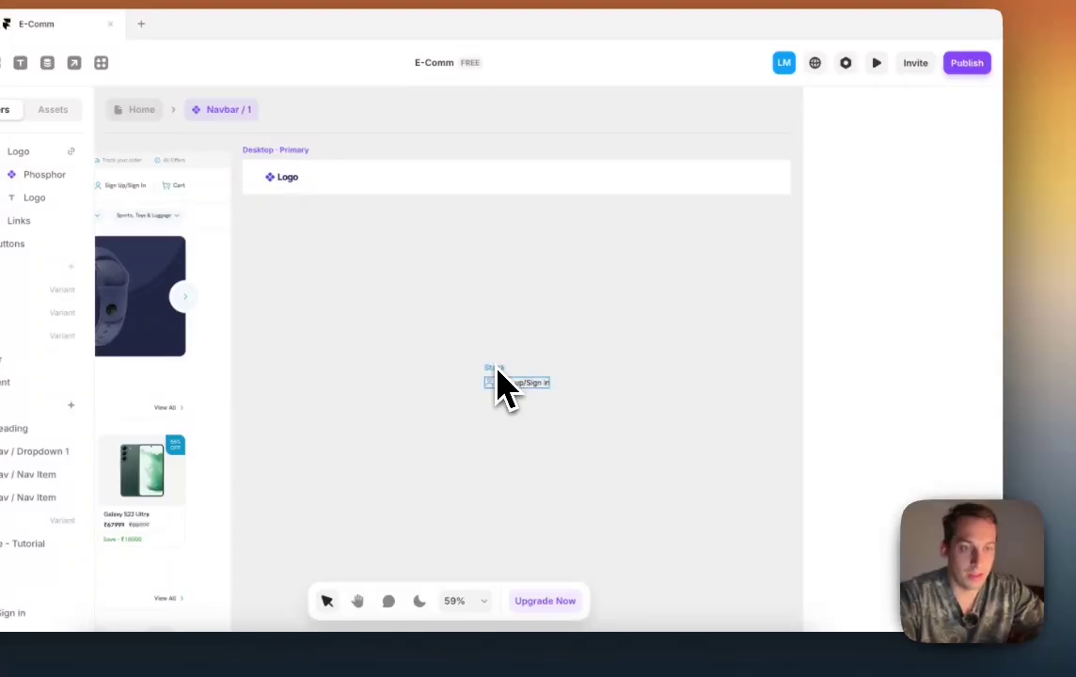
drag(499, 381, 603, 384)
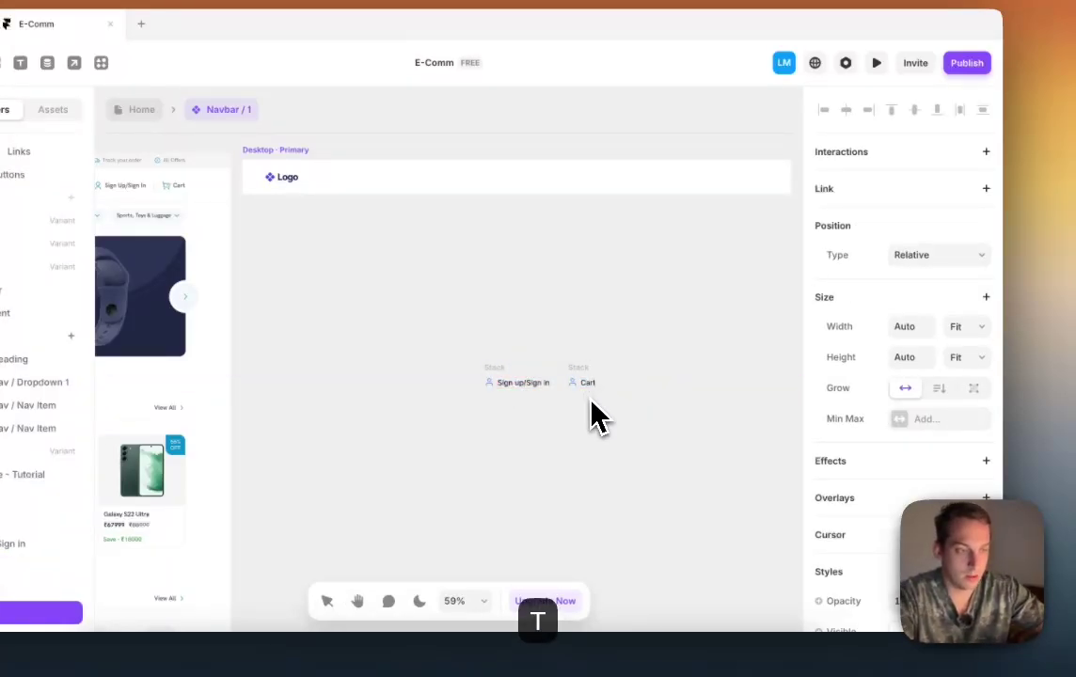
click(573, 384)
scroll(861, 438, down, 5)
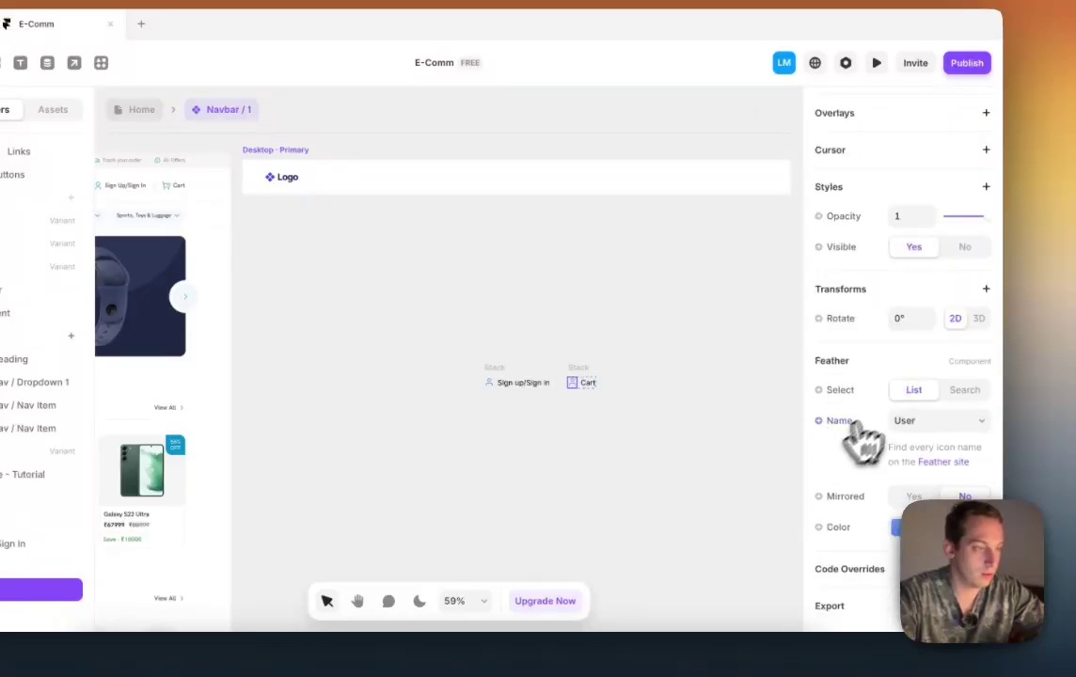
click(927, 421)
key(c)
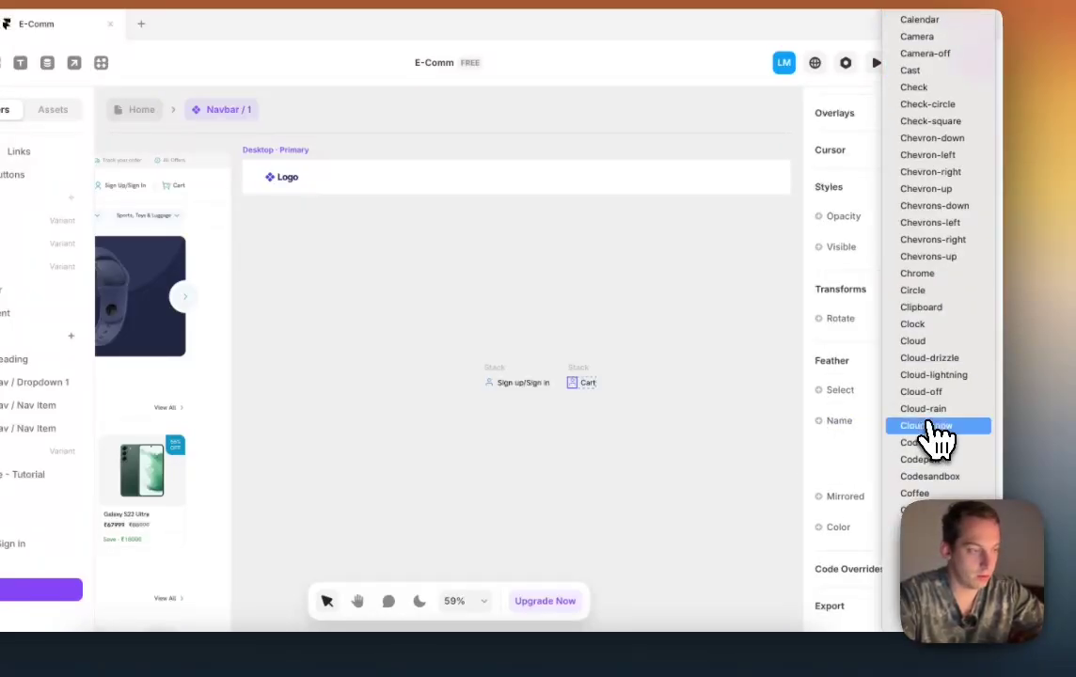
scroll(931, 113, up, 3)
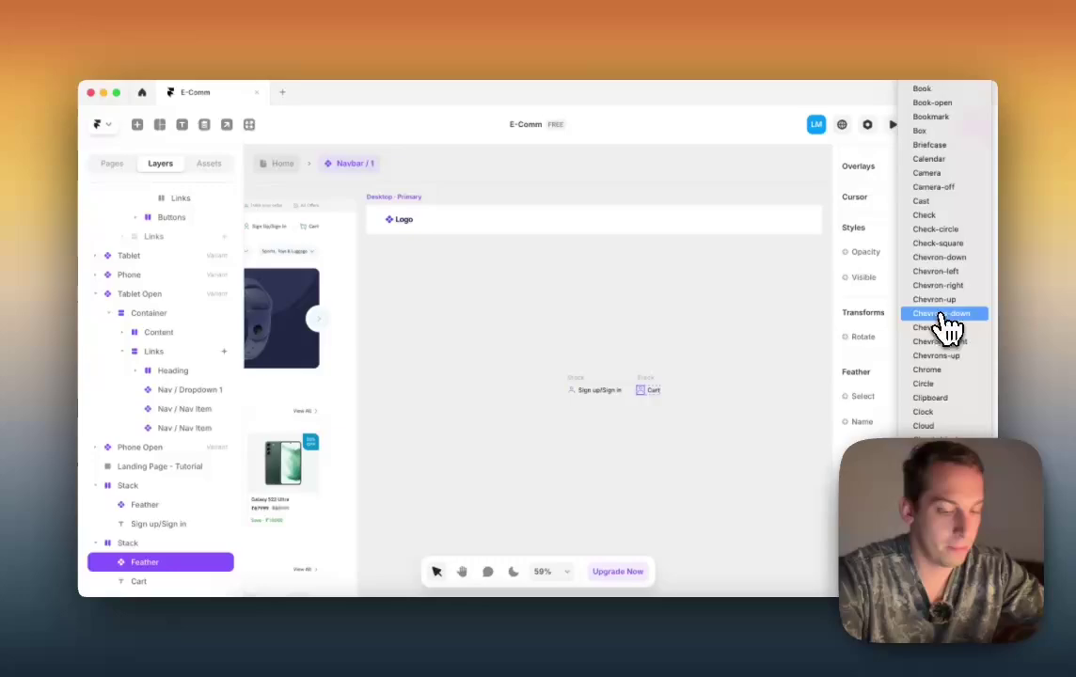
scroll(948, 330, down, 15)
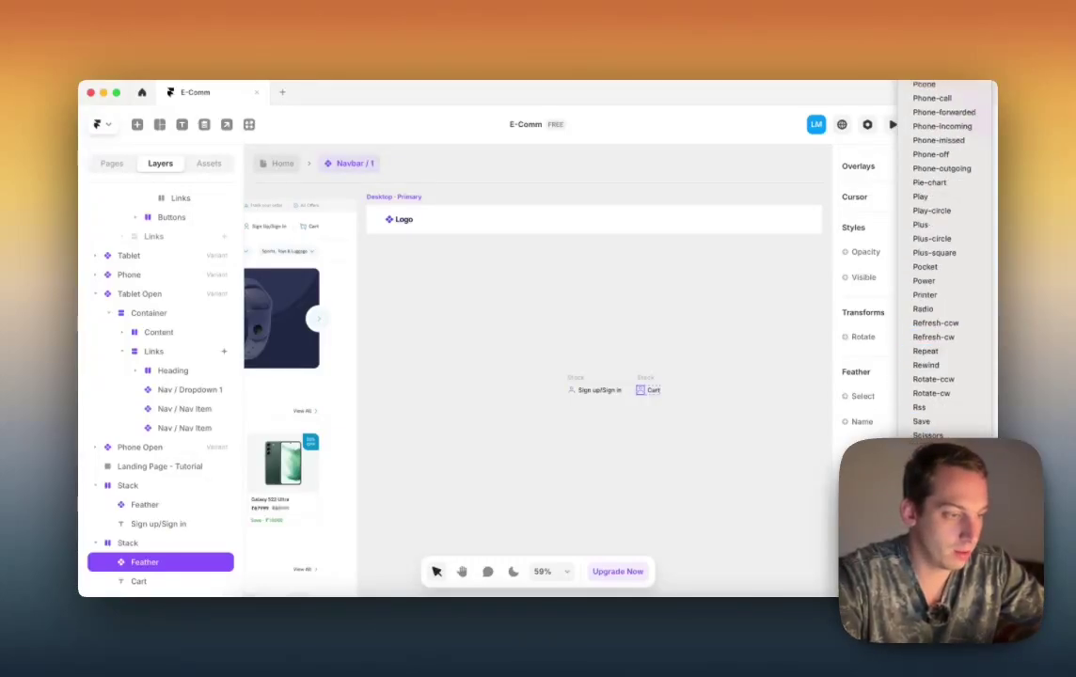
scroll(937, 329, down, 2)
click(936, 424)
click(686, 377)
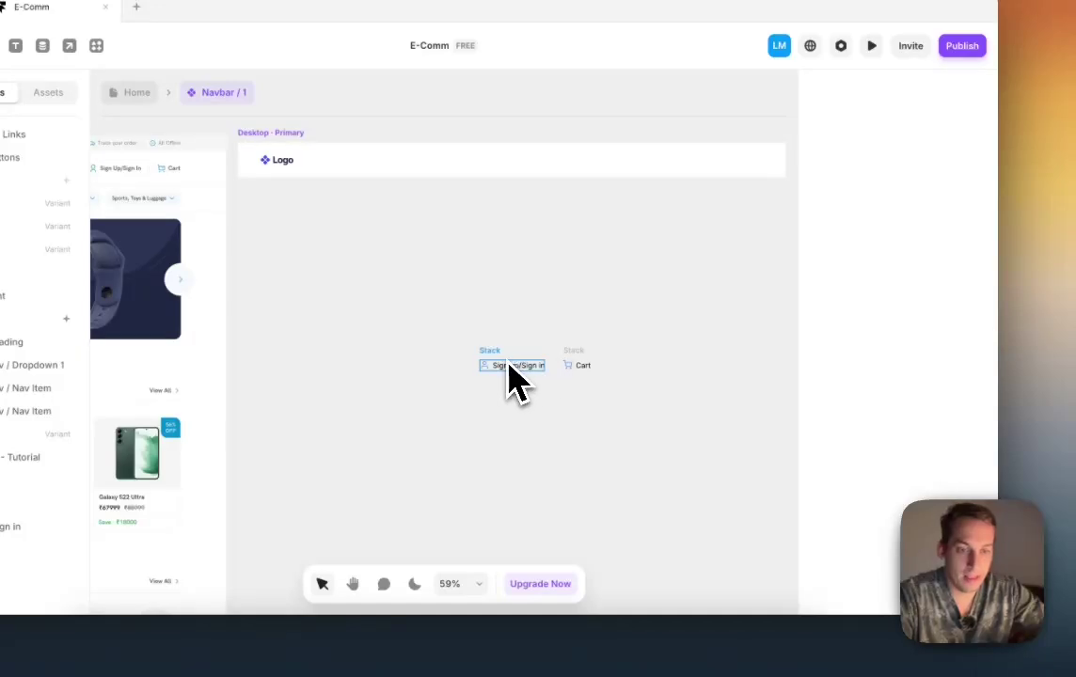
Step: Move the Sign up/Sign in stack into the Desktop variant's Buttons stack and place the Cart stack beside it in the navbar
drag(508, 364, 688, 165)
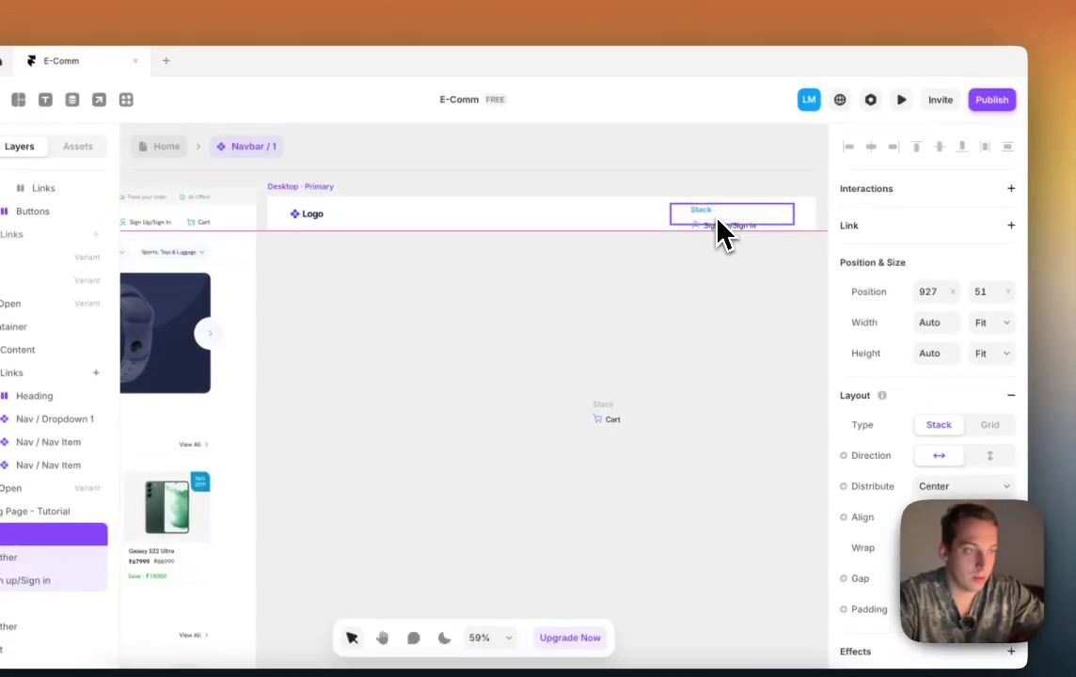
drag(717, 219, 712, 228)
drag(623, 407, 735, 215)
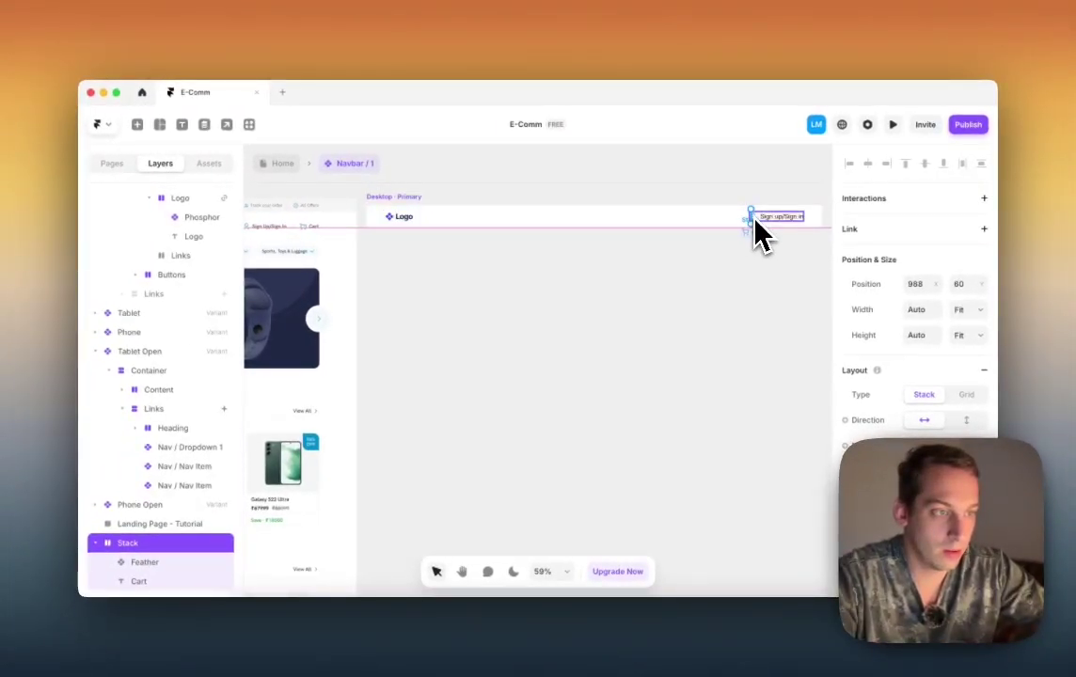
drag(753, 218, 752, 216)
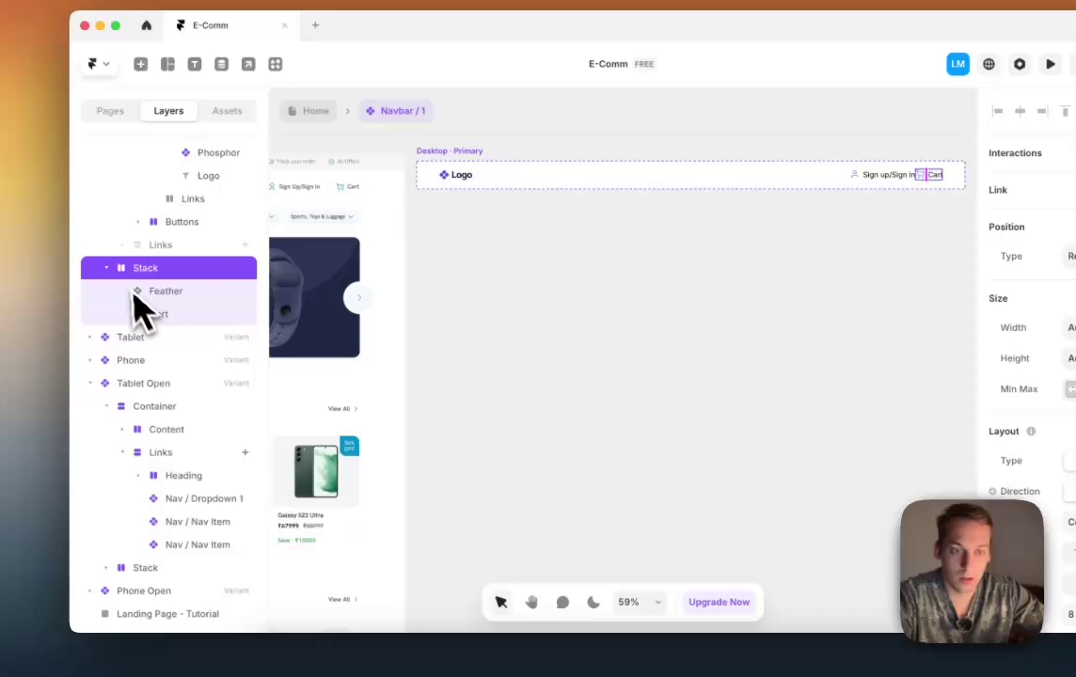
Step: Nest the Cart stack inside the Desktop variant's Buttons stack after Sign up/Sign in, and collapse both item stacks
click(86, 339)
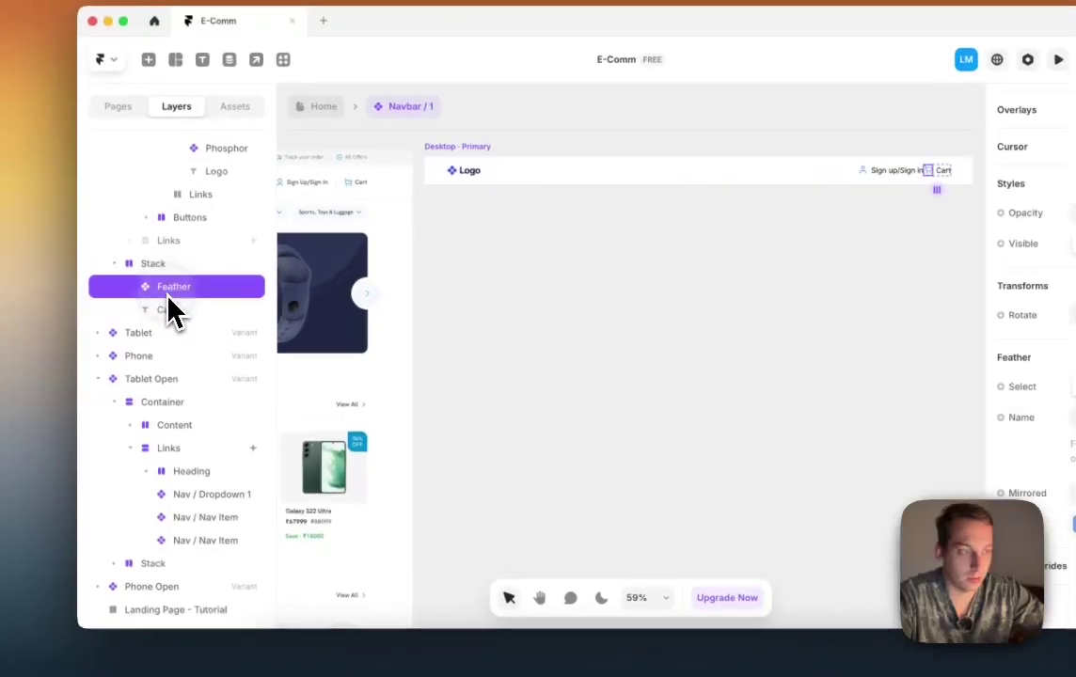
click(169, 309)
click(148, 265)
scroll(151, 282, up, 3)
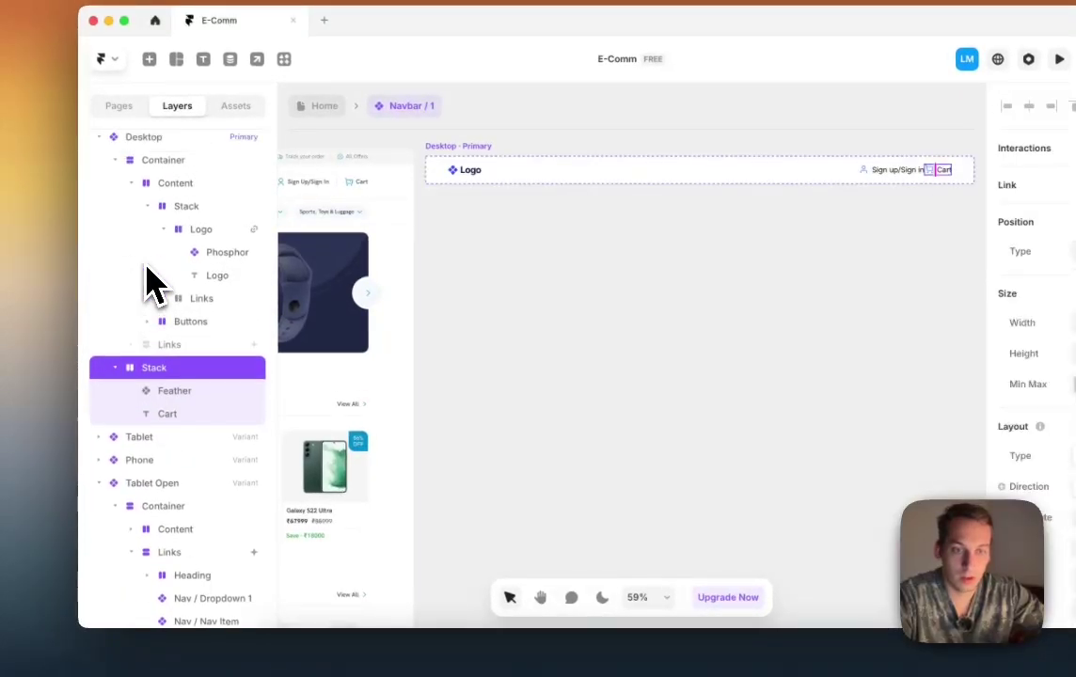
click(147, 338)
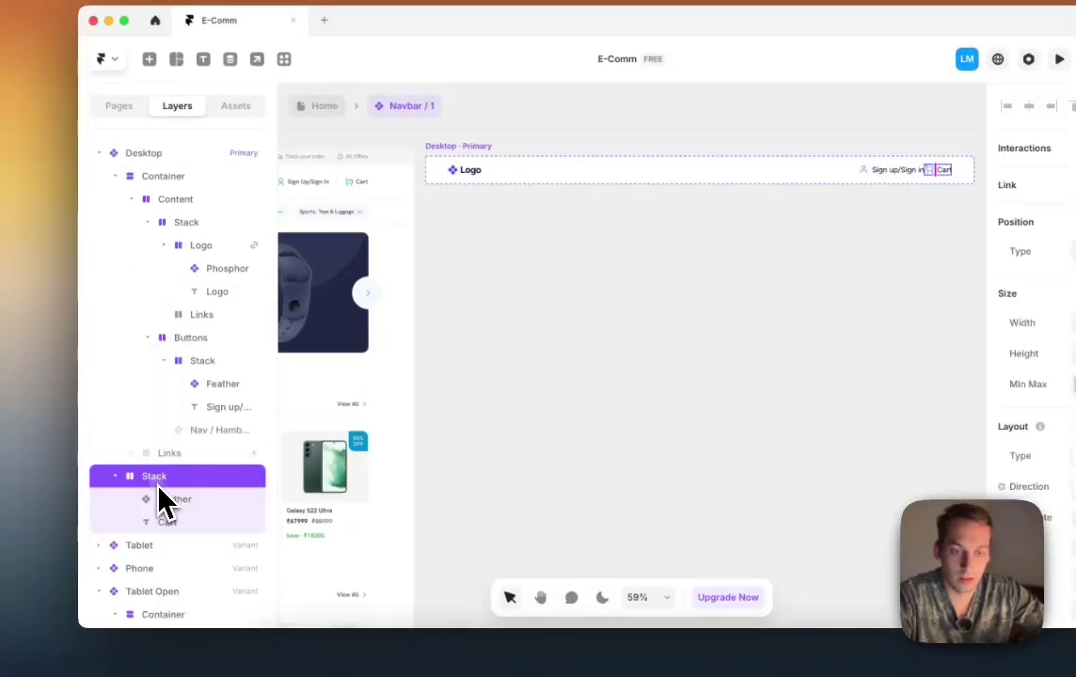
drag(209, 352, 212, 376)
click(168, 360)
click(165, 383)
click(681, 307)
Step: Widen the gap between the items in the Desktop variant's Buttons stack and compare the navbar with the MegaMart reference
scroll(675, 308, right, 3)
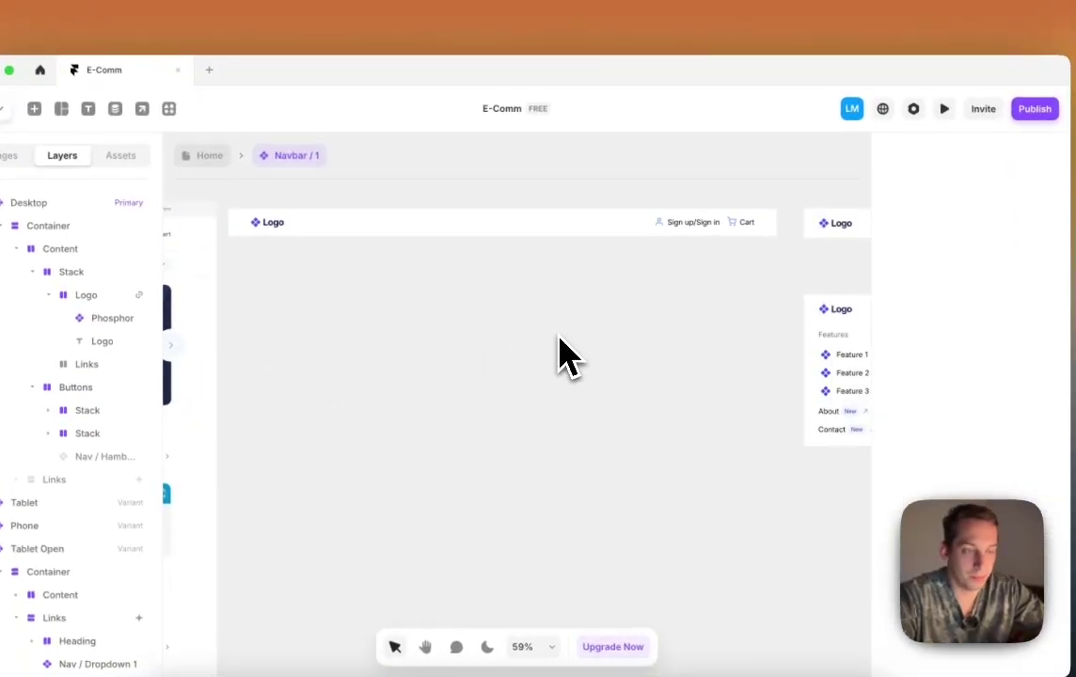
scroll(559, 354, left, 3)
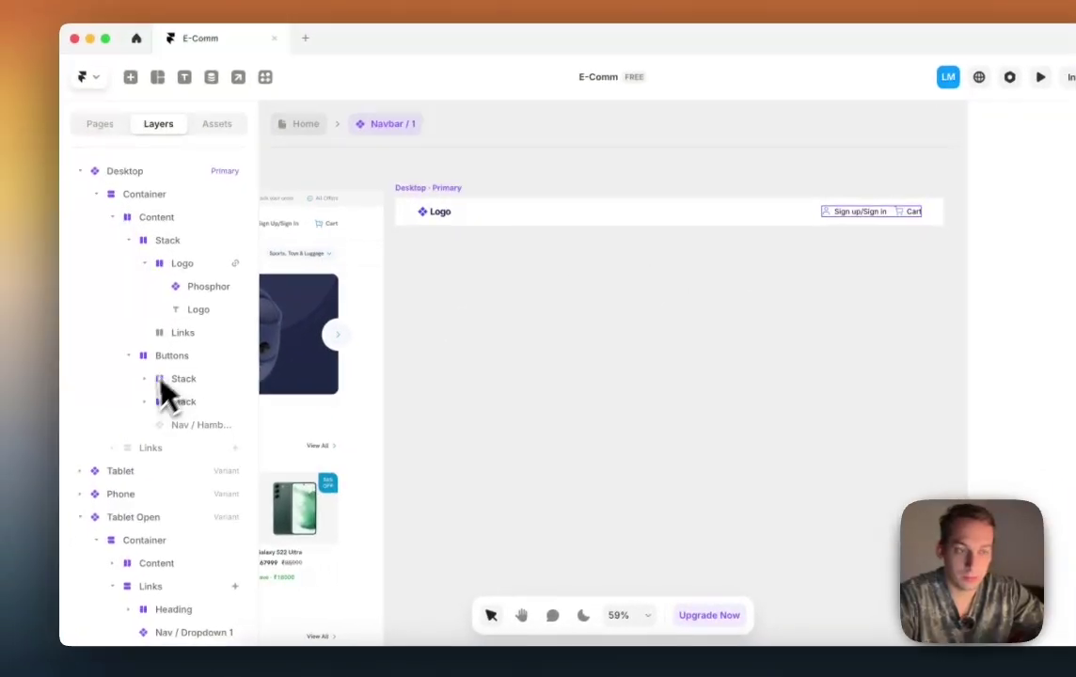
click(74, 387)
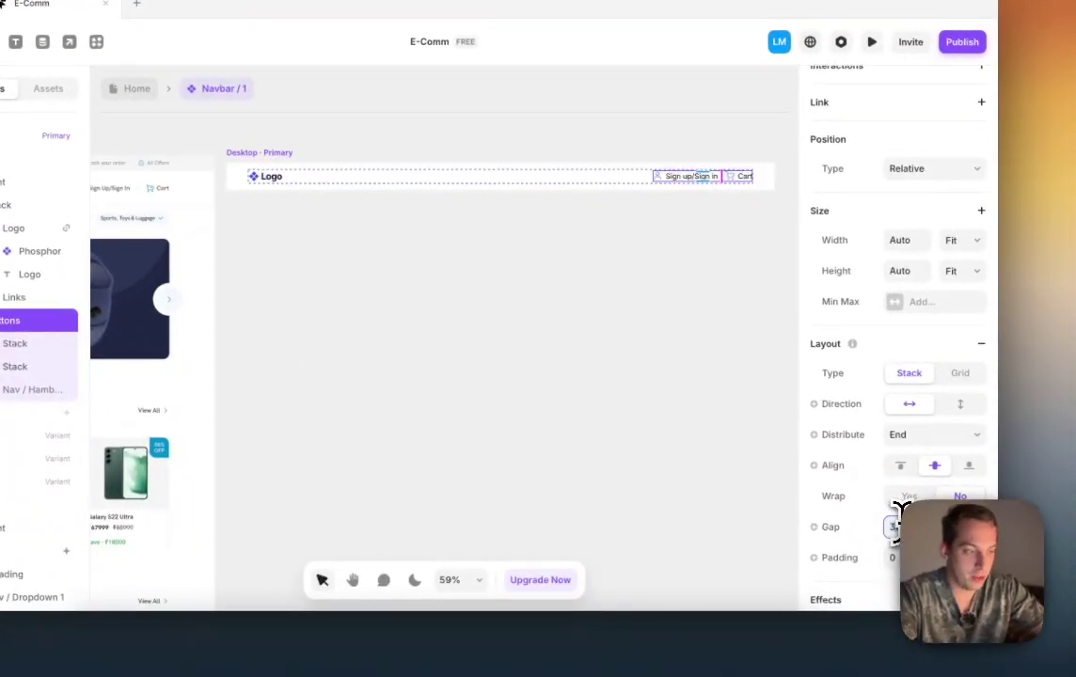
click(617, 383)
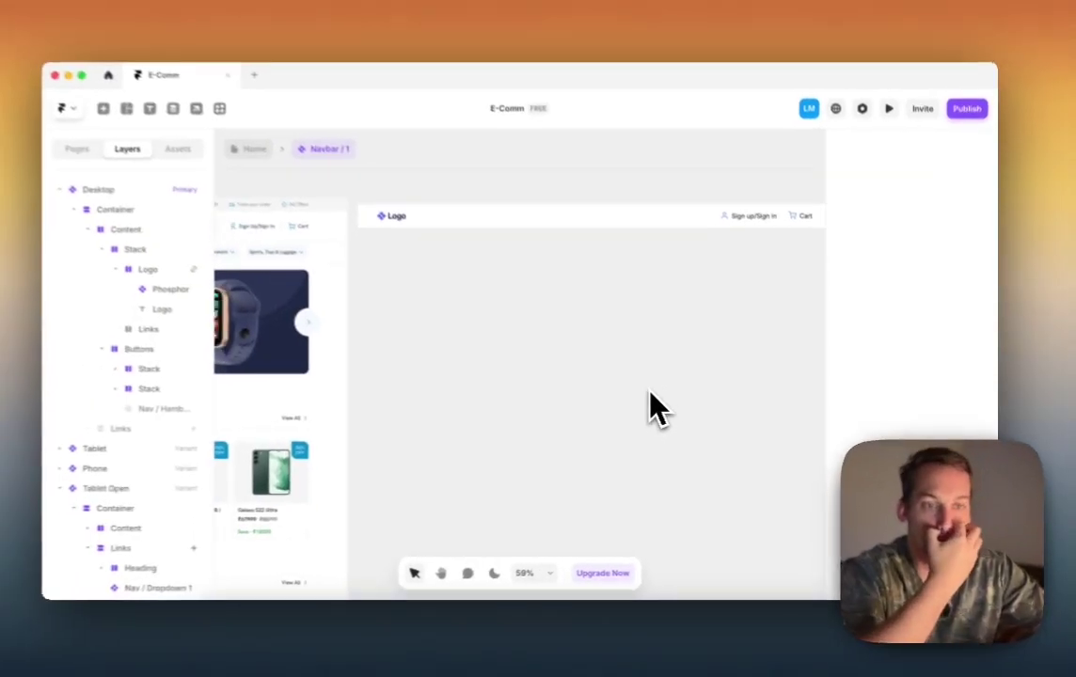
scroll(602, 388, left, 10)
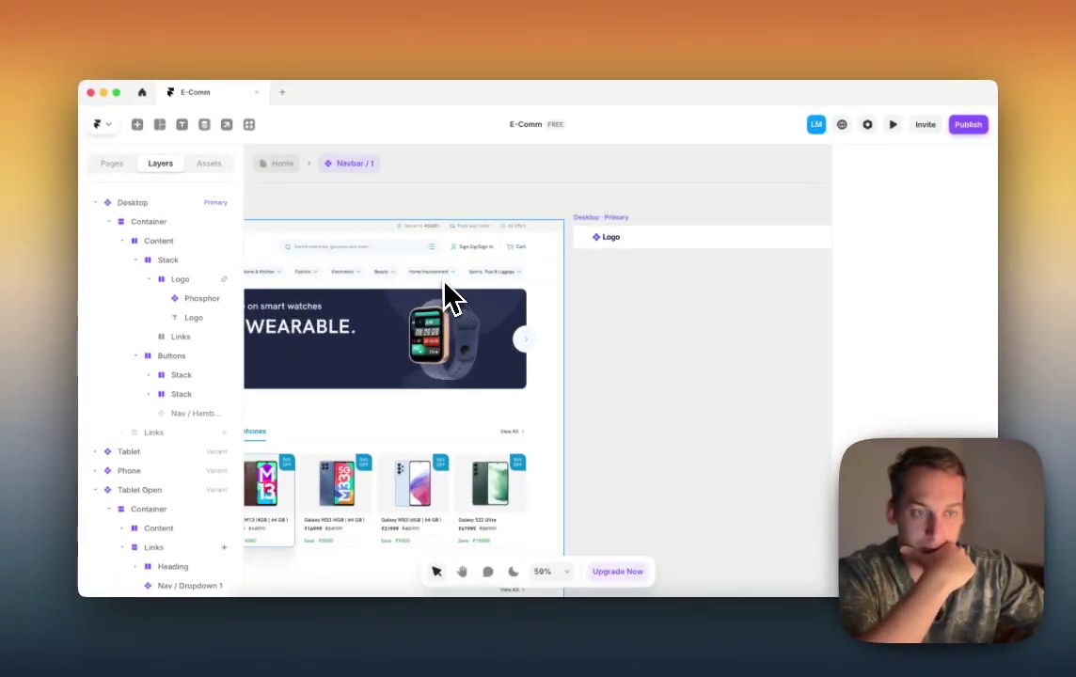
scroll(445, 285, left, 5)
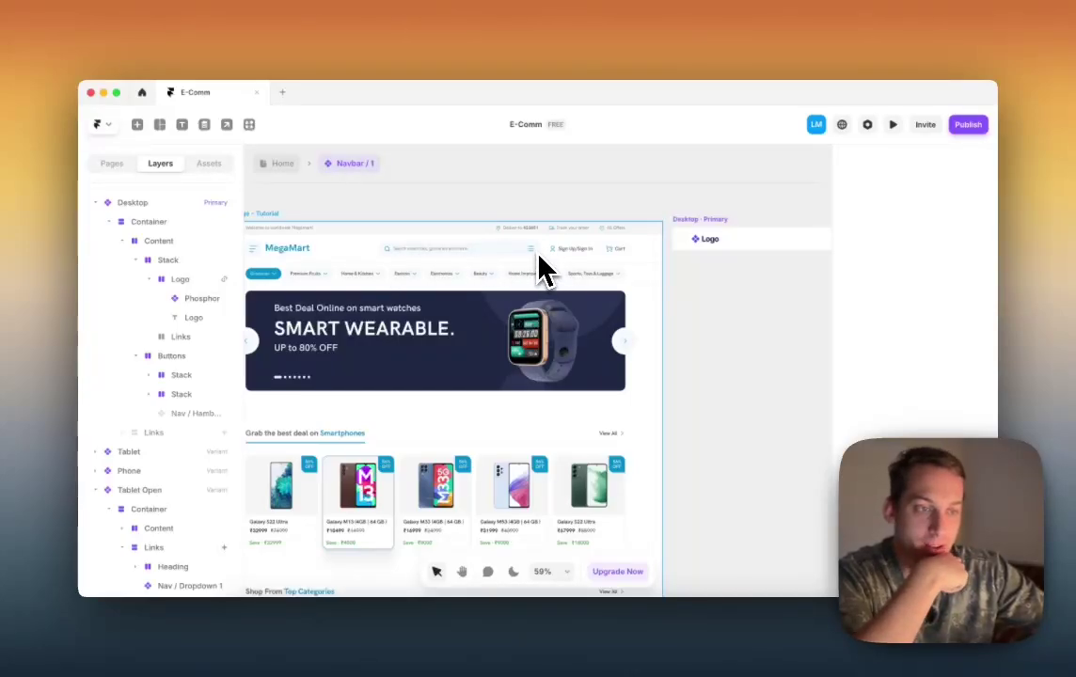
Step: Switch to the Figma reference and examine the header's search bar and its list icon in the Landing Page - Tutorial frame
scroll(541, 270, up, 5)
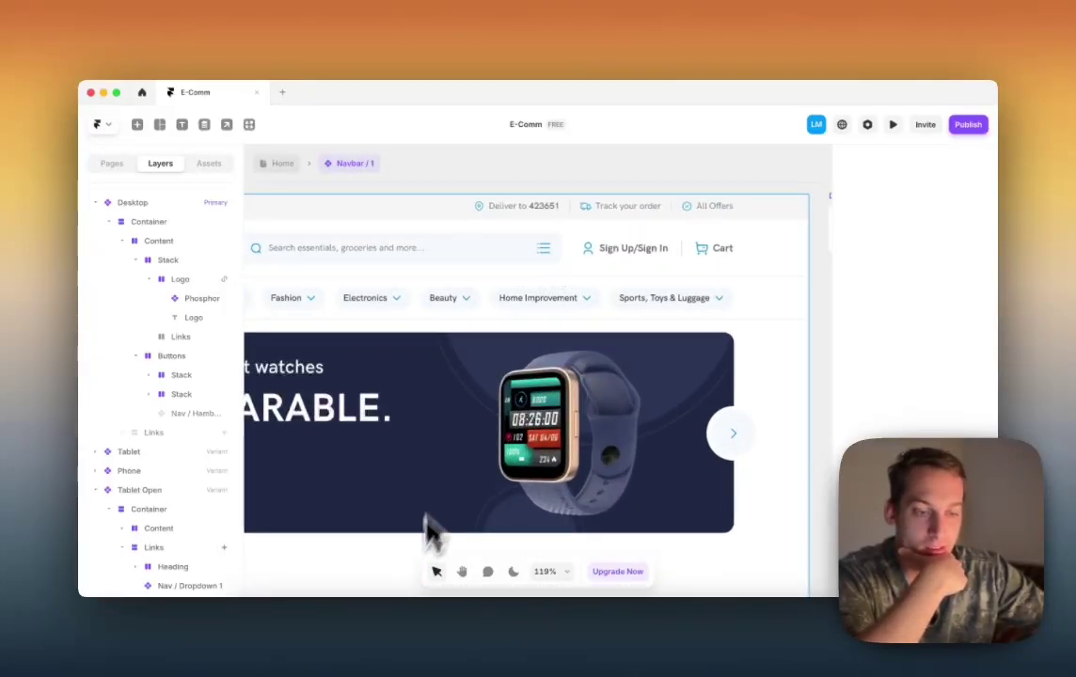
click(494, 626)
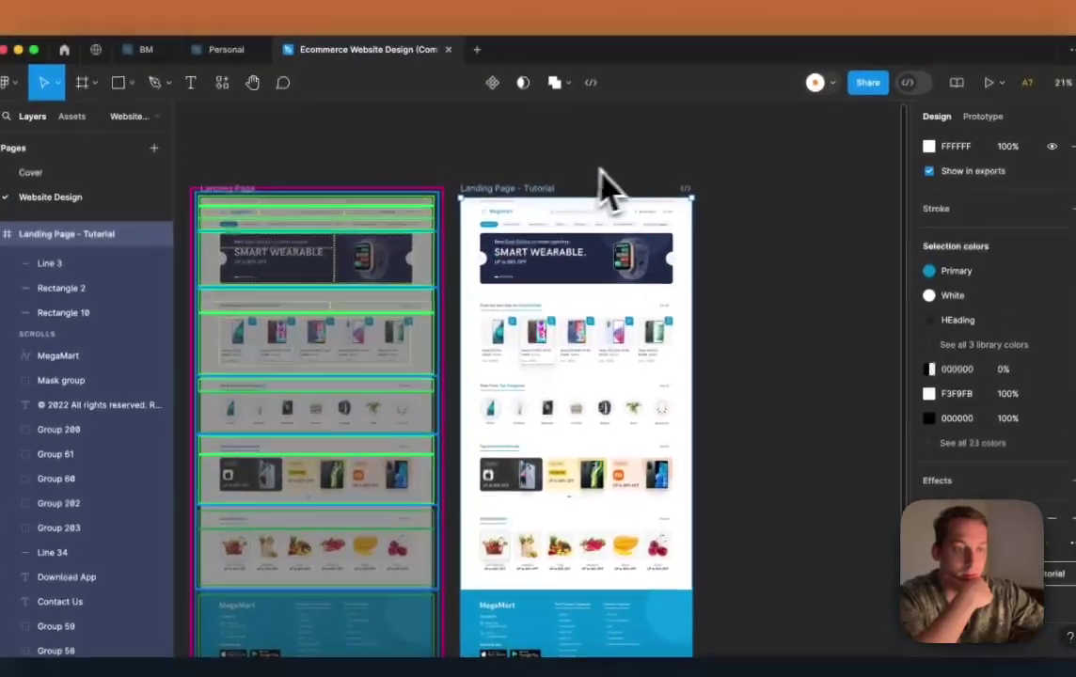
scroll(583, 367, up, 3)
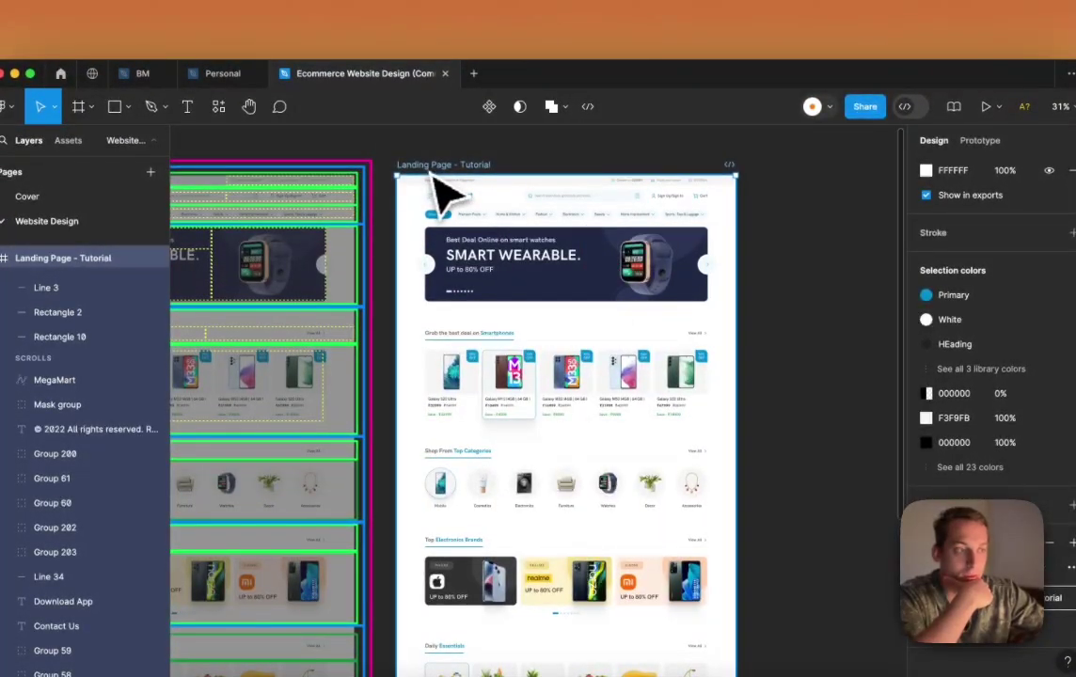
scroll(715, 198, up, 10)
click(483, 226)
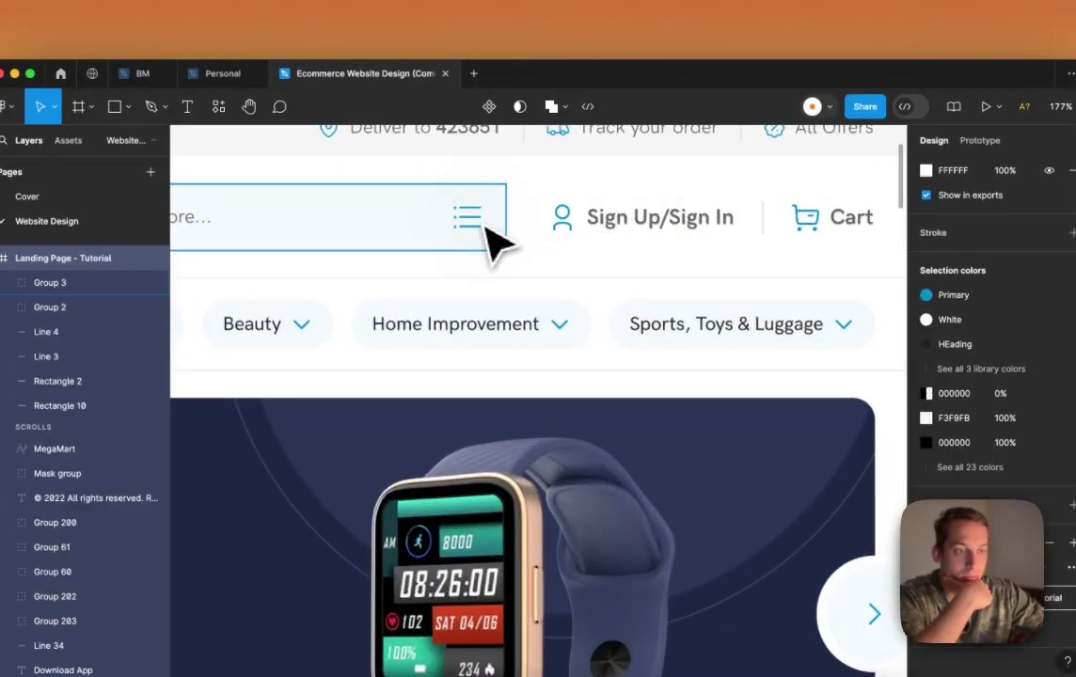
scroll(485, 228, down, 6)
double_click(480, 221)
double_click(480, 221)
scroll(489, 243, up, 5)
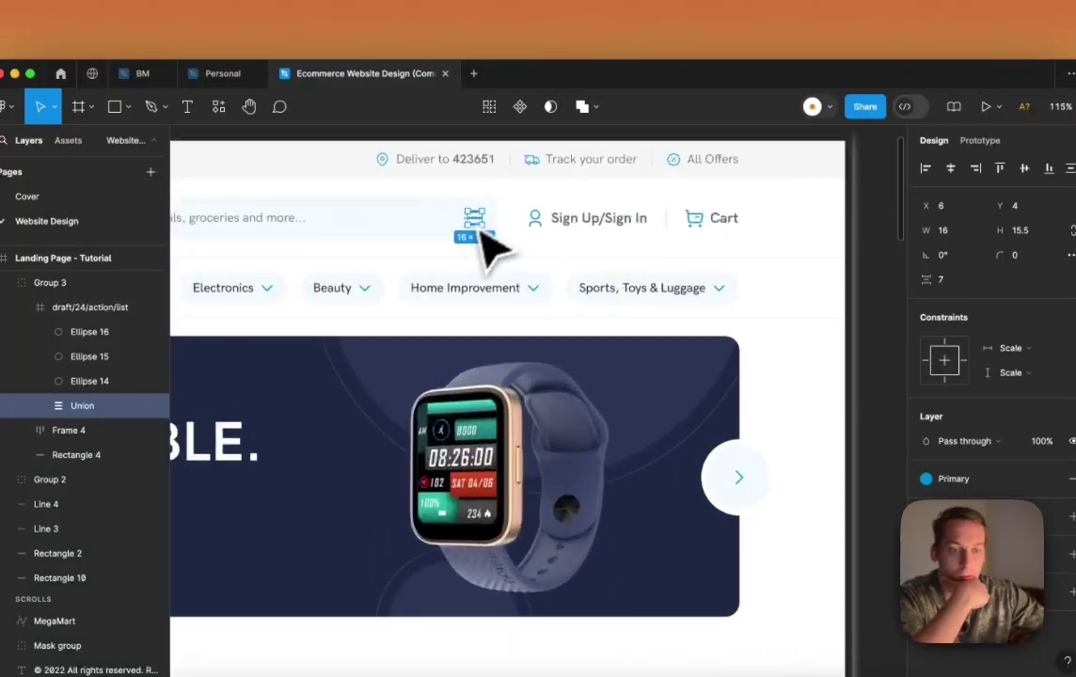
scroll(576, 234, down, 8)
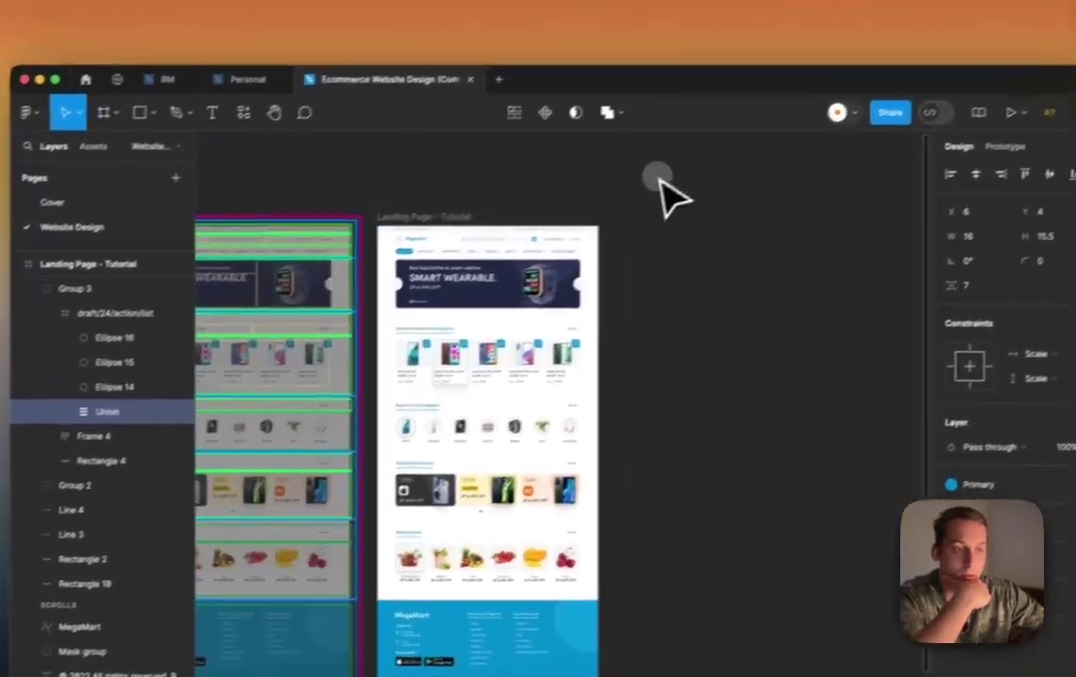
click(644, 174)
scroll(480, 254, up, 5)
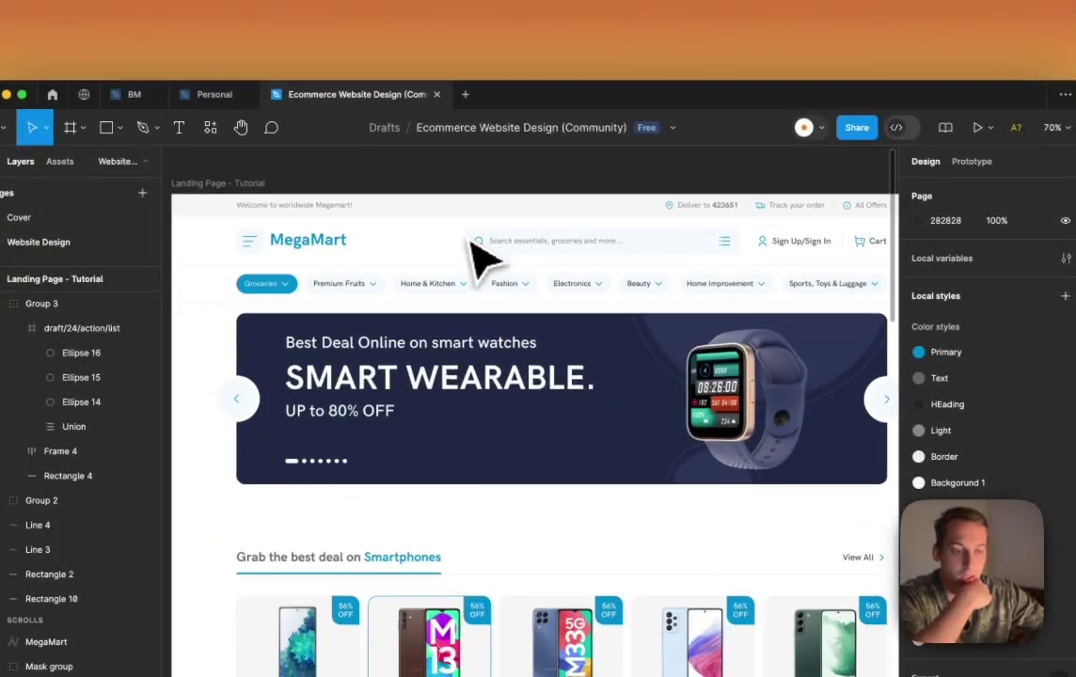
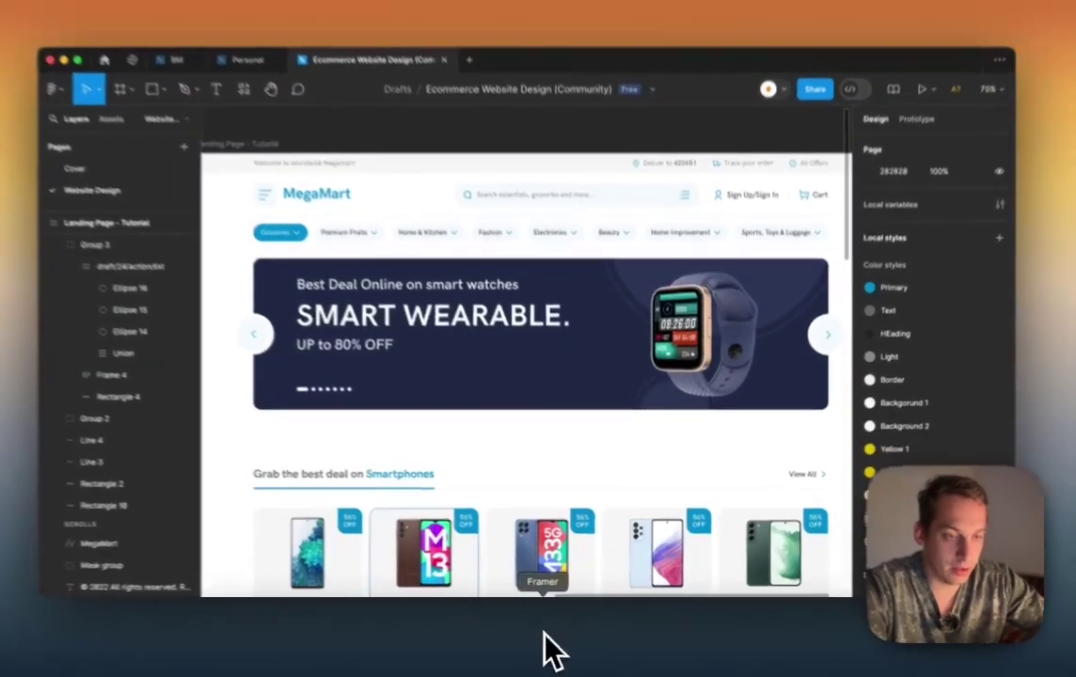
Step: Switch back to Framer and duplicate the Sign up/Sign in stack onto the empty canvas below the Desktop variant
click(553, 649)
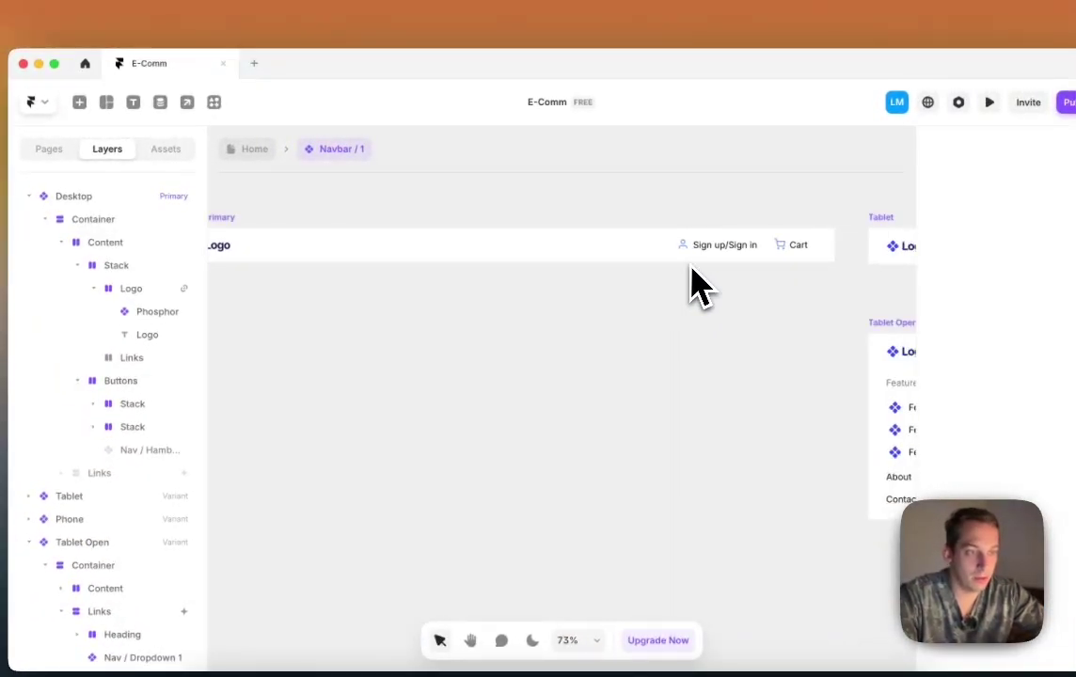
click(697, 256)
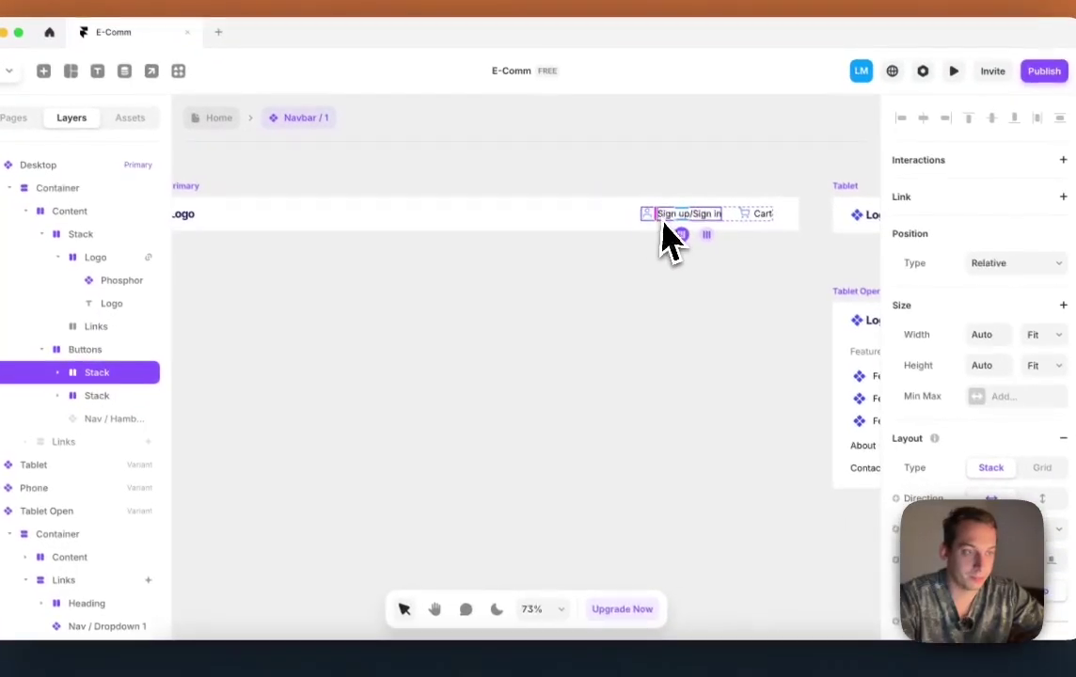
scroll(670, 242, up, 5)
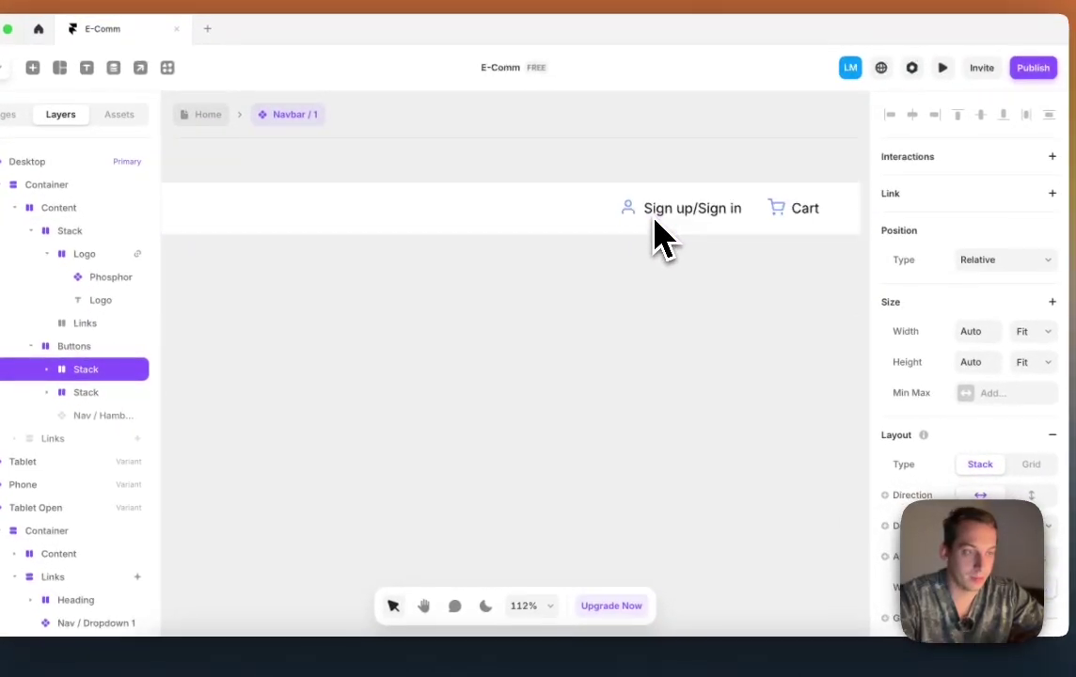
scroll(649, 240, up, 5)
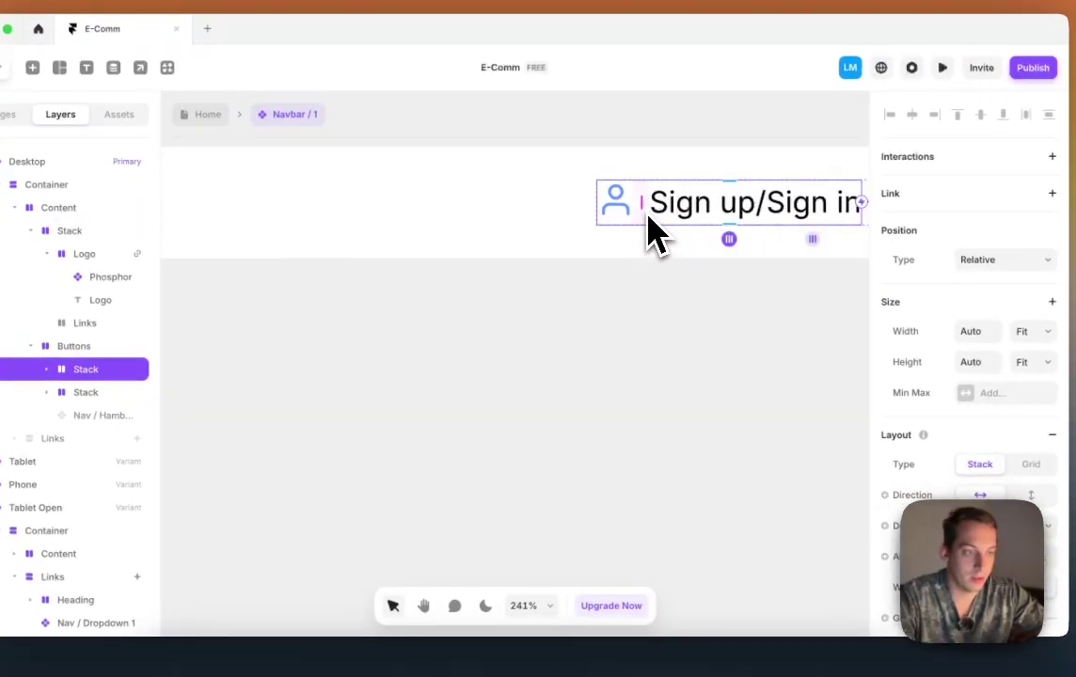
drag(656, 233, 608, 500)
scroll(608, 500, down, 3)
Step: Change the Feather icon in the duplicated Sign up/Sign in stack to Search
double_click(583, 478)
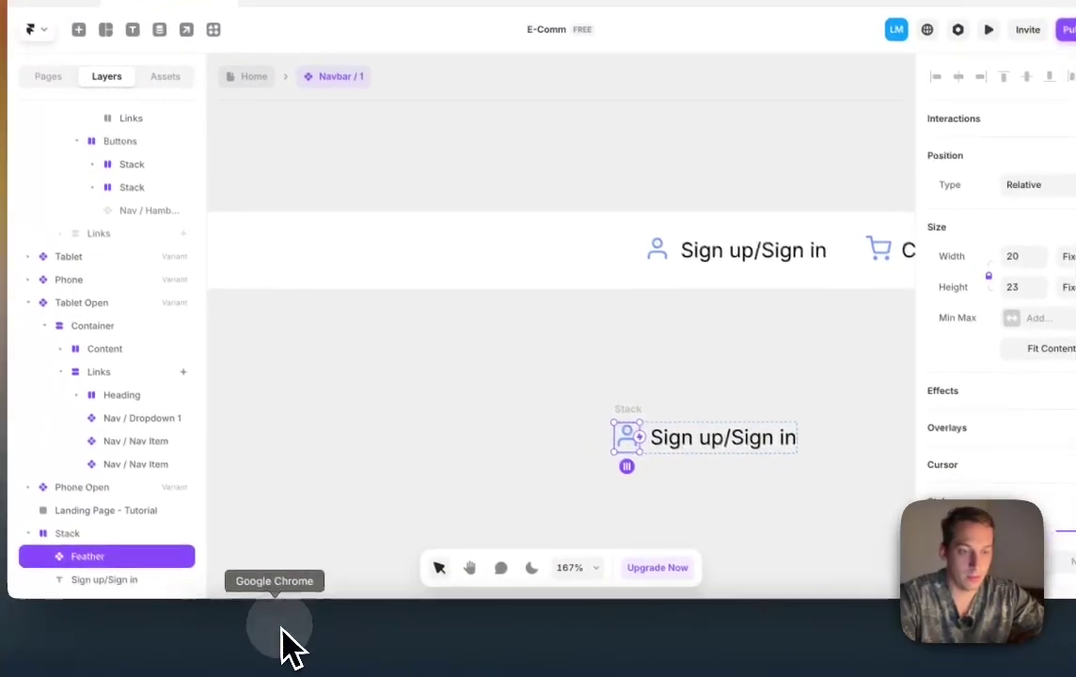
click(281, 640)
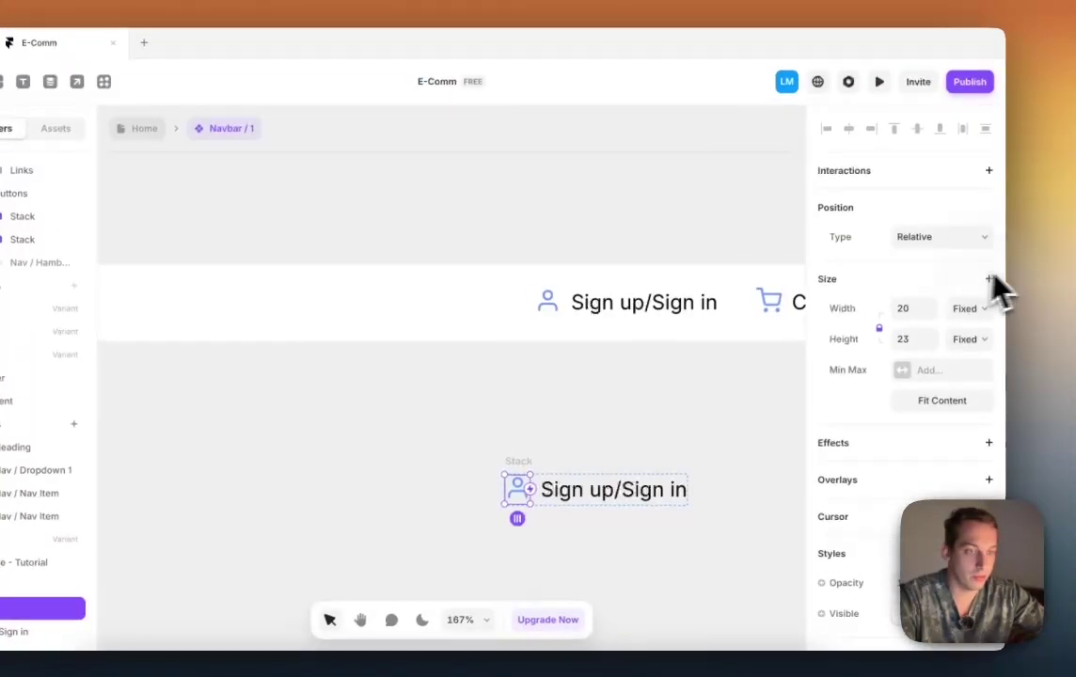
scroll(402, 353, left, 10)
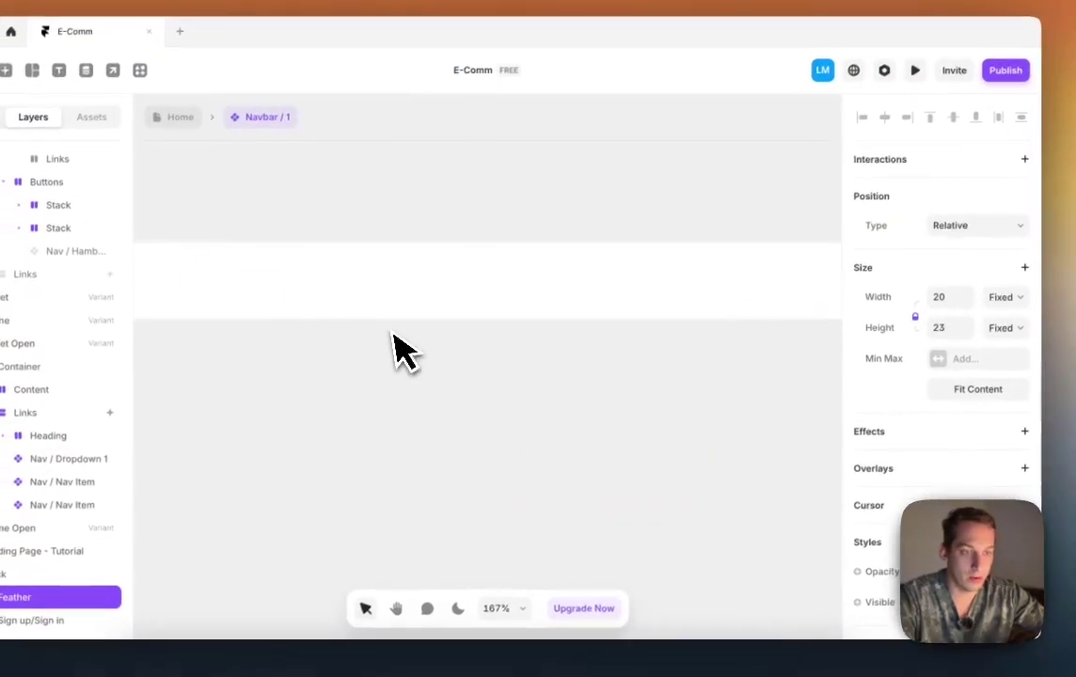
scroll(395, 333, right, 8)
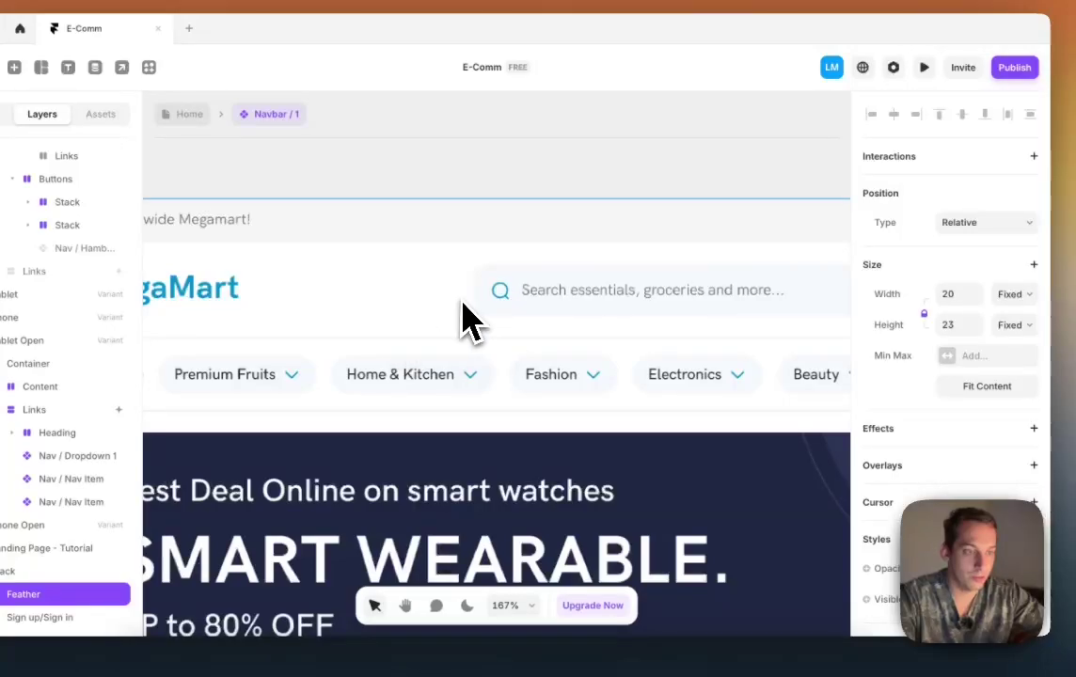
scroll(461, 320, right, 5)
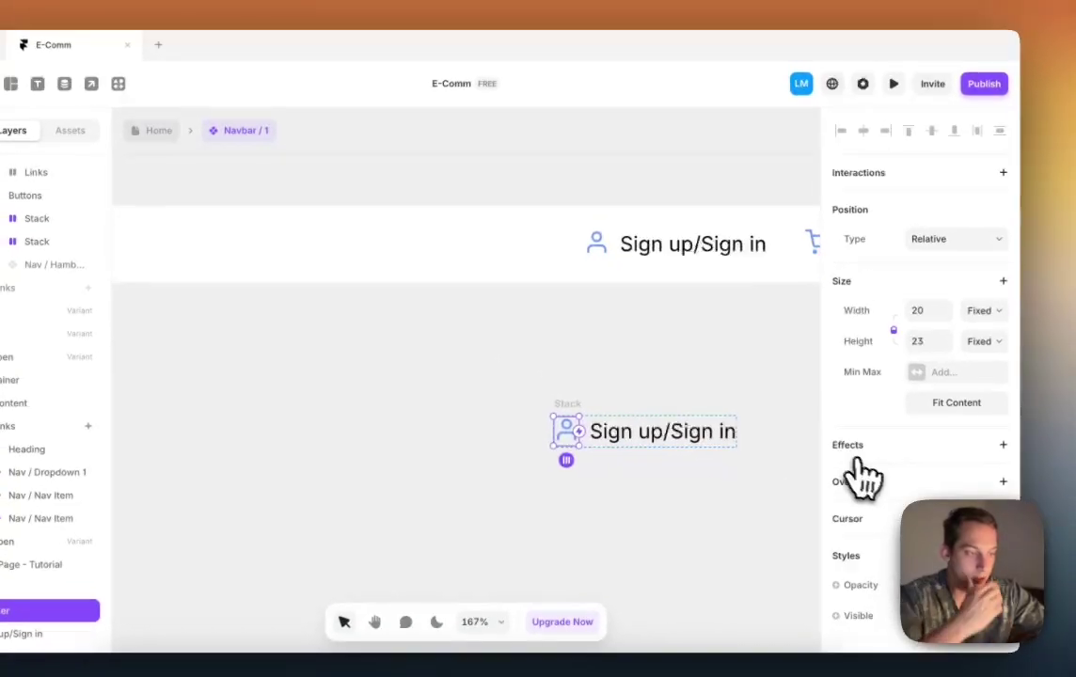
scroll(903, 447, down, 5)
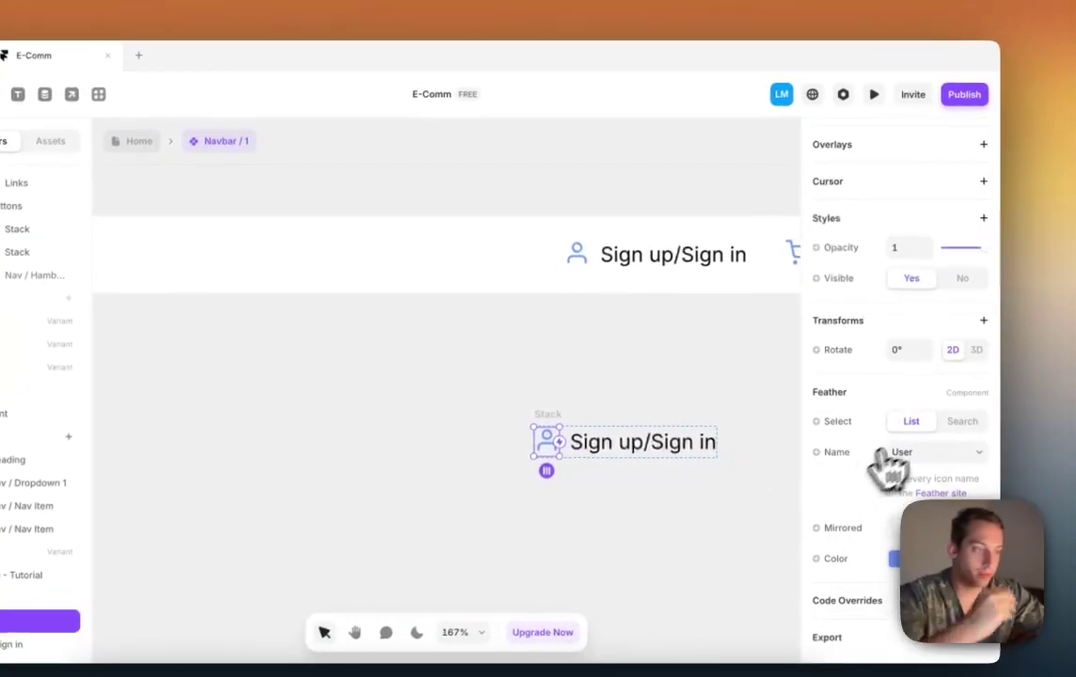
click(925, 452)
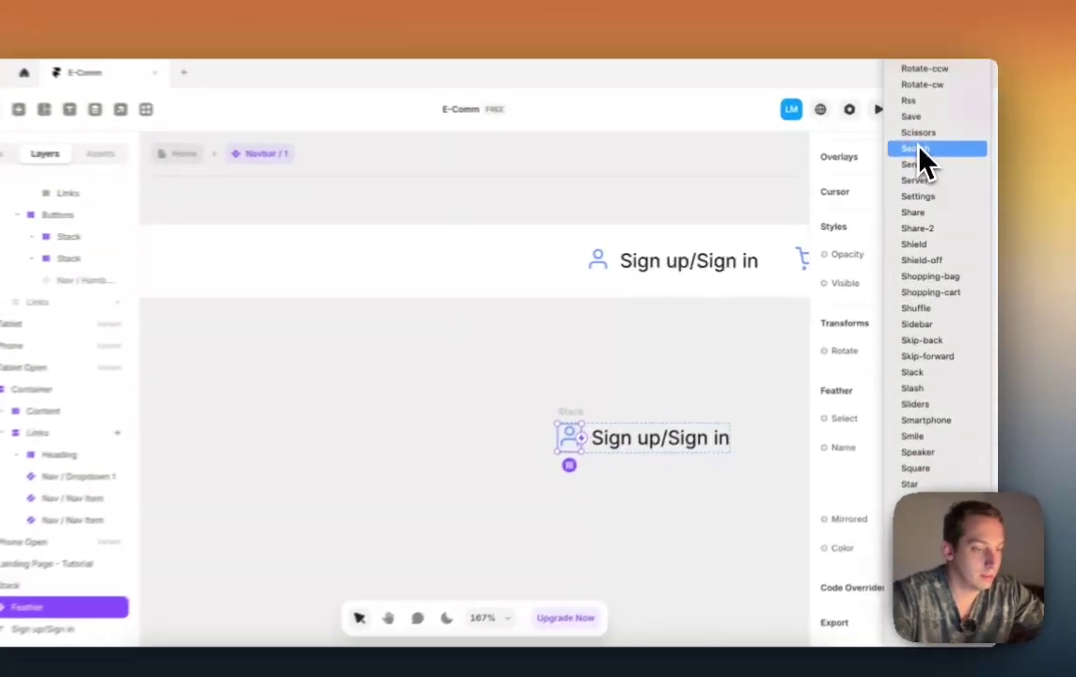
click(927, 160)
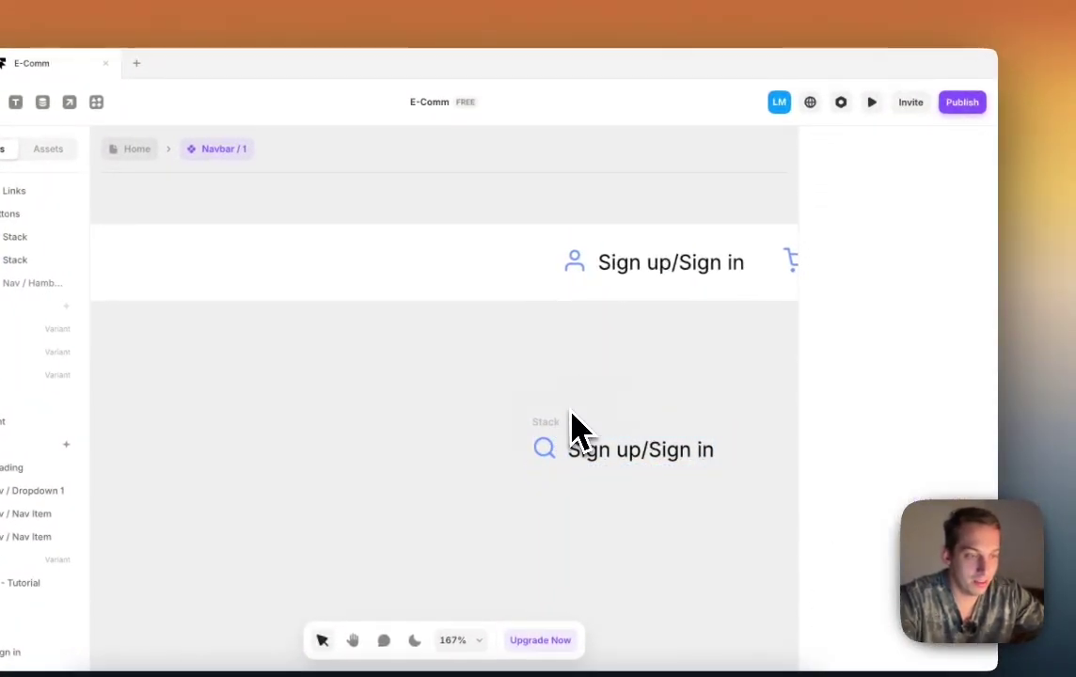
Step: Replace the duplicated stack's label with "Search essentials, tech and much more..."
scroll(576, 431, down, 5)
scroll(602, 424, left, 2)
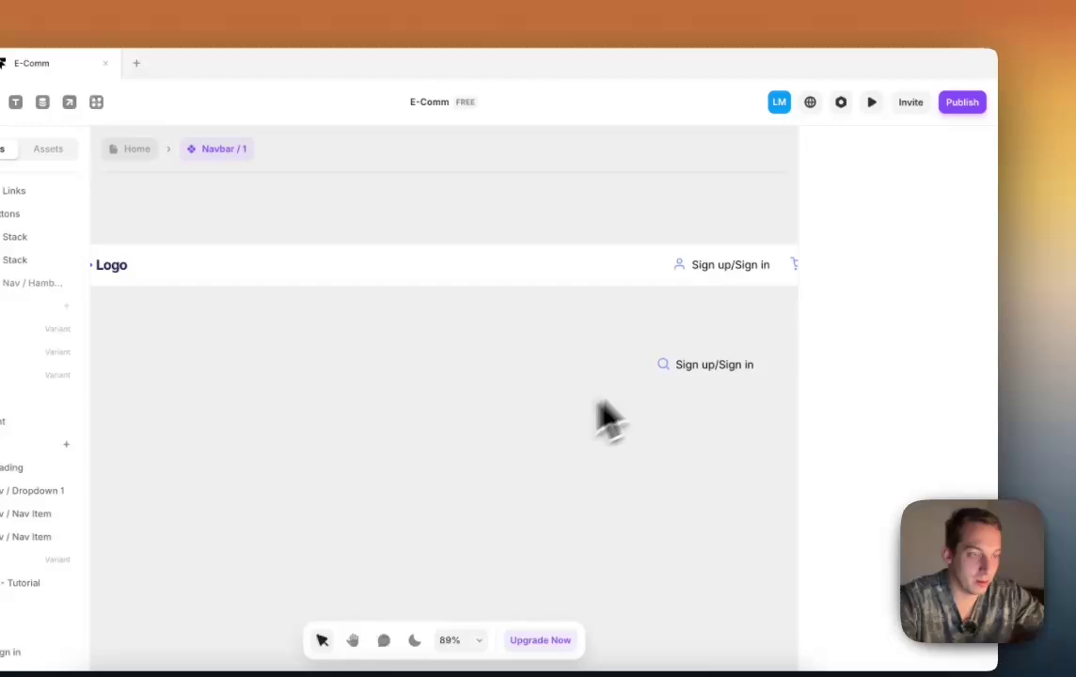
double_click(708, 366)
scroll(707, 365, left, 8)
scroll(707, 365, right, 1)
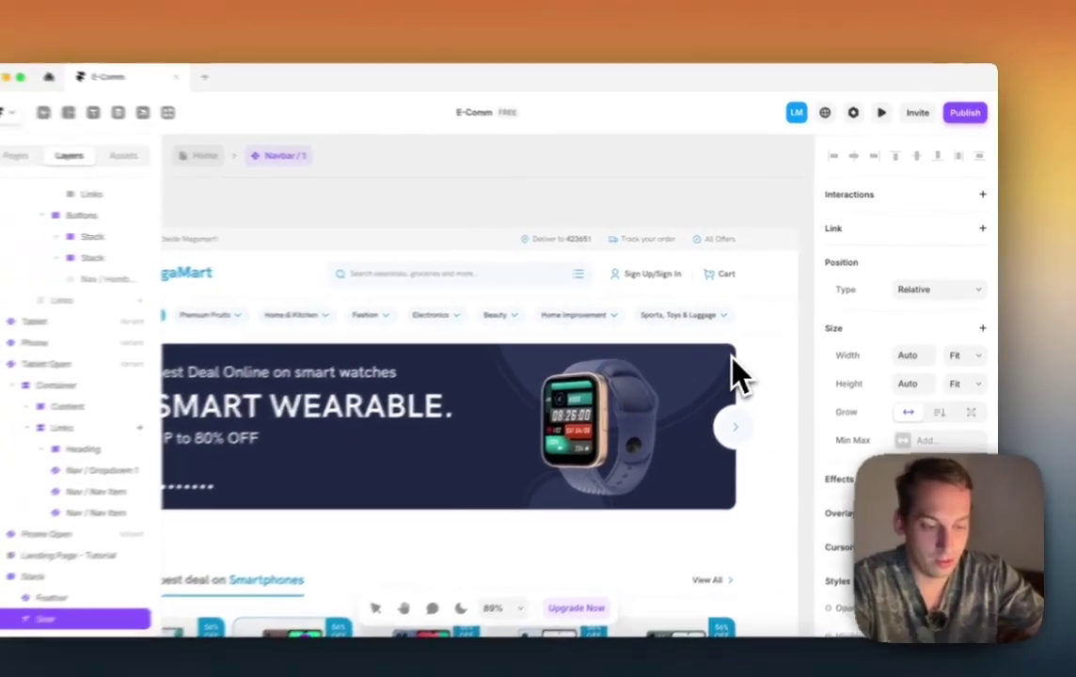
key(space)
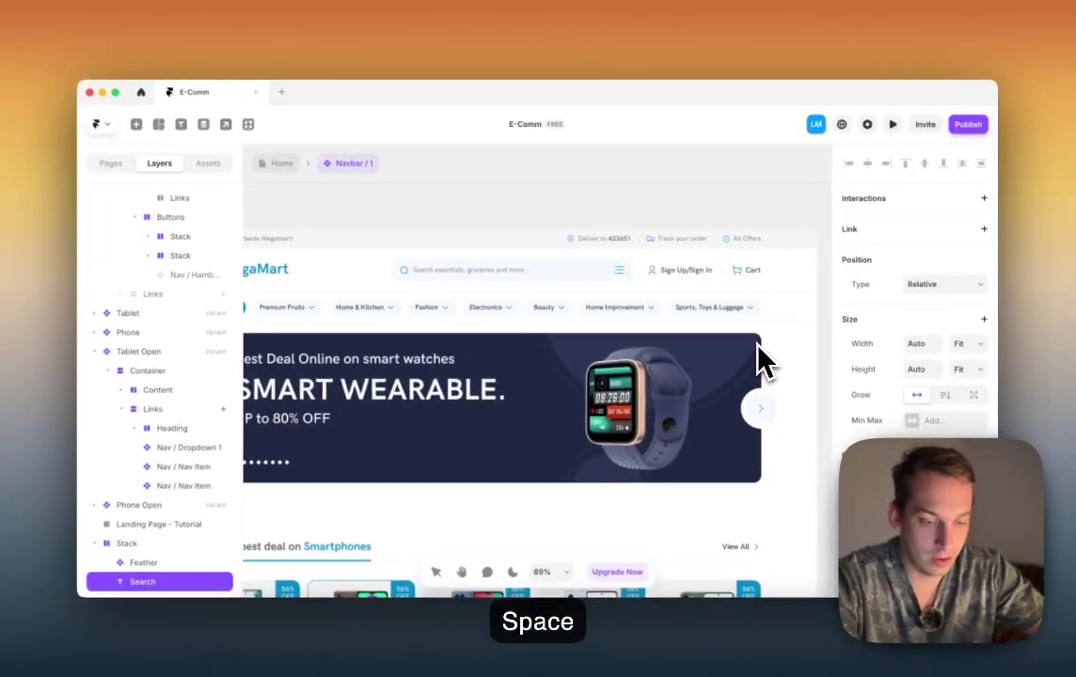
text(entials, tech..)
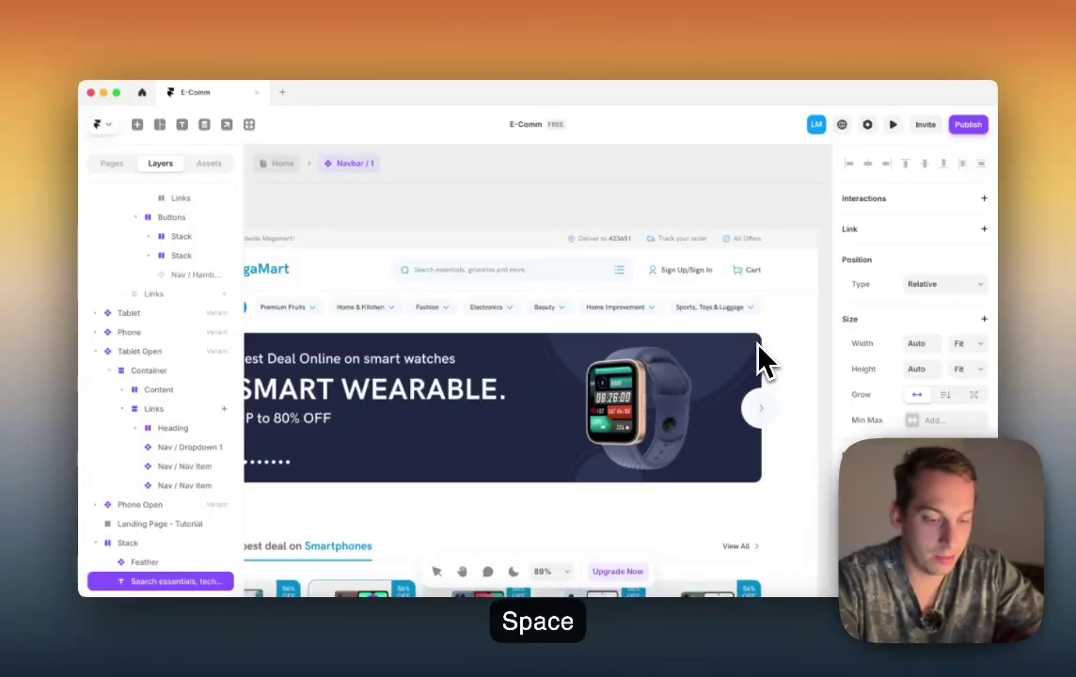
text(.)
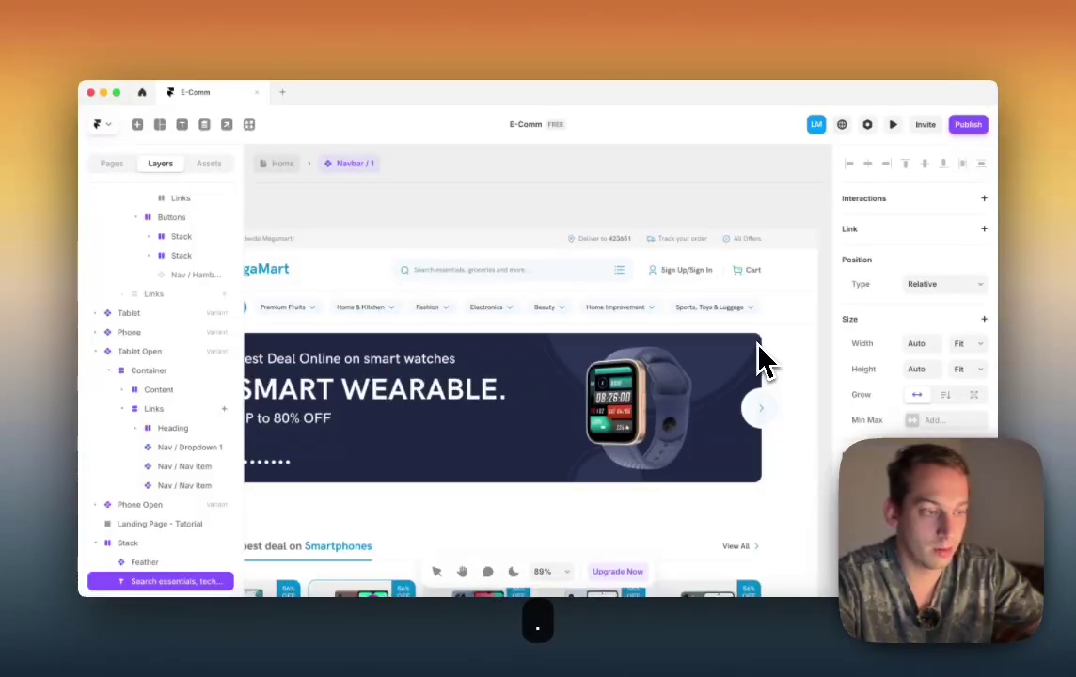
Step: Move the search stack below the middle of the Desktop navbar and set its padding to 10
scroll(715, 357, right, 10)
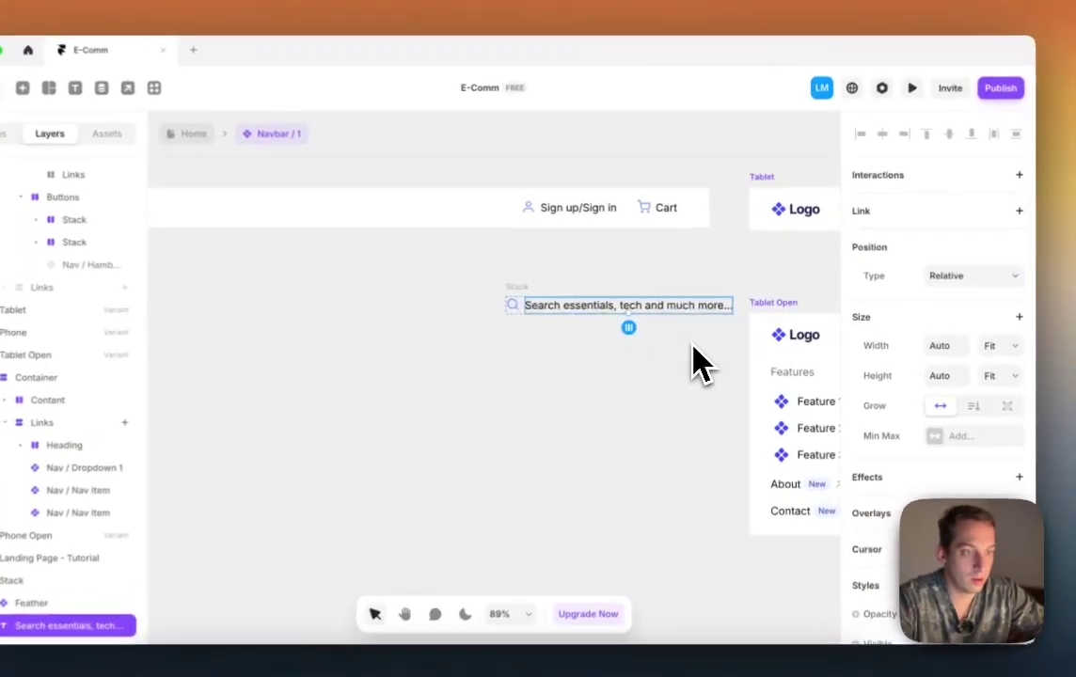
scroll(708, 354, down, 3)
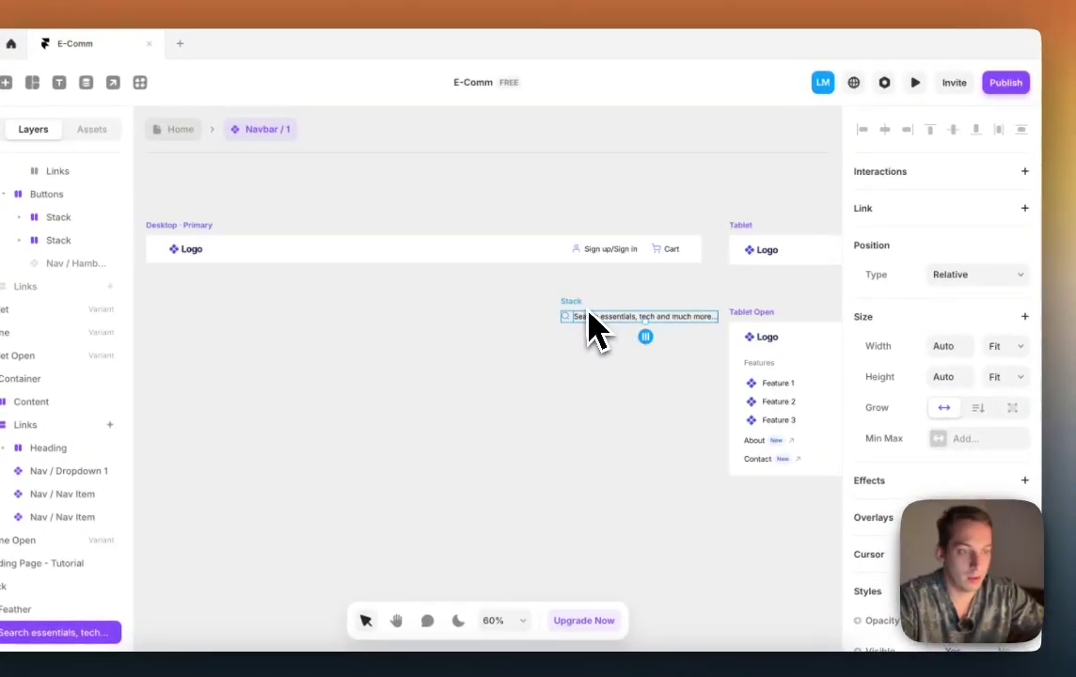
drag(621, 317, 551, 319)
drag(417, 332, 417, 332)
scroll(911, 480, down, 2)
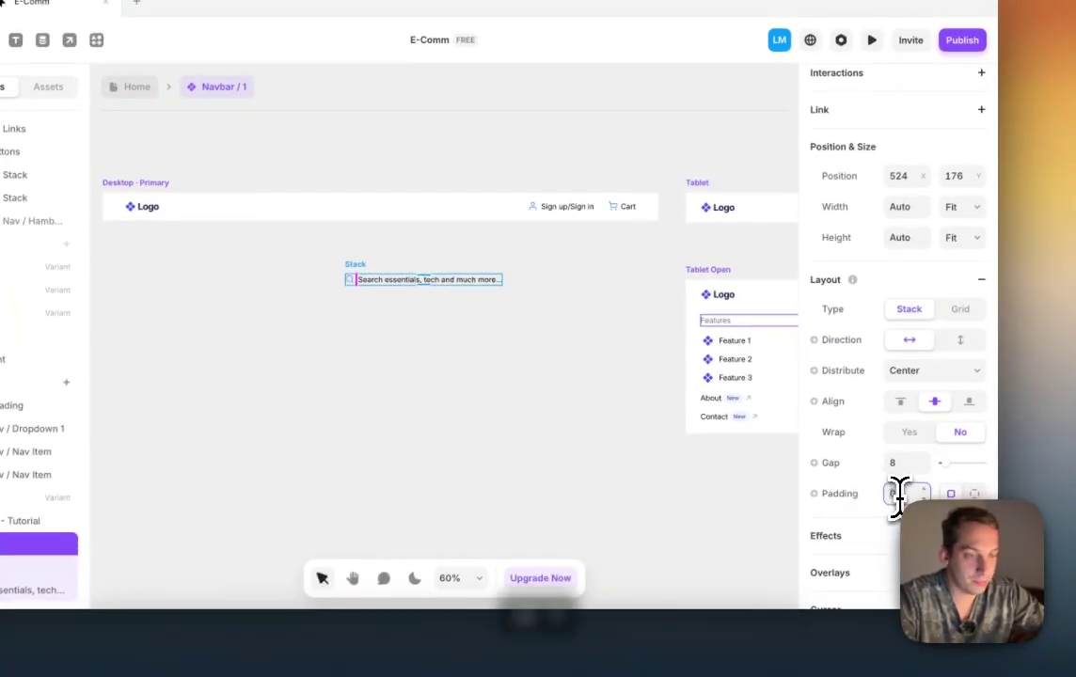
key(shift+Up)
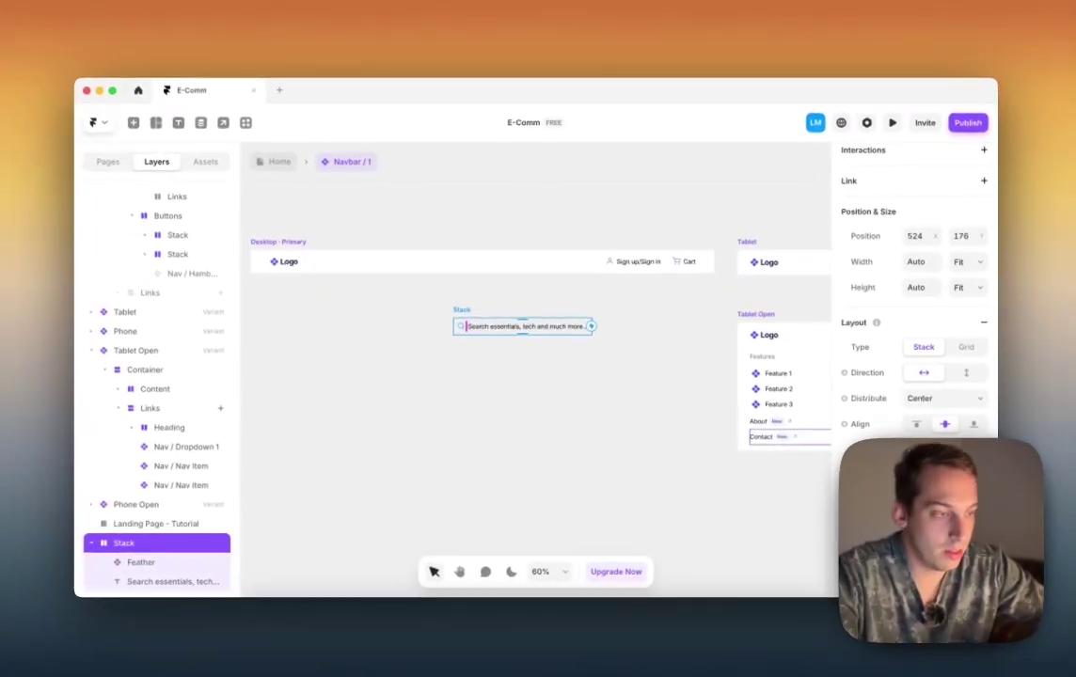
scroll(923, 411, down, 4)
scroll(936, 432, up, 5)
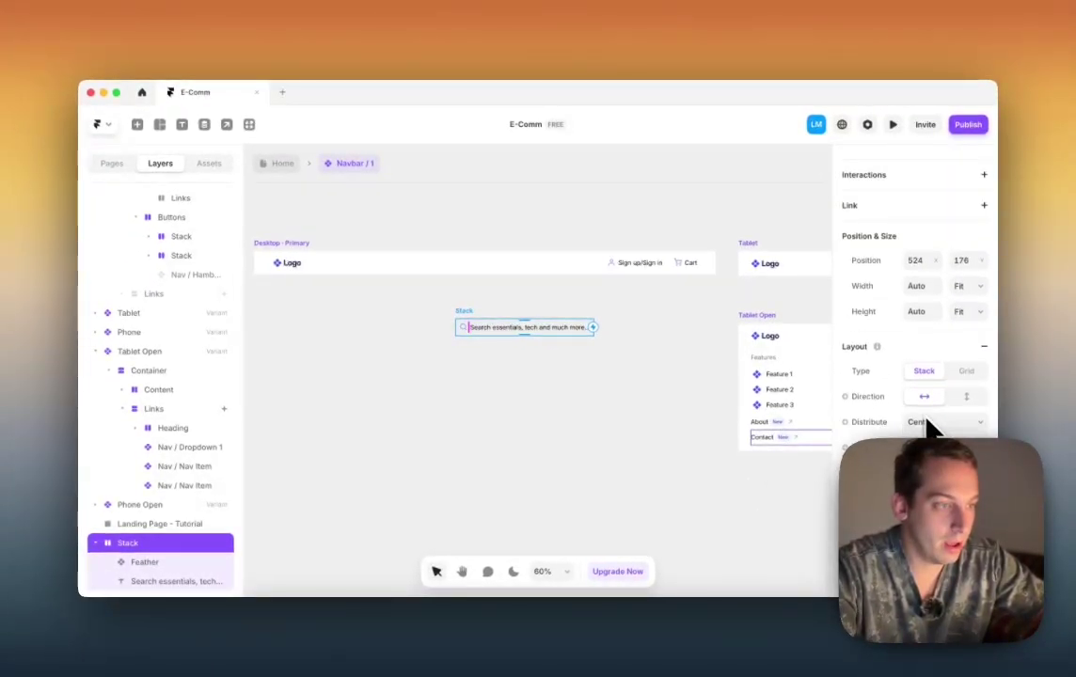
Step: Give the search stack a sky blue fill (#6696FF) at 10% opacity
scroll(911, 424, down, 8)
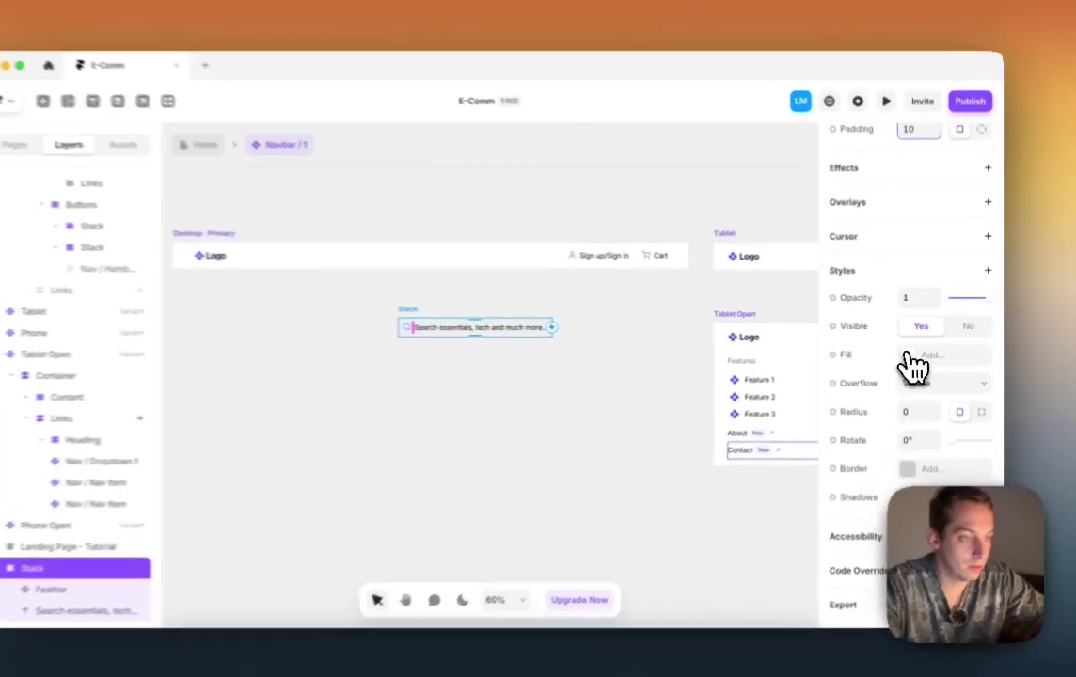
click(927, 352)
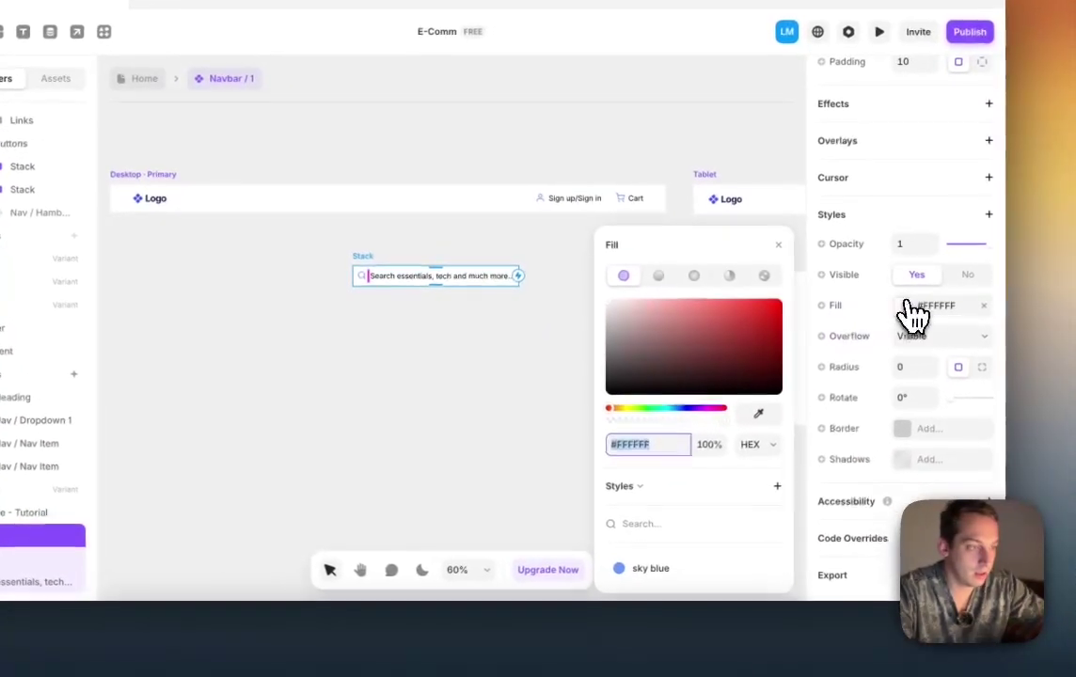
click(996, 363)
click(995, 363)
click(665, 571)
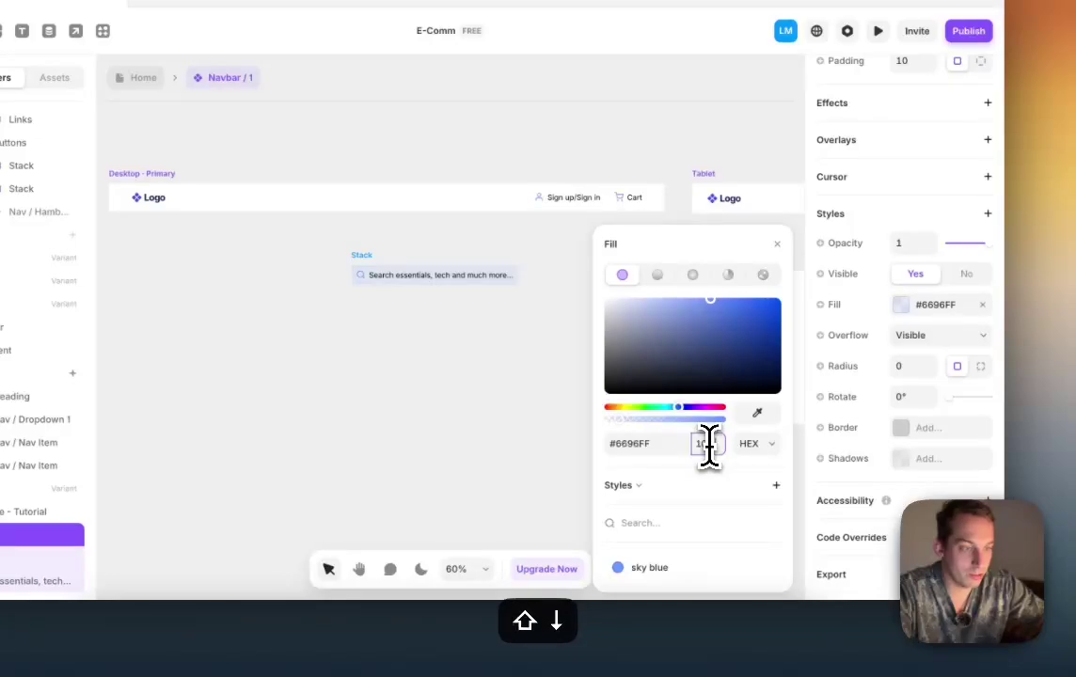
key(shift+Up)
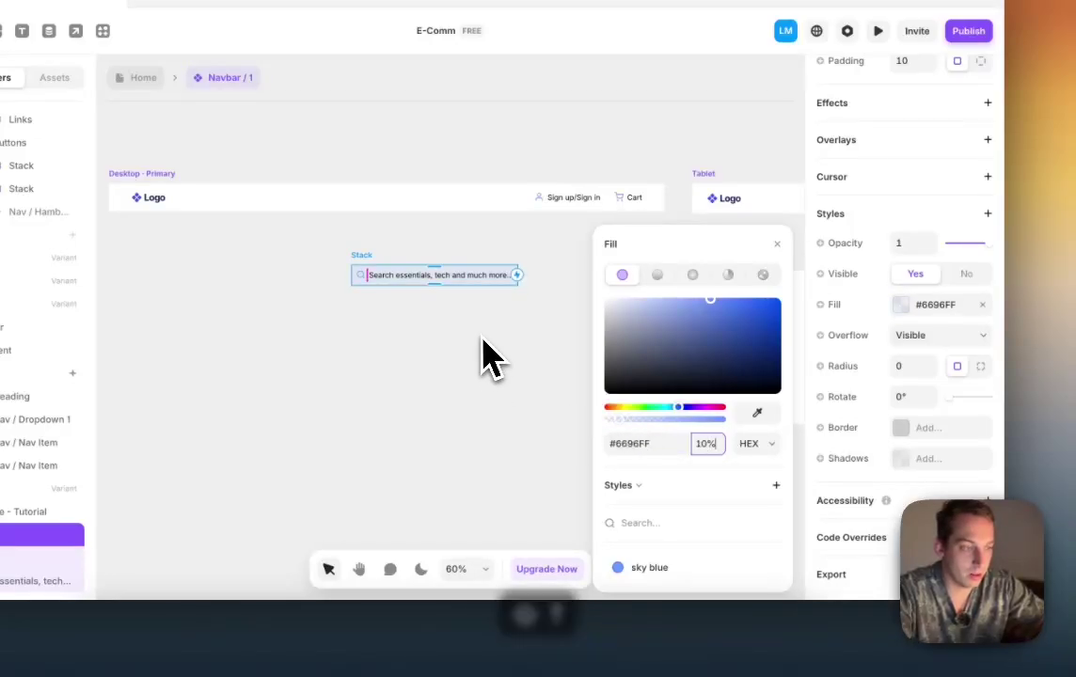
Step: Round the corners of the search stack with a radius of 7, comparing it with the MegaMart reference search bar
click(906, 369)
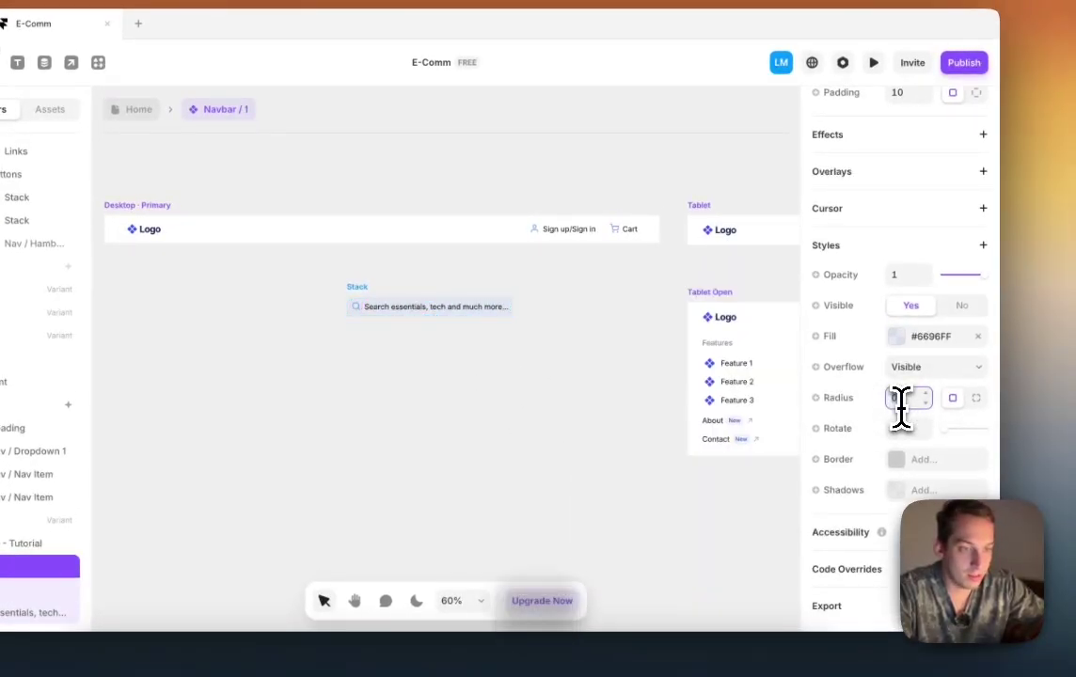
text(10)
scroll(506, 358, left, 5)
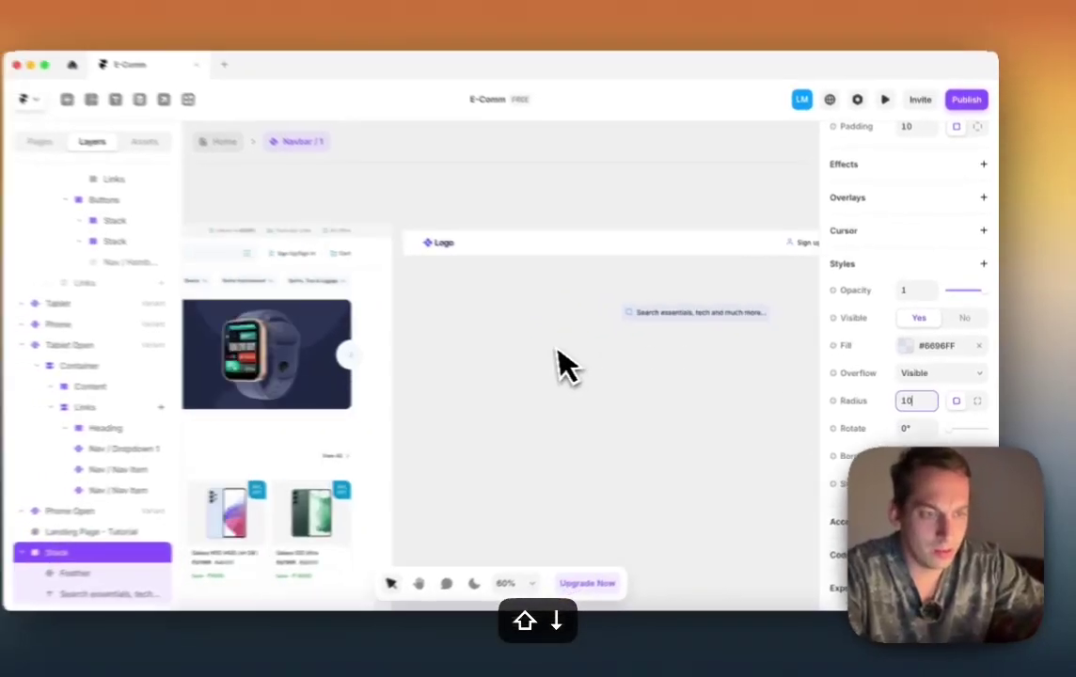
scroll(467, 304, up, 5)
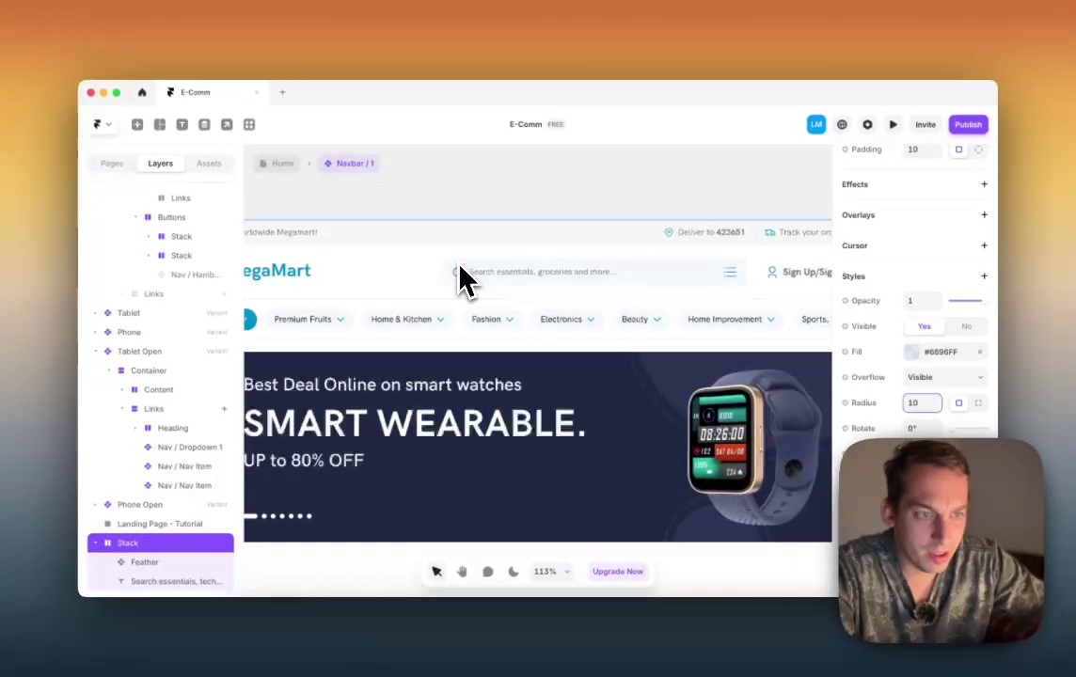
scroll(461, 281, up, 5)
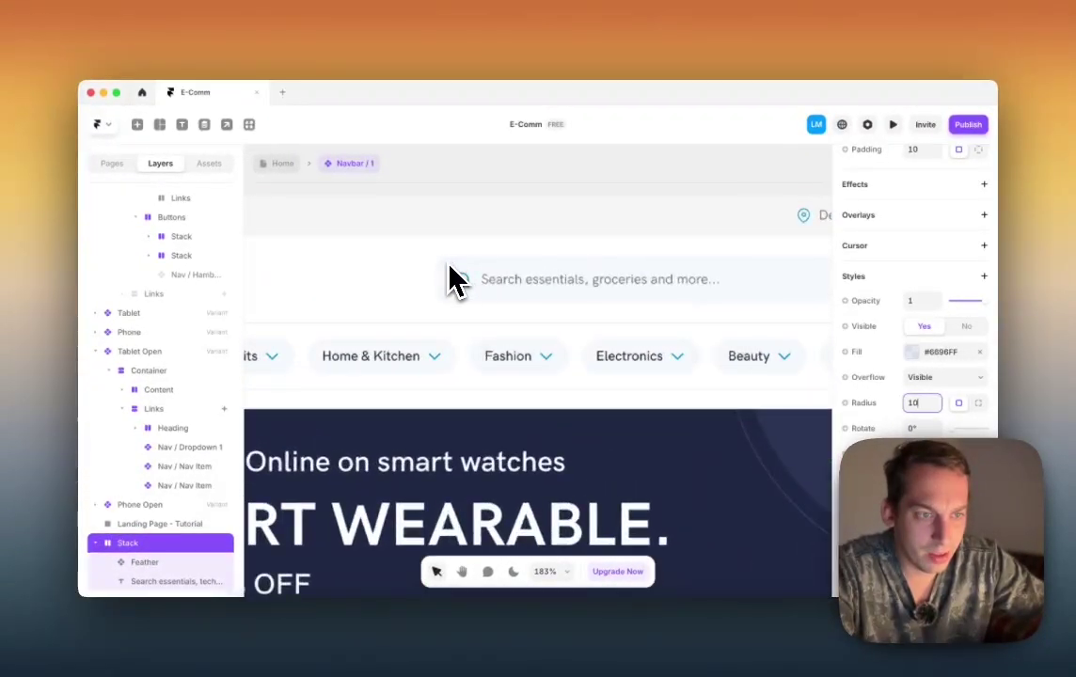
scroll(449, 280, down, 5)
scroll(653, 350, right, 5)
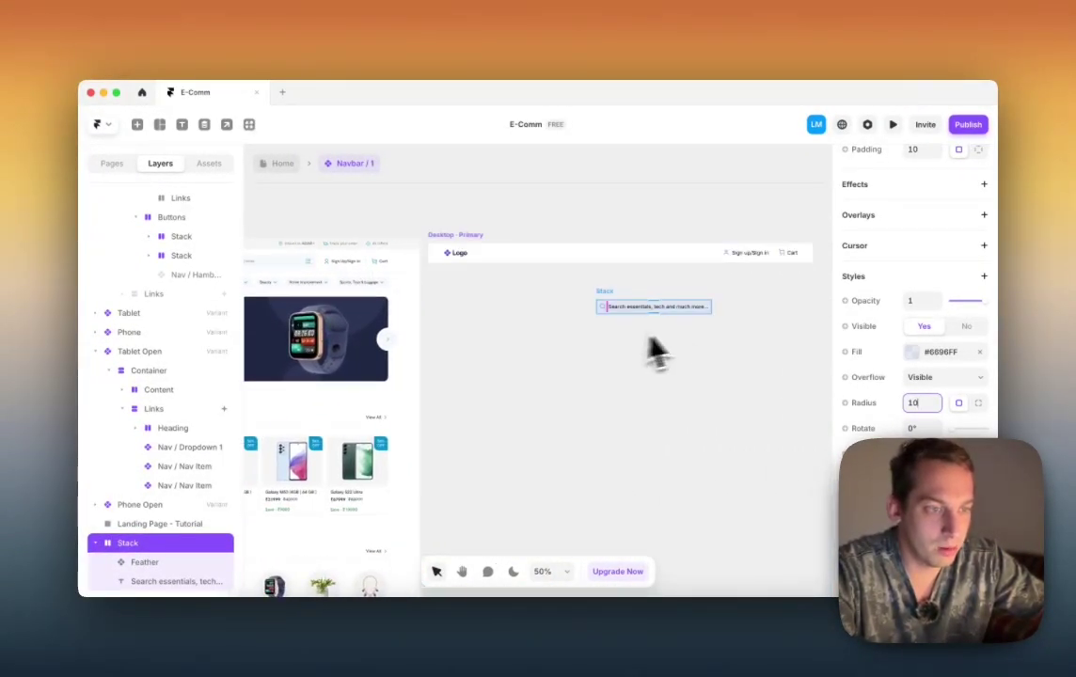
scroll(691, 329, up, 3)
key(shift+Up)
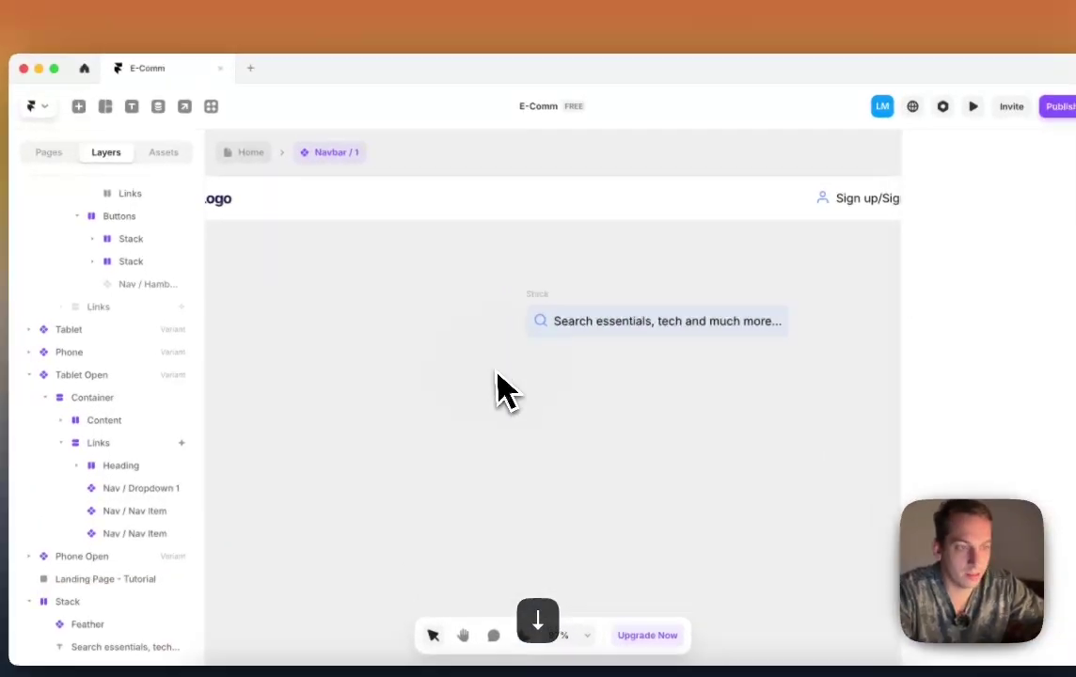
scroll(499, 355, down, 3)
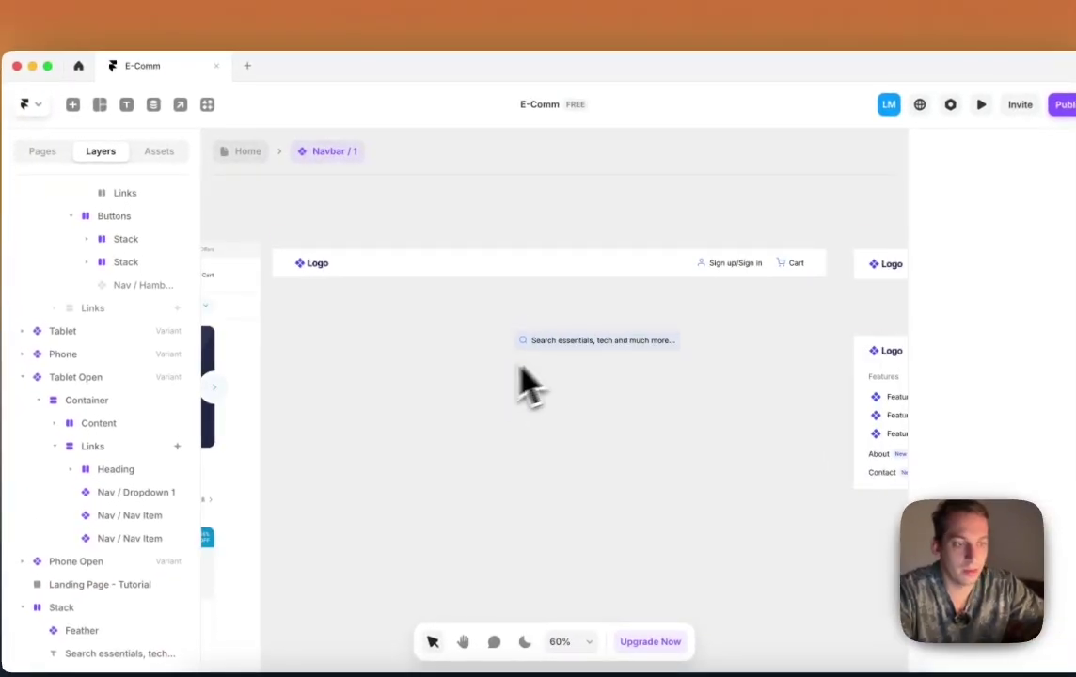
Step: Move the search stack into the Links layer of the Desktop navbar, between the logo and the buttons
double_click(561, 325)
key(Escape)
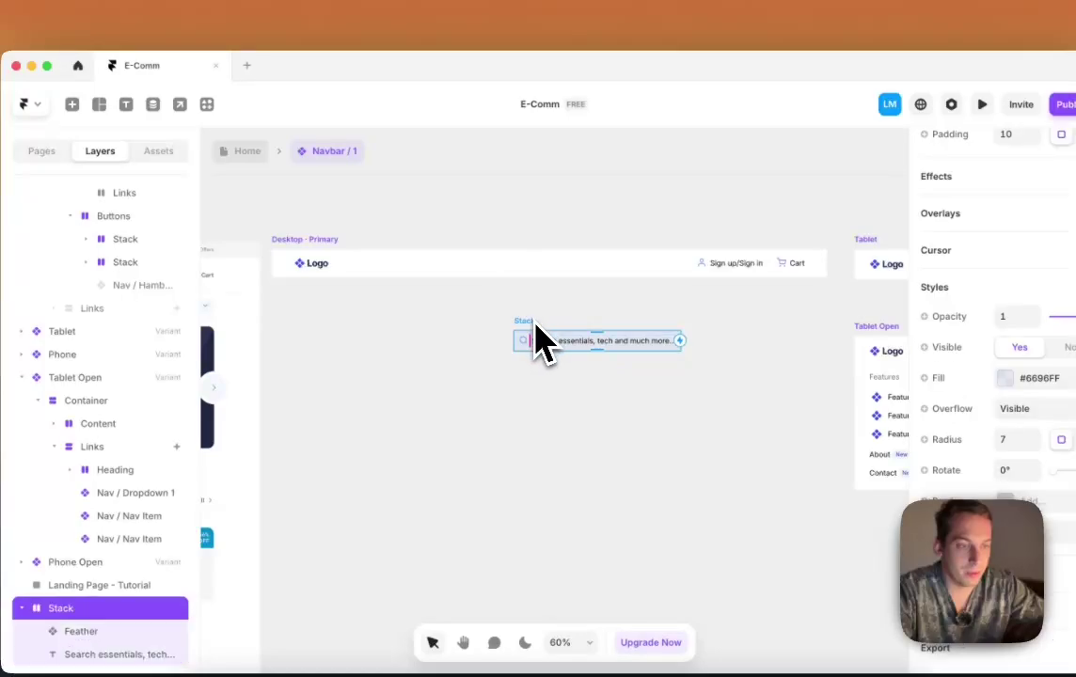
drag(539, 341, 519, 282)
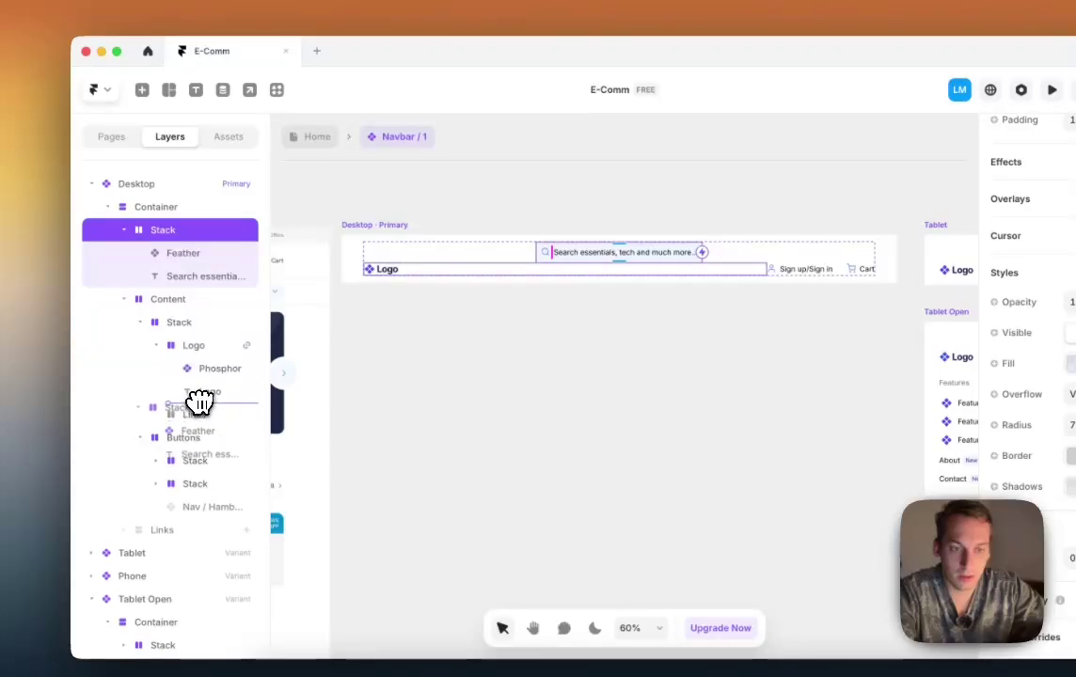
drag(200, 410, 200, 411)
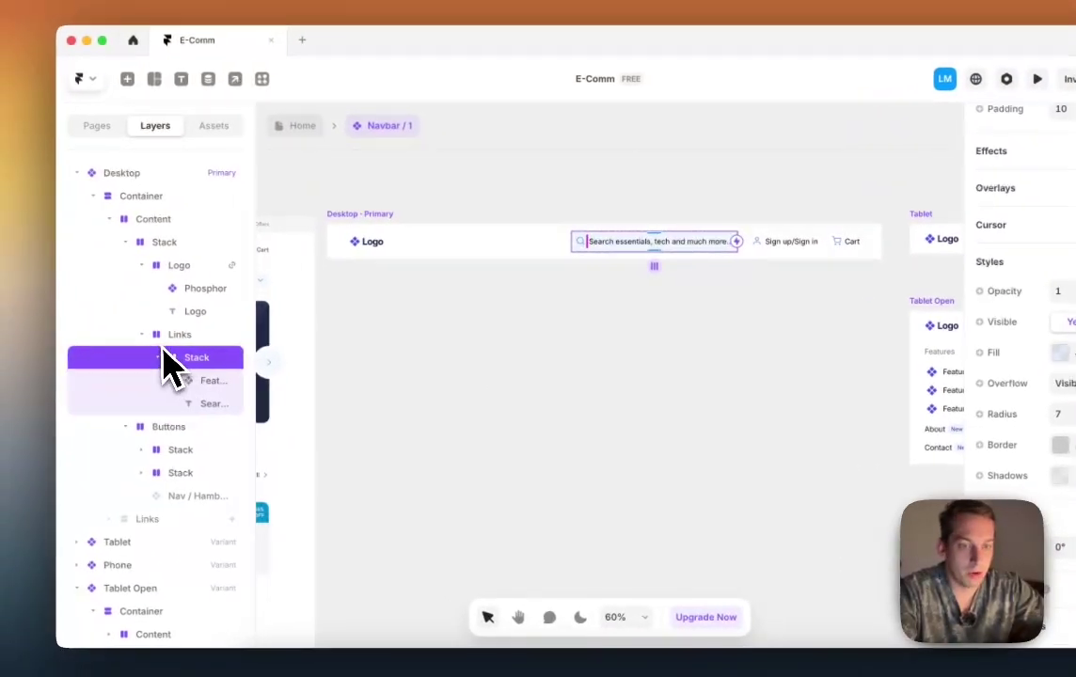
Step: Set the width of the search stack inside Links to Fill
click(175, 336)
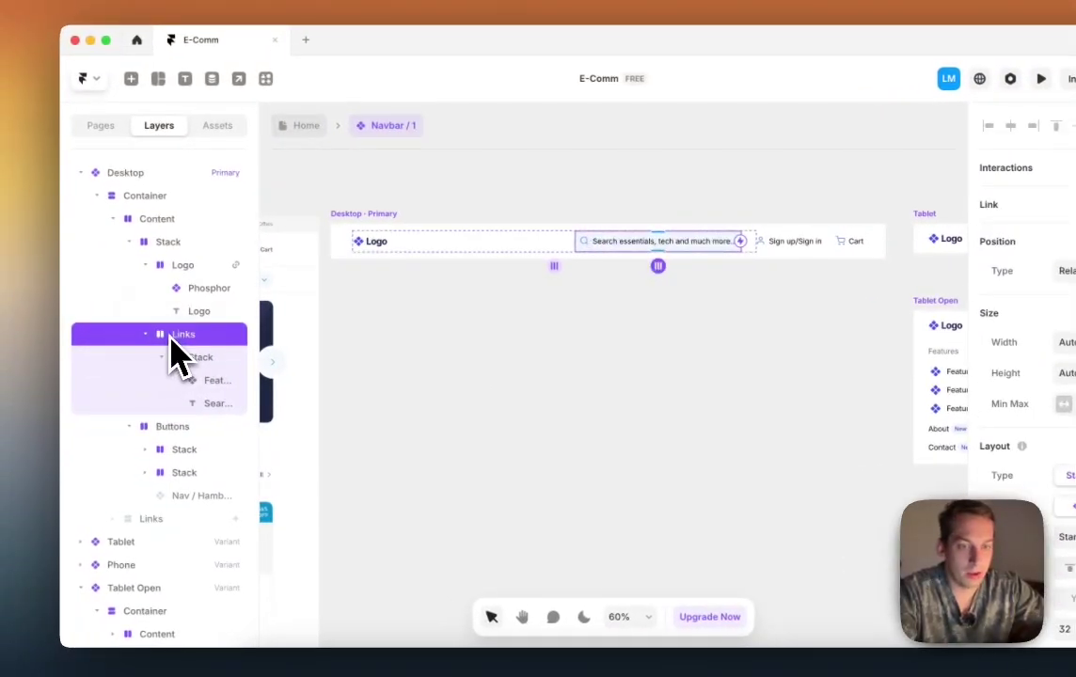
click(185, 359)
scroll(1044, 268, up, 5)
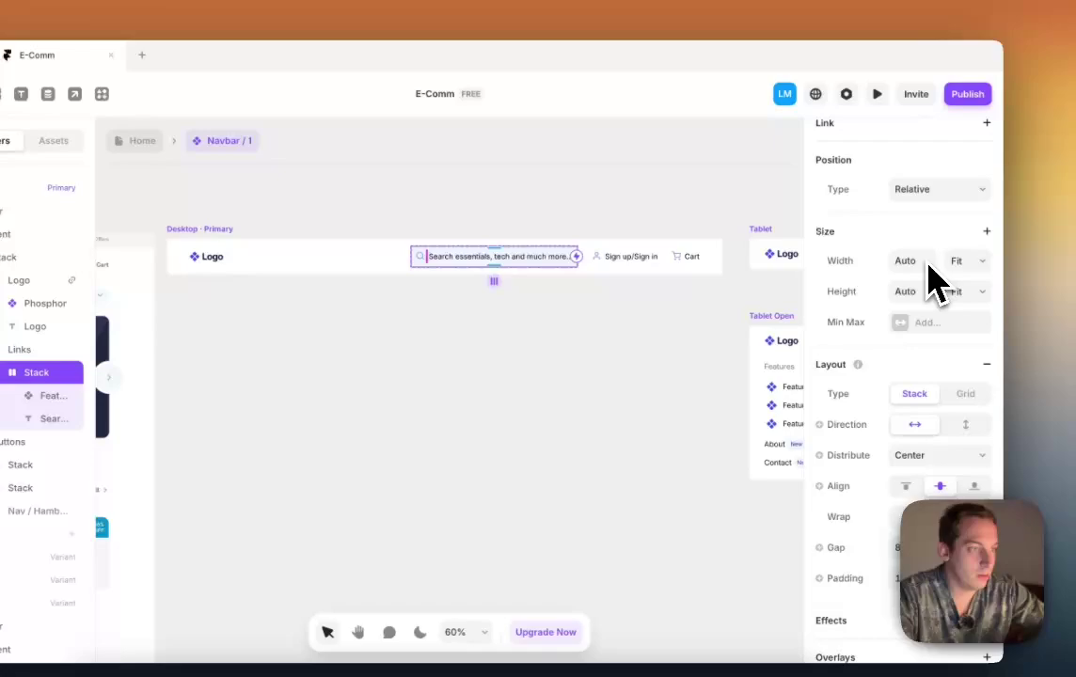
scroll(927, 279, up, 3)
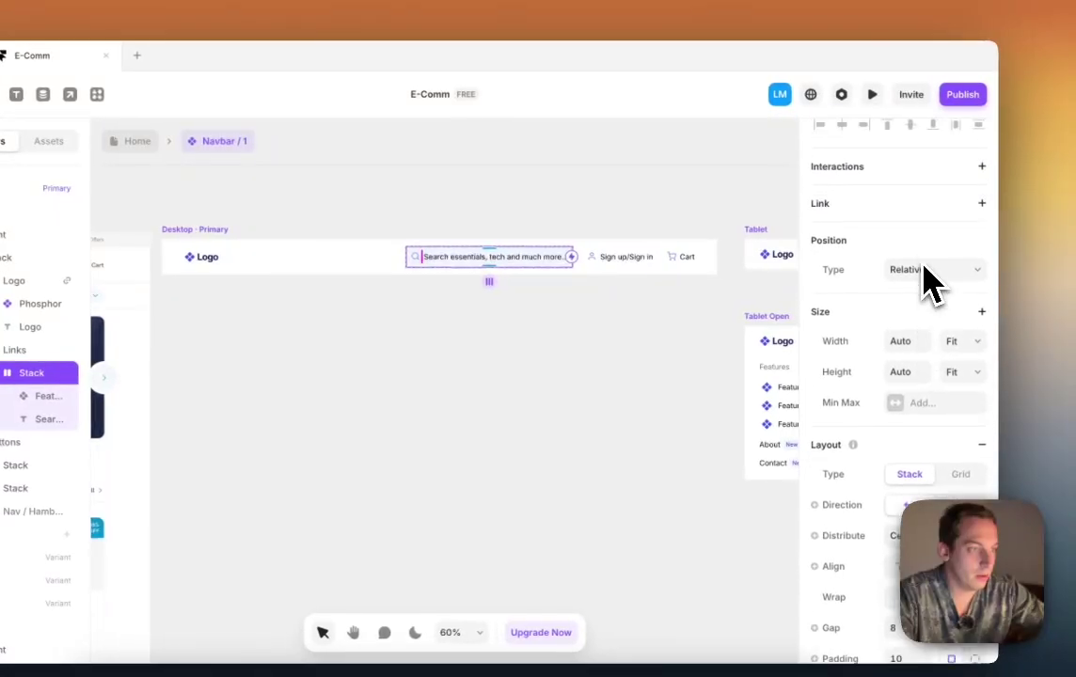
click(967, 342)
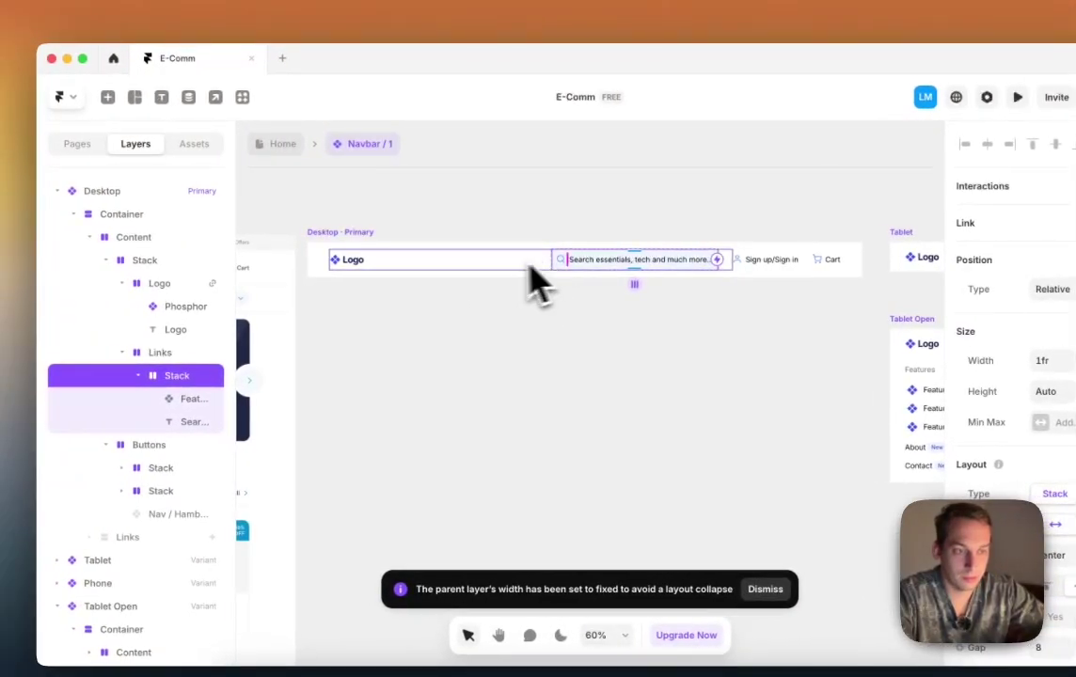
Step: Set the width of the Desktop navbar's Links layer to Fill and review its parent stack's layout settings
click(371, 268)
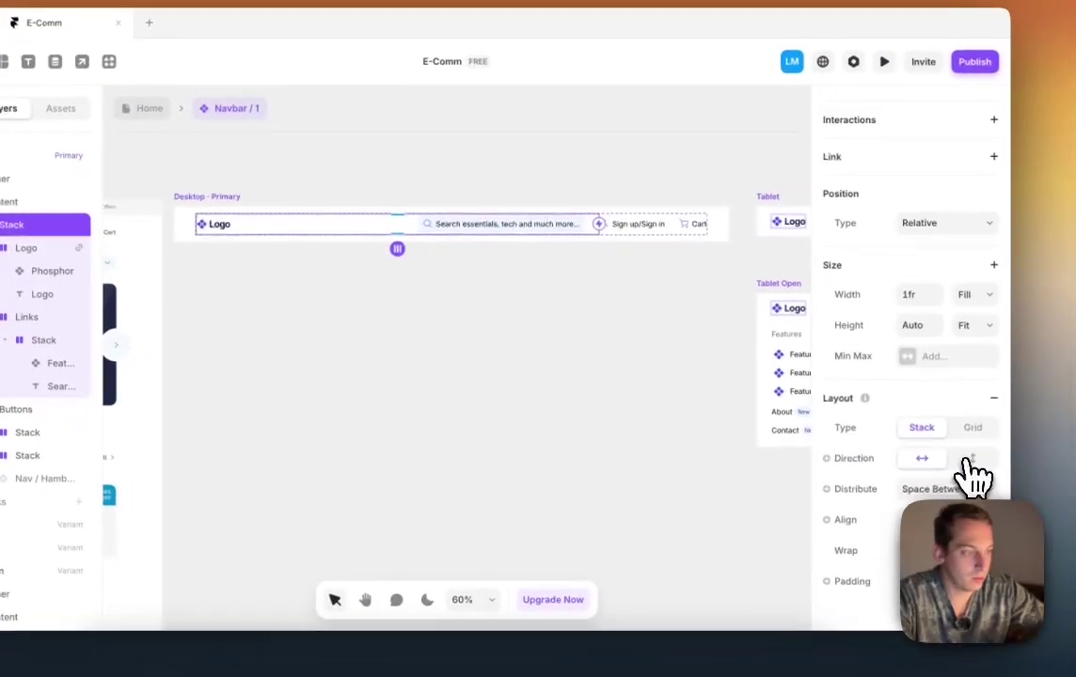
click(960, 485)
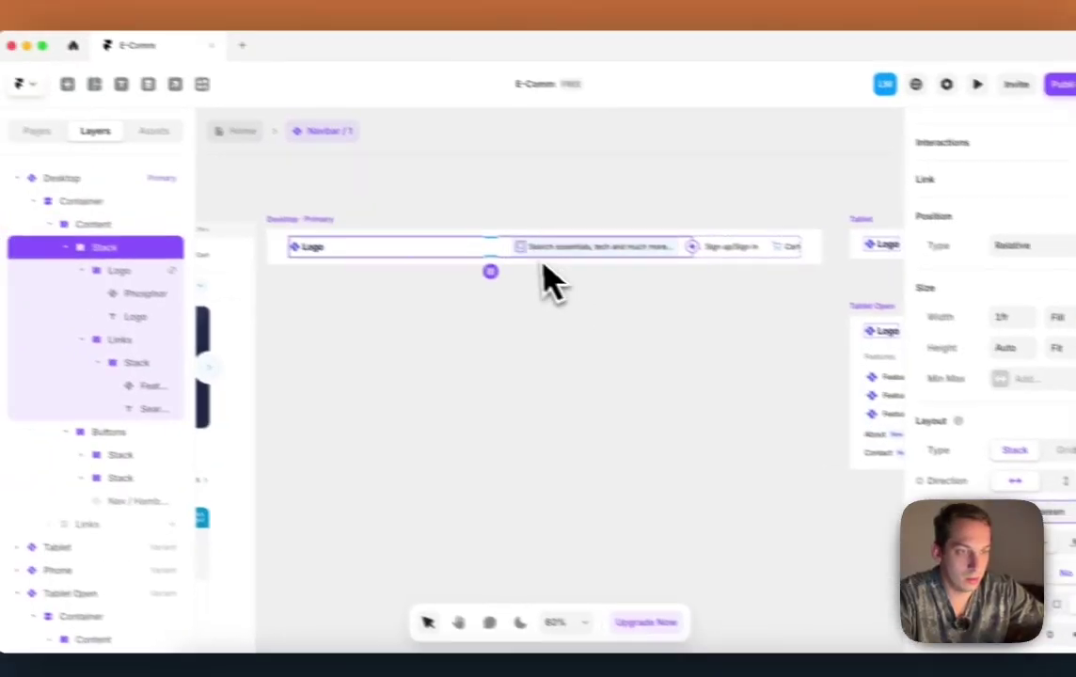
click(197, 338)
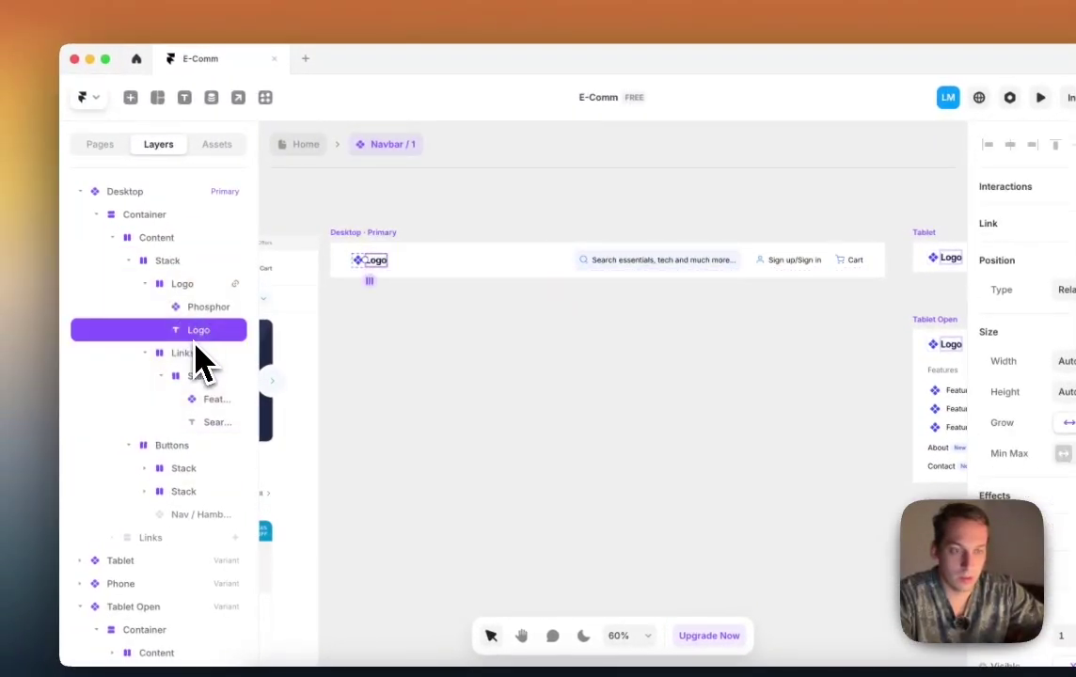
click(184, 353)
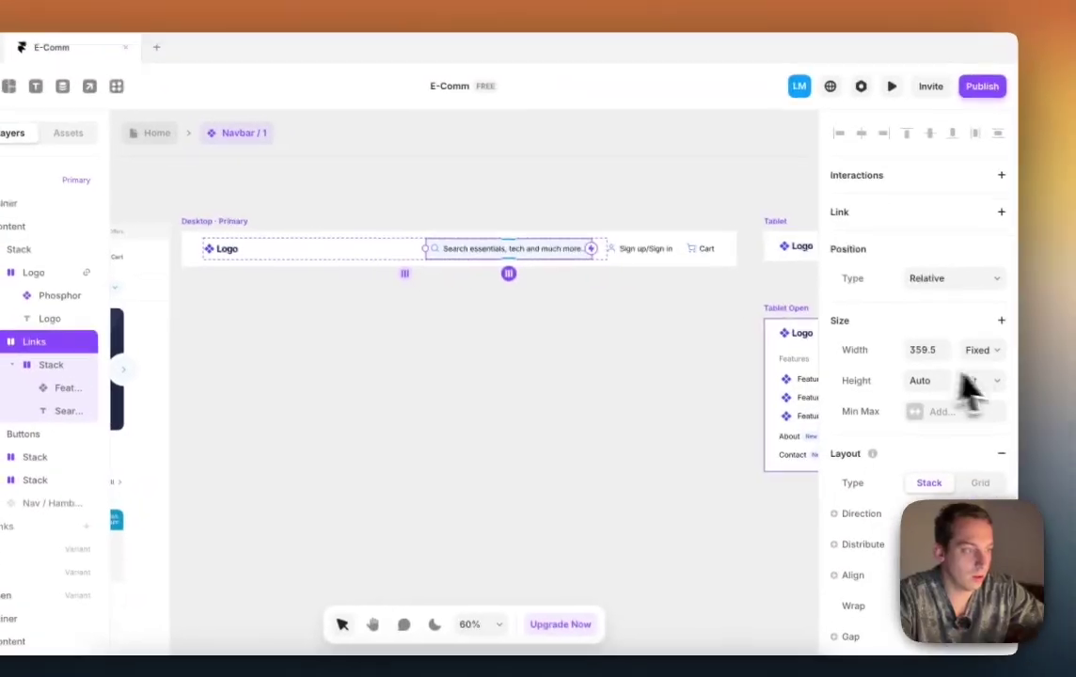
click(974, 339)
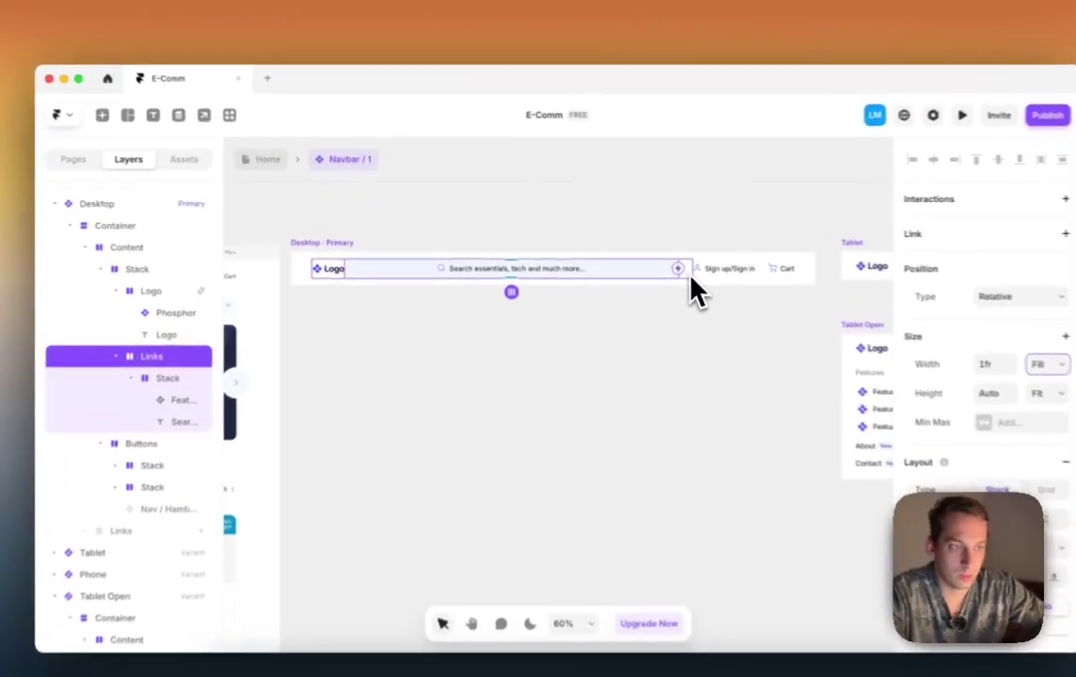
key(Escape)
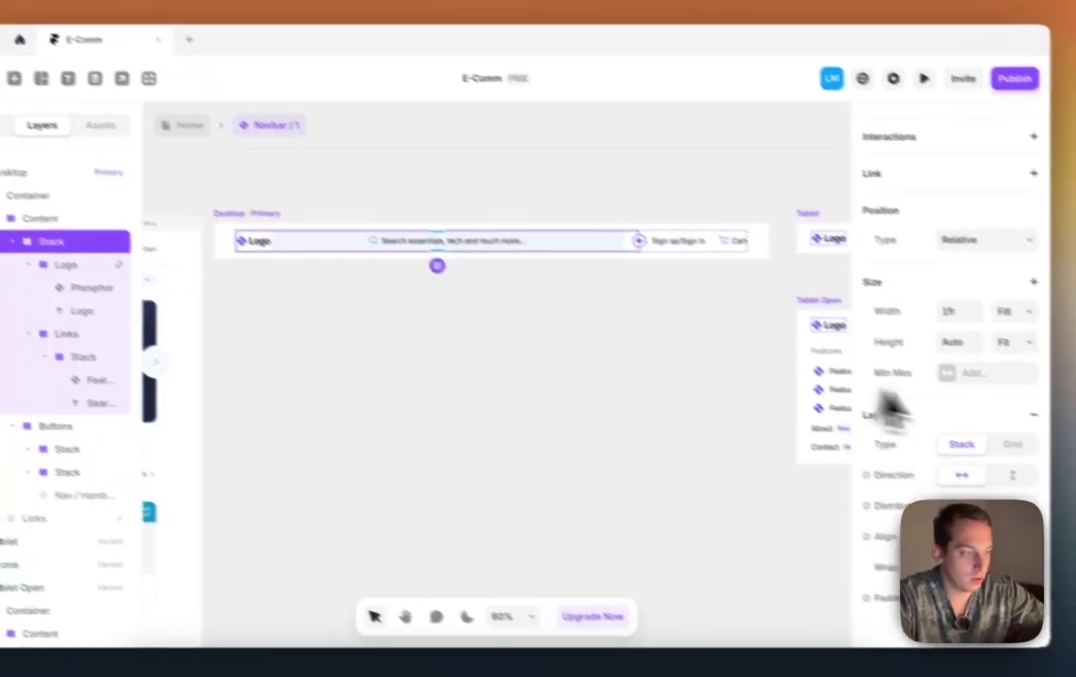
scroll(983, 451, down, 2)
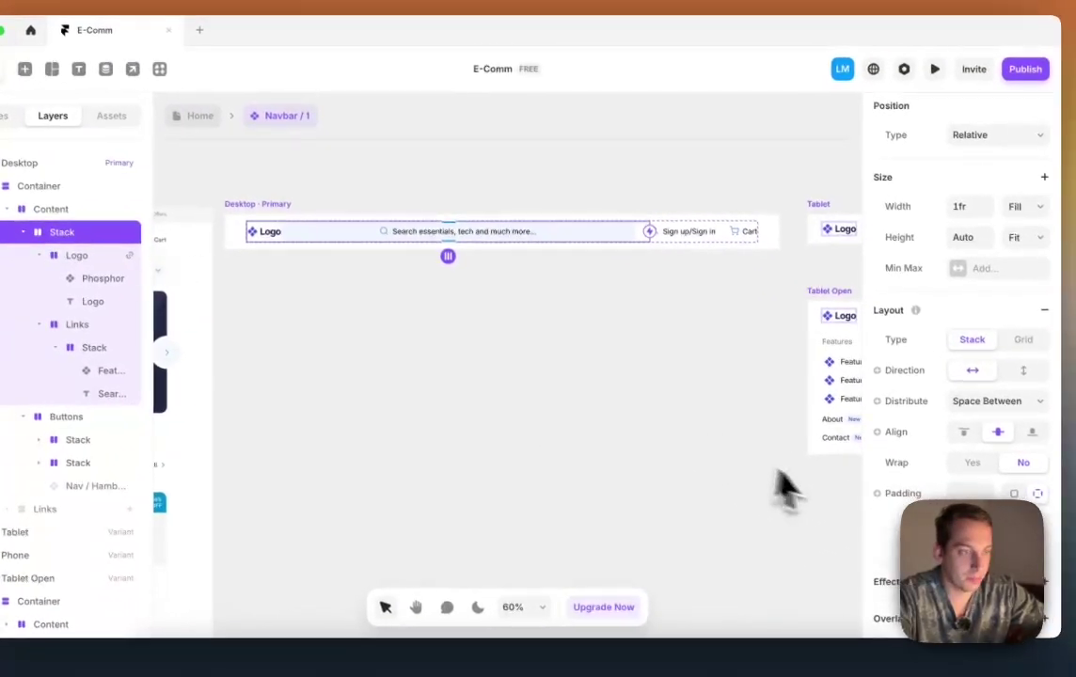
click(577, 387)
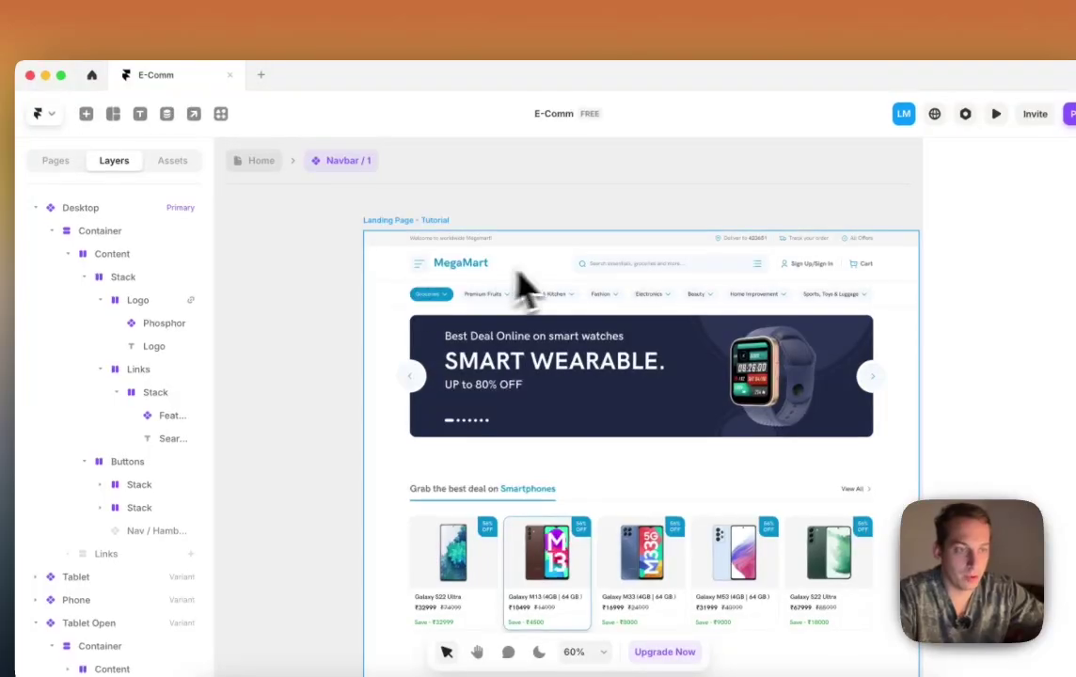
Step: Check the search bar in the MegaMart reference and set the navbar search stack's distribution to Start
scroll(527, 287, up, 3)
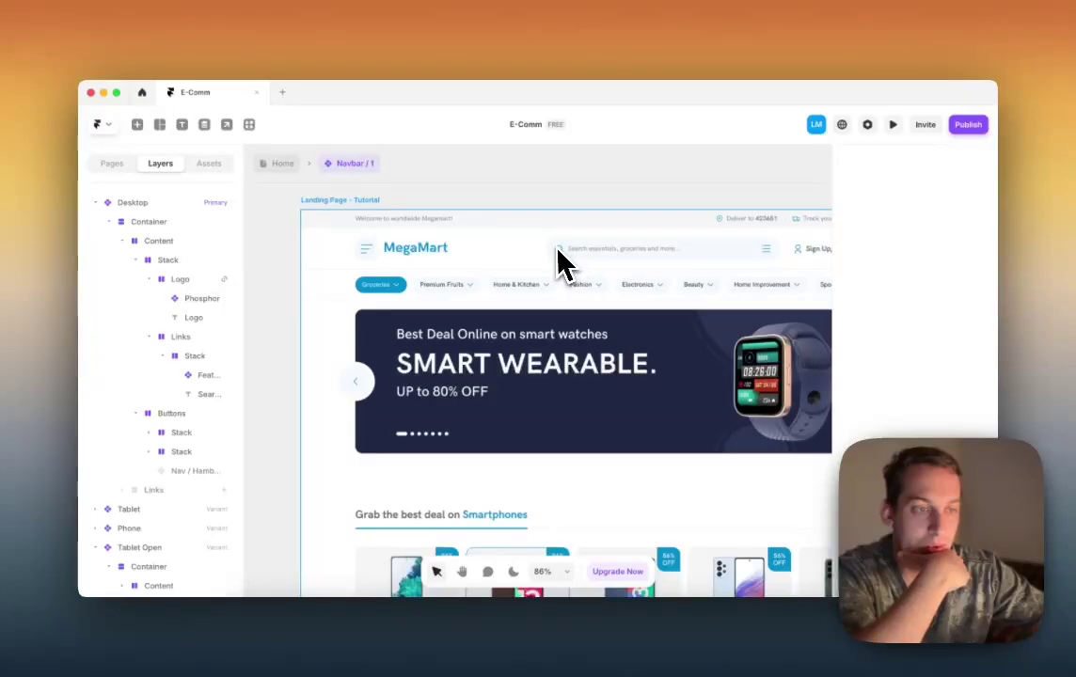
scroll(559, 251, right, 5)
scroll(561, 260, down, 3)
scroll(562, 260, right, 5)
click(497, 248)
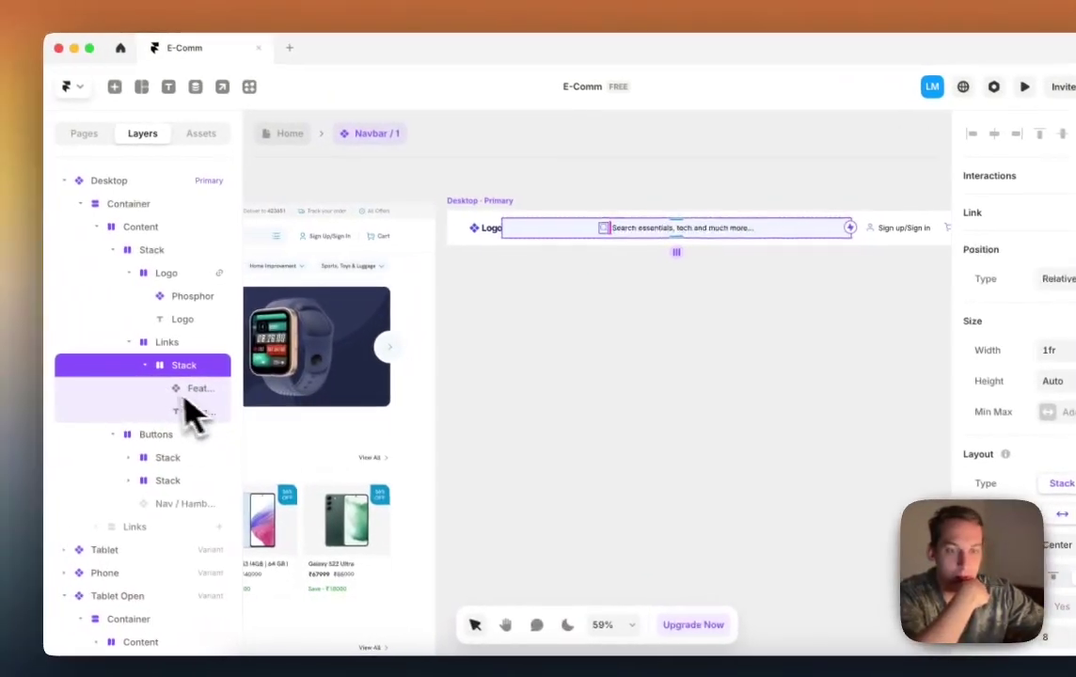
click(1063, 545)
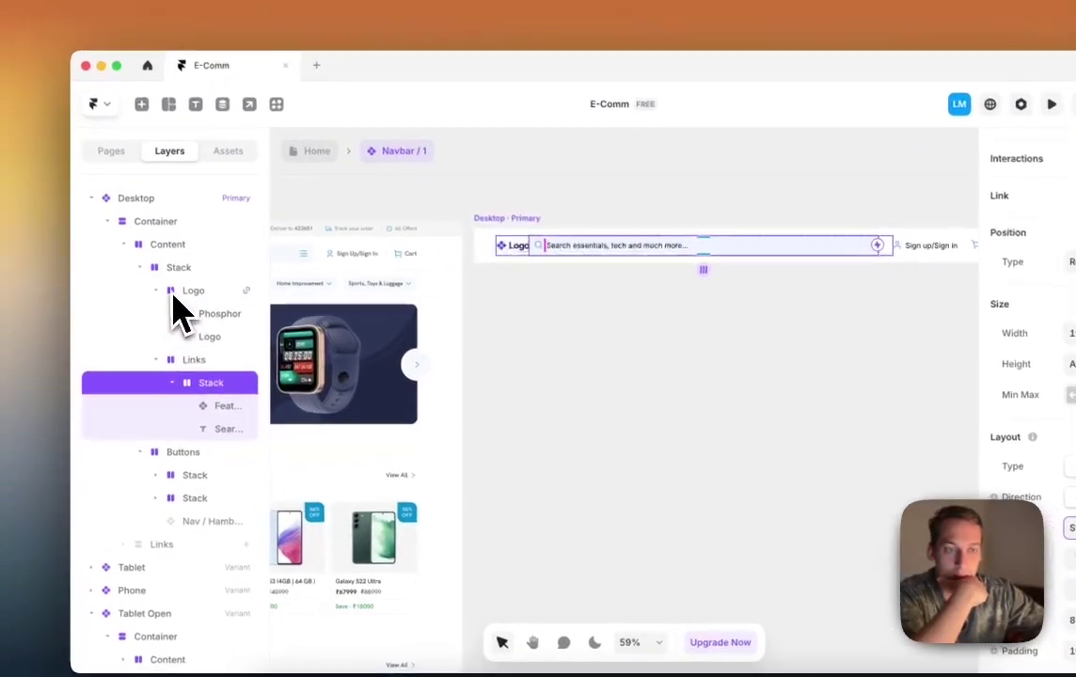
Step: Give the Desktop navbar's Links layer a fixed width of 480
click(177, 270)
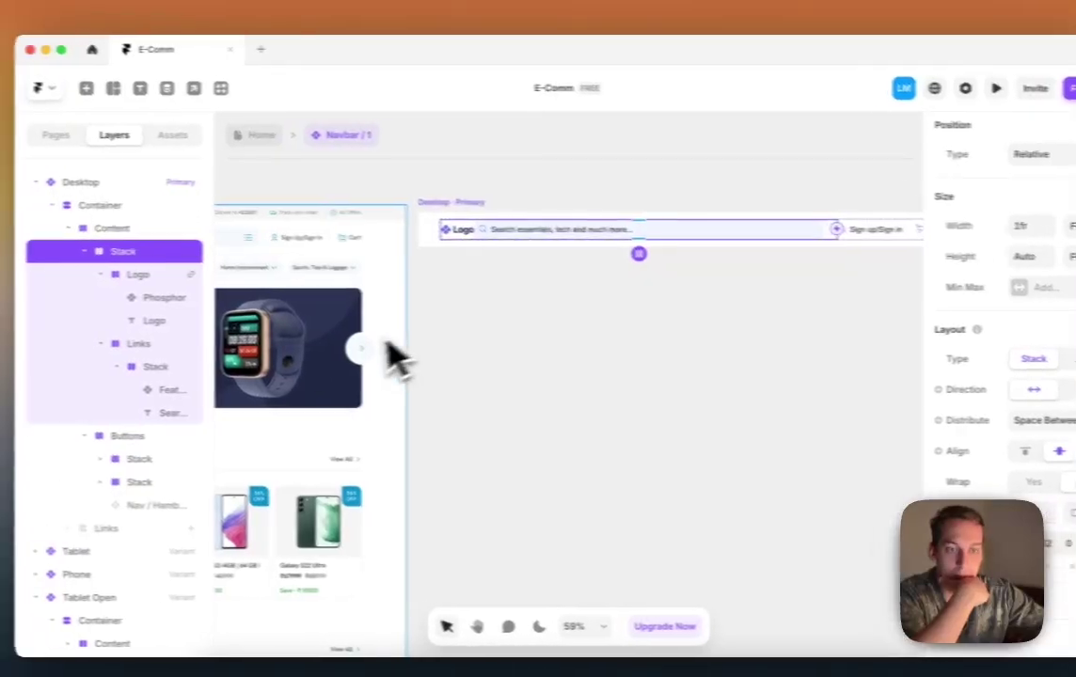
click(139, 344)
click(954, 354)
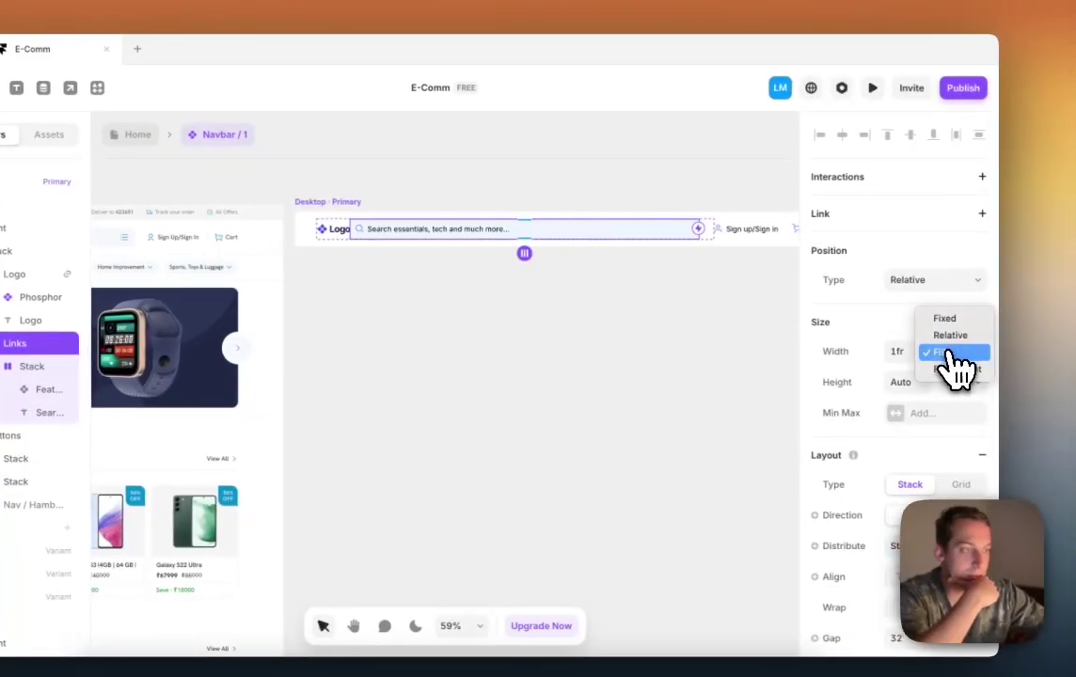
click(960, 354)
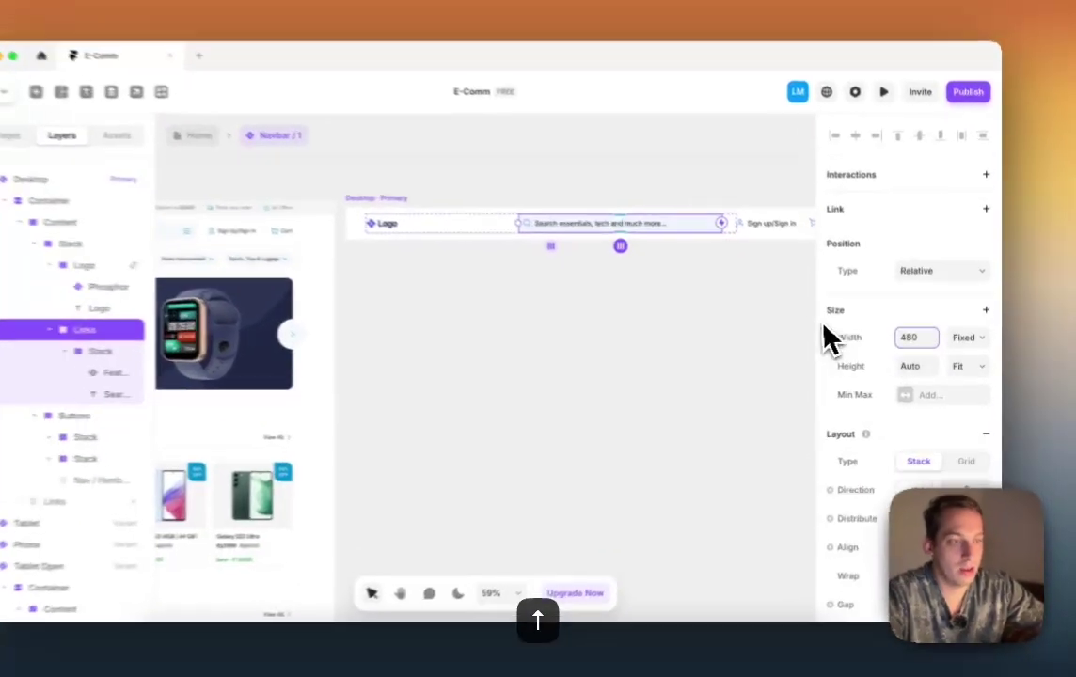
click(802, 320)
Step: Change the search stack's fill to black (#000000) at 4% opacity
scroll(802, 320, right, 2)
scroll(800, 319, down, 2)
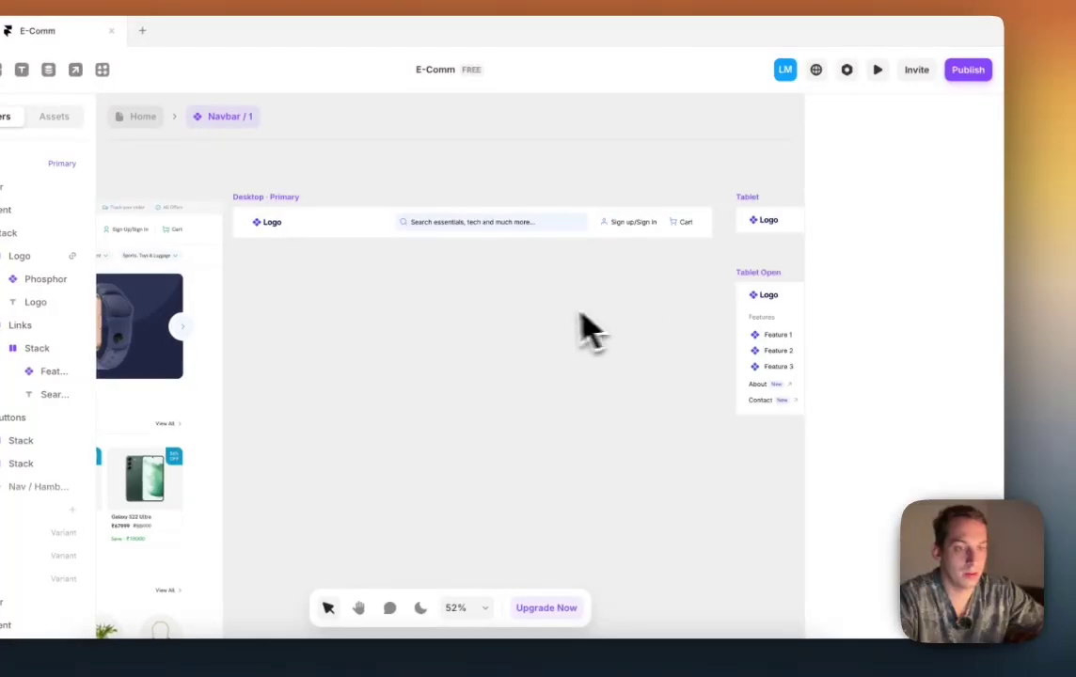
scroll(565, 331, down, 2)
scroll(557, 331, left, 1)
scroll(564, 311, right, 2)
click(617, 228)
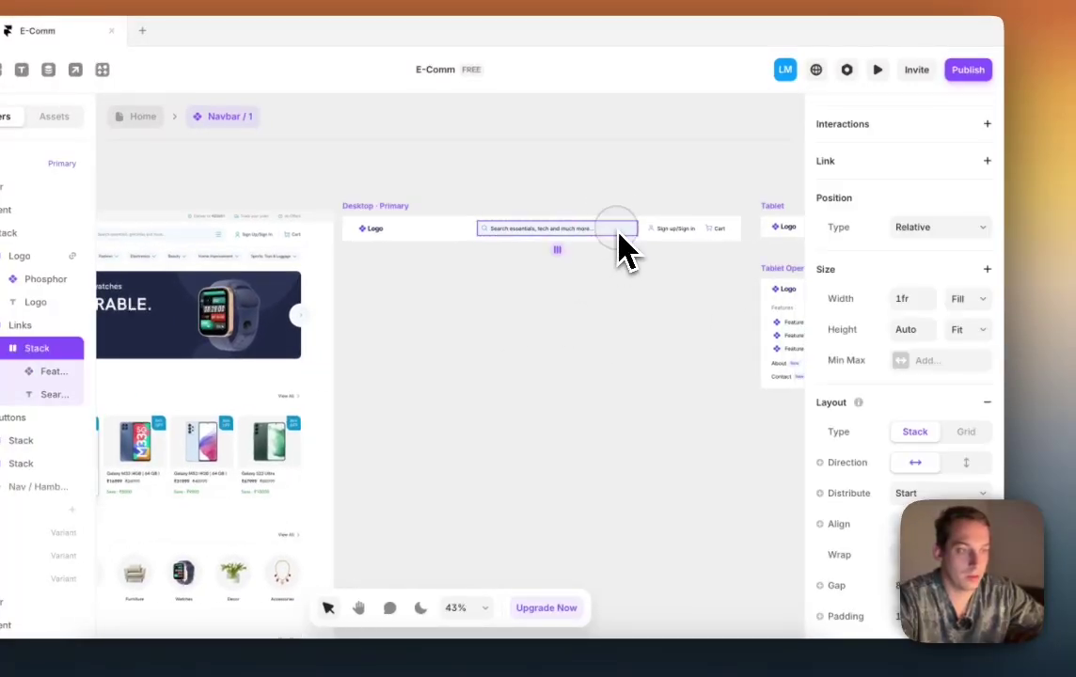
scroll(884, 471, down, 8)
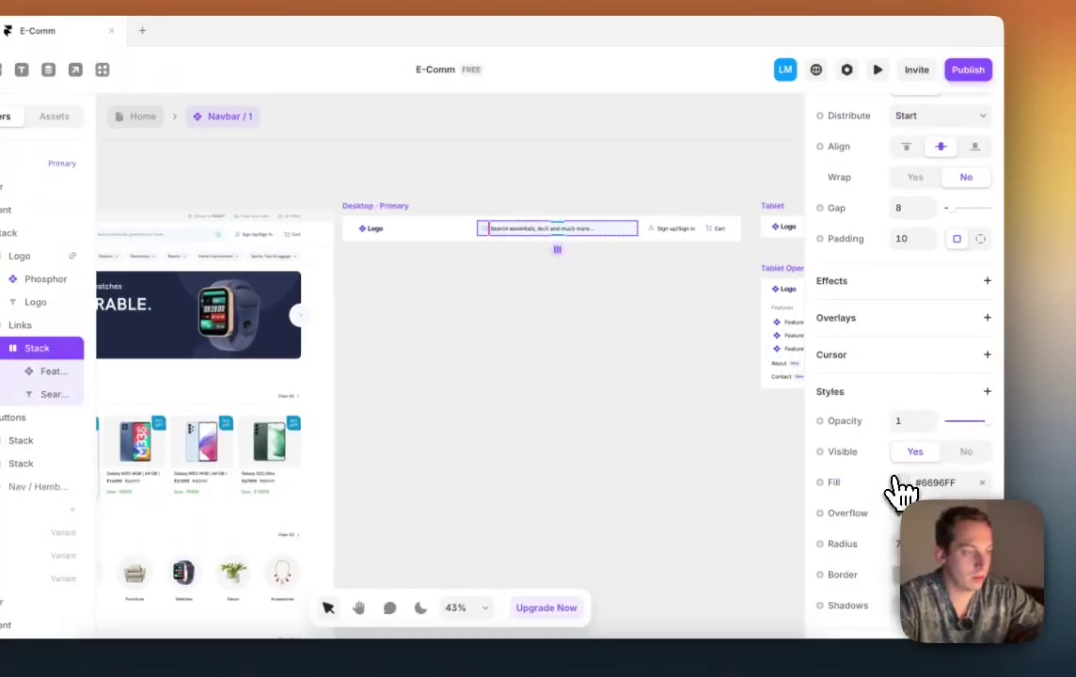
click(899, 483)
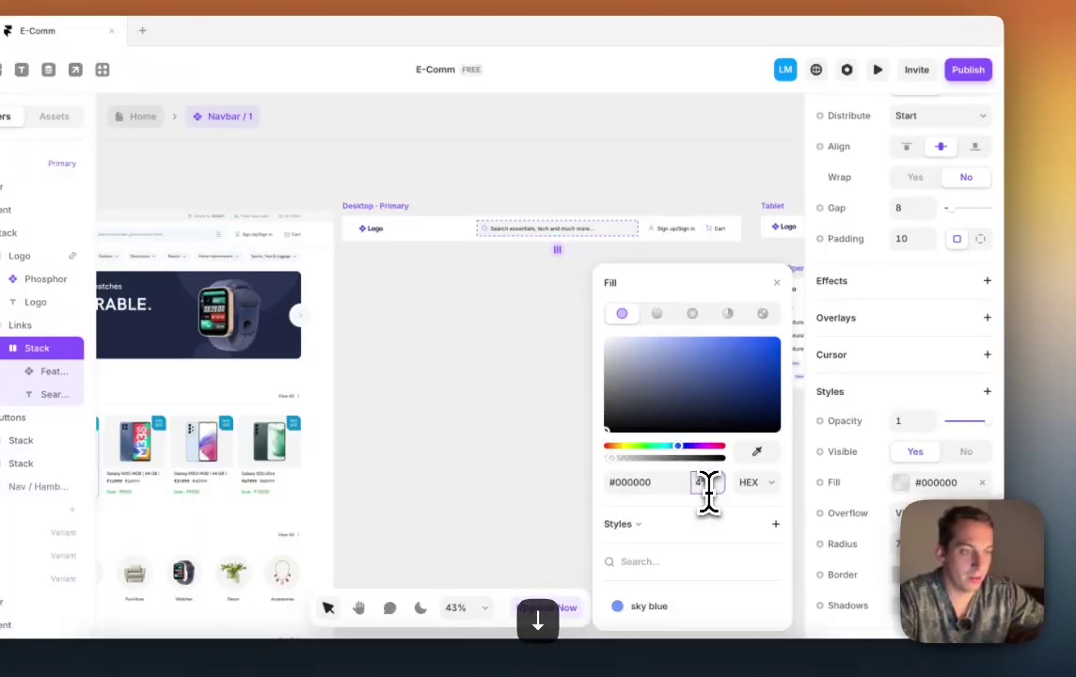
click(517, 400)
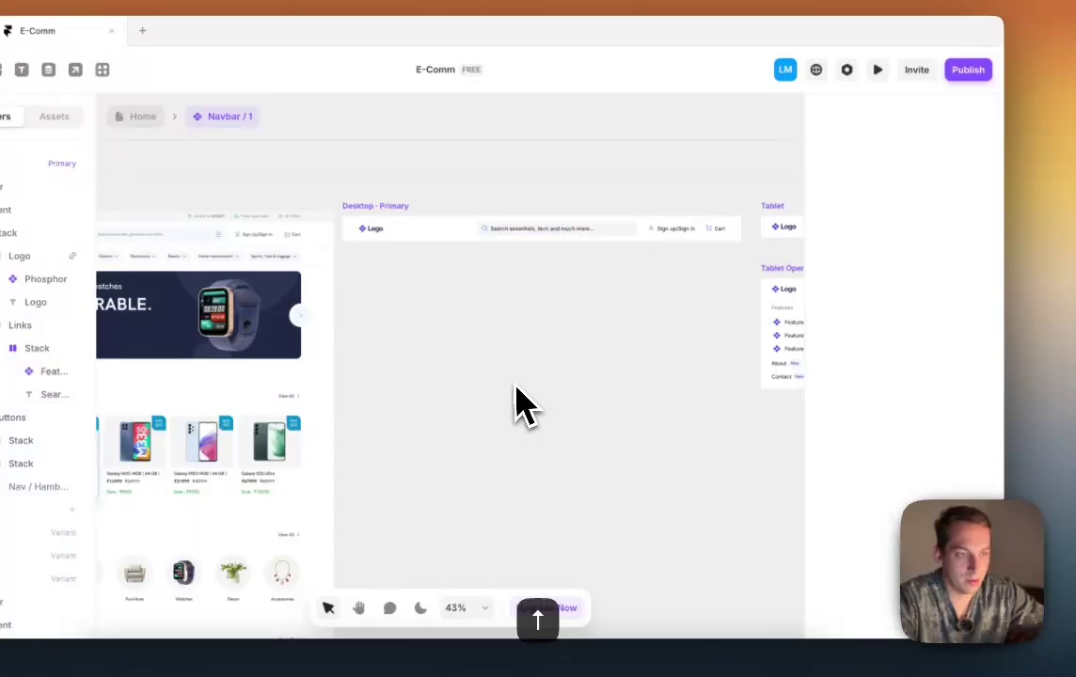
Step: Set the font size of the Desktop navbar's search placeholder text to 12 pixels
scroll(524, 310, up, 3)
scroll(524, 310, down, 3)
scroll(524, 305, left, 4)
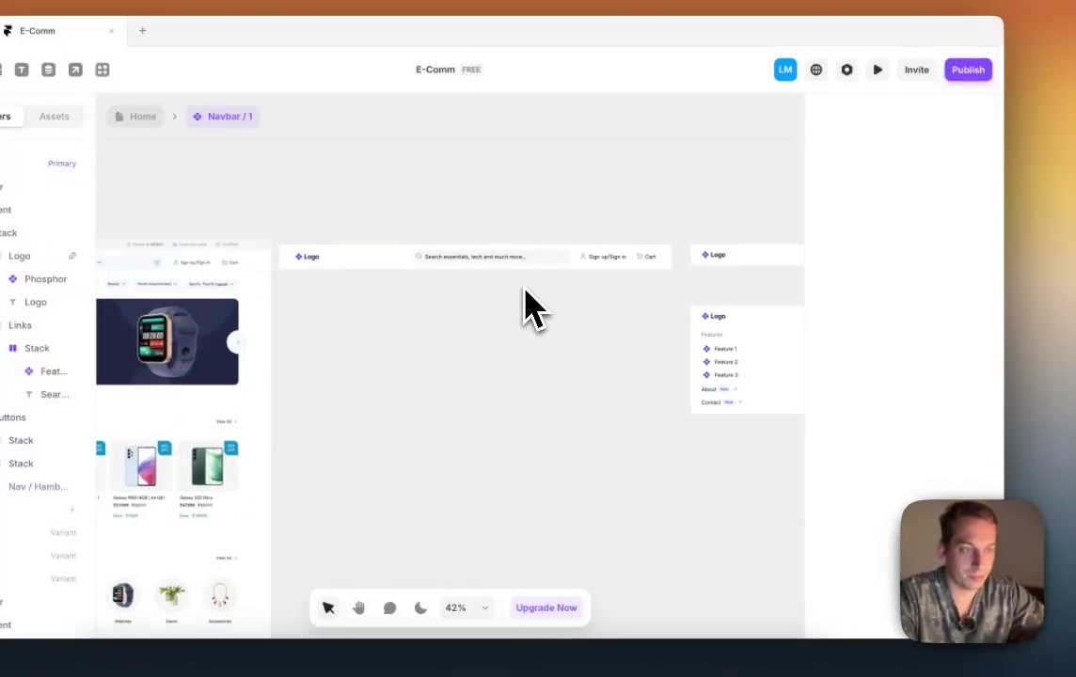
scroll(527, 306, left, 2)
click(588, 257)
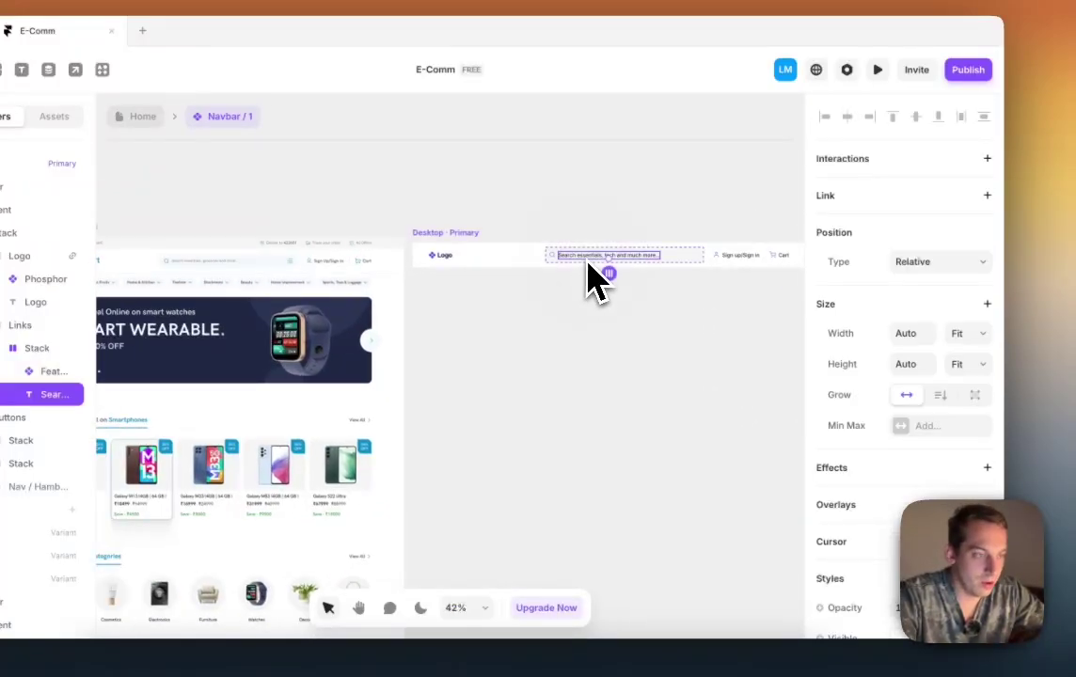
scroll(273, 292, up, 3)
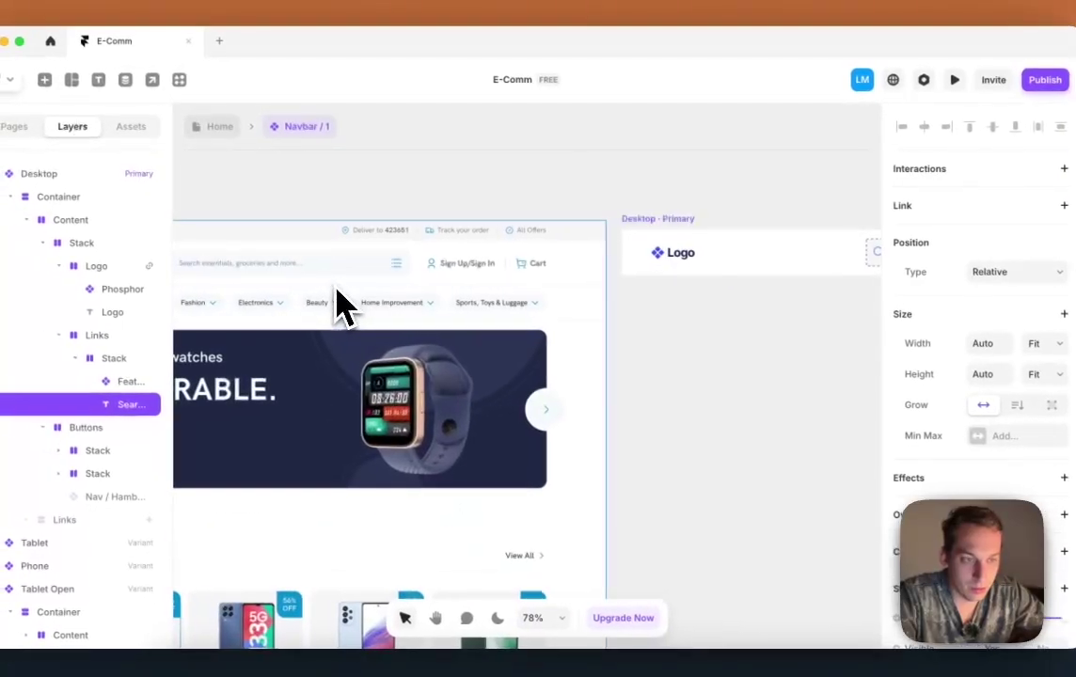
scroll(312, 301, down, 1)
scroll(988, 423, down, 5)
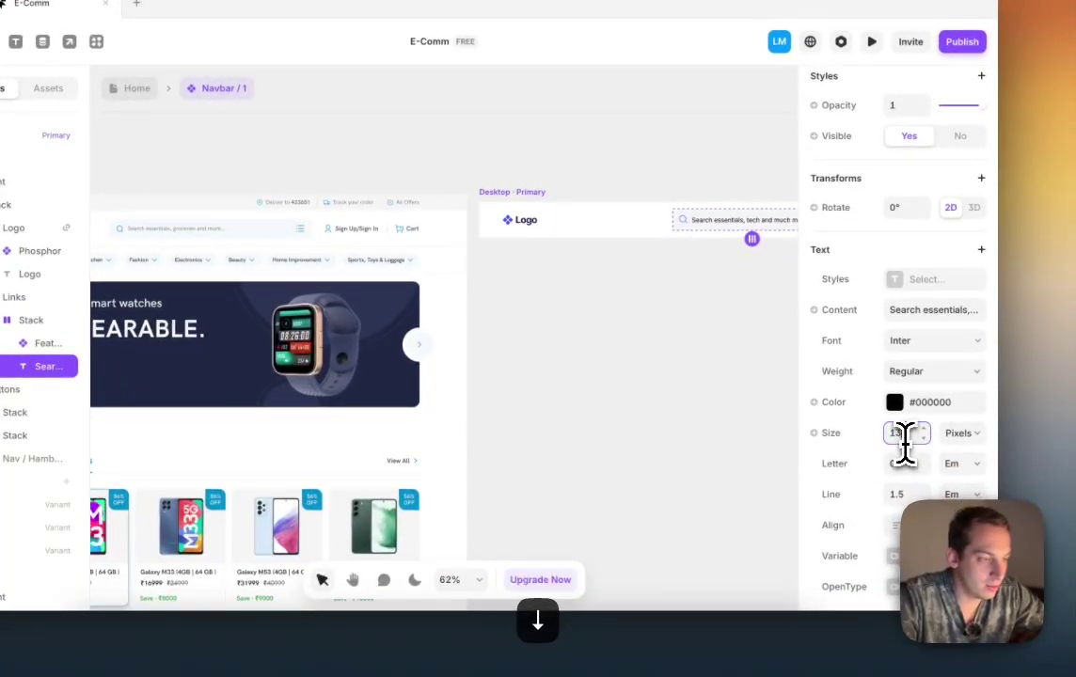
scroll(762, 348, right, 5)
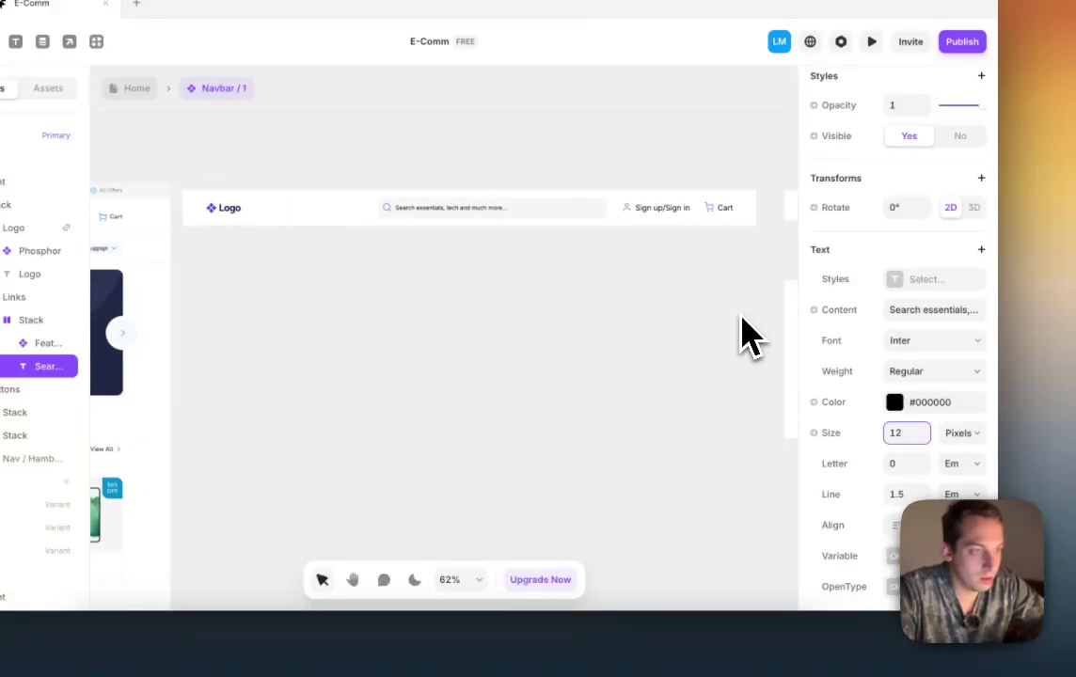
Step: Change the search placeholder text's color to black (#000000) at 60% opacity
click(908, 403)
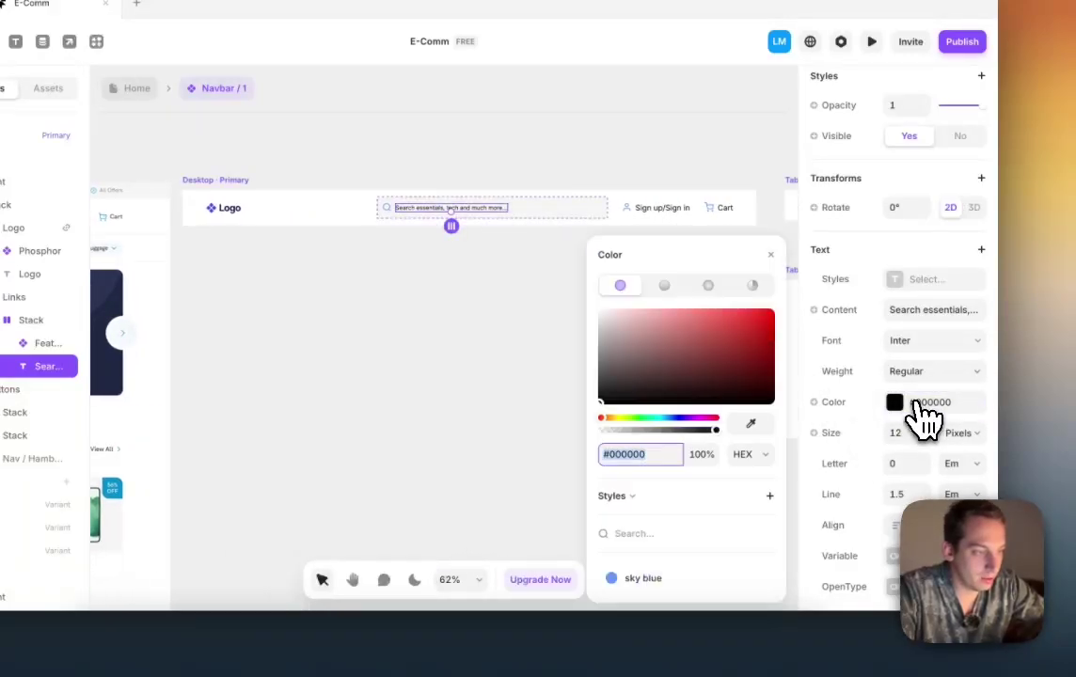
key(shift+Down)
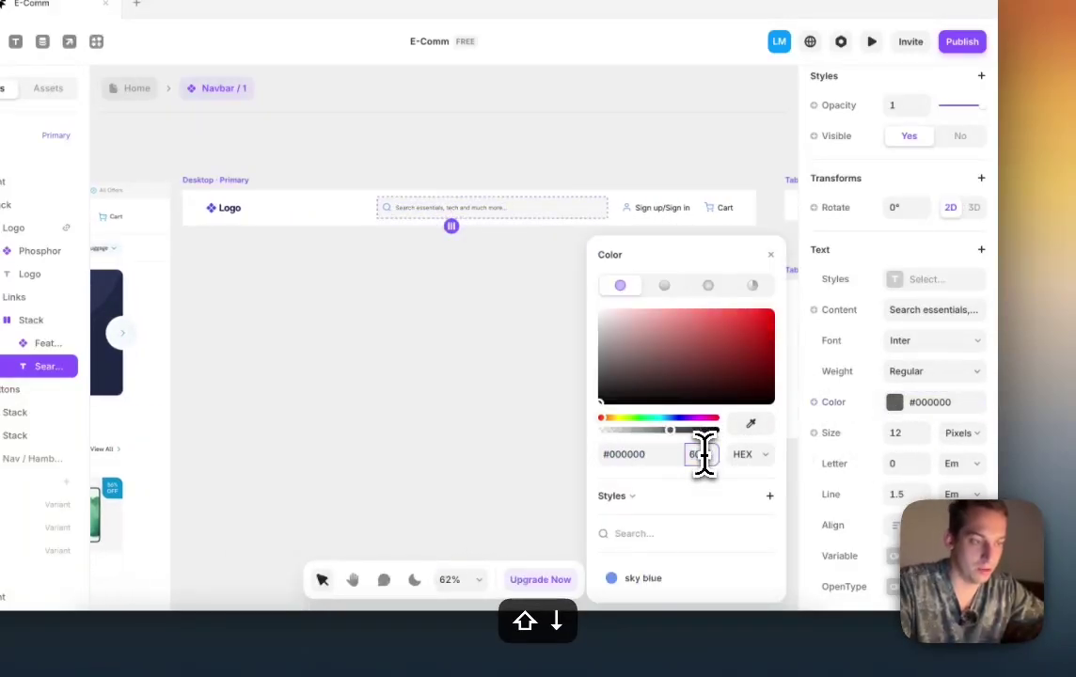
click(381, 327)
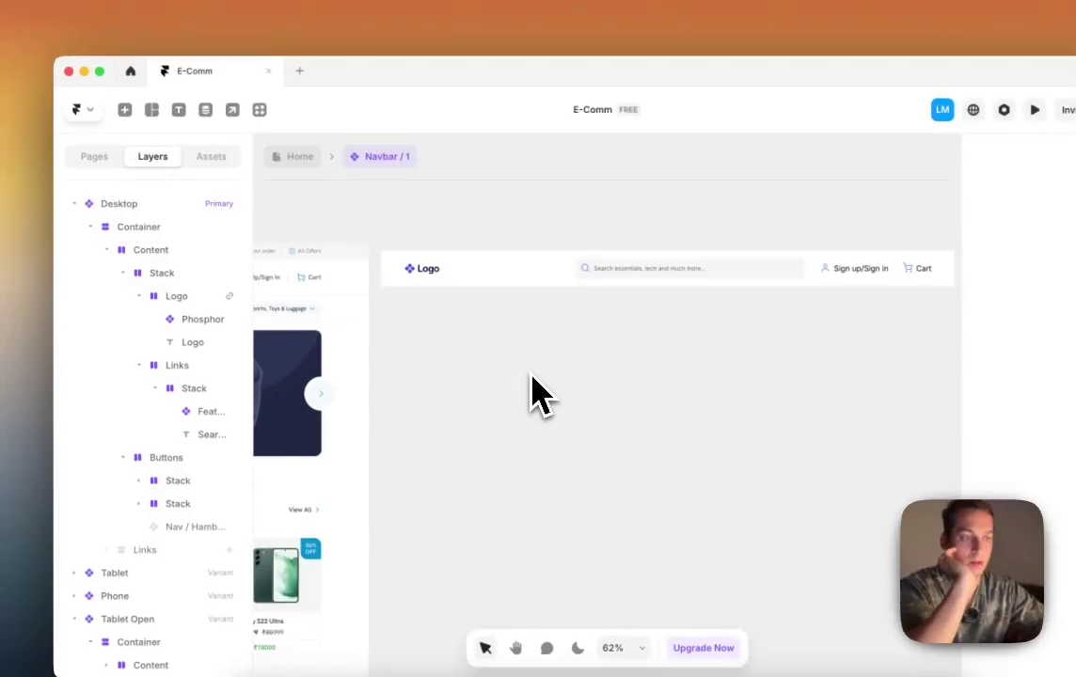
Step: Find the Search element in the insert library and add it to the canvas below the Desktop navbar
scroll(371, 327, down, 3)
click(617, 294)
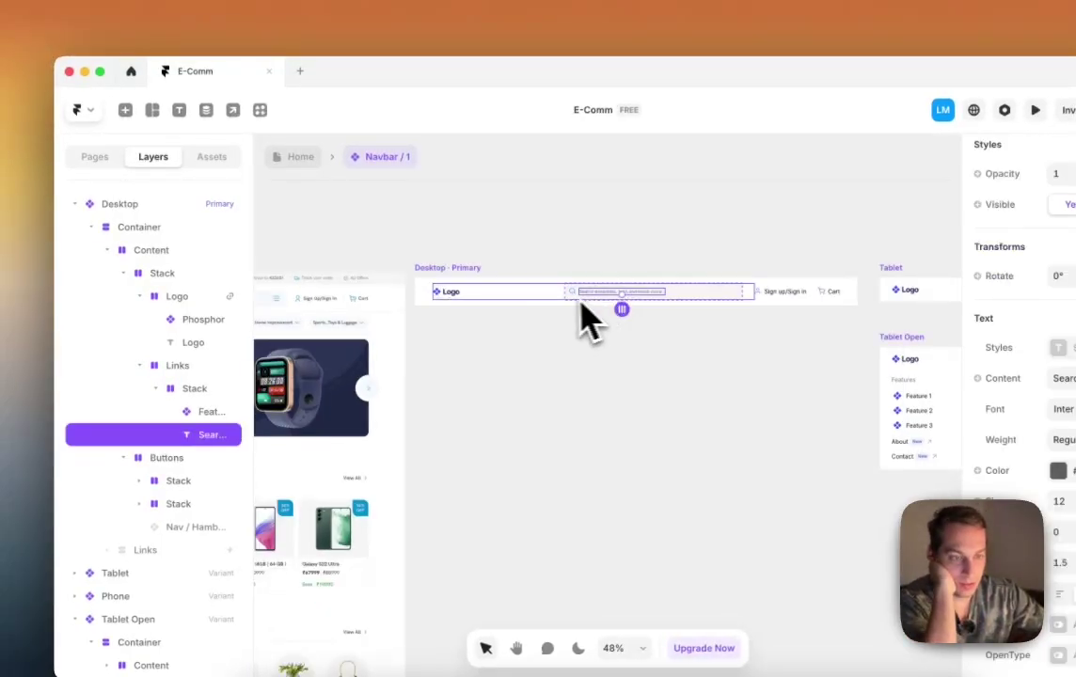
key(Escape)
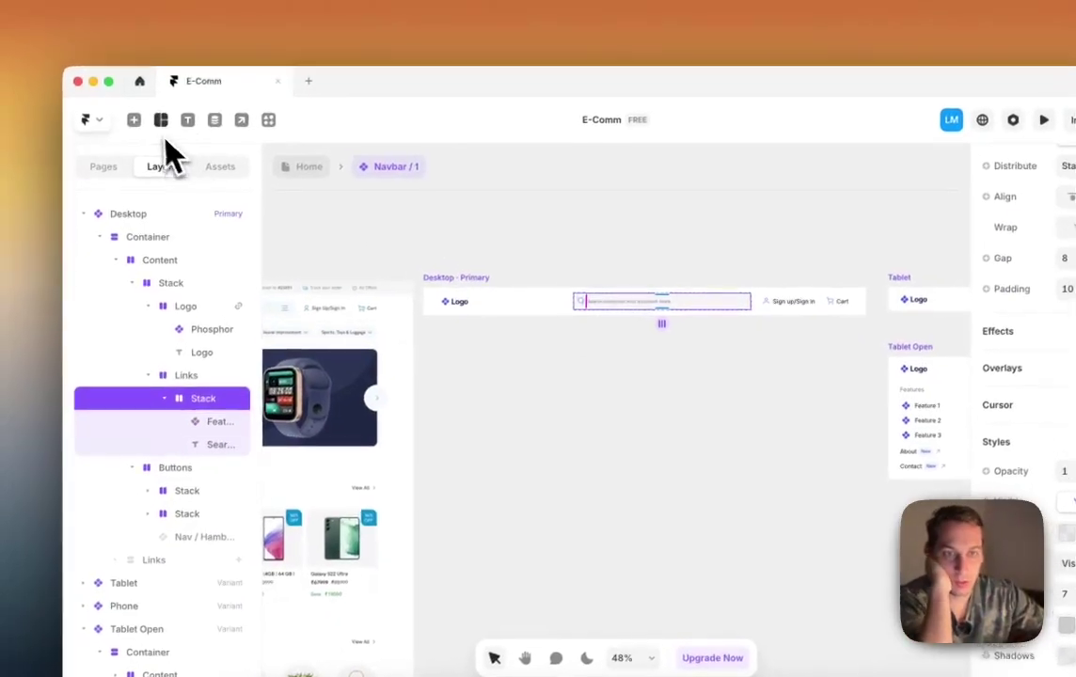
click(125, 110)
text(searc)
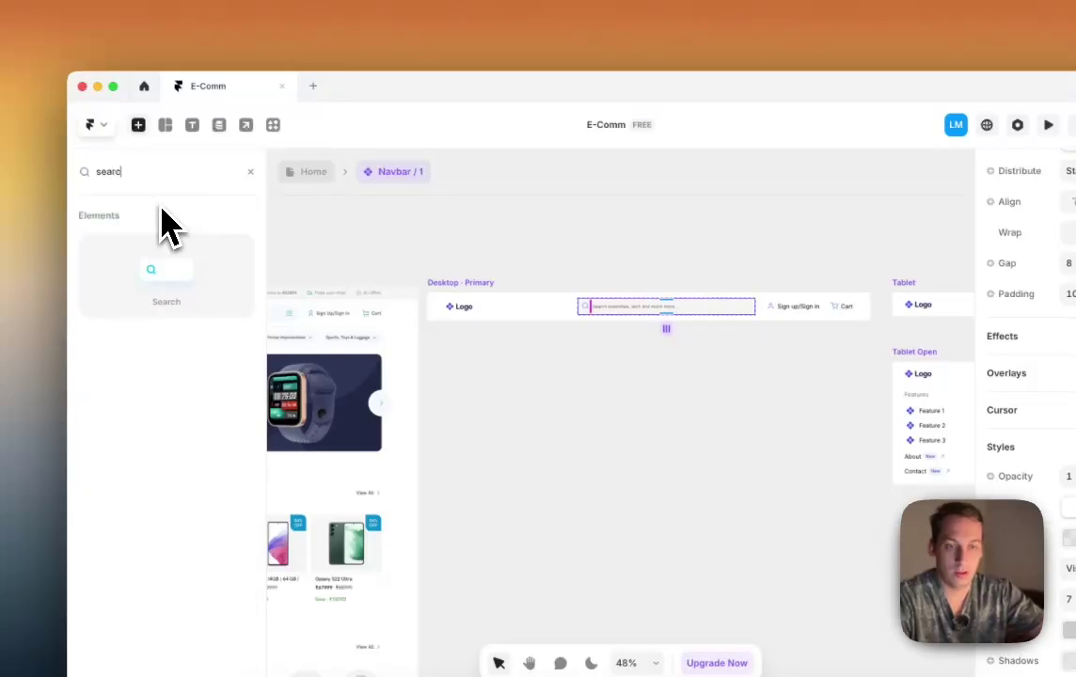
text(h)
drag(166, 269, 717, 507)
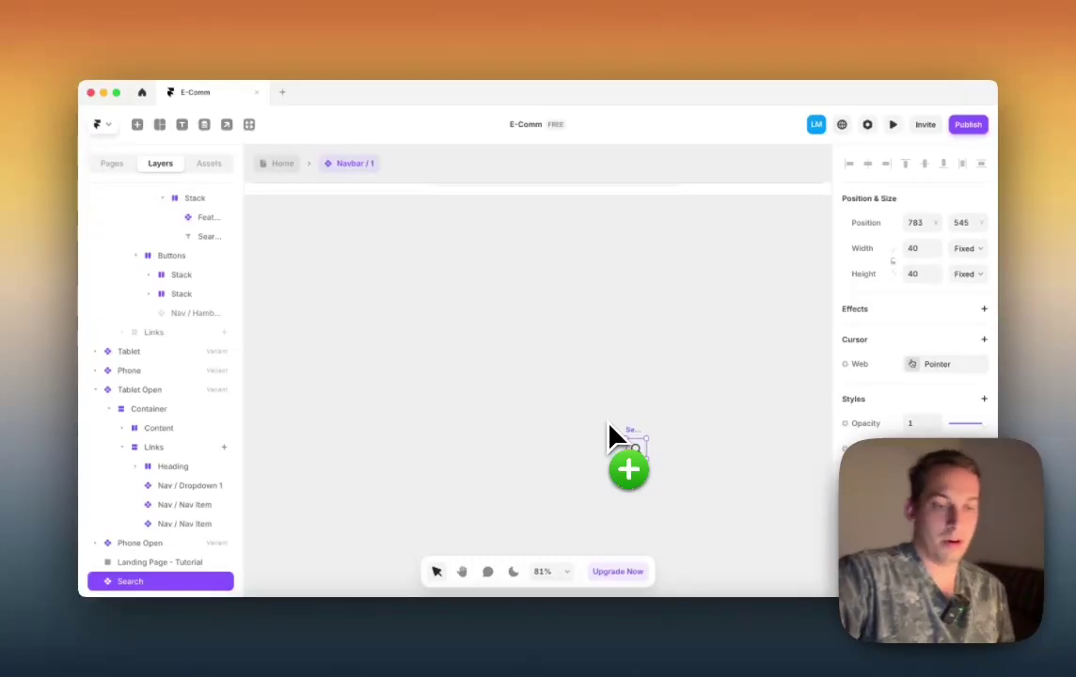
Step: Move the Search element into the navbar's search stack and order it first, before the icon and placeholder text
drag(642, 462, 545, 294)
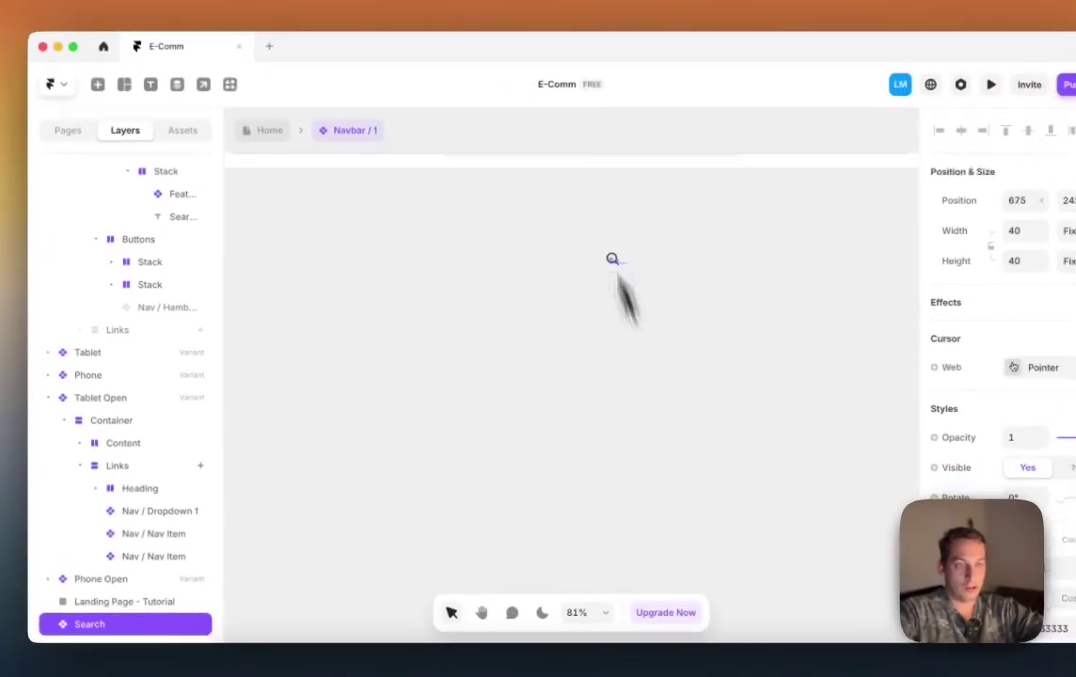
scroll(588, 299, up, 3)
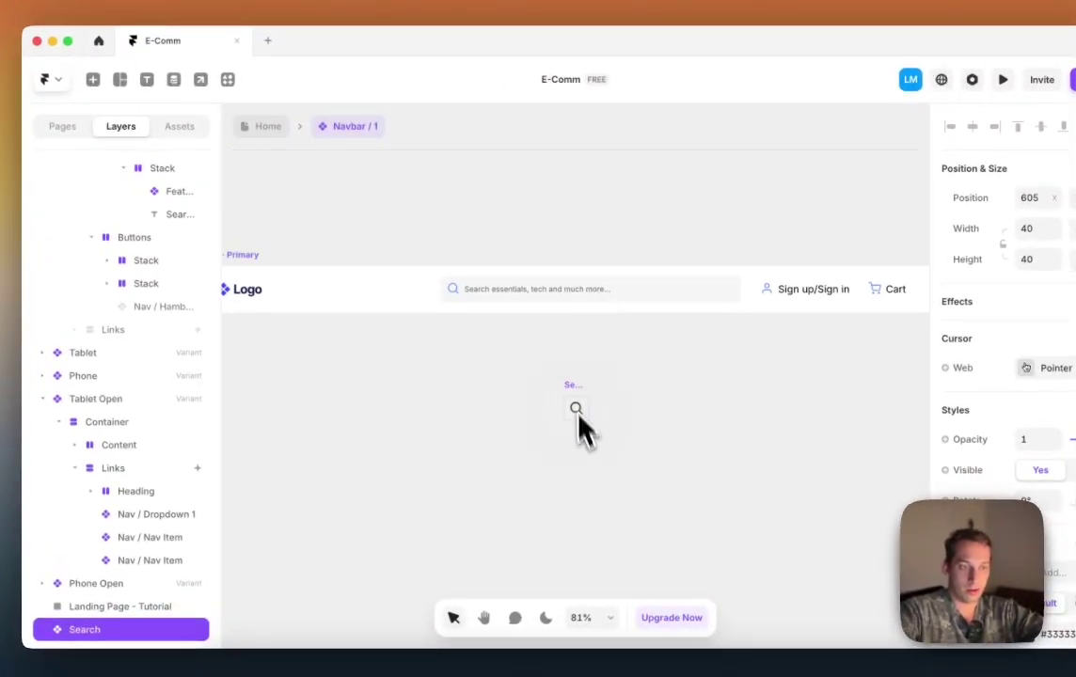
drag(579, 420, 452, 311)
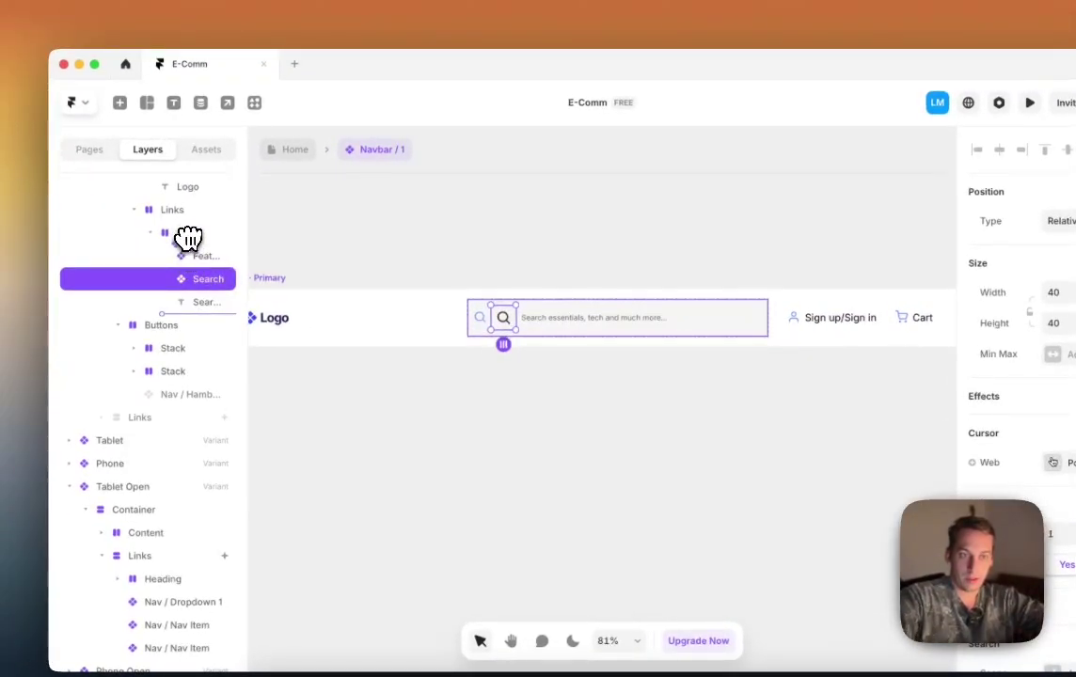
drag(188, 241, 212, 252)
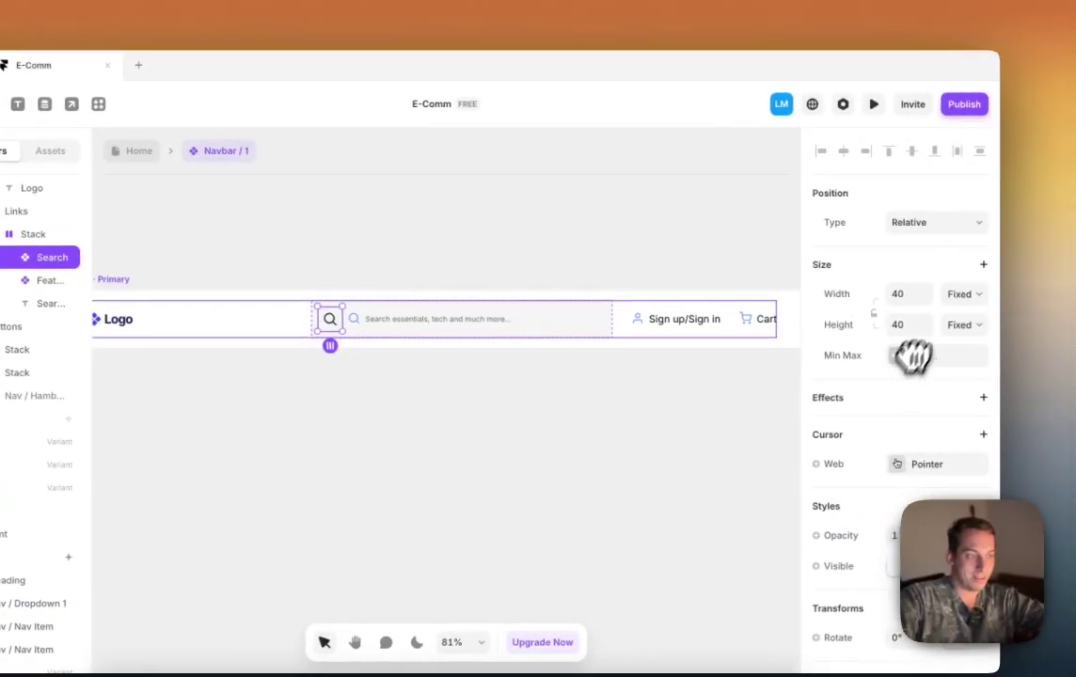
Step: Set the Search element's position type to Absolute and its width and height to 100% relative
click(965, 224)
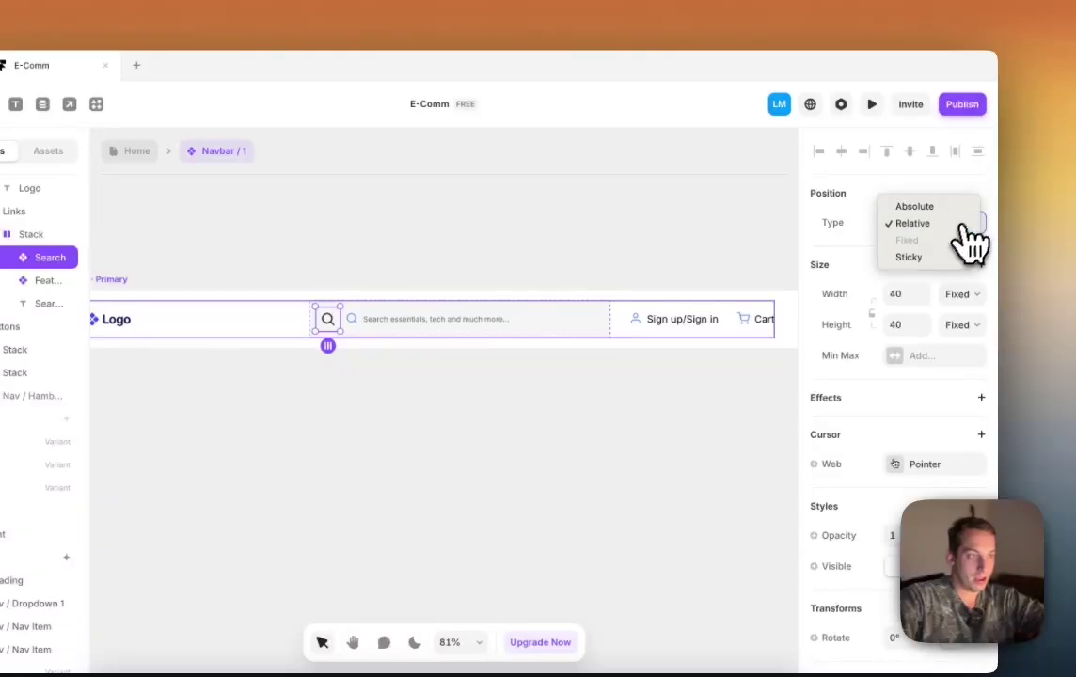
click(952, 209)
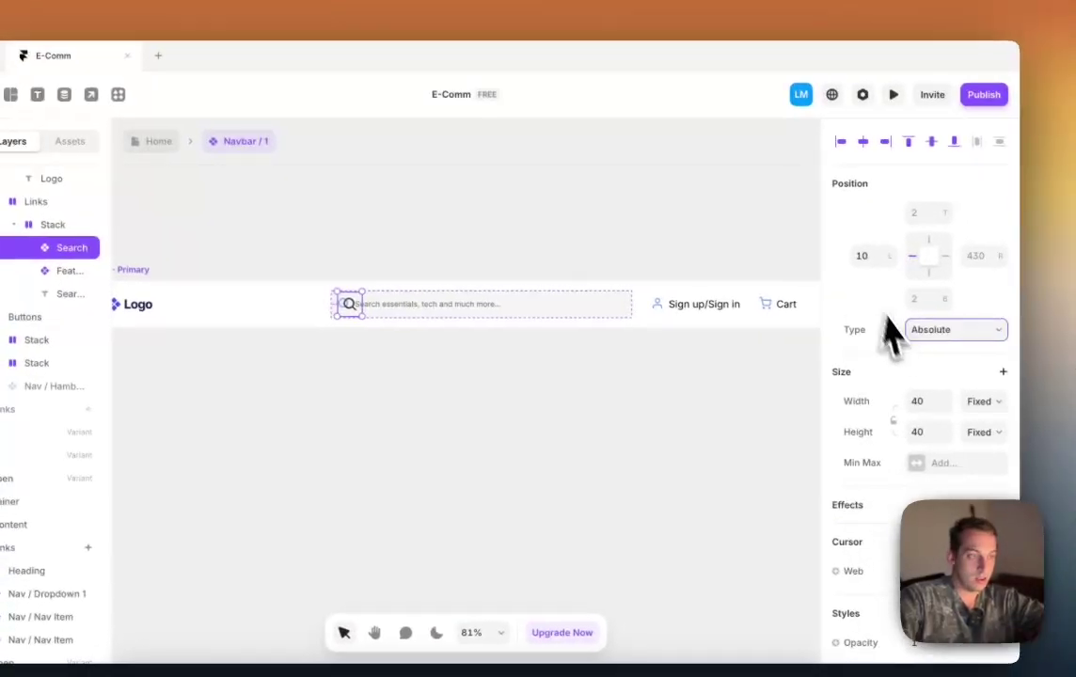
click(980, 401)
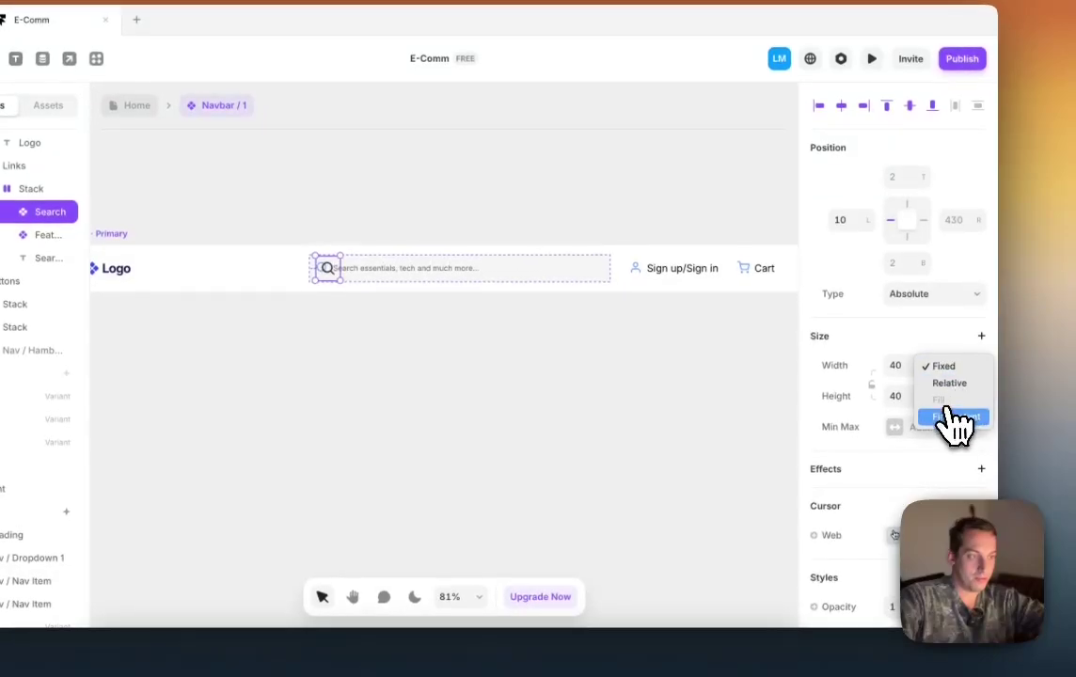
click(944, 384)
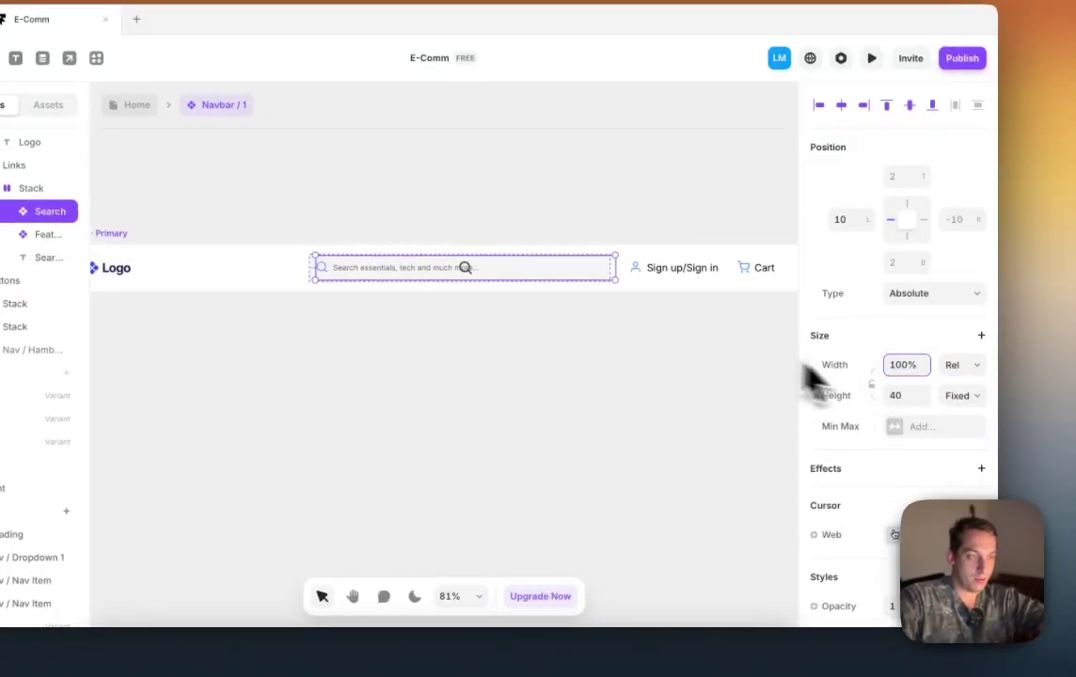
click(975, 399)
click(969, 416)
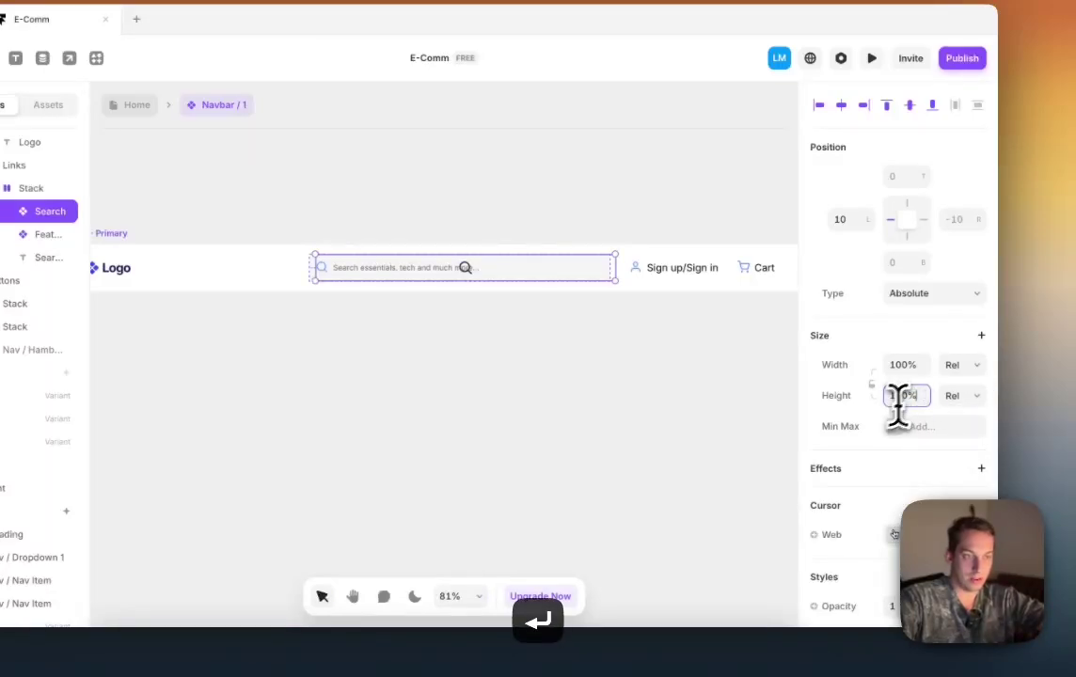
Step: Center the Search element within the search stack, with left and right offsets of 0
scroll(396, 286, up, 5)
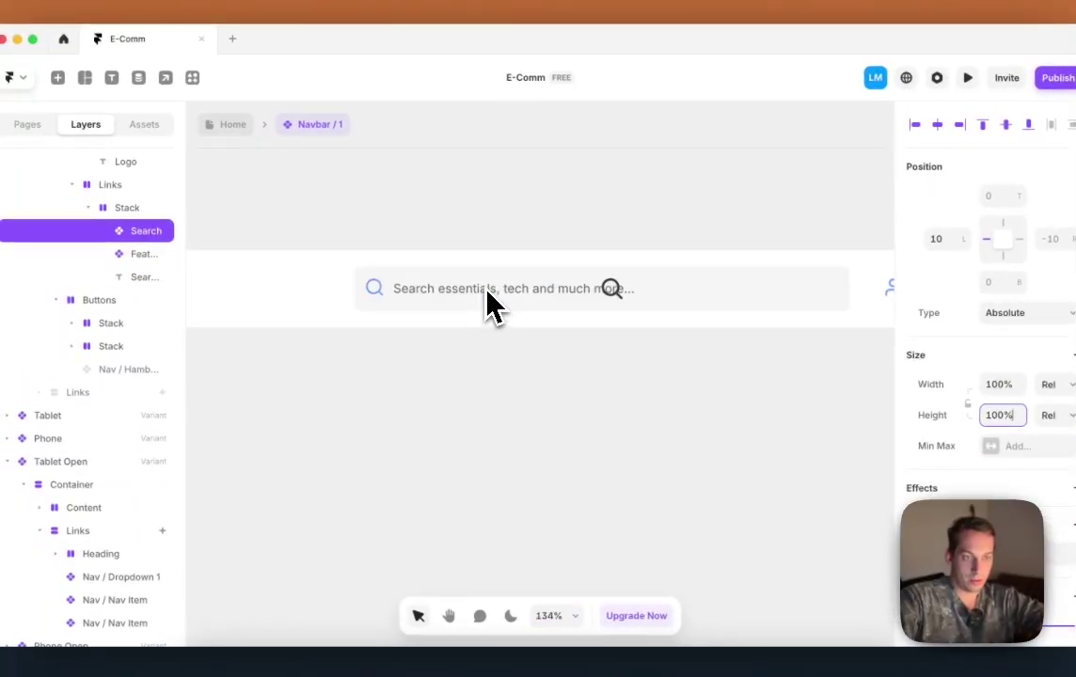
click(490, 306)
scroll(480, 306, down, 2)
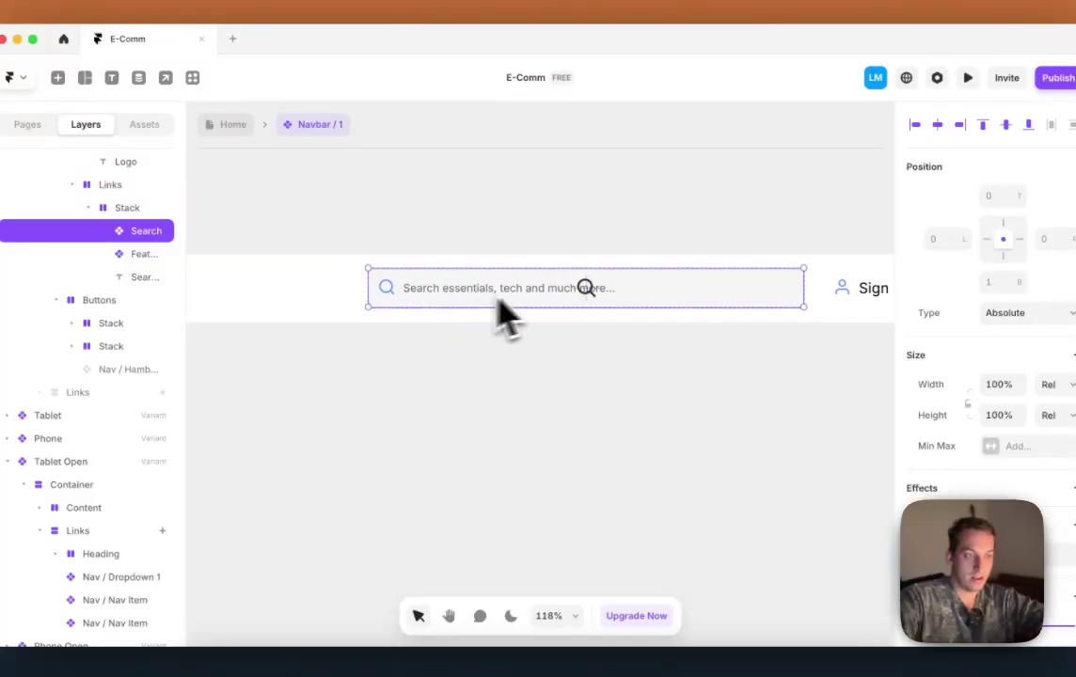
Step: Set the Search element's opacity to 0 and check the search bar in the Desktop navbar
scroll(969, 405, down, 3)
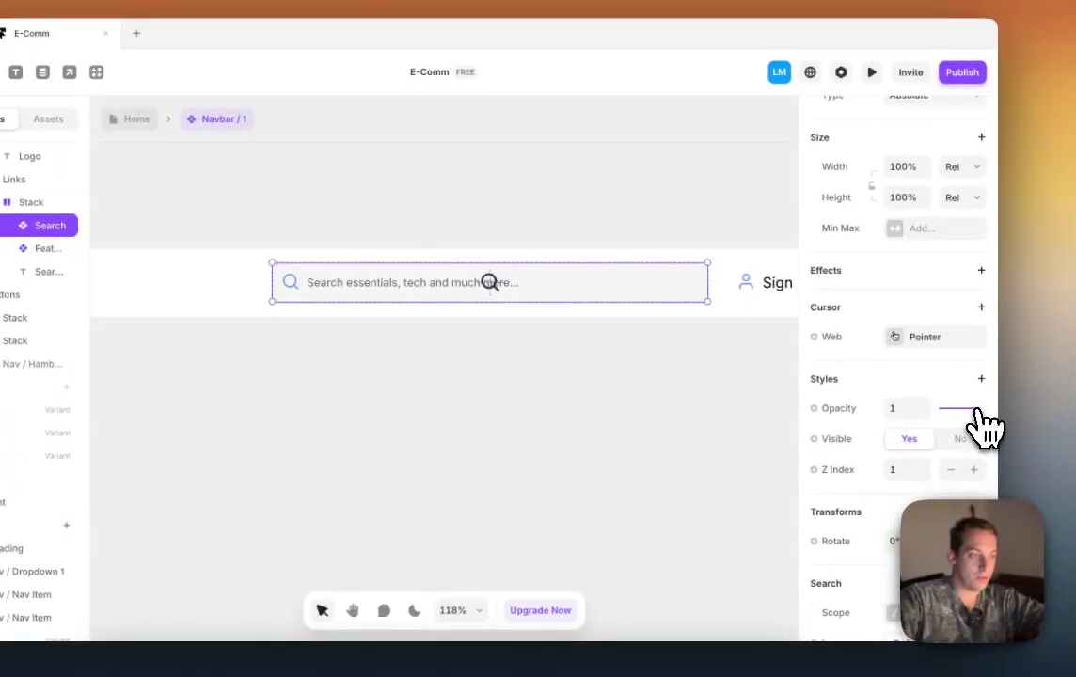
click(581, 331)
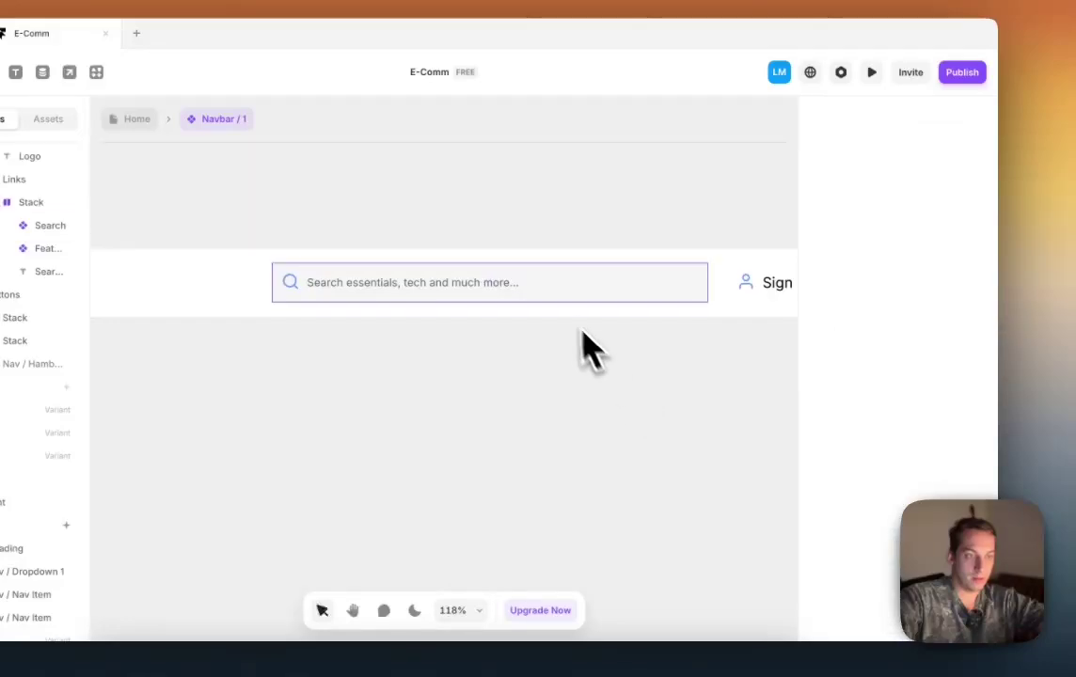
click(557, 296)
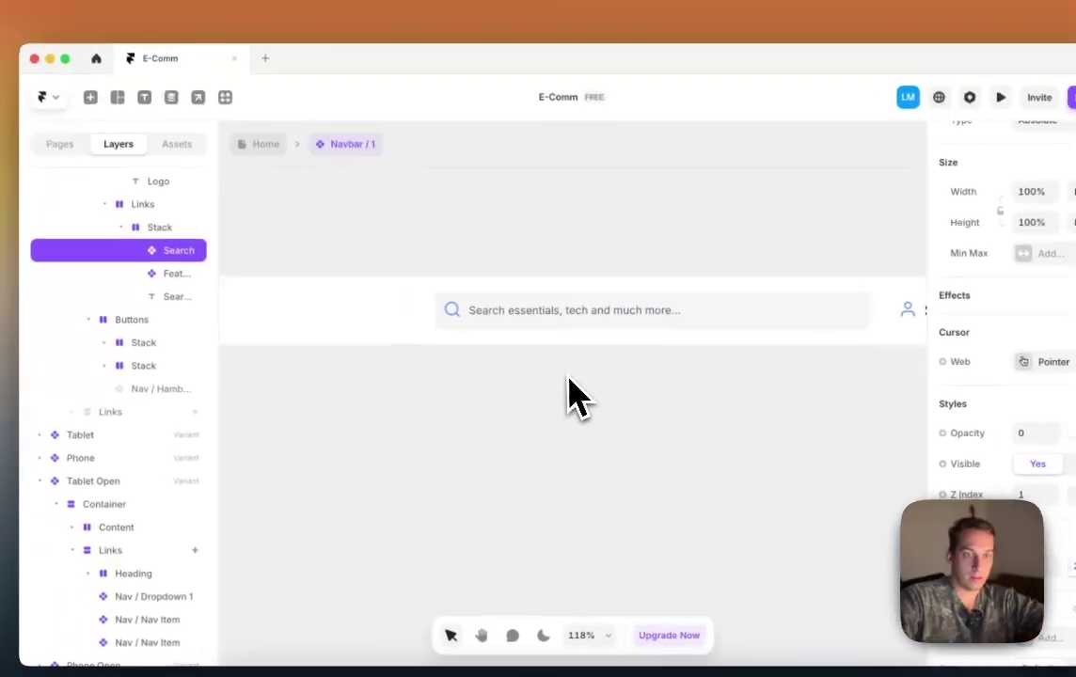
scroll(484, 376, down, 5)
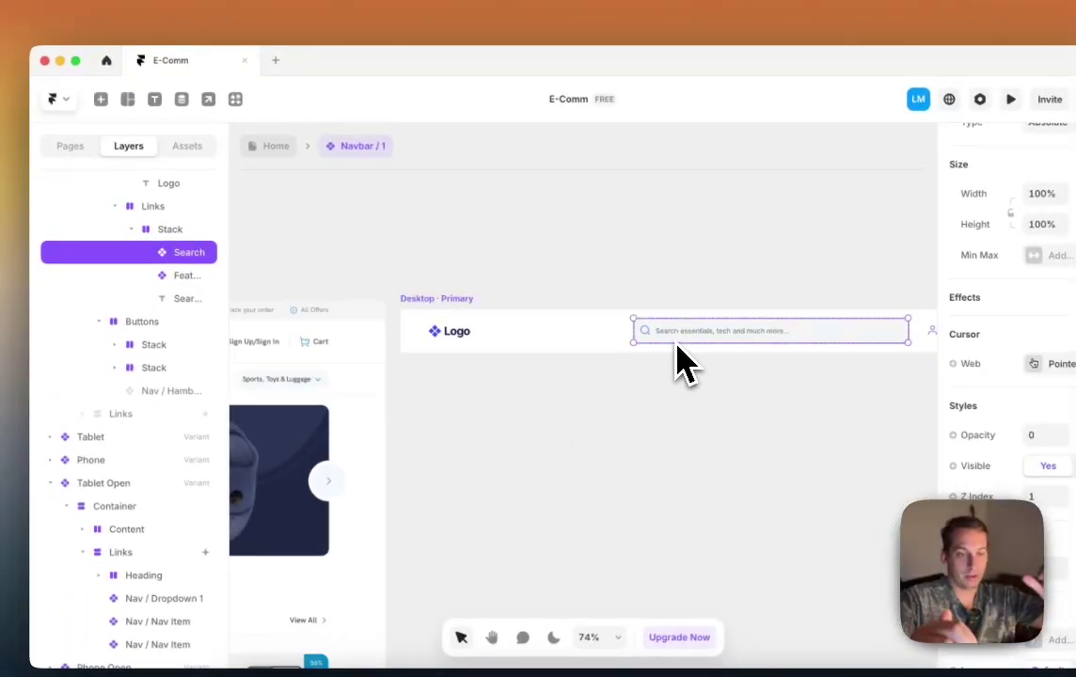
click(674, 281)
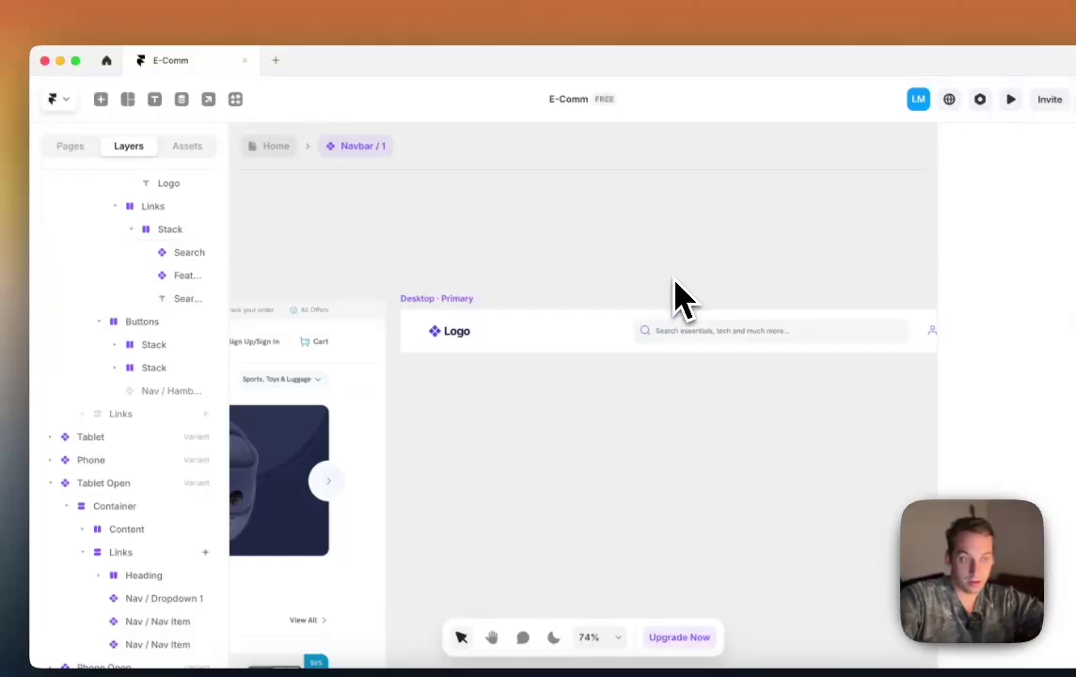
scroll(664, 327, down, 3)
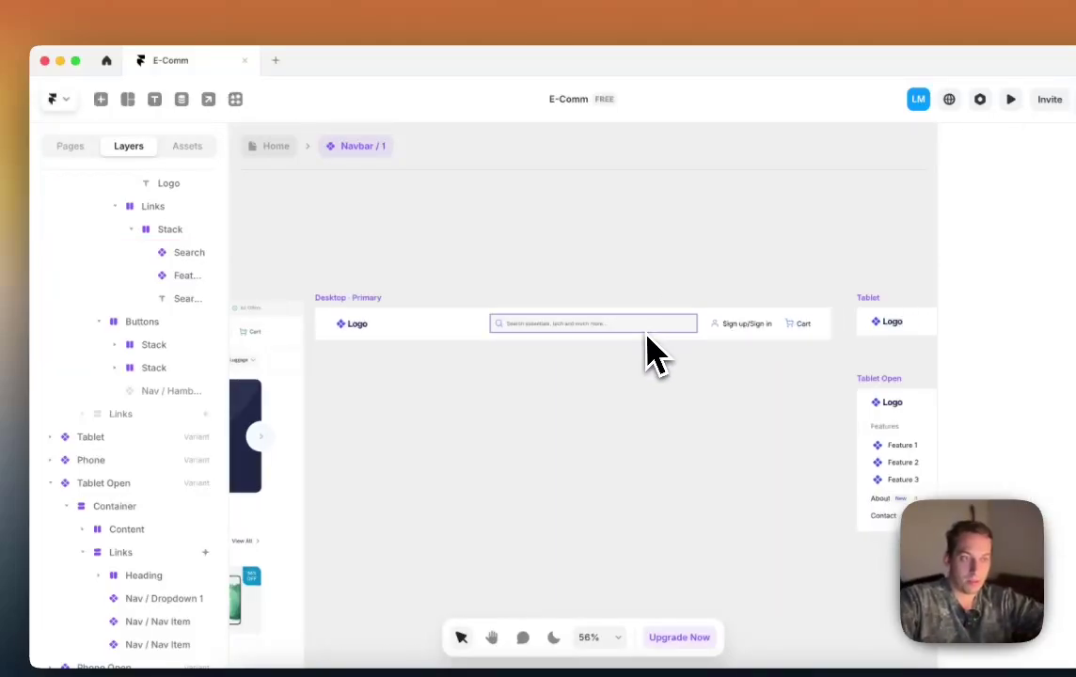
Step: Set the fixed width of the Desktop navbar's Links layer to 430
click(646, 331)
click(172, 230)
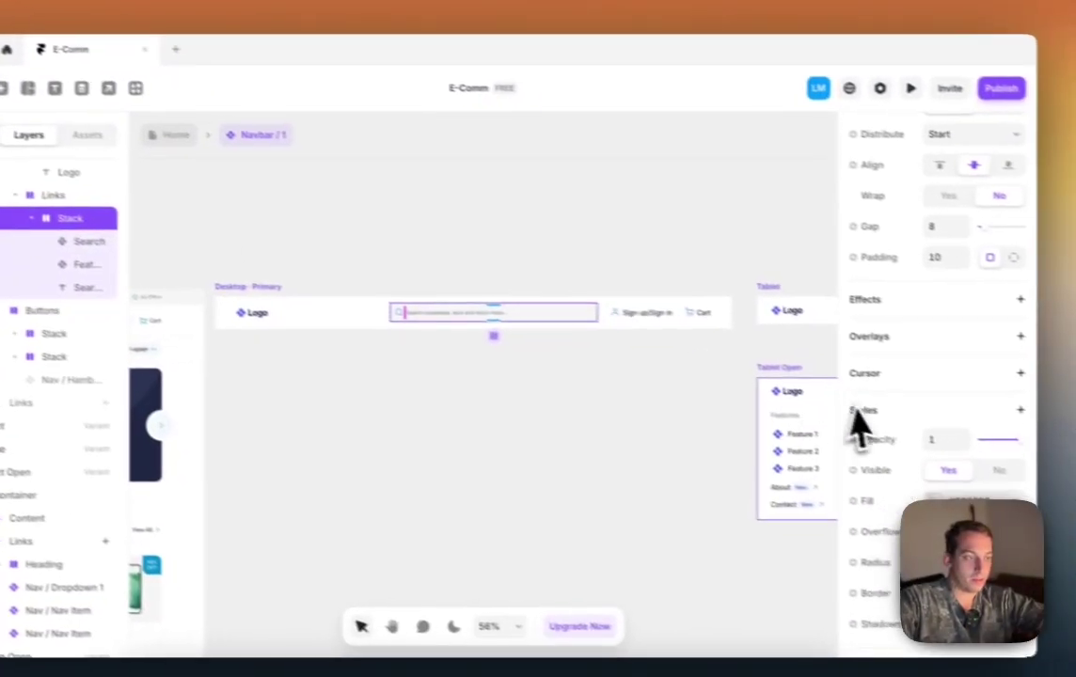
scroll(865, 433, up, 5)
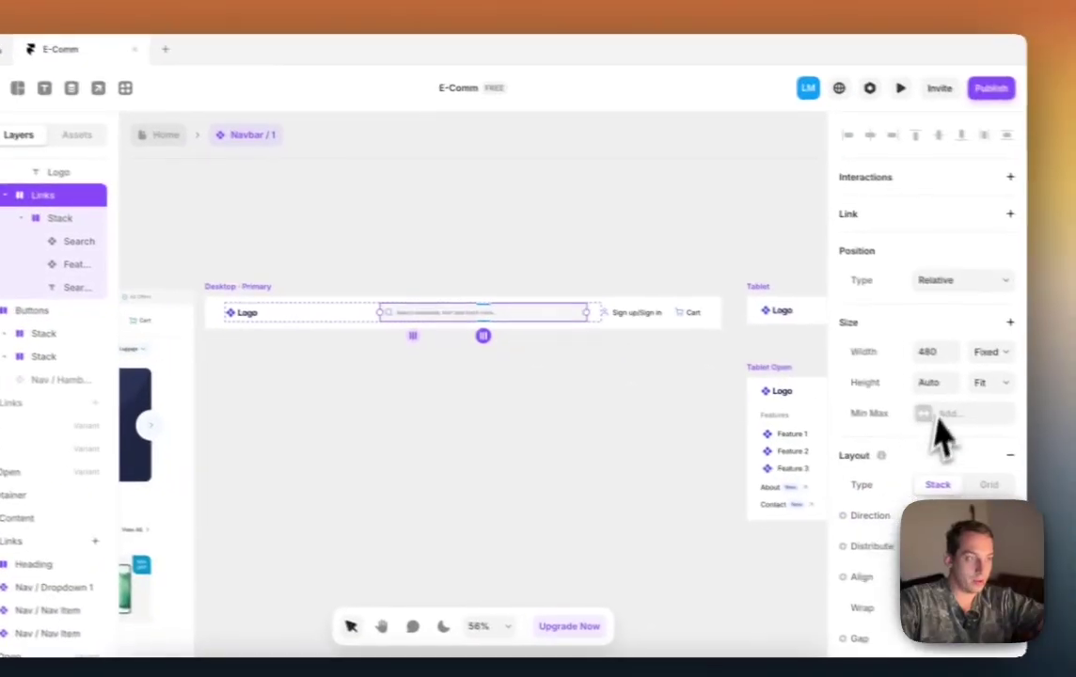
click(1028, 359)
key(shift+Down)
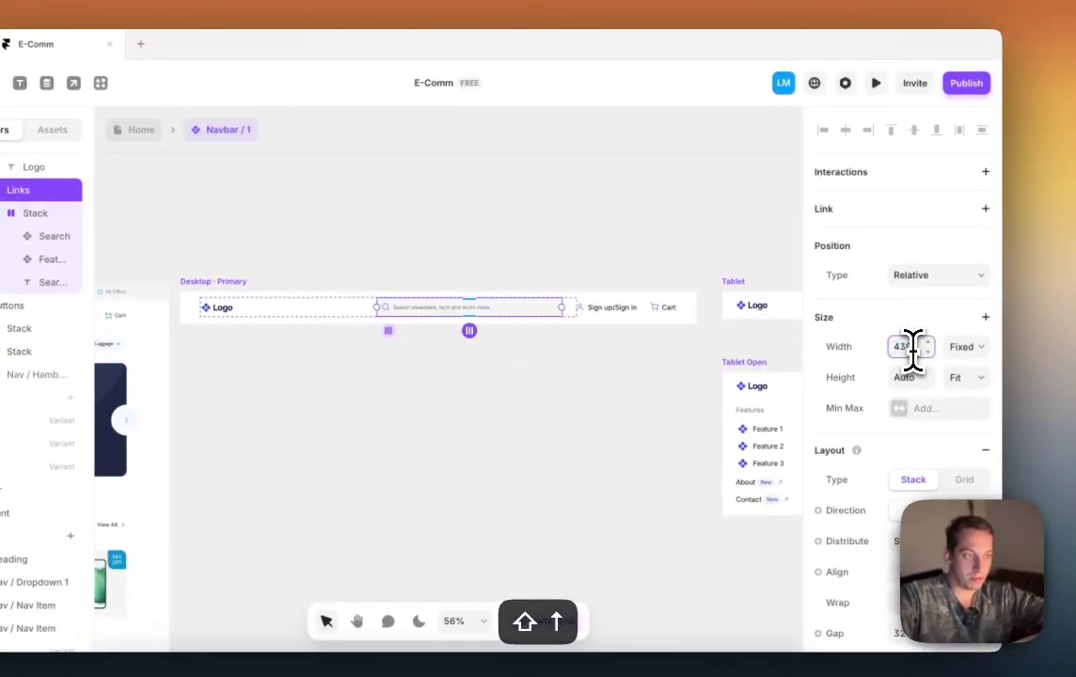
click(512, 252)
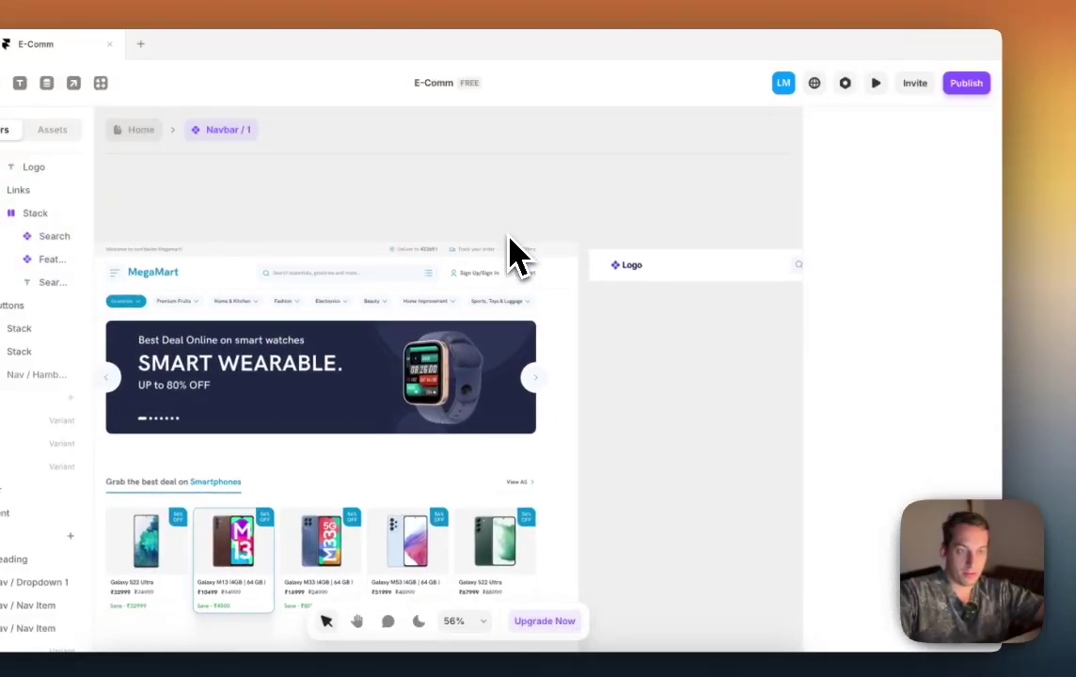
Step: Change the Phosphor icon in the Desktop navbar's logo to DiceOne
click(446, 271)
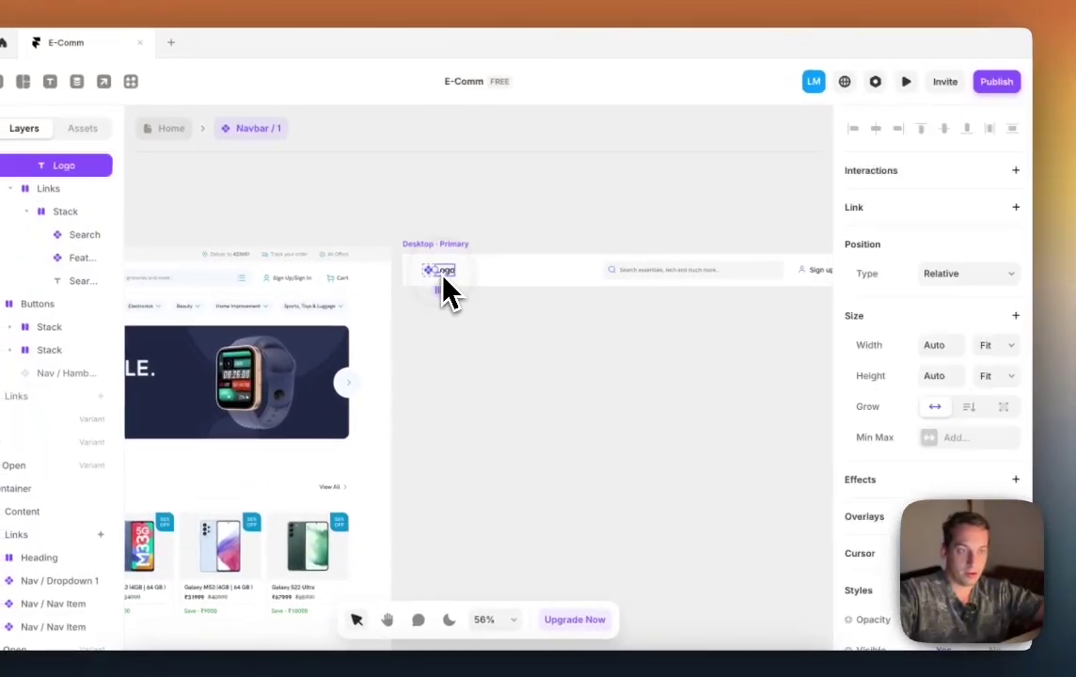
click(428, 272)
scroll(904, 377, down, 2)
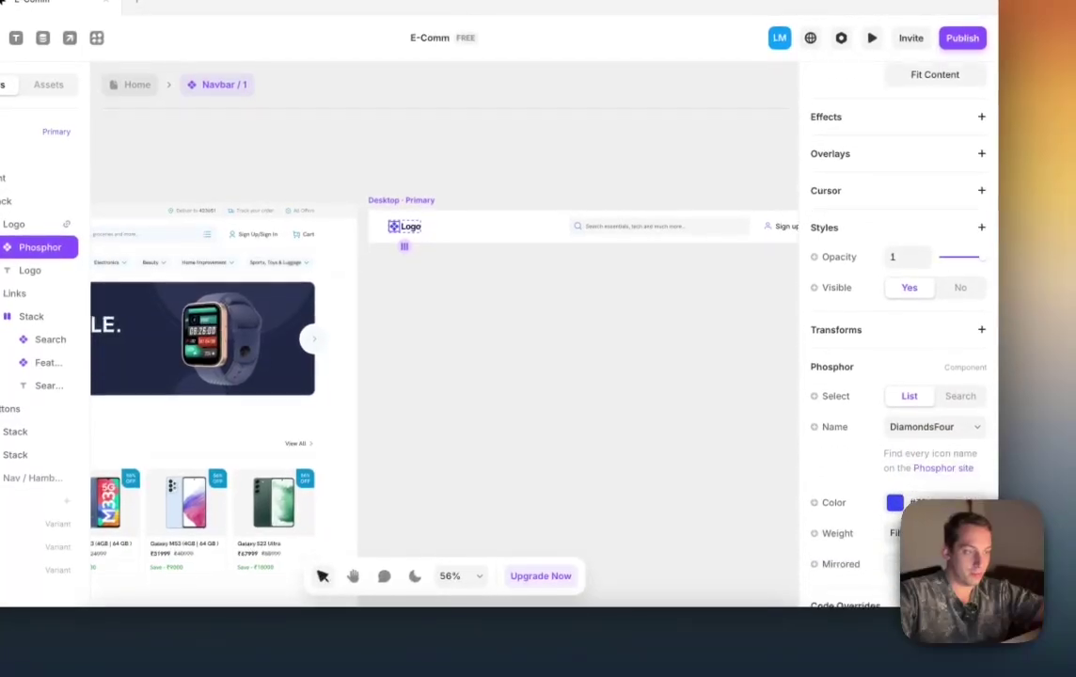
click(936, 428)
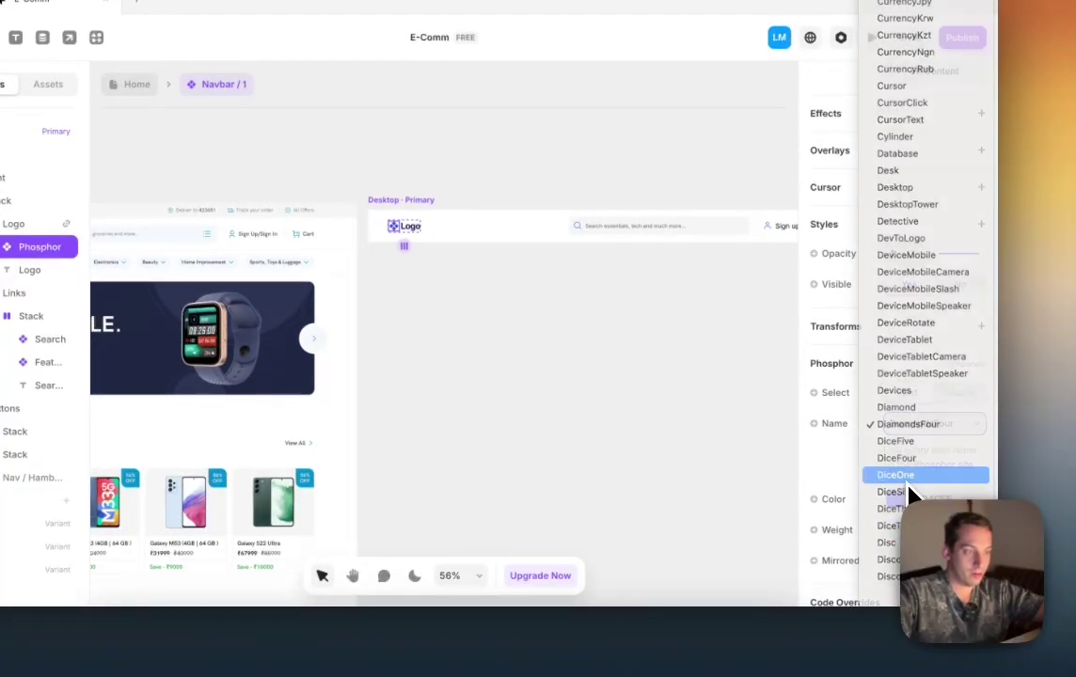
click(906, 475)
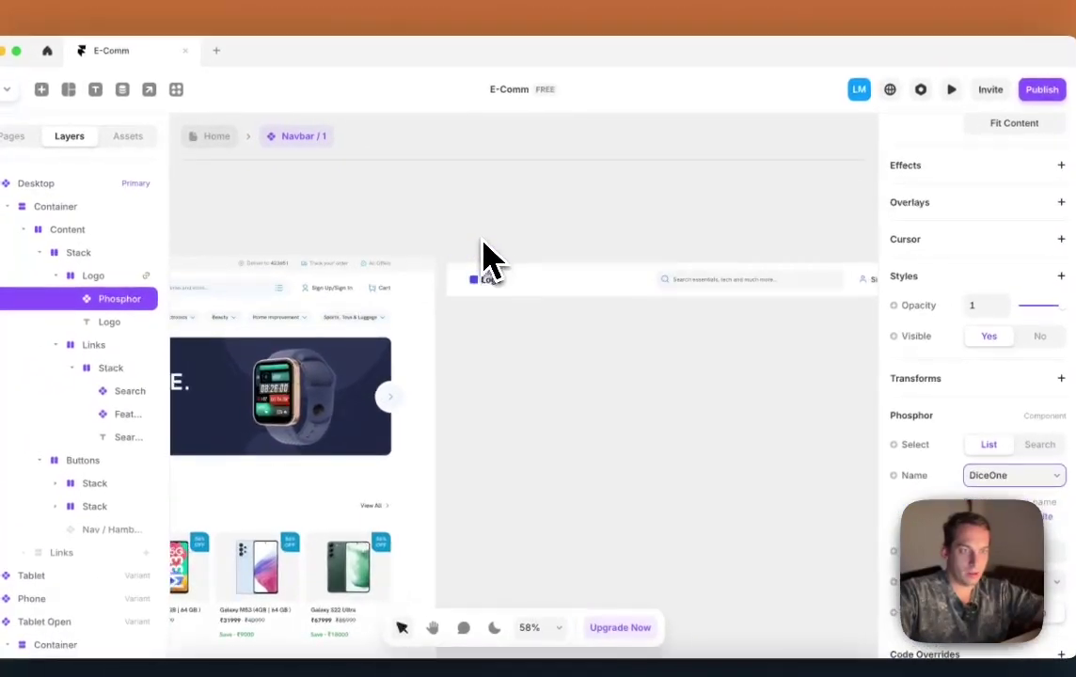
Step: Change the navbar's logo text to DiceMarket and check the header on the Home page
scroll(414, 265, up, 5)
double_click(498, 307)
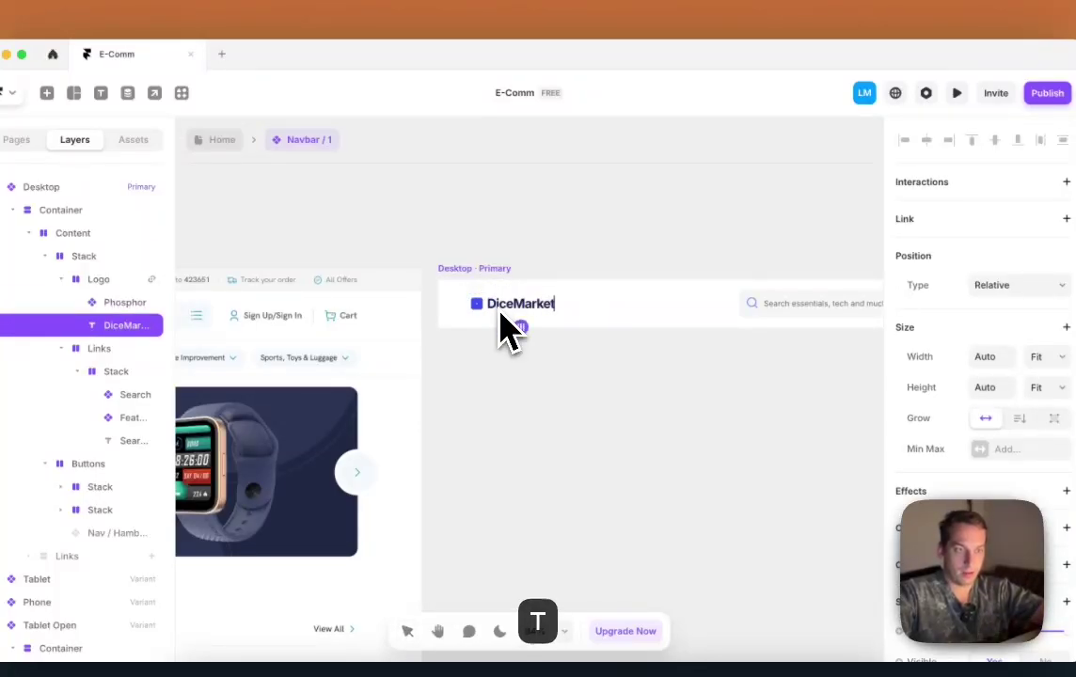
double_click(555, 215)
scroll(567, 205, right, 3)
scroll(453, 214, up, 5)
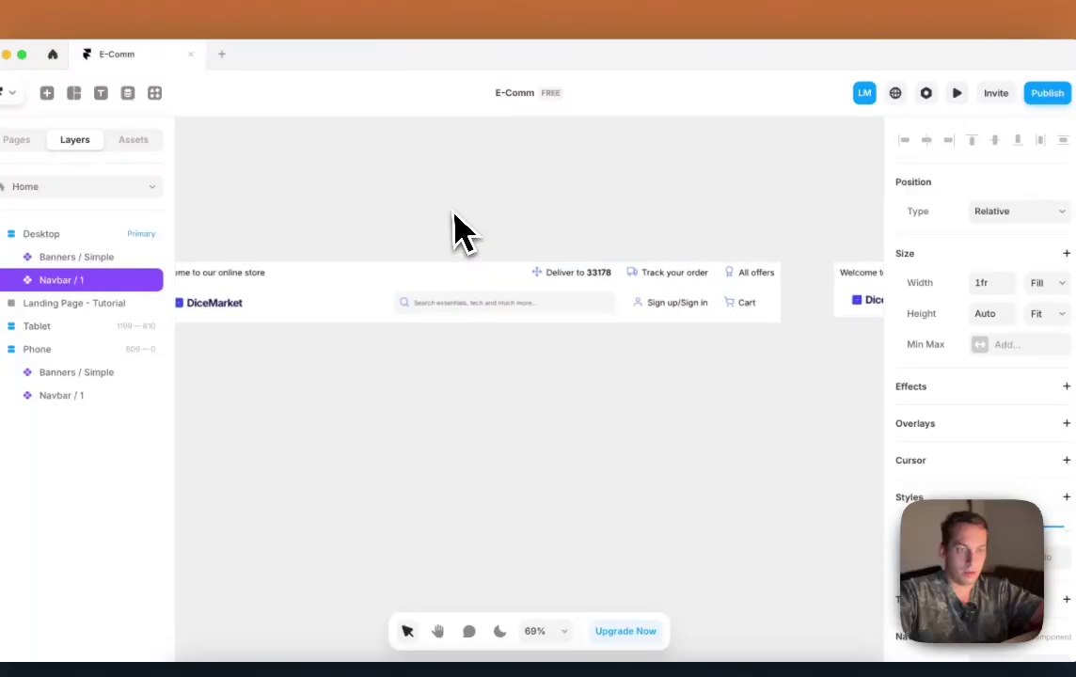
scroll(451, 213, left, 2)
scroll(450, 231, right, 2)
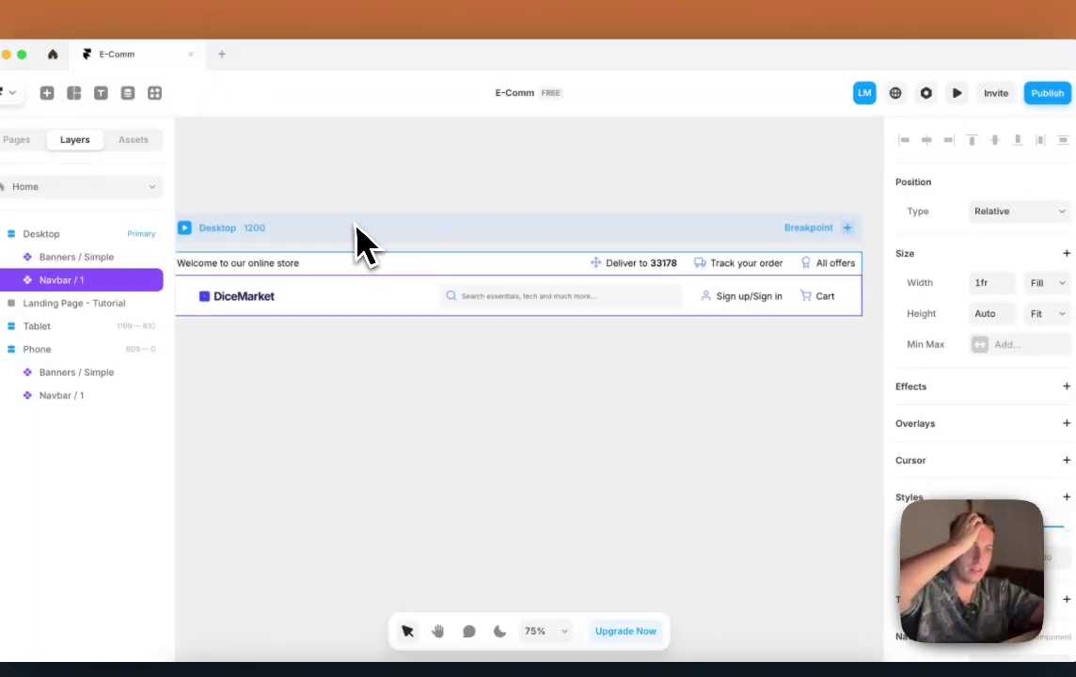
Step: Change the navbar's search placeholder to "Search essential dice, tech and much more..." and return to the Home page
double_click(486, 309)
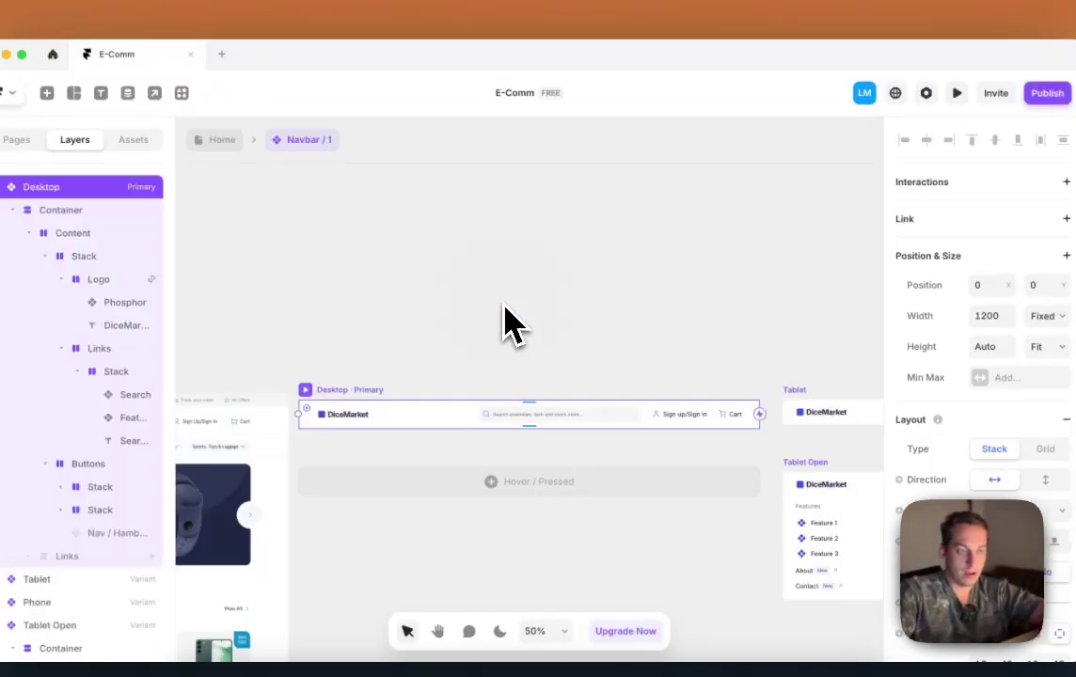
click(529, 419)
scroll(529, 420, up, 5)
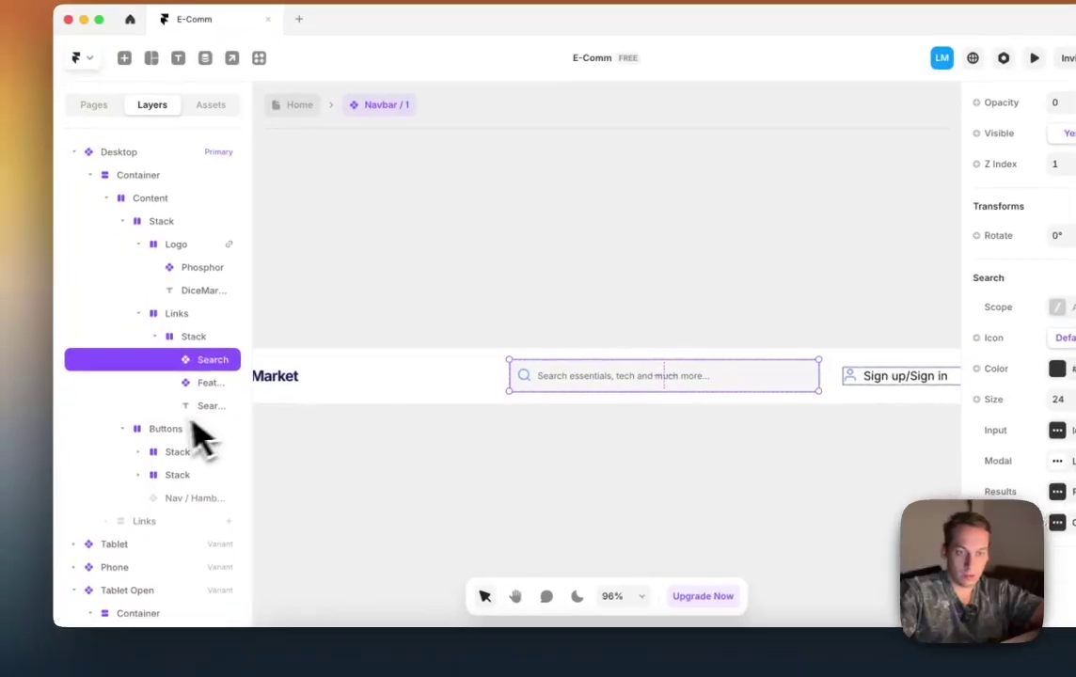
click(47, 407)
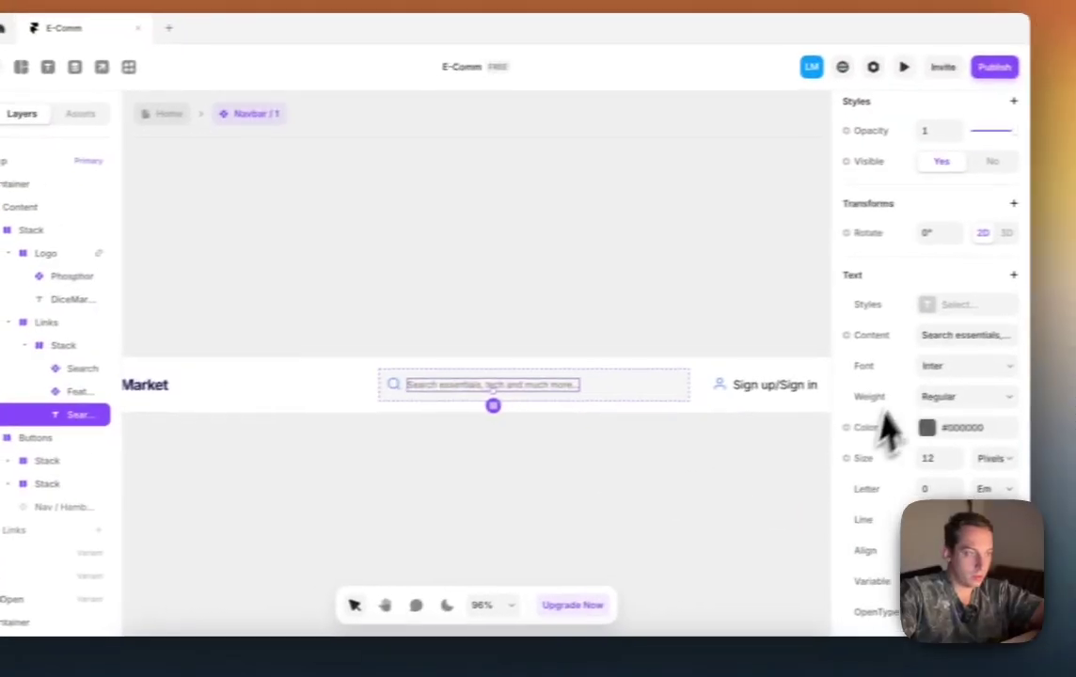
click(955, 337)
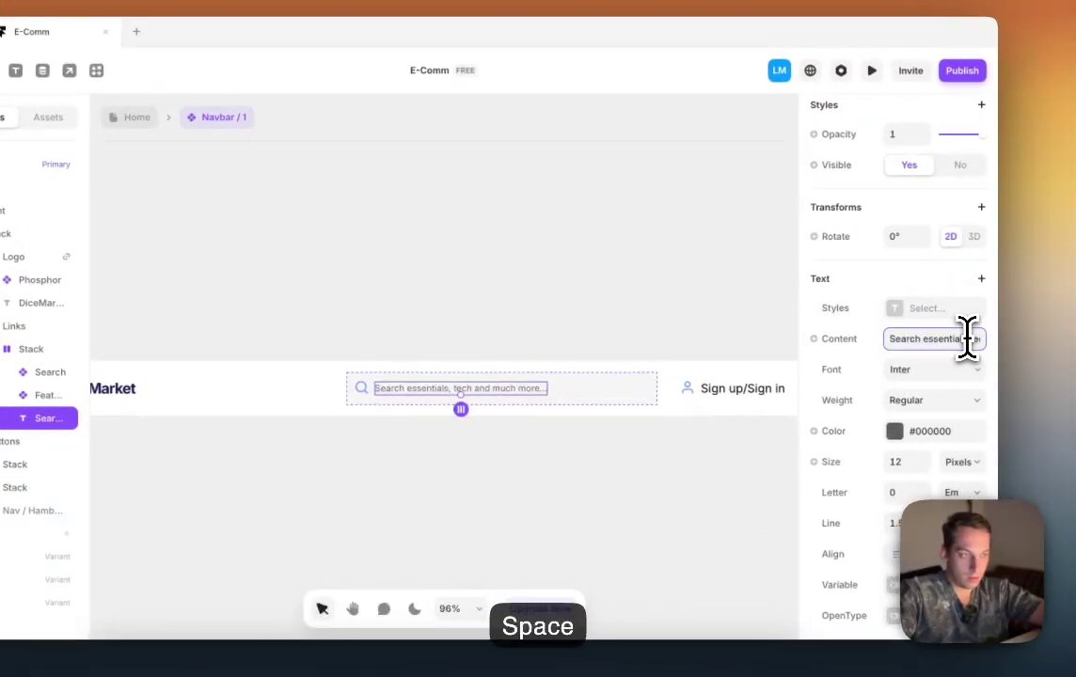
text(dice)
click(673, 271)
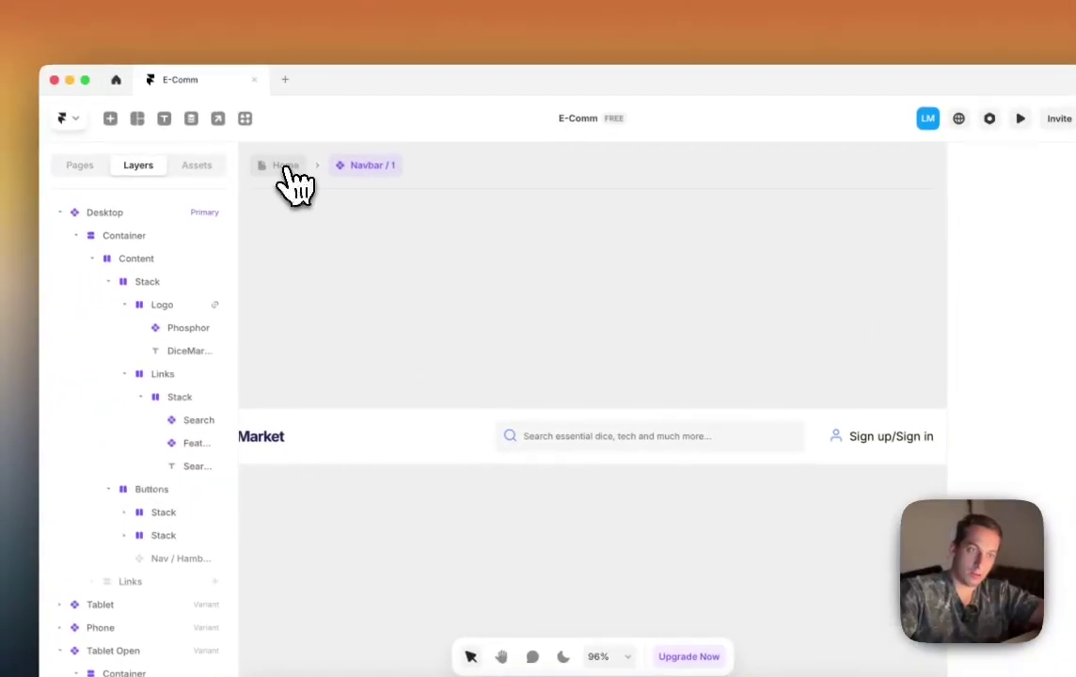
click(285, 167)
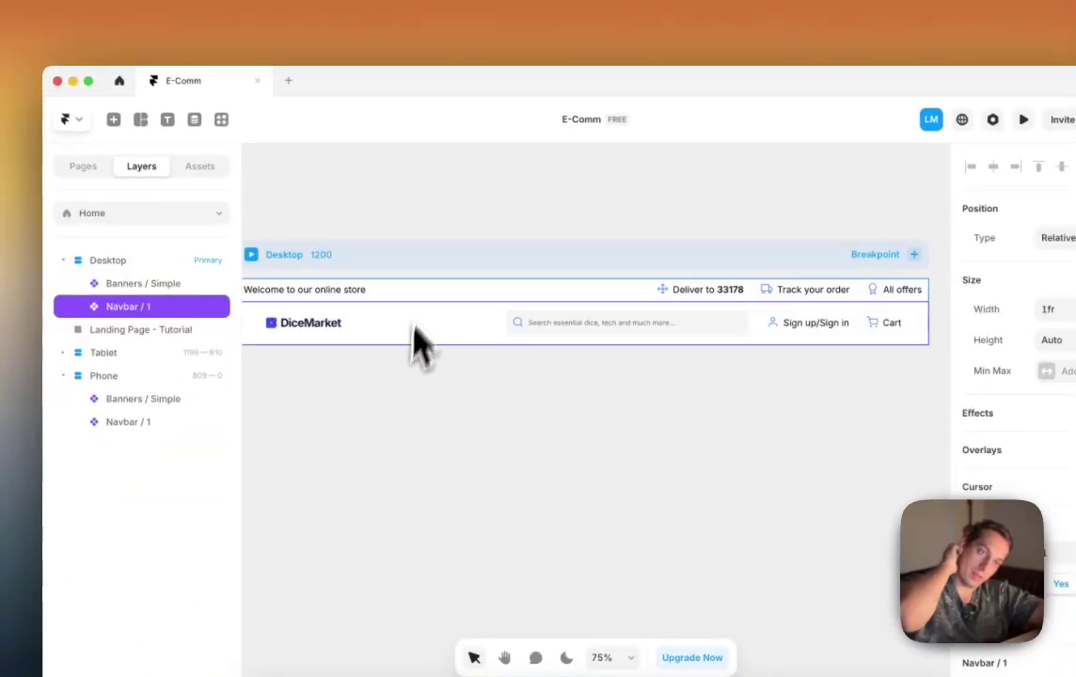
Step: Try setting the Desktop navbar's left and right padding to 0 and check its alignment on the Home page
click(339, 329)
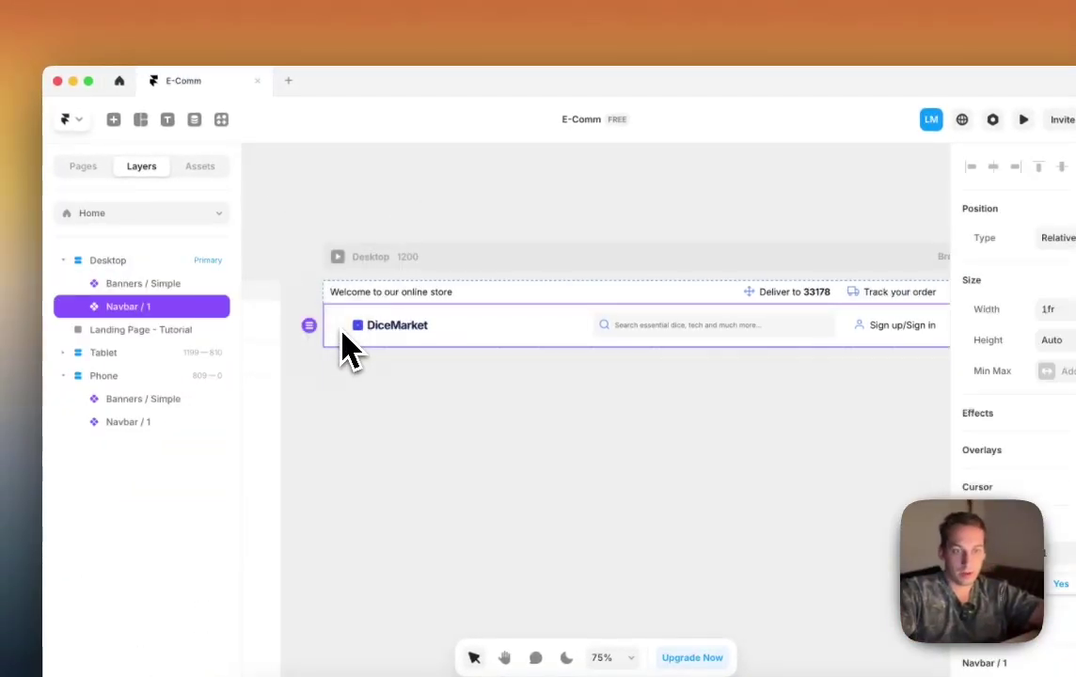
double_click(339, 330)
scroll(379, 343, down, 1)
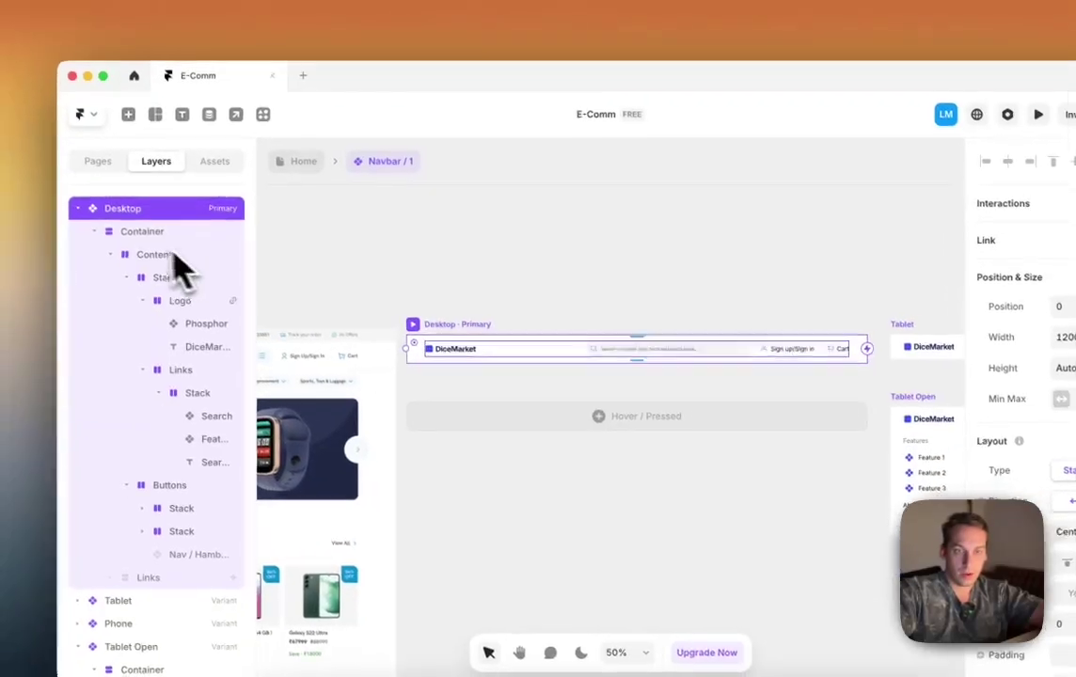
click(108, 237)
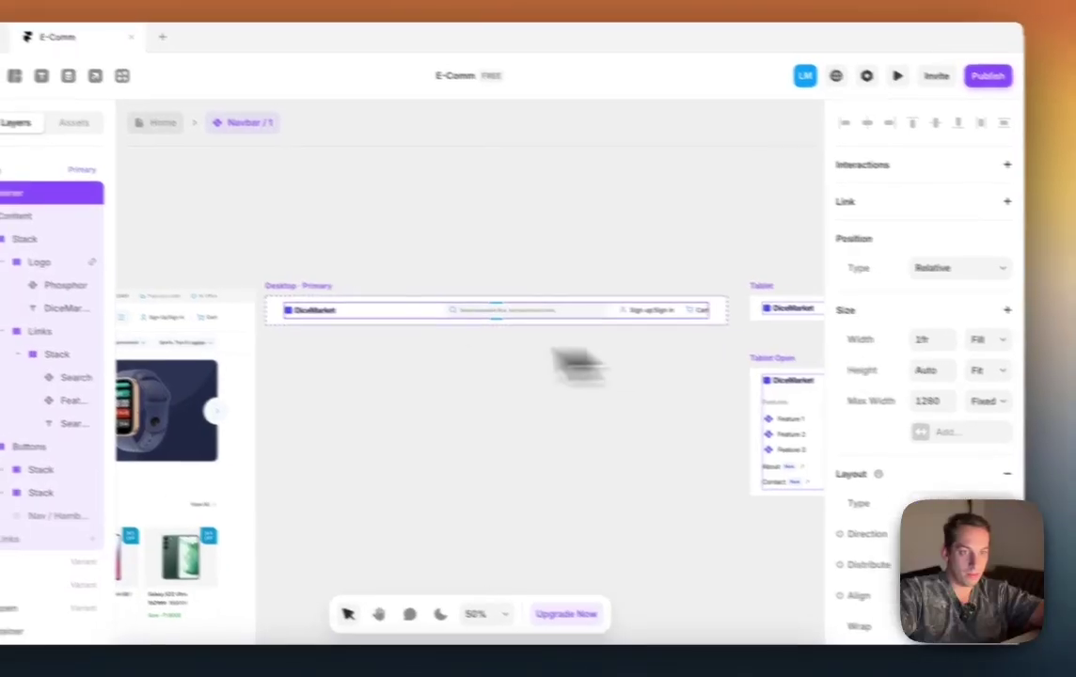
click(261, 282)
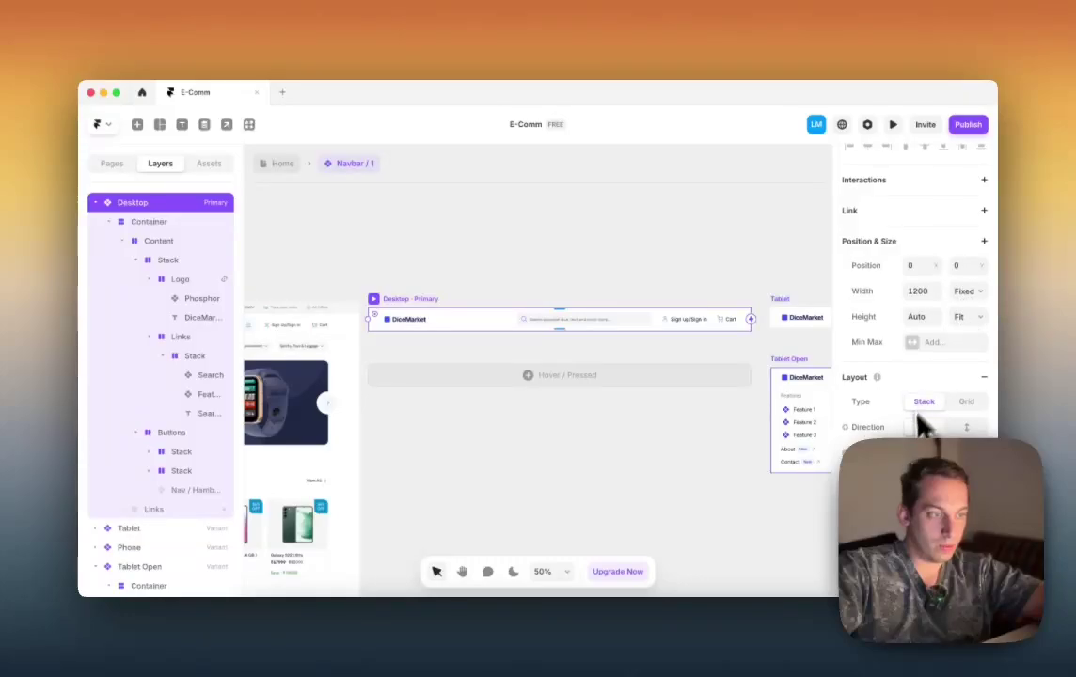
scroll(922, 425, down, 2)
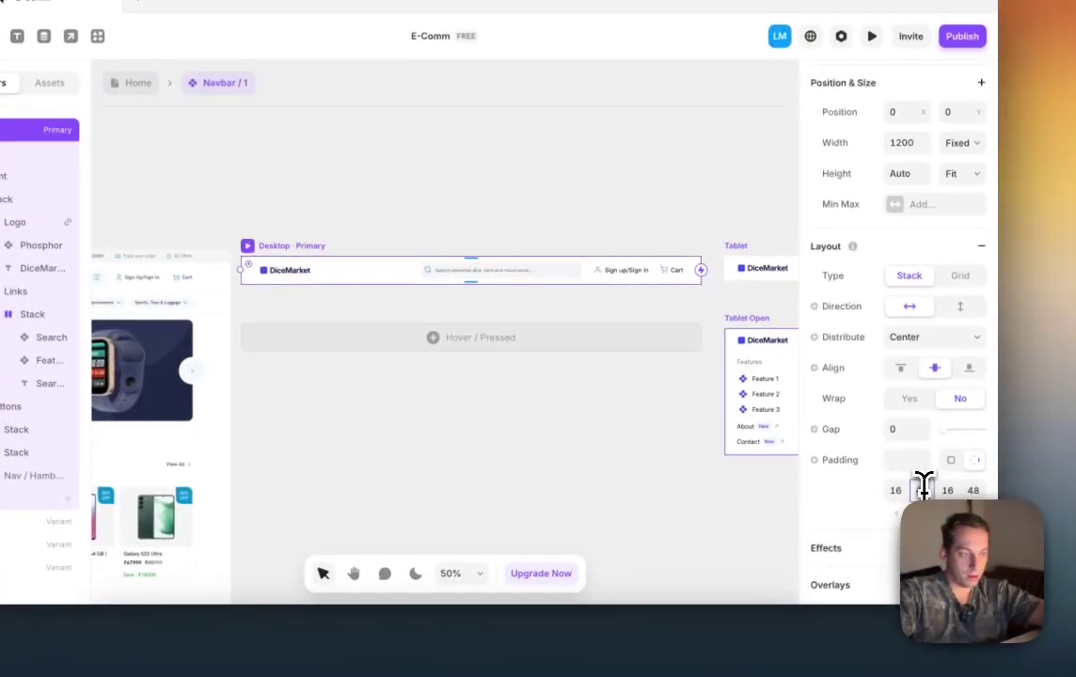
text(0)
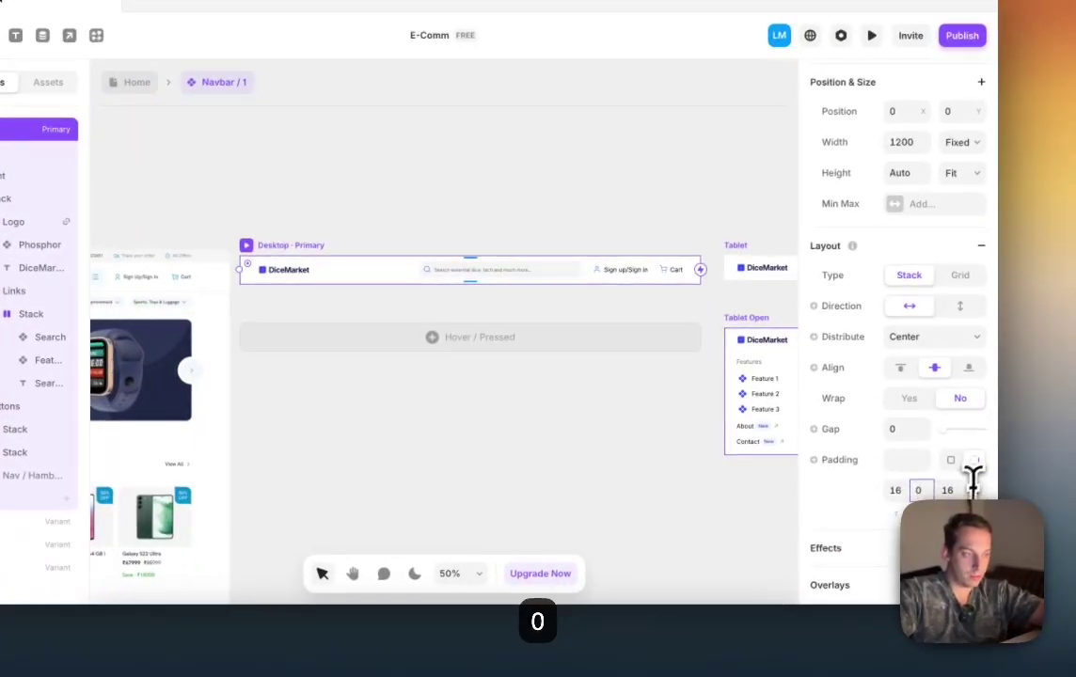
click(972, 486)
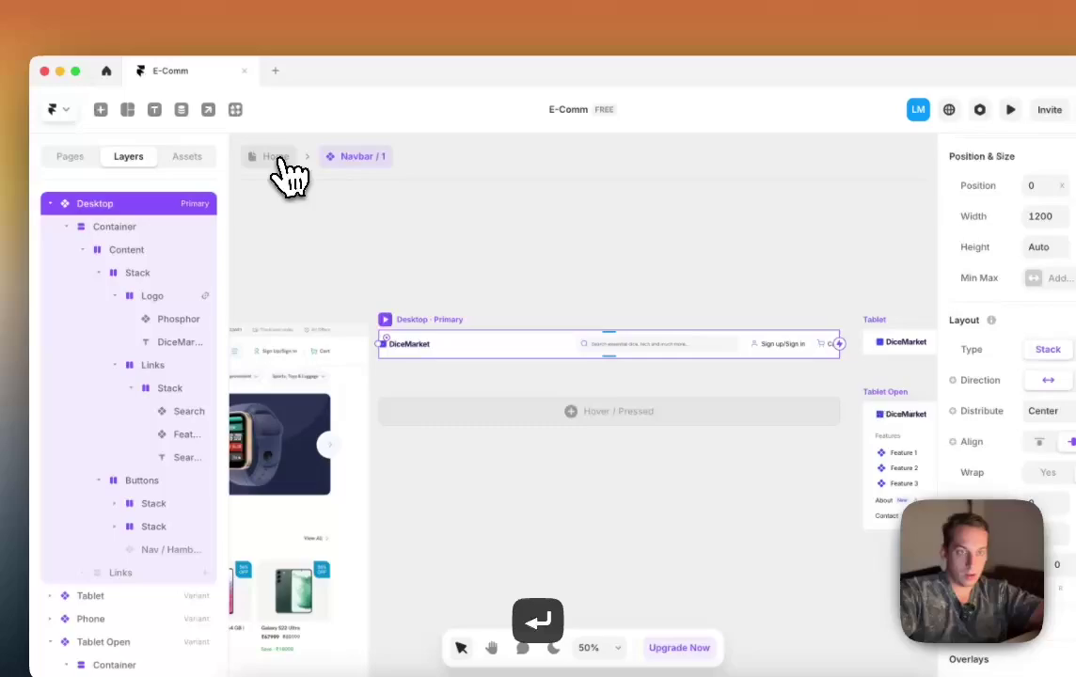
click(132, 82)
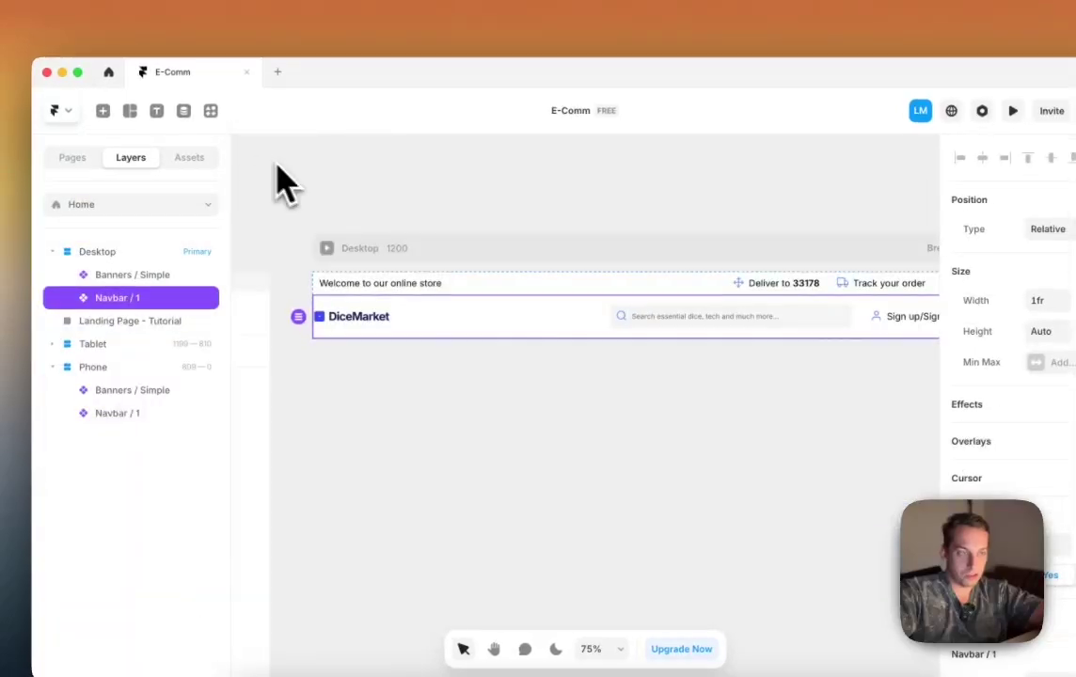
scroll(428, 228, down, 3)
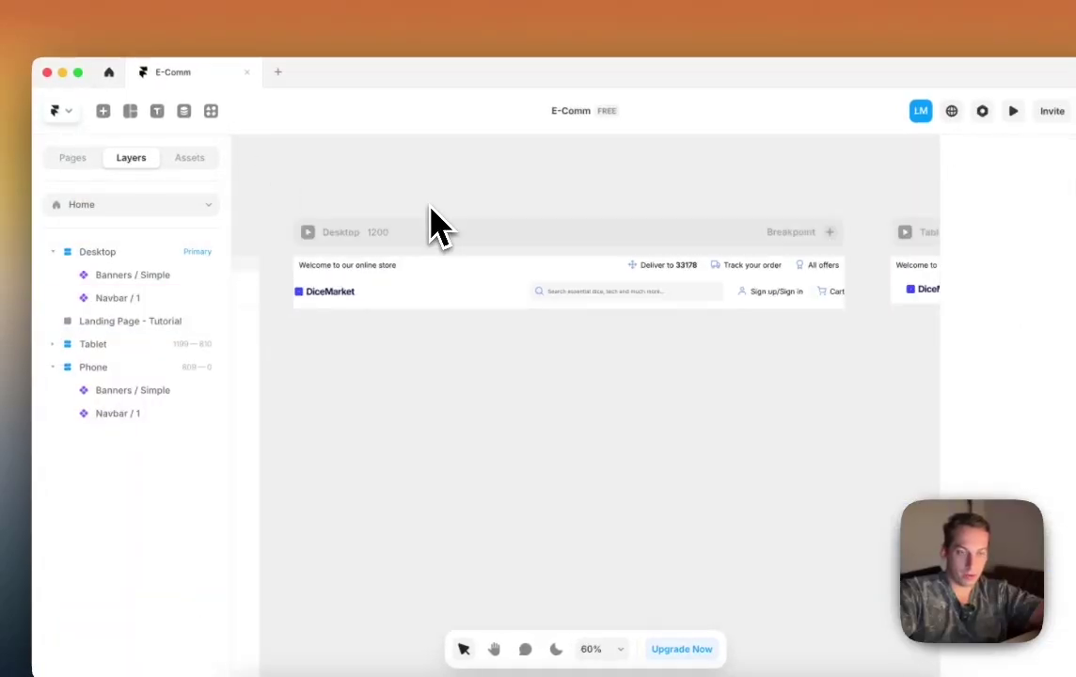
Step: Undo the changes to the Desktop navbar's side padding
key(super+z)
key(super+z)
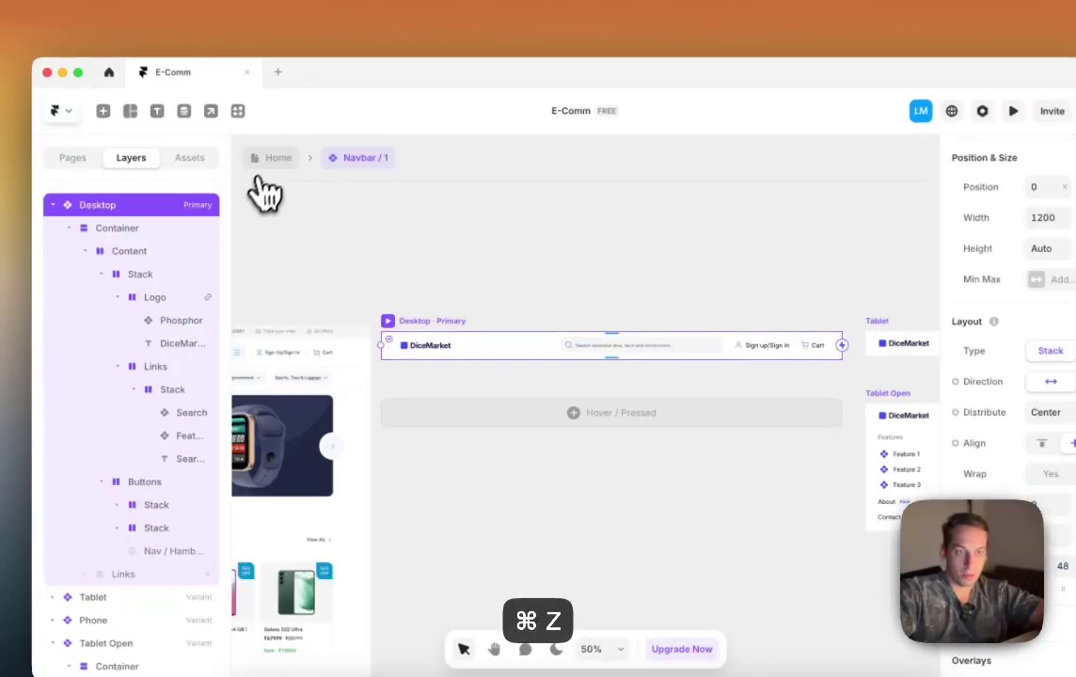
key(super+z)
Step: Set the left and right padding of the Banners / Simple Centre variant to 48, matching the navbar, and return to the Home page
double_click(318, 270)
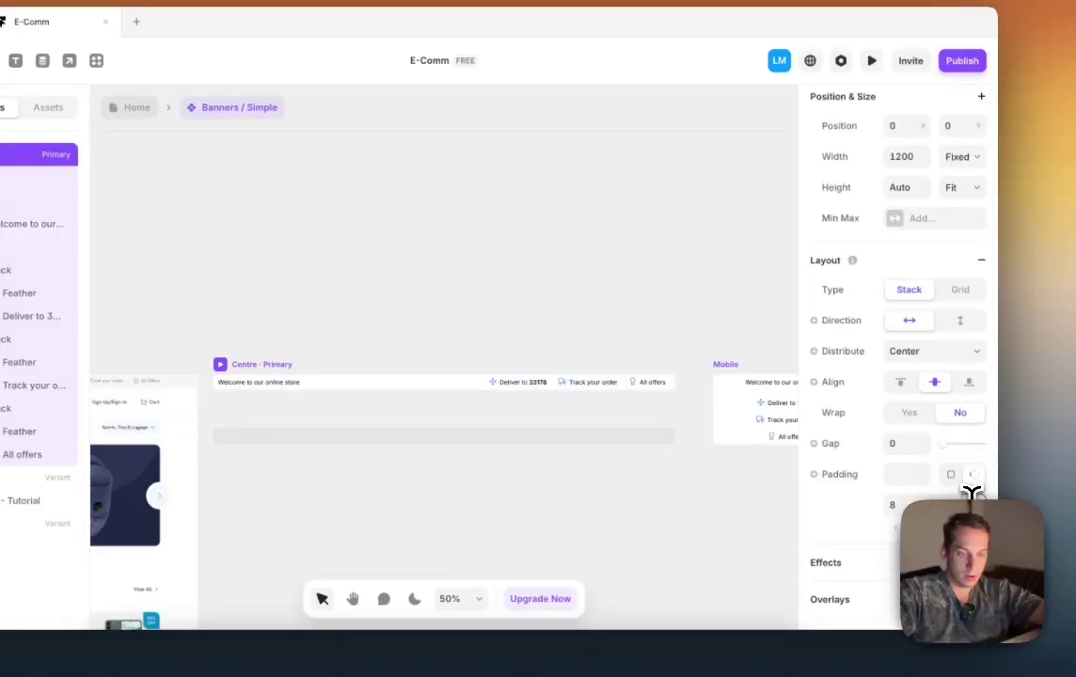
click(597, 288)
click(136, 107)
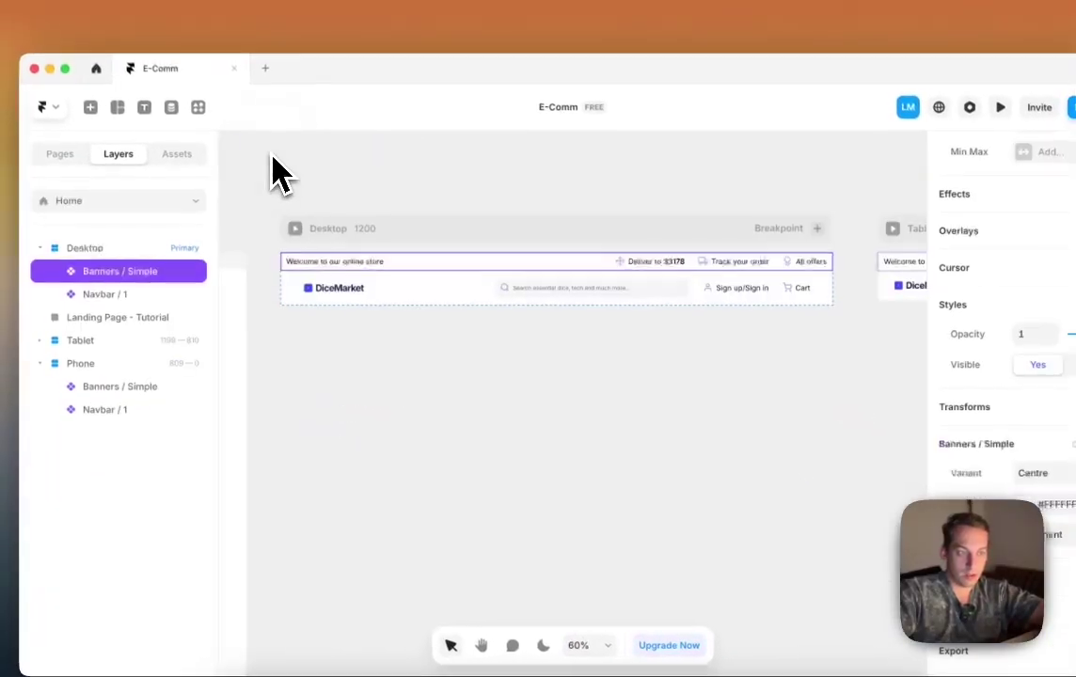
double_click(317, 292)
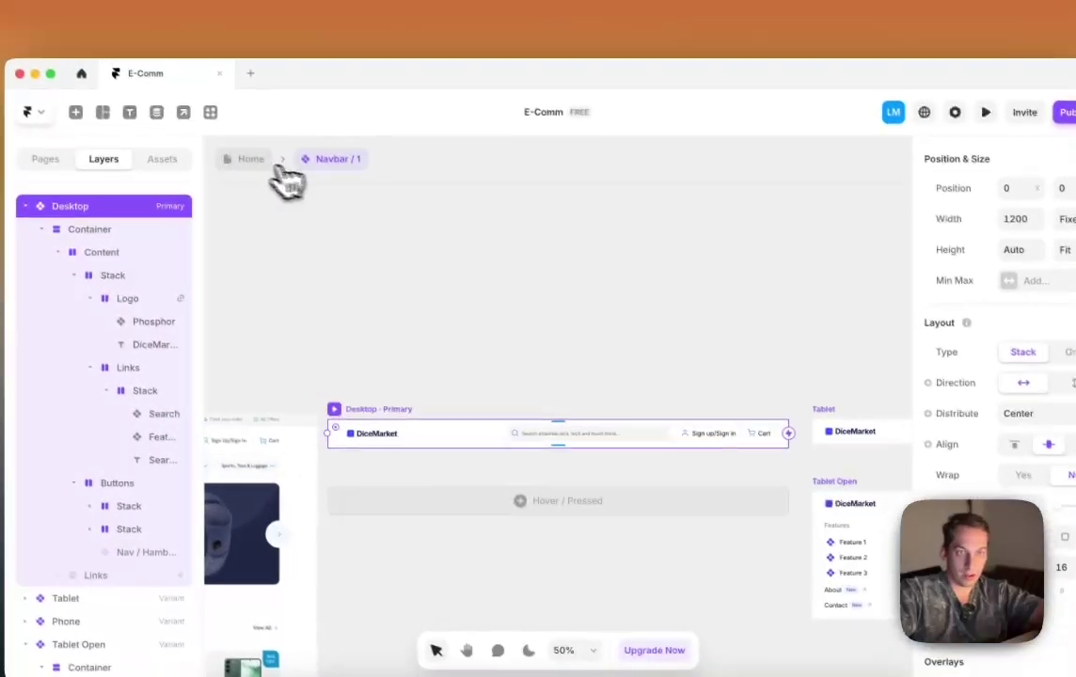
click(143, 86)
click(369, 277)
double_click(369, 277)
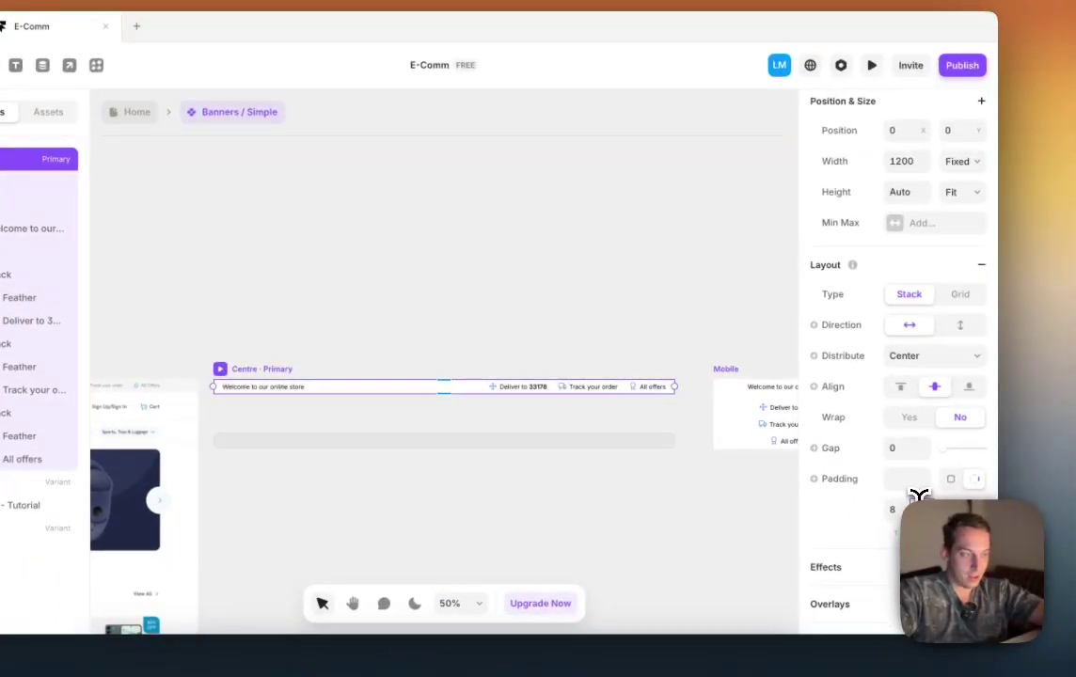
drag(960, 499, 978, 497)
key(Return)
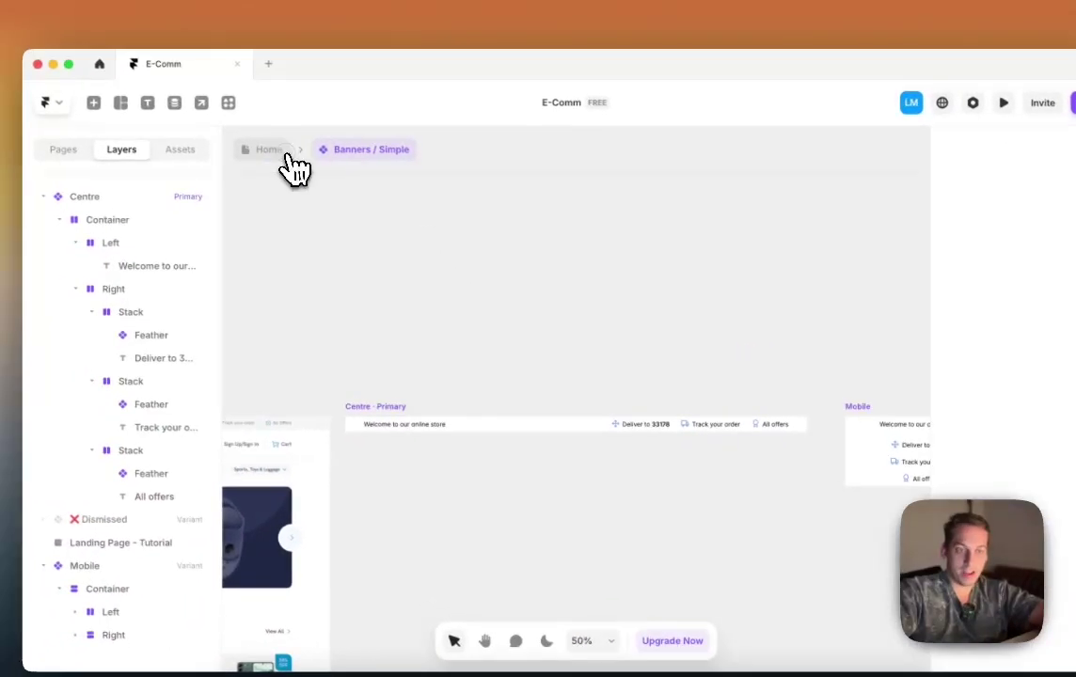
click(268, 150)
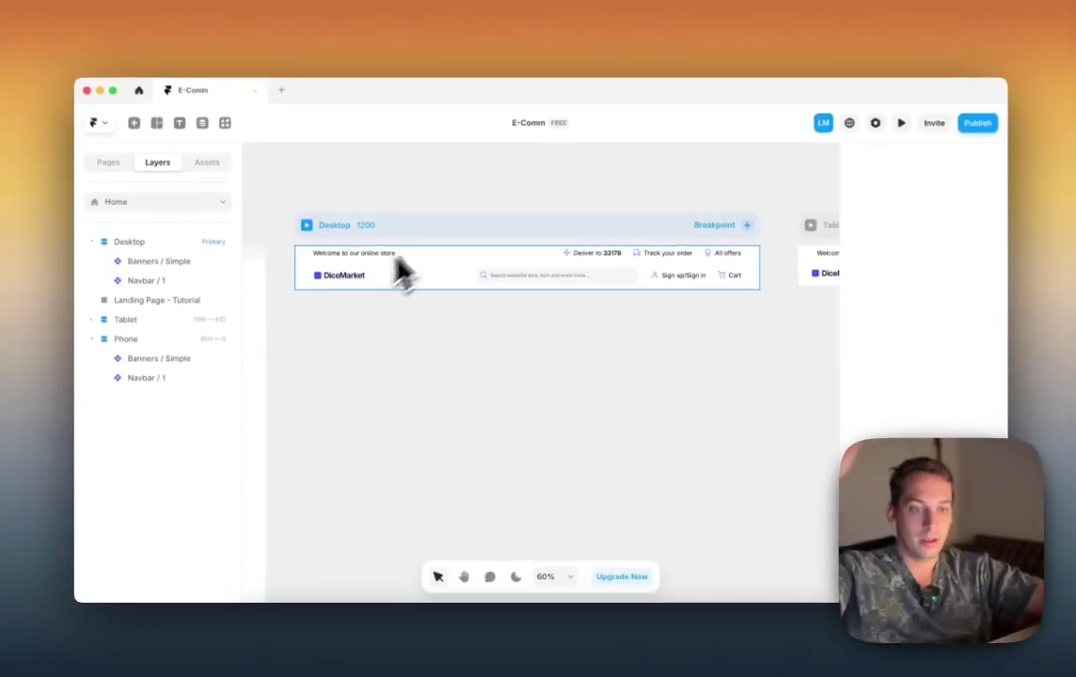
Step: Open the Banners / Simple component, detach the Background variable from the Centre variant's fill and apply the sky blue colour style
scroll(372, 344, right, 5)
scroll(367, 325, left, 5)
scroll(367, 325, down, 4)
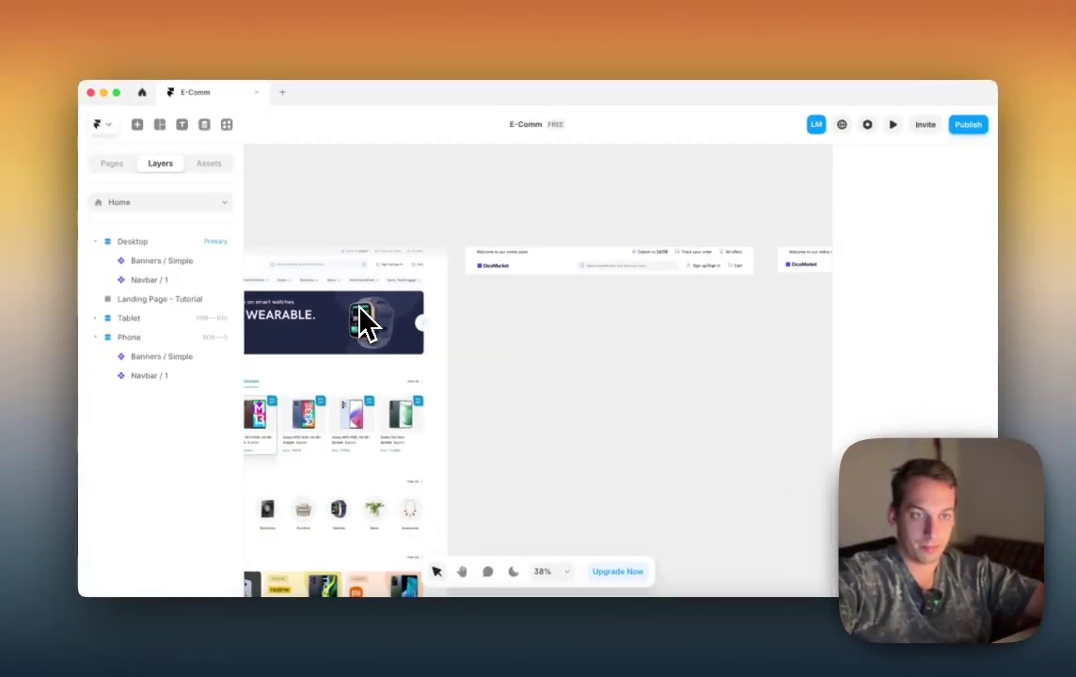
scroll(361, 309, right, 4)
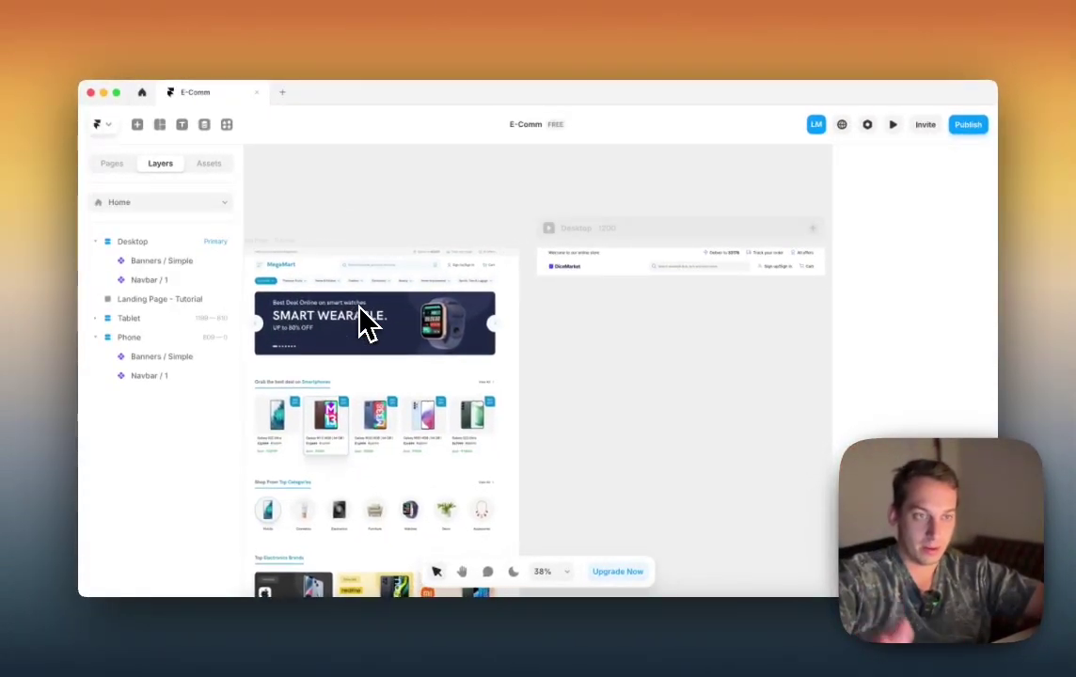
scroll(553, 312, right, 1)
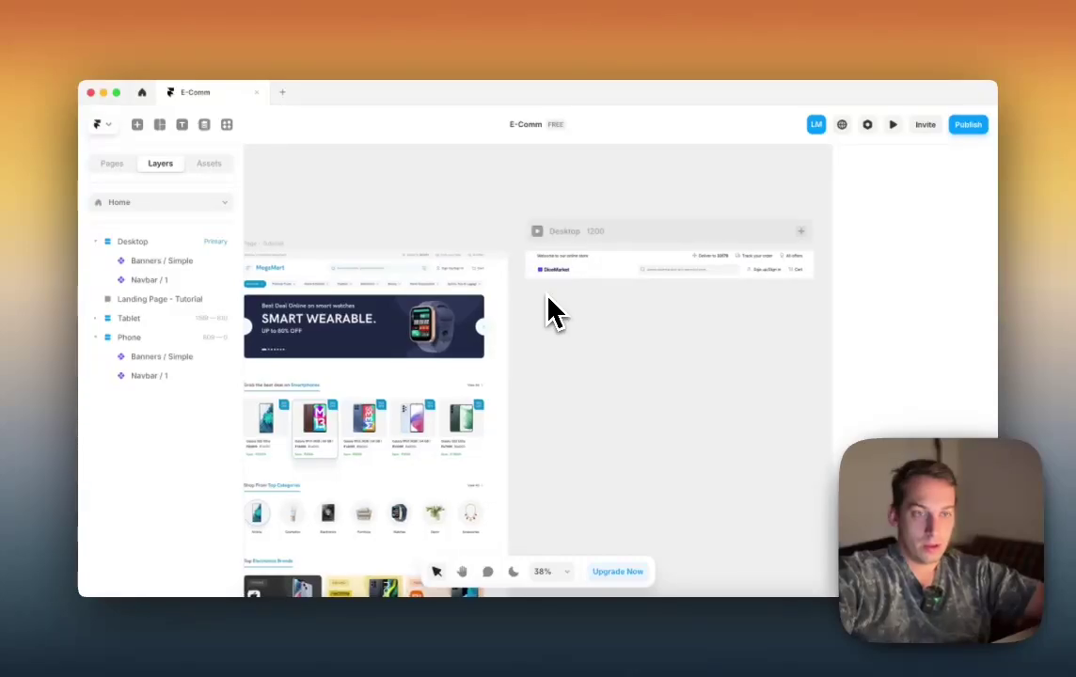
scroll(565, 311, left, 2)
click(676, 283)
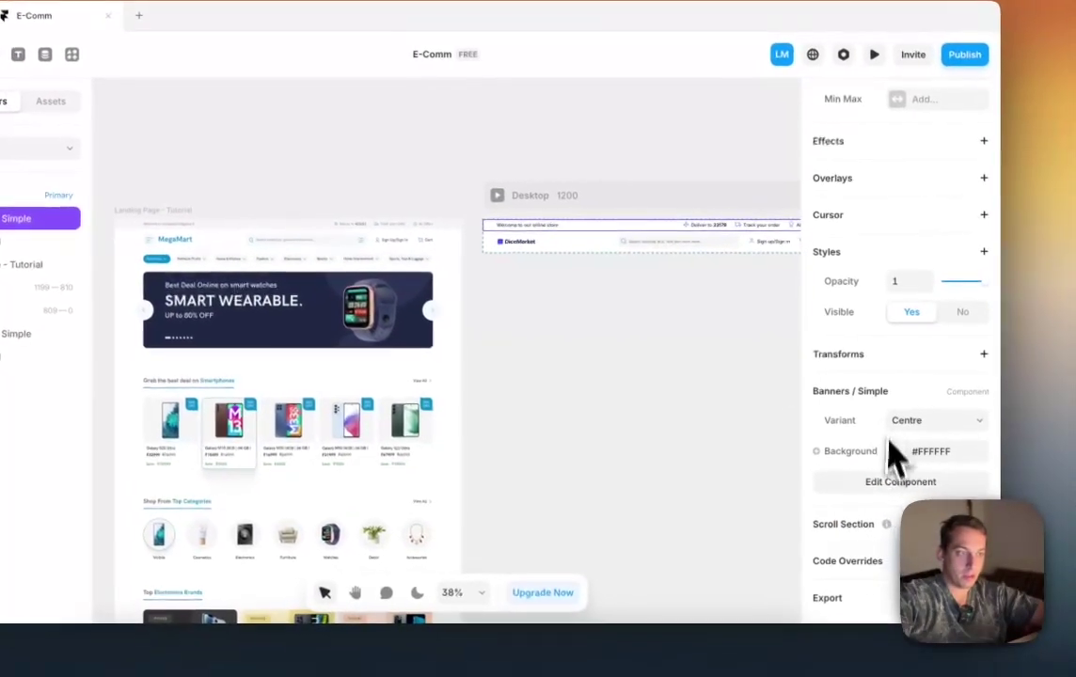
double_click(625, 235)
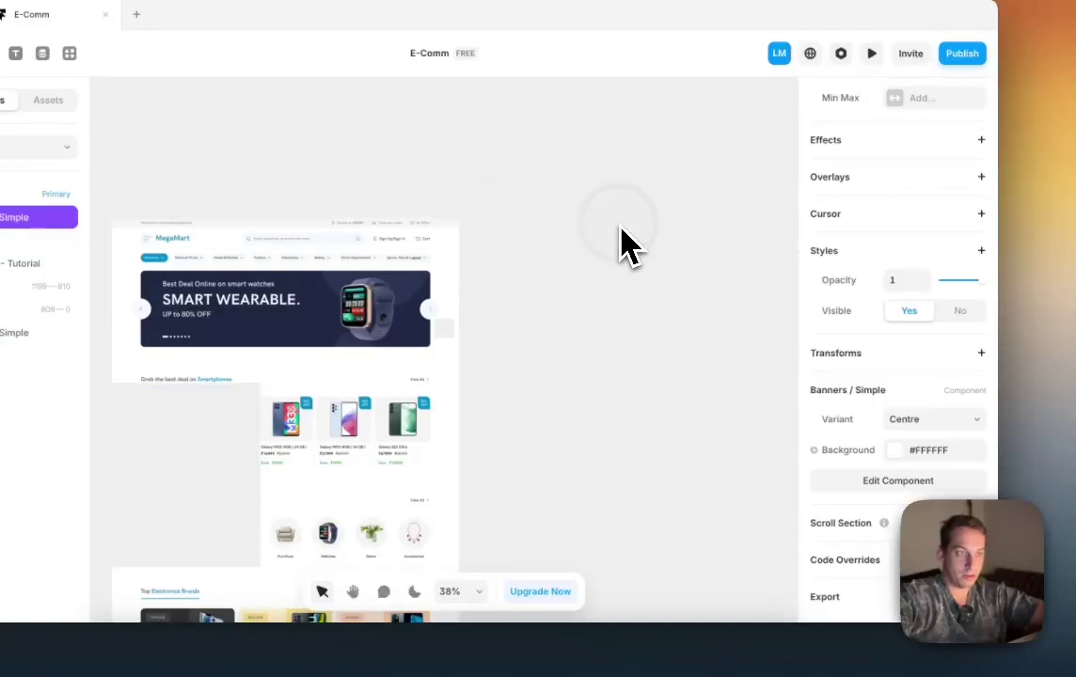
scroll(866, 487, down, 2)
scroll(866, 487, down, 5)
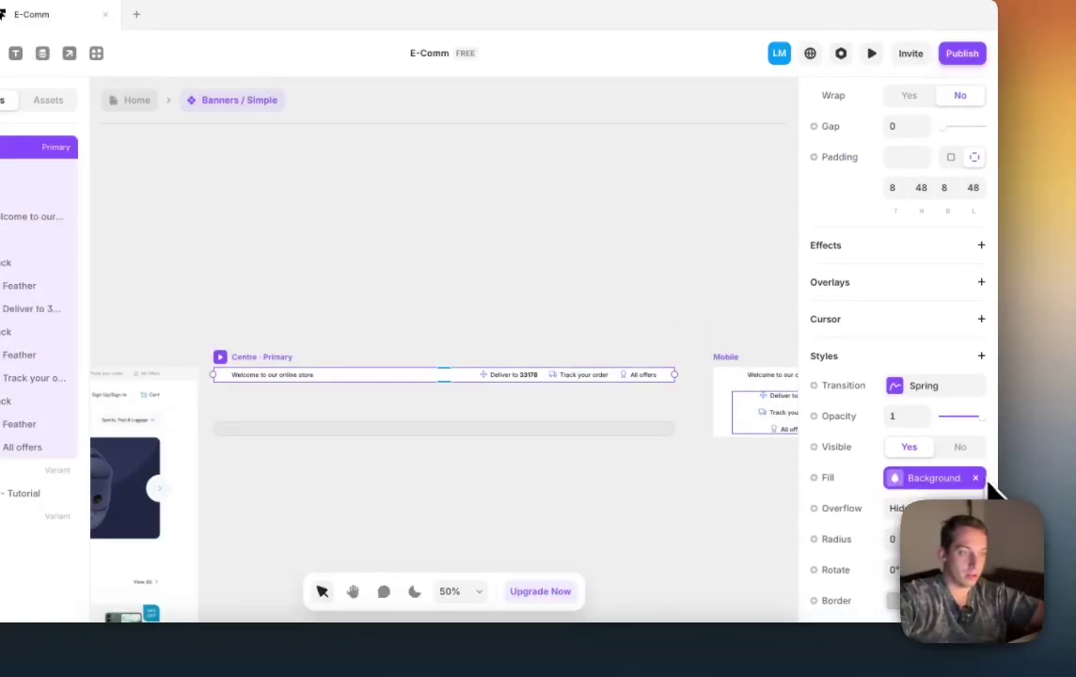
click(978, 479)
click(904, 481)
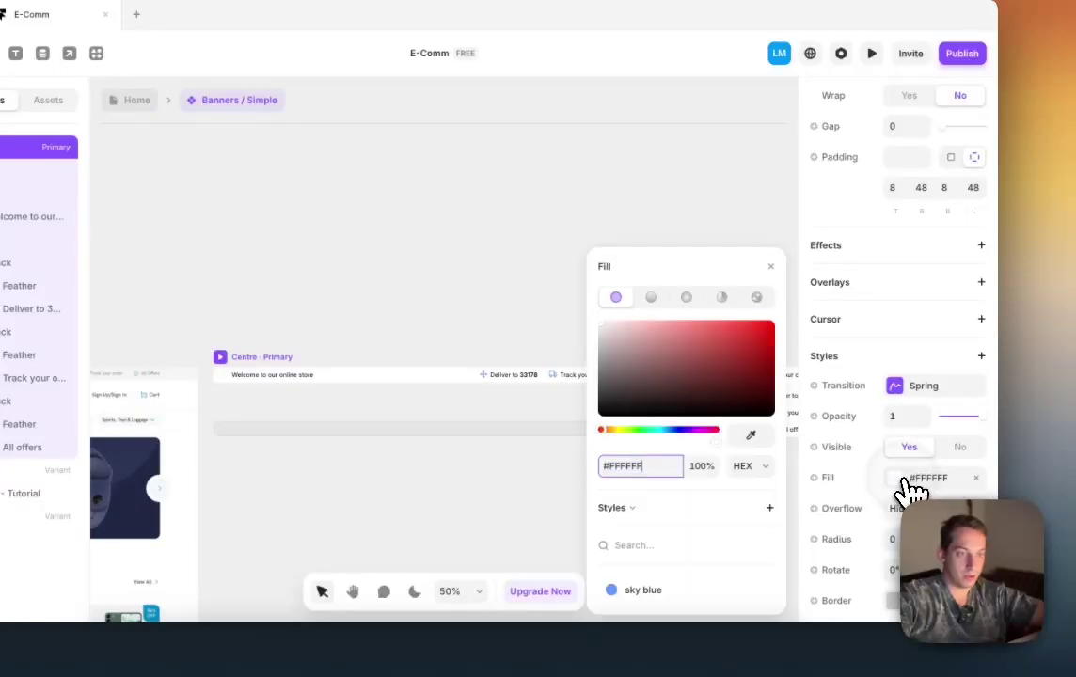
click(644, 591)
click(499, 325)
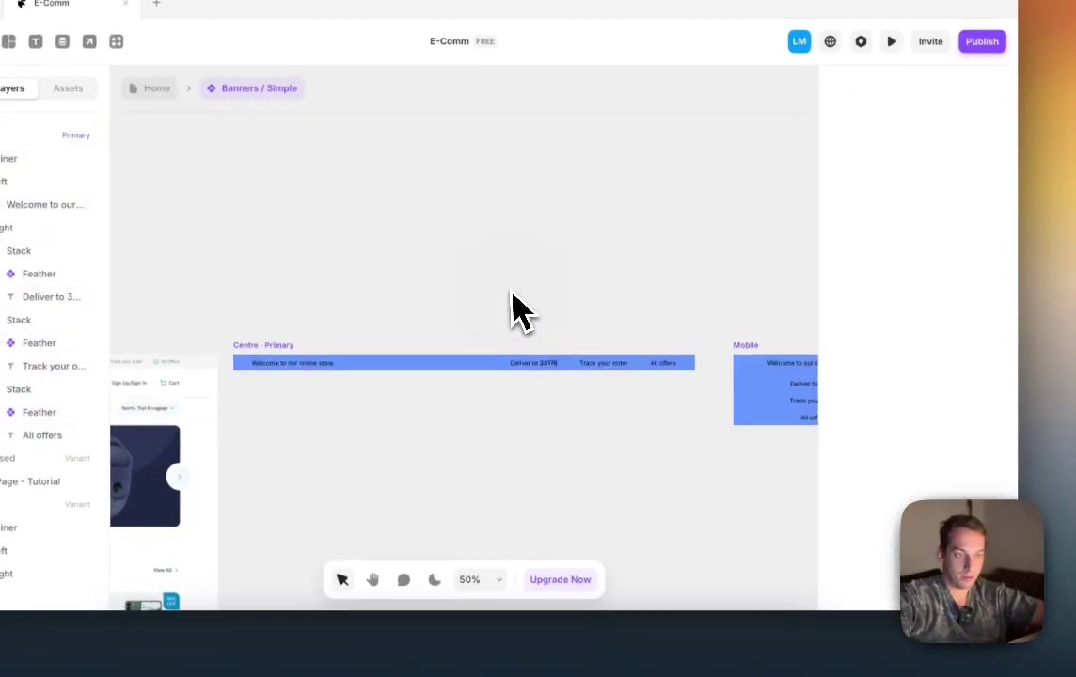
Step: Set the colour of the Track your order and All offers icons in the Centre banner to white (#FFFFFF)
scroll(589, 350, up, 5)
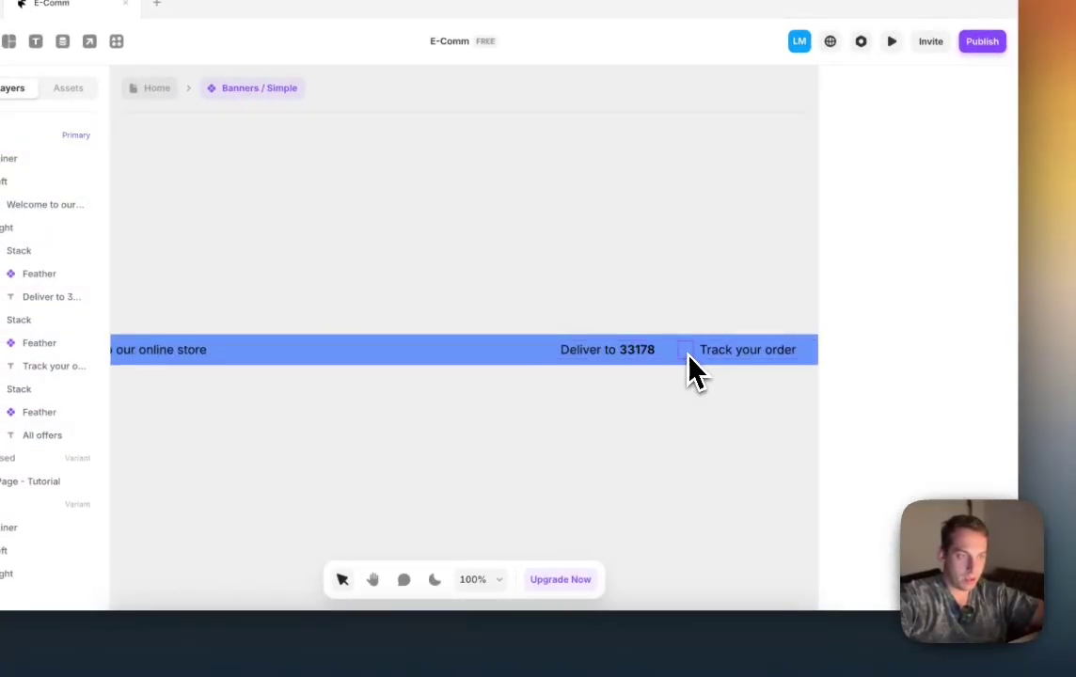
click(690, 356)
scroll(711, 365, right, 3)
shift+click(685, 352)
scroll(814, 398, down, 5)
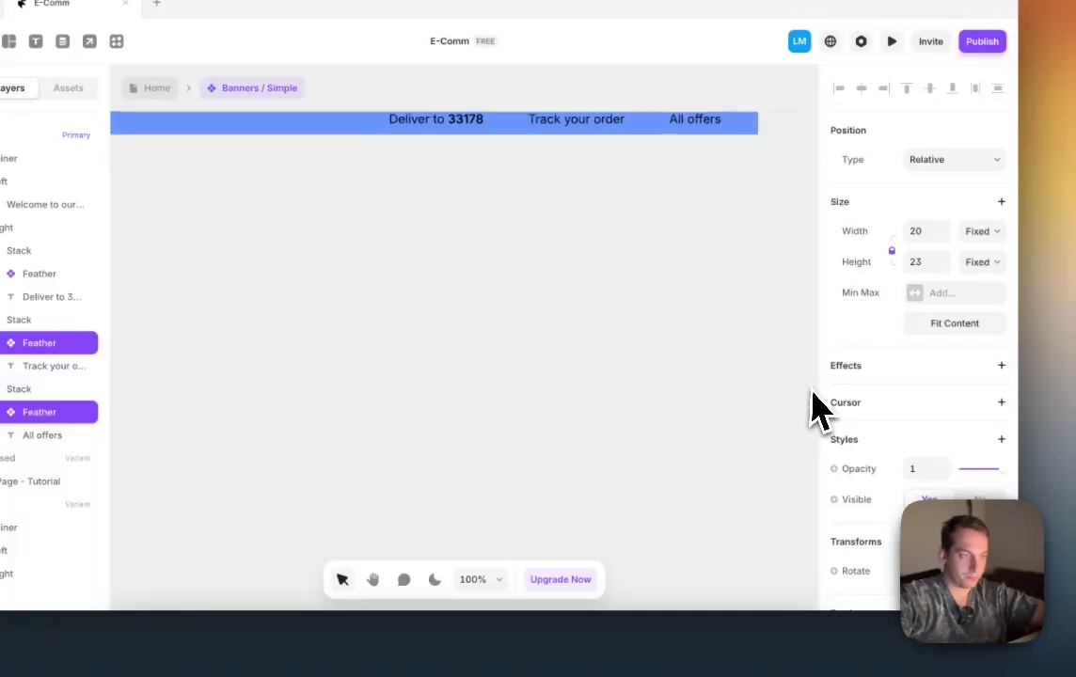
scroll(800, 383, down, 2)
scroll(723, 335, up, 4)
scroll(884, 456, down, 3)
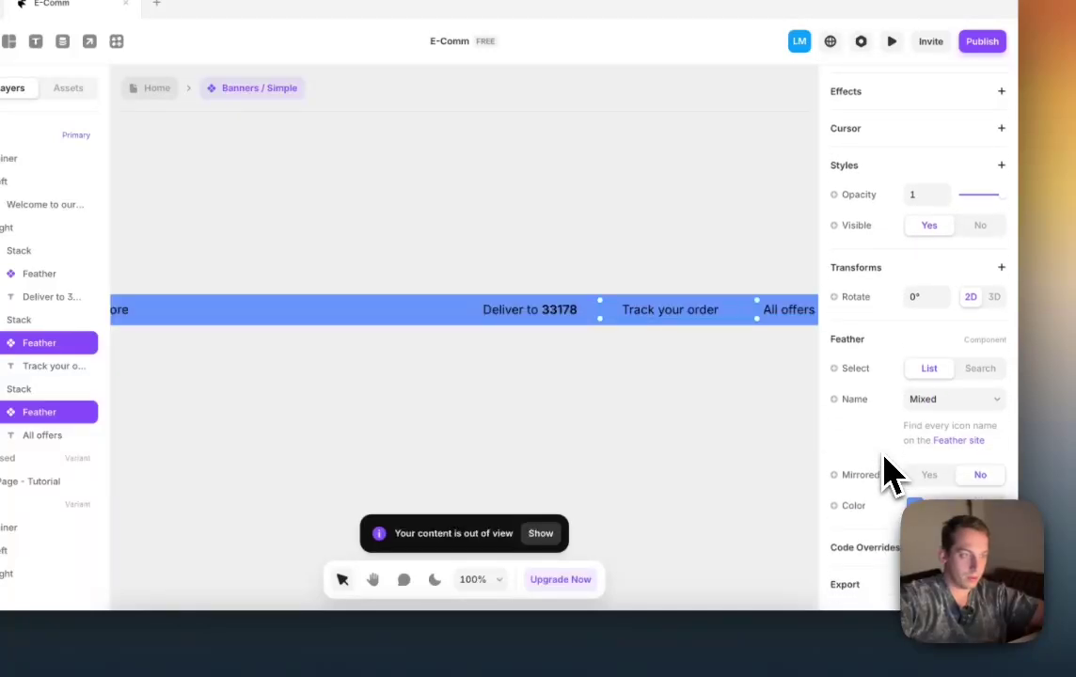
click(909, 506)
click(524, 254)
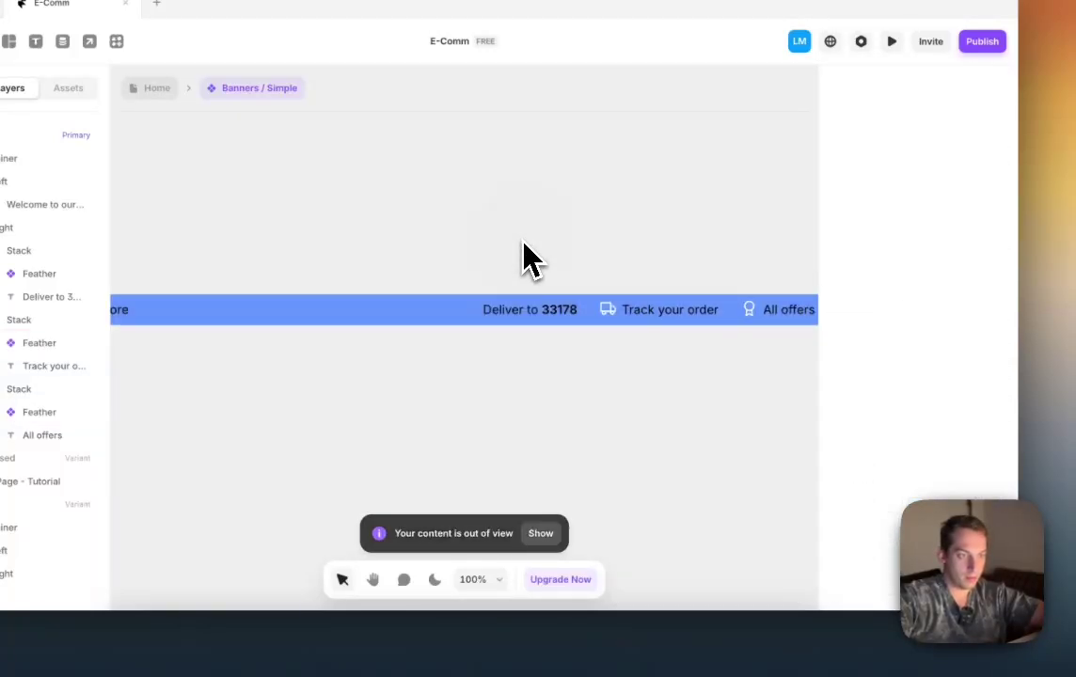
Step: Set the welcome, Deliver to, Track your order and All offers texts in the Centre banner to white
click(535, 307)
shift+click(701, 318)
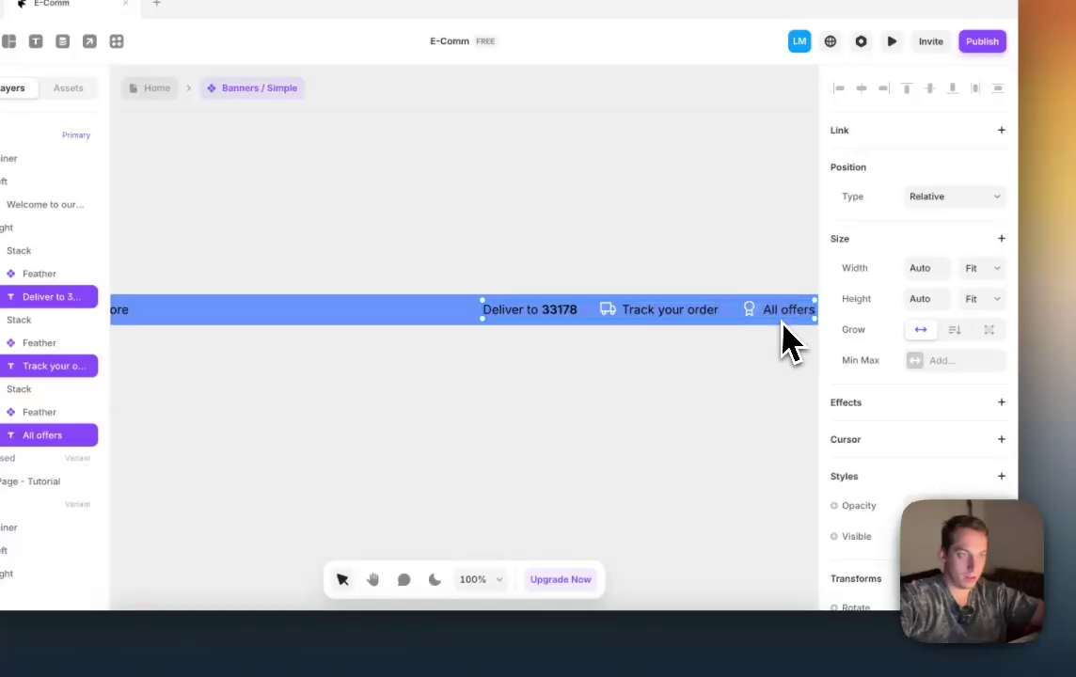
scroll(788, 340, left, 5)
shift+click(466, 308)
scroll(902, 425, down, 5)
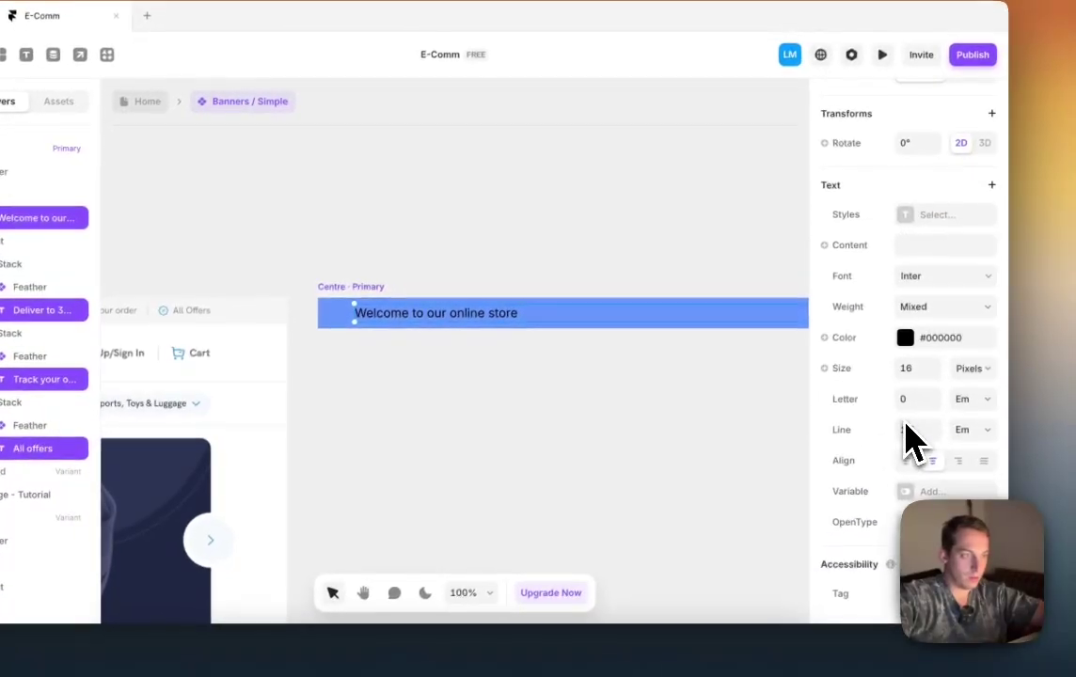
click(906, 337)
drag(784, 361, 556, 288)
click(555, 288)
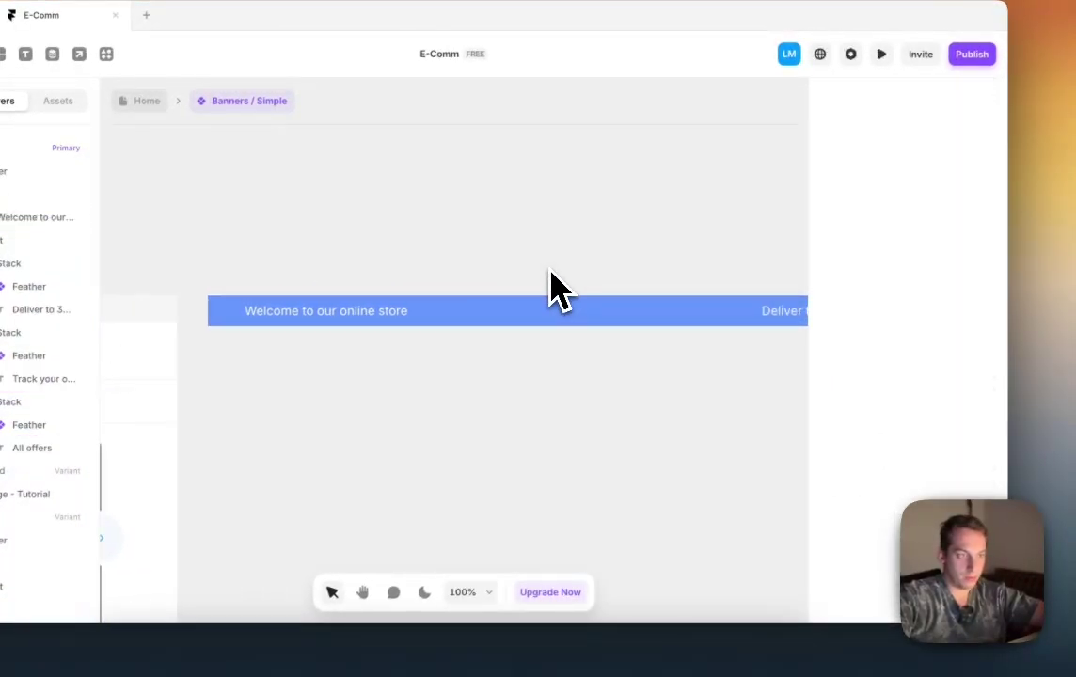
Step: Try the sky blue style on the Track your order and All offers icons, adjusting it to a very pale blue
scroll(555, 288, right, 5)
click(646, 312)
shift+click(788, 312)
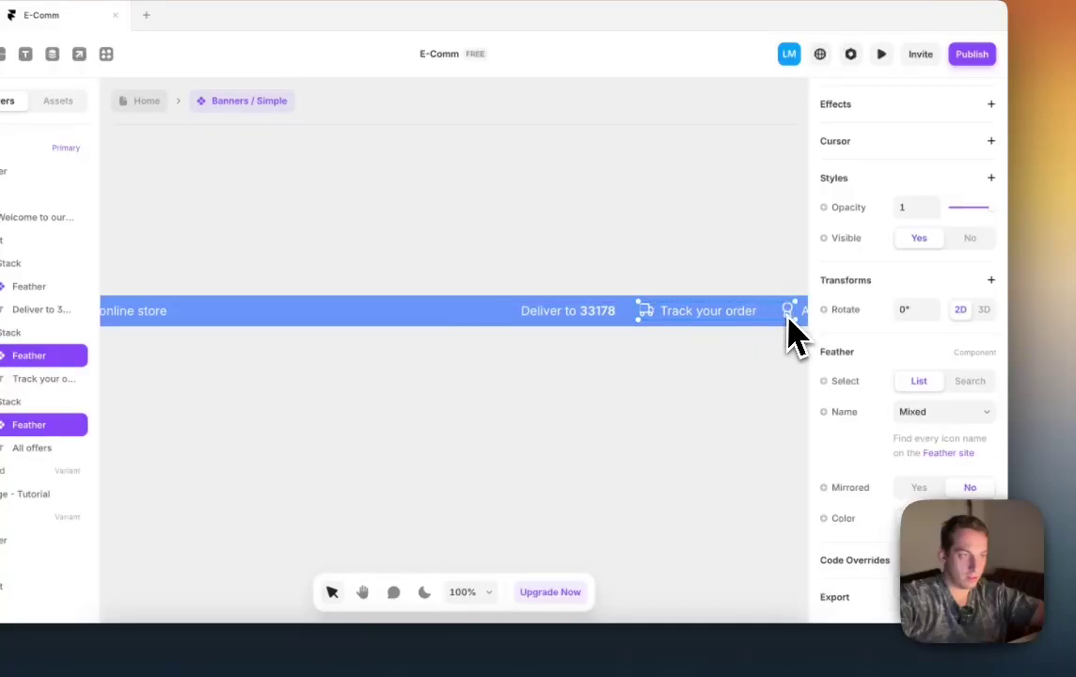
click(907, 519)
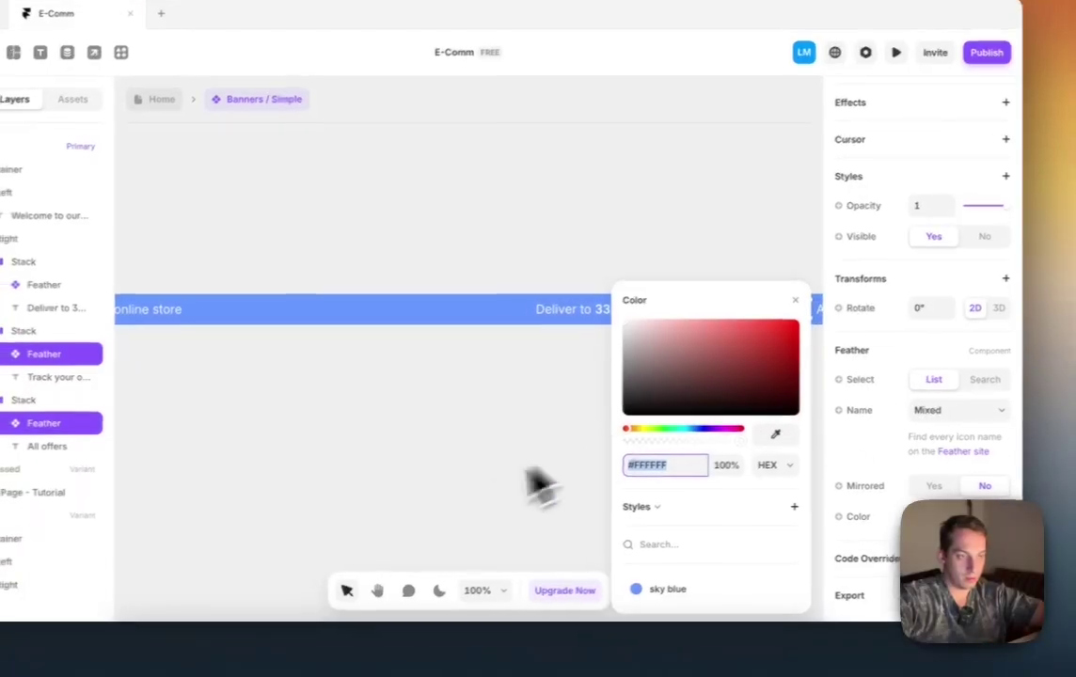
scroll(456, 491, right, 4)
click(704, 585)
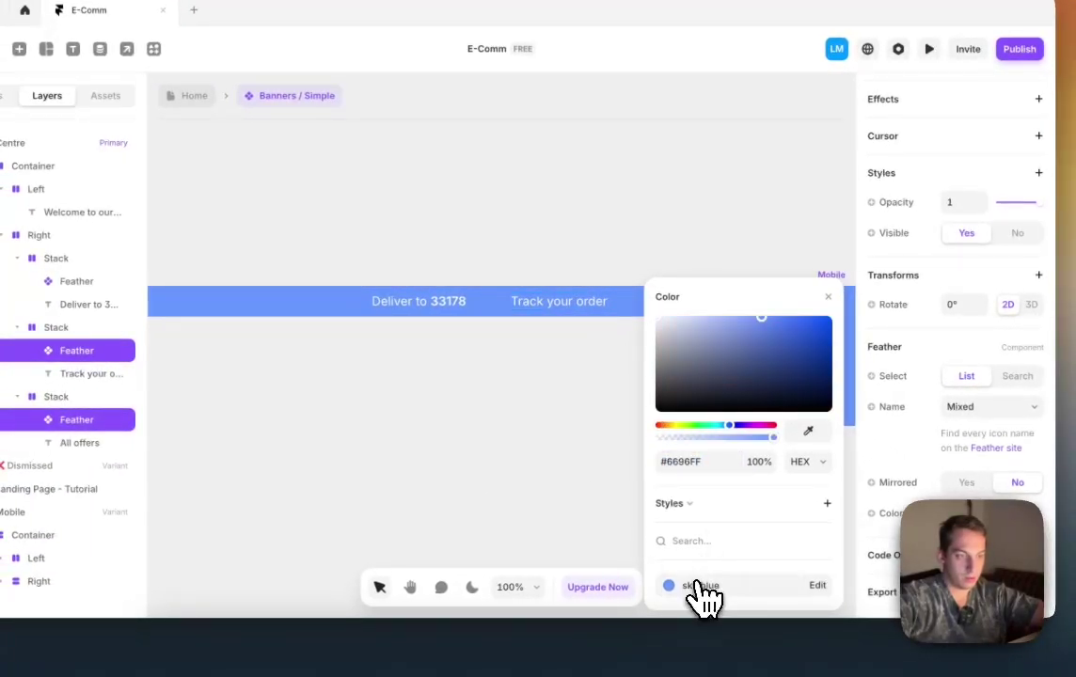
scroll(564, 471, right, 3)
click(732, 428)
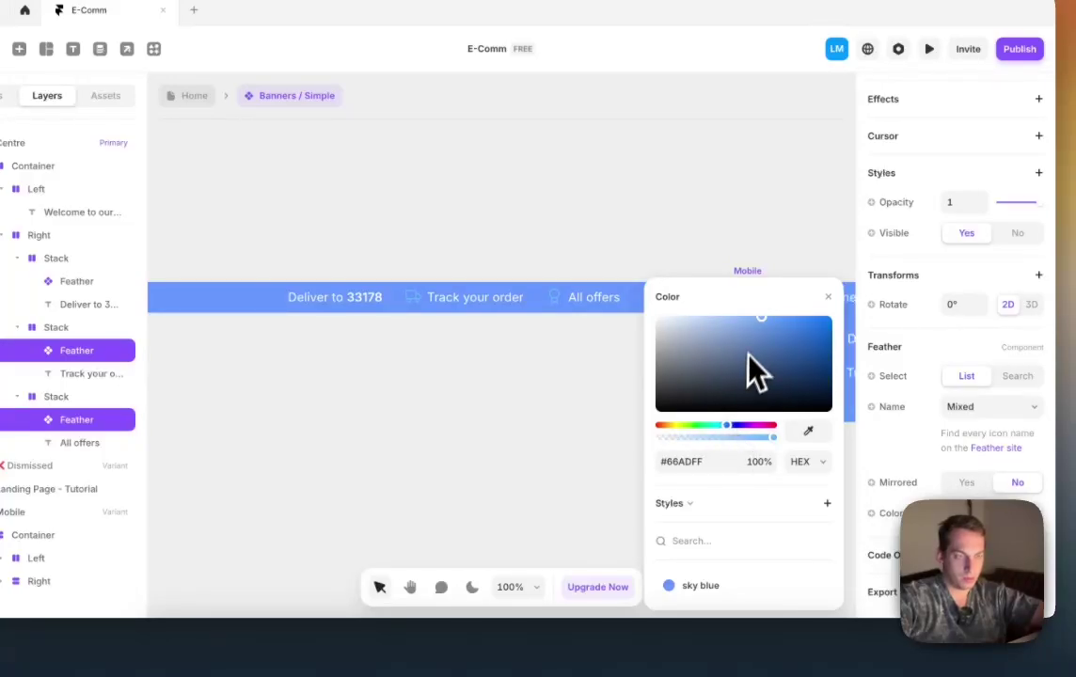
click(607, 263)
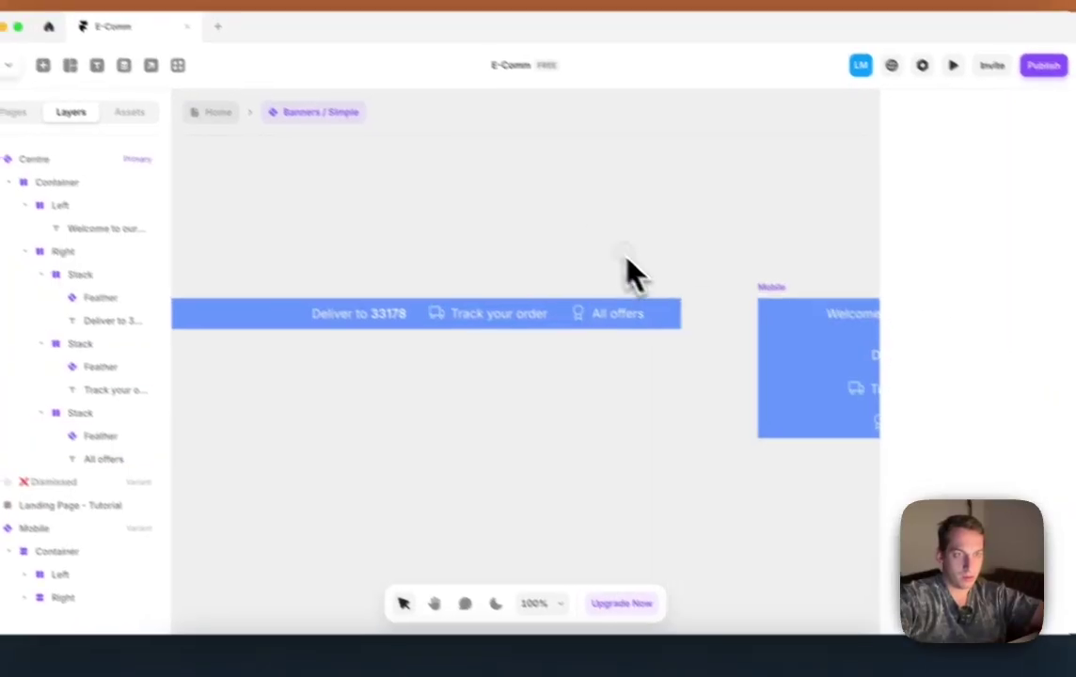
Step: Return to the Home page and open the Desktop page's Navbar / 1 component for editing
scroll(582, 211, down, 5)
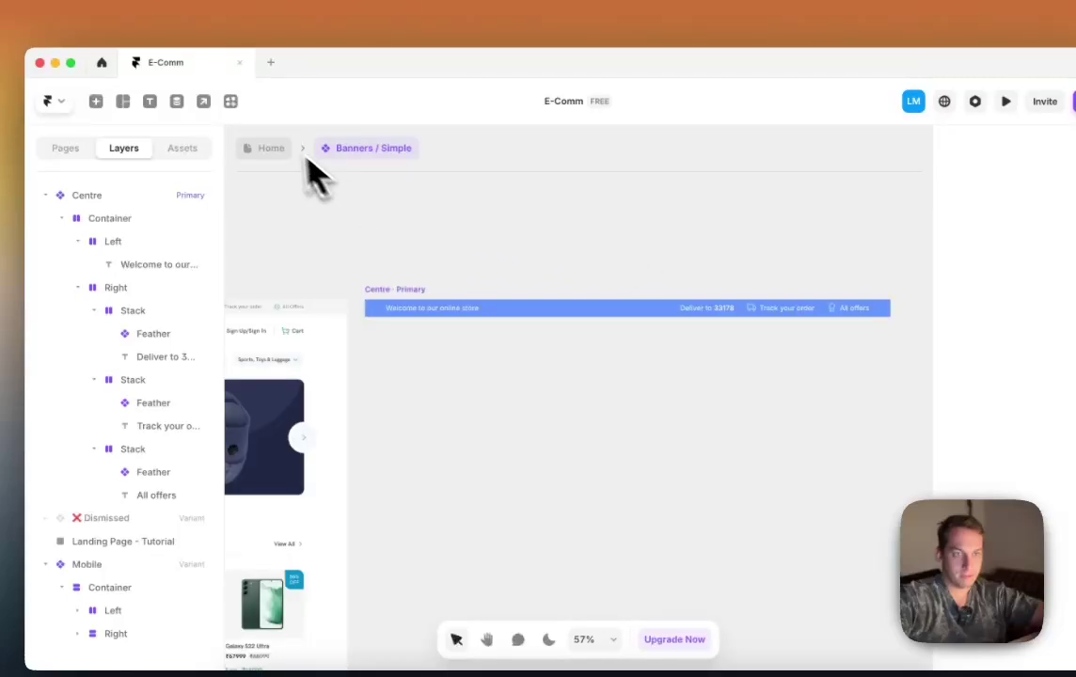
click(271, 148)
scroll(508, 263, right, 5)
scroll(524, 261, up, 2)
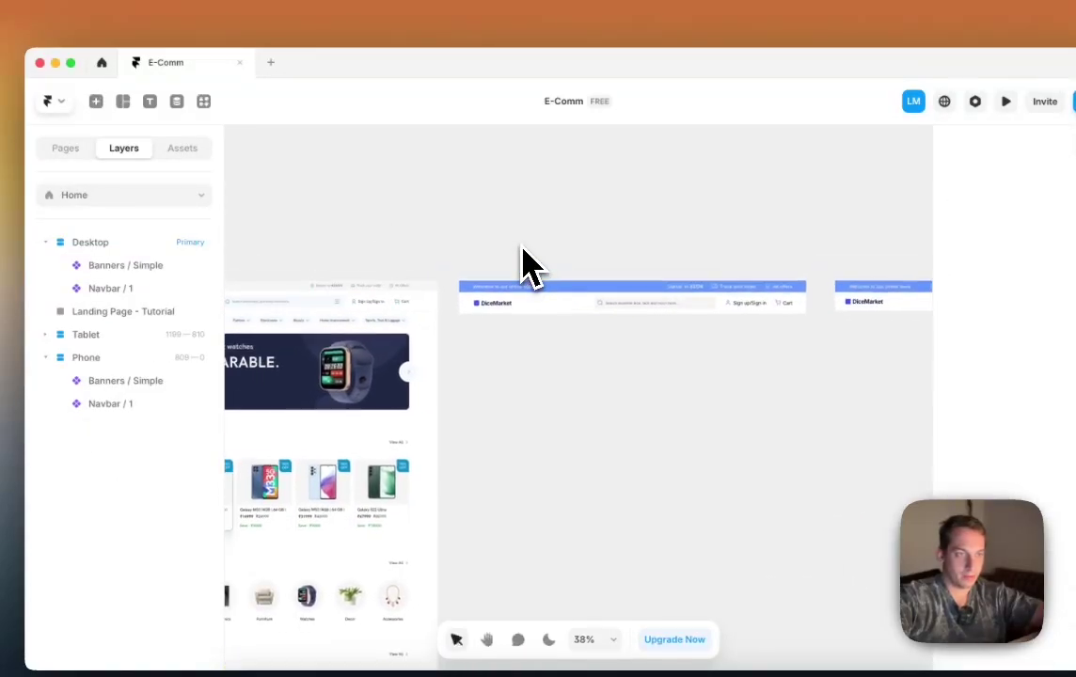
scroll(532, 267, up, 5)
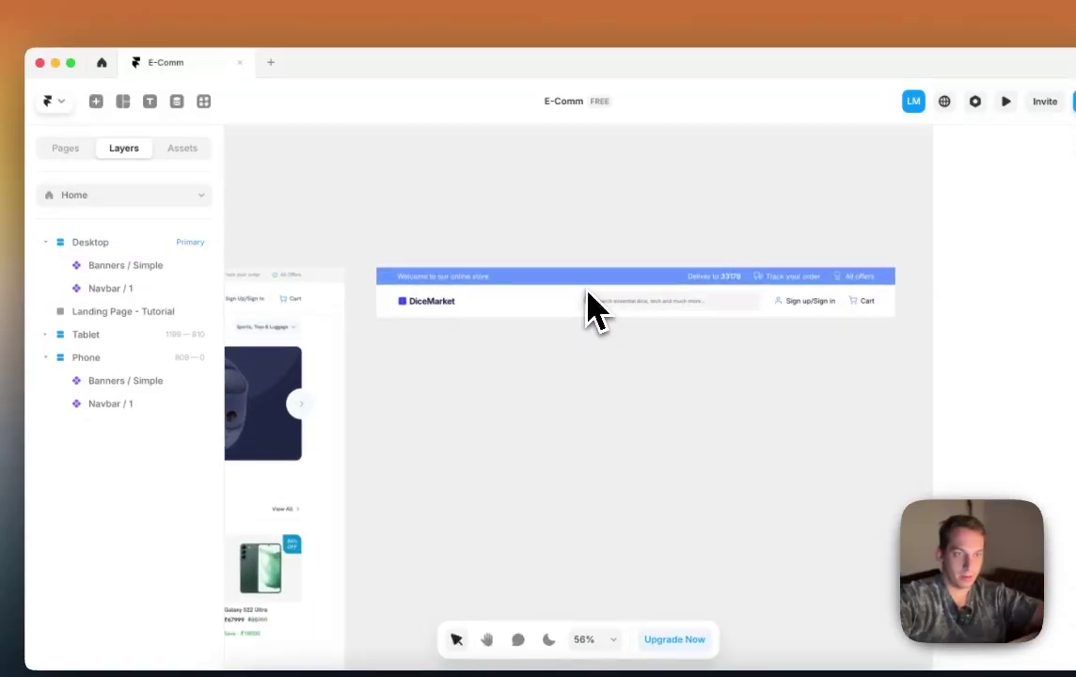
click(403, 304)
double_click(404, 311)
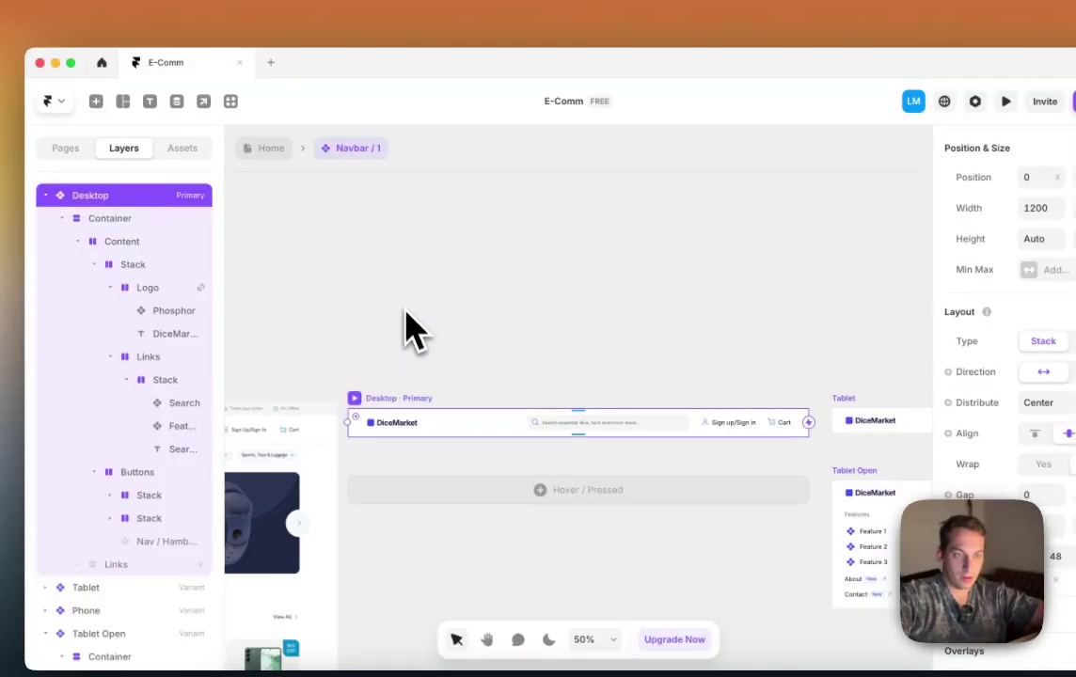
Step: Save the DiceMarket logo icon's colour #3D4CF5 as a new colour style named "dark blue"
click(372, 426)
click(1028, 563)
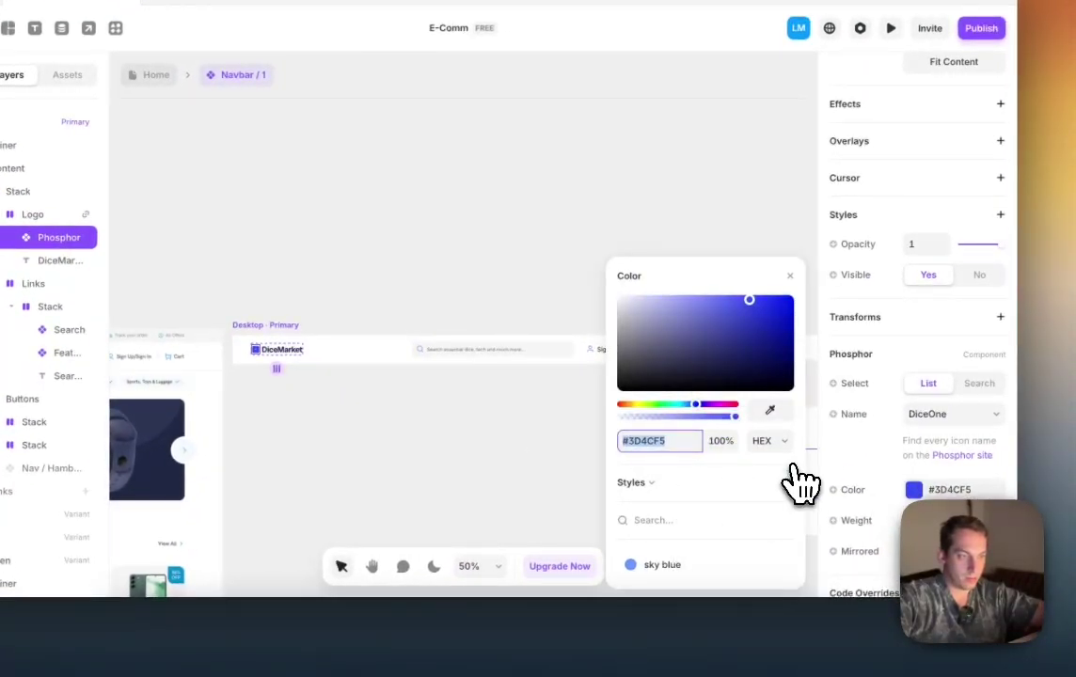
click(793, 468)
text(dark )
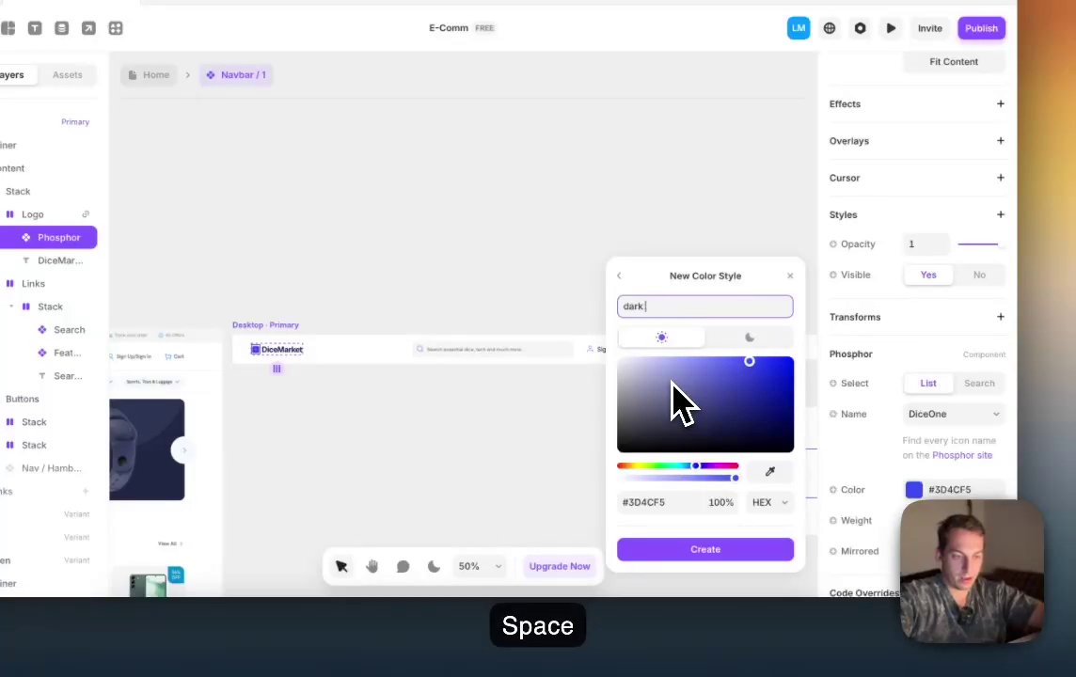
text(blue)
key(Return)
click(433, 313)
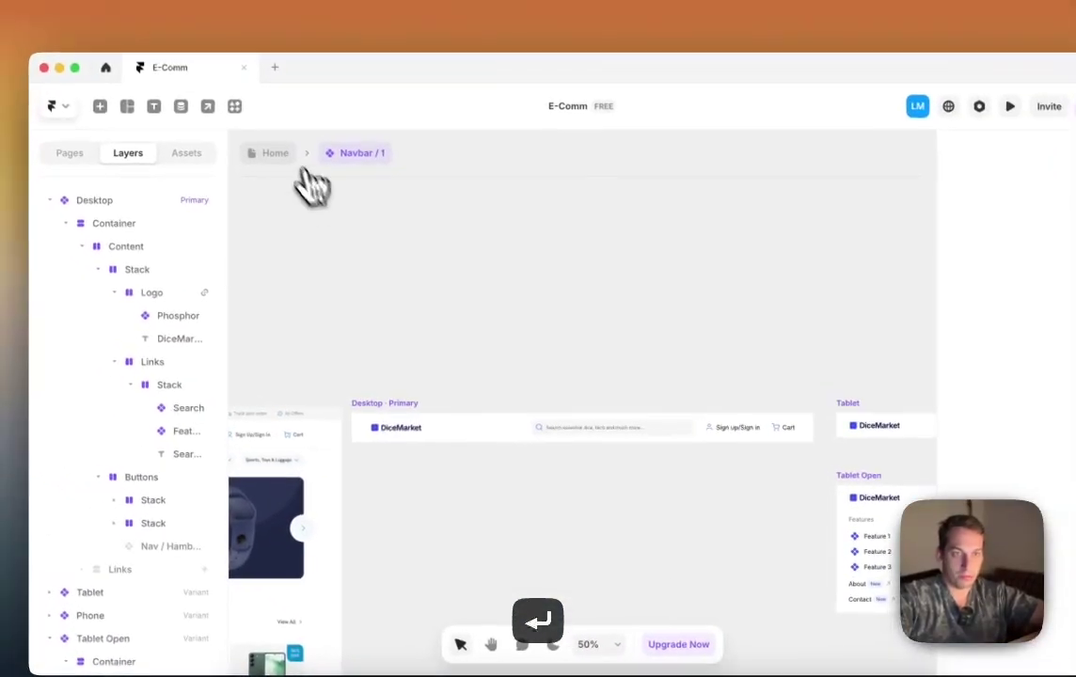
Step: Reopen the Banners / Simple component from the Home page and apply the dark blue style to the Centre variant's fill
double_click(577, 286)
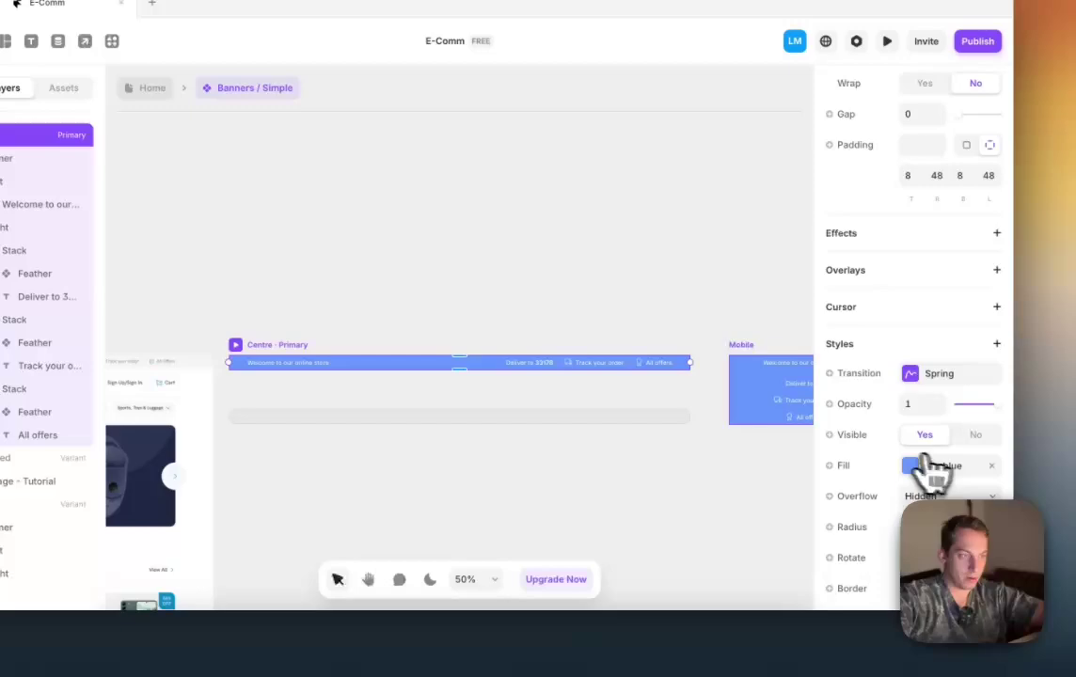
click(927, 464)
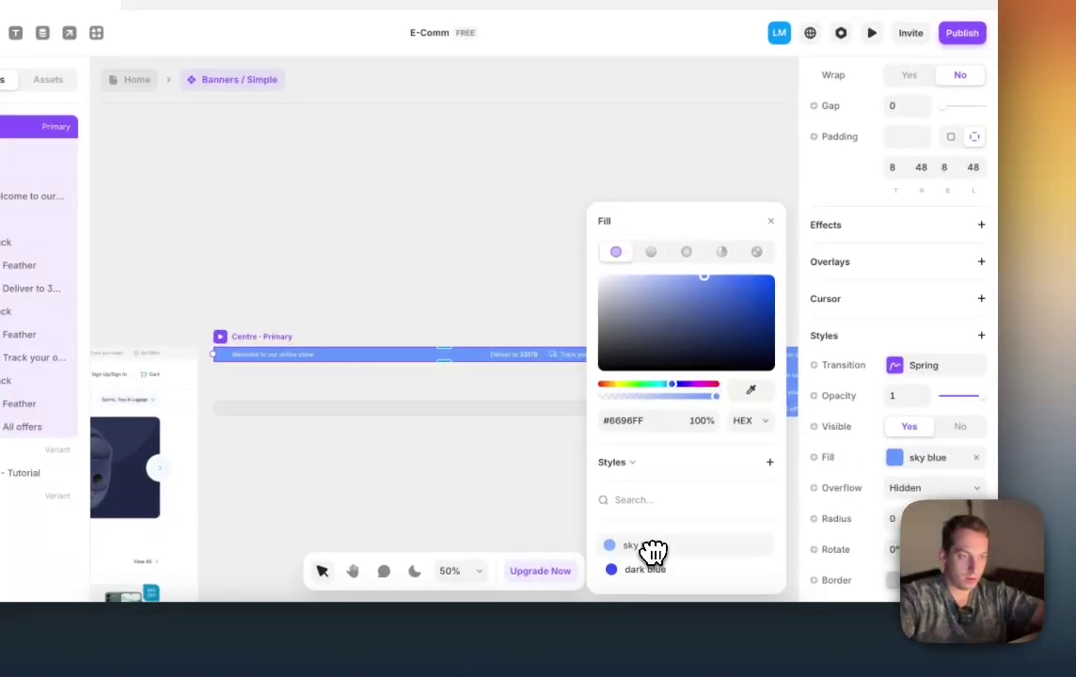
click(659, 571)
click(524, 394)
Step: Apply the sky blue colour style to the Track your order and All offers icons and return to the Home page
scroll(524, 396, up, 5)
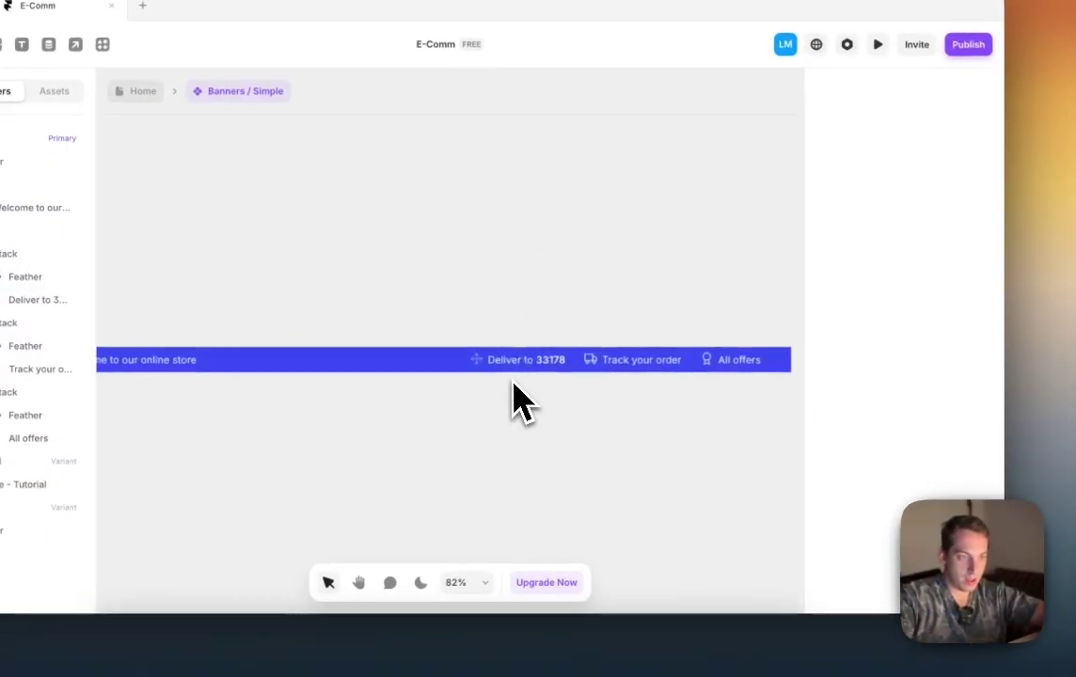
click(600, 363)
click(595, 362)
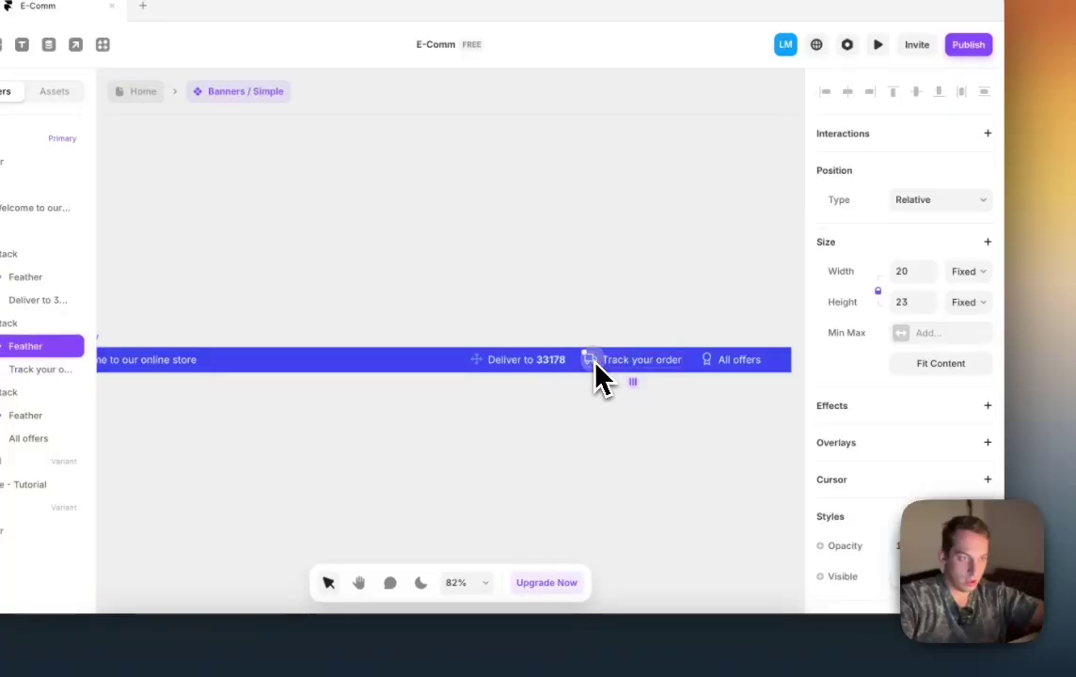
shift+click(713, 367)
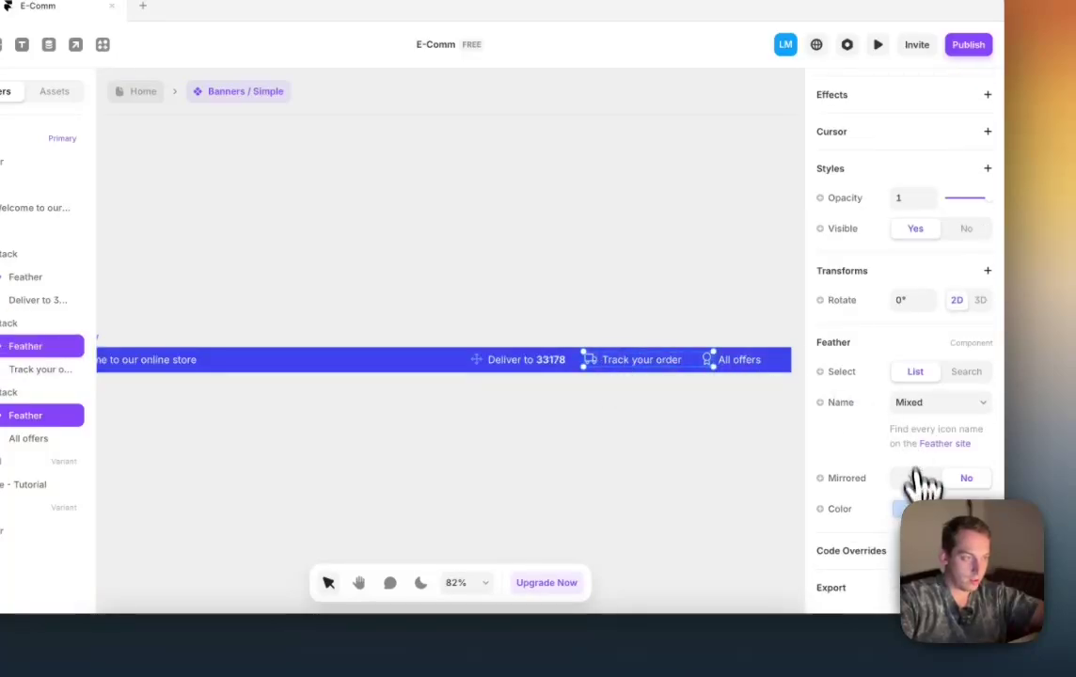
click(903, 509)
click(733, 569)
click(507, 337)
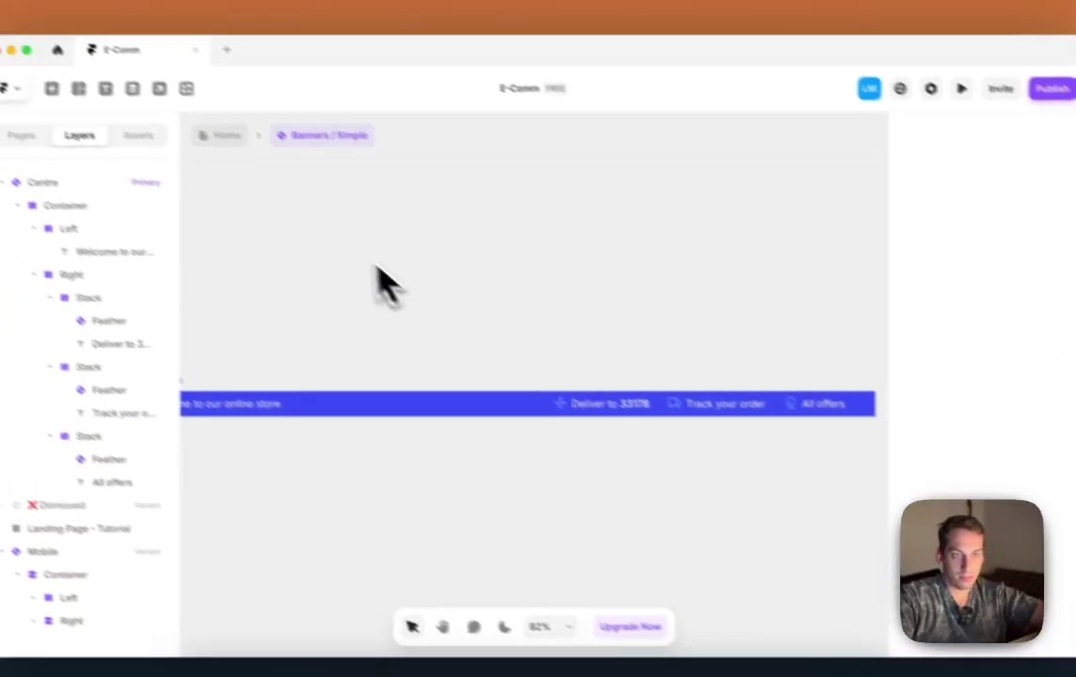
click(224, 136)
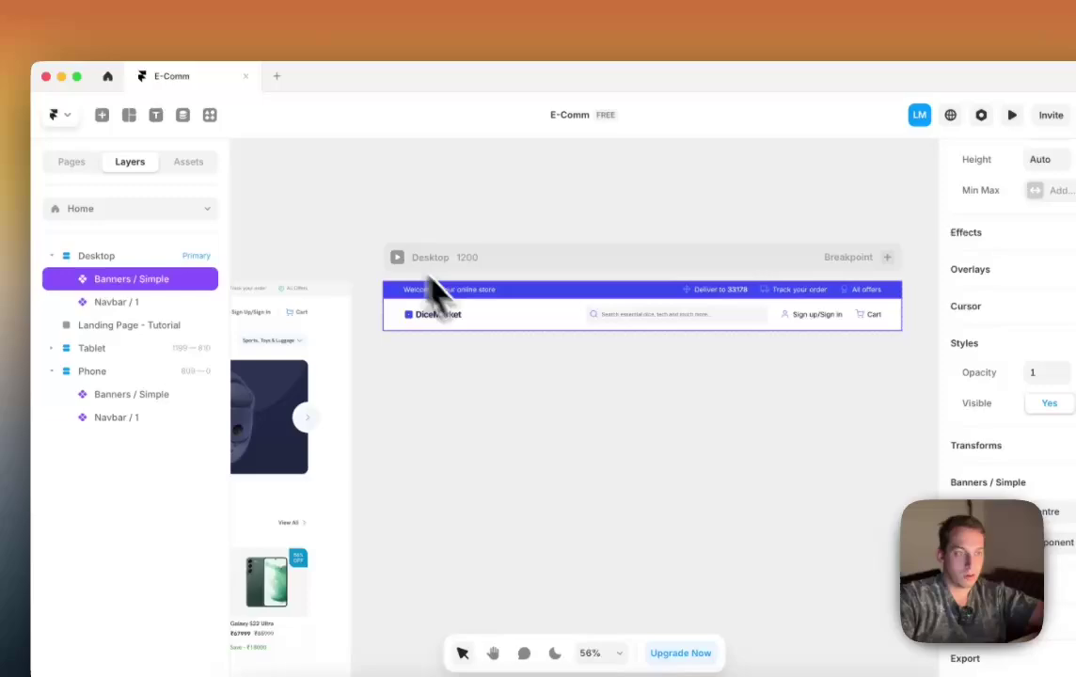
click(548, 225)
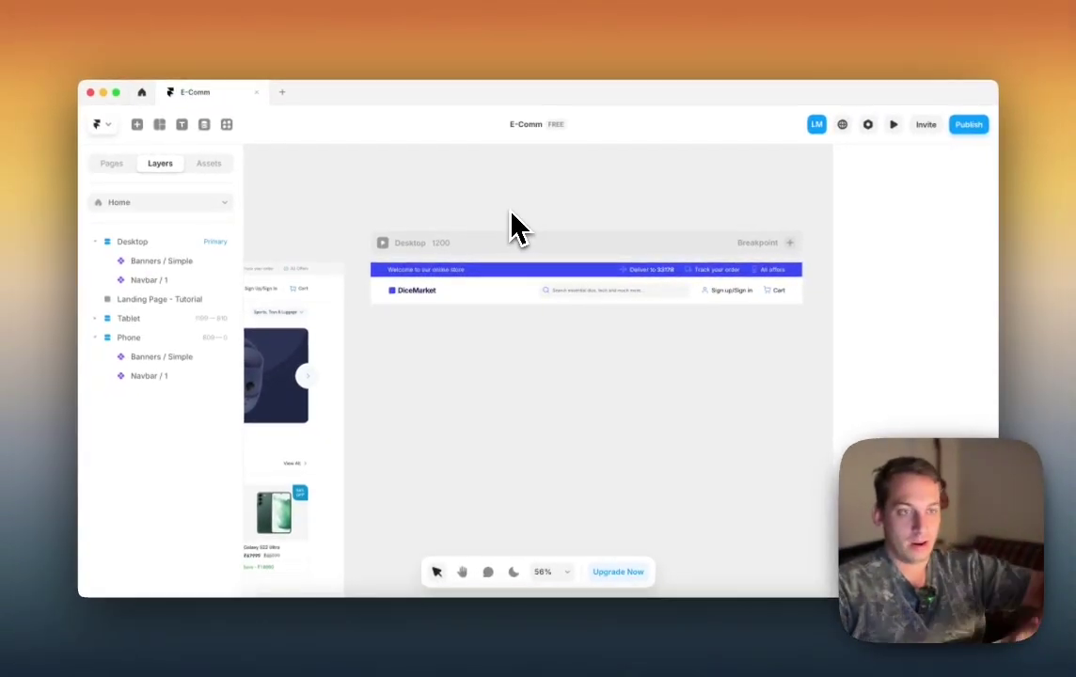
Step: Examine the category row and hero section beneath the header in the MegaMart reference design
scroll(552, 222, left, 3)
scroll(516, 226, down, 3)
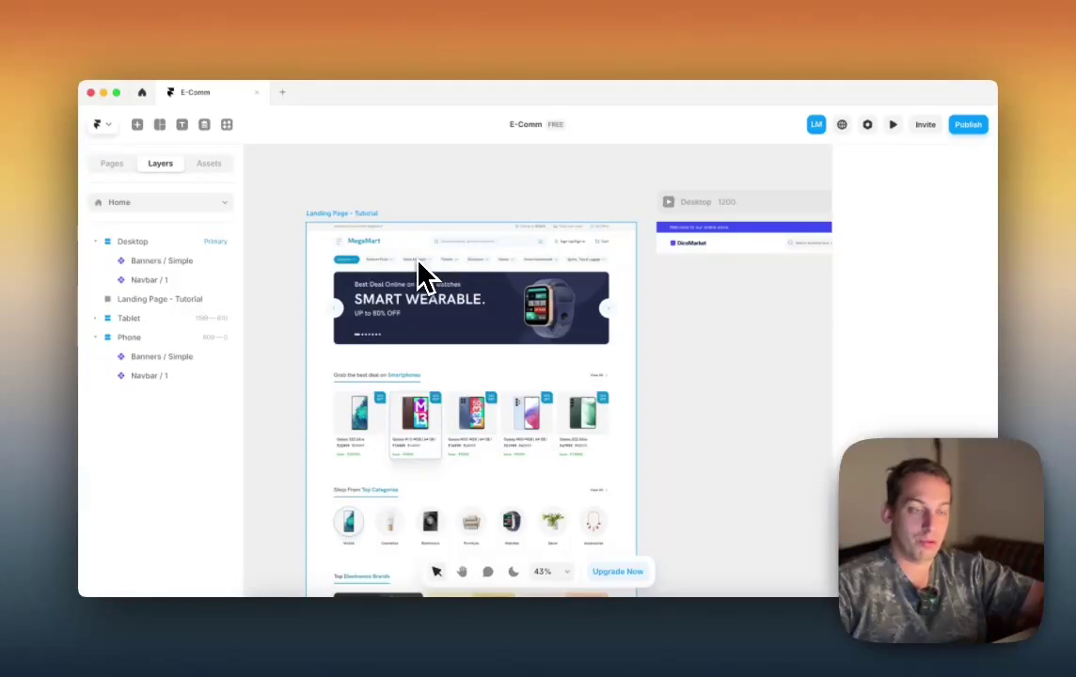
scroll(339, 279, up, 5)
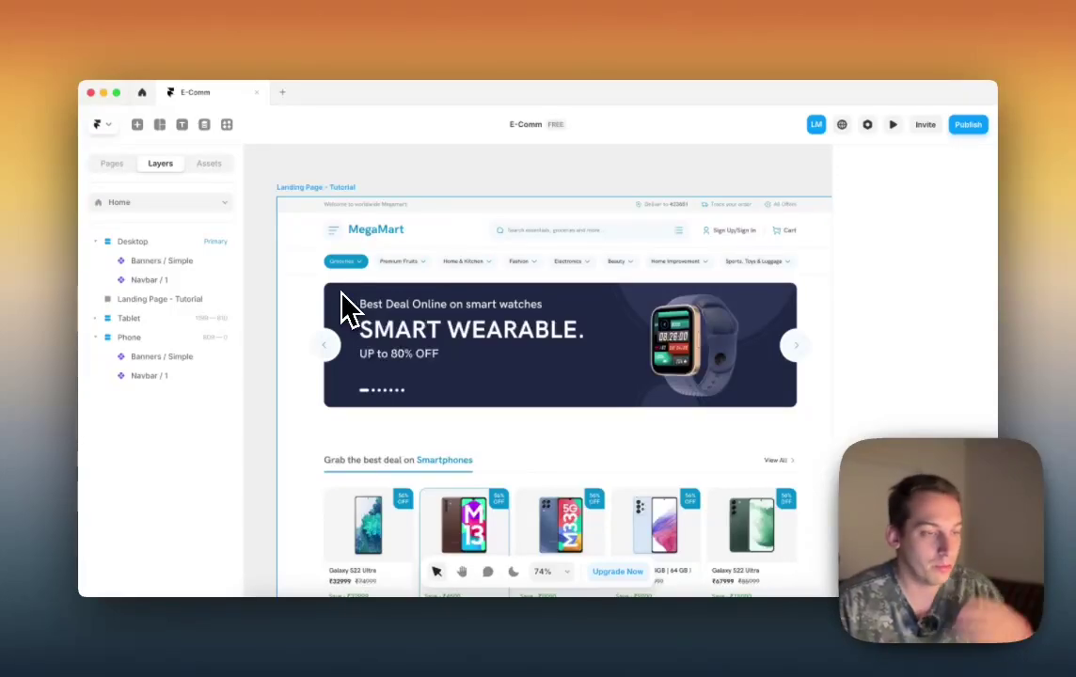
key(super+minus)
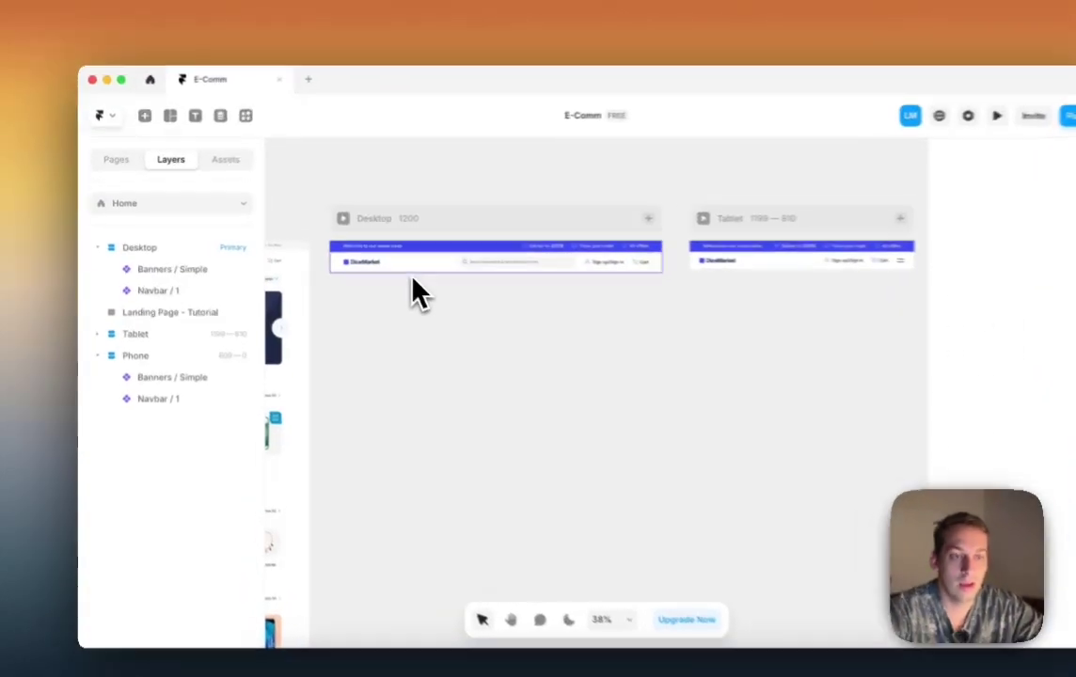
Step: Look up the Navbar / 1 component in the project assets, view its variants and return to the Home page
click(414, 273)
click(348, 290)
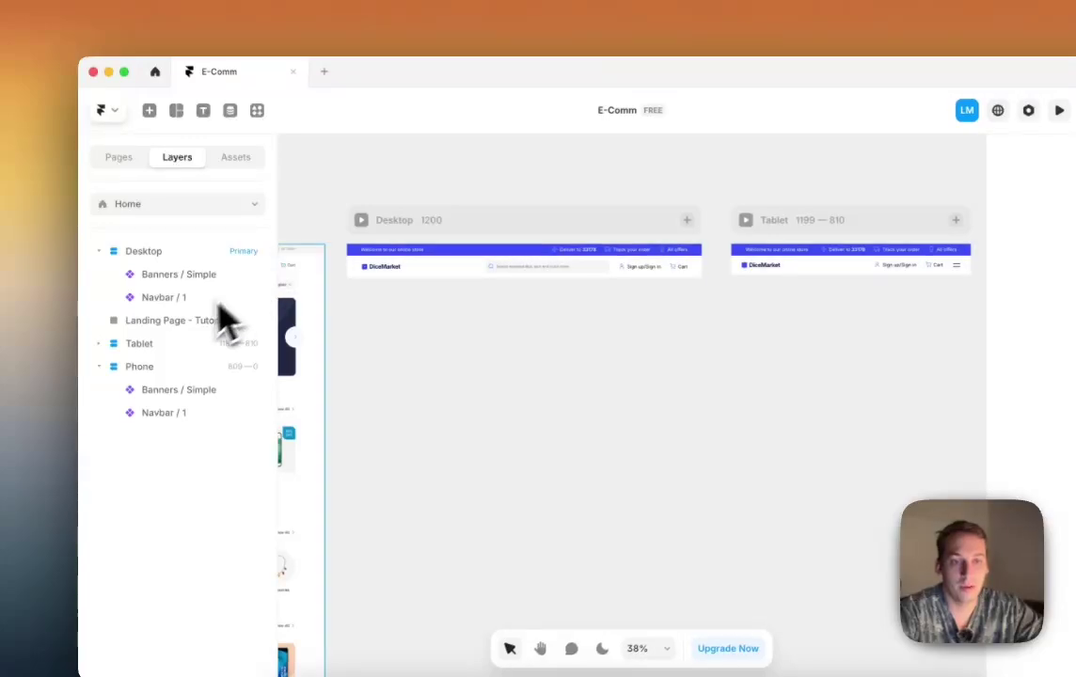
click(172, 292)
click(248, 158)
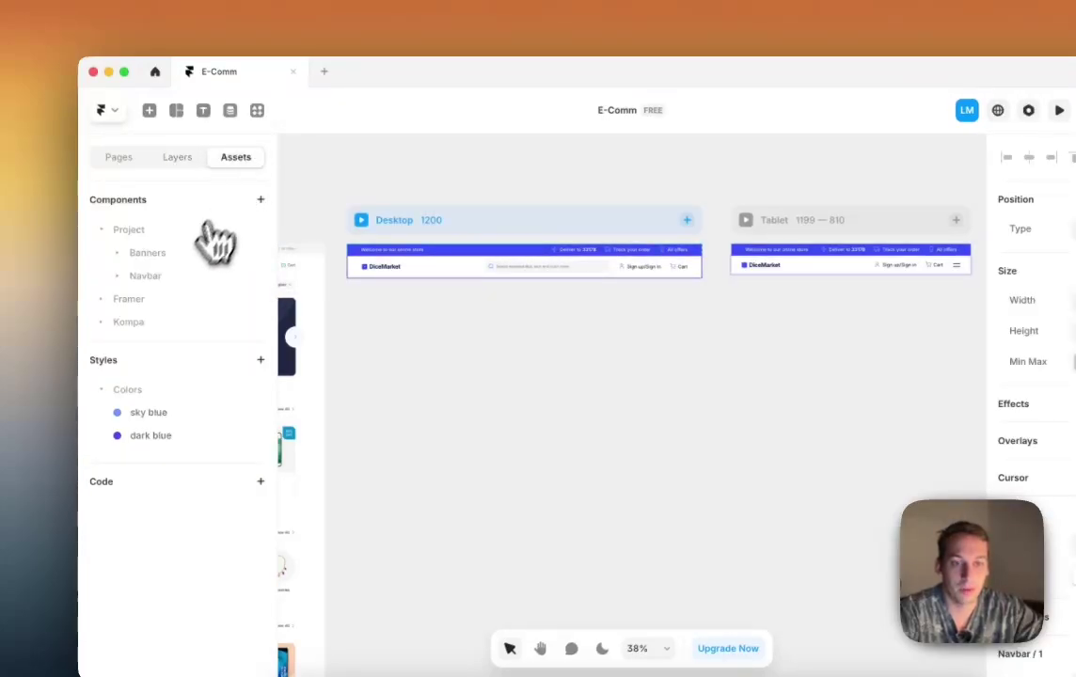
click(128, 277)
click(148, 299)
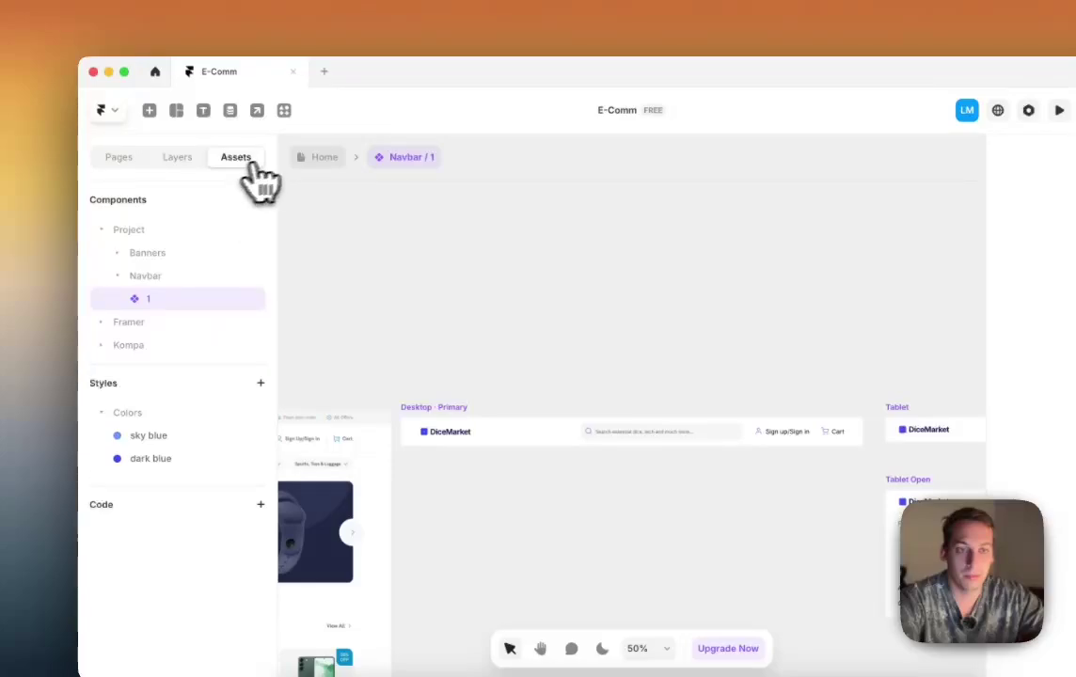
click(310, 160)
click(136, 159)
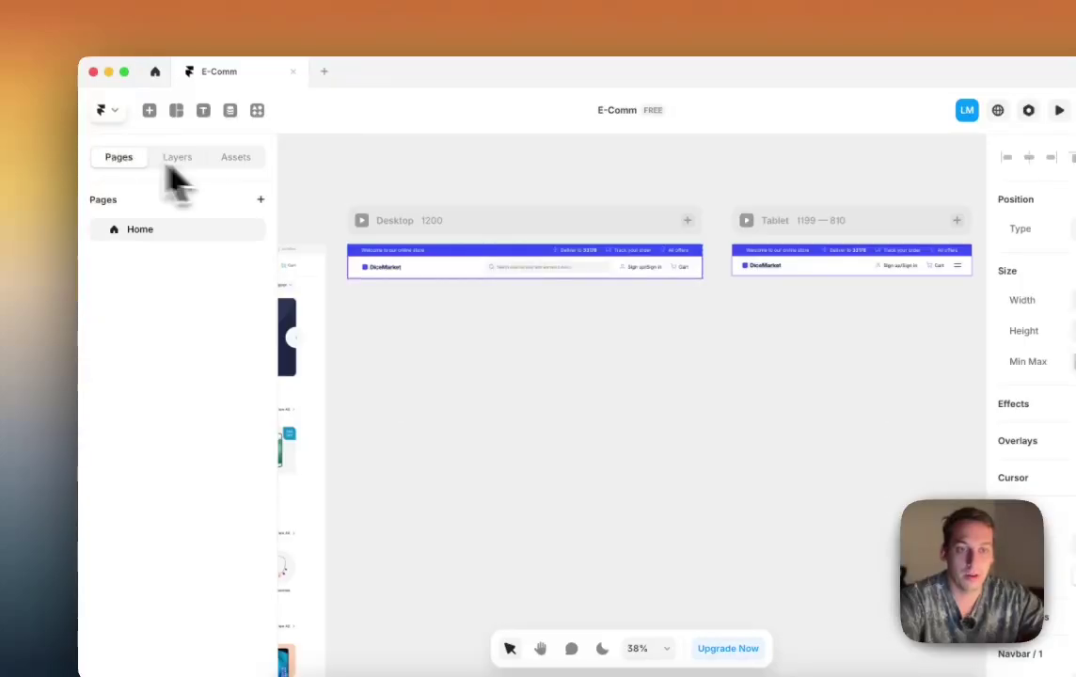
Step: Insert the Navbar 1 bloc from the Blocs plugin onto the empty canvas below the Desktop breakpoint and close the plugin
click(257, 110)
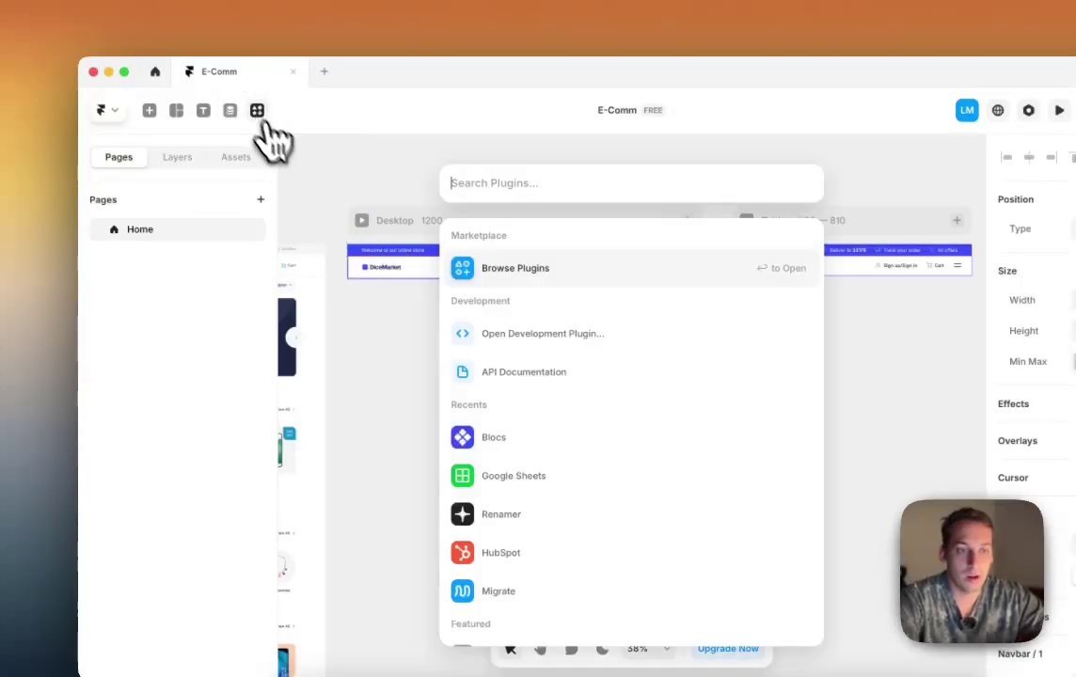
click(491, 437)
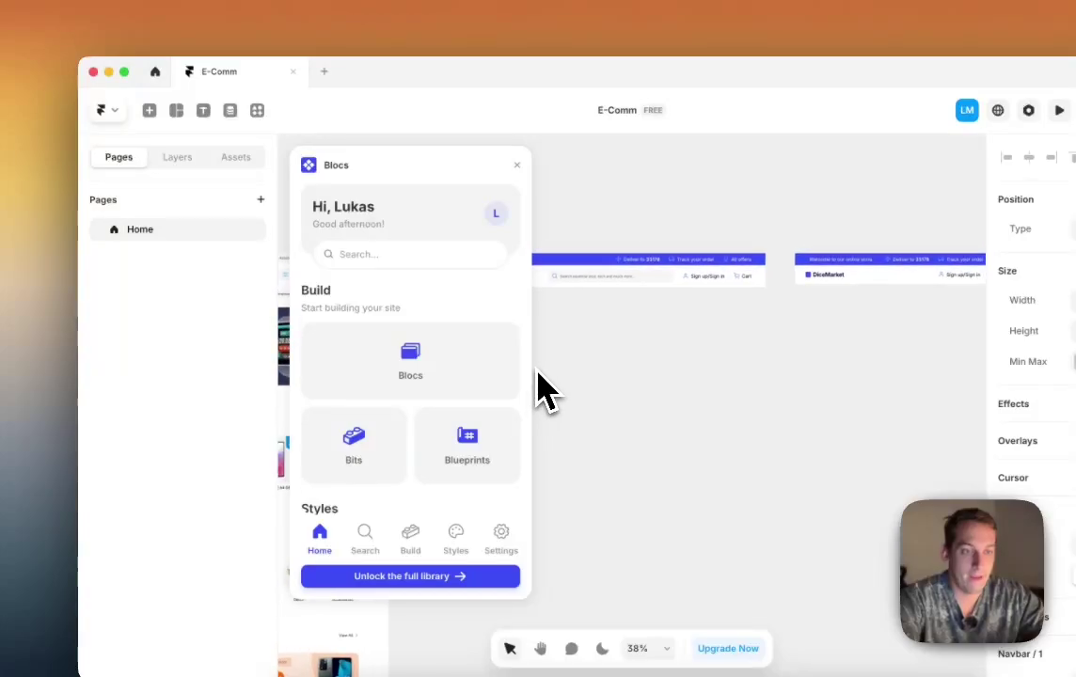
click(441, 390)
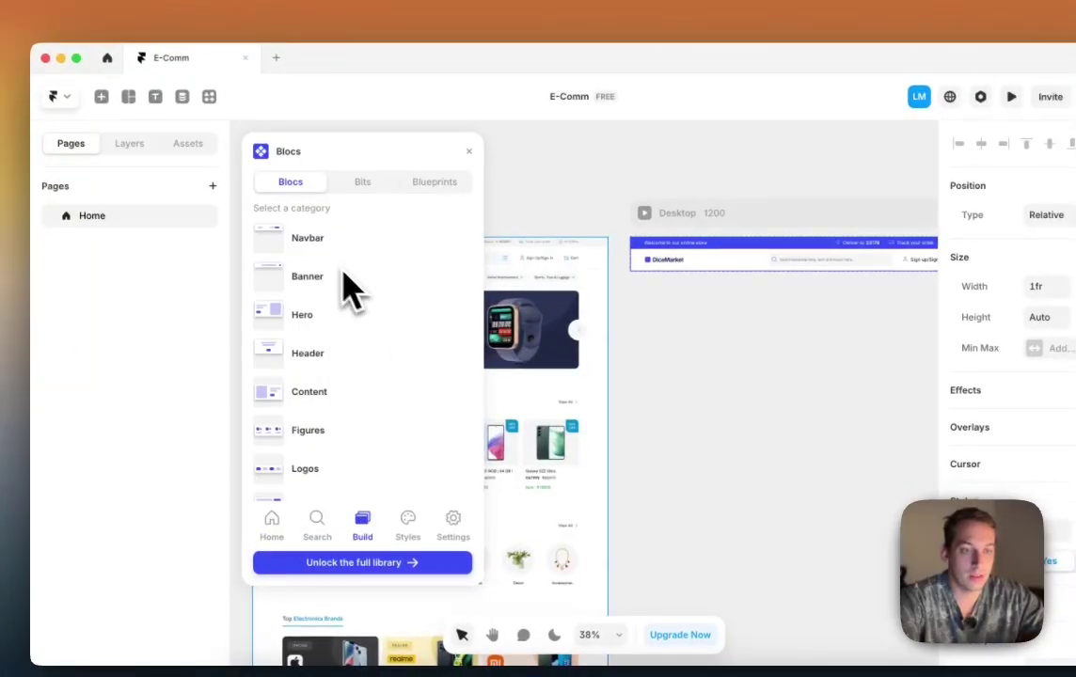
click(310, 240)
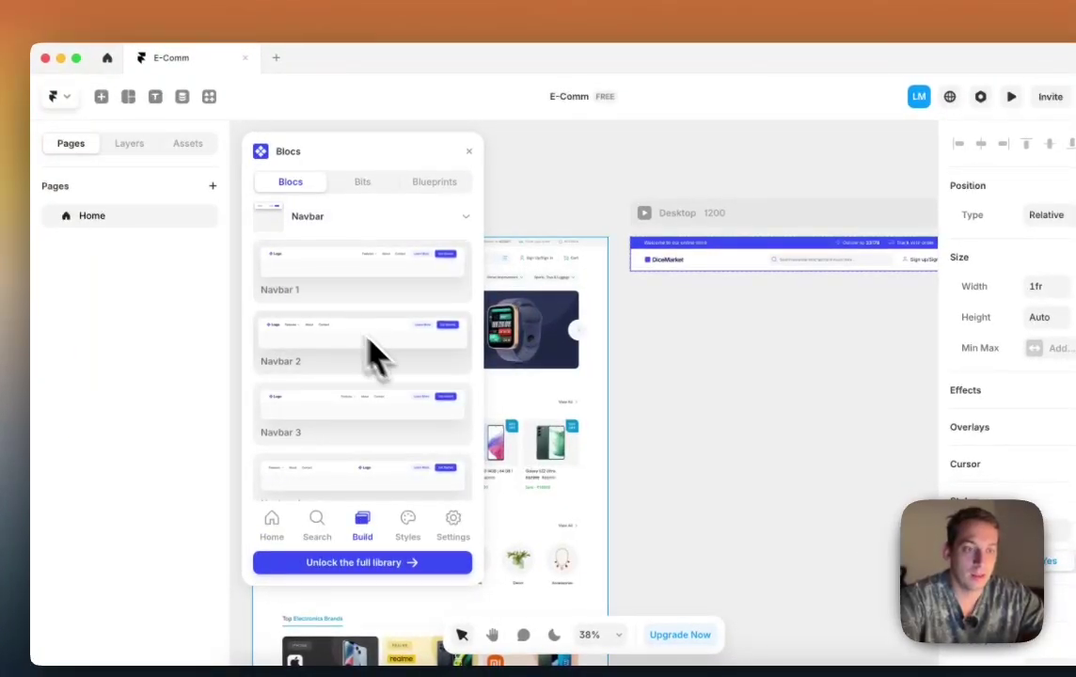
scroll(568, 332, down, 3)
scroll(439, 377, down, 3)
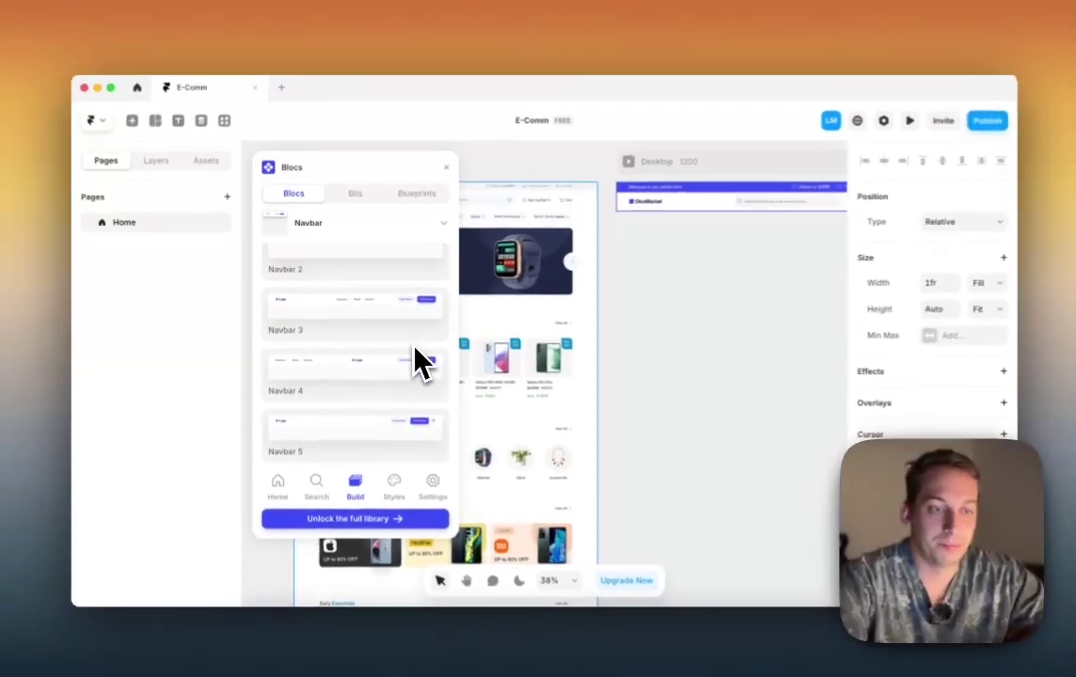
scroll(413, 356, up, 2)
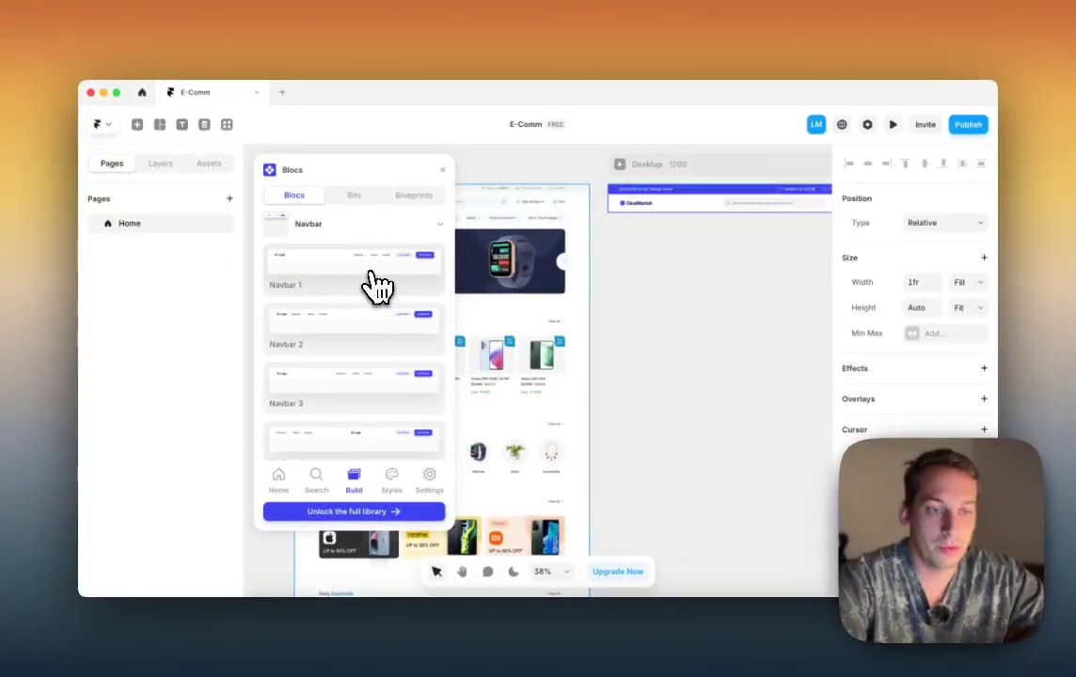
drag(377, 285, 778, 312)
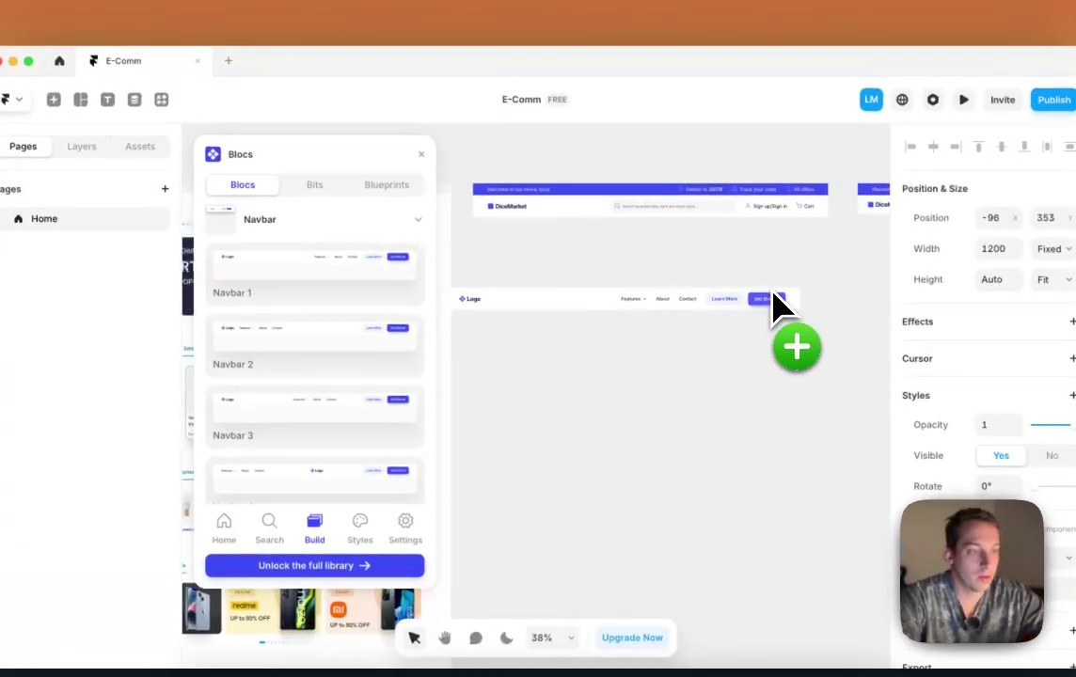
scroll(778, 313, down, 2)
key(Escape)
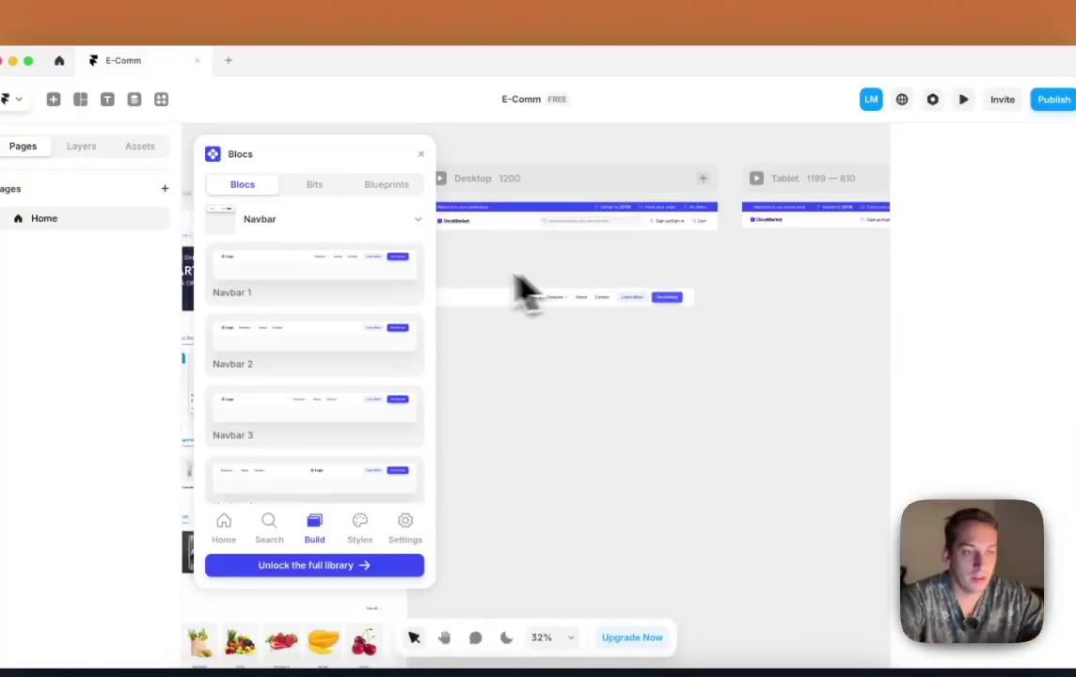
click(421, 154)
Step: Unlink and replace all instances of the inserted navbar, and position it just beneath the Desktop header on the Home page
click(447, 304)
double_click(450, 303)
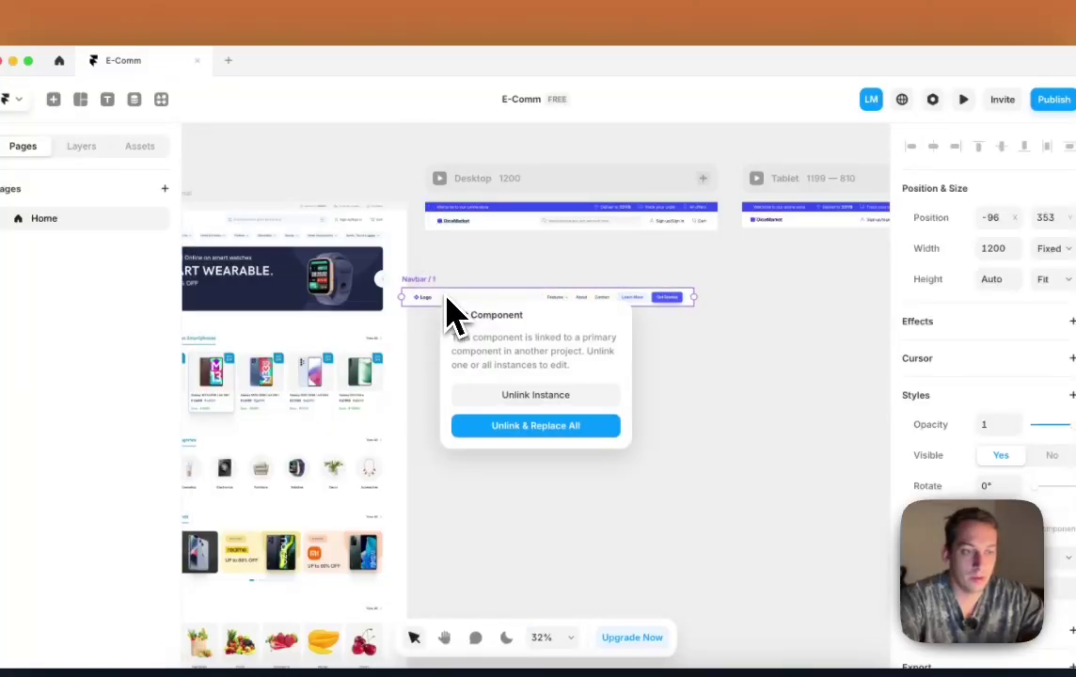
click(518, 435)
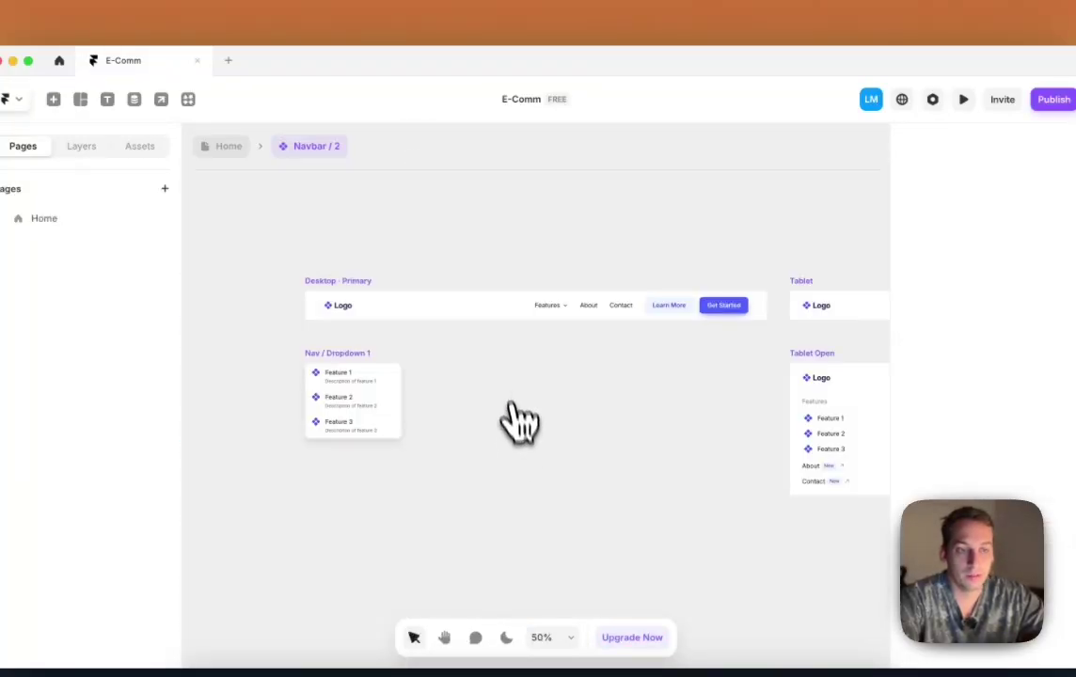
click(235, 151)
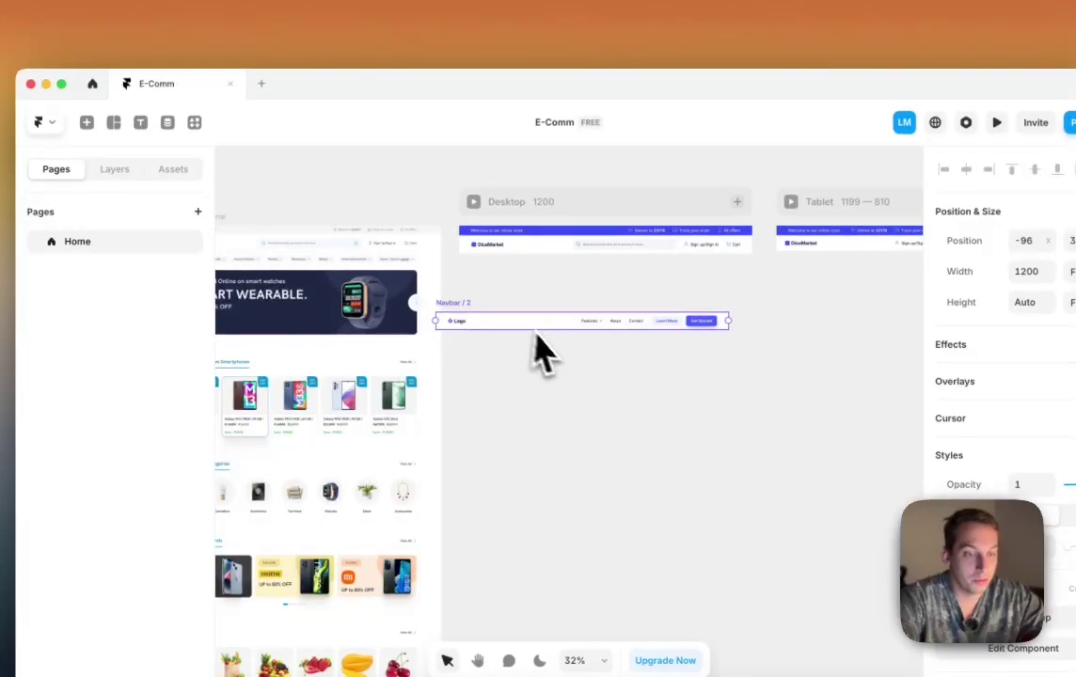
scroll(489, 325, up, 2)
drag(487, 325, 548, 273)
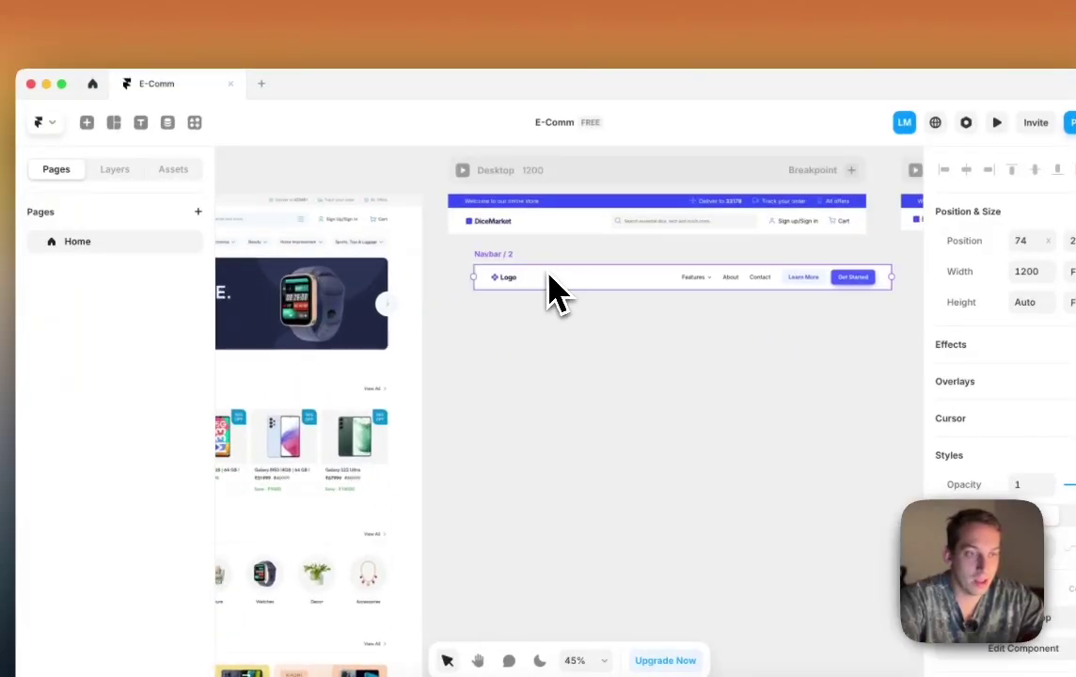
double_click(538, 290)
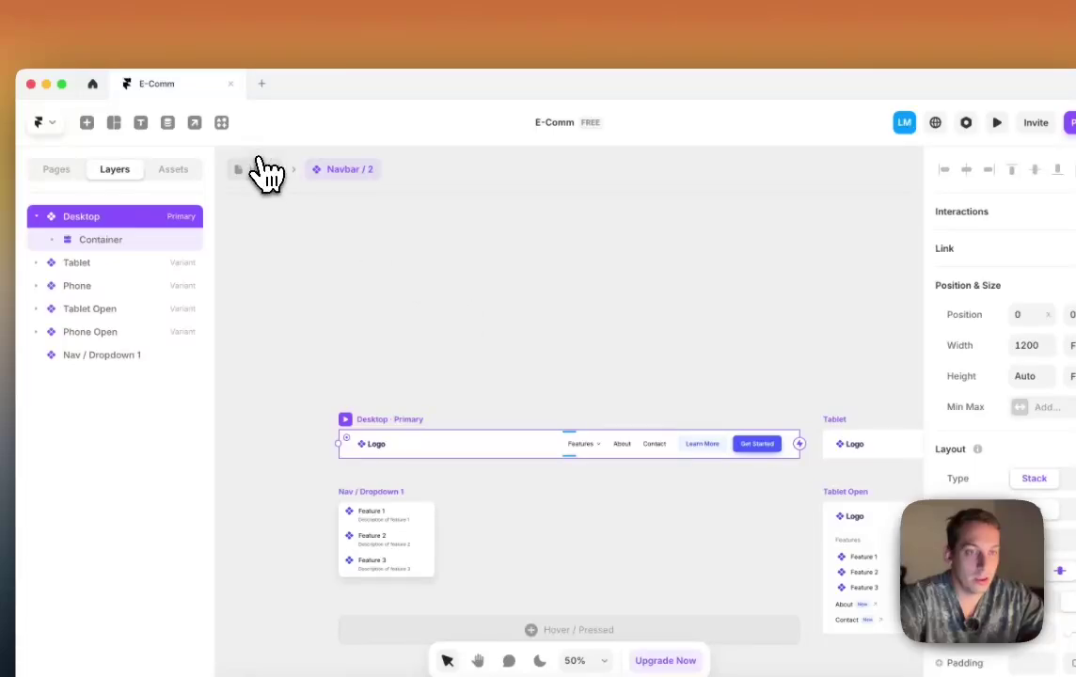
click(261, 170)
Step: Delete the blue top banner from the Phone breakpoint on the Home page
scroll(489, 254, right, 5)
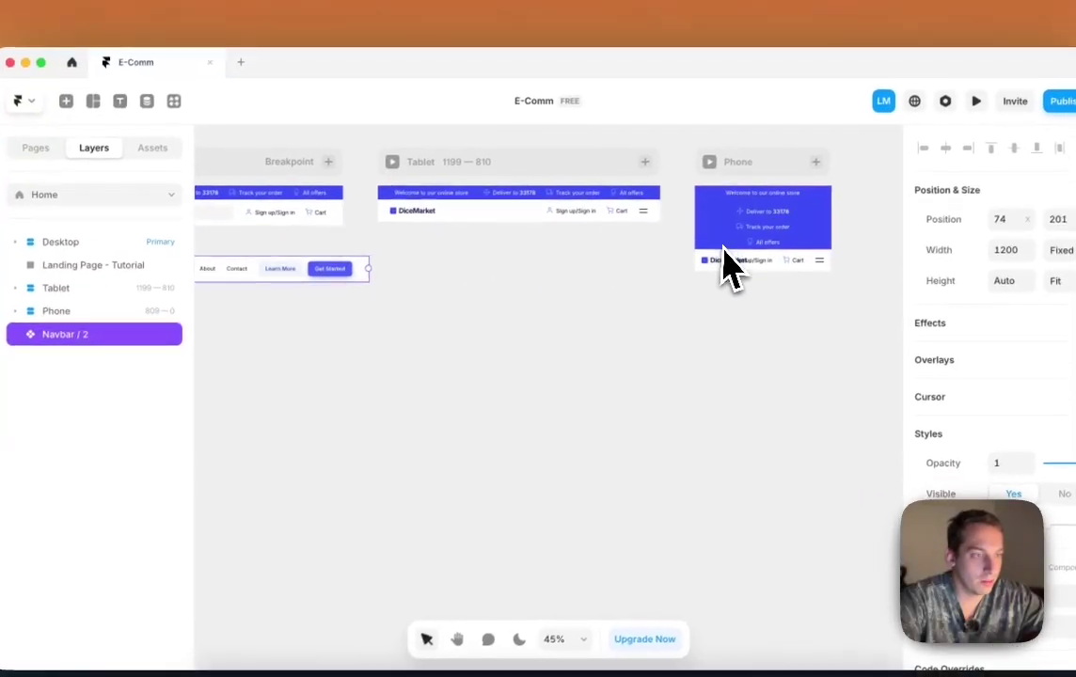
click(735, 246)
key(BackSpace)
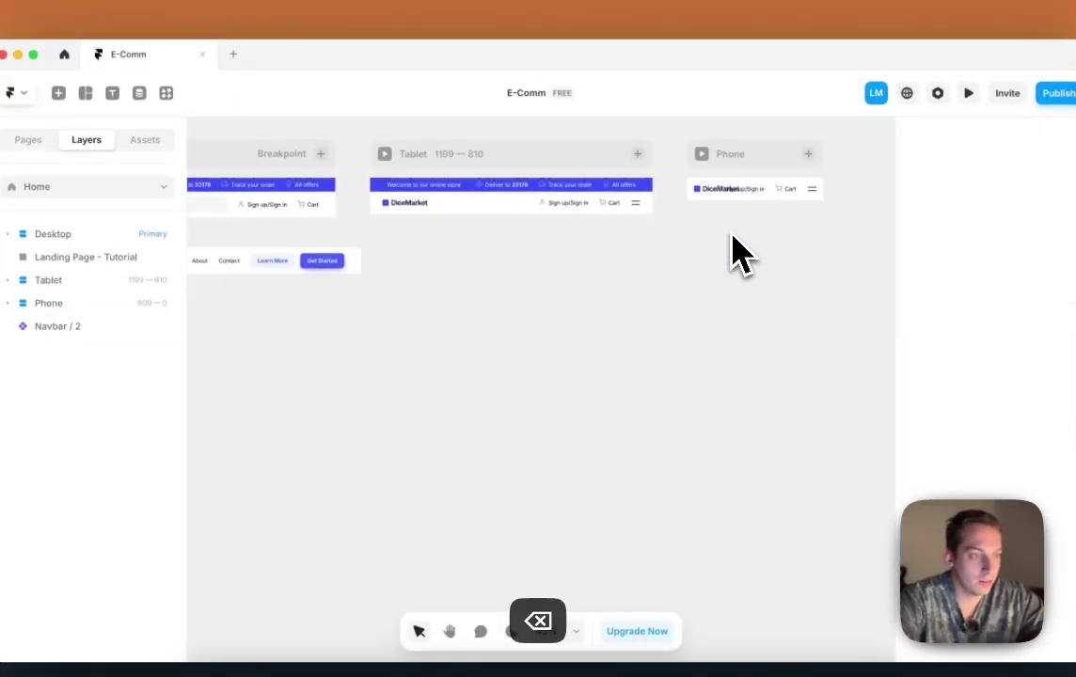
Step: Open the Phone breakpoint's Navbar / 1 component and locate the Sign up/Sign in stack in the Phone variant's layers
double_click(760, 193)
scroll(576, 461, down, 3)
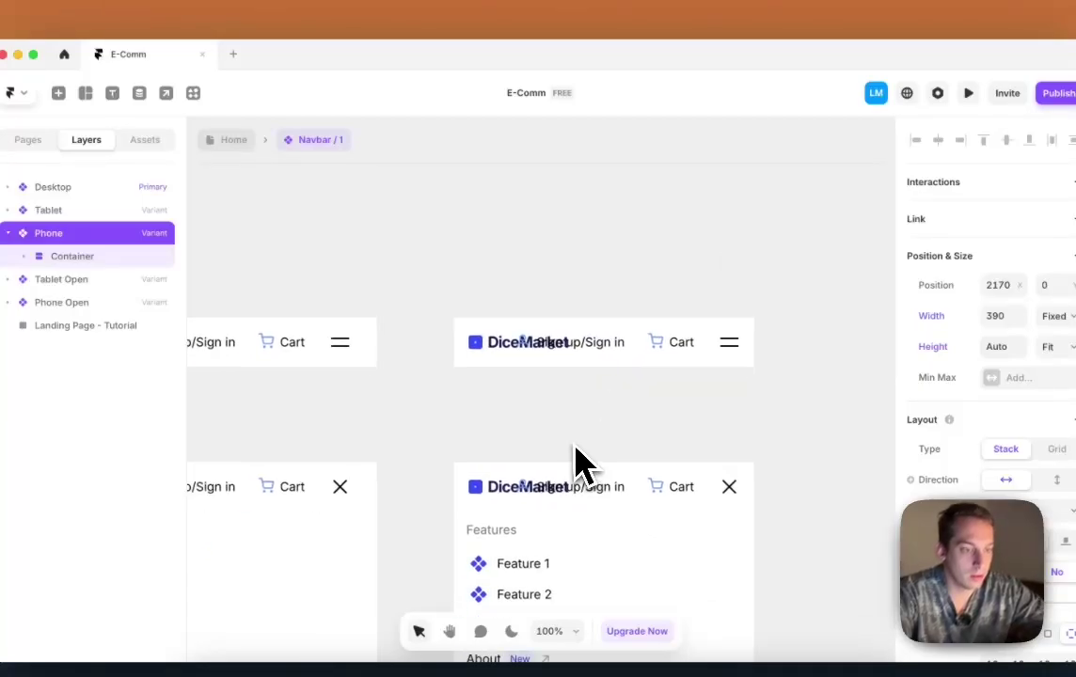
click(612, 283)
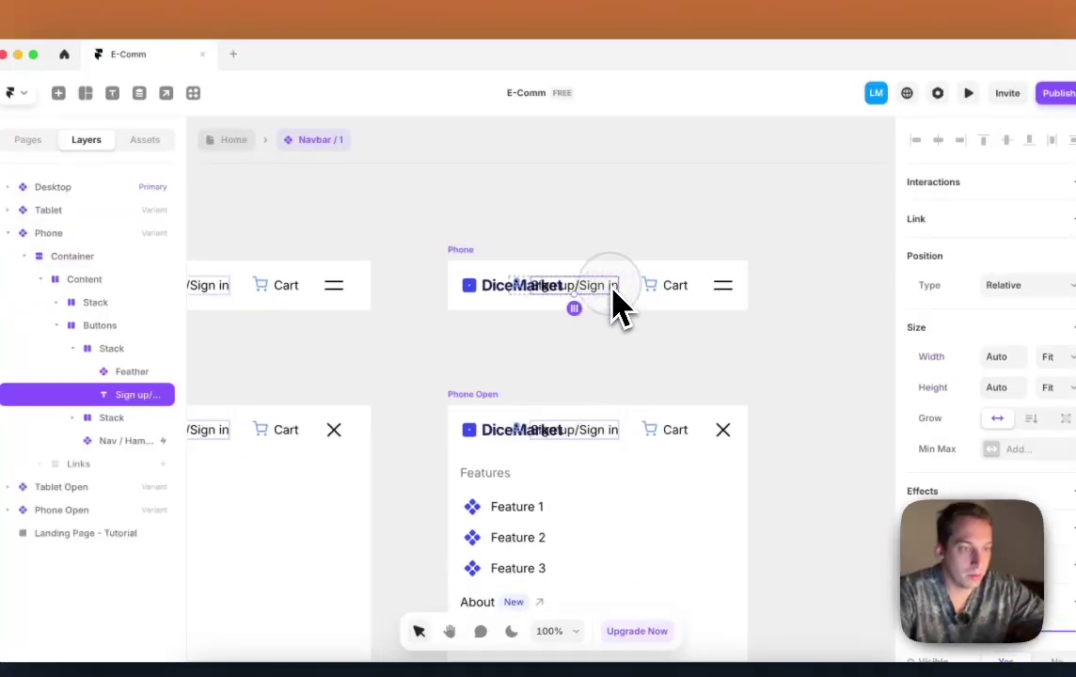
click(145, 350)
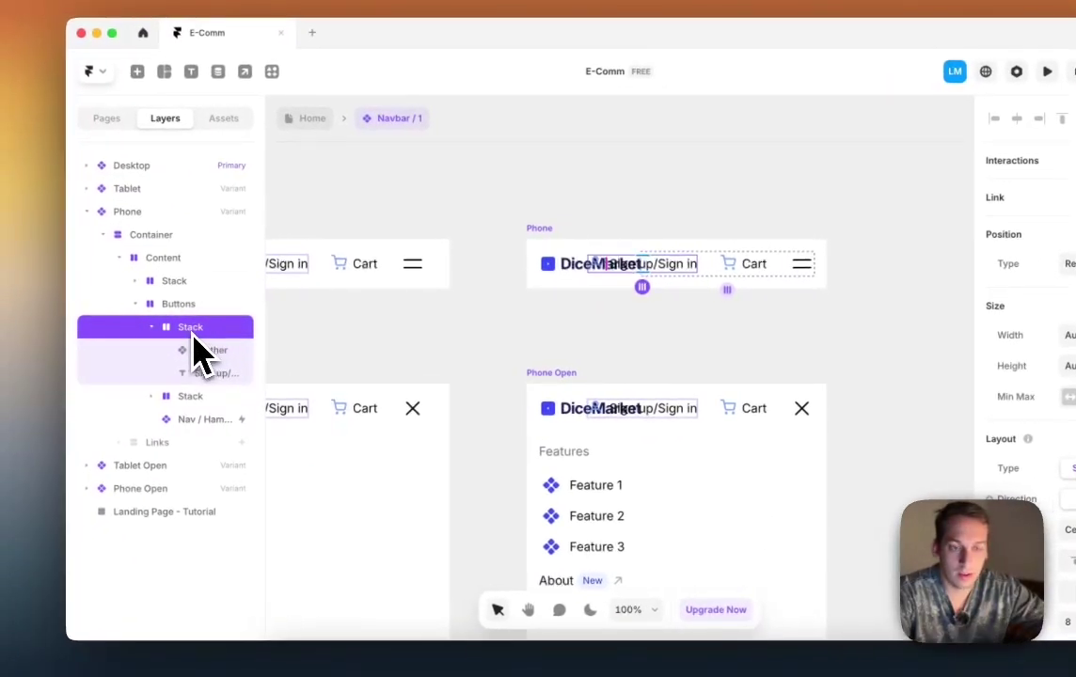
click(74, 349)
click(167, 310)
key(BackSpace)
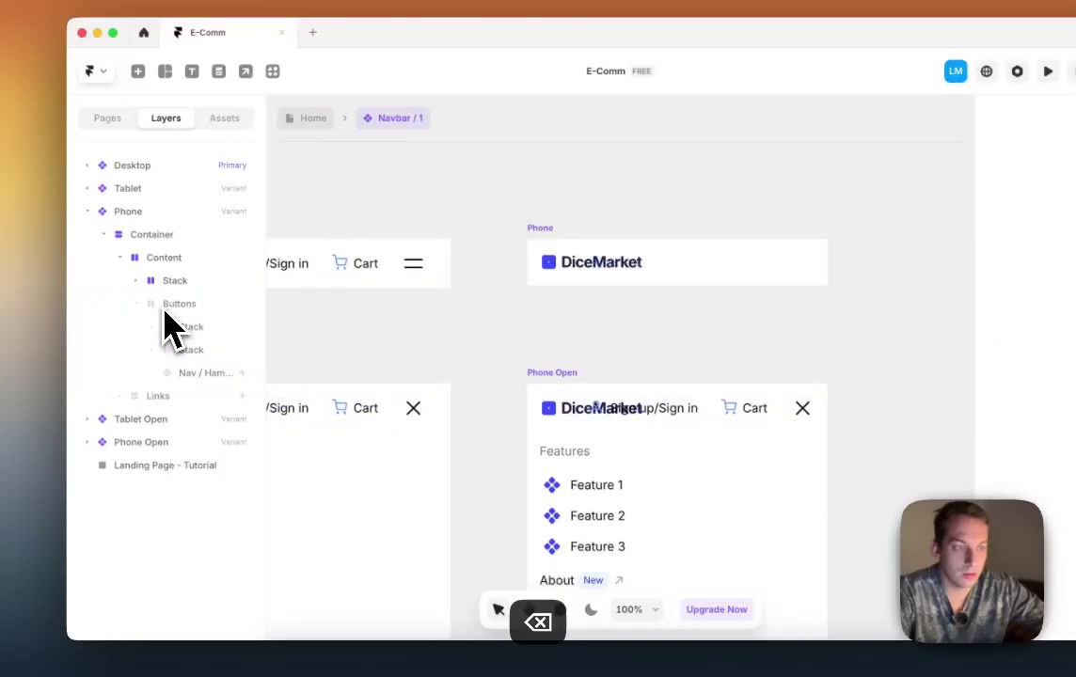
key(super+z)
Step: Remove the Sign up/Sign in and Cart stacks from the Phone variant, keeping its hamburger icon
click(181, 329)
key(BackSpace)
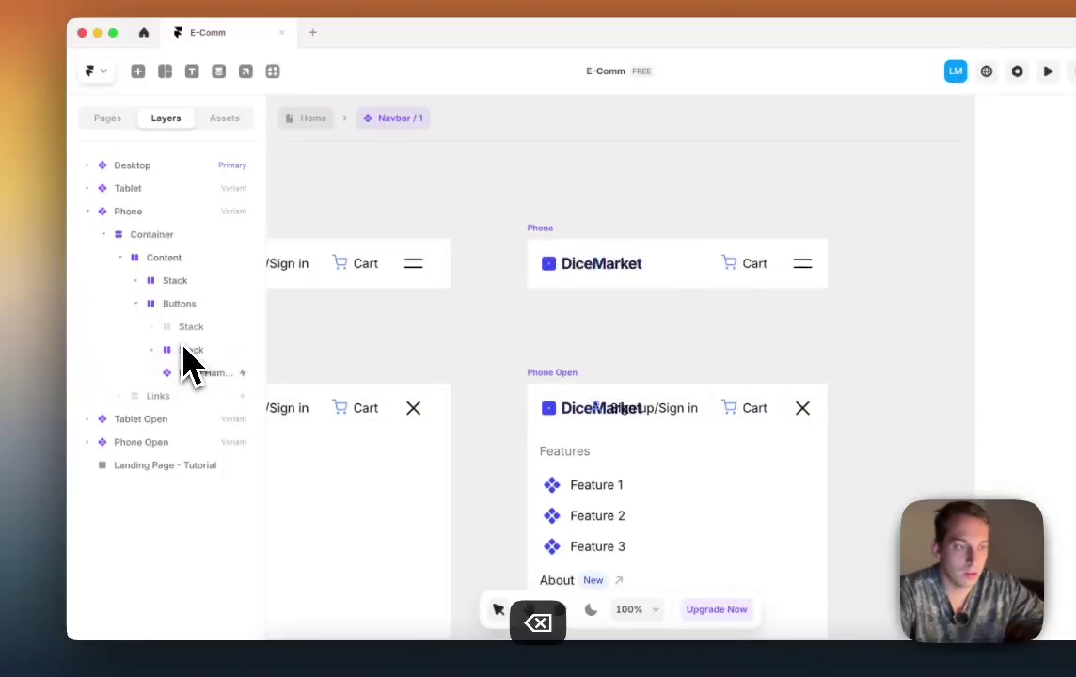
click(185, 350)
key(BackSpace)
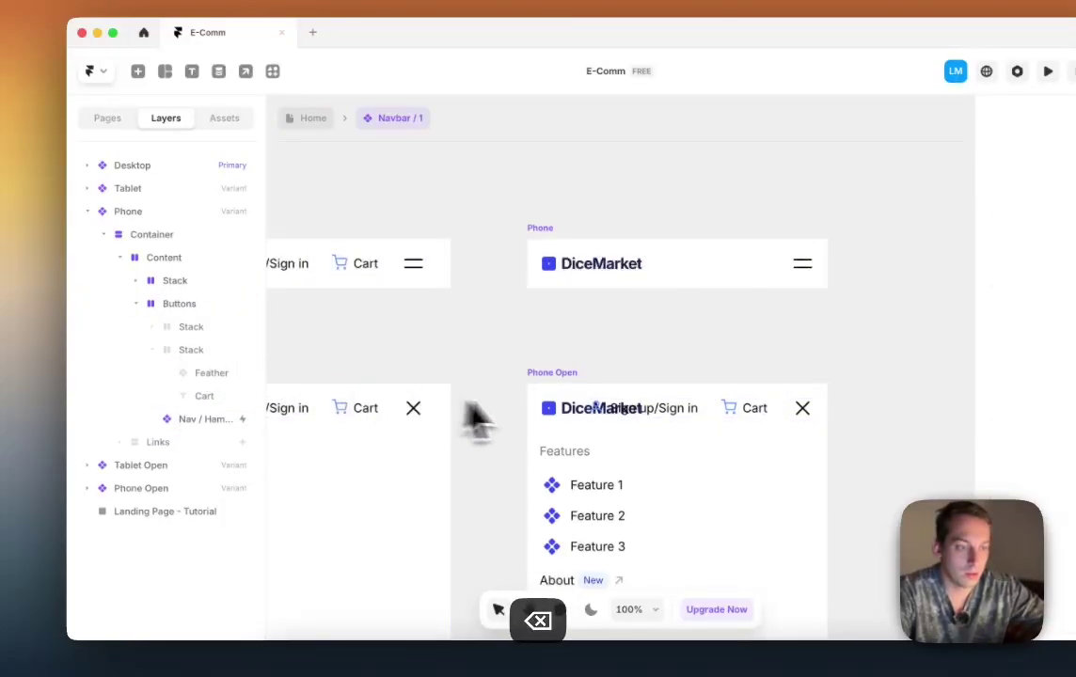
Step: Remove the hamburger icon from the Tablet variant and delete the Tablet Open variant
click(647, 412)
scroll(451, 386, down, 3)
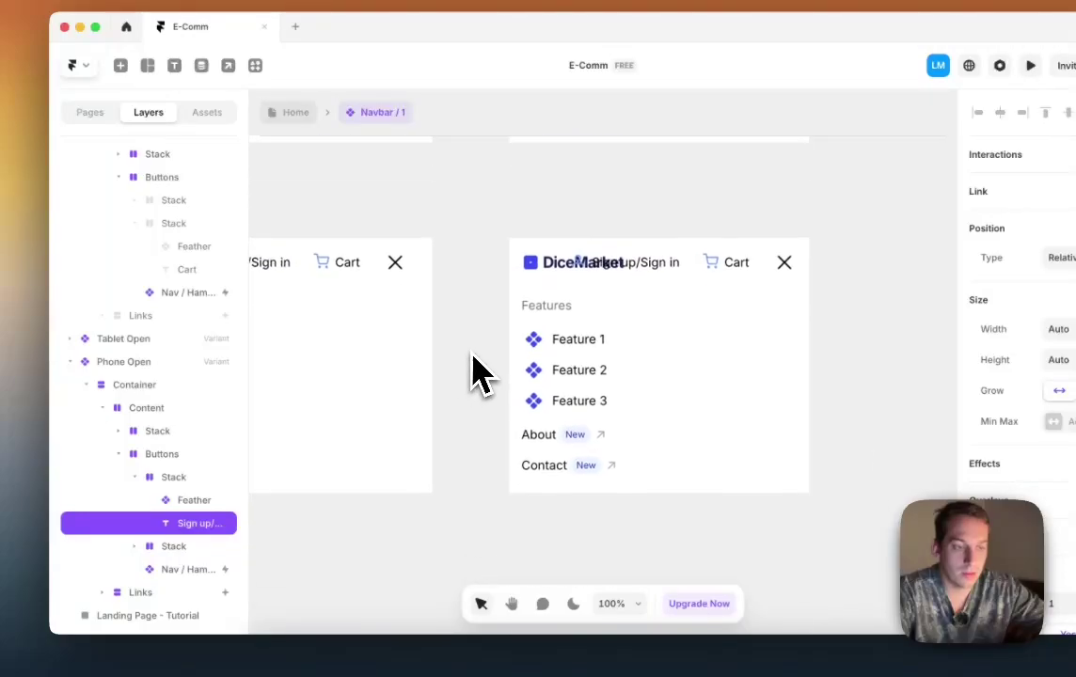
scroll(386, 296, left, 8)
scroll(404, 282, down, 2)
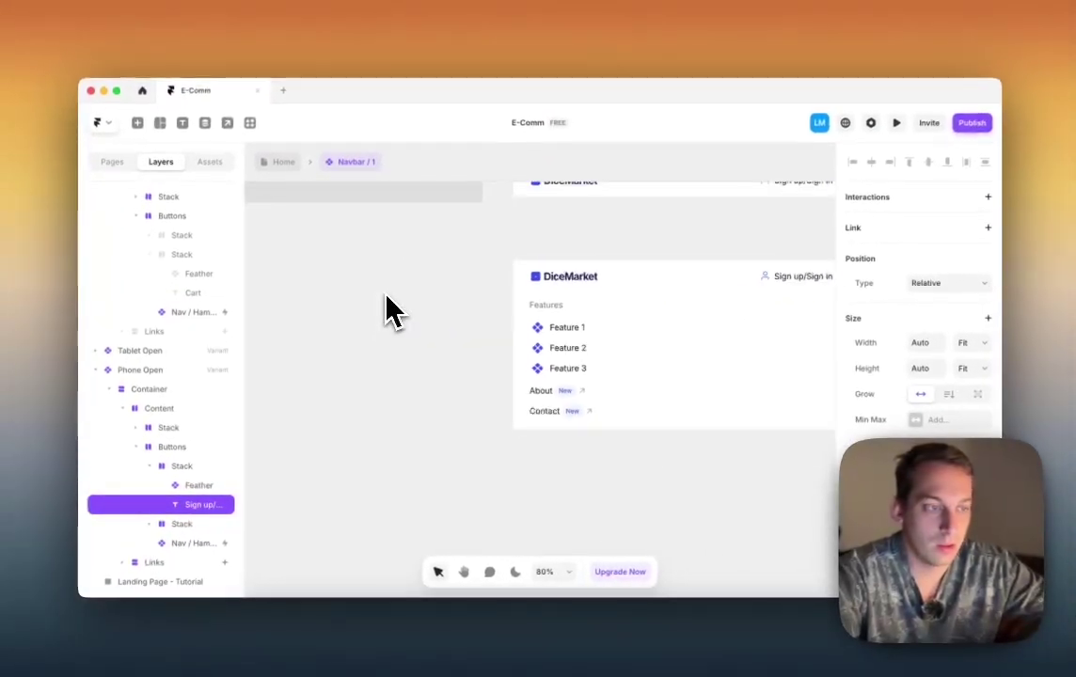
scroll(391, 311, down, 2)
scroll(452, 305, right, 3)
scroll(451, 306, down, 2)
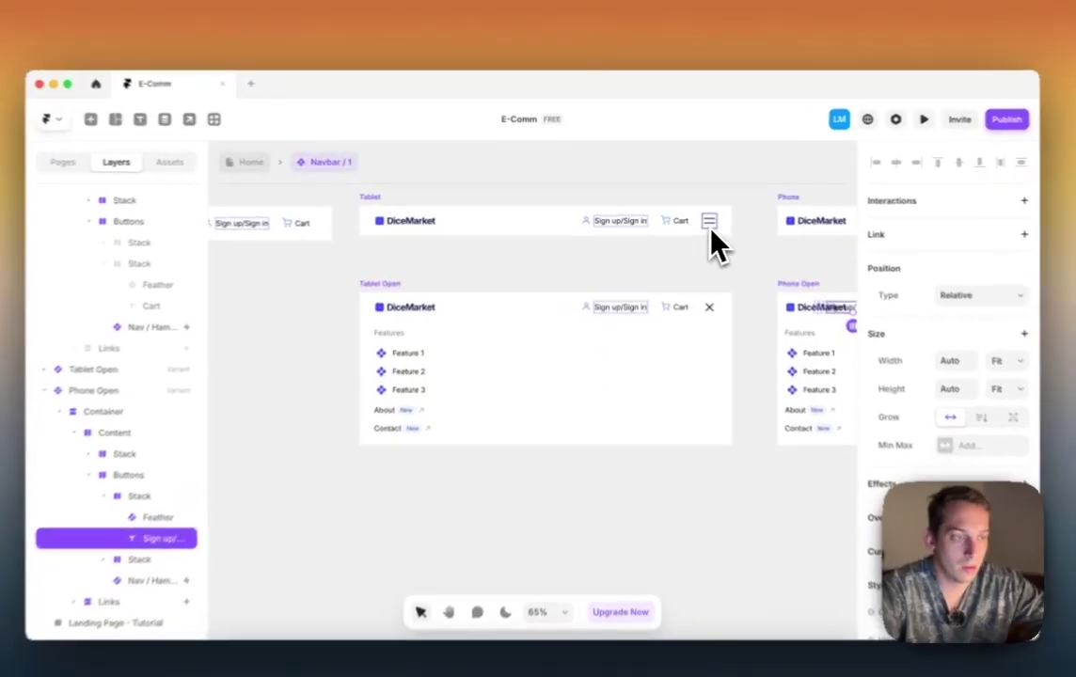
click(698, 217)
key(BackSpace)
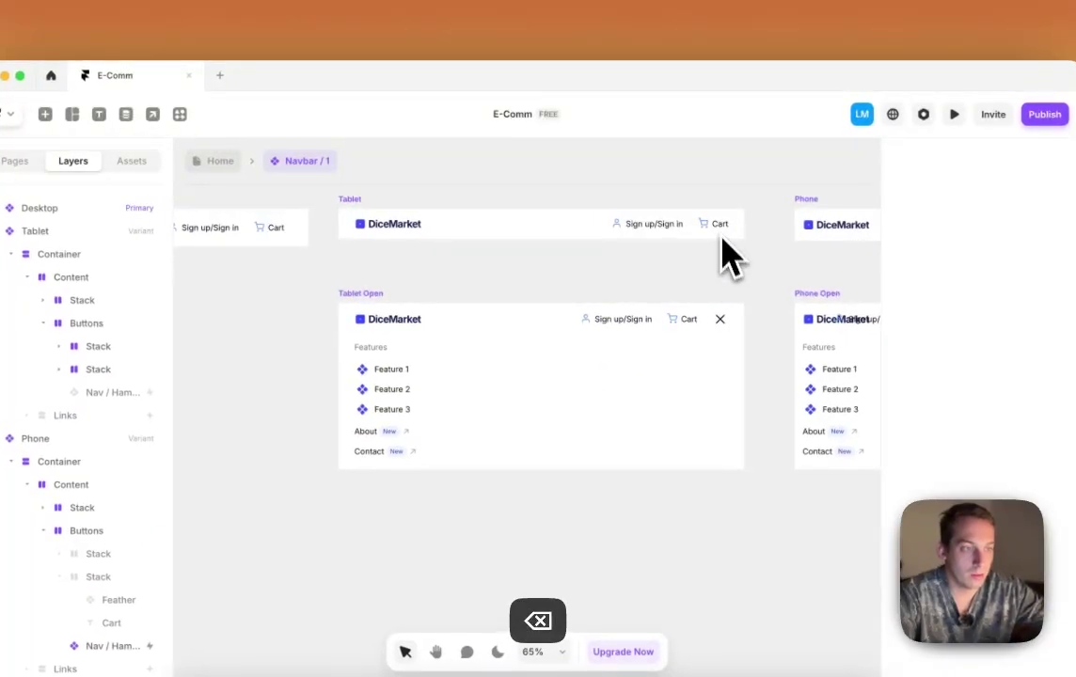
click(725, 321)
click(384, 295)
key(BackSpace)
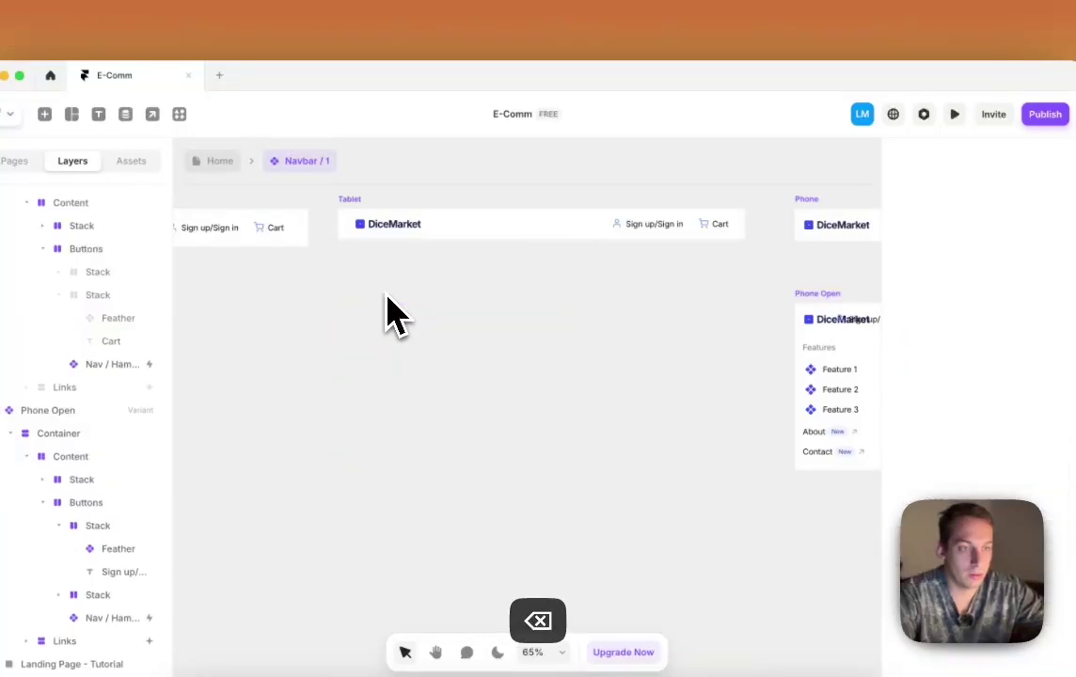
Step: Duplicate the Desktop variant's search bar stack onto the empty canvas below the Tablet variant
scroll(560, 272, right, 2)
scroll(560, 273, up, 1)
scroll(564, 263, right, 2)
scroll(564, 264, up, 1)
scroll(567, 269, down, 3)
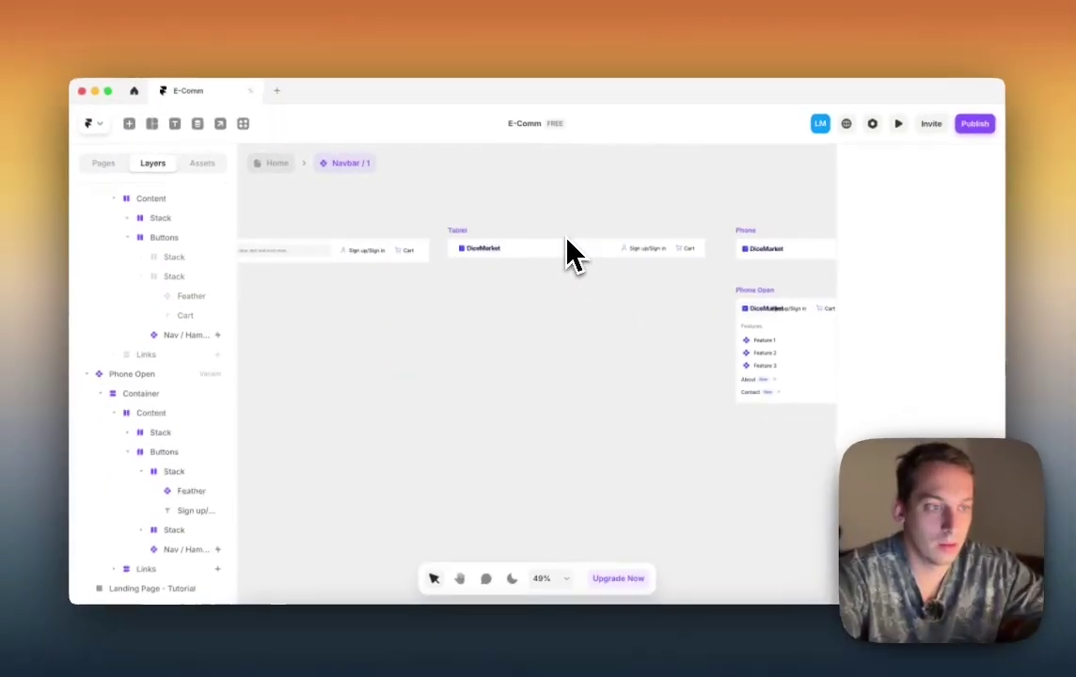
scroll(571, 254, right, 2)
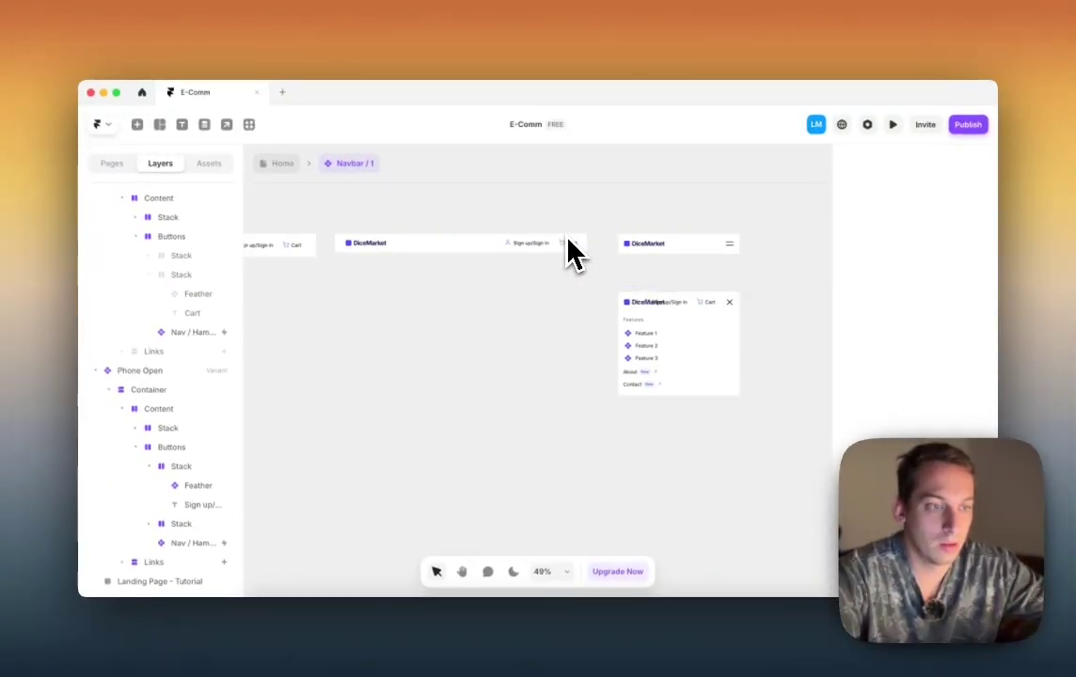
scroll(565, 260, right, 2)
scroll(550, 288, left, 6)
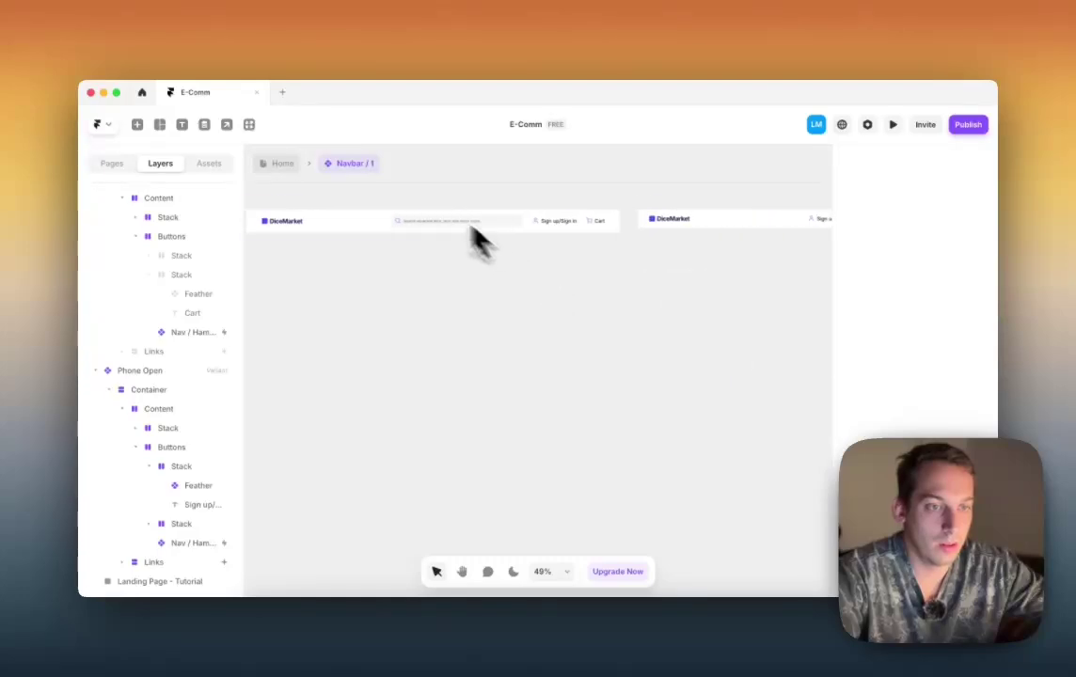
click(442, 222)
click(205, 318)
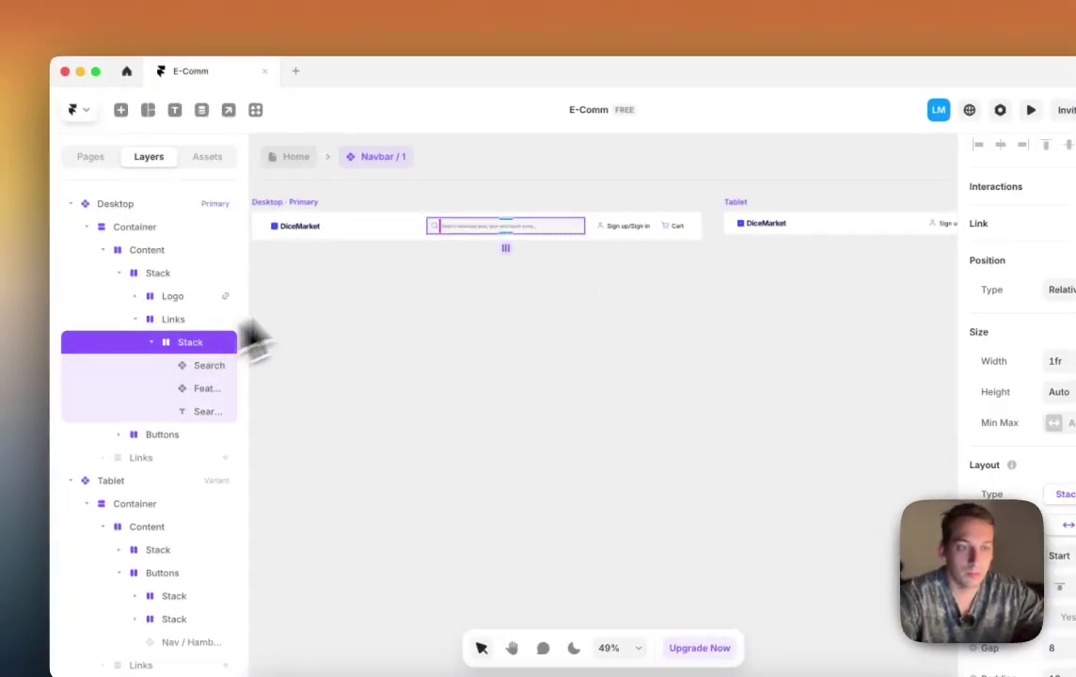
drag(484, 250, 907, 424)
scroll(907, 425, right, 3)
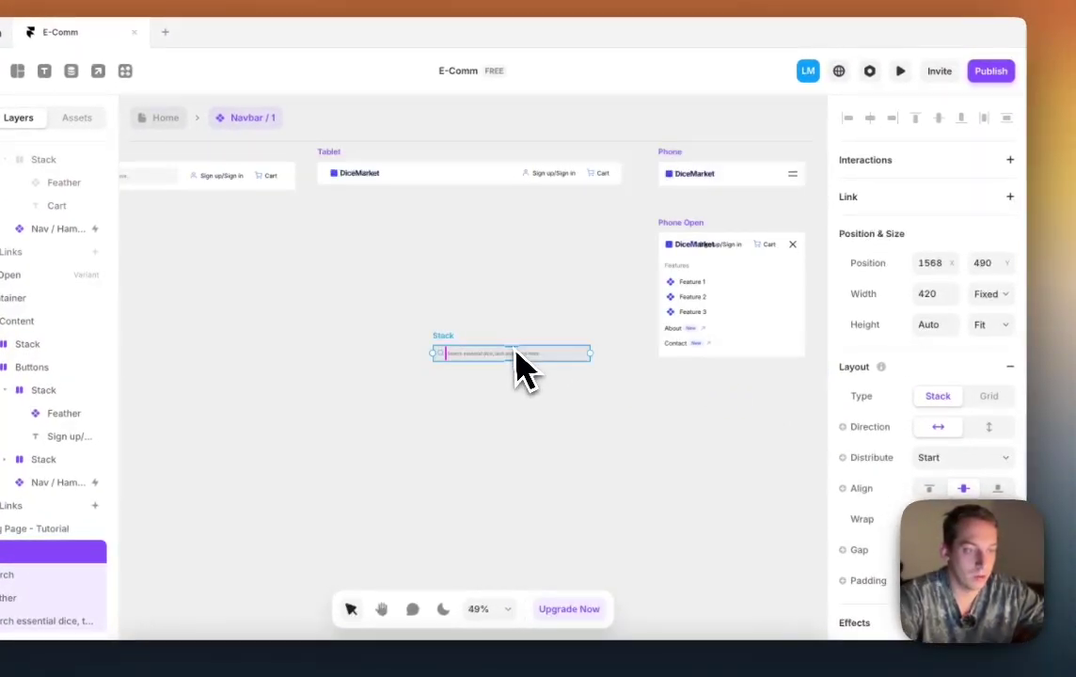
Step: Move the copied search bar stack into the Phone Open variant's Links, between Feature 3 and About
double_click(521, 355)
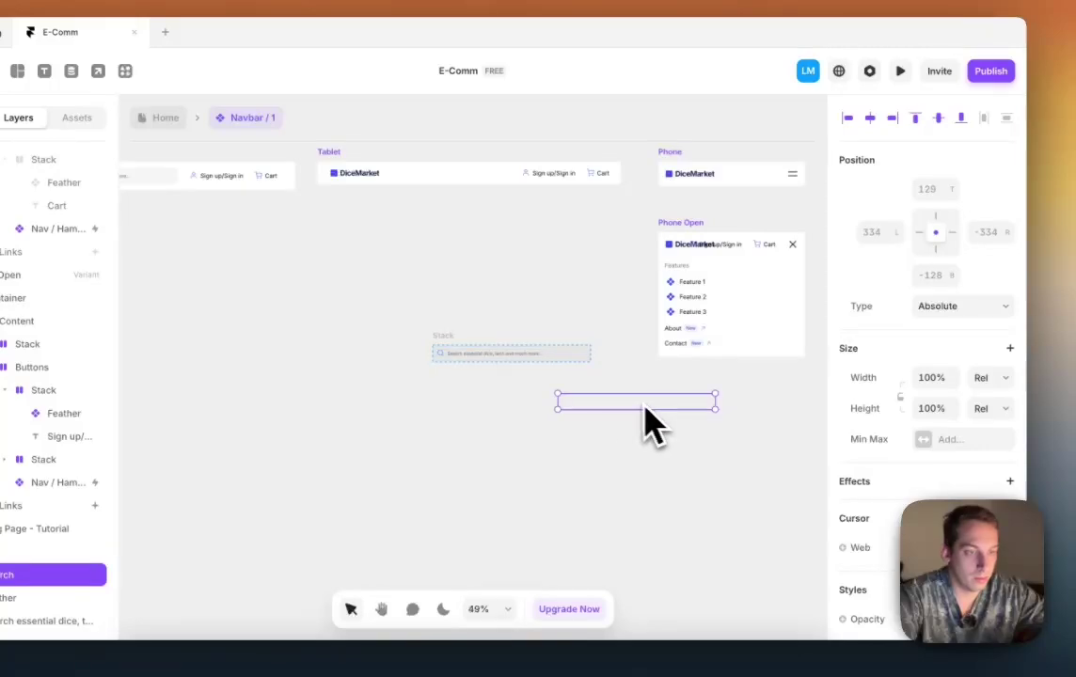
click(450, 338)
drag(452, 358, 681, 320)
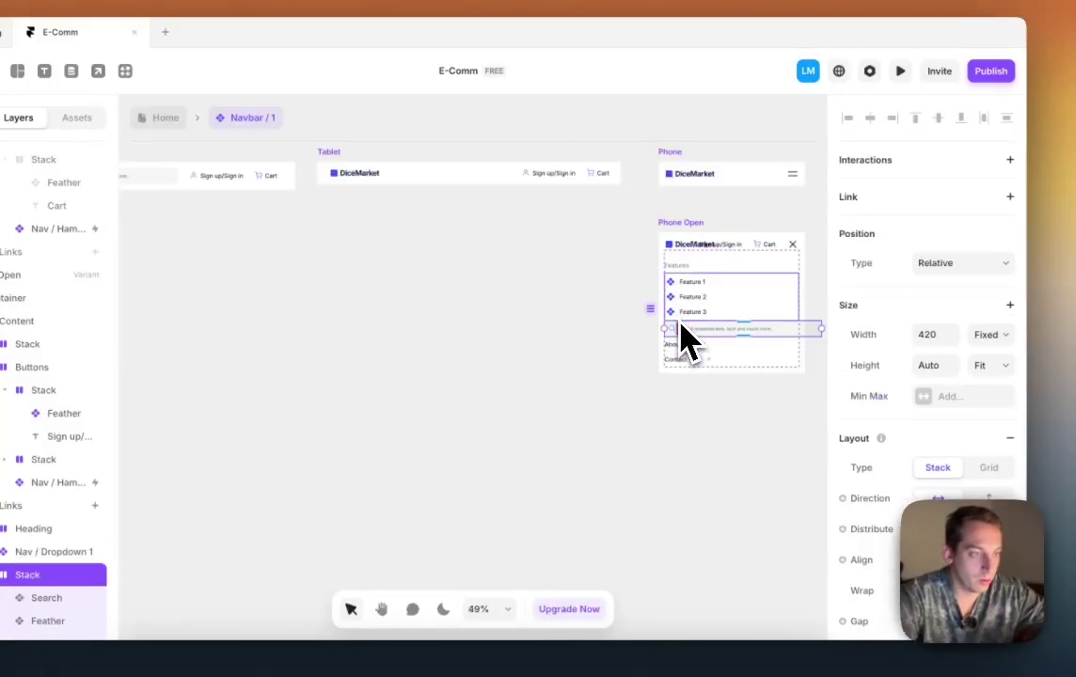
Step: Set the width of the search bar stack in the Phone Open variant to Fill
scroll(689, 321, right, 2)
click(1005, 338)
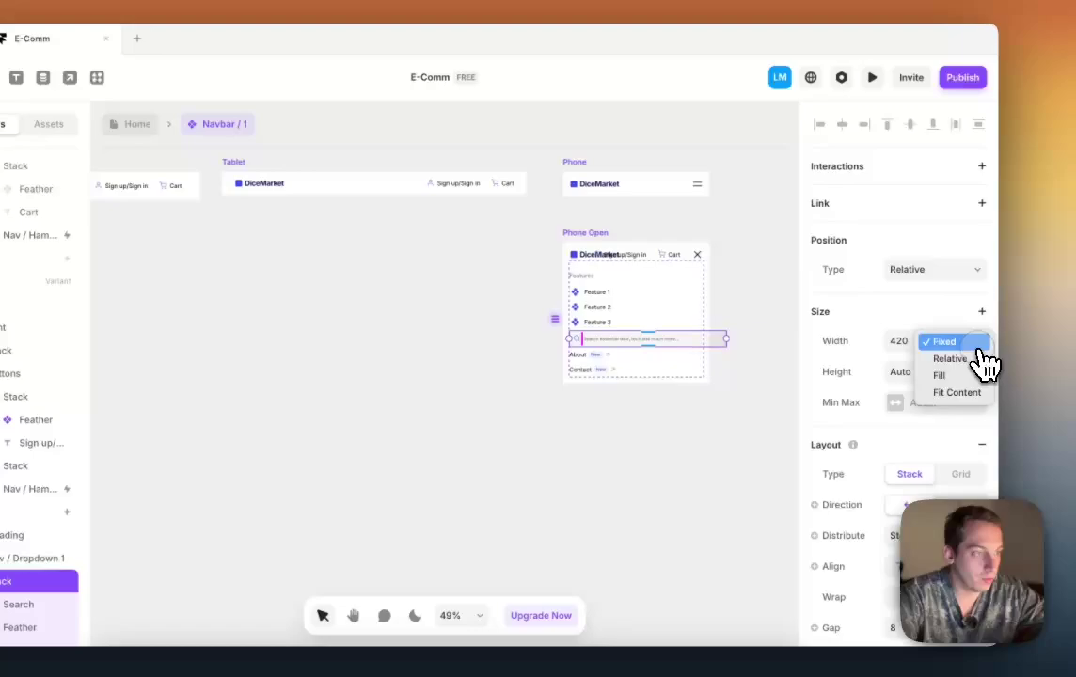
click(941, 375)
scroll(704, 318, up, 3)
scroll(744, 324, up, 2)
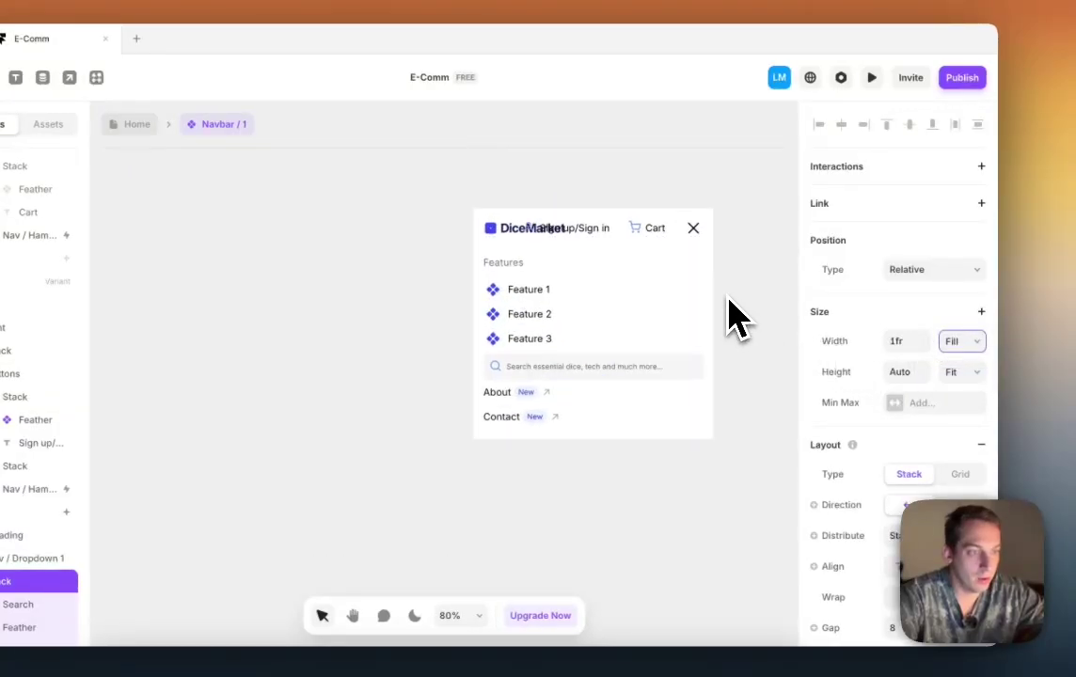
Step: Move the Sign up/Sign in and Cart stacks out of the Phone Open header's Buttons group onto the empty canvas
click(621, 234)
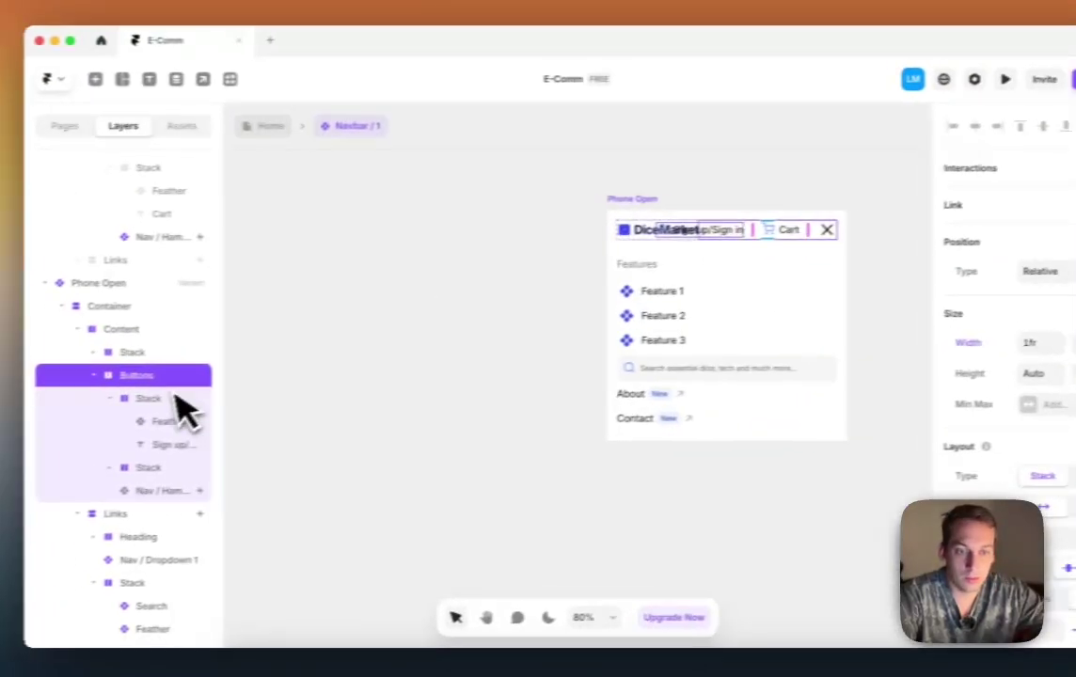
click(176, 398)
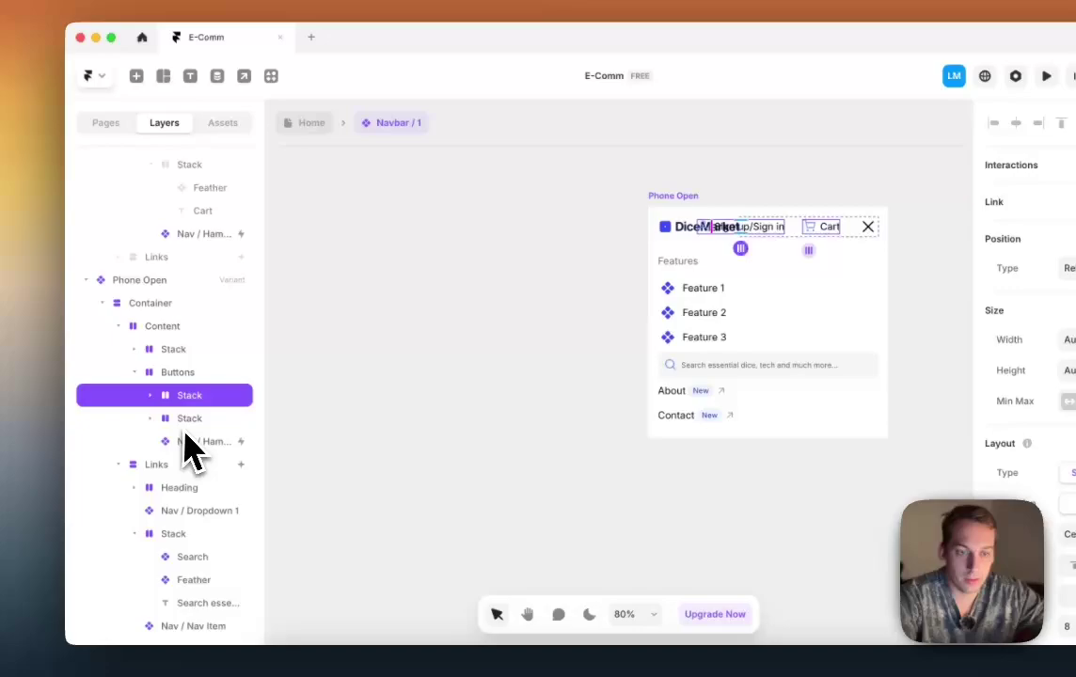
shift+click(188, 419)
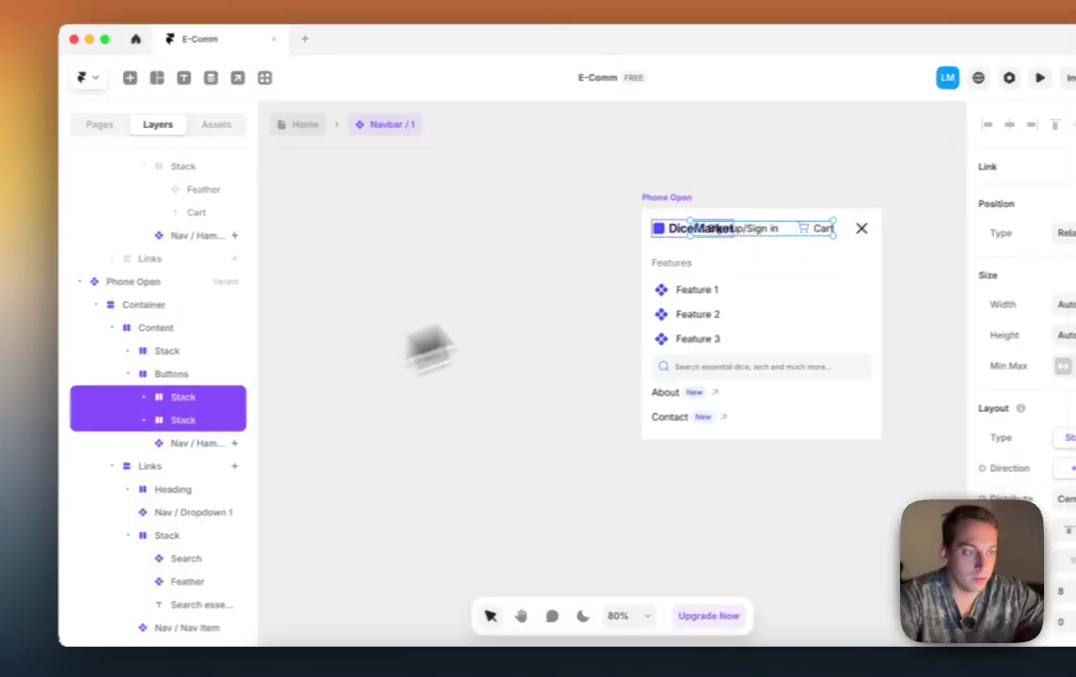
drag(796, 243, 760, 332)
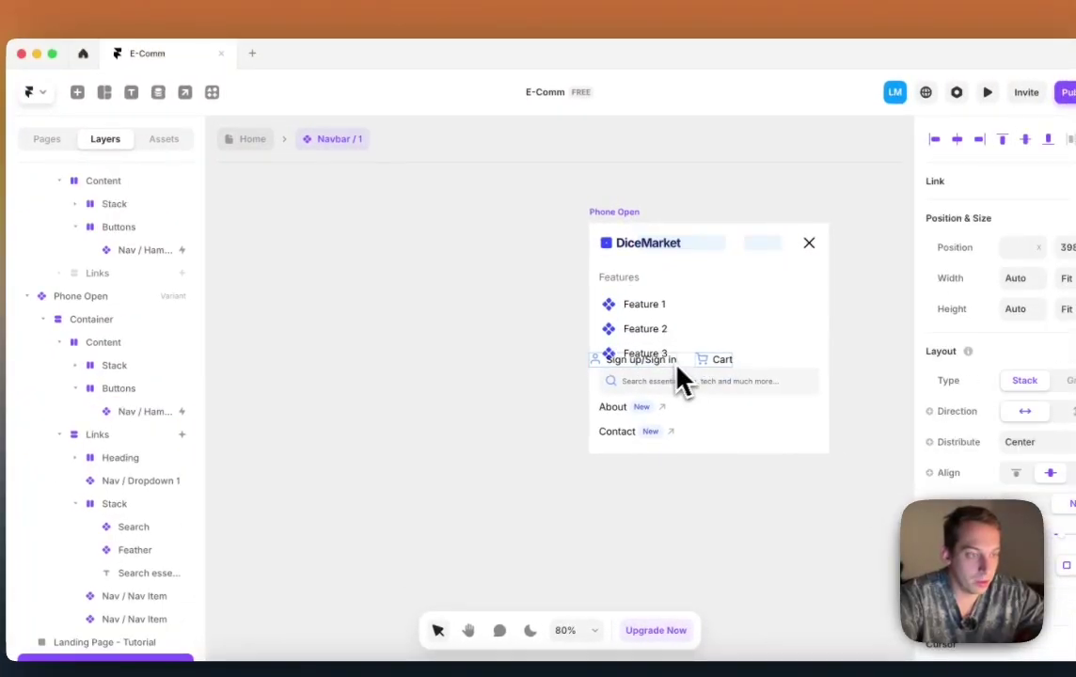
drag(678, 368, 448, 355)
Step: Place the Sign up/Sign in and Cart stacks inside the Phone Open Links stack, just above the search bar
click(470, 346)
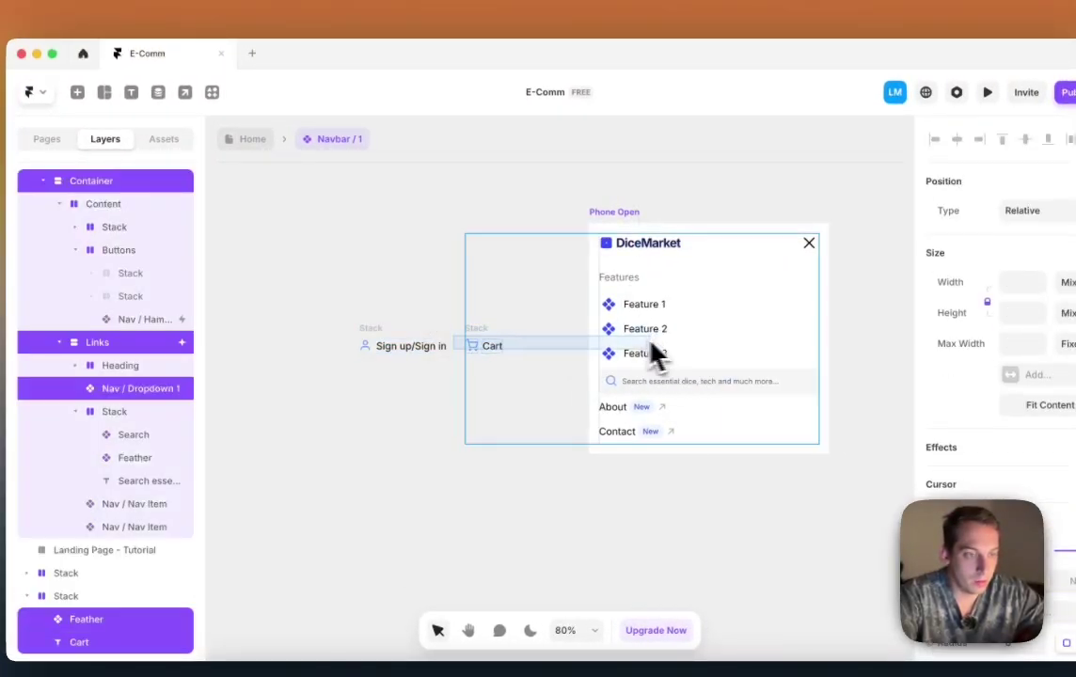
click(439, 338)
drag(338, 320, 520, 395)
click(468, 368)
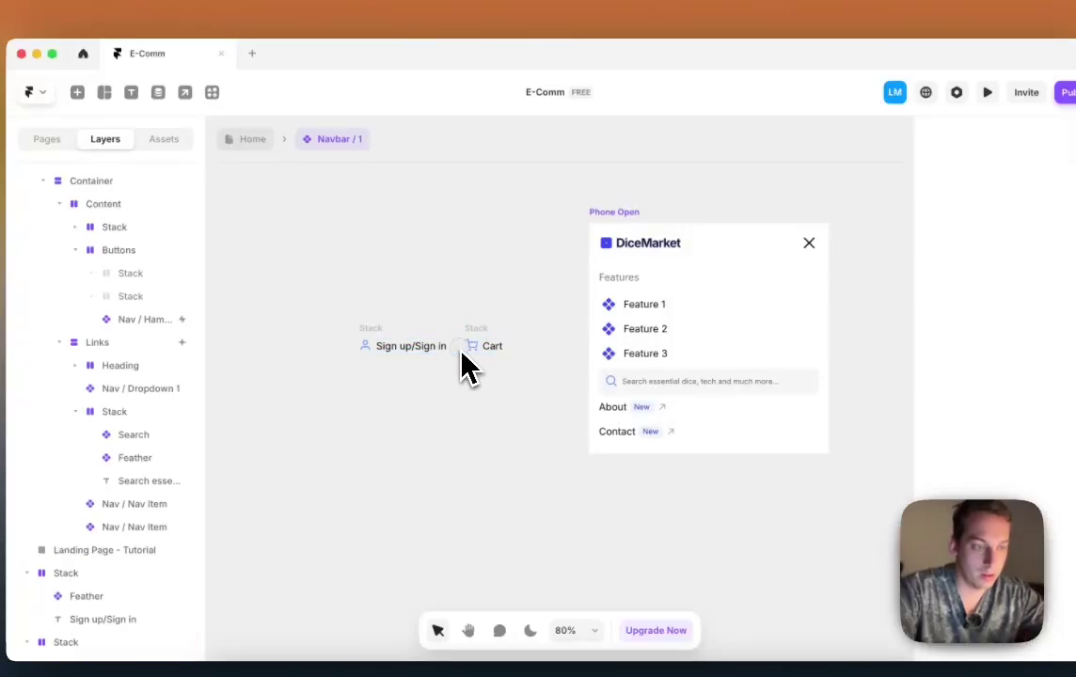
click(485, 346)
click(425, 346)
drag(297, 304, 520, 396)
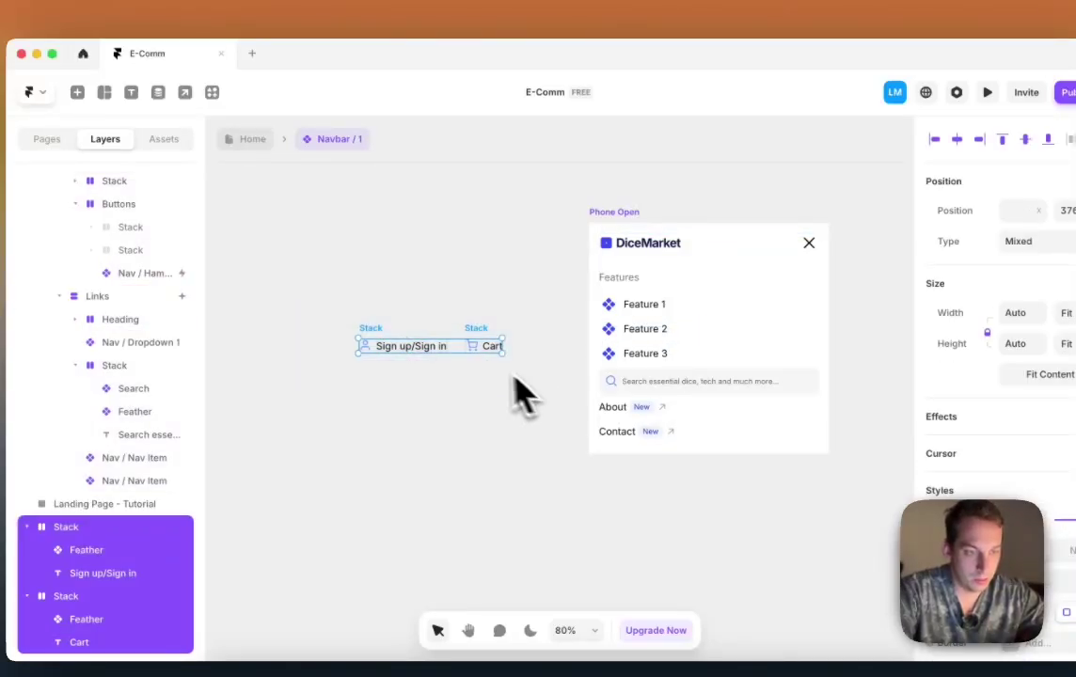
drag(417, 353, 682, 367)
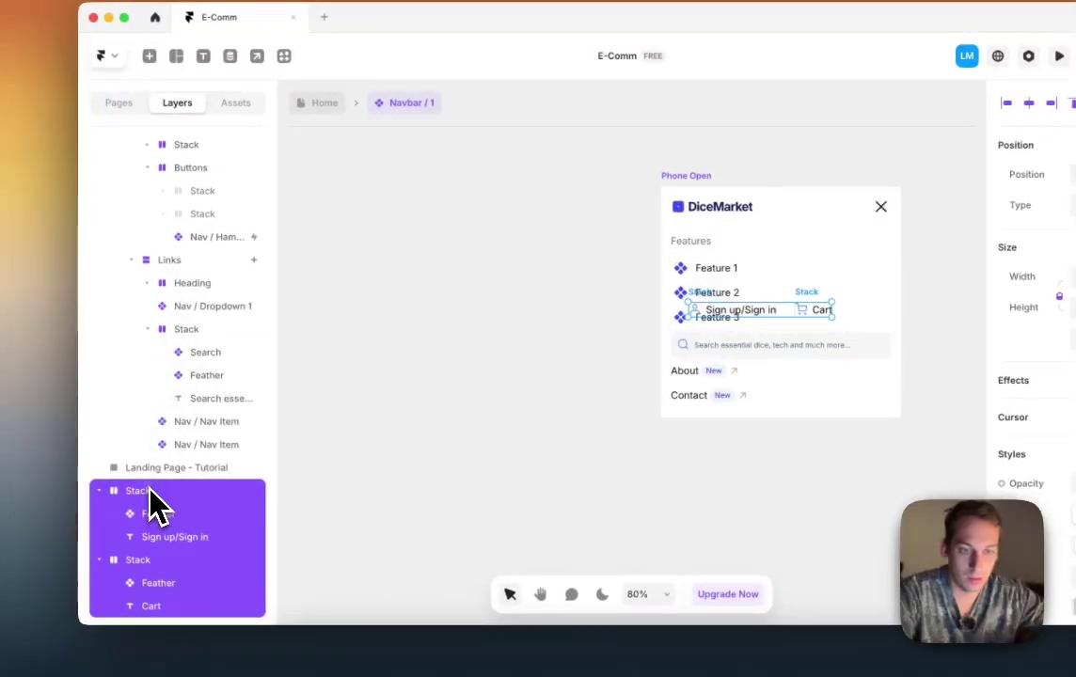
drag(155, 505, 226, 336)
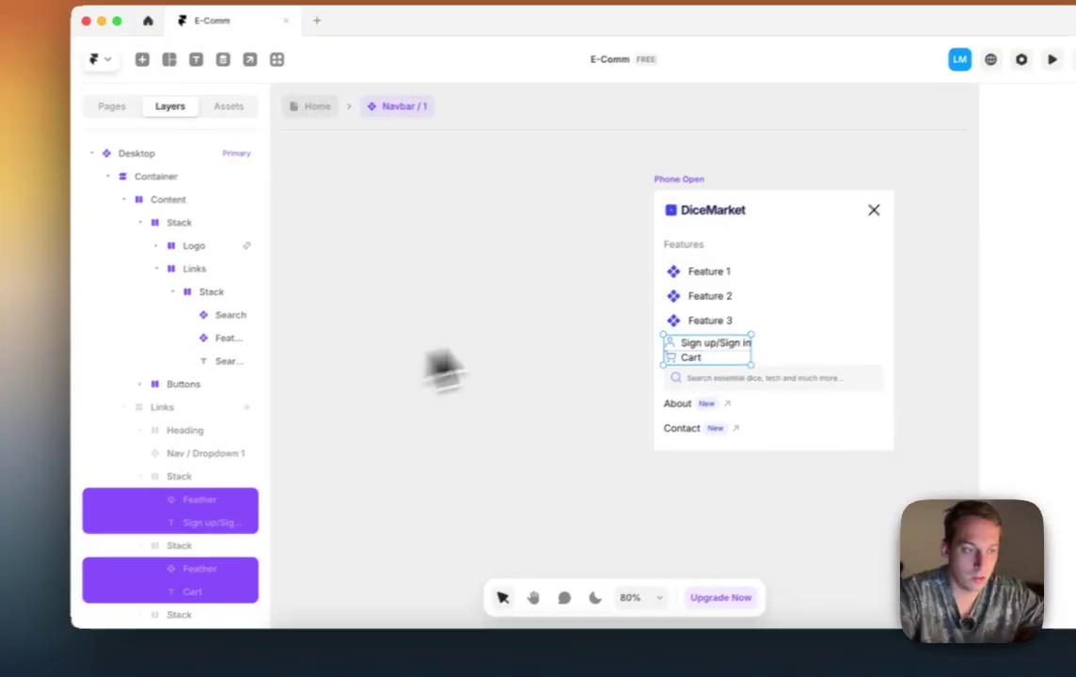
Step: Delete the Feature 1–3 dropdown from the Phone Open menu and set the Links stack's gap to 20
click(719, 318)
key(BackSpace)
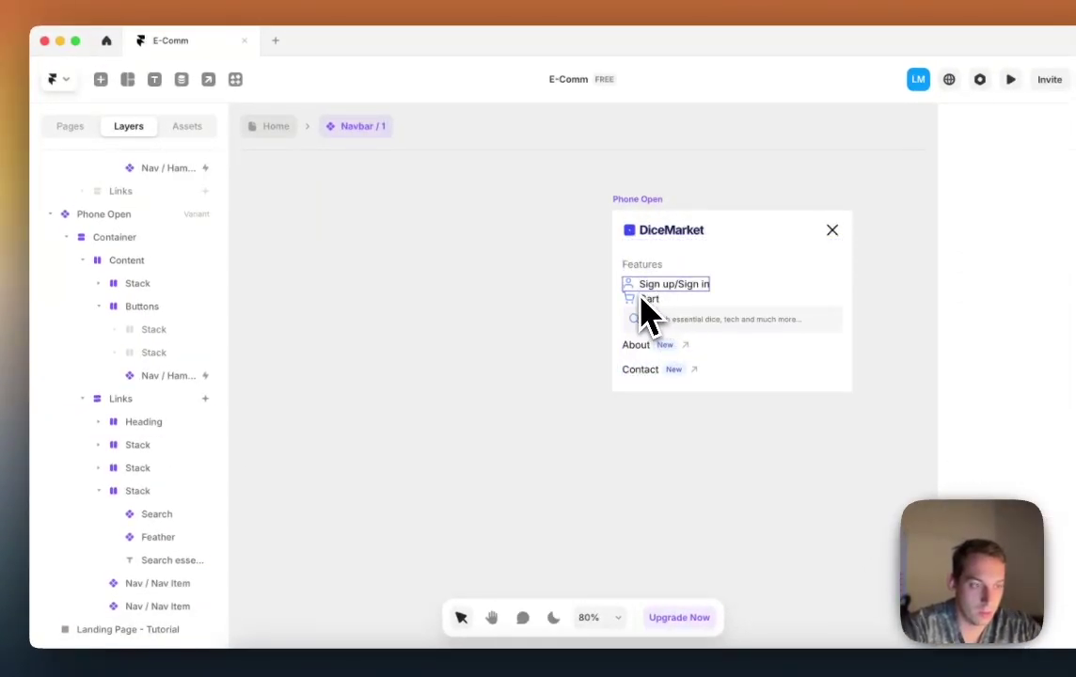
click(642, 299)
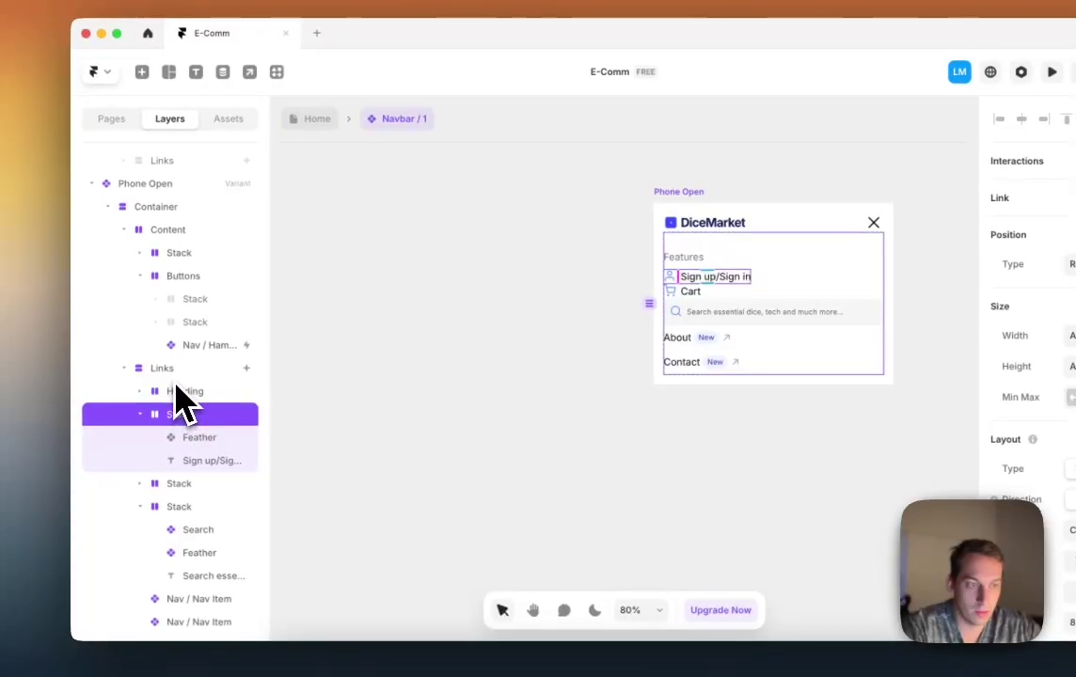
click(175, 372)
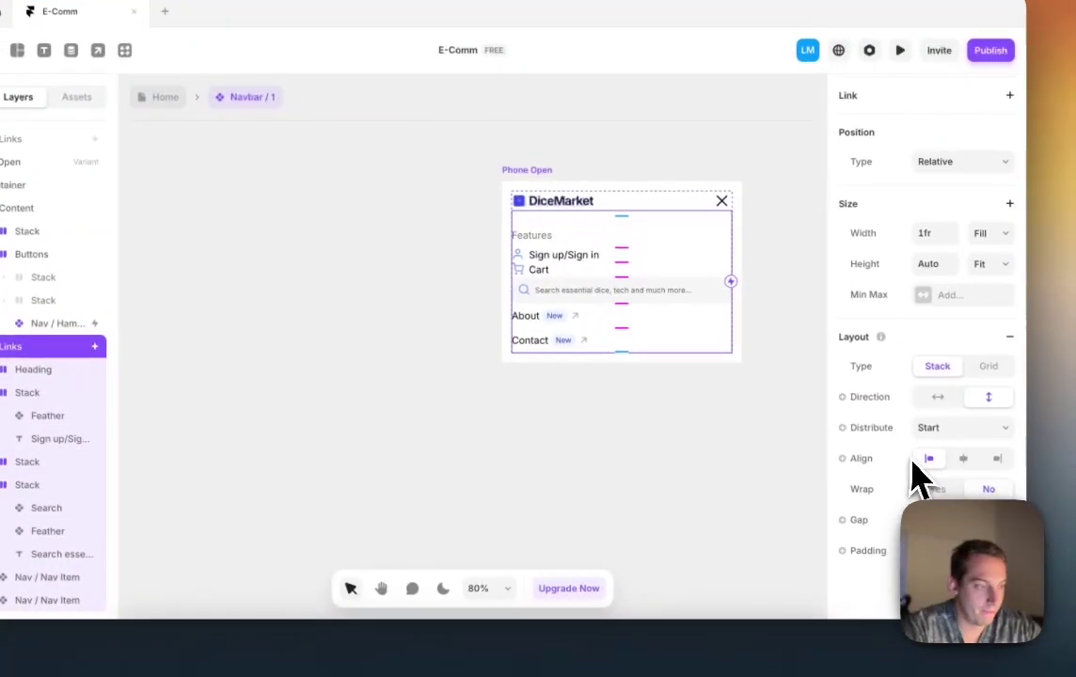
key(shift+Up)
key(shift+Up)
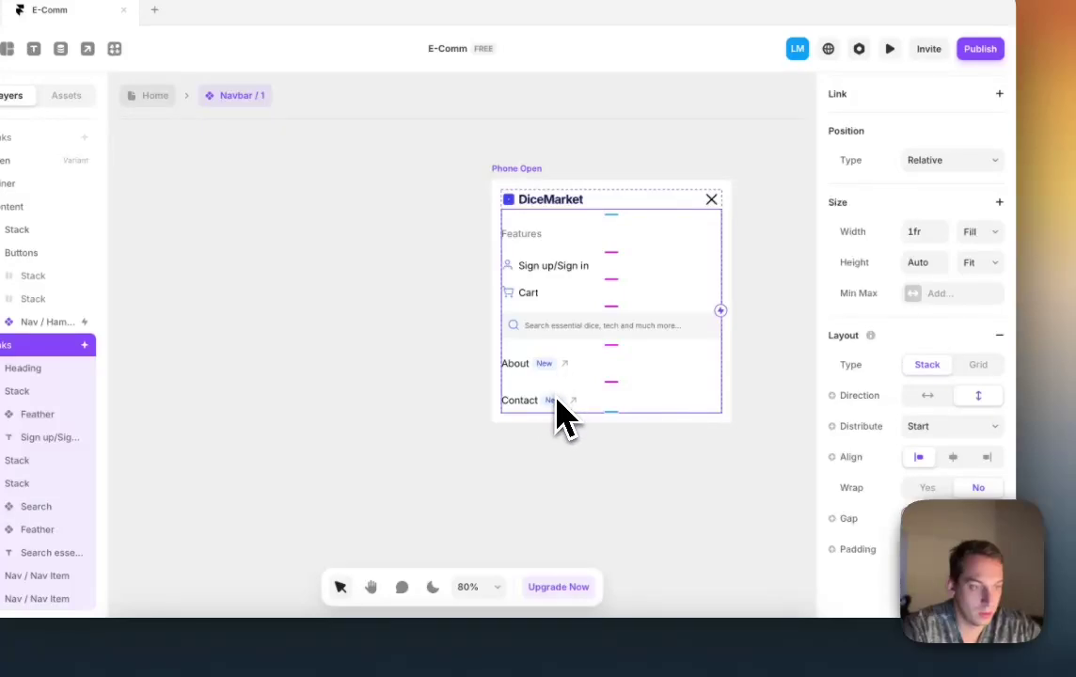
Step: Delete the Contact and About items and the Features heading from the Phone Open menu
click(464, 403)
key(BackSpace)
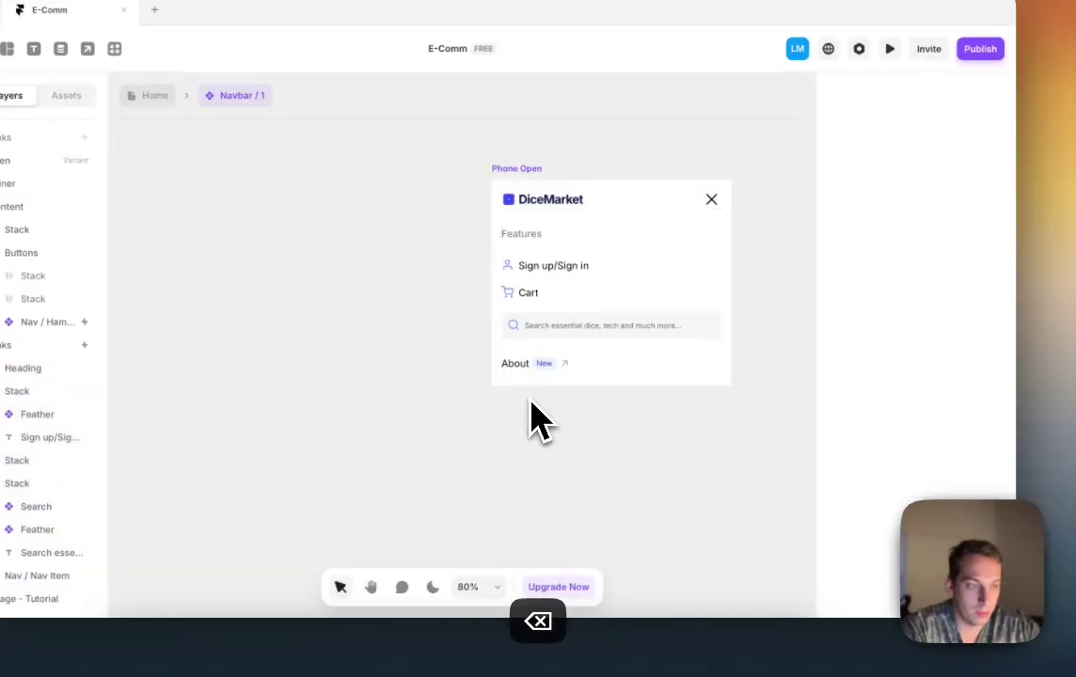
click(523, 372)
key(BackSpace)
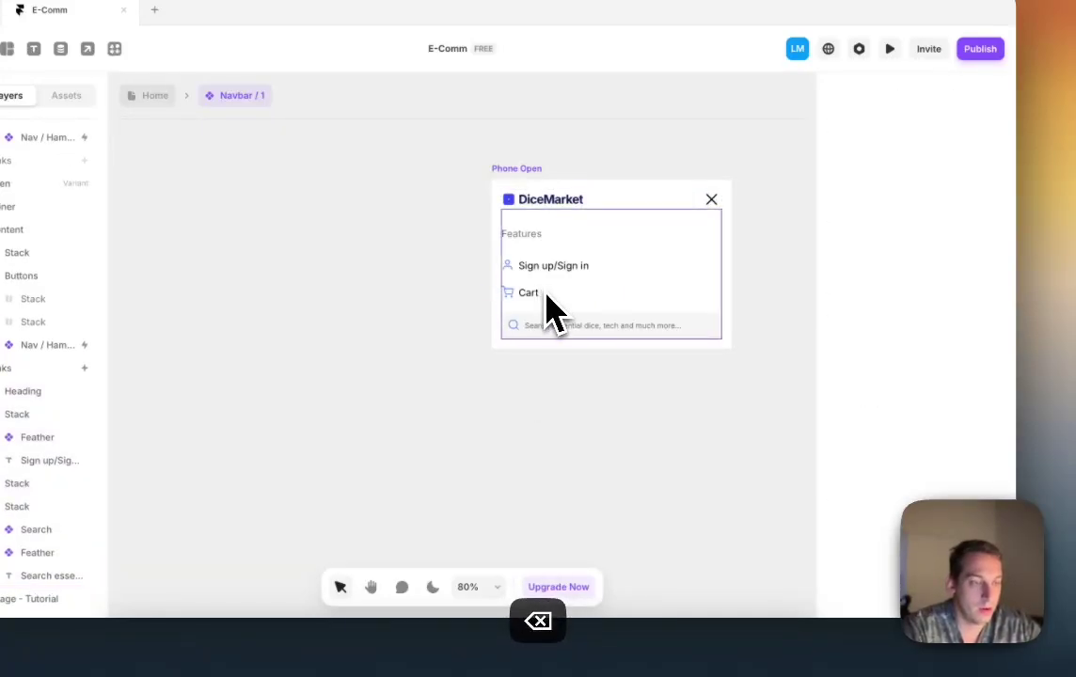
click(522, 243)
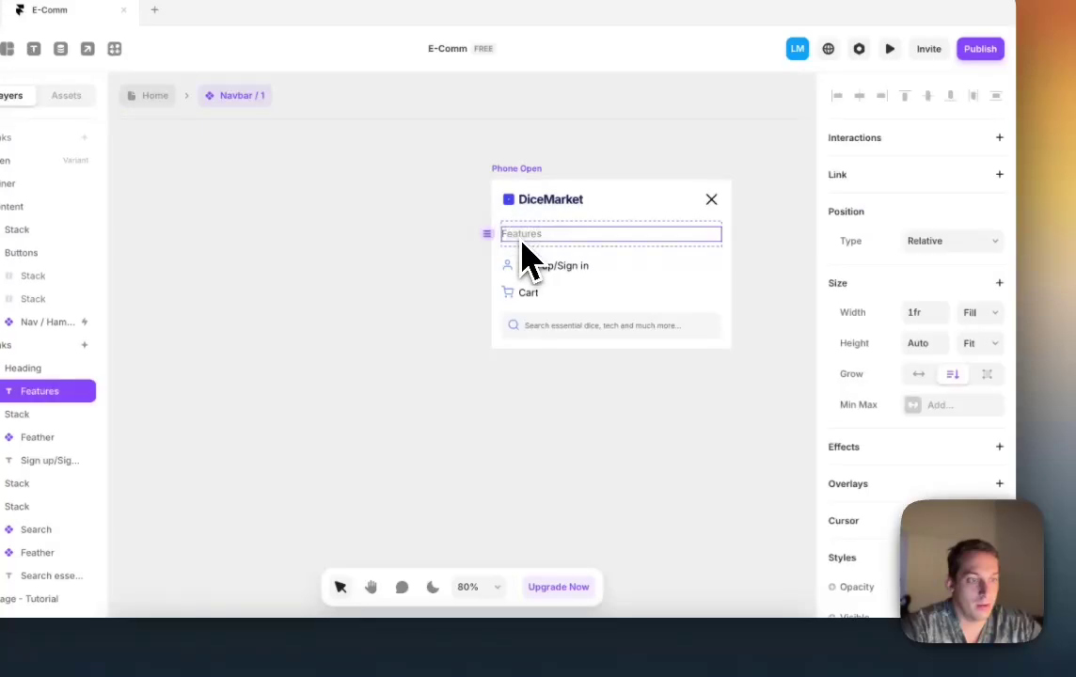
key(Escape)
key(BackSpace)
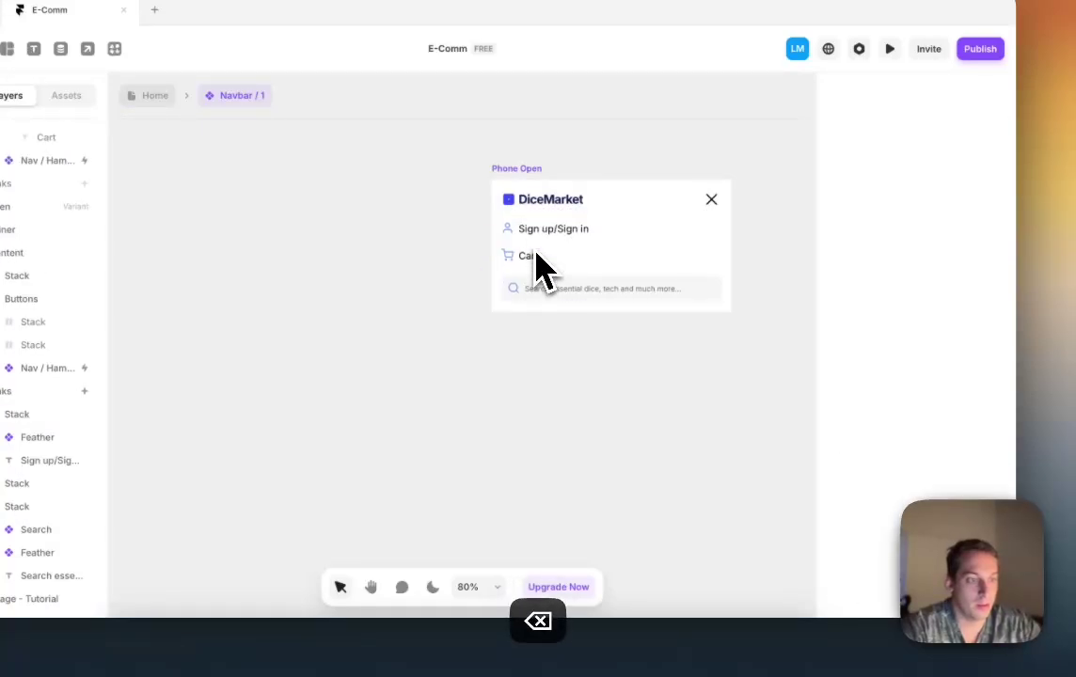
Step: Increase the top padding of the Phone Open Links stack to add space below the logo row
click(575, 230)
click(917, 518)
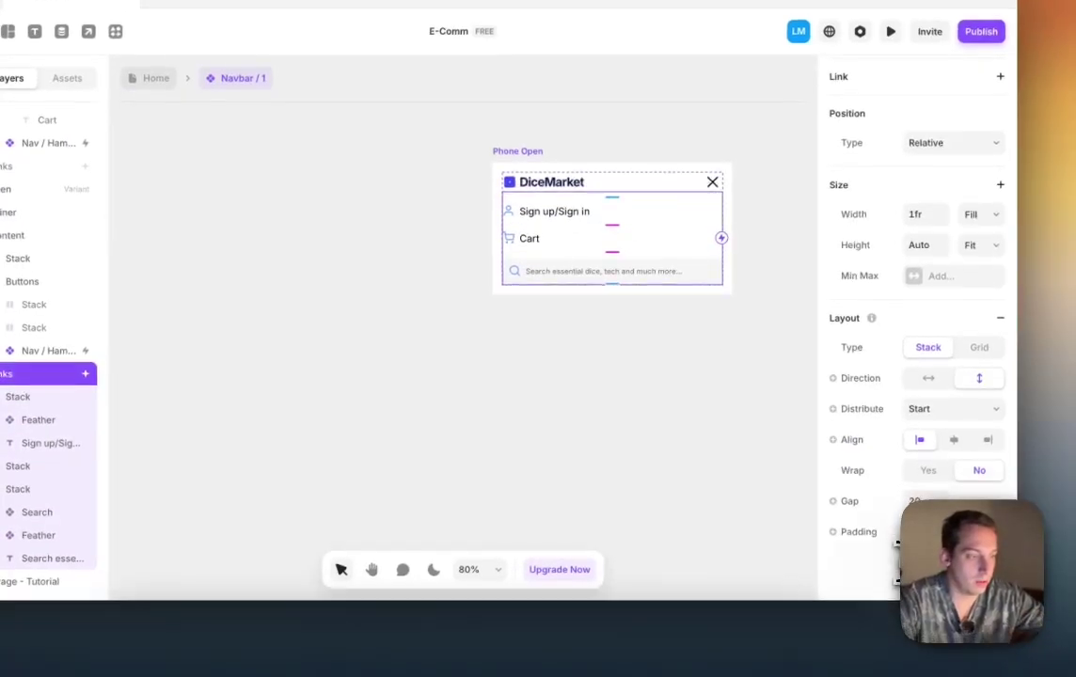
key(shift+Up)
key(shift+Up)
key(shift+Up)
key(shift+Down)
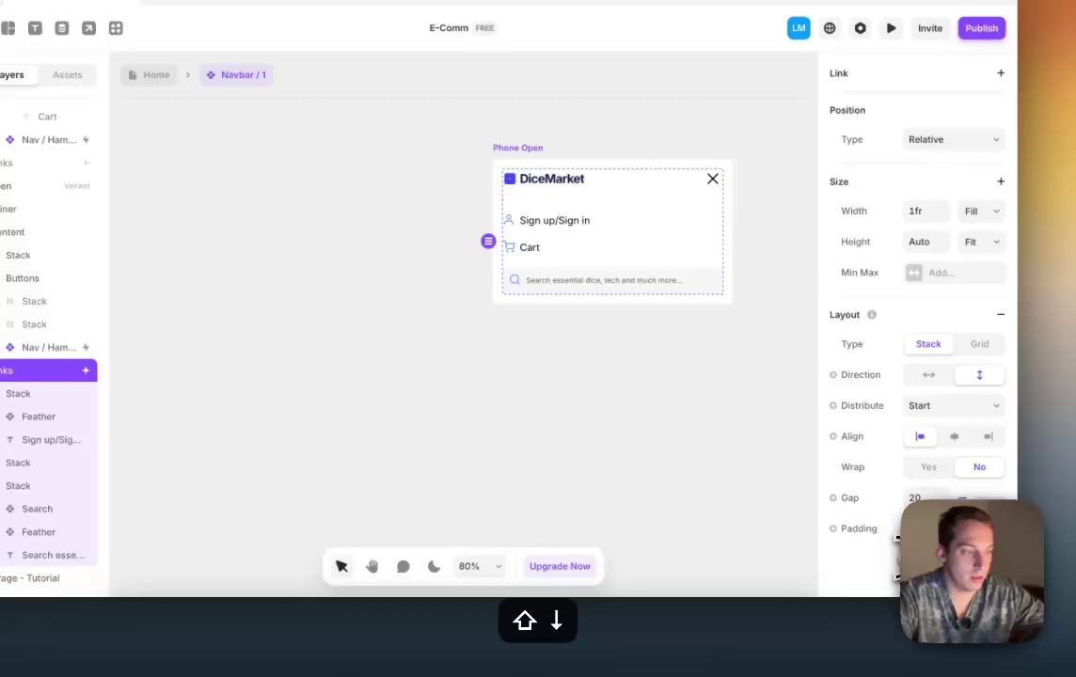
key(shift+Up)
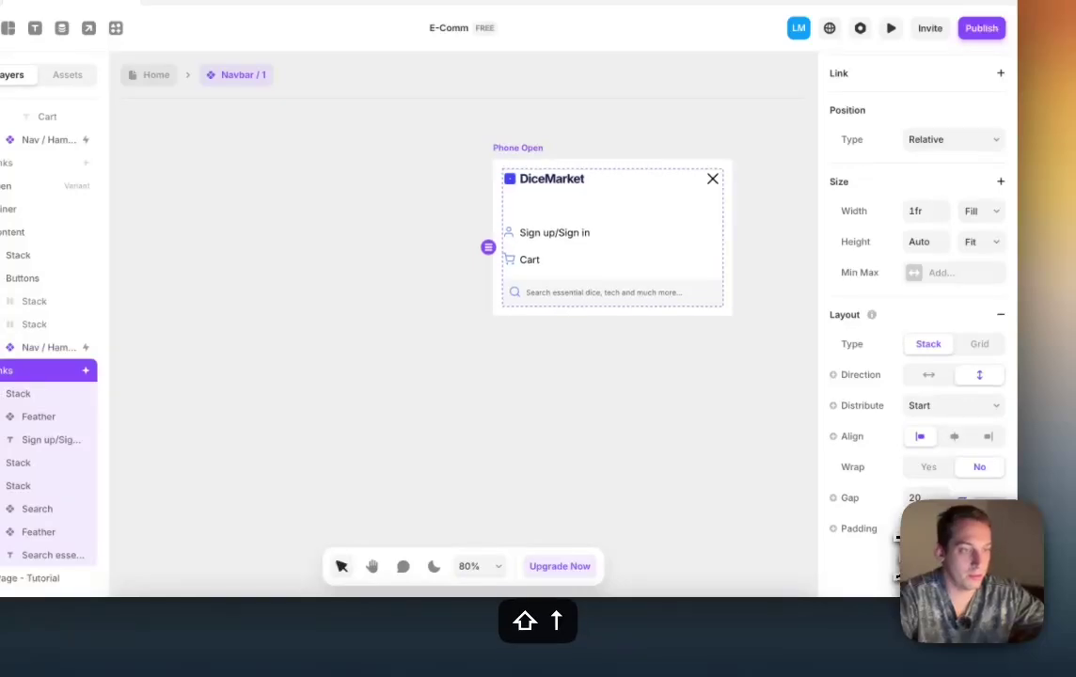
key(shift+Down)
key(shift+Up)
key(shift+Up)
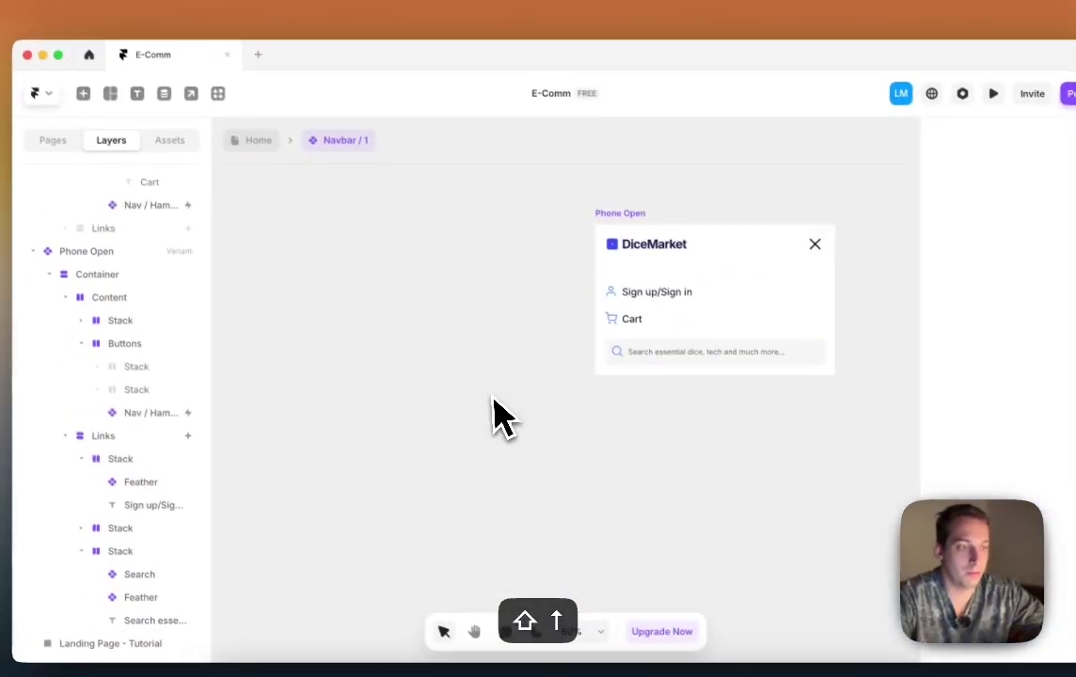
Step: Return to the Home page and place Navbar / 2 at X 0, just below the Desktop frame's DiceMarket navbar
scroll(395, 355, down, 5)
scroll(507, 410, down, 3)
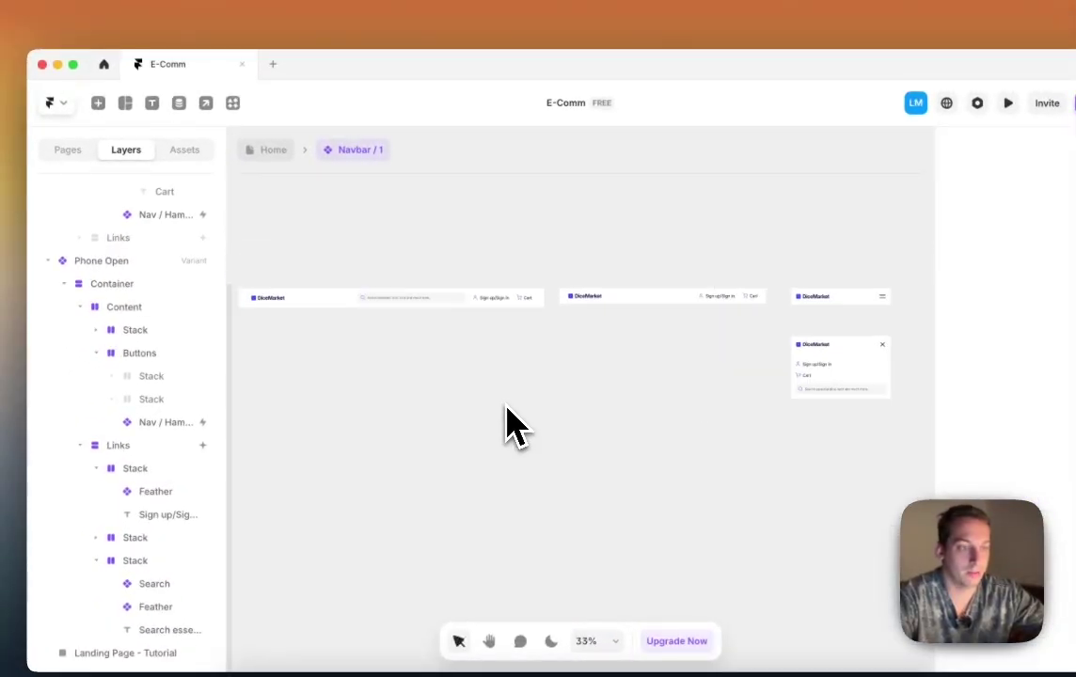
click(260, 148)
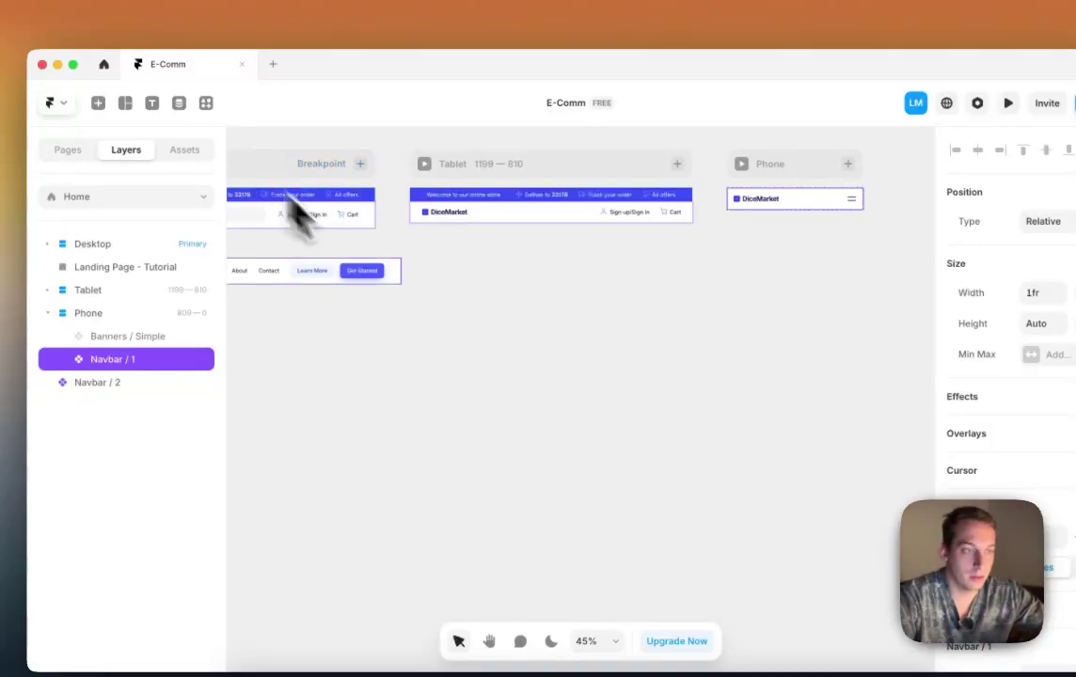
scroll(760, 210, up, 3)
scroll(759, 210, left, 5)
scroll(760, 210, down, 4)
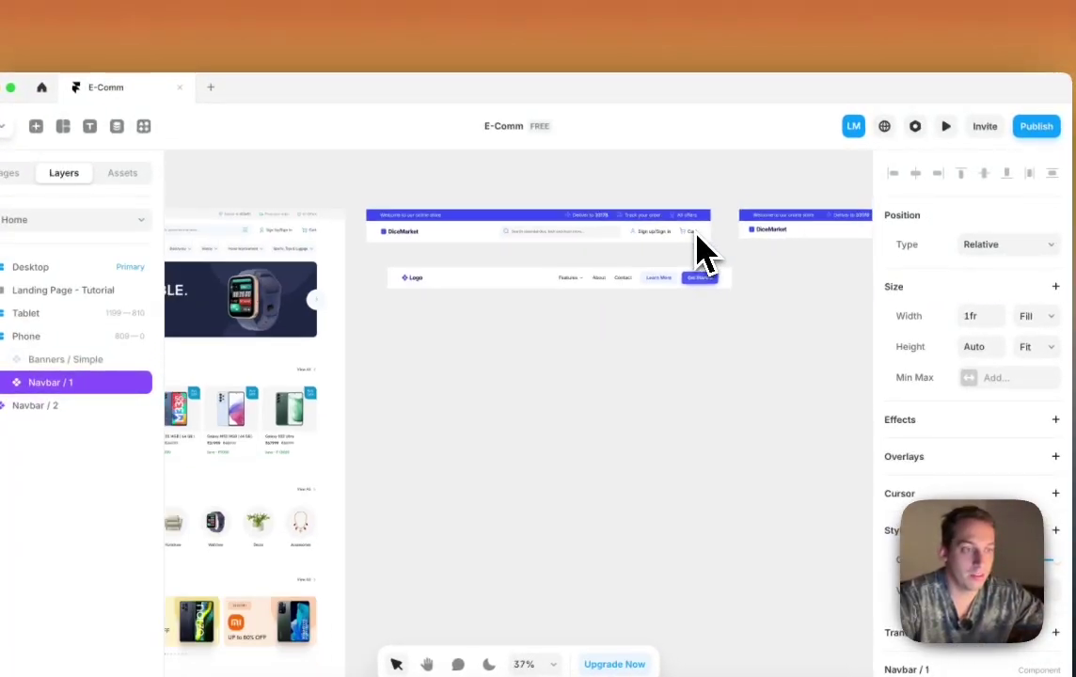
drag(480, 278, 459, 275)
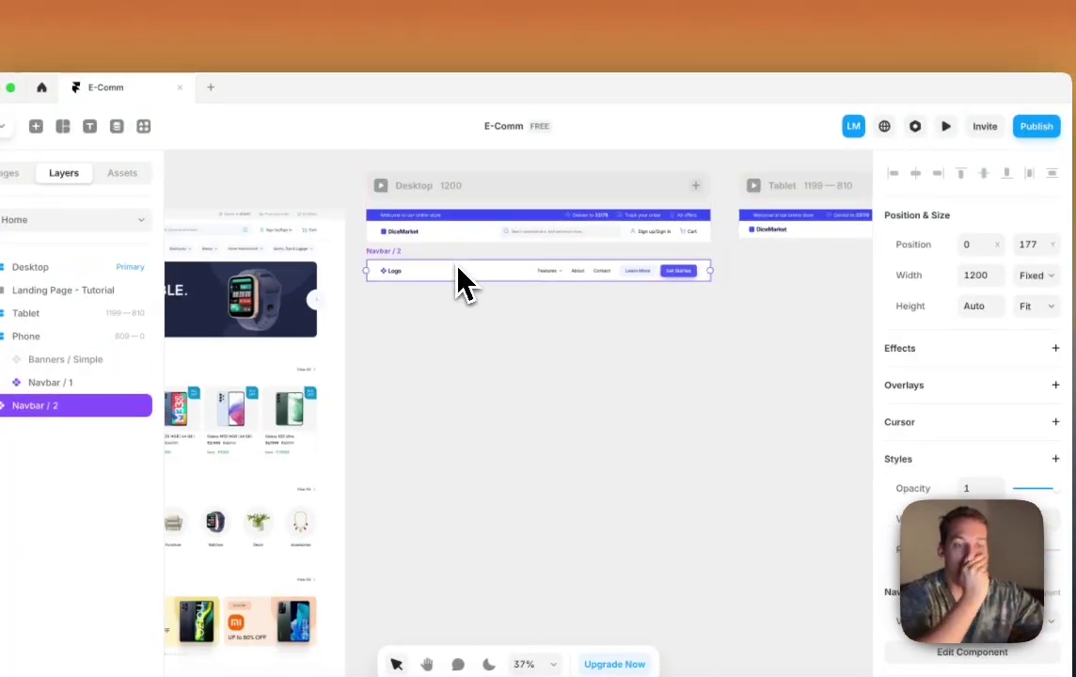
scroll(452, 278, up, 3)
scroll(423, 265, down, 5)
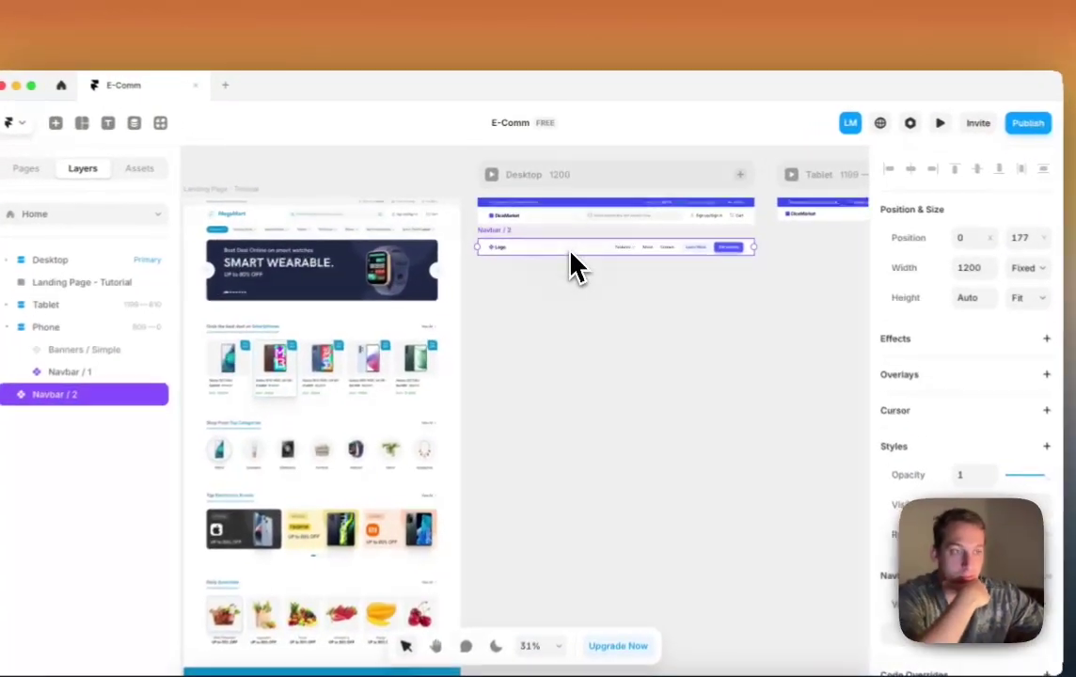
drag(578, 239, 579, 245)
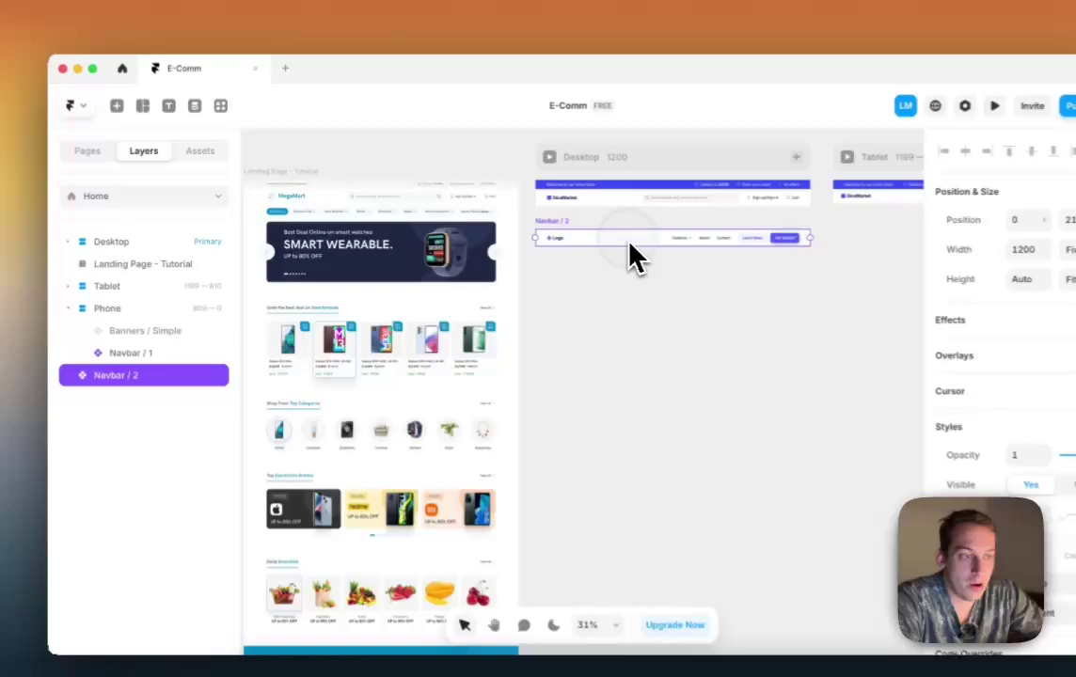
Step: Open the Navbar / 2 component for editing and delete the Logo and Buttons layers from its Desktop variant
double_click(580, 246)
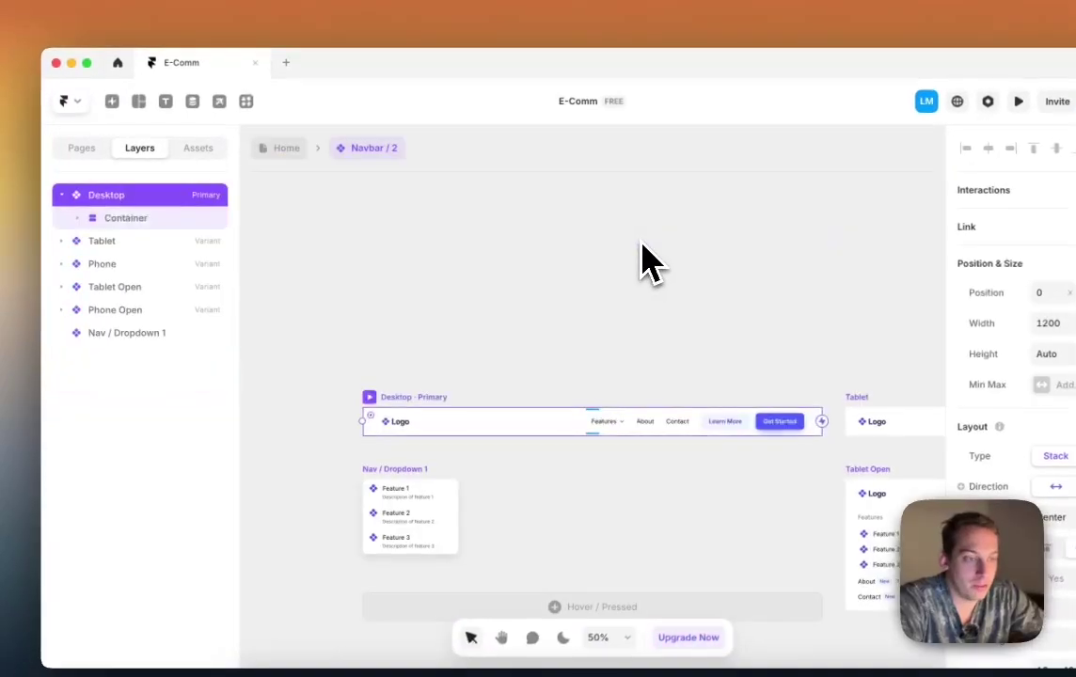
click(556, 394)
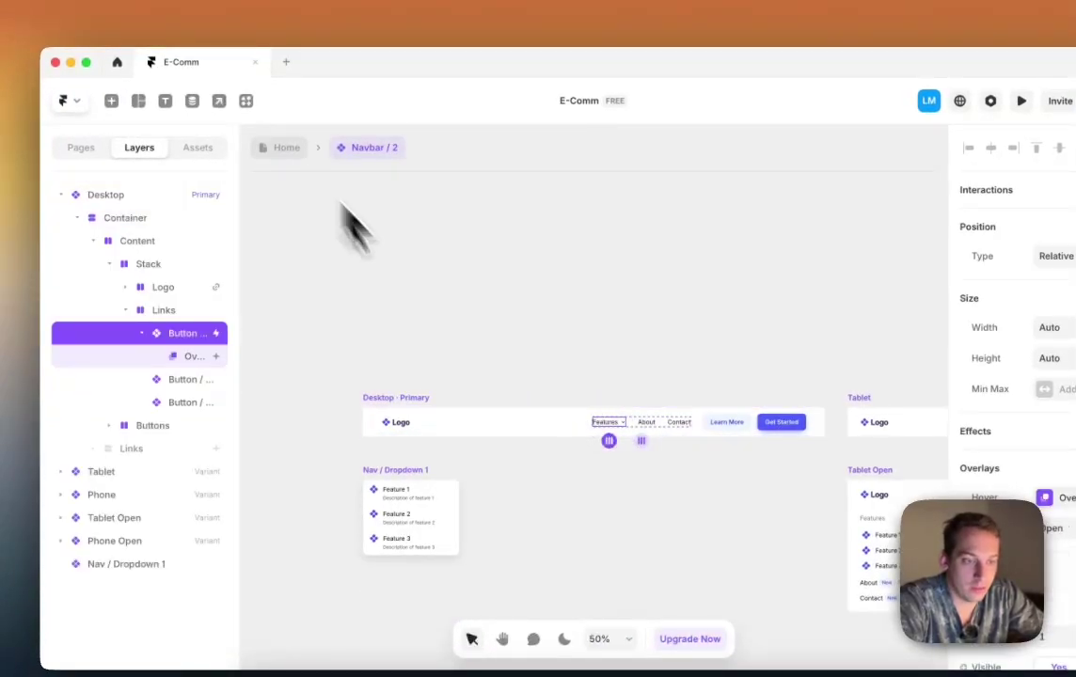
click(520, 433)
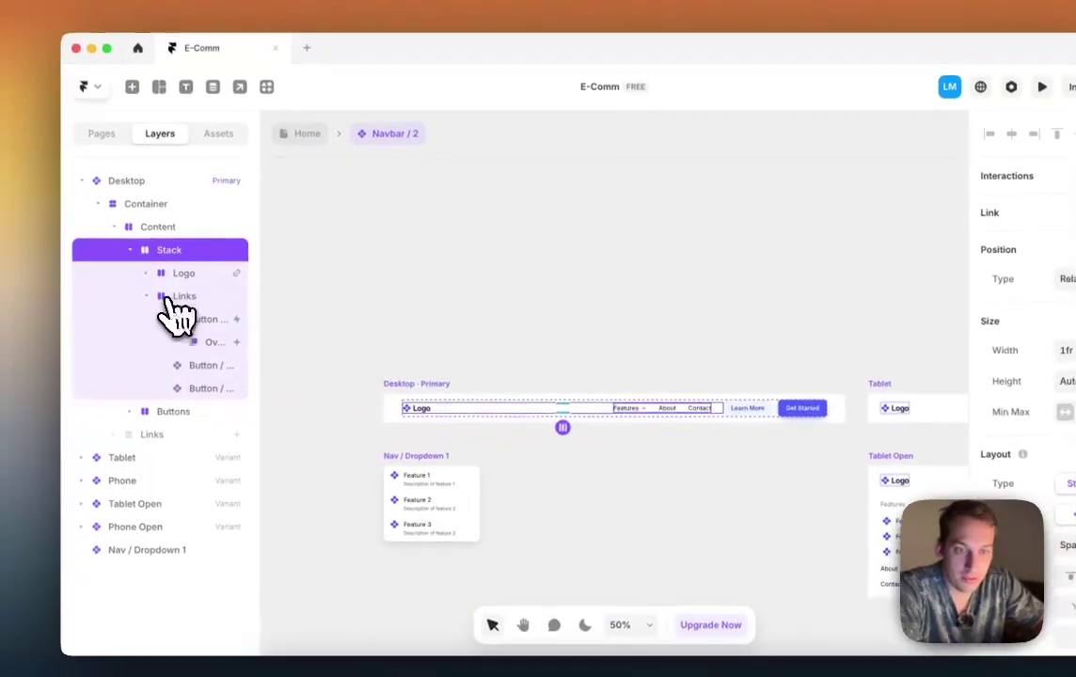
click(127, 309)
click(180, 274)
key(BackSpace)
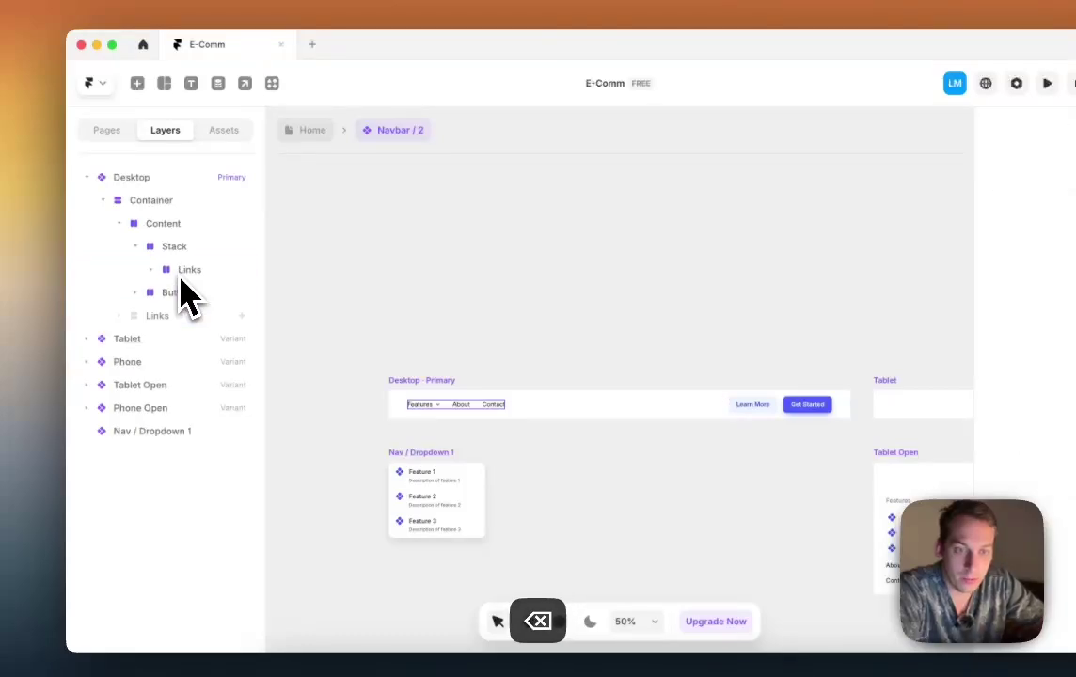
click(180, 291)
key(BackSpace)
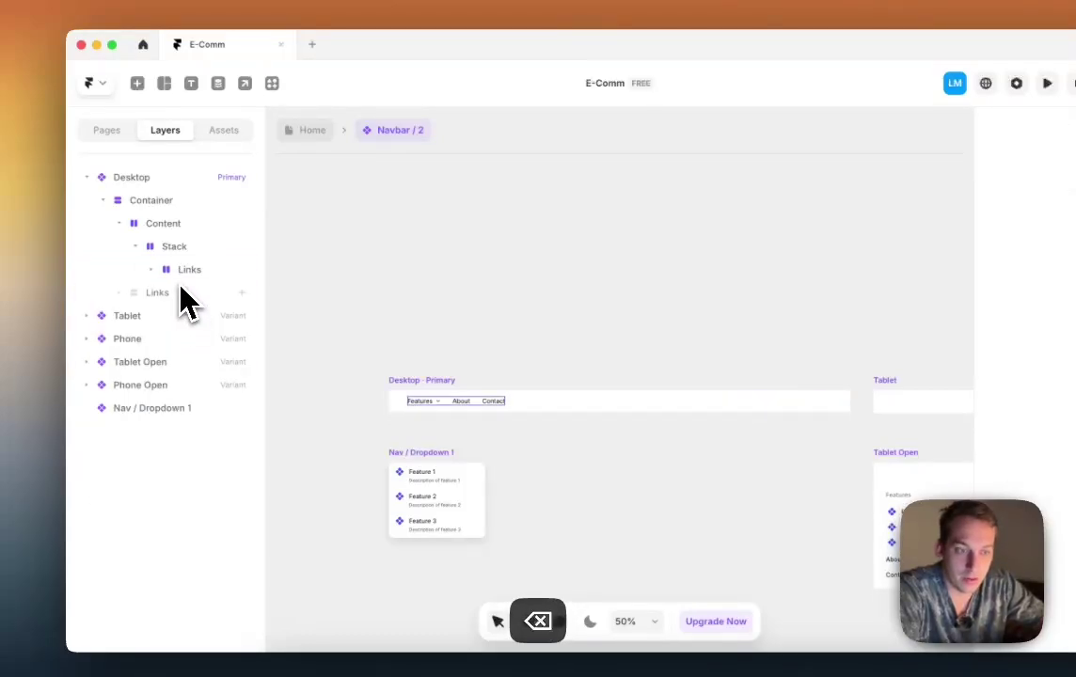
click(184, 270)
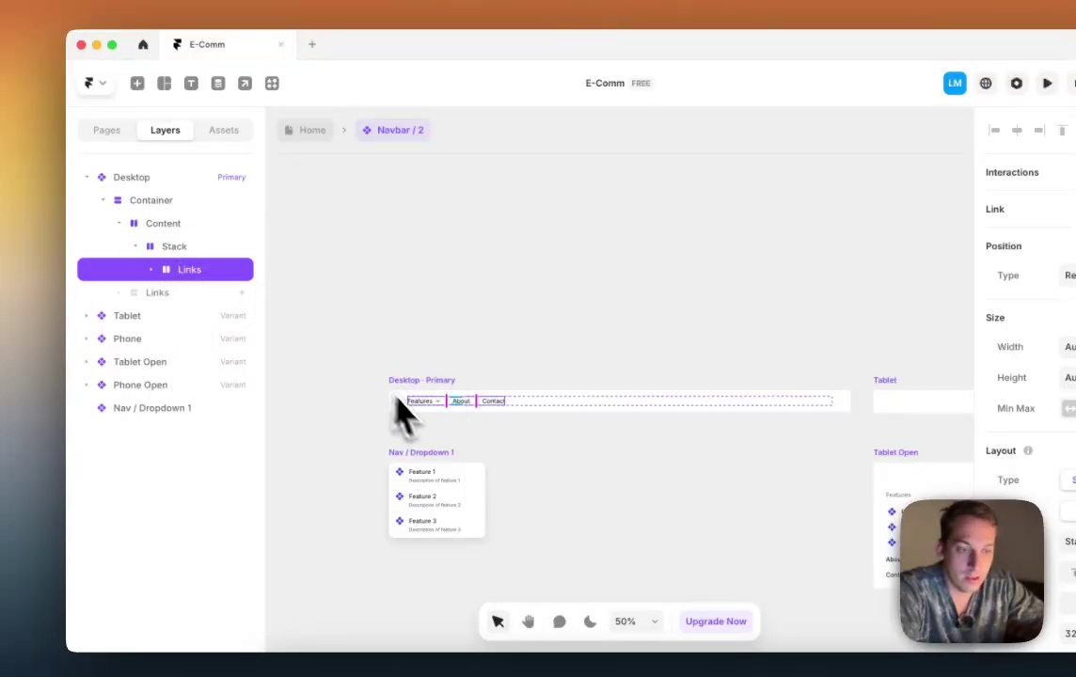
scroll(433, 414, down, 3)
scroll(516, 337, up, 3)
scroll(504, 325, down, 2)
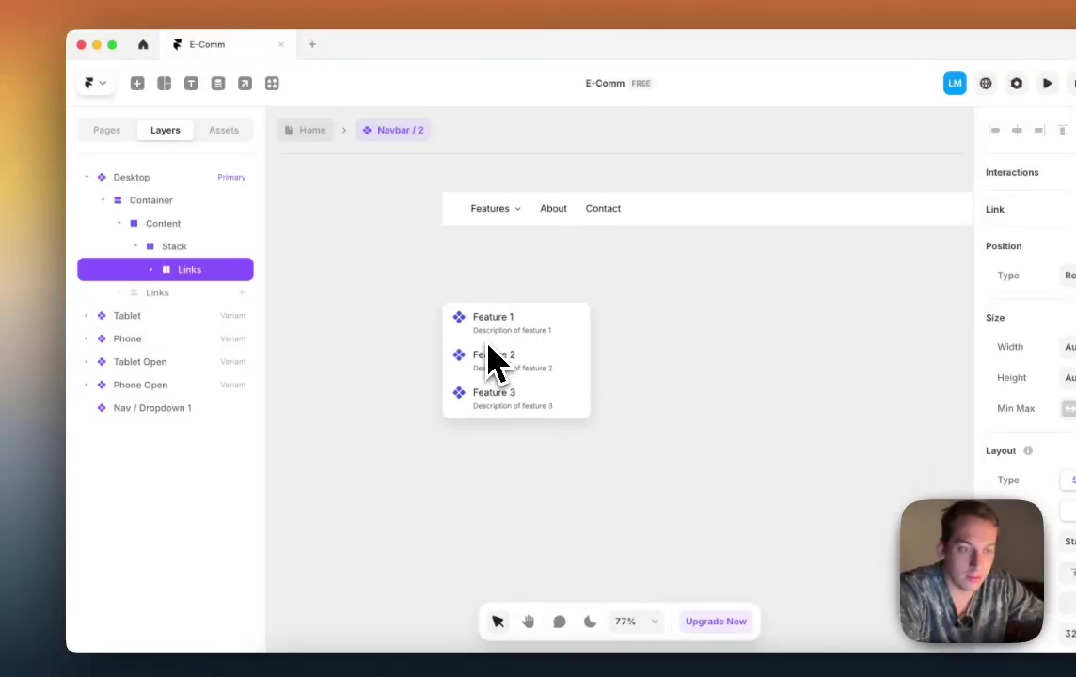
click(489, 310)
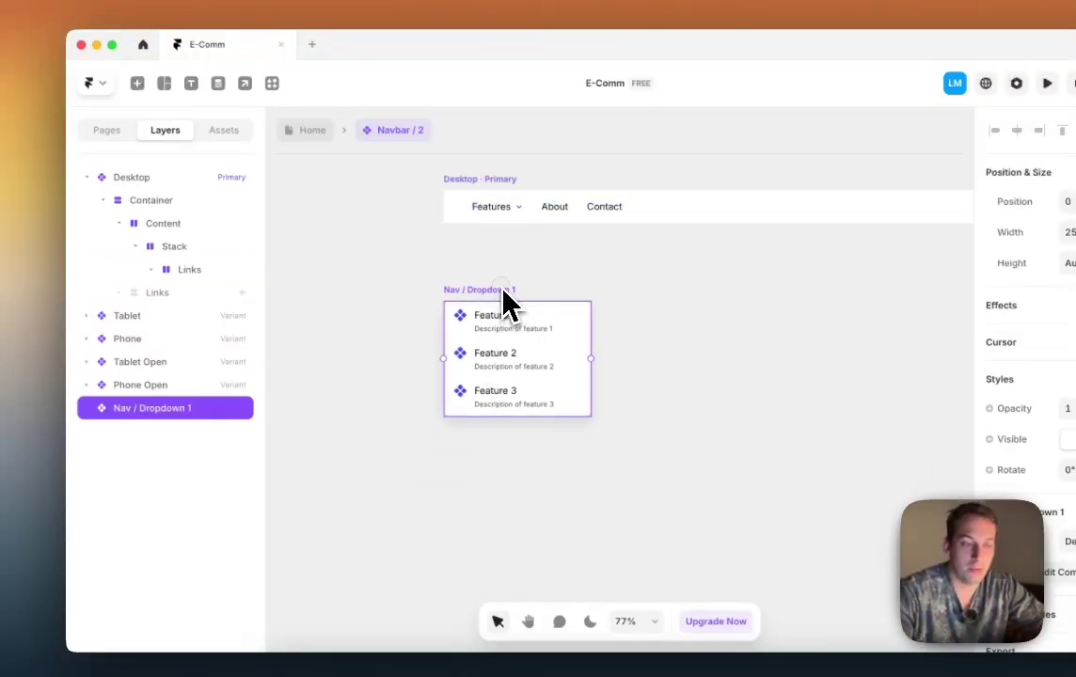
drag(503, 290, 685, 290)
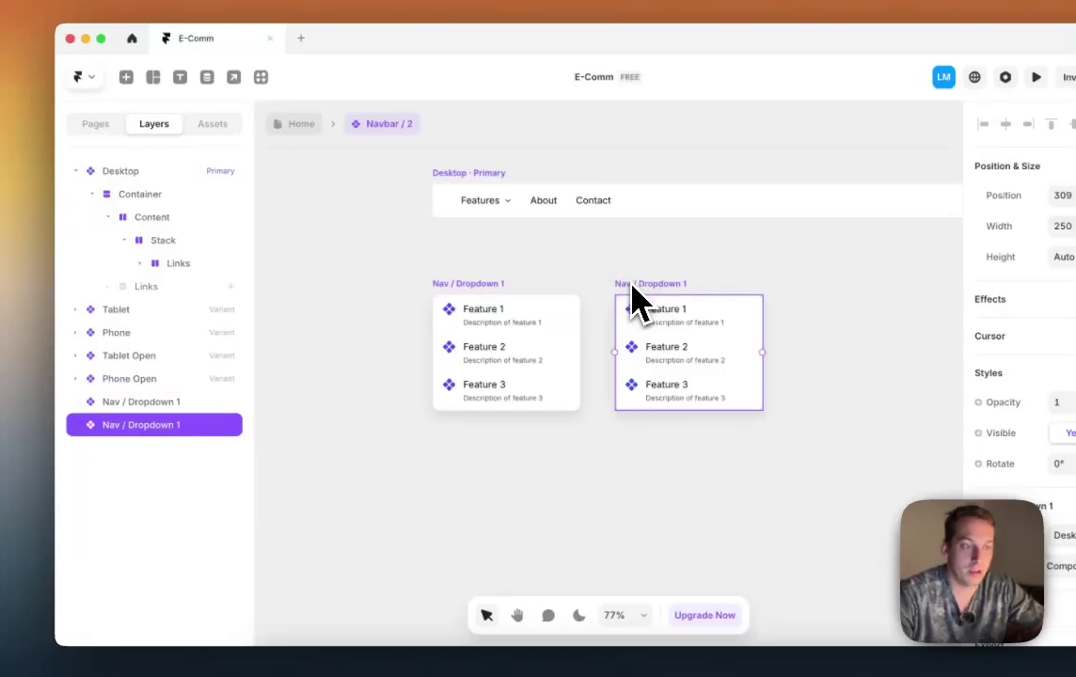
scroll(632, 300, right, 3)
scroll(636, 303, down, 3)
scroll(635, 303, down, 3)
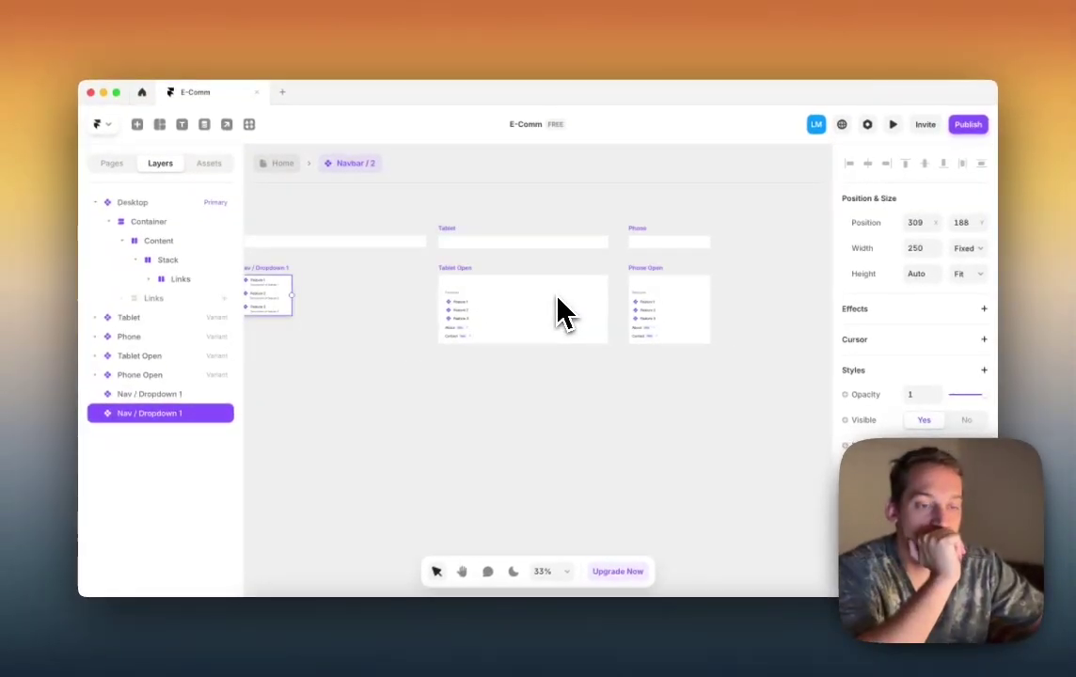
scroll(559, 306, left, 5)
key(BackSpace)
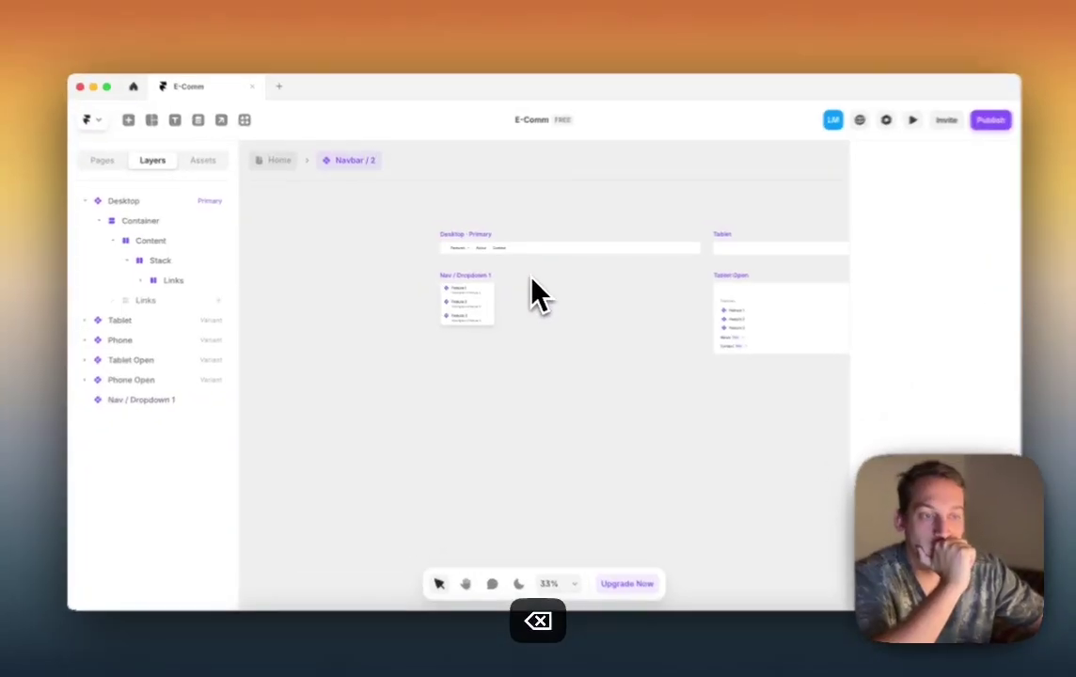
Step: Unlink the Nav / Dropdown 1 component from its primary in the other project and reopen Navbar / 2 from the Home page
double_click(474, 300)
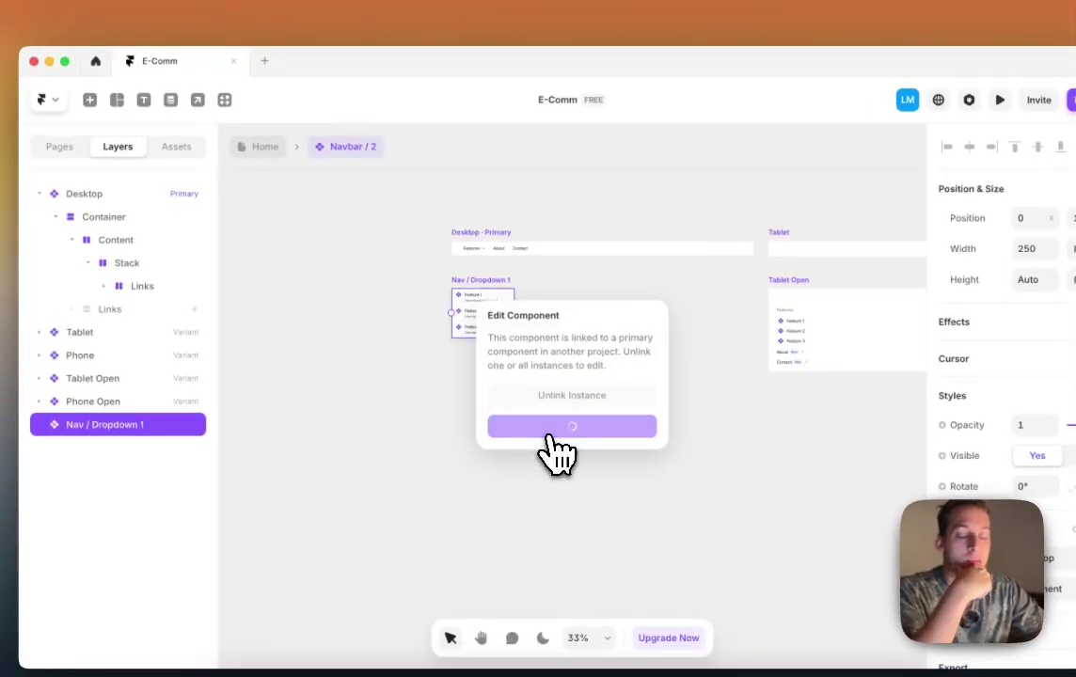
click(262, 149)
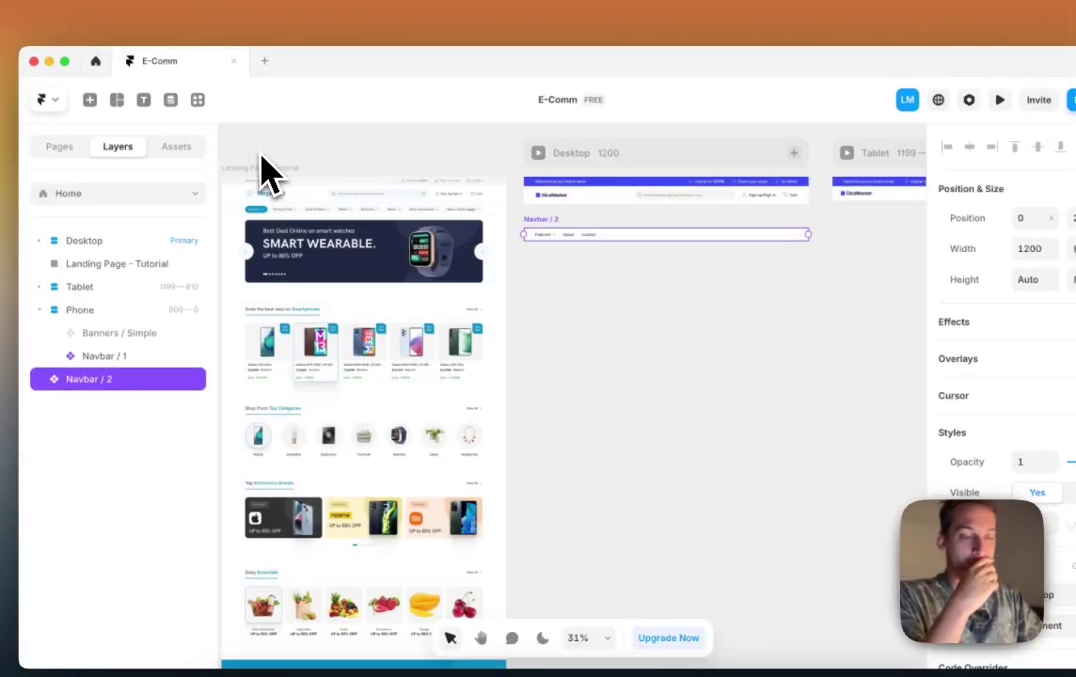
double_click(589, 252)
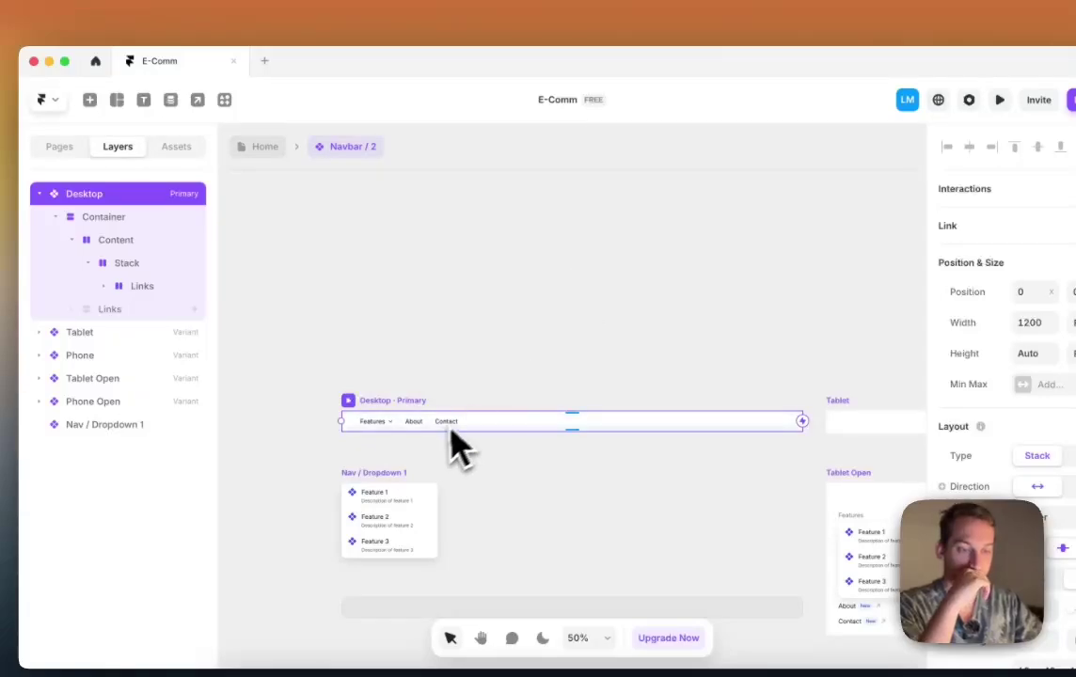
click(474, 415)
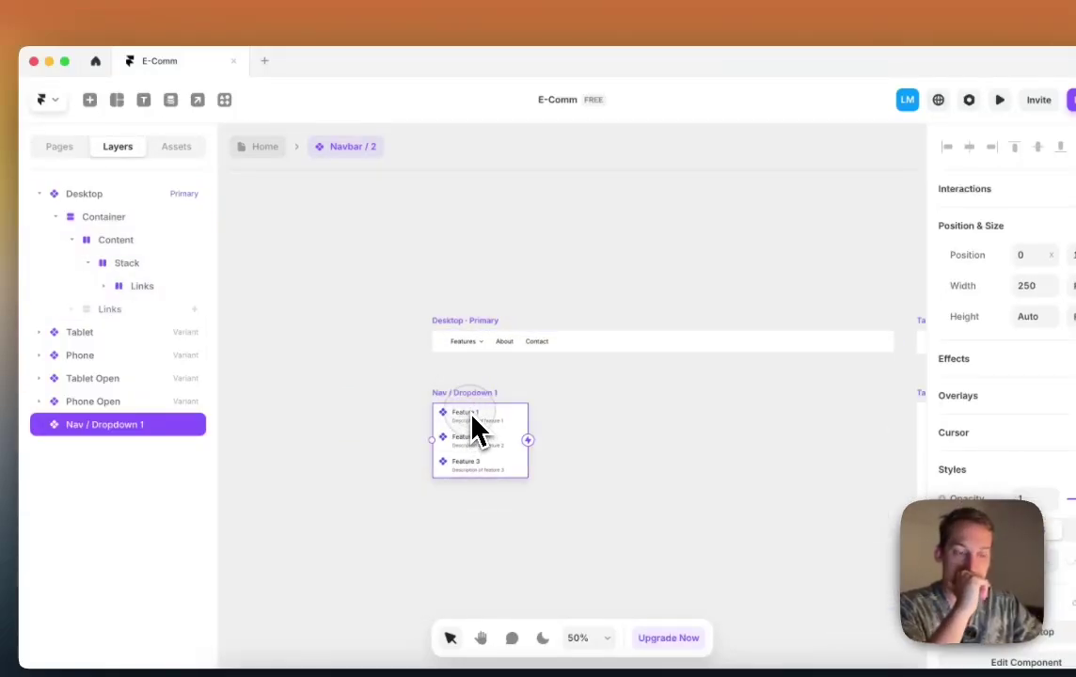
double_click(474, 429)
key(Escape)
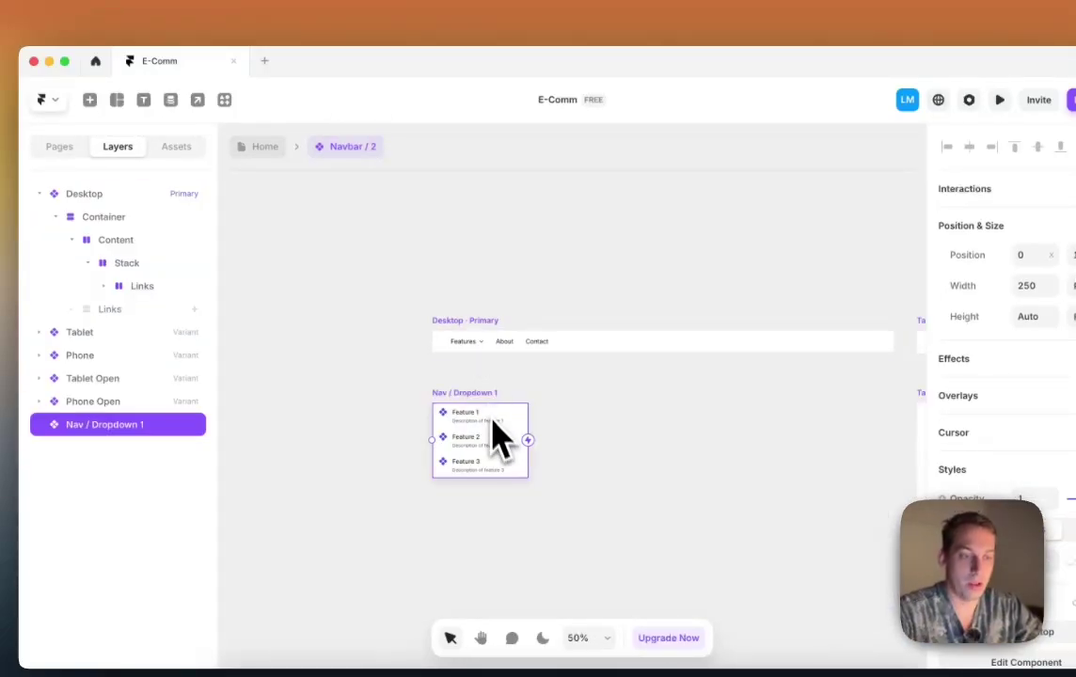
Step: Examine the replace and detach options for Nav / Dropdown 1 and look over the Tablet and Phone variants
scroll(496, 439, down, 3)
scroll(497, 449, down, 3)
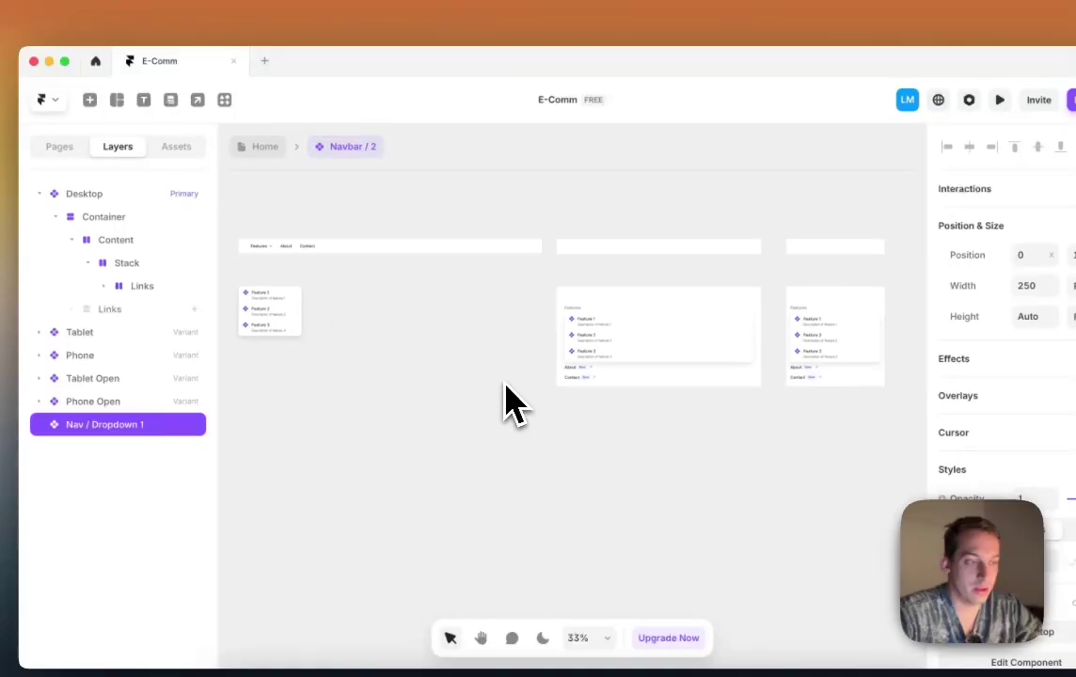
scroll(505, 404, left, 5)
right_click(440, 337)
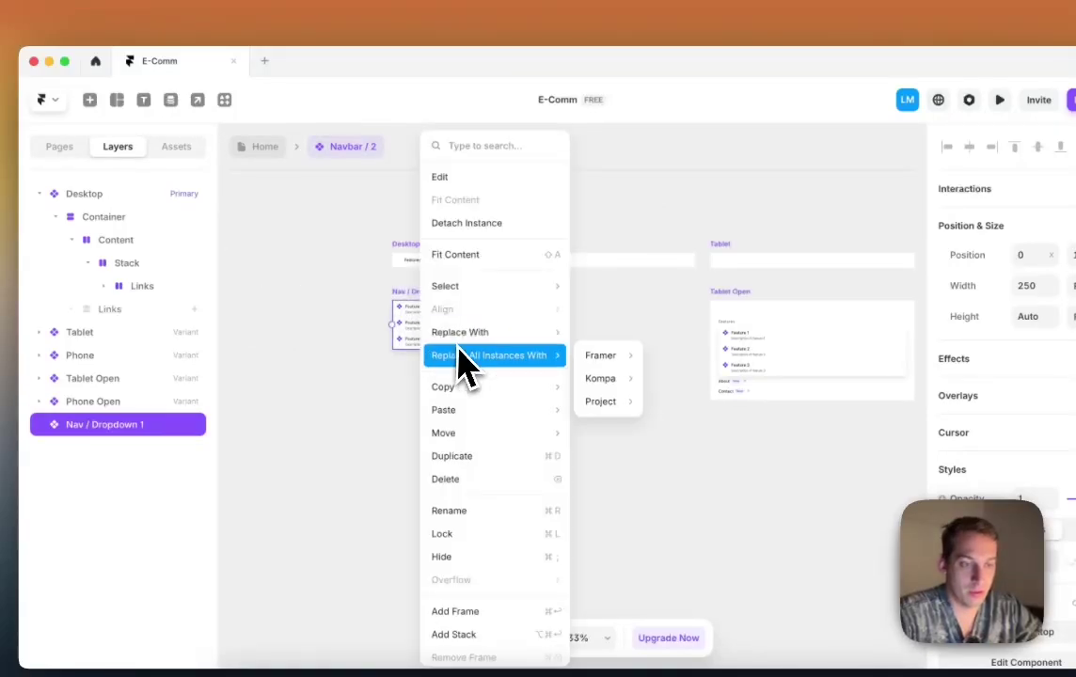
mouse_move(464, 344)
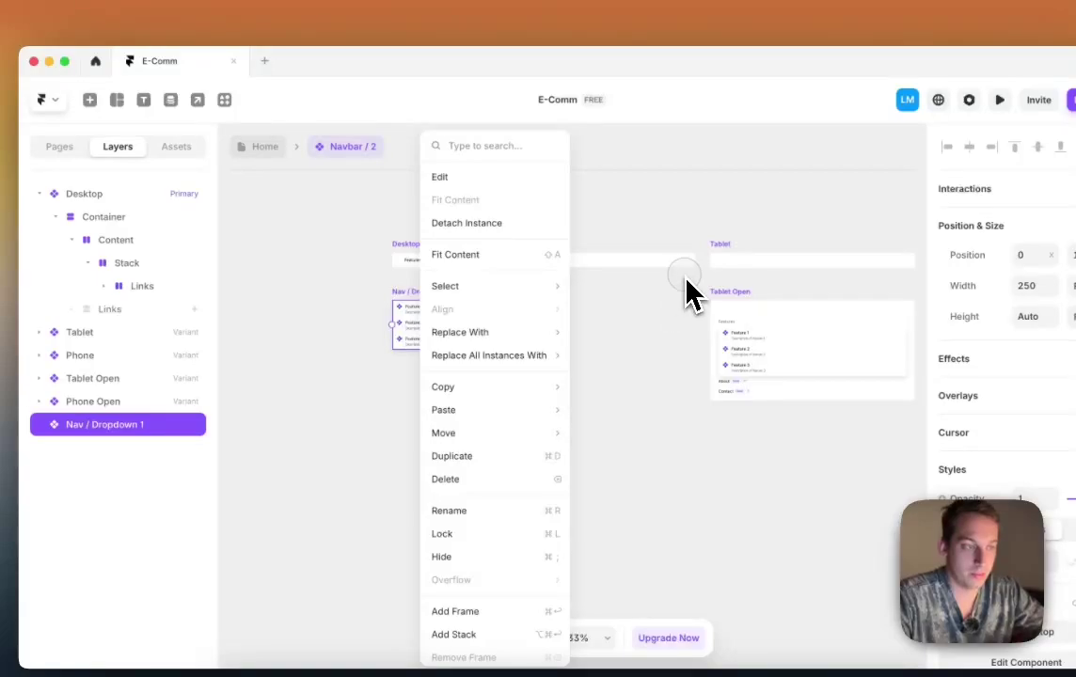
scroll(690, 300, right, 2)
scroll(680, 282, right, 5)
click(612, 276)
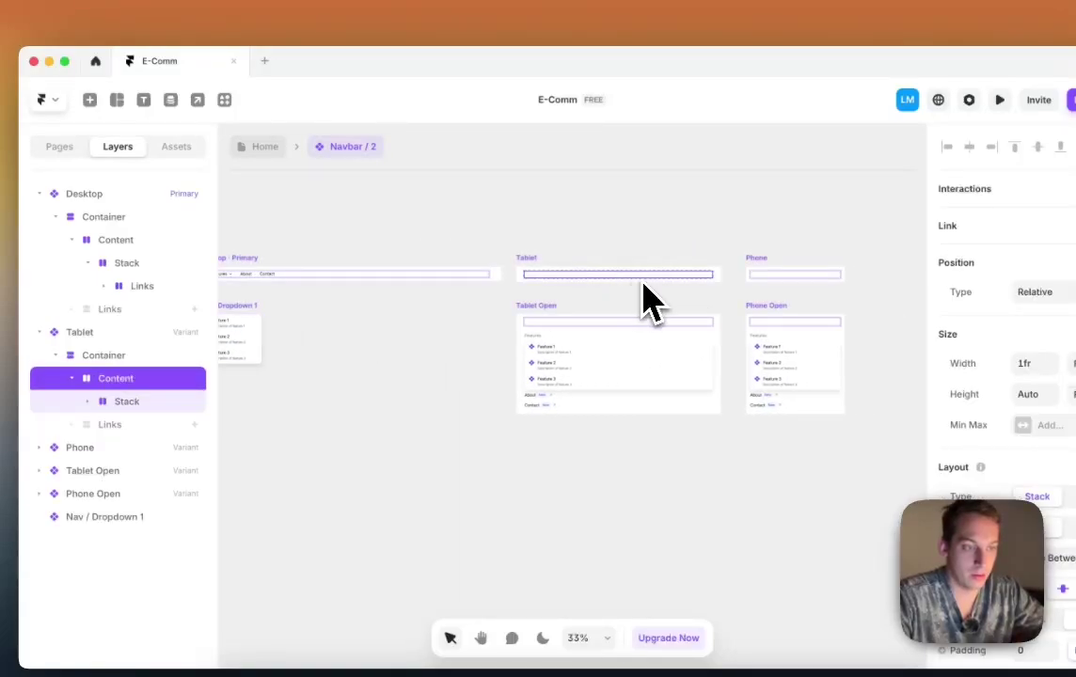
scroll(557, 360, up, 3)
scroll(555, 358, down, 2)
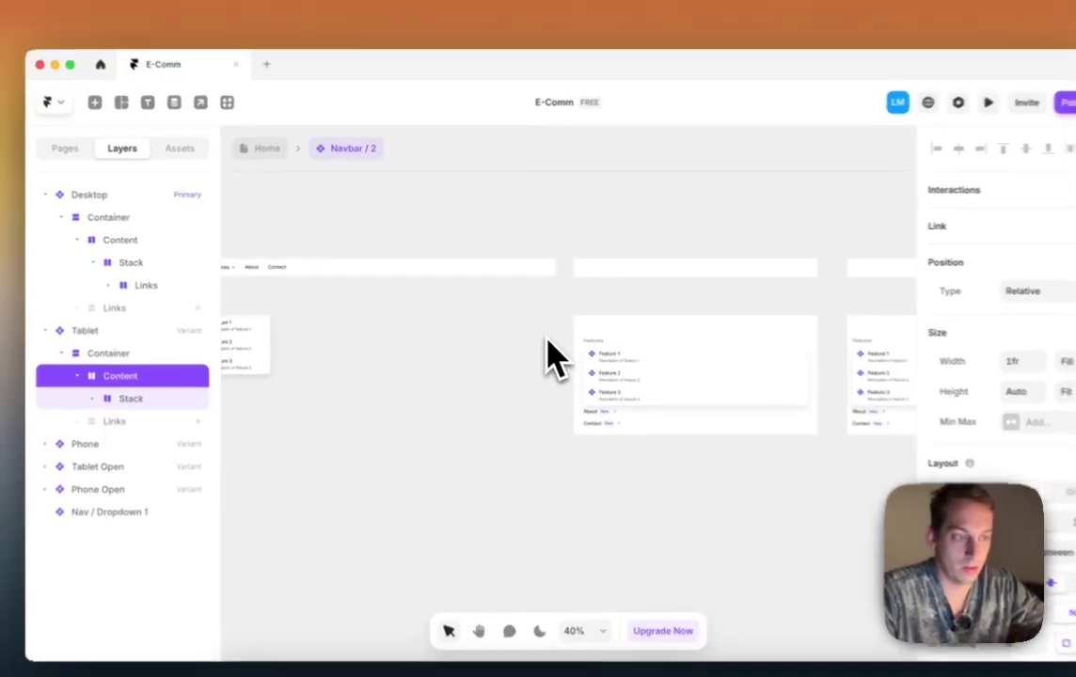
scroll(523, 340, down, 1)
scroll(524, 341, right, 4)
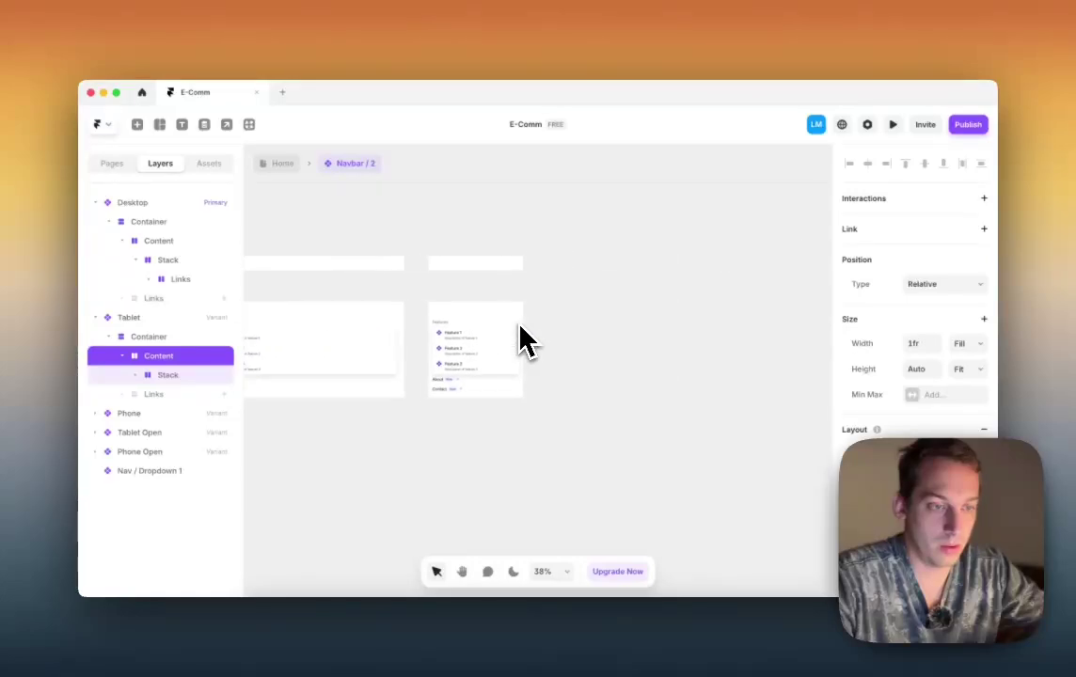
scroll(523, 340, up, 3)
scroll(499, 337, left, 4)
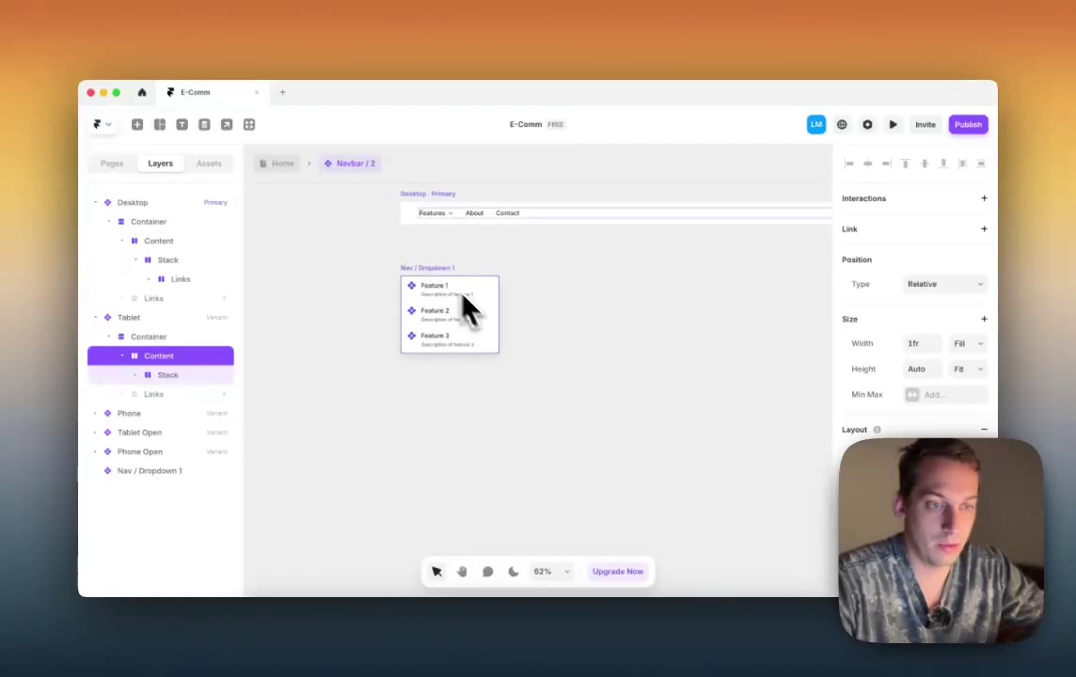
Step: Detach the Nav / Dropdown 1 instance and place a duplicate beside it named Nav / Dropdown 2
click(468, 306)
right_click(443, 276)
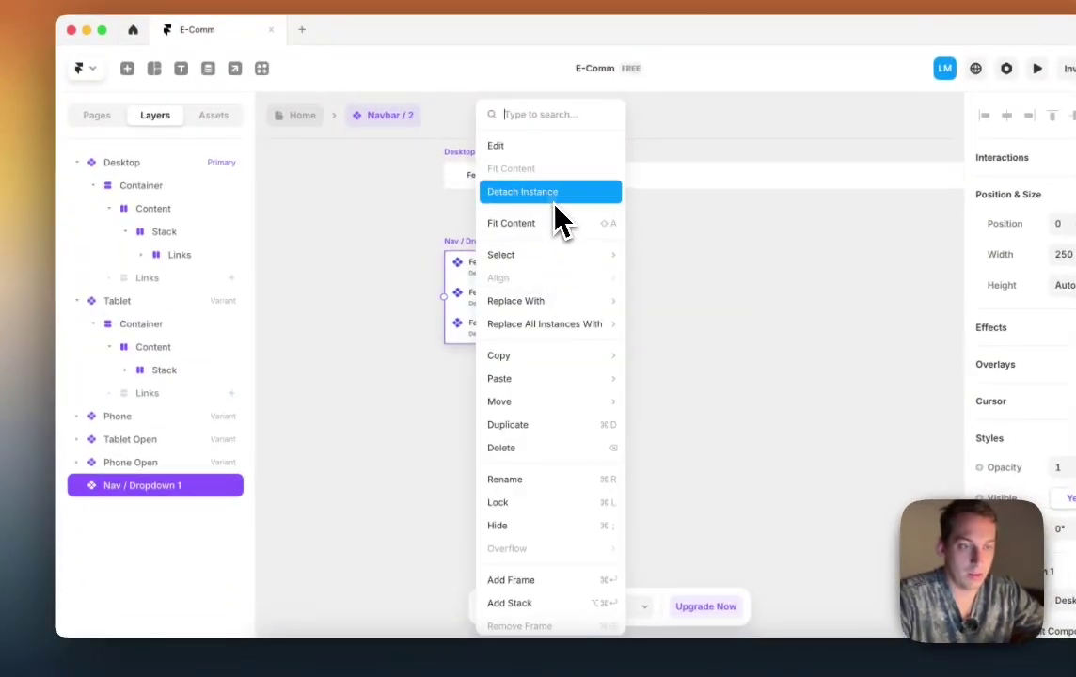
click(554, 198)
drag(499, 259, 623, 242)
double_click(144, 580)
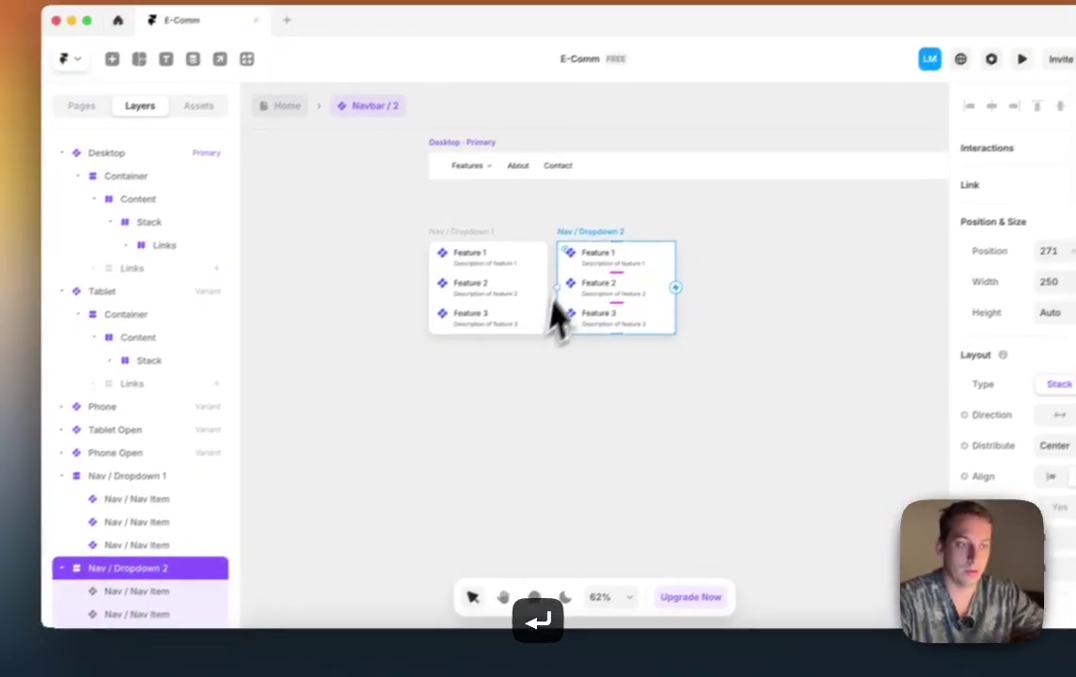
Step: Duplicate Nav / Dropdown 2 beside itself and rename the copy Nav / Dropdown 3
drag(619, 223, 758, 223)
drag(701, 275, 693, 275)
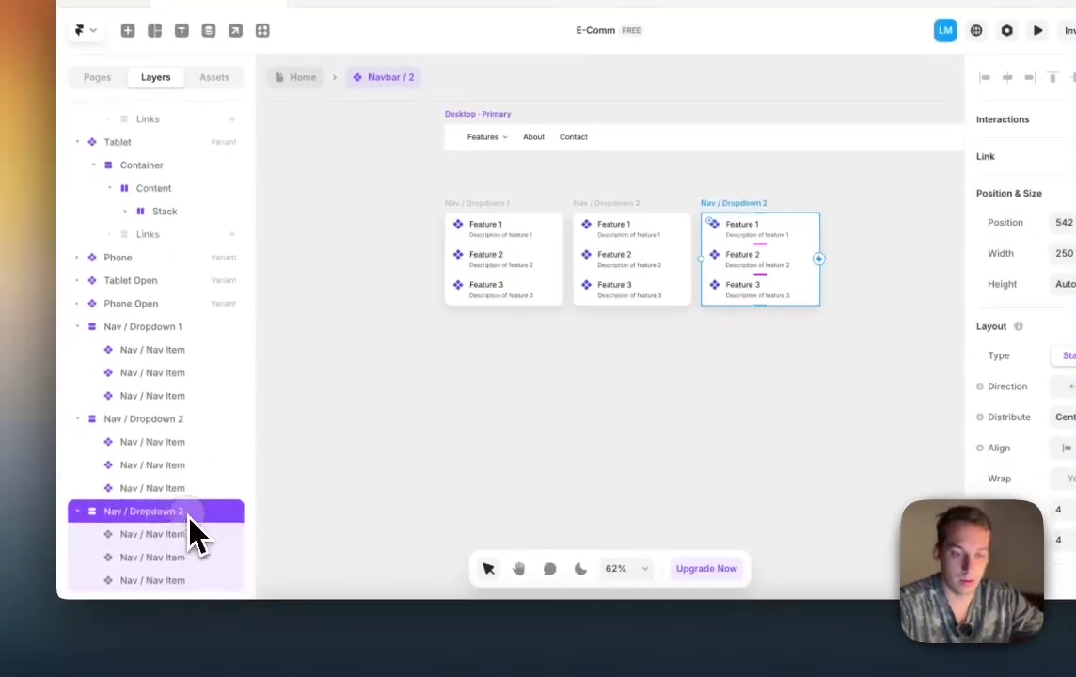
key(Return)
key(BackSpace)
text(3)
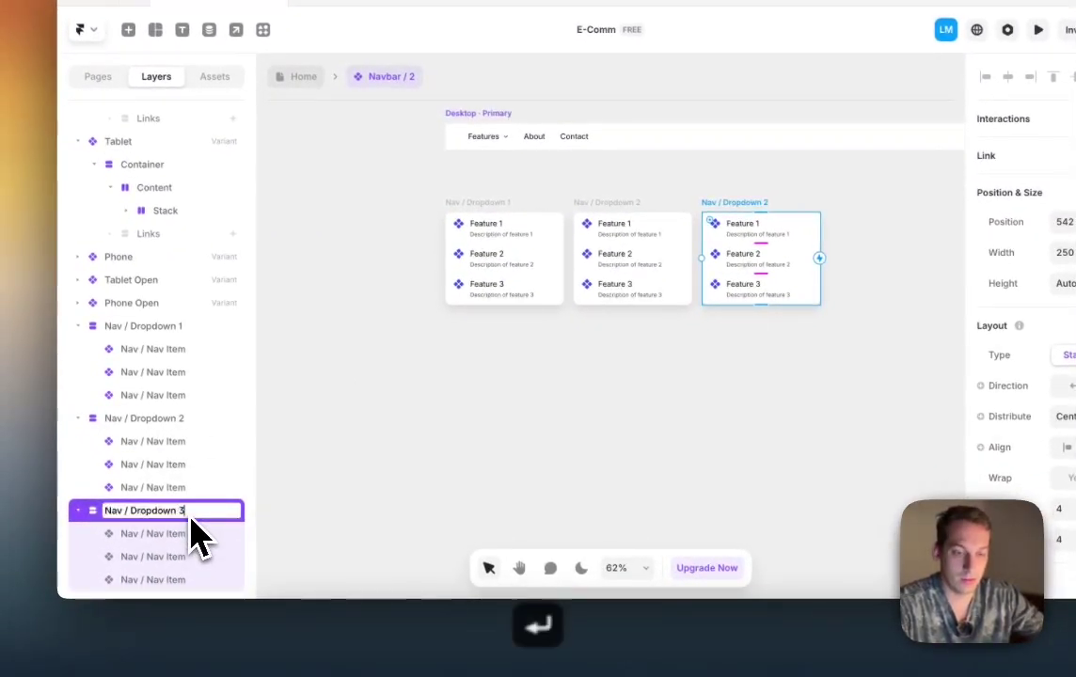
key(Return)
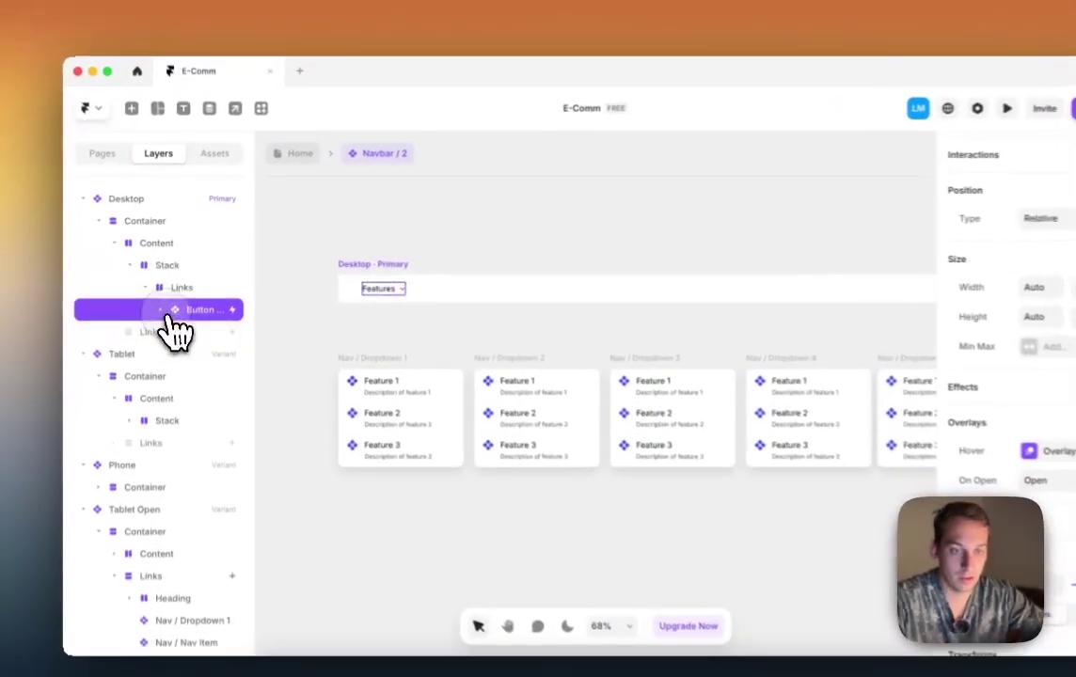
Step: Duplicate the Features link button five times within the Desktop variant's Links stack
click(196, 299)
key(super+d)
key(super+d)
key(super+d)
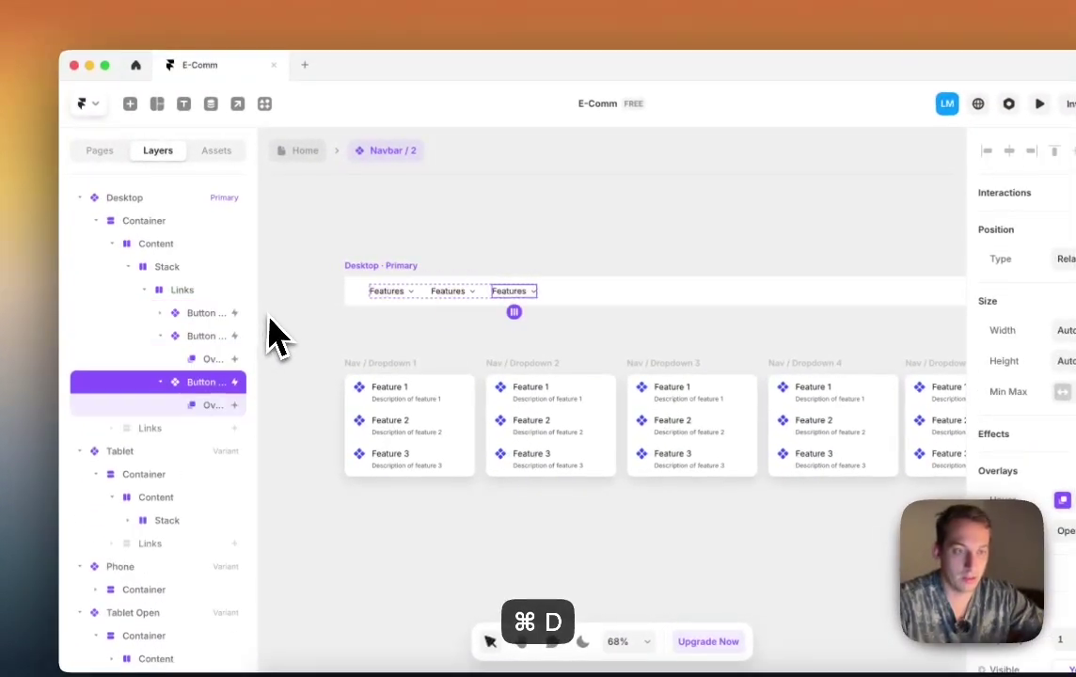
key(super+d)
key(super+d)
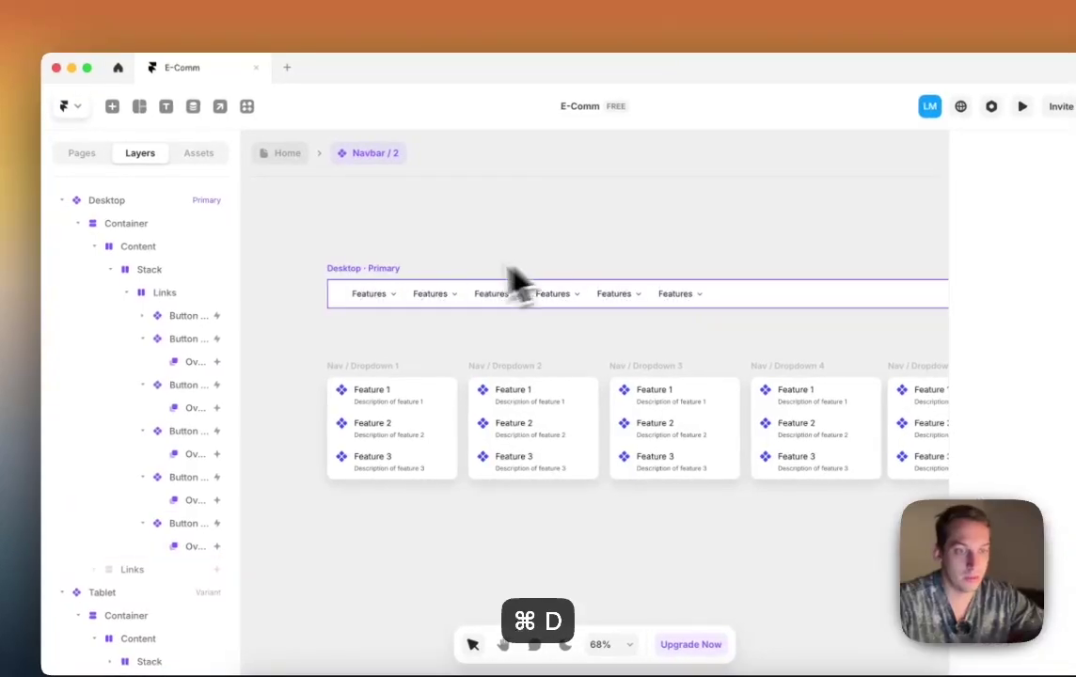
Step: Examine the second Features link's hover overlay, including its position settings, Appear effect and styles
click(404, 295)
click(426, 298)
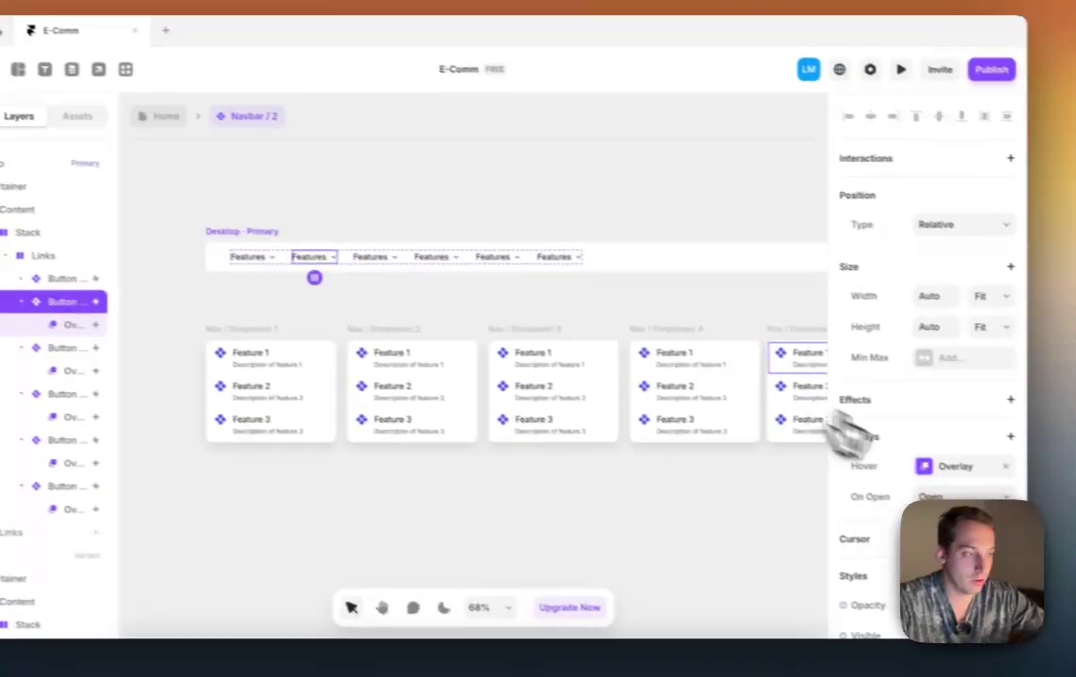
click(1054, 504)
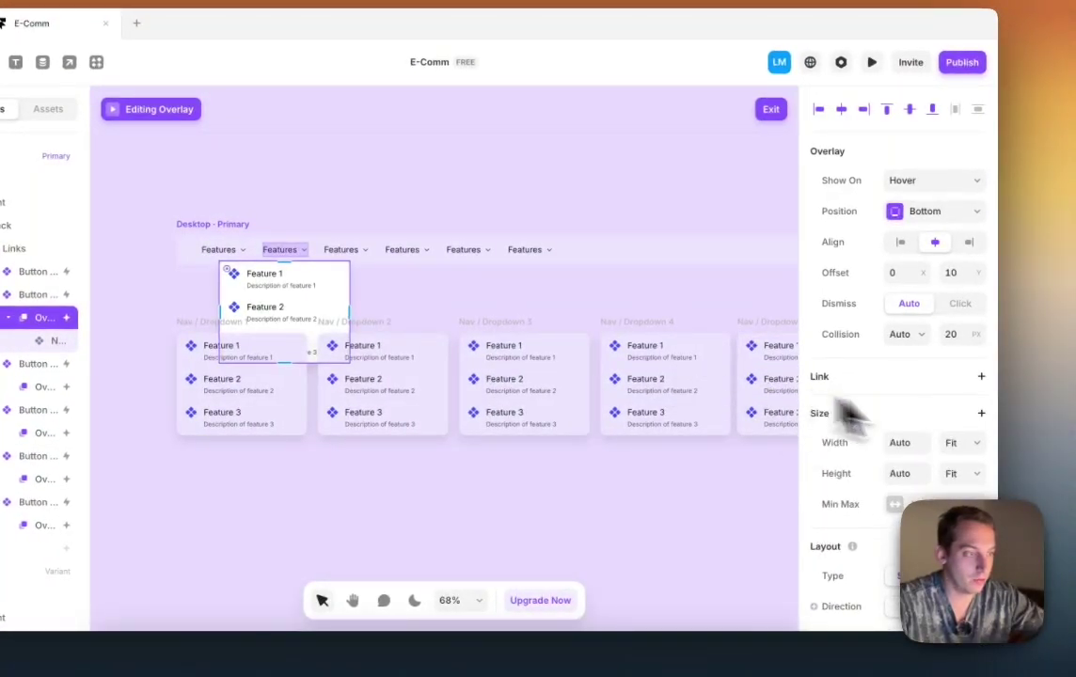
scroll(937, 433, down, 10)
click(895, 358)
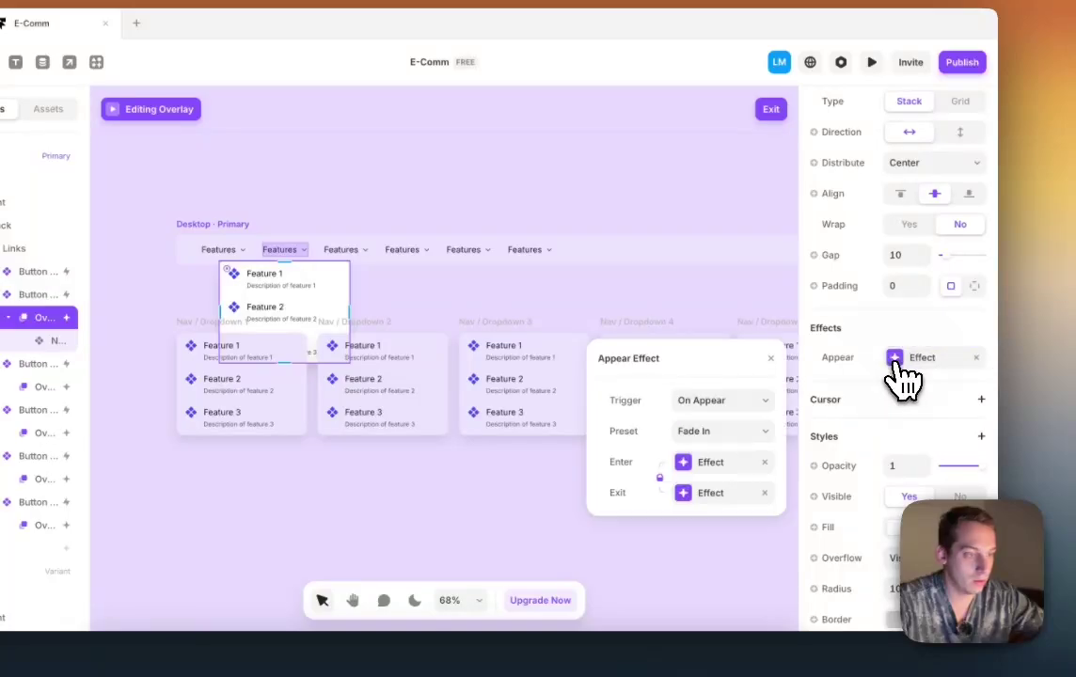
click(760, 414)
click(710, 377)
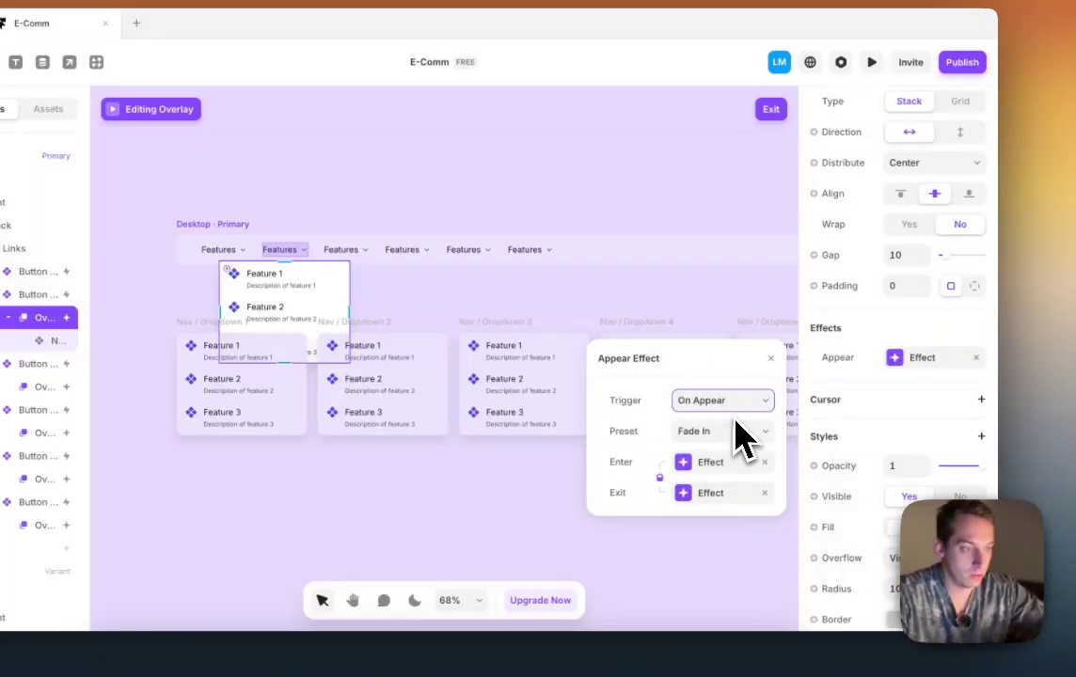
click(712, 463)
key(Escape)
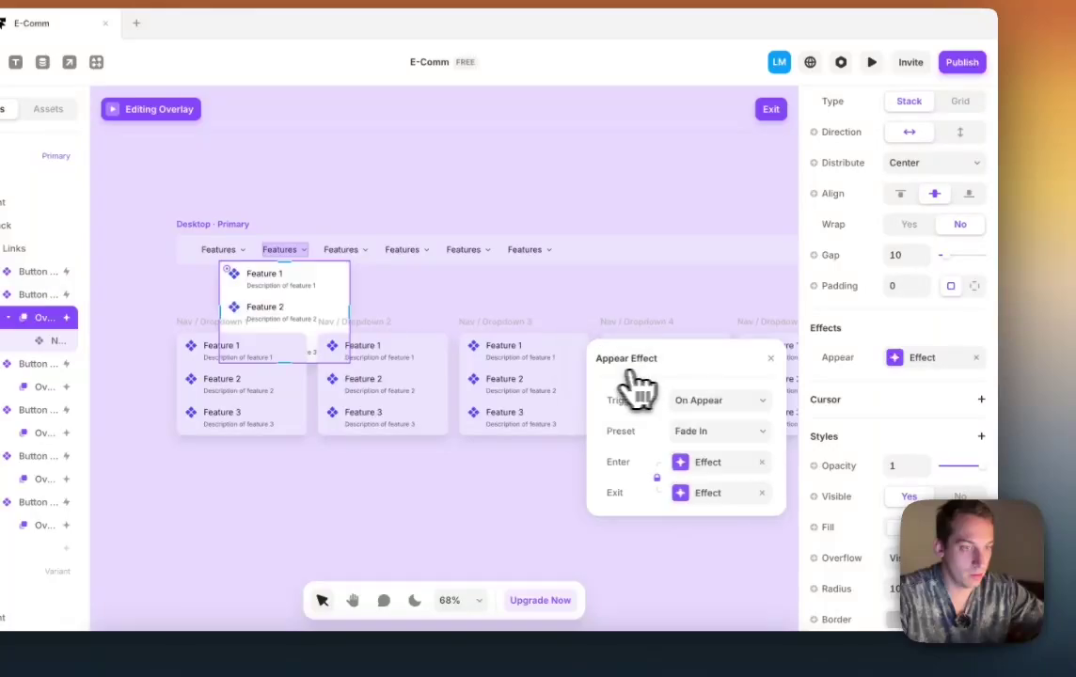
click(764, 360)
scroll(880, 461, down, 5)
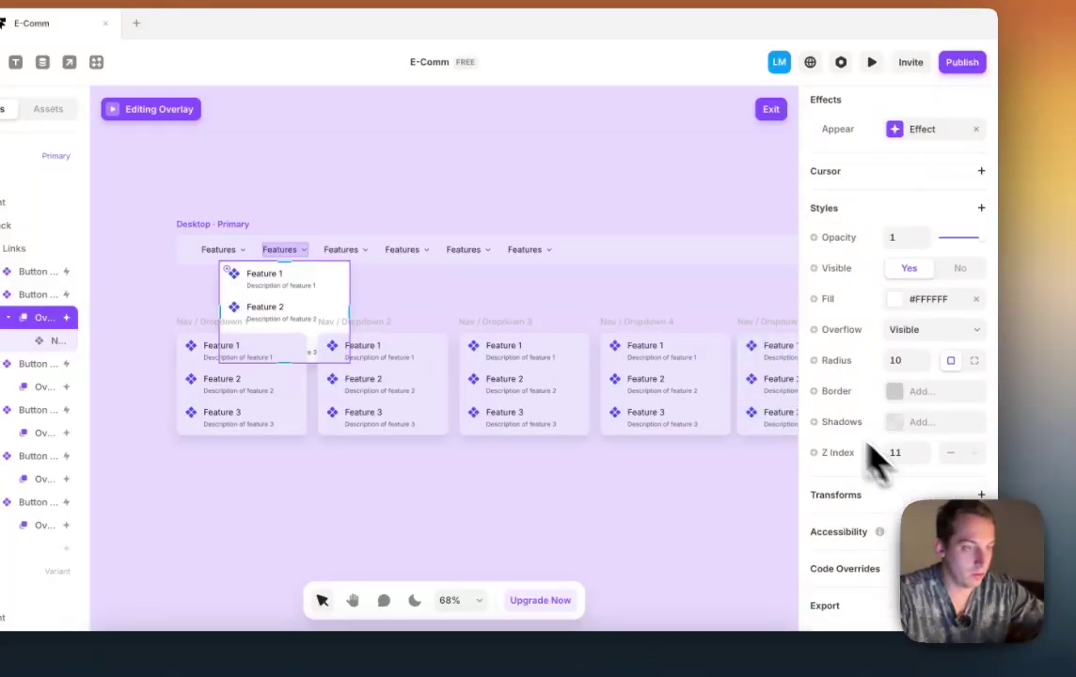
click(362, 285)
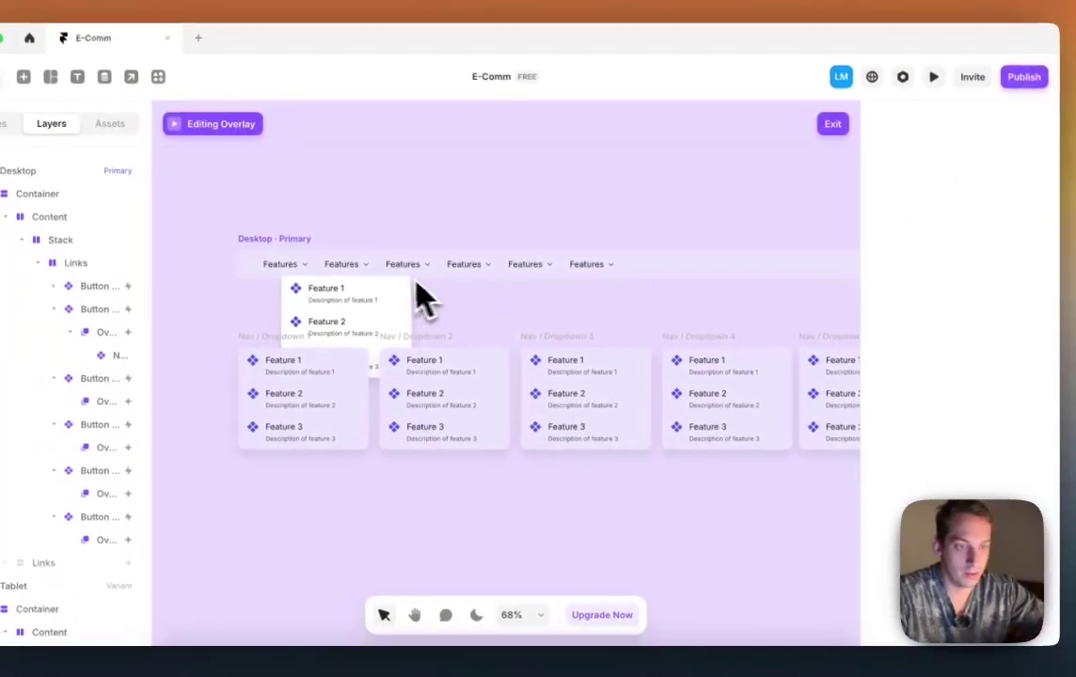
key(Escape)
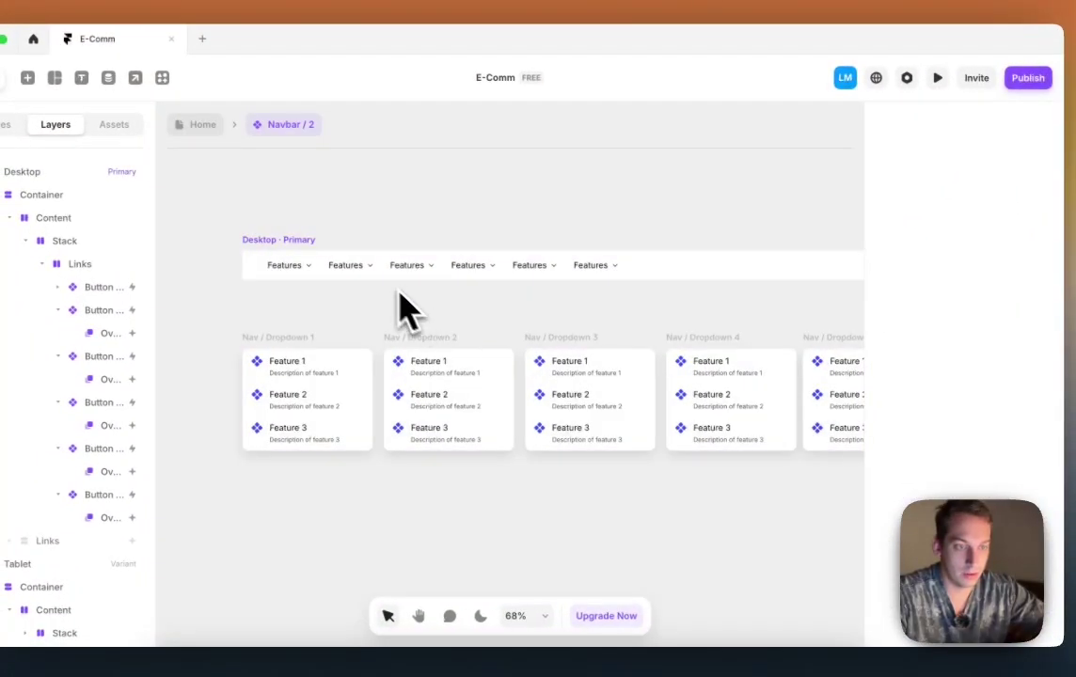
click(367, 270)
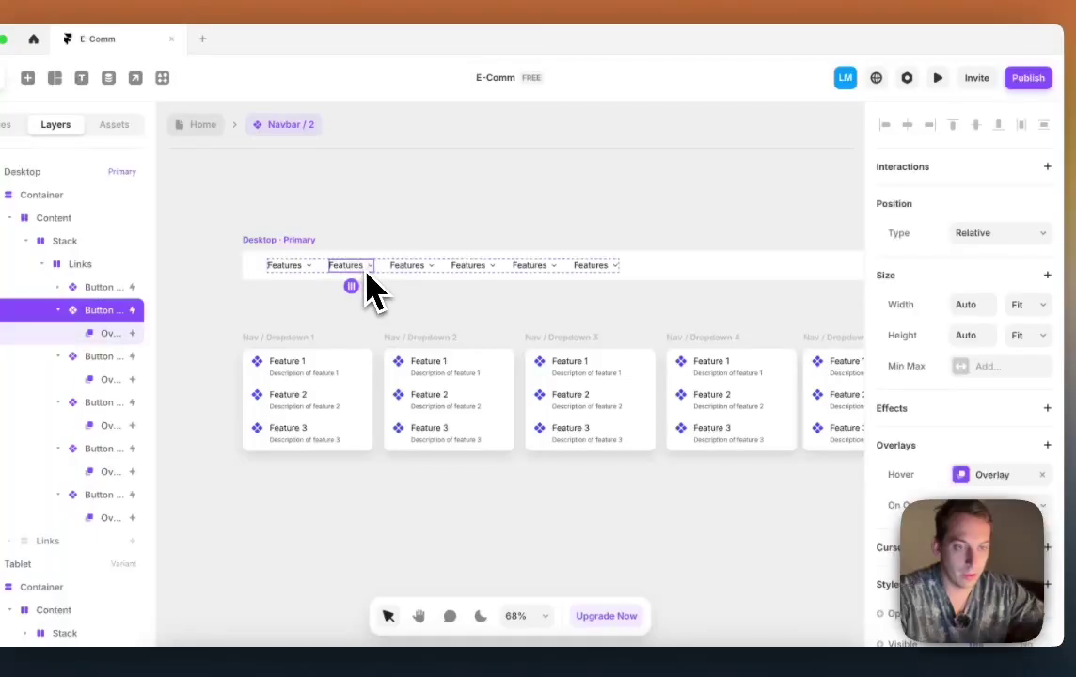
scroll(899, 442, down, 5)
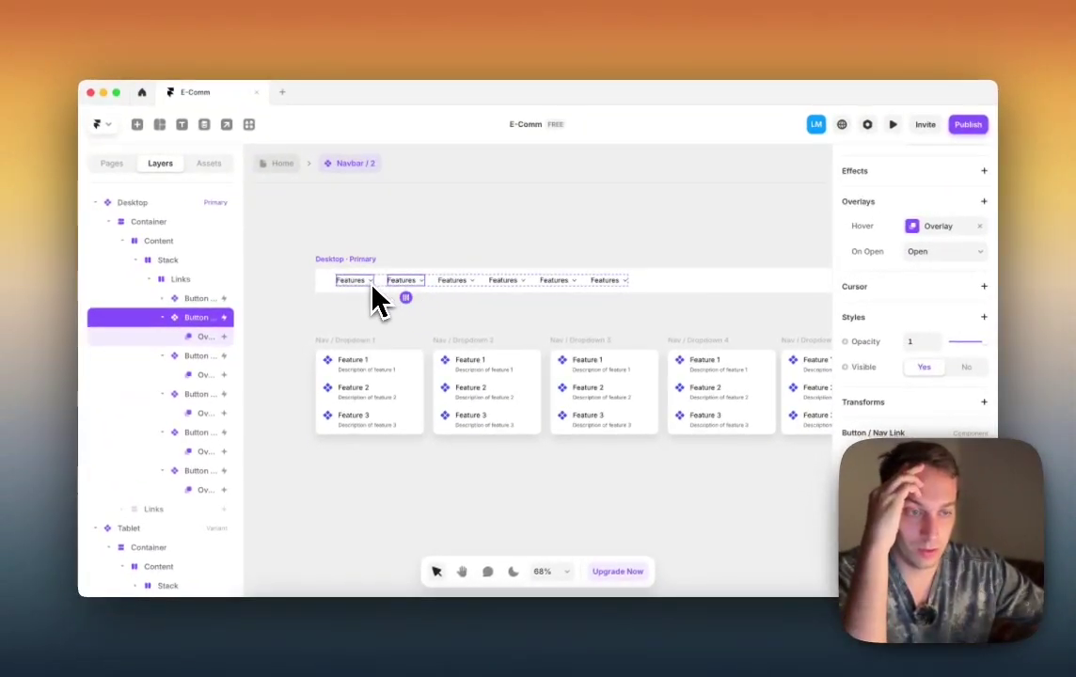
Step: Examine the loose Nav / Dropdown 2 frame and the dropdown nested inside the first Features link's hover overlay
click(461, 386)
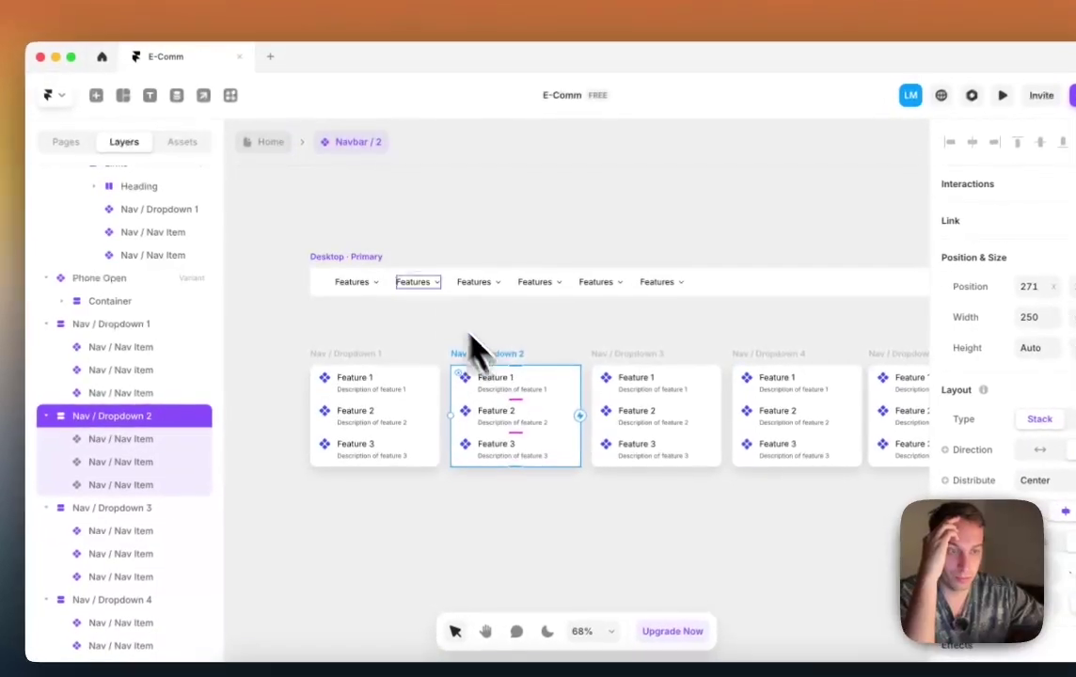
click(400, 352)
click(481, 376)
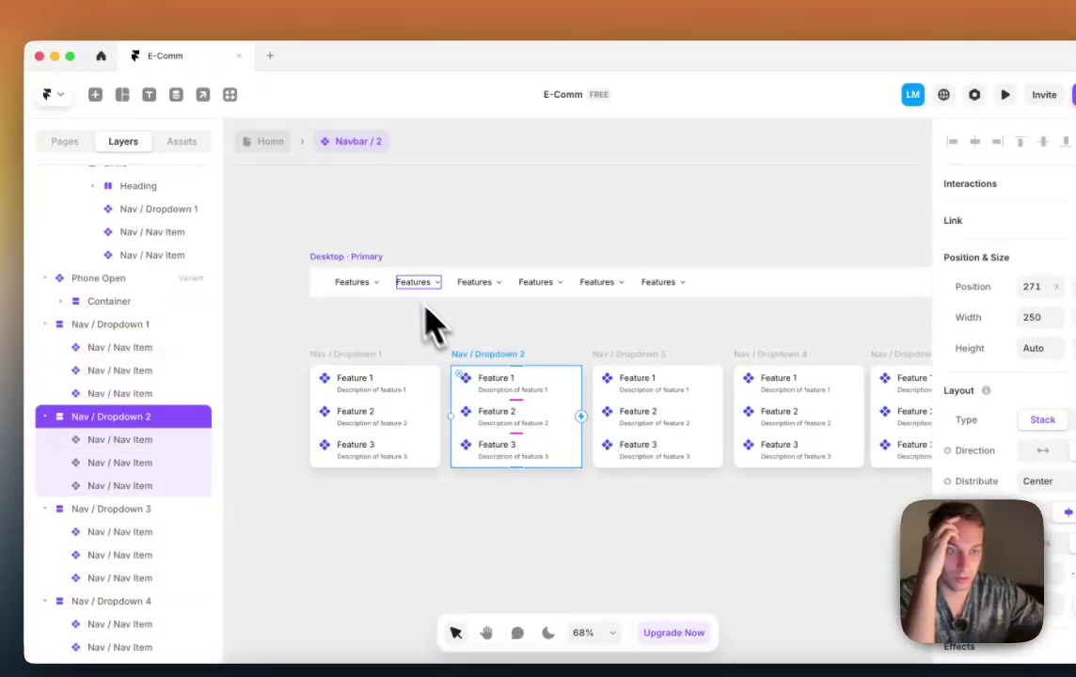
click(371, 286)
scroll(1043, 360, down, 10)
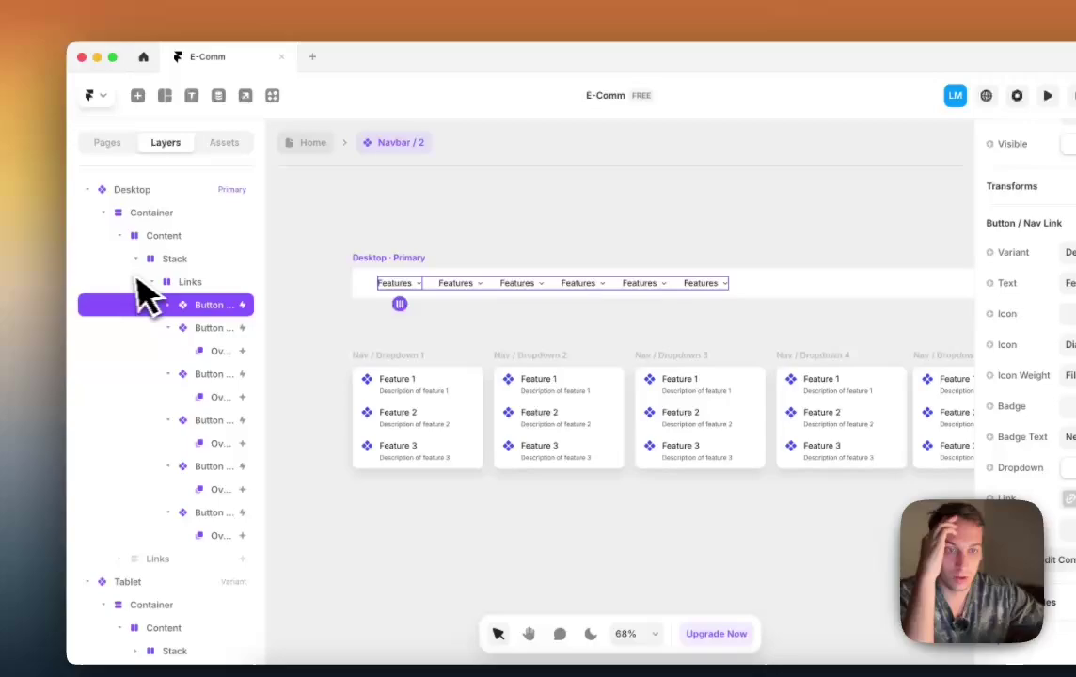
click(169, 305)
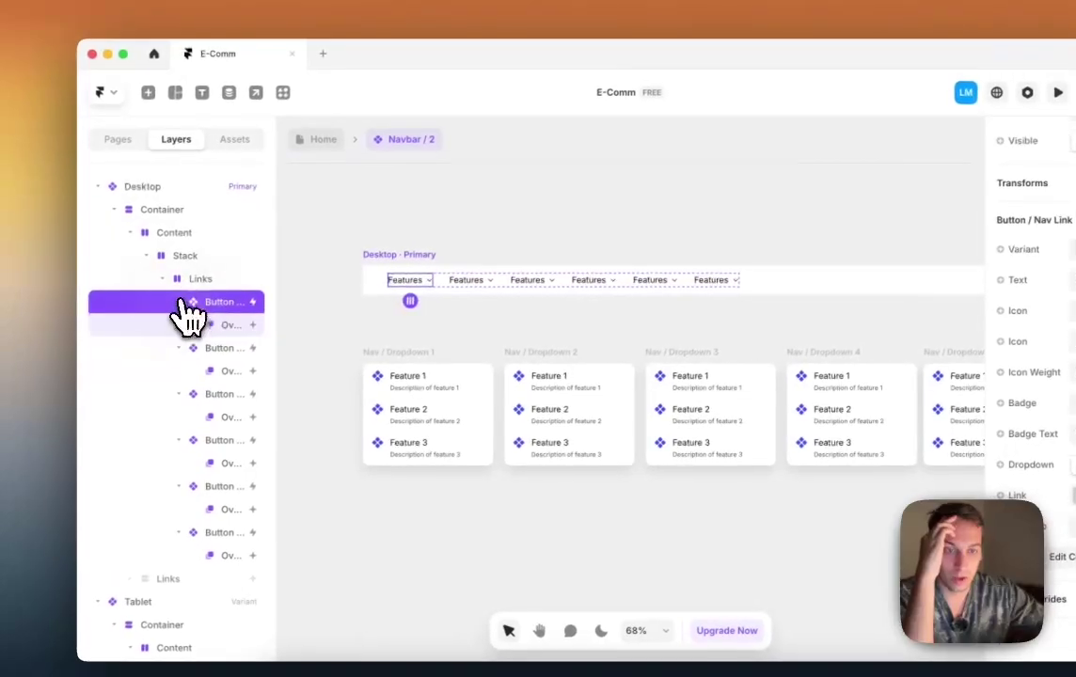
click(205, 328)
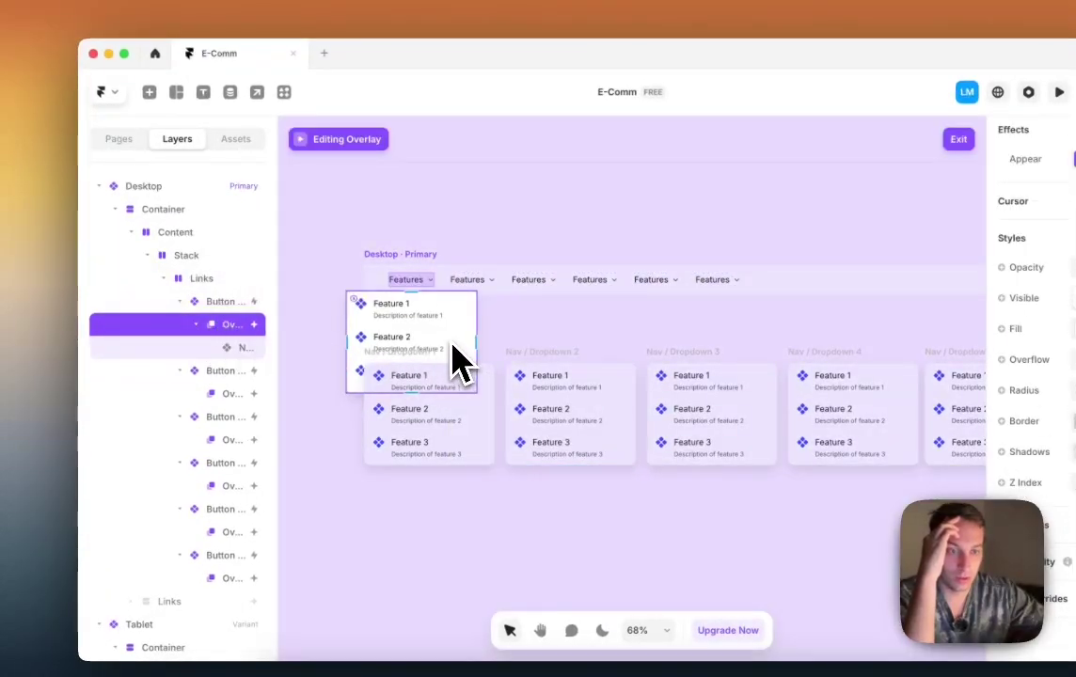
click(241, 347)
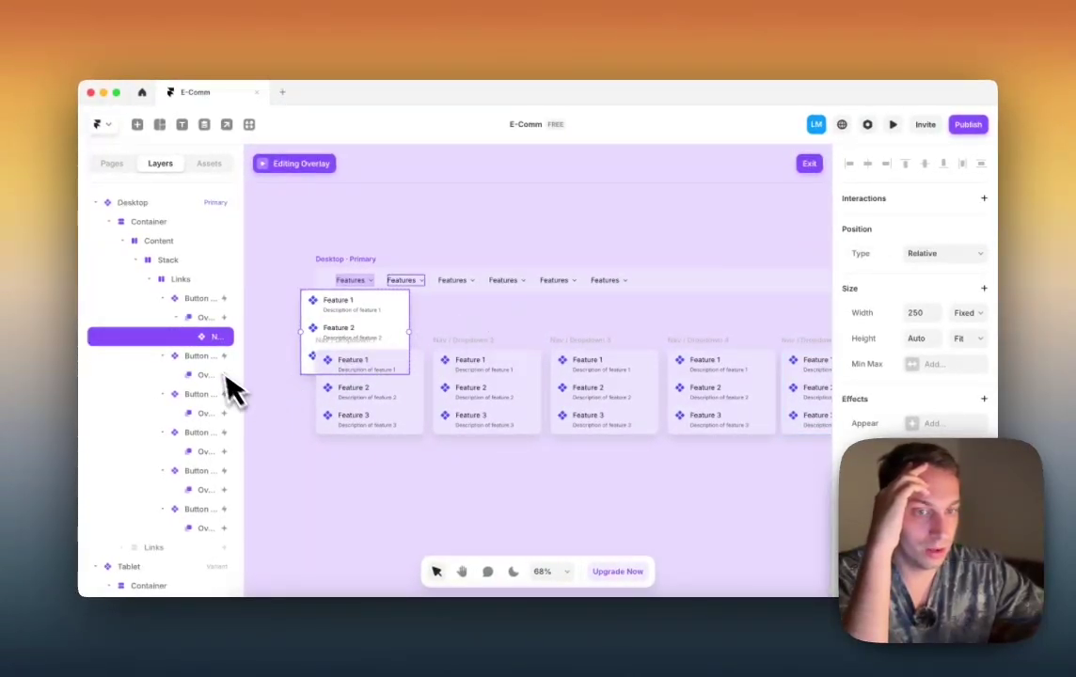
Step: Widen the layer list and check which project Nav components can replace the dropdown in the second Features link's overlay
drag(243, 346, 494, 330)
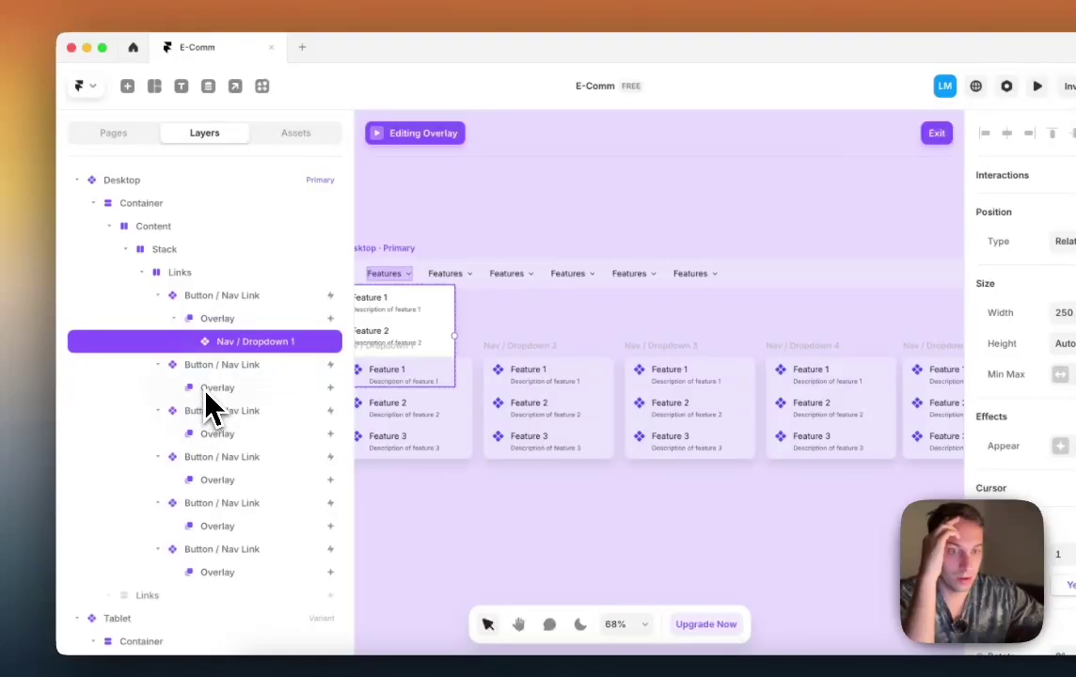
drag(206, 394, 275, 396)
click(287, 394)
right_click(284, 396)
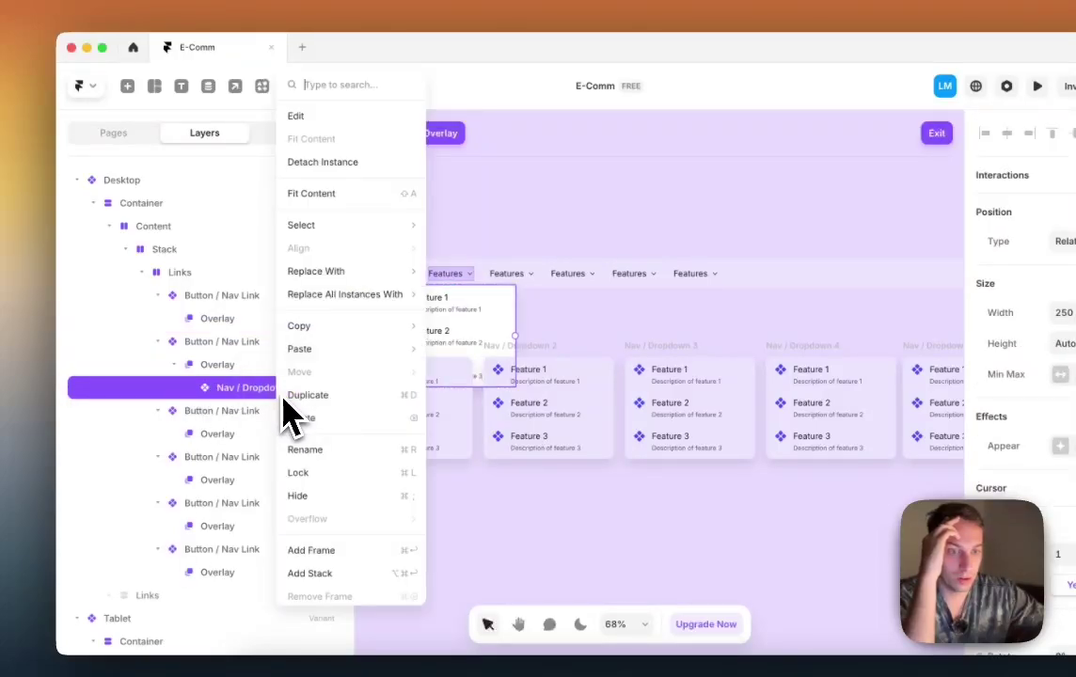
mouse_move(346, 271)
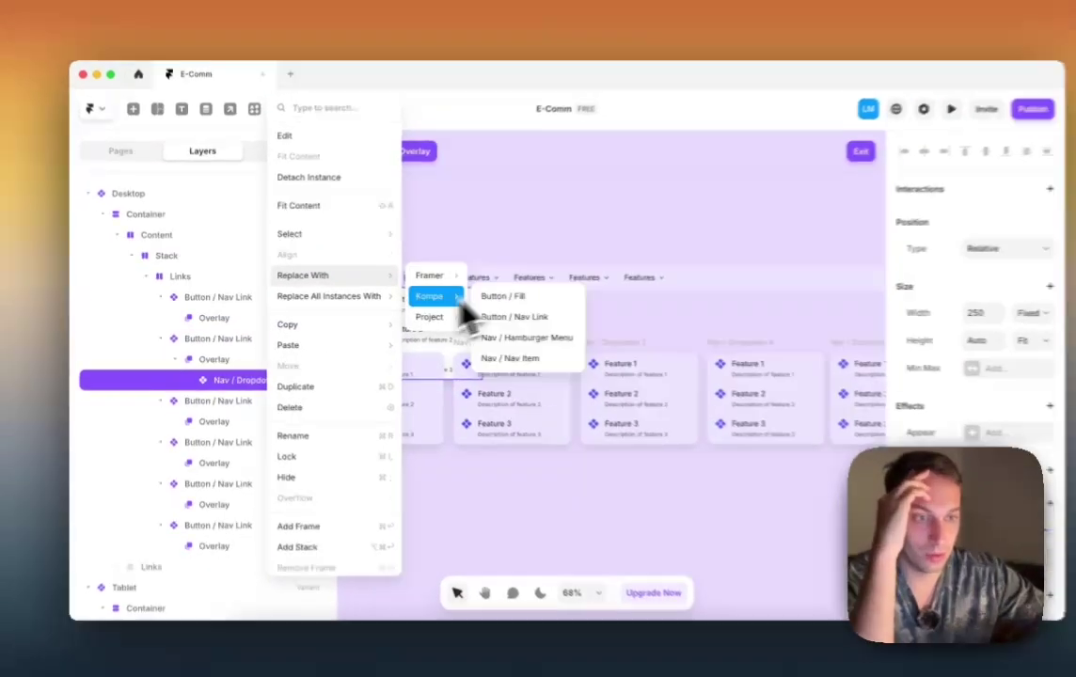
mouse_move(459, 318)
mouse_move(537, 351)
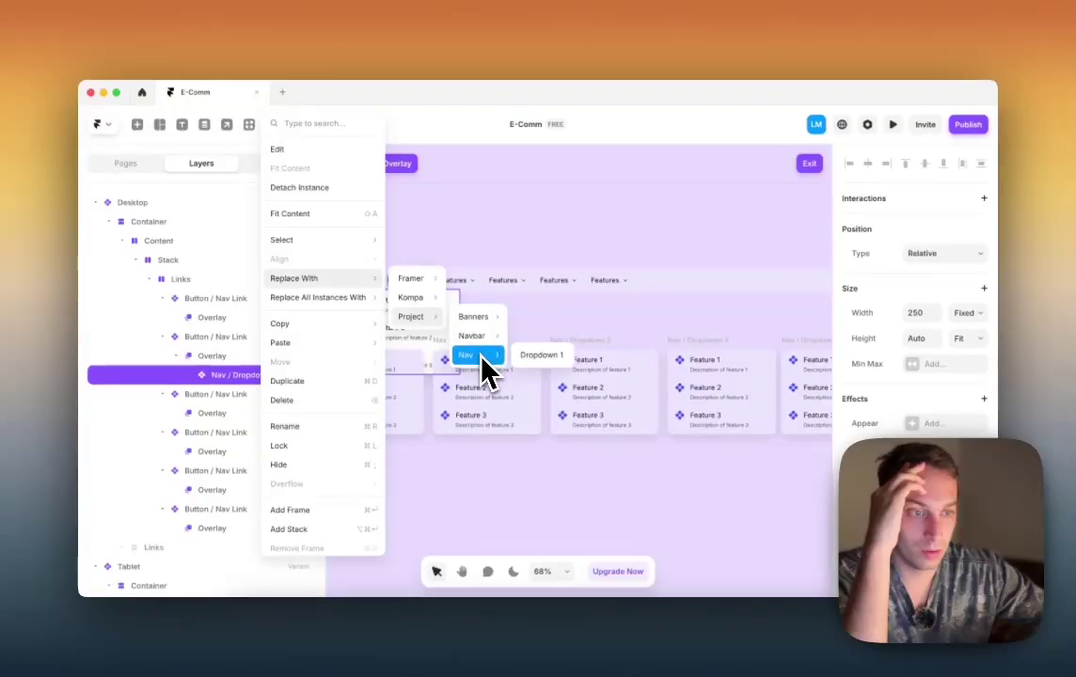
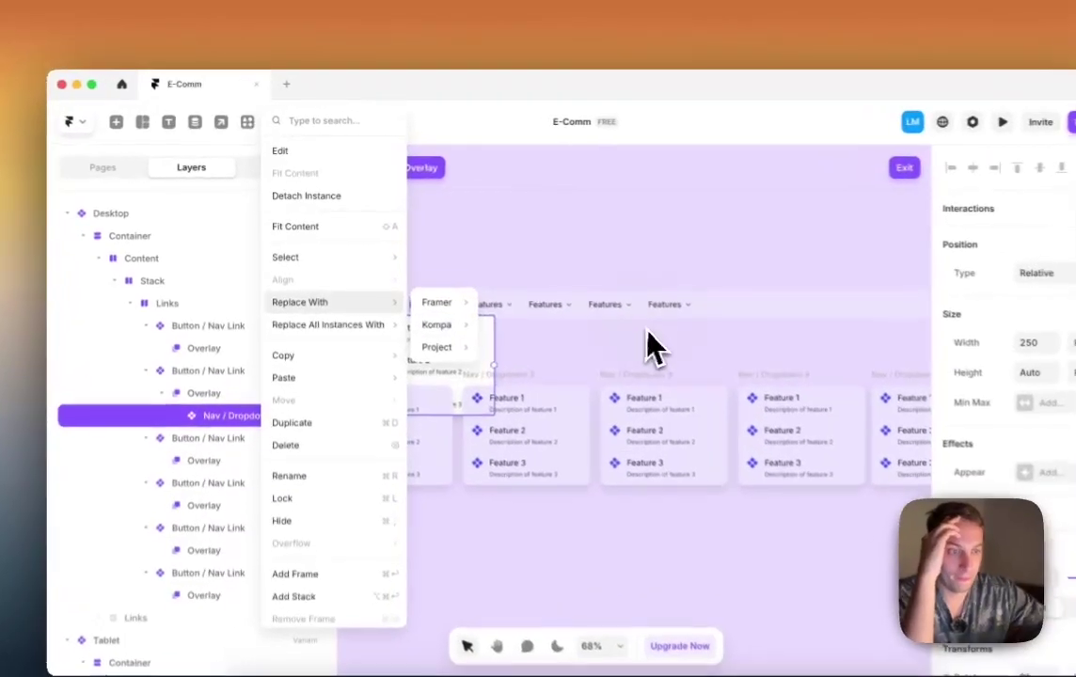
click(649, 353)
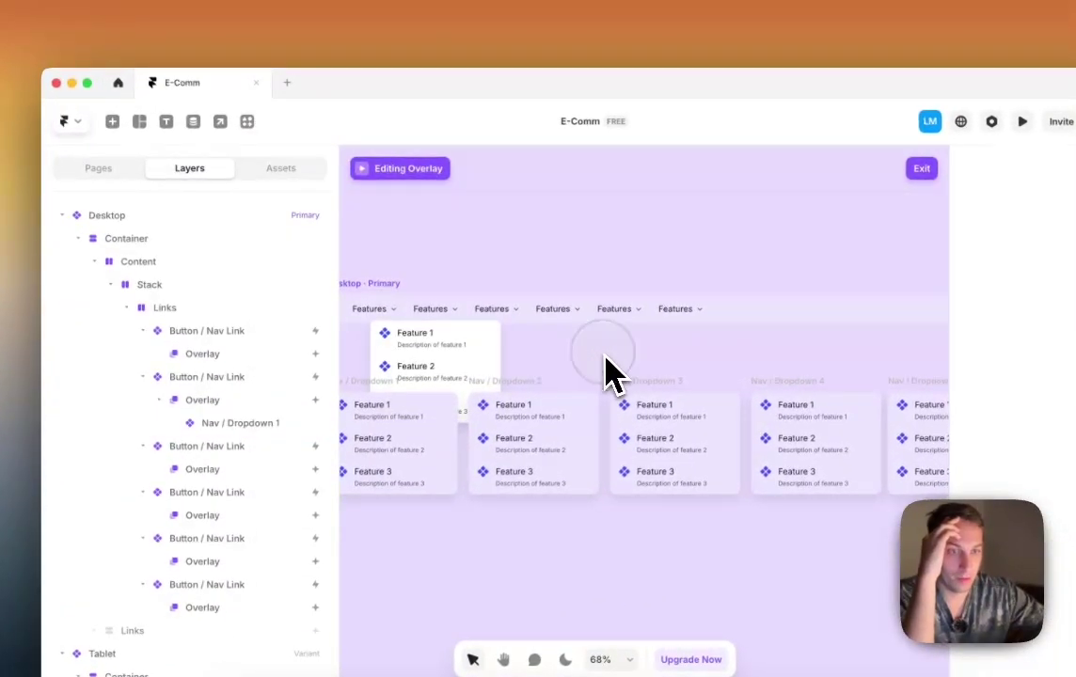
key(Escape)
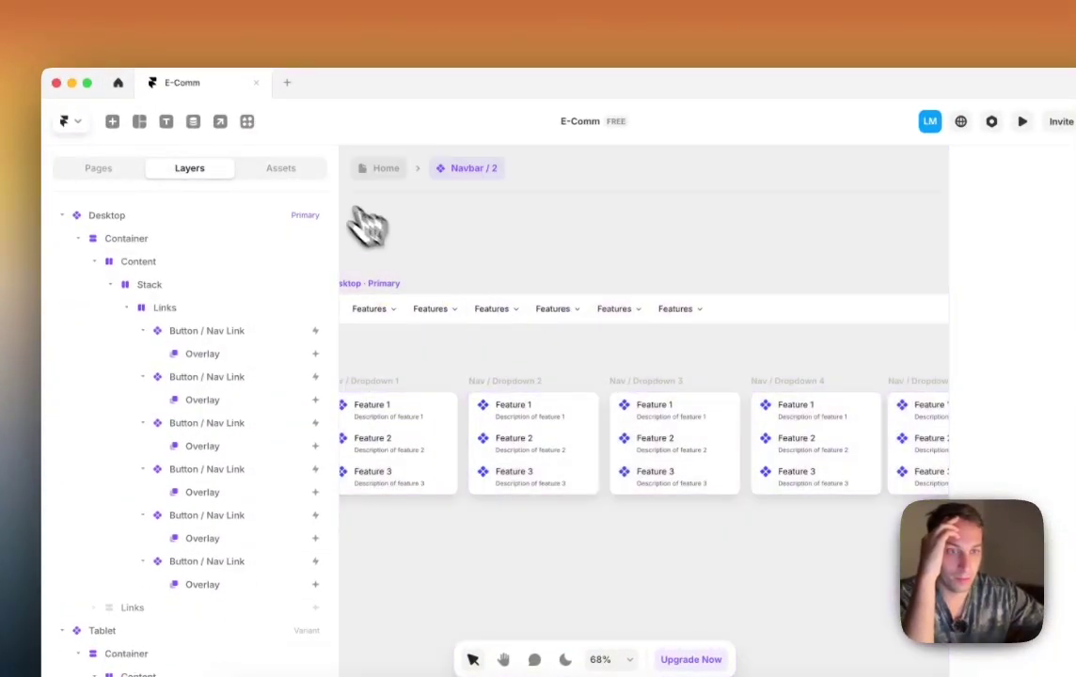
Step: Duplicate the Nav / Dropdown 1 component in the project's assets
click(297, 170)
click(164, 337)
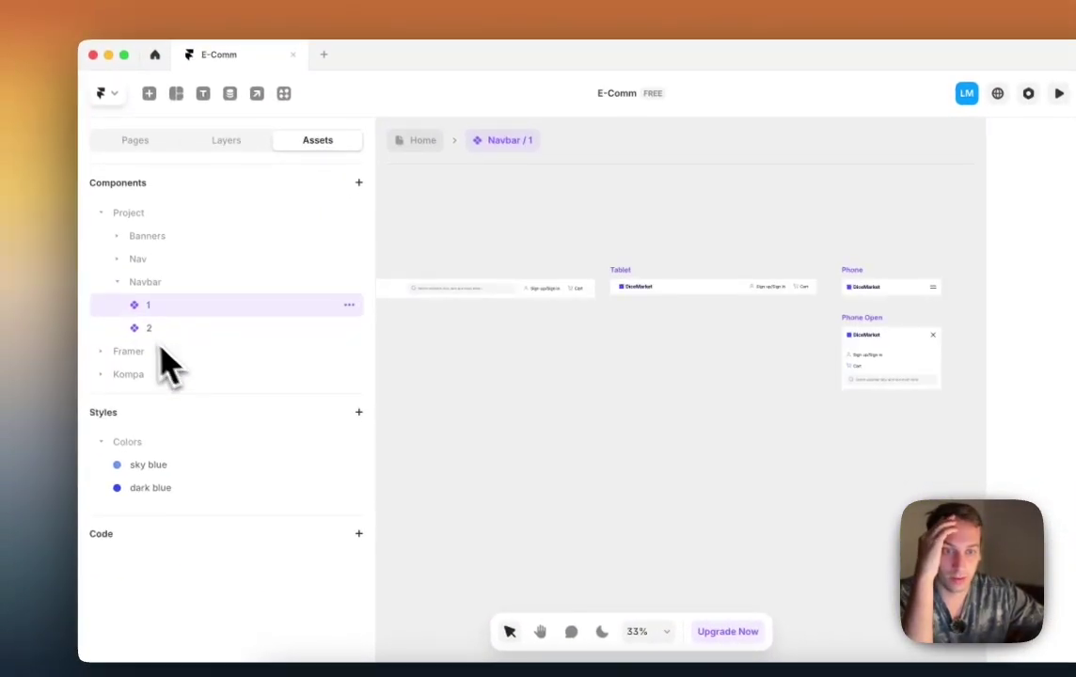
click(118, 261)
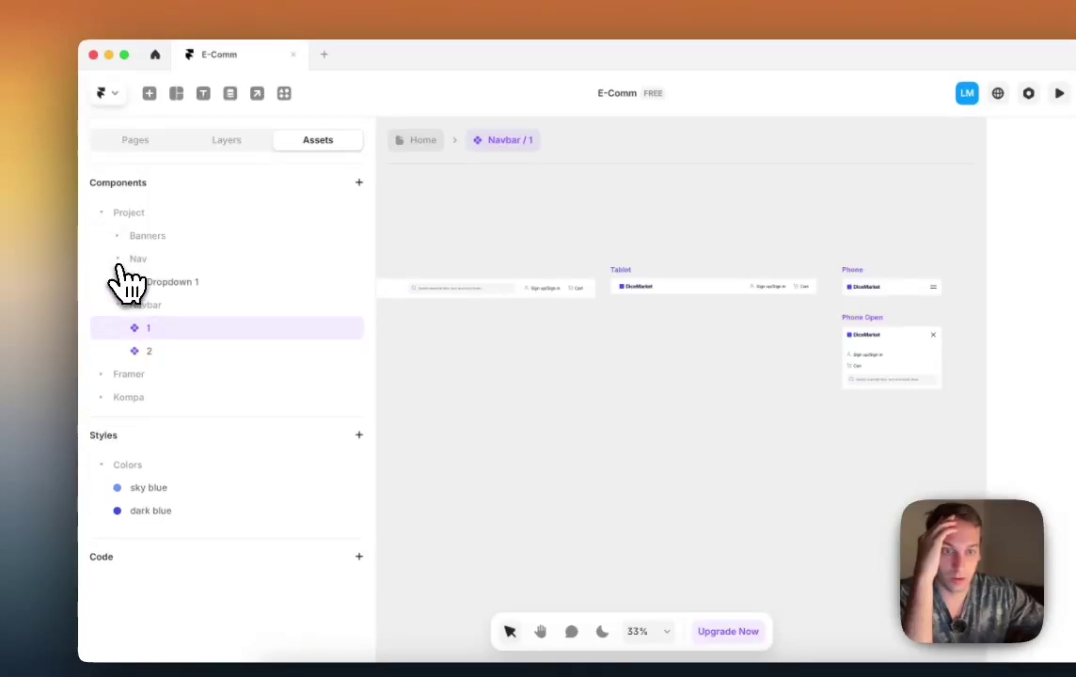
click(172, 284)
click(349, 282)
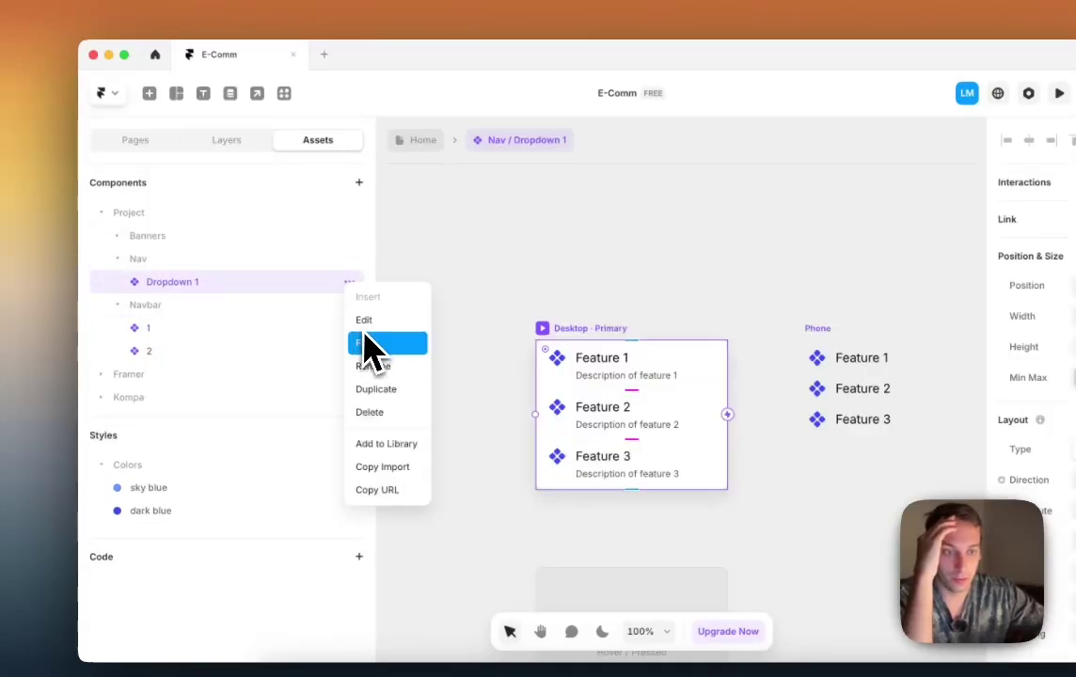
click(375, 389)
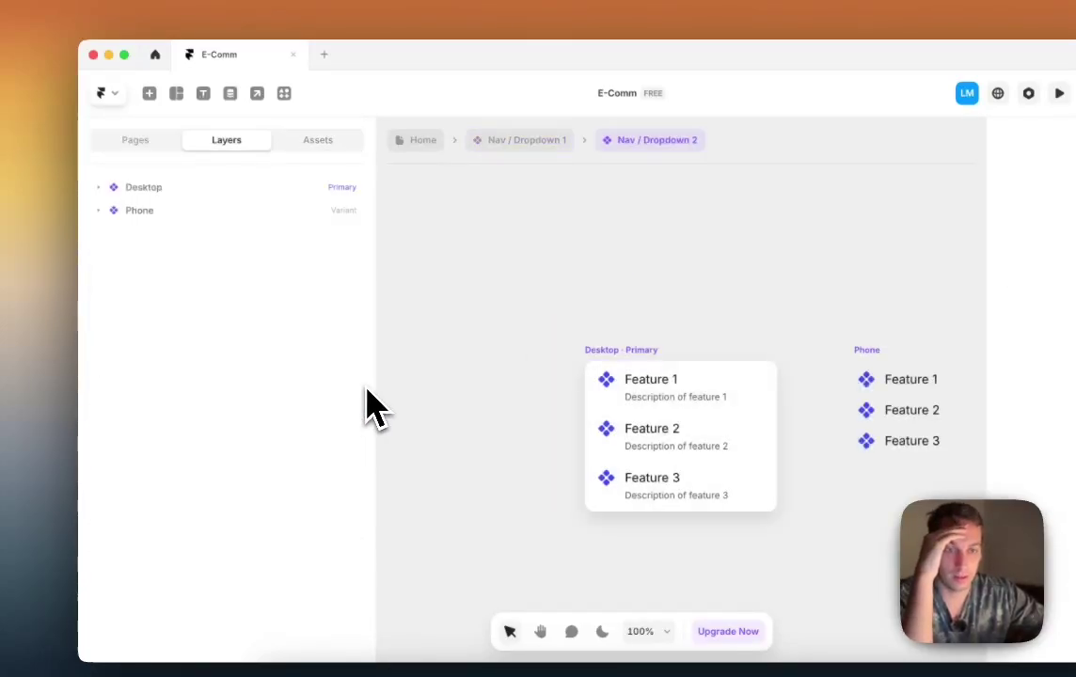
Step: Duplicate the Nav / Dropdown 2 component and the Nav / Dropdown 3 component in the project's assets
click(318, 140)
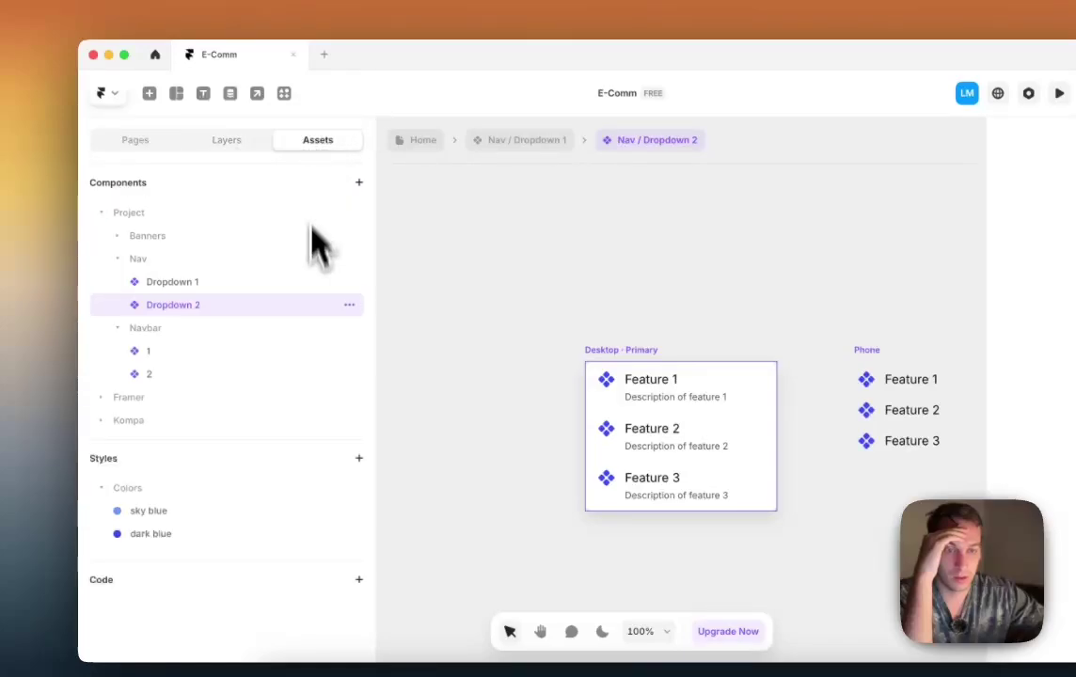
click(347, 307)
click(386, 408)
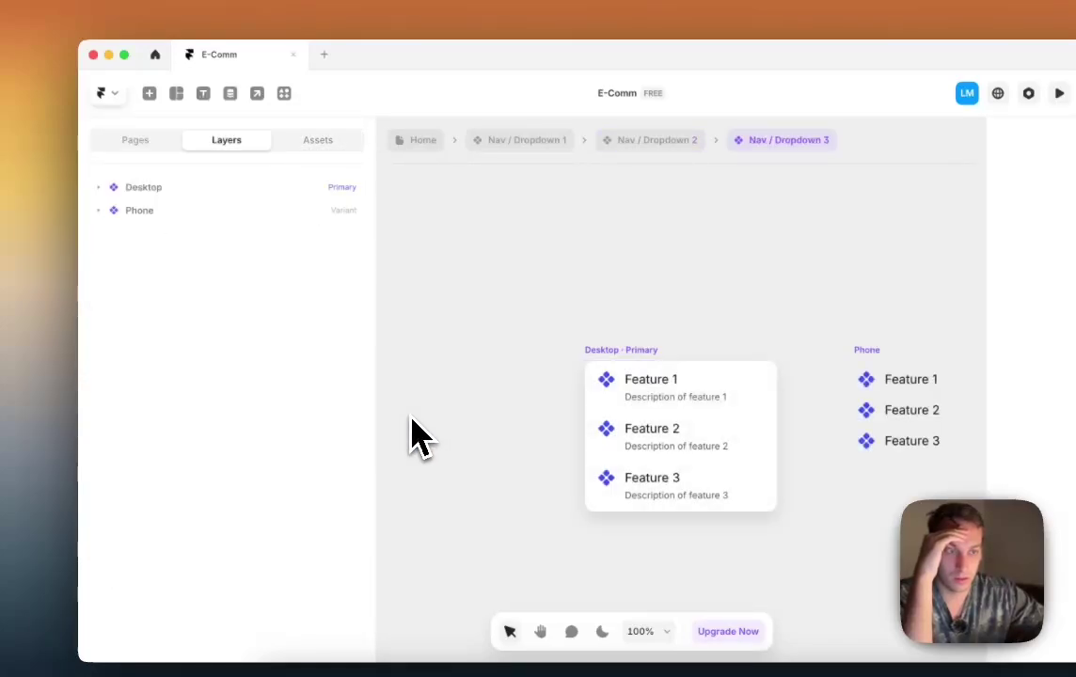
click(318, 140)
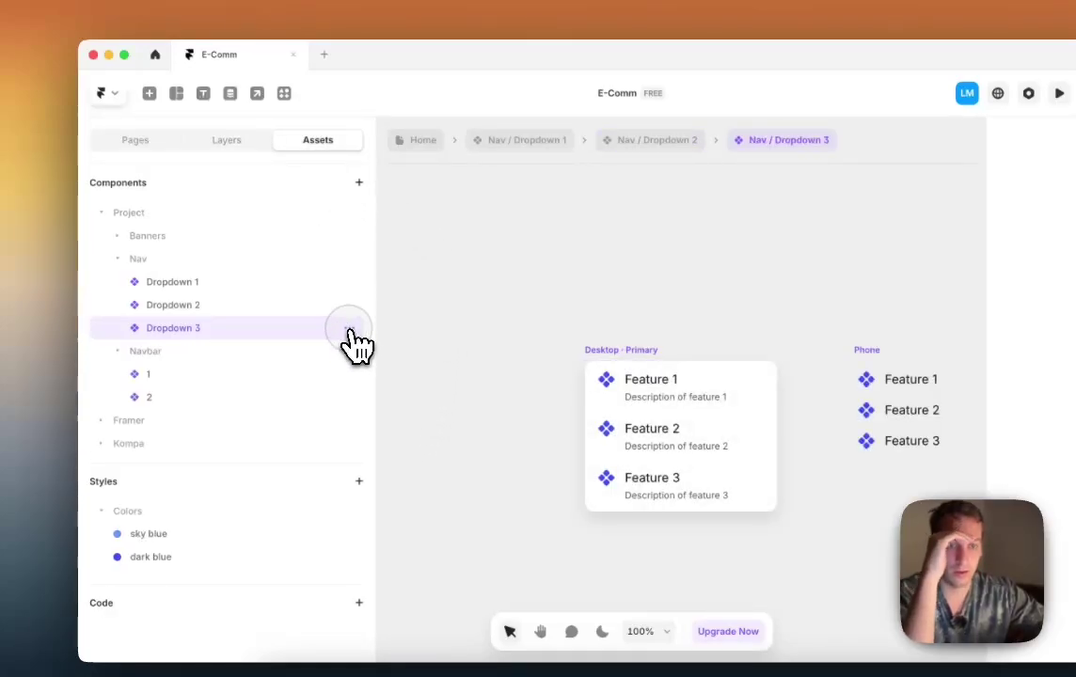
click(349, 329)
click(389, 440)
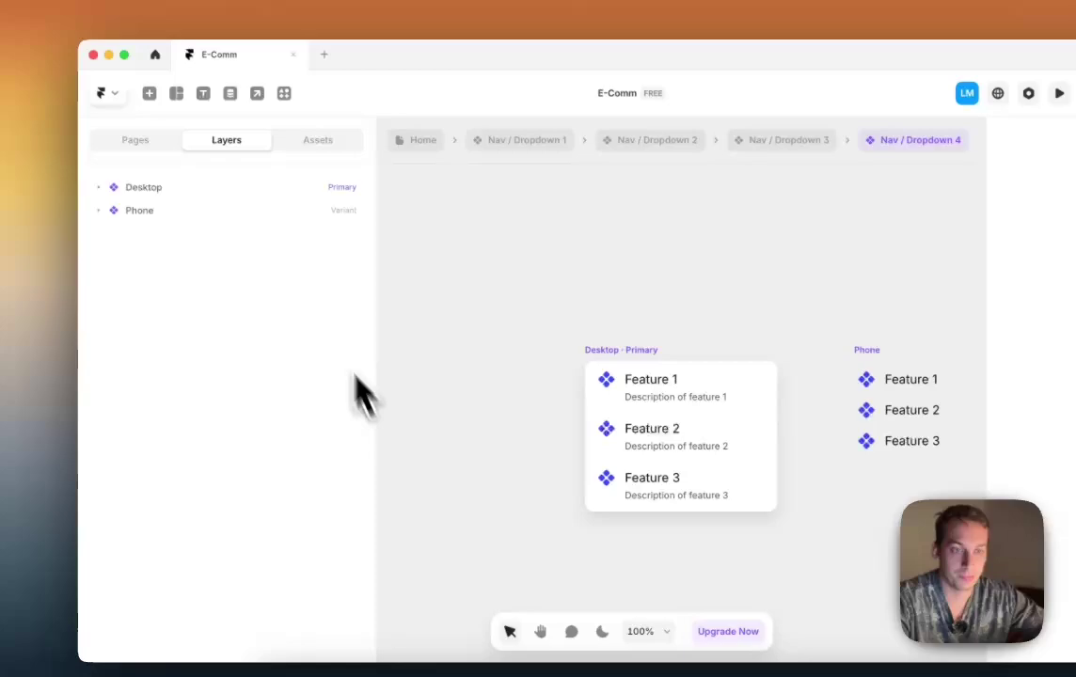
Step: Duplicate the Nav / Dropdown 4 component and the Nav / Dropdown 5 component in the project's assets
click(320, 141)
click(349, 353)
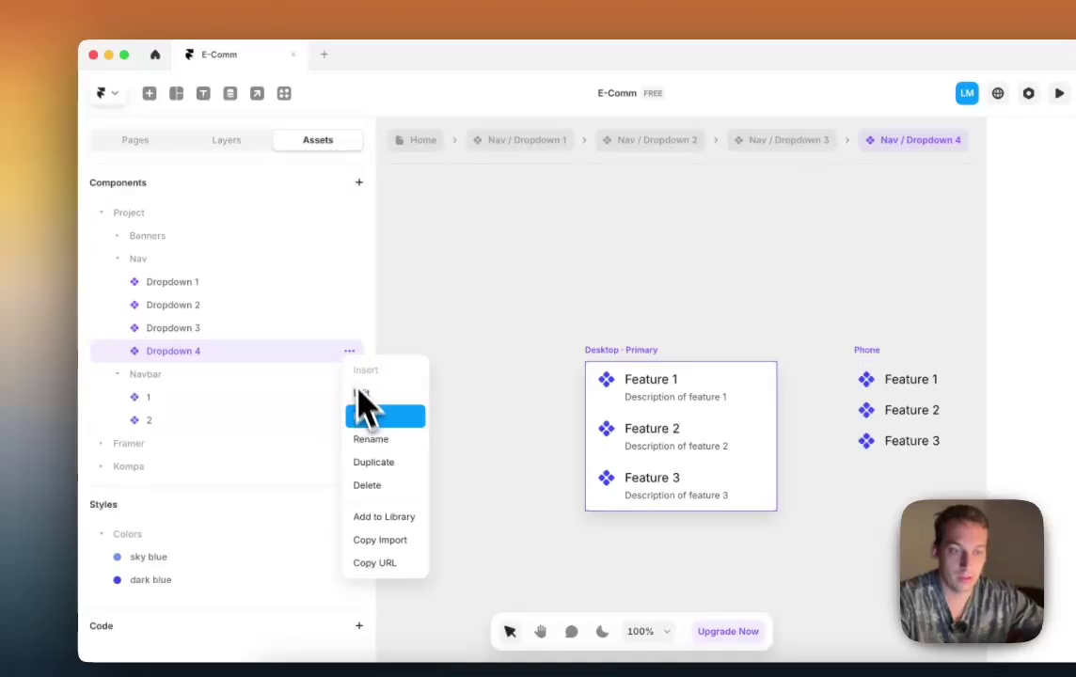
click(377, 468)
click(341, 150)
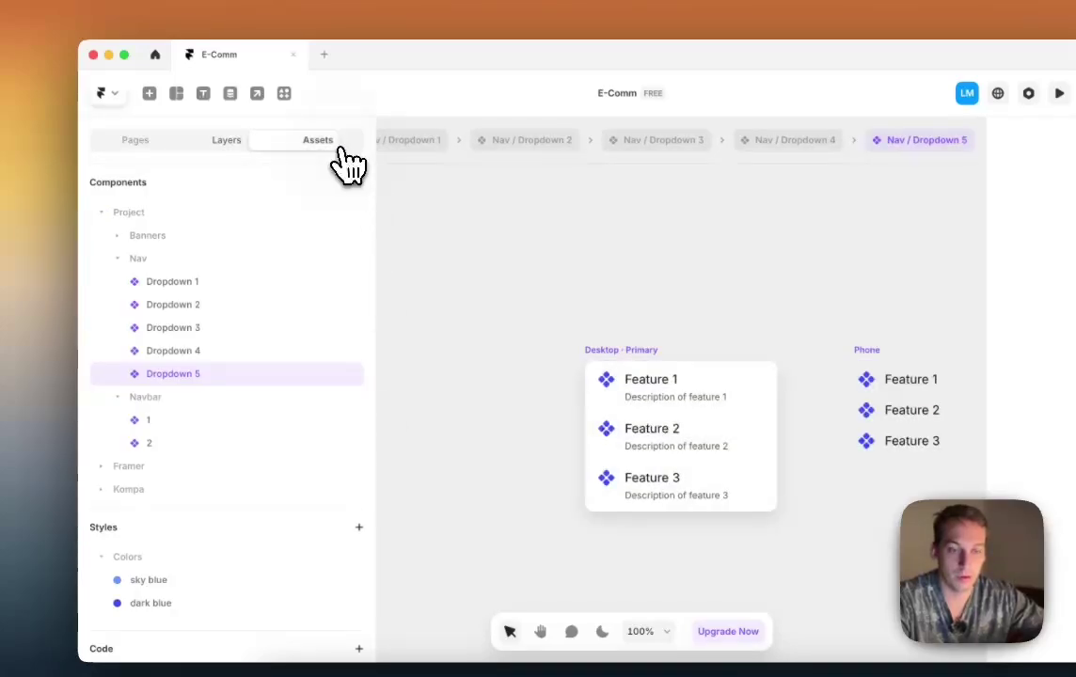
click(349, 374)
click(381, 482)
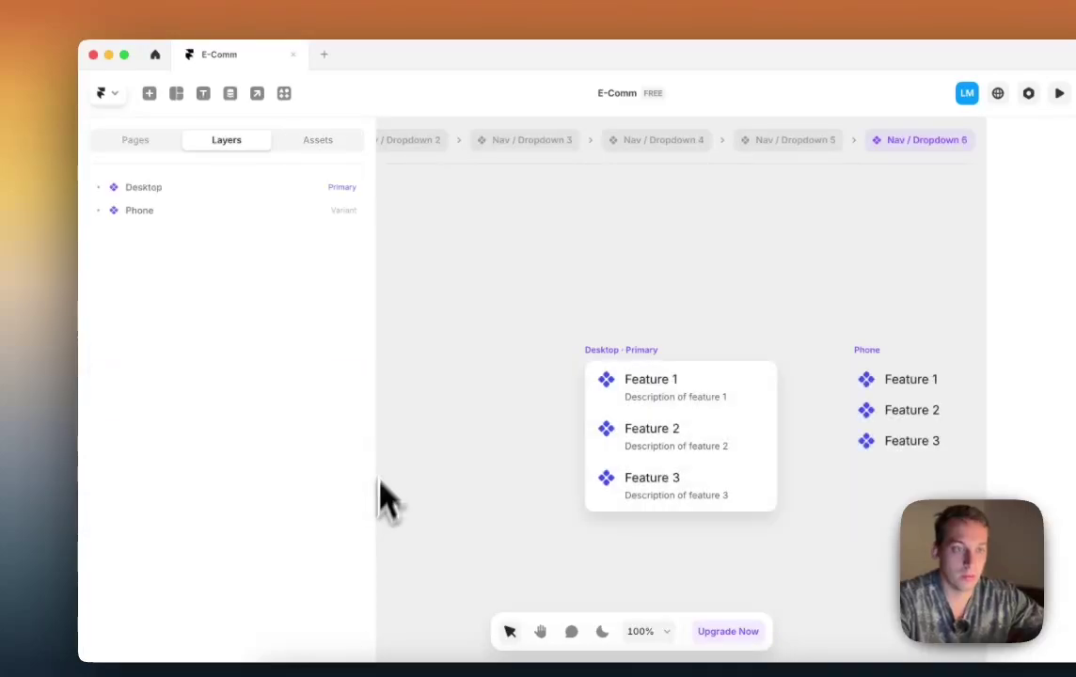
Step: Return to the Navbar / 2 component and delete the six loose Nav / Dropdown frames below its Desktop variant
click(428, 151)
scroll(524, 300, down, 5)
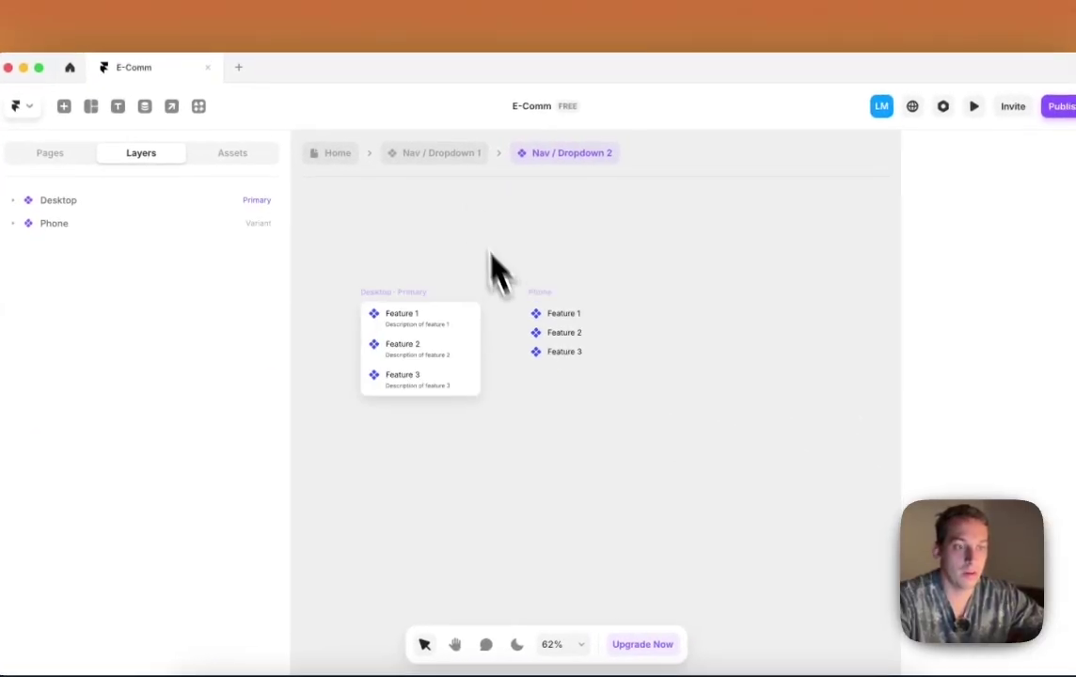
scroll(442, 189, down, 1)
click(431, 154)
scroll(410, 282, down, 6)
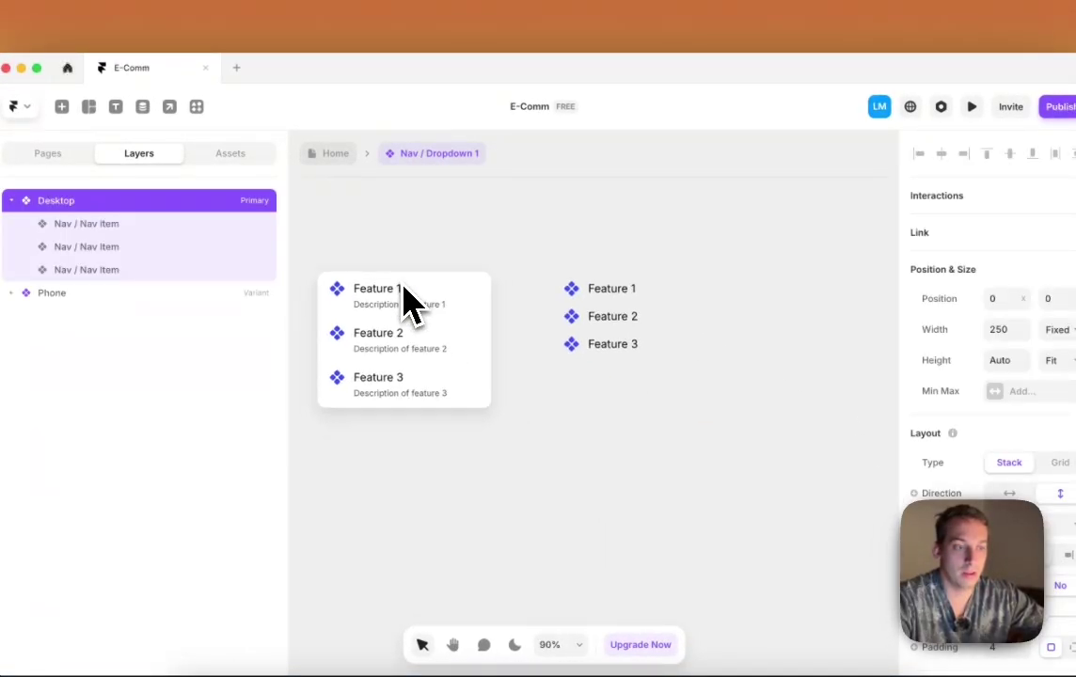
click(340, 158)
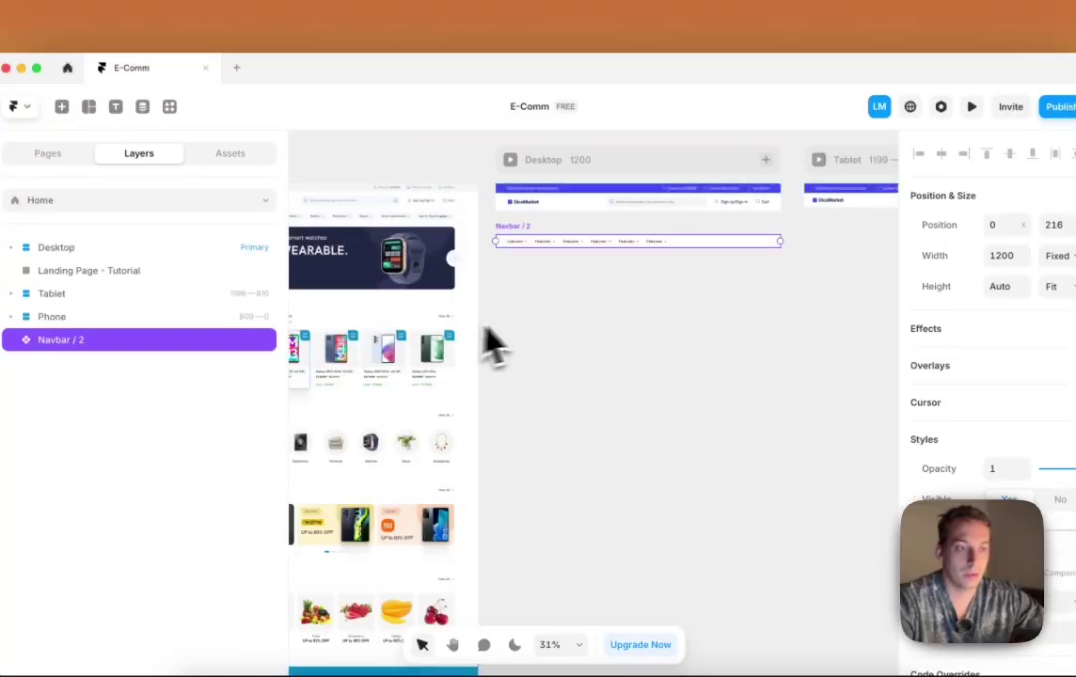
double_click(577, 252)
scroll(450, 391, down, 8)
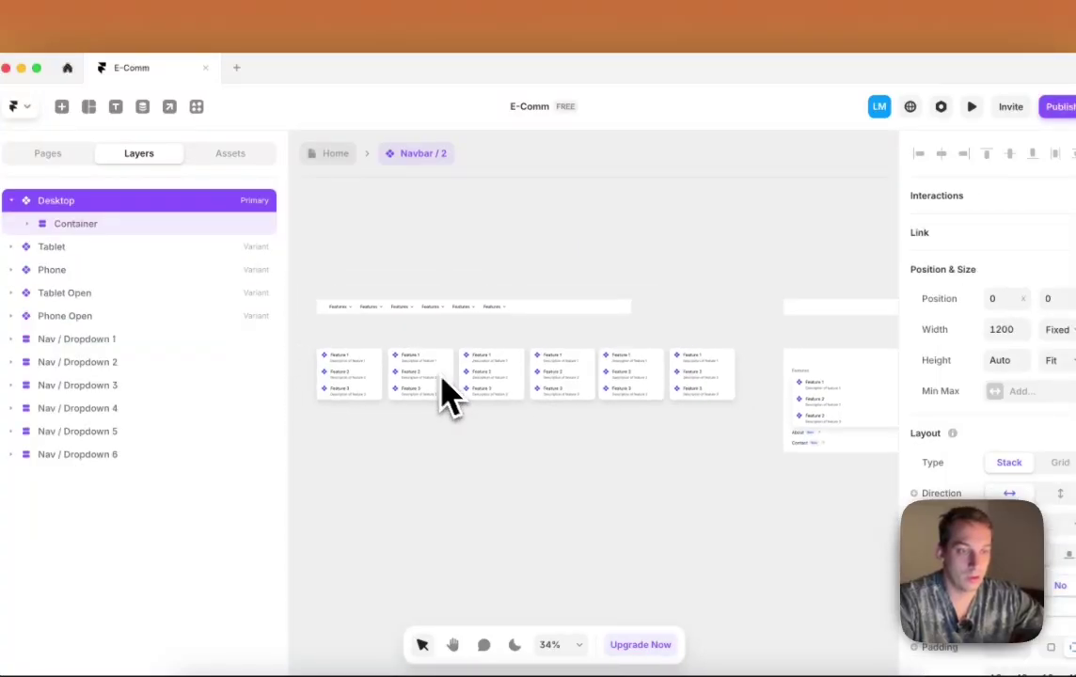
drag(321, 334, 755, 423)
key(BackSpace)
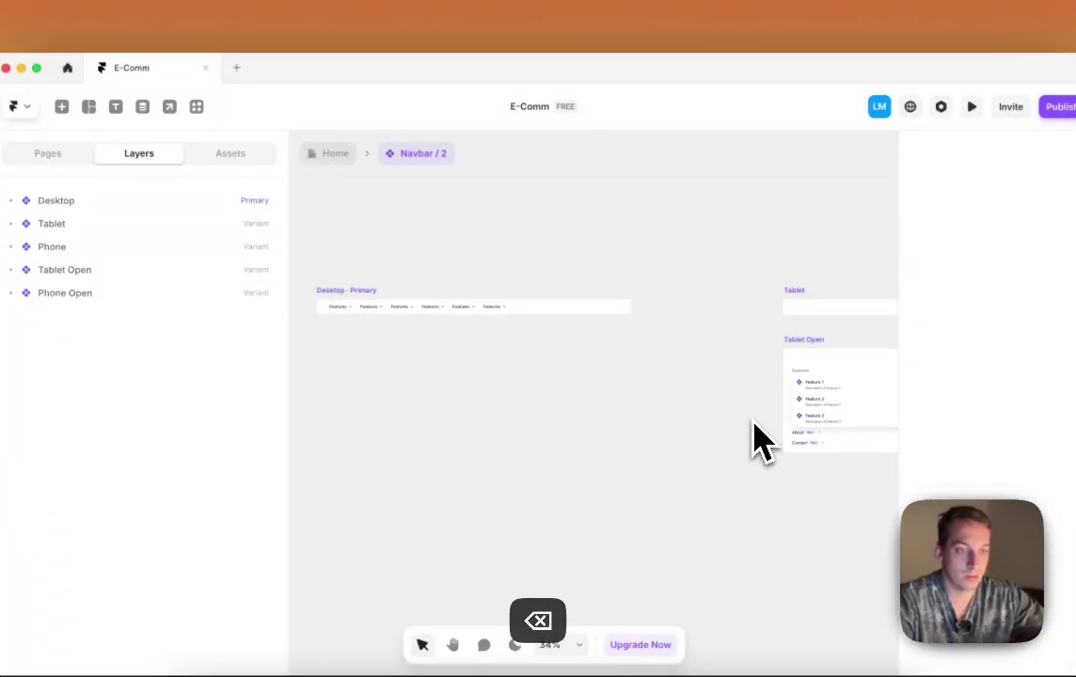
Step: Replace the dropdown inside the second Features link's overlay with the project's Nav / Dropdown 2 component
click(339, 309)
click(187, 338)
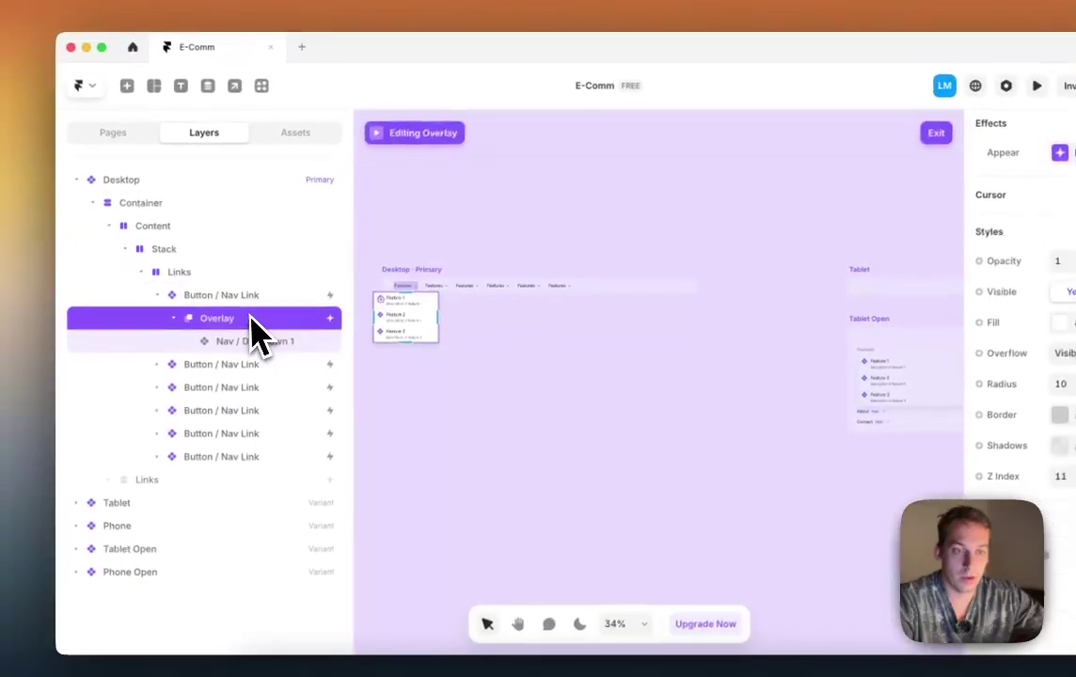
click(184, 363)
click(207, 365)
click(207, 384)
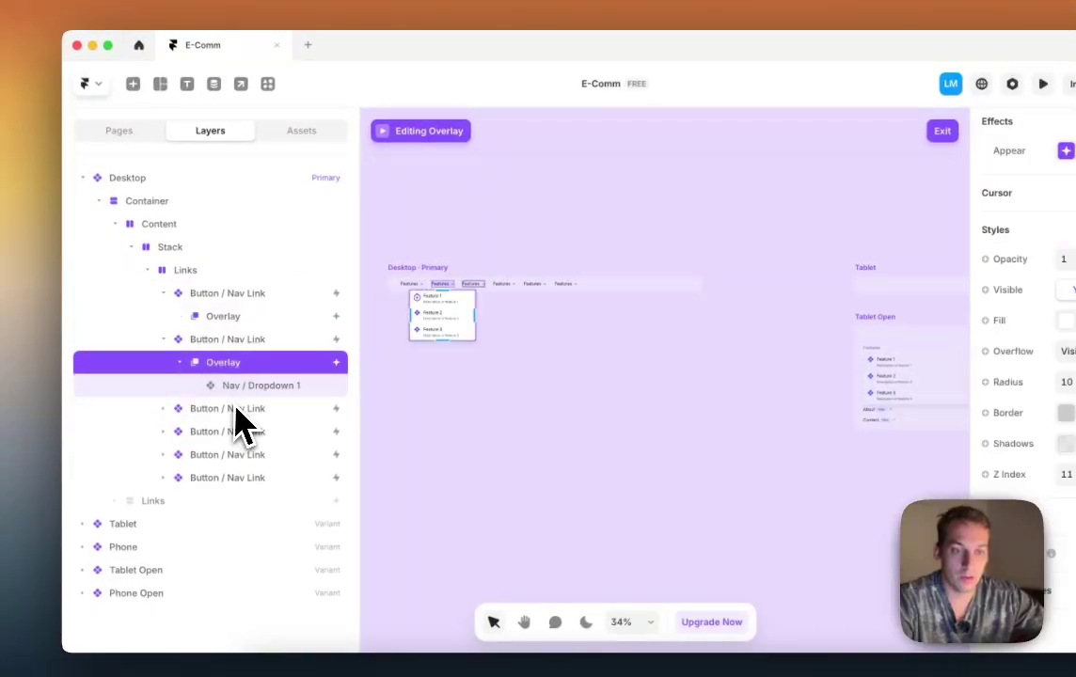
click(246, 386)
right_click(267, 391)
mouse_move(377, 270)
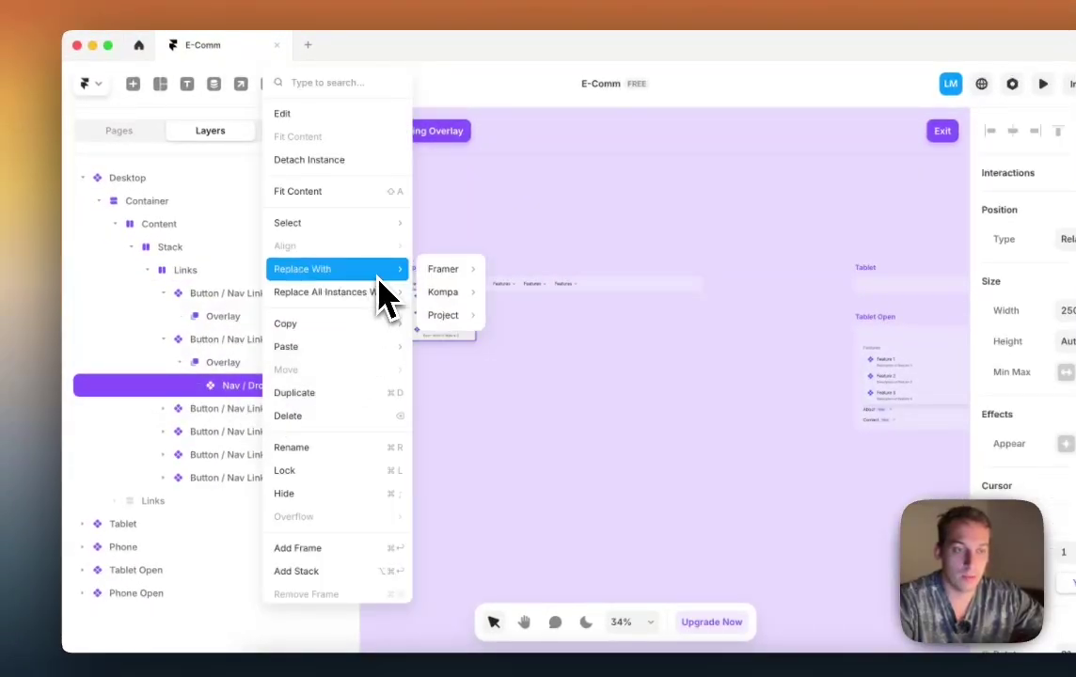
mouse_move(463, 293)
mouse_move(470, 317)
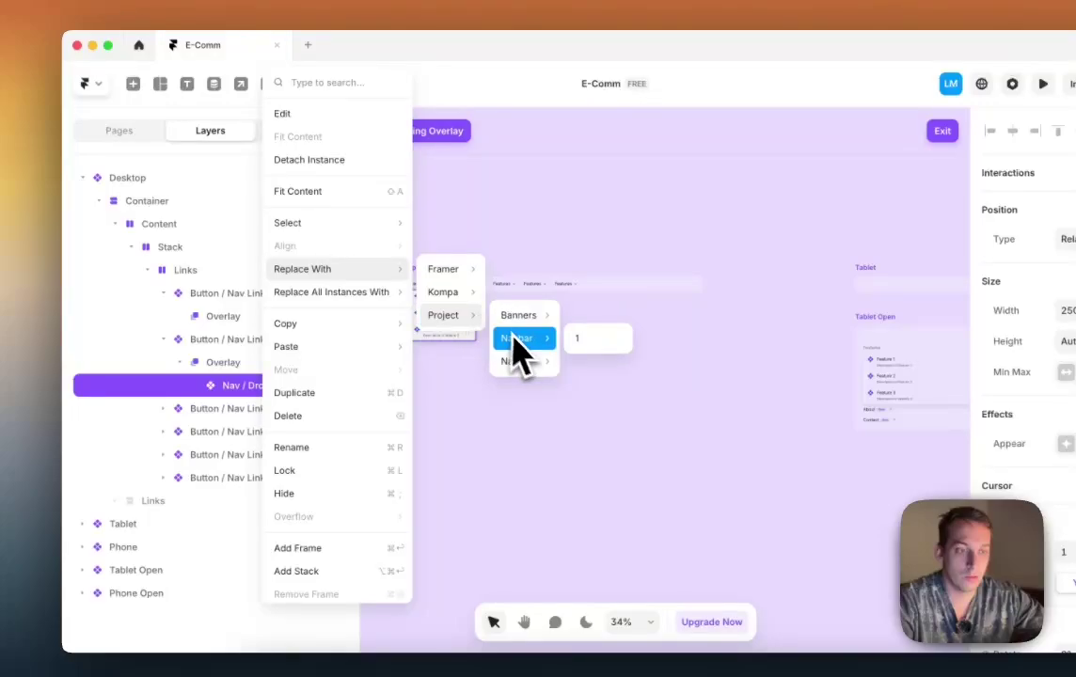
mouse_move(528, 357)
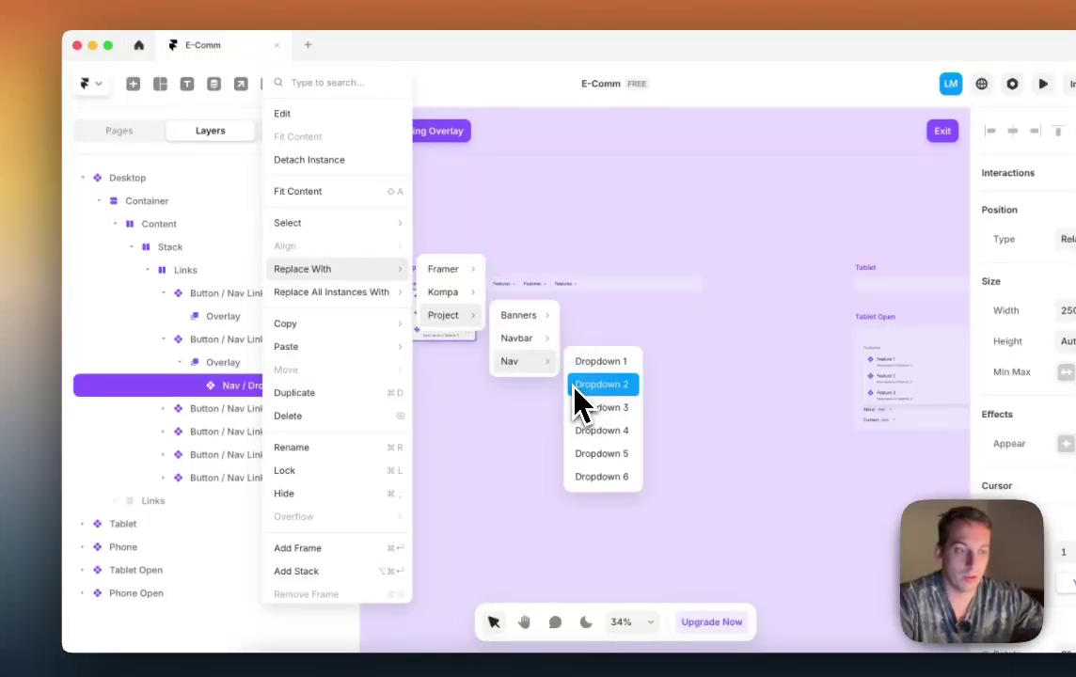
click(580, 385)
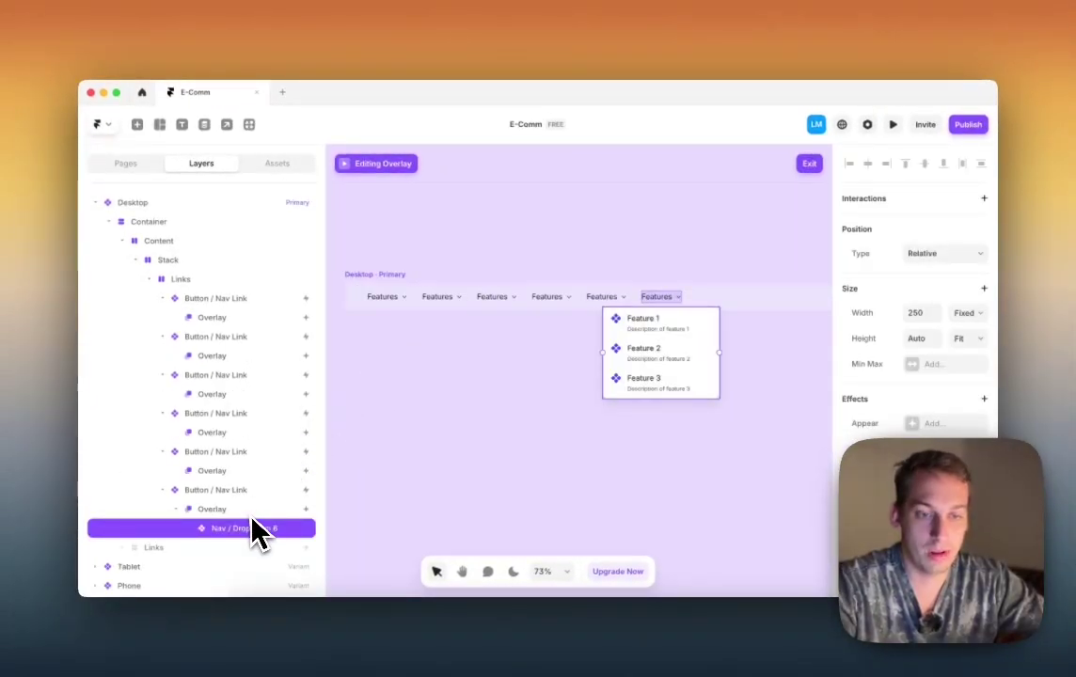
Step: Leave the overlay editing of the sixth Features link and return to the Navbar / 2 component
click(554, 258)
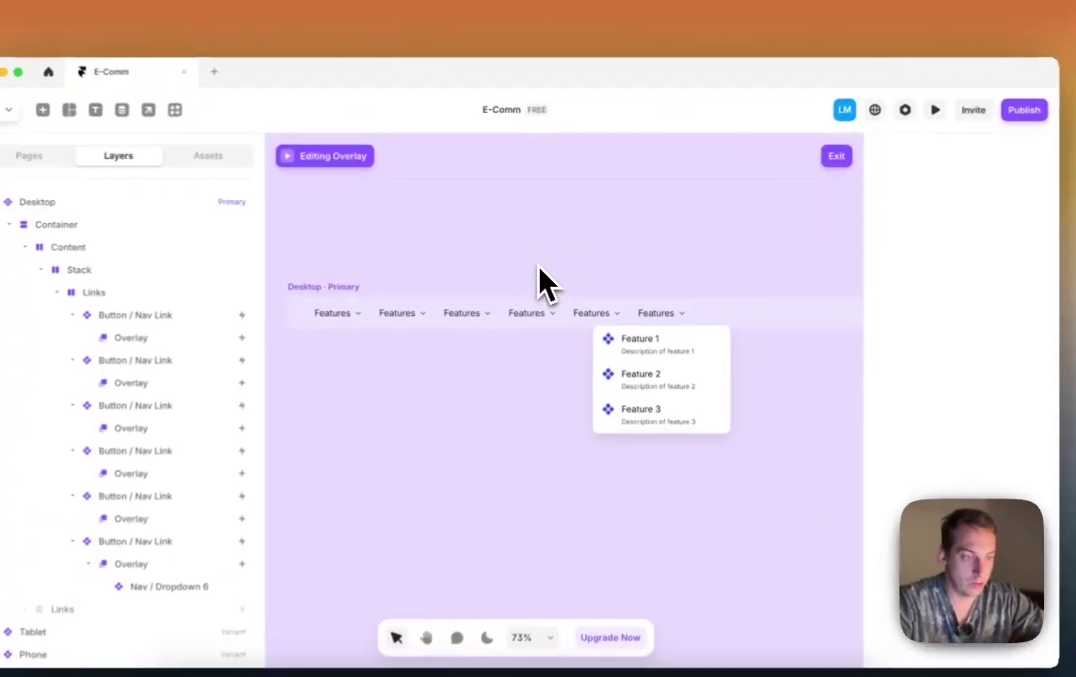
click(554, 258)
click(395, 328)
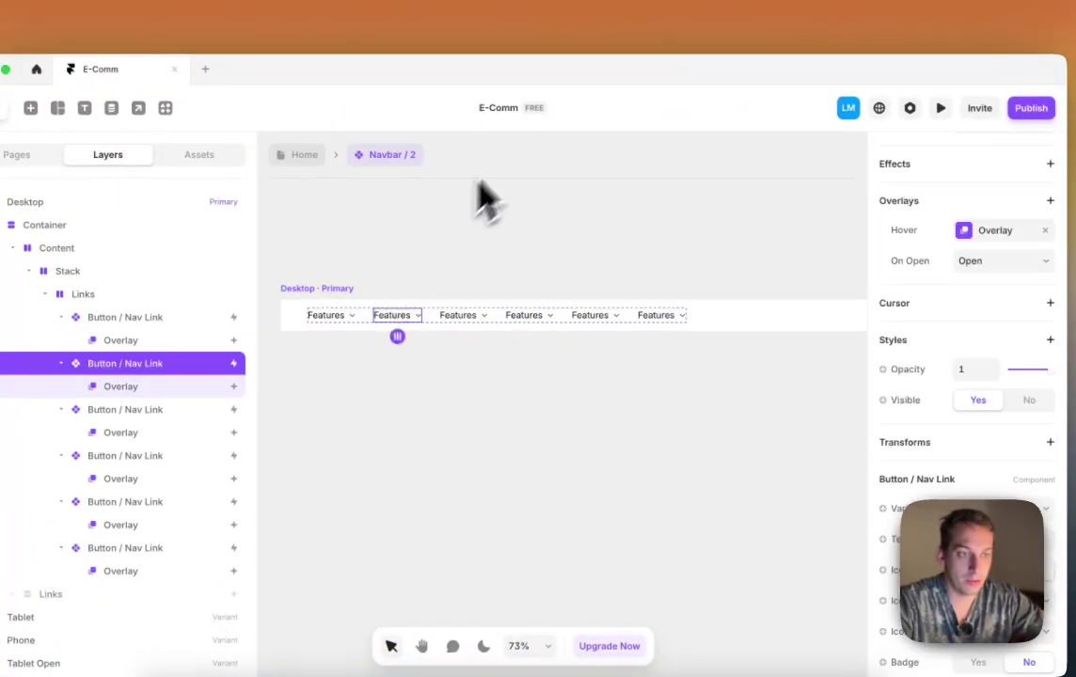
scroll(439, 295, right, 3)
scroll(444, 300, down, 2)
Step: Set the distribution of the Desktop variant's Stack layer to Center so the link row sits in the middle
click(428, 319)
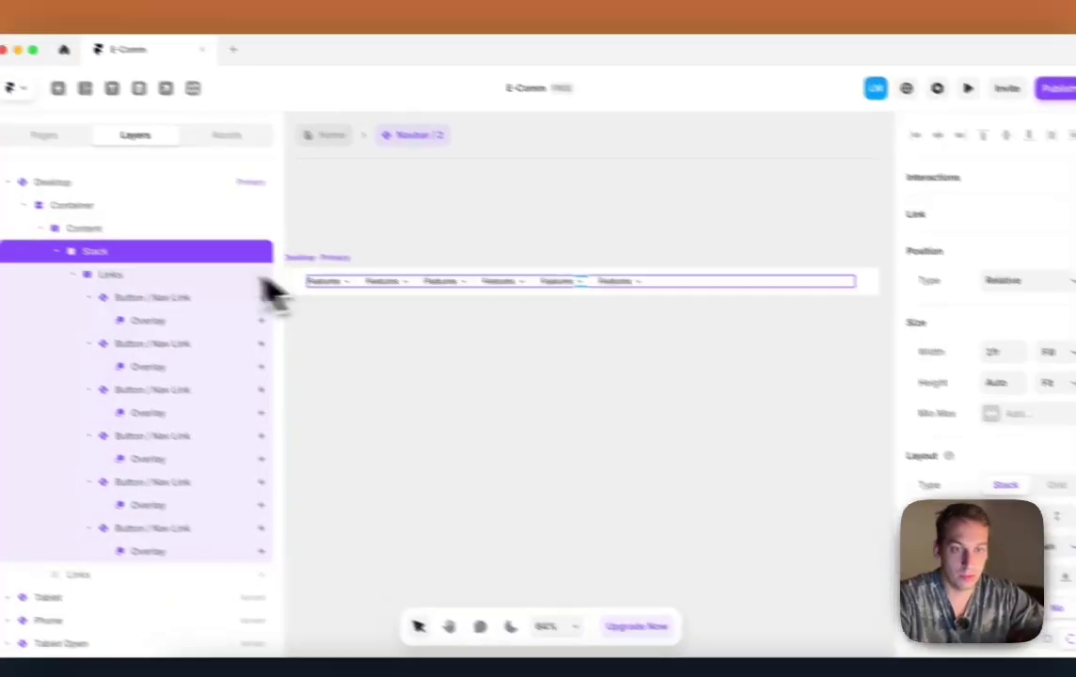
click(46, 201)
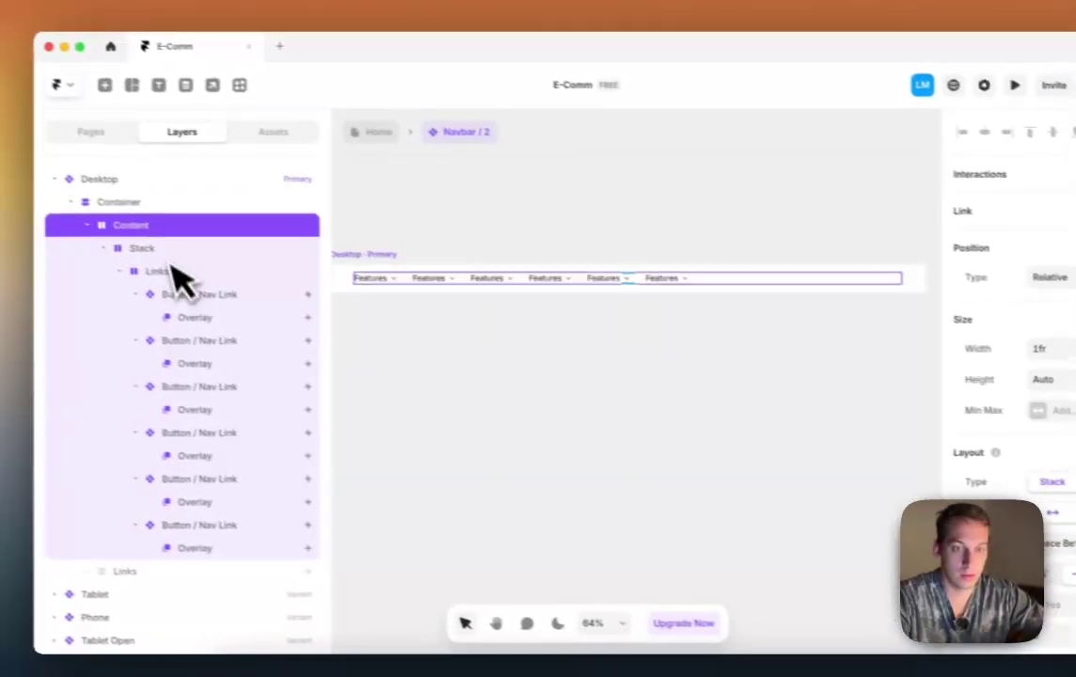
click(43, 173)
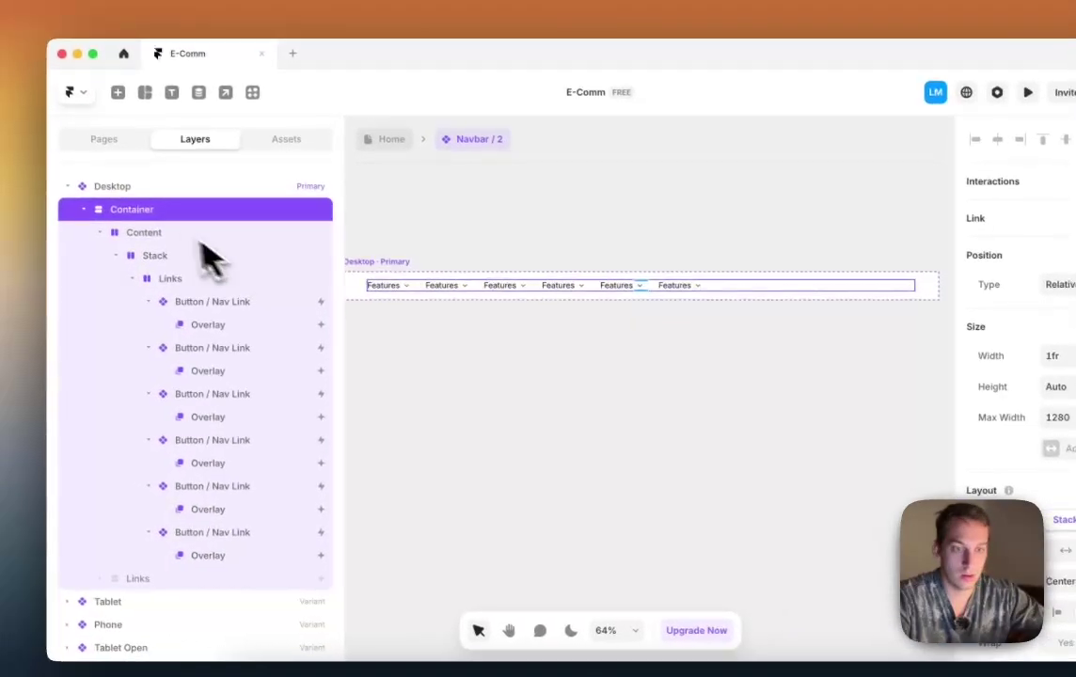
click(19, 180)
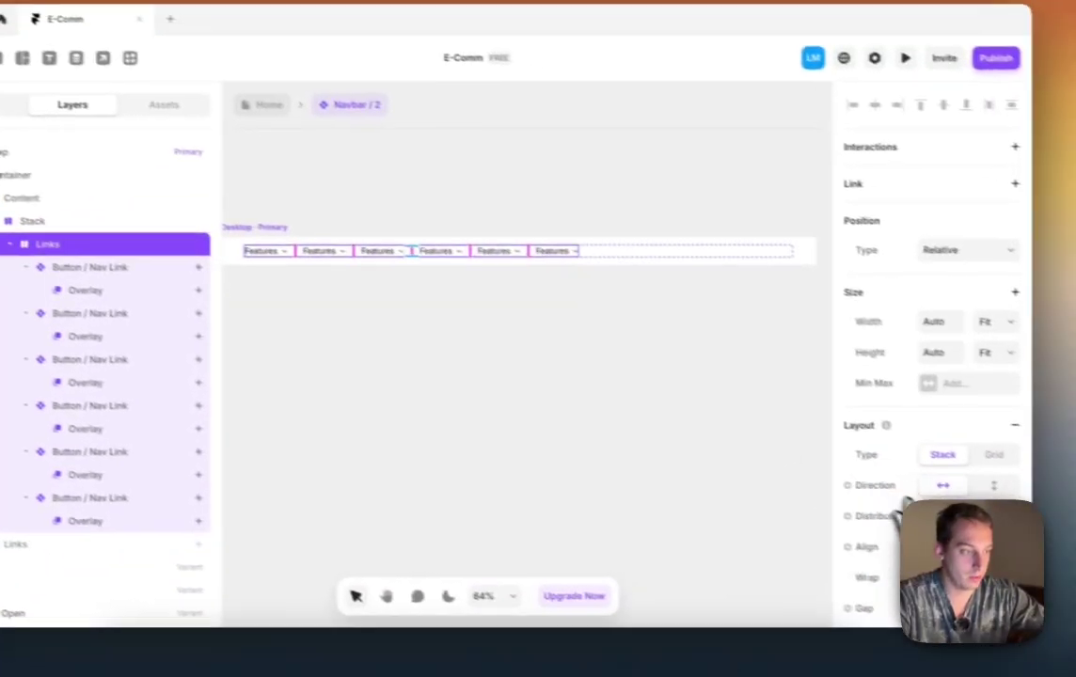
click(1069, 555)
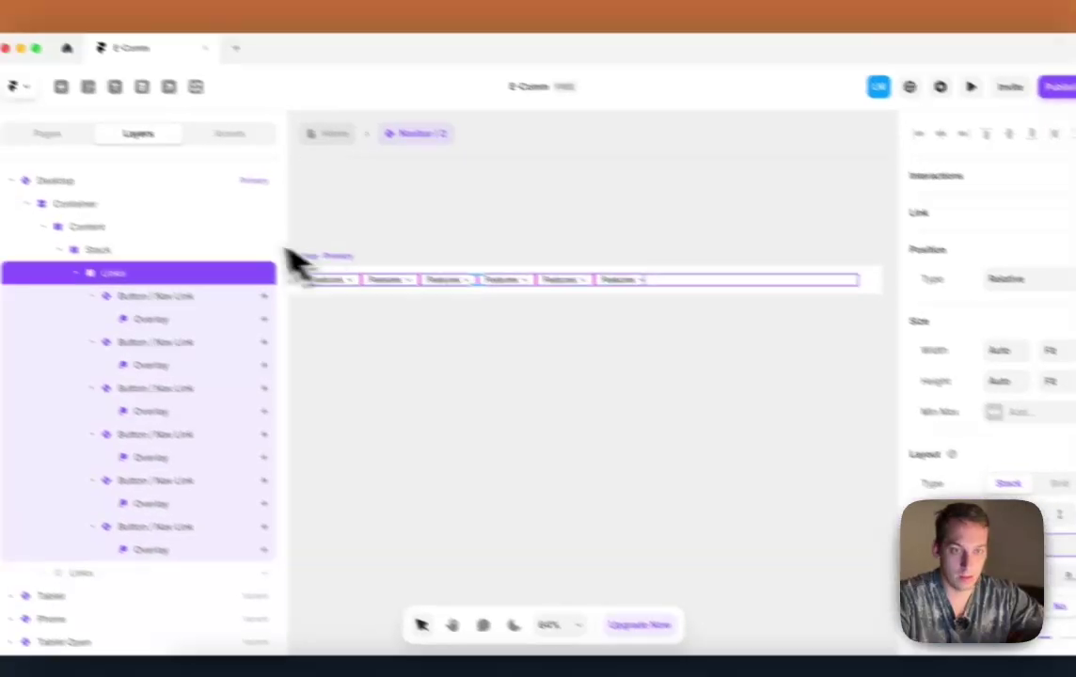
click(32, 166)
click(21, 143)
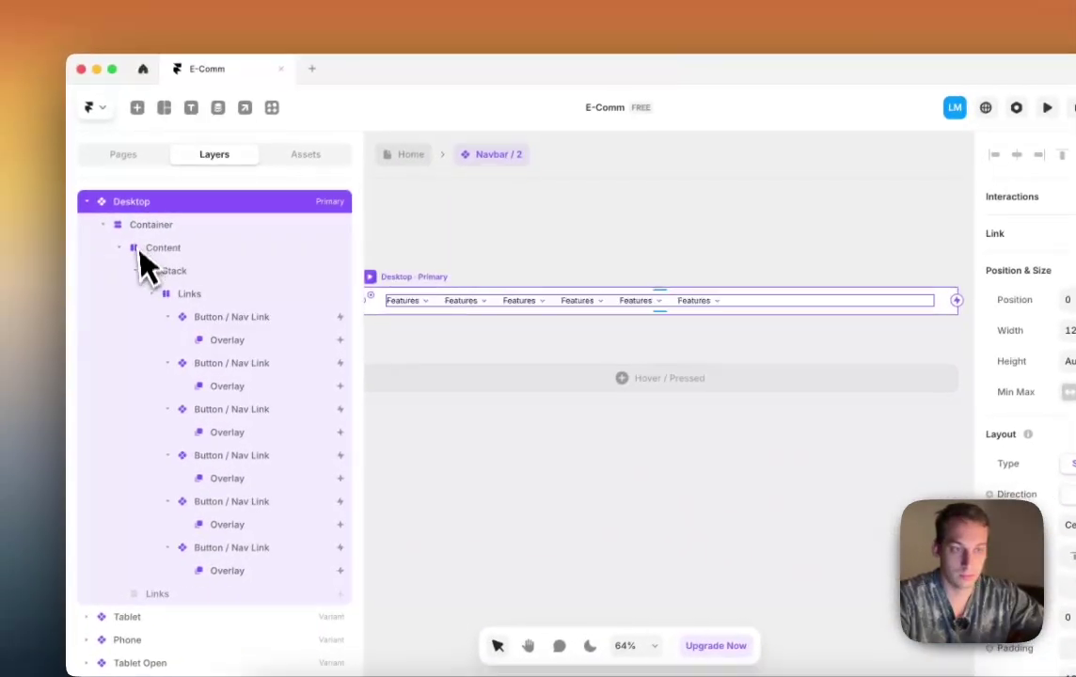
click(130, 229)
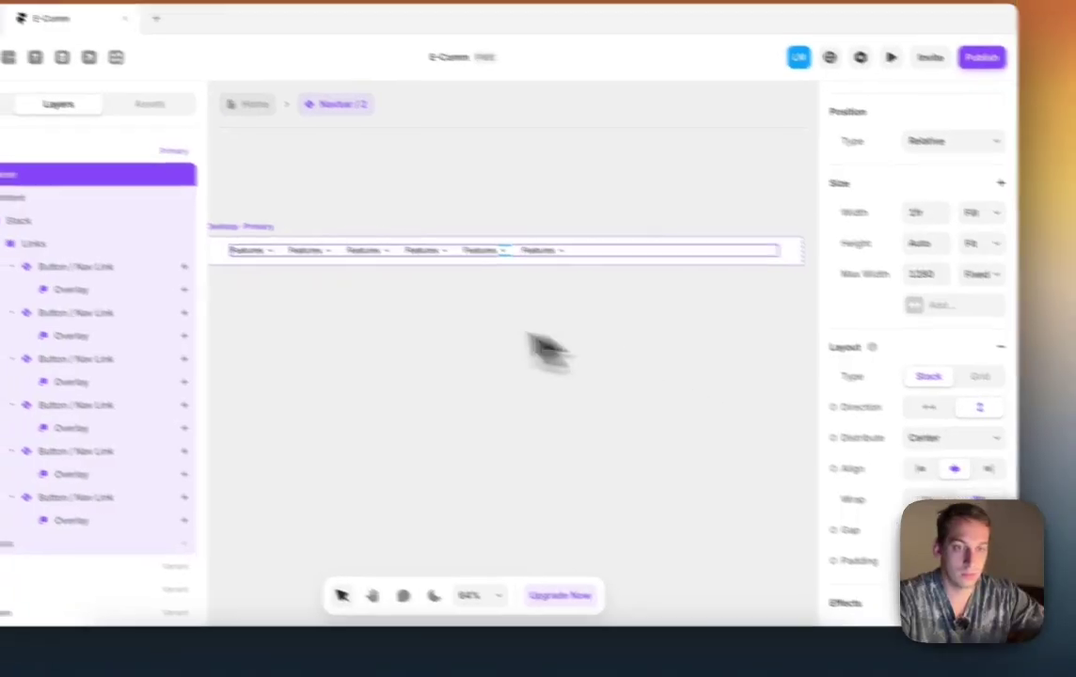
click(58, 193)
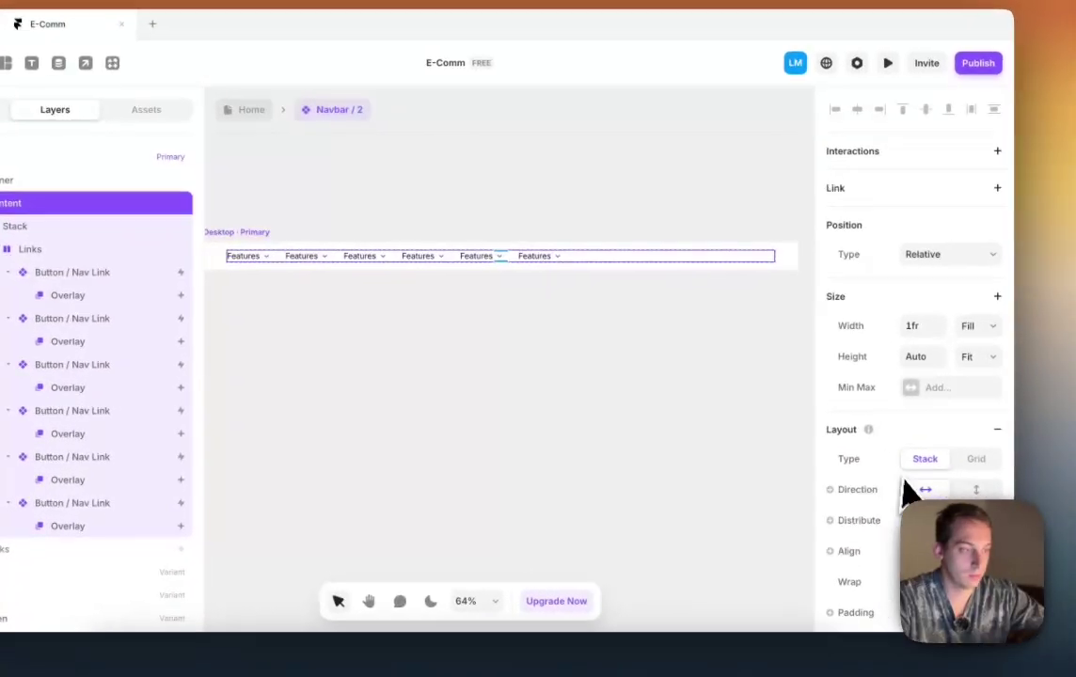
scroll(908, 491, down, 2)
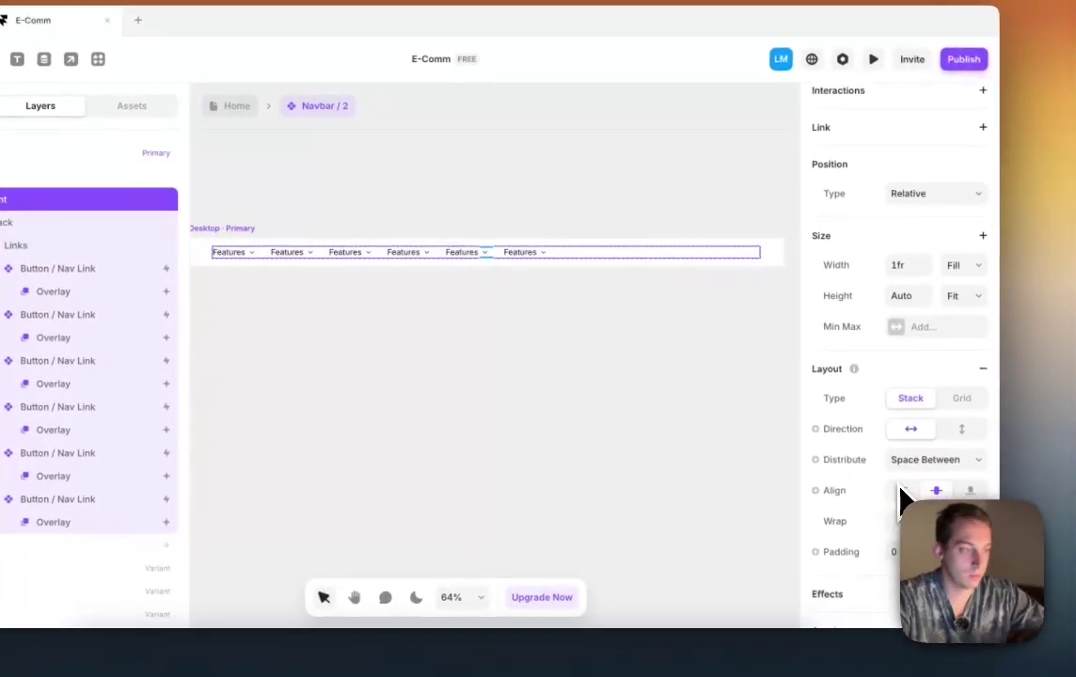
scroll(918, 480, down, 5)
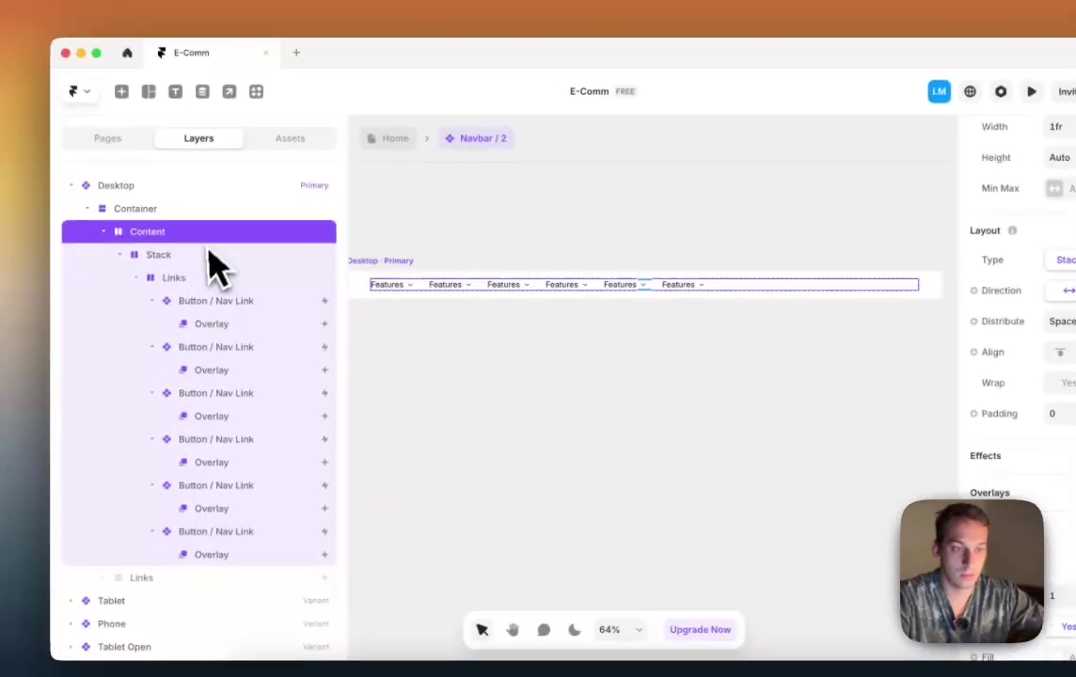
click(50, 224)
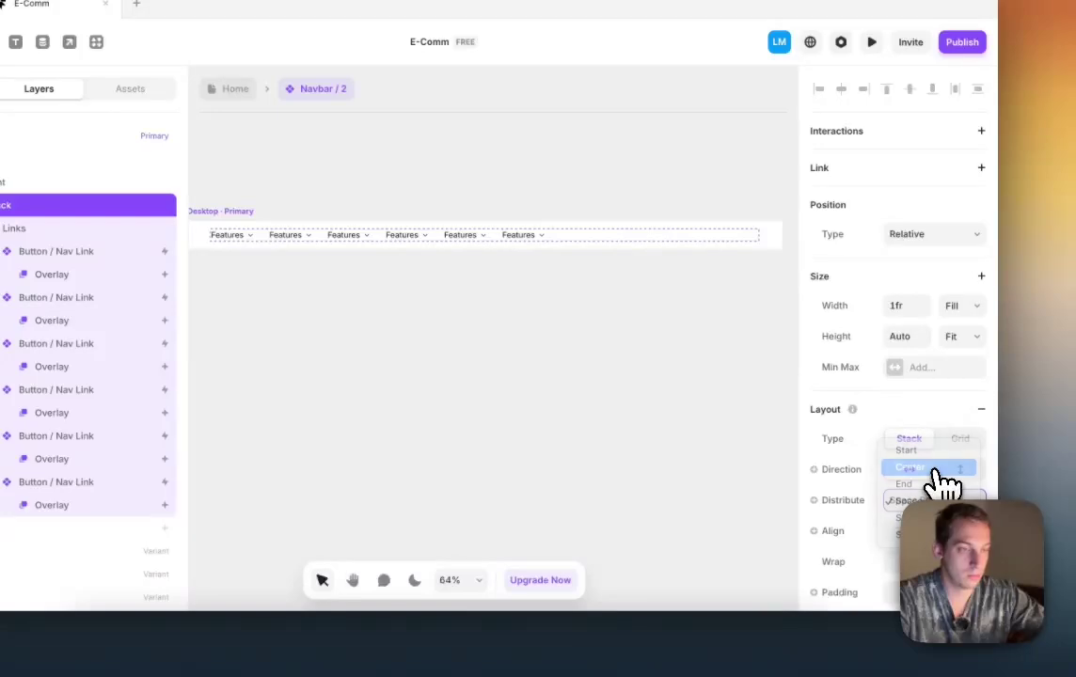
click(569, 320)
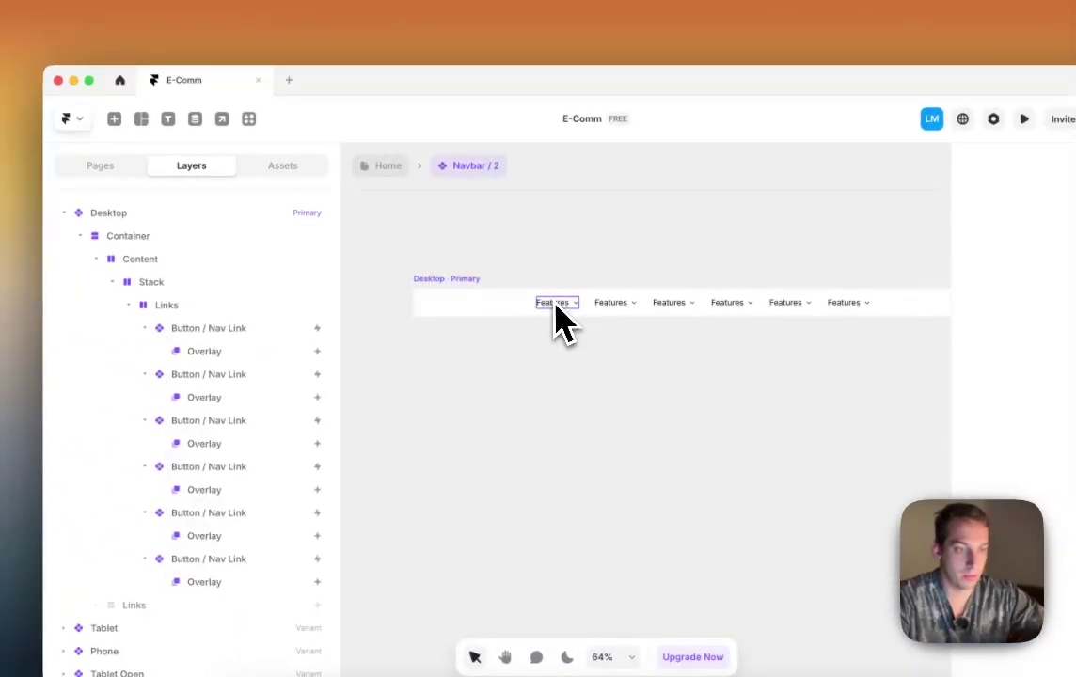
Step: Preview the Desktop variant, check that the Features links open their dropdowns, and return to the canvas
click(560, 324)
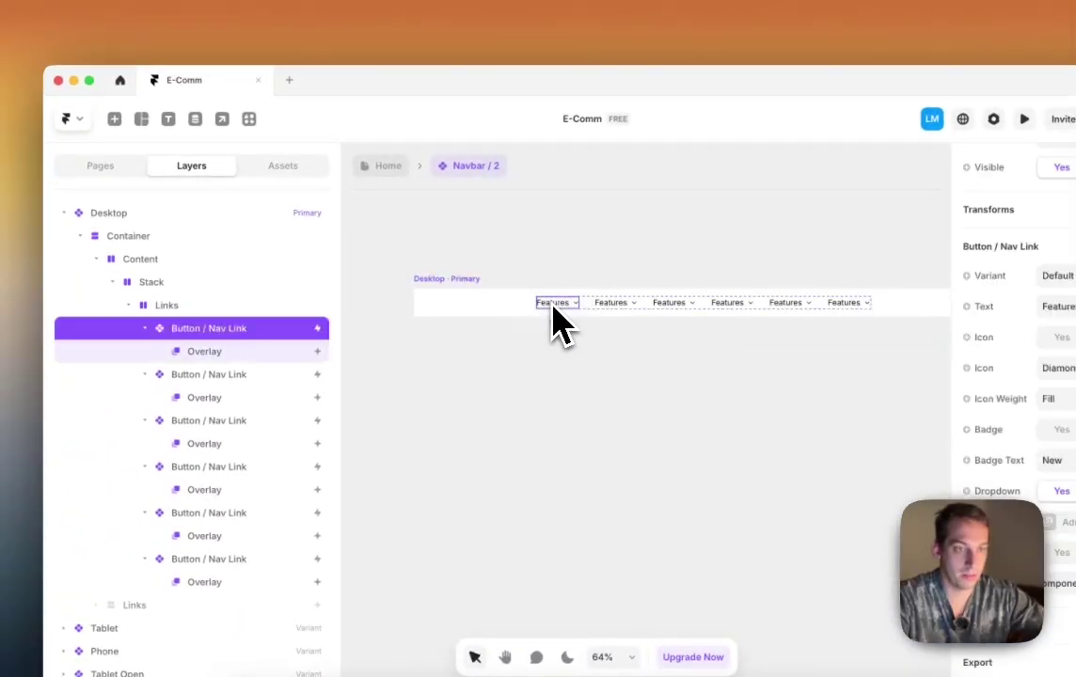
click(428, 280)
key(super+p)
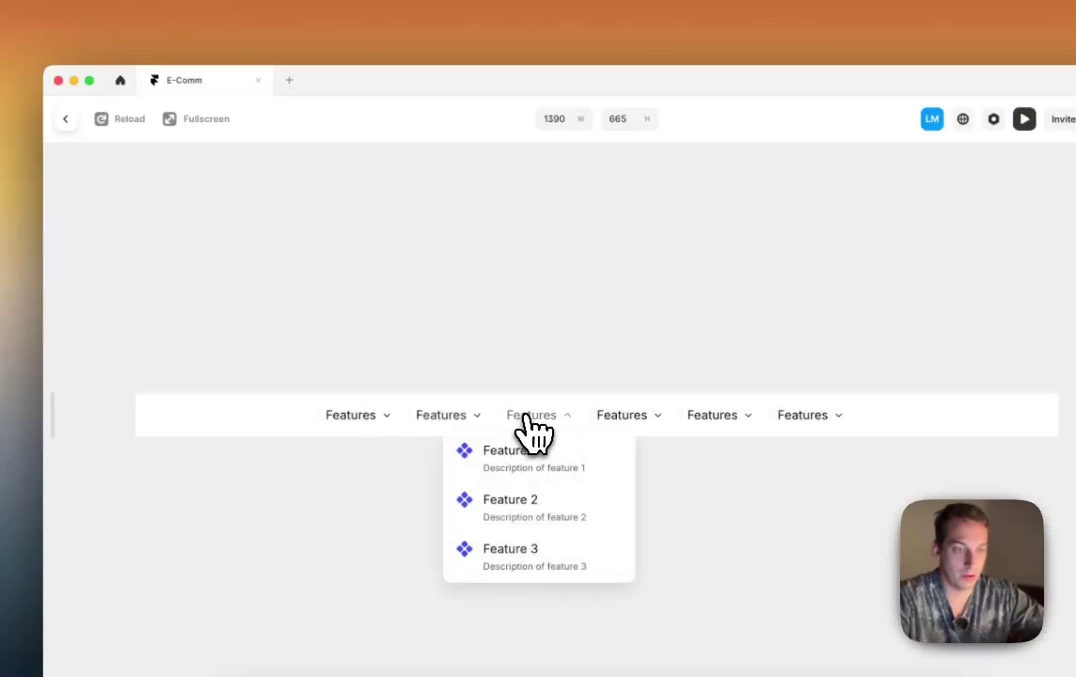
mouse_move(386, 434)
click(65, 118)
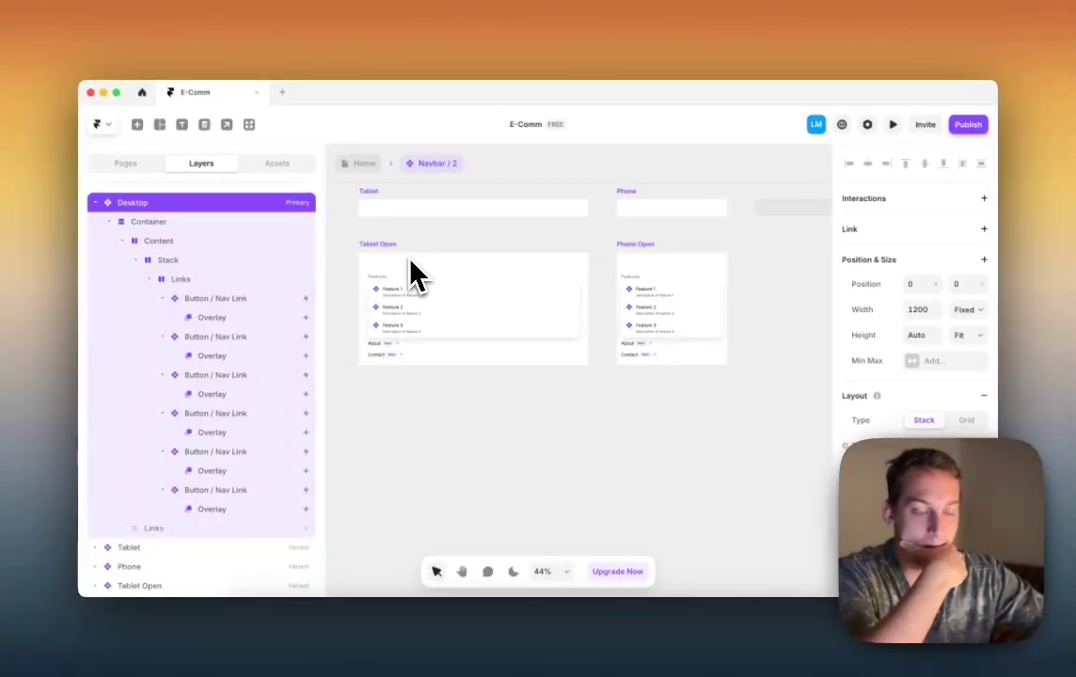
Step: Return to the Home page and examine the category row of the MegaMart reference design
scroll(411, 264, left, 5)
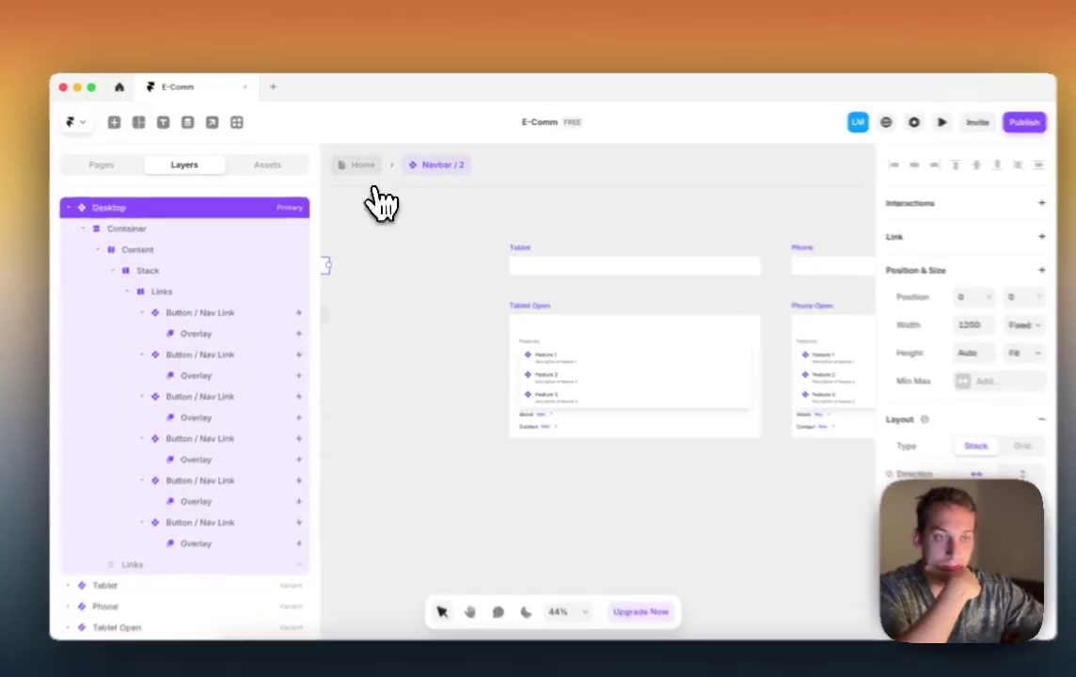
click(375, 188)
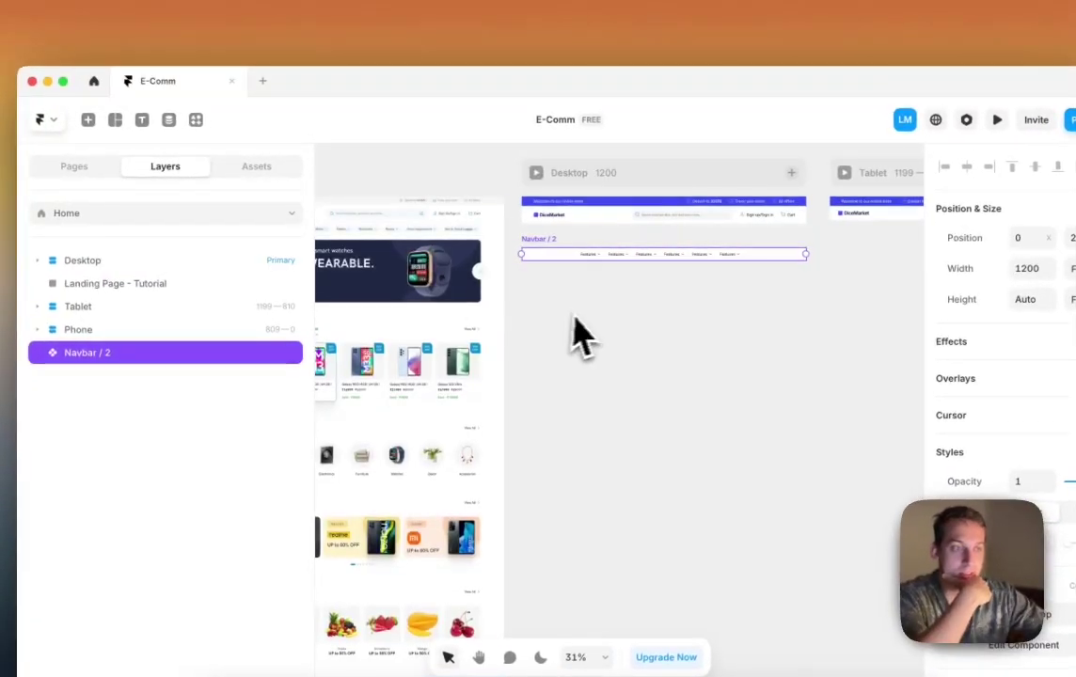
scroll(588, 332, down, 5)
scroll(596, 329, left, 5)
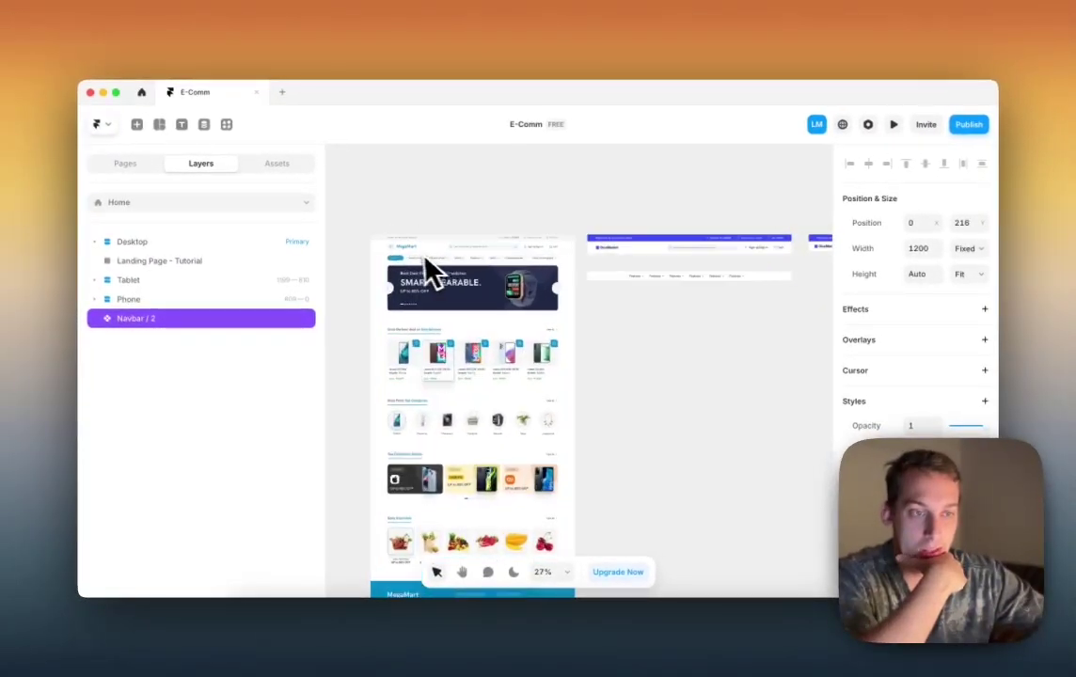
scroll(426, 258, up, 5)
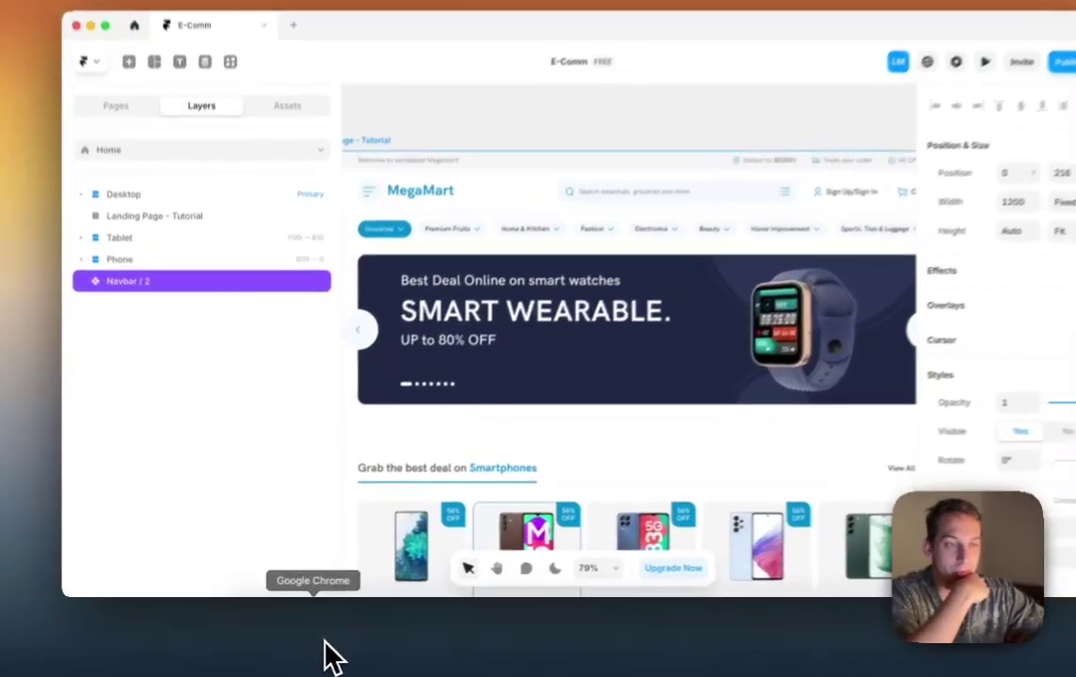
Step: Switch to Google Chrome and open amazon.com in a new tab
click(332, 657)
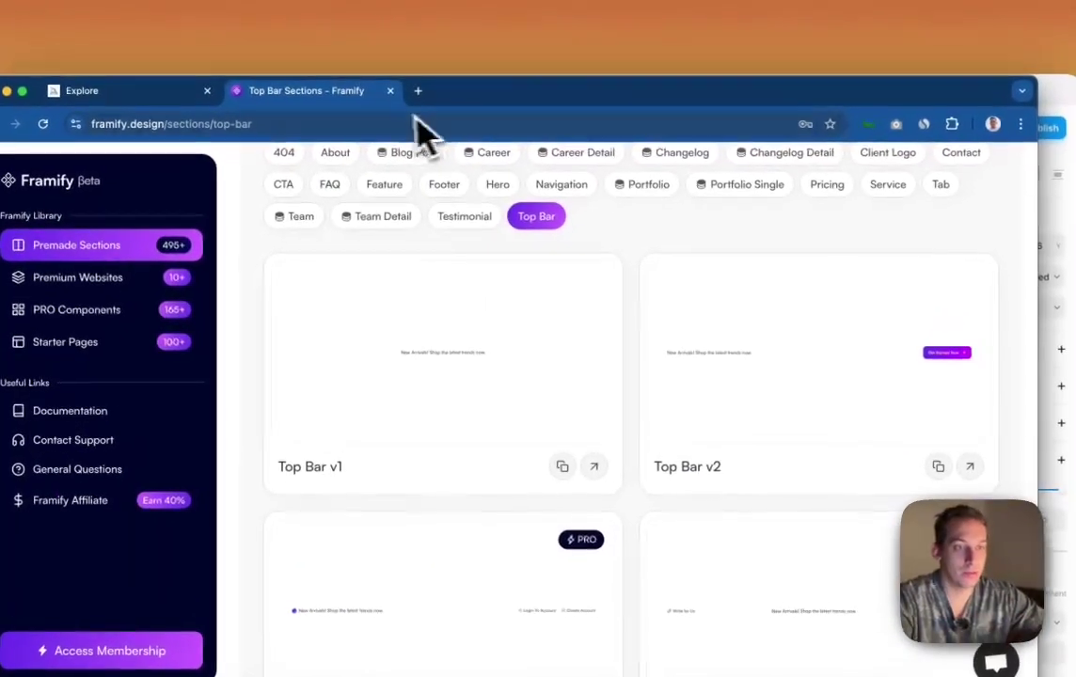
click(419, 98)
text(a)
key(BackSpace)
text(mazon.com)
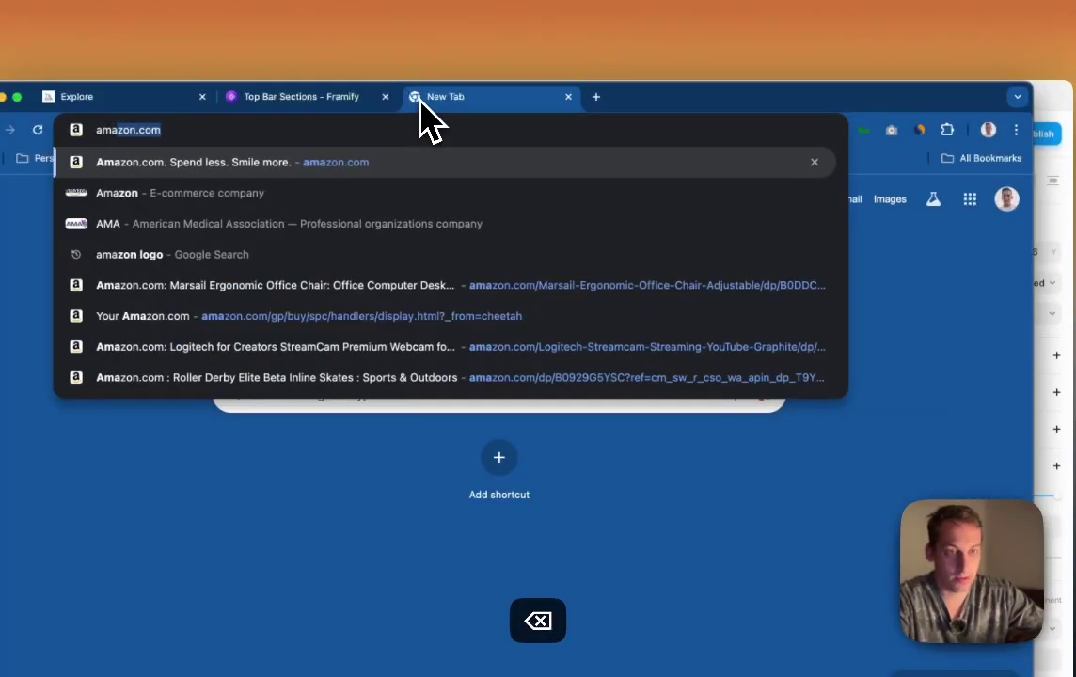
key(Return)
Step: Examine how Amazon's header adapts by narrowing the browser window and the inspector's responsive viewport to about 681 px
drag(1033, 235, 1032, 147)
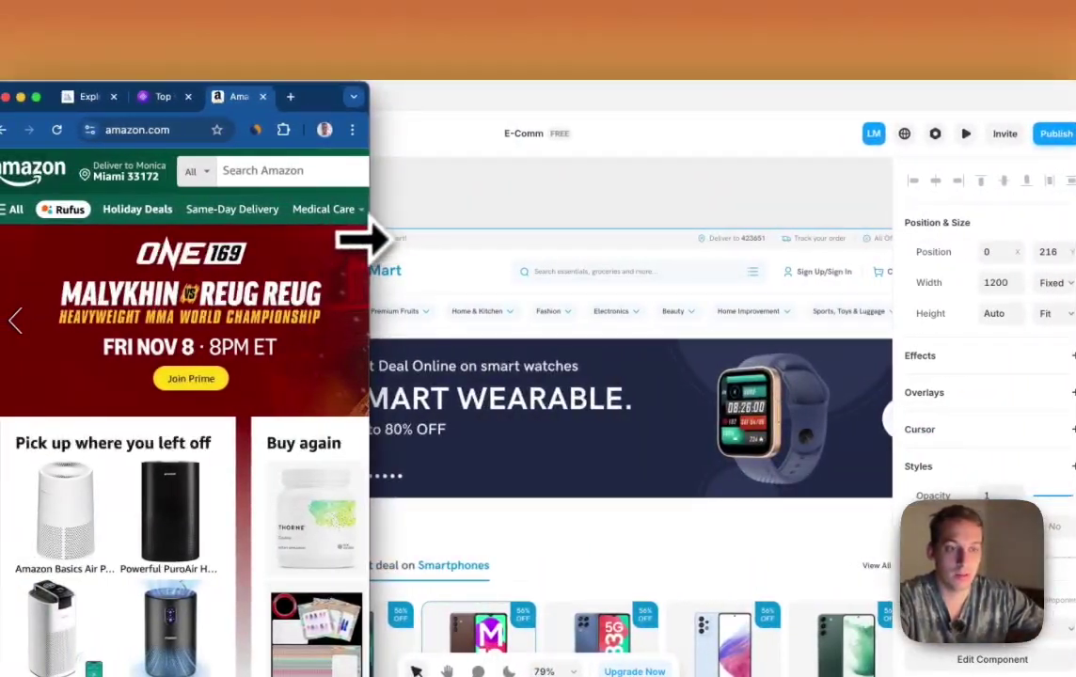
right_click(874, 270)
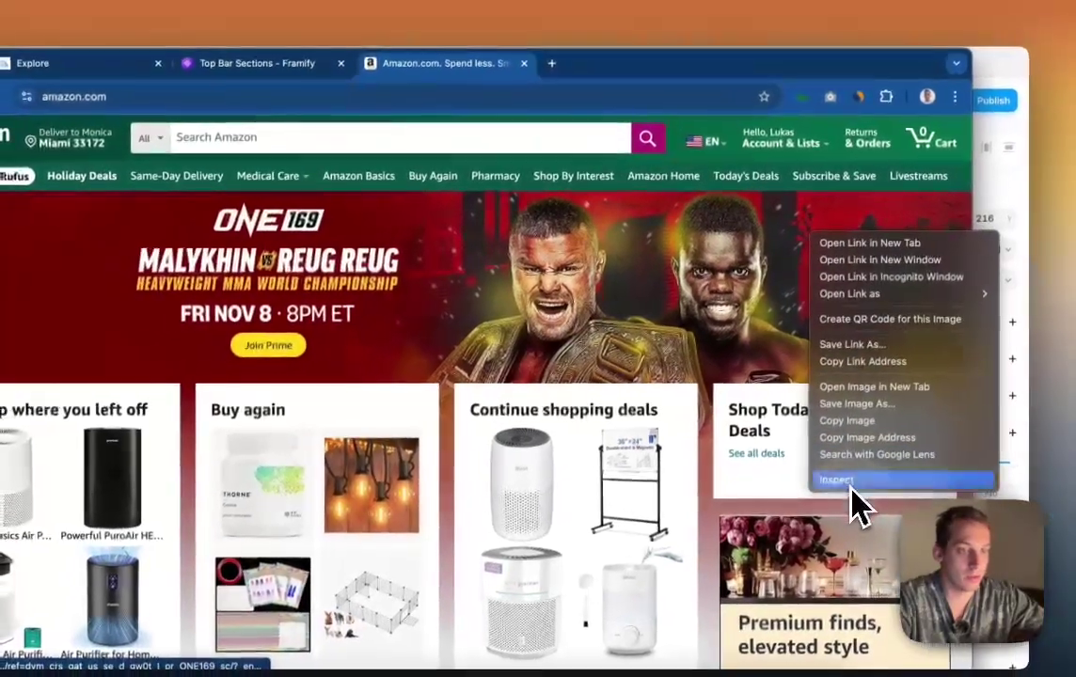
click(826, 486)
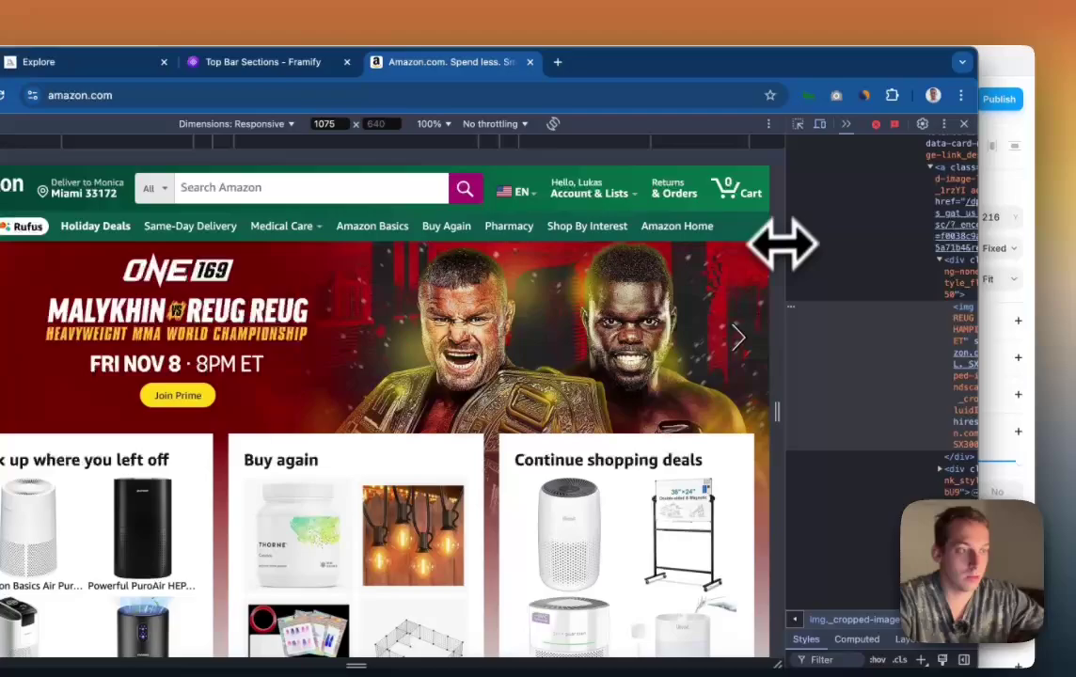
drag(780, 240, 632, 254)
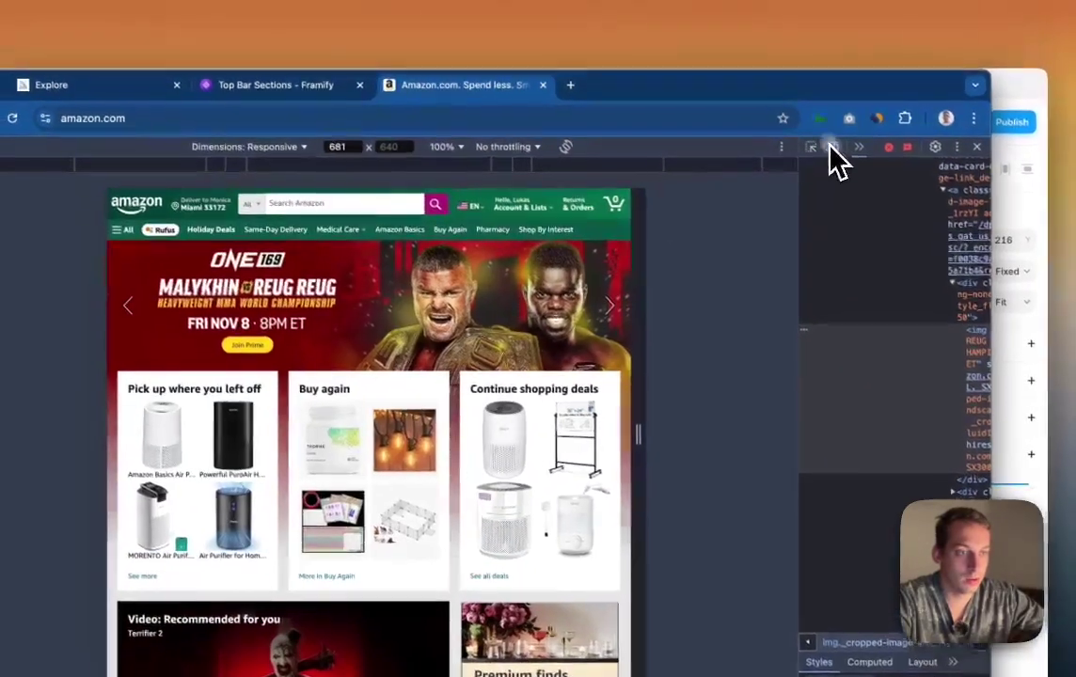
Step: Emulate the iPhone XR in the device view to examine Amazon's header at phone size
click(831, 146)
click(832, 147)
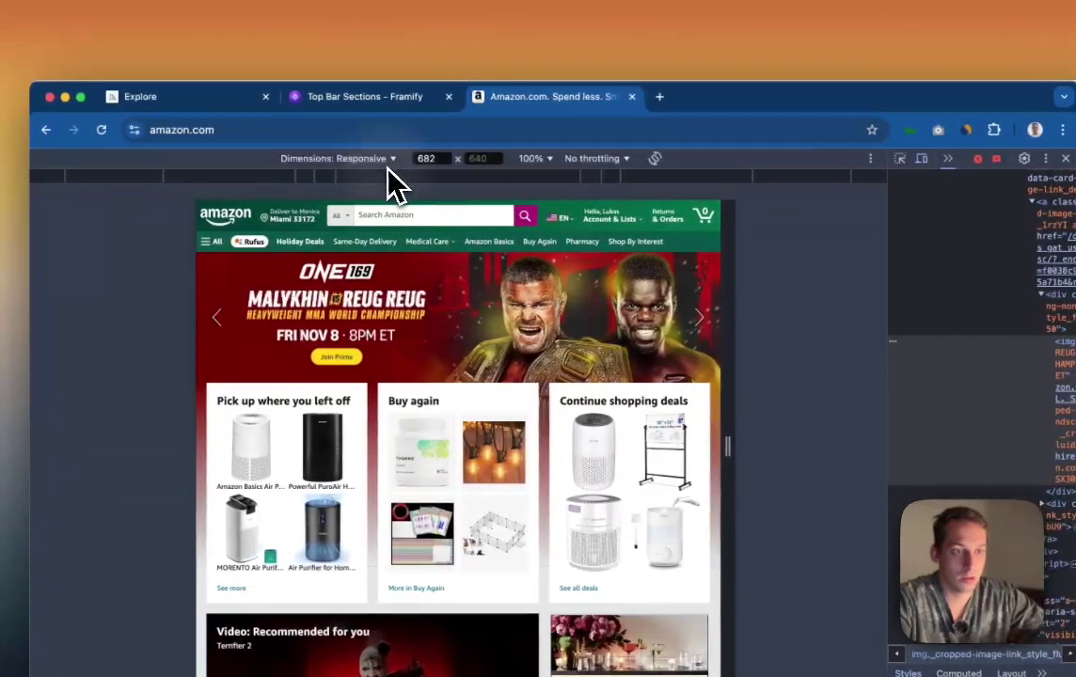
click(303, 158)
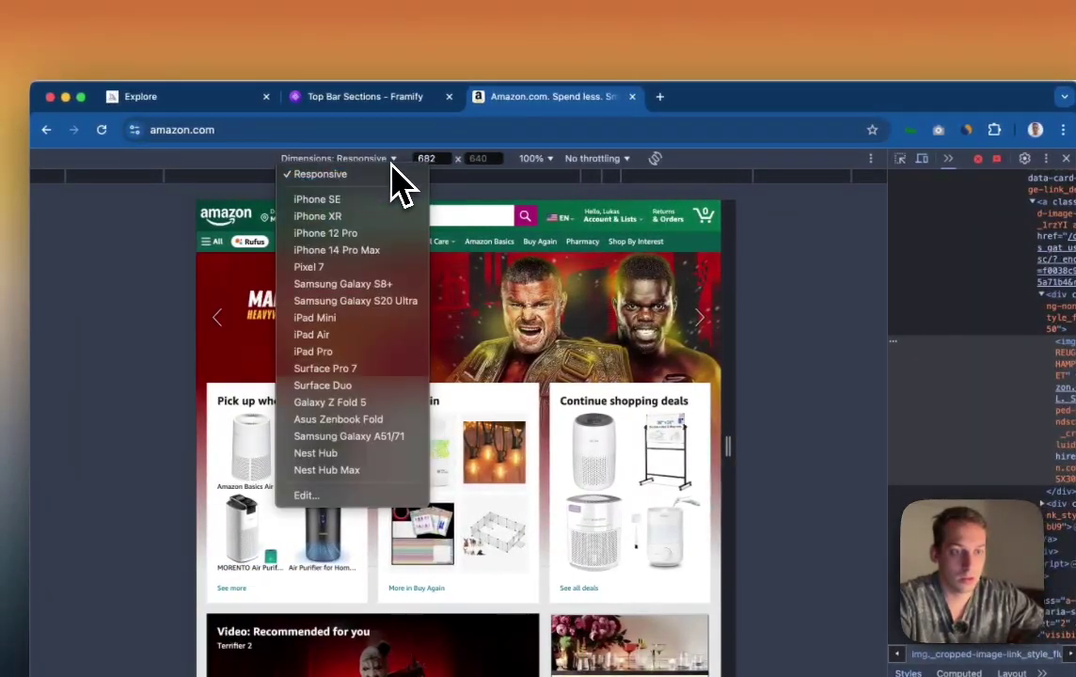
click(367, 219)
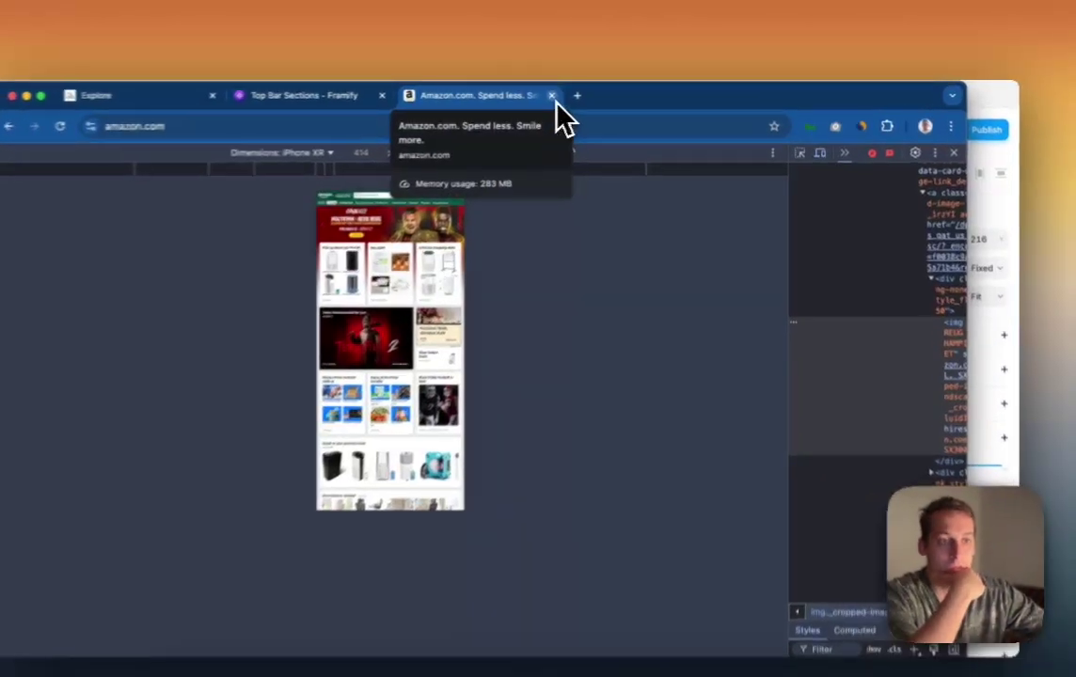
Step: Close the Amazon tab, switch back to Framer and open the Navbar / 2 component for editing
click(579, 94)
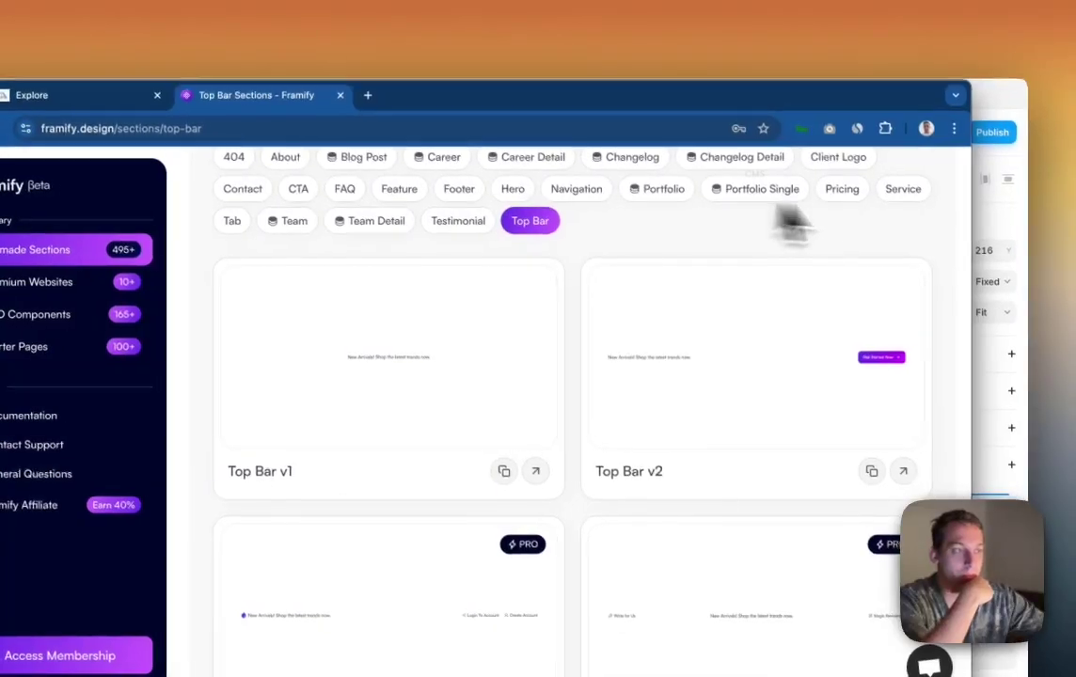
click(994, 216)
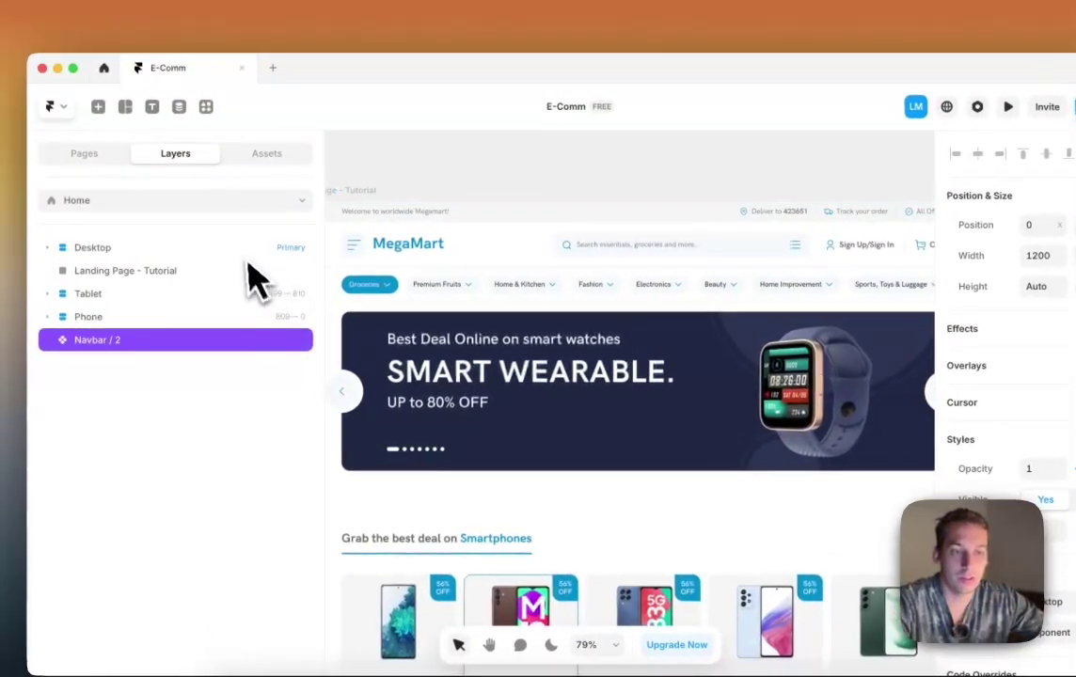
scroll(570, 288, down, 5)
double_click(583, 331)
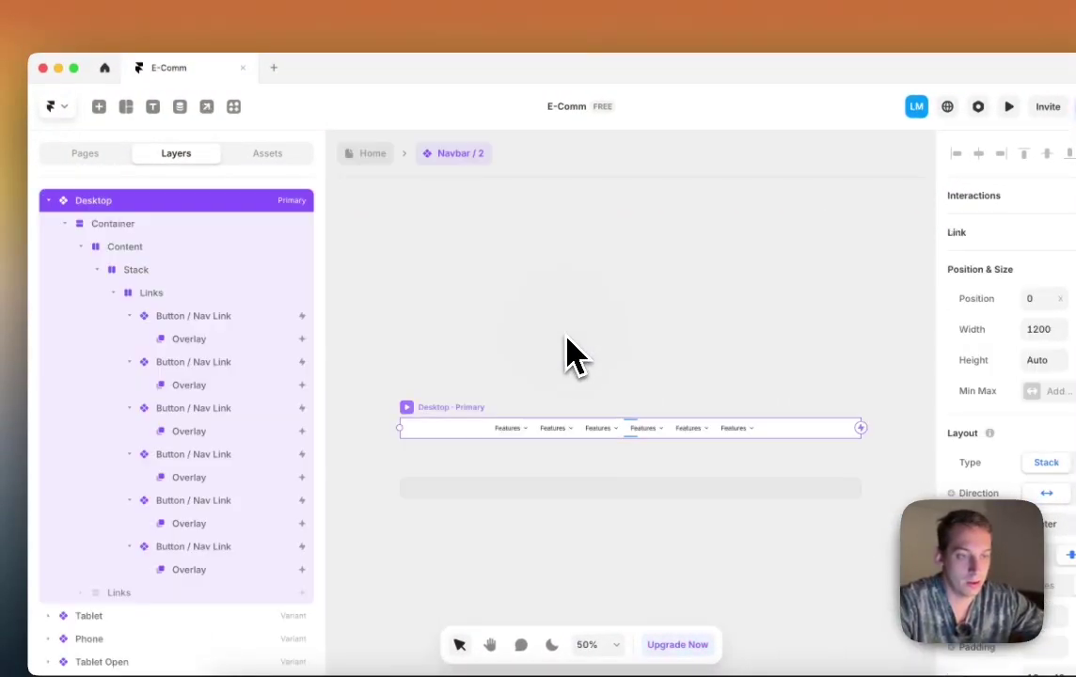
Step: Set the width of the Tablet variant's Stack to Fill
scroll(569, 353, down, 5)
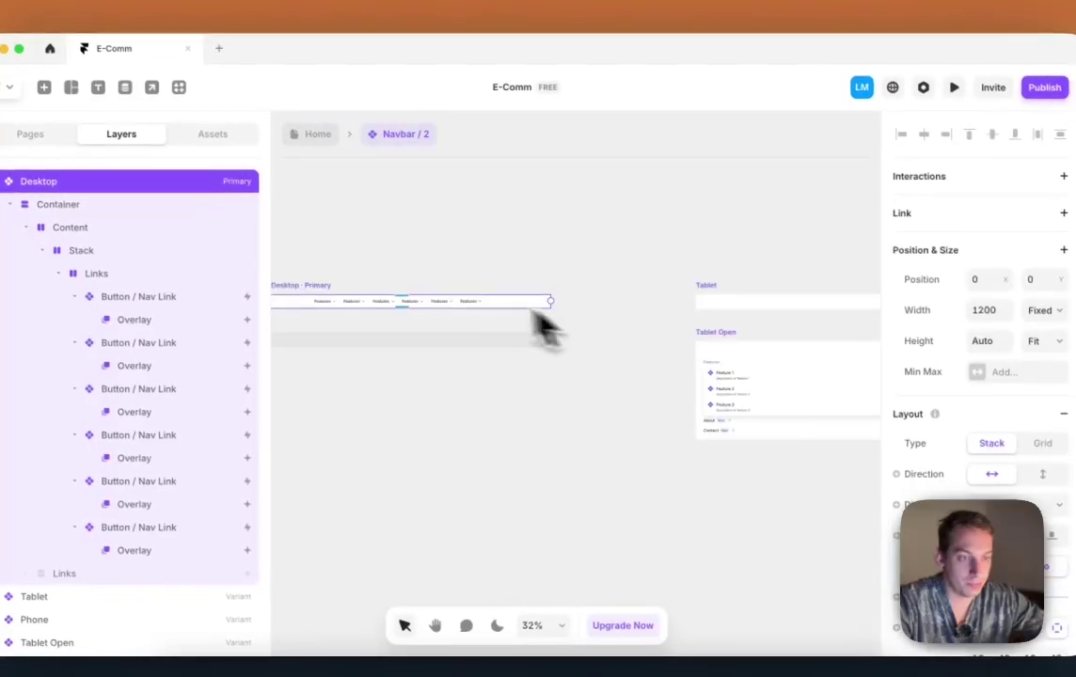
click(476, 304)
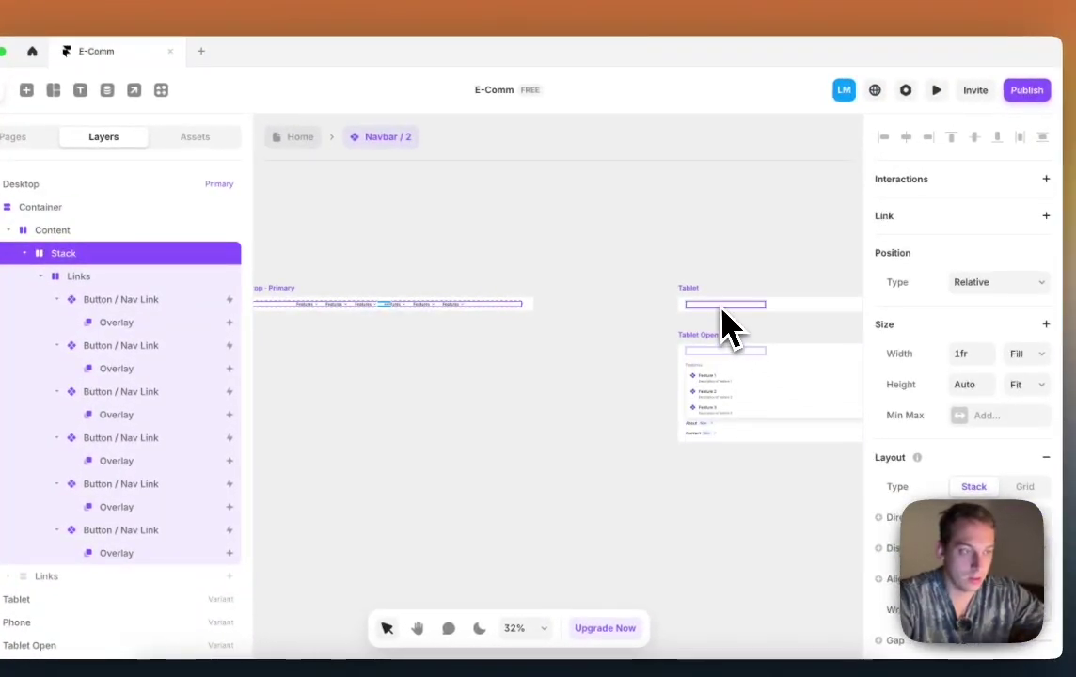
click(722, 308)
scroll(720, 325, right, 3)
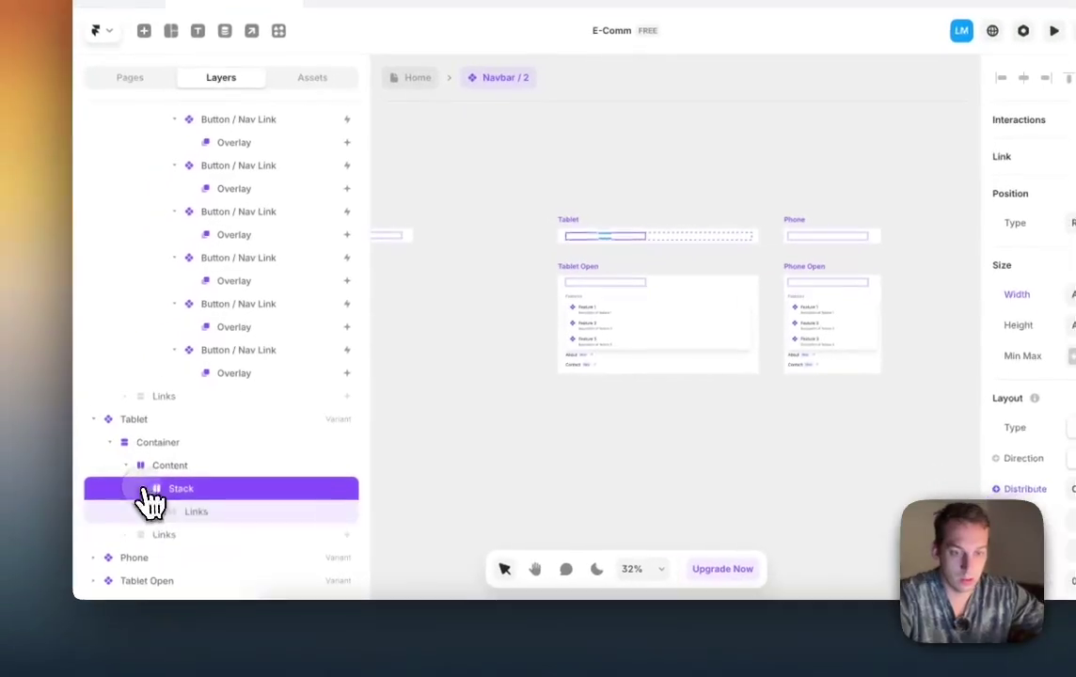
click(169, 512)
click(171, 511)
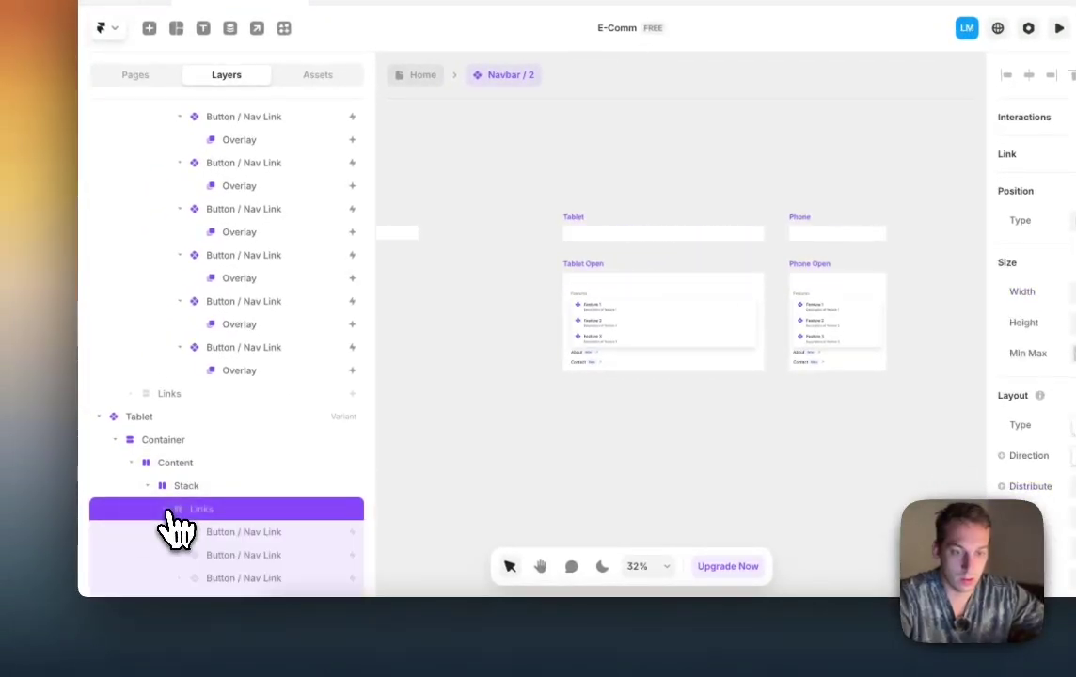
click(160, 486)
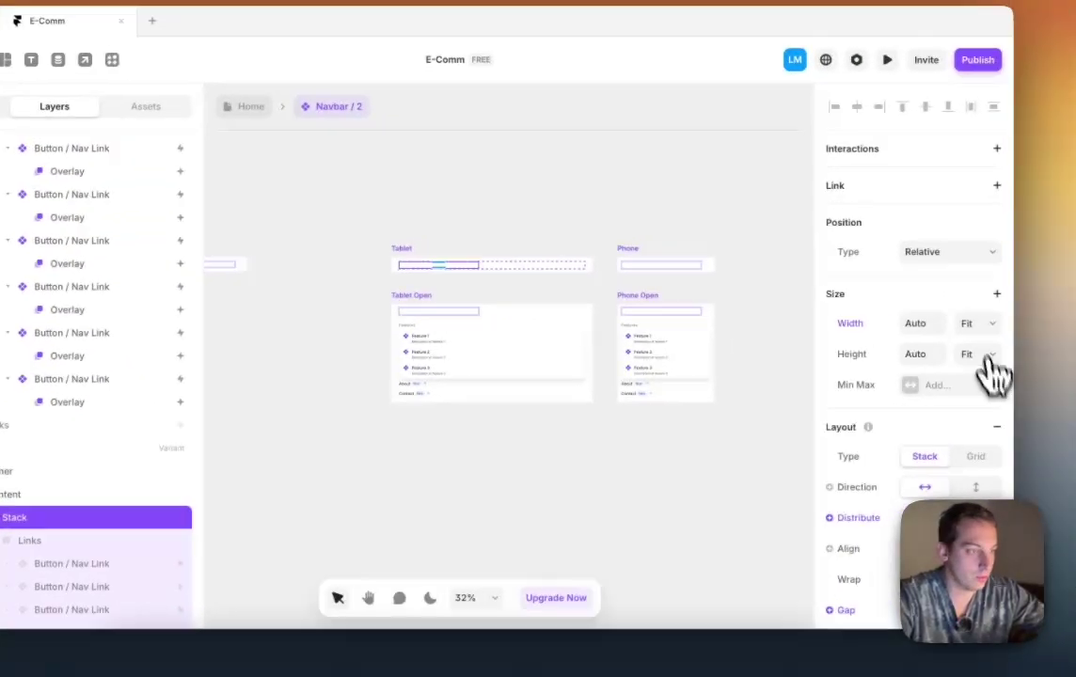
click(984, 381)
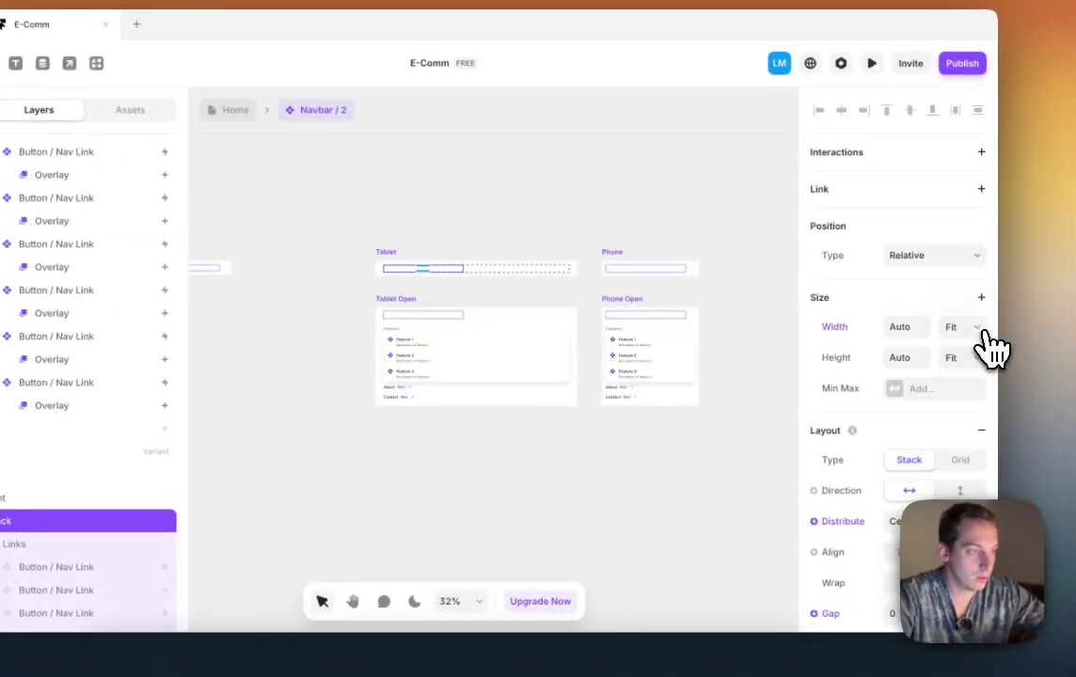
click(976, 327)
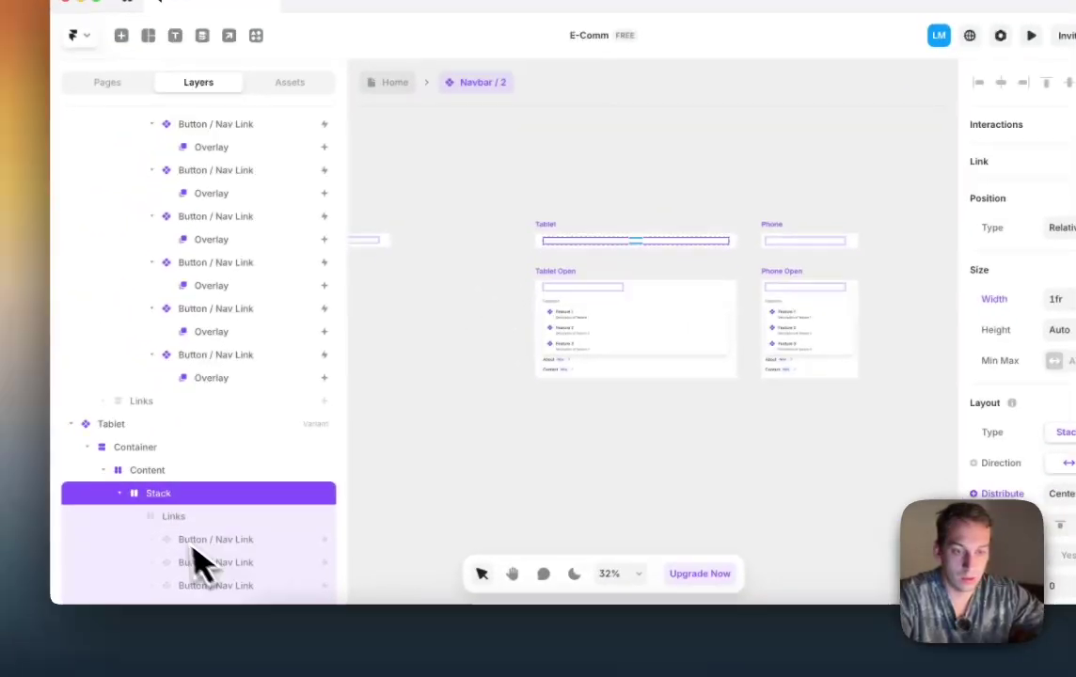
Step: Make the Links stack inside the Tablet variant's Stack visible
click(174, 517)
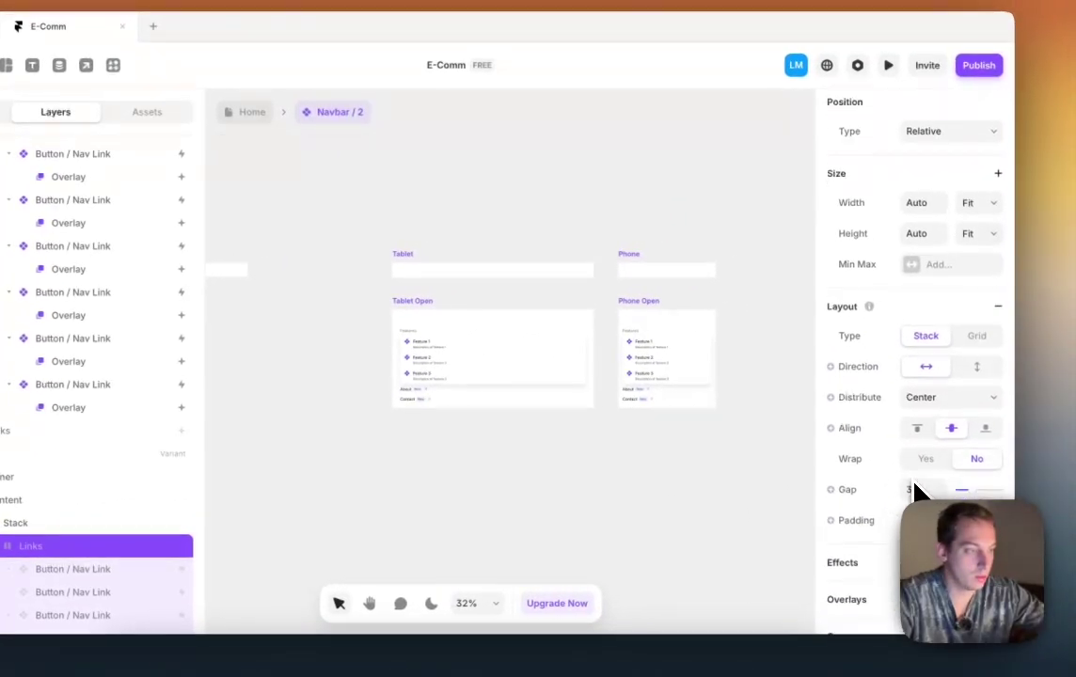
scroll(917, 491, down, 5)
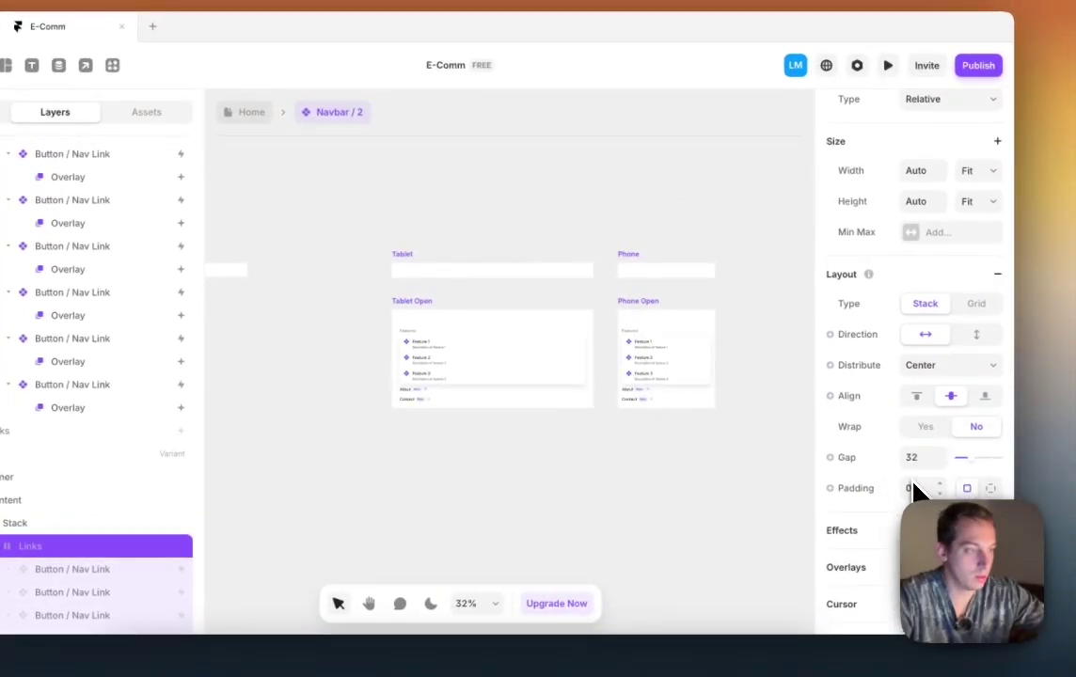
scroll(926, 428, down, 2)
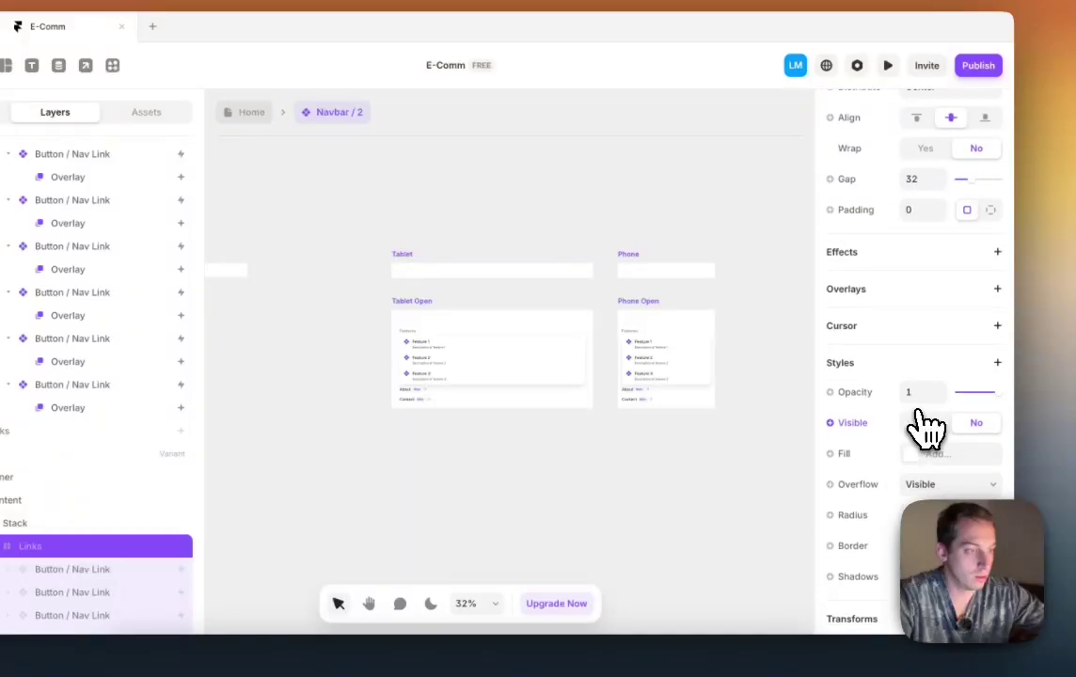
click(927, 424)
scroll(459, 264, up, 3)
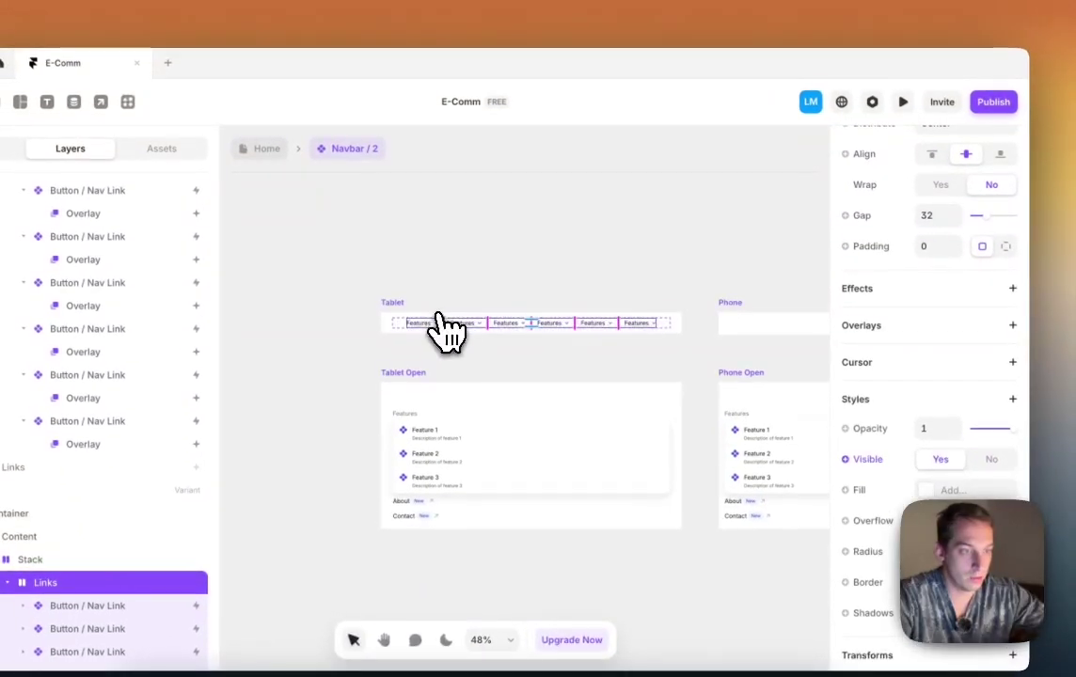
Step: Set the width of the Phone variant's Stack to Fill and make its nested Links stack visible
scroll(594, 305, right, 5)
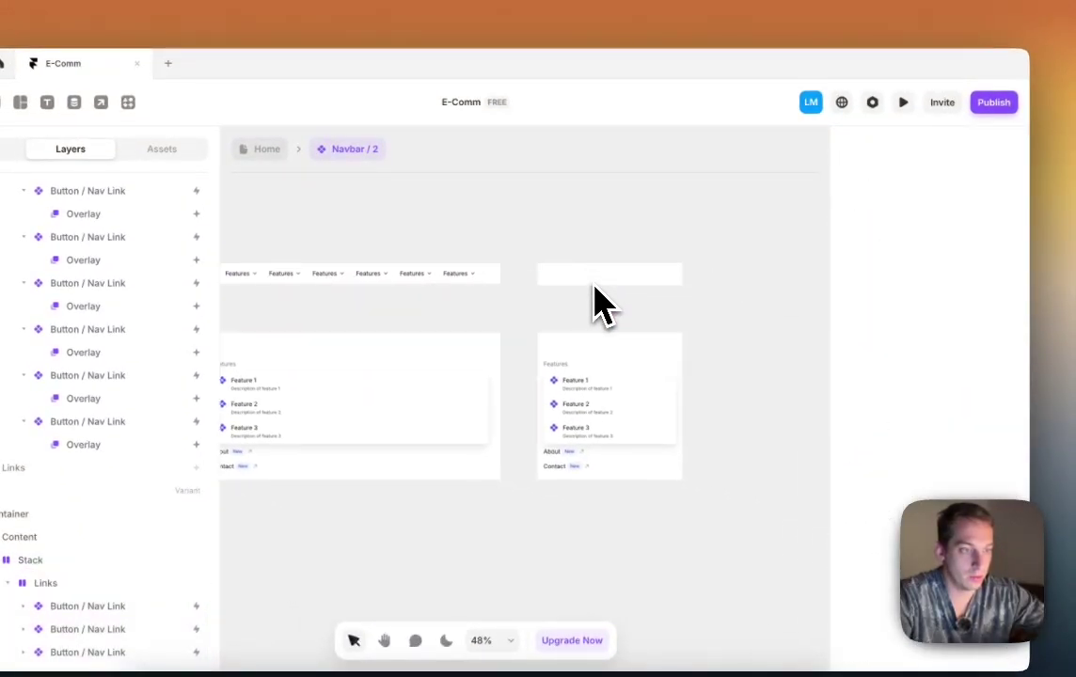
click(573, 278)
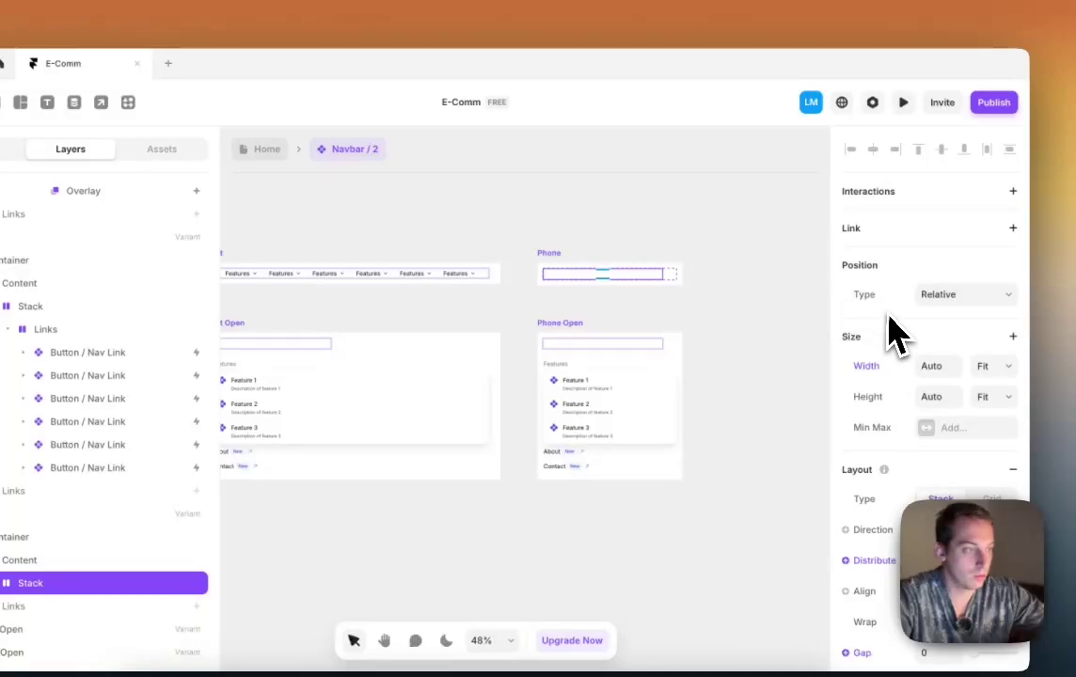
click(995, 367)
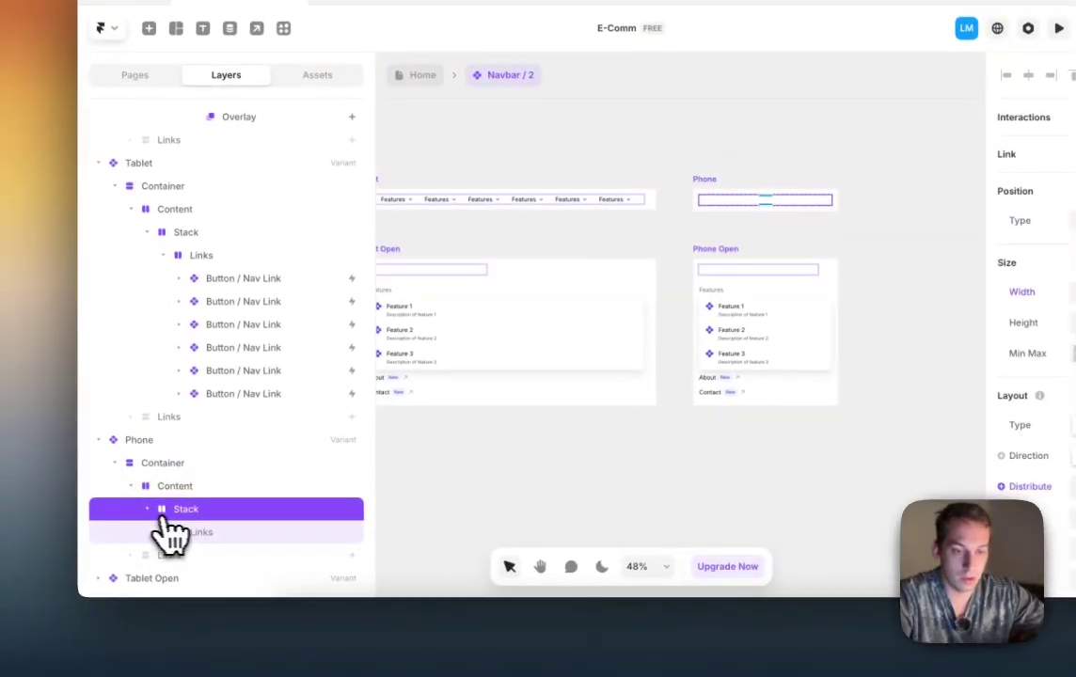
click(169, 532)
scroll(1063, 339, down, 5)
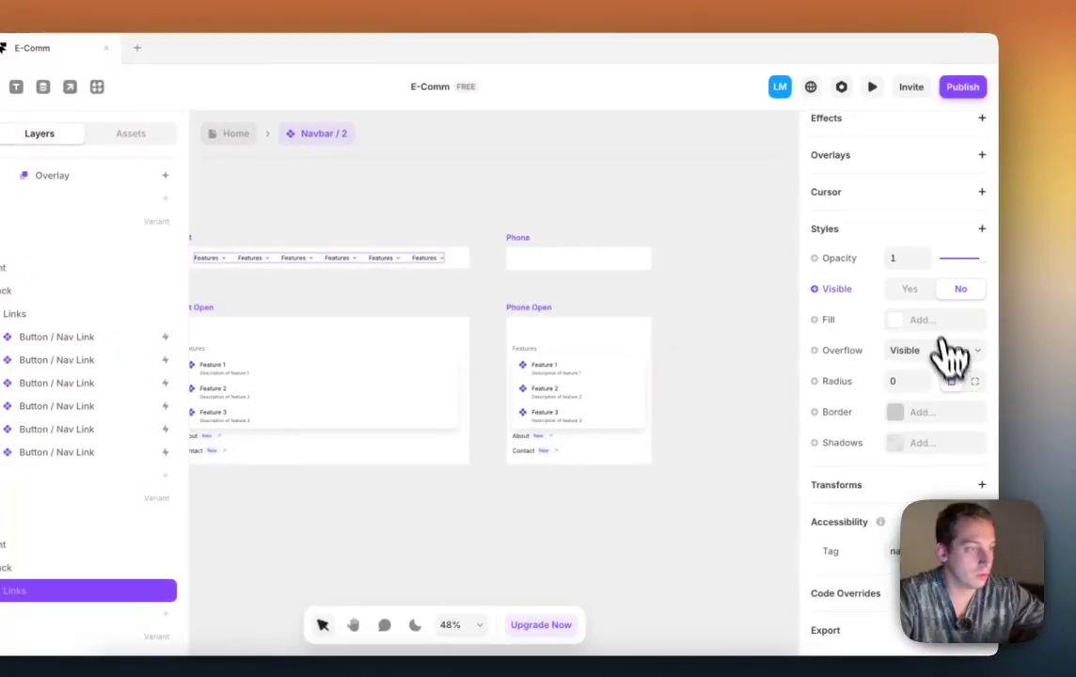
click(908, 290)
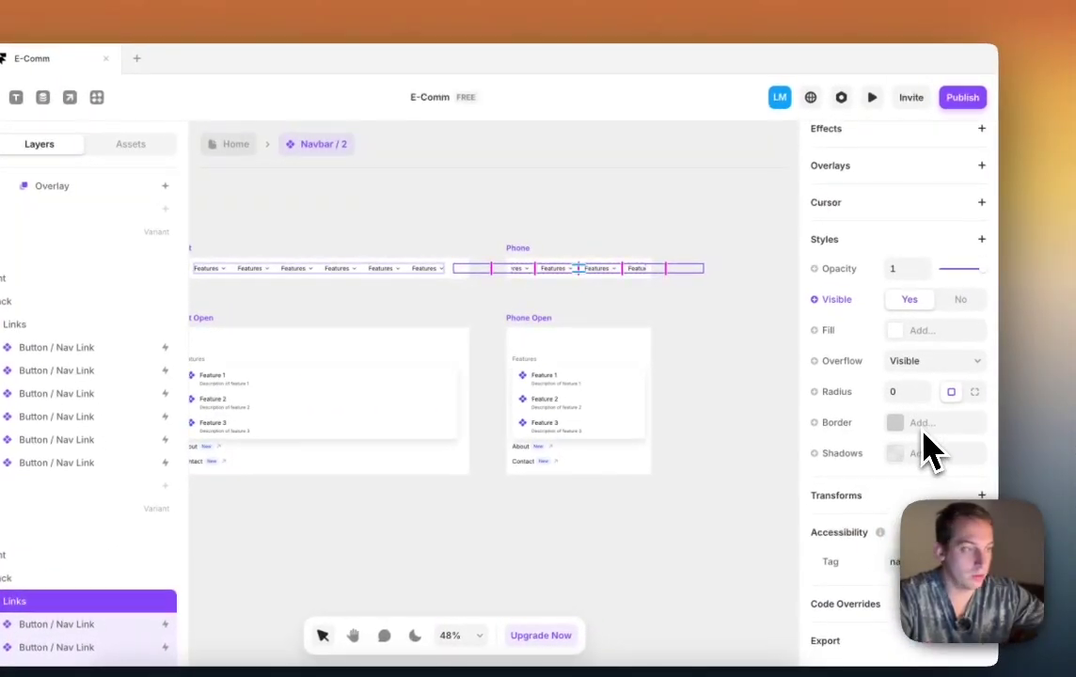
Step: Try a vertical direction for the Phone variant's Links stack and undo it
scroll(927, 450, up, 5)
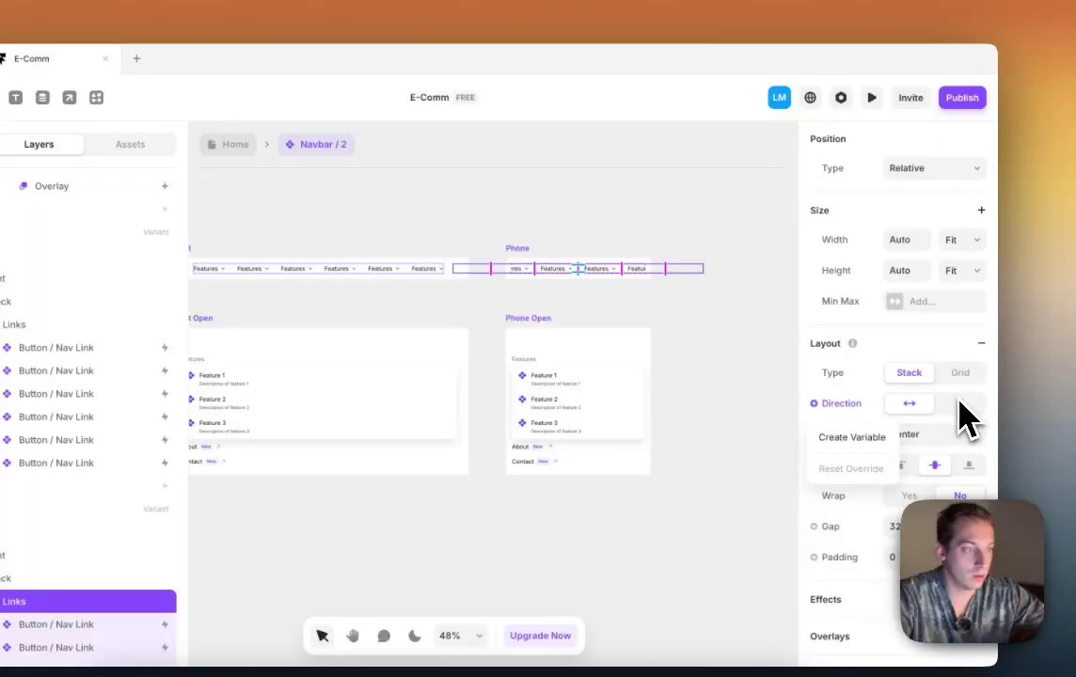
click(961, 404)
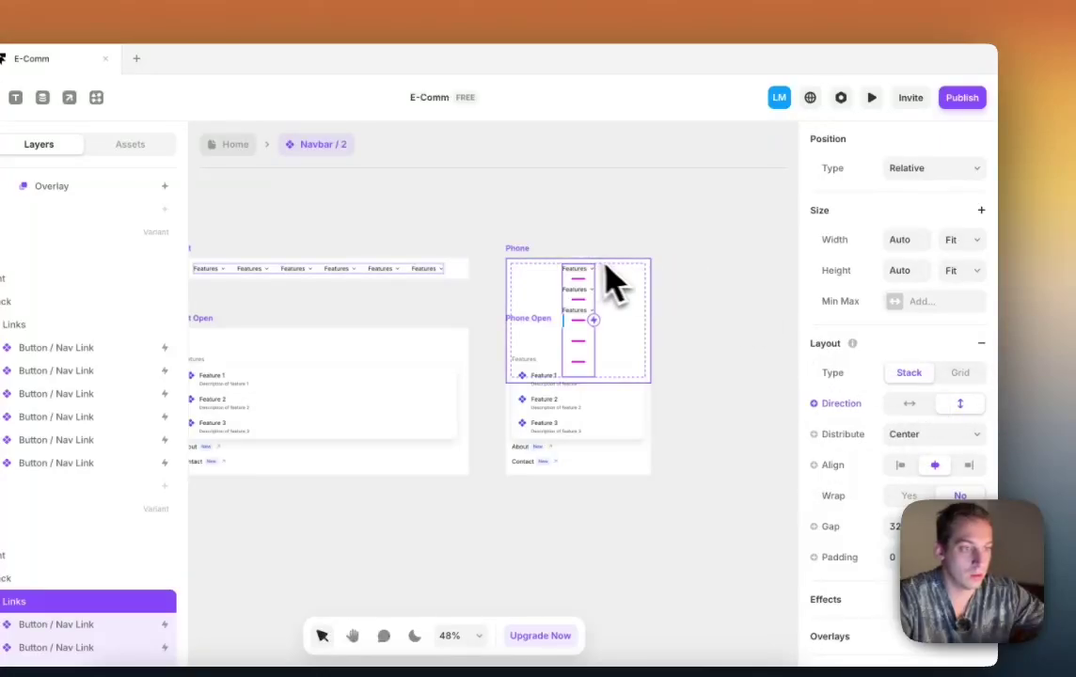
mouse_move(522, 249)
mouse_down()
mouse_move(522, 153)
mouse_move(526, 211)
mouse_move(516, 234)
mouse_up()
key(super+z)
key(super+z)
key(super+z)
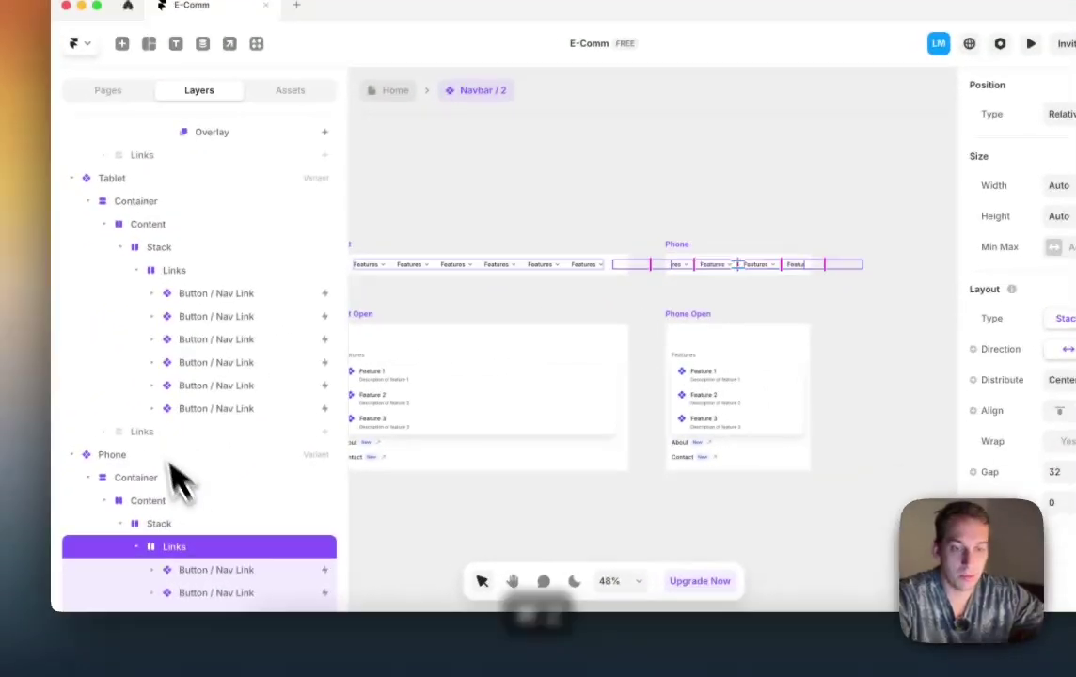
Step: Delete the Tablet Open and Phone Open variants
scroll(76, 546, down, 2)
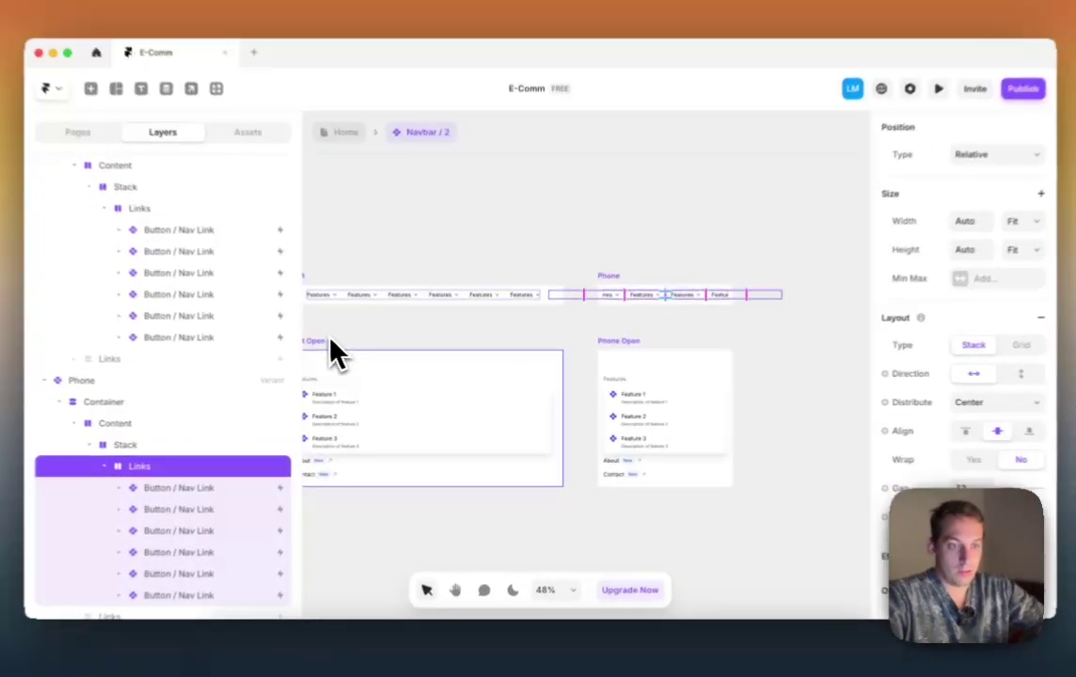
click(332, 342)
scroll(427, 360, down, 2)
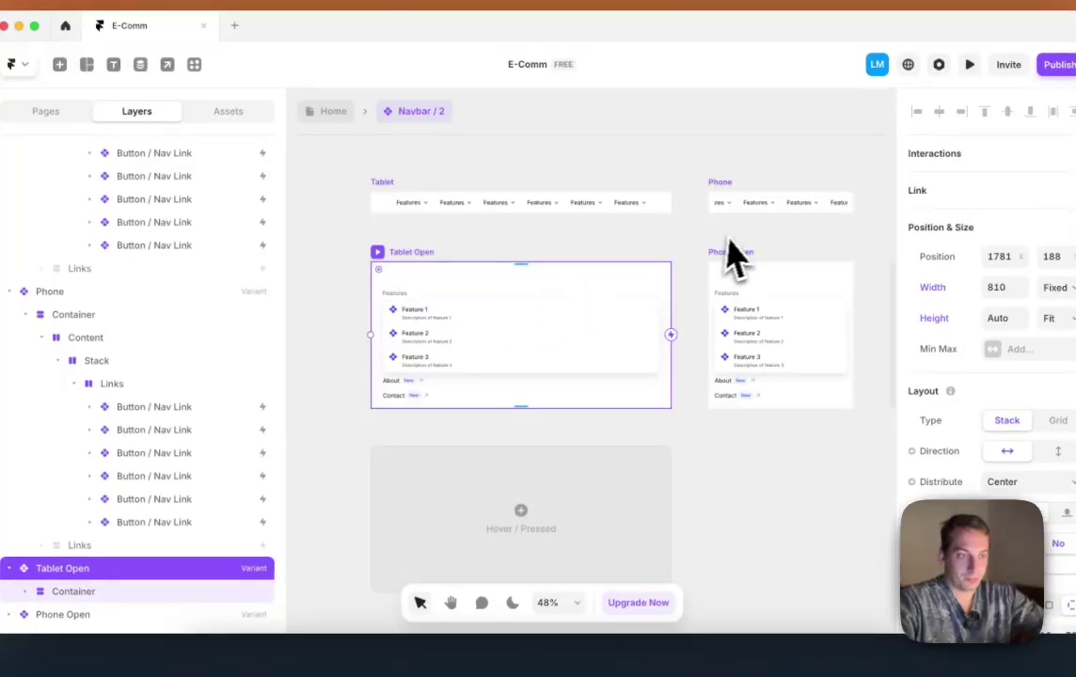
shift+click(727, 265)
key(BackSpace)
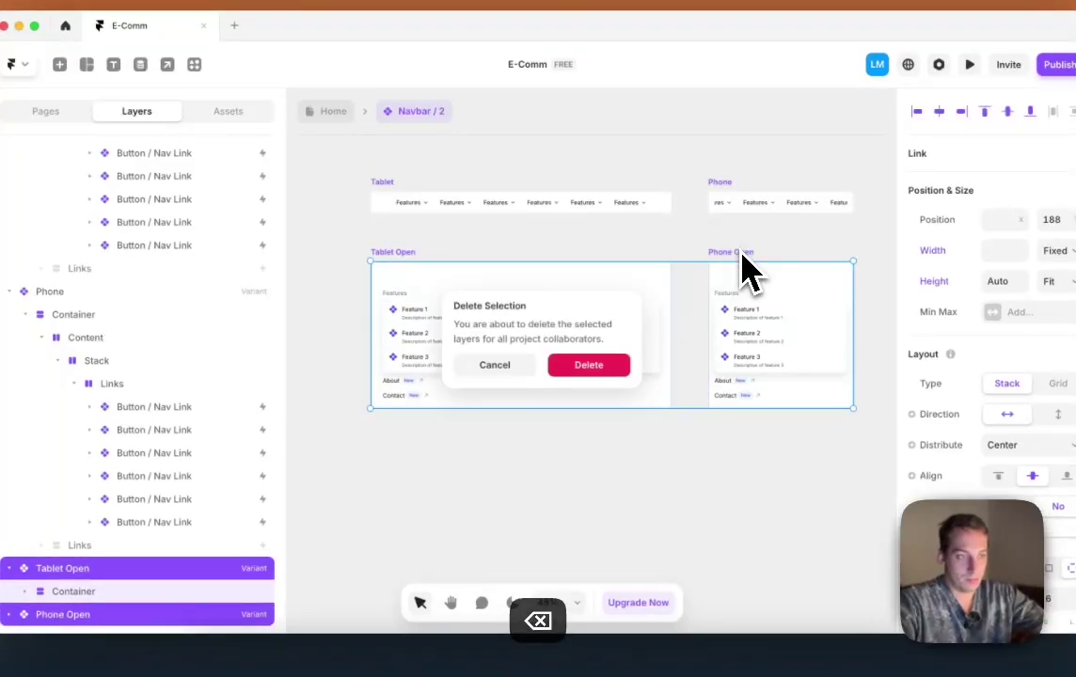
click(567, 367)
Step: Examine the dropdown overlay of the Phone variant's second nav link, leaving overlay editing when done
scroll(562, 367, down, 3)
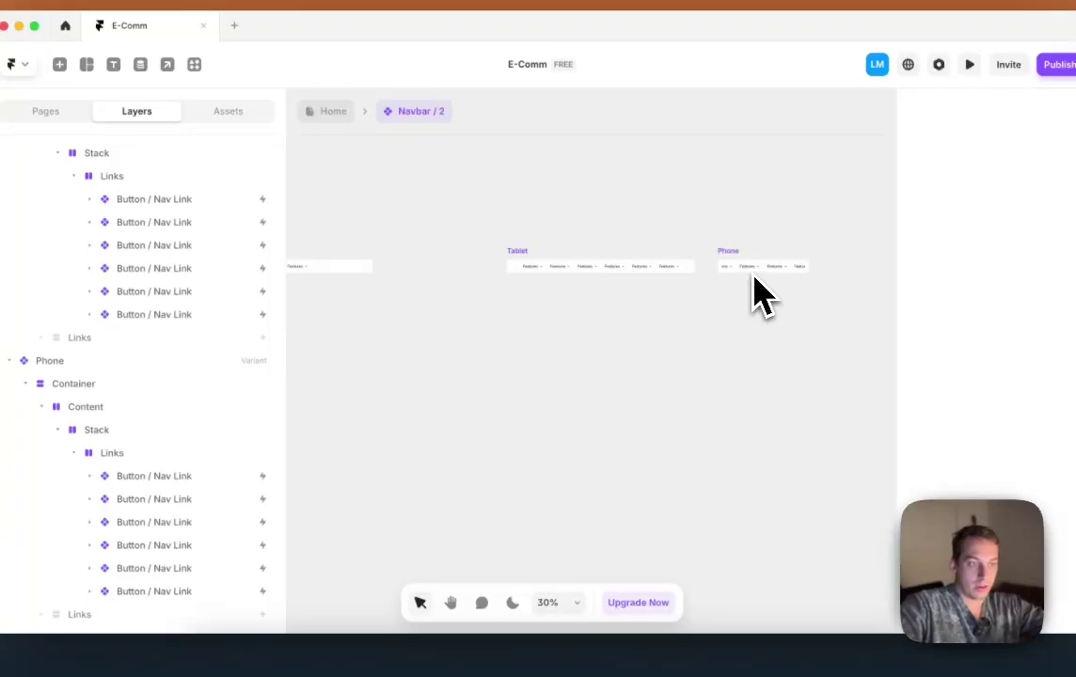
click(751, 271)
scroll(751, 273, up, 3)
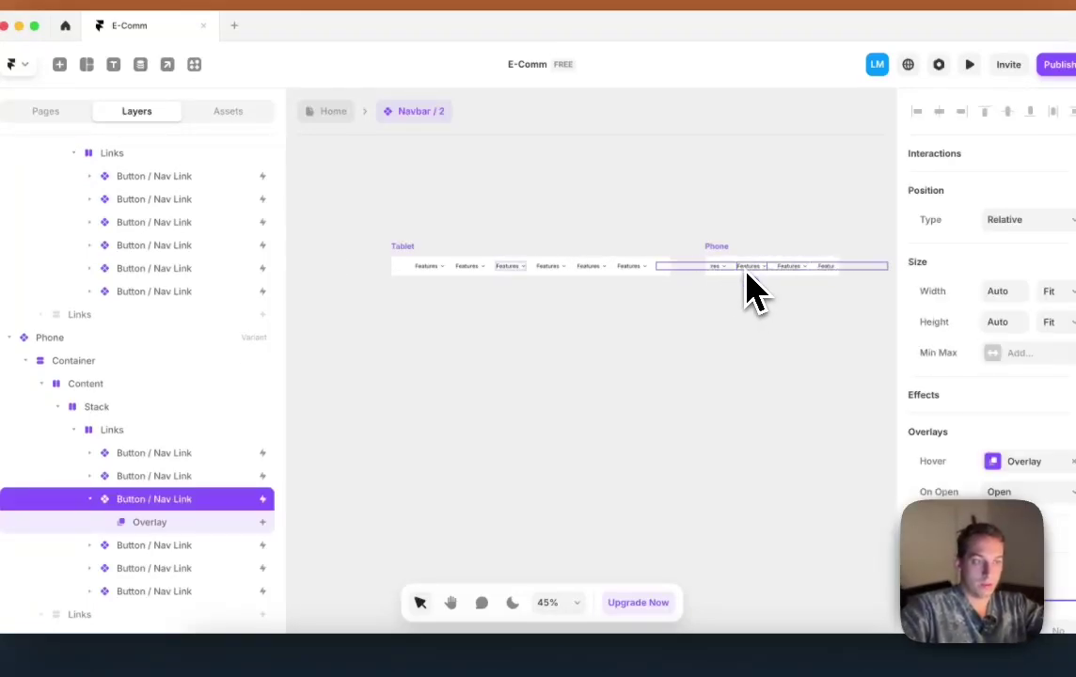
click(721, 268)
click(165, 476)
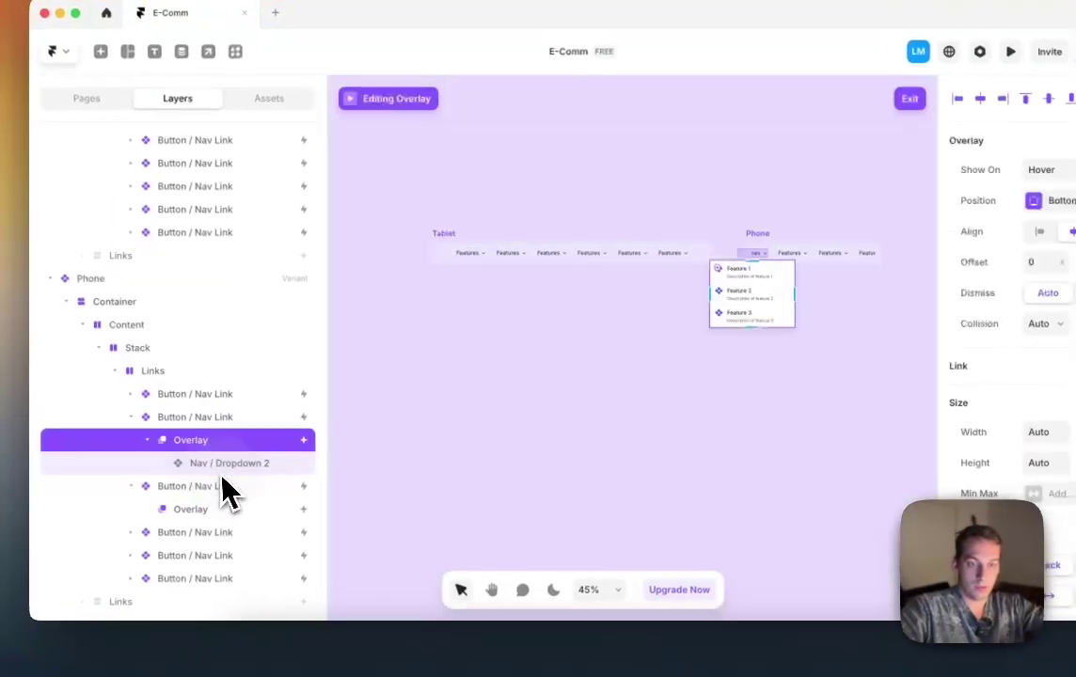
click(181, 478)
click(552, 355)
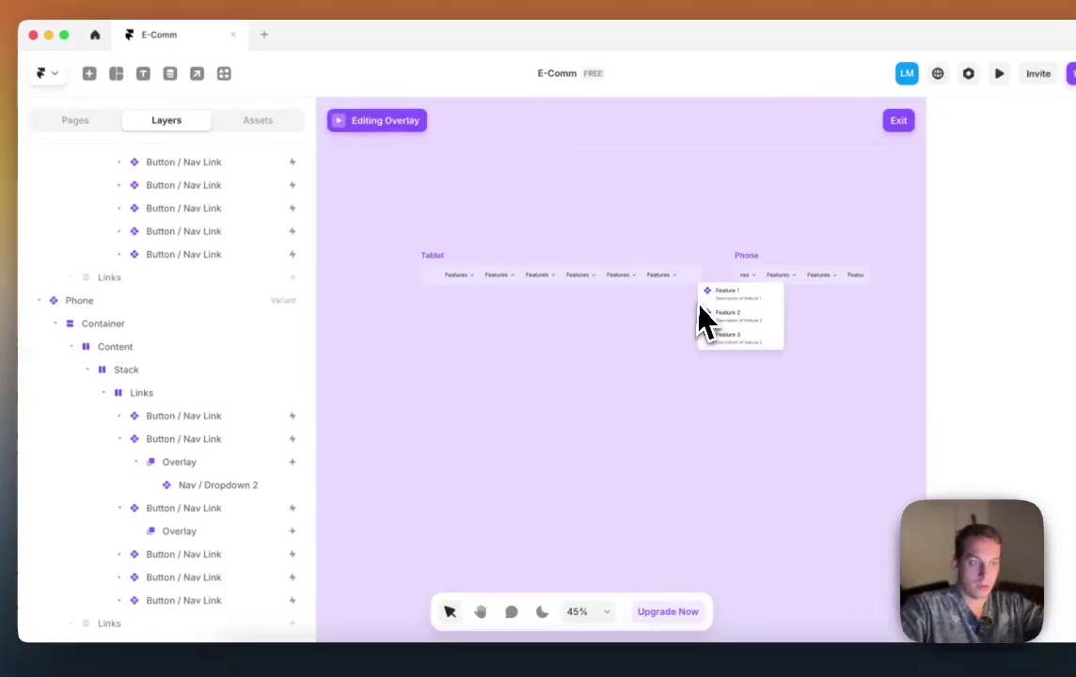
click(615, 325)
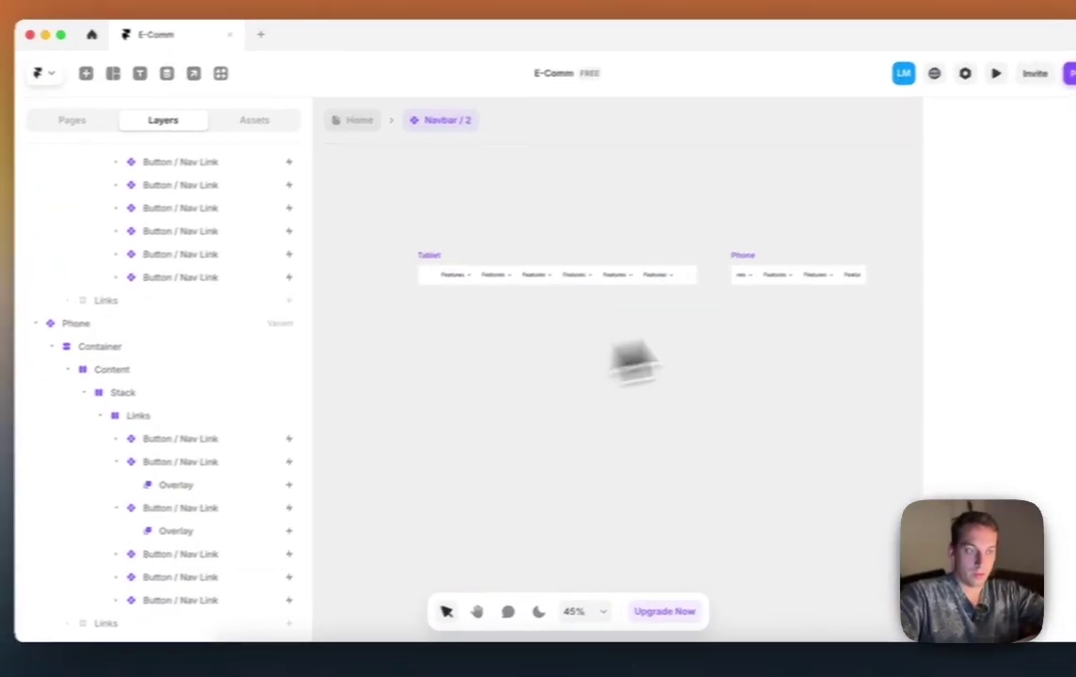
Step: Change the Phone variant's Links layout to a grid with 3 columns
click(750, 291)
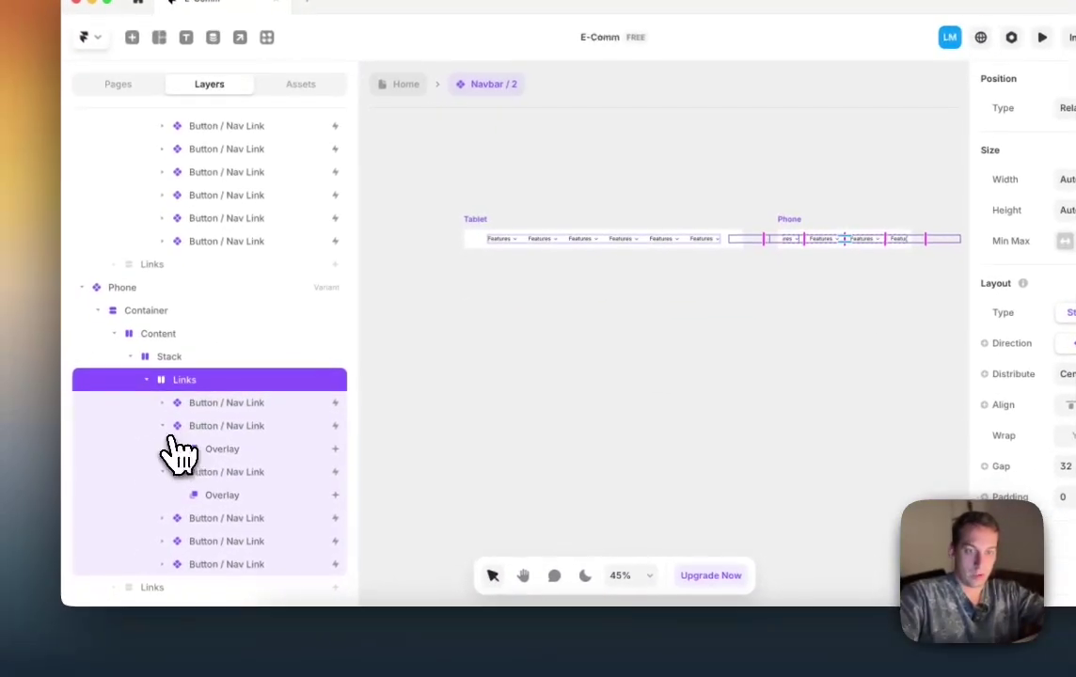
click(165, 428)
click(166, 470)
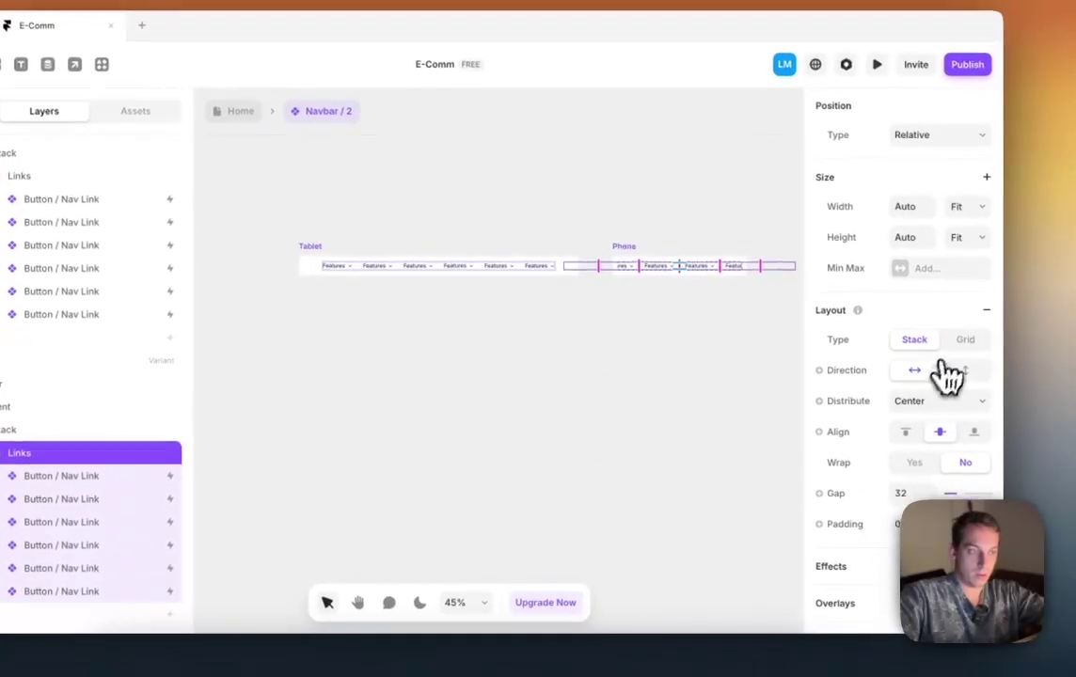
click(958, 334)
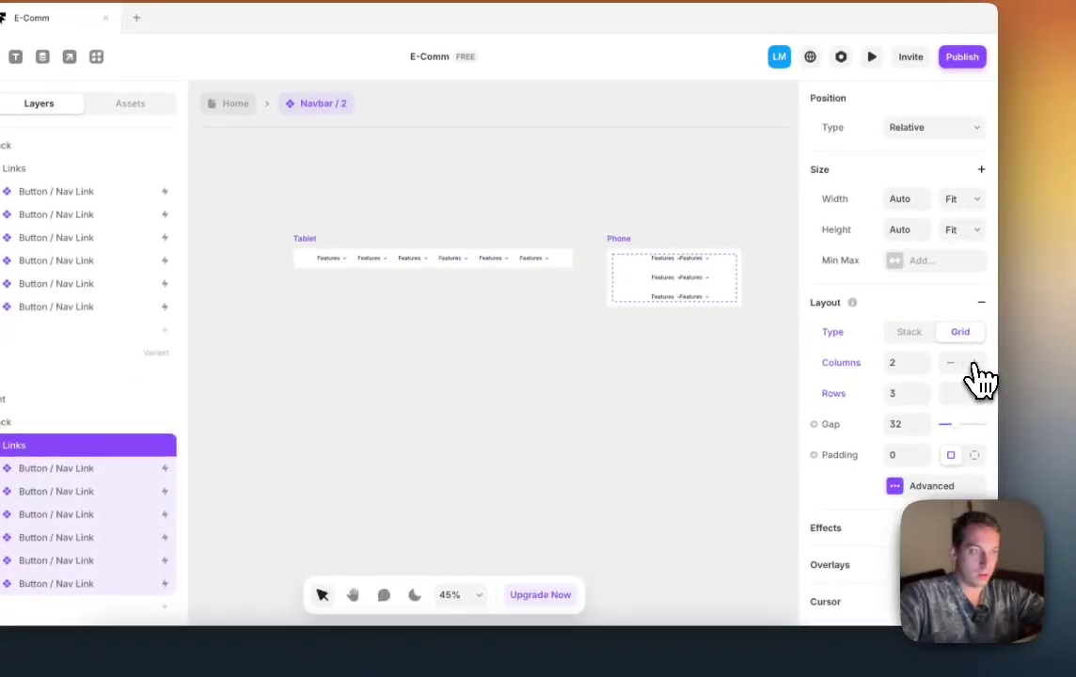
click(975, 363)
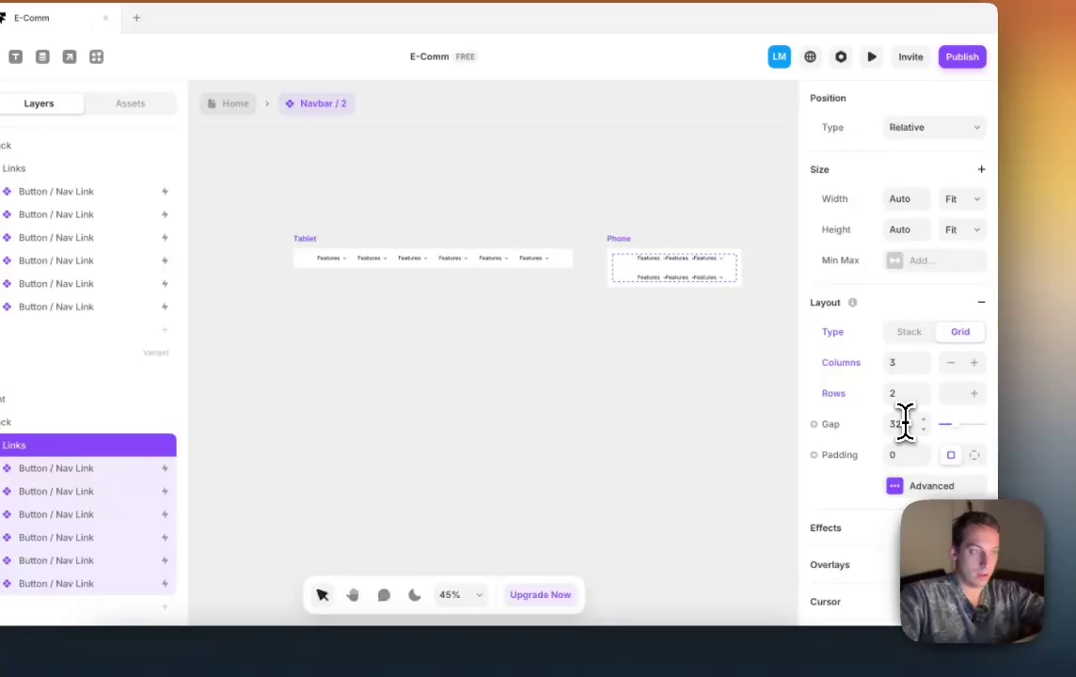
Step: Set the Phone Links grid's gap to 52 and its width to Fill
key(shift+Up)
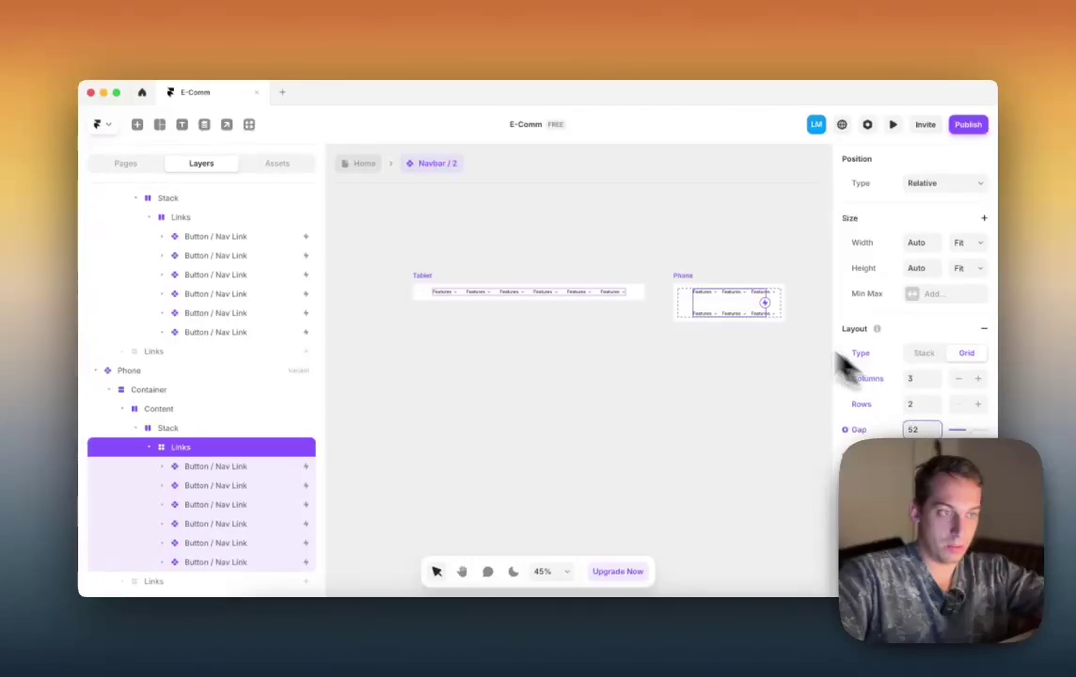
scroll(884, 358, up, 3)
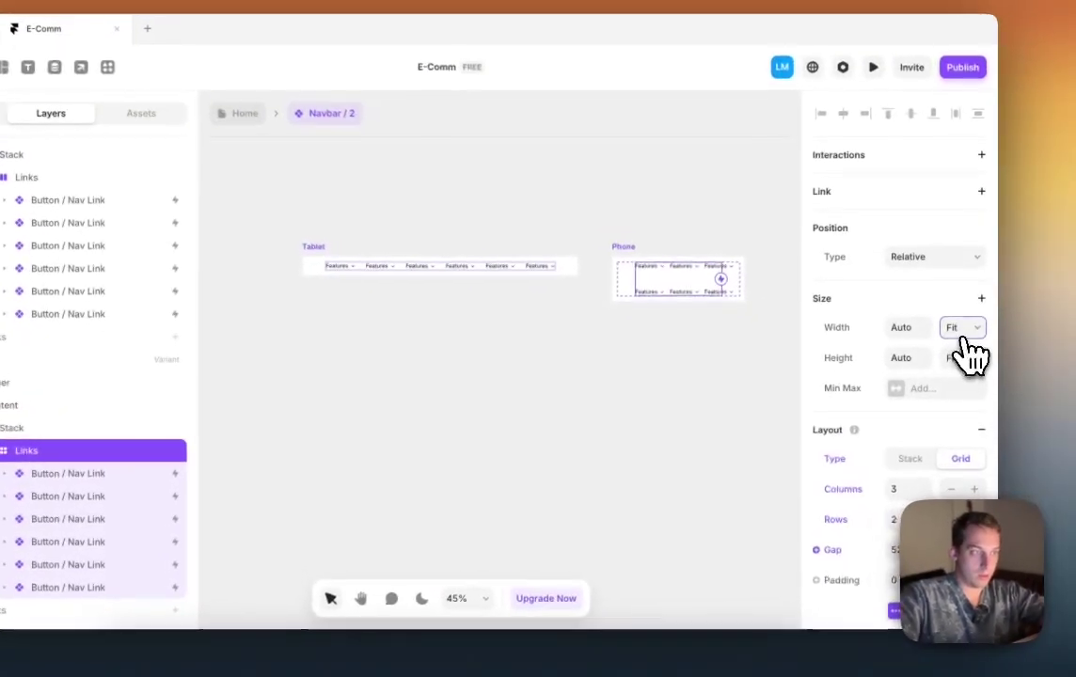
click(967, 242)
click(958, 311)
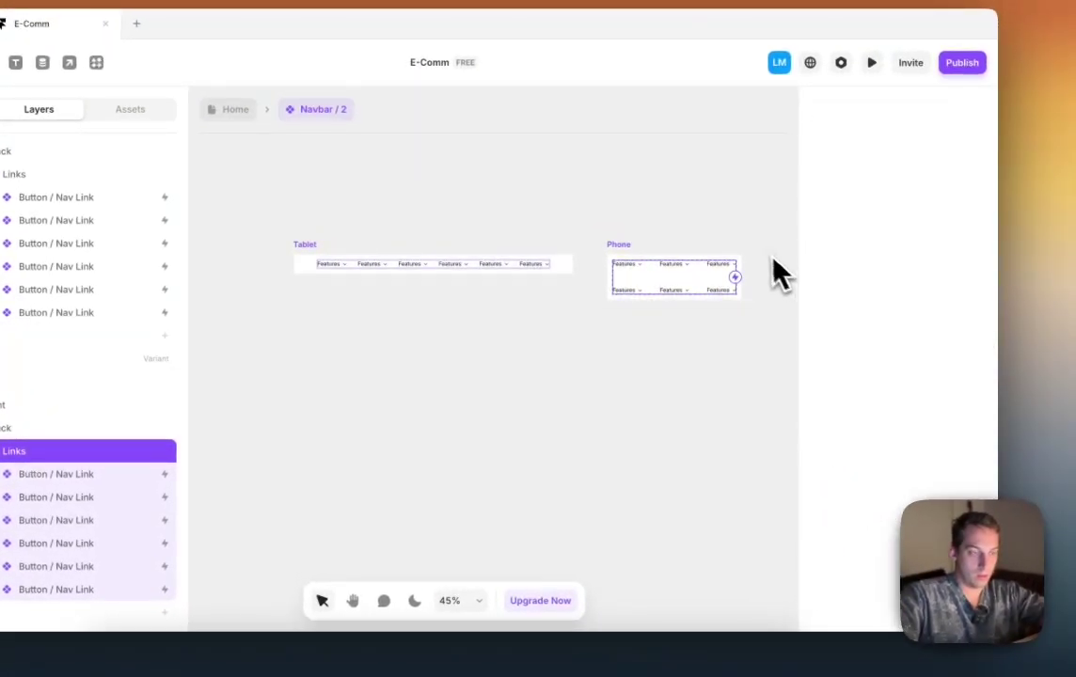
scroll(773, 274, up, 2)
scroll(885, 466, down, 1)
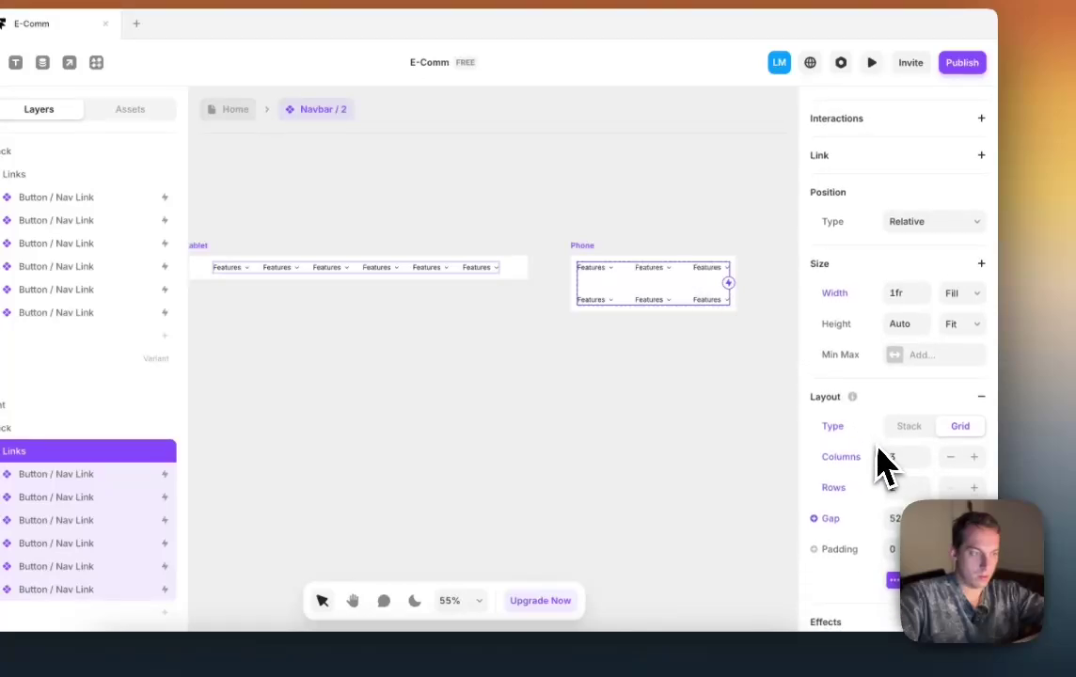
Step: Set the gap of the Phone variant's Links grid to 22
key(shift+Down)
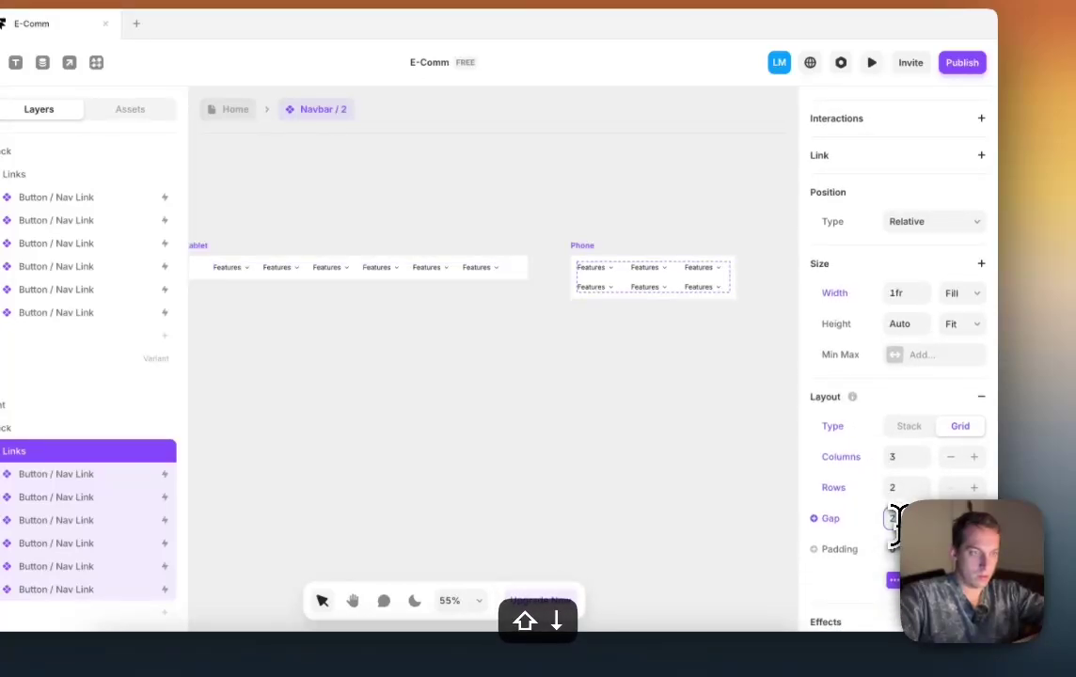
key(shift+Up)
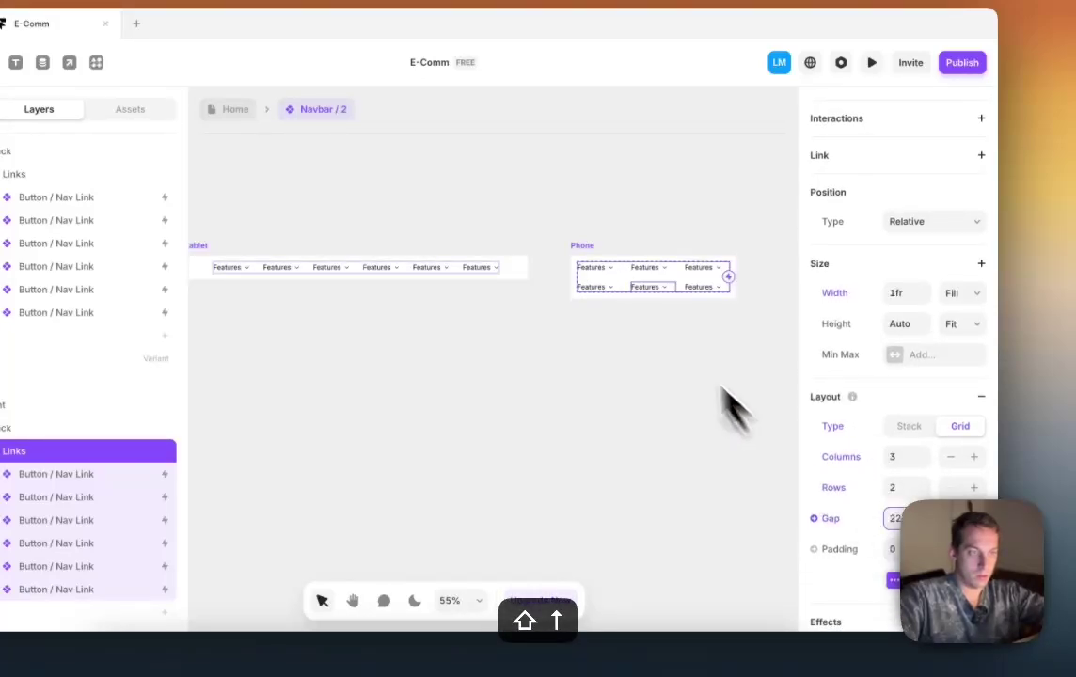
click(607, 248)
scroll(610, 245, down, 5)
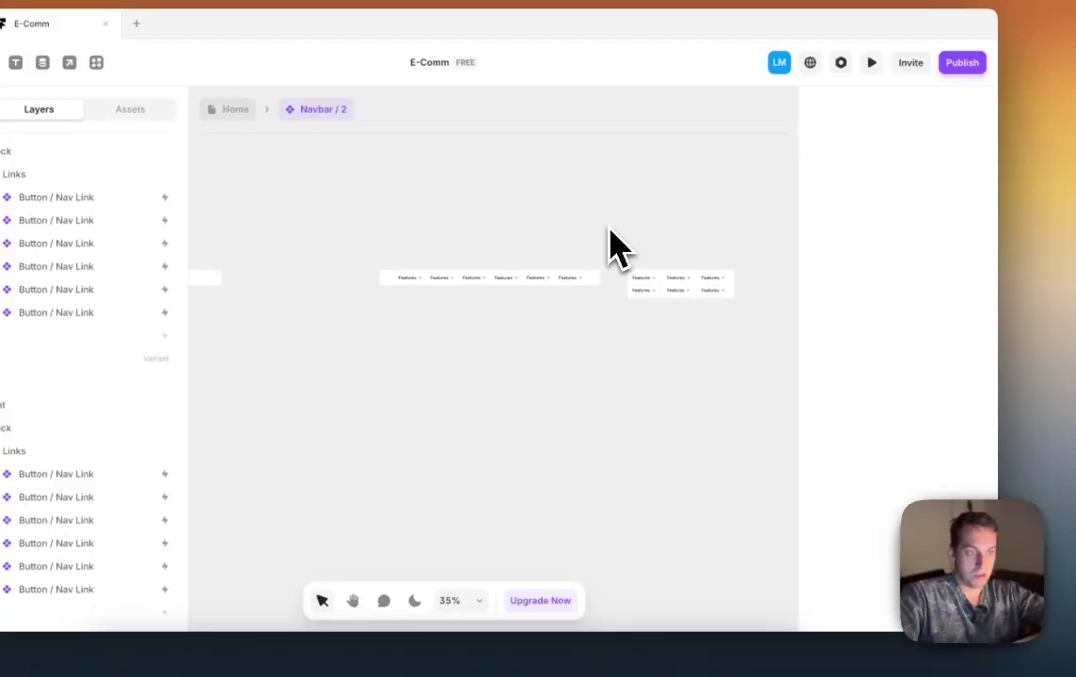
Step: Remove the last three nav links from the Phone variant's Links grid
click(618, 312)
scroll(621, 320, up, 4)
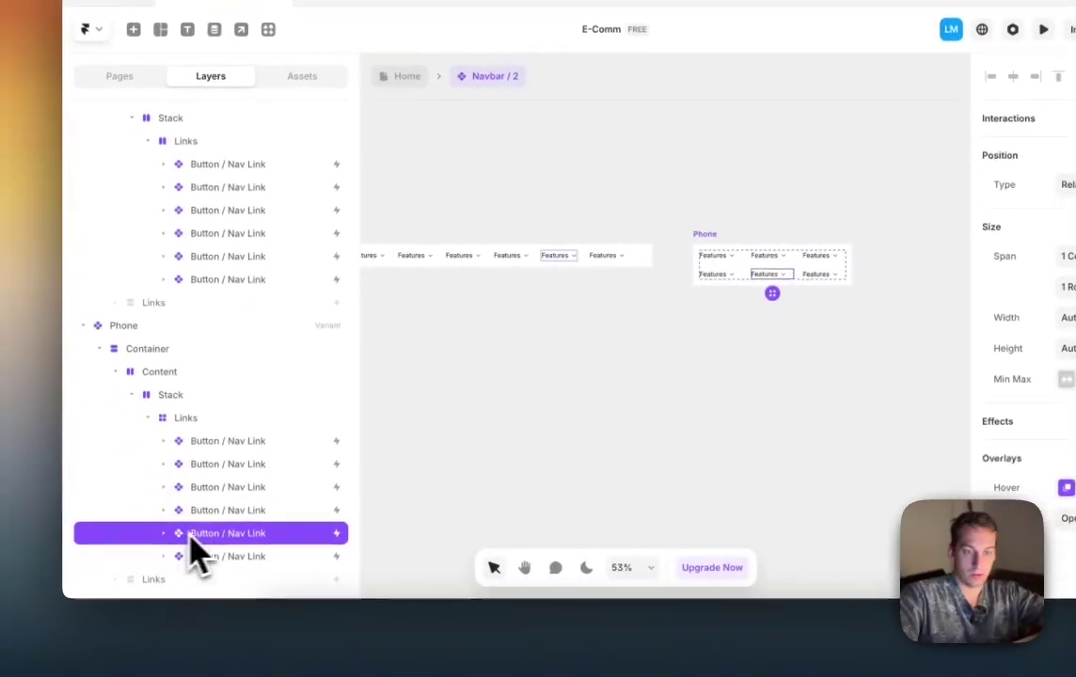
shift+click(209, 557)
shift+click(210, 518)
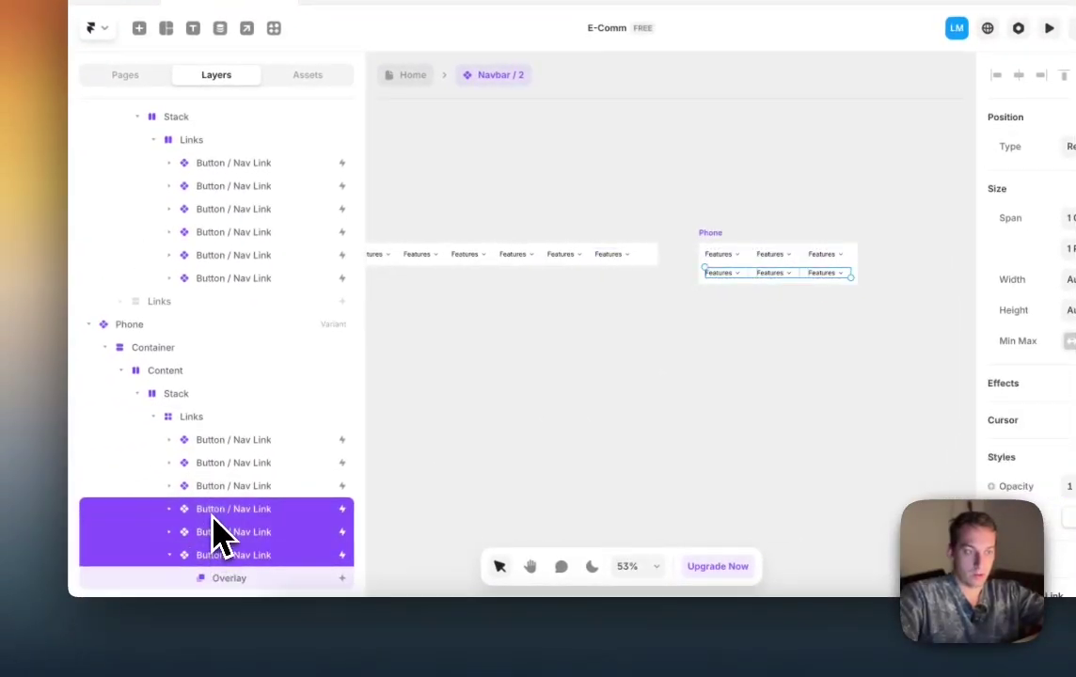
key(BackSpace)
click(234, 512)
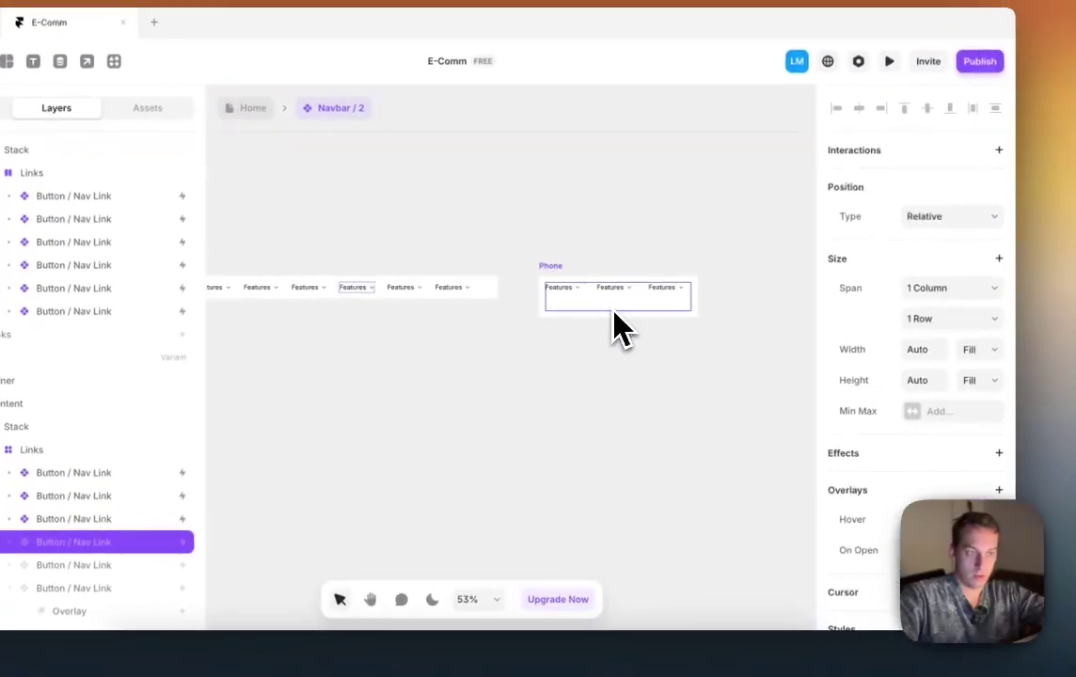
click(800, 275)
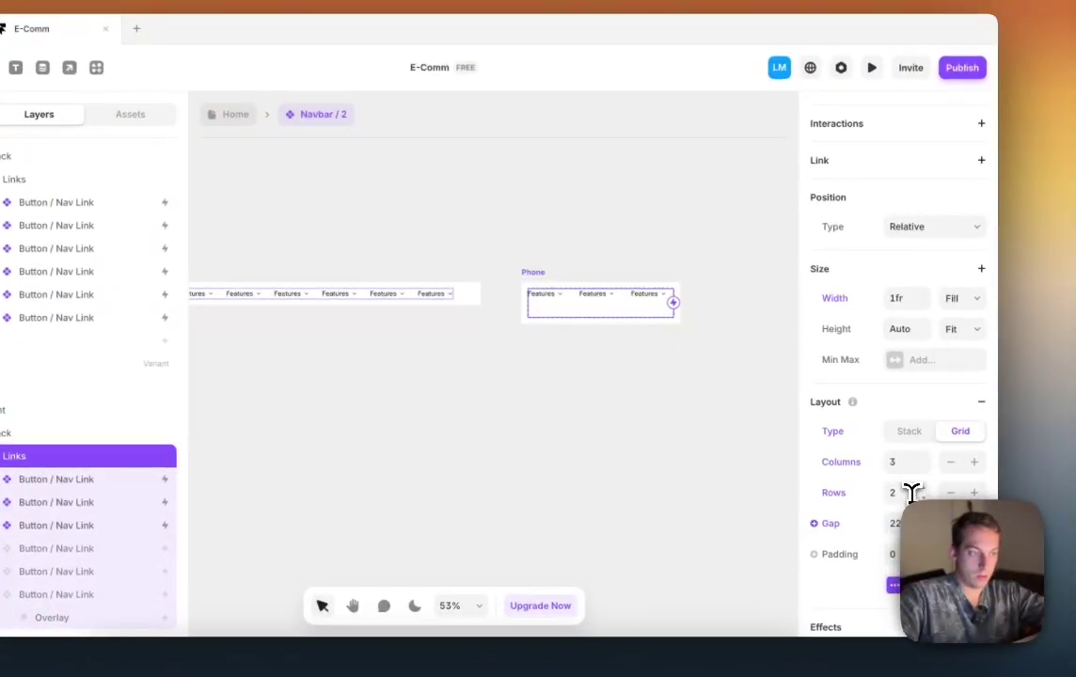
click(691, 252)
scroll(692, 252, down, 3)
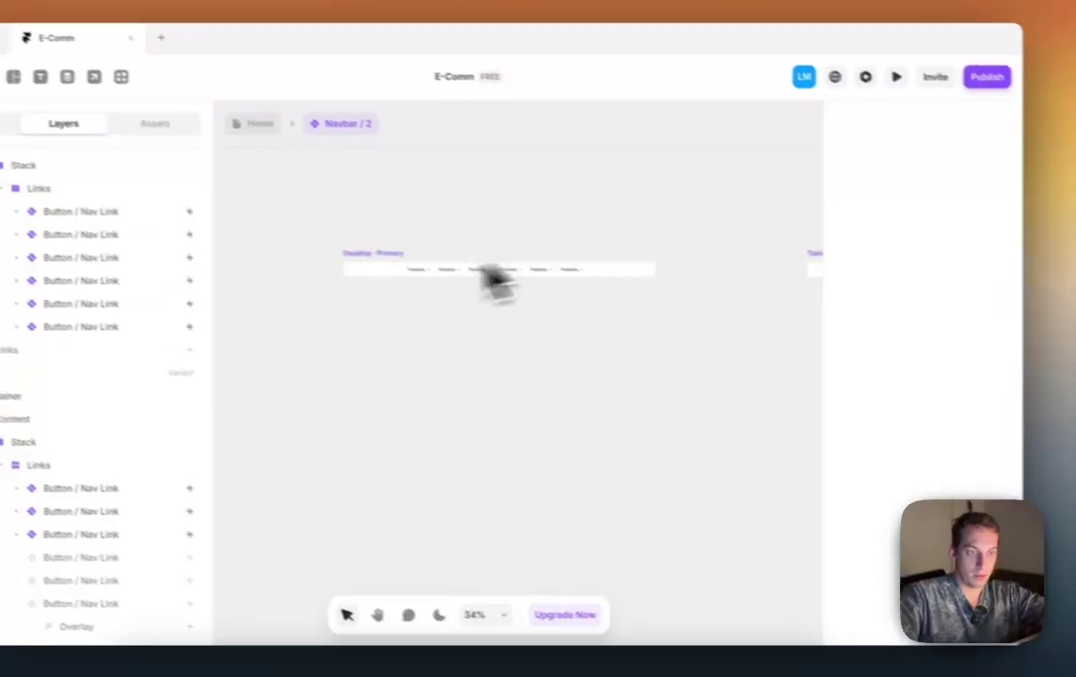
Step: Change the text of the first nav link in the Desktop variant to Glass
click(415, 270)
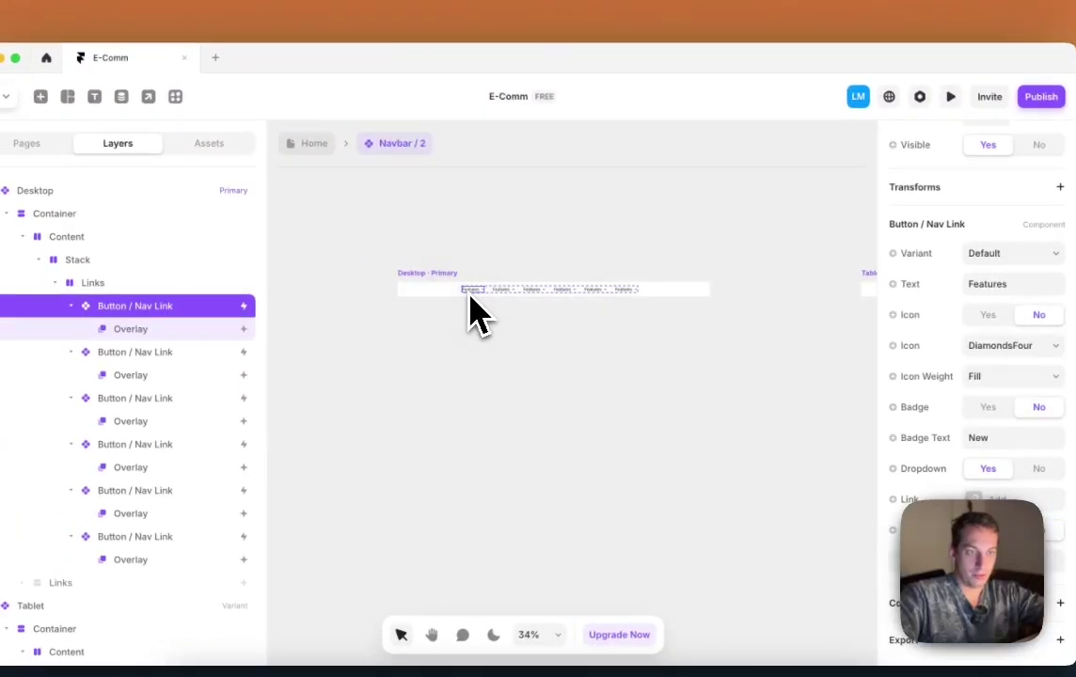
scroll(475, 320, up, 3)
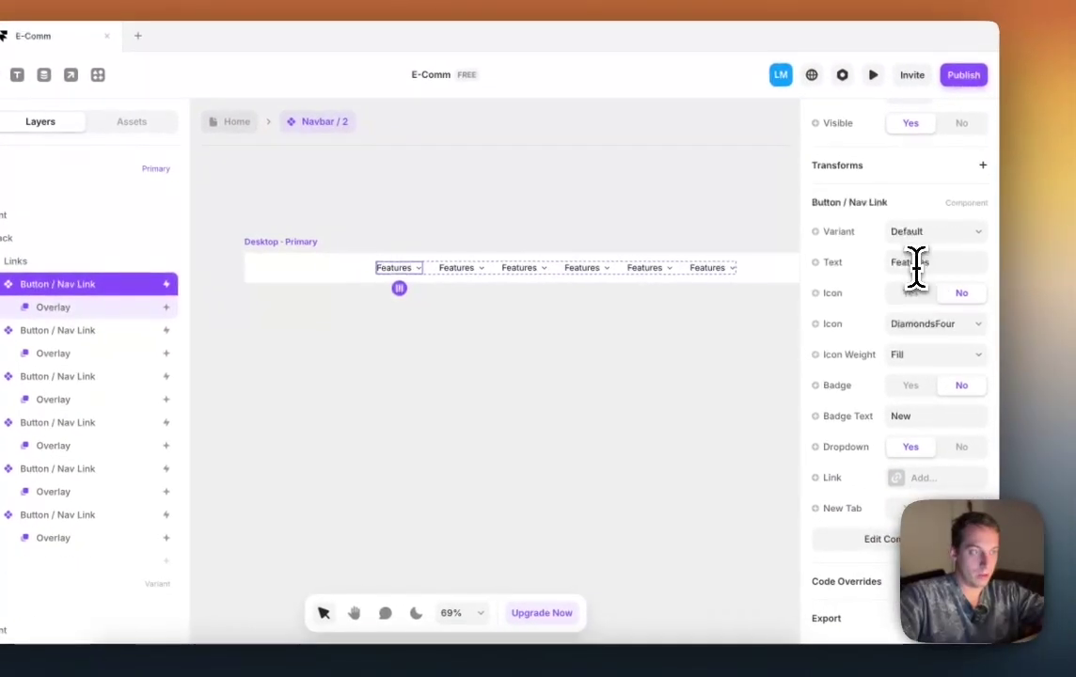
click(994, 287)
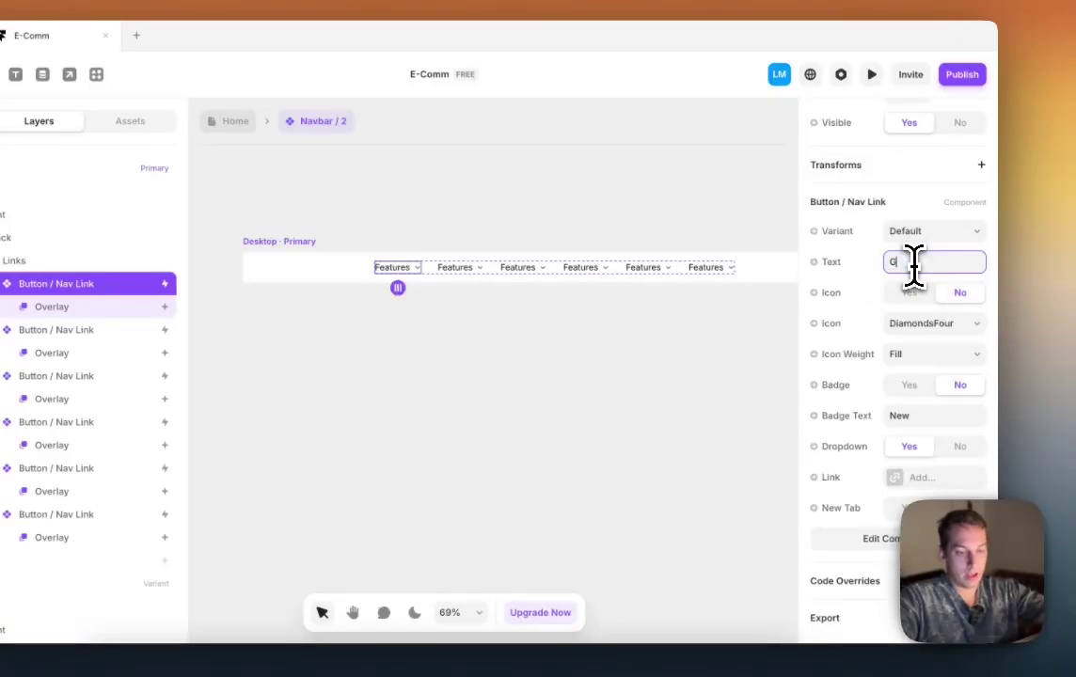
text(Glass)
Step: Change the text of the Desktop variant's second nav link to Plastic
click(456, 269)
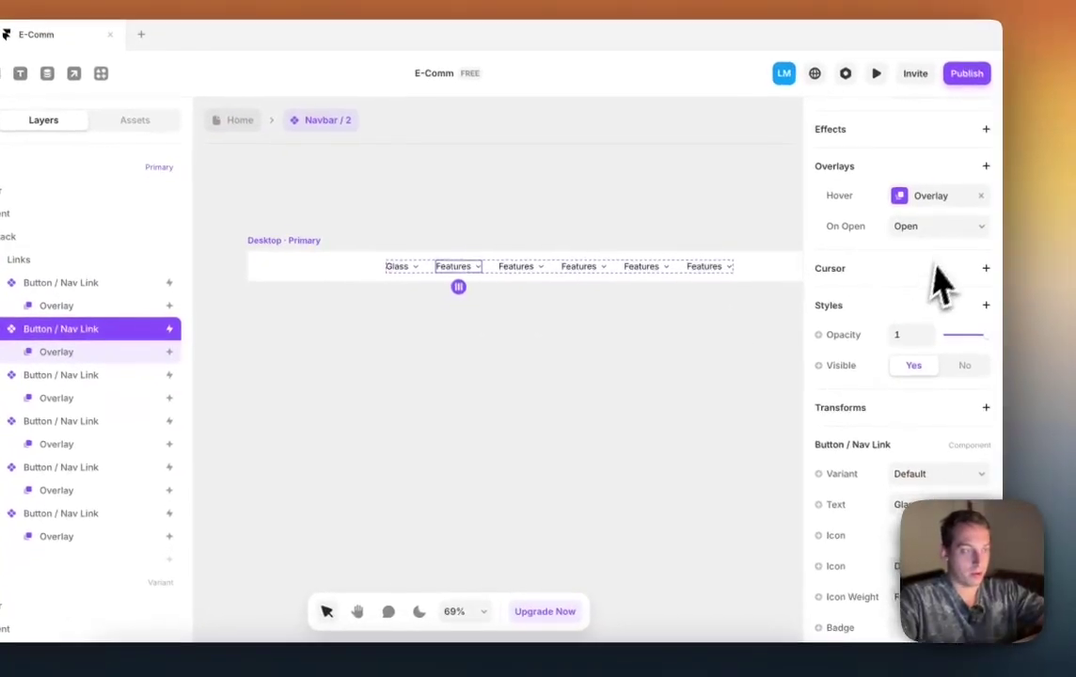
scroll(917, 367, down, 1)
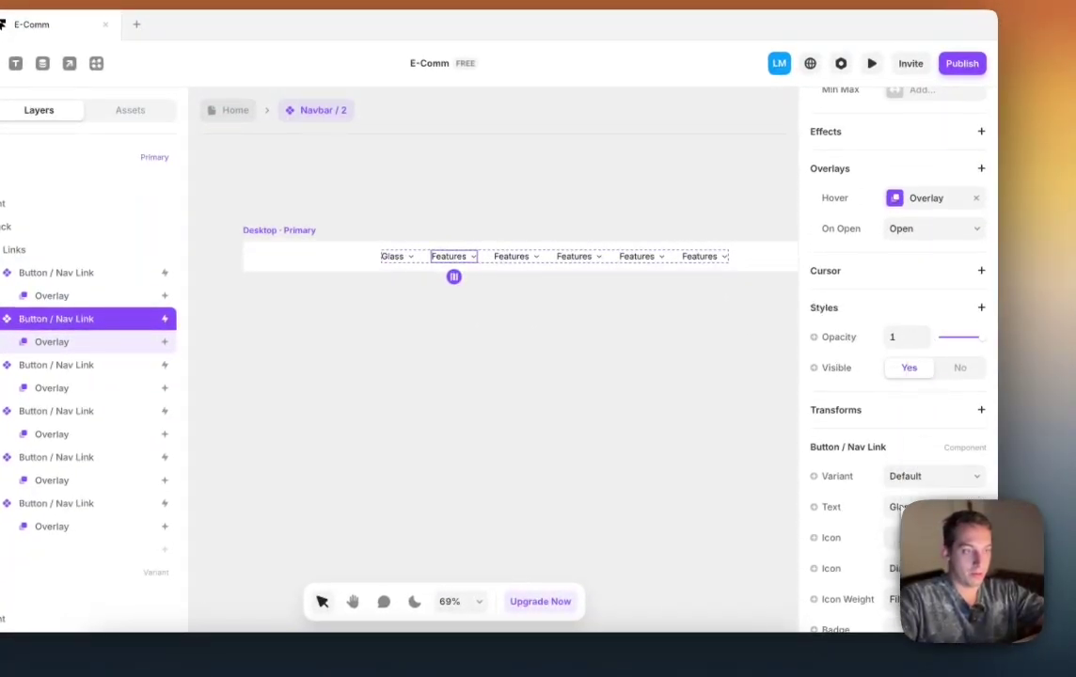
click(716, 425)
click(454, 256)
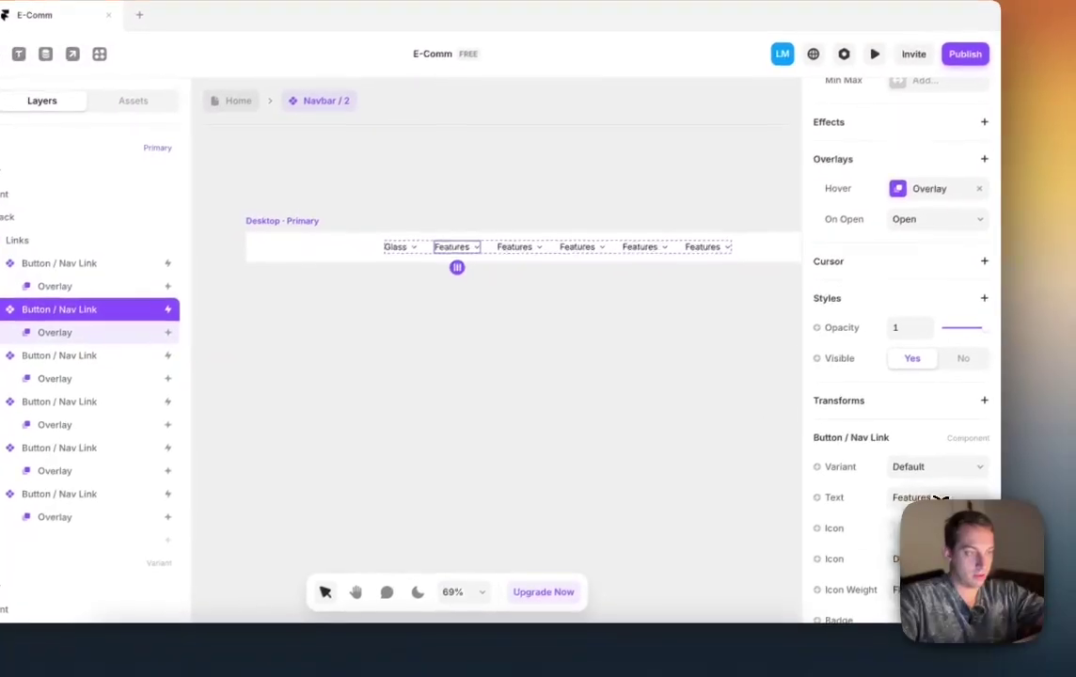
click(941, 498)
text(Plastic)
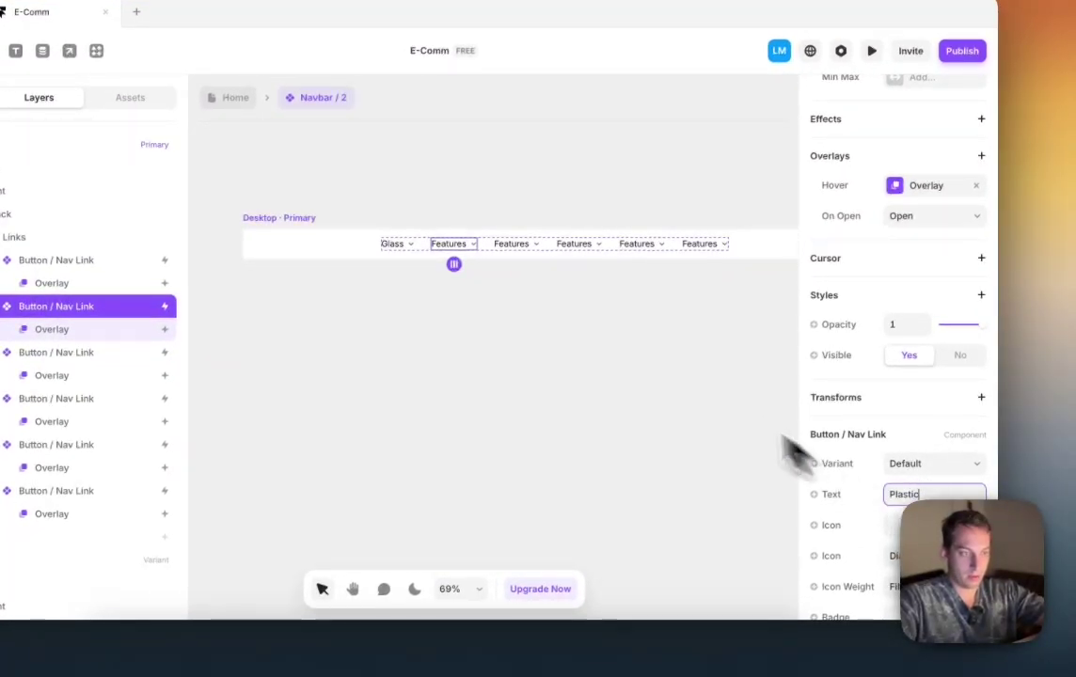
click(617, 344)
Step: Label the Desktop variant's third nav link Premium and the fourth one Wood
click(510, 243)
scroll(890, 509, down, 9)
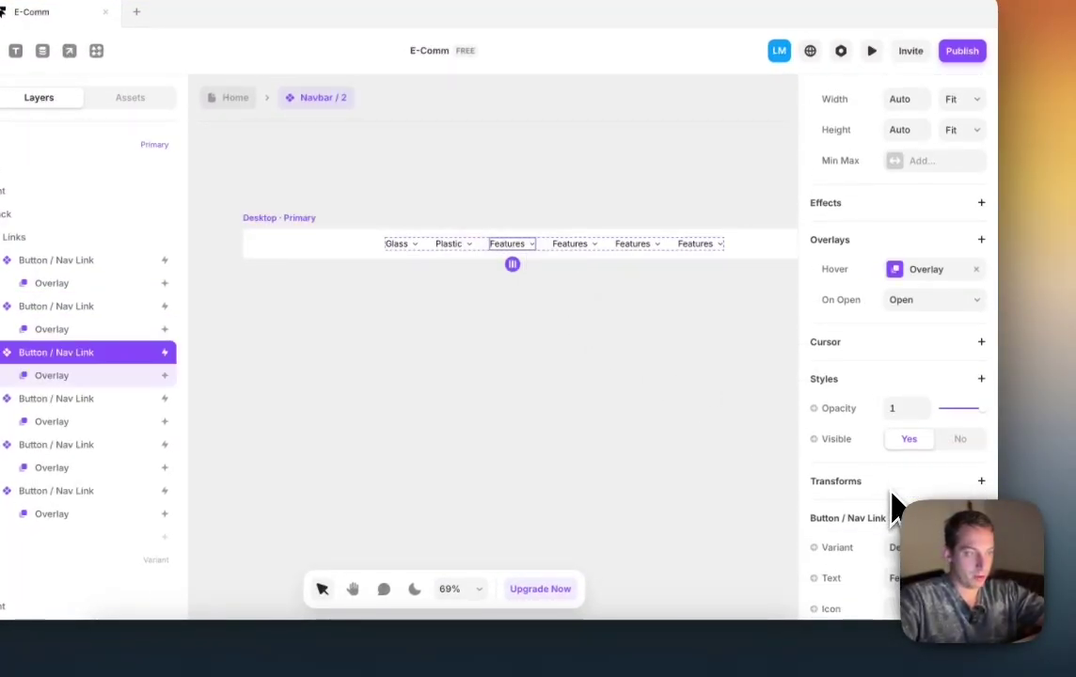
scroll(894, 509, down, 2)
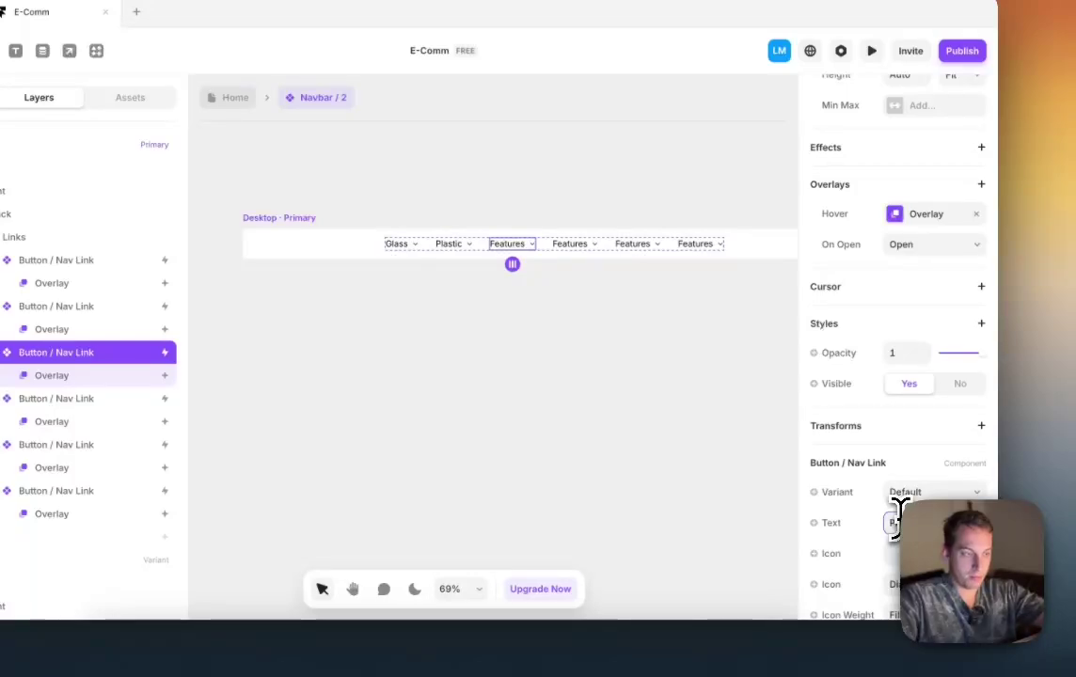
click(572, 243)
scroll(918, 423, down, 8)
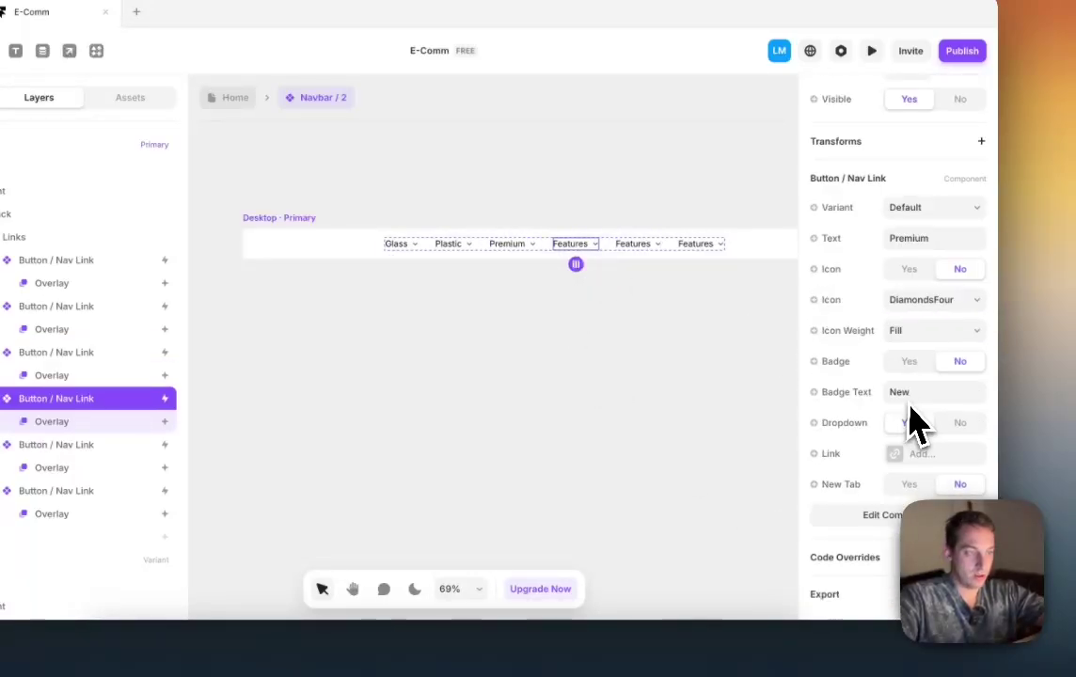
right_click(907, 247)
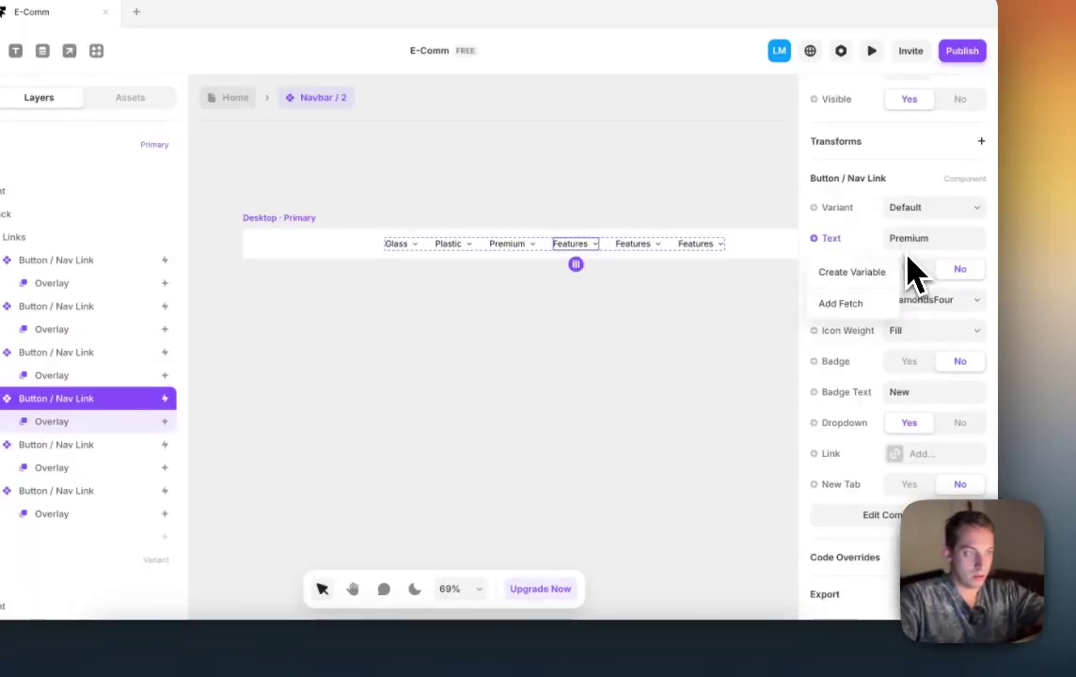
click(920, 239)
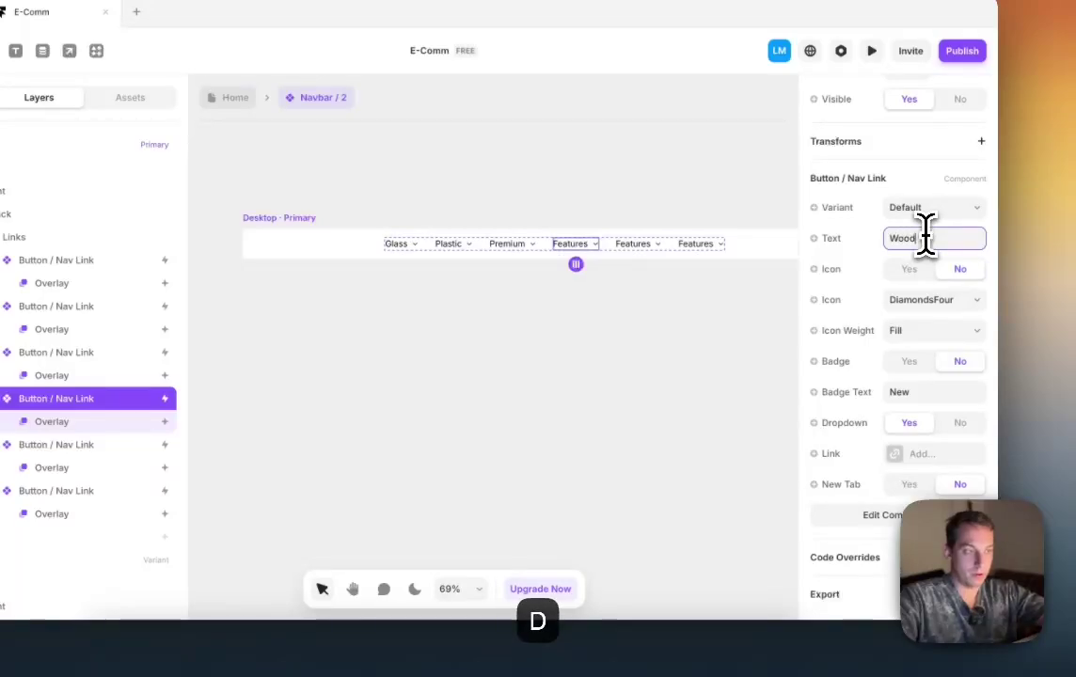
Step: Change the text of the Desktop variant's fifth nav link to Leather
click(629, 245)
scroll(908, 318, down, 1)
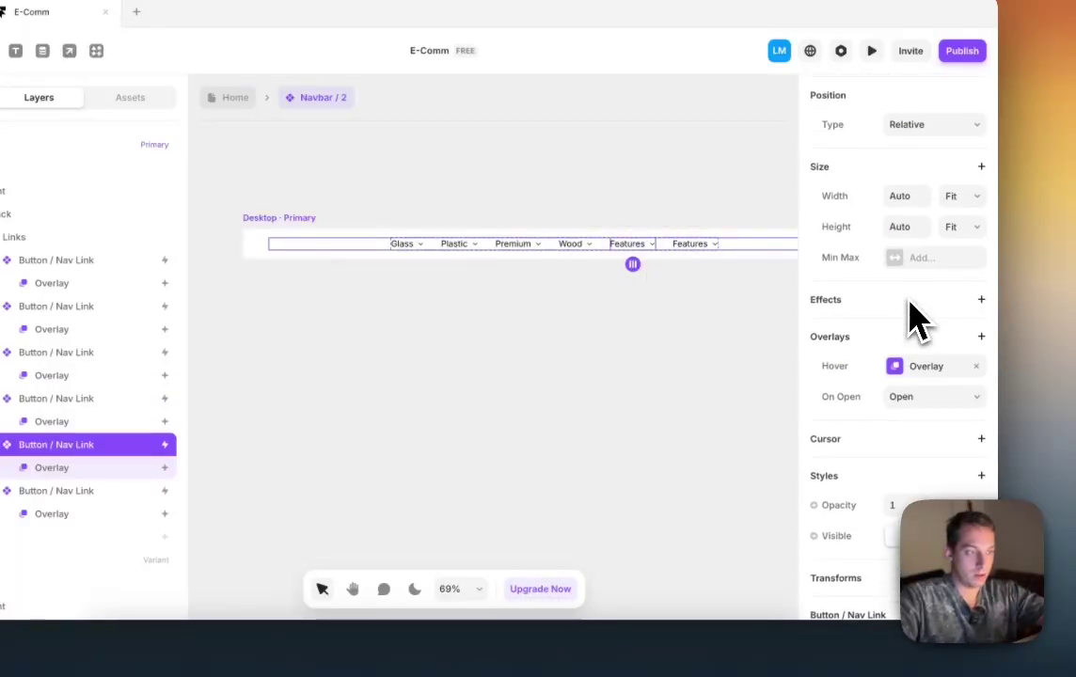
scroll(917, 318, down, 2)
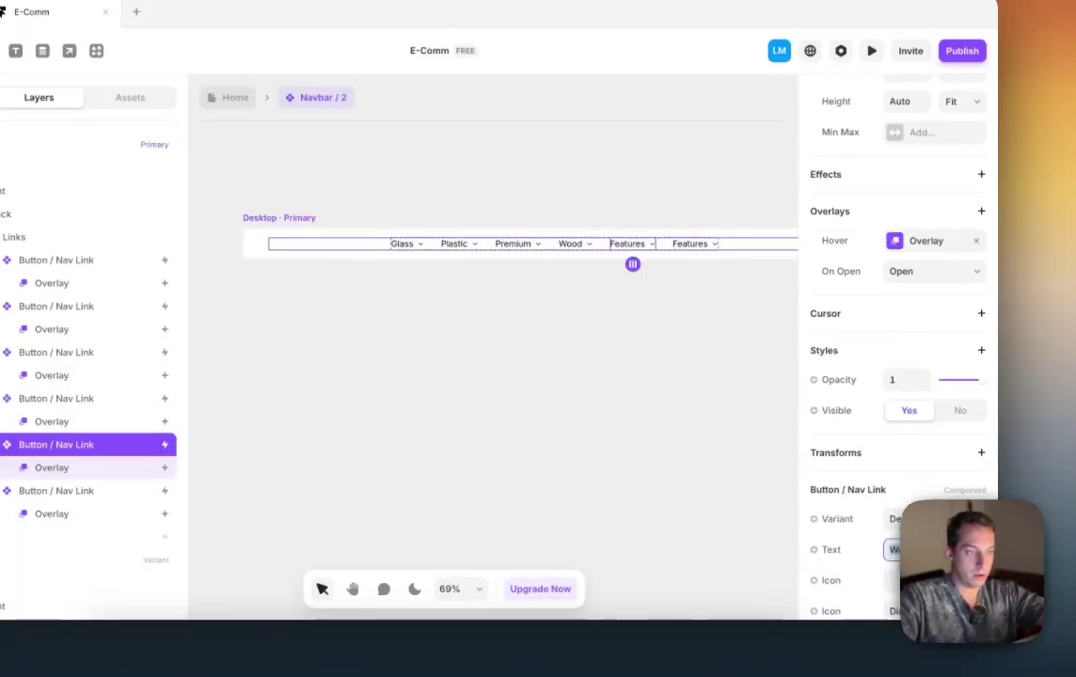
click(704, 403)
click(631, 246)
scroll(894, 377, down, 3)
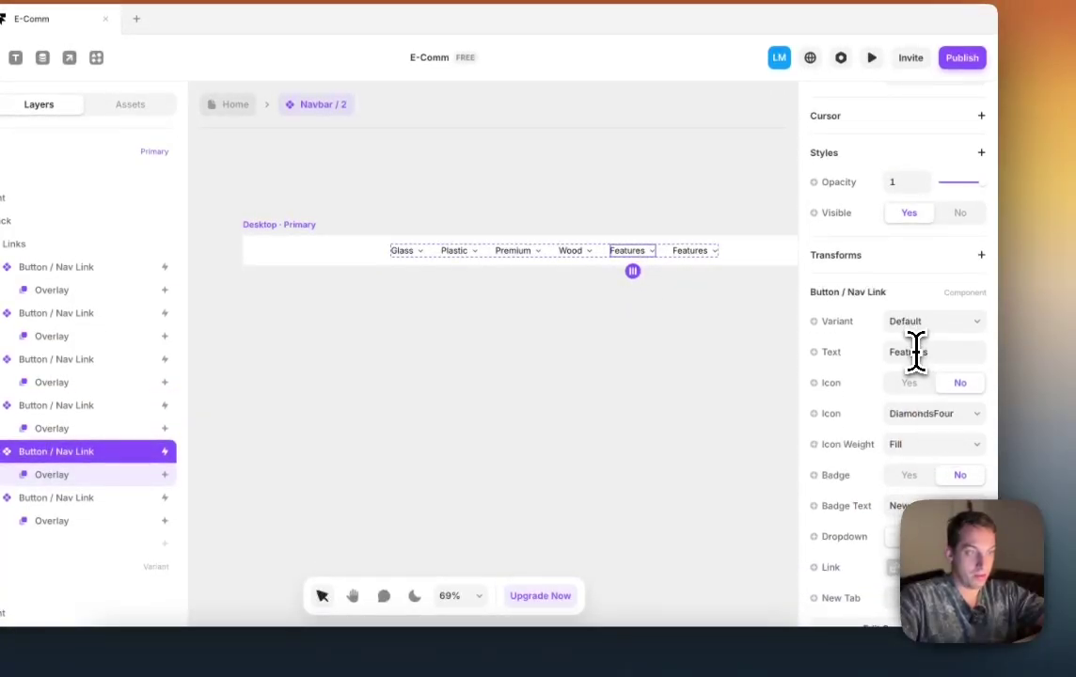
click(776, 367)
Step: Change the text of the Desktop variant's sixth nav link to Marble
click(694, 252)
scroll(863, 356, down, 4)
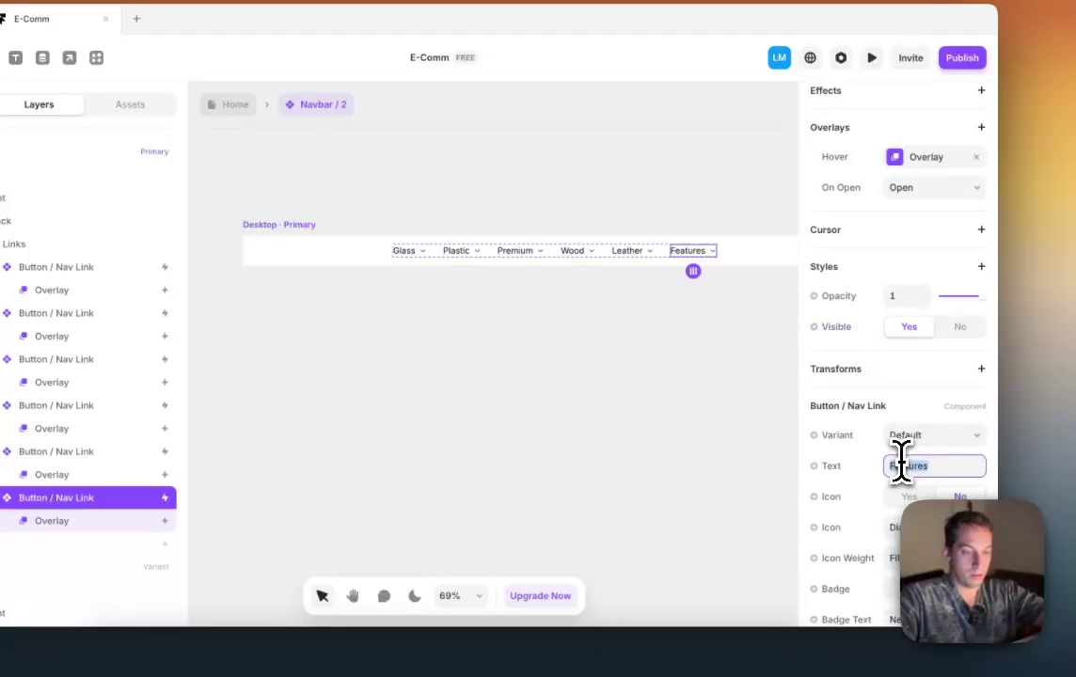
text(MArble)
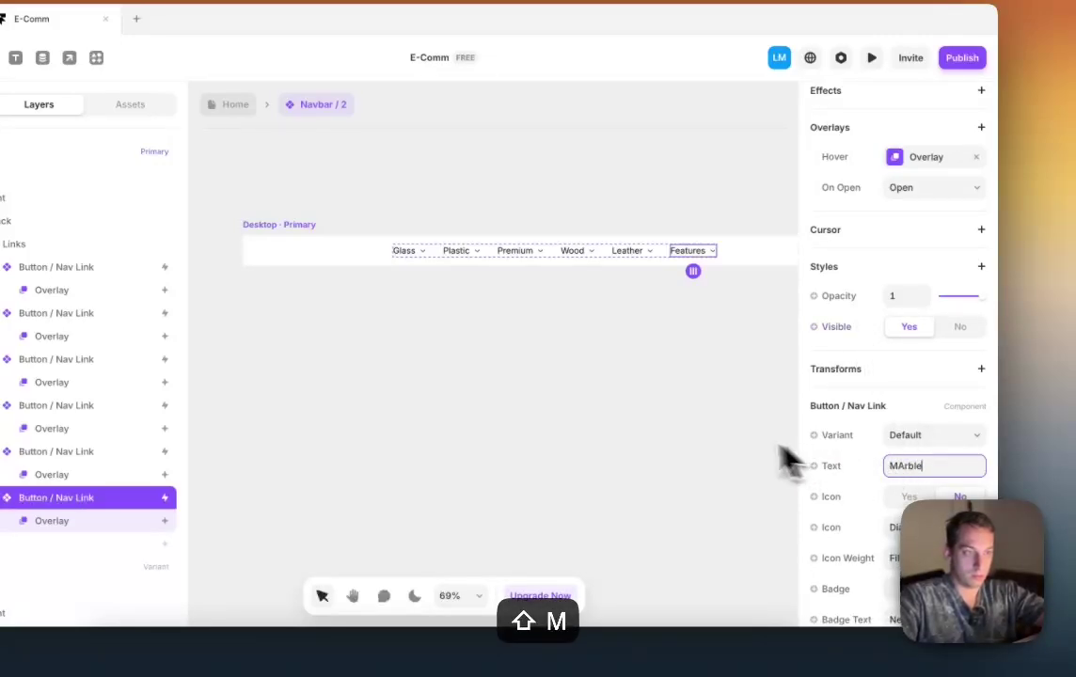
click(597, 382)
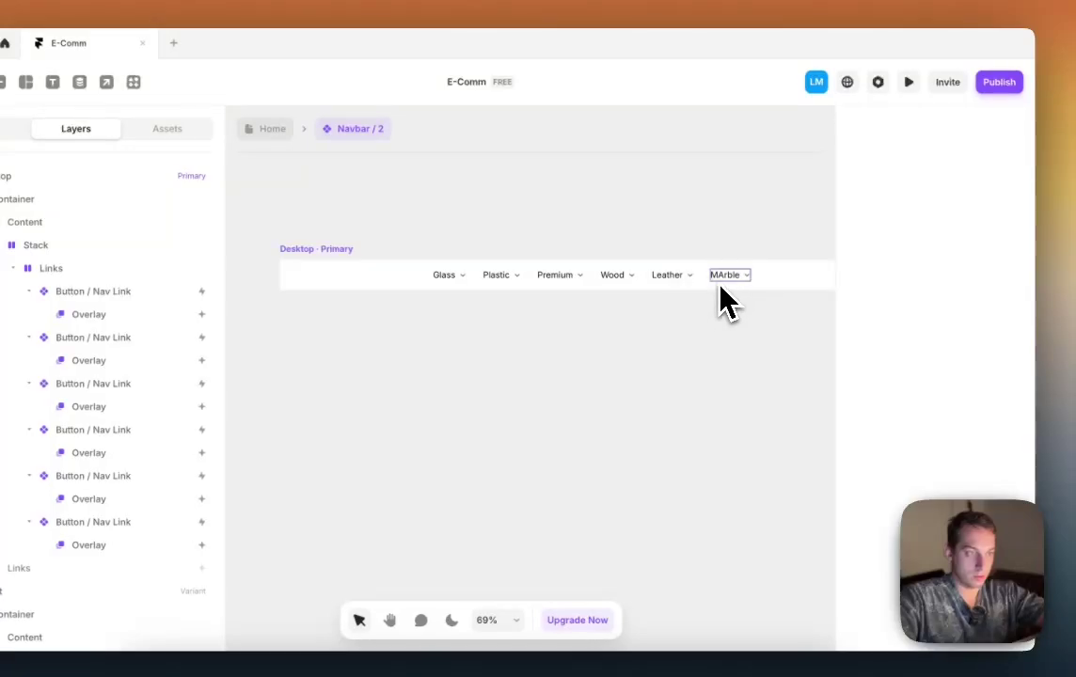
click(724, 283)
click(913, 450)
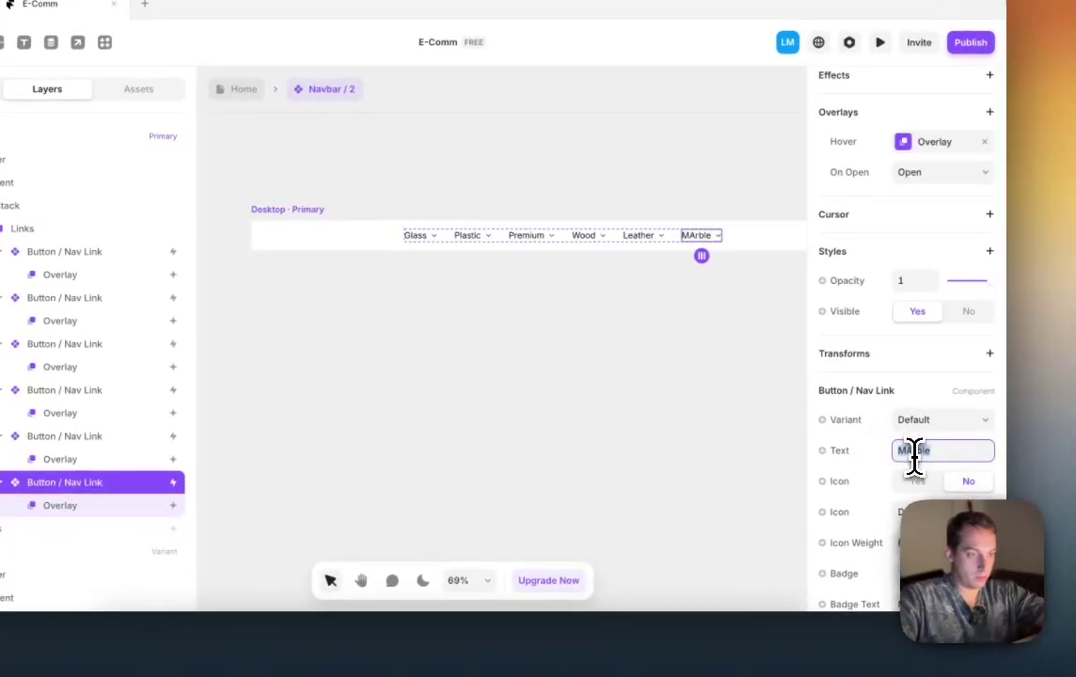
click(596, 357)
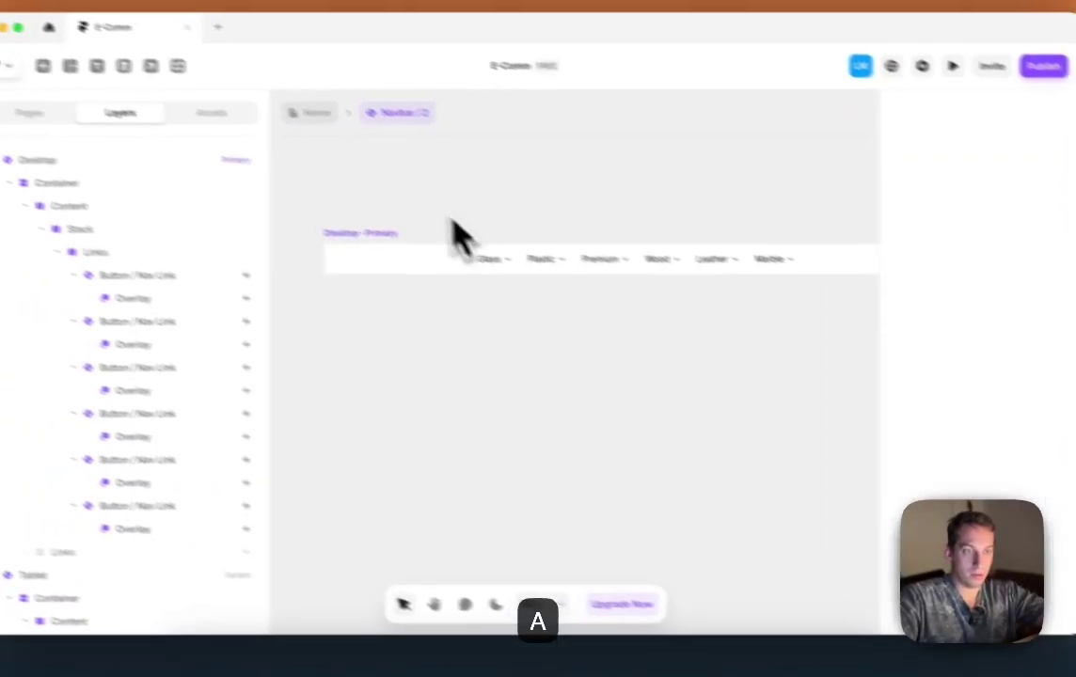
Step: Place Navbar / 2 directly below the DiceMarket header in the Home page's Desktop breakpoint and set its width to Fill
click(240, 88)
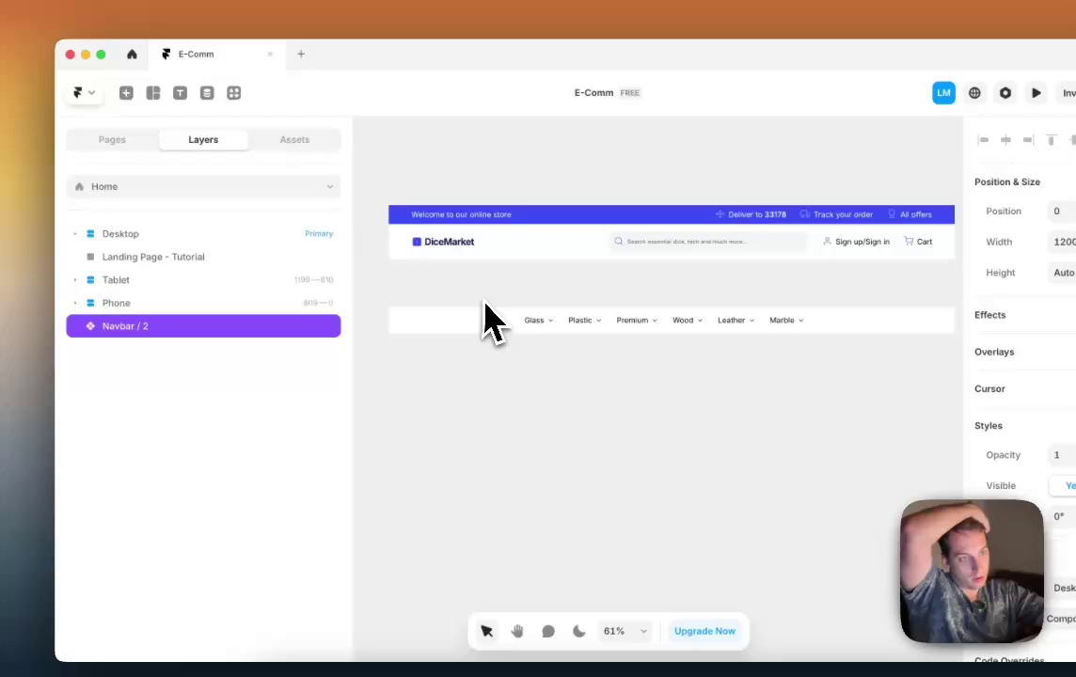
scroll(485, 320, down, 3)
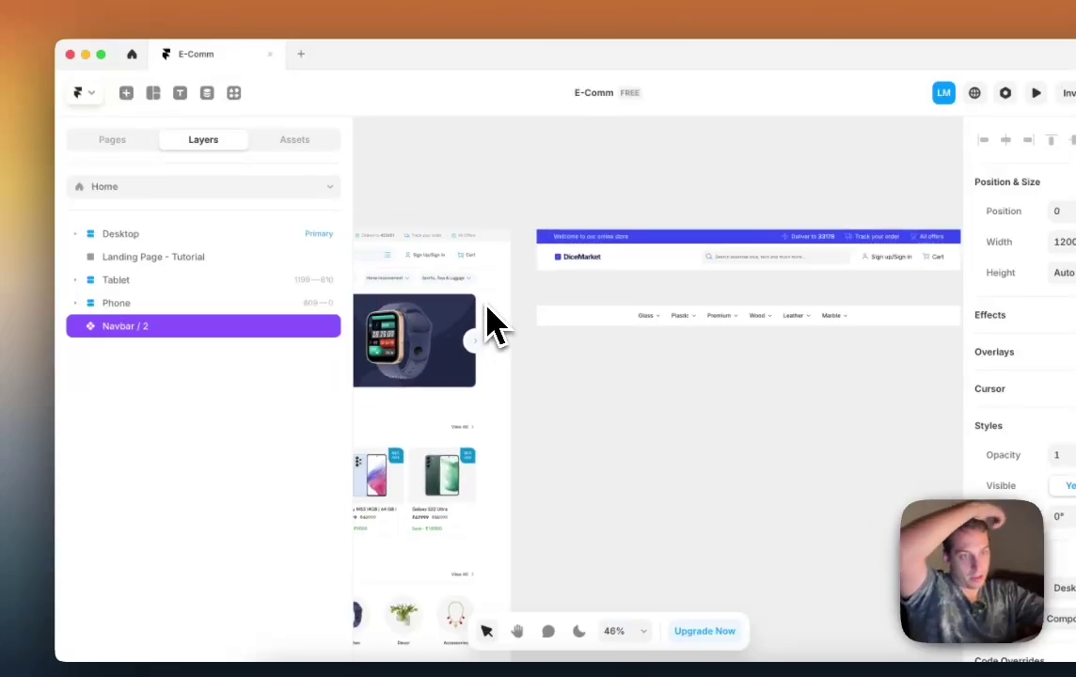
drag(583, 331, 588, 292)
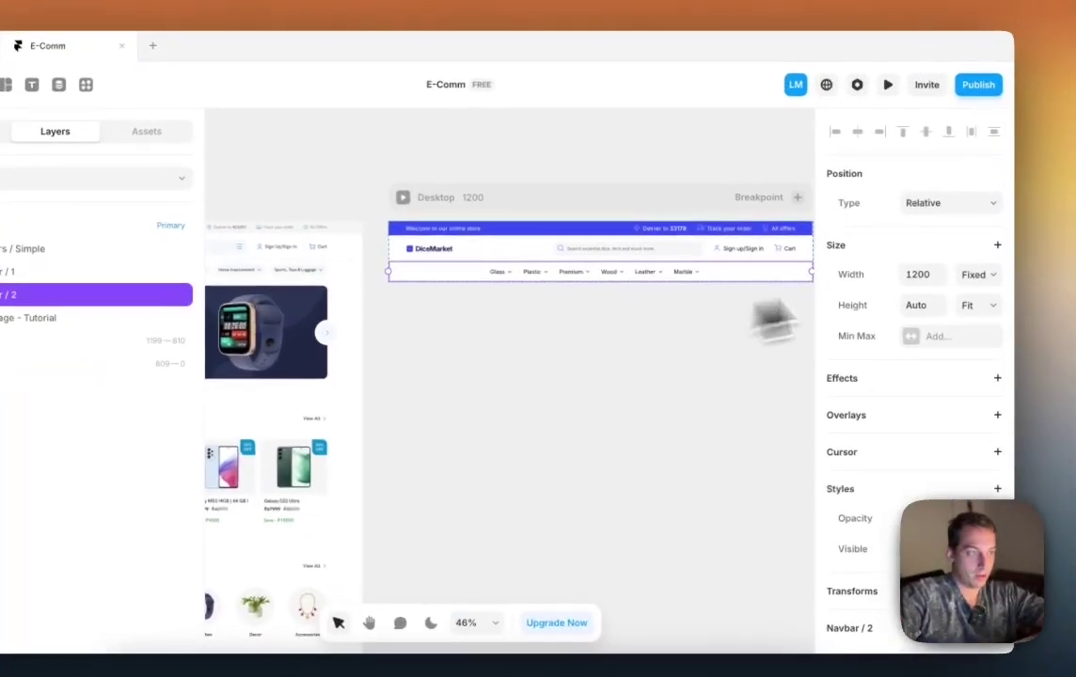
click(971, 264)
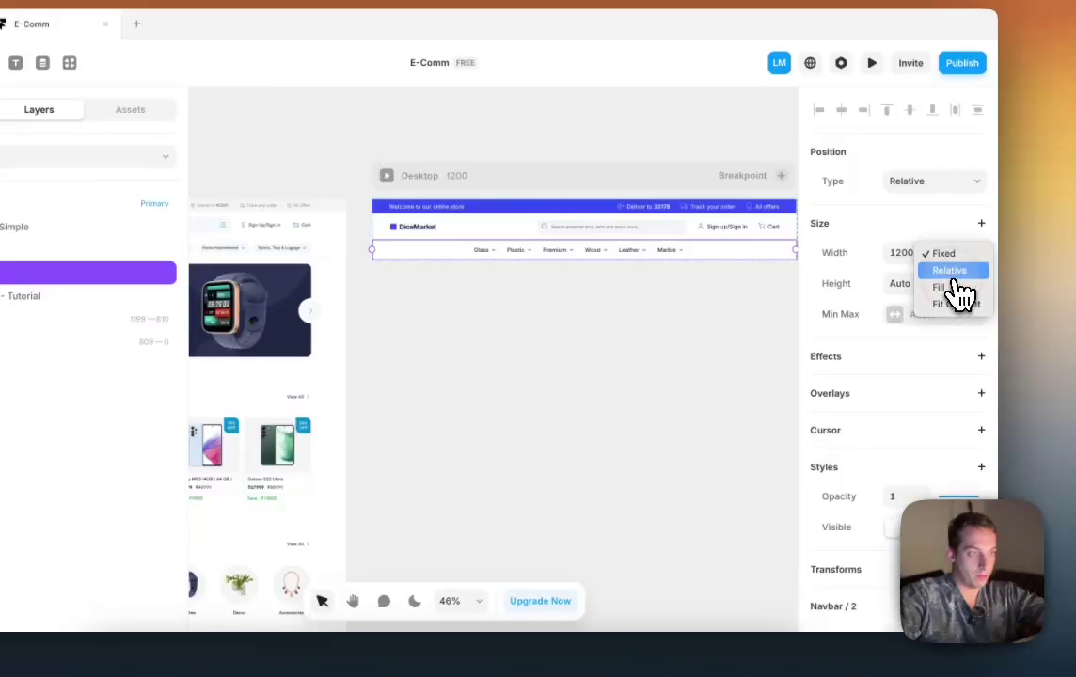
click(940, 287)
Step: Switch the Navbar / 2 instance in the Home page's Tablet breakpoint to the Tablet variant
scroll(766, 328, right, 4)
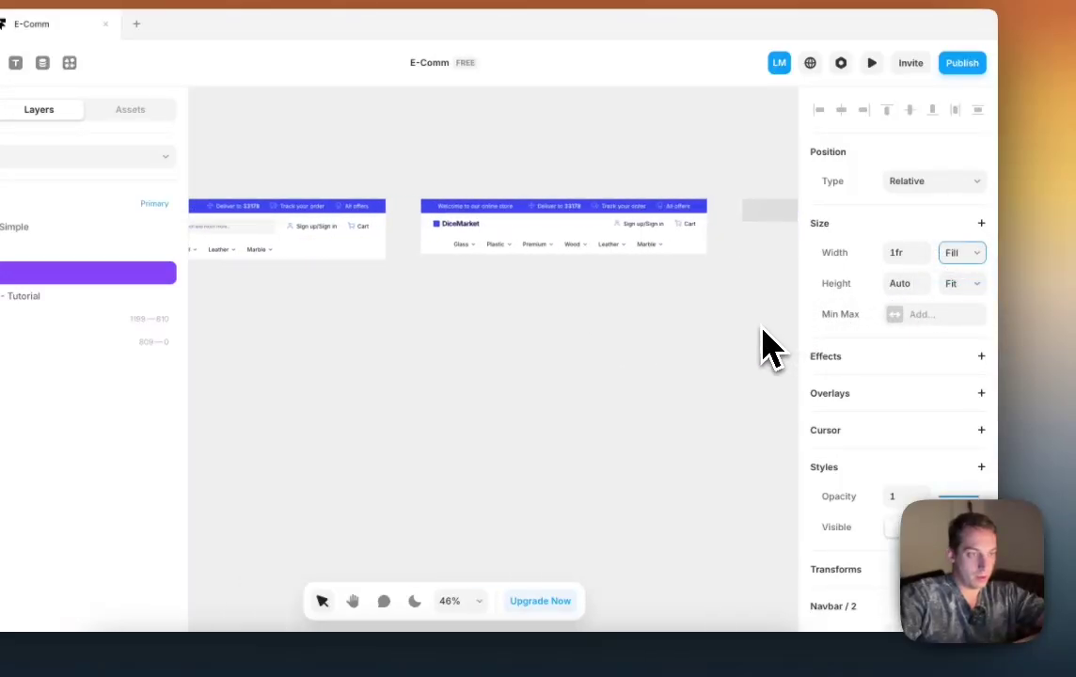
click(694, 250)
scroll(844, 370, down, 1)
scroll(846, 390, down, 3)
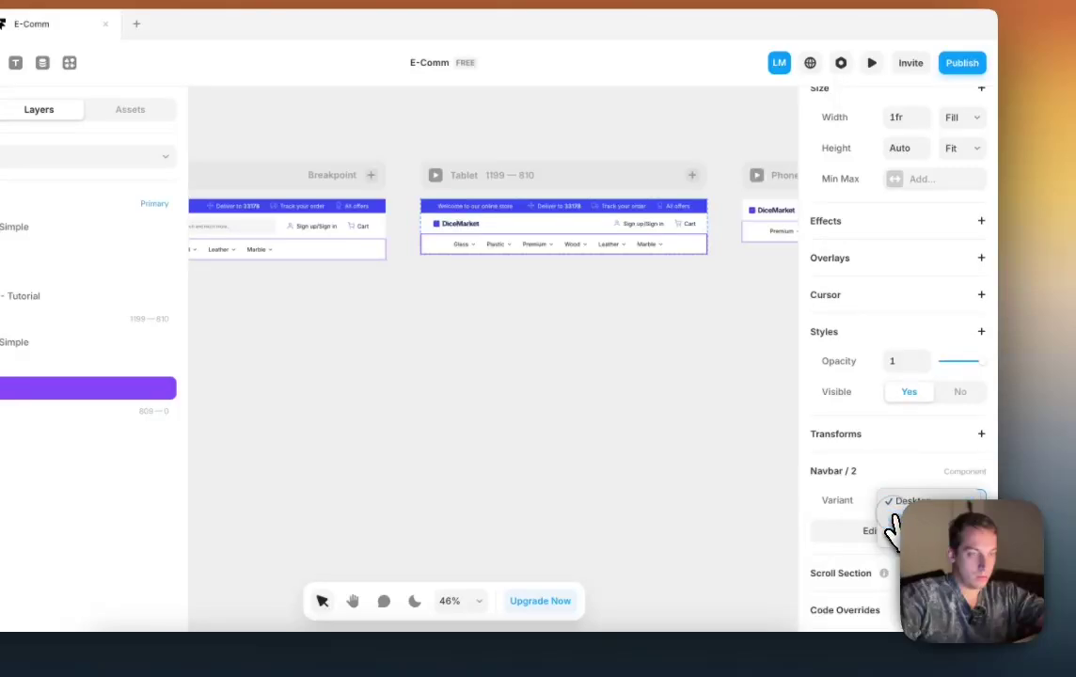
Step: Switch the Navbar / 2 instance in the Home page's Phone breakpoint to the Phone variant
scroll(658, 348, right, 3)
click(603, 235)
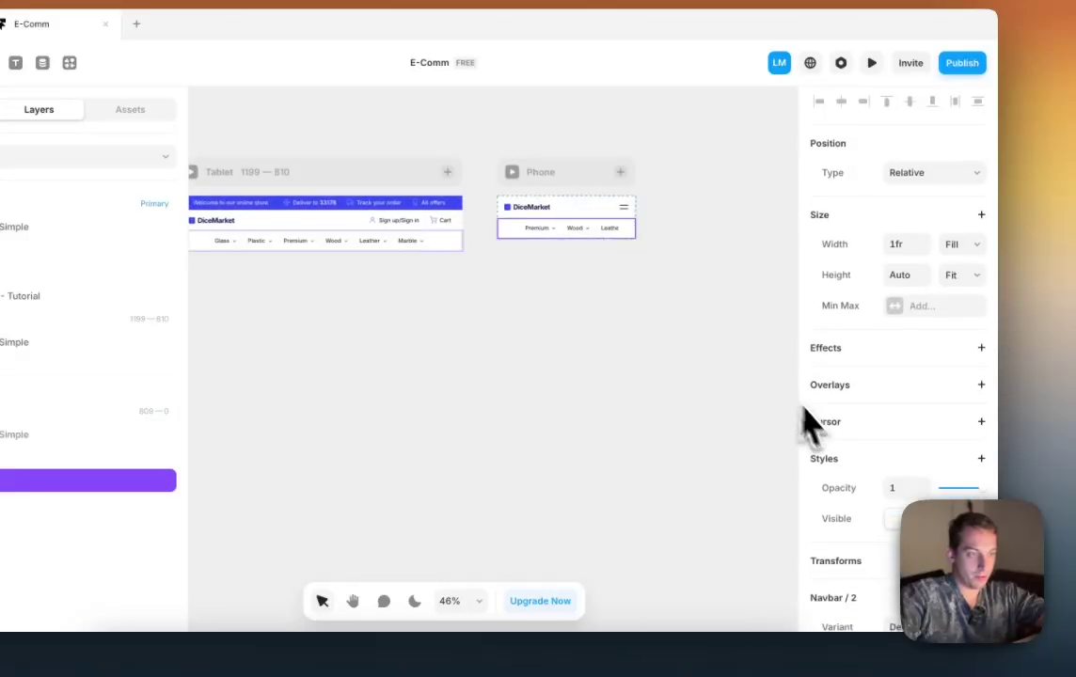
scroll(847, 433, down, 4)
click(918, 460)
click(909, 494)
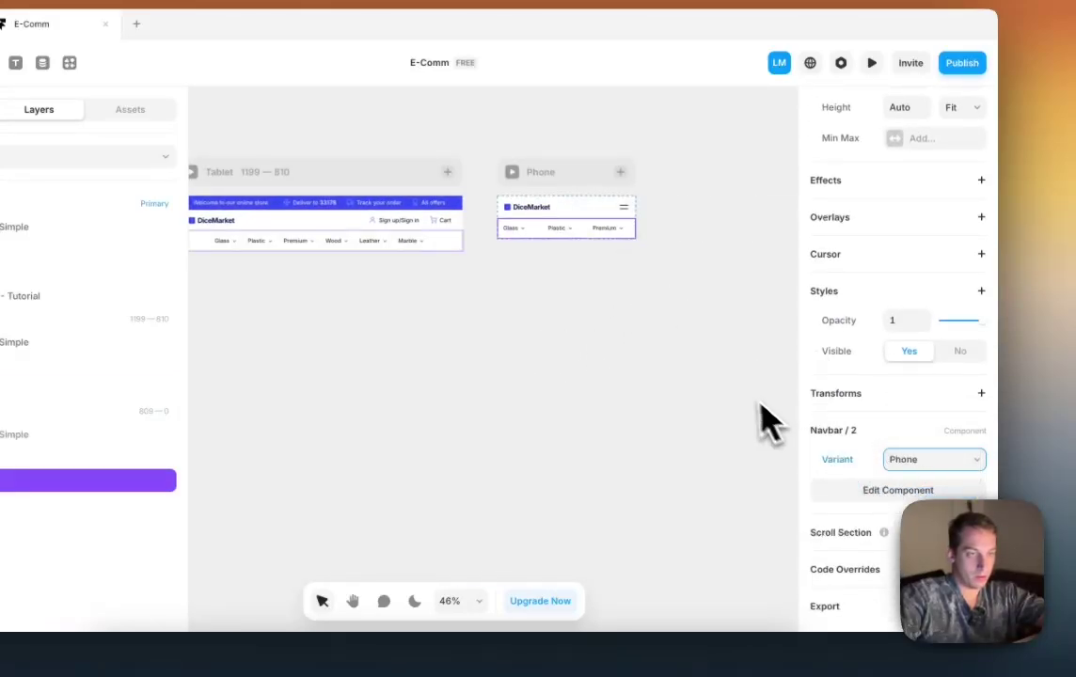
click(743, 405)
Step: Examine the MegaMart reference landing page beside the Desktop breakpoint to see which section follows the header
scroll(712, 359, down, 3)
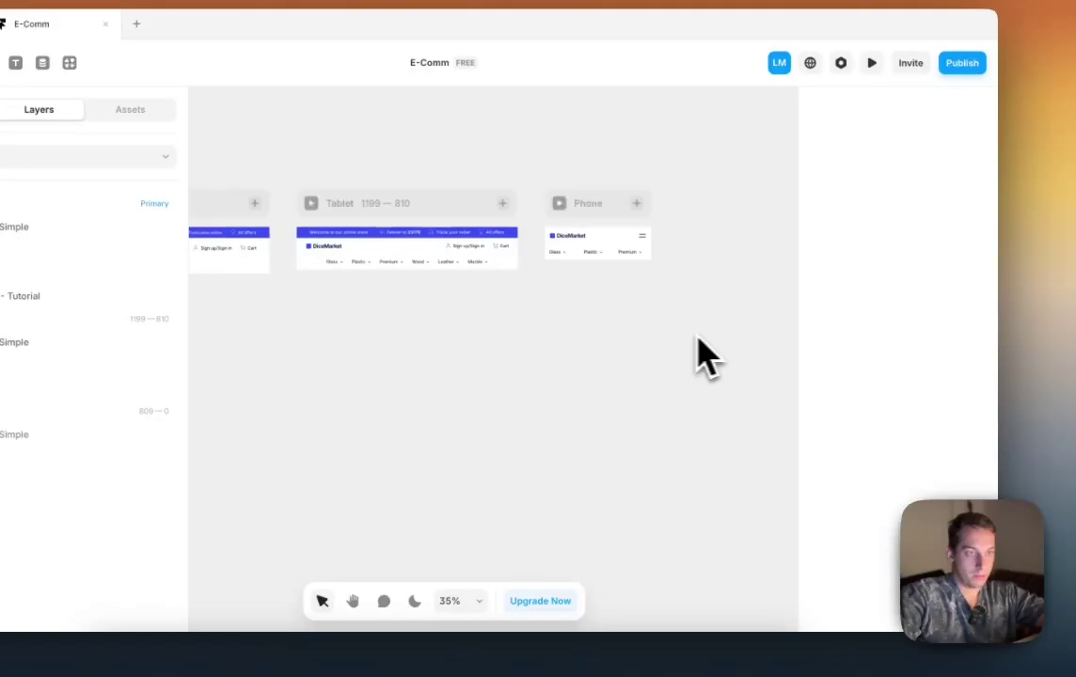
scroll(696, 358, left, 5)
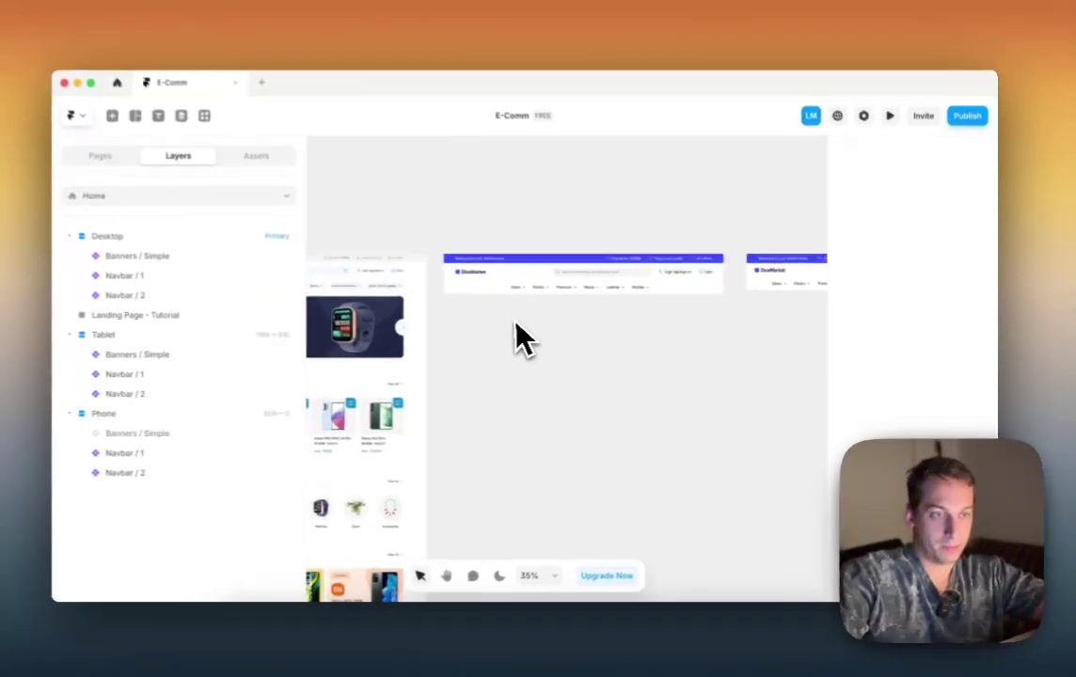
scroll(517, 339, left, 5)
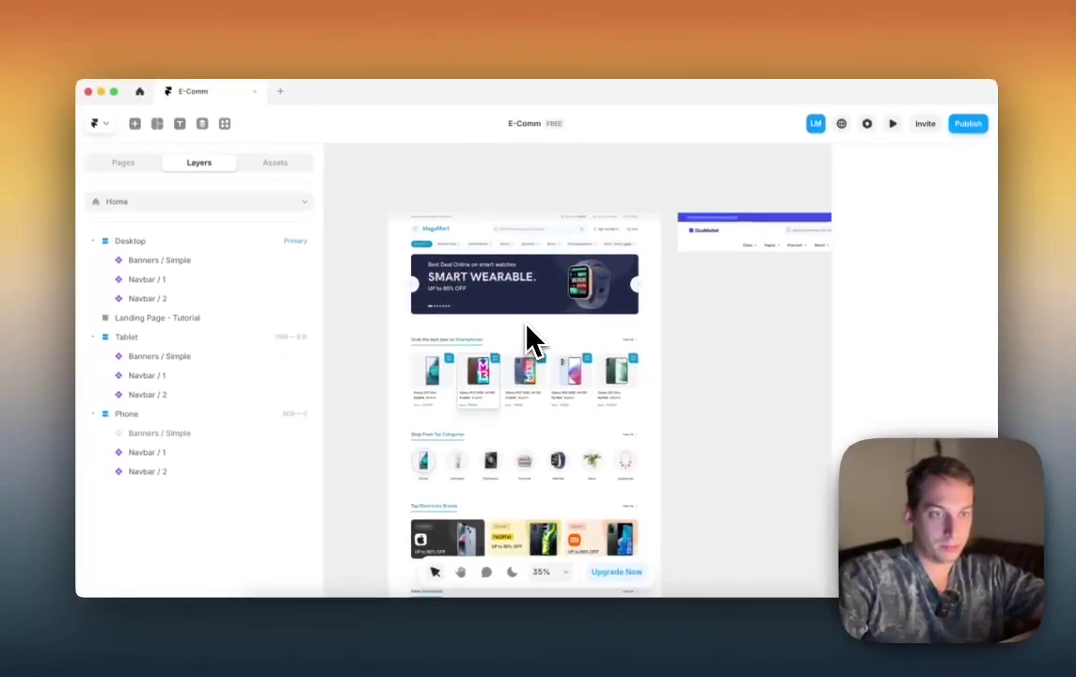
scroll(541, 355, down, 3)
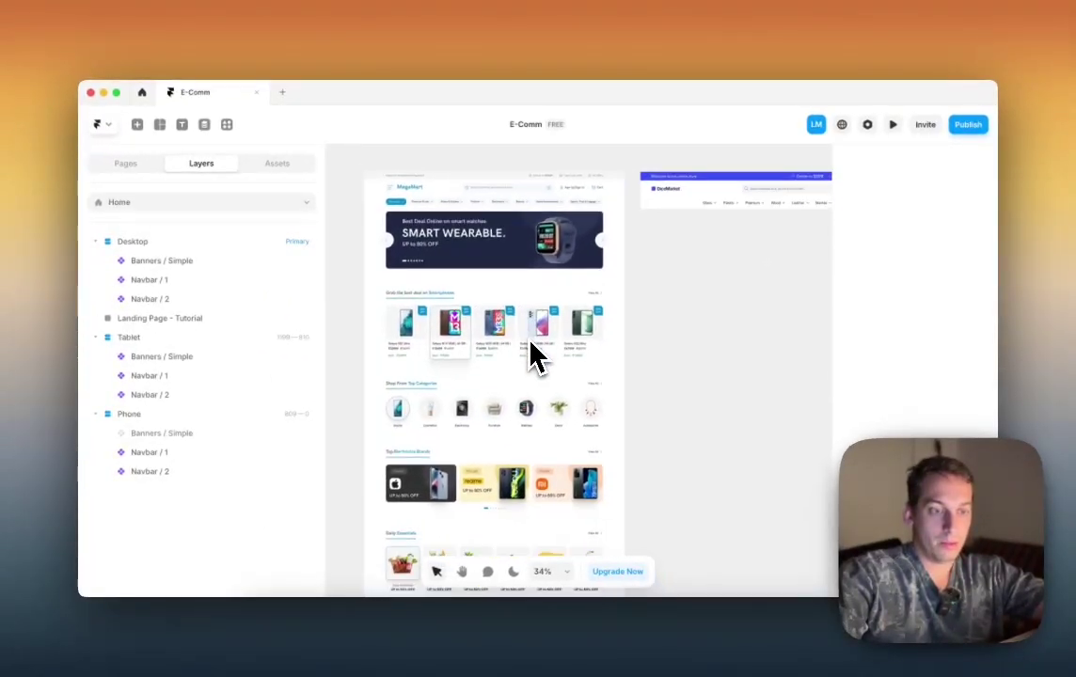
scroll(550, 329, up, 4)
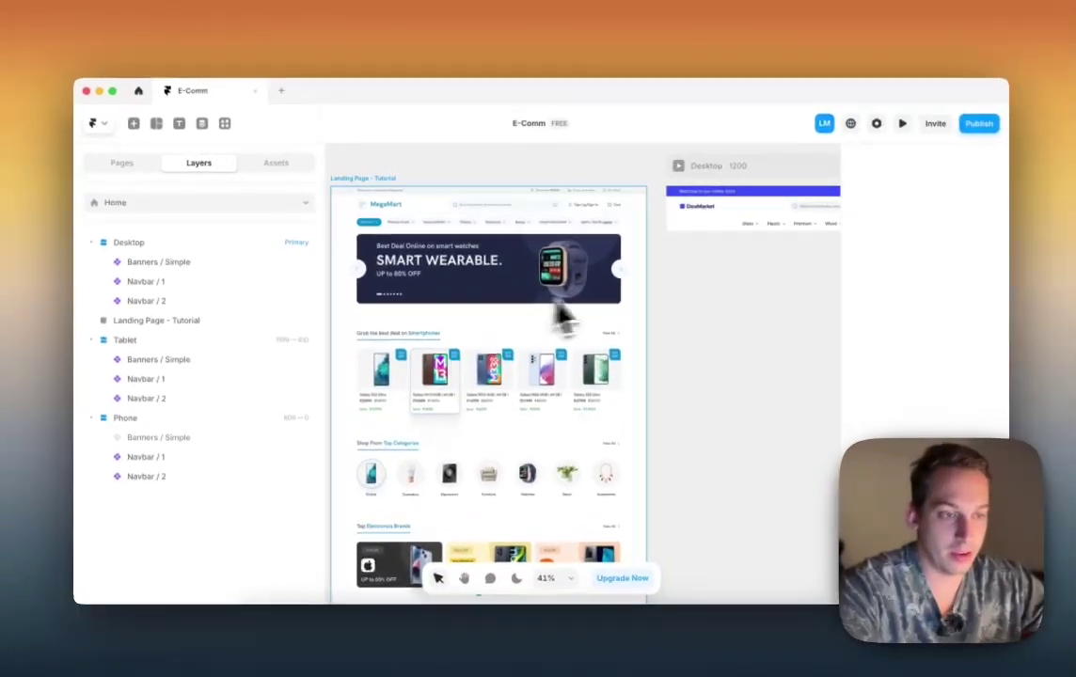
scroll(423, 261, down, 3)
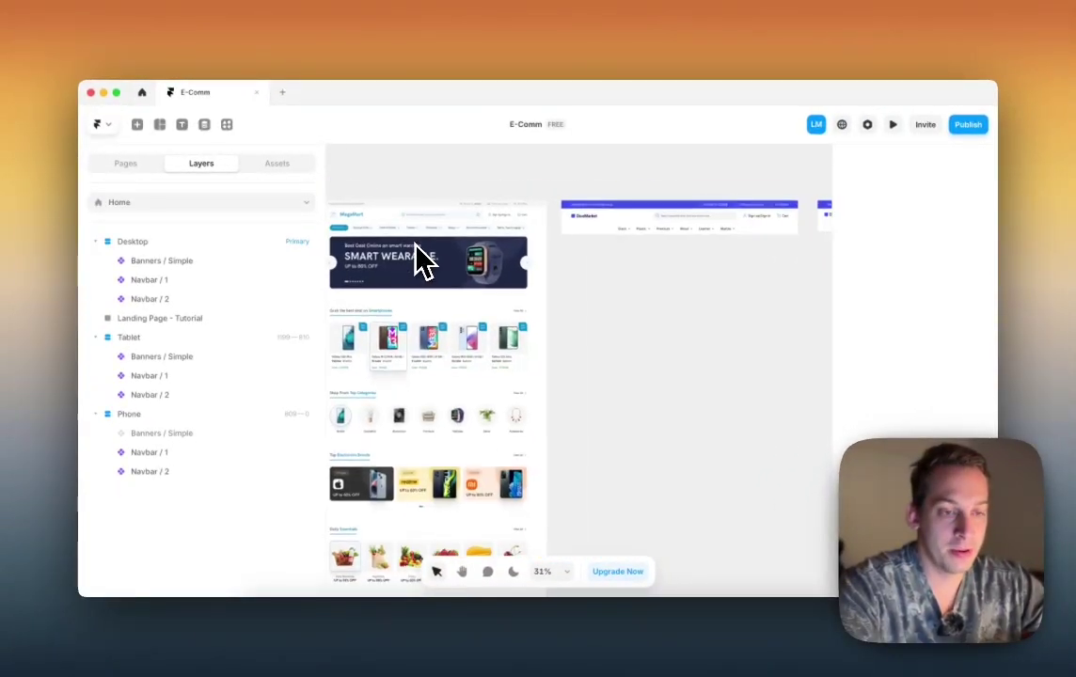
scroll(395, 266, left, 3)
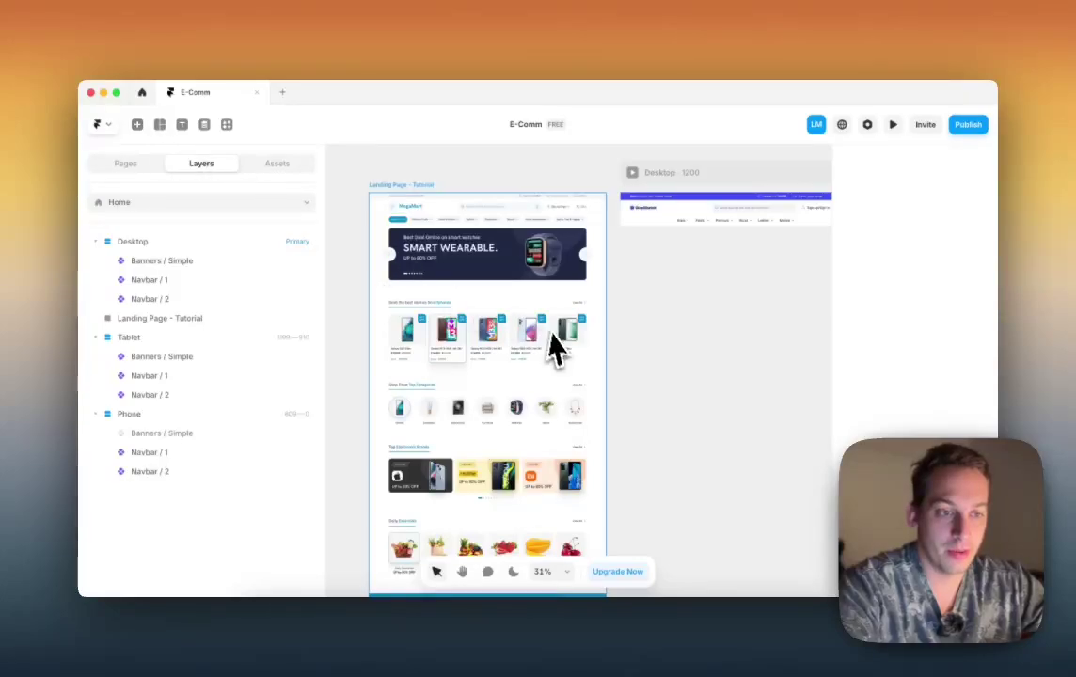
scroll(461, 277, up, 2)
scroll(461, 278, right, 1)
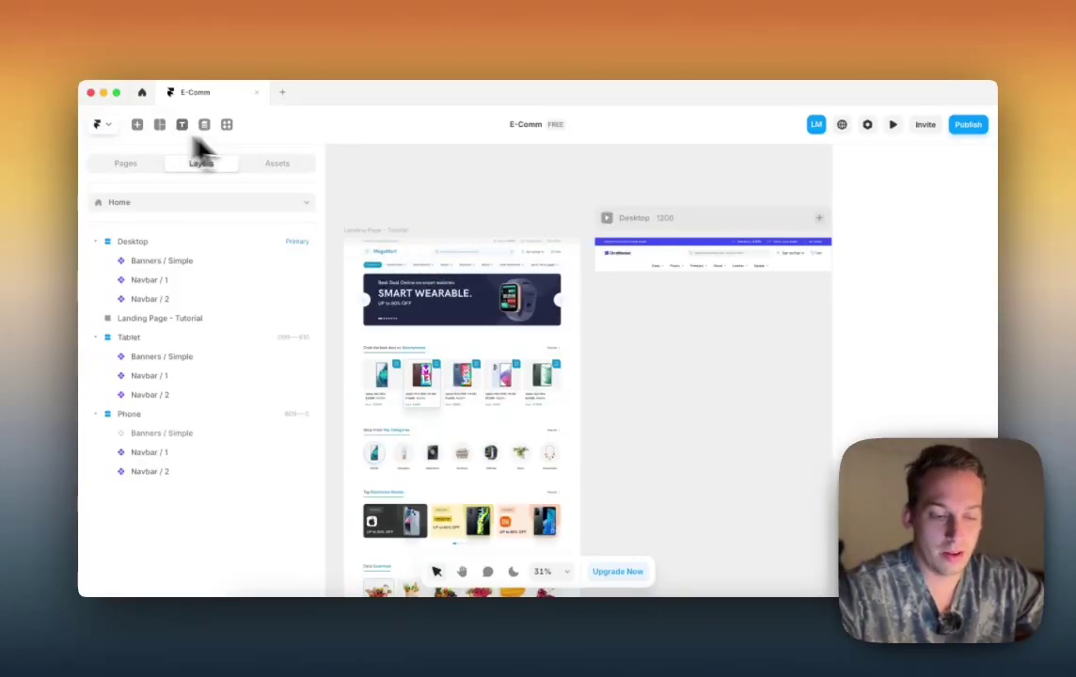
Step: Draw a 1200 by 373 frame directly below Navbar / 2 in the Desktop breakpoint and give it a Stack layout
drag(594, 287, 764, 292)
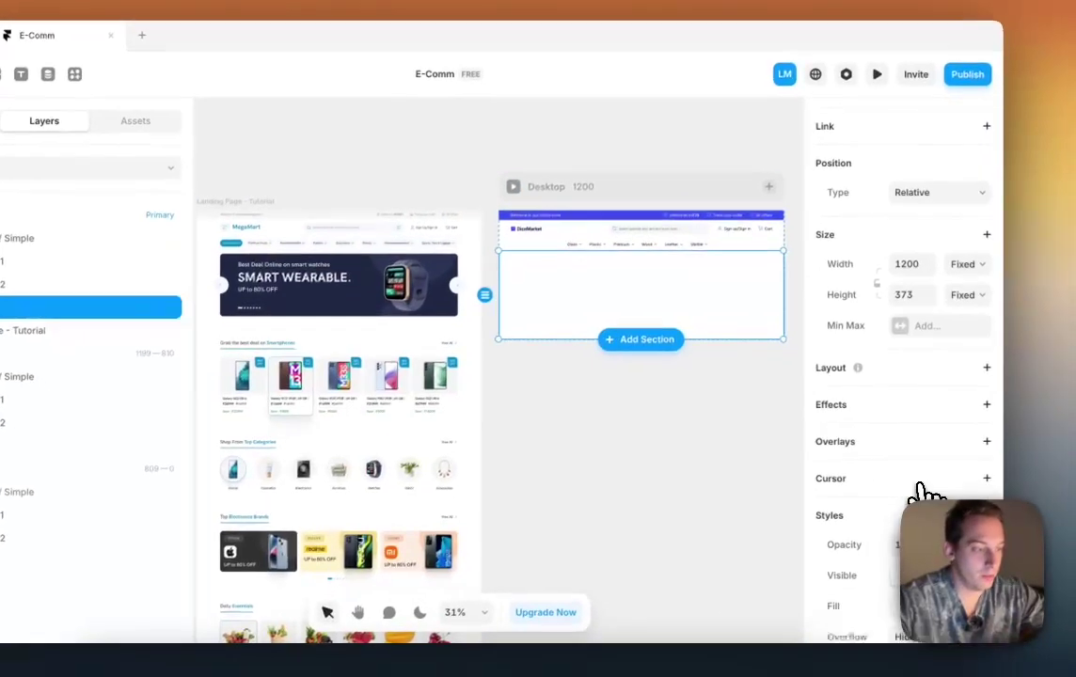
click(987, 368)
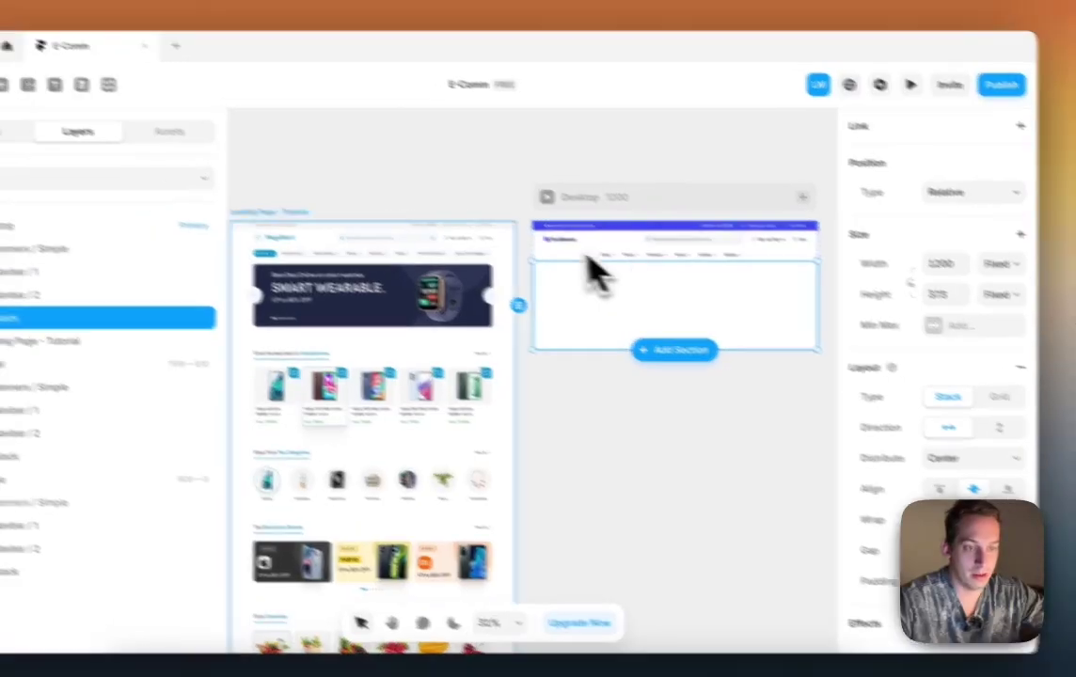
click(460, 187)
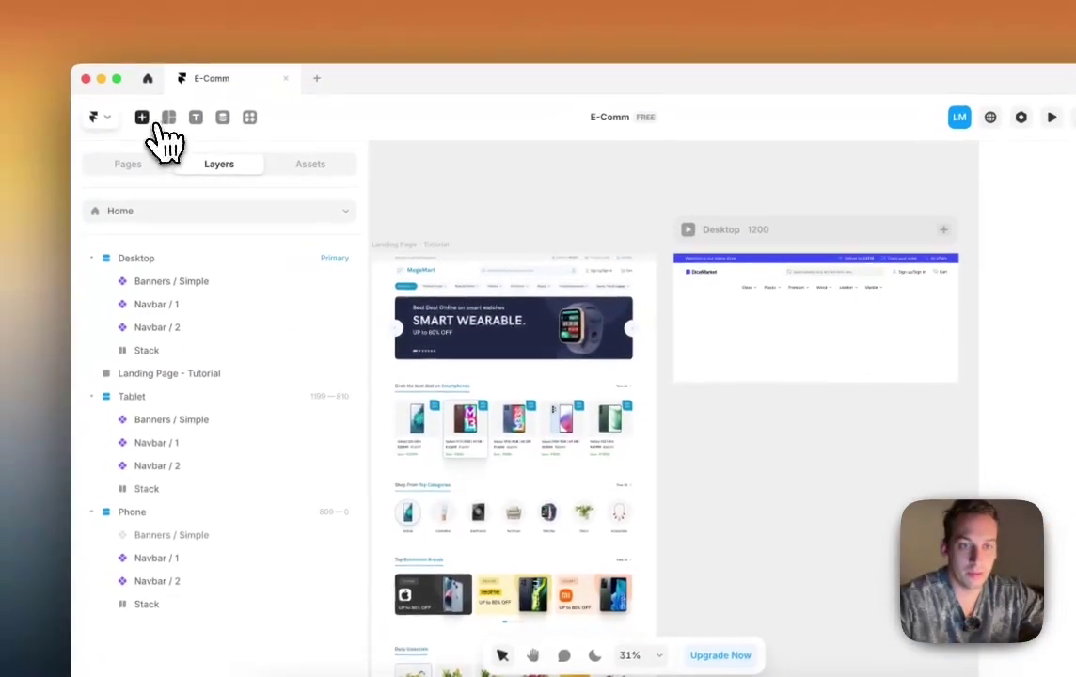
Step: Find the Carousel element and place it inside the new stack below Navbar / 2
click(105, 128)
text(ro)
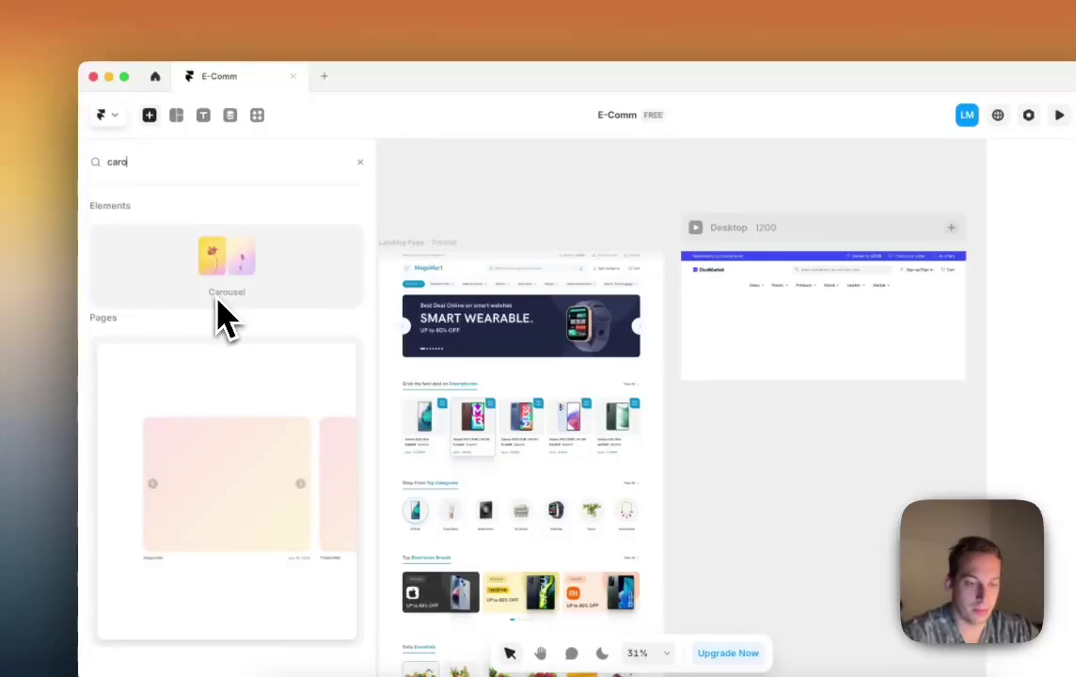
drag(236, 289, 819, 357)
mouse_move(702, 334)
mouse_down()
mouse_move(702, 320)
mouse_move(702, 329)
mouse_up()
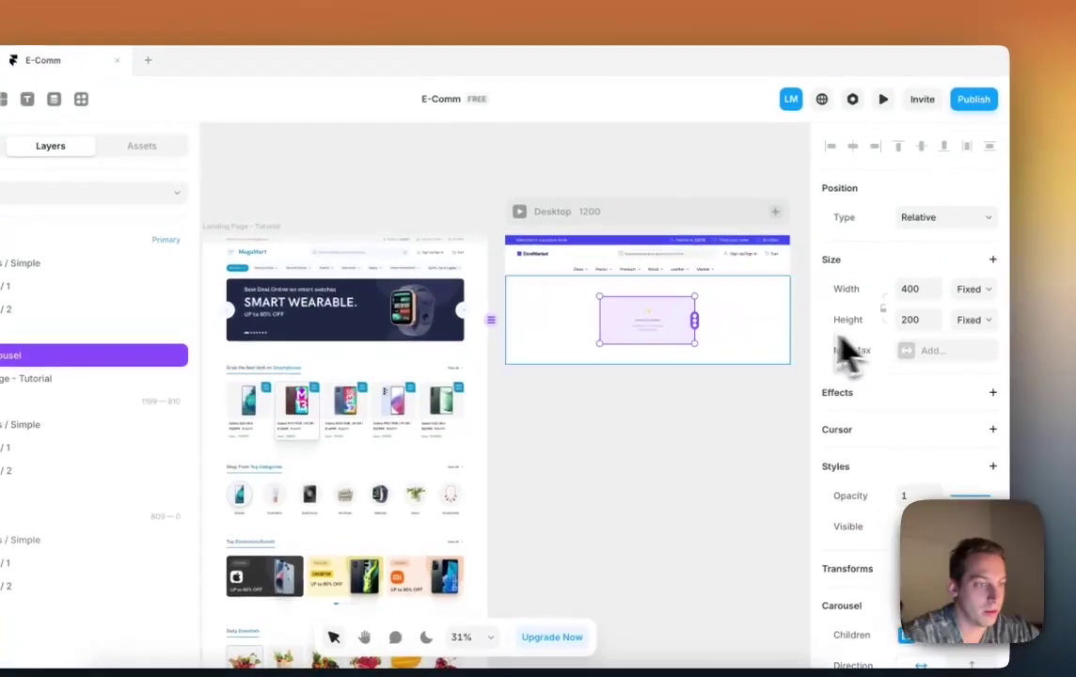
Step: Set the width of the stack around the carousel to Fill and give it a fixed maximum width of 1280
click(793, 304)
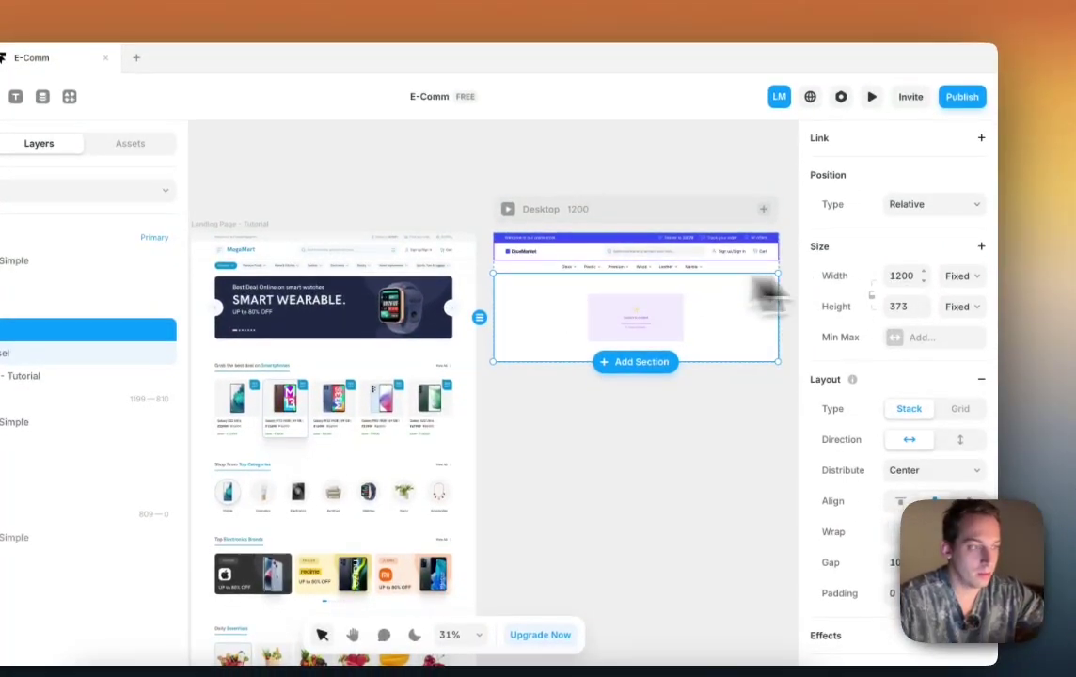
click(960, 276)
click(959, 311)
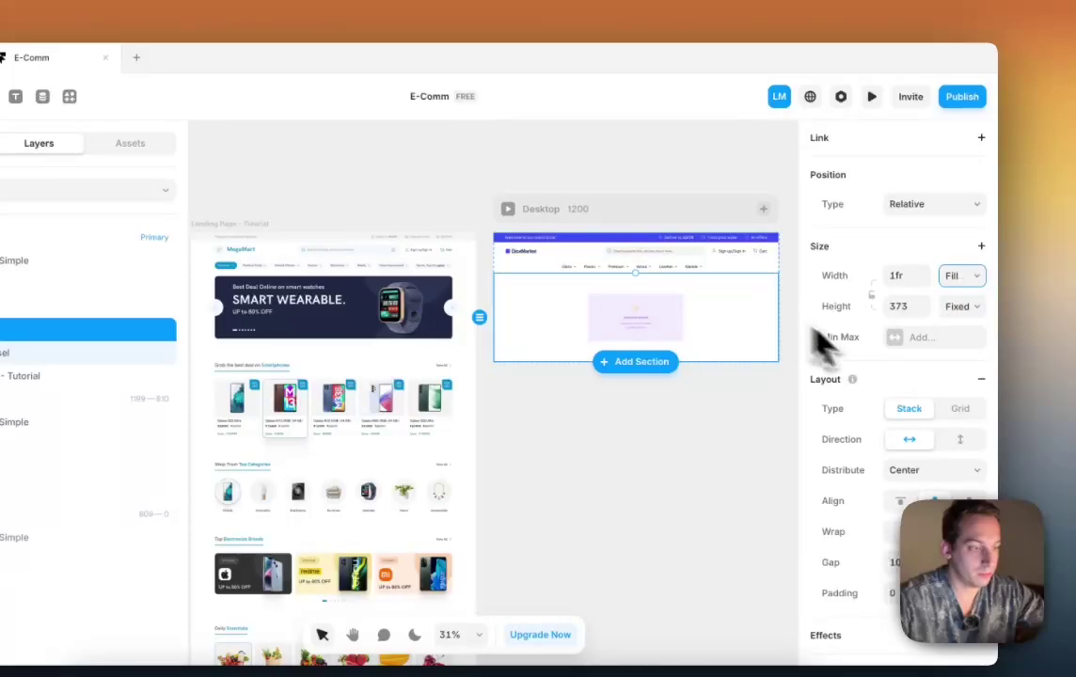
scroll(884, 395, down, 2)
click(982, 168)
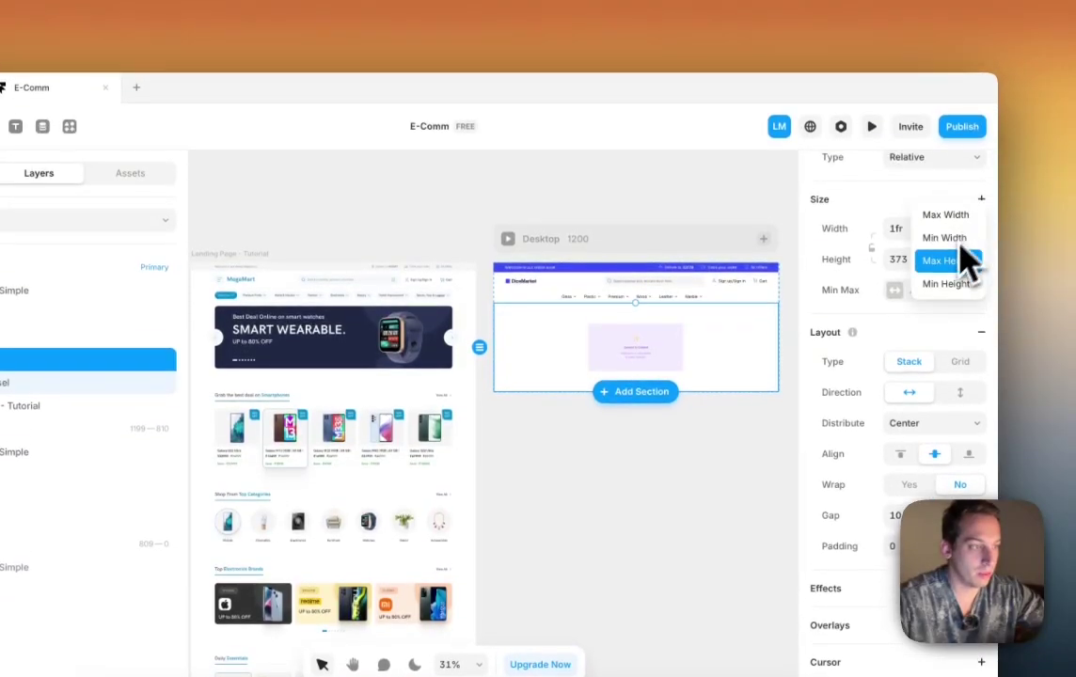
click(949, 237)
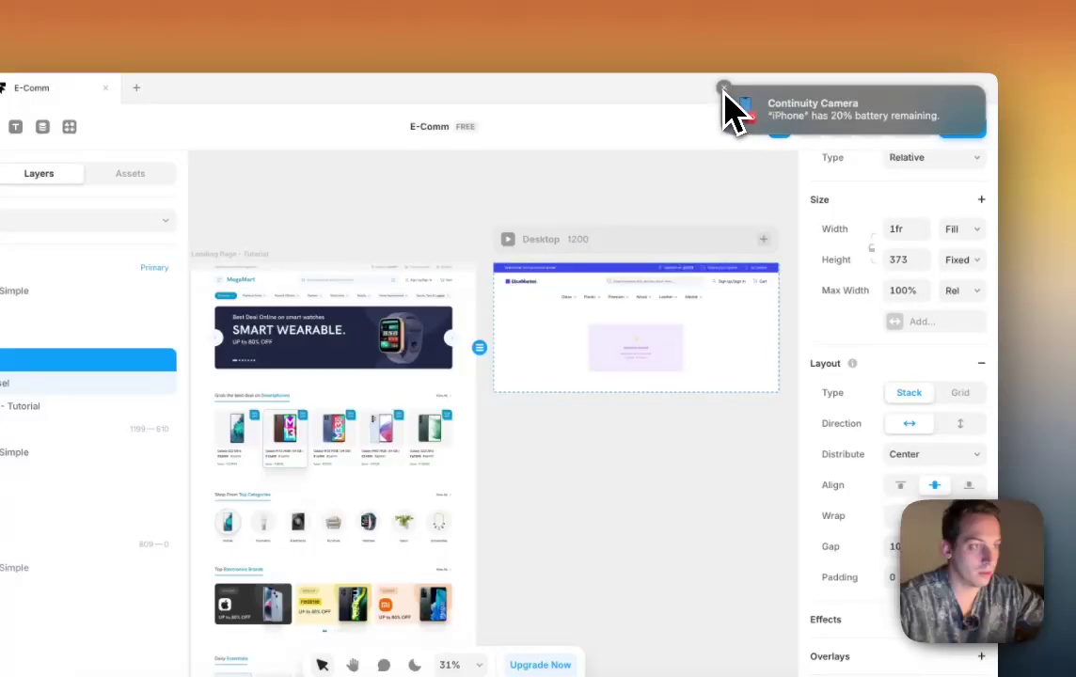
click(974, 294)
click(955, 310)
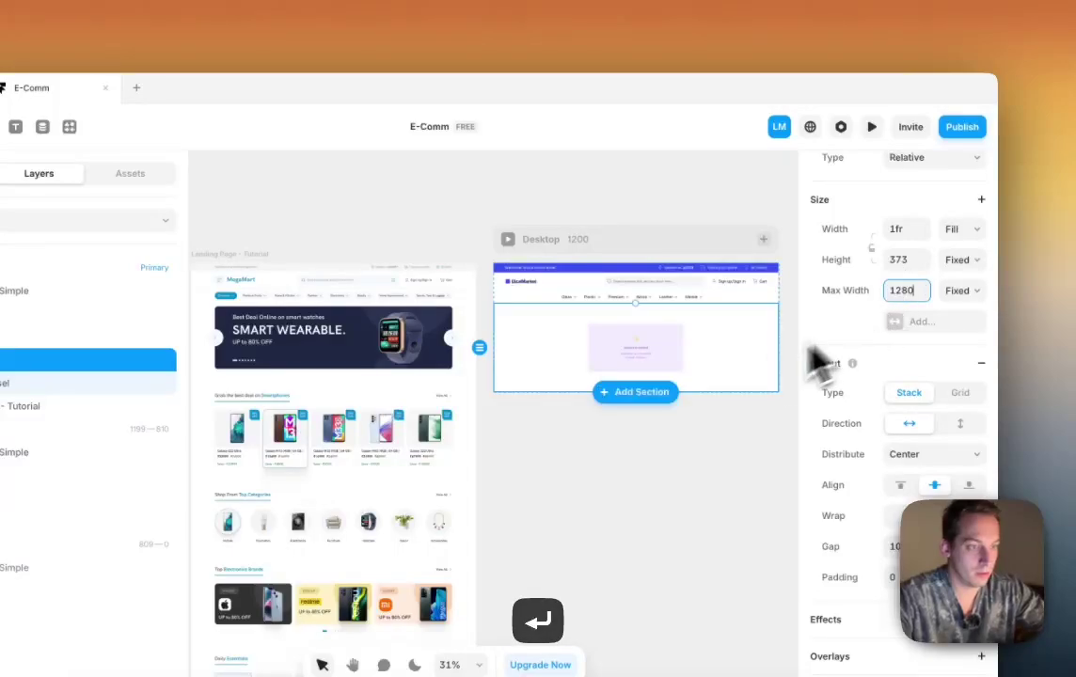
Step: Set the Carousel's width to Fill inside its stack
click(663, 365)
click(974, 318)
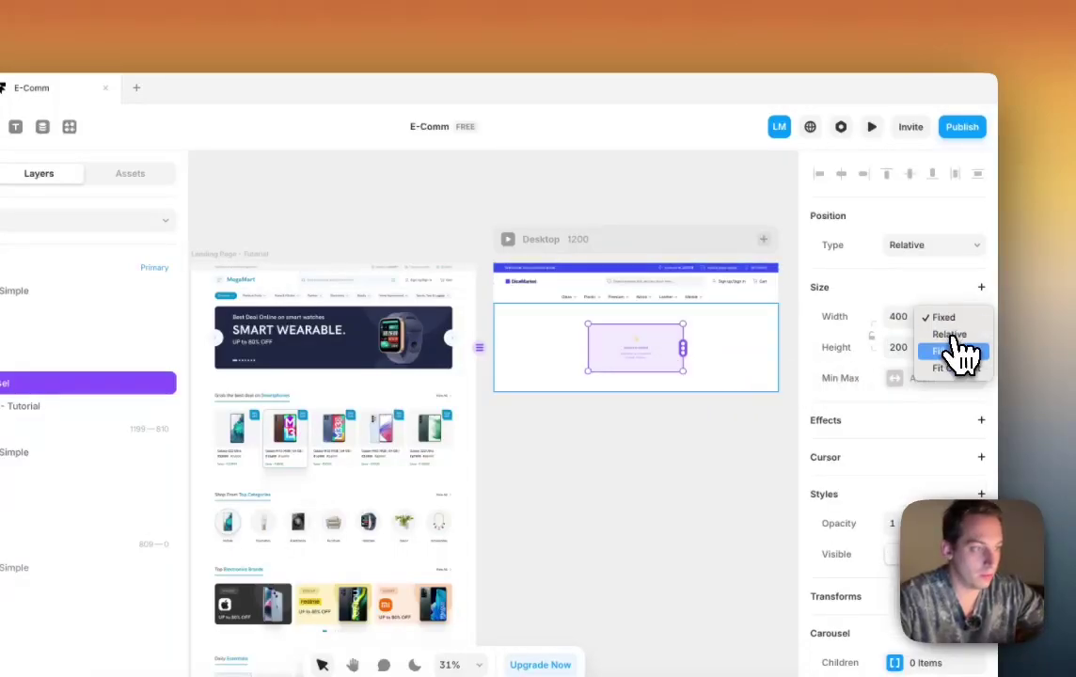
click(952, 352)
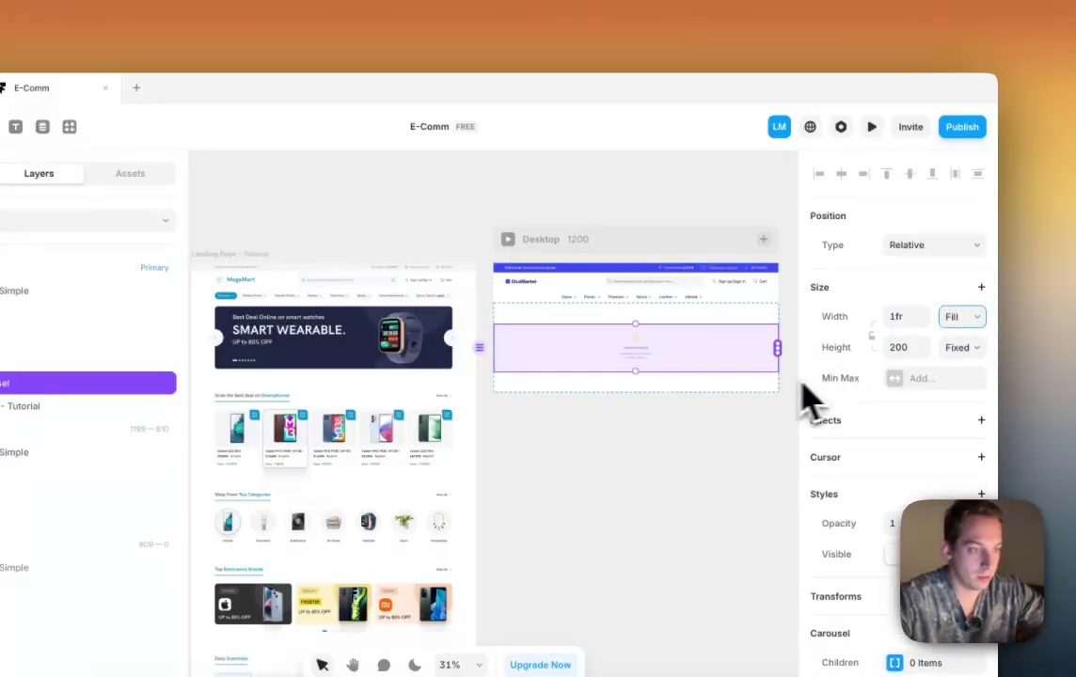
Step: Set the right and left padding of the carousel's stack to 48 each
click(720, 341)
scroll(960, 437, down, 2)
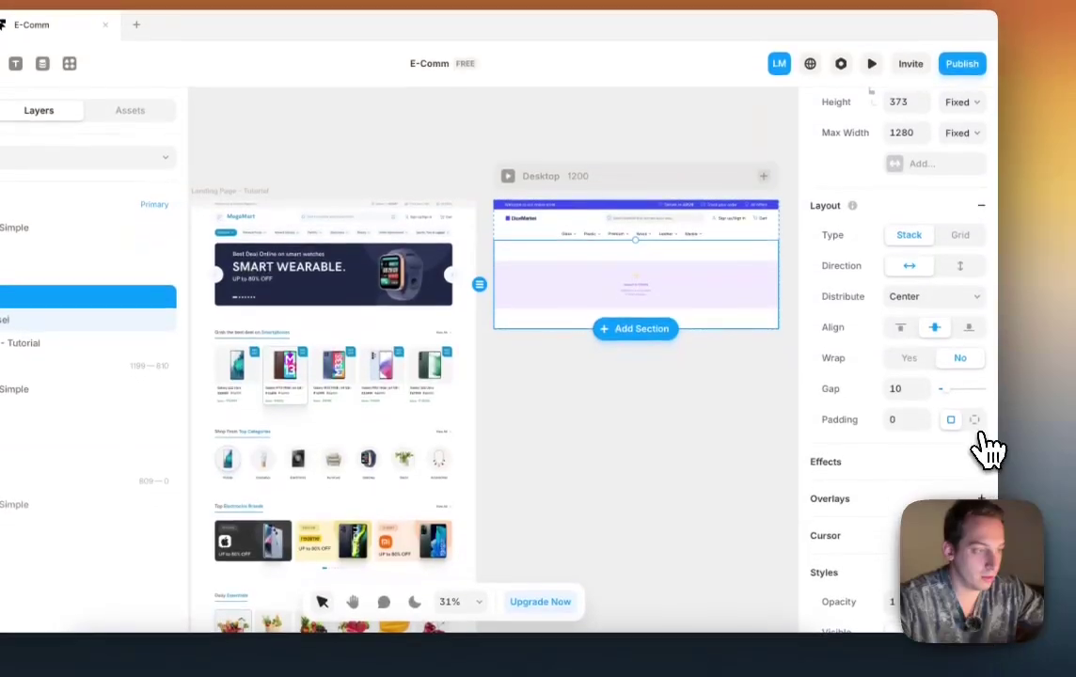
click(974, 482)
click(915, 511)
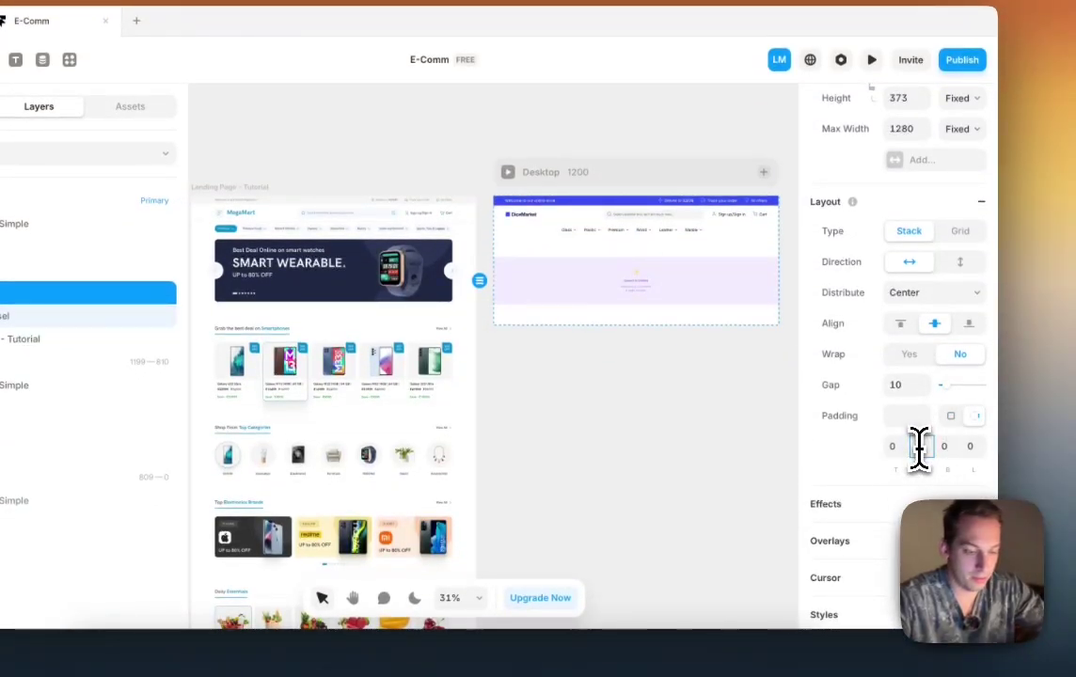
key(Return)
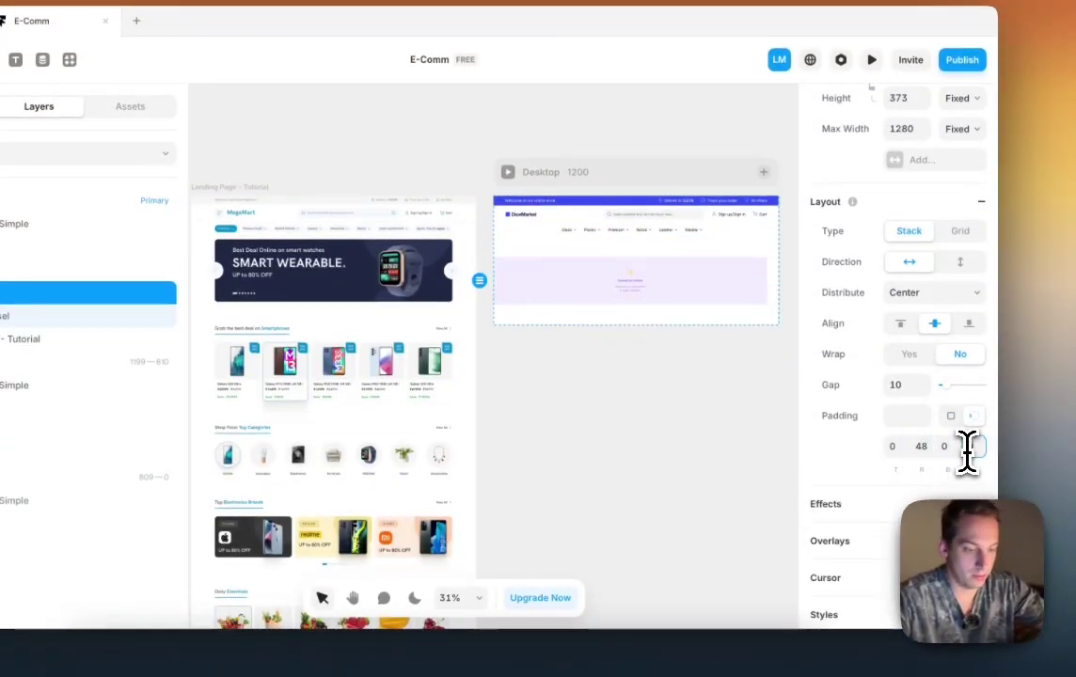
text(48)
key(Return)
click(681, 496)
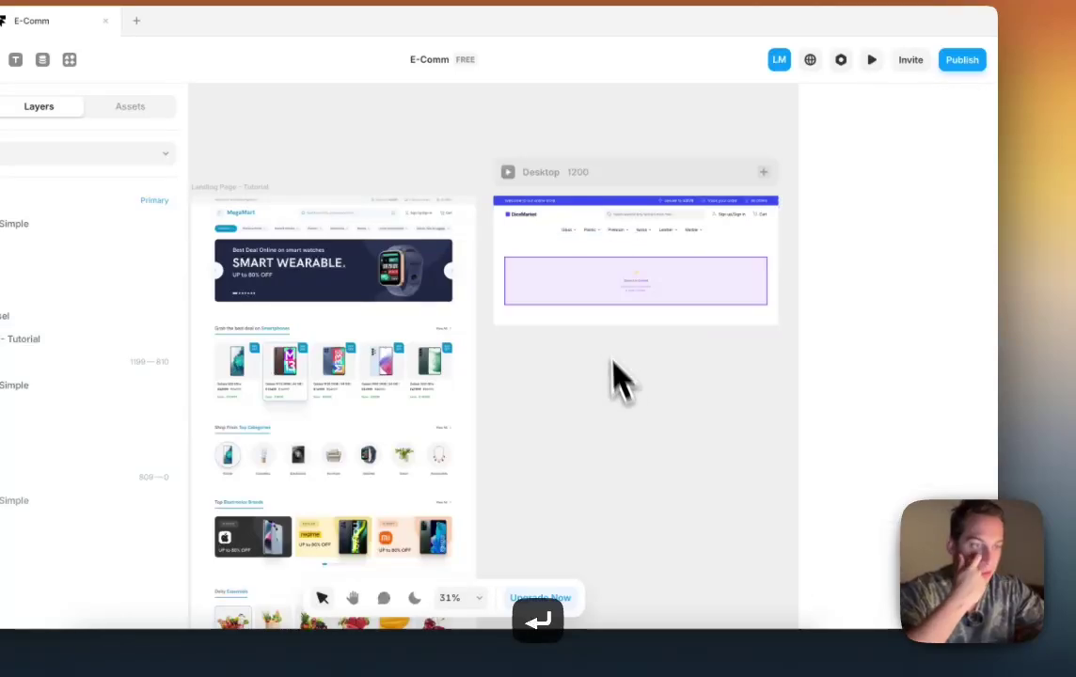
Step: Set the Carousel's height to 300
click(588, 288)
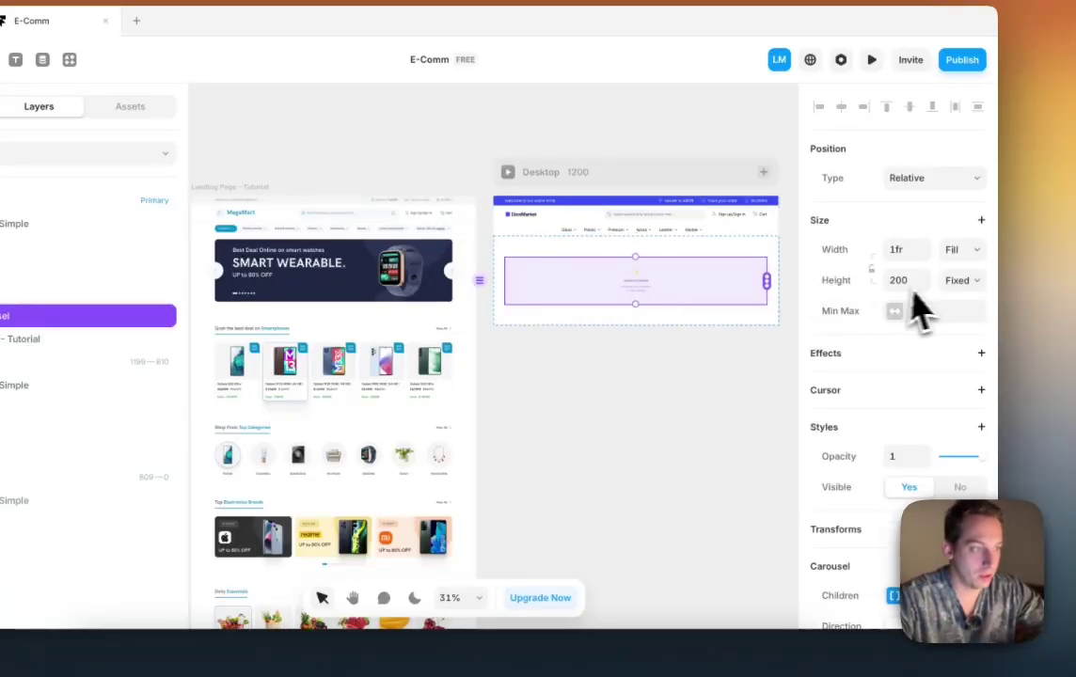
key(shift+Up)
key(shift+Up)
key(shift+Up)
key(shift+Up)
key(shift+Up)
key(shift+Up)
key(shift+Up)
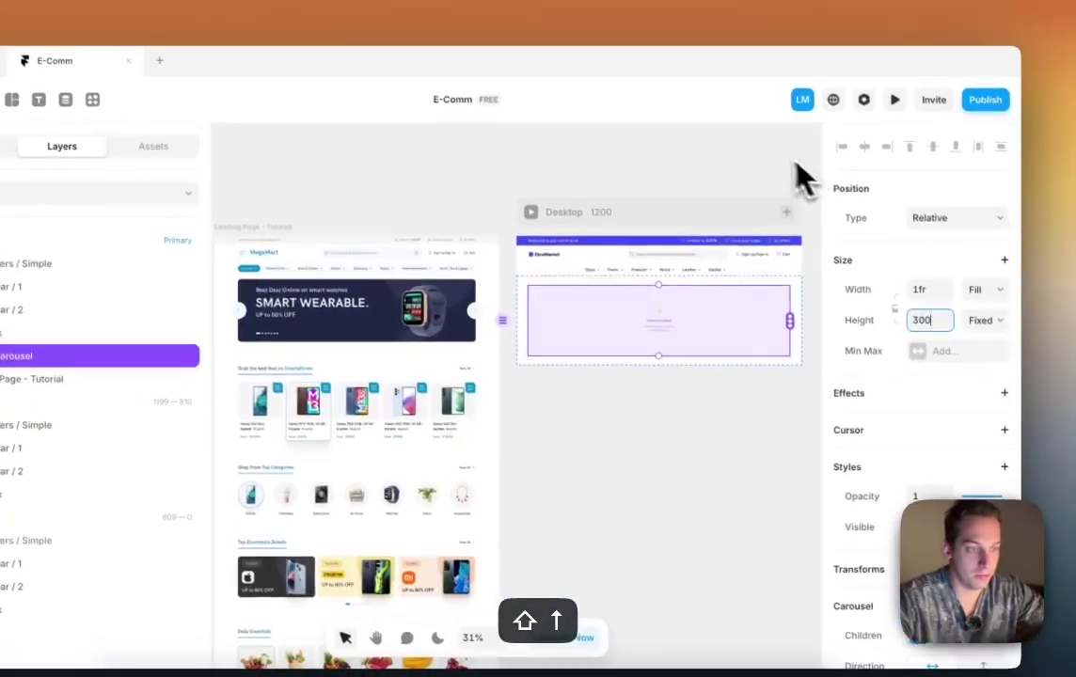
click(717, 133)
Step: Draw a frame about 995 wide above the reference landing page, set its height to 280, and give it a Stack layout
scroll(682, 164, left, 1)
scroll(679, 163, right, 2)
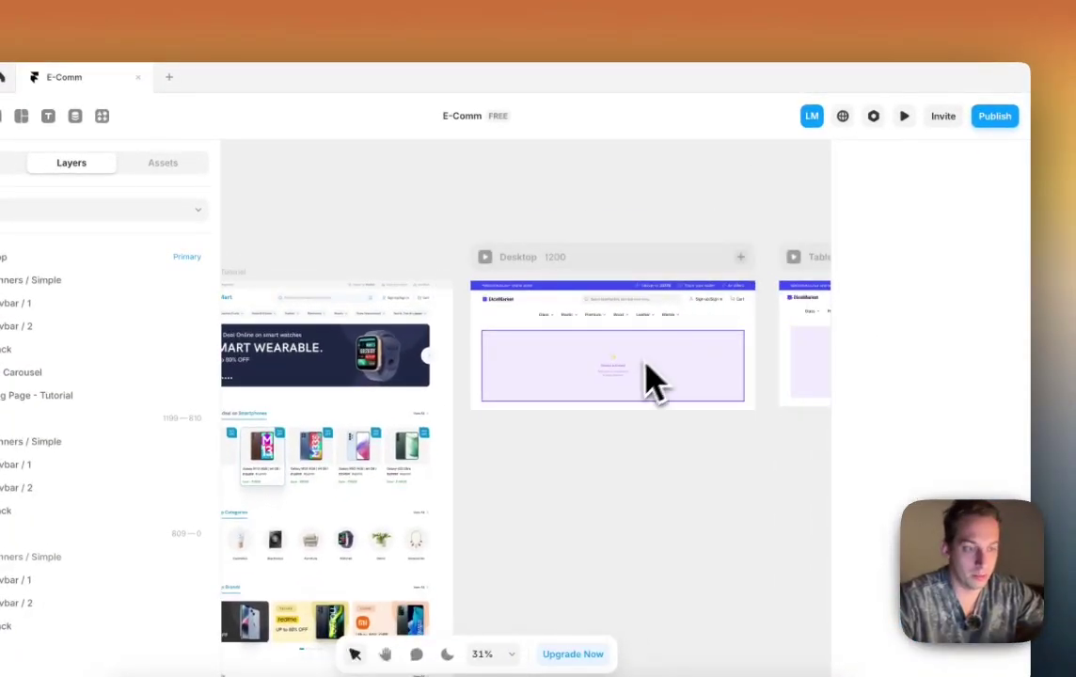
scroll(654, 380, left, 3)
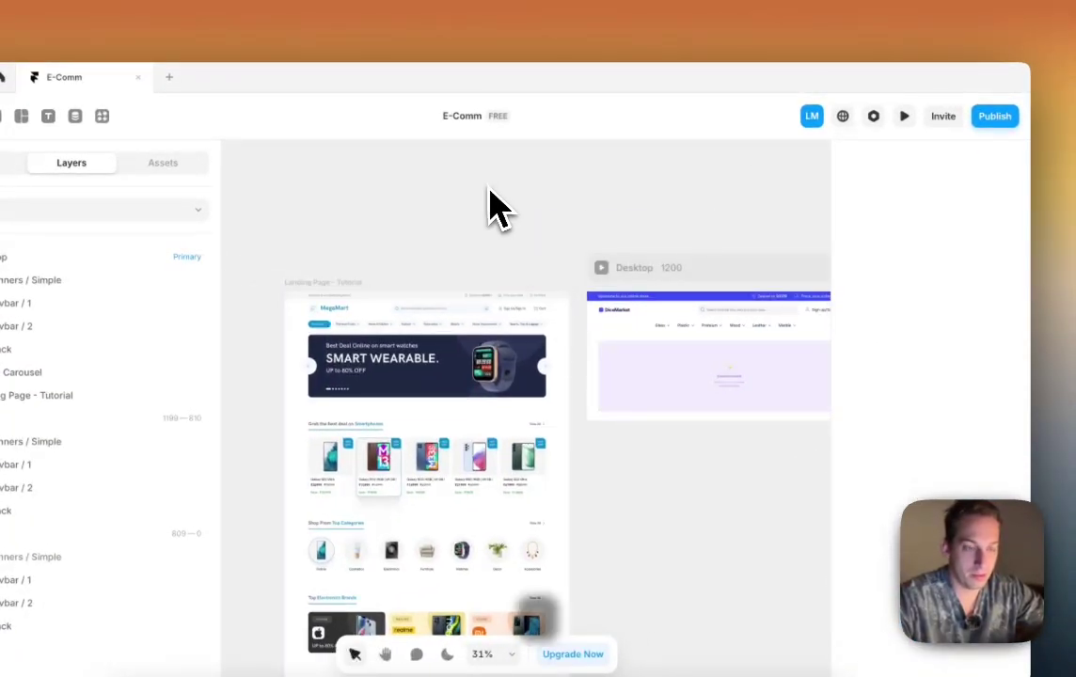
key(f)
drag(311, 182, 591, 257)
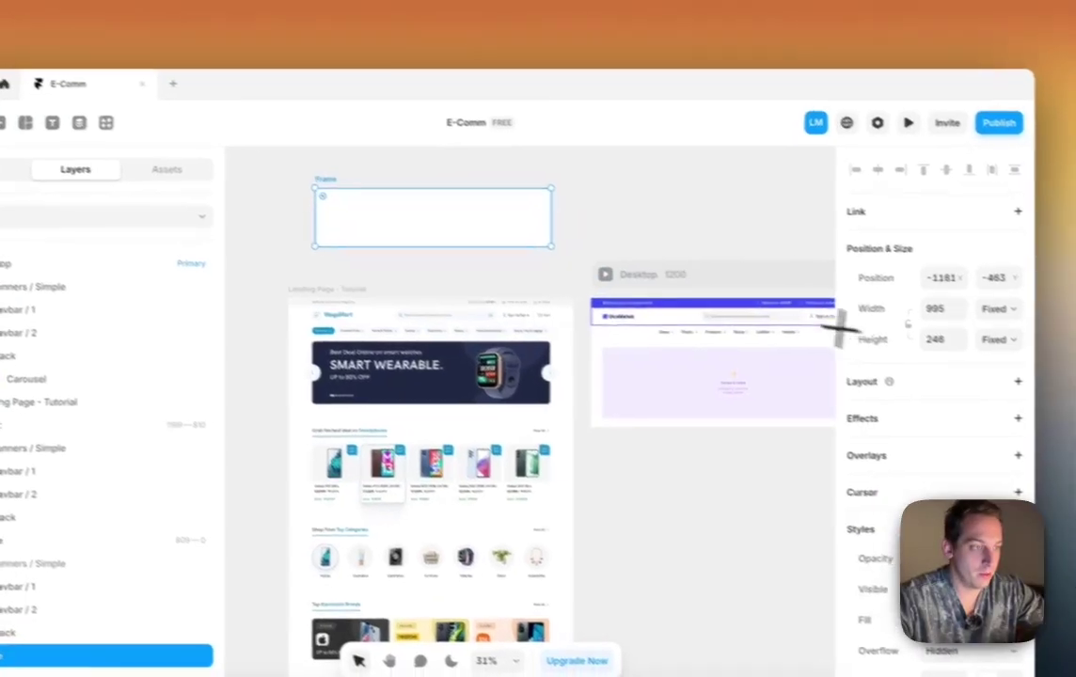
click(965, 349)
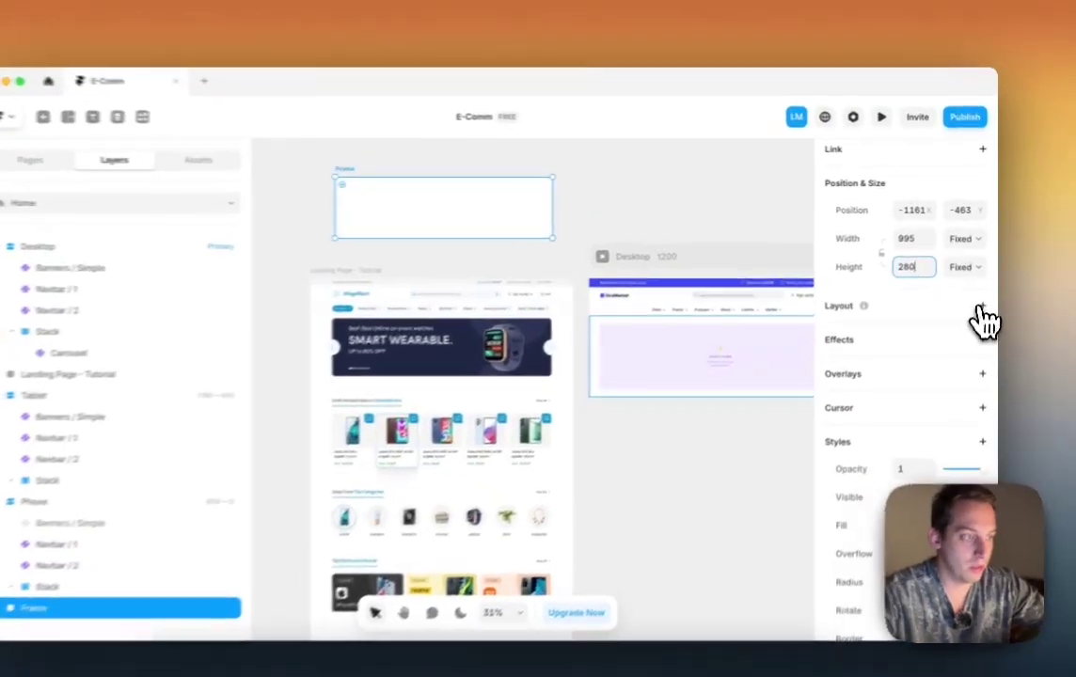
click(985, 340)
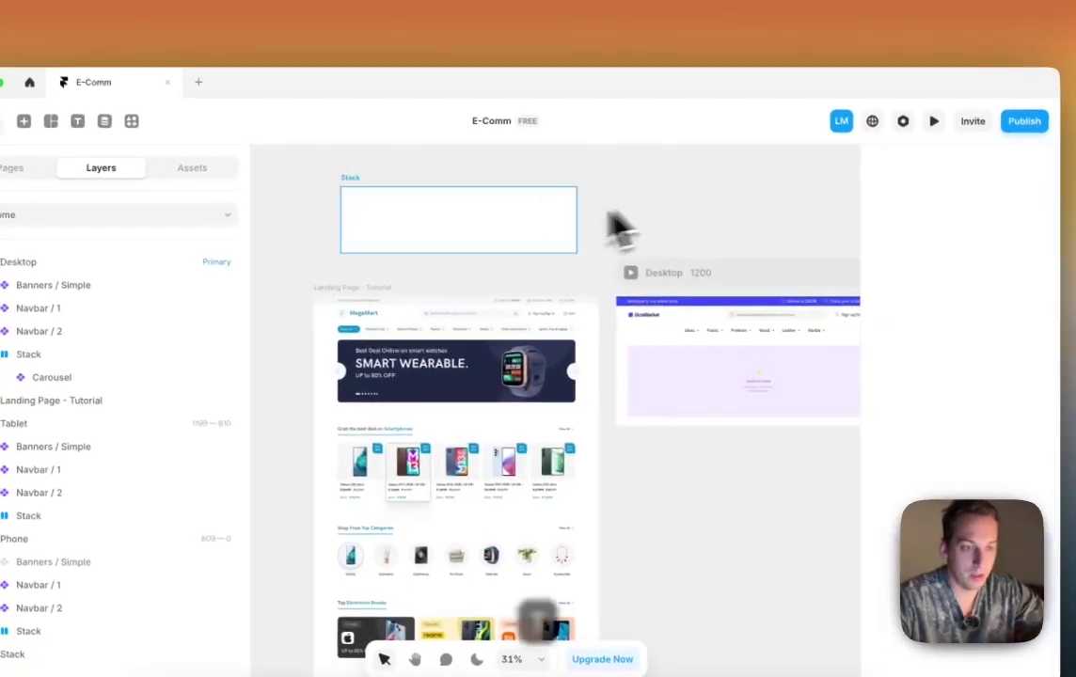
Step: Add a text layer reading "ddfds" inside the new stack and color it white (#FFFFFF)
key(t)
click(445, 246)
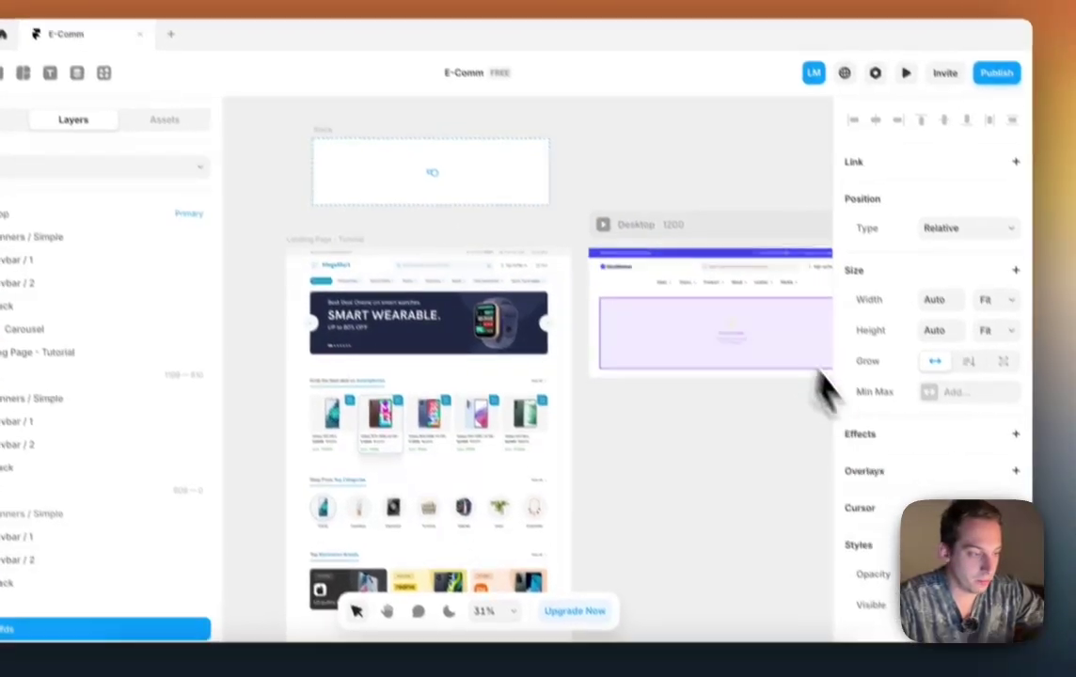
scroll(941, 424, down, 5)
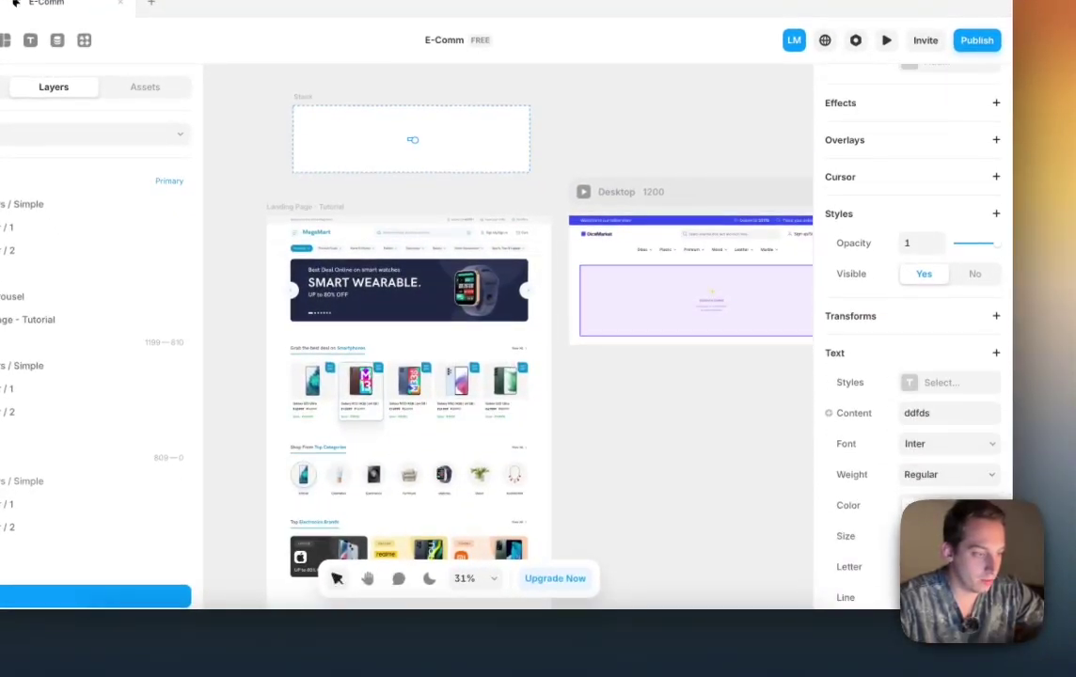
click(913, 505)
drag(752, 381, 493, 444)
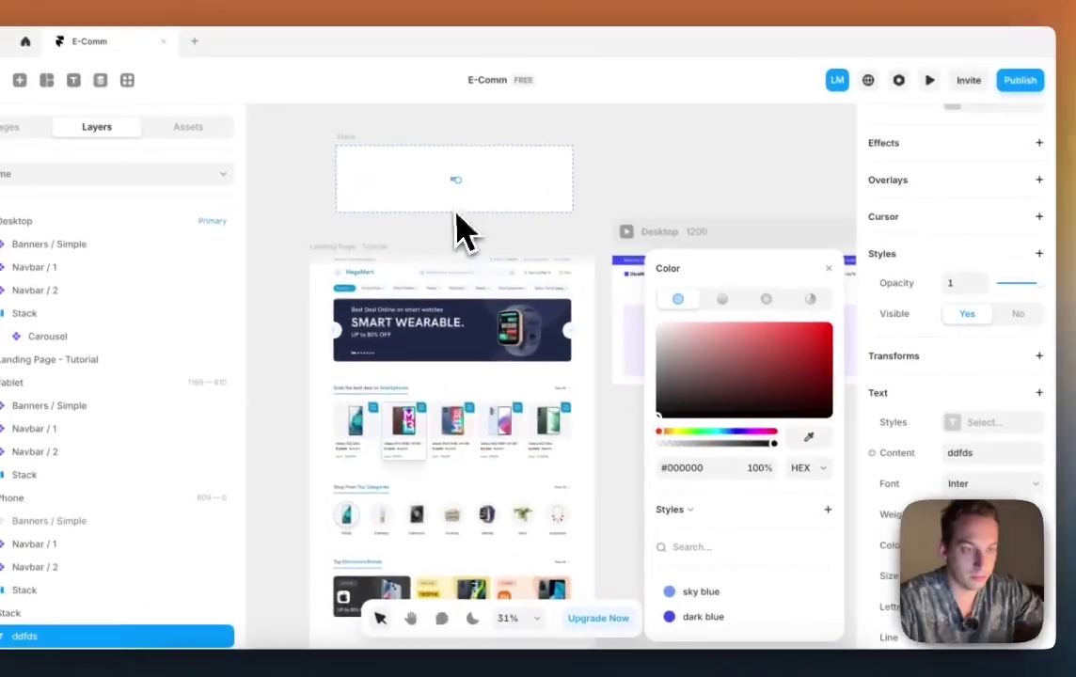
key(super+z)
key(super+z)
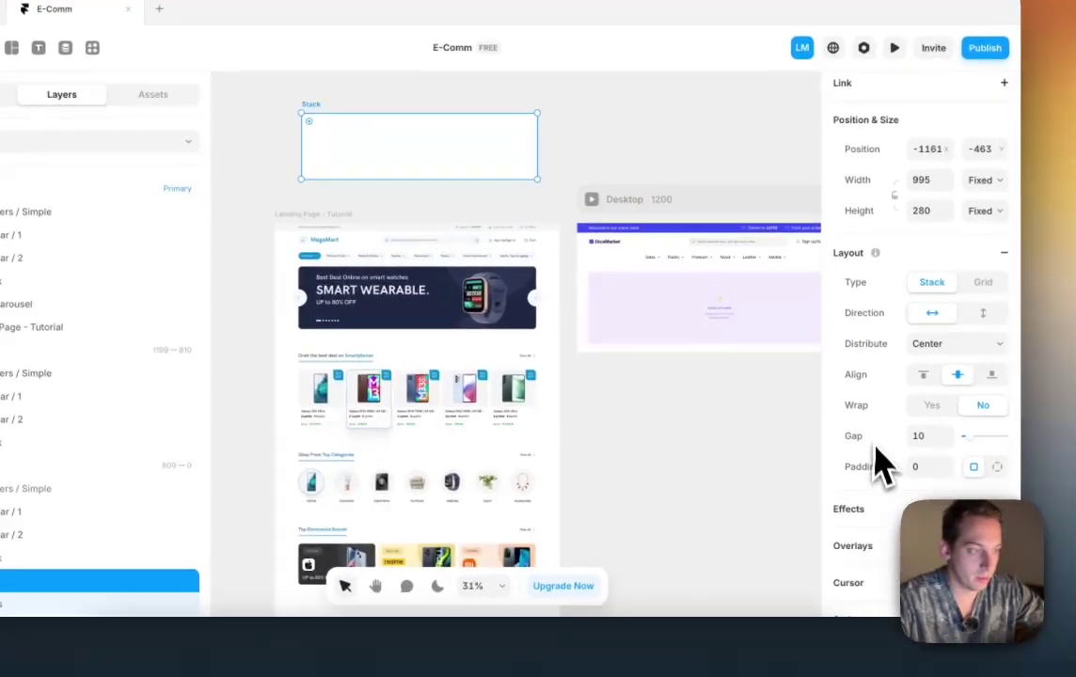
Step: Fill the new stack with the dark navy sampled from the reference page's SMART WEARABLE banner
scroll(951, 476, down, 5)
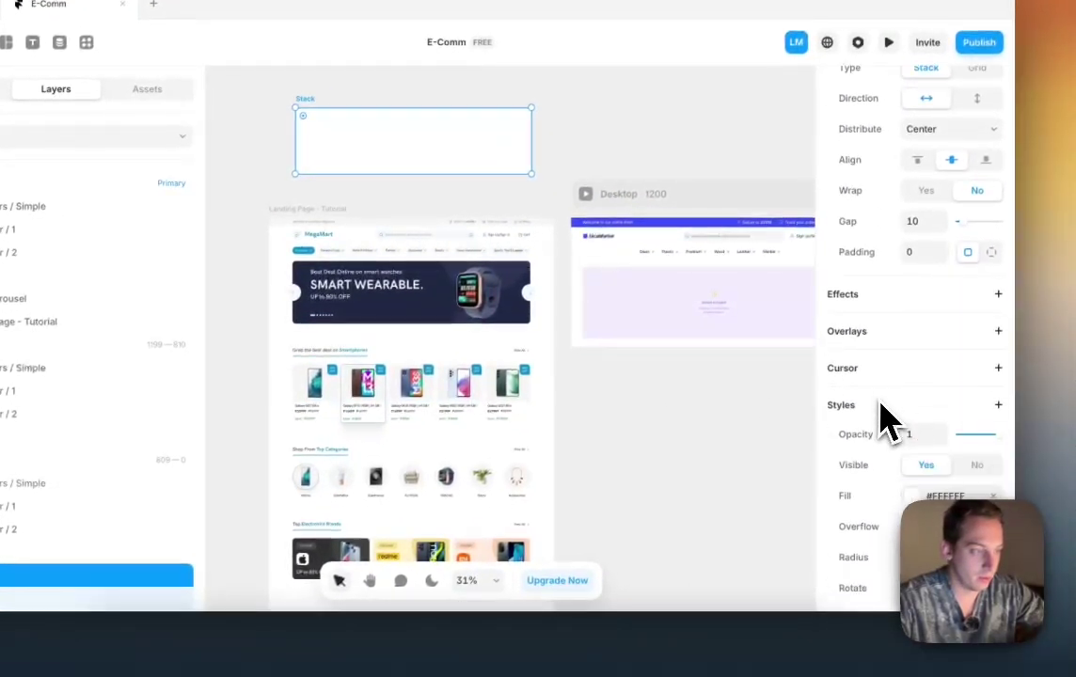
click(914, 442)
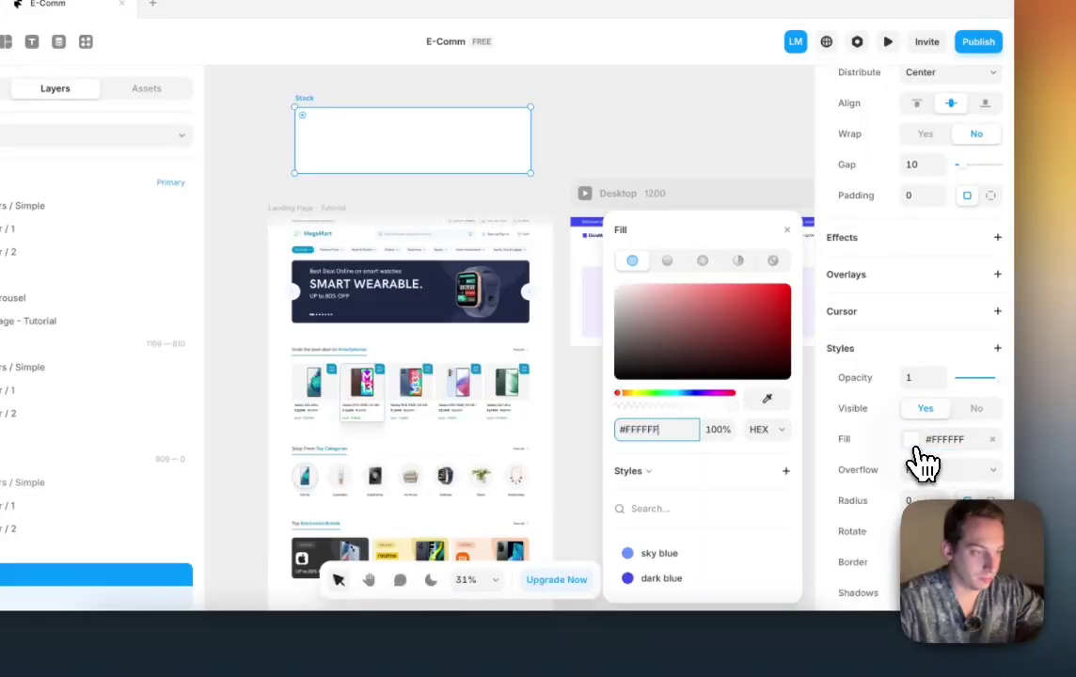
click(774, 392)
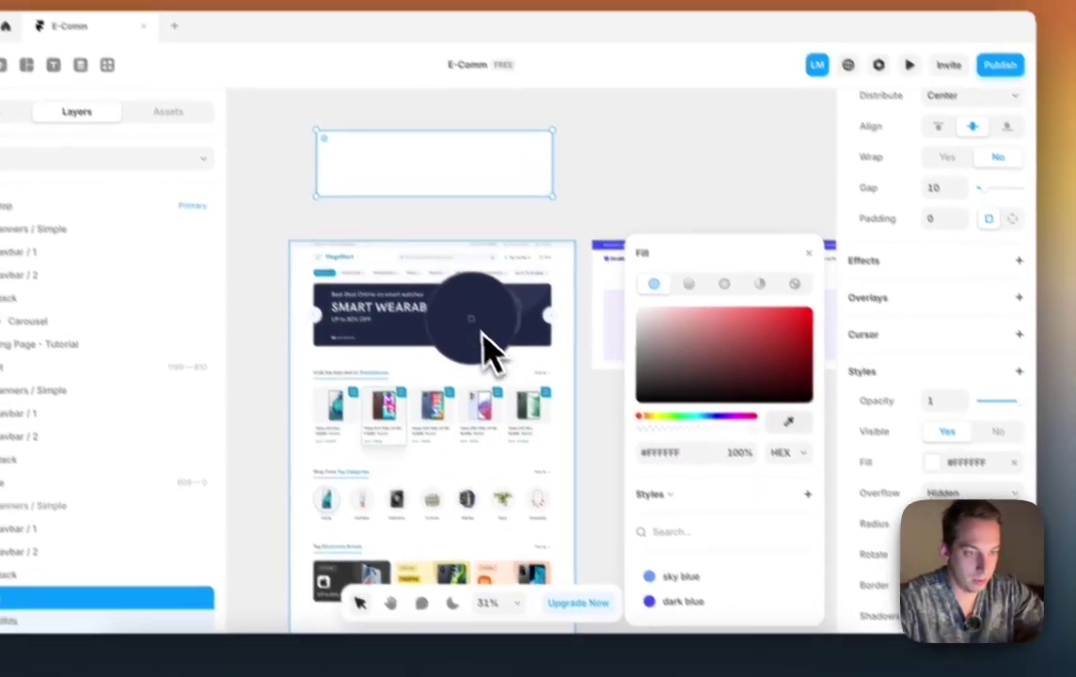
click(449, 305)
click(597, 161)
Step: Replace the placeholder text in the navy stack with "Best deals on the latest Dice"
click(475, 226)
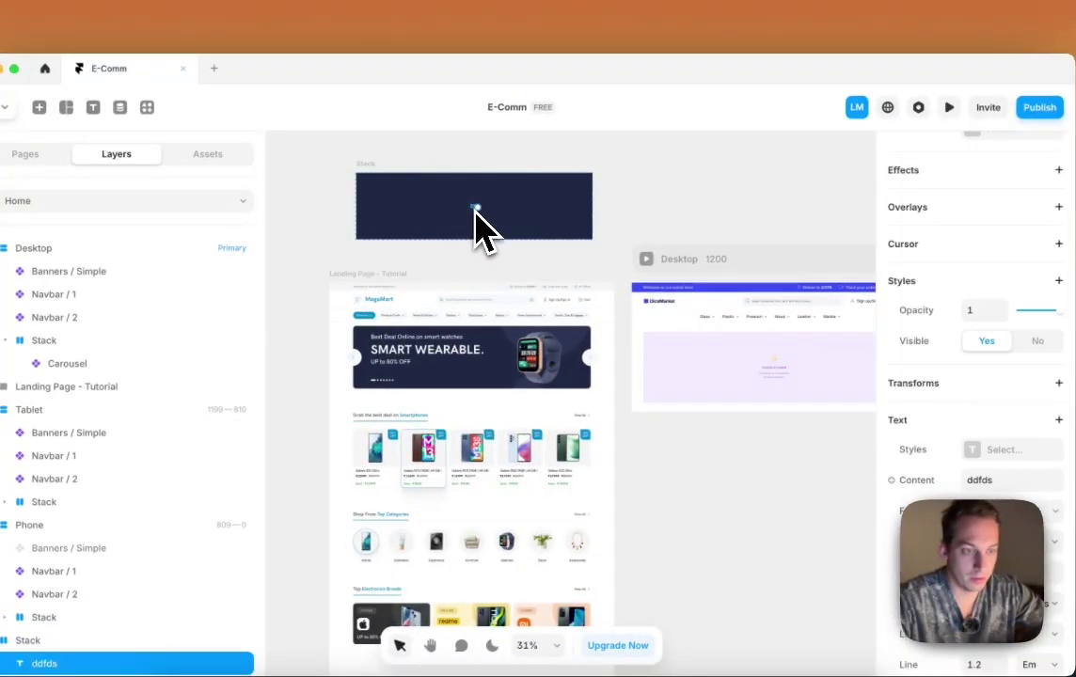
scroll(475, 230, up, 5)
scroll(585, 250, up, 3)
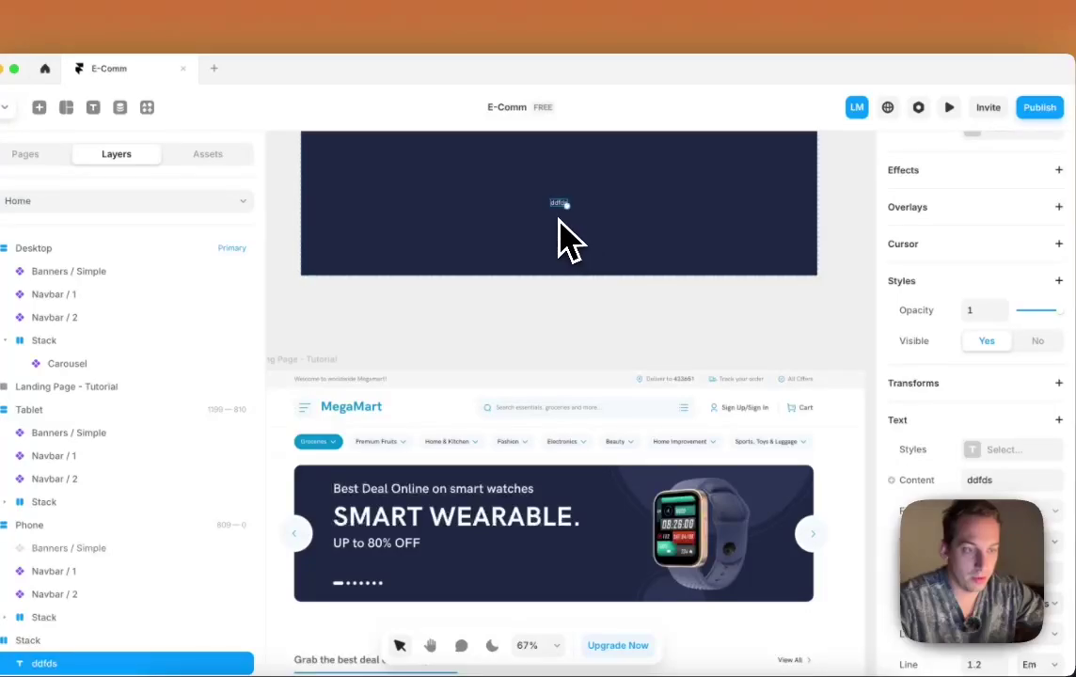
double_click(557, 204)
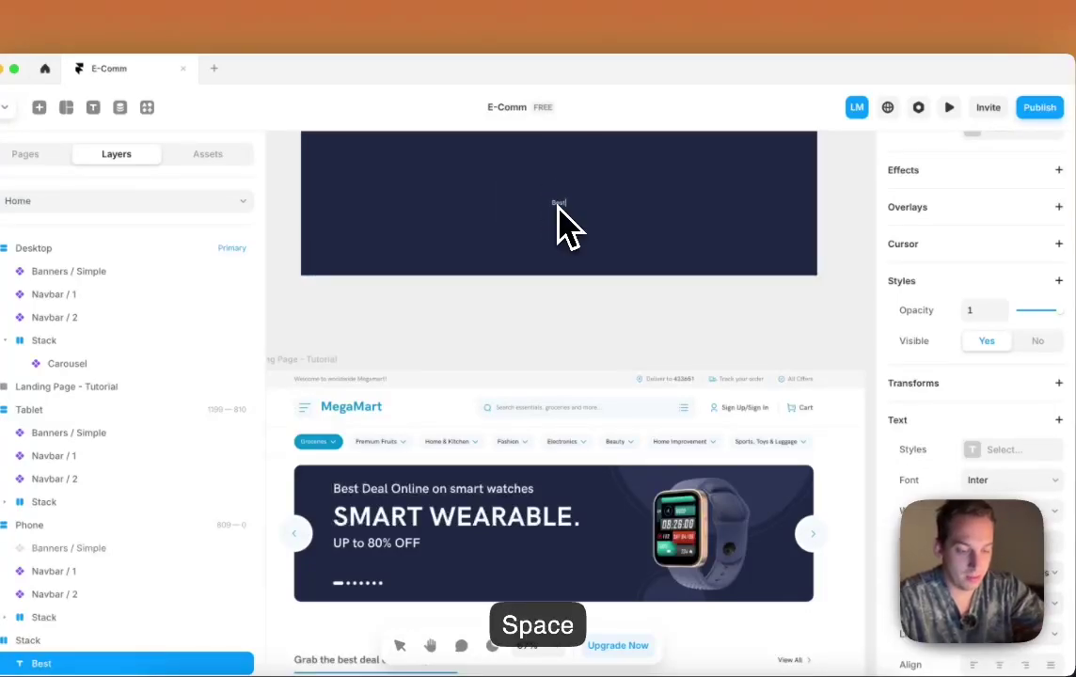
text(Best deals on the latest Dice)
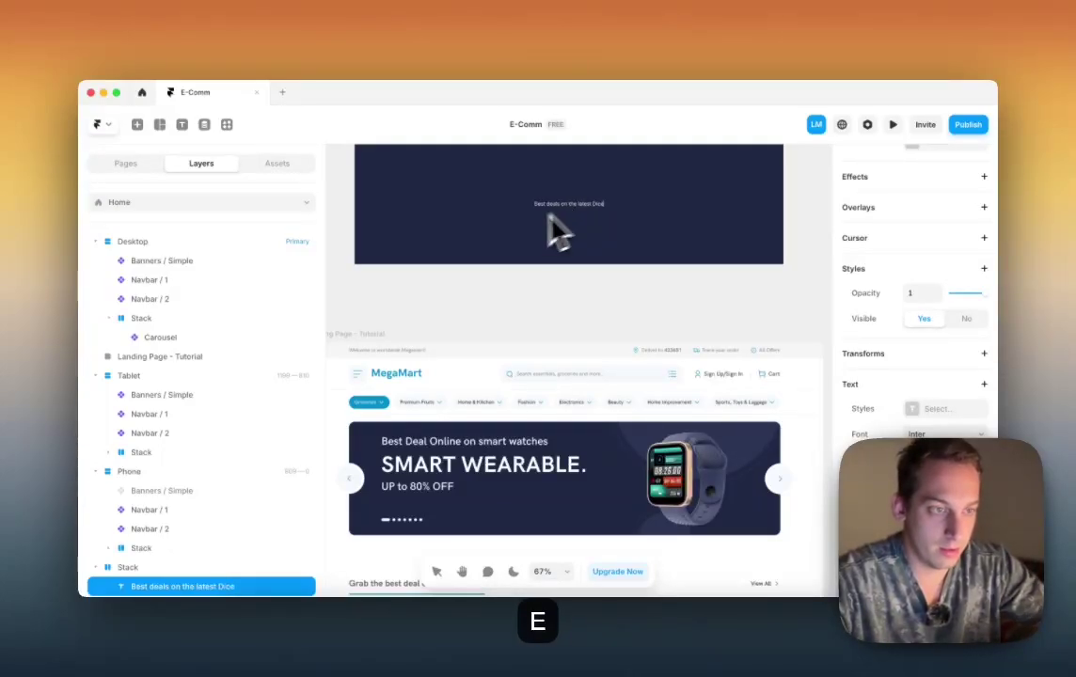
key(Escape)
Step: Duplicate the "Best deals on the latest Dice" text and change the copy to "SMART GLASS DICE."
key(super+d)
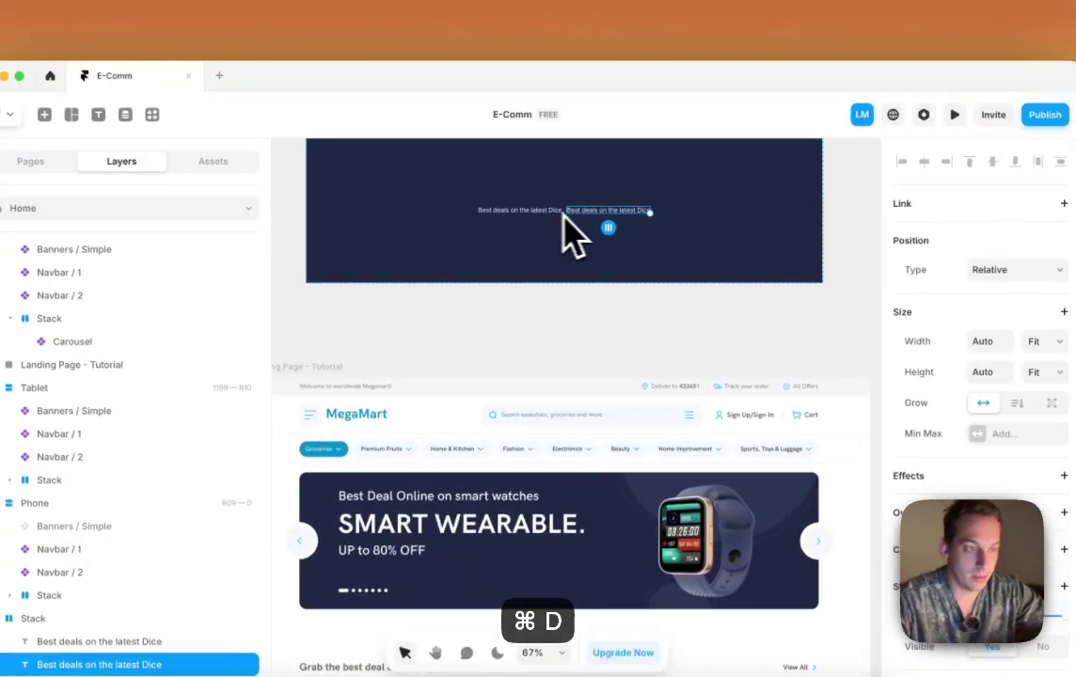
double_click(599, 210)
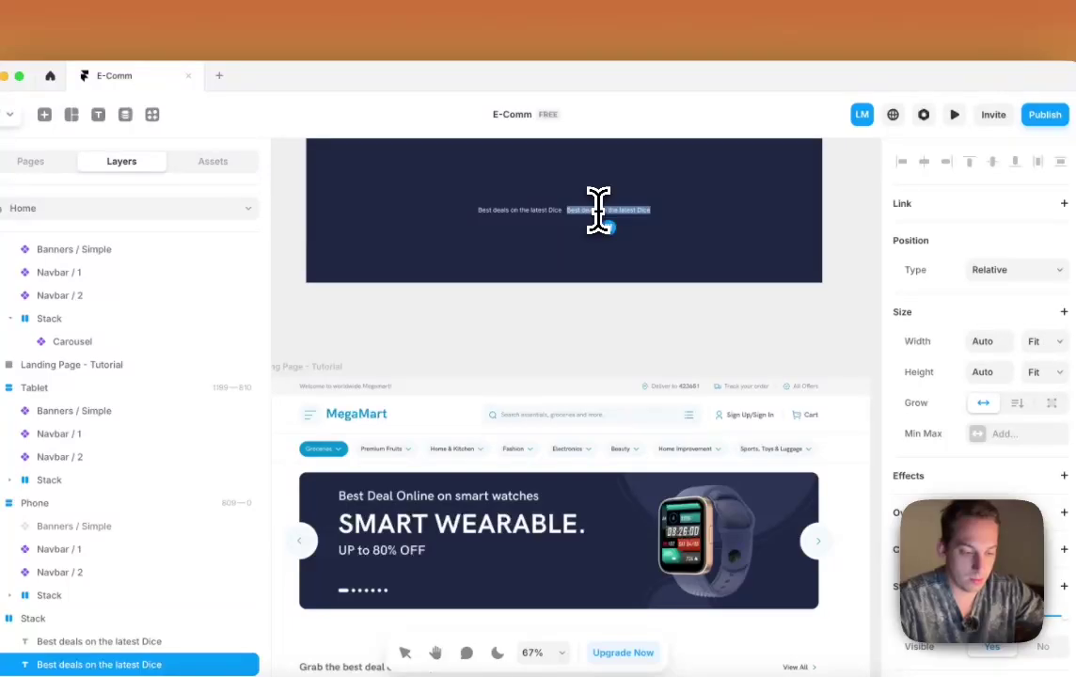
text(SMART GLASS DICE.)
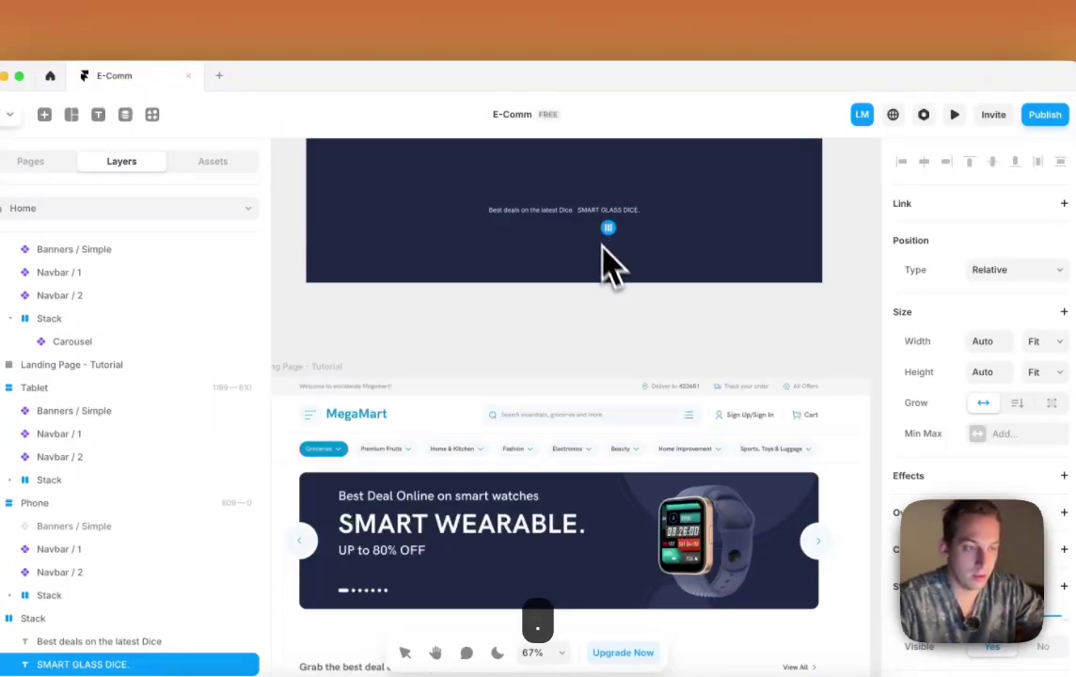
Step: Duplicate the "SMART GLASS DICE." text and change the copy to "Up to 50% OFF"
key(super+d)
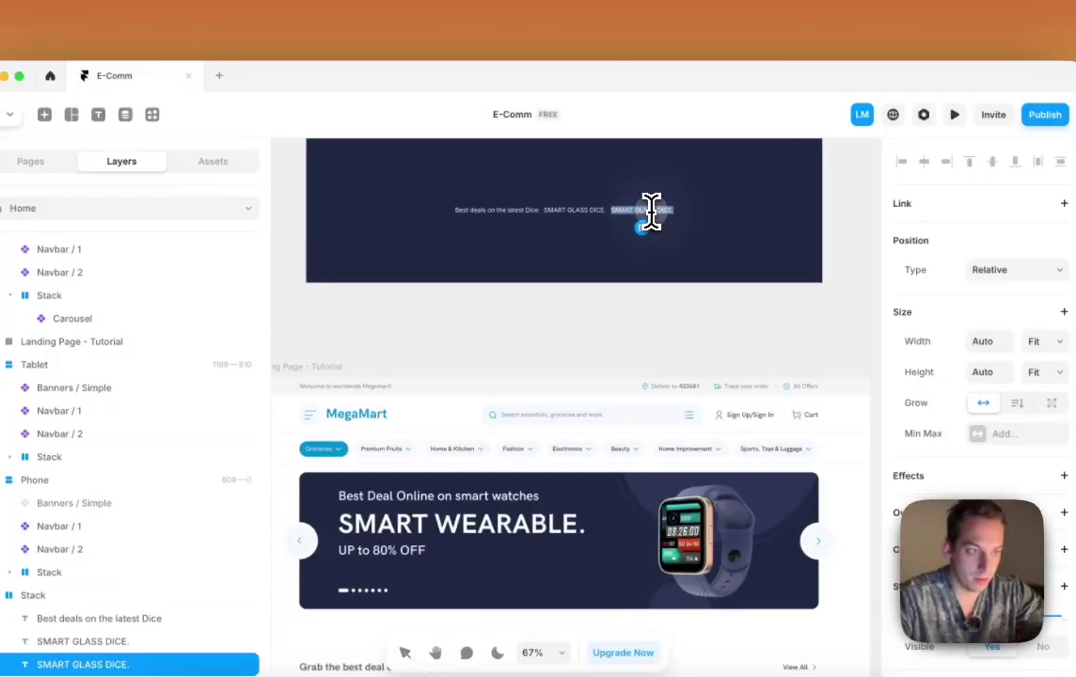
text(Up to)
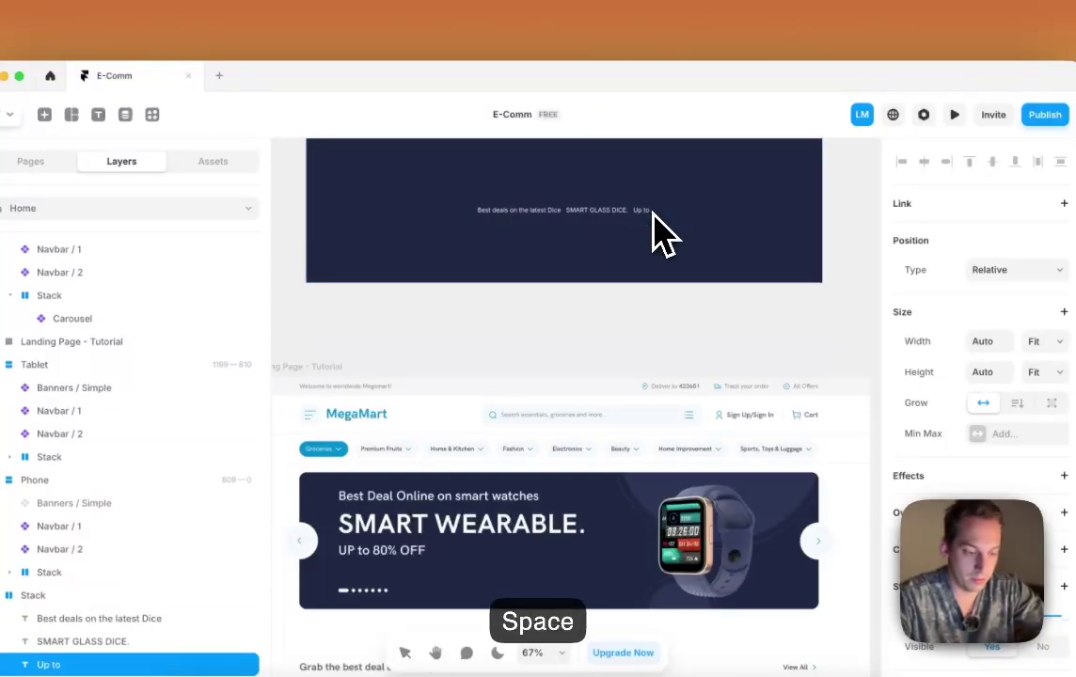
text( 50% Off)
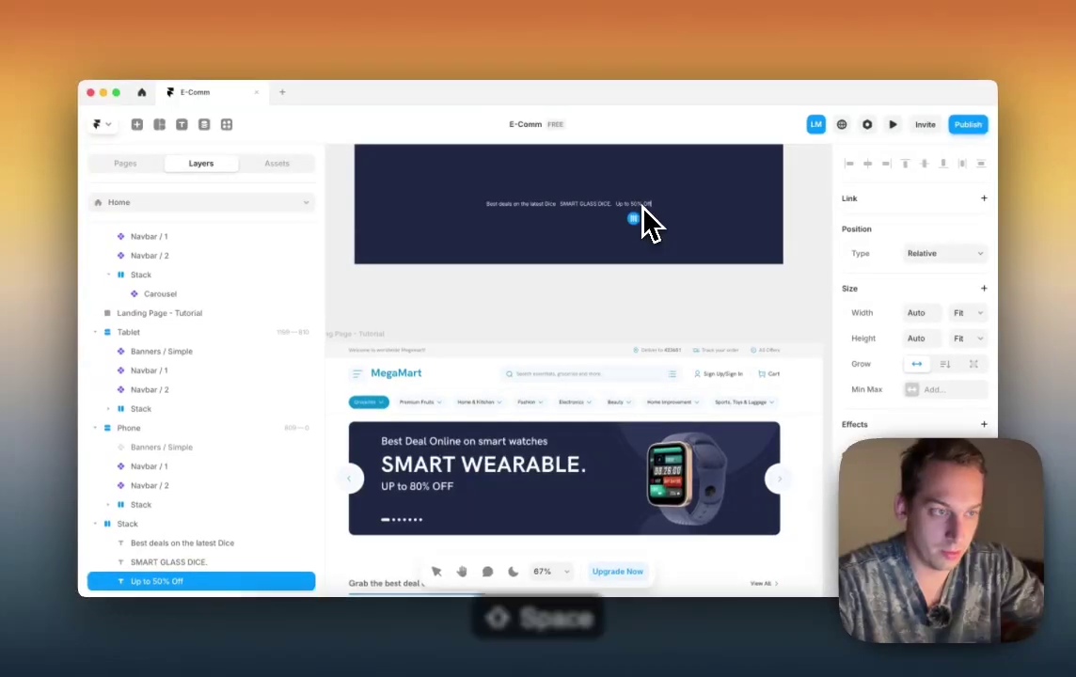
key(BackSpace)
text(FF)
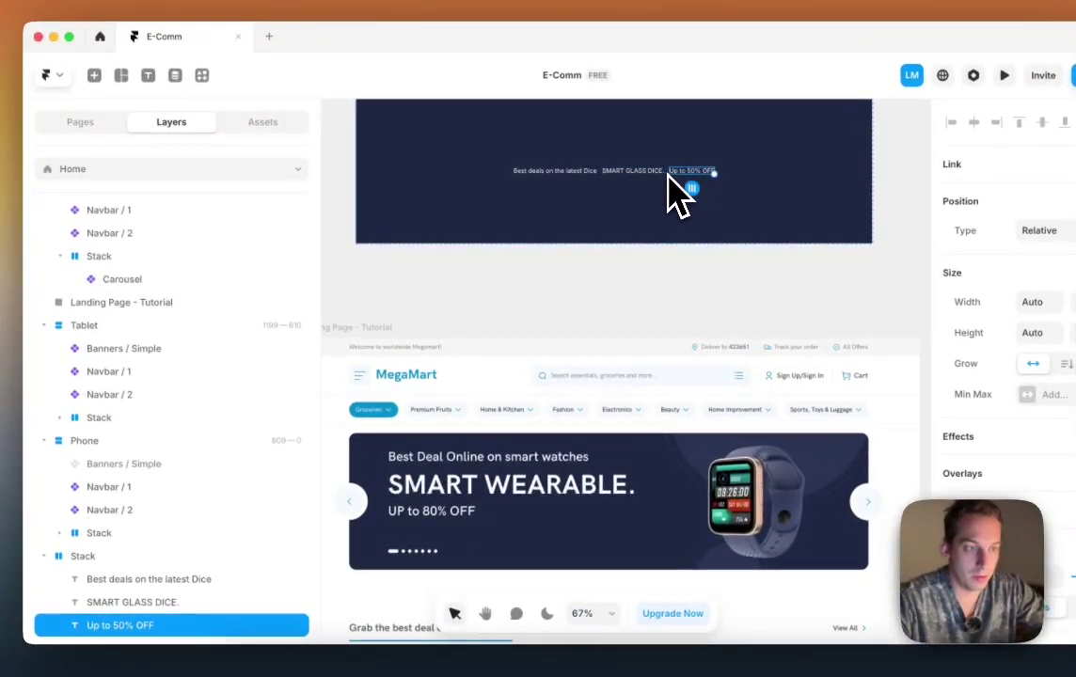
Step: Wrap the three banner text layers in their own stack with vertical direction and left alignment
click(645, 173)
click(594, 172)
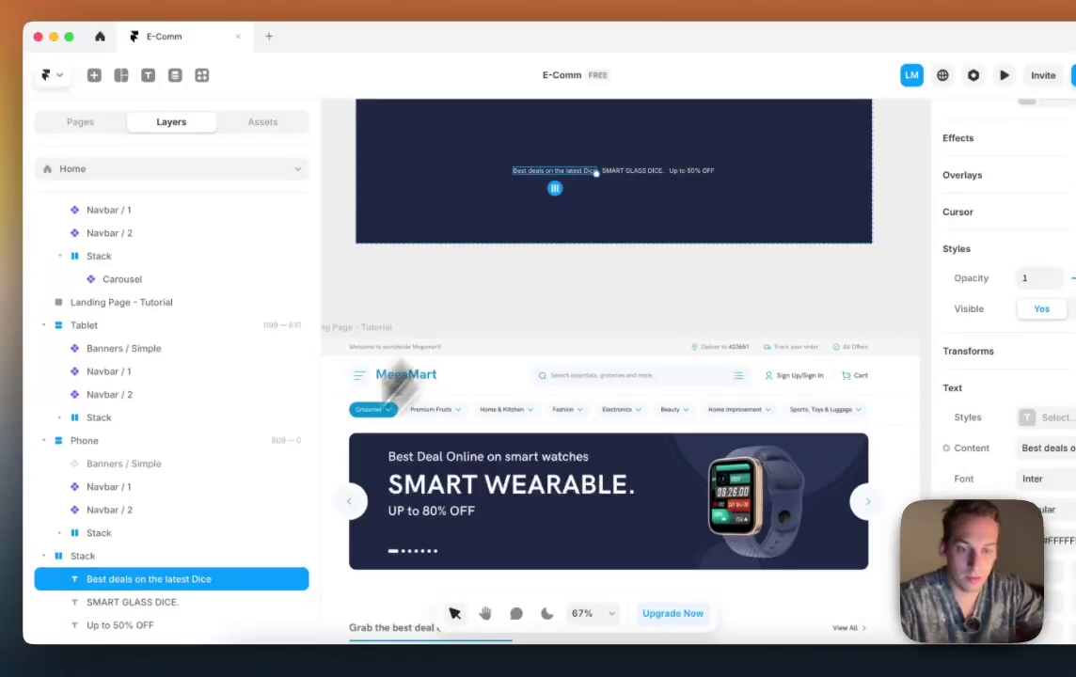
shift+click(155, 623)
right_click(154, 600)
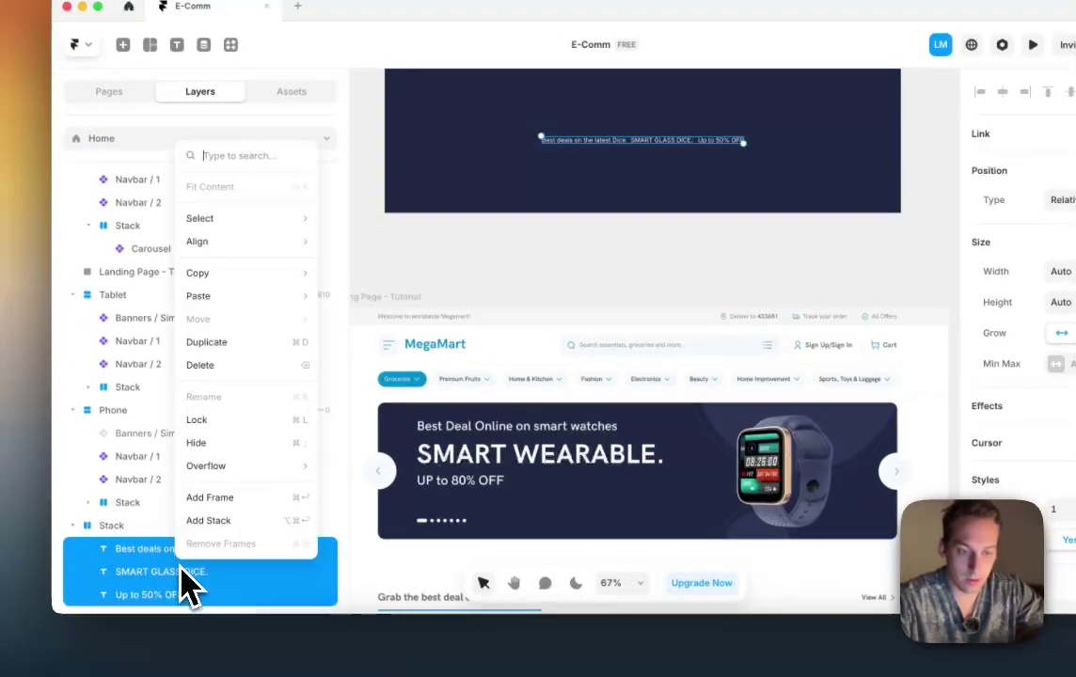
click(221, 523)
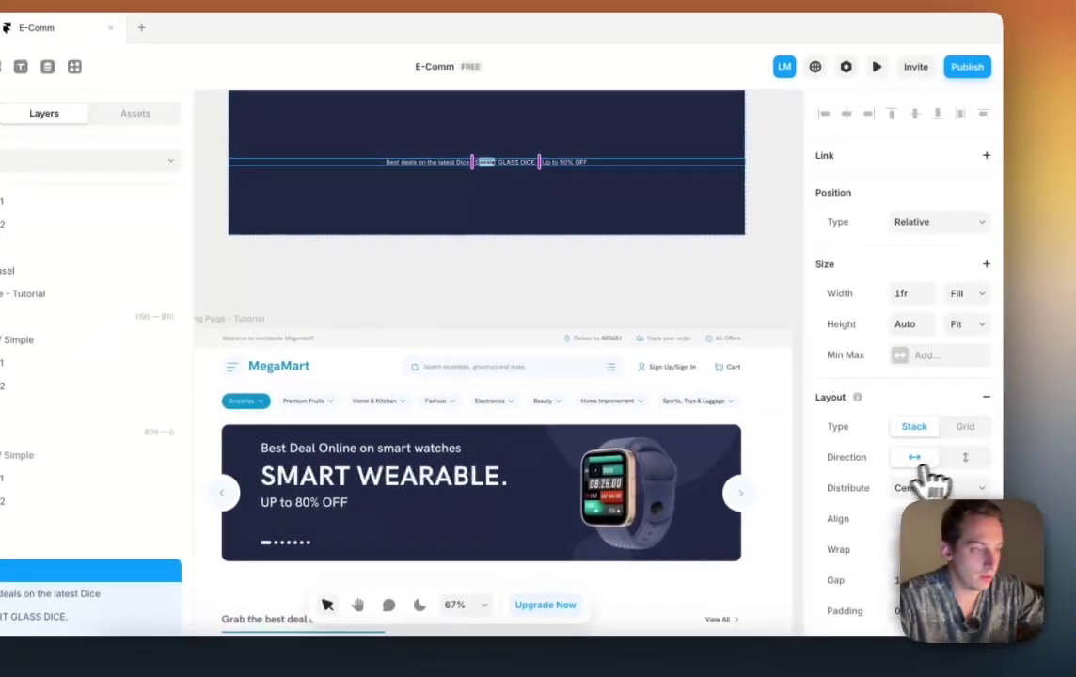
click(965, 457)
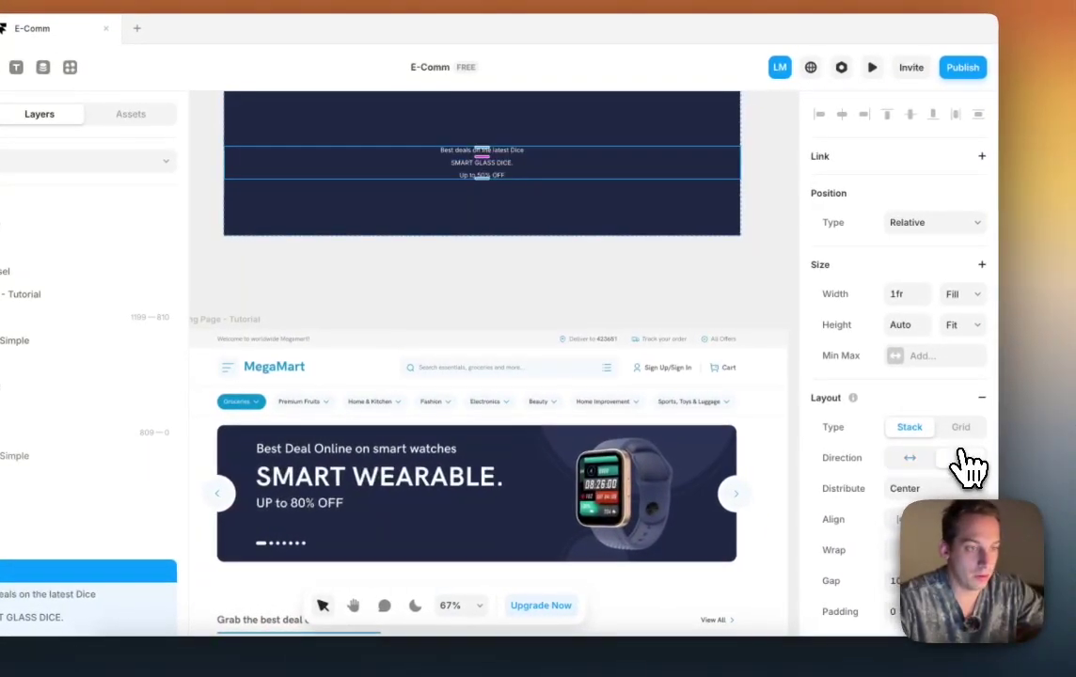
click(887, 522)
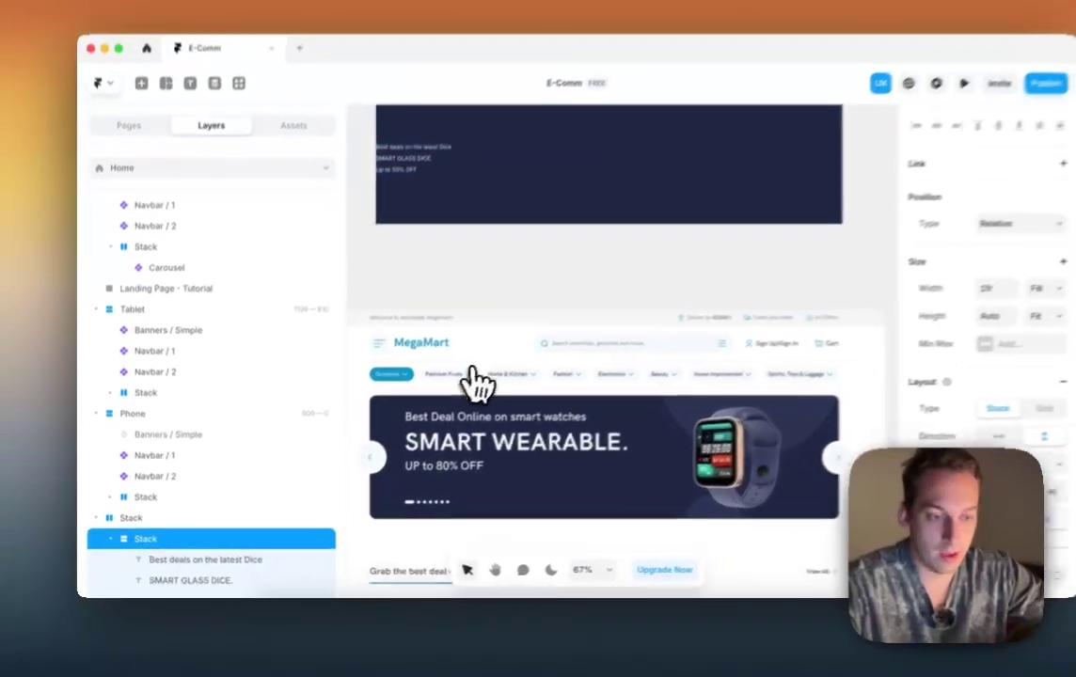
scroll(479, 378, down, 3)
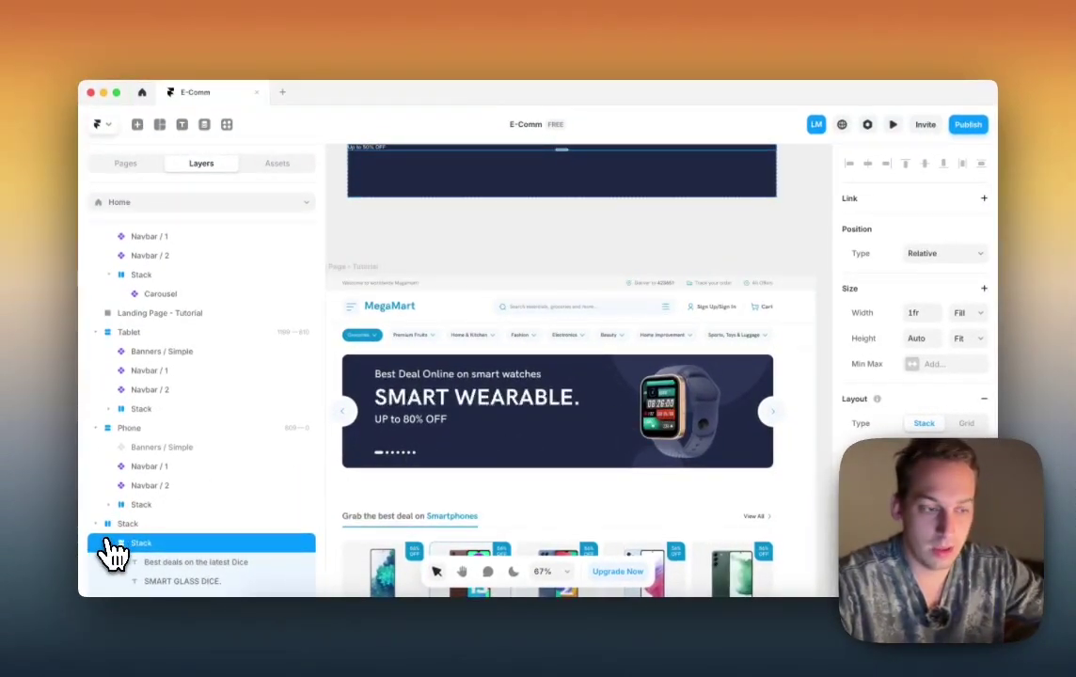
scroll(440, 410, up, 3)
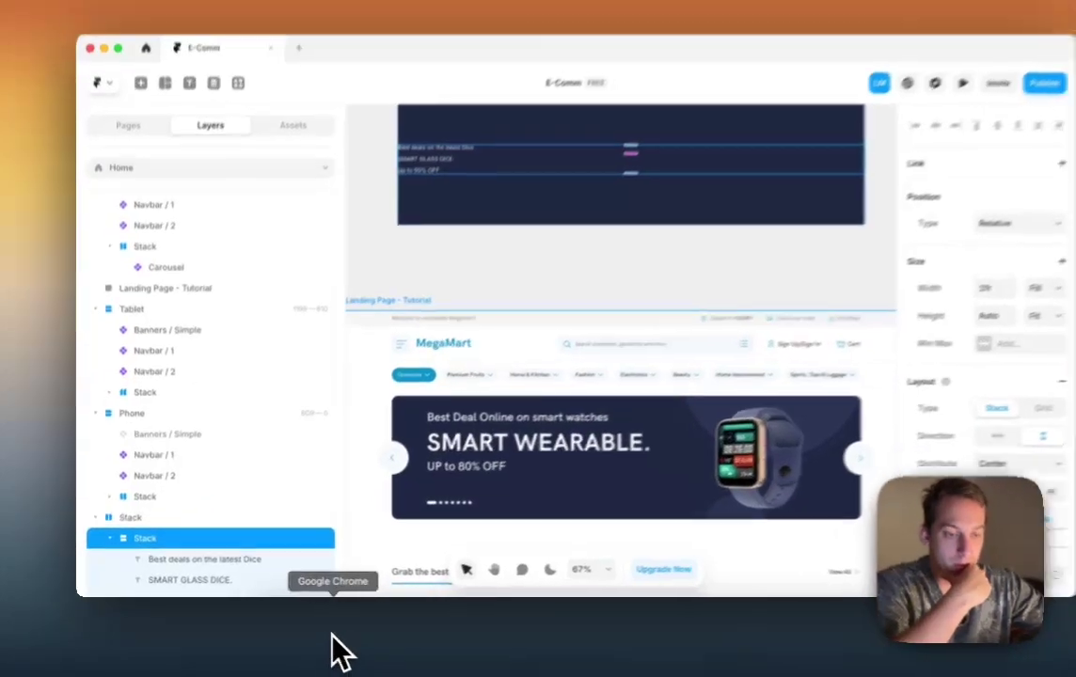
Step: Switch to Chrome, close the empty new tab, and generate images in Midjourney's Create page from the prompt "a glass dice"
click(318, 640)
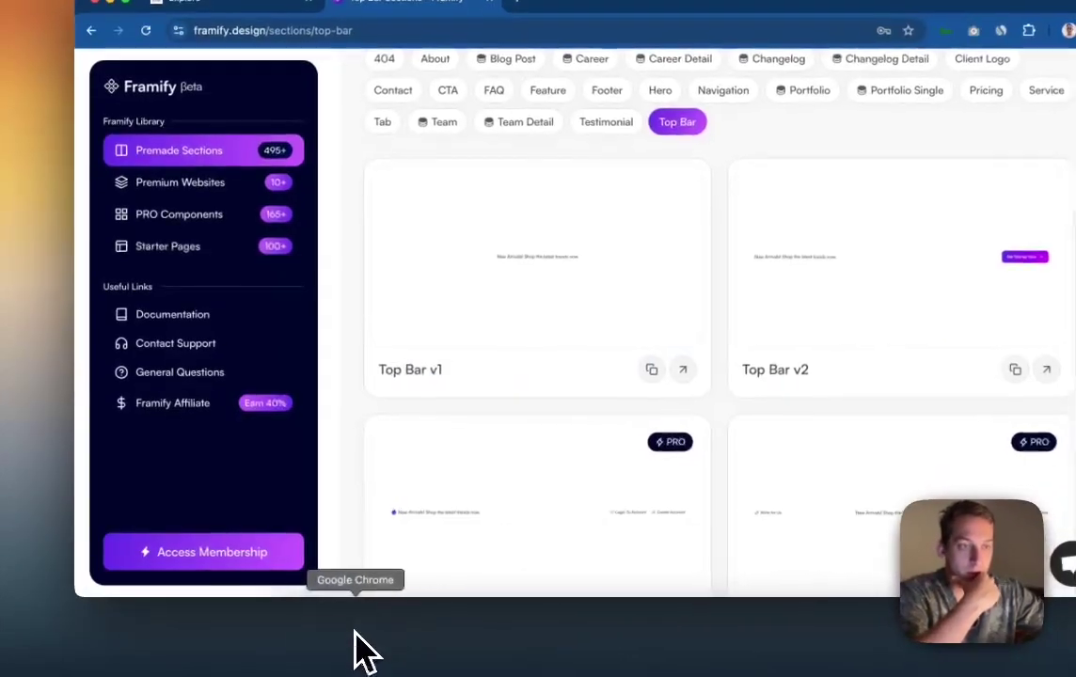
click(485, 96)
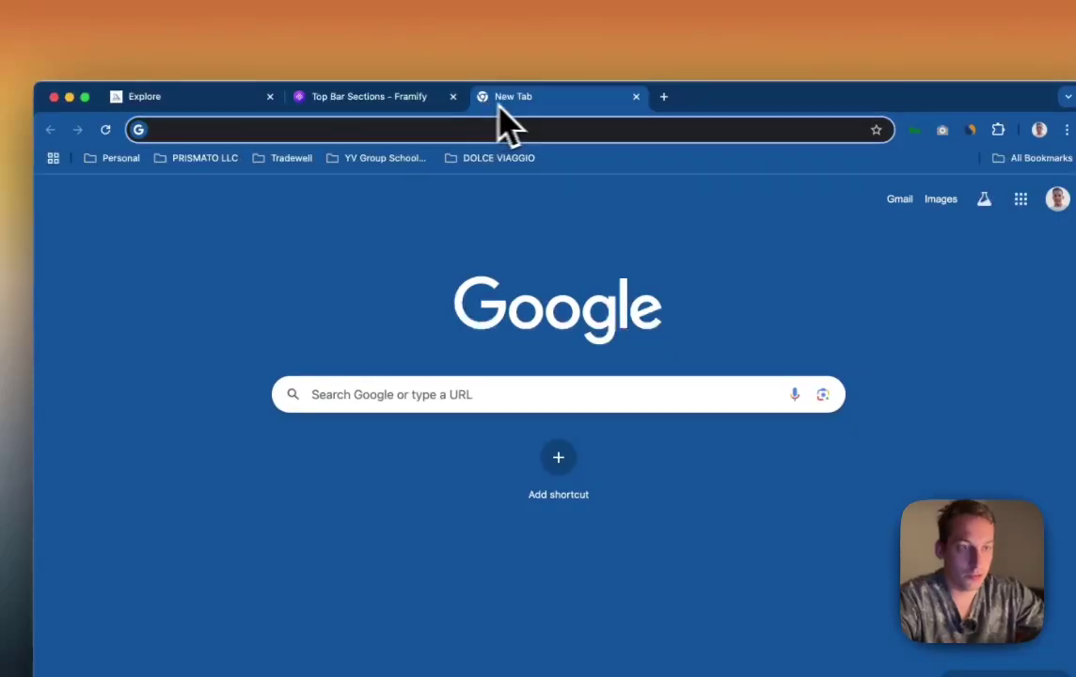
click(636, 96)
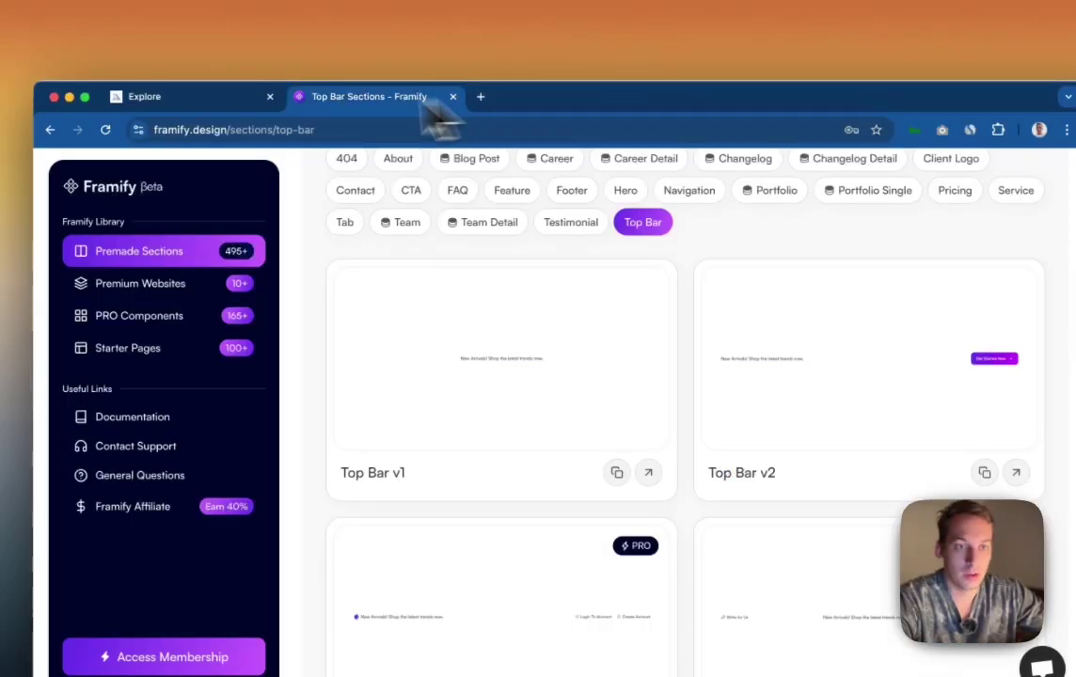
click(246, 98)
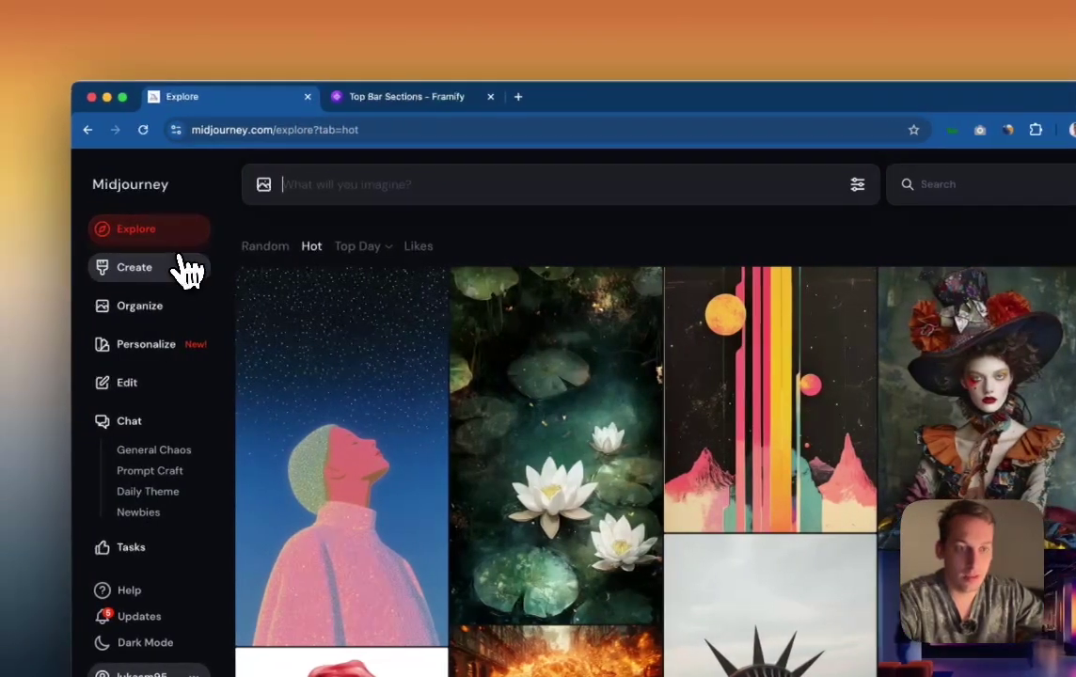
click(131, 267)
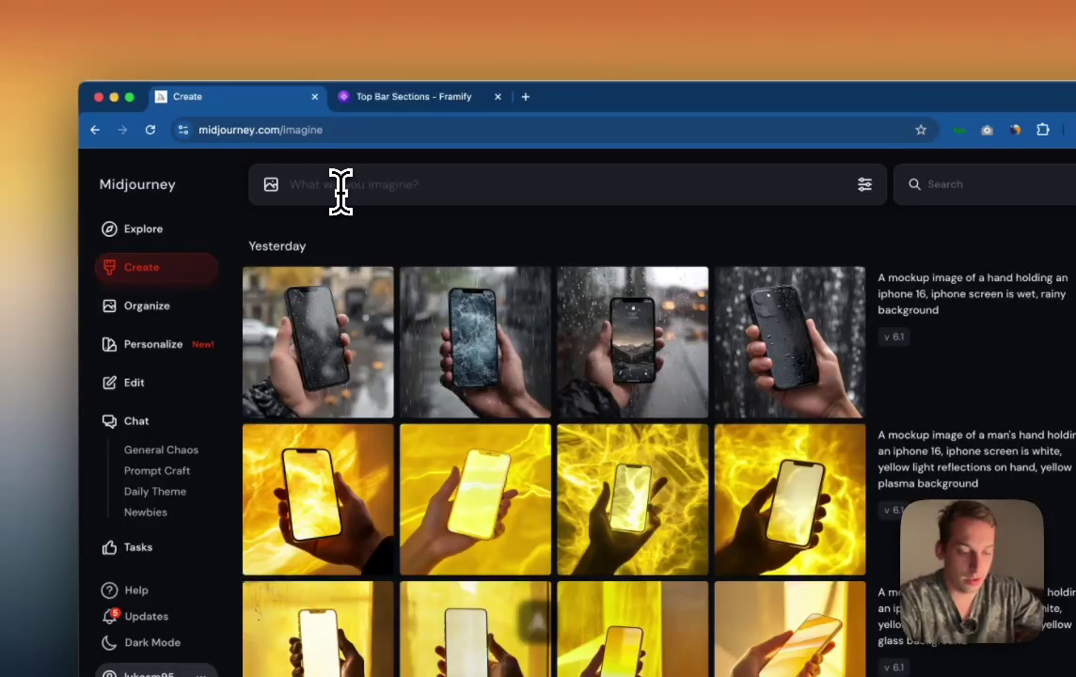
text(a glass phone)
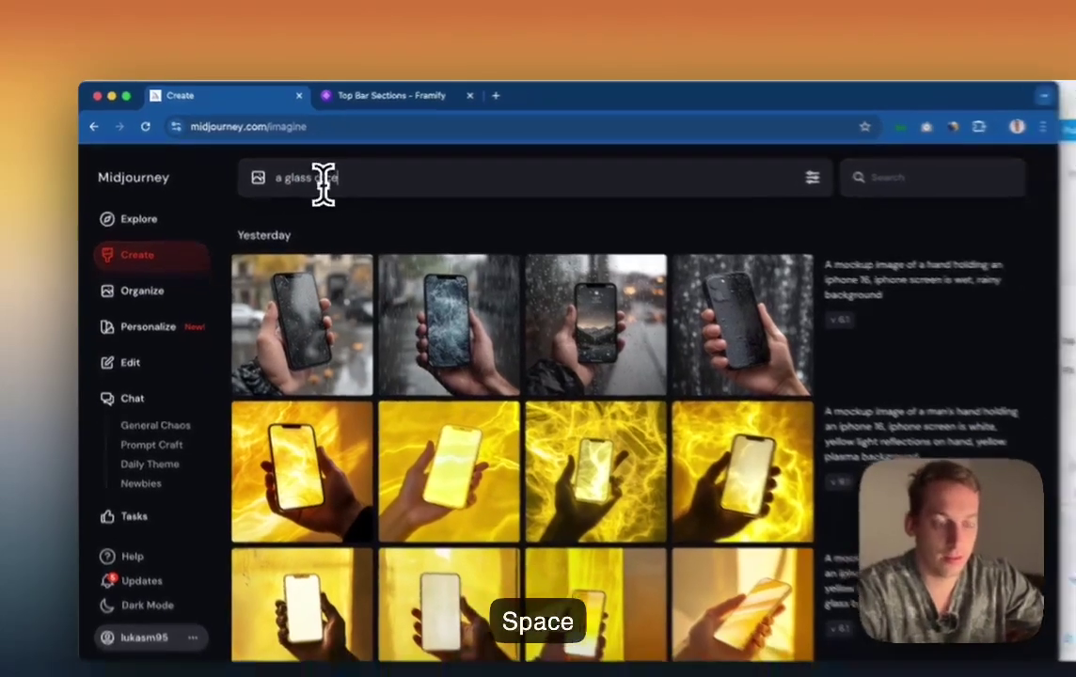
key(Return)
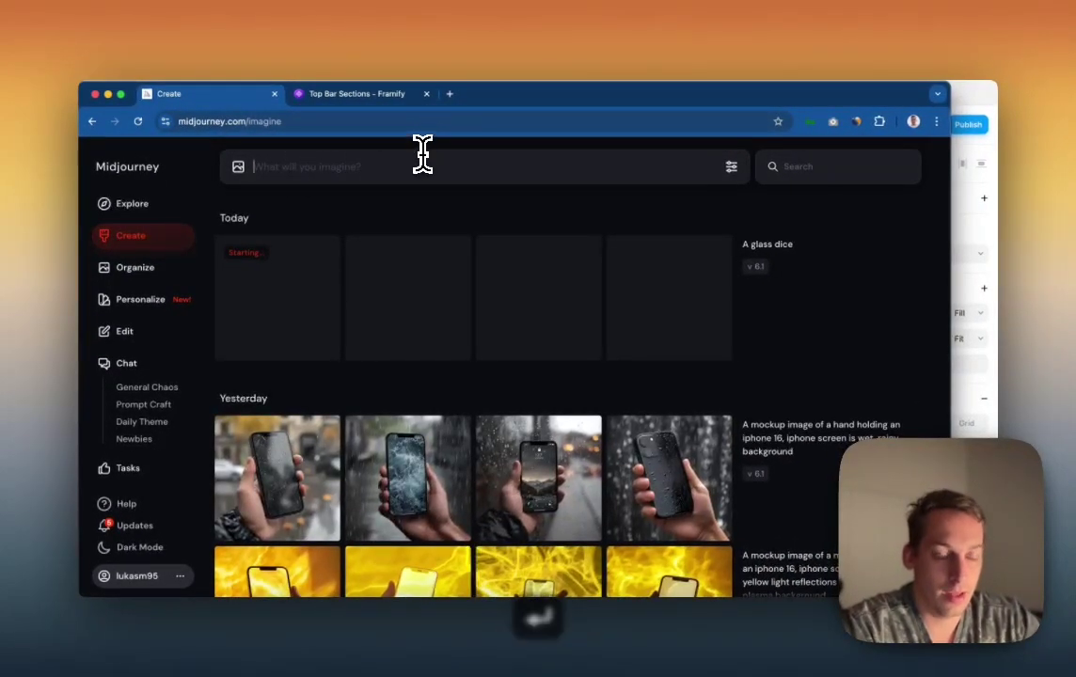
Step: Check the banner in Framer, then return to Midjourney in Chrome to view the generated glass dice images
click(971, 231)
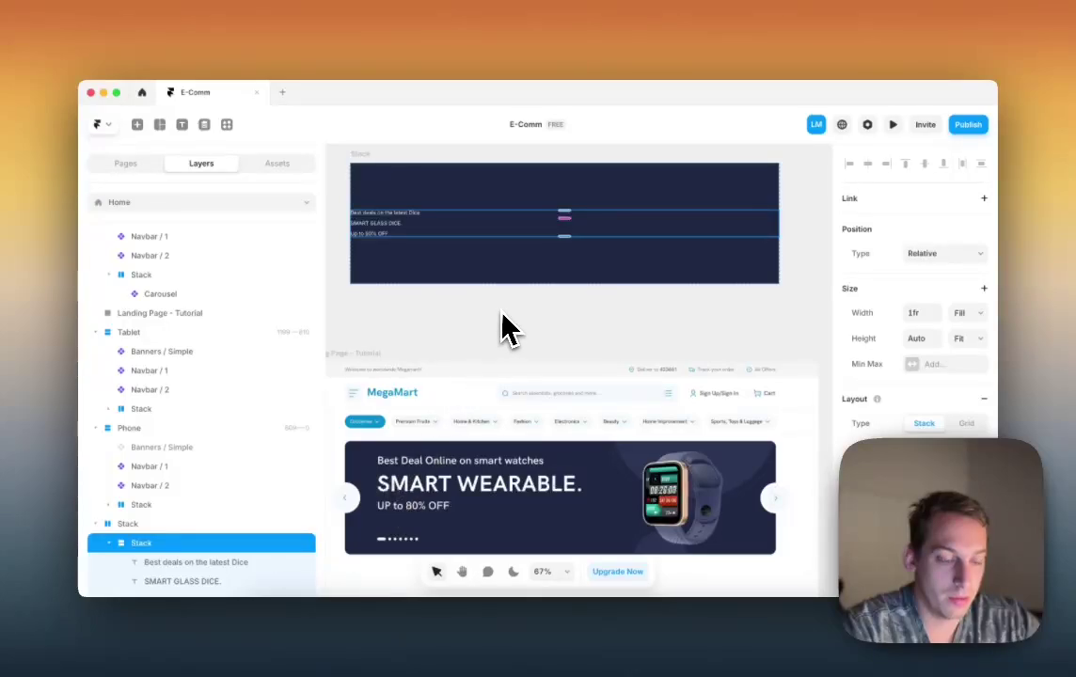
scroll(505, 329, left, 2)
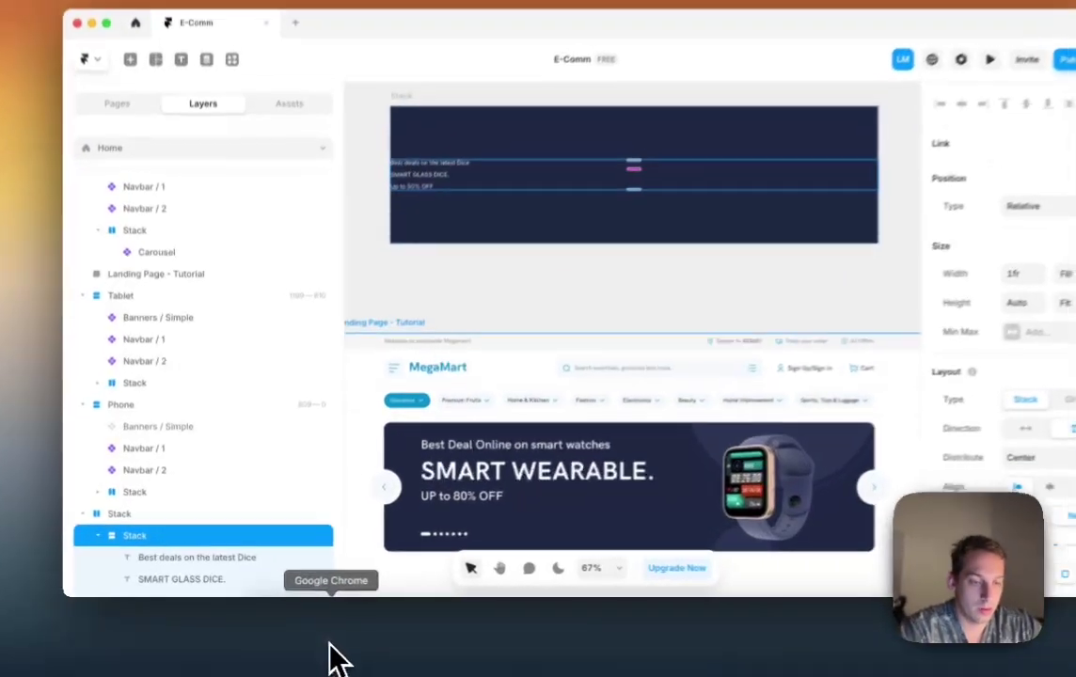
click(320, 655)
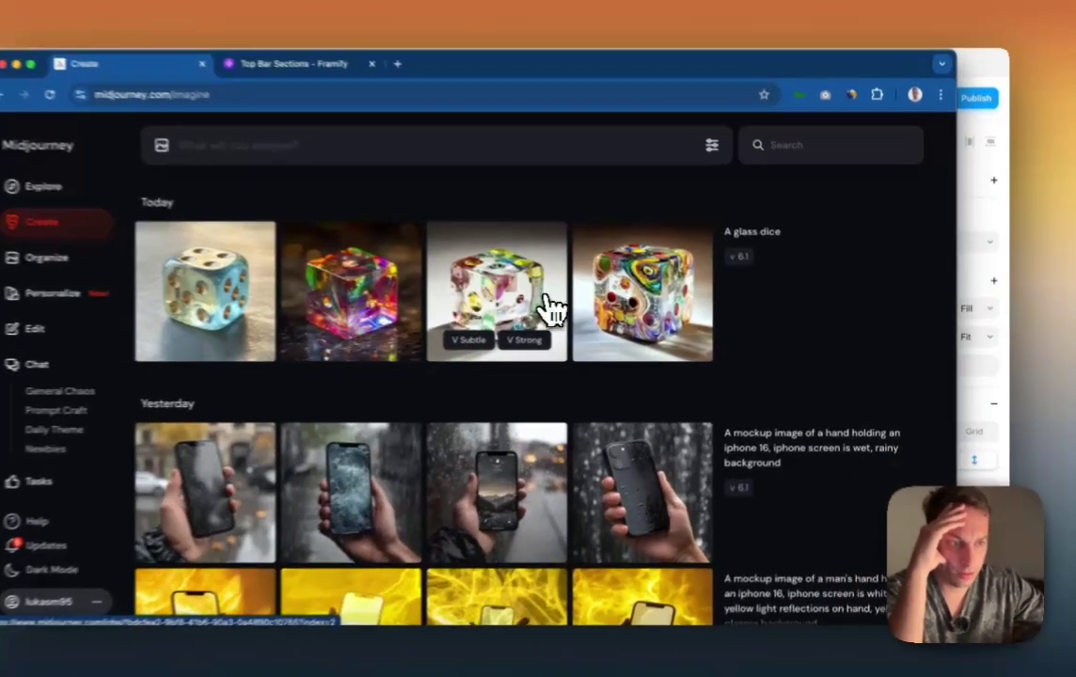
Step: Open the clear glass dice with coloured pips, extend it with a left pan, and close the image view
click(585, 312)
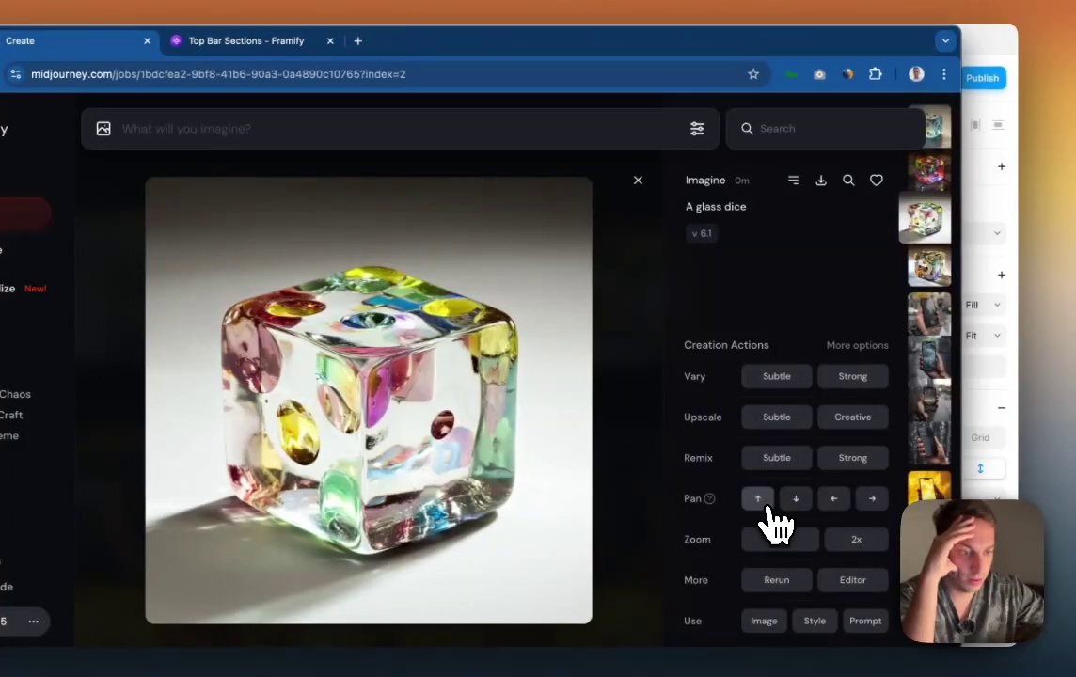
click(835, 501)
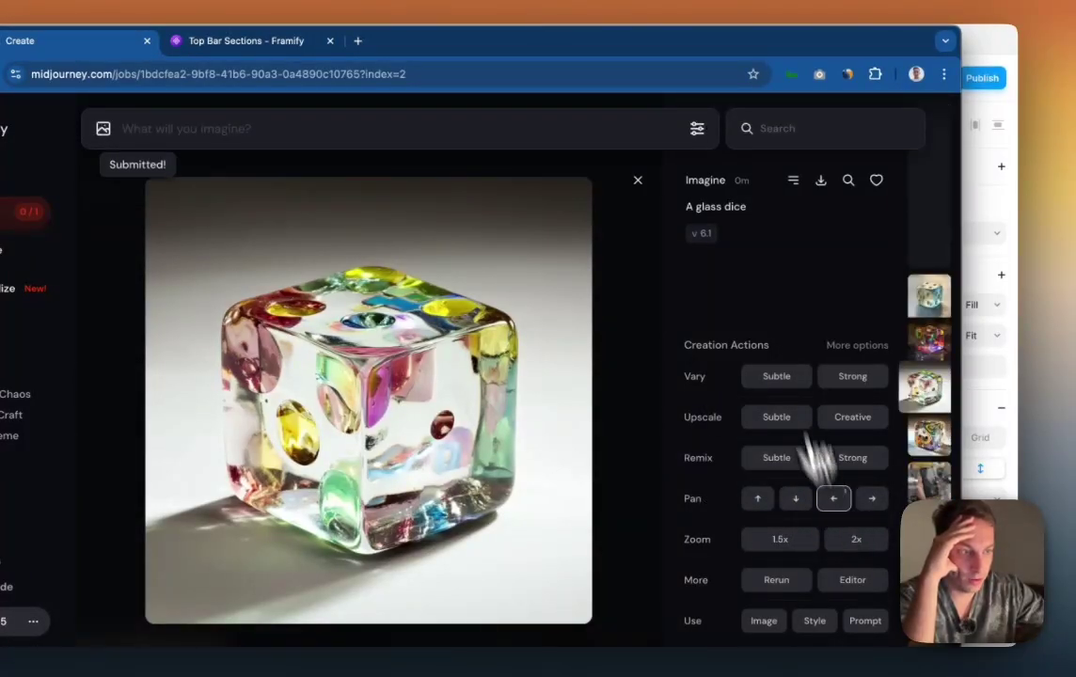
click(638, 180)
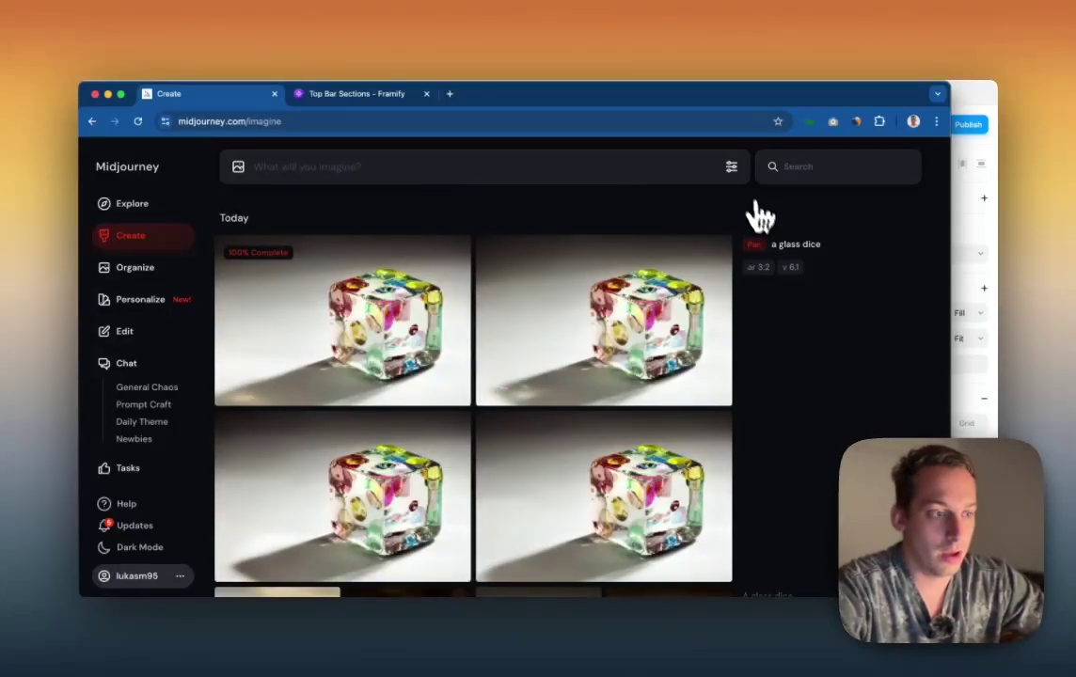
Step: Open the multicoloured glass dice on the dark background, extend it with a left pan, and close the image view
scroll(760, 226, down, 5)
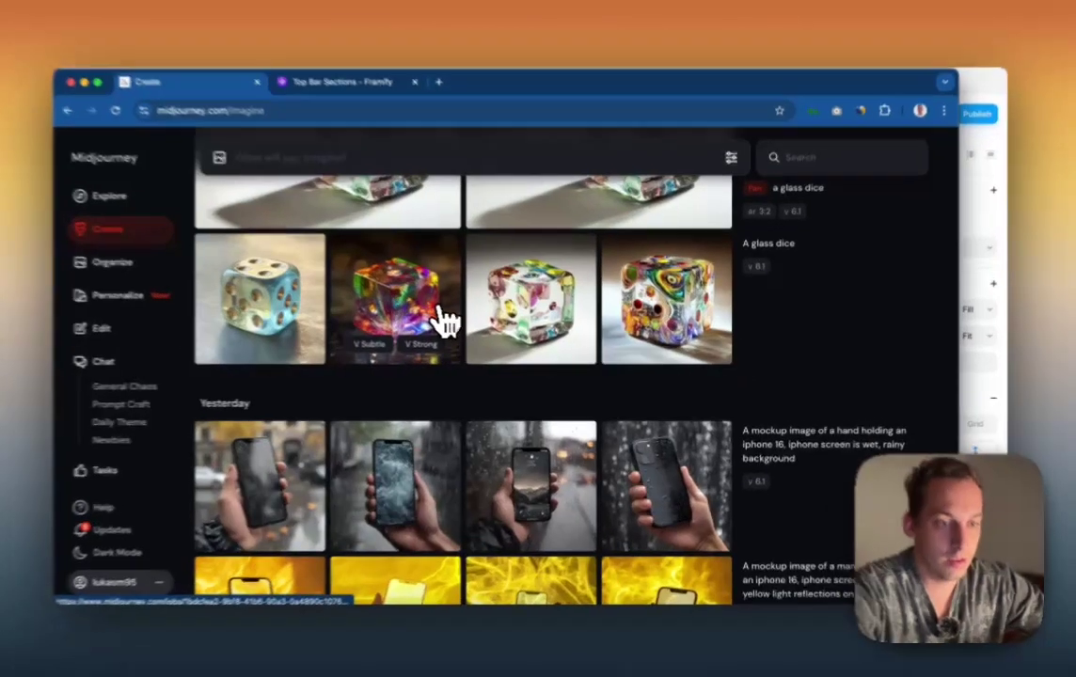
click(447, 328)
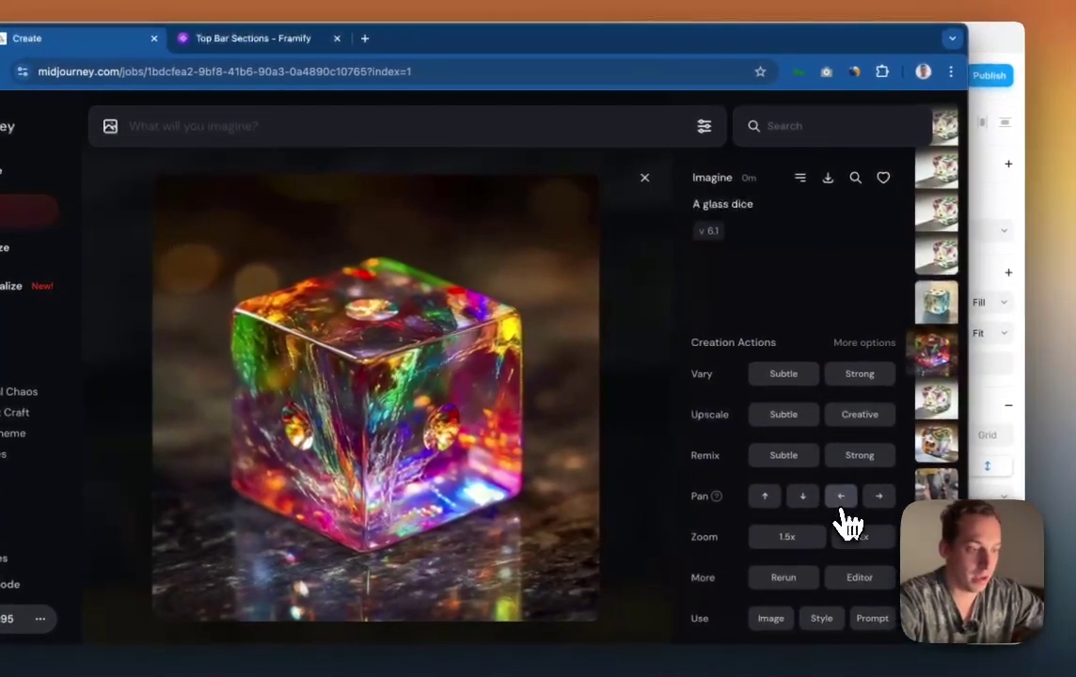
click(841, 508)
click(643, 178)
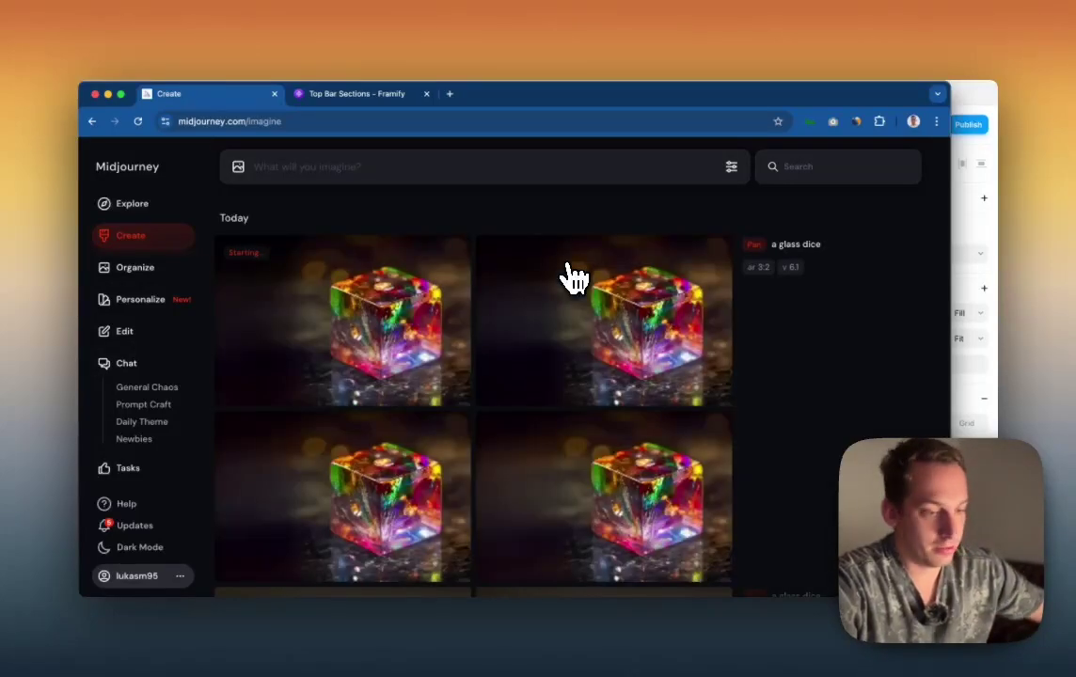
Step: Switch to Framer, move the dice banner stack directly above the Desktop frame, and set its corner radius to 20
key(super+Tab)
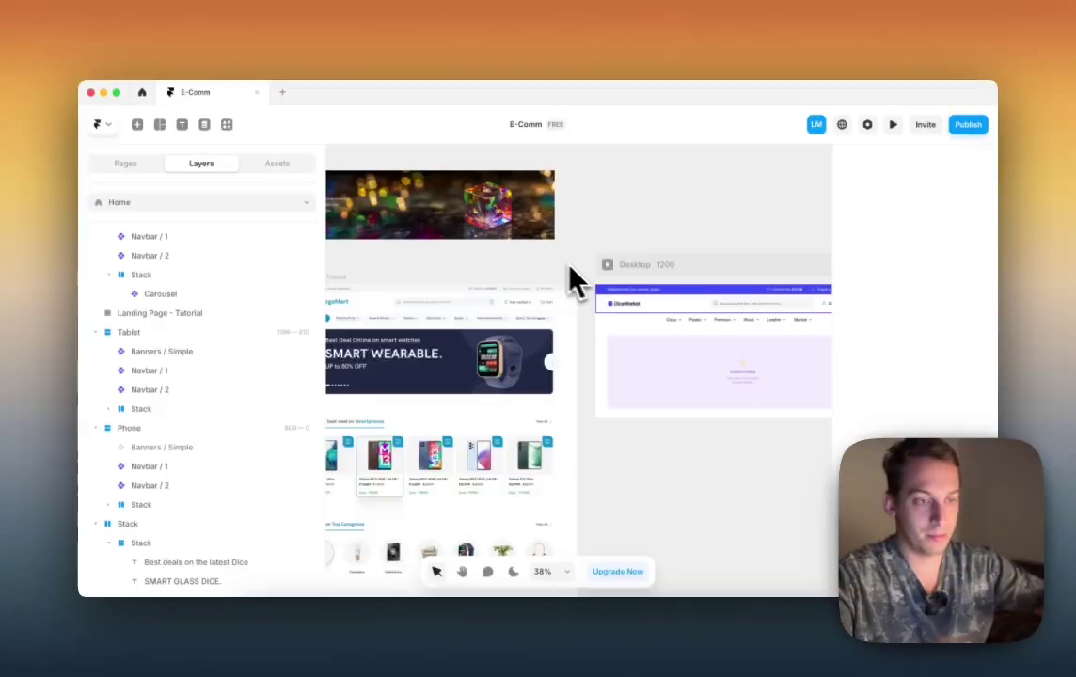
scroll(553, 240, left, 3)
drag(397, 188, 685, 197)
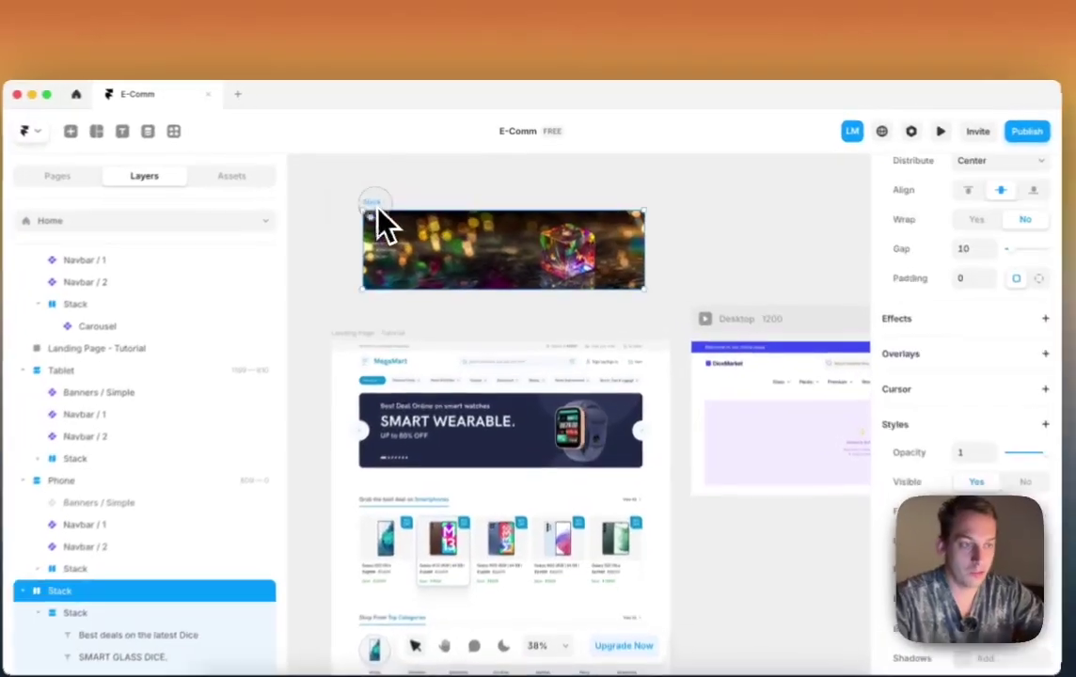
scroll(710, 222, right, 2)
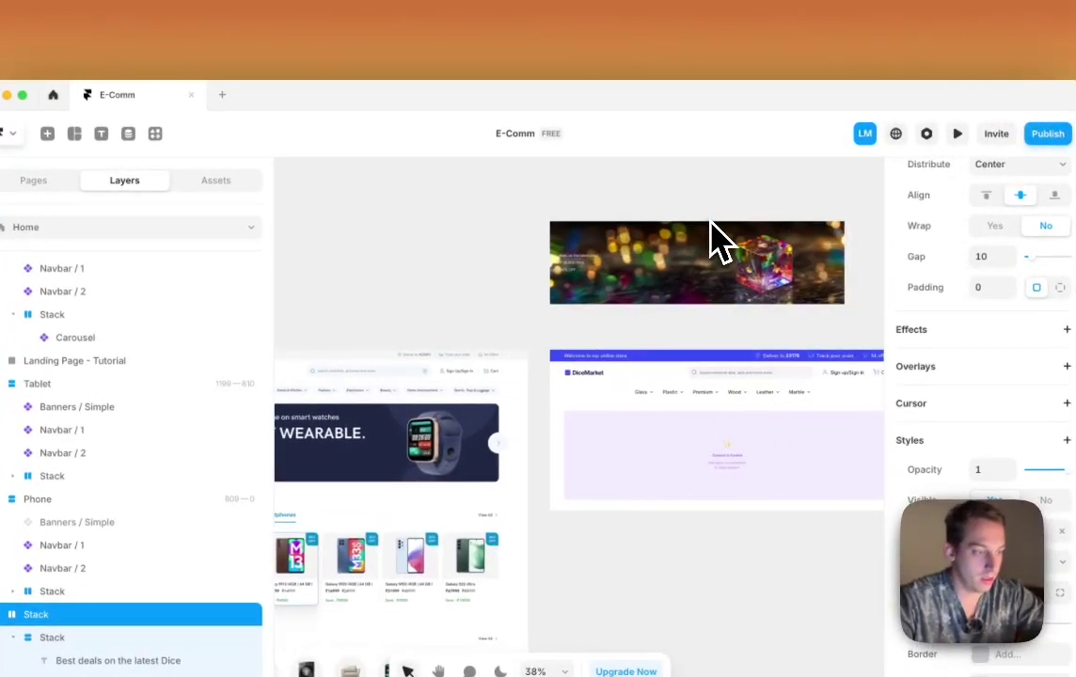
click(905, 533)
key(shift+Up)
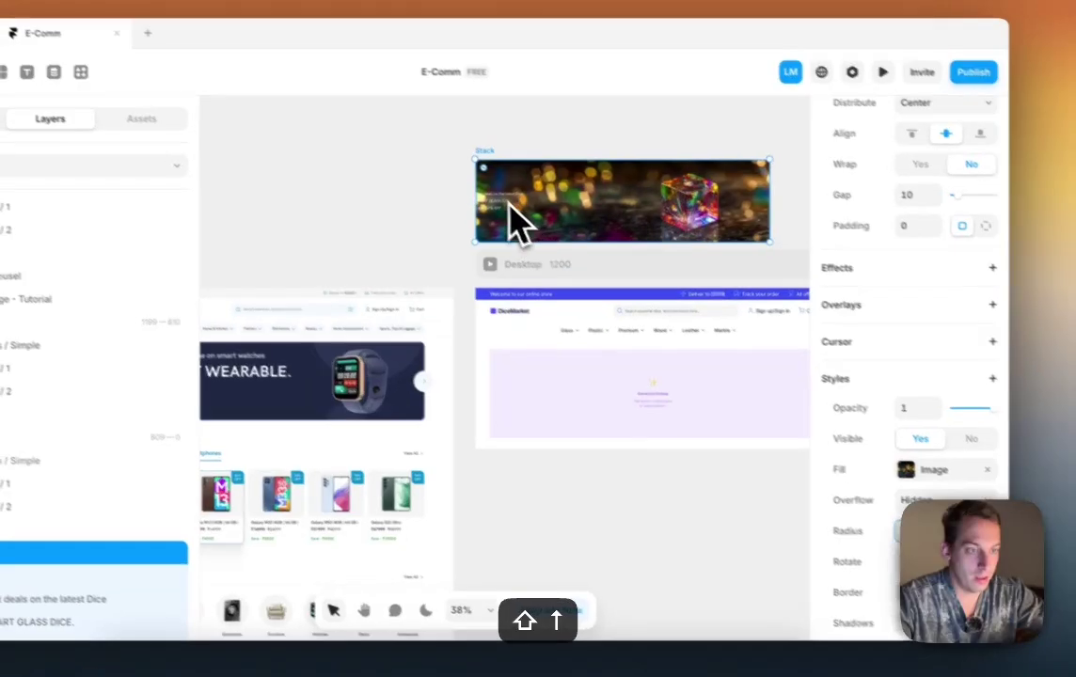
Step: Compare the dice banner's text and image layout with the smartwatch hero banner in the MegaMart reference
scroll(498, 200, up, 5)
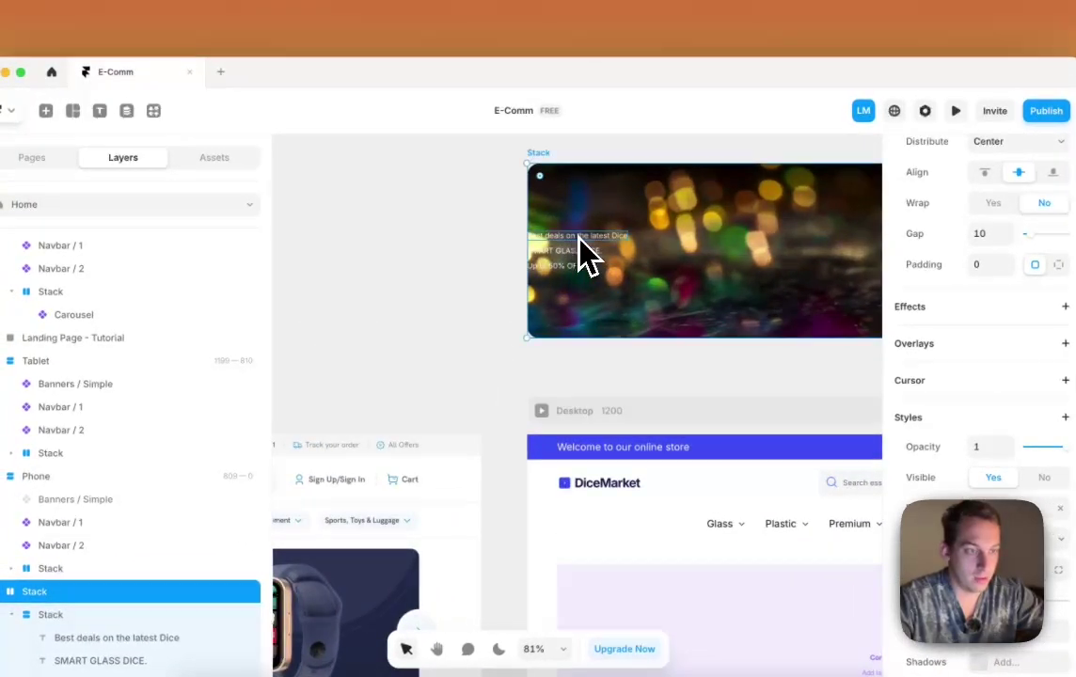
click(580, 239)
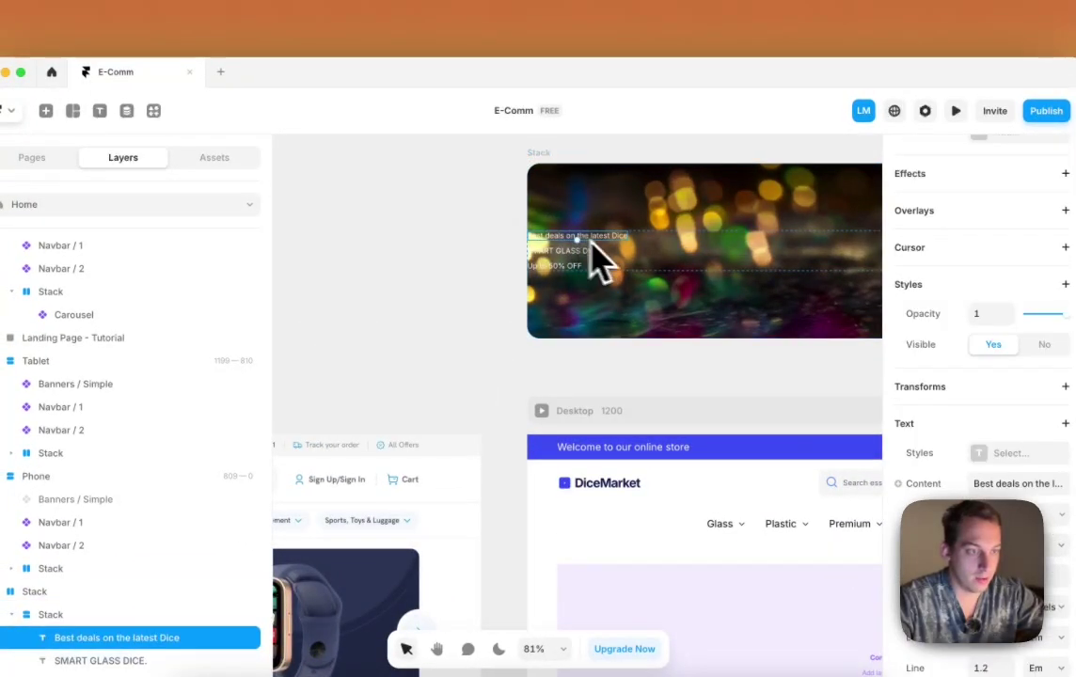
scroll(656, 259, down, 4)
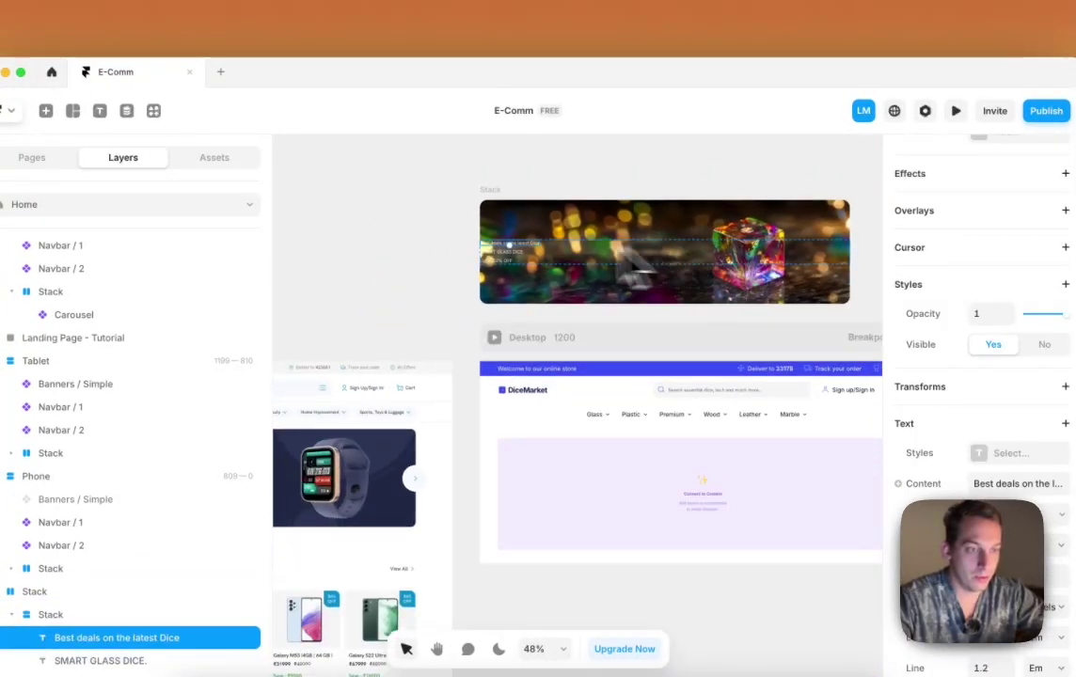
click(489, 209)
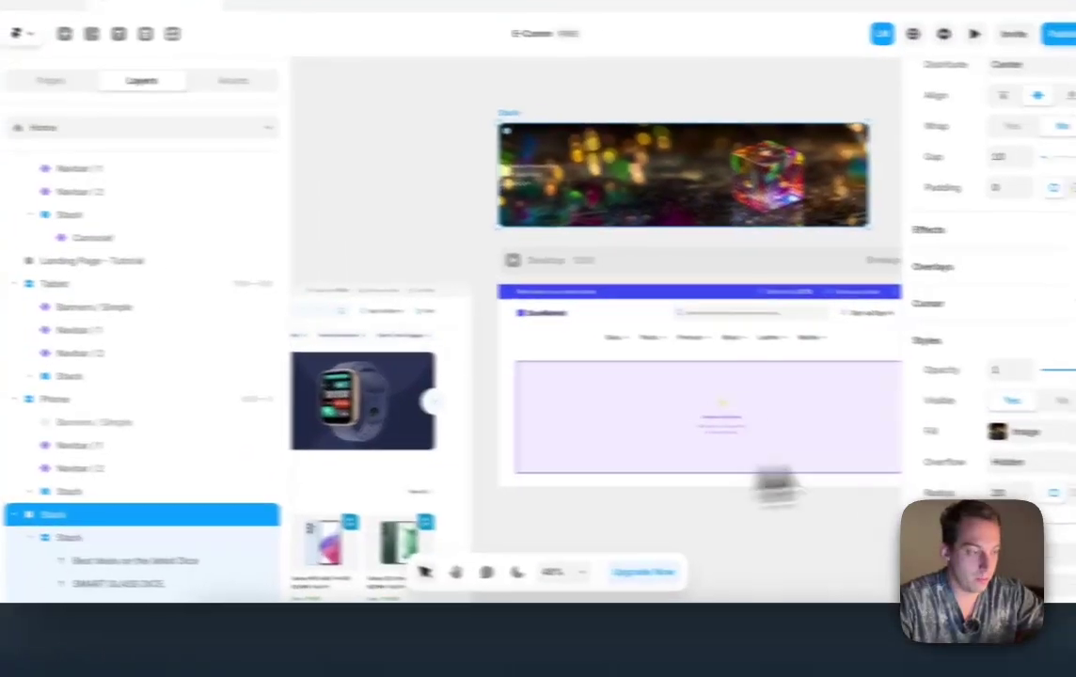
scroll(1003, 558, down, 2)
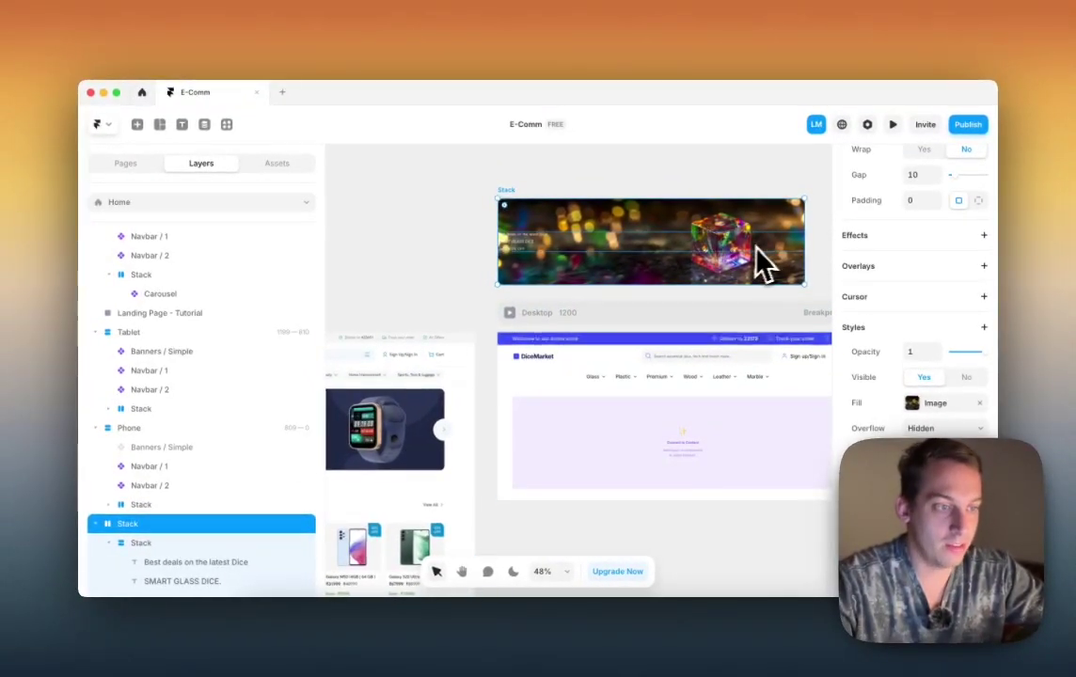
scroll(762, 263, up, 5)
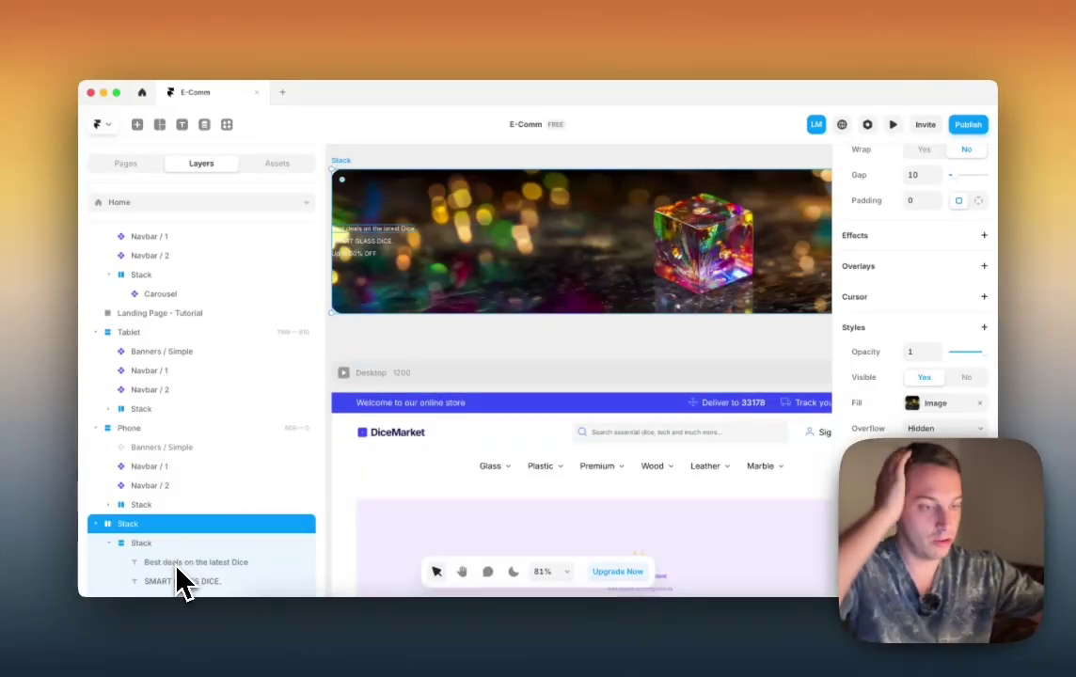
scroll(179, 578, down, 1)
scroll(348, 489, down, 5)
scroll(377, 481, left, 5)
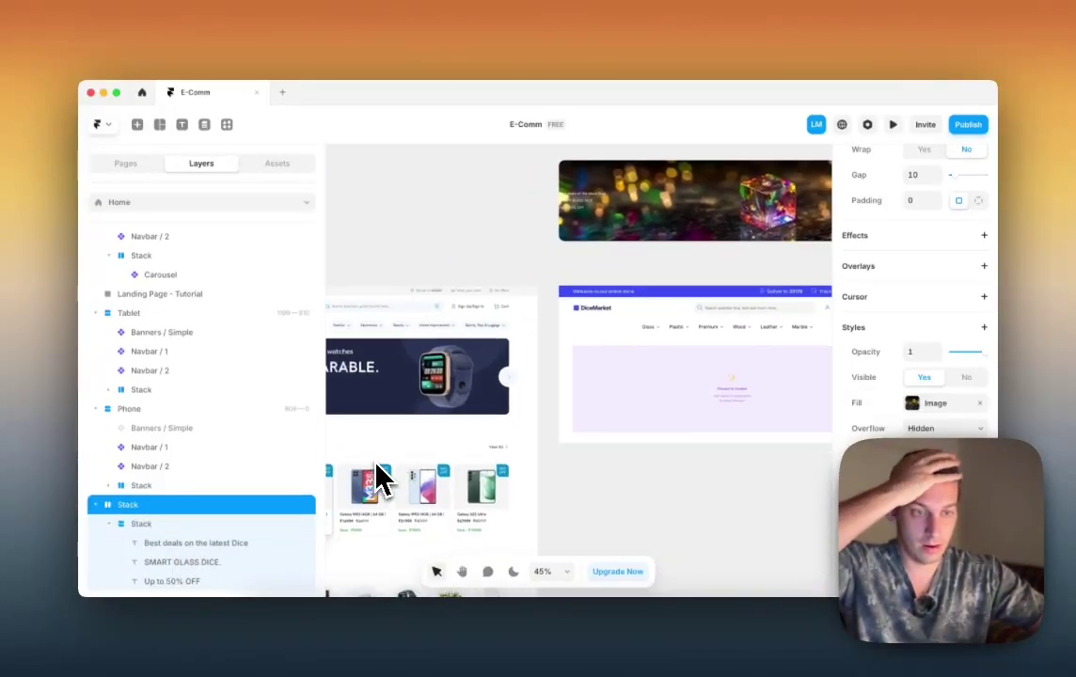
scroll(377, 481, up, 3)
scroll(468, 360, down, 2)
scroll(457, 343, up, 2)
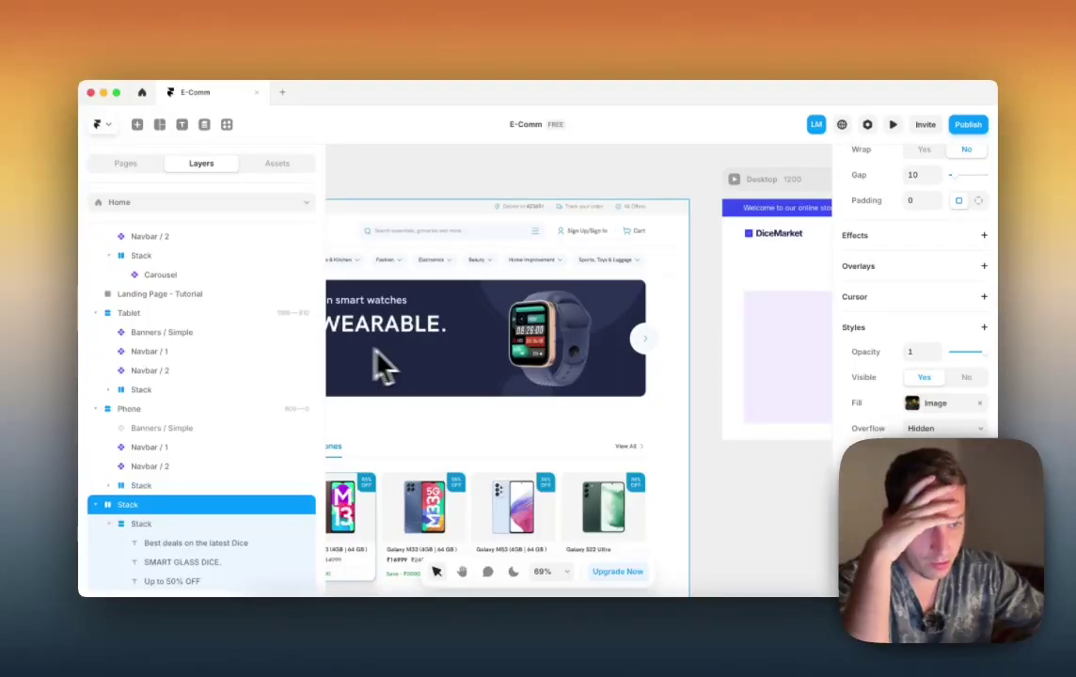
scroll(381, 343, left, 3)
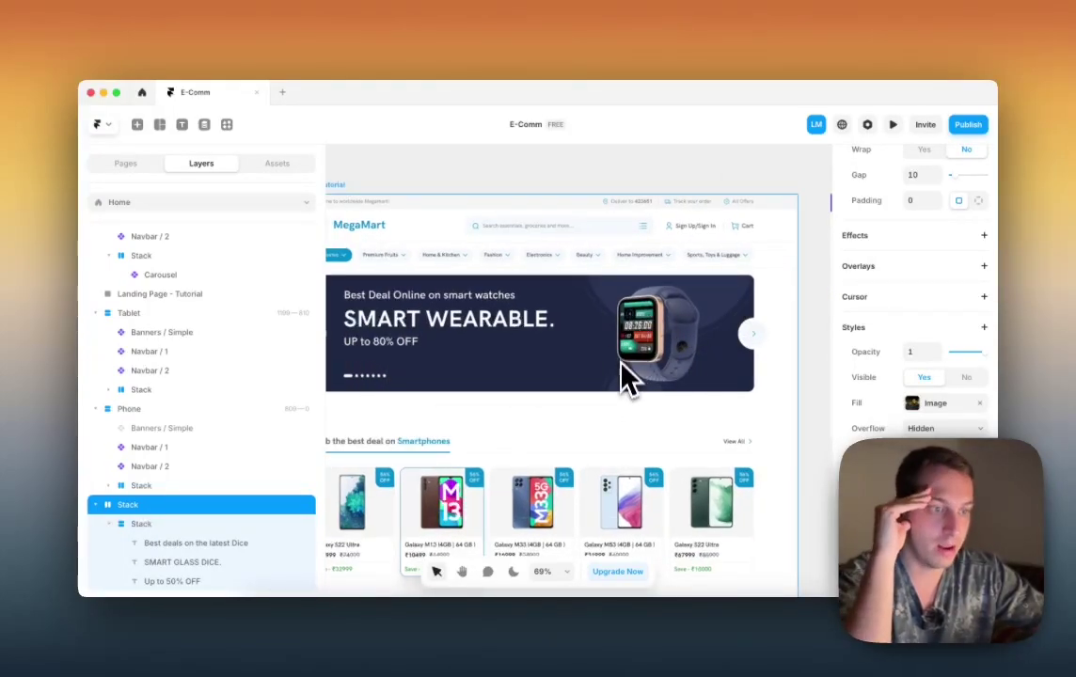
scroll(623, 366, down, 2)
scroll(653, 365, right, 5)
scroll(653, 365, up, 1)
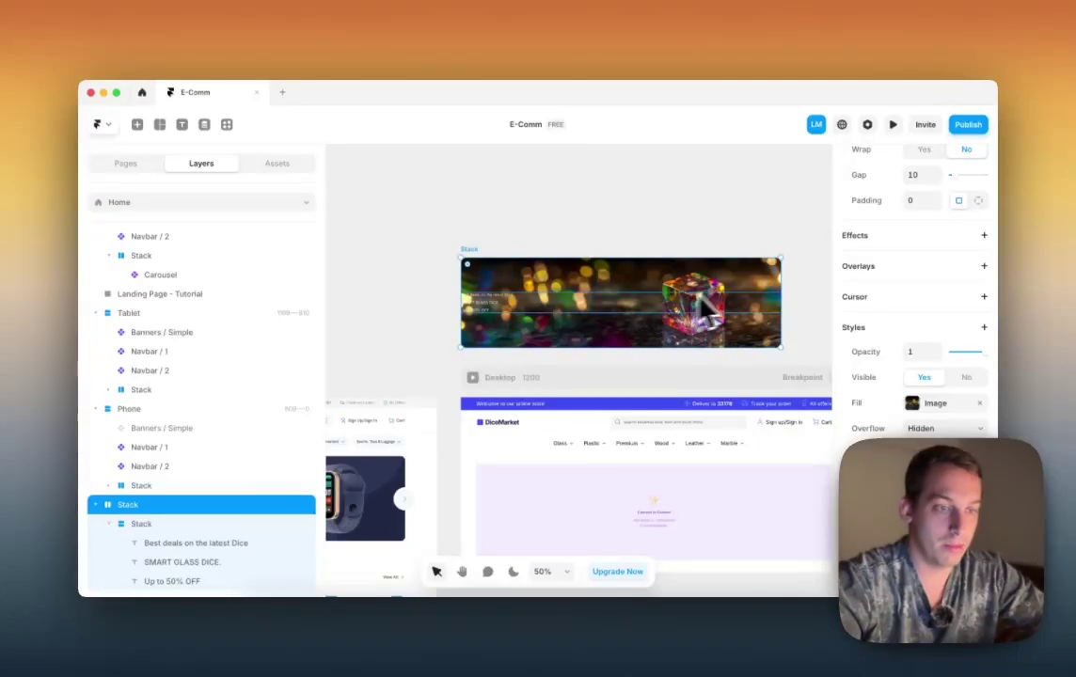
Step: Set the banner's "SMART GLASS DICE." text size to 48 pixels
click(560, 310)
click(486, 298)
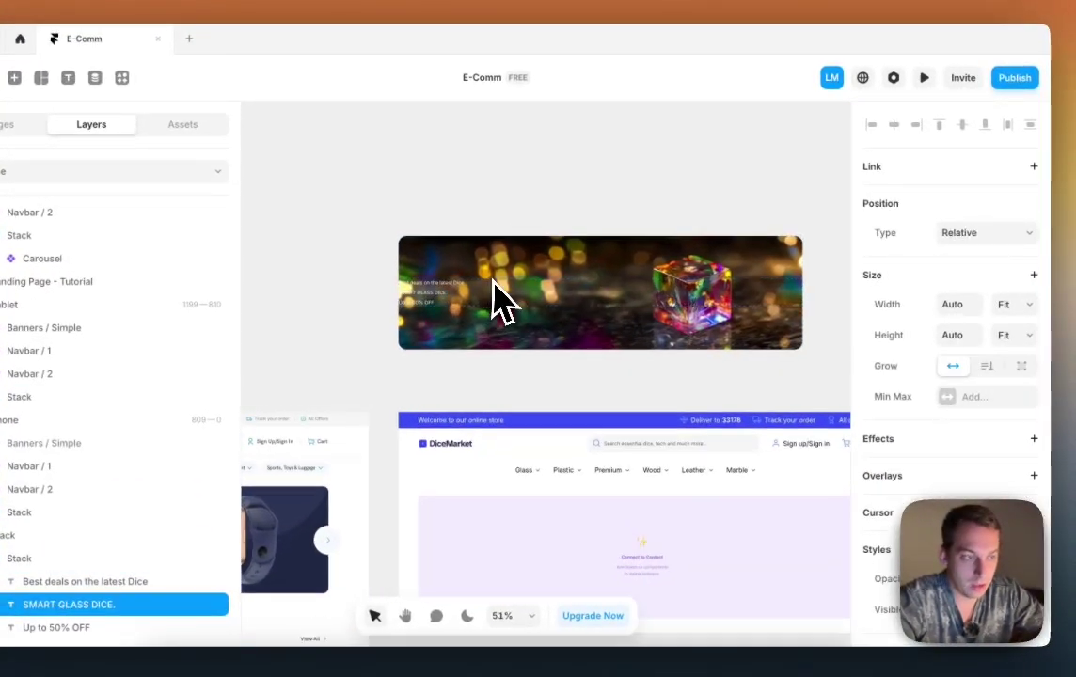
scroll(500, 299, up, 3)
scroll(908, 475, down, 5)
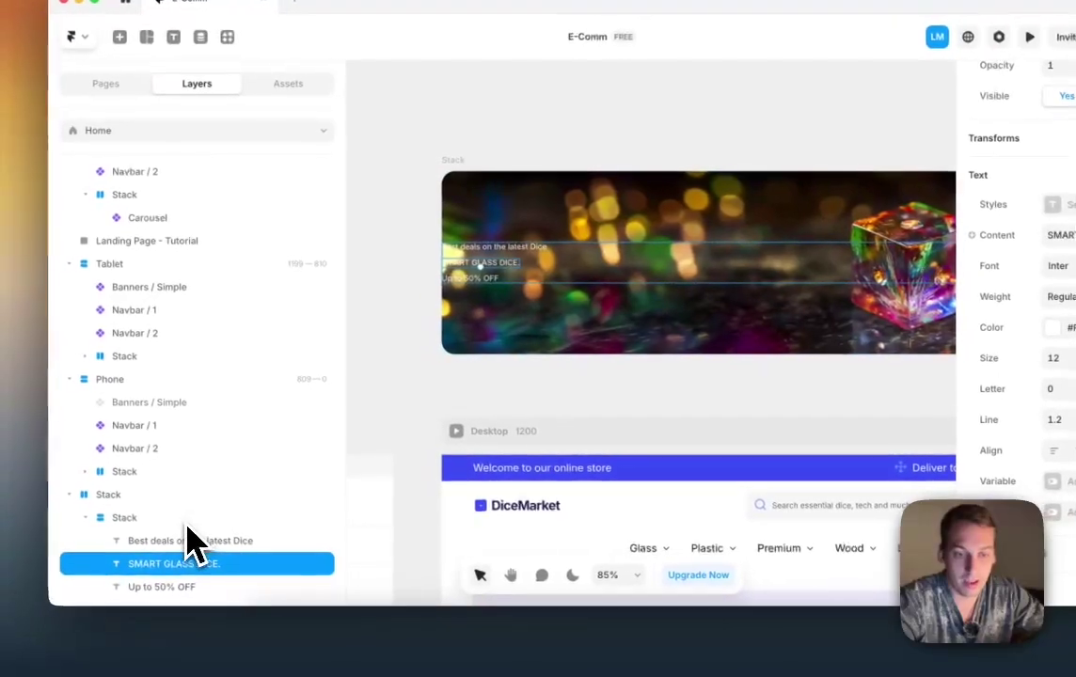
click(162, 591)
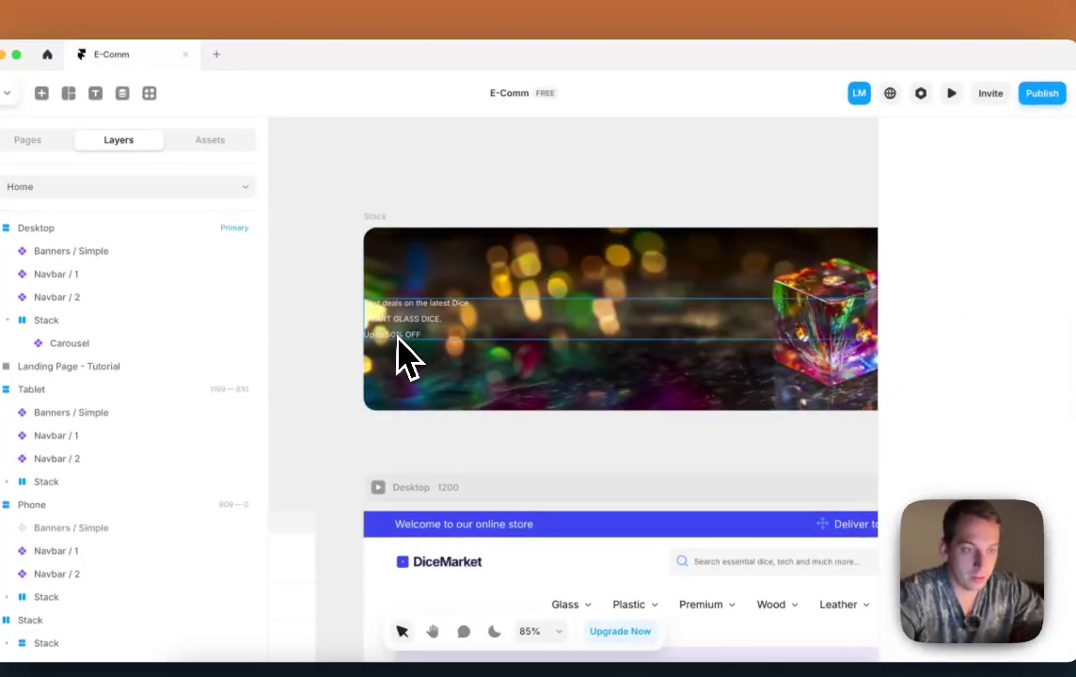
click(405, 322)
click(952, 404)
key(shift+Up)
key(shift+Up)
key(shift+Up)
key(shift+Up)
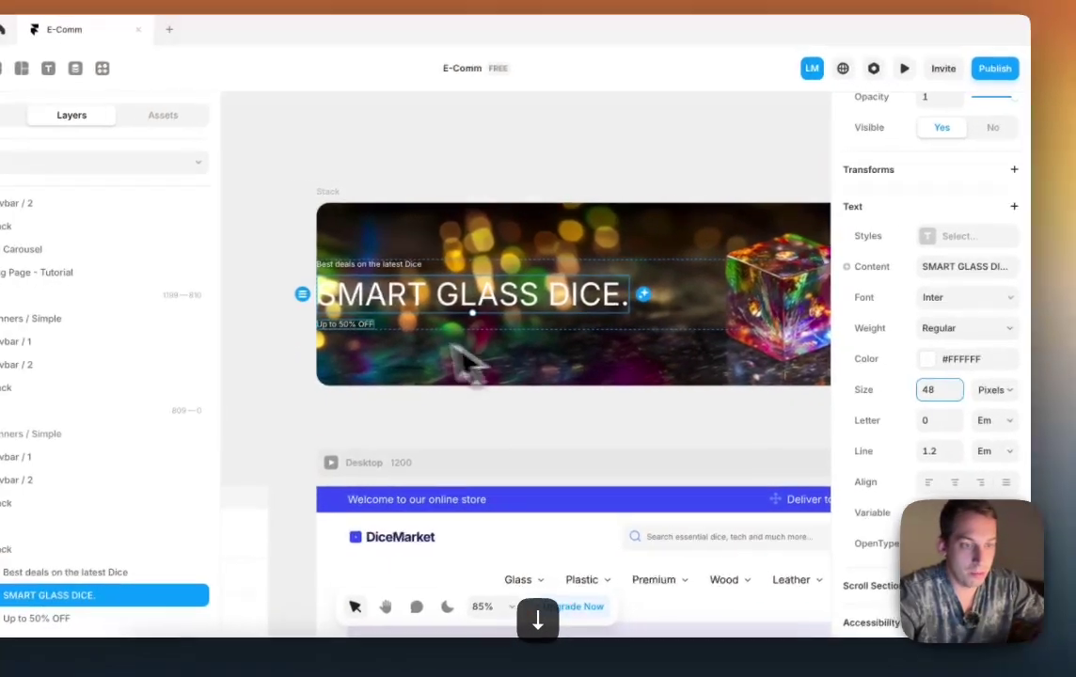
Step: Enlarge the "Up to 50% OFF" text, keeping it smaller than the "SMART GLASS DICE." headline
click(313, 321)
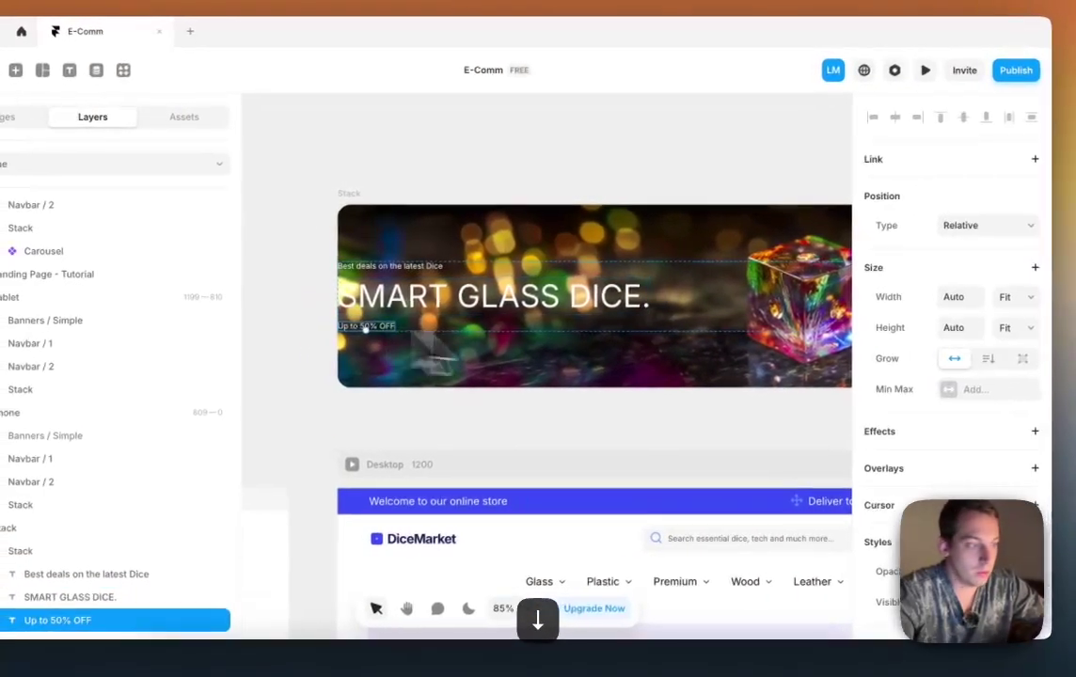
scroll(898, 423, down, 6)
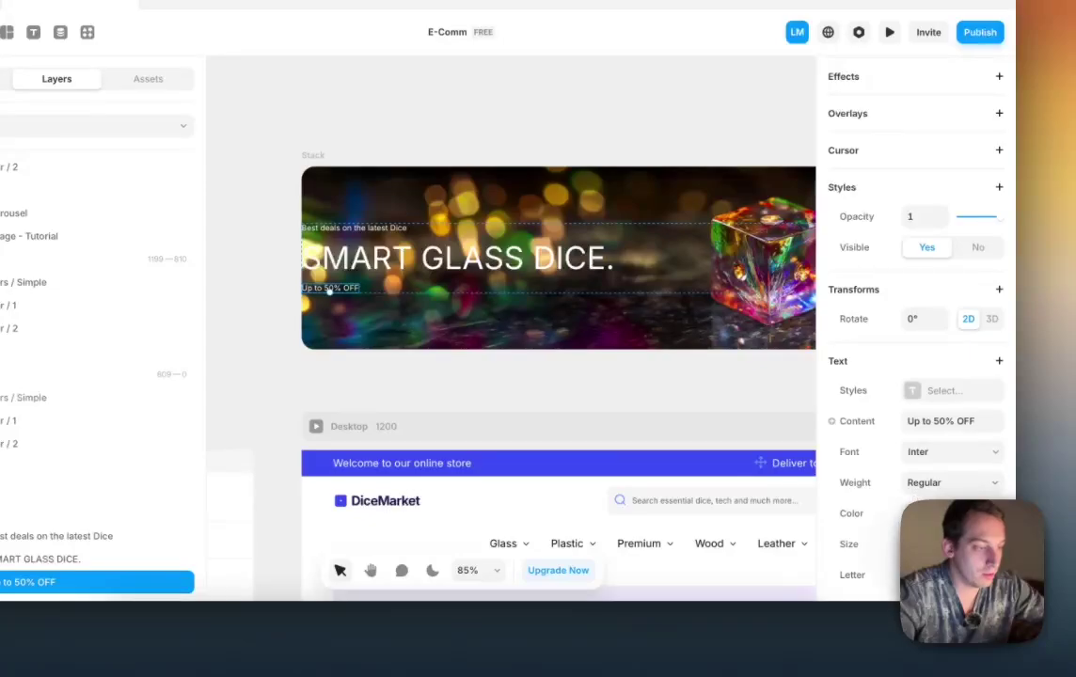
key(shift+Up)
key(shift+Up)
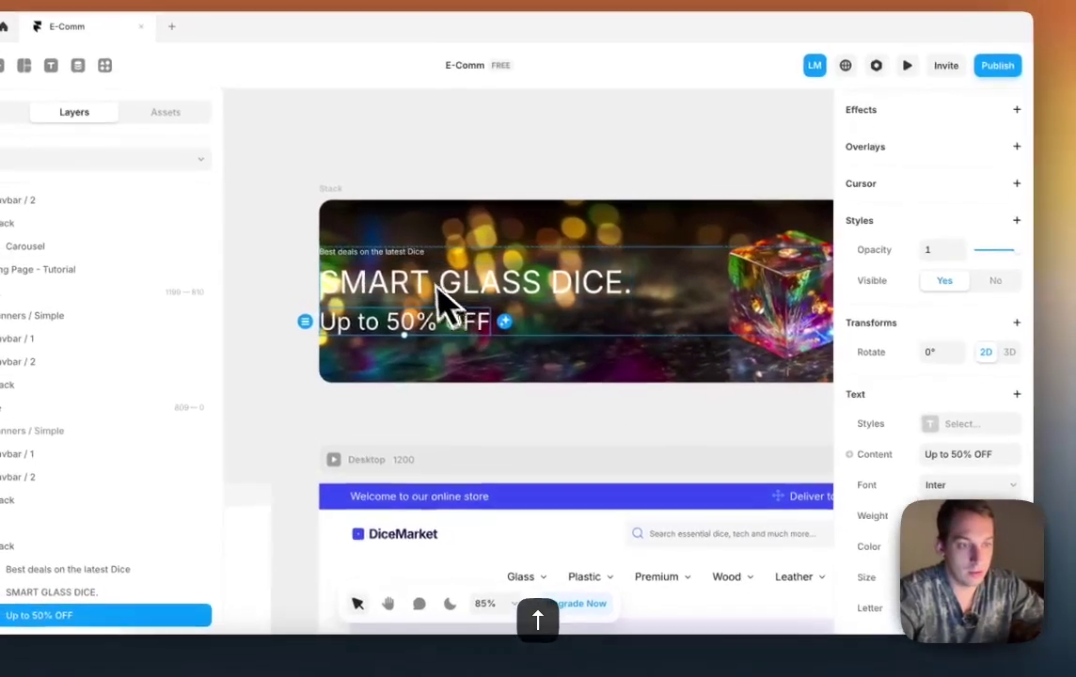
Step: Set the "Best deals on the latest Dice" text size to 18 pixels
click(387, 219)
scroll(903, 424, down, 1)
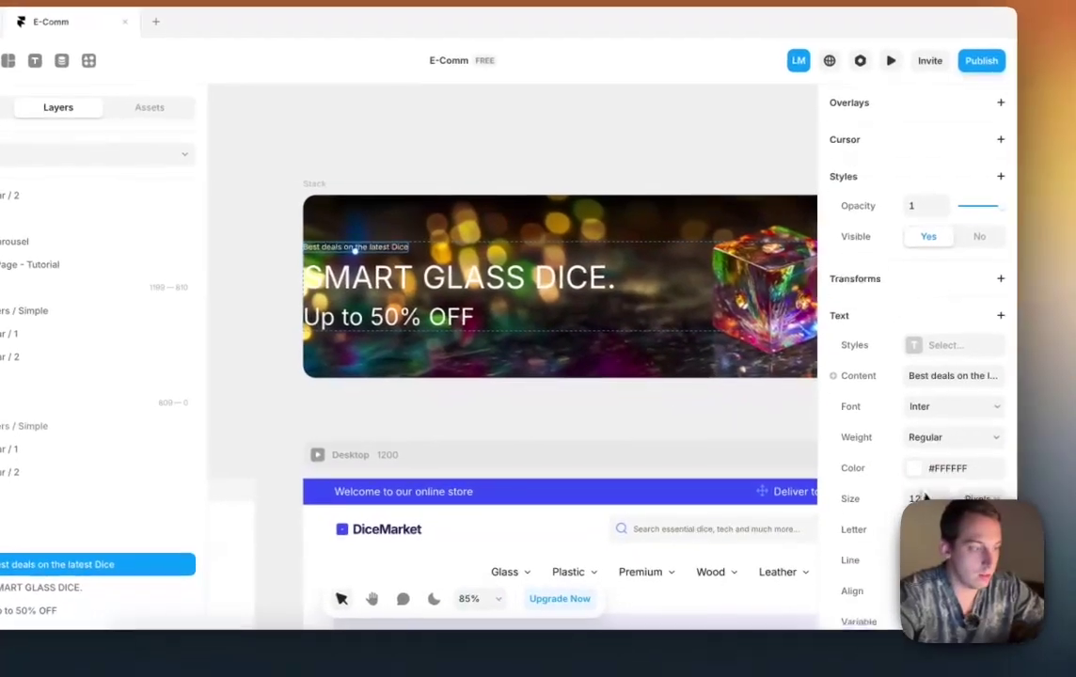
click(923, 469)
key(shift+Up)
key(Down)
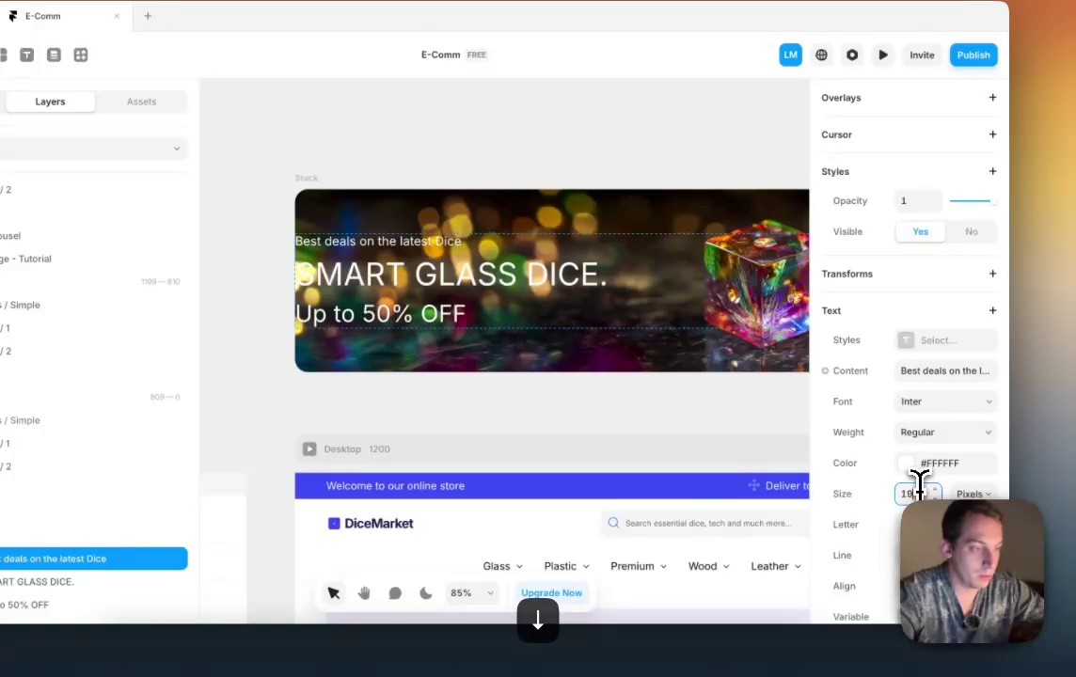
scroll(605, 306, down, 5)
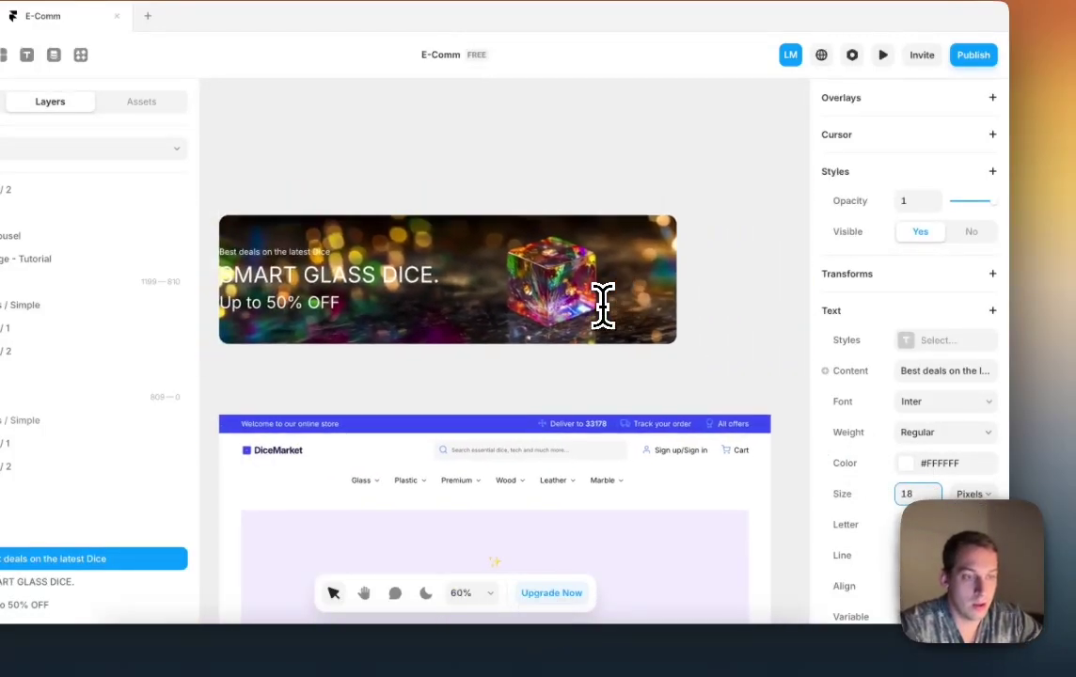
Step: Add per-side padding to the outer banner stack to inset its text from the left and right edges
click(577, 284)
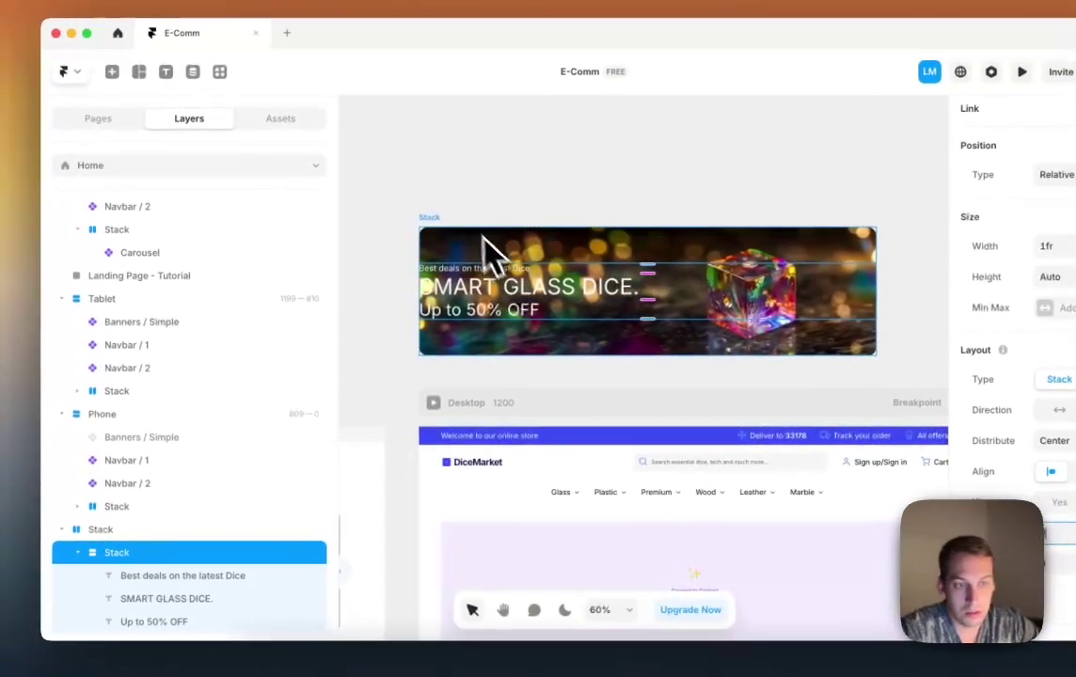
click(423, 233)
scroll(922, 496, down, 2)
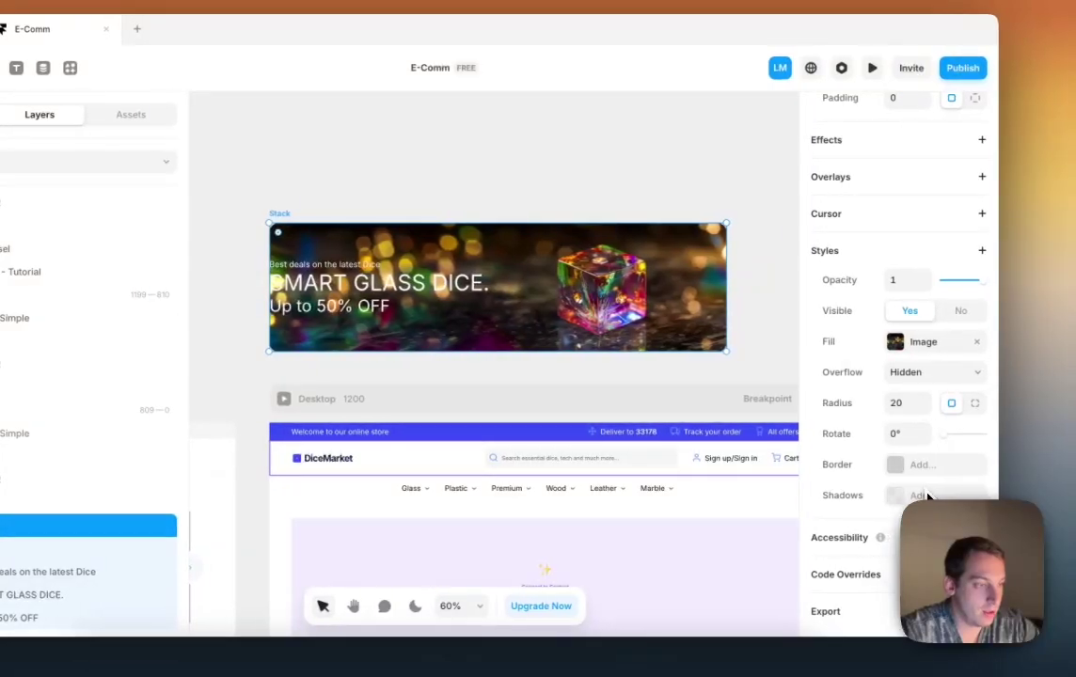
scroll(927, 491, up, 4)
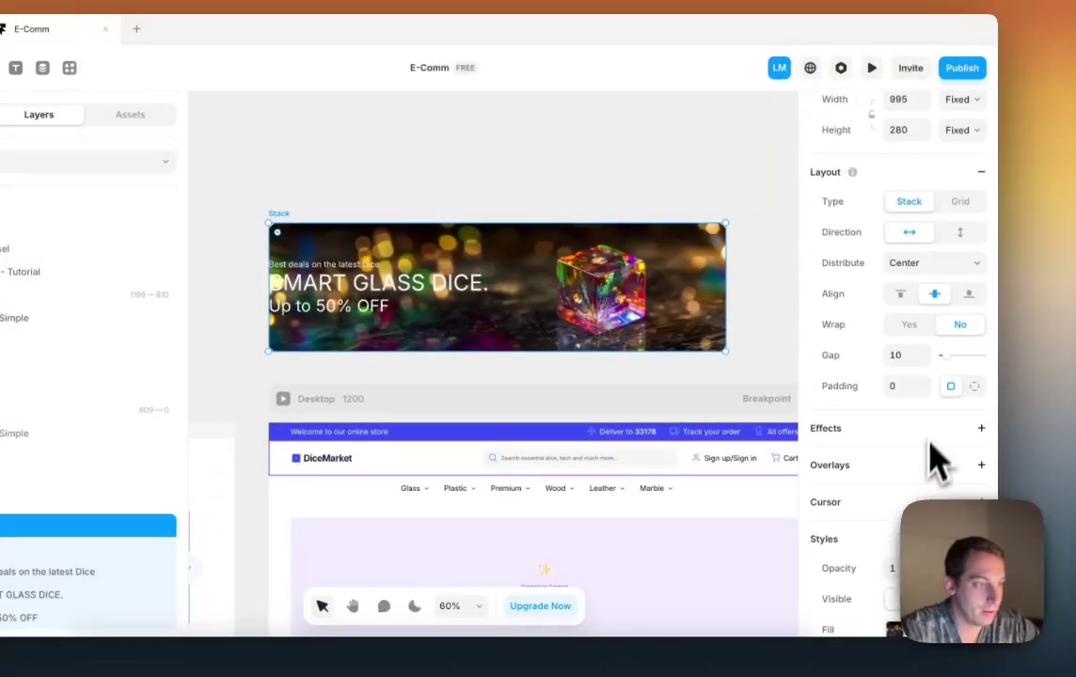
click(975, 386)
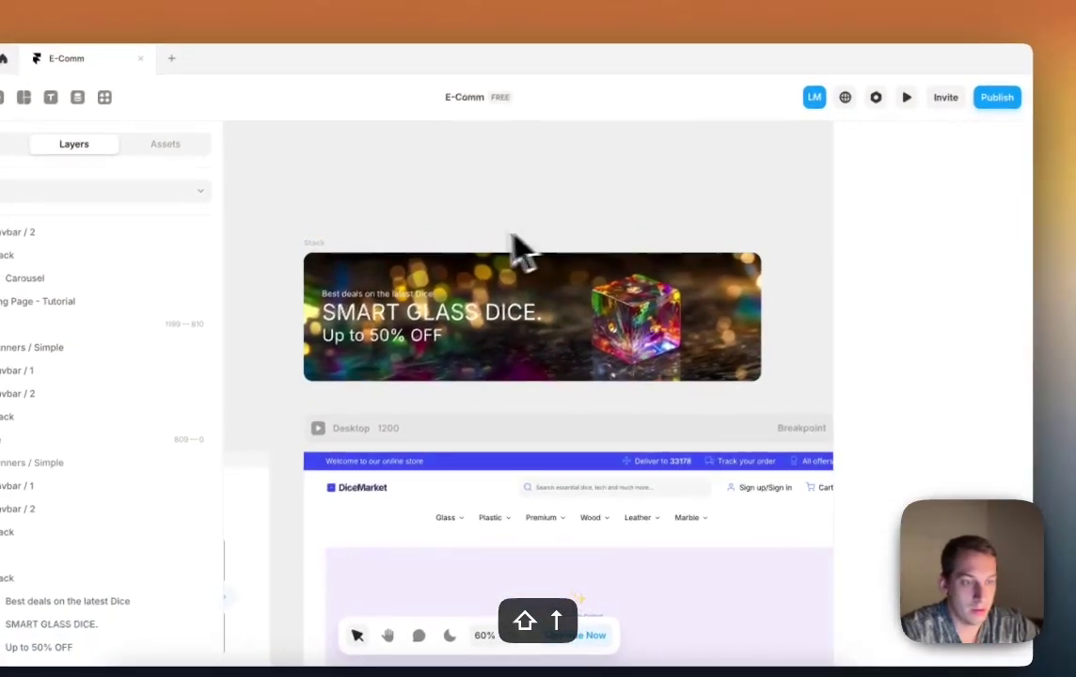
Step: Set the font weight of the banner's "SMART GLASS DICE." headline to Bold
click(395, 284)
click(969, 357)
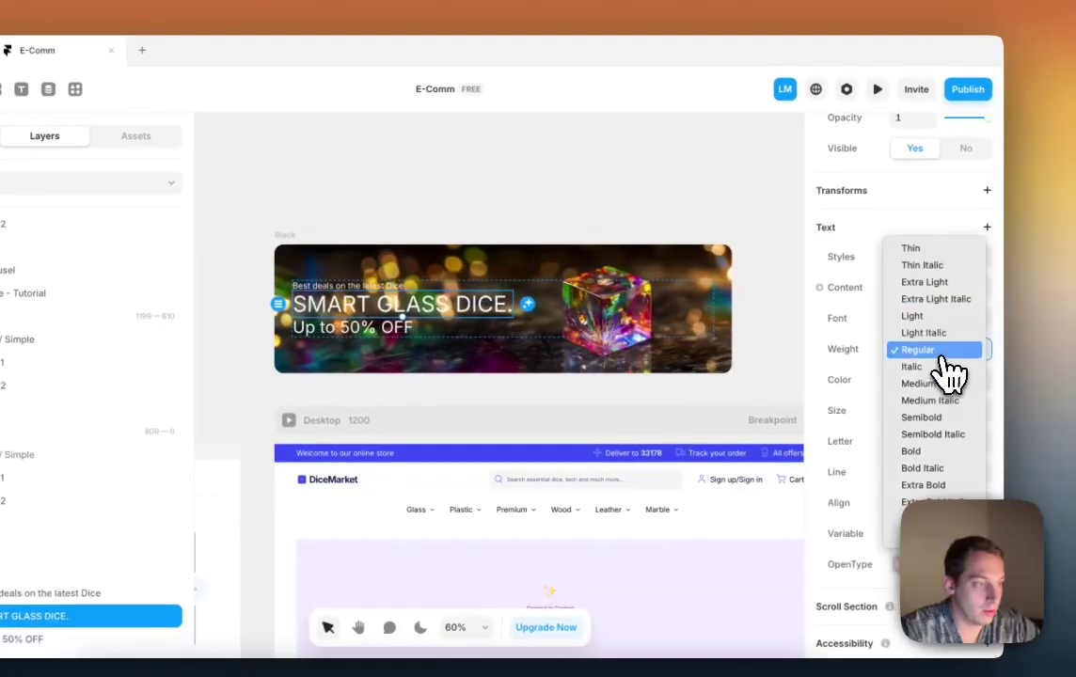
click(918, 453)
click(527, 205)
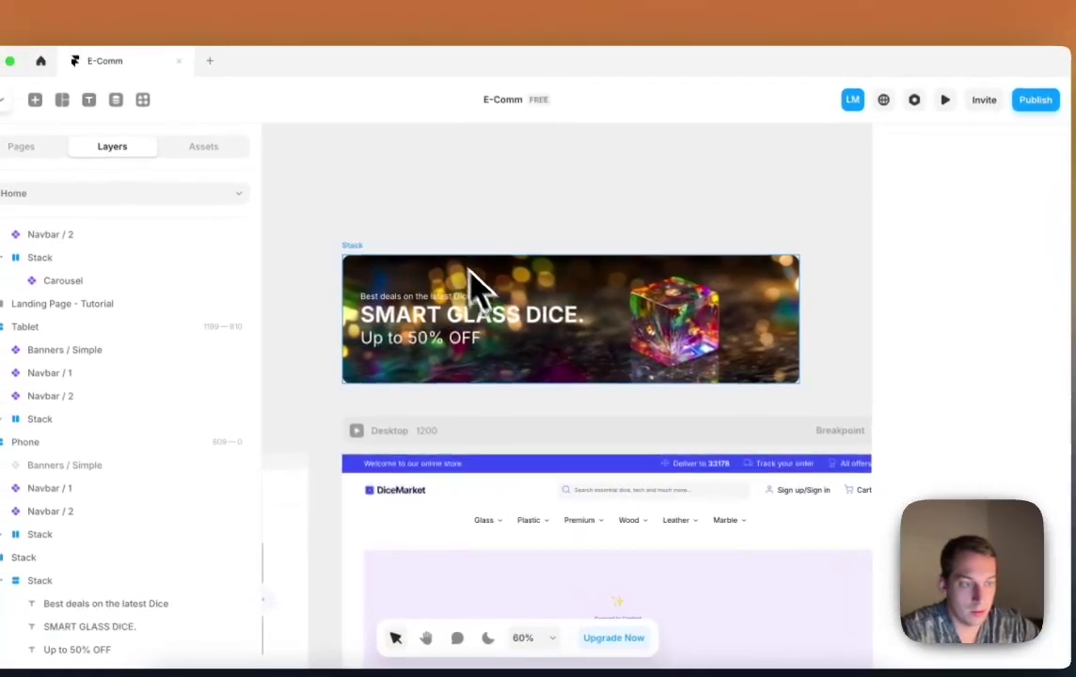
Step: Duplicate the glass dice banner stack and place the copy beside the original above the page frames
scroll(435, 218, down, 5)
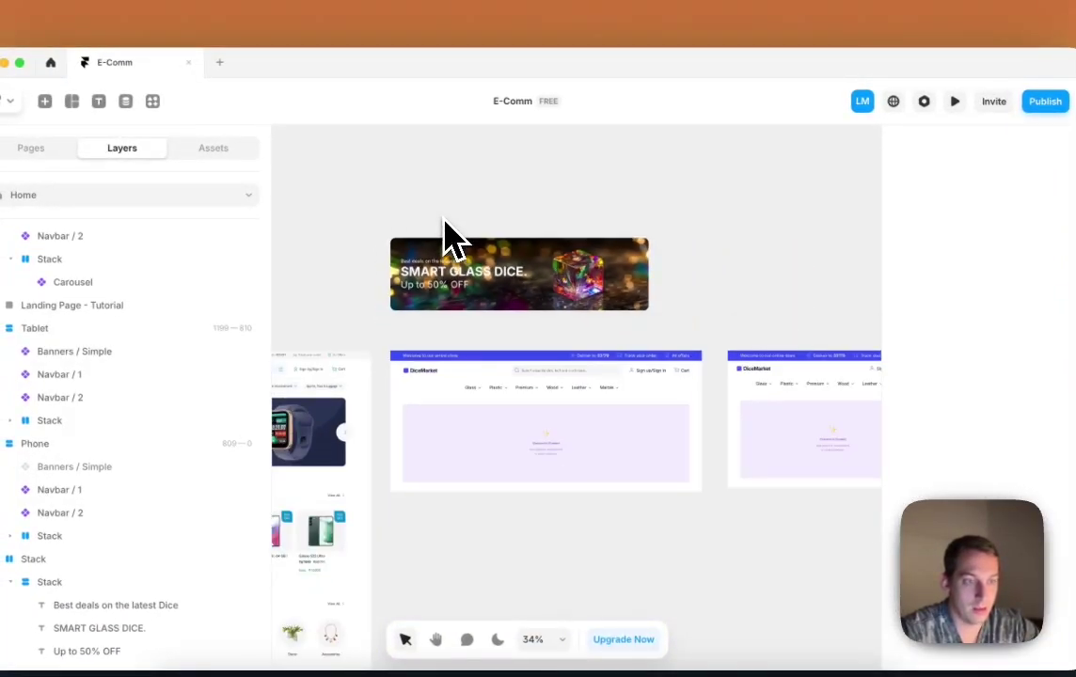
scroll(434, 218, left, 4)
scroll(435, 218, right, 2)
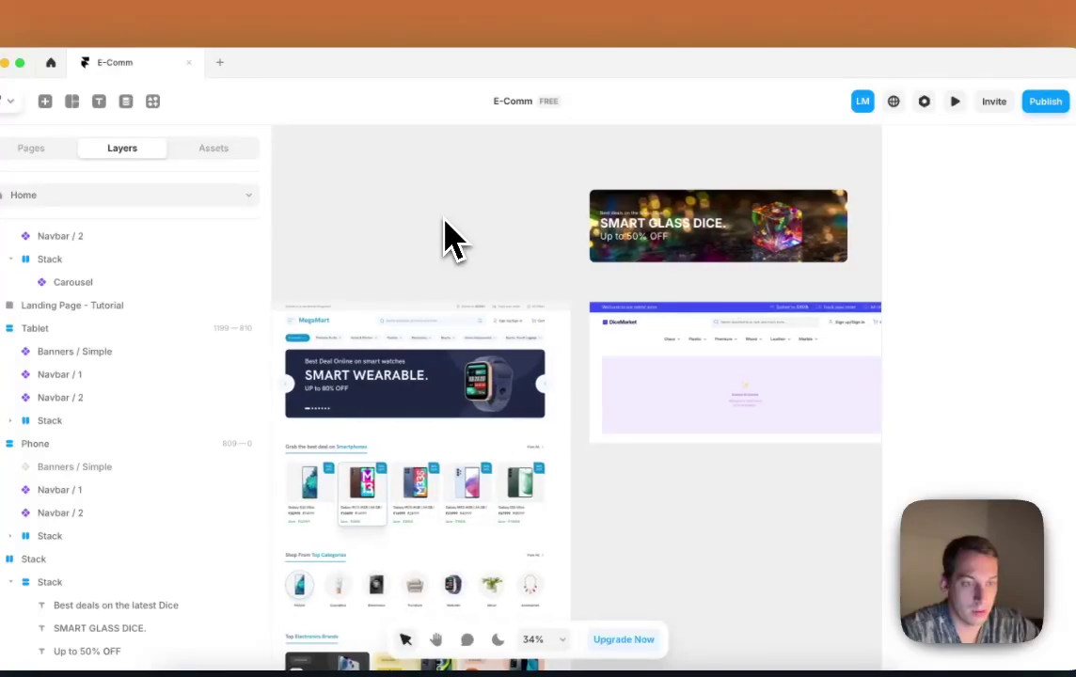
scroll(452, 240, right, 2)
click(590, 200)
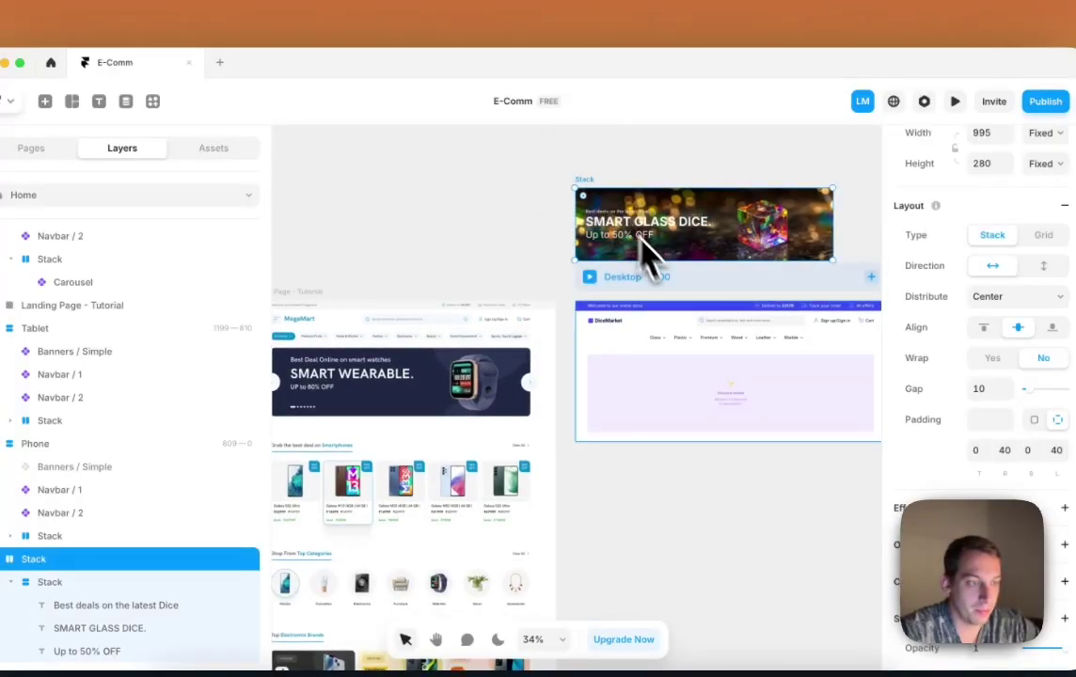
scroll(649, 252, right, 3)
click(724, 381)
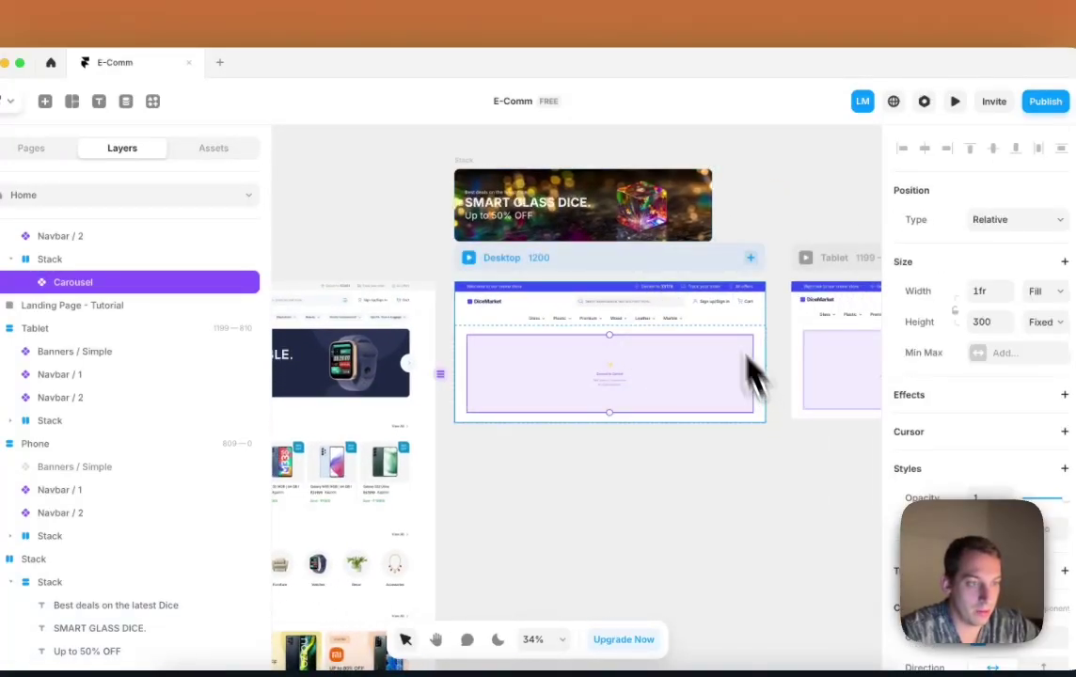
drag(480, 193, 637, 163)
scroll(644, 168, down, 3)
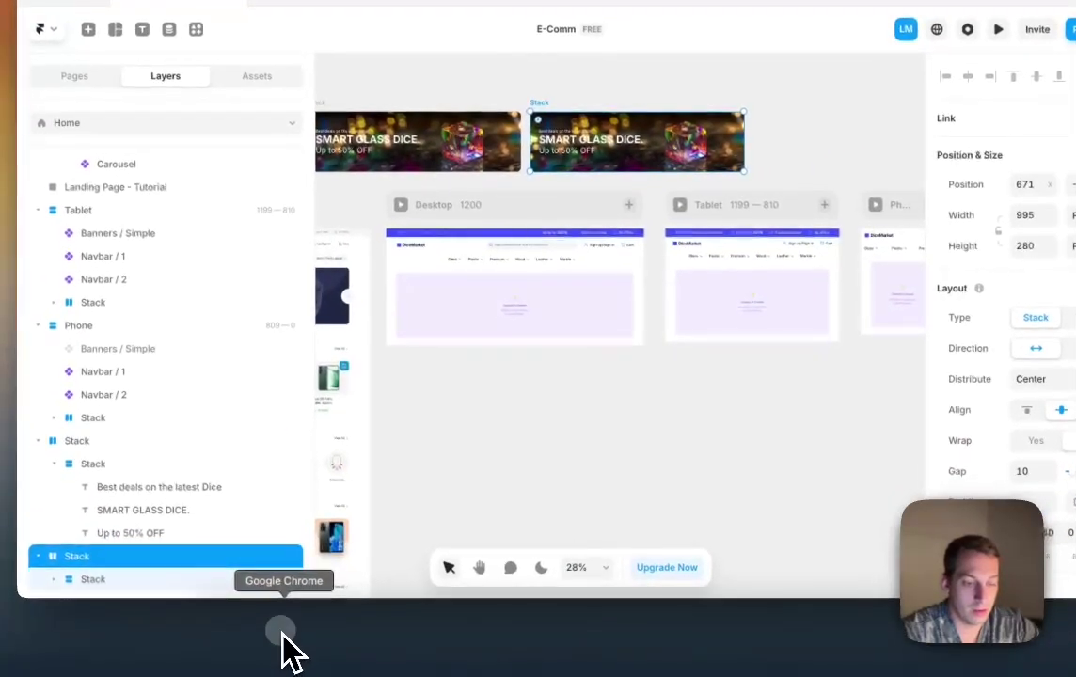
Step: Switch to Midjourney in Chrome, submit a Strong remix of the glass dice image, and return to the creations feed
click(284, 632)
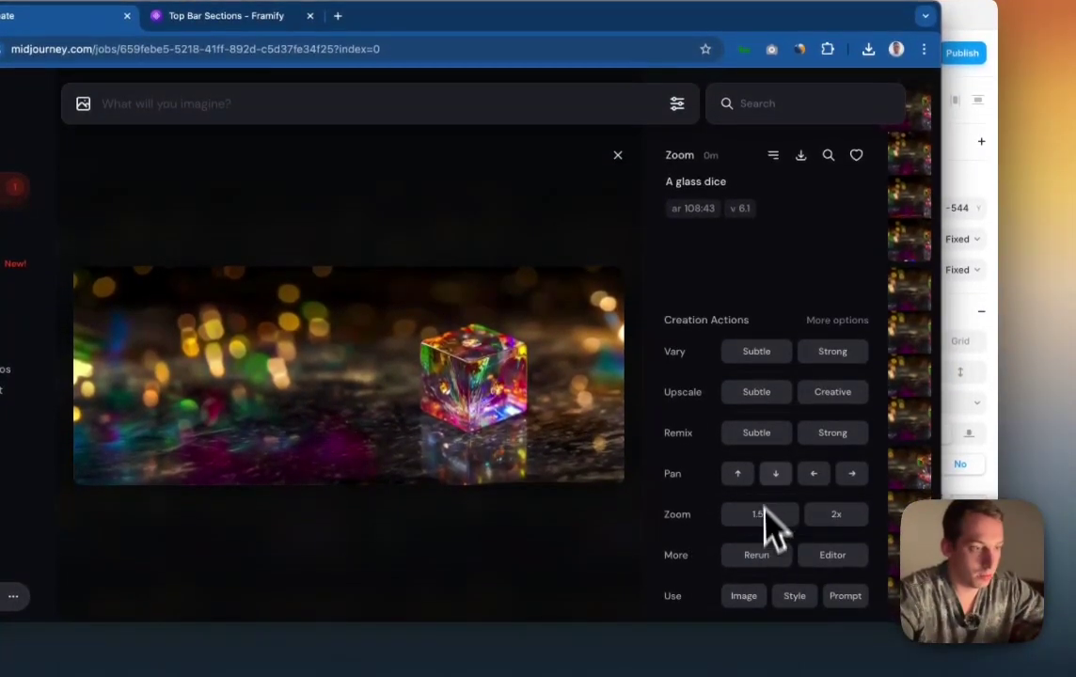
click(833, 433)
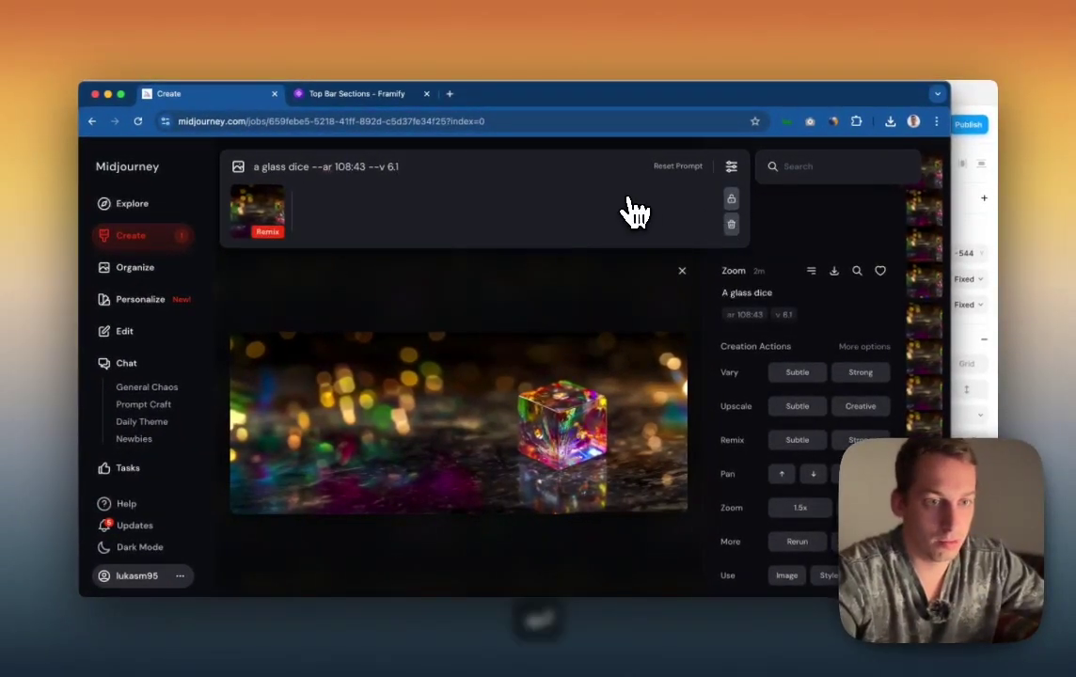
key(Return)
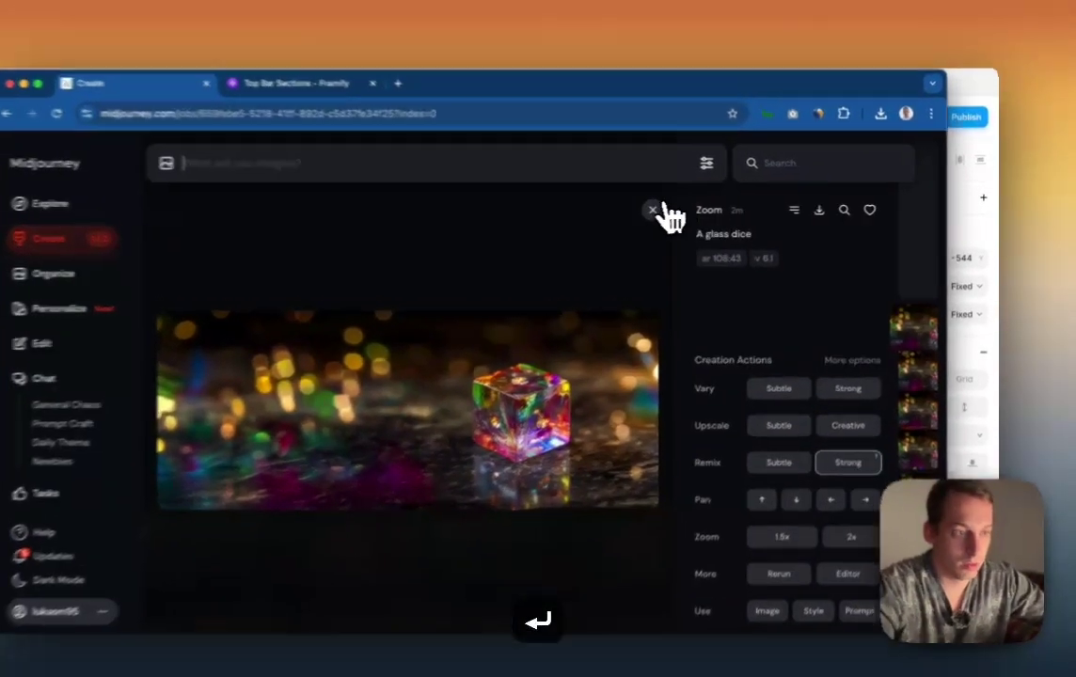
click(682, 209)
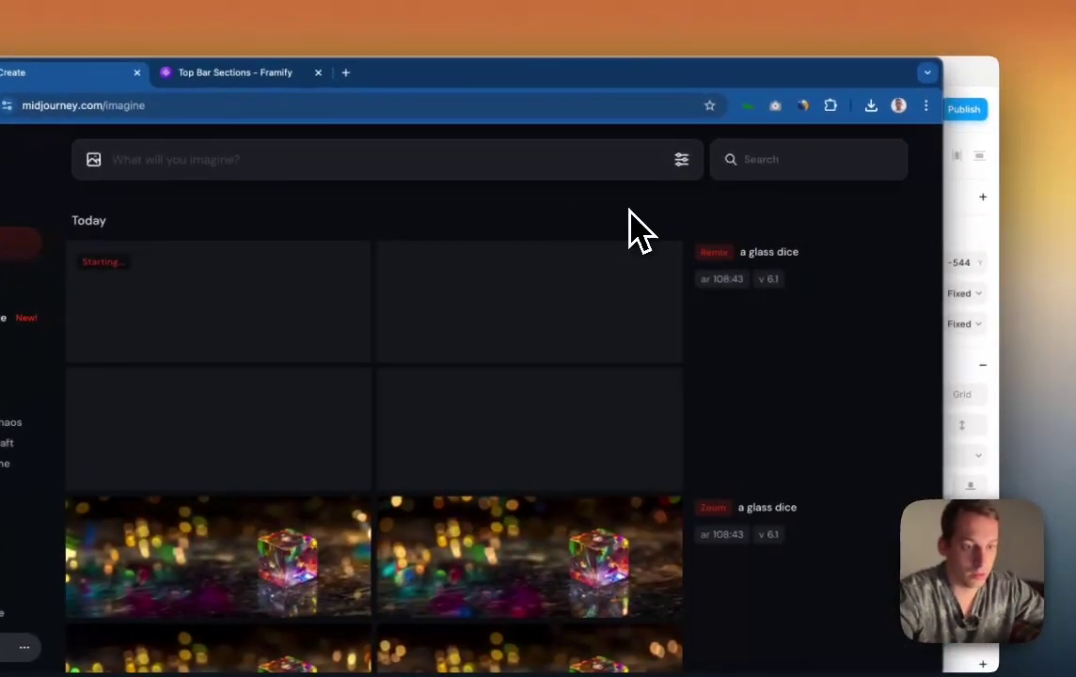
Step: Switch back to Framer and change the duplicated banner's discount text to "Up to 20% OFF"
click(960, 238)
scroll(457, 210, up, 3)
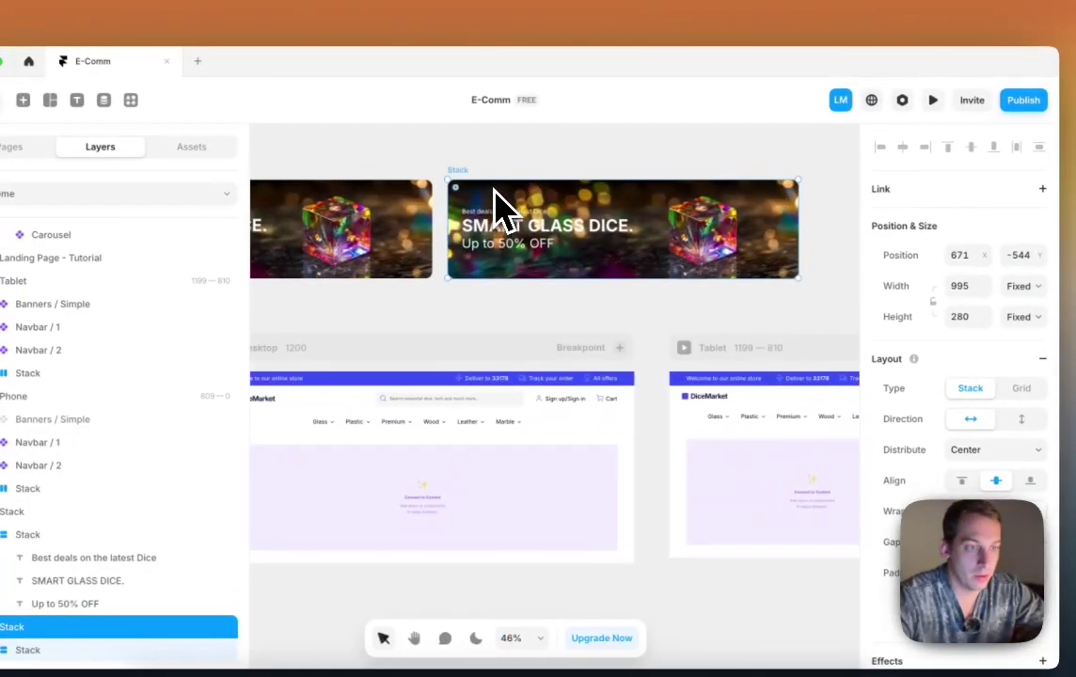
click(434, 219)
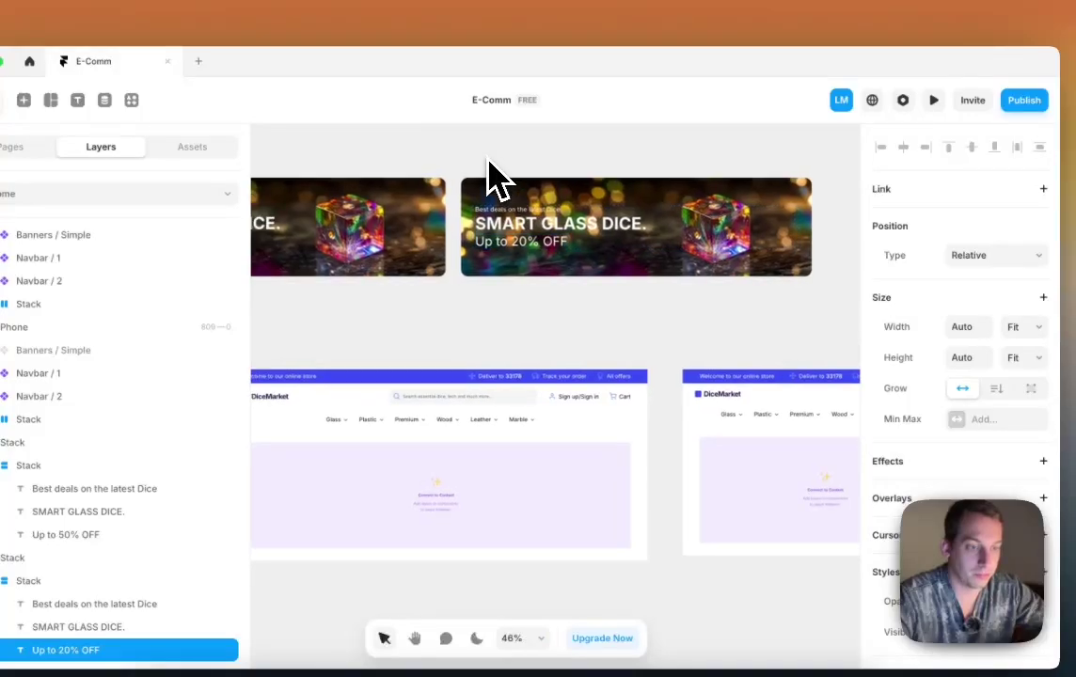
Step: Connect the original and the duplicated banner stacks to the Desktop carousel as its slides
scroll(494, 180, down, 5)
click(666, 388)
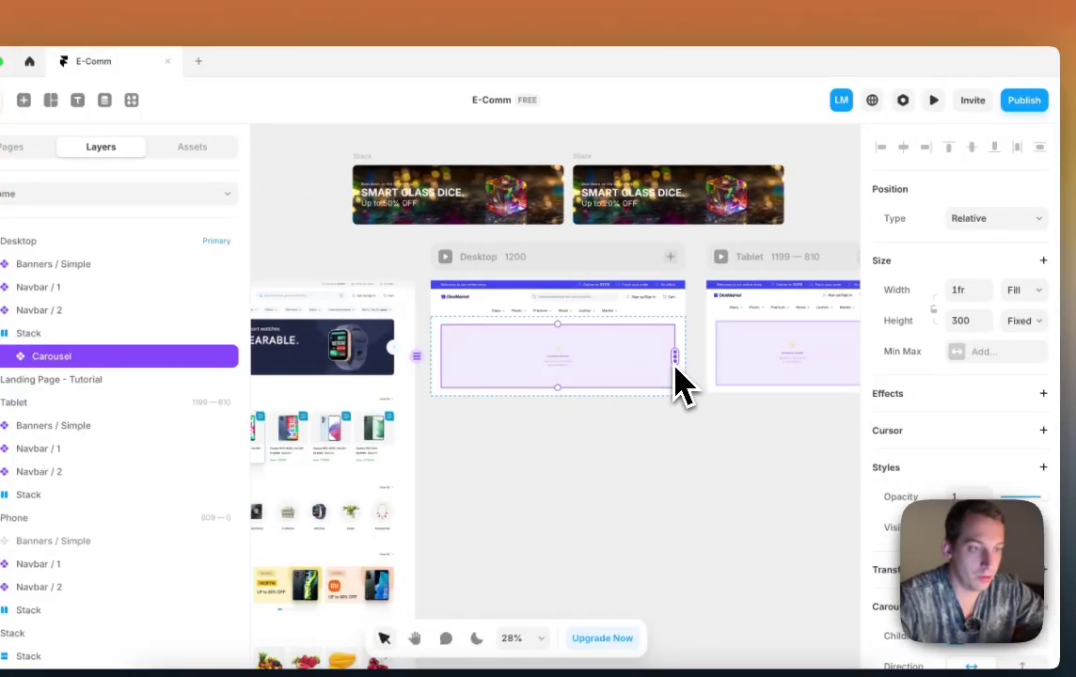
drag(655, 346, 563, 208)
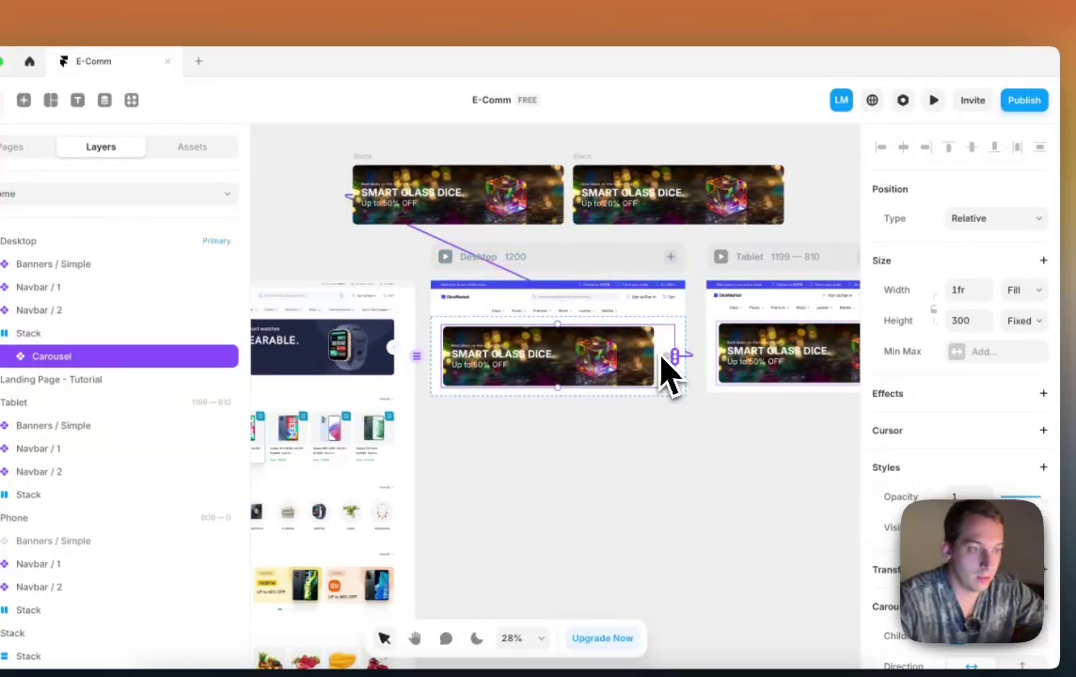
drag(678, 365, 711, 206)
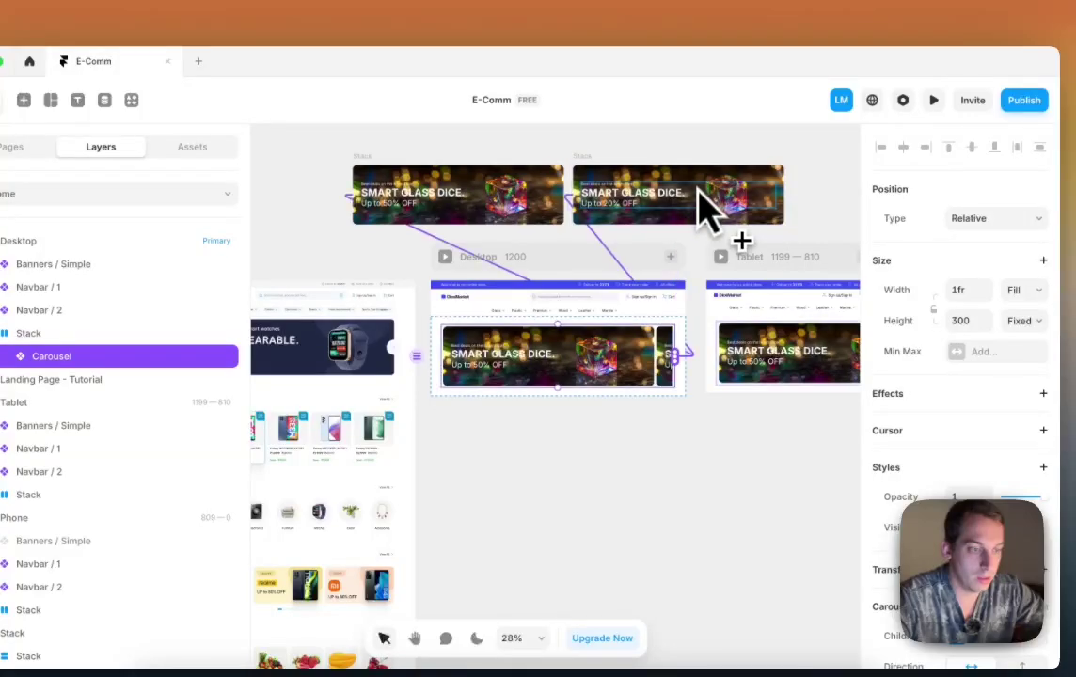
Step: Turn on the progress Dots for the Desktop carousel
scroll(666, 348, up, 6)
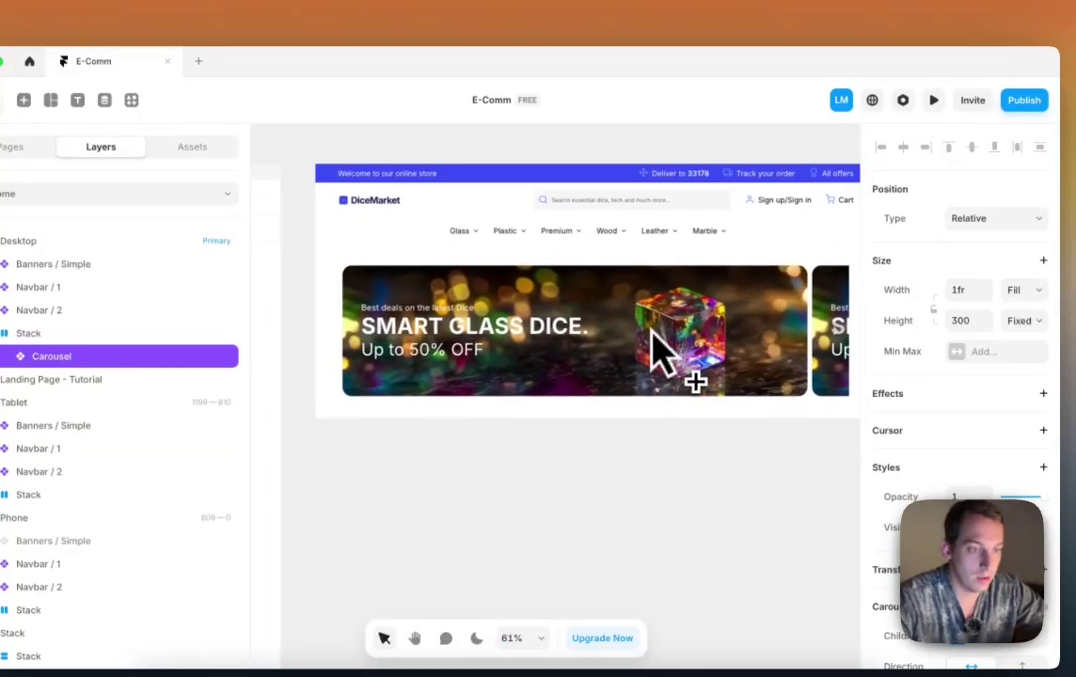
scroll(651, 335, down, 3)
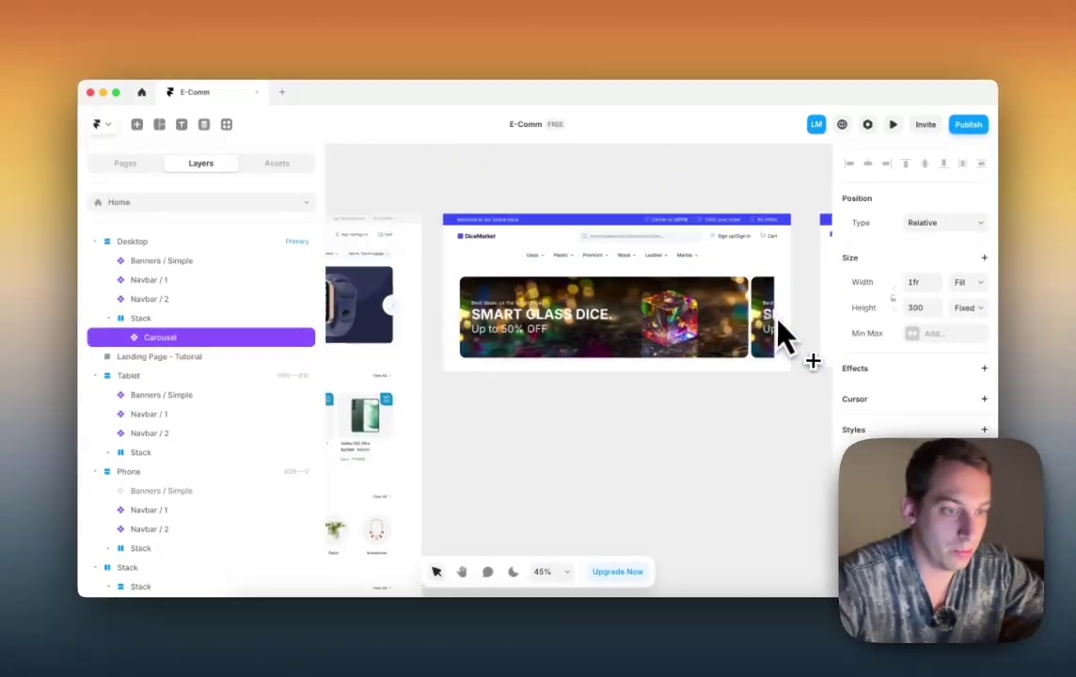
scroll(777, 320, up, 4)
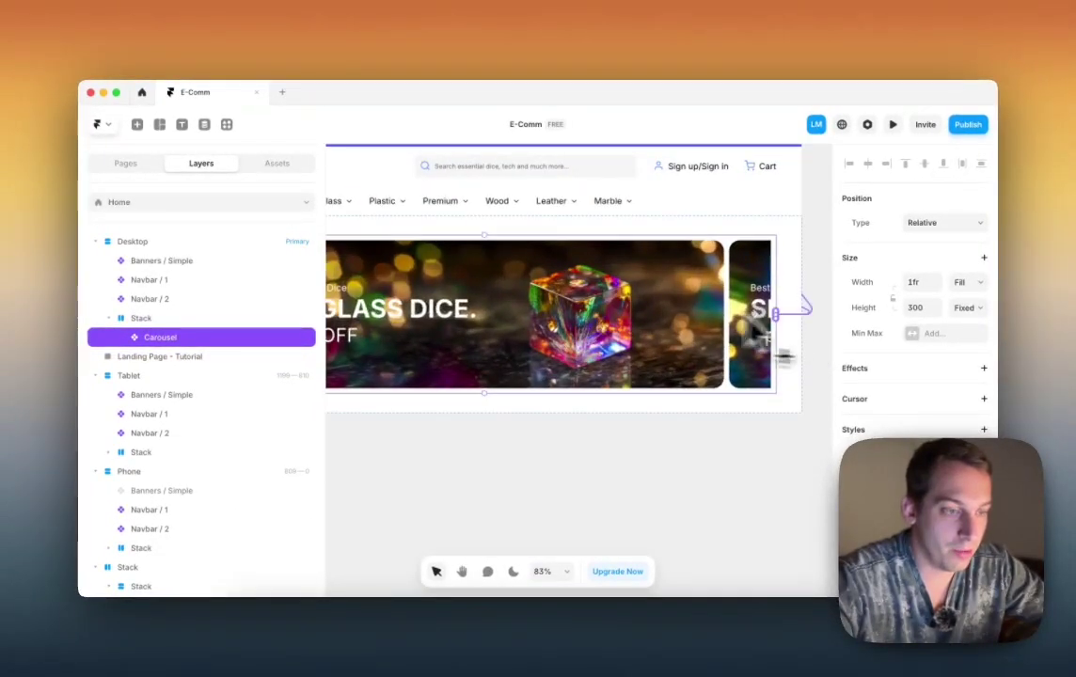
scroll(658, 353, down, 3)
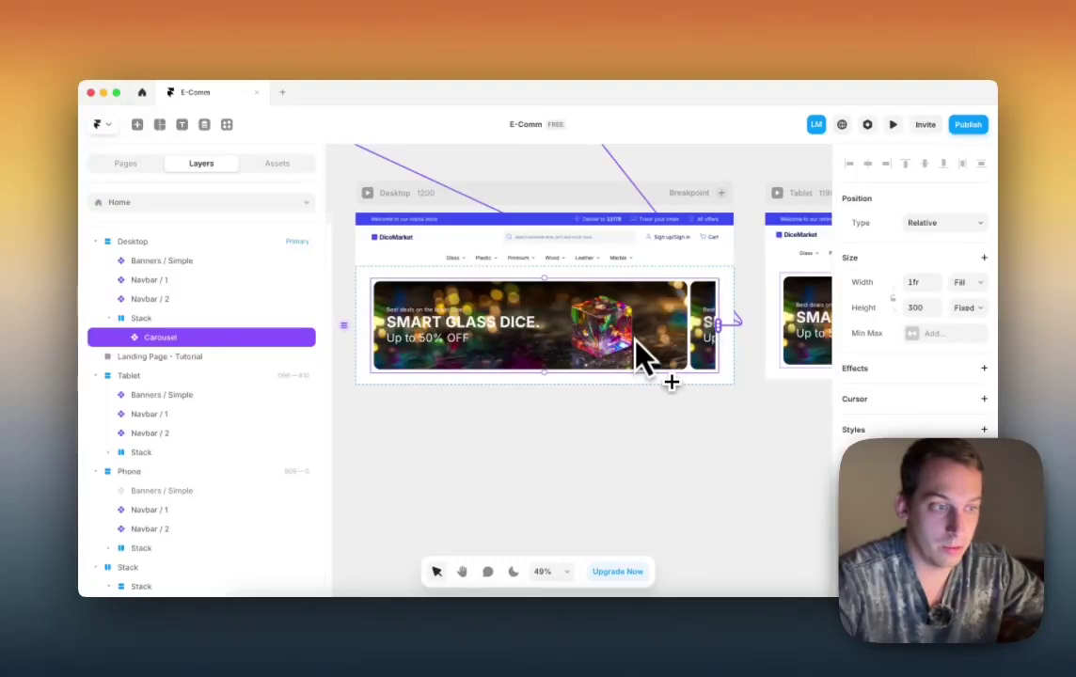
scroll(913, 282, down, 5)
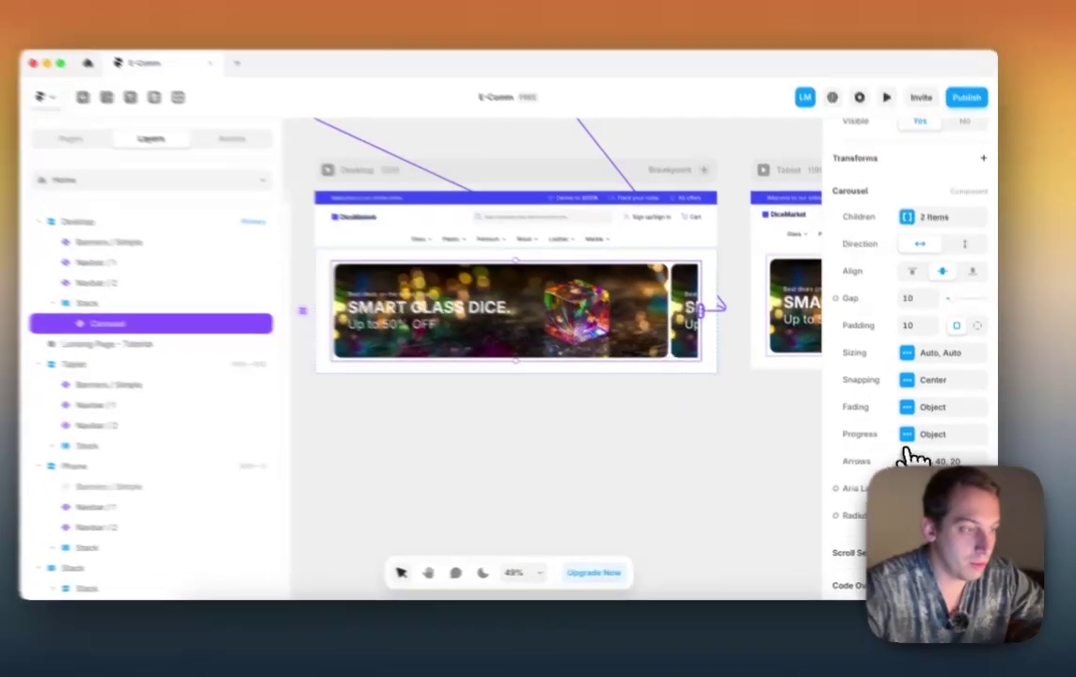
click(915, 442)
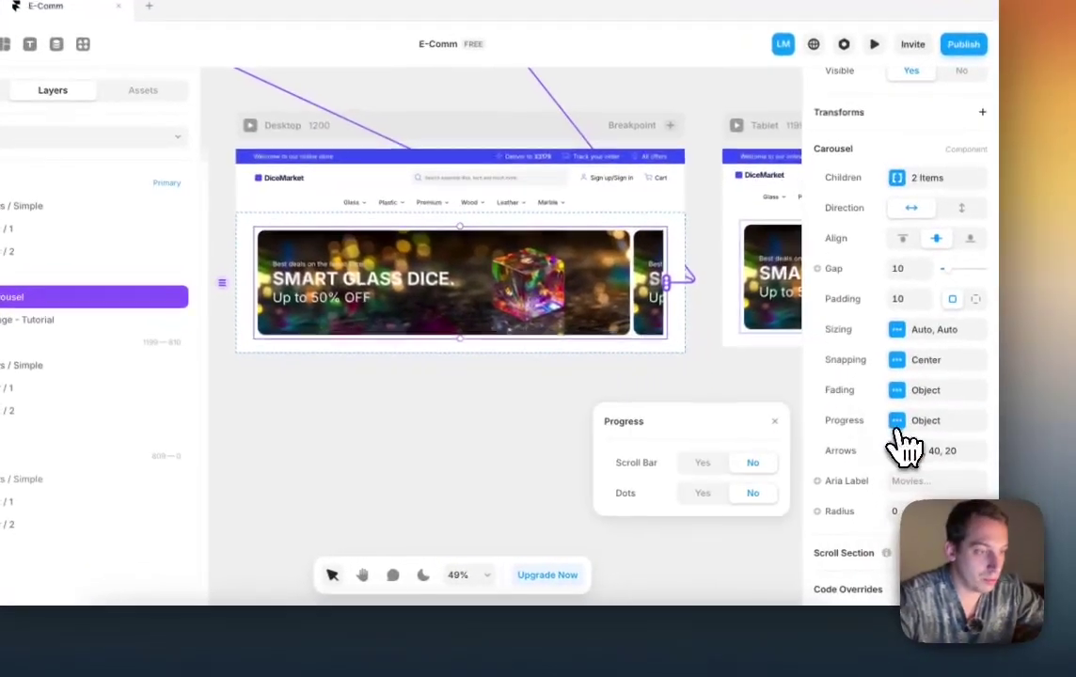
click(699, 487)
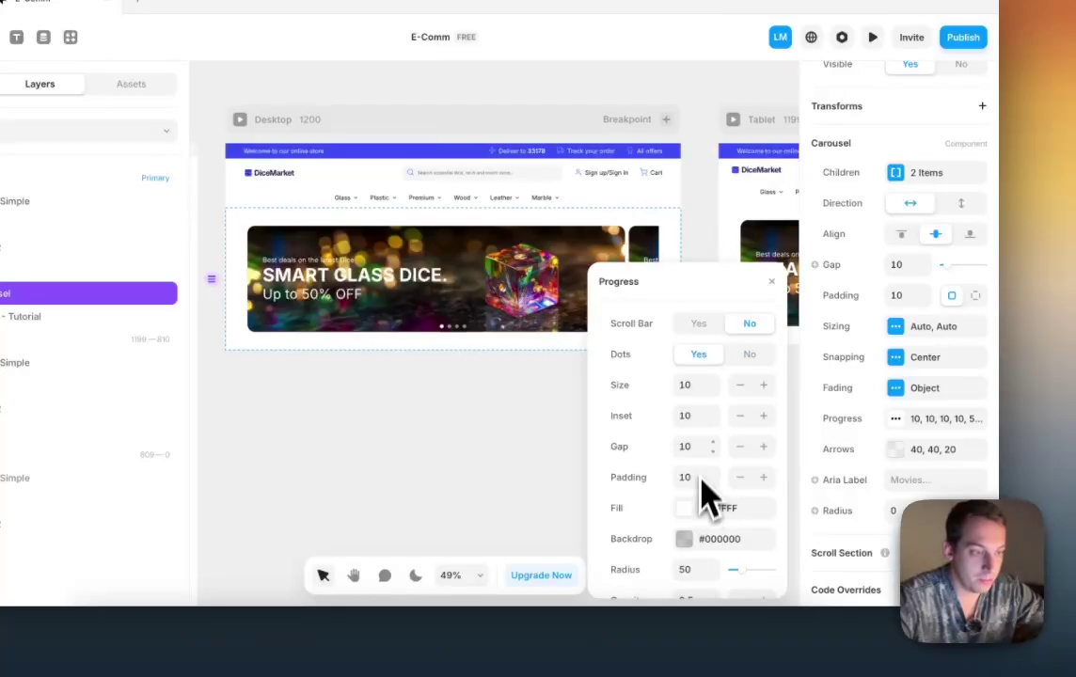
Step: Compare the carousel dots with the MegaMart banner and try adjusting their Inset and Current values
scroll(724, 435, down, 3)
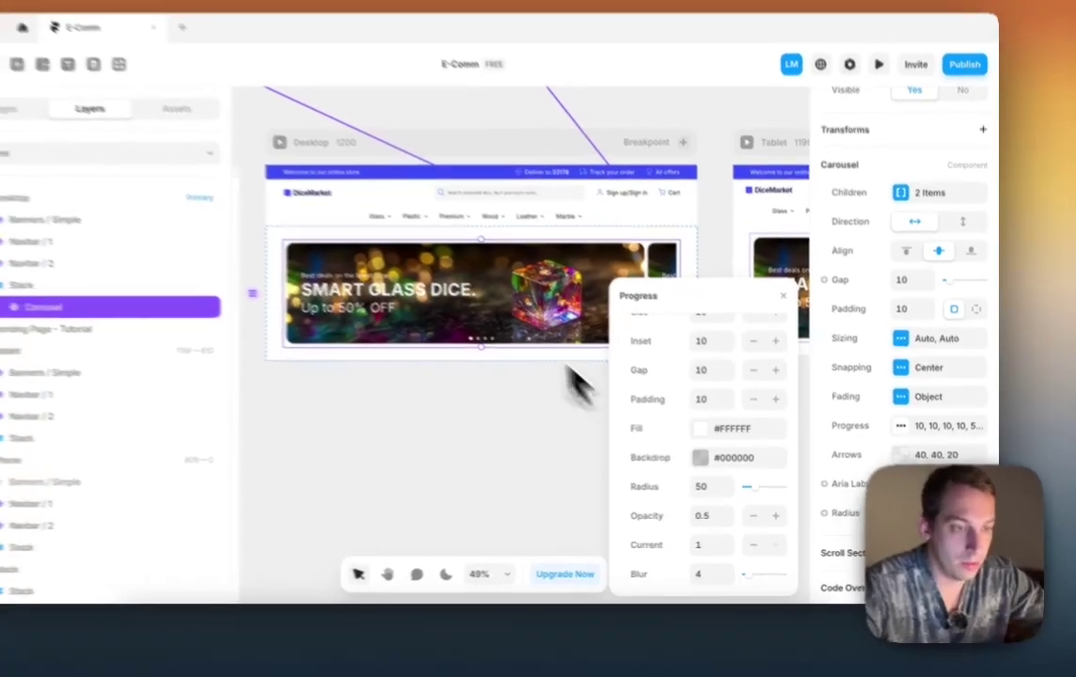
scroll(468, 306, up, 5)
scroll(555, 346, down, 3)
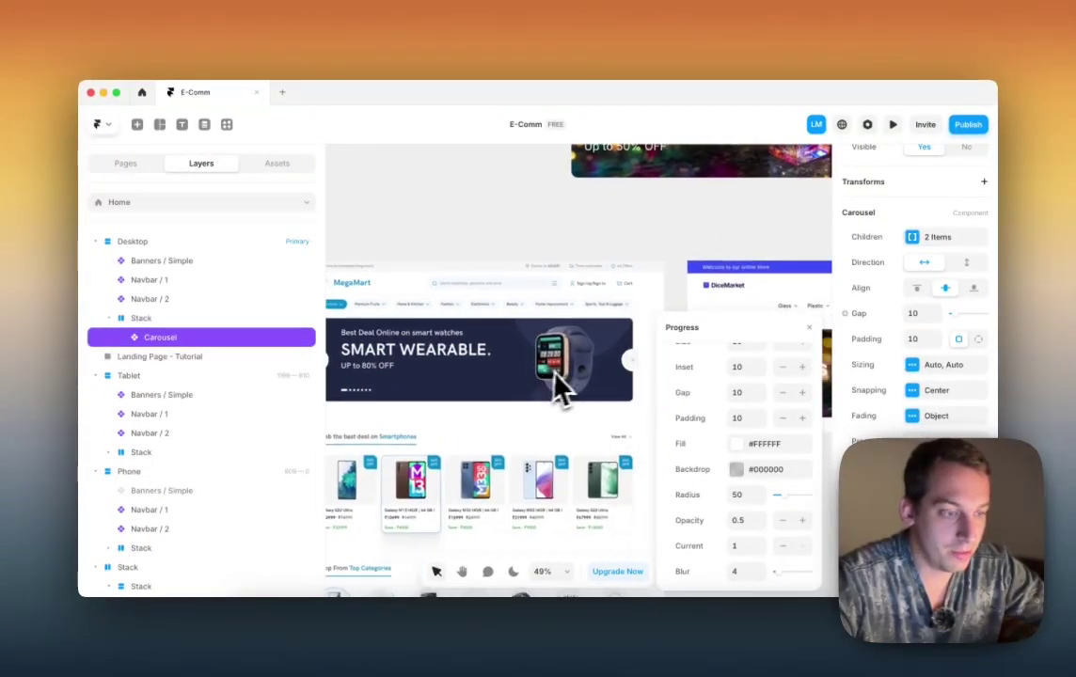
scroll(574, 386, down, 2)
scroll(708, 442, up, 3)
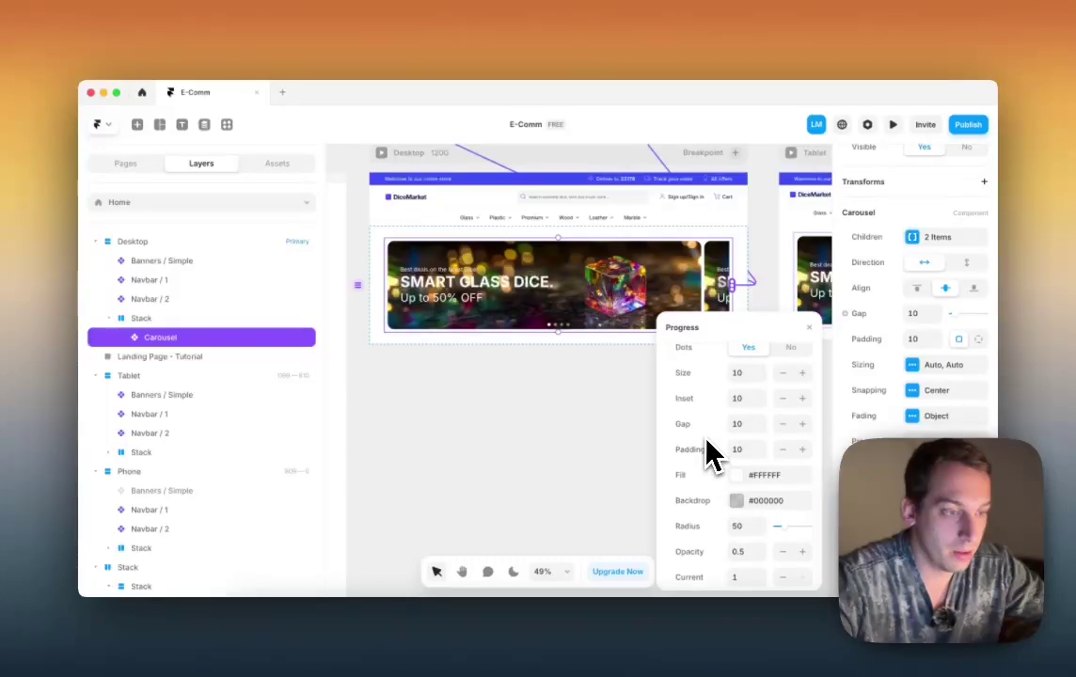
click(747, 428)
key(shift+Down)
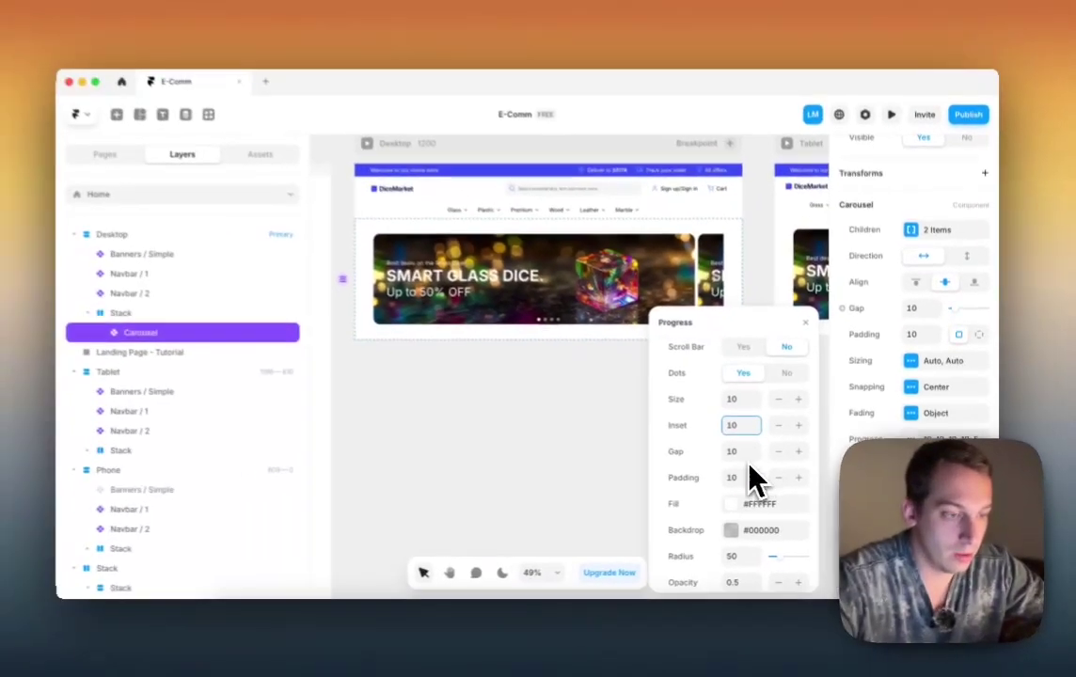
scroll(719, 546, down, 2)
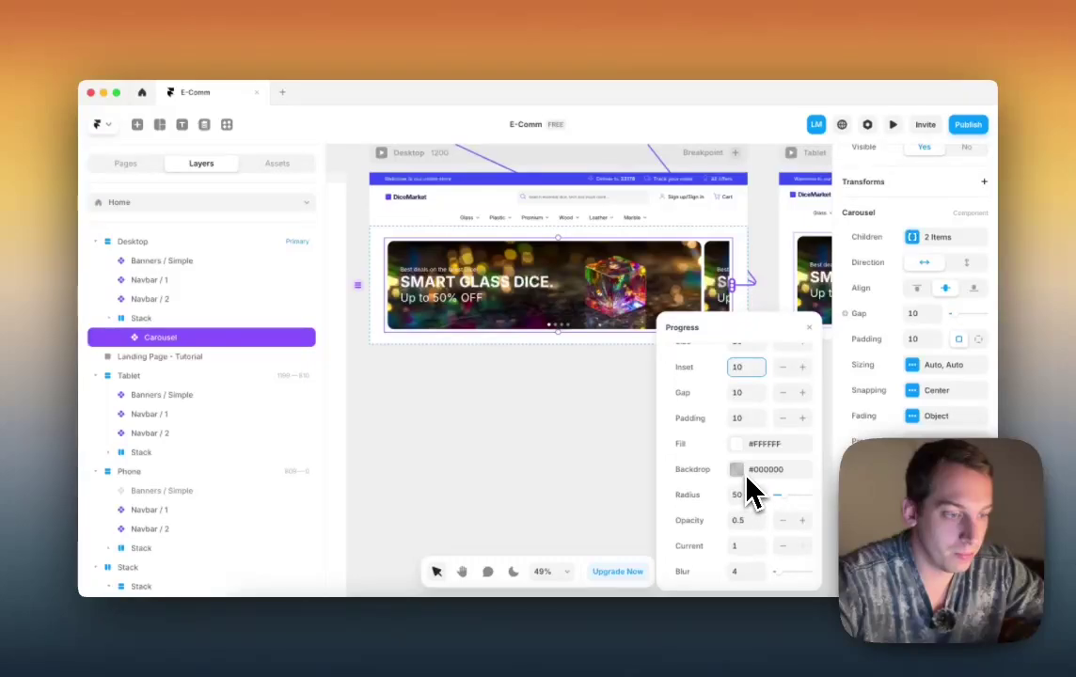
click(745, 546)
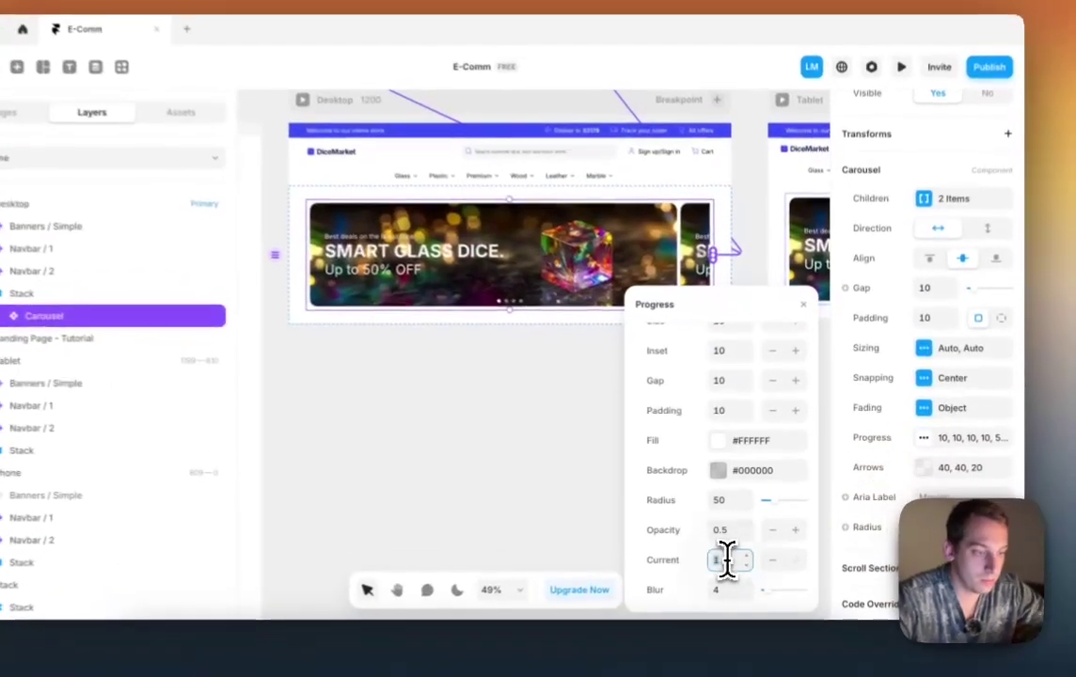
key(shift+Down)
key(shift+Up)
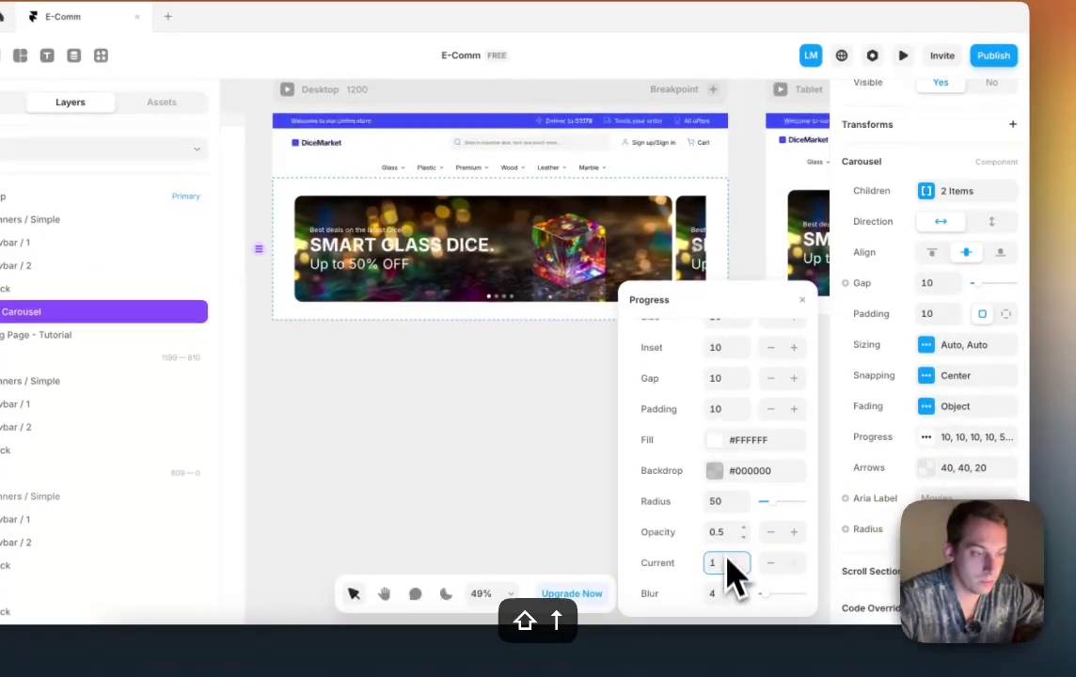
Step: Set the carousel dots' Inset to 20 and deselect the carousel
scroll(732, 560, up, 3)
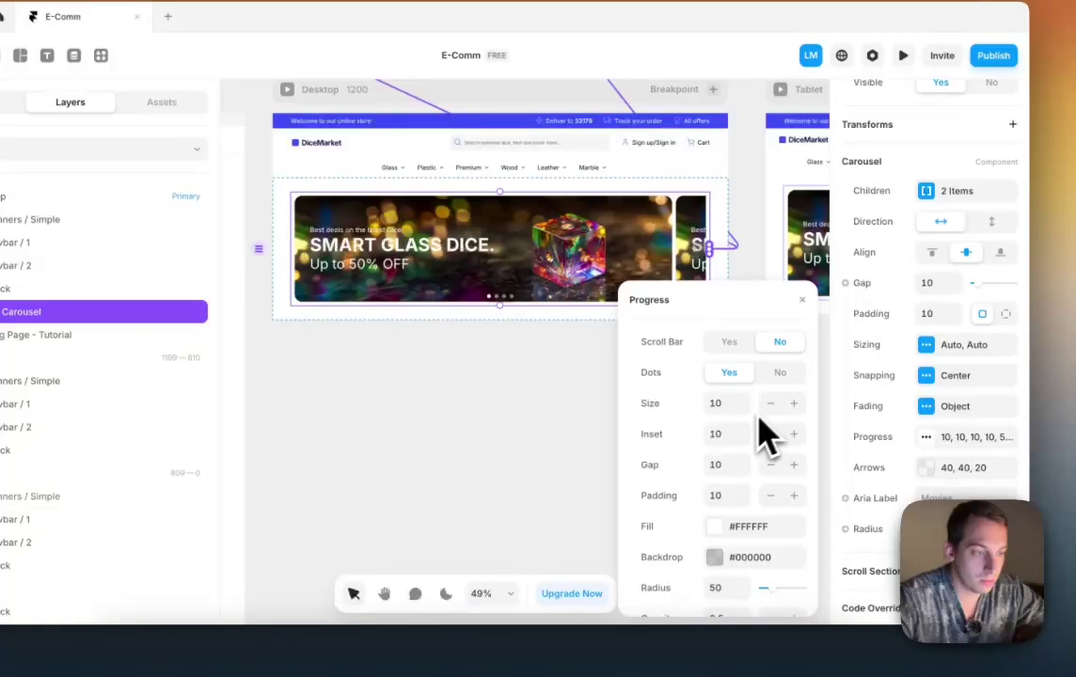
key(shift+Down)
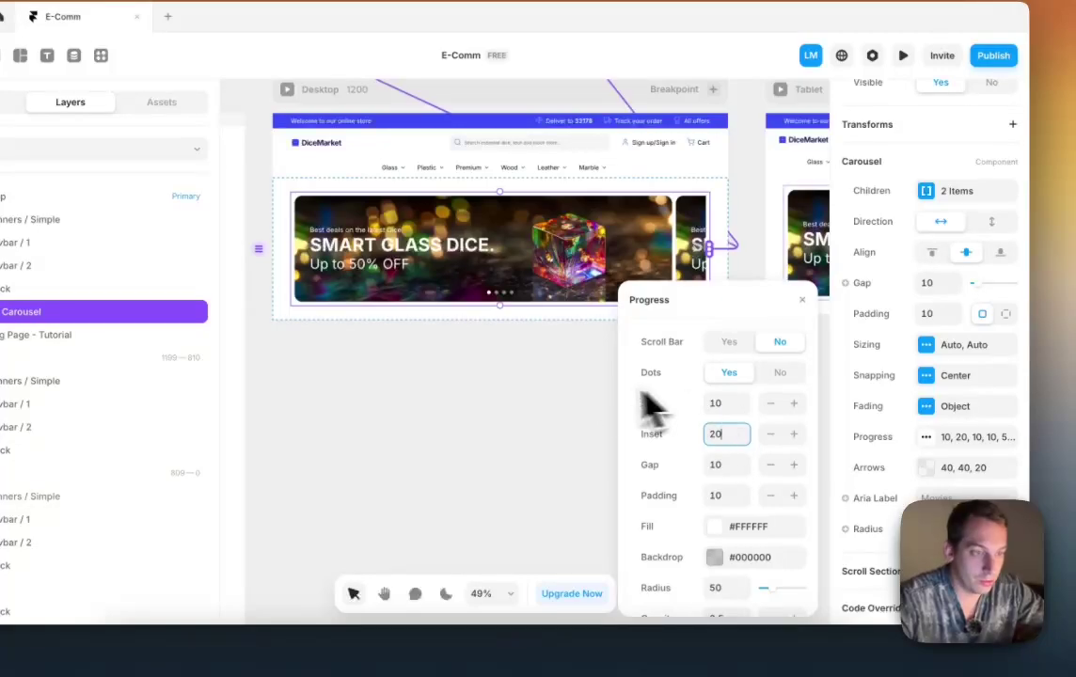
click(567, 379)
Step: Move the Framer window out of the way and switch to Midjourney's feed of remixed glass dice images
scroll(567, 378, right, 2)
scroll(568, 378, left, 2)
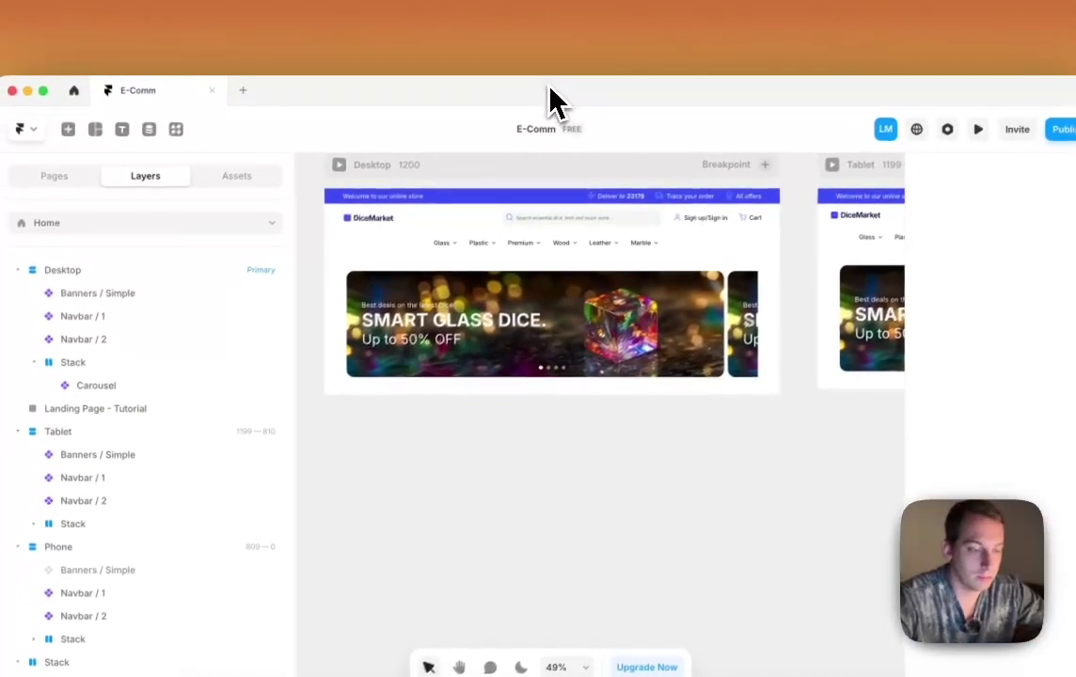
drag(480, 34, 487, 241)
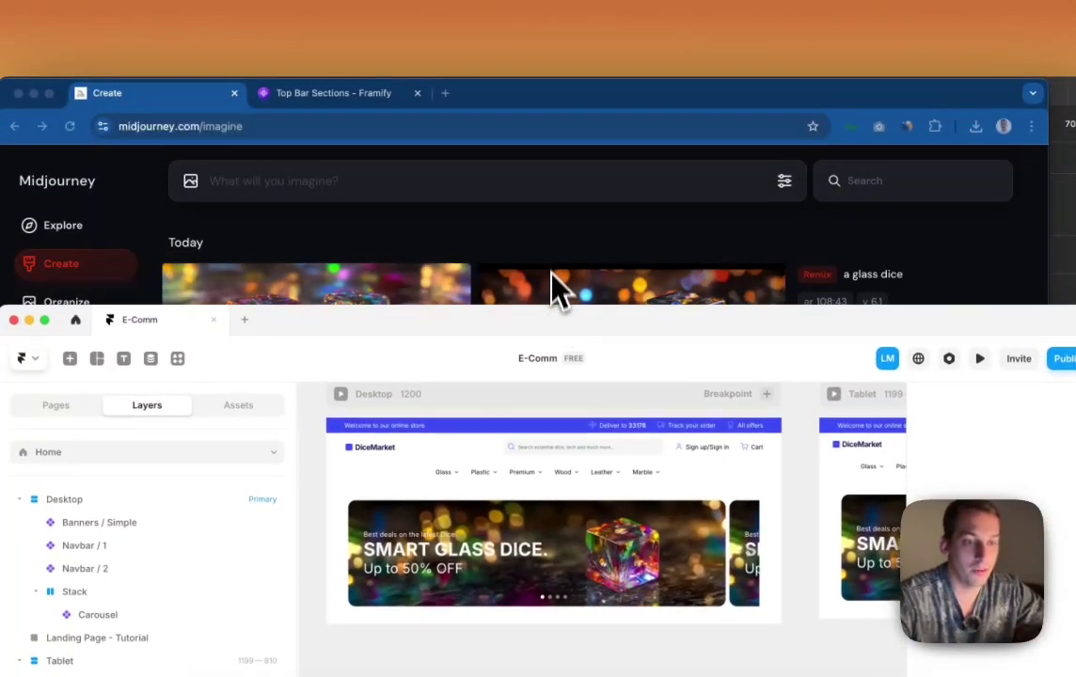
click(549, 271)
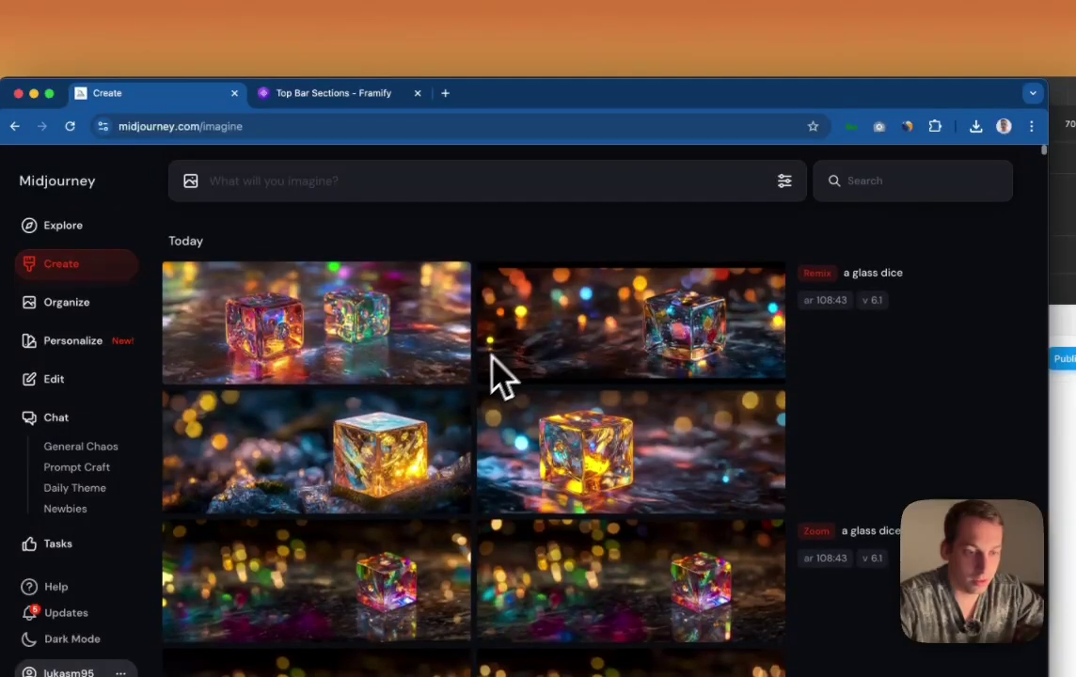
Step: Open the remixed image of a glowing golden glass dice on rocks and save it to the downloads
scroll(413, 437, down, 3)
click(408, 384)
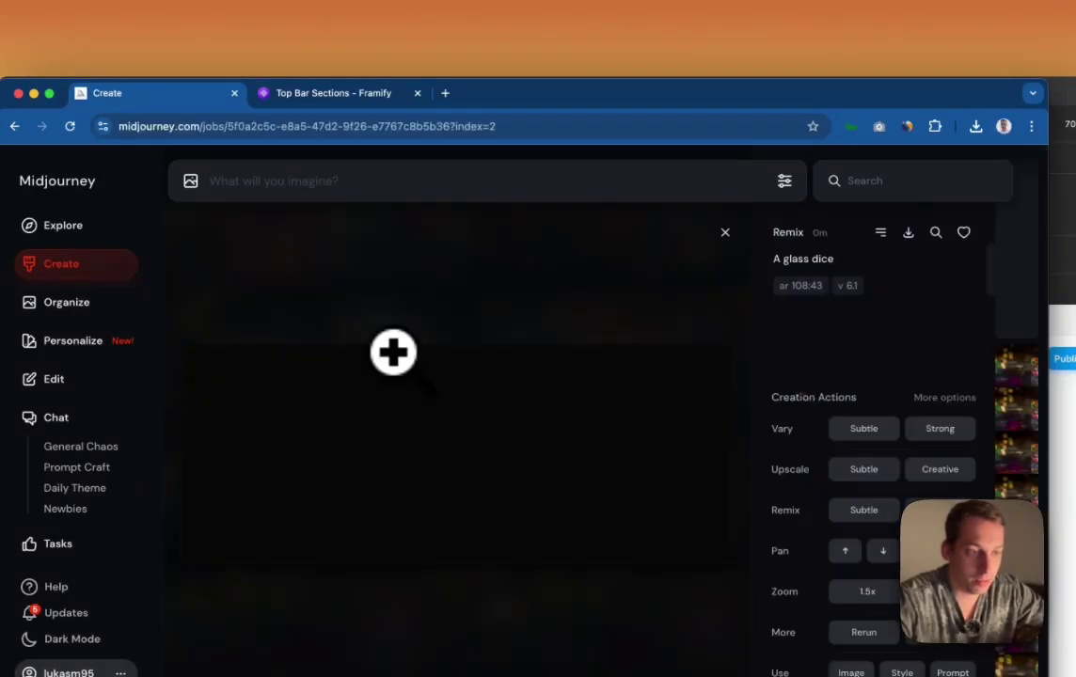
right_click(507, 432)
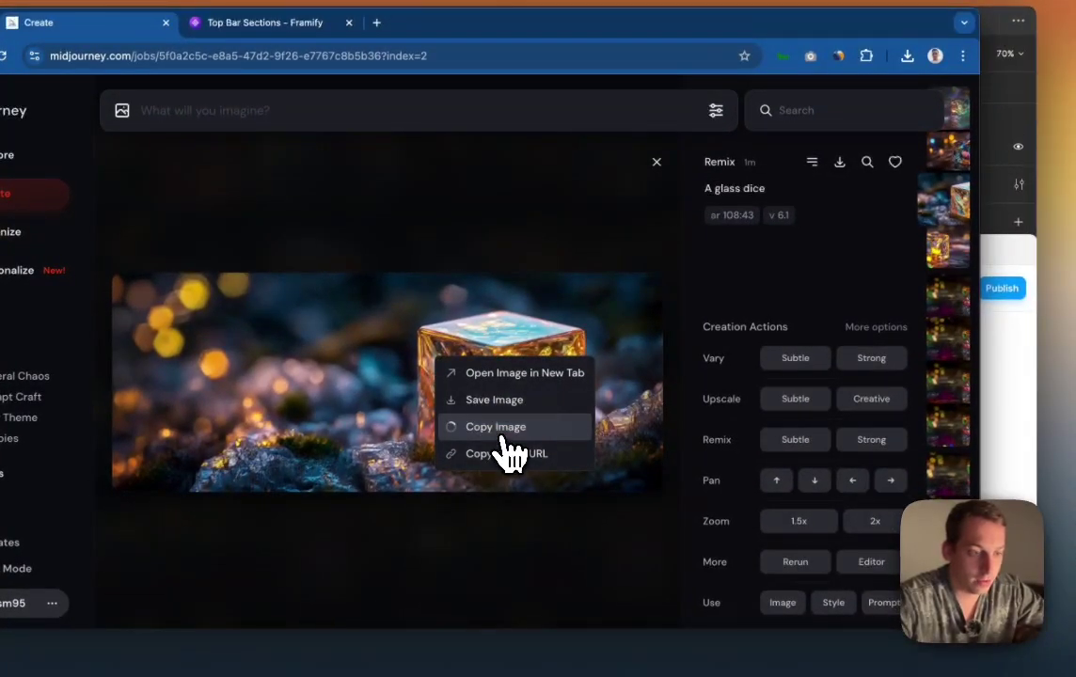
click(518, 446)
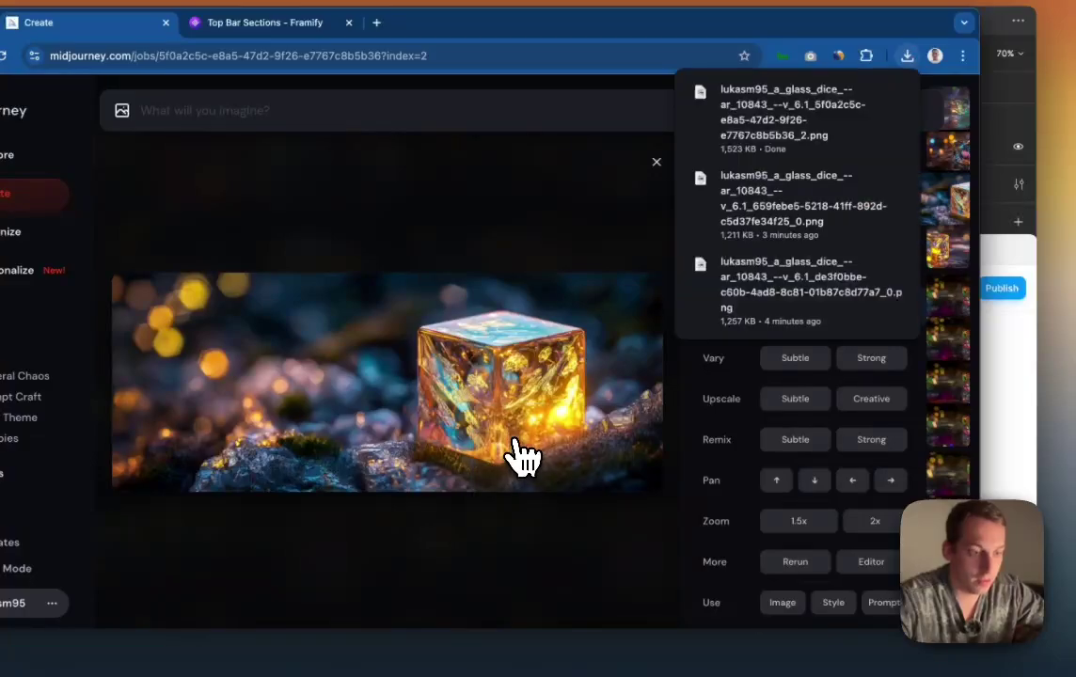
Step: Switch back to Framer and replace the "Up to 20% OFF" banner's fill image with the newly downloaded golden glass dice PNG
click(1020, 362)
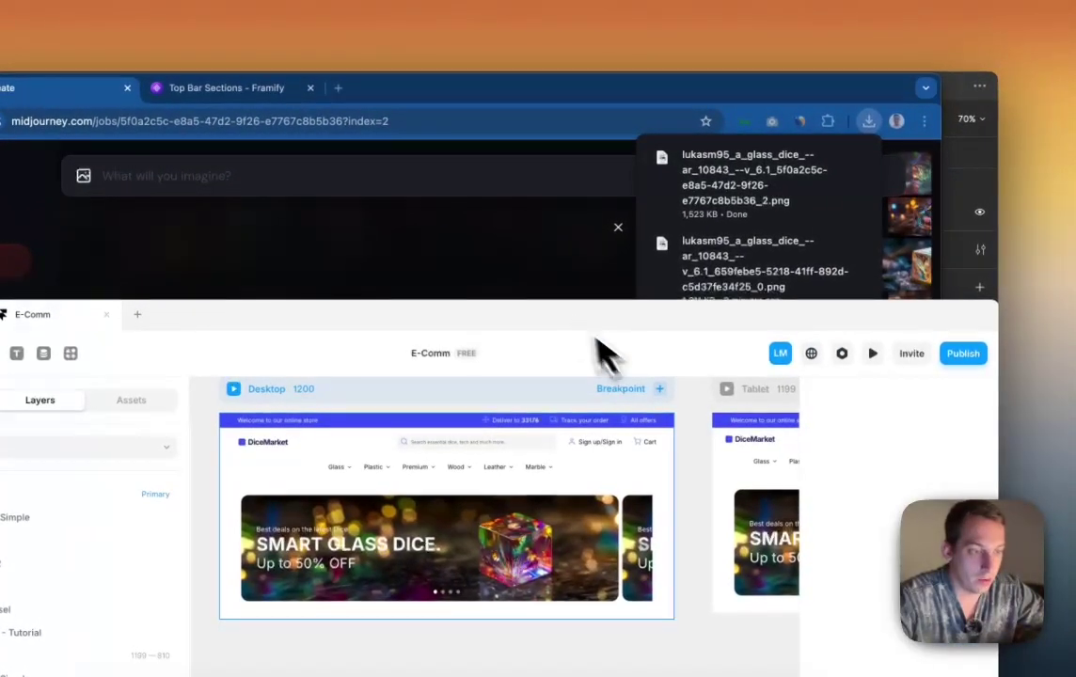
drag(602, 352, 575, 132)
scroll(603, 320, up, 5)
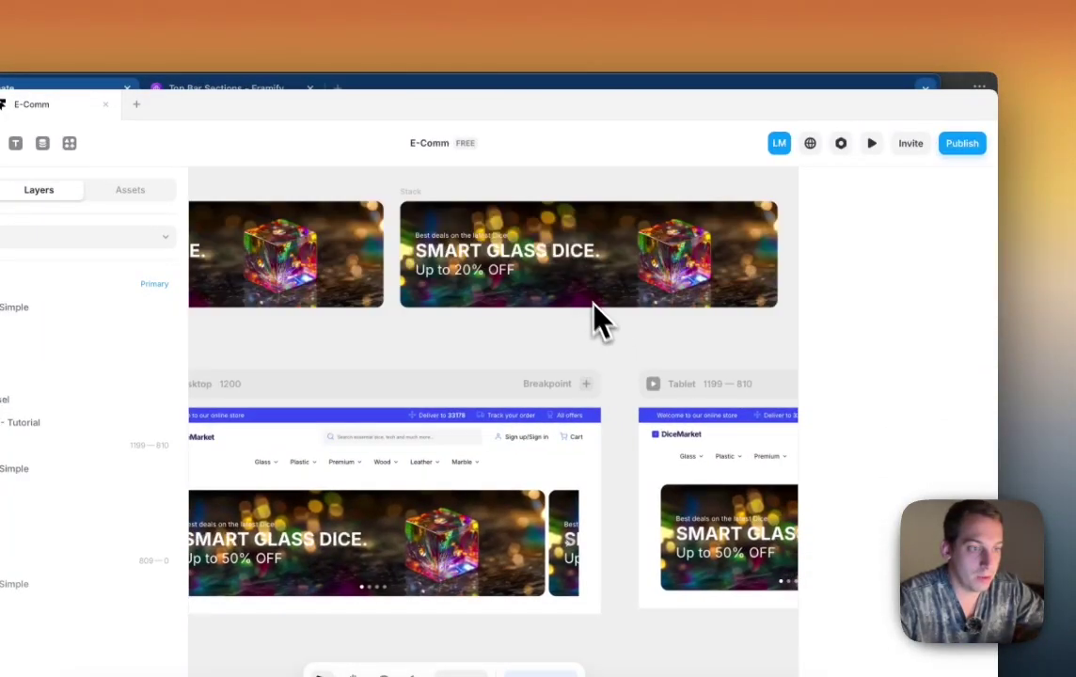
click(411, 194)
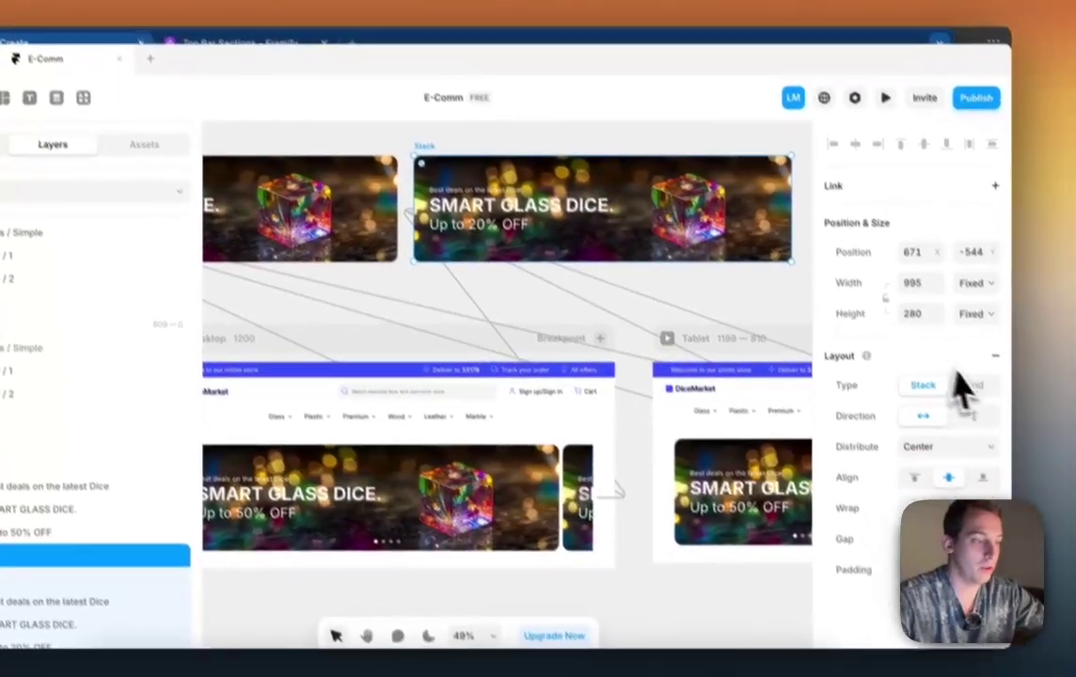
scroll(950, 433, down, 5)
click(893, 519)
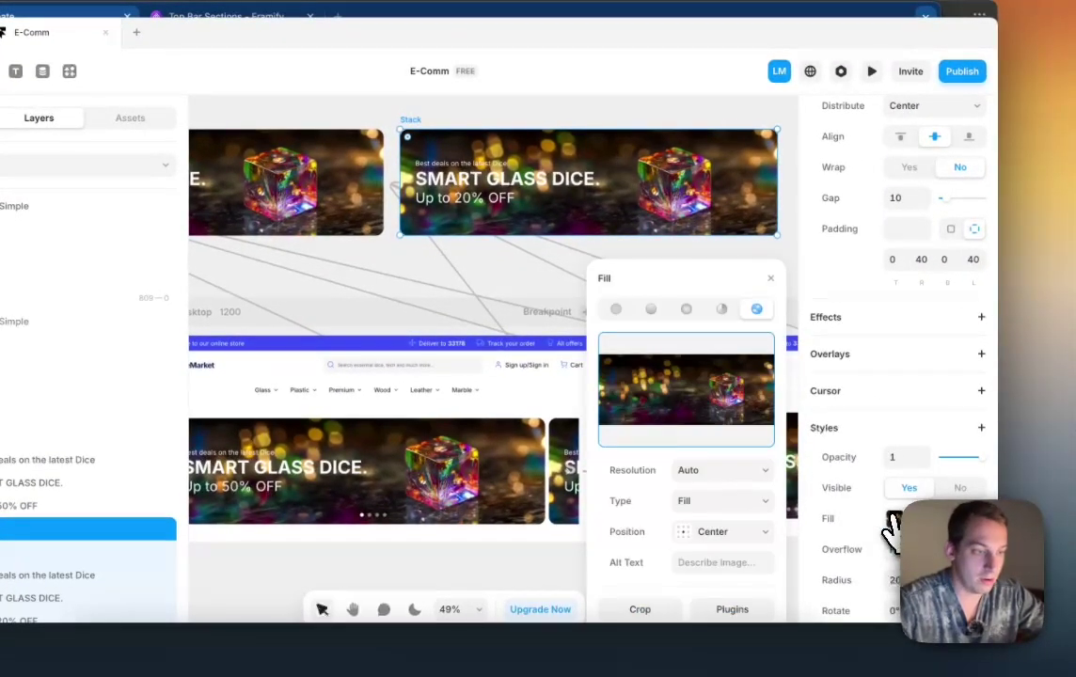
click(692, 417)
click(391, 260)
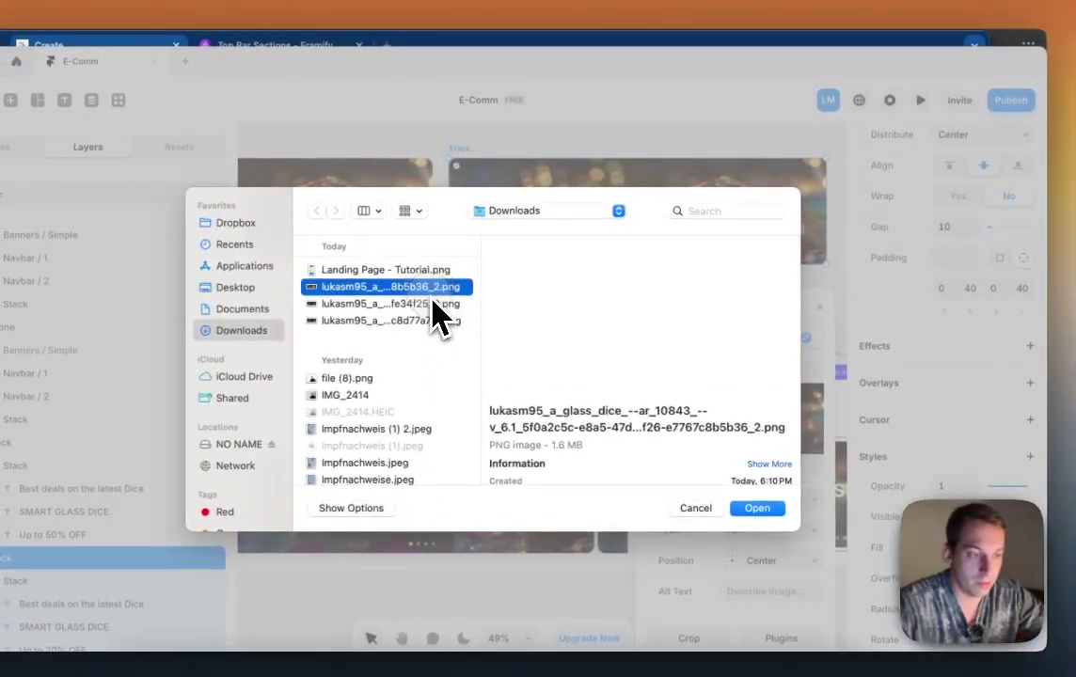
click(758, 508)
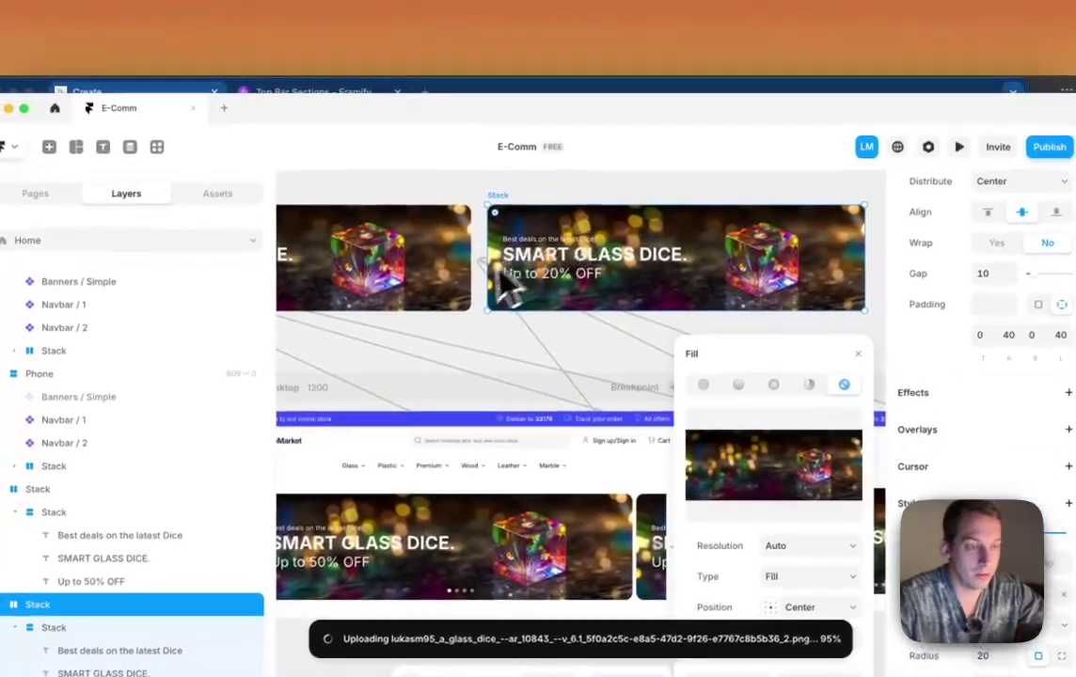
Step: Examine the banner's new image and compare the DiceMarket Desktop carousel with the MegaMart reference page
scroll(509, 287, down, 3)
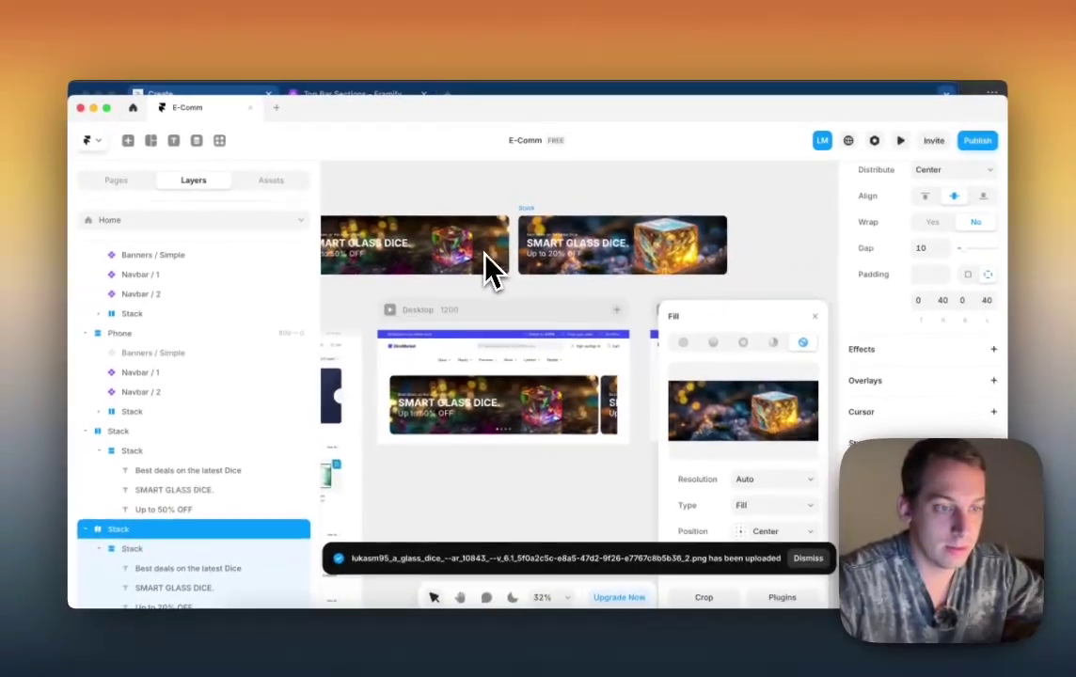
scroll(486, 250, down, 3)
scroll(486, 250, up, 2)
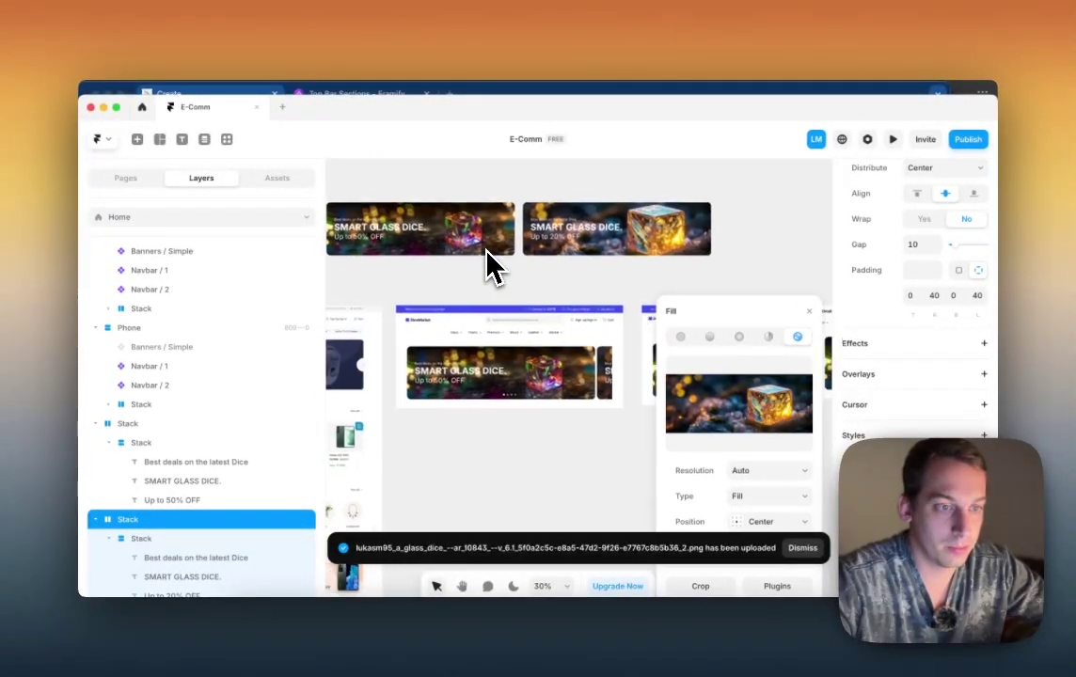
scroll(489, 268, right, 3)
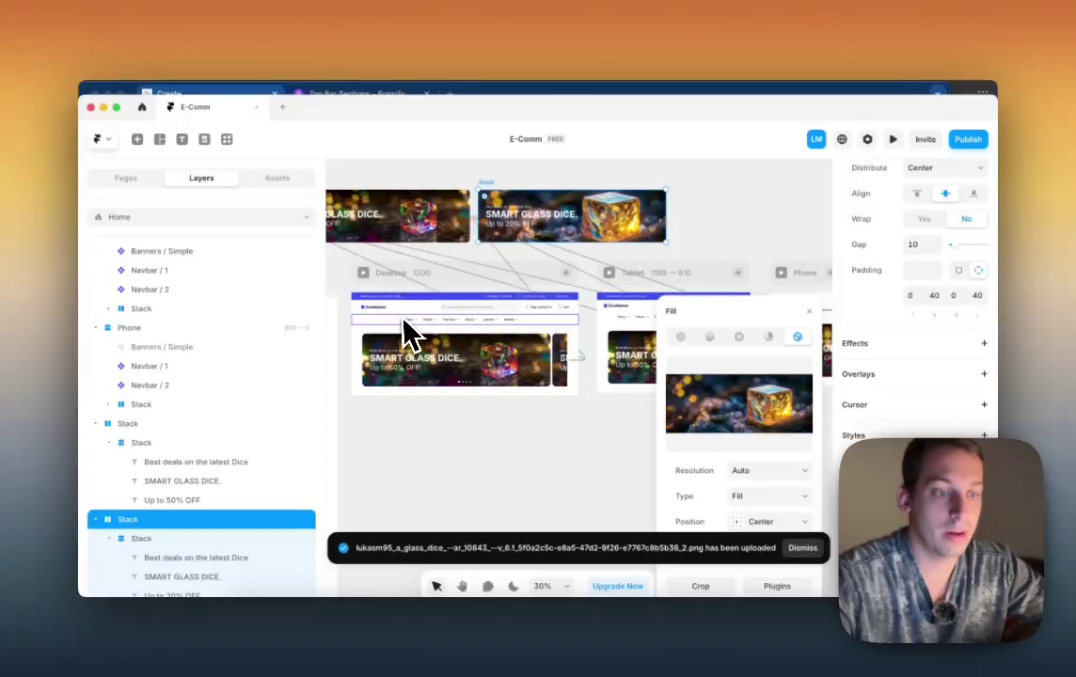
scroll(407, 334, down, 3)
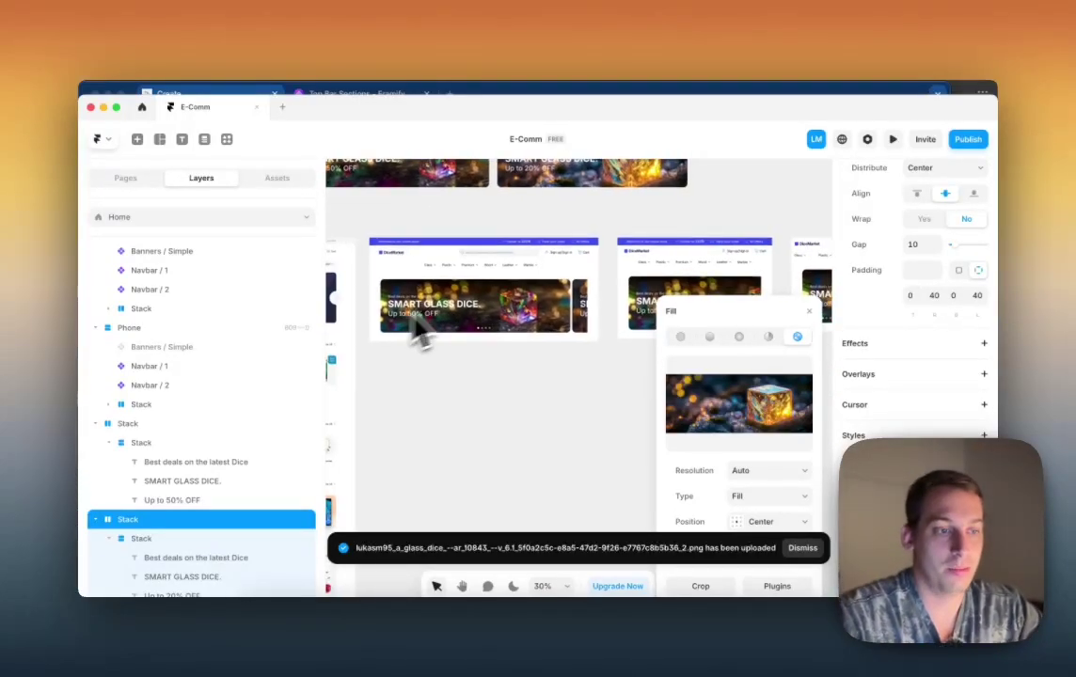
scroll(415, 329, up, 3)
scroll(415, 329, right, 2)
scroll(520, 247, left, 8)
scroll(521, 246, down, 2)
click(526, 209)
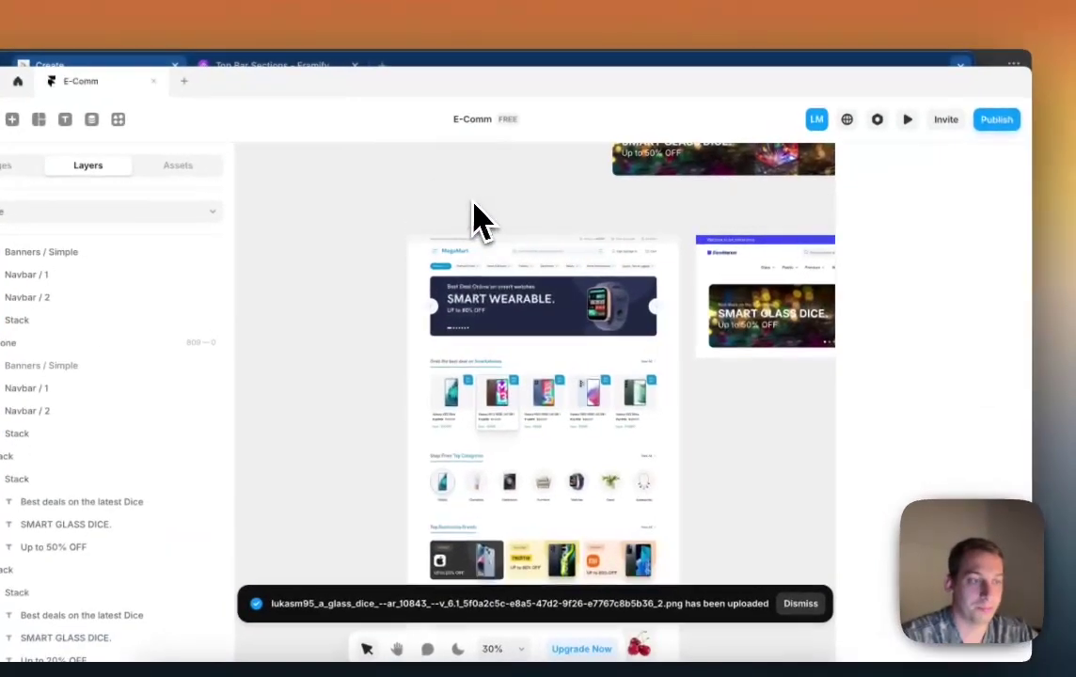
scroll(527, 208, right, 6)
scroll(527, 208, left, 1)
scroll(511, 360, up, 5)
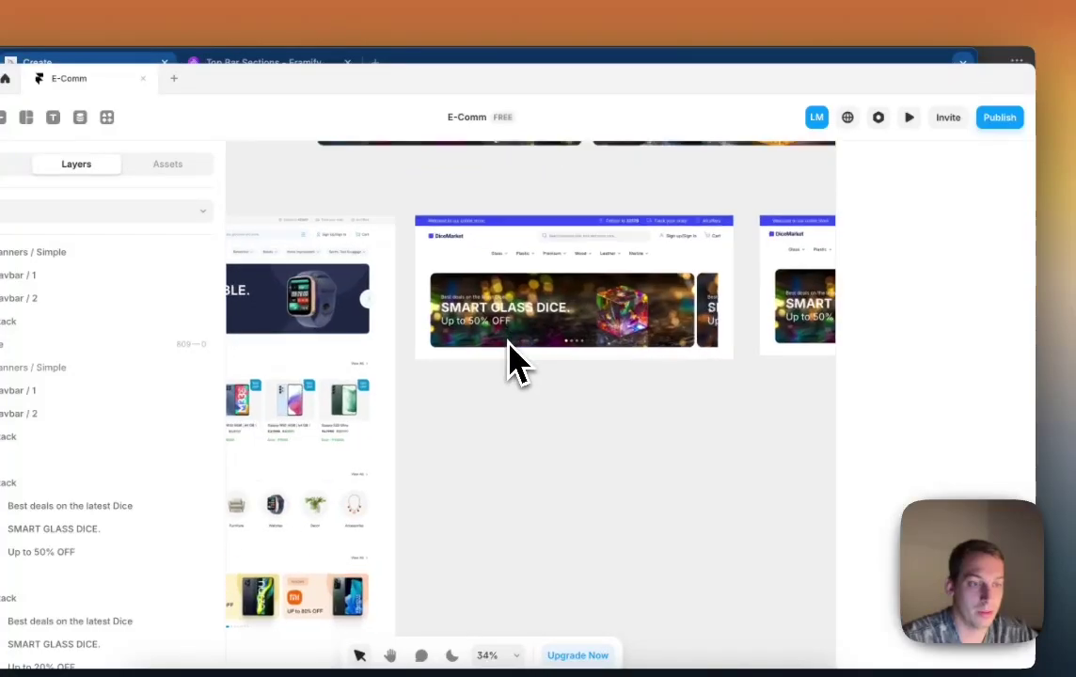
scroll(518, 368, down, 2)
scroll(511, 361, down, 1)
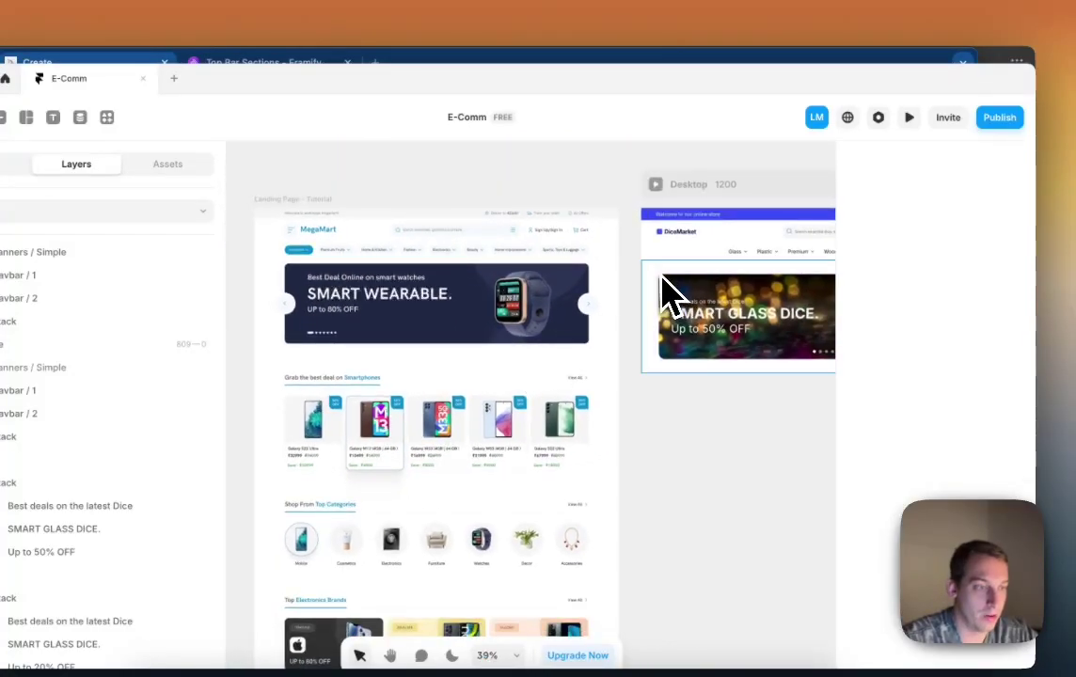
Step: Try filling the Desktop carousel's section with the sky blue style at 10% opacity
click(663, 294)
scroll(774, 348, right, 4)
scroll(883, 441, down, 6)
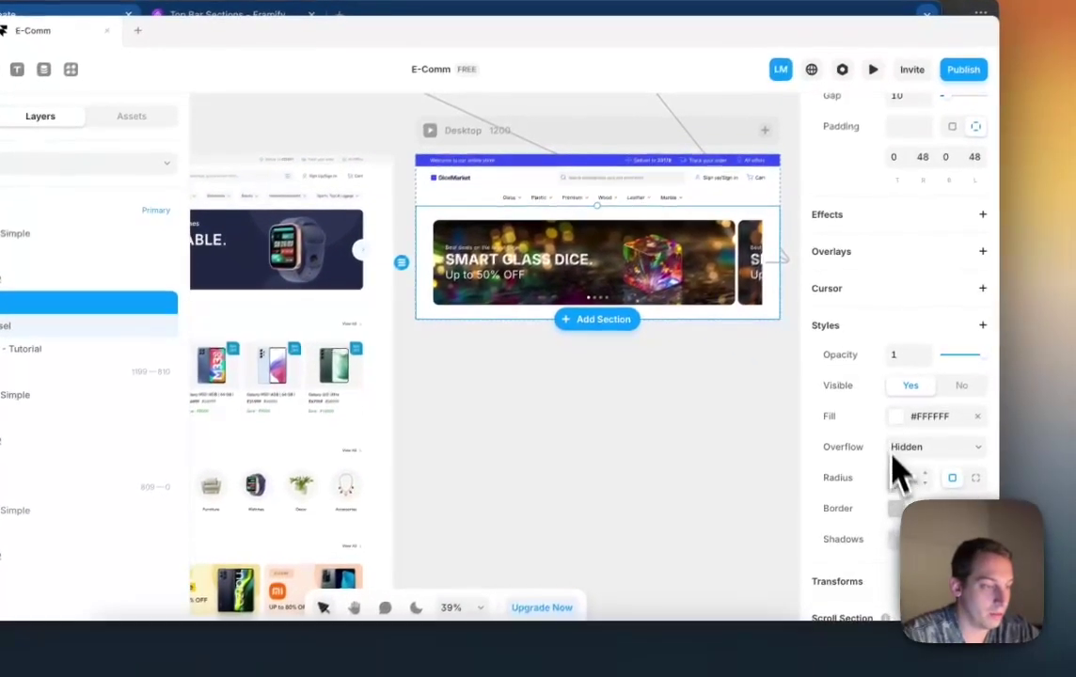
click(894, 511)
click(775, 501)
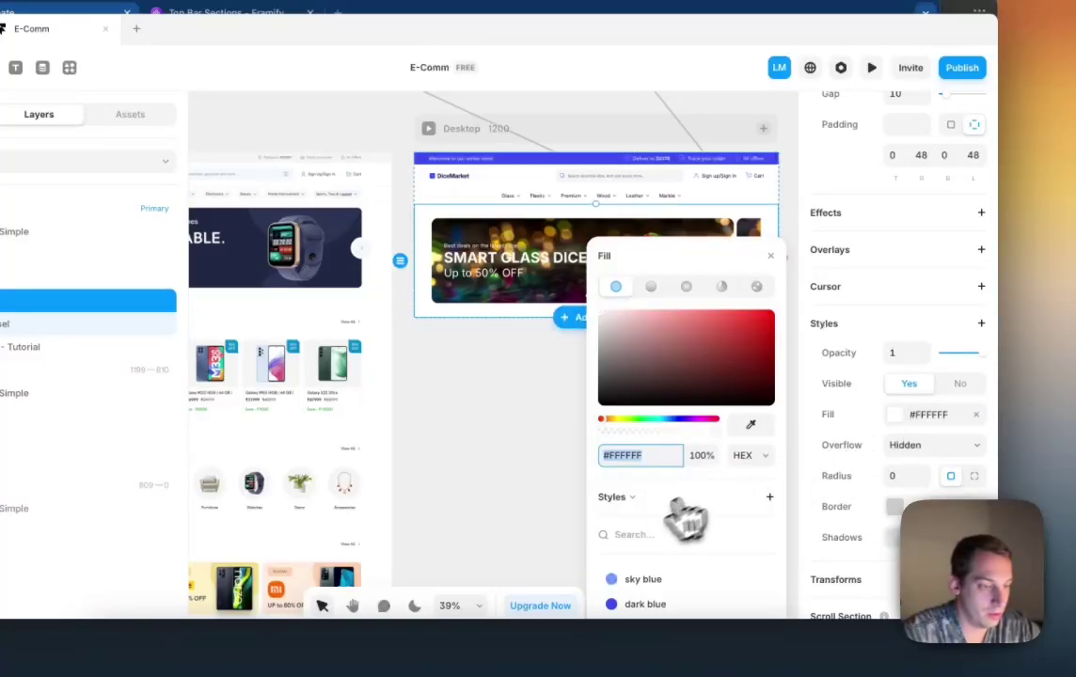
click(642, 578)
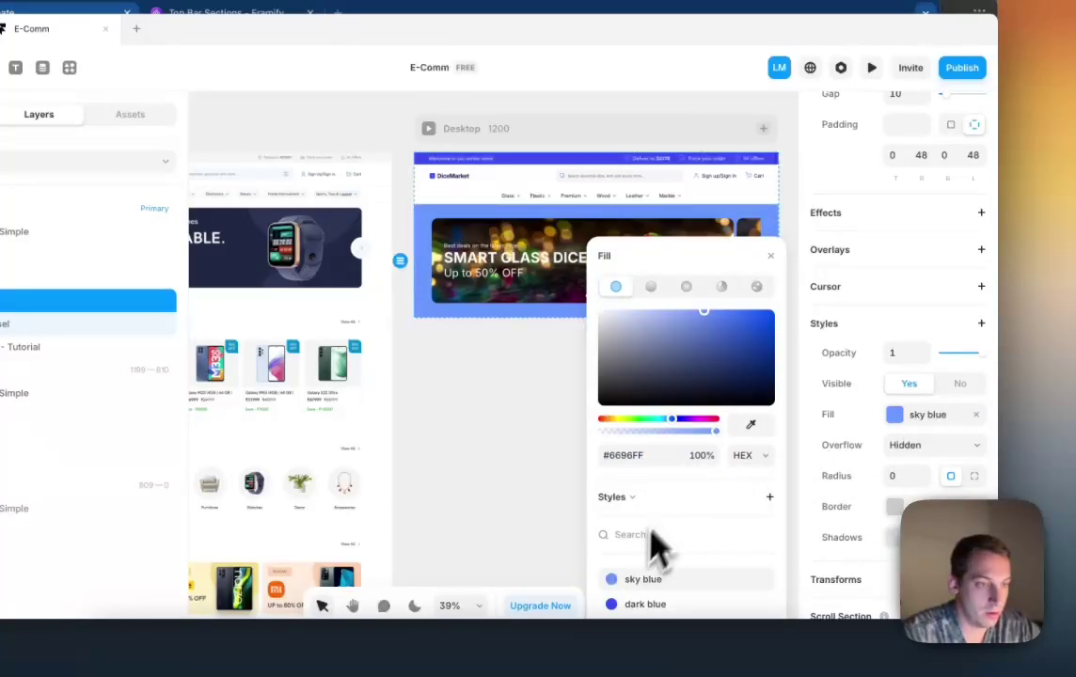
click(705, 467)
key(shift+Down)
key(shift+Down)
key(shift+Down)
key(shift+Down)
key(shift+Down)
key(shift+Down)
key(shift+Down)
key(shift+Down)
key(shift+Down)
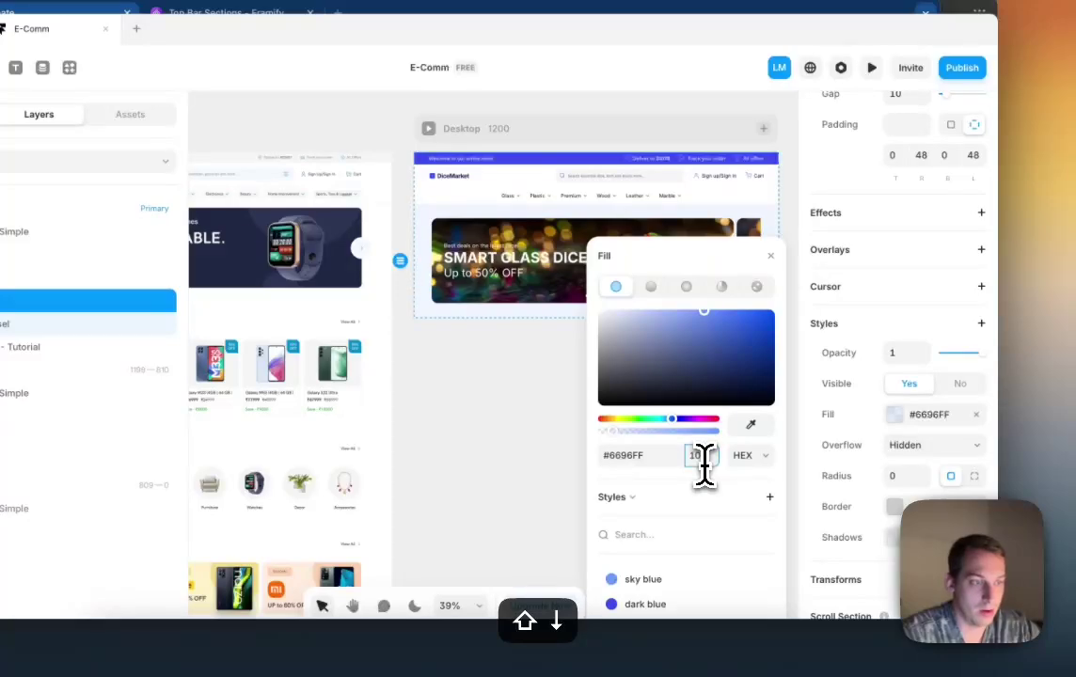
Step: Remove the fill from the Desktop carousel's section and deselect it
click(976, 414)
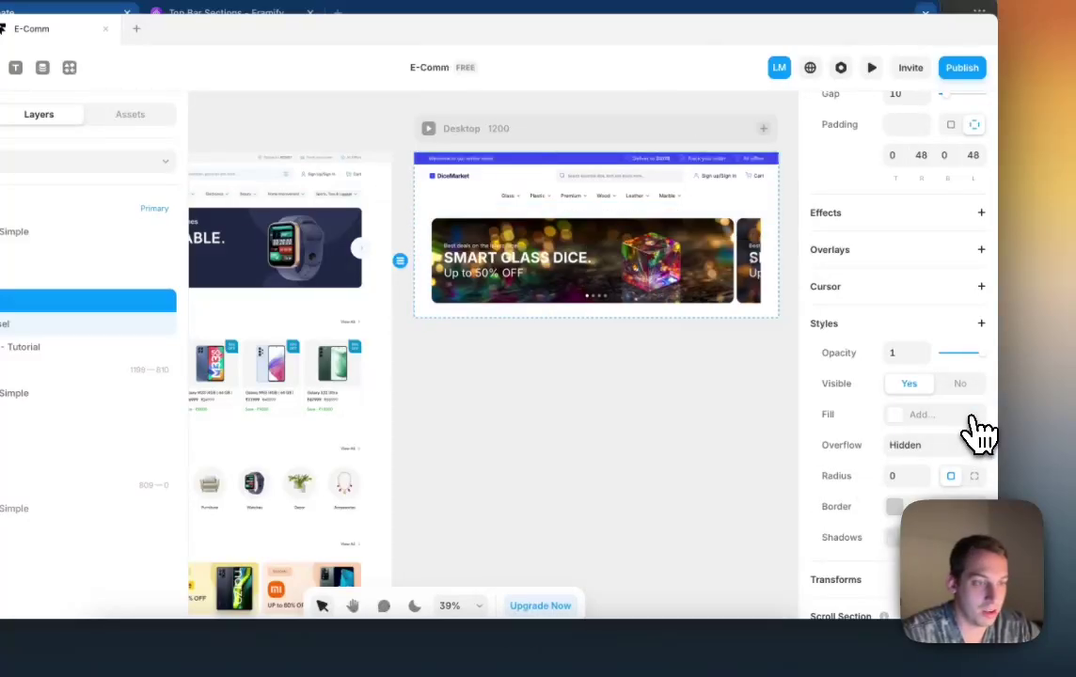
click(717, 356)
Step: Preview the Desktop breakpoint and advance the hero carousel to the "Up to 20% OFF" banner
scroll(712, 365, right, 3)
scroll(712, 365, down, 3)
scroll(713, 365, up, 2)
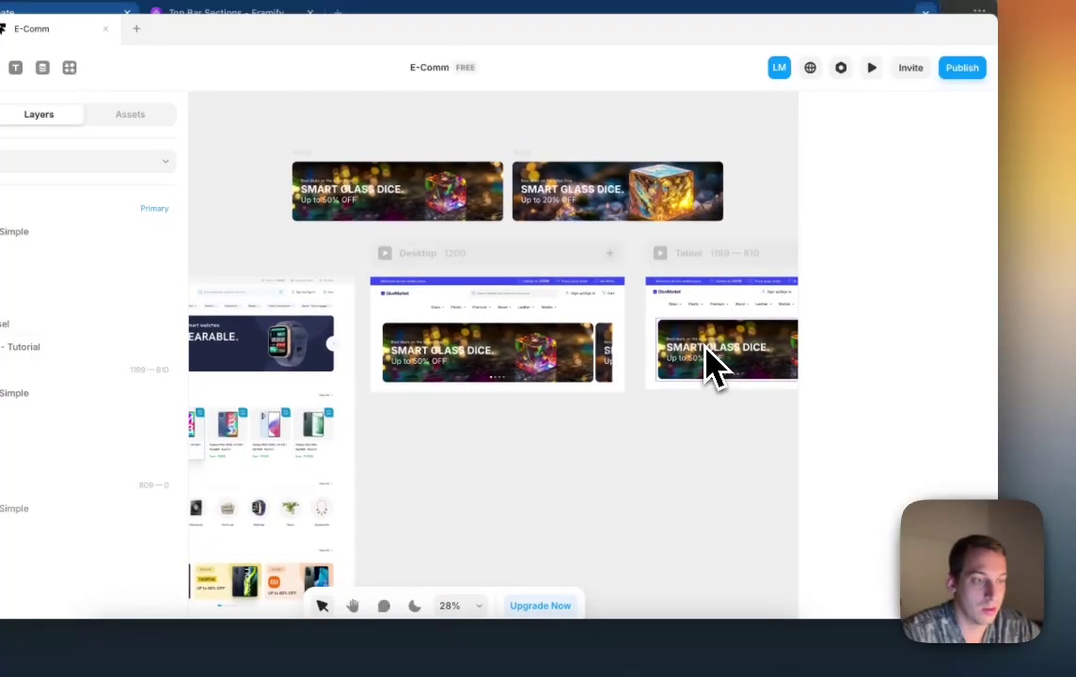
click(387, 254)
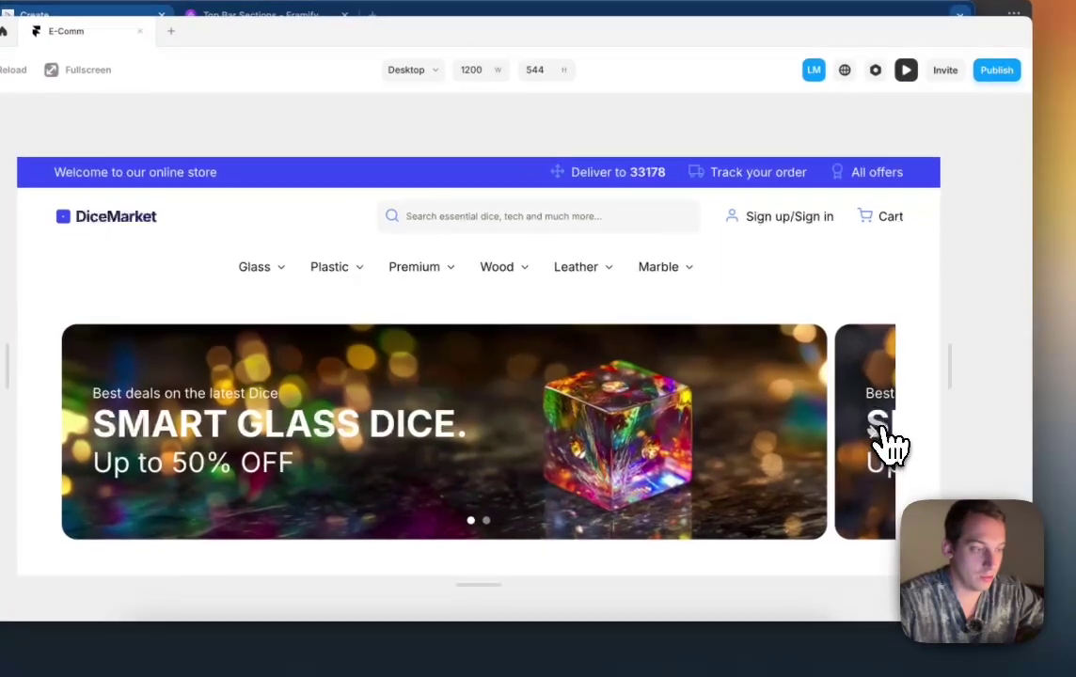
click(875, 450)
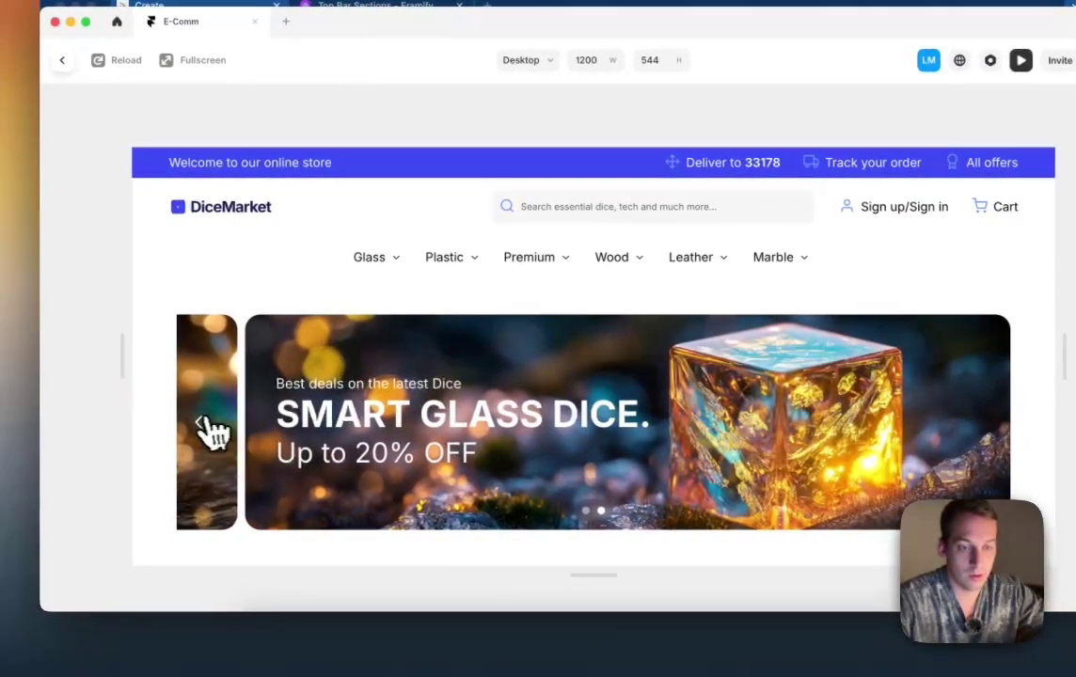
Step: Bring the banner carousel back to its 50% OFF slide in the preview, and return to the design canvas
click(167, 423)
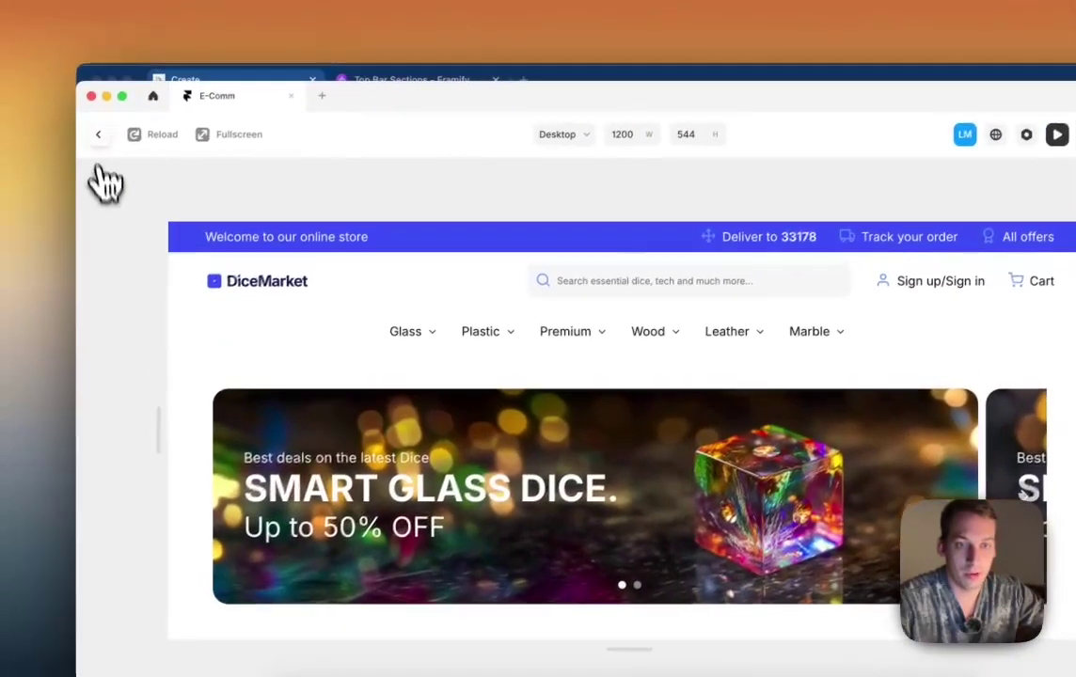
click(98, 134)
scroll(479, 331, left, 5)
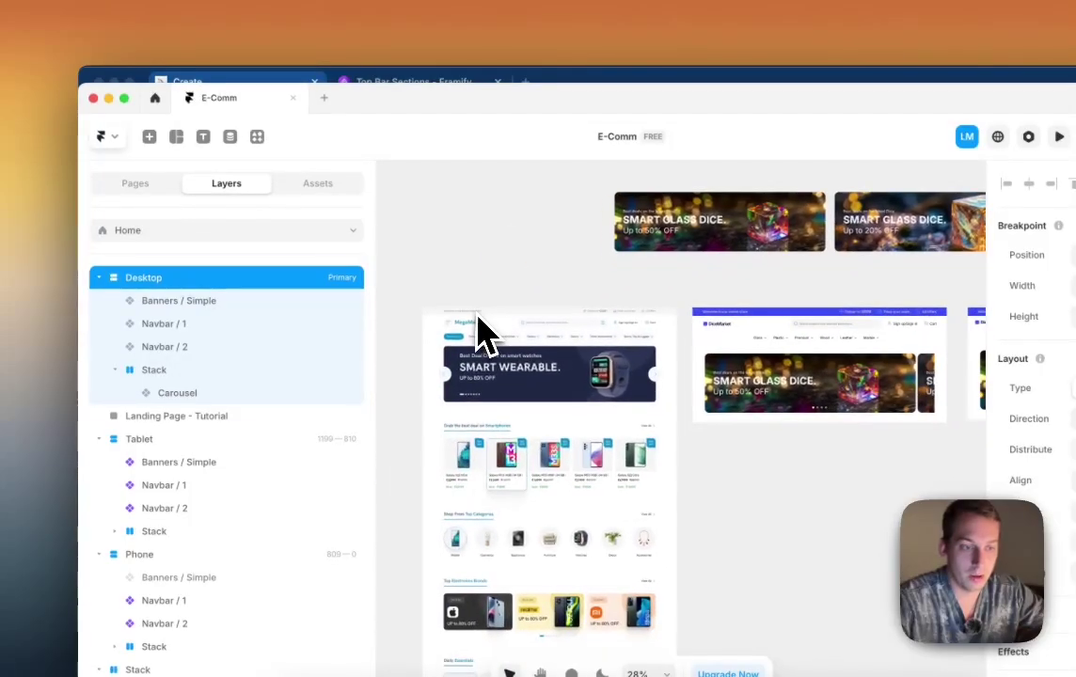
Step: Inspect the Desktop carousel's settings and the size and layout properties of the 50% OFF banner stack
scroll(529, 414, up, 3)
scroll(524, 414, right, 5)
scroll(524, 413, down, 3)
click(526, 405)
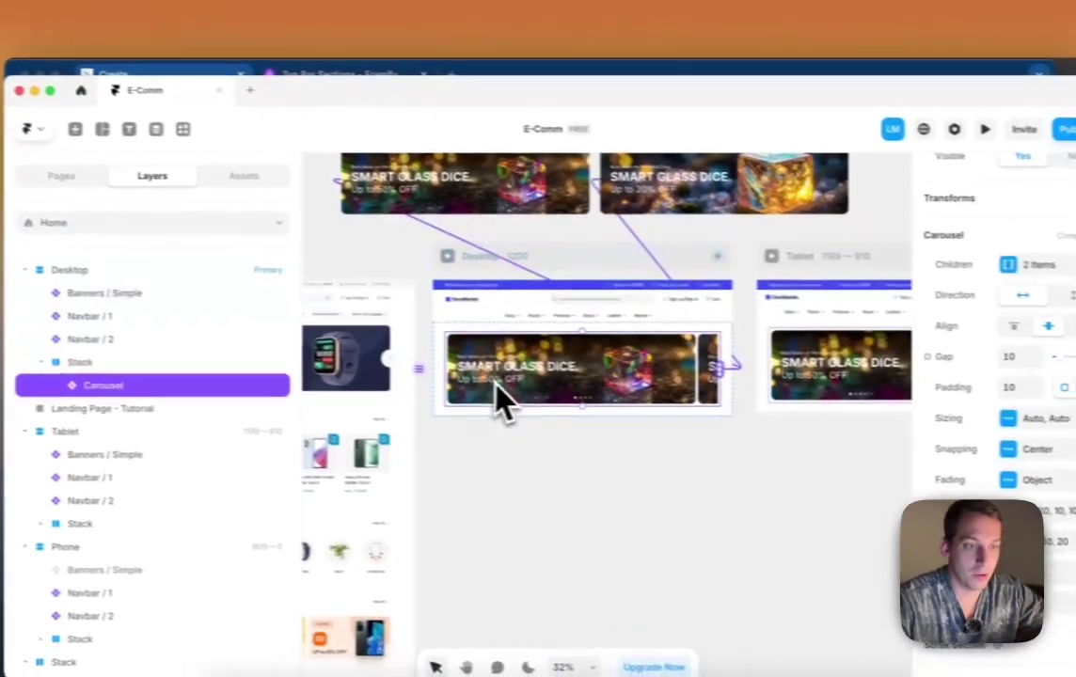
scroll(556, 386, up, 3)
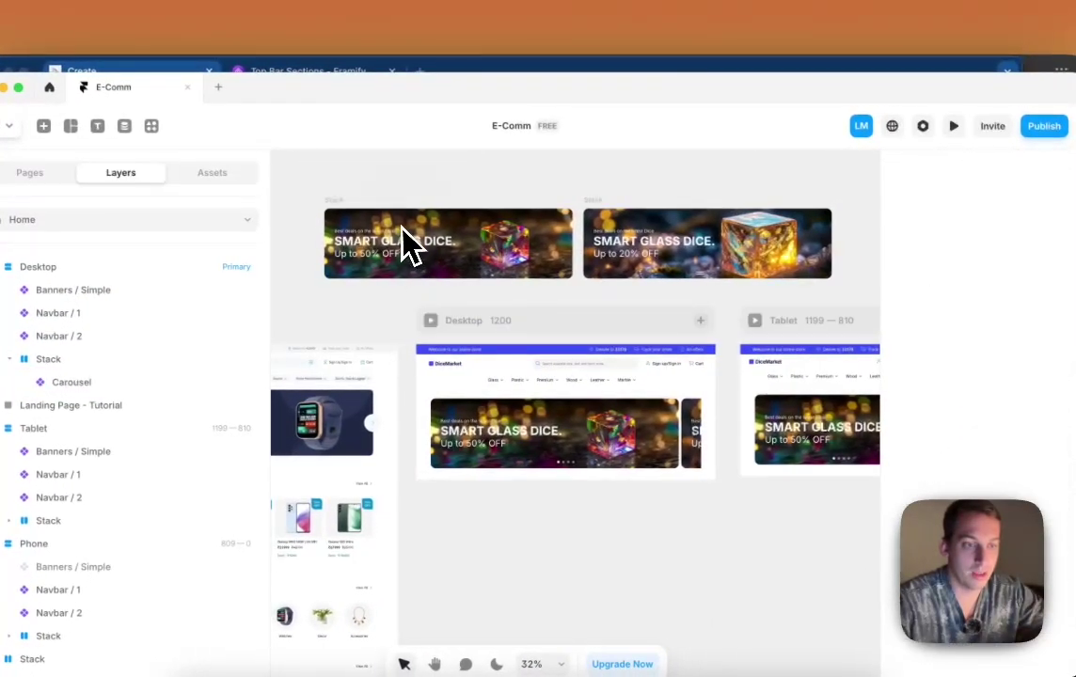
click(407, 247)
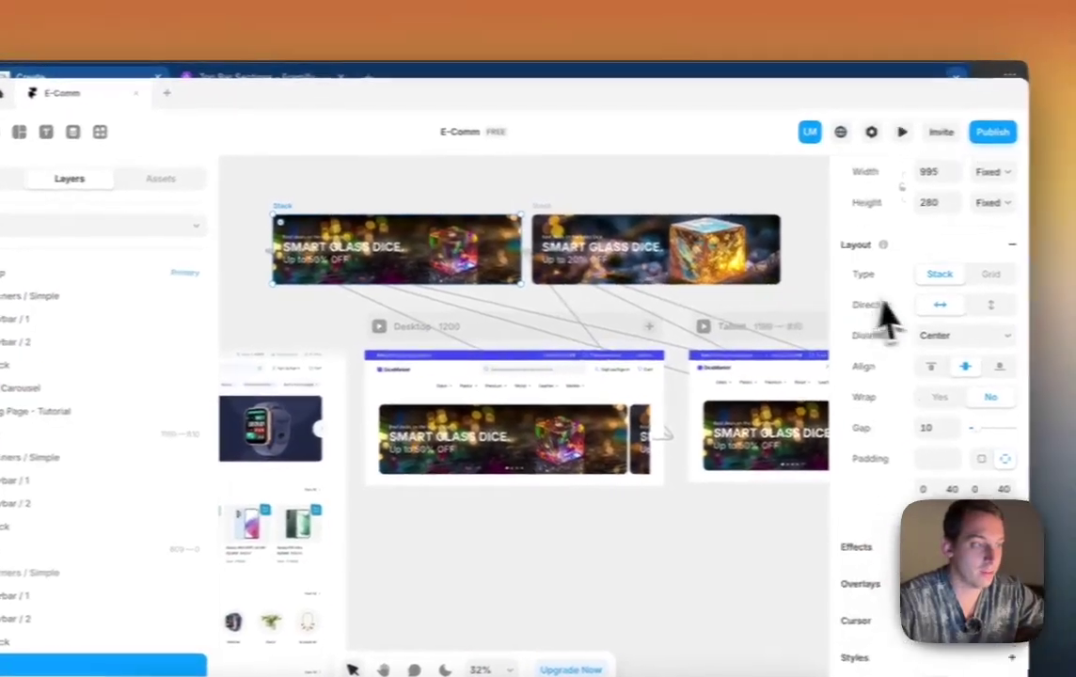
scroll(915, 313, up, 2)
click(984, 224)
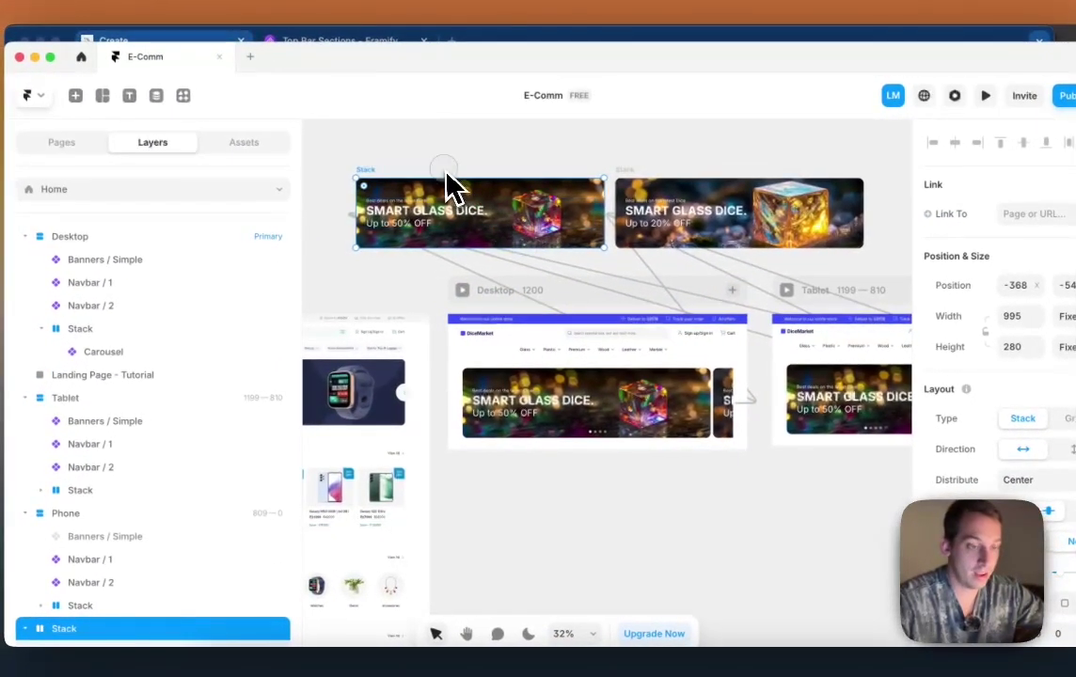
click(440, 293)
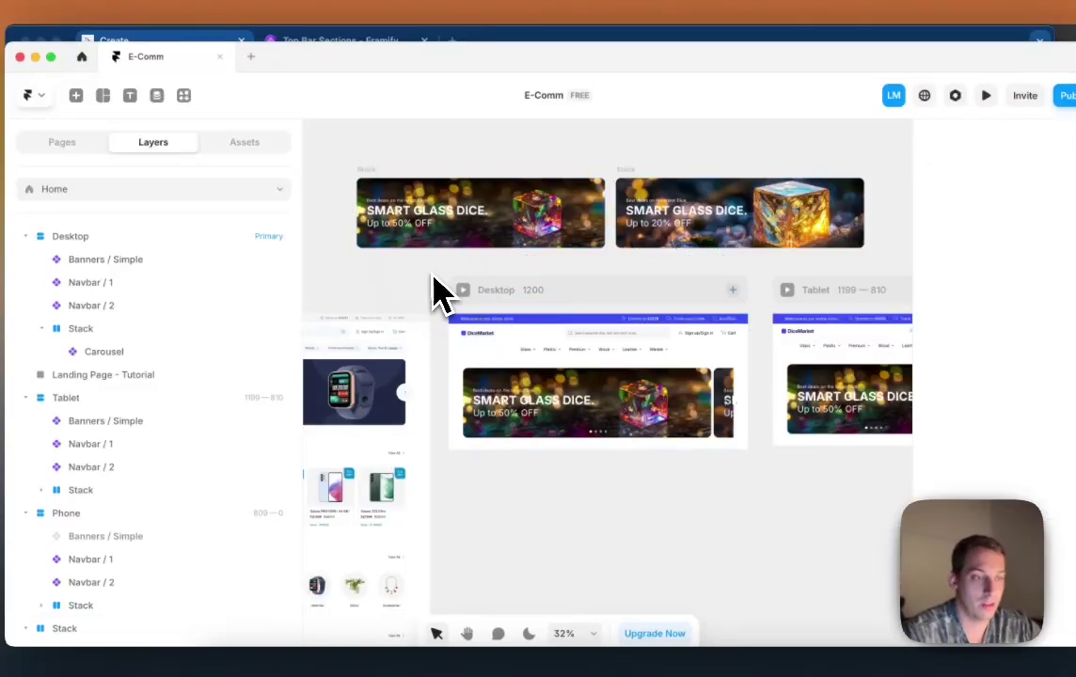
Step: Examine the sections of the MegaMart reference page and the category menu on the Desktop breakpoint
scroll(440, 293, up, 5)
scroll(439, 293, down, 3)
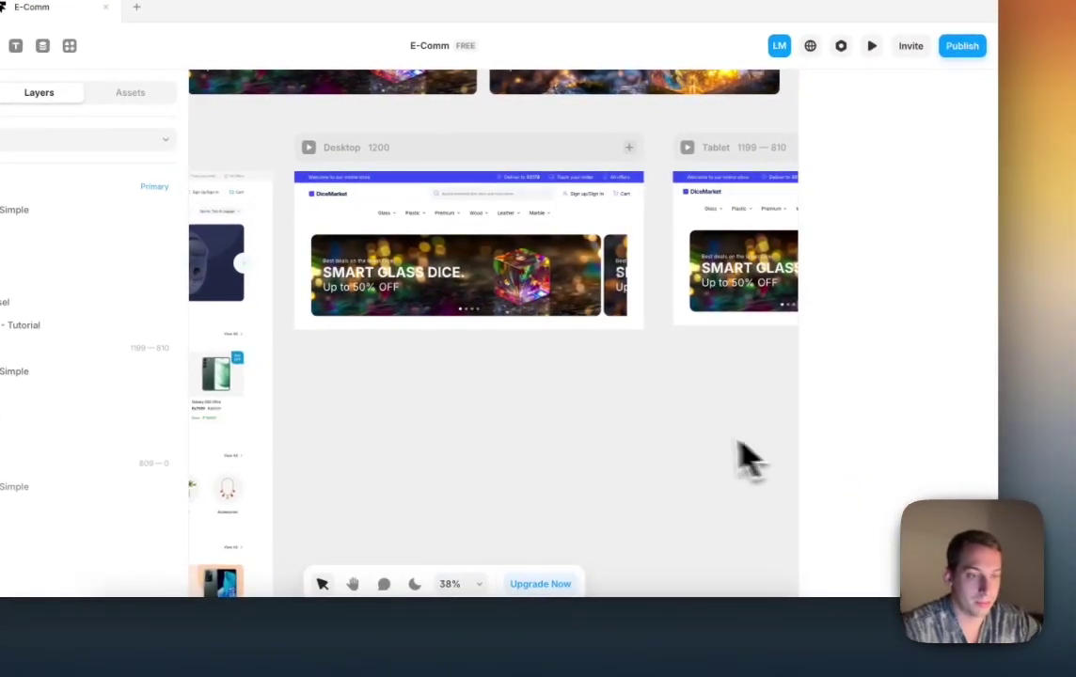
scroll(659, 448, left, 5)
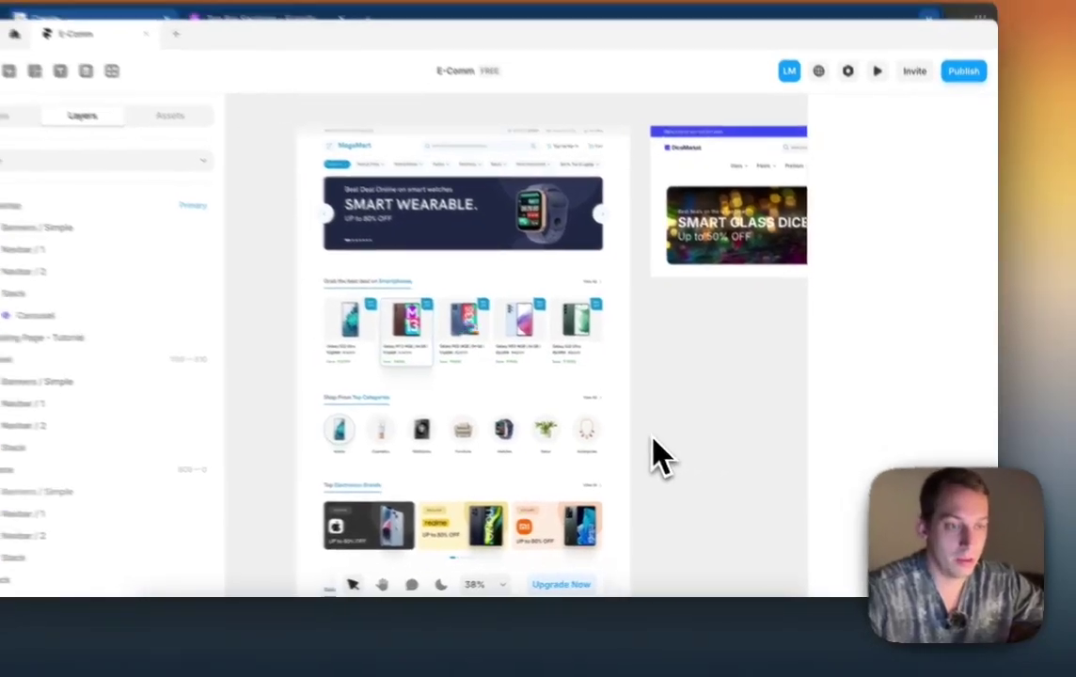
scroll(438, 325, up, 5)
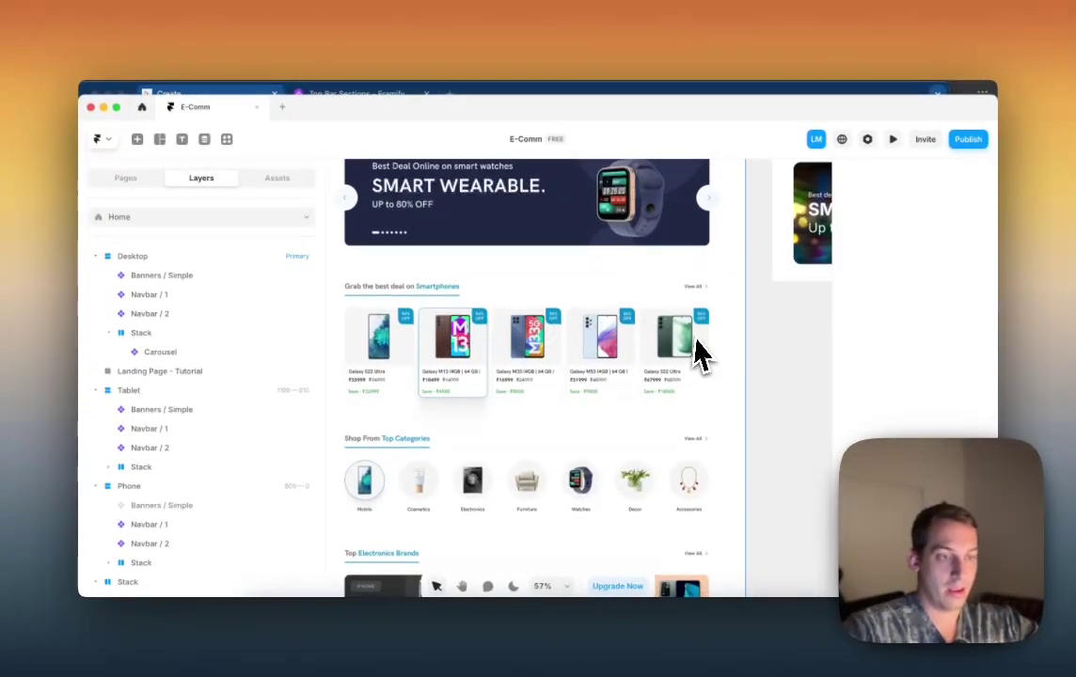
scroll(696, 357, down, 4)
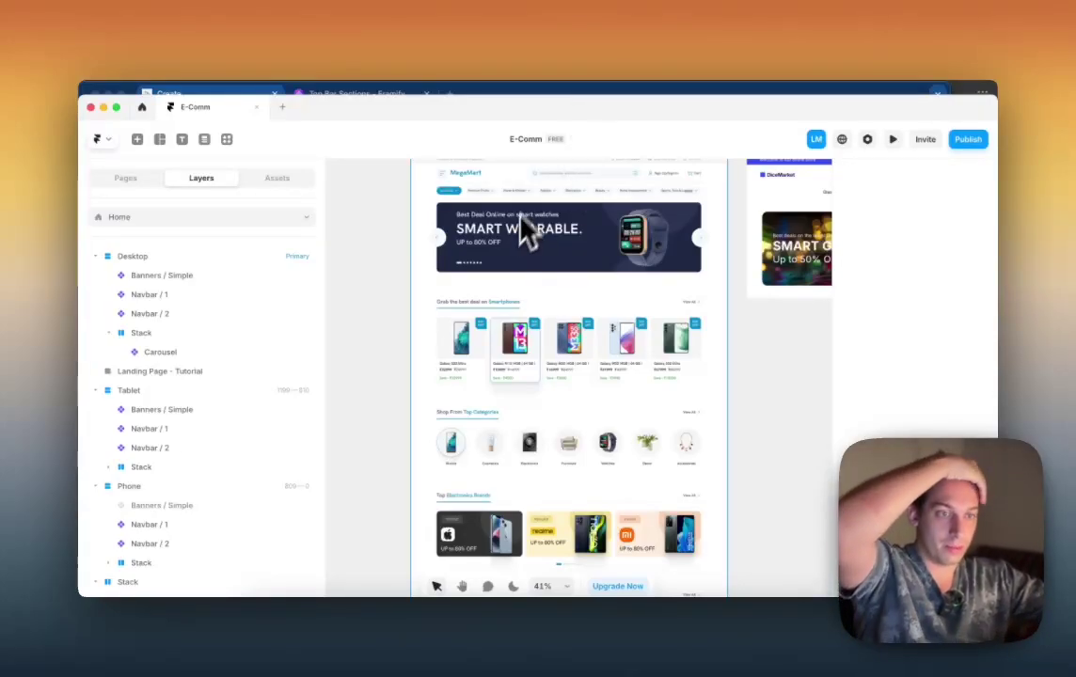
scroll(508, 336, left, 3)
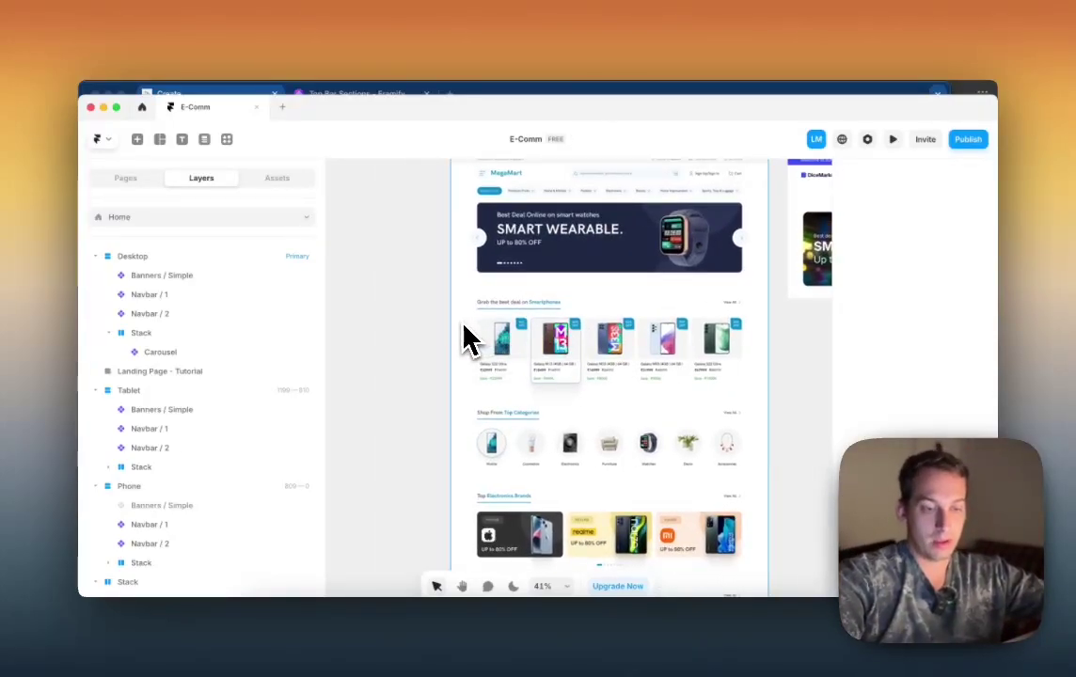
scroll(444, 329, left, 3)
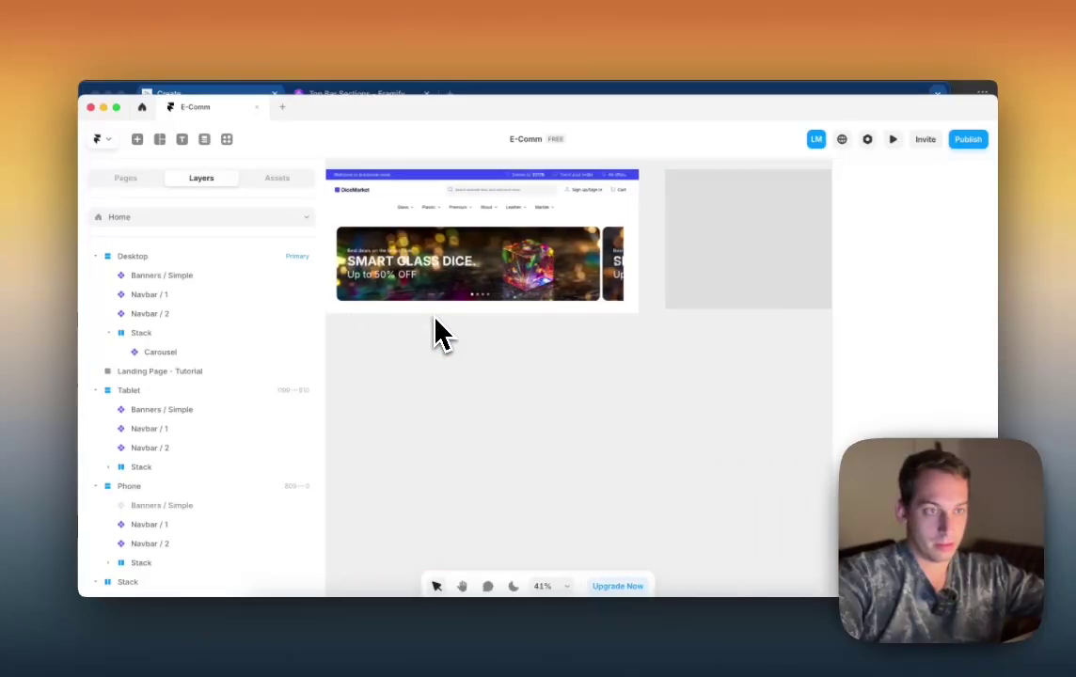
scroll(442, 329, up, 5)
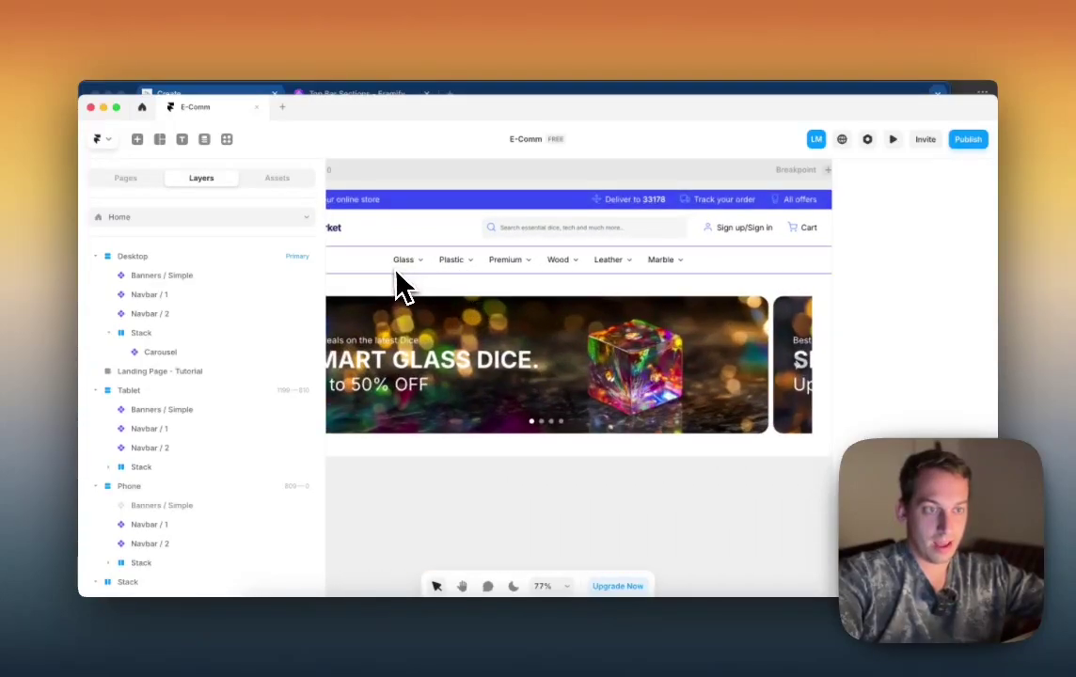
scroll(523, 293, left, 2)
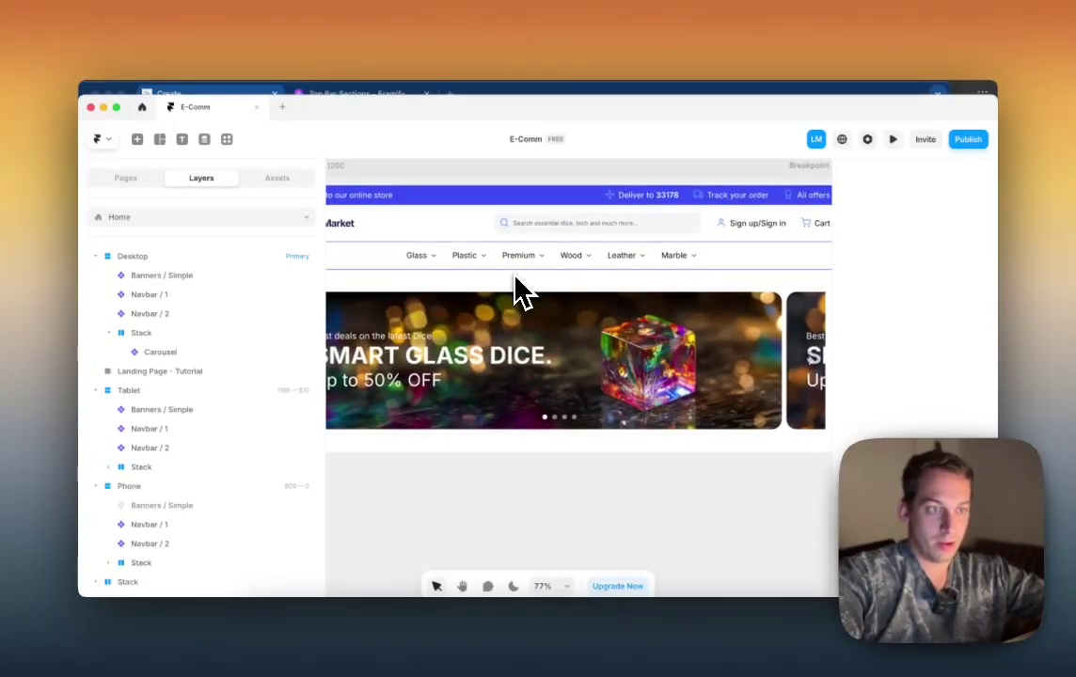
scroll(517, 289, right, 10)
scroll(517, 288, down, 3)
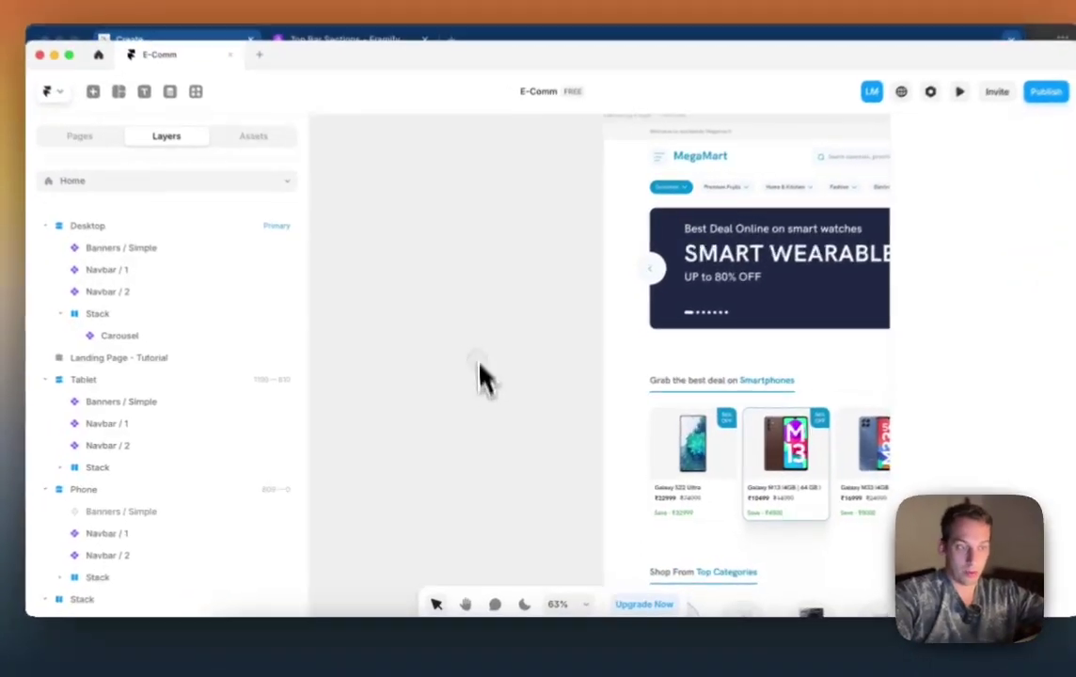
Step: Add the text label "Marble Dice" on the empty canvas beside the reference page's Smartphones section
key(t)
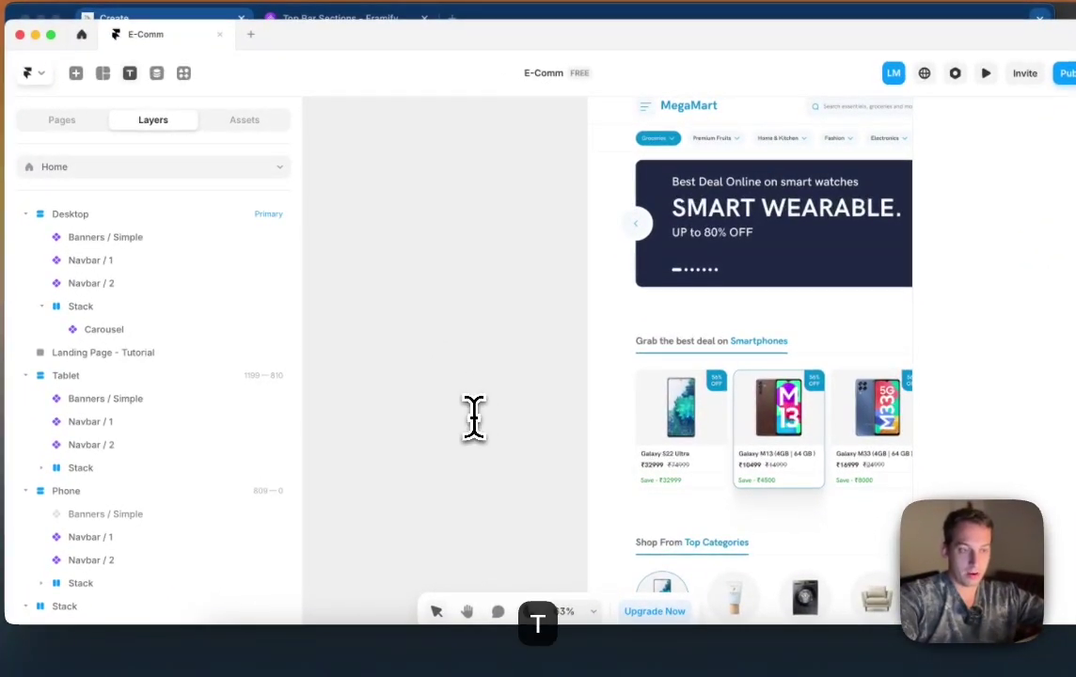
click(477, 409)
text(Marble Dice)
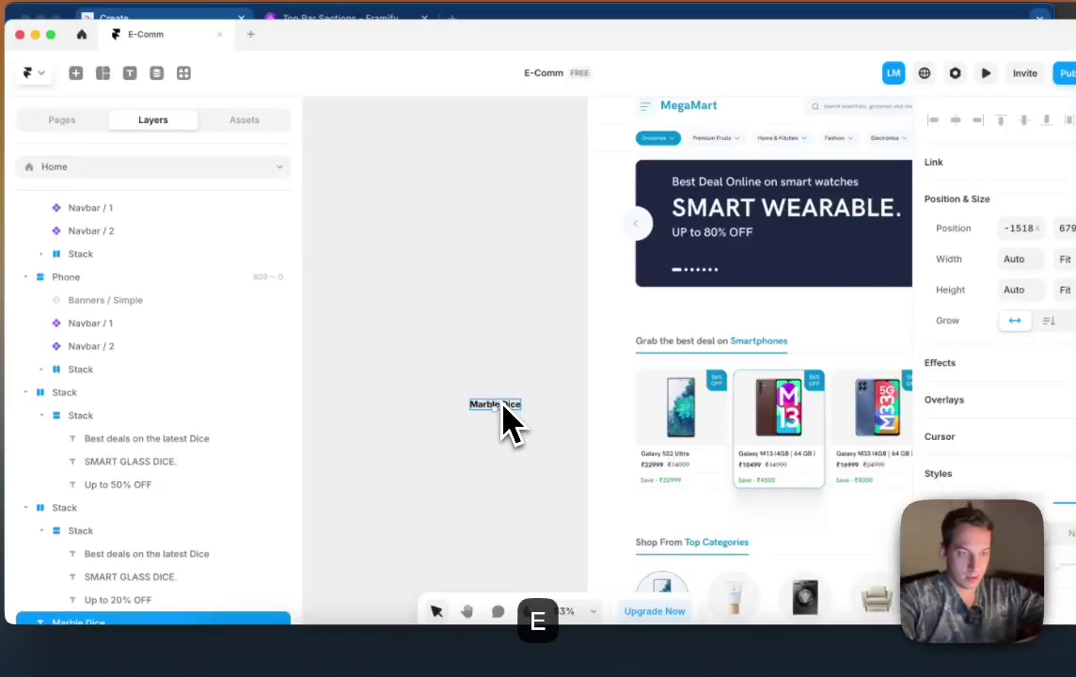
Step: Duplicate the Marble Dice label beside the Top Categories section and change the copy's text to "Categories"
drag(528, 362, 528, 544)
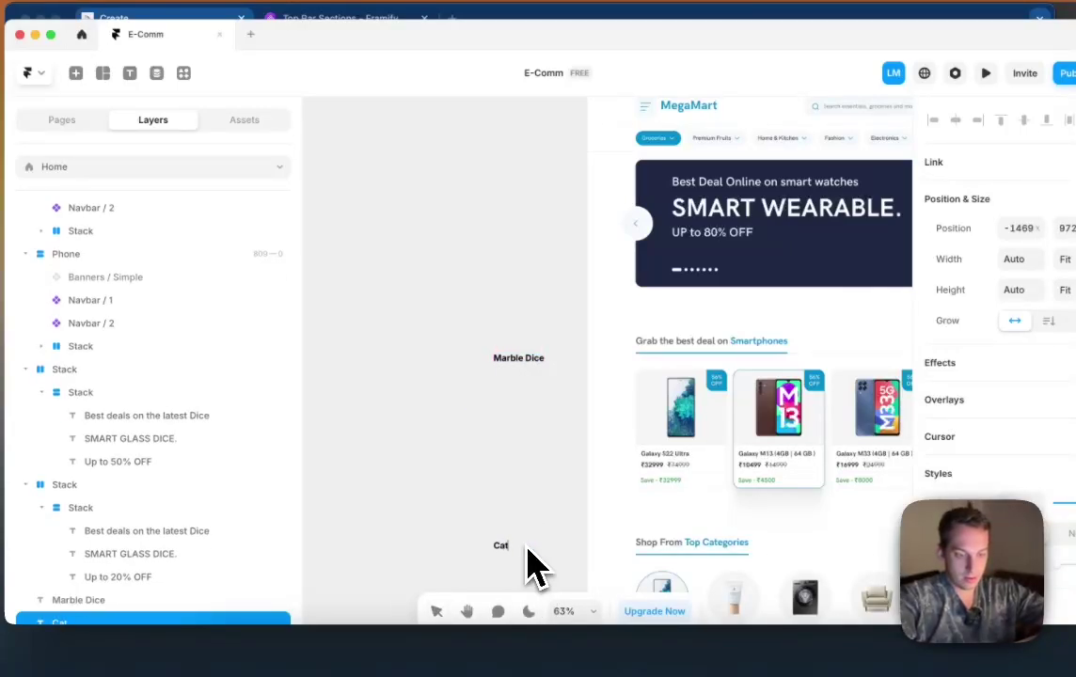
click(492, 545)
scroll(494, 548, down, 8)
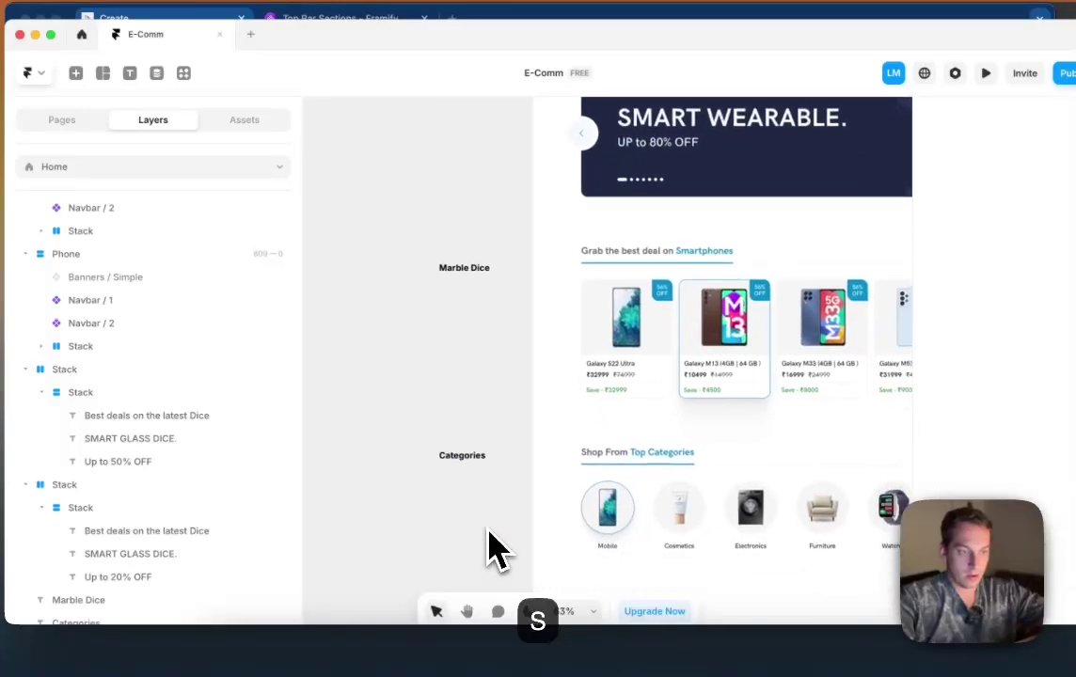
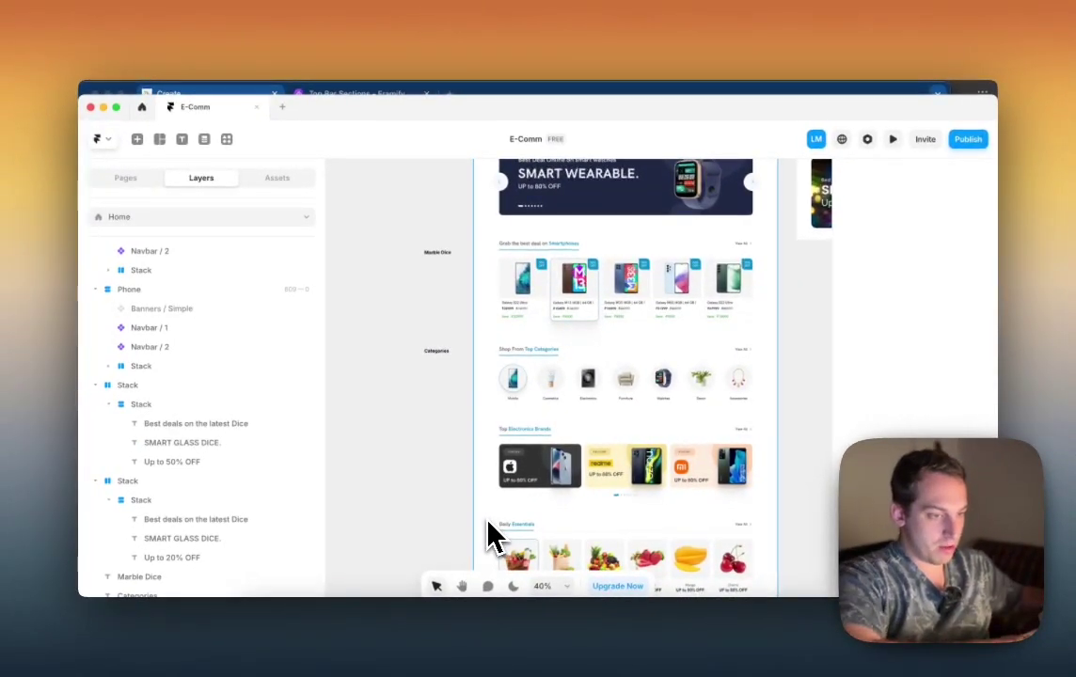
click(436, 353)
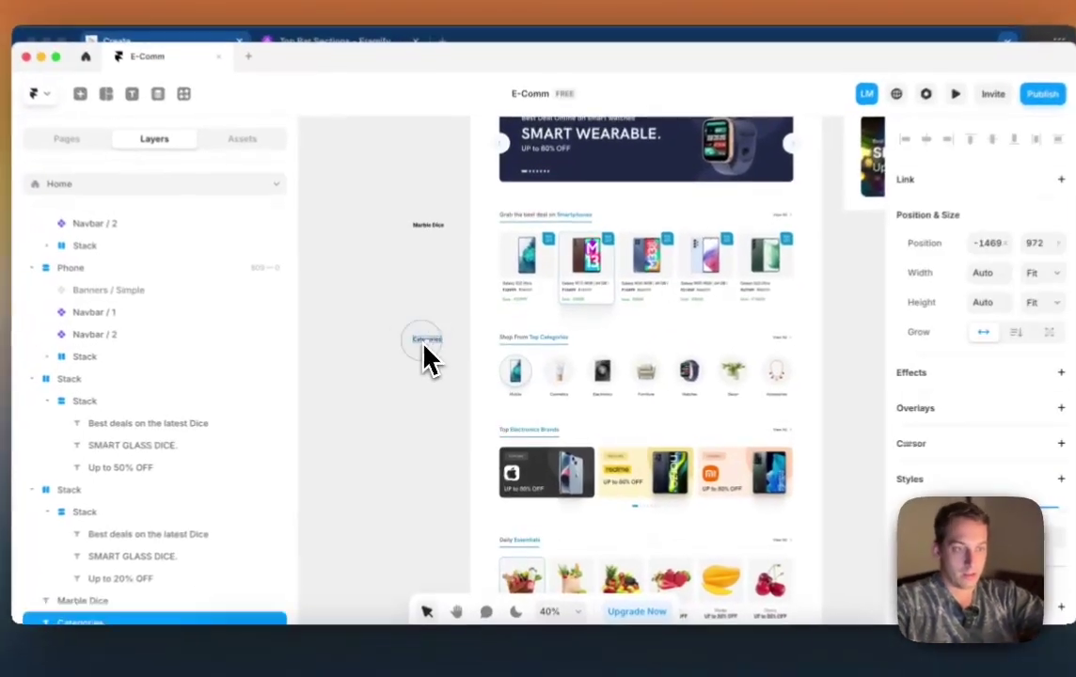
click(428, 227)
click(430, 344)
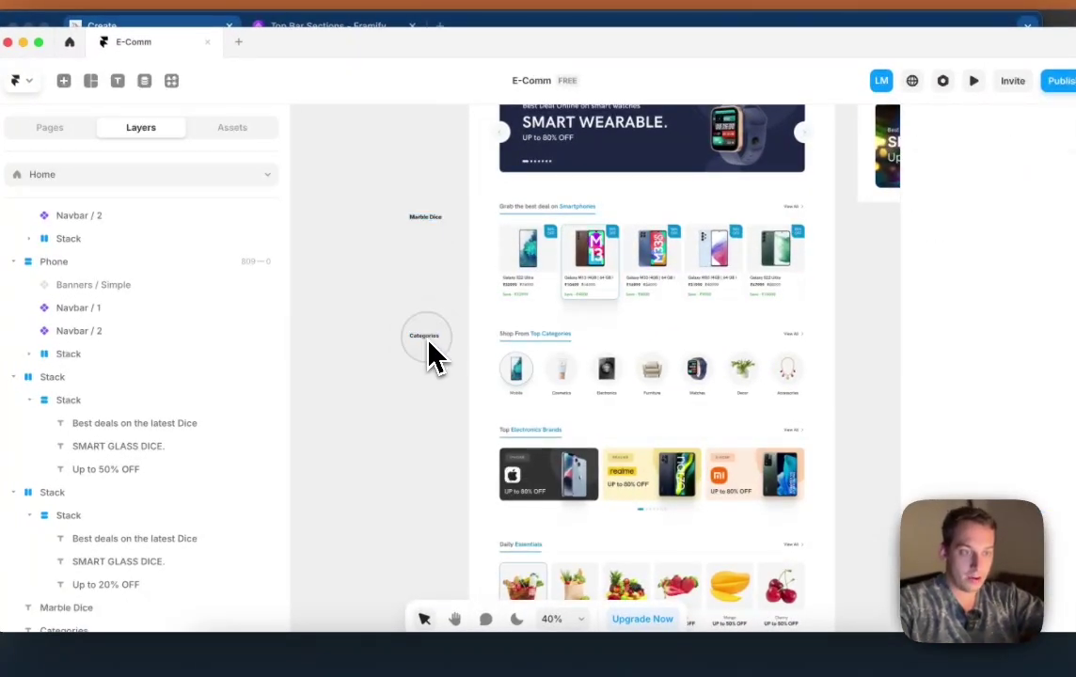
click(429, 343)
click(432, 322)
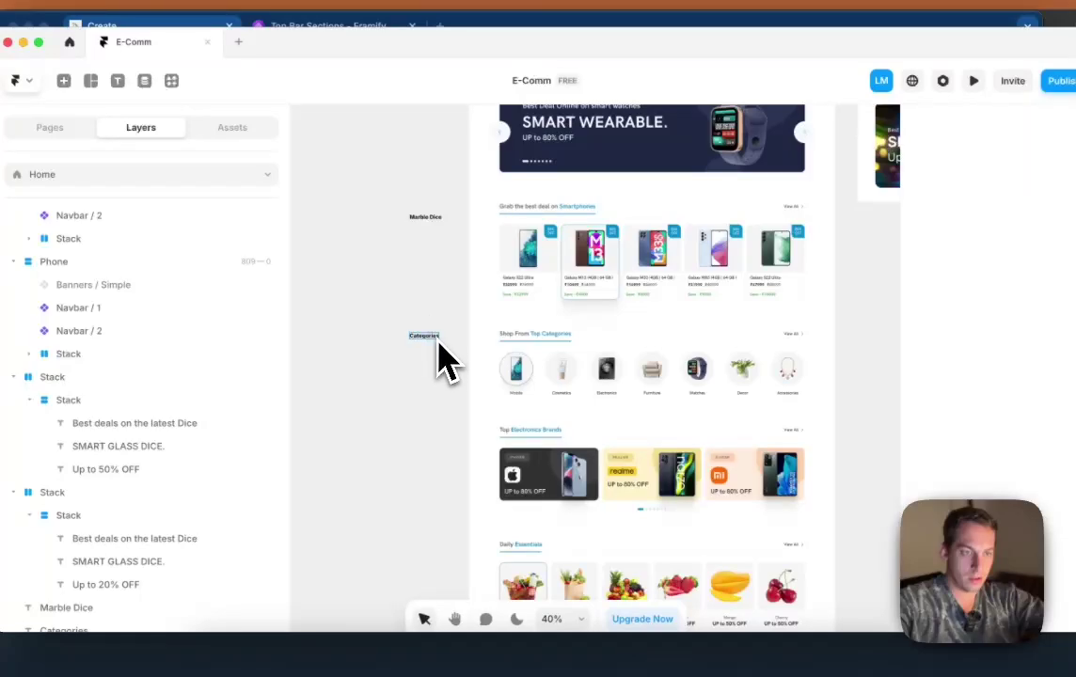
click(443, 361)
click(433, 325)
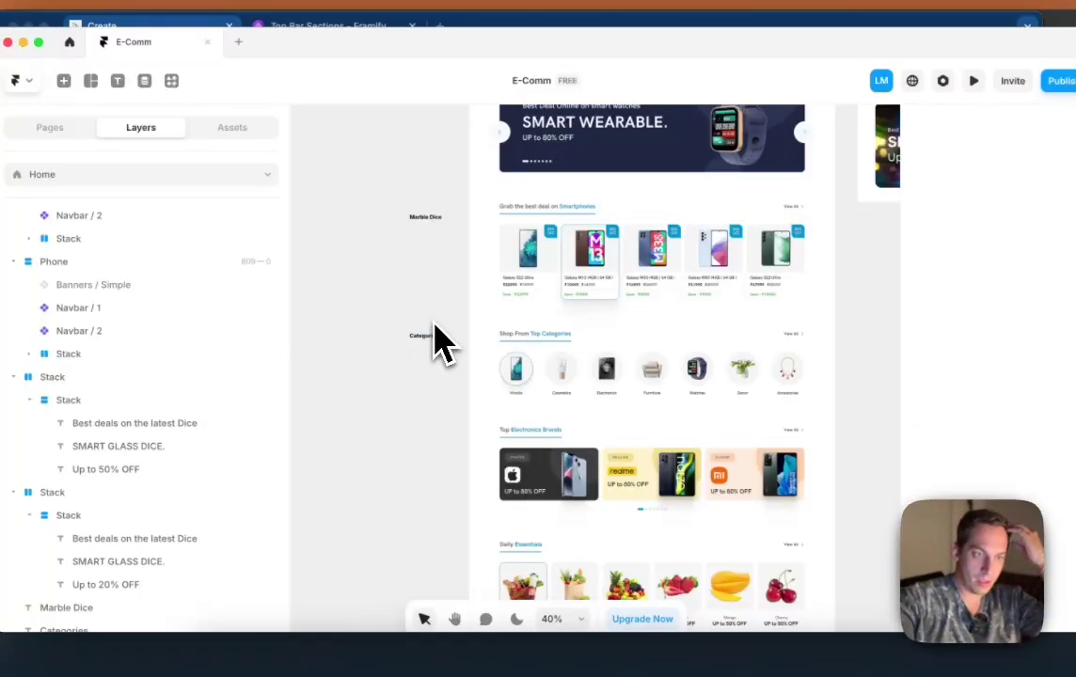
Step: Duplicate the Categories label beside the Top Electronics Brands section, change the copy's text to "Premium Dice" and enlarge it
drag(429, 343, 428, 437)
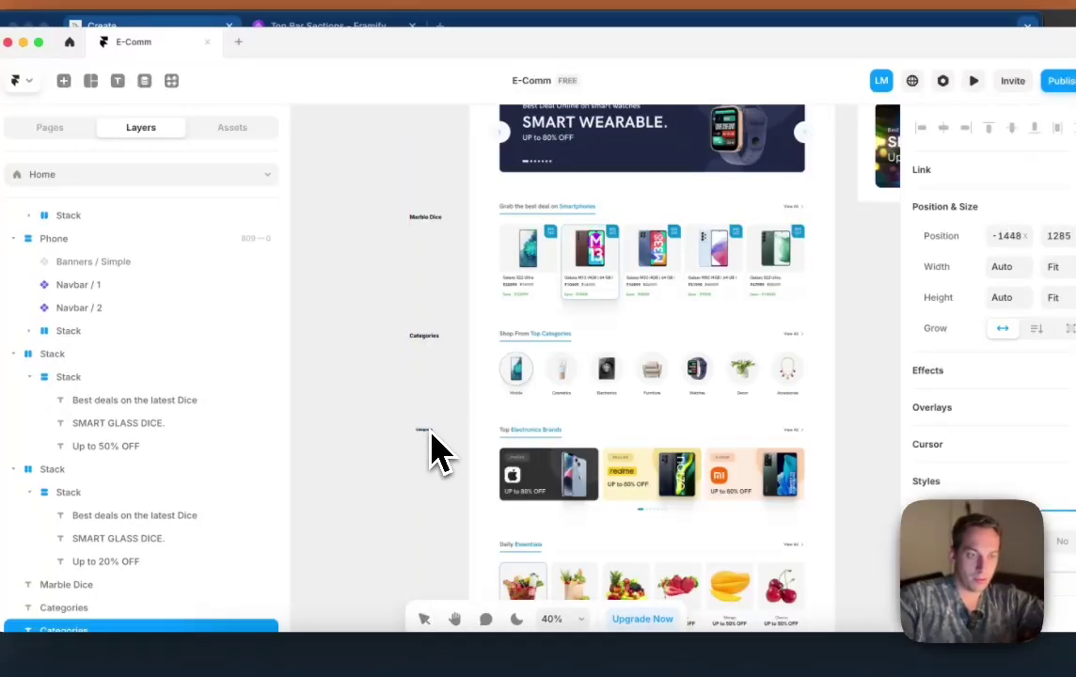
scroll(436, 435, up, 3)
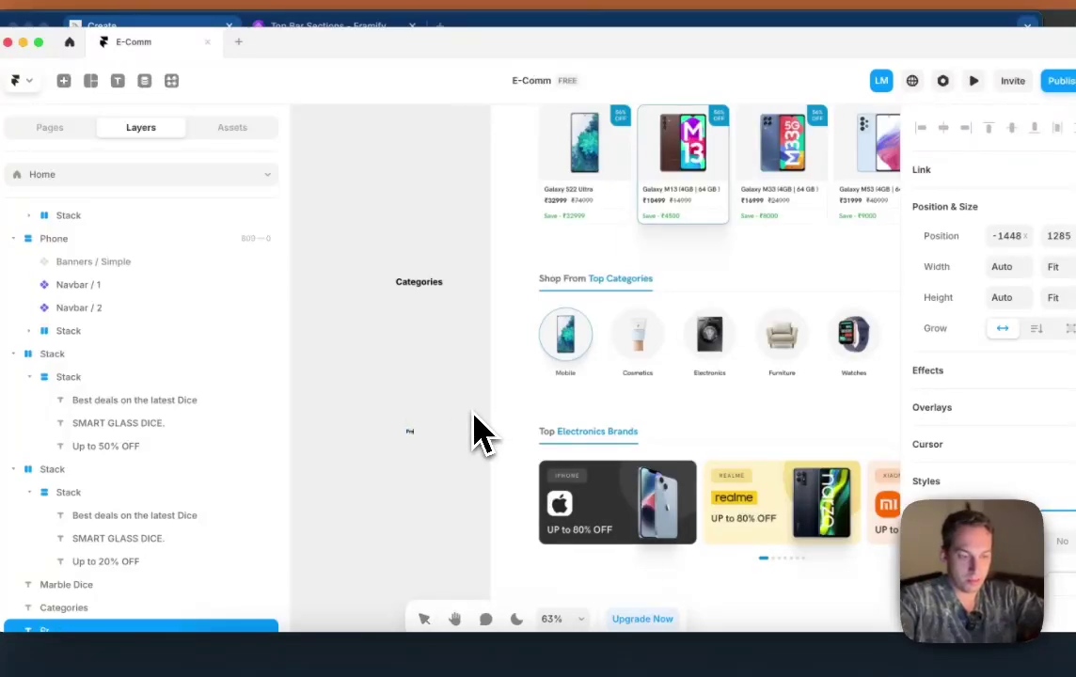
text(m Dice)
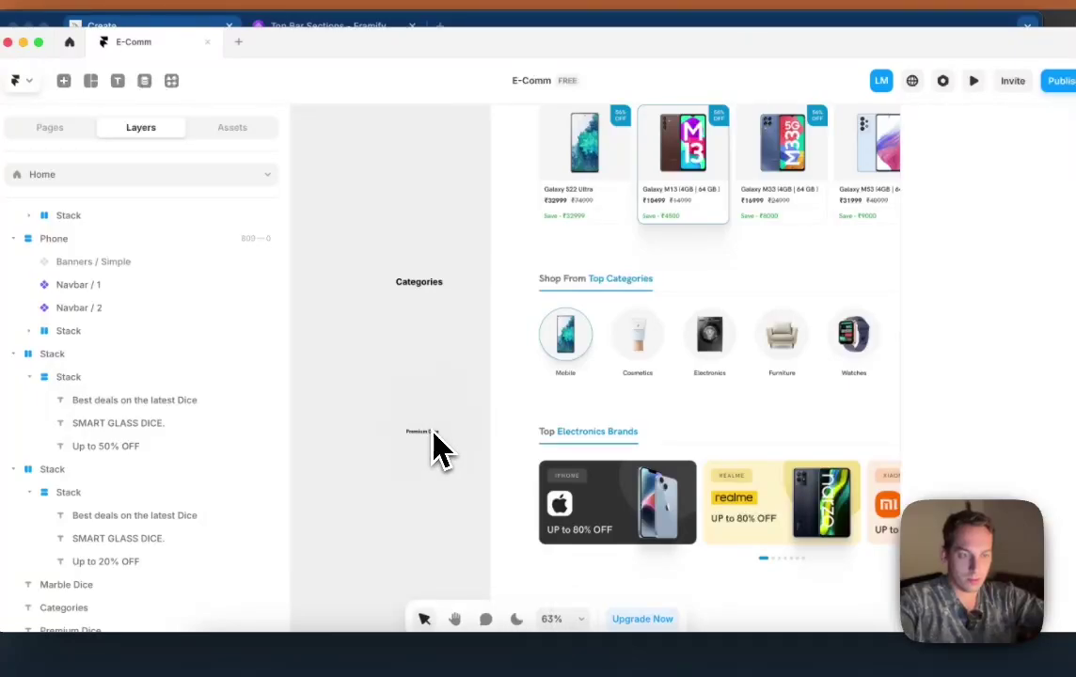
key(Escape)
drag(438, 442, 438, 444)
scroll(628, 559, right, 3)
scroll(628, 559, down, 3)
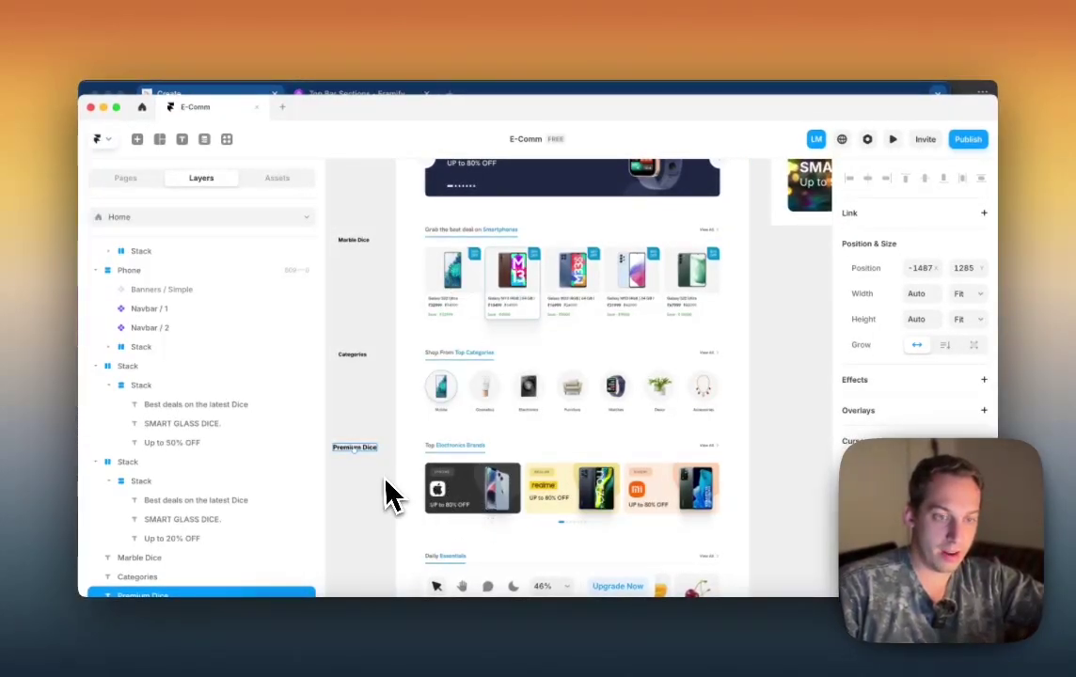
Step: Duplicate the Marble Dice label beside the Daily Essentials section and change the copy's text to "Wooden Dice"
scroll(381, 494, down, 3)
scroll(381, 494, left, 2)
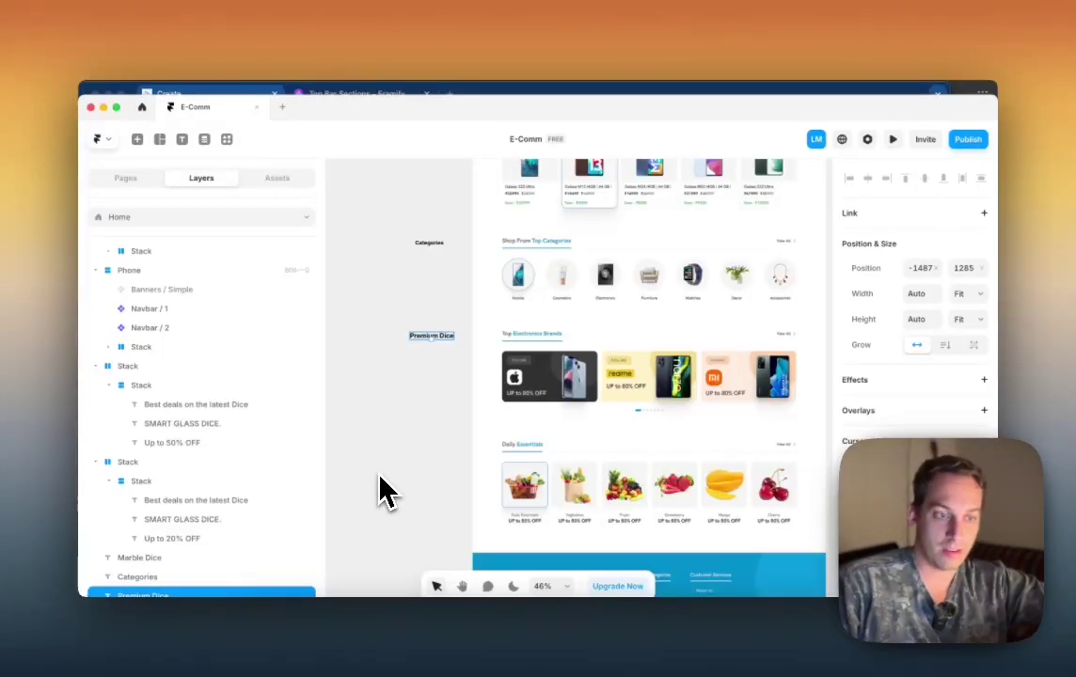
click(390, 358)
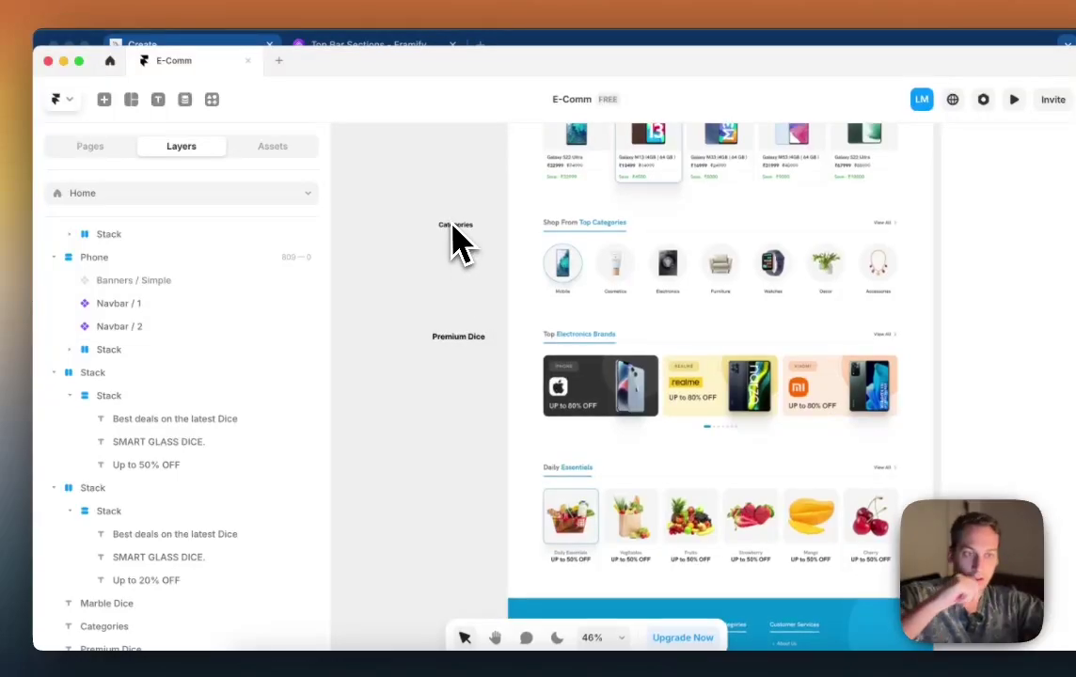
scroll(454, 242, up, 3)
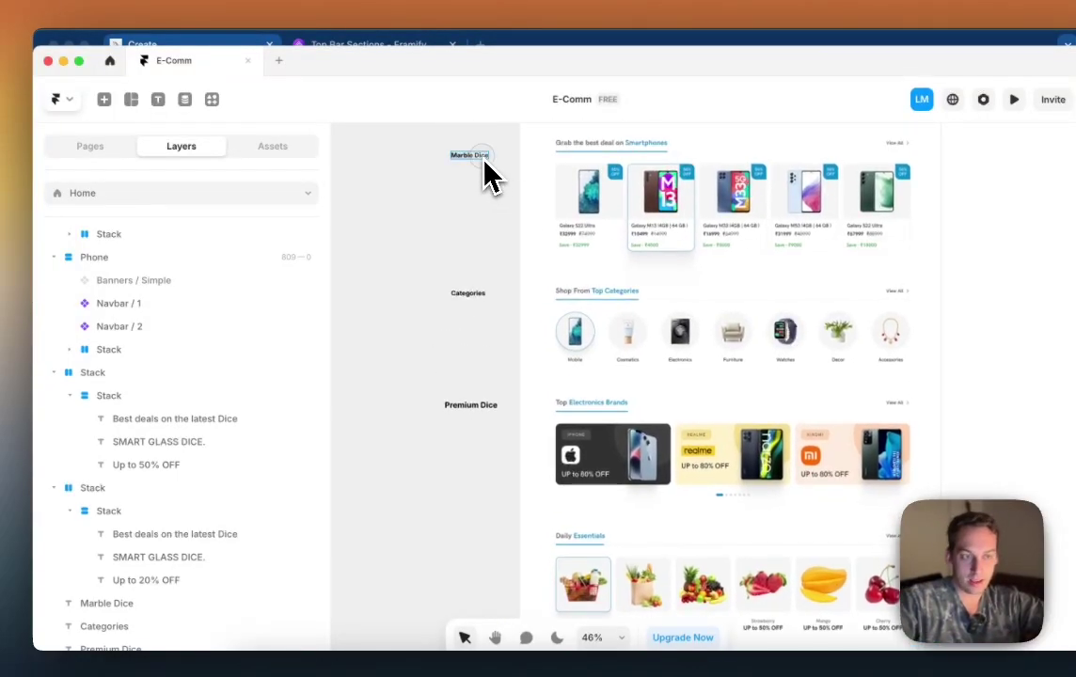
drag(485, 163, 471, 539)
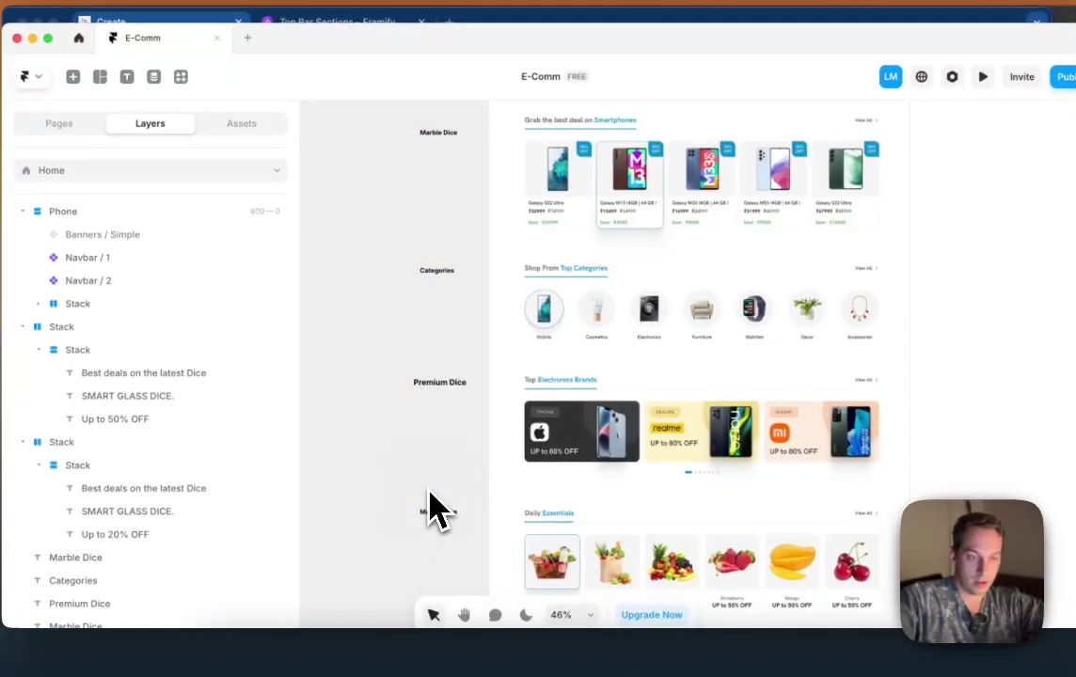
click(431, 513)
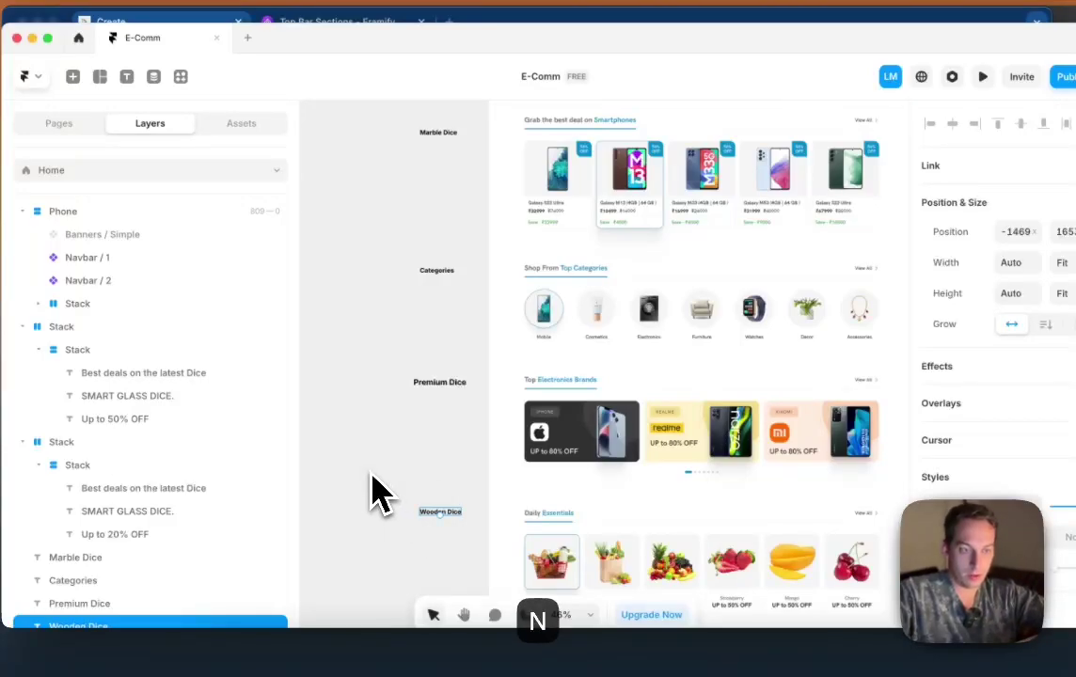
scroll(377, 492, down, 5)
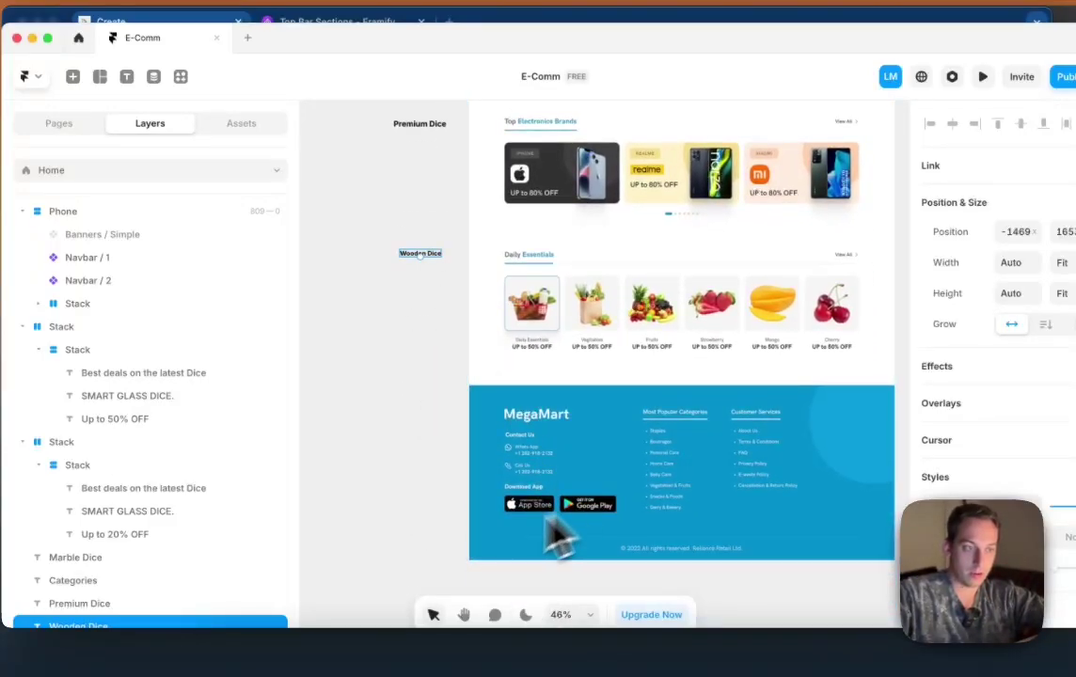
scroll(433, 524, up, 3)
scroll(437, 529, down, 3)
scroll(401, 425, left, 3)
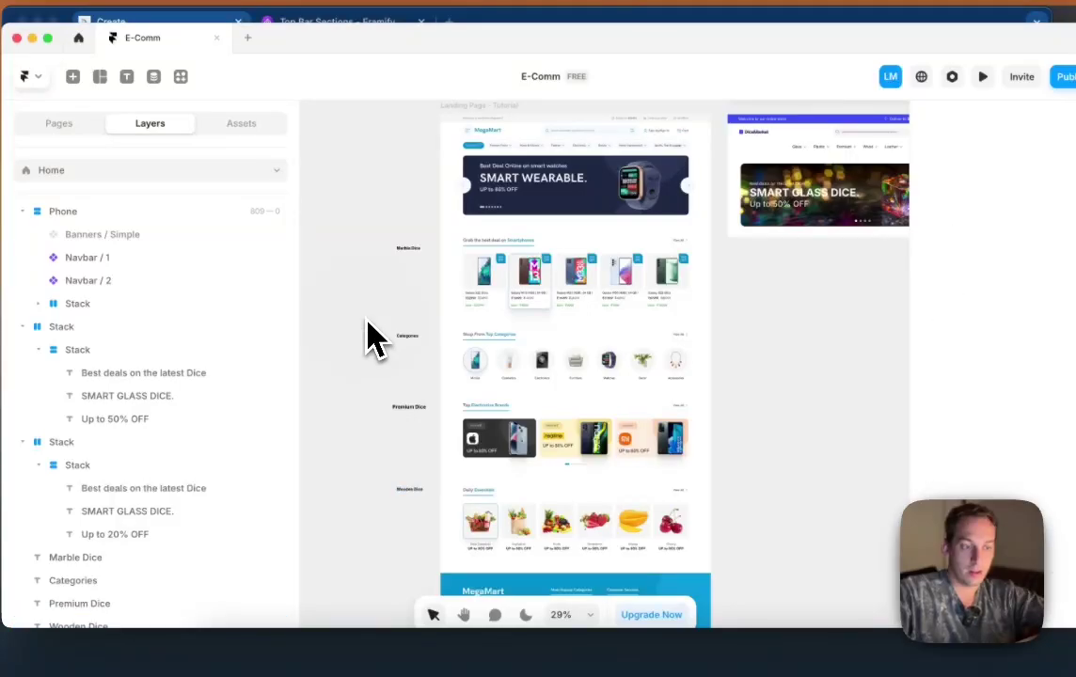
scroll(374, 339, up, 3)
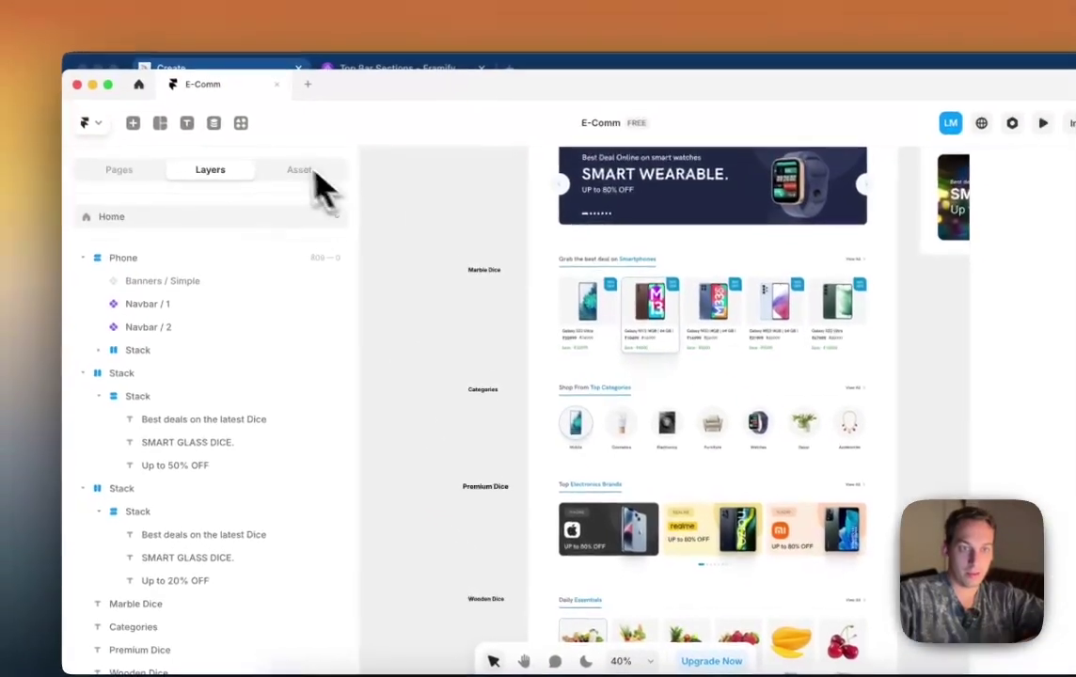
click(480, 278)
click(463, 289)
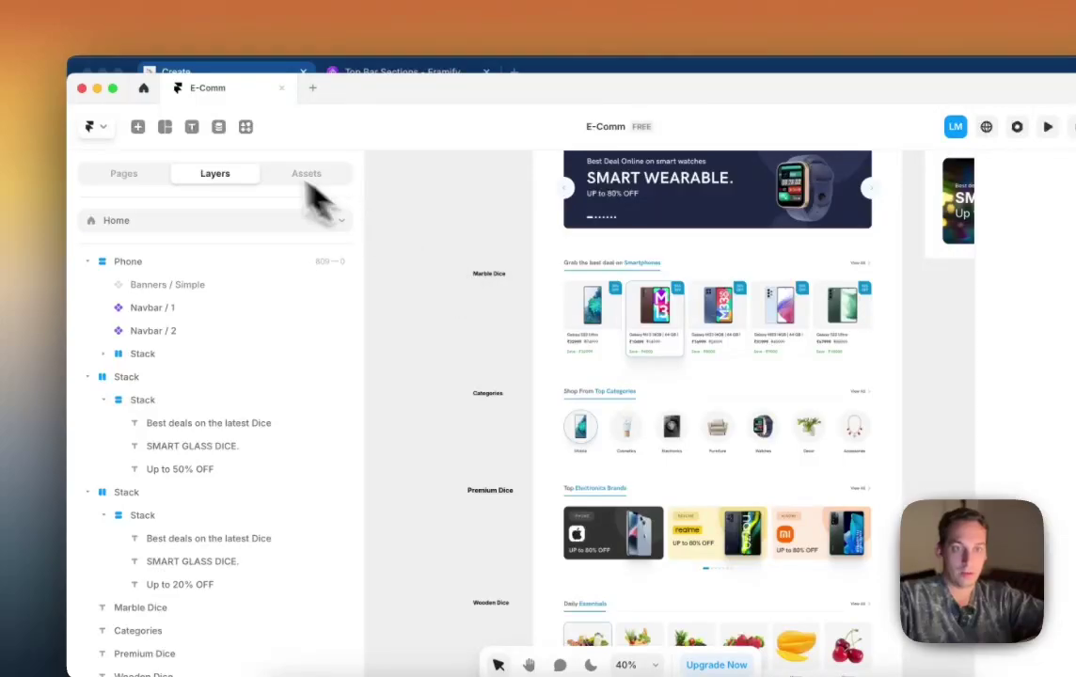
click(219, 128)
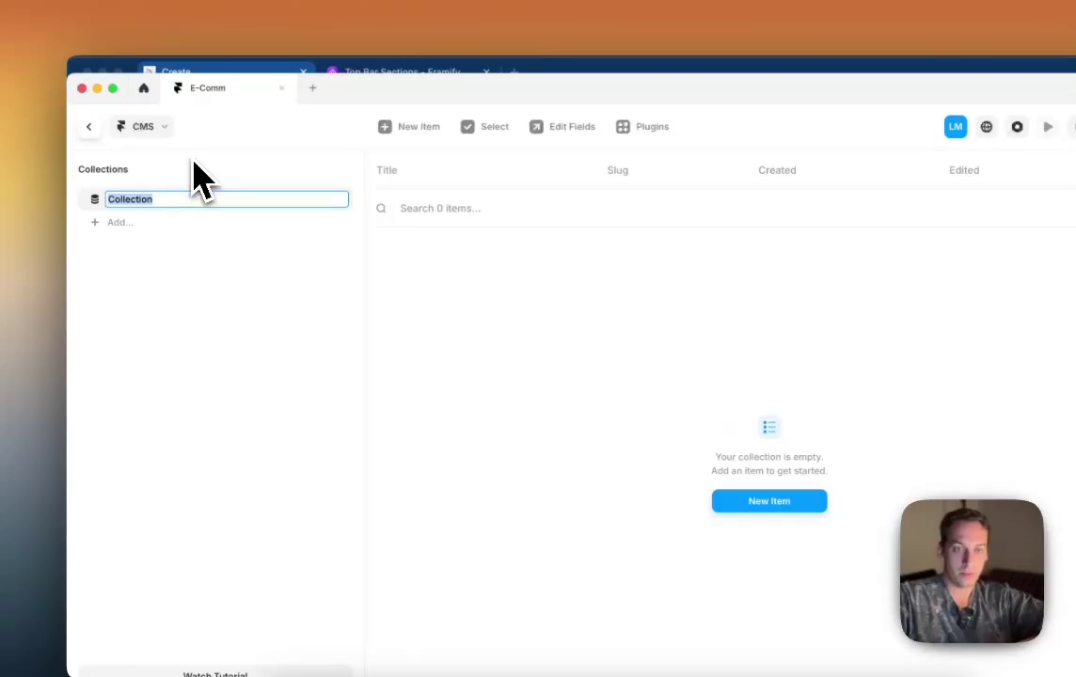
key(super+z)
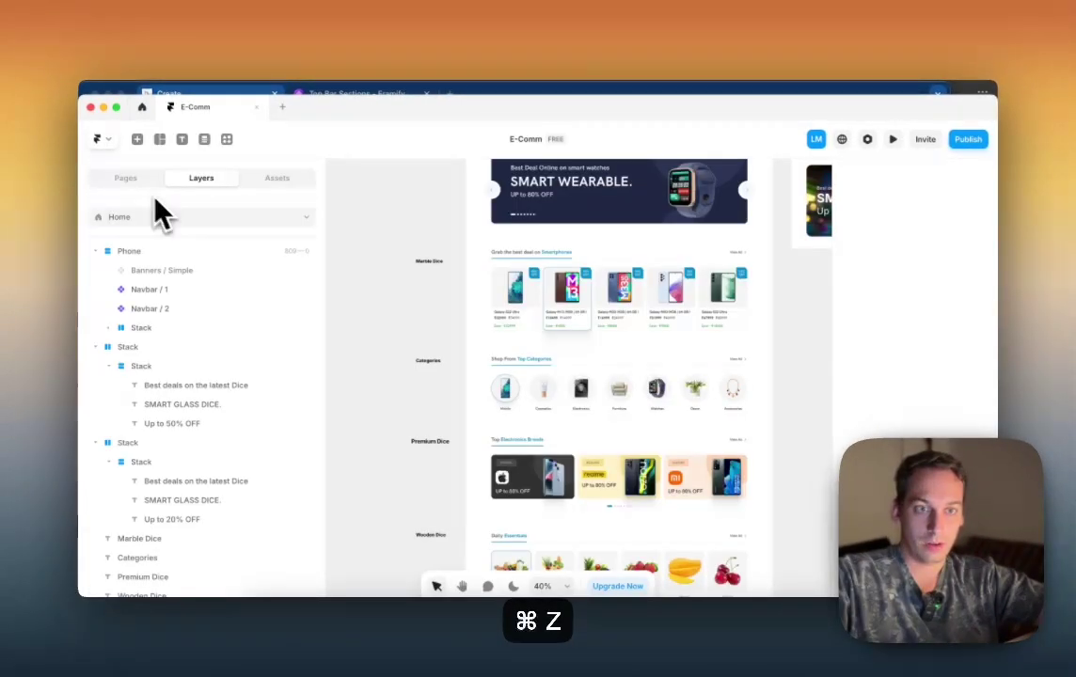
click(227, 139)
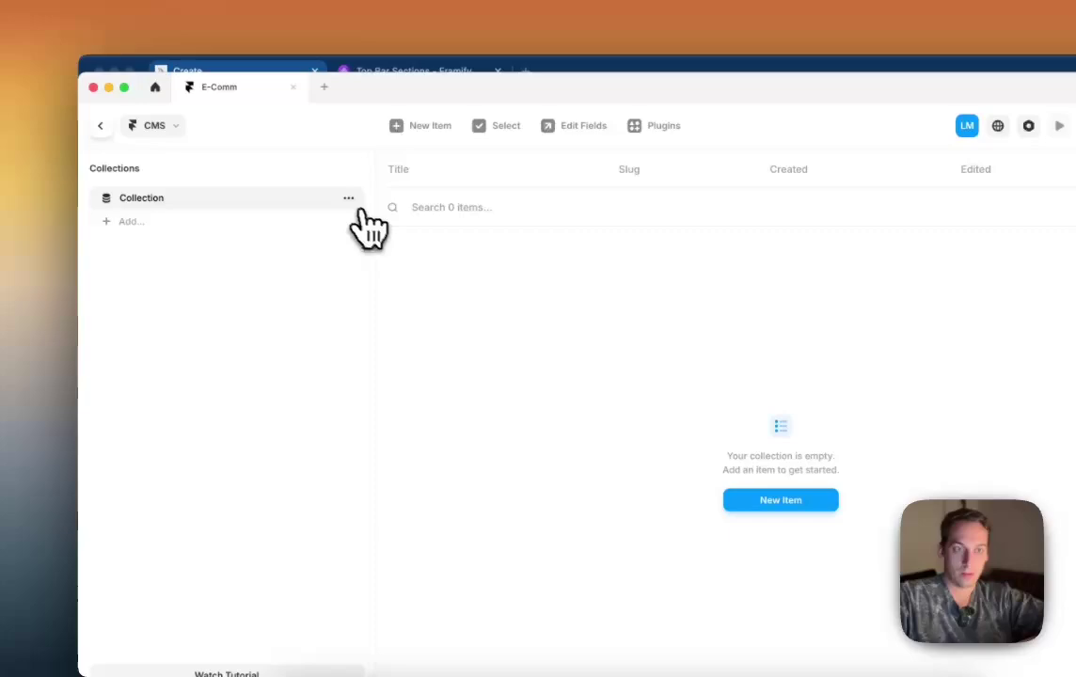
click(348, 197)
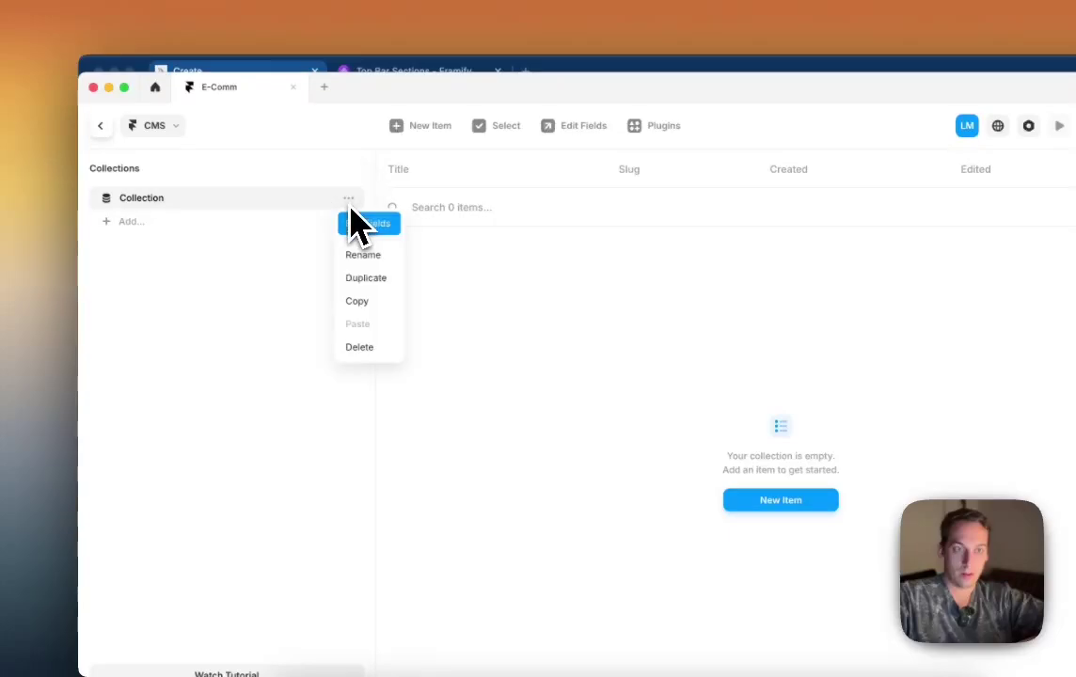
click(368, 347)
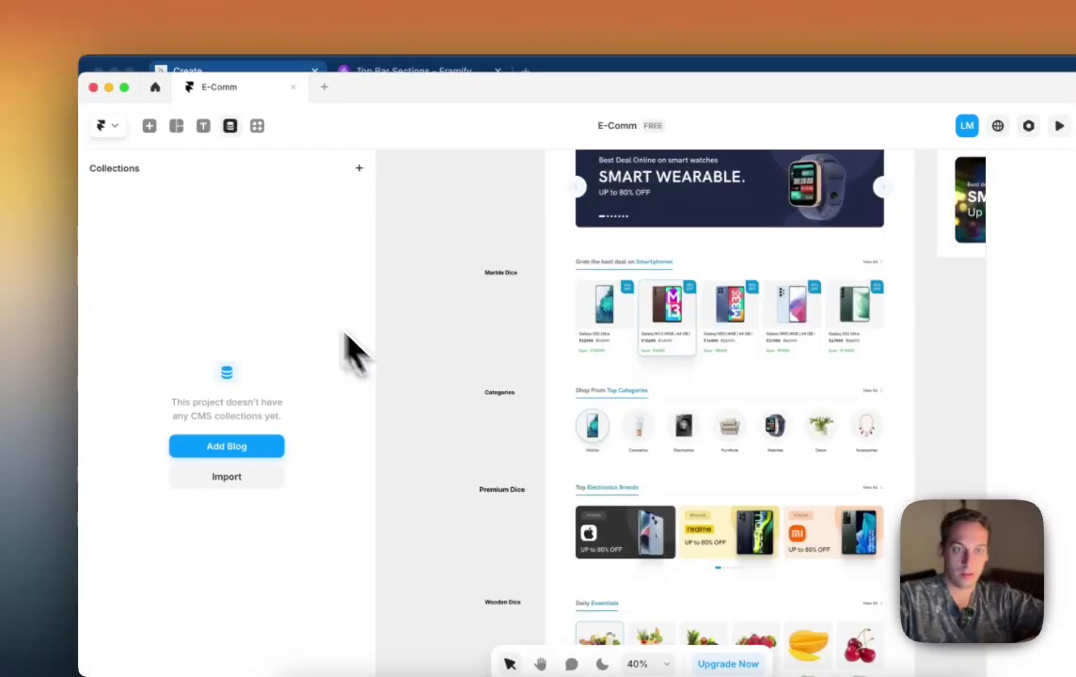
Step: Add the sample blog collections to the CMS and open the Categories collection
click(226, 447)
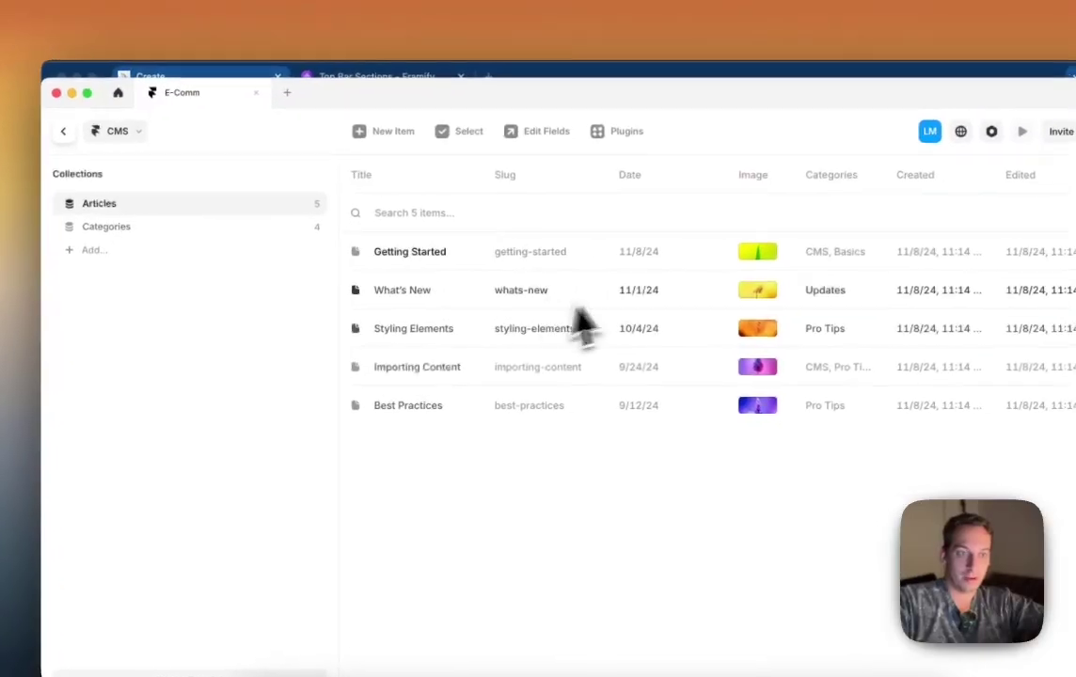
click(221, 222)
click(214, 203)
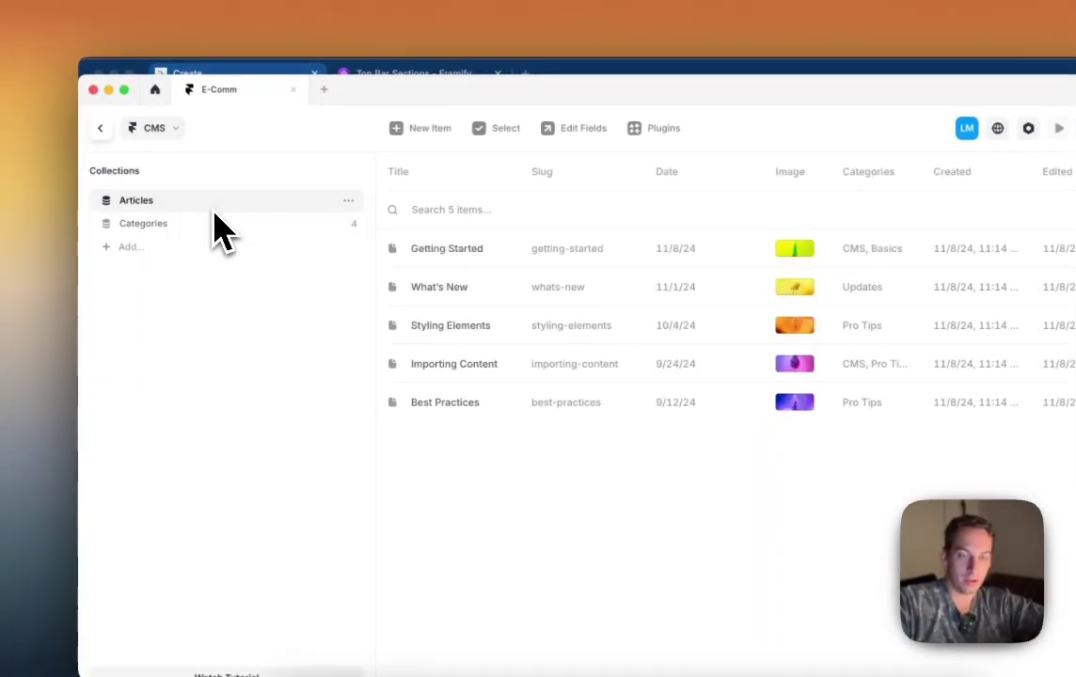
click(210, 226)
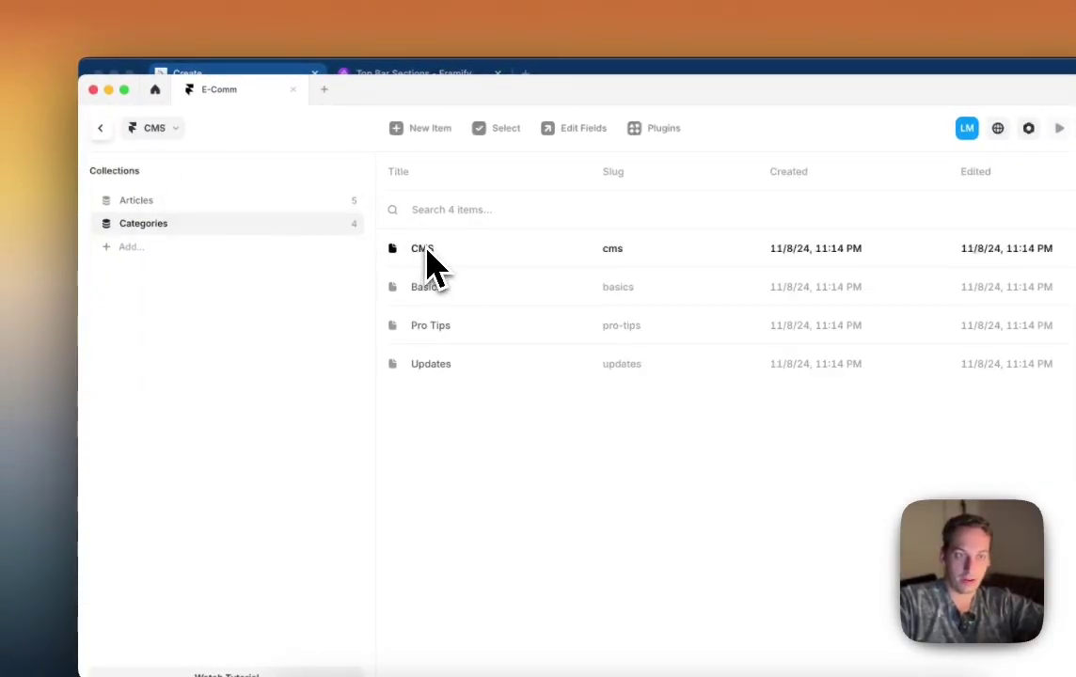
Step: Return to the canvas and delete the sample /blog page with all of its content
click(103, 131)
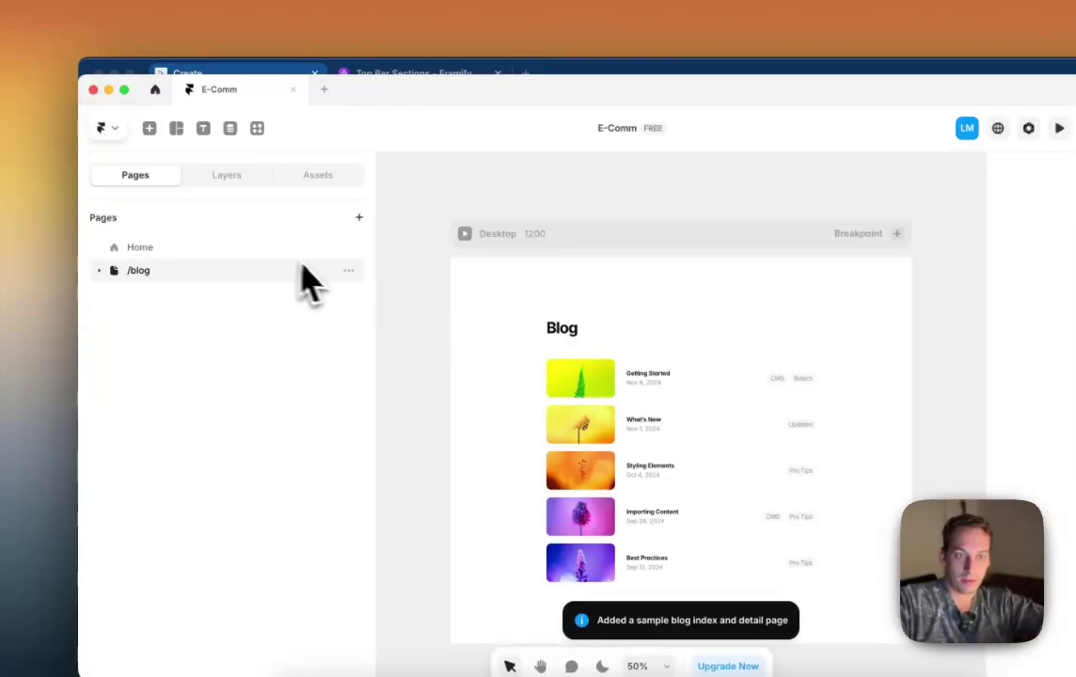
click(349, 270)
click(381, 417)
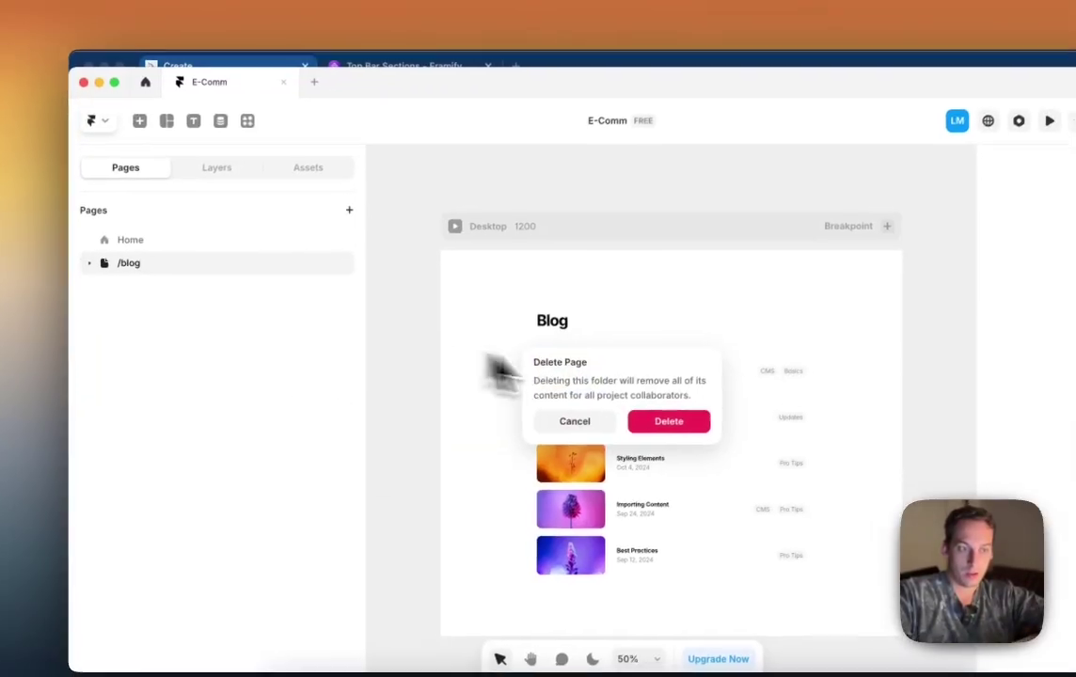
click(669, 420)
Step: In the Categories collection, retitle the CMS item as "Glass" and the Basics item as "Plastic", matching the DiceMarket navbar
scroll(637, 300, up, 5)
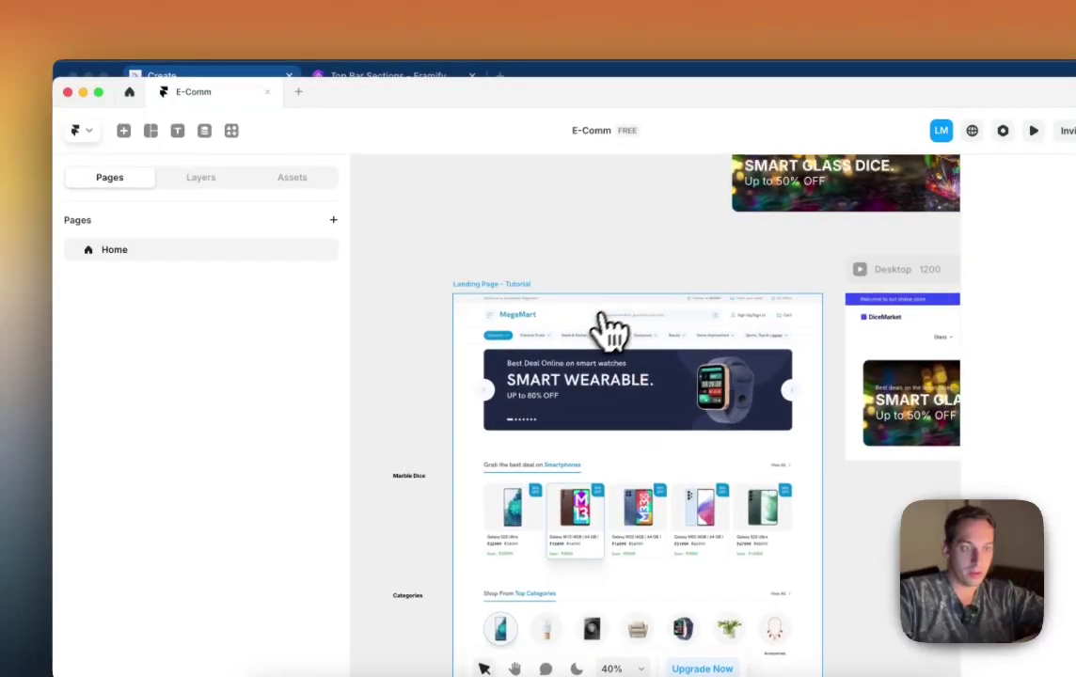
scroll(612, 326, up, 3)
scroll(594, 344, right, 10)
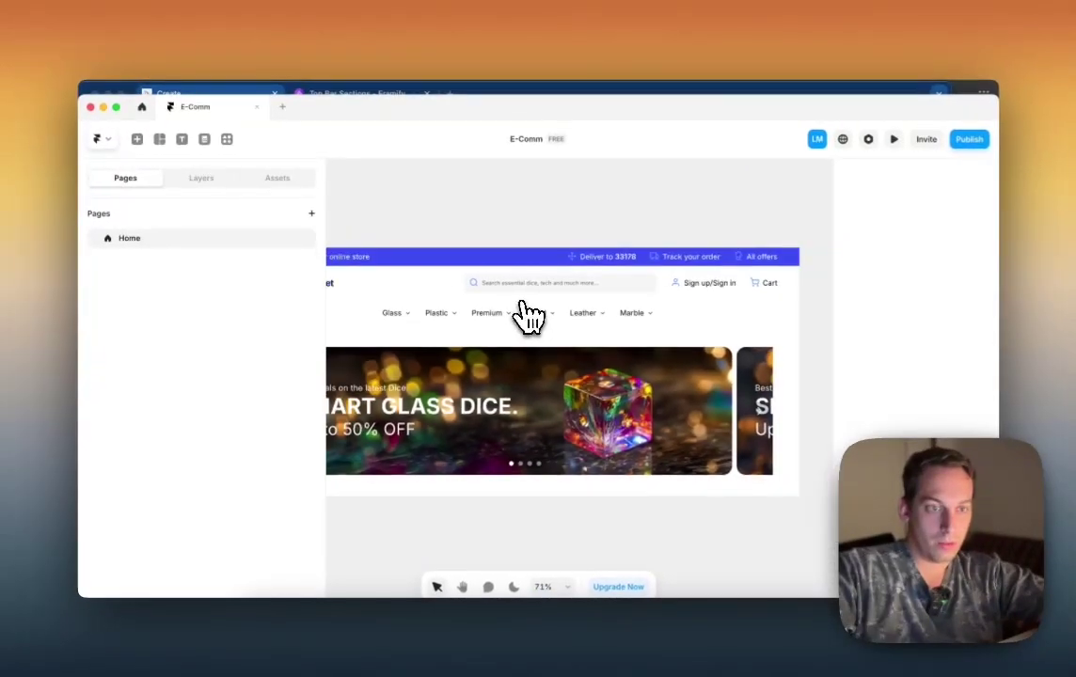
click(579, 326)
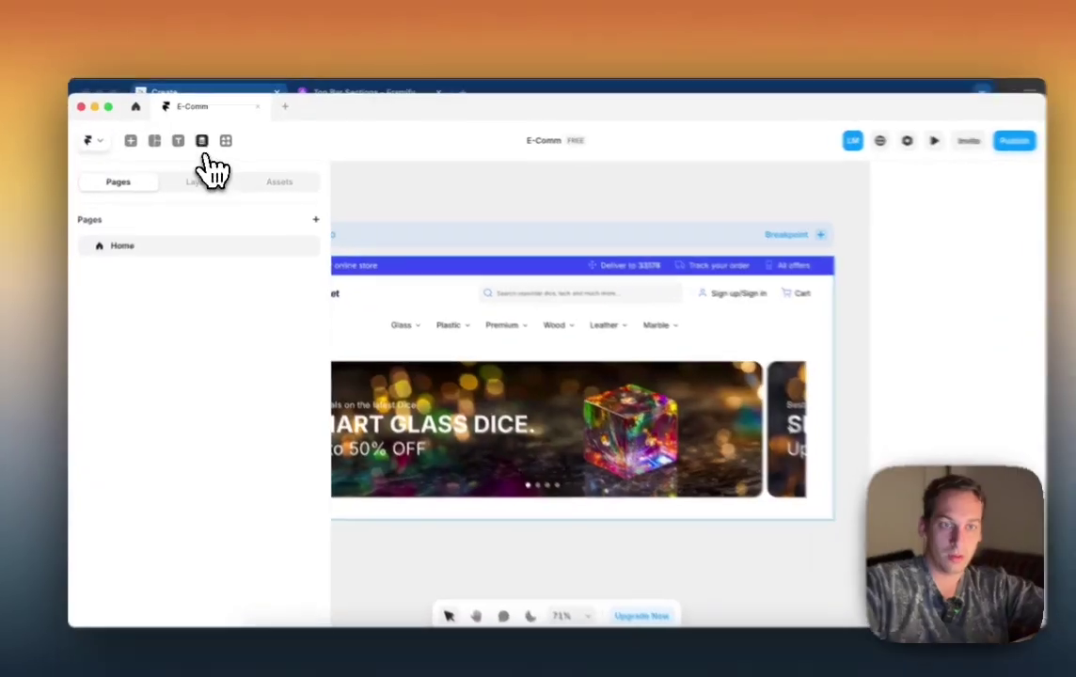
click(204, 139)
click(391, 271)
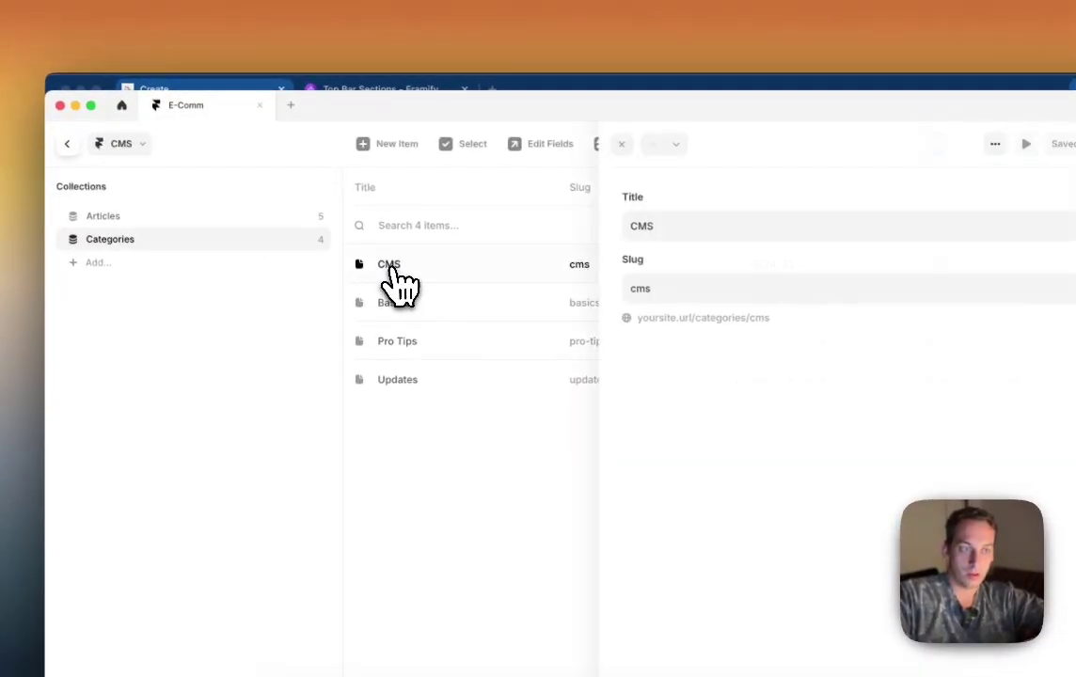
double_click(649, 228)
text(Glass)
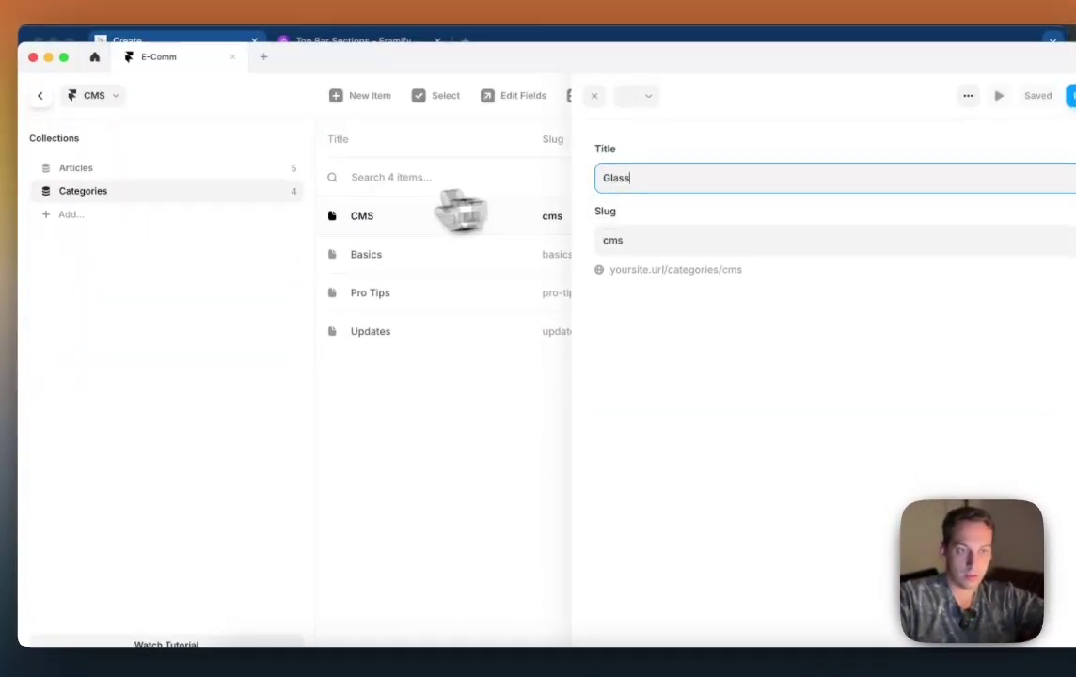
click(363, 256)
double_click(682, 179)
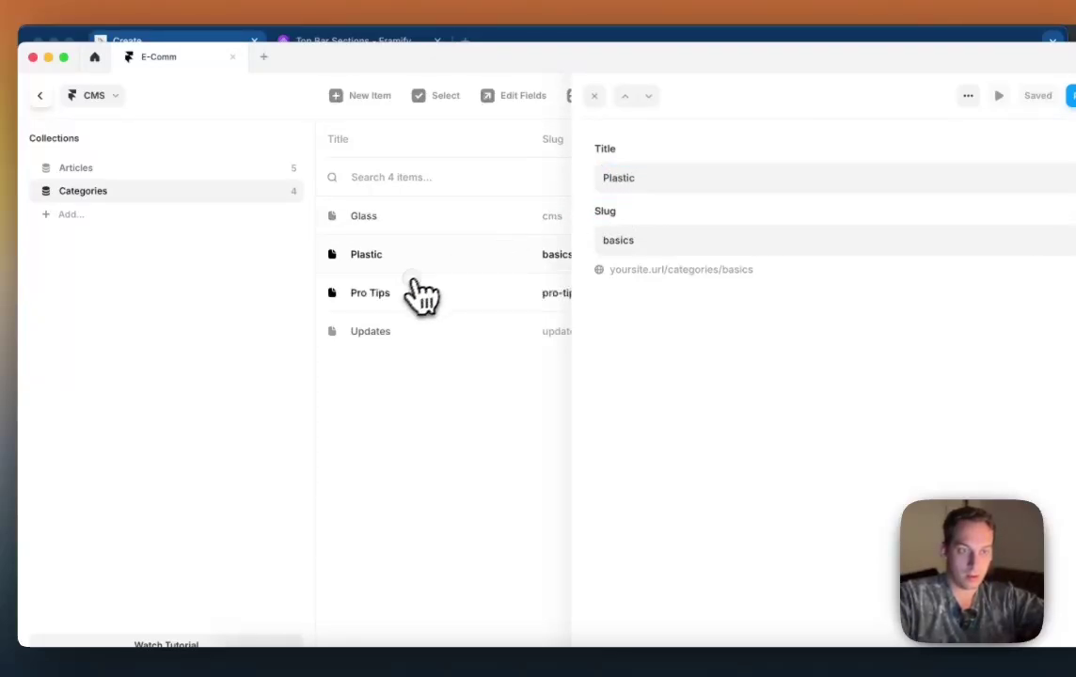
Step: Retitle the Pro Tips category as "Premium" and the Updates category as "Wood"
click(413, 293)
double_click(698, 170)
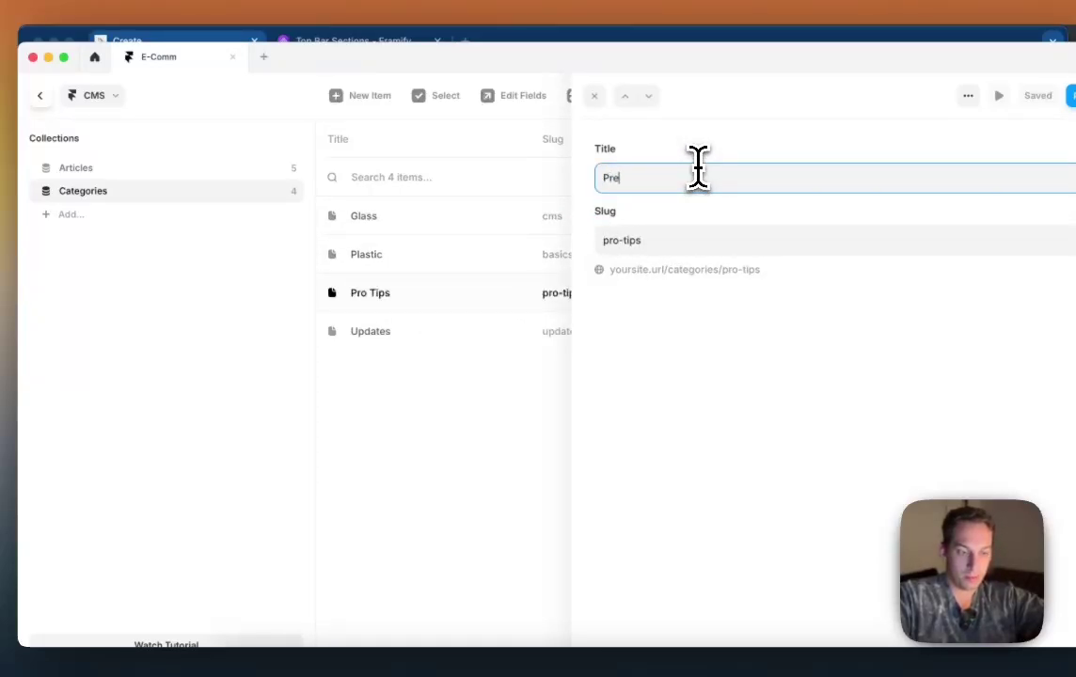
text(Premium)
click(421, 331)
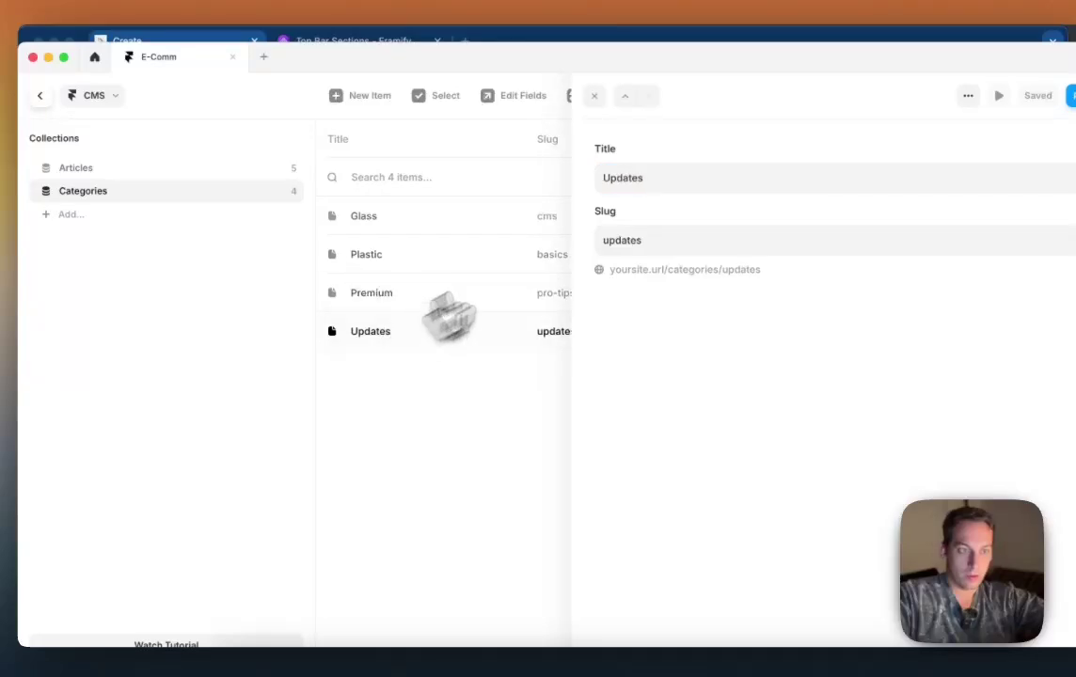
double_click(650, 184)
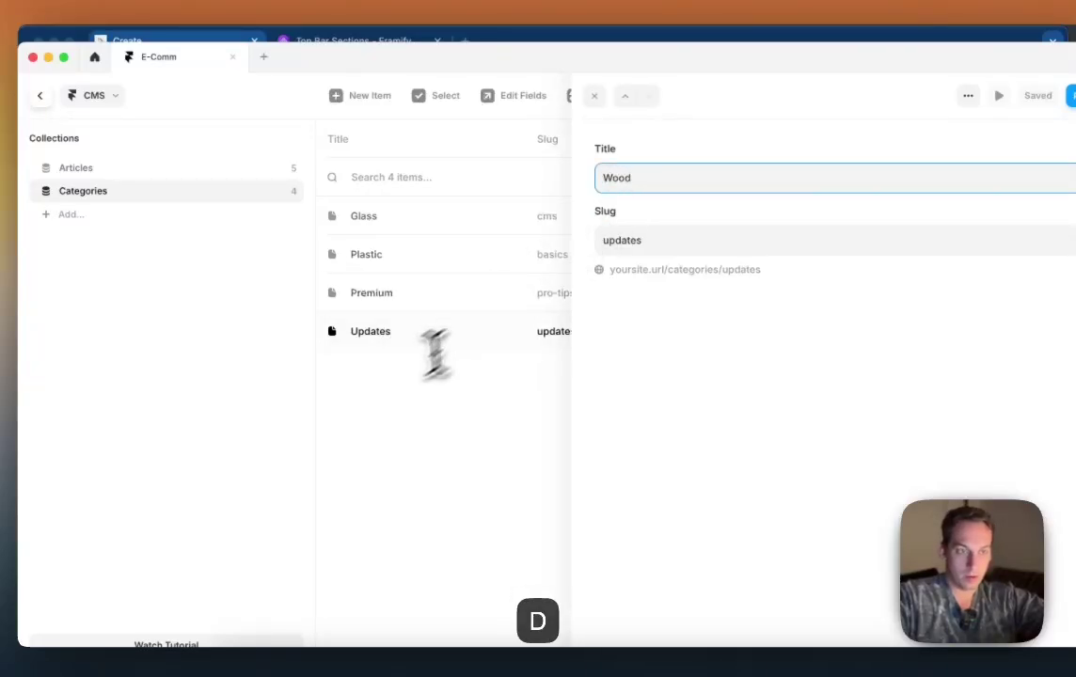
text(Wood)
key(Escape)
Step: Duplicate the Wood category, title the copy "Marble" and save it
right_click(473, 344)
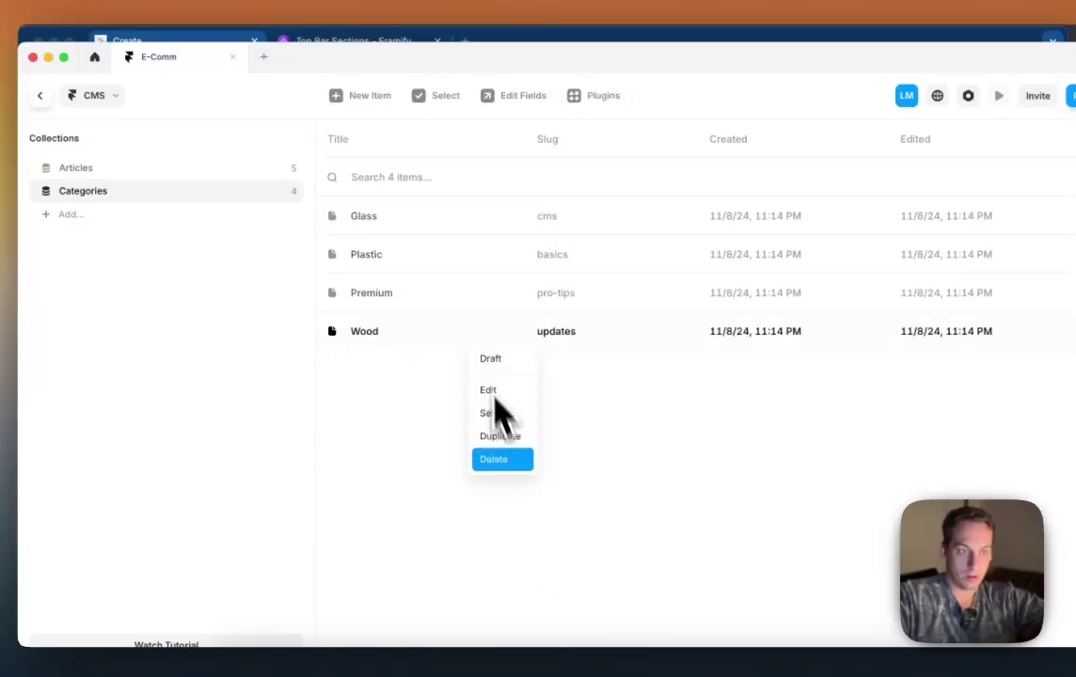
click(500, 436)
triple_click(653, 179)
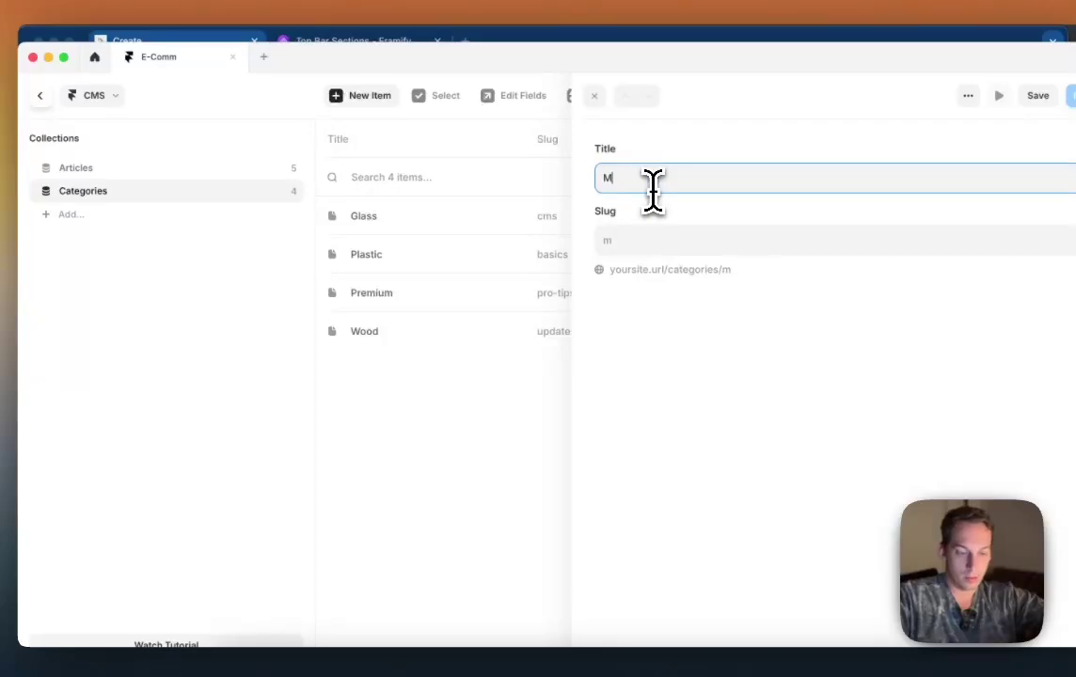
key(Escape)
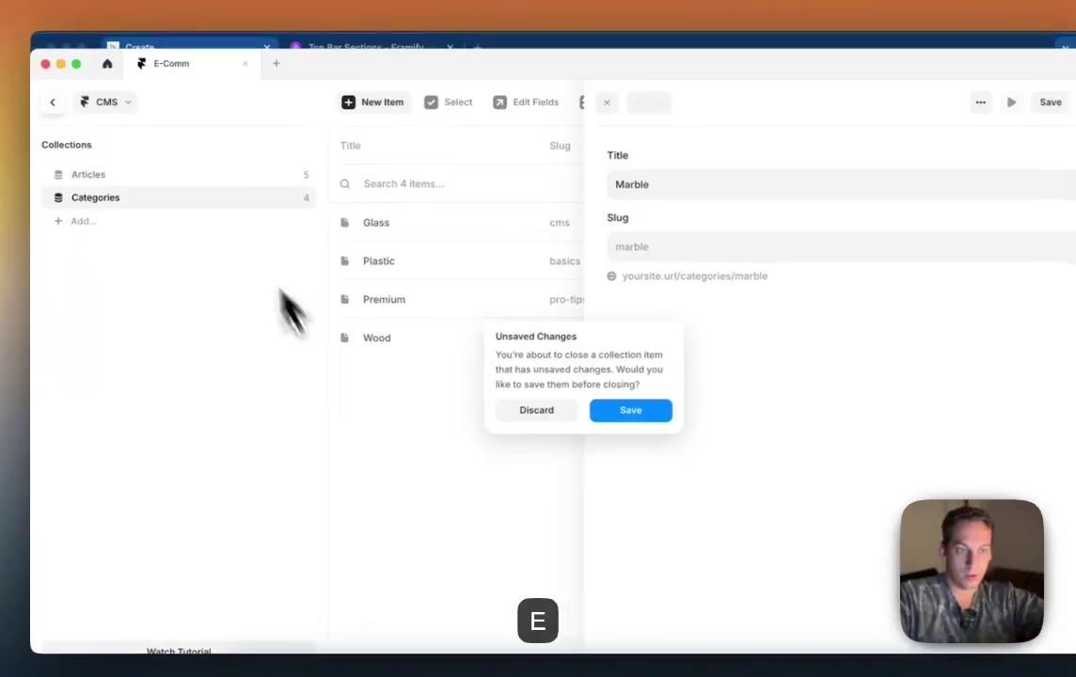
click(625, 410)
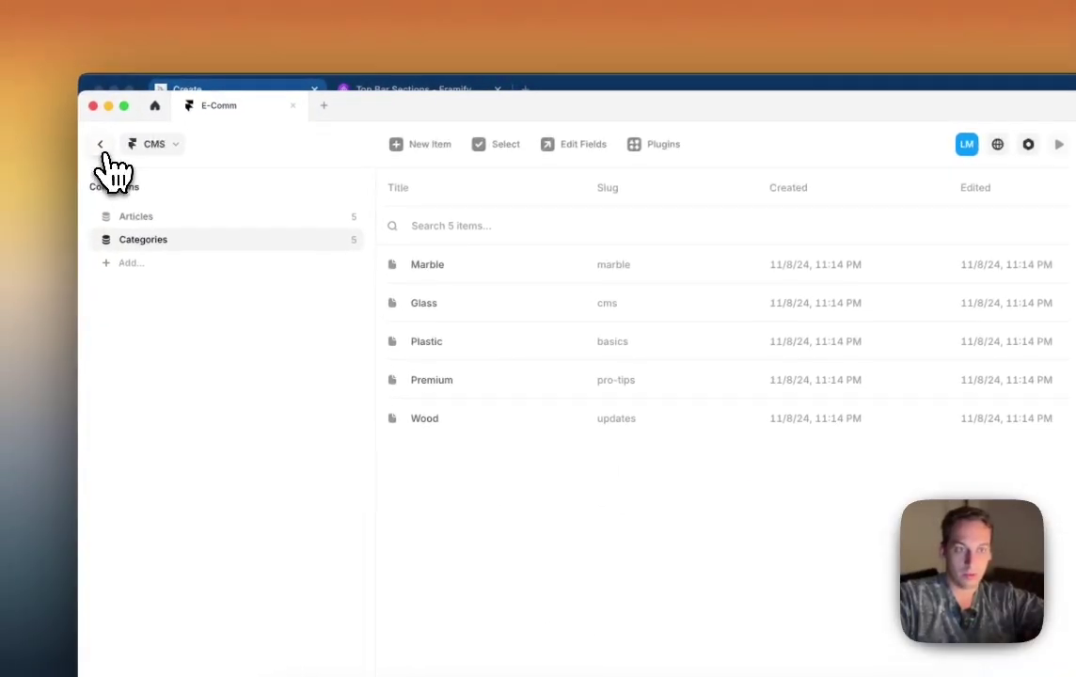
Step: Check the navbar's category names on the canvas, duplicate the Wood category again as "Leather" and save it
click(84, 124)
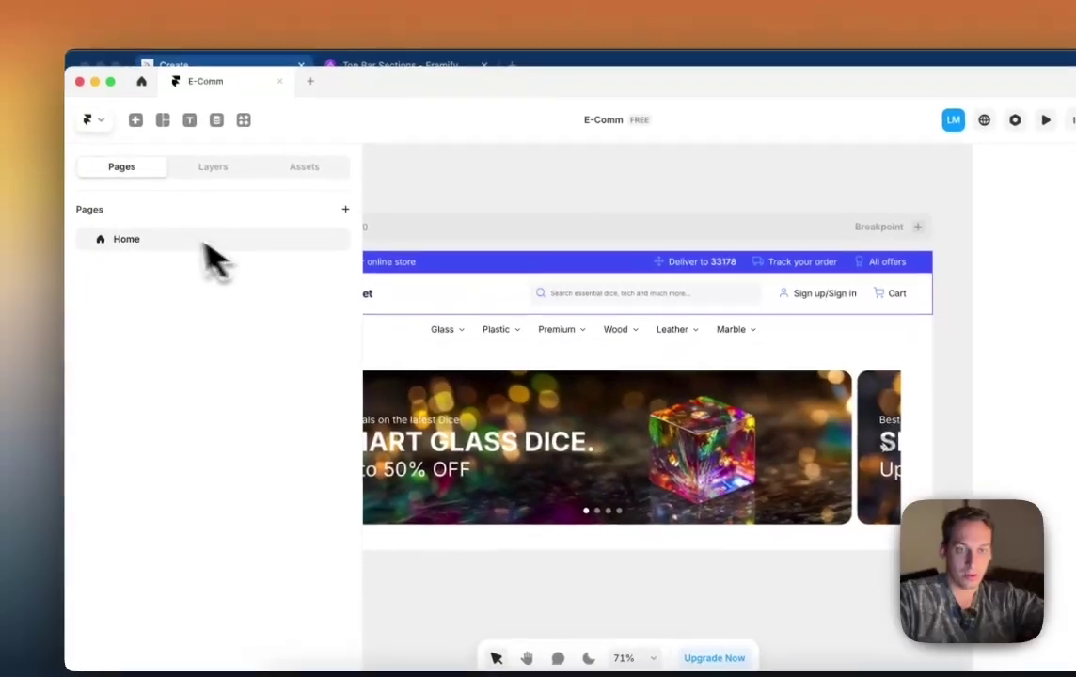
click(235, 120)
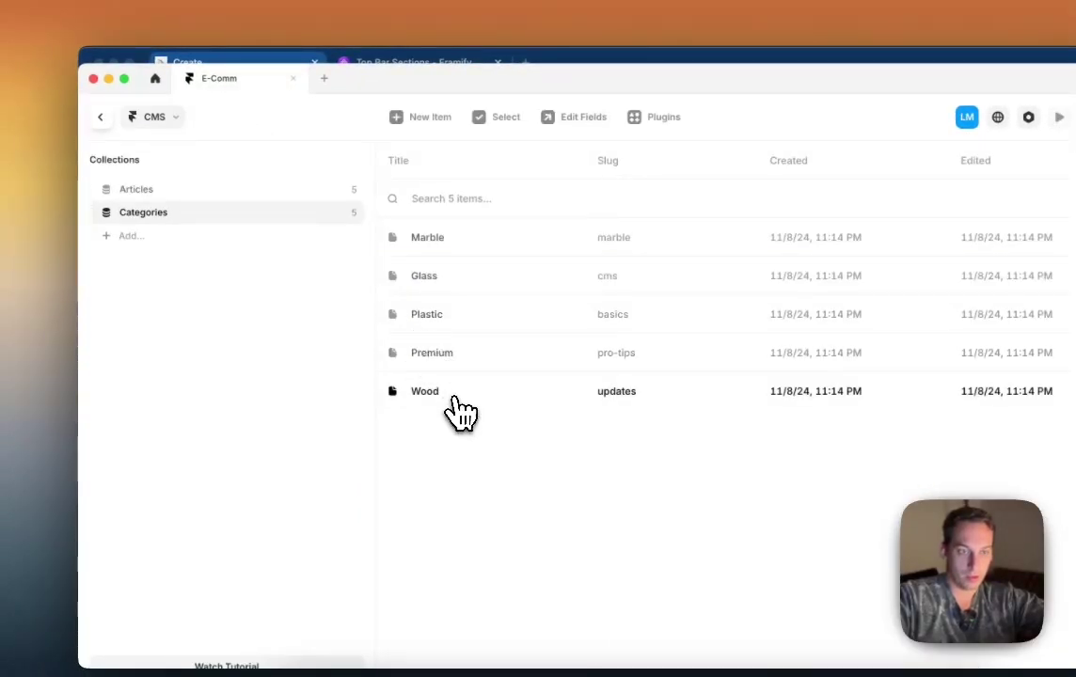
right_click(452, 400)
click(482, 496)
click(621, 193)
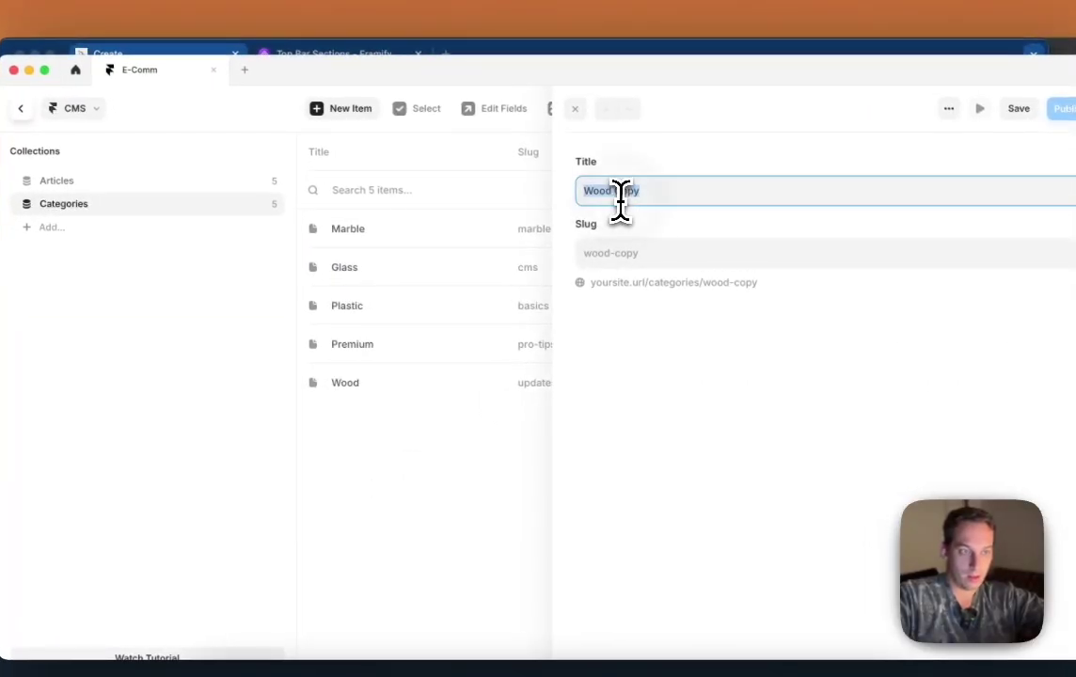
text(Leather)
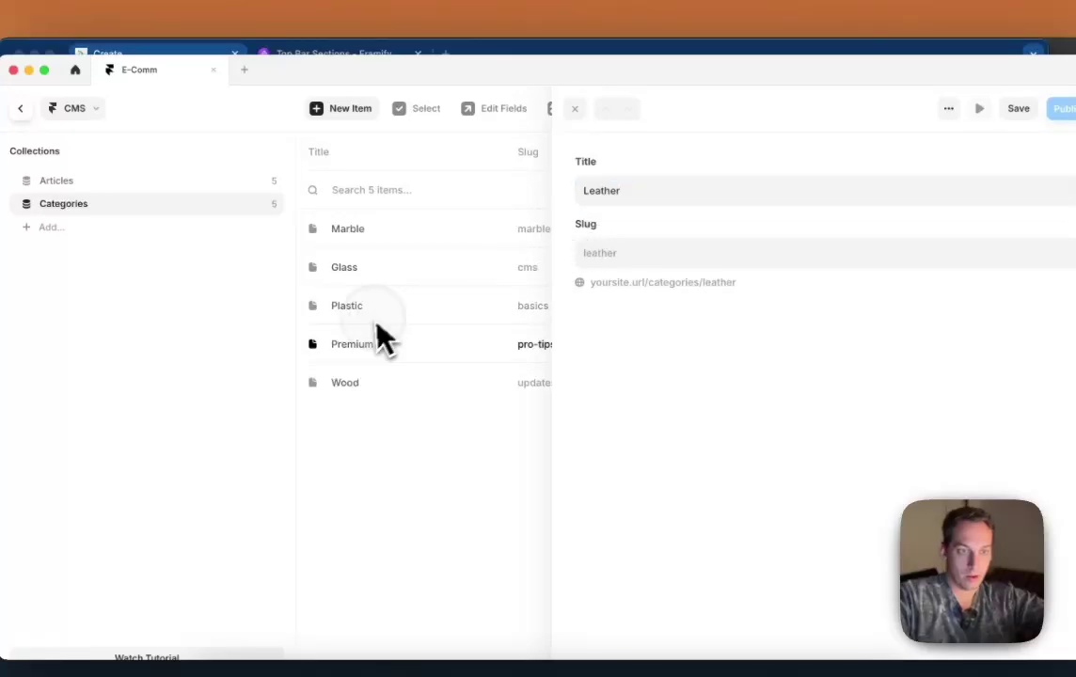
click(469, 382)
click(598, 416)
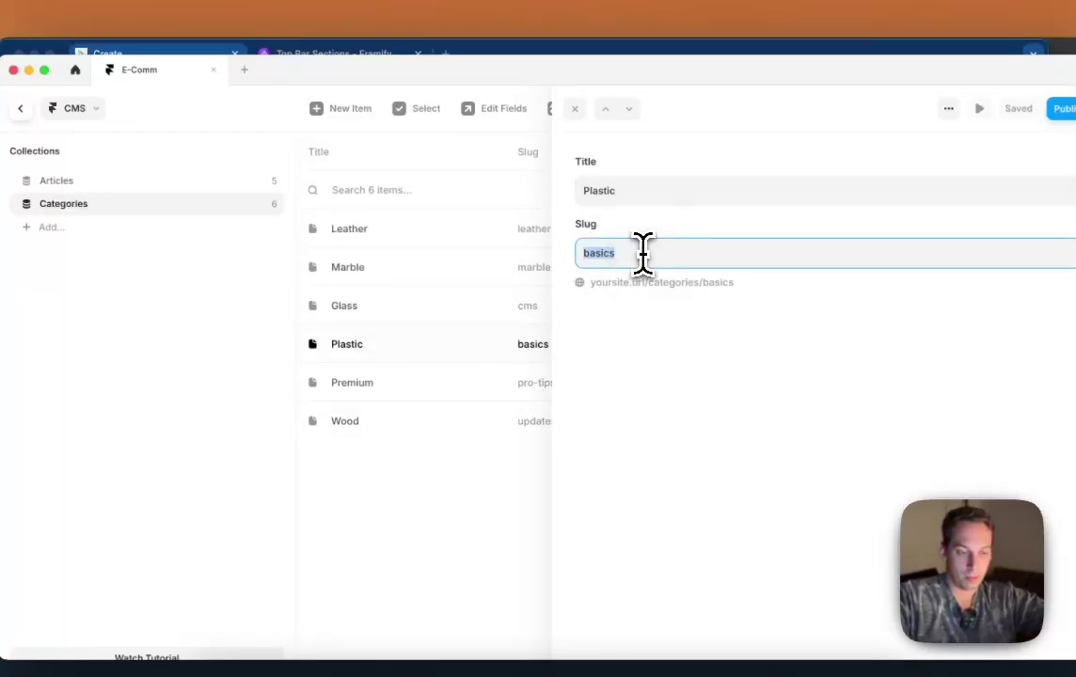
Step: Set the Plastic category's slug to "plastic" and the Glass category's slug to "glass"
text(c)
click(423, 305)
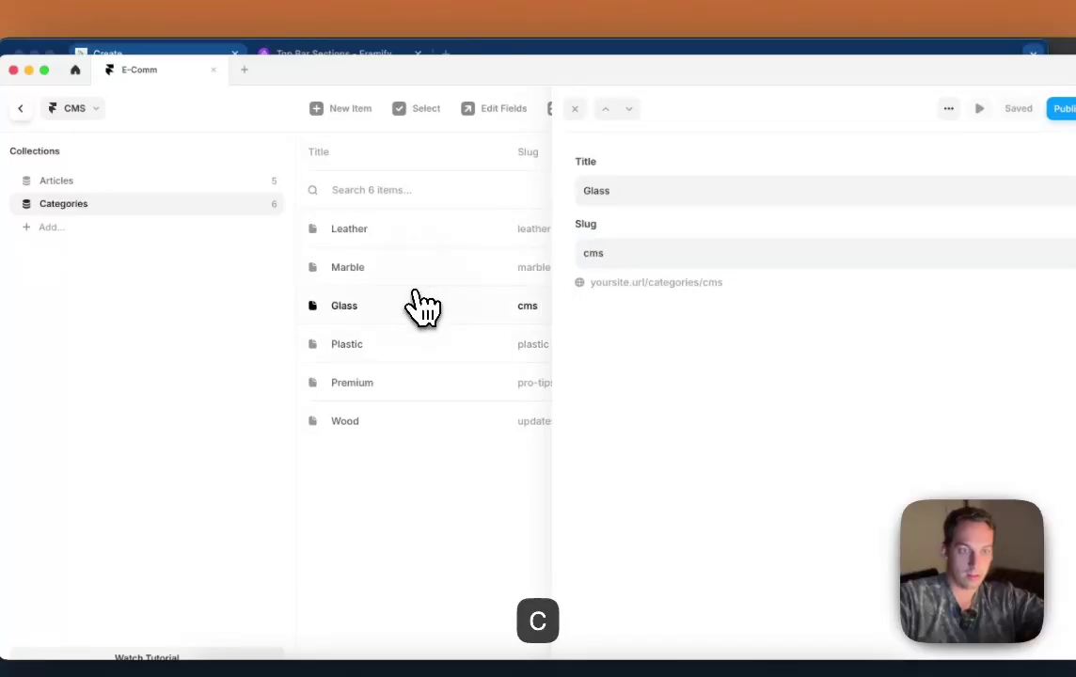
double_click(614, 264)
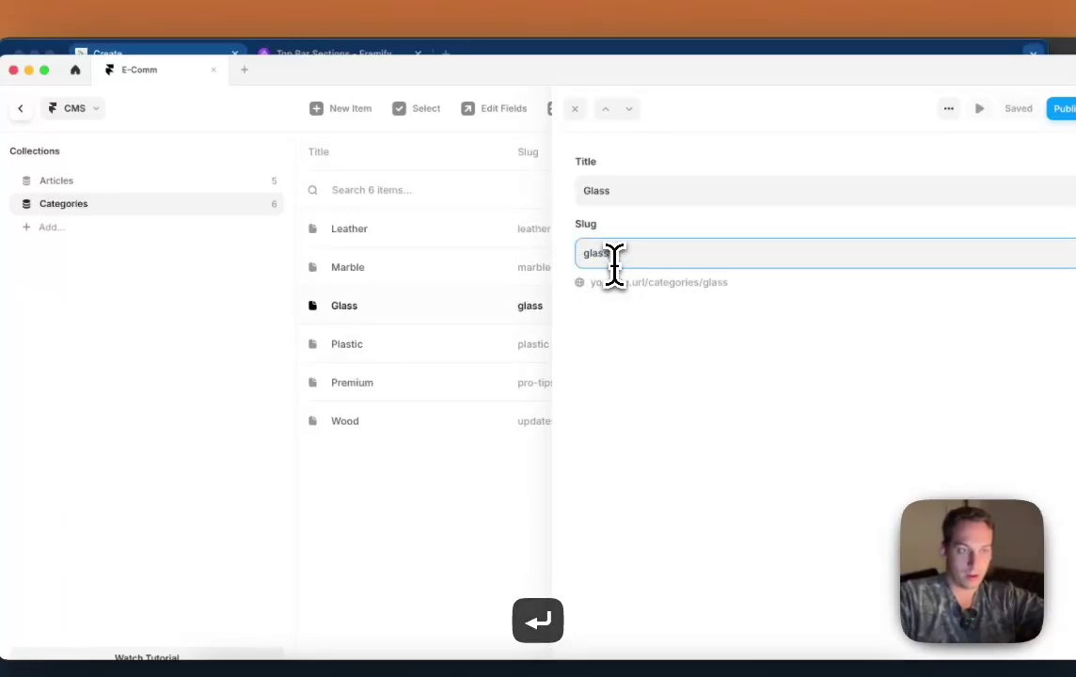
Step: Set the Premium category's slug to "premium" and the Wood category's slug to "wood"
click(458, 269)
click(459, 232)
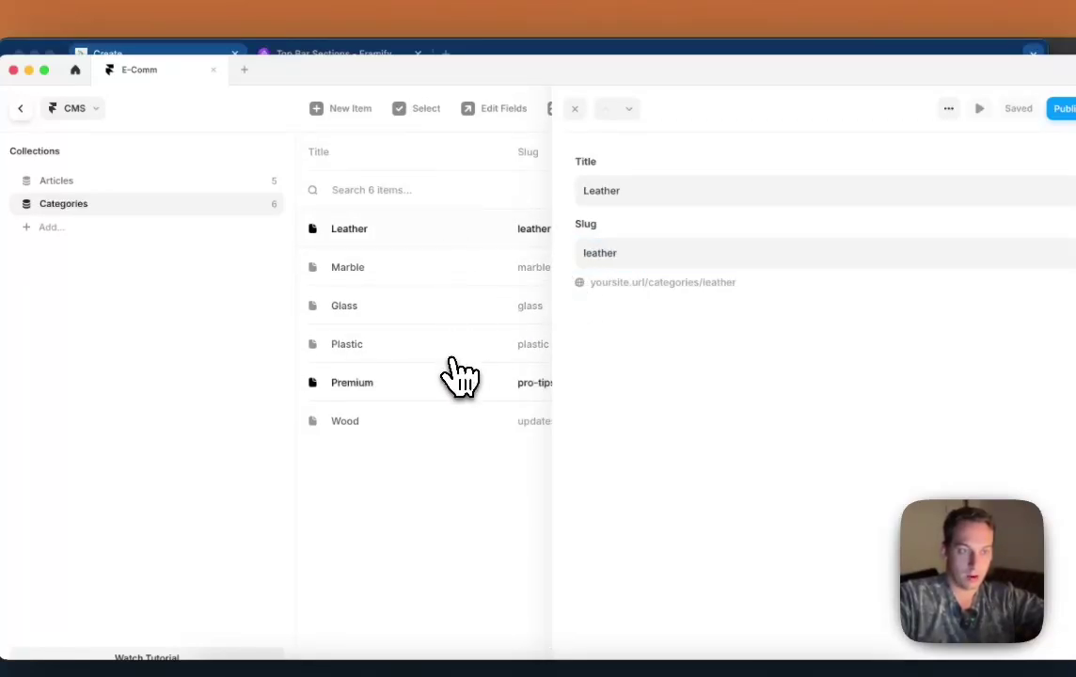
double_click(636, 263)
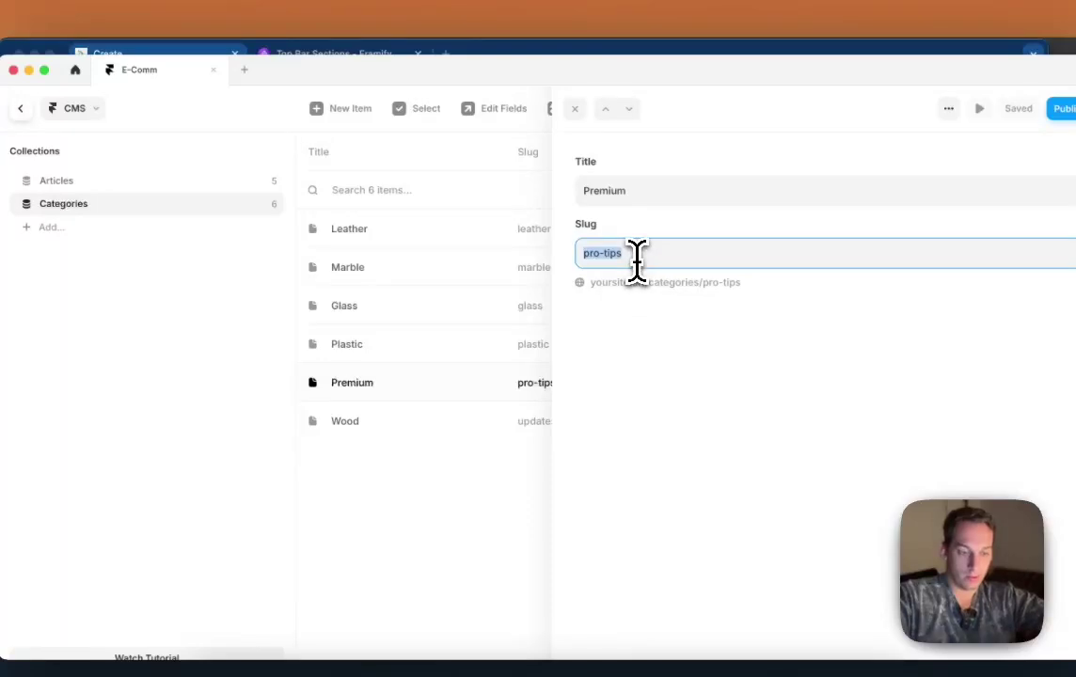
click(470, 421)
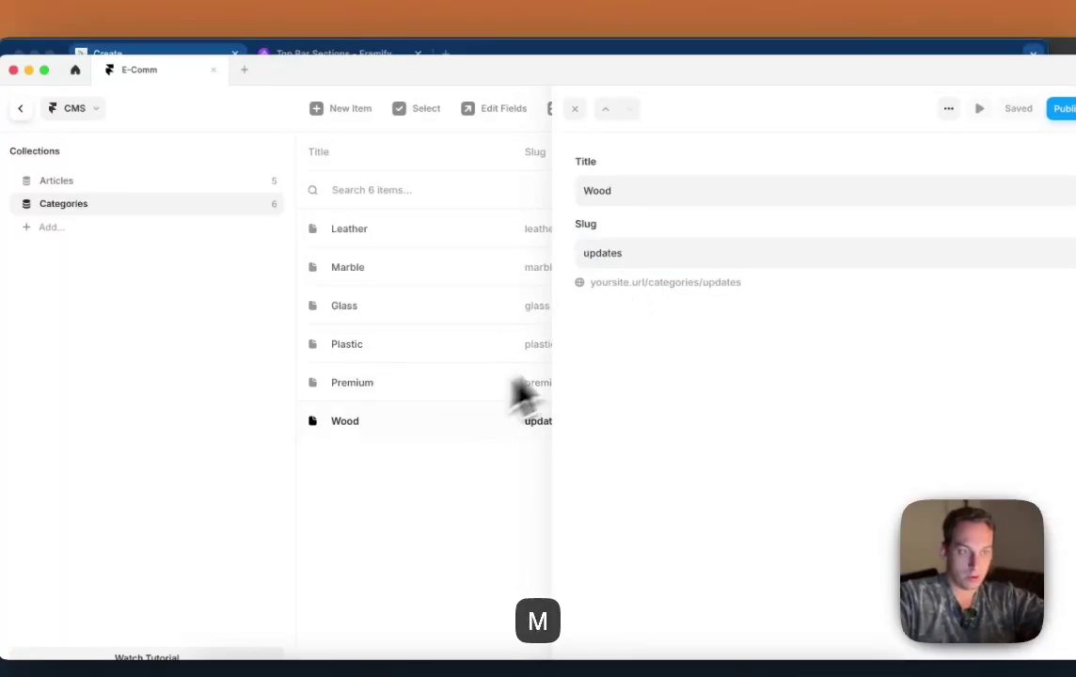
double_click(645, 263)
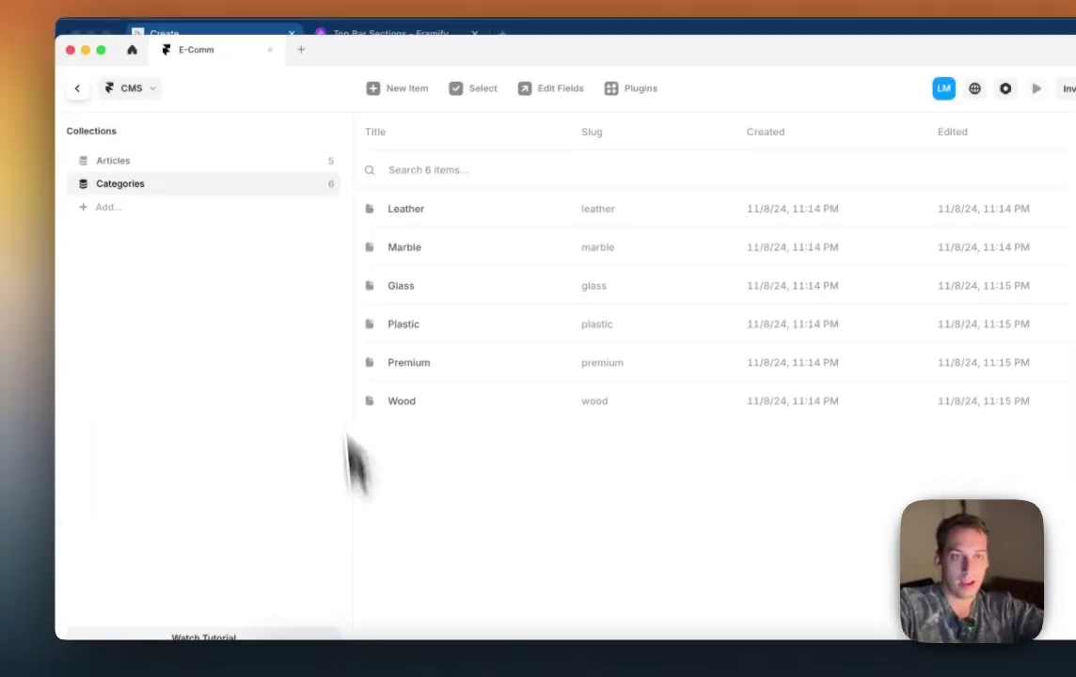
Step: Return to the canvas and examine the product and category sections of the reference landing page
click(131, 50)
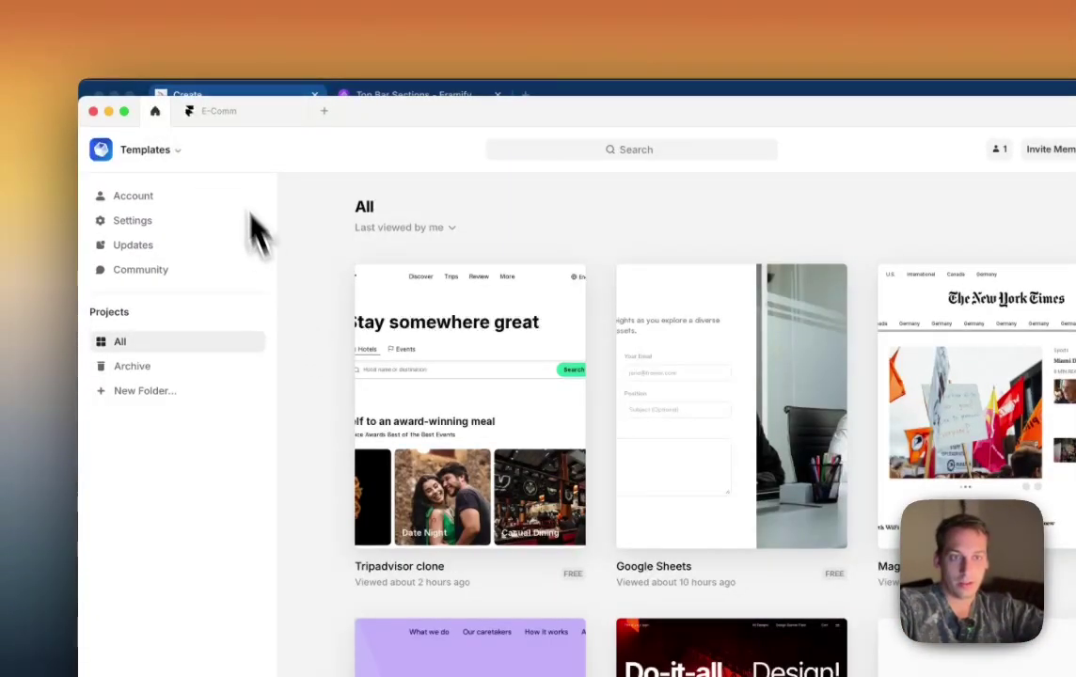
click(226, 113)
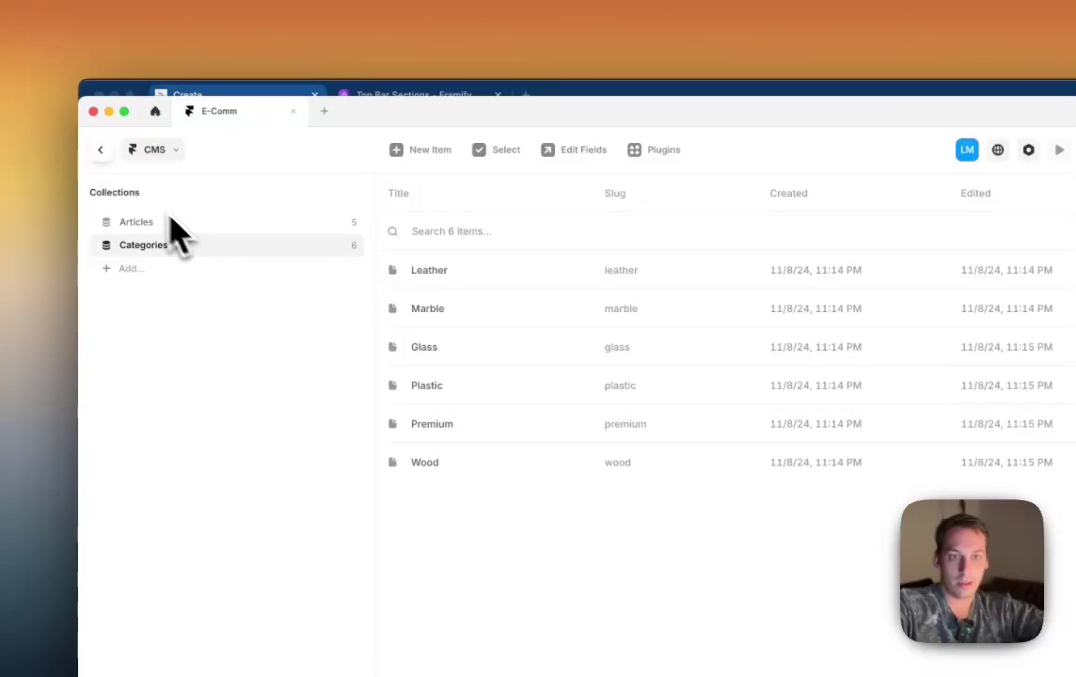
click(100, 150)
scroll(498, 478, left, 3)
scroll(498, 475, down, 3)
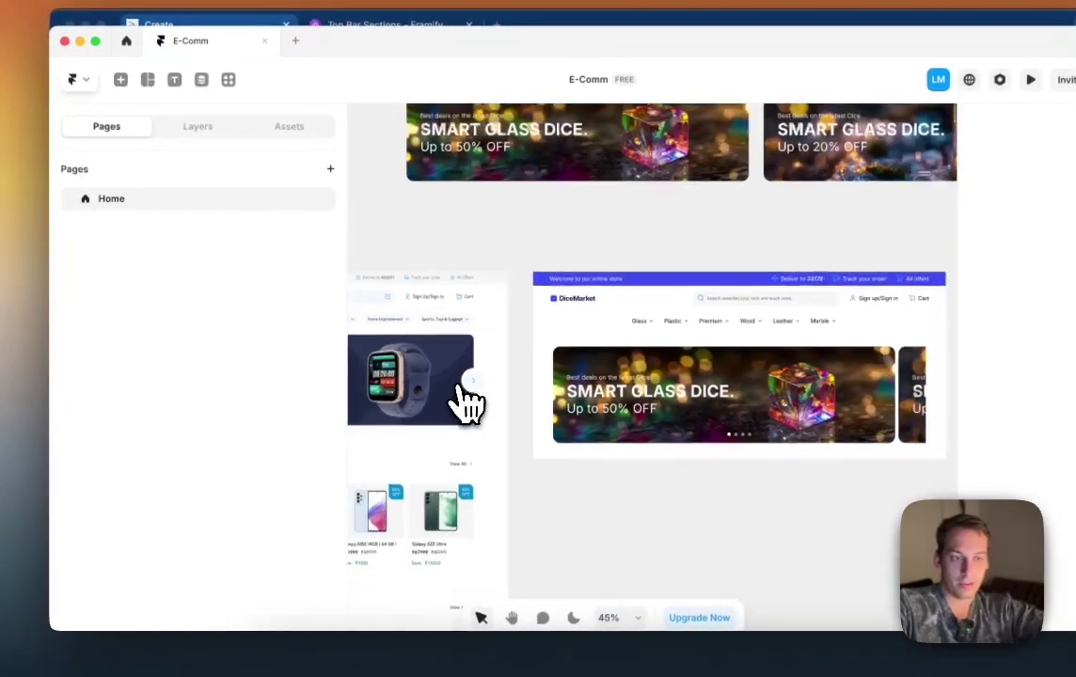
scroll(468, 403, down, 5)
scroll(555, 410, up, 3)
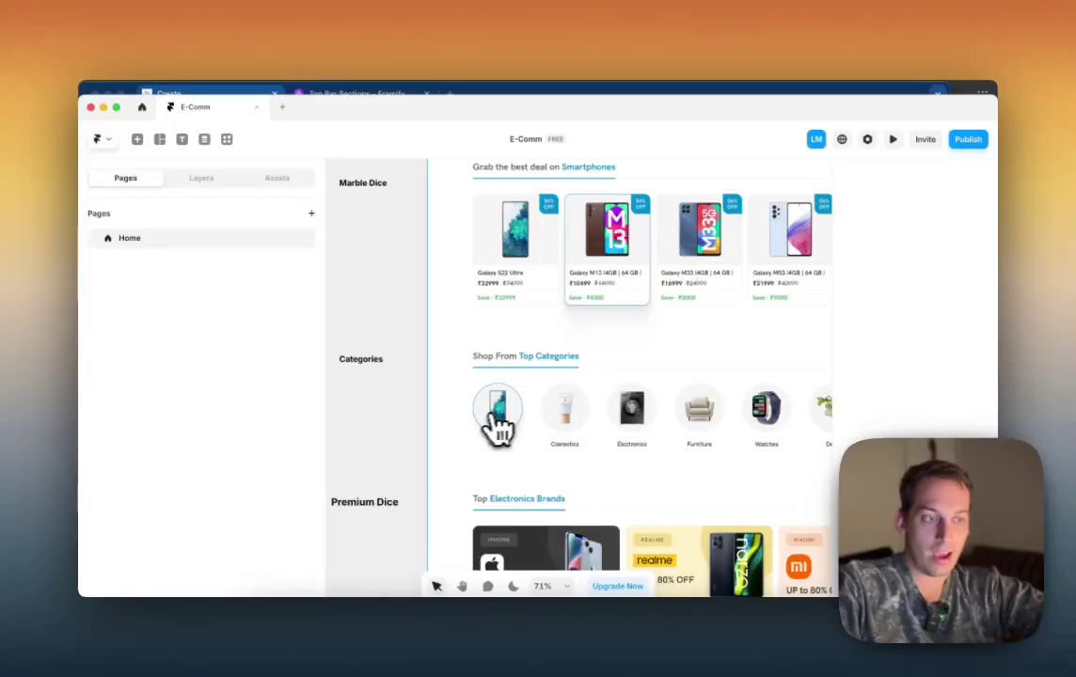
scroll(530, 429, down, 3)
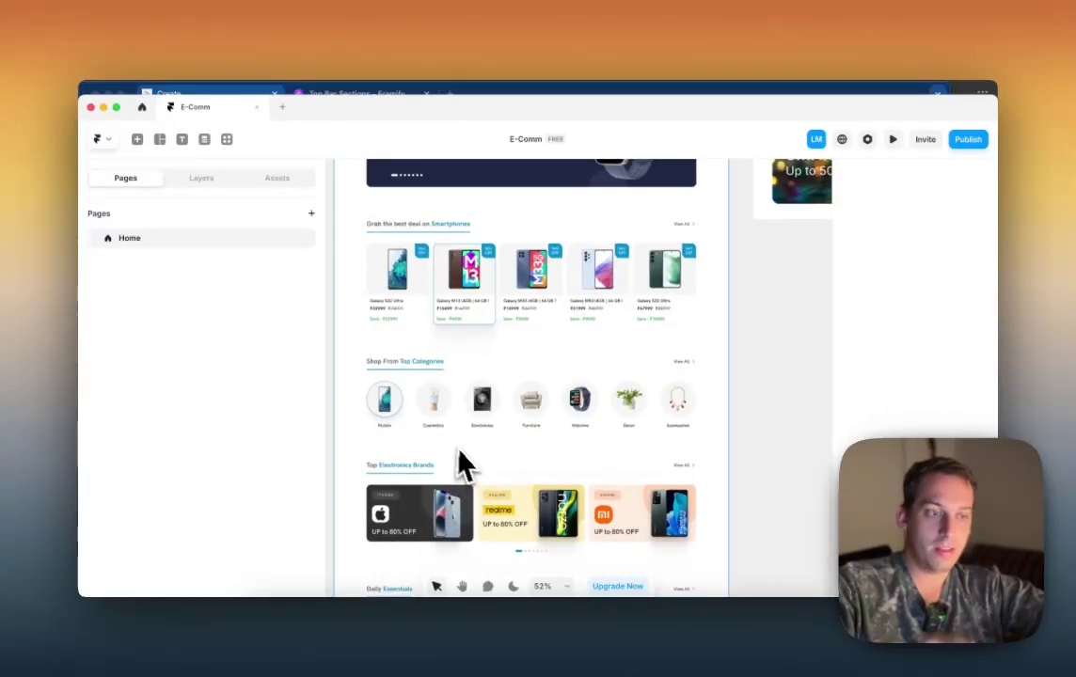
scroll(447, 415, left, 3)
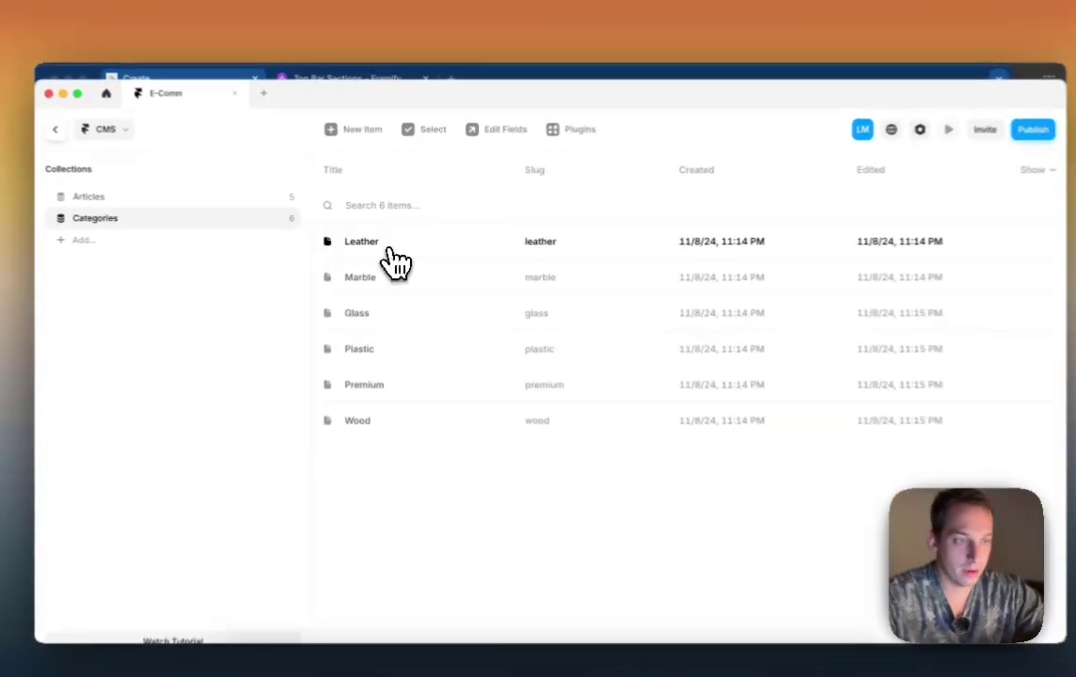
Step: Add an Image field to the Categories collection and place it above the Title field
click(402, 251)
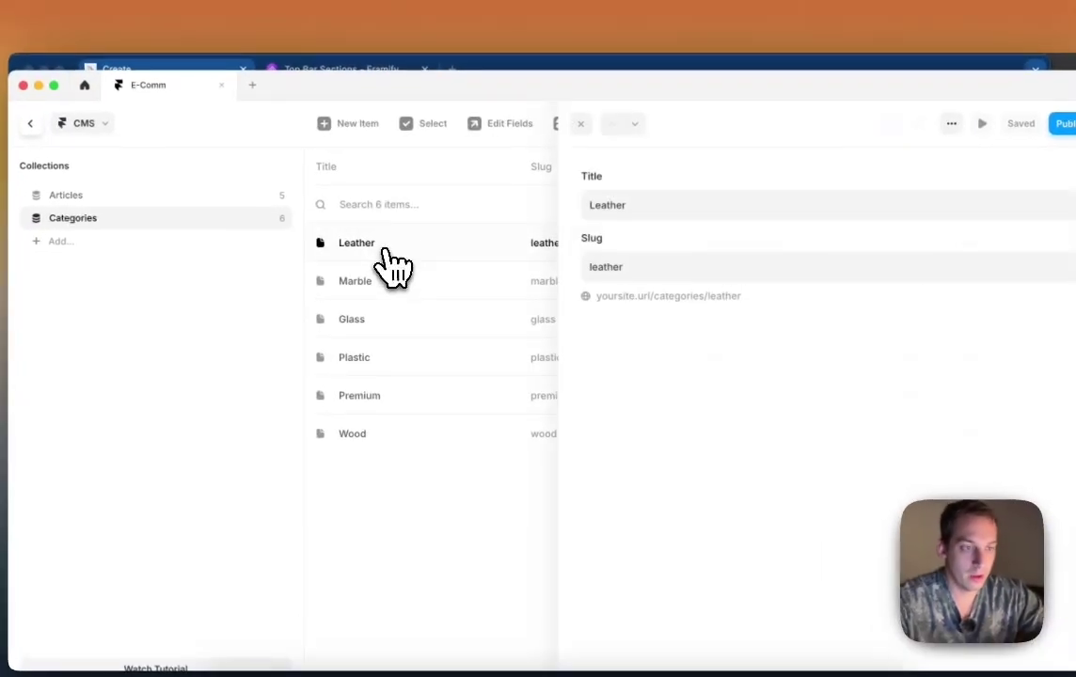
click(579, 124)
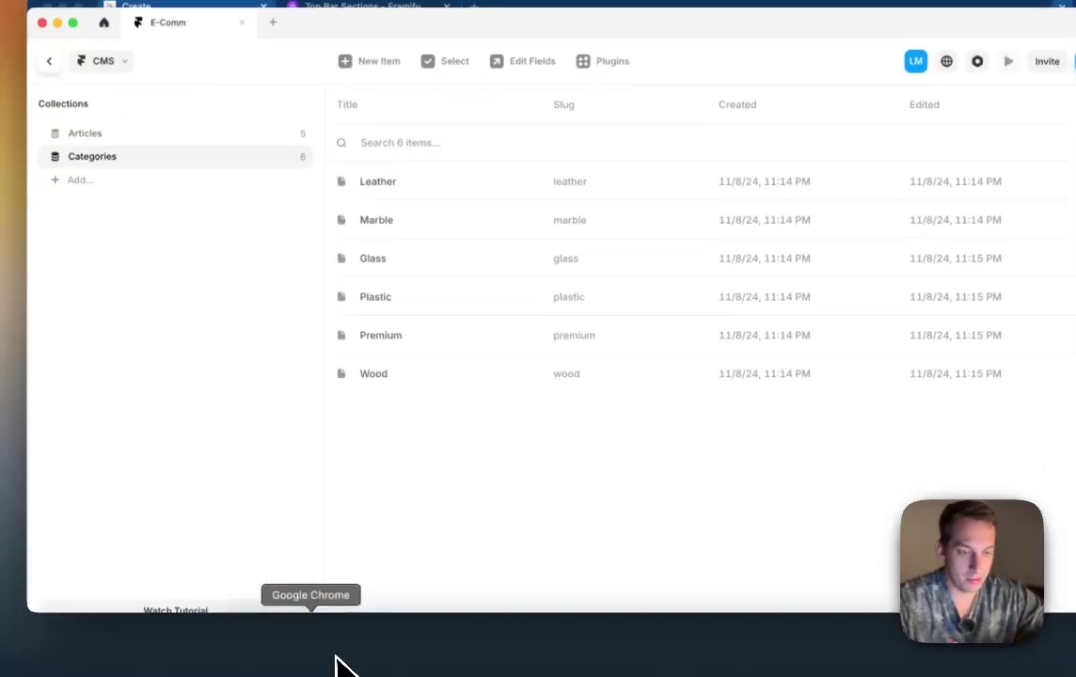
click(337, 655)
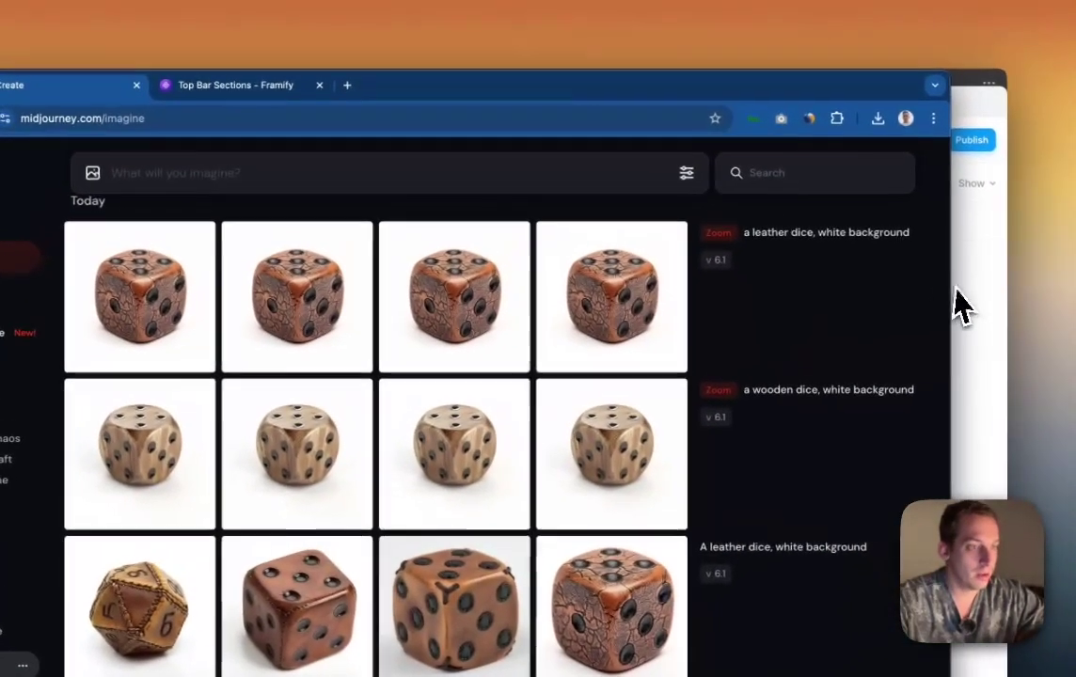
click(1026, 254)
click(439, 140)
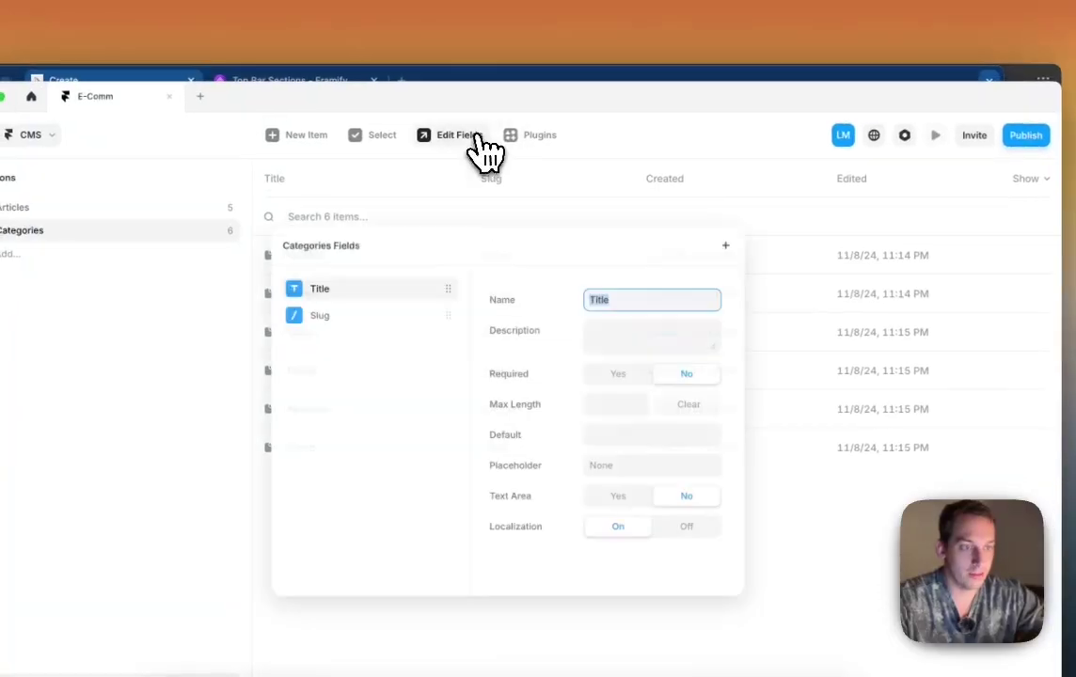
click(730, 243)
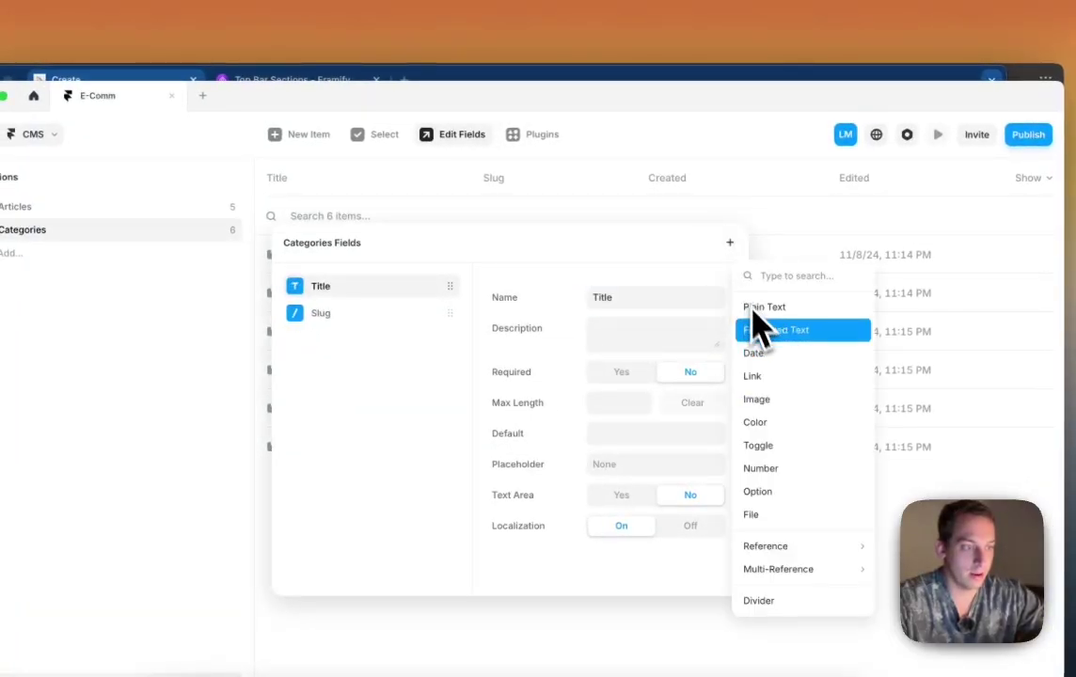
click(761, 402)
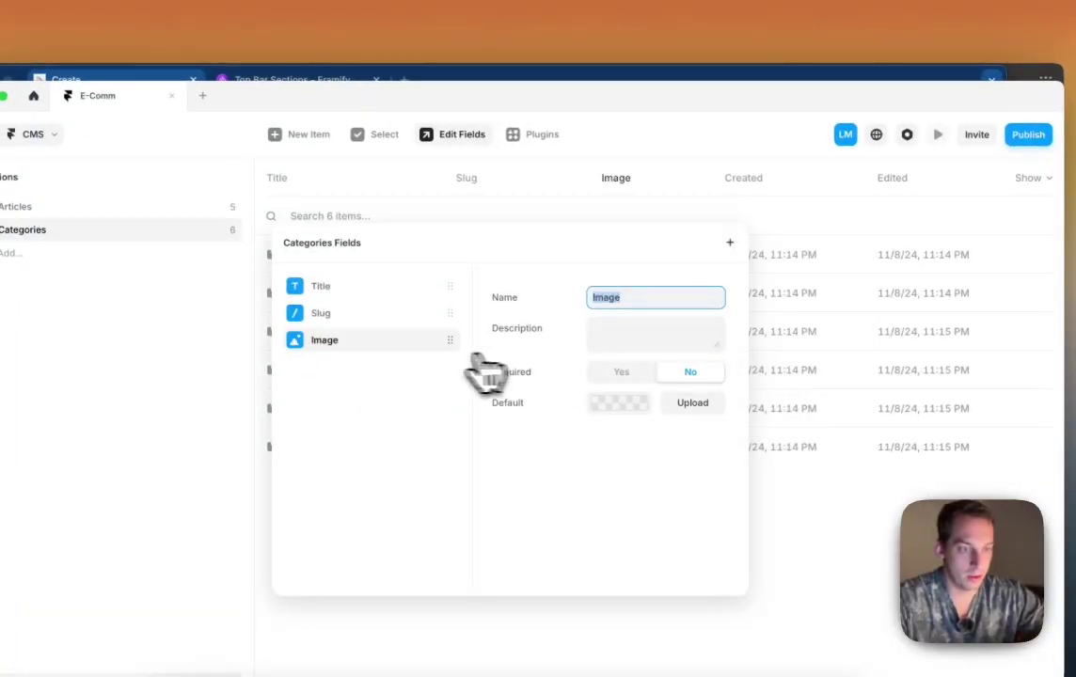
drag(438, 341, 418, 280)
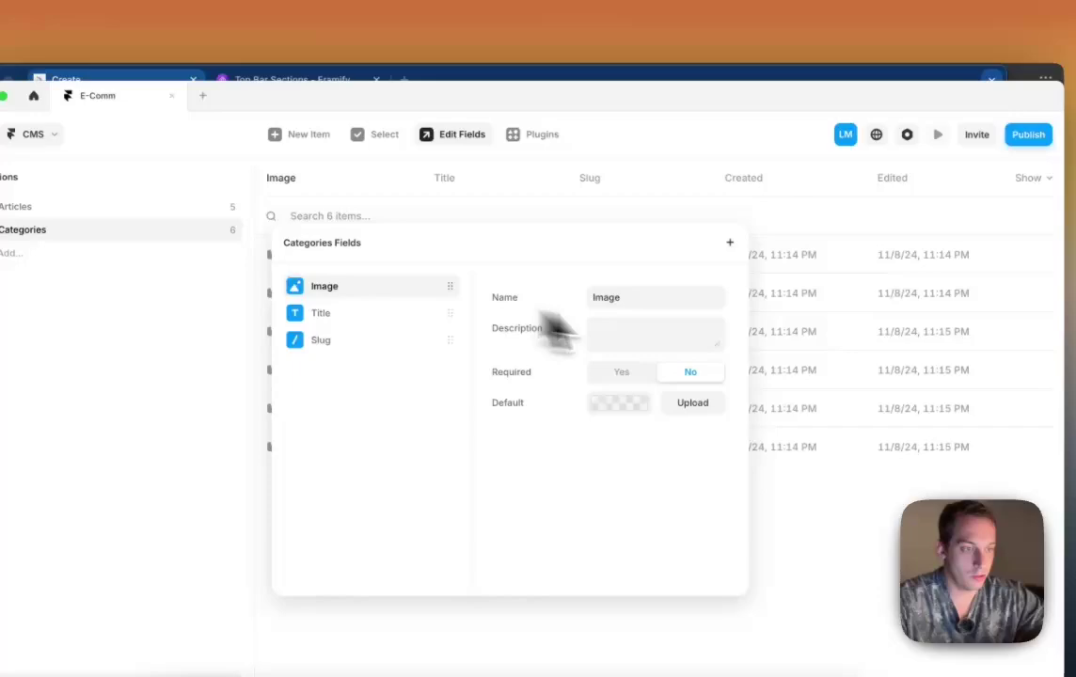
click(821, 353)
Step: Add a matching dice image to each category item, from Leather through Wood
click(352, 259)
click(588, 250)
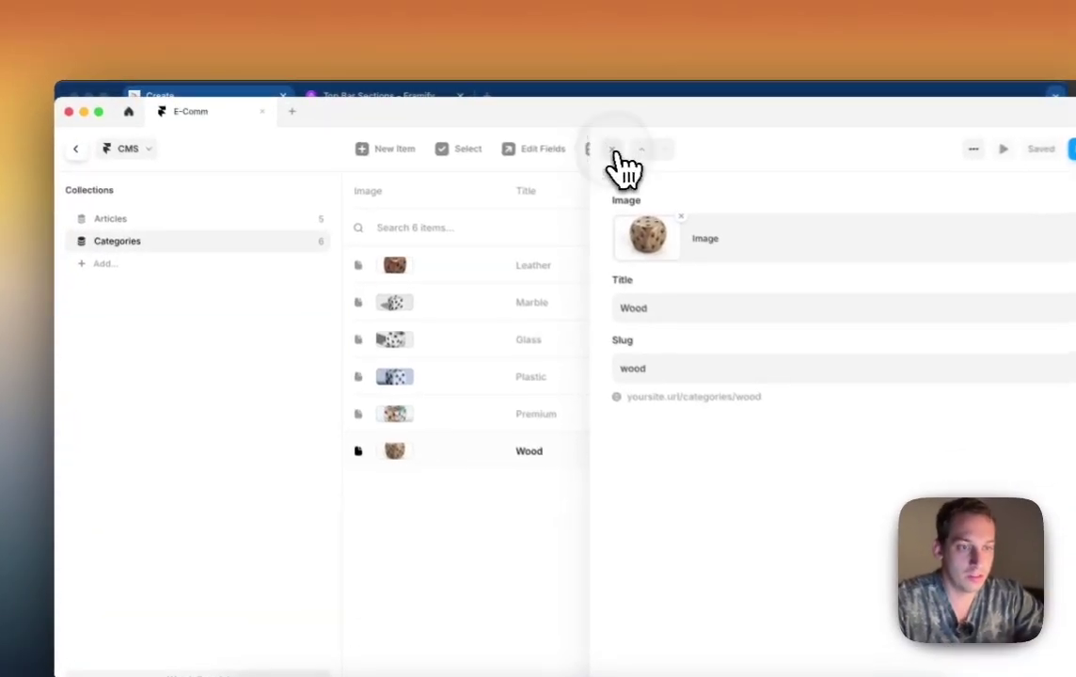
click(559, 139)
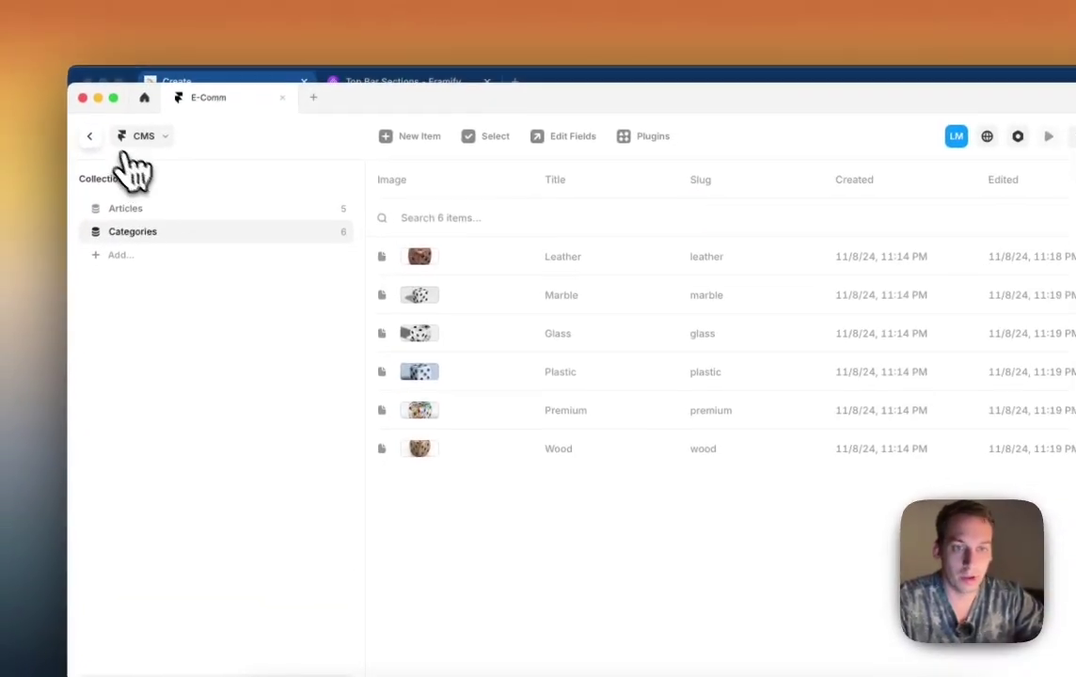
Step: Examine the dice section labels beside the reference landing page on the canvas, from Marble Dice to Wooden Dice
click(127, 150)
scroll(522, 475, down, 5)
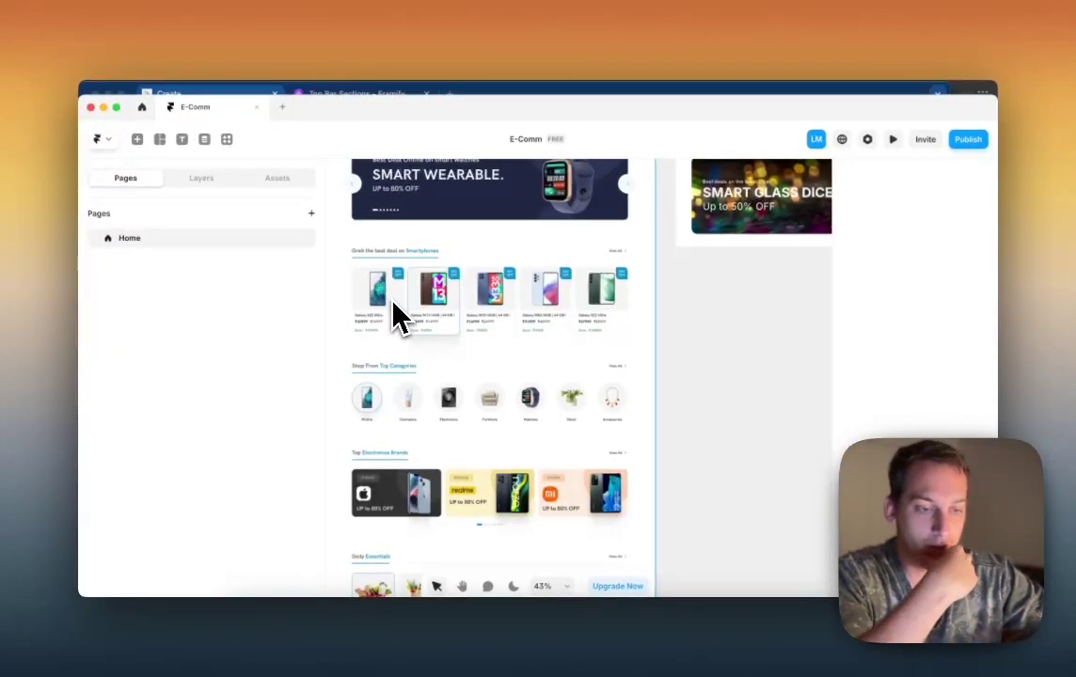
scroll(393, 312, down, 5)
scroll(394, 320, left, 4)
click(428, 419)
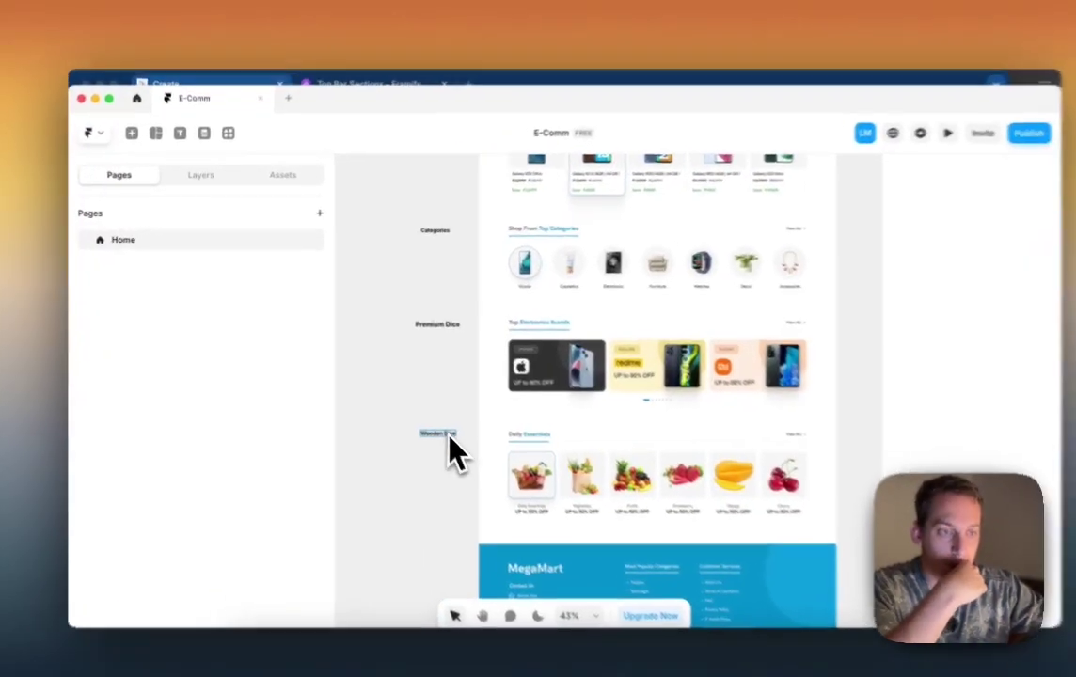
scroll(431, 447, up, 3)
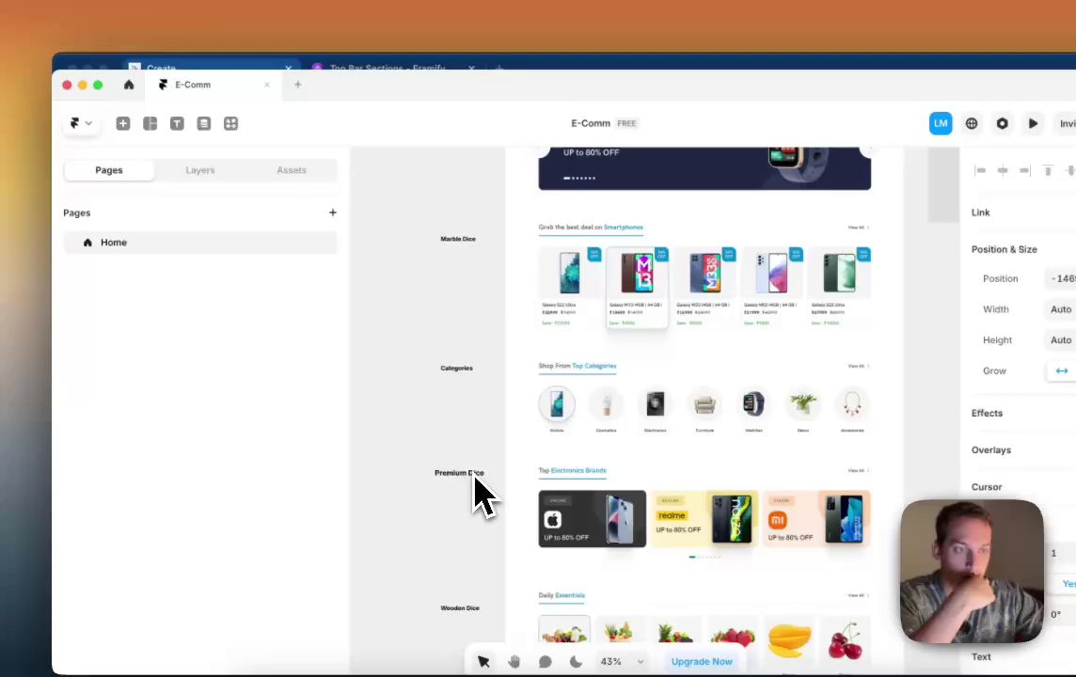
scroll(475, 476, up, 1)
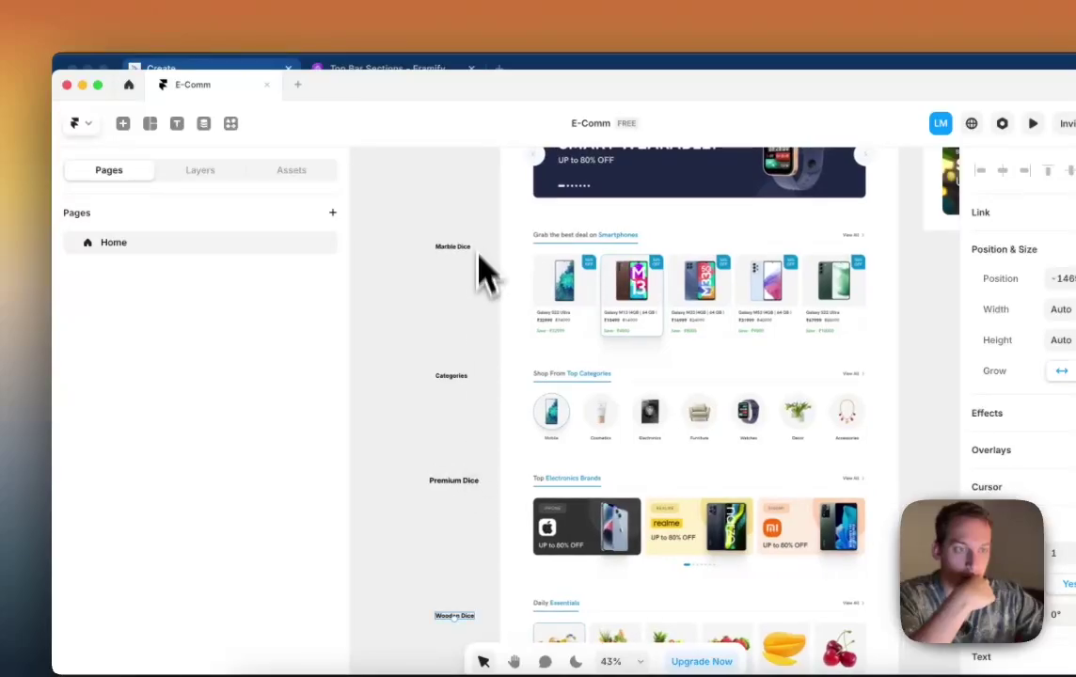
drag(452, 251, 454, 257)
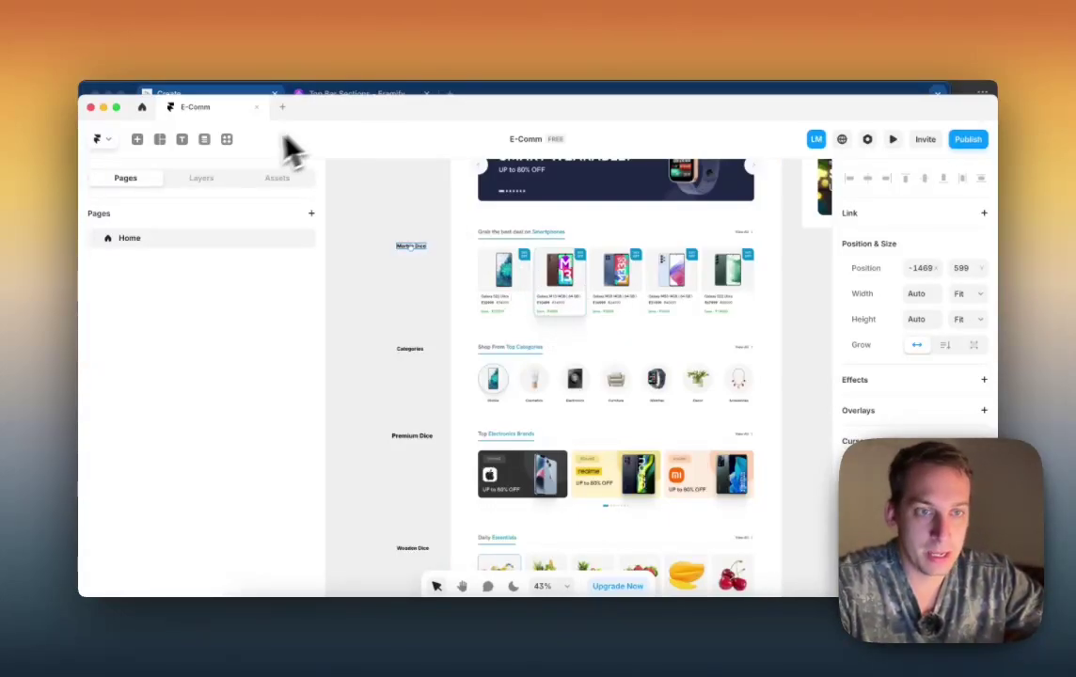
Step: Rename the Articles collection in the CMS as "Products"
click(225, 140)
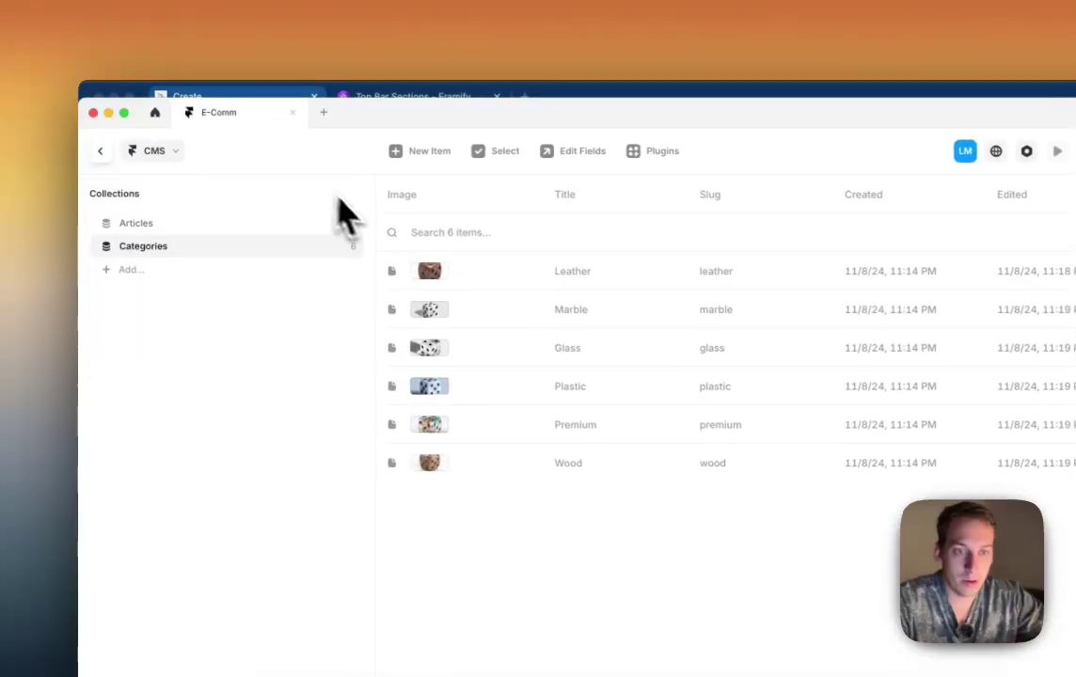
click(240, 225)
double_click(132, 226)
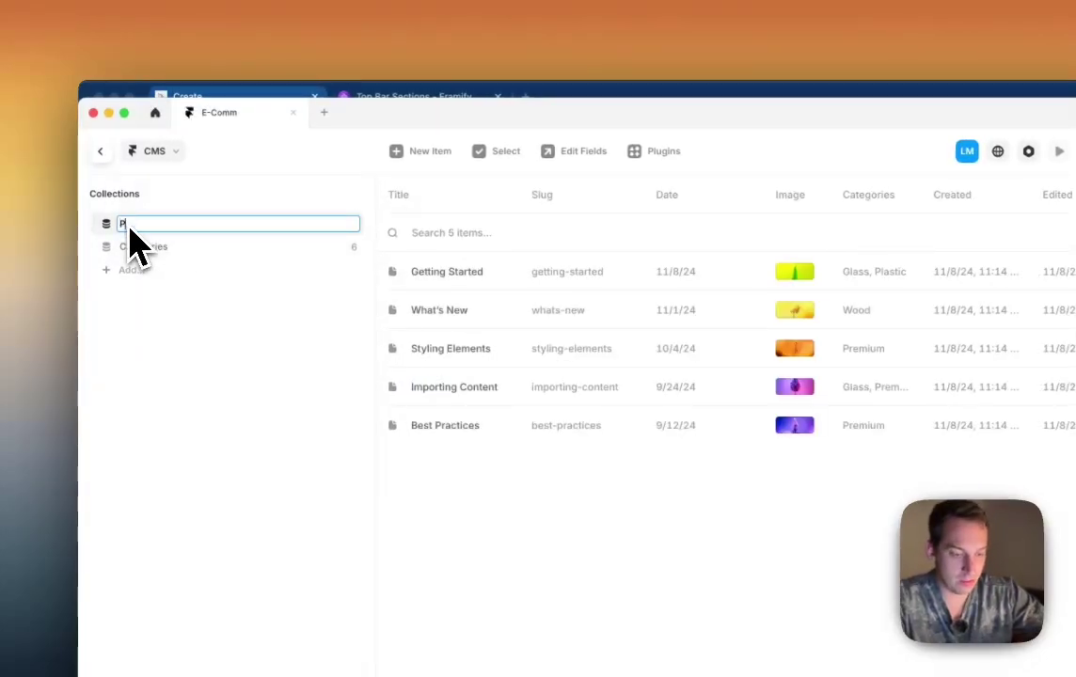
key(Return)
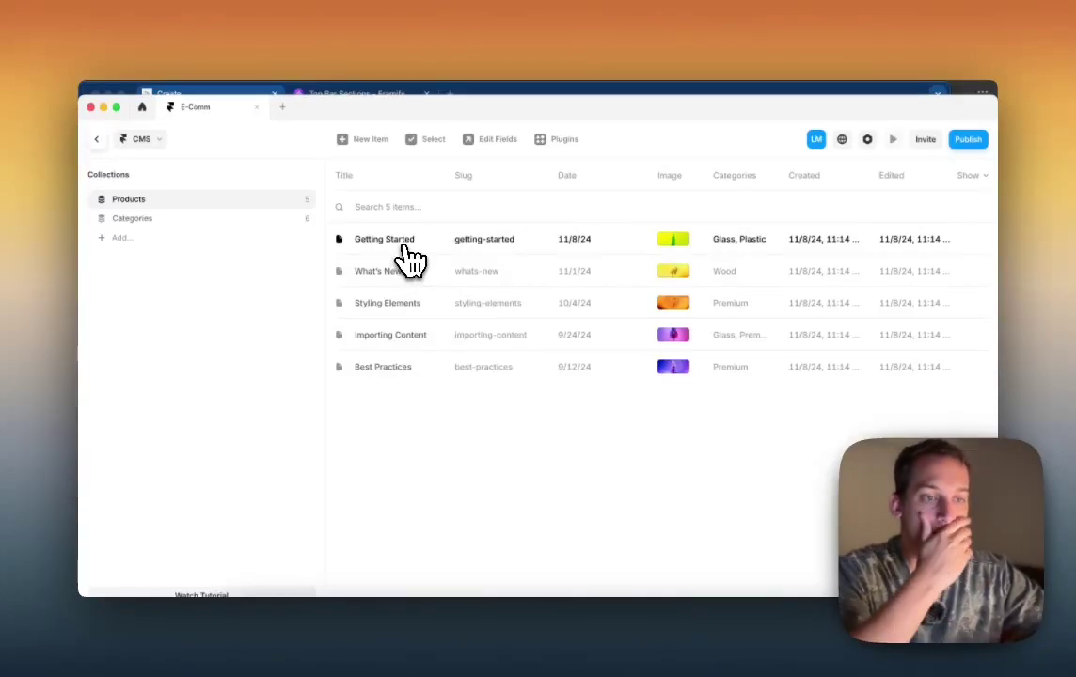
Step: Check the Getting Started item's fields and delete all five sample items from the Products collection
click(404, 252)
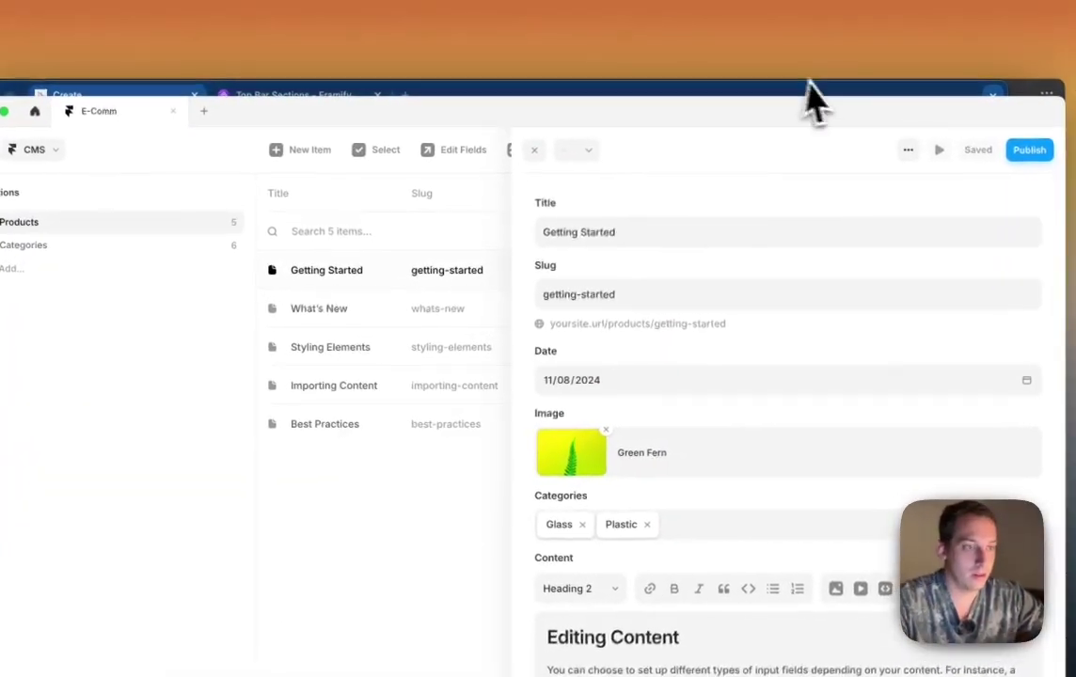
click(531, 151)
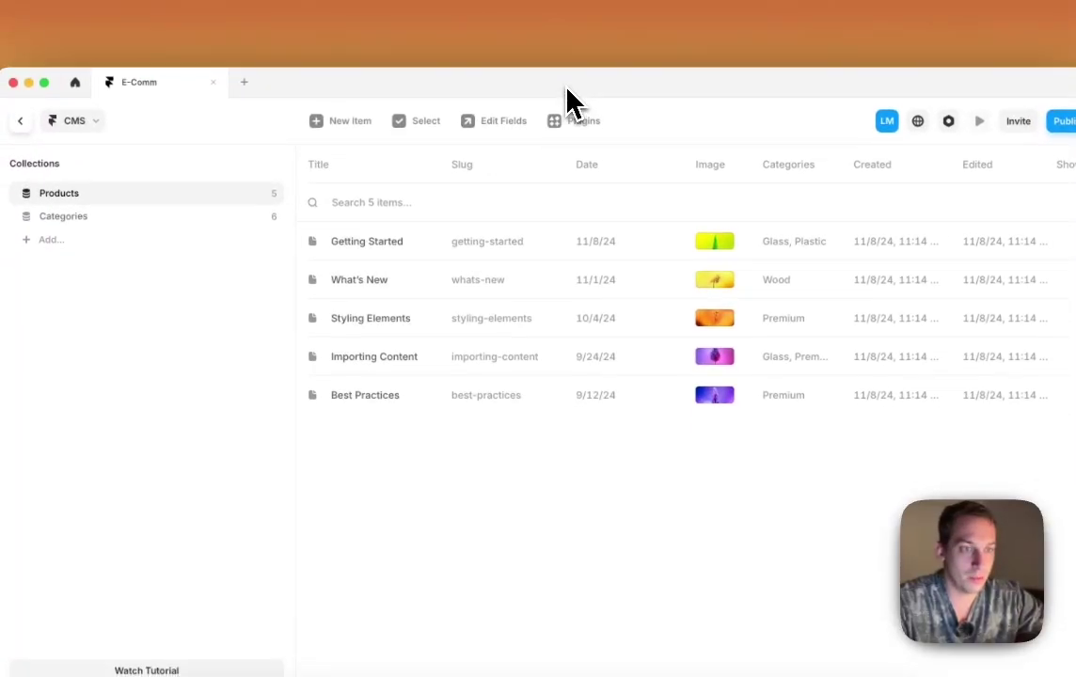
click(422, 121)
click(313, 241)
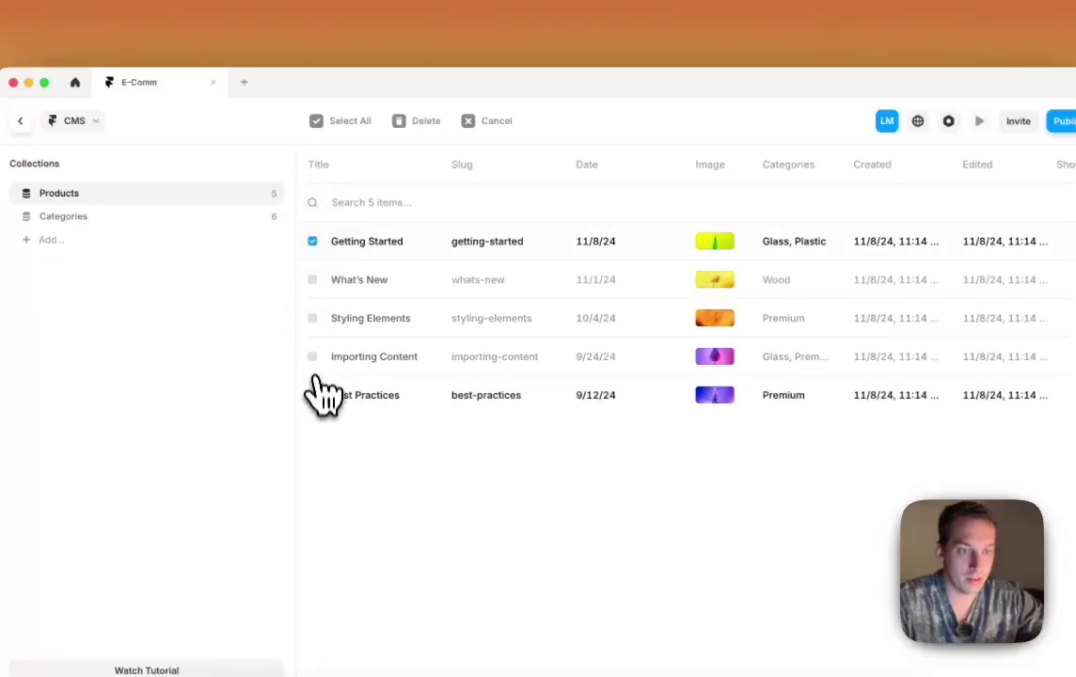
shift+click(313, 395)
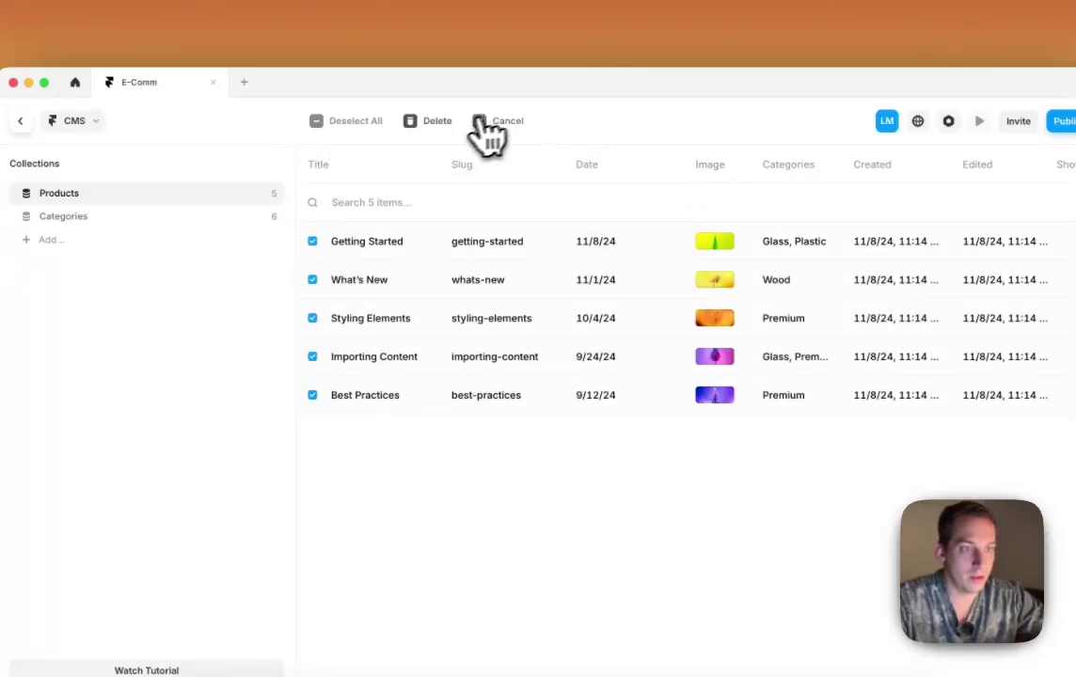
click(438, 121)
click(602, 412)
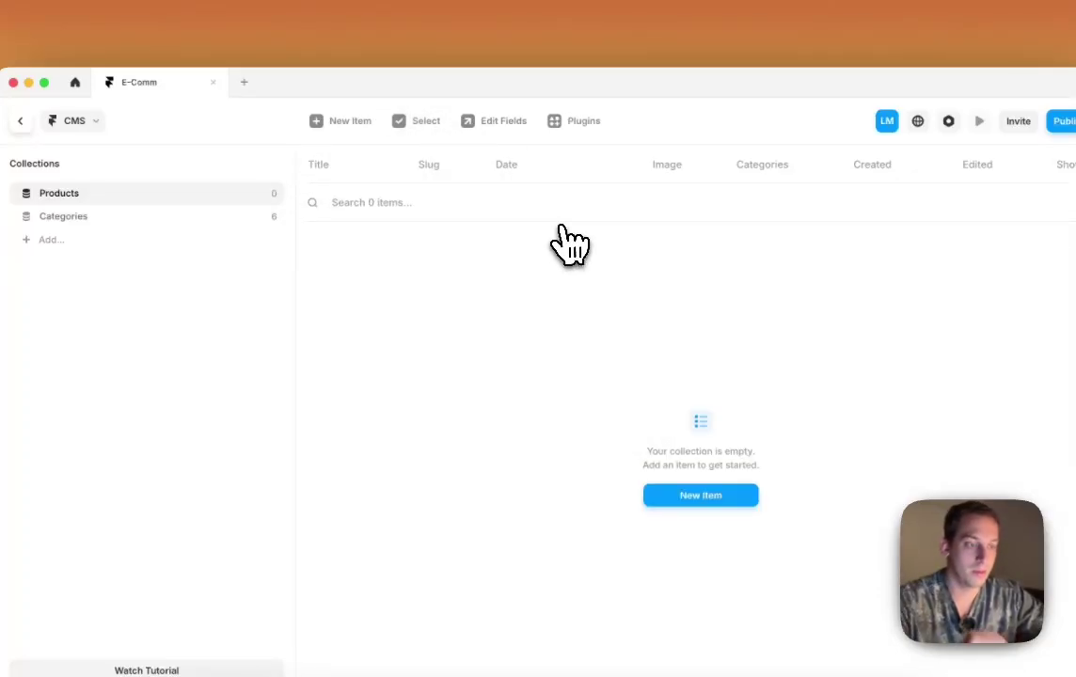
Step: Open the Products collection's fields and switch to Figma to examine which product details the reference design's cards need
click(496, 122)
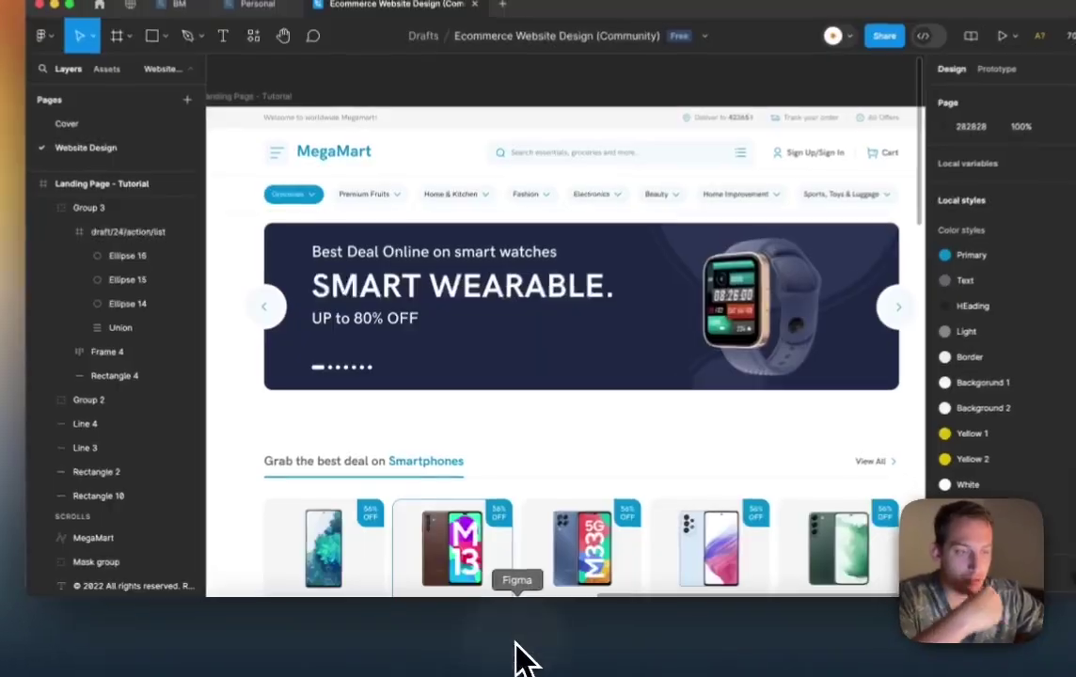
click(516, 655)
scroll(527, 404, down, 5)
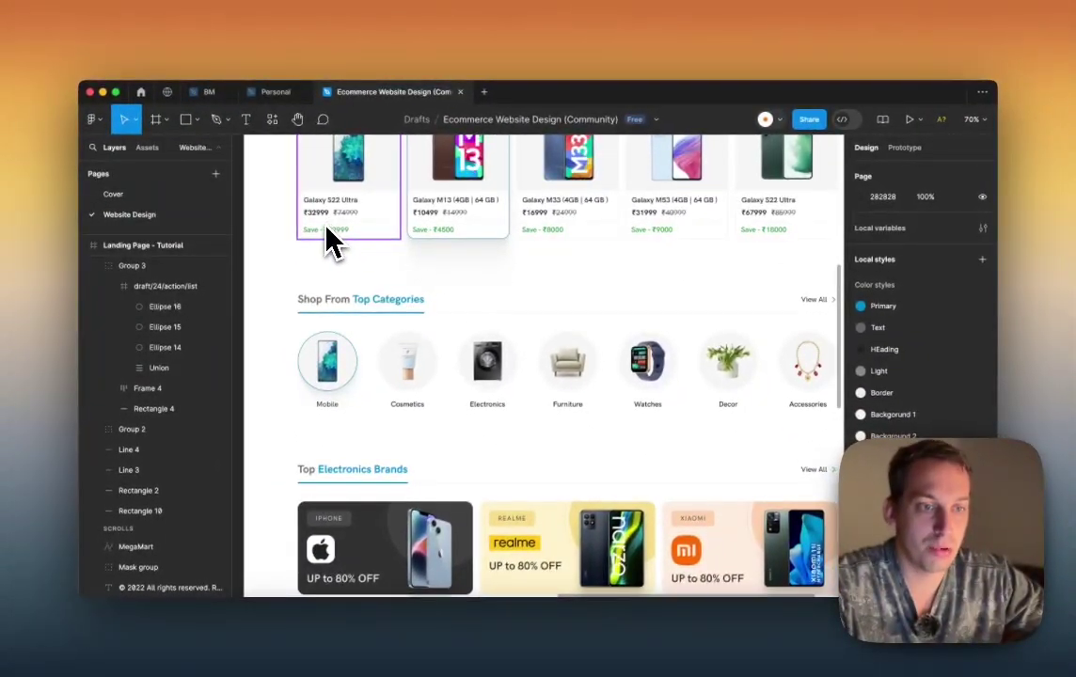
scroll(367, 291, down, 5)
scroll(386, 325, down, 4)
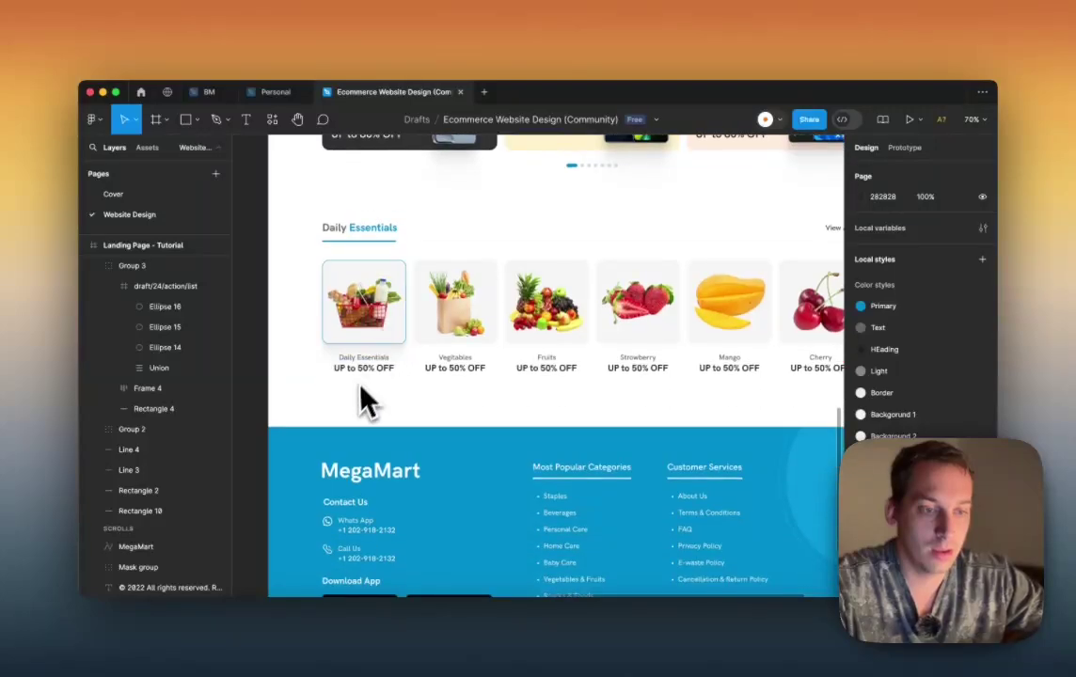
Step: Return to Framer, remove the Date field from the Products collection and move the Image field above Title
scroll(347, 375, up, 10)
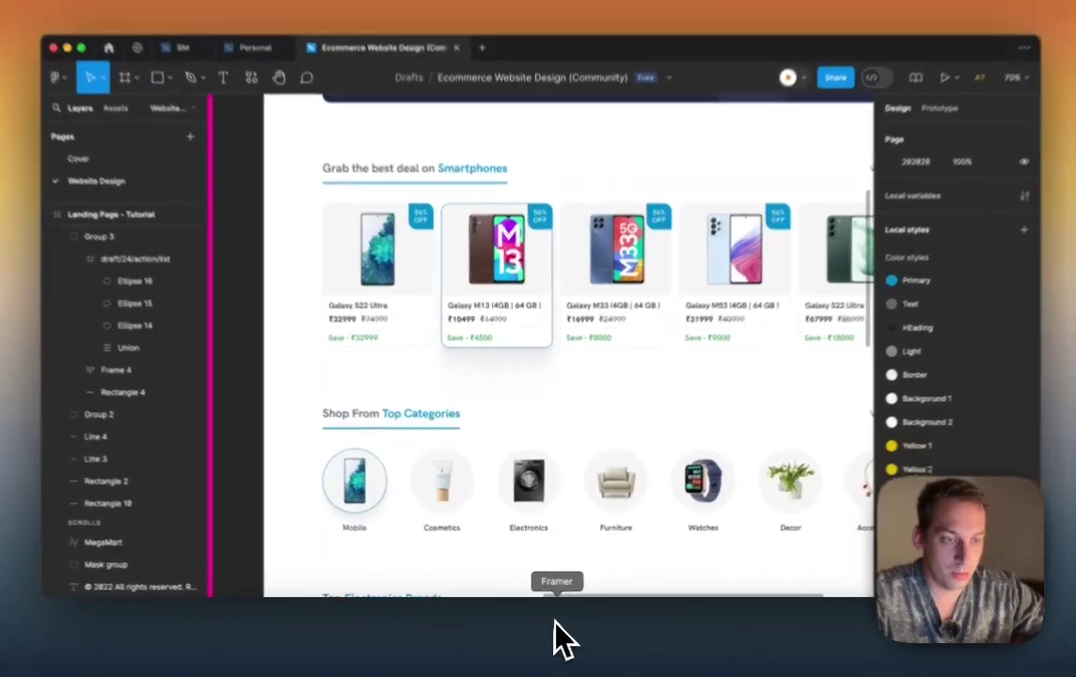
click(561, 640)
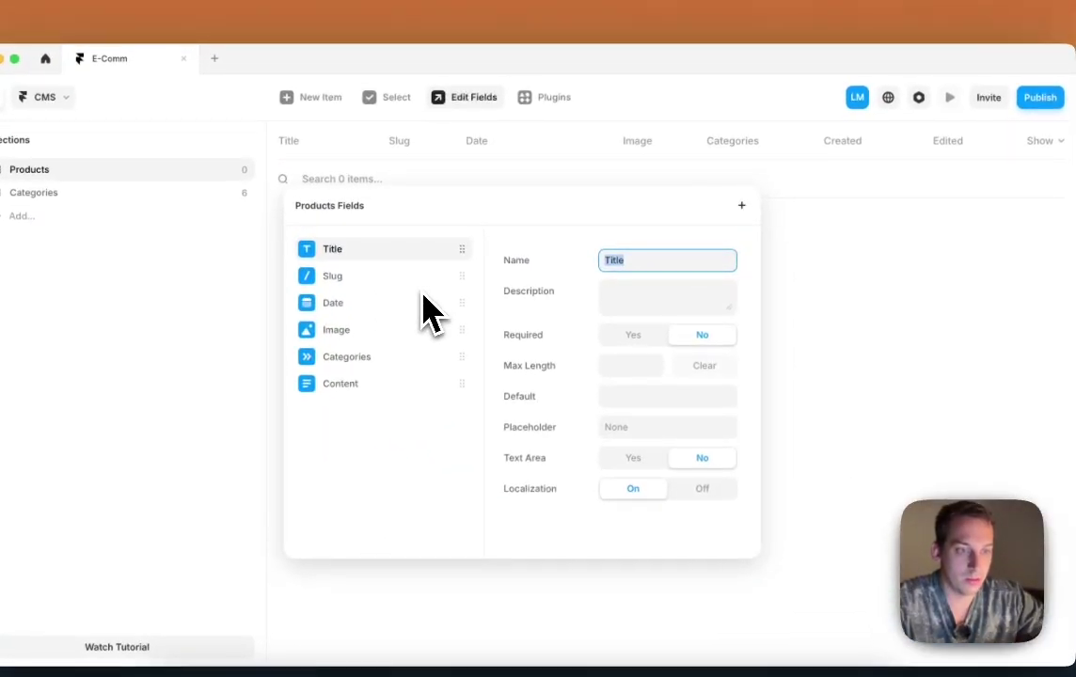
click(466, 282)
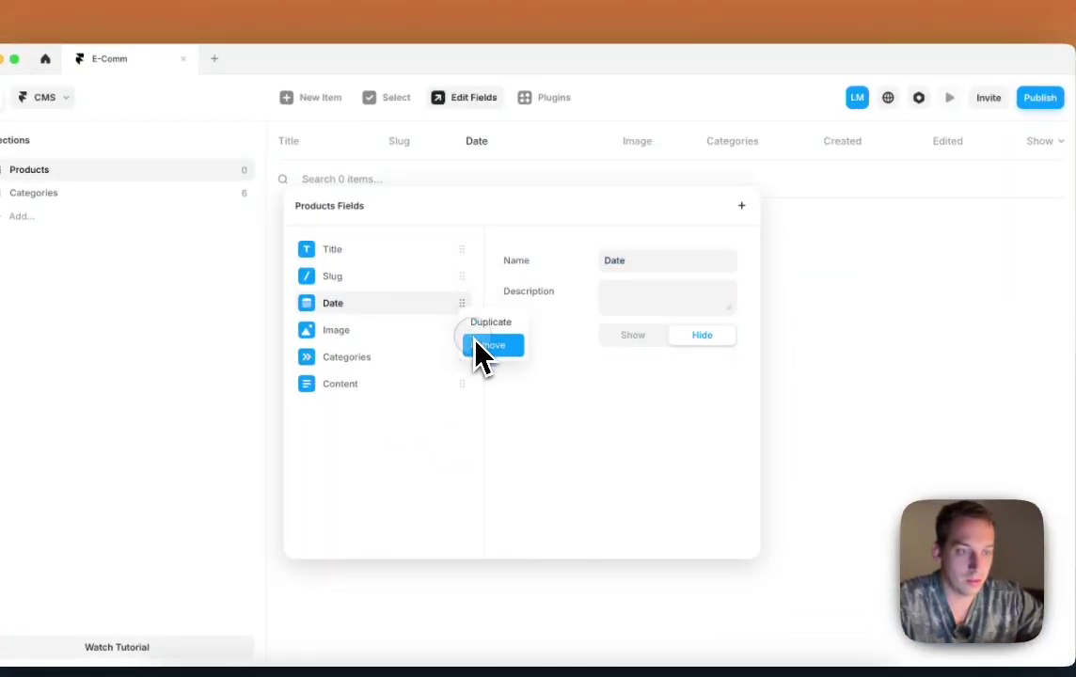
click(480, 346)
drag(457, 313, 442, 253)
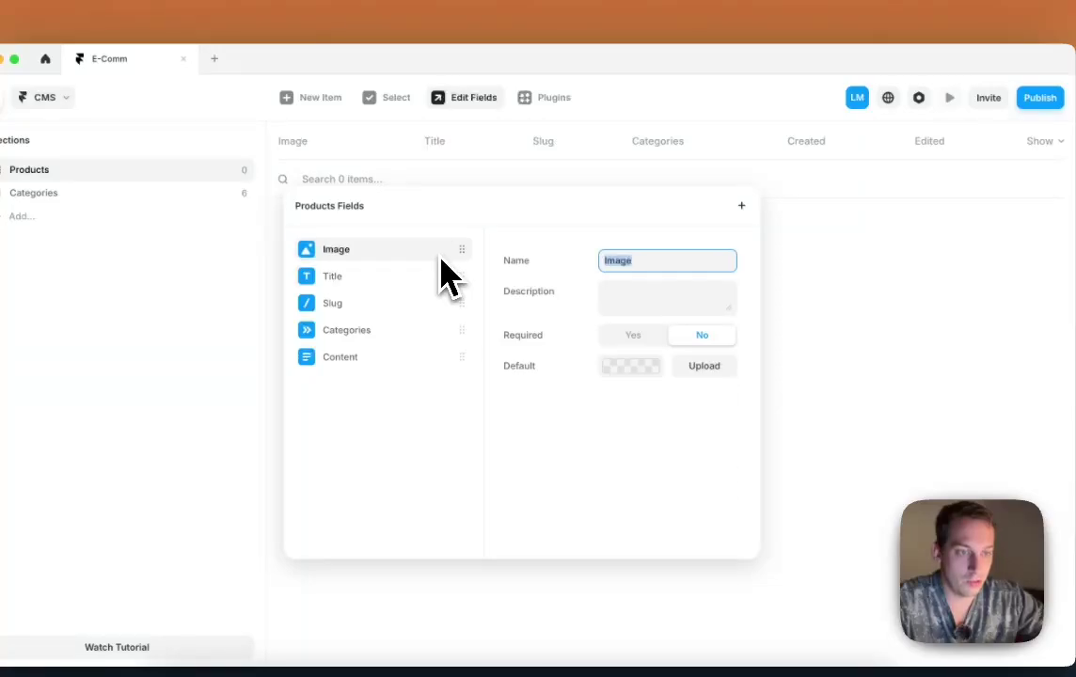
Step: Check the Categories field's settings and remove the Content field from the Products collection
click(439, 332)
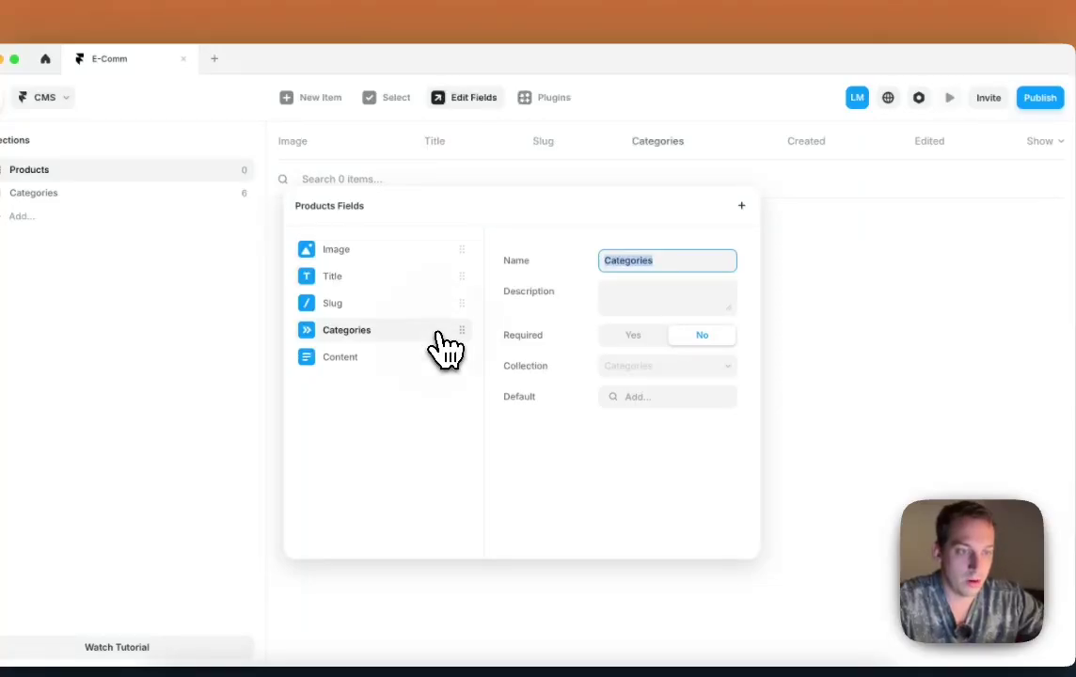
click(450, 357)
right_click(456, 361)
click(470, 394)
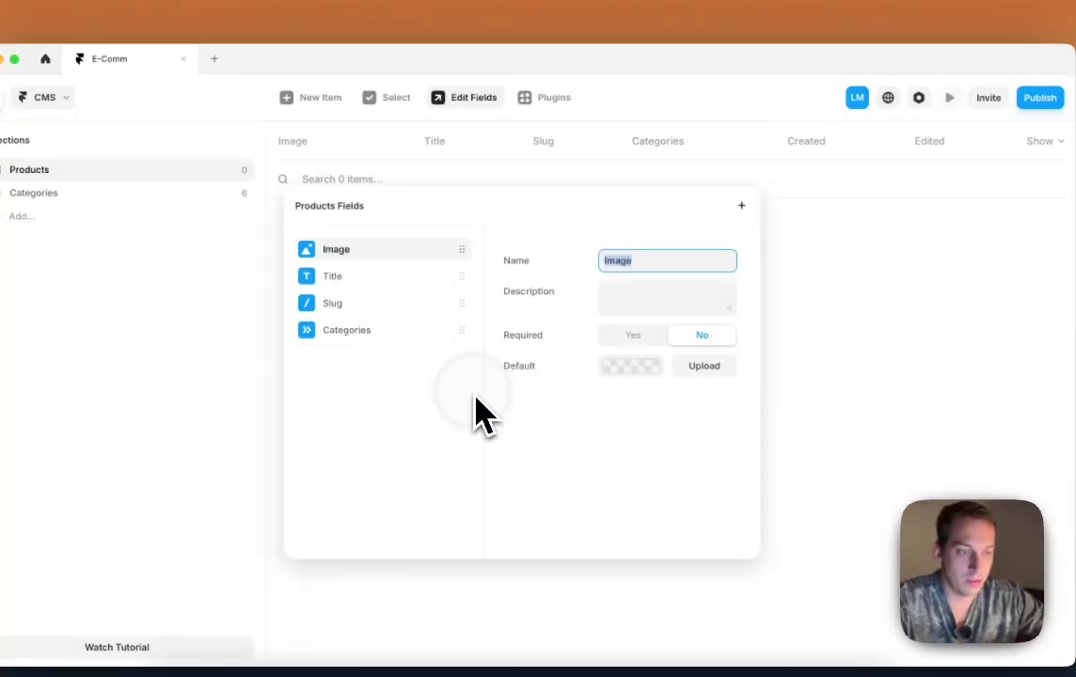
Step: Add a plain text field named "Price" to the Products collection and place it directly after Title
click(741, 205)
click(788, 293)
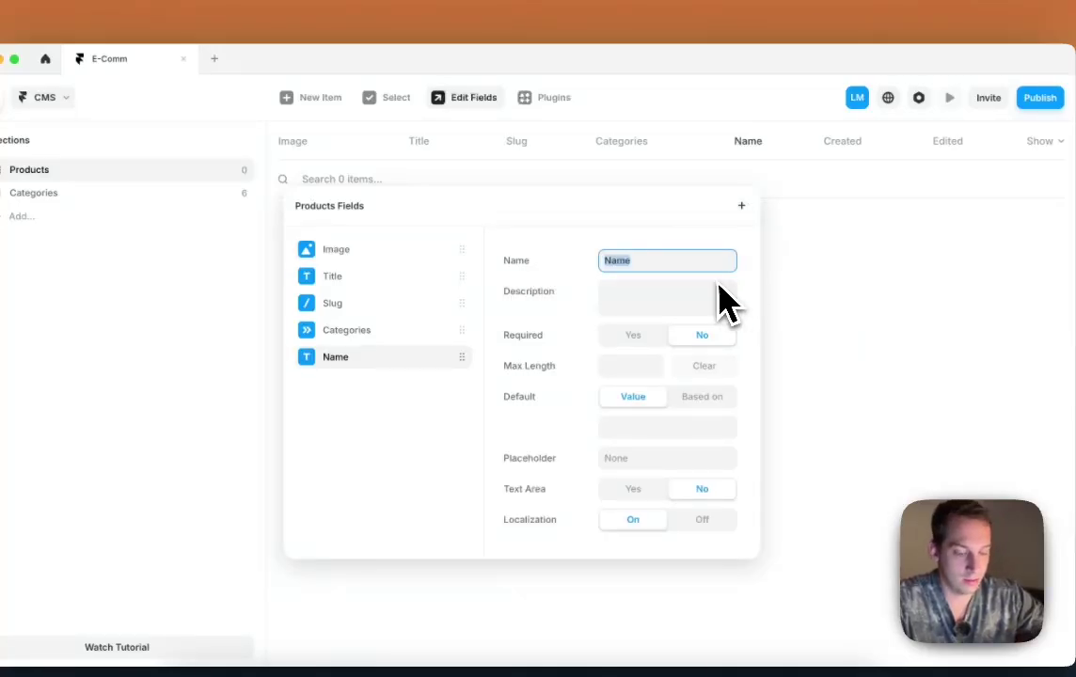
text(Price)
key(Return)
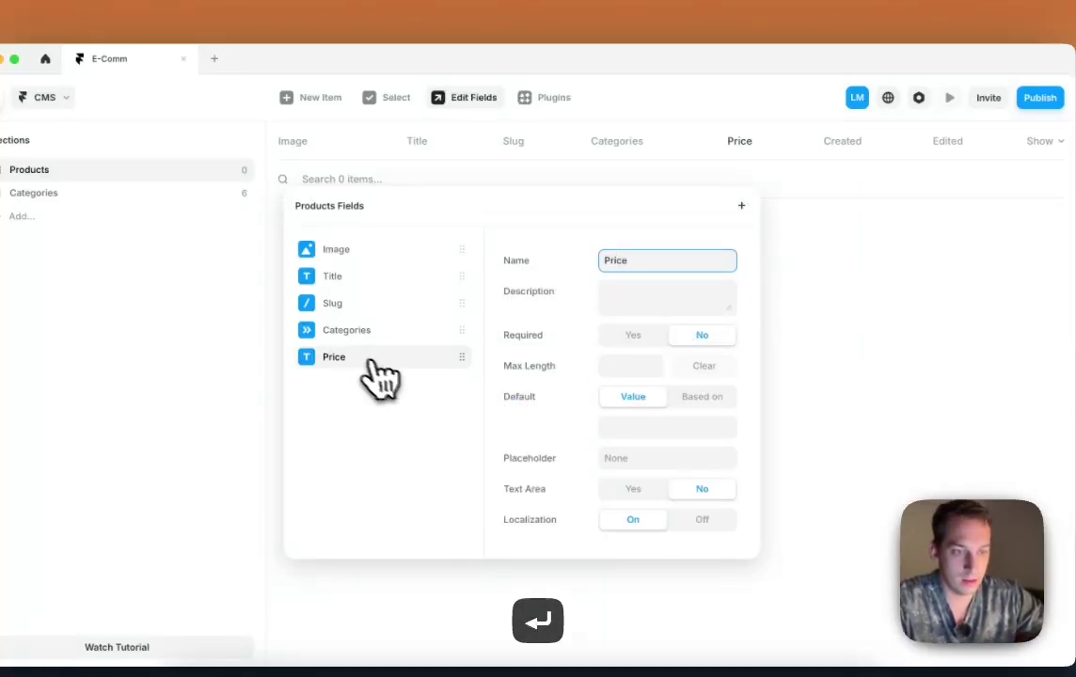
drag(362, 367, 354, 293)
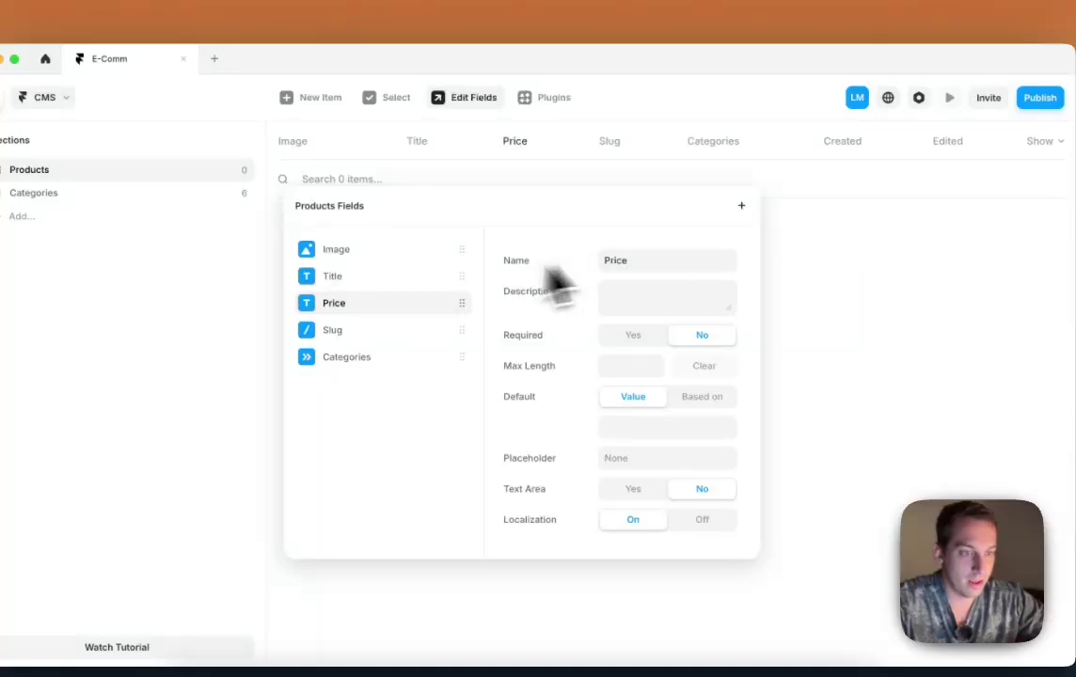
Step: Duplicate the Price field, rename the copy "Promotional Price" and close the Products fields
click(460, 325)
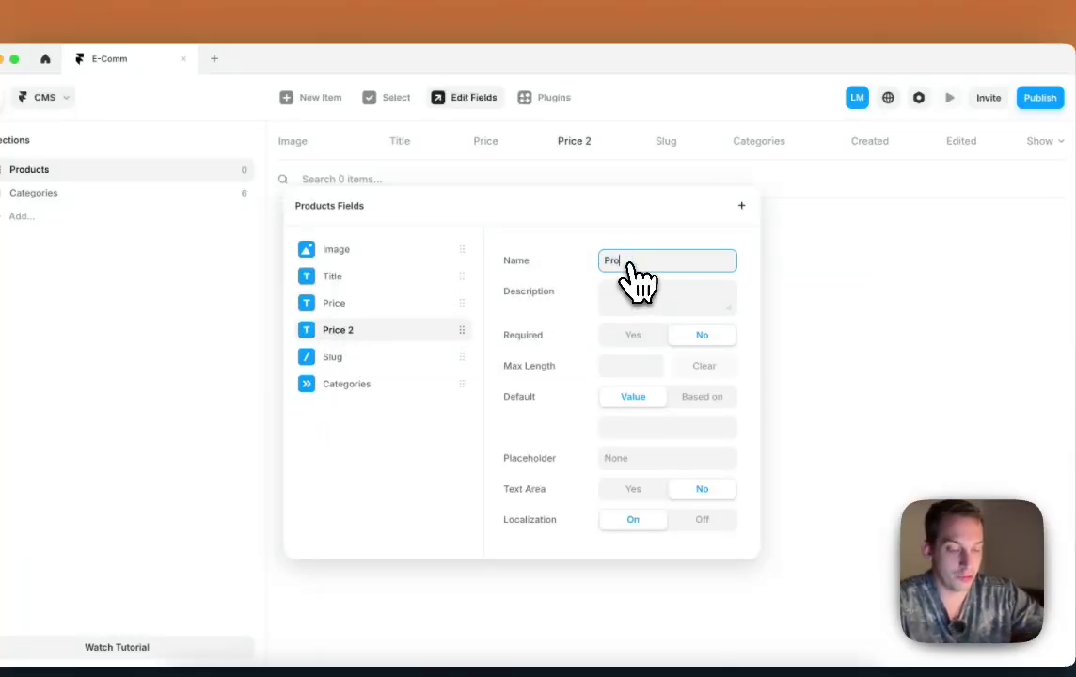
text(Prom)
text(otional )
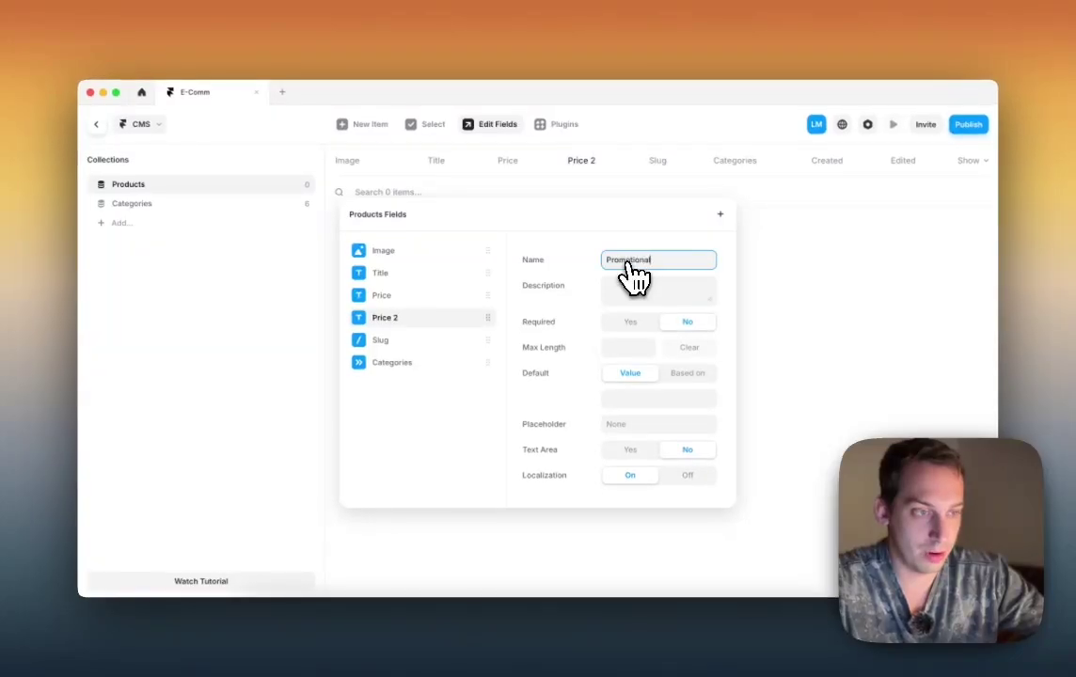
text(Price)
key(Return)
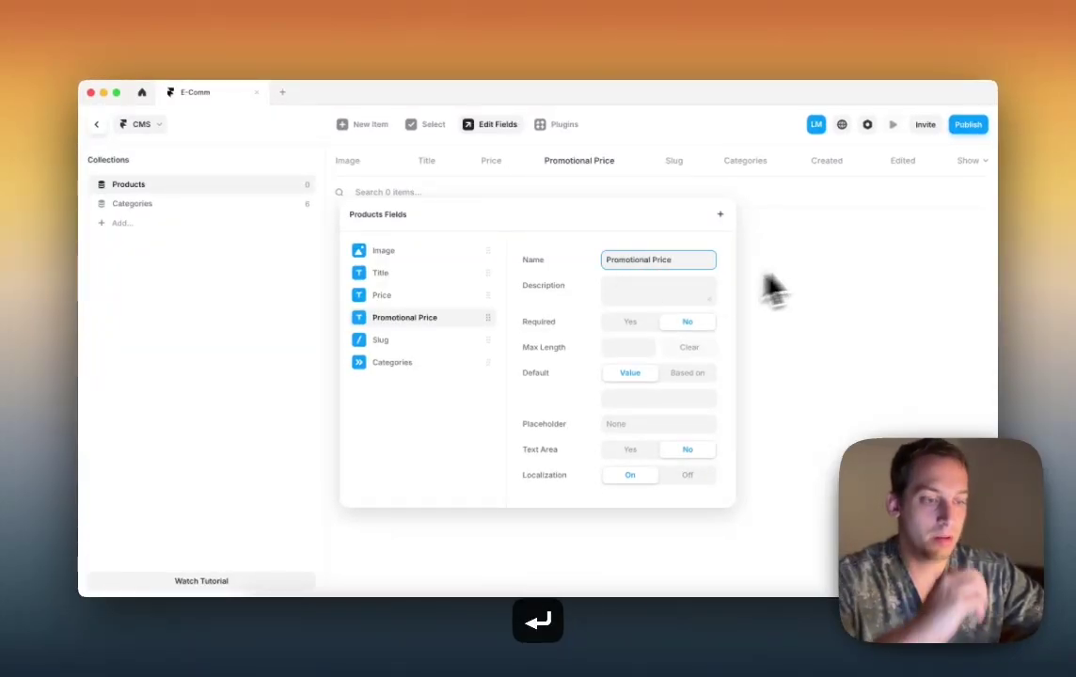
click(795, 271)
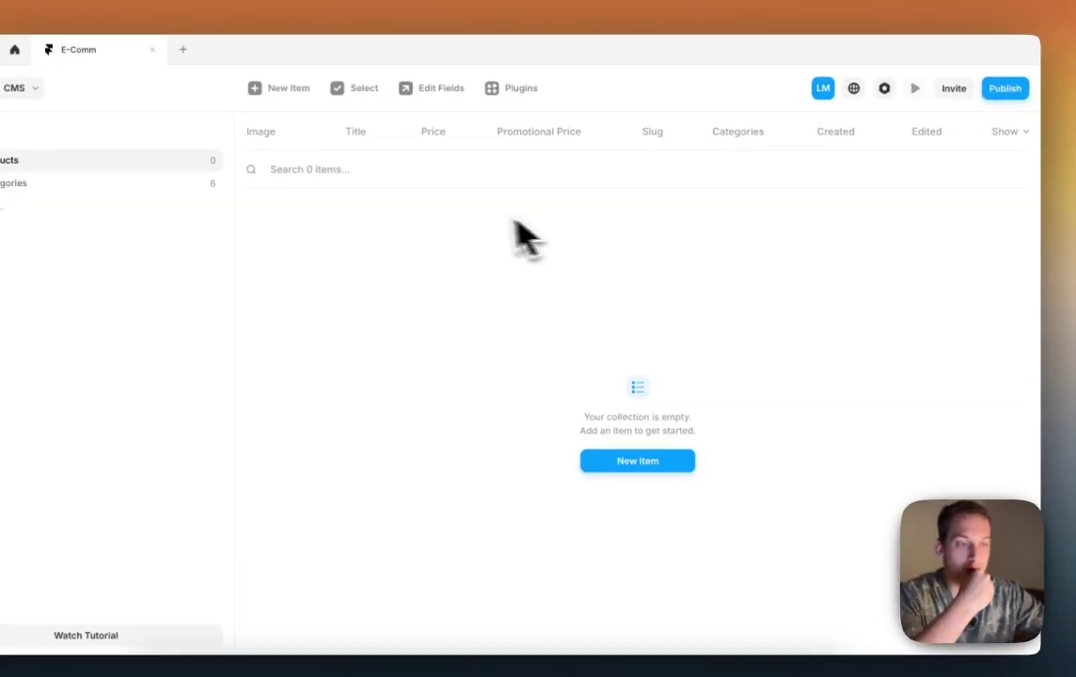
Step: Create a Products item titled "Pirate" and save it when leaving the CMS for the canvas
click(602, 466)
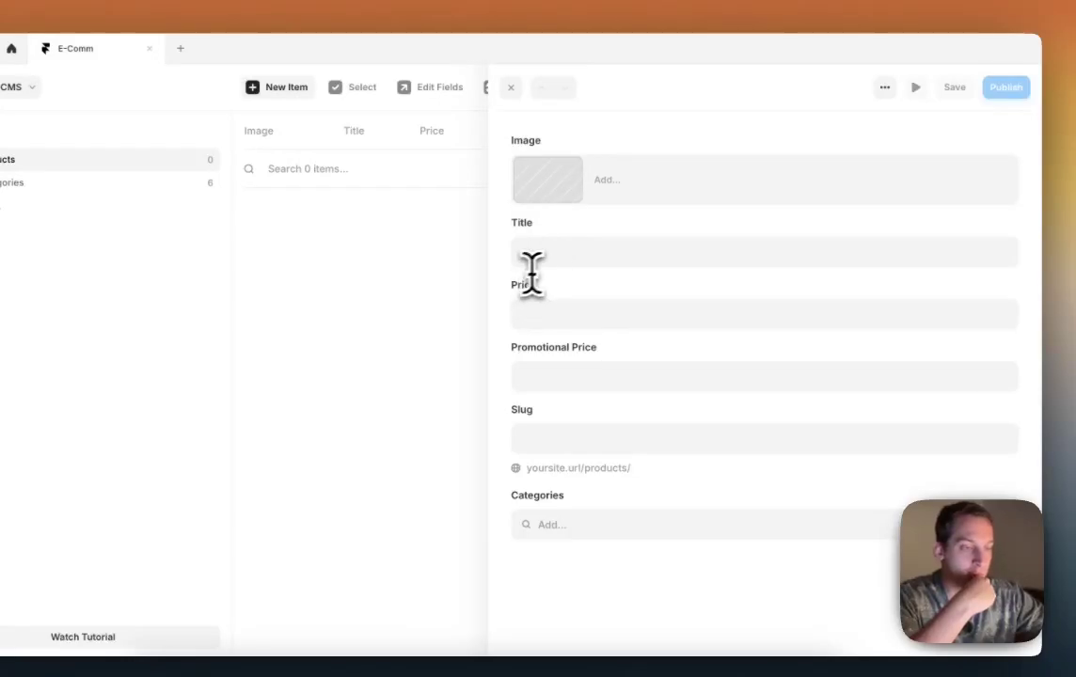
click(557, 252)
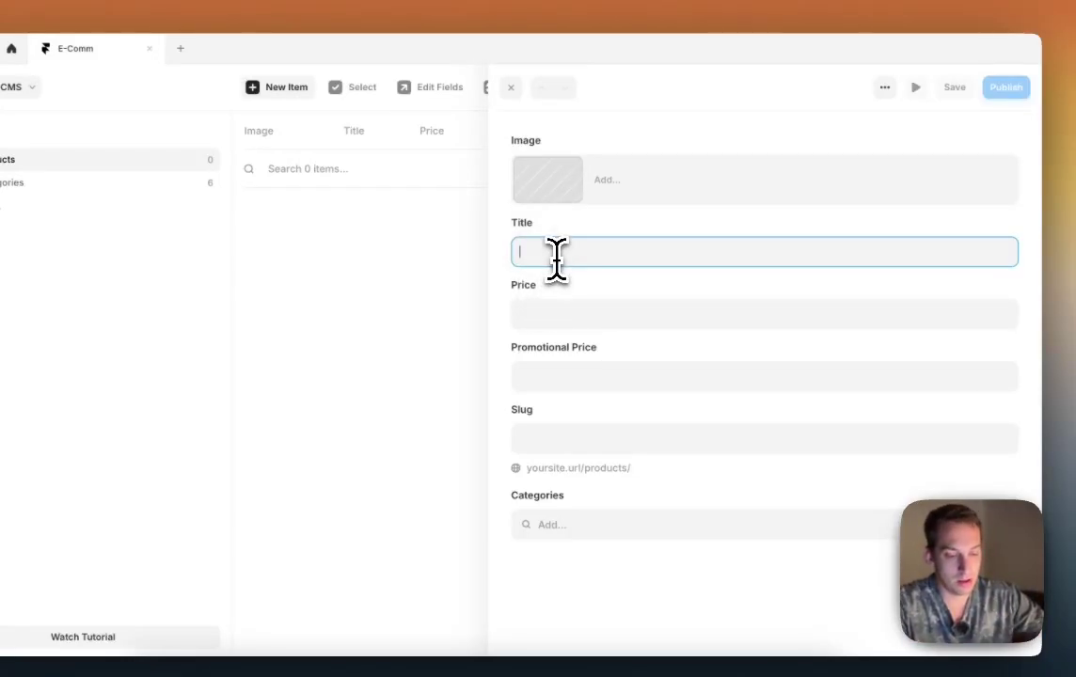
text(Pirate)
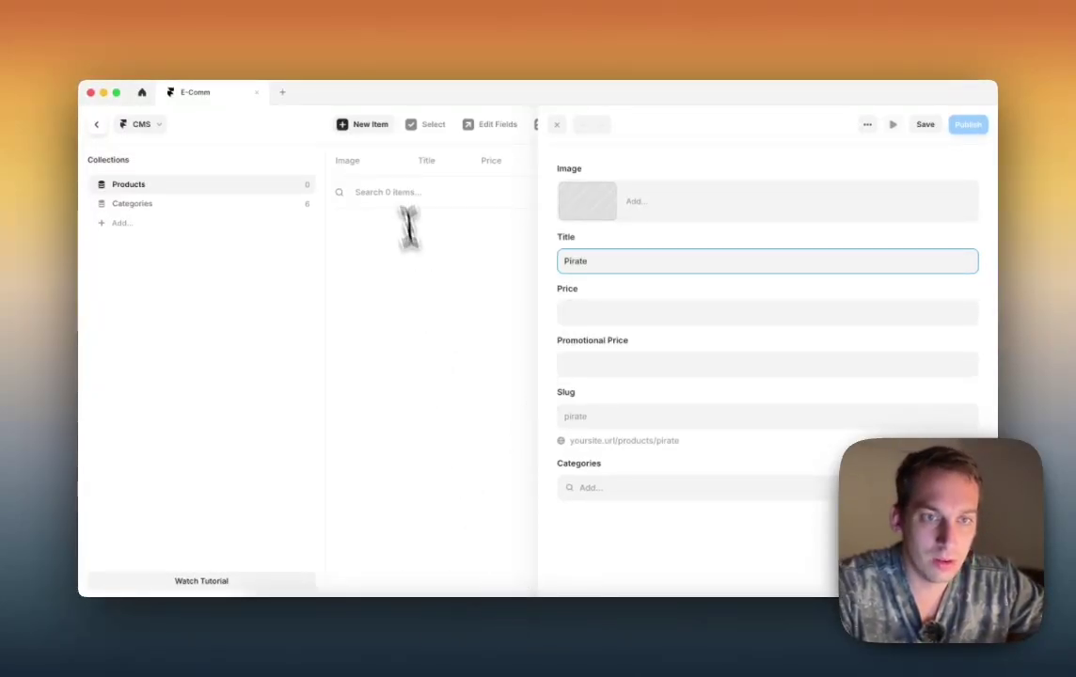
click(149, 97)
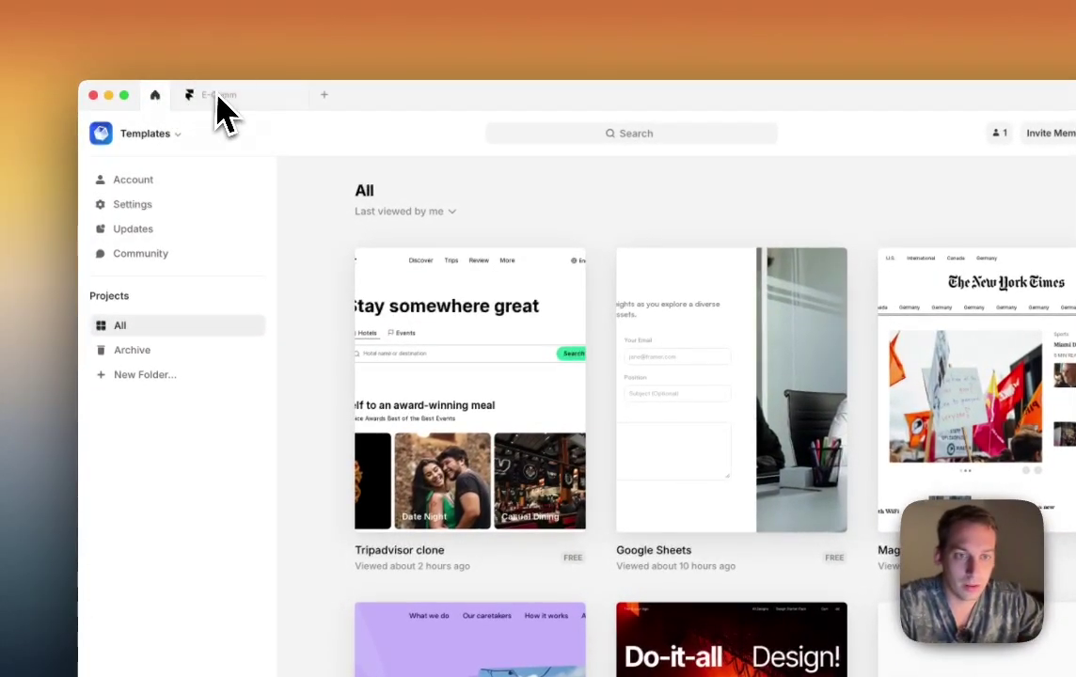
click(194, 102)
click(101, 133)
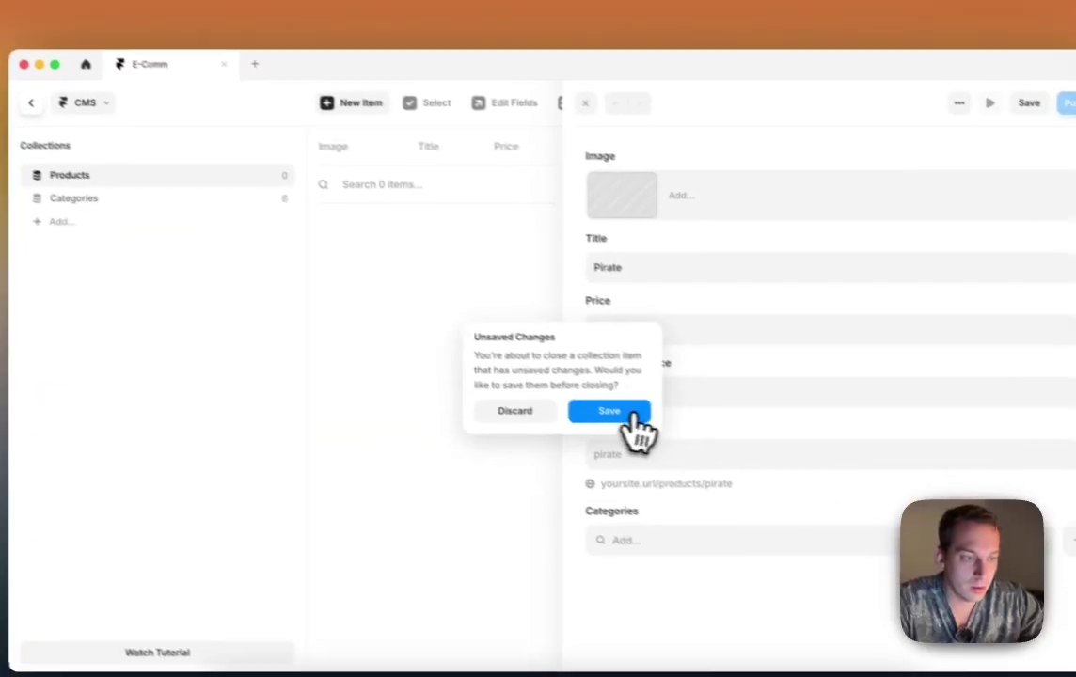
click(677, 439)
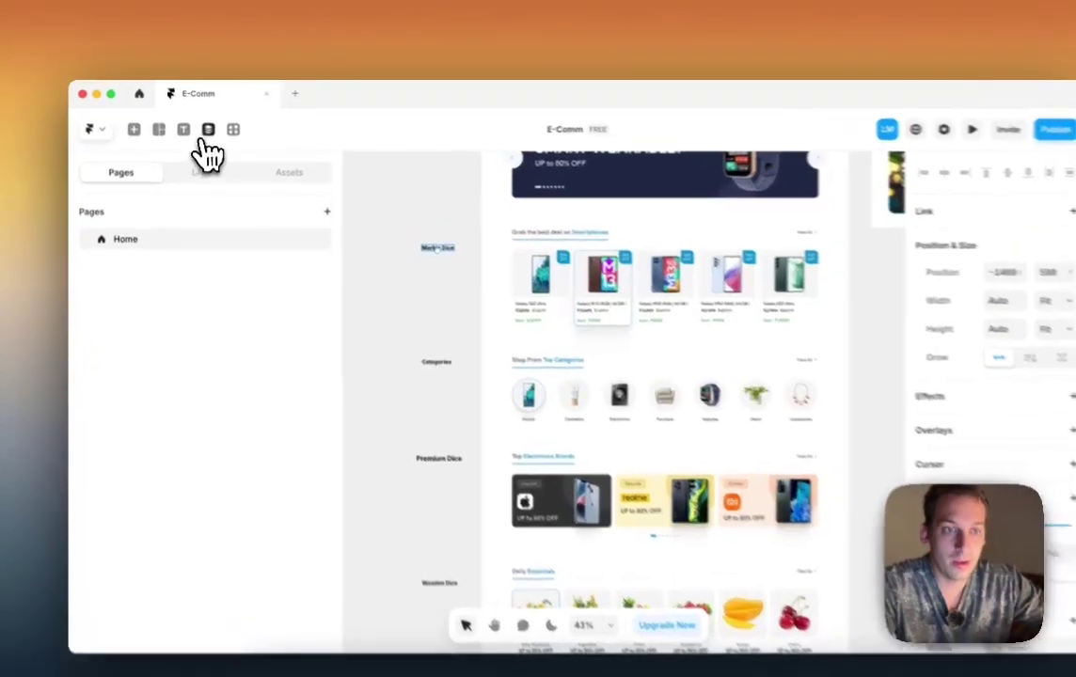
Step: Reopen the Pirate item in the CMS and set its price to $29.99
click(204, 124)
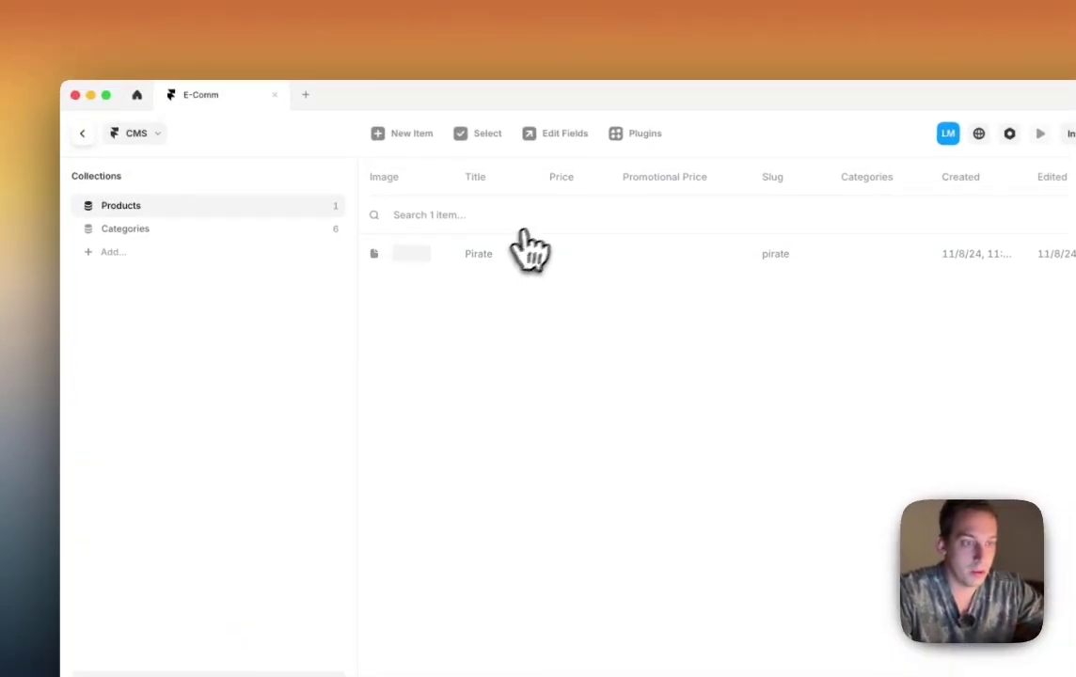
click(477, 258)
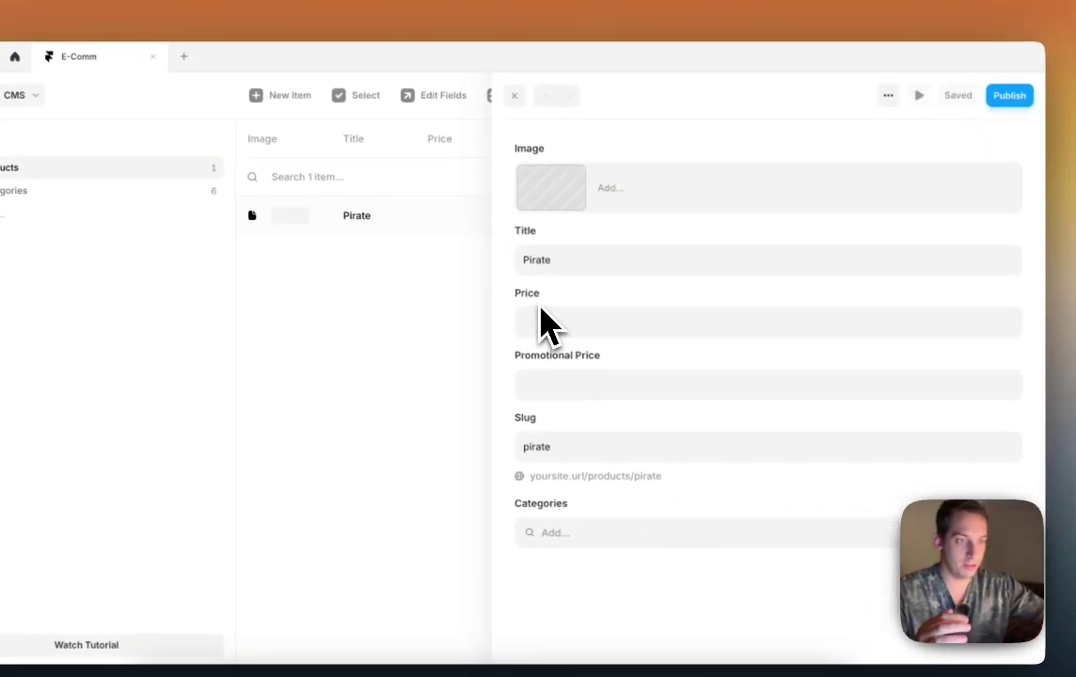
click(557, 320)
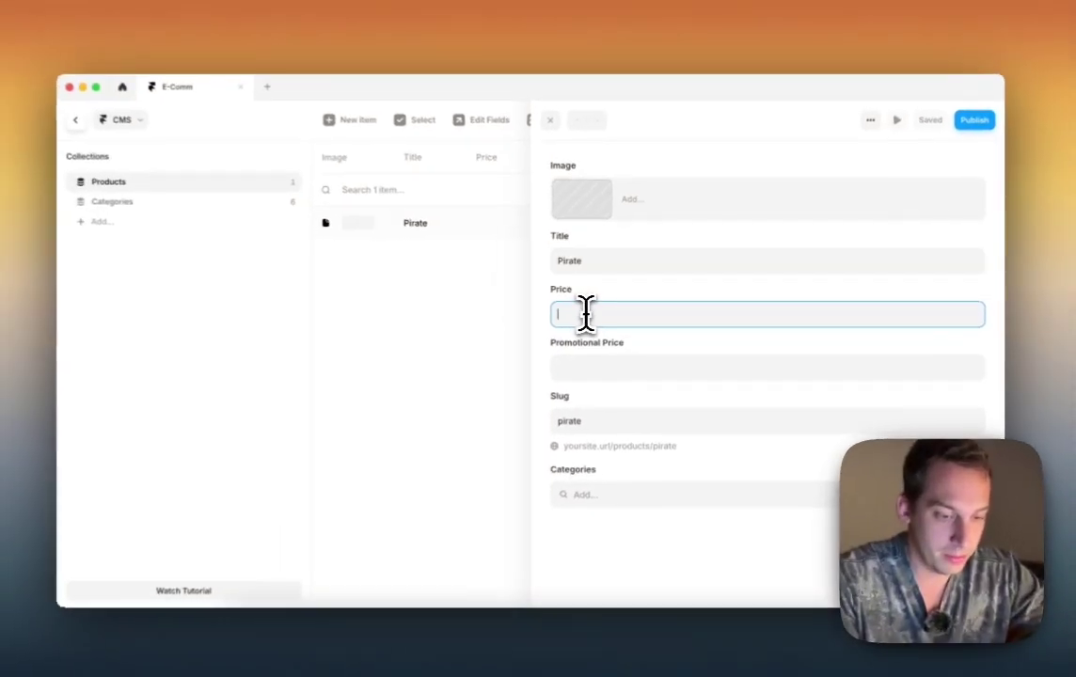
text($29.99)
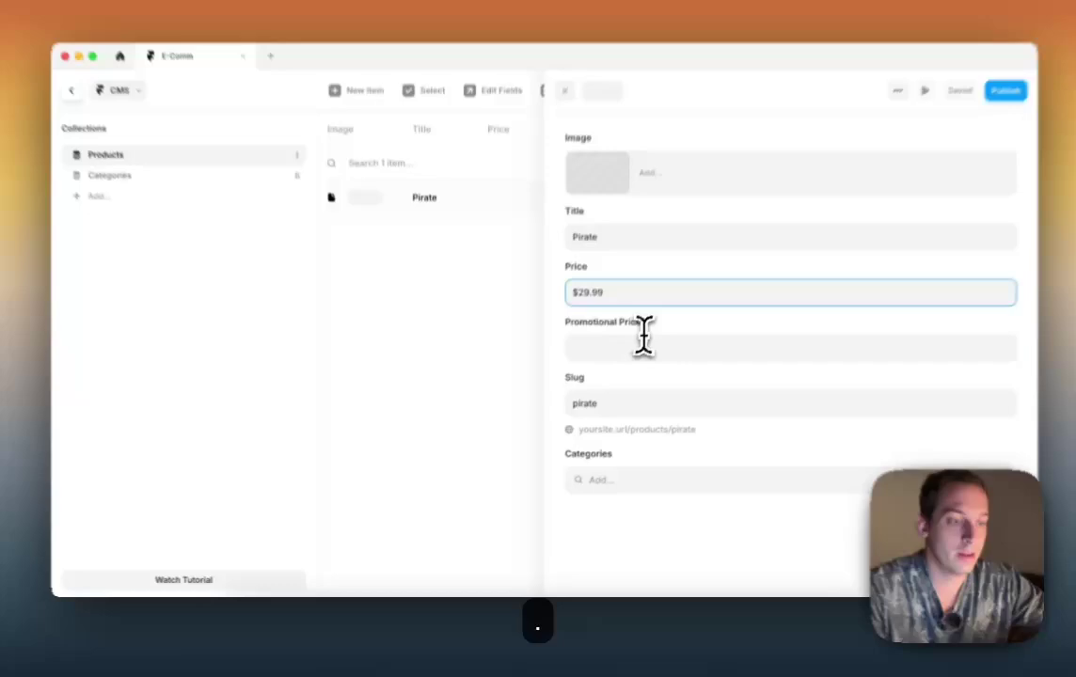
click(641, 367)
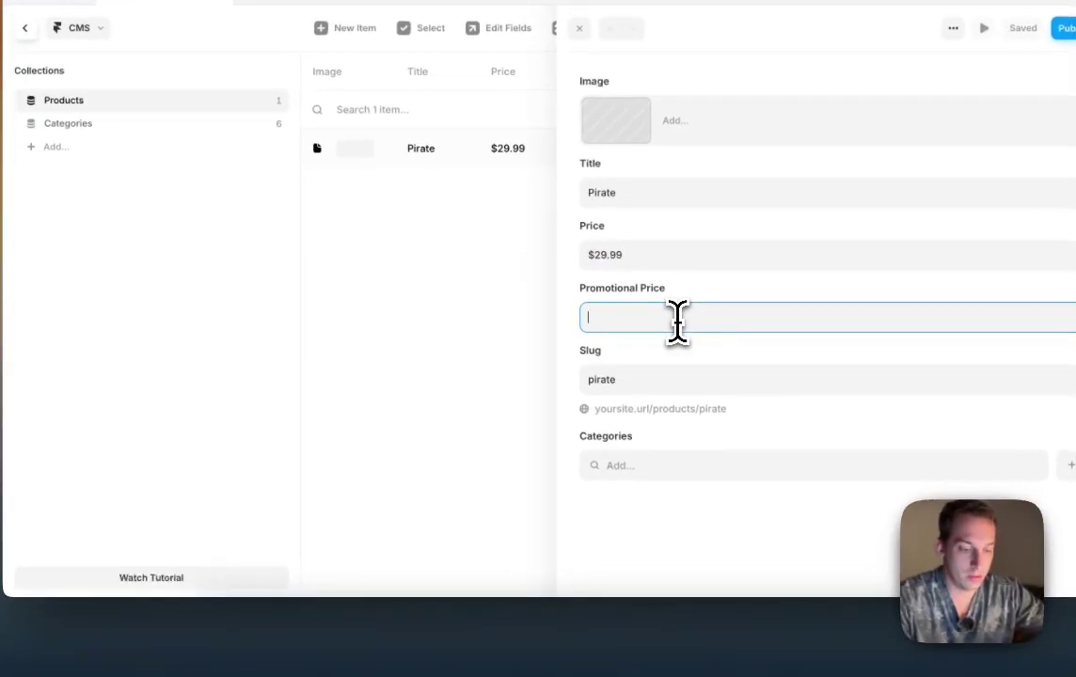
Step: Switch to Figma to check how the Smartphones cards lay out their prices, and return to the Pirate item in Framer
click(510, 645)
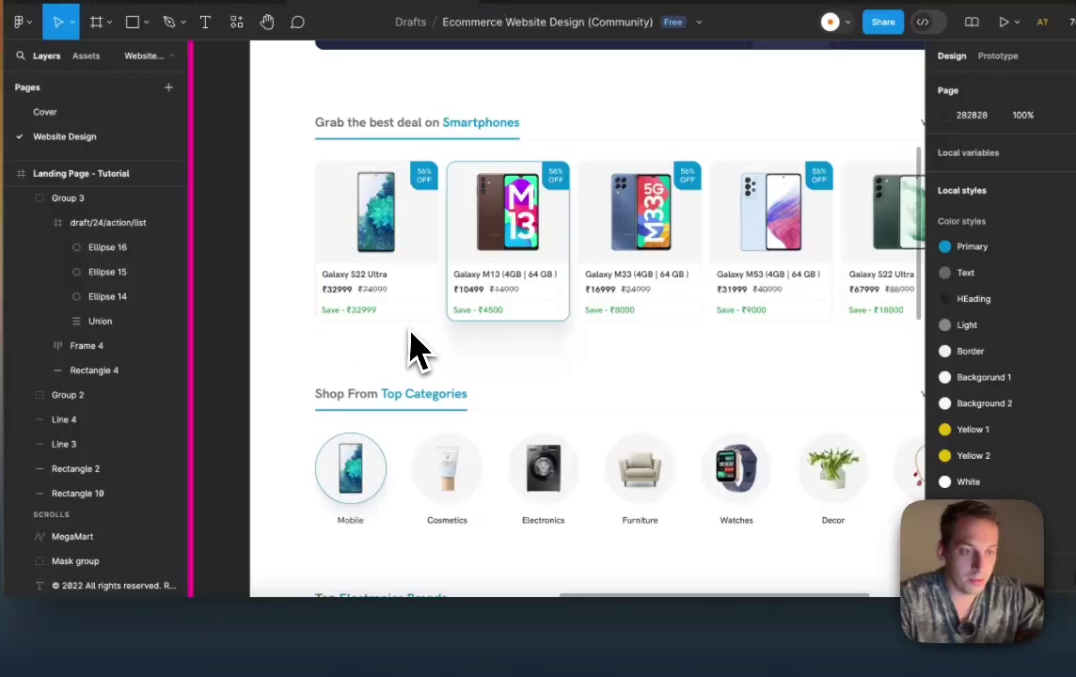
key(ctrl+Up)
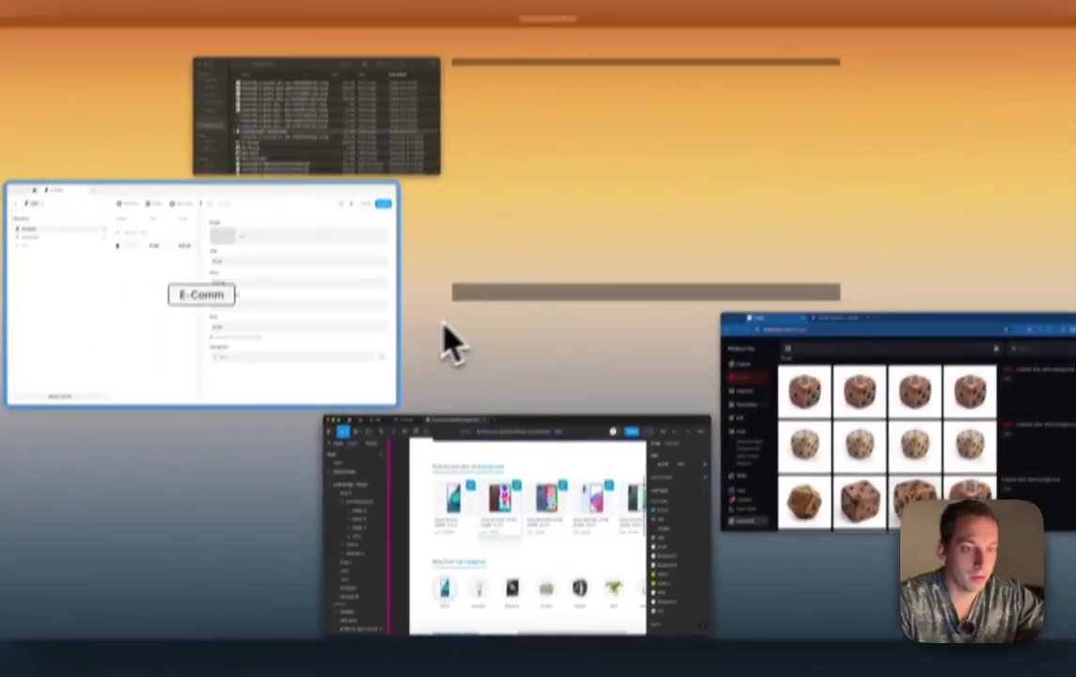
click(344, 355)
click(622, 352)
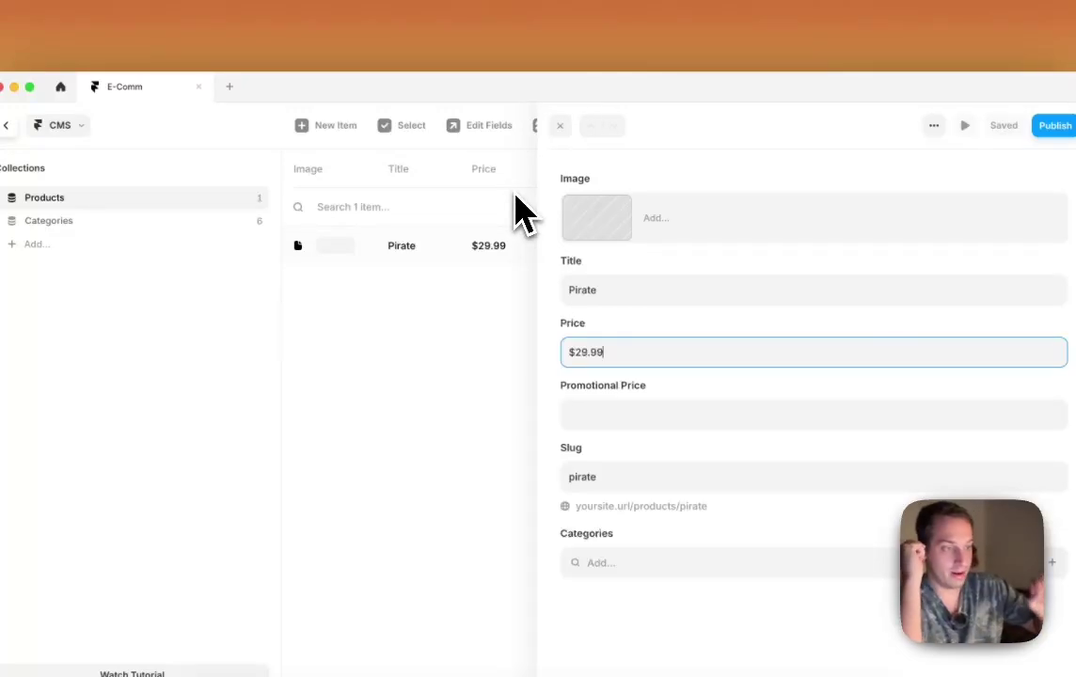
Step: Close the Pirate item and remove the plain text Price field from the Products collection
click(461, 331)
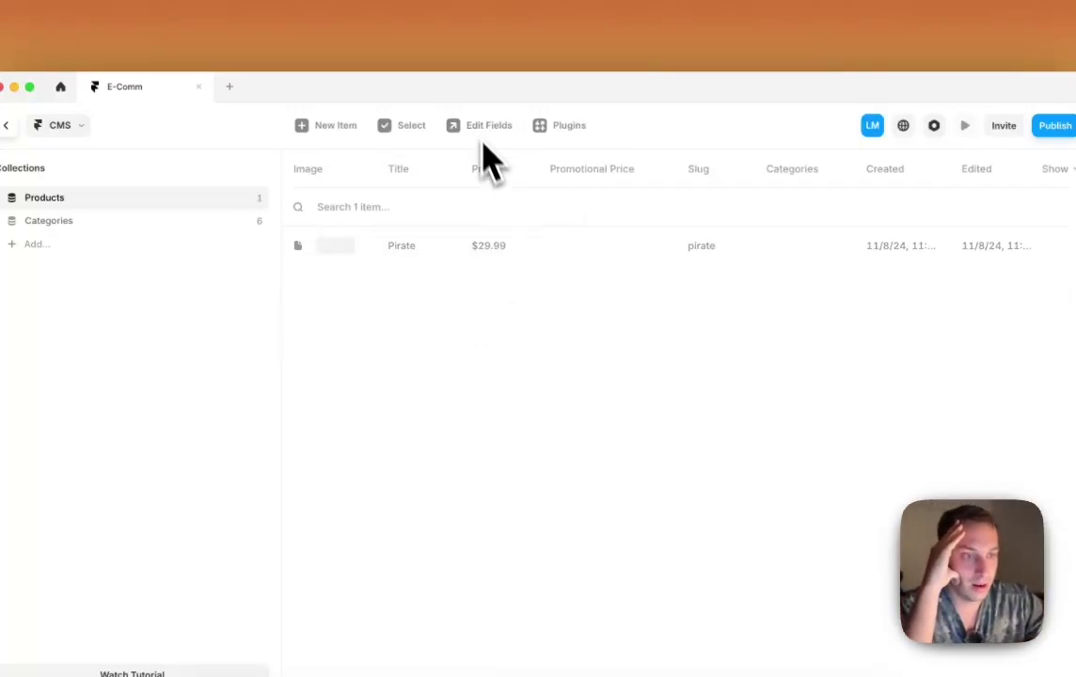
click(475, 129)
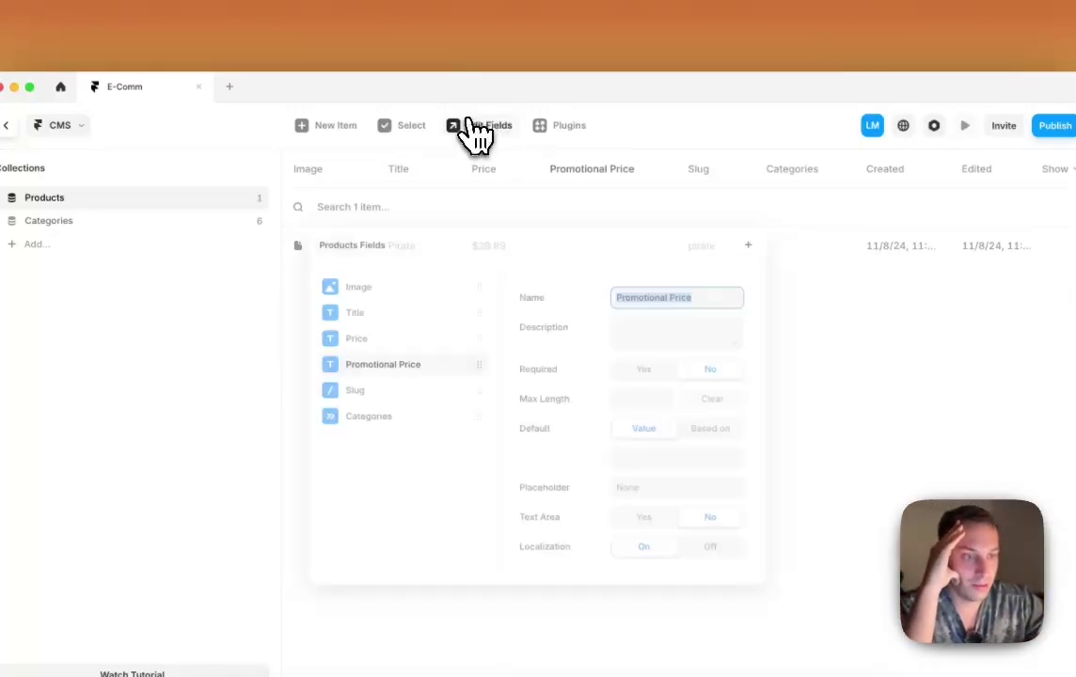
click(475, 331)
click(505, 378)
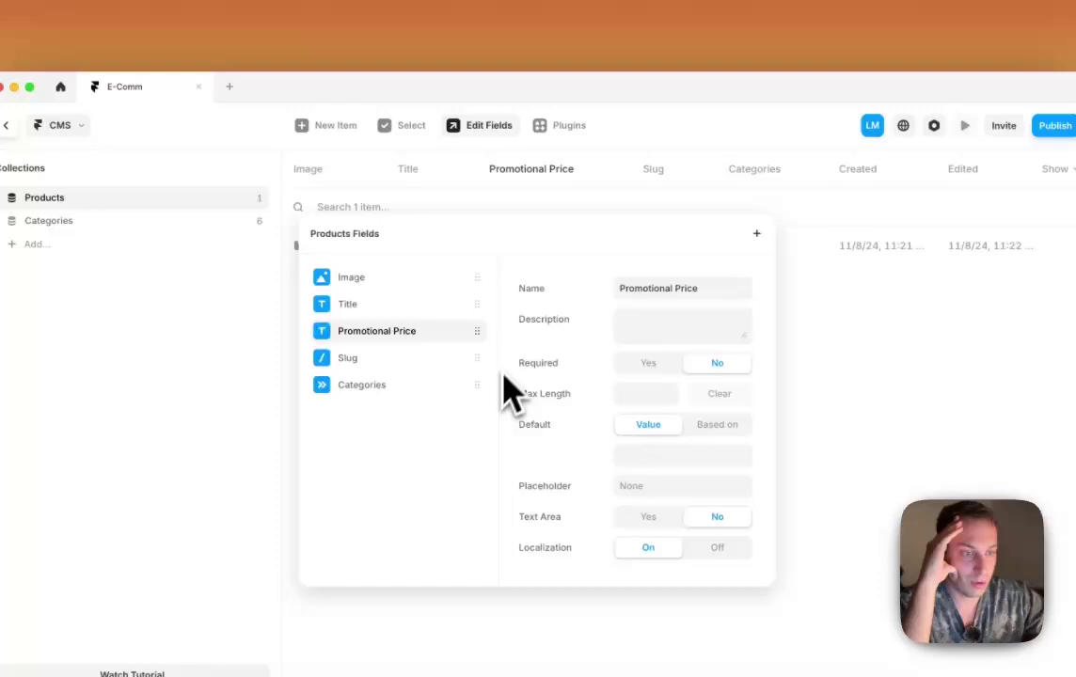
Step: Add a formatted text field named "Price" to the Products collection and place it between Title and Promotional Price
click(755, 235)
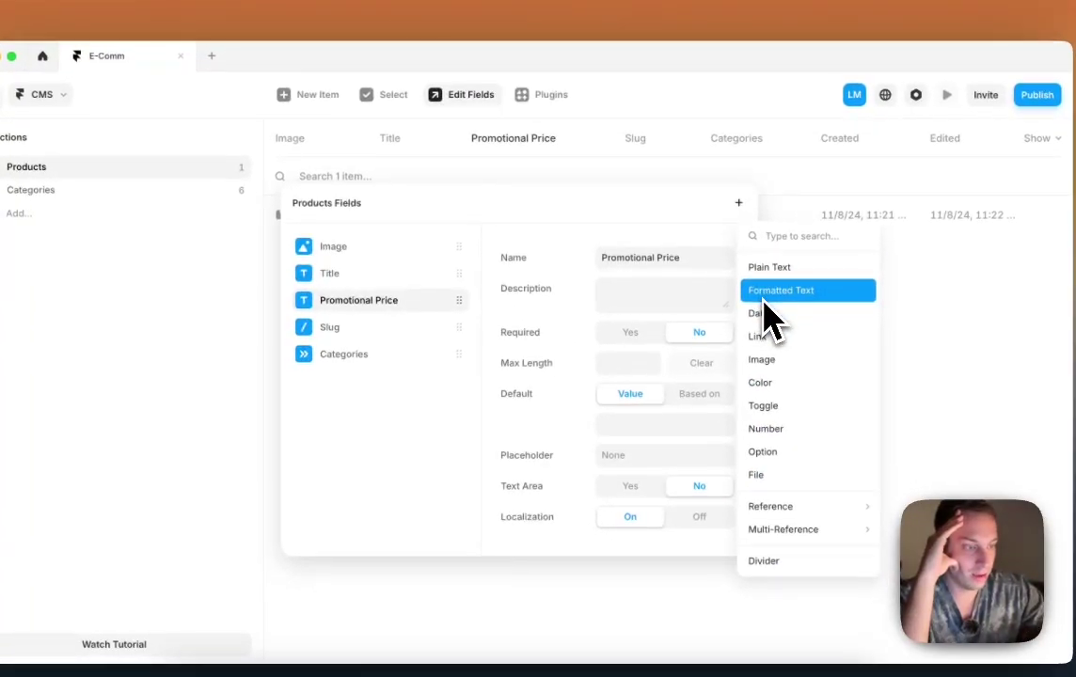
click(764, 299)
drag(356, 381, 350, 294)
double_click(634, 254)
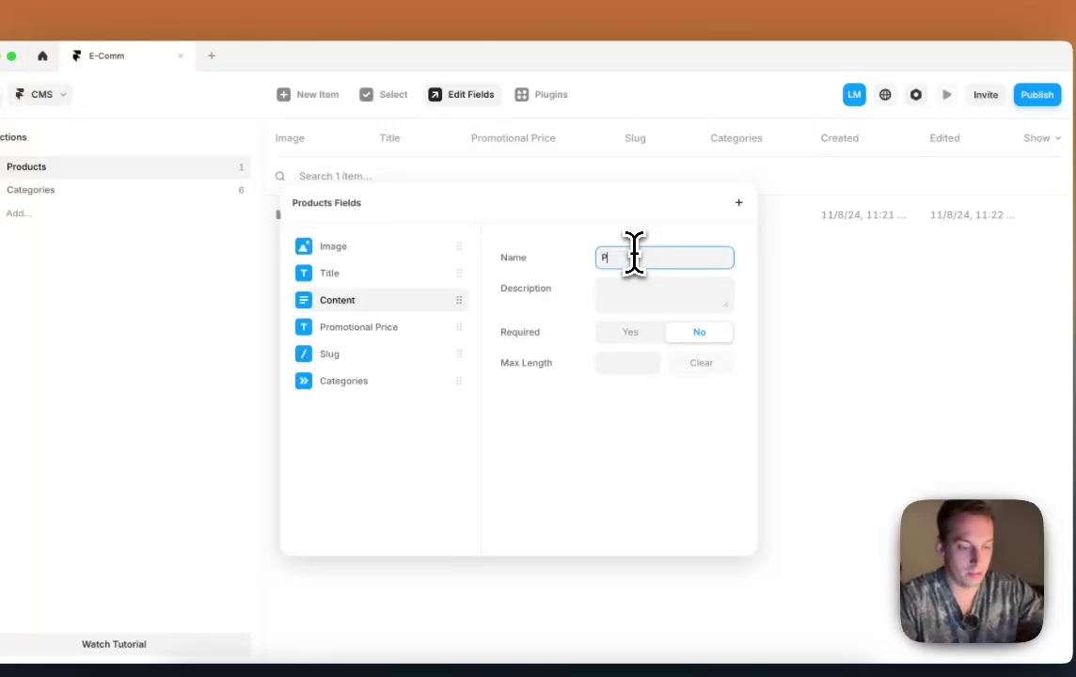
text(Price)
key(Return)
click(820, 284)
Step: Open the Pirate item and enter "$19.99 $39.99" as its formatted Price text
click(461, 230)
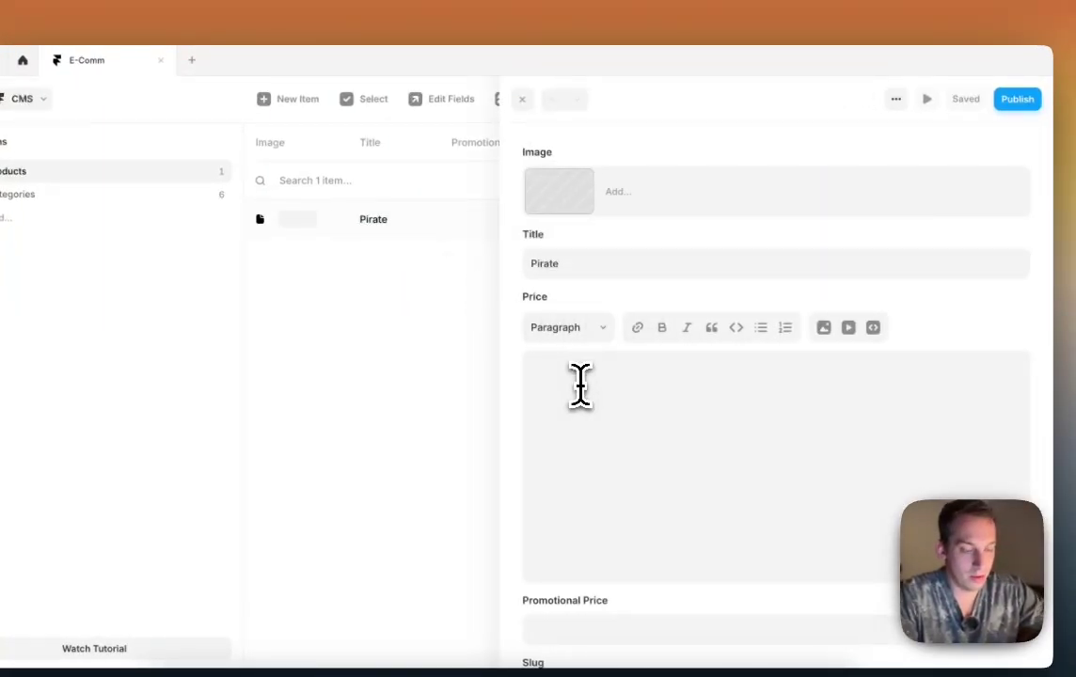
text(19.99 )
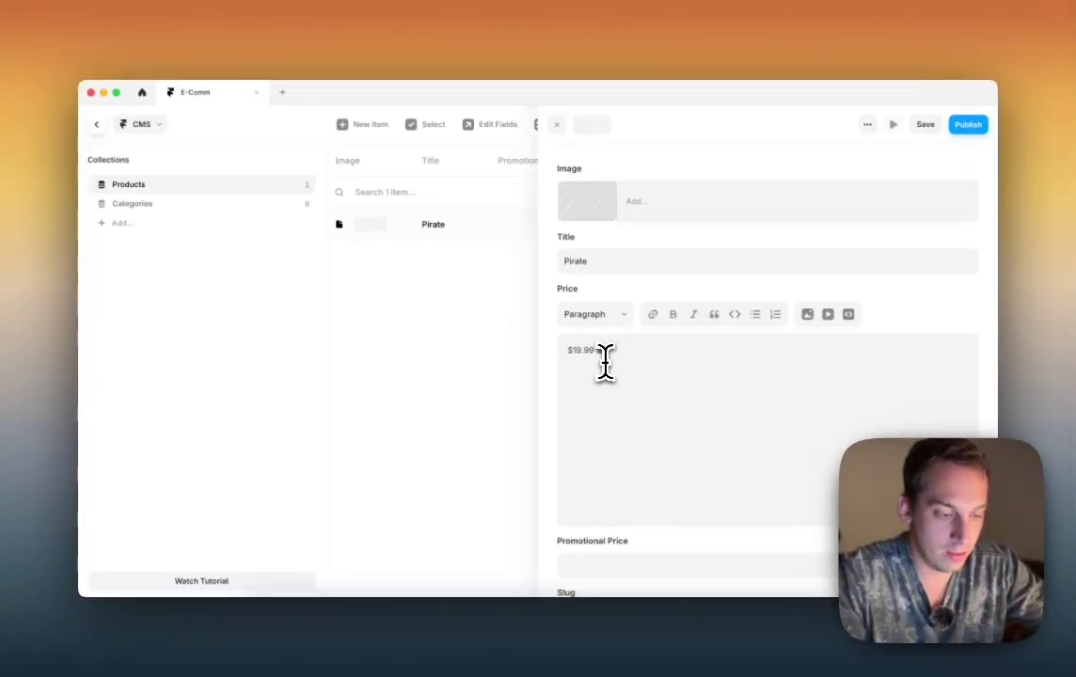
text($39.99)
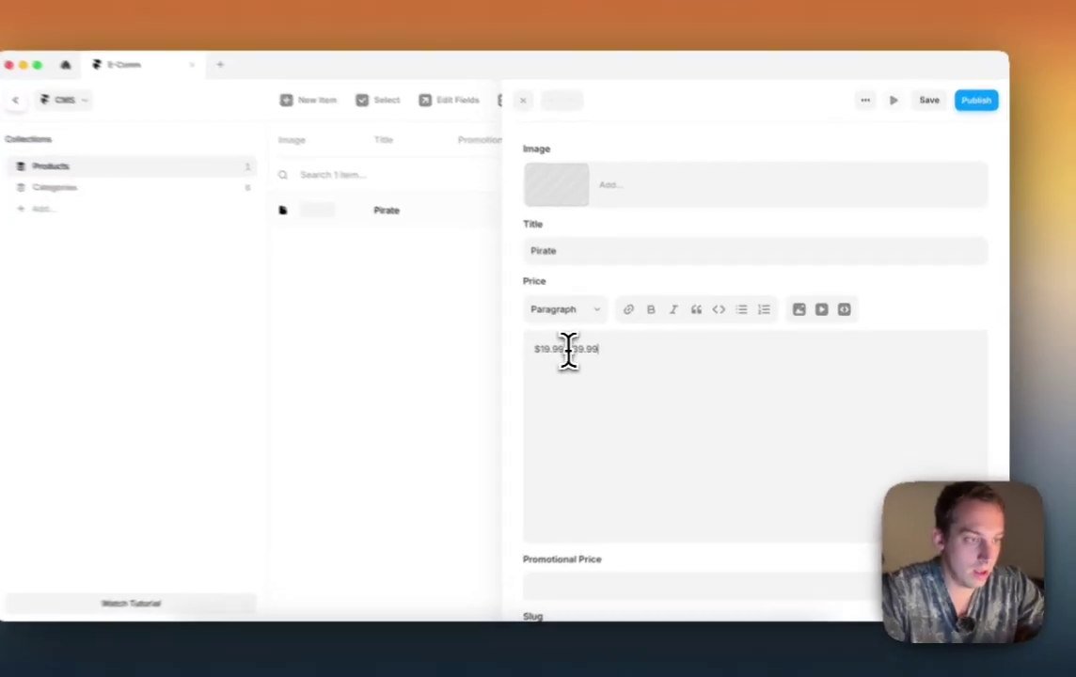
Step: Try formatting the $39.99 part of the Pirate item's Price text as a code block and as a bulleted list, undoing each
drag(597, 352, 637, 351)
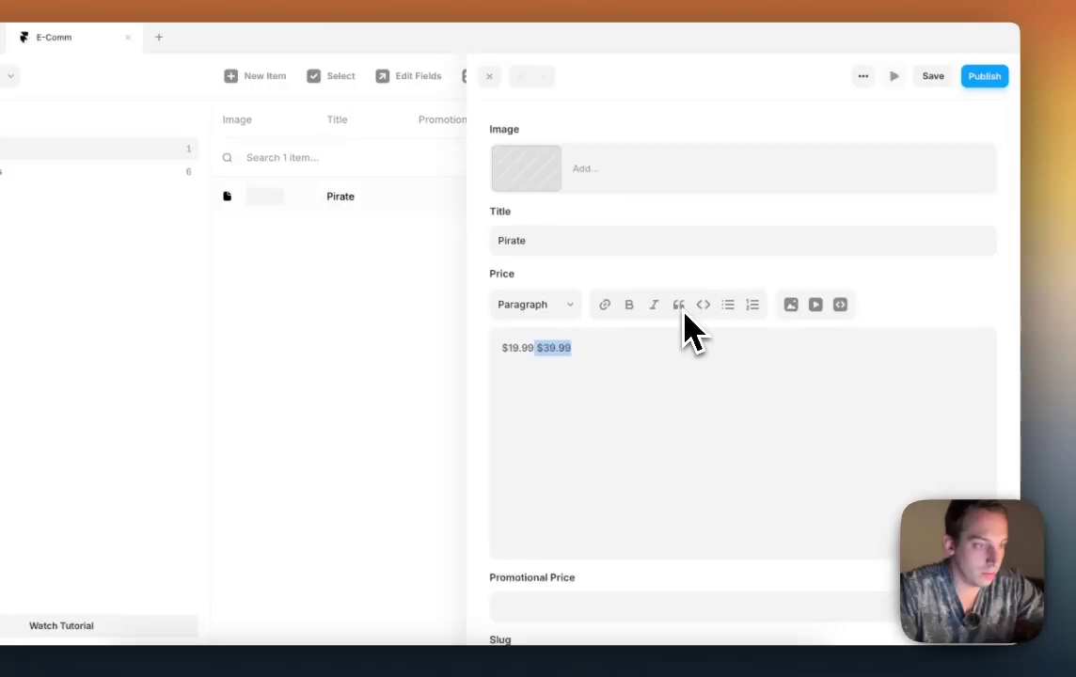
click(840, 304)
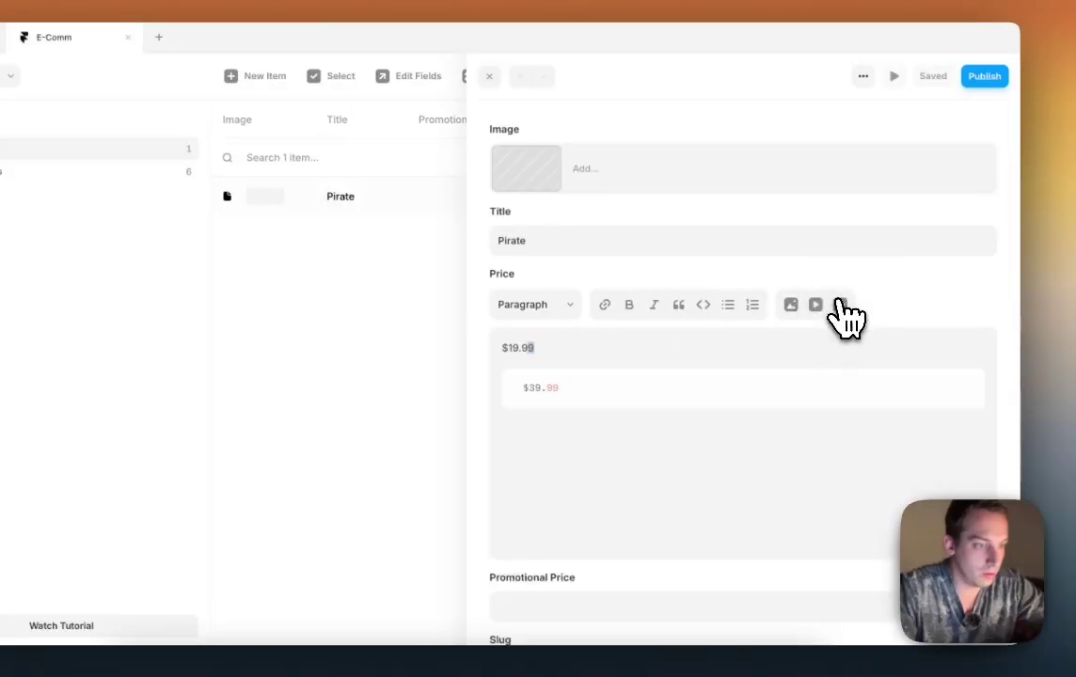
key(super+z)
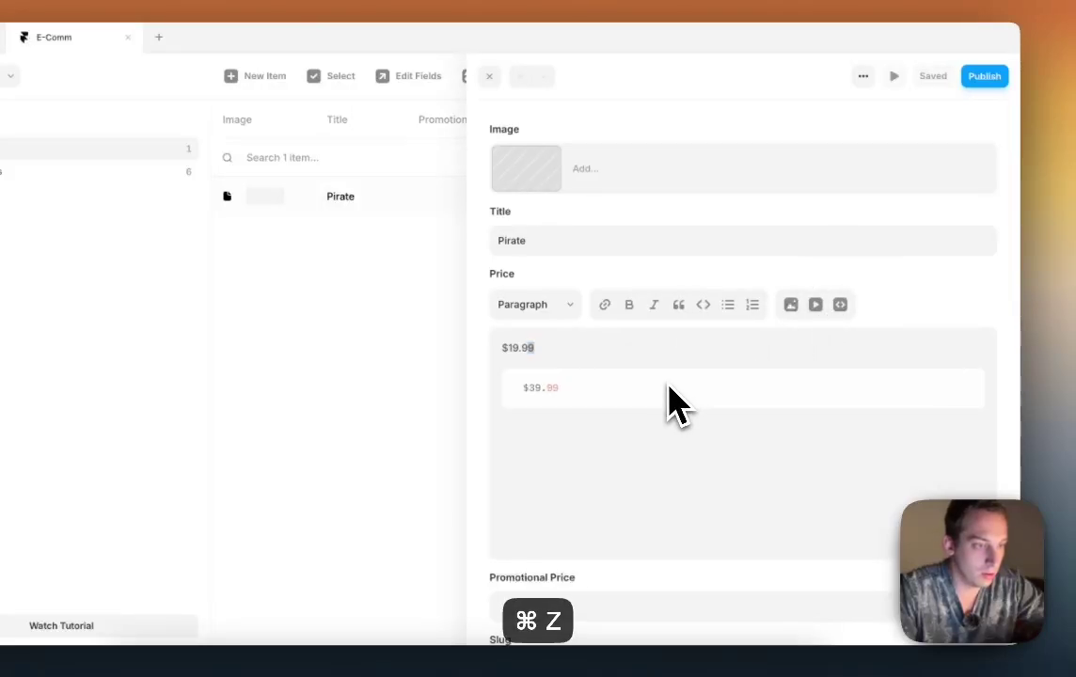
key(super+z)
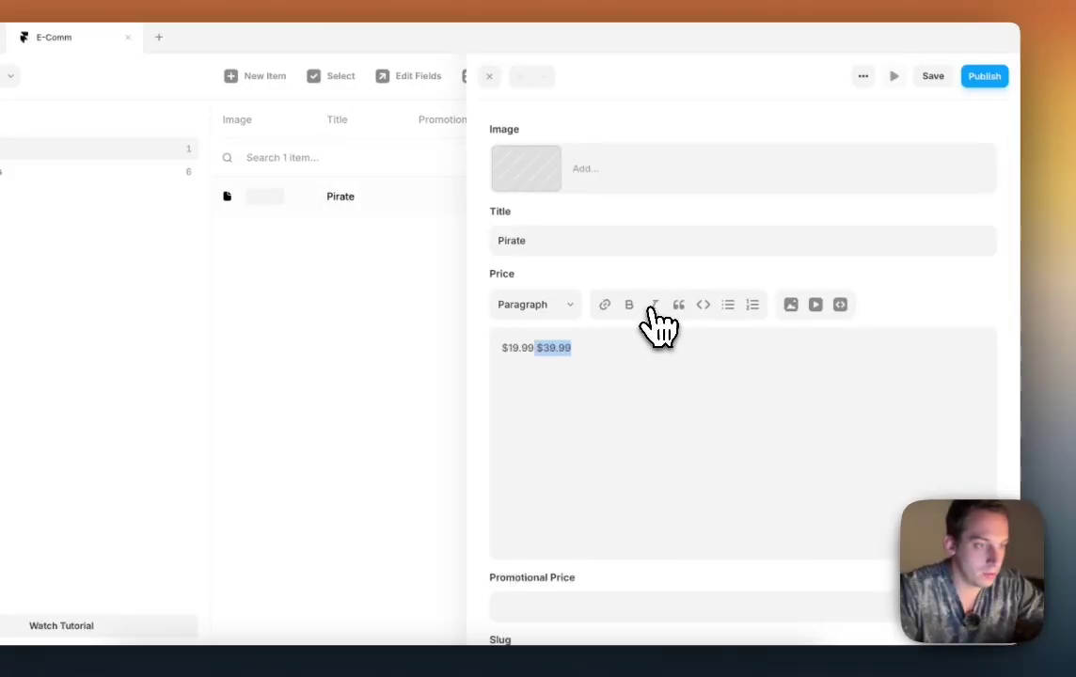
click(565, 309)
click(563, 306)
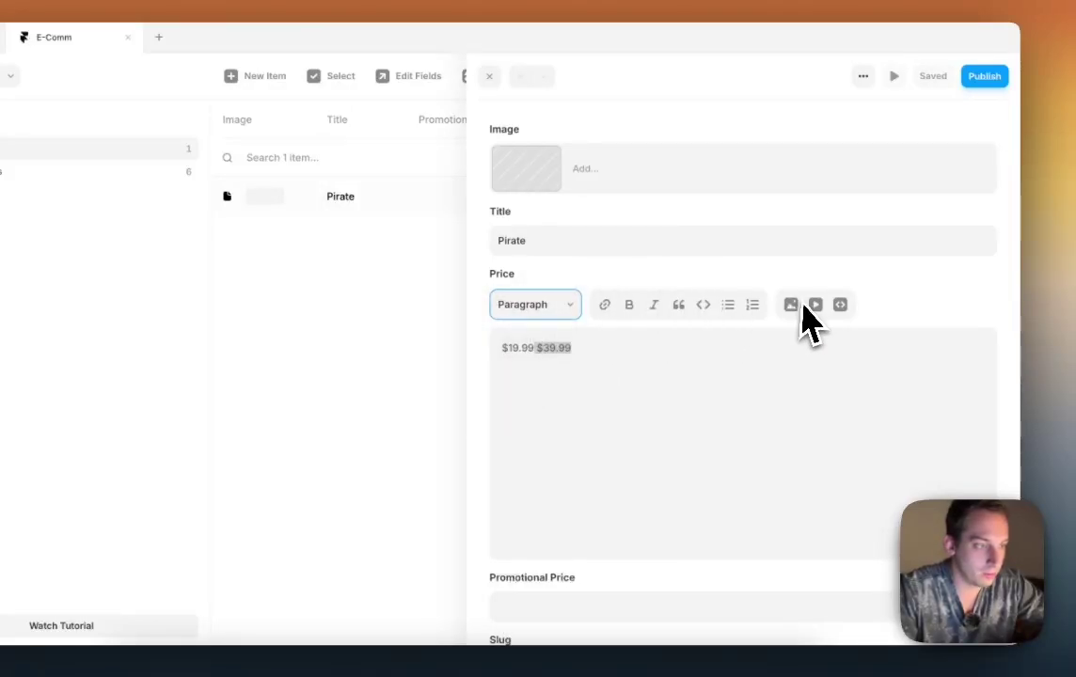
key(super+z)
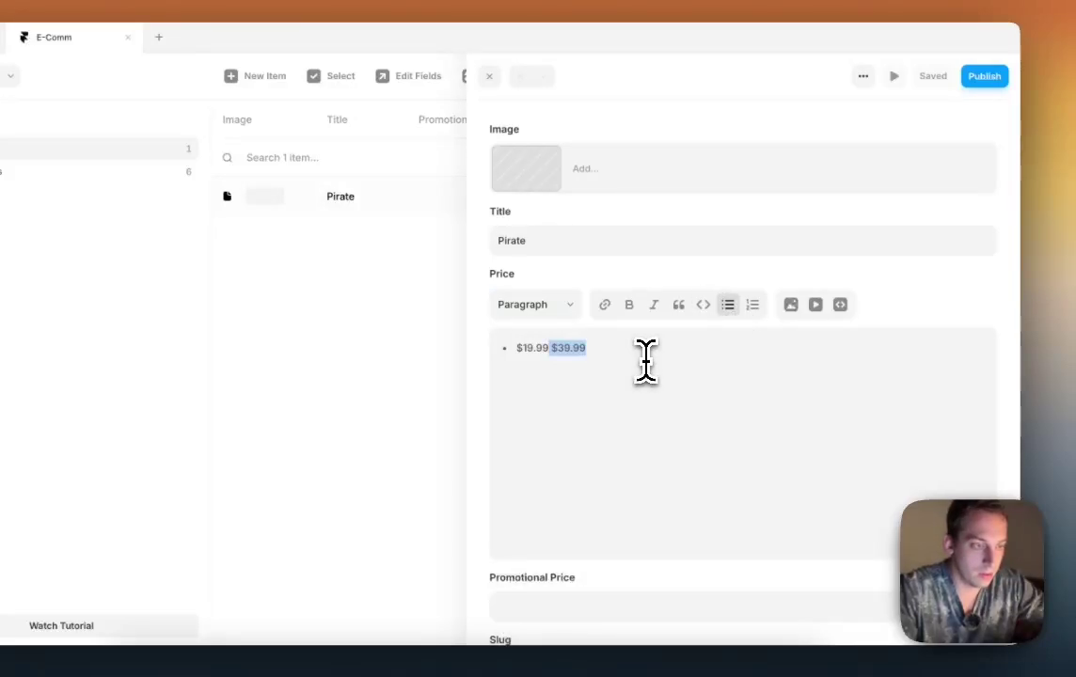
click(728, 309)
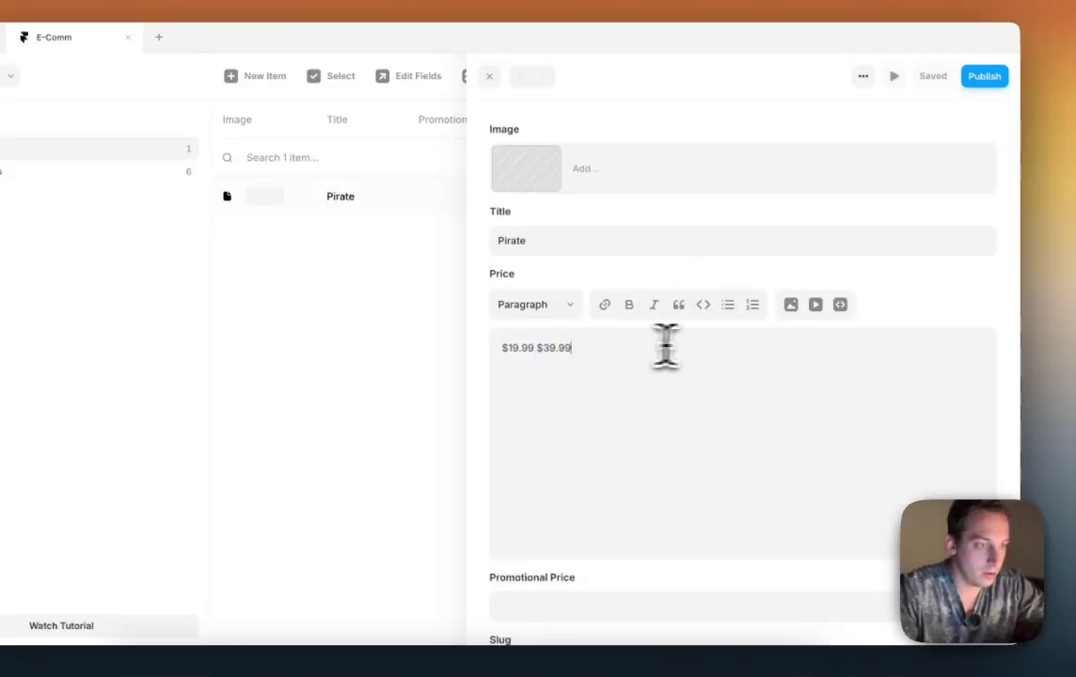
scroll(711, 314, down, 3)
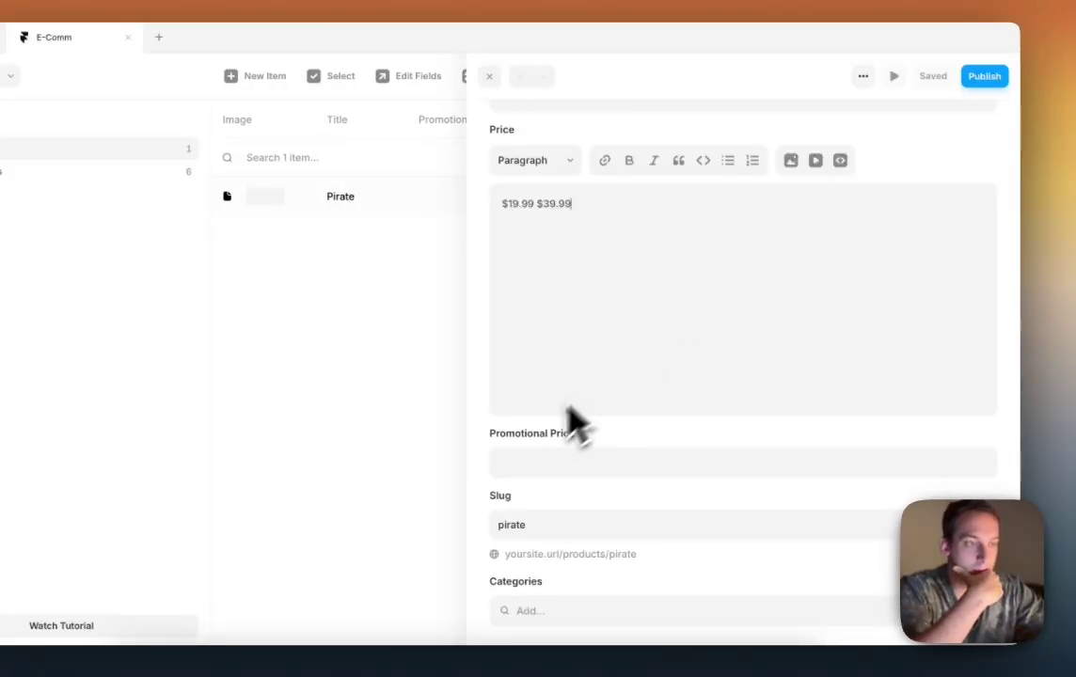
scroll(568, 410, up, 3)
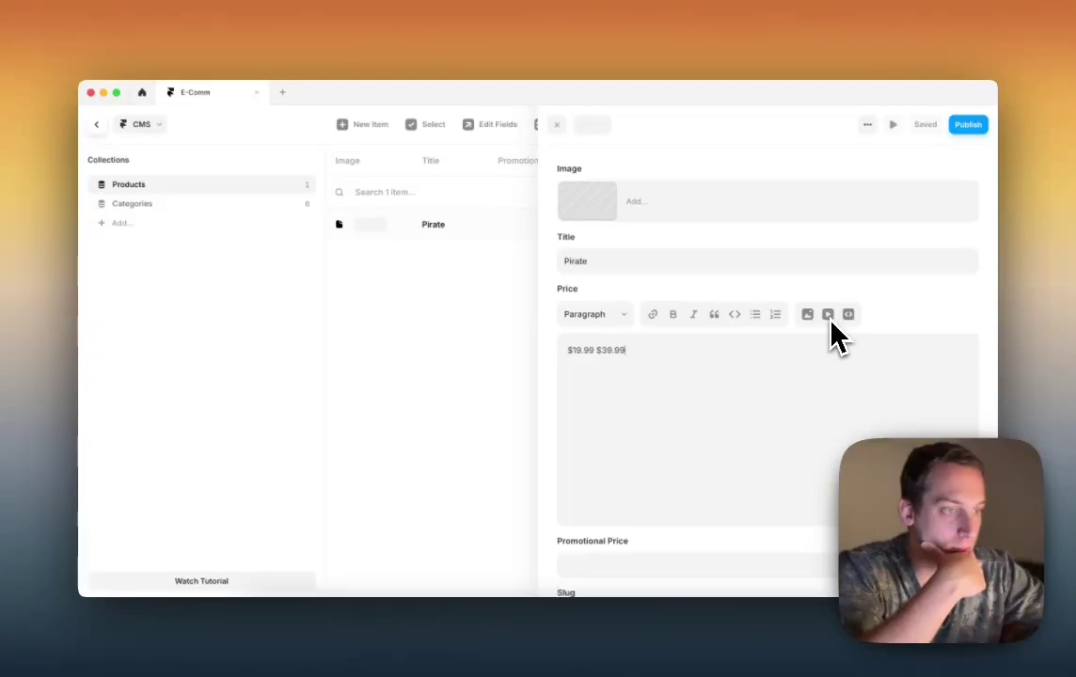
Step: Close the Pirate item and look through the field types available for the Products collection, including Reference and Multi-Reference
click(511, 350)
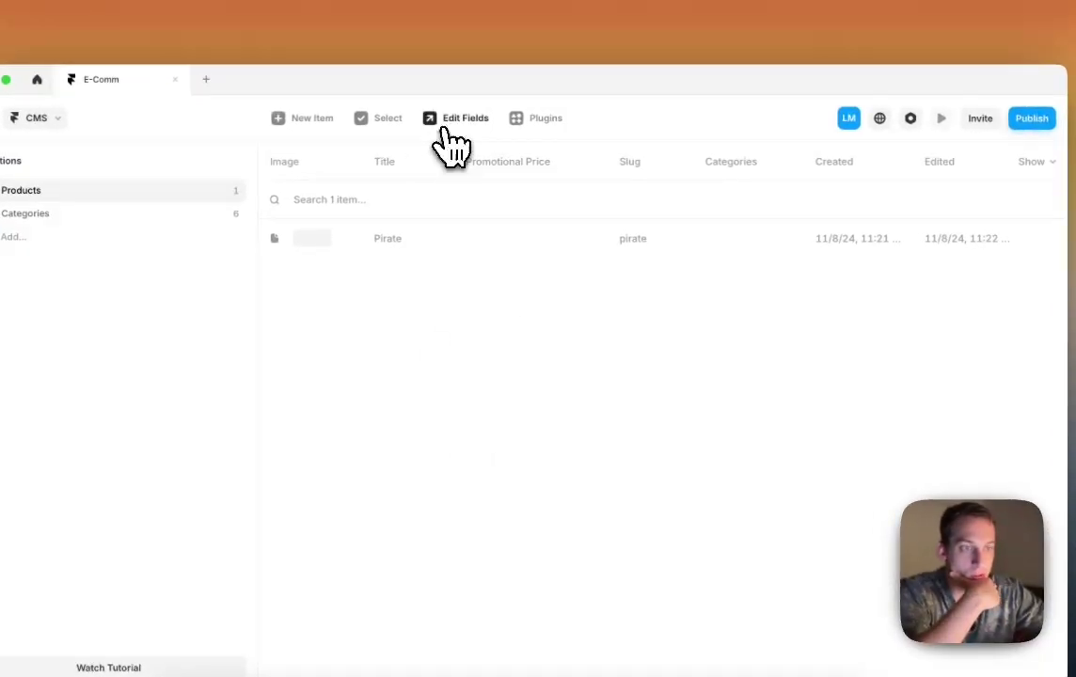
click(450, 119)
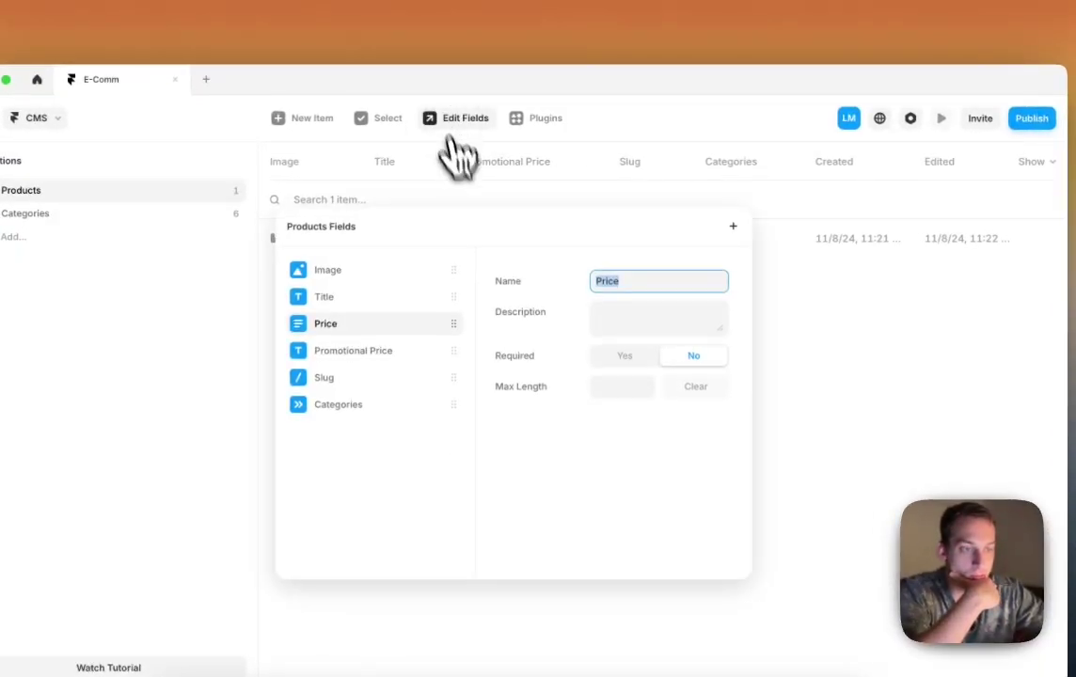
click(734, 228)
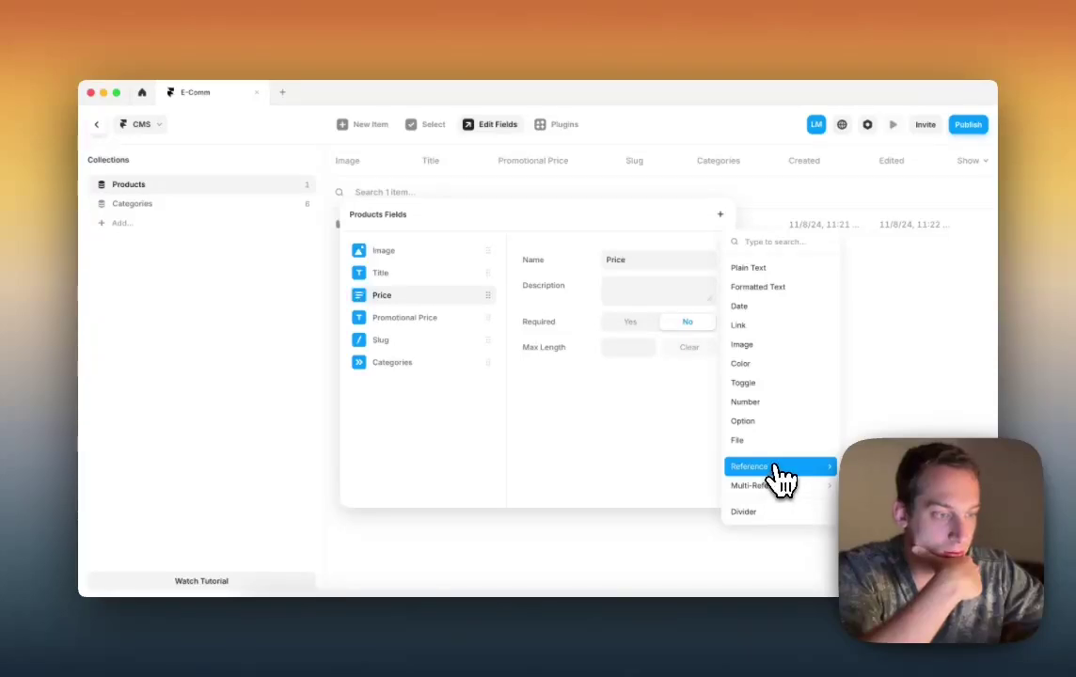
mouse_move(775, 470)
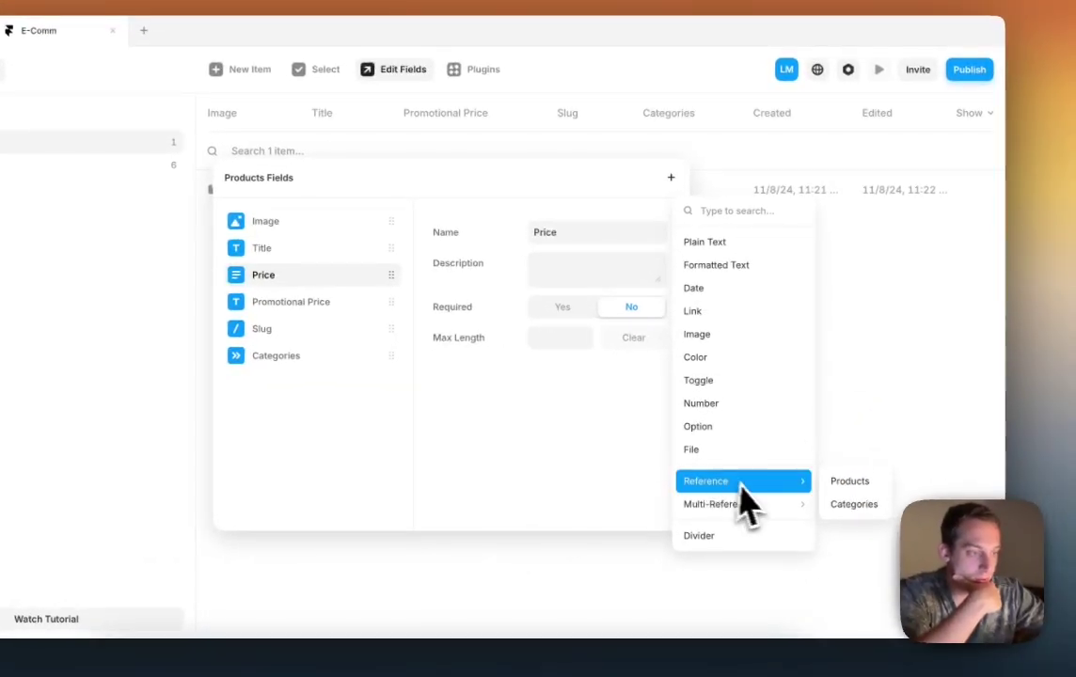
mouse_move(753, 510)
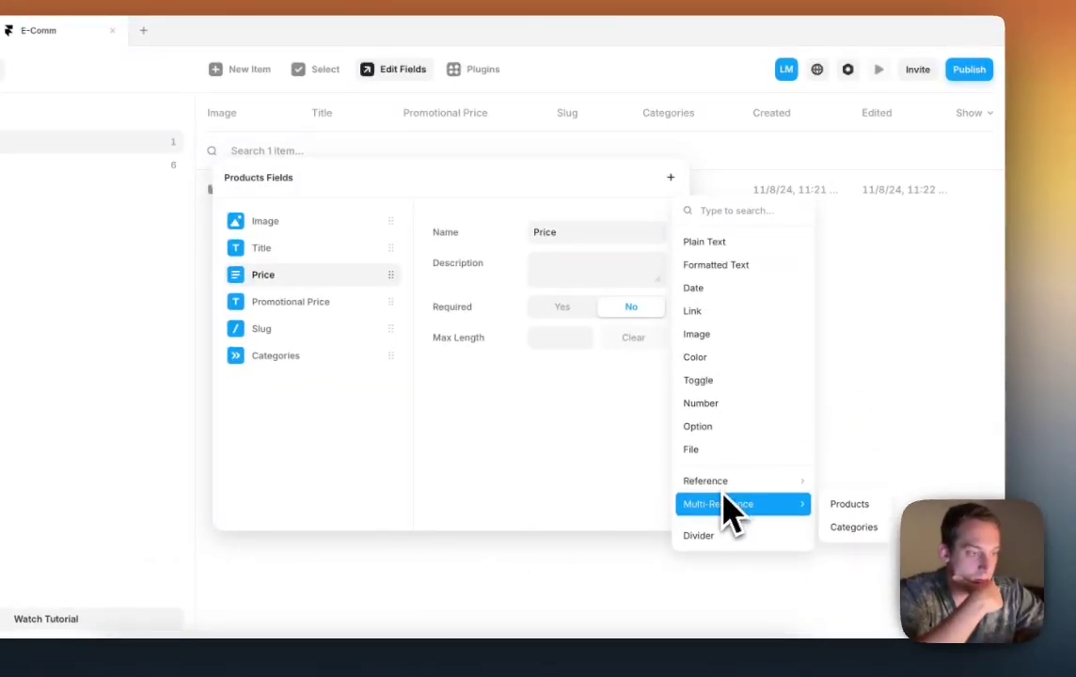
click(584, 422)
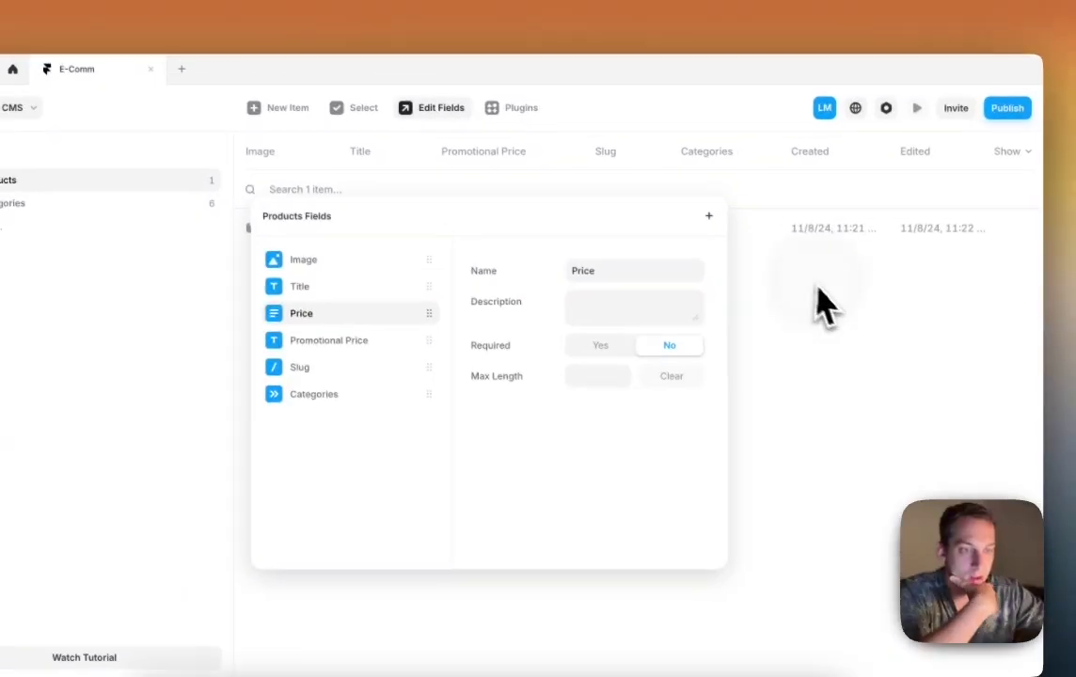
click(788, 305)
Step: Reopen the Pirate item and remove $39.99 from its Price text so that only $19.99 is kept
click(327, 196)
click(664, 355)
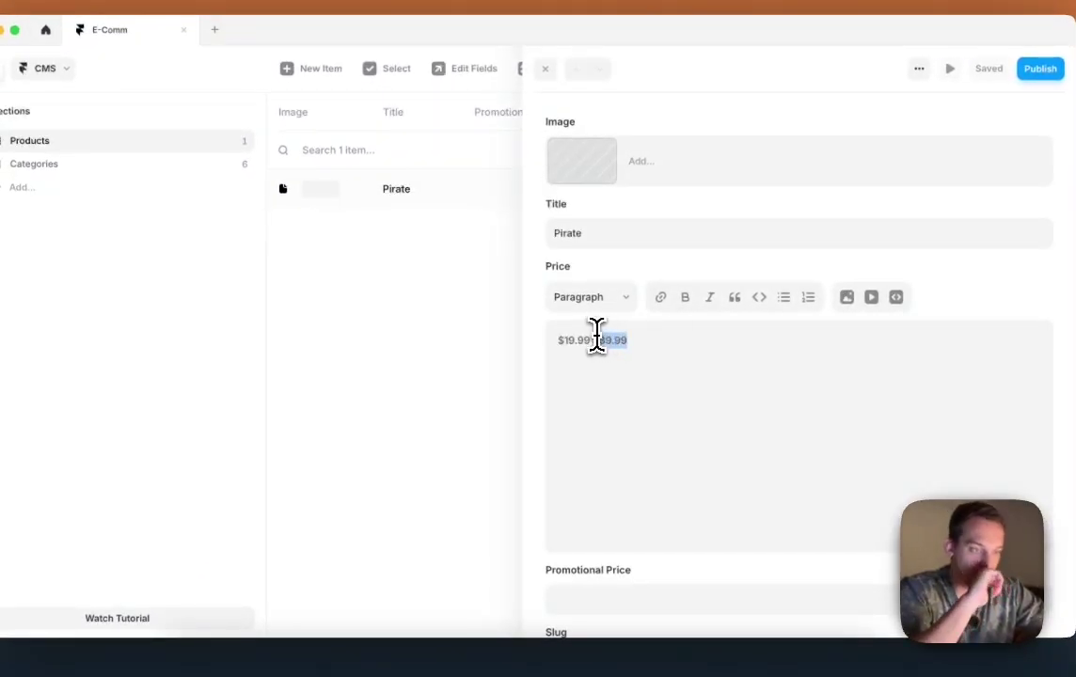
key(BackSpace)
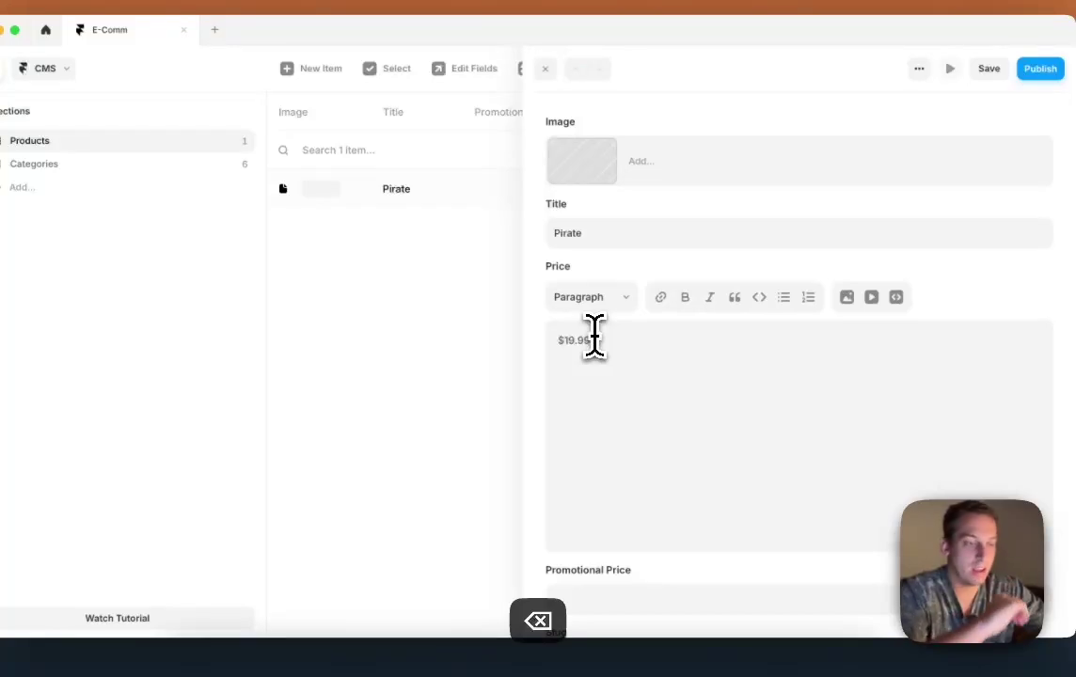
Step: Enter "25% OFF" as the Pirate item's Promotional Price
scroll(579, 533, down, 1)
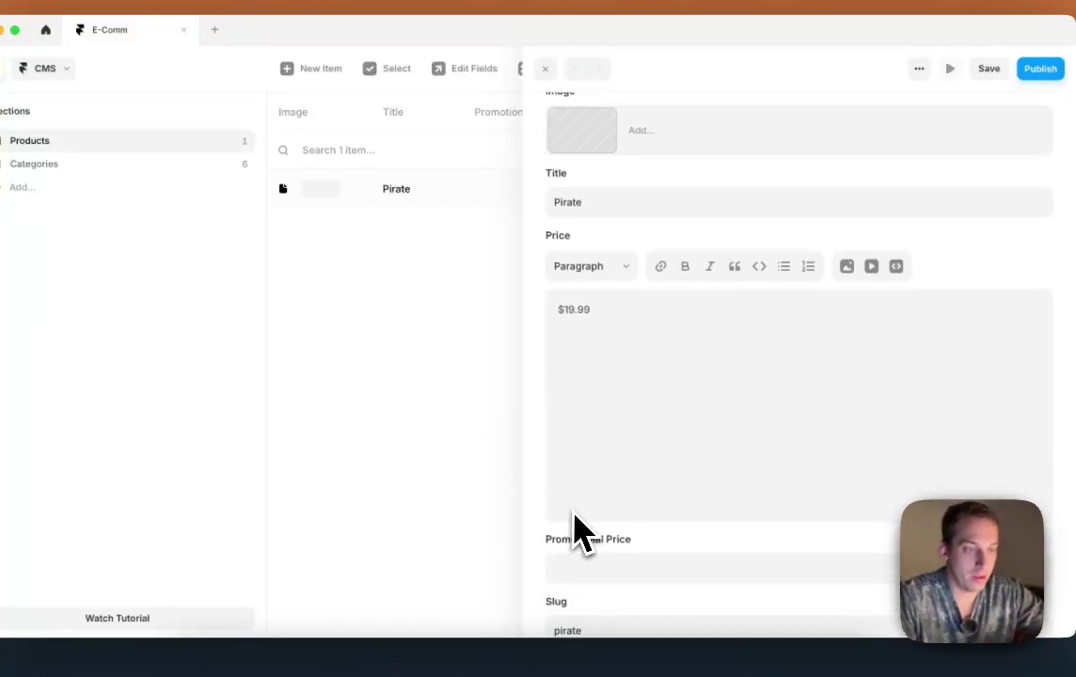
click(565, 543)
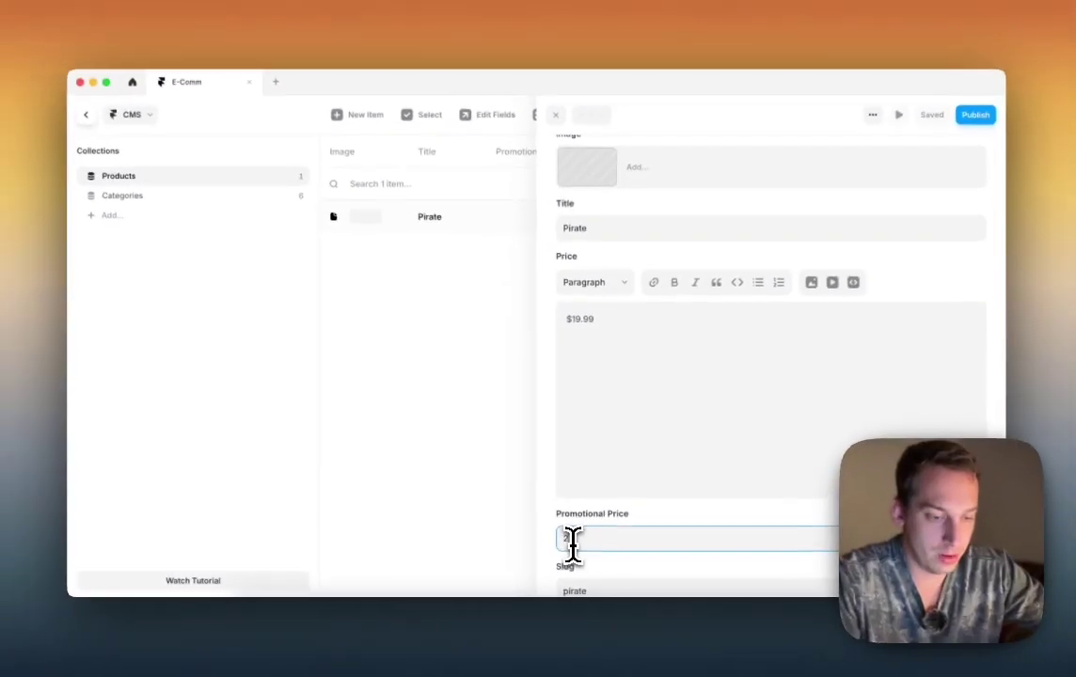
text($ )
text(OFF)
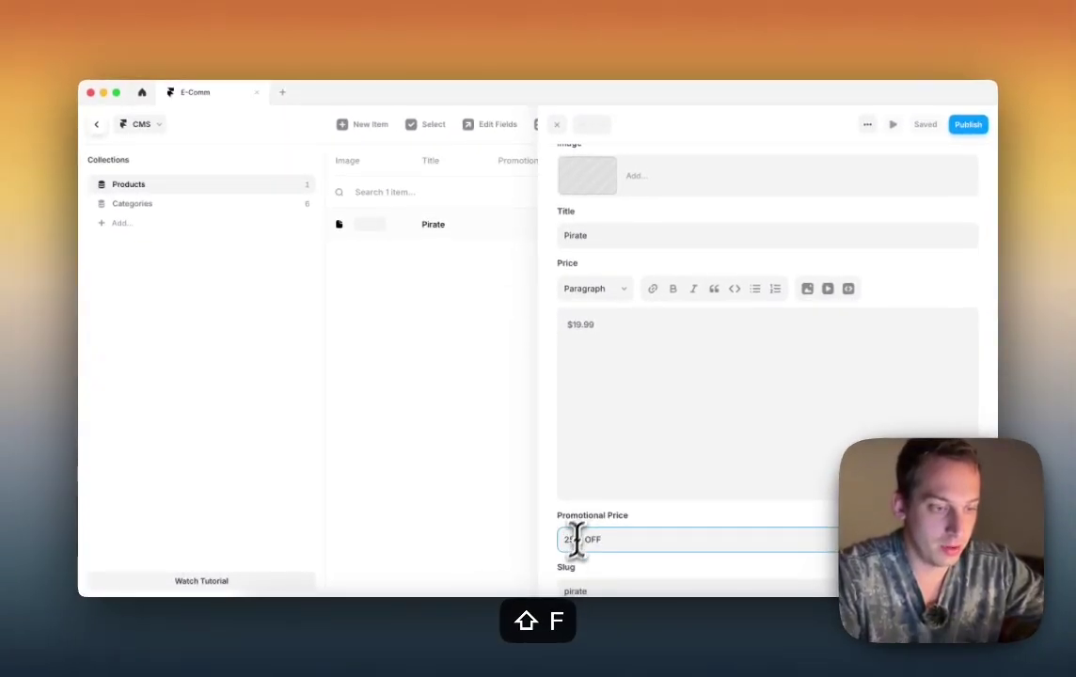
scroll(571, 541, down, 2)
scroll(607, 456, up, 3)
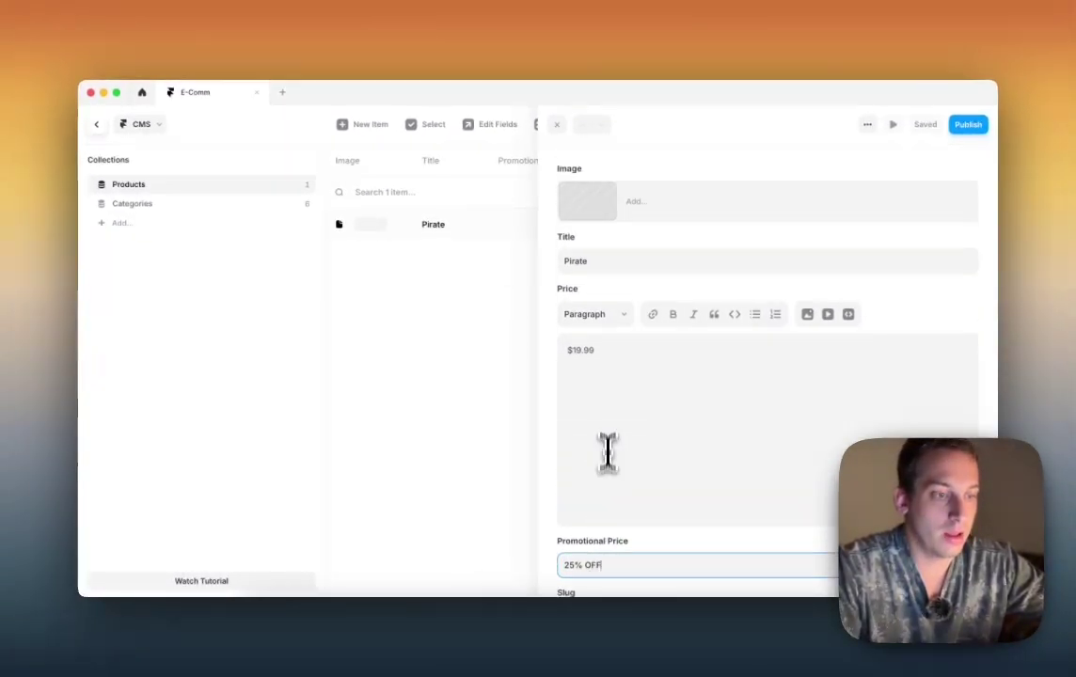
Step: Dismiss the Pirate item's image options without choosing an image and assign the item to the Marble category
click(585, 217)
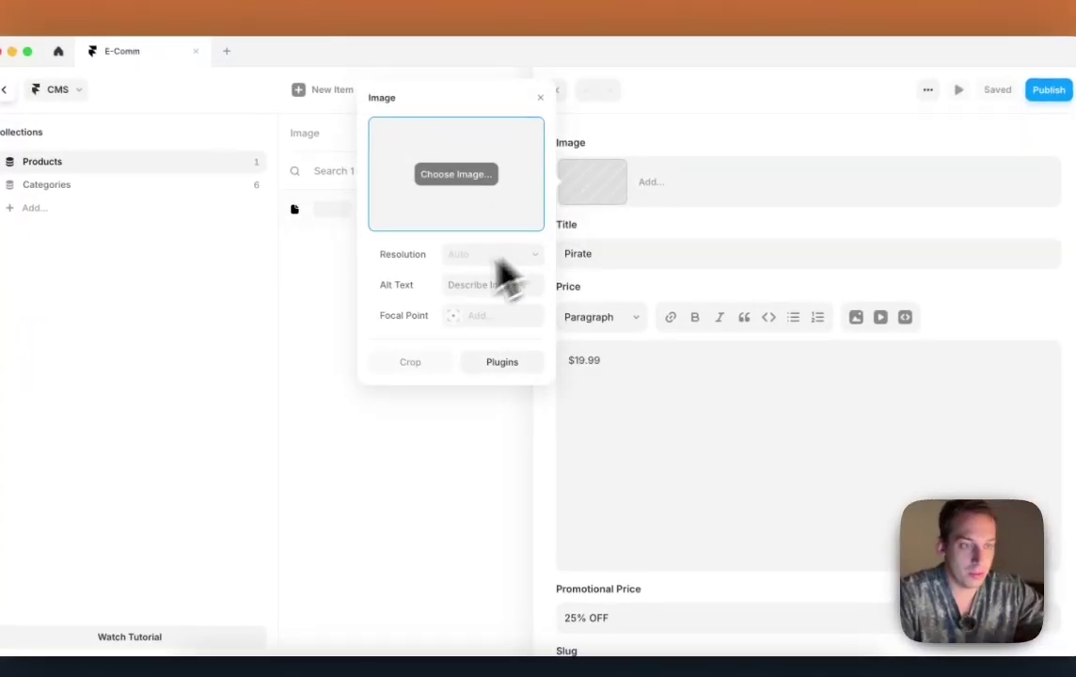
click(637, 247)
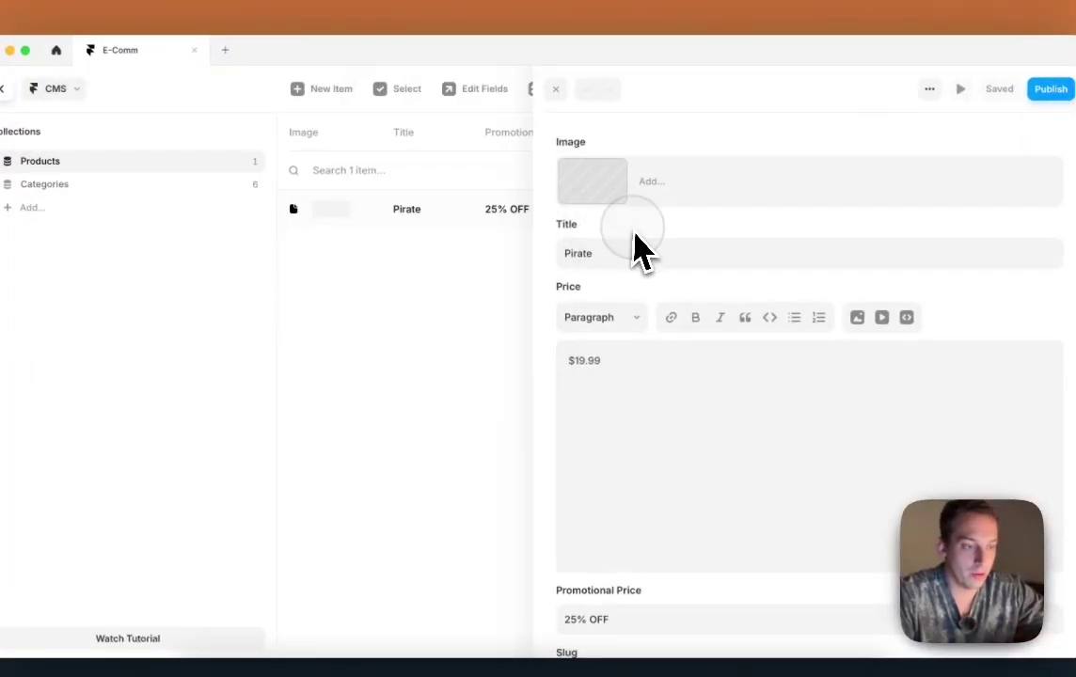
scroll(641, 310, down, 3)
click(602, 621)
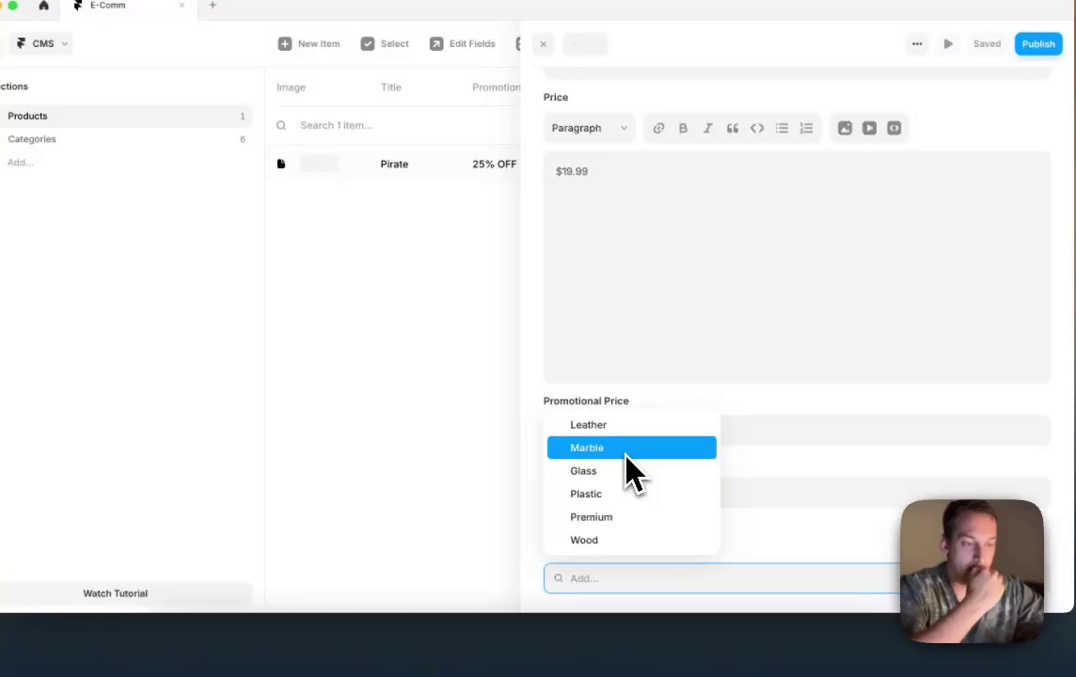
click(586, 260)
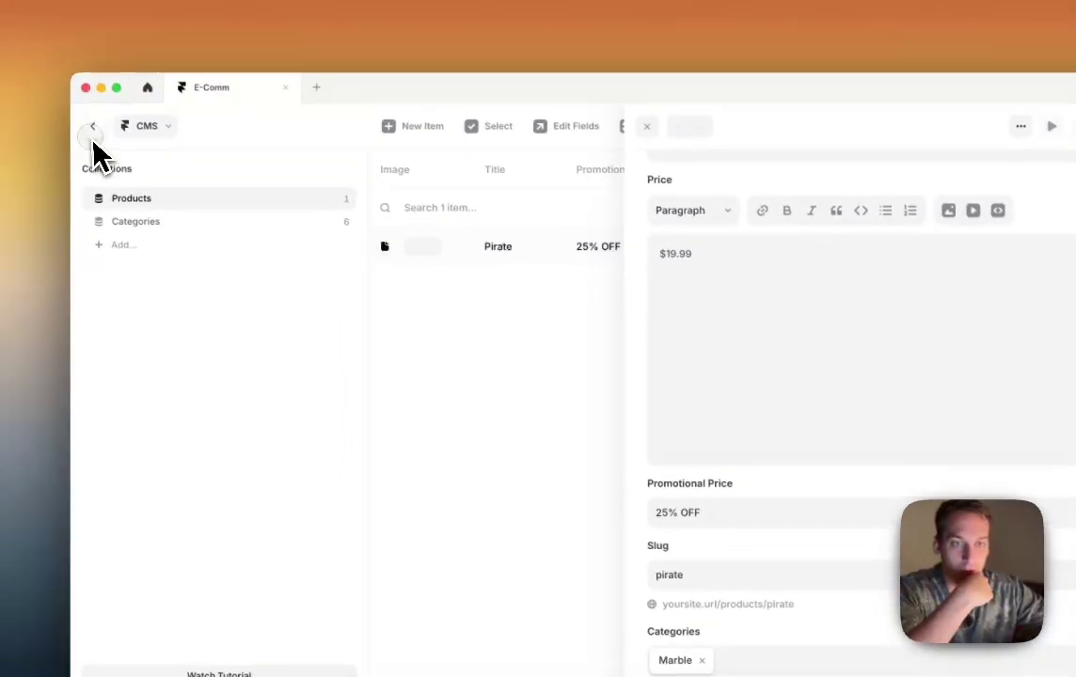
Step: Check the filled-in Products collection in the CMS and return to the Home page canvas
click(93, 128)
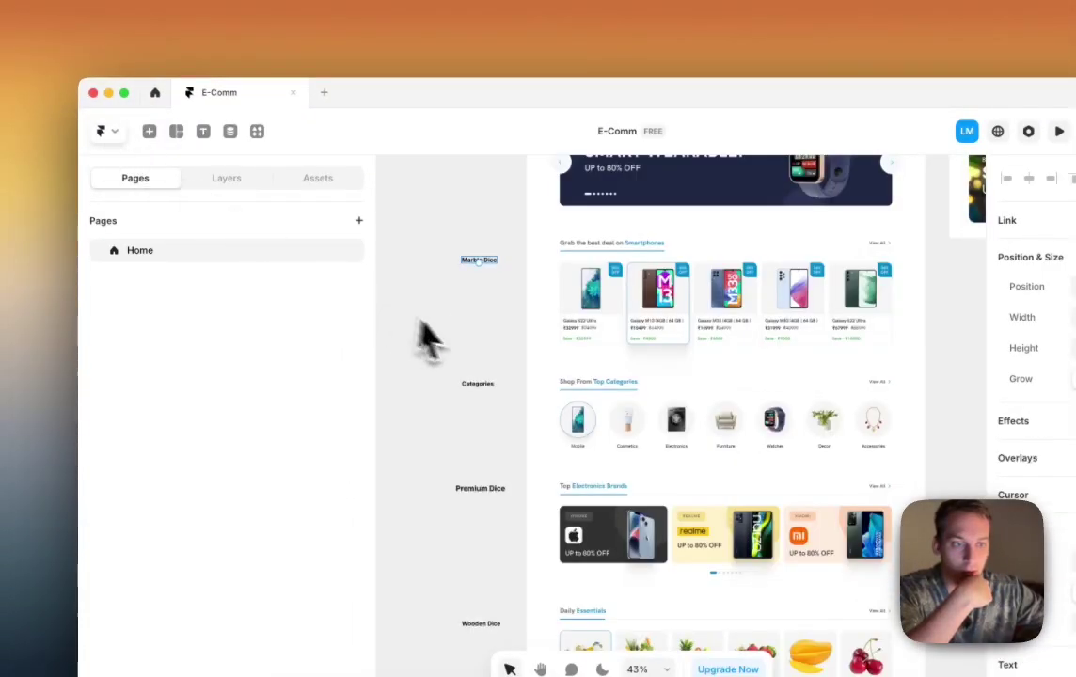
click(230, 131)
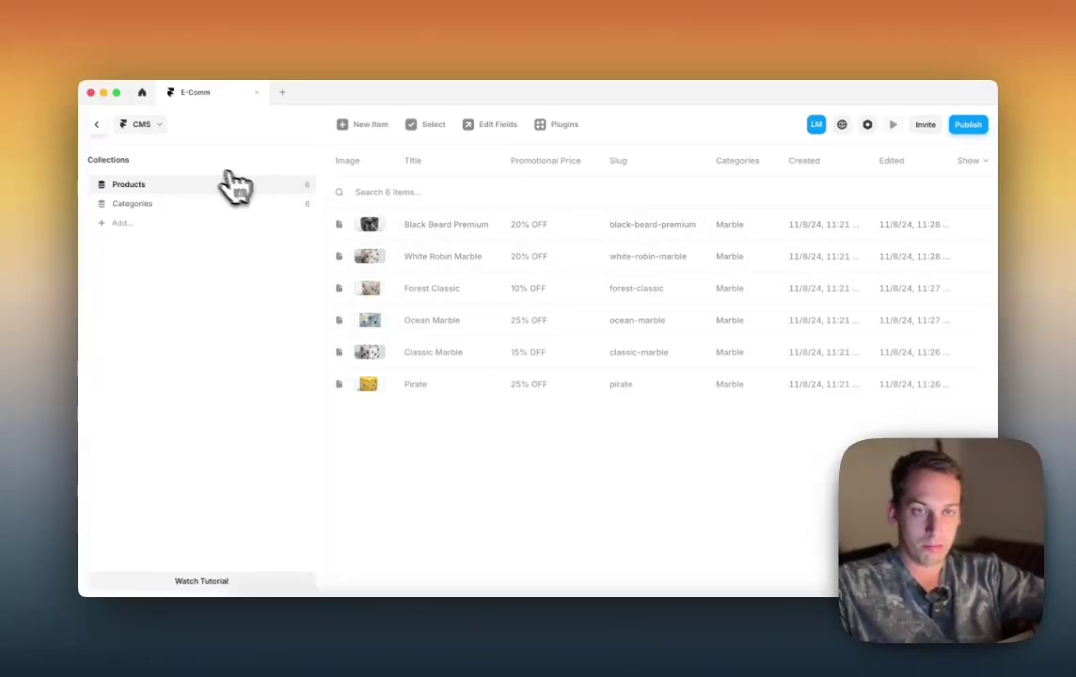
click(99, 125)
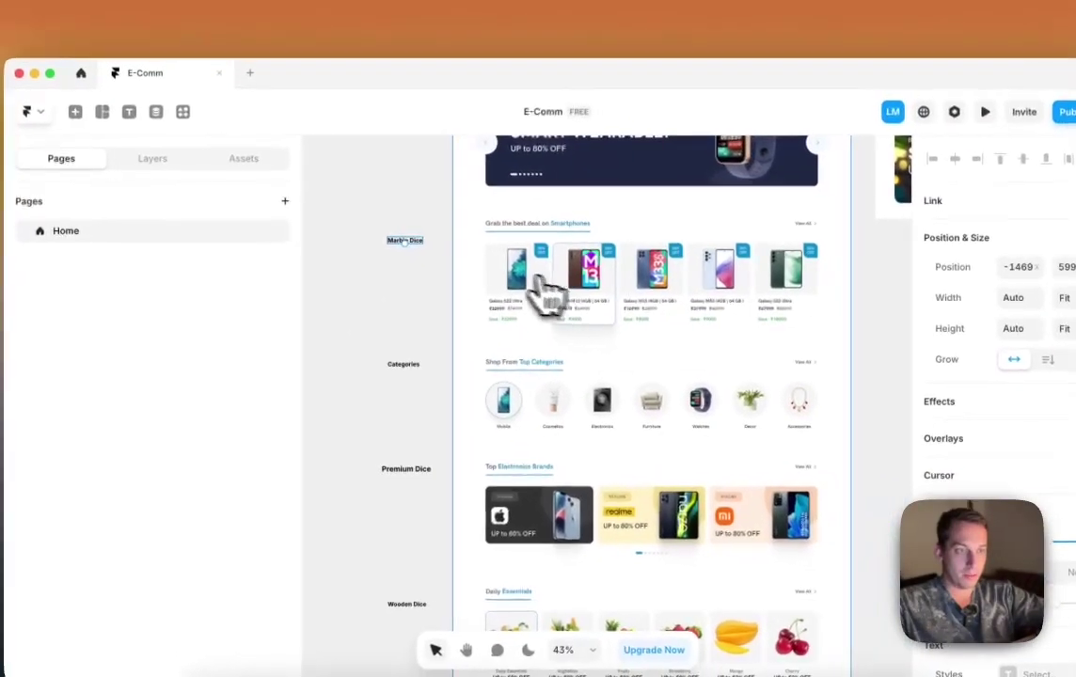
Step: Select the hero banner section in the Desktop layout and set its height to Fit Content
scroll(489, 282, right, 5)
scroll(564, 283, down, 3)
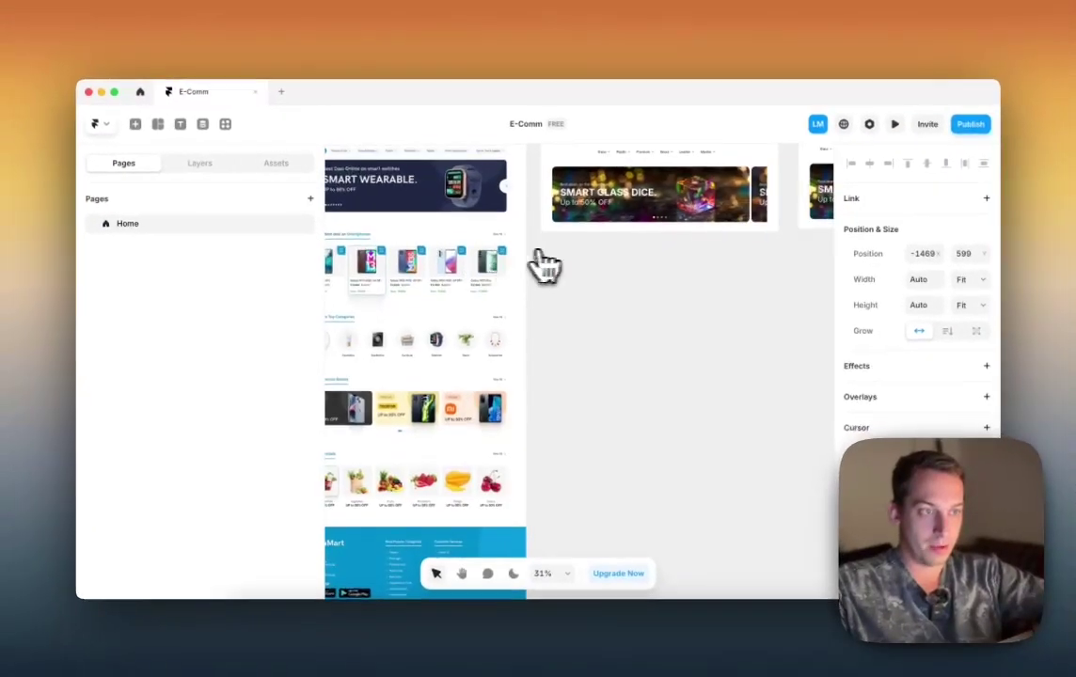
scroll(544, 266, up, 2)
scroll(544, 266, right, 1)
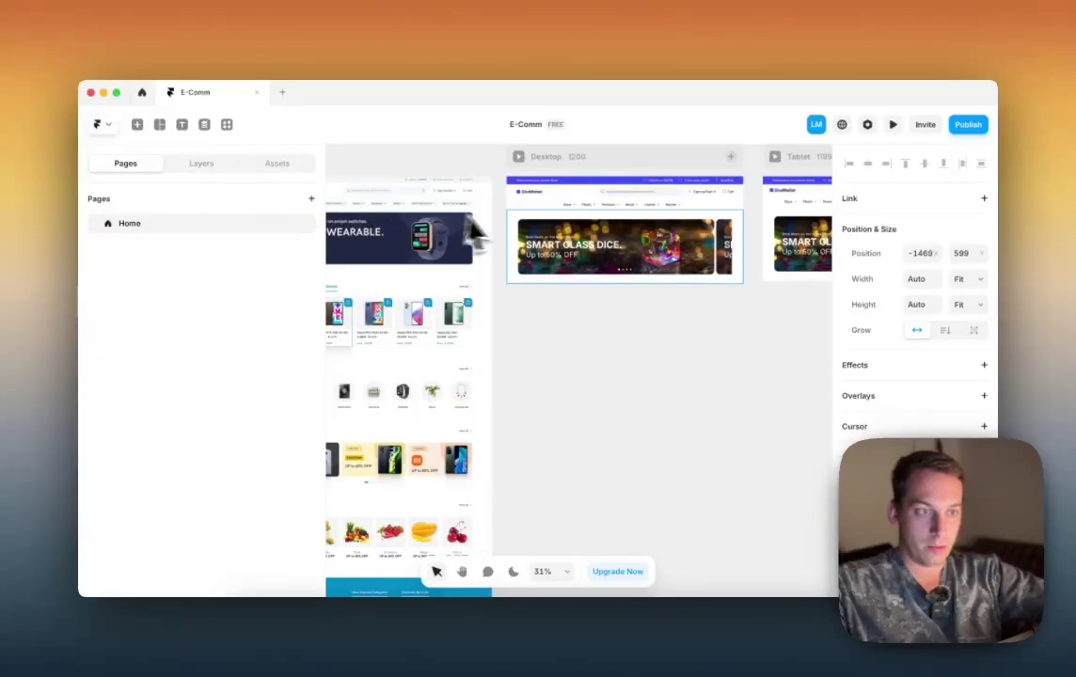
click(533, 229)
scroll(955, 310, up, 4)
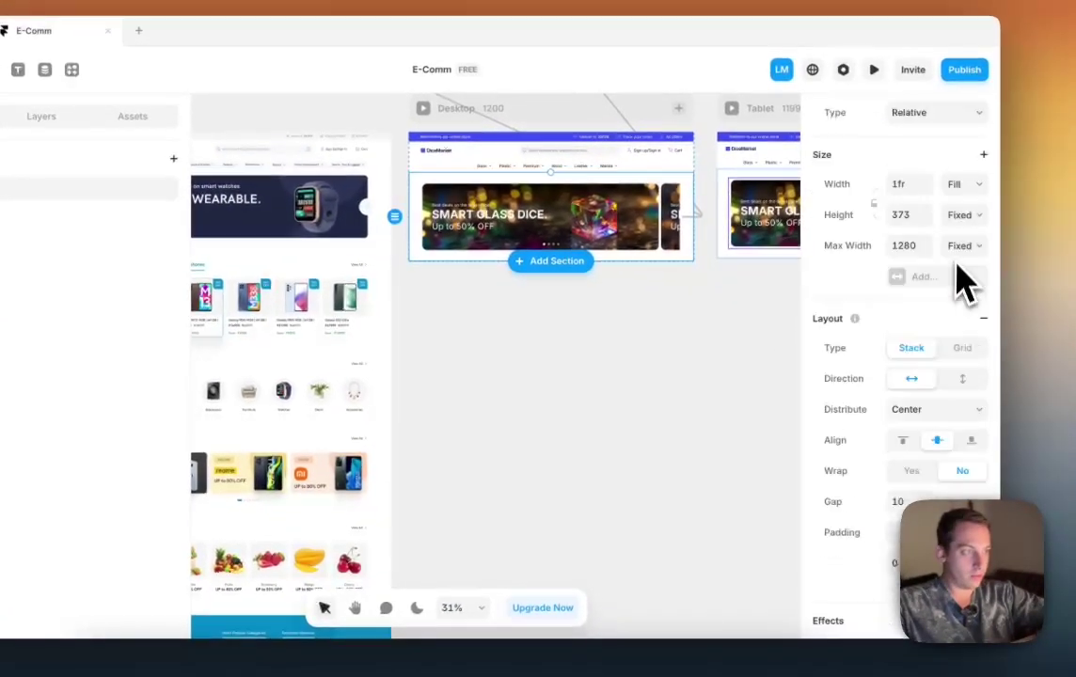
scroll(964, 282, up, 3)
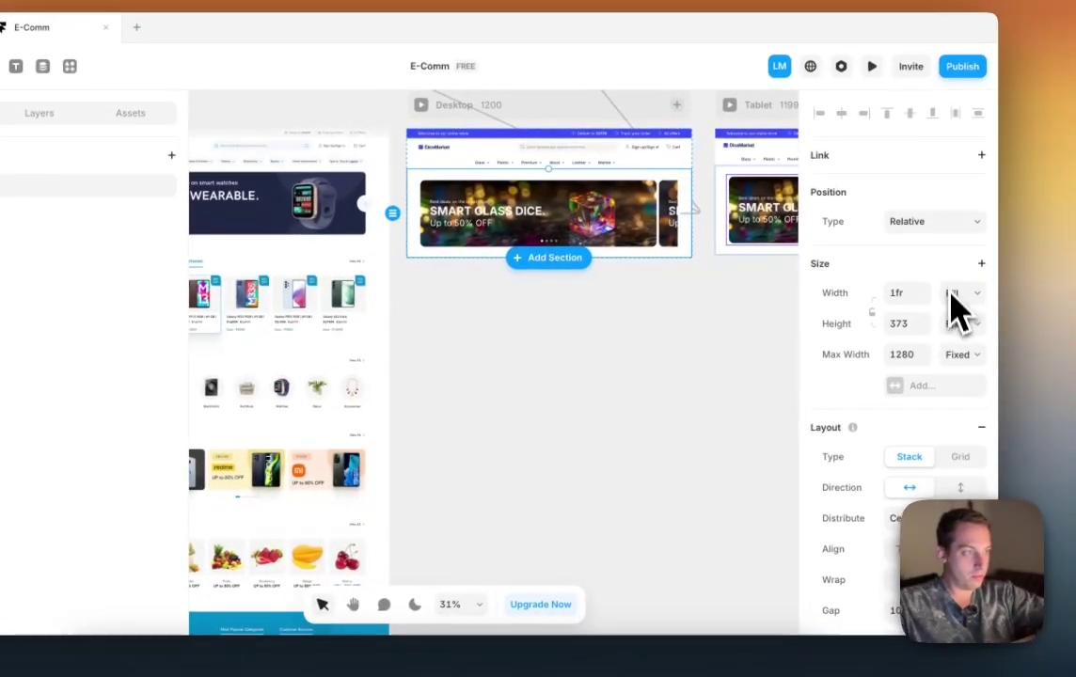
click(967, 329)
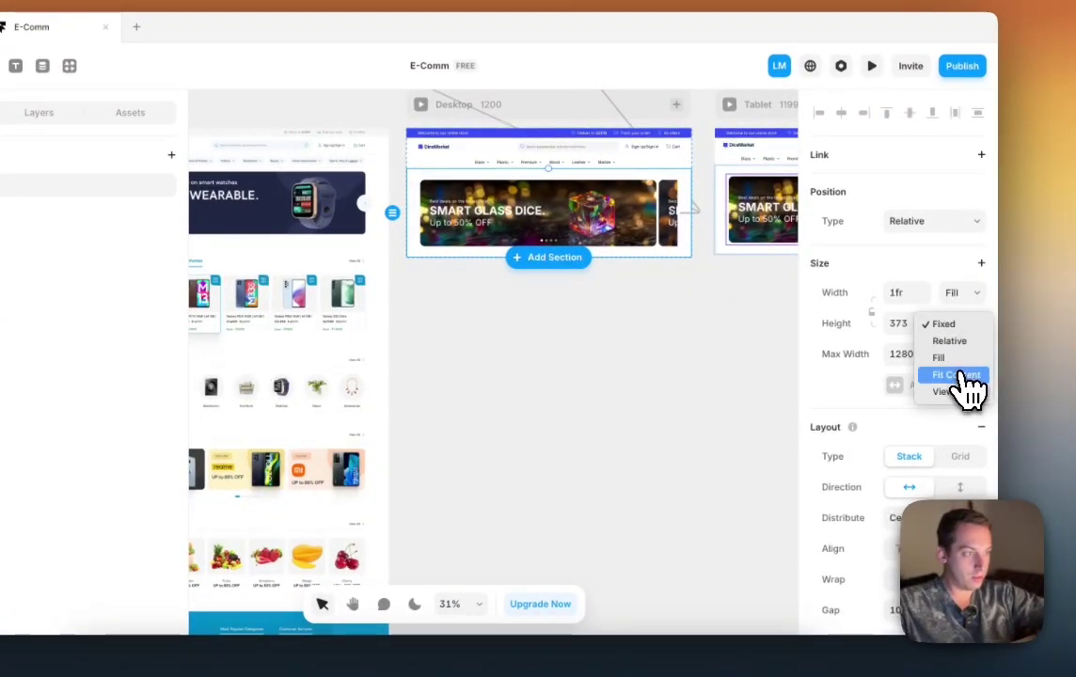
click(960, 374)
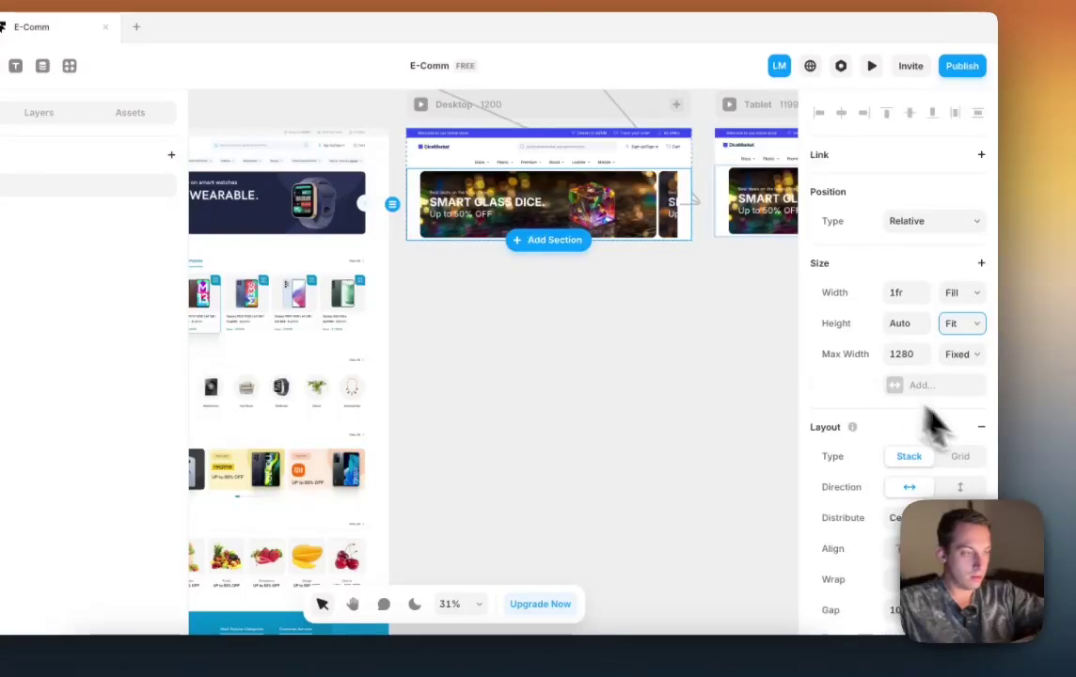
Step: Set the hero banner section's top and bottom padding to 20, keeping the side padding at 48
scroll(960, 452, down, 4)
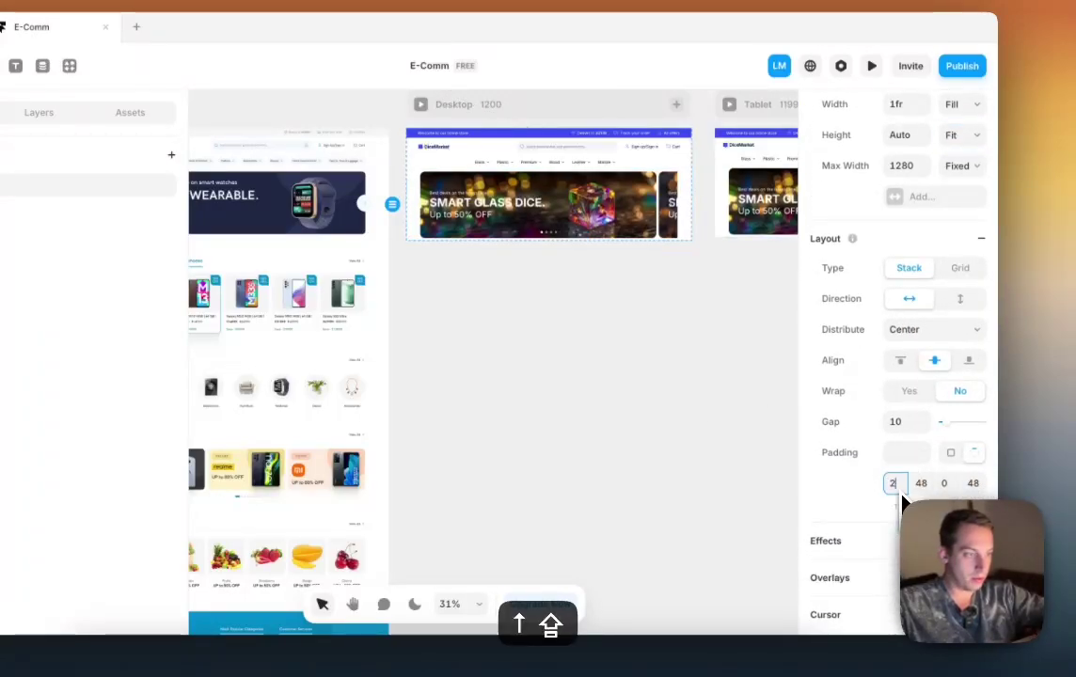
text(4)
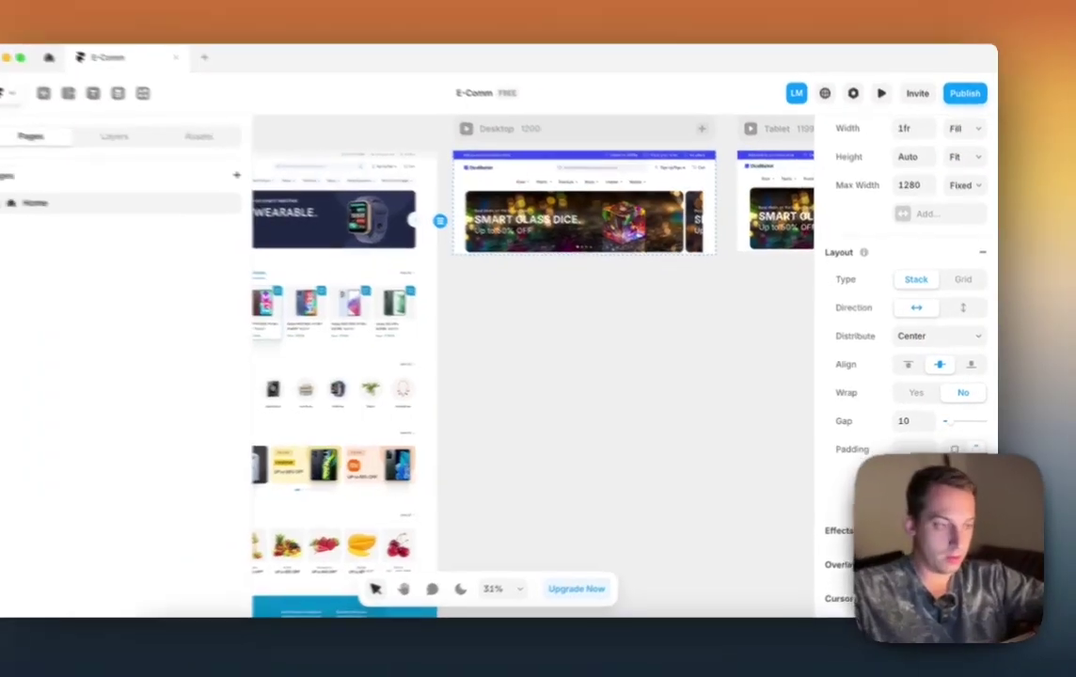
key(Down)
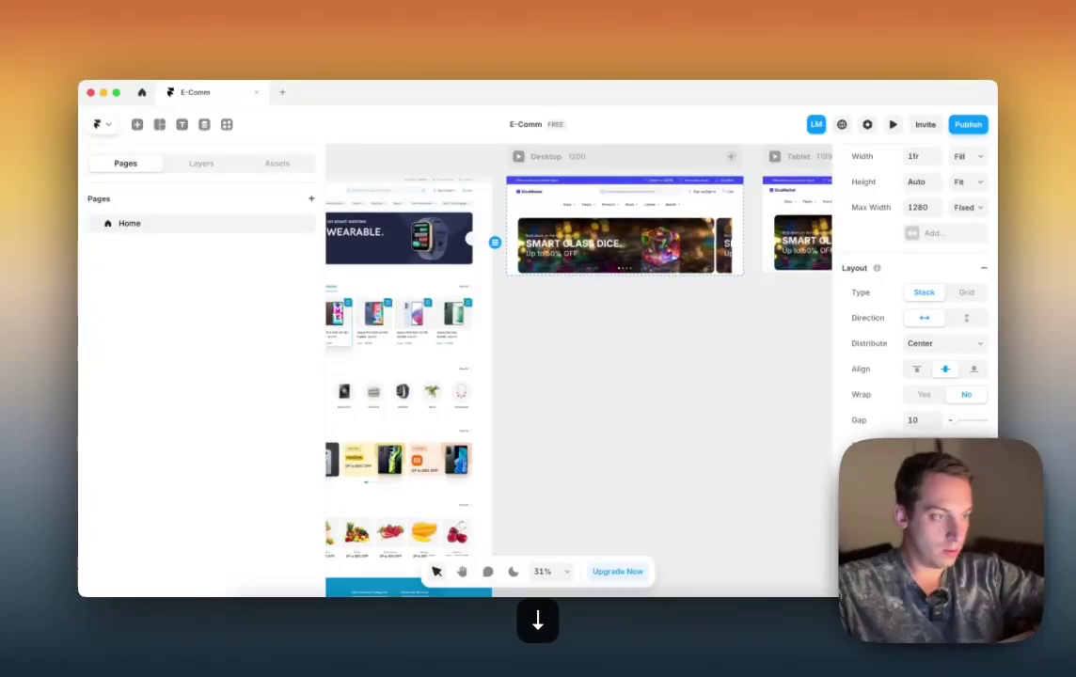
key(shift+Up)
key(shift+Down)
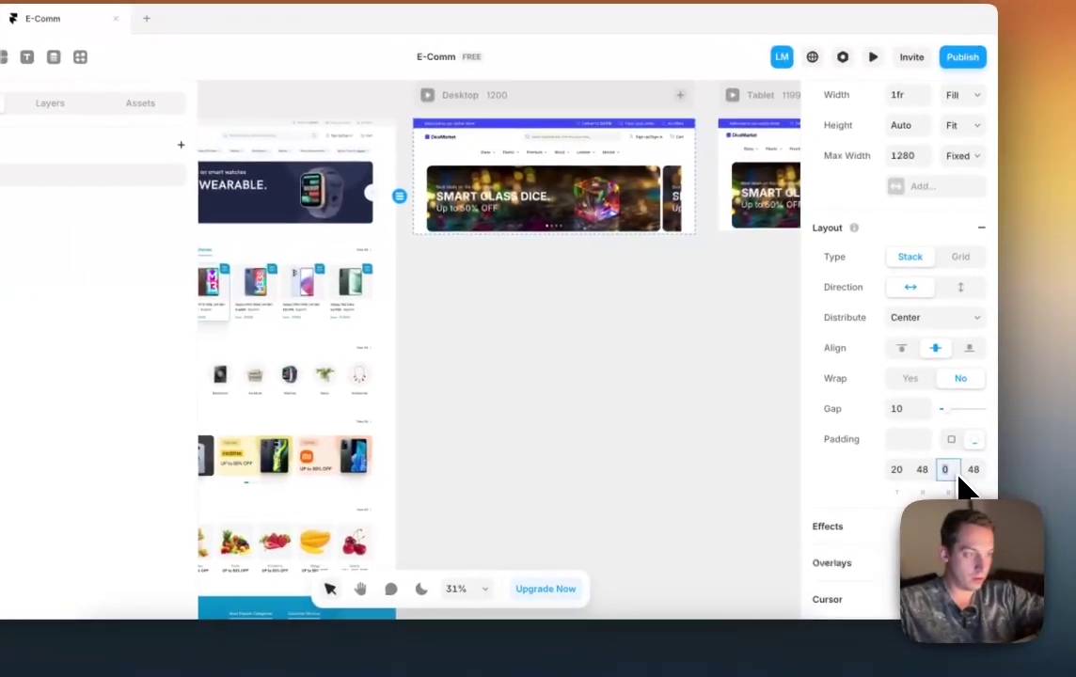
key(shift+Up)
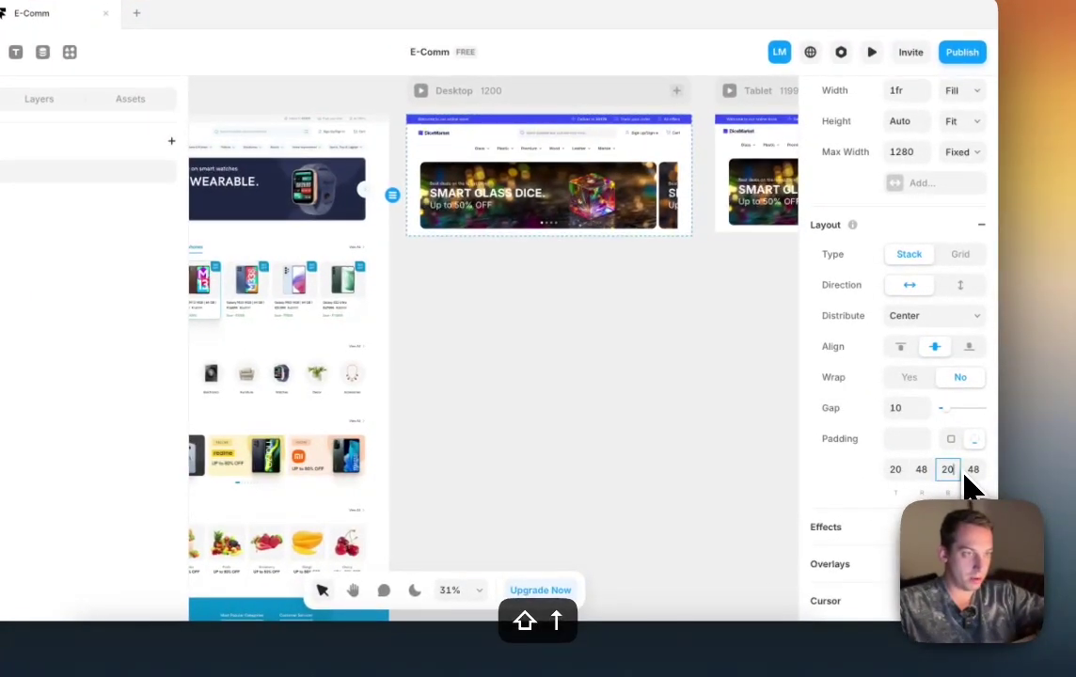
click(663, 374)
scroll(663, 374, left, 4)
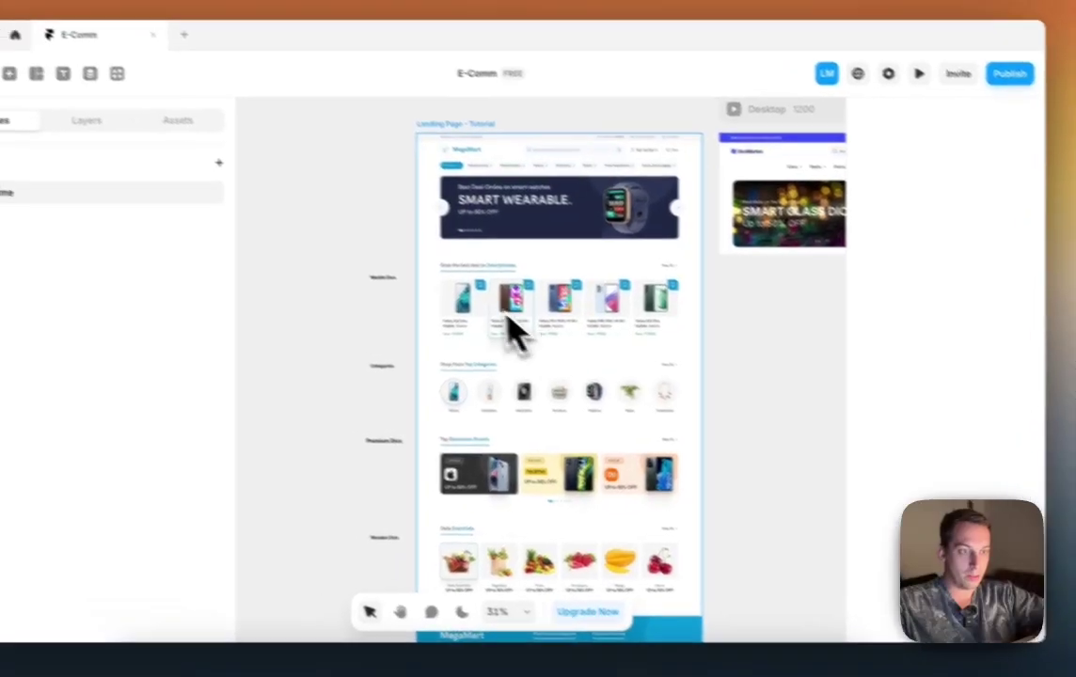
scroll(513, 324, up, 5)
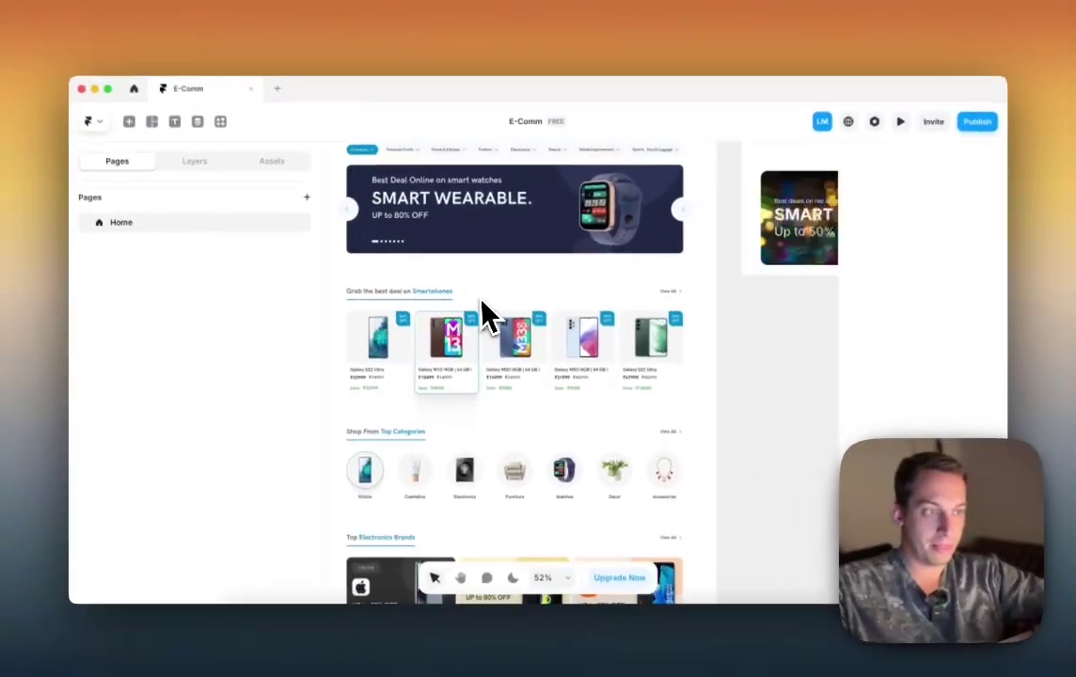
scroll(482, 313, down, 4)
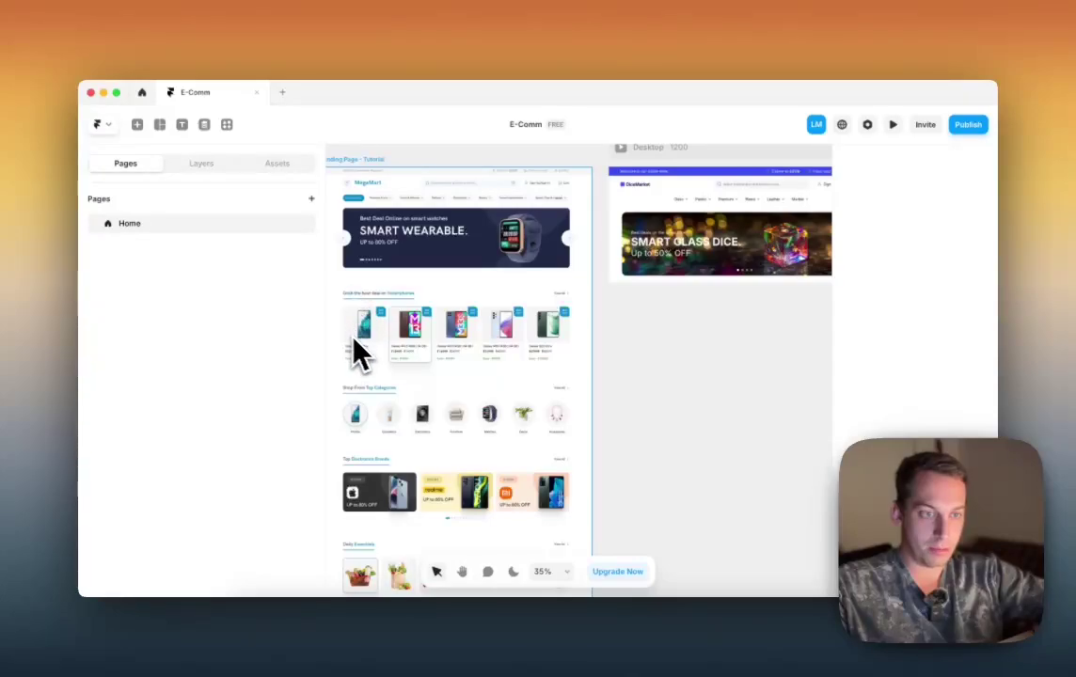
scroll(386, 358, down, 3)
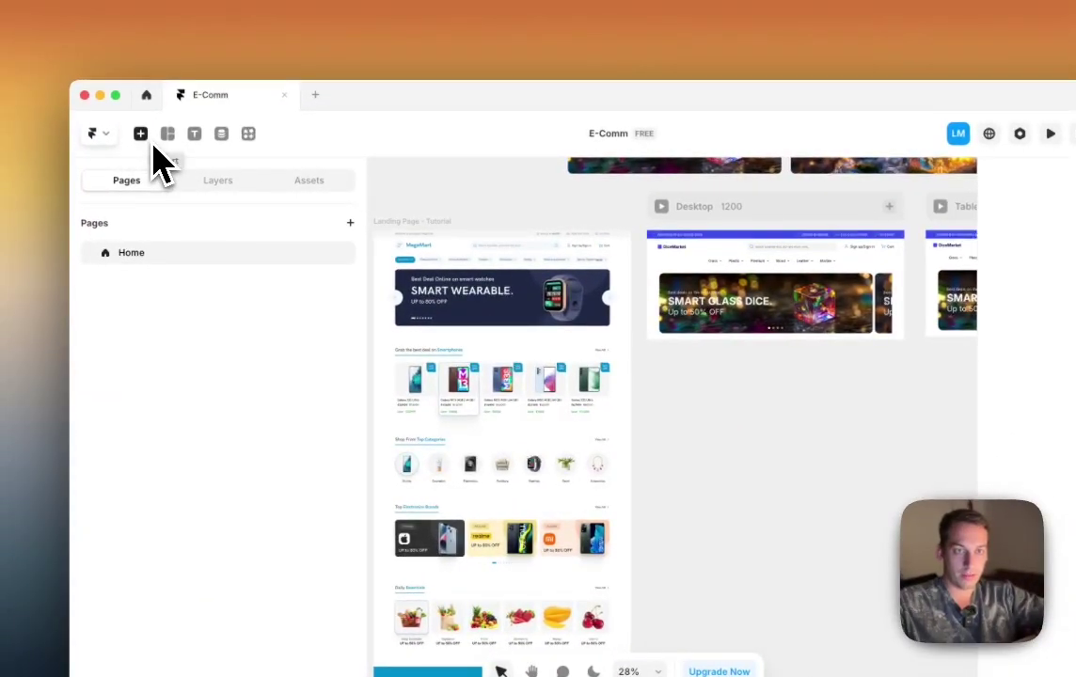
click(168, 134)
click(181, 177)
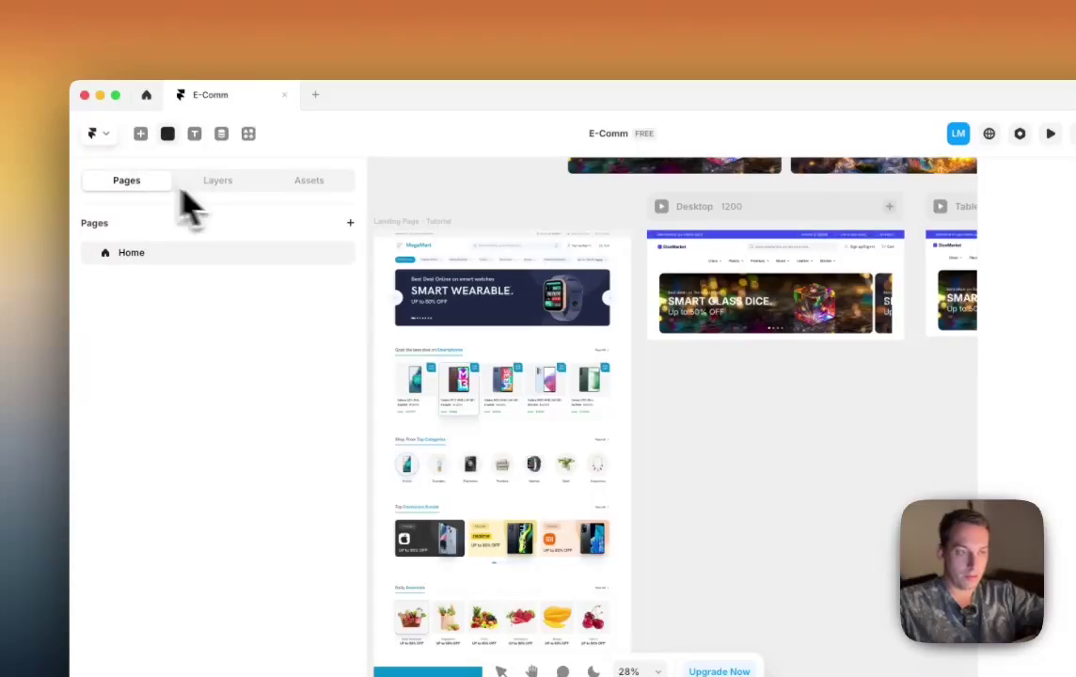
mouse_move(560, 326)
mouse_down()
mouse_move(767, 412)
mouse_move(816, 416)
mouse_move(795, 411)
mouse_up()
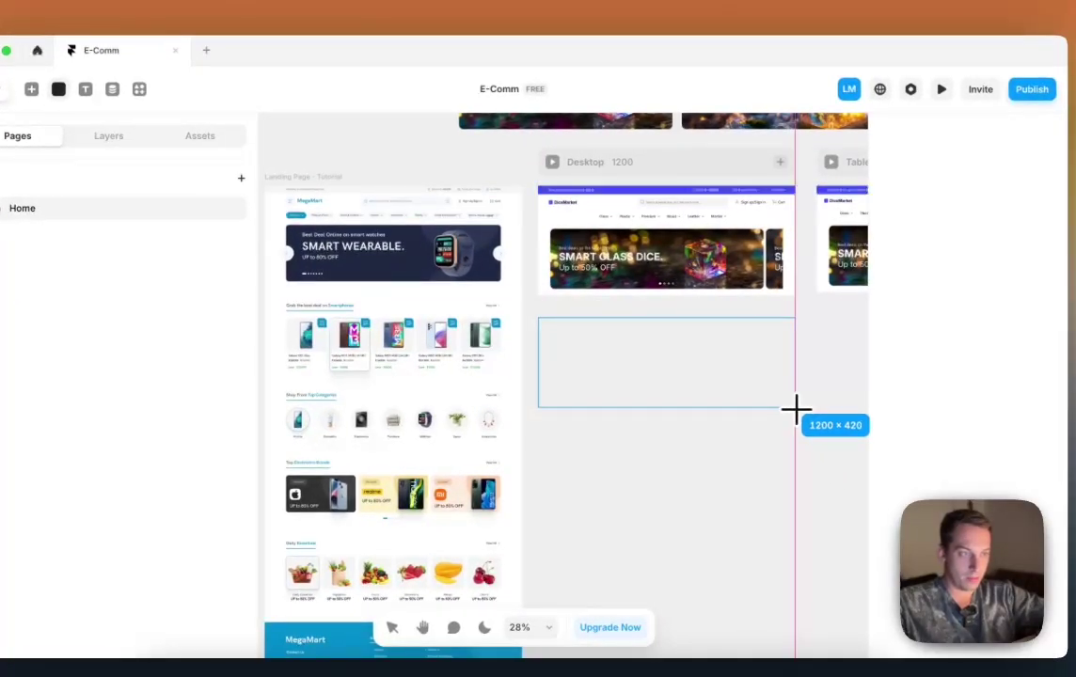
key(BackSpace)
Step: Duplicate the hero banner's stack in the Desktop layout and delete the carousel from the copy
click(697, 282)
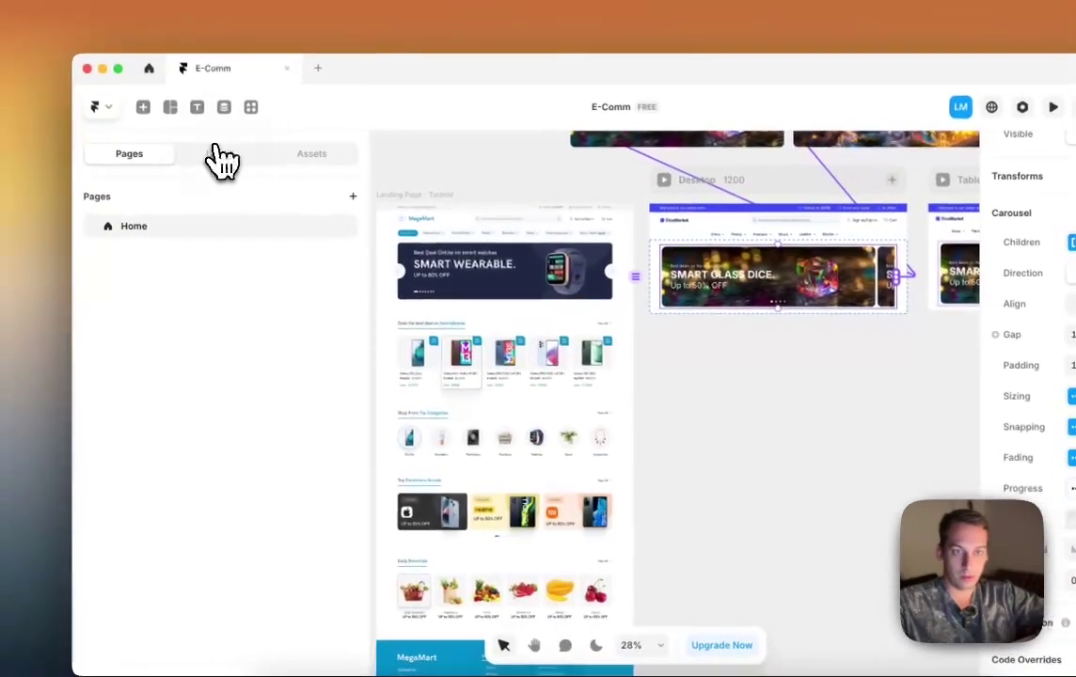
click(175, 146)
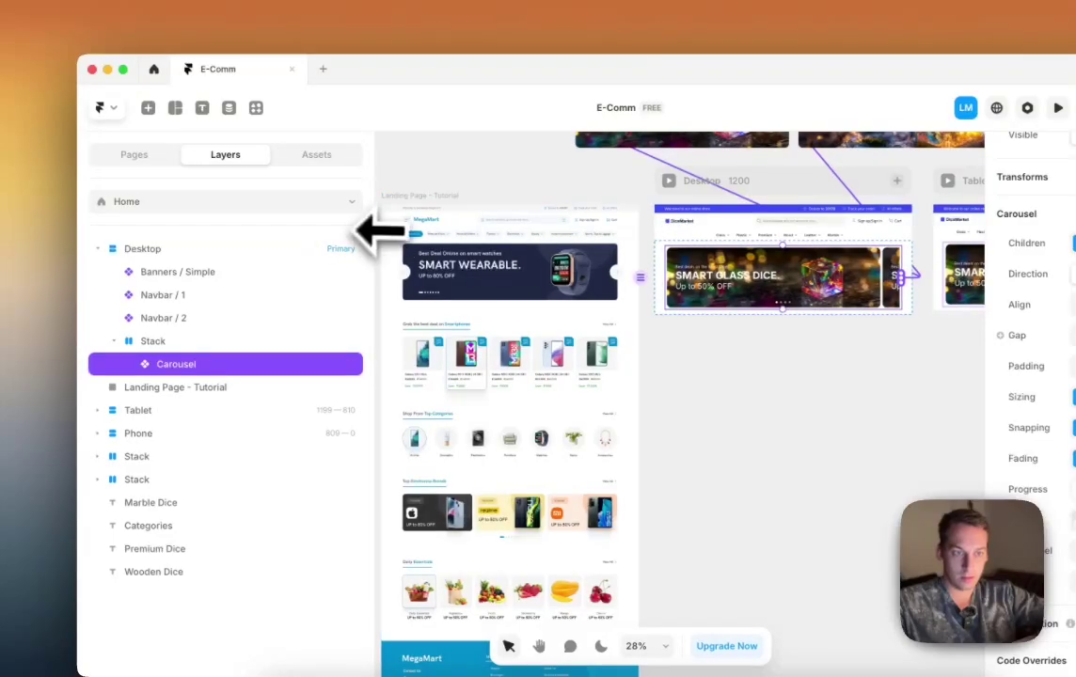
drag(322, 221, 229, 220)
key(super+Return)
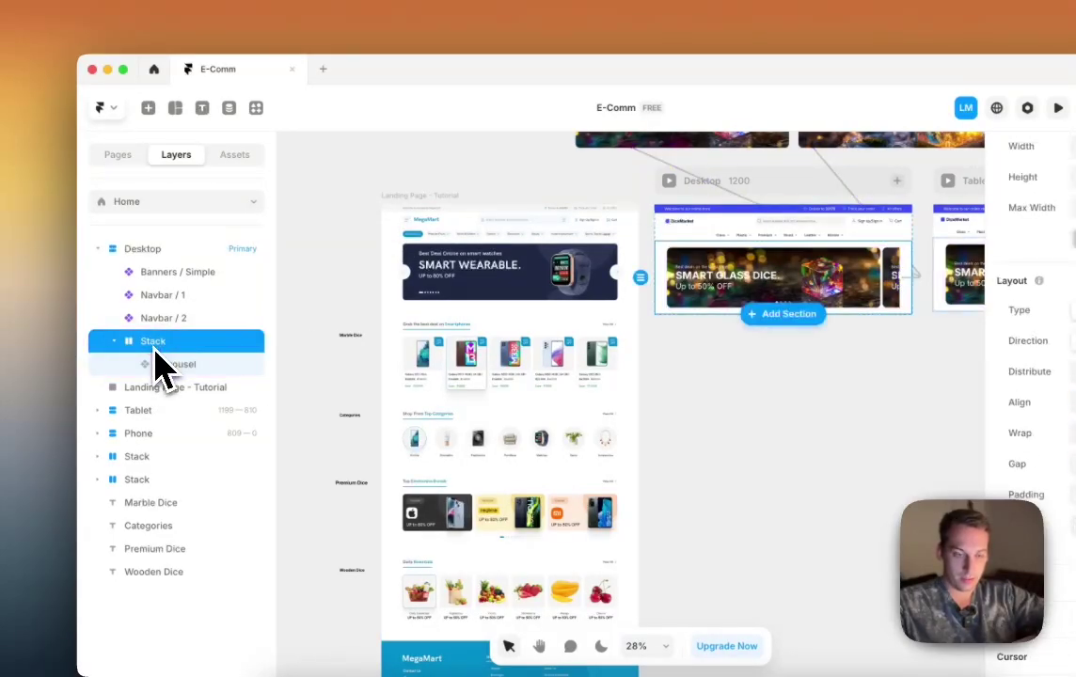
key(super+d)
key(BackSpace)
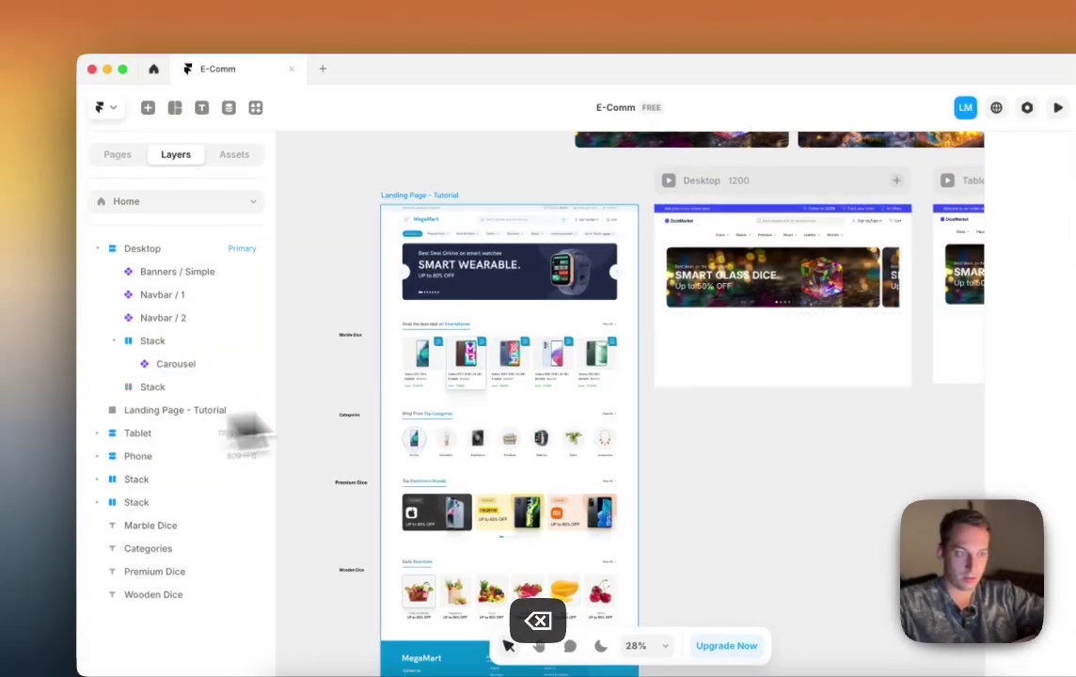
Step: Add a text layer reading "Grab the best deals on Marble" on the empty canvas below the Desktop layout
click(732, 376)
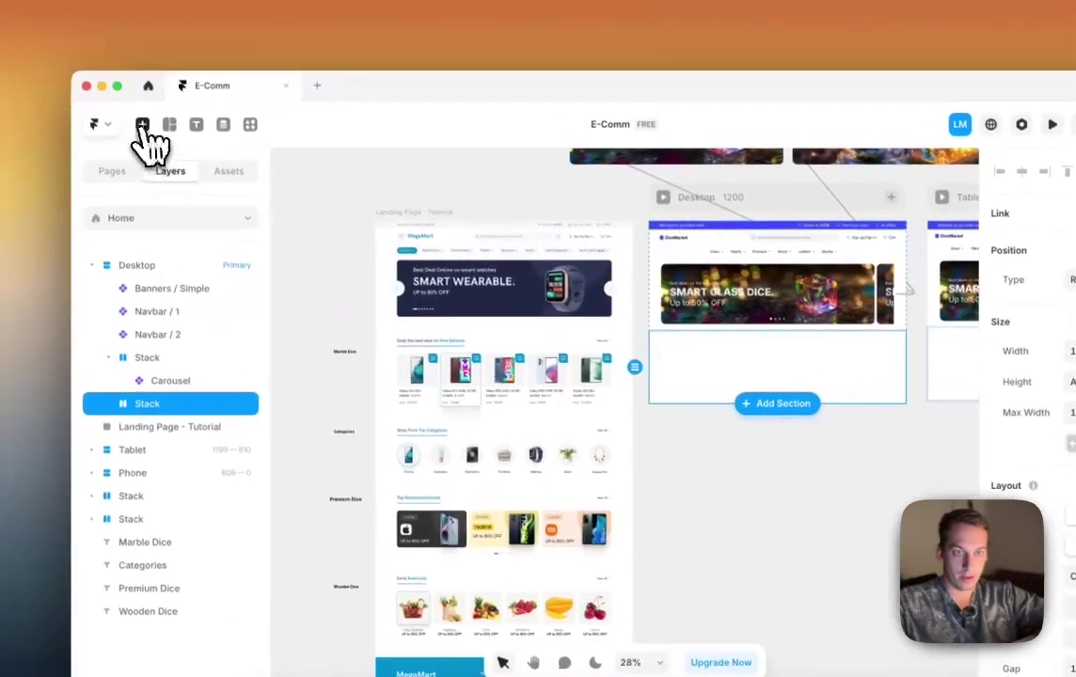
click(149, 135)
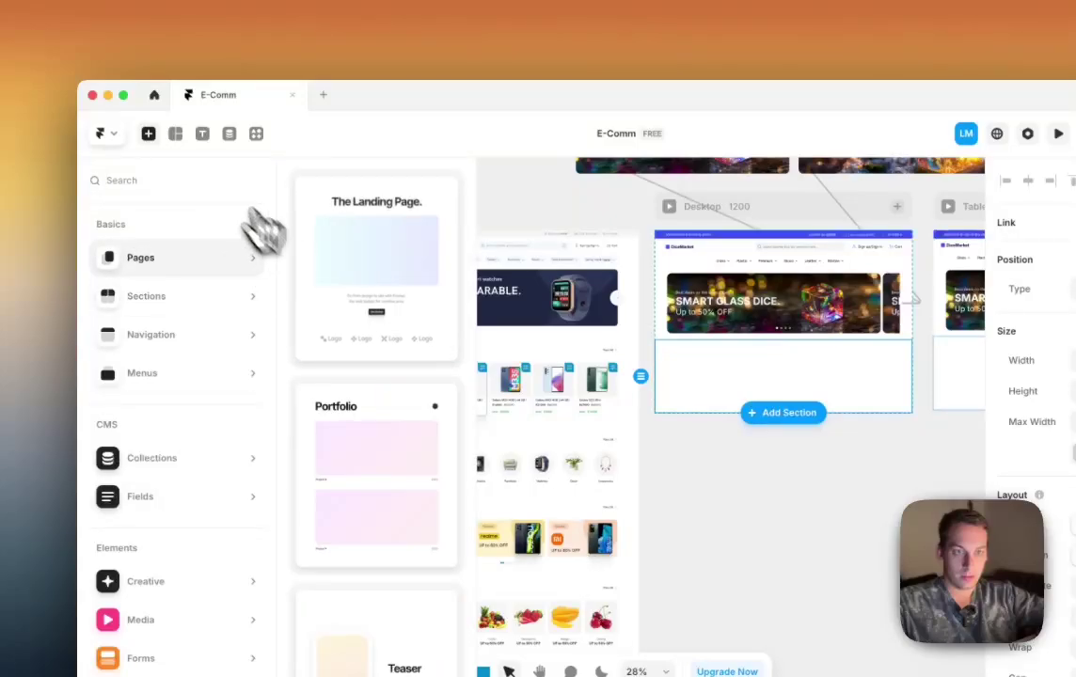
key(t)
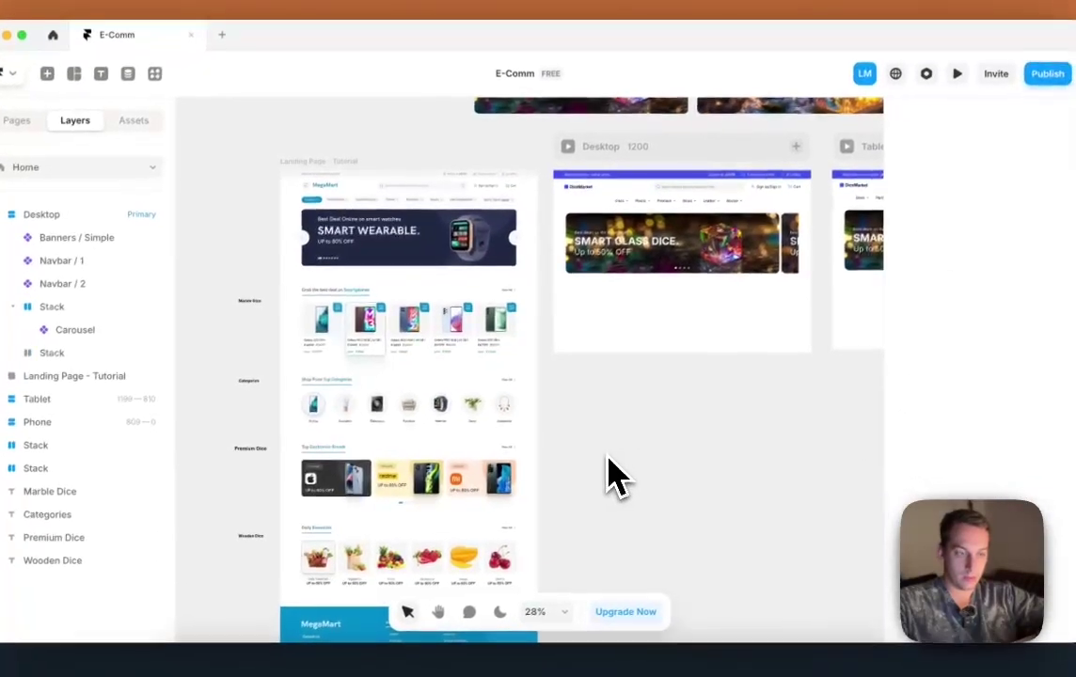
click(702, 513)
text(s)
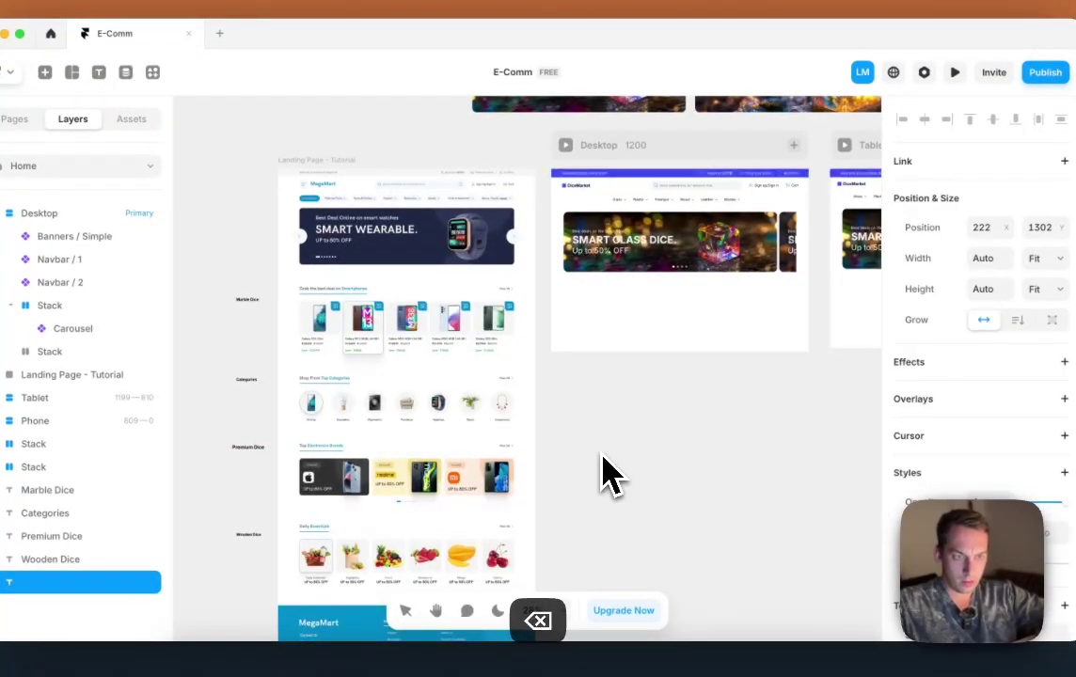
text(Grab the best deals on Marble)
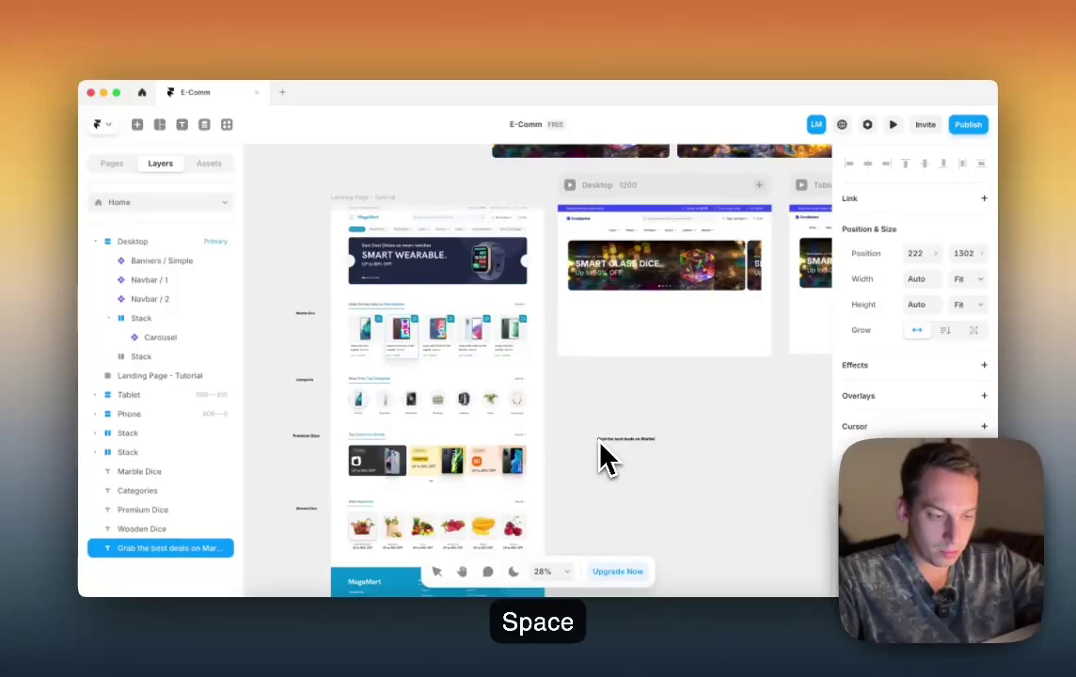
key(BackSpace)
click(665, 503)
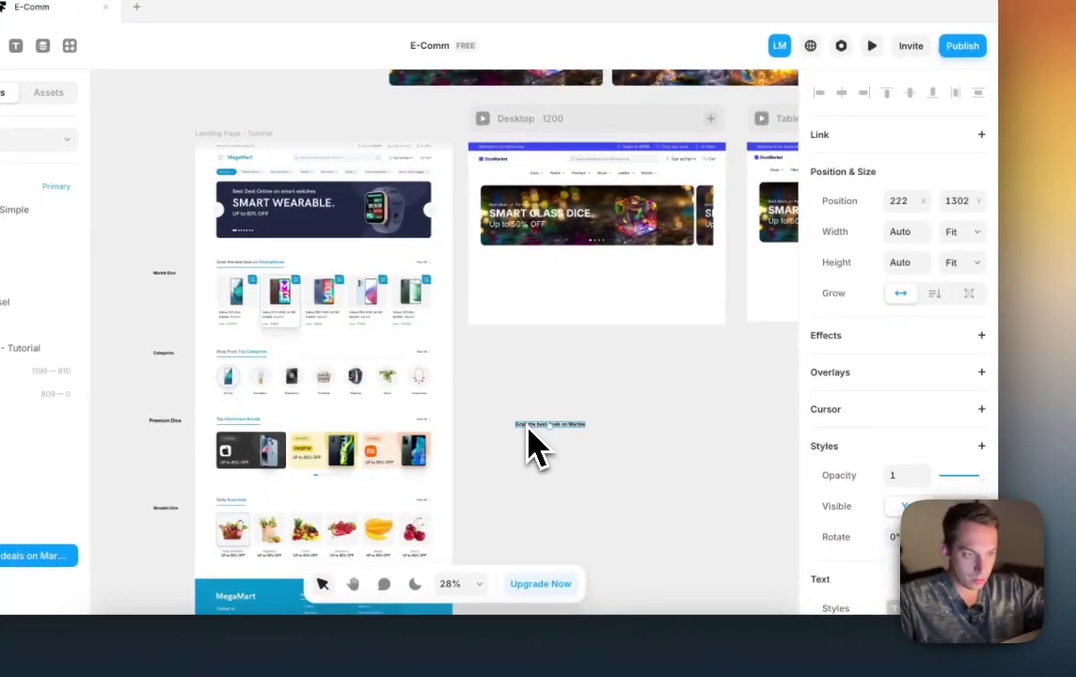
Step: Move the Marble heading into the empty stack below the hero banner and set that stack's distribution to Start
drag(532, 447, 526, 301)
click(533, 269)
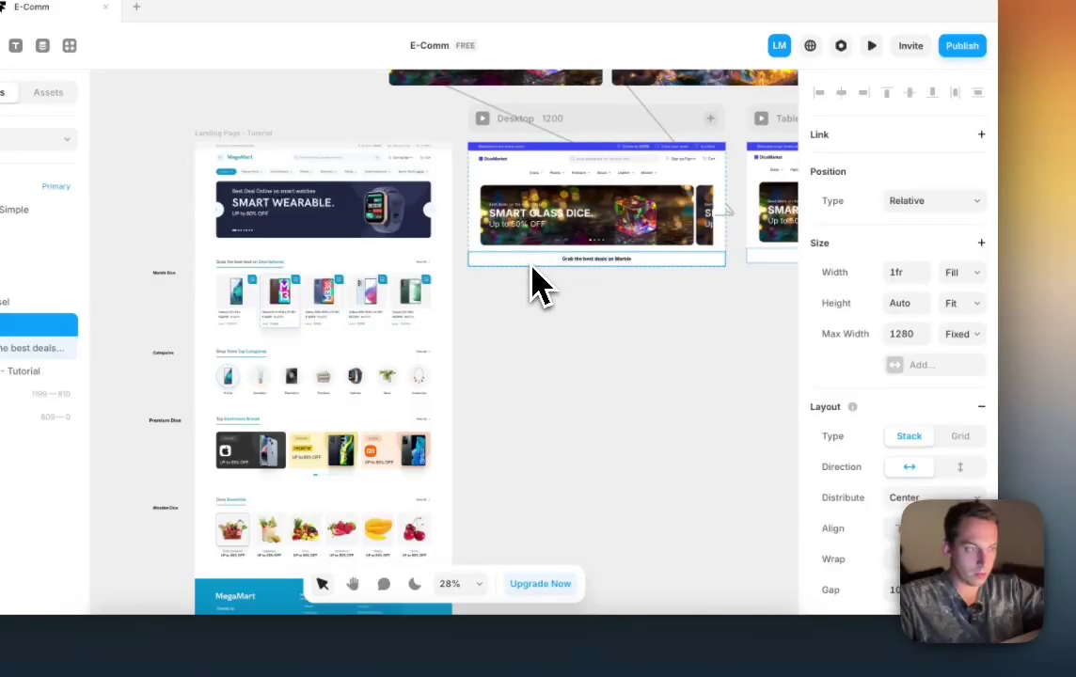
click(927, 498)
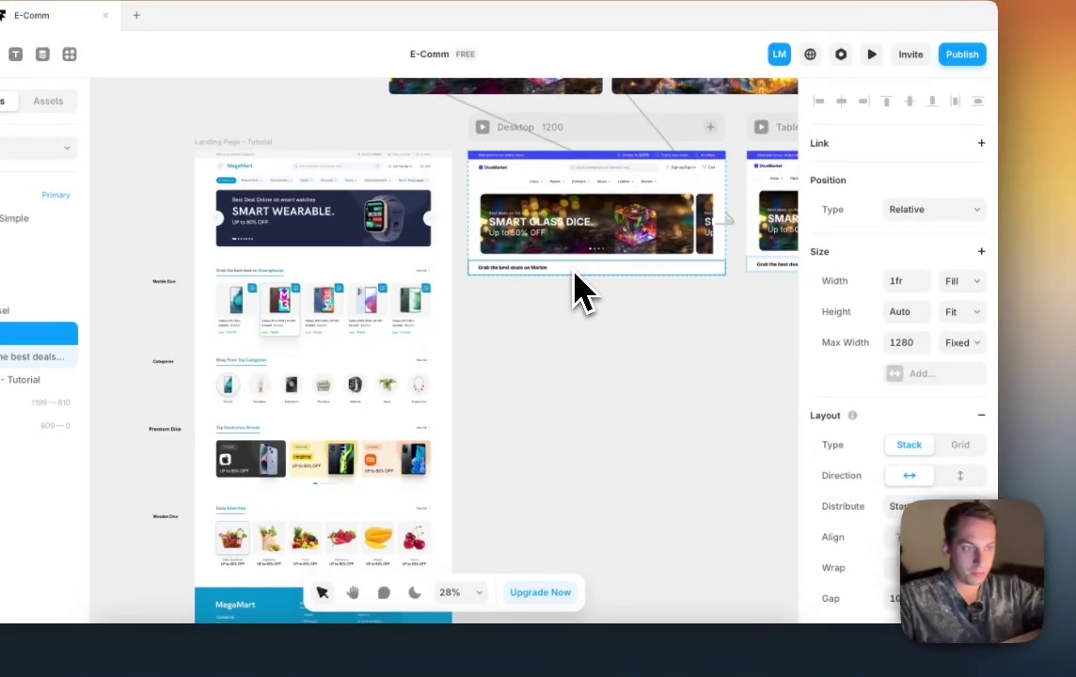
Step: Duplicate the Marble heading within its stack and change the copy's text to "View all"
scroll(580, 292, up, 1)
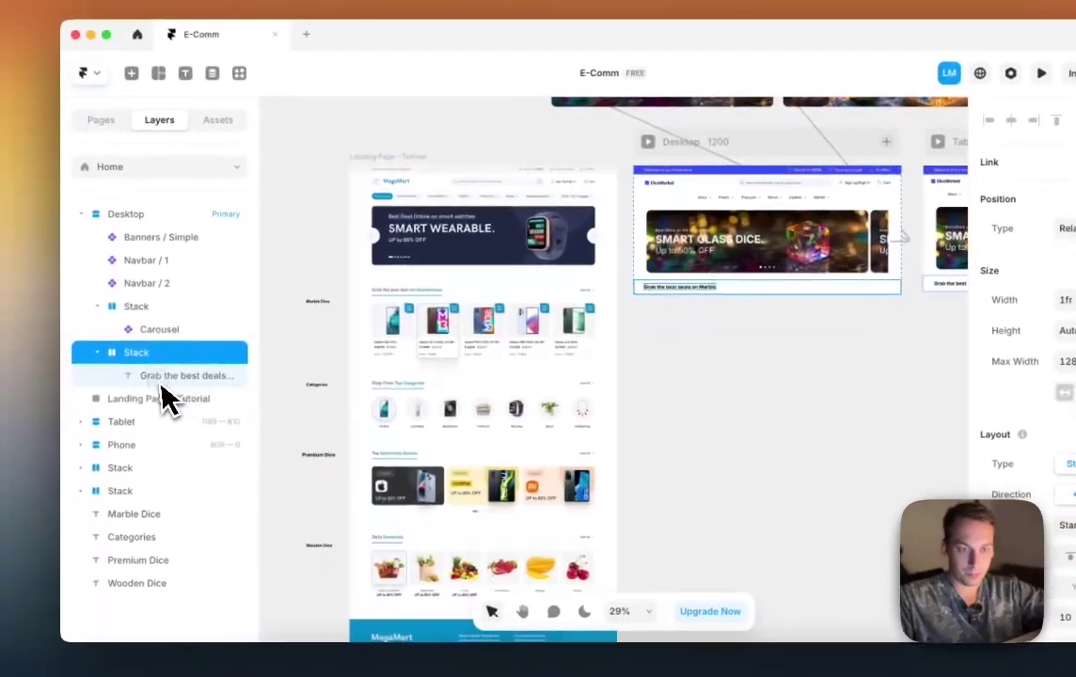
right_click(3, 359)
click(152, 395)
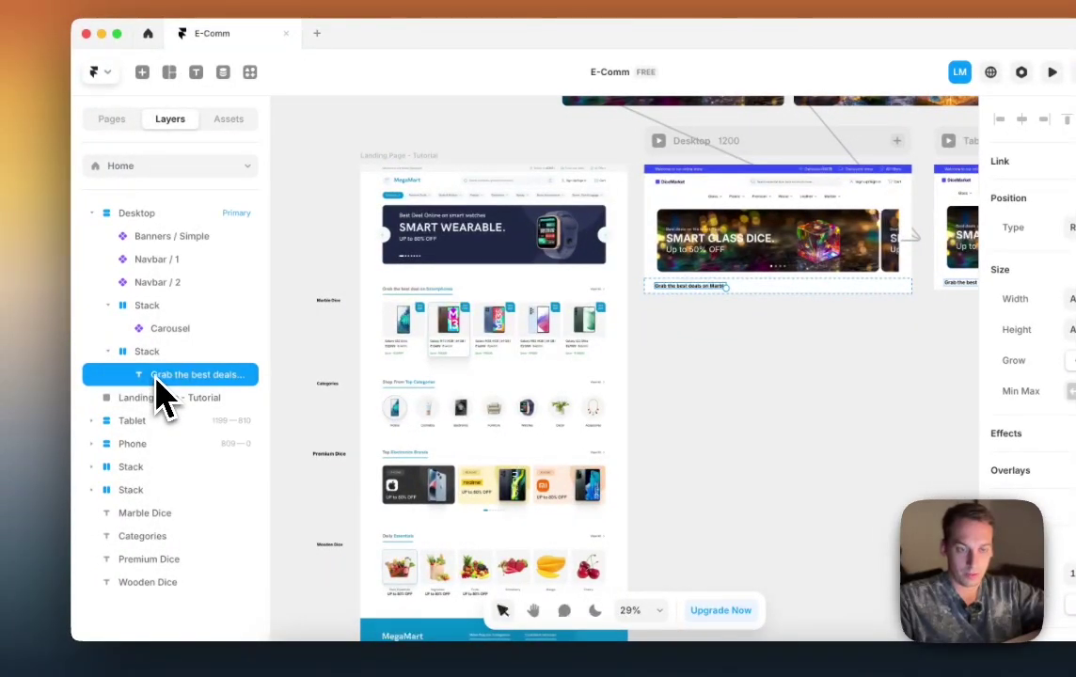
key(super+d)
scroll(640, 312, up, 5)
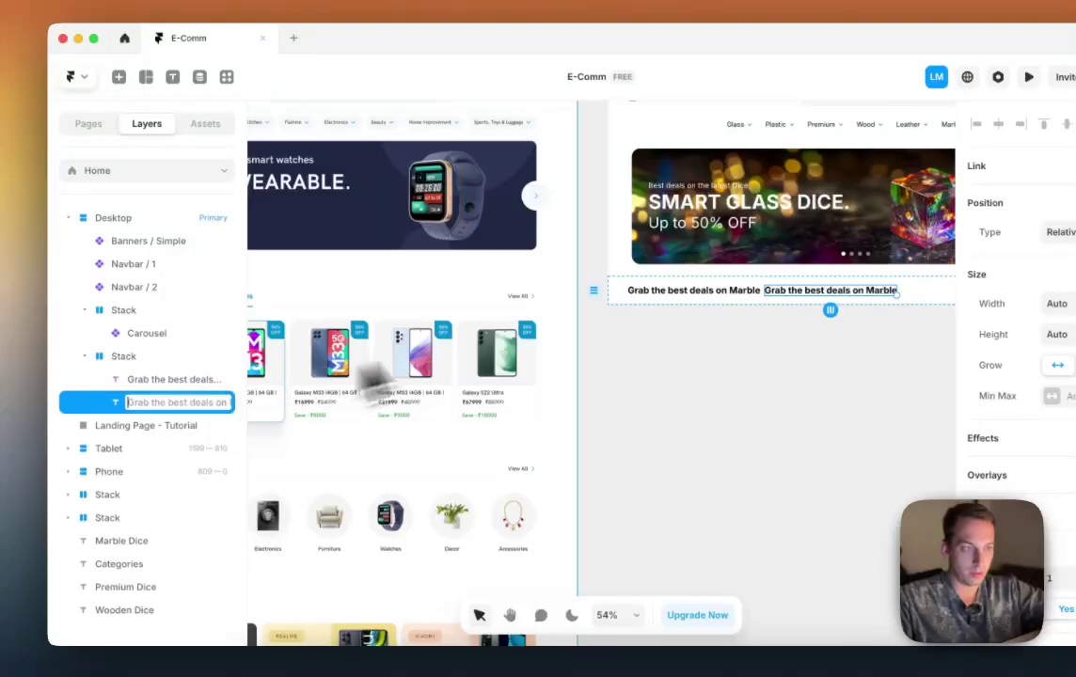
click(815, 329)
click(799, 291)
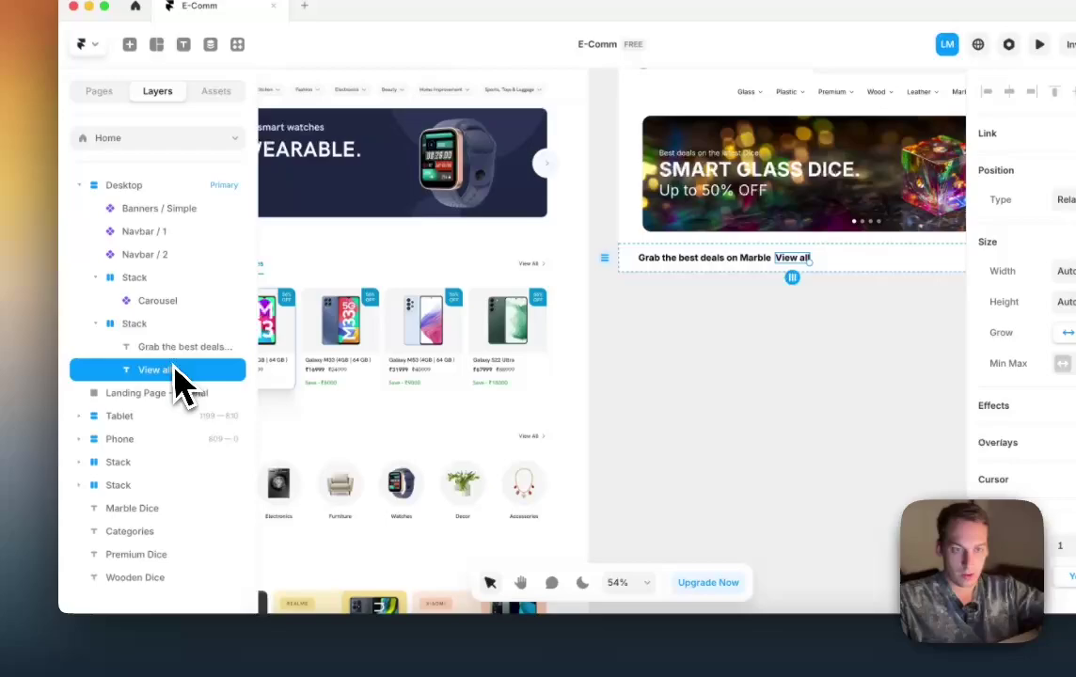
Step: Wrap the "View all" text and the Marble heading each in its own stack with the width set to Fit Content
right_click(103, 406)
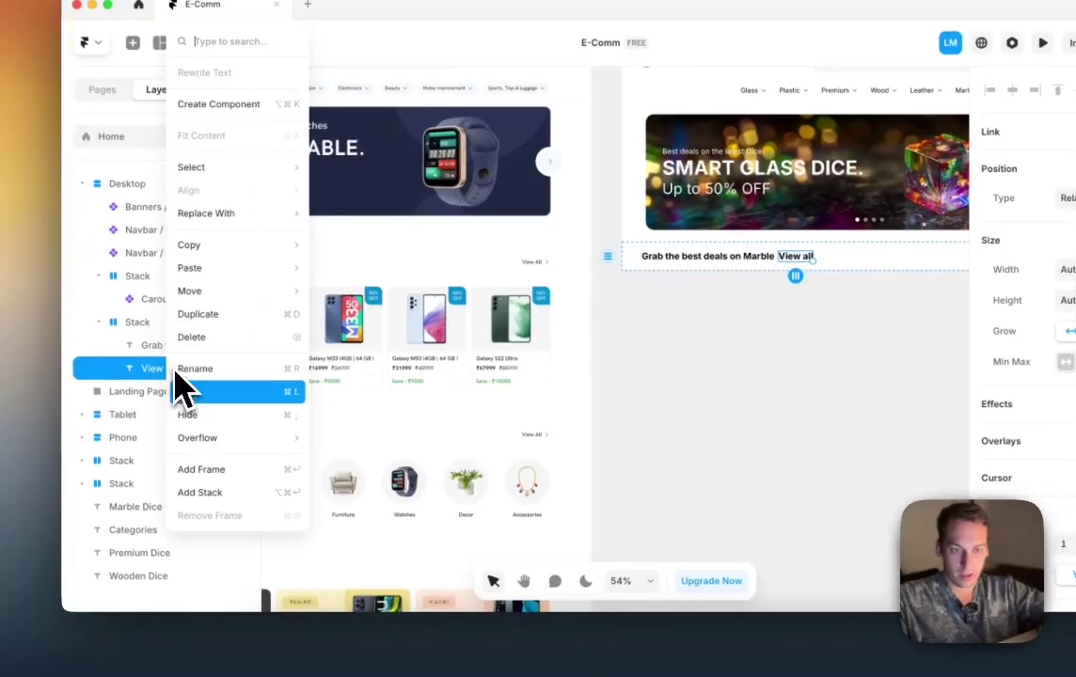
click(194, 508)
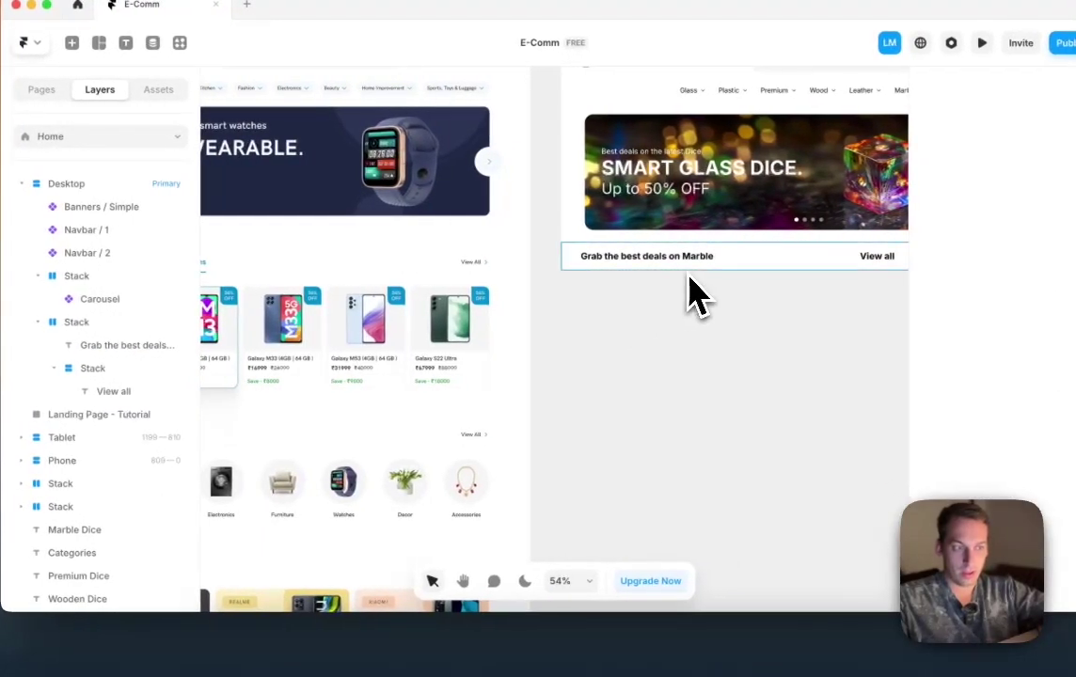
click(696, 270)
right_click(705, 262)
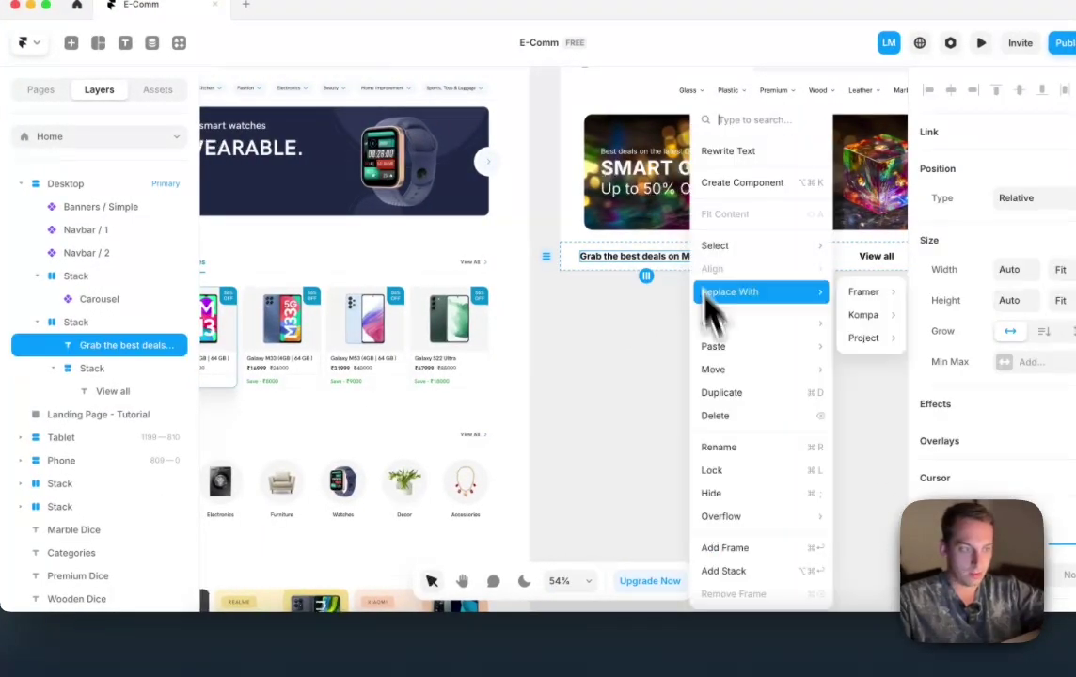
click(726, 573)
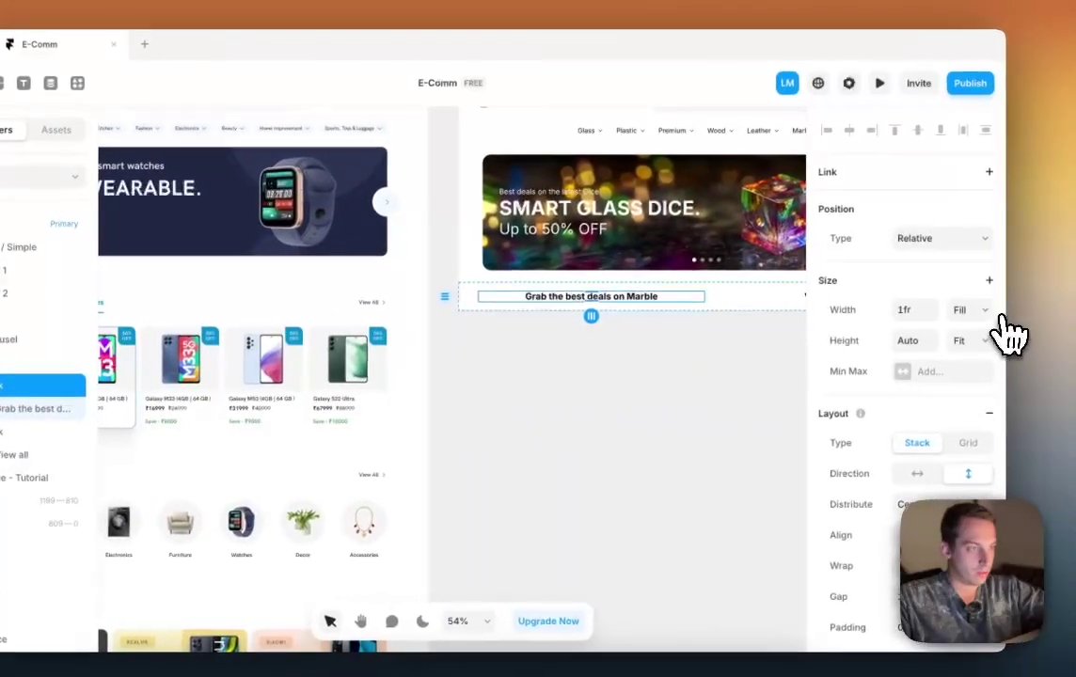
click(988, 320)
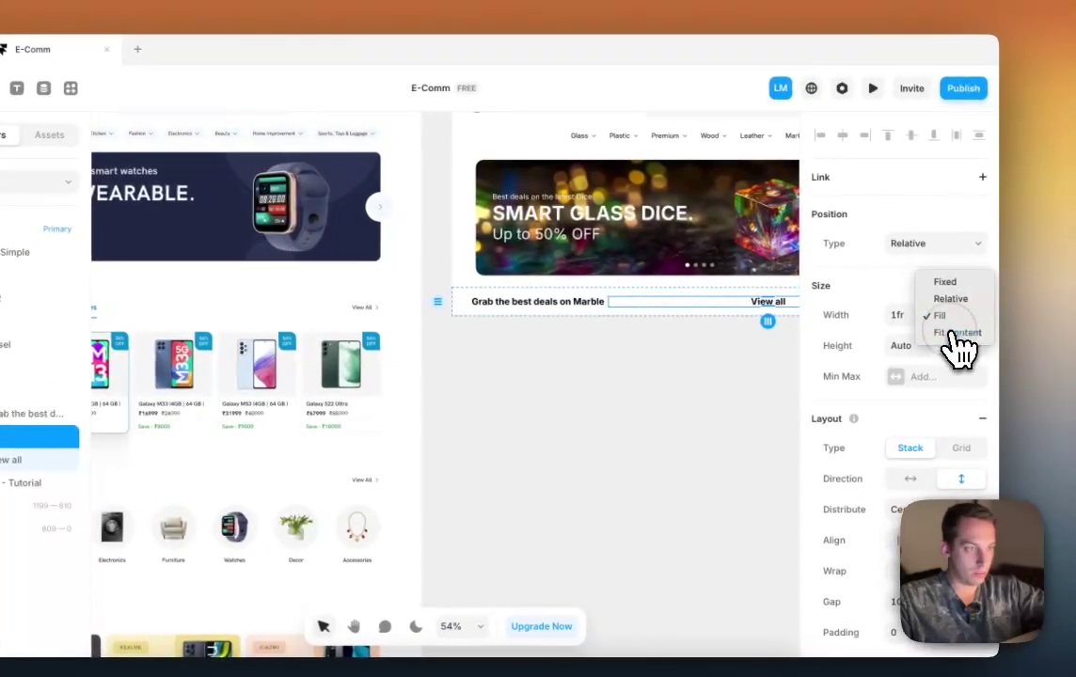
click(956, 333)
Step: Distribute the Marble section's parent stack so the heading and "View all" sit at opposite ends of the row
scroll(565, 310, right, 5)
click(538, 301)
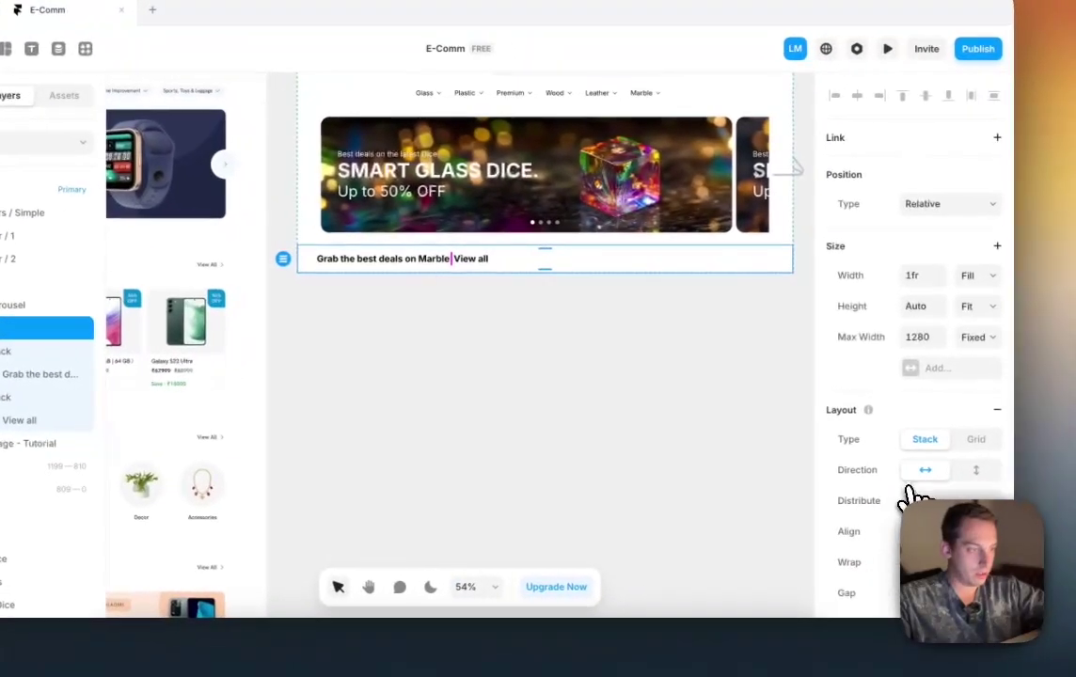
click(1040, 527)
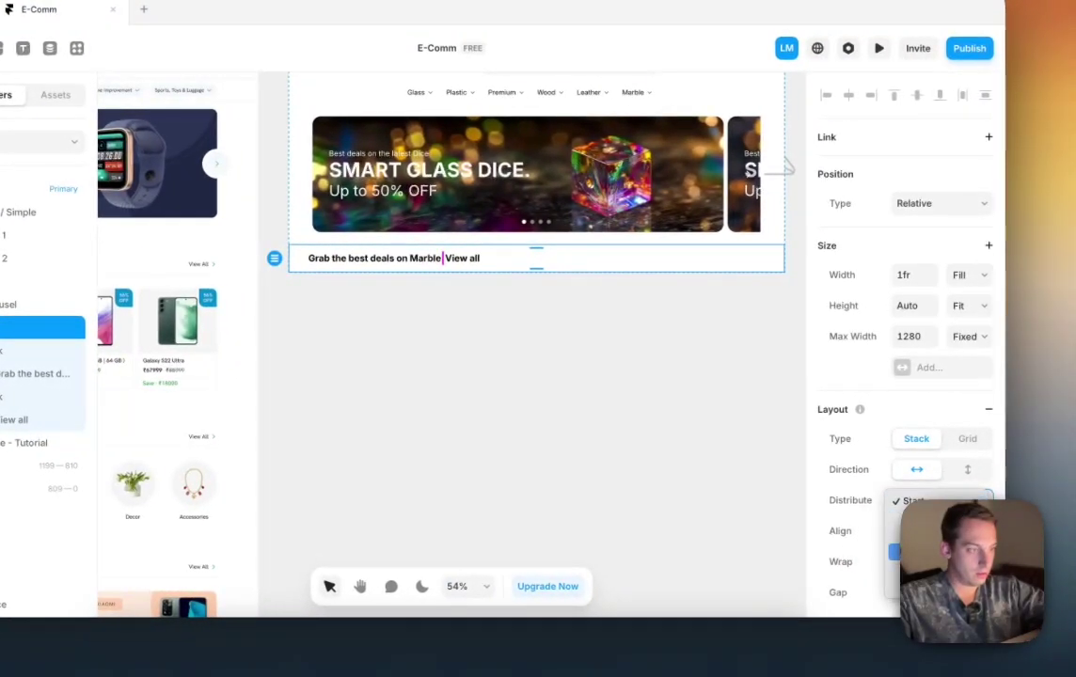
click(751, 261)
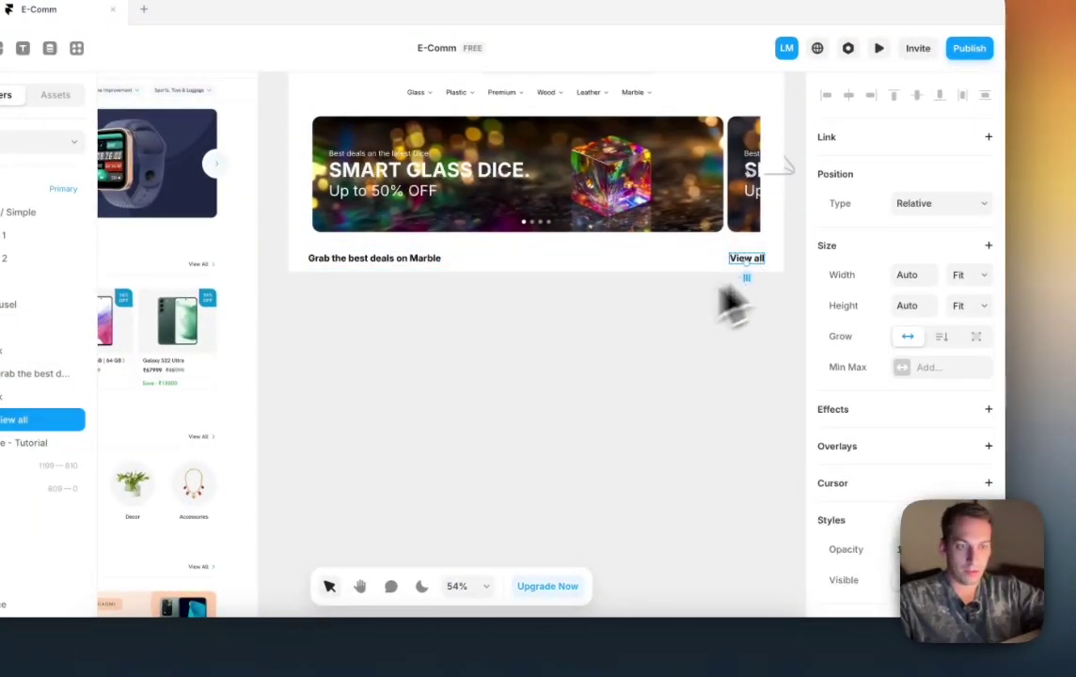
Step: Set the "View all" text to size 16 pixels with Regular weight
scroll(376, 423, left, 8)
scroll(440, 301, right, 5)
scroll(420, 311, left, 5)
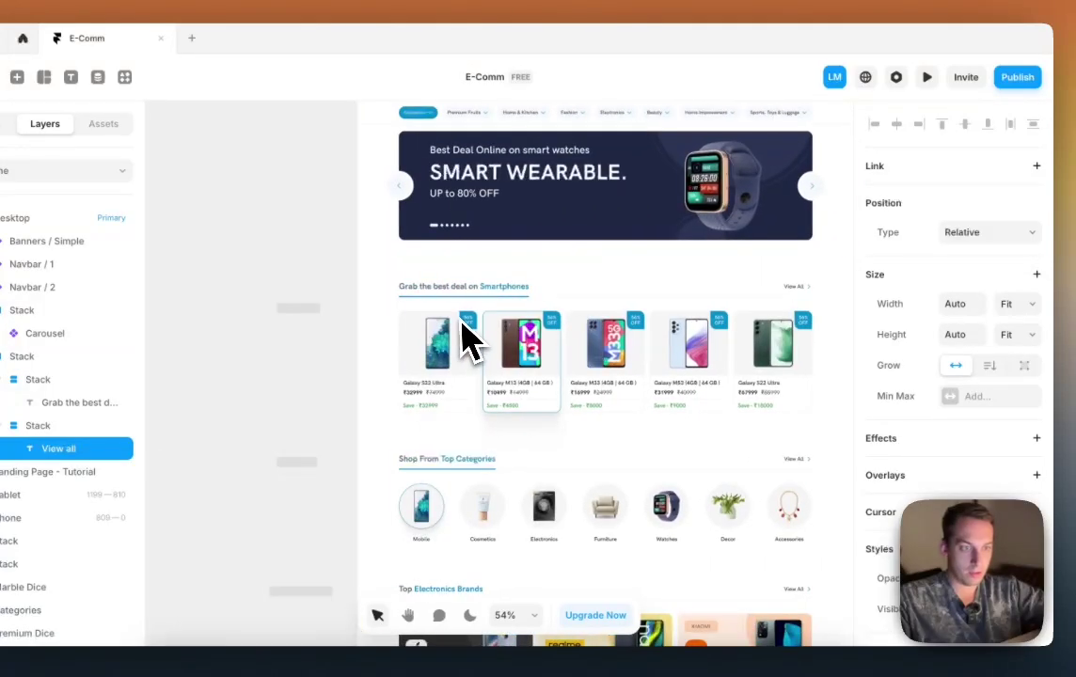
scroll(468, 339, right, 5)
scroll(1009, 481, down, 8)
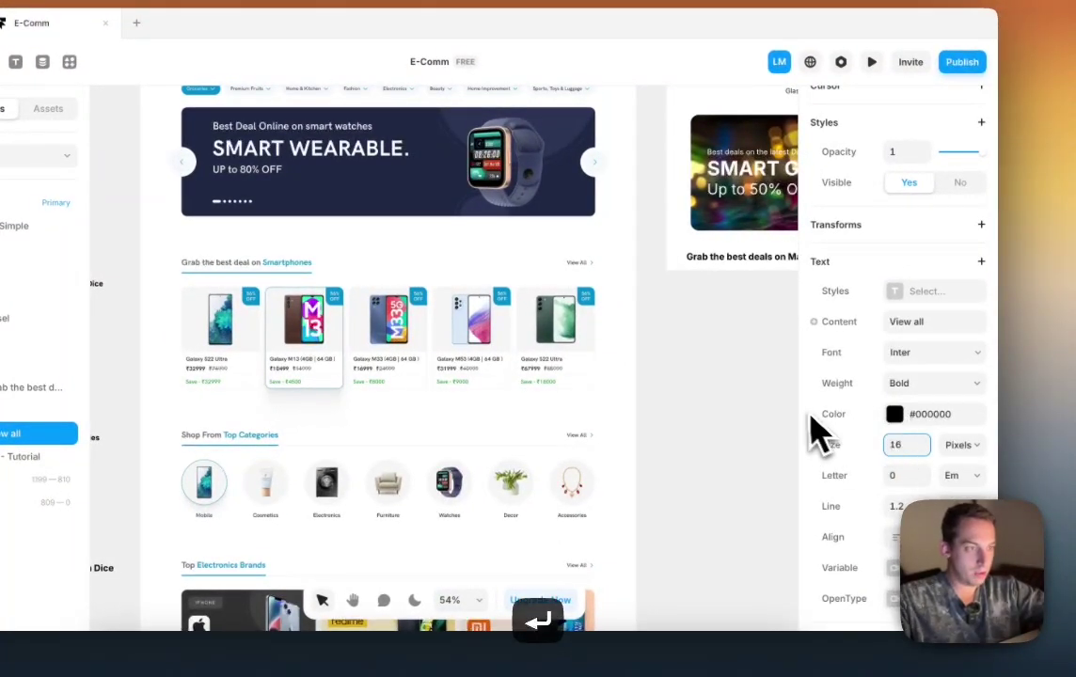
scroll(620, 432, right, 5)
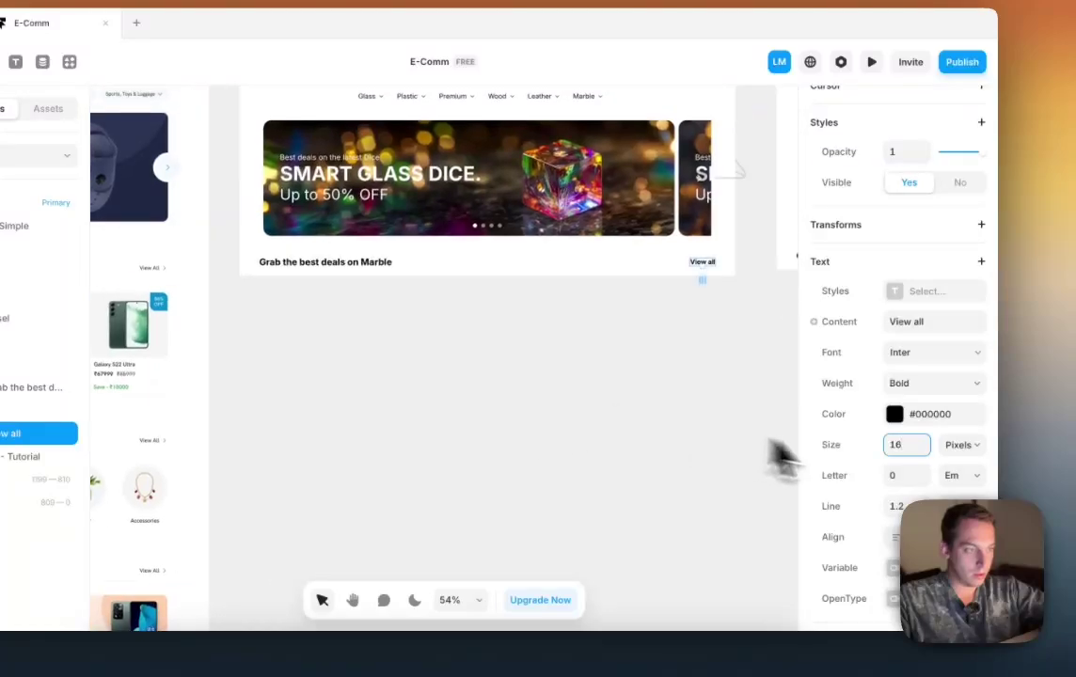
click(924, 384)
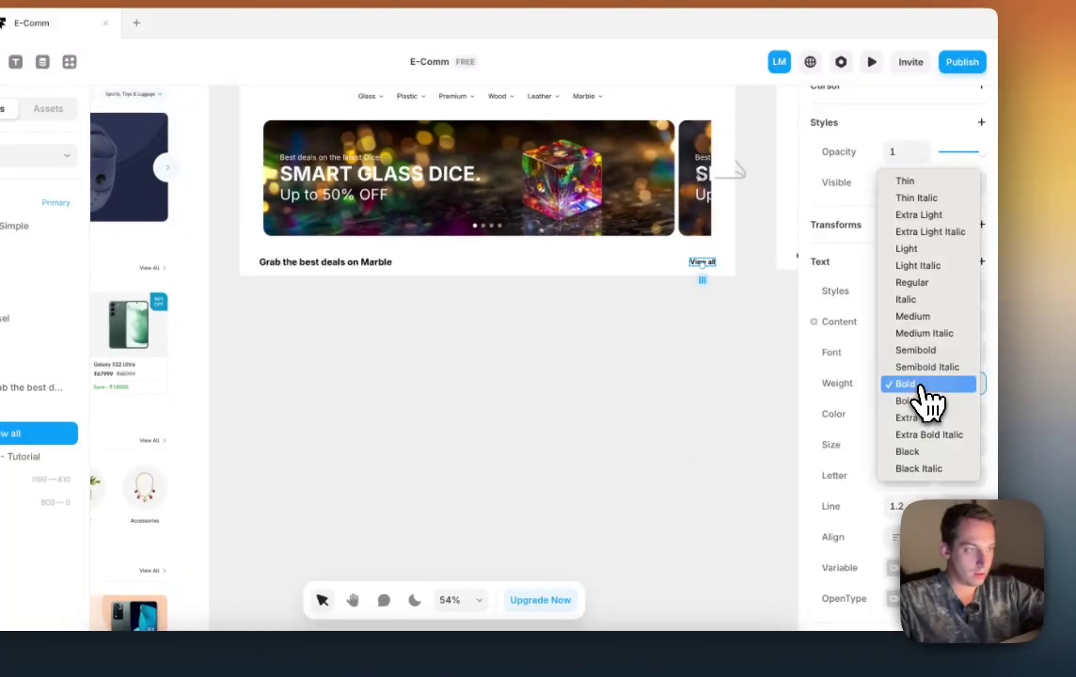
click(924, 285)
scroll(704, 356, left, 3)
click(681, 365)
scroll(682, 367, up, 2)
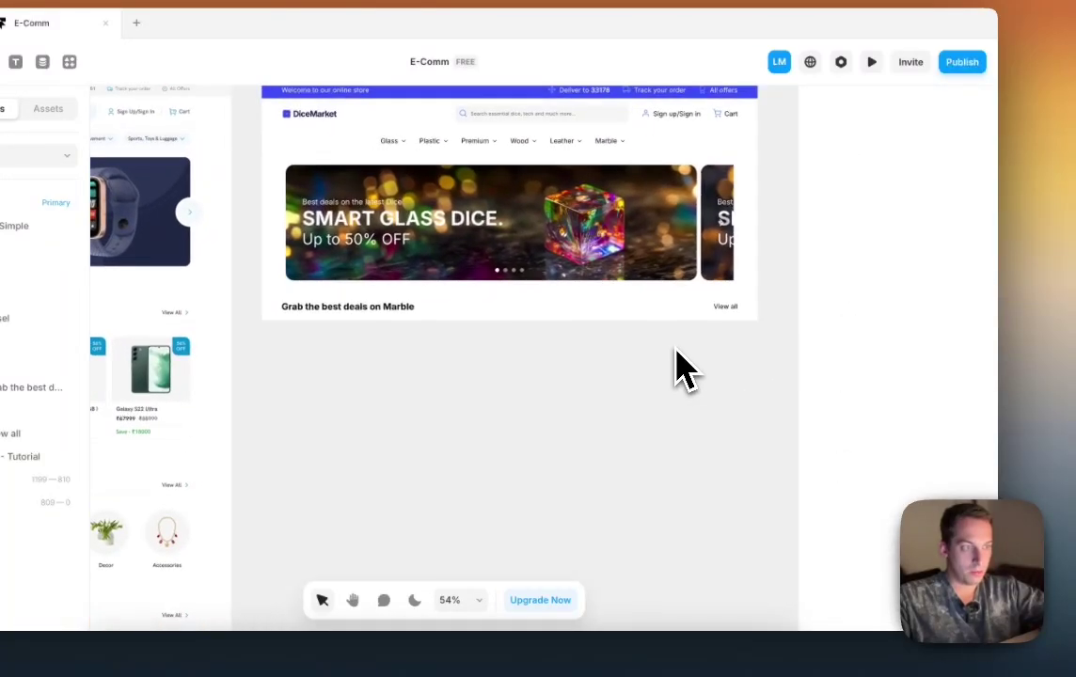
Step: Find the Feather icon component among the insertable elements and place it on the empty canvas below the Desktop page
scroll(675, 366, down, 2)
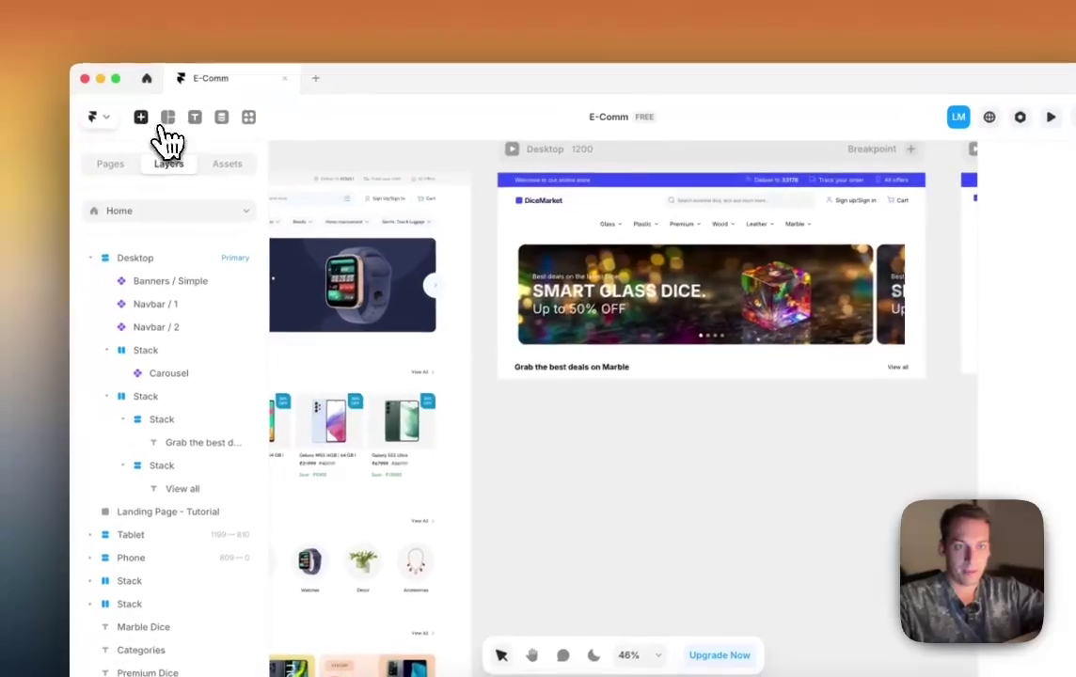
click(161, 126)
text(icon)
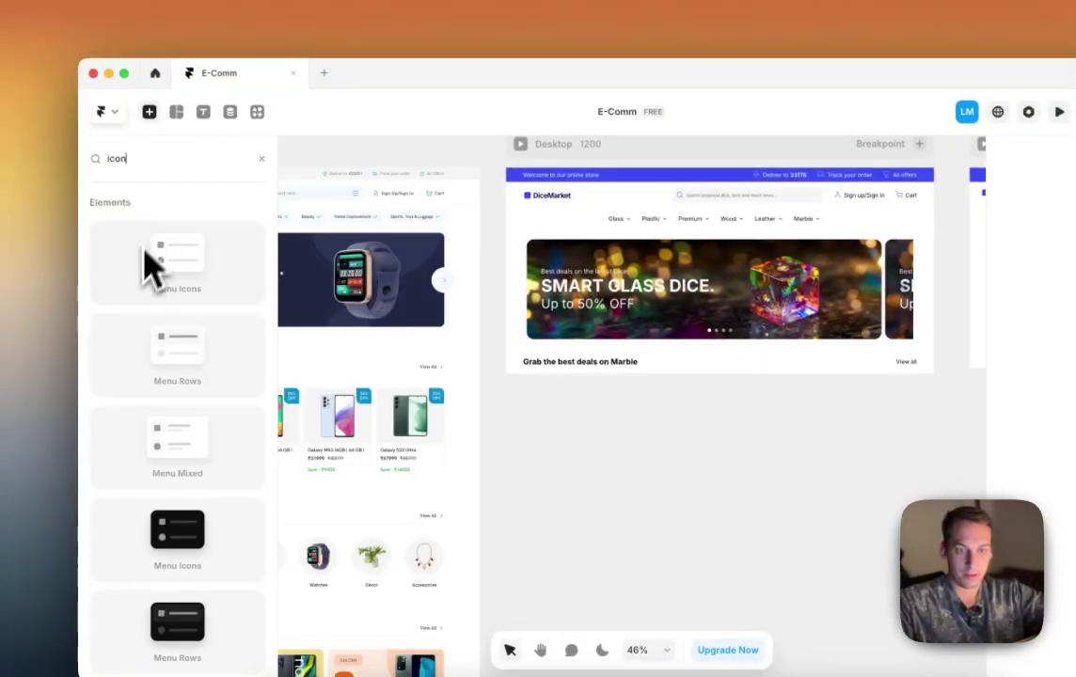
scroll(188, 358, down, 5)
drag(179, 449, 743, 508)
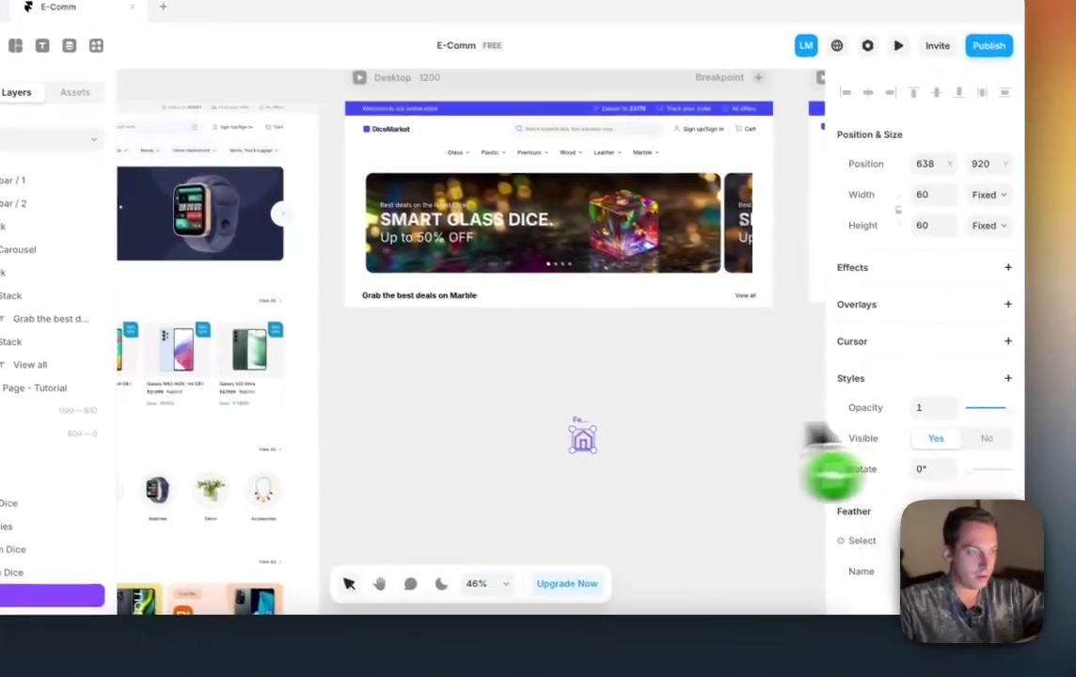
Step: Set the Feather icon to Arrow-right and apply the sky blue color style to it
scroll(969, 470, down, 3)
click(964, 454)
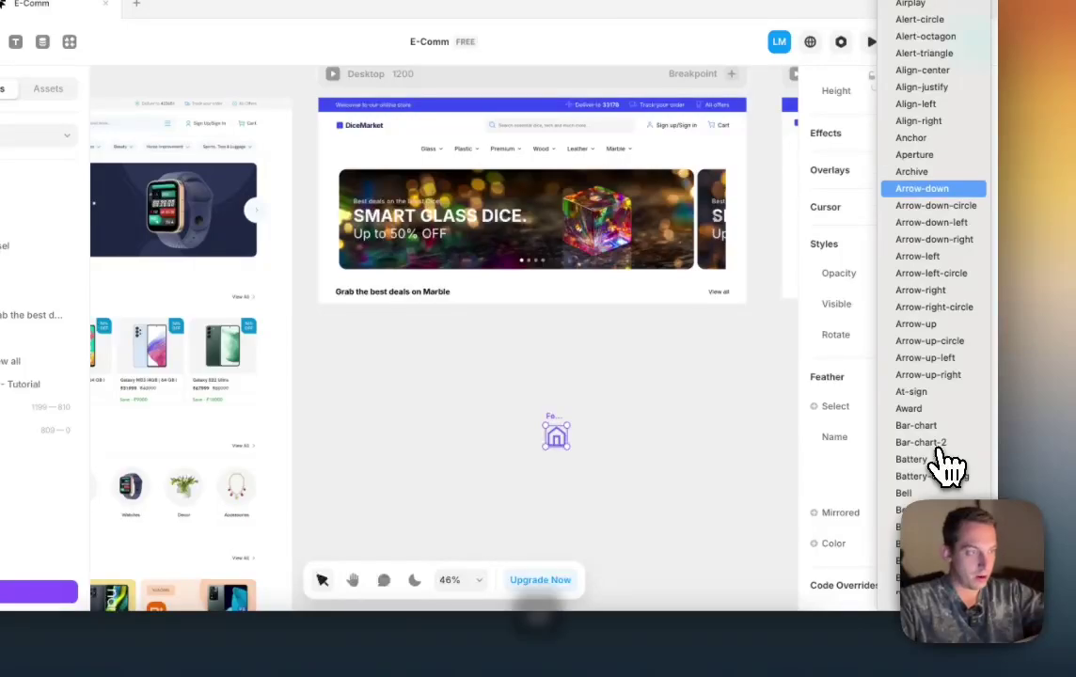
click(931, 291)
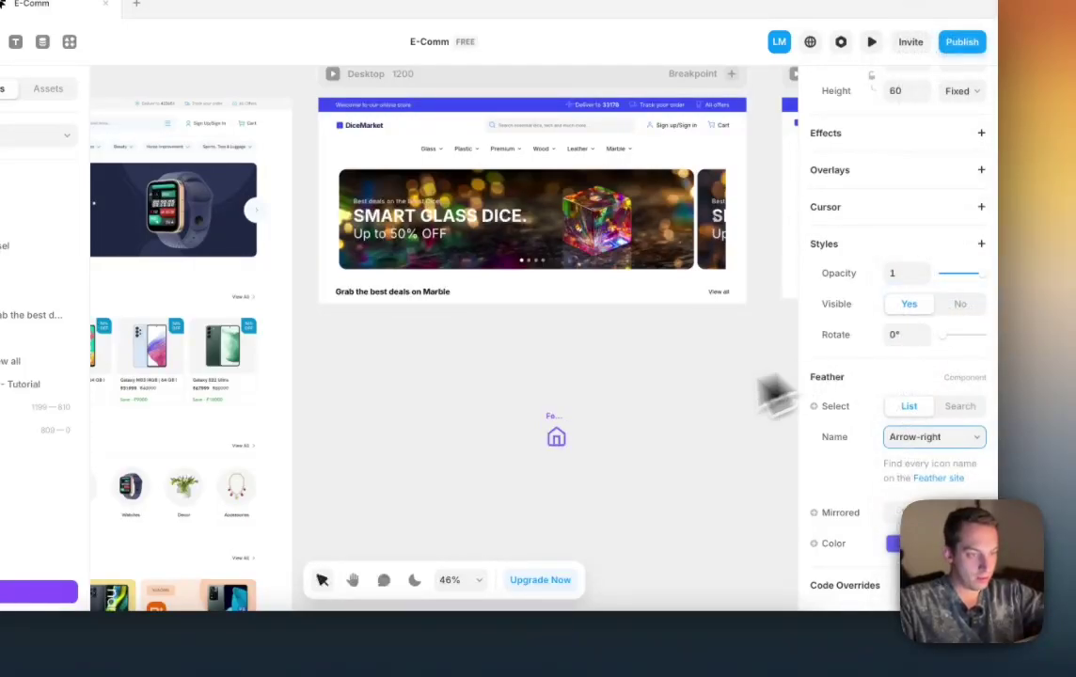
click(891, 548)
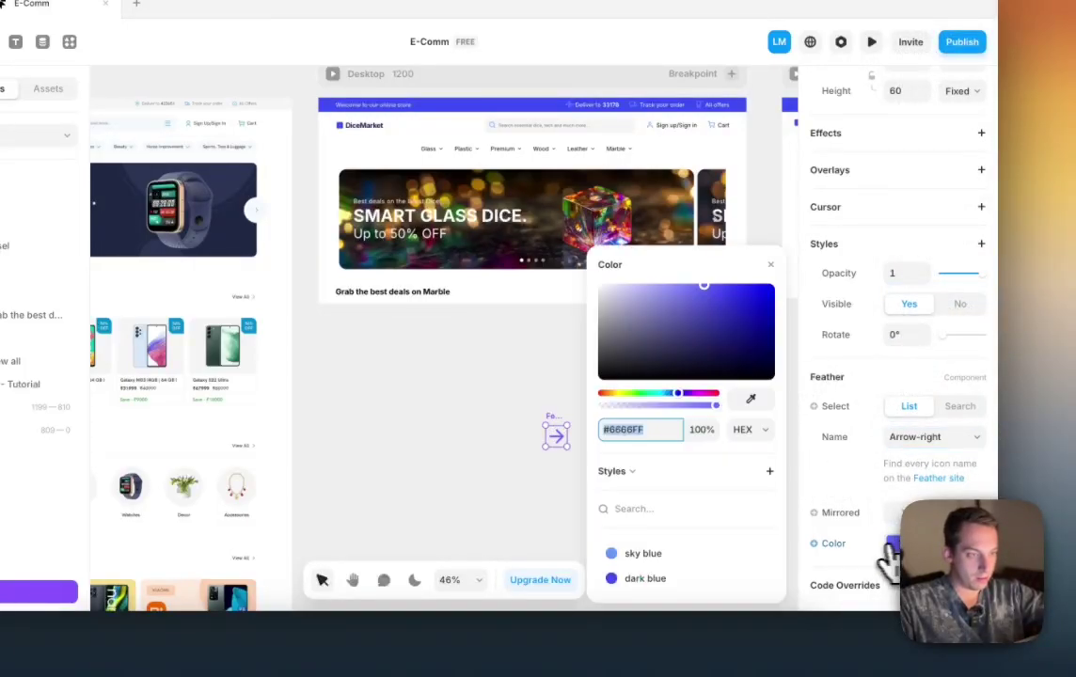
click(650, 554)
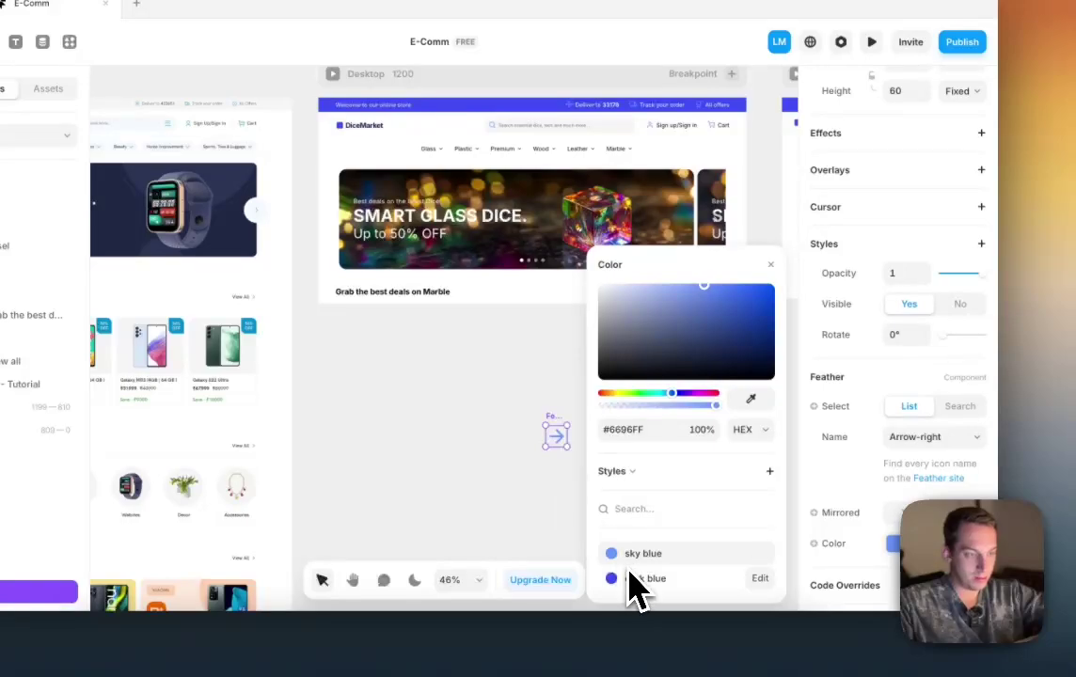
Step: Color the arrow icon black and place it after "View all" in that text's stack, with the stack direction horizontal
mouse_move(621, 367)
mouse_down()
mouse_move(515, 423)
mouse_move(732, 310)
mouse_move(730, 298)
mouse_up()
click(516, 423)
click(26, 342)
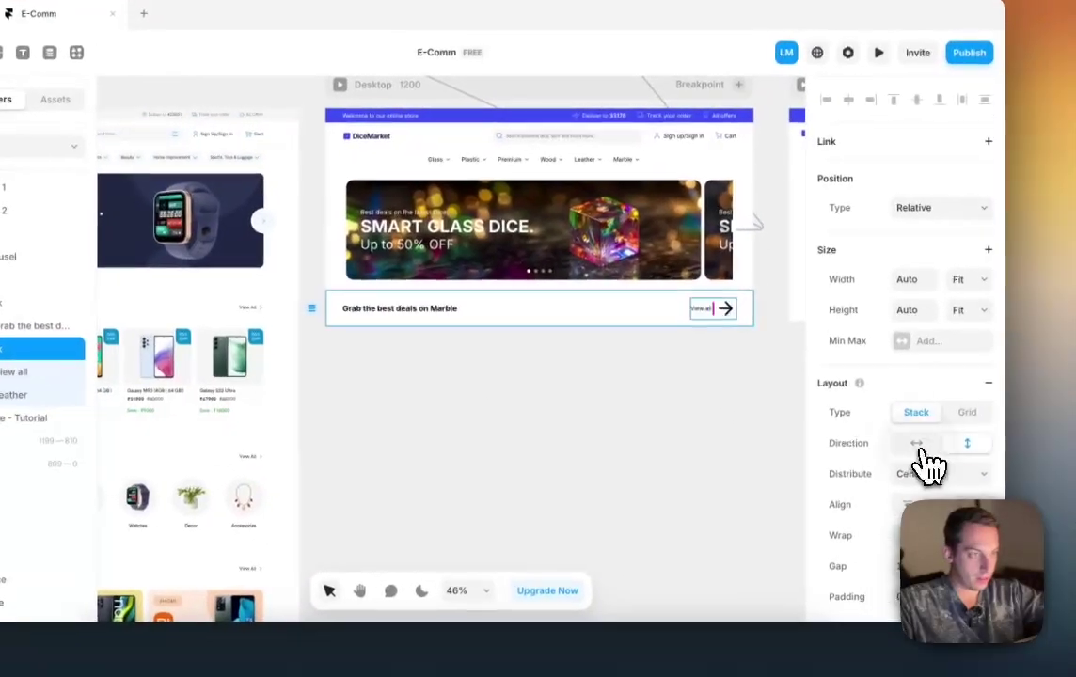
click(980, 454)
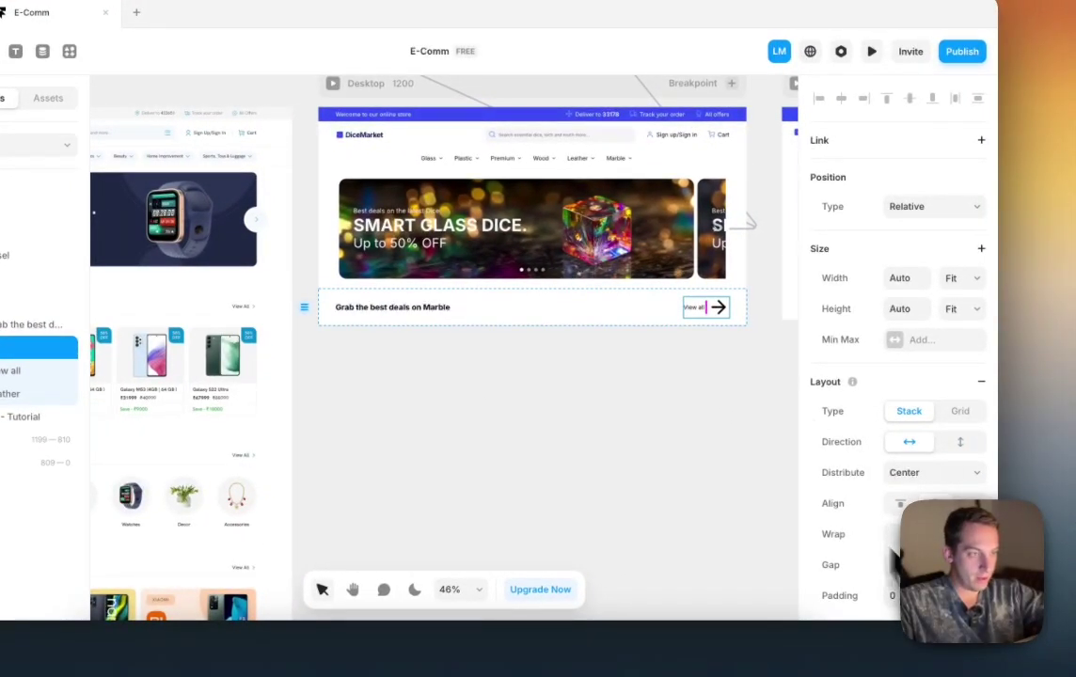
Step: Set the arrow icon's width to 20 with its proportions locked
click(720, 313)
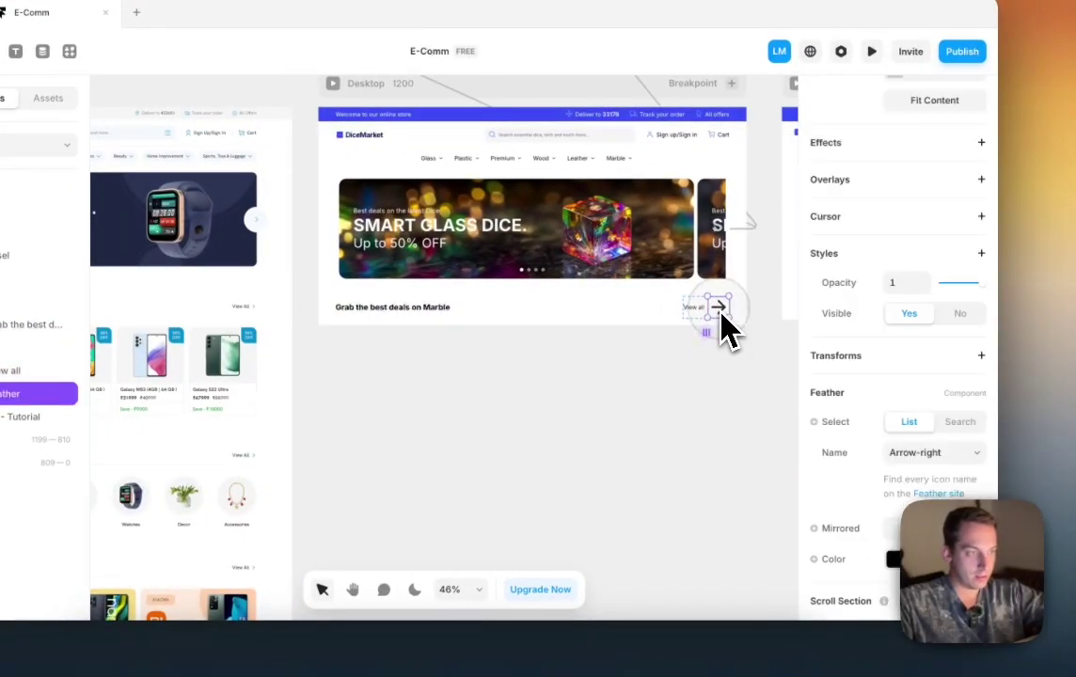
scroll(901, 324, up, 5)
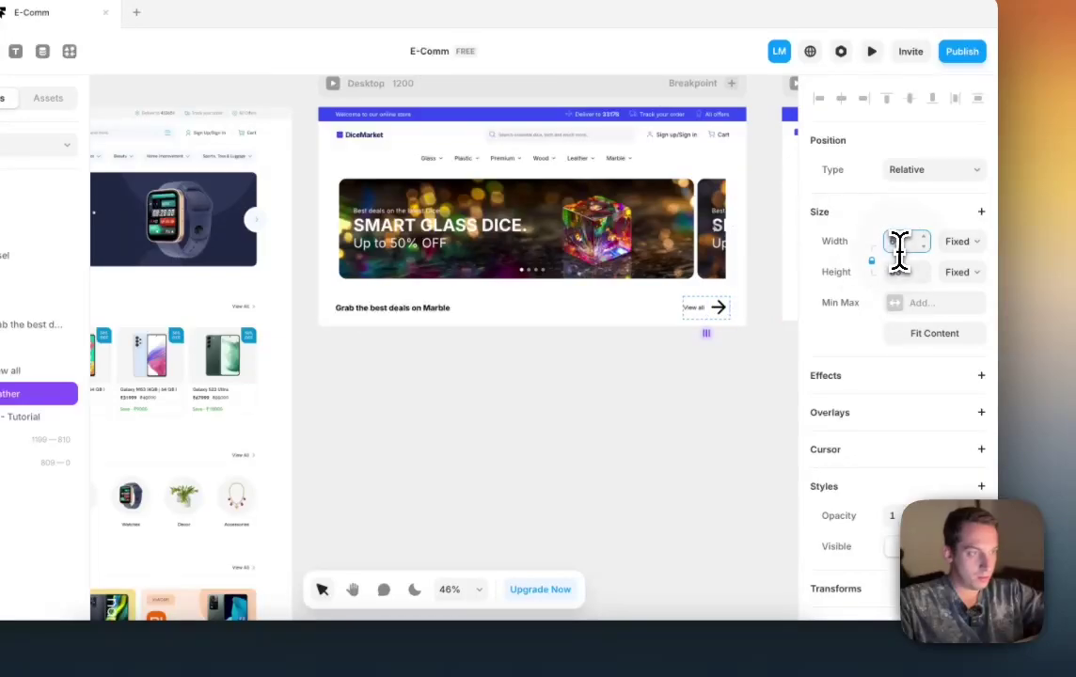
key(Return)
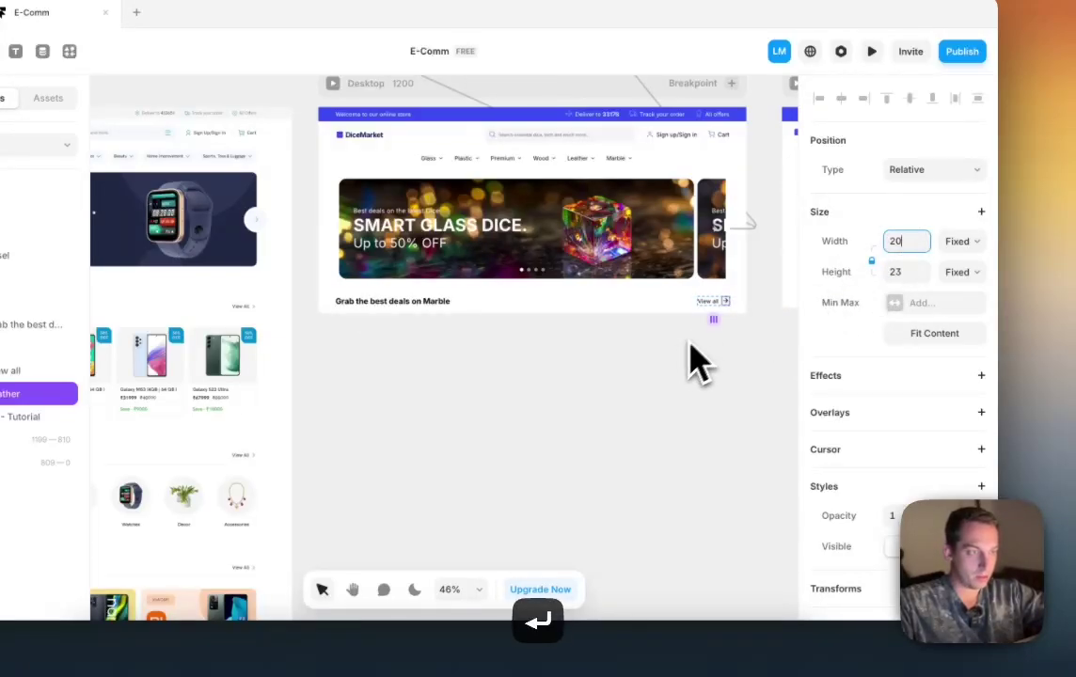
click(735, 356)
Step: Adjust the vertical alignment of the "View all" text and the arrow icon within their stack
scroll(738, 353, up, 5)
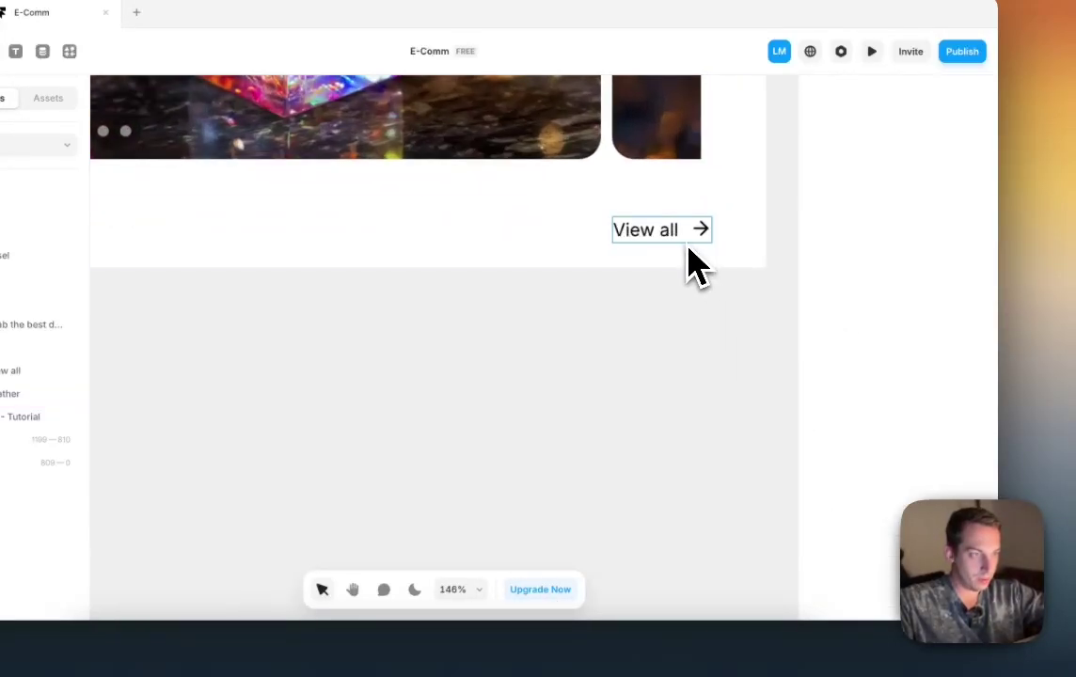
click(690, 250)
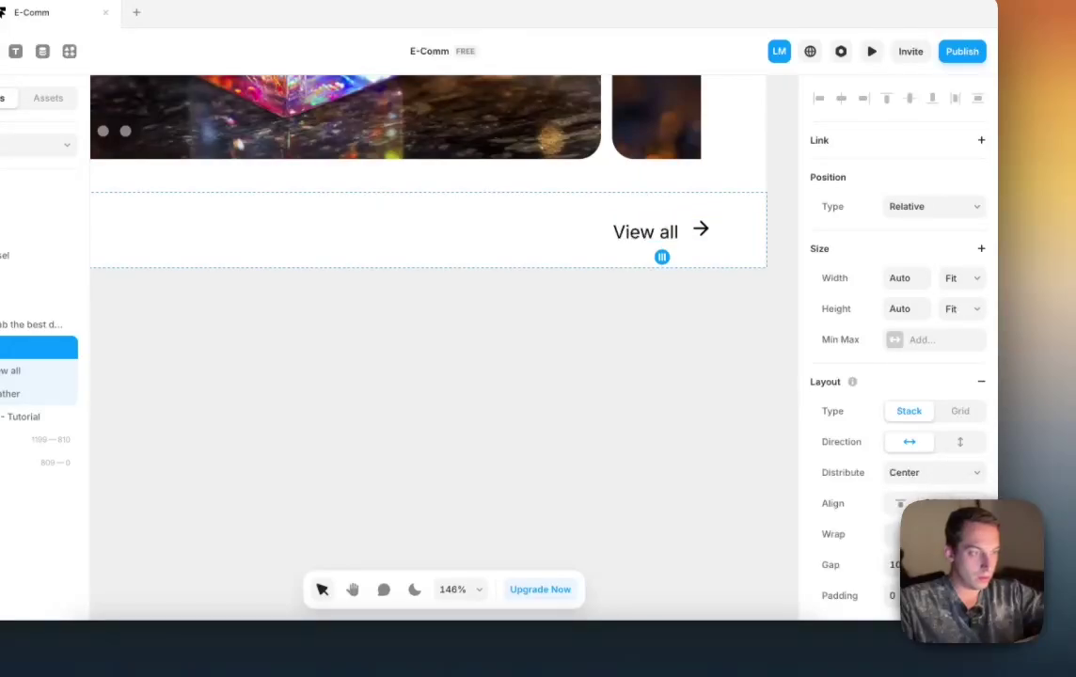
click(701, 399)
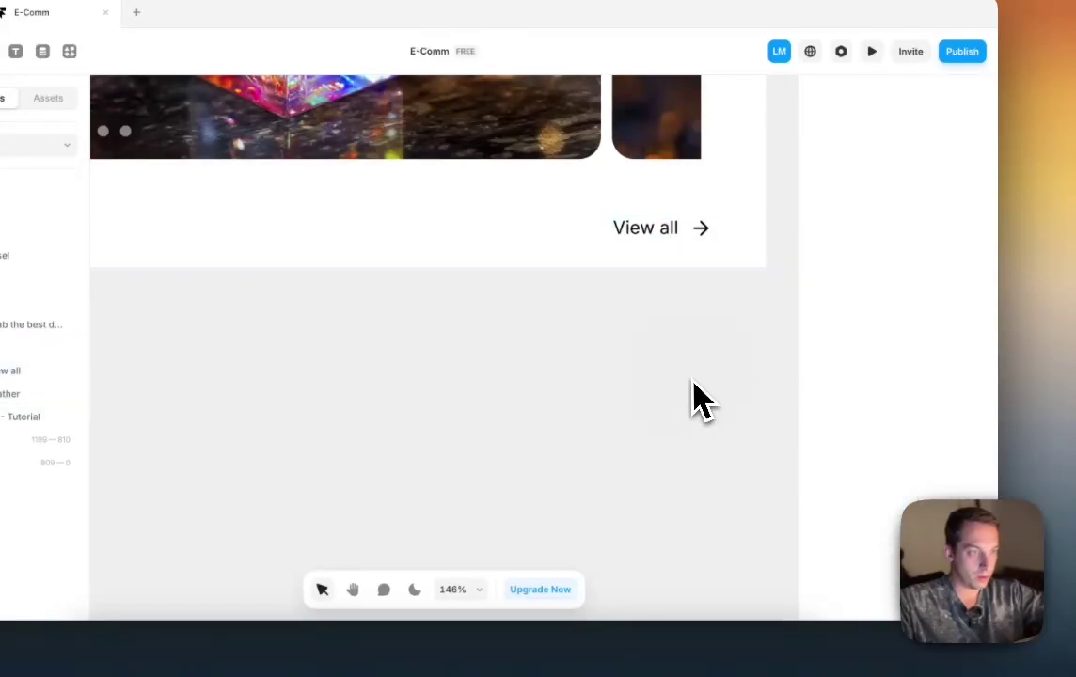
Step: Compare the link with the reference design and apply the sky blue color style to the arrow icon beside "View all"
scroll(645, 320, down, 3)
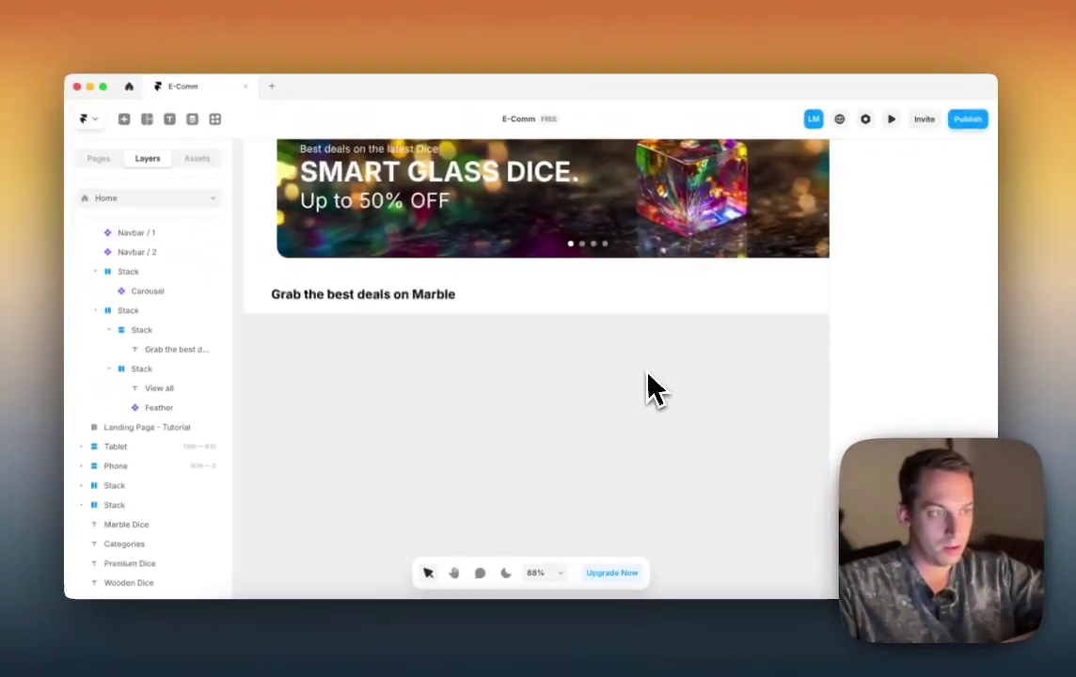
scroll(581, 371, down, 3)
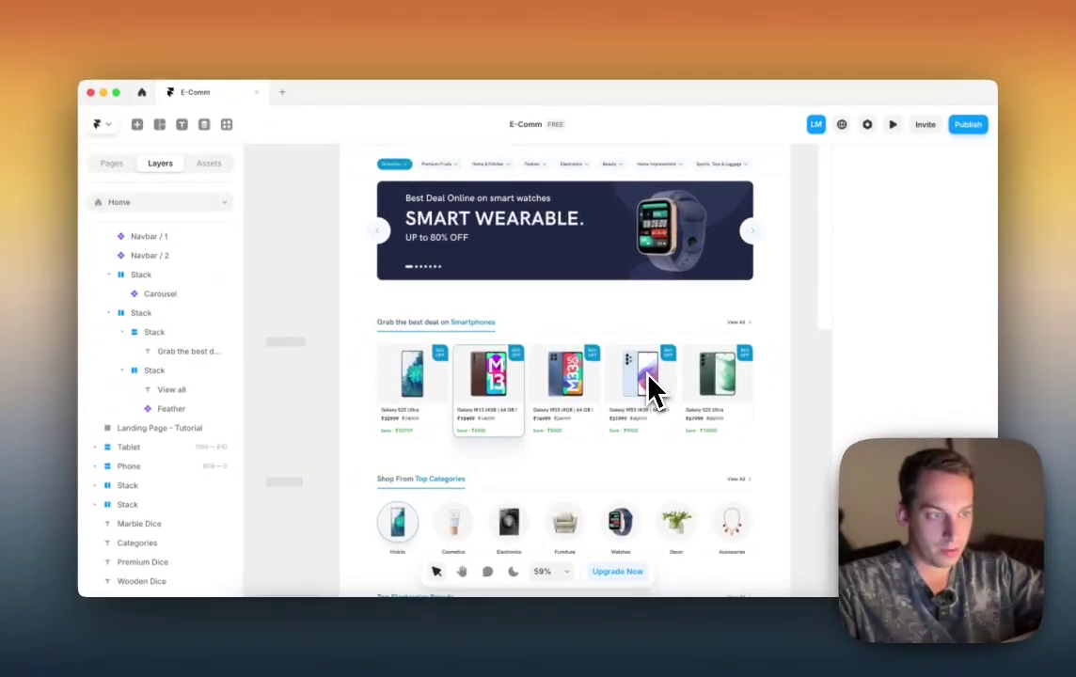
scroll(751, 342, up, 5)
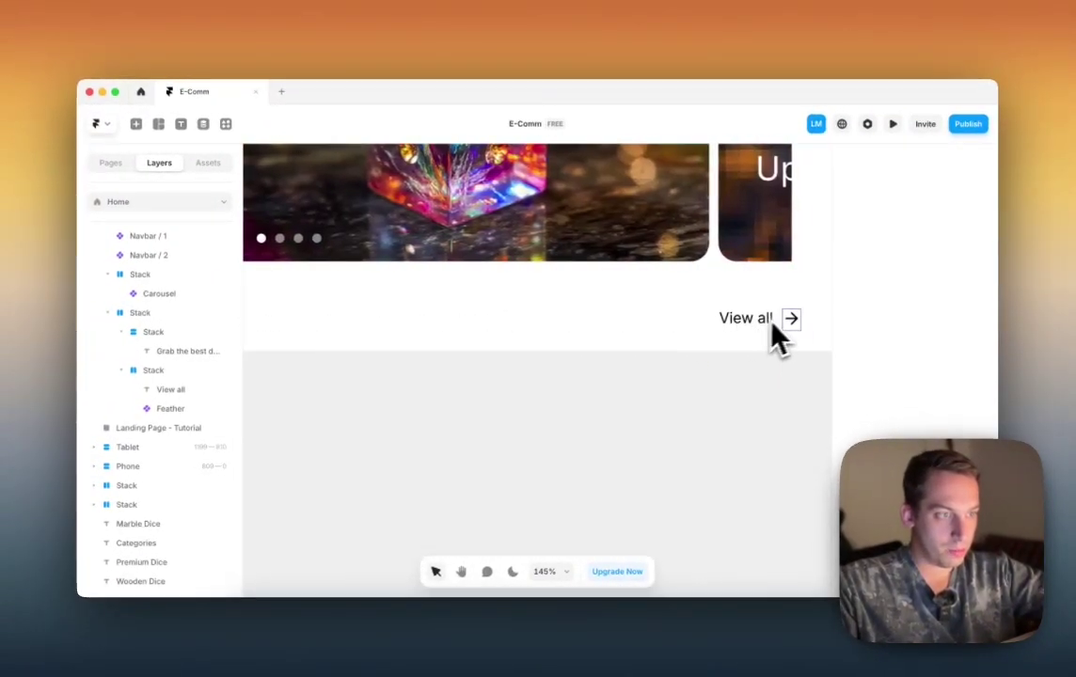
click(774, 327)
scroll(885, 448, down, 5)
click(914, 470)
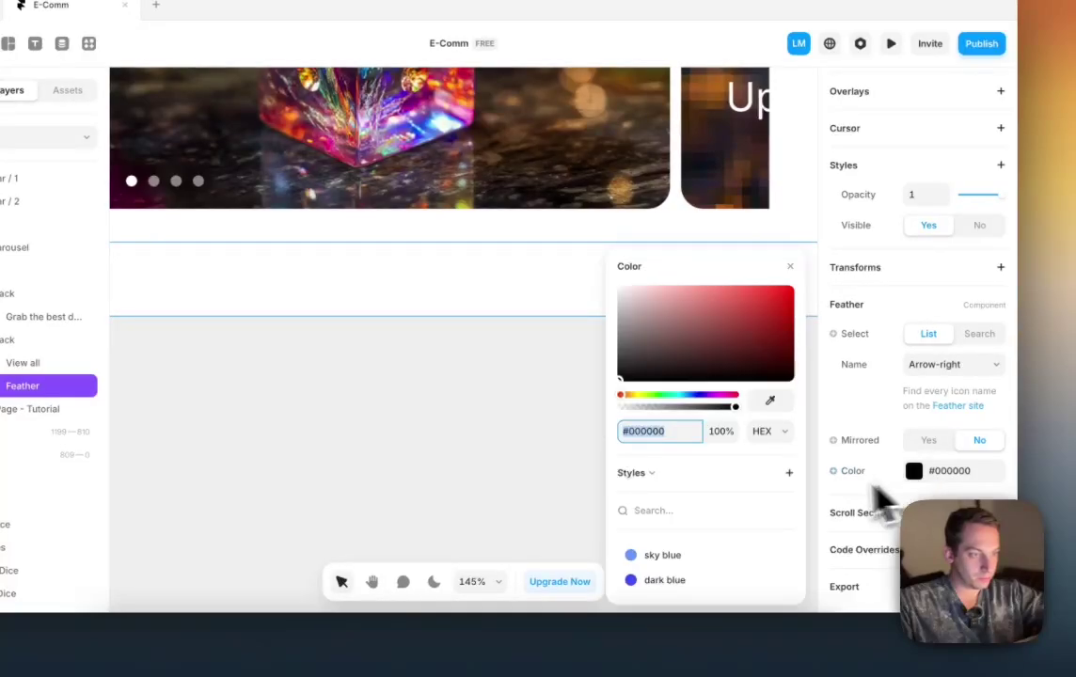
click(696, 557)
click(493, 451)
scroll(493, 452, right, 2)
scroll(493, 452, down, 5)
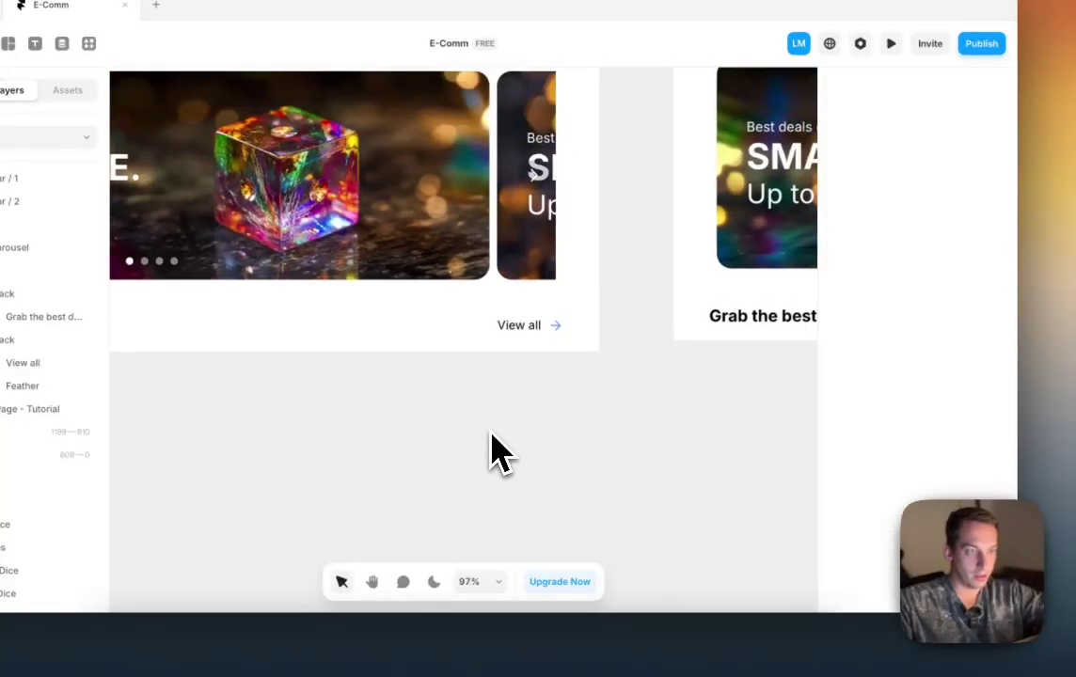
Step: Wrap the Marble heading's stack and the "View all" stack together in a new stack inside the Marble section
scroll(491, 446, down, 2)
scroll(491, 447, down, 2)
scroll(491, 447, left, 3)
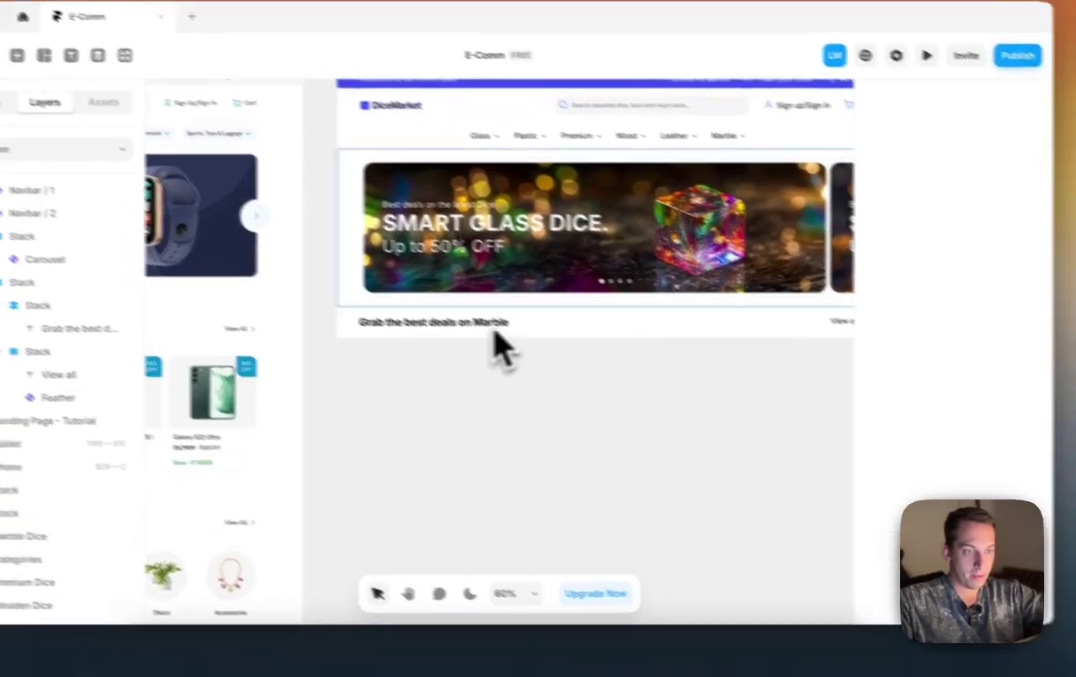
click(436, 315)
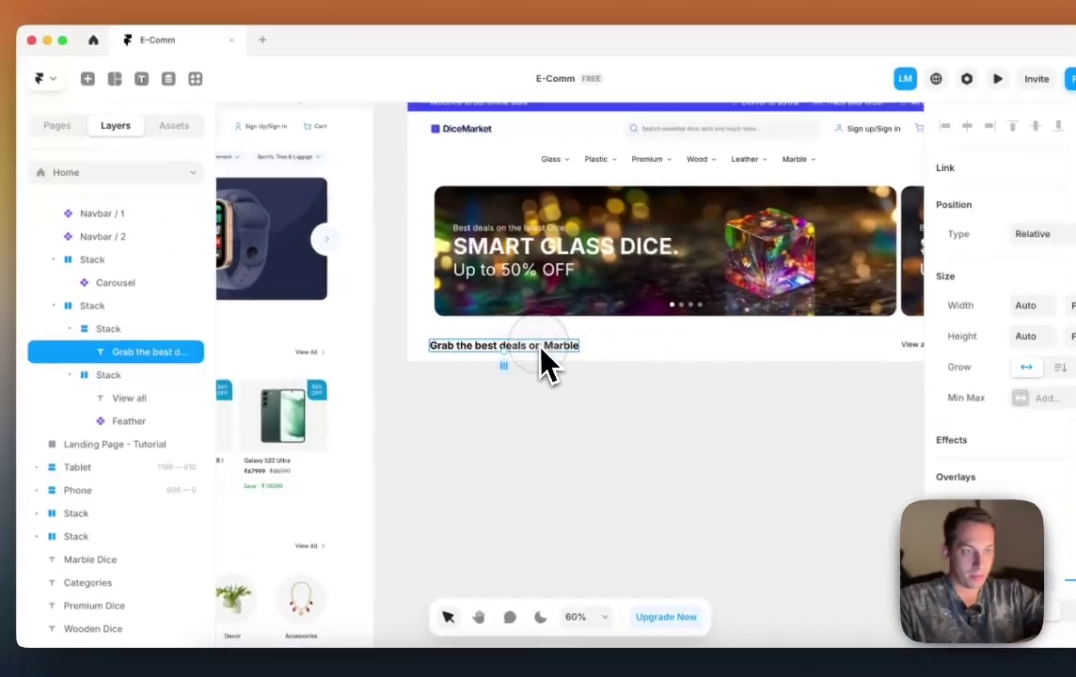
scroll(543, 357, left, 3)
scroll(553, 365, down, 2)
scroll(553, 372, up, 1)
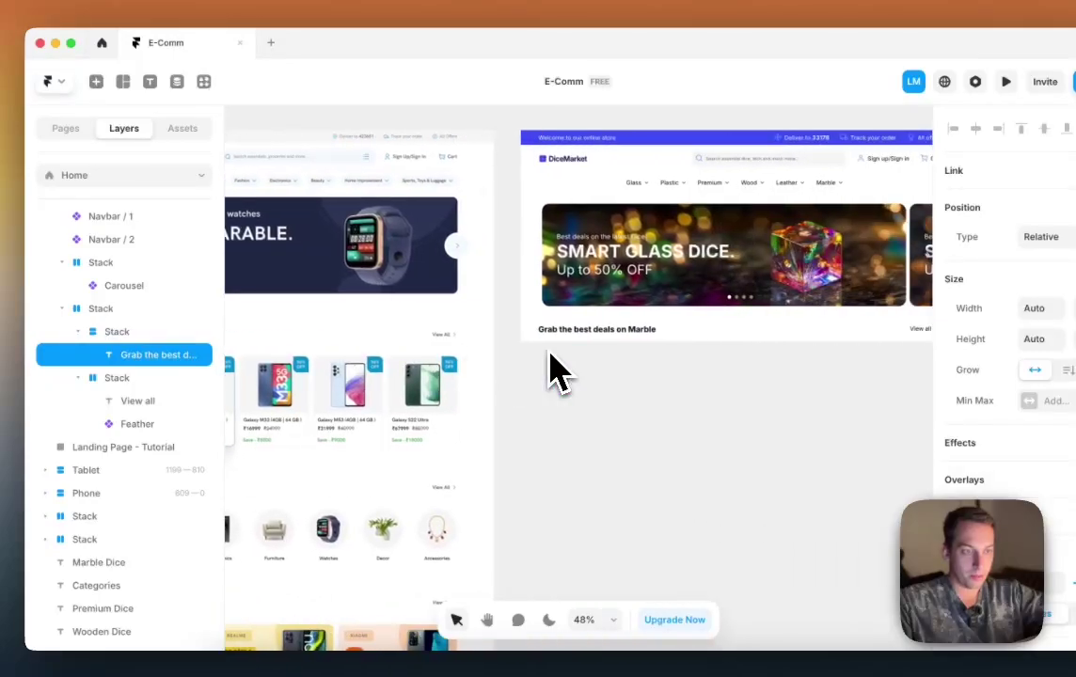
click(668, 339)
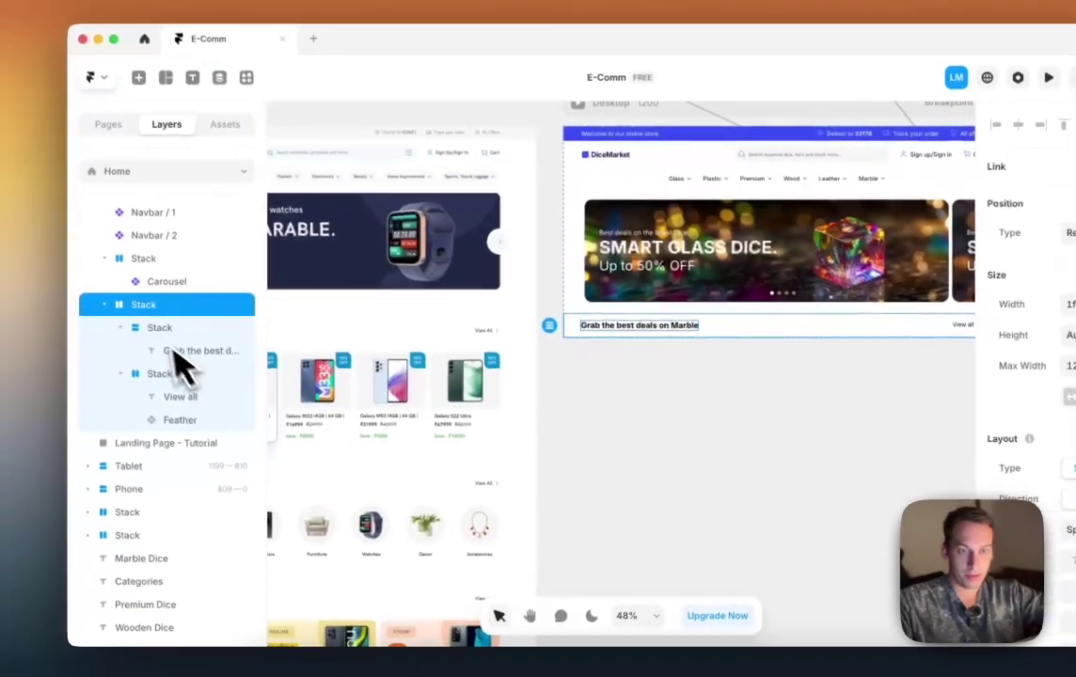
click(62, 308)
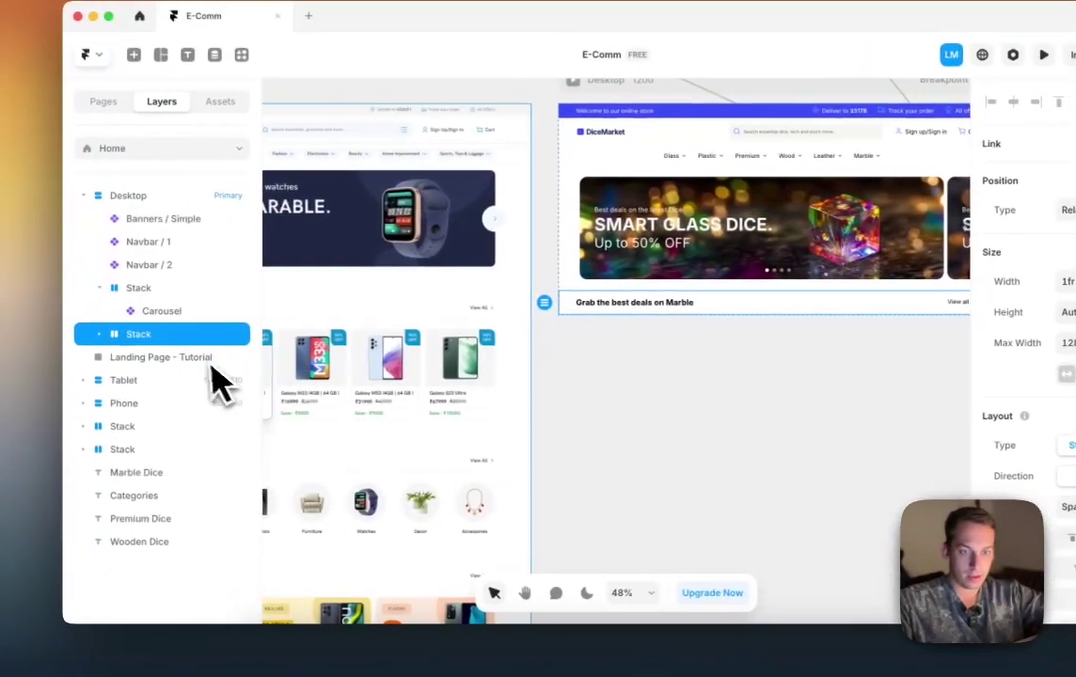
click(60, 344)
click(111, 369)
click(129, 358)
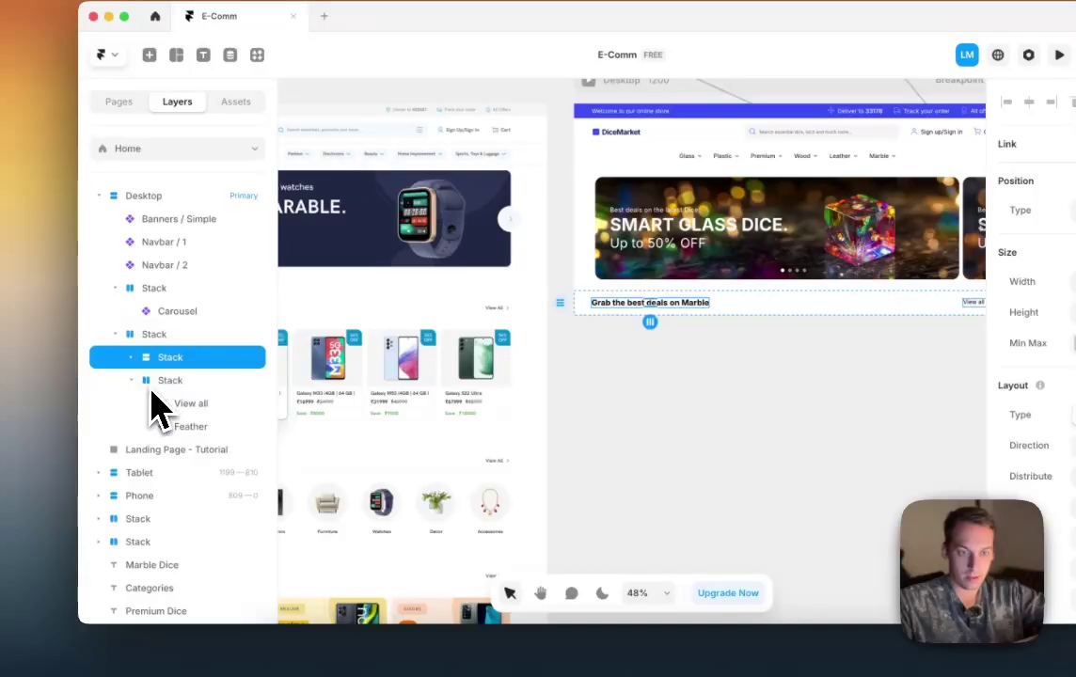
shift+click(135, 382)
right_click(156, 386)
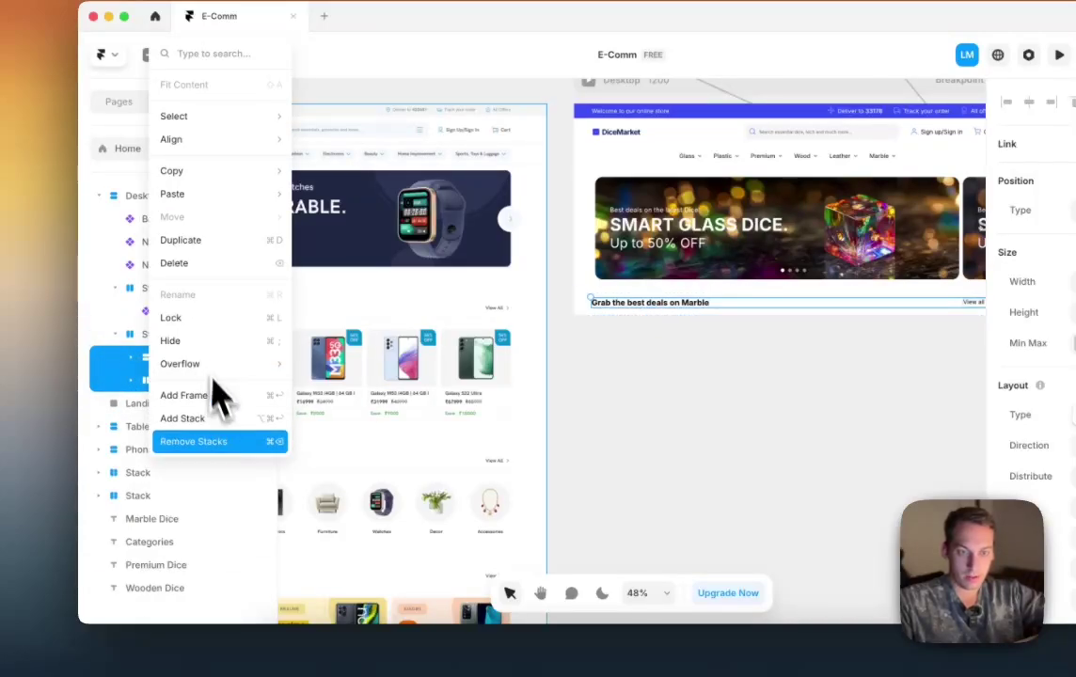
click(213, 419)
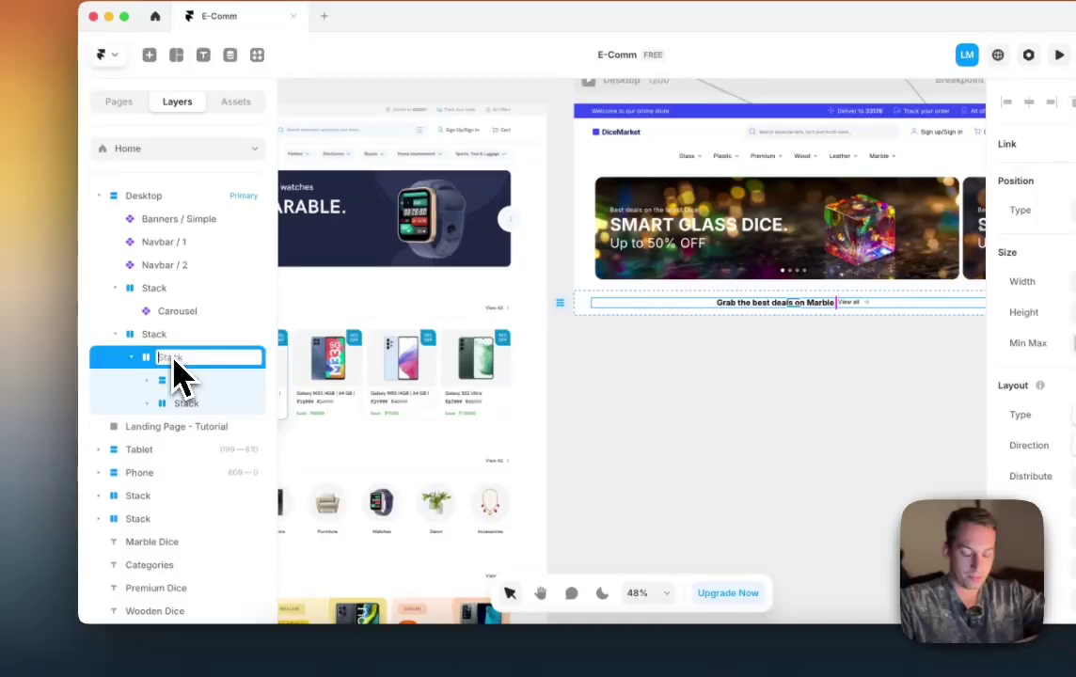
Step: Rename the new stack around the heading and "View all" stacks as "Text"
text(Text)
key(Return)
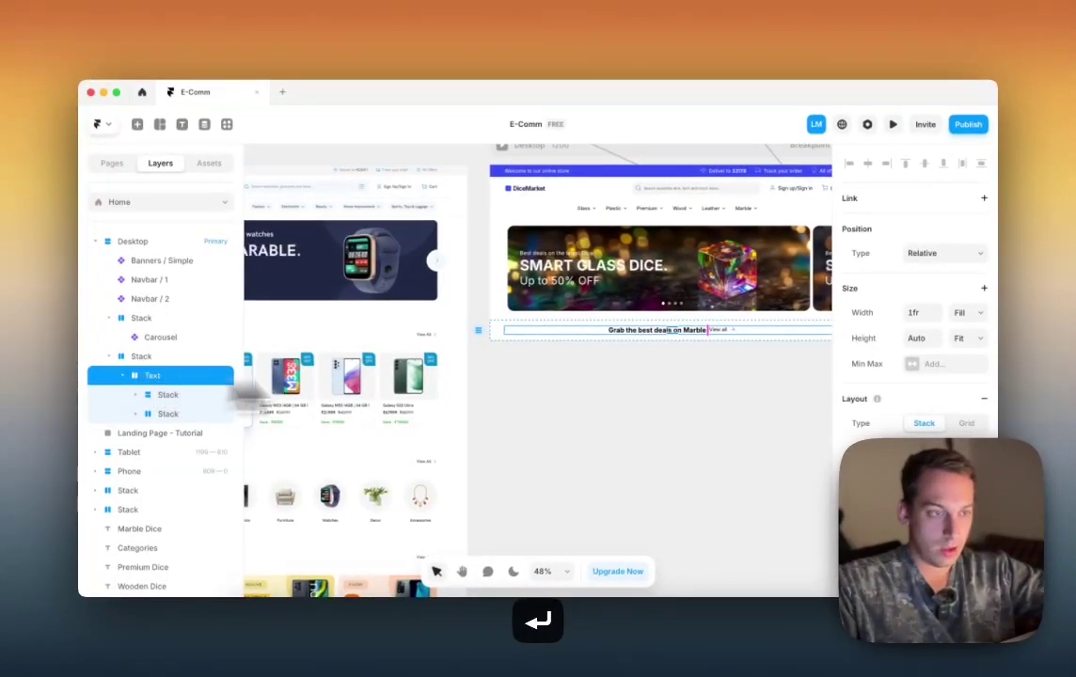
scroll(631, 378, right, 5)
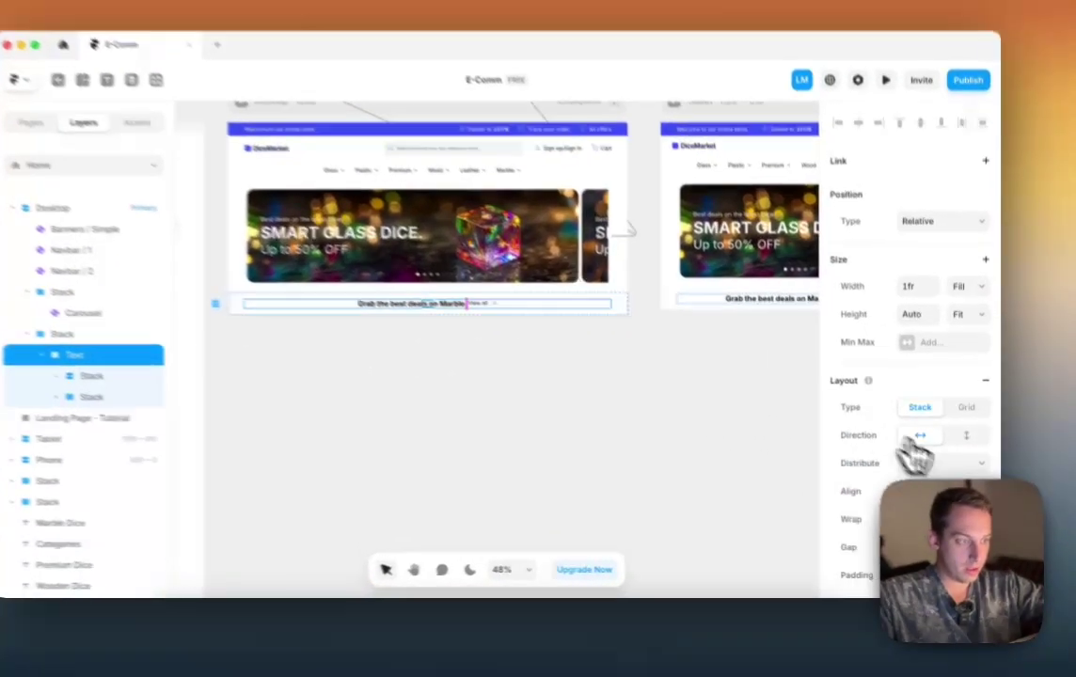
Step: Distribute the Text stack's contents with Space Between and set its bottom padding to 20
click(941, 475)
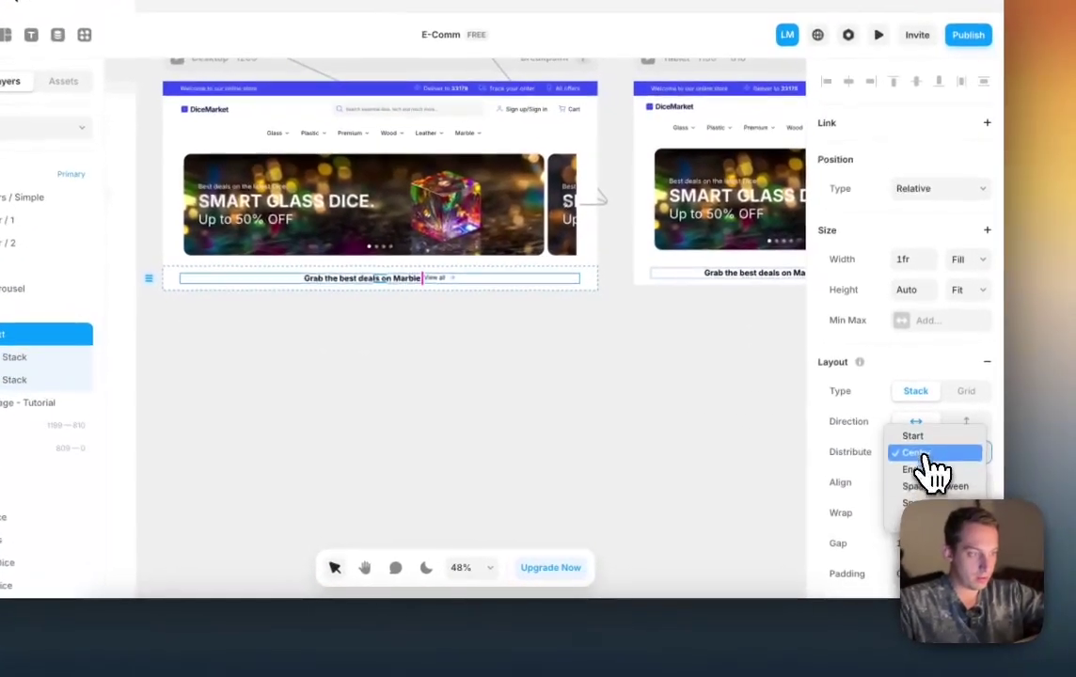
key(Escape)
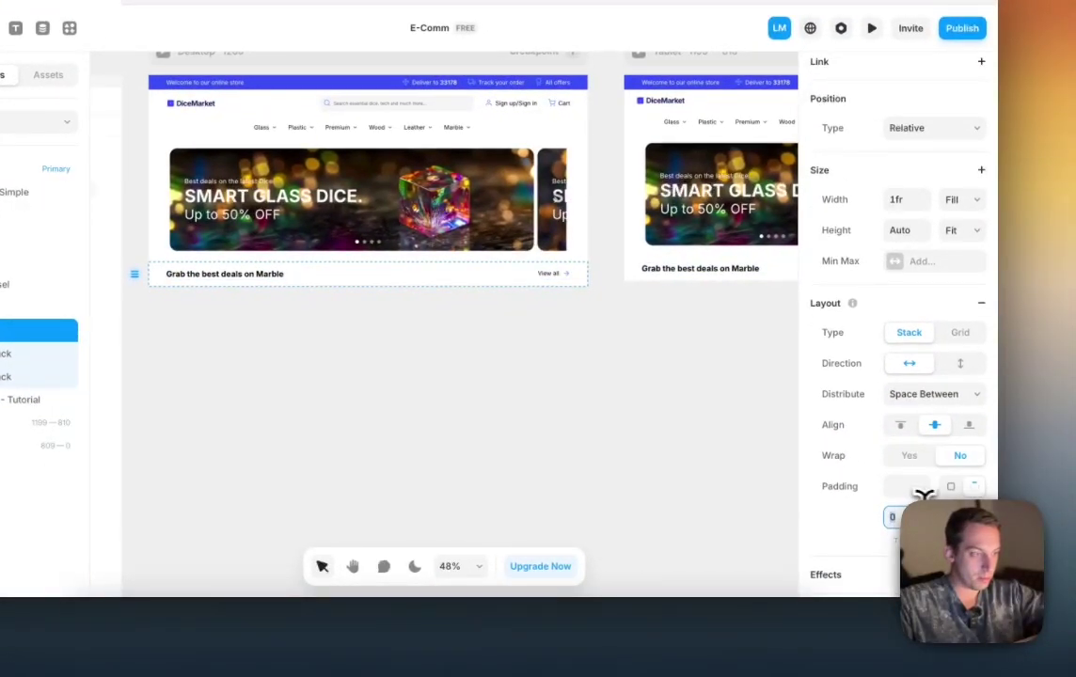
scroll(490, 396, left, 5)
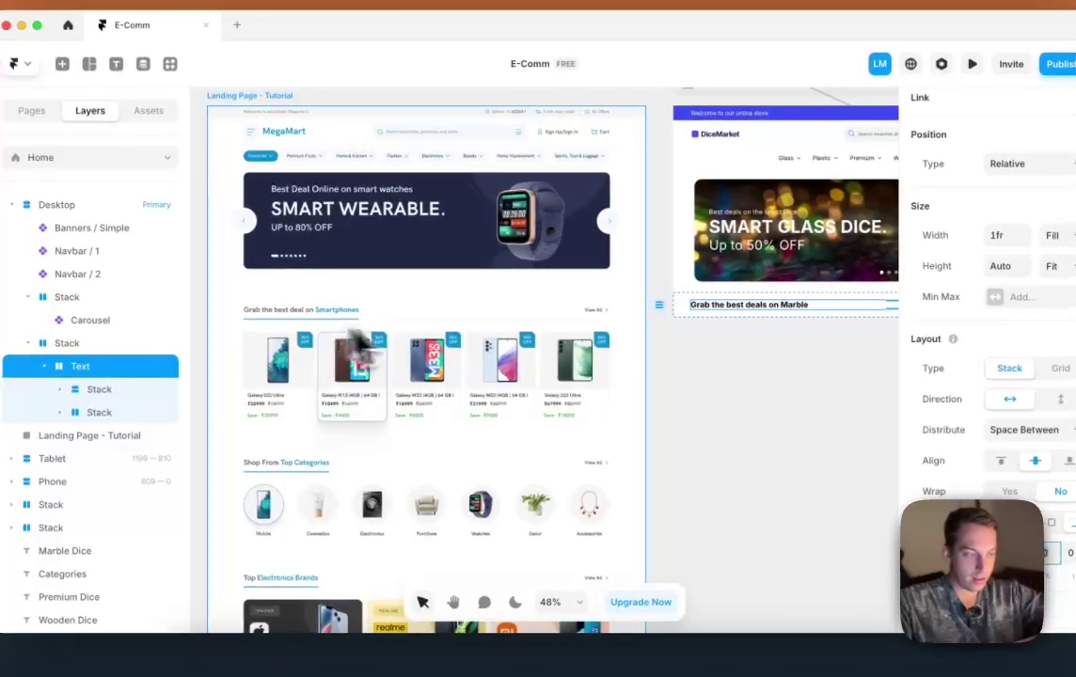
key(shift+Up)
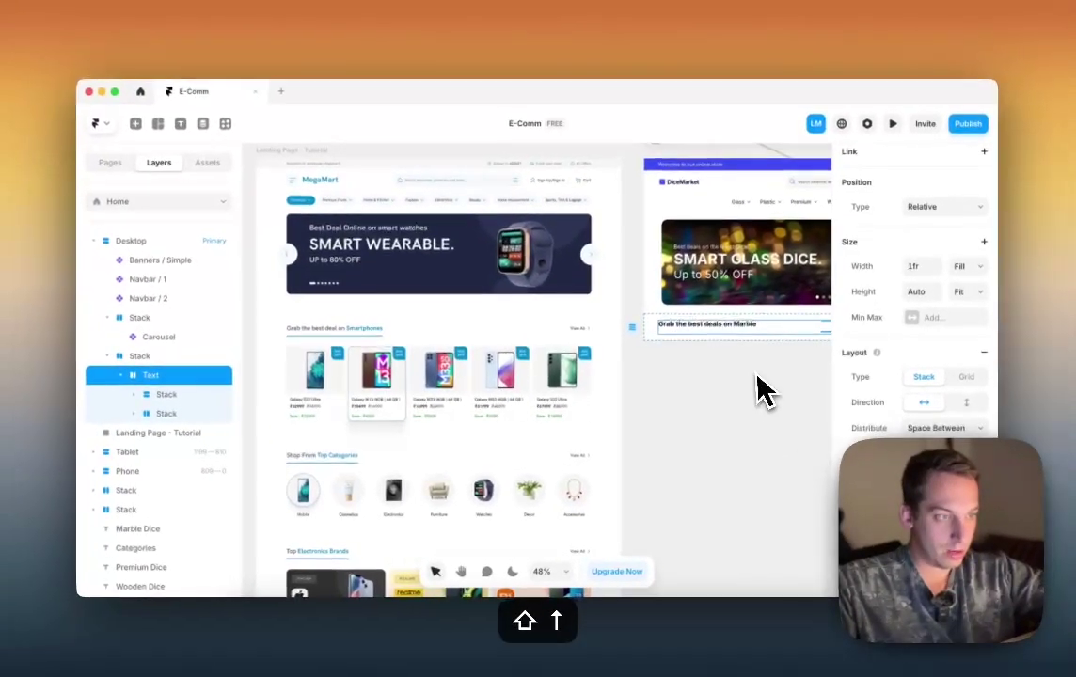
Step: Add a solid border along only the bottom edge of the Text stack, colored #000000 at 5% opacity
scroll(913, 292, down, 5)
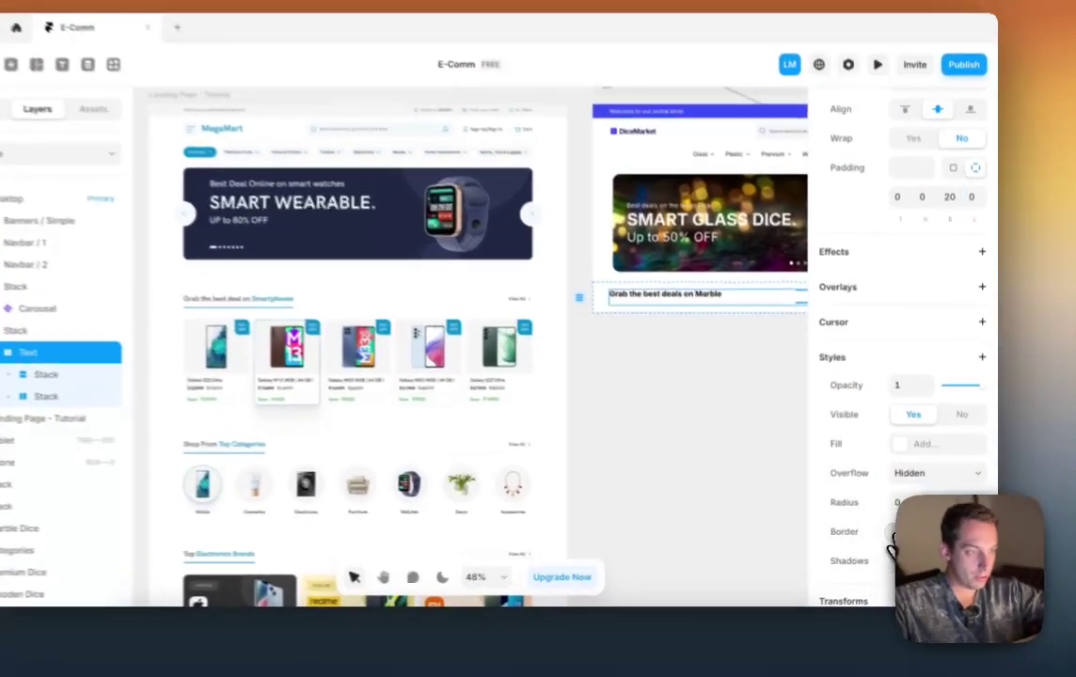
click(985, 531)
click(749, 547)
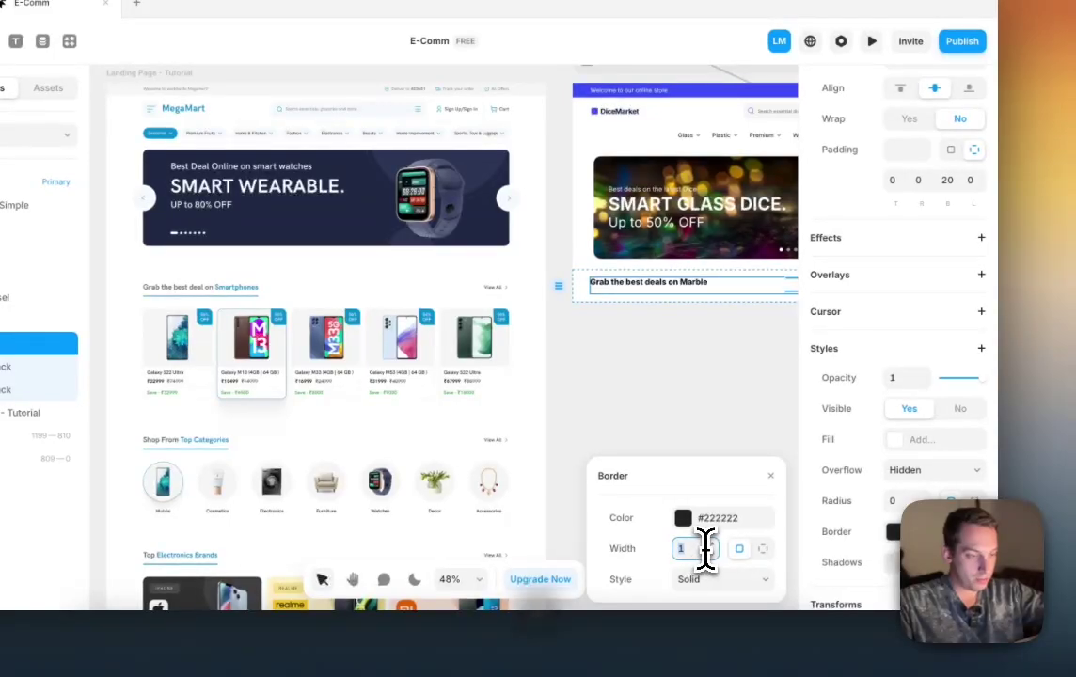
click(763, 549)
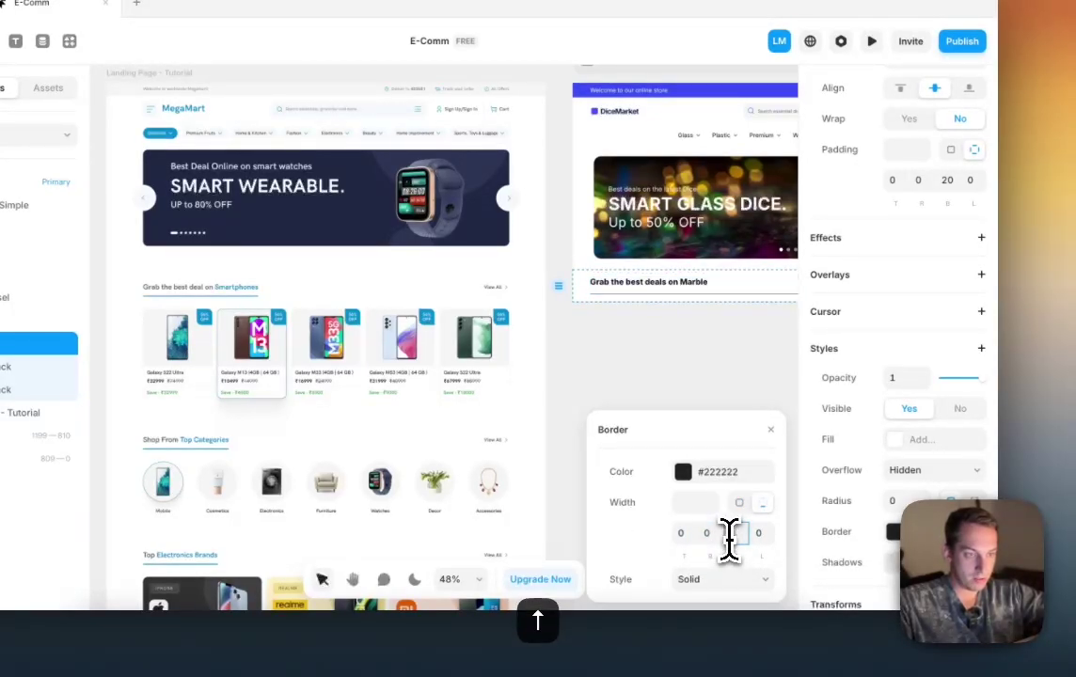
click(701, 471)
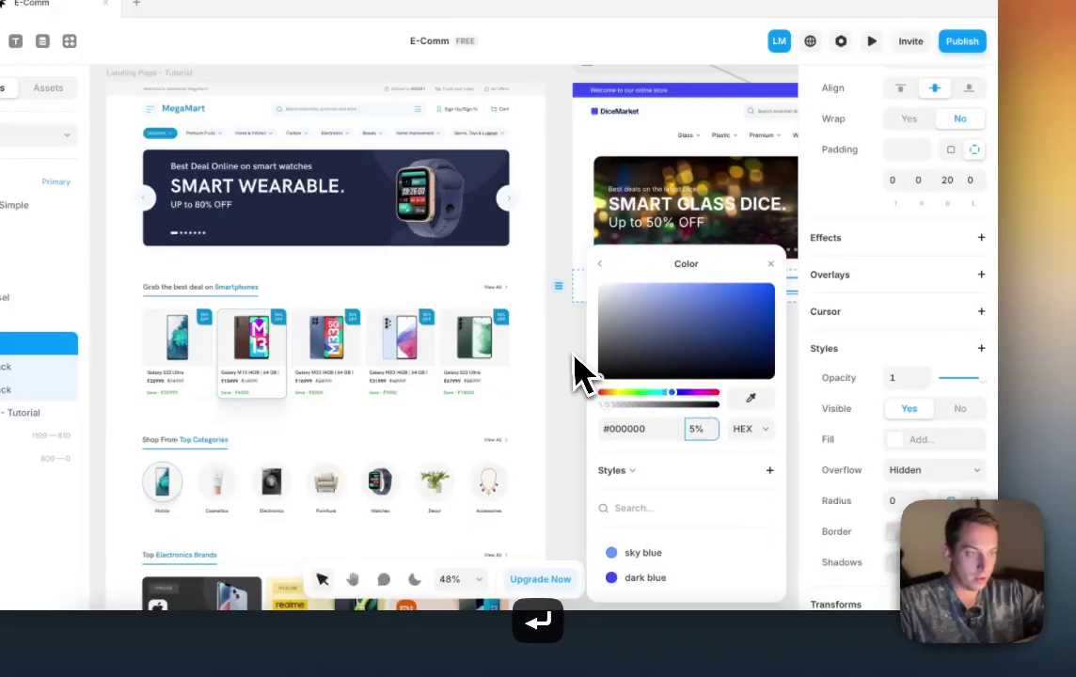
scroll(569, 370, right, 2)
scroll(565, 339, up, 5)
click(529, 353)
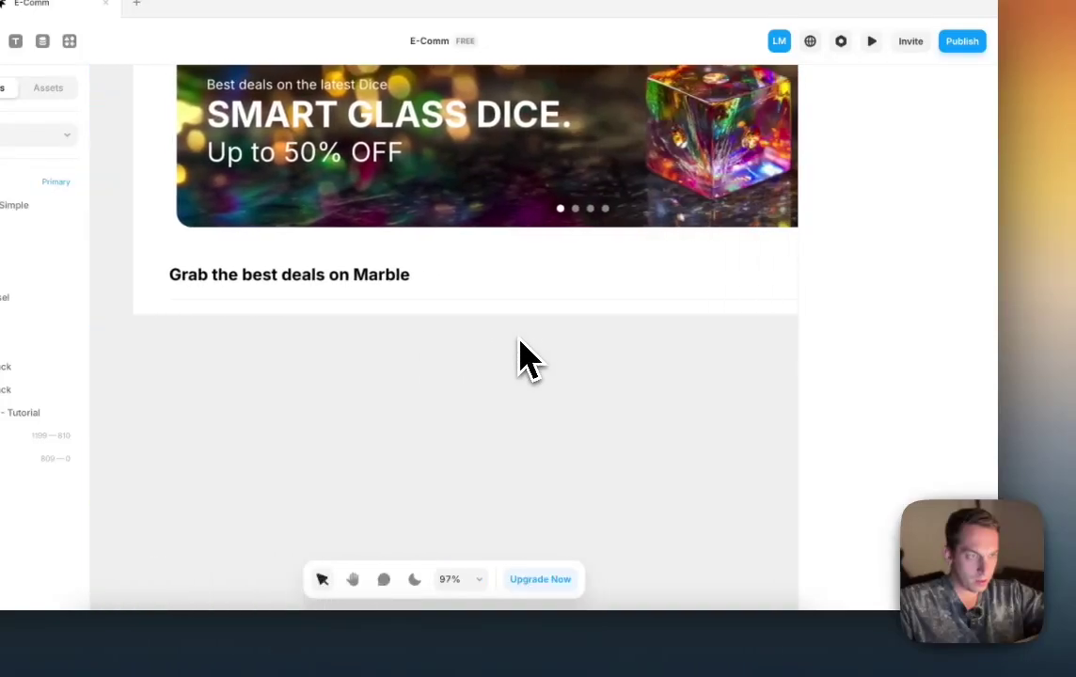
scroll(522, 358, down, 5)
scroll(522, 357, up, 3)
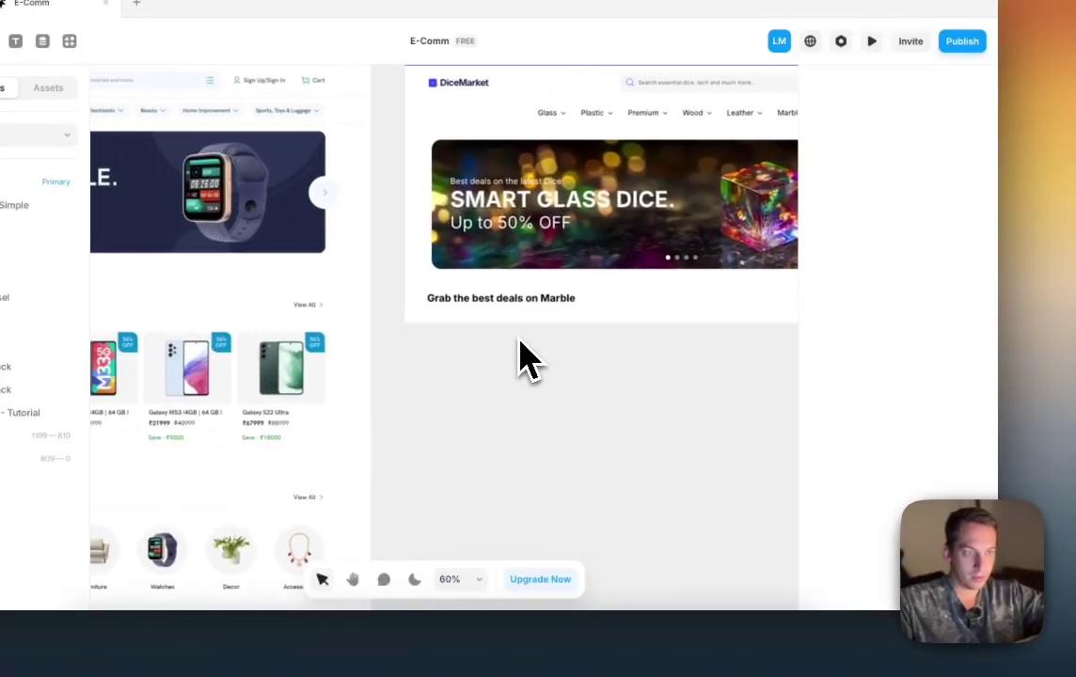
scroll(528, 359, down, 2)
Step: Set the font weight of the "Grab the best deals on Marble" heading to Semibold
click(589, 310)
double_click(590, 313)
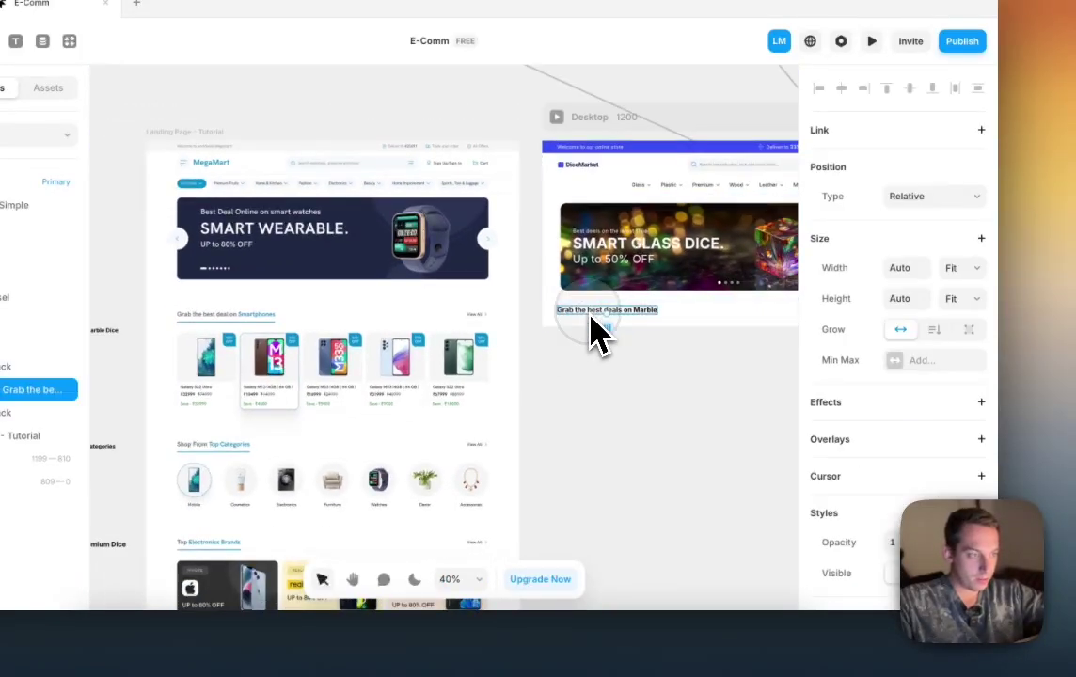
scroll(865, 405, down, 5)
click(935, 454)
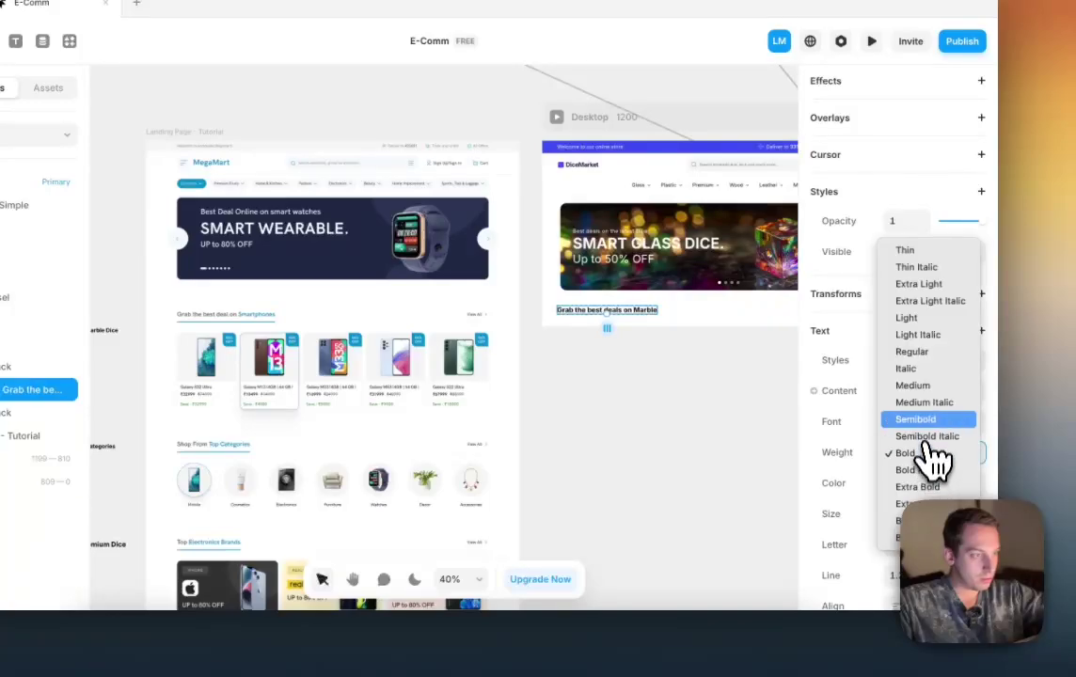
click(927, 420)
click(752, 447)
scroll(753, 447, right, 3)
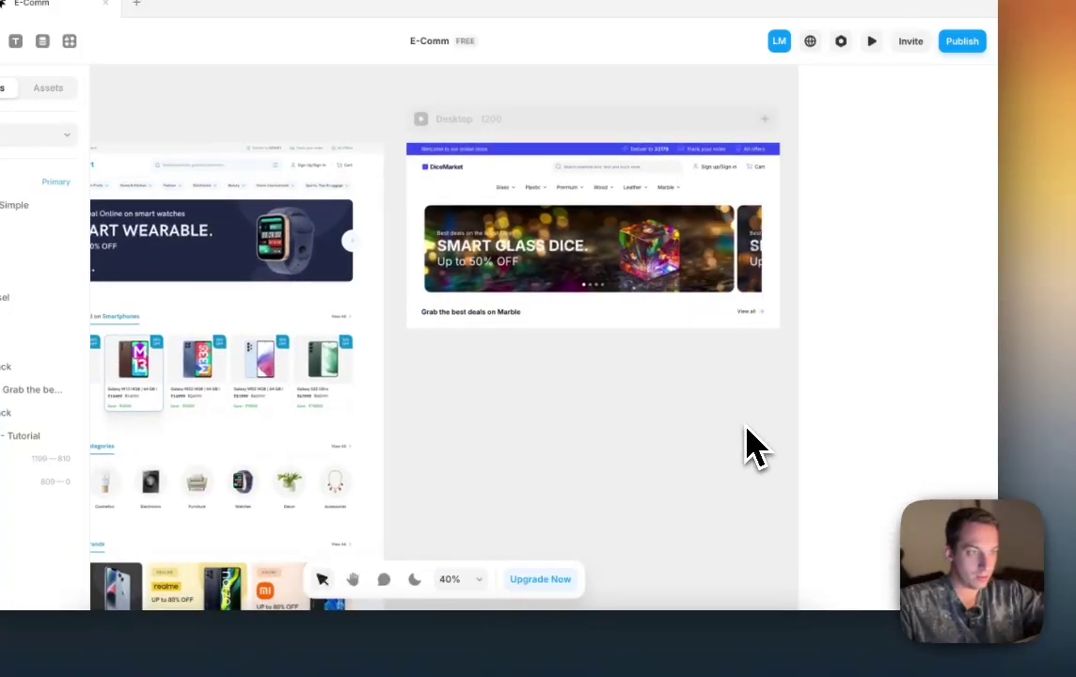
scroll(555, 399, left, 1)
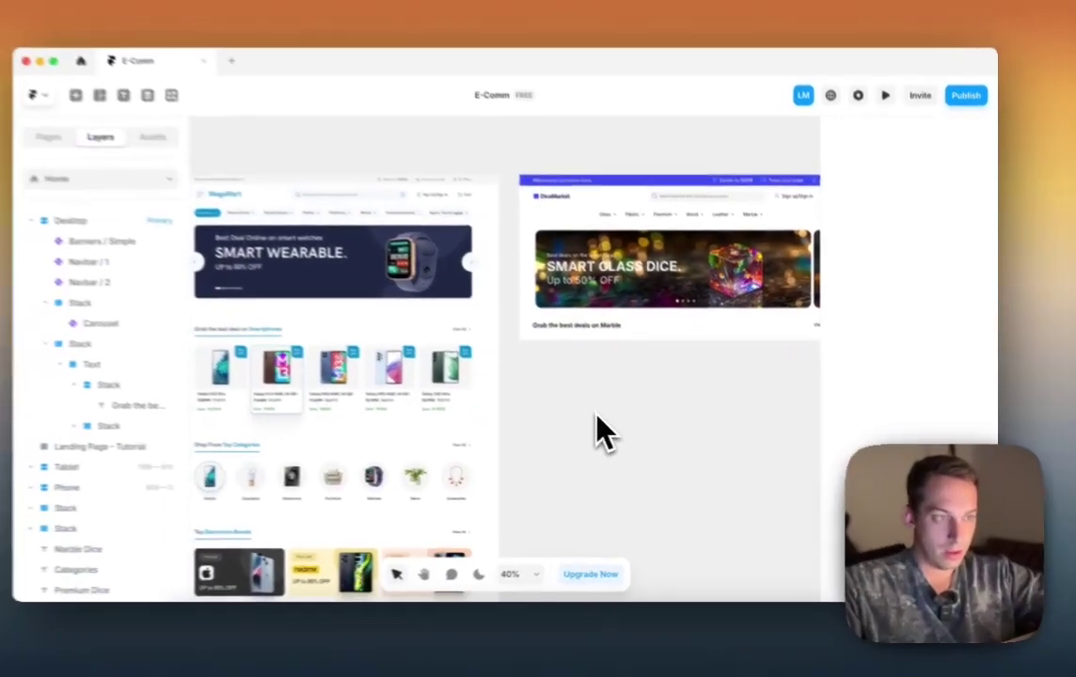
scroll(554, 399, right, 1)
scroll(552, 399, down, 2)
scroll(624, 440, left, 3)
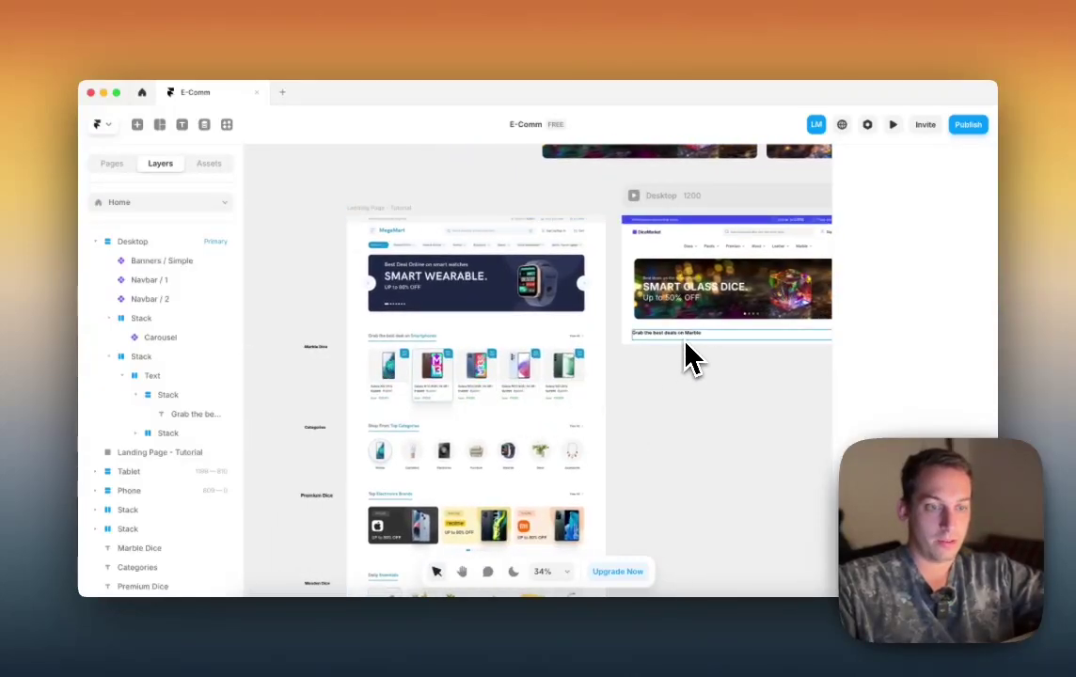
Step: Rename the stack around the Text stack as "Products" and collapse the Text stack's layers
double_click(138, 359)
text(Products)
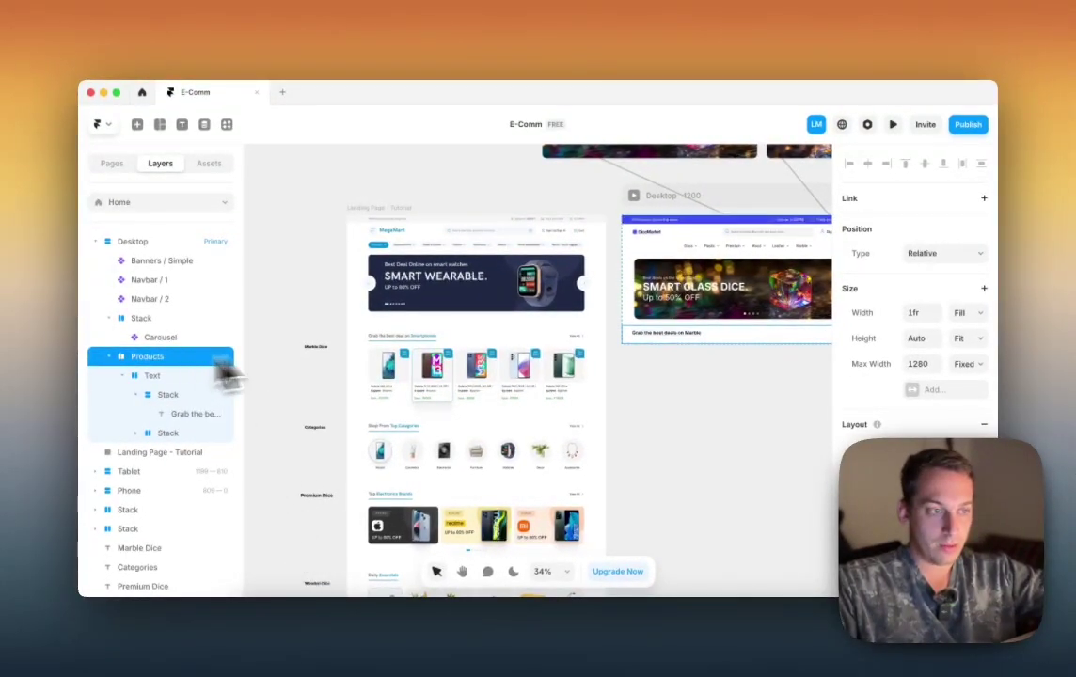
click(121, 375)
click(152, 376)
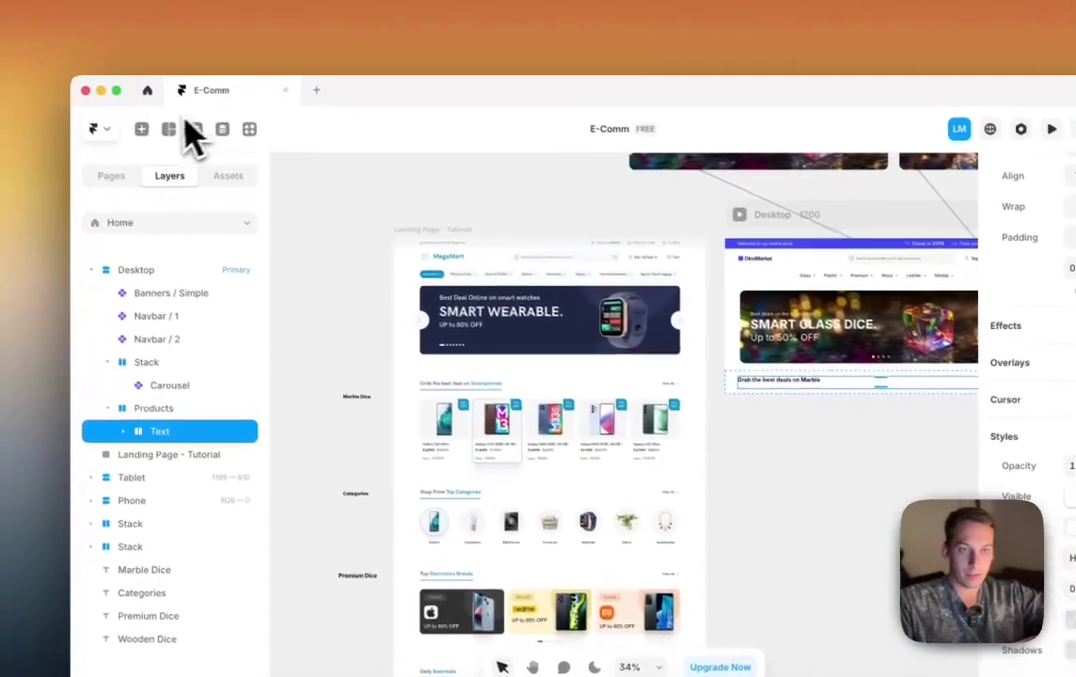
Step: Insert the Products CMS collection list into the Desktop page at the Marble deals section
click(84, 95)
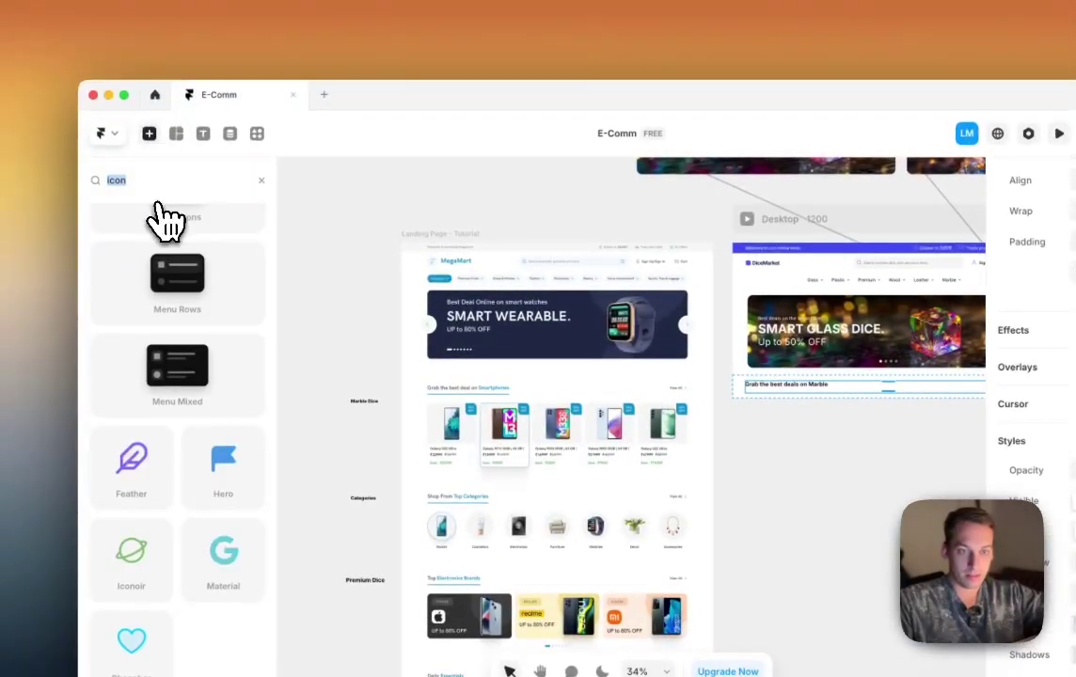
text(comp)
key(BackSpace)
key(BackSpace)
key(BackSpace)
key(BackSpace)
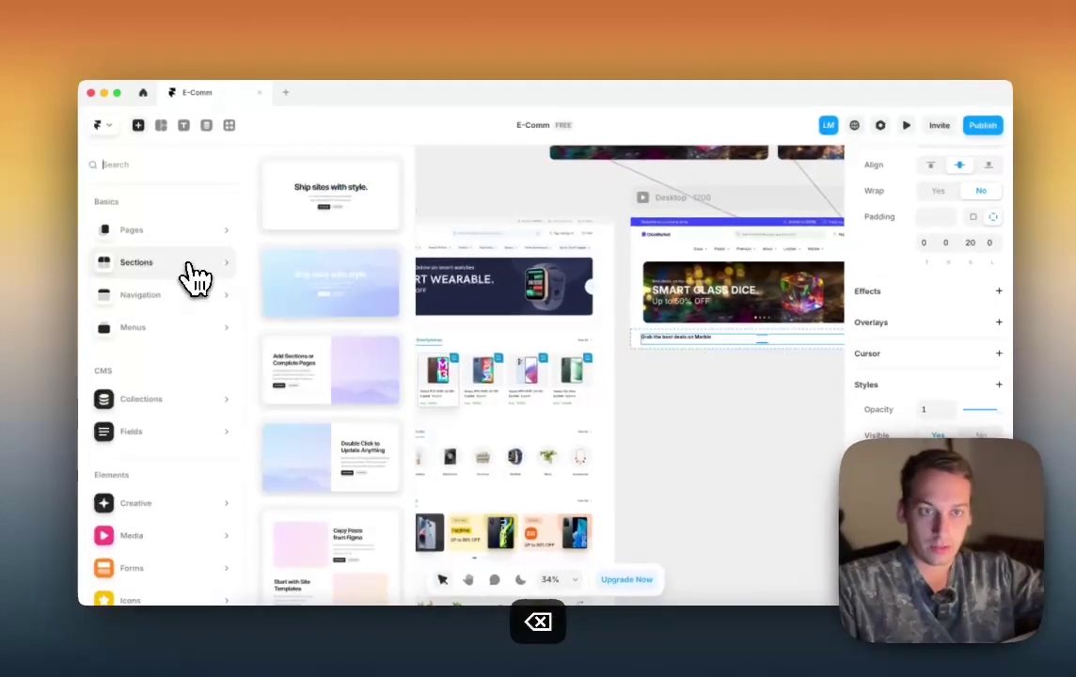
mouse_move(190, 396)
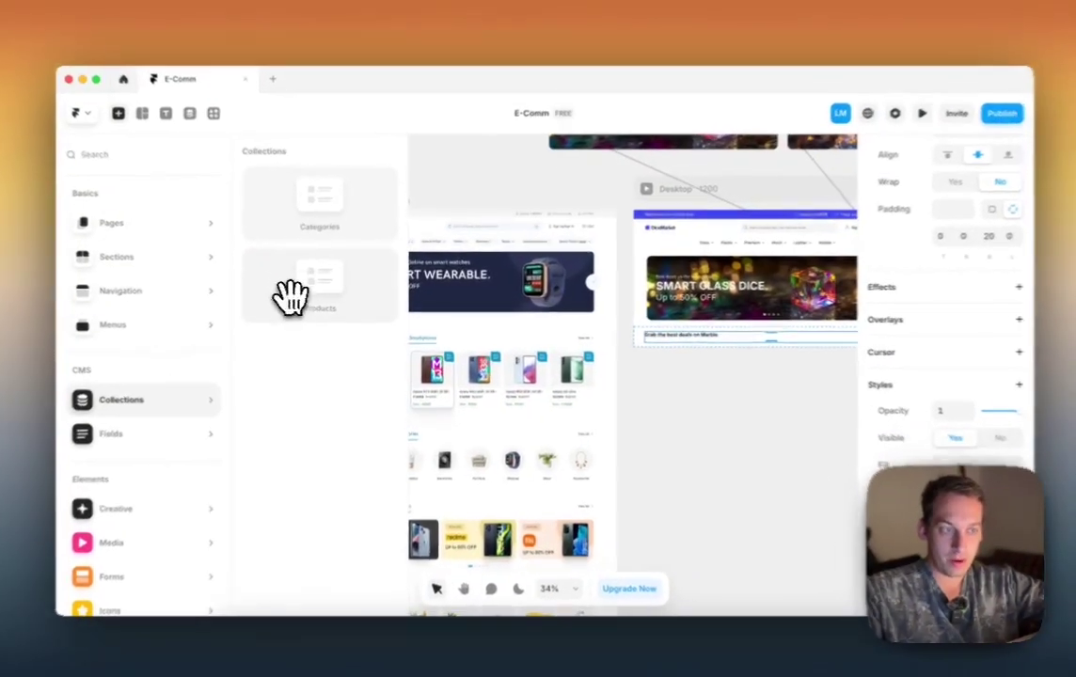
drag(288, 299, 759, 360)
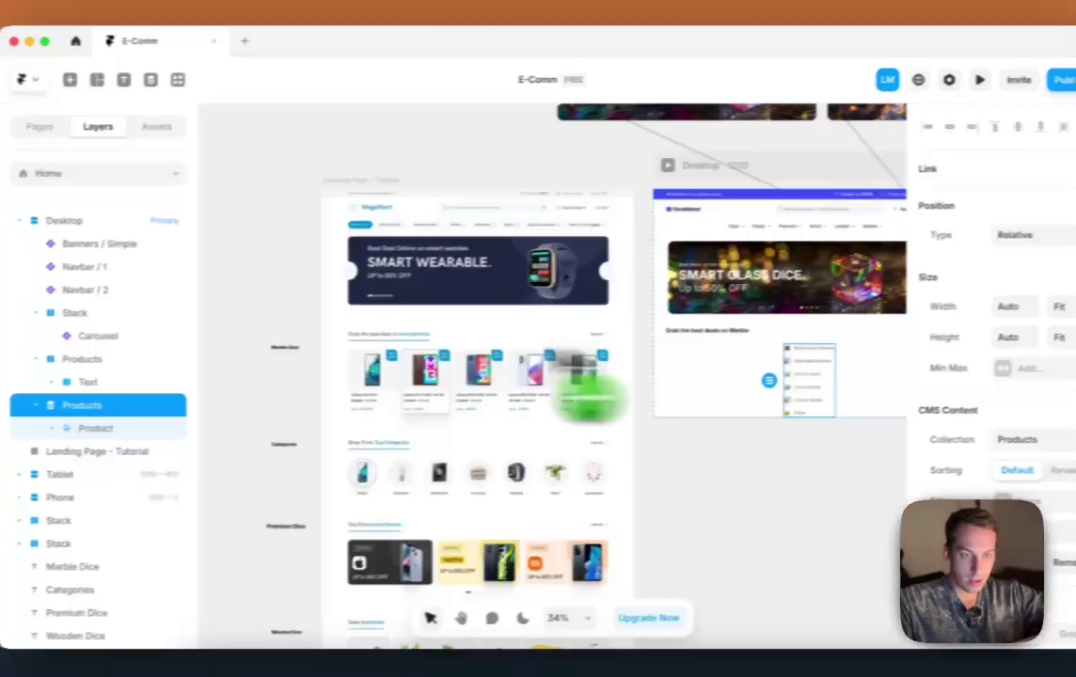
Step: Nest the Products collection list below the Text stack inside the Products section stack and set that section's direction to vertical
drag(572, 367, 63, 388)
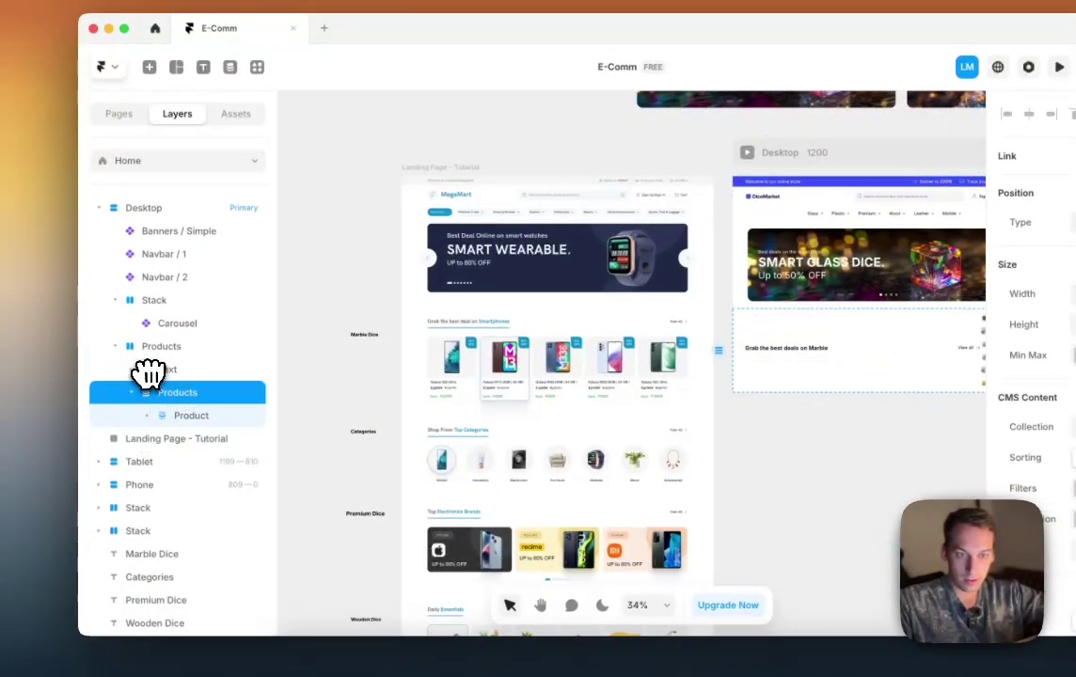
drag(148, 374, 288, 413)
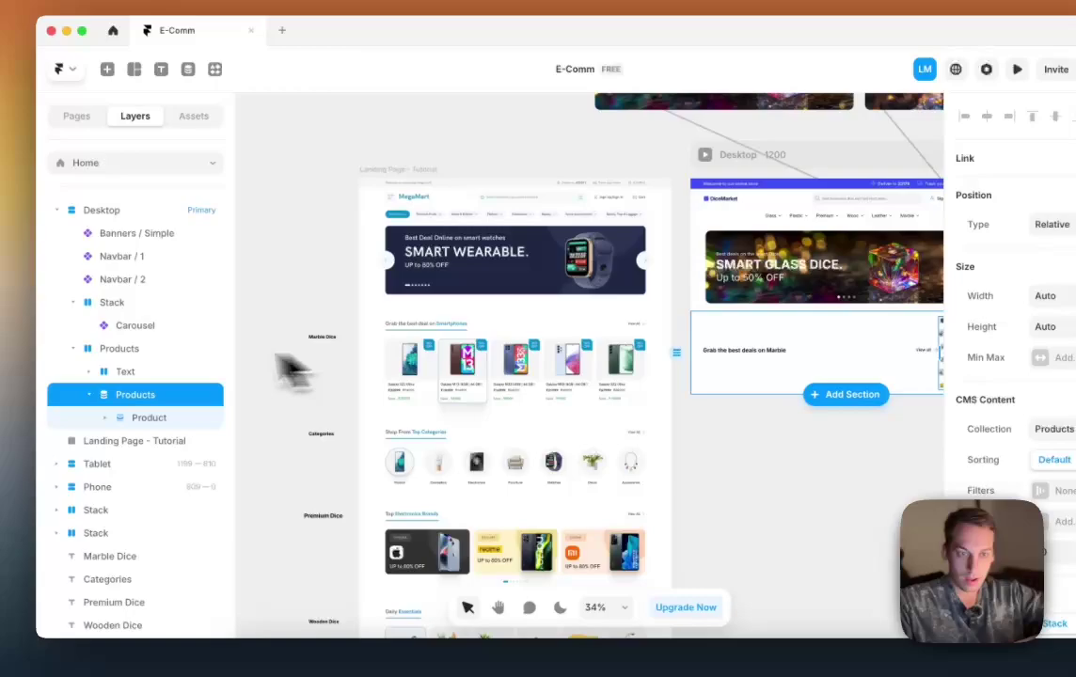
click(199, 348)
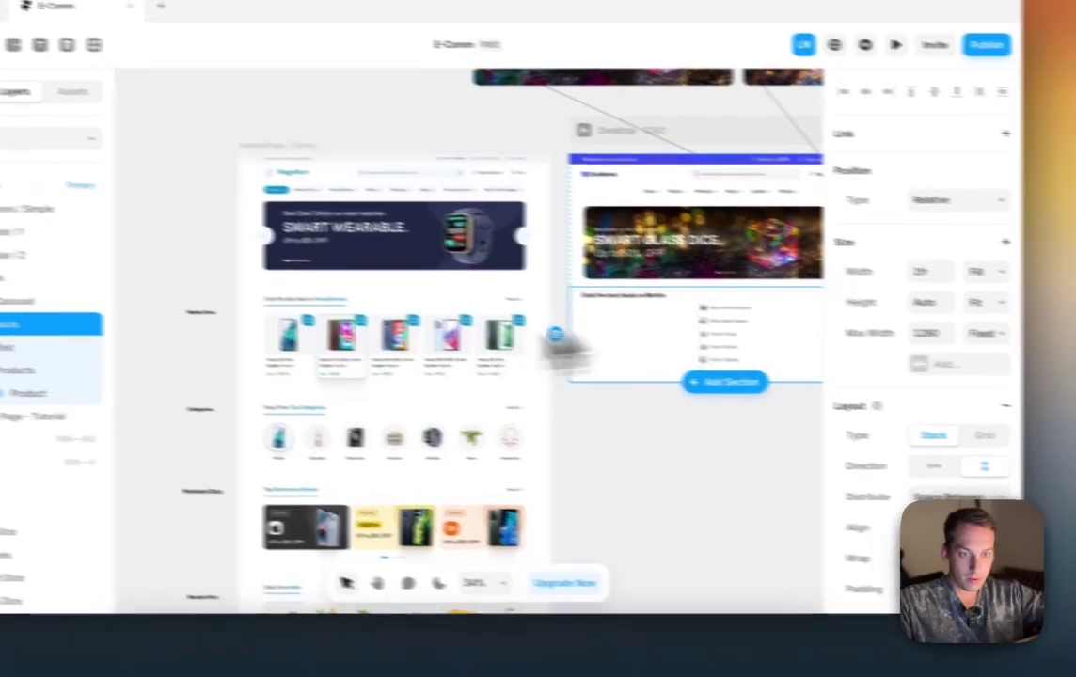
Step: Set the Products collection list's width to Fill and make each Product item stack vertically, image above title
click(5, 369)
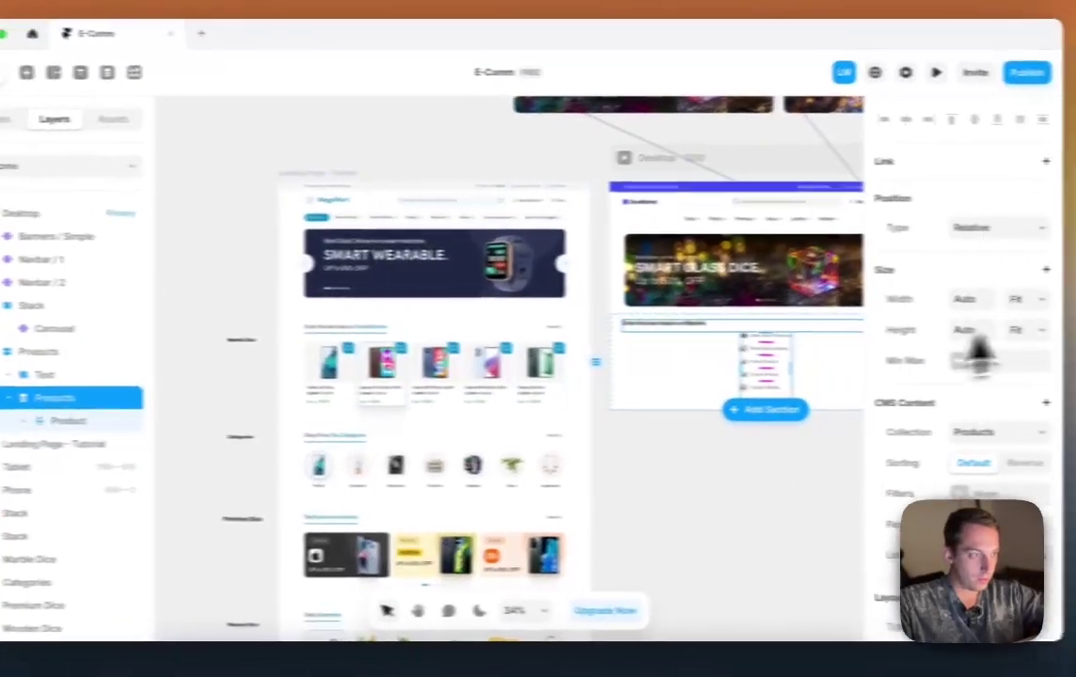
click(964, 269)
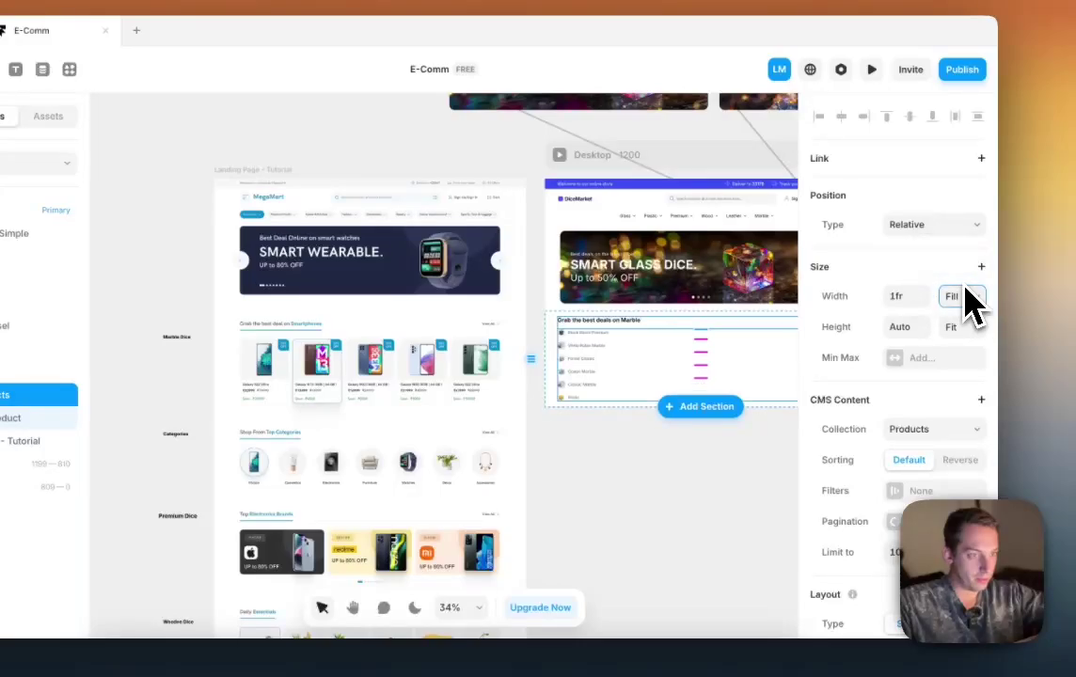
scroll(596, 339, up, 5)
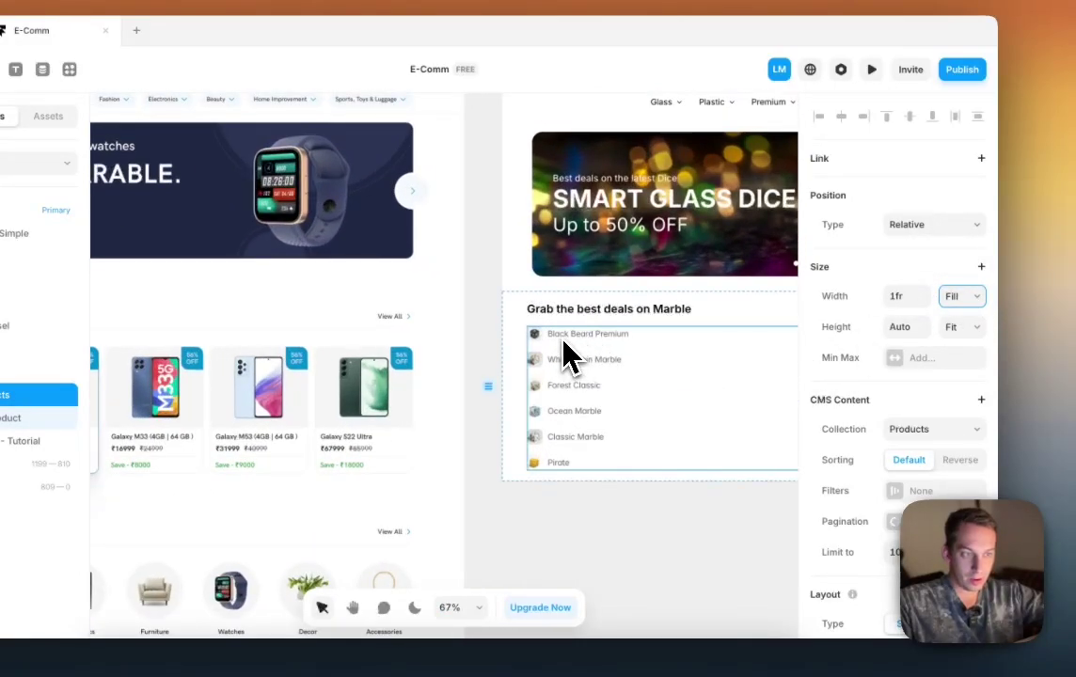
click(3, 420)
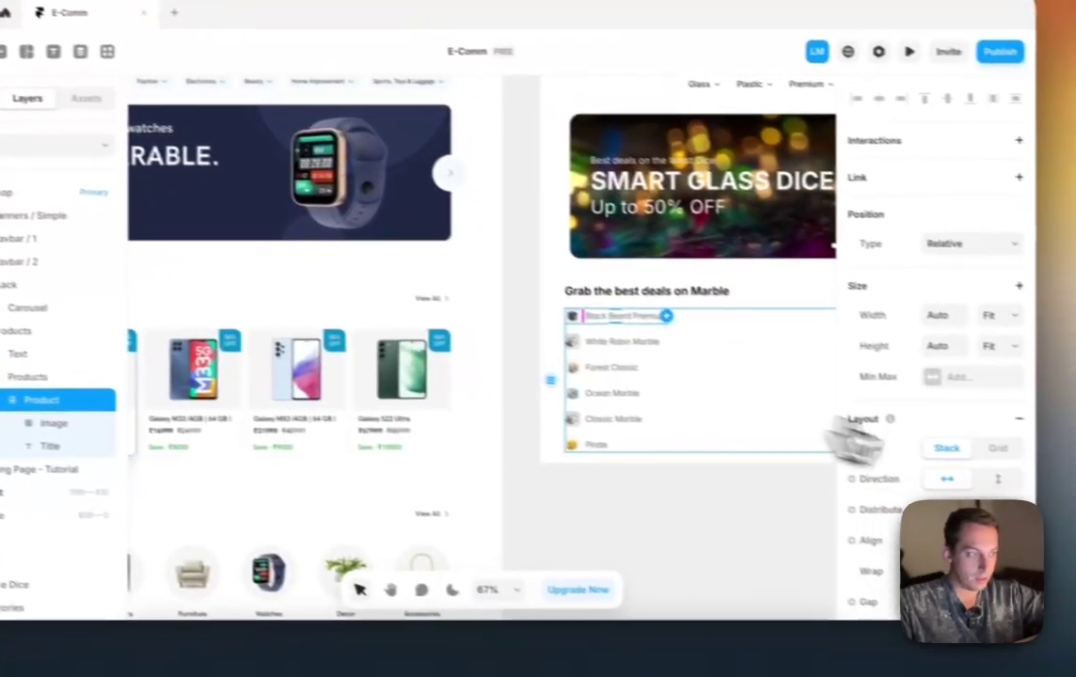
click(998, 479)
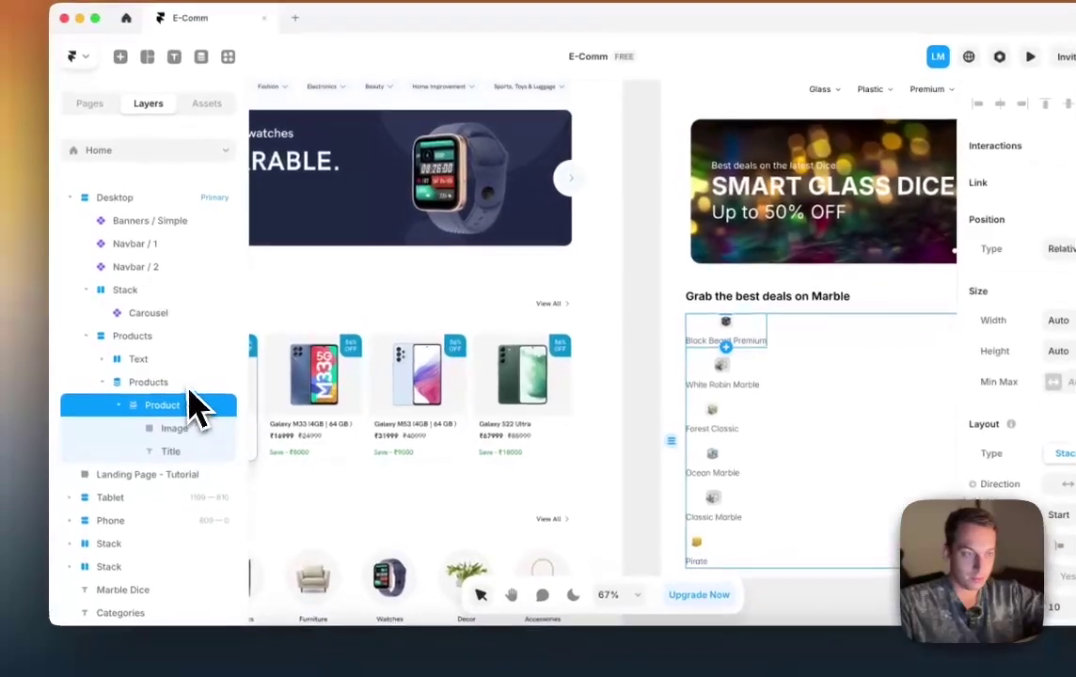
Step: Arrange the Products collection list as a horizontal stack with its items distributed by Space Between
click(188, 383)
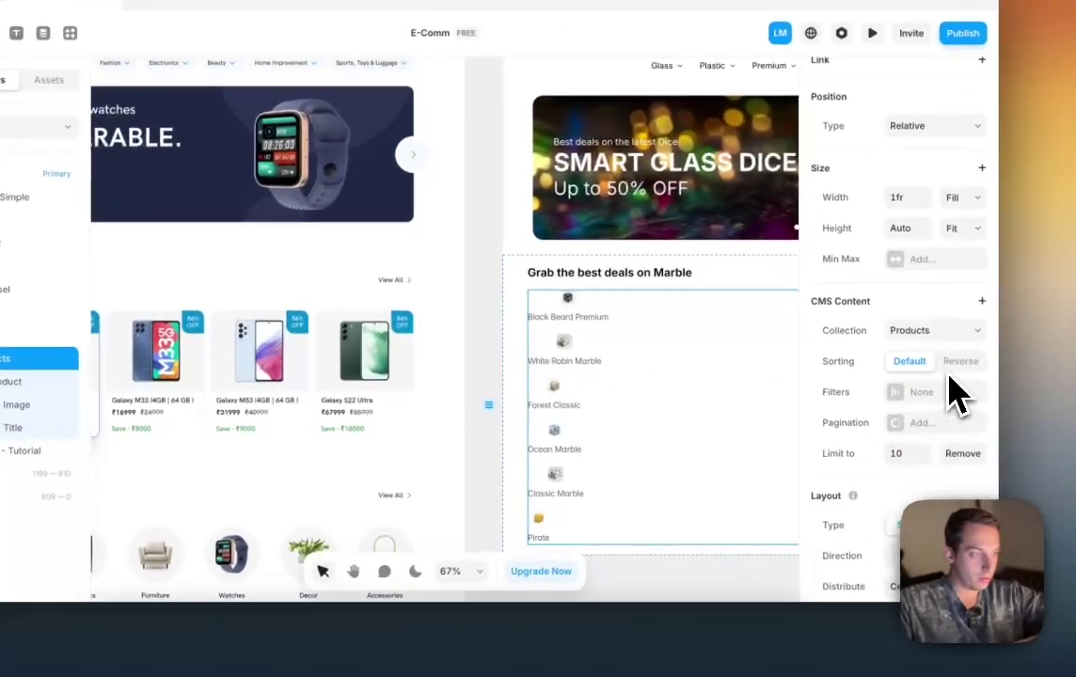
scroll(955, 395, down, 2)
click(960, 454)
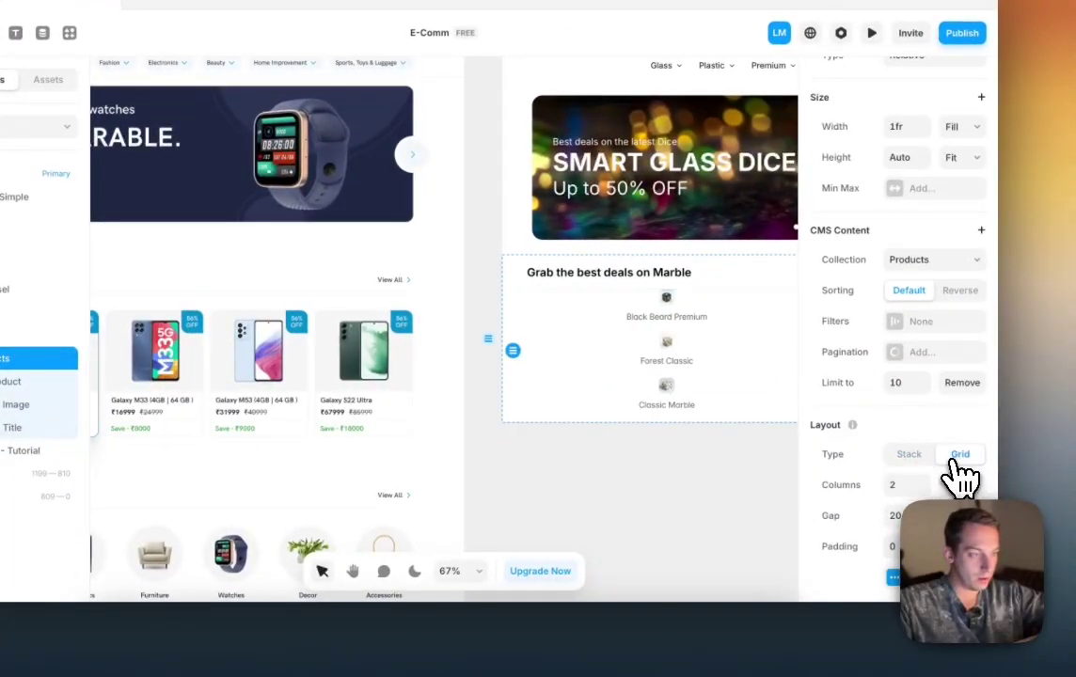
key(super+z)
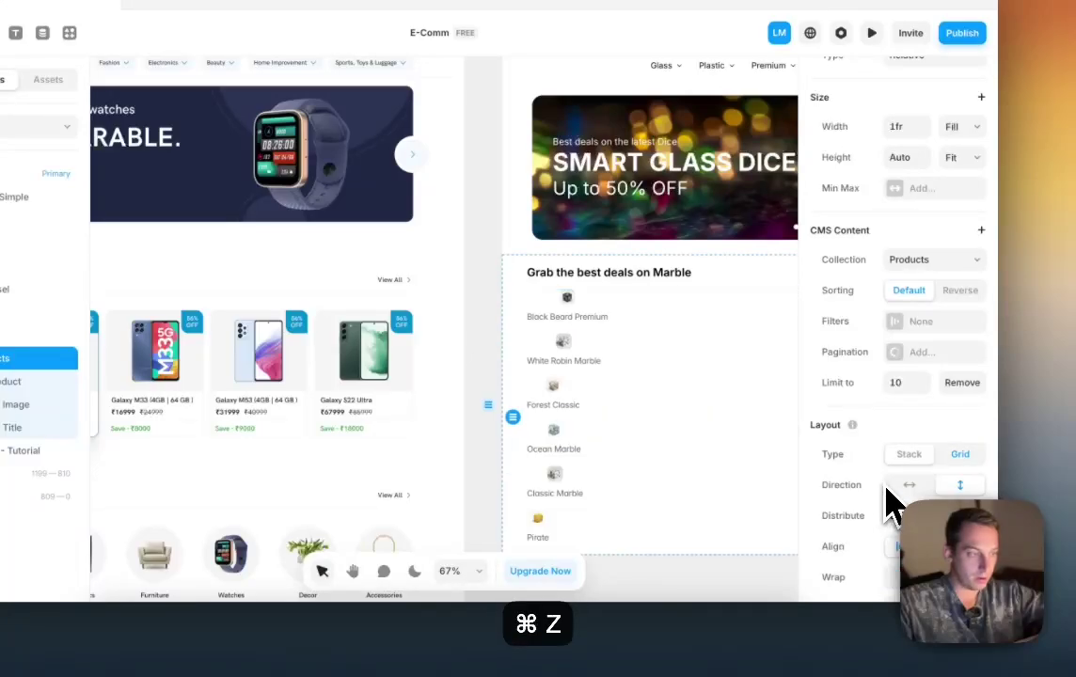
click(909, 484)
scroll(733, 449, right, 5)
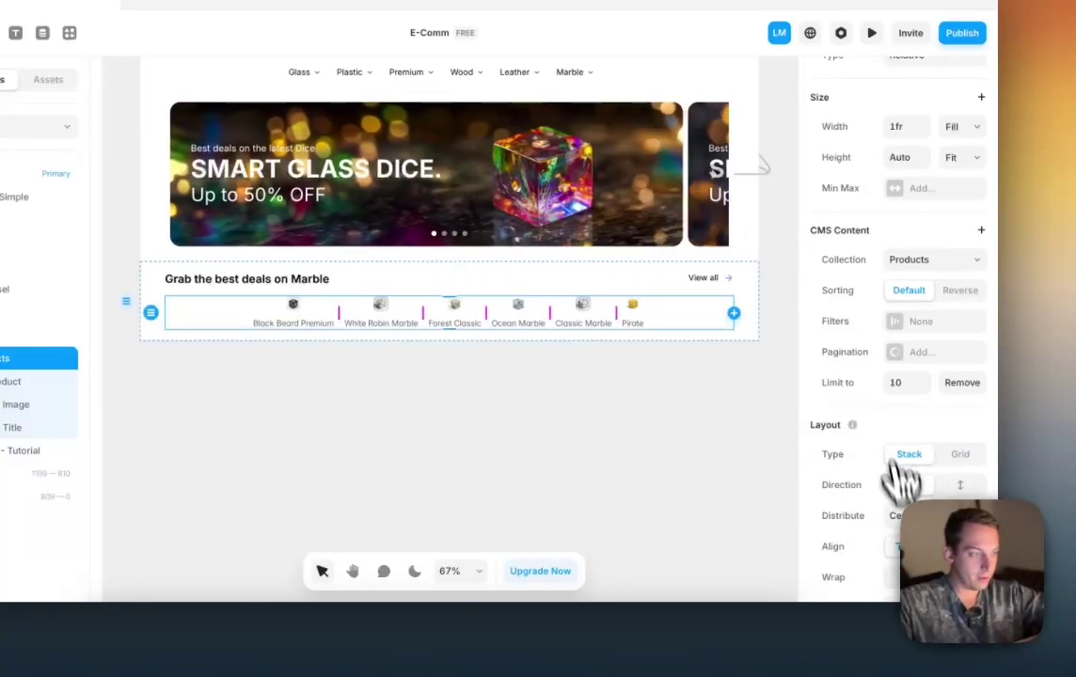
click(894, 553)
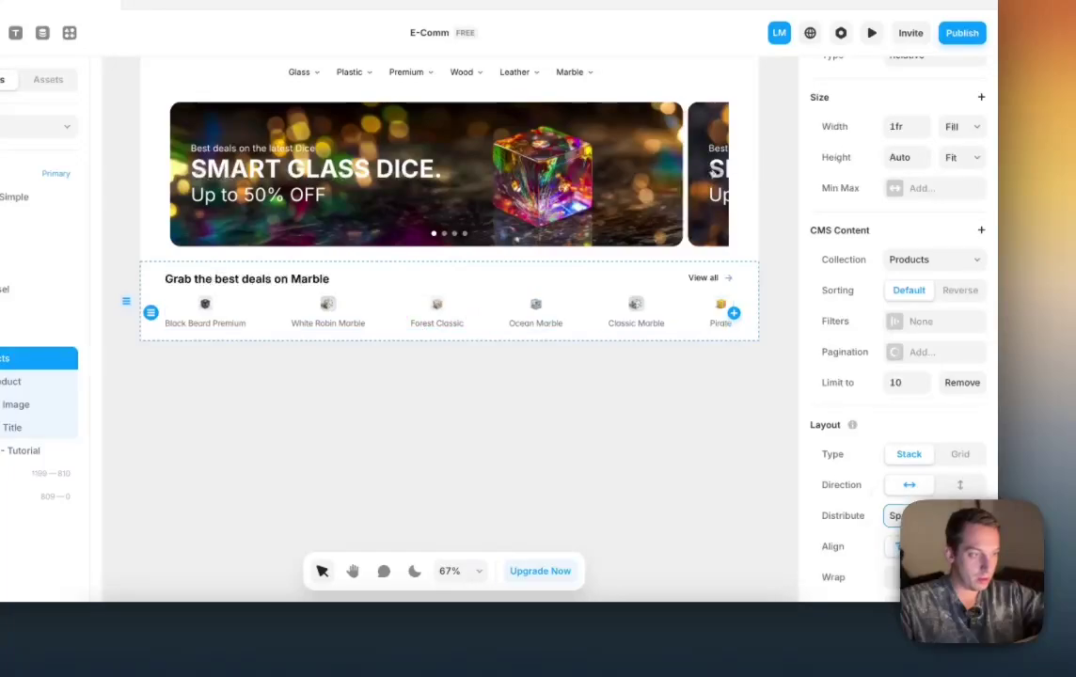
scroll(553, 444, down, 5)
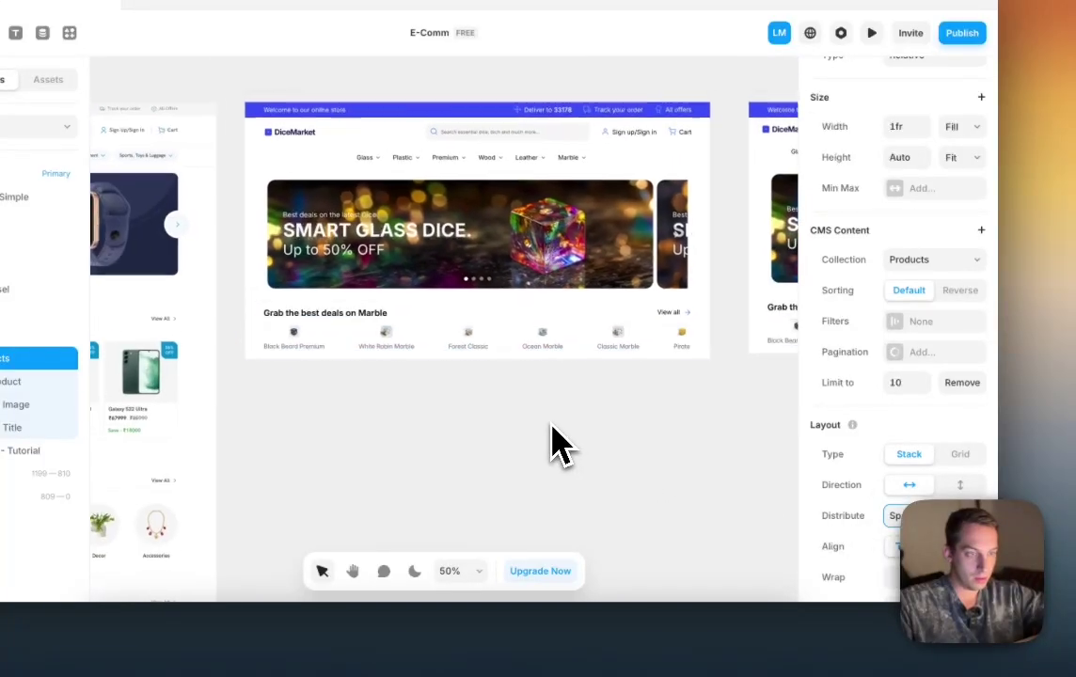
Step: Lock the product Image's aspect ratio and try a Fill width on it, undoing that width change
scroll(553, 444, left, 5)
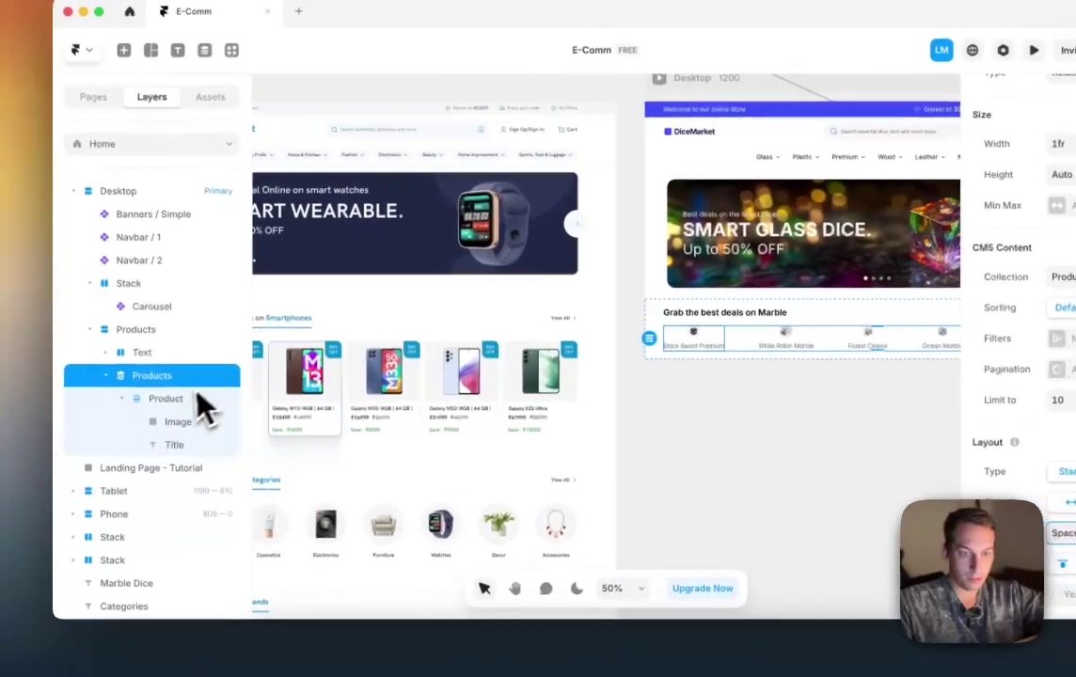
click(9, 384)
click(201, 422)
scroll(524, 368, left, 5)
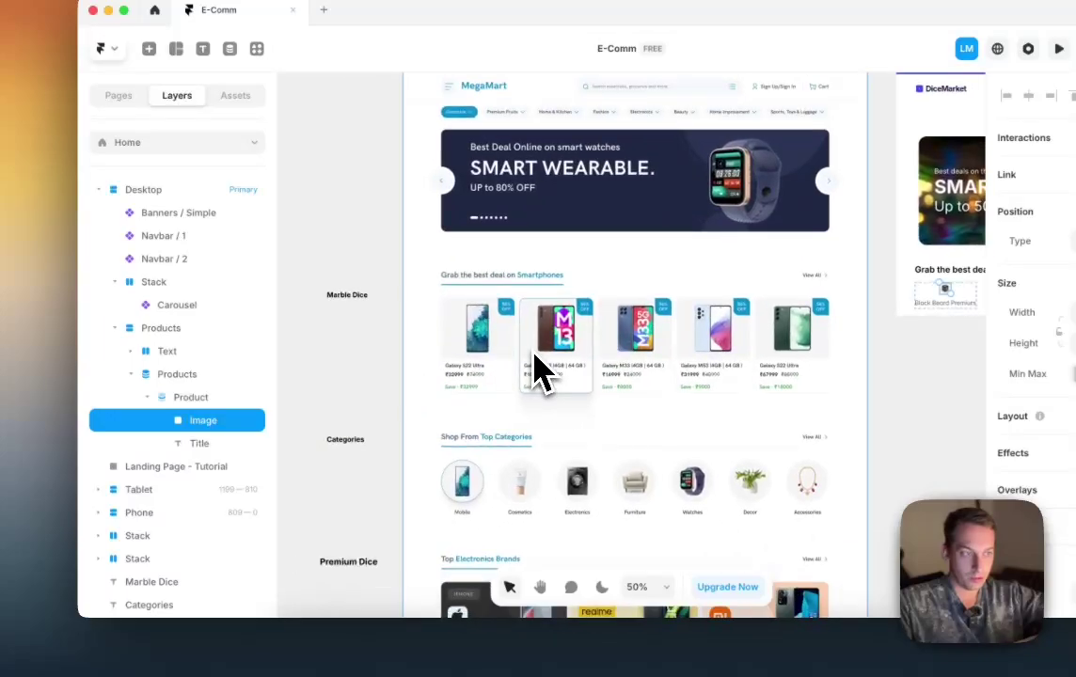
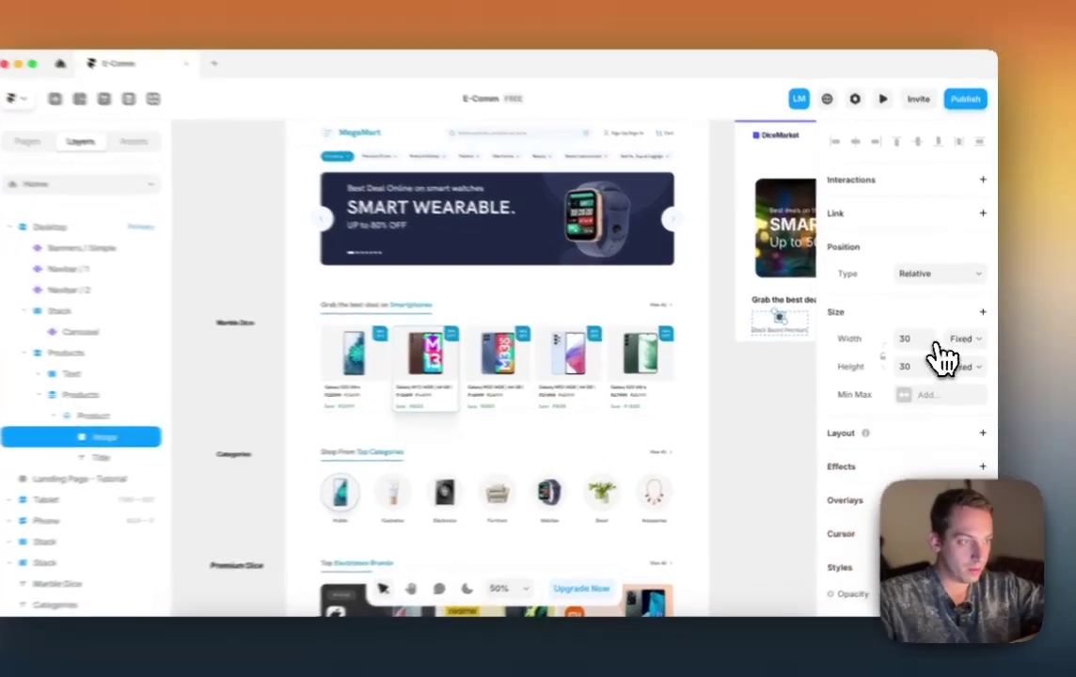
click(967, 344)
click(950, 379)
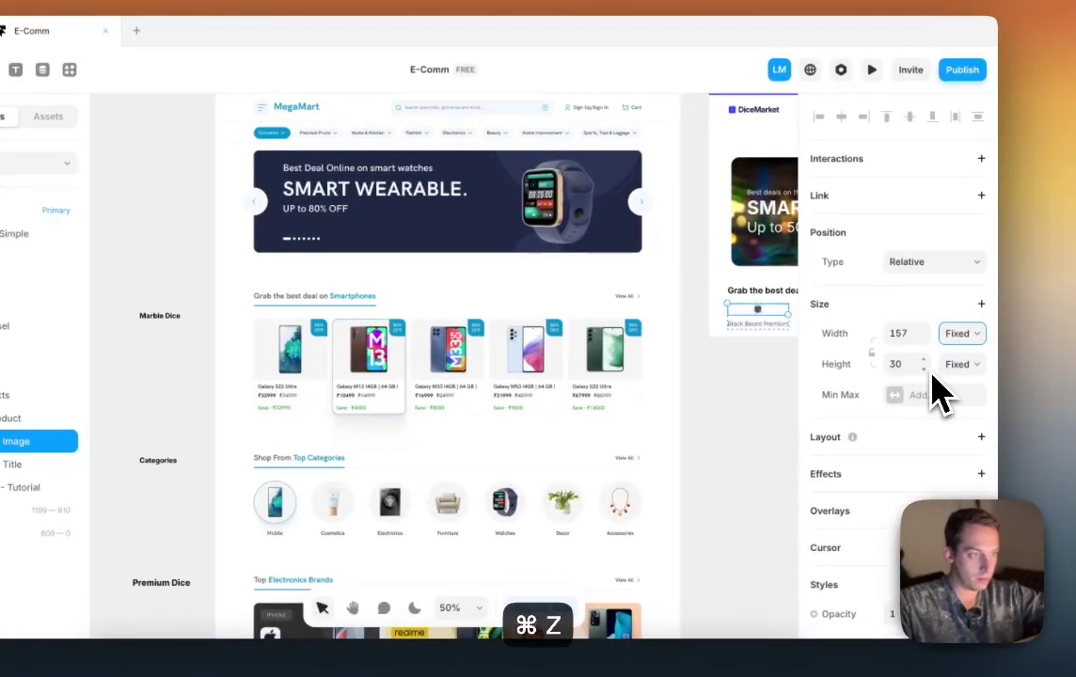
click(962, 334)
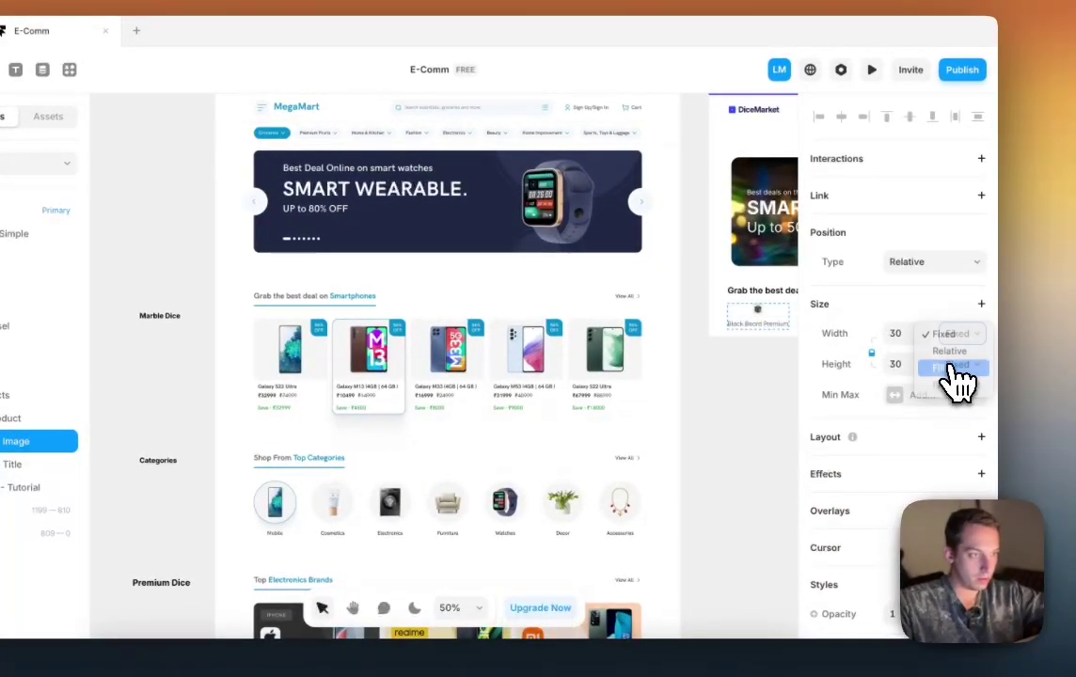
click(960, 377)
scroll(767, 357, right, 3)
scroll(743, 386, right, 5)
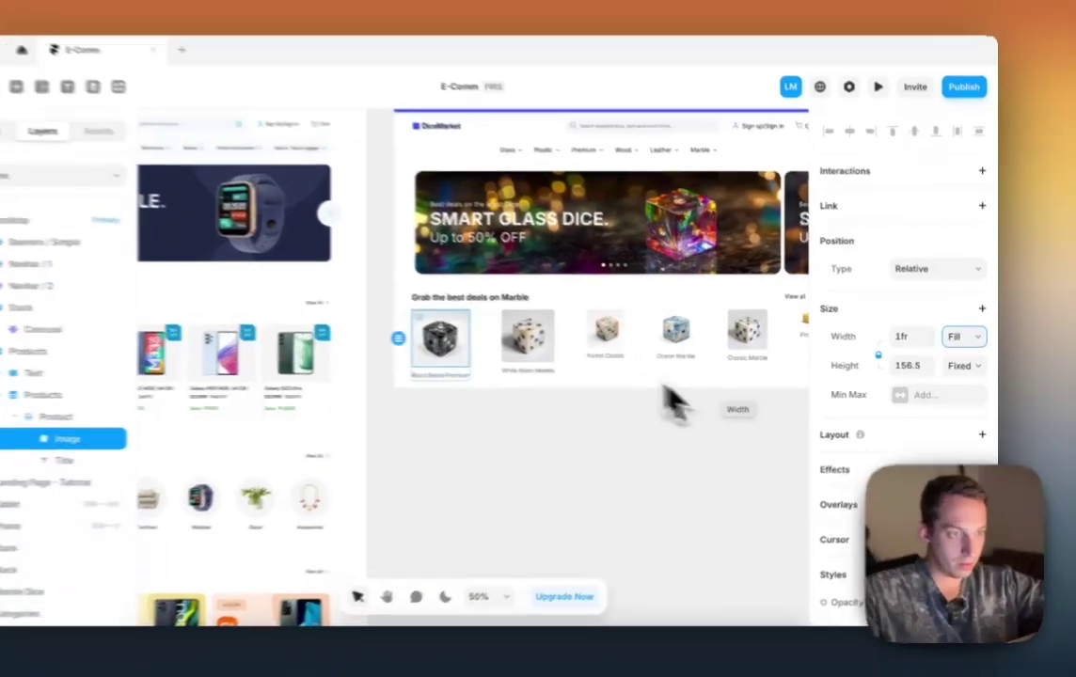
scroll(715, 409, up, 3)
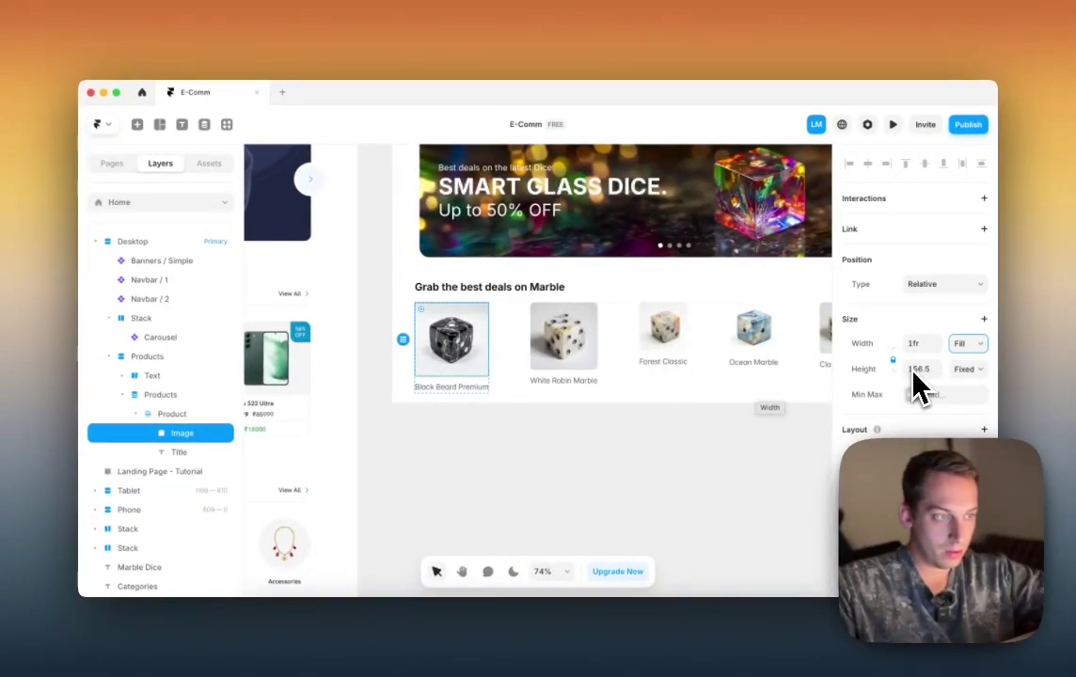
key(super+z)
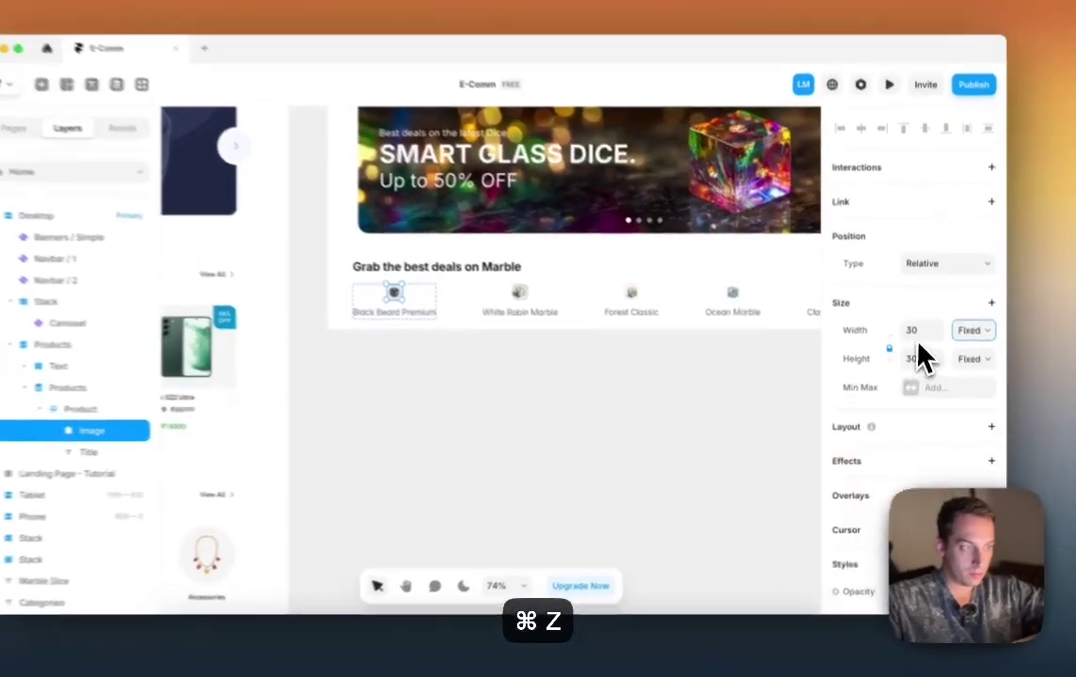
Step: Set the product Image's width to 150 with its proportions locked
click(920, 348)
key(shift+Up)
key(shift+Up)
key(shift+Up)
key(shift+Up)
key(shift+Up)
key(shift+Up)
key(shift+Up)
key(shift+Up)
key(shift+Up)
key(shift+Up)
key(shift+Up)
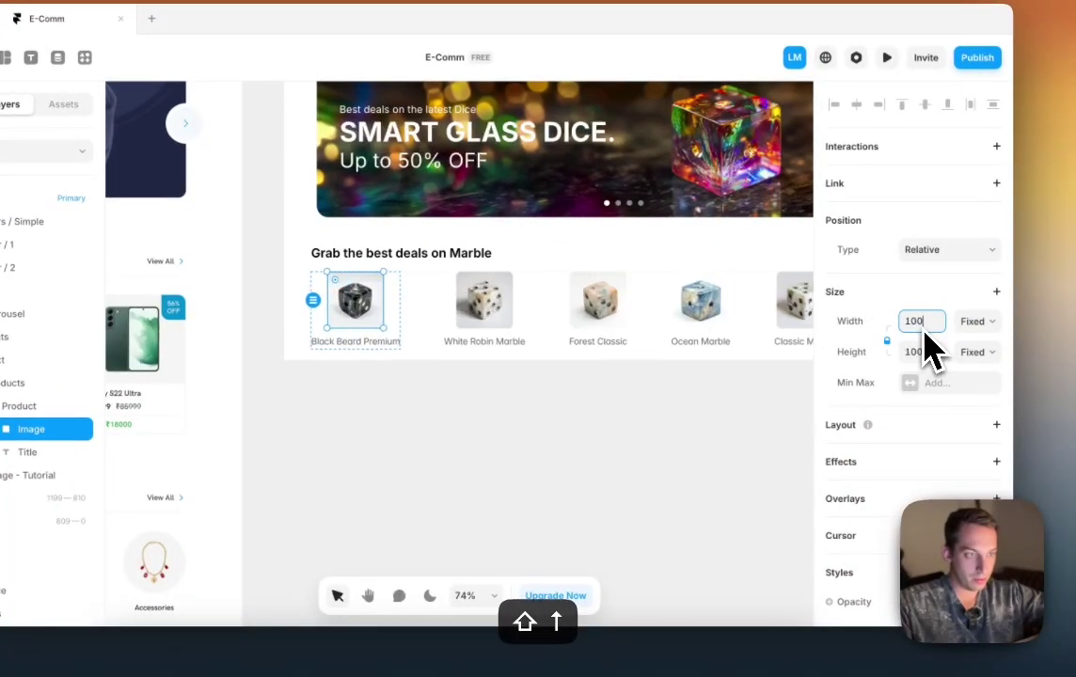
key(shift+Up)
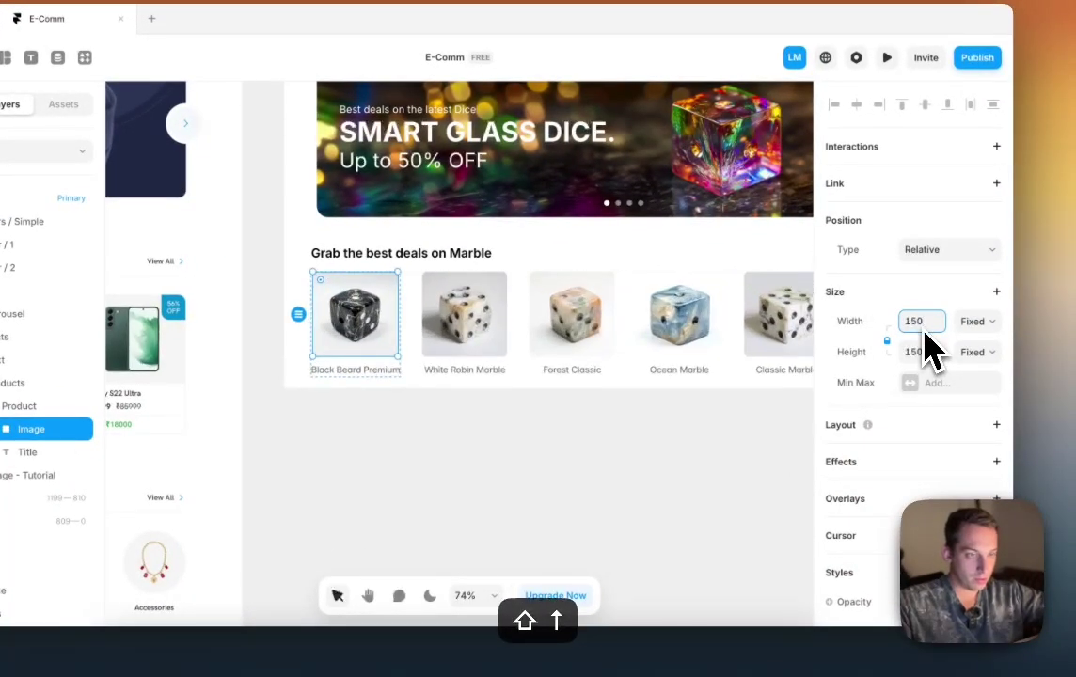
click(552, 444)
Step: Compare the Marble product row with the reference's smartphone deals row and review the Product item's layout and style settings
scroll(538, 461, right, 5)
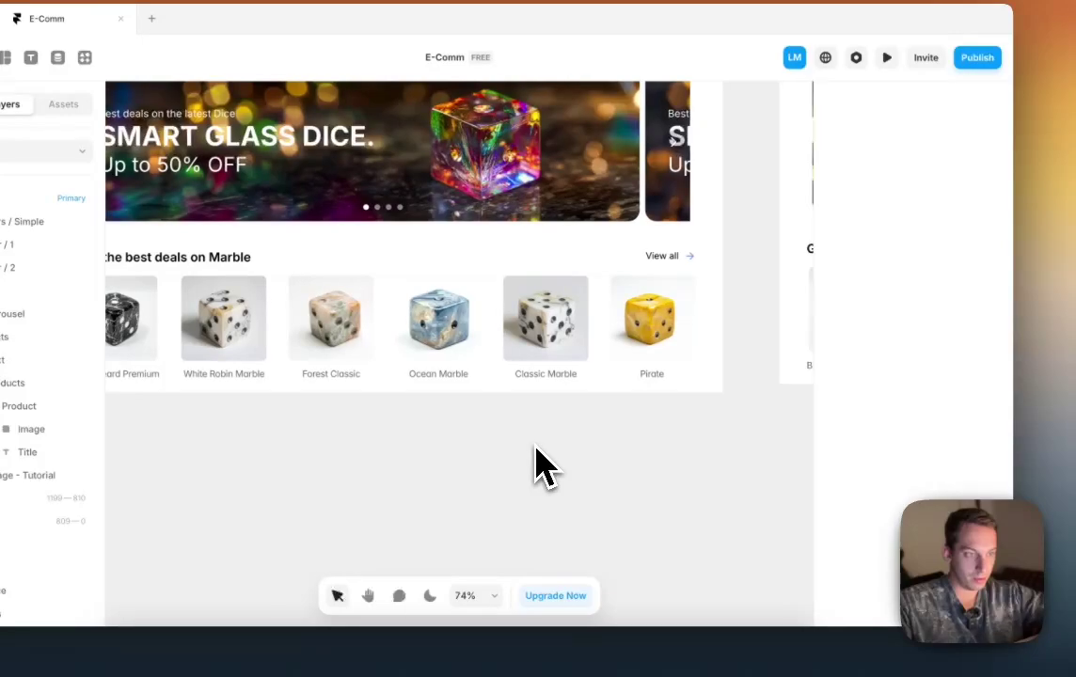
scroll(538, 464, left, 4)
scroll(545, 466, right, 3)
scroll(545, 466, down, 4)
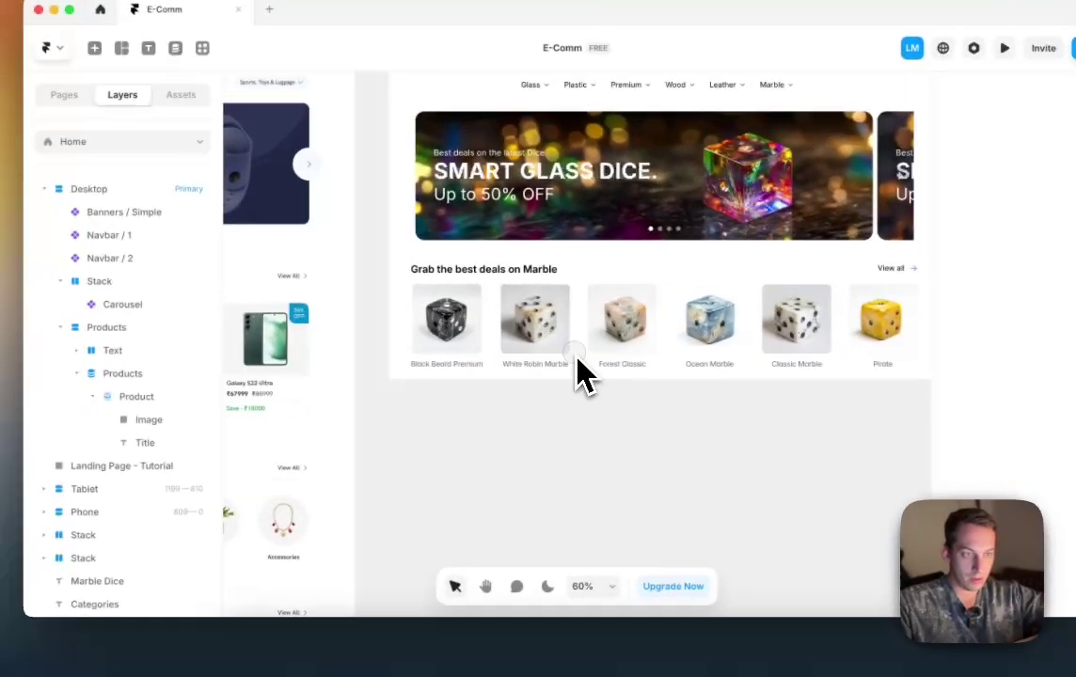
click(446, 372)
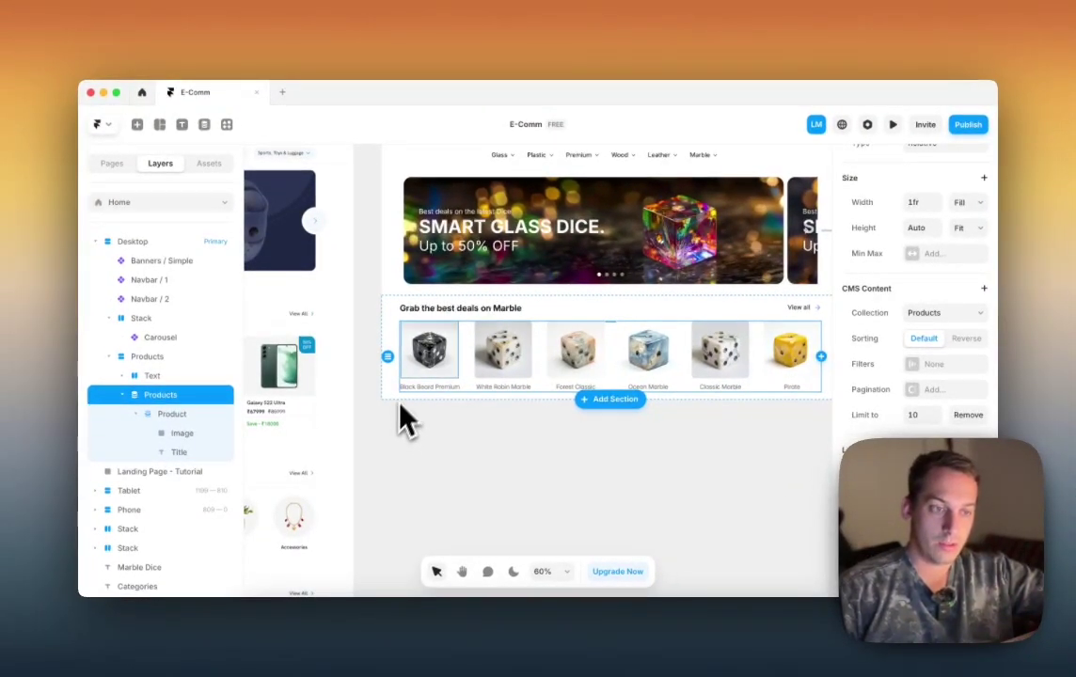
scroll(367, 391, left, 5)
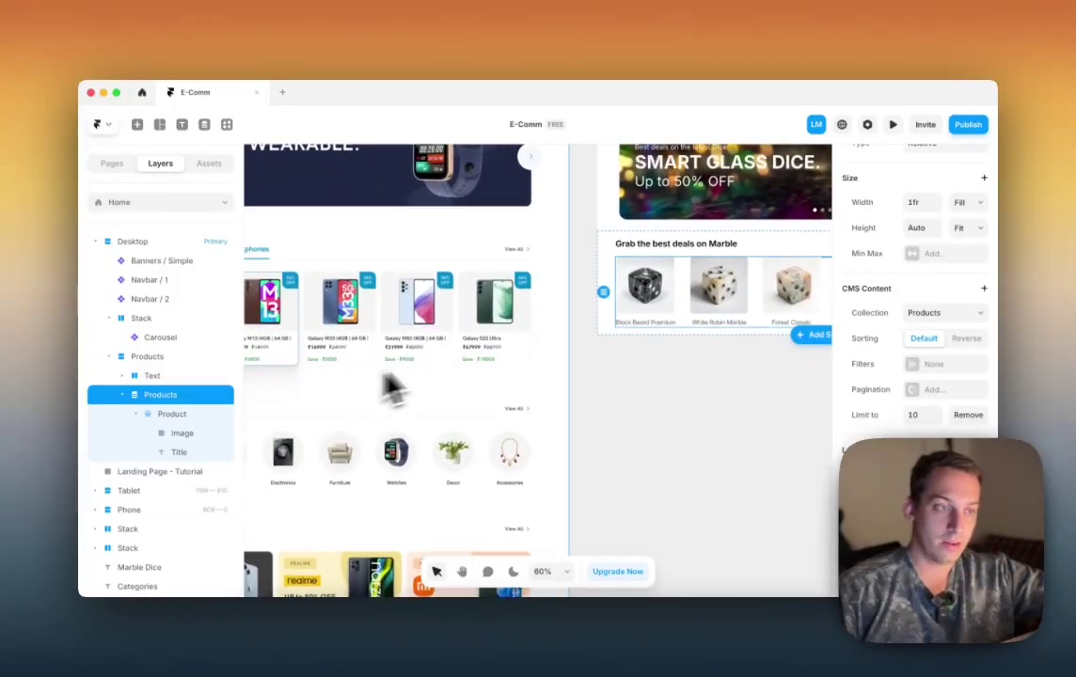
scroll(595, 361, right, 5)
scroll(601, 360, down, 3)
scroll(600, 363, left, 3)
scroll(600, 362, up, 1)
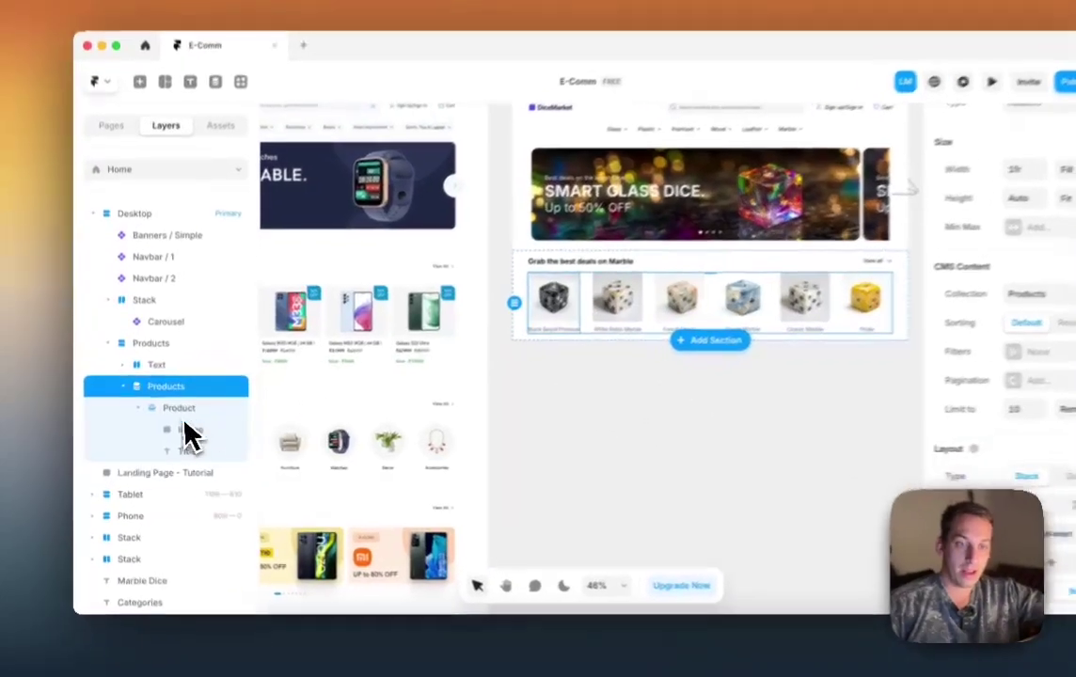
click(177, 414)
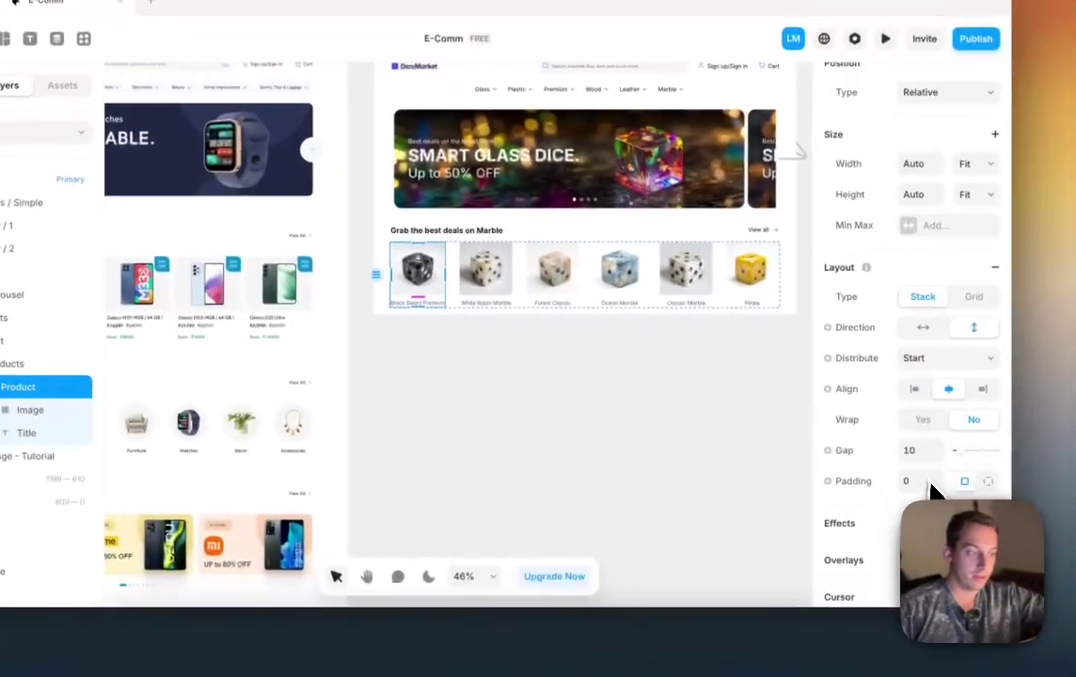
scroll(920, 489, down, 5)
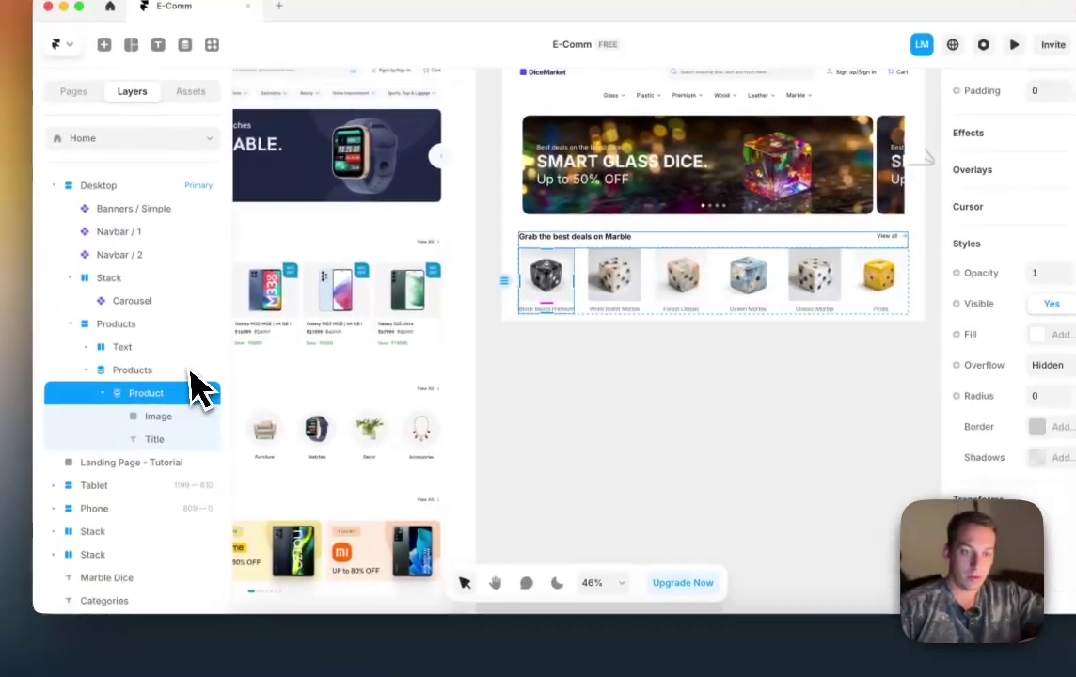
Step: Filter the Products collection list to items whose Categories field contains Marble
click(25, 364)
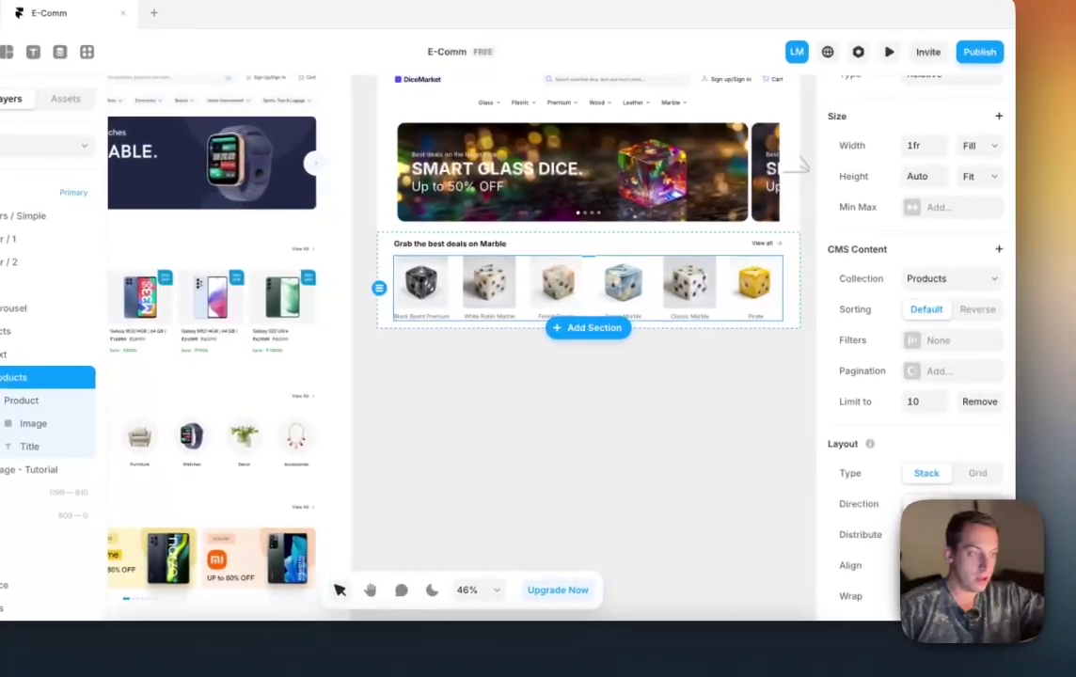
scroll(922, 513, down, 1)
click(950, 305)
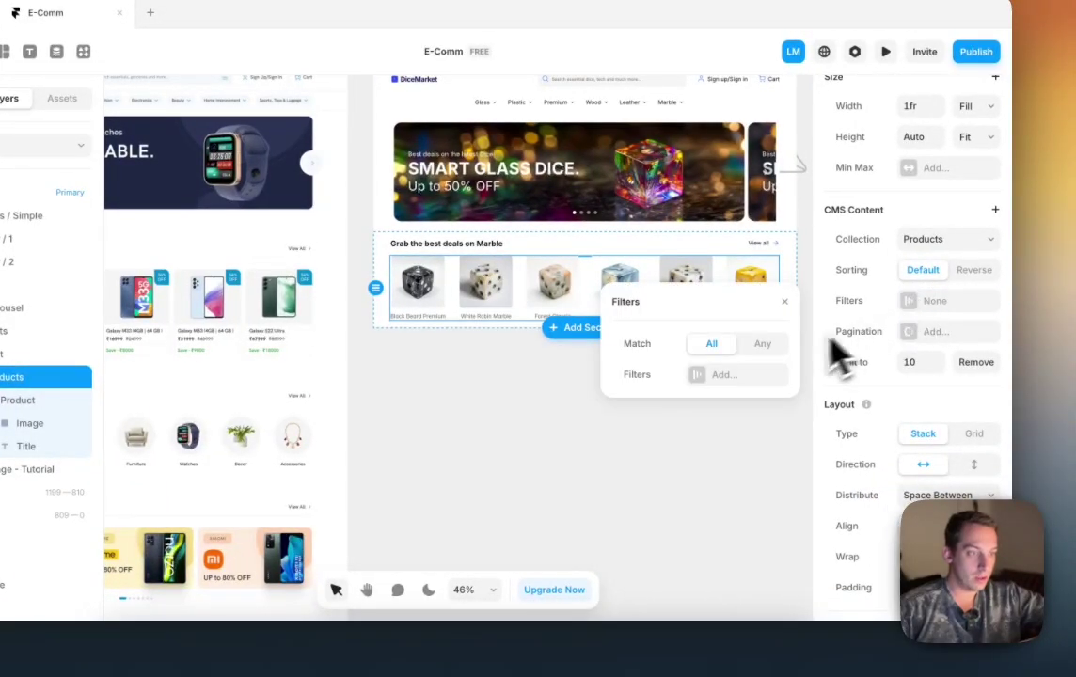
click(721, 381)
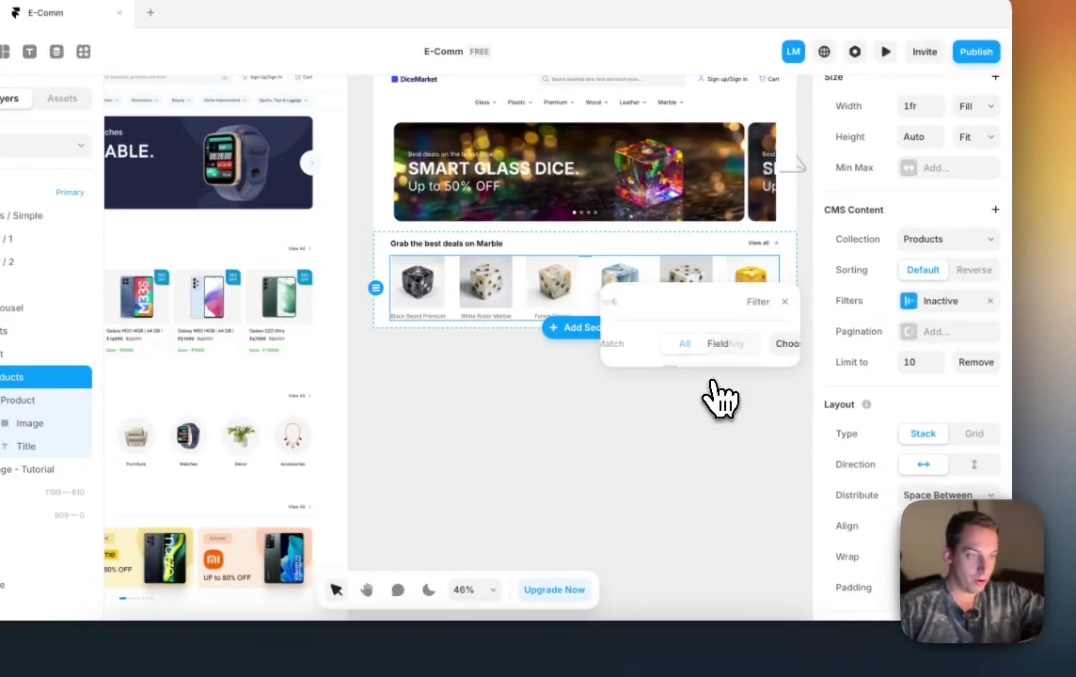
click(715, 347)
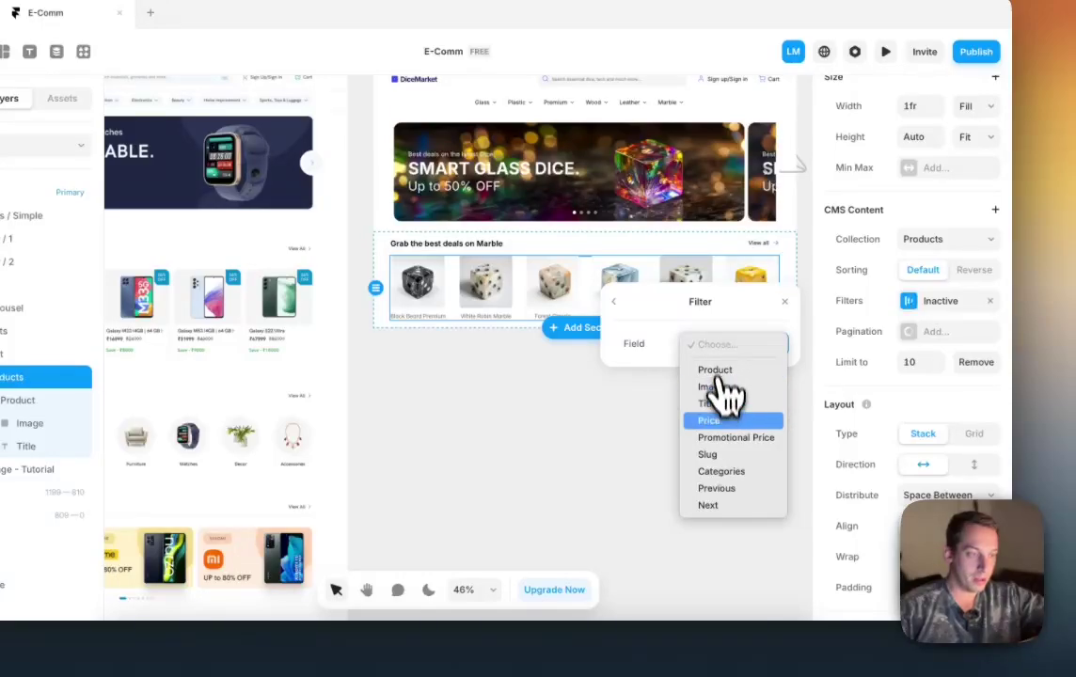
click(724, 471)
click(742, 381)
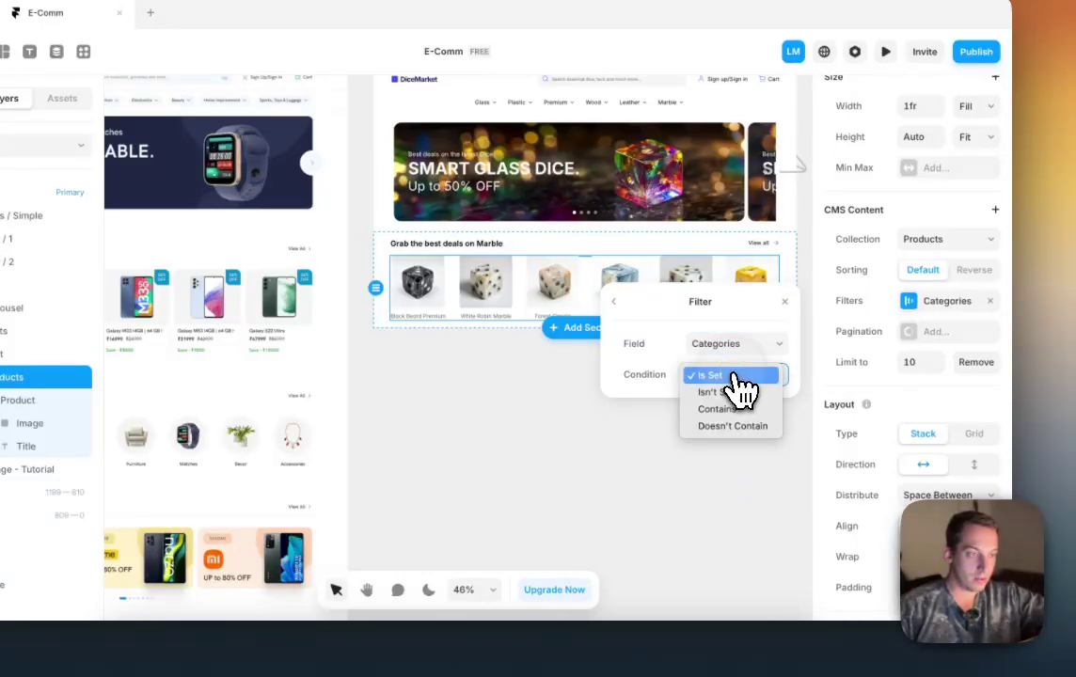
click(732, 411)
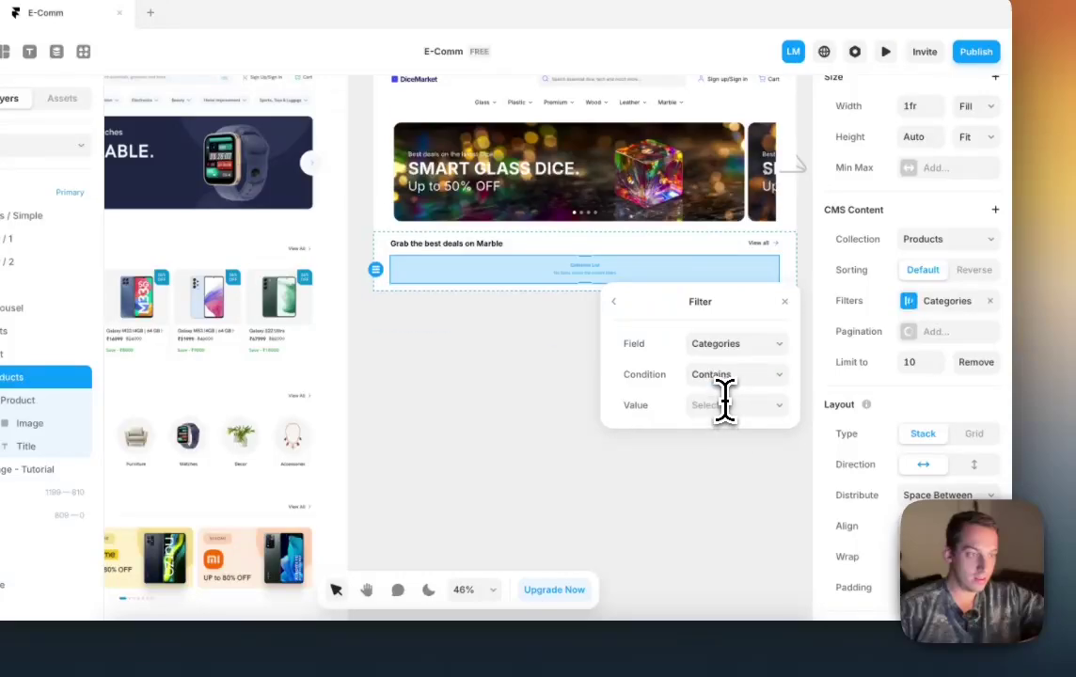
click(722, 405)
click(721, 467)
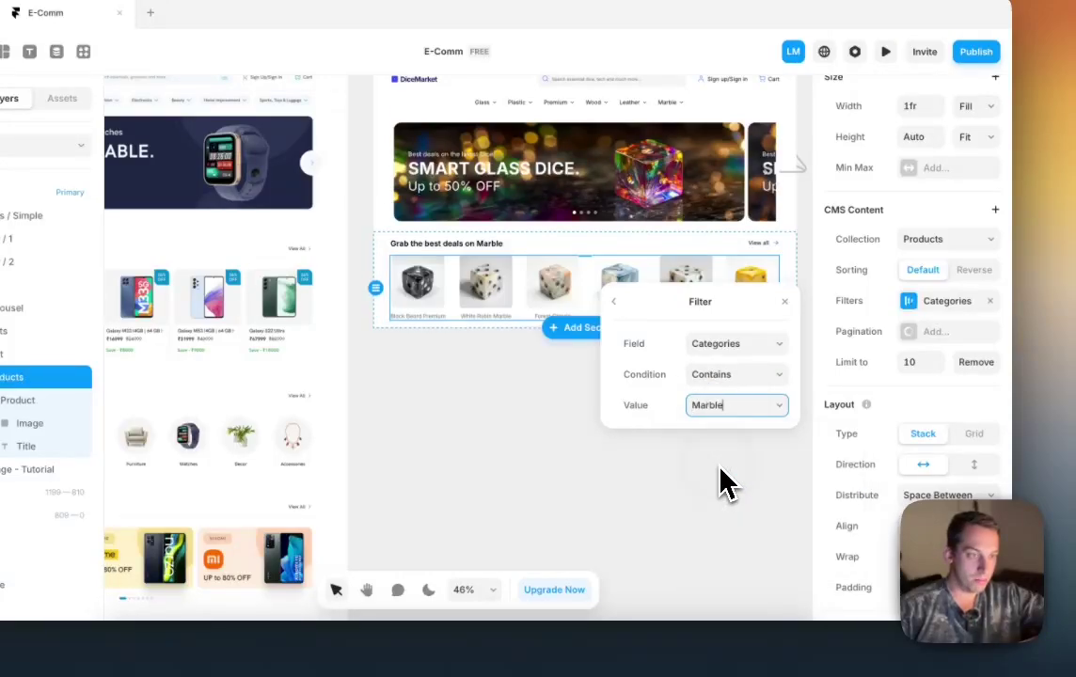
click(555, 440)
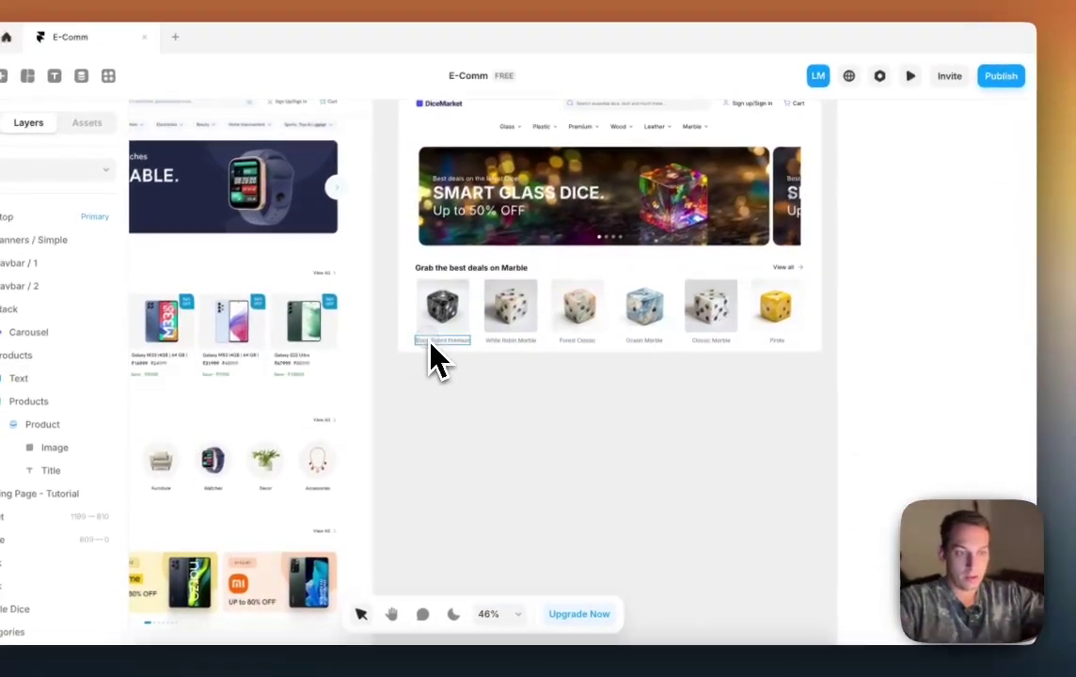
Step: Give the Products collection list individual side padding with 20 at the top
click(417, 317)
scroll(417, 320, left, 5)
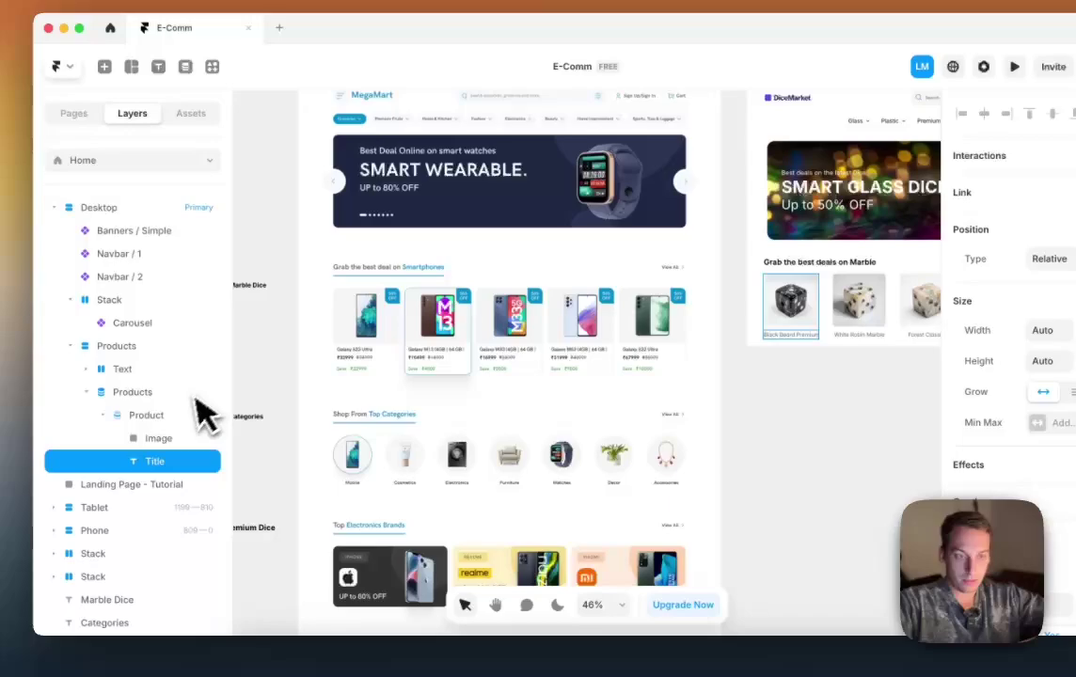
click(43, 425)
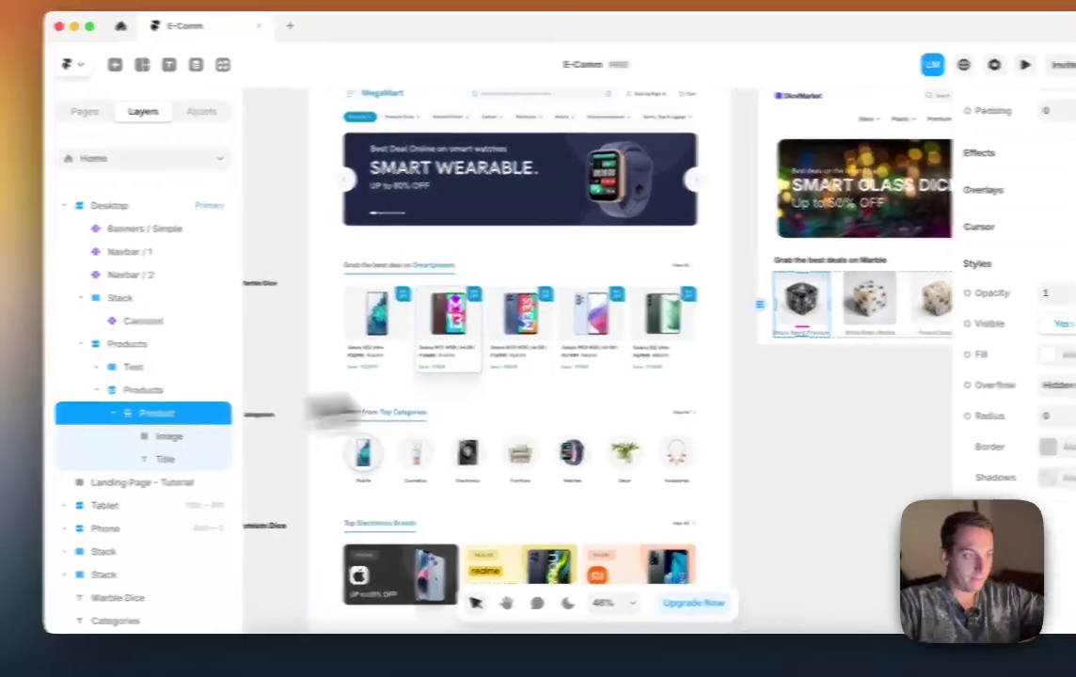
scroll(371, 361, up, 5)
scroll(435, 350, left, 3)
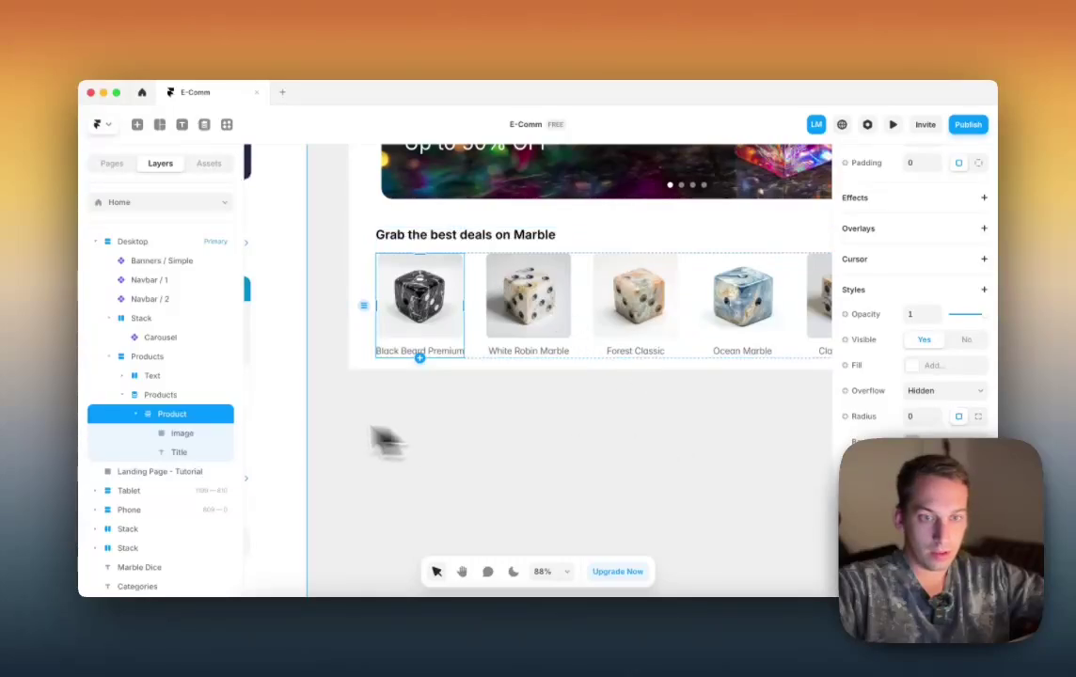
click(189, 394)
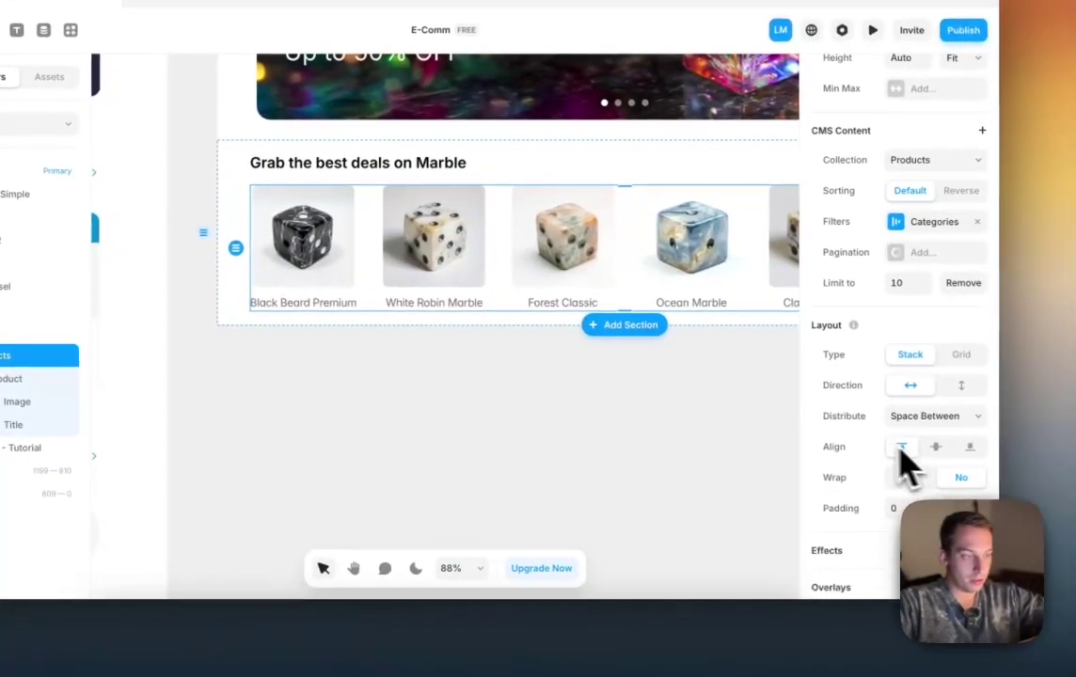
click(901, 449)
click(969, 503)
click(894, 540)
key(shift+Up)
key(shift+Up)
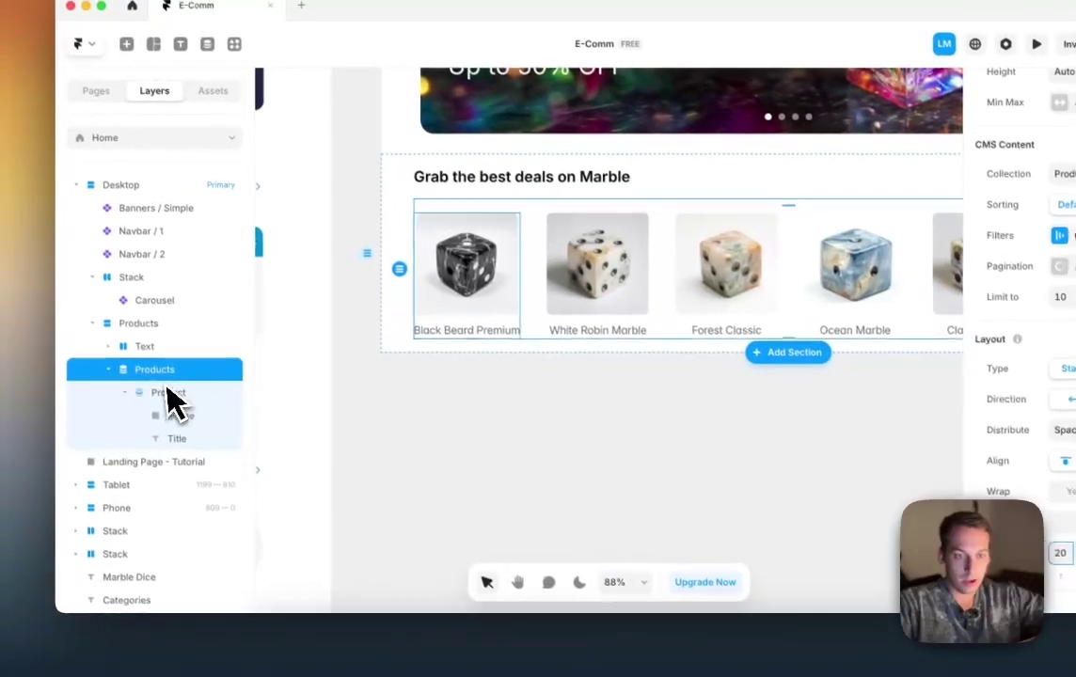
Step: Set the Product item's padding to 10 on all sides
click(8, 378)
scroll(889, 522, up, 6)
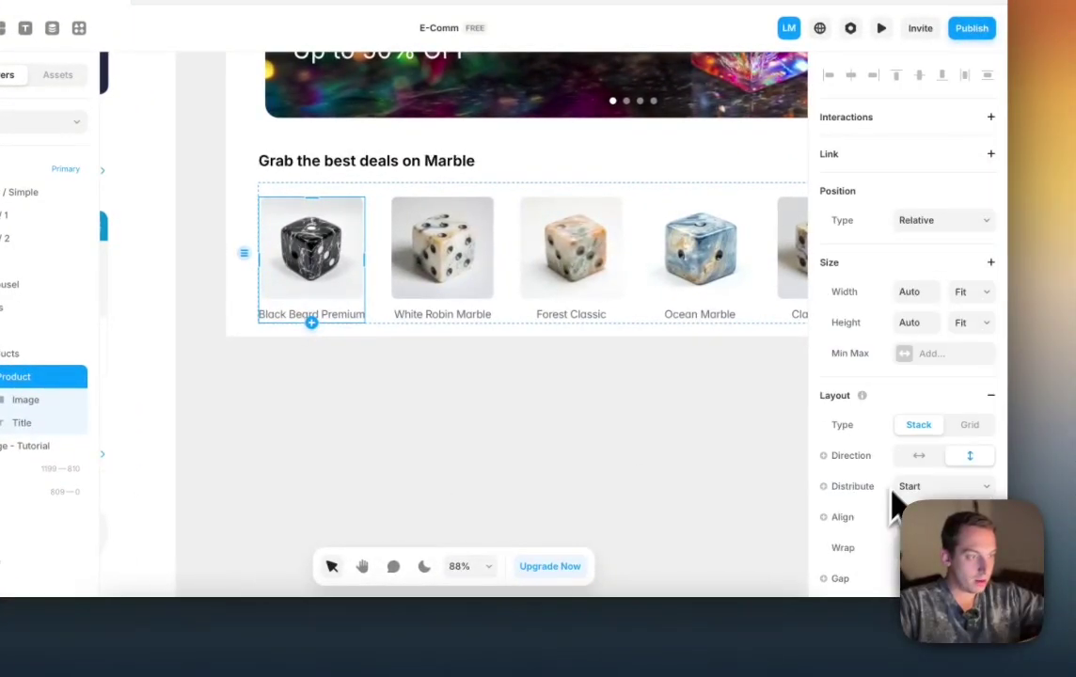
scroll(908, 499, down, 2)
key(shift+Up)
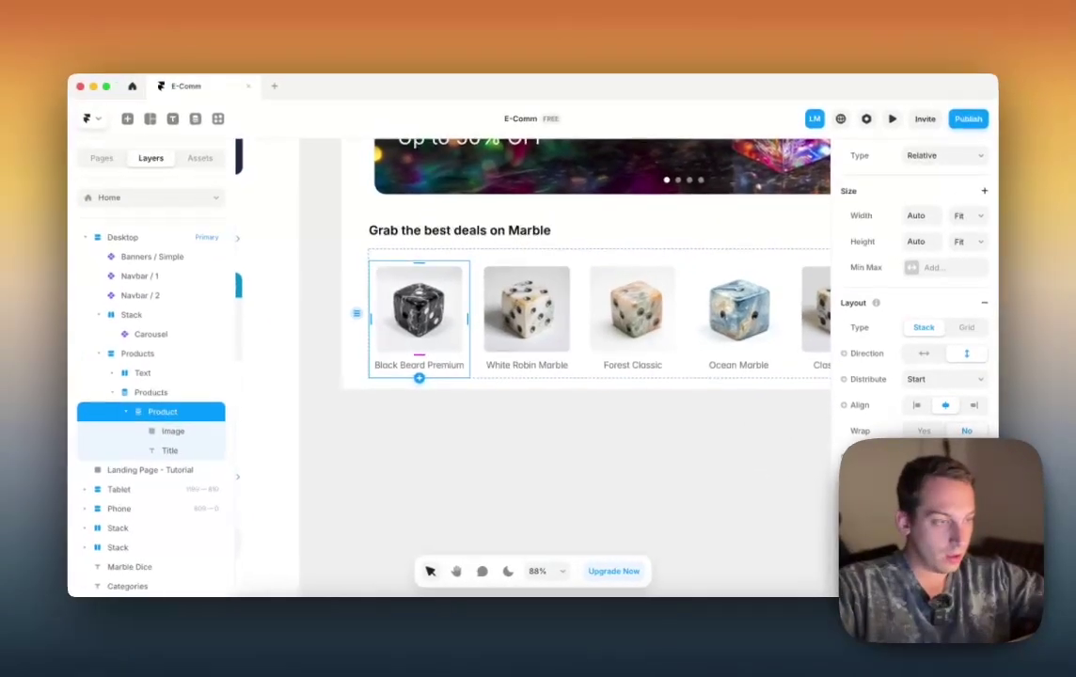
Step: Give the Product item a solid border of width 1 in #000000 at 5% opacity, and open its corner radius value
scroll(908, 377, down, 3)
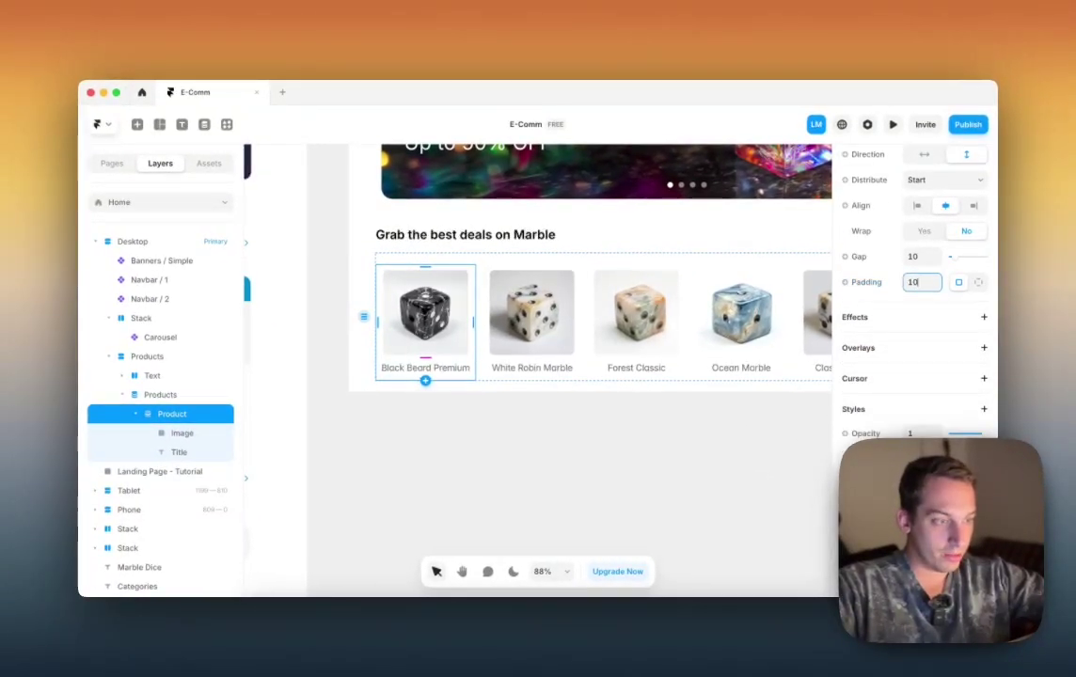
scroll(908, 377, down, 2)
click(906, 522)
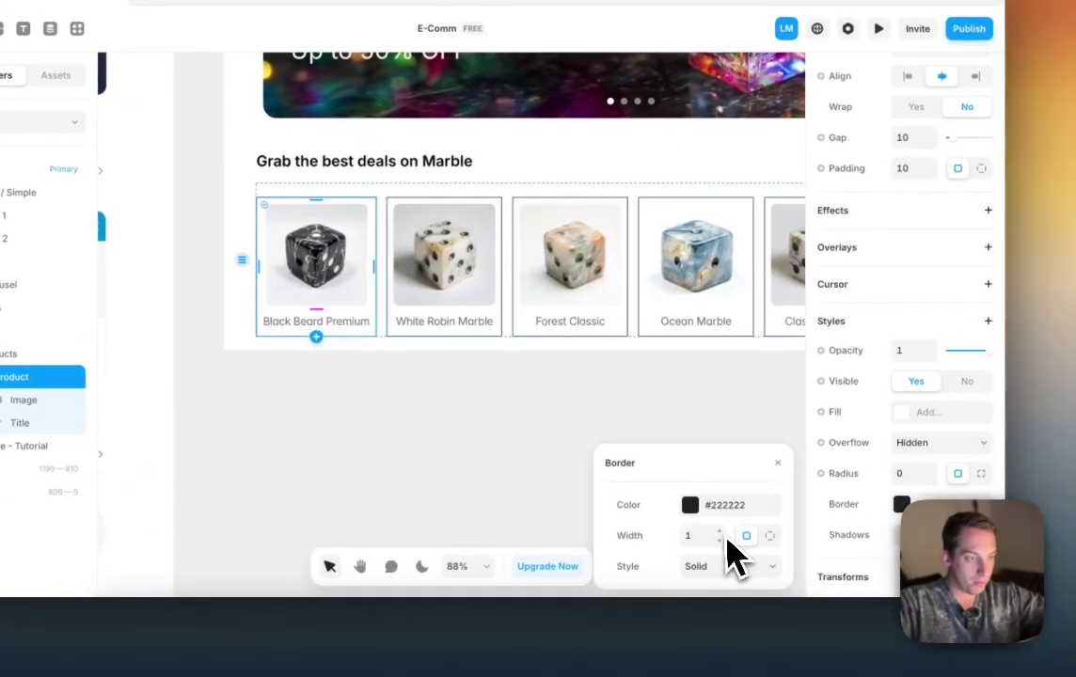
click(704, 506)
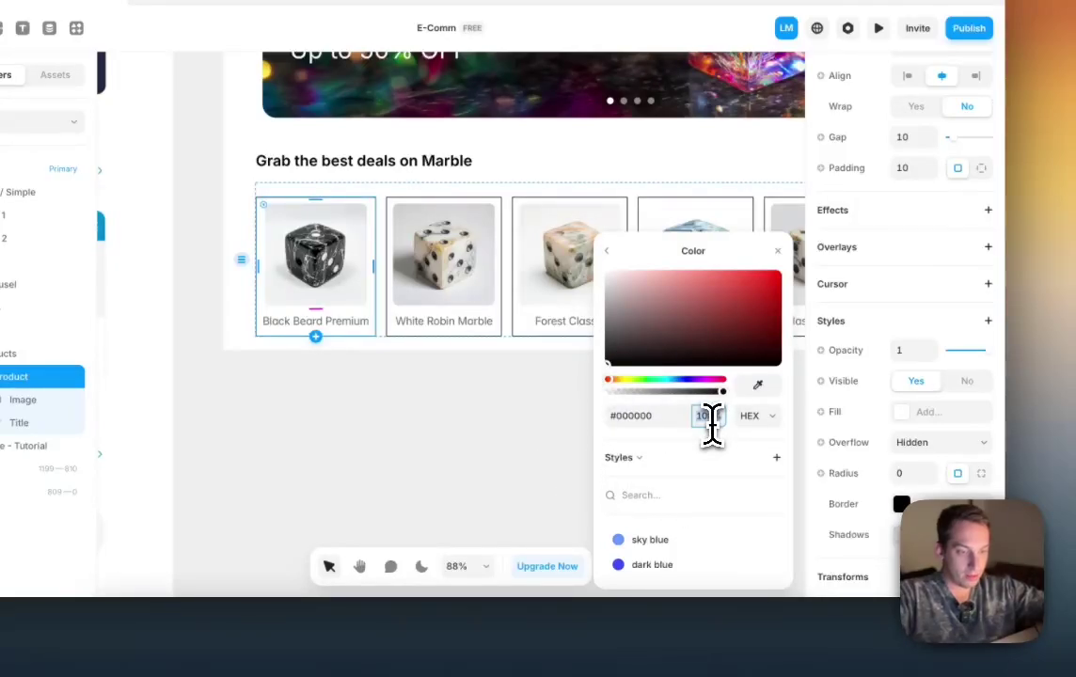
text(5)
key(Return)
click(908, 475)
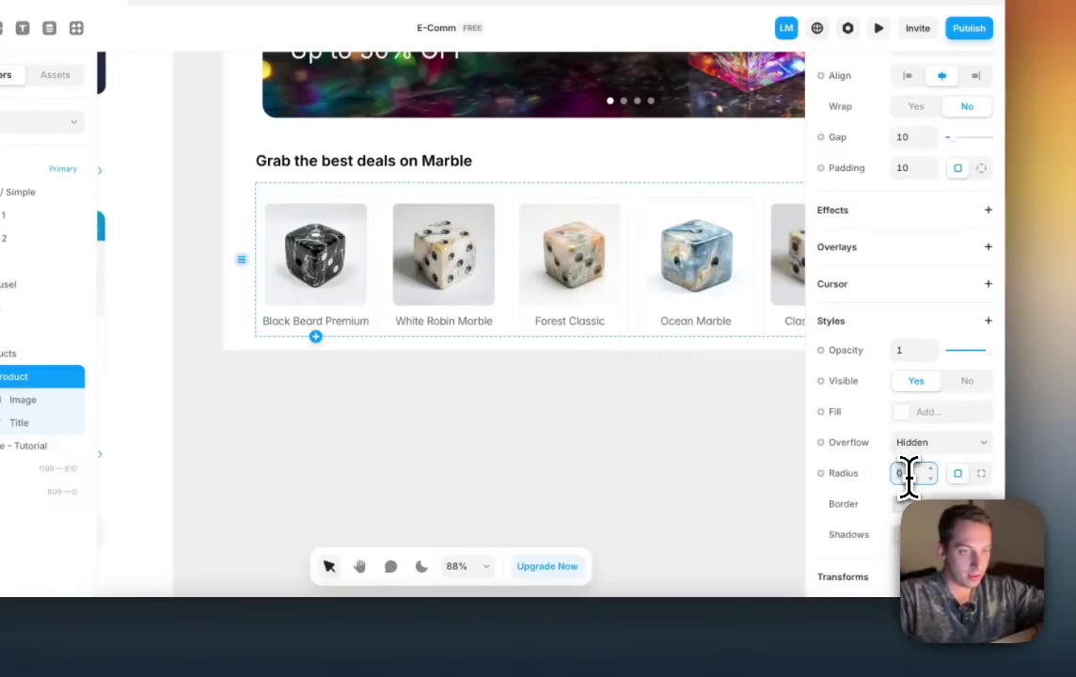
click(639, 405)
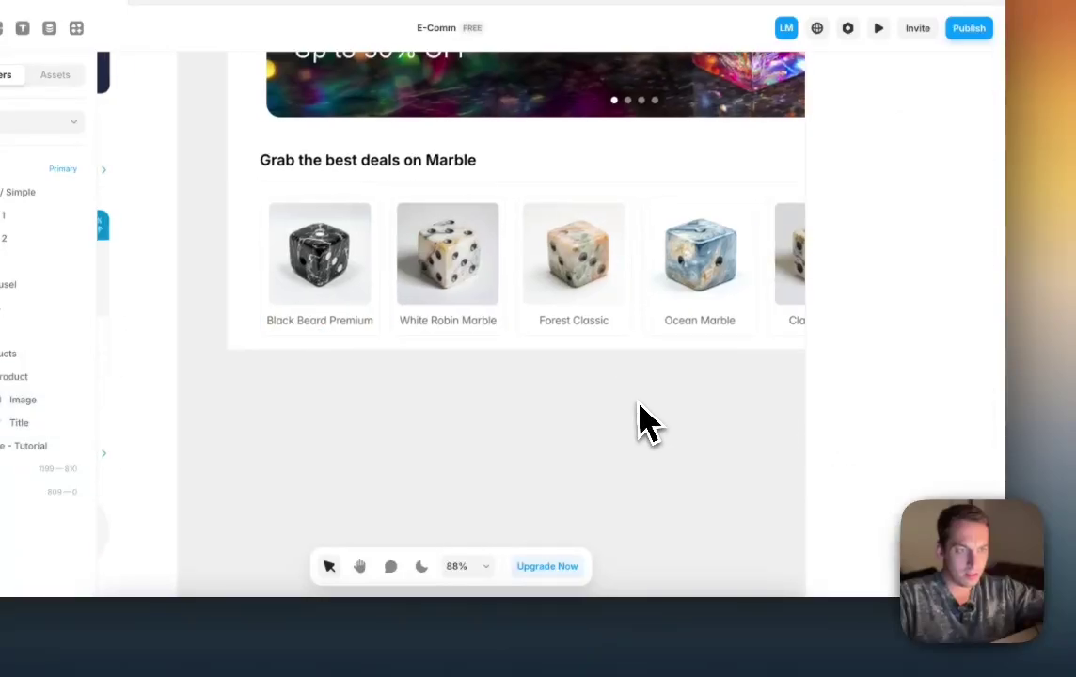
Step: Set the product card's Title text to color #000000 and weight Semibold
scroll(635, 402, left, 1)
super+click(410, 320)
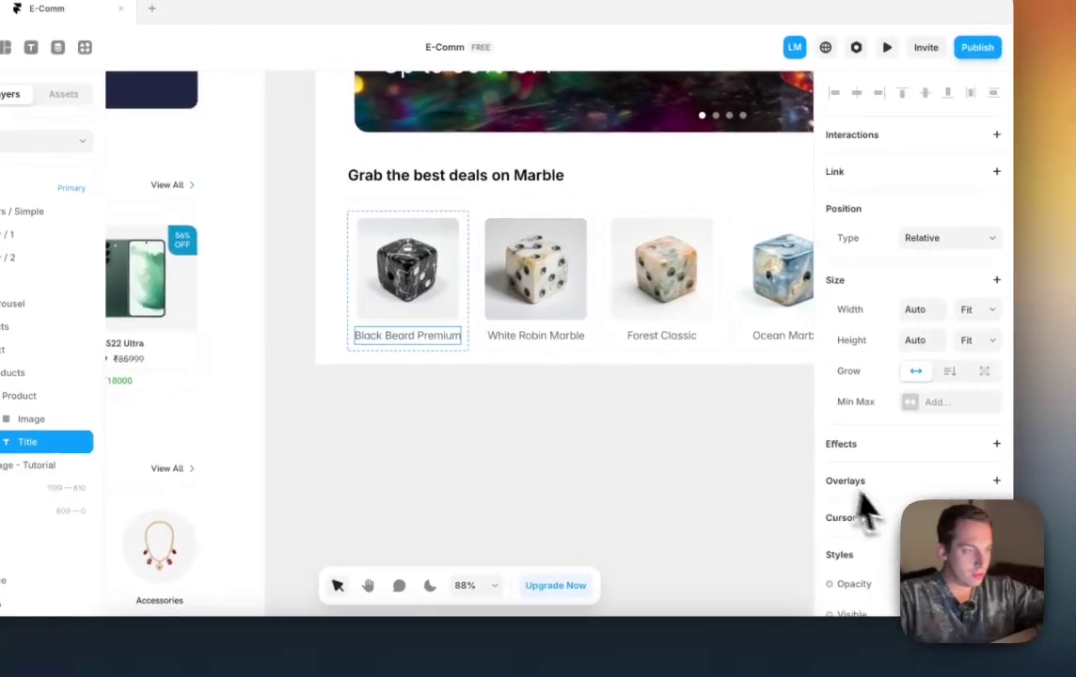
scroll(866, 512, down, 5)
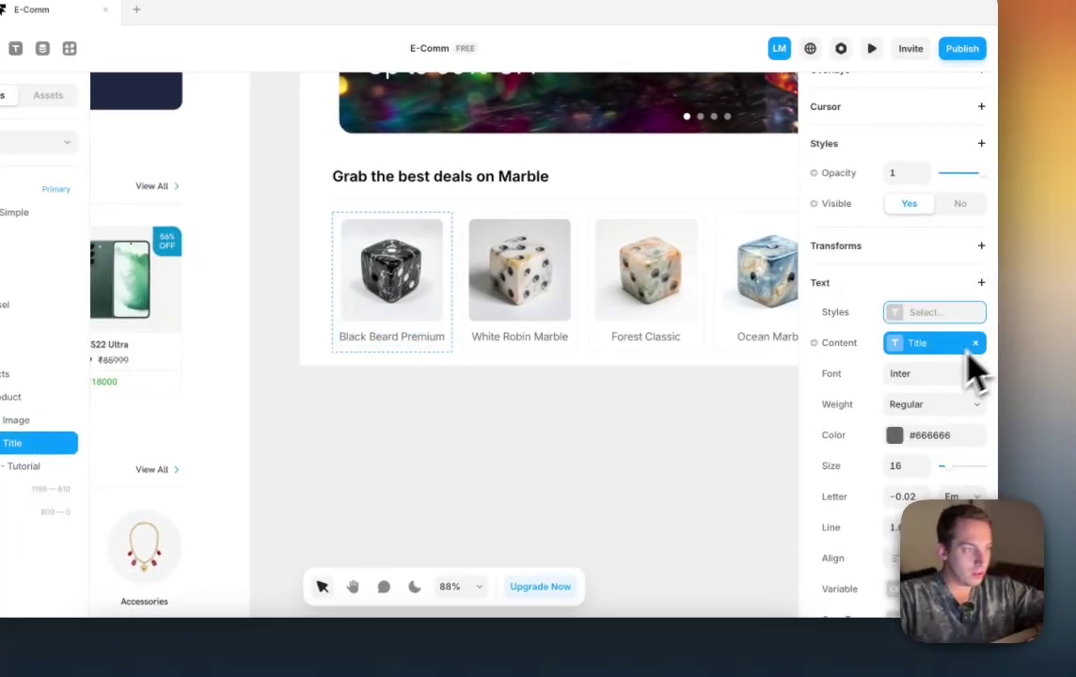
click(896, 439)
click(629, 378)
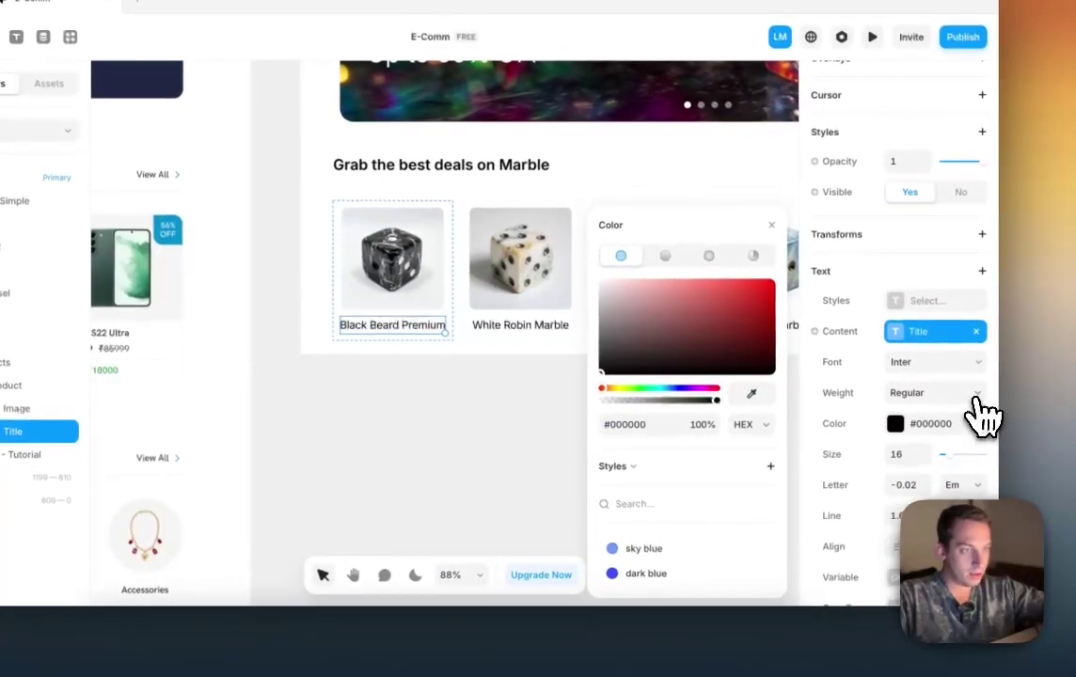
click(977, 396)
click(922, 463)
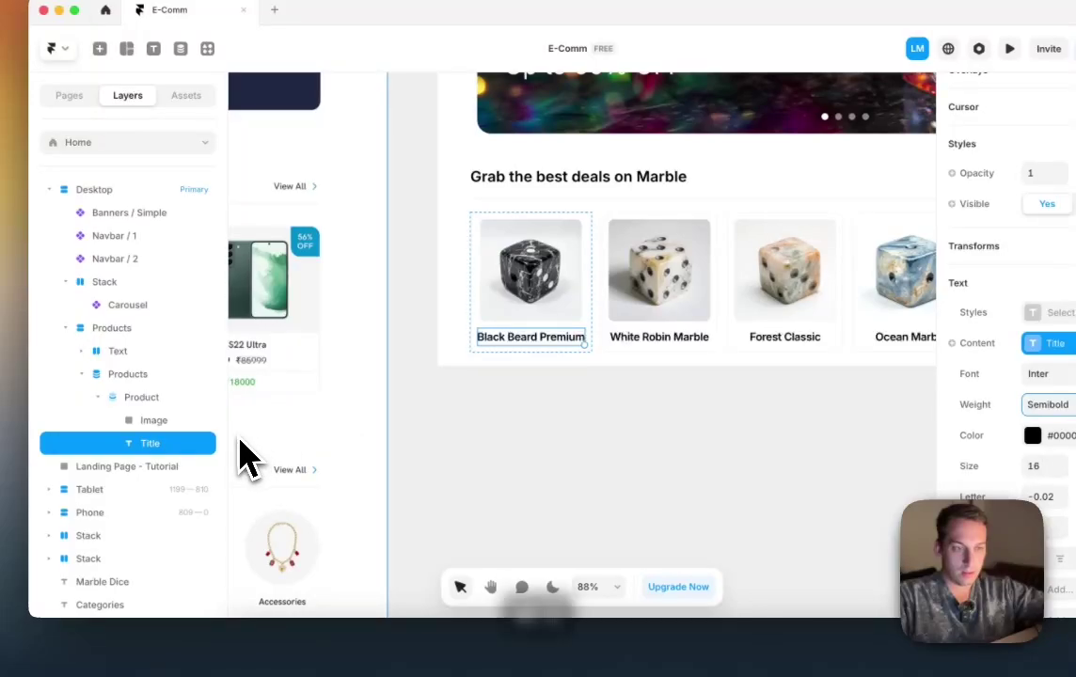
Step: Duplicate the Title text inside the product card and set the copy's weight to Medium
key(super+d)
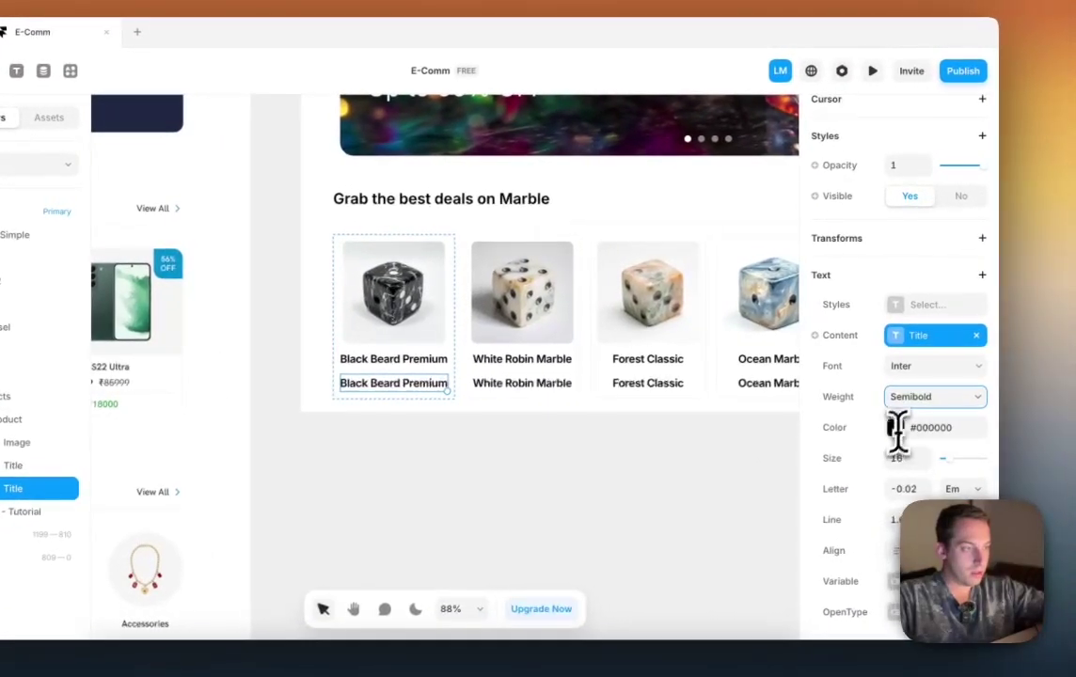
click(905, 459)
click(960, 400)
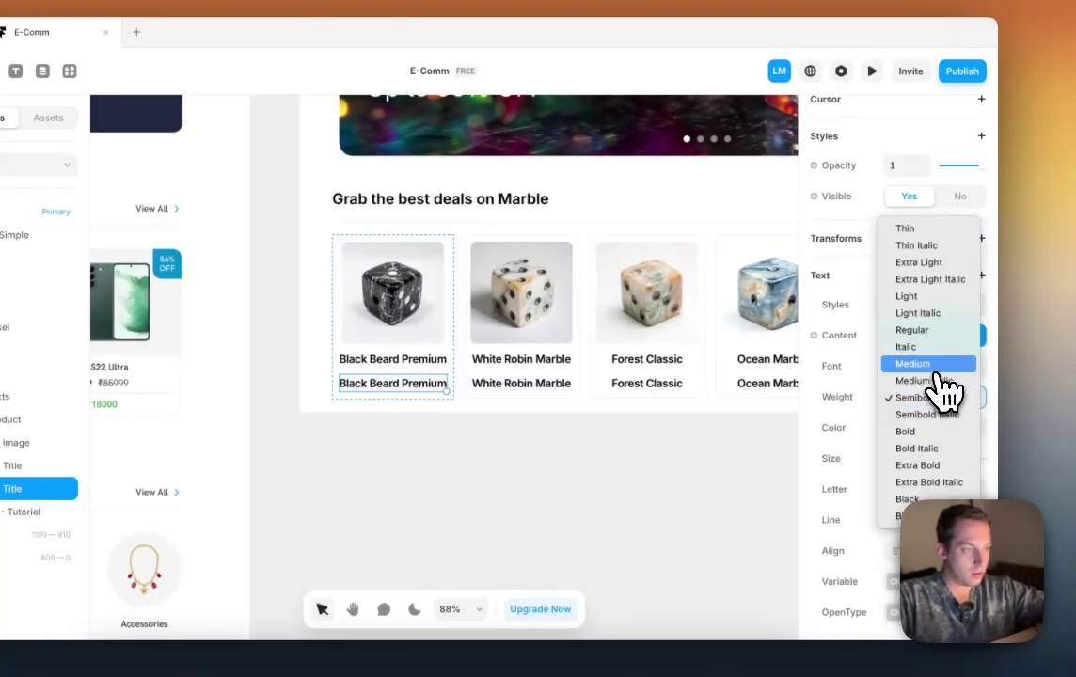
click(934, 367)
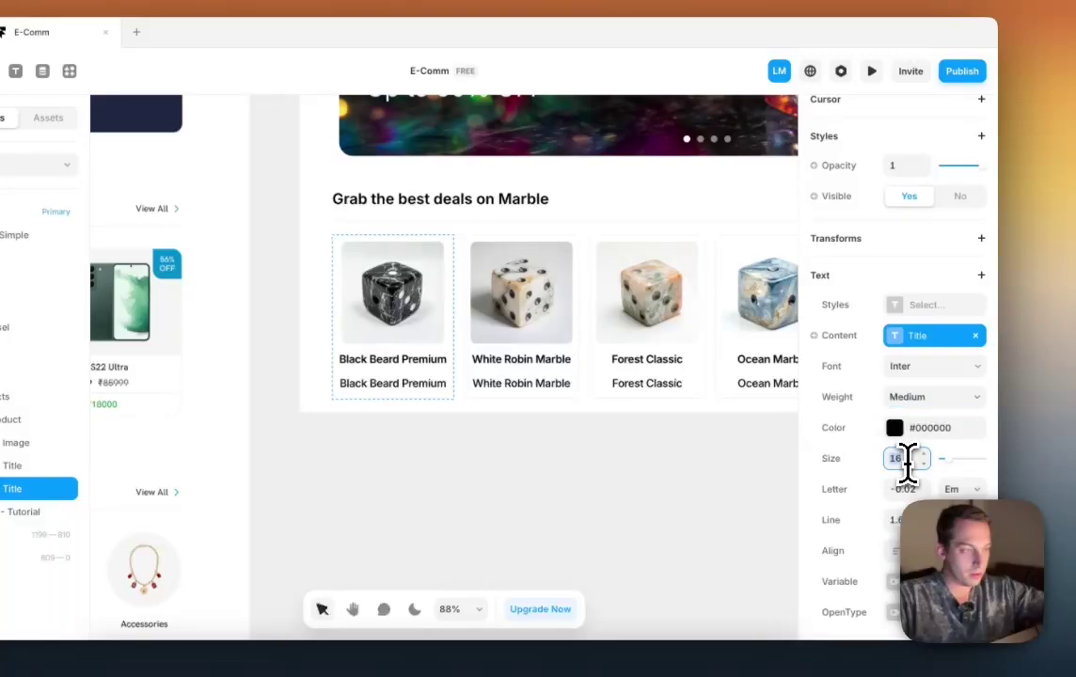
Step: Reduce the duplicated title's #000000 text color to 80% opacity and set its size to 13
click(895, 429)
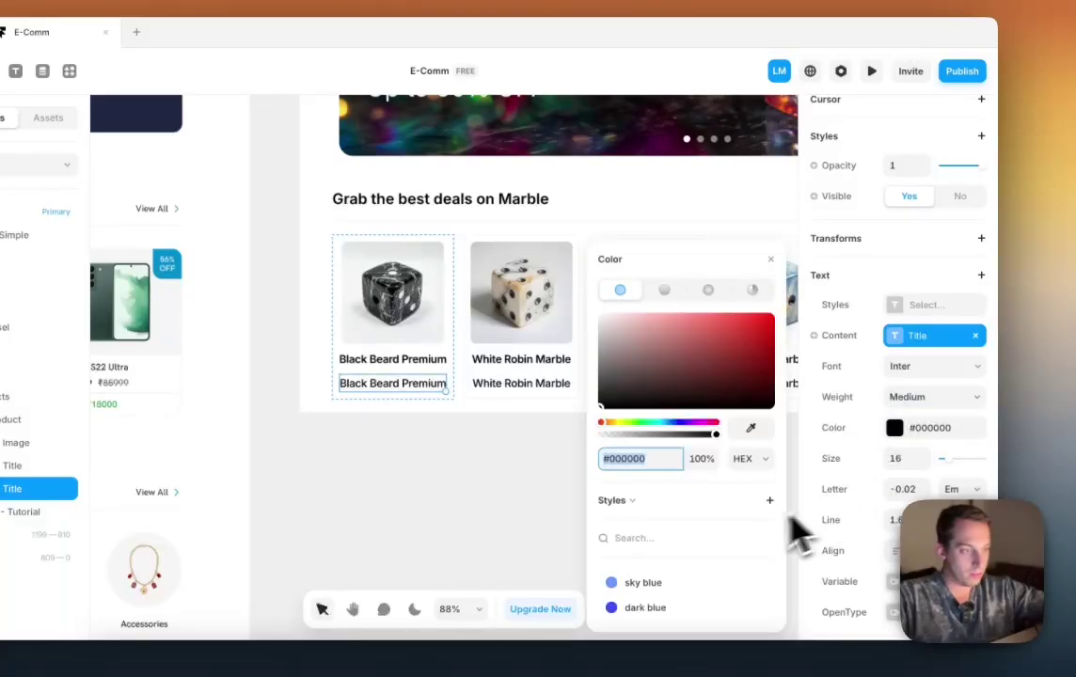
key(shift+Down)
key(shift+Down)
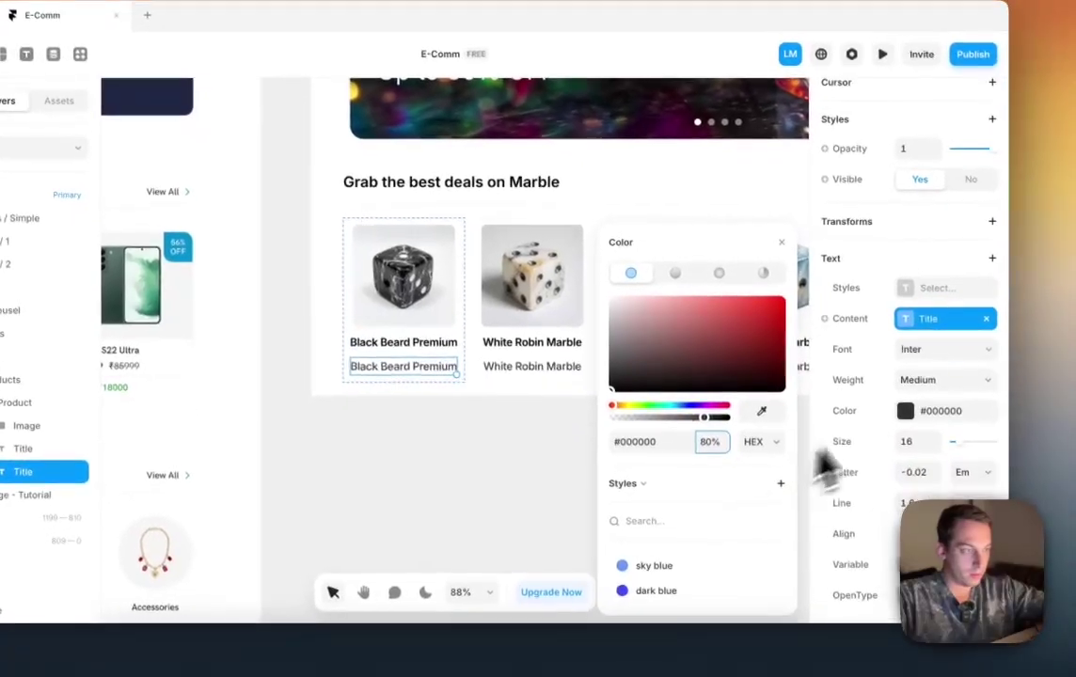
click(926, 514)
key(Down)
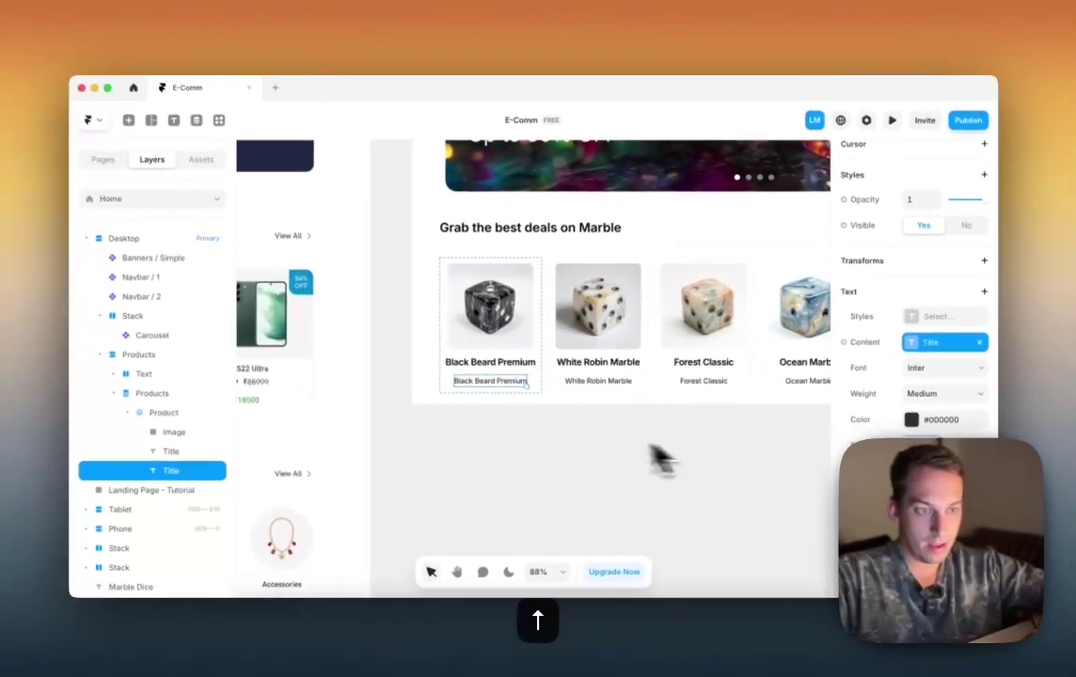
Step: Replace the duplicated title's content variable with the collection's Price field
scroll(591, 439, left, 5)
scroll(518, 437, right, 3)
scroll(595, 452, right, 2)
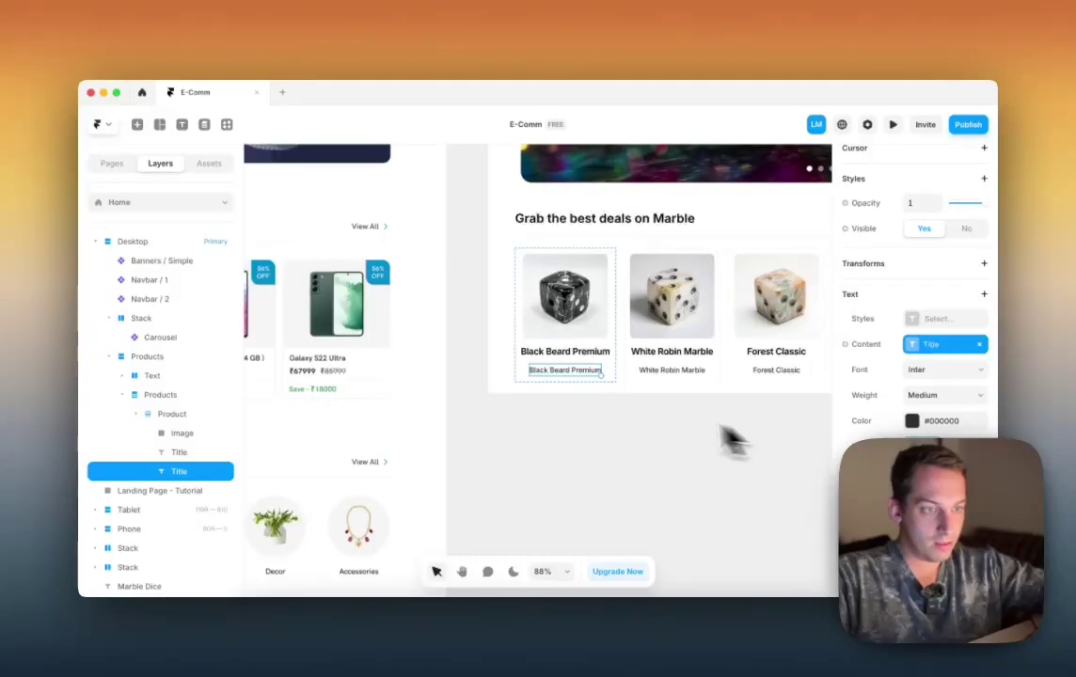
click(979, 344)
click(866, 345)
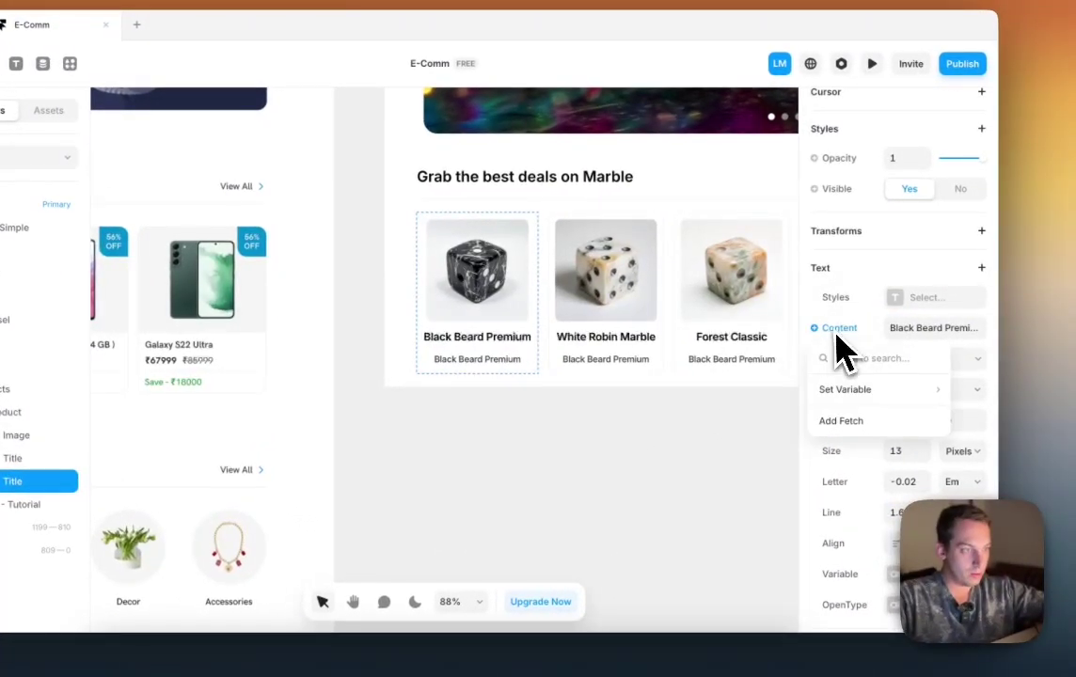
mouse_move(840, 390)
click(735, 436)
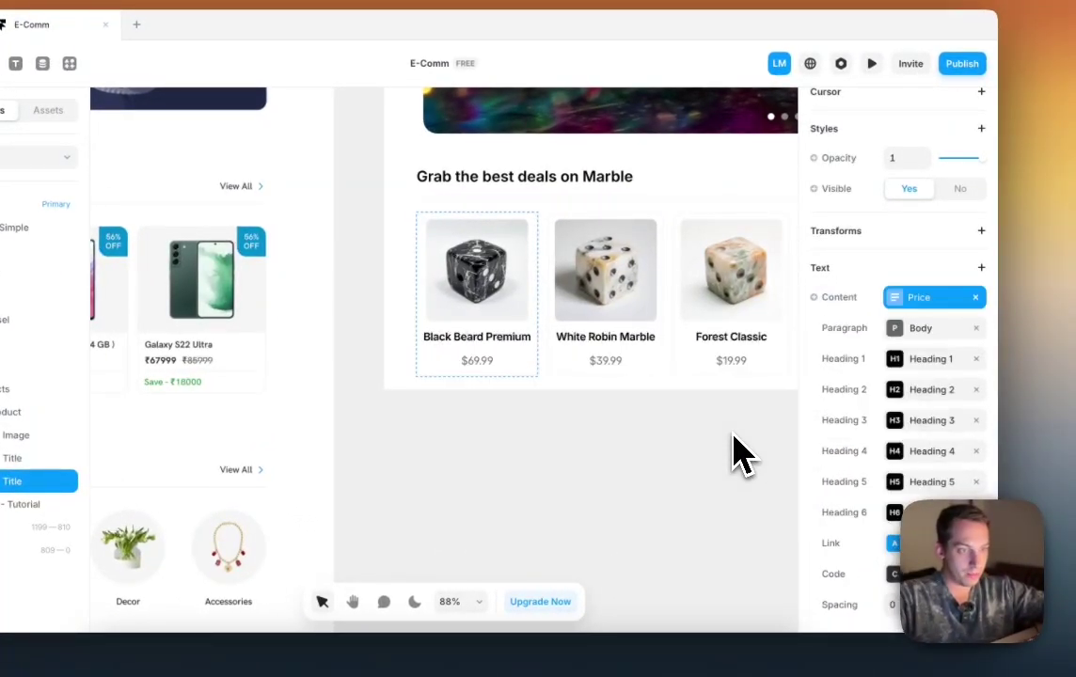
click(975, 299)
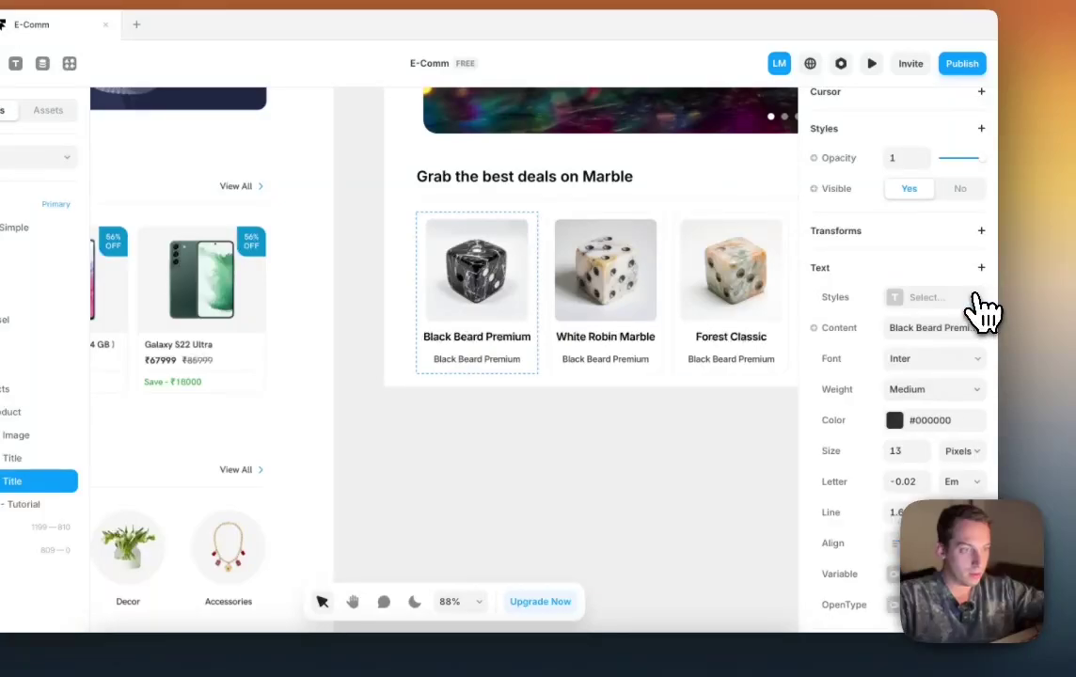
key(super+z)
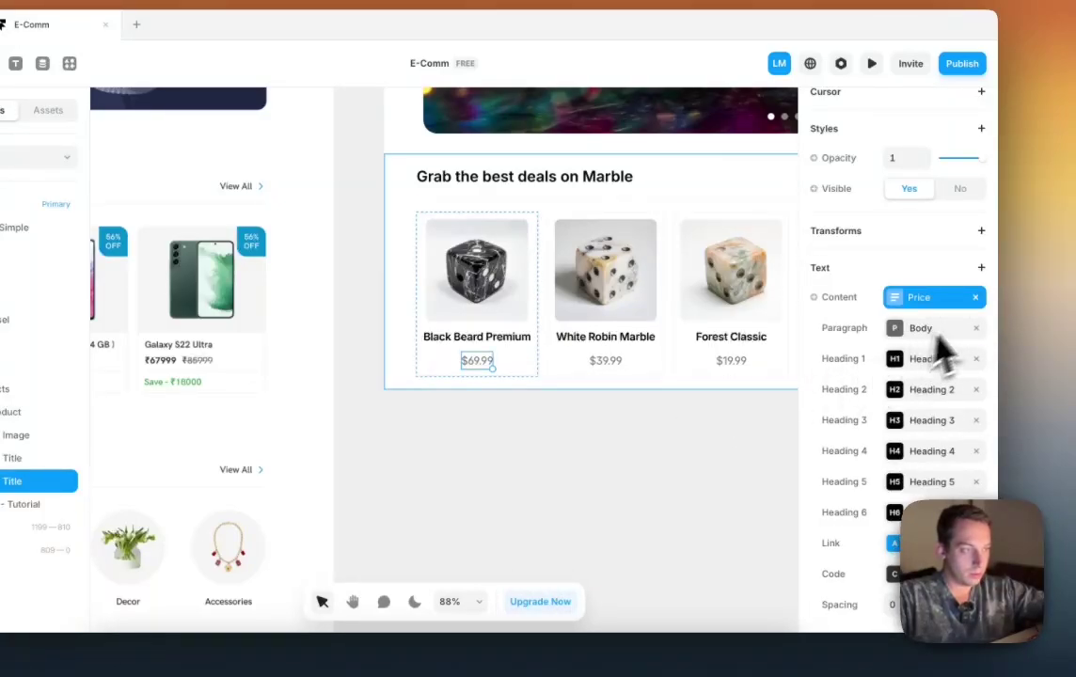
Step: Remove the Body paragraph style and the Heading 1 to Heading 6 styles from the price text
click(976, 329)
click(977, 329)
click(977, 330)
click(976, 329)
click(976, 329)
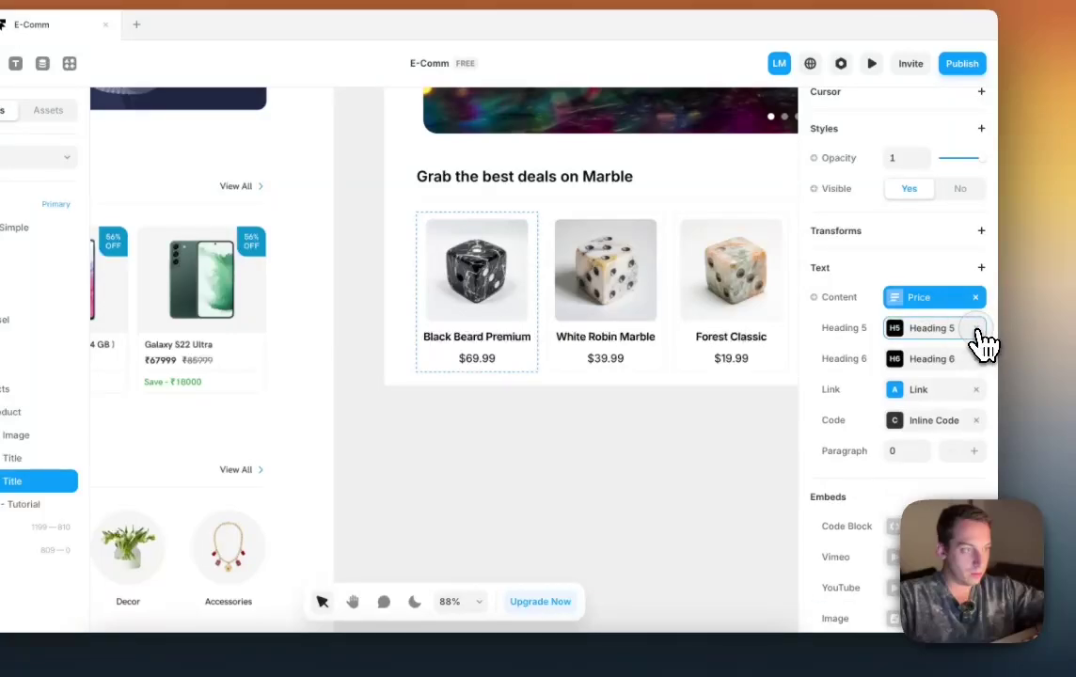
click(977, 329)
click(977, 329)
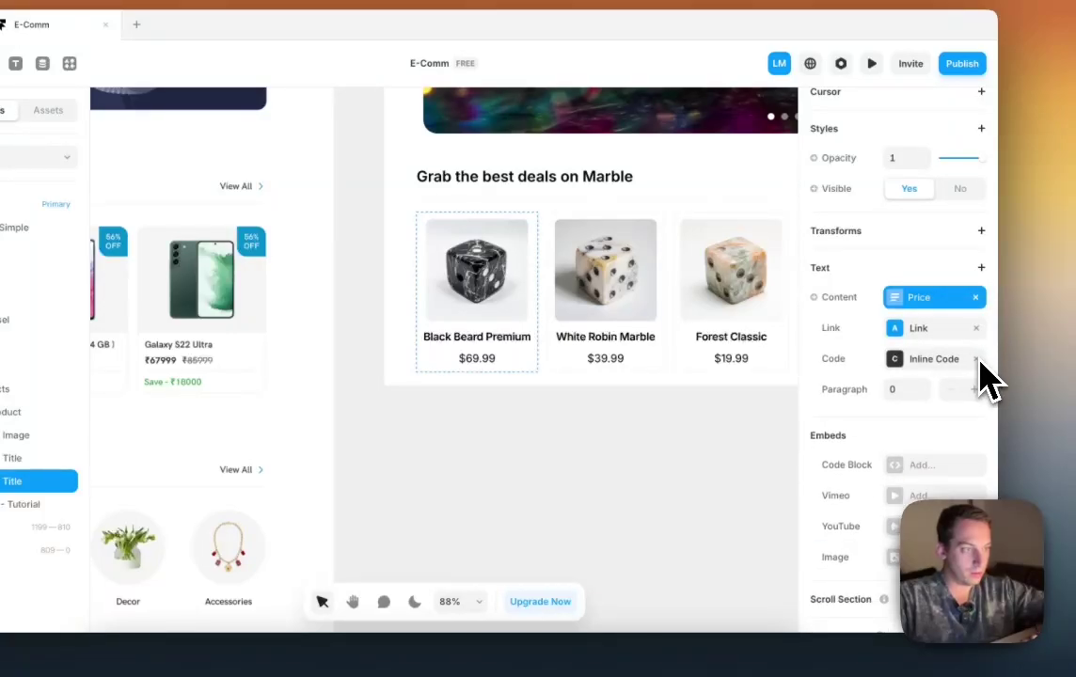
click(670, 464)
Step: Compare the cards with the reference's smartphone deals, and wrap the price text in its own Stack
scroll(622, 478, right, 5)
scroll(622, 478, down, 3)
scroll(622, 478, left, 10)
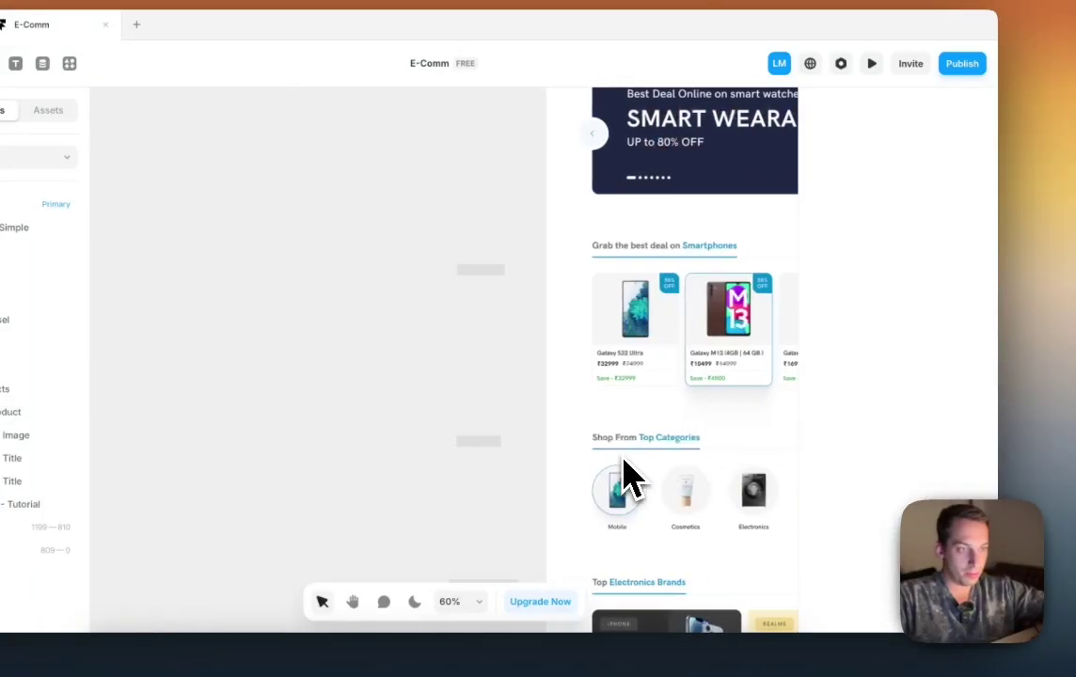
scroll(753, 343, up, 5)
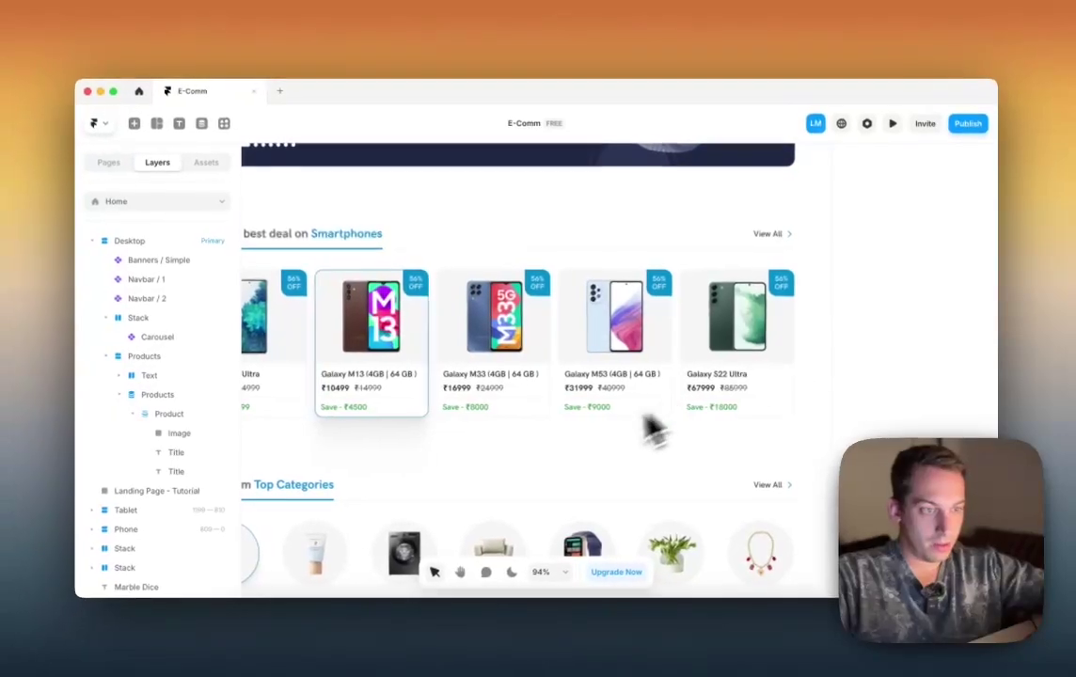
scroll(654, 431, right, 10)
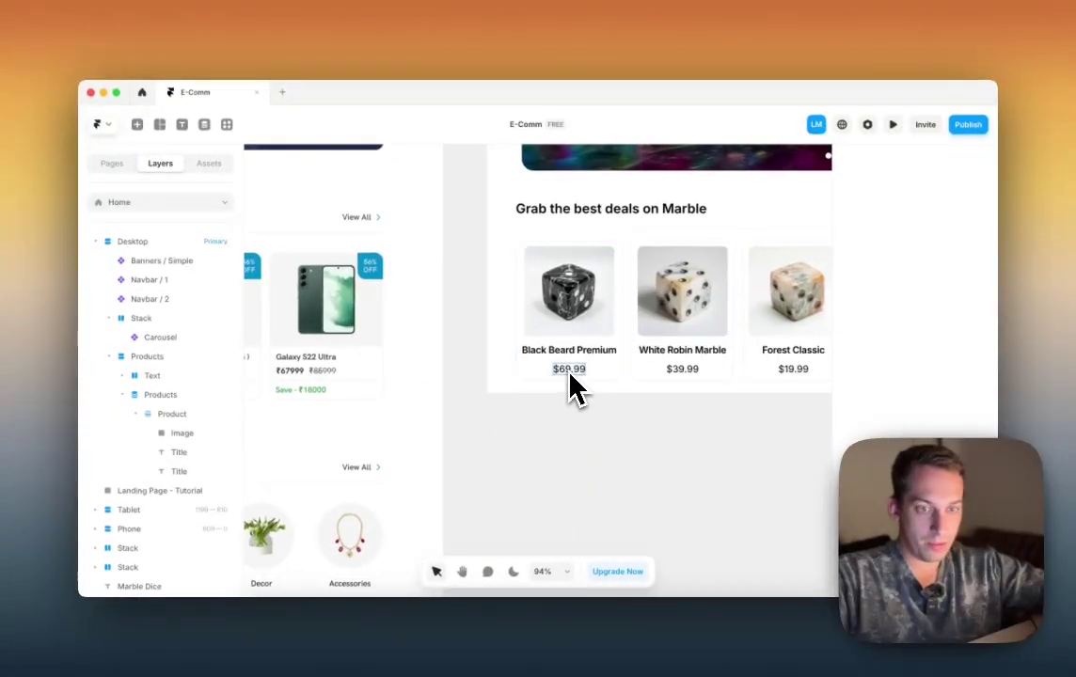
click(177, 472)
right_click(177, 471)
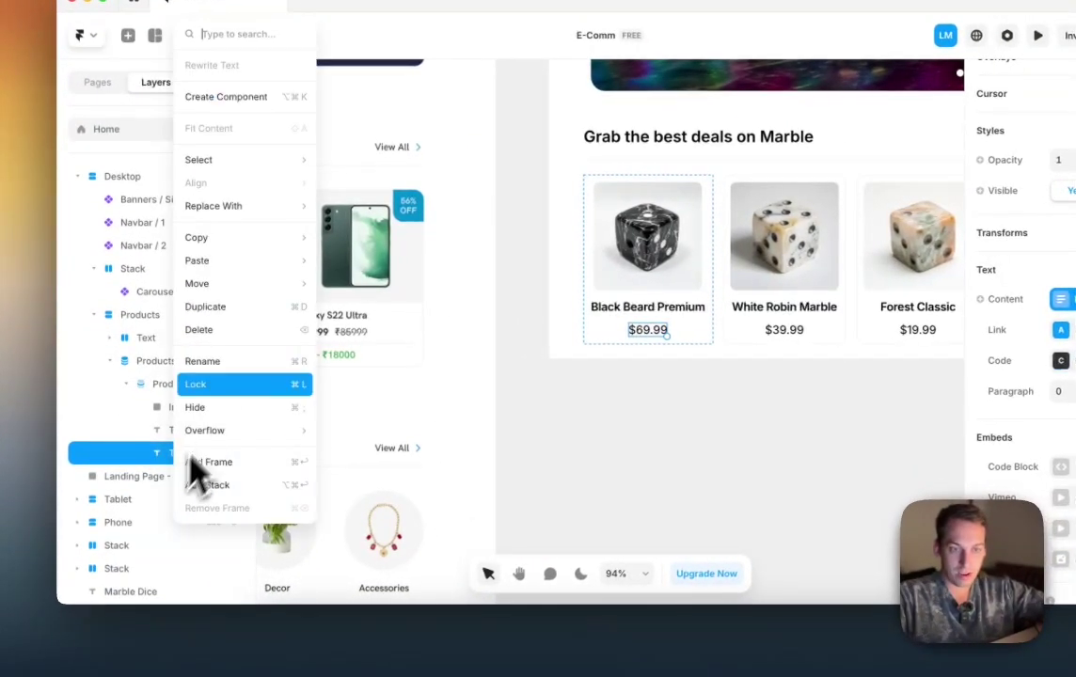
click(205, 484)
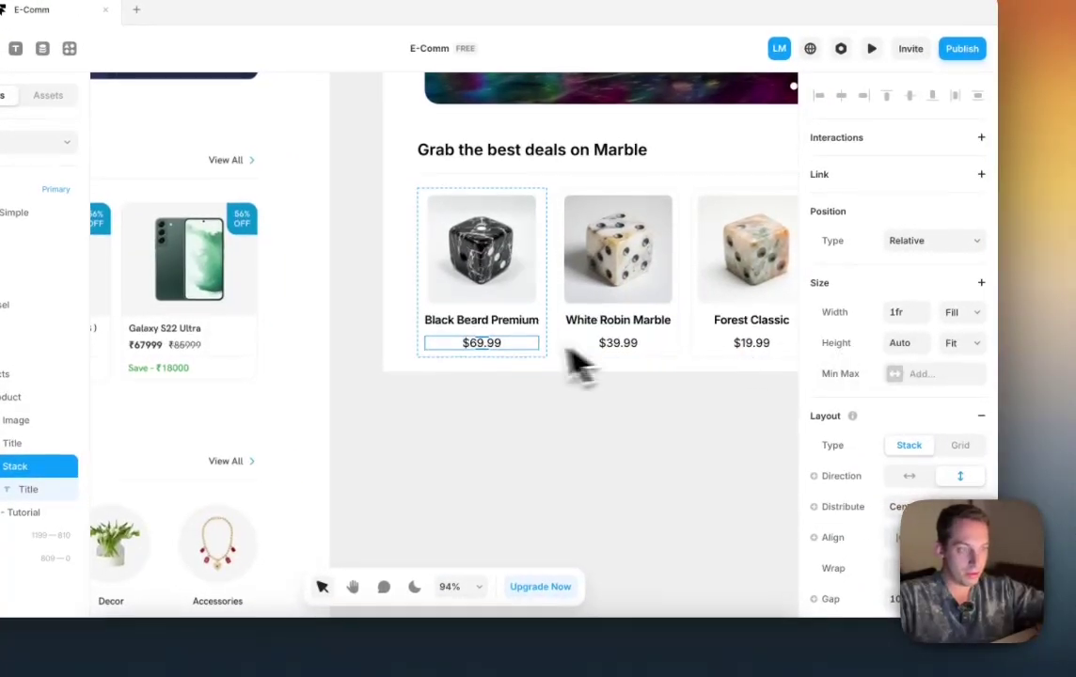
Step: Give the price Stack individual side padding with 10 at the bottom
scroll(909, 475, down, 3)
click(975, 442)
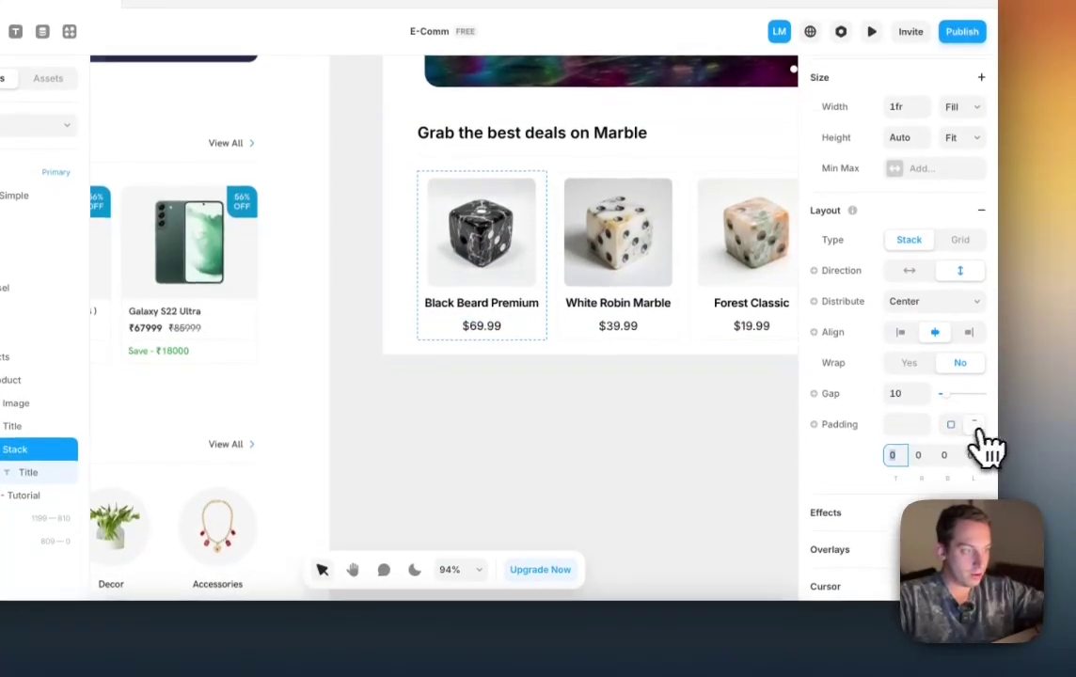
key(shift+Up)
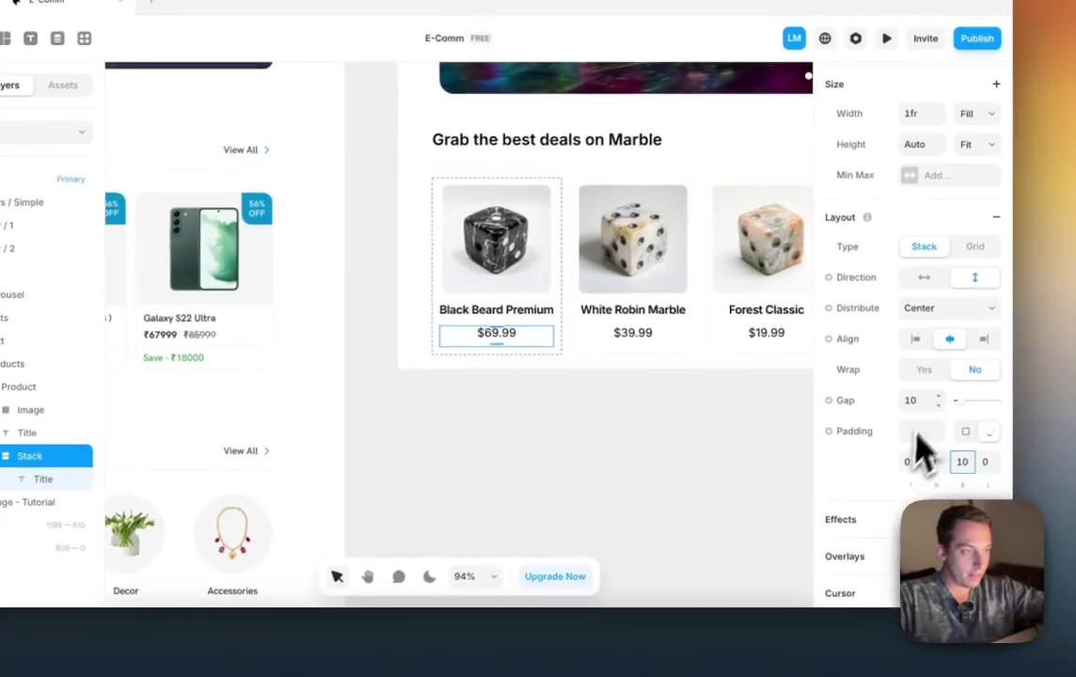
Step: Add a solid bottom-only border of width 1 to the price Stack in #222222 with reduced opacity
scroll(929, 487, down, 5)
click(901, 512)
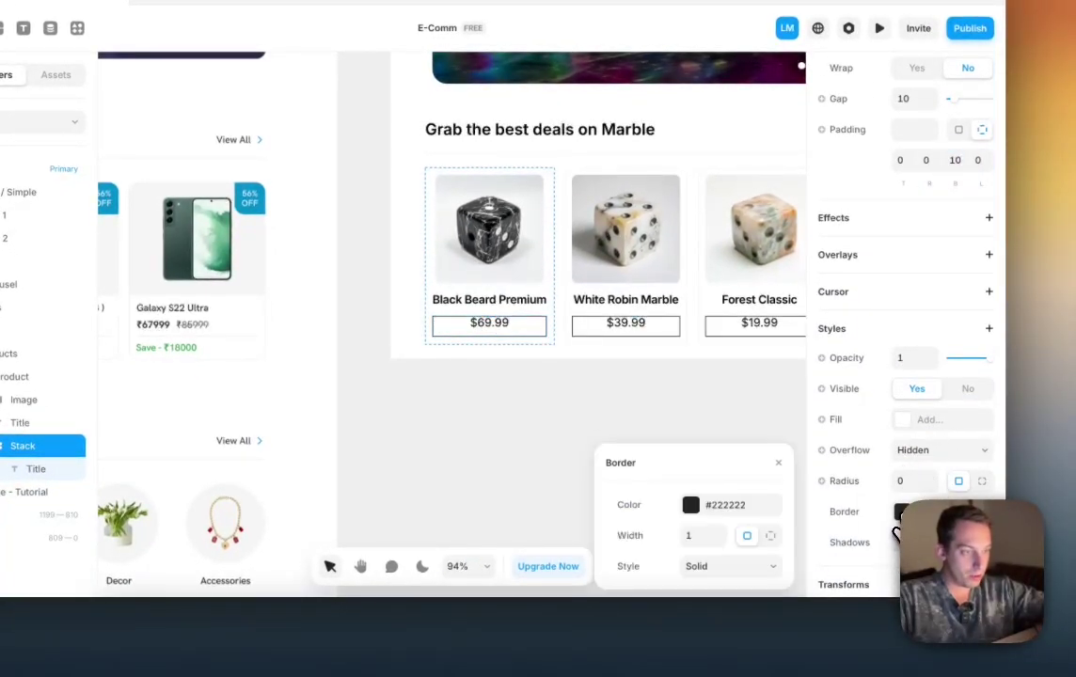
click(771, 536)
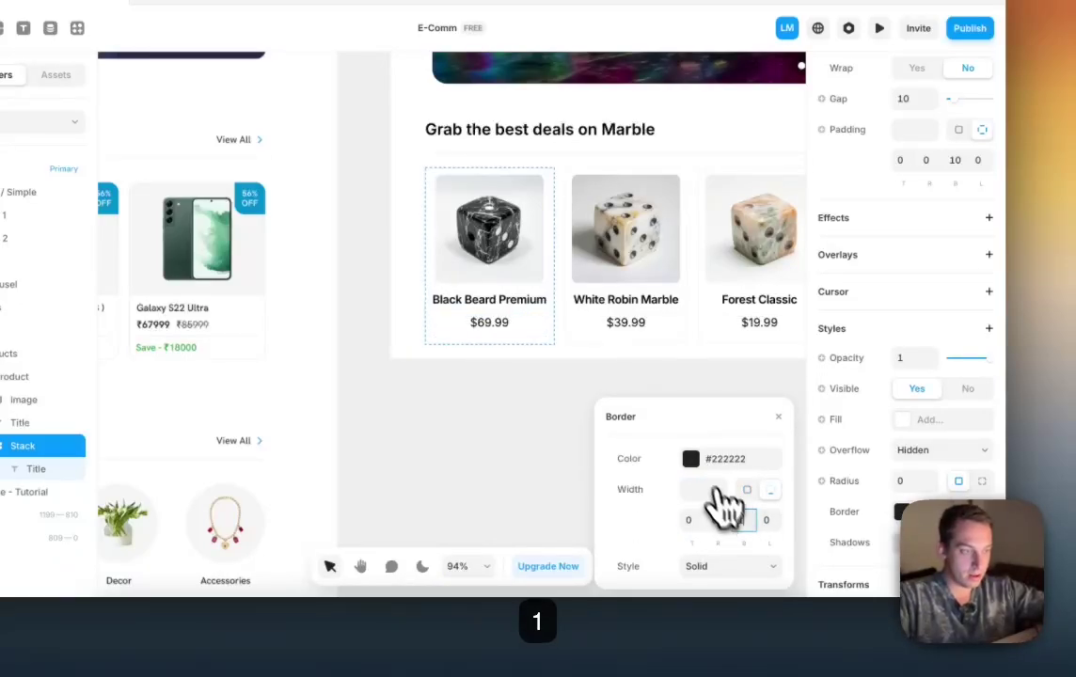
click(701, 459)
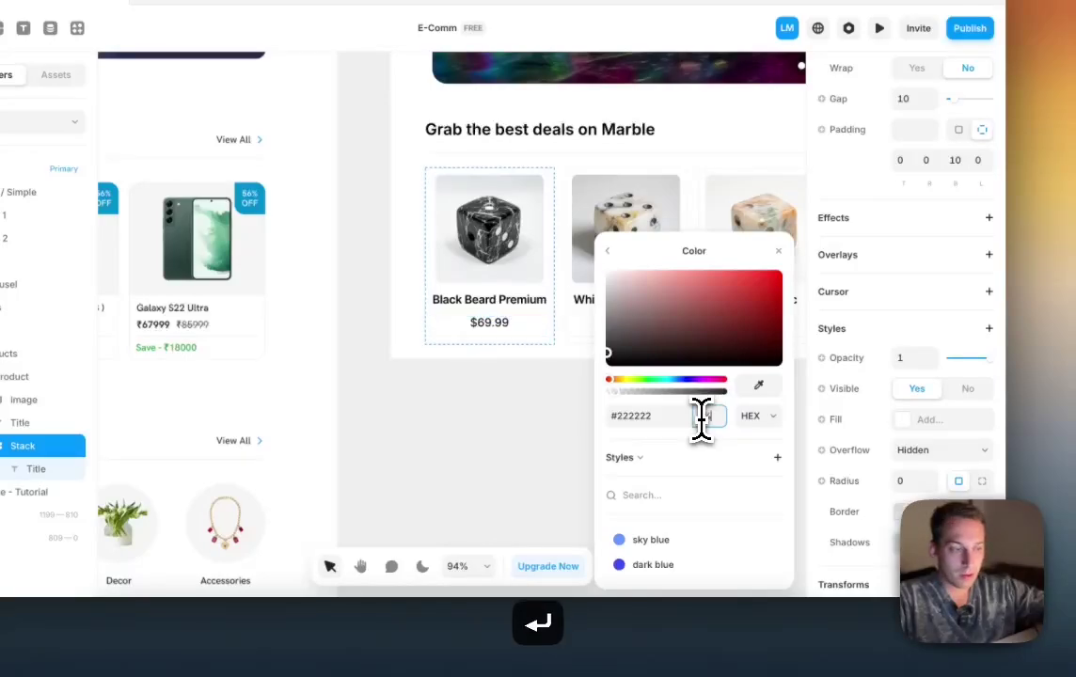
click(519, 417)
Step: Duplicate the price text inside the card's price Stack and move the copy out of the Stack, directly below it
scroll(522, 441, down, 3)
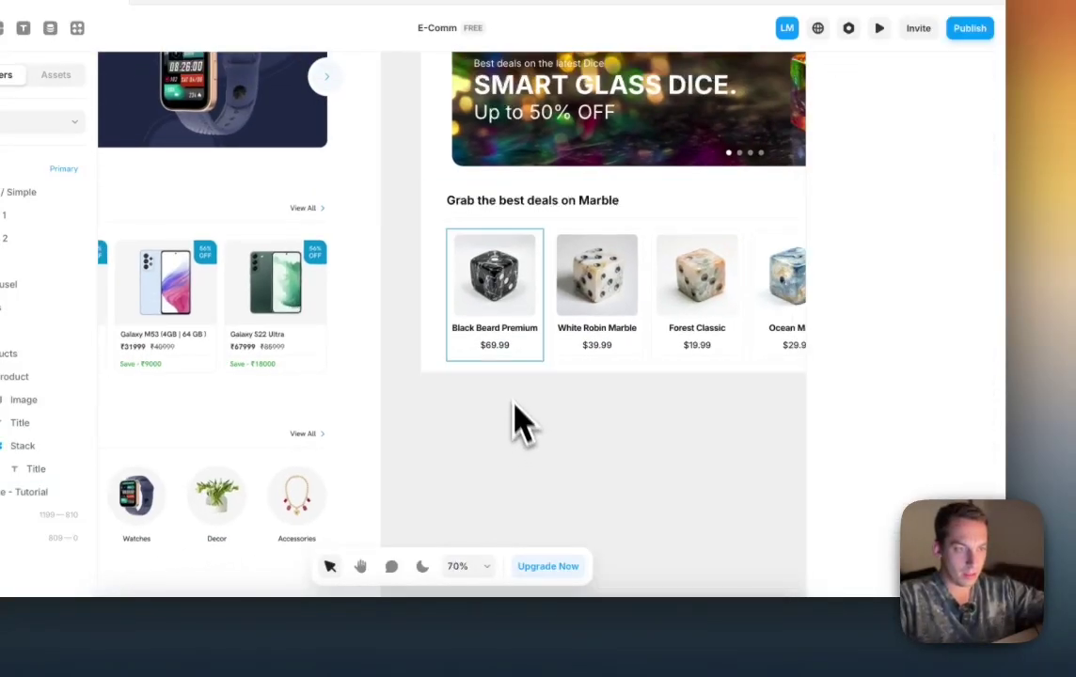
click(496, 346)
click(154, 456)
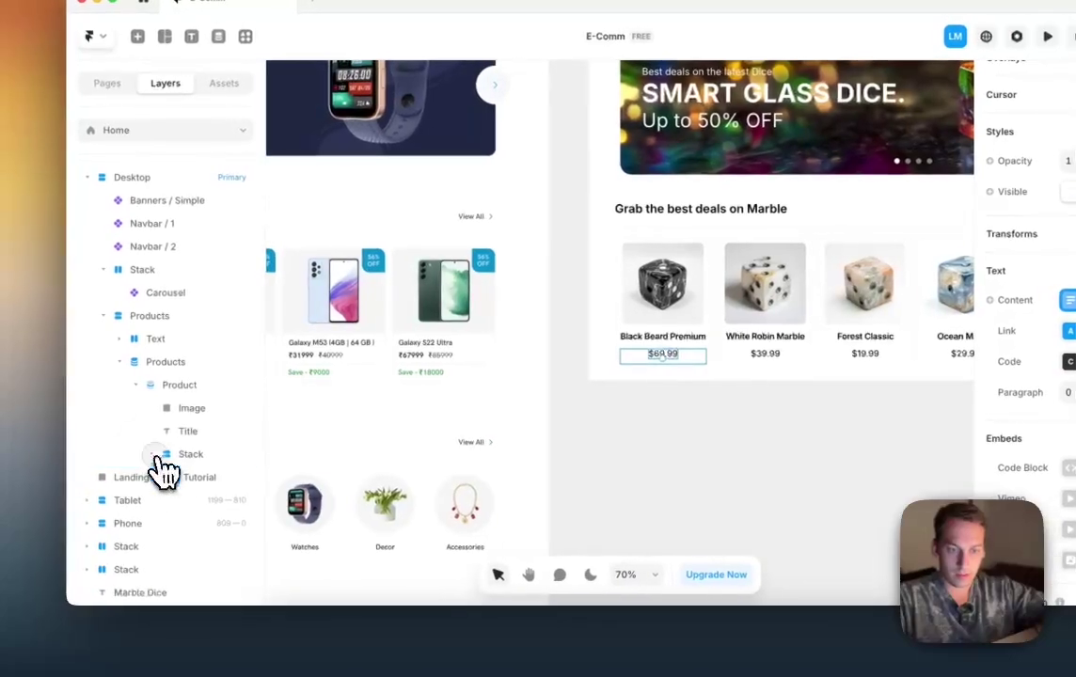
click(174, 456)
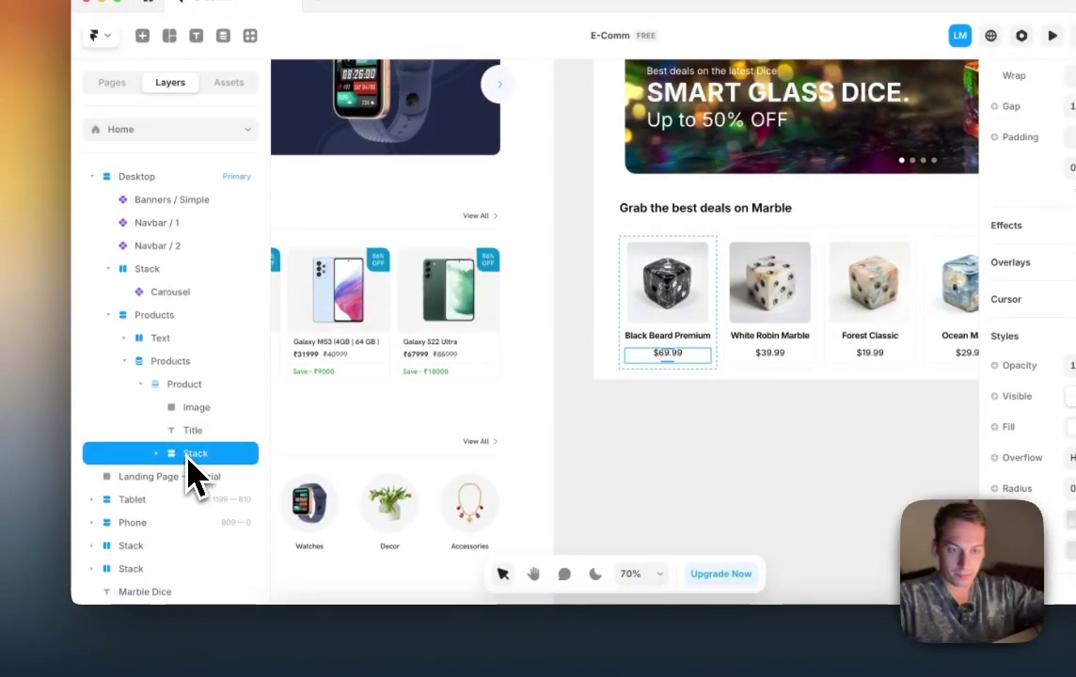
click(158, 454)
click(193, 477)
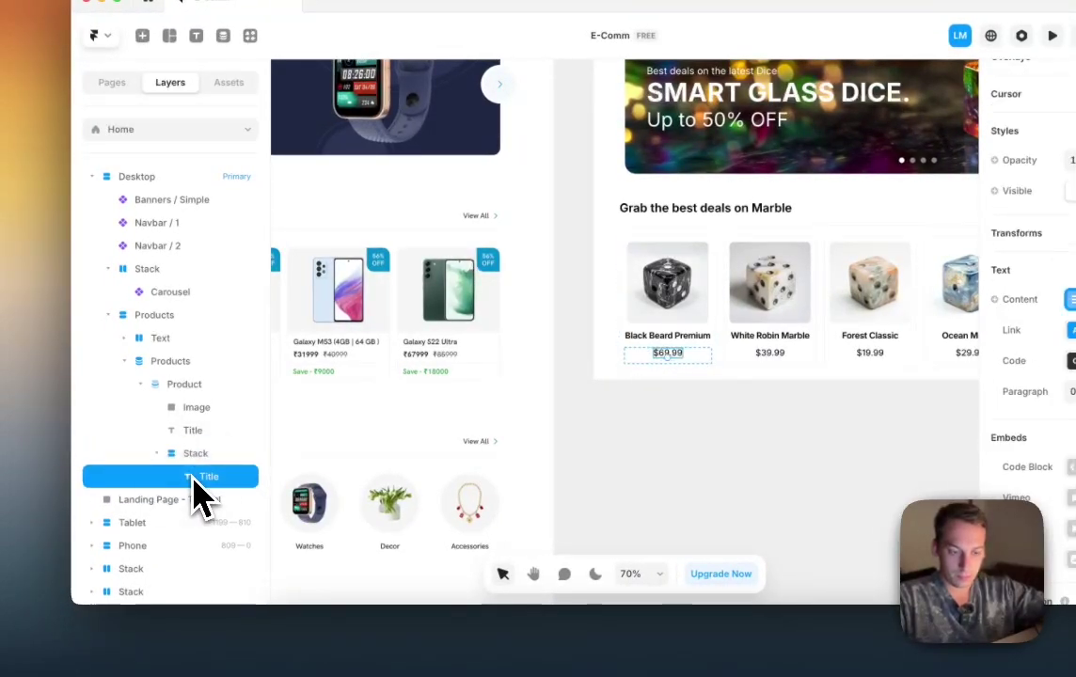
key(super+d)
drag(199, 455, 181, 483)
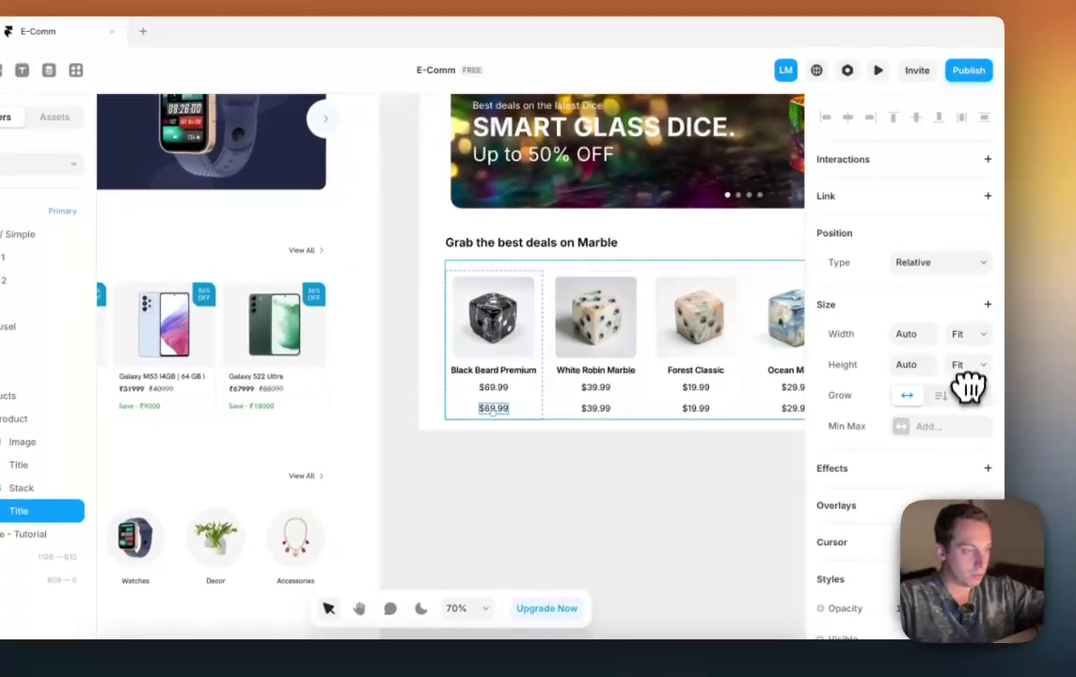
Step: Replace the duplicated text's Price content variable with the CMS field Promotional Price
scroll(965, 390, down, 5)
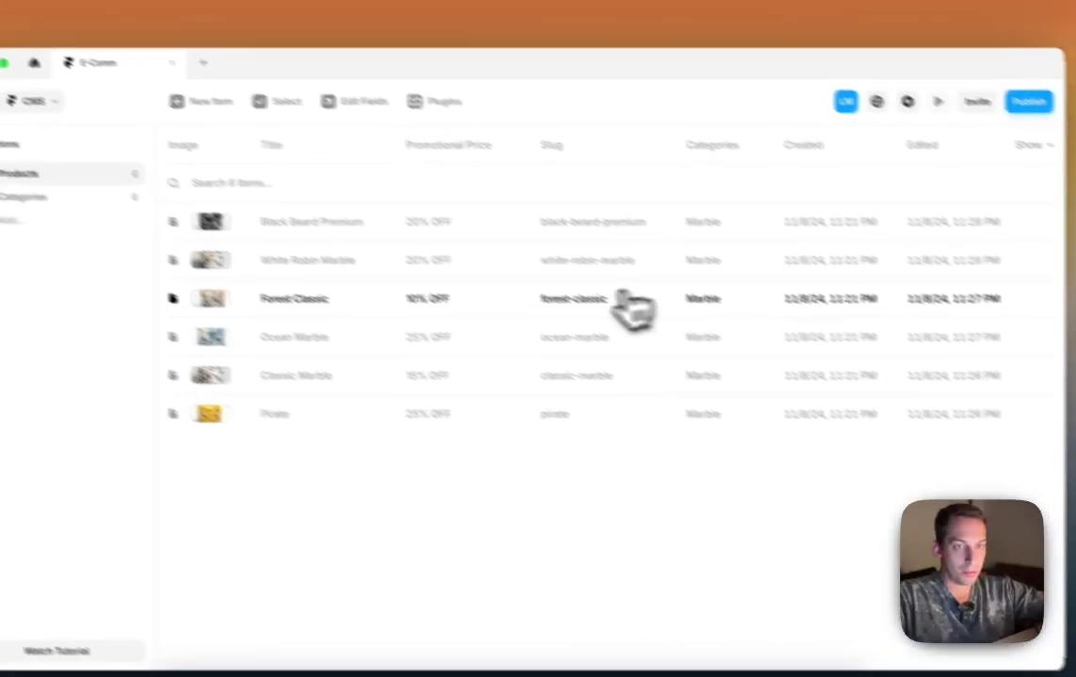
click(173, 120)
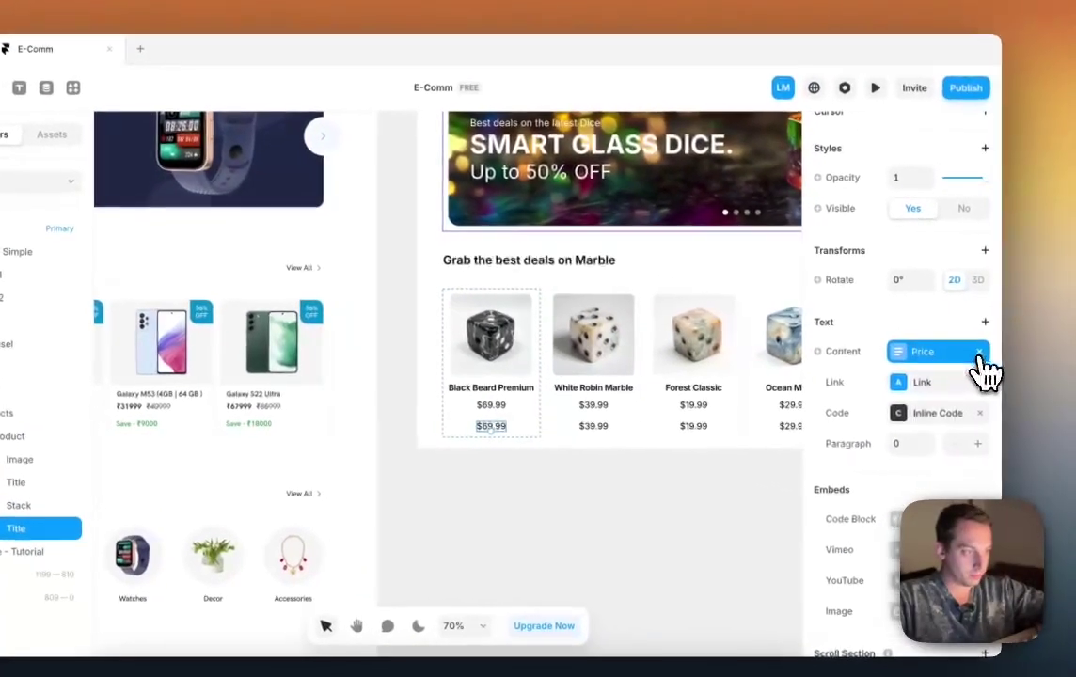
click(1014, 361)
click(975, 360)
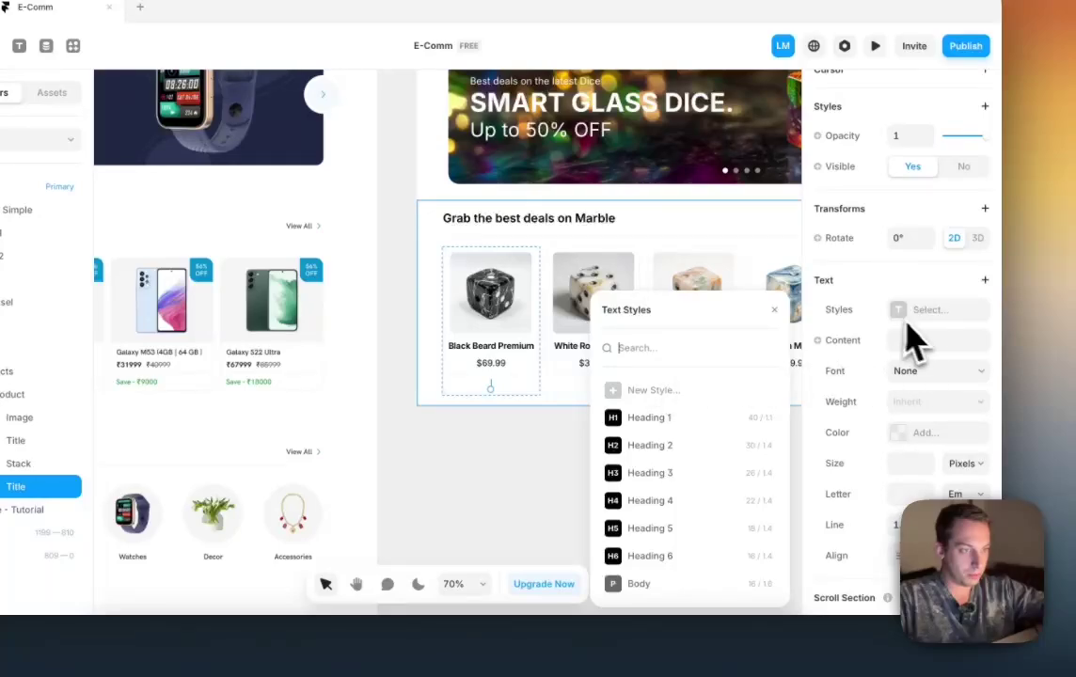
click(846, 337)
click(846, 341)
mouse_move(838, 405)
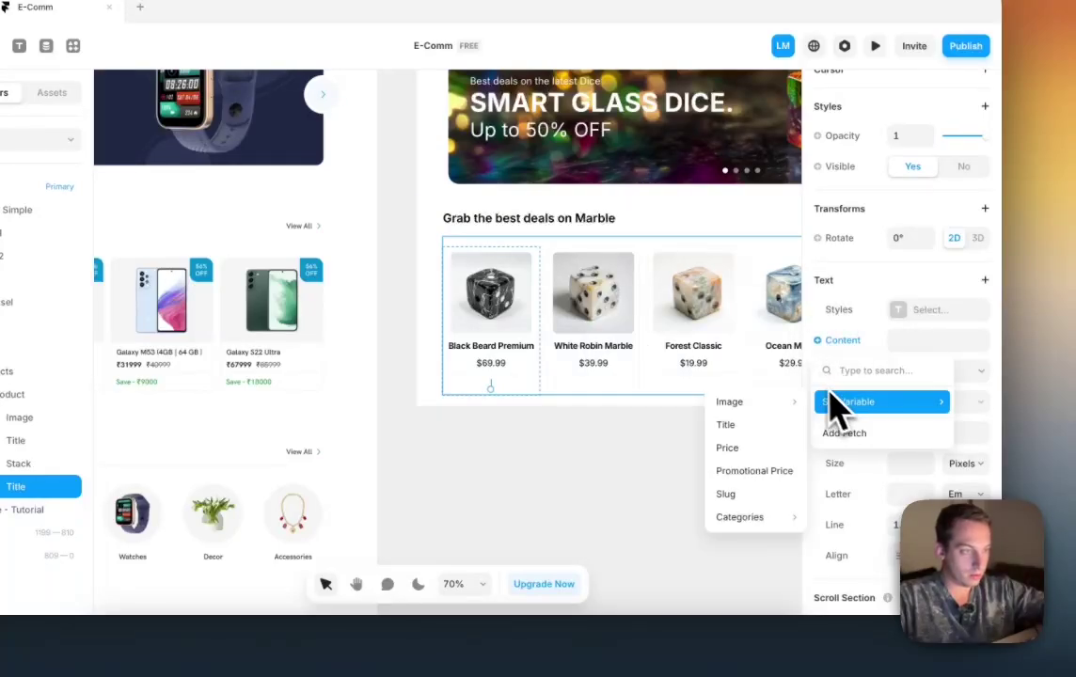
click(755, 470)
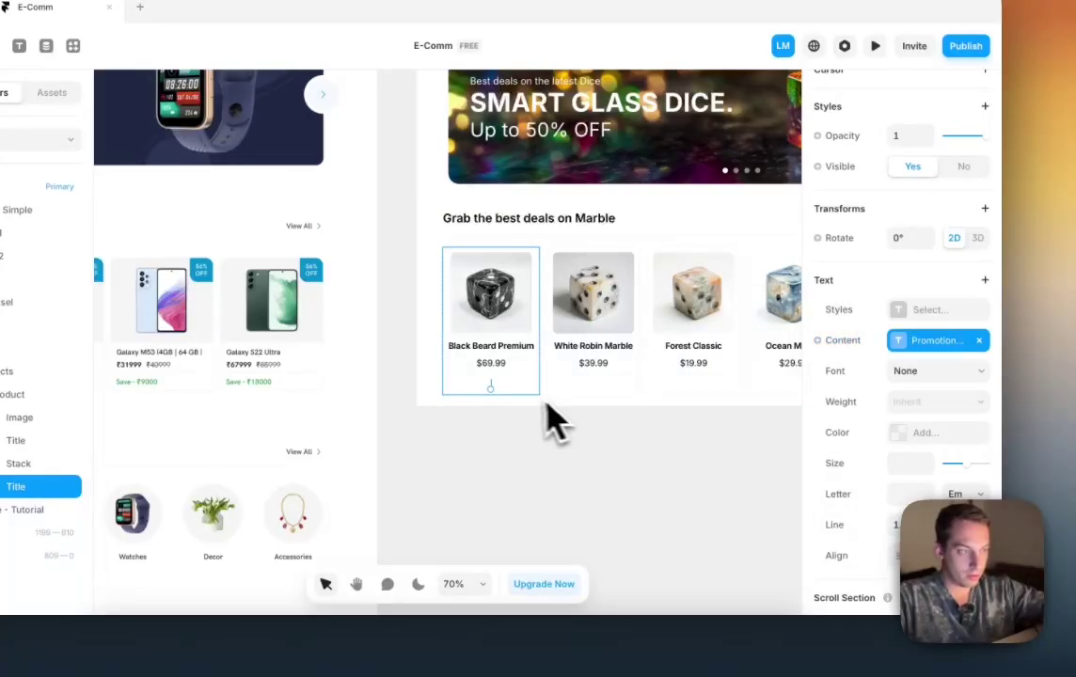
Step: Set the width of the promotional price text to Fill
scroll(555, 424, up, 5)
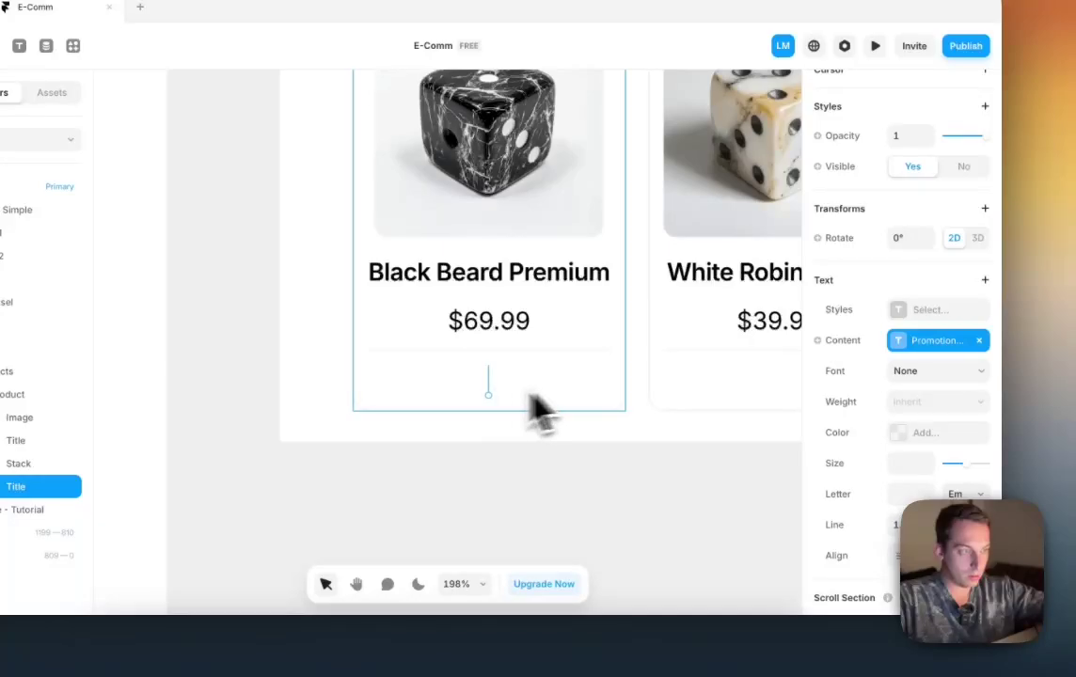
scroll(858, 281, up, 5)
click(969, 310)
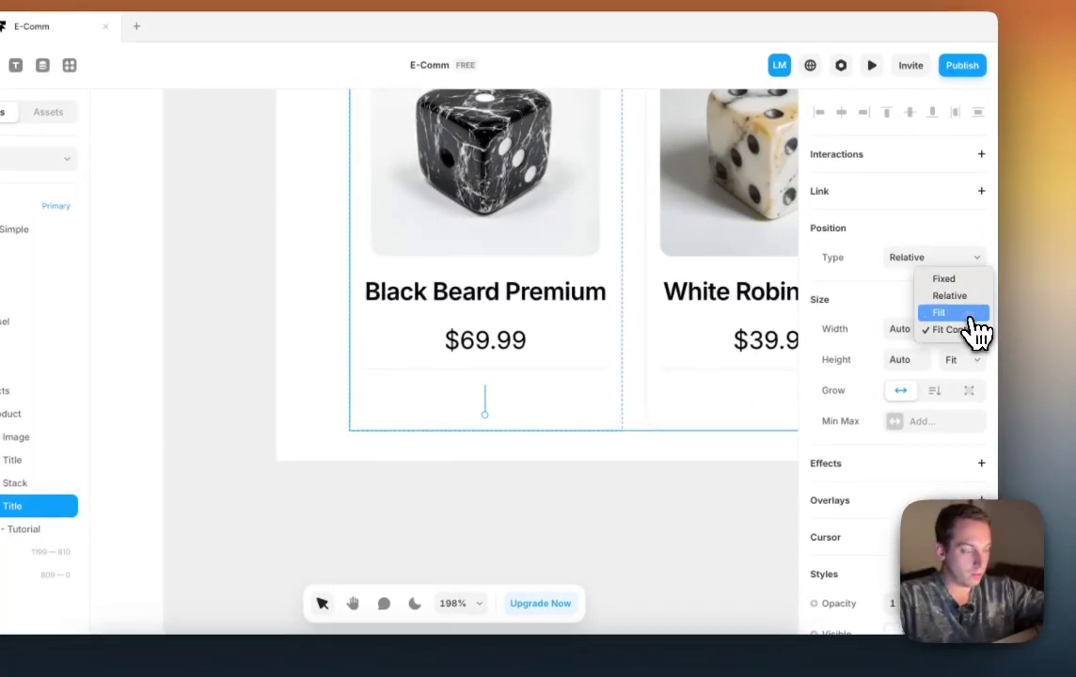
click(941, 312)
Step: Try to apply the Inter font and the Heading 1 text style to the promotional price text
scroll(880, 428, down, 6)
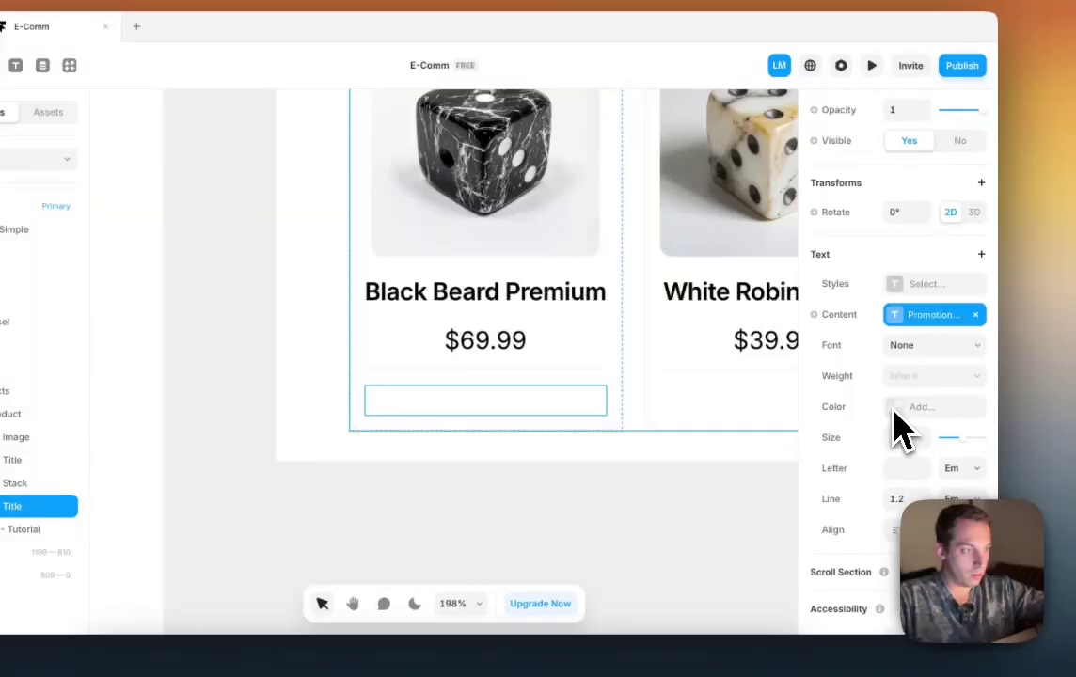
click(937, 350)
text(inter)
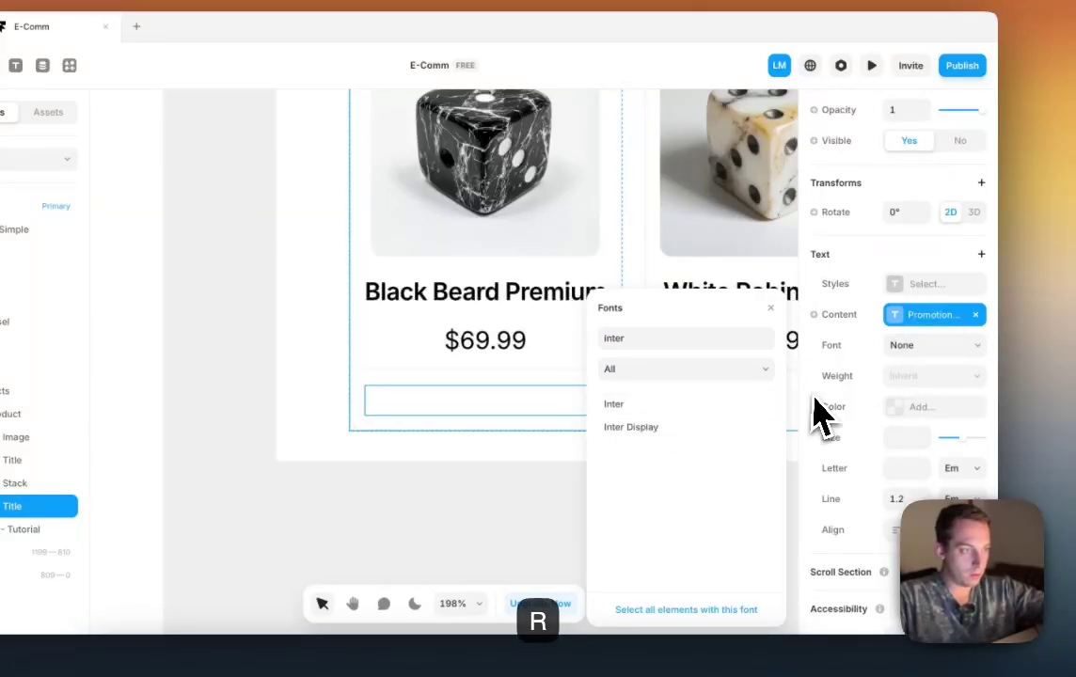
click(724, 399)
click(923, 286)
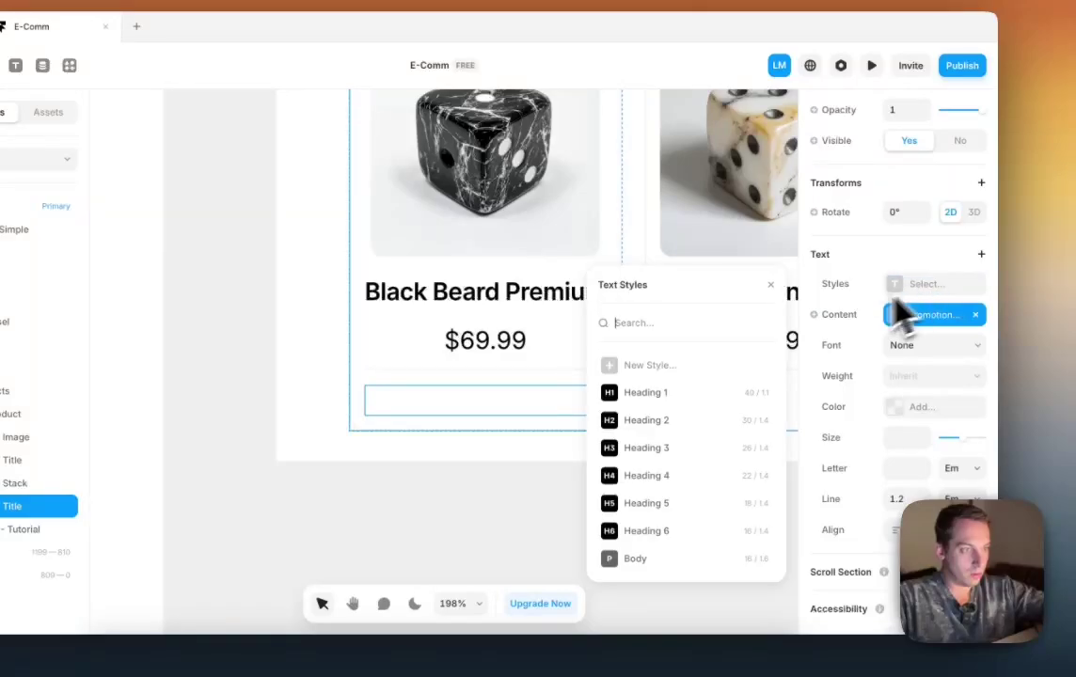
click(690, 395)
key(super+z)
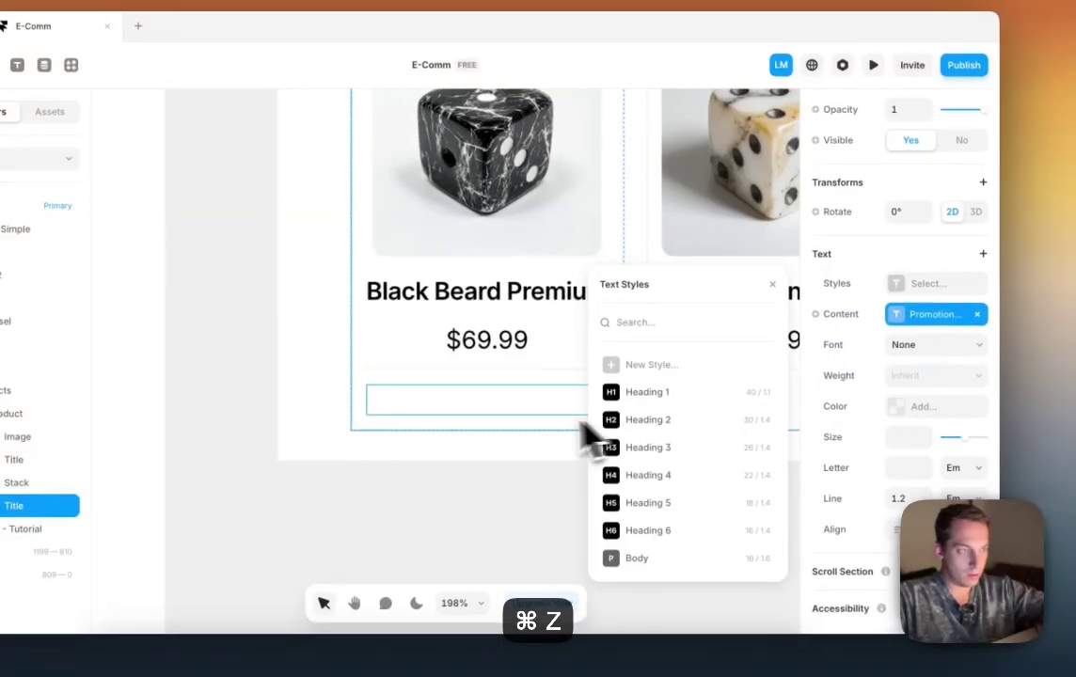
click(890, 414)
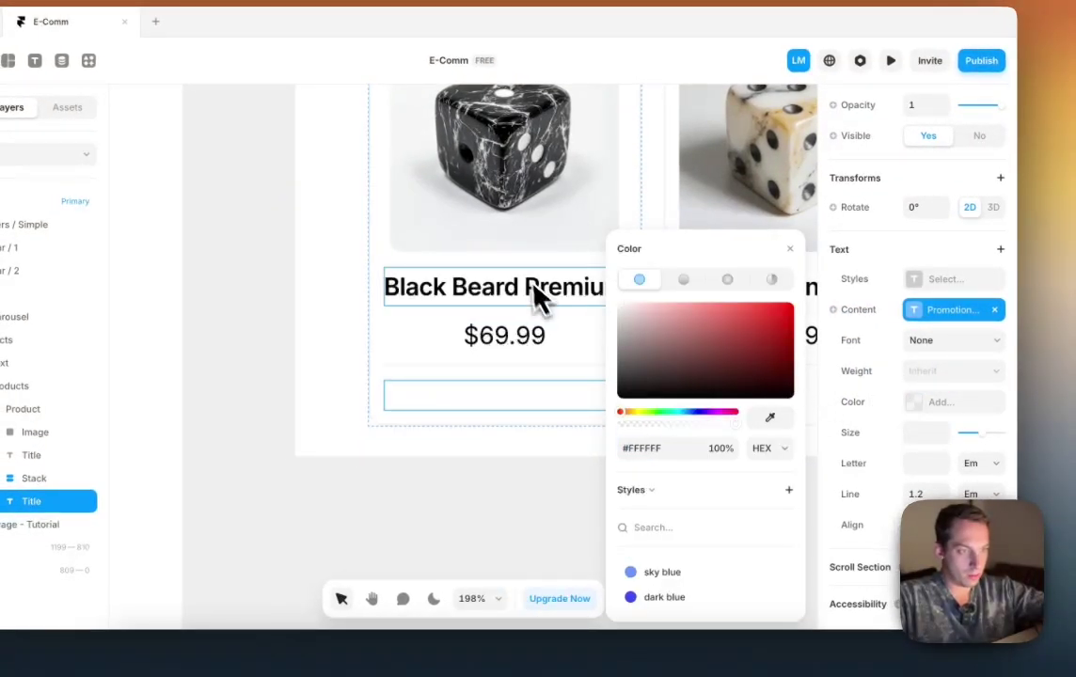
click(508, 469)
Step: Clear the promotional text's content variable and link it to the Promotional Price field again
click(490, 409)
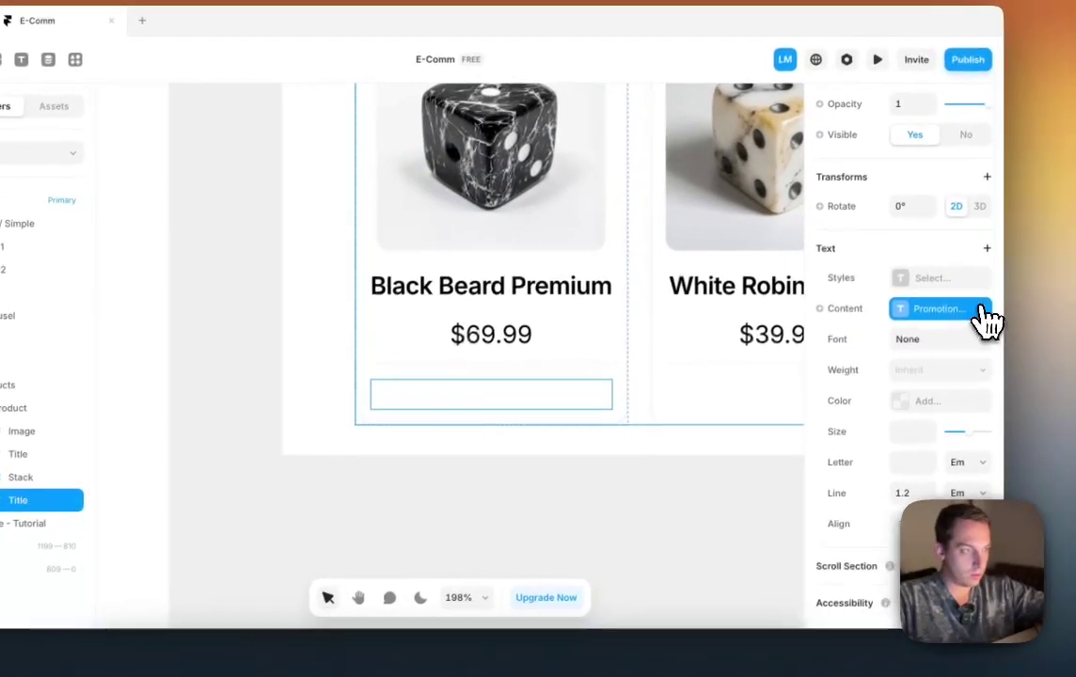
click(1026, 301)
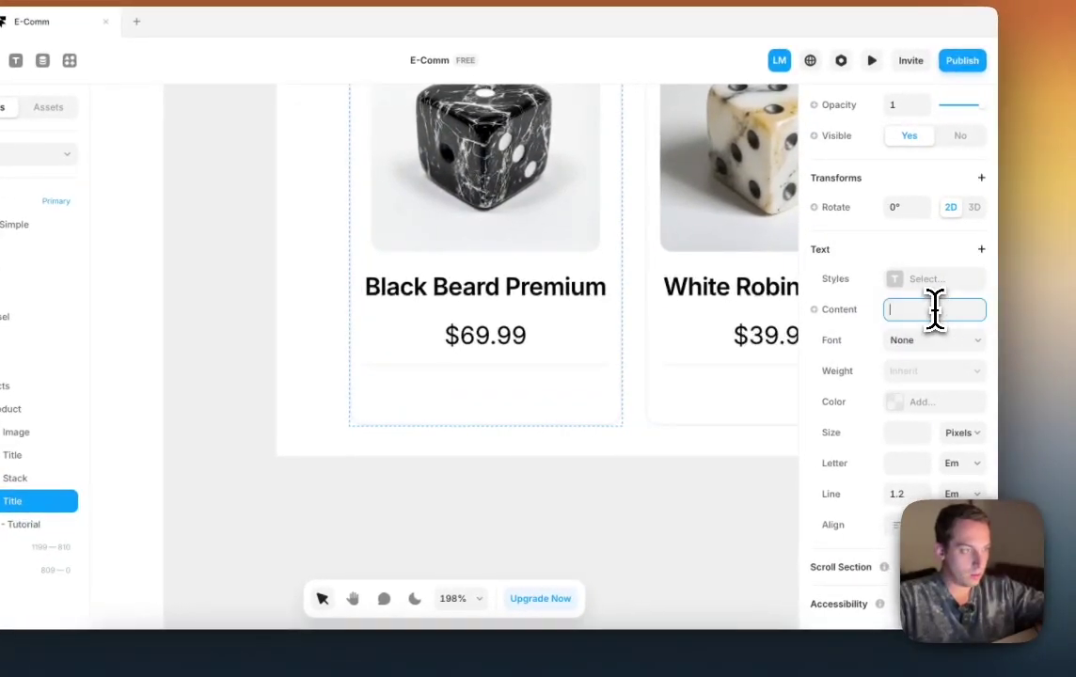
click(884, 313)
mouse_move(856, 376)
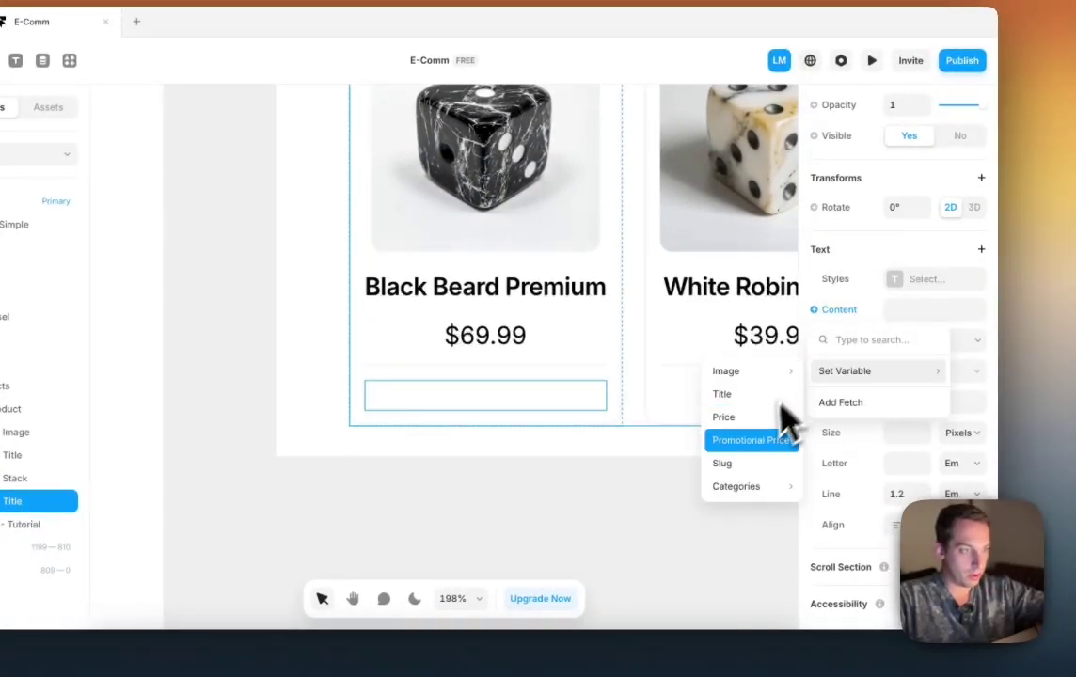
click(752, 441)
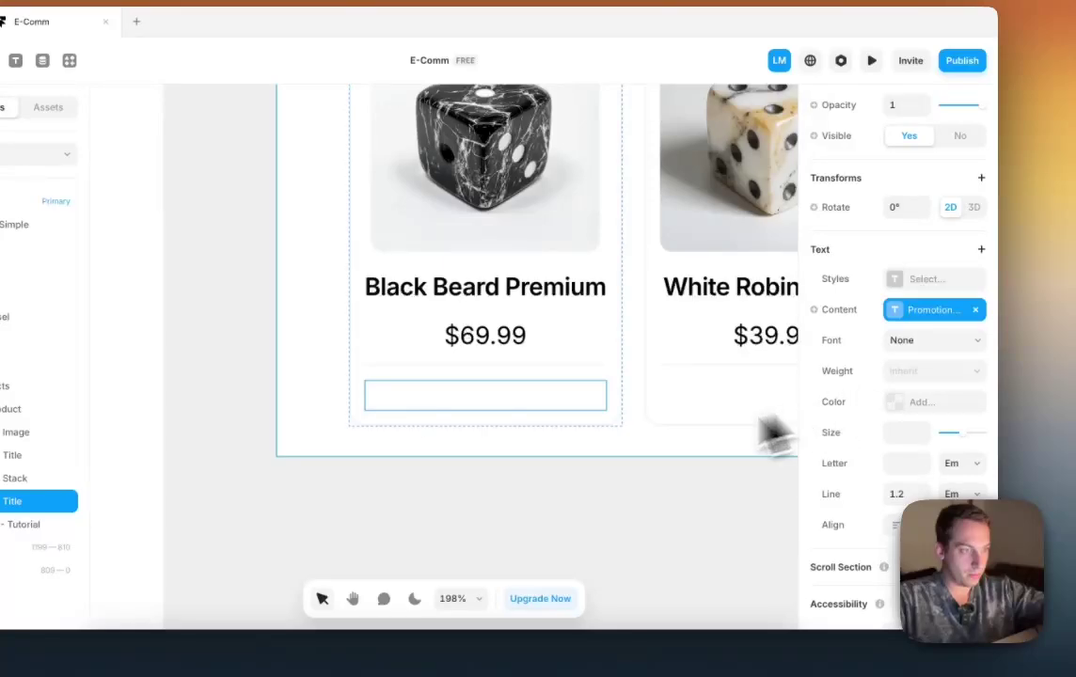
Step: Check the Promotional Price column in the CMS Products collection and return to the Home page
scroll(620, 464, down, 3)
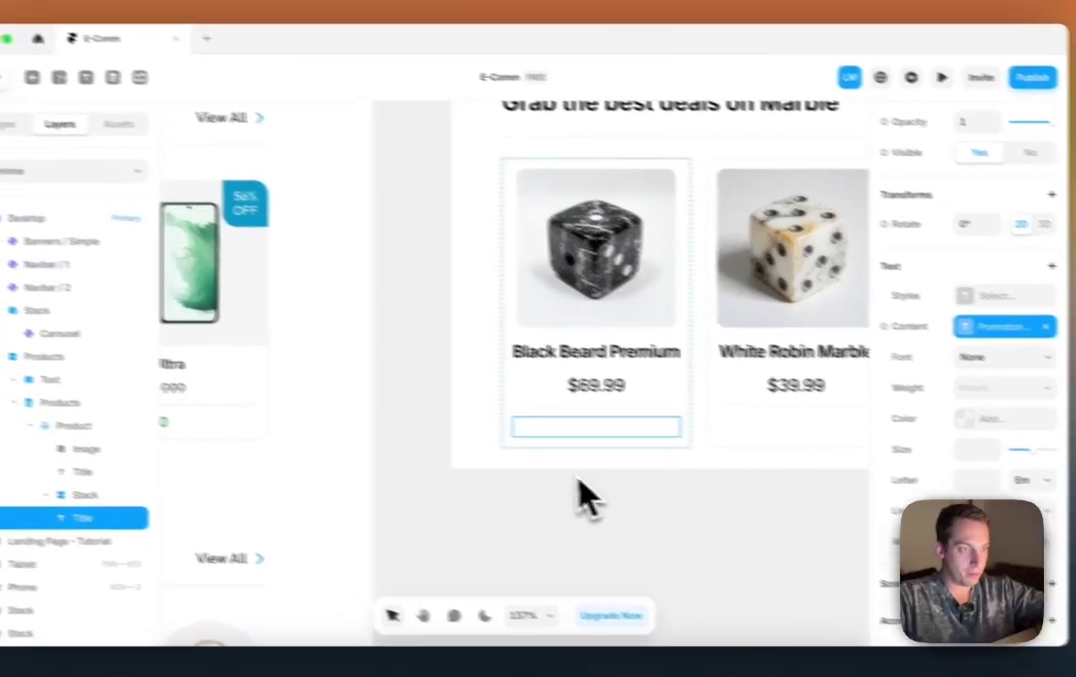
scroll(583, 499, down, 3)
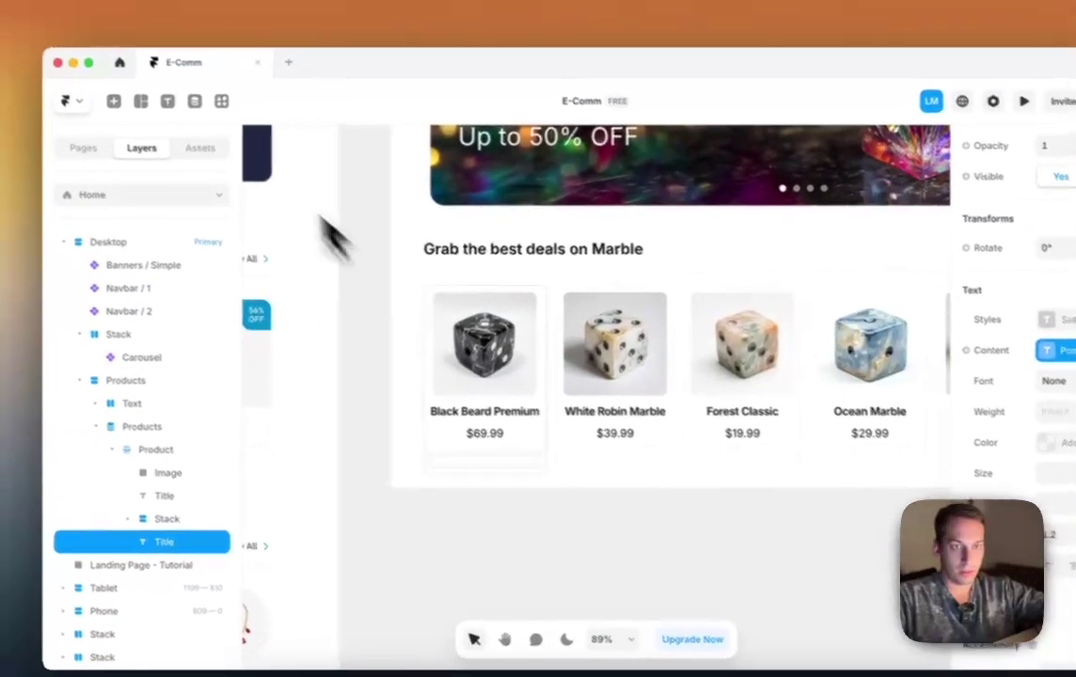
click(113, 77)
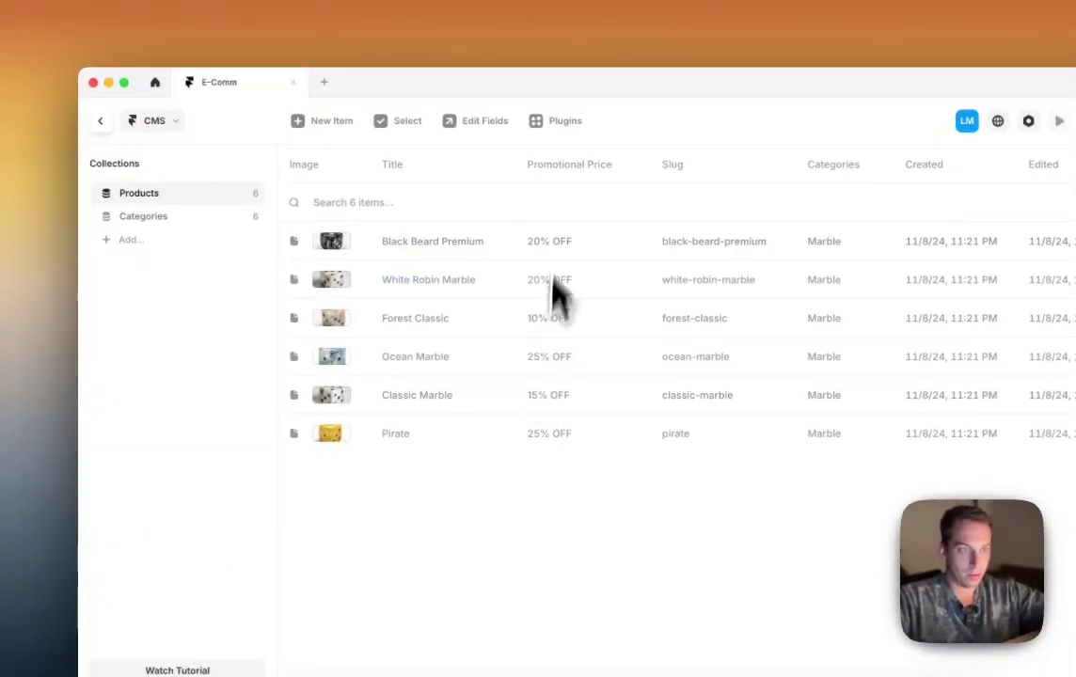
click(101, 120)
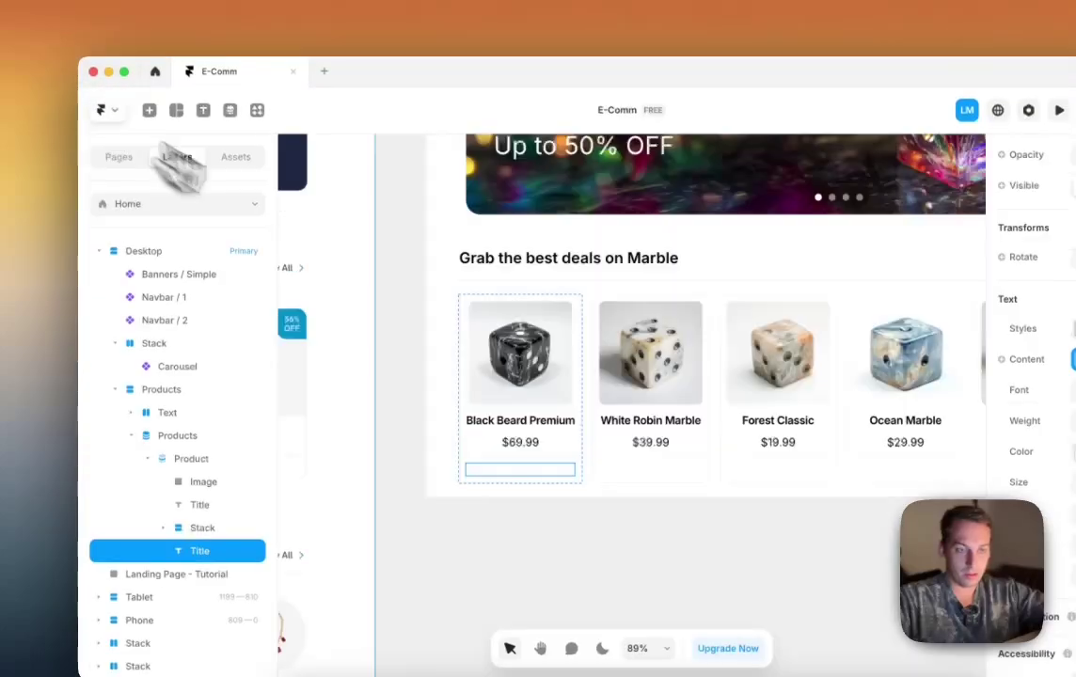
Step: Delete the empty title text below the price in the Black Beard Premium product card and select its price text
scroll(373, 317, left, 3)
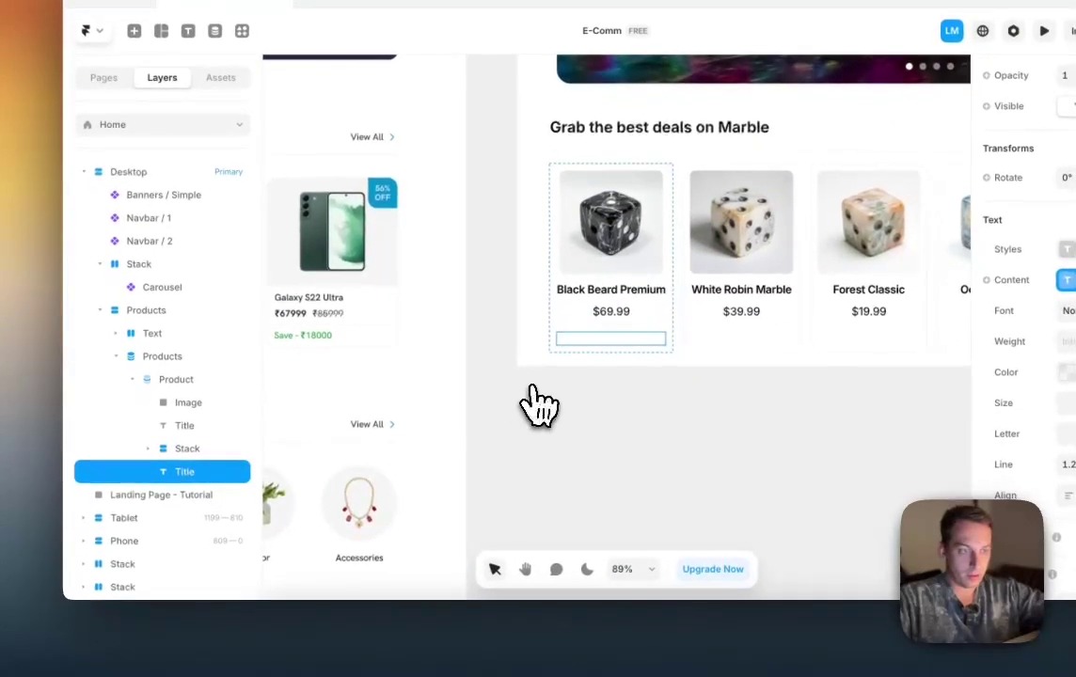
scroll(589, 479, down, 3)
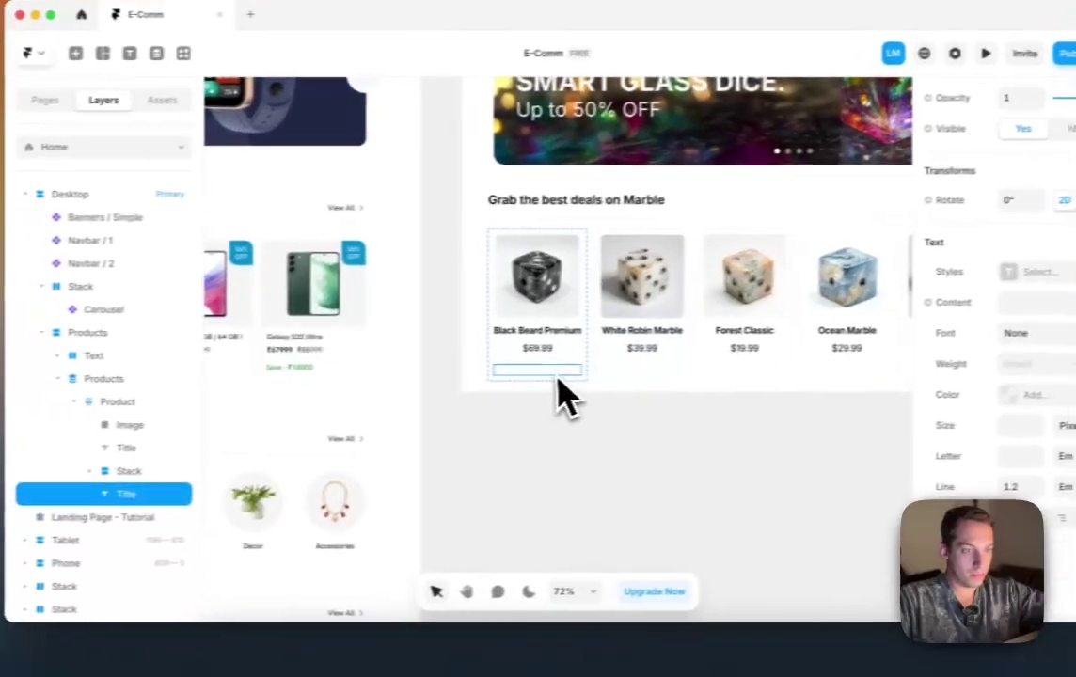
key(BackSpace)
click(414, 361)
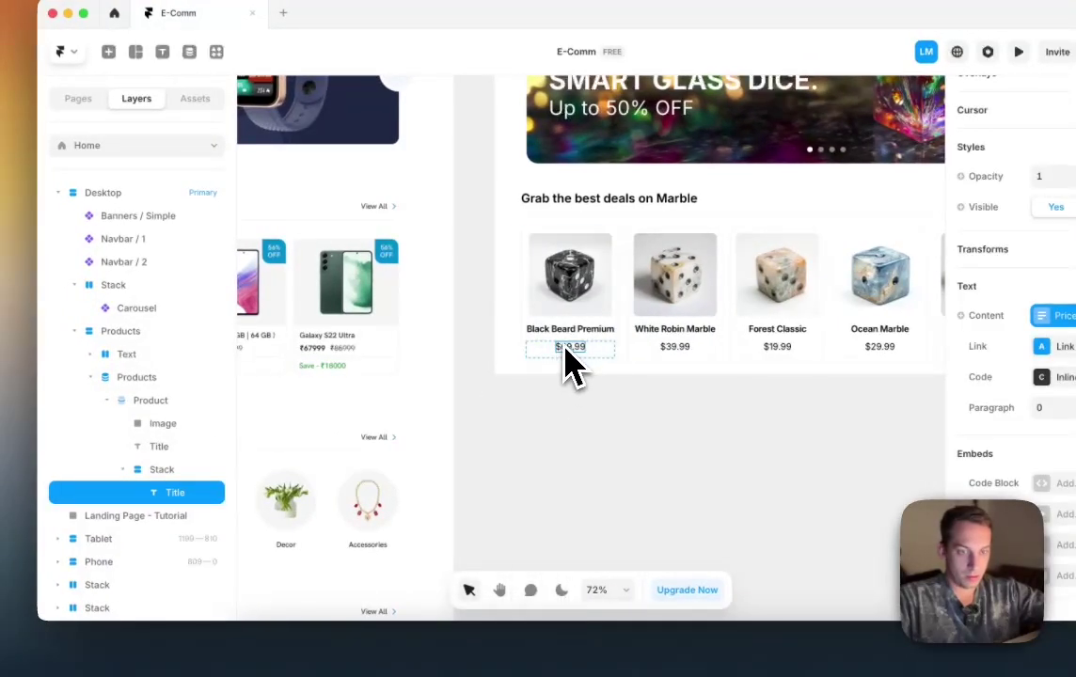
Step: Try to duplicate the product card's price stack and bind the copy's text content to Promotional Price
click(188, 470)
key(super+d)
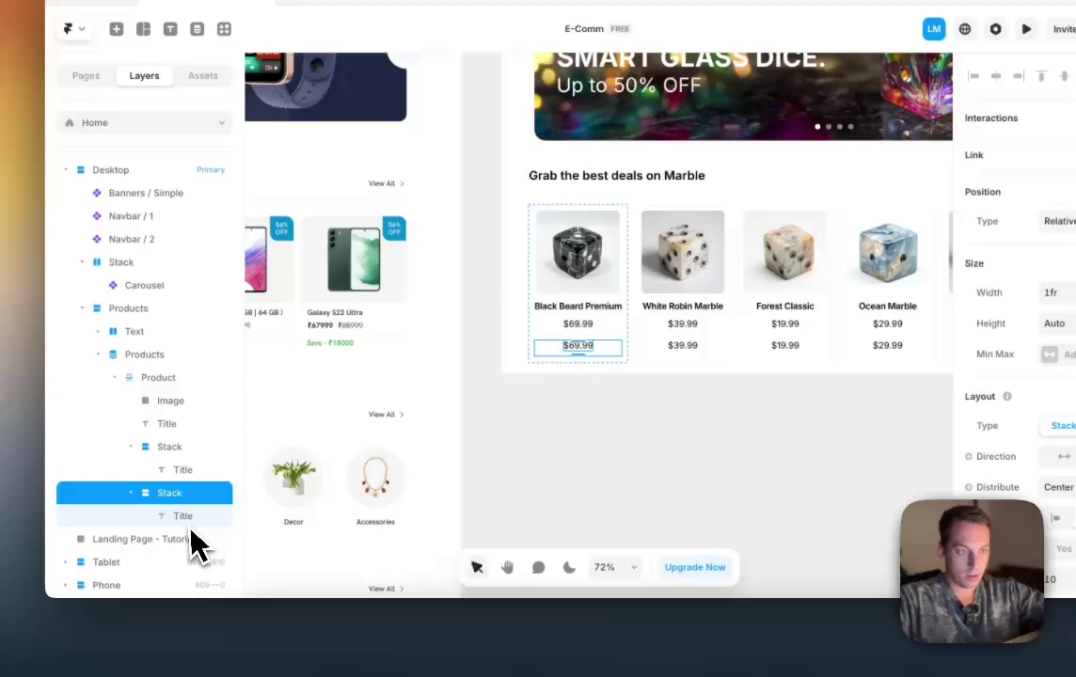
click(117, 523)
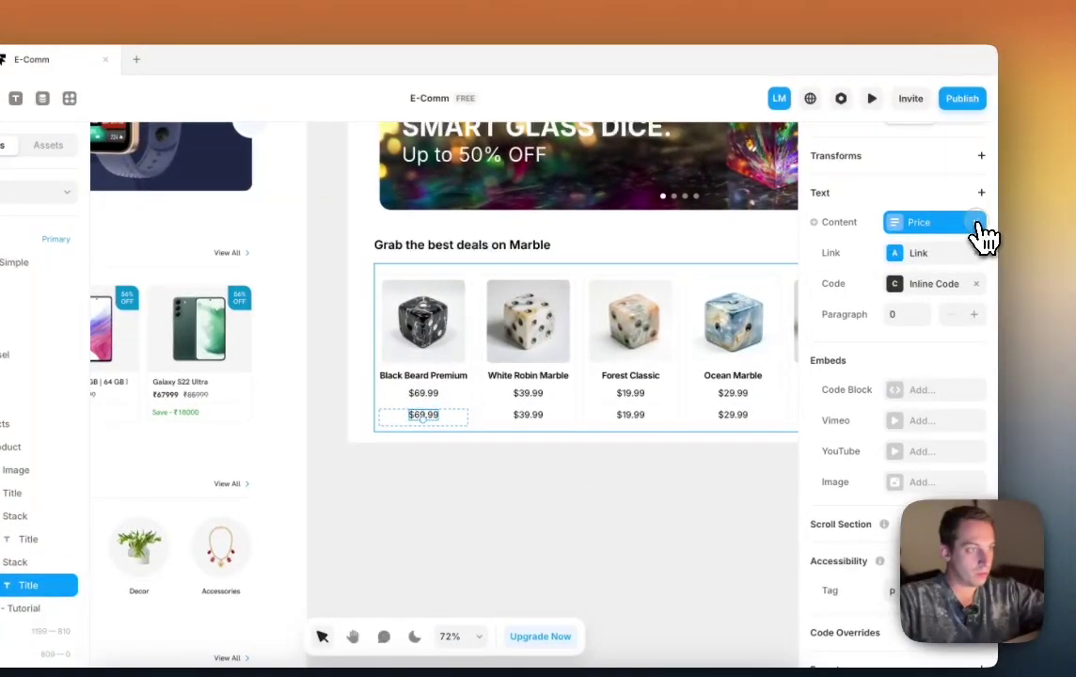
click(977, 224)
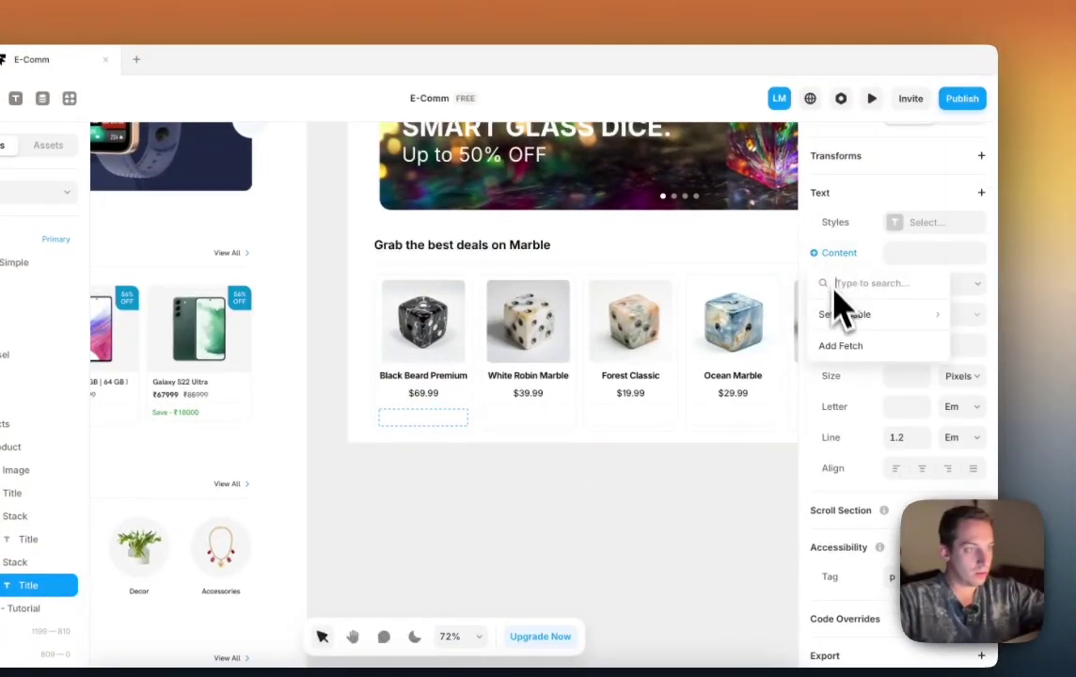
mouse_move(840, 315)
click(752, 386)
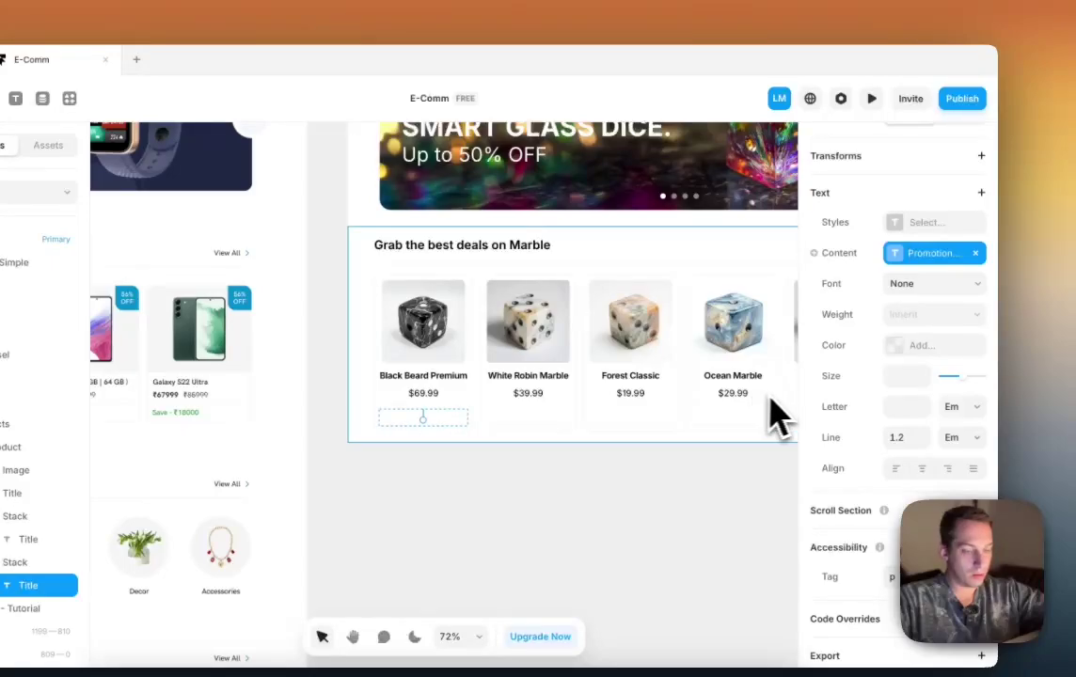
Step: Undo the Promotional Price binding on the copied text and return from the CMS to the page canvas
key(super+z)
key(super+z)
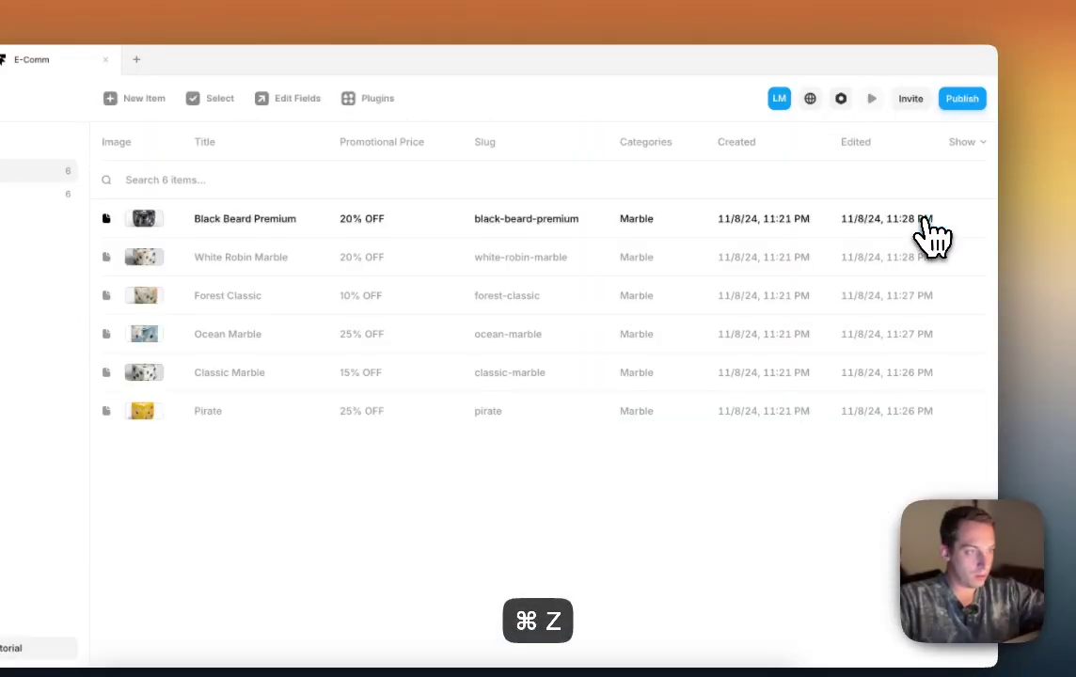
click(97, 137)
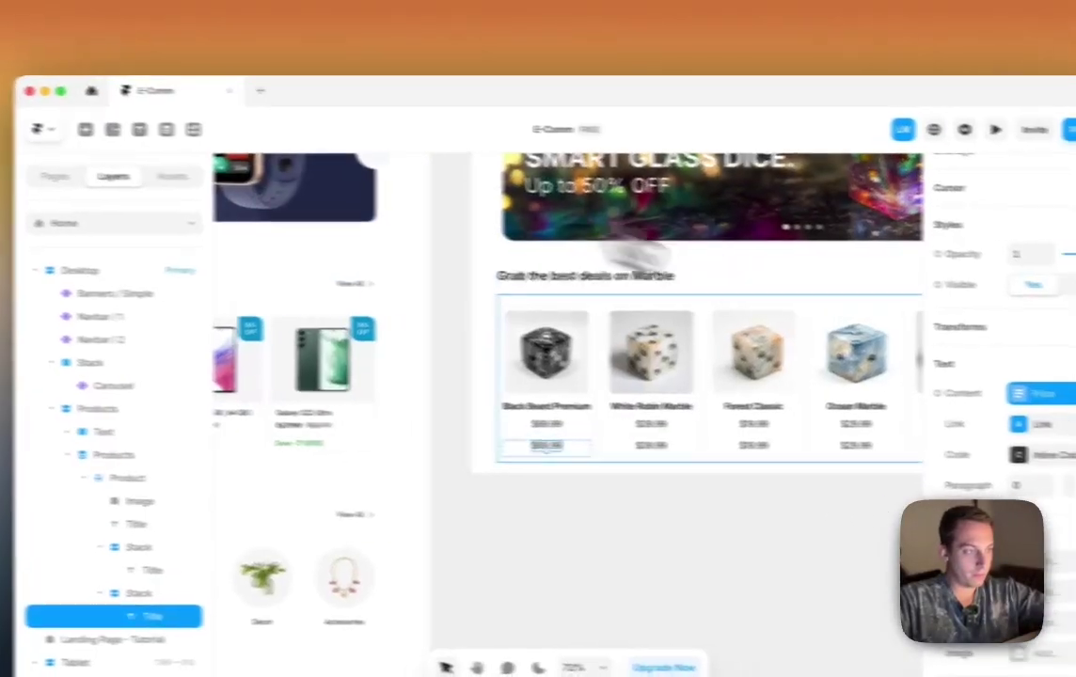
Step: Try replacing the copied text's Price binding with the Title variable, undoing and redoing the change once
click(984, 356)
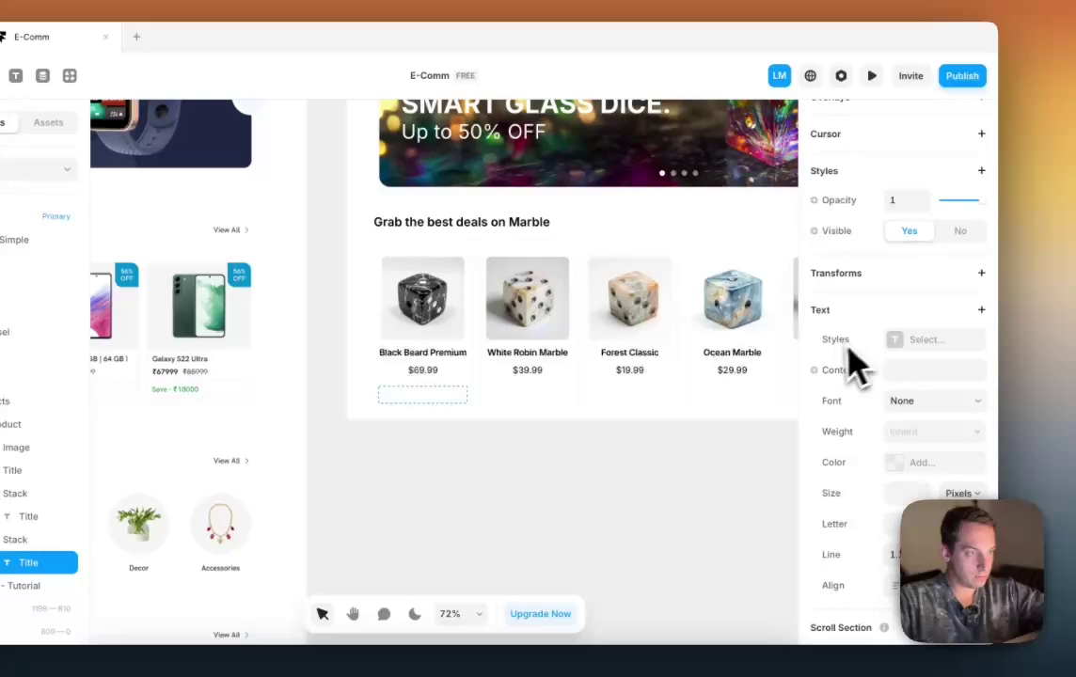
click(832, 372)
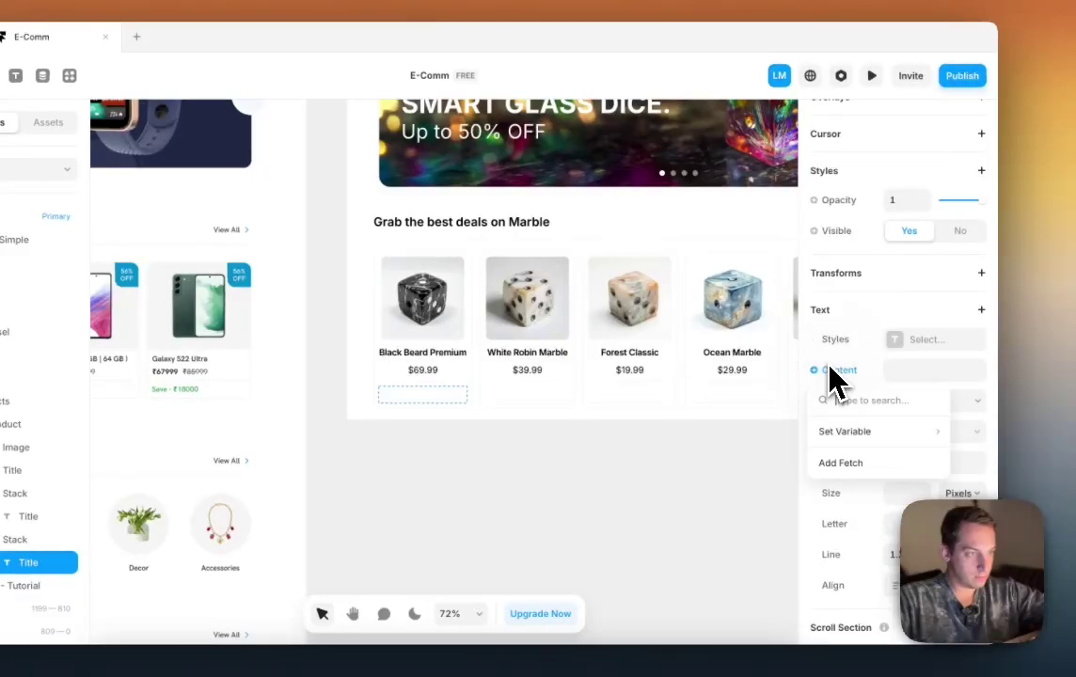
mouse_move(917, 435)
click(724, 454)
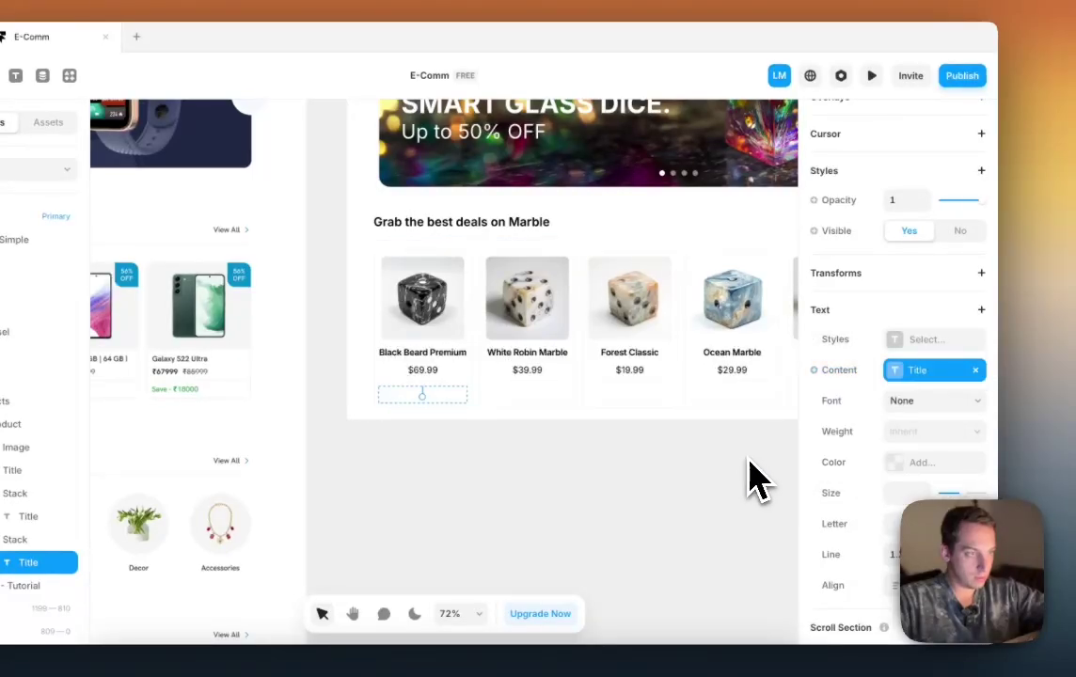
key(super+z)
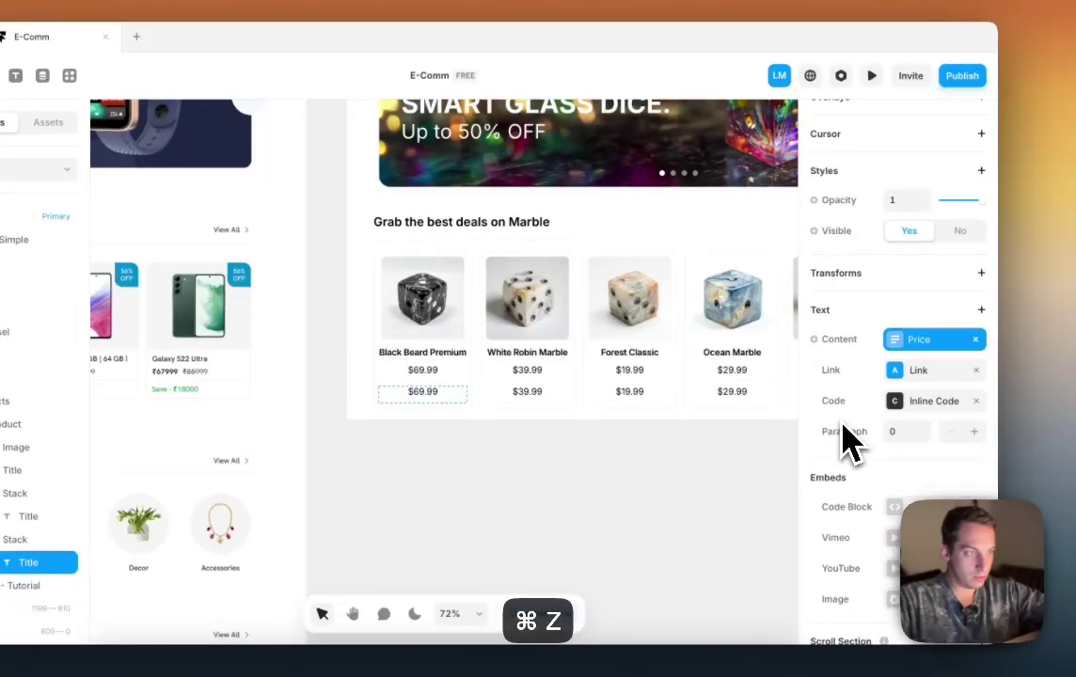
key(super+shift+z)
Step: Set the copied text's width to Fill
scroll(904, 292, up, 5)
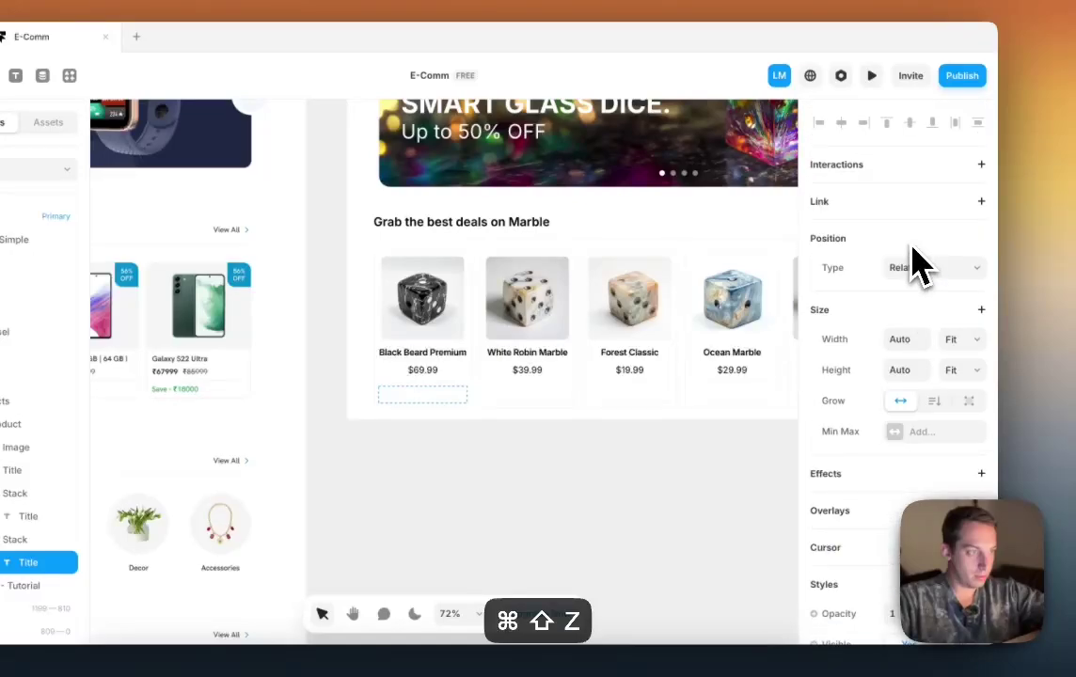
click(962, 340)
click(964, 323)
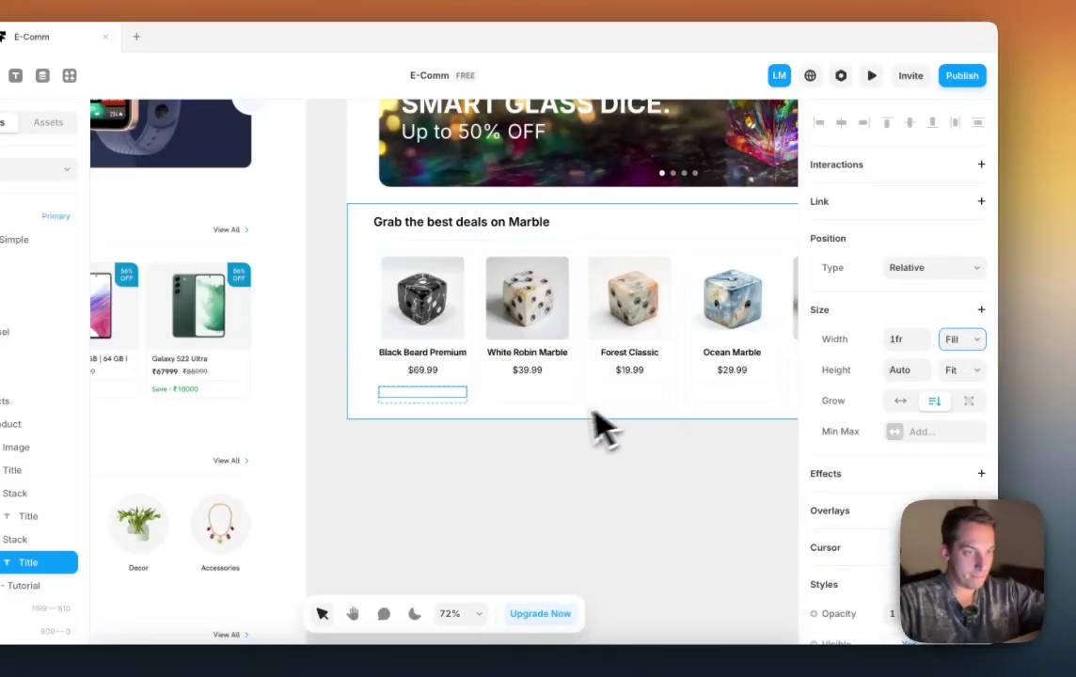
scroll(814, 470, down, 6)
Step: Undo the changes to the copied text and the duplication of the price stack
key(super+z)
key(super+z)
key(super+z)
key(super+z)
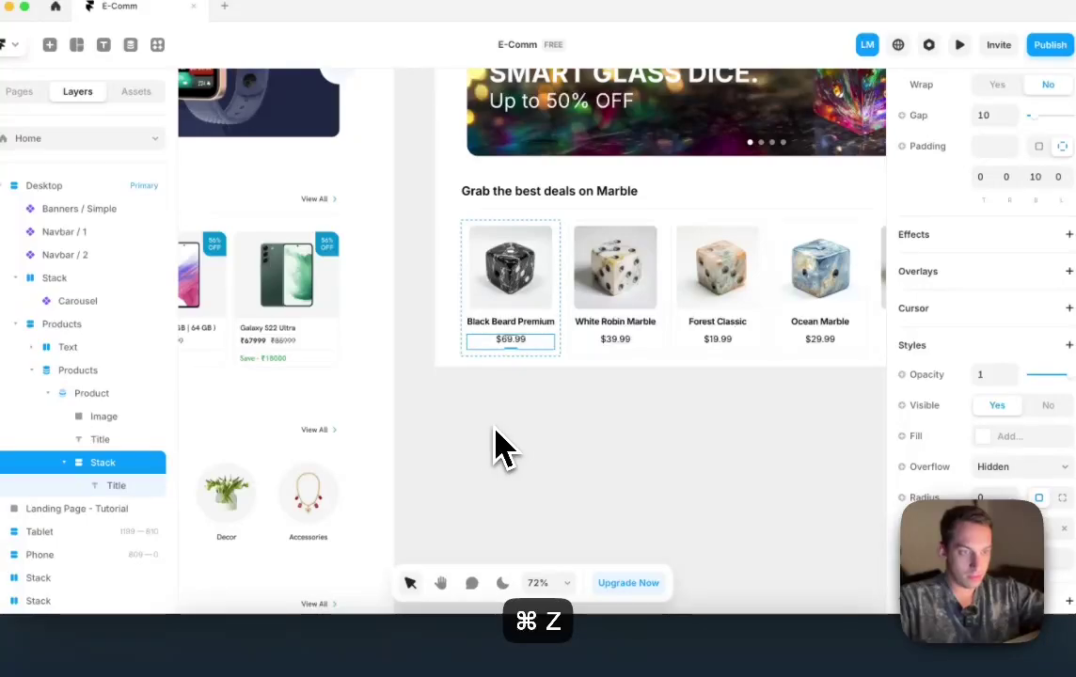
key(super+z)
scroll(484, 450, down, 3)
scroll(479, 429, left, 2)
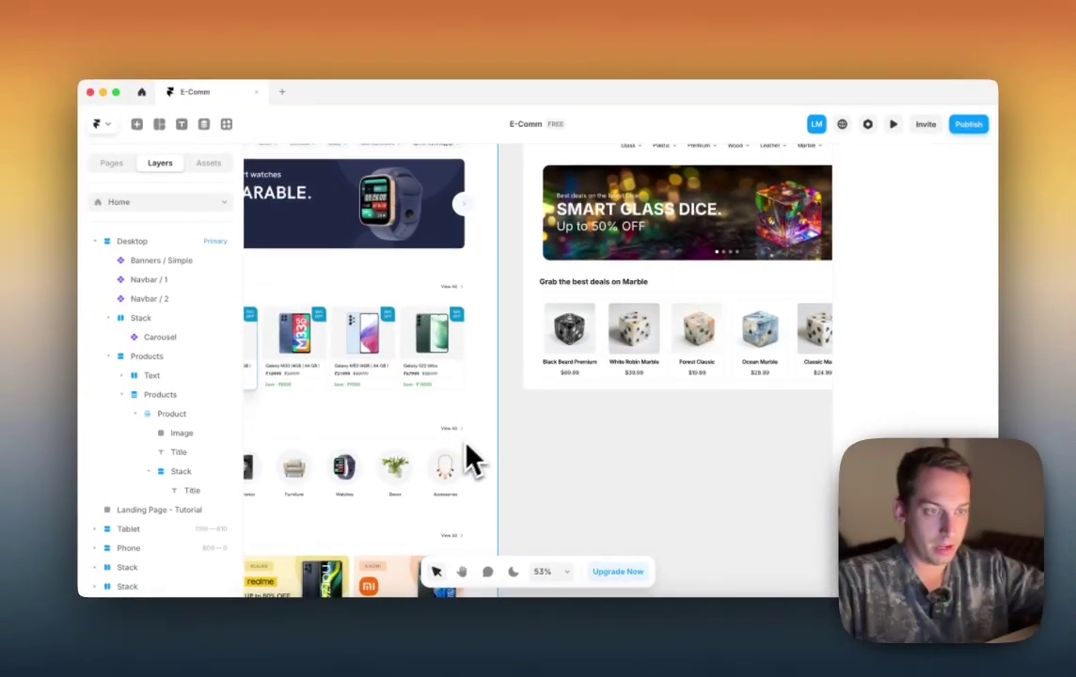
scroll(516, 452, right, 2)
scroll(515, 452, down, 1)
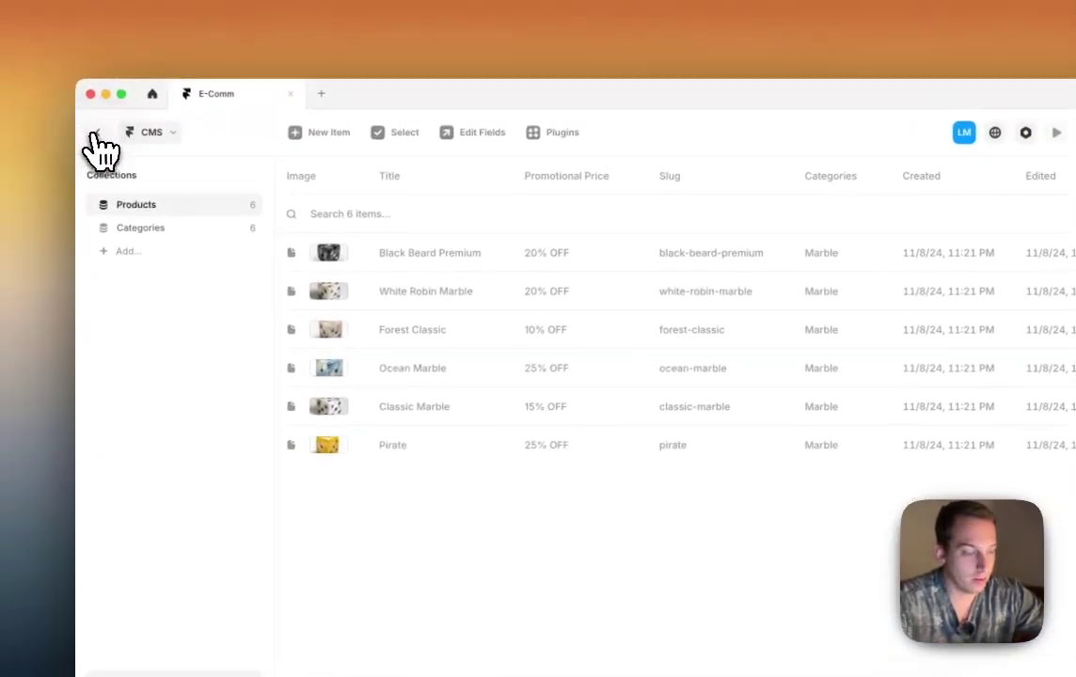
Step: Return to the page canvas and bind the duplicated title's content to the Promotional Price variable
click(95, 134)
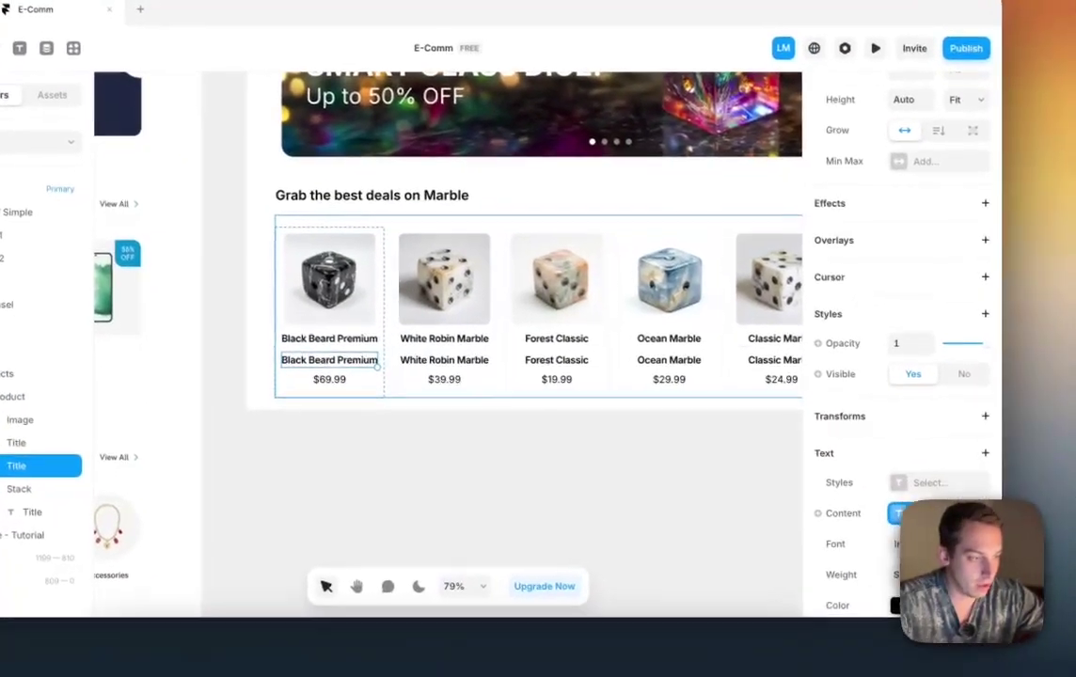
click(838, 499)
mouse_move(842, 459)
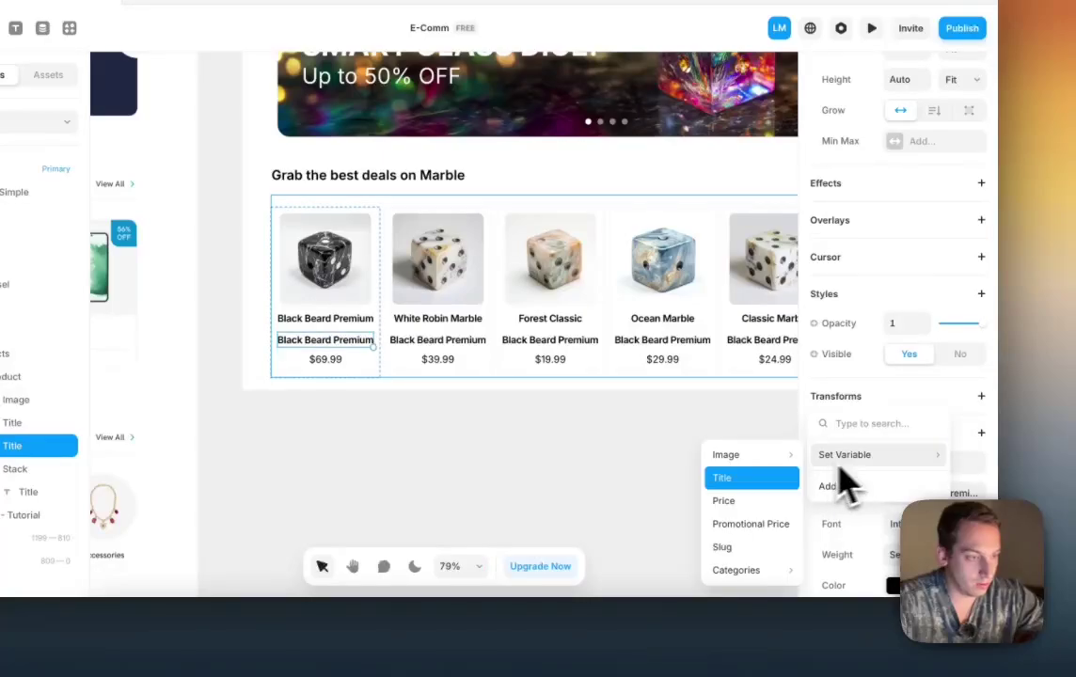
click(744, 527)
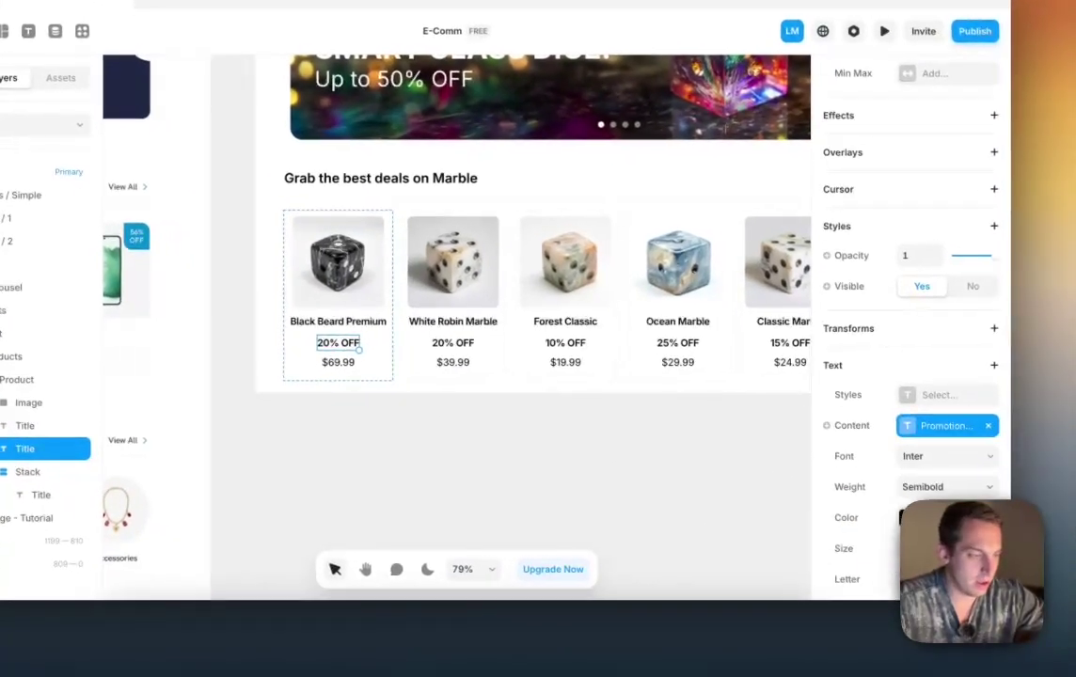
Step: Try the sky blue and dark blue styles on the promotional price text, then set its color to green #419154
click(826, 519)
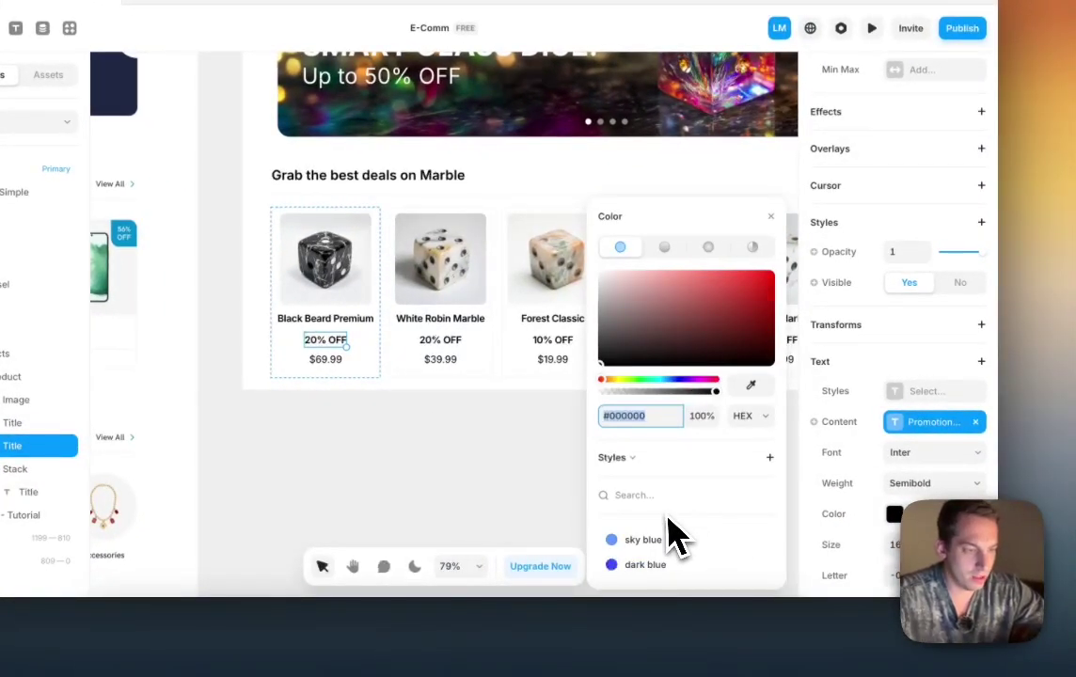
click(648, 540)
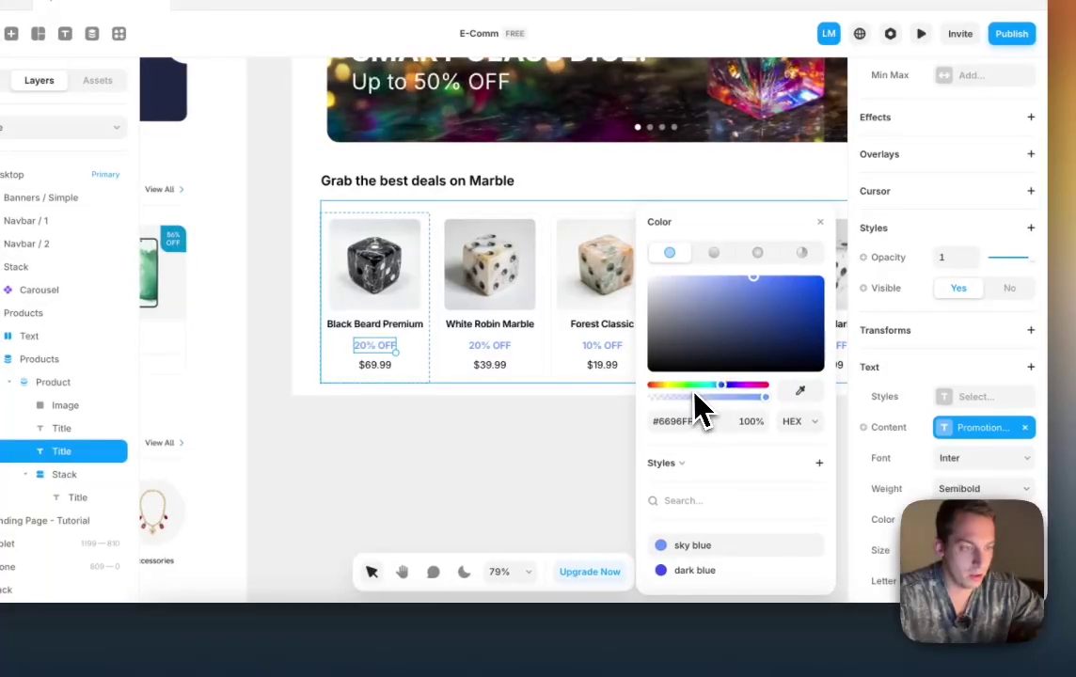
click(699, 389)
click(691, 570)
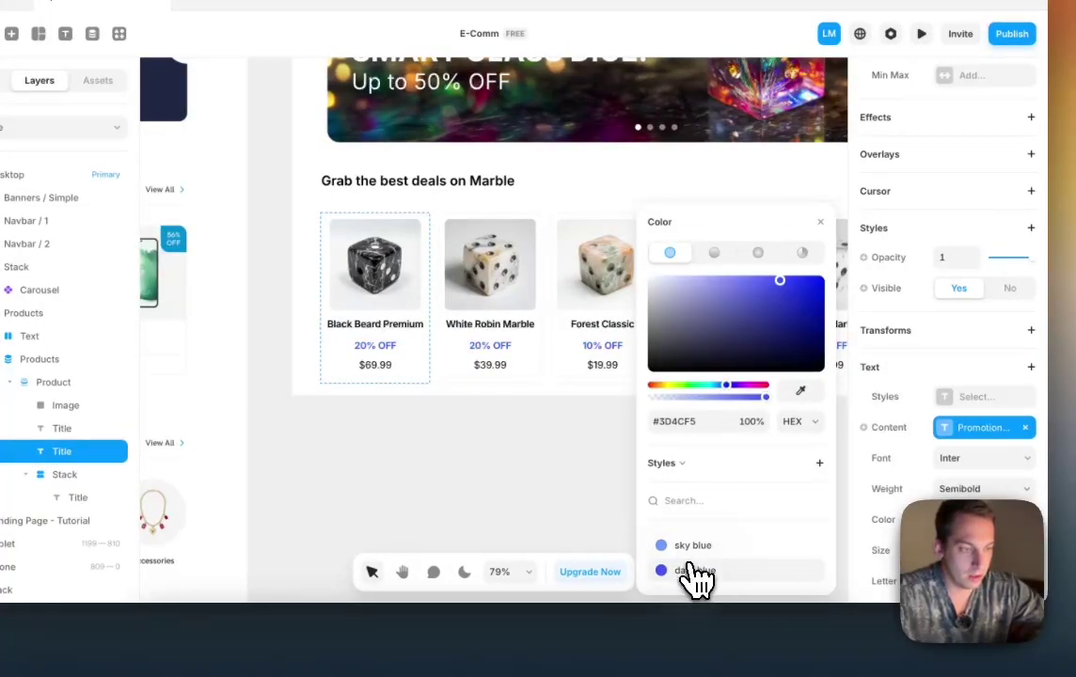
click(697, 385)
mouse_move(701, 390)
mouse_down()
mouse_move(685, 392)
mouse_move(696, 392)
mouse_up()
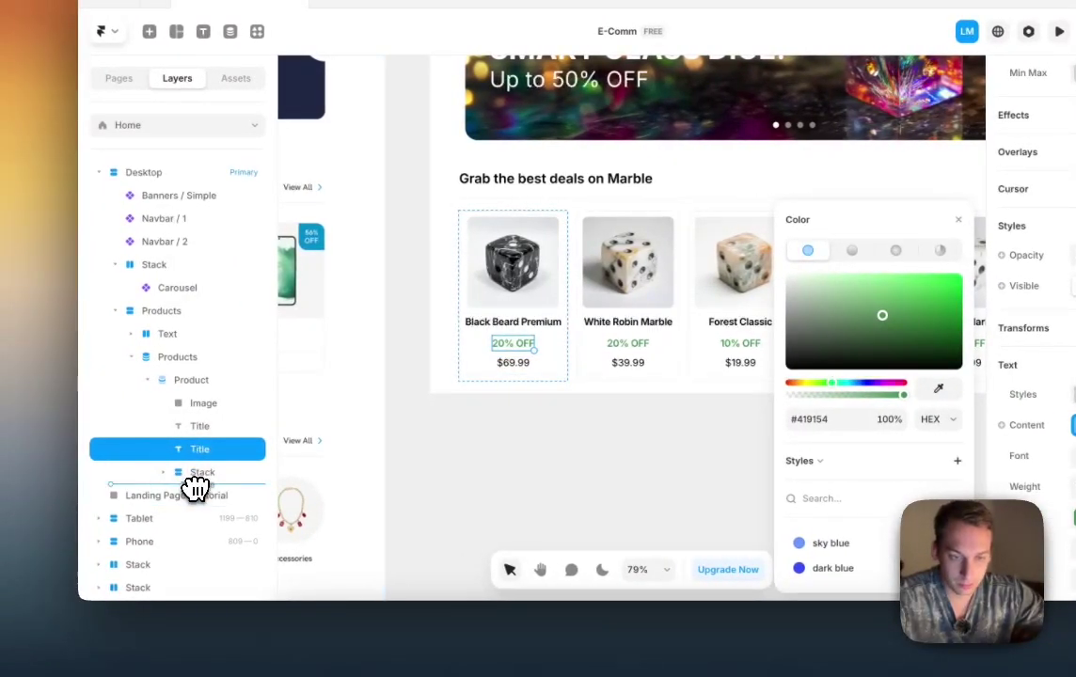
Step: Move the promotional price text below the price stack inside the product card and deselect it
drag(195, 481, 194, 476)
click(529, 512)
scroll(529, 512, down, 5)
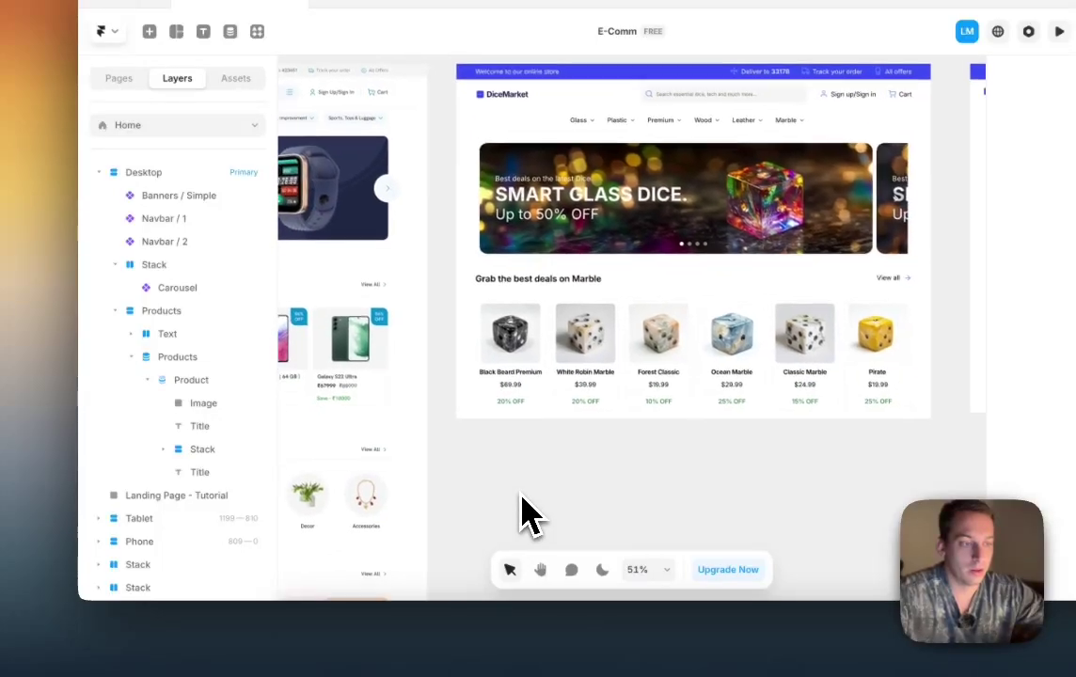
scroll(529, 514, down, 1)
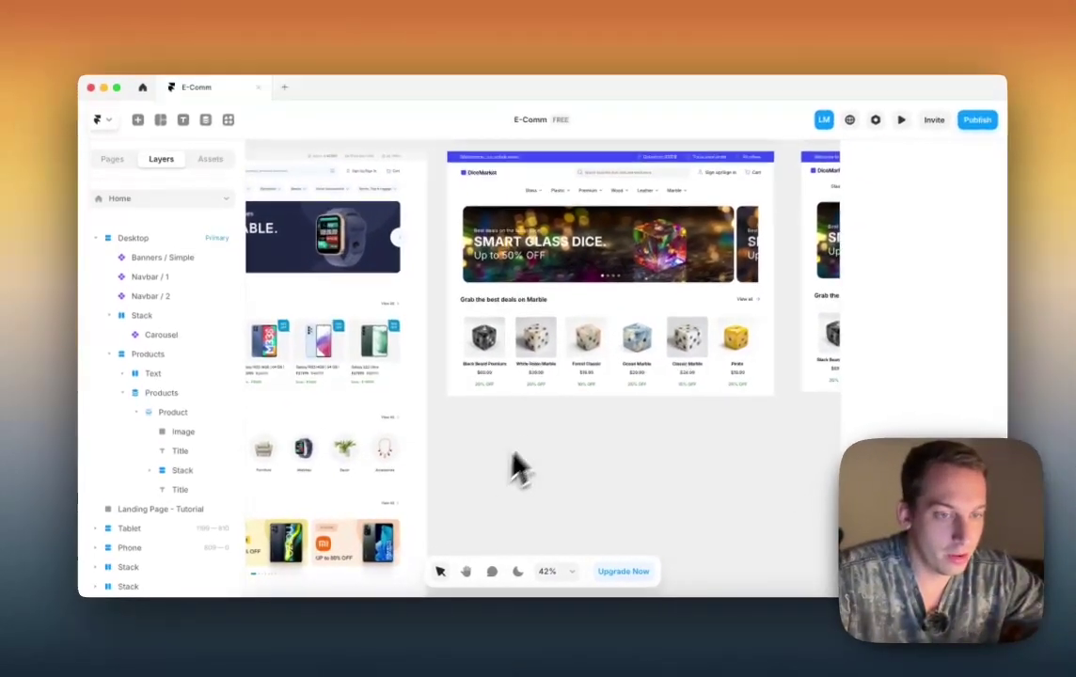
Step: Compare the page with the reference layout and select the Products section of the desktop page
scroll(634, 393, left, 3)
scroll(634, 394, down, 2)
scroll(548, 443, down, 2)
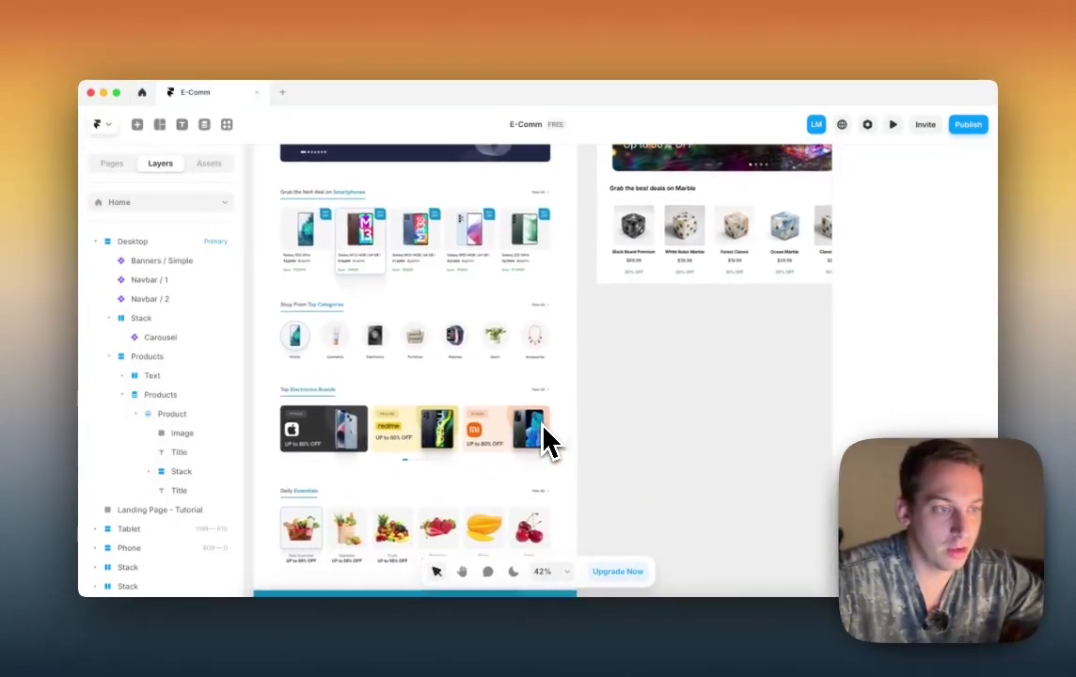
scroll(549, 443, right, 2)
scroll(548, 442, down, 3)
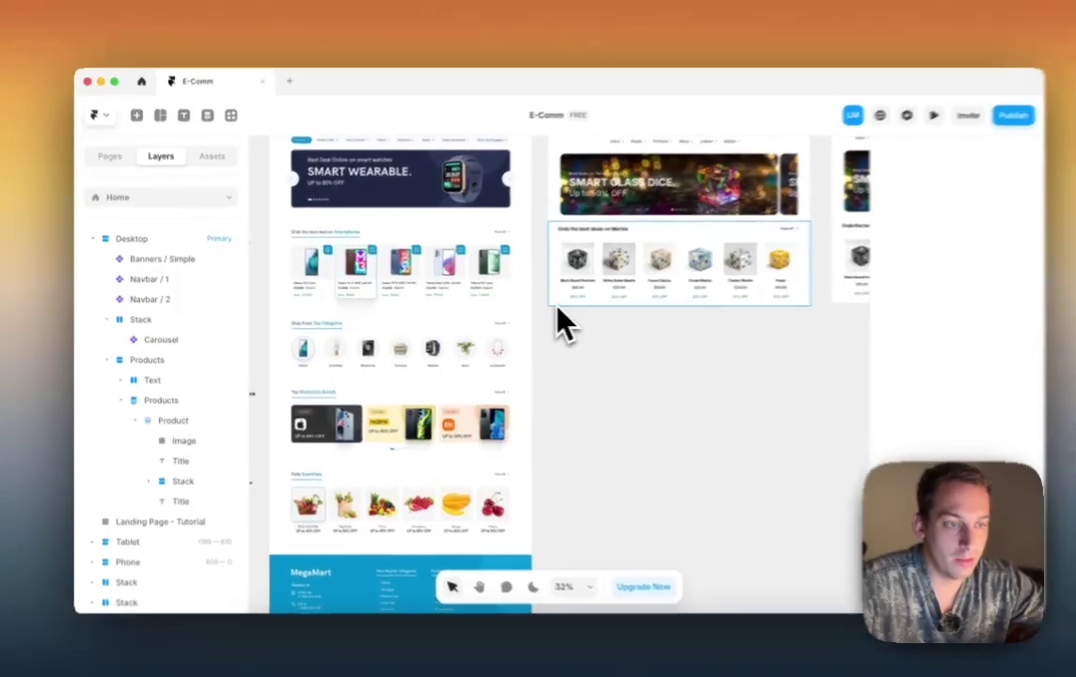
click(542, 296)
click(108, 357)
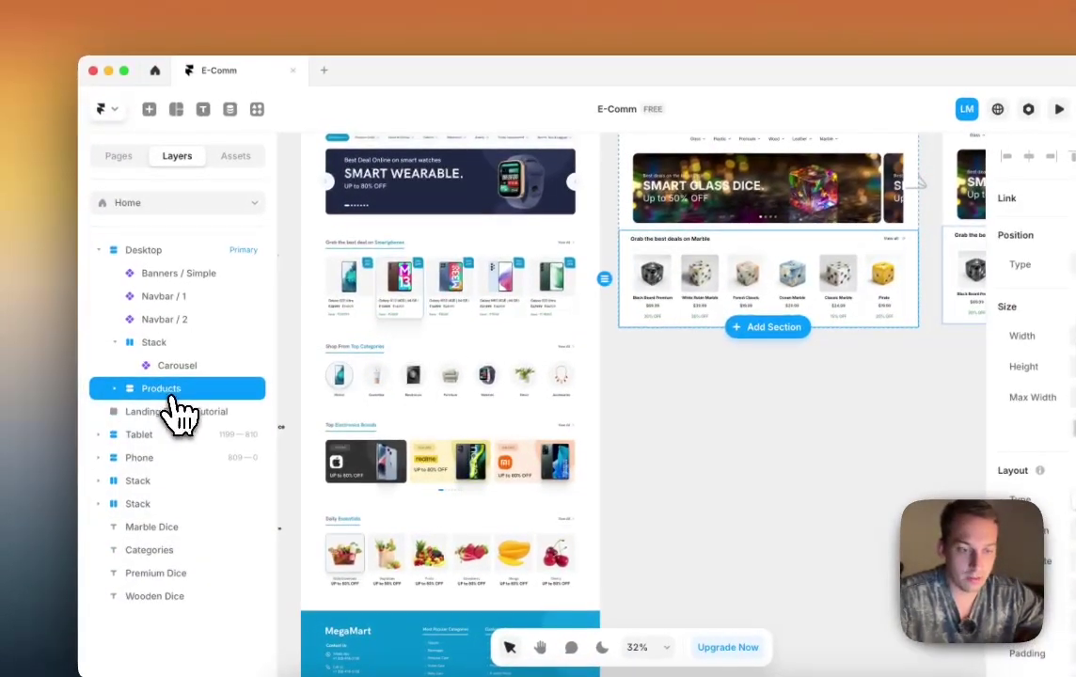
Step: Look over the items of the Categories collection in the CMS and return to the page canvas
click(252, 114)
click(143, 205)
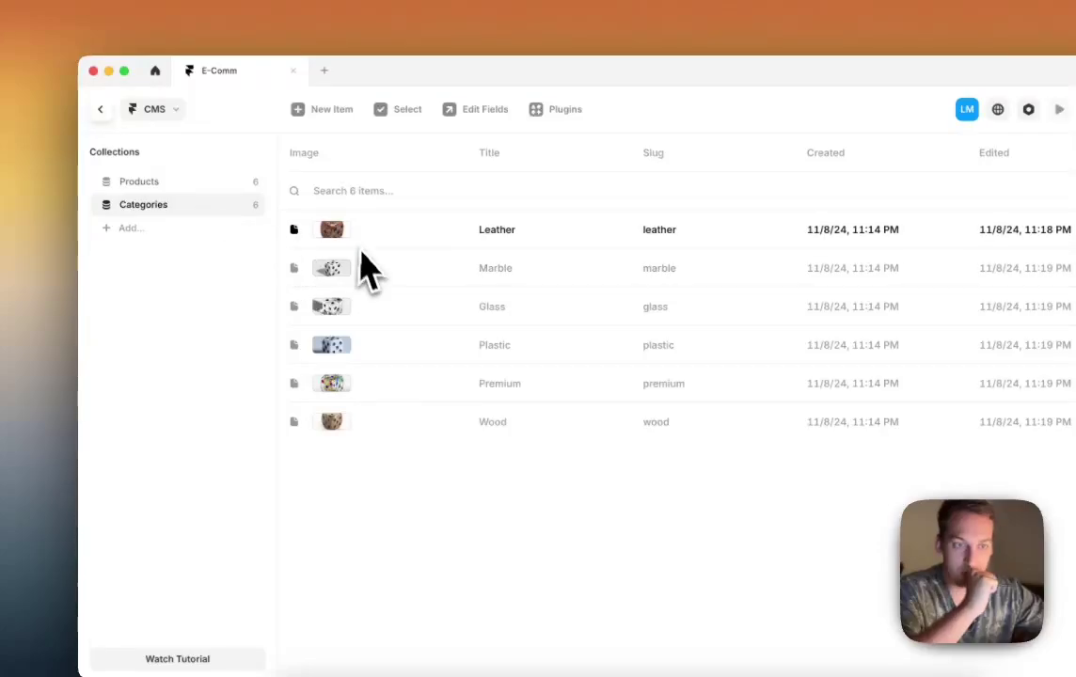
click(100, 109)
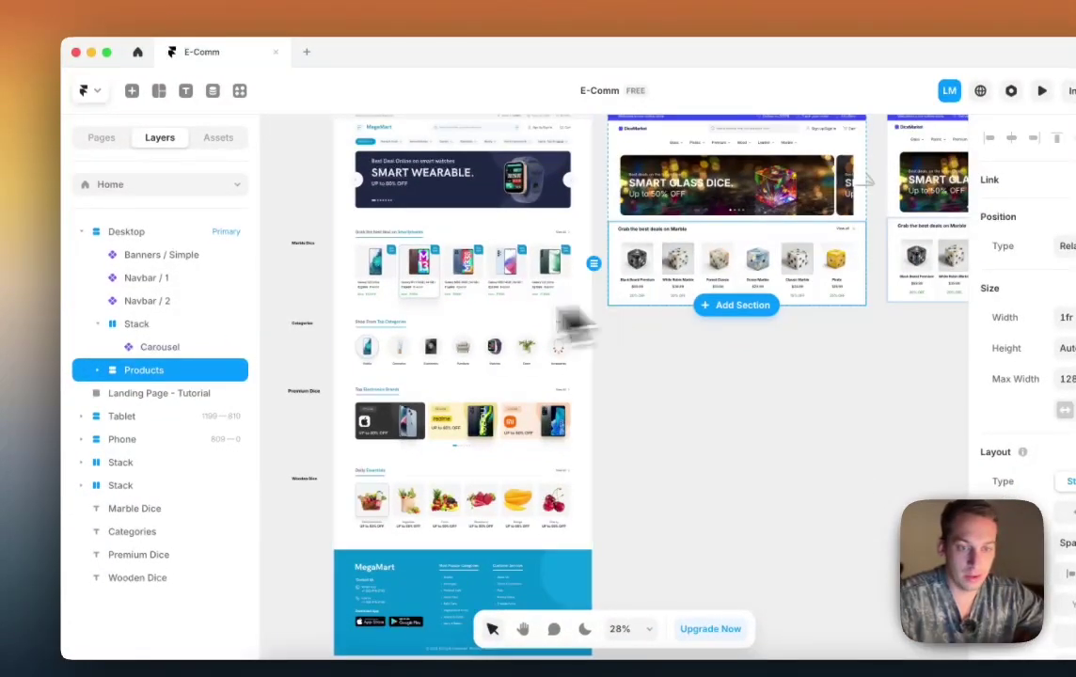
Step: Duplicate the Products section and name the copy Categories
key(super+d)
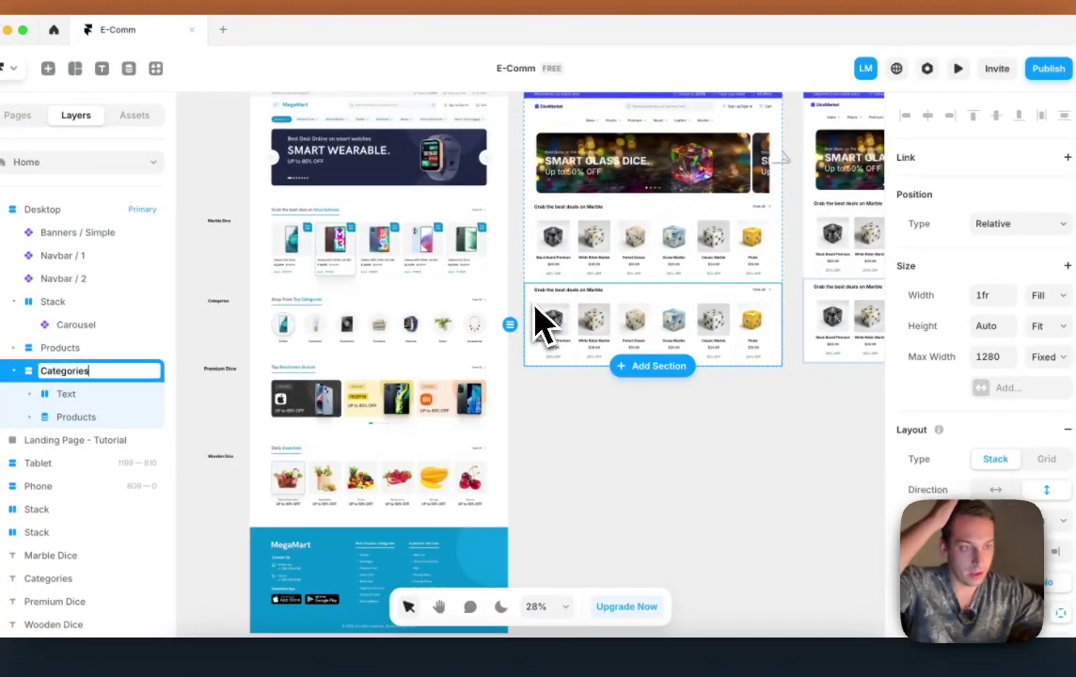
key(Escape)
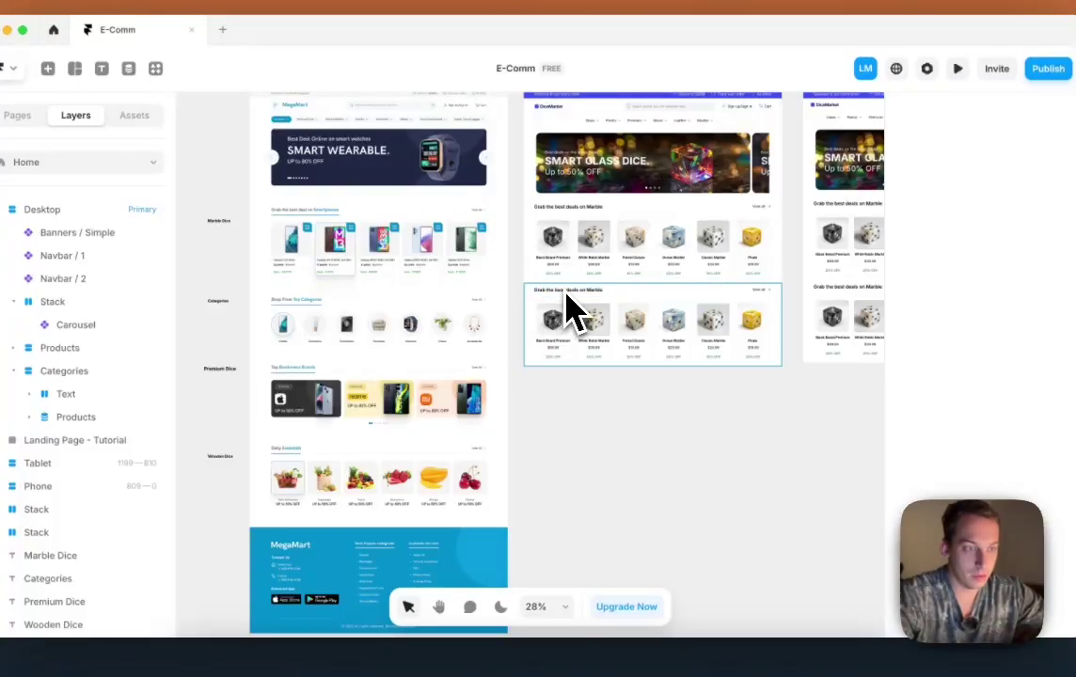
Step: Change the heading of the duplicated Categories section to "Shop from Top Categories"
click(571, 310)
scroll(565, 300, up, 3)
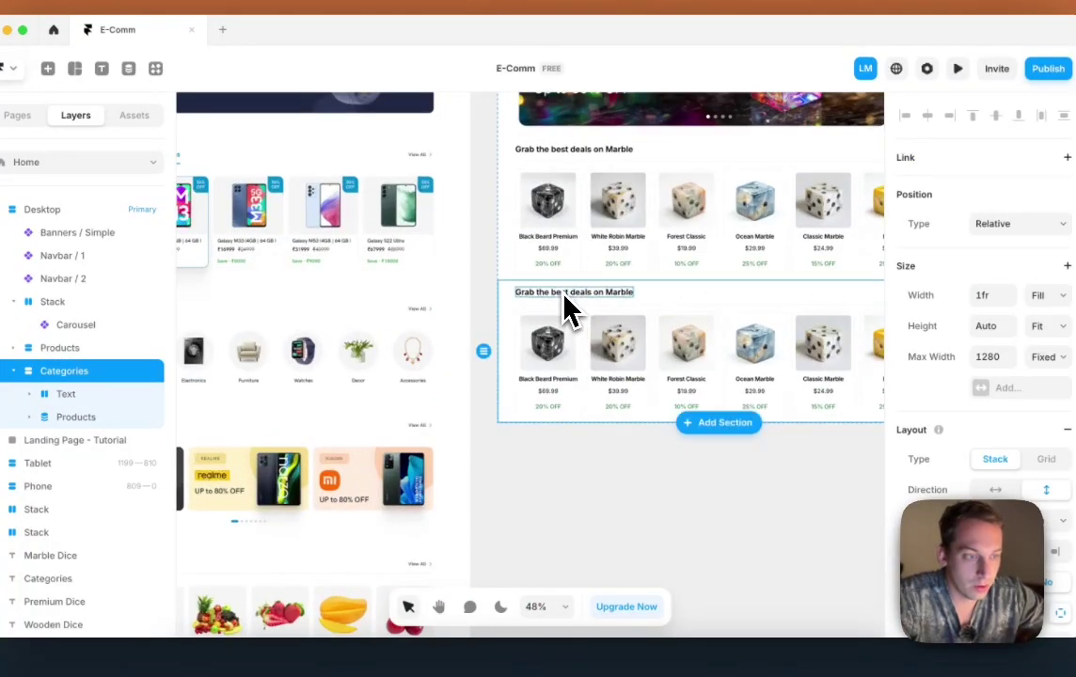
double_click(562, 292)
text(Shop fro)
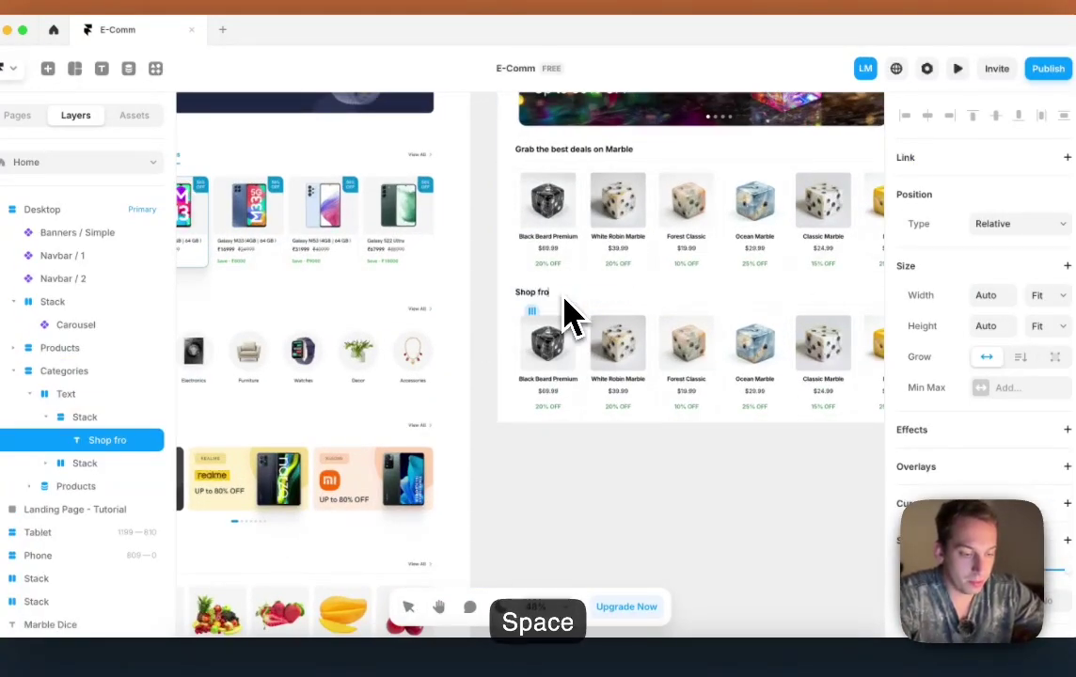
text(m Top Categor)
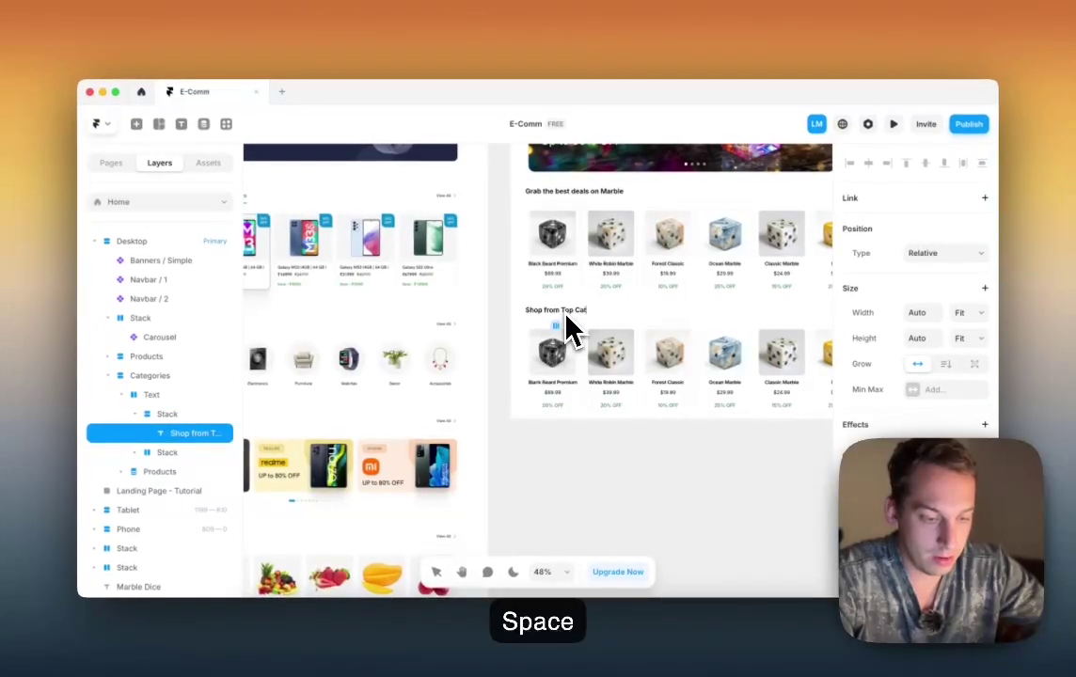
text(ies)
Step: Color "Top Categories" in the Categories heading and "Marble" in the Products heading with the sky blue style
drag(563, 310, 614, 311)
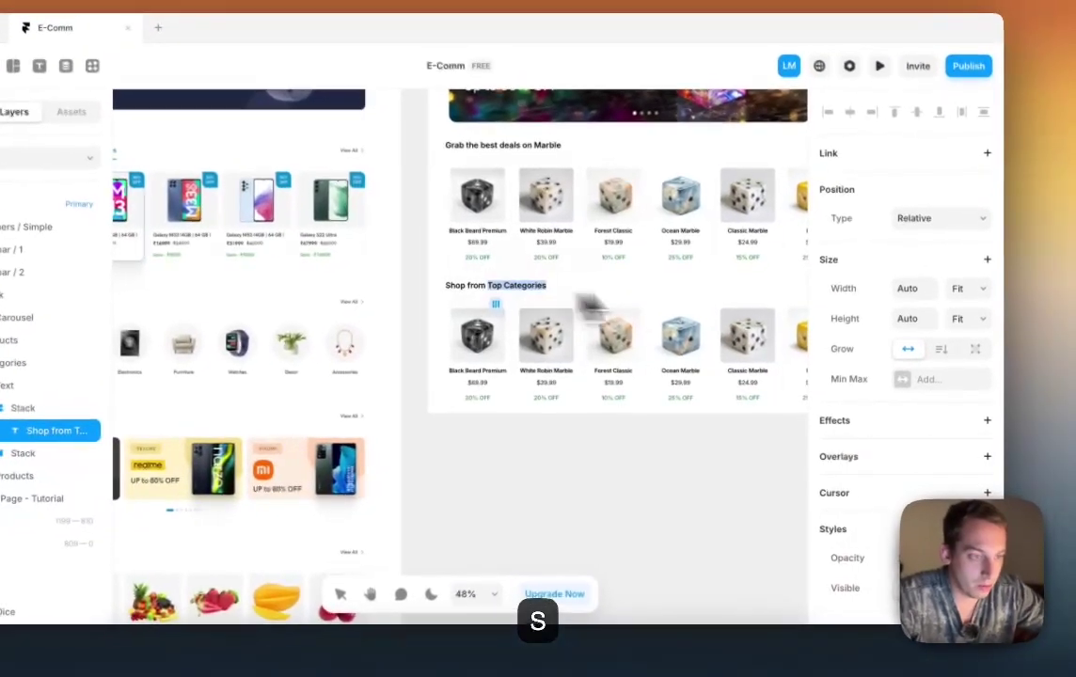
scroll(903, 461, down, 5)
click(902, 230)
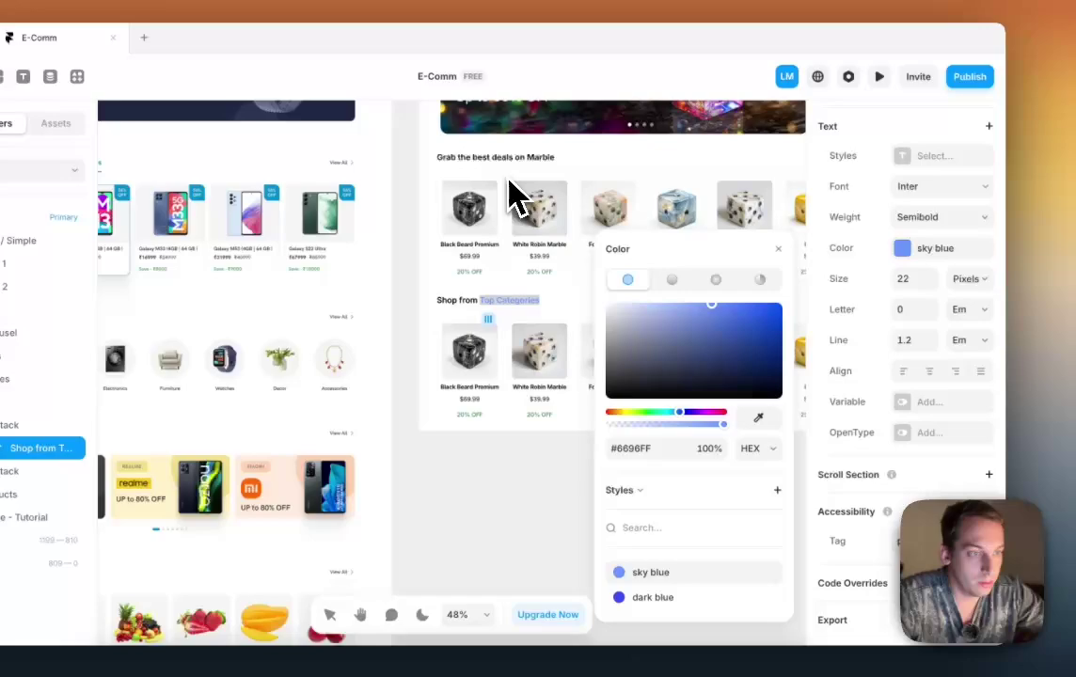
click(531, 143)
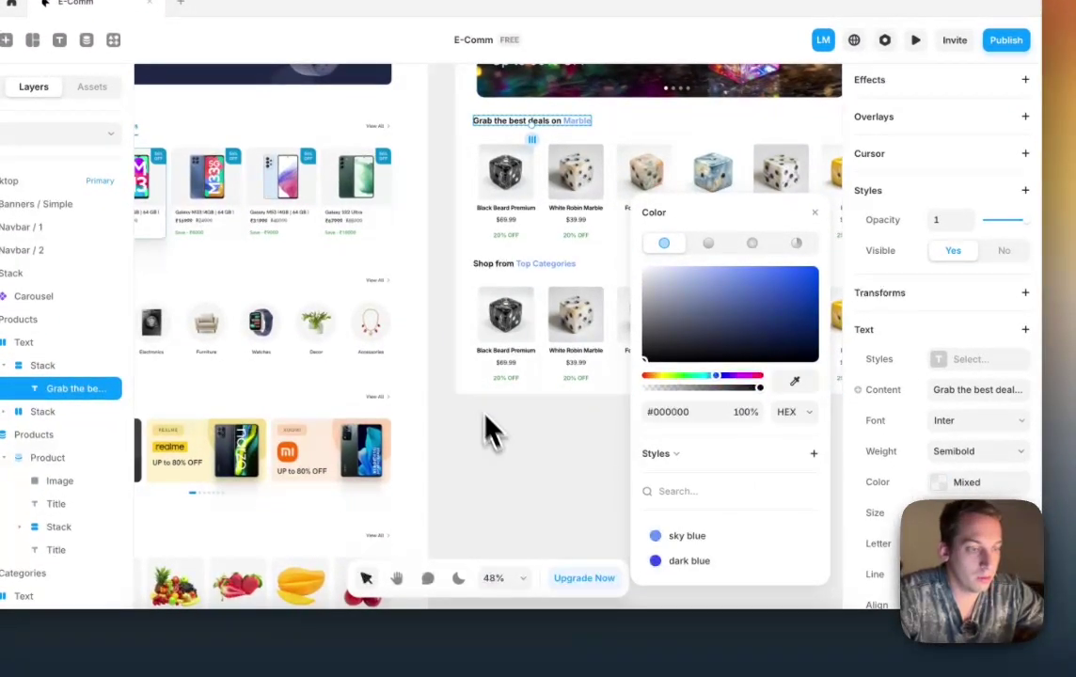
click(452, 475)
Step: Increase the top padding of the Categories section on the desktop page
scroll(470, 503, right, 5)
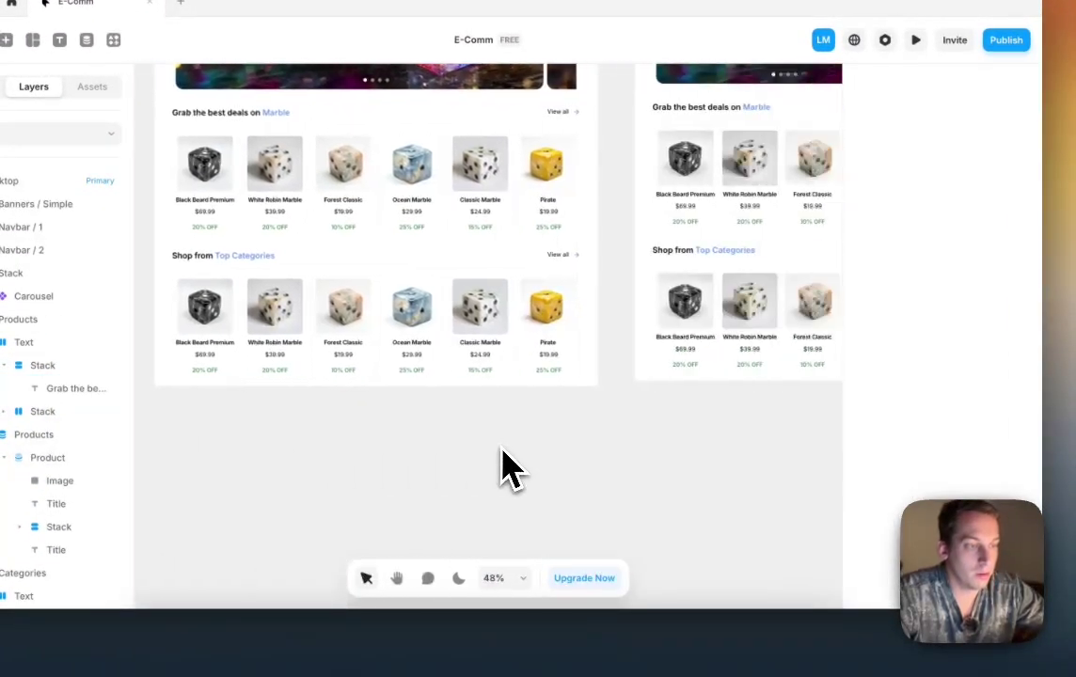
scroll(508, 470, down, 3)
click(405, 255)
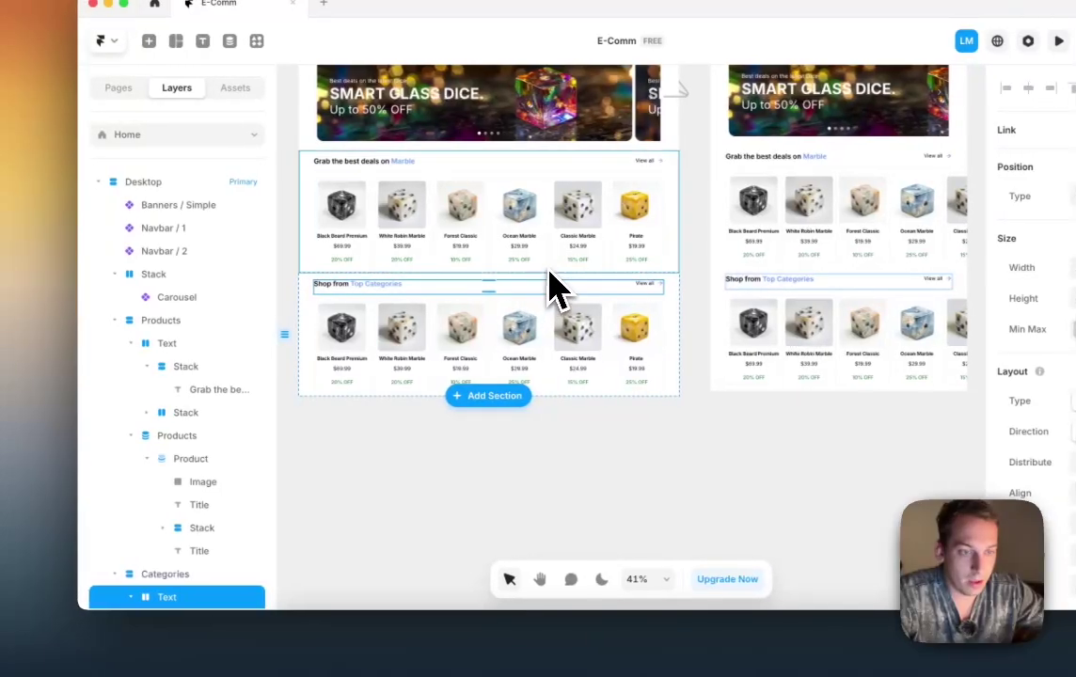
click(551, 274)
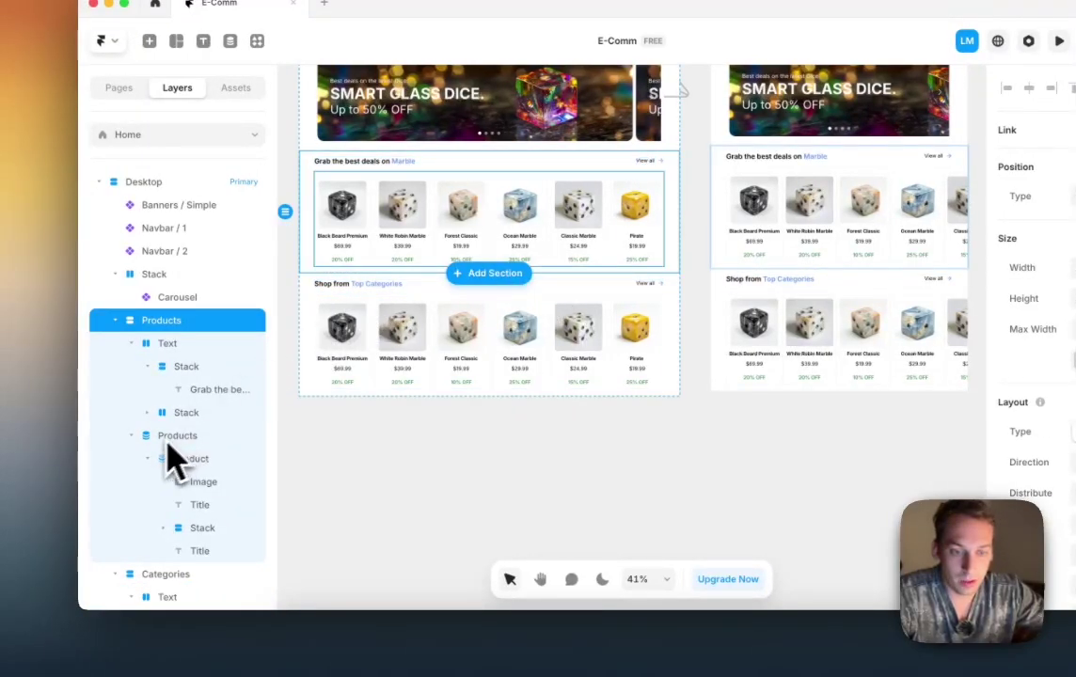
click(155, 575)
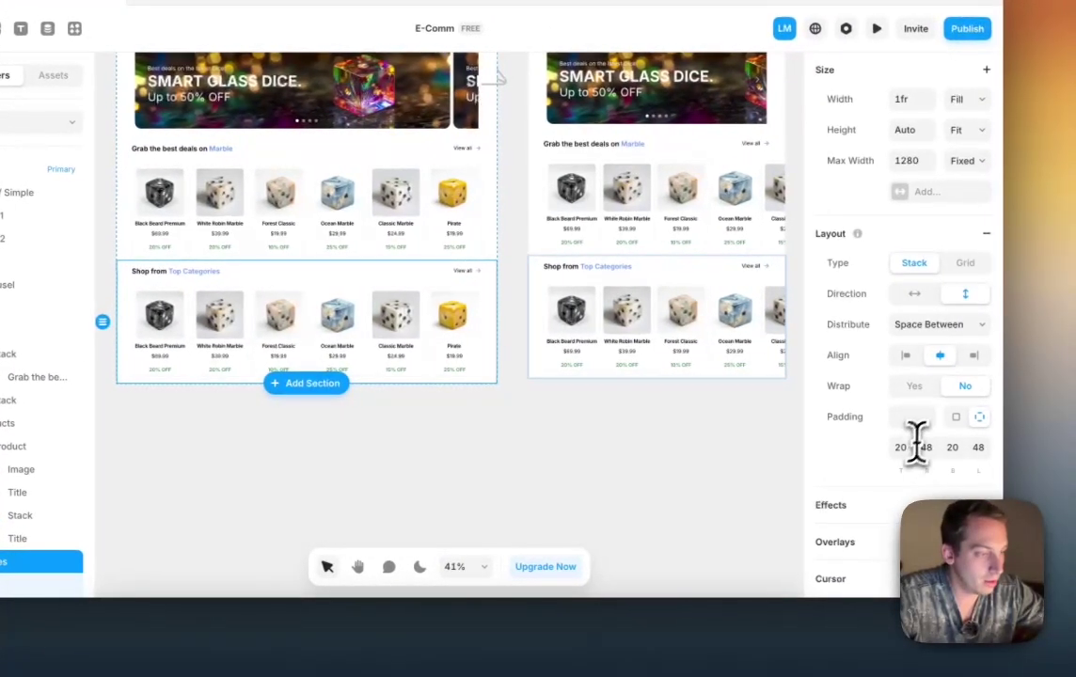
click(492, 534)
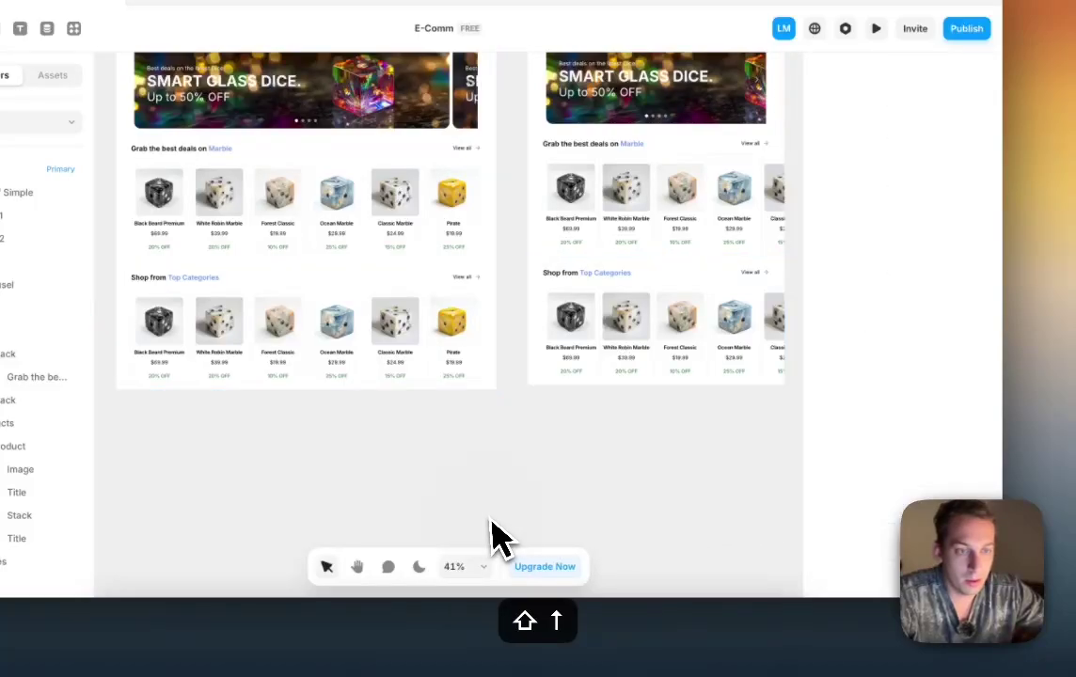
Step: Connect the Categories section's collection list to the Categories collection, without the existing category filter
scroll(492, 533, left, 3)
scroll(492, 533, down, 2)
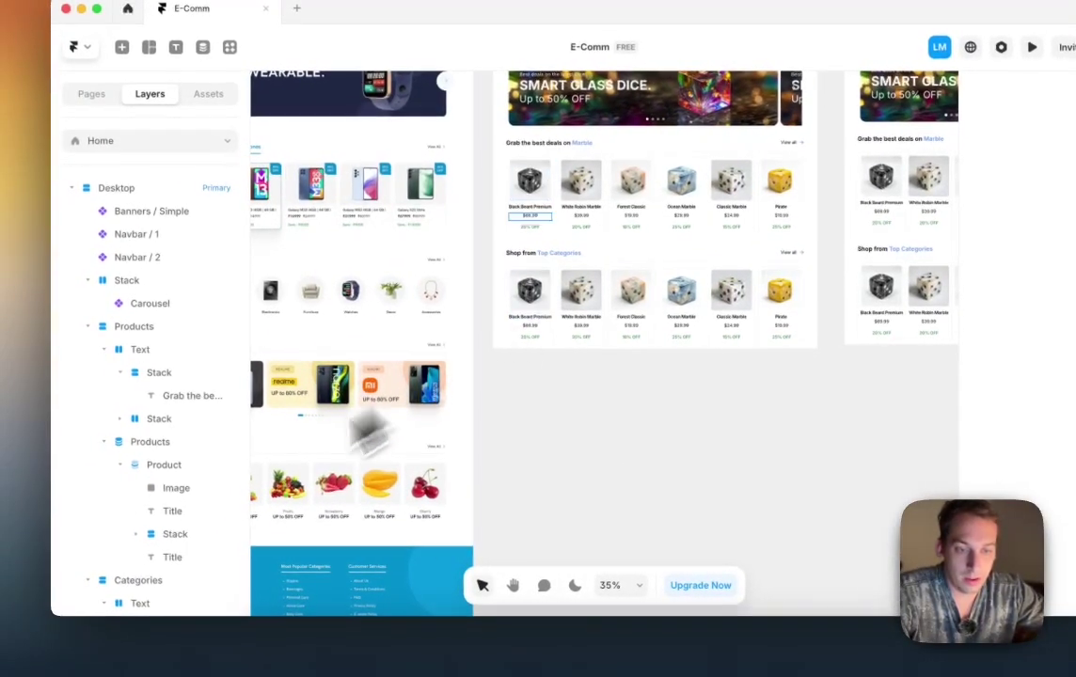
click(162, 461)
click(177, 442)
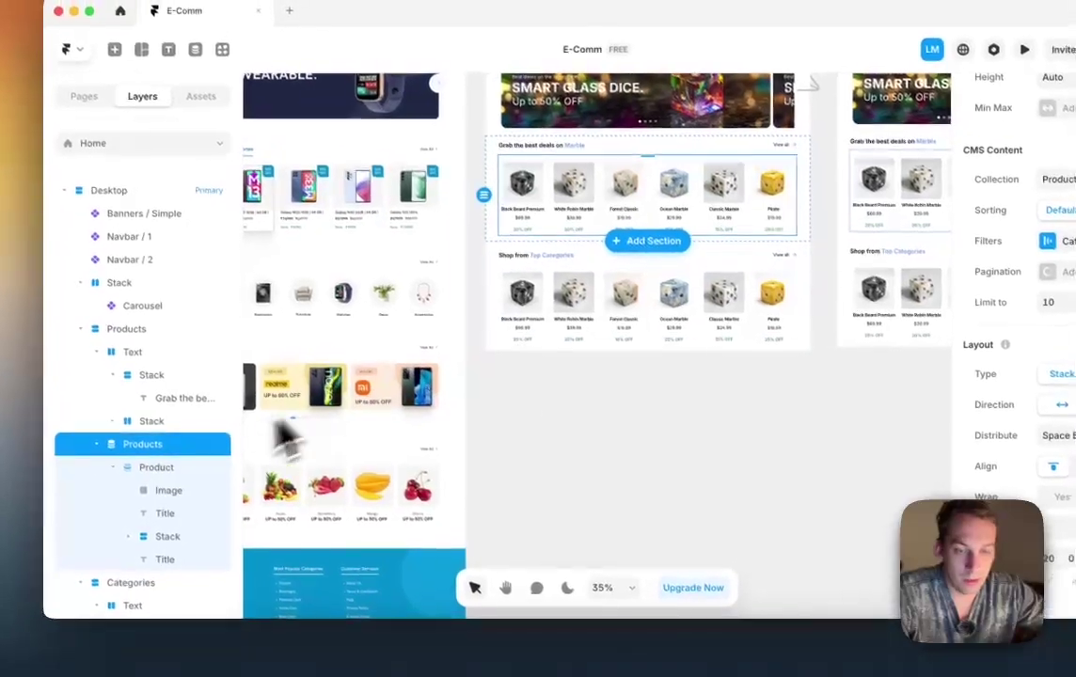
scroll(188, 490, down, 4)
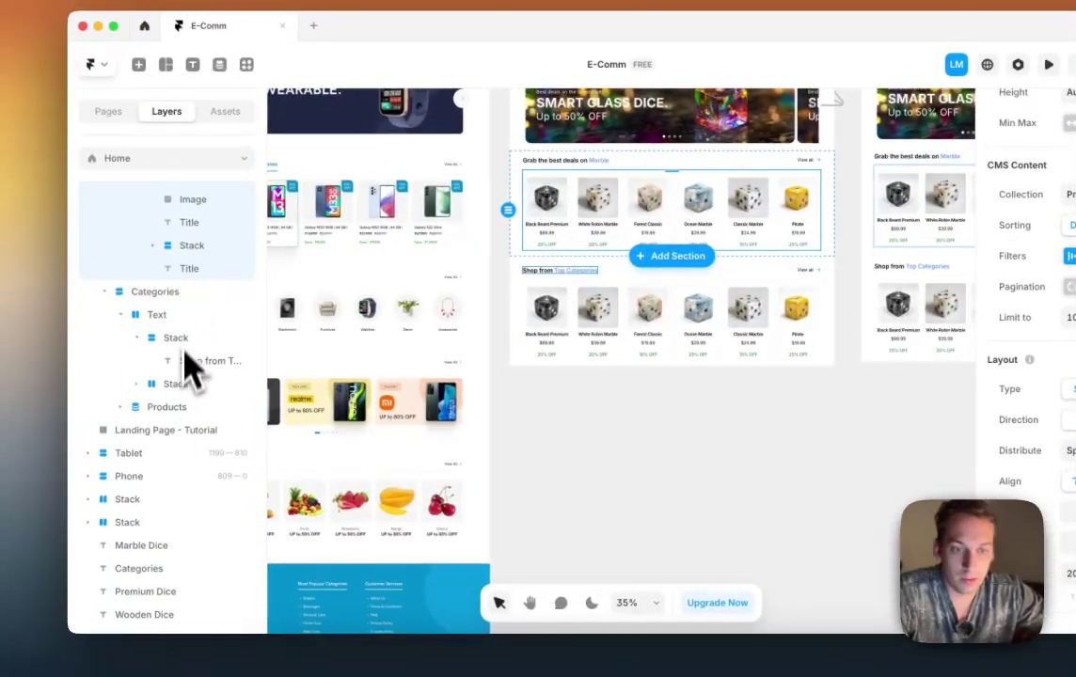
click(170, 407)
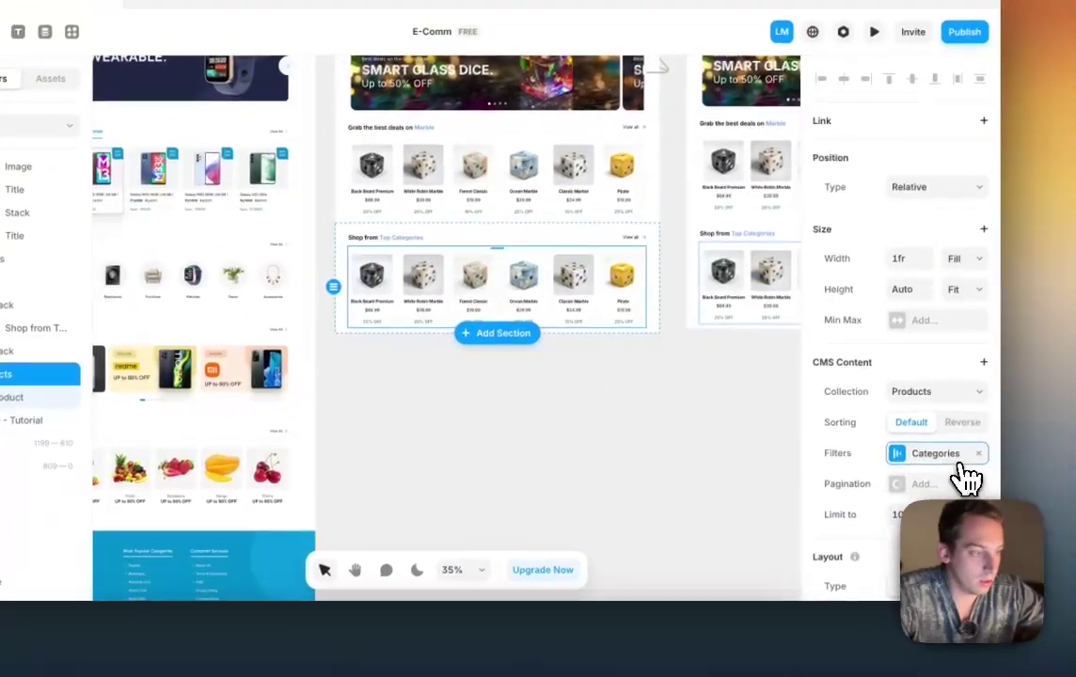
click(987, 491)
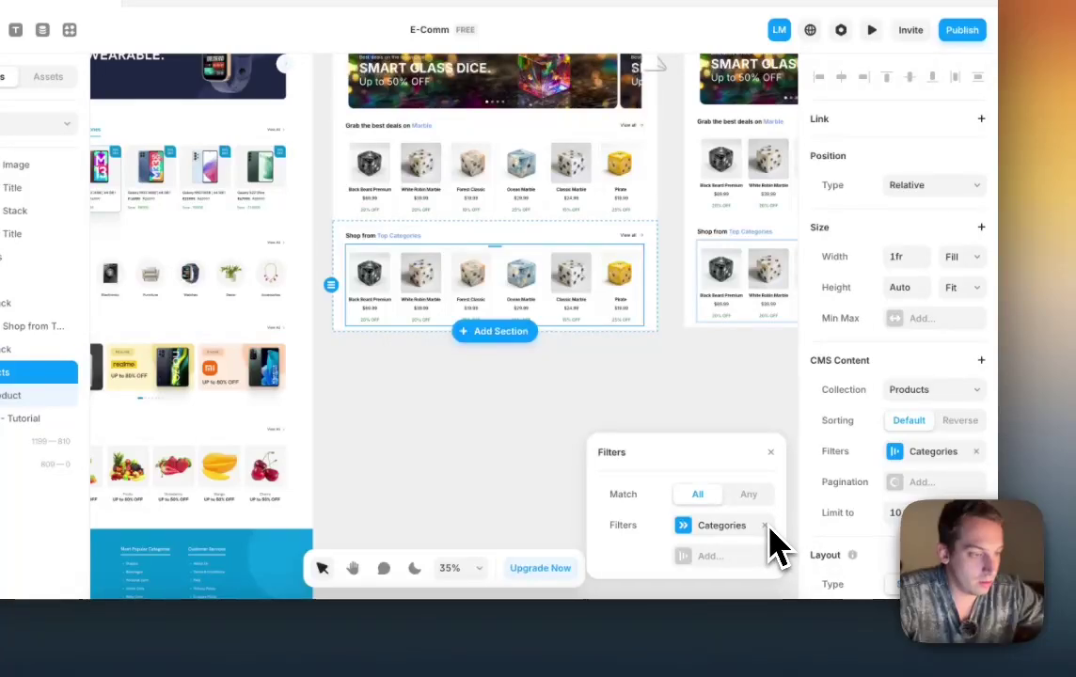
click(978, 400)
click(971, 377)
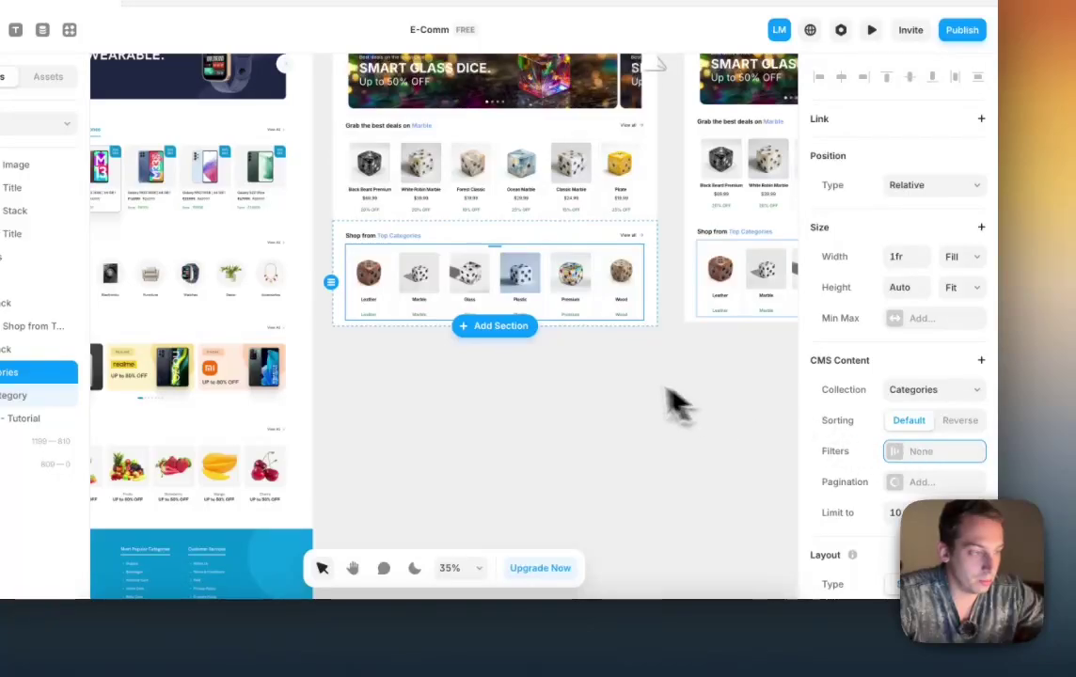
Step: Set the padding of the category card in the Shop from Top Categories list to 0
scroll(593, 382, up, 5)
click(369, 282)
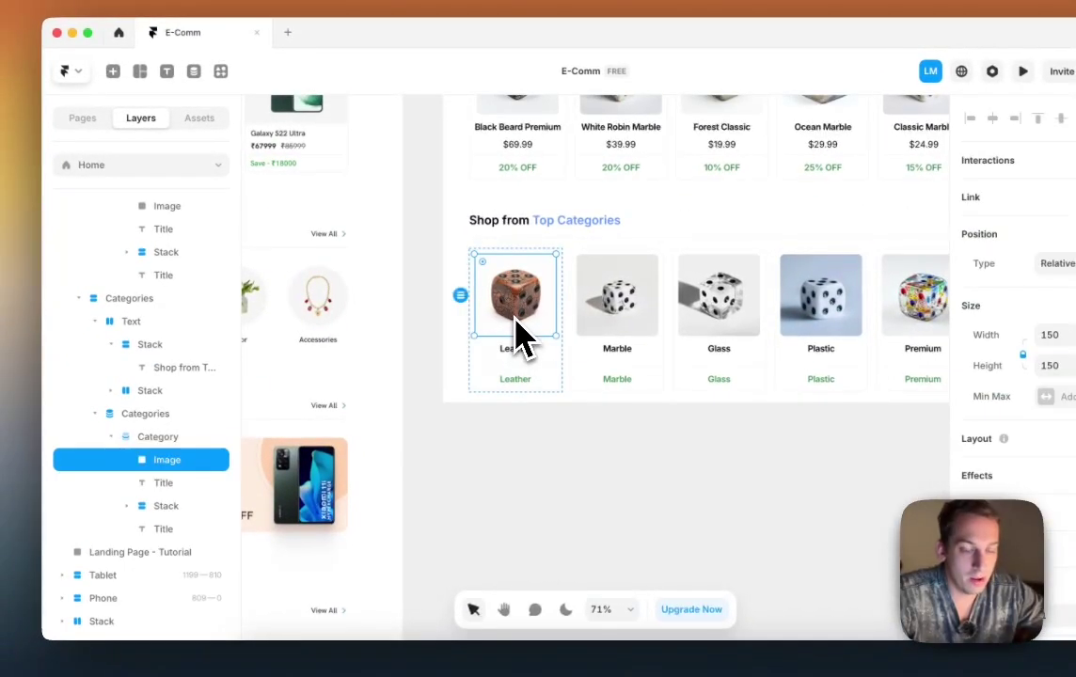
scroll(456, 360, left, 6)
scroll(451, 360, right, 6)
click(525, 367)
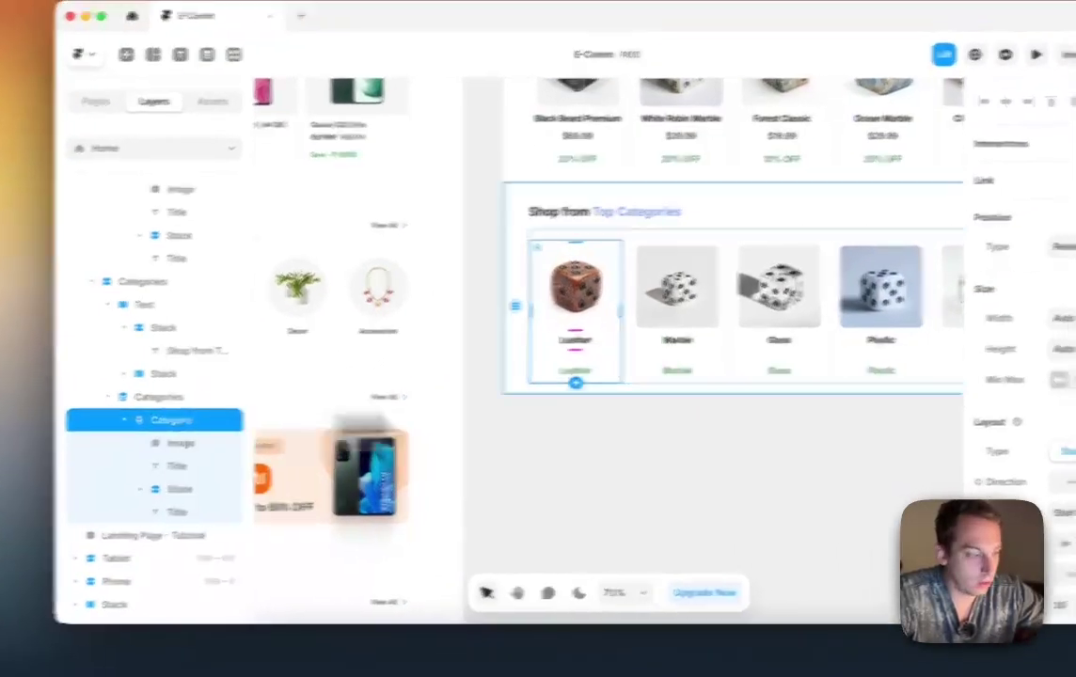
scroll(1049, 385, down, 5)
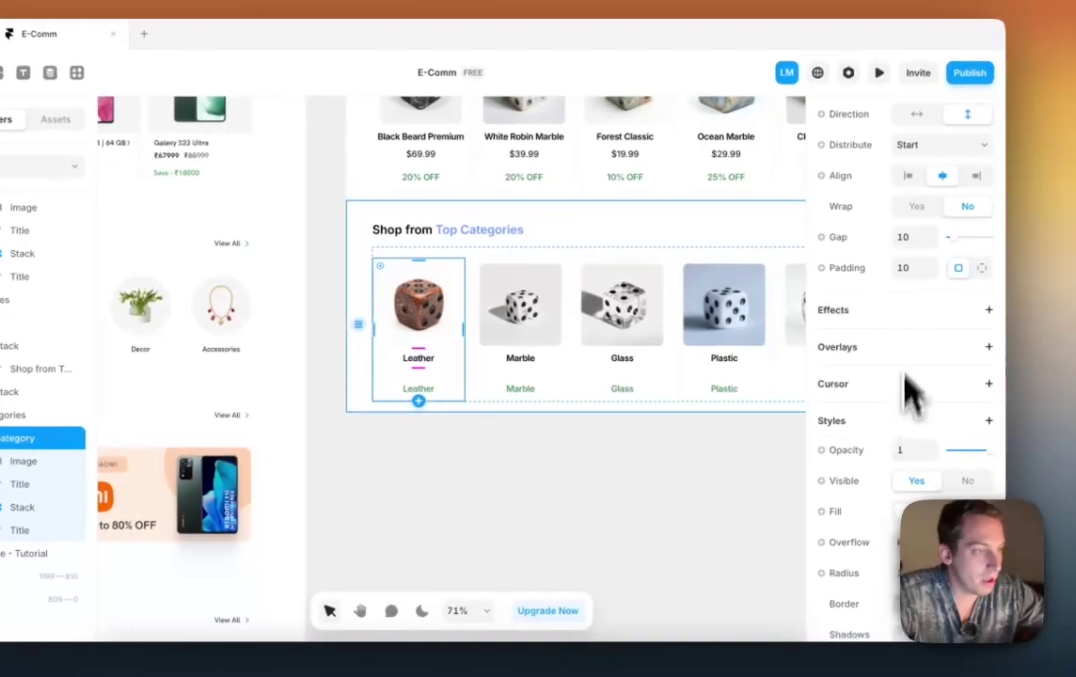
key(shift+Down)
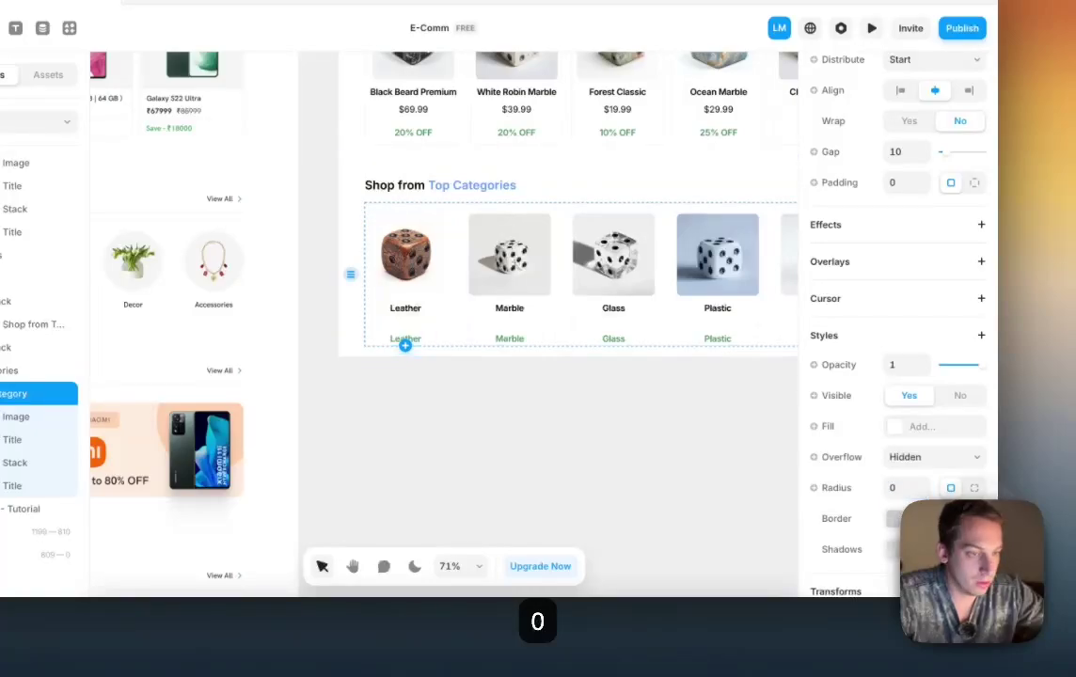
Step: Make the category card's image circular with a corner radius of 150
click(562, 408)
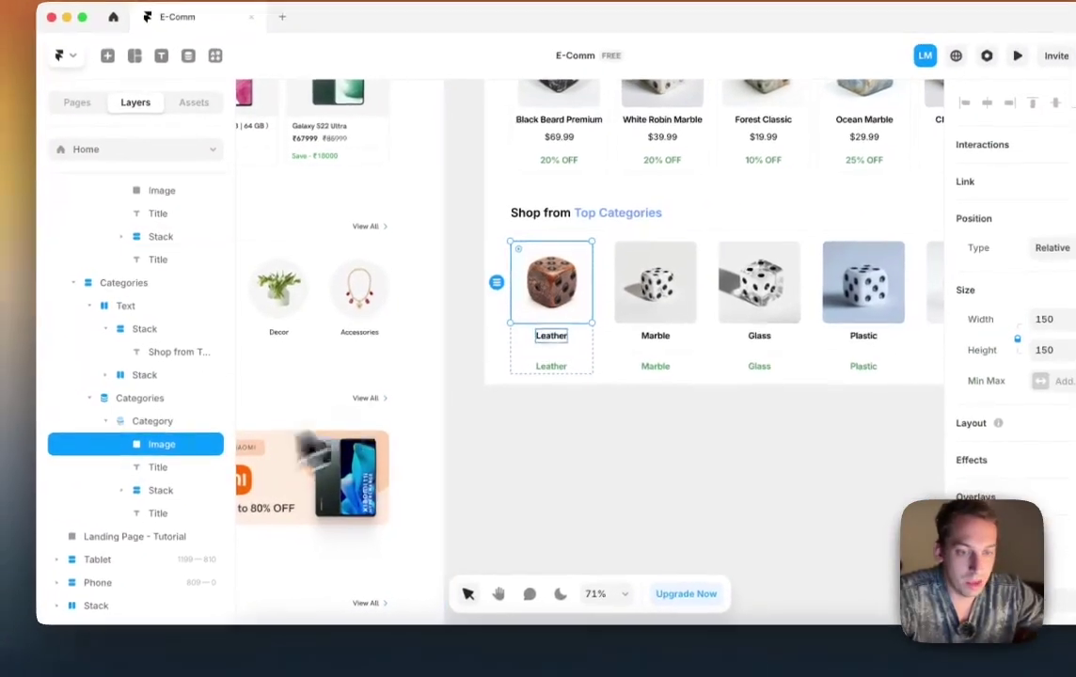
scroll(969, 428, down, 5)
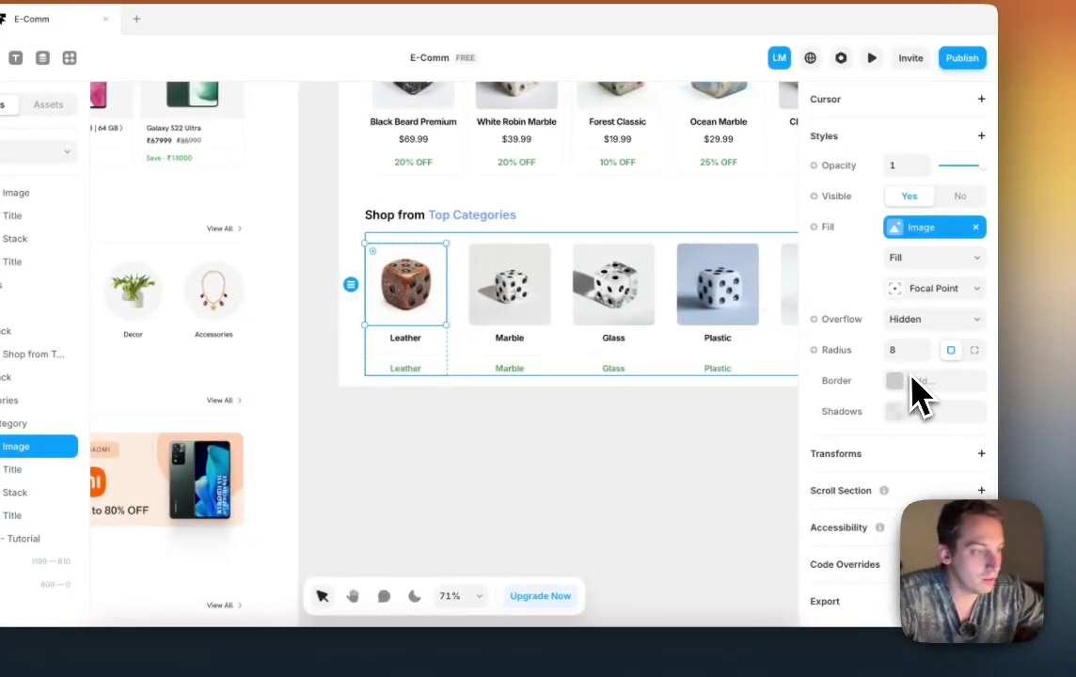
key(shift+Up)
key(shift+Up)
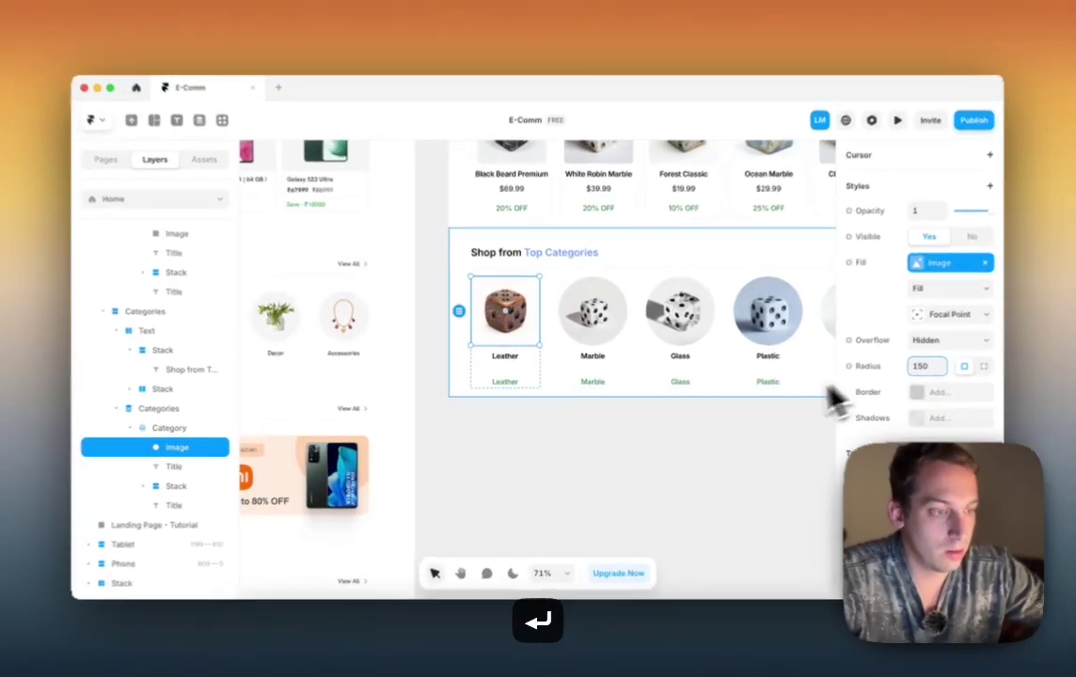
click(713, 437)
Step: Delete the green text at the bottom of the category card
scroll(715, 437, down, 5)
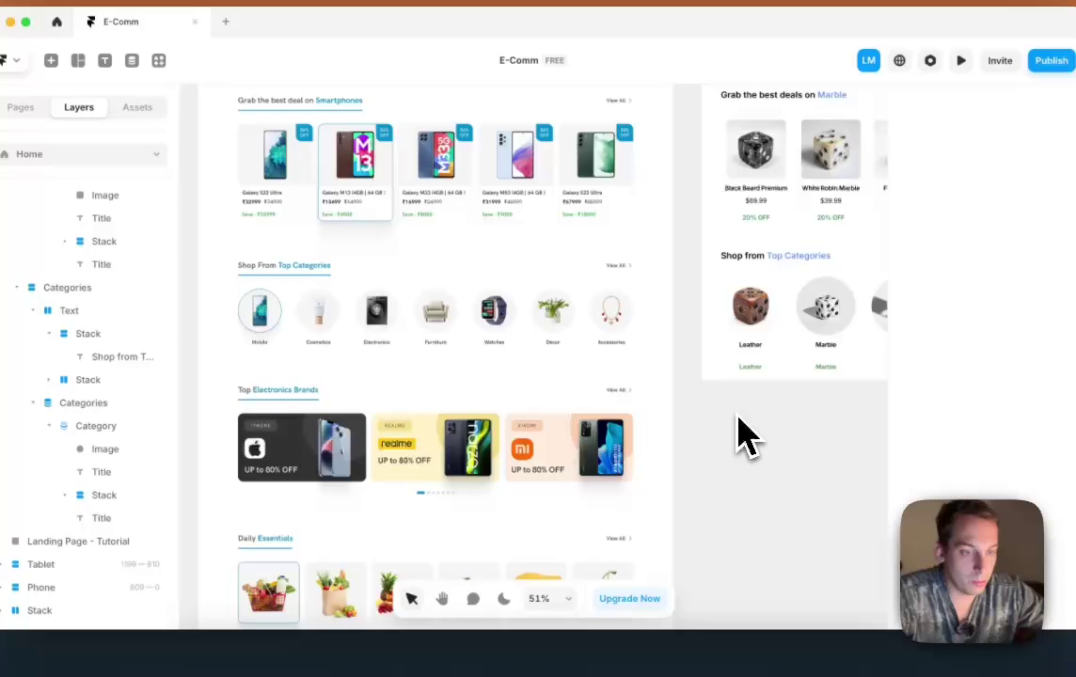
scroll(738, 438, up, 5)
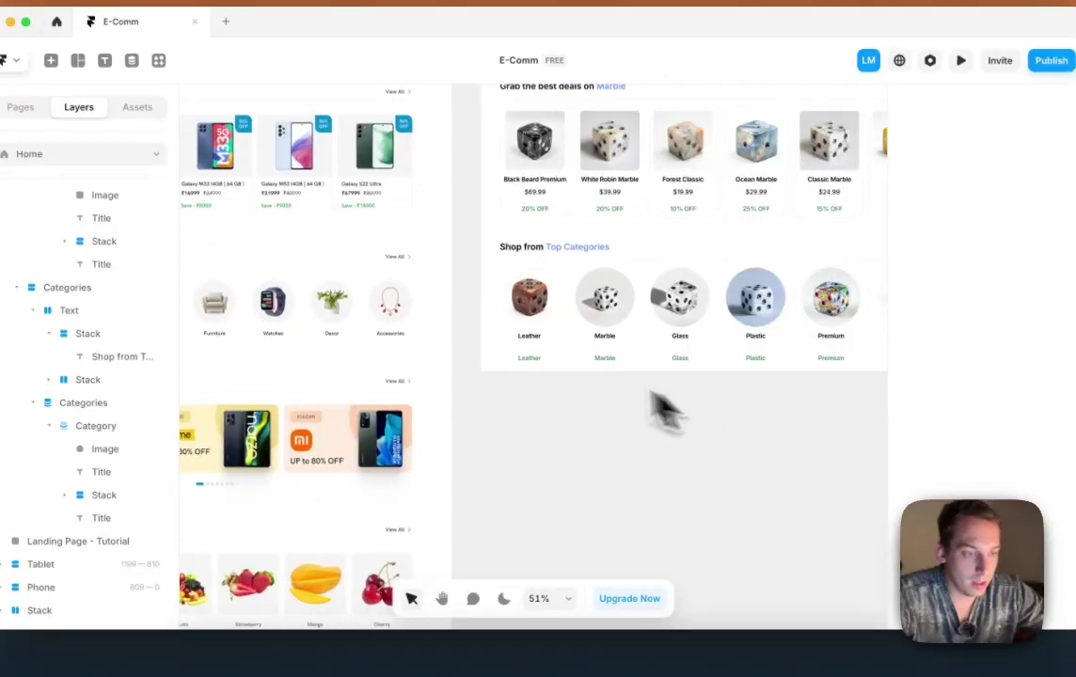
click(539, 372)
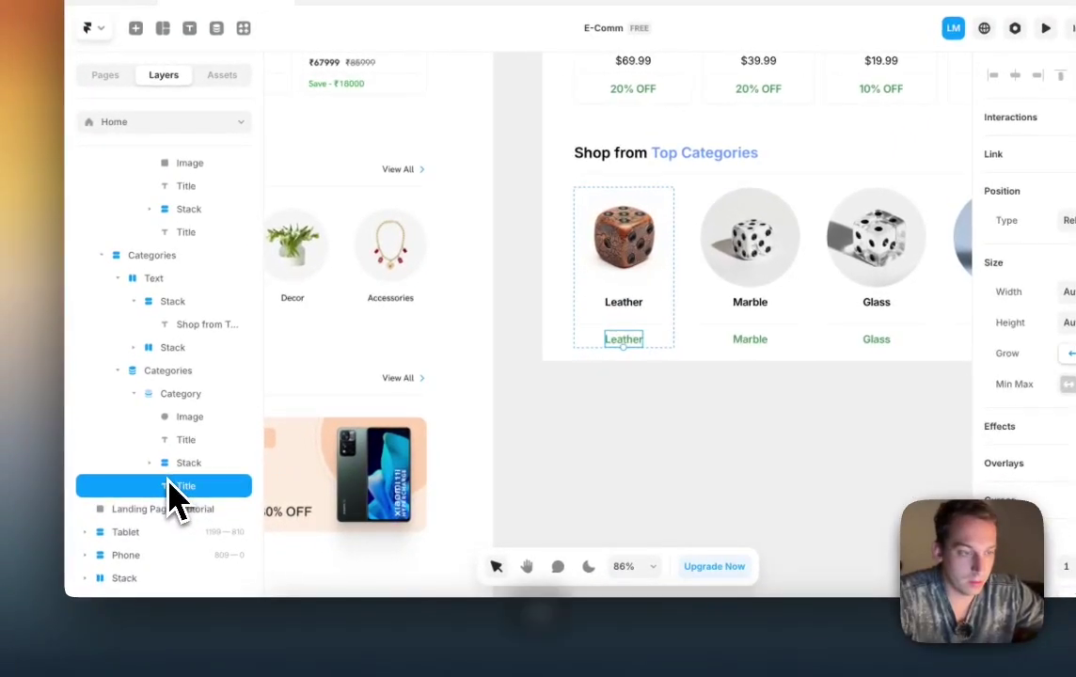
key(BackSpace)
Step: Move the title out of the category card's nested stack and delete that stack
click(173, 464)
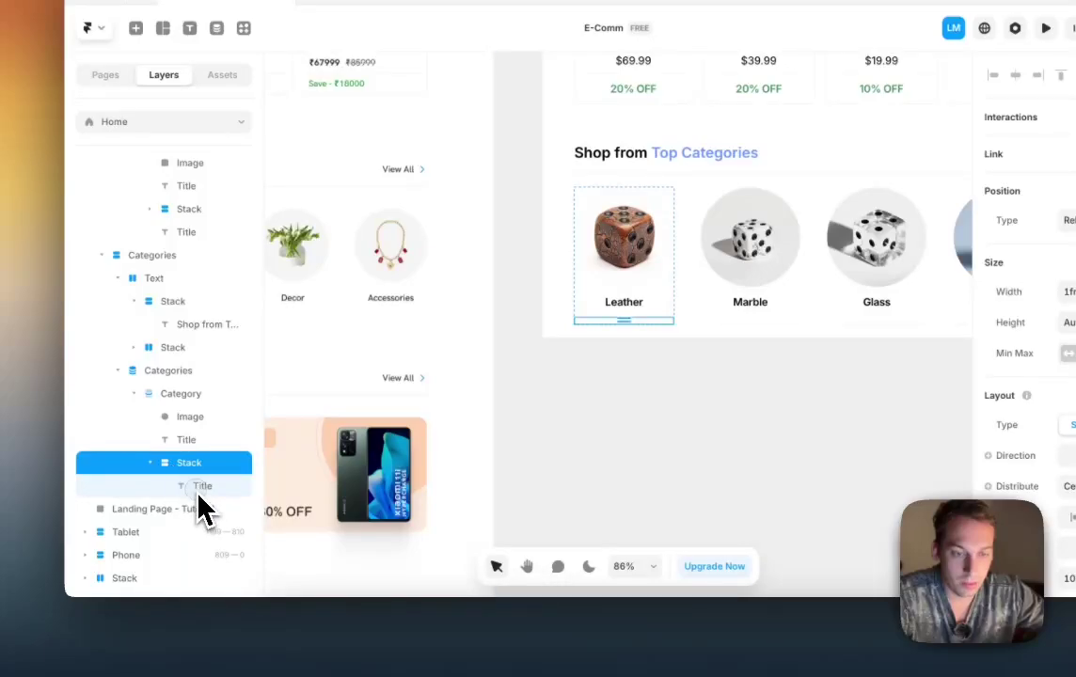
drag(198, 496, 193, 455)
click(200, 485)
key(BackSpace)
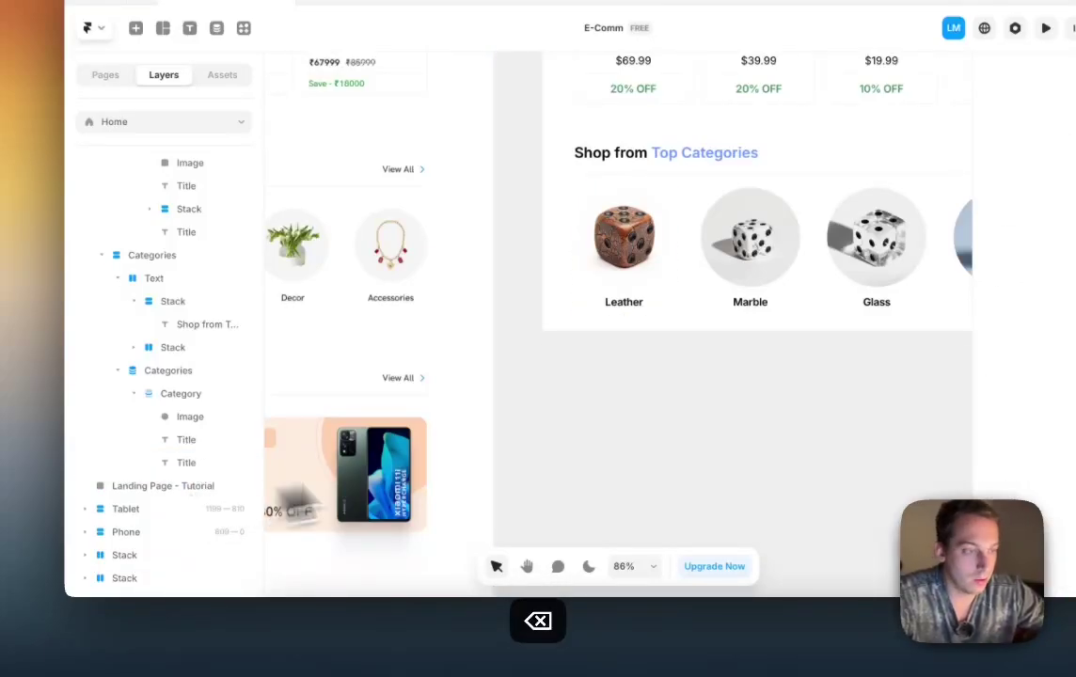
Step: Delete the stack holding the "View all" text and arrow from the Categories section header
scroll(600, 456, right, 5)
scroll(600, 456, down, 6)
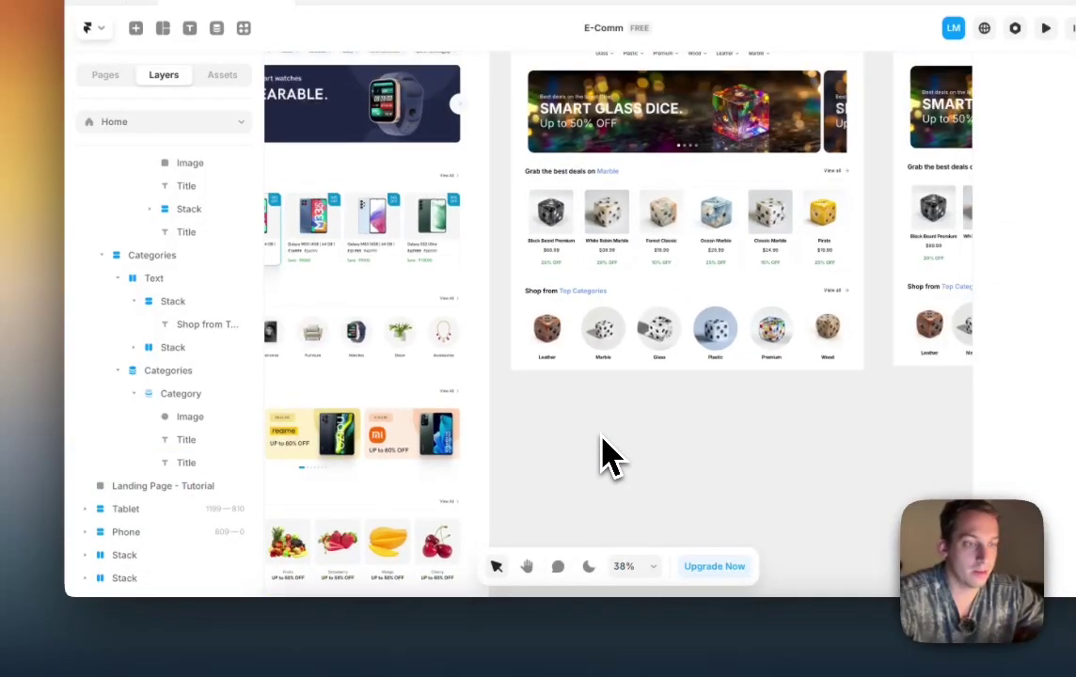
scroll(602, 457, left, 3)
scroll(602, 456, down, 1)
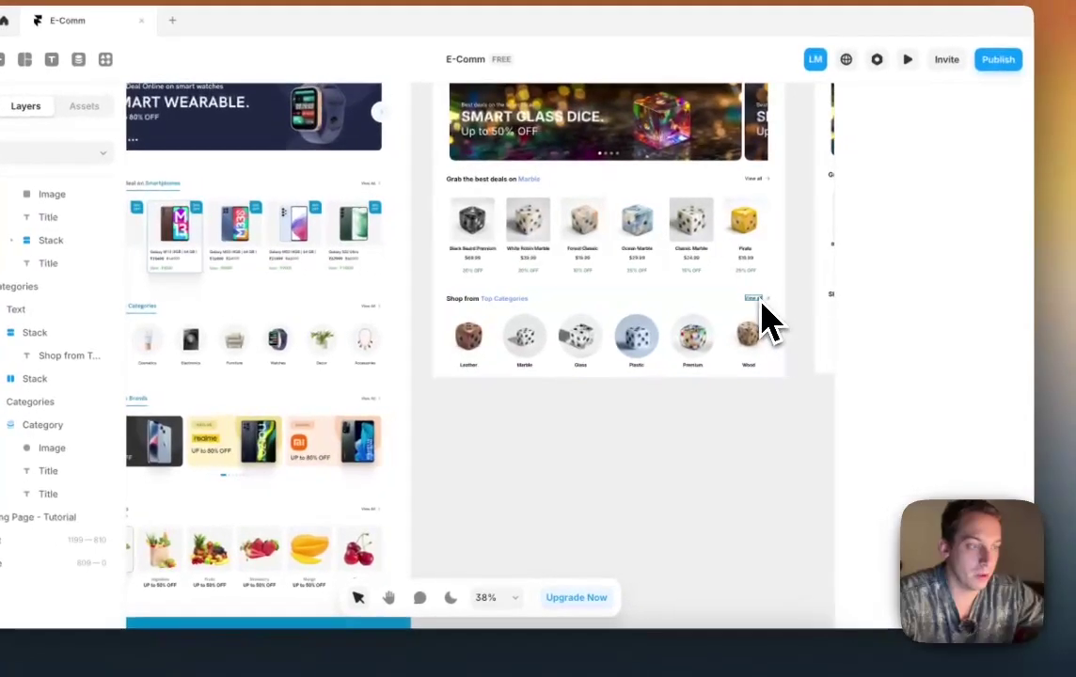
click(890, 269)
scroll(890, 273, up, 3)
scroll(777, 320, up, 4)
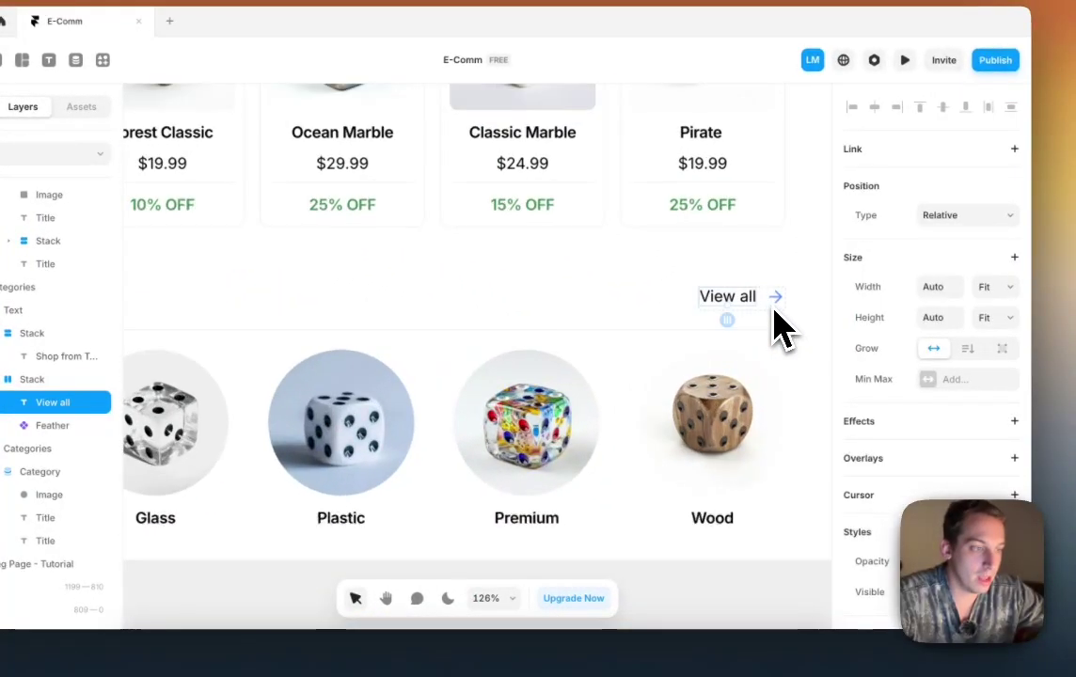
click(771, 306)
scroll(771, 325, up, 5)
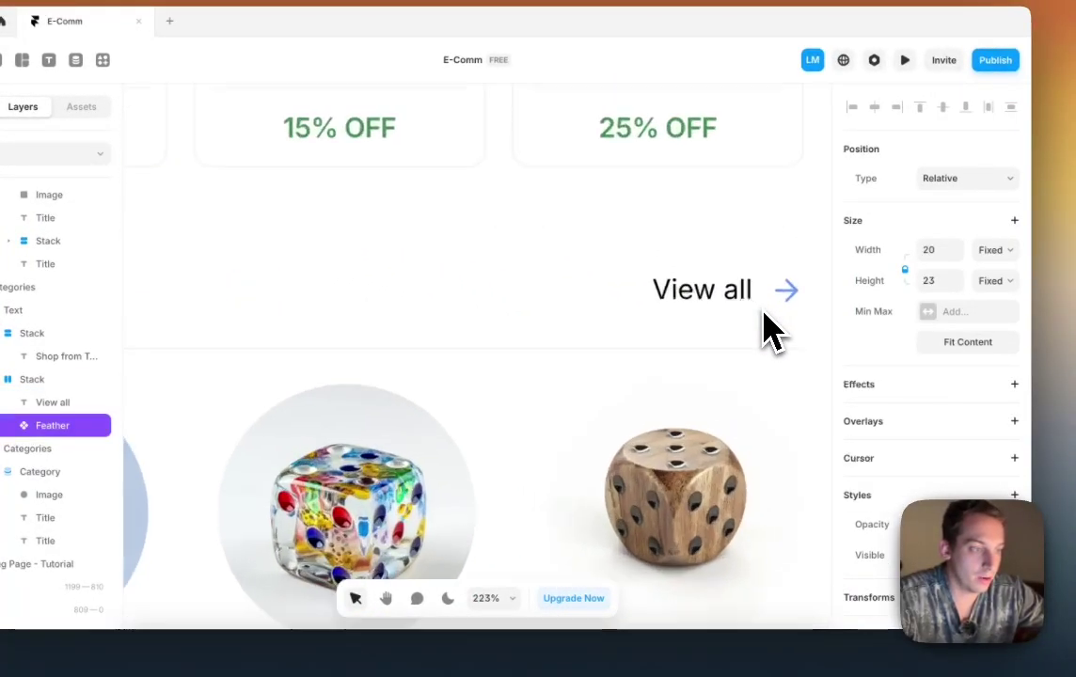
click(761, 326)
key(BackSpace)
scroll(769, 319, down, 10)
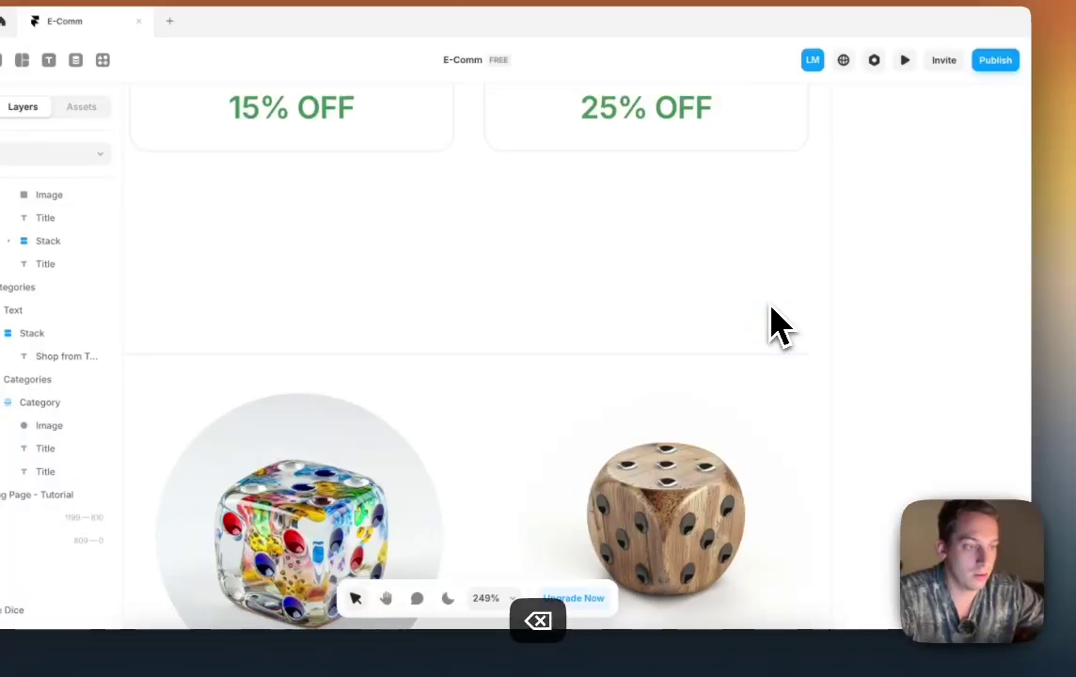
scroll(724, 508, down, 3)
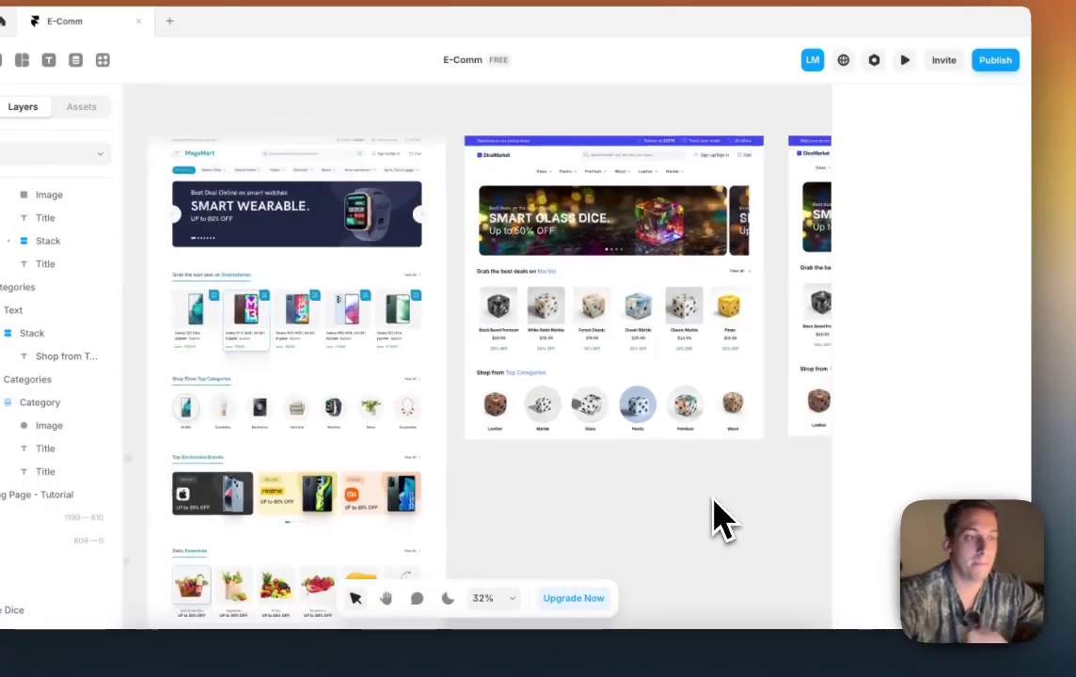
Step: Compare the reference layout's Top Electronics Brands and Daily Essentials sections with the dice home page built so far
scroll(719, 517, down, 2)
scroll(719, 516, down, 2)
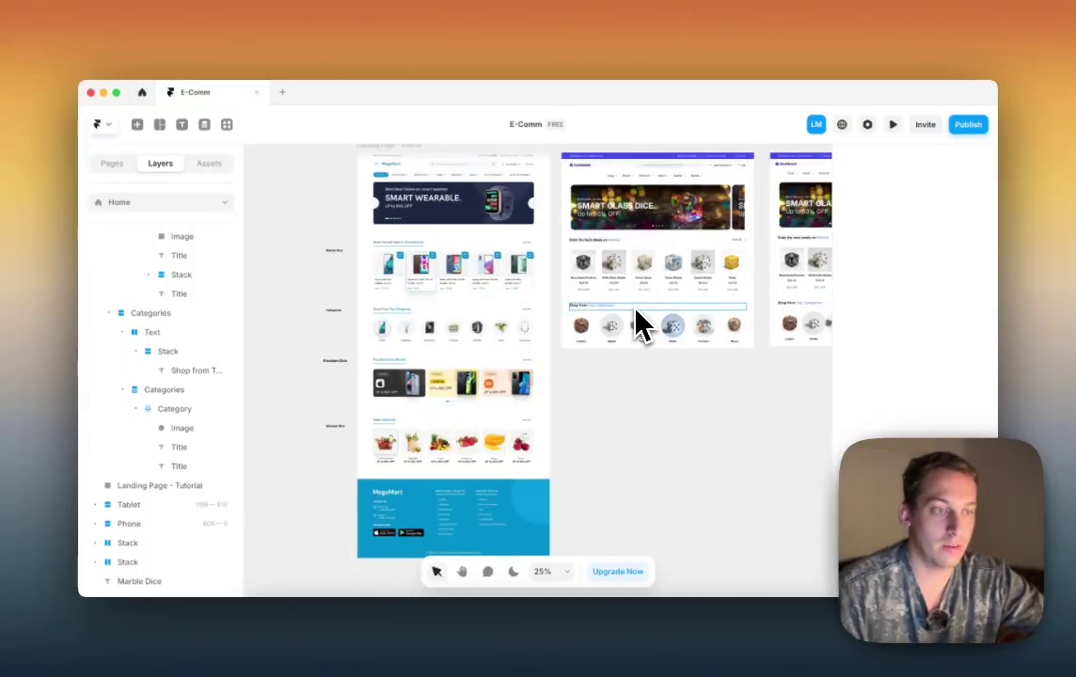
scroll(639, 320, up, 3)
scroll(639, 320, down, 4)
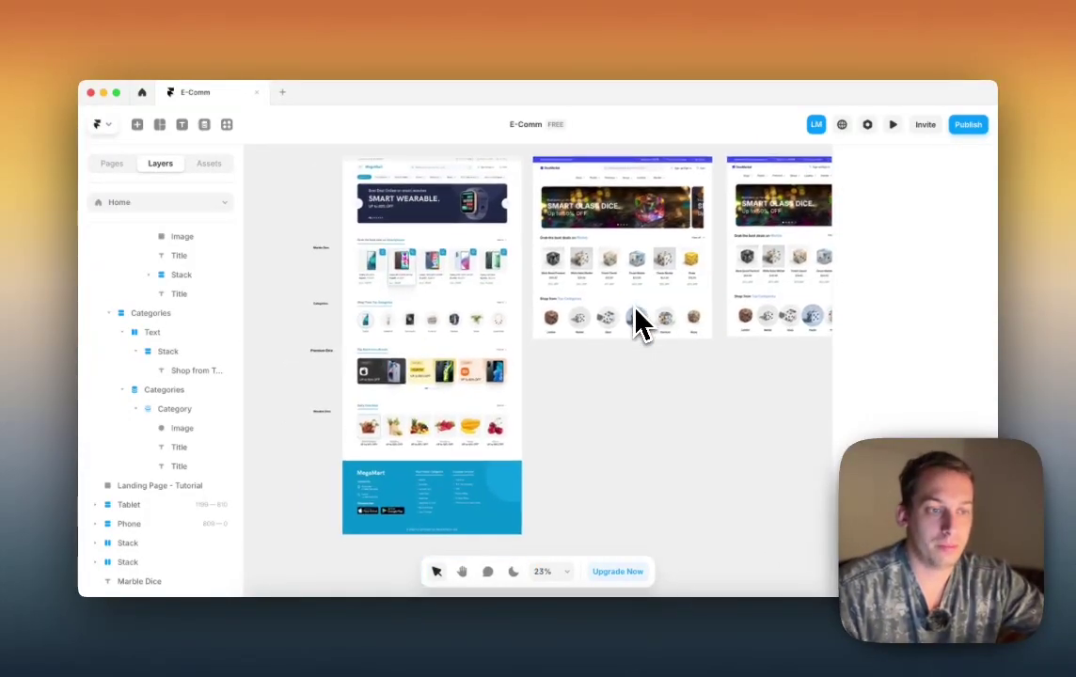
scroll(607, 310, down, 2)
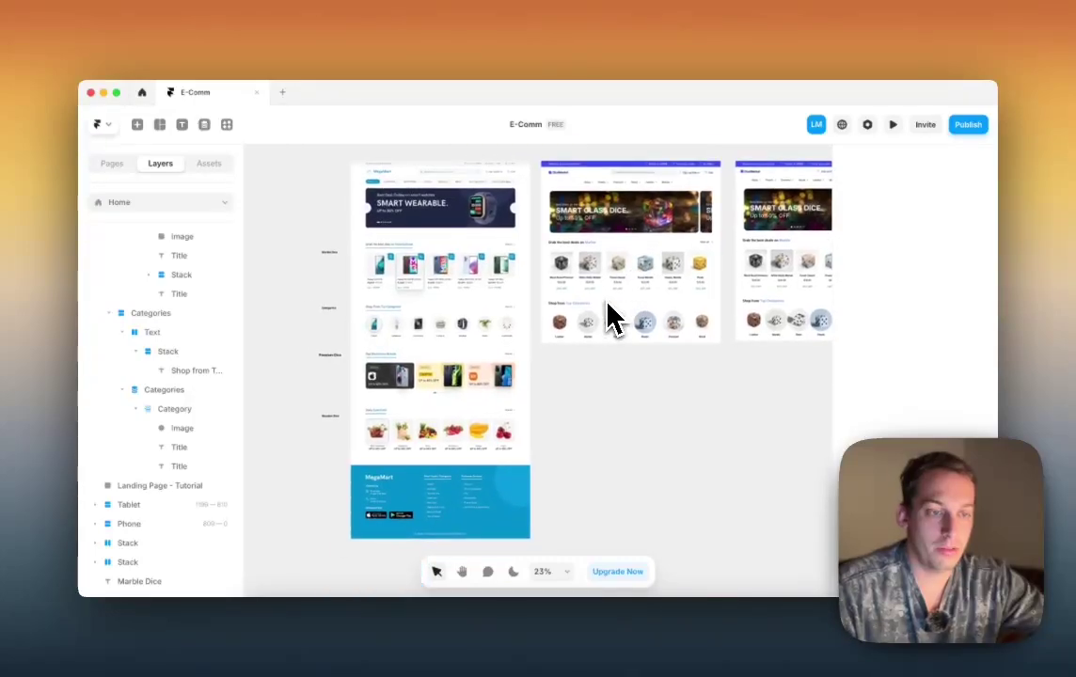
scroll(414, 386, up, 5)
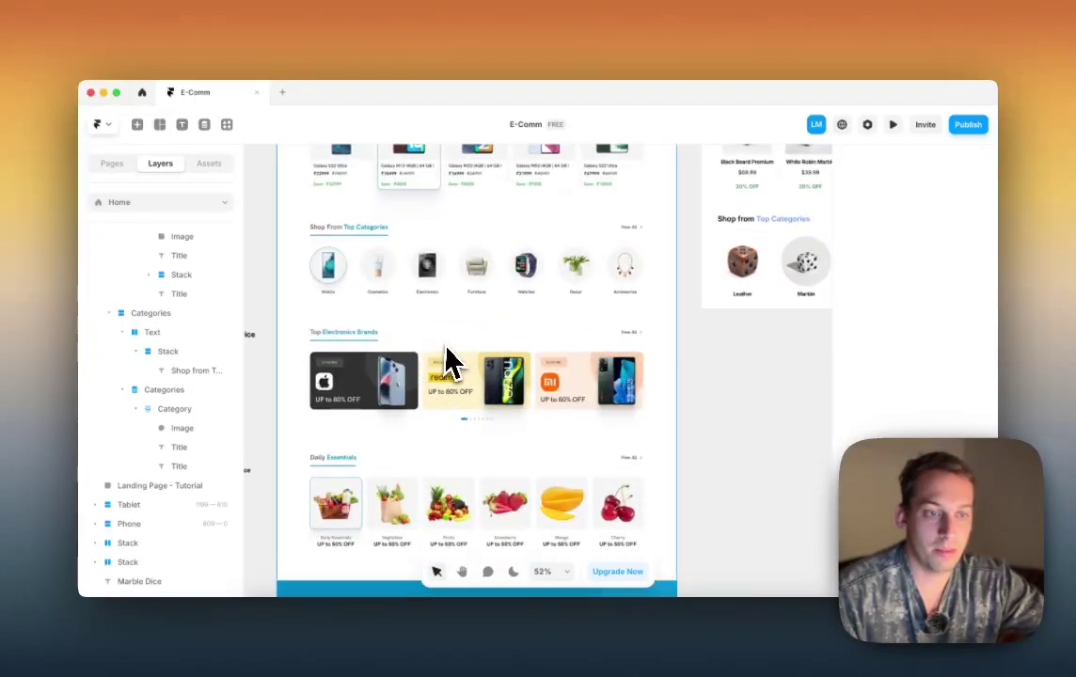
scroll(370, 363, right, 5)
scroll(372, 364, down, 2)
scroll(367, 366, left, 6)
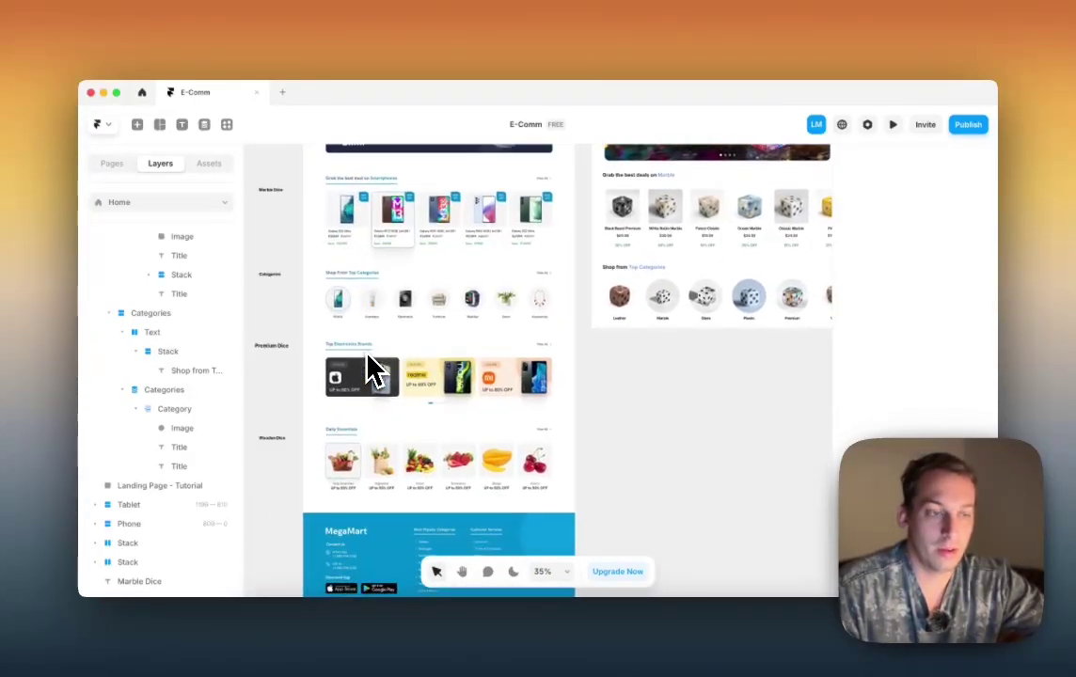
scroll(457, 357, up, 1)
scroll(613, 360, right, 8)
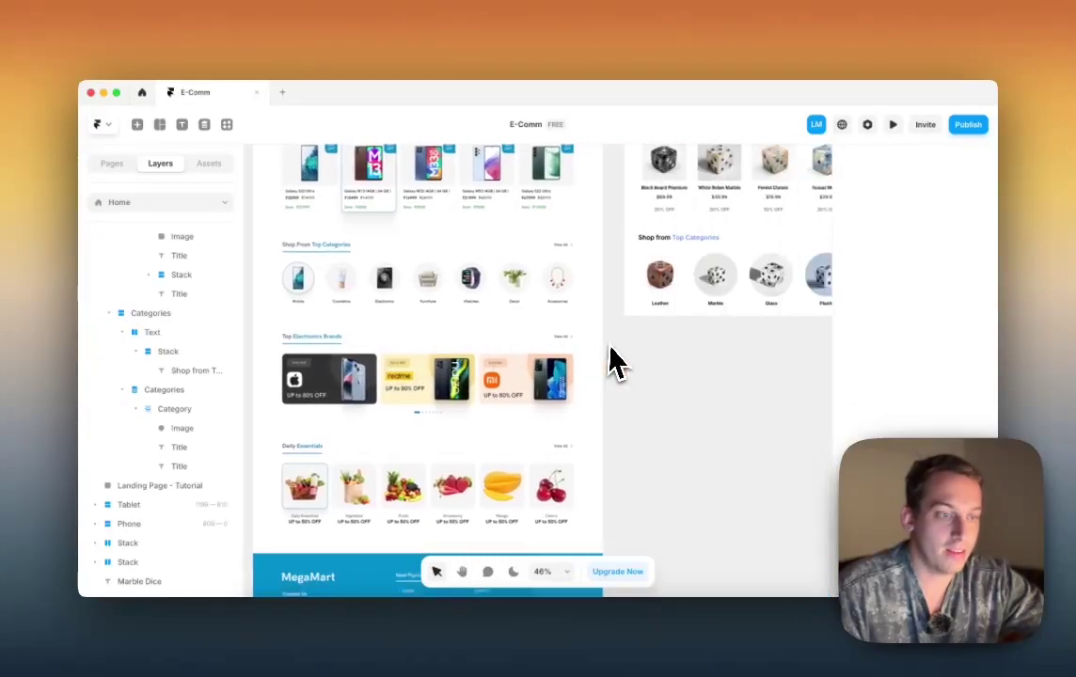
scroll(613, 361, down, 2)
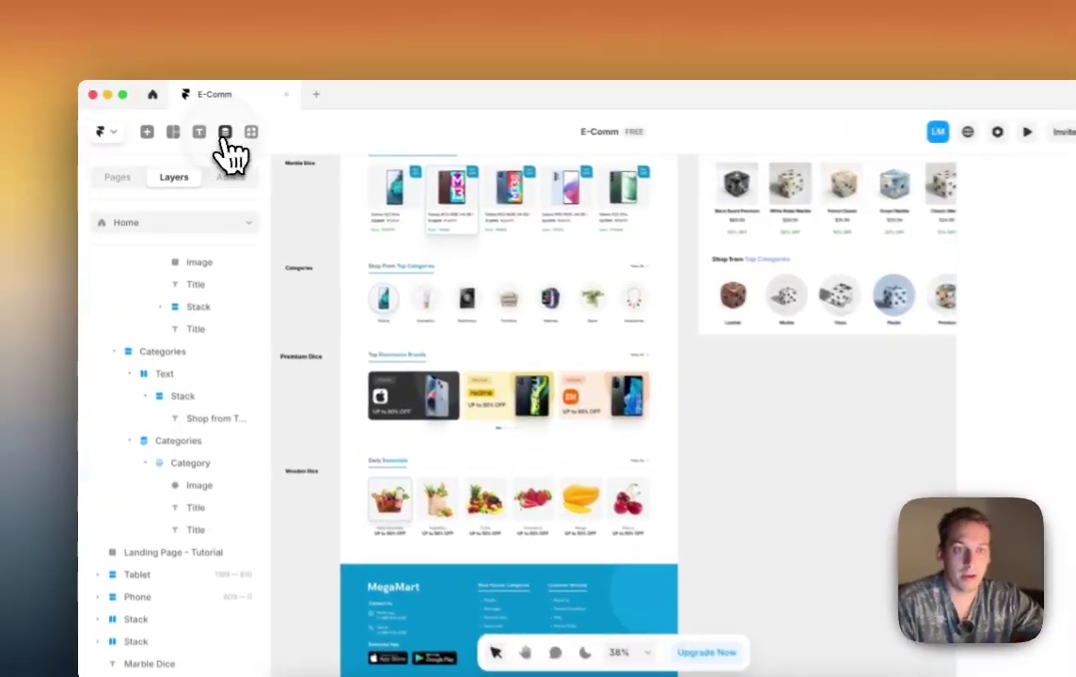
Step: Open the CMS Categories collection and add an Image field named "Promotional Image"
click(205, 125)
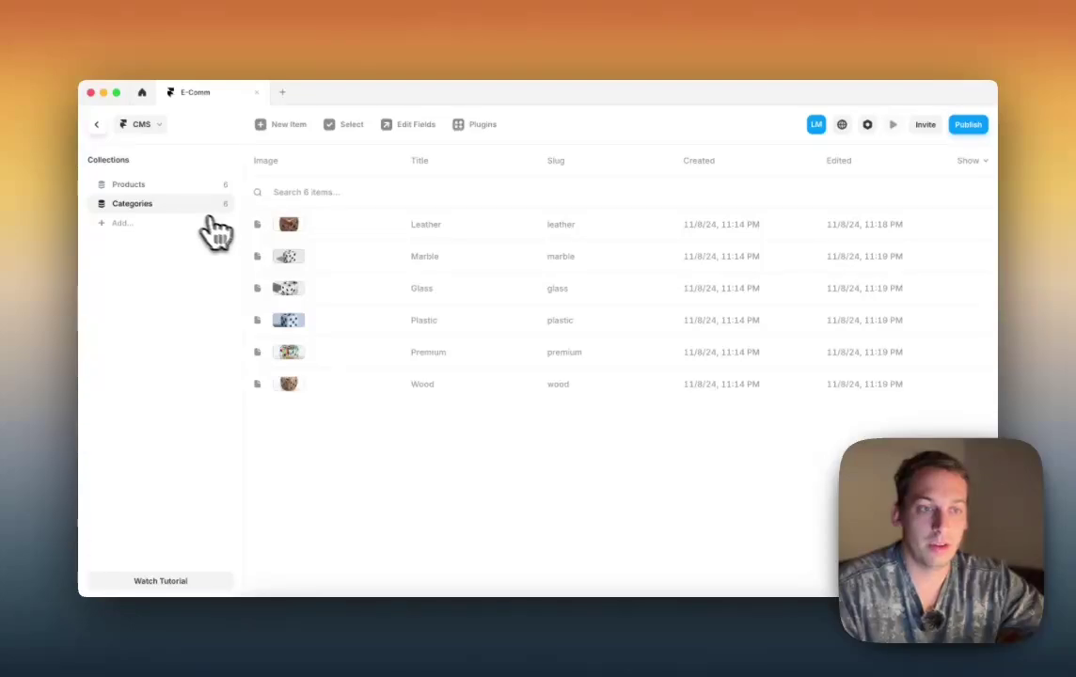
click(381, 358)
click(556, 124)
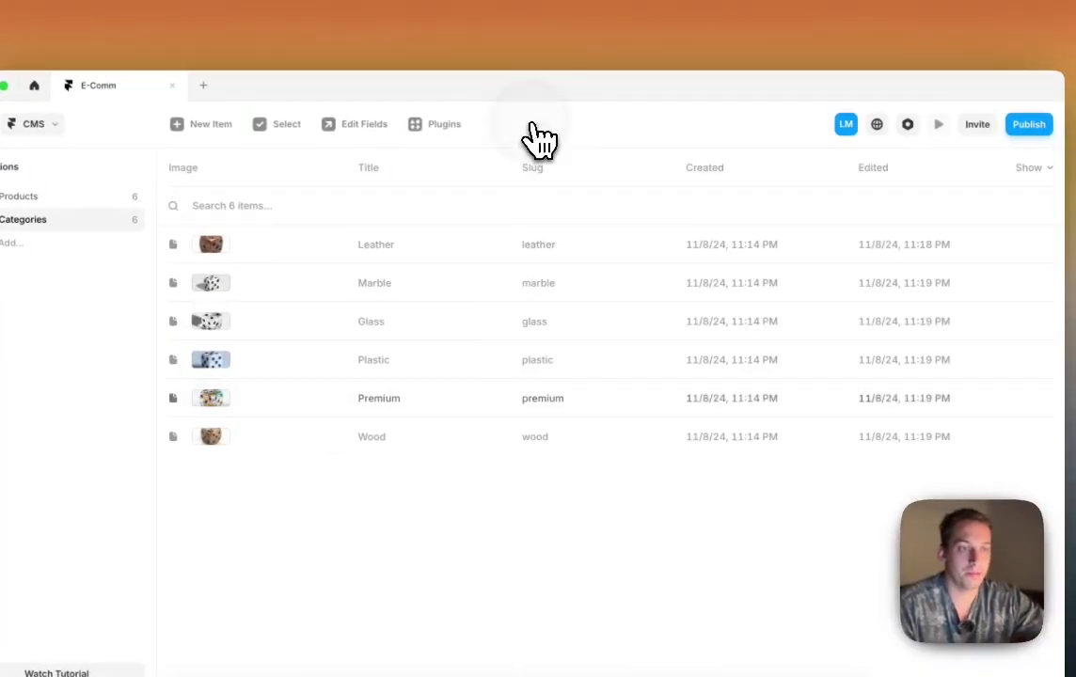
click(374, 129)
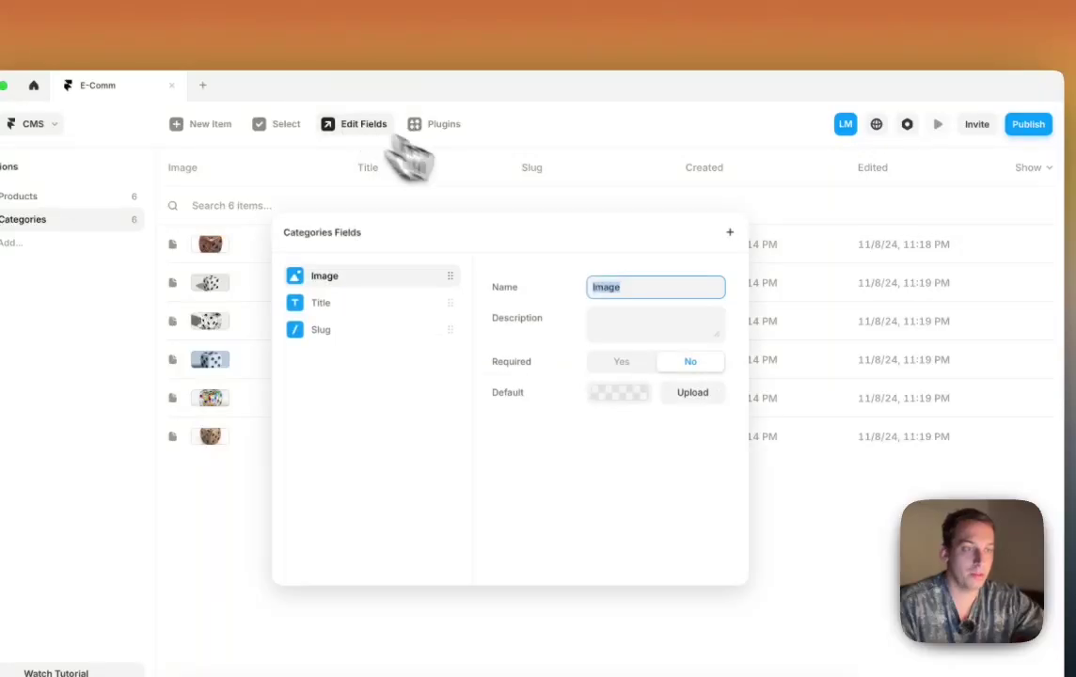
click(730, 233)
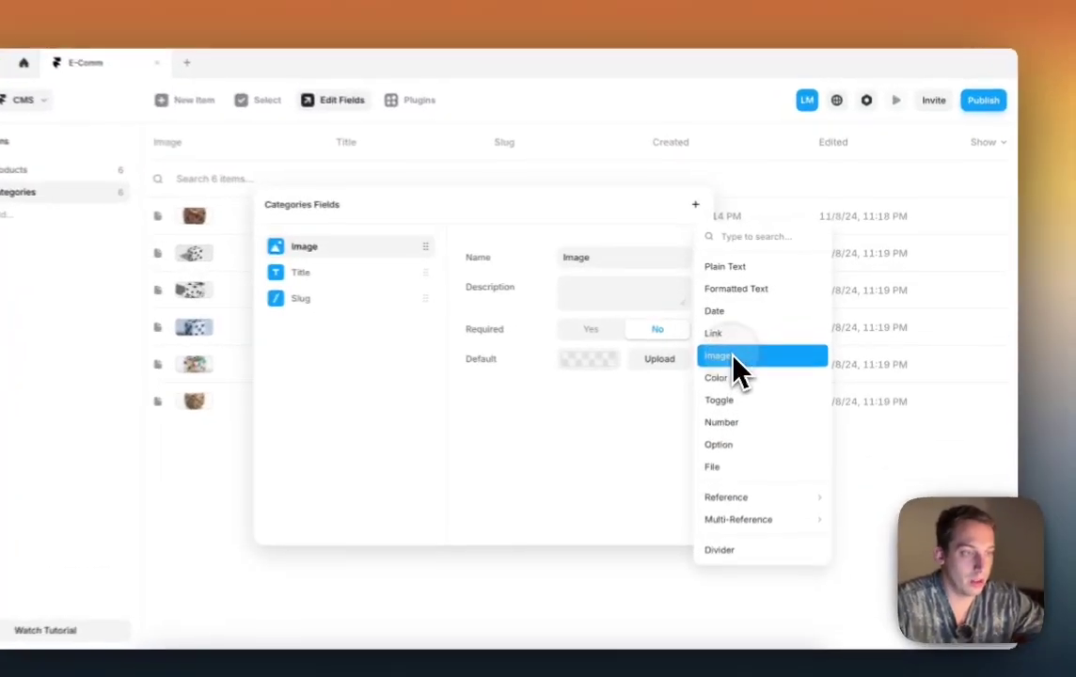
click(742, 345)
text(Promotio)
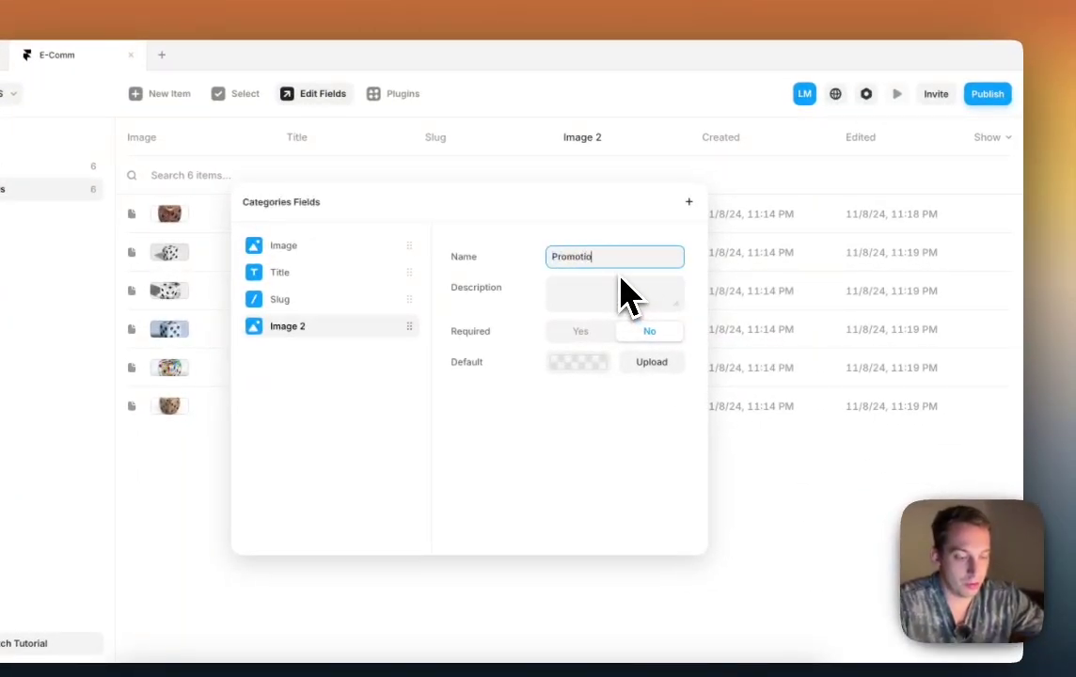
text(nal Image)
key(Return)
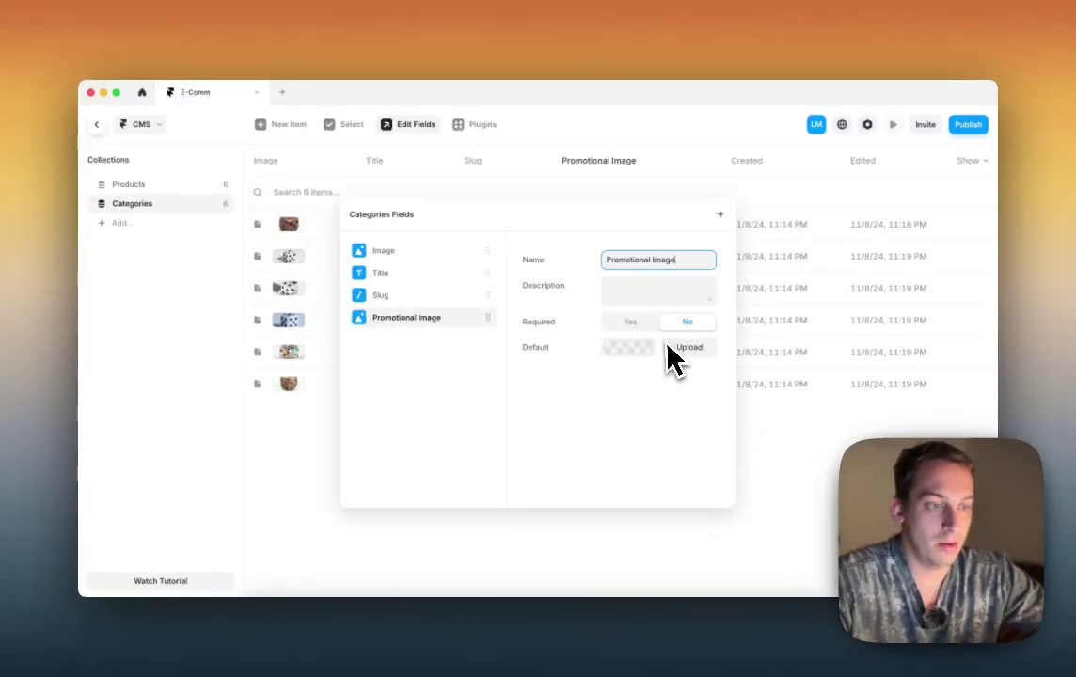
click(790, 487)
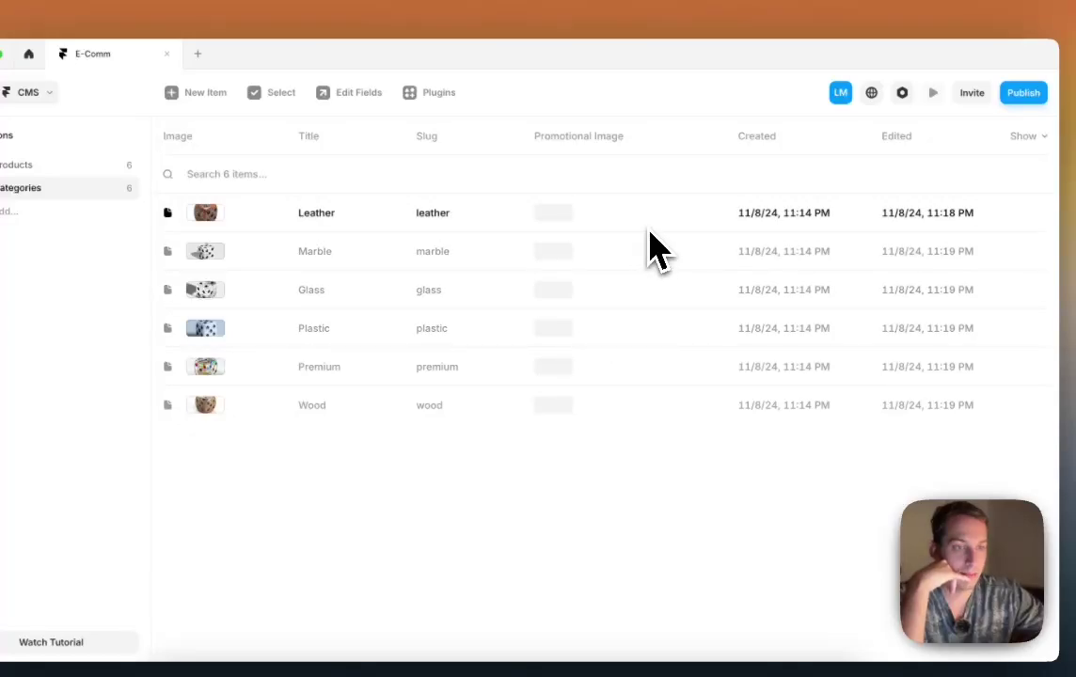
Step: Add a Plain Text field named "Yes/No?" to the Categories collection
click(366, 120)
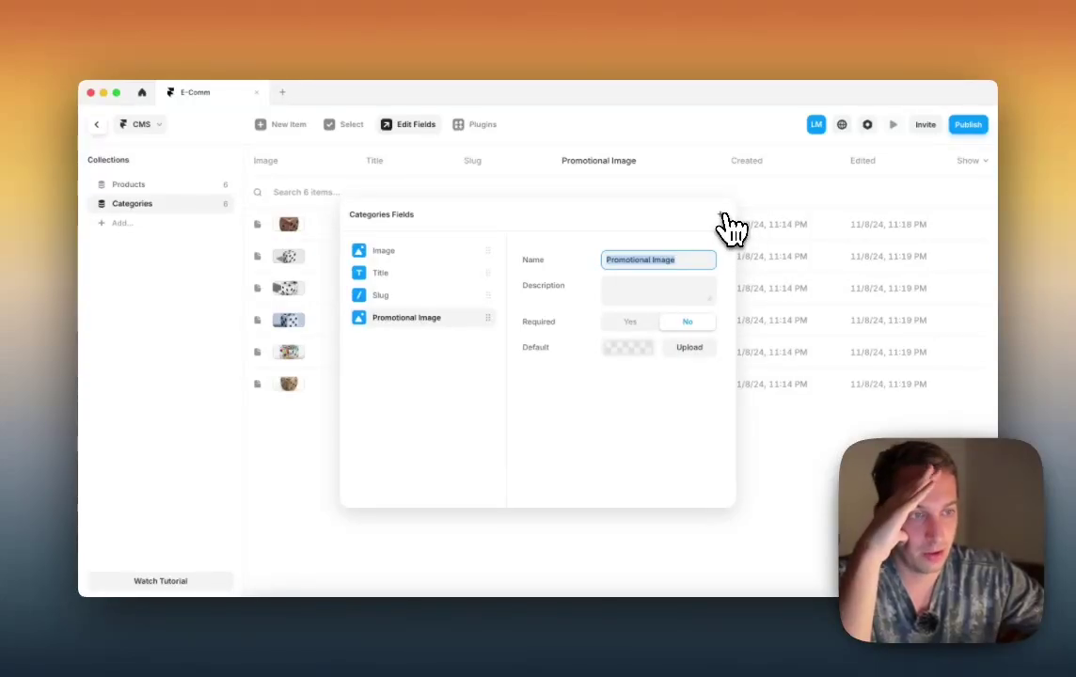
click(725, 215)
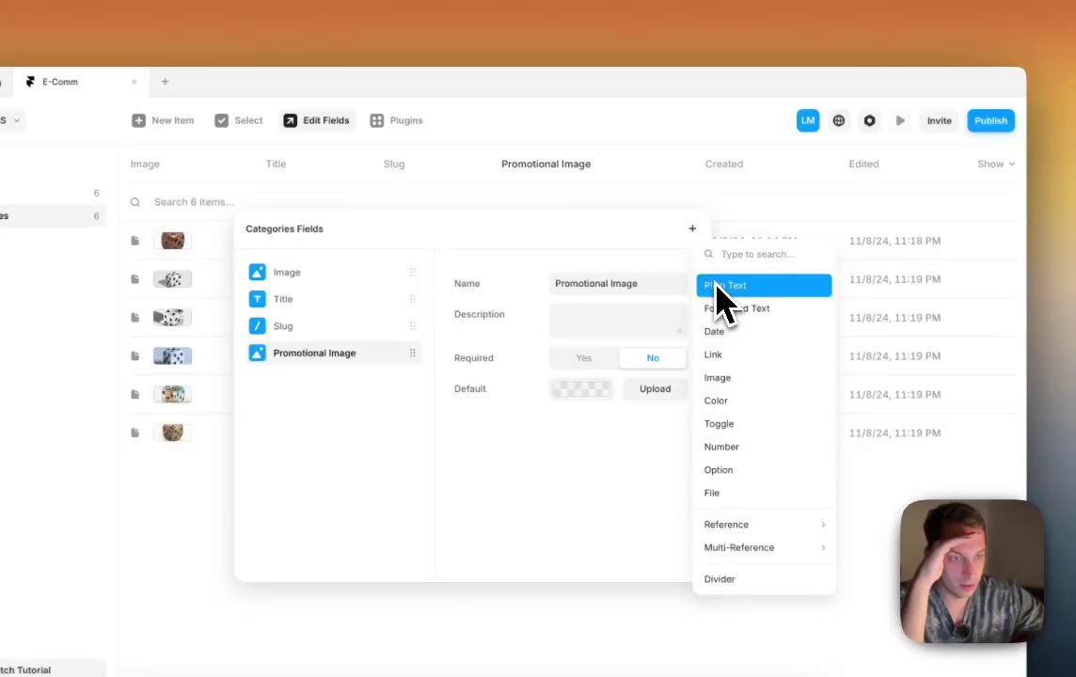
click(716, 286)
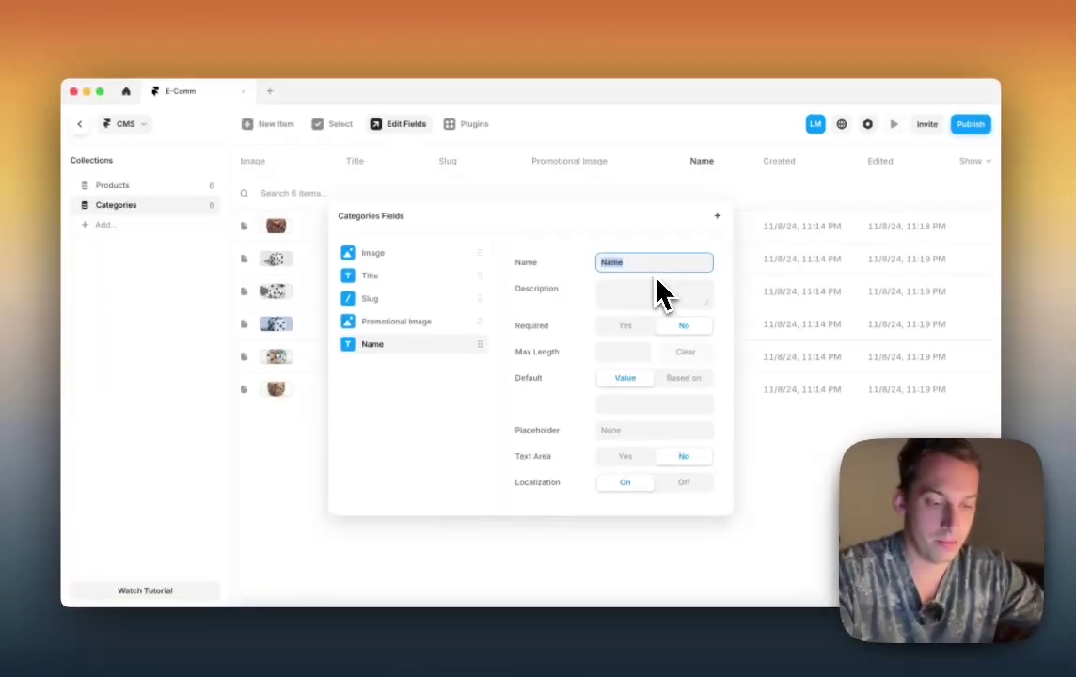
text(Y)
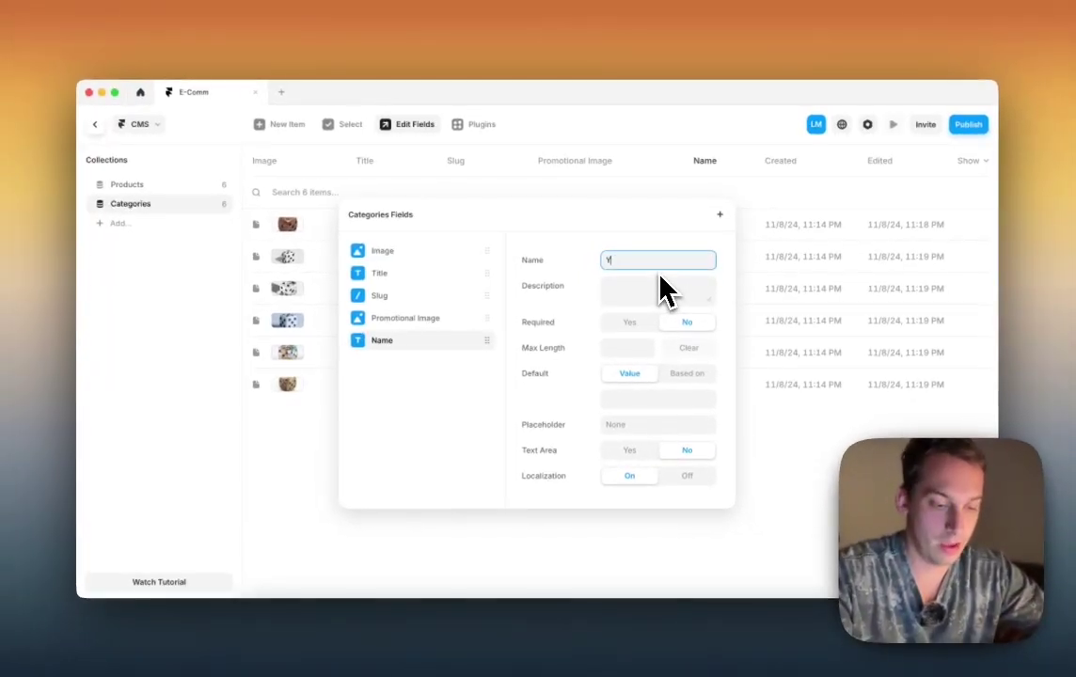
text(es/No?)
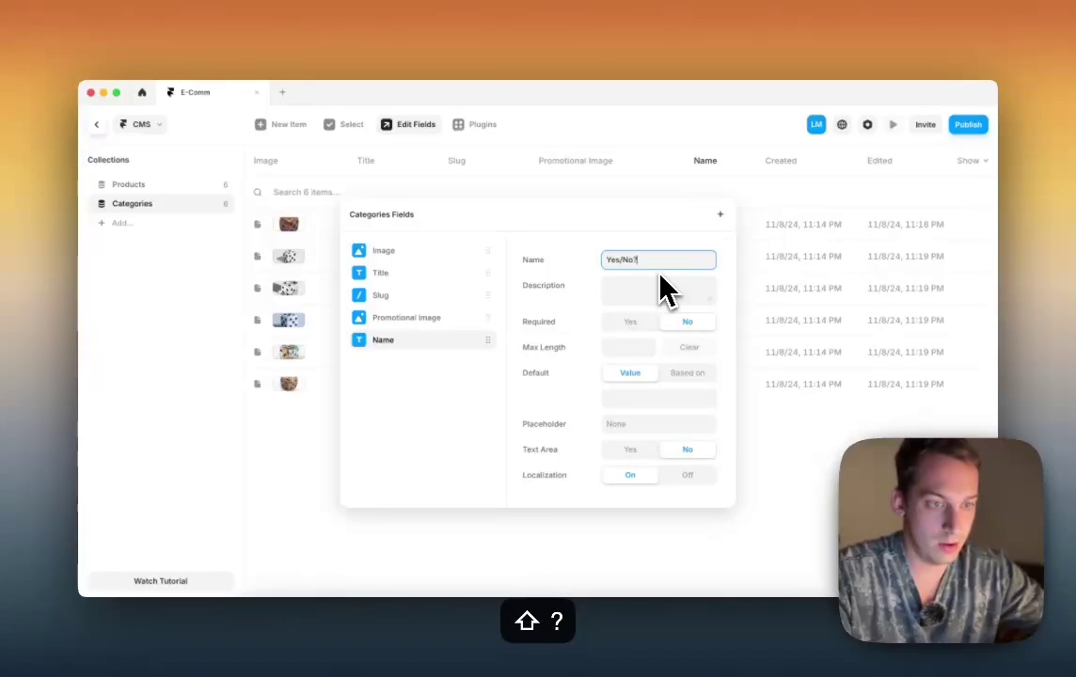
click(752, 282)
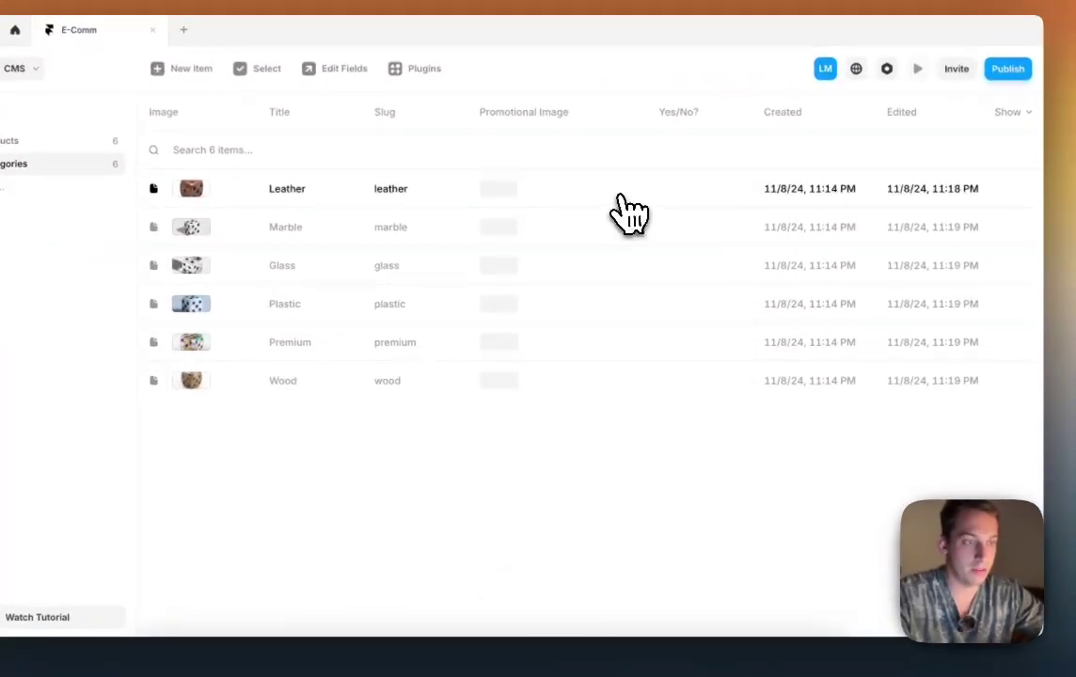
Step: Fill in "Yes" for the Yes/No? field of the Leather, Glass and Plastic category items
click(620, 197)
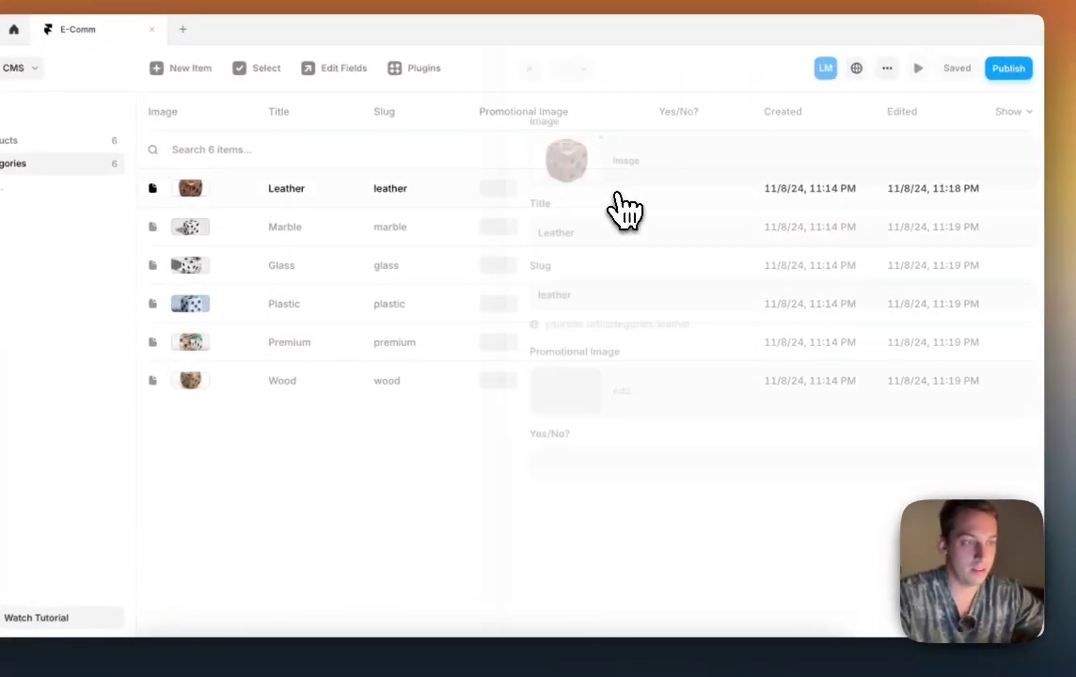
click(577, 461)
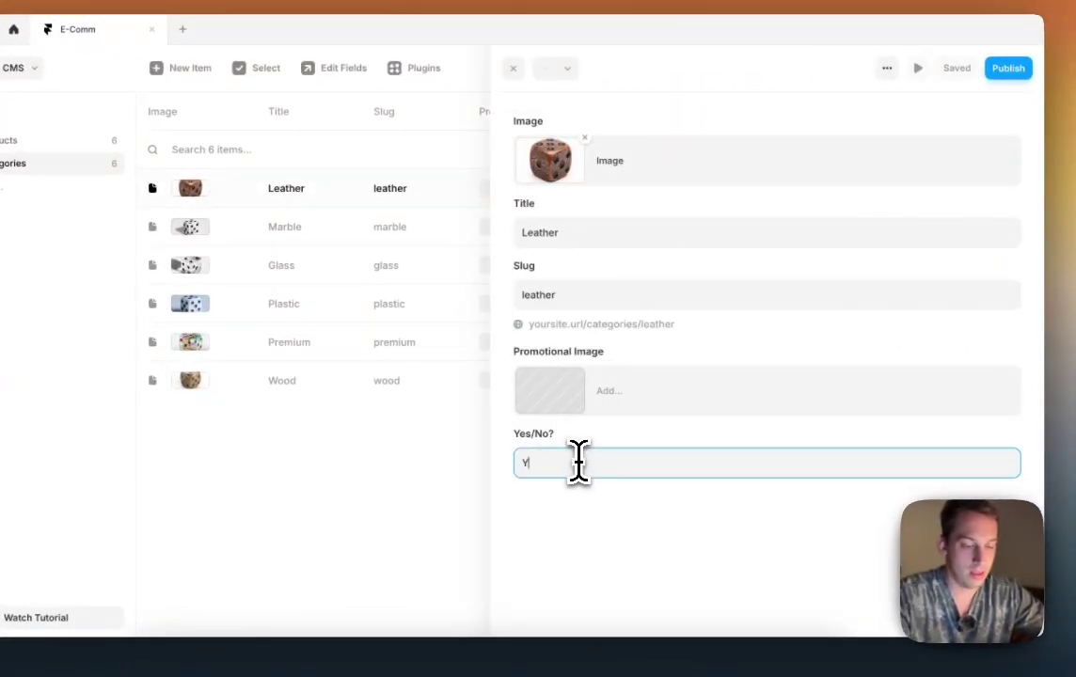
text(Yes)
click(475, 503)
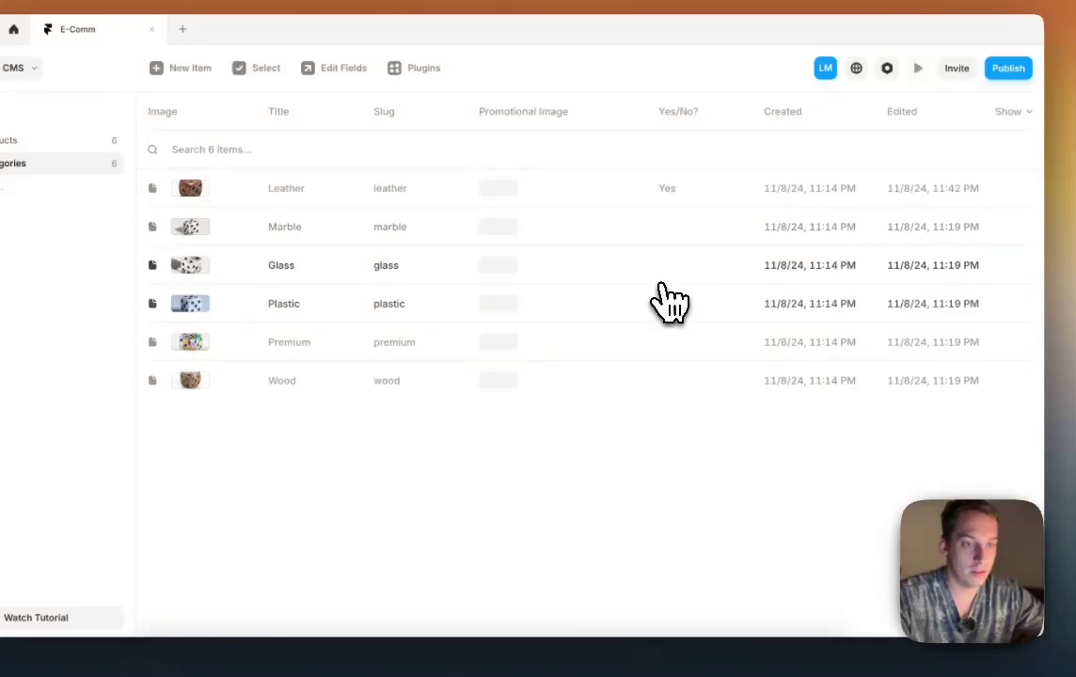
click(656, 274)
click(598, 459)
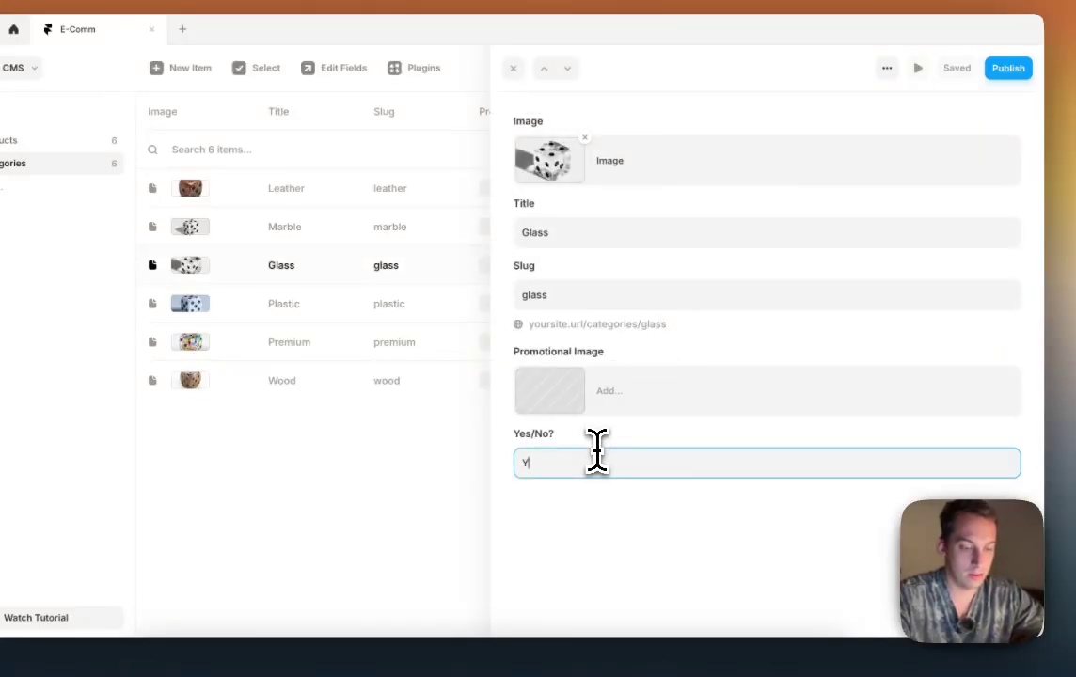
click(419, 465)
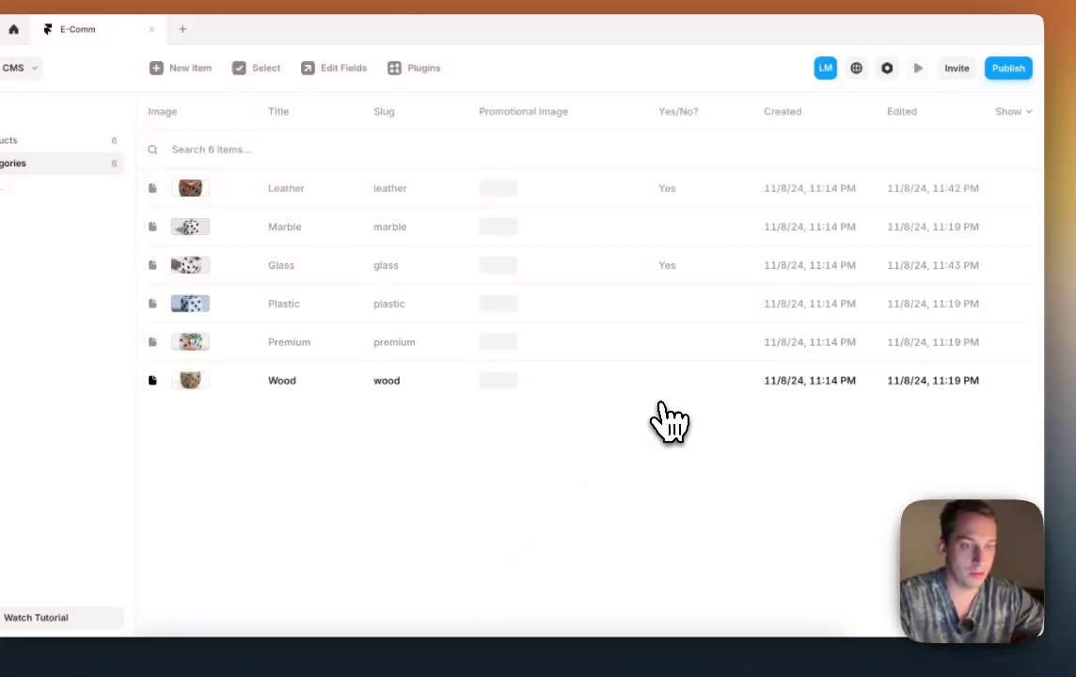
click(687, 306)
click(623, 463)
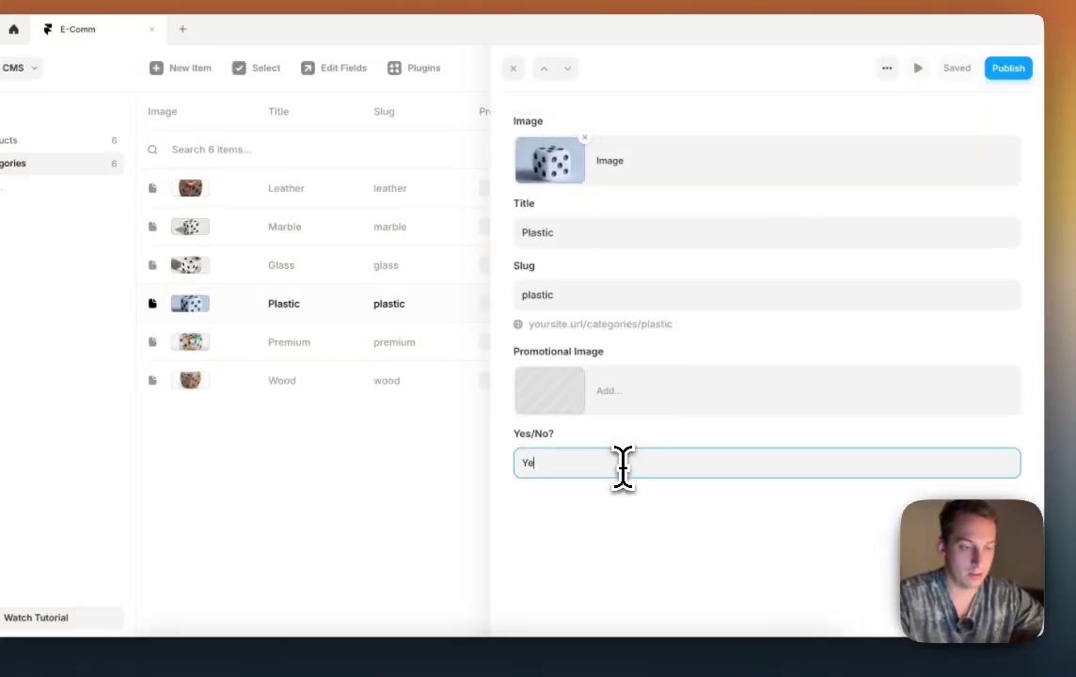
text(Yes)
key(Escape)
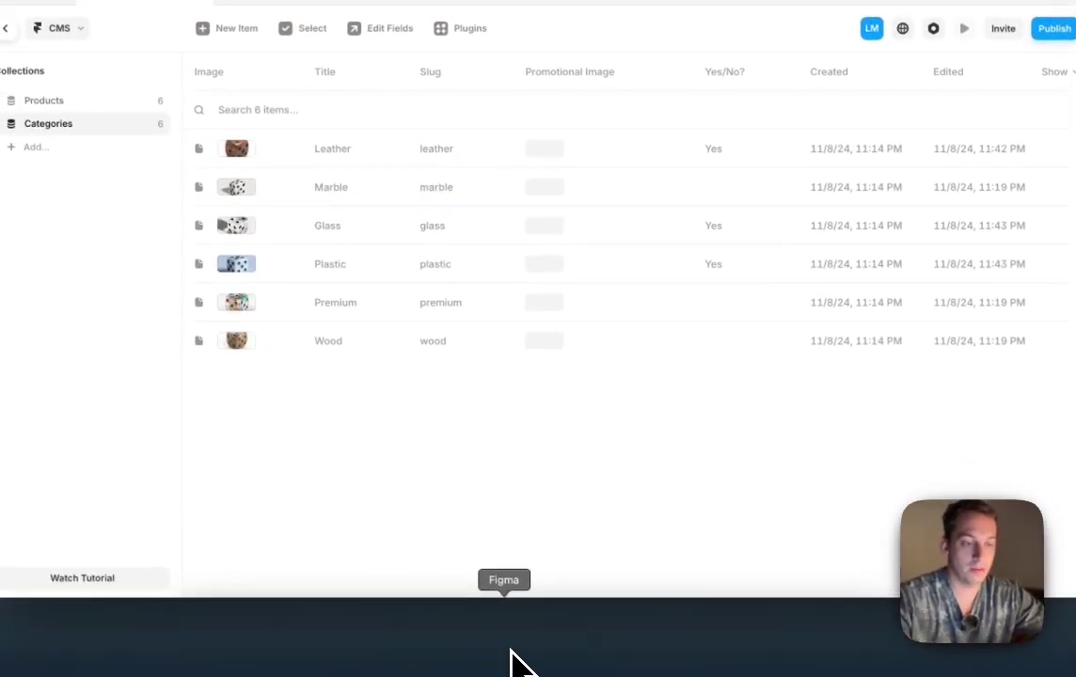
Step: Switch to Figma and draw a rectangle about 418 × 271 on the empty canvas beside the Landing Page - Tutorial frame
click(509, 663)
scroll(557, 471, down, 5)
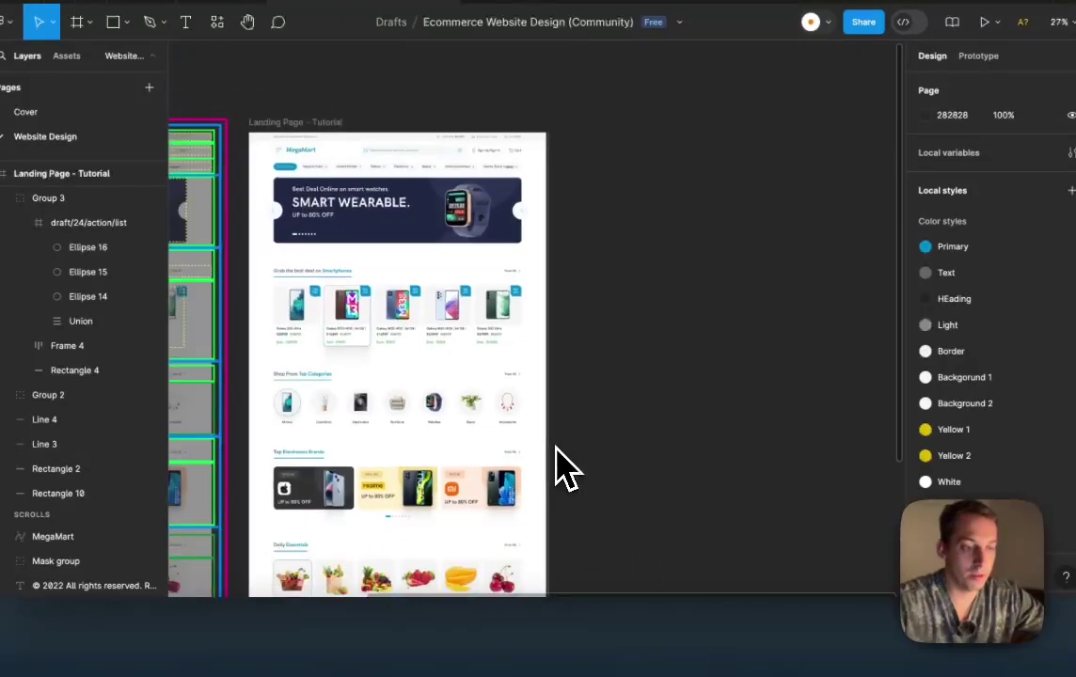
scroll(556, 467, down, 4)
scroll(602, 200, up, 5)
key(r)
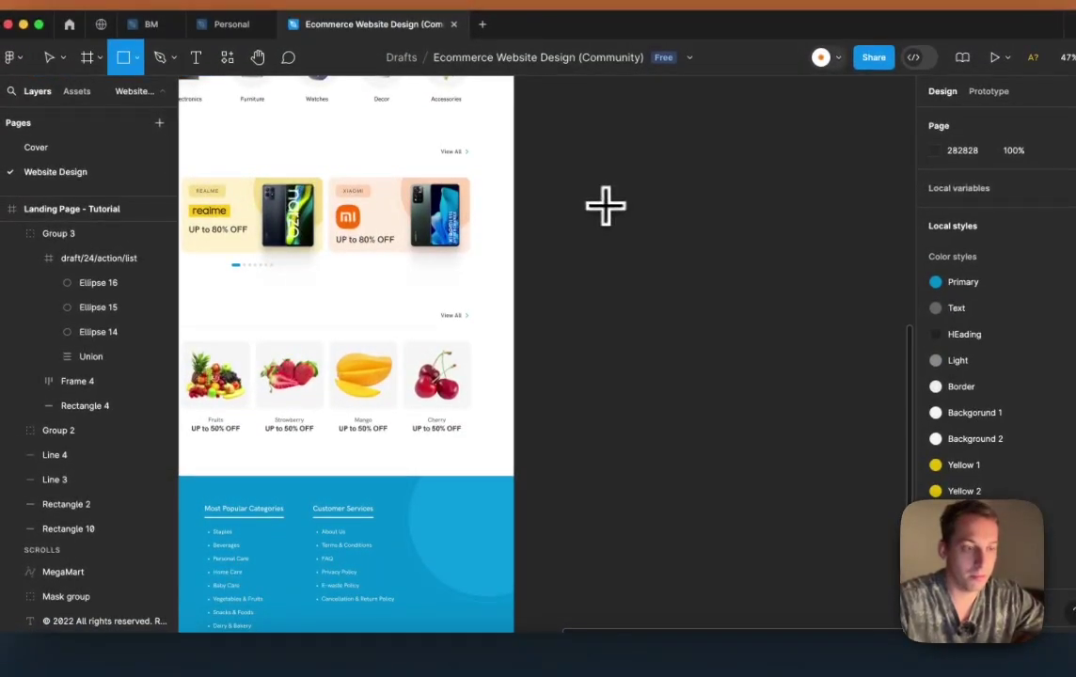
drag(568, 191, 716, 294)
scroll(716, 294, left, 5)
scroll(504, 317, right, 10)
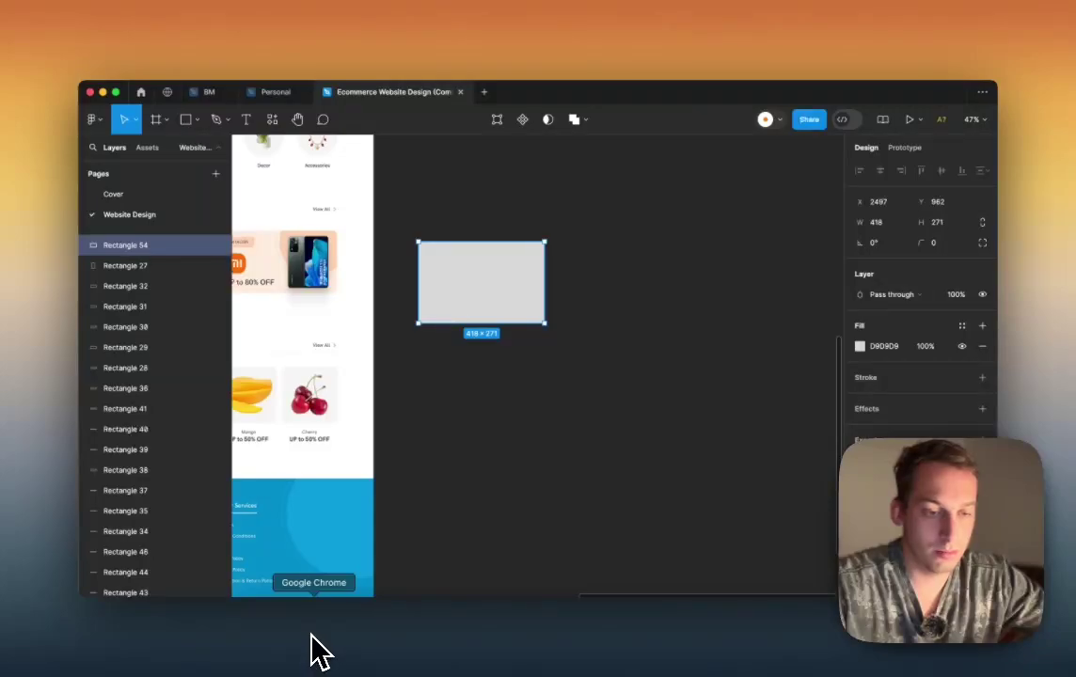
Step: Add a white uppercase promotion example text near the rectangle's upper-left corner and widen the rectangle to about 519 × 271
scroll(524, 361, left, 6)
scroll(529, 360, right, 3)
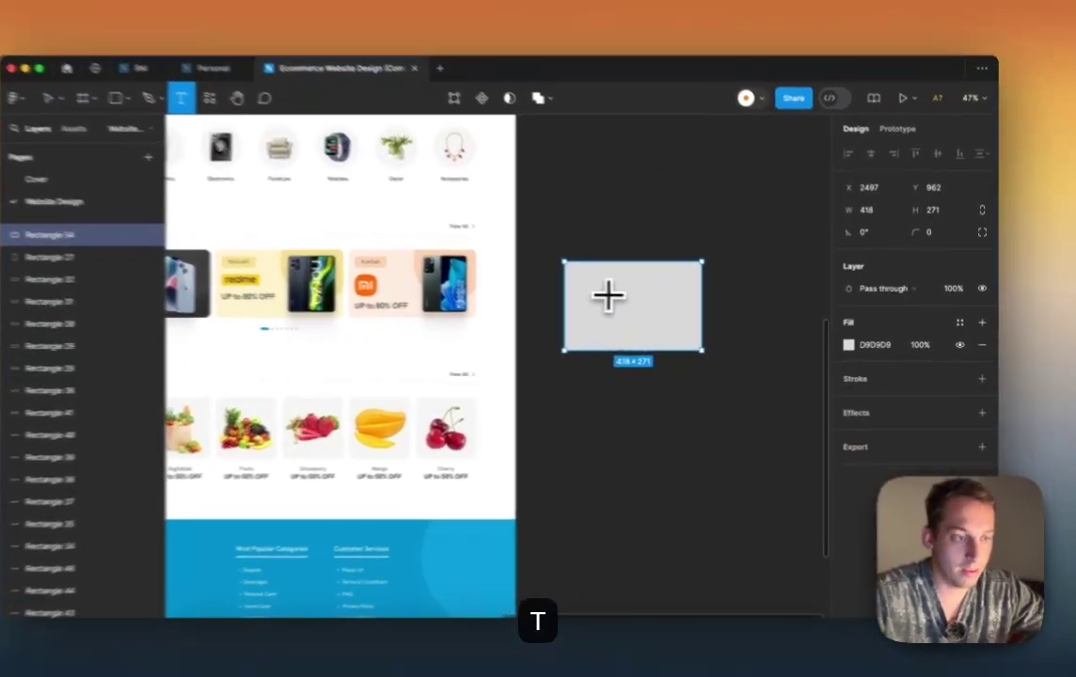
click(616, 294)
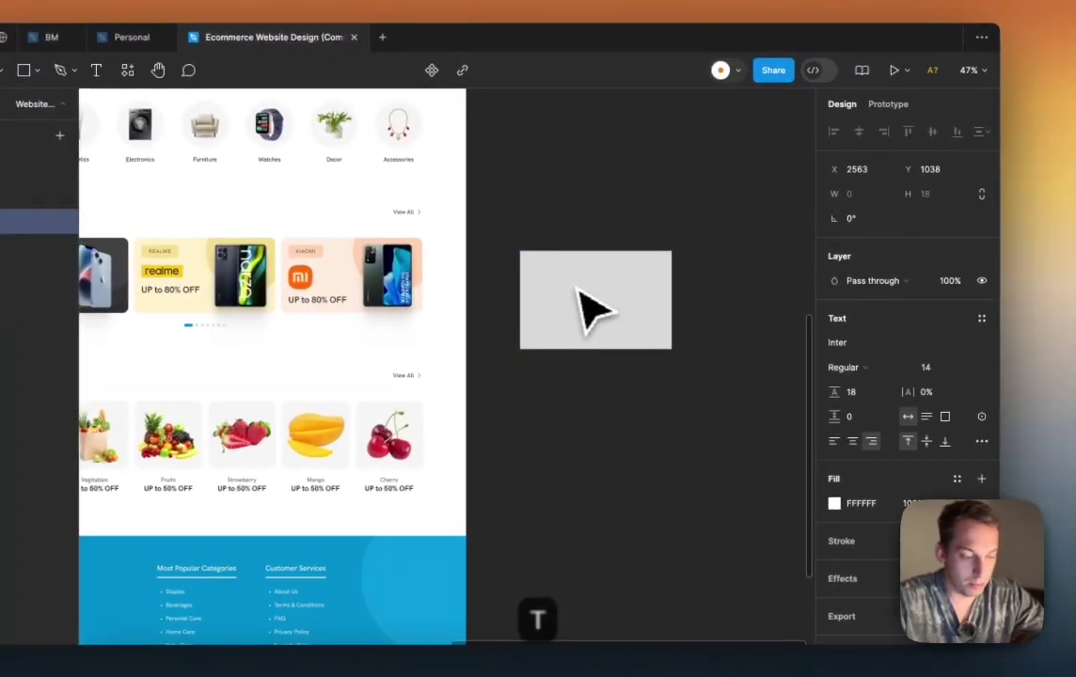
text(PROMOCODEEXAMPLE)
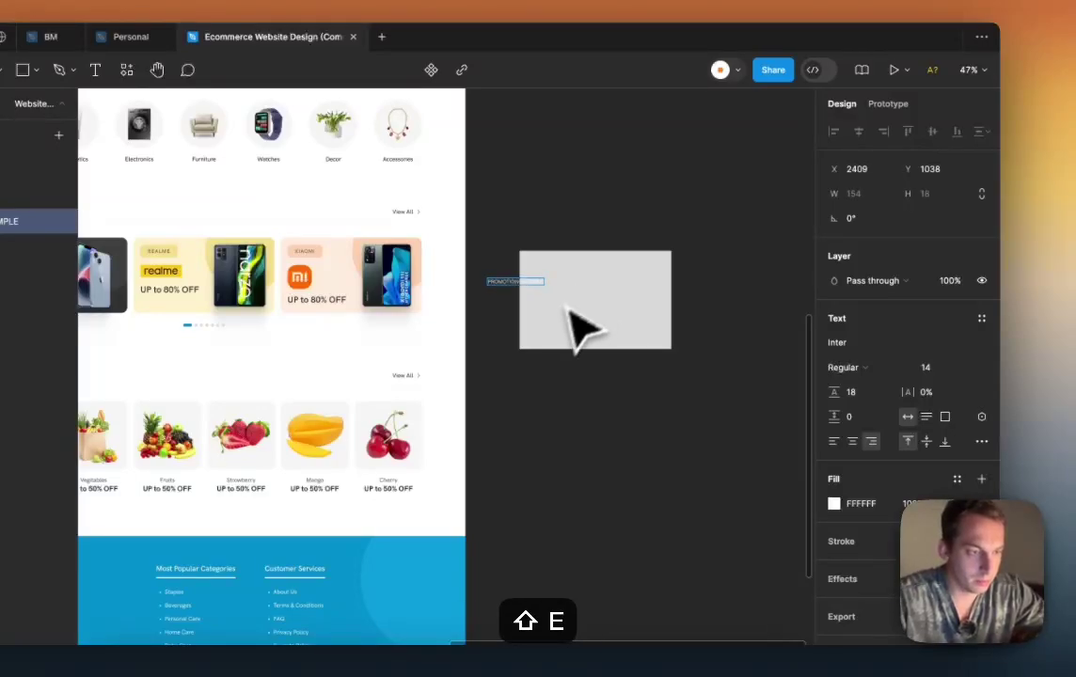
key(Escape)
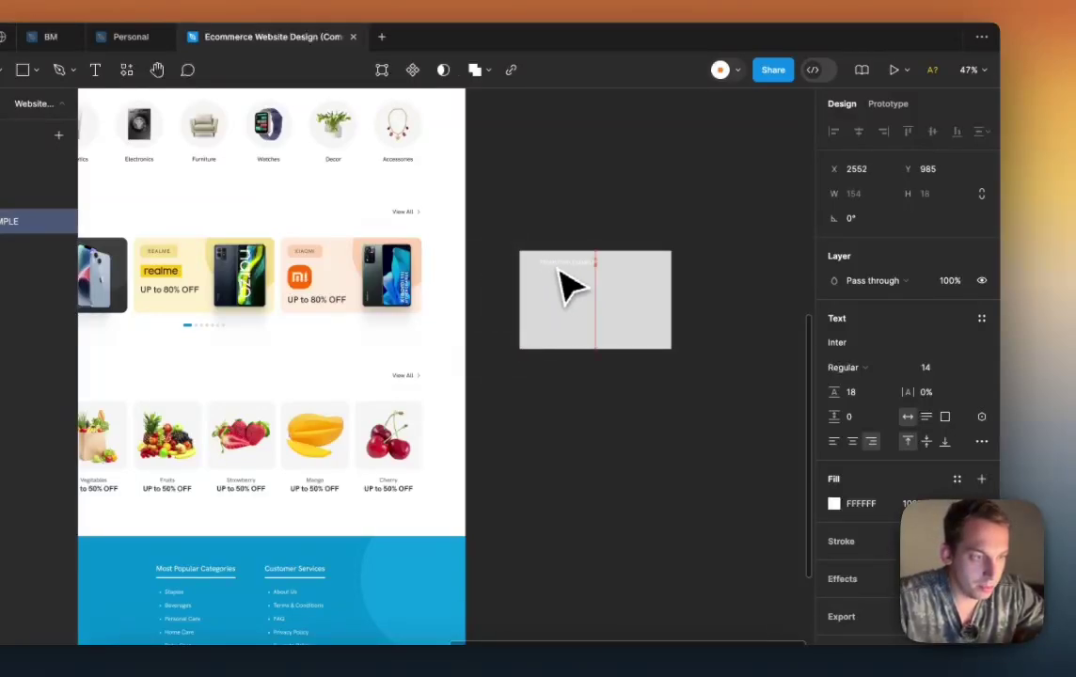
click(595, 311)
drag(663, 294, 706, 294)
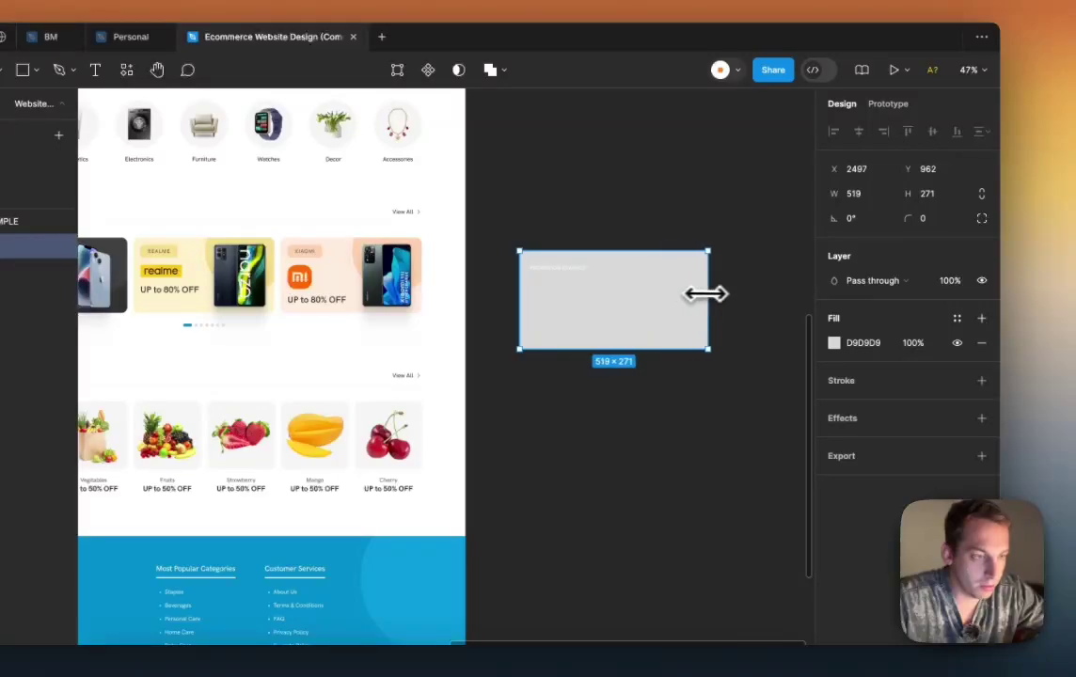
Step: Set the corner radius of the grey banner rectangle to 10
click(928, 220)
key(shift+Up)
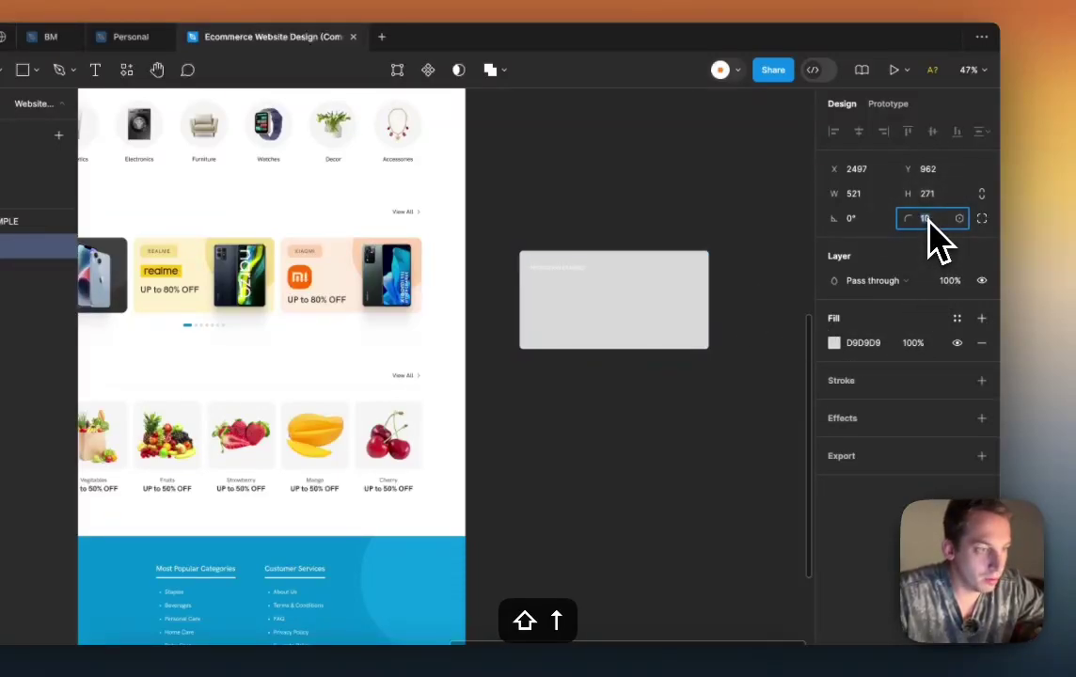
Step: Duplicate the promotion example text lower on the rectangle and change the copy to PLASTIC
click(563, 269)
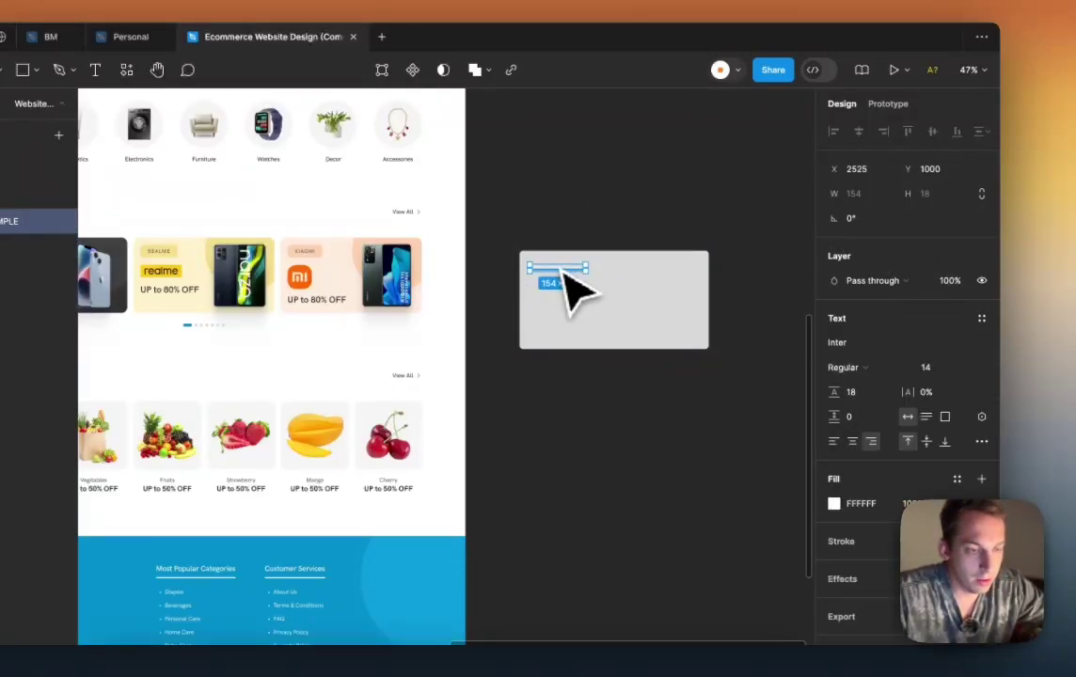
drag(562, 271, 562, 301)
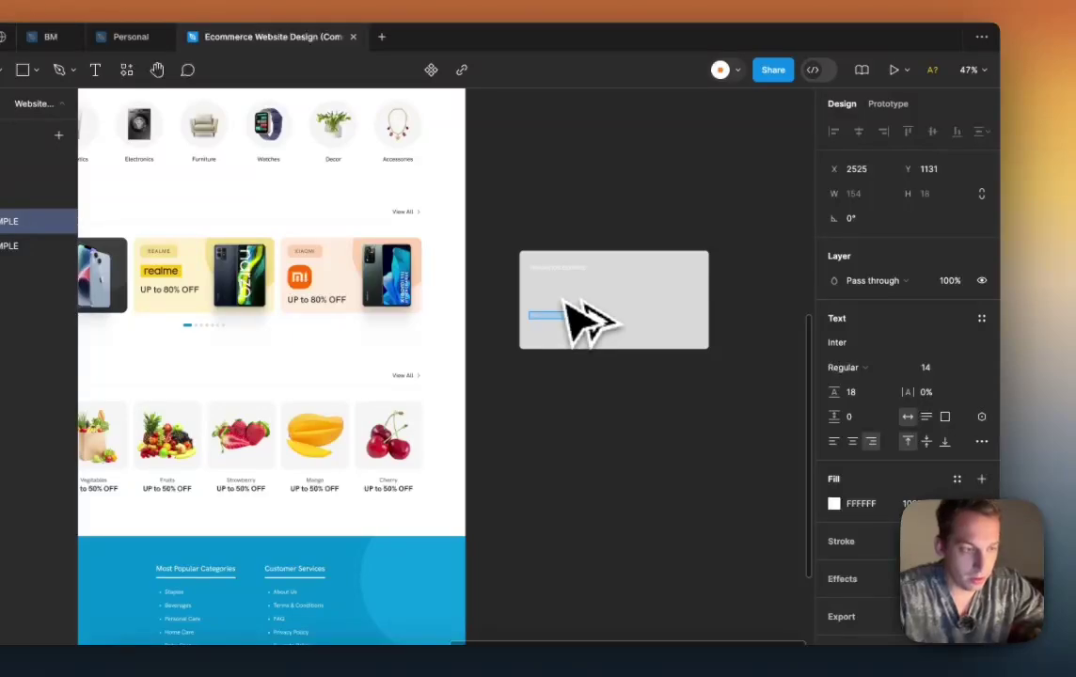
text(A)
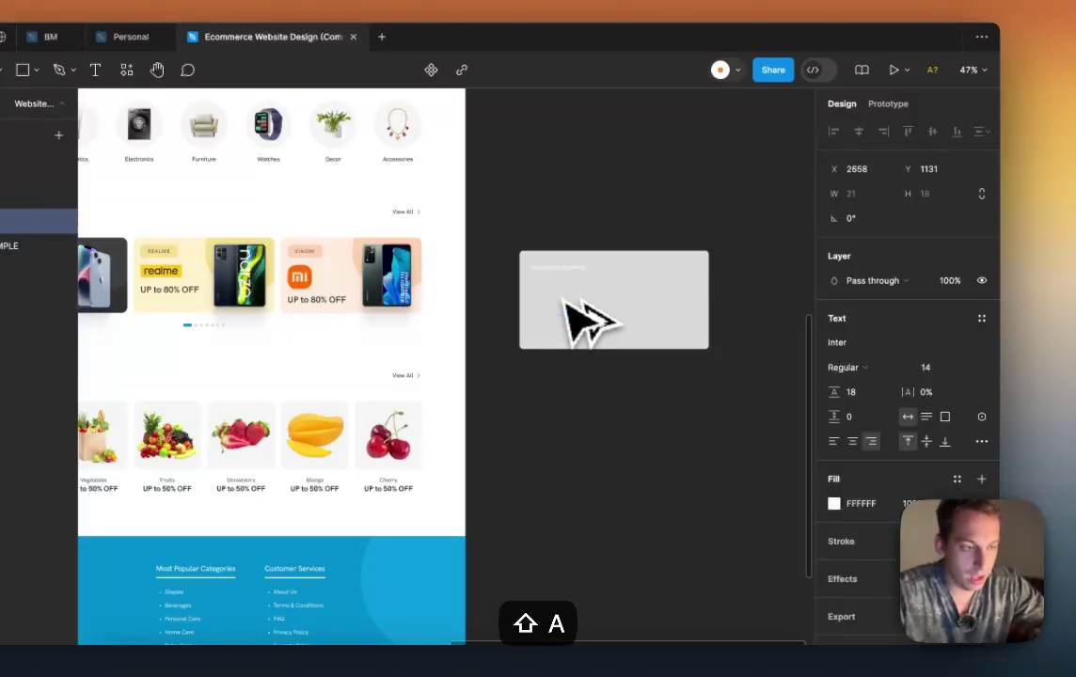
text(E)
key(Escape)
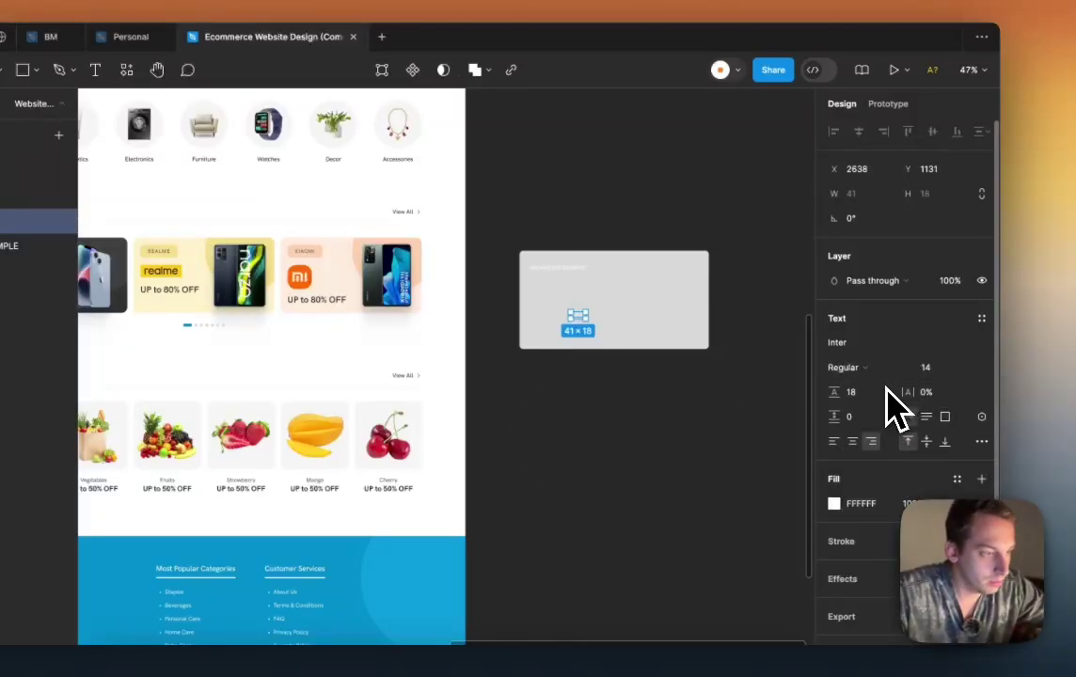
key(shift+a)
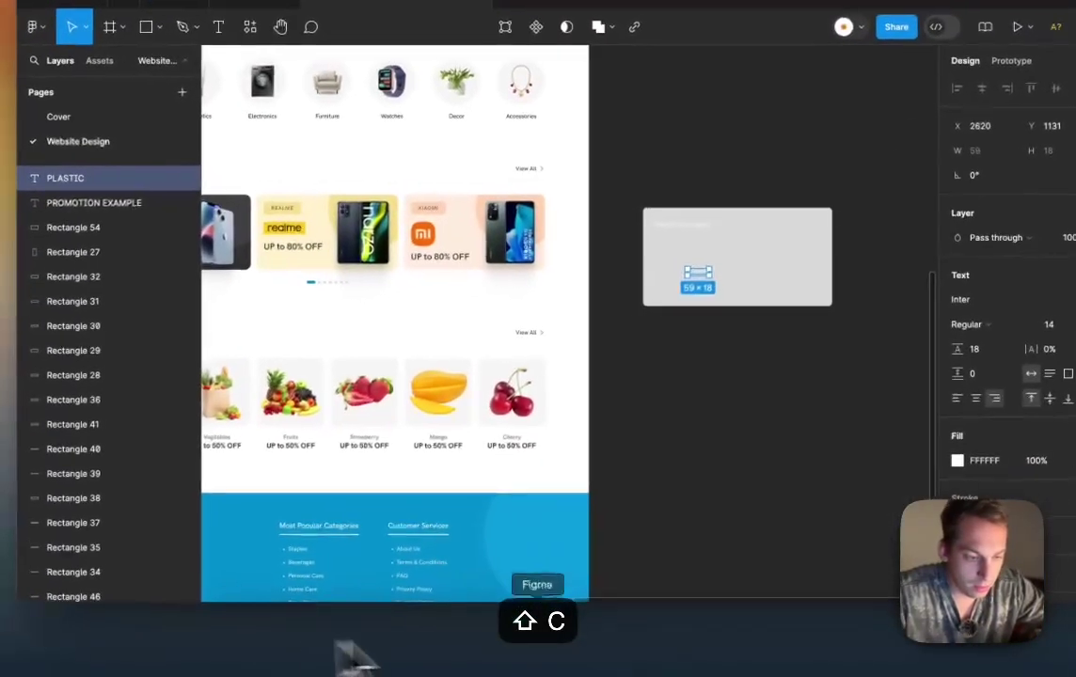
click(616, 653)
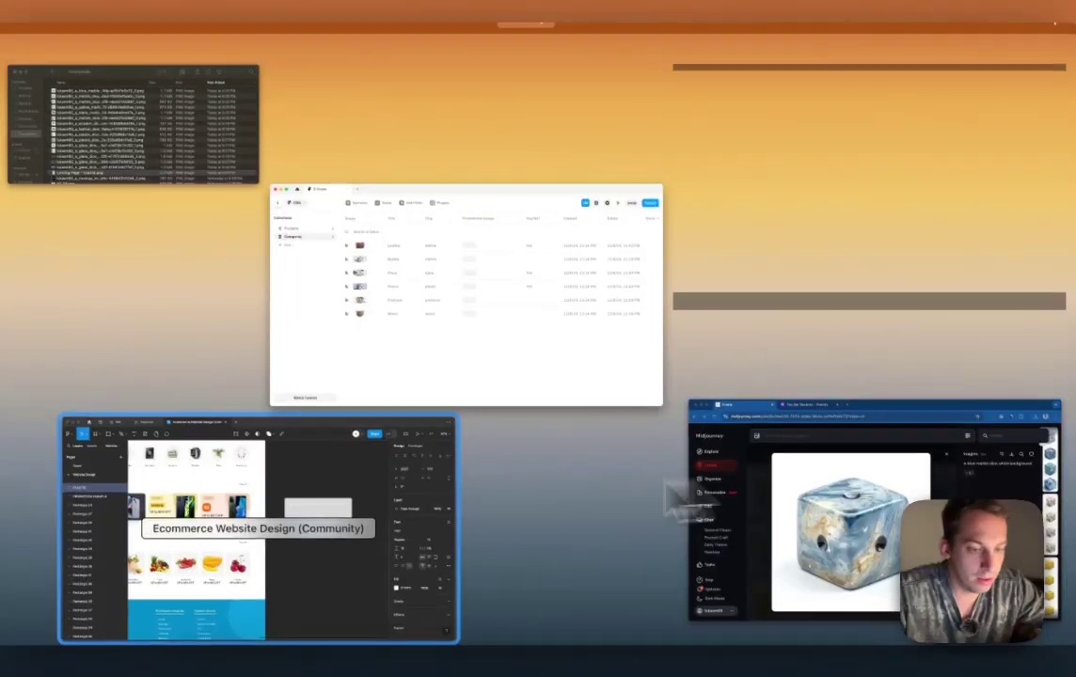
click(316, 507)
click(627, 355)
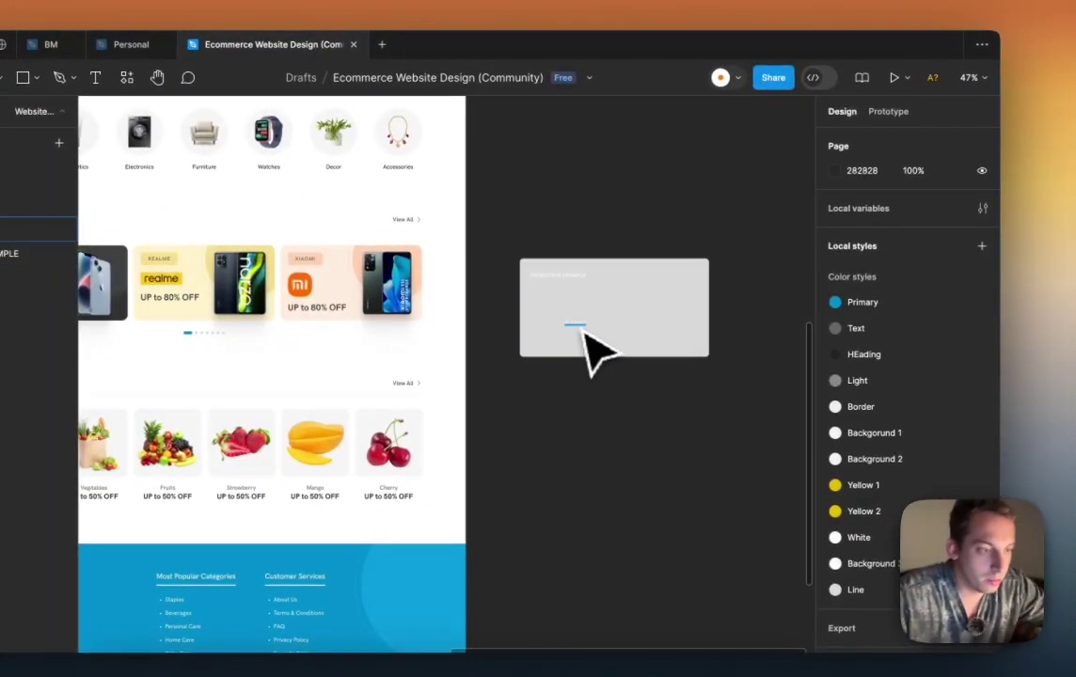
Step: Set the PLASTIC text to 34 Bold and align its left edge with the promotion example text
drag(615, 314, 541, 327)
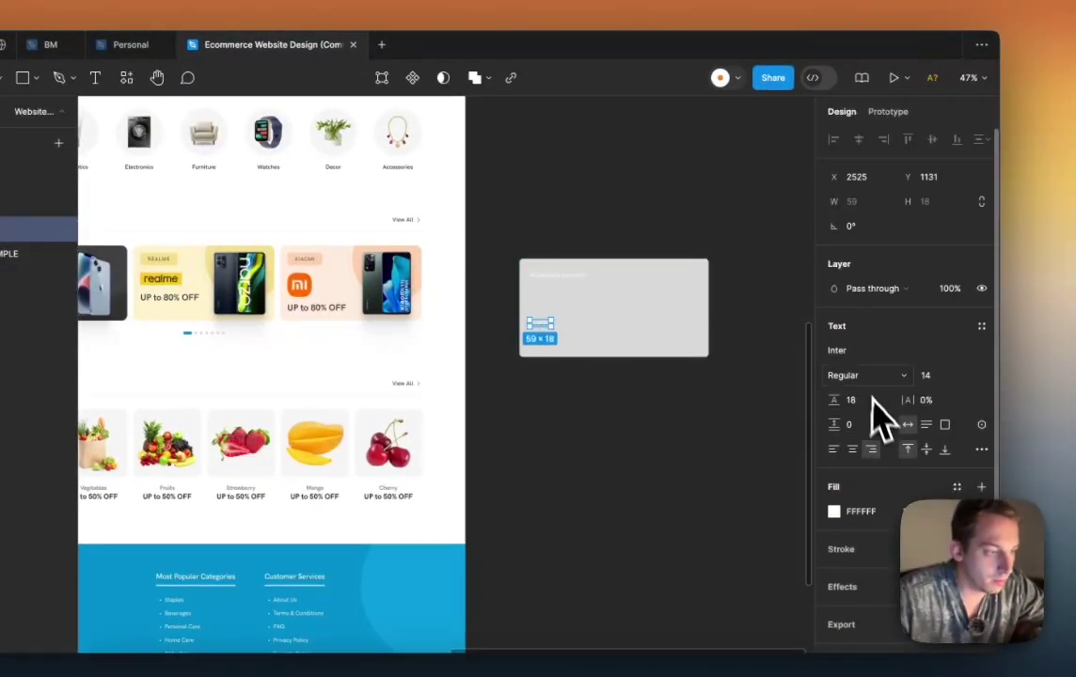
key(shift+Up)
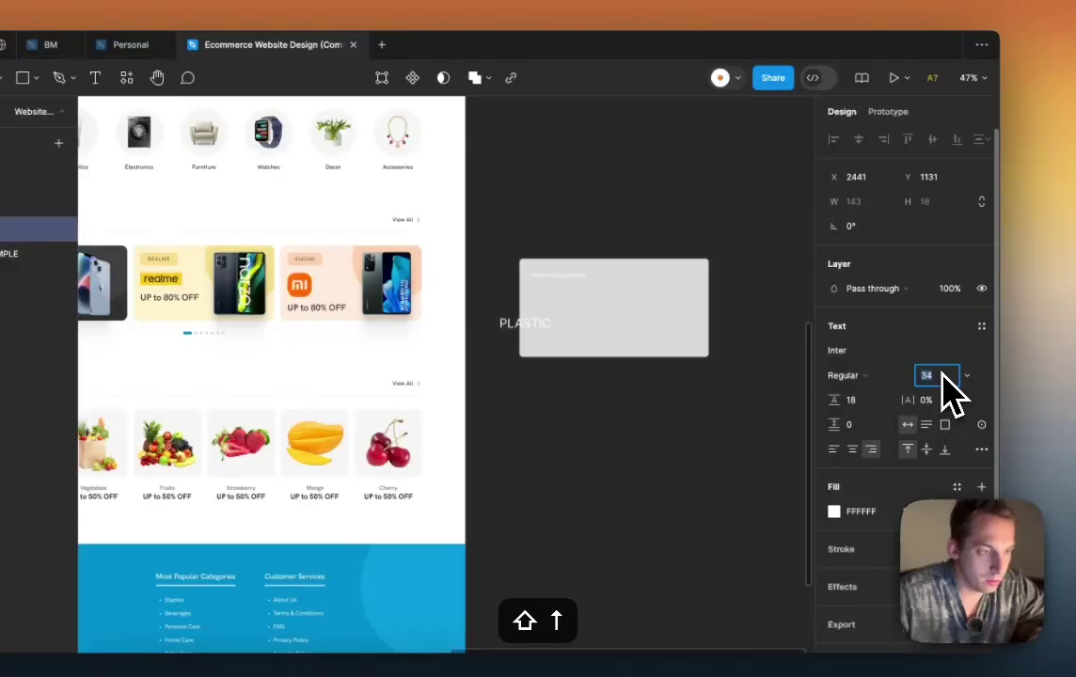
click(866, 376)
click(875, 432)
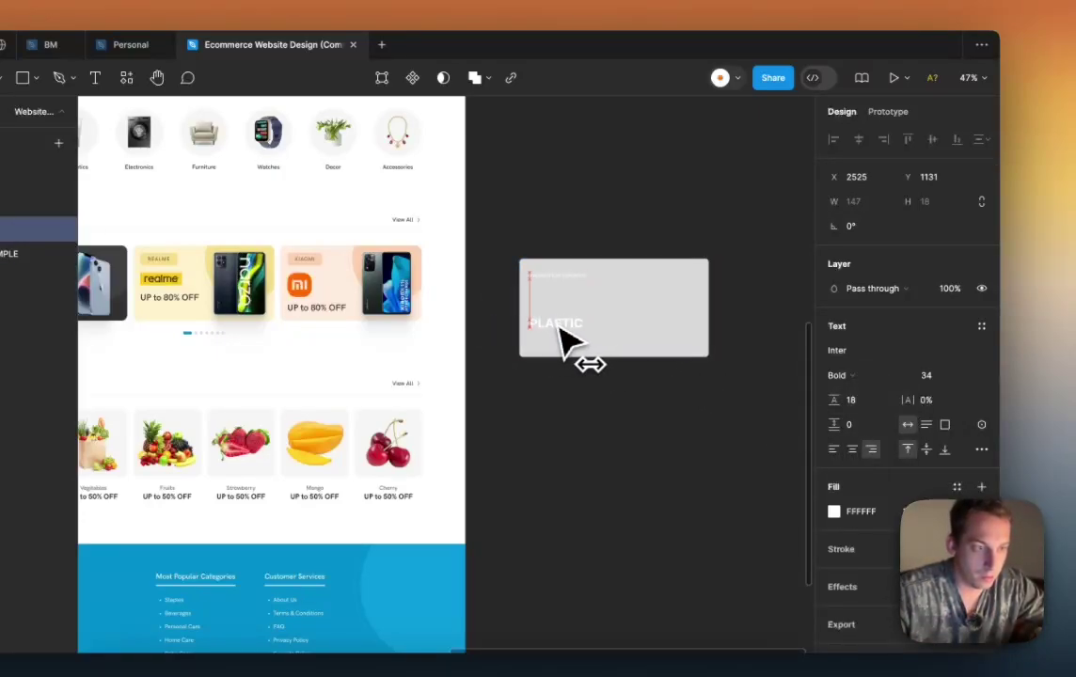
Step: Place the promotion example text directly above PLASTIC and shift both texts down towards the card's lower edge
scroll(563, 341, up, 5)
drag(550, 197, 545, 297)
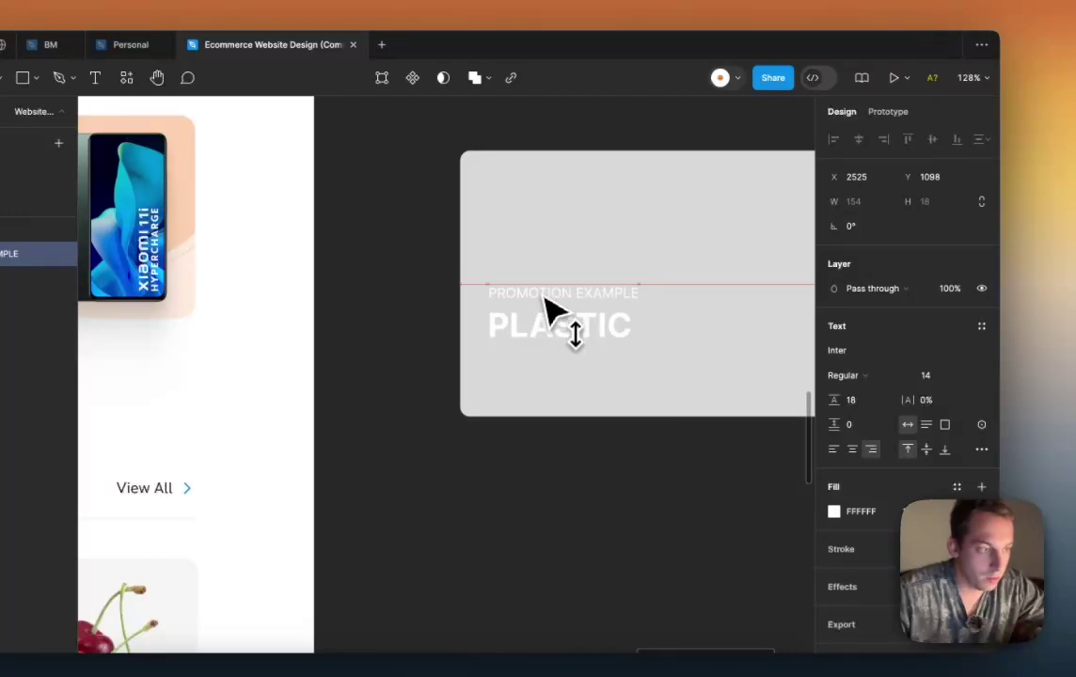
scroll(591, 322, down, 5)
drag(473, 213, 716, 396)
click(656, 403)
click(571, 328)
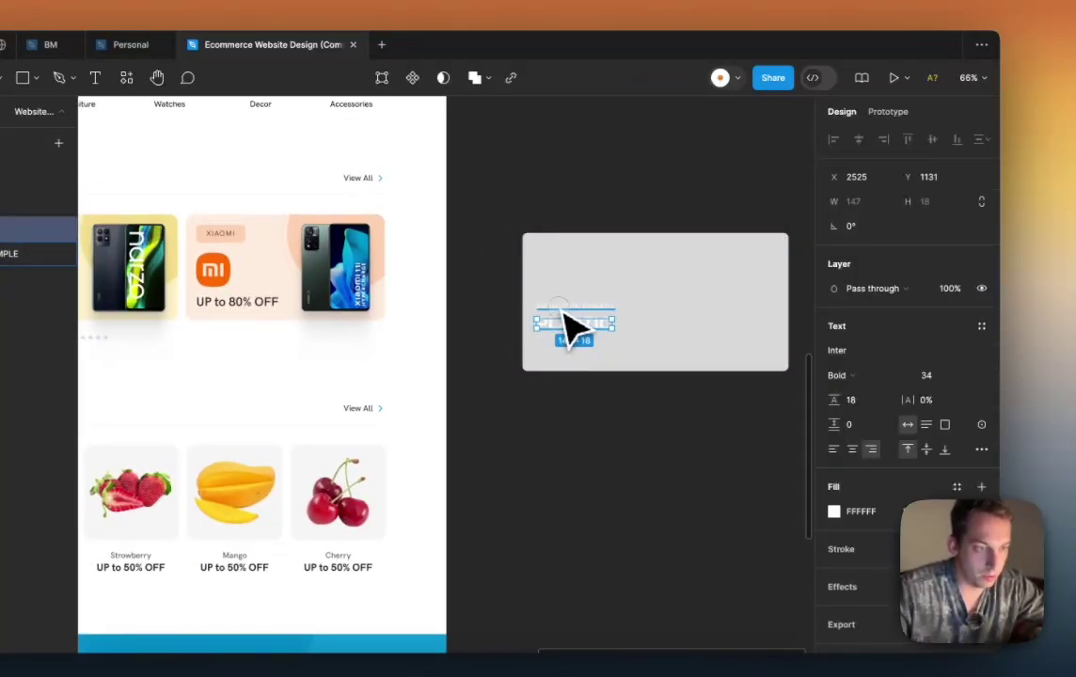
shift+click(565, 310)
drag(565, 324, 567, 347)
scroll(570, 355, down, 3)
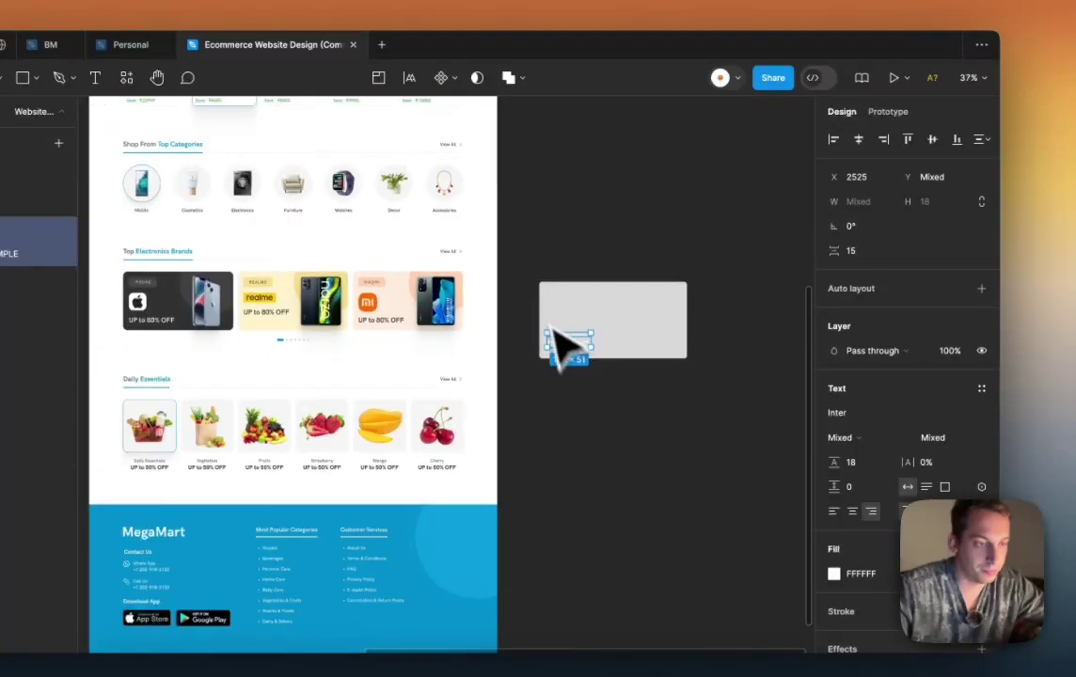
Step: Duplicate the PLASTIC card twice to form a row of three and change the second card's title to GLASS
drag(519, 283, 690, 392)
drag(561, 367, 804, 369)
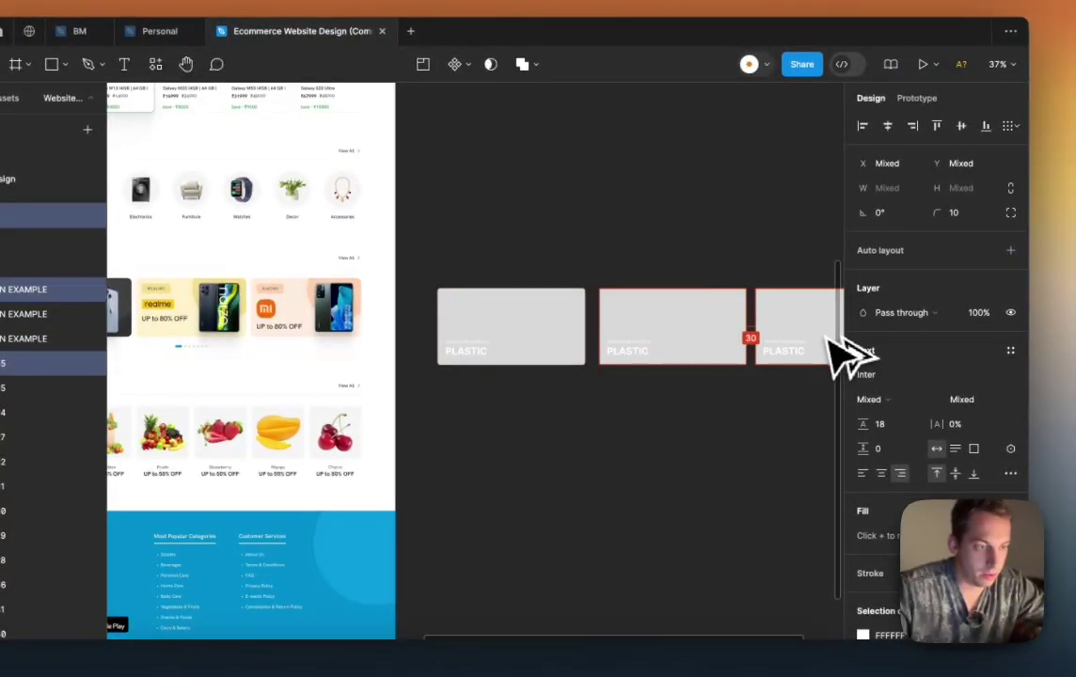
double_click(645, 352)
key(BackSpace)
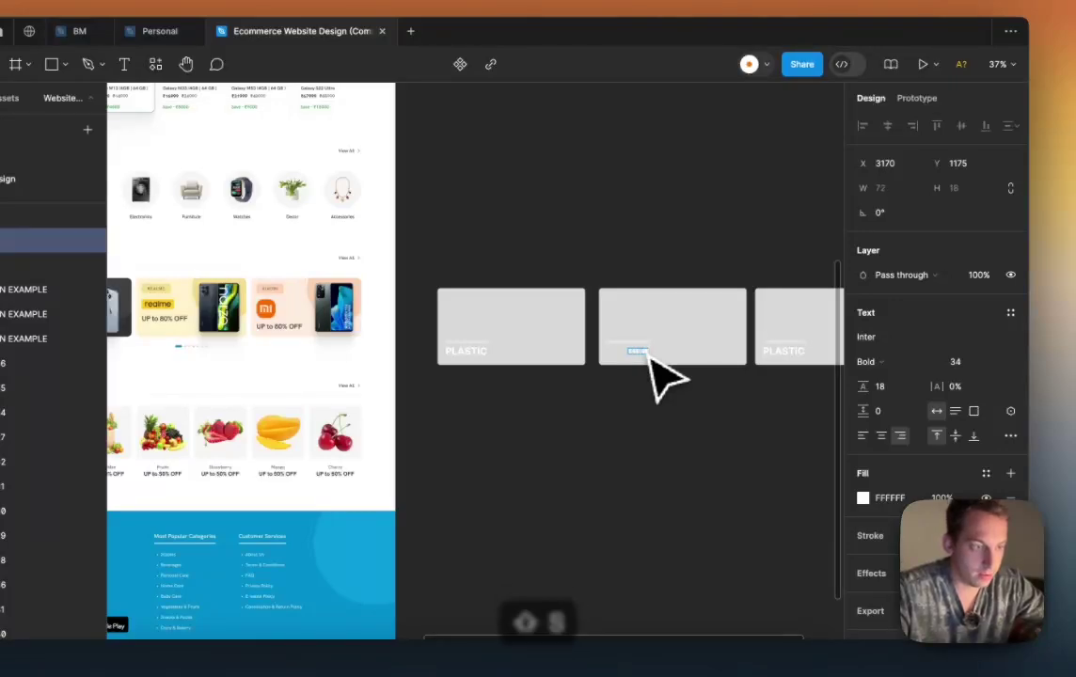
key(Escape)
Step: Set the GLASS title's line height to Auto and align it beneath the second card's promotion example text
click(879, 411)
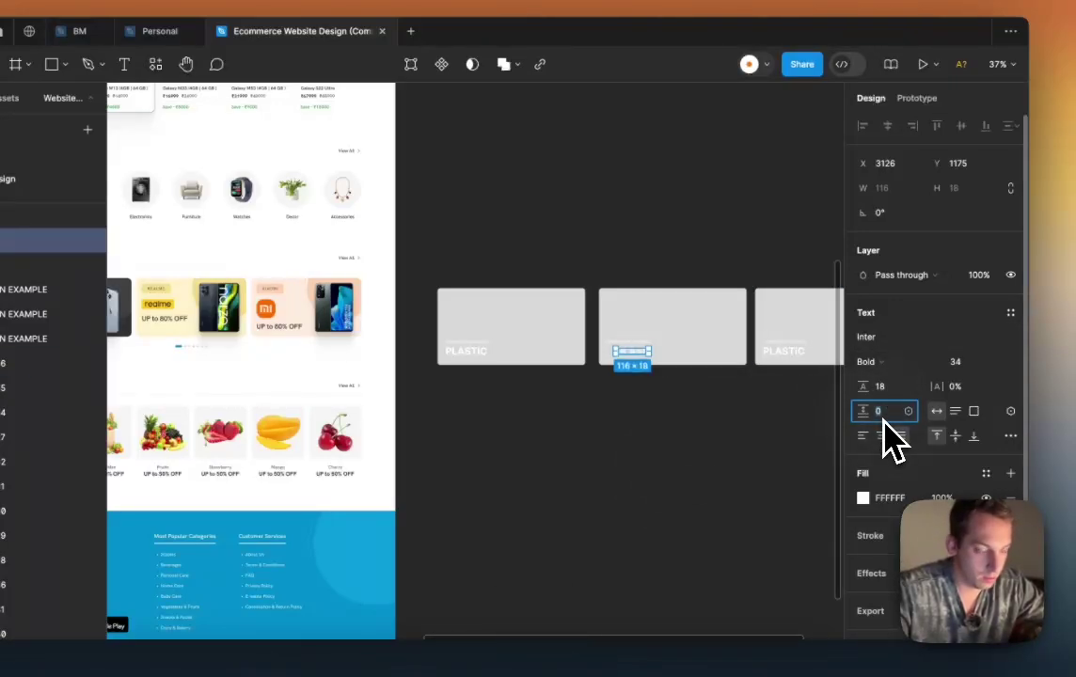
text(0)
key(Return)
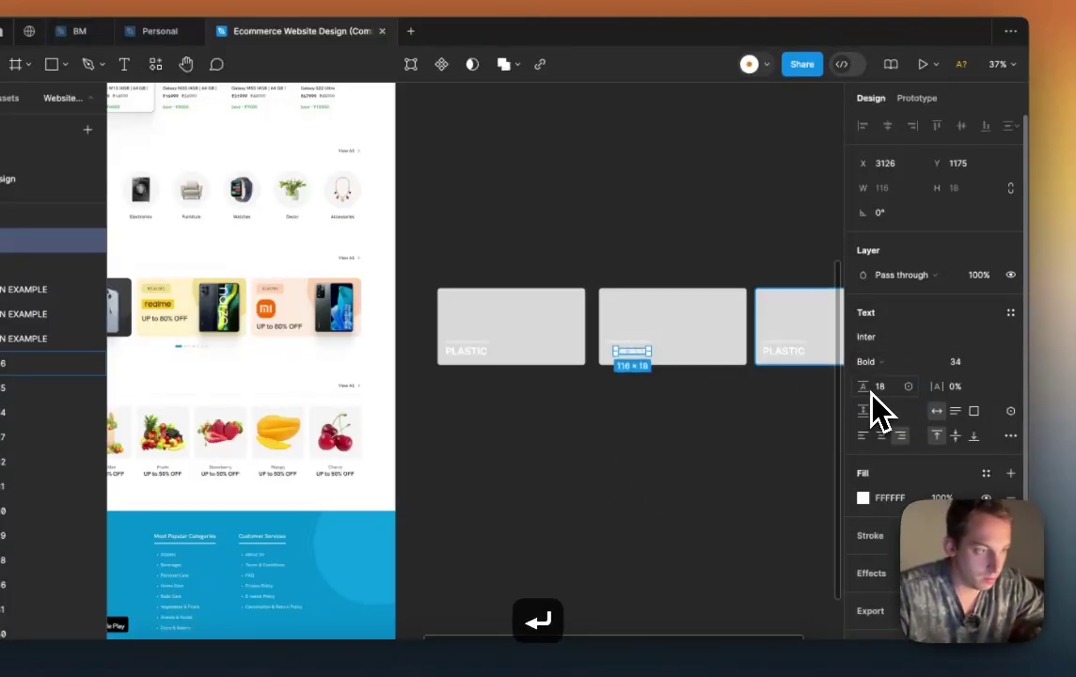
key(Return)
scroll(593, 447, up, 5)
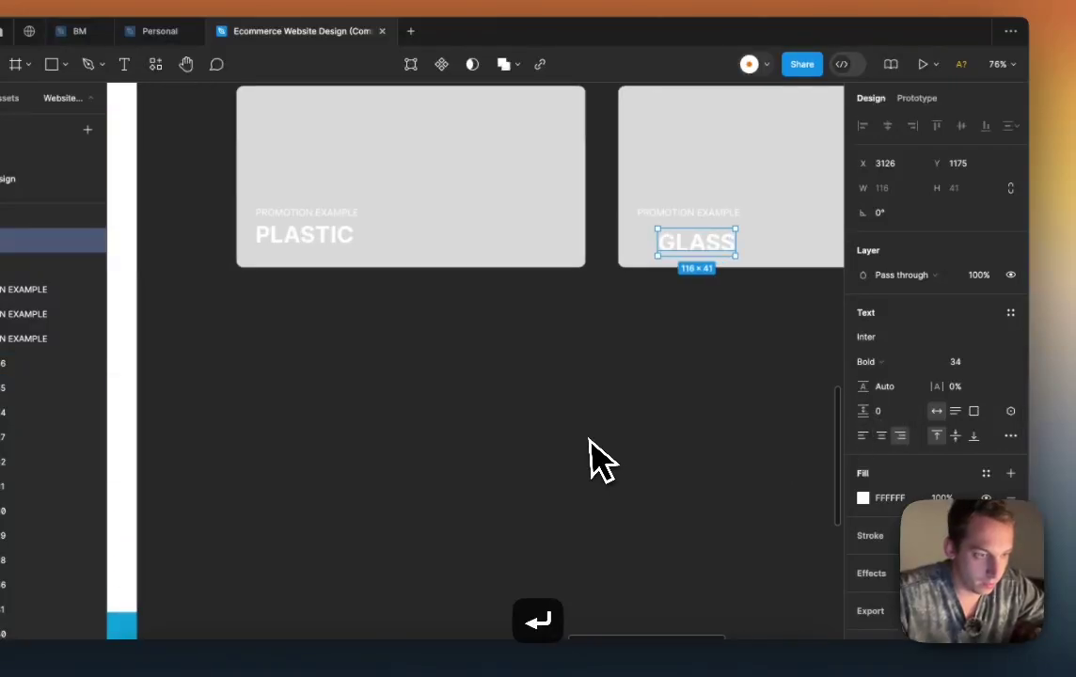
mouse_move(685, 267)
mouse_down()
mouse_move(692, 250)
mouse_move(679, 246)
mouse_up()
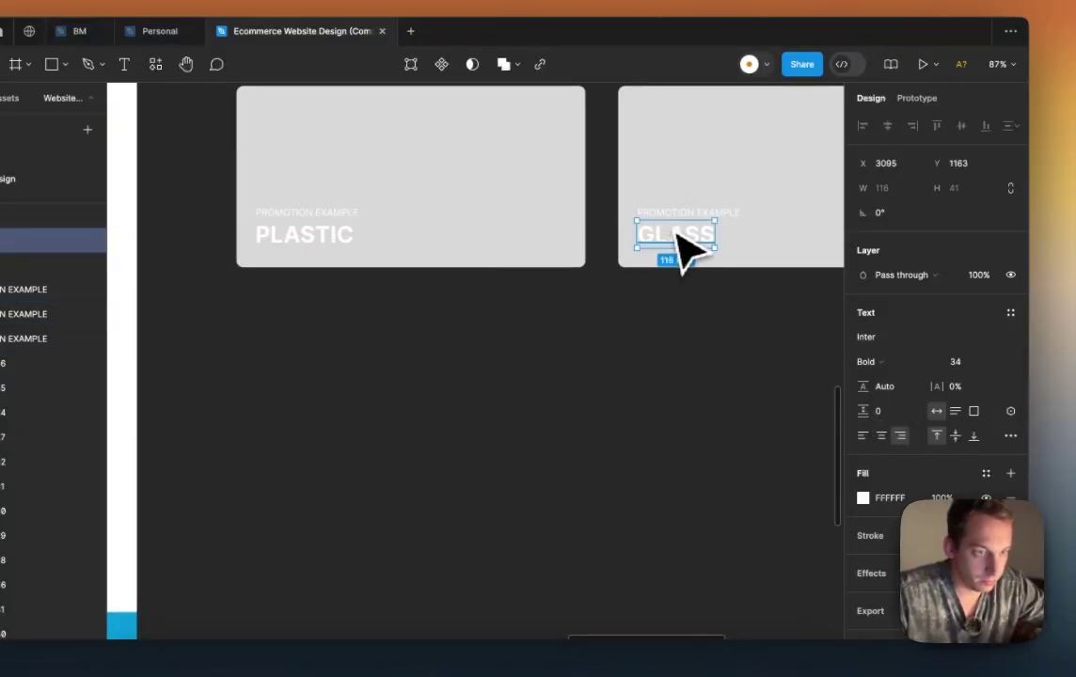
Step: Delete the third card and put a duplicate of the GLASS card in its place
scroll(685, 249, down, 5)
drag(485, 274, 294, 154)
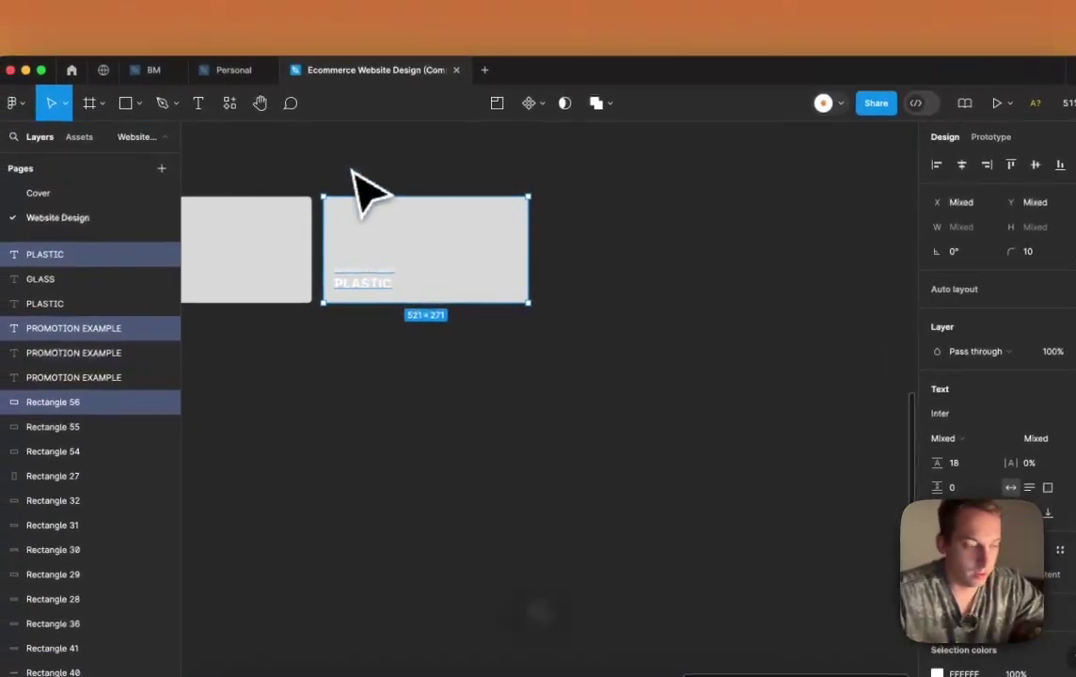
key(BackSpace)
scroll(360, 212, left, 5)
drag(345, 226, 588, 475)
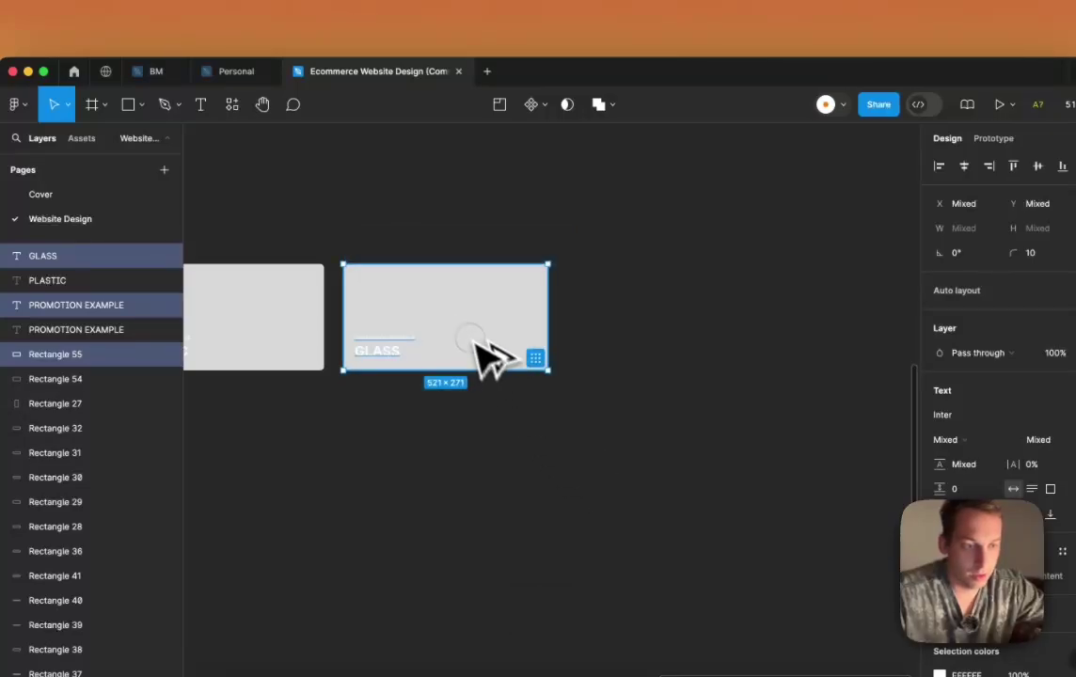
alt+drag(477, 343, 684, 348)
Step: Change the third card's title to LEATHER and align it with the promotion example text above it
click(600, 356)
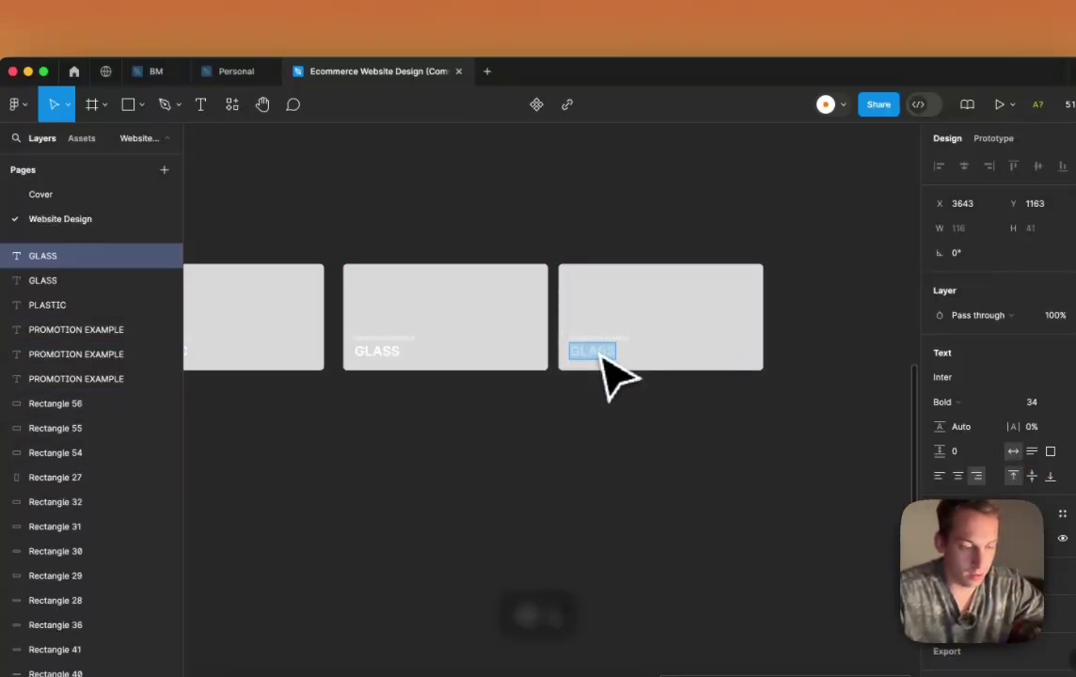
text(LEATHER)
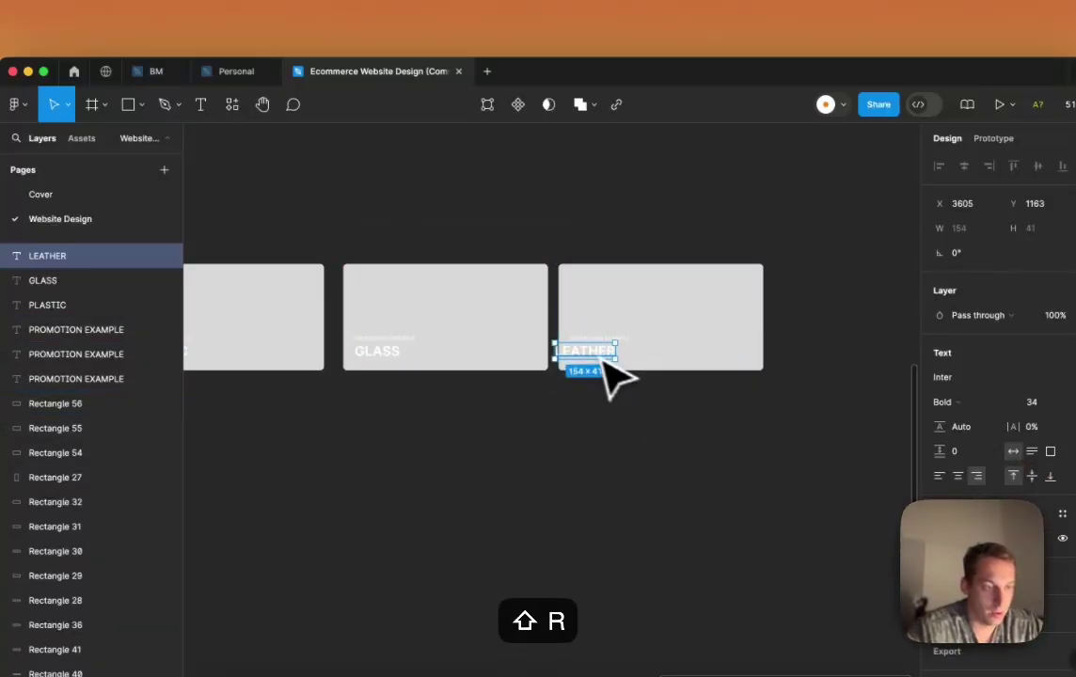
drag(588, 353, 603, 353)
Step: Select the PLASTIC card's rectangle and search the Unsplash plugin for "plastic" photos
scroll(574, 386, left, 5)
click(665, 192)
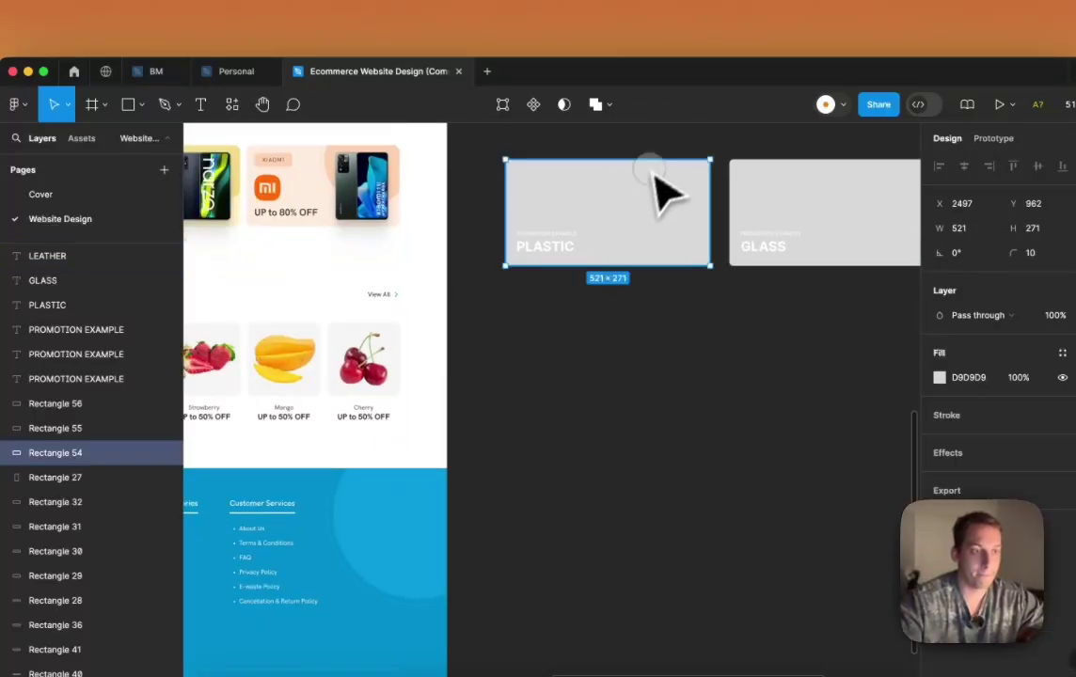
click(409, 43)
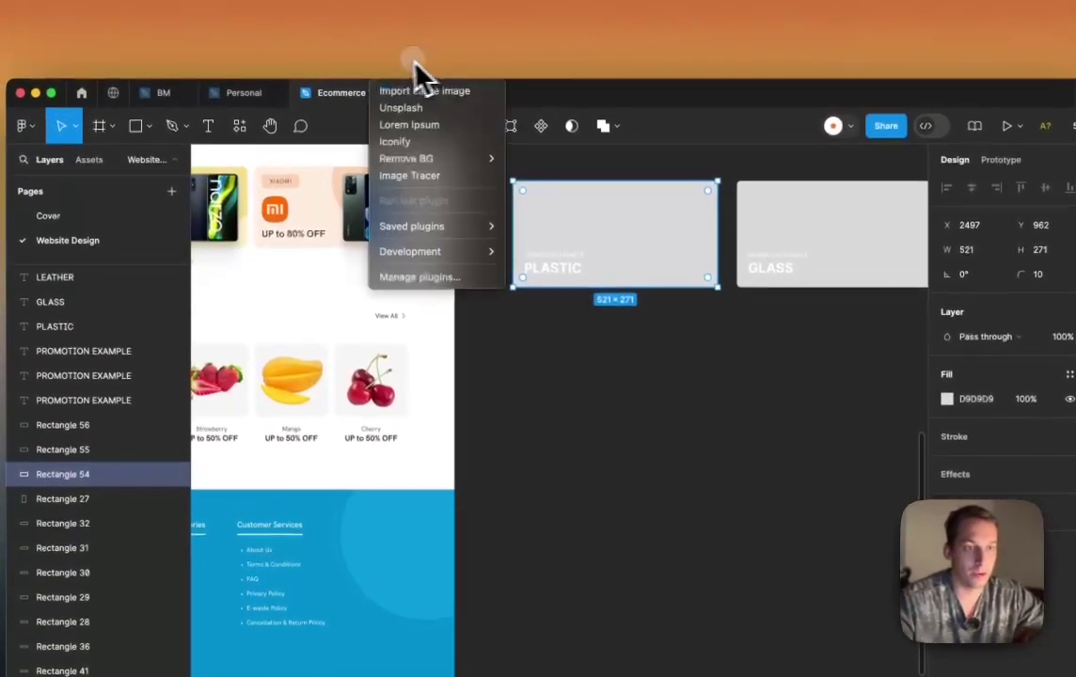
click(404, 113)
scroll(583, 339, right, 5)
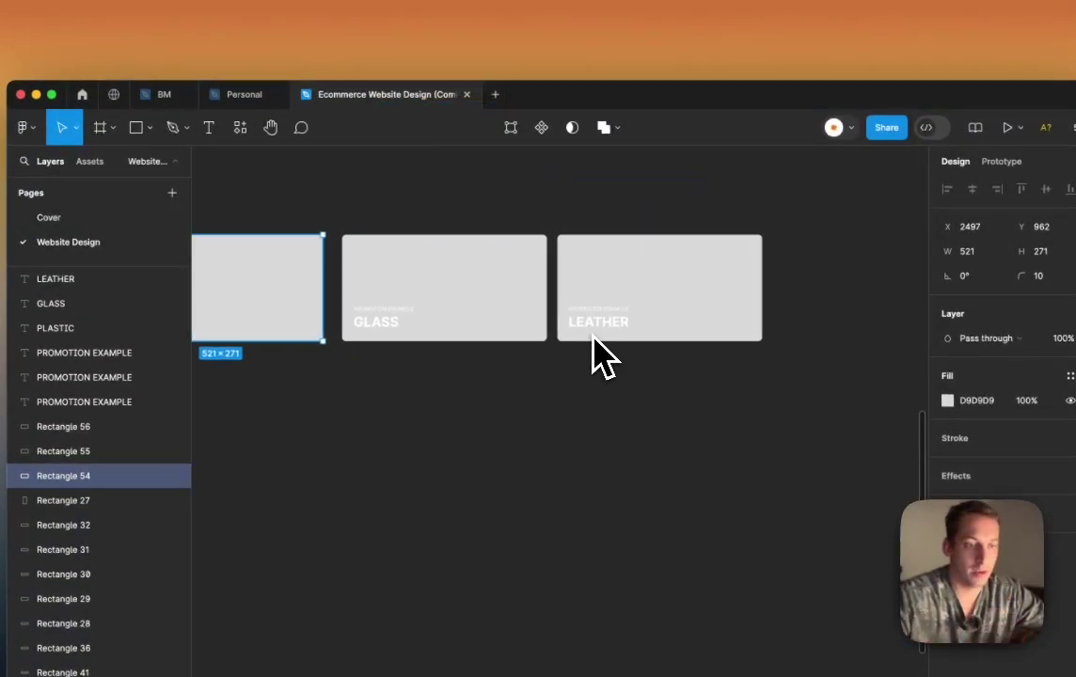
scroll(593, 355, left, 2)
scroll(598, 357, down, 3)
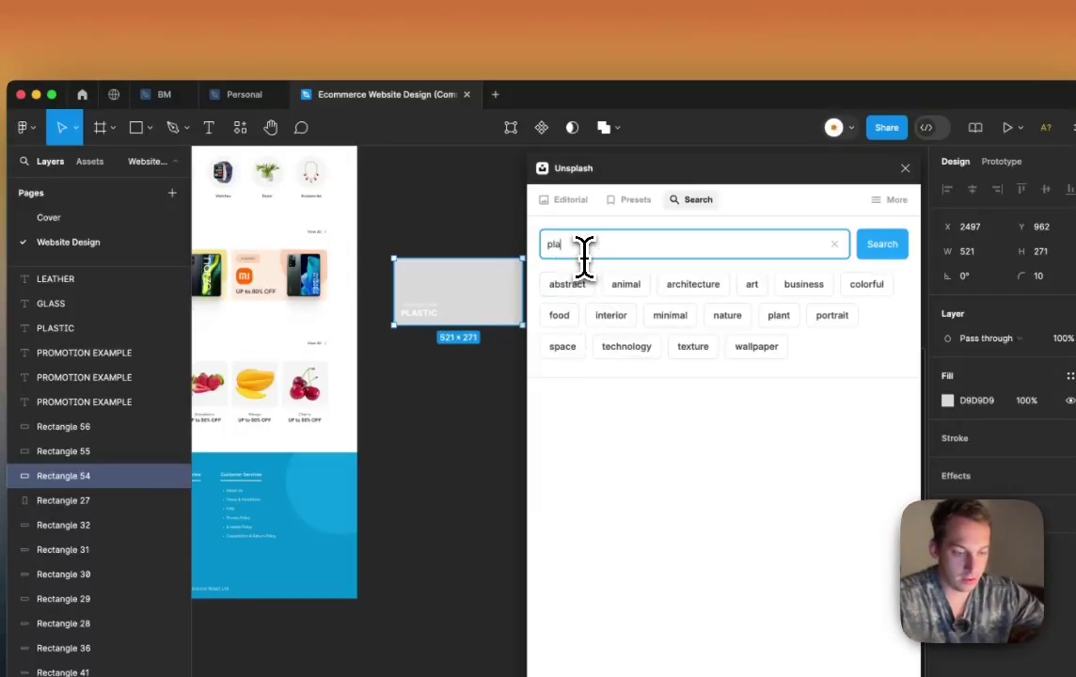
click(584, 254)
text(plastic)
key(Return)
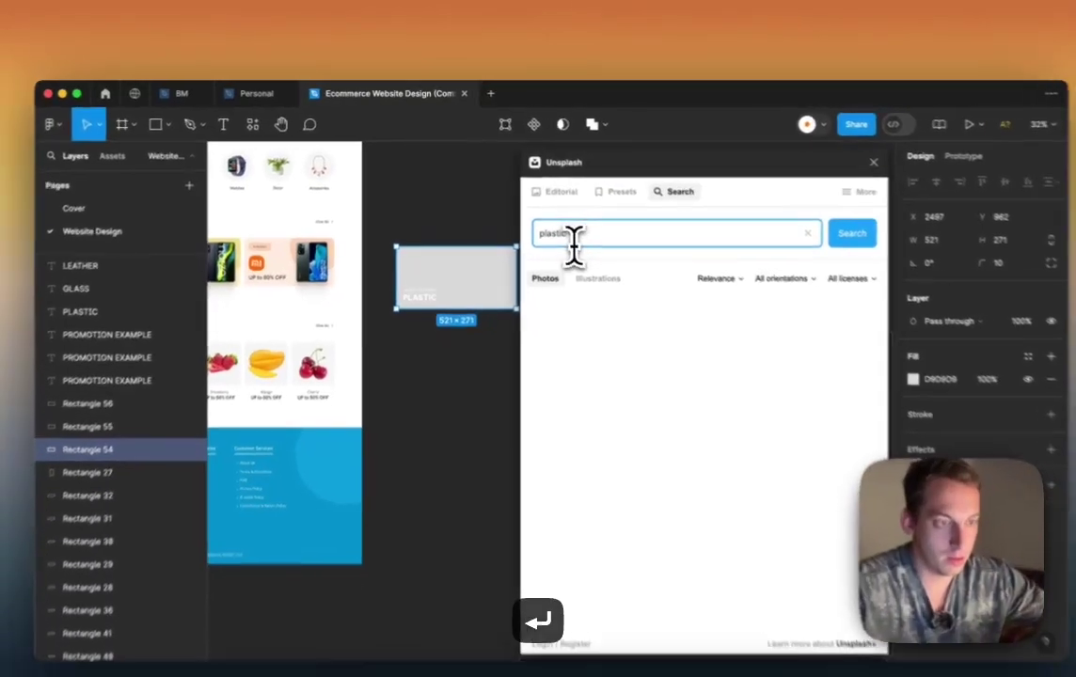
Step: Fill the PLASTIC card's rectangle with the Unsplash photo of rows of white bottle caps
scroll(442, 357, right, 3)
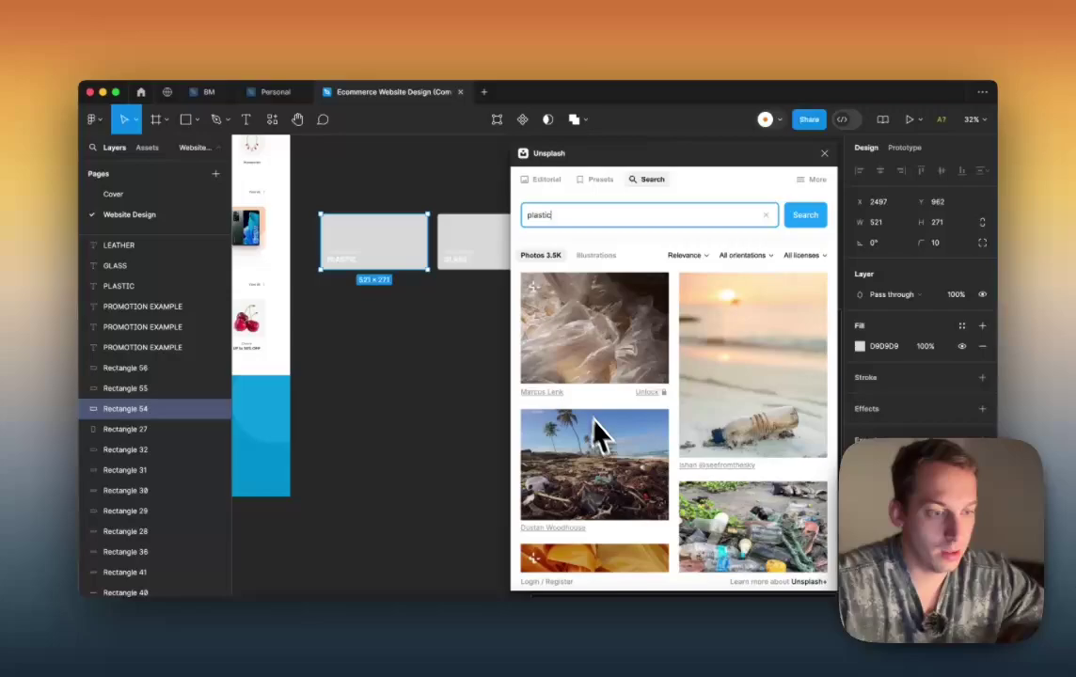
scroll(602, 434, down, 8)
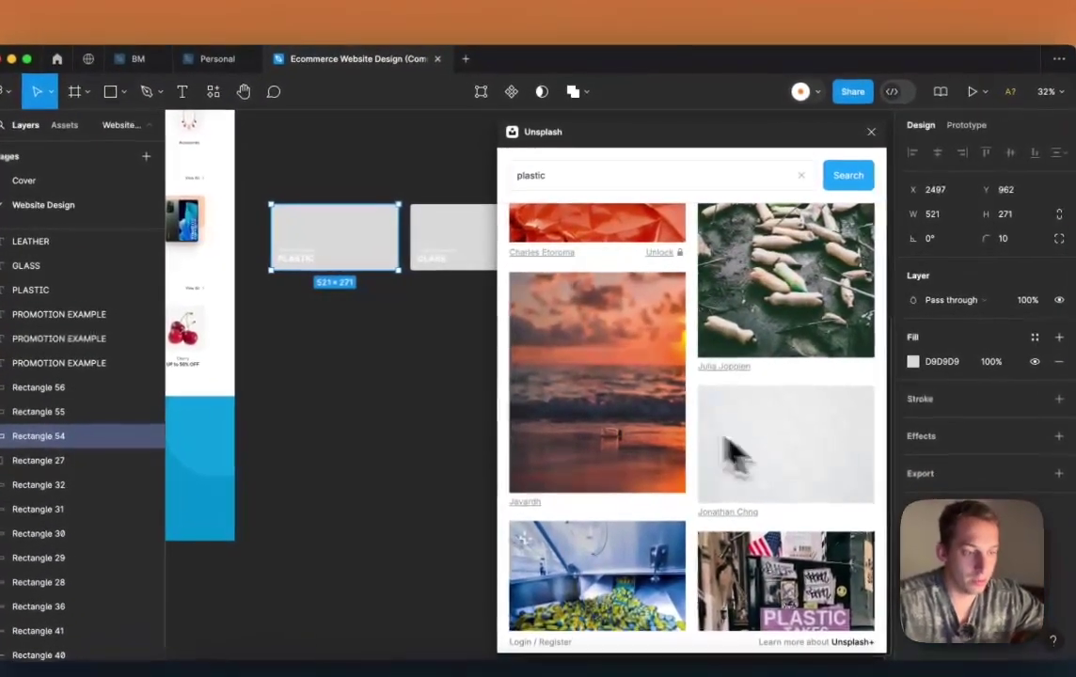
scroll(446, 355, right, 3)
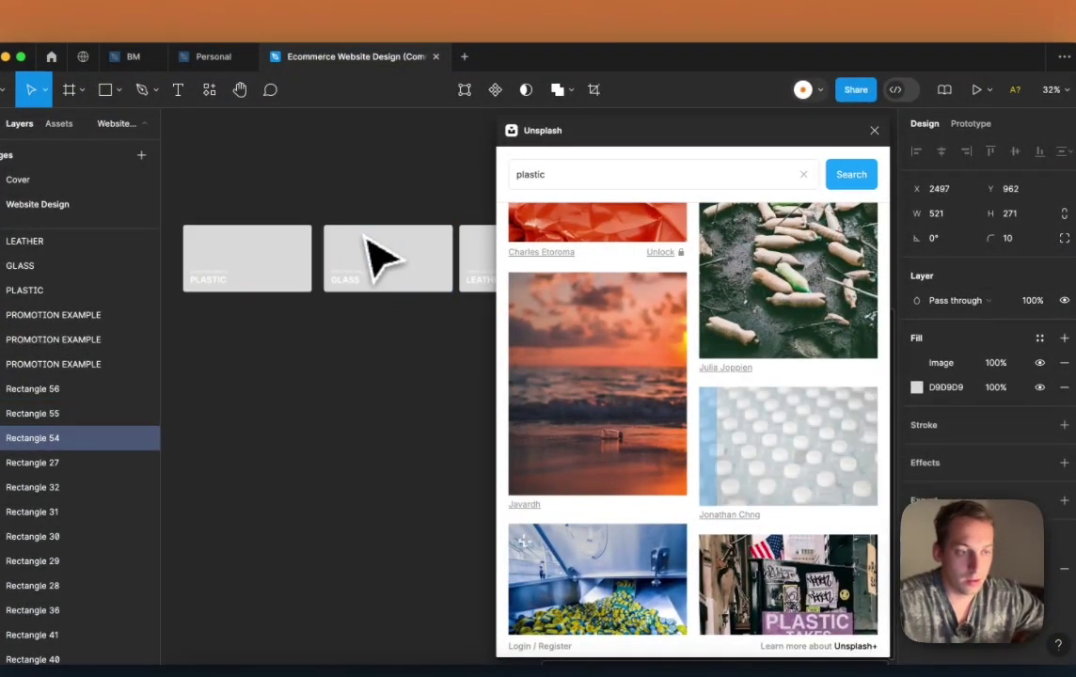
Step: Select the GLASS card's rectangle and search Unsplash for "glass" photos
click(411, 256)
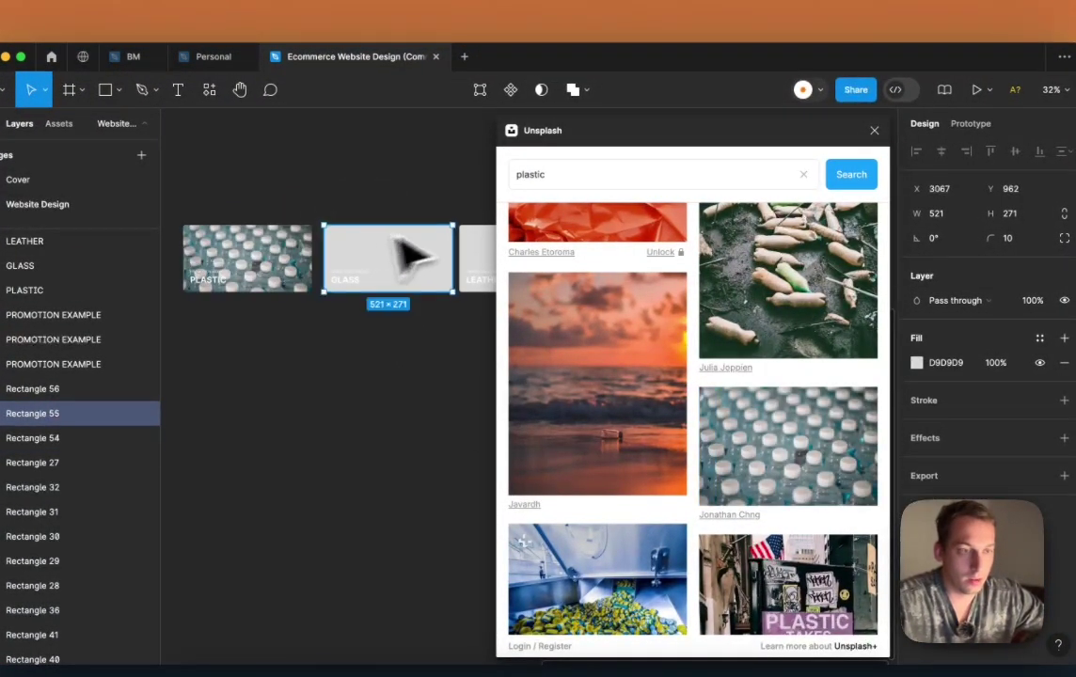
click(587, 175)
text(gl)
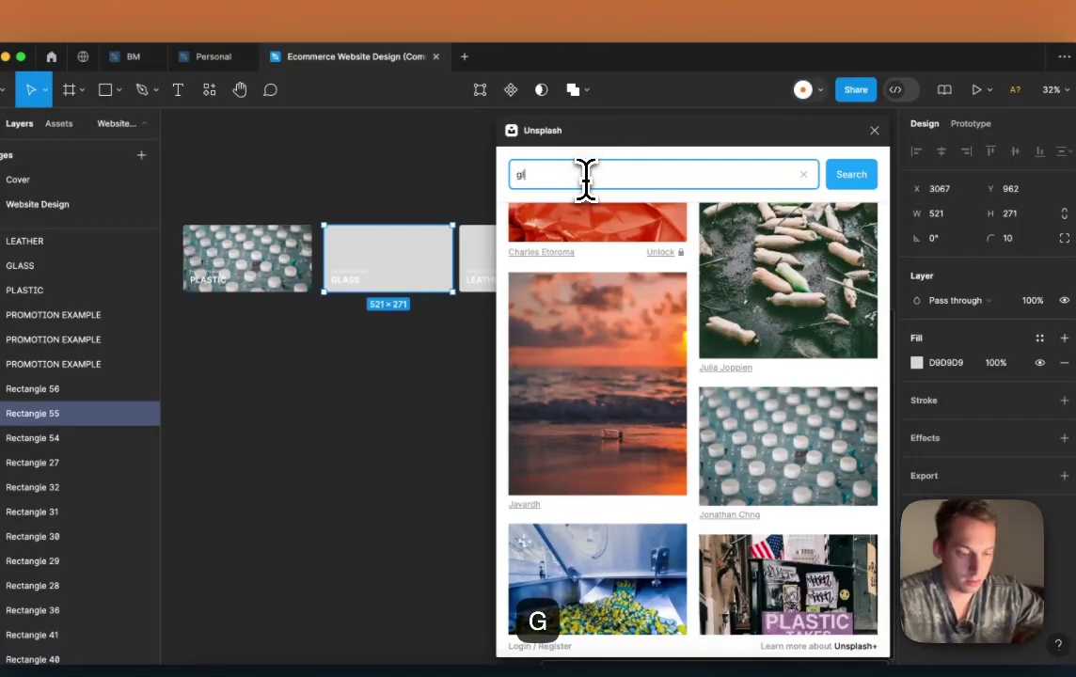
text(ass)
key(Return)
scroll(493, 385, right, 2)
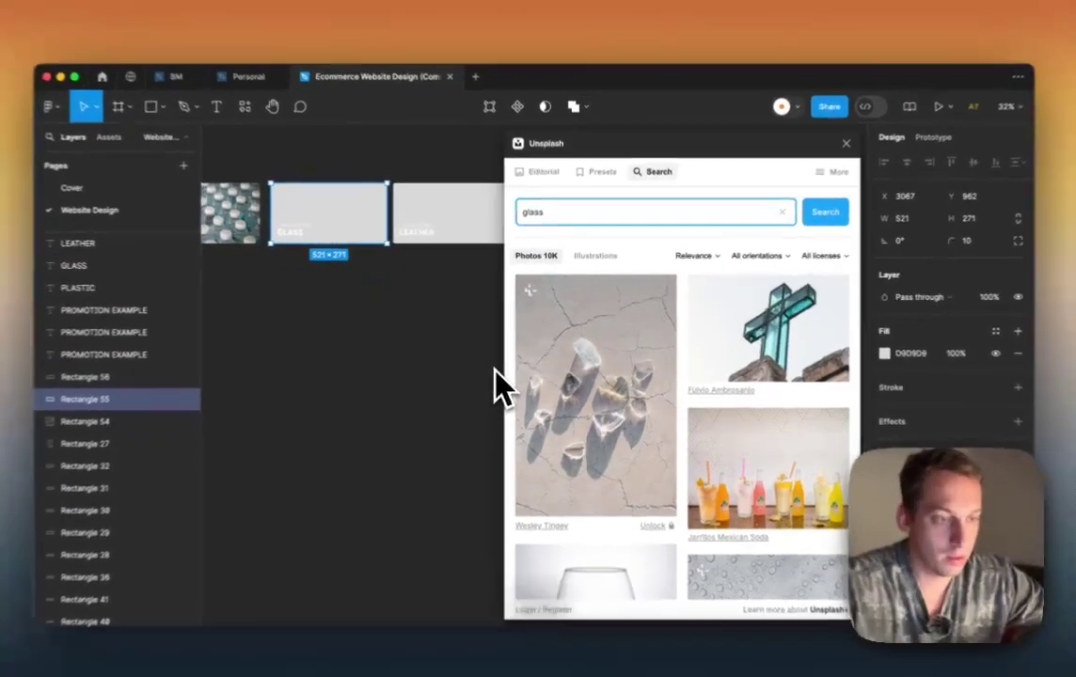
Step: Fill the GLASS card's rectangle with the Unsplash photo of an empty wine glass on a grey backdrop
scroll(655, 412, down, 2)
scroll(673, 456, up, 2)
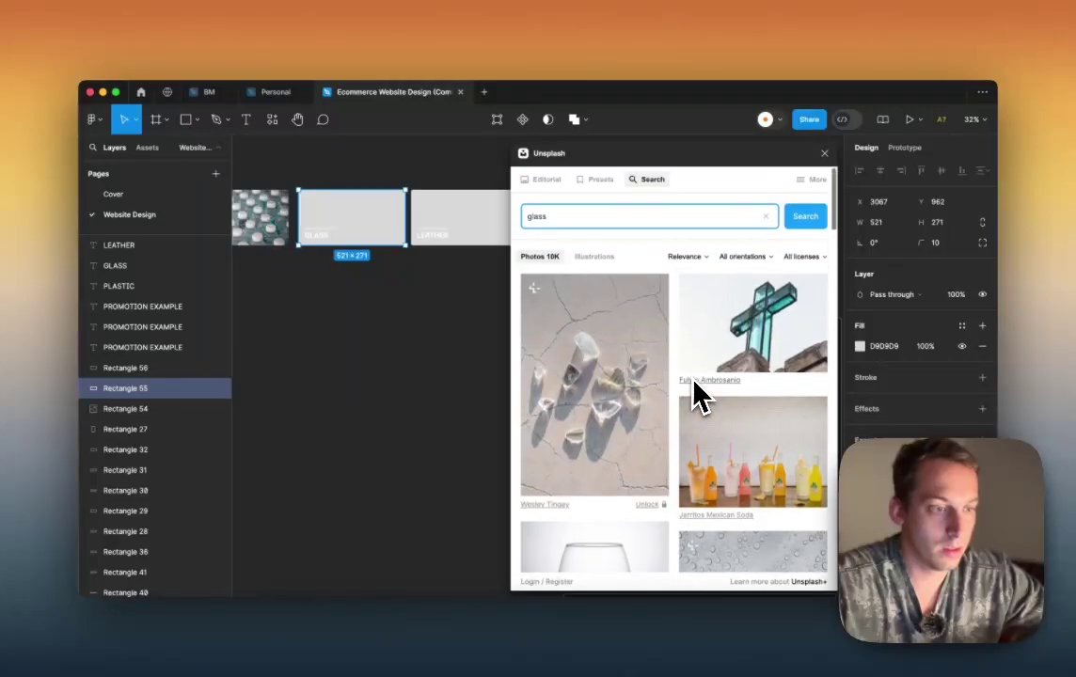
scroll(687, 388, down, 4)
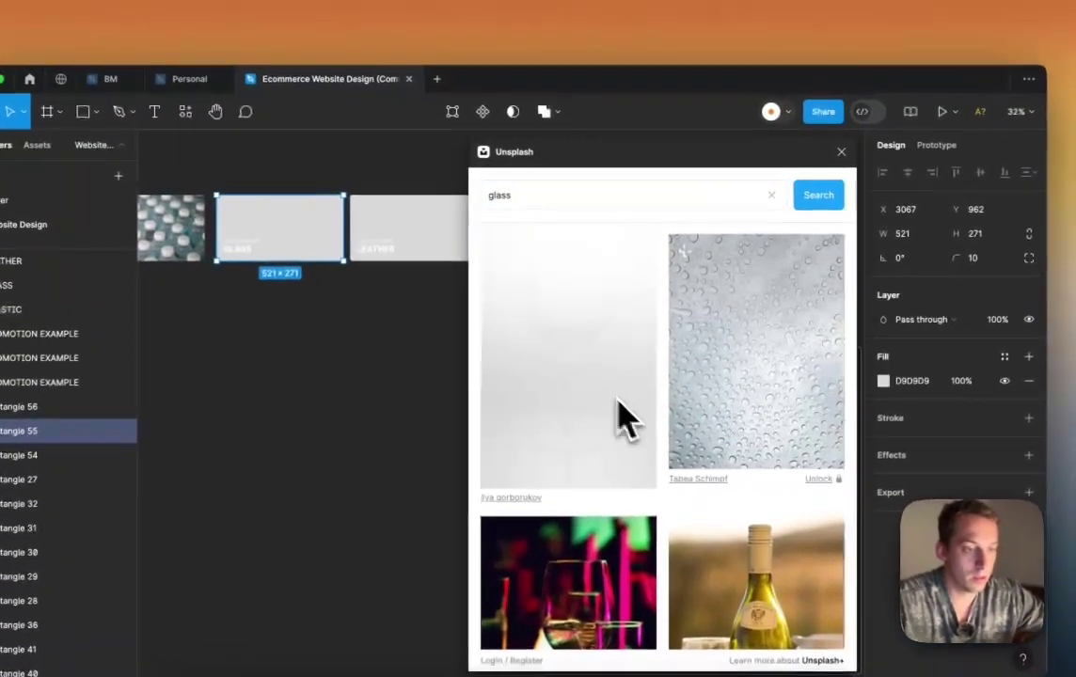
click(622, 414)
Step: Select the LEATHER card's rectangle and search Unsplash for "leather" photos
click(461, 243)
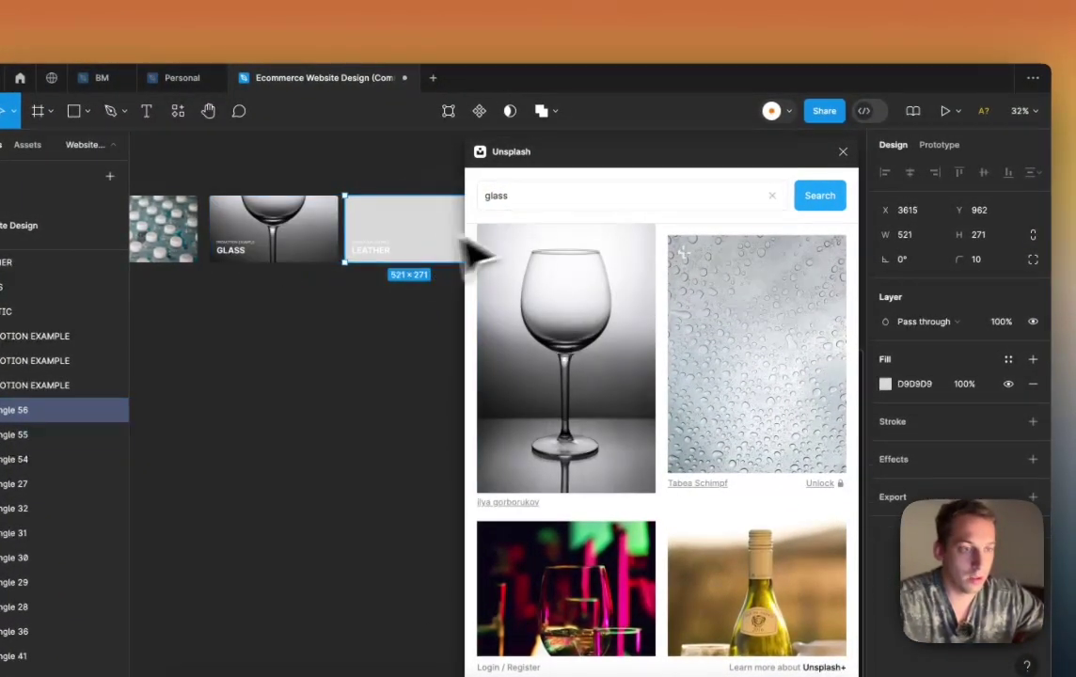
click(572, 197)
text(leat)
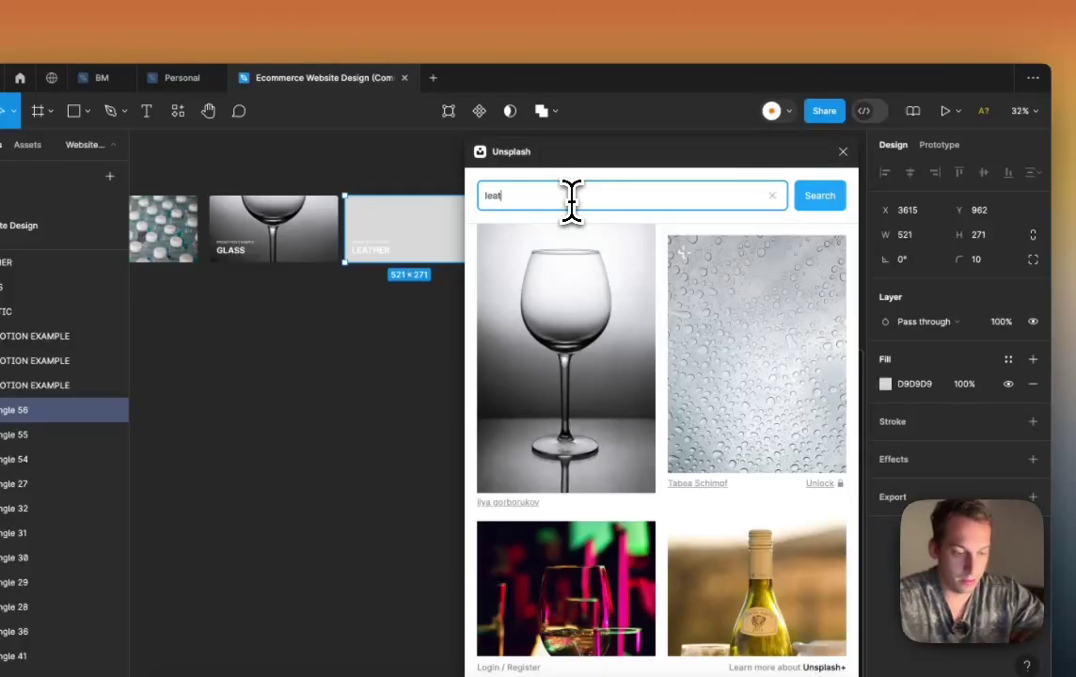
text(her)
key(Return)
Step: Fill the LEATHER card's rectangle with the photo of tan leather, thread spool and ruler, and close the Unsplash plugin
scroll(629, 360, down, 5)
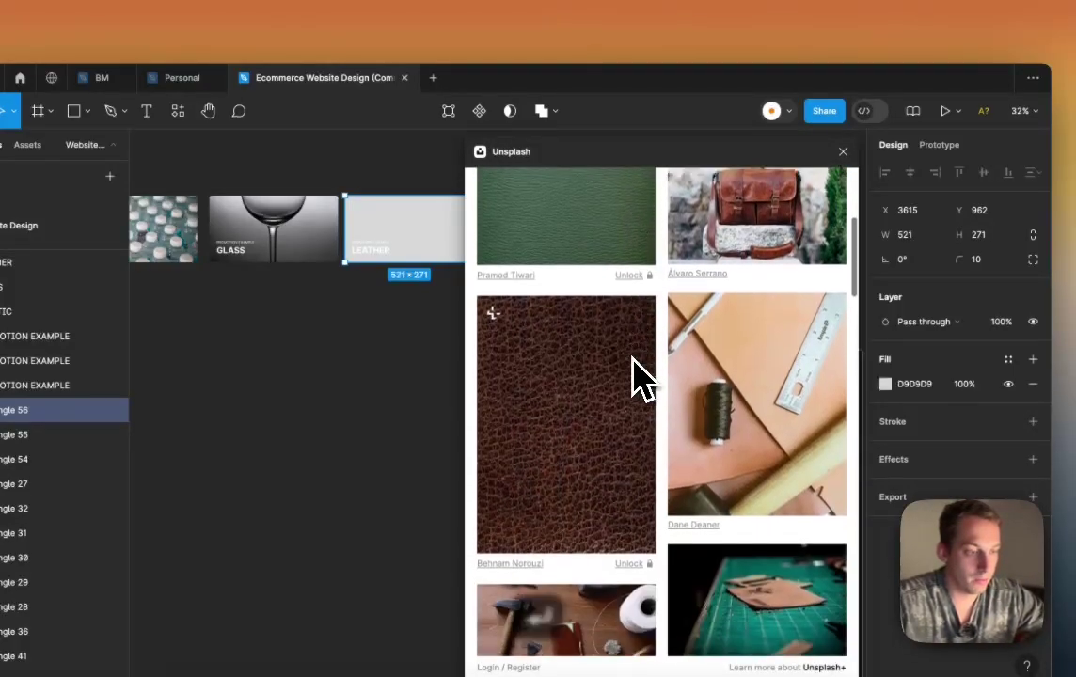
scroll(637, 379, down, 3)
scroll(738, 307, up, 1)
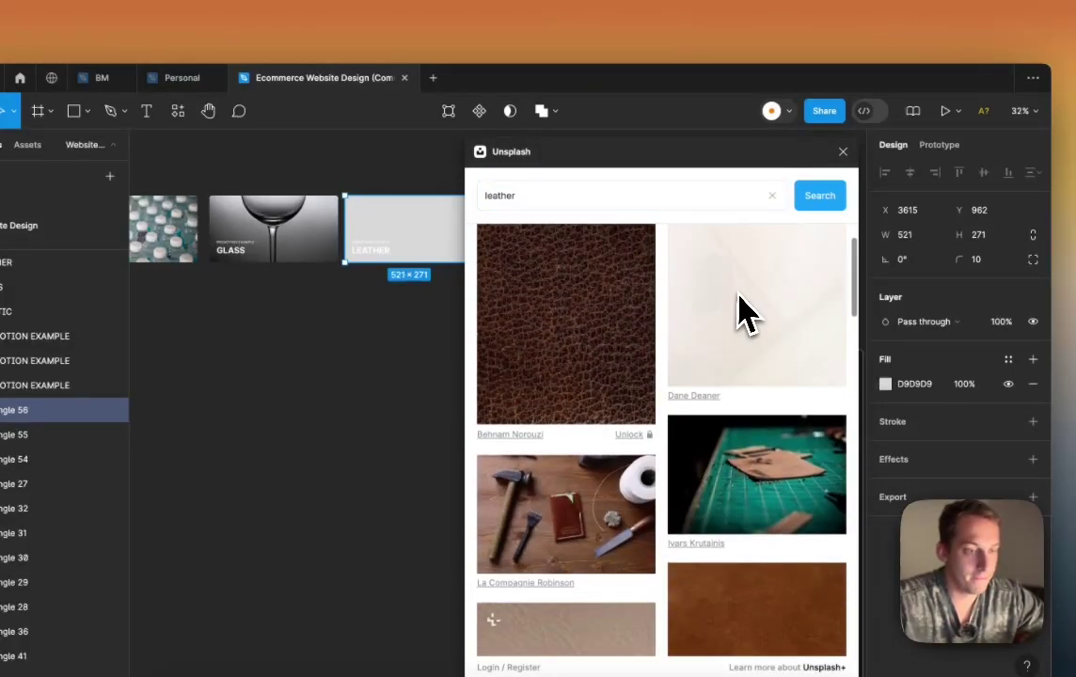
click(843, 151)
Step: Group the PLASTIC, GLASS and LEATHER cards, each as a separate group with its photo and texts
scroll(470, 274, left, 5)
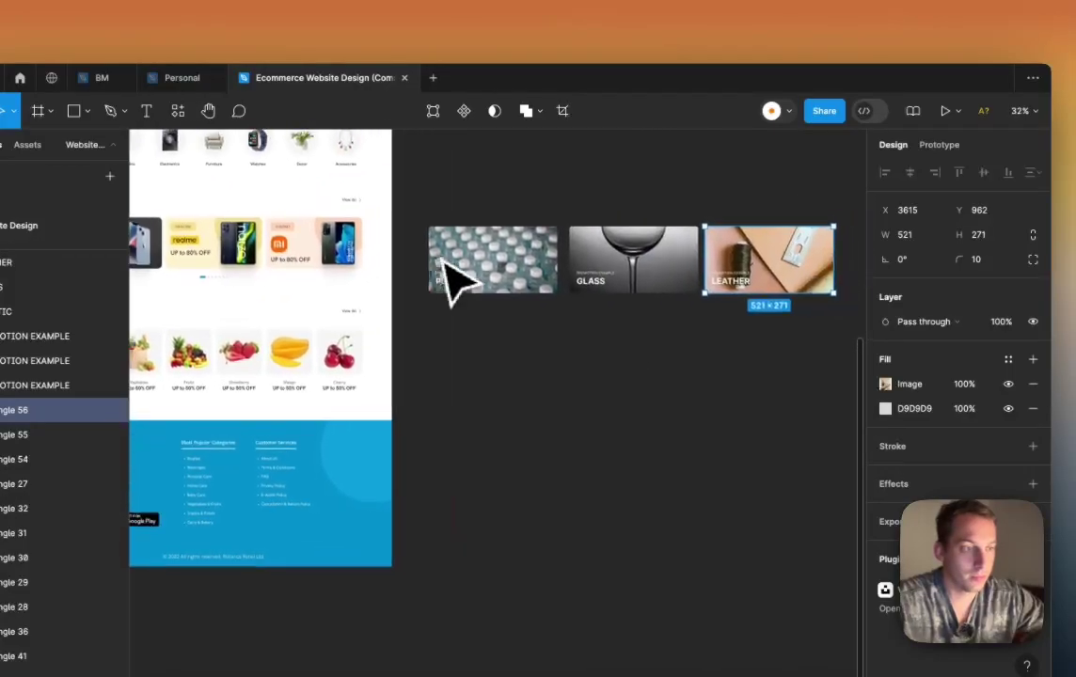
scroll(444, 264, right, 3)
drag(271, 192, 382, 373)
key(super+g)
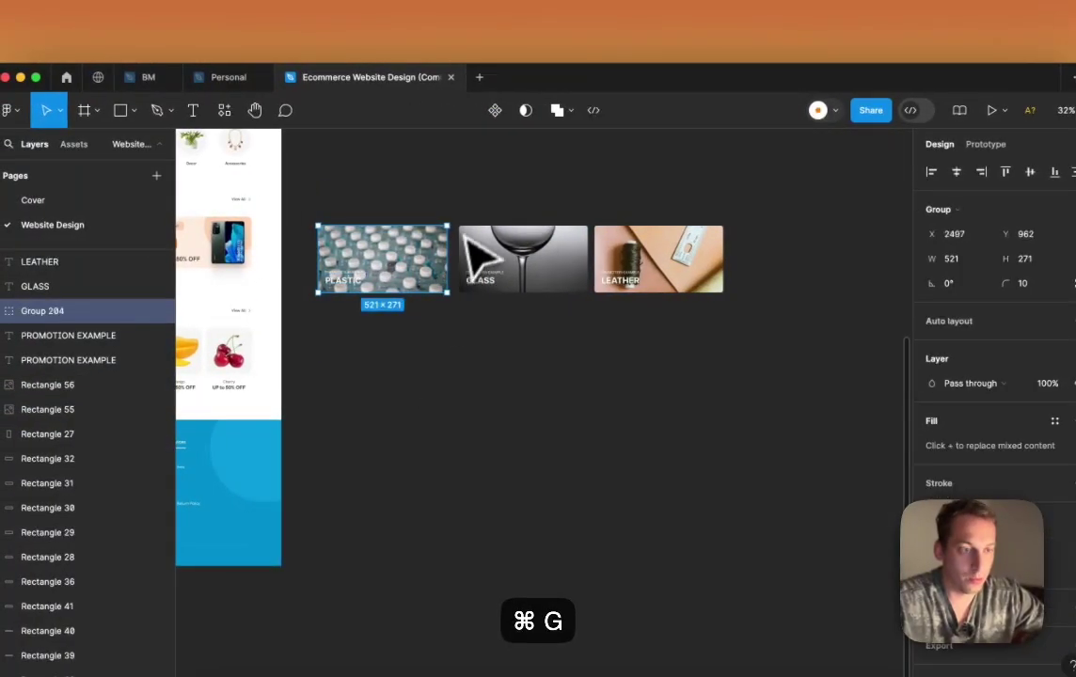
drag(464, 212, 533, 372)
key(super+g)
drag(600, 168, 692, 428)
key(super+g)
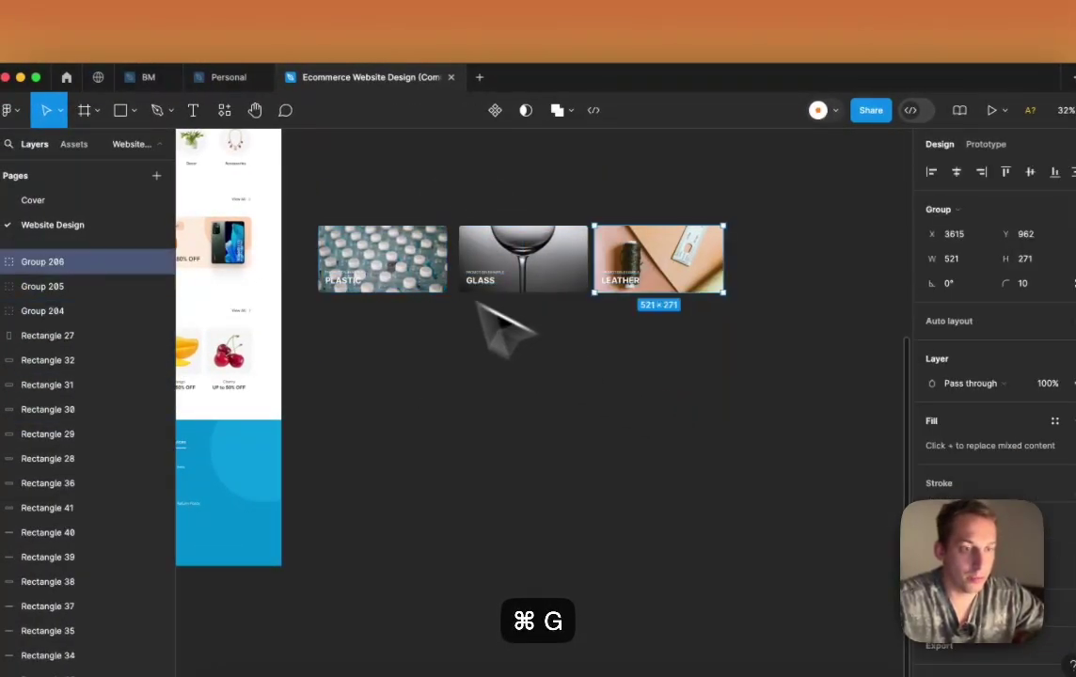
Step: Export the three card groups together as 1x PNG images into the Downloads folder
drag(320, 201, 744, 386)
scroll(982, 527, down, 2)
click(981, 557)
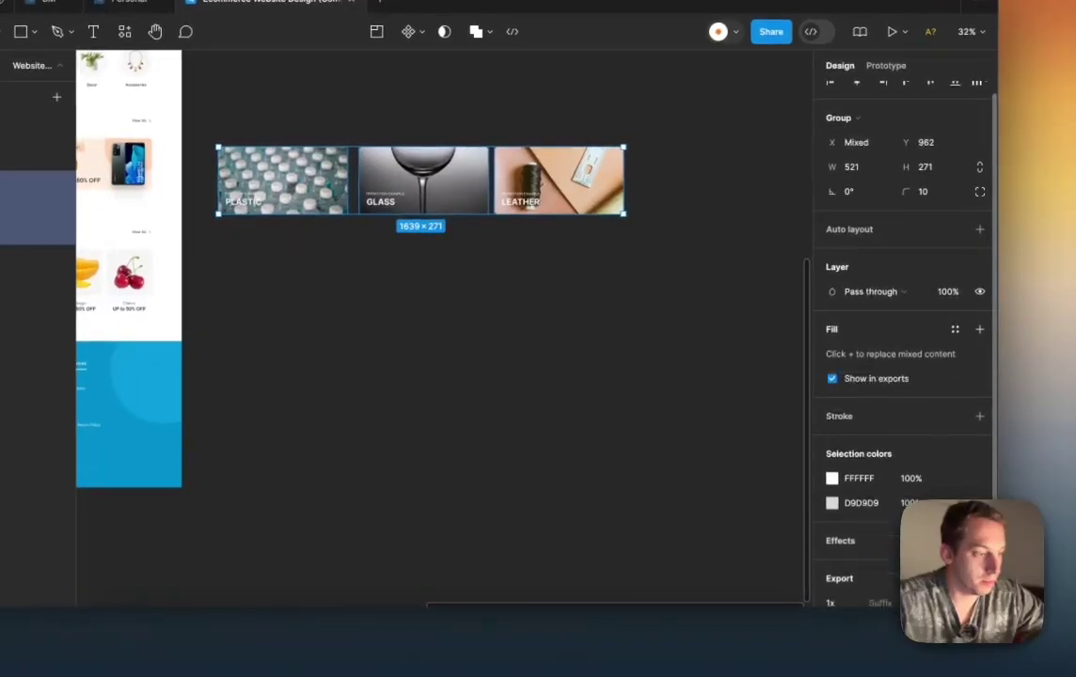
scroll(903, 330, down, 2)
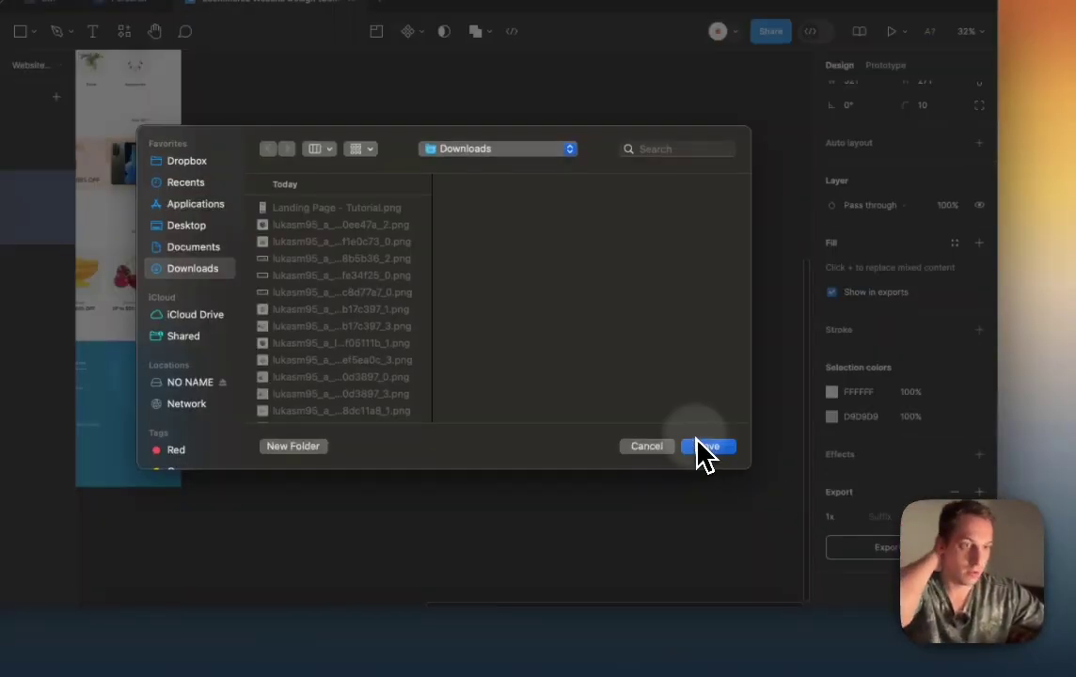
click(706, 447)
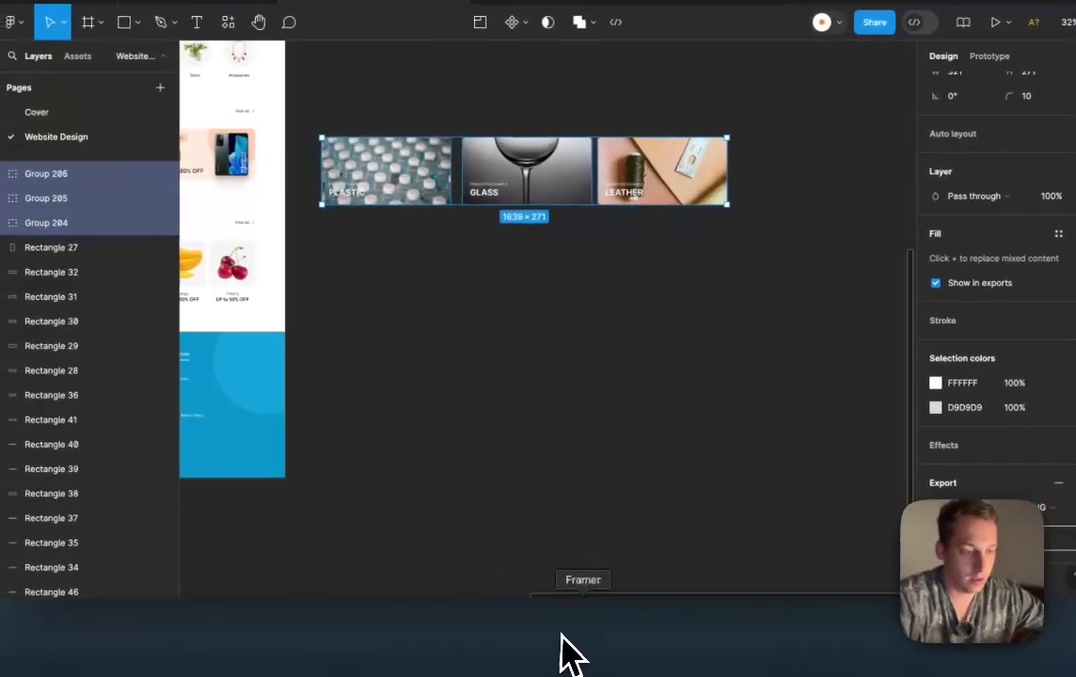
Step: Switch to Framer, add the exported banners as promotional images for the Leather, Glass and Plastic categories, and return to the page canvas
click(580, 649)
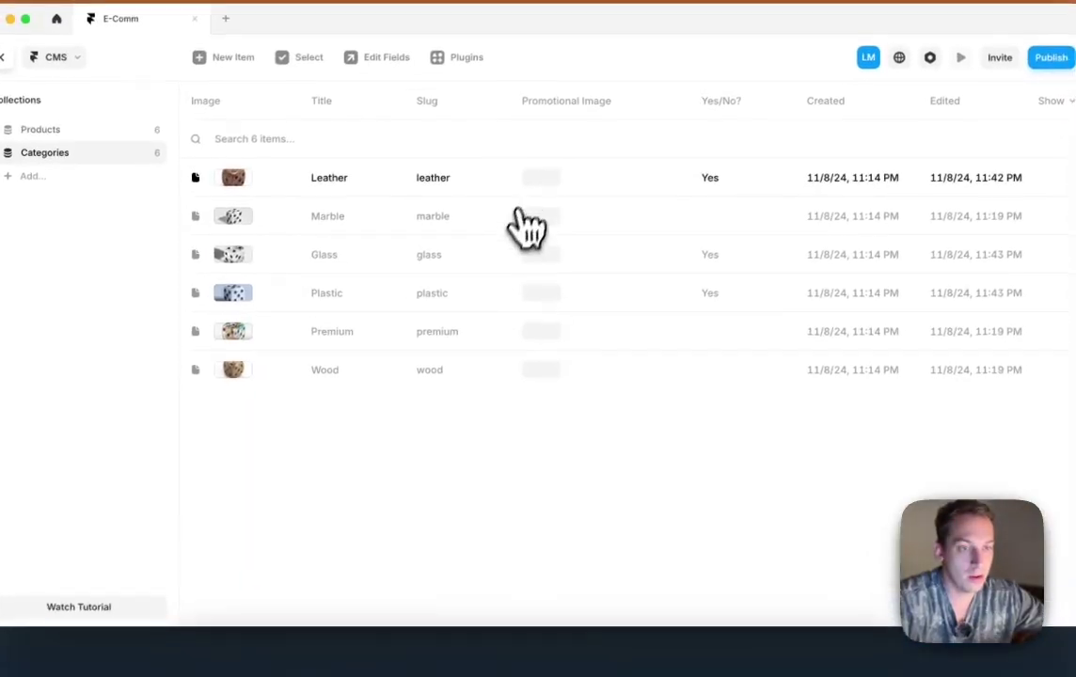
click(538, 190)
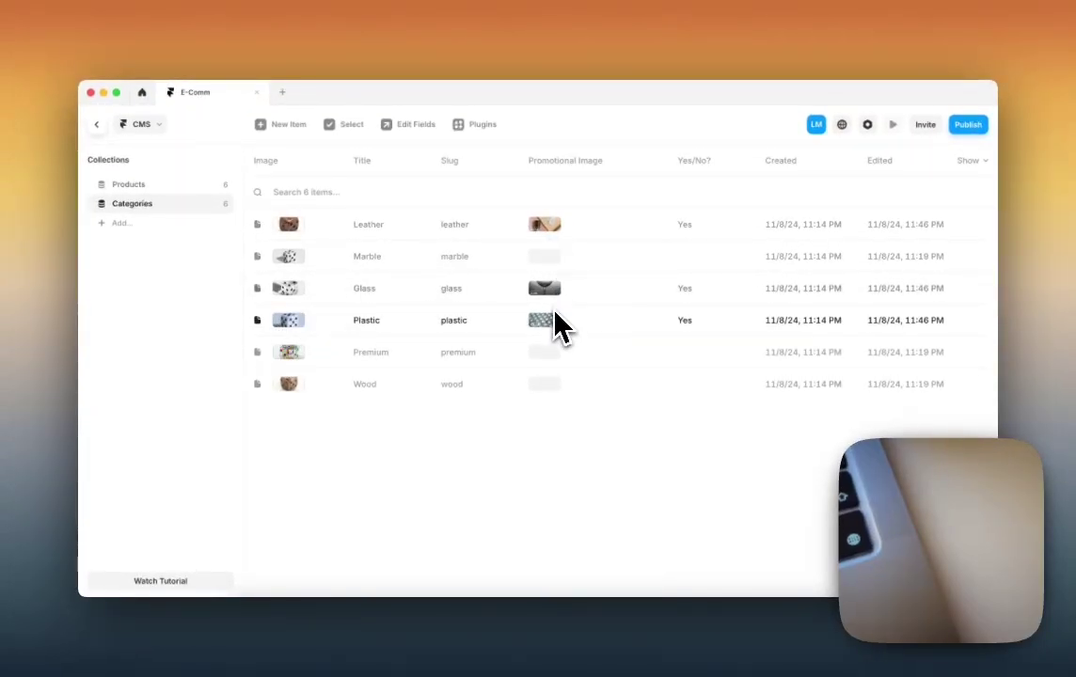
click(96, 124)
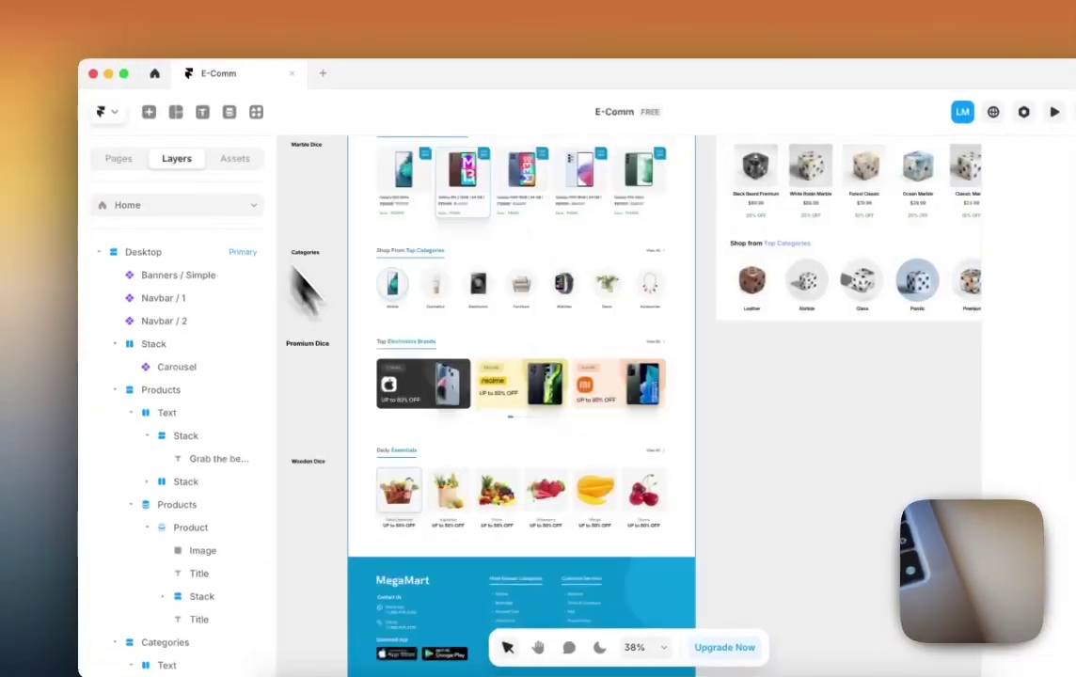
Step: Duplicate the "Shop from Top Categories" section on the desktop home page
scroll(405, 400, right, 3)
click(533, 311)
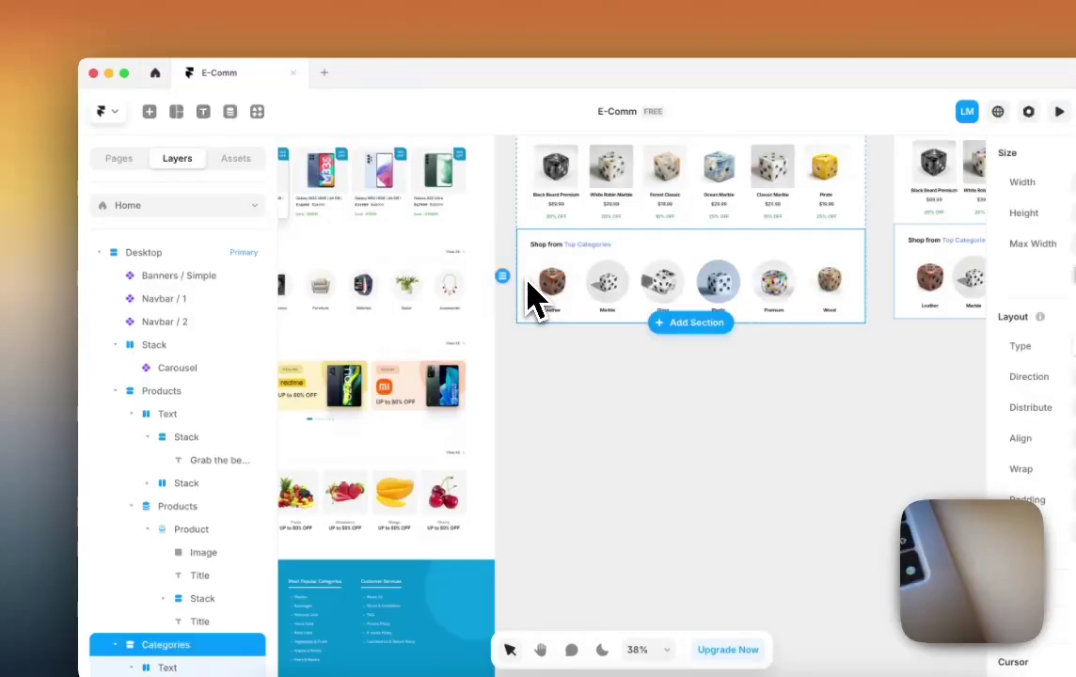
scroll(529, 291, down, 2)
click(115, 390)
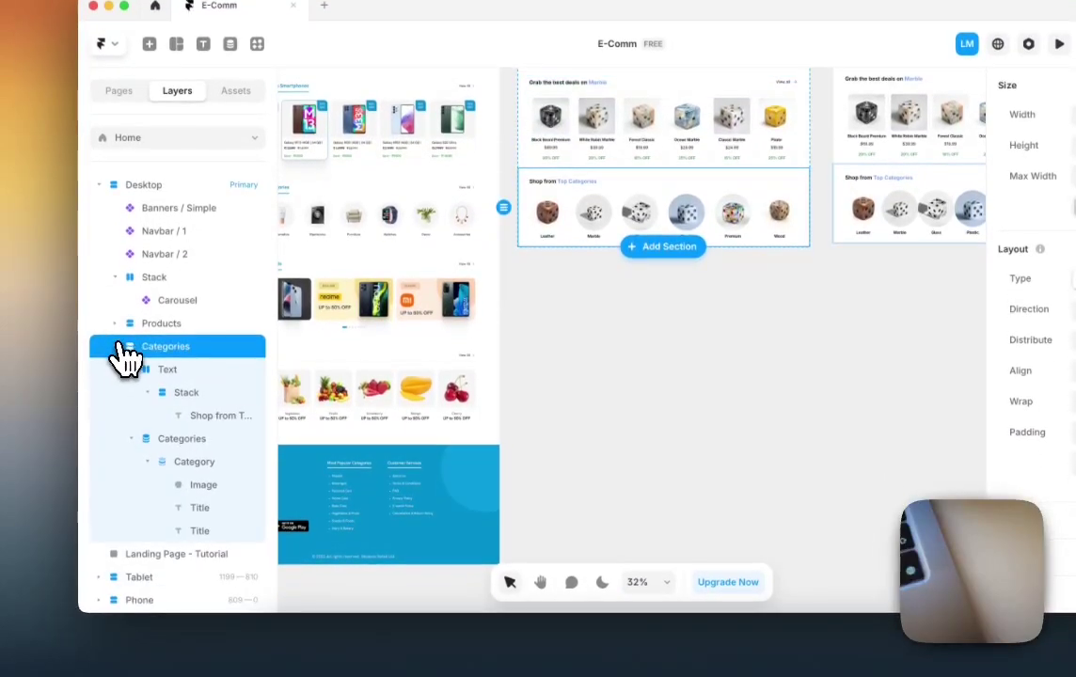
click(111, 347)
key(super+d)
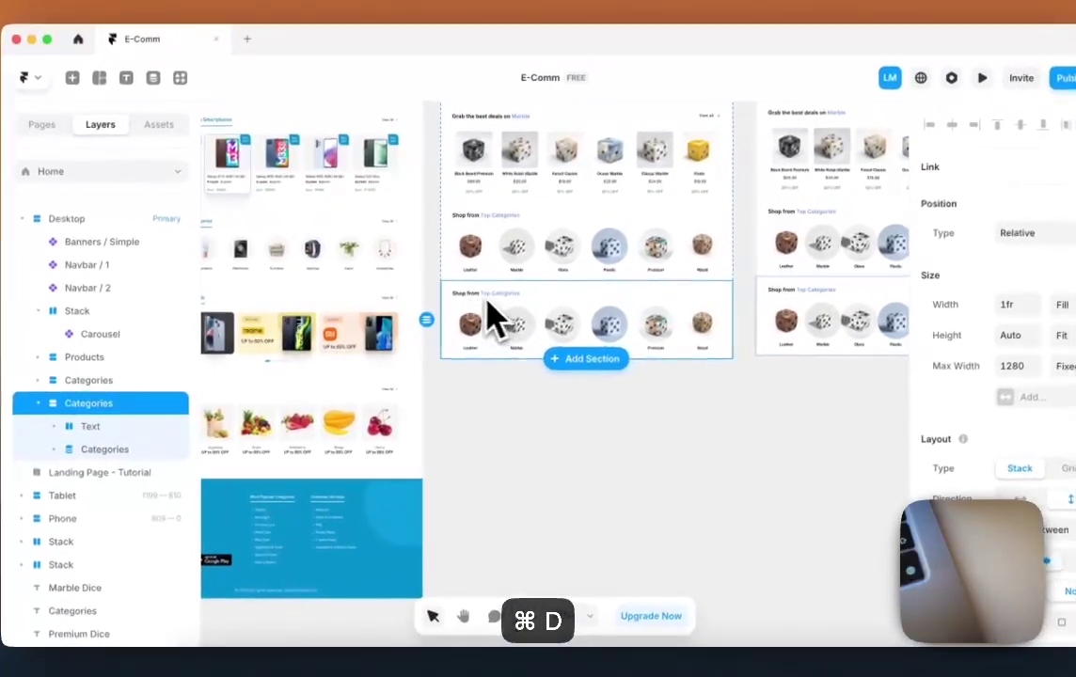
Step: Change the duplicated section's heading to "Top Category Discounts", keeping "Category Discounts" in the blue accent colour
scroll(524, 301, left, 3)
scroll(343, 306, up, 5)
scroll(291, 324, right, 5)
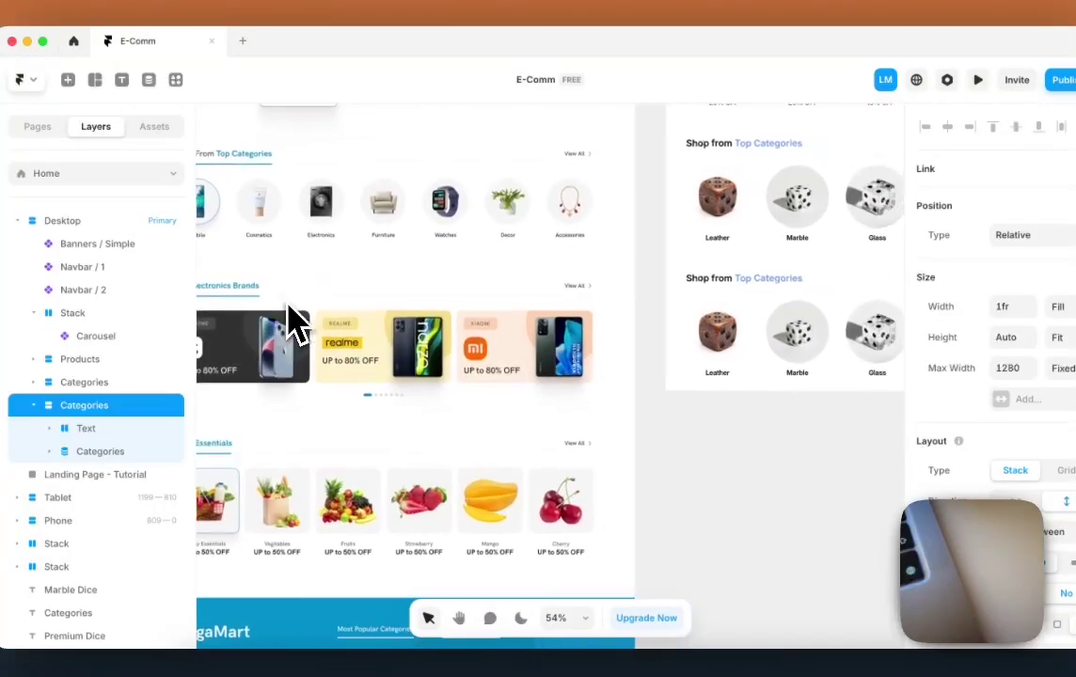
click(522, 312)
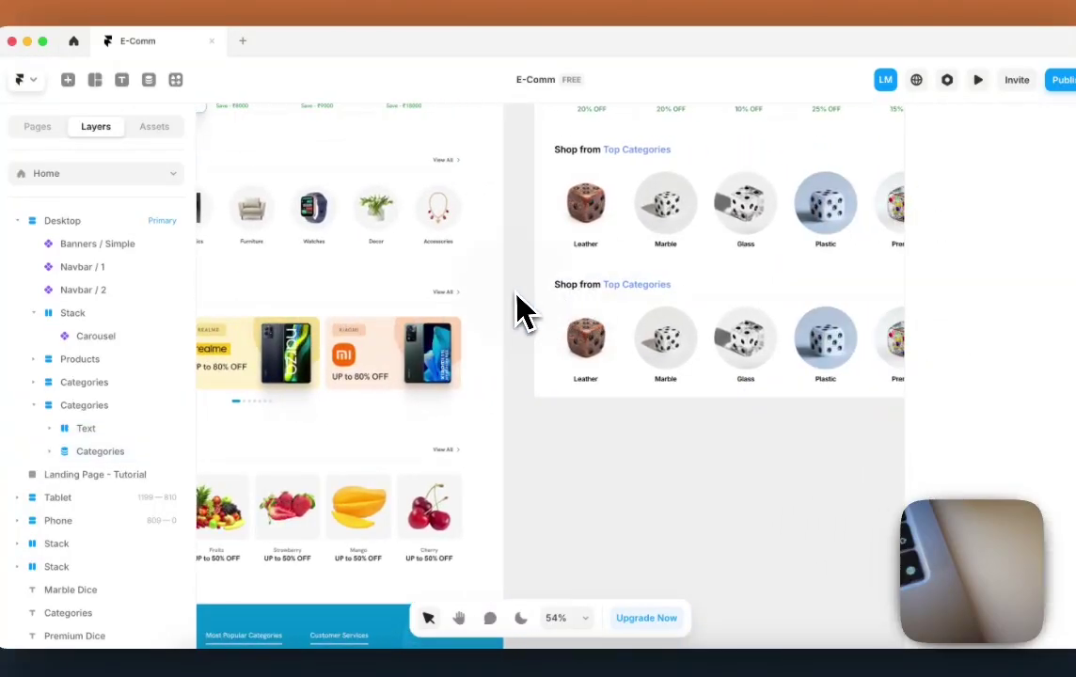
double_click(561, 286)
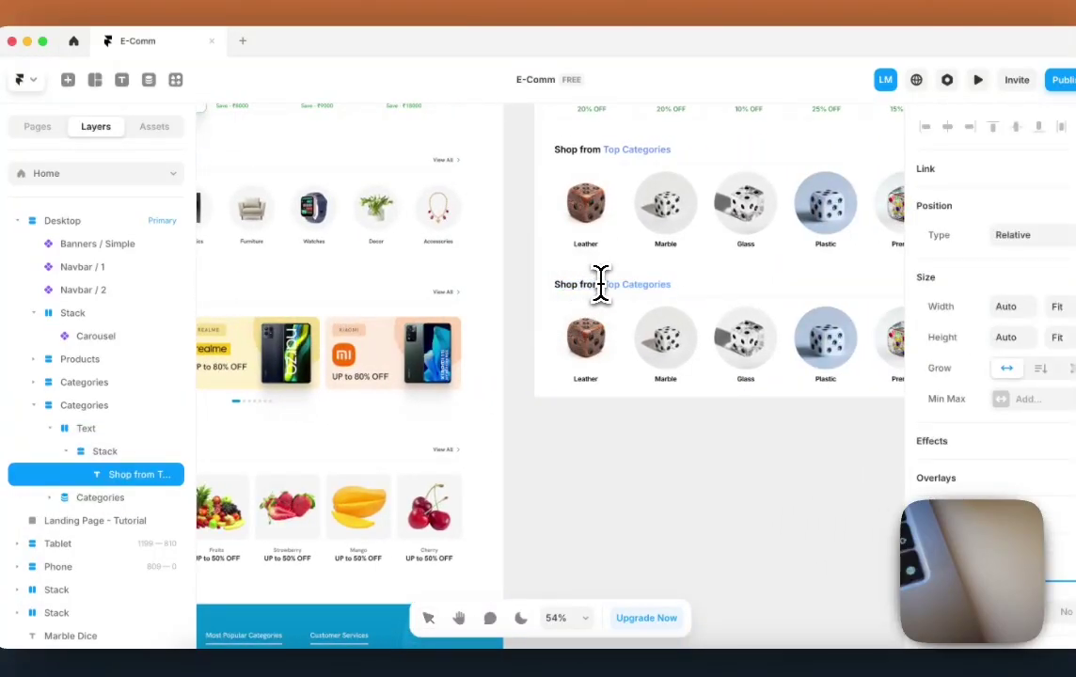
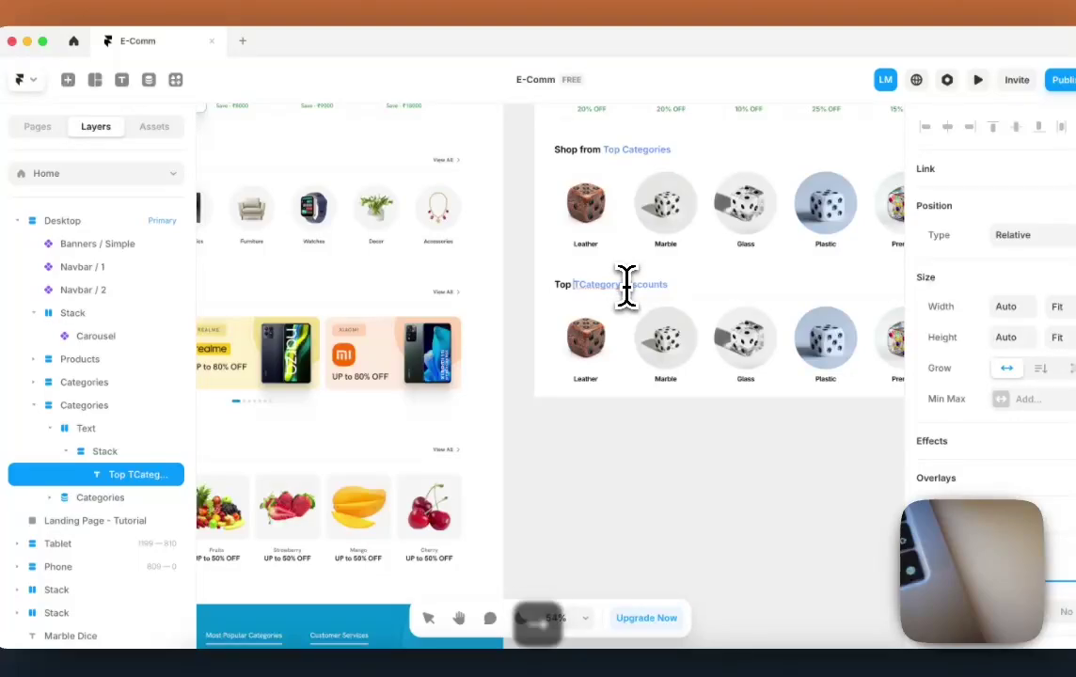
Step: Select the category image in the Top Category Discounts list and remove its fill's link to the Image field
click(581, 362)
click(648, 384)
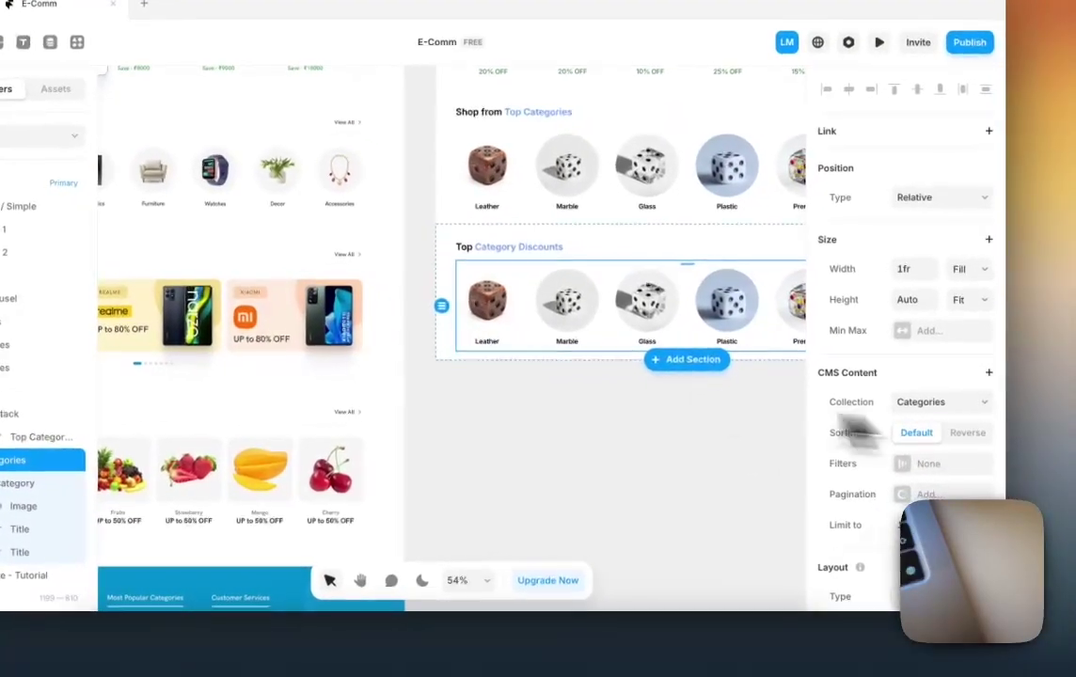
click(589, 359)
scroll(856, 433, down, 5)
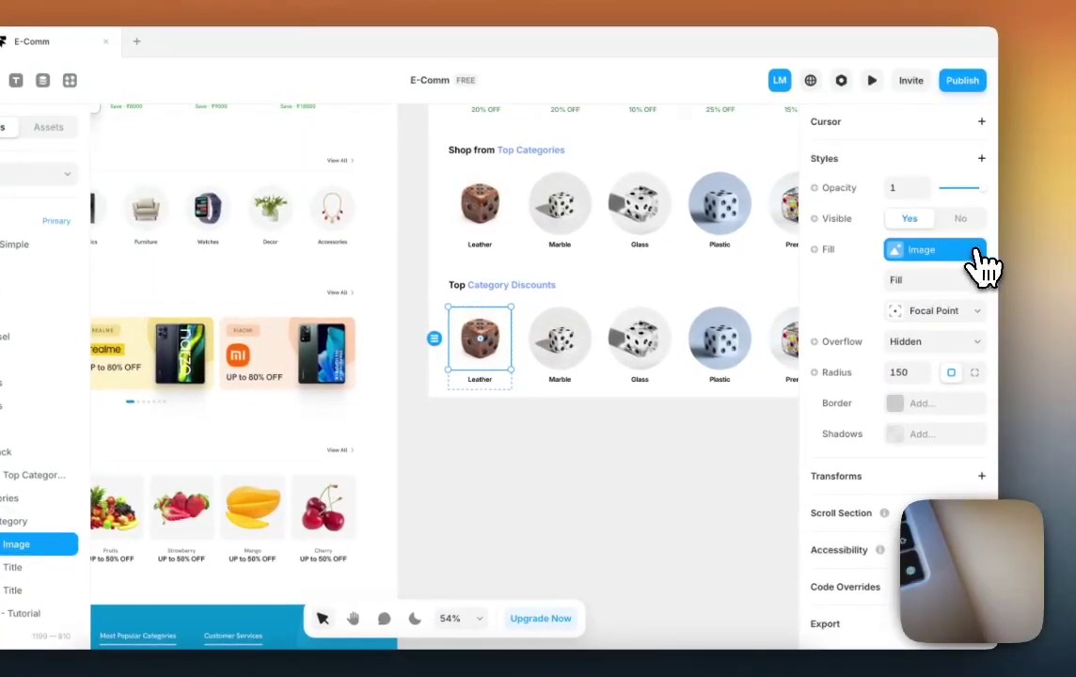
click(998, 231)
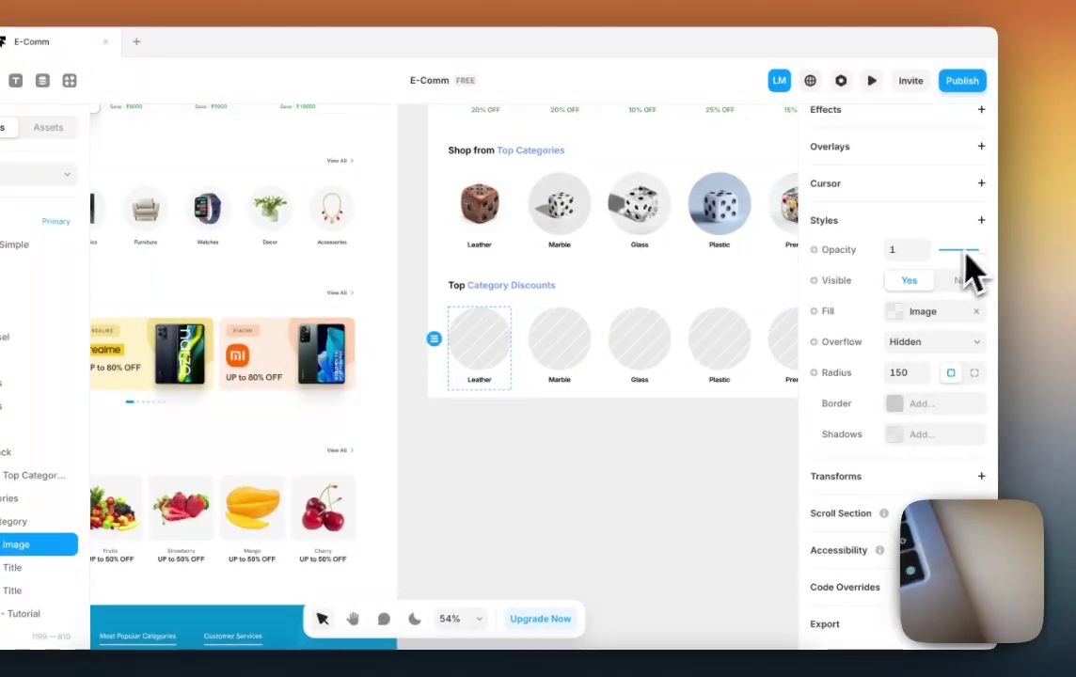
click(913, 319)
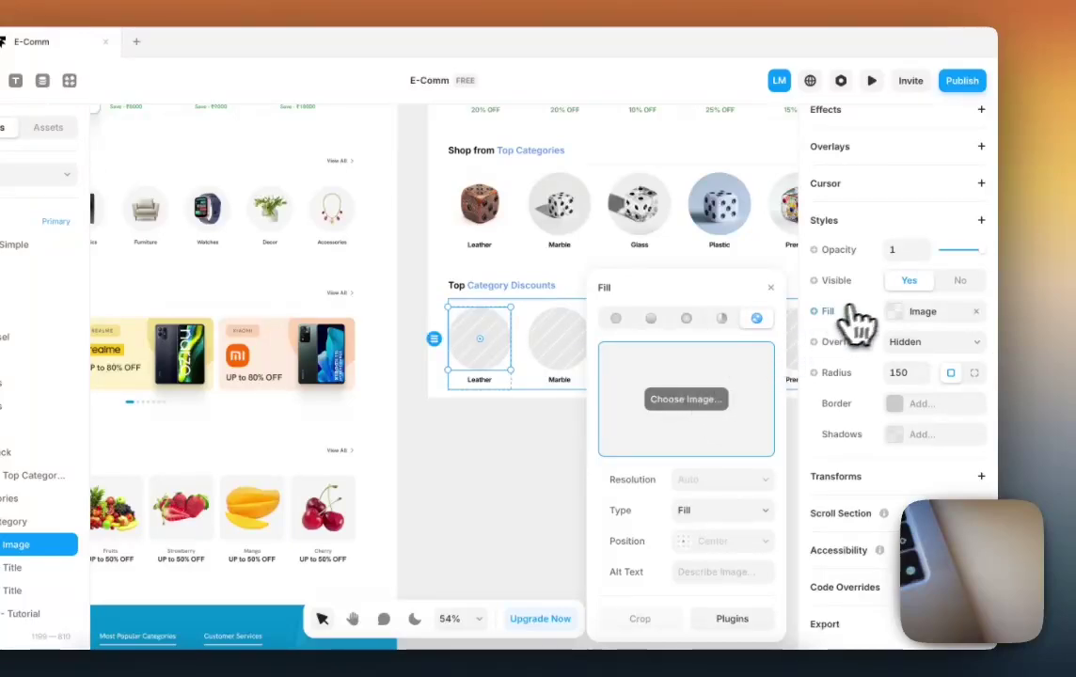
click(835, 314)
click(877, 311)
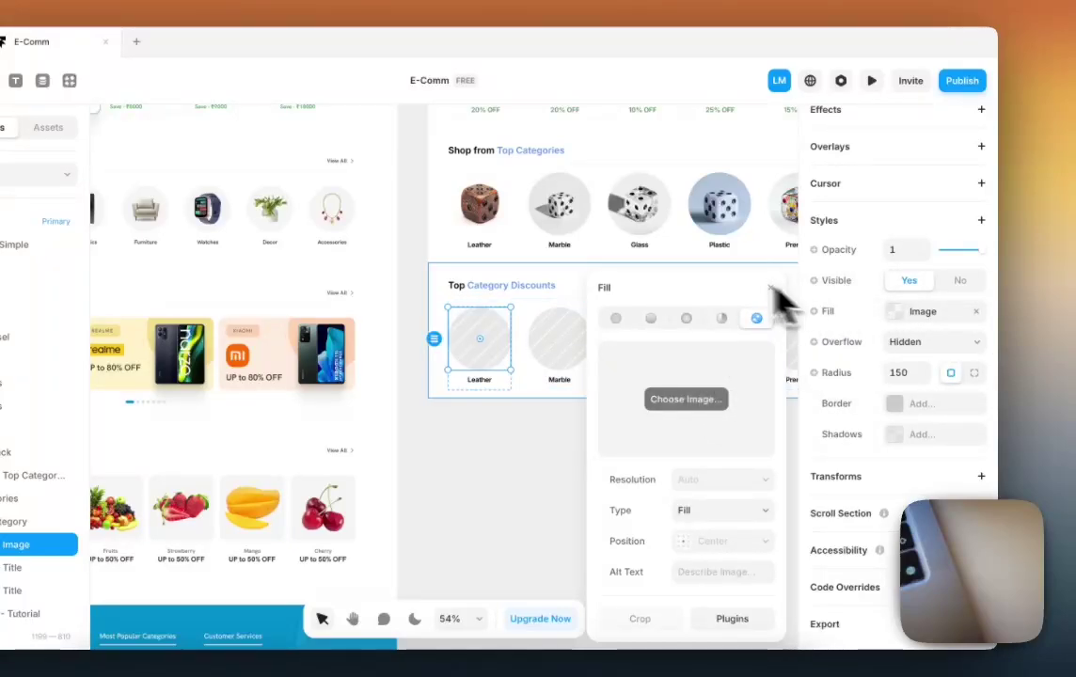
click(777, 301)
Step: Link the category image's fill in Top Category Discounts to the Promotional Image variable
click(830, 312)
mouse_move(851, 376)
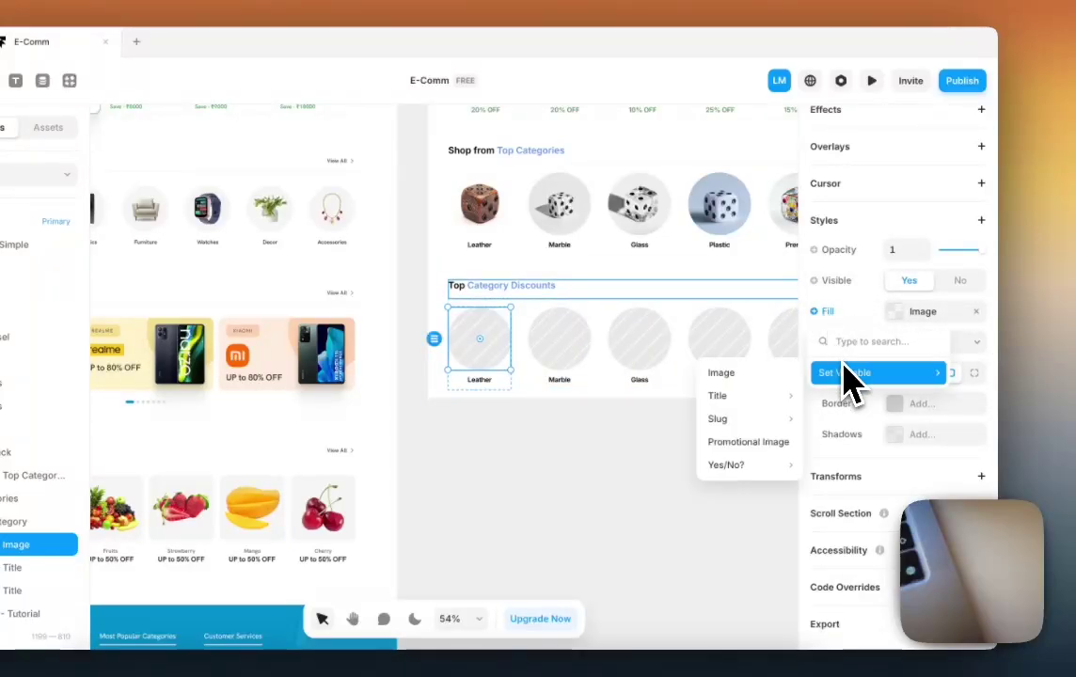
click(751, 442)
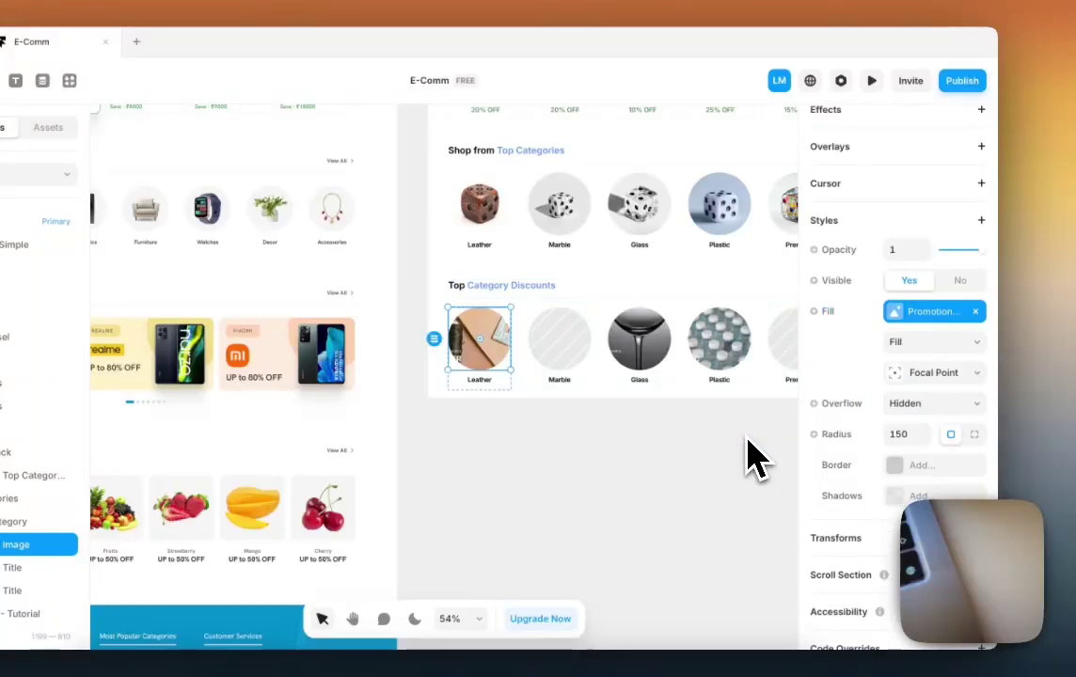
Step: Set the corner radius of the promotional category images to 0
scroll(734, 450, right, 3)
scroll(712, 443, right, 2)
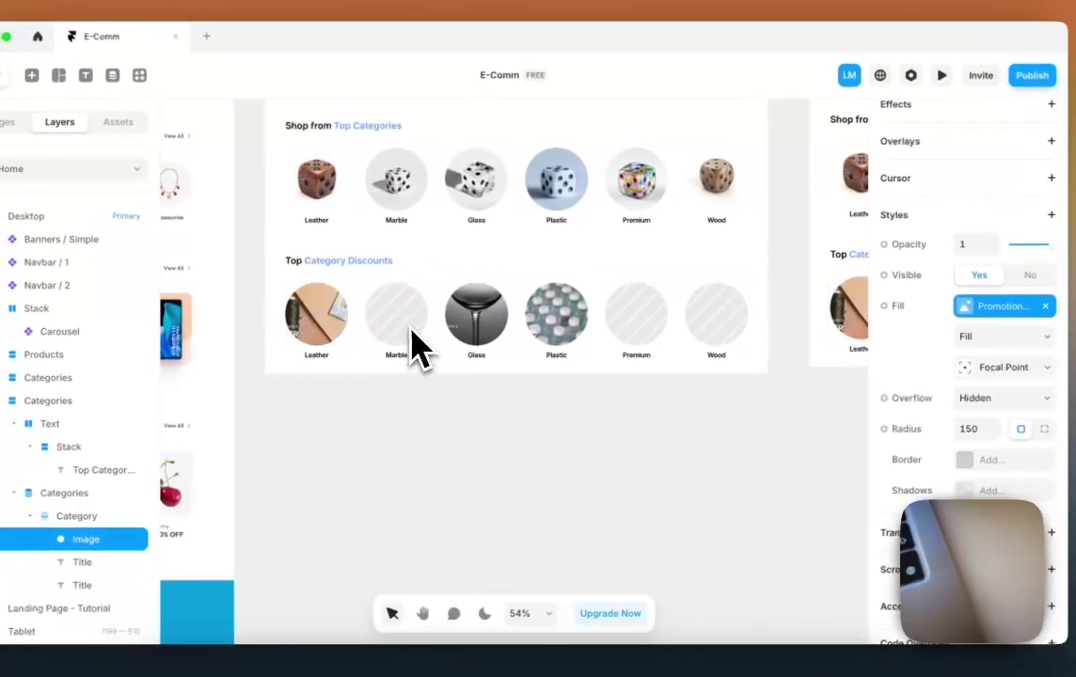
scroll(346, 349, left, 6)
scroll(443, 356, right, 1)
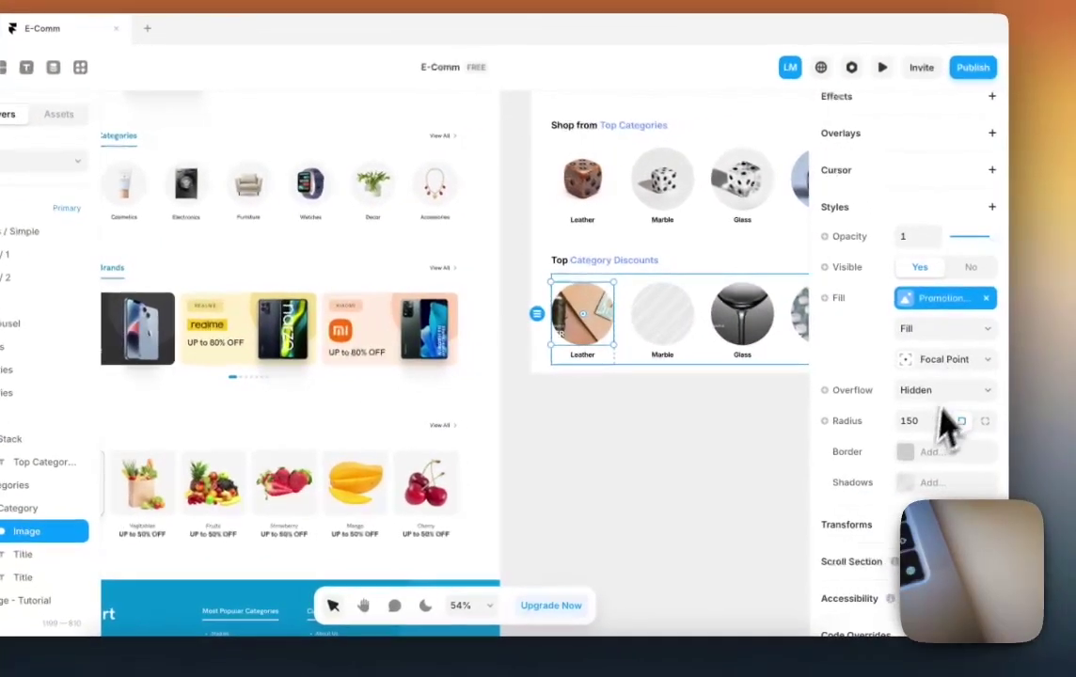
click(1005, 433)
click(914, 425)
text(0)
key(Return)
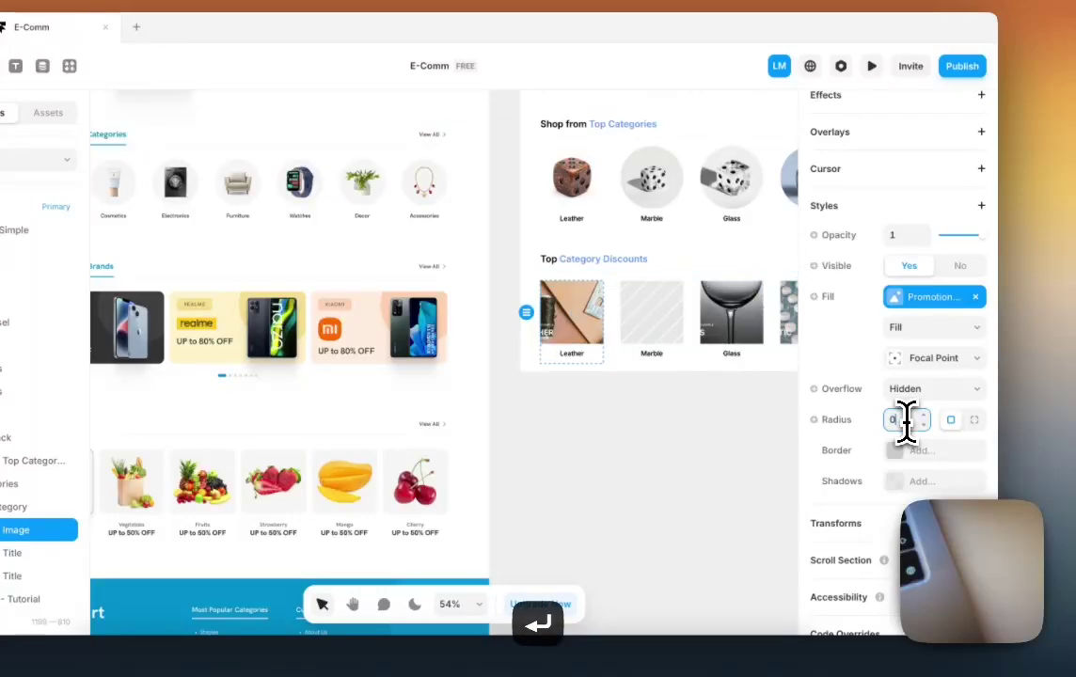
Step: Filter the Top Category Discounts collection list to categories whose Yes No field contains "Yes"
click(614, 341)
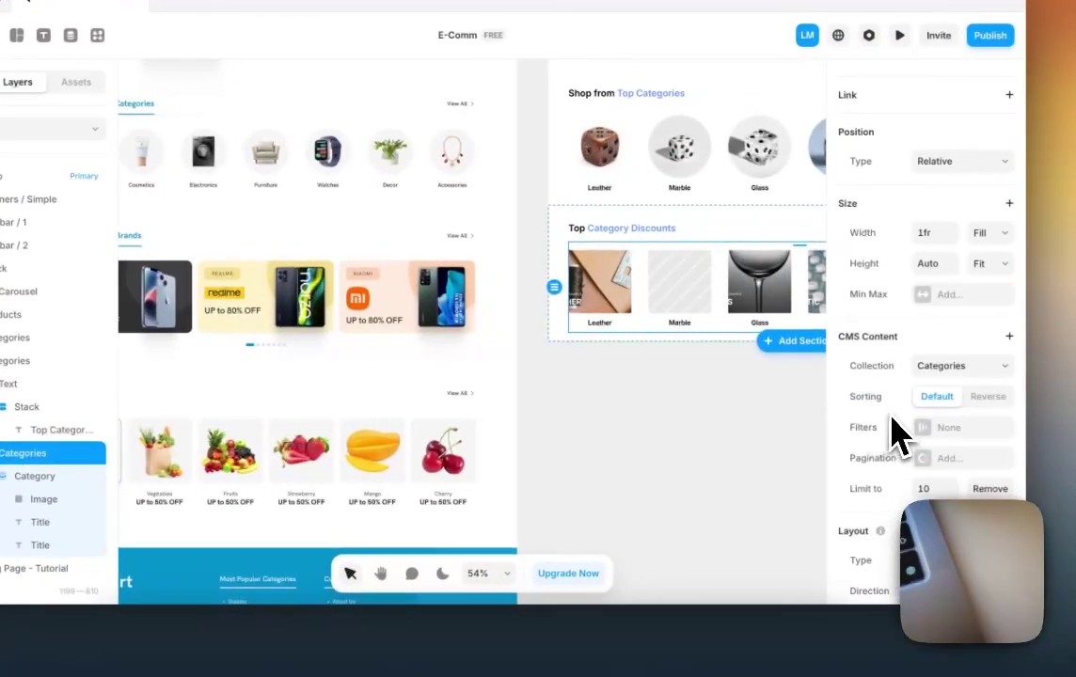
click(925, 428)
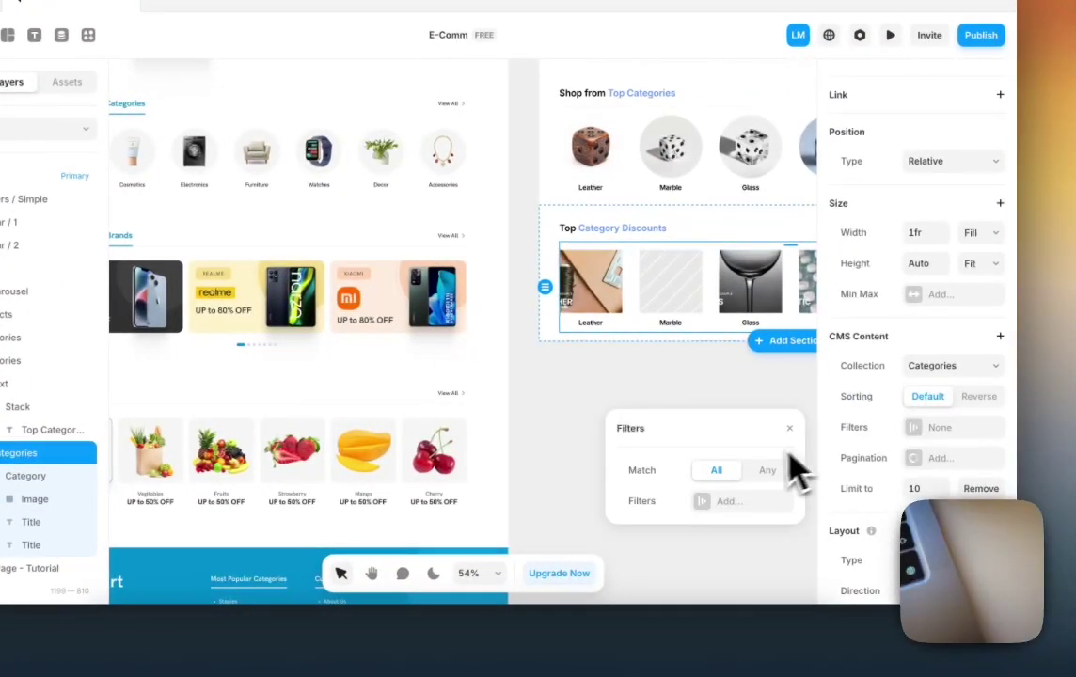
click(736, 500)
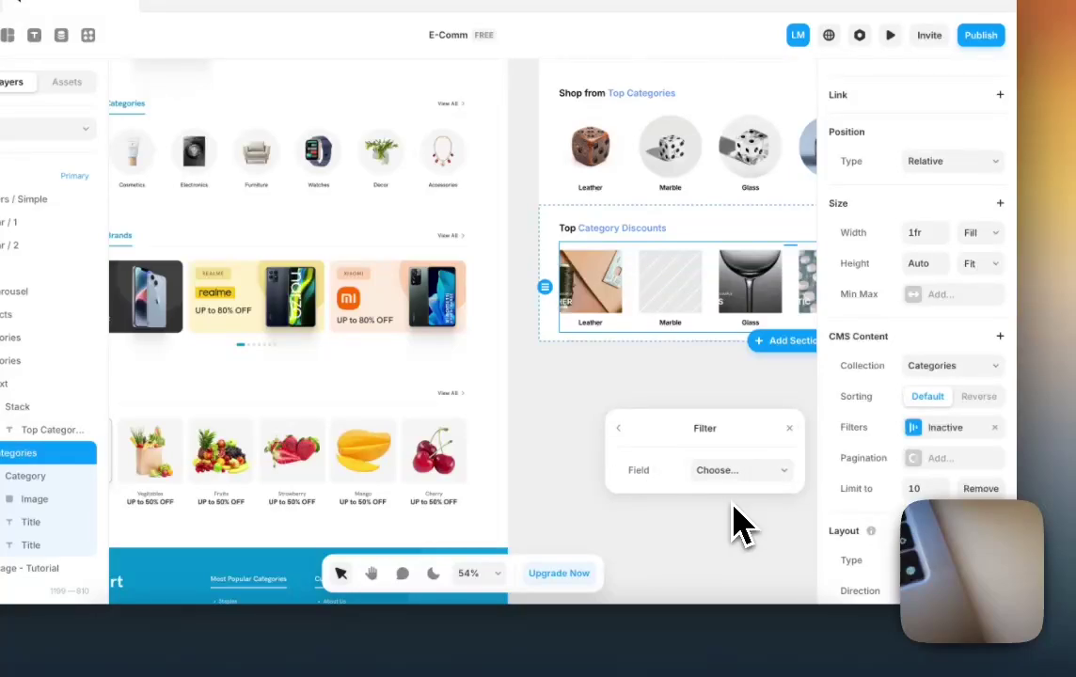
click(741, 473)
scroll(724, 569, down, 1)
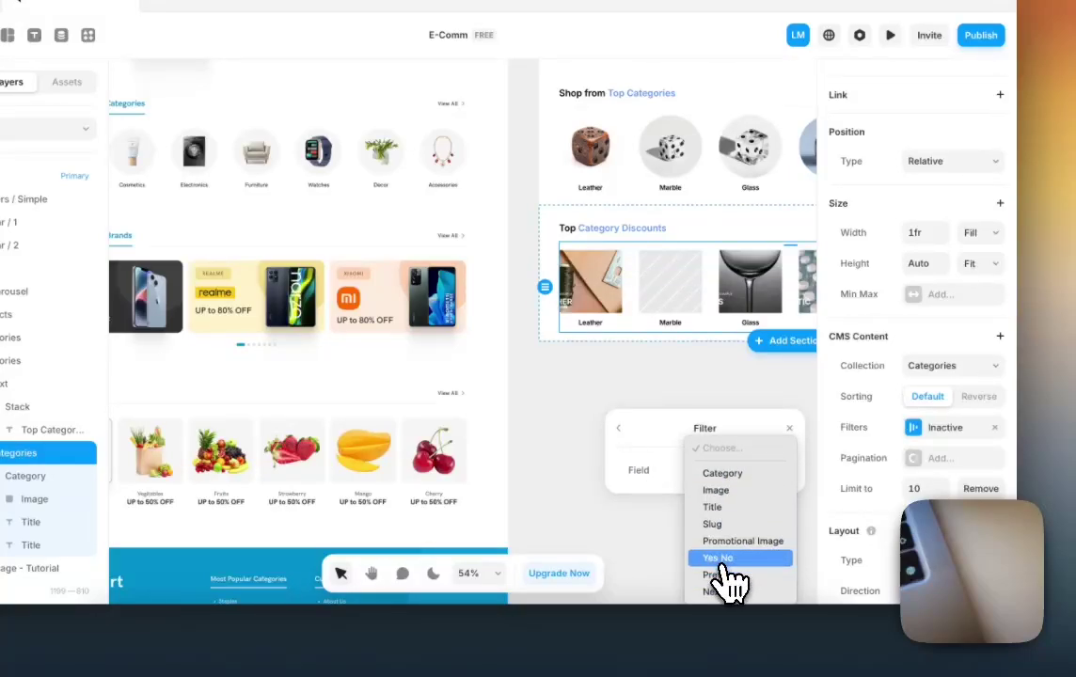
click(721, 559)
click(736, 503)
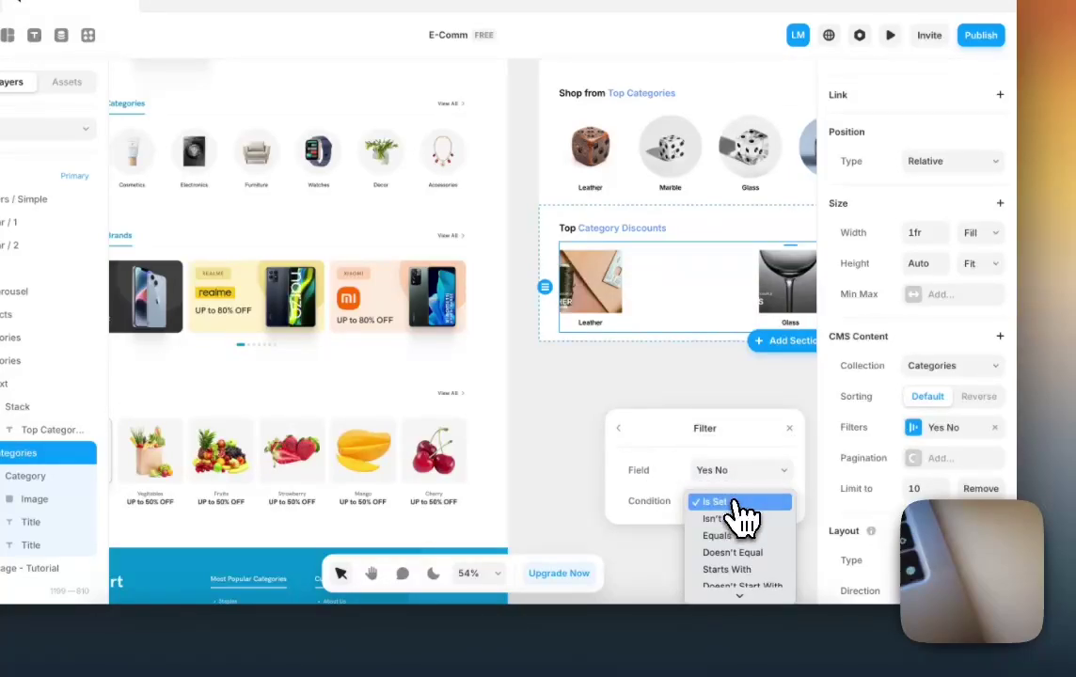
scroll(730, 569, down, 3)
click(726, 565)
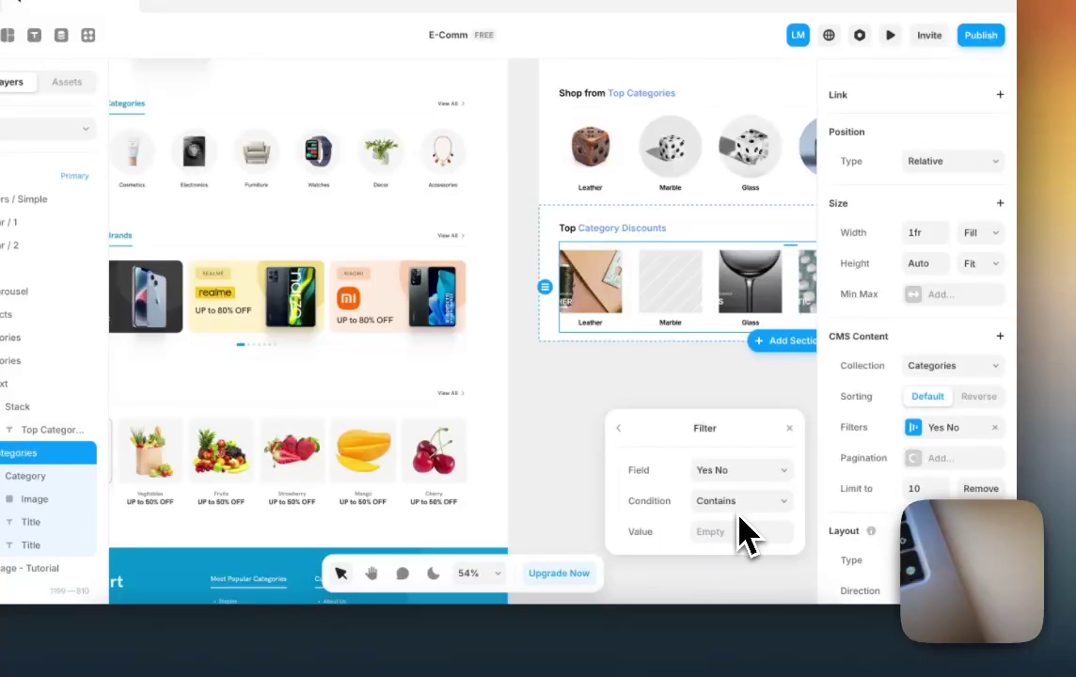
click(724, 533)
text(Yes)
key(Return)
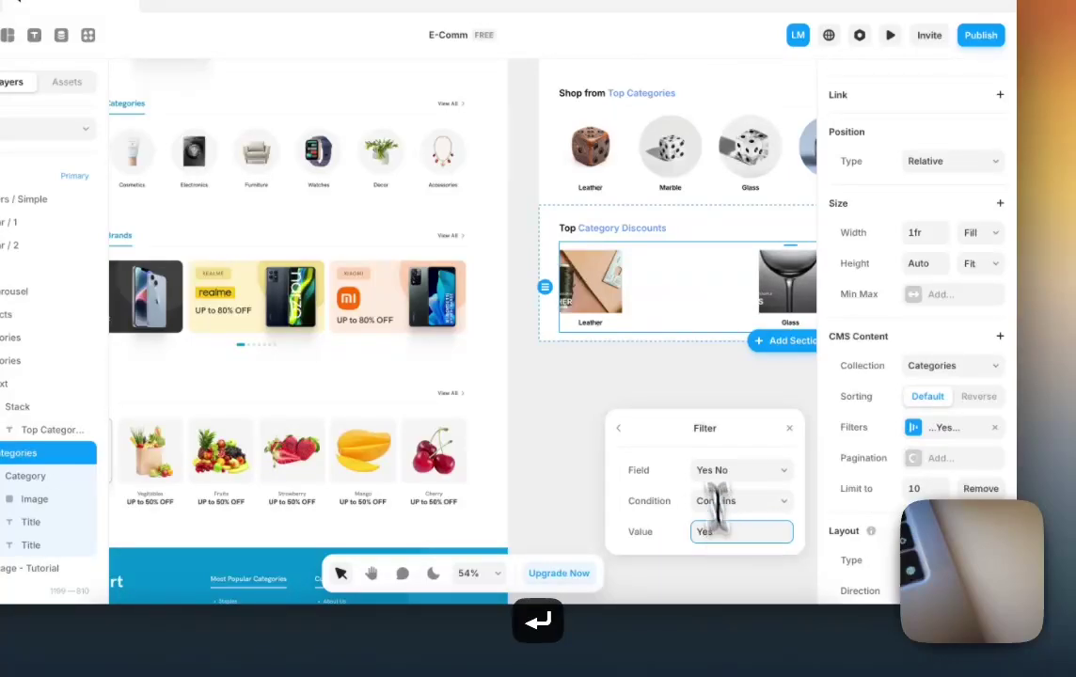
scroll(691, 377, right, 5)
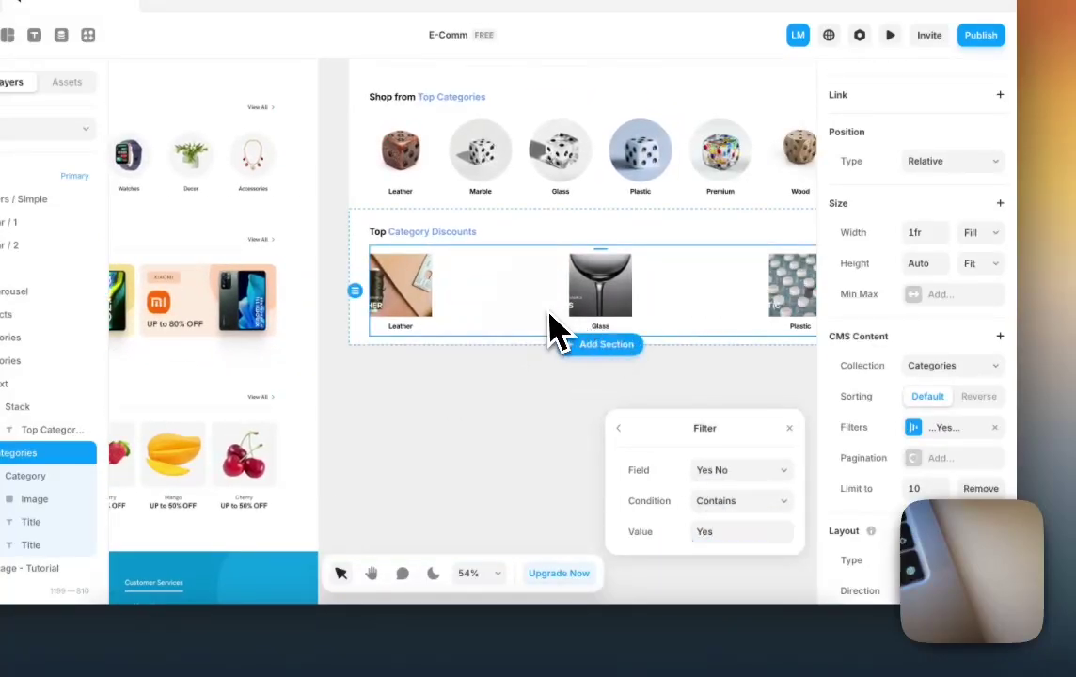
click(517, 356)
Step: Widen the promotional category image to about twice its height so the banner text fits inside it
click(424, 310)
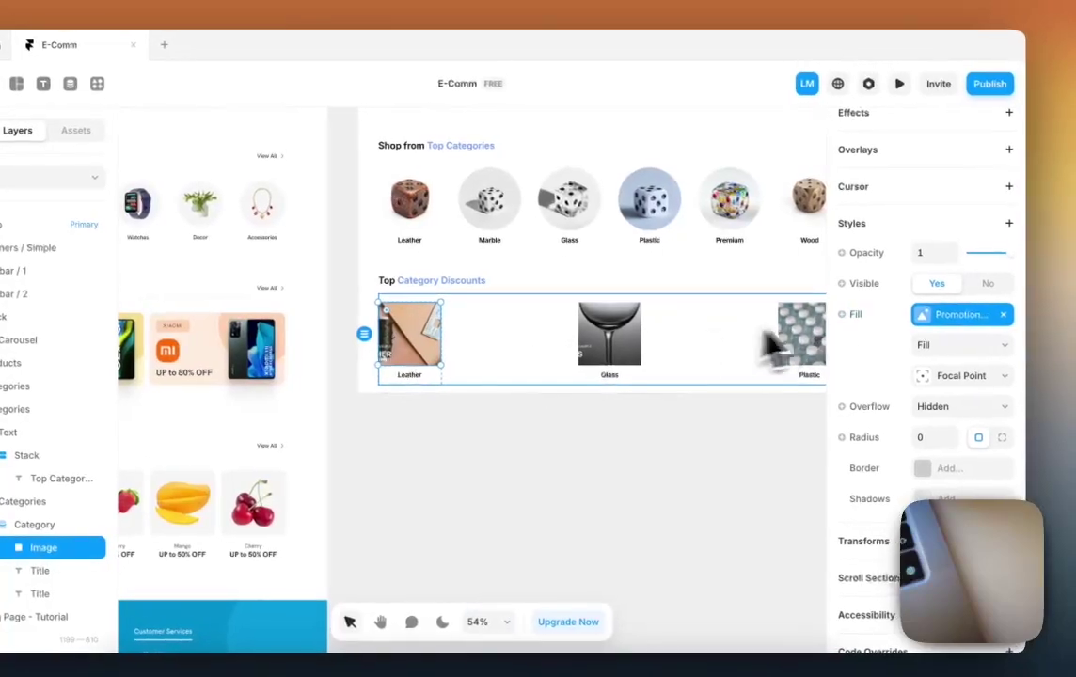
scroll(905, 265, up, 5)
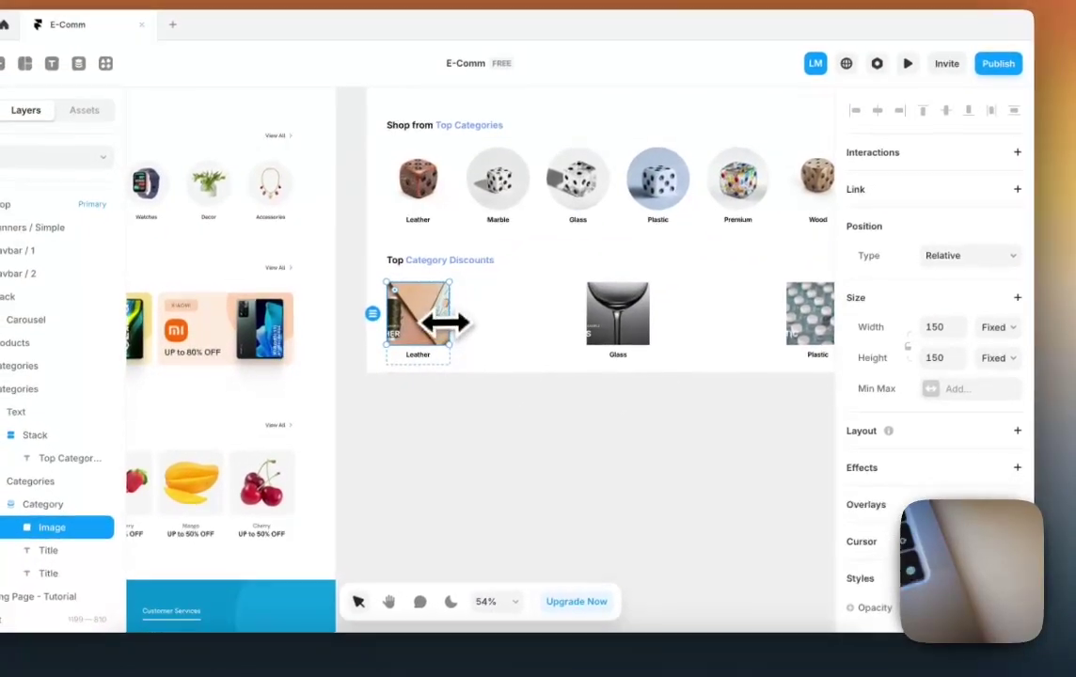
drag(433, 345, 513, 316)
click(524, 387)
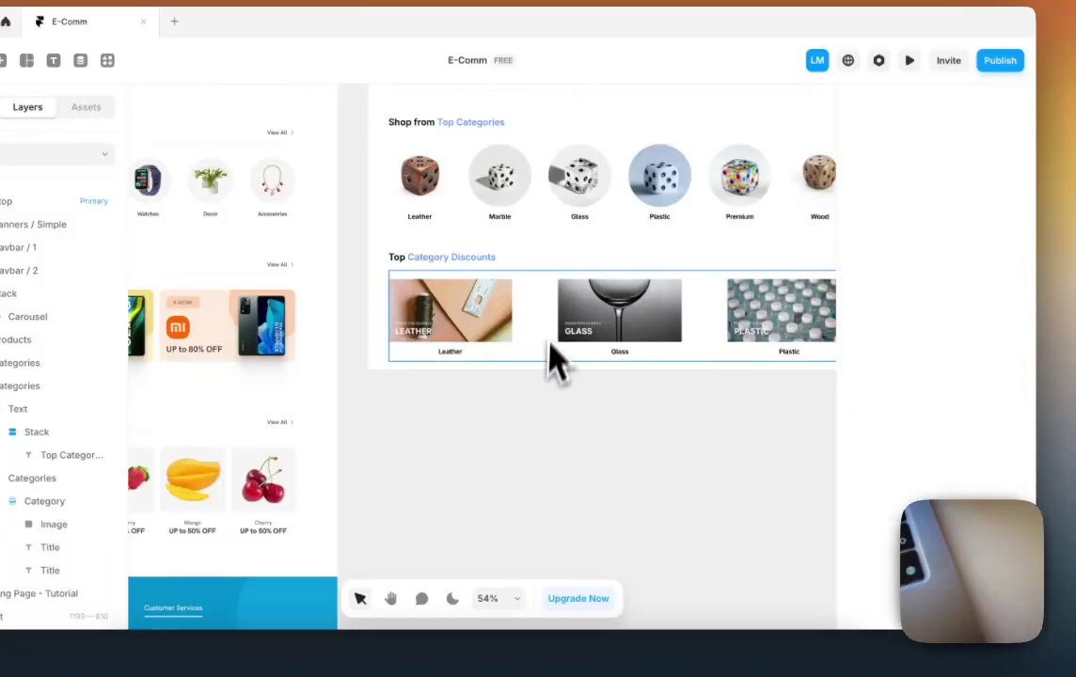
Step: Try Start distribution on the Top Category Discounts list and settle on Center for its banners
click(548, 331)
scroll(908, 475, down, 2)
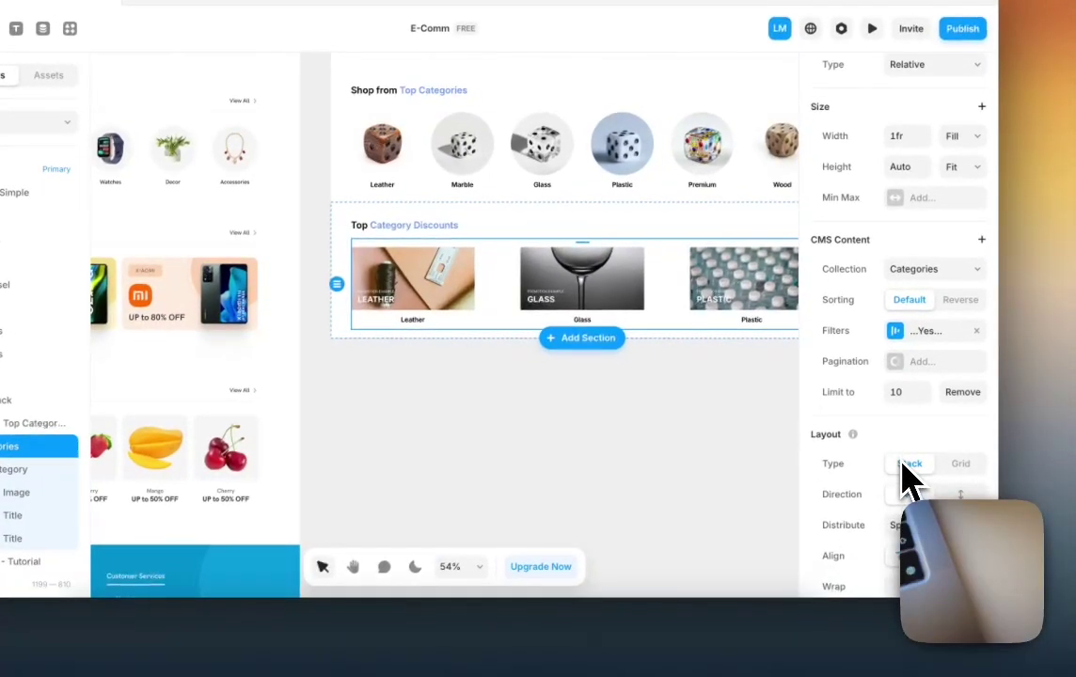
click(900, 504)
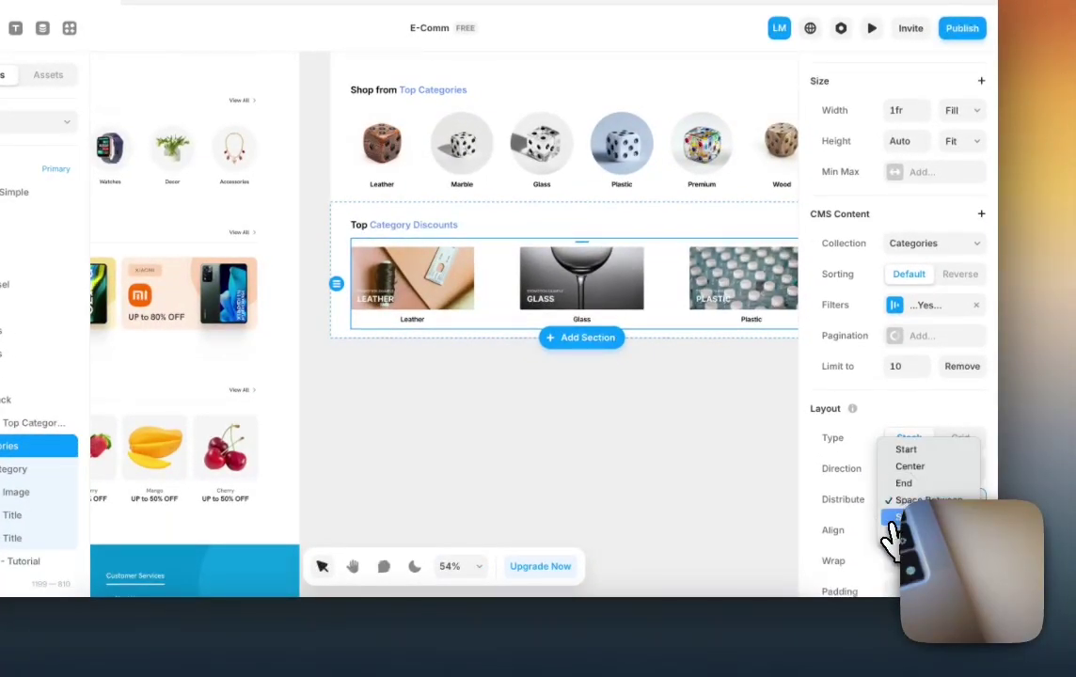
click(910, 467)
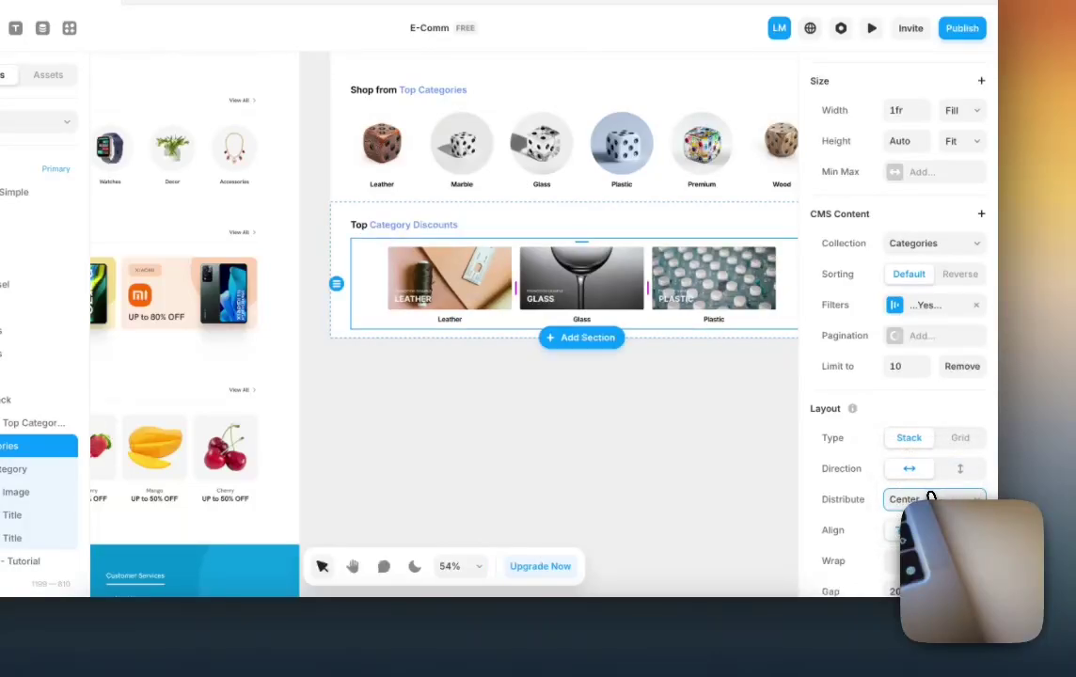
click(908, 484)
scroll(698, 445, up, 2)
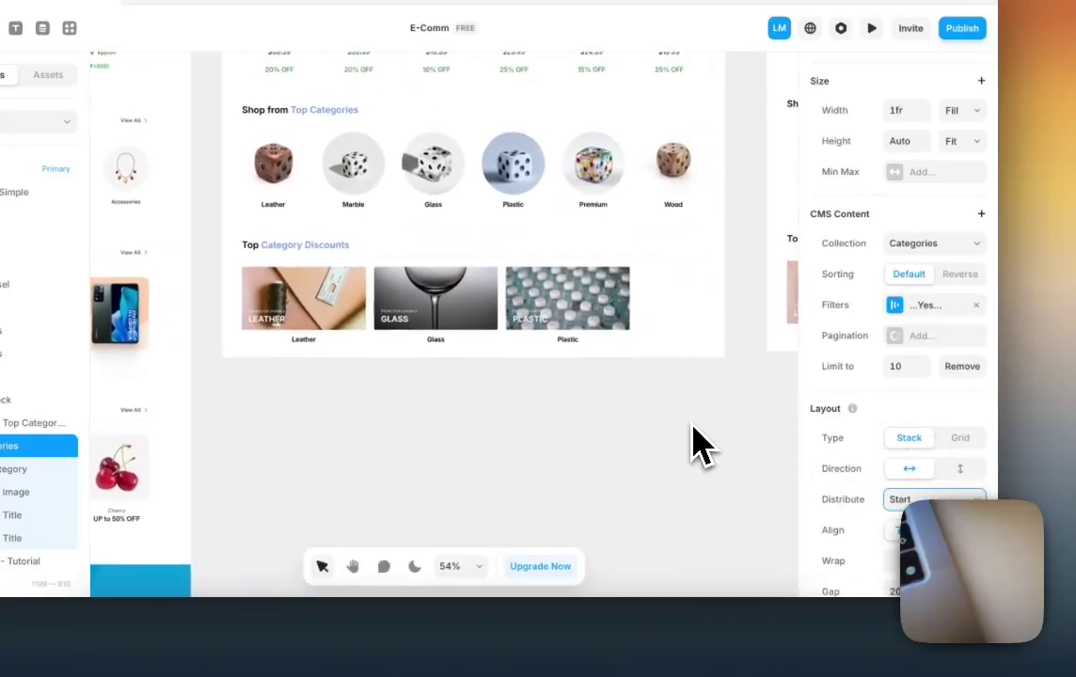
ctrl+scroll(697, 444, down, 2)
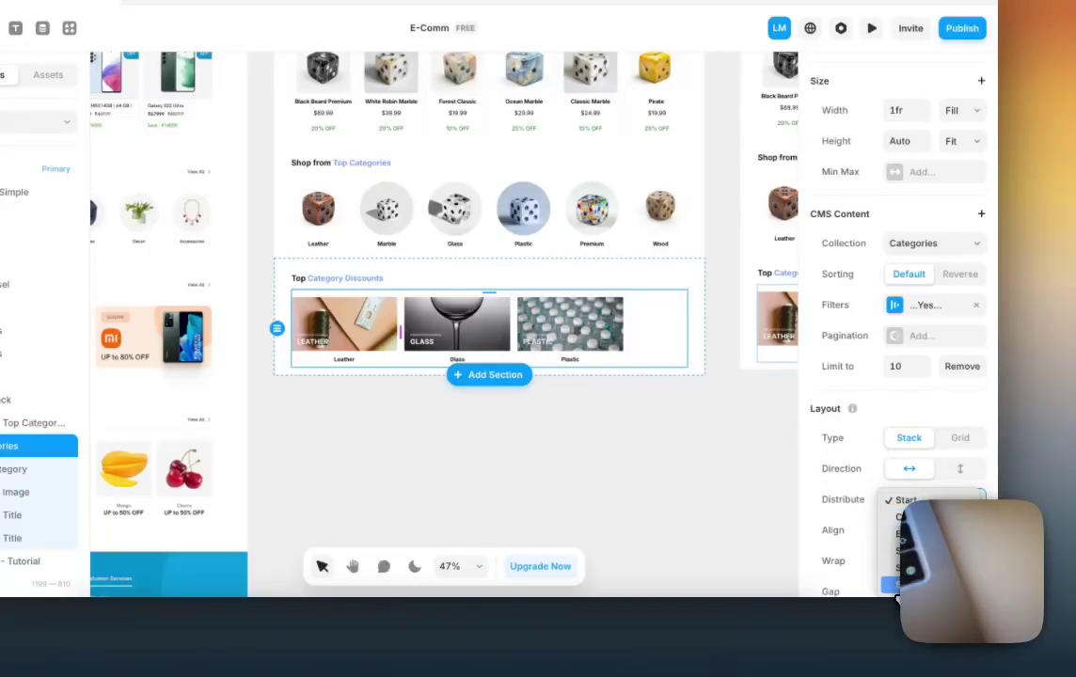
scroll(718, 461, left, 5)
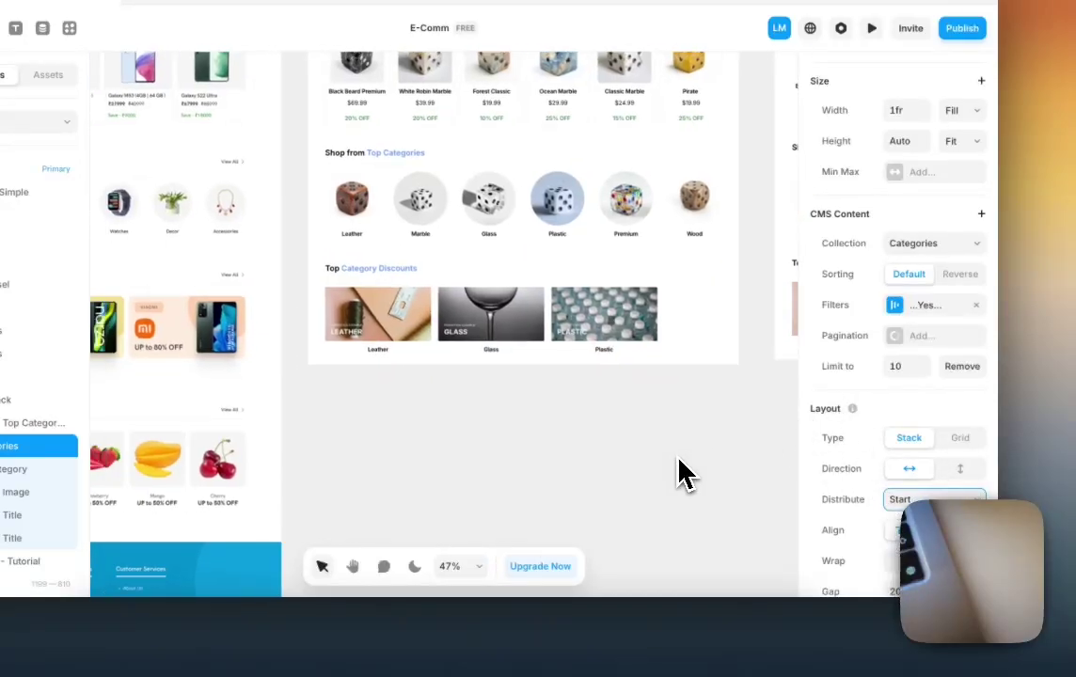
click(950, 499)
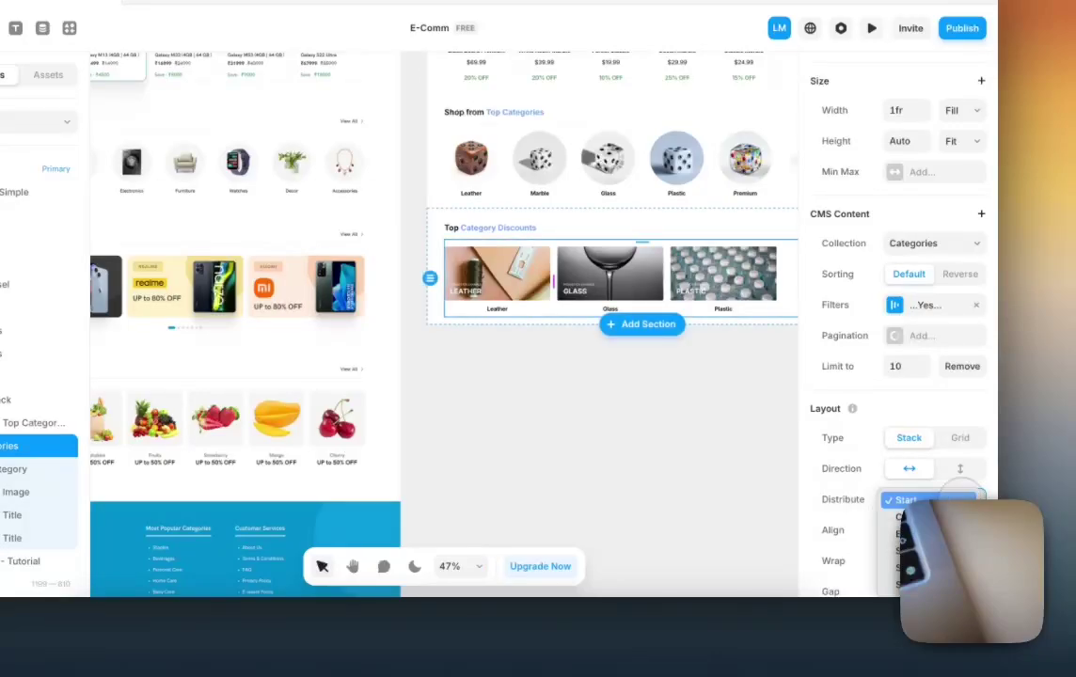
click(620, 420)
ctrl+scroll(620, 421, down, 2)
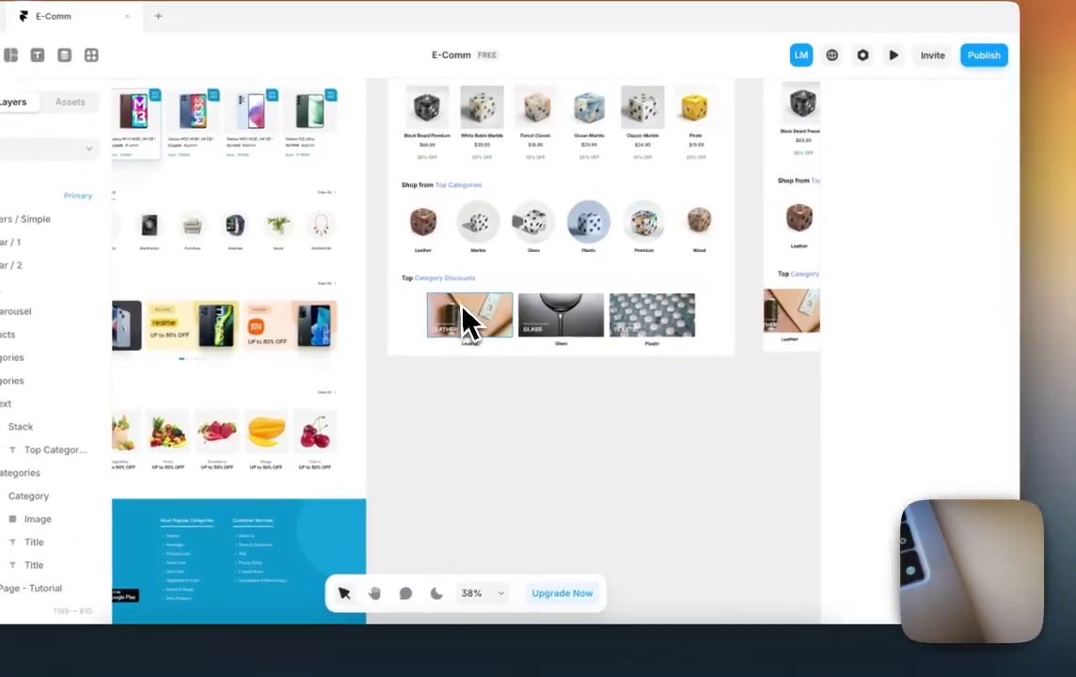
Step: Set the corner radius of the promotional category images to 10
click(449, 284)
scroll(866, 452, down, 8)
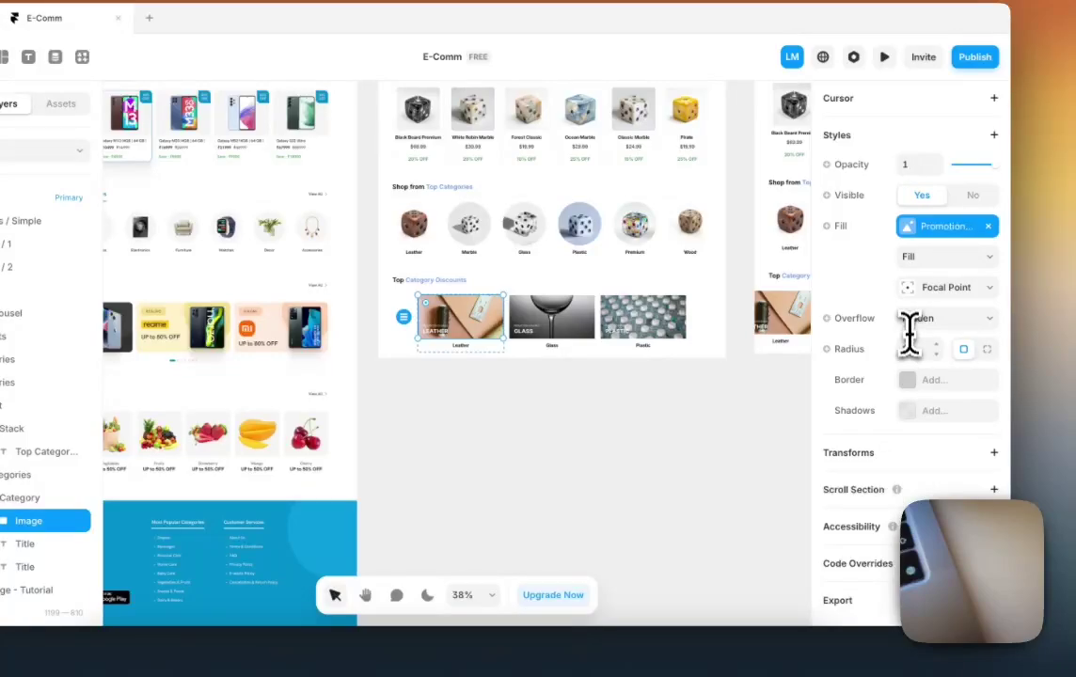
key(Escape)
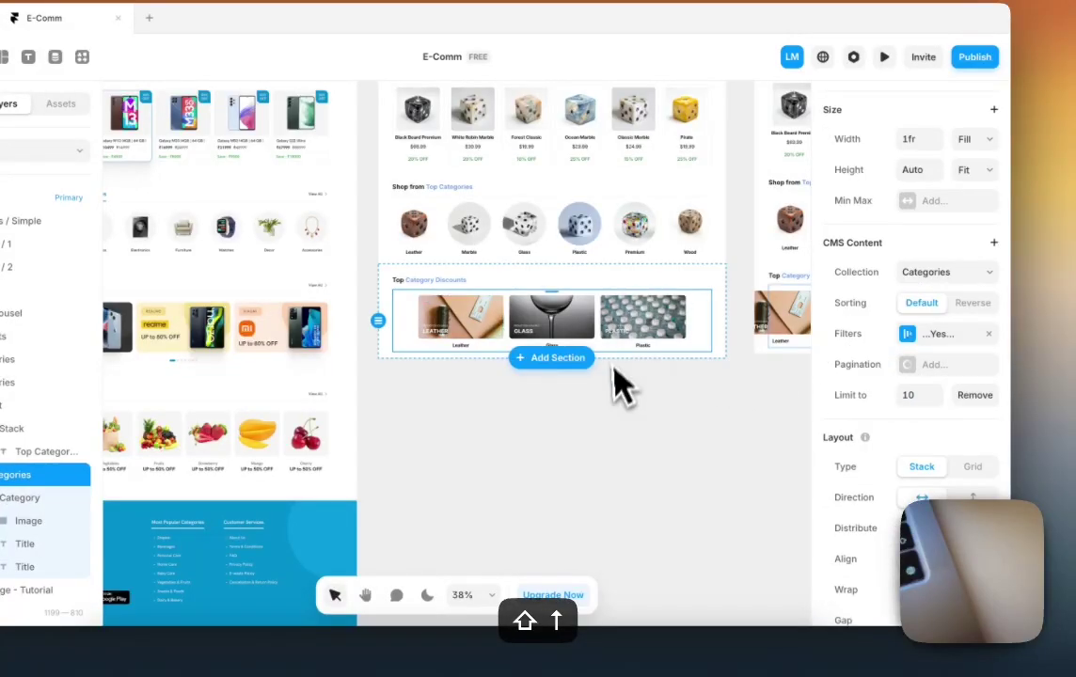
click(589, 433)
ctrl+scroll(589, 433, up, 3)
scroll(589, 433, right, 5)
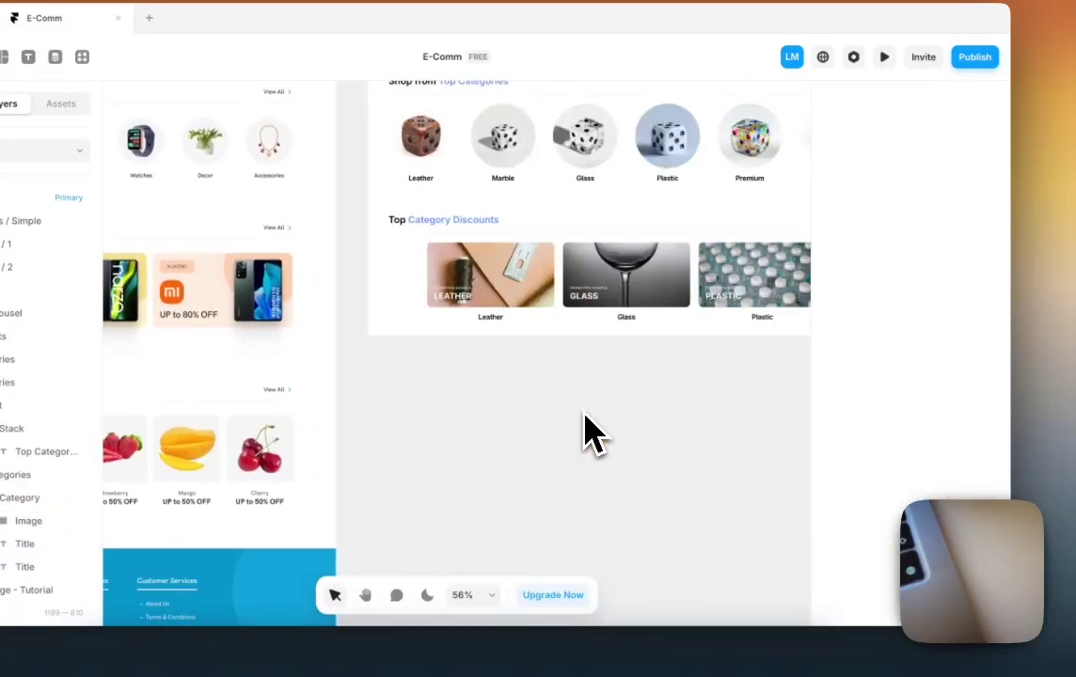
Step: Add a shadow of the Realistic type to the promotional category images
click(506, 315)
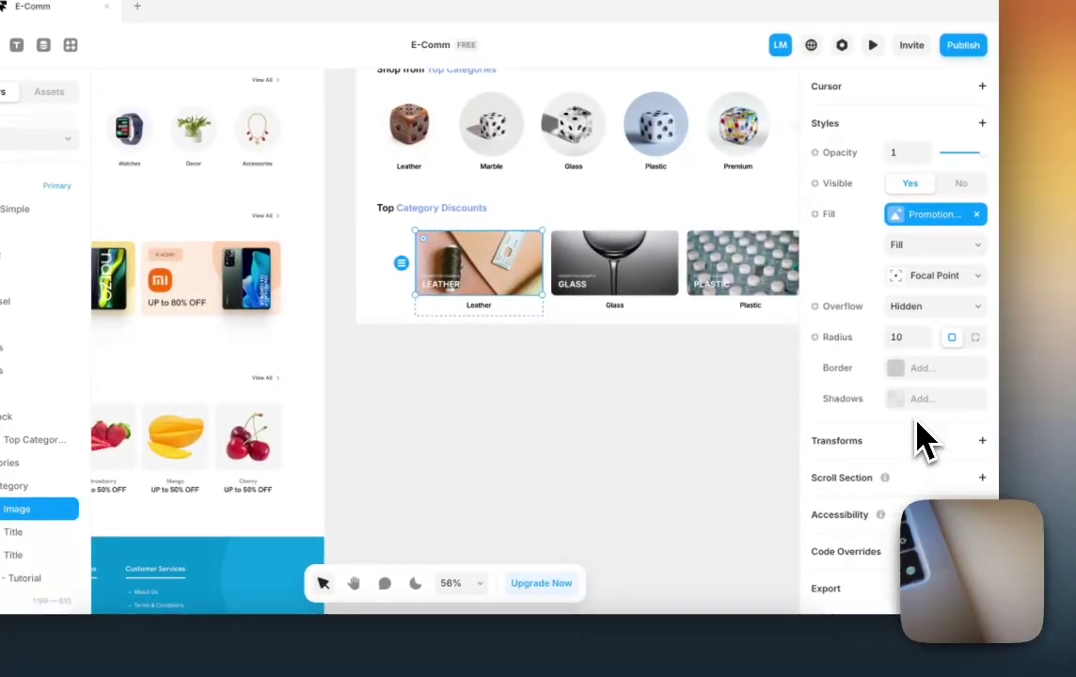
click(917, 399)
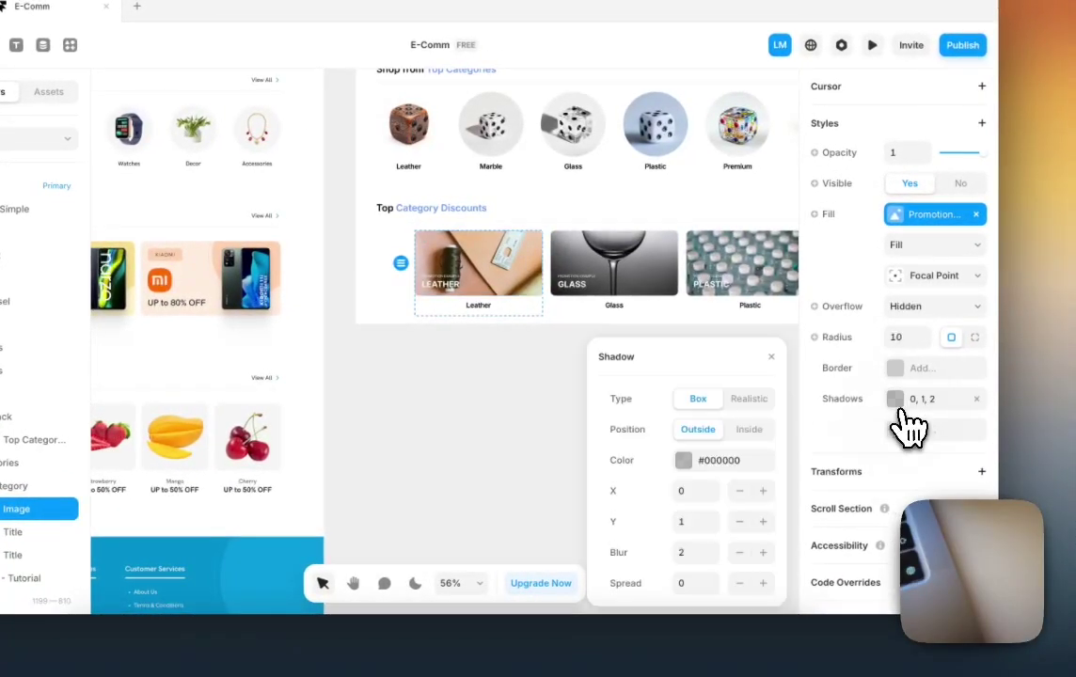
click(757, 403)
click(508, 400)
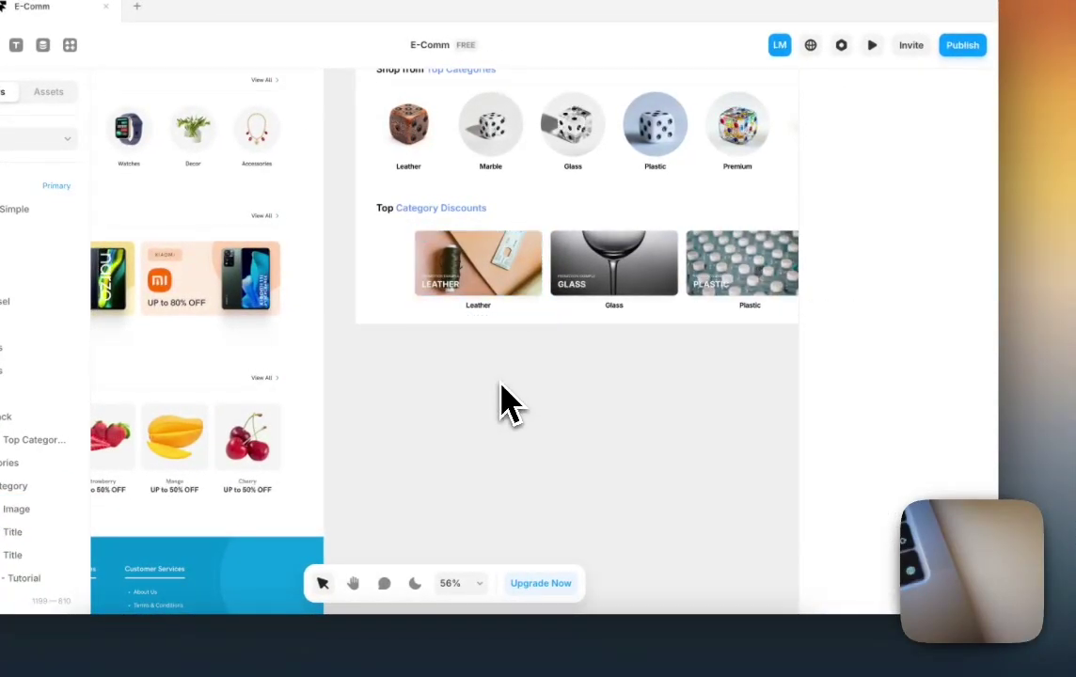
Step: Delete both title text layers beneath the image in the Top Category Discounts category item
scroll(501, 403, up, 5)
scroll(534, 329, right, 2)
scroll(572, 320, down, 6)
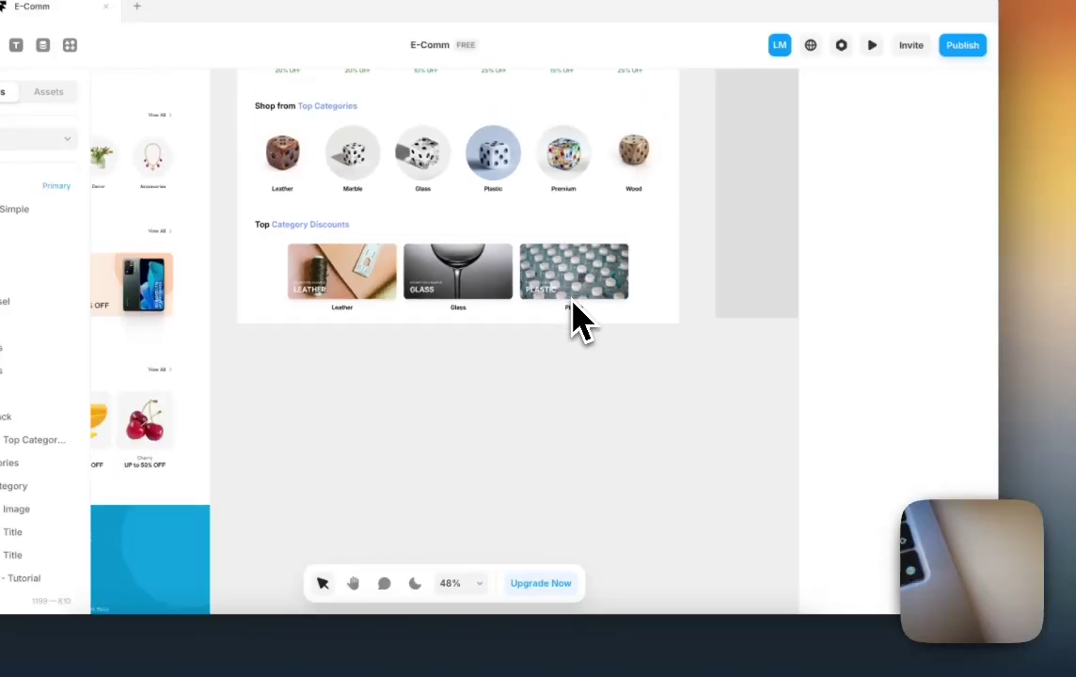
scroll(572, 320, left, 3)
click(567, 316)
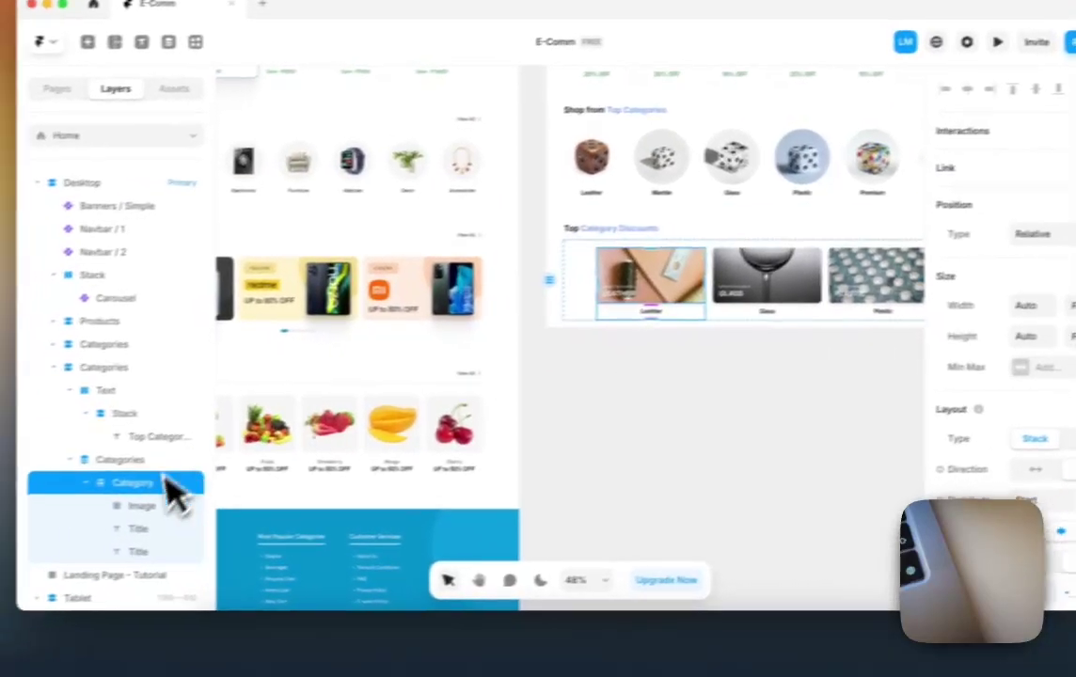
click(173, 520)
key(BackSpace)
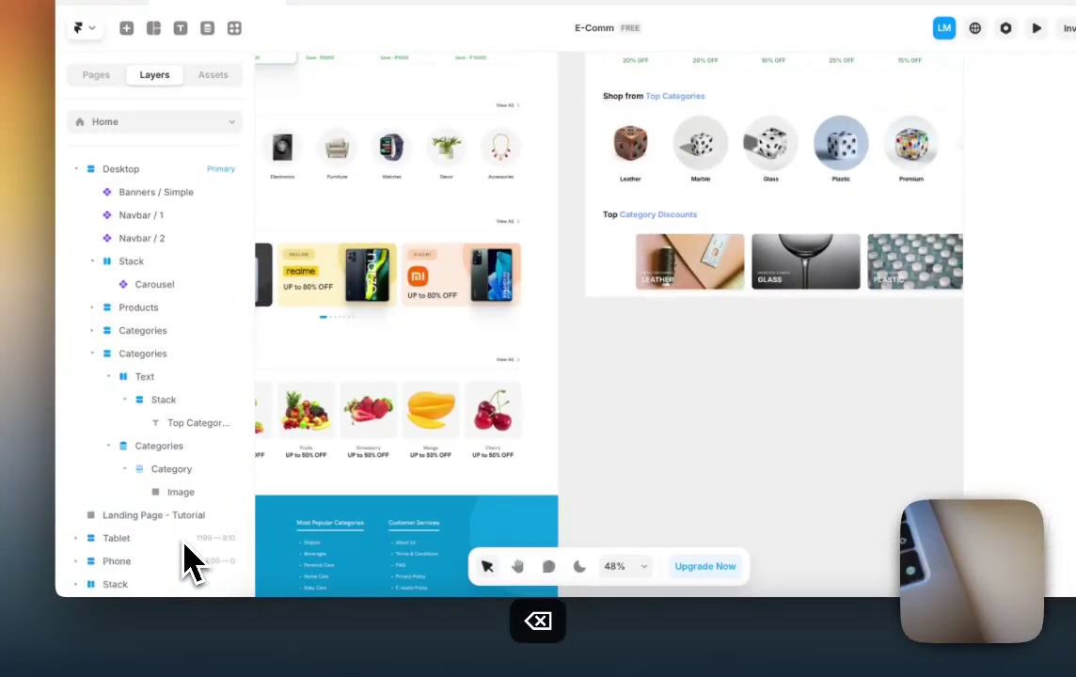
Step: Compare the Top Category Discounts section with the sections of the reference landing page design
scroll(591, 454, down, 3)
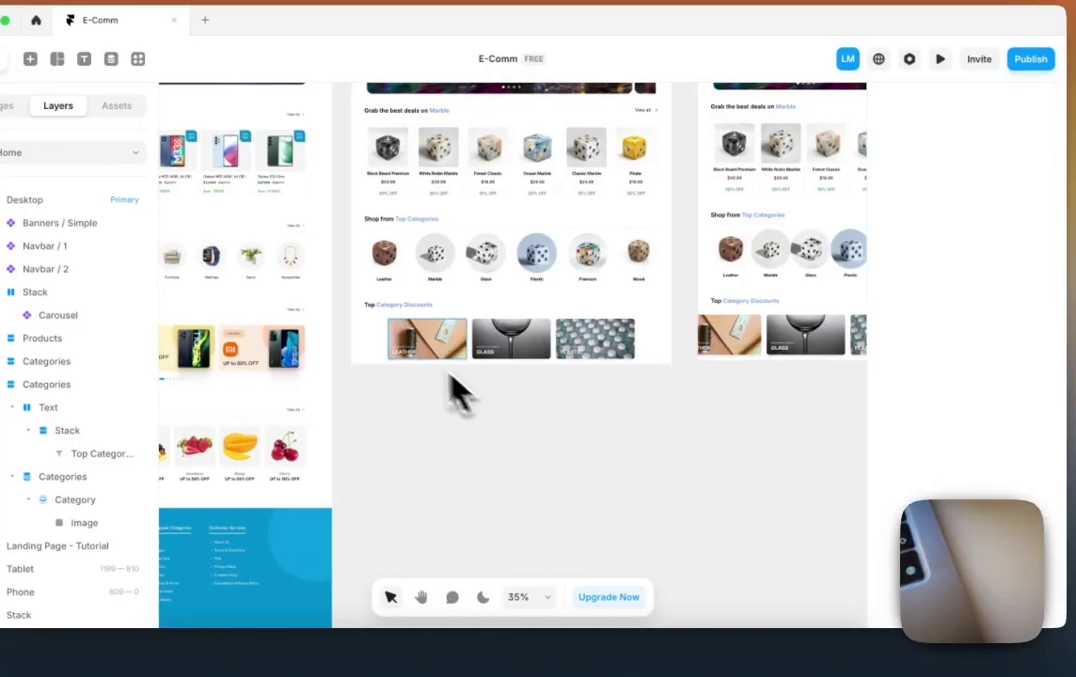
click(395, 362)
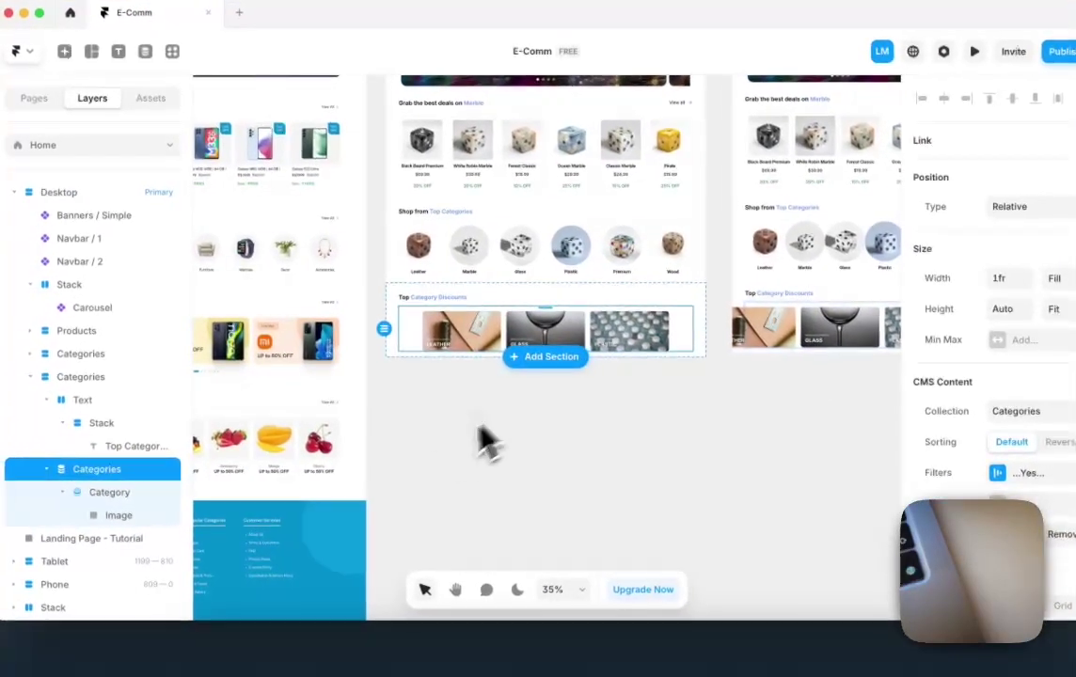
click(389, 467)
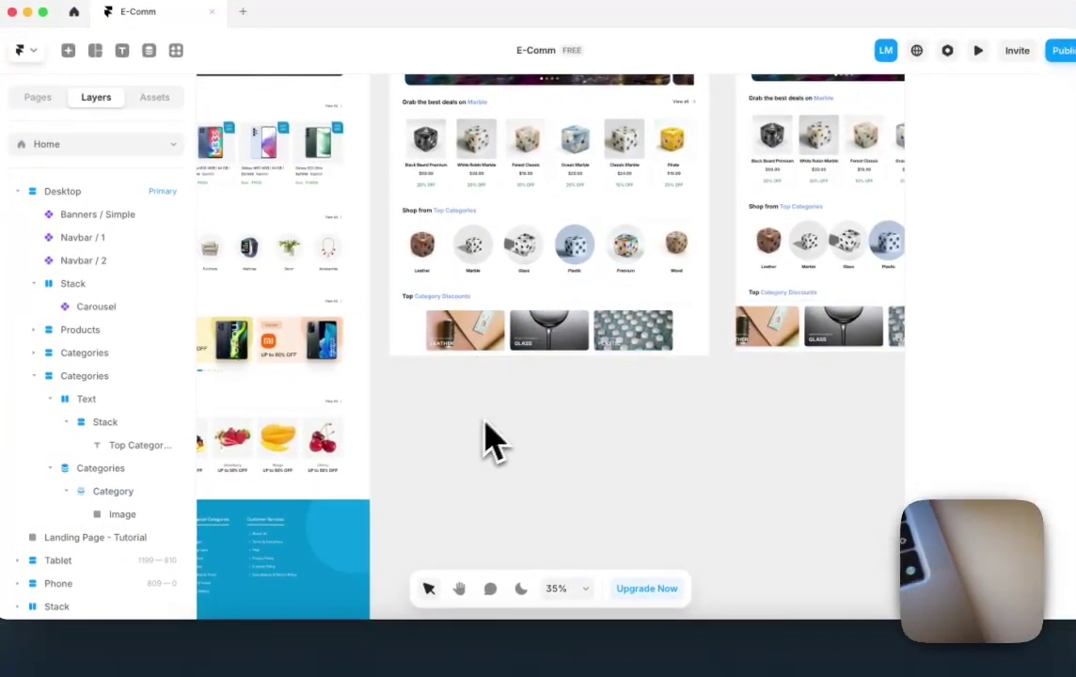
scroll(402, 463, up, 3)
scroll(499, 435, down, 3)
scroll(500, 433, down, 2)
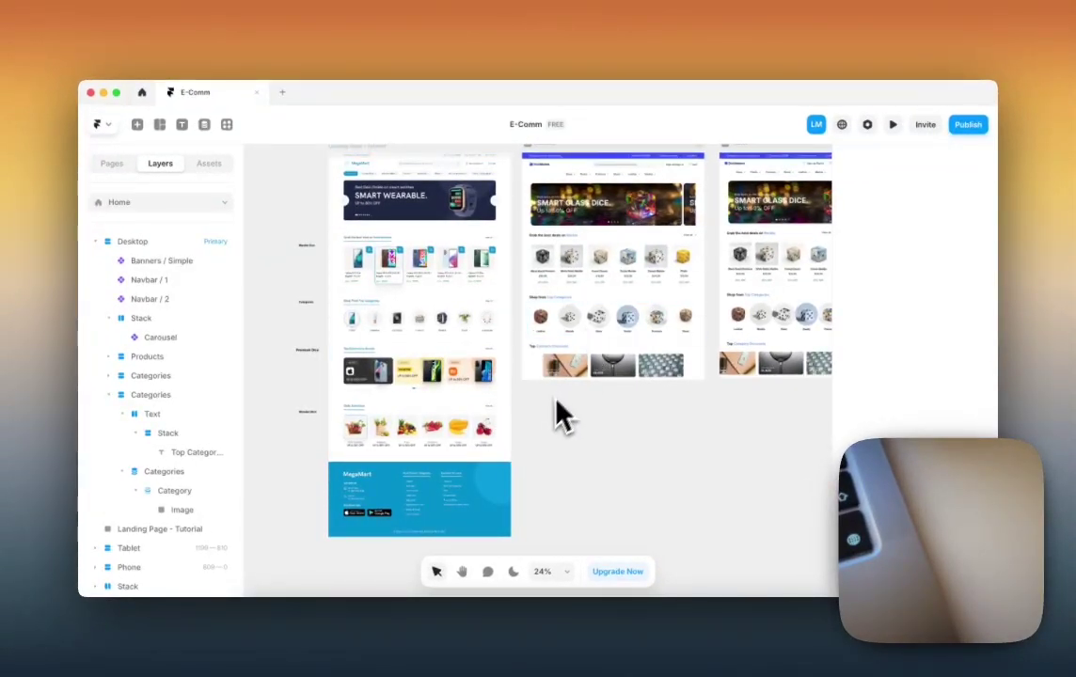
scroll(542, 393, up, 3)
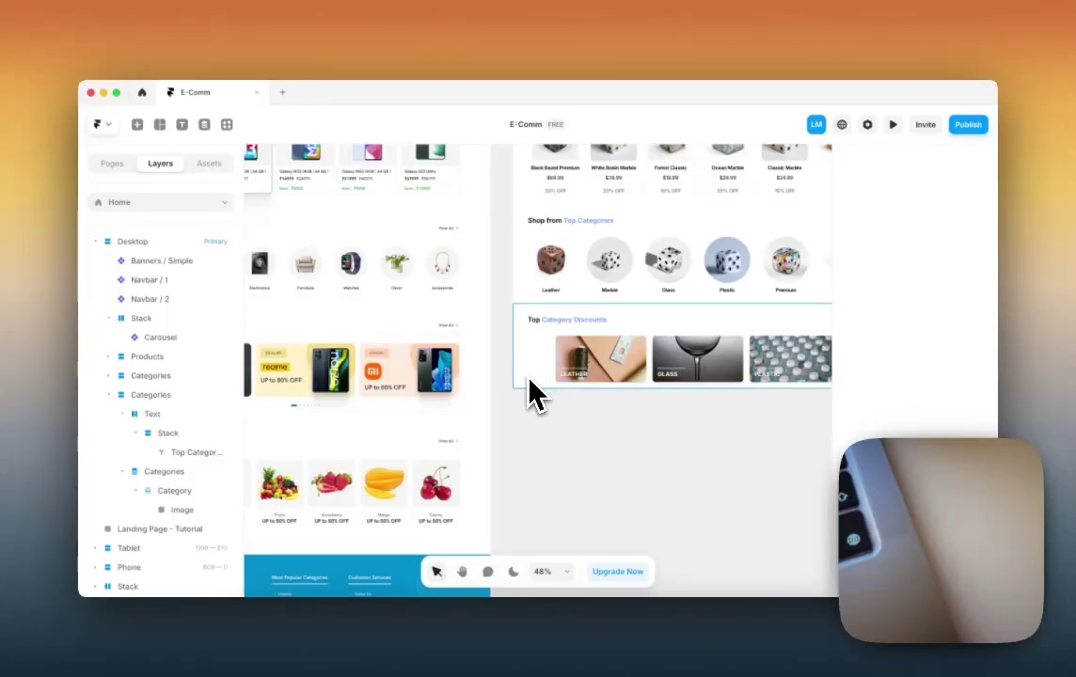
scroll(533, 394, left, 5)
scroll(534, 395, down, 2)
scroll(527, 391, right, 5)
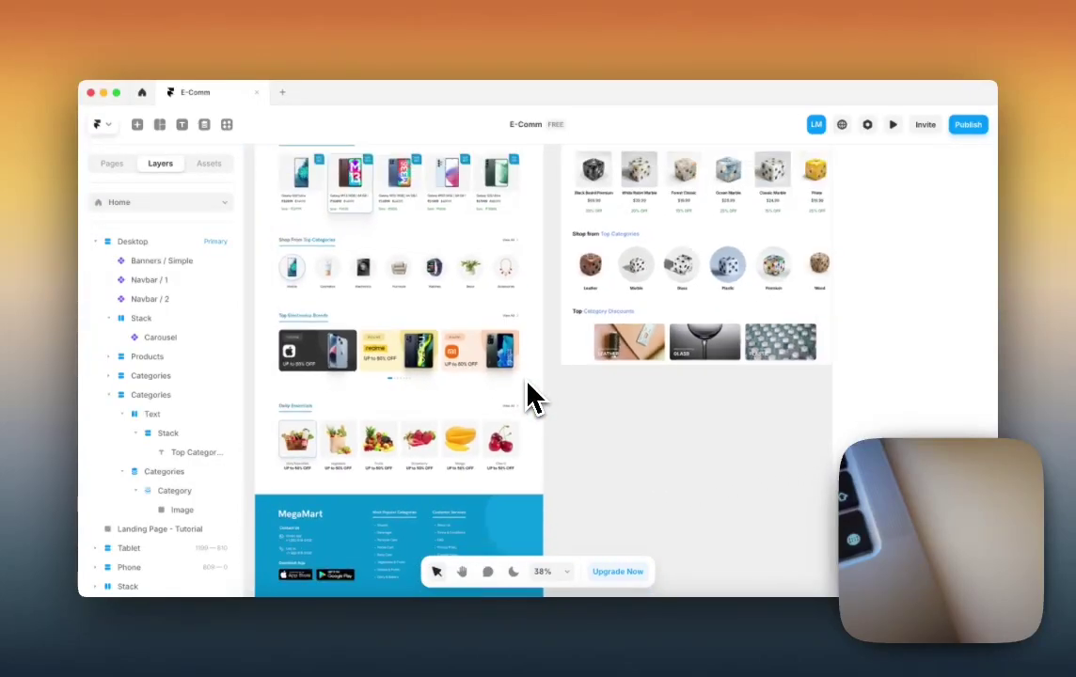
scroll(574, 381, left, 3)
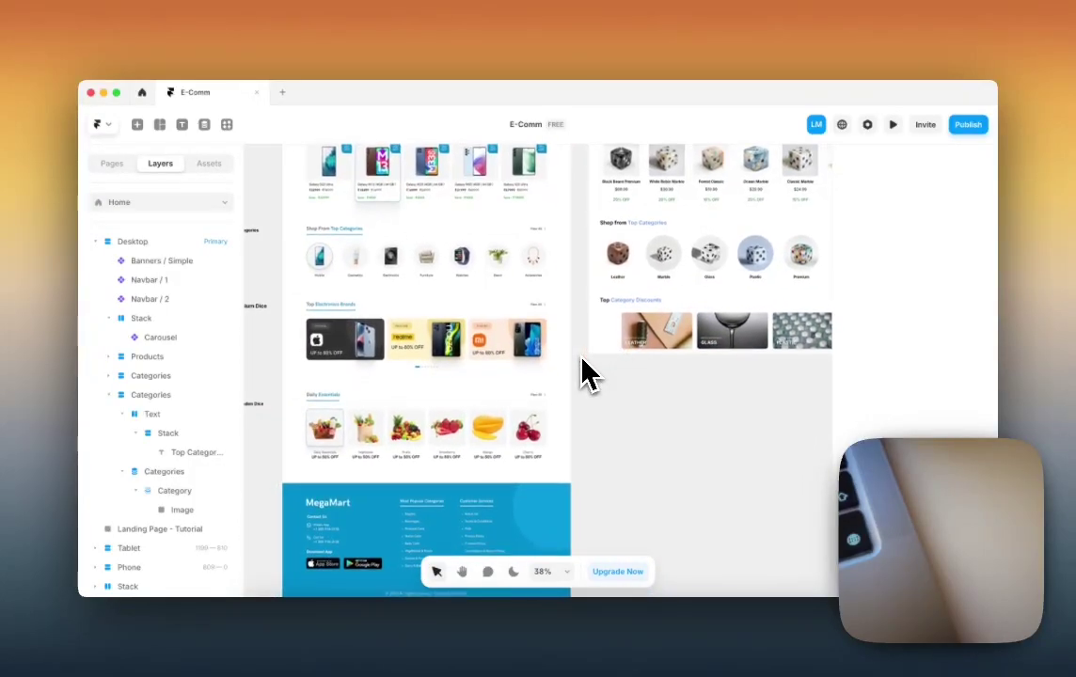
Step: Compare the Desktop, Tablet and Phone breakpoints with the full reference landing page down to its footer
scroll(579, 381, down, 2)
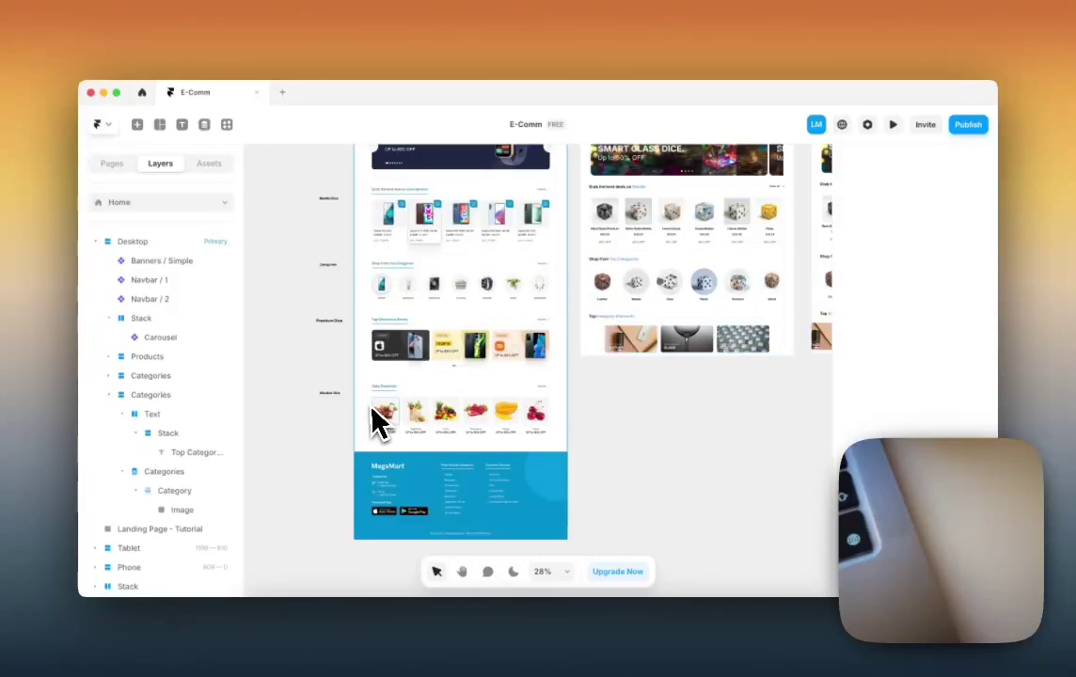
click(605, 247)
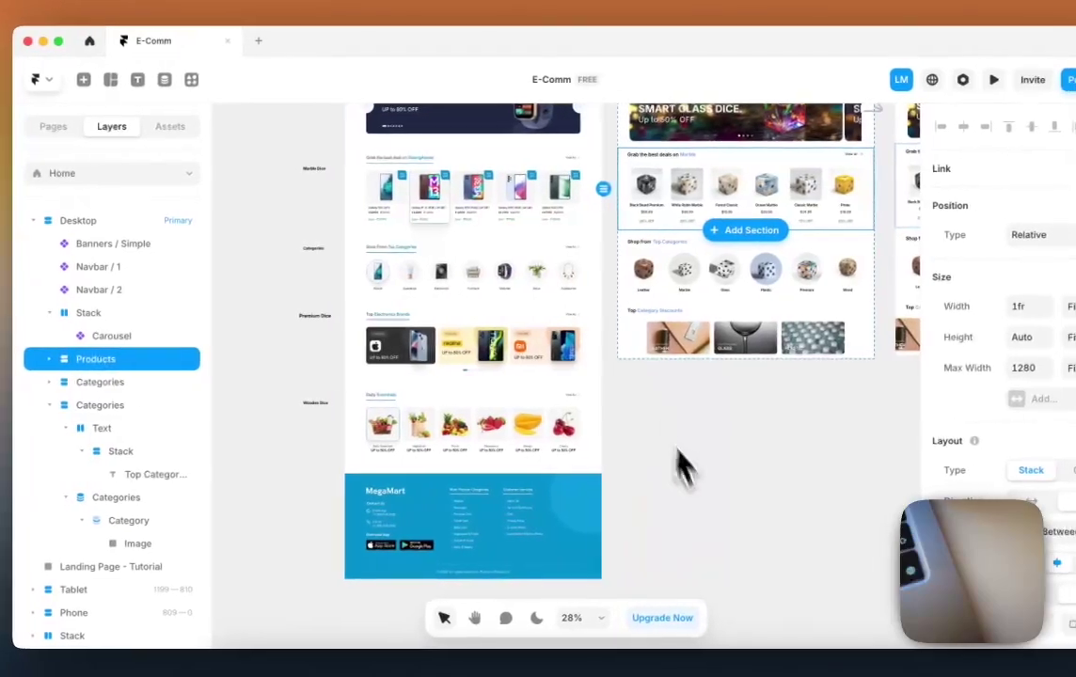
click(772, 494)
scroll(774, 493, right, 4)
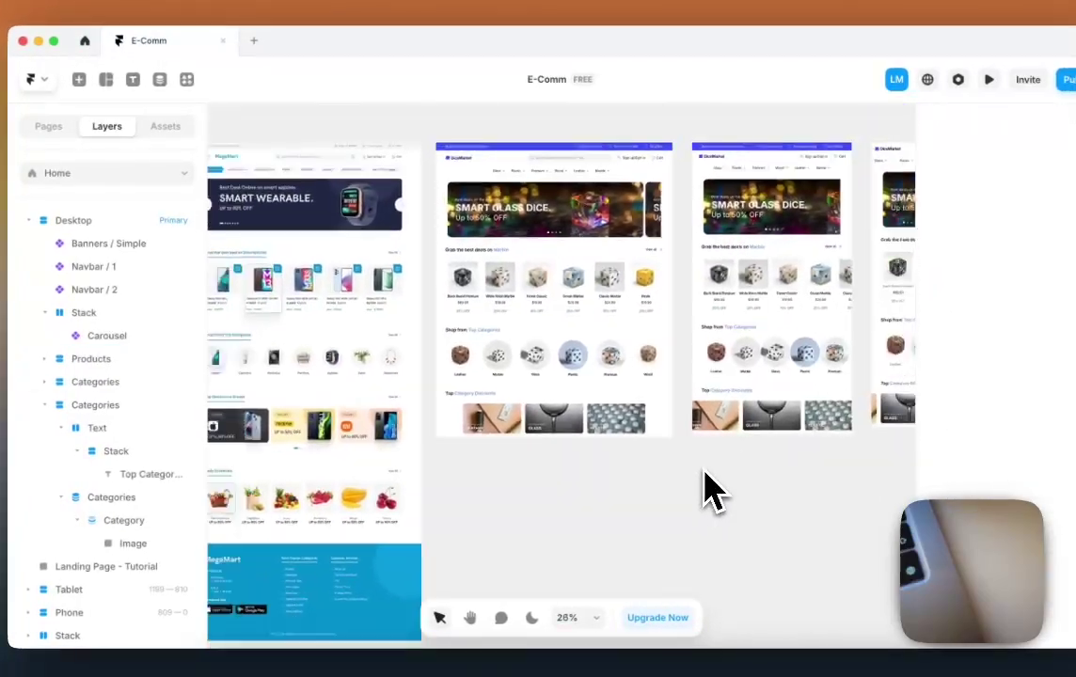
scroll(706, 491, down, 2)
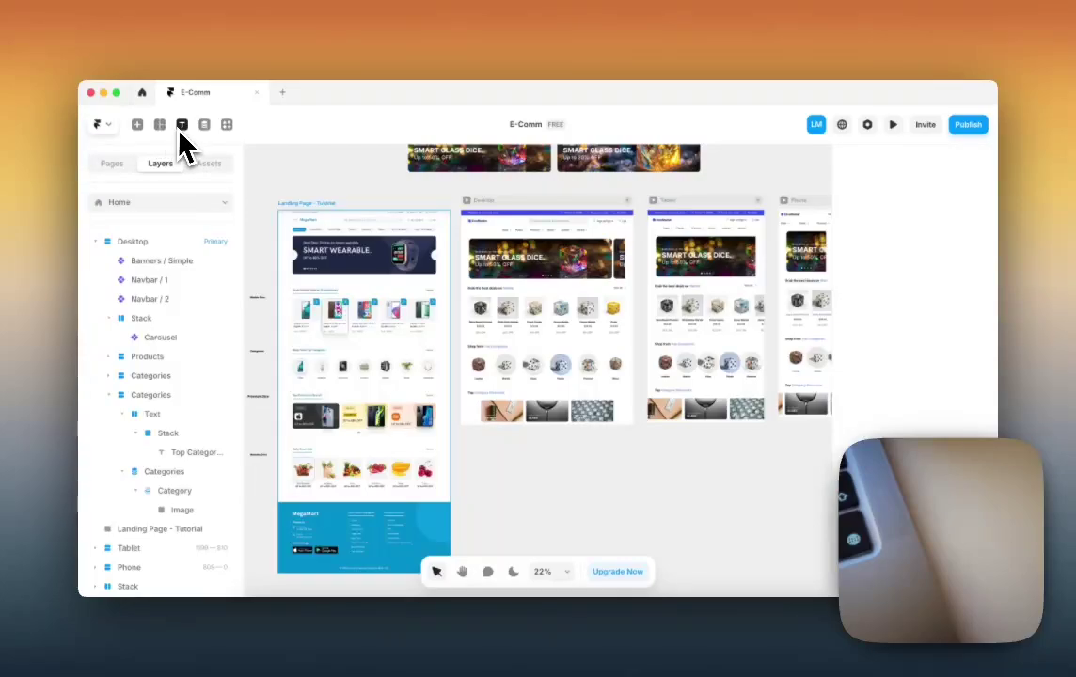
scroll(428, 273, right, 5)
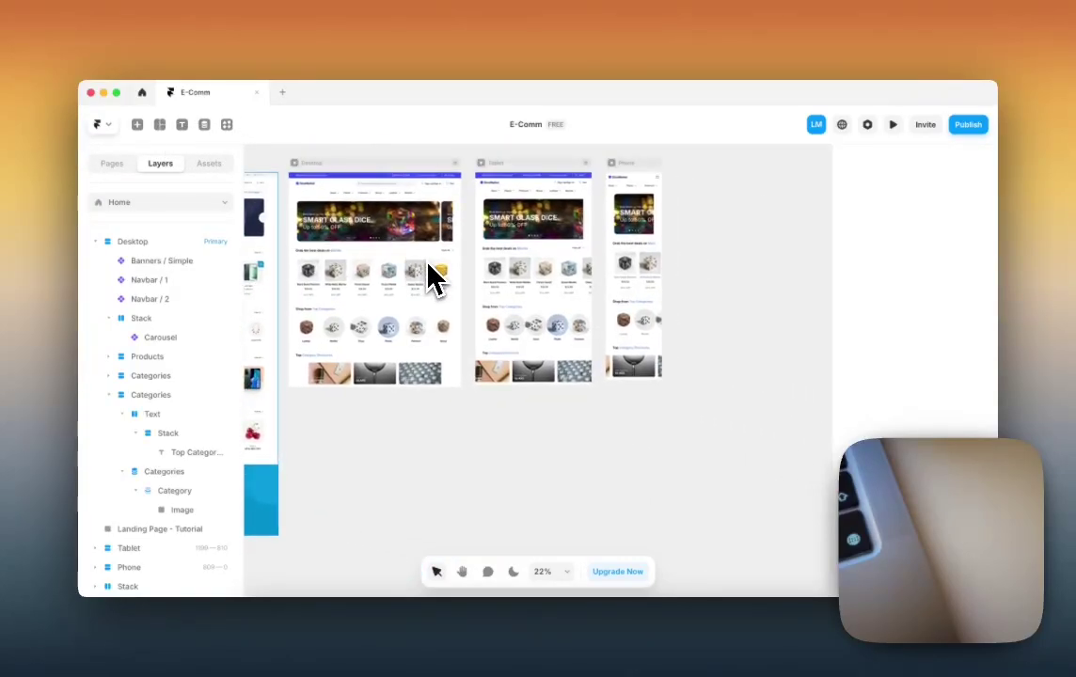
scroll(432, 276, left, 3)
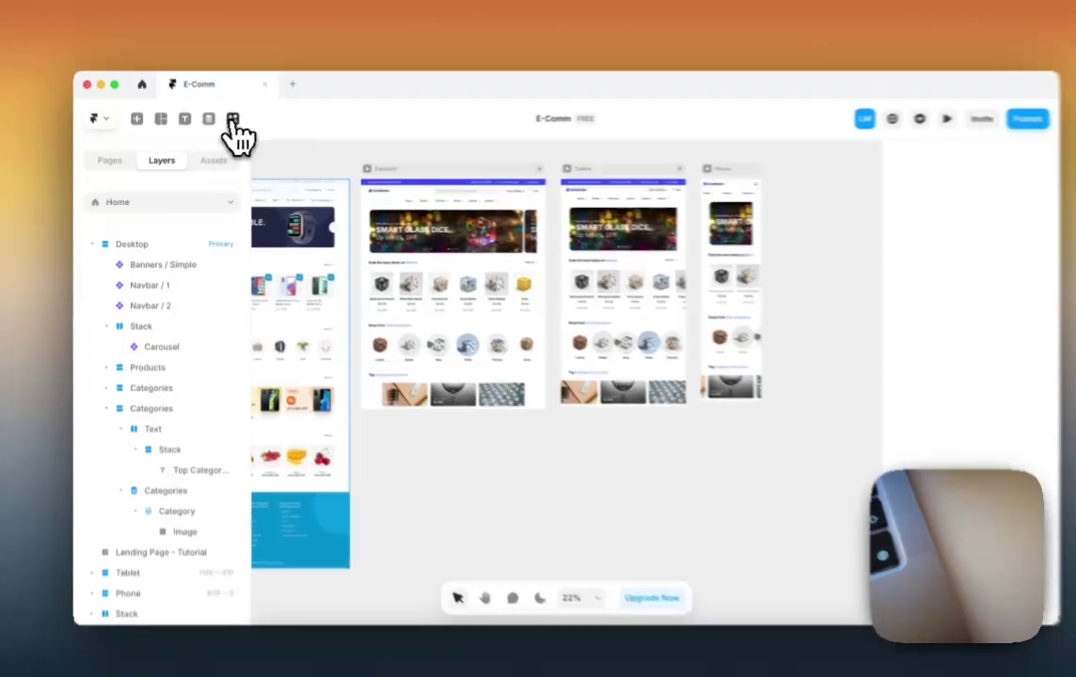
Step: Find and launch the Blocs plugin and show its library of section categories
click(226, 124)
text(b)
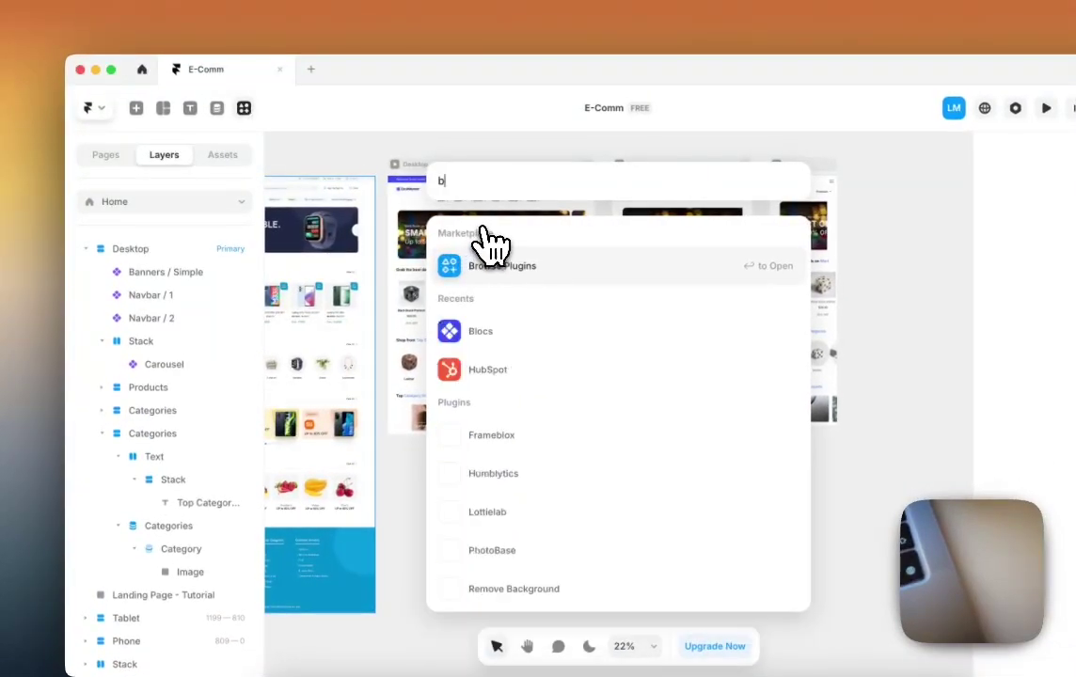
text(lo)
click(487, 273)
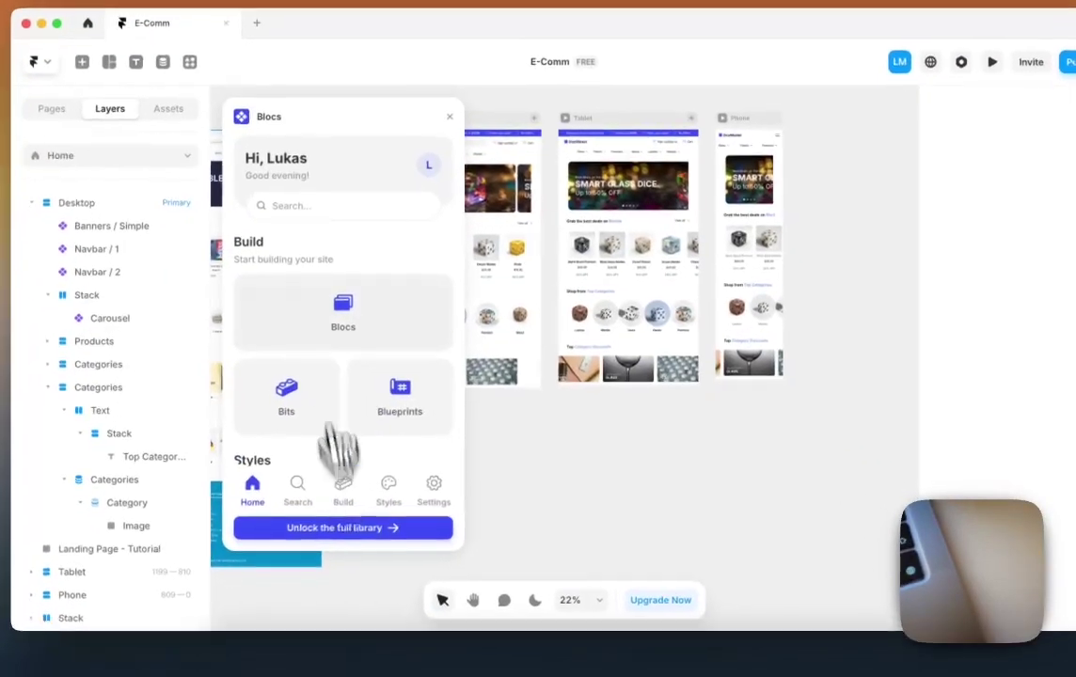
click(384, 359)
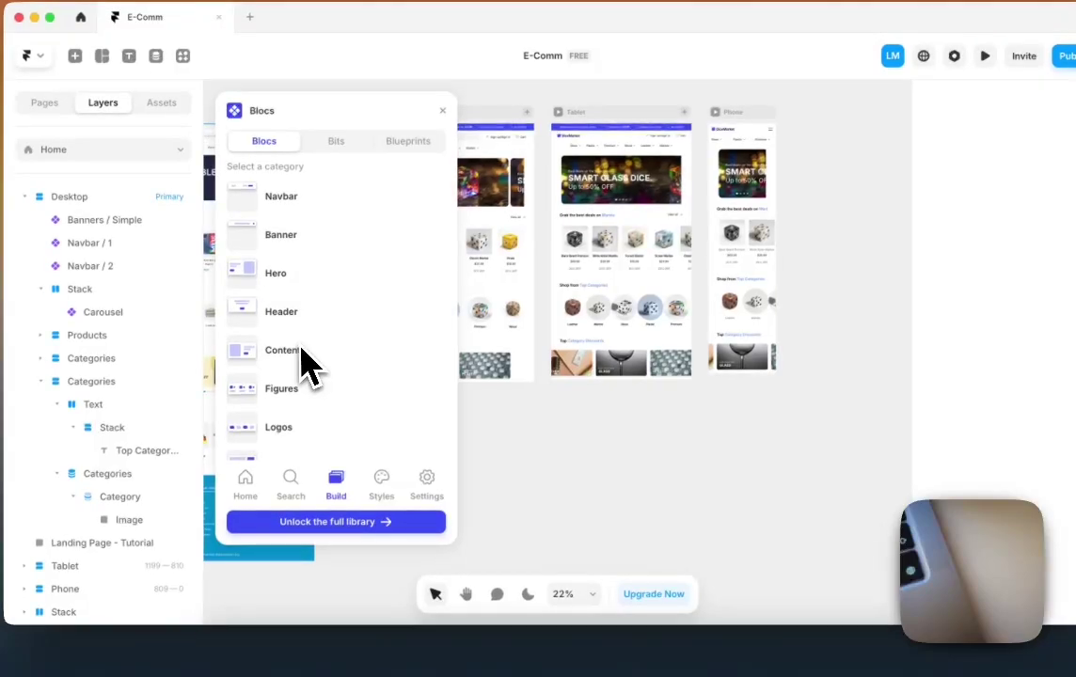
Step: Insert the Footer 1 bloc into the Desktop page beneath the Top Category Discounts section
scroll(362, 419, down, 5)
click(295, 448)
scroll(513, 325, left, 4)
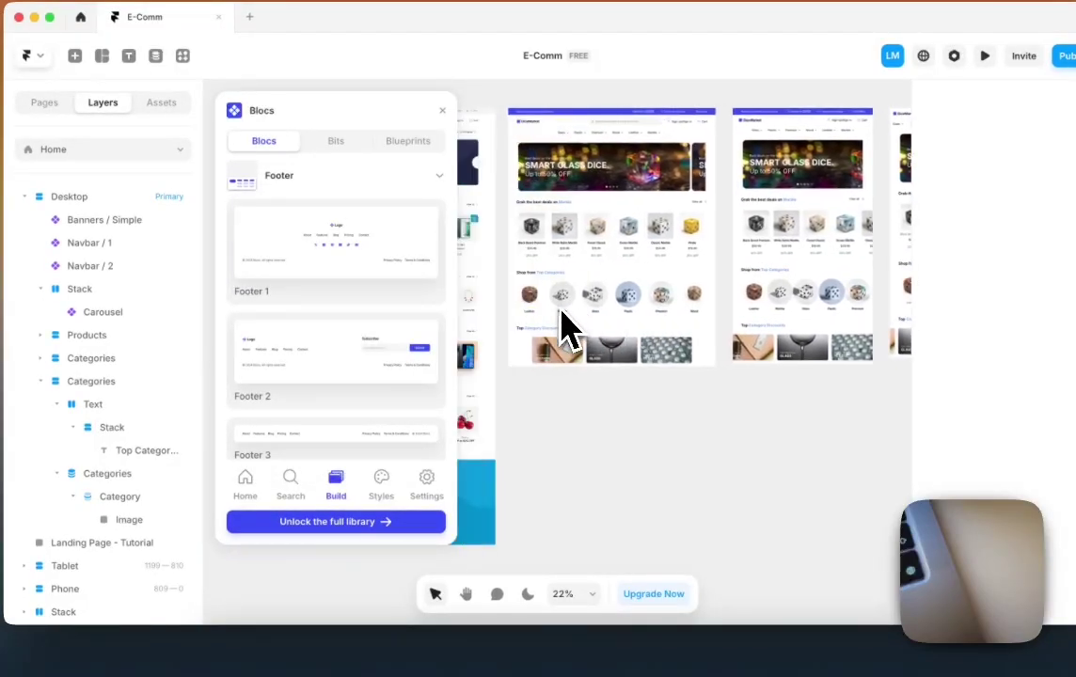
drag(442, 258, 620, 377)
Step: Set the new footer's width to Fill, check it across the breakpoints and close the Blocs plugin
scroll(619, 381, up, 3)
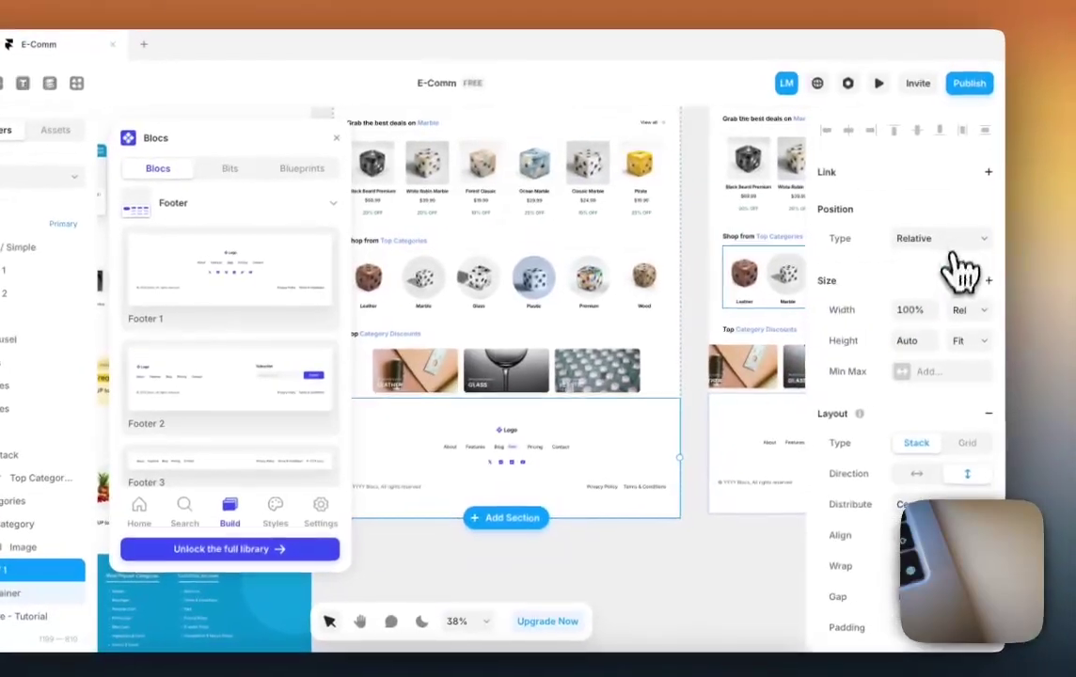
click(963, 315)
click(941, 330)
scroll(745, 456, right, 3)
scroll(745, 457, down, 2)
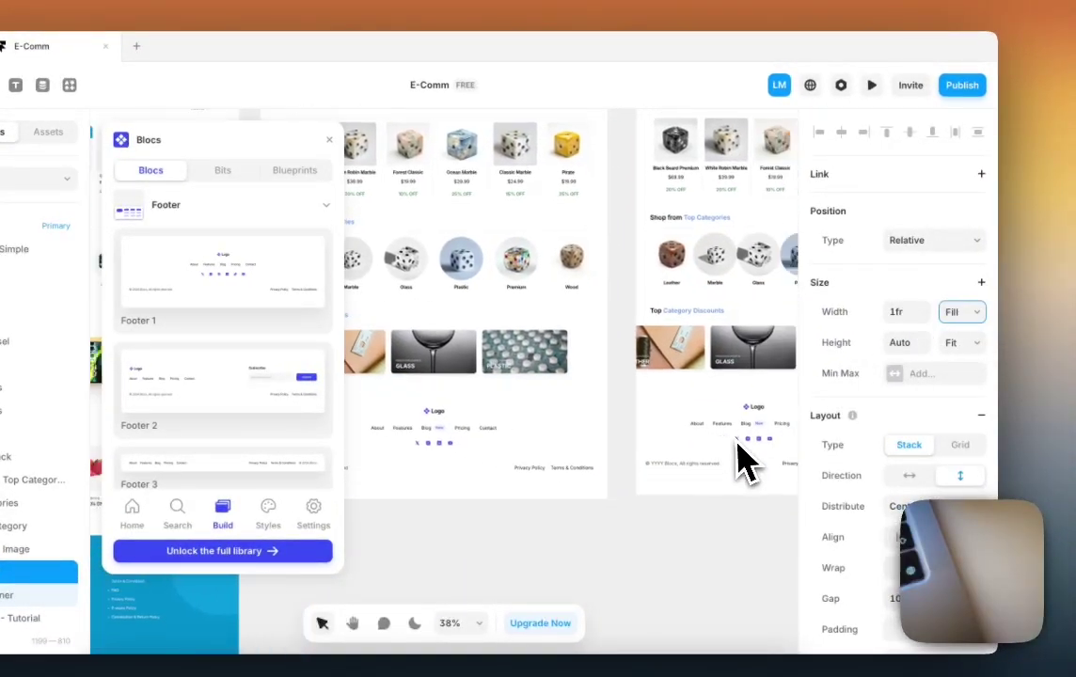
scroll(704, 353, left, 5)
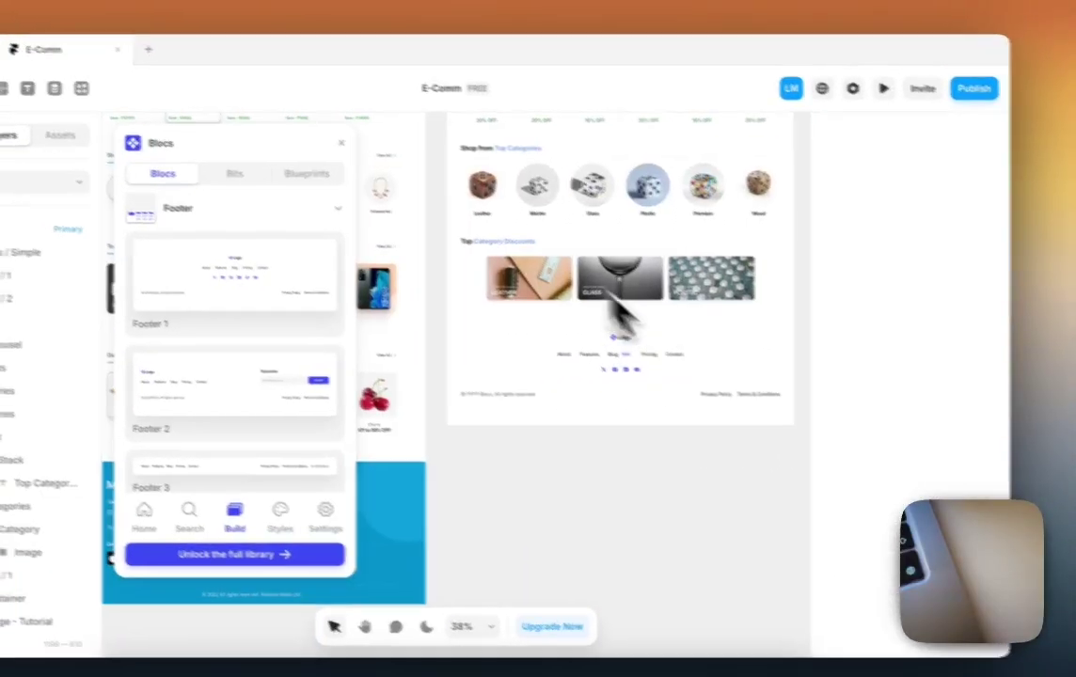
click(330, 139)
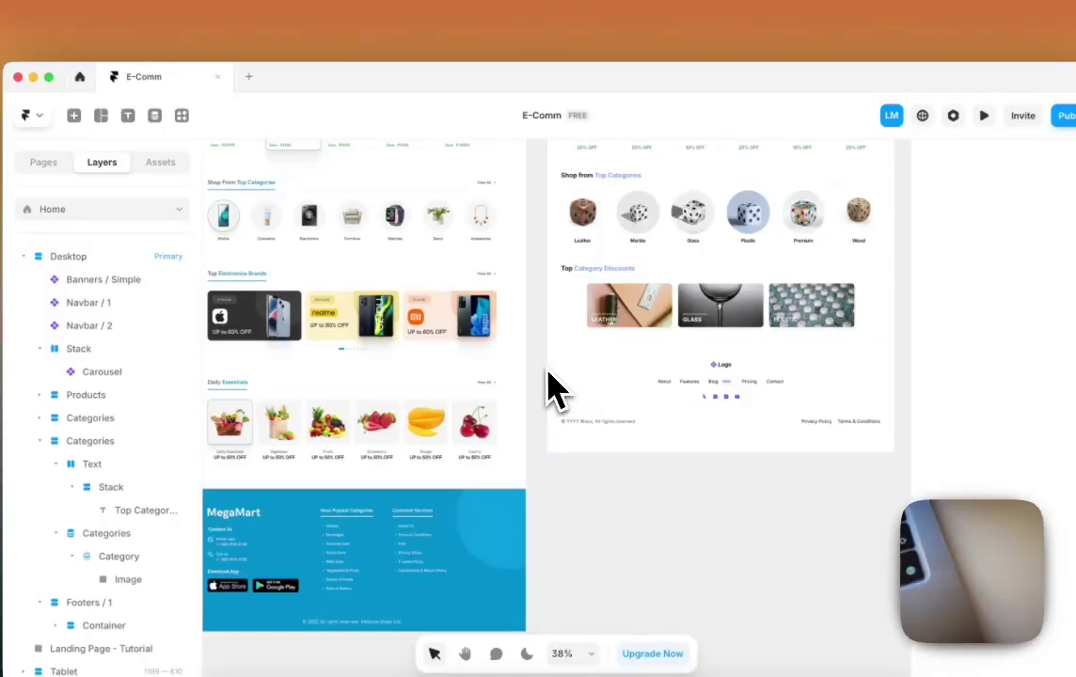
Step: Set the round category images in the Tablet breakpoint's Shop from Top Categories section to 90 by 90
scroll(555, 388, down, 3)
scroll(555, 388, right, 3)
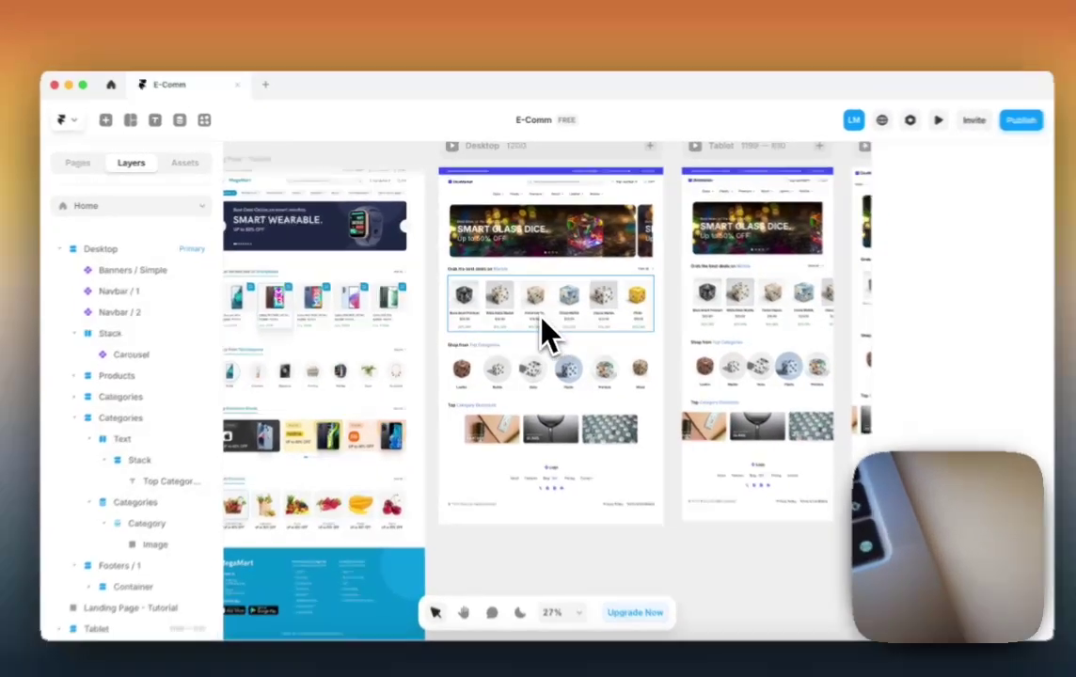
scroll(554, 376, up, 3)
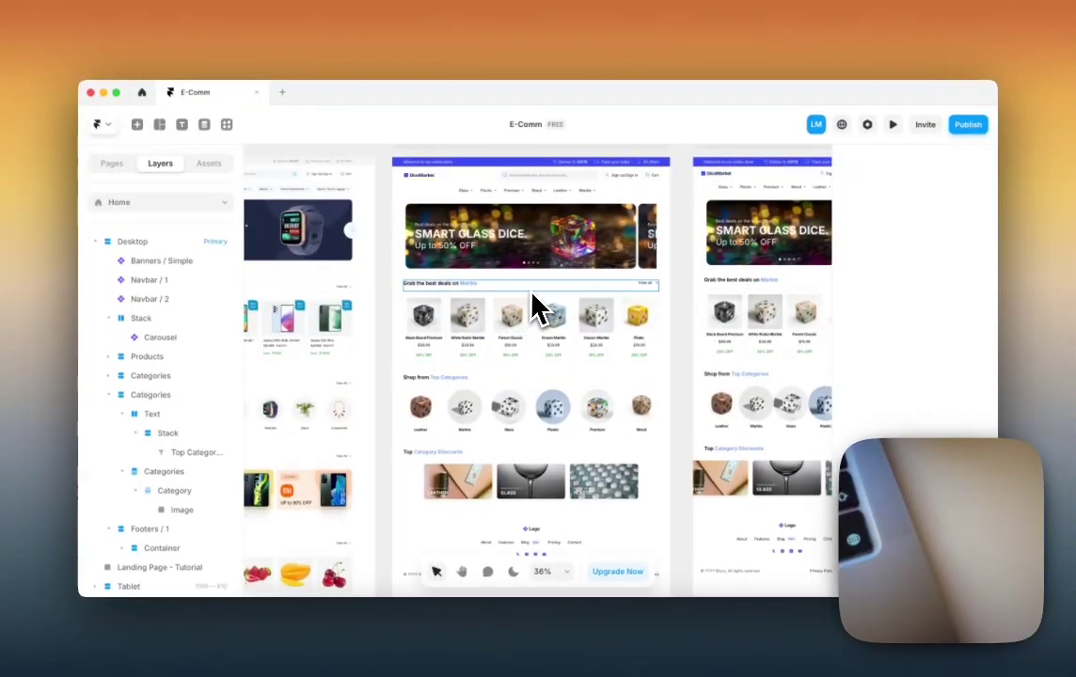
scroll(534, 306, down, 5)
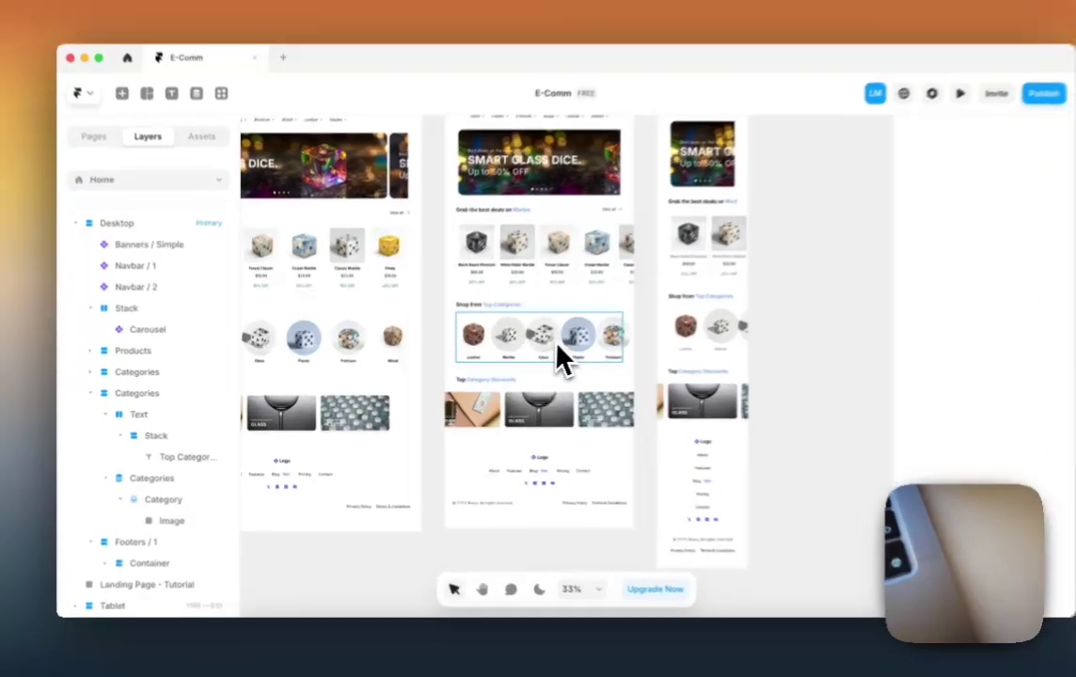
click(516, 343)
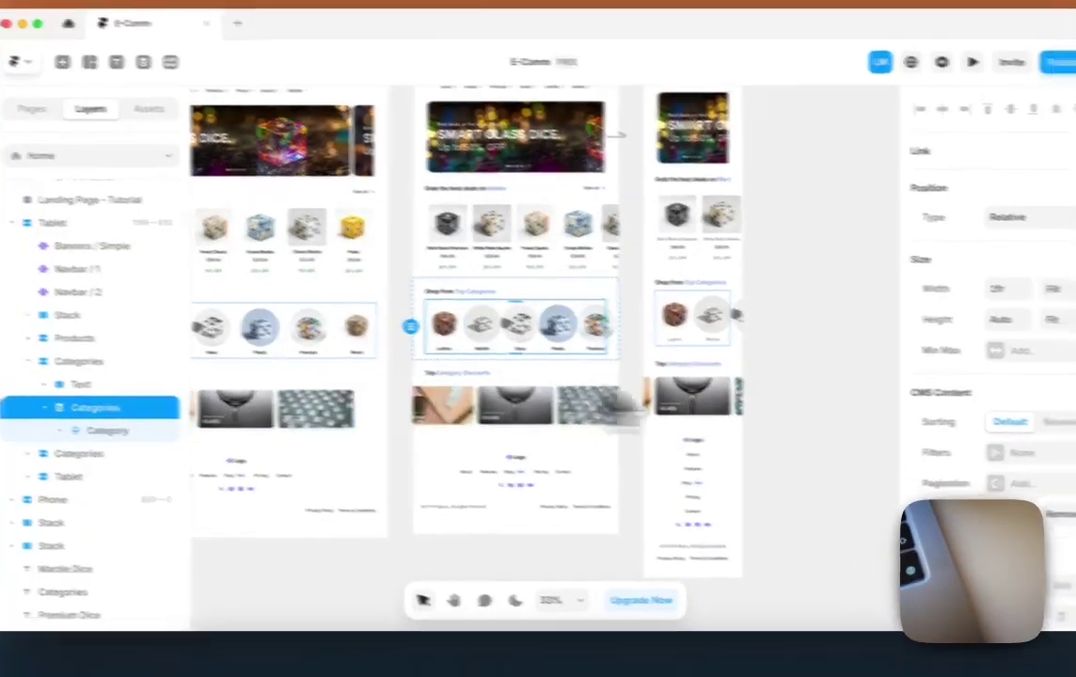
scroll(969, 508, down, 3)
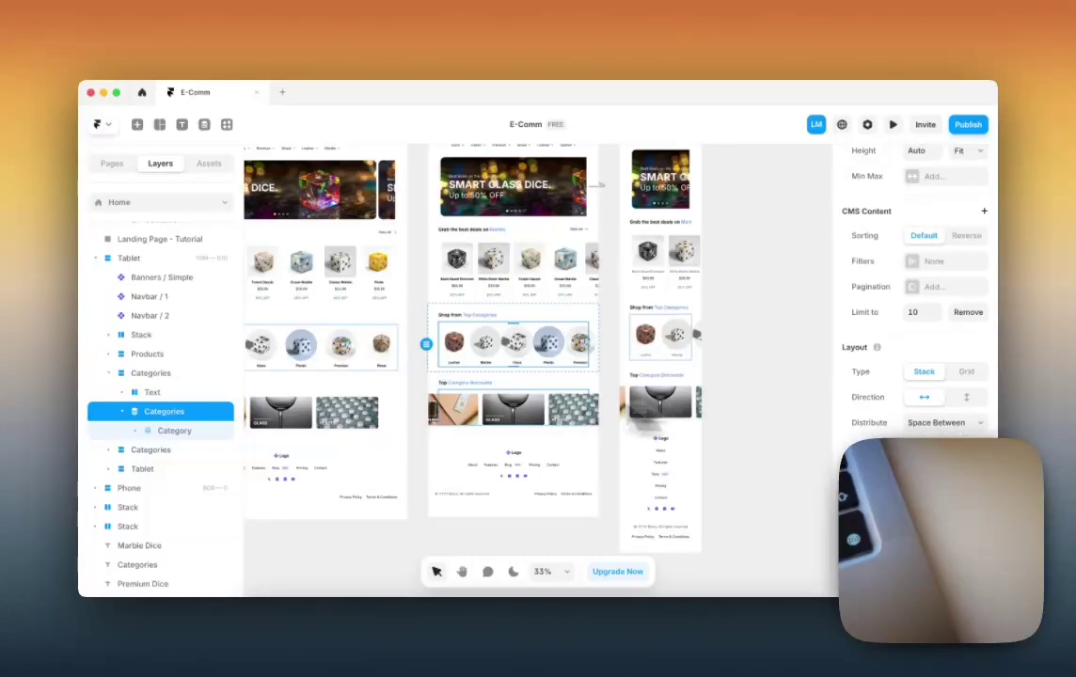
scroll(490, 404, up, 5)
double_click(420, 306)
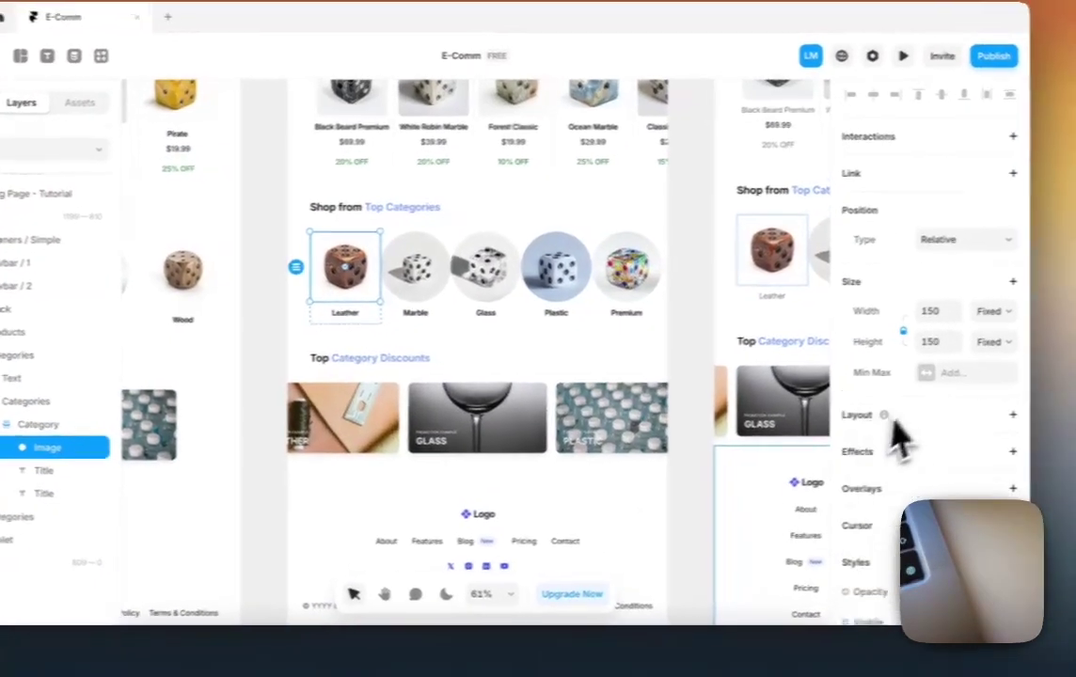
scroll(931, 442, down, 1)
click(972, 320)
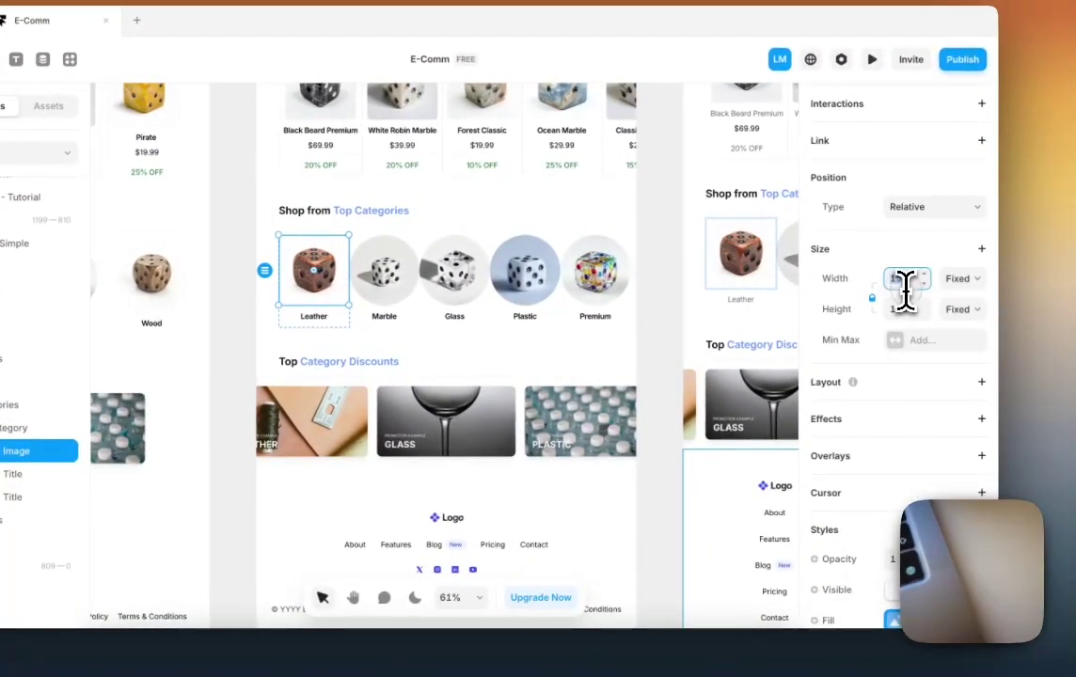
key(shift+Down)
key(shift+Down)
key(shift+Down)
key(shift+Down)
key(shift+Down)
key(shift+Down)
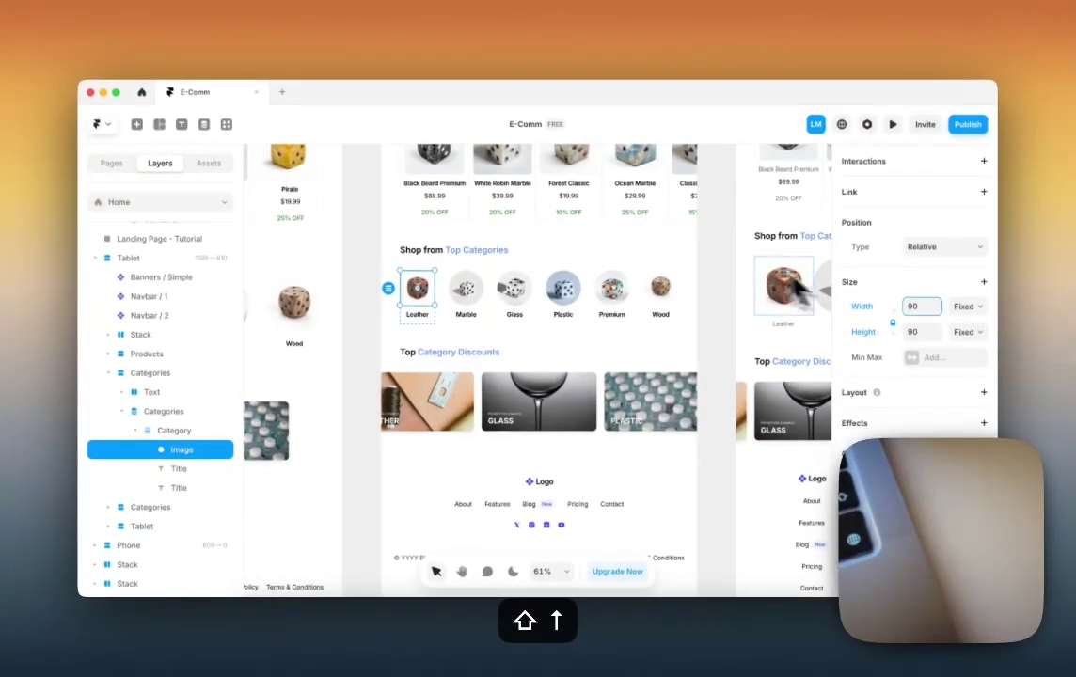
Step: Shrink the product images proportionally in the Tablet breakpoint's Grab the best deals section
scroll(680, 232, up, 3)
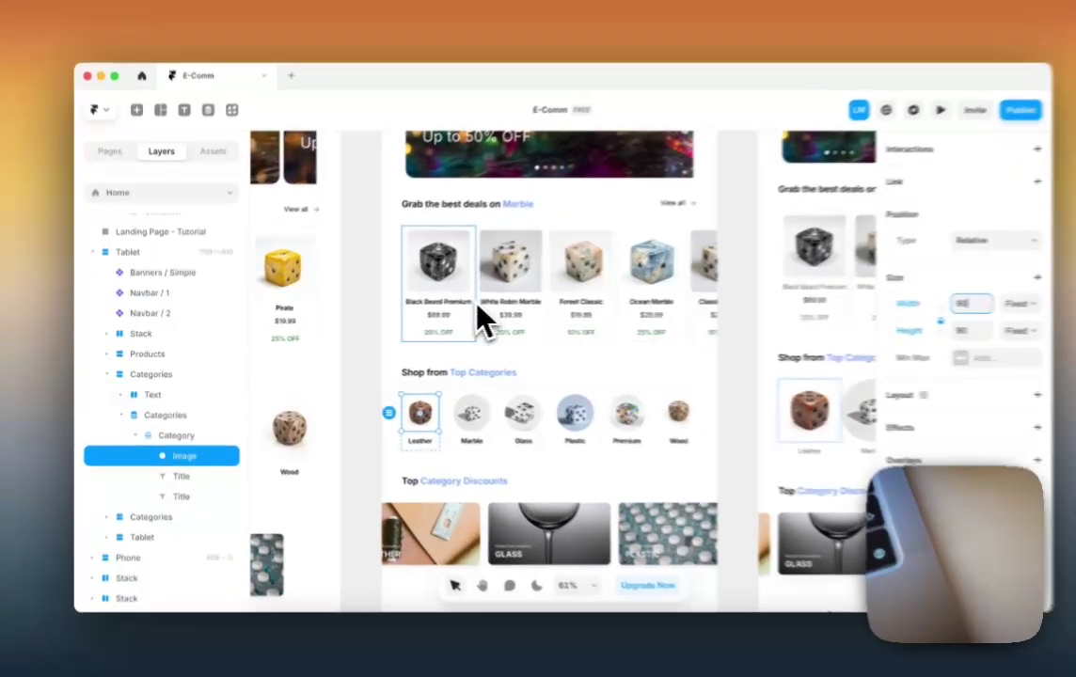
click(442, 281)
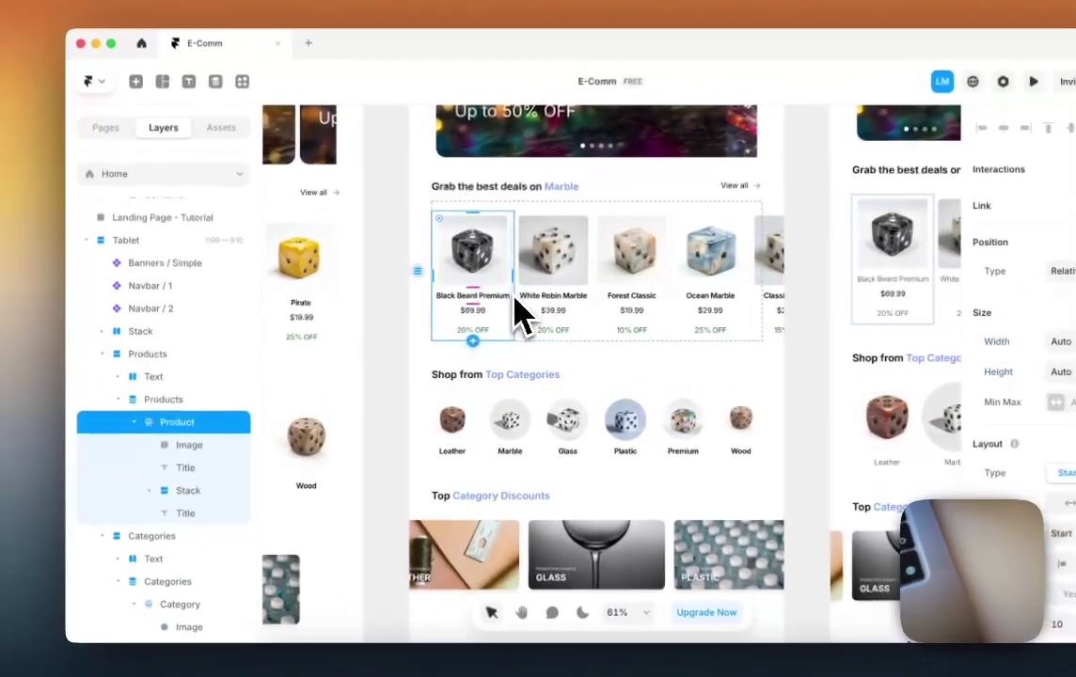
click(482, 280)
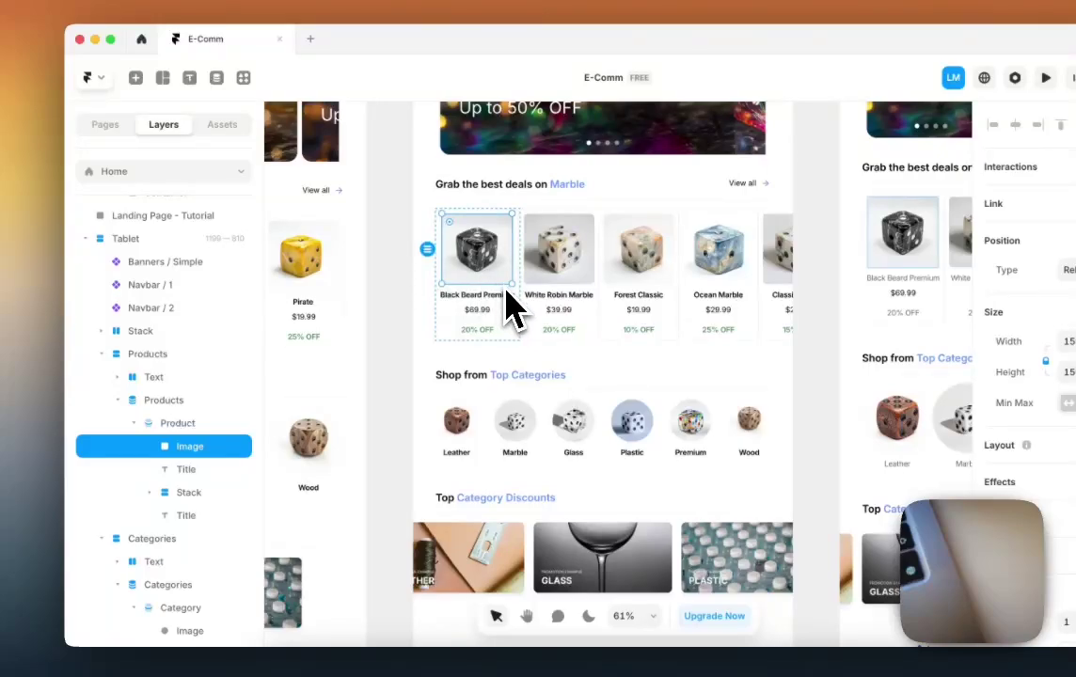
drag(507, 282, 491, 258)
Step: Switch the Tablet breakpoint's Products collection to a Grid layout with 3 columns
click(187, 425)
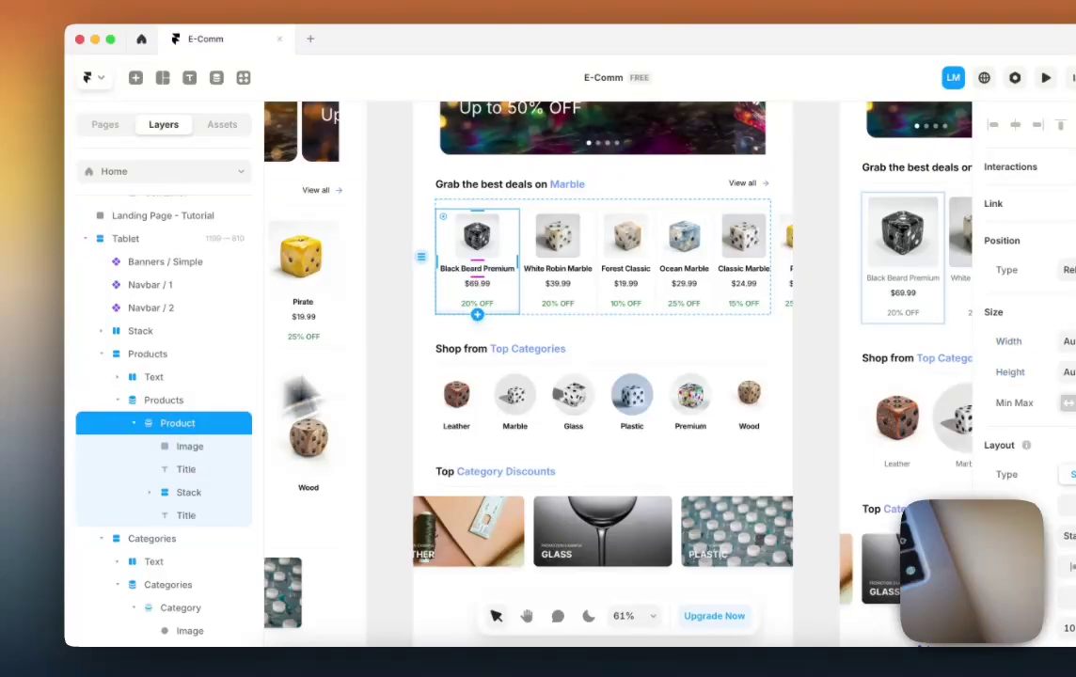
click(397, 293)
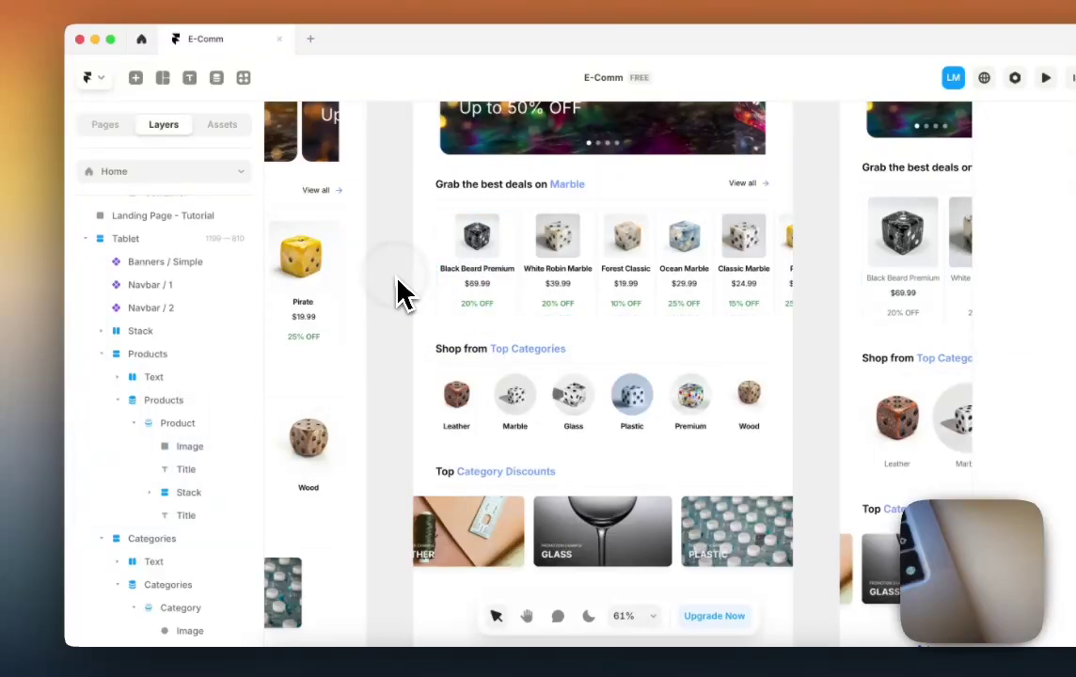
click(449, 278)
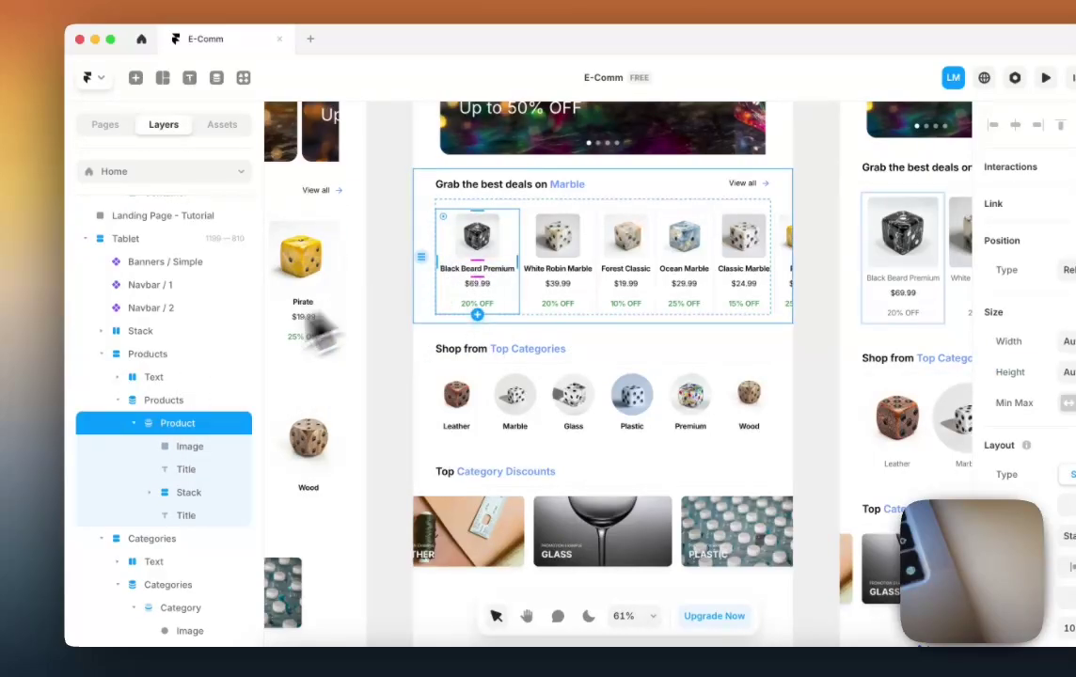
click(179, 400)
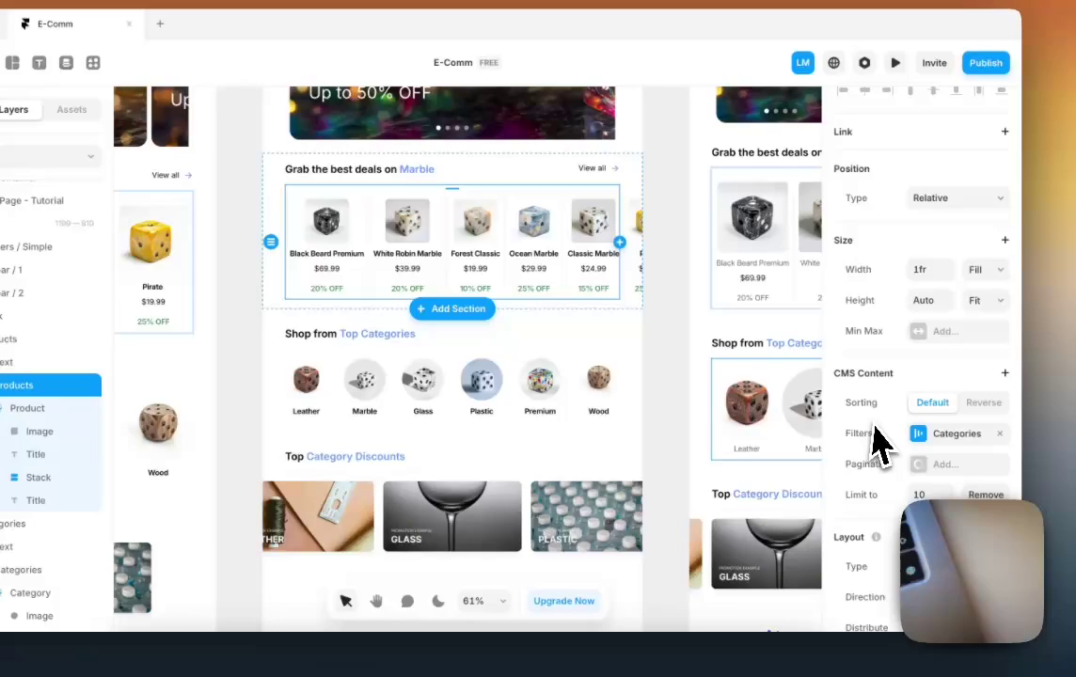
scroll(1033, 458, down, 5)
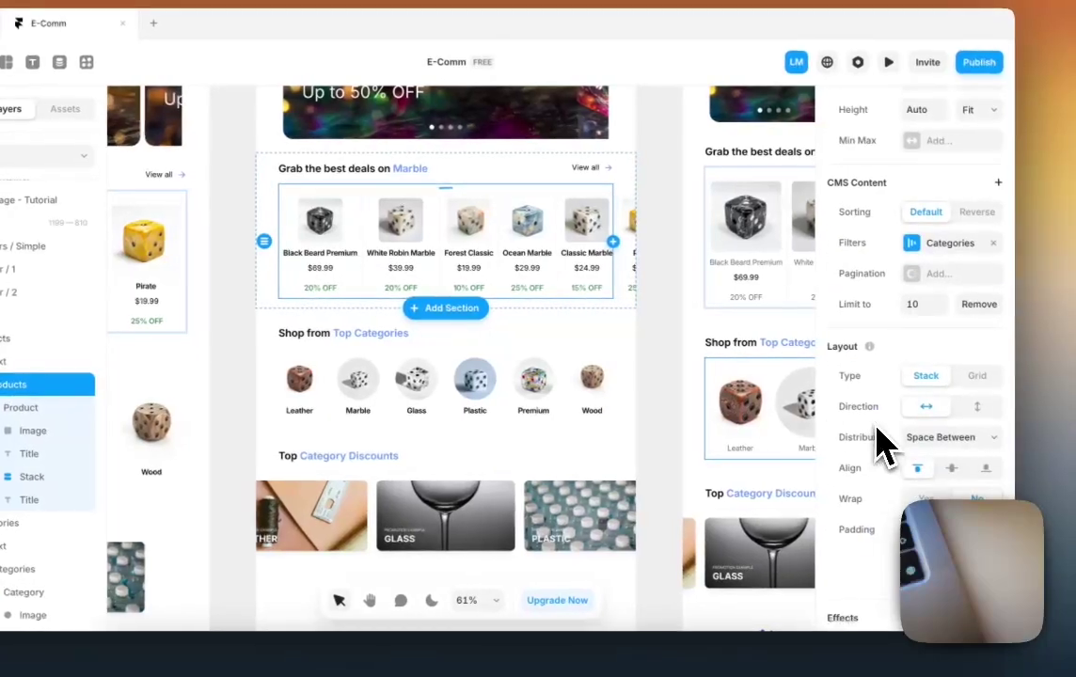
click(976, 378)
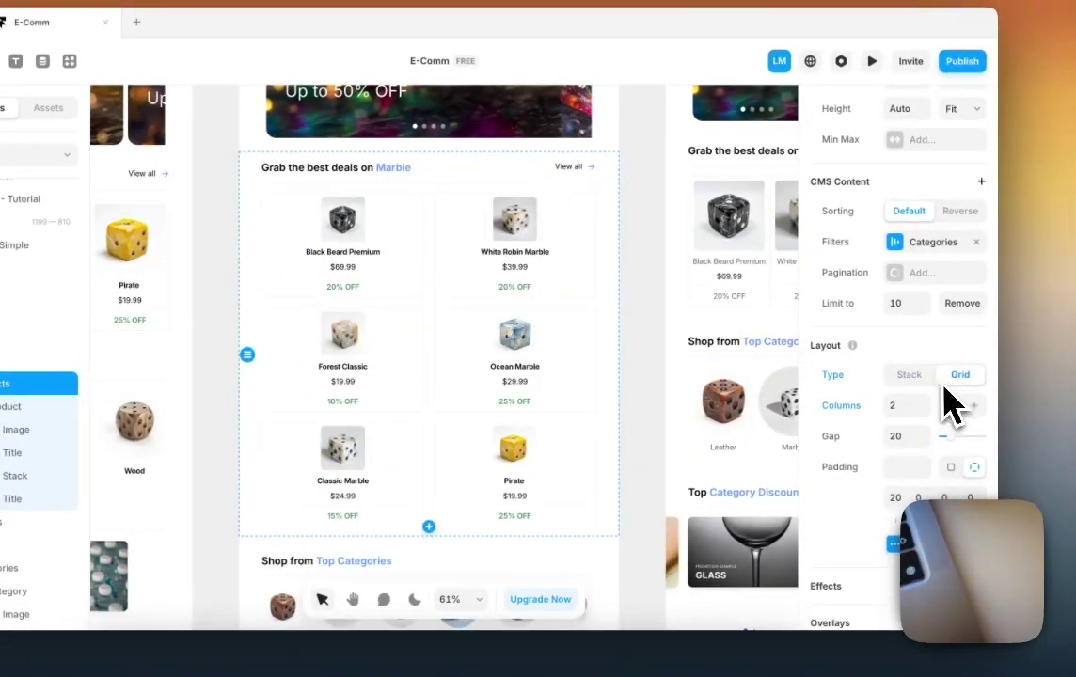
click(974, 405)
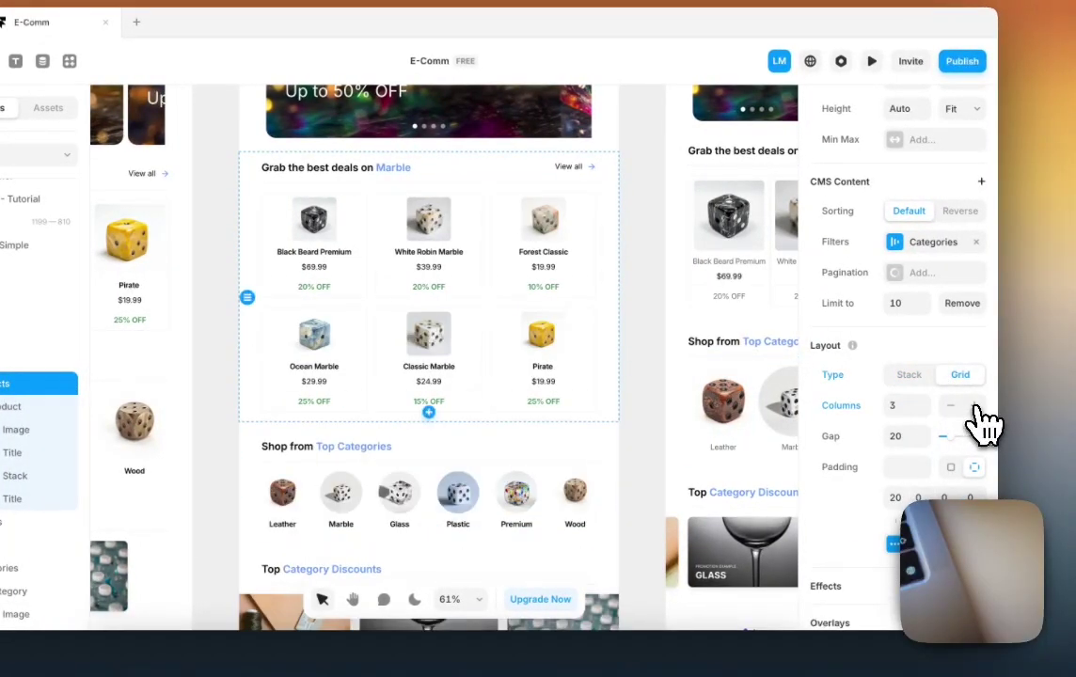
click(654, 348)
Step: Try stacking the Categories collection vertically in the Tablet breakpoint's Top Category Discounts section
scroll(656, 348, down, 5)
scroll(656, 350, down, 3)
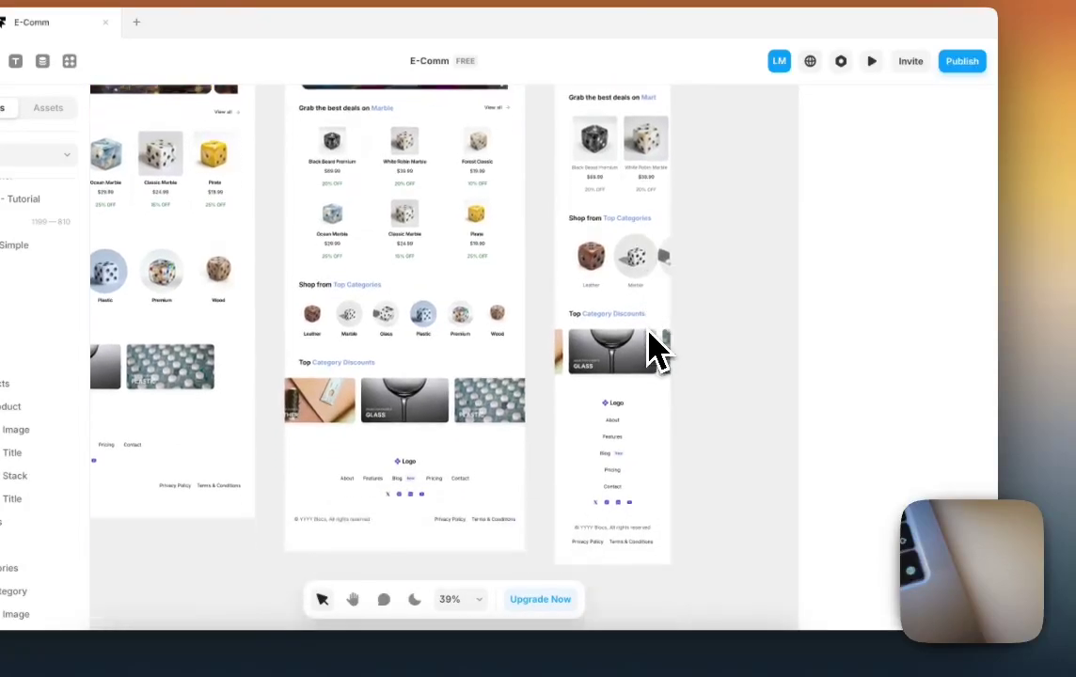
scroll(656, 350, down, 1)
click(366, 407)
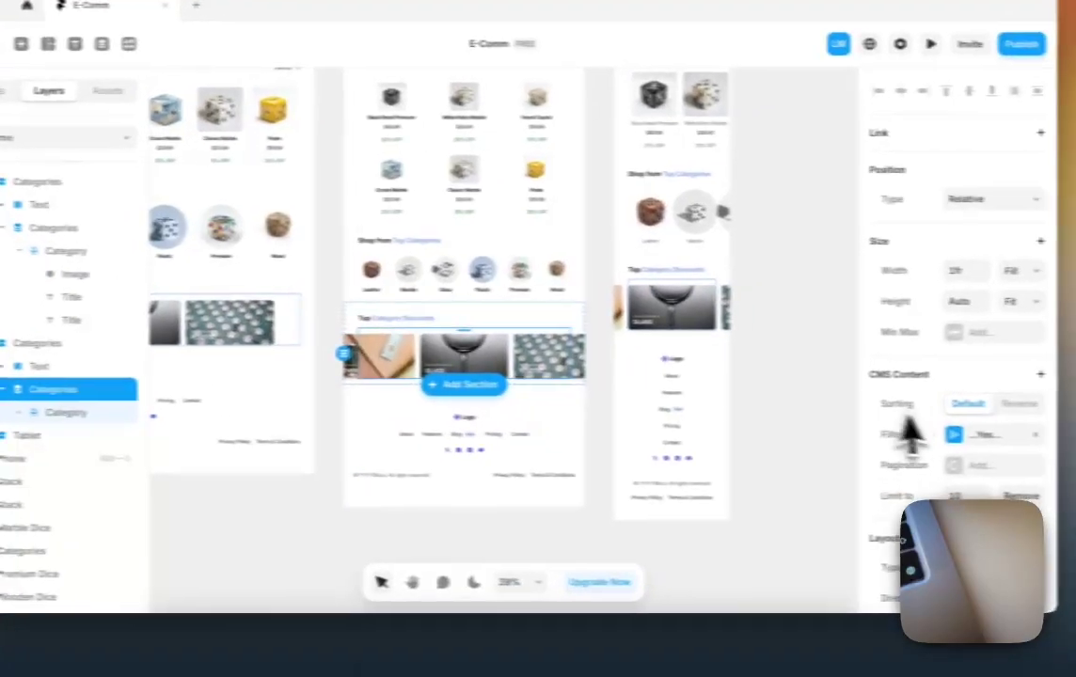
scroll(1054, 473, down, 2)
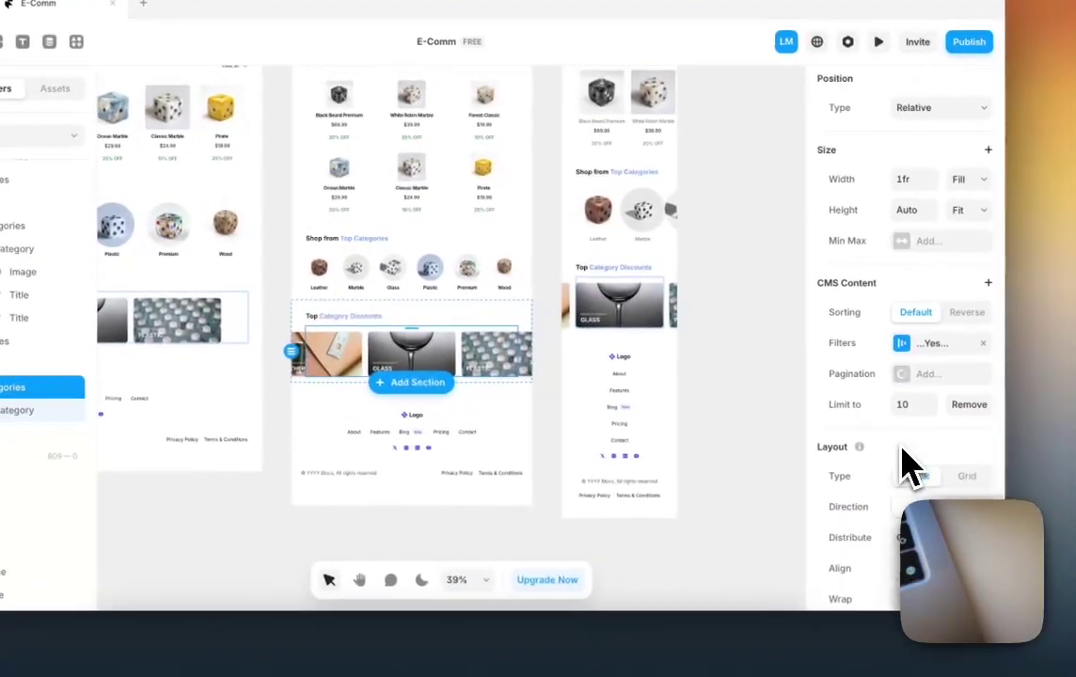
click(964, 506)
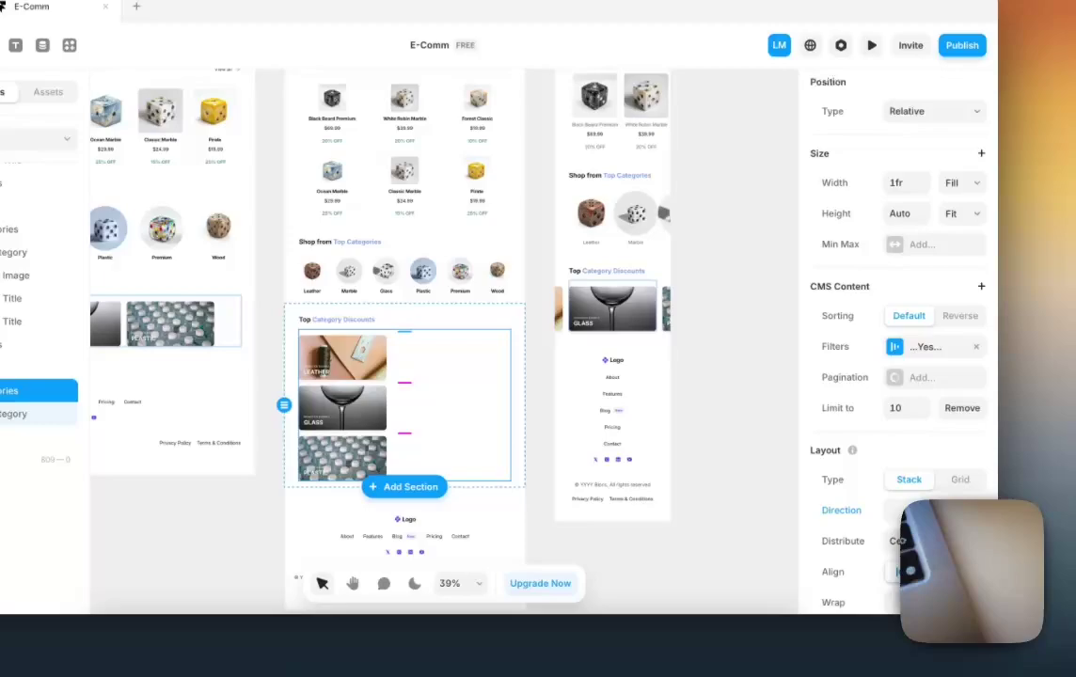
scroll(894, 377, down, 1)
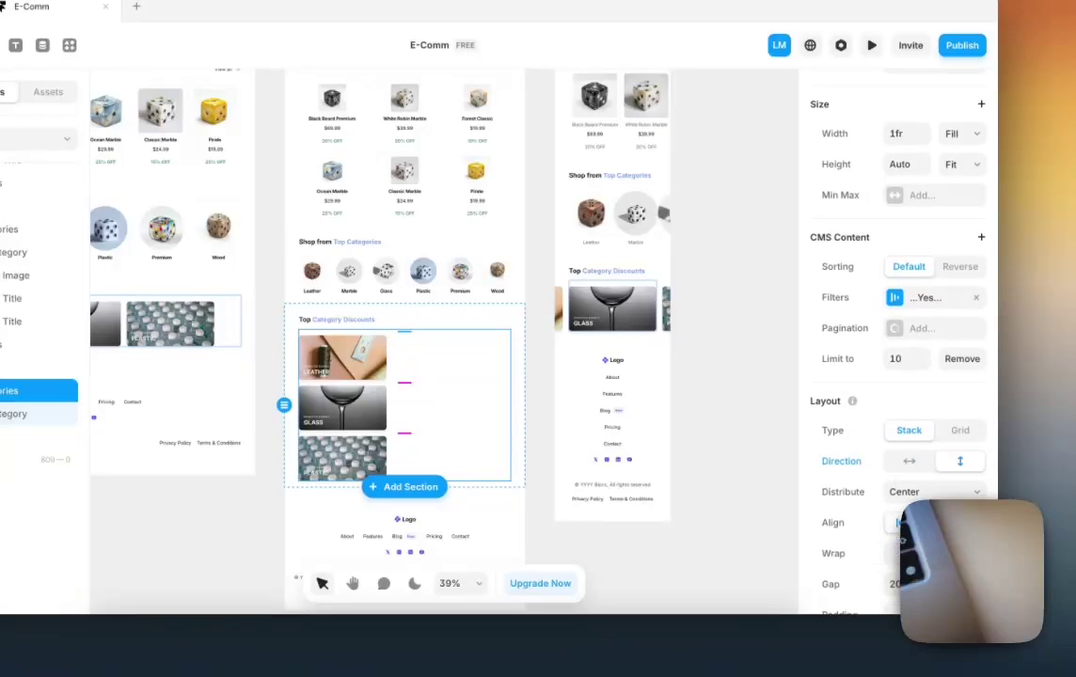
scroll(935, 490, up, 3)
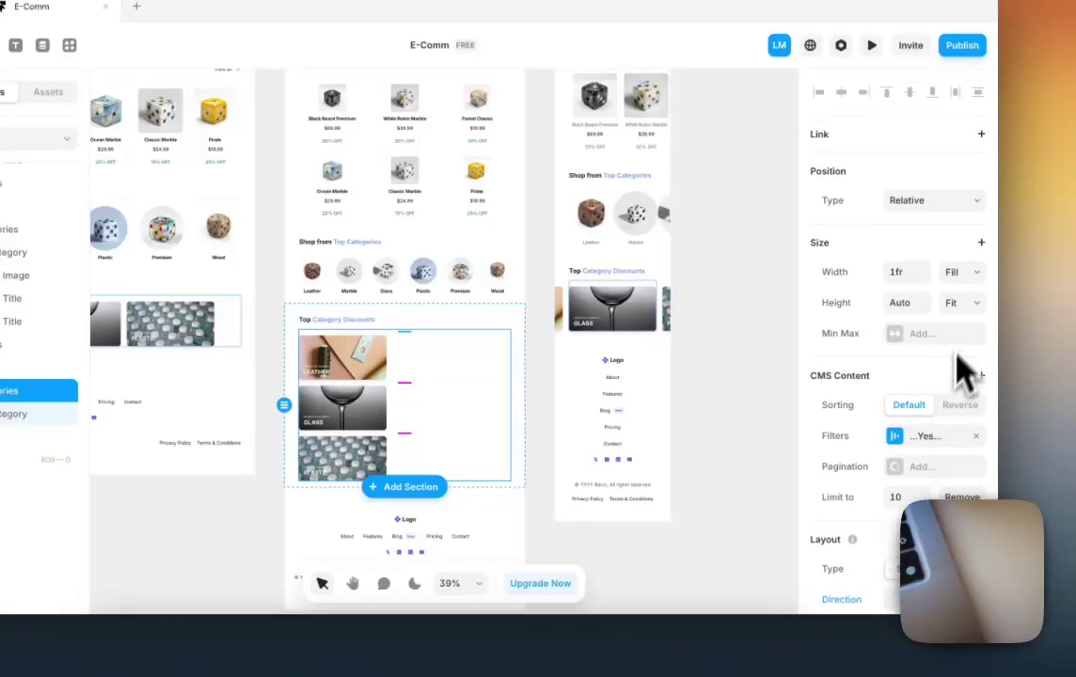
Step: Try setting the Tablet discount Category item's width to Fill and stretching its image across the full row
click(964, 272)
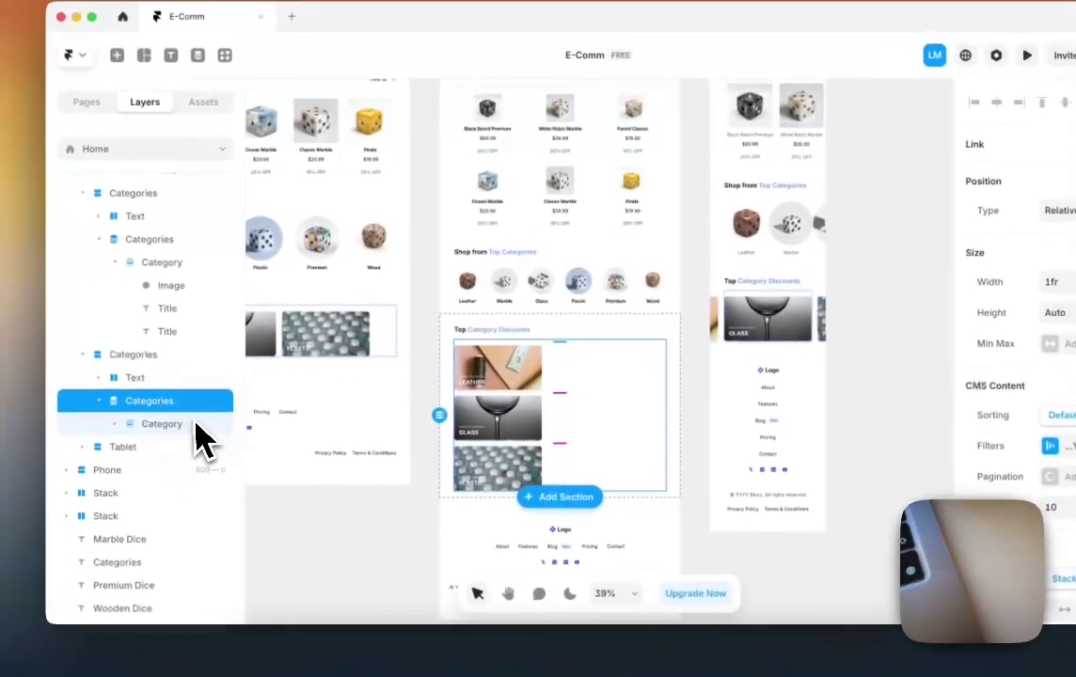
click(43, 414)
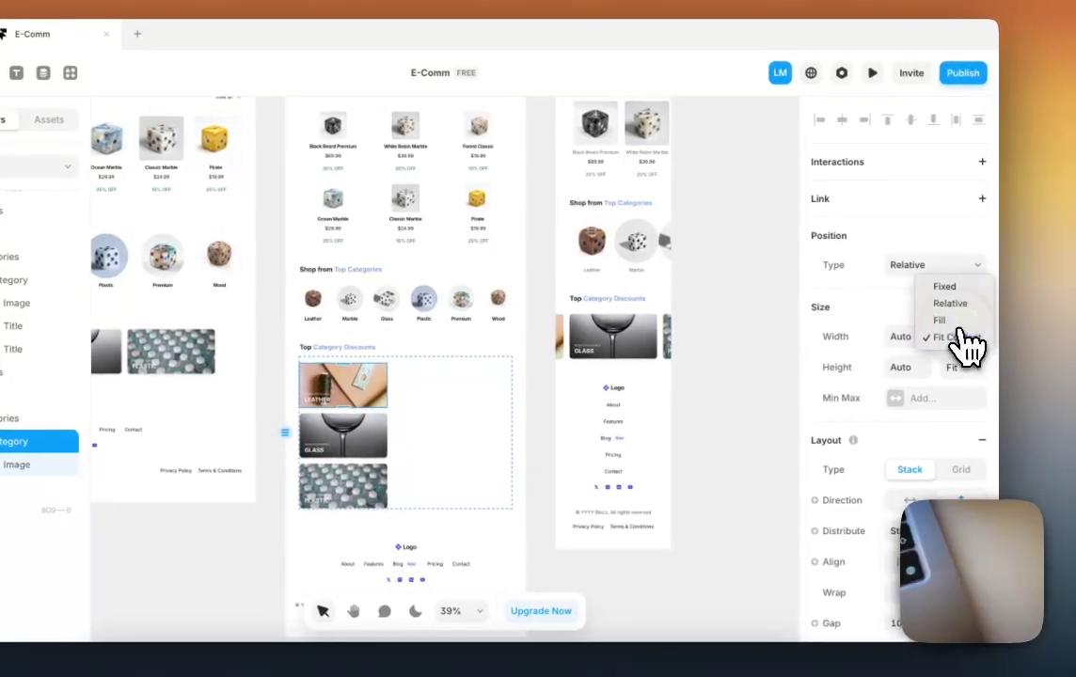
click(870, 348)
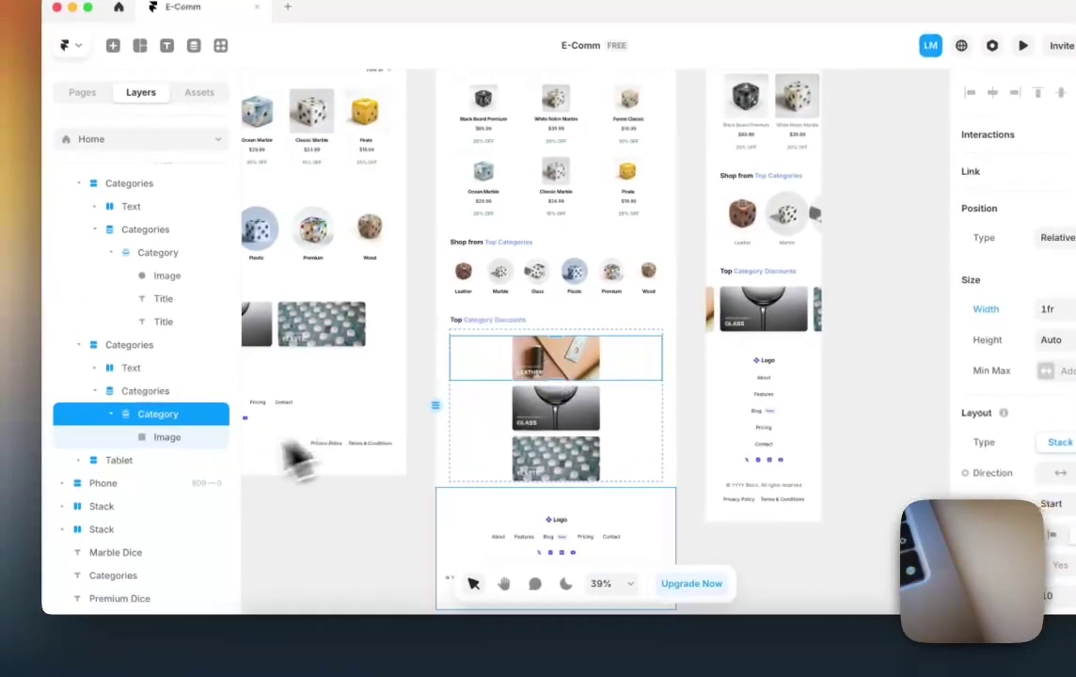
click(28, 467)
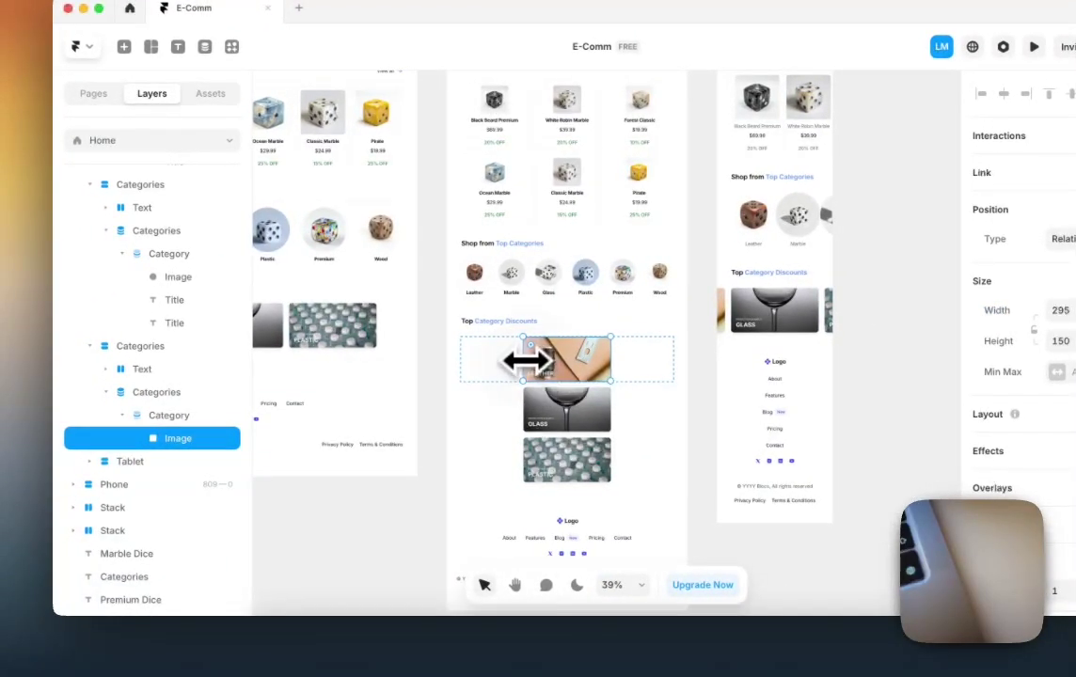
drag(527, 360, 396, 360)
Step: Try changing the Tablet discount Category item's height sizing to Relative and making the cards taller
click(230, 415)
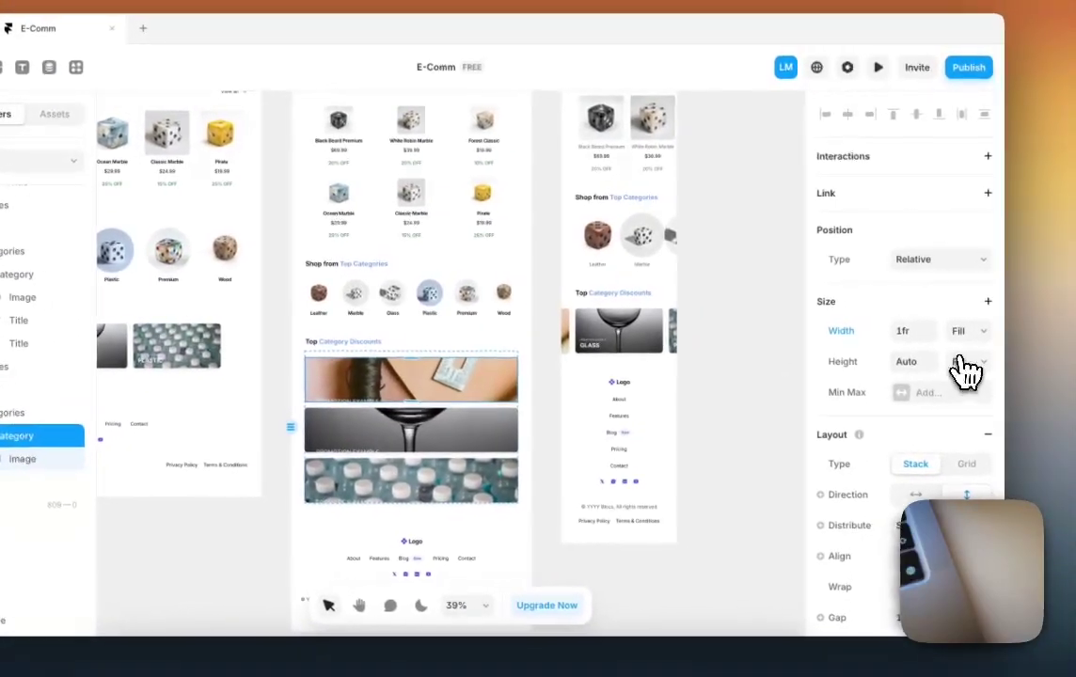
click(1022, 351)
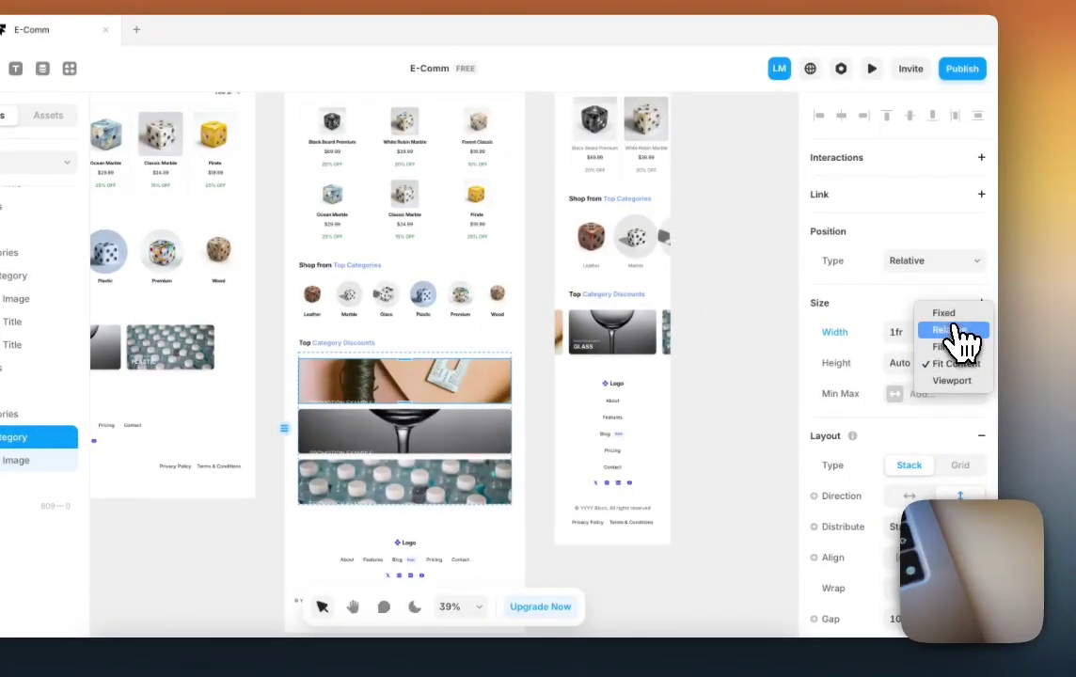
click(962, 331)
drag(403, 404, 403, 410)
drag(555, 395, 545, 429)
click(224, 439)
Step: Undo the sizing and vertical stacking changes in the Tablet breakpoint's Top Category Discounts section
key(super+z)
key(super+z)
key(super+z)
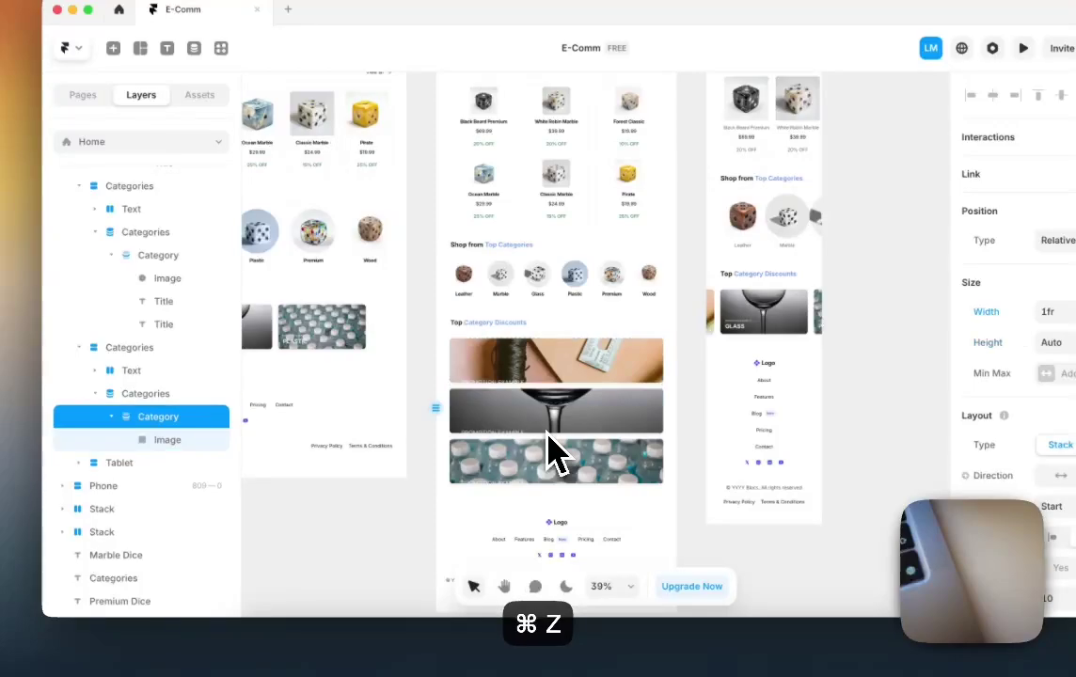
key(super+z)
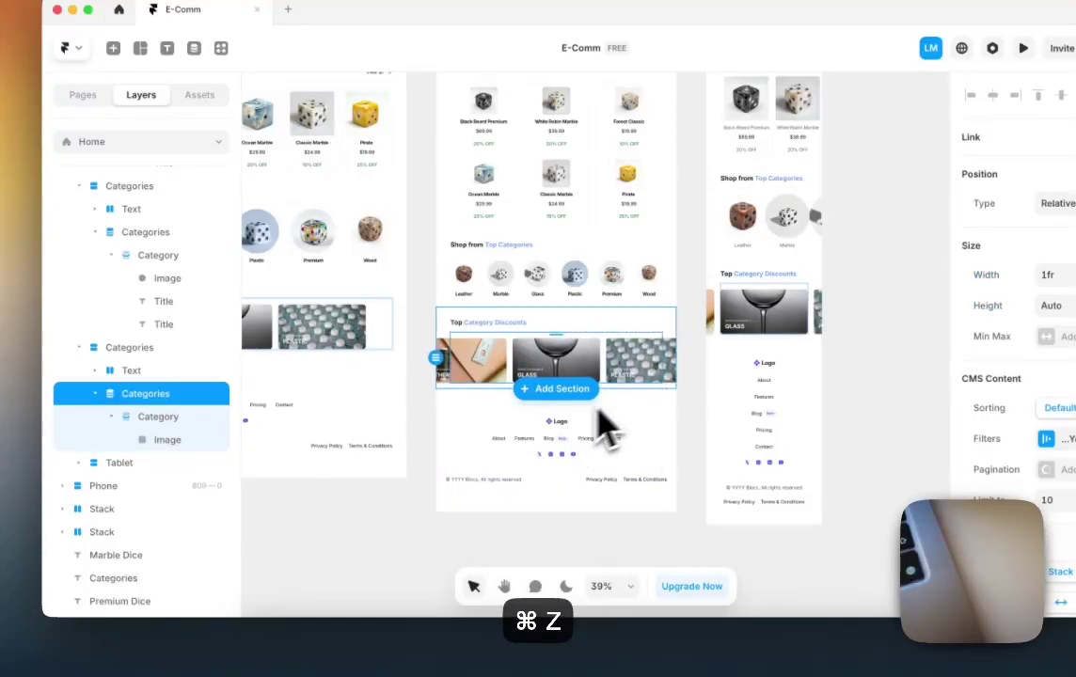
Step: Shrink the category images in the Tablet breakpoint's Top Category Discounts section to 228 by 116
click(488, 373)
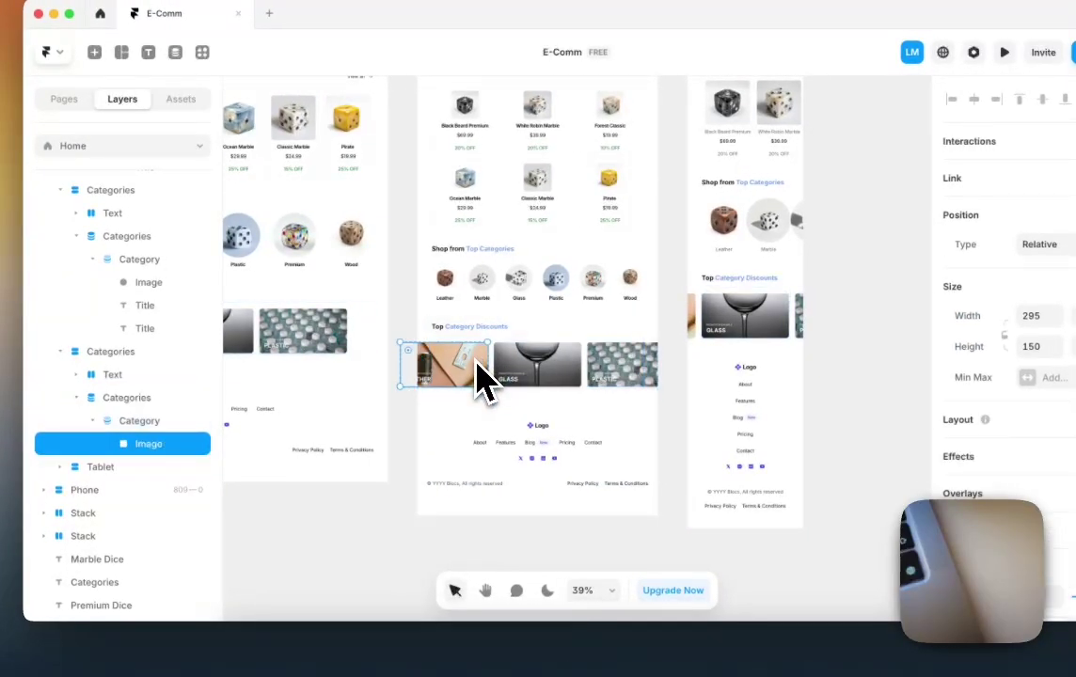
click(141, 421)
click(153, 443)
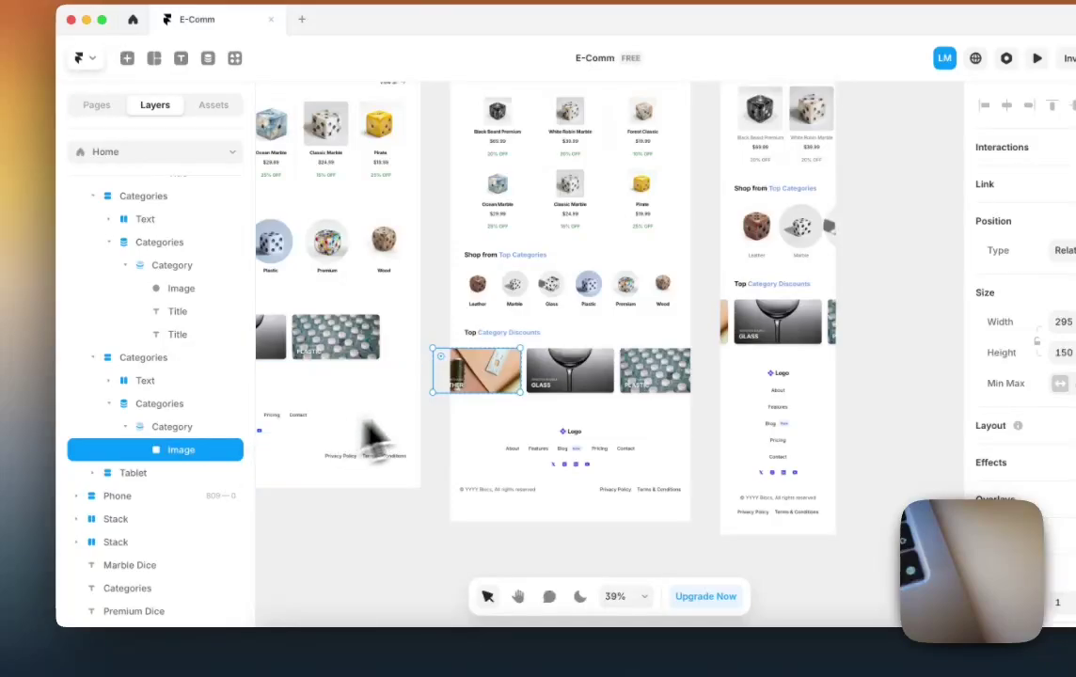
drag(519, 388, 497, 385)
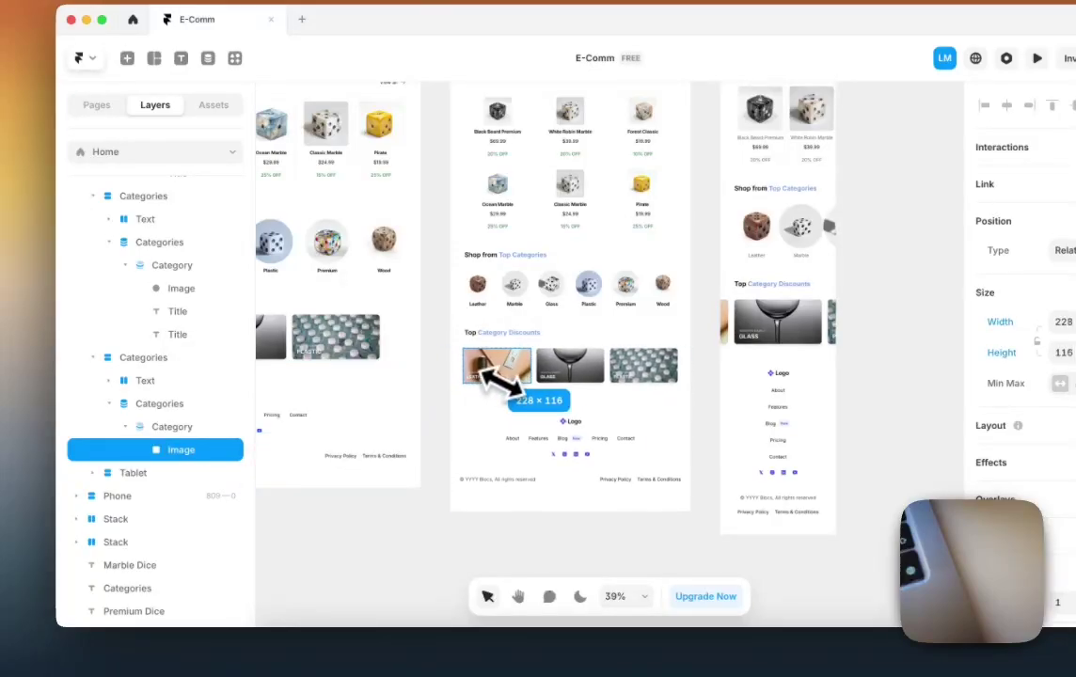
click(442, 372)
Step: Try stacking the Phone breakpoint's Products collection vertically with its items aligned to the center
scroll(447, 373, up, 3)
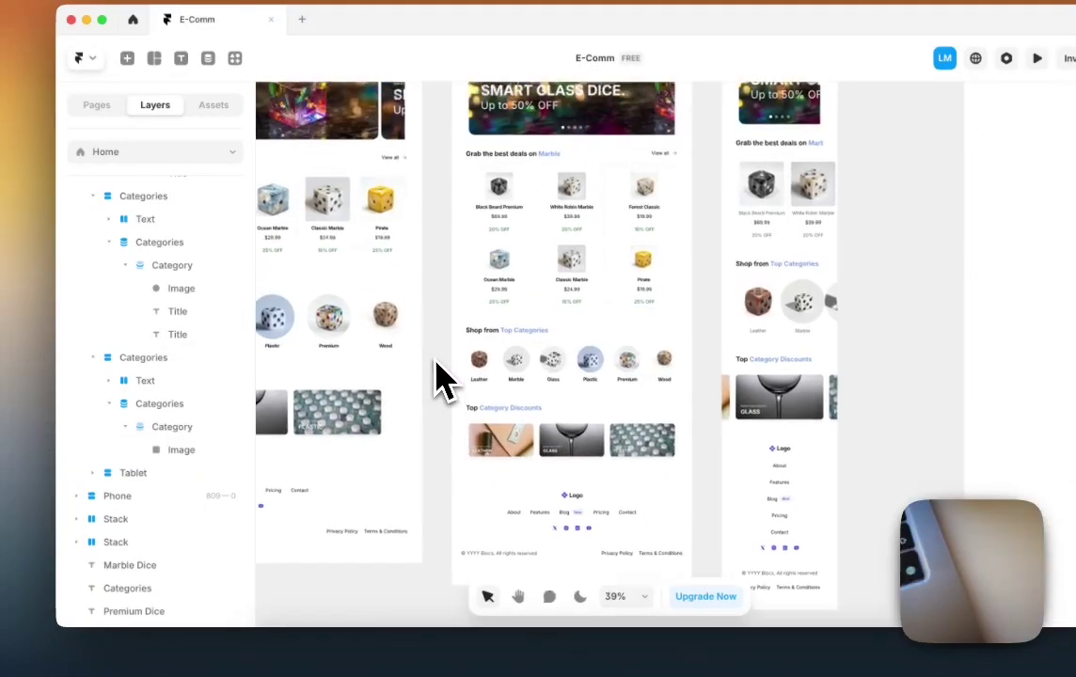
scroll(442, 377, down, 3)
scroll(443, 376, right, 5)
scroll(443, 377, up, 2)
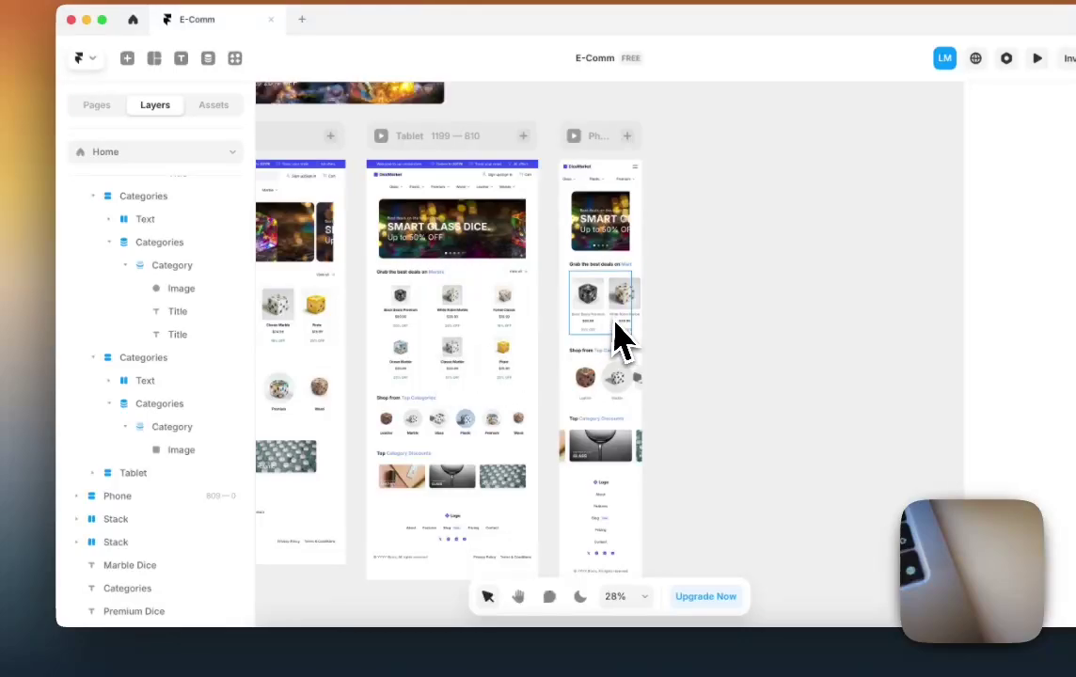
click(619, 335)
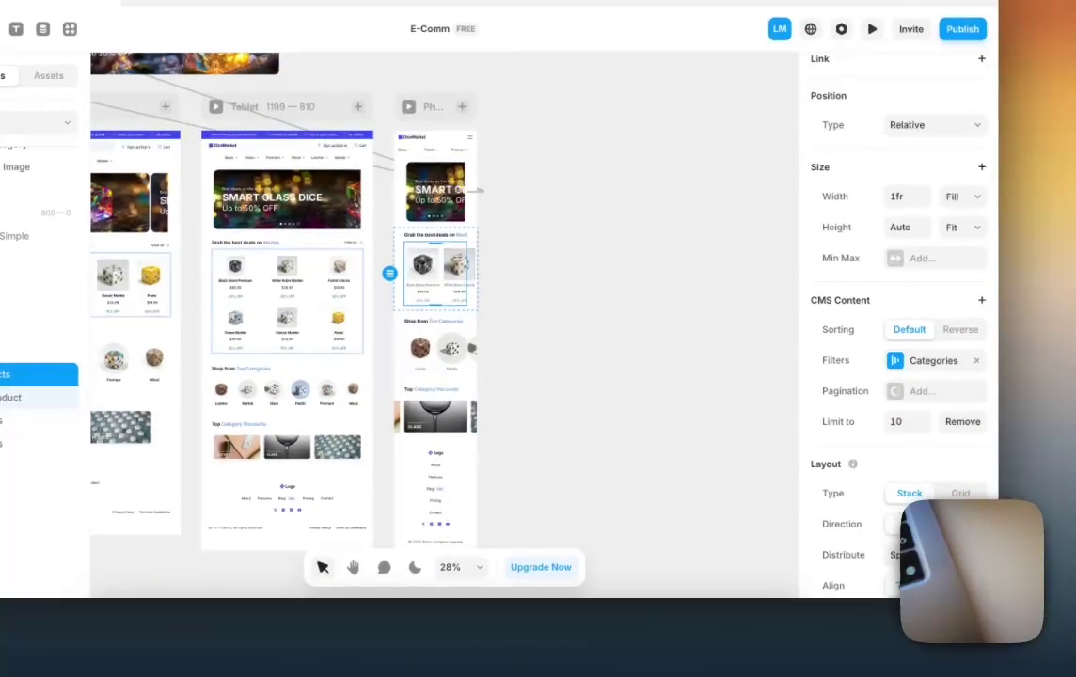
click(960, 524)
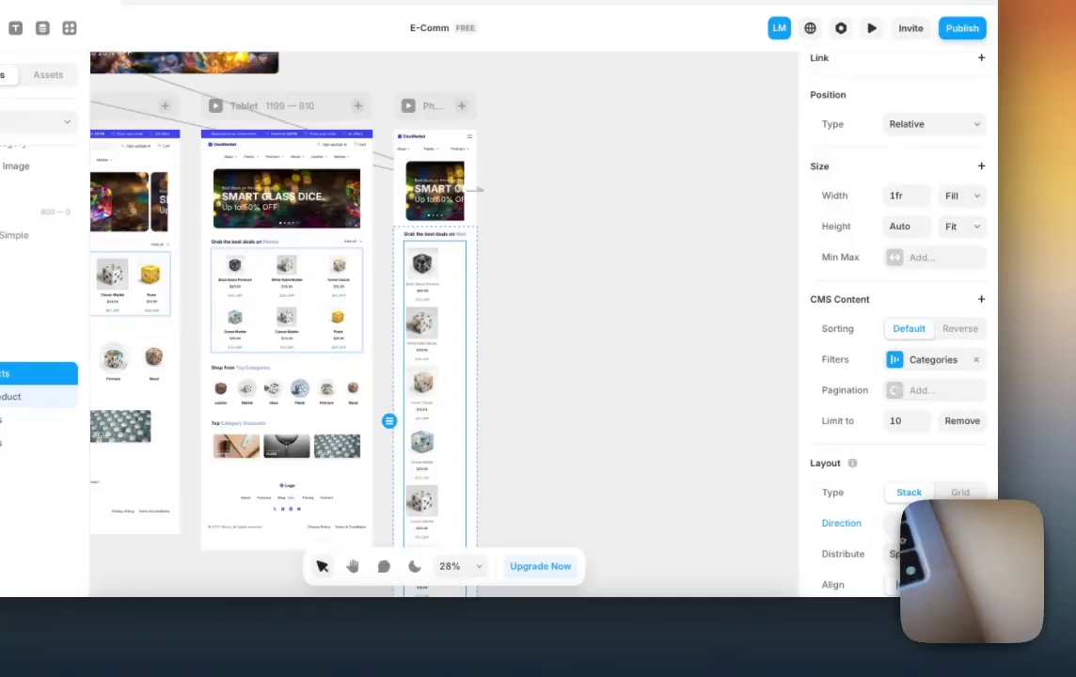
scroll(932, 489, down, 3)
click(936, 447)
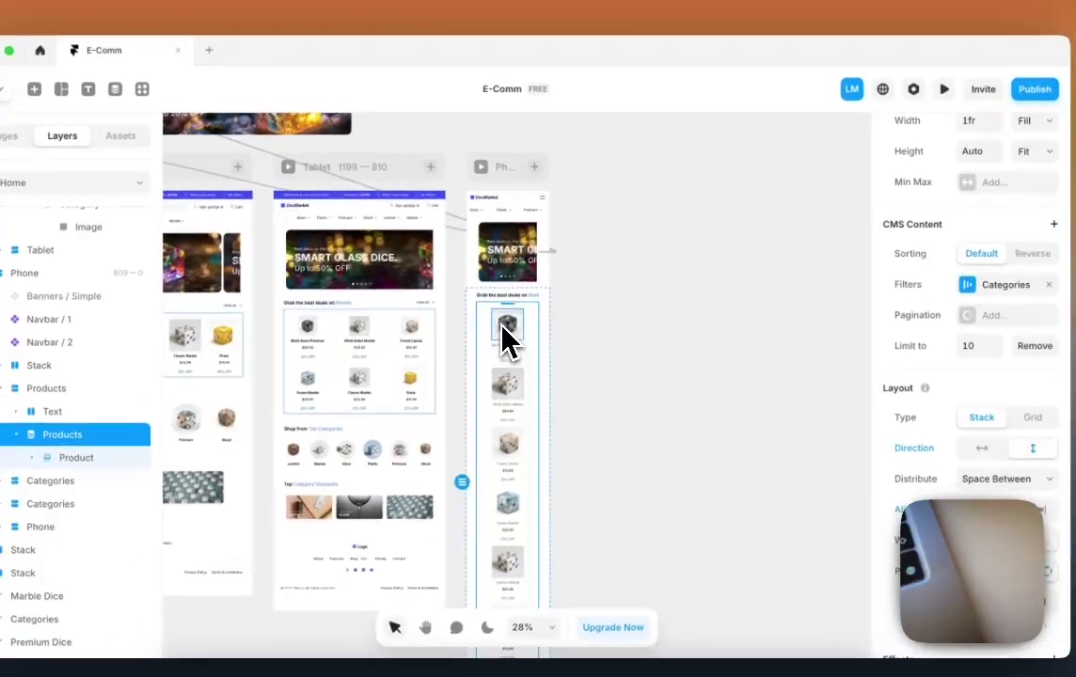
Step: Try enlarging the Phone breakpoint's product images to 268 by 268, and undo the resize
click(505, 339)
scroll(505, 339, up, 3)
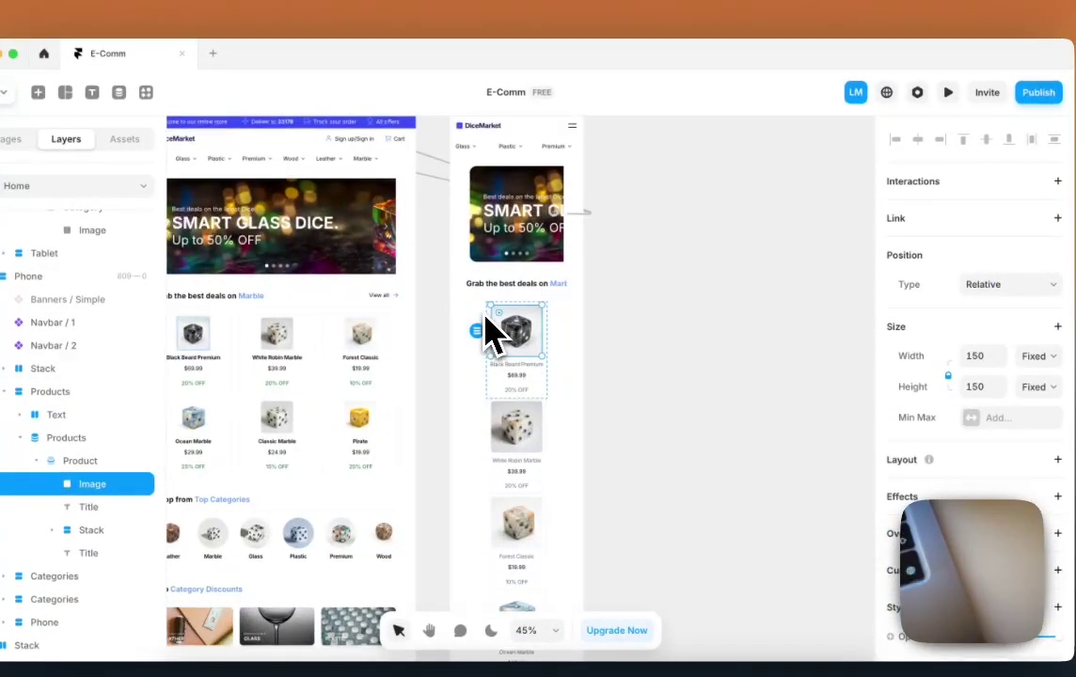
drag(477, 302, 358, 264)
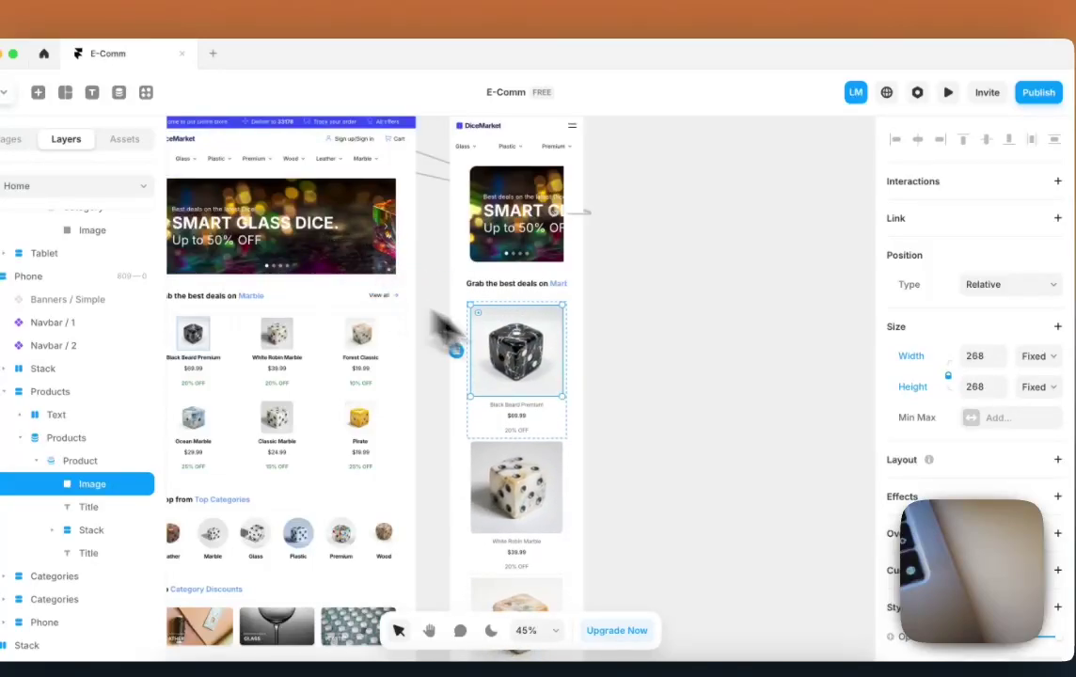
click(659, 392)
scroll(663, 389, down, 5)
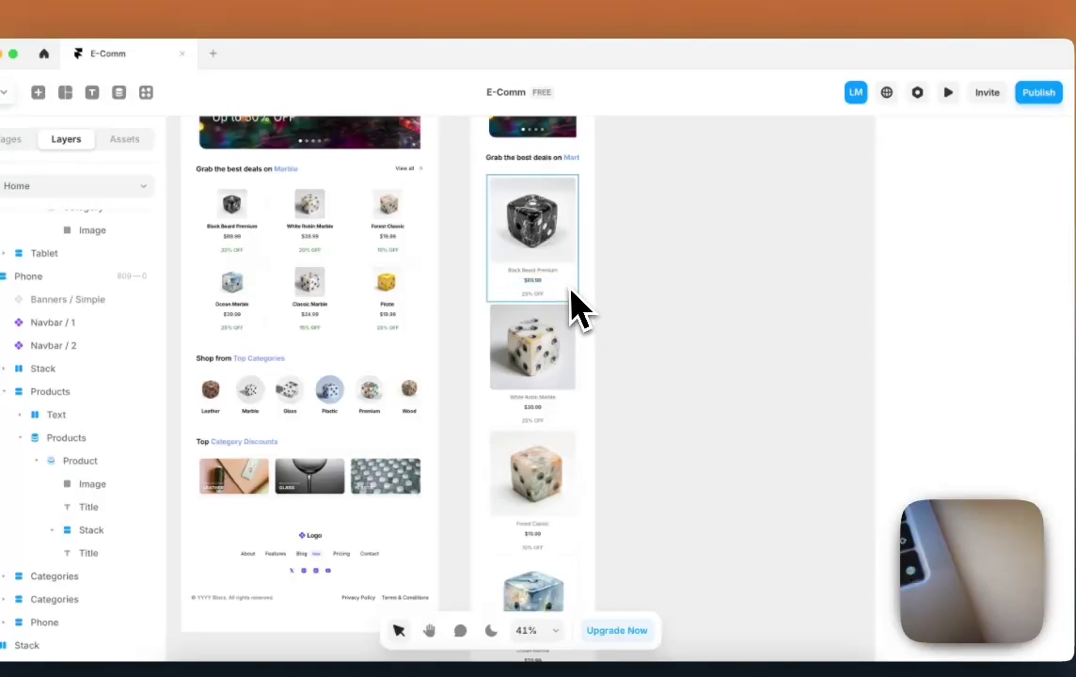
key(super+z)
Step: Switch the Phone breakpoint's Products collection to a 2-column Grid and shrink its product images to 130 by 130
click(571, 250)
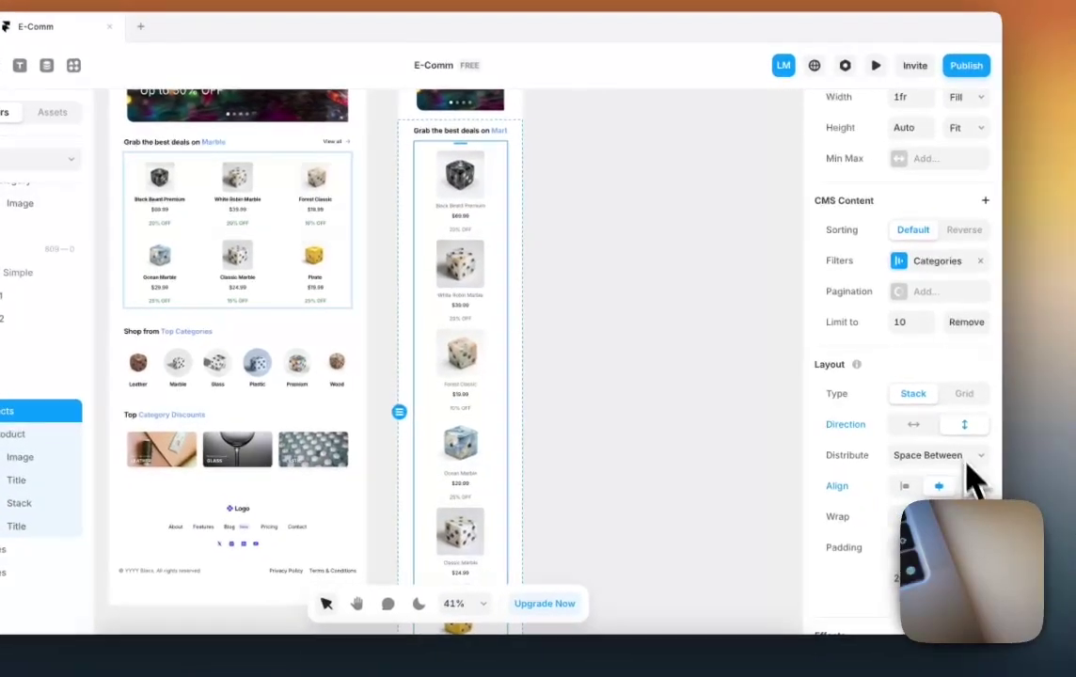
click(1029, 425)
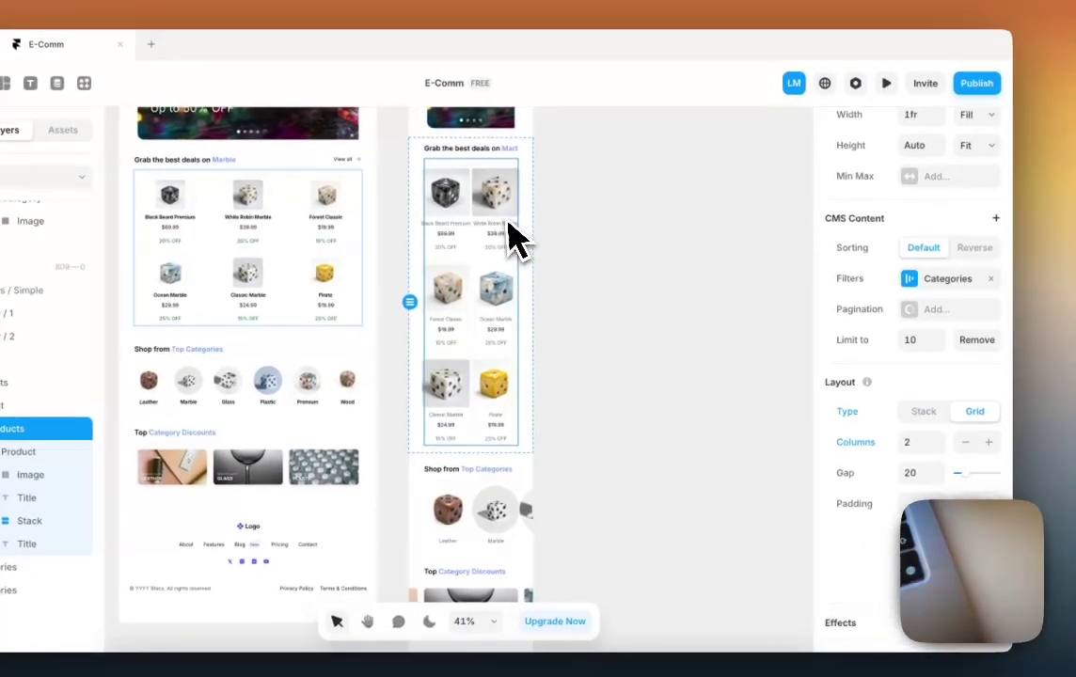
click(431, 174)
scroll(433, 177, up, 5)
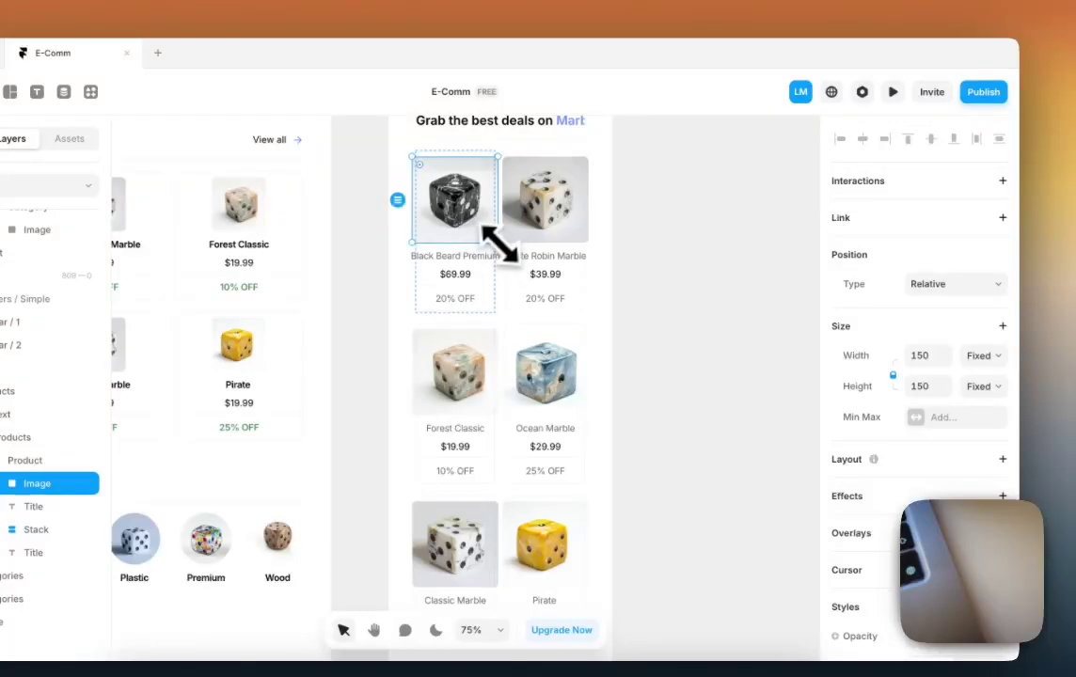
mouse_move(498, 243)
mouse_down()
mouse_move(478, 235)
mouse_move(490, 231)
mouse_up()
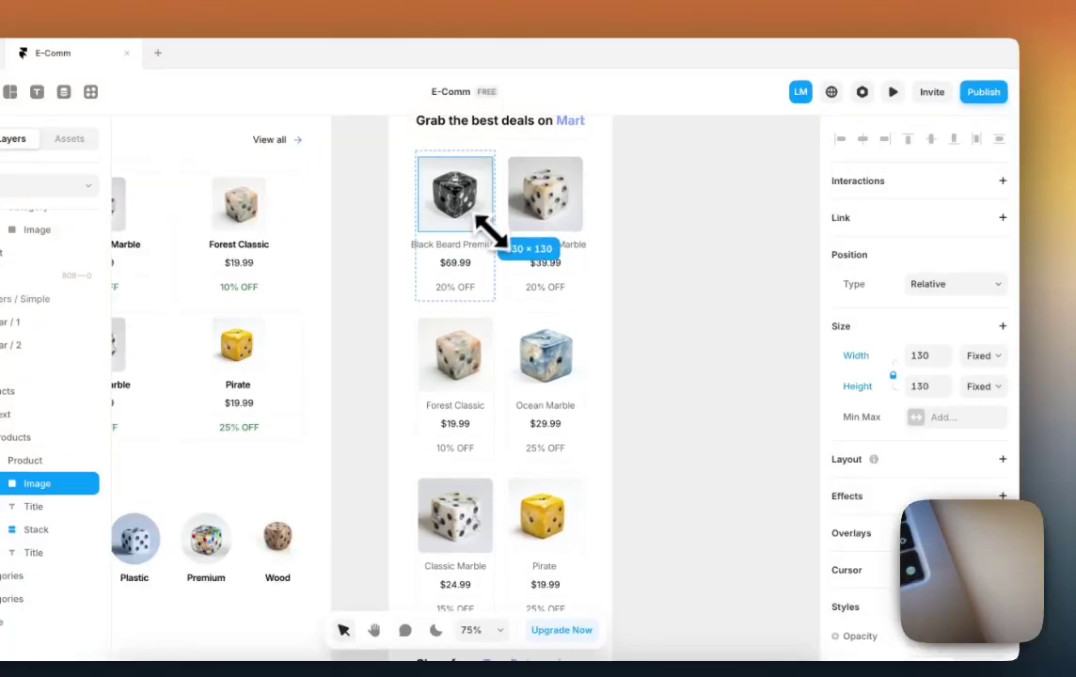
Step: Reduce the font size of the product name text by one in the Phone breakpoint's Grab the best deals section
click(487, 246)
scroll(927, 452, down, 5)
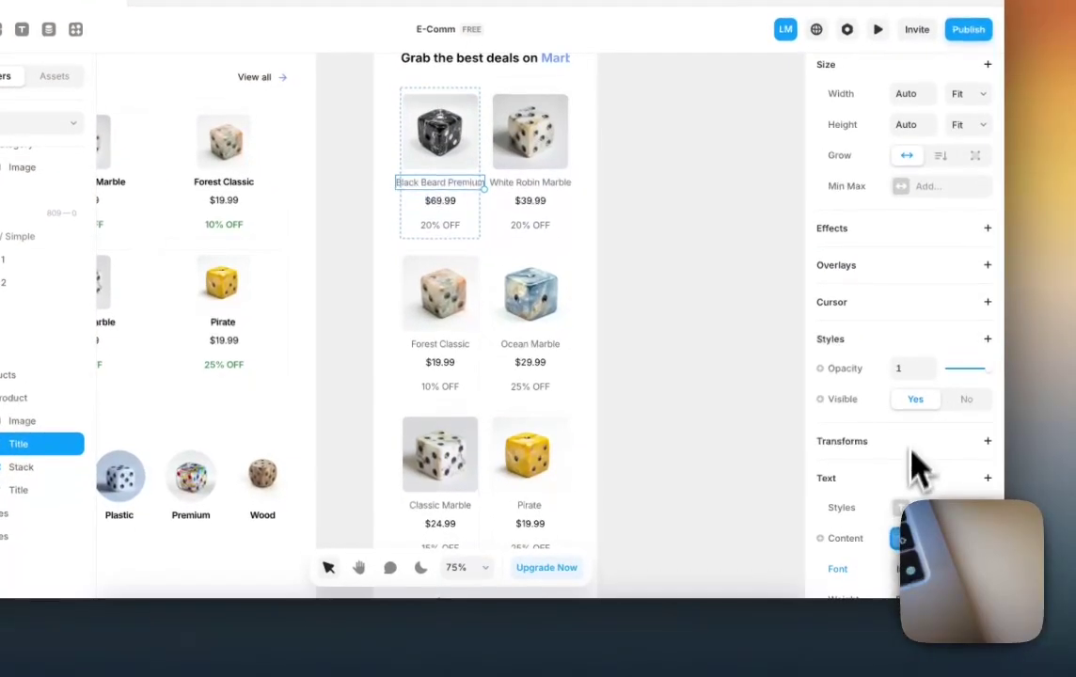
scroll(903, 496, down, 1)
key(Down)
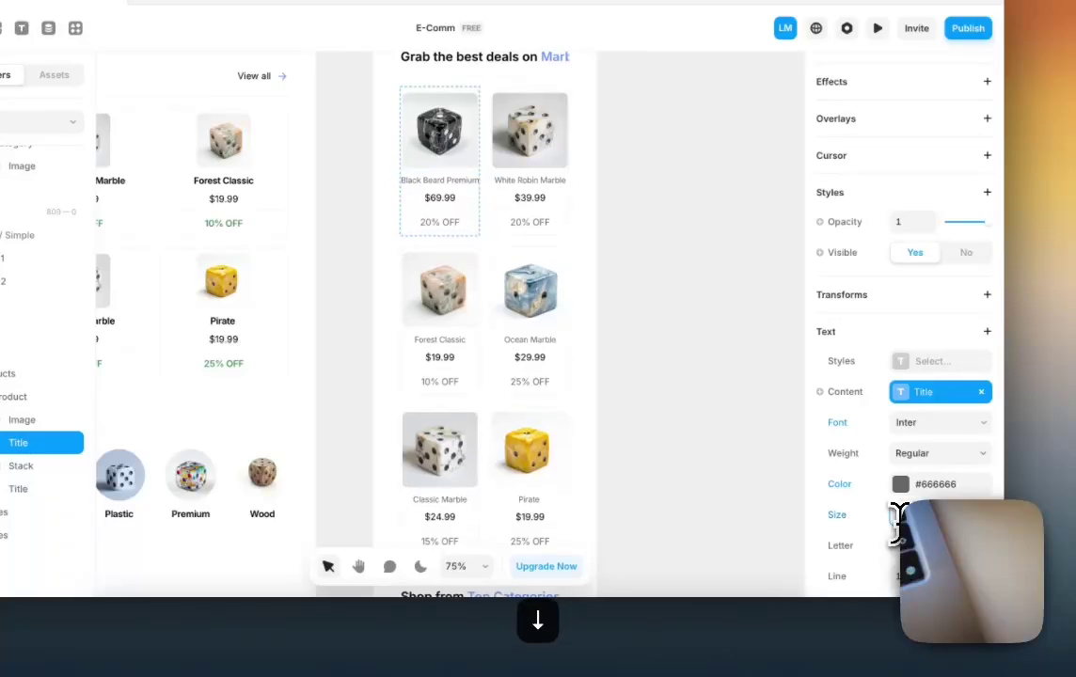
click(708, 454)
Step: Set the Categories collection in the Phone breakpoint's Shop from Top Categories section to a vertical direction
scroll(673, 449, down, 2)
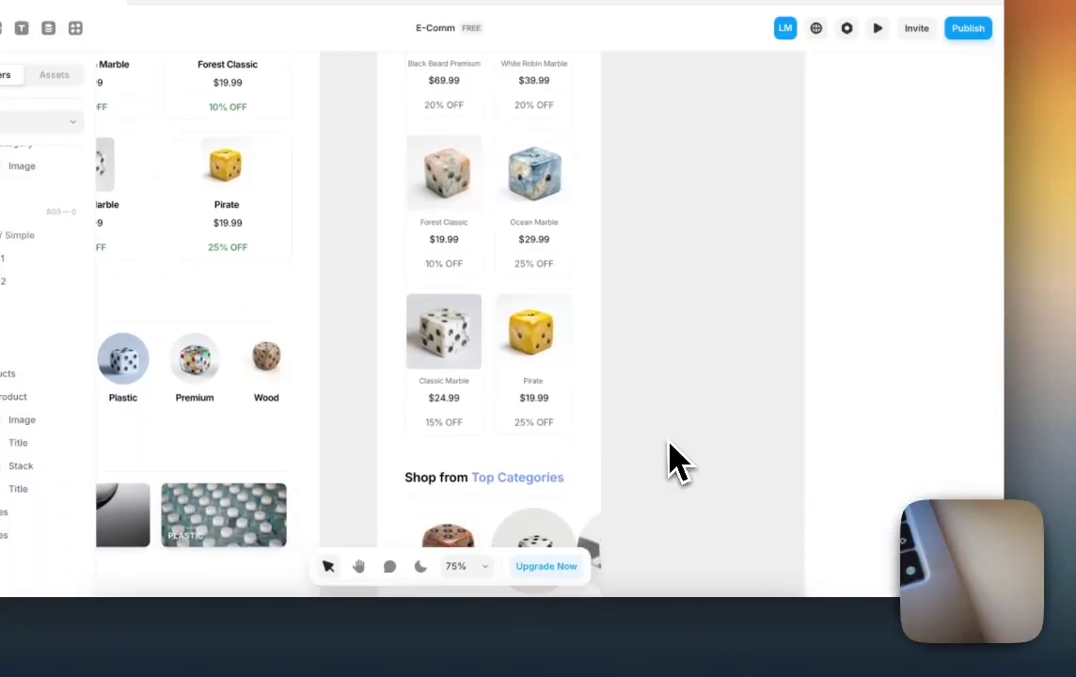
scroll(670, 445, down, 3)
scroll(670, 444, down, 1)
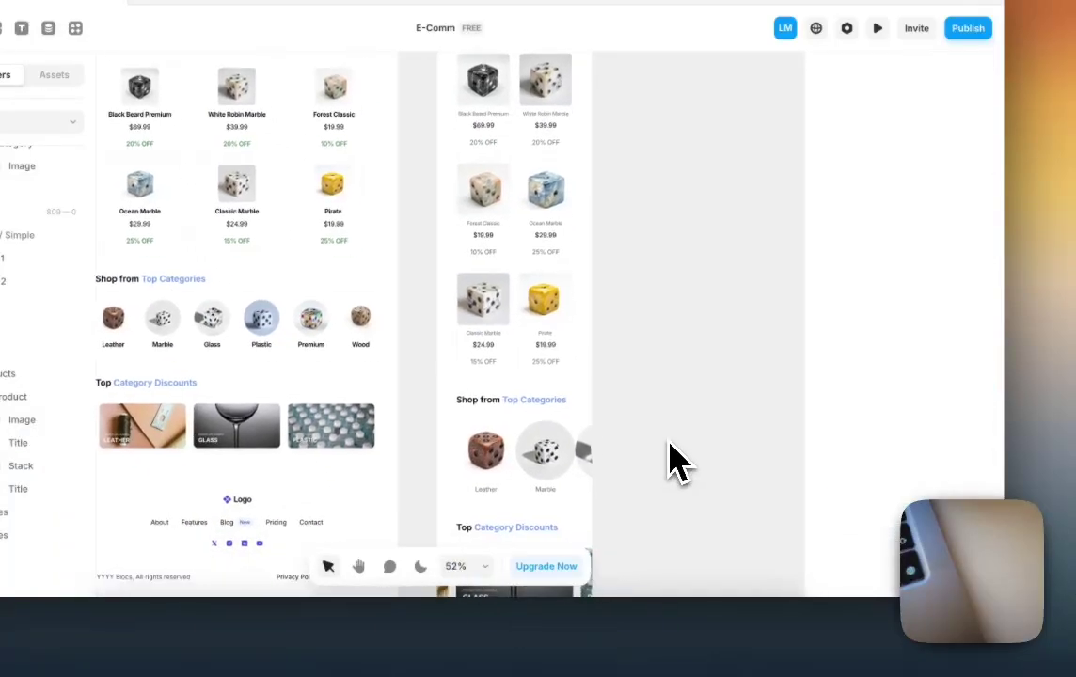
click(525, 506)
scroll(941, 466, down, 3)
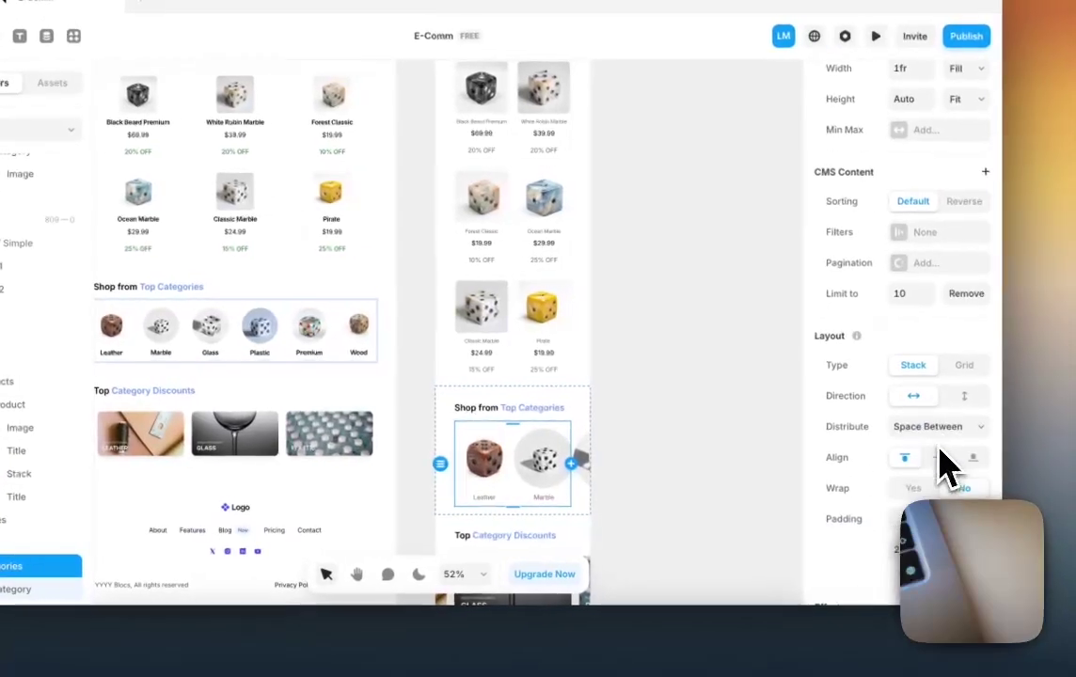
click(961, 399)
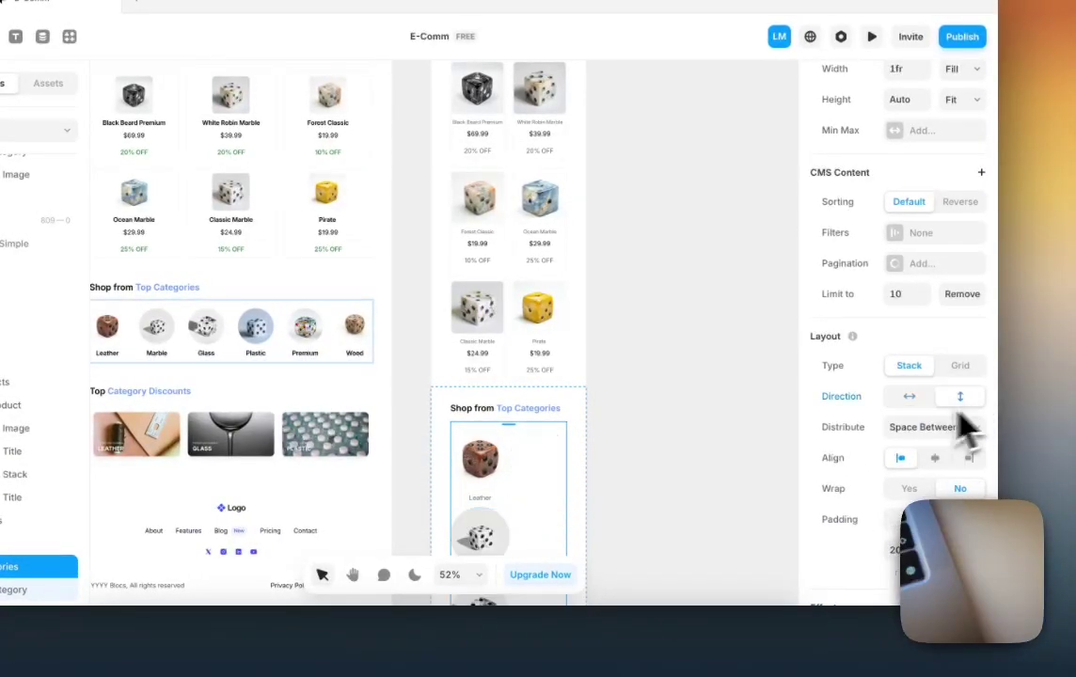
Step: Center-align the Categories collection in the Phone breakpoint's Shop from Top Categories section
scroll(704, 440, down, 4)
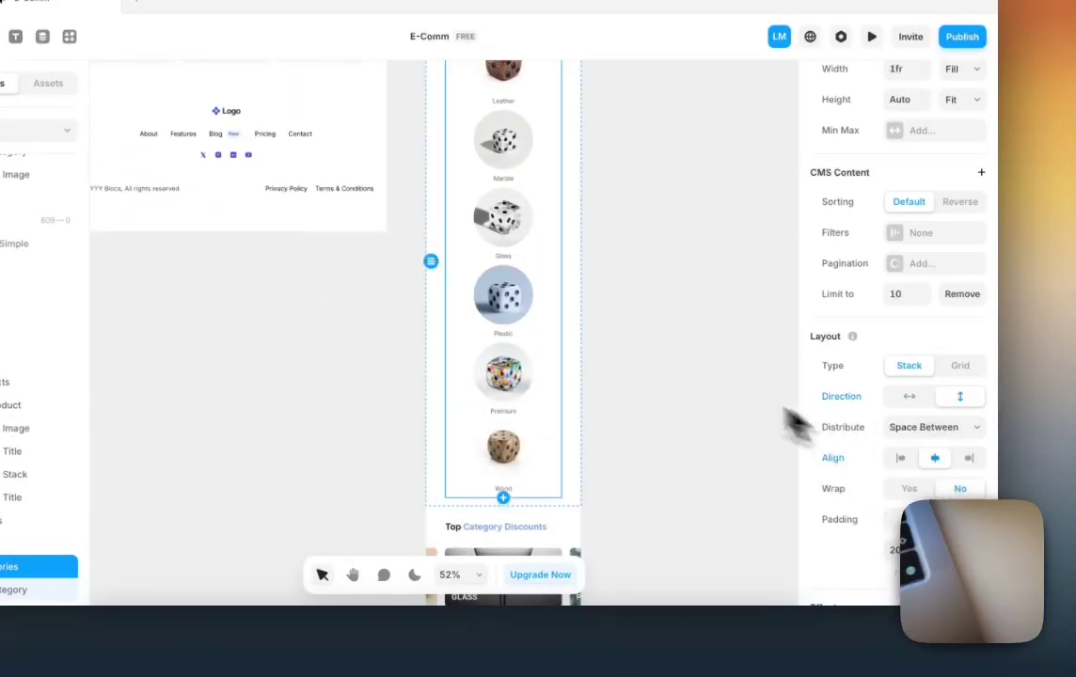
click(672, 384)
scroll(672, 384, down, 5)
scroll(678, 384, down, 5)
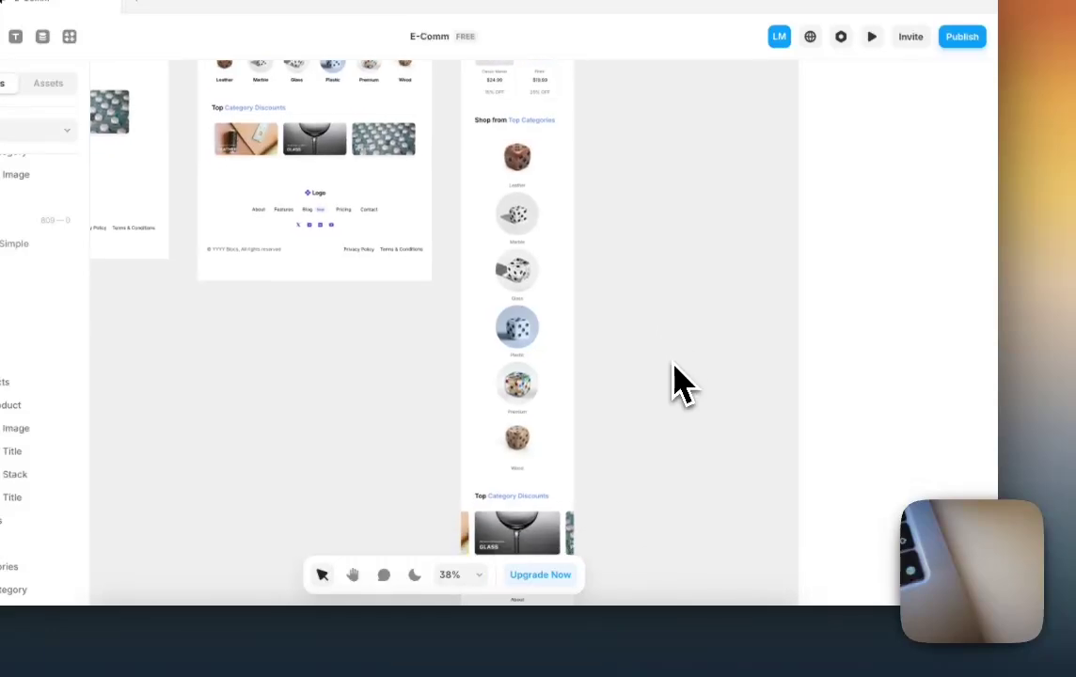
Step: Set the Categories collection in the Phone breakpoint's Top Category Discounts section to a vertical direction
click(537, 369)
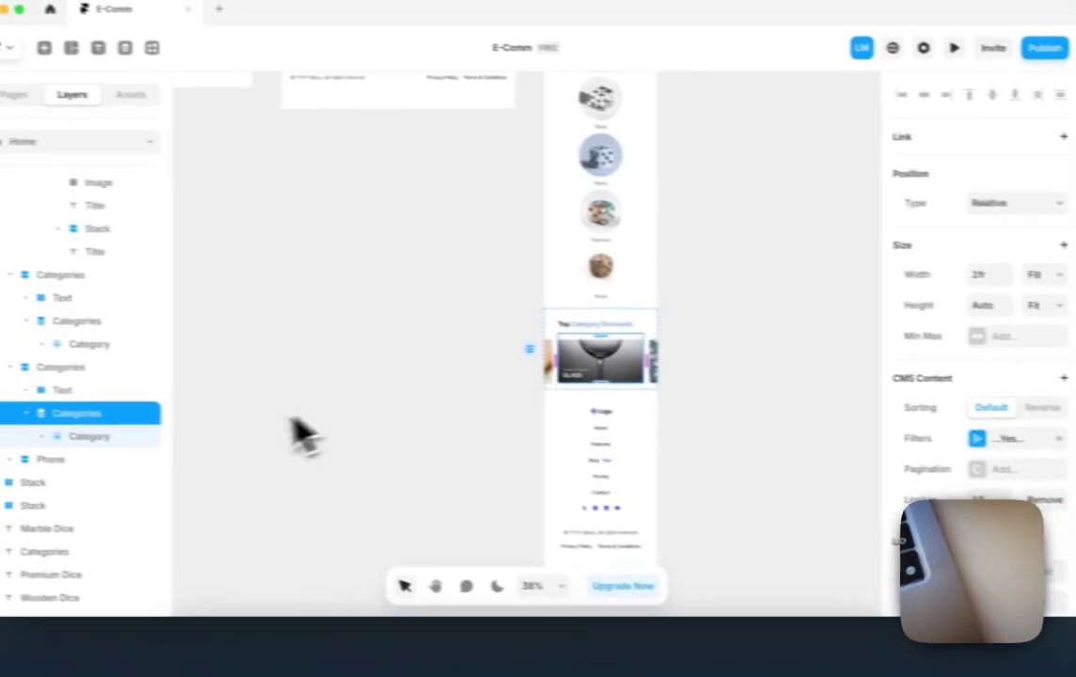
click(959, 511)
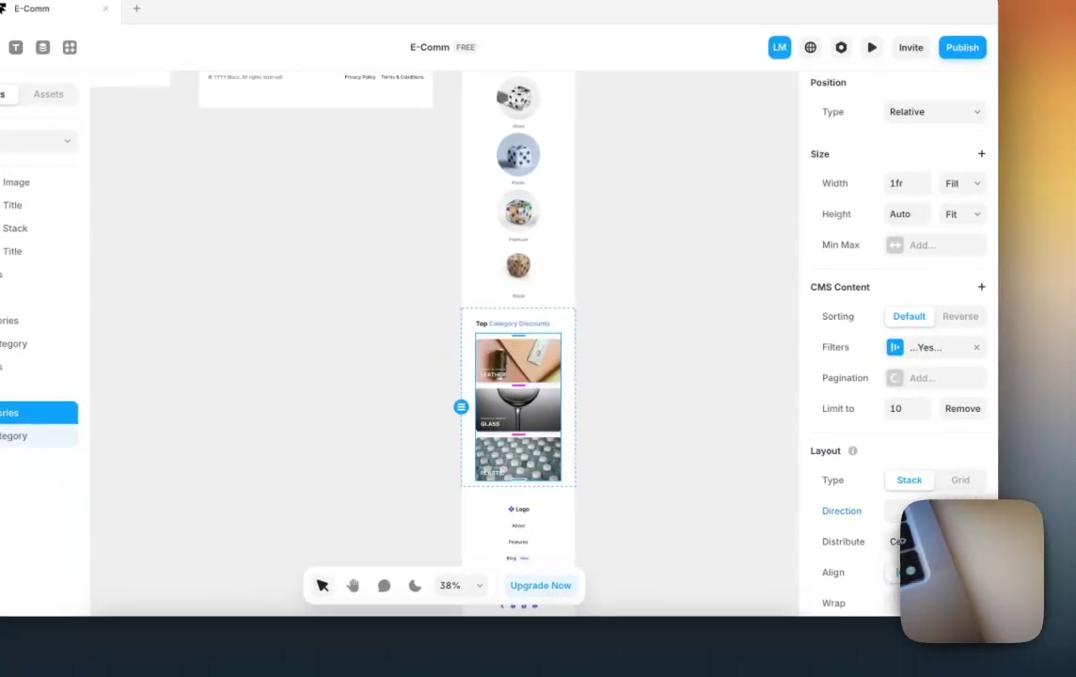
click(685, 435)
scroll(683, 435, down, 10)
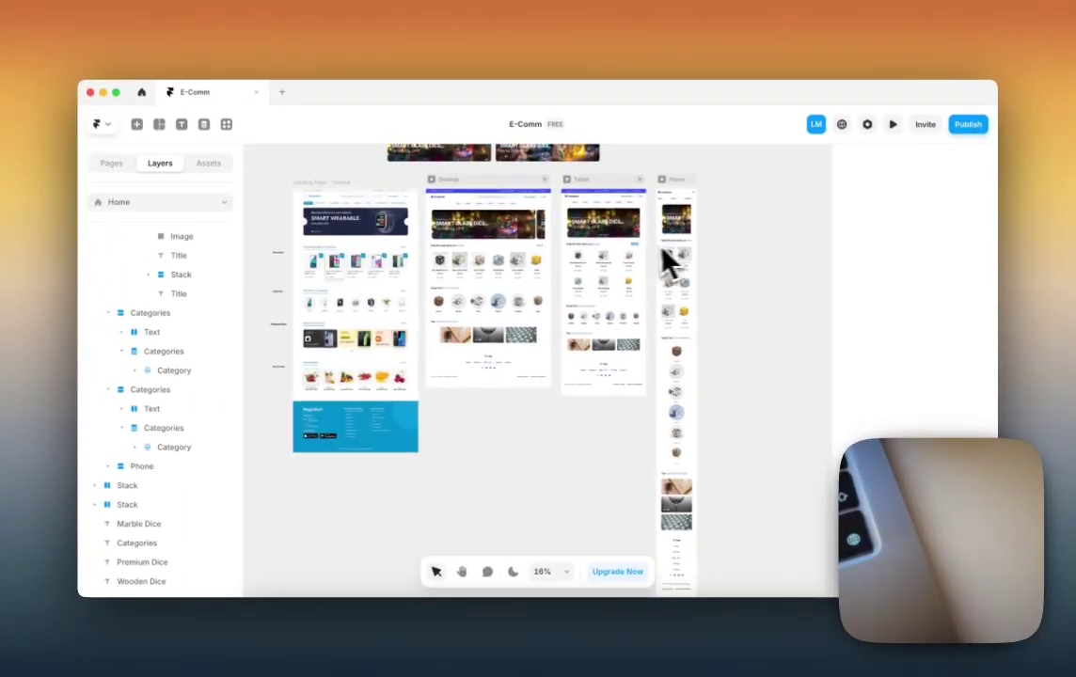
scroll(662, 249, up, 3)
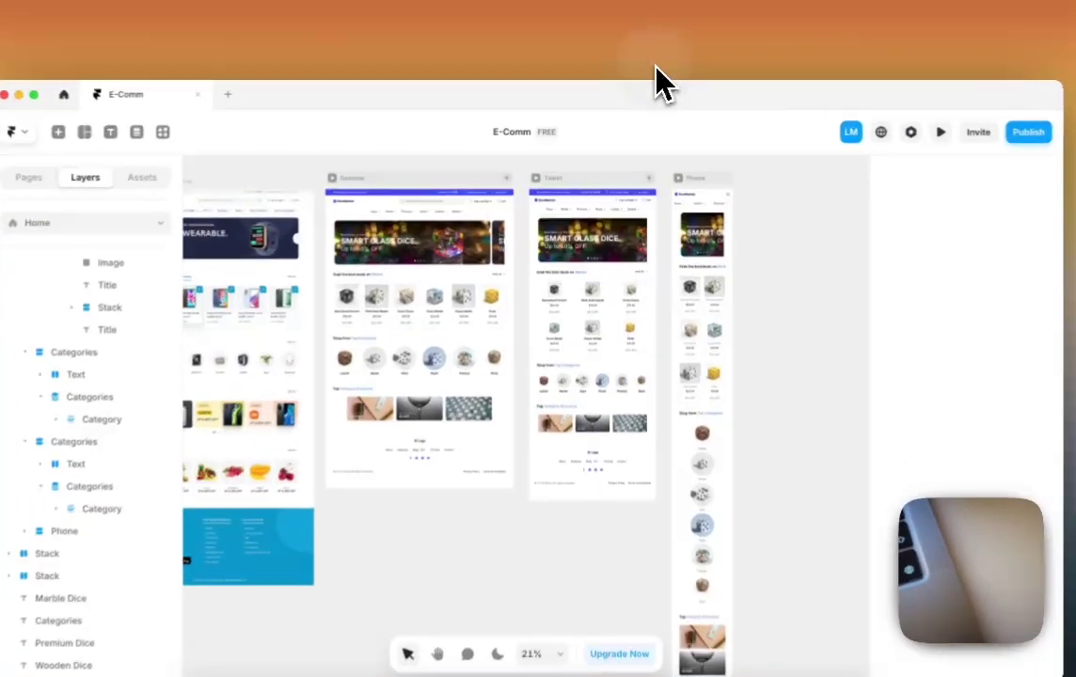
click(654, 90)
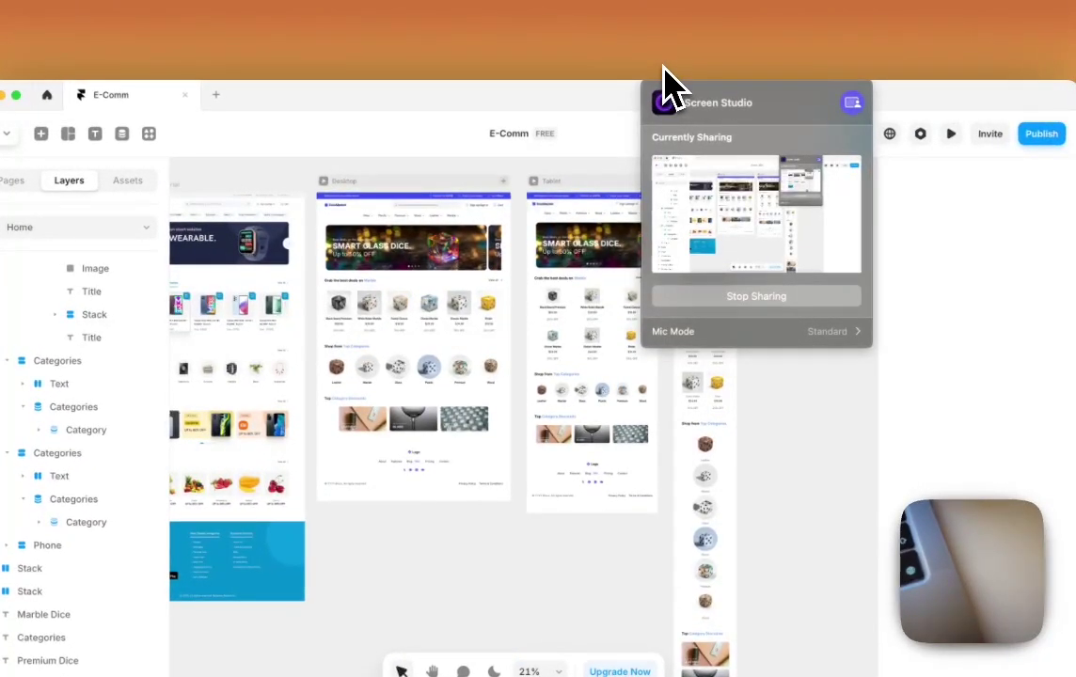
click(667, 83)
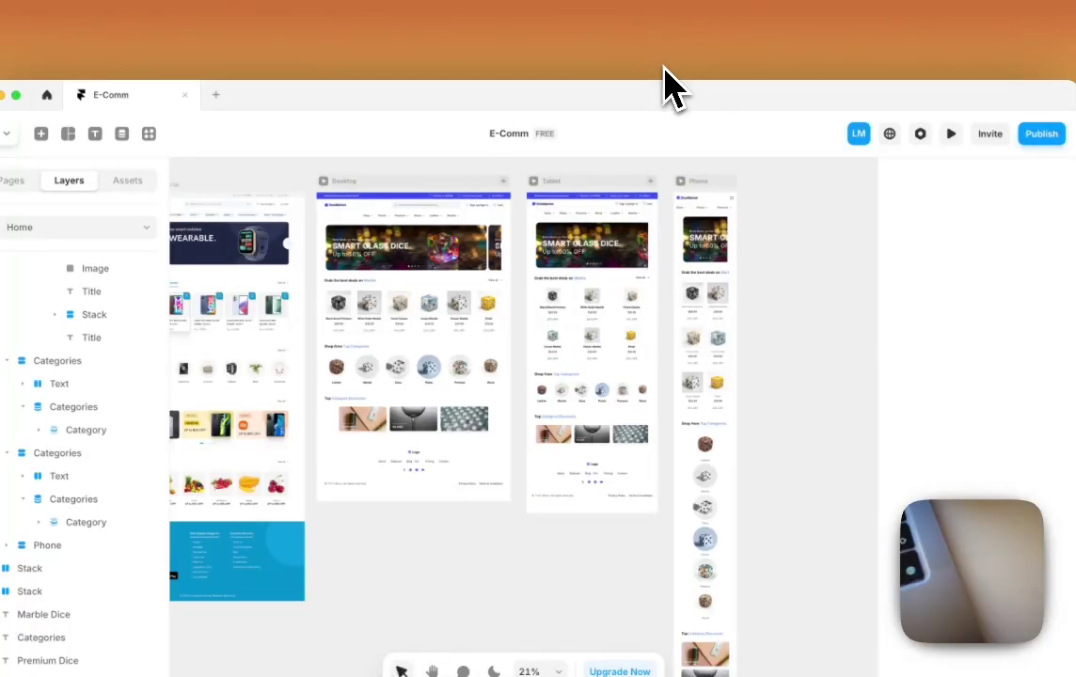
scroll(474, 276, down, 5)
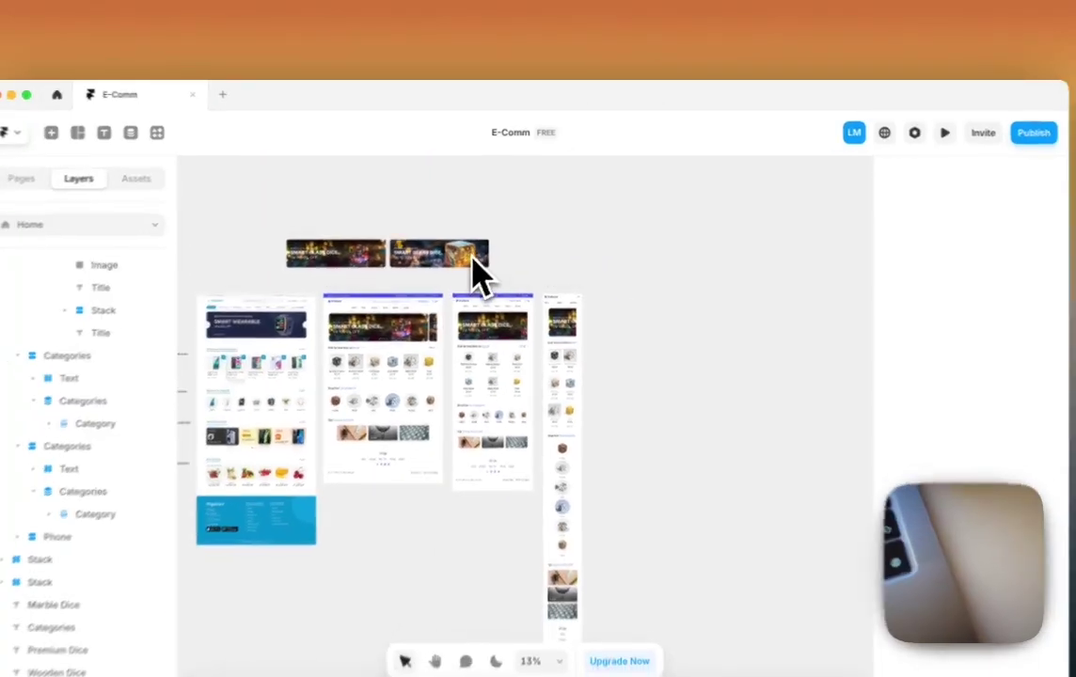
scroll(491, 234, up, 5)
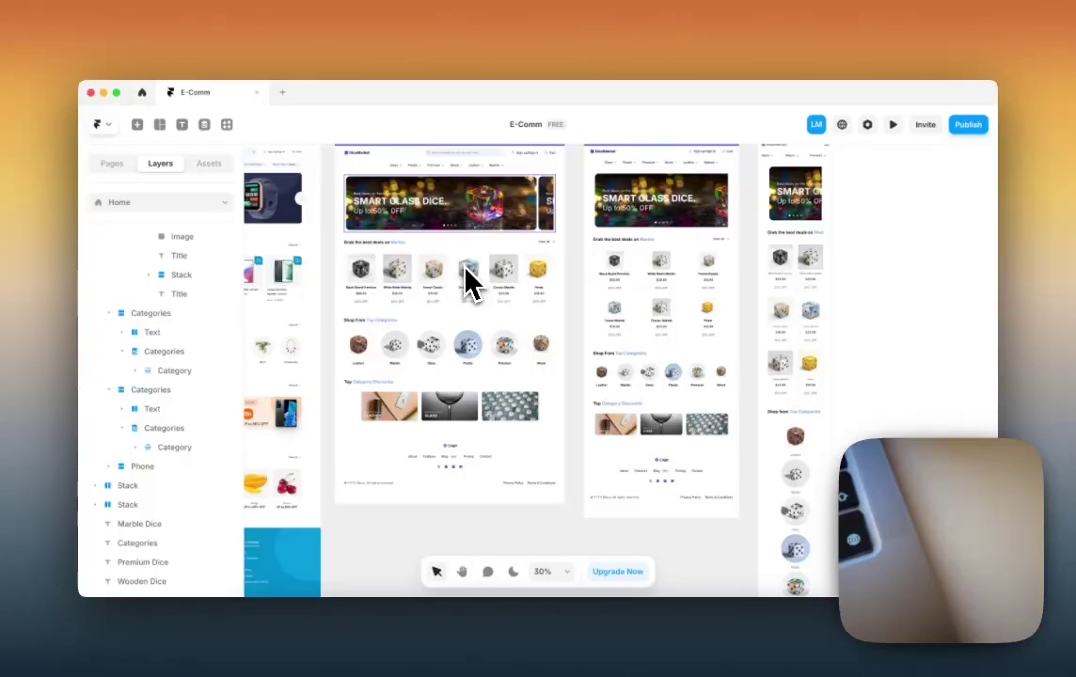
scroll(470, 284, down, 2)
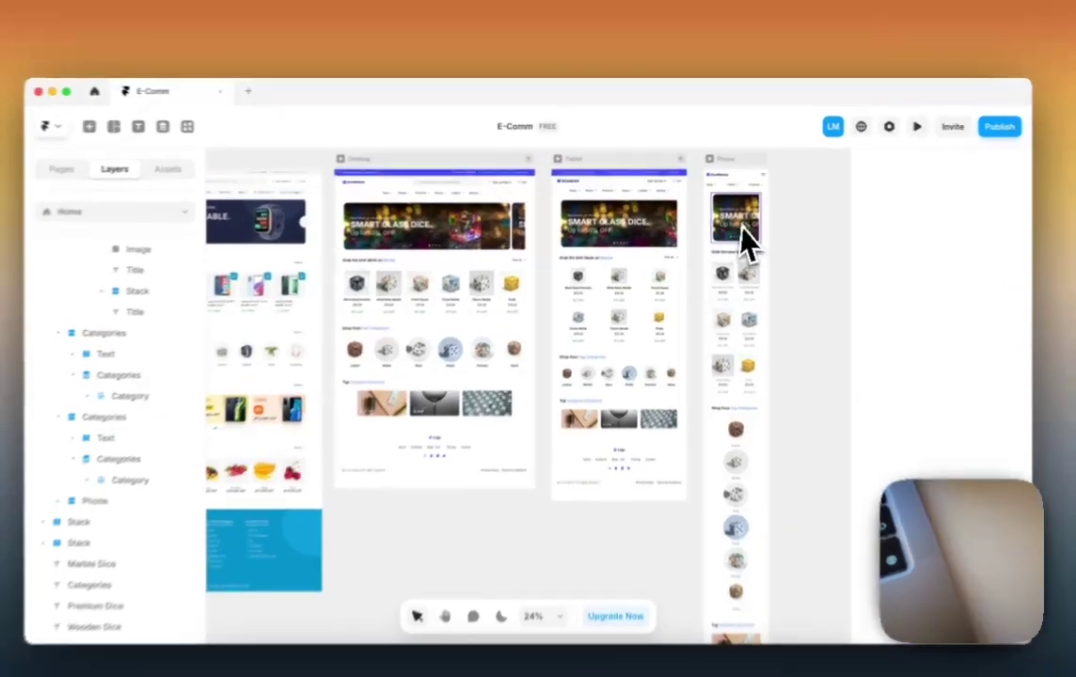
Step: Try changing the height of the Phone breakpoint's carousel, and undo the resize
click(730, 219)
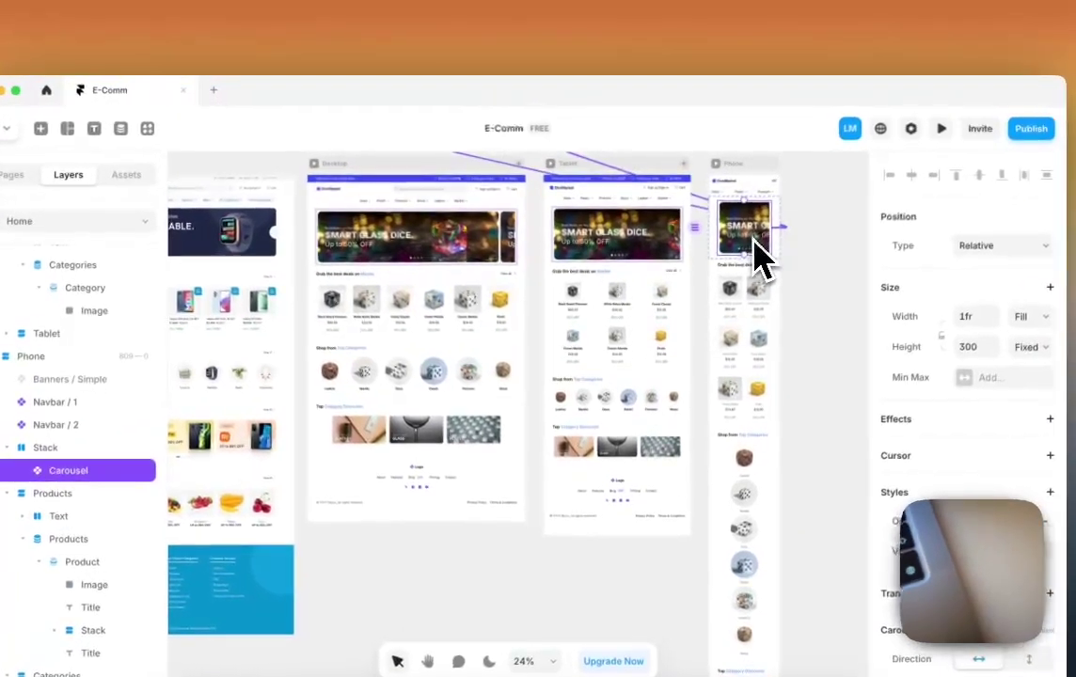
scroll(740, 231, up, 3)
drag(743, 273, 737, 237)
key(super+z)
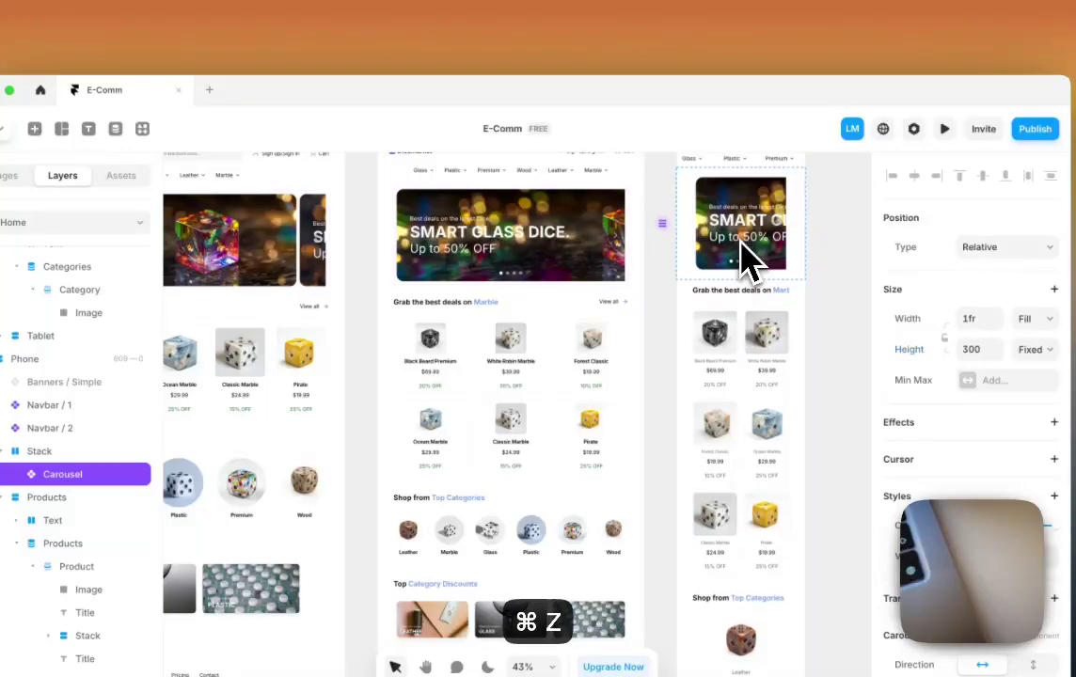
Step: Inspect the Tablet and Desktop carousels and the source banner stacks linked to them above the breakpoints
click(556, 266)
scroll(548, 247, left, 3)
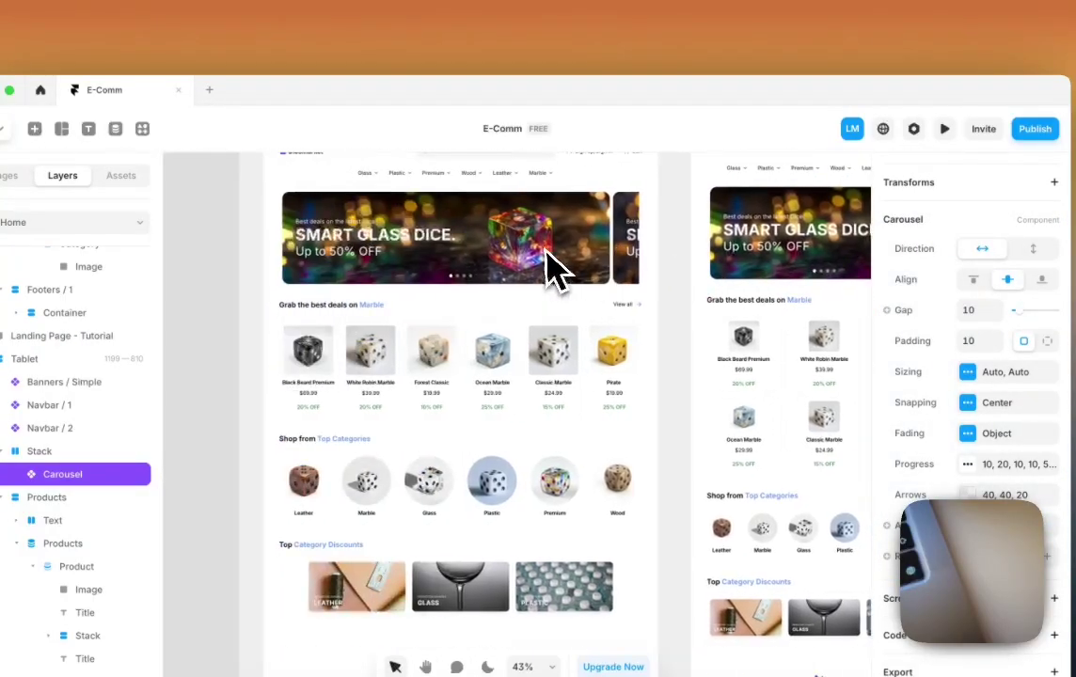
click(461, 246)
scroll(461, 243, up, 3)
scroll(461, 241, down, 3)
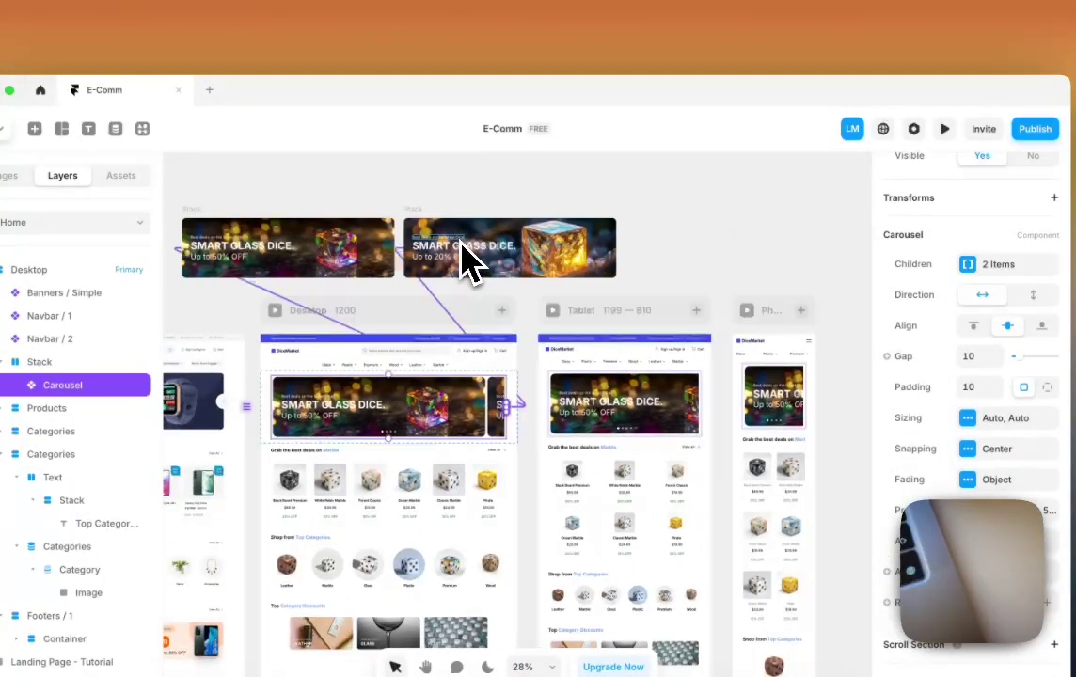
Step: Try narrowing the Up to 20% OFF banner stack above the breakpoints, and undo the changes
click(407, 214)
drag(614, 272, 524, 264)
drag(524, 276, 497, 250)
key(super+z)
key(super+z)
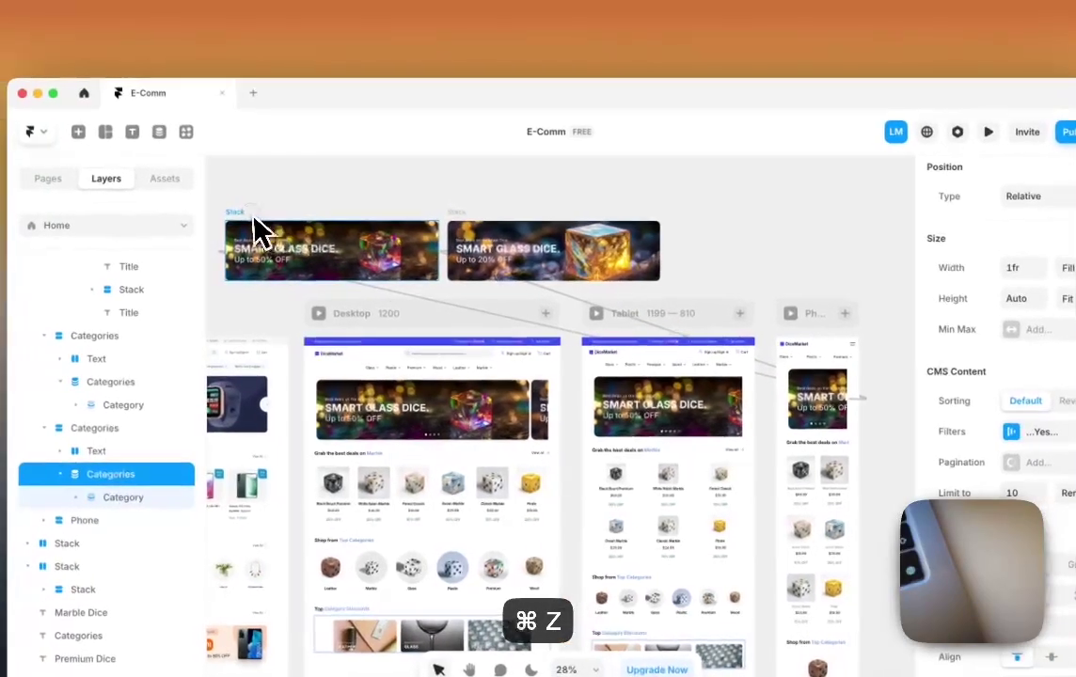
Step: Try resizing both SMART GLASS DICE banner stacks together, and undo the resize
click(220, 227)
shift+click(480, 226)
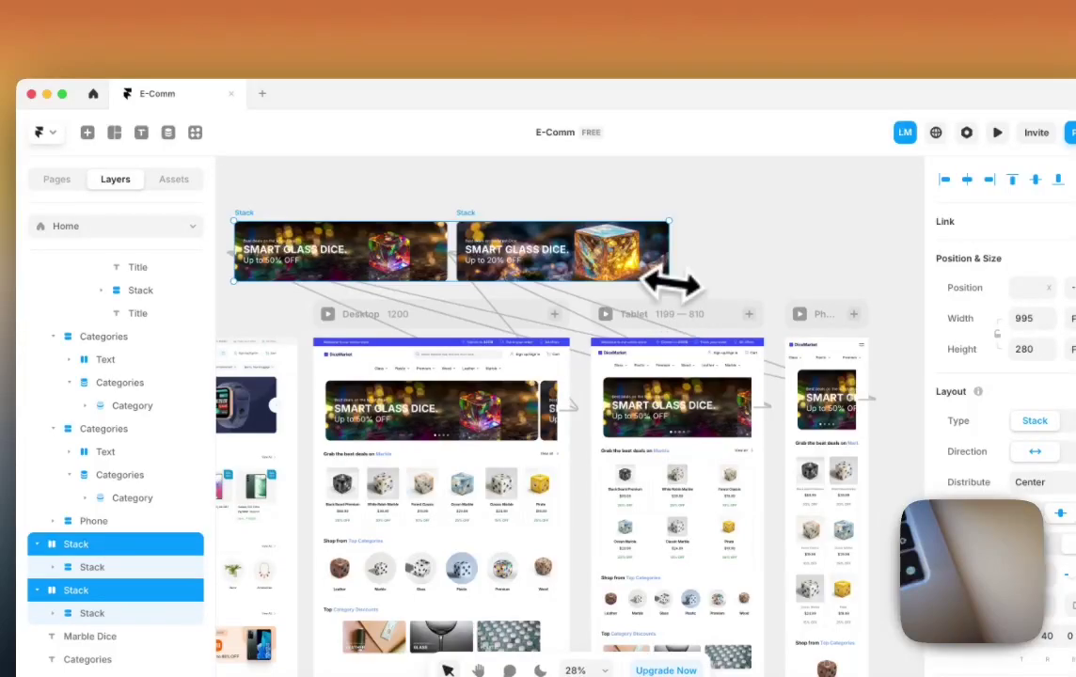
drag(671, 283, 706, 288)
key(super+z)
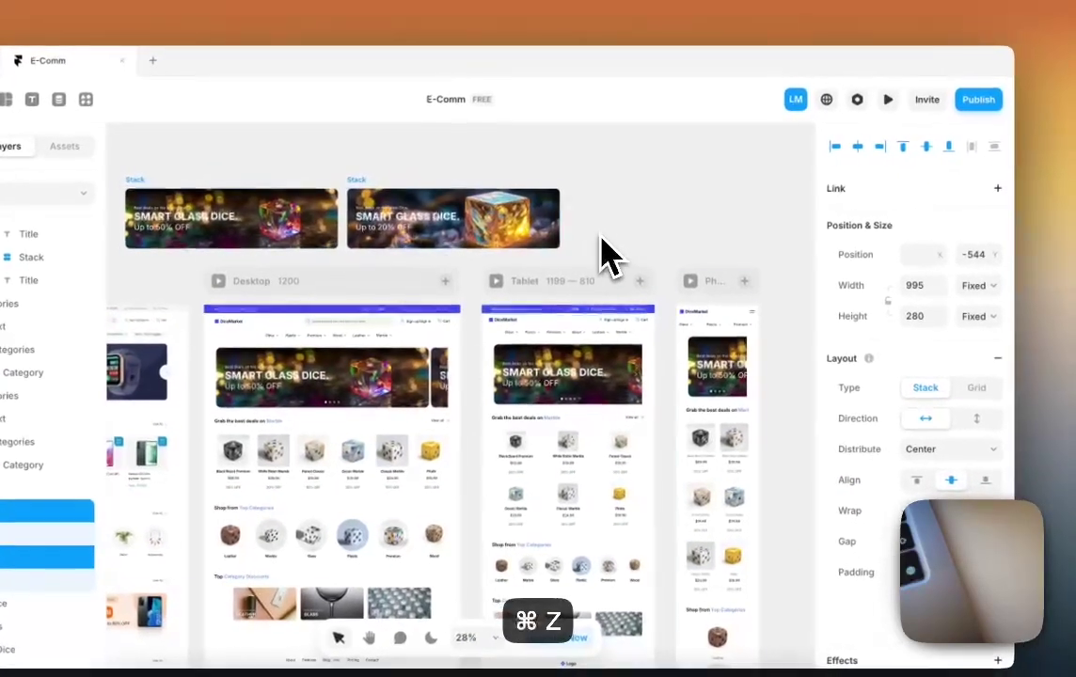
Step: Examine how the banner fits inside the Phone breakpoint's carousel compared with the Tablet one
click(721, 376)
scroll(794, 360, up, 5)
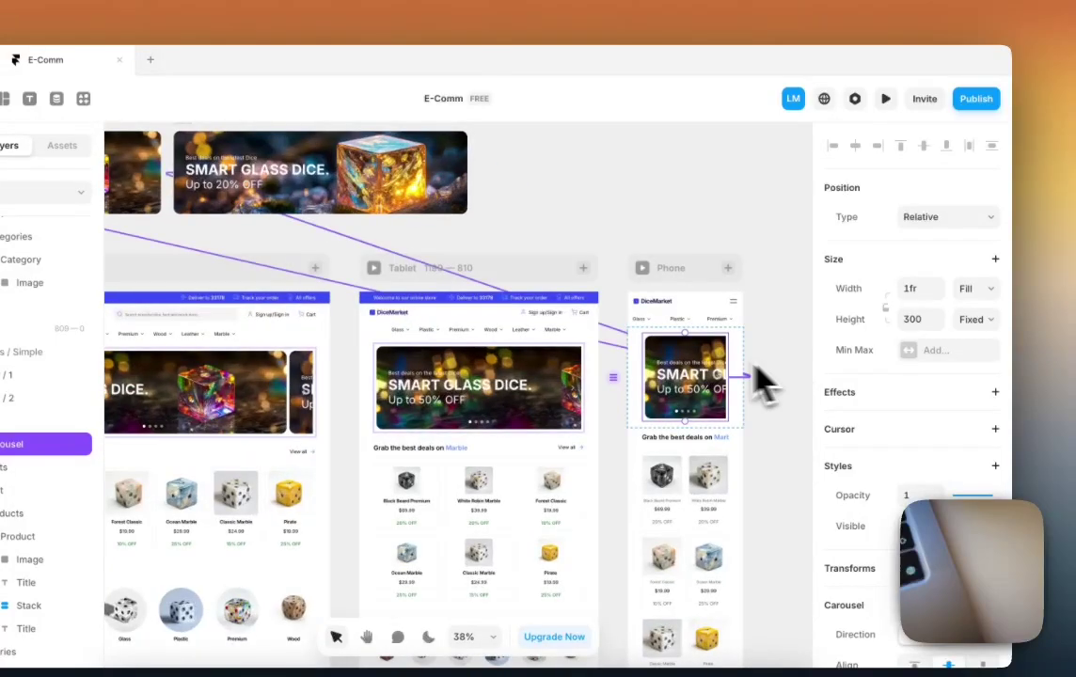
scroll(762, 381, up, 8)
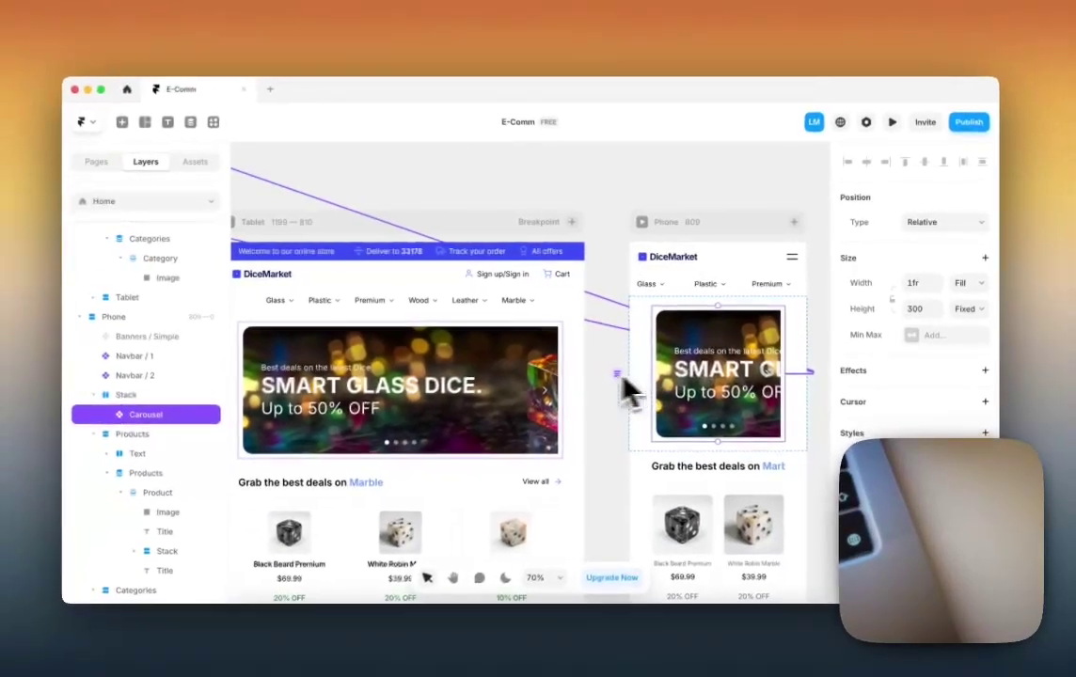
scroll(630, 395, down, 8)
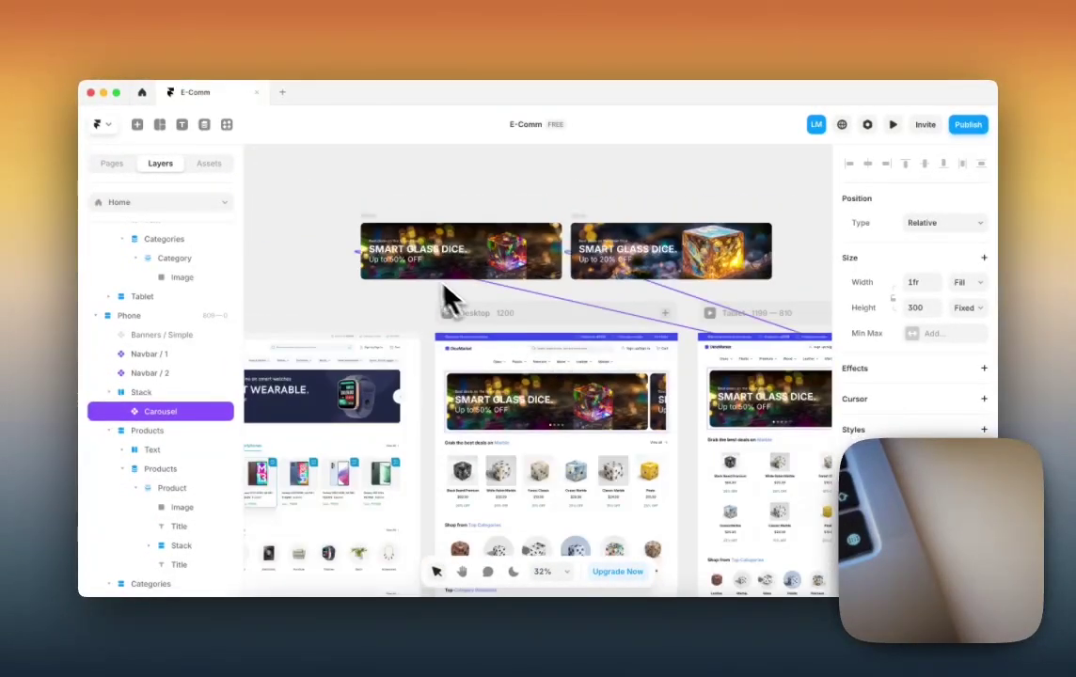
Step: Select the tagline, title and discount text of the Up to 50% OFF banner stack
click(405, 248)
shift+click(392, 243)
shift+click(411, 262)
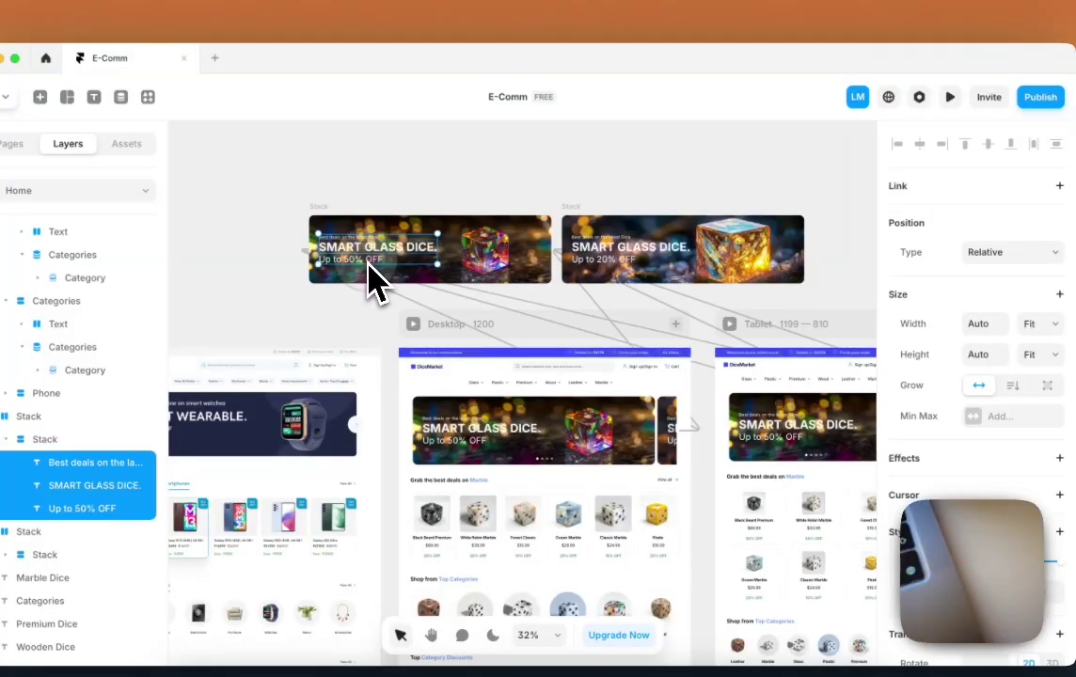
scroll(680, 450, right, 5)
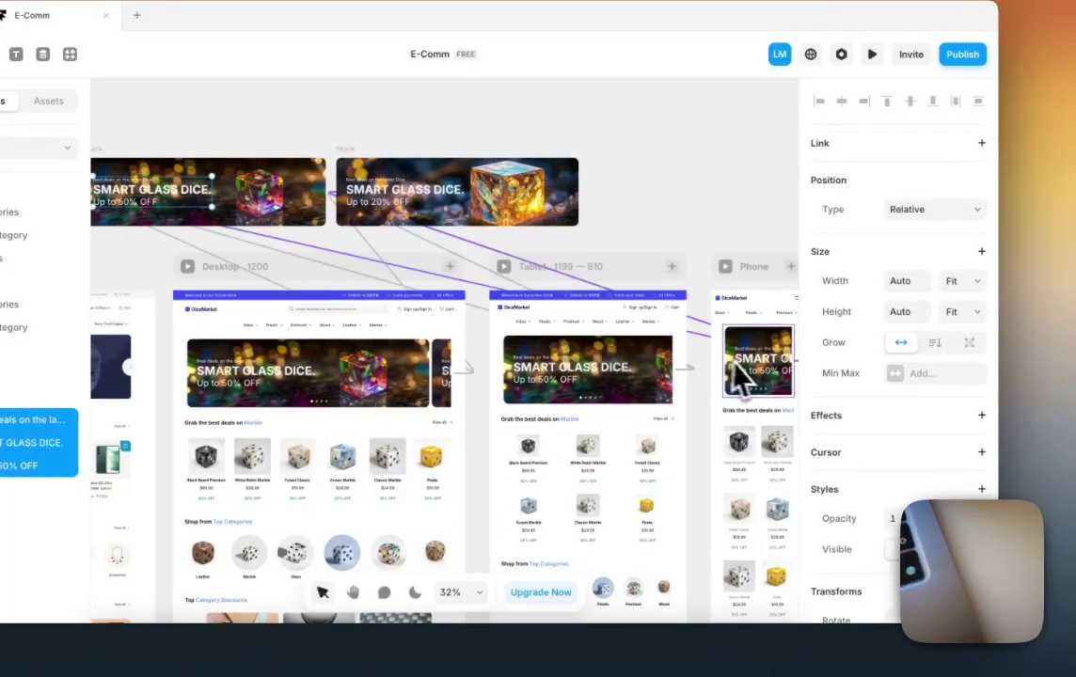
Step: Review the Phone carousel's component settings, including its Snapping options
click(744, 362)
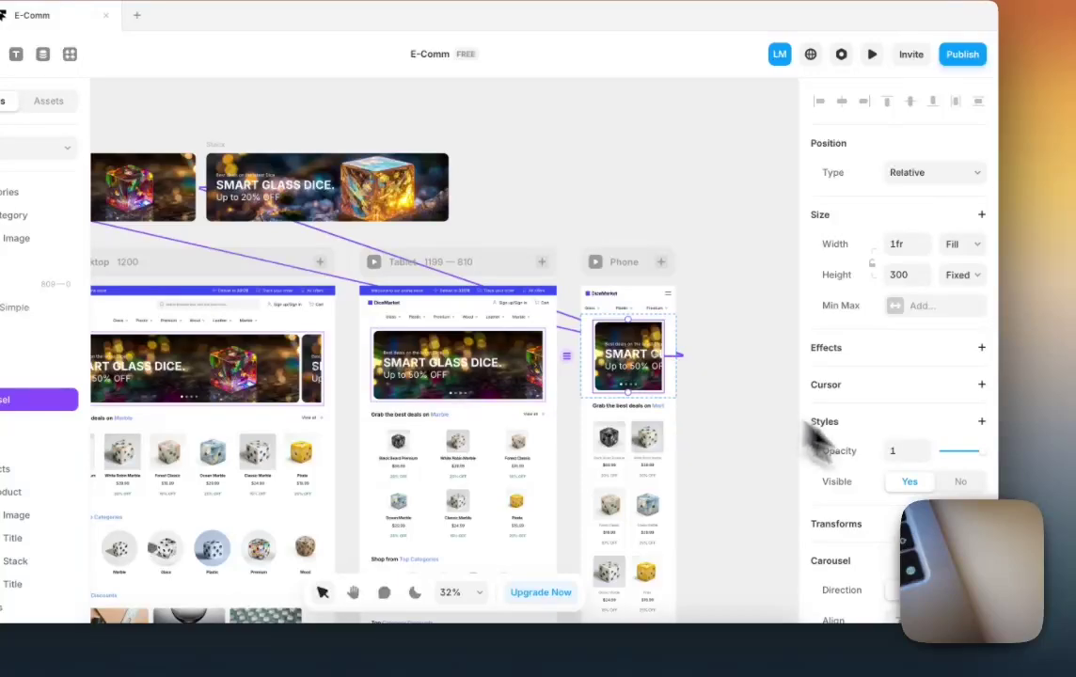
scroll(927, 500, down, 5)
scroll(932, 475, down, 1)
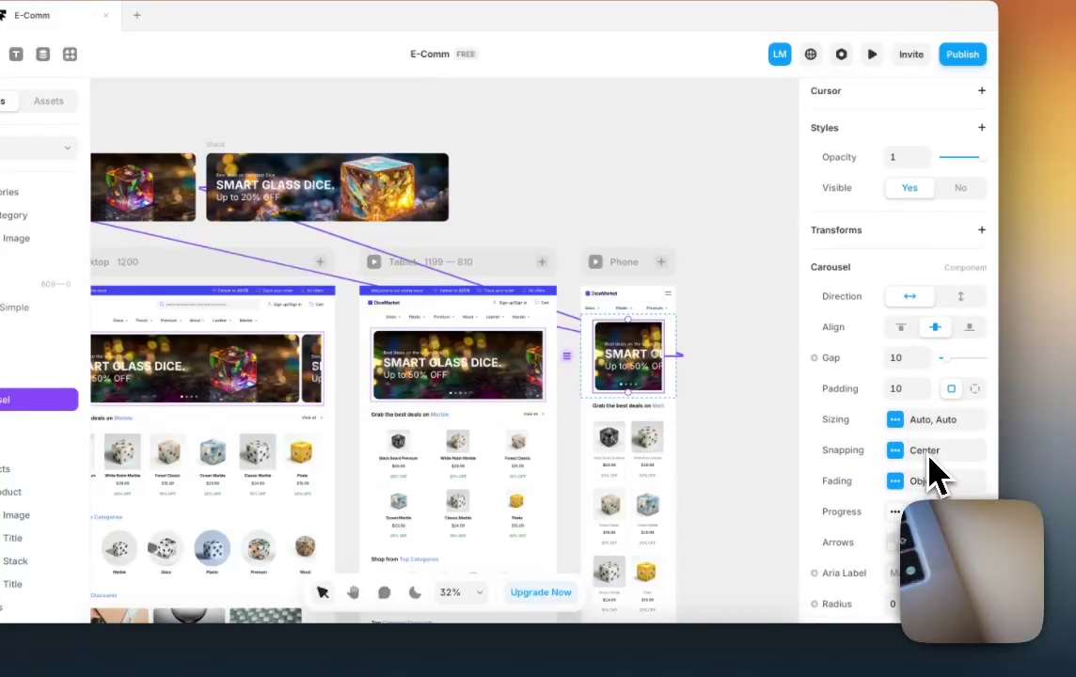
click(898, 454)
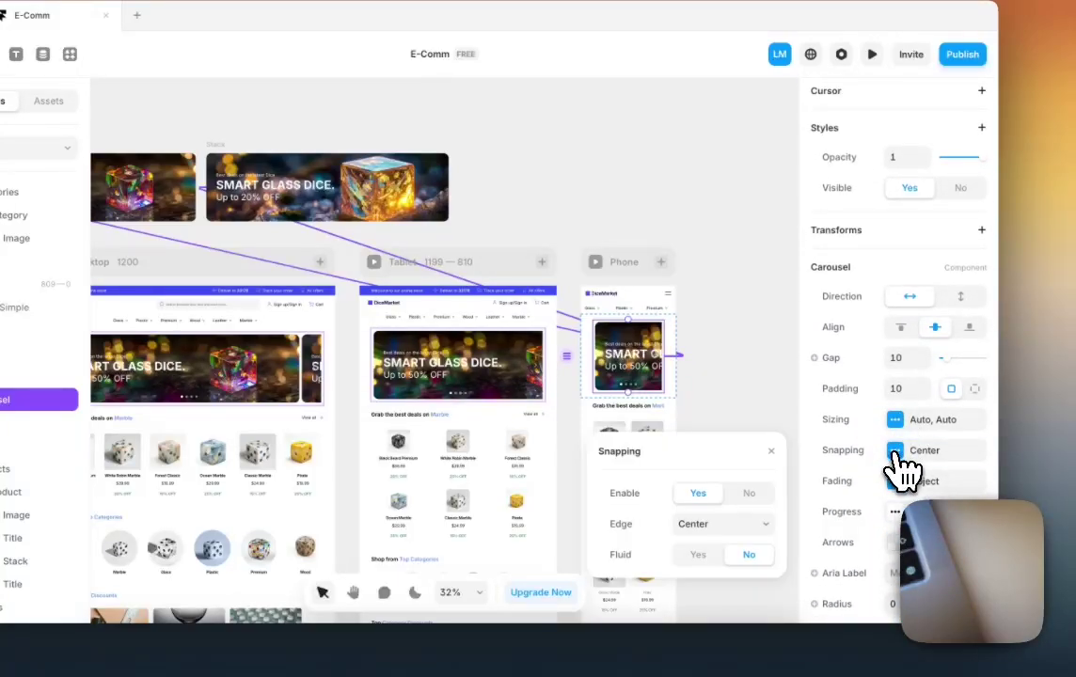
click(901, 461)
scroll(895, 499, down, 3)
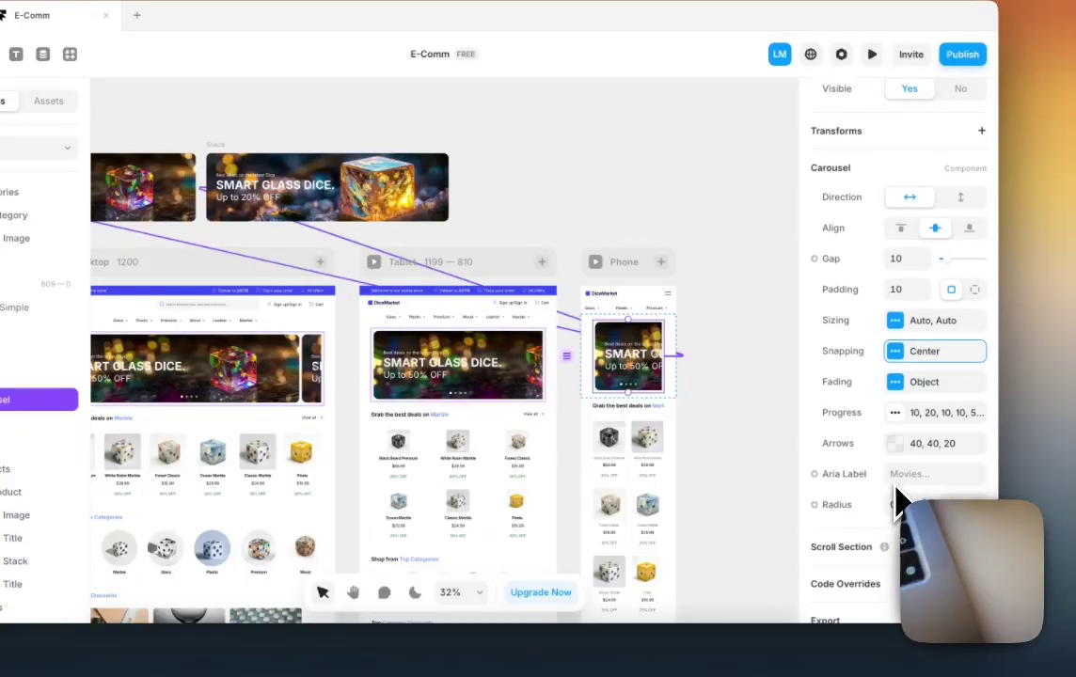
scroll(901, 499, up, 3)
click(691, 384)
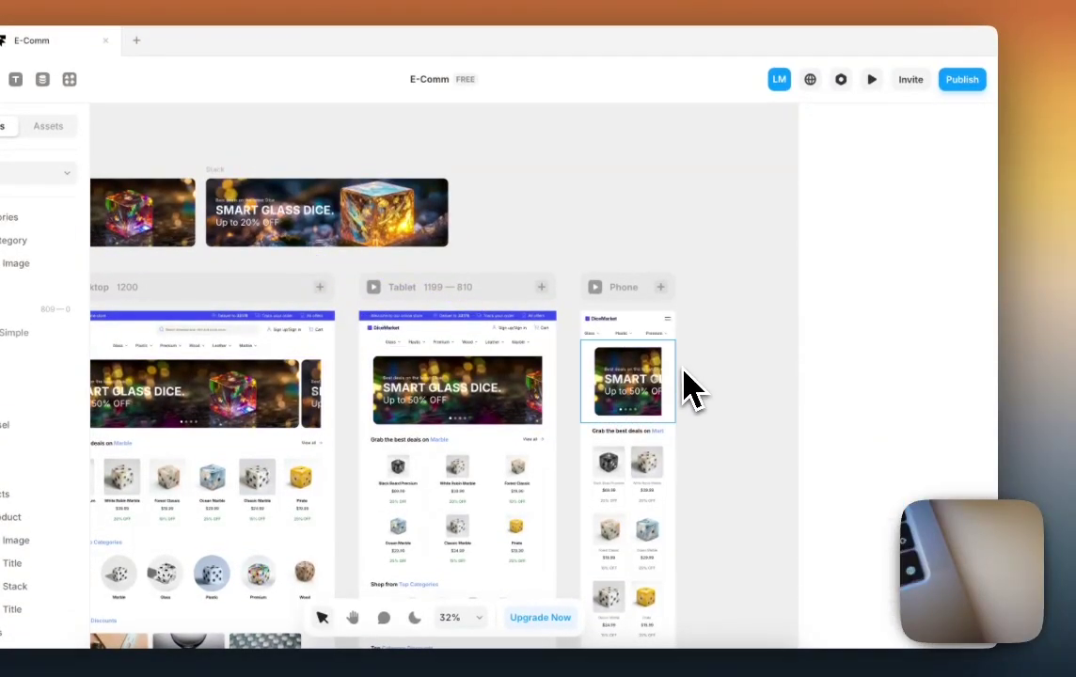
Step: Compare the Carousel component settings of the Phone and Desktop breakpoints
click(660, 401)
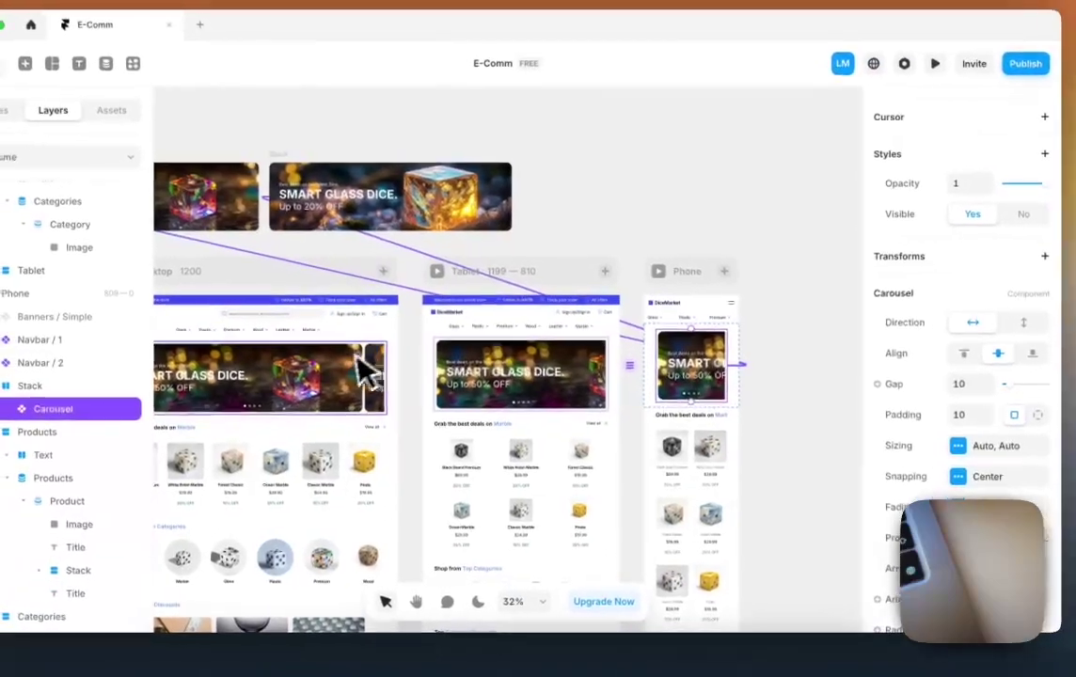
click(319, 367)
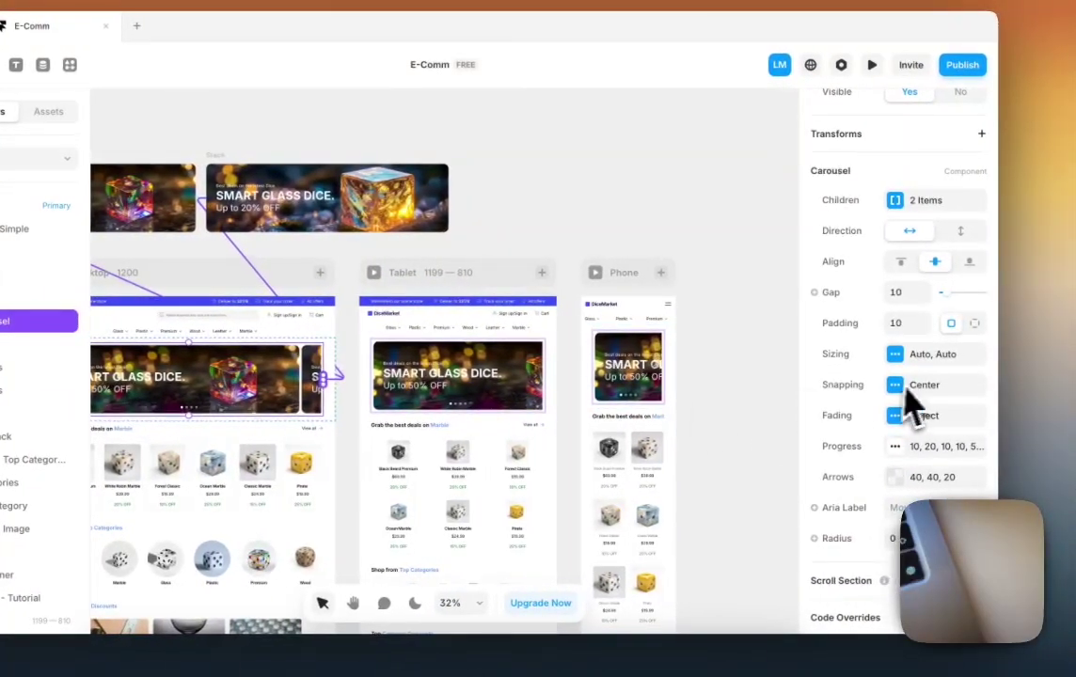
click(656, 395)
scroll(861, 377, up, 3)
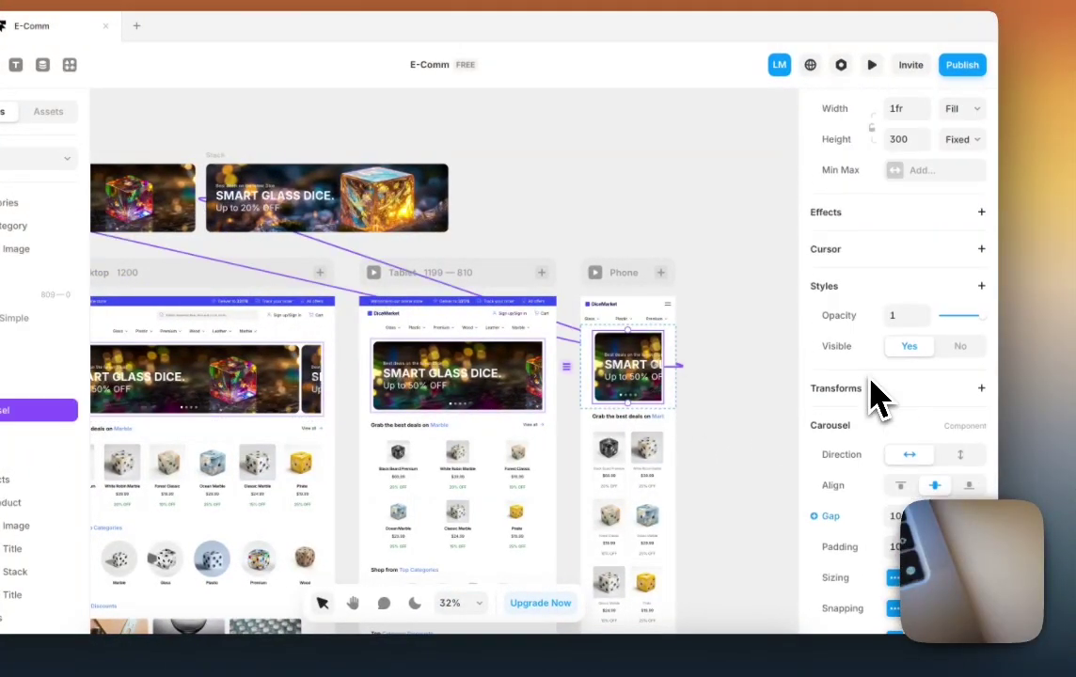
scroll(875, 428, down, 6)
scroll(911, 438, up, 4)
click(258, 402)
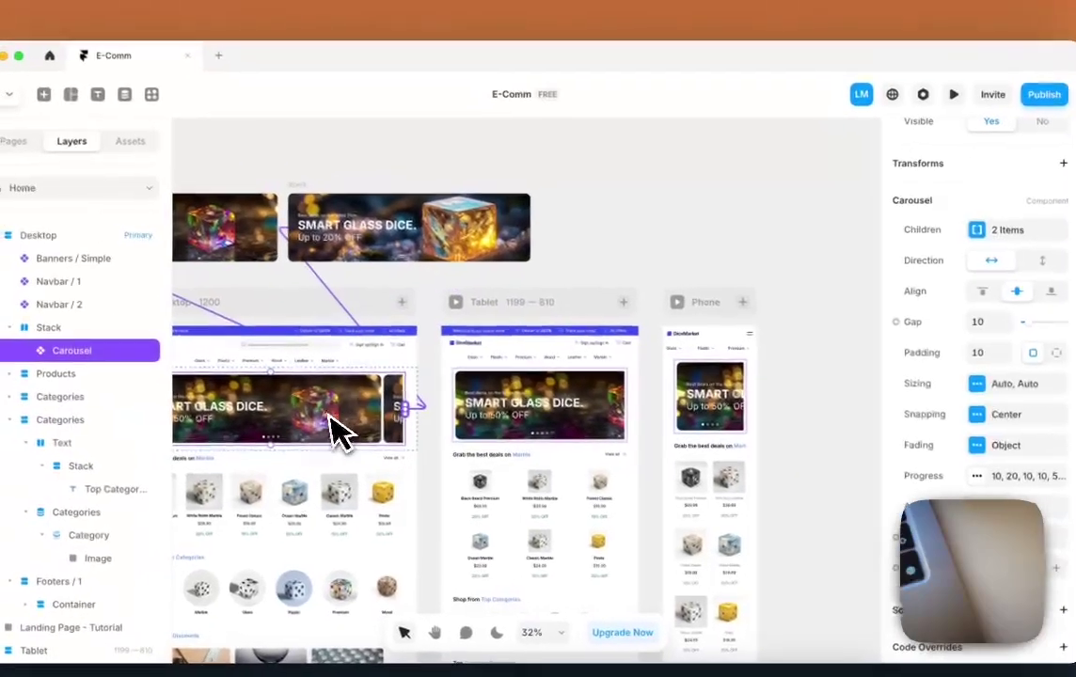
Step: Check how the two banner stacks connect to the carousels in the Desktop, Tablet and Phone breakpoints
scroll(531, 273, down, 5)
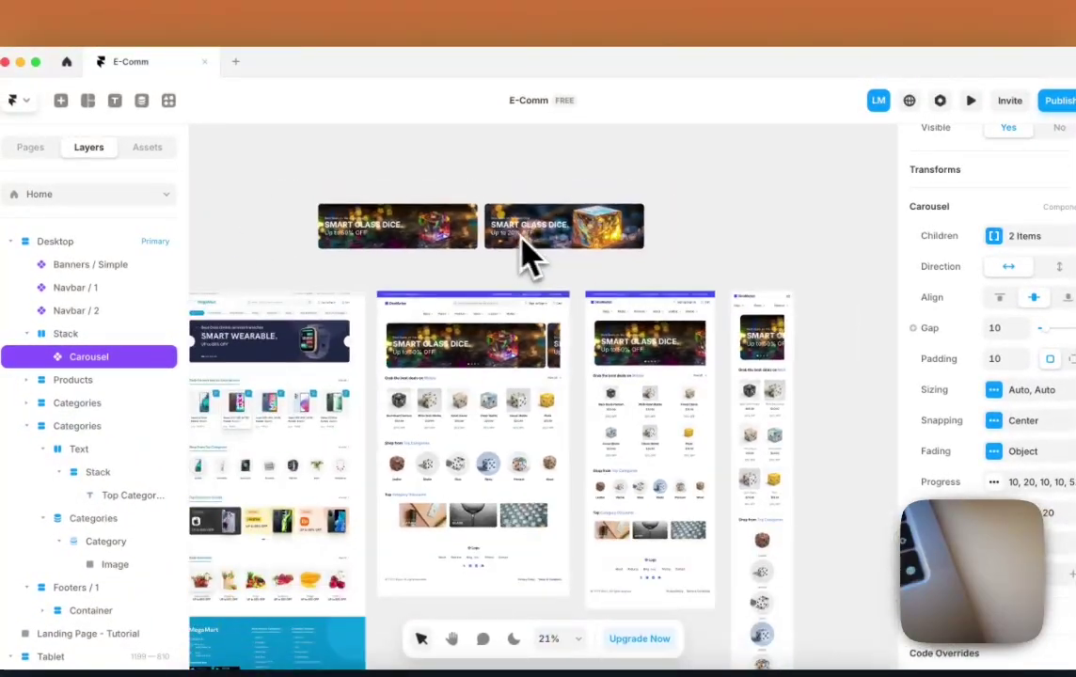
drag(315, 197, 690, 303)
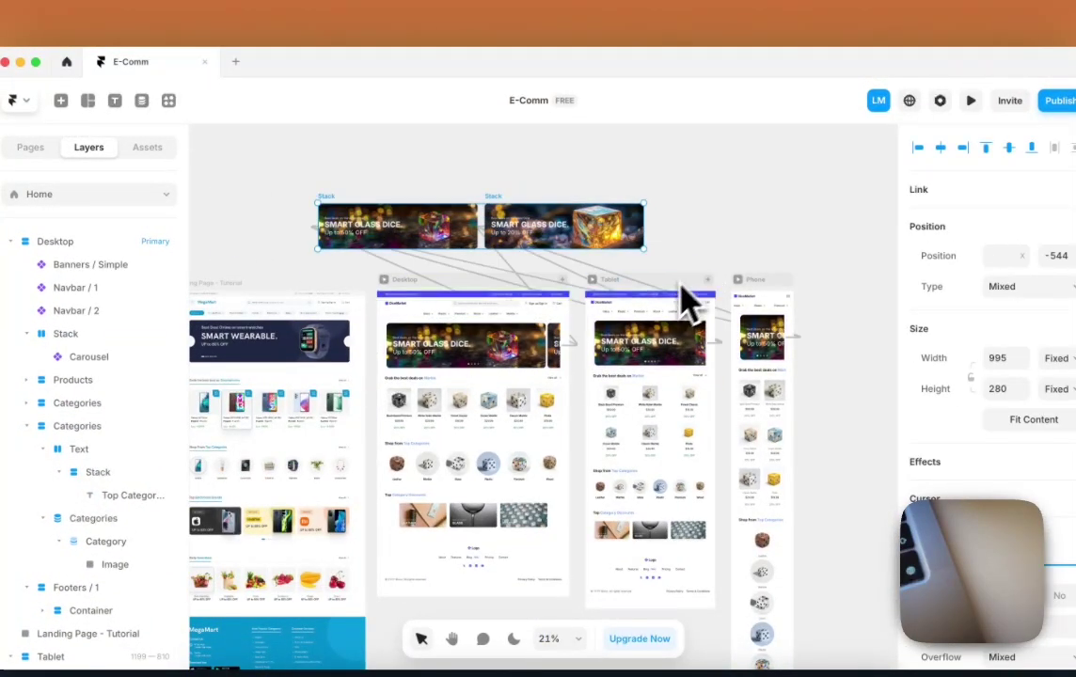
click(545, 363)
click(631, 362)
click(757, 357)
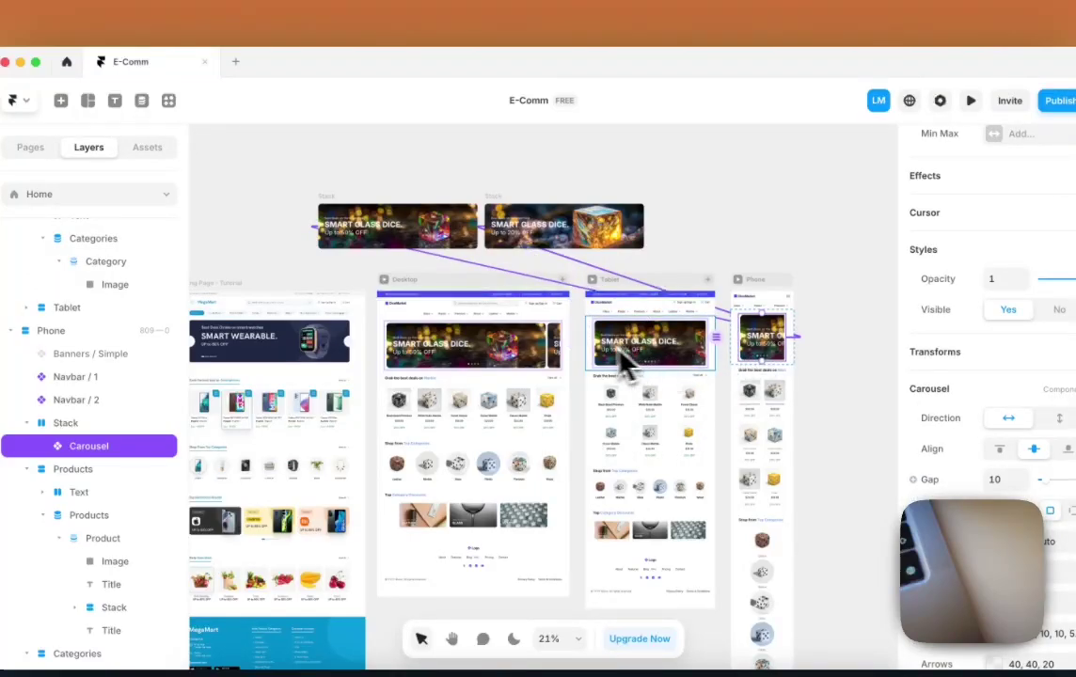
Step: Compare how the carousel banner fits inside the Tablet and Phone breakpoints
click(553, 362)
drag(293, 176, 685, 270)
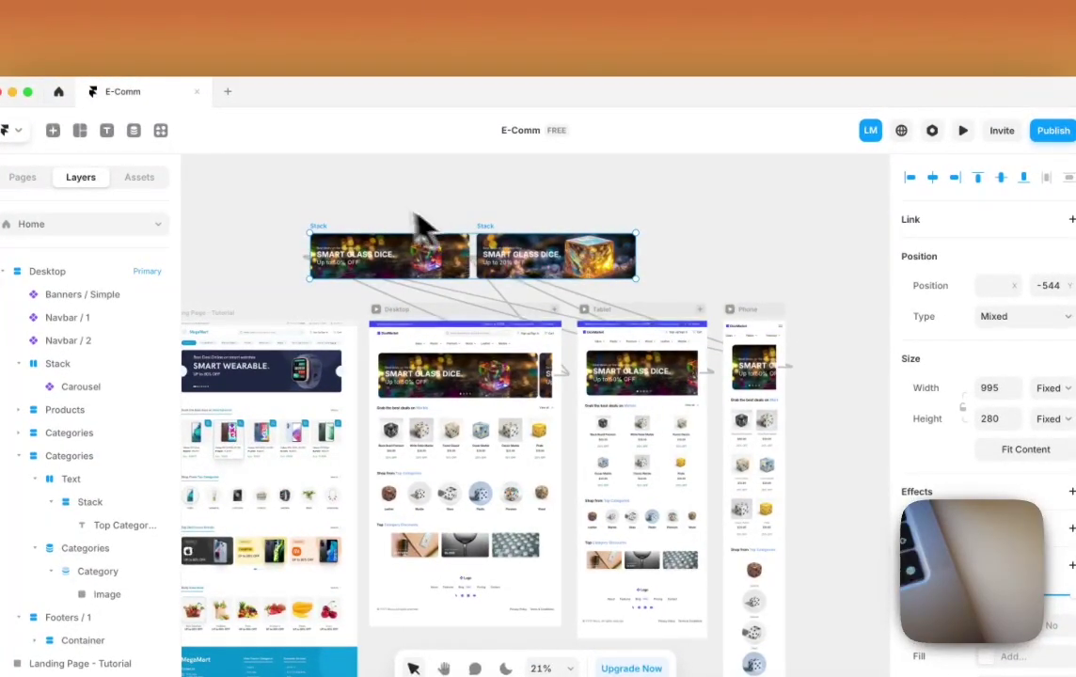
drag(282, 209, 685, 308)
click(650, 360)
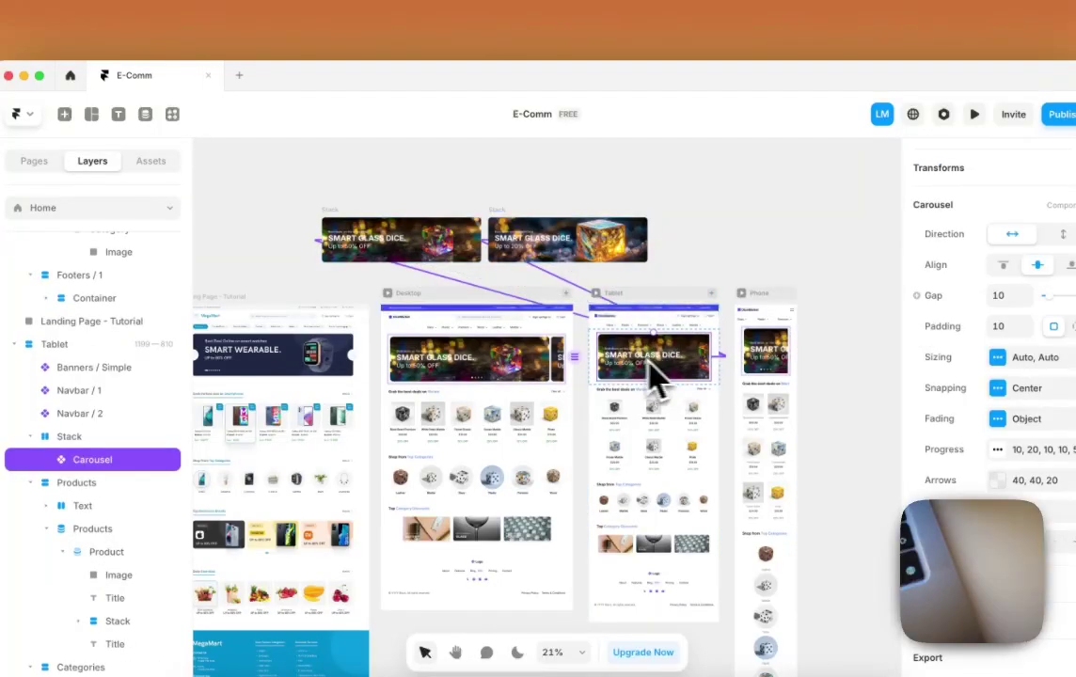
scroll(771, 366, up, 5)
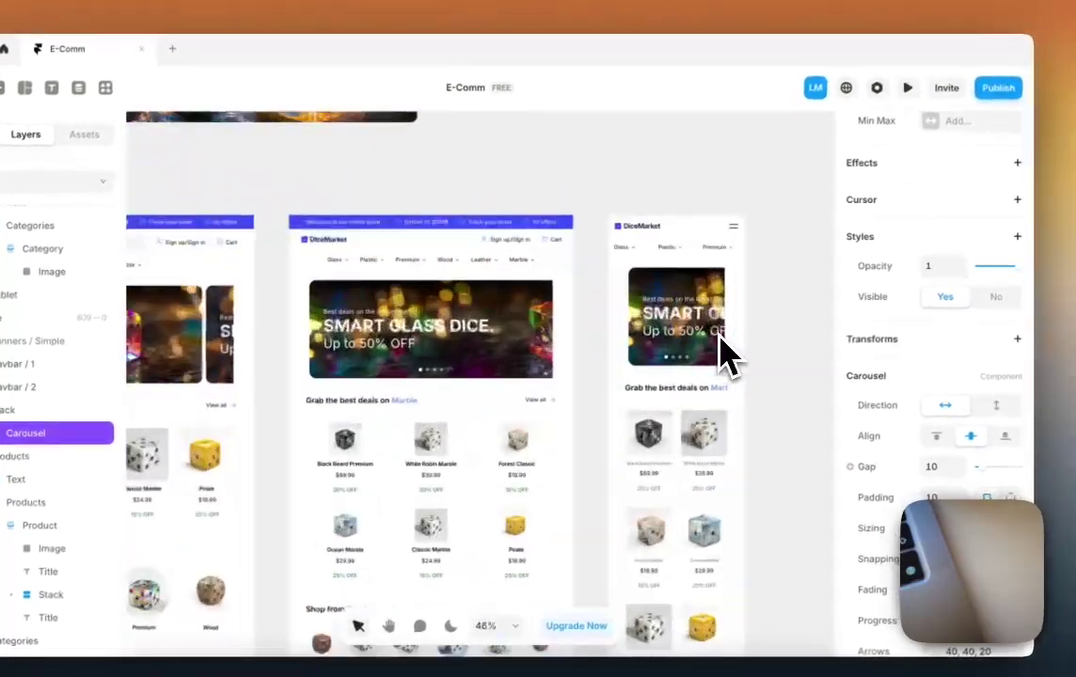
scroll(725, 356, up, 3)
scroll(608, 344, down, 5)
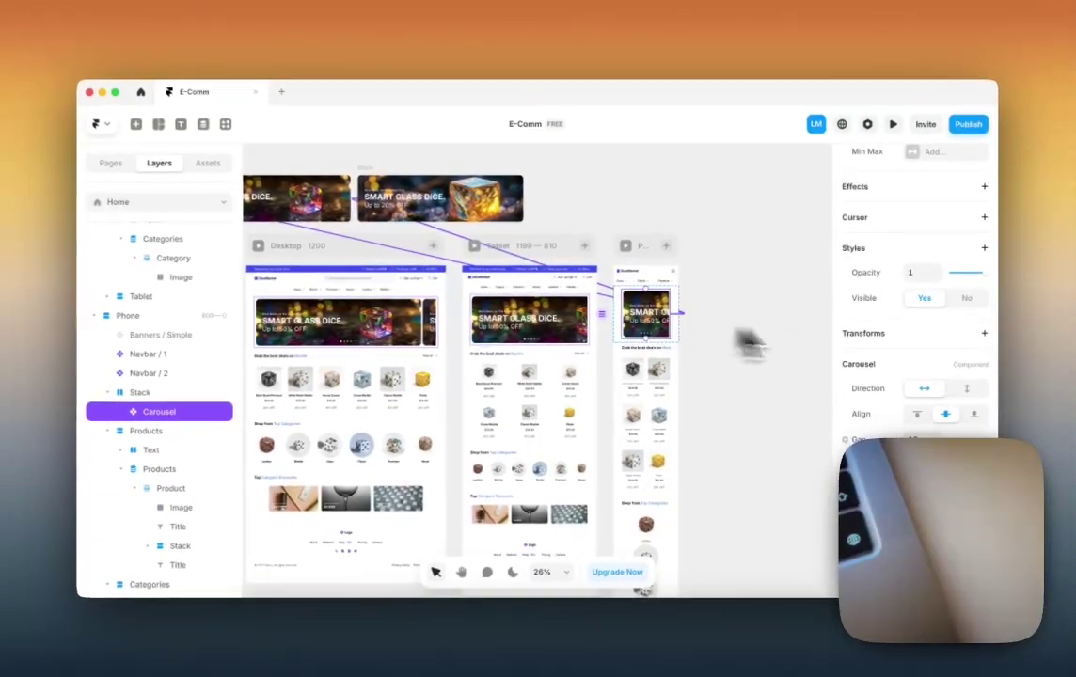
scroll(921, 348, up, 3)
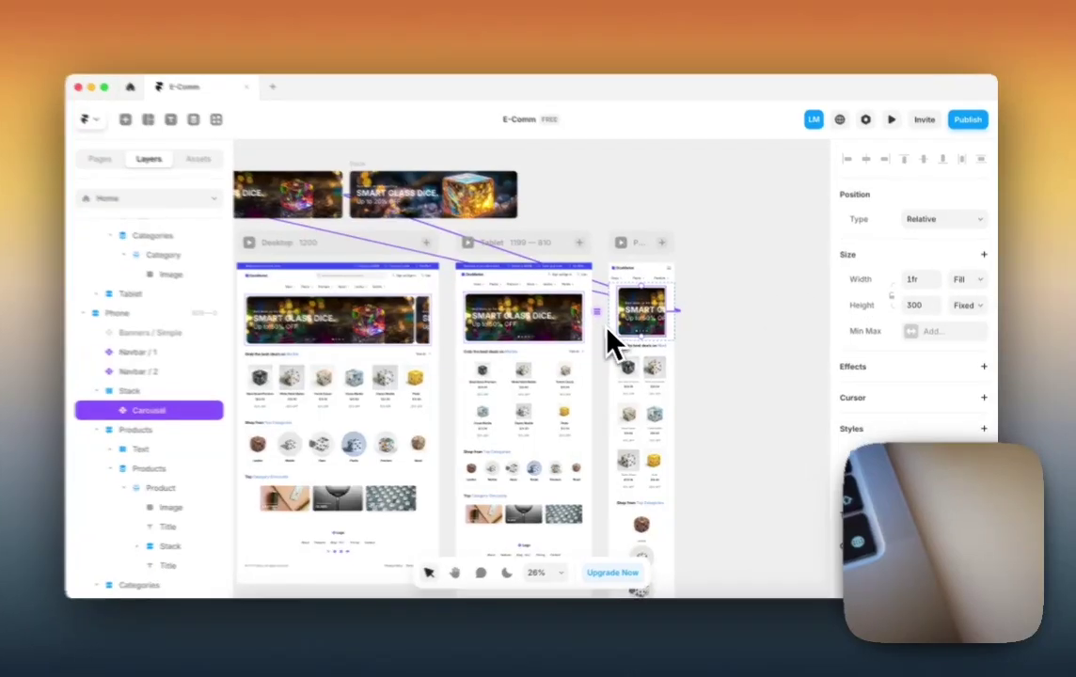
Step: Set the right and left padding of the Phone stack that holds the carousel to 0
click(608, 331)
scroll(927, 465, down, 4)
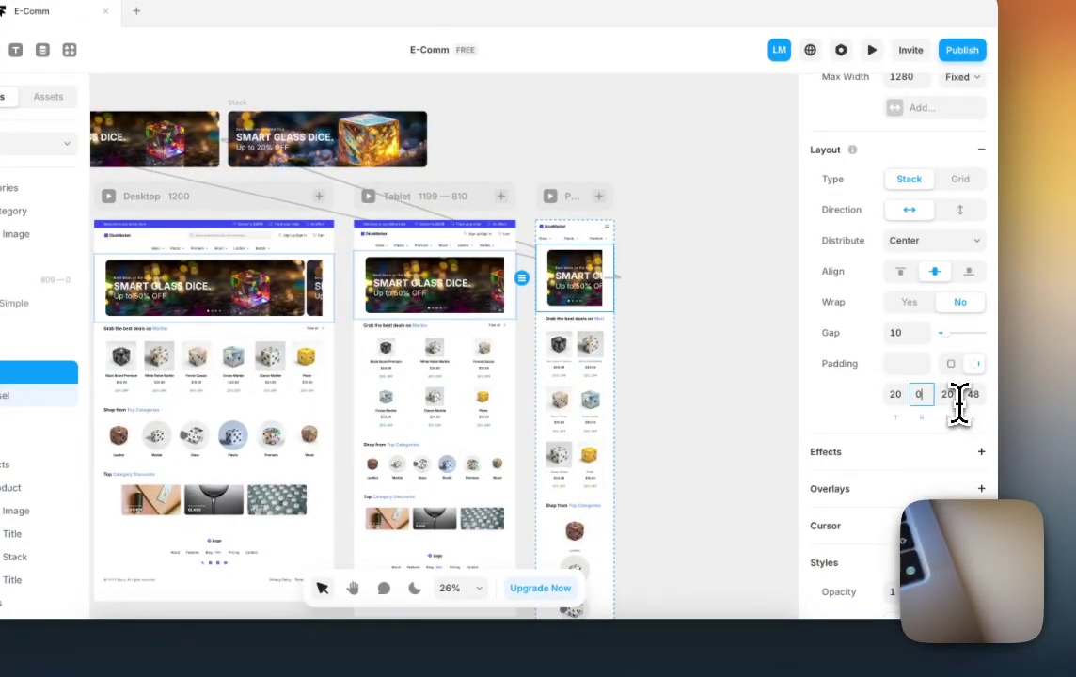
click(740, 380)
click(598, 300)
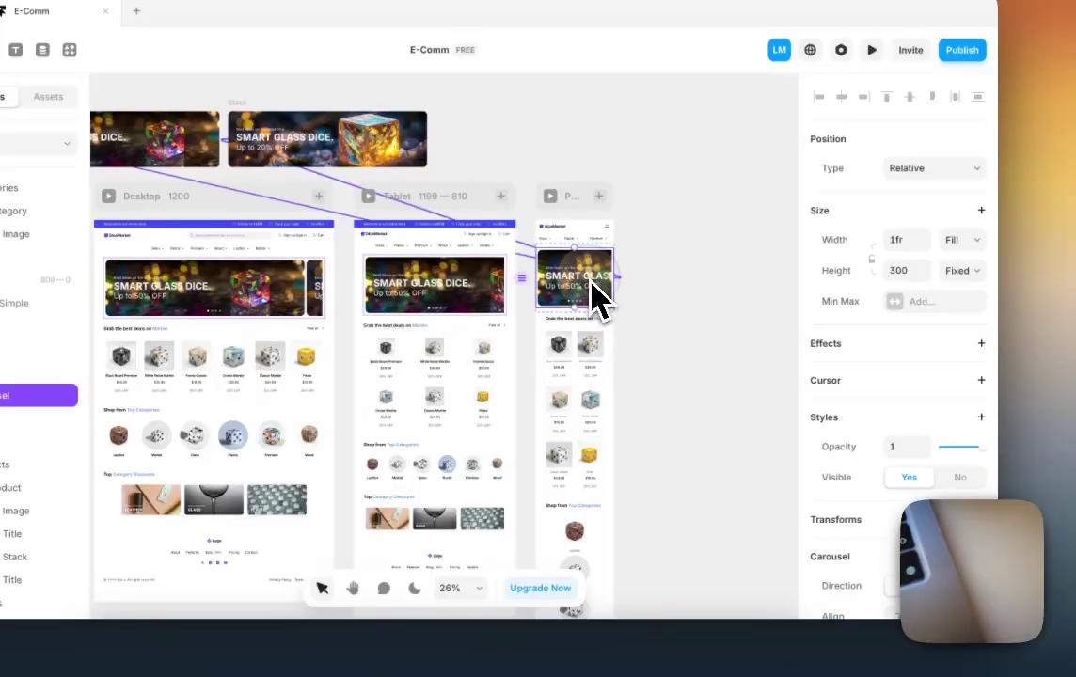
scroll(596, 301, up, 5)
scroll(921, 461, down, 8)
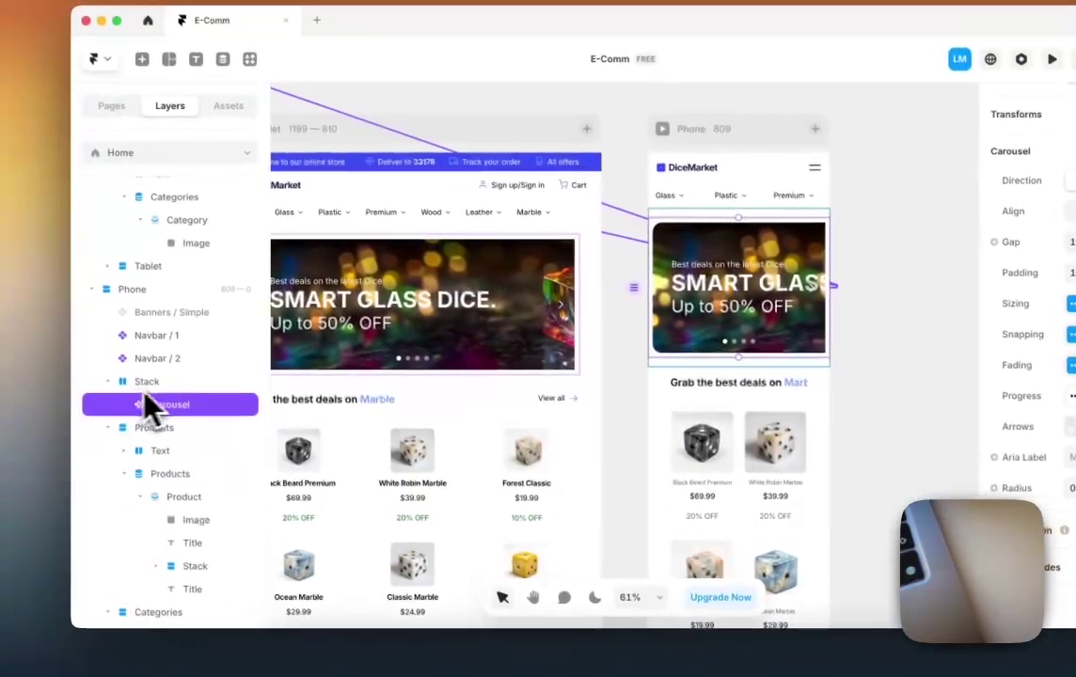
Step: Set the left padding of the Phone carousel's parent stack to 10
click(141, 380)
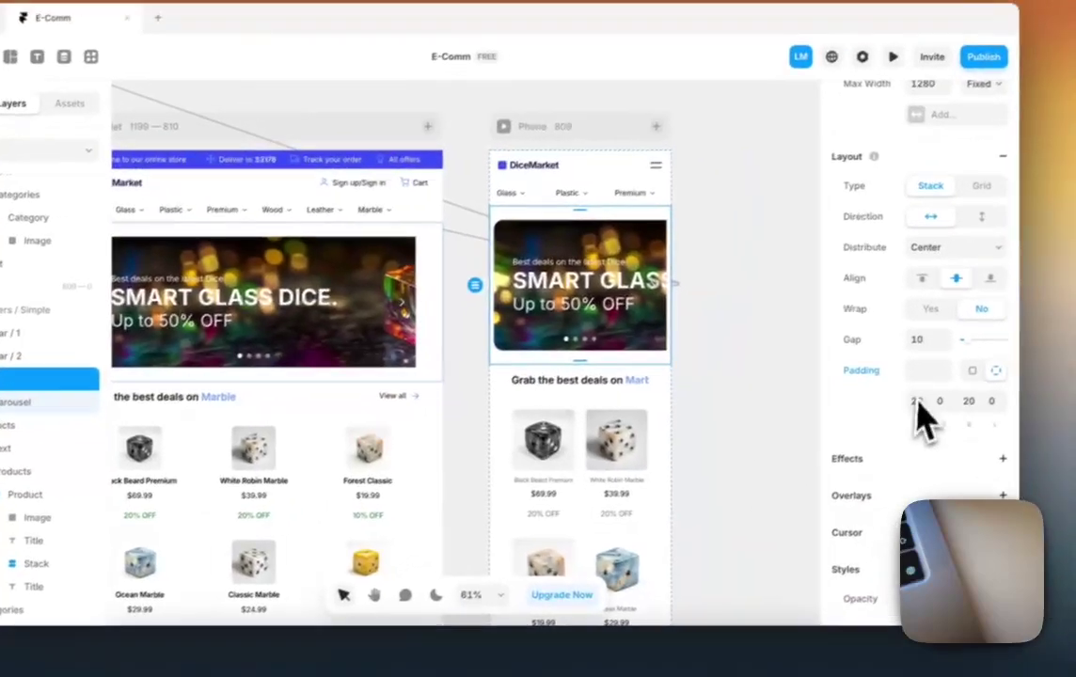
key(shift+Up)
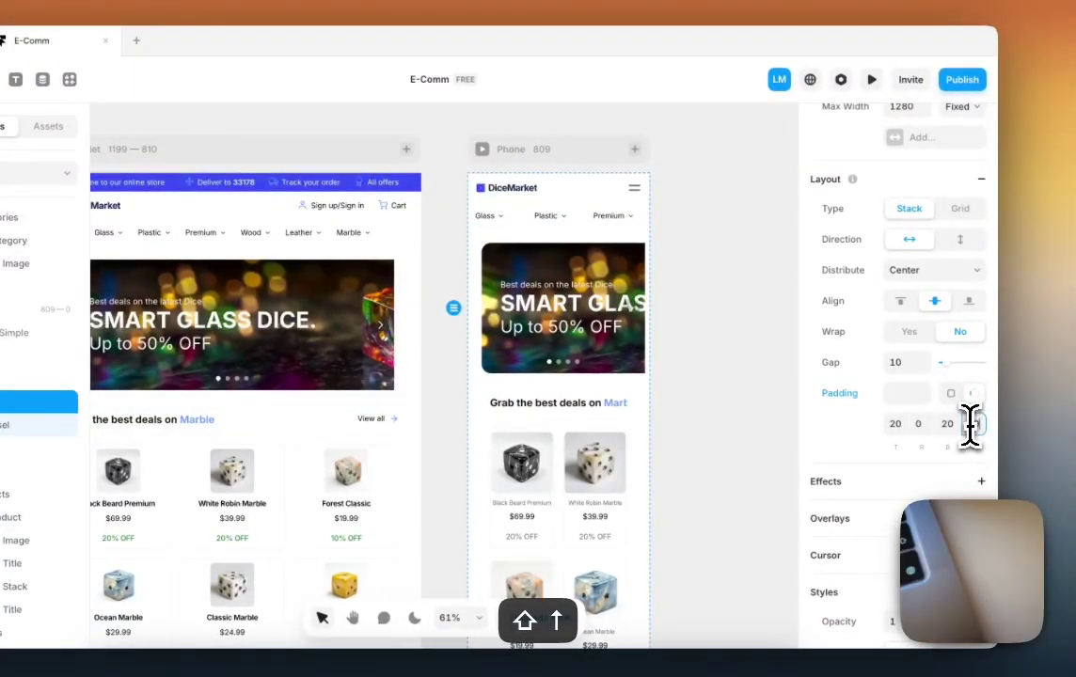
key(shift+Down)
click(757, 361)
scroll(757, 361, down, 5)
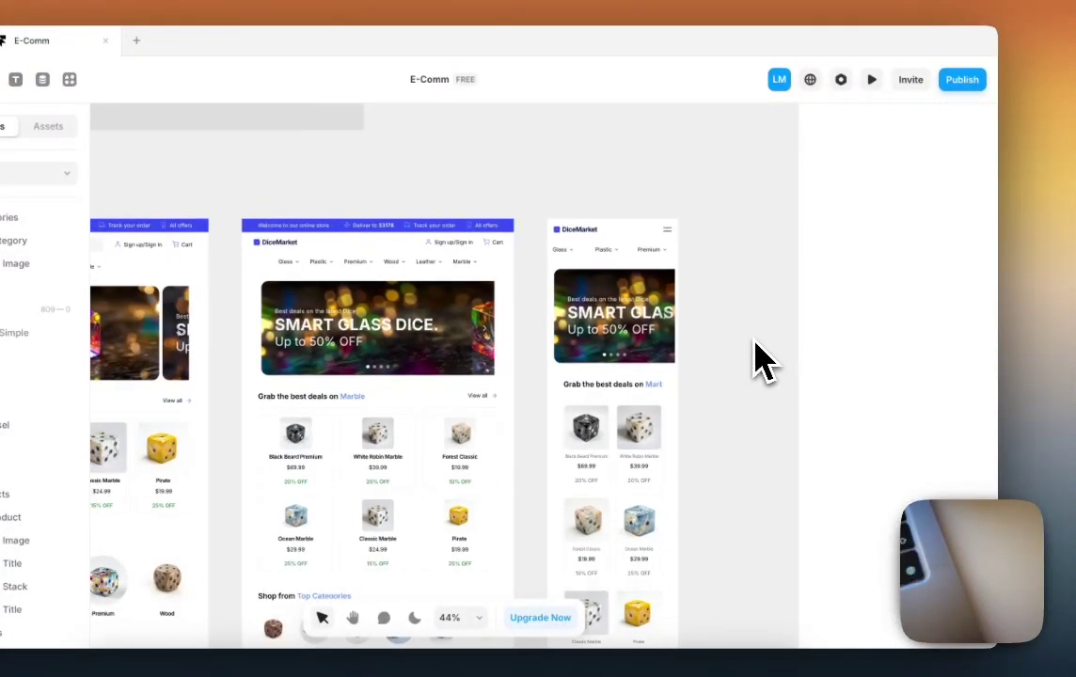
Step: Examine the Phone carousel's edges, banner cropping and component settings against the Tablet version
click(589, 271)
scroll(589, 282, up, 3)
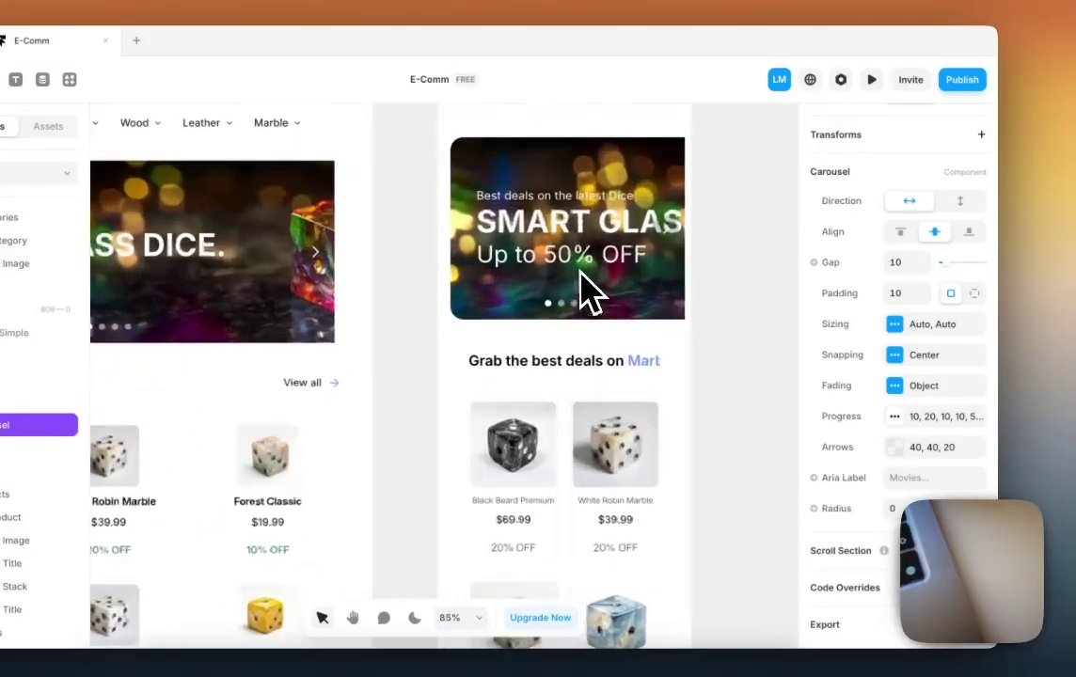
scroll(584, 287, down, 4)
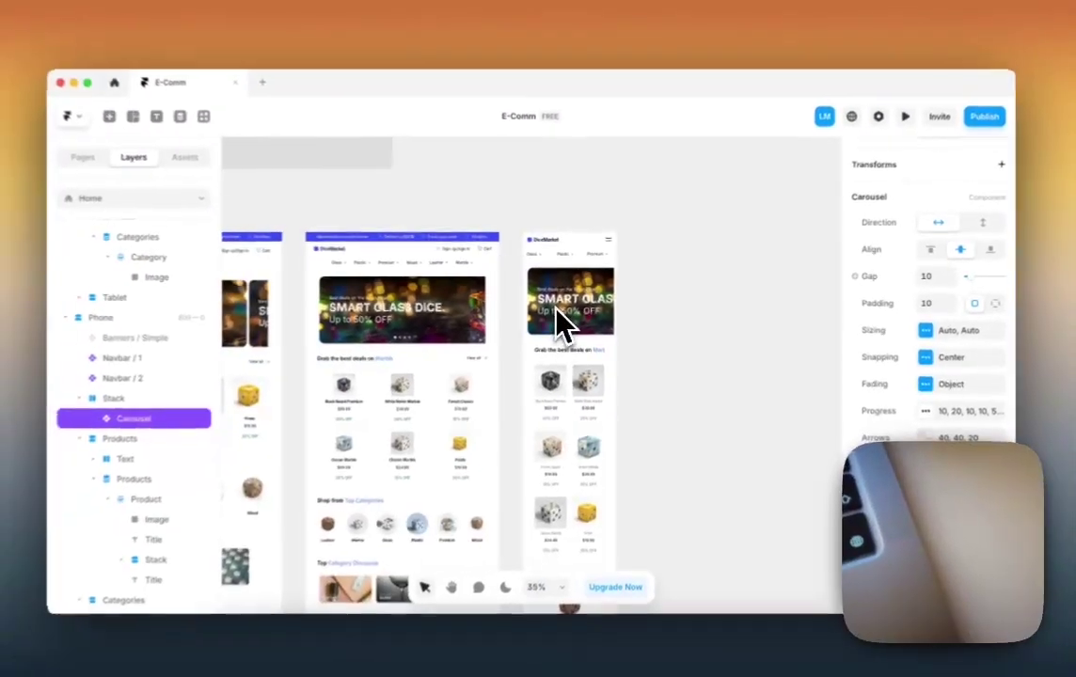
scroll(541, 278, up, 5)
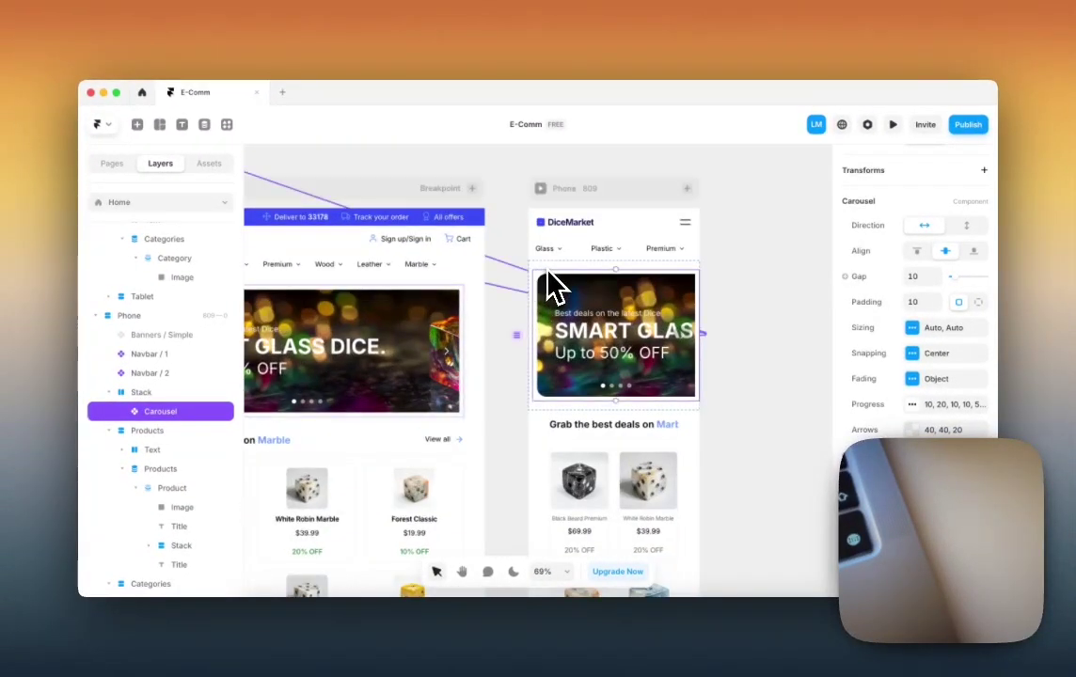
scroll(549, 275, down, 5)
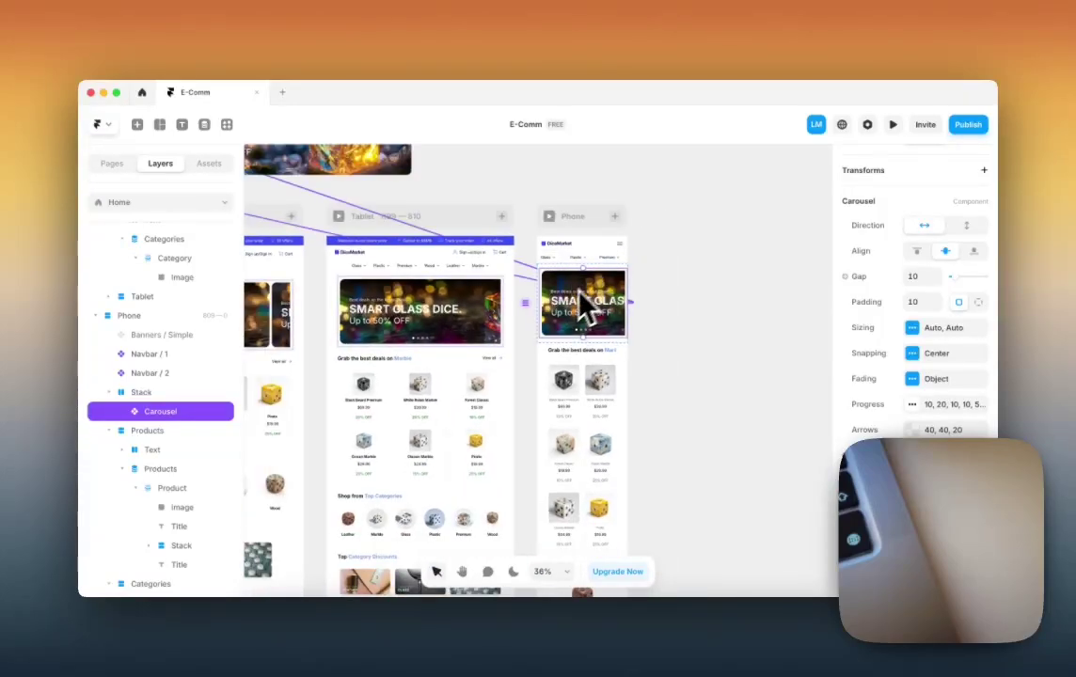
scroll(572, 297, up, 5)
scroll(564, 296, down, 5)
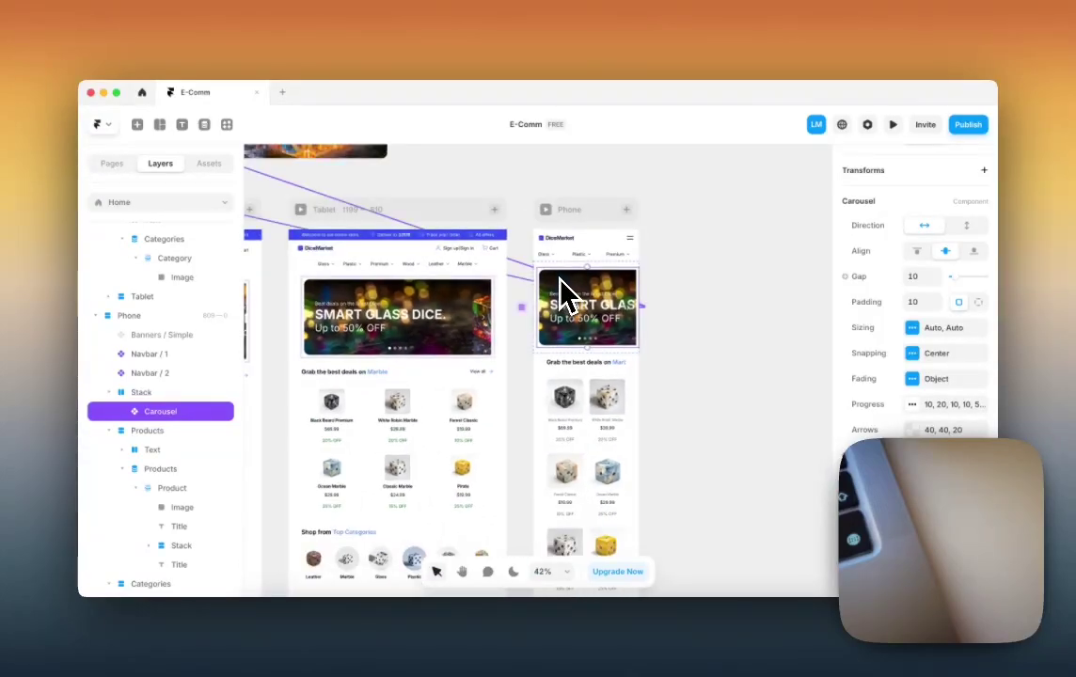
scroll(569, 292, down, 2)
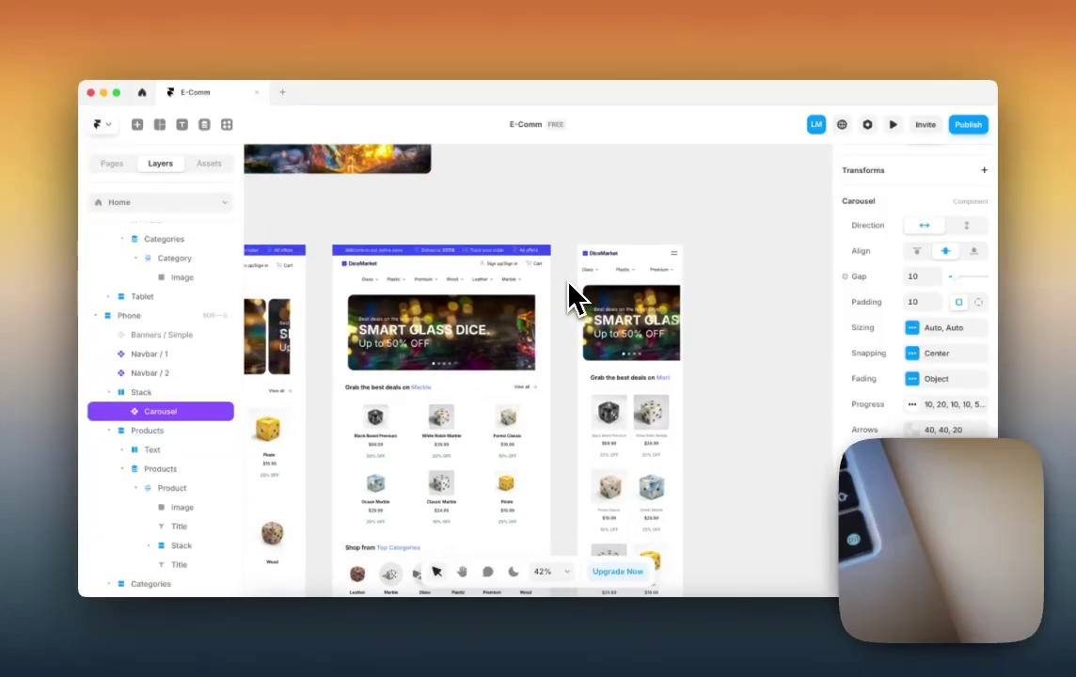
Step: Remove the carousel from the Phone breakpoint and place a "Best Deals" text inside its empty stack
key(BackSpace)
click(628, 320)
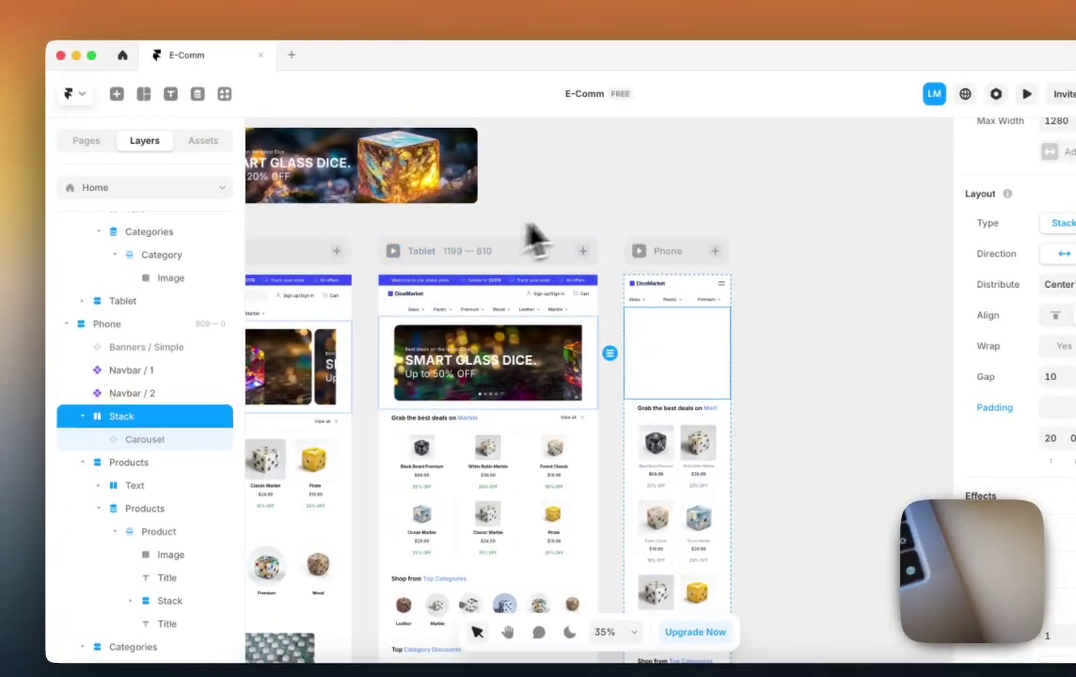
key(t)
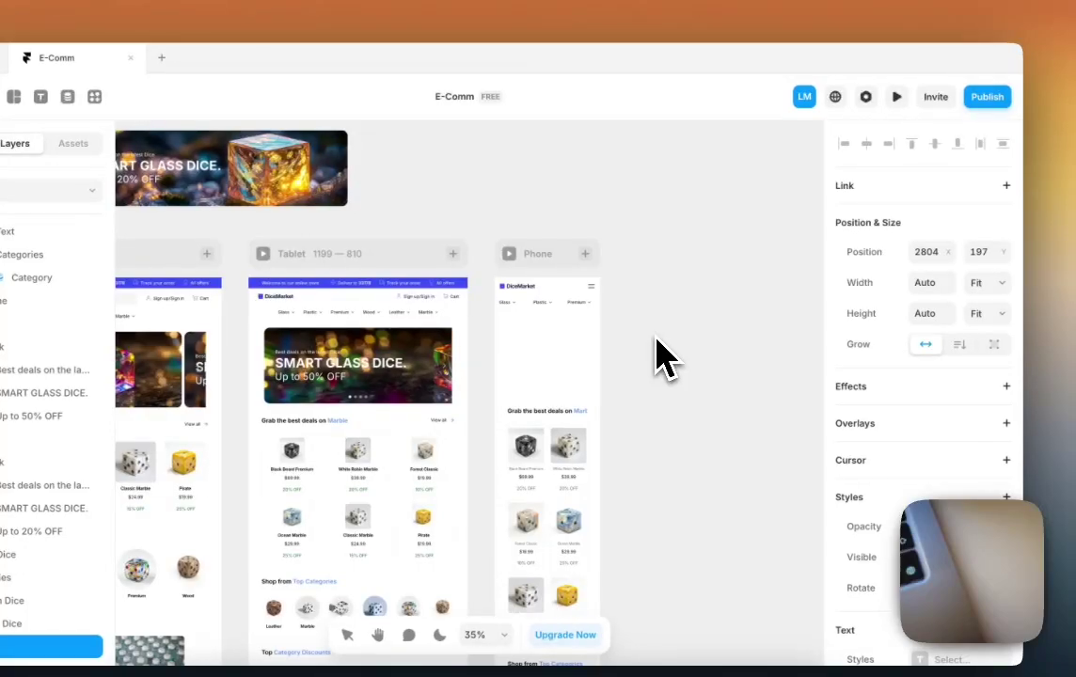
scroll(665, 341, left, 5)
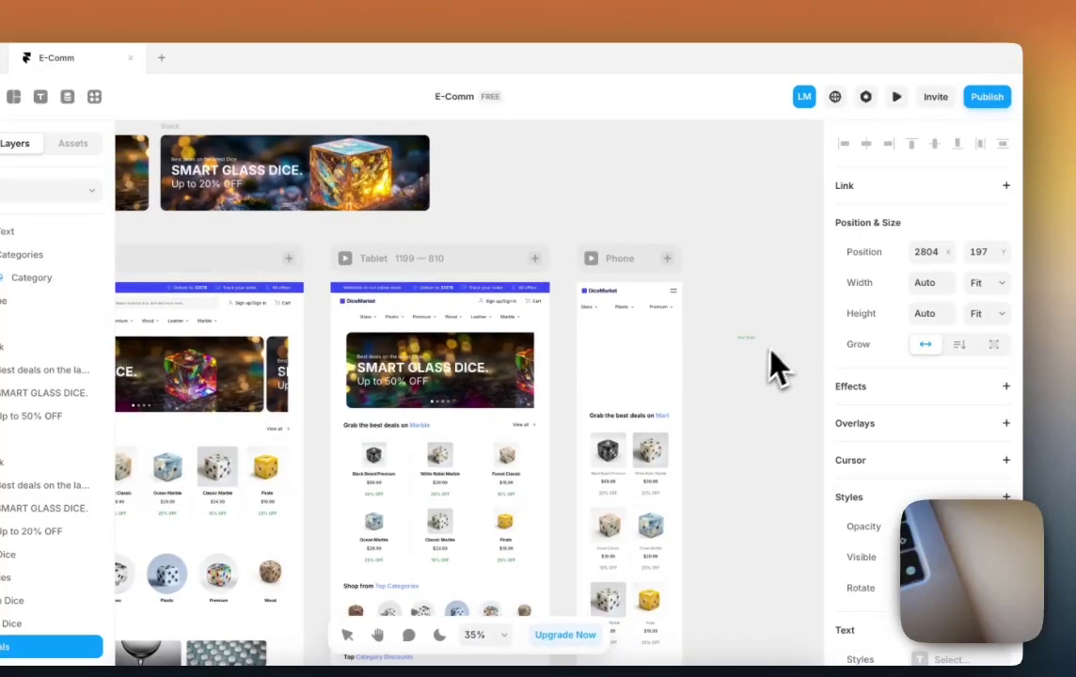
scroll(758, 362, up, 5)
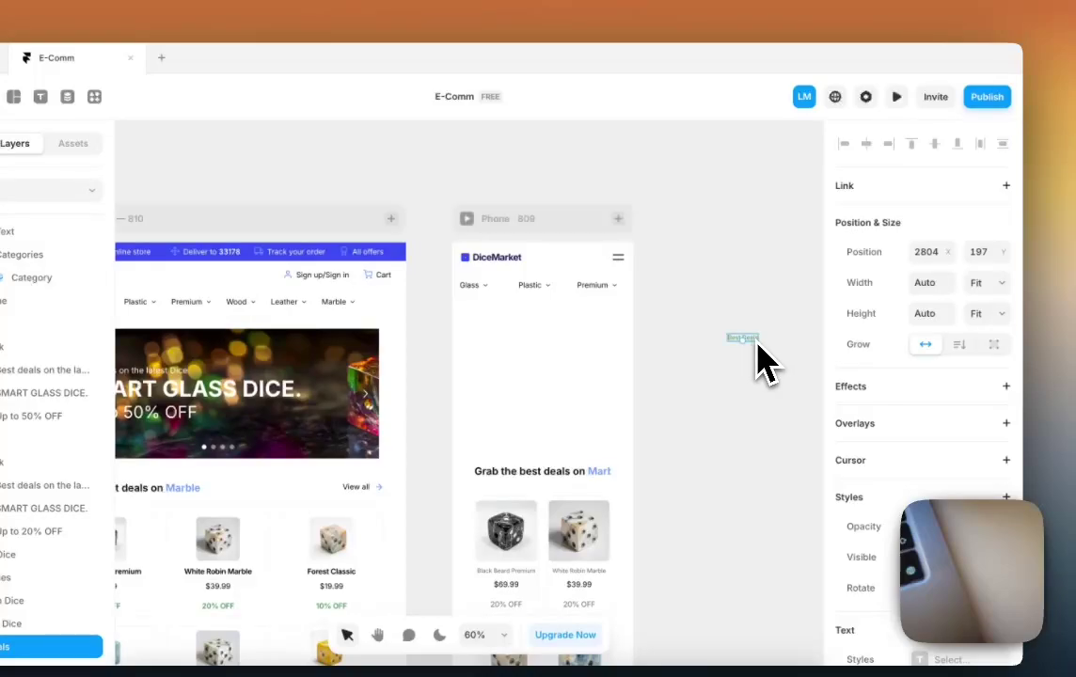
drag(559, 326, 556, 334)
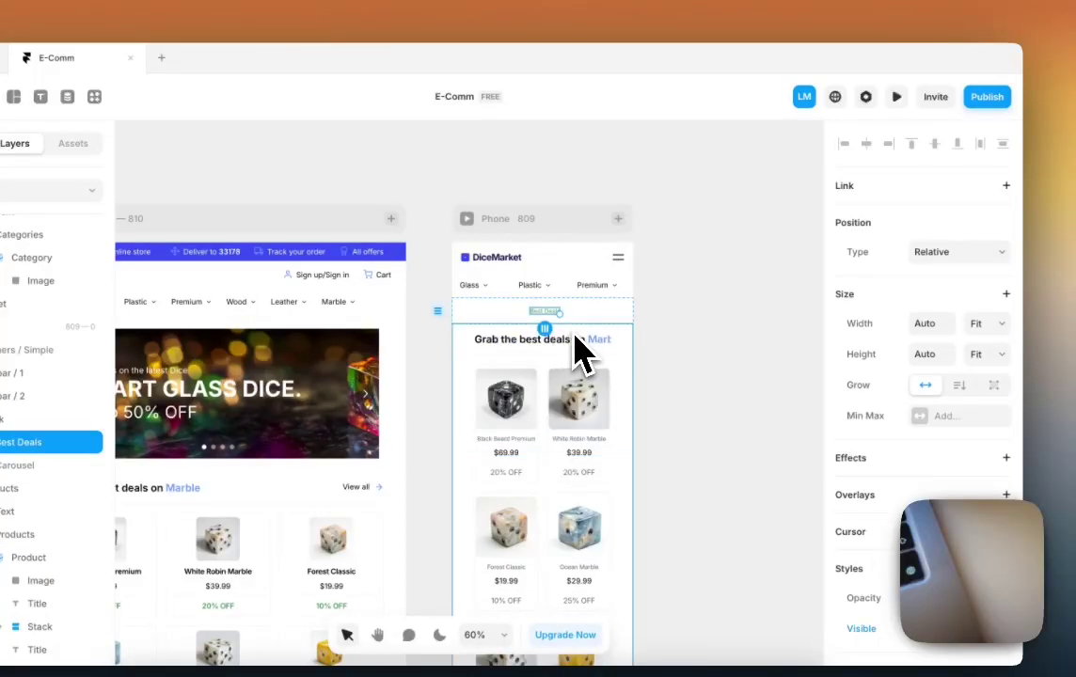
Step: Duplicate the "Best Deals" text twice in the Phone stack and change the middle copy to "Smart Glass Dice"
key(super+d)
key(super+d)
scroll(601, 336, down, 5)
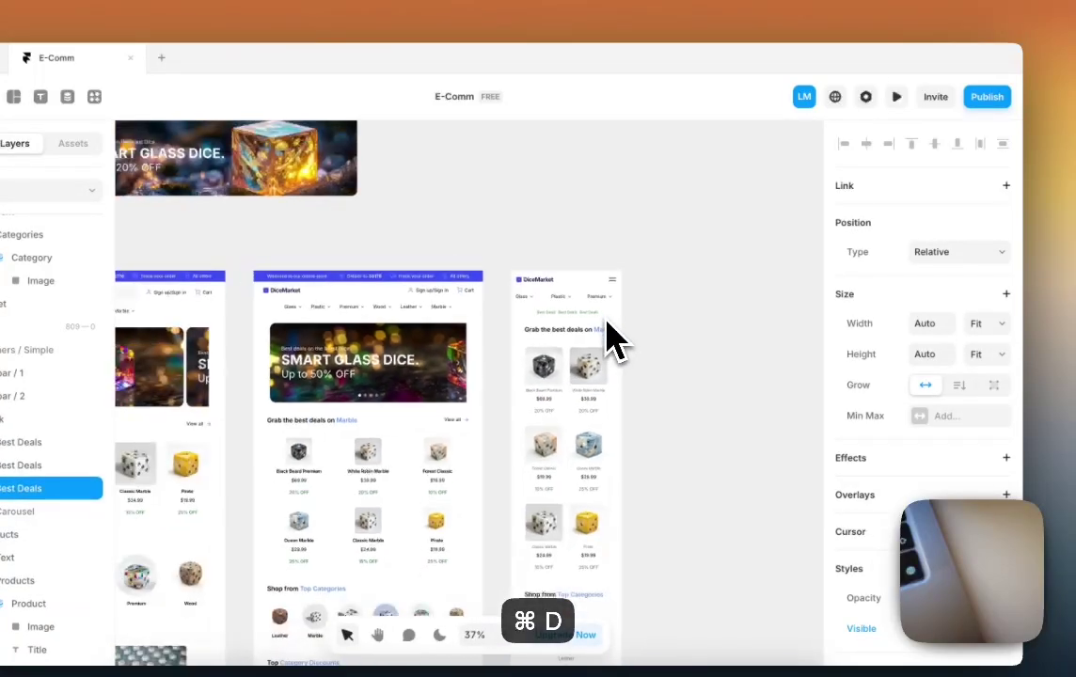
scroll(662, 358, up, 4)
click(654, 326)
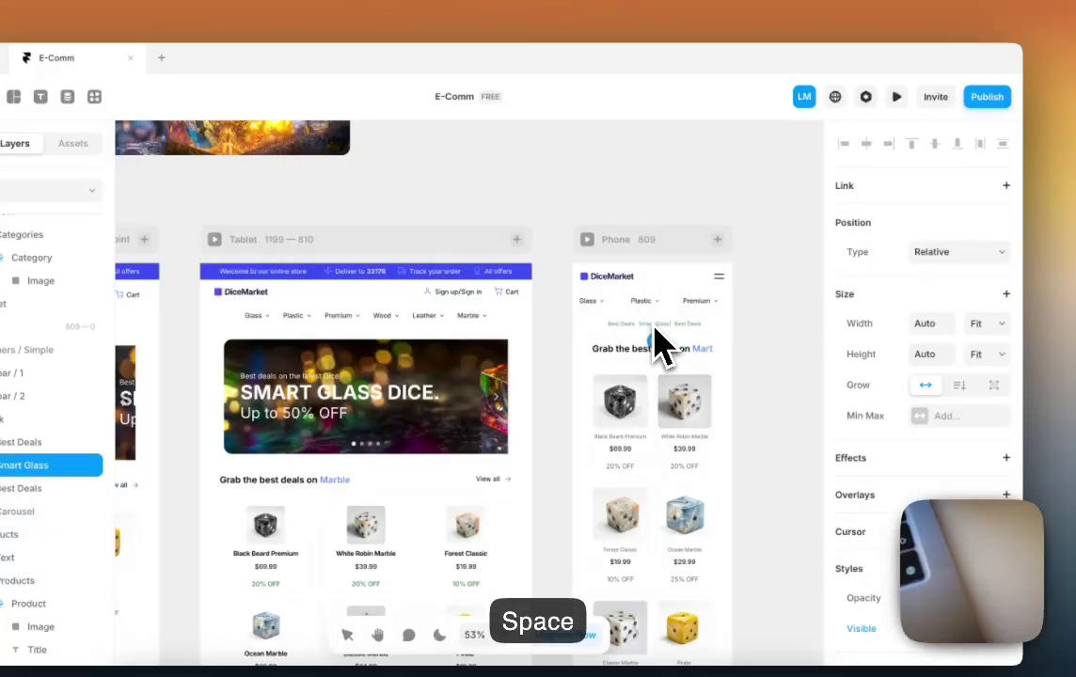
text(Smart Glass Dice)
Step: Change the last "Best Deals" copy in the Phone stack to "Up to 20% OFF"
click(690, 328)
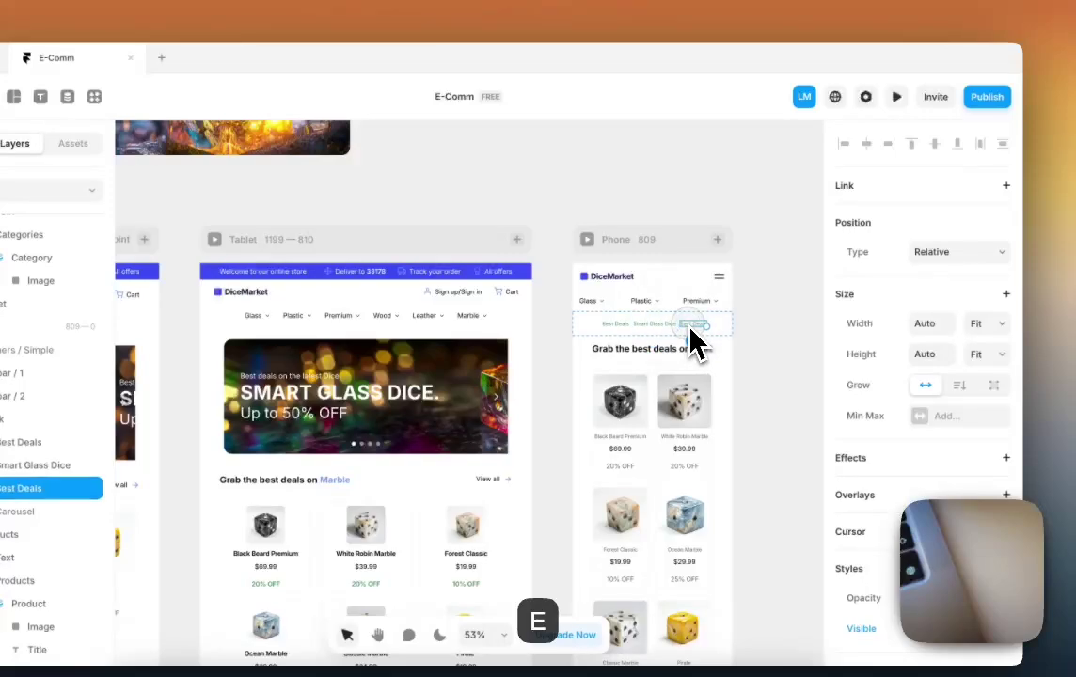
scroll(690, 328, up, 3)
scroll(690, 328, left, 3)
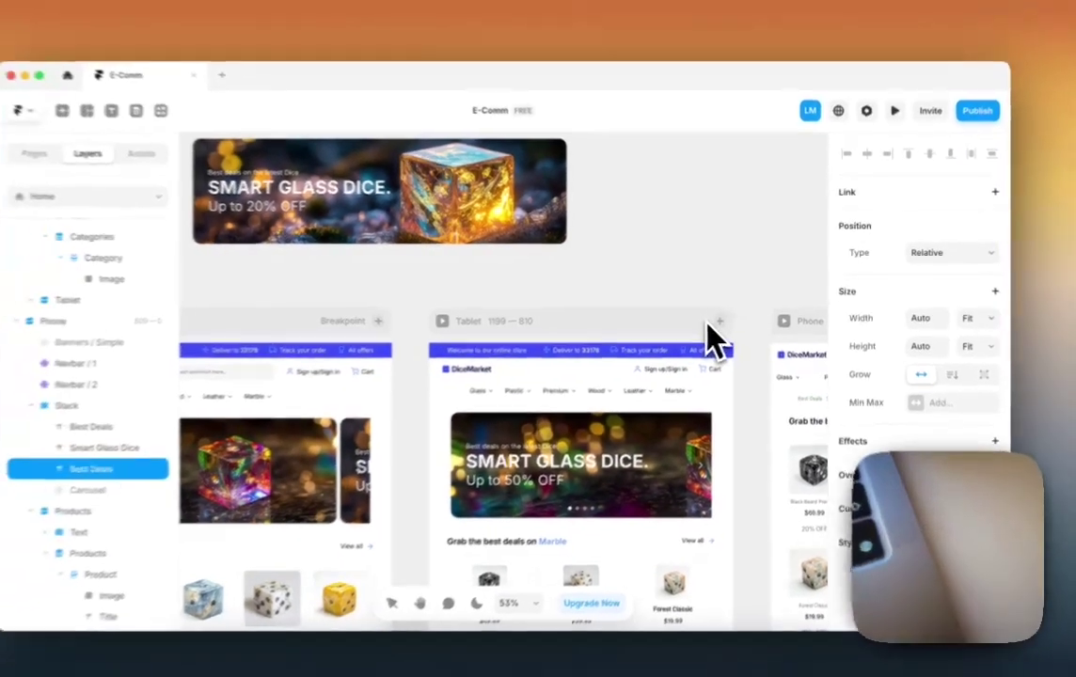
text(Up to)
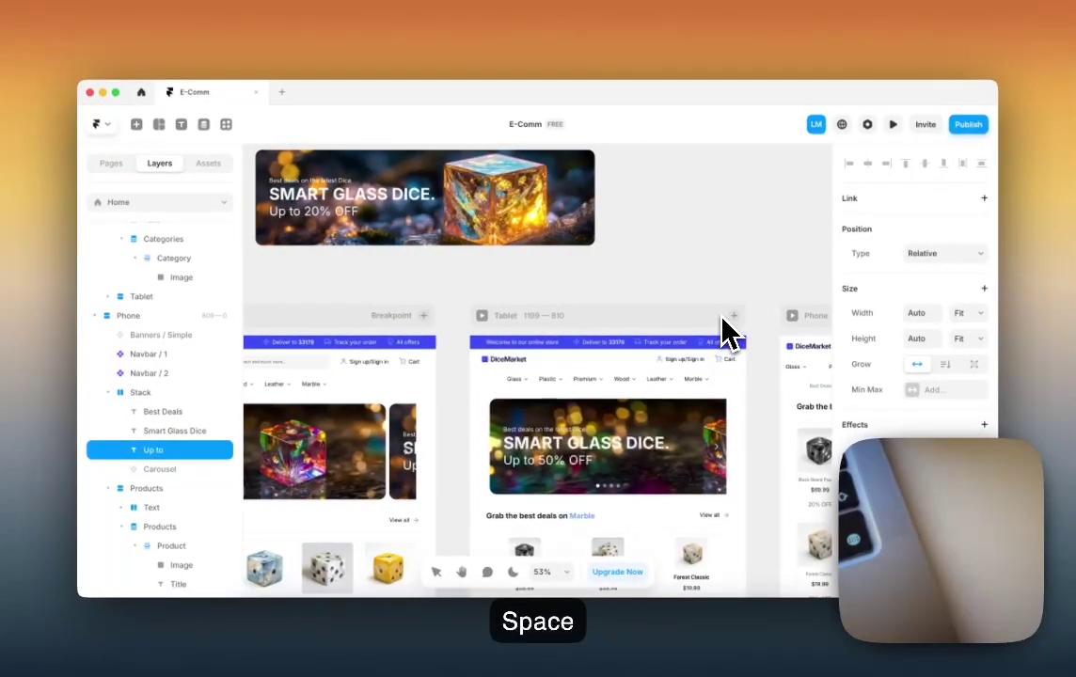
text( 20% OF)
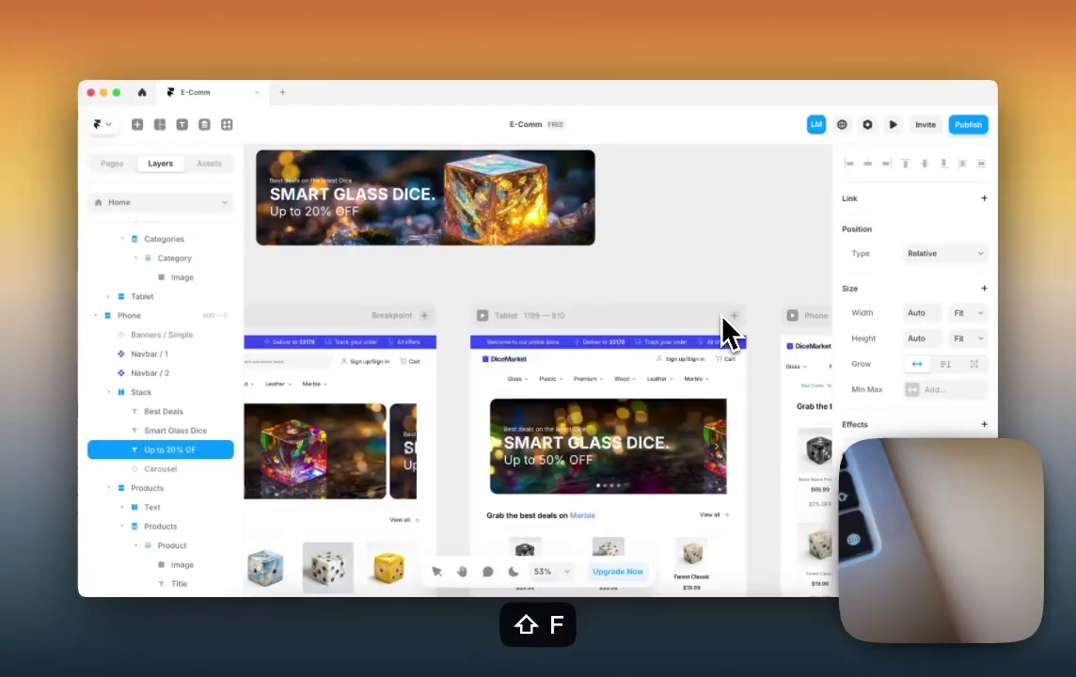
scroll(724, 329, right, 3)
scroll(724, 329, down, 2)
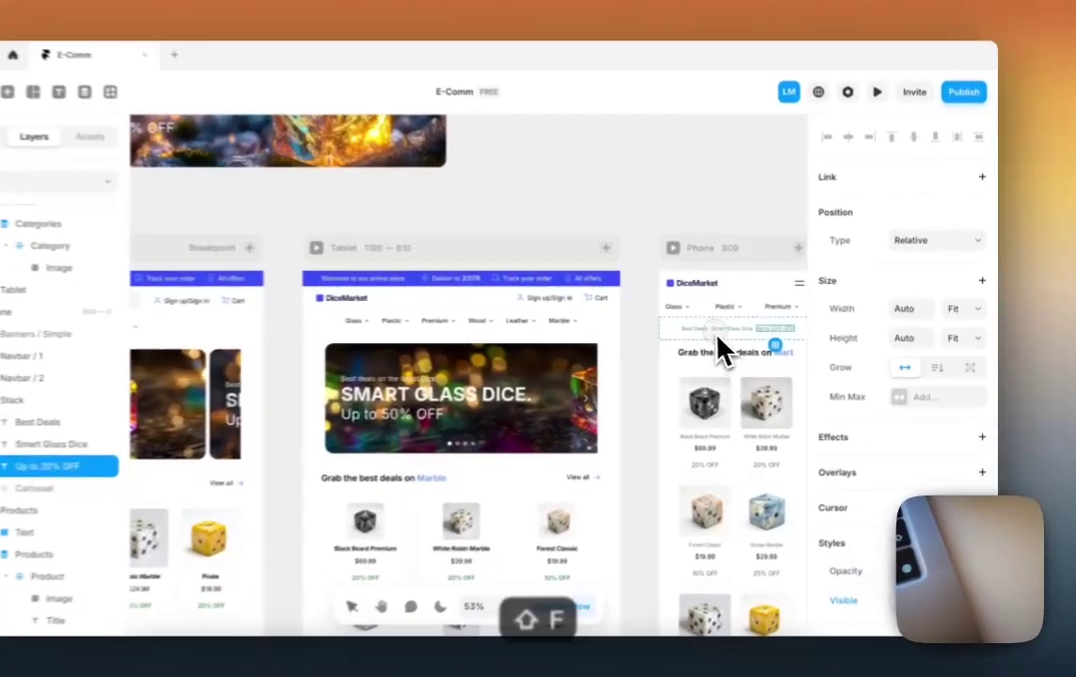
Step: Set the direction of the Phone banner stack to vertical so the three texts sit above each other
click(703, 337)
scroll(704, 353, right, 4)
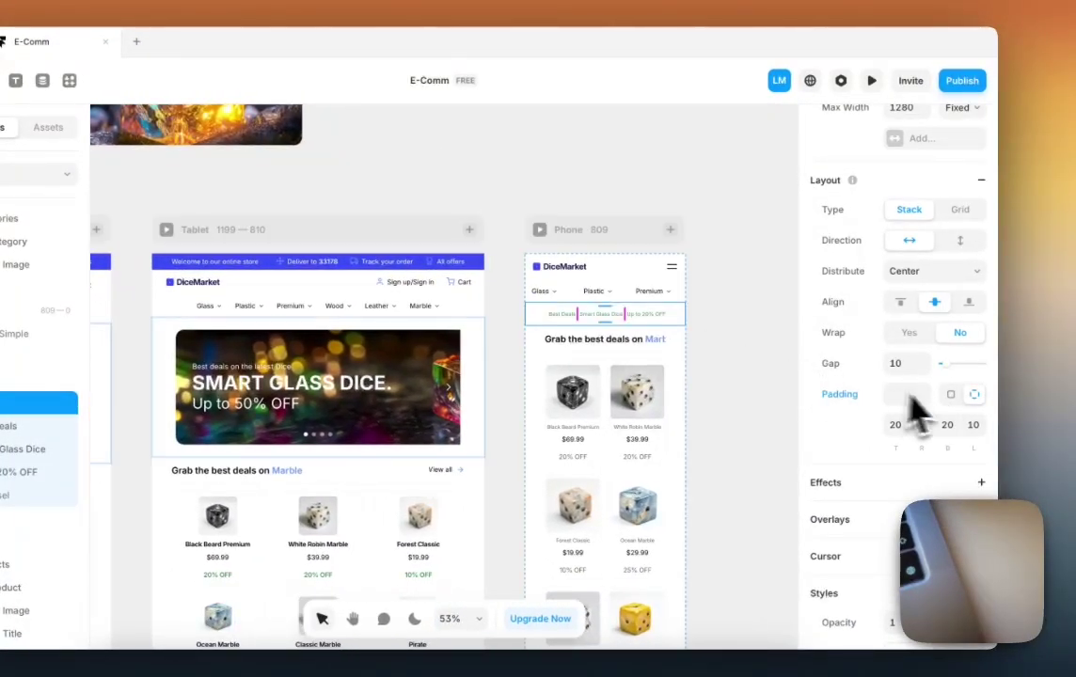
click(960, 241)
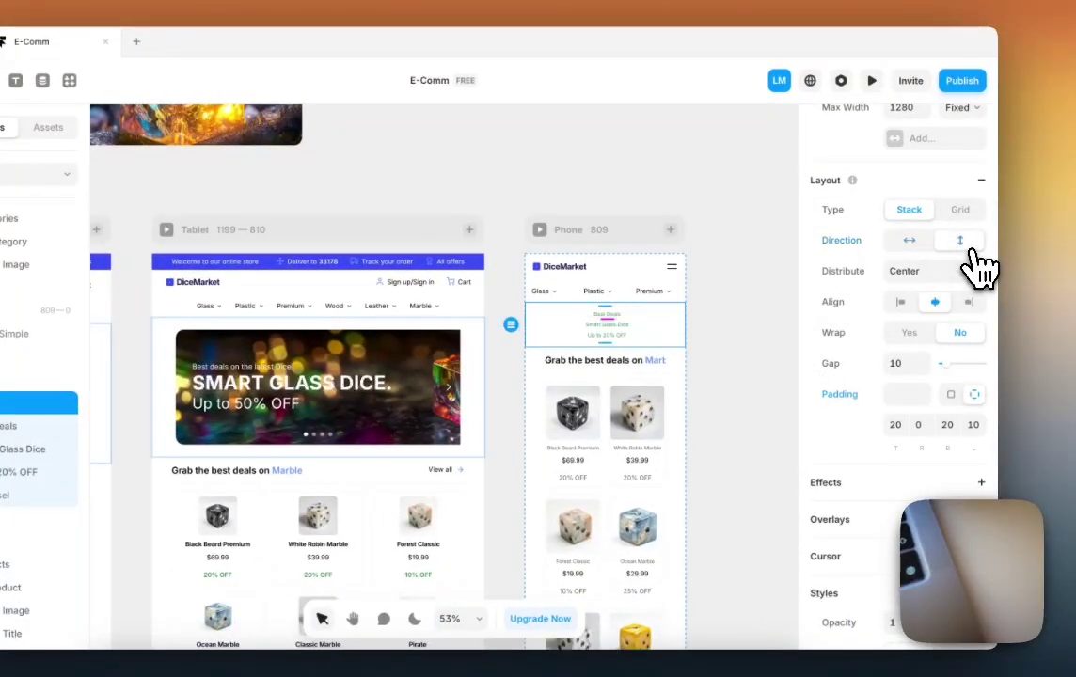
click(625, 330)
click(668, 331)
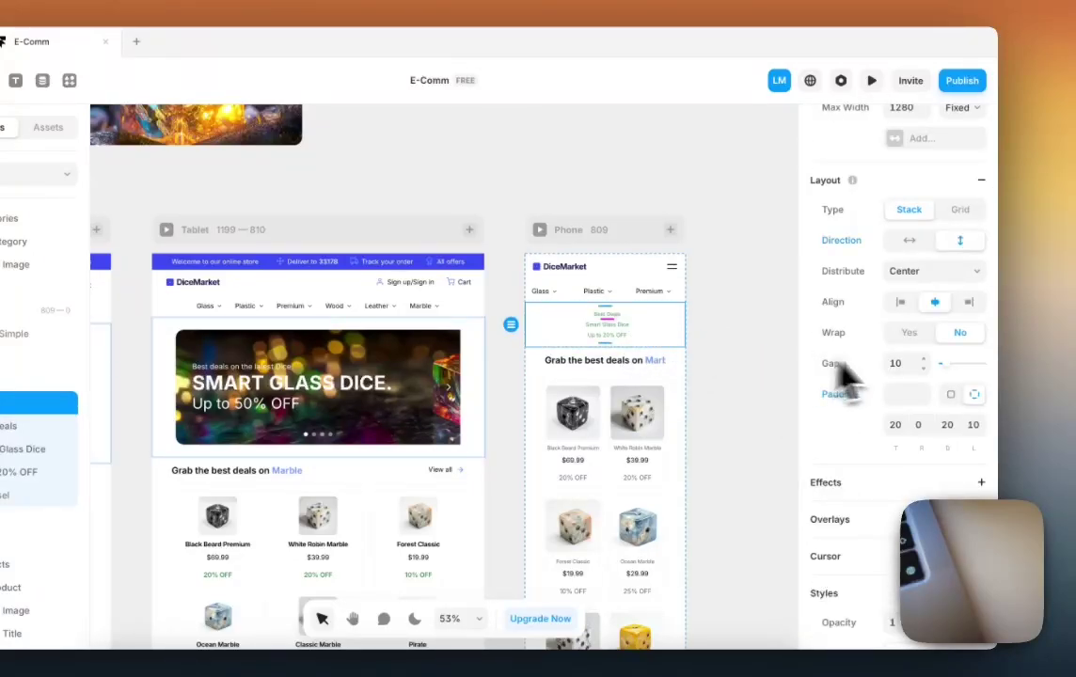
Step: Give the Phone banner stack an image fill using the amber glass dice picture from the Downloads folder
scroll(889, 264, up, 5)
scroll(892, 282, down, 10)
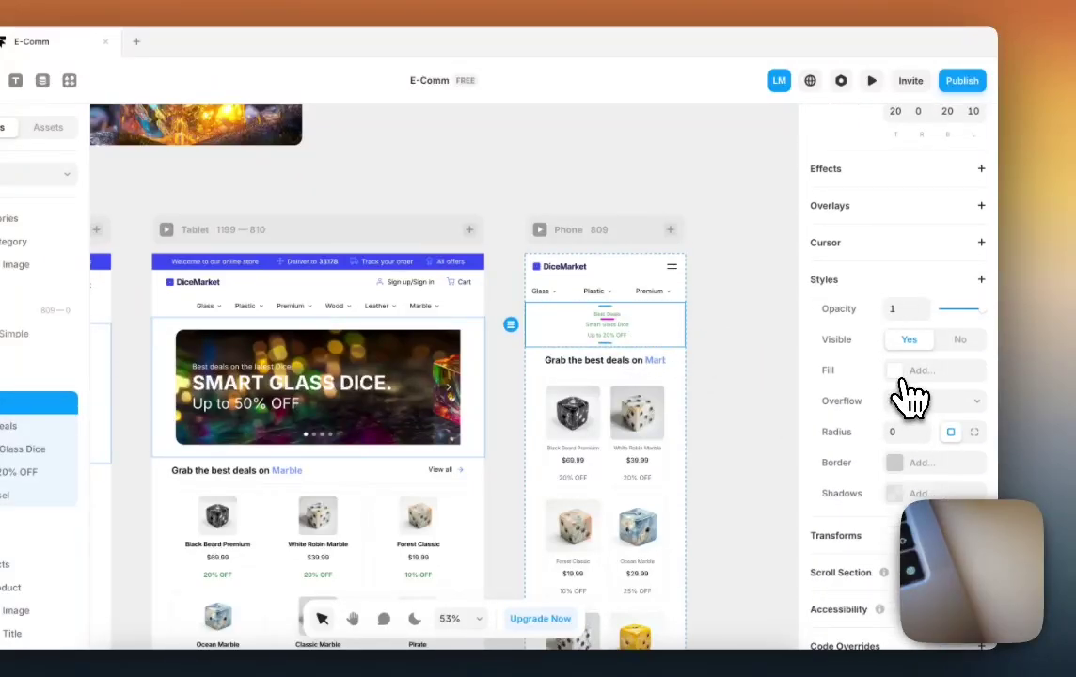
click(902, 374)
click(722, 299)
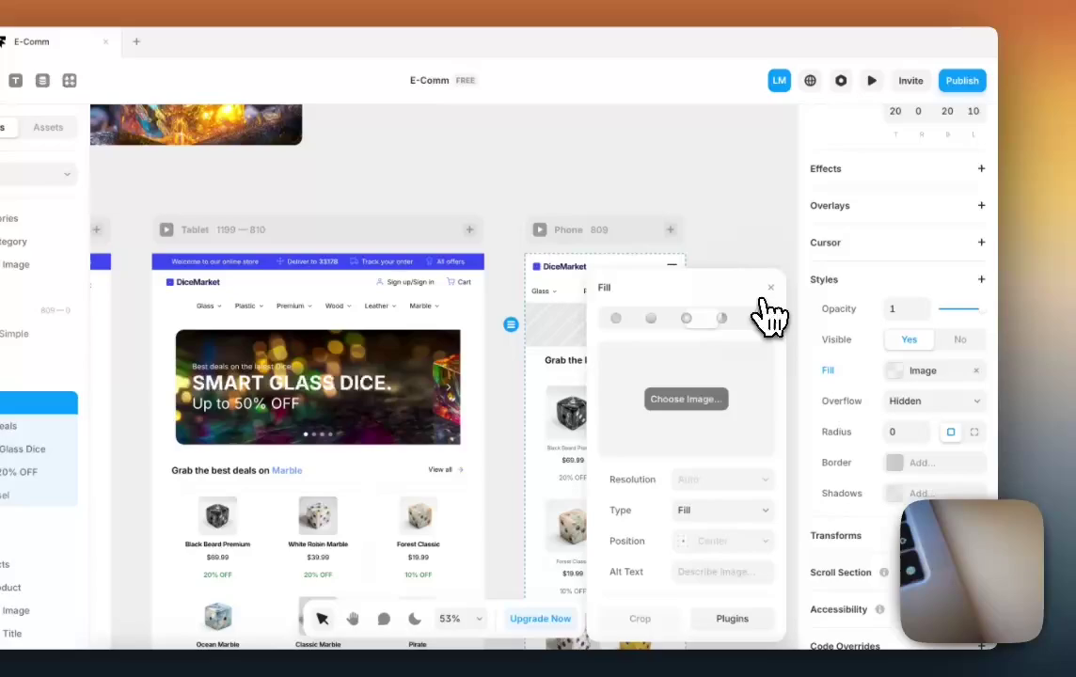
click(675, 410)
click(442, 322)
click(386, 338)
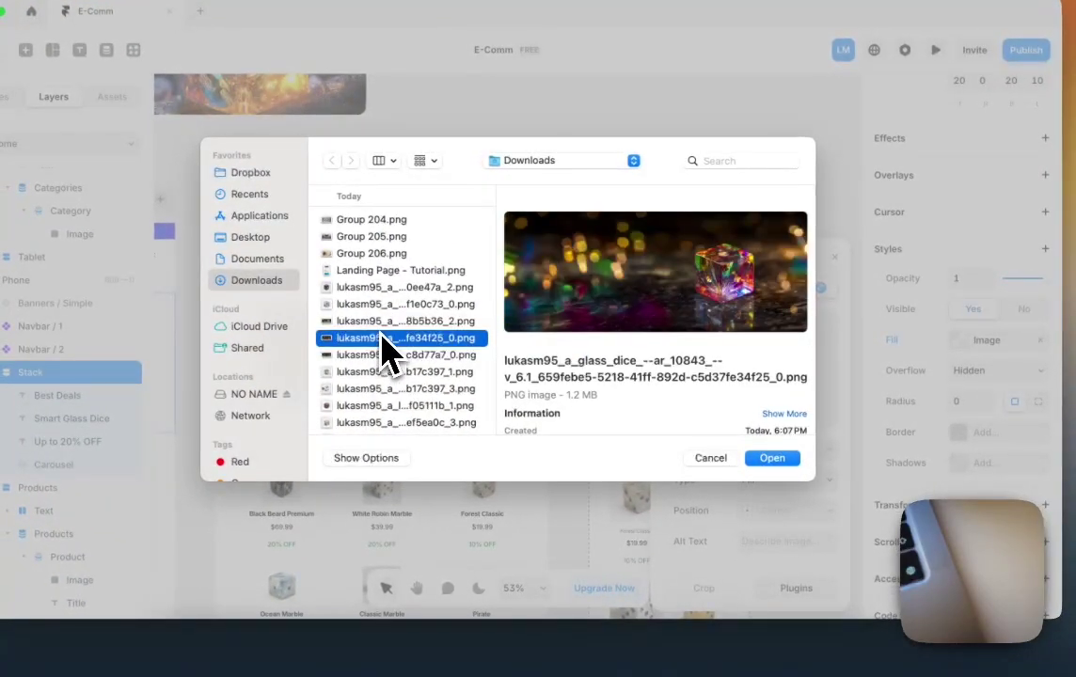
key(Up)
click(772, 458)
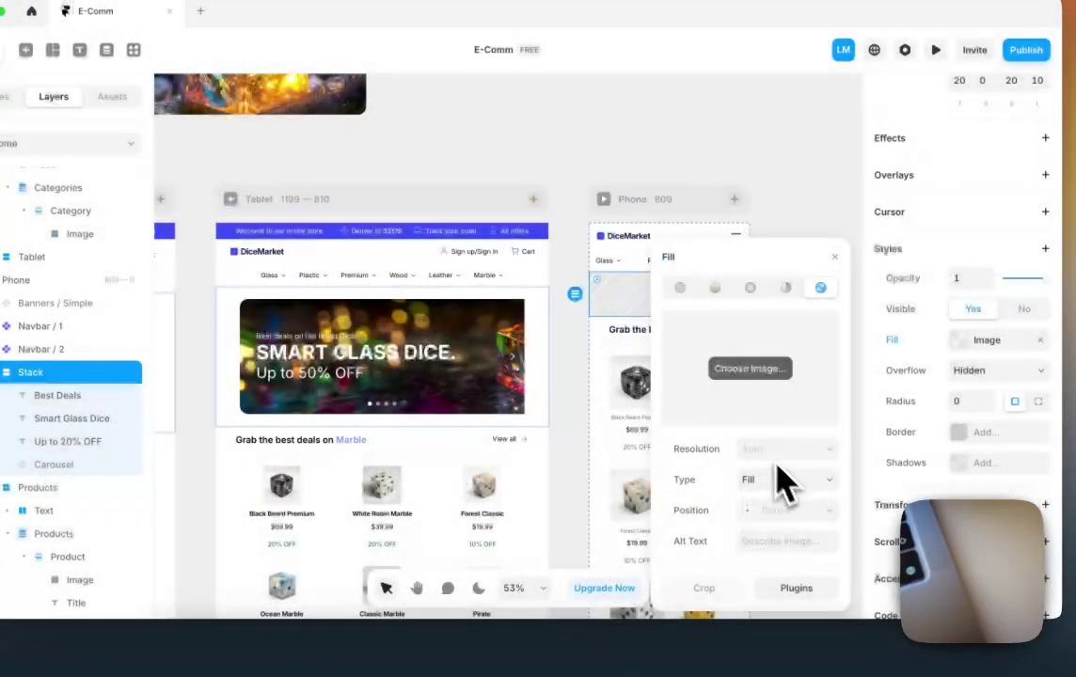
scroll(603, 412, right, 5)
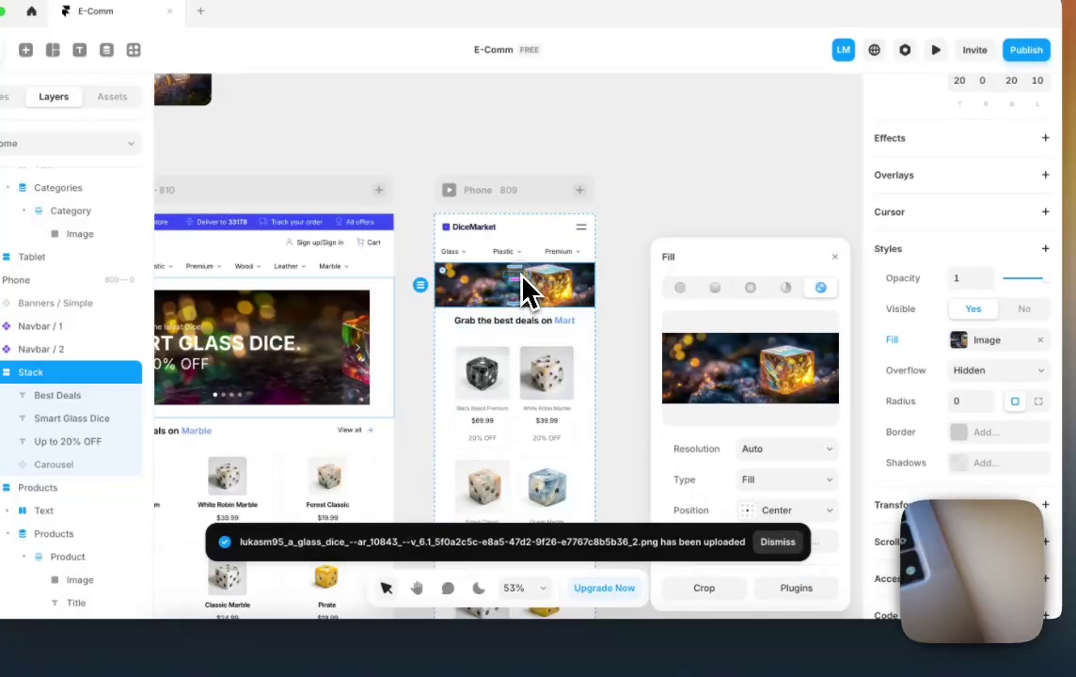
Step: Set the colour of all three texts in the Phone banner stack to white (#FFFFFF)
click(576, 321)
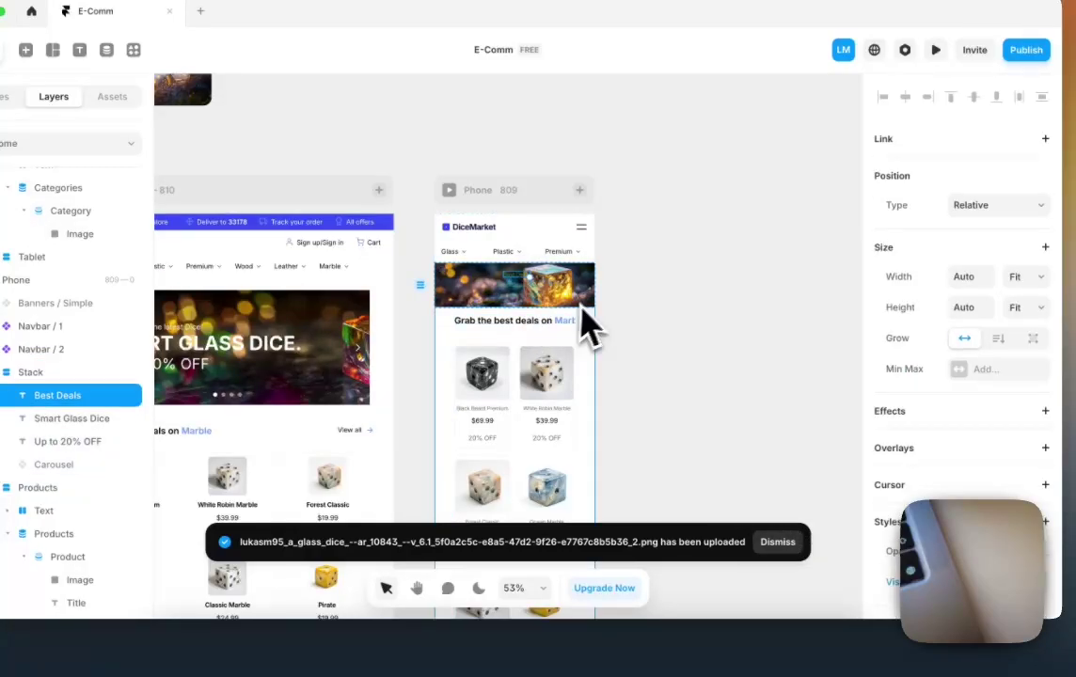
click(534, 318)
click(958, 292)
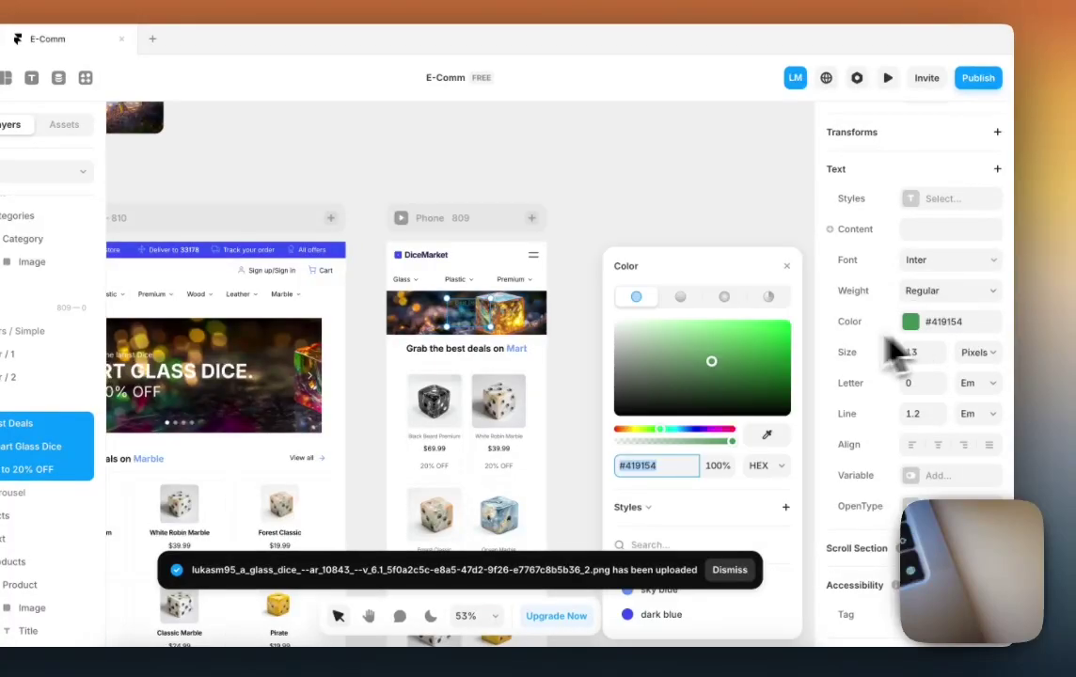
click(576, 288)
scroll(440, 343, up, 5)
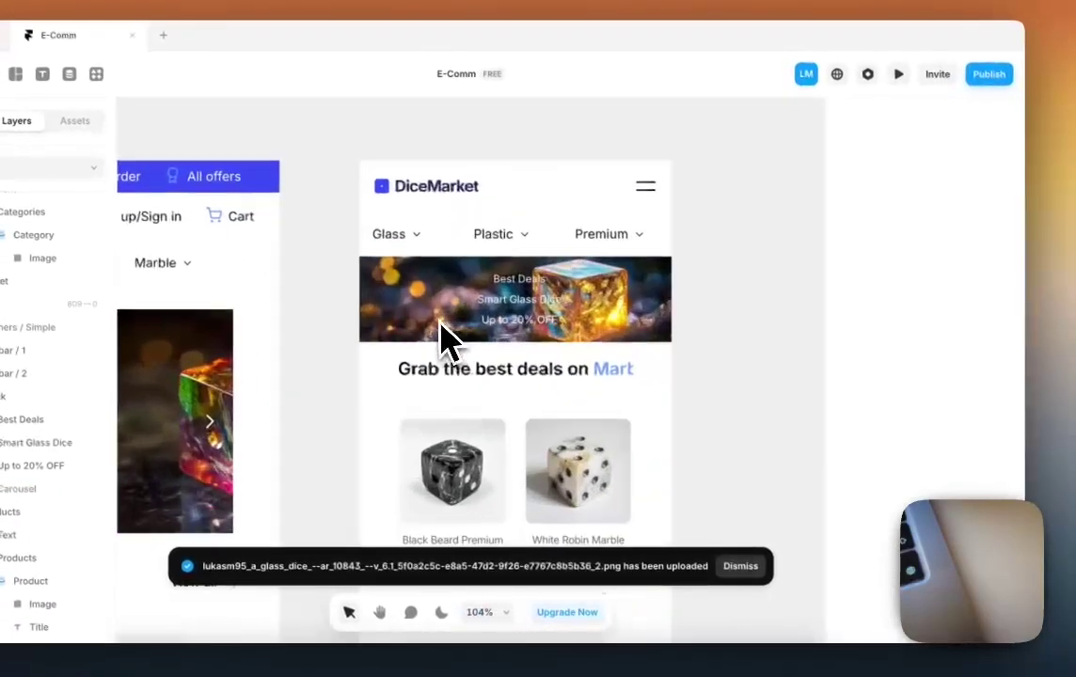
Step: Enlarge the "Smart Glass Dice" text in the Phone banner and set its weight to Bold
click(493, 306)
scroll(941, 442, down, 5)
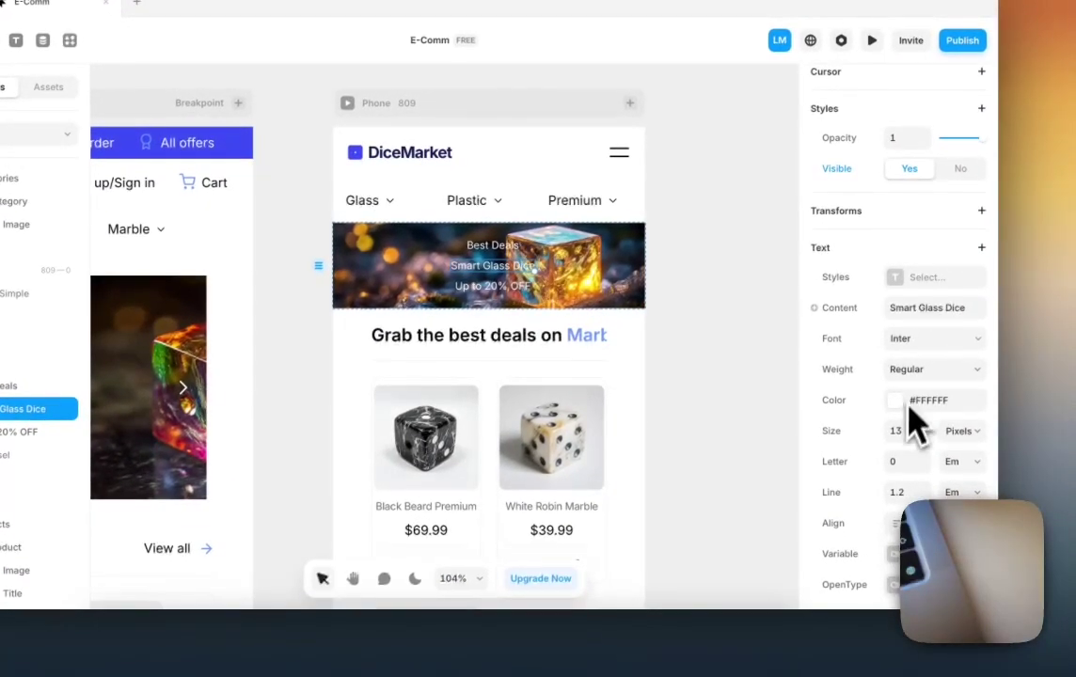
key(shift+Up)
key(shift+Down)
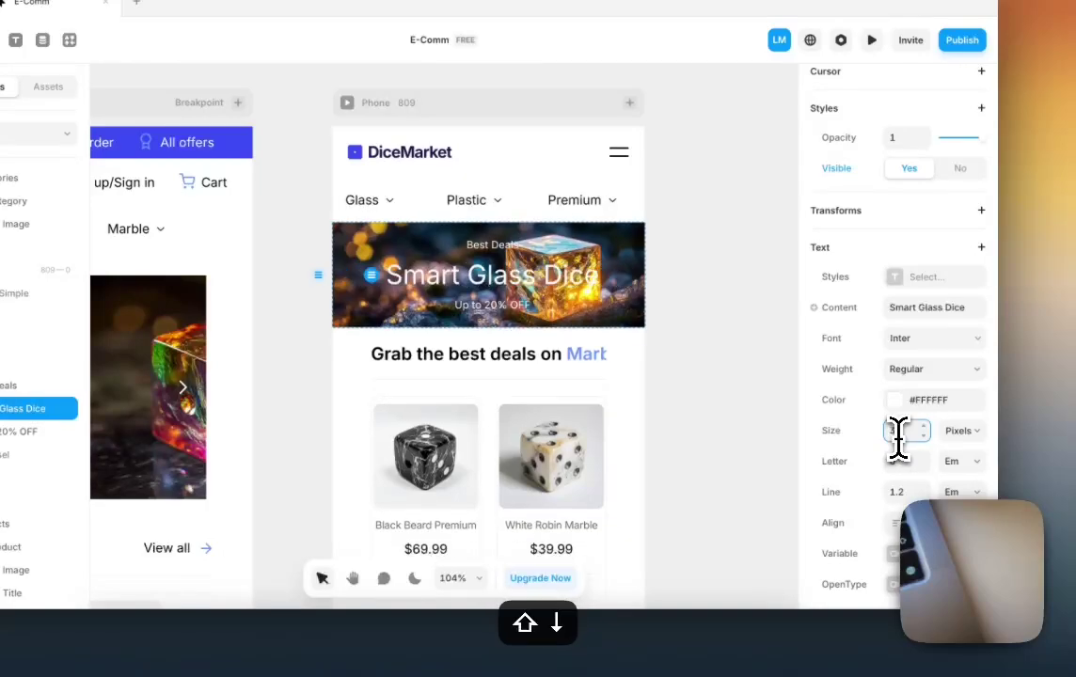
click(927, 370)
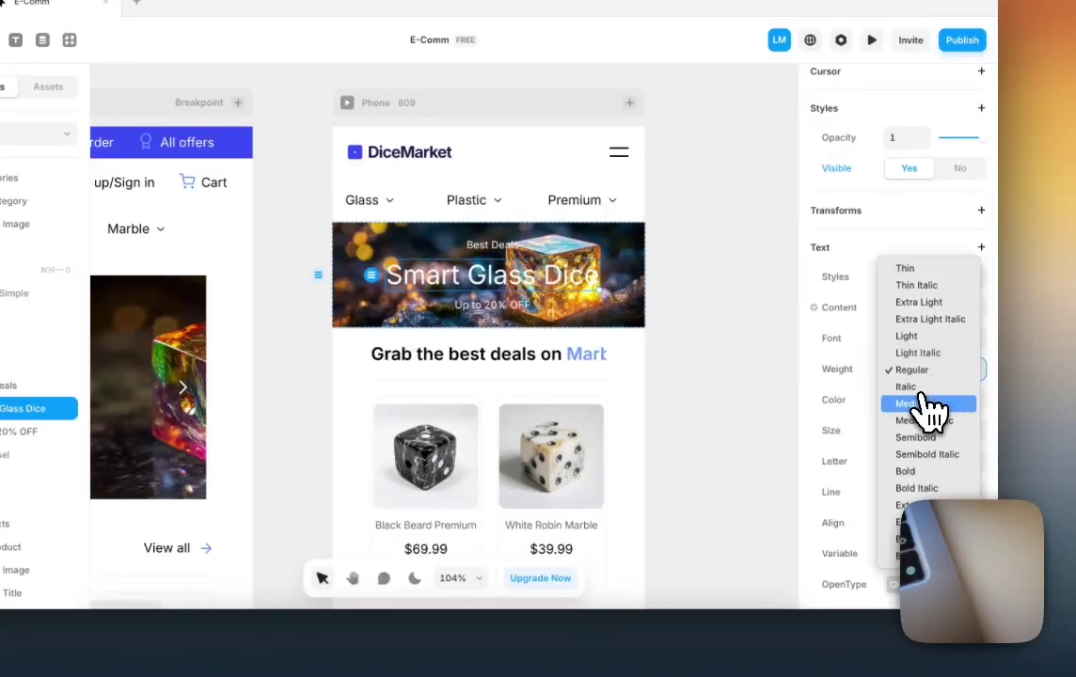
click(909, 476)
Step: Enlarge the "Up to 20% OFF" text in the Phone banner, keeping it smaller than the "Smart Glass Dice" heading
click(516, 310)
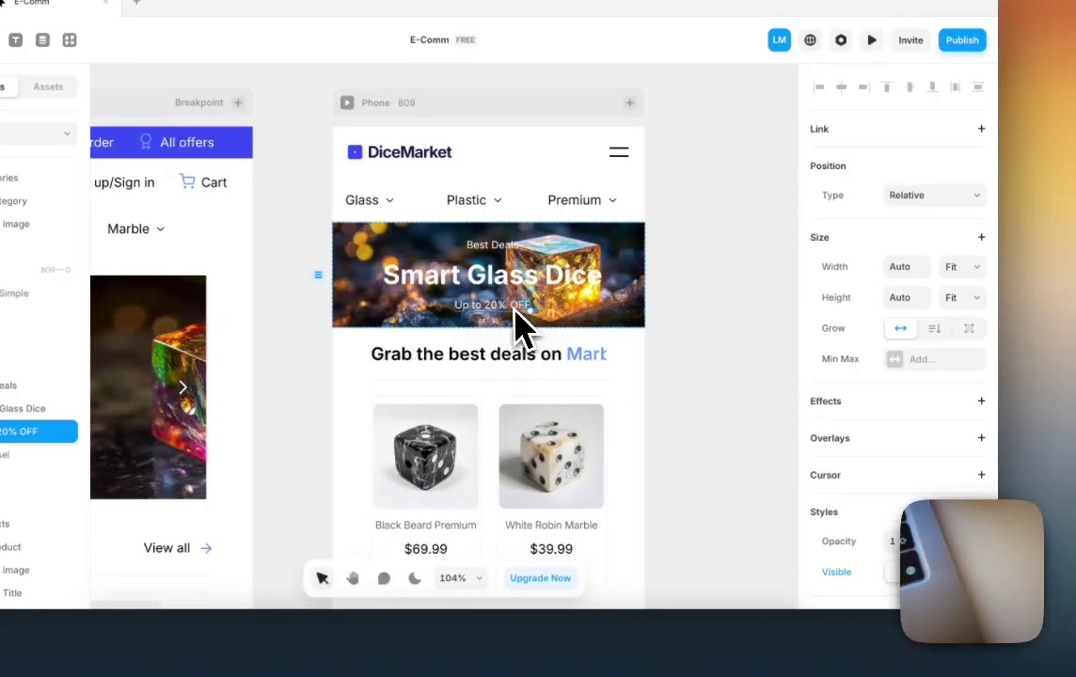
scroll(931, 468, down, 6)
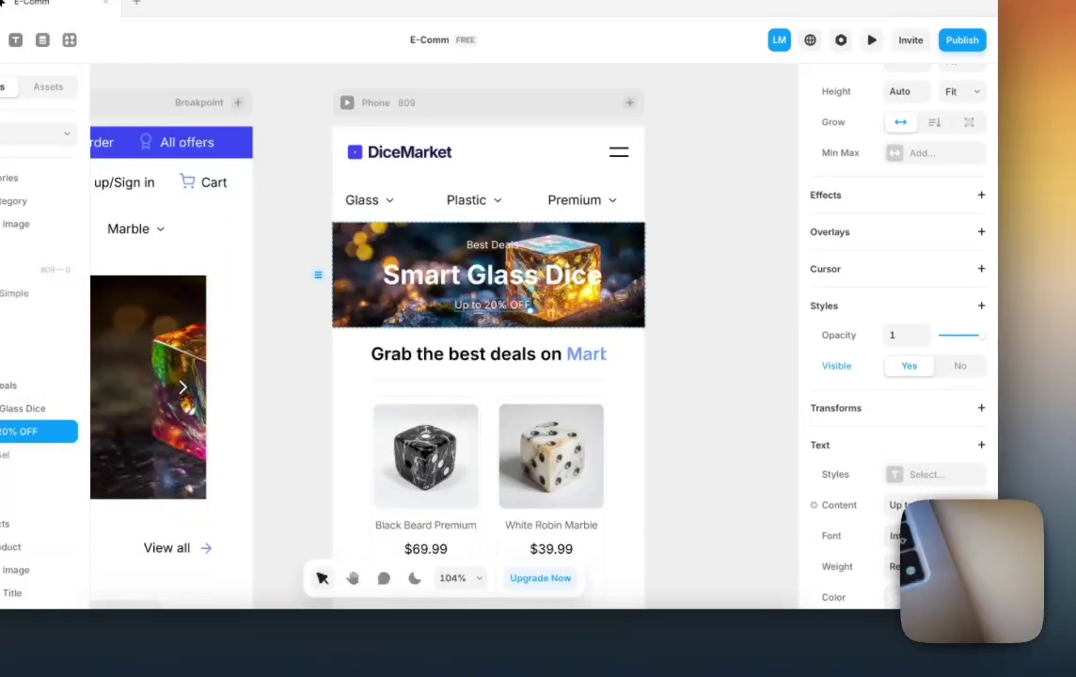
key(shift+Up)
key(Down)
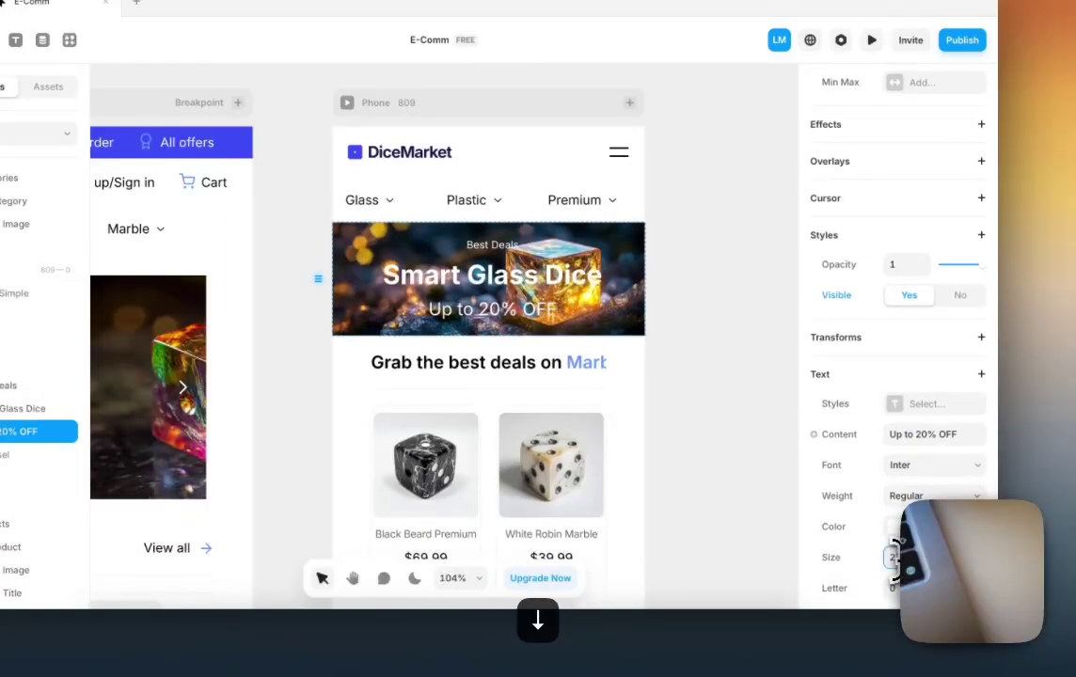
Step: Increase the Phone banner stack's top padding and set its bottom padding to 60
click(617, 334)
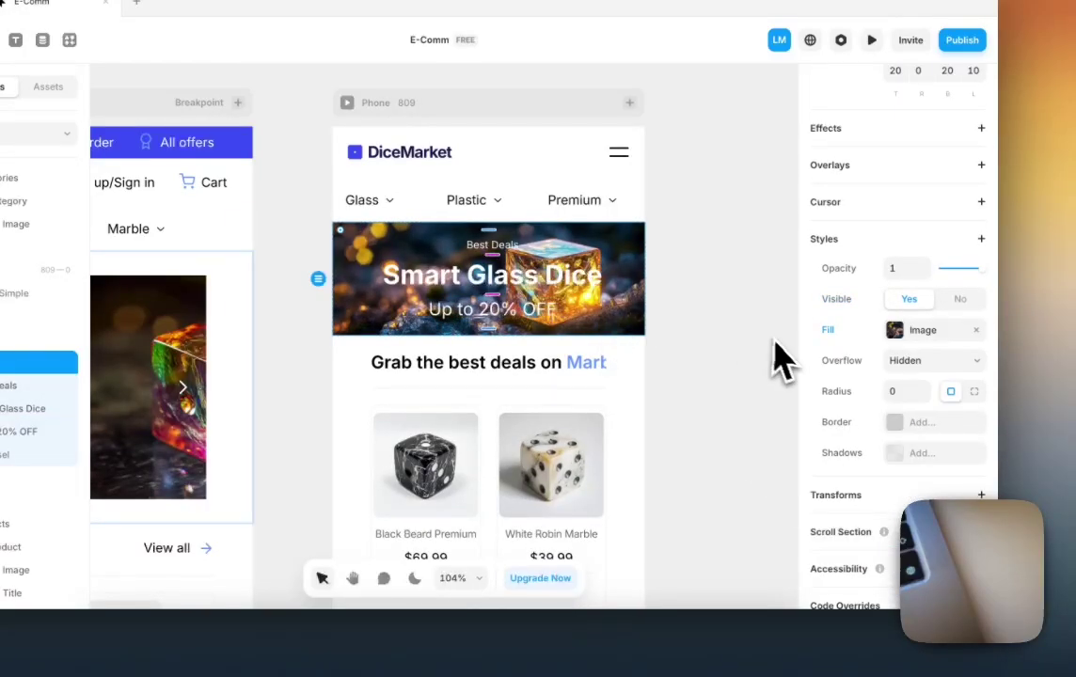
scroll(884, 443, down, 1)
scroll(889, 442, up, 6)
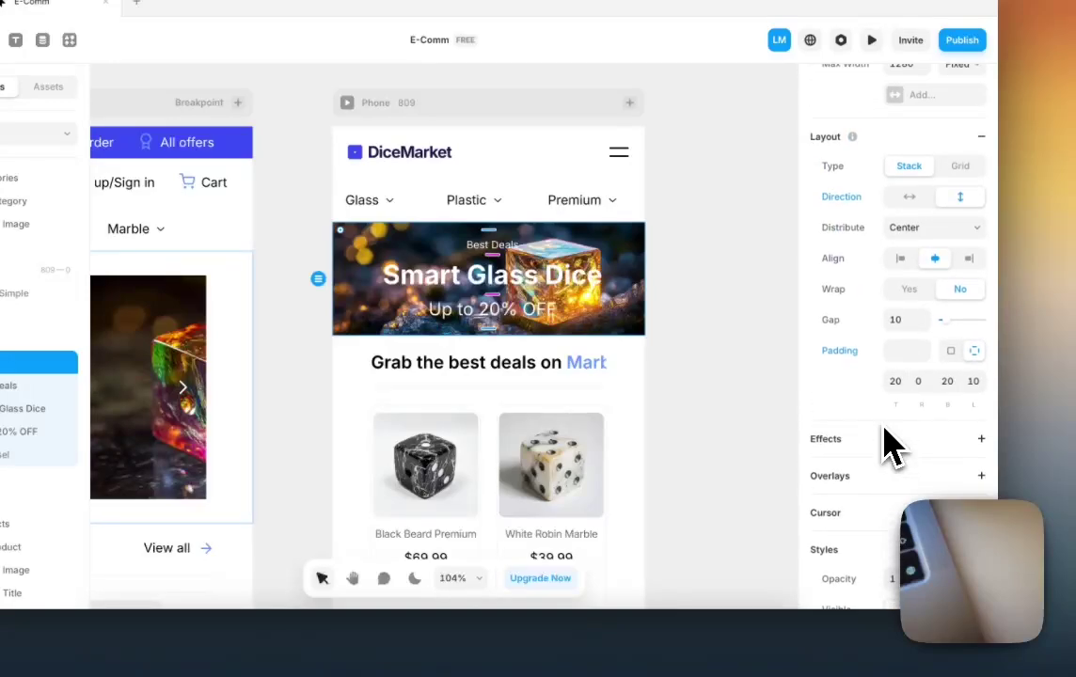
key(shift+Up)
key(shift+Up)
key(shift+Up)
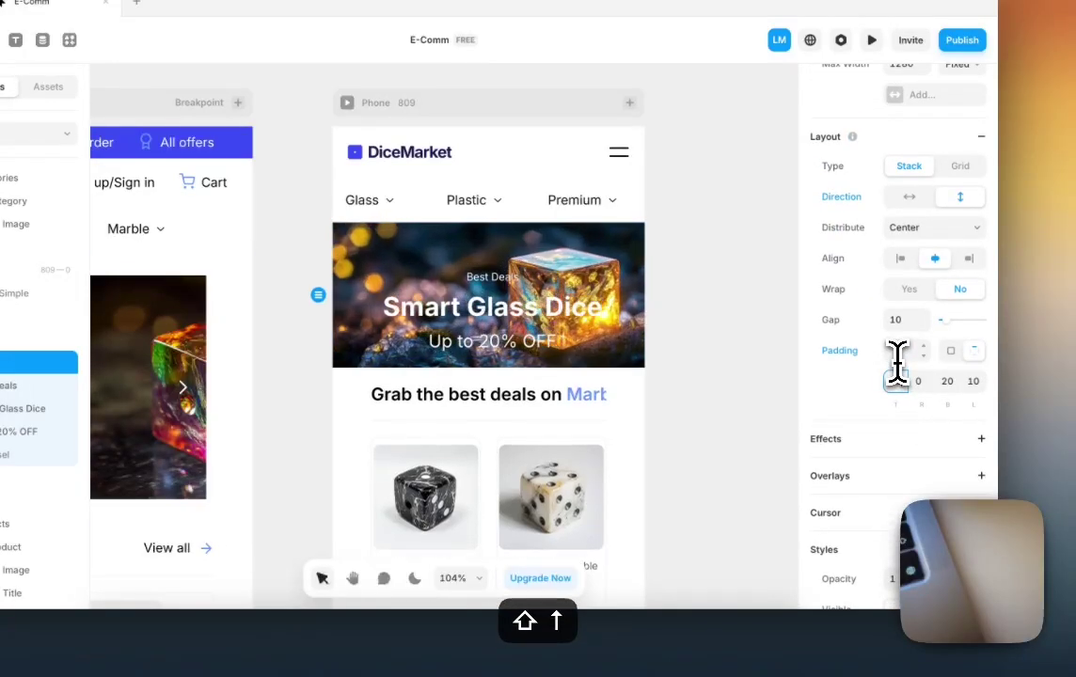
key(shift+Down)
key(shift+Up)
key(shift+Up)
key(shift+Up)
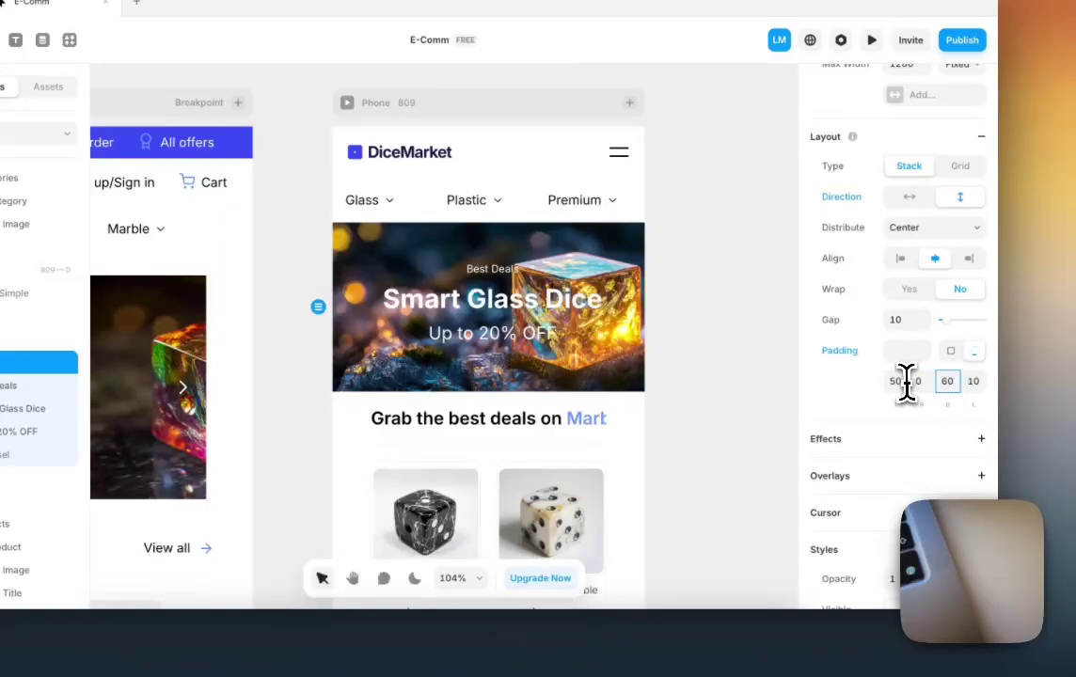
key(shift+Up)
key(shift+Up)
click(747, 305)
Step: Review the Desktop, Tablet and Phone layouts side by side with the restyled Phone banner
scroll(743, 311, down, 5)
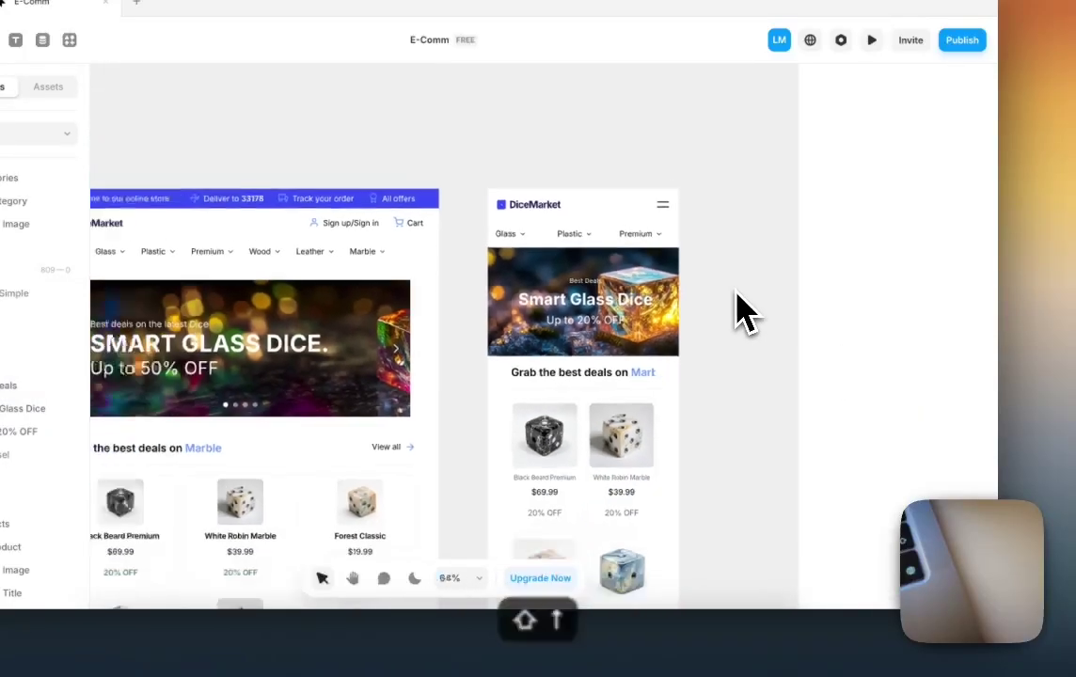
scroll(738, 313, down, 3)
scroll(659, 292, up, 2)
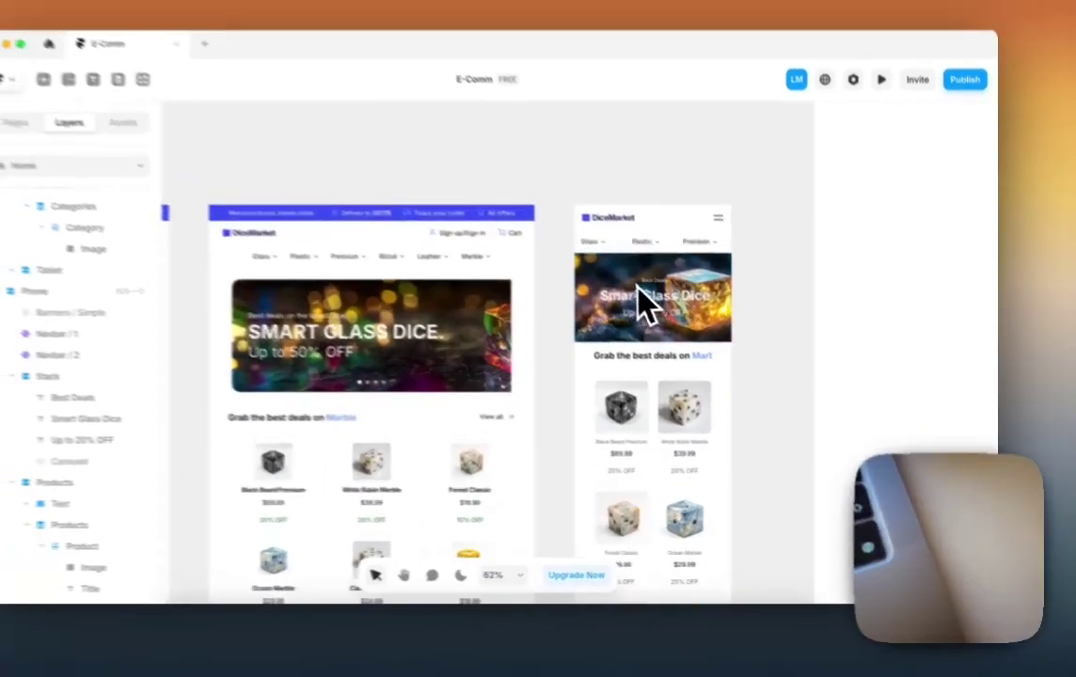
scroll(647, 303, down, 6)
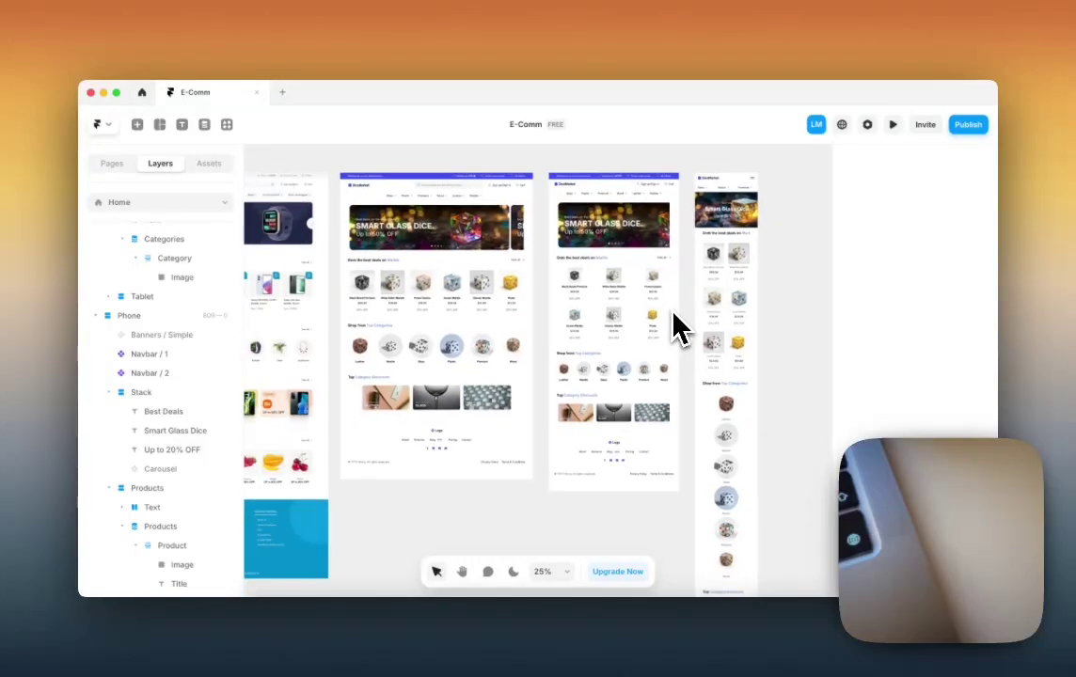
scroll(675, 329, down, 2)
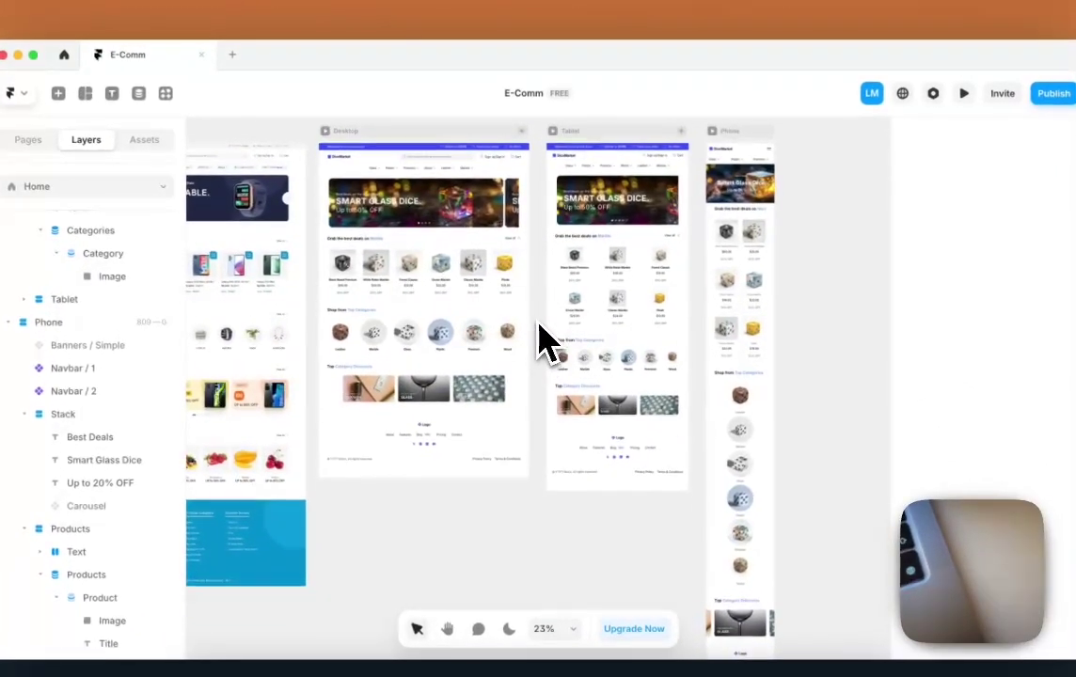
scroll(540, 329, up, 2)
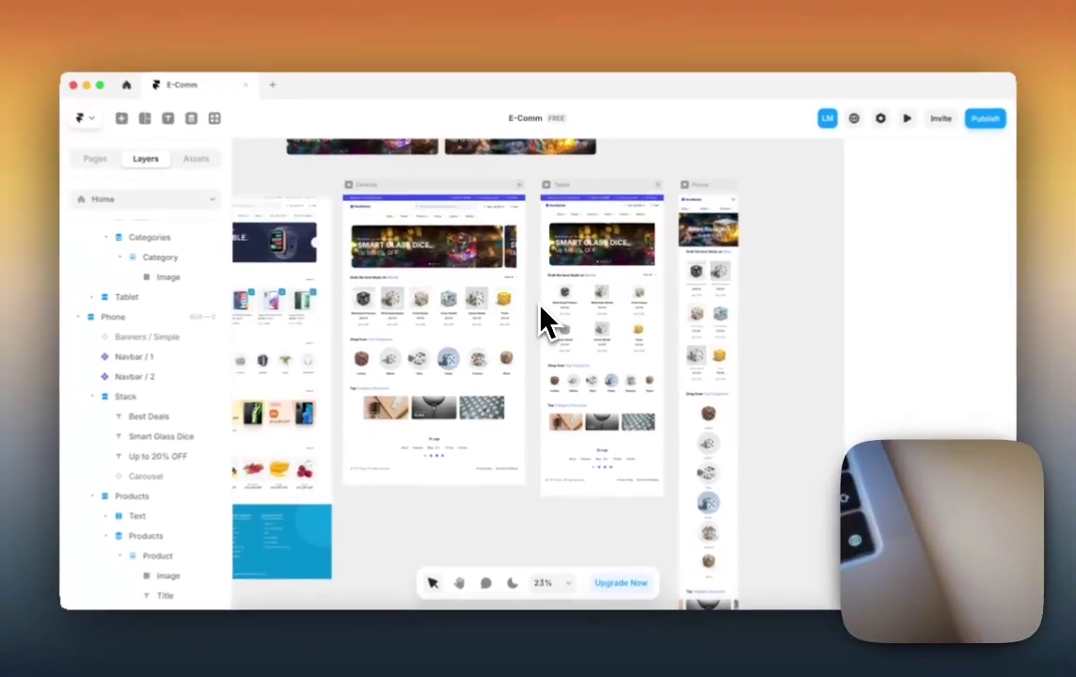
scroll(543, 327, up, 3)
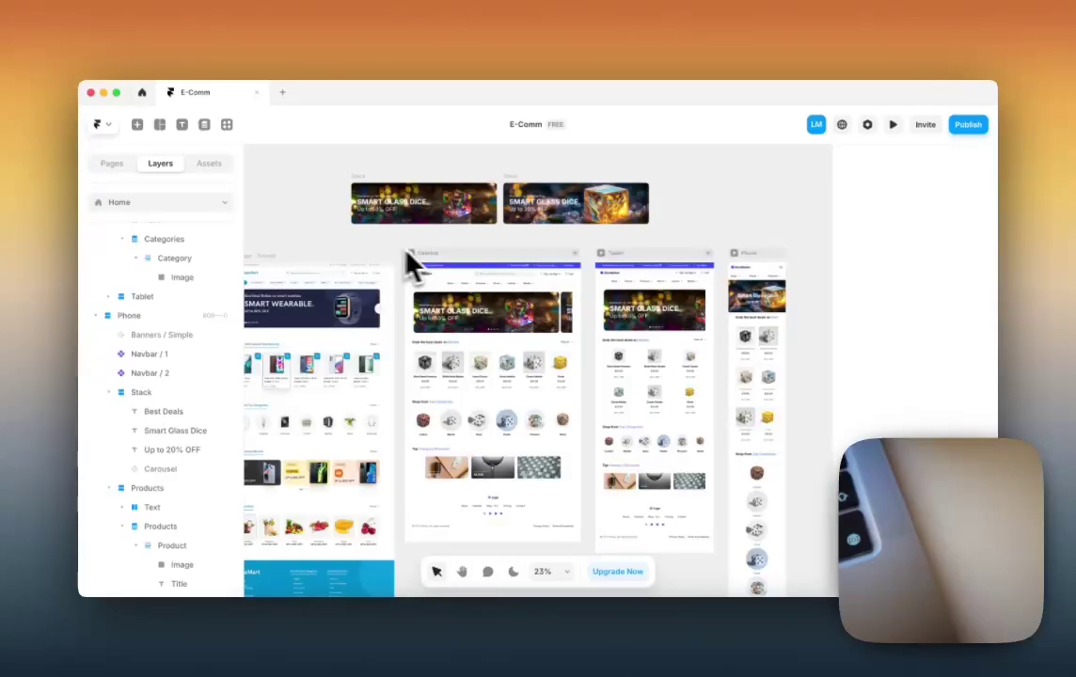
Step: Change the category list on the Phone breakpoint from a stack to a two-column grid
click(771, 494)
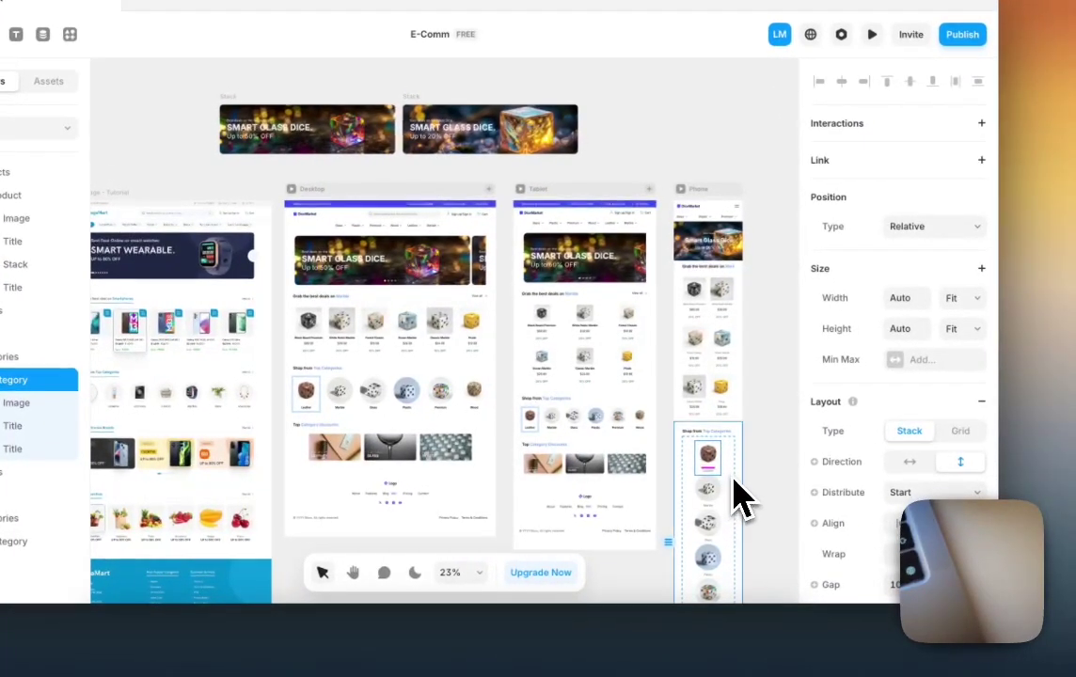
click(734, 494)
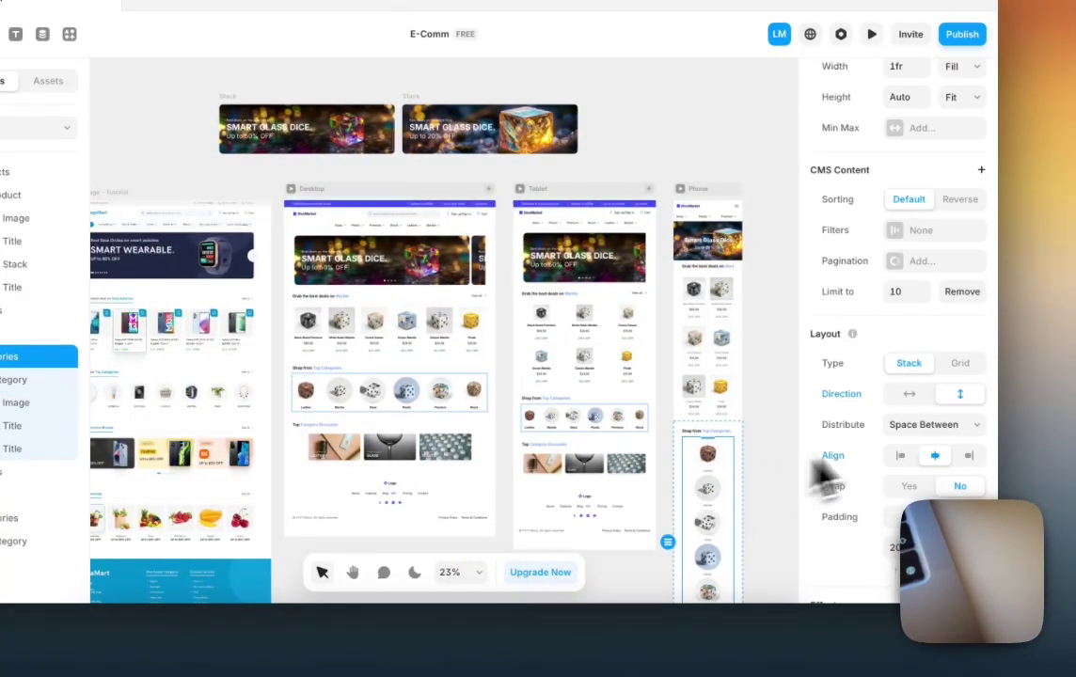
click(960, 364)
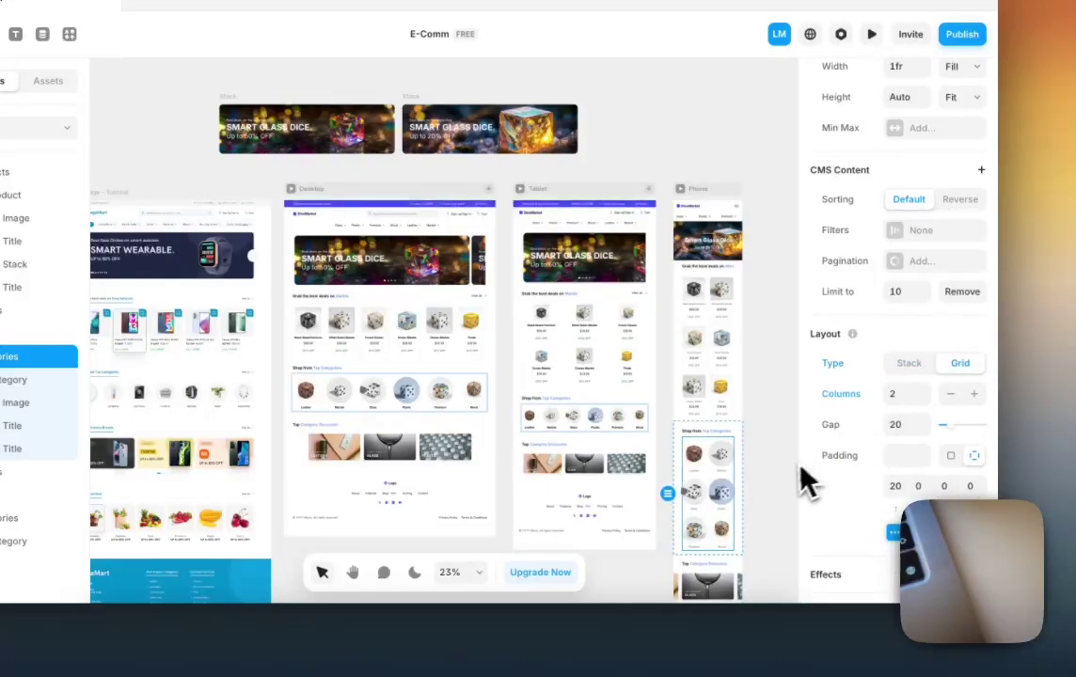